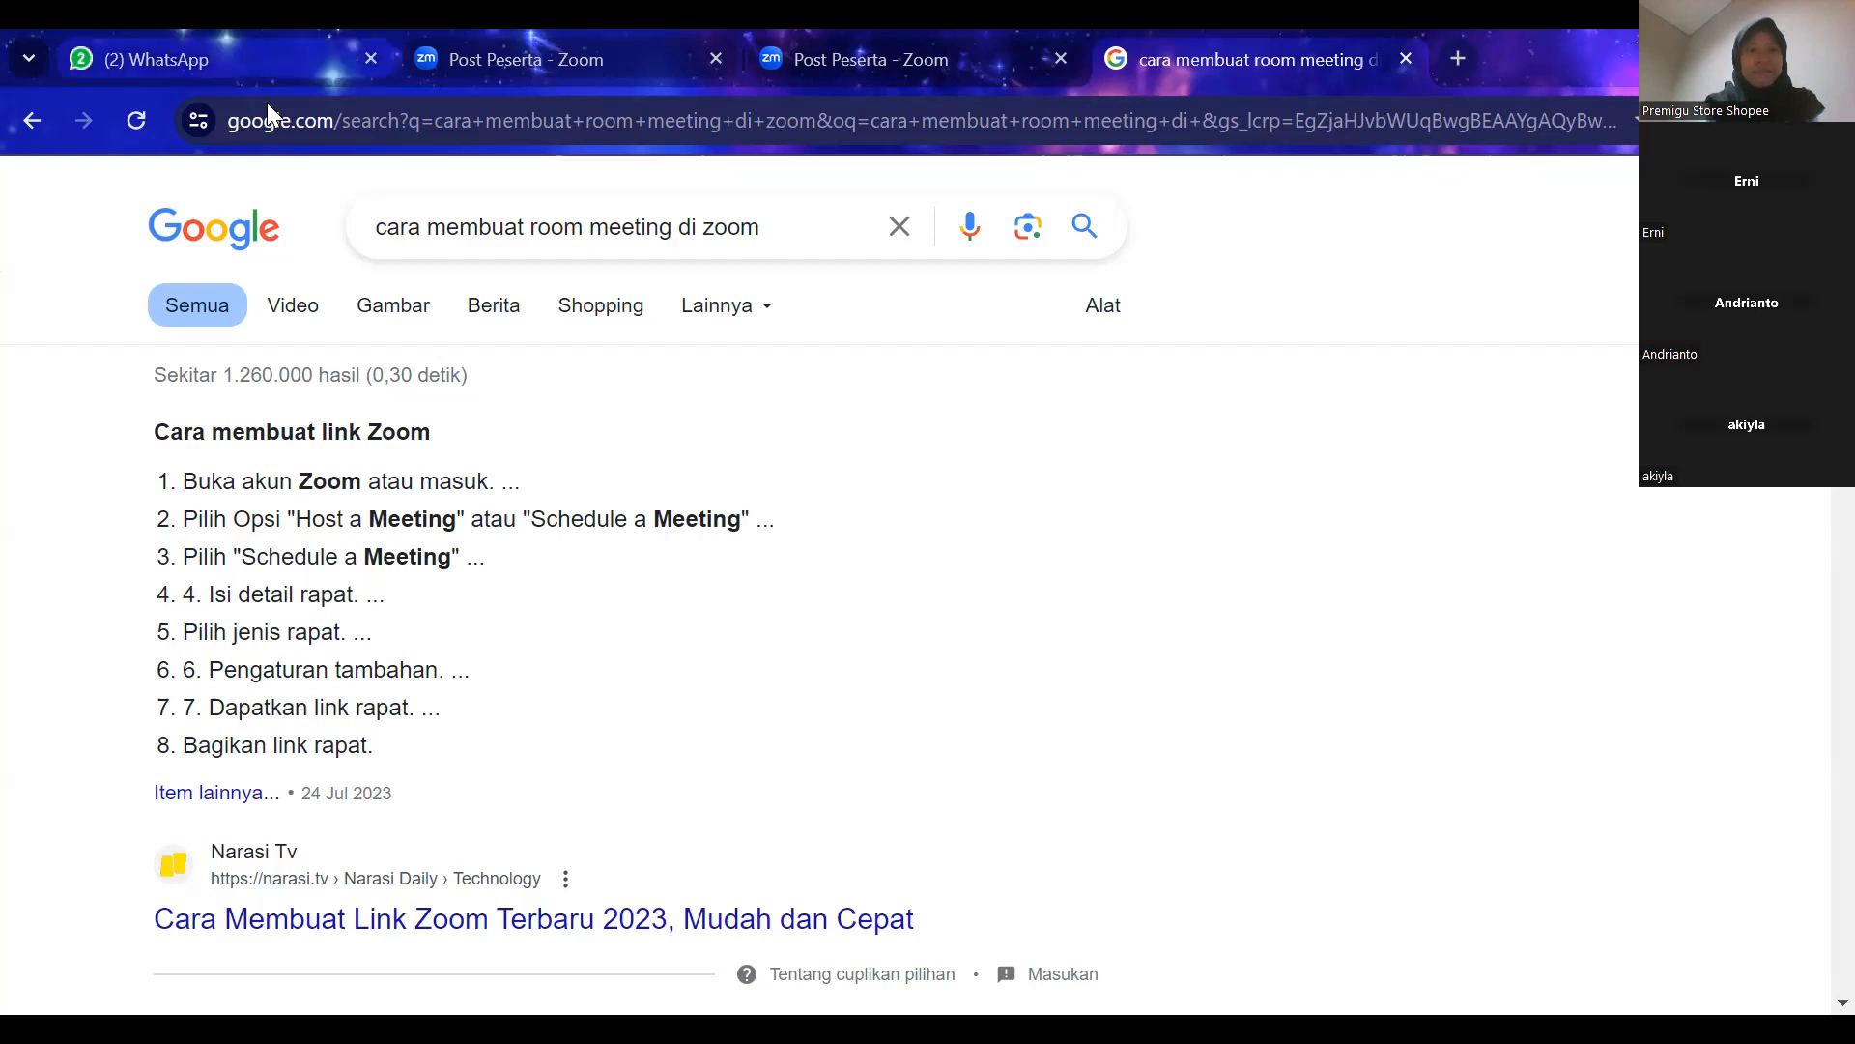
Switch to the WhatsApp ATLAS 4 group chat, paste the copied content and send it.
{"action": "key", "text": "ctrl+1"}
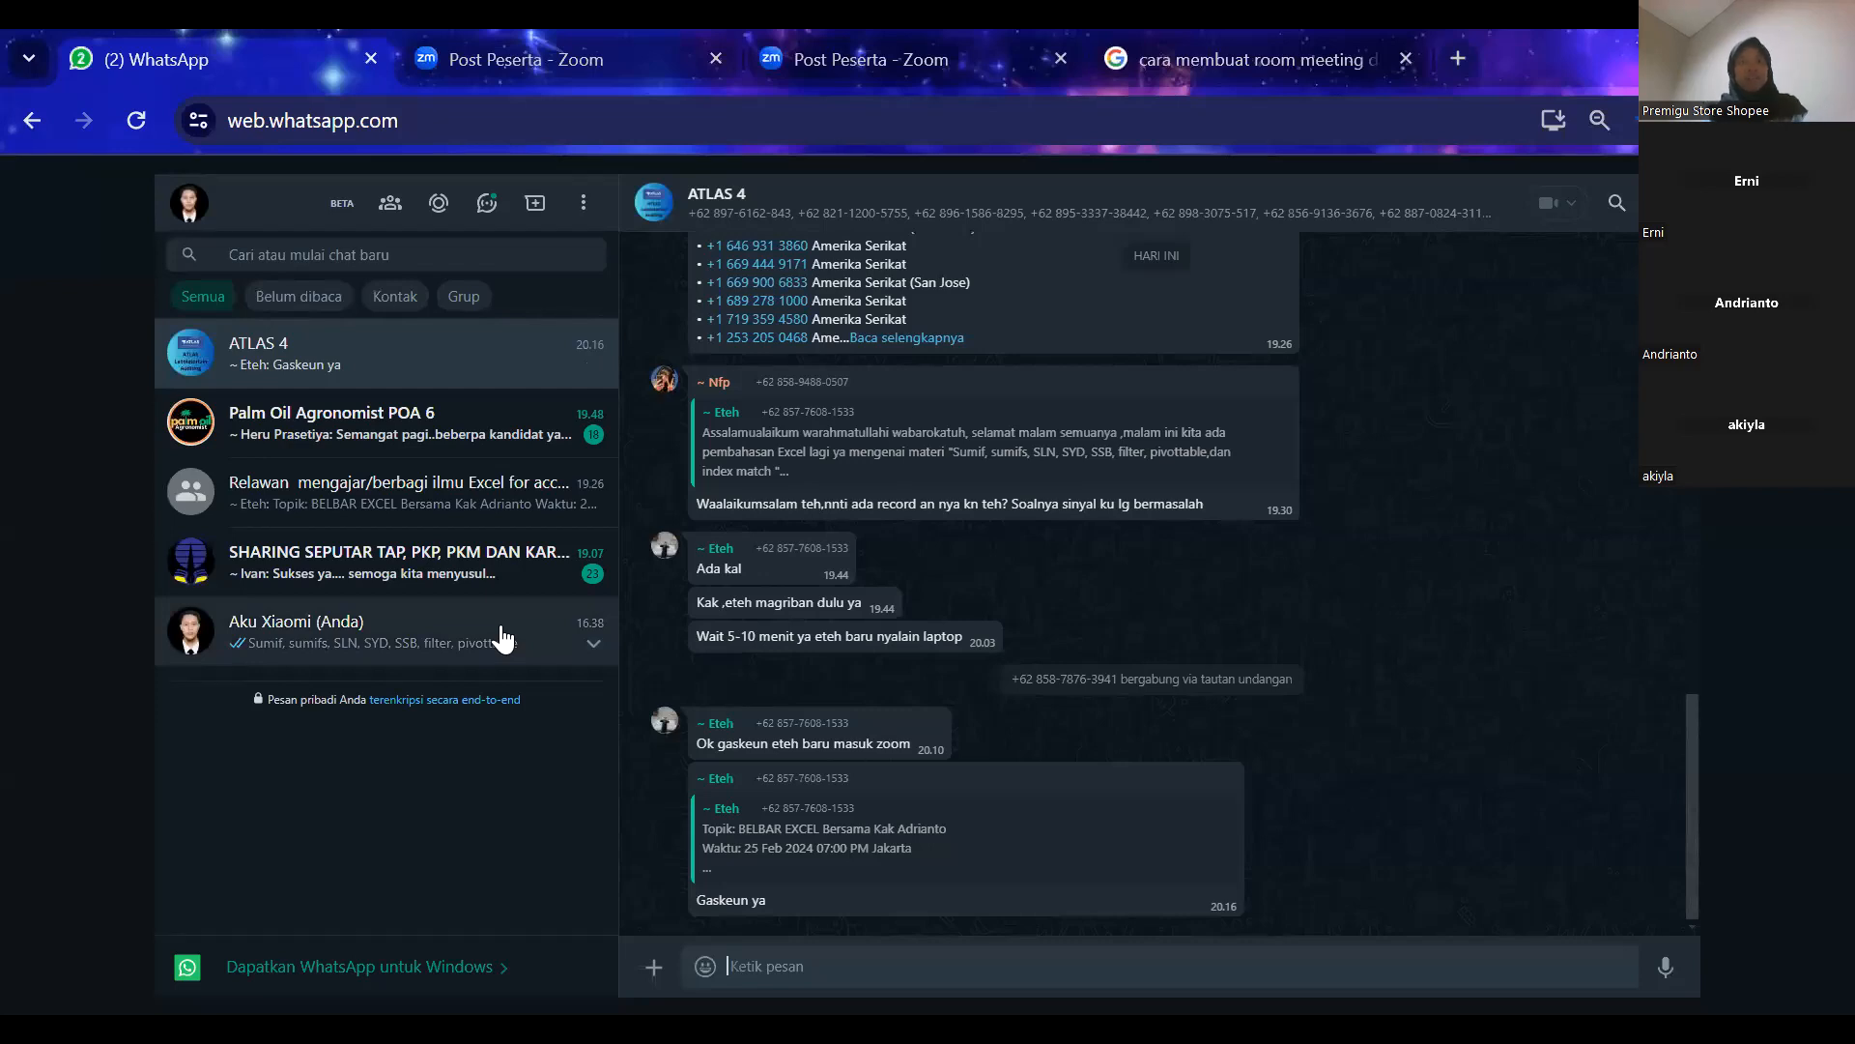
{"action": "key", "text": "ctrl+v"}
{"action": "key", "text": "Return"}
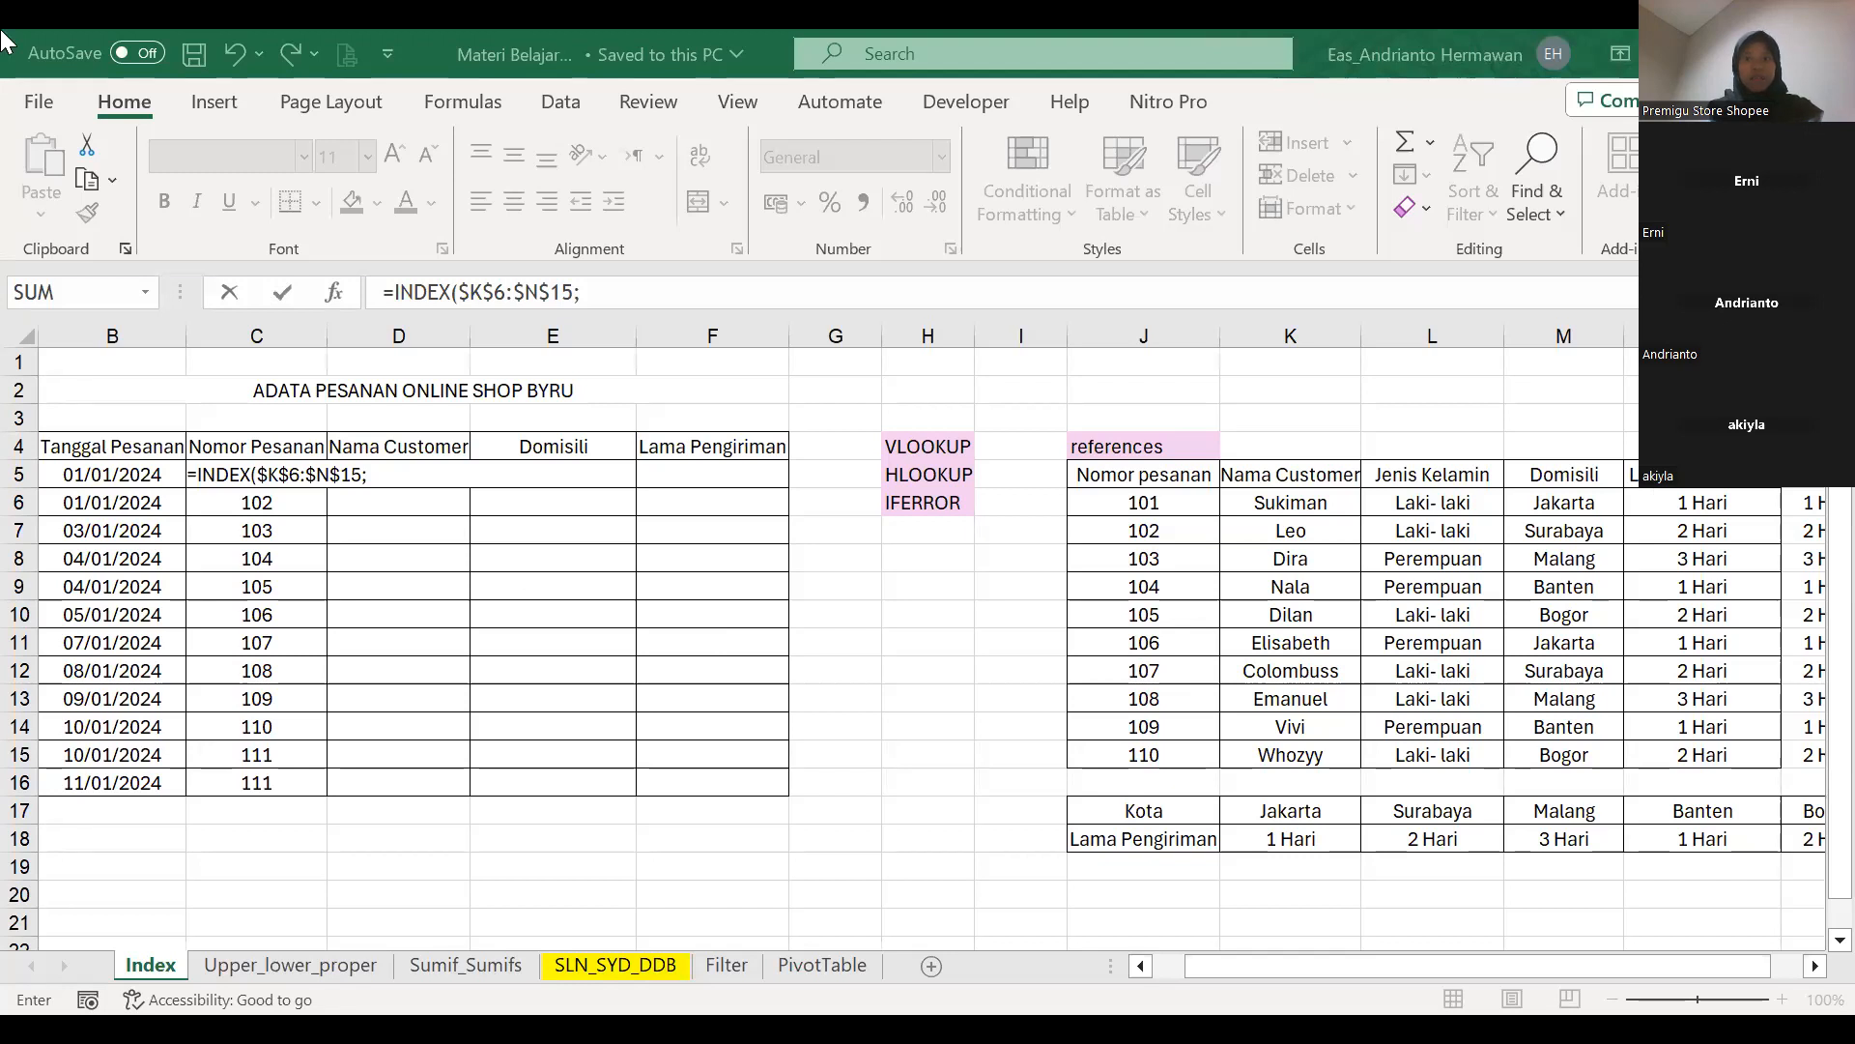
Start an INDEX formula in D5 under Nama Customer with the absolute array $K$6:$N$15.
{"action": "key", "text": "Escape"}
{"action": "key", "text": "Right"}
{"action": "type", "text": "=ib"}
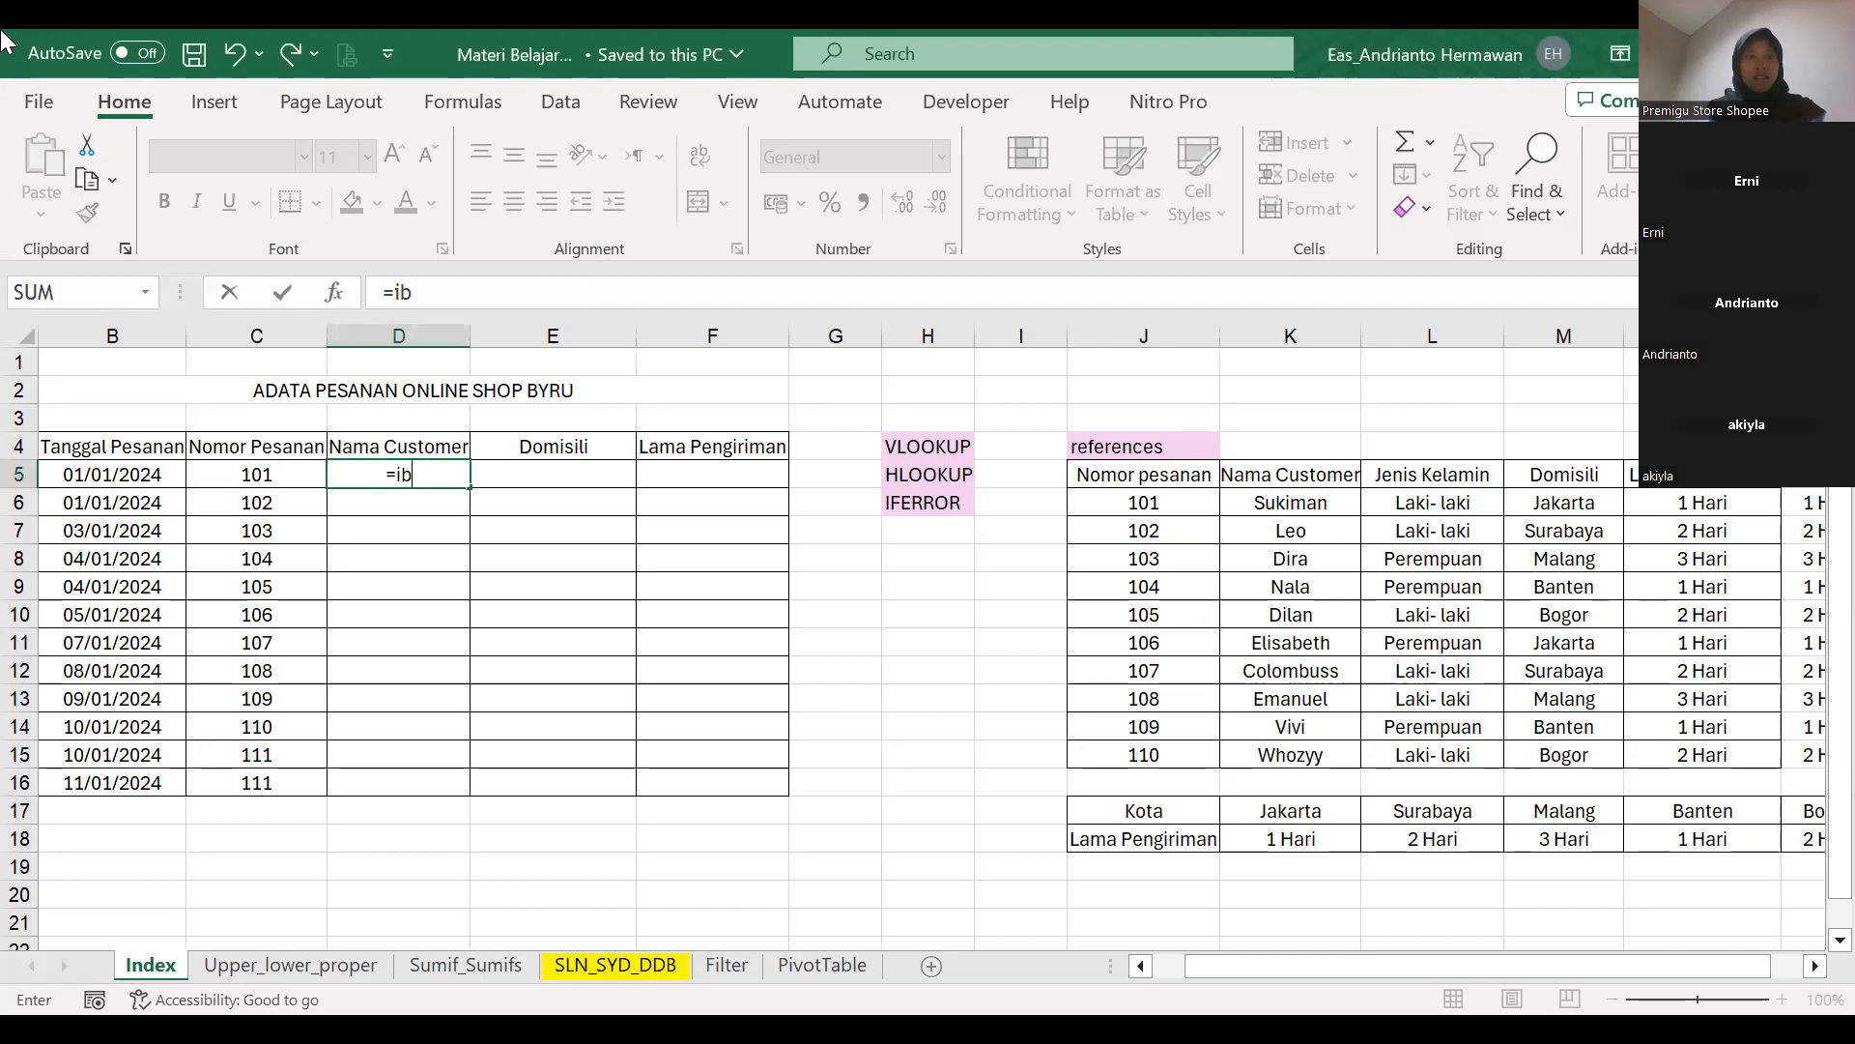
{"action": "key", "text": "BackSpace"}
{"action": "type", "text": "ndex("}
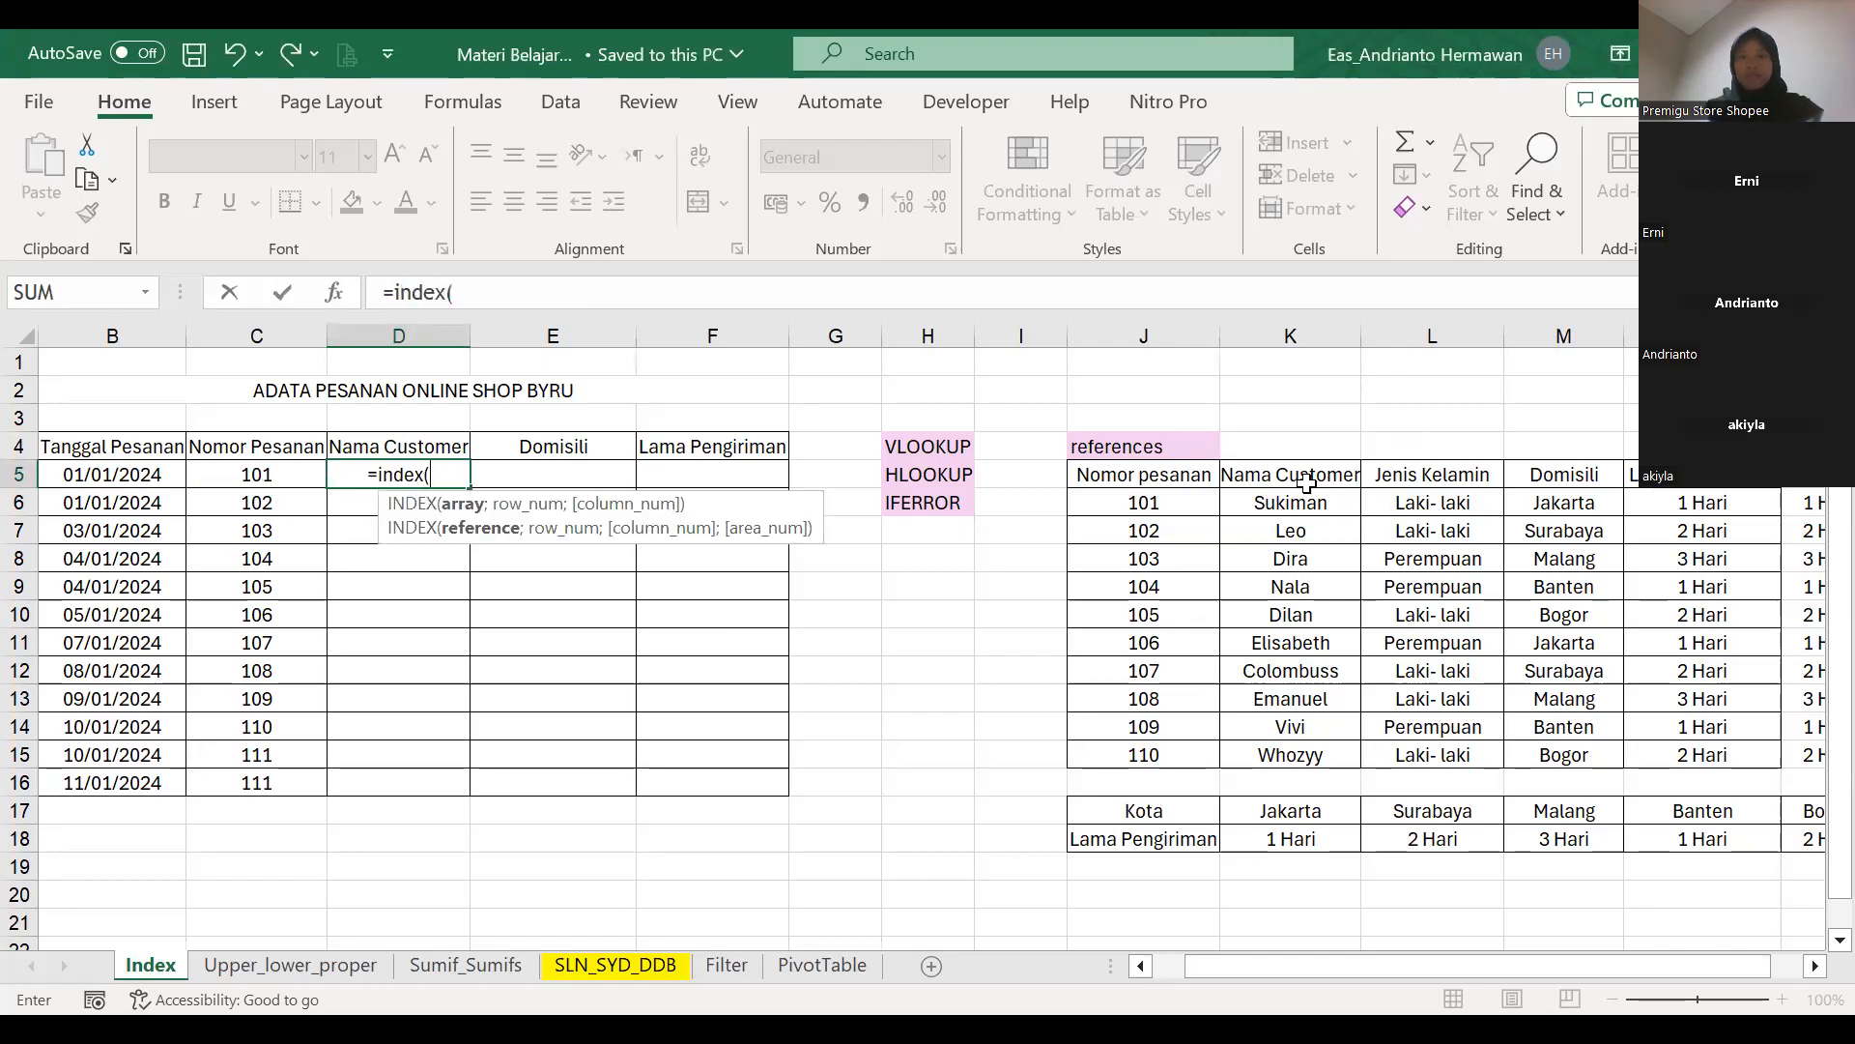
{"action": "left_click", "coordinate": [1279, 505]}
{"action": "key", "text": "shift+Right"}
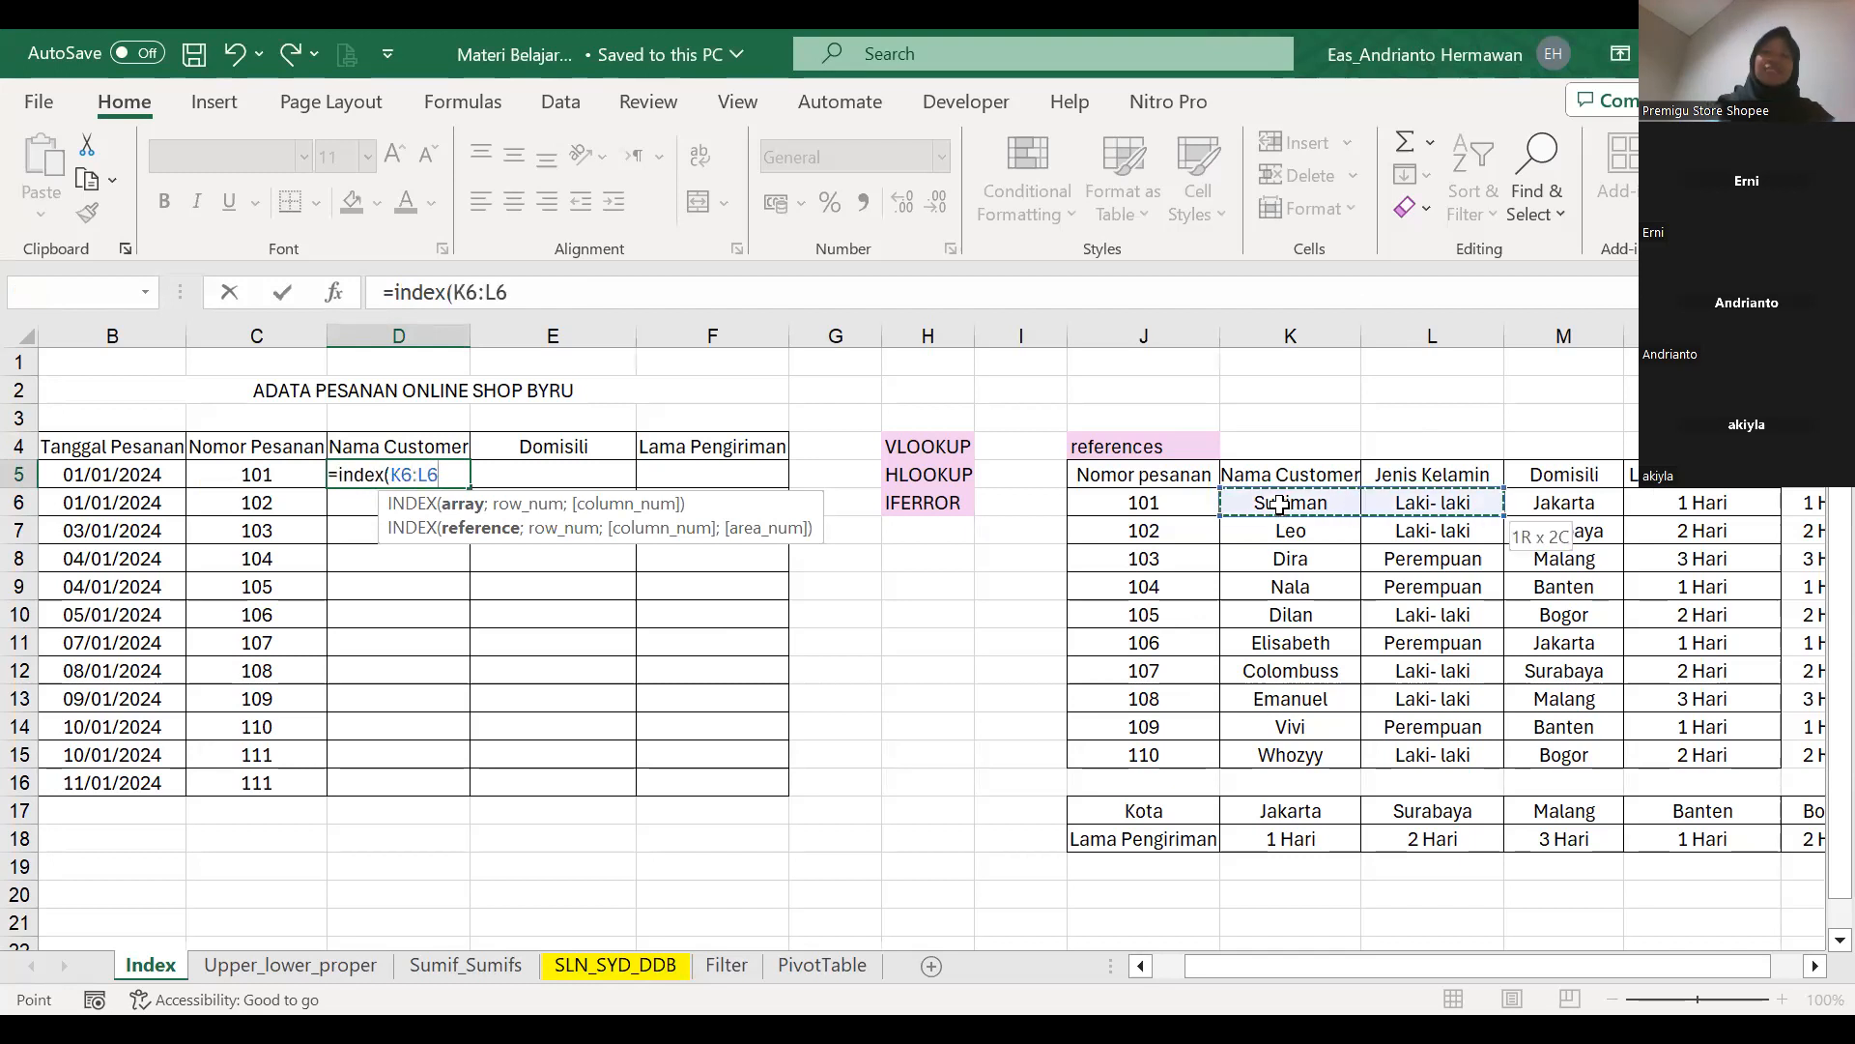
{"action": "key", "text": "shift+Right"}
{"action": "key", "text": "shift+Right"}
{"action": "key", "text": "ctrl+shift+Down"}
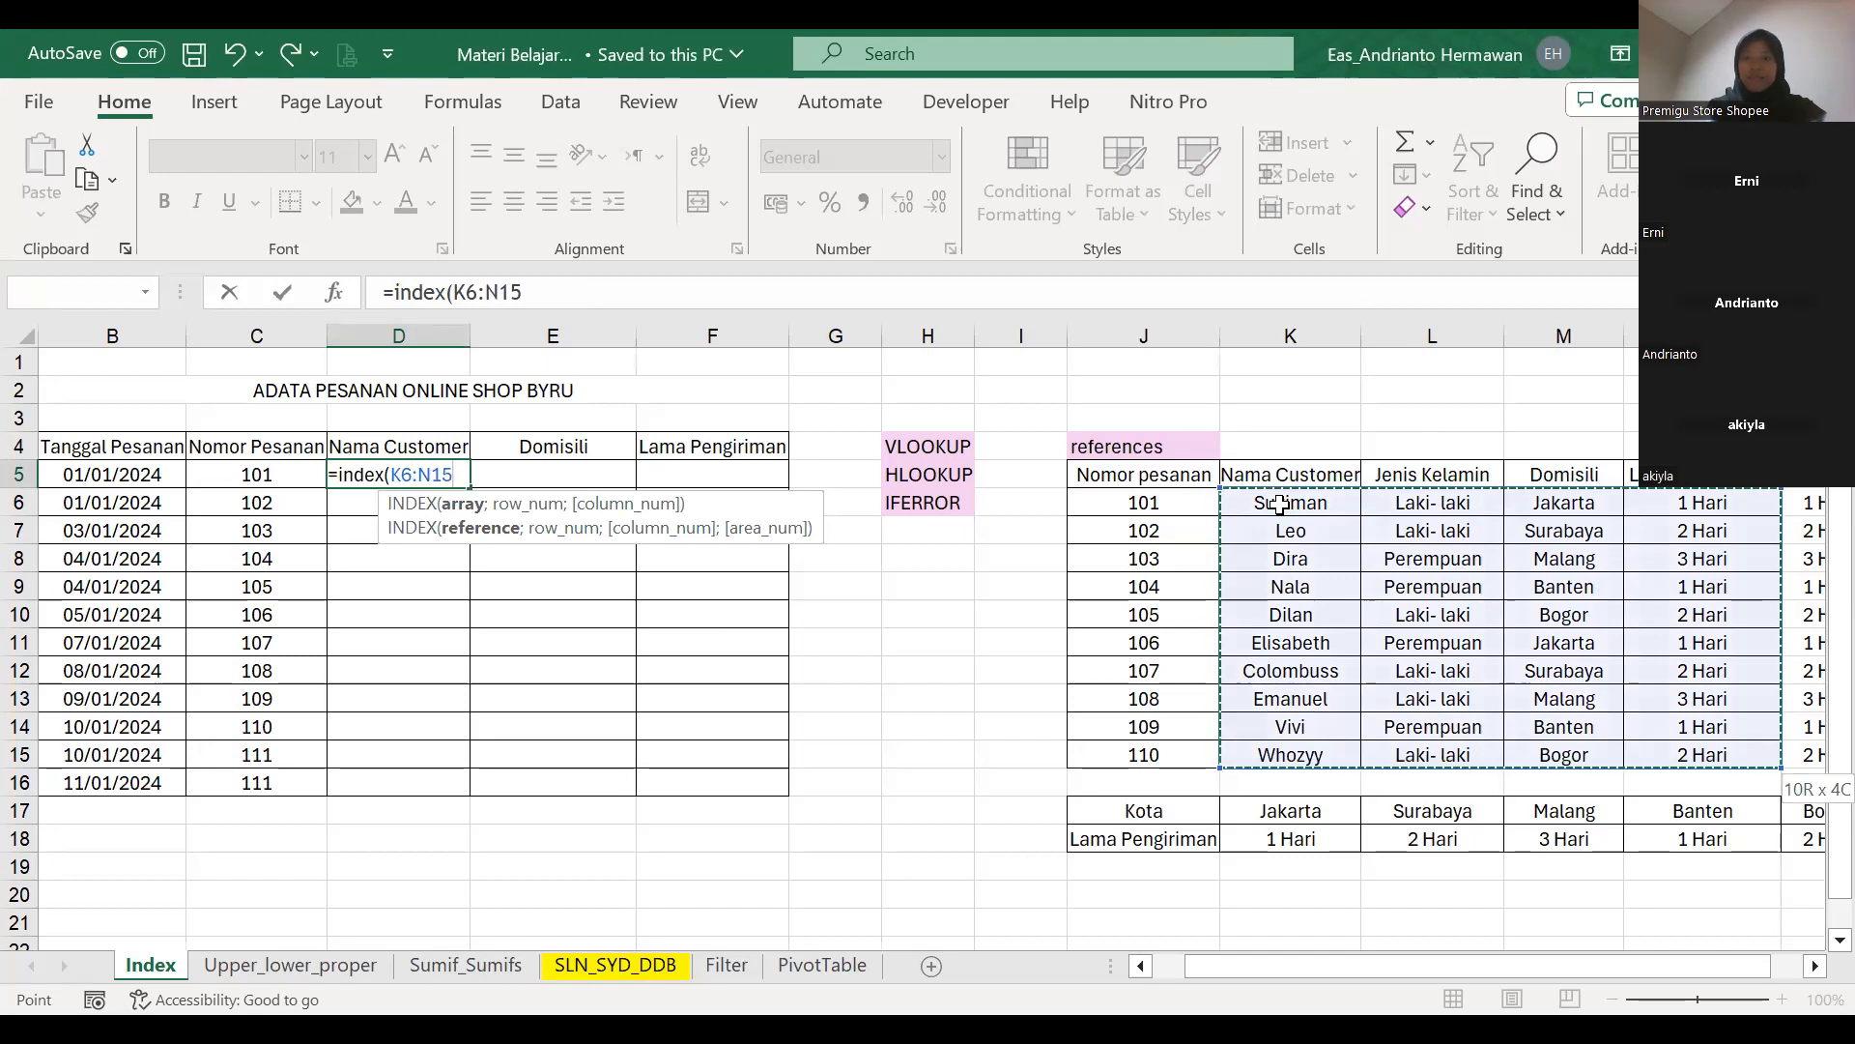
{"action": "key", "text": "F4"}
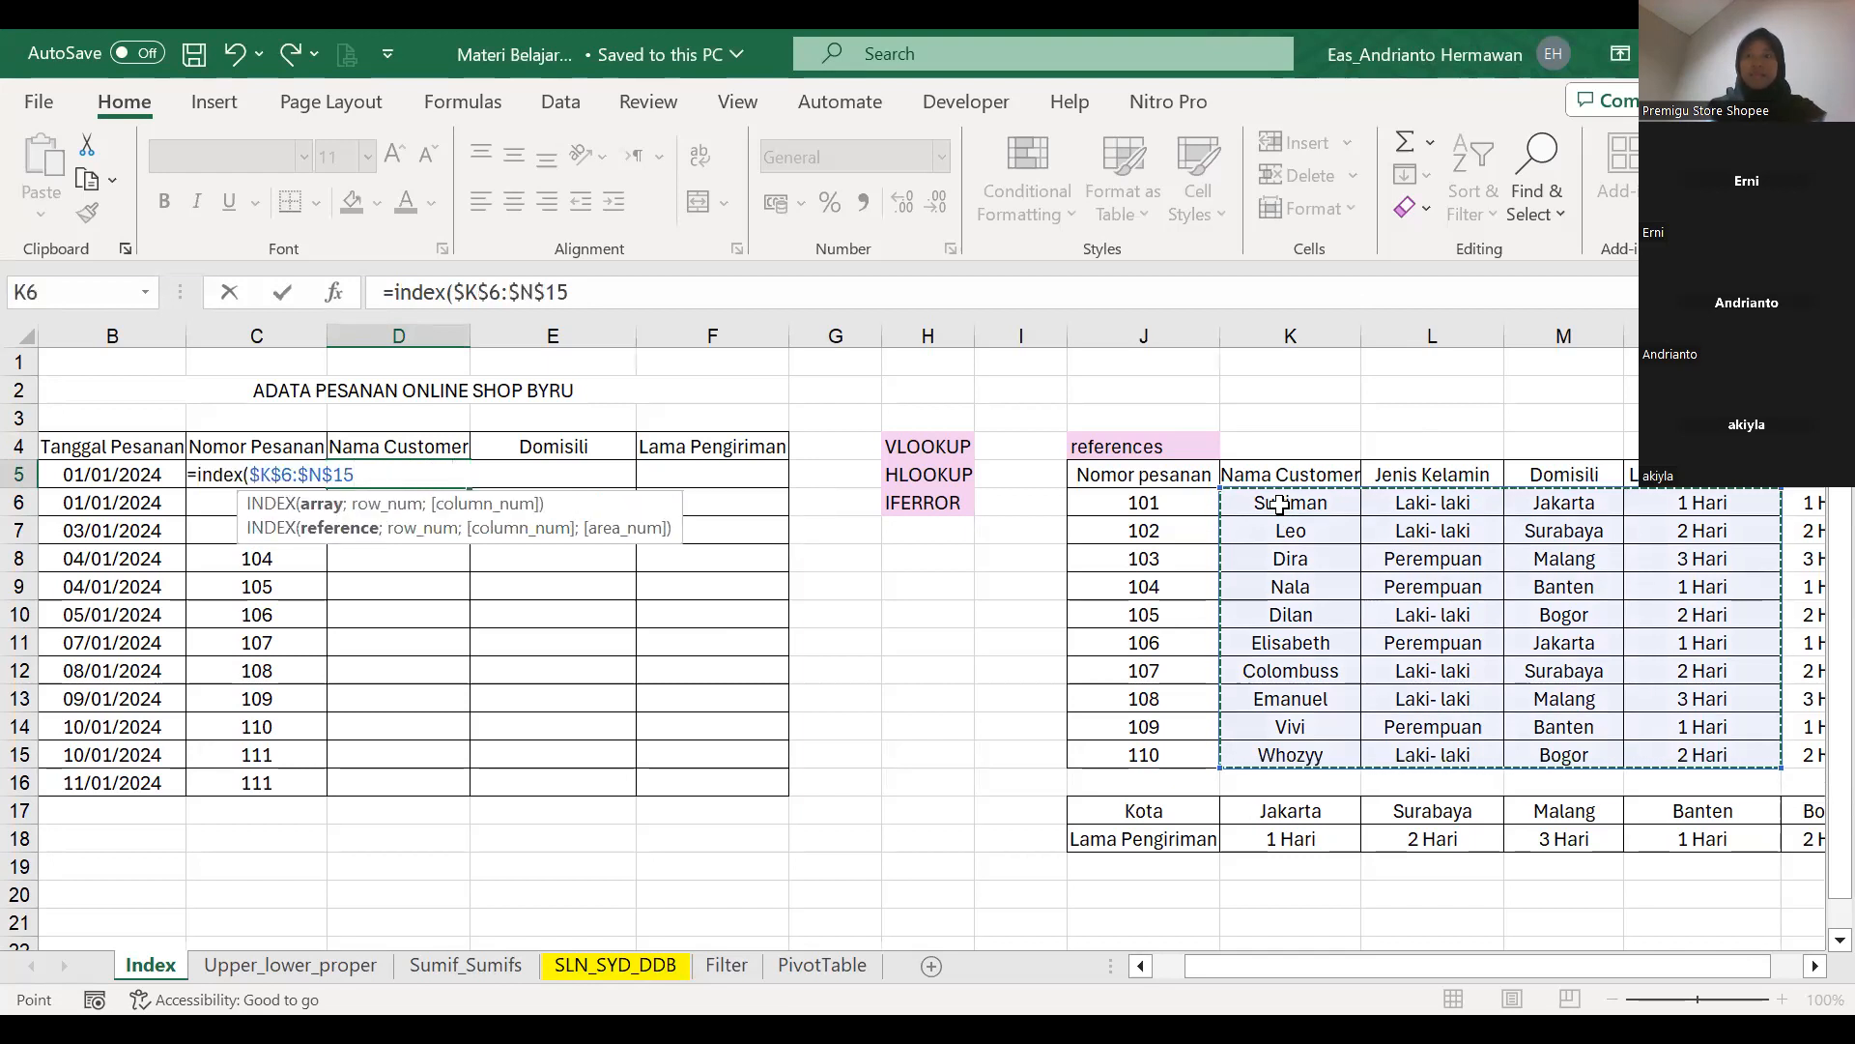
{"action": "type", "text": ";"}
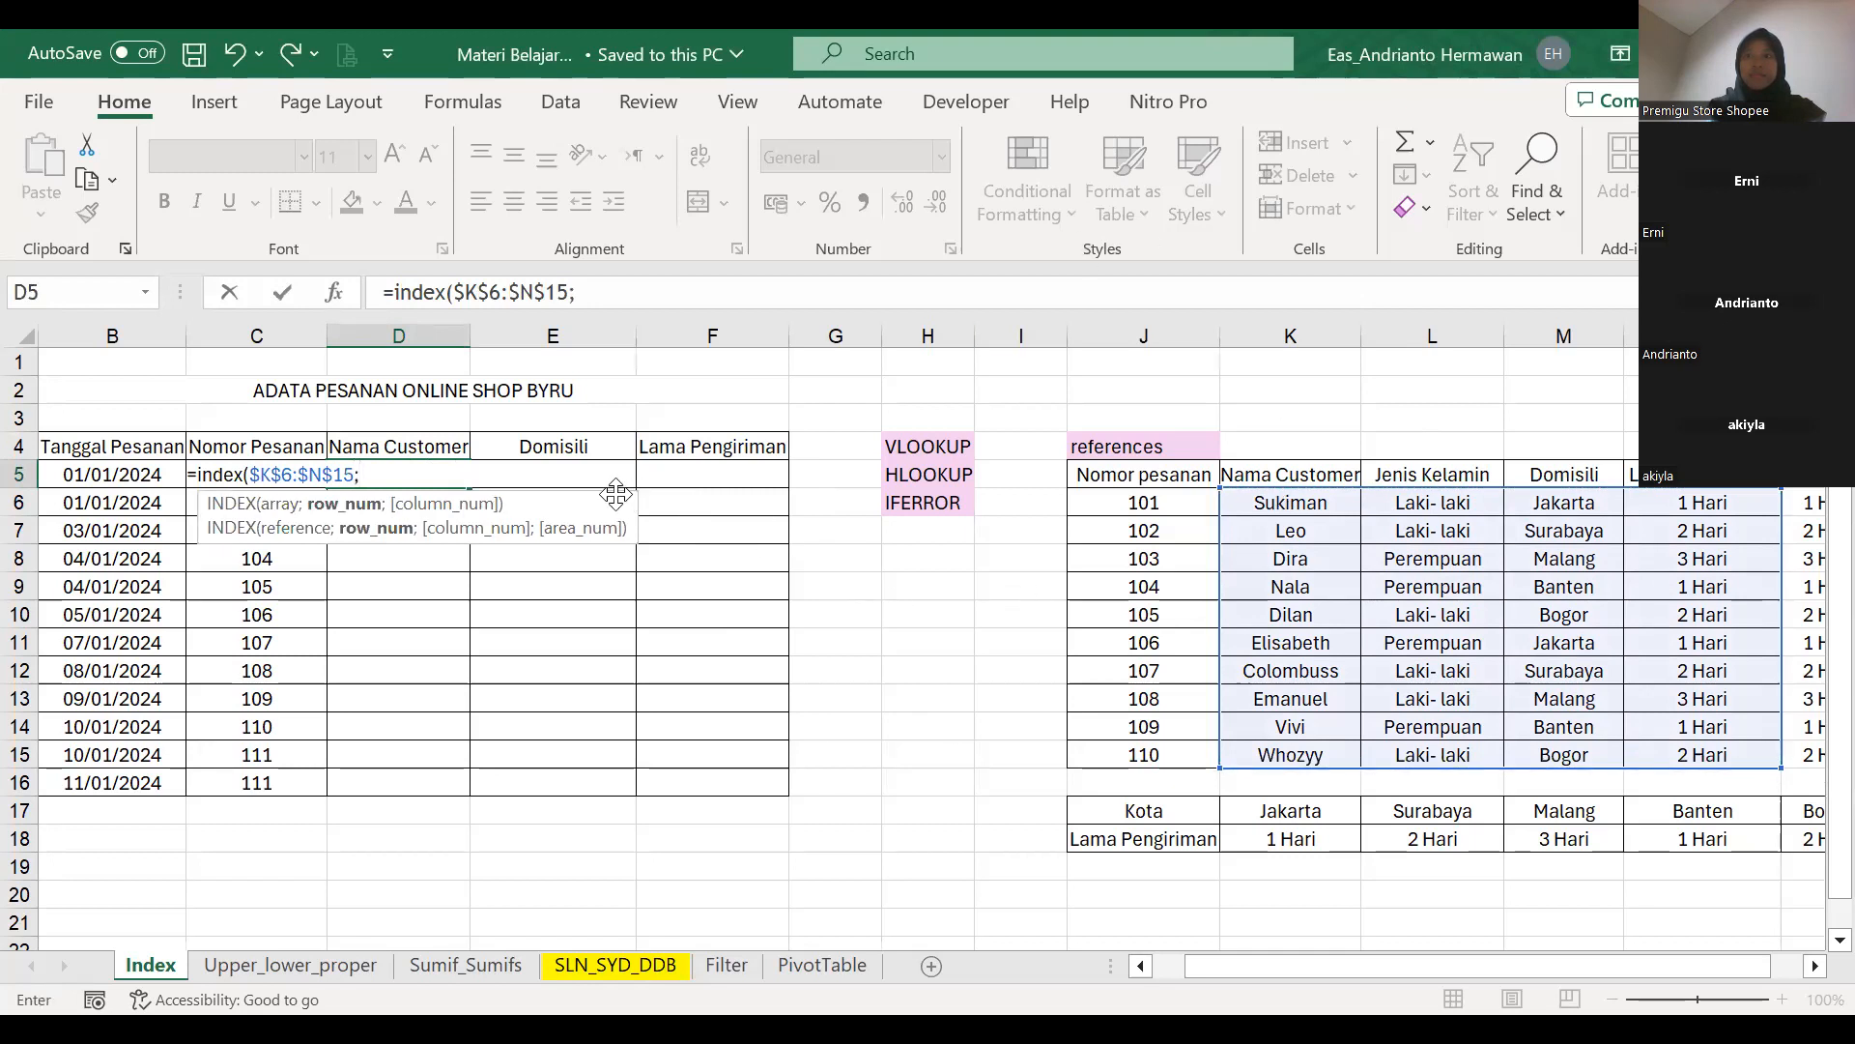
Add order number cell C5 and the absolute range $J$6:$J$15 as the next arguments of the D5 formula.
{"action": "left_click_drag", "start_coordinate": [616, 495], "coordinate": [657, 788]}
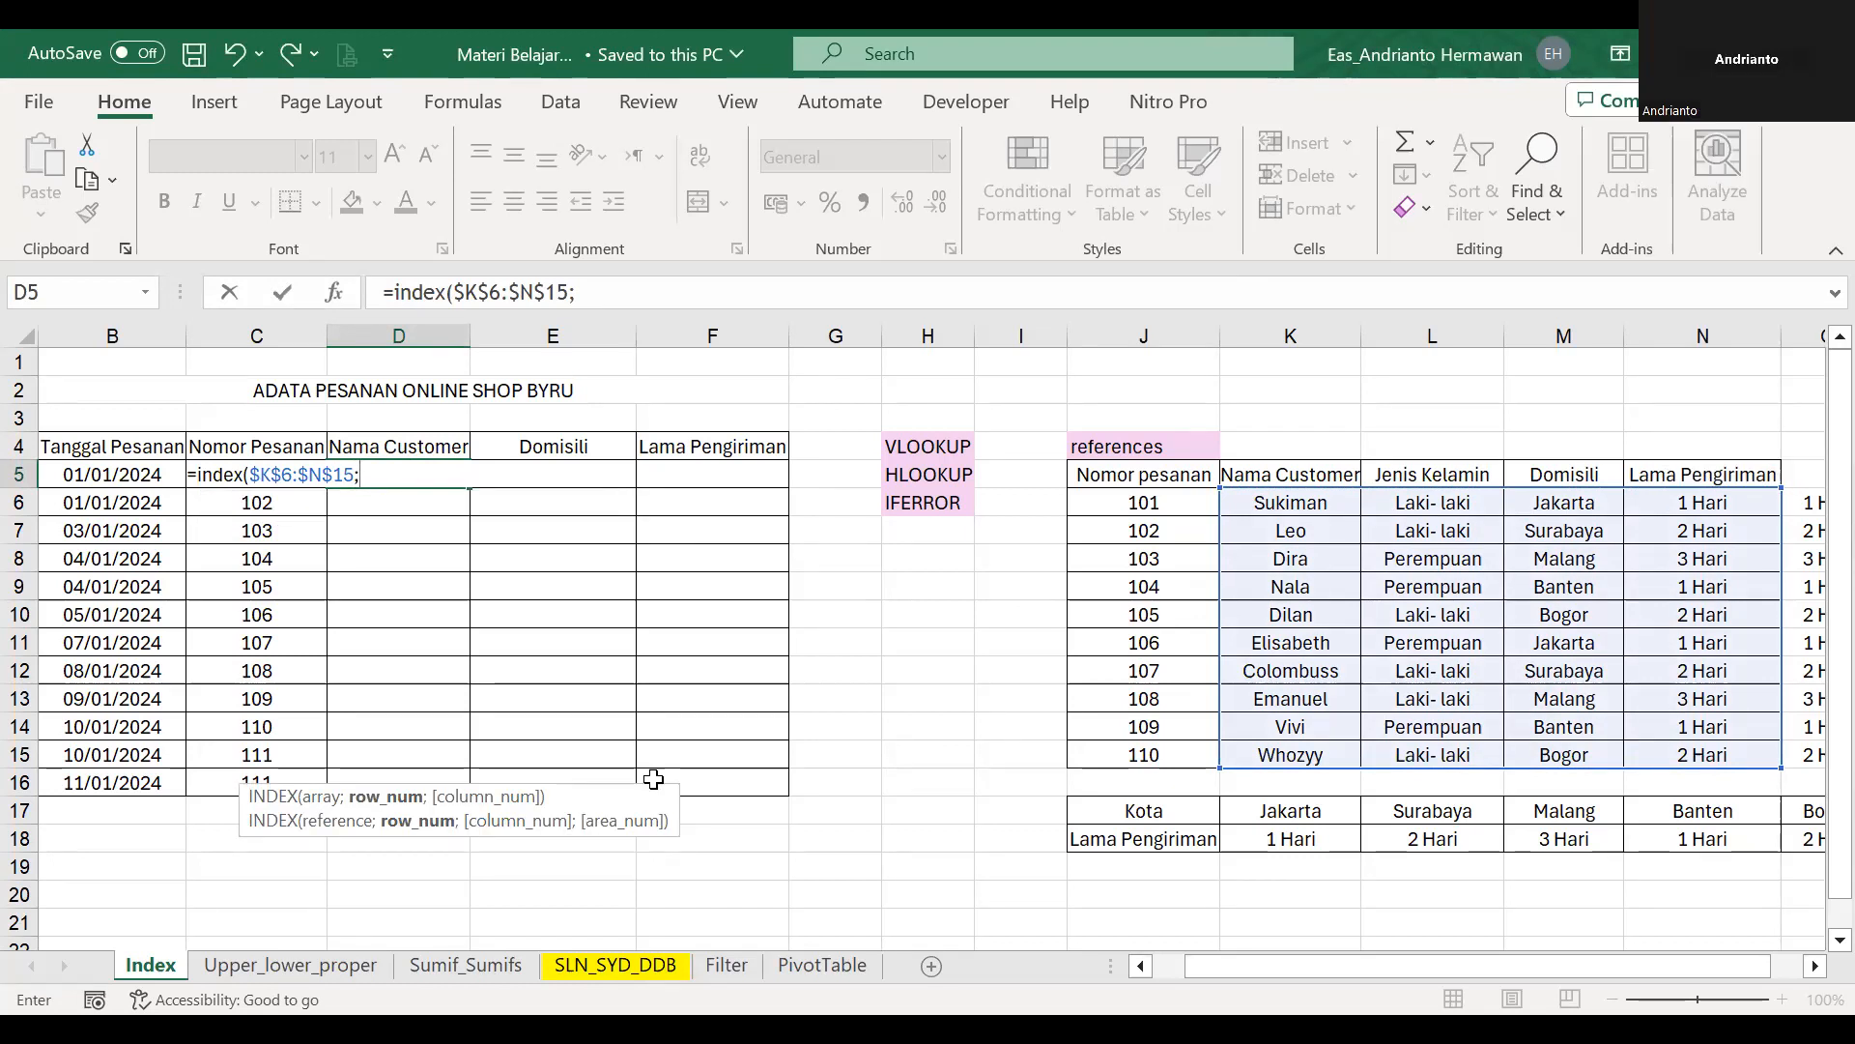
{"action": "left_click", "coordinate": [1116, 499]}
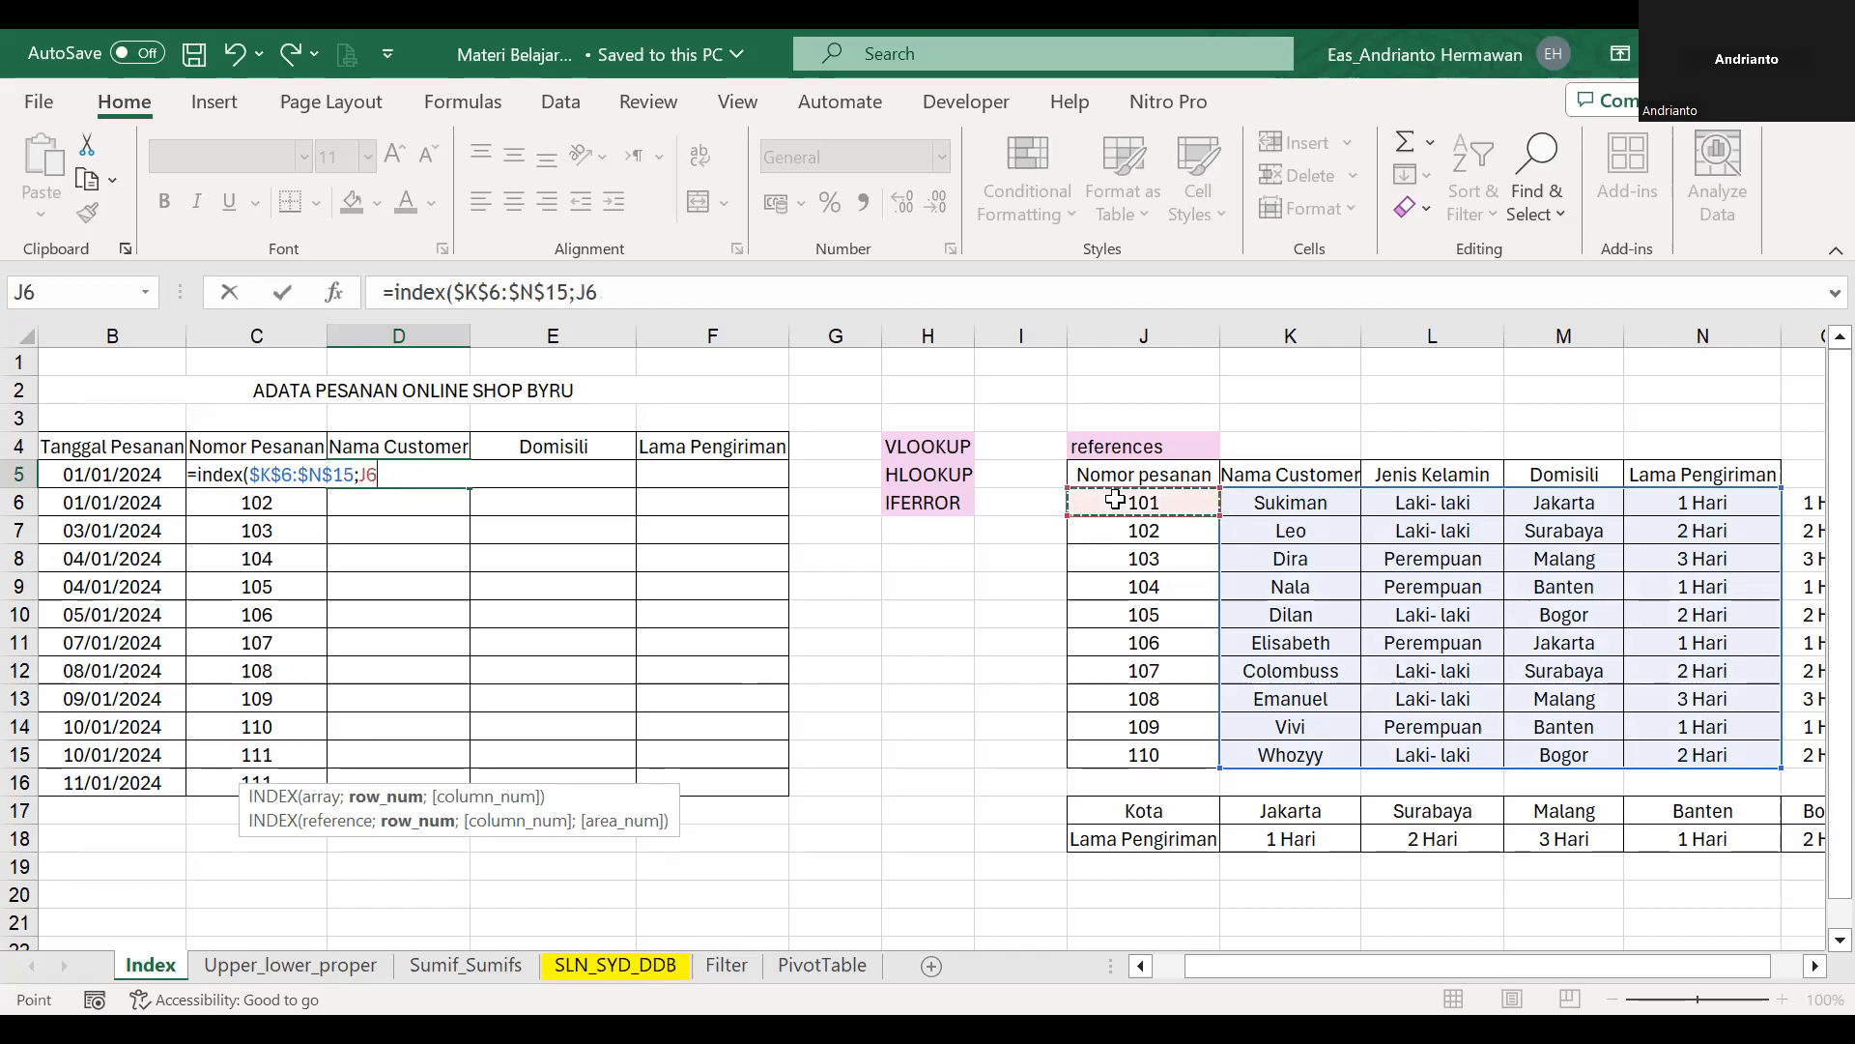
{"action": "key", "text": "Left"}
{"action": "key", "text": "Left"}
{"action": "key", "text": "Left"}
{"action": "key", "text": "Left"}
{"action": "key", "text": "Left"}
{"action": "key", "text": "Left"}
{"action": "key", "text": "Left"}
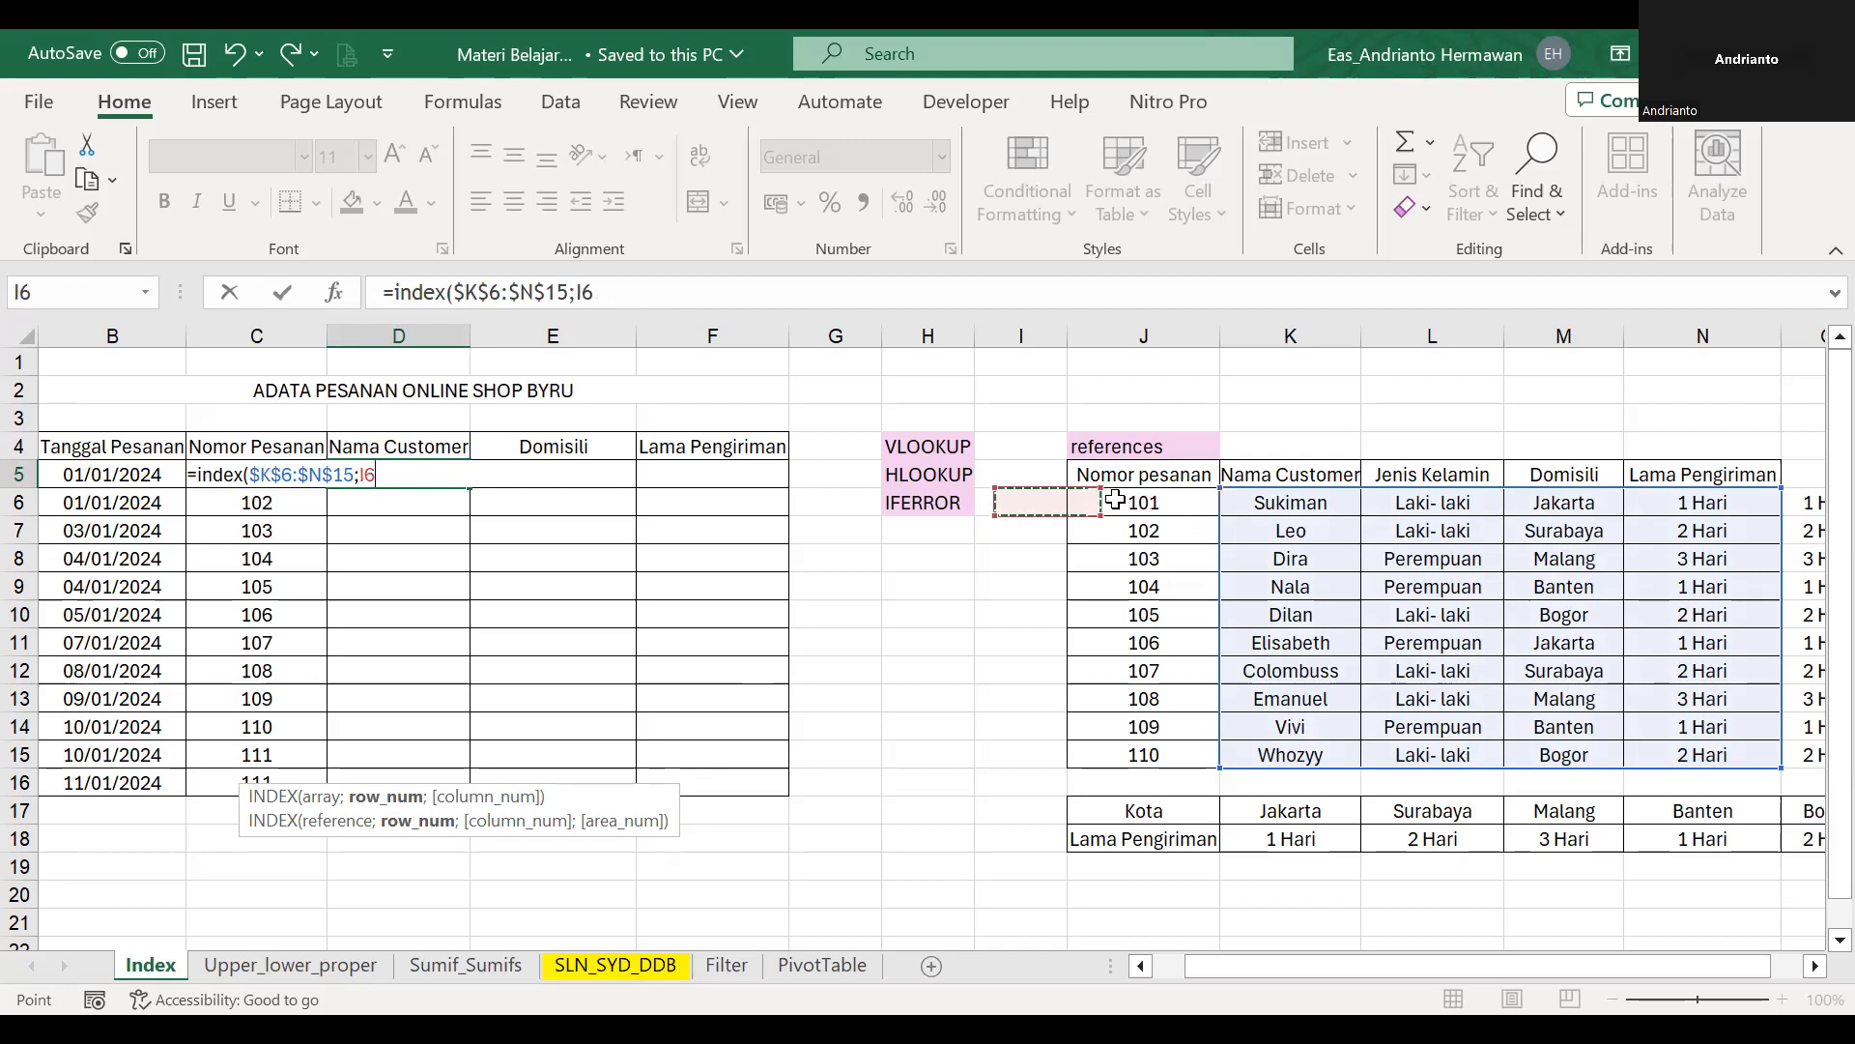
{"action": "key", "text": "Up"}
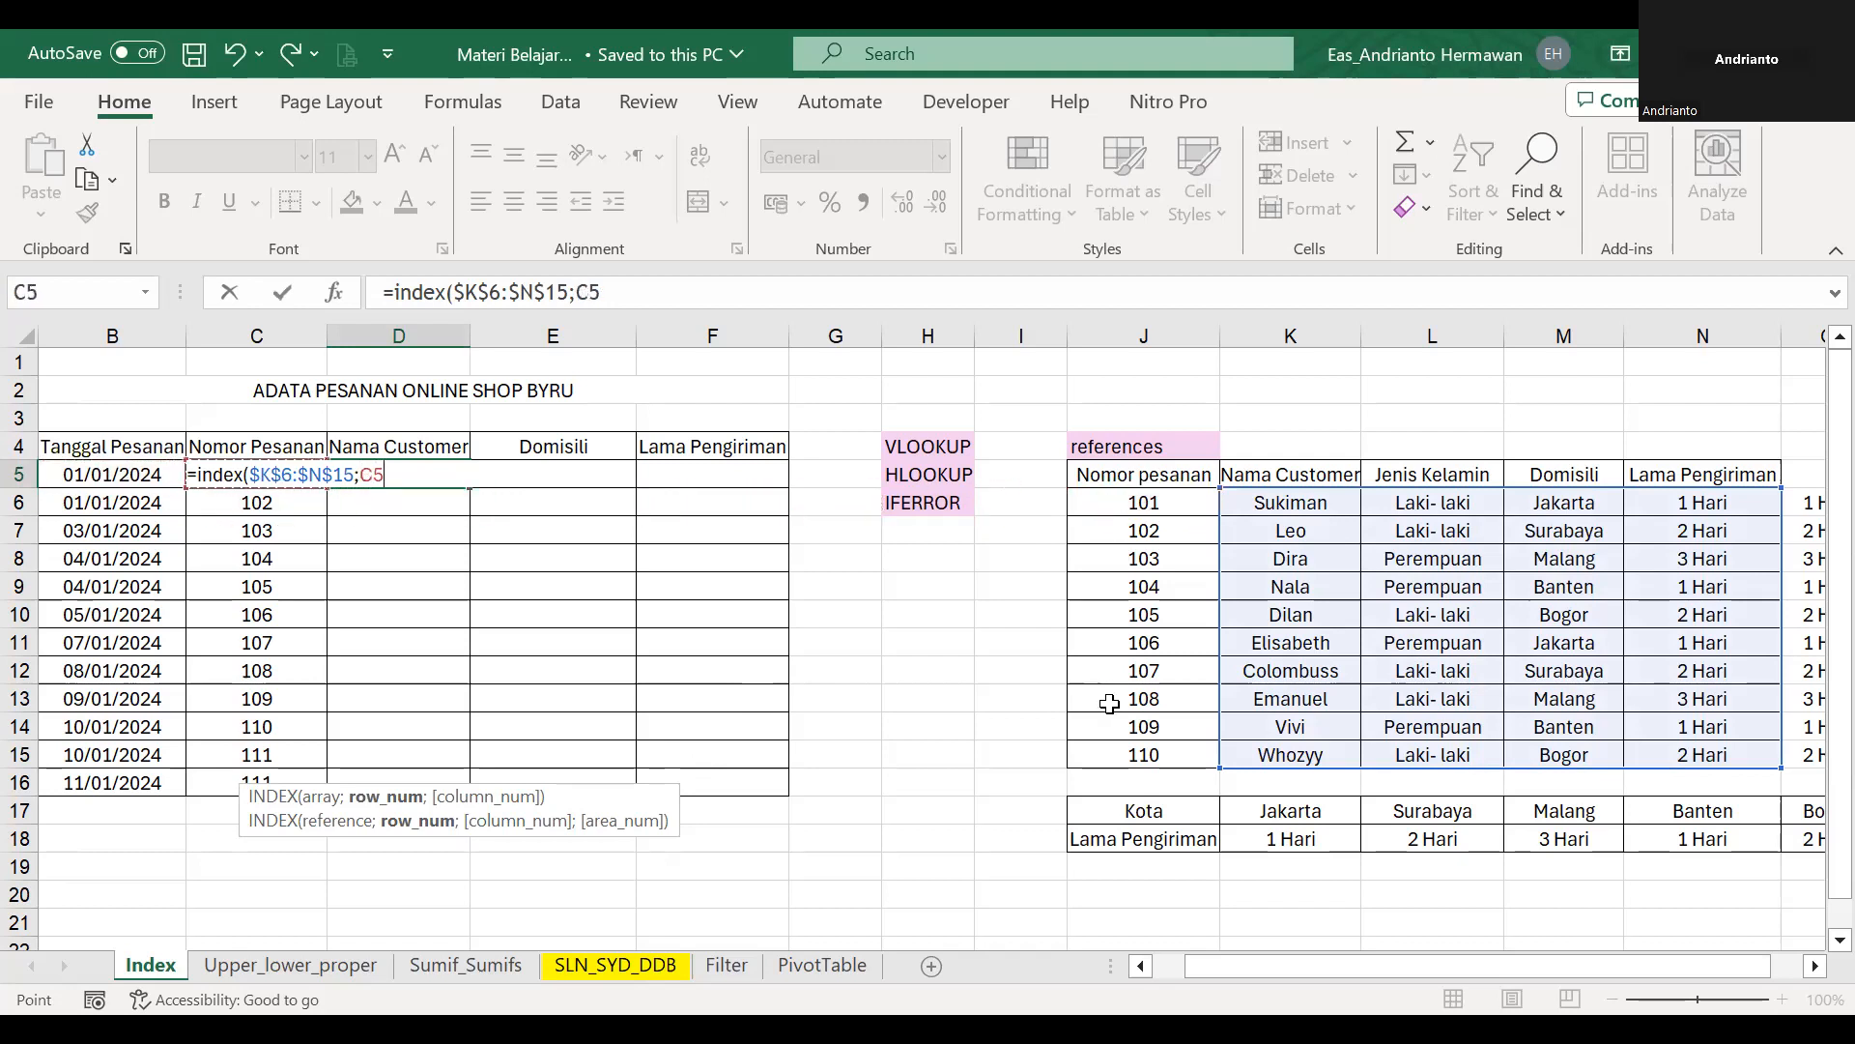
{"action": "type", "text": ";"}
{"action": "left_click", "coordinate": [1177, 501]}
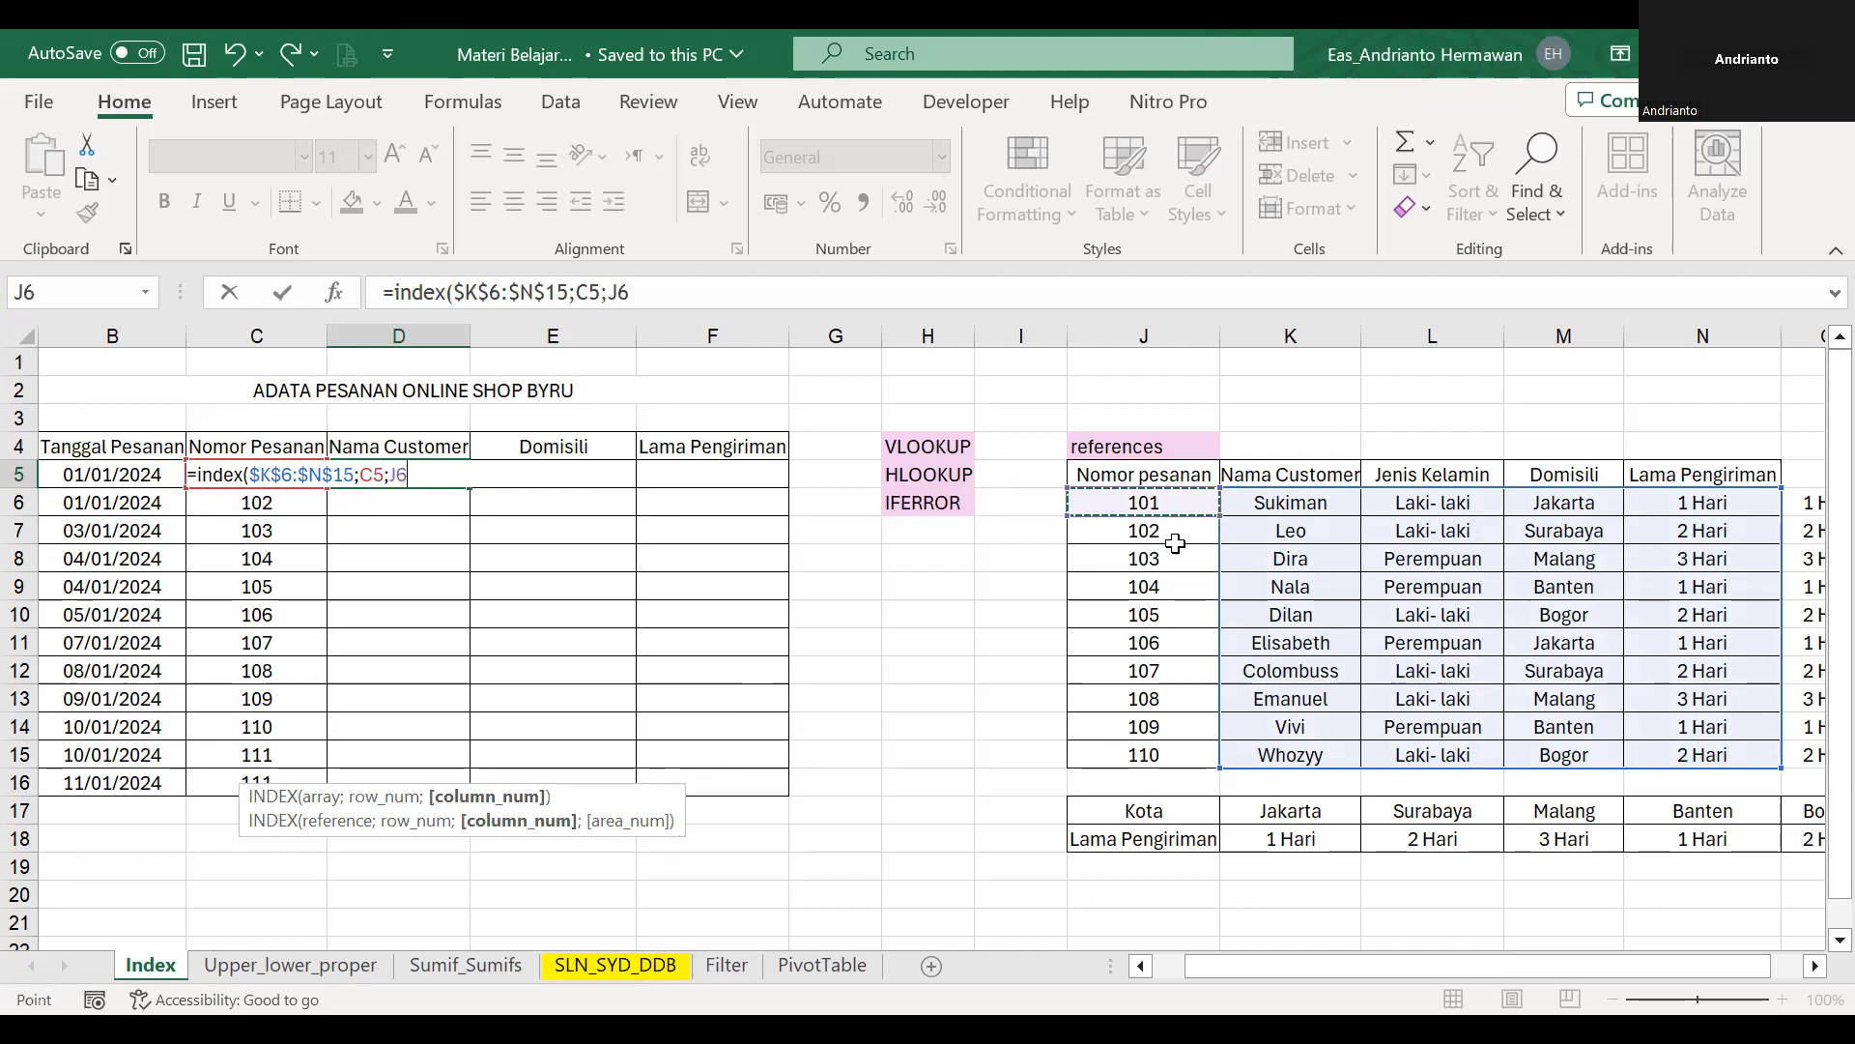
{"action": "left_click", "coordinate": [1151, 759], "text": "shift"}
{"action": "key", "text": "F5"}
{"action": "key", "text": "Escape"}
{"action": "key", "text": "F4"}
{"action": "type", "text": ";"}
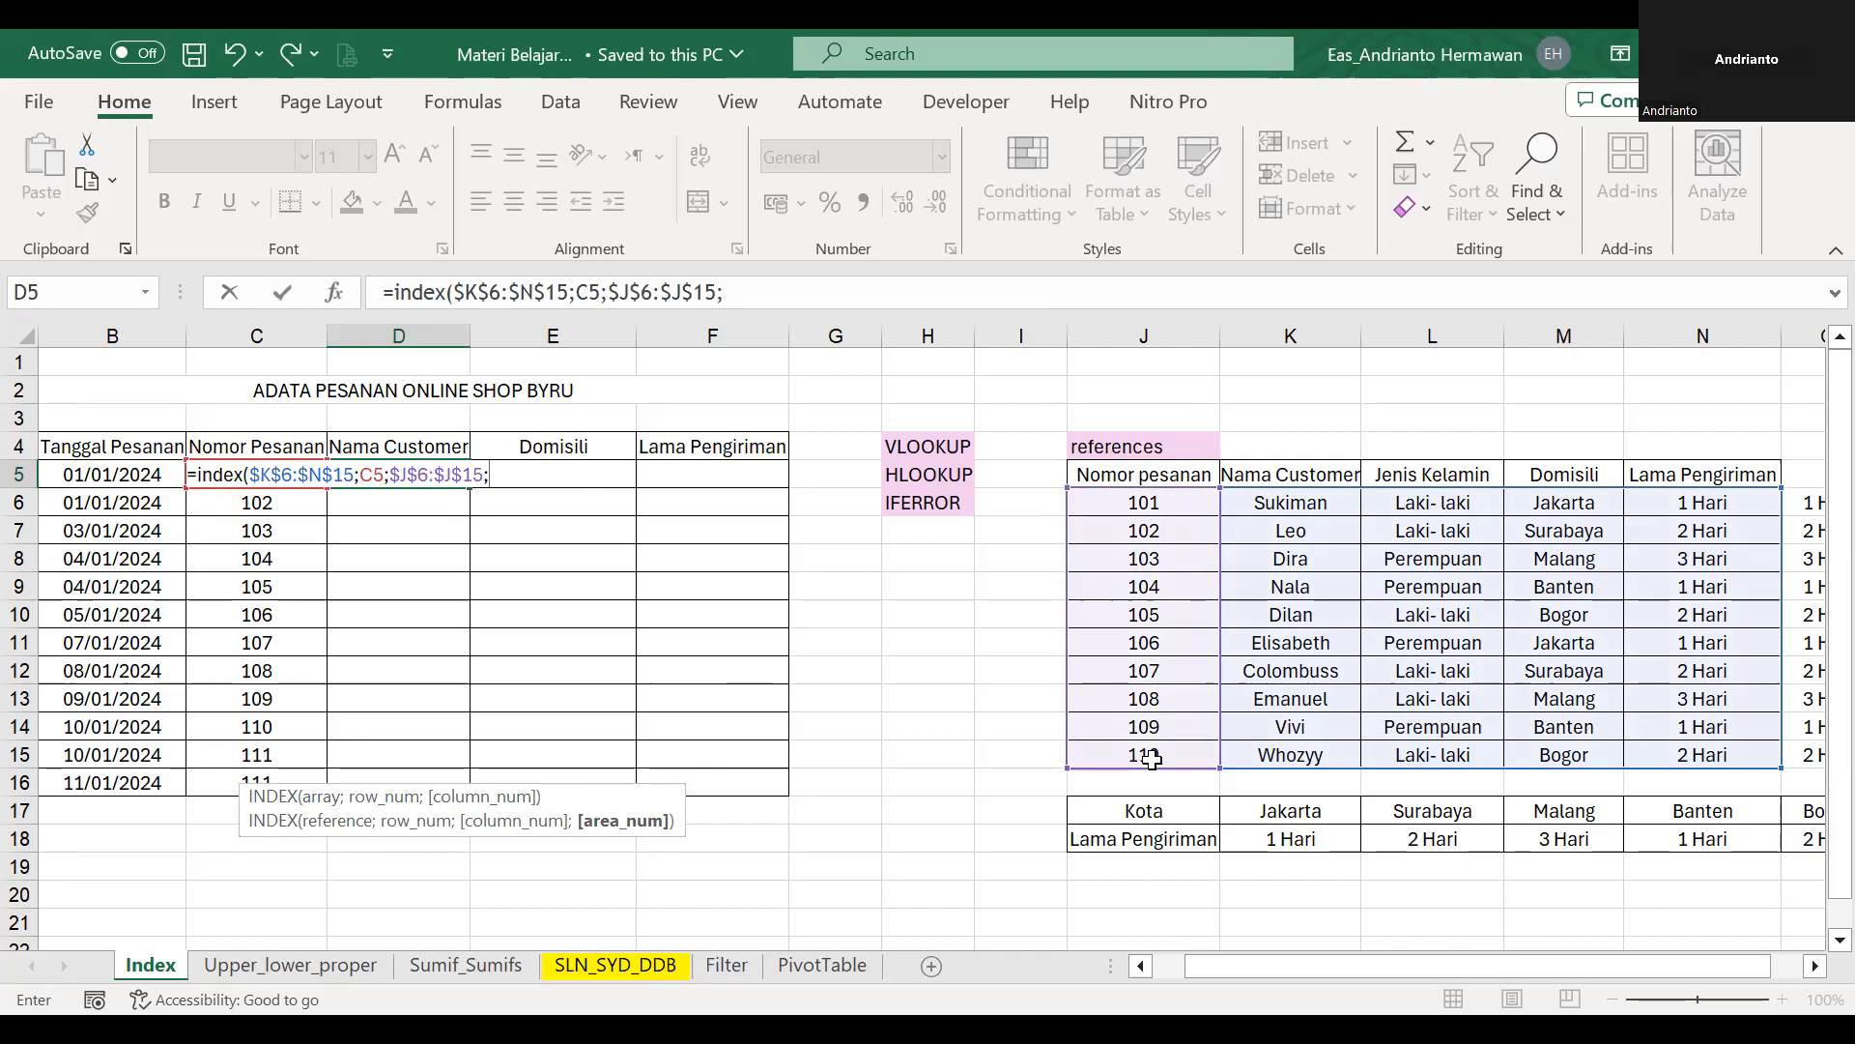
Add header cell D4 and the absolute header range $K$5:$N$5 to the formula and try to enter it.
{"action": "key", "text": "Up"}
{"action": "type", "text": ";"}
{"action": "left_click", "coordinate": [1341, 476]}
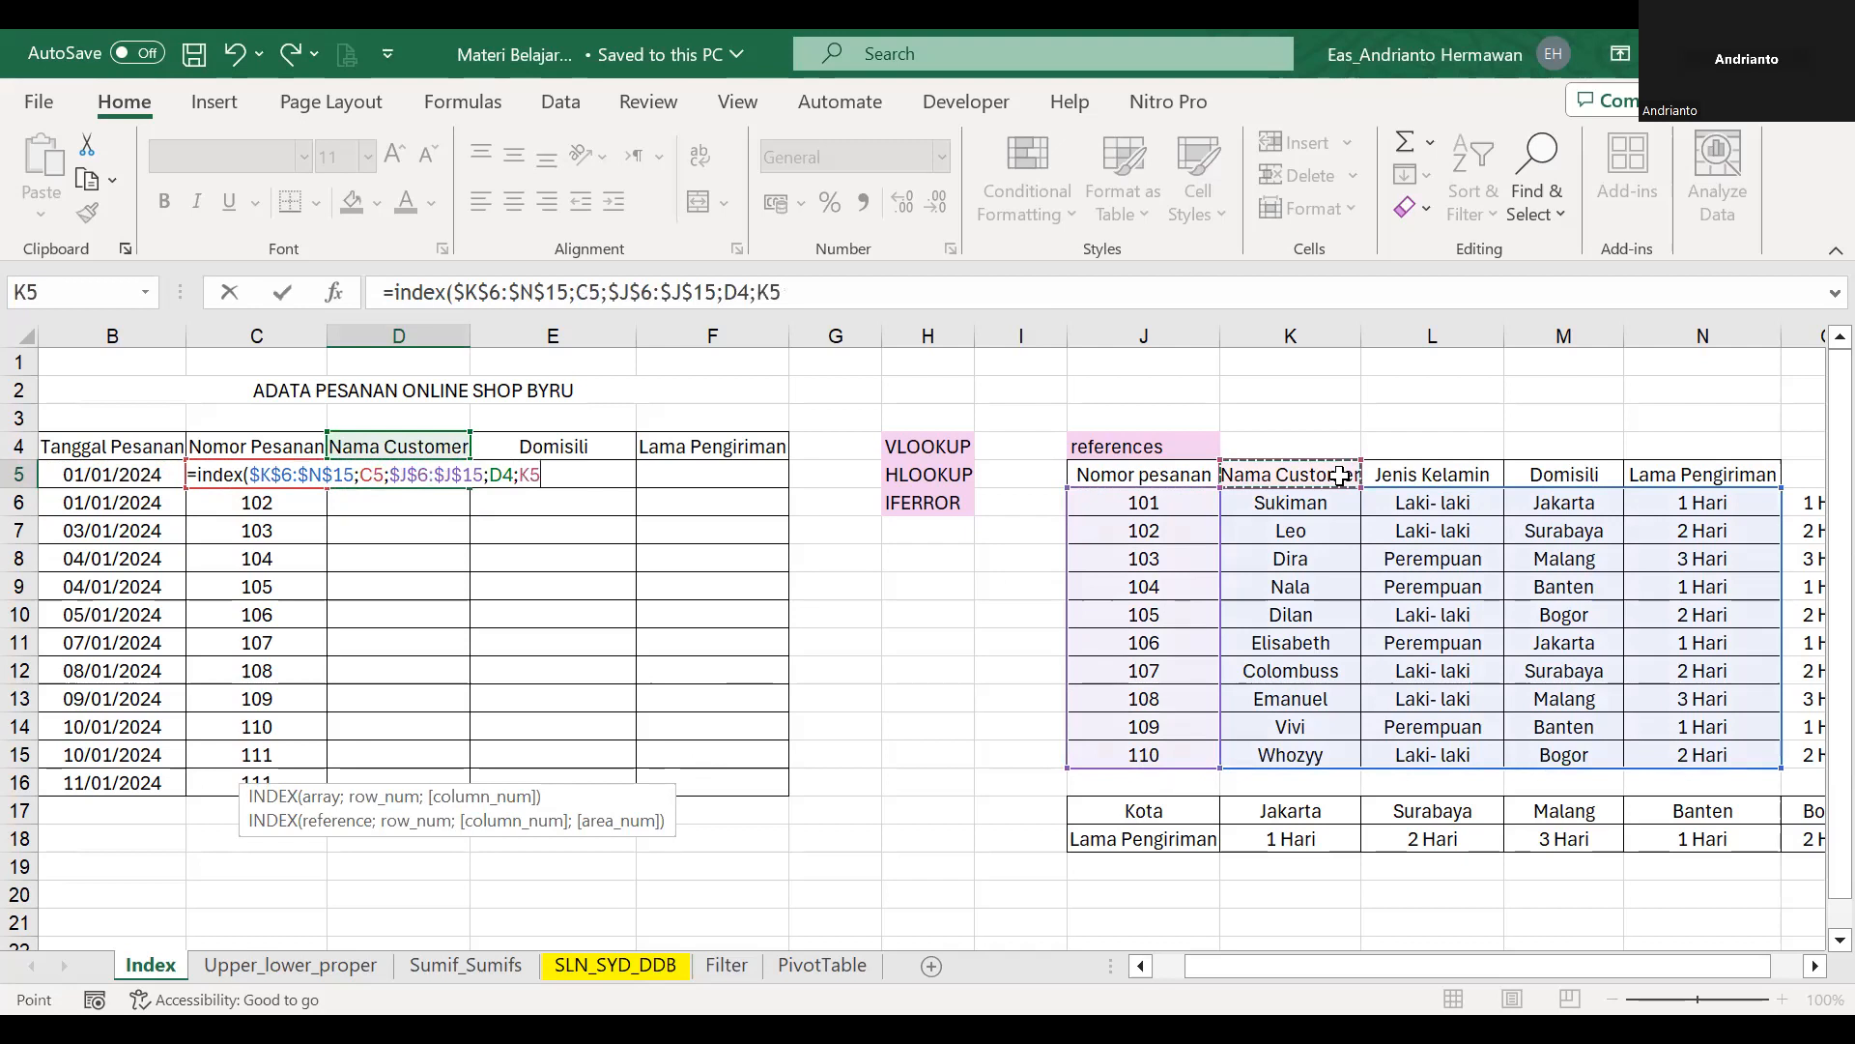
{"action": "key", "text": "ctrl+shift+Right"}
{"action": "key", "text": "F4"}
{"action": "key", "text": "Return"}
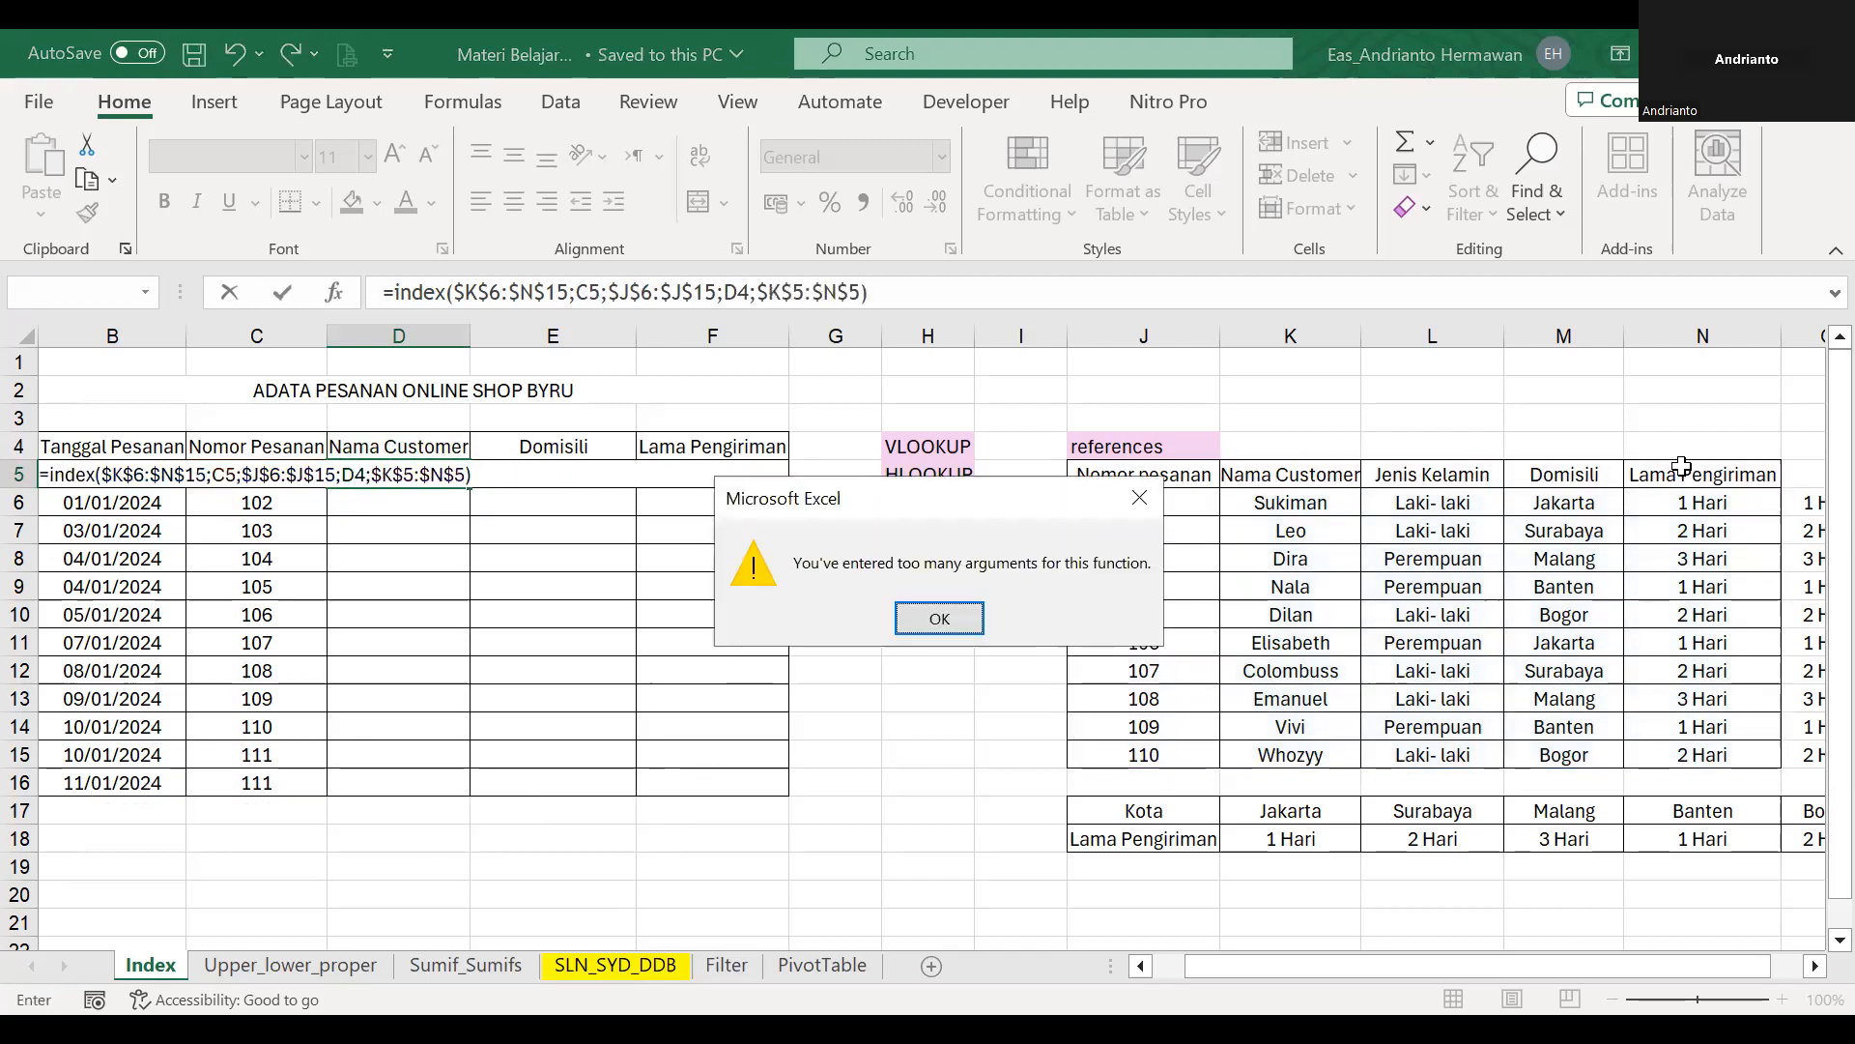
{"action": "key", "text": "Return"}
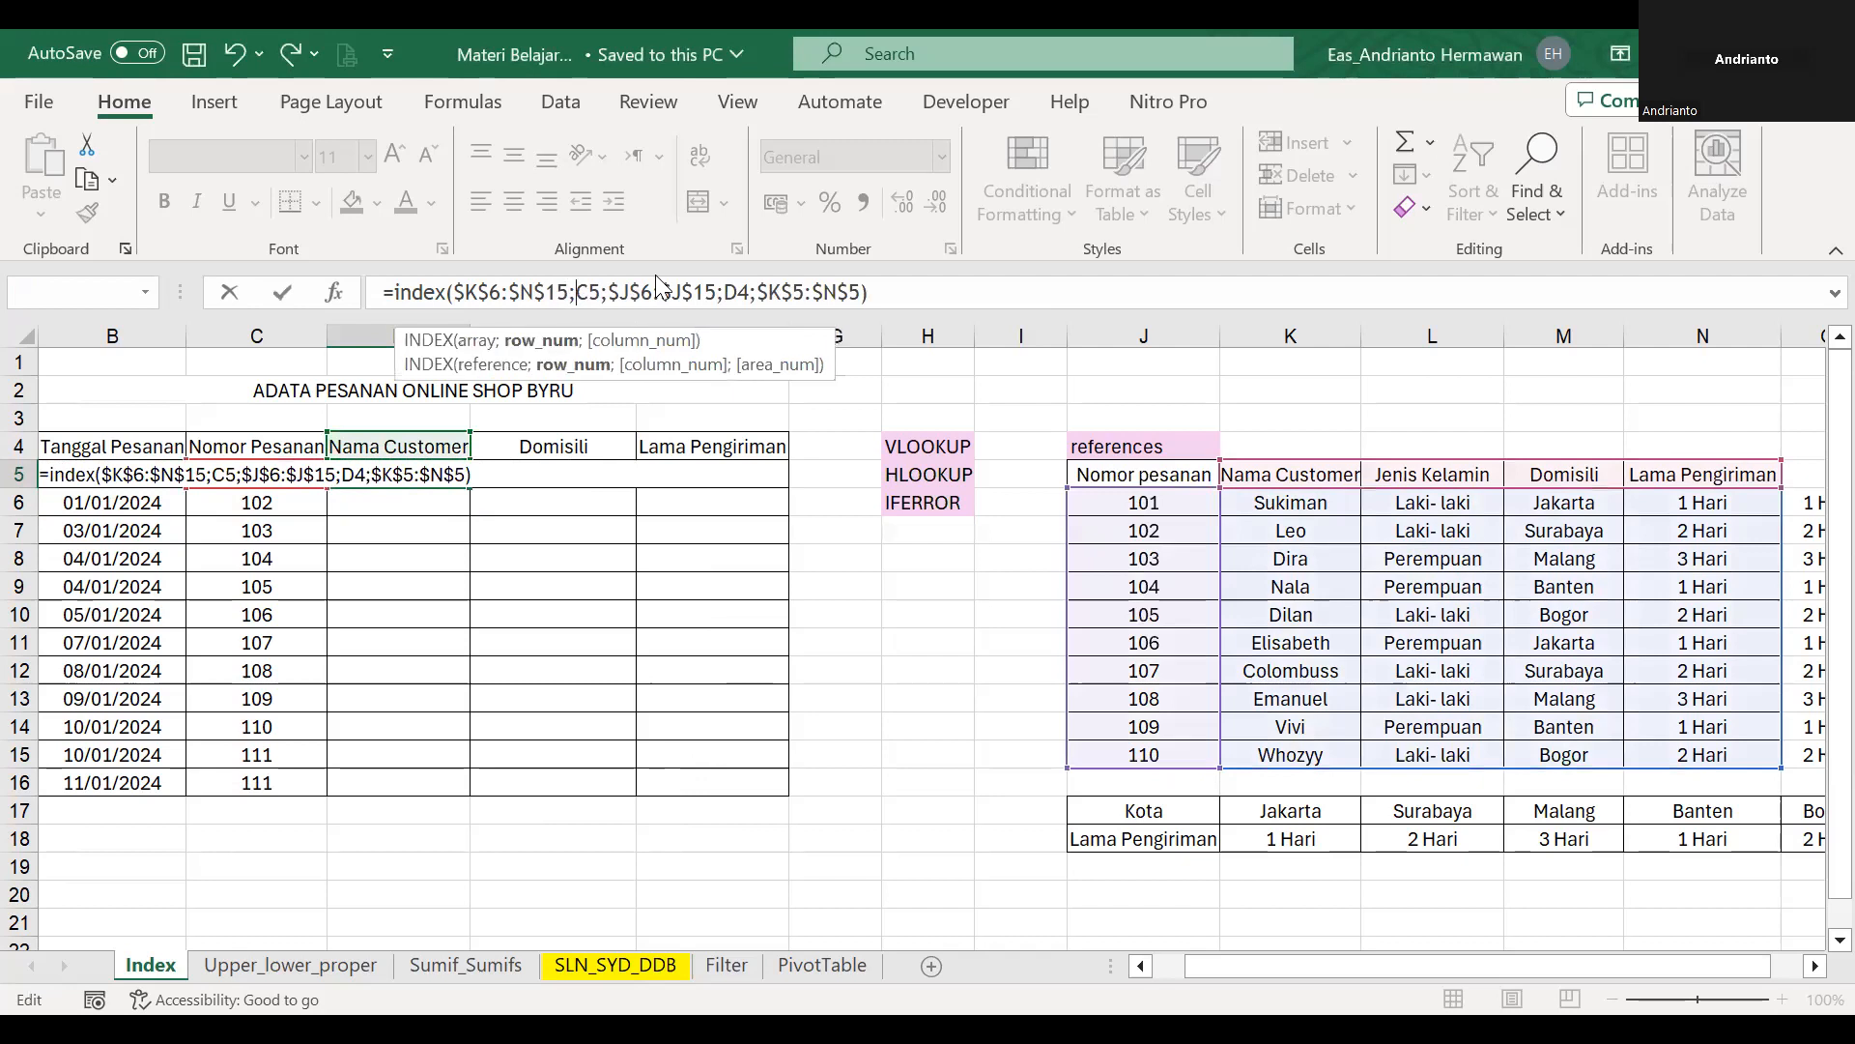
Wrap the C5 and D4 lookup pairs in separate MATCH functions, each with match type 0.
{"action": "type", "text": "mtach("}
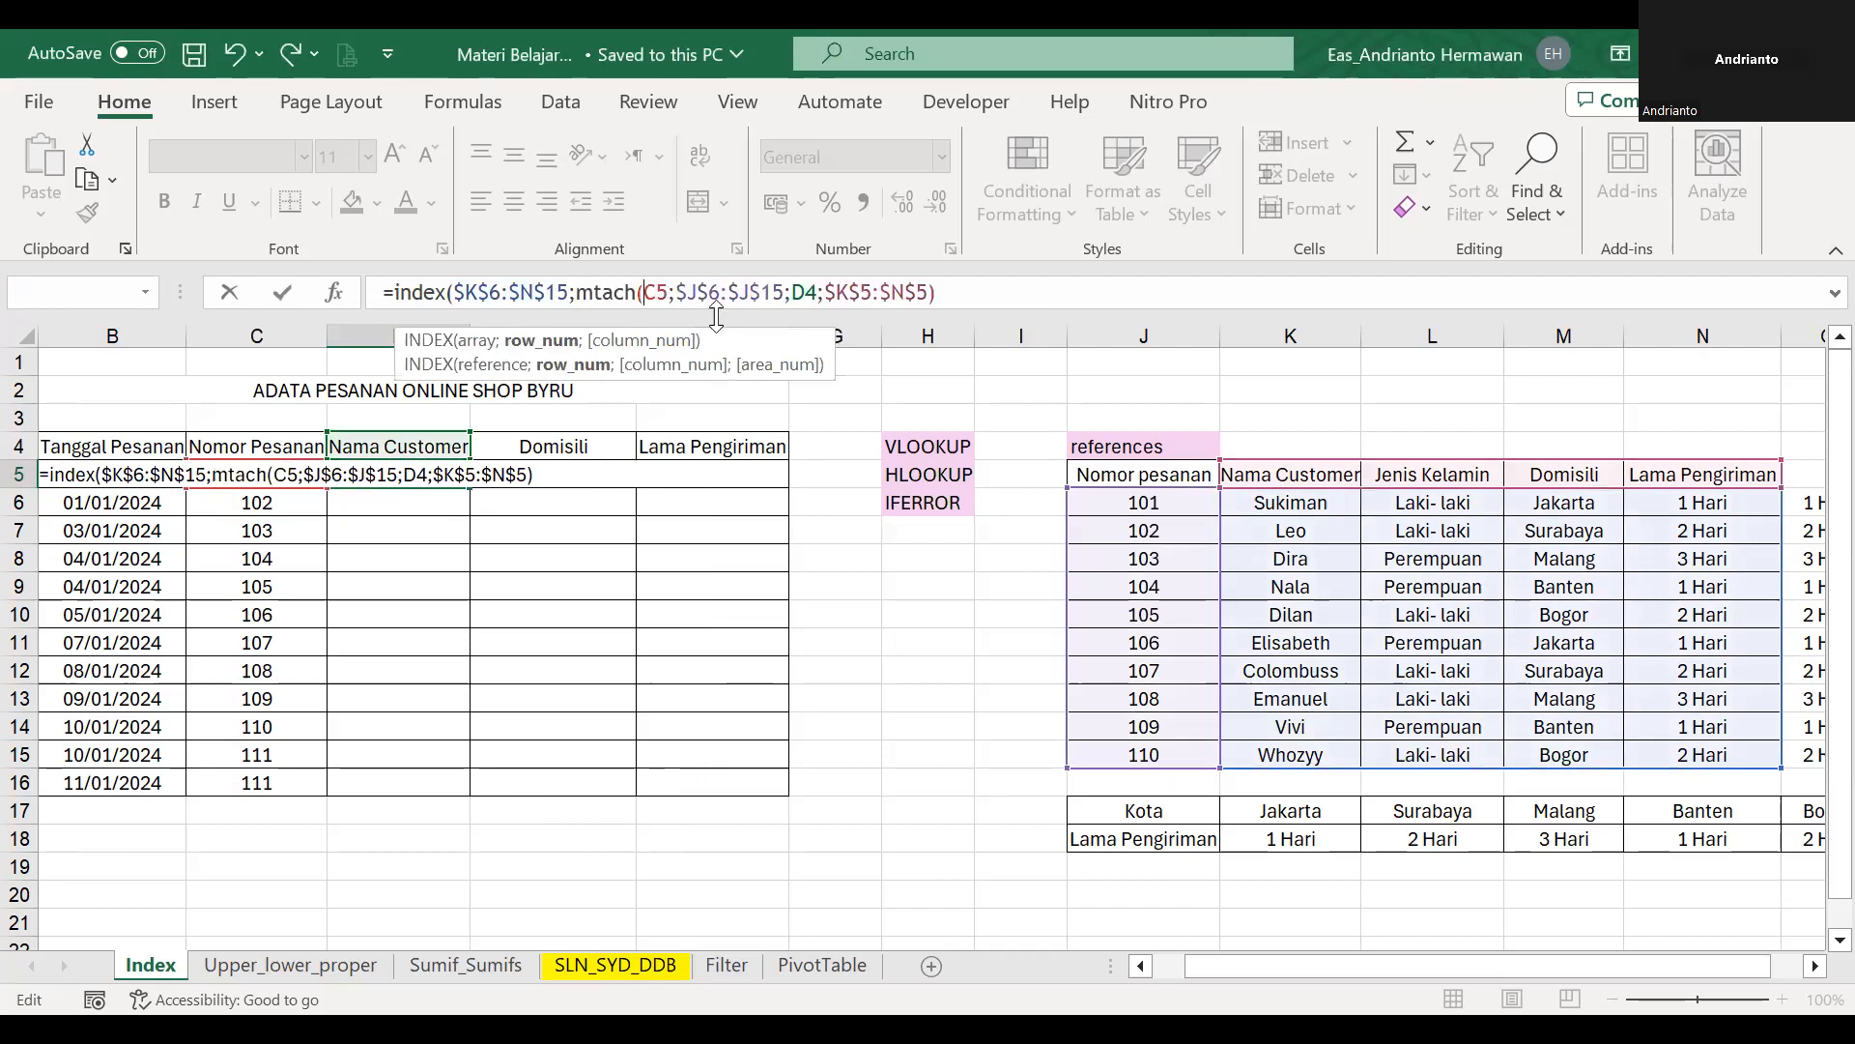
{"action": "left_click", "coordinate": [802, 293]}
{"action": "type", "text": "0);"}
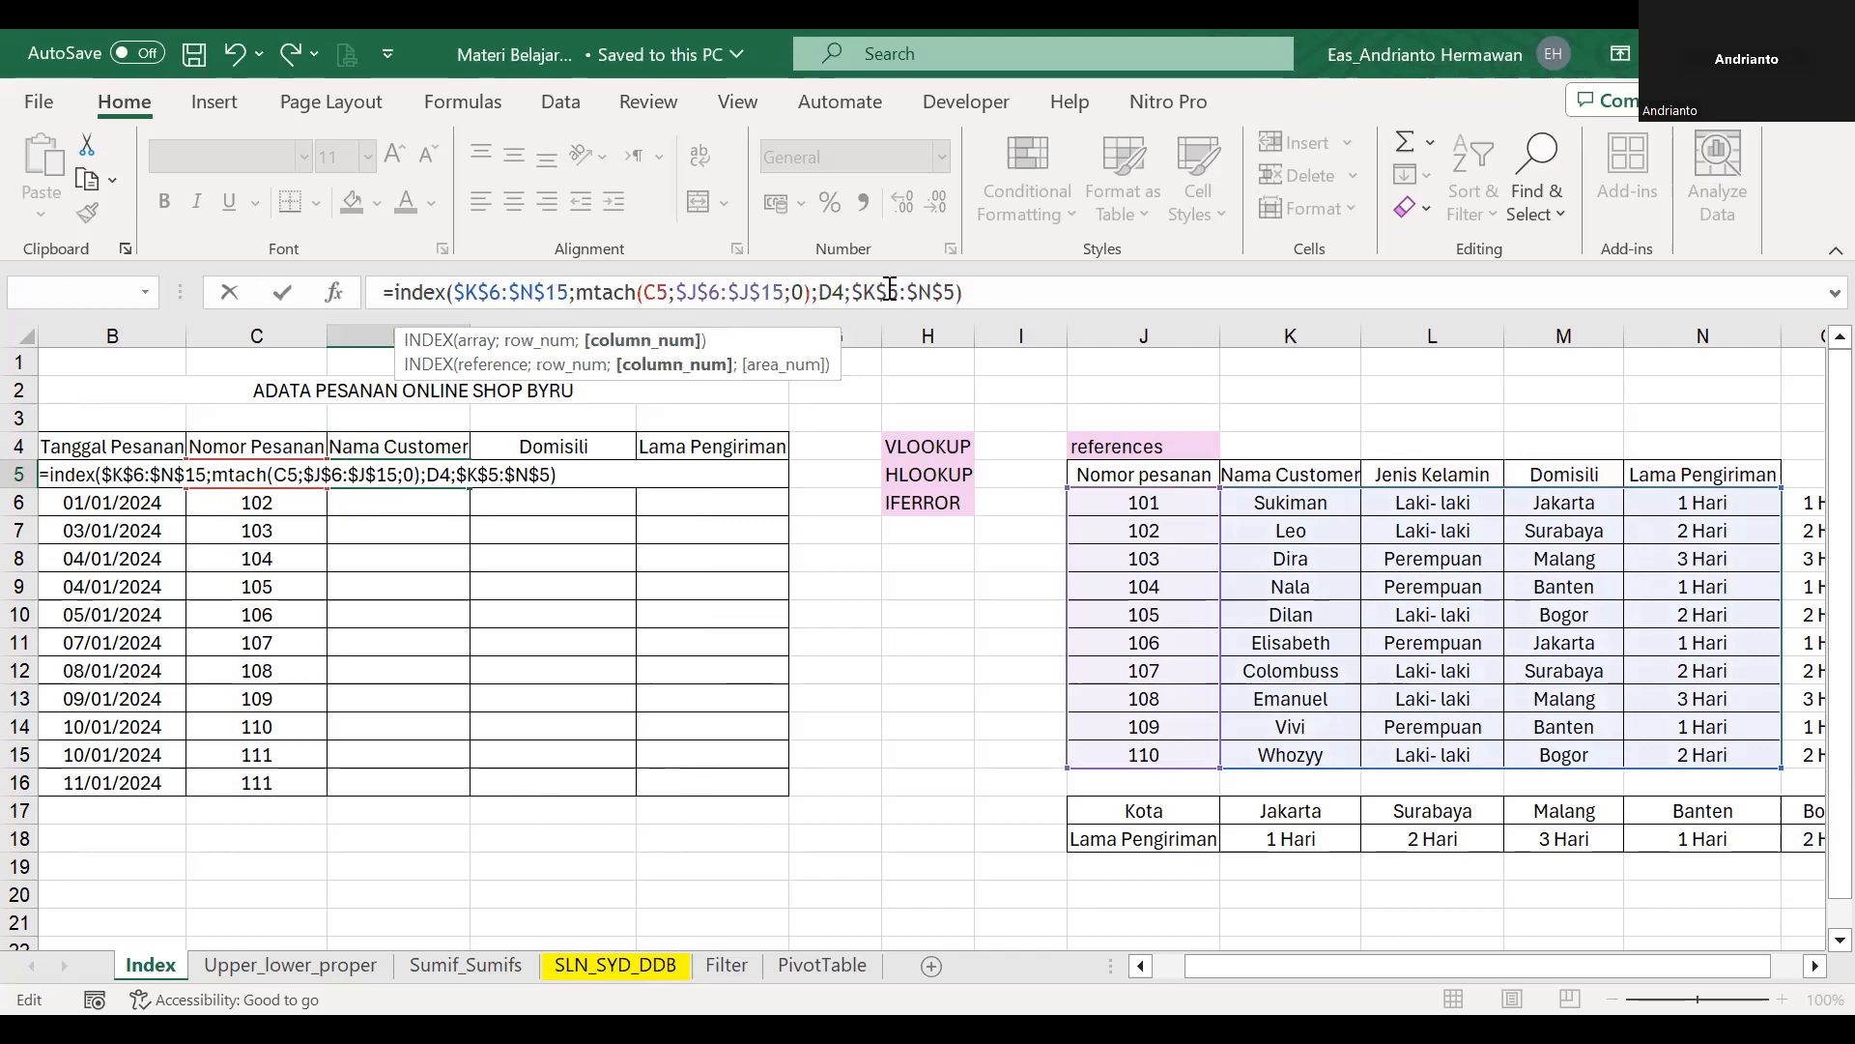
{"action": "type", "text": "match("}
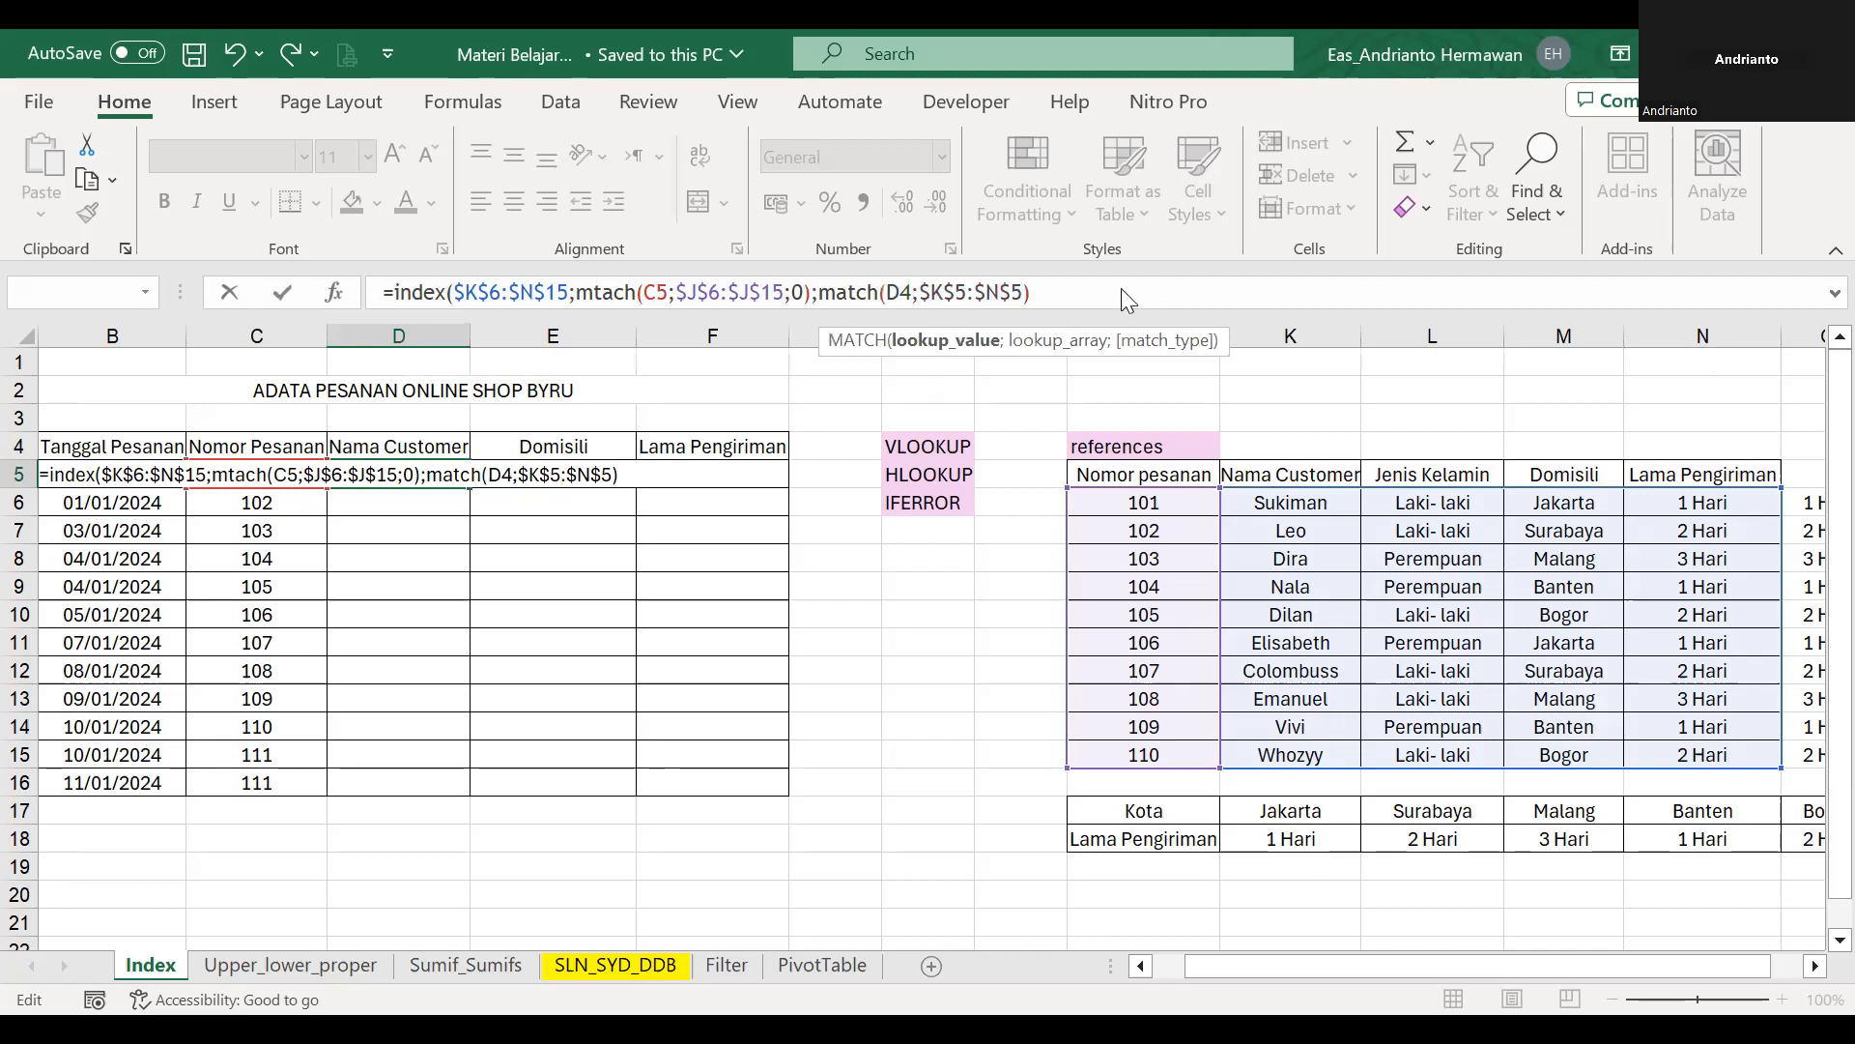
{"action": "type", "text": ";0"}
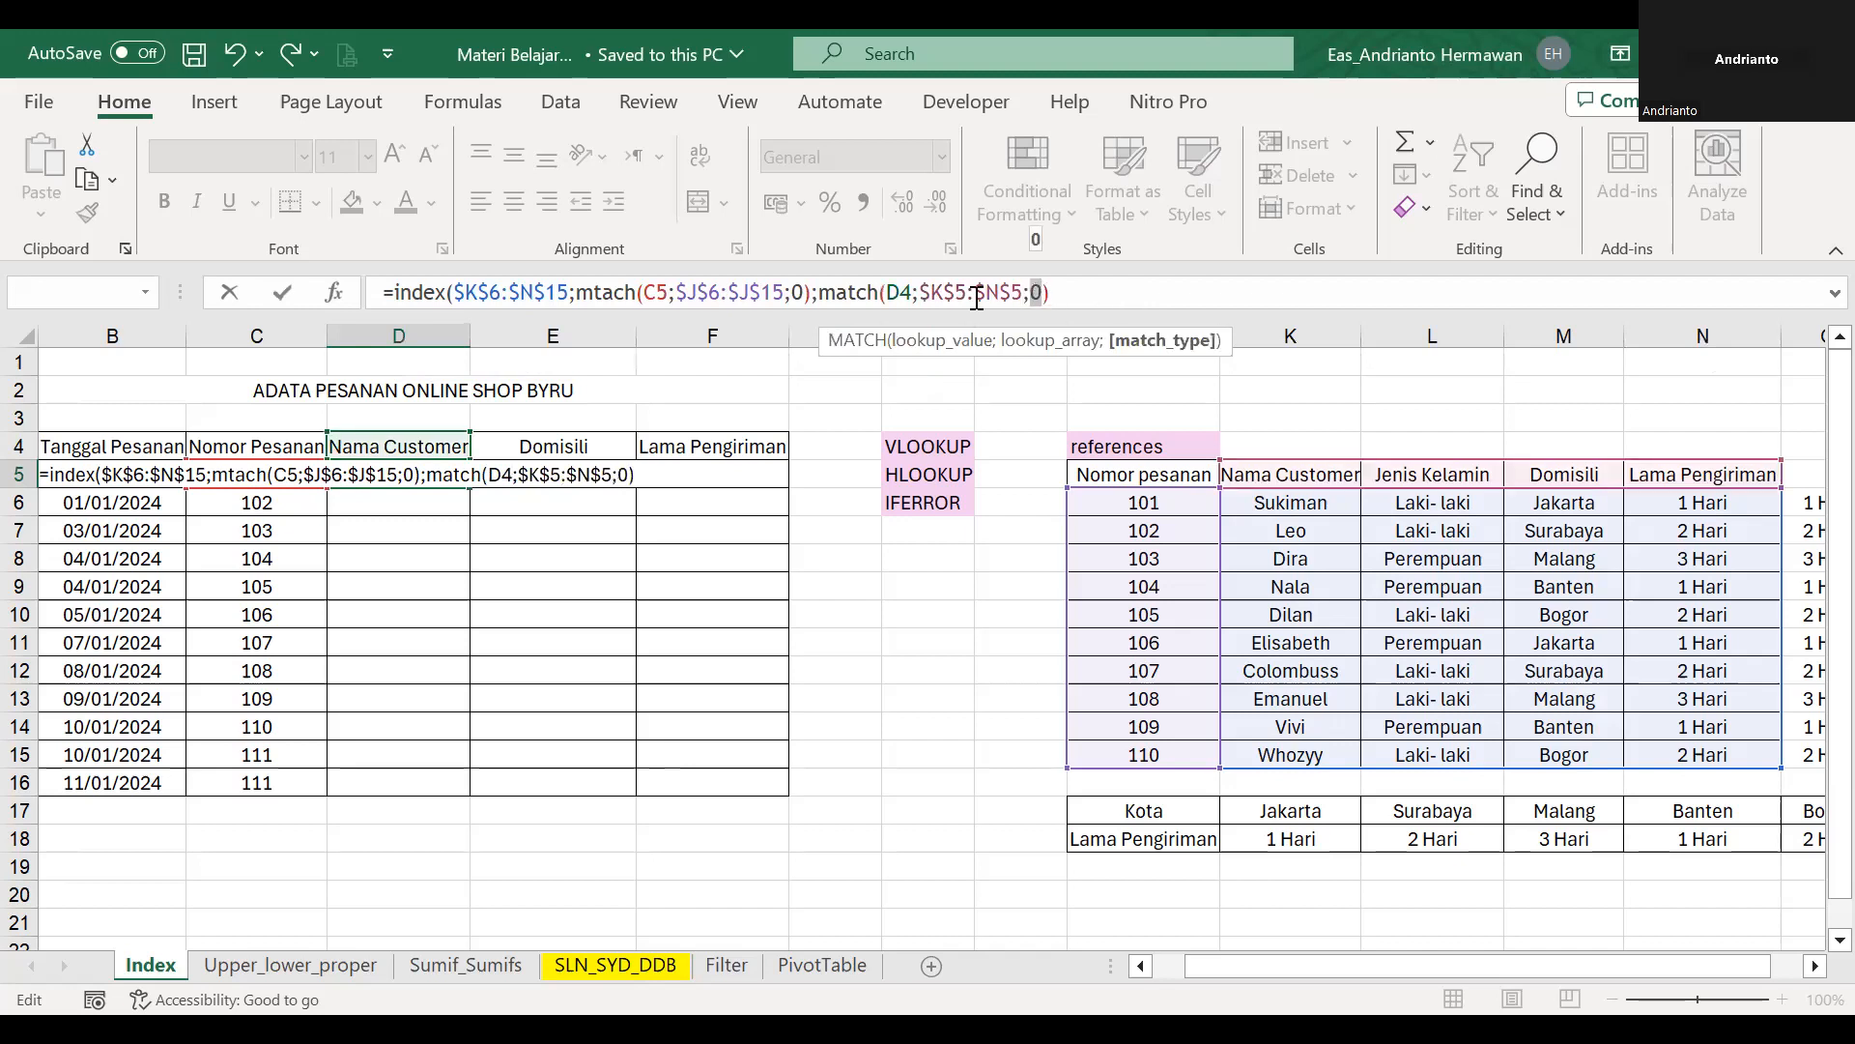
Correct the misspelled first function name to MATCH and enter the INDEX formula in D5.
{"action": "left_click", "coordinate": [617, 292]}
{"action": "key", "text": "BackSpace"}
{"action": "type", "text": "a"}
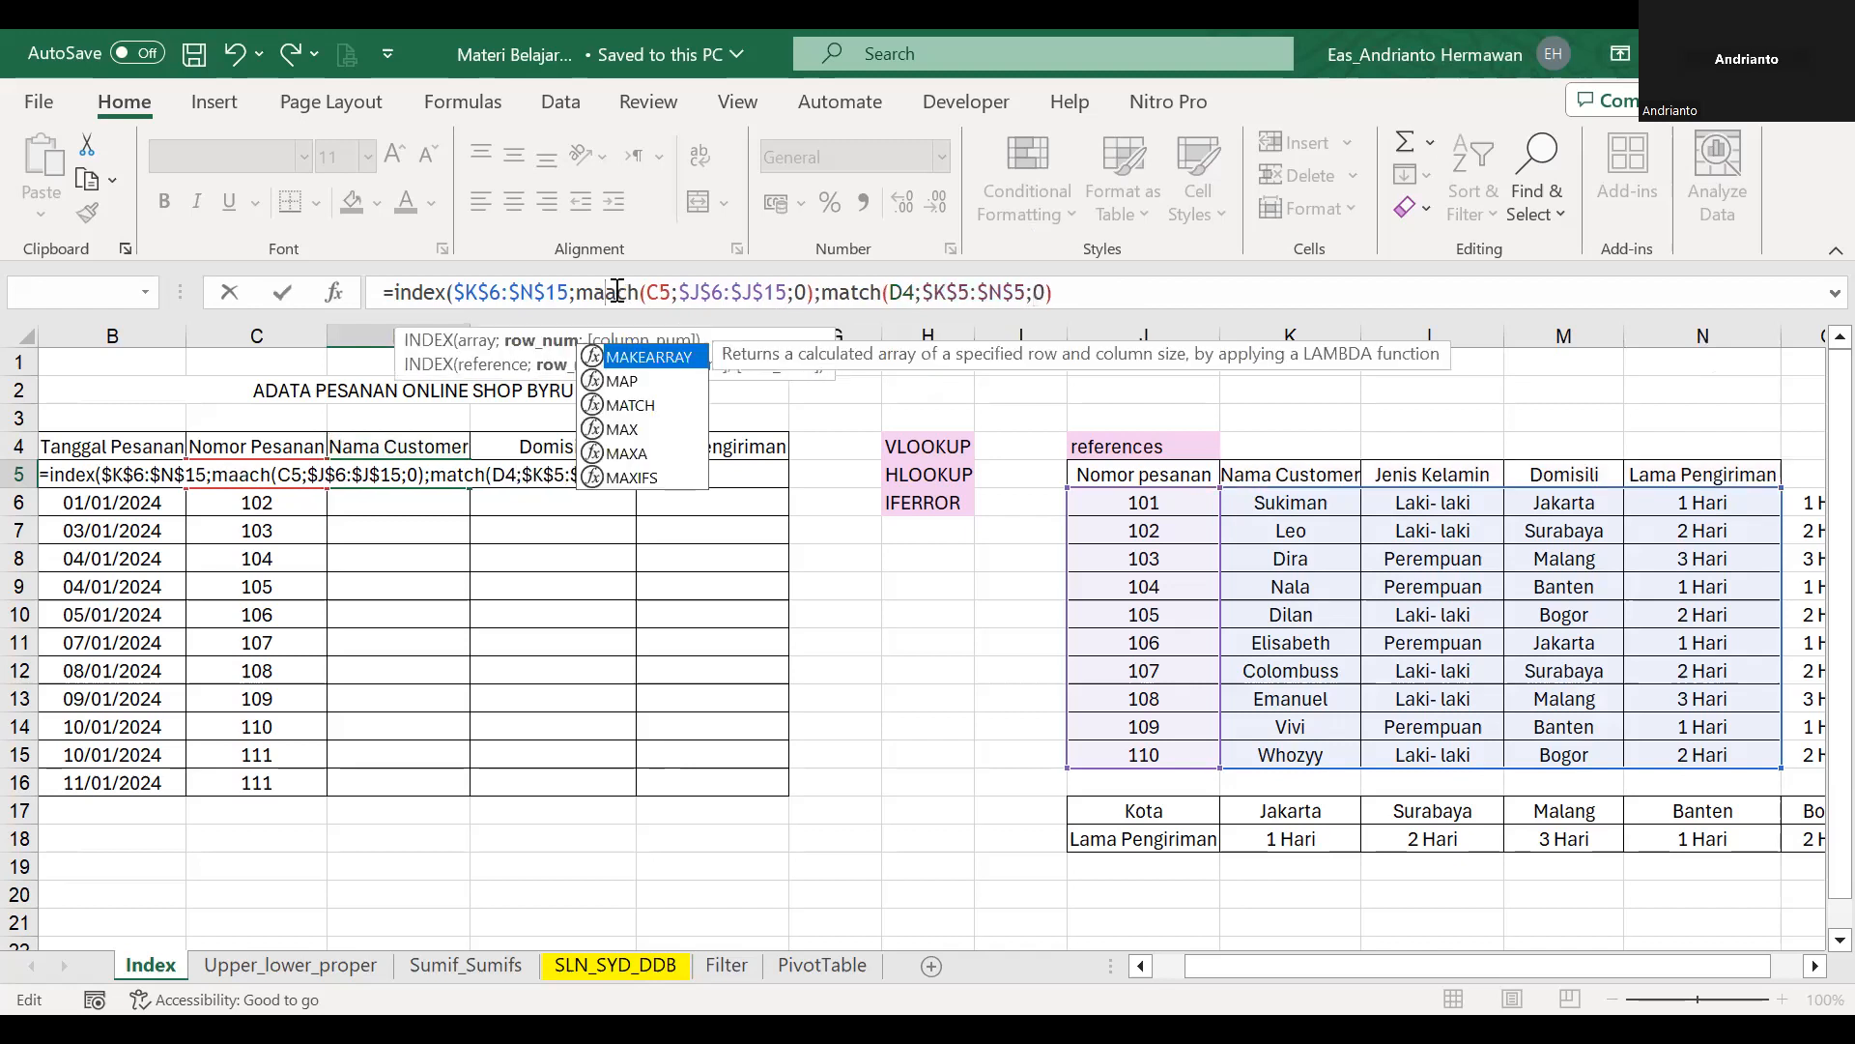
{"action": "key", "text": "BackSpace"}
{"action": "type", "text": "t"}
{"action": "key", "text": "Return"}
{"action": "key", "text": "Up"}
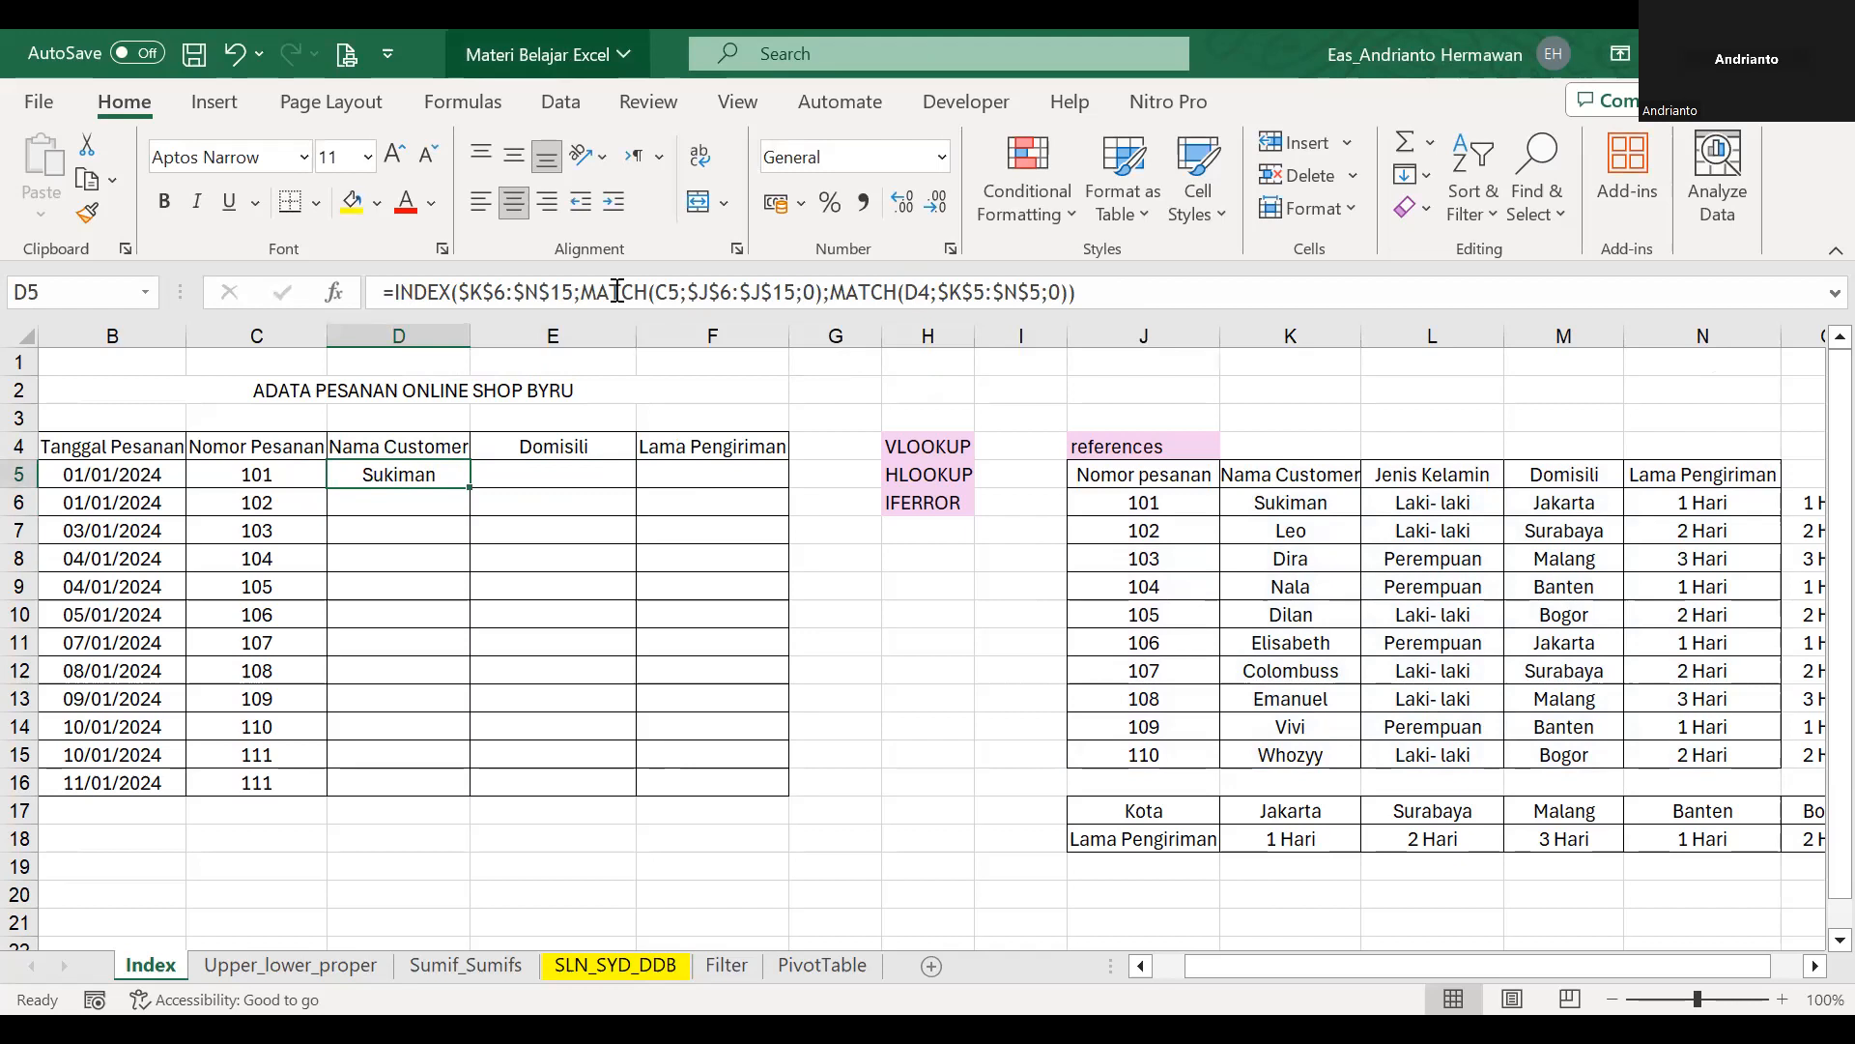
Copy the D5 formula into the Domisili and Lama Pengiriman cells E5:F5.
{"action": "left_click", "coordinate": [618, 291]}
{"action": "key", "text": "Escape"}
{"action": "key", "text": "ctrl+c"}
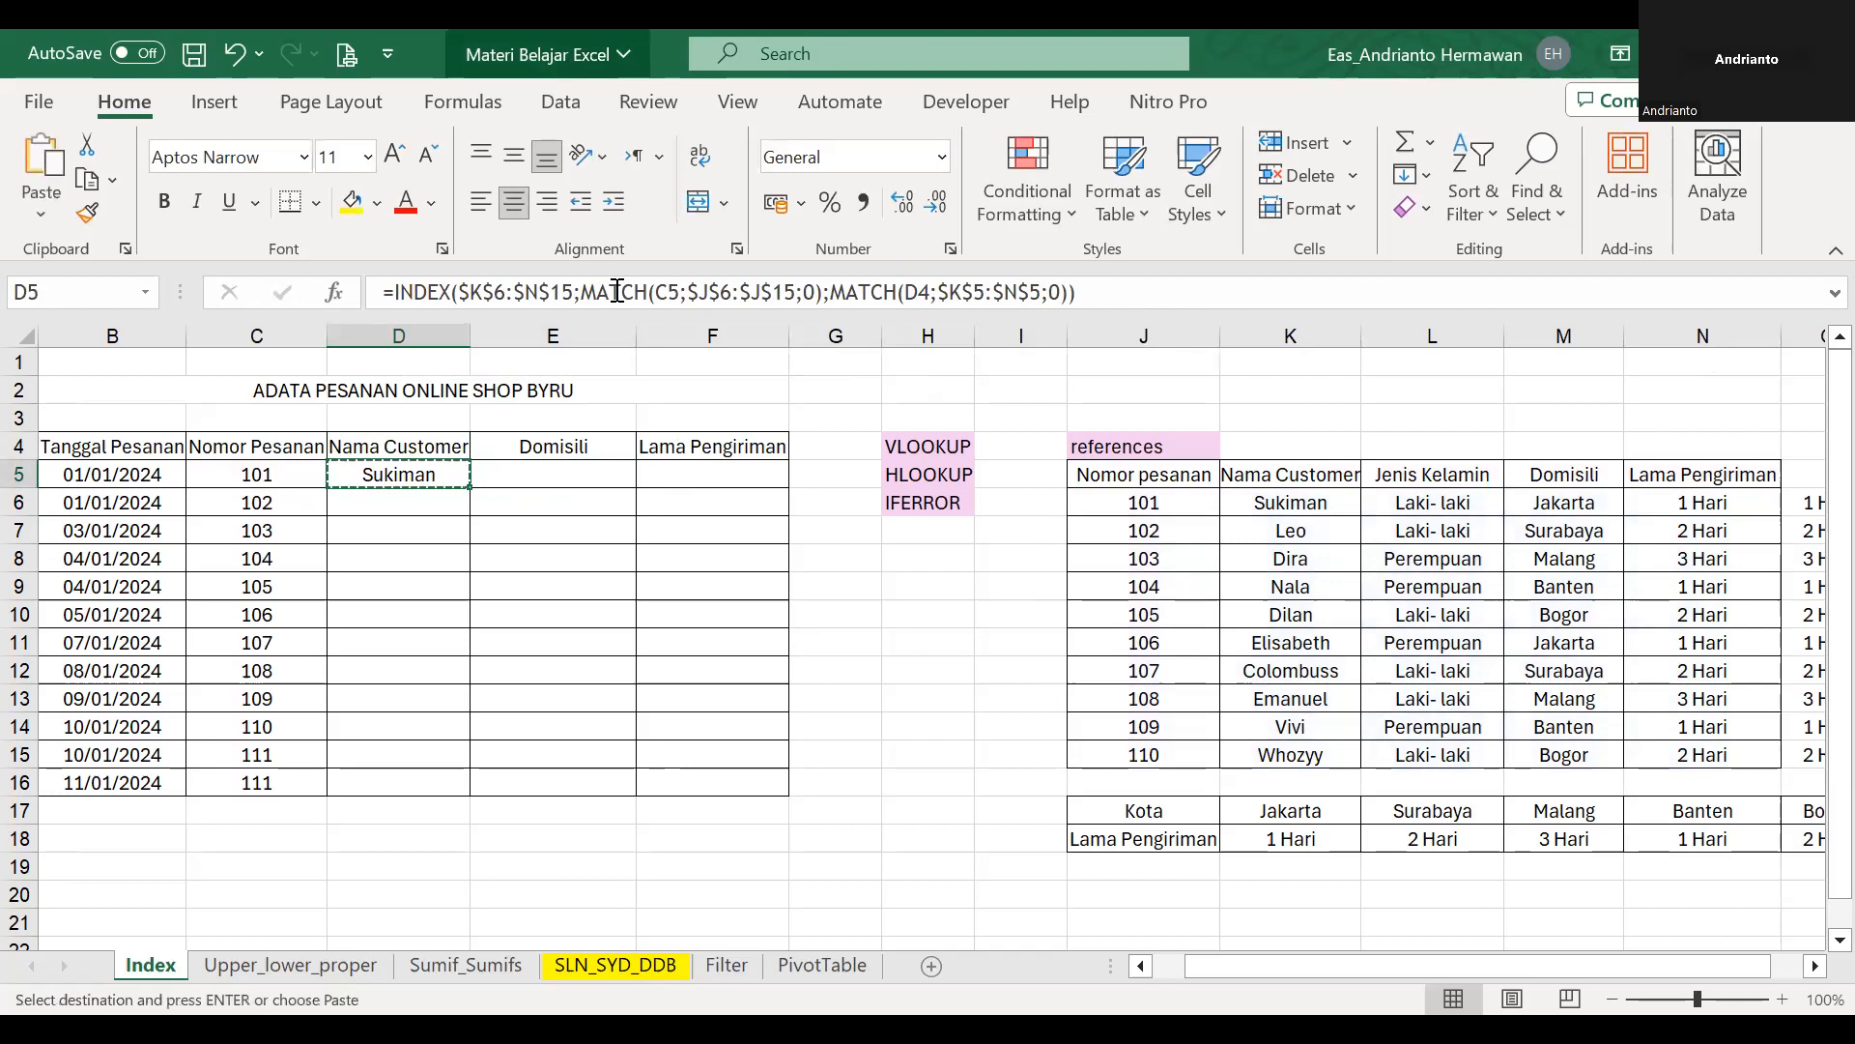
{"action": "key", "text": "Right"}
{"action": "key", "text": "shift+Right"}
{"action": "key", "text": "ctrl+v"}
{"action": "key", "text": "Escape"}
{"action": "key", "text": "Left"}
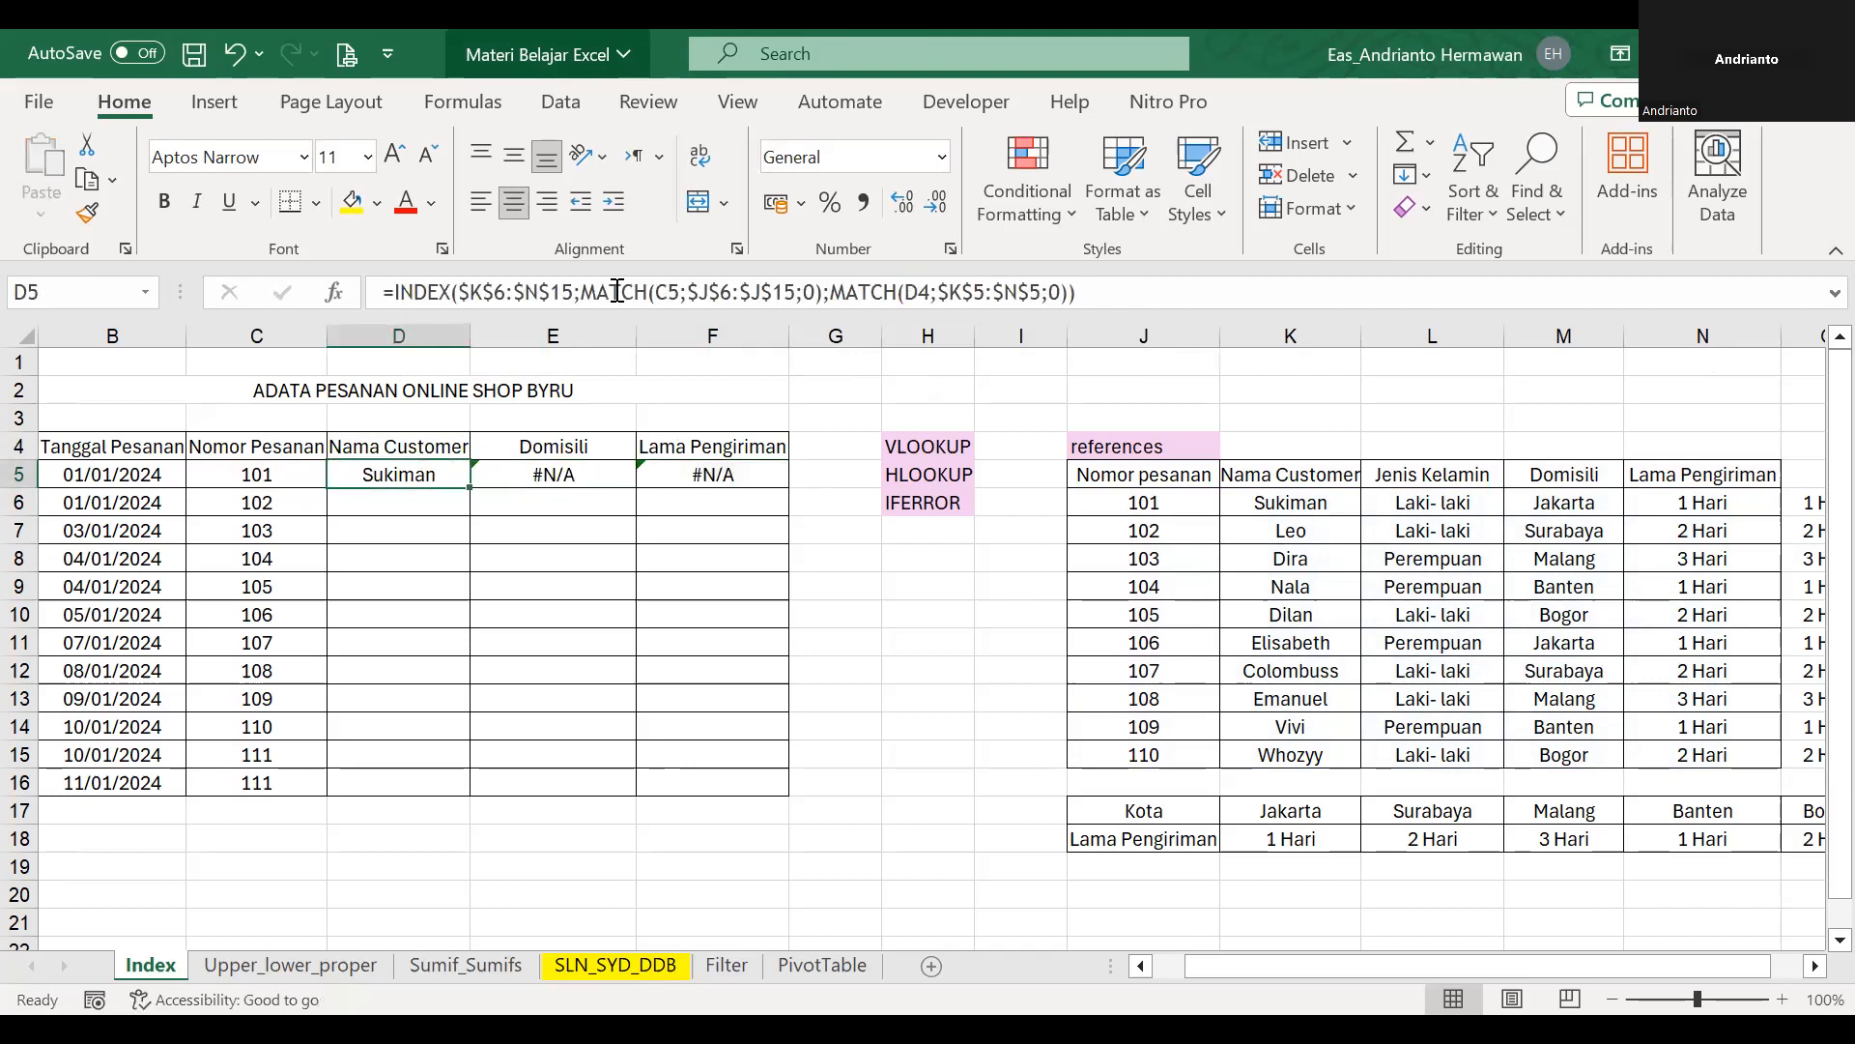
Change the lookup values in the D5 formula to the mixed references $C5 and D$4.
{"action": "left_click", "coordinate": [687, 292]}
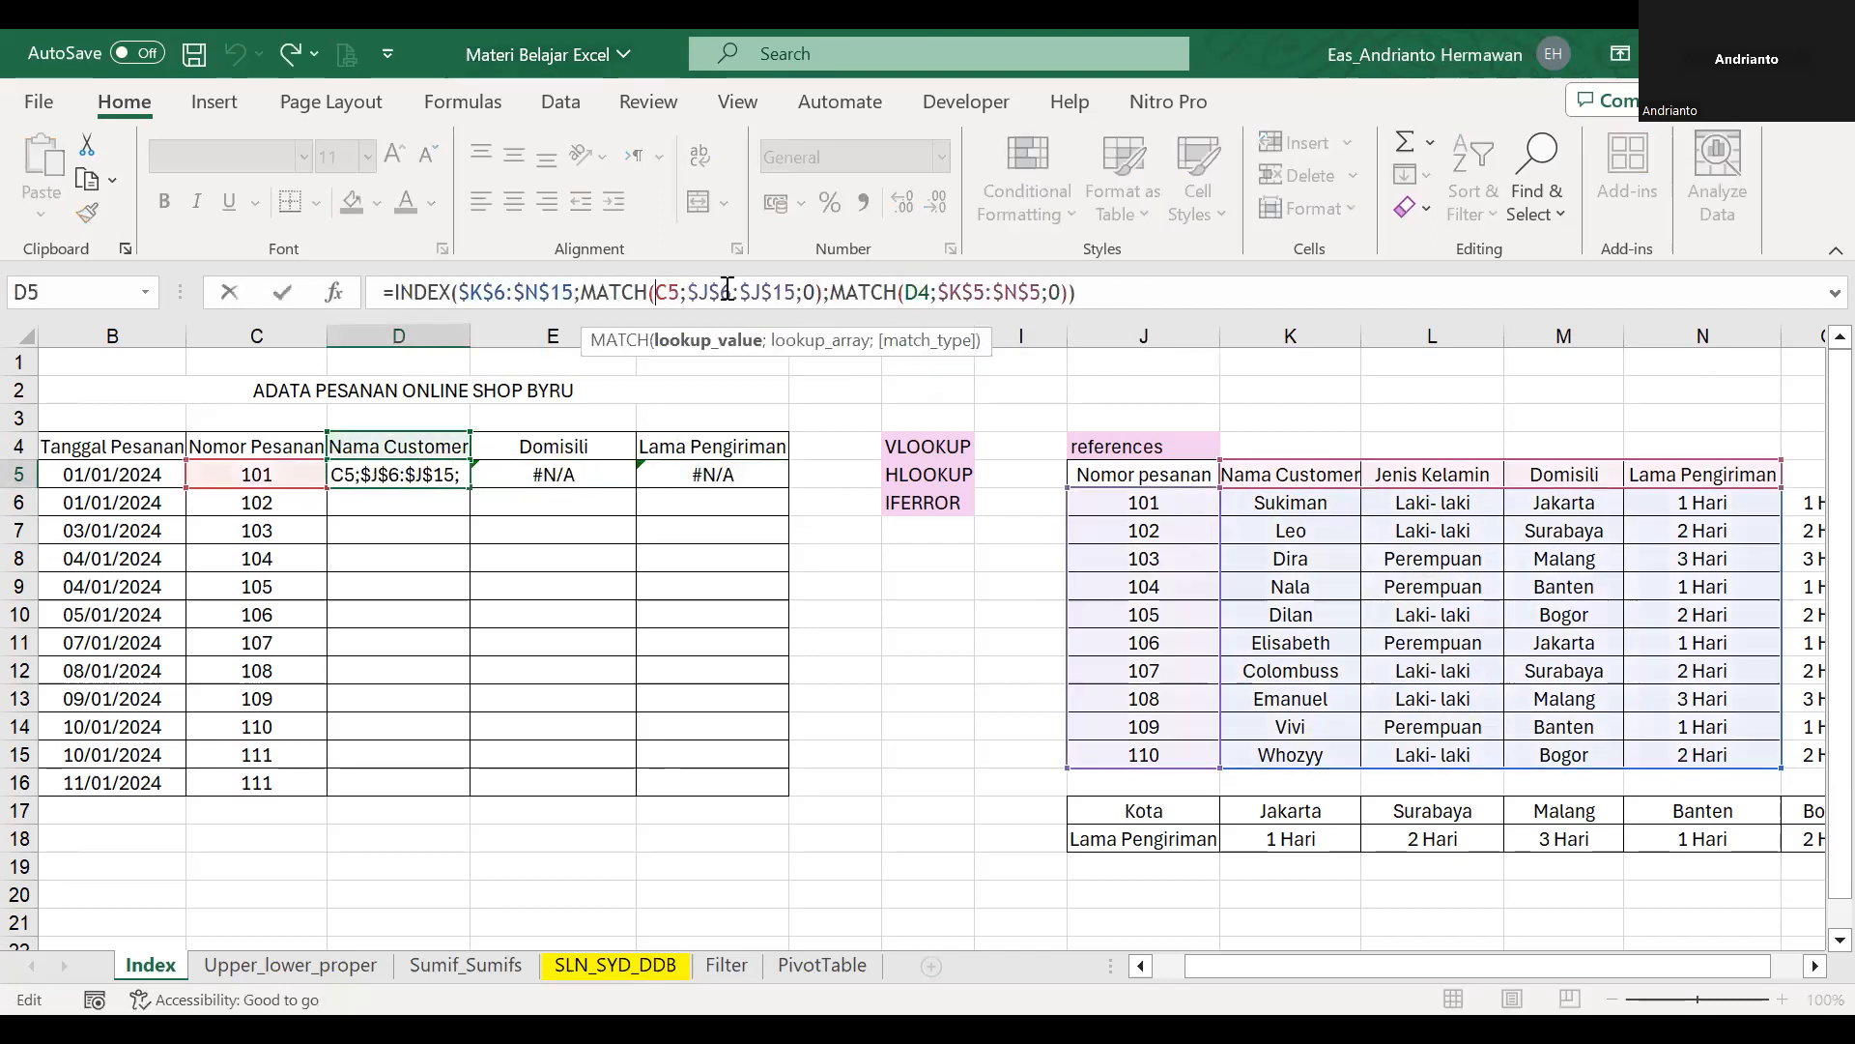
{"action": "type", "text": "$"}
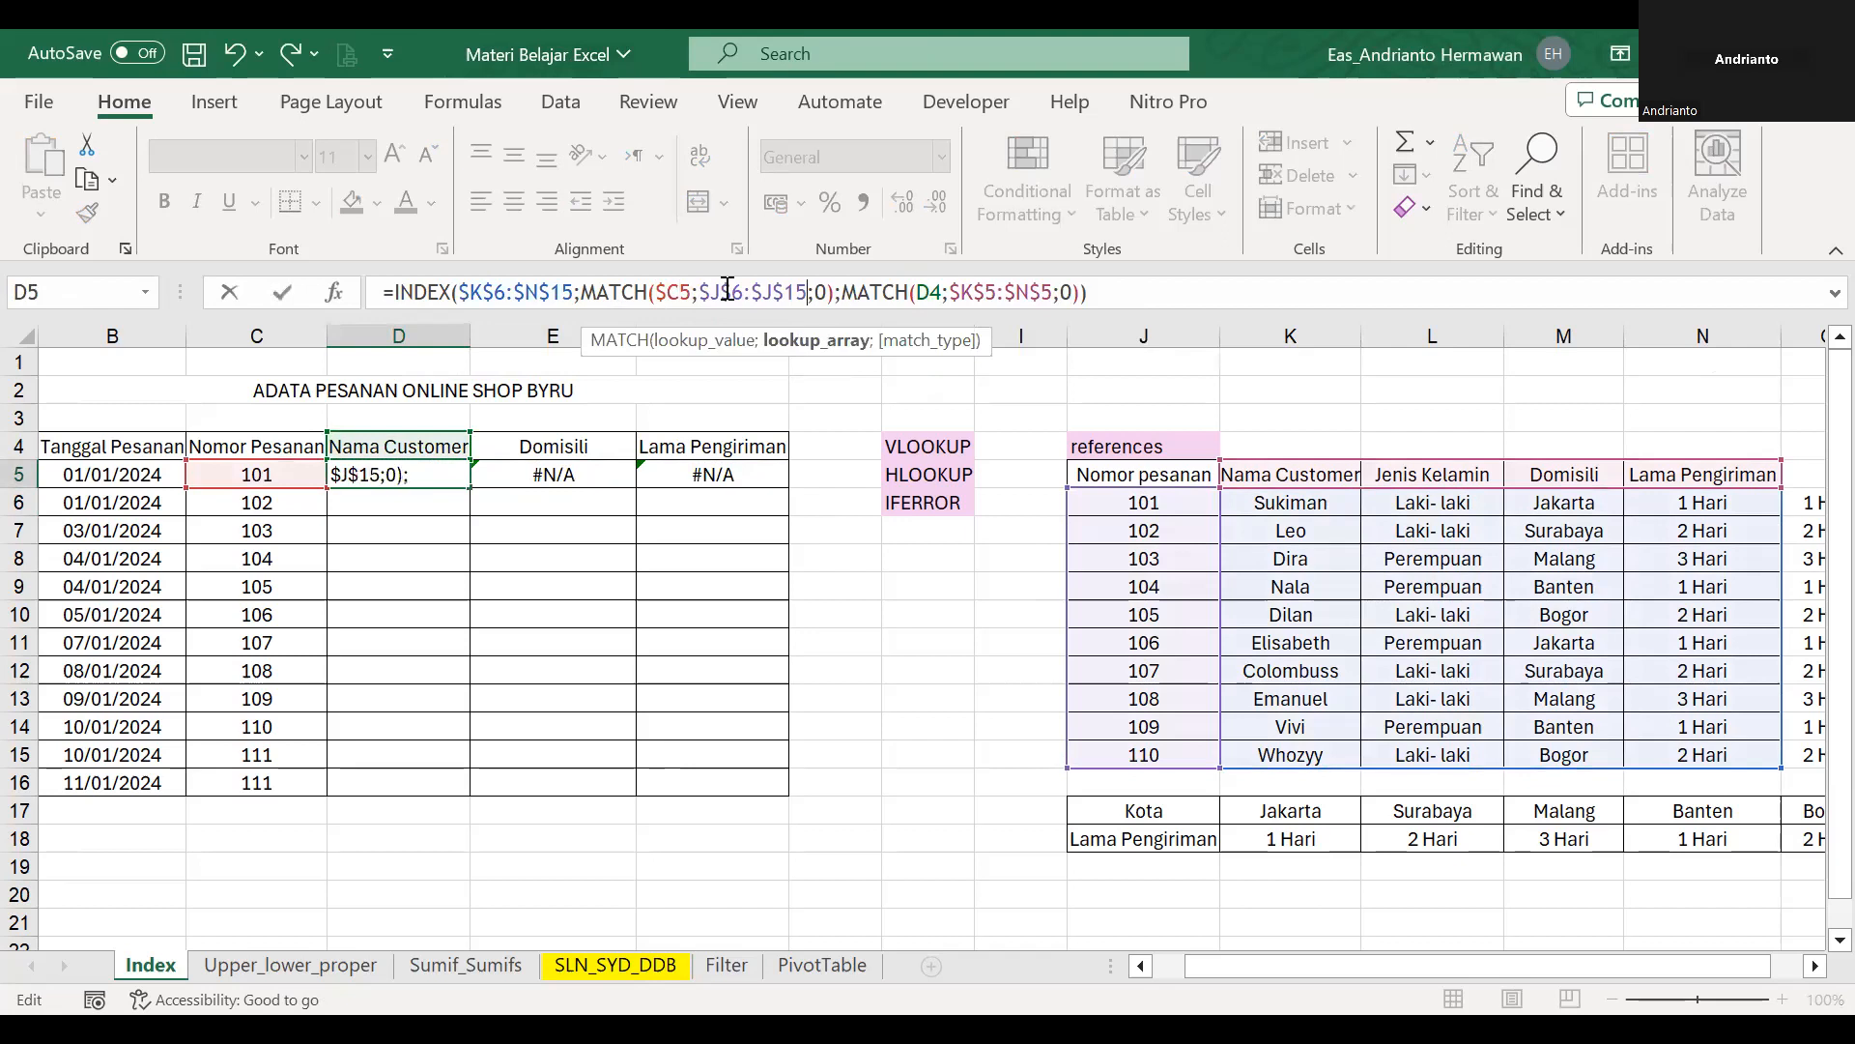
{"action": "key", "text": "Right"}
{"action": "key", "text": "Right"}
{"action": "key", "text": "Right"}
{"action": "key", "text": "Right"}
{"action": "key", "text": "Right"}
{"action": "key", "text": "Right"}
{"action": "key", "text": "Right"}
{"action": "key", "text": "Right"}
{"action": "key", "text": "Right"}
{"action": "key", "text": "Right"}
{"action": "key", "text": "Right"}
{"action": "type", "text": "$"}
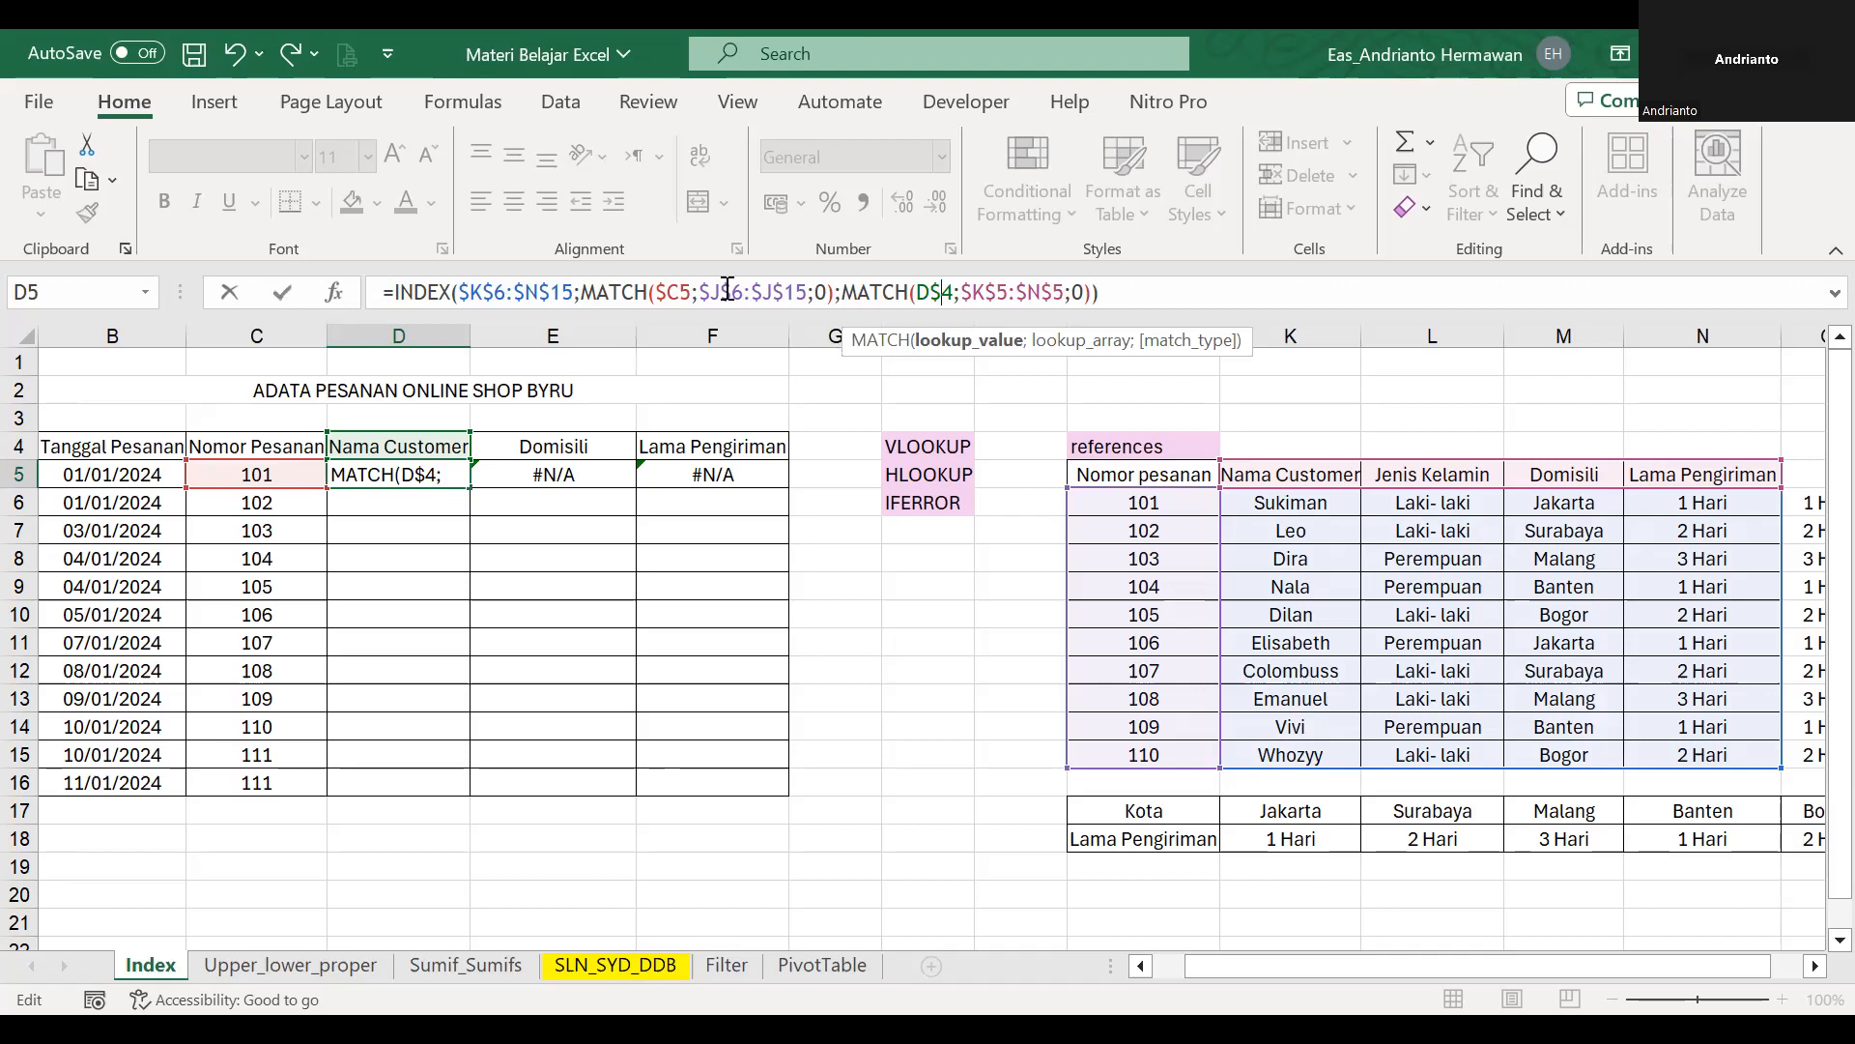
{"action": "key", "text": "ctrl+Return"}
Copy the corrected D5 formula across row 5 to F5.
{"action": "key", "text": "ctrl+c"}
{"action": "key", "text": "shift+Right"}
{"action": "key", "text": "shift+Right"}
{"action": "key", "text": "Return"}
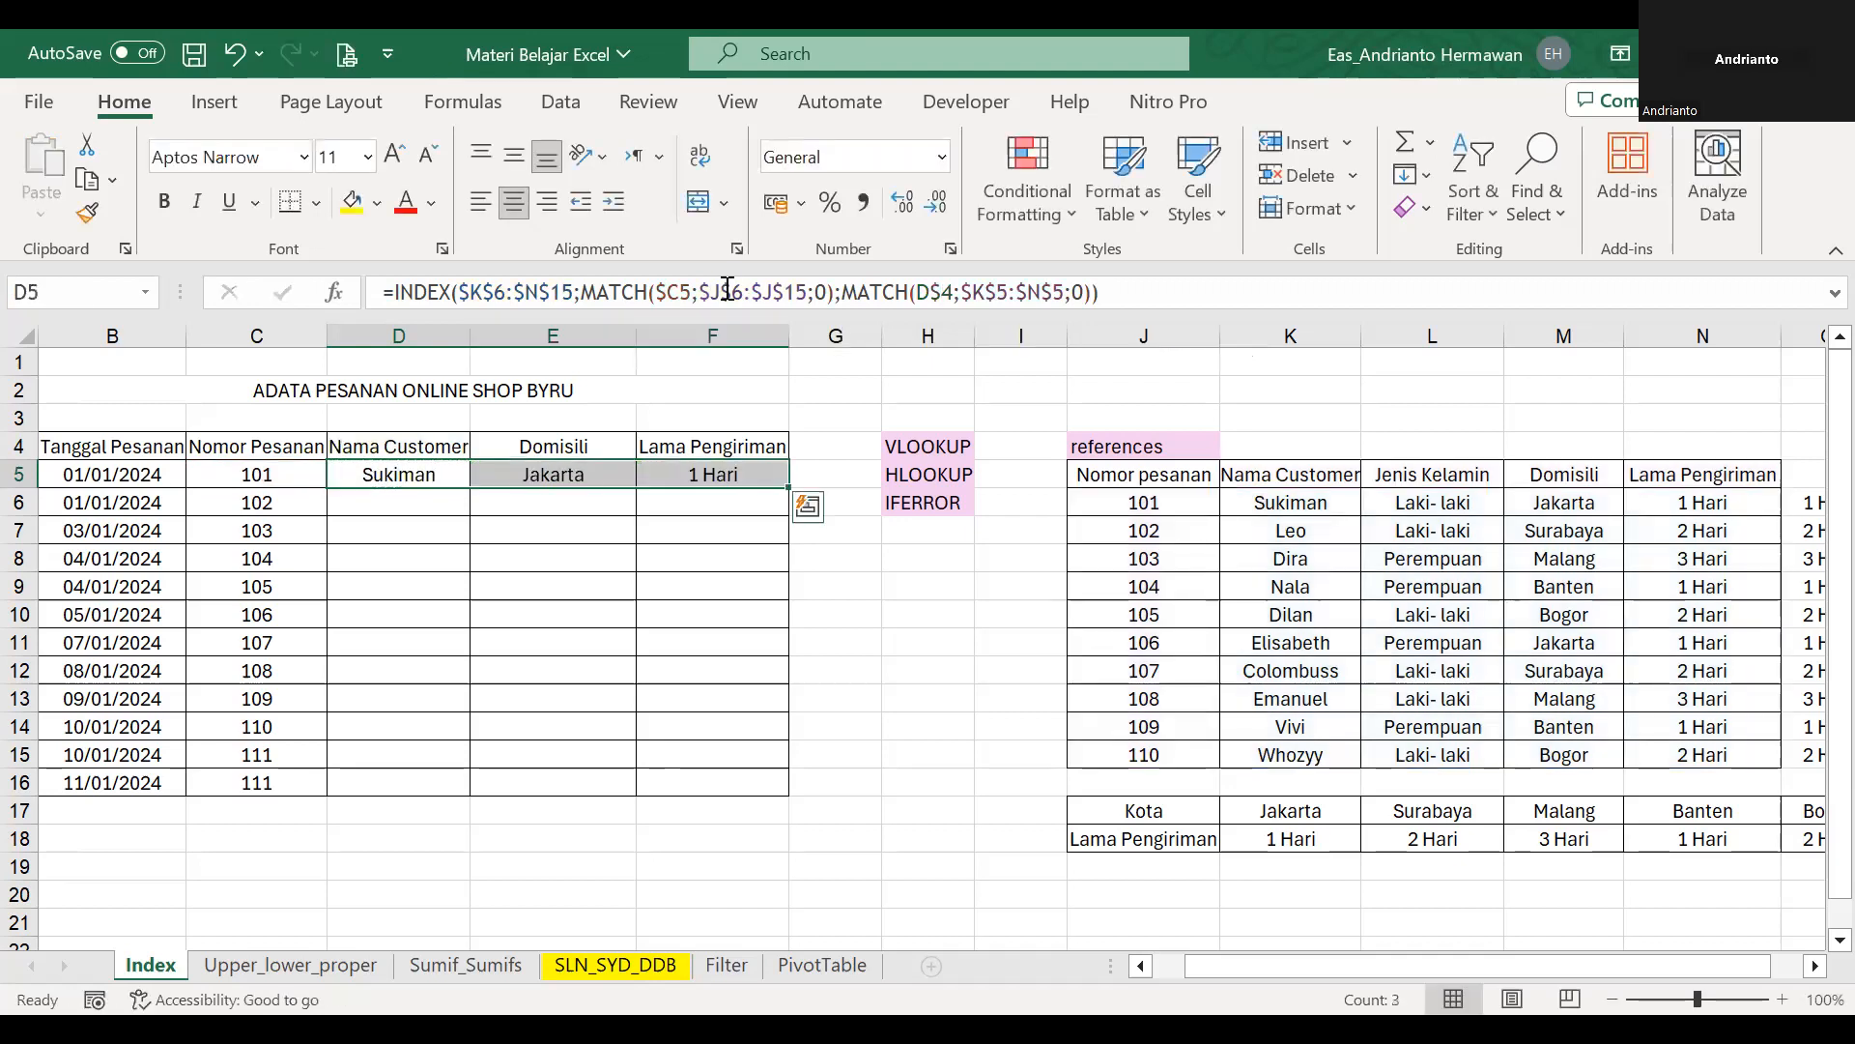
Copy the D5:F5 formulas down through row 16 and inspect the results in the last two rows.
{"action": "key", "text": "ctrl+c"}
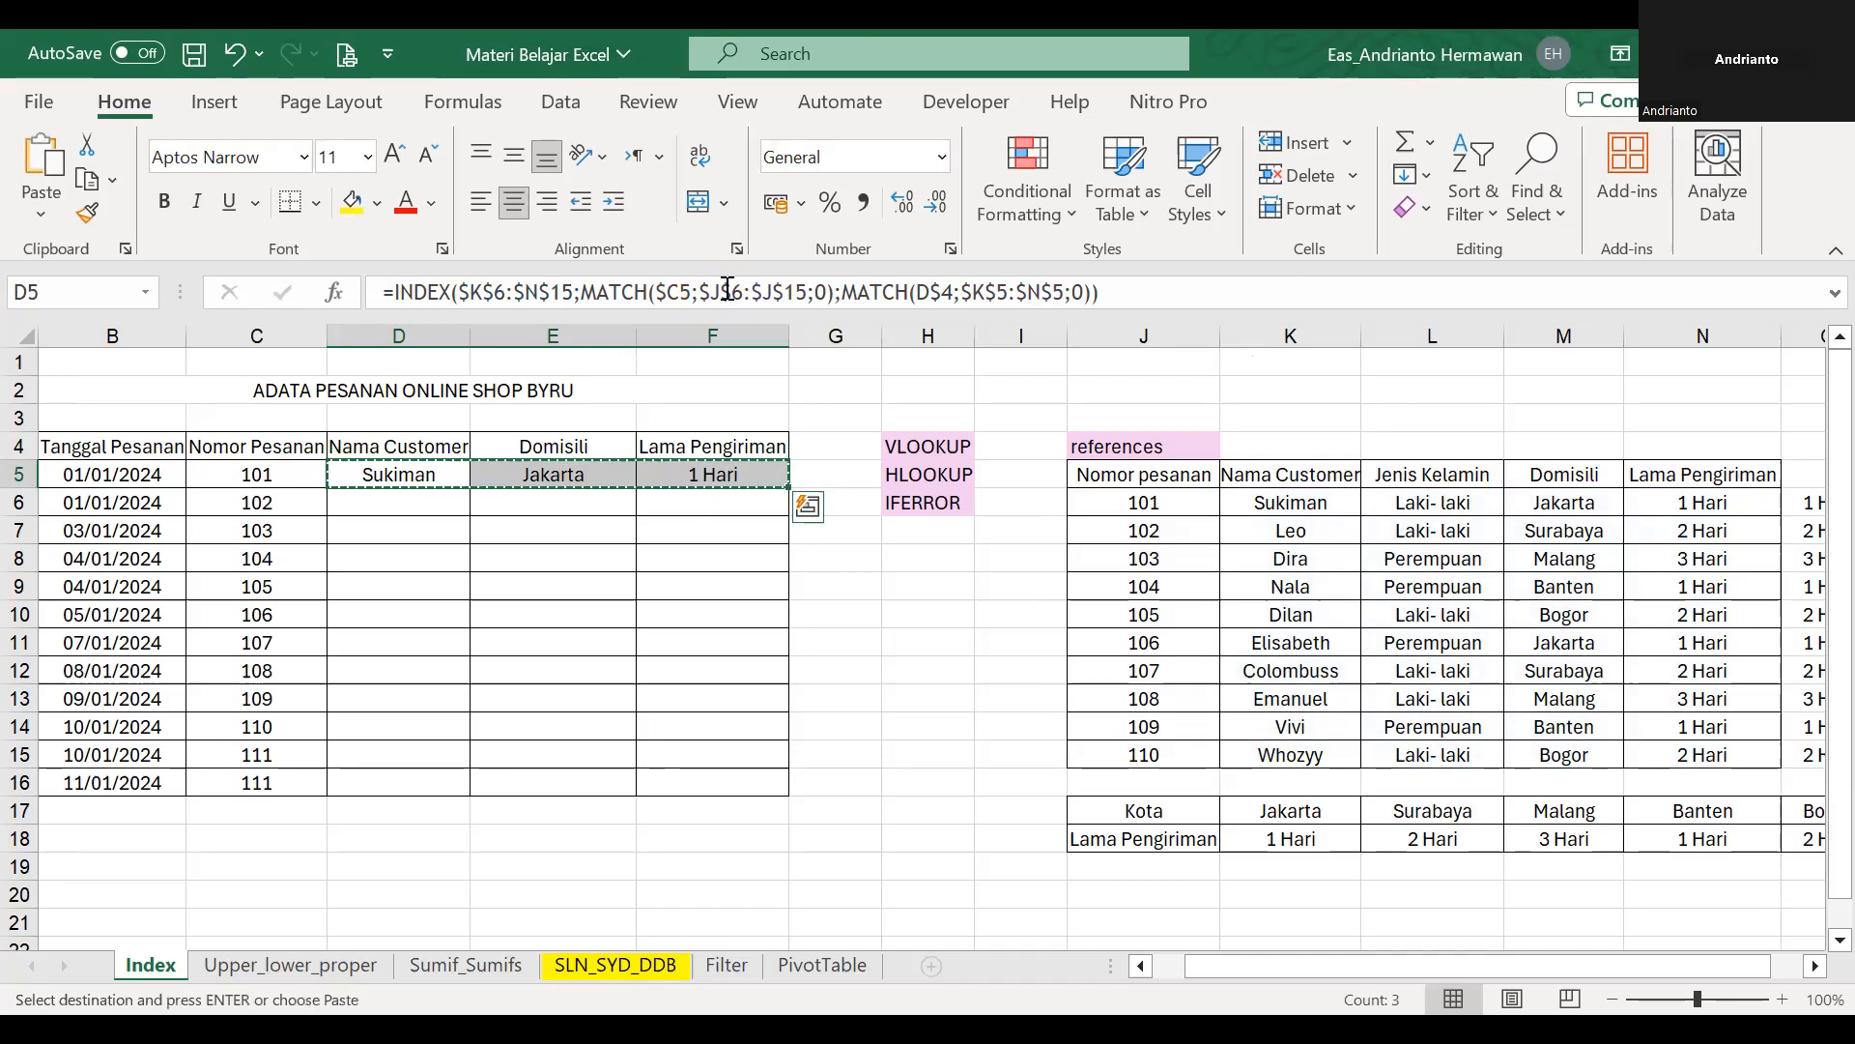
{"action": "key", "text": "shift+Down"}
{"action": "key", "text": "shift+Down"}
{"action": "key", "text": "shift+Down"}
{"action": "key", "text": "shift+Down"}
{"action": "key", "text": "shift+Down"}
{"action": "key", "text": "shift+Down"}
{"action": "key", "text": "shift+Down"}
{"action": "key", "text": "shift+Down"}
{"action": "key", "text": "shift+Down"}
{"action": "key", "text": "shift+Down"}
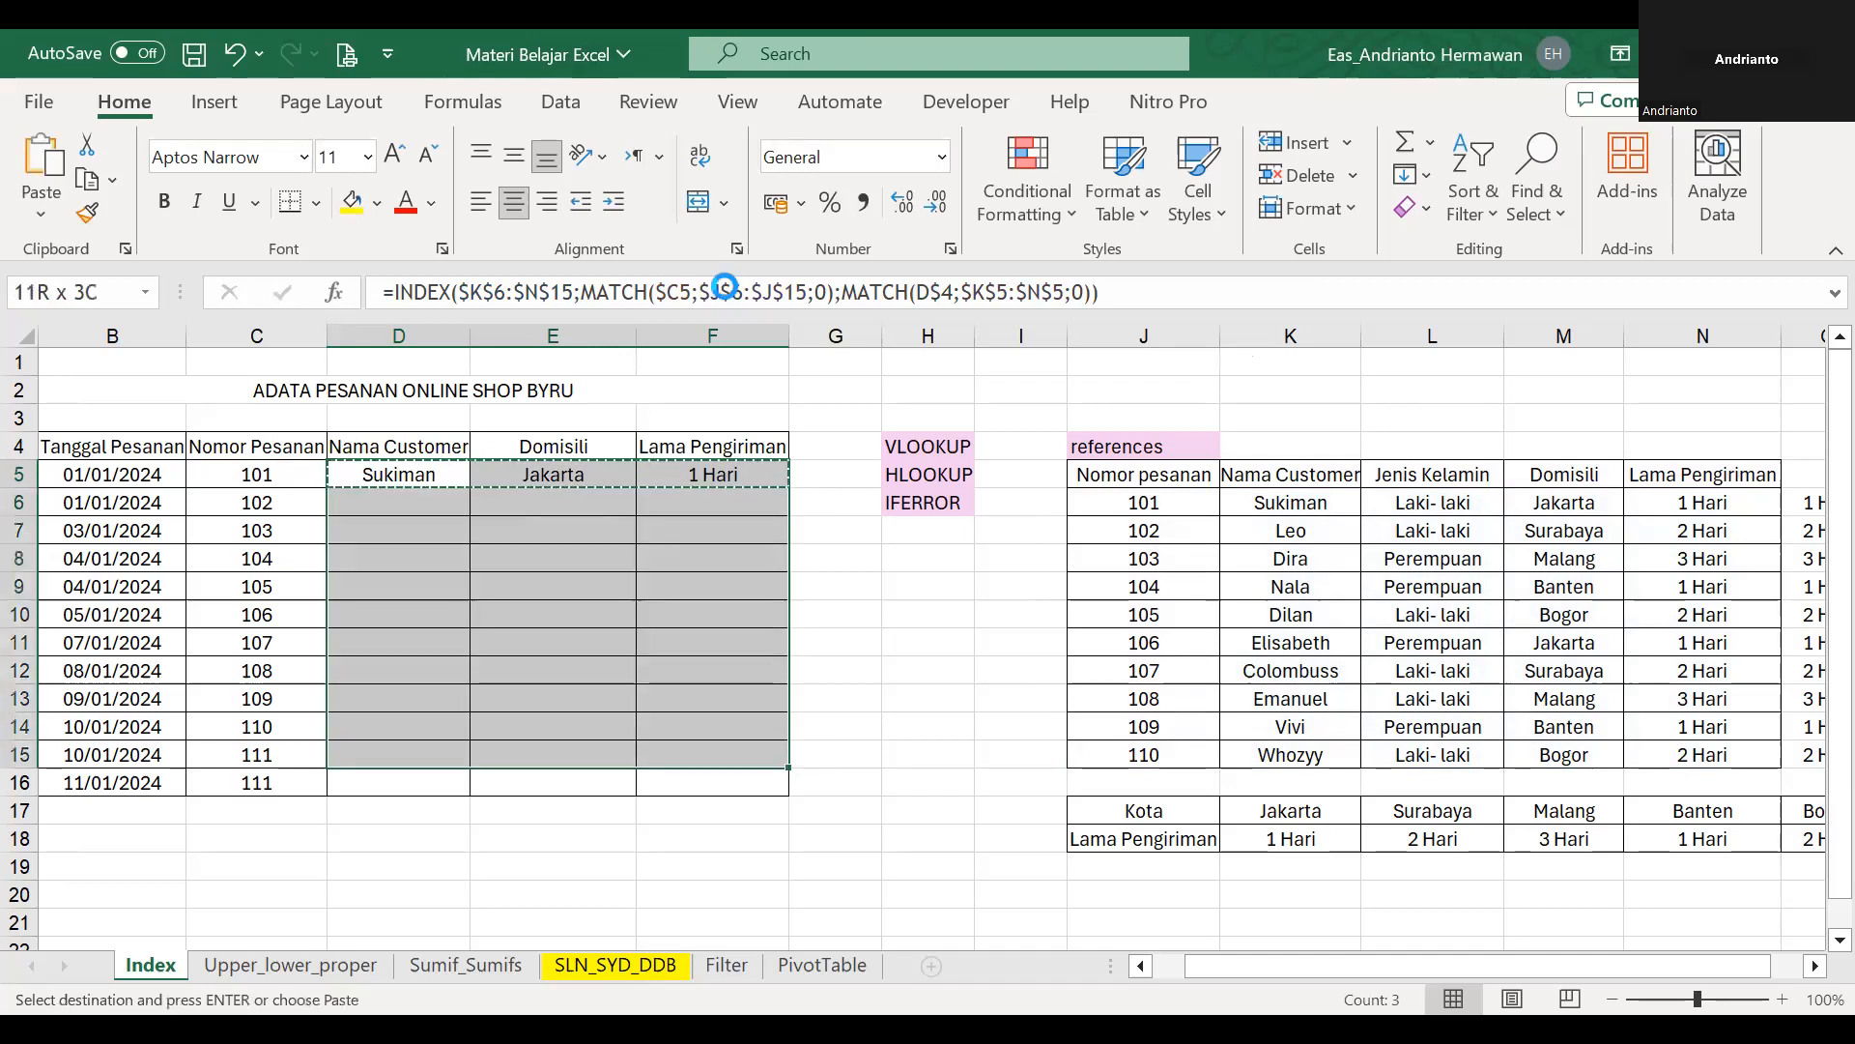
{"action": "key", "text": "shift+Down"}
{"action": "key", "text": "Return"}
{"action": "left_click_drag", "start_coordinate": [282, 751], "coordinate": [751, 754]}
{"action": "left_click", "coordinate": [357, 789]}
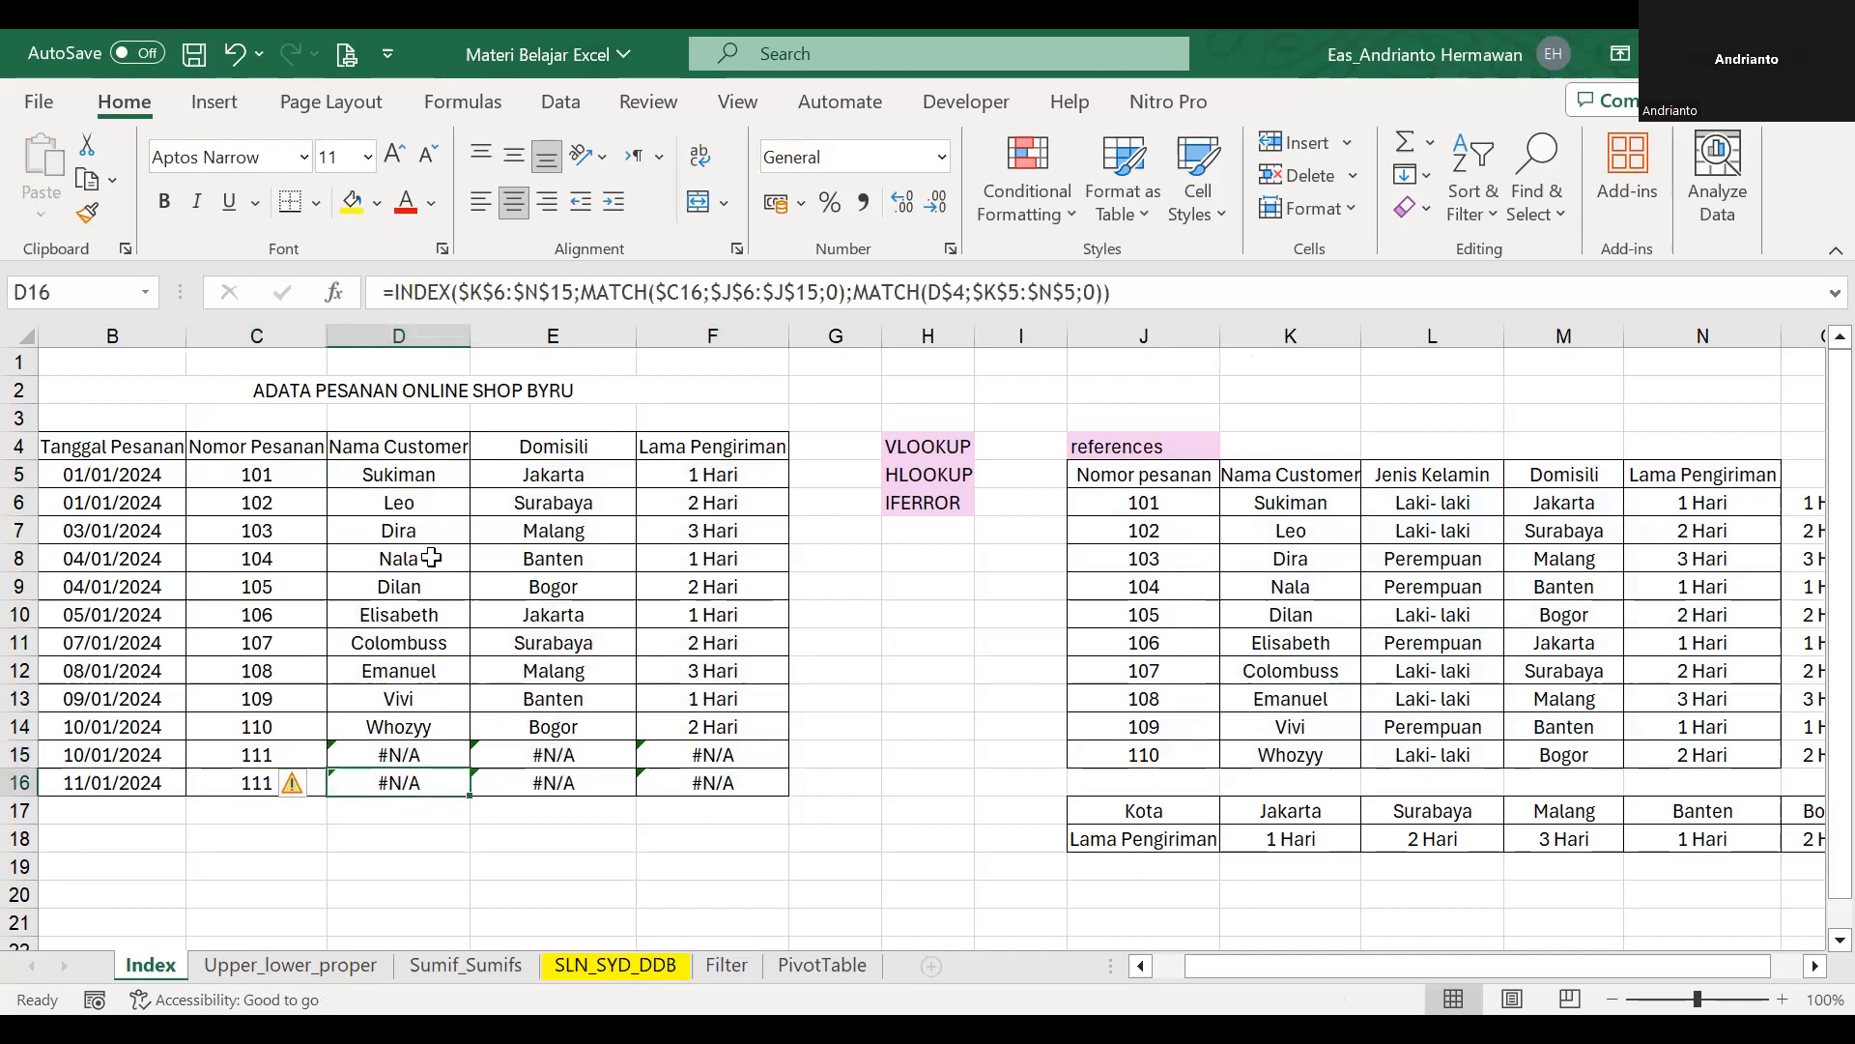
Wrap the D5 INDEX/MATCH formula in IFERROR with "Data tidak ditemukan" as the fallback text.
{"action": "left_click", "coordinate": [366, 473]}
{"action": "left_click", "coordinate": [398, 294]}
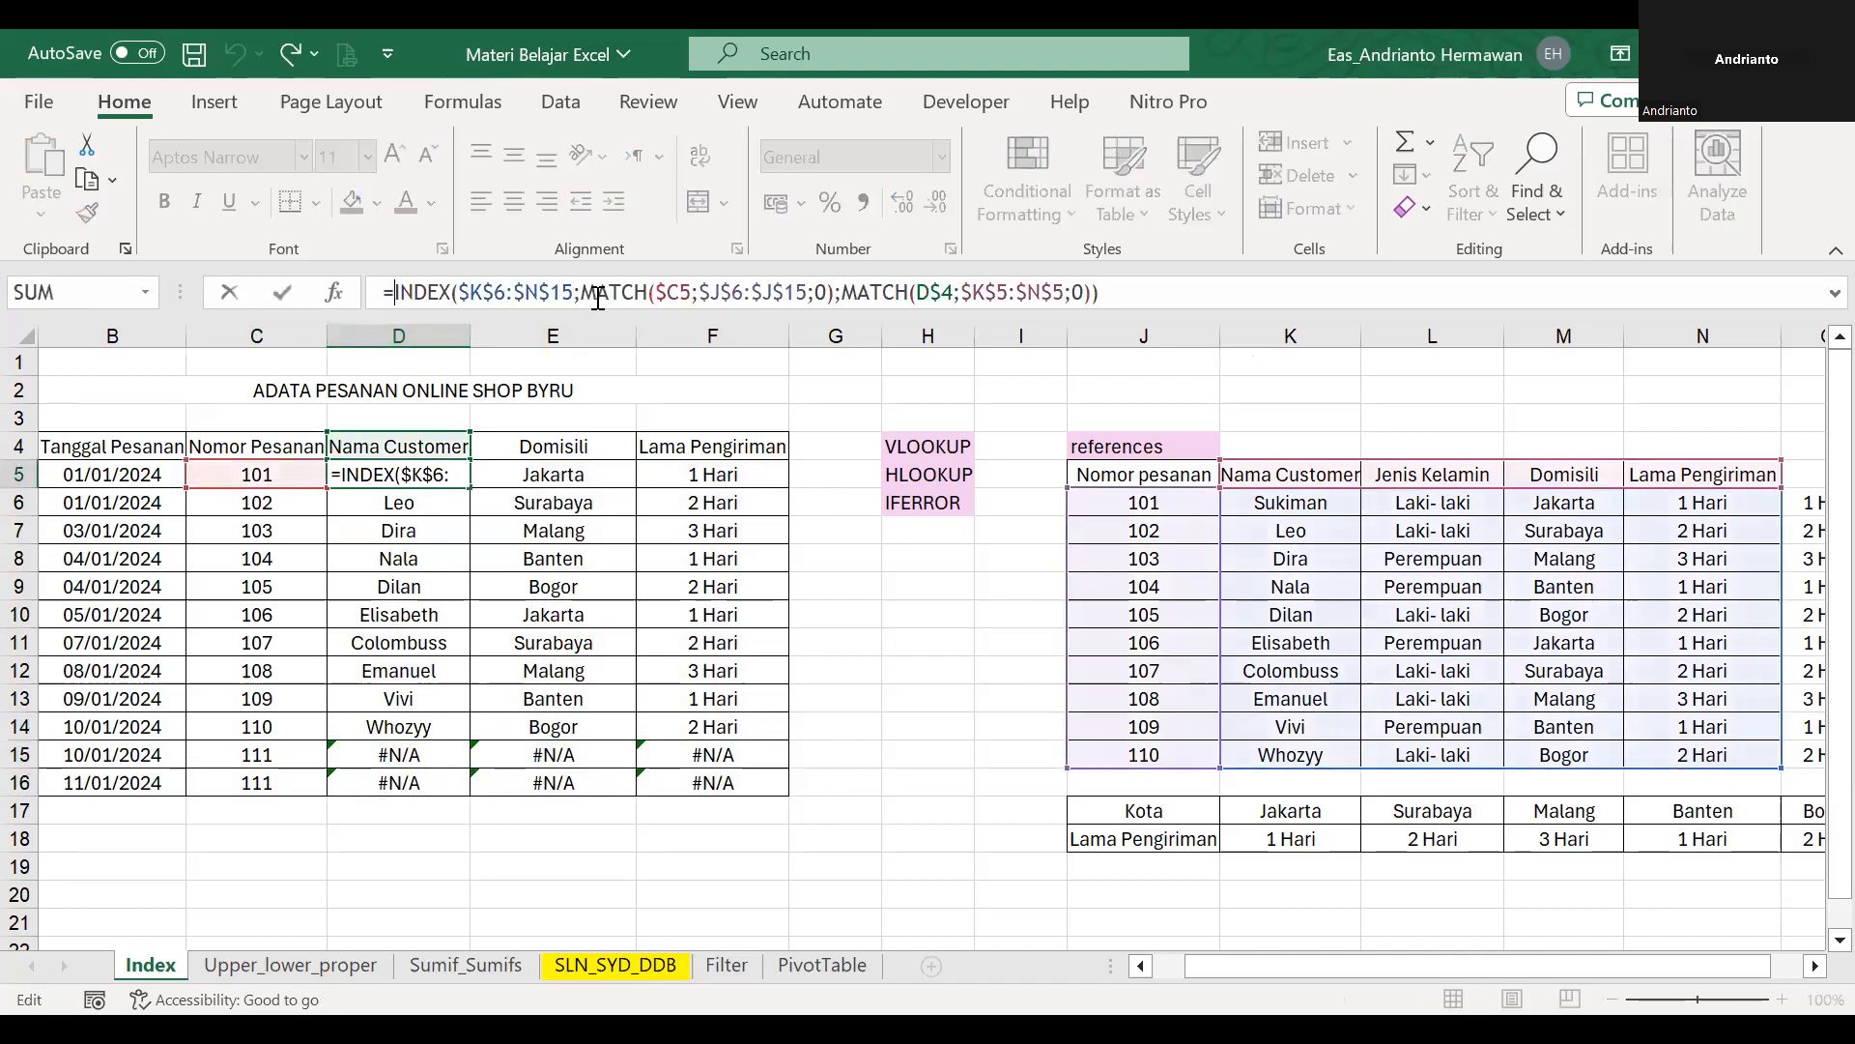
{"action": "type", "text": "ifer"}
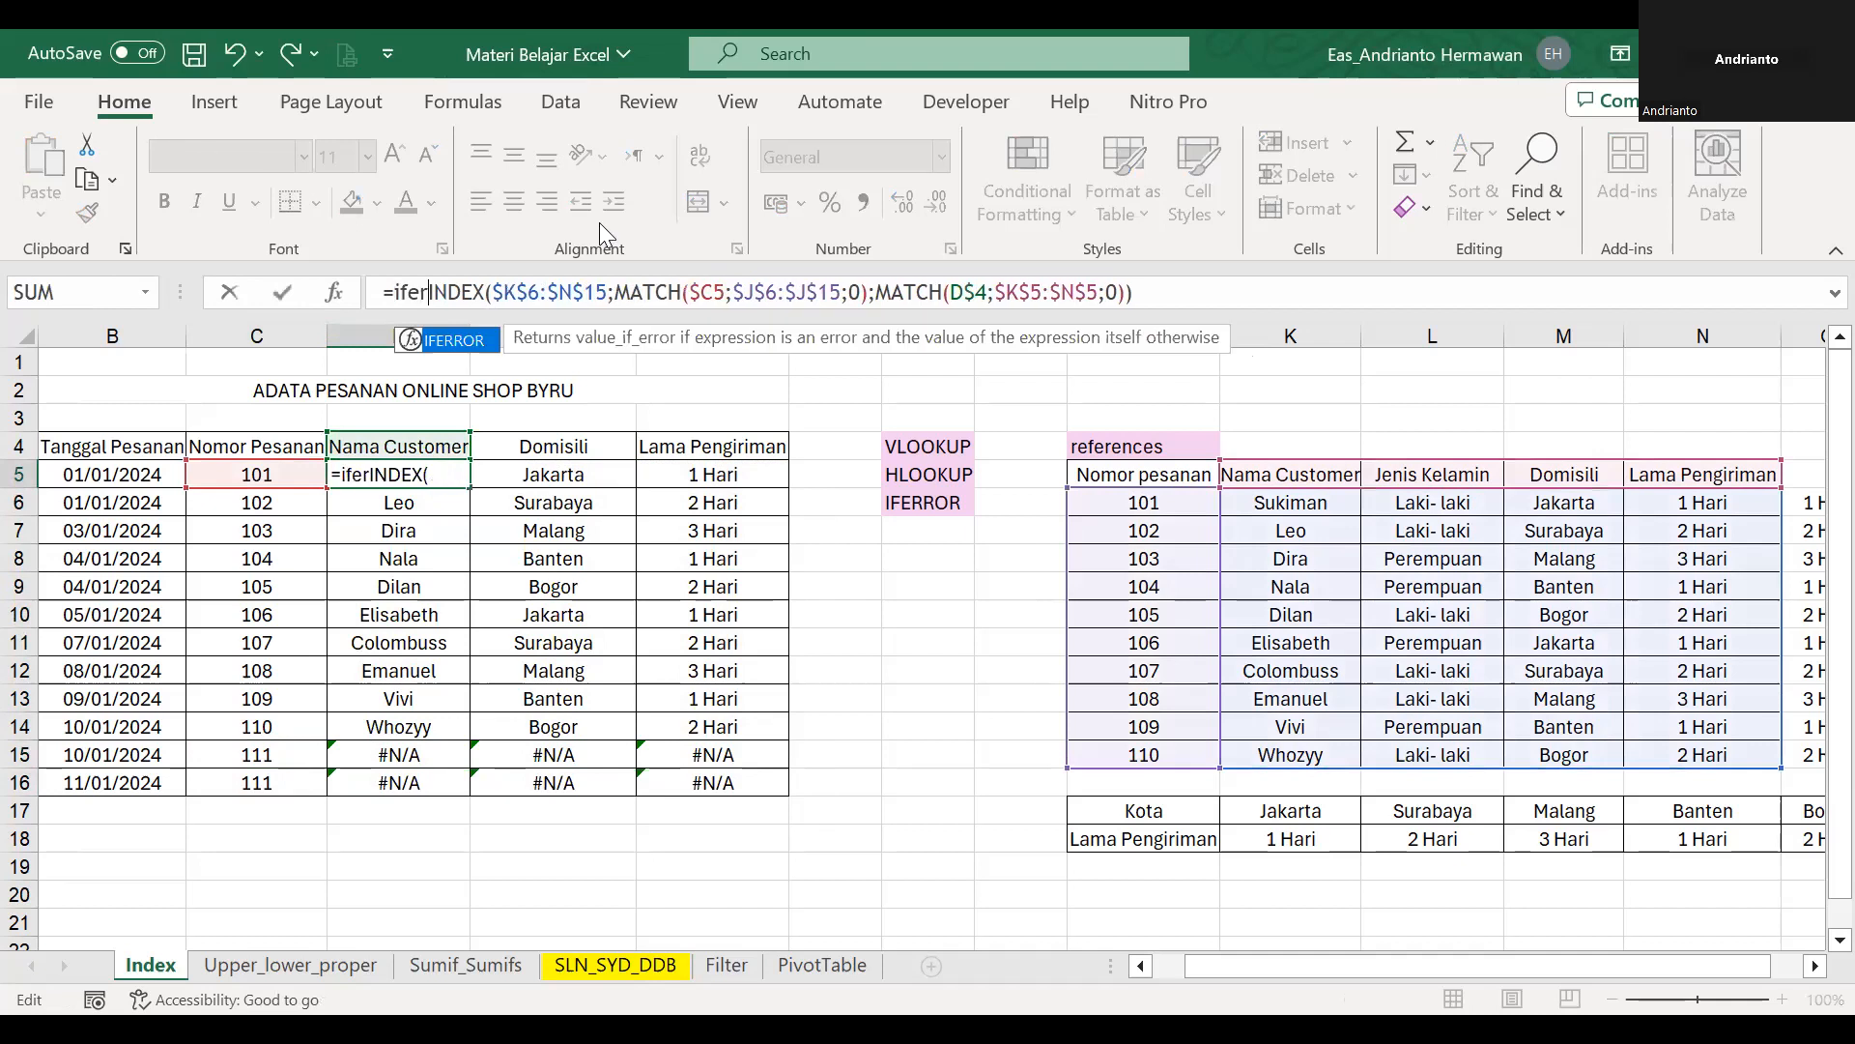
{"action": "double_click", "coordinate": [446, 345]}
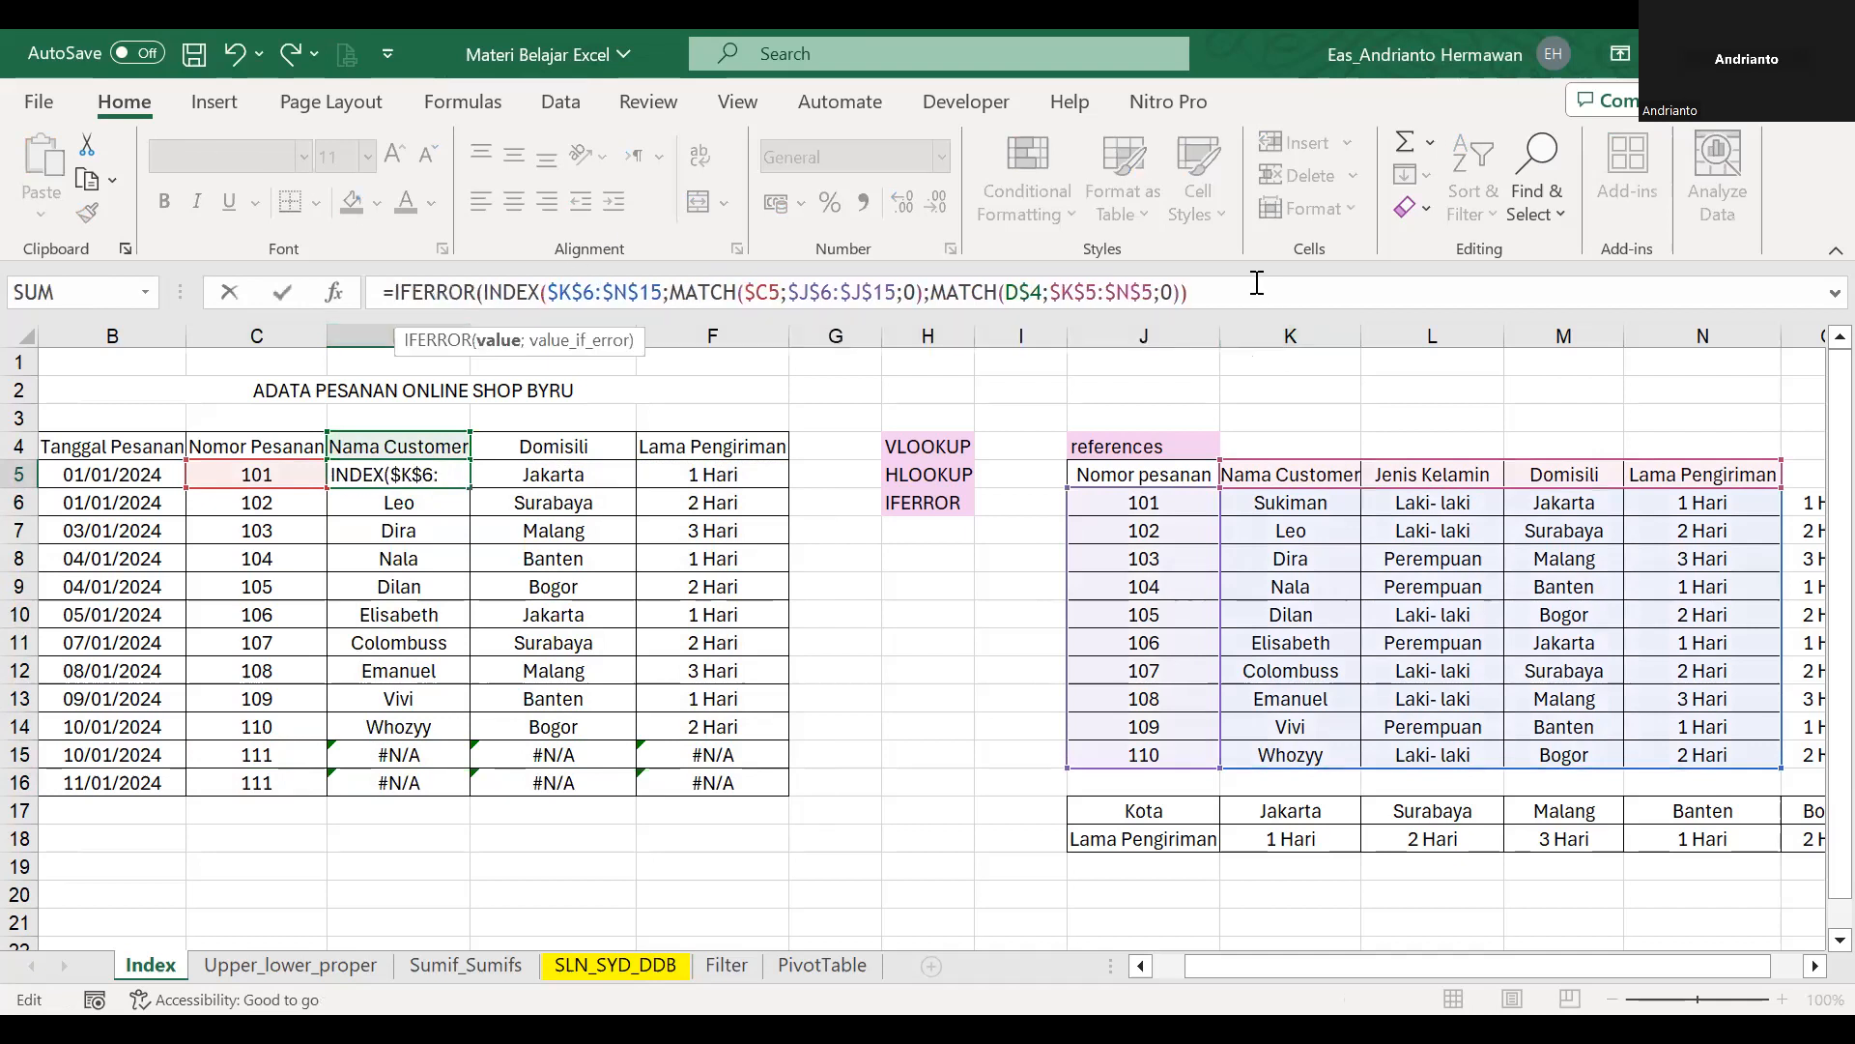
{"action": "type", "text": ";\""}
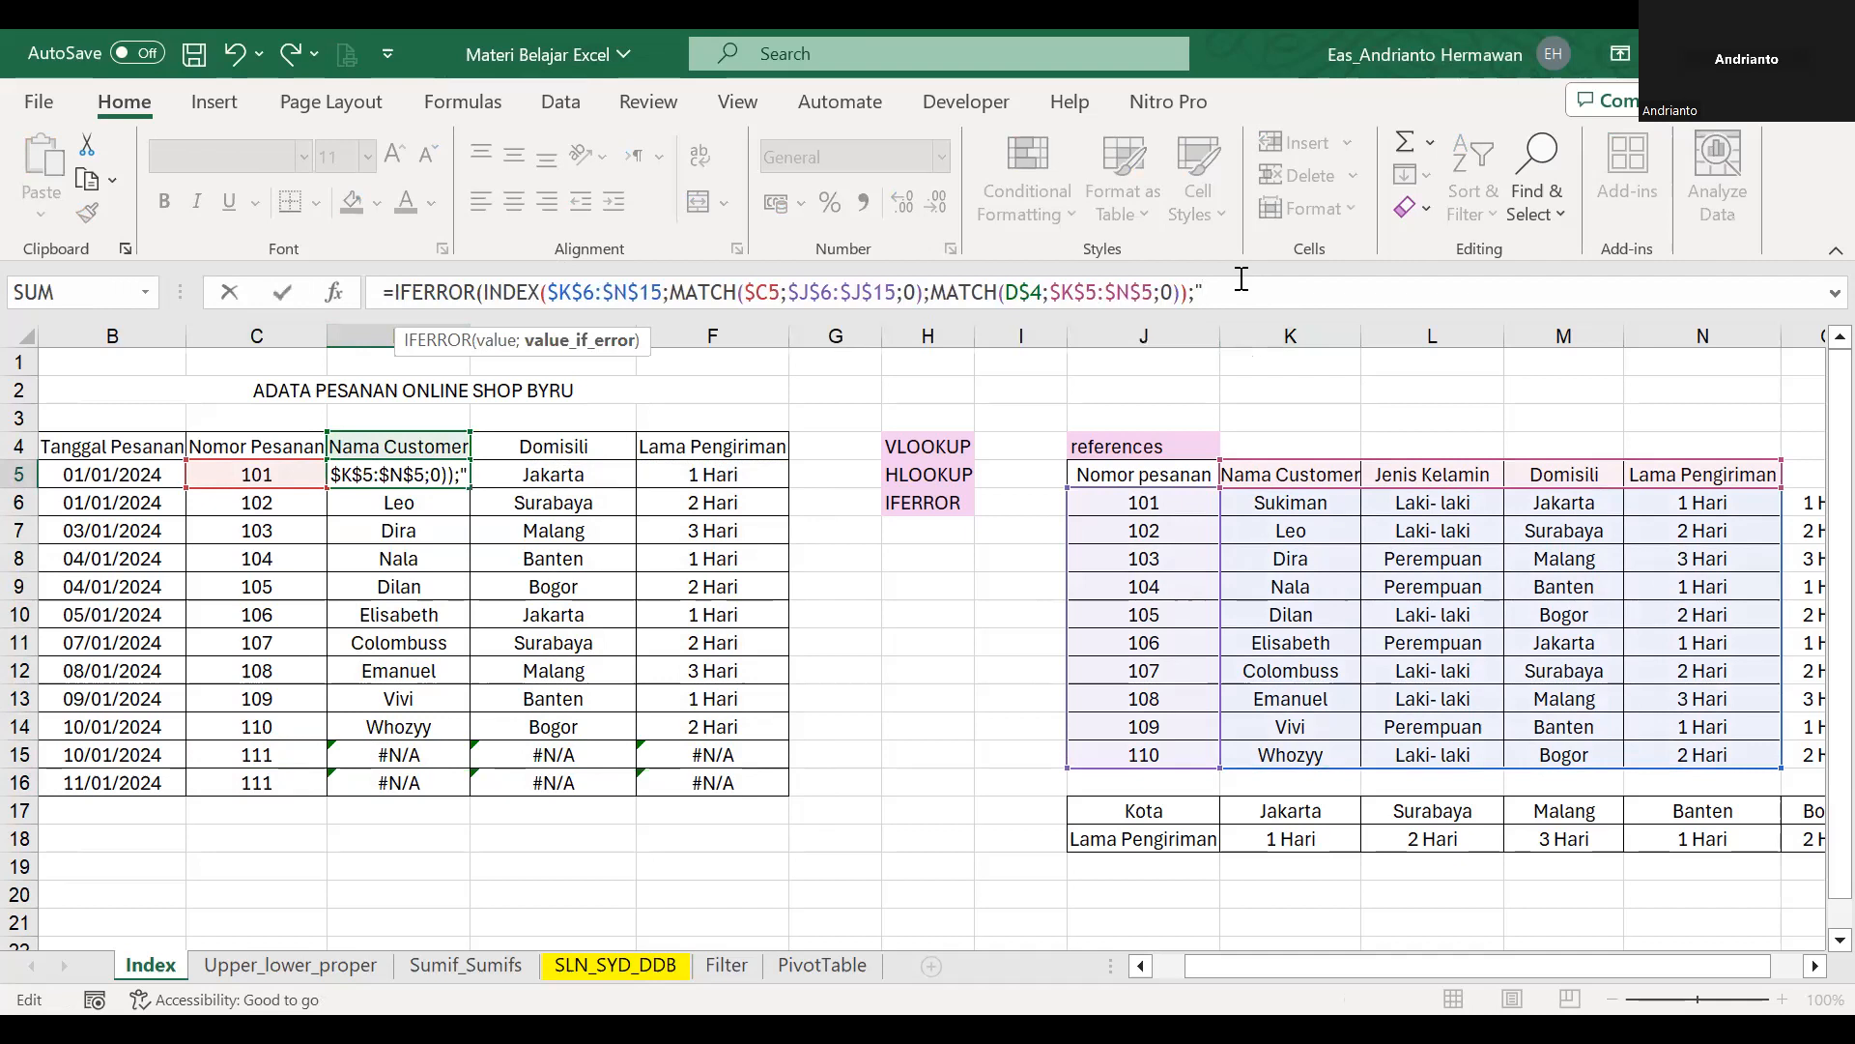
{"action": "type", "text": "Data r"}
{"action": "type", "text": "idak ditemyk"}
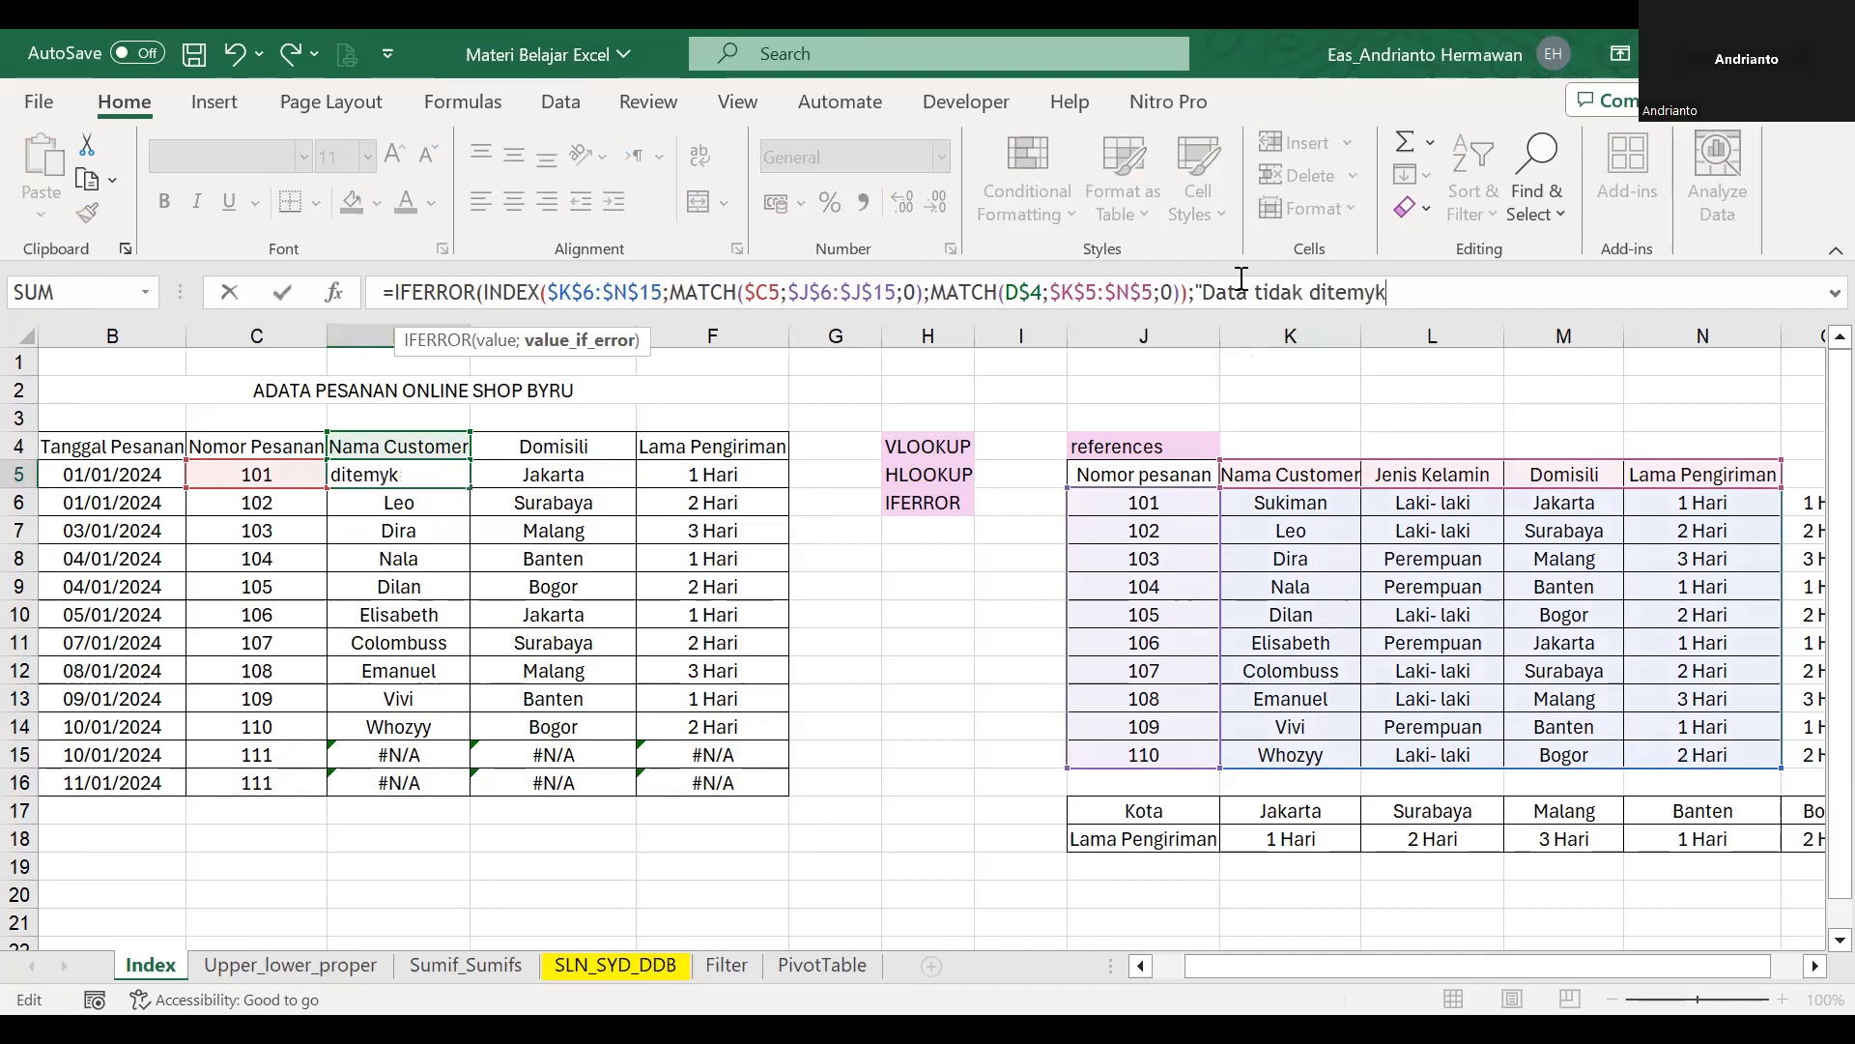
{"action": "key", "text": "BackSpace"}
{"action": "type", "text": "ukan\""}
{"action": "type", "text": ")"}
{"action": "key", "text": "Return"}
Copy the D5 IFERROR formula across the whole range D5:F16.
{"action": "key", "text": "Up"}
{"action": "key", "text": "ctrl+c"}
{"action": "key", "text": "shift+Right"}
{"action": "key", "text": "shift+Right"}
{"action": "key", "text": "ctrl+shift+Down"}
{"action": "key", "text": "Return"}
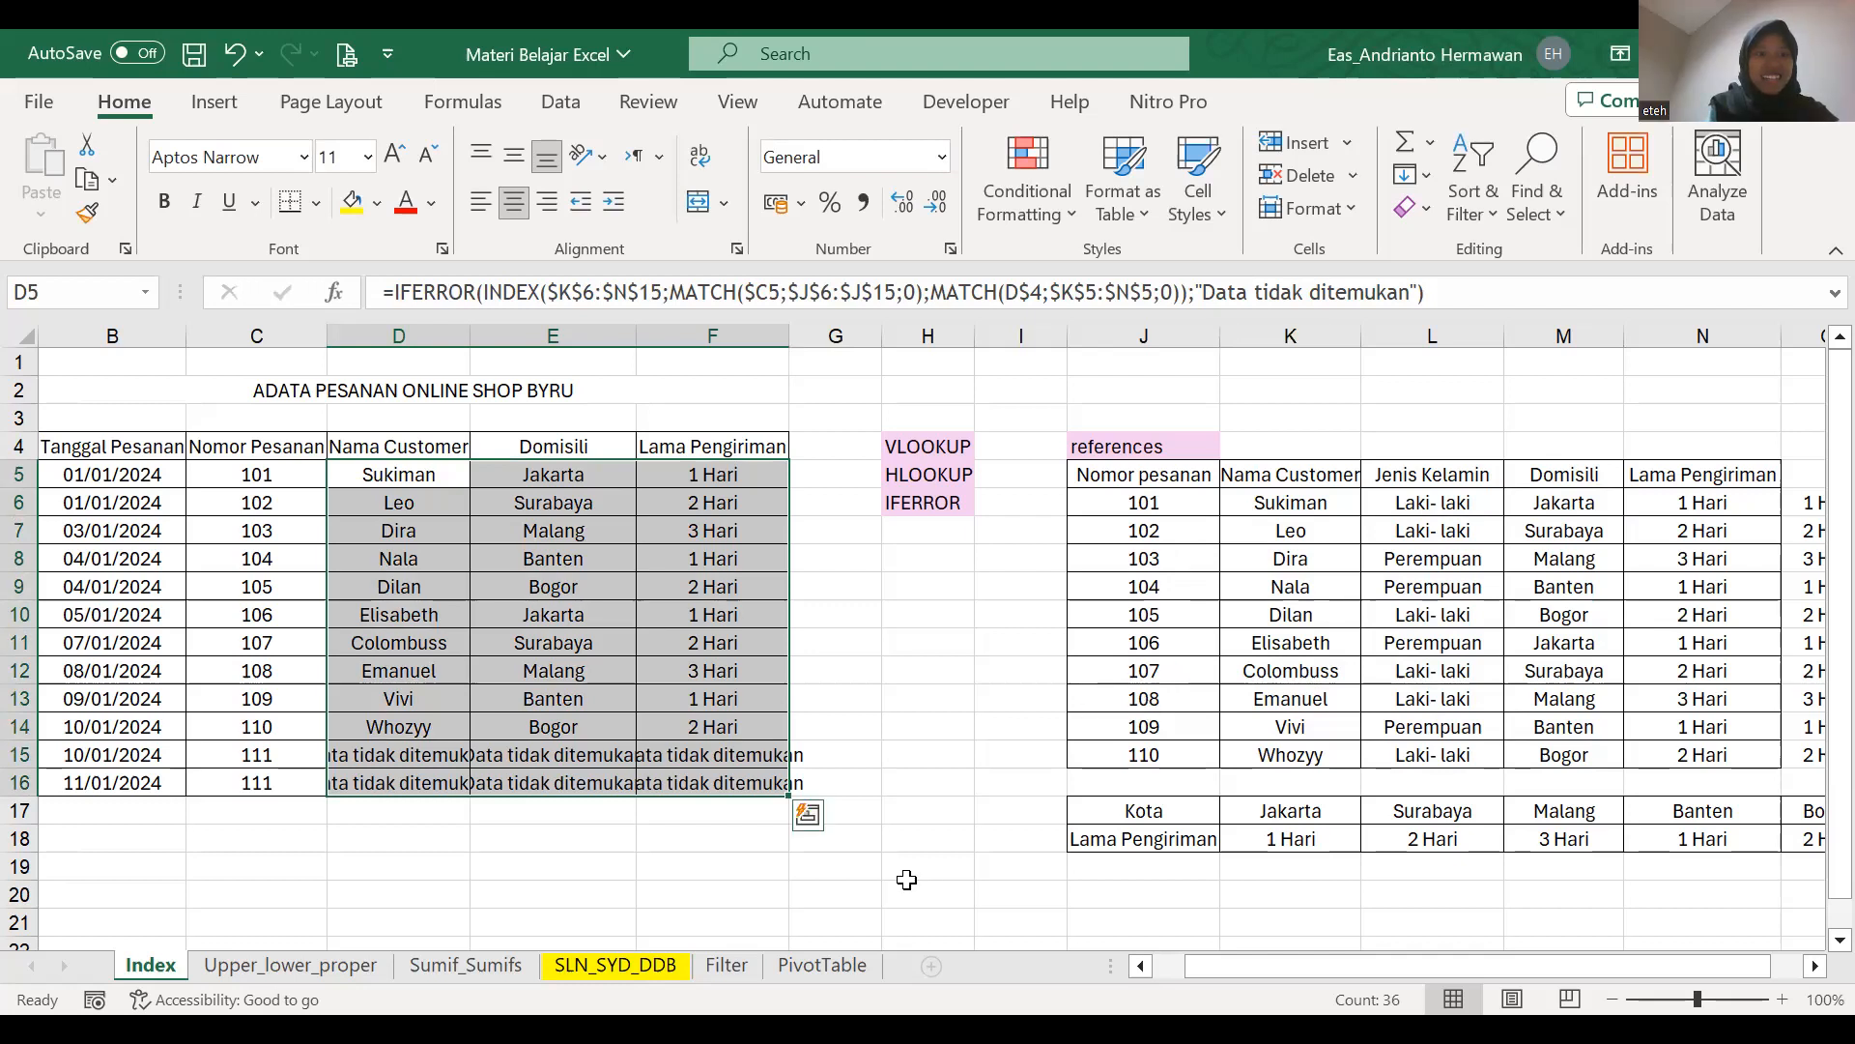
Open the Sumif_Sumifs sheet and select the first Short Text entry, H19.
{"action": "left_click", "coordinate": [276, 969]}
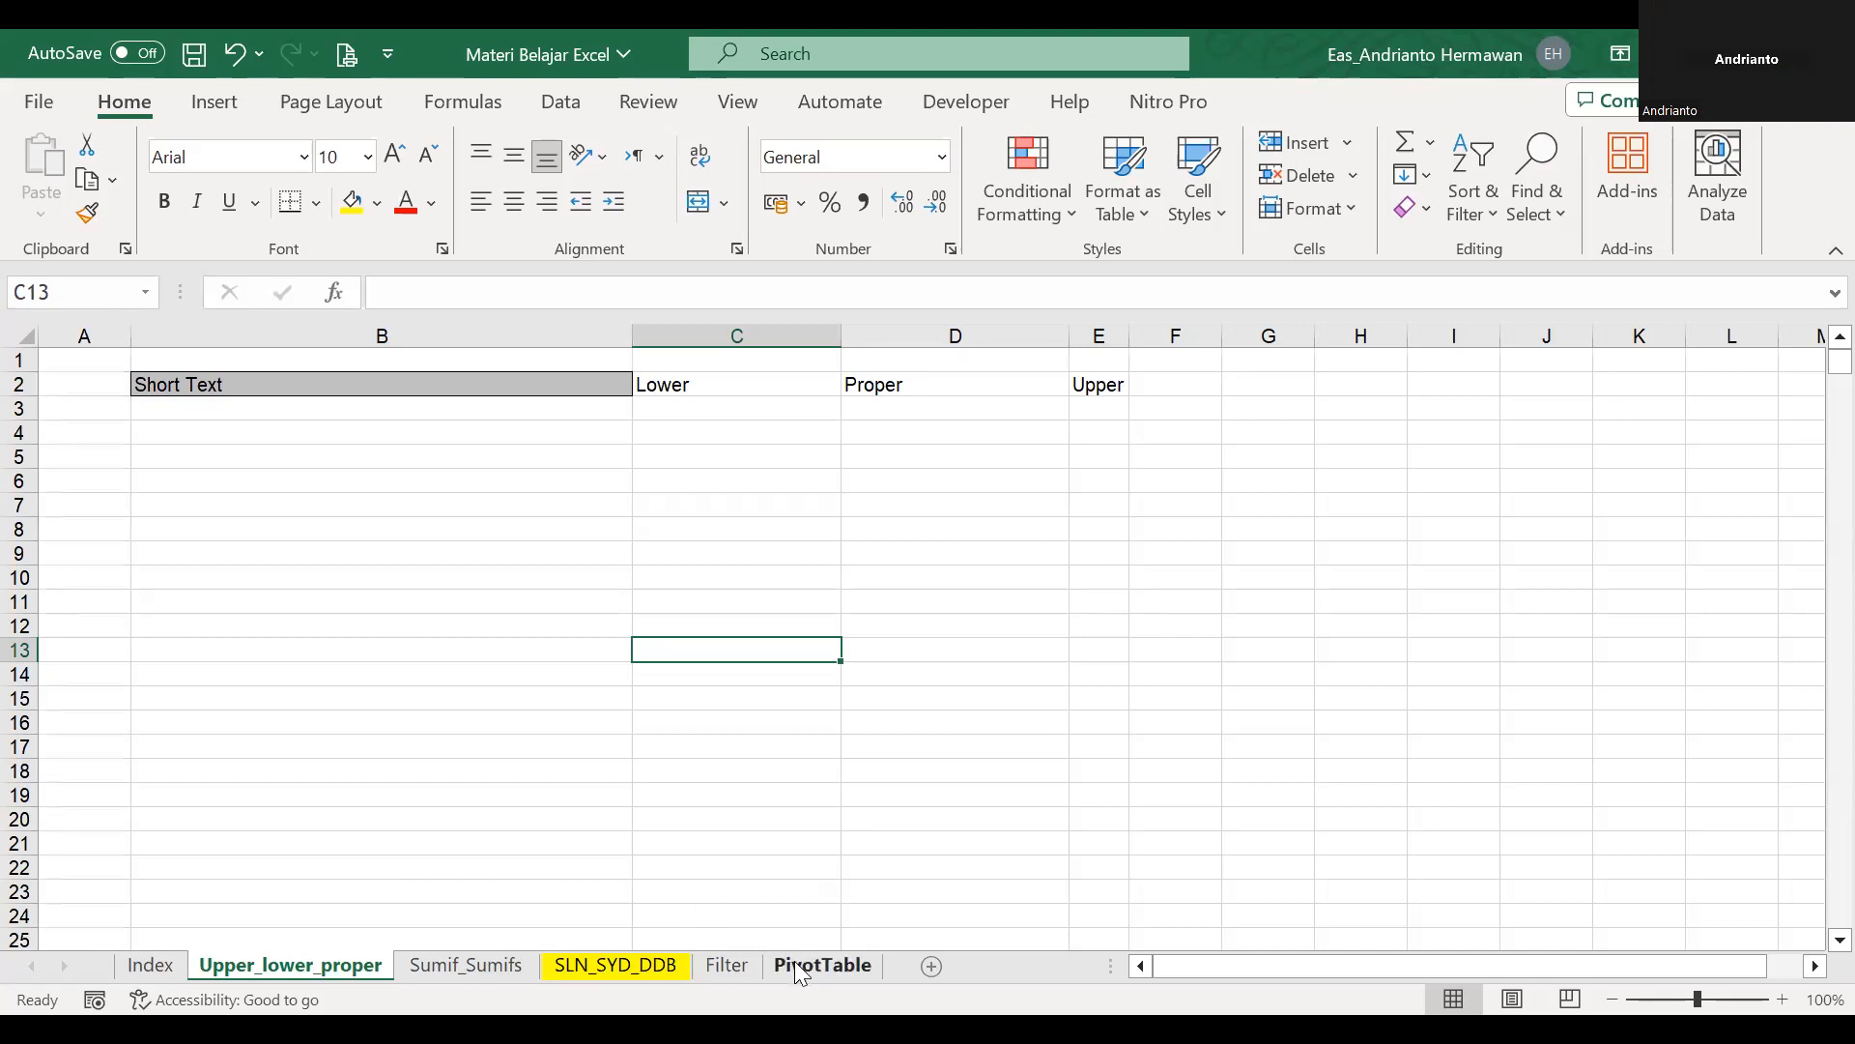
{"action": "left_click", "coordinate": [466, 965]}
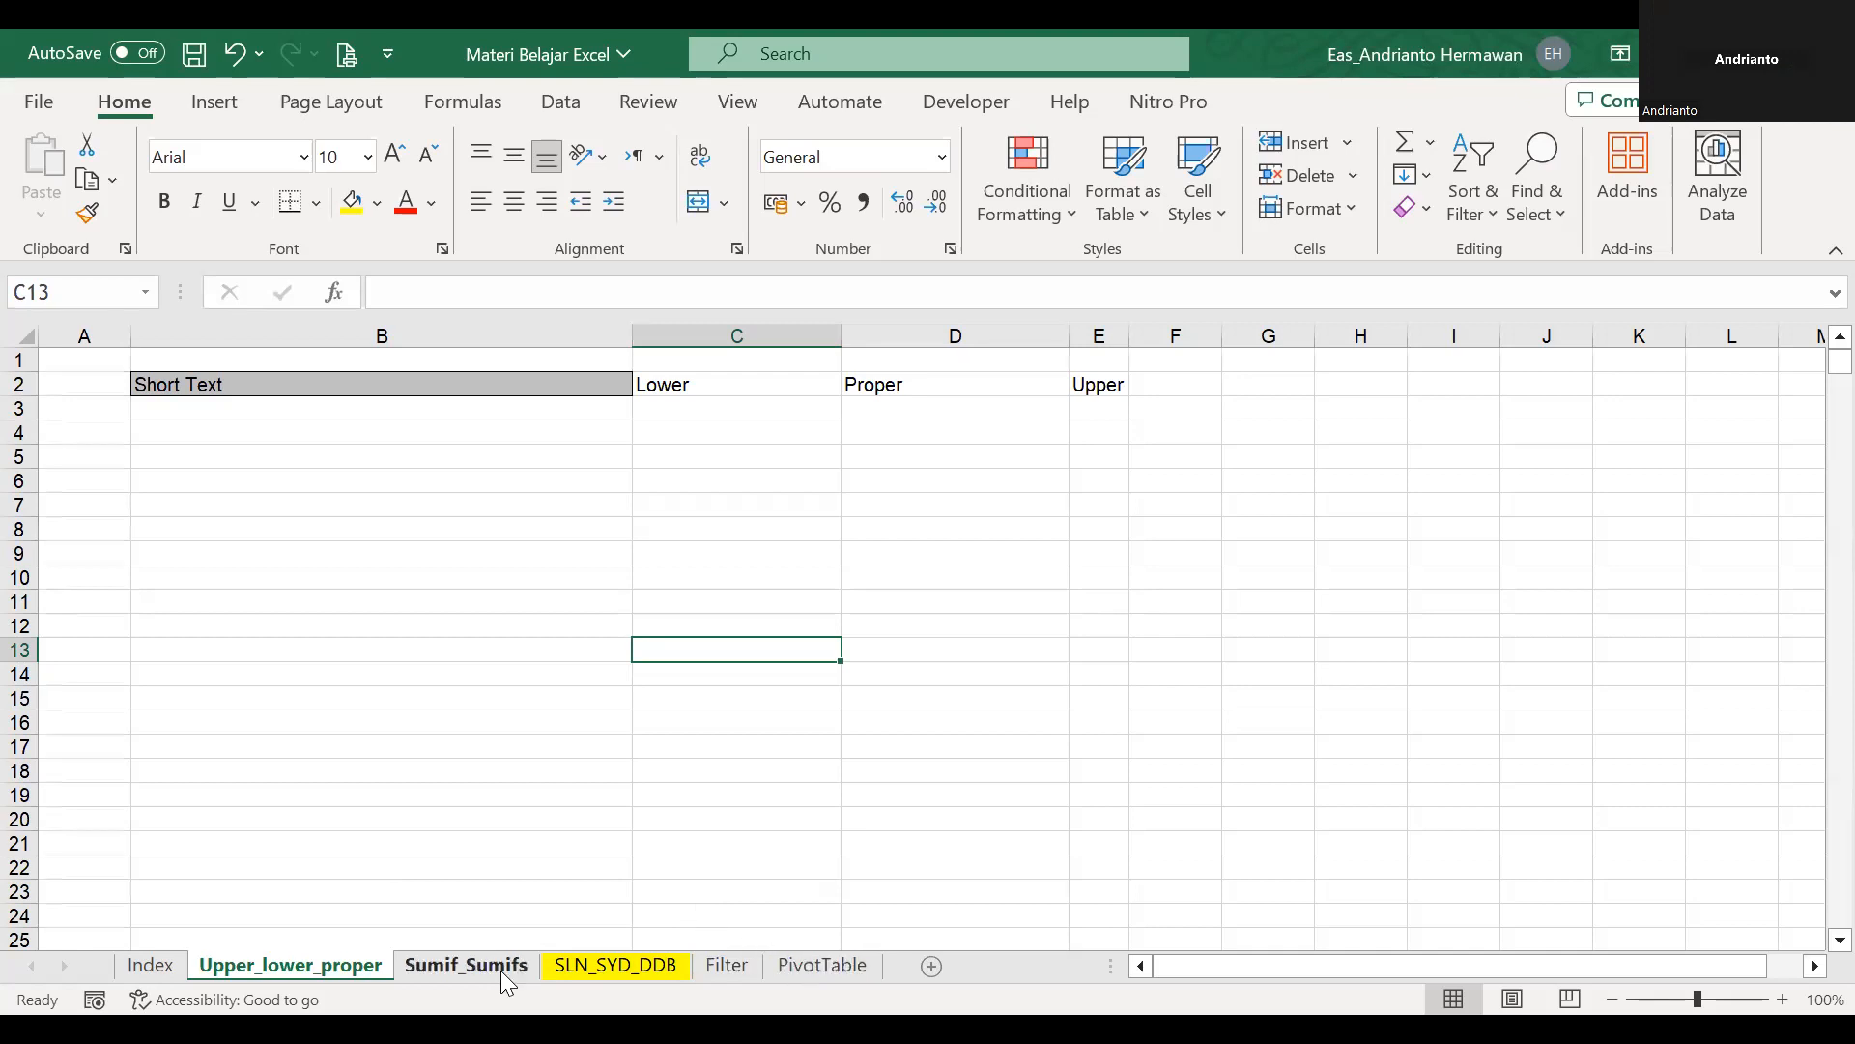
{"action": "key", "text": "Right"}
{"action": "key", "text": "Right"}
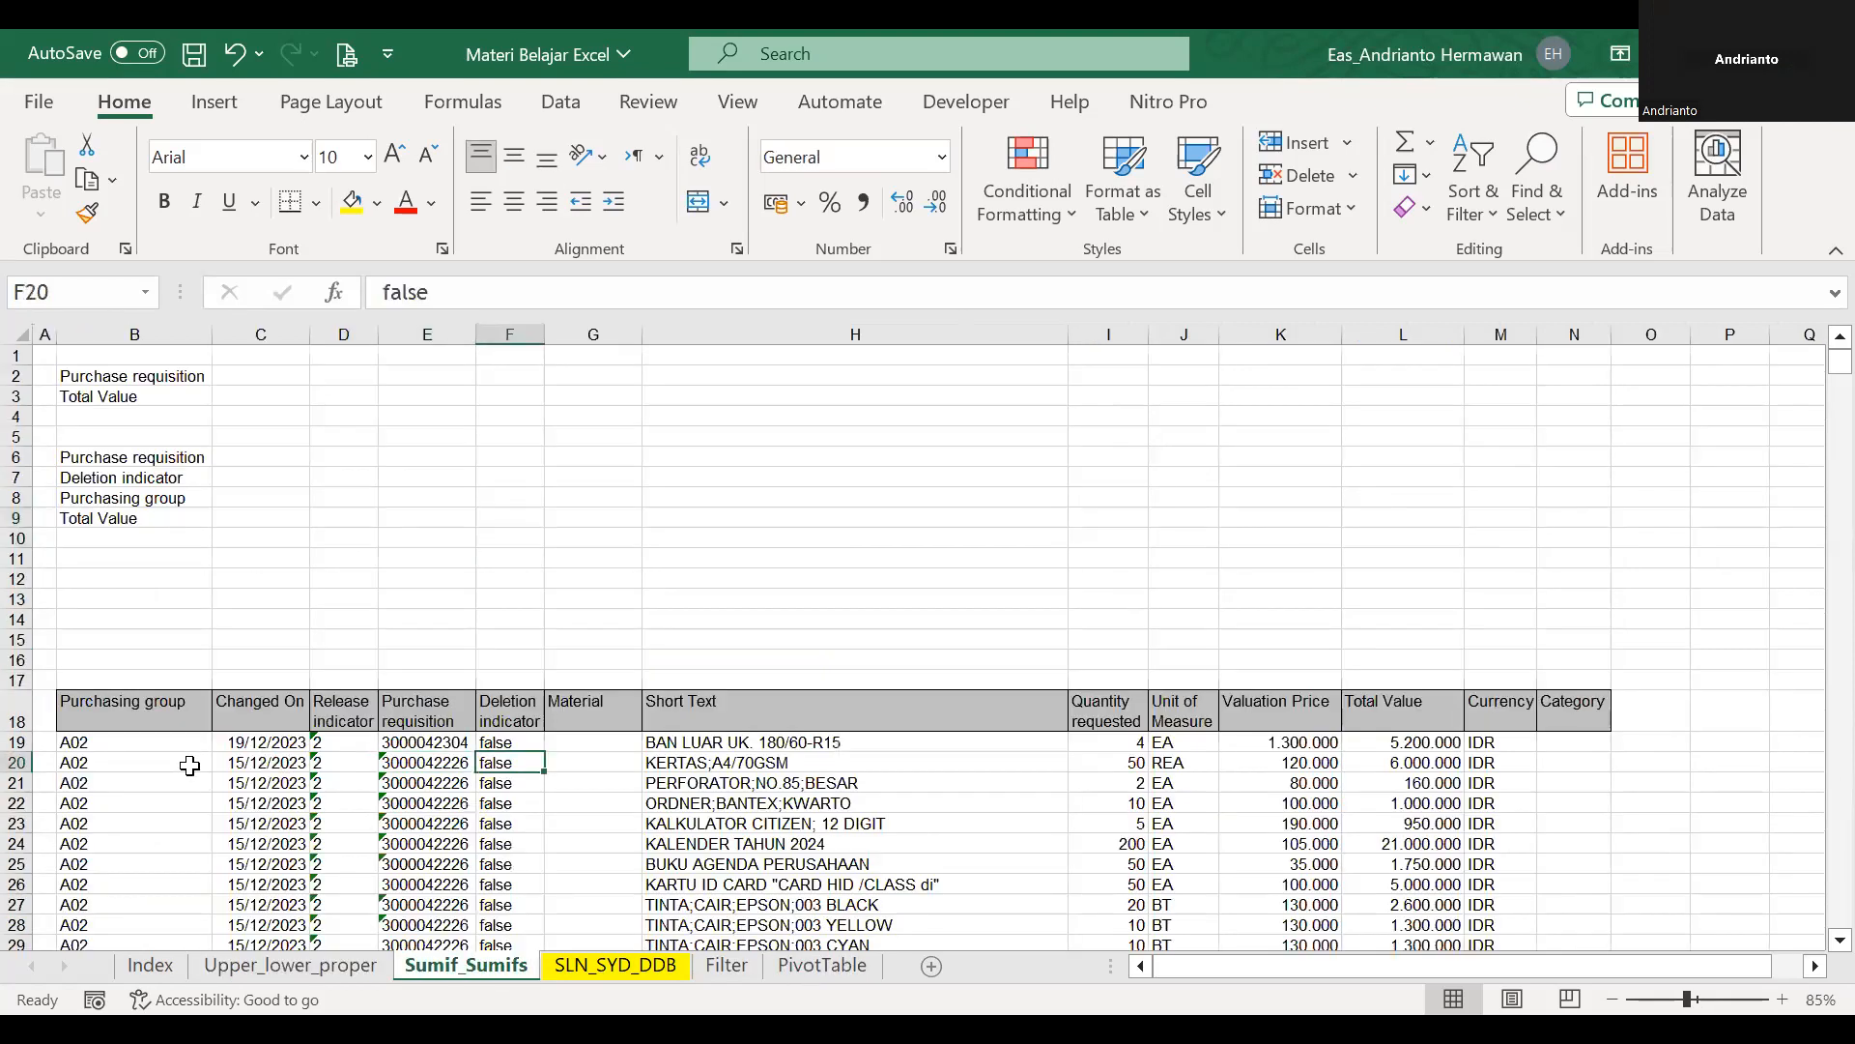
{"action": "key", "text": "Right"}
{"action": "key", "text": "Right"}
{"action": "key", "text": "Up"}
{"action": "key", "text": "ctrl+shift+Down"}
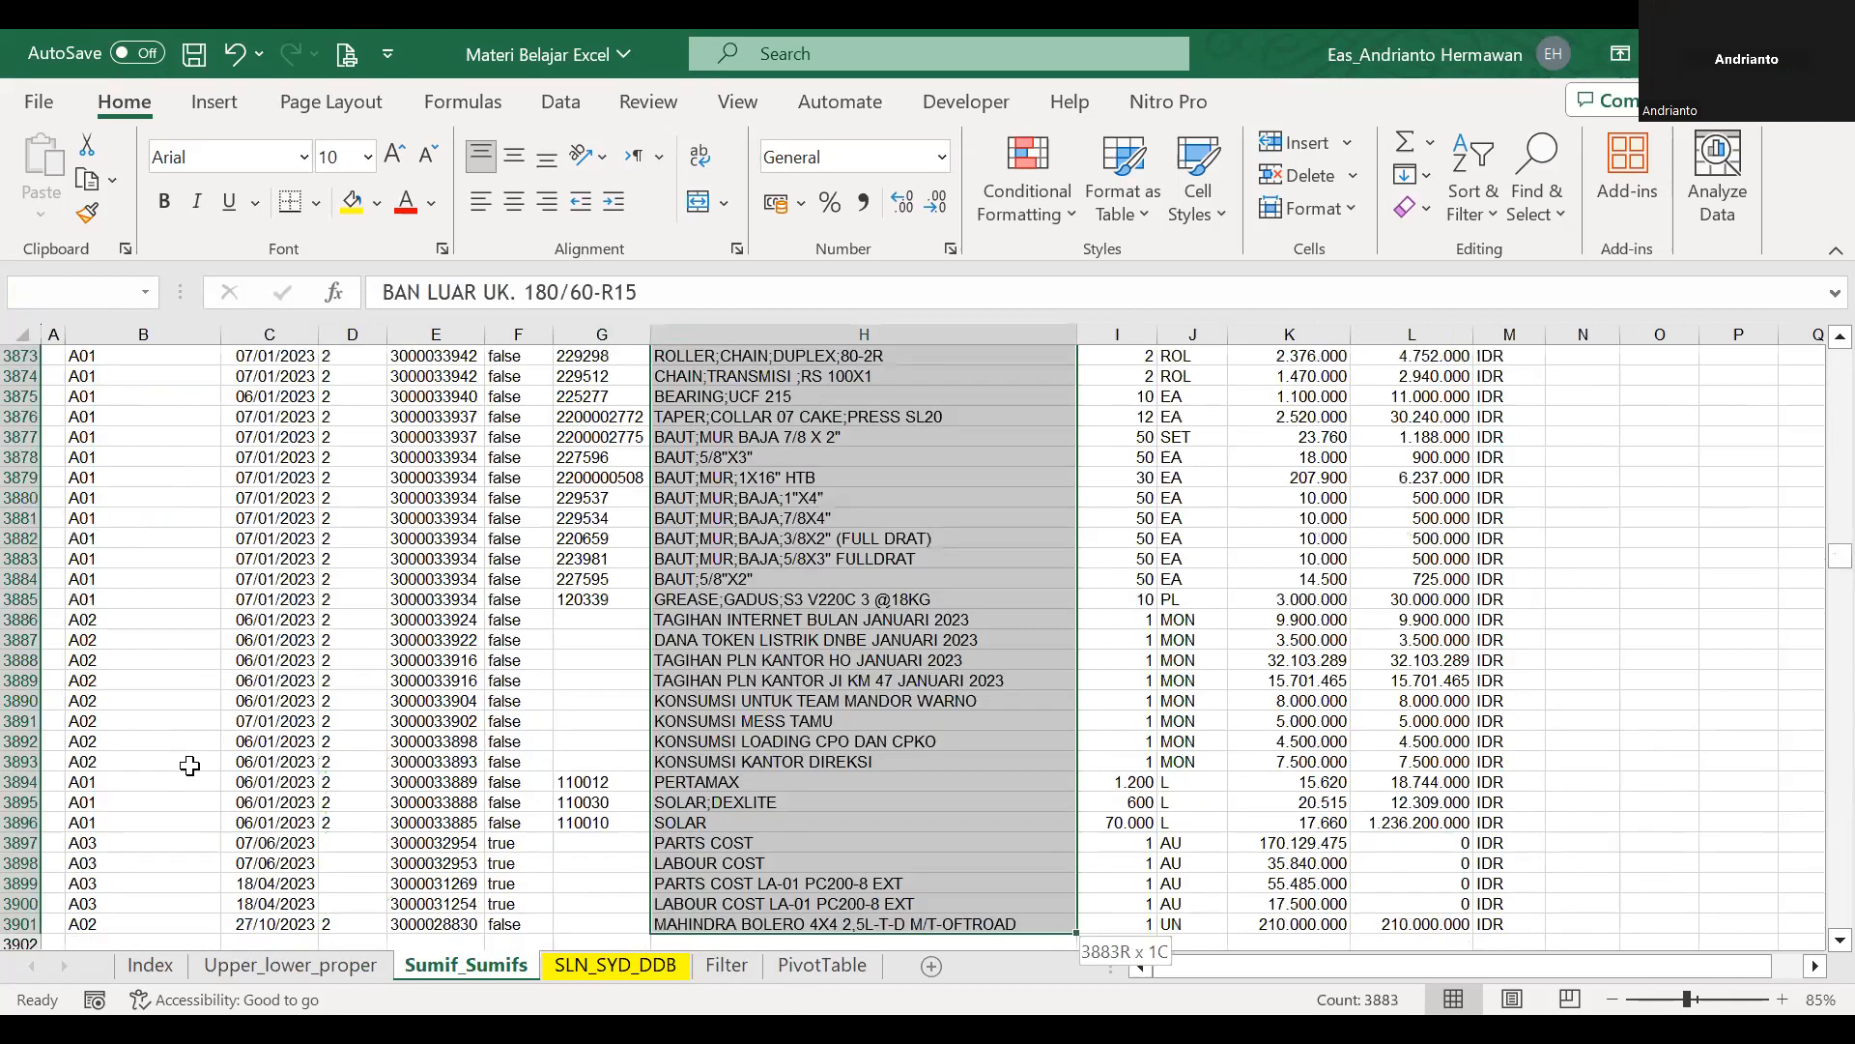
{"action": "key", "text": "ctrl+c"}
{"action": "scroll", "coordinate": [1805, 704], "scroll_direction": "up", "scroll_amount": 20}
{"action": "left_click_drag", "start_coordinate": [1815, 913], "coordinate": [1816, 382]}
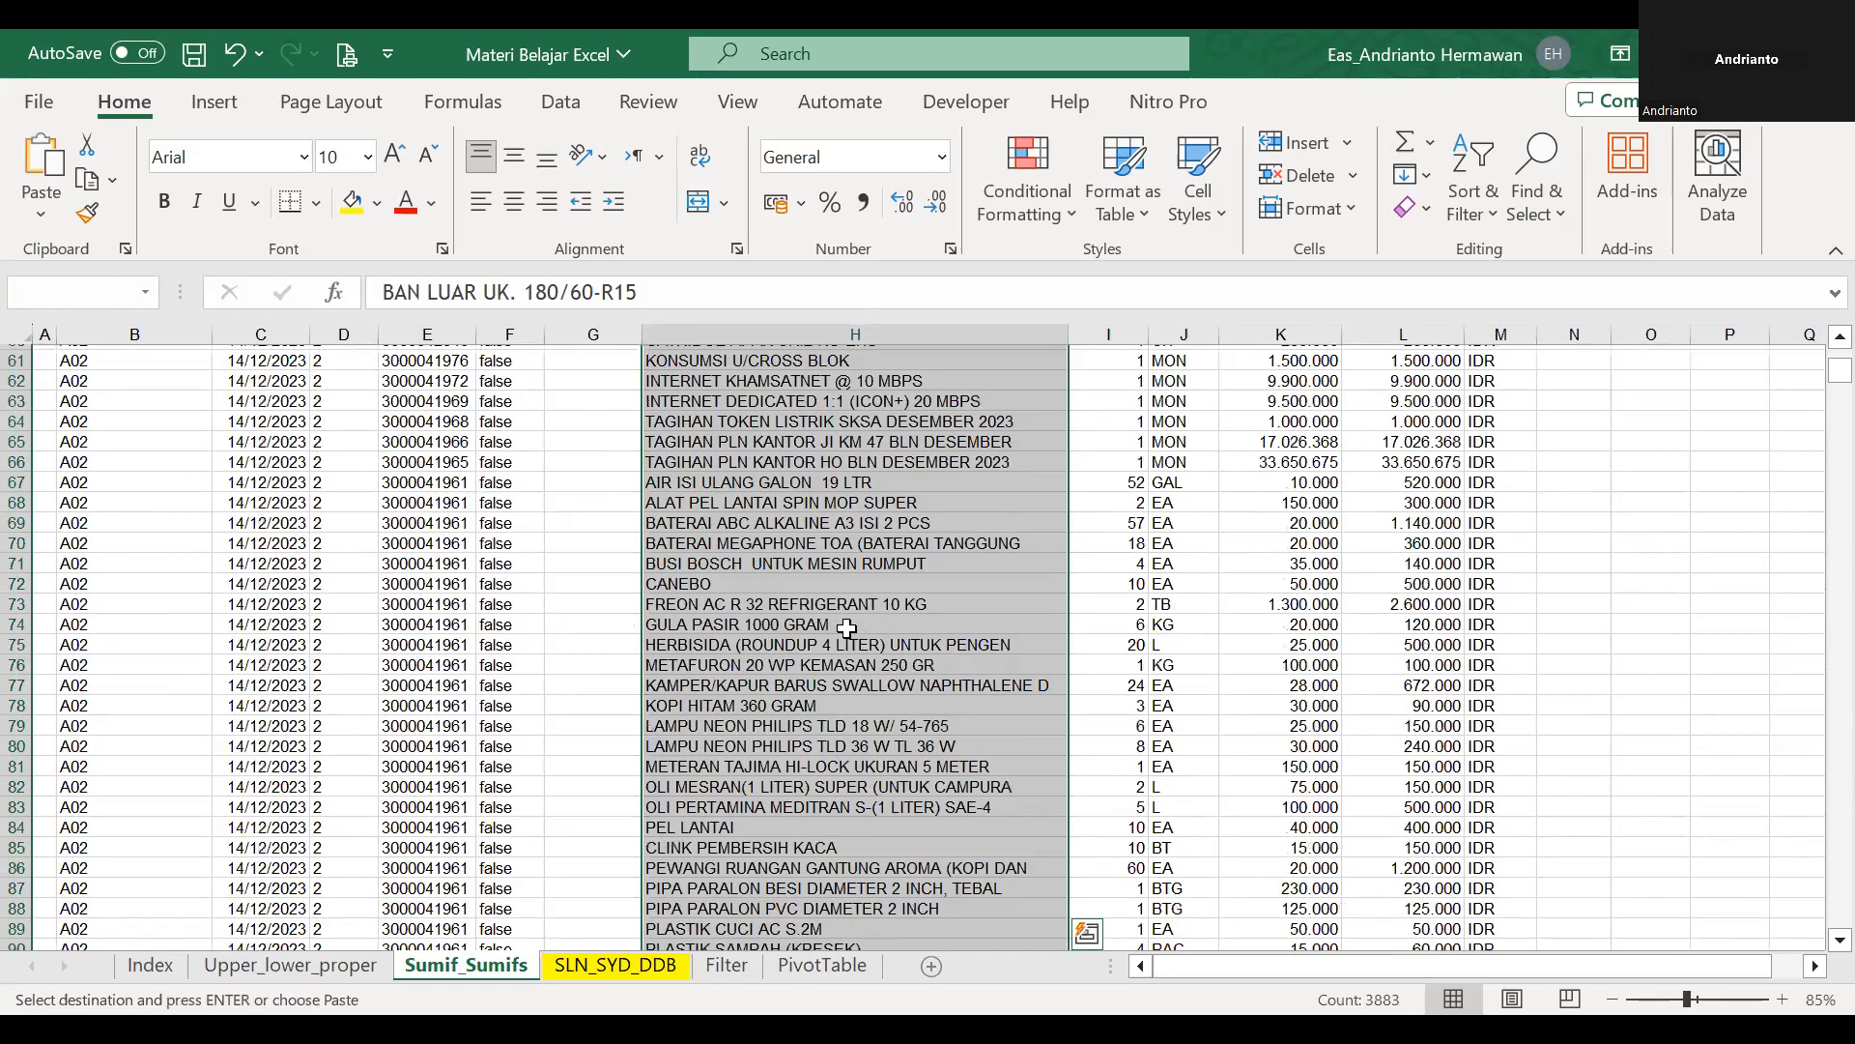
{"action": "scroll", "coordinate": [846, 629], "scroll_direction": "up", "scroll_amount": 11}
{"action": "left_click", "coordinate": [846, 629]}
{"action": "key", "text": "ctrl+Up"}
{"action": "key", "text": "Down"}
{"action": "key", "text": "Down"}
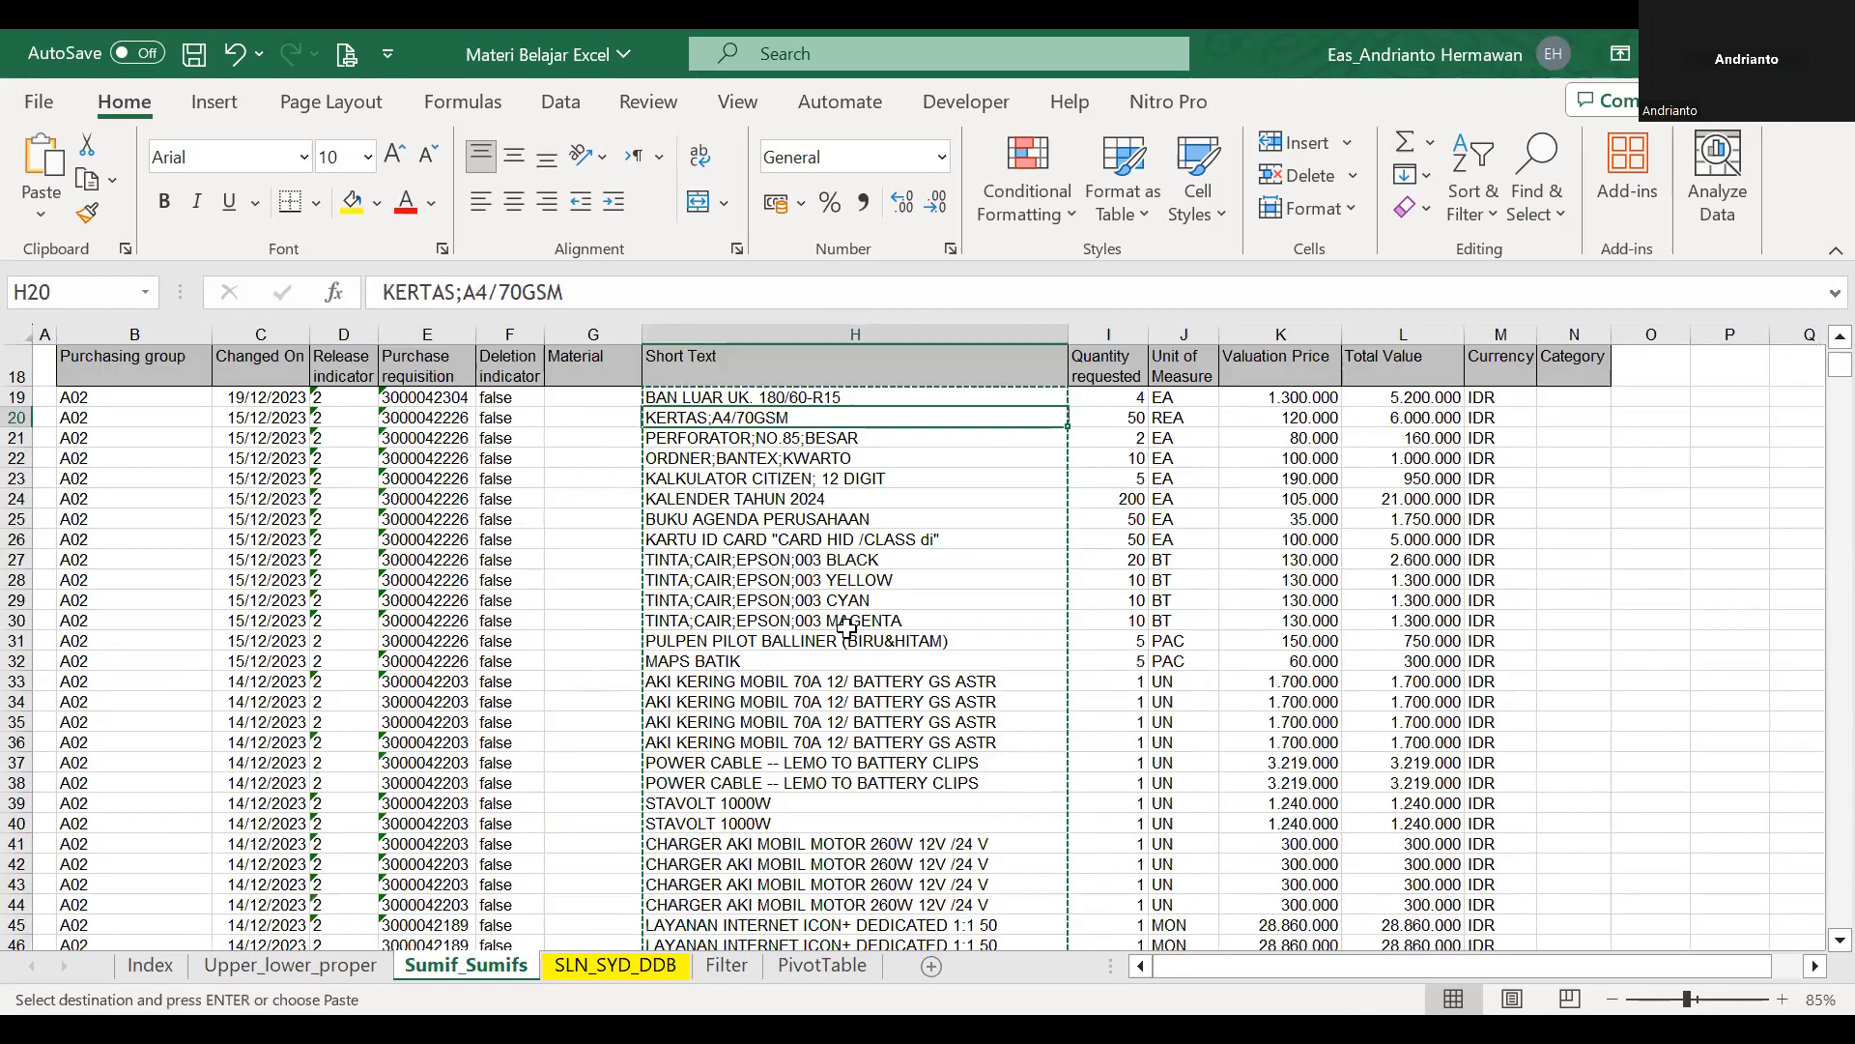
Copy the Short Text entries H19:H41 and paste them at B3 on the Upper_lower_proper sheet.
{"action": "key", "text": "Up"}
{"action": "key", "text": "shift+Down"}
{"action": "key", "text": "shift+Down"}
{"action": "key", "text": "shift+Down"}
{"action": "key", "text": "shift+Down"}
{"action": "key", "text": "shift+Down"}
{"action": "key", "text": "shift+Down"}
{"action": "key", "text": "shift+Down"}
{"action": "key", "text": "shift+Down"}
{"action": "key", "text": "shift+Down"}
{"action": "key", "text": "shift+Down"}
{"action": "key", "text": "shift+Down"}
{"action": "key", "text": "shift+Down"}
{"action": "key", "text": "shift+Down"}
{"action": "key", "text": "shift+Down"}
{"action": "key", "text": "shift+Down"}
{"action": "key", "text": "shift+Down"}
{"action": "key", "text": "shift+Down"}
{"action": "key", "text": "shift+Down"}
{"action": "key", "text": "shift+Down"}
{"action": "key", "text": "shift+Down"}
{"action": "key", "text": "shift+Down"}
{"action": "key", "text": "shift+Down"}
{"action": "key", "text": "Return"}
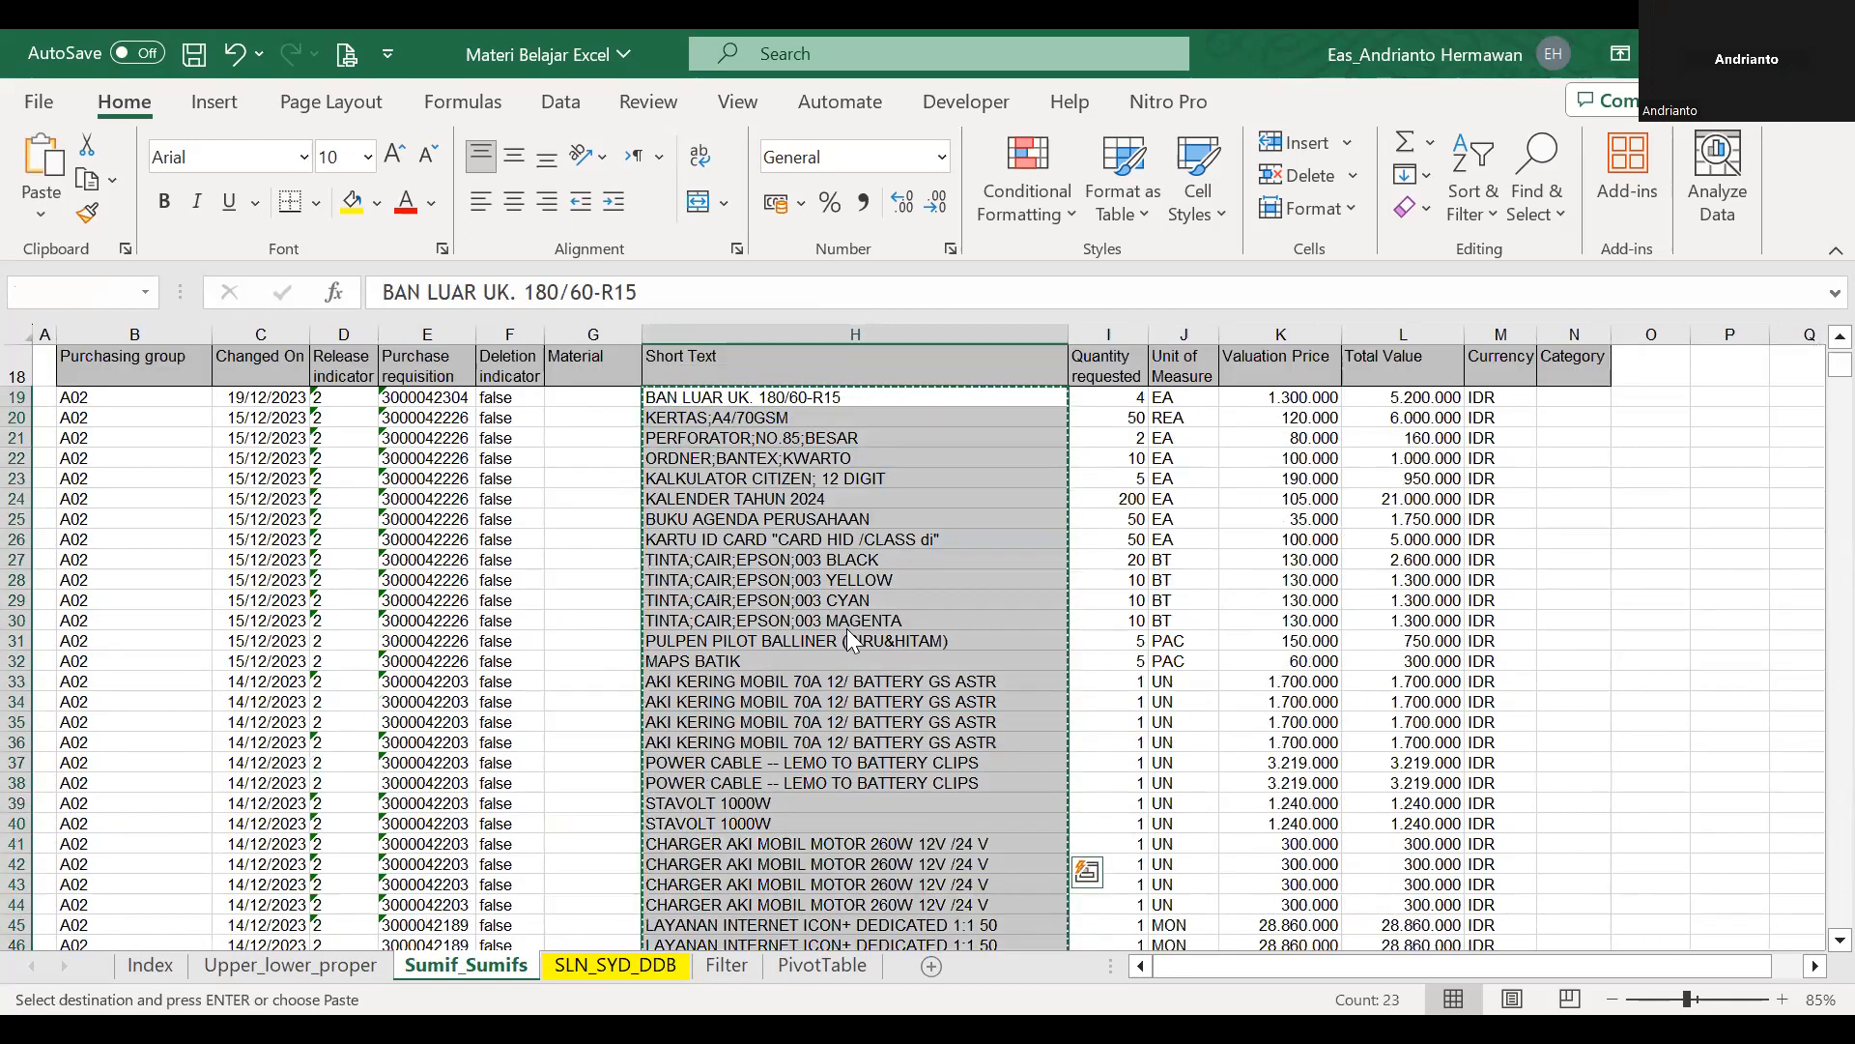
{"action": "key", "text": "Escape"}
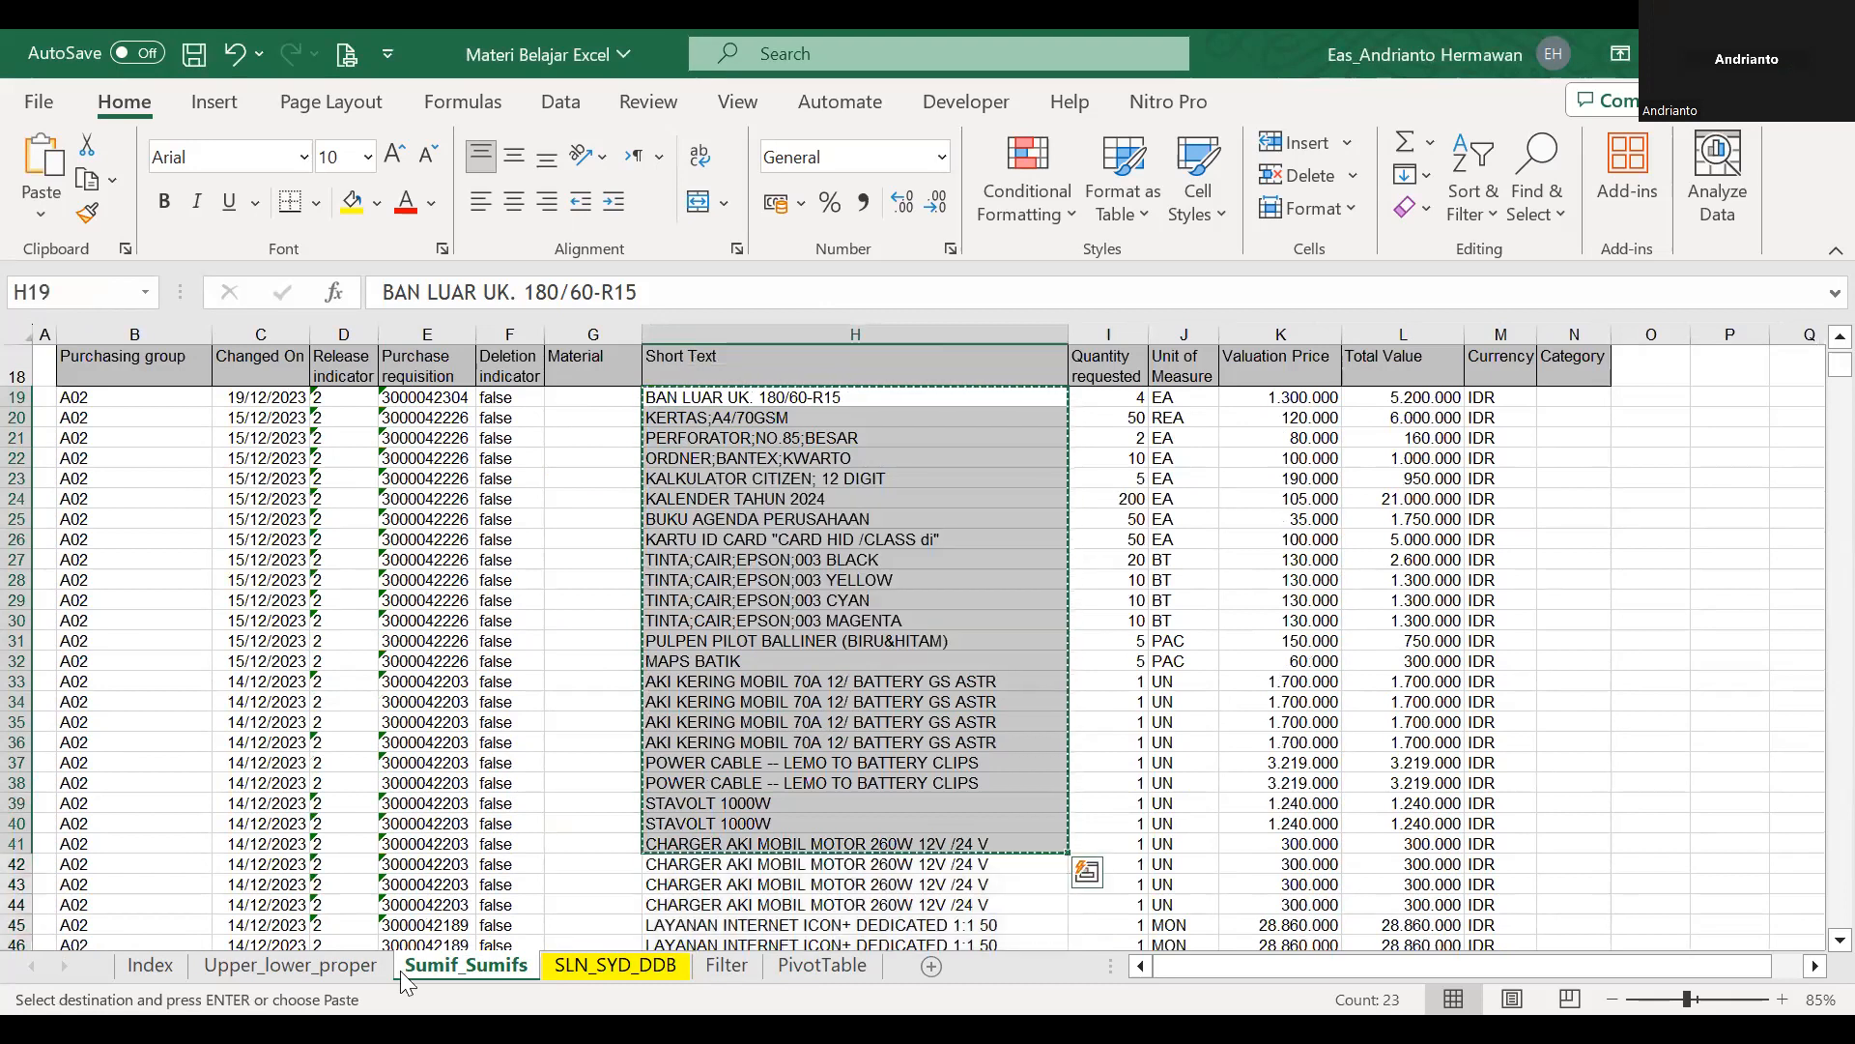
{"action": "left_click", "coordinate": [339, 966]}
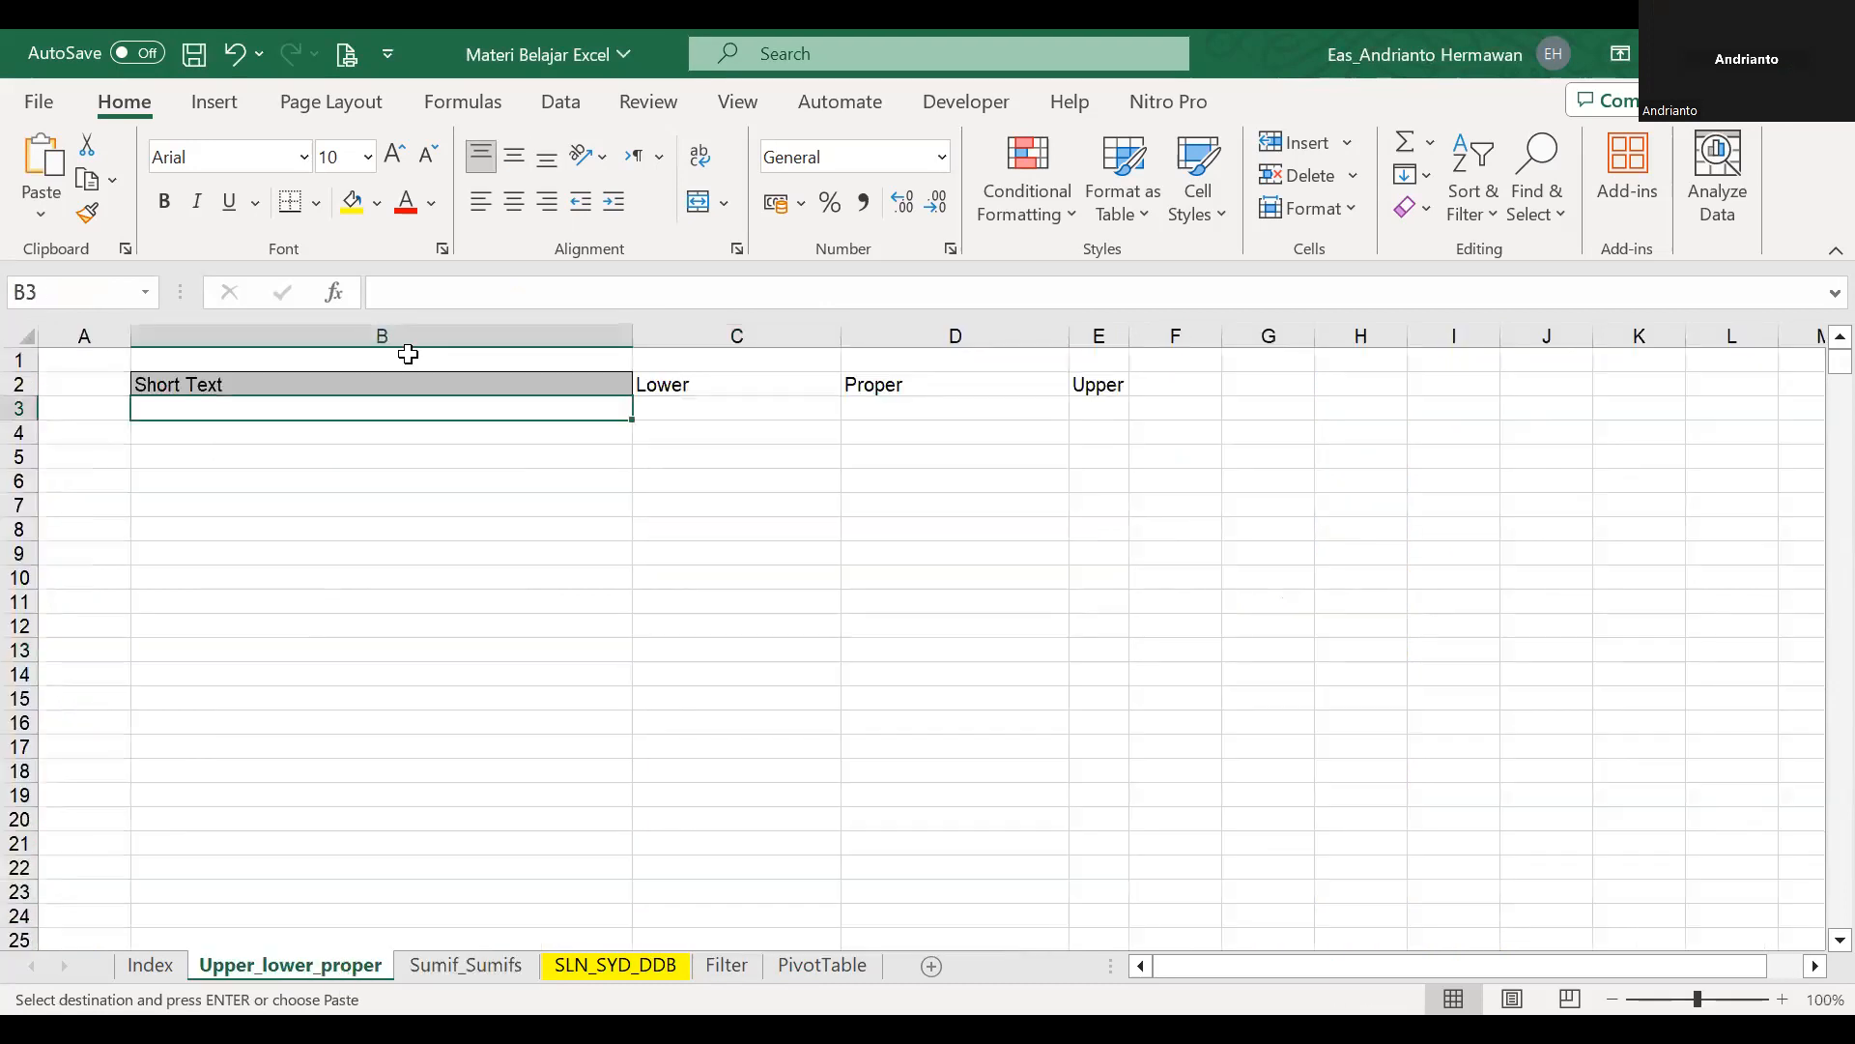
{"action": "key", "text": "Return"}
Enter =LOWER(B3) in C3 under the Lower heading.
{"action": "key", "text": "Right"}
{"action": "type", "text": "="}
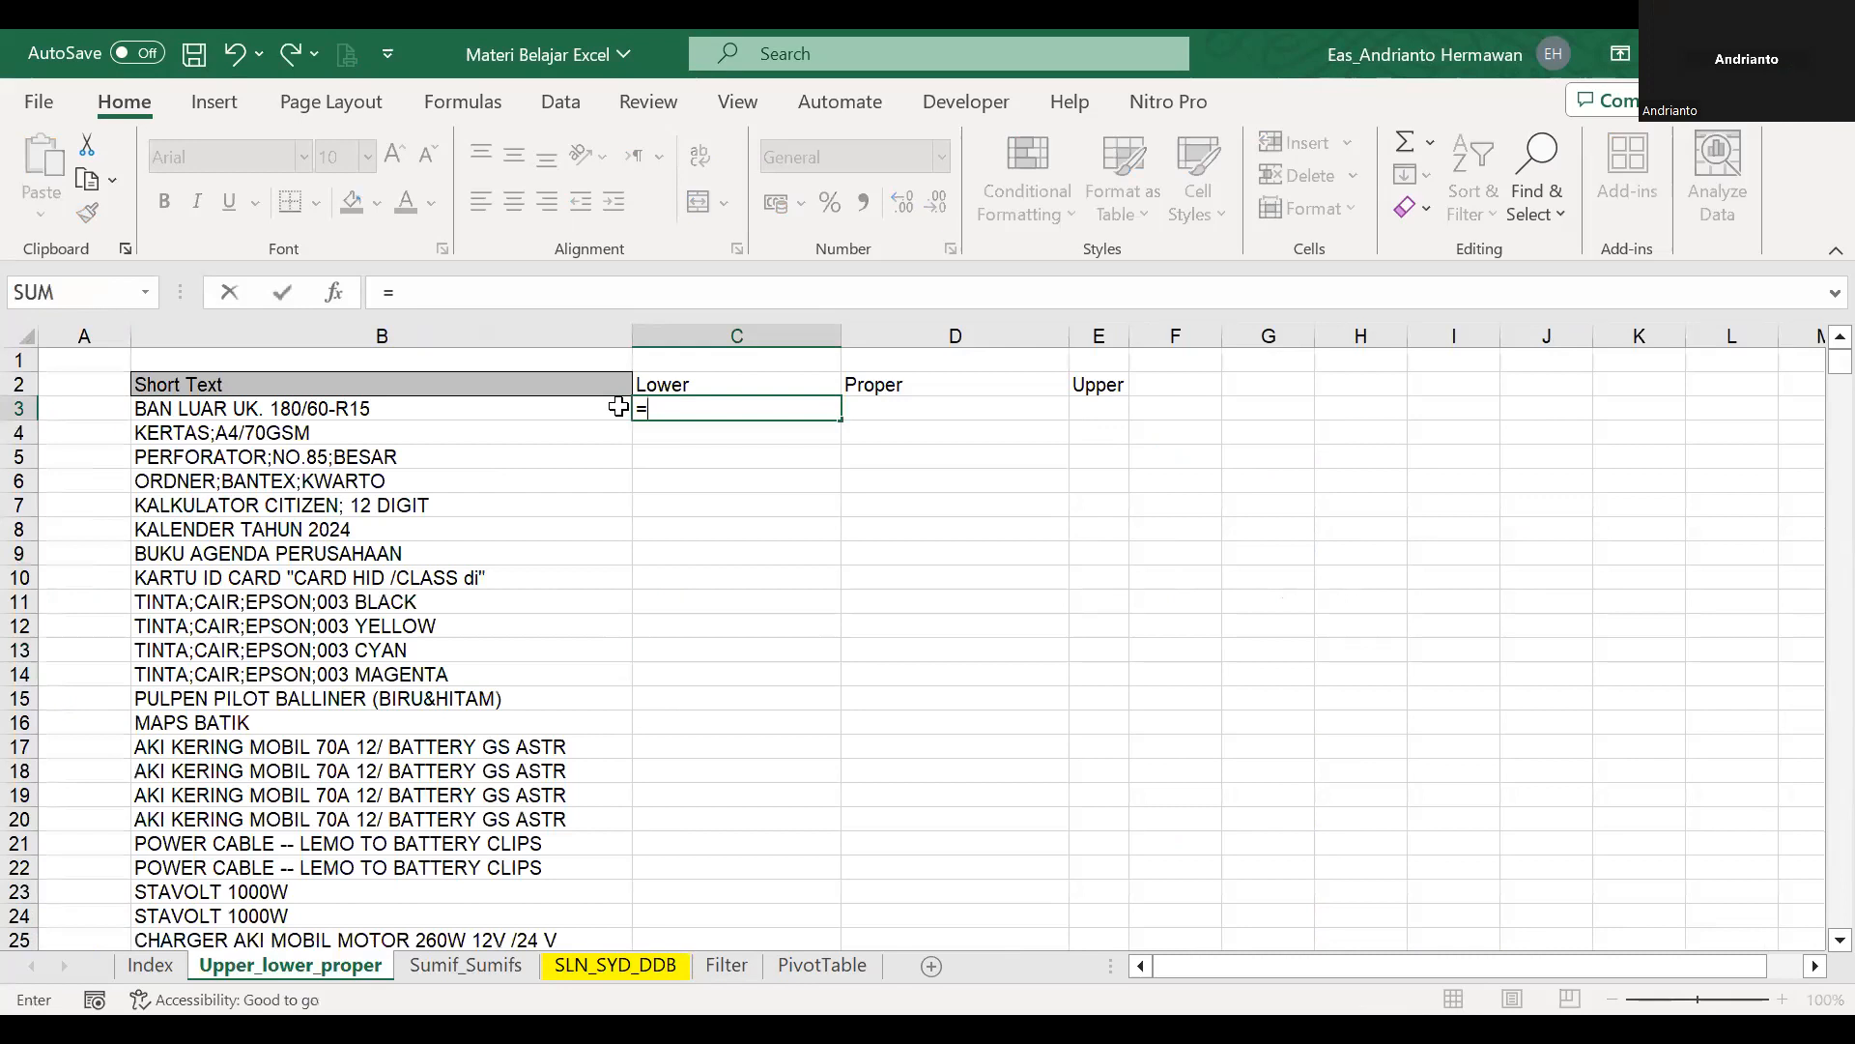
{"action": "type", "text": "lower"}
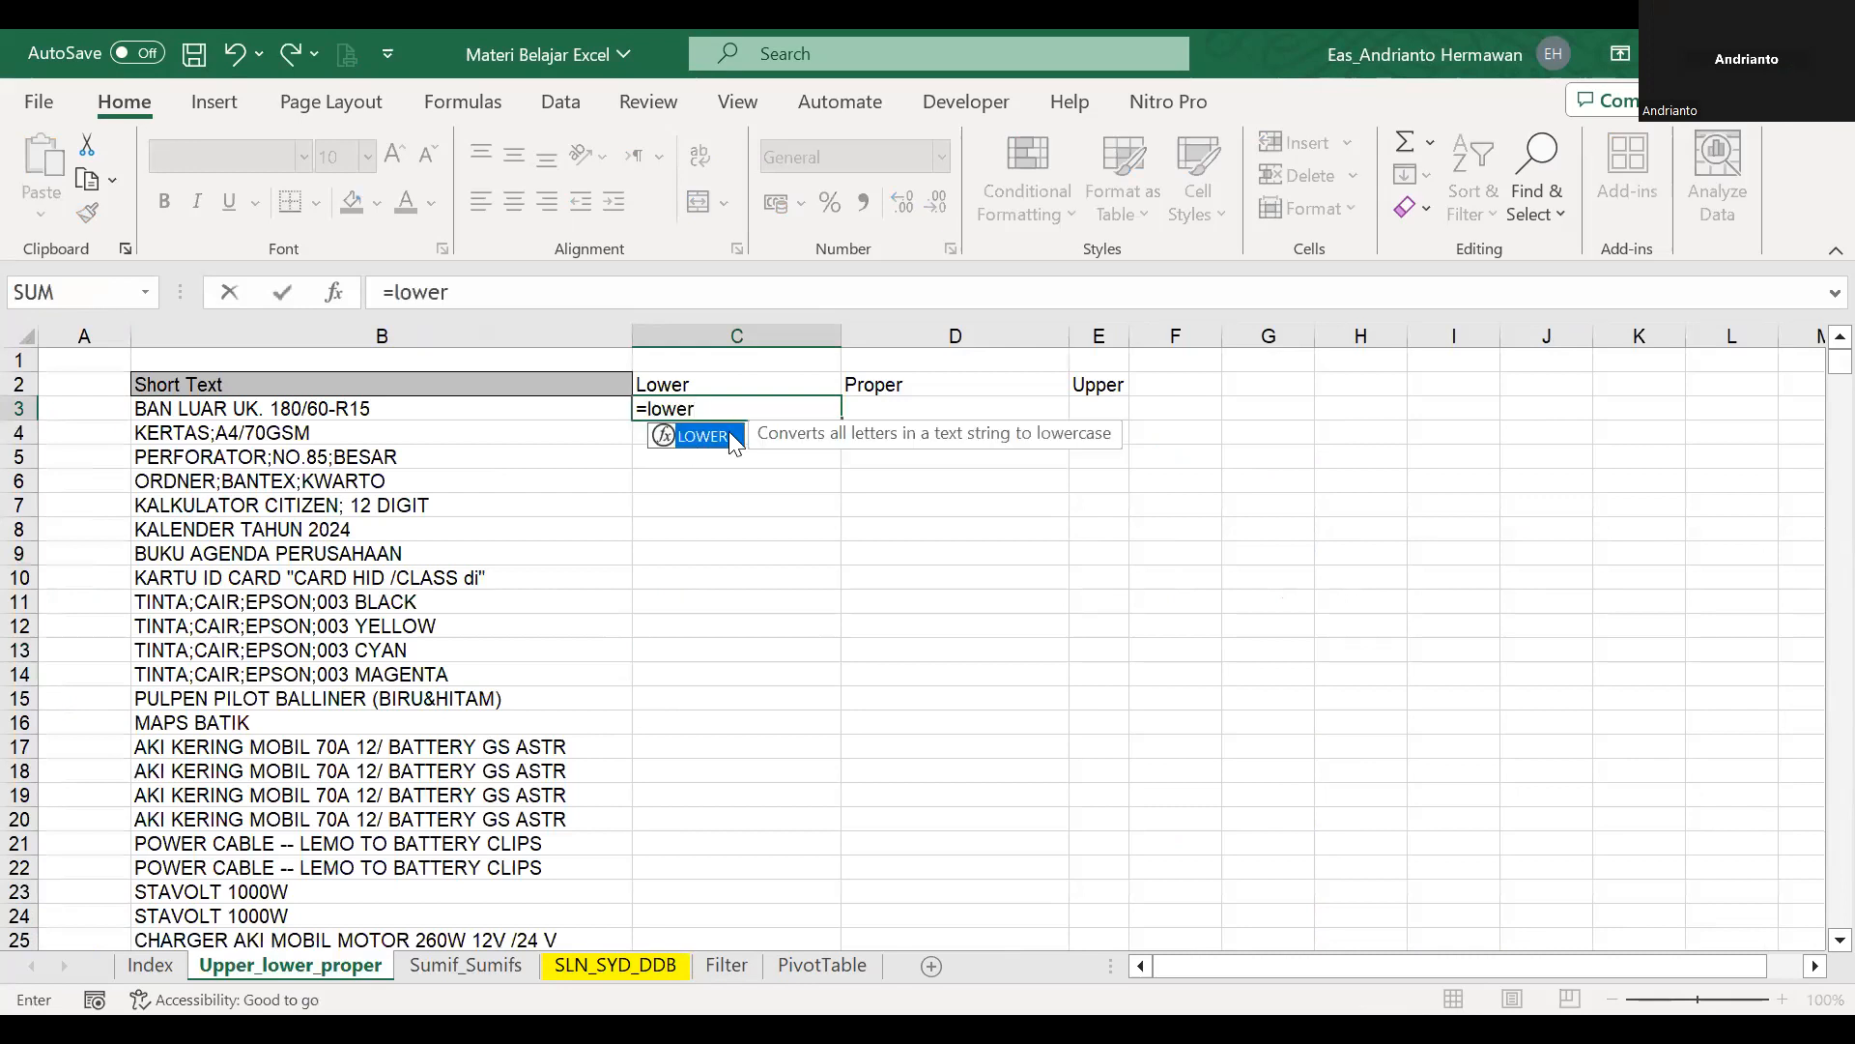
{"action": "key", "text": "Tab"}
{"action": "left_click", "coordinate": [511, 410]}
{"action": "type", "text": ";"}
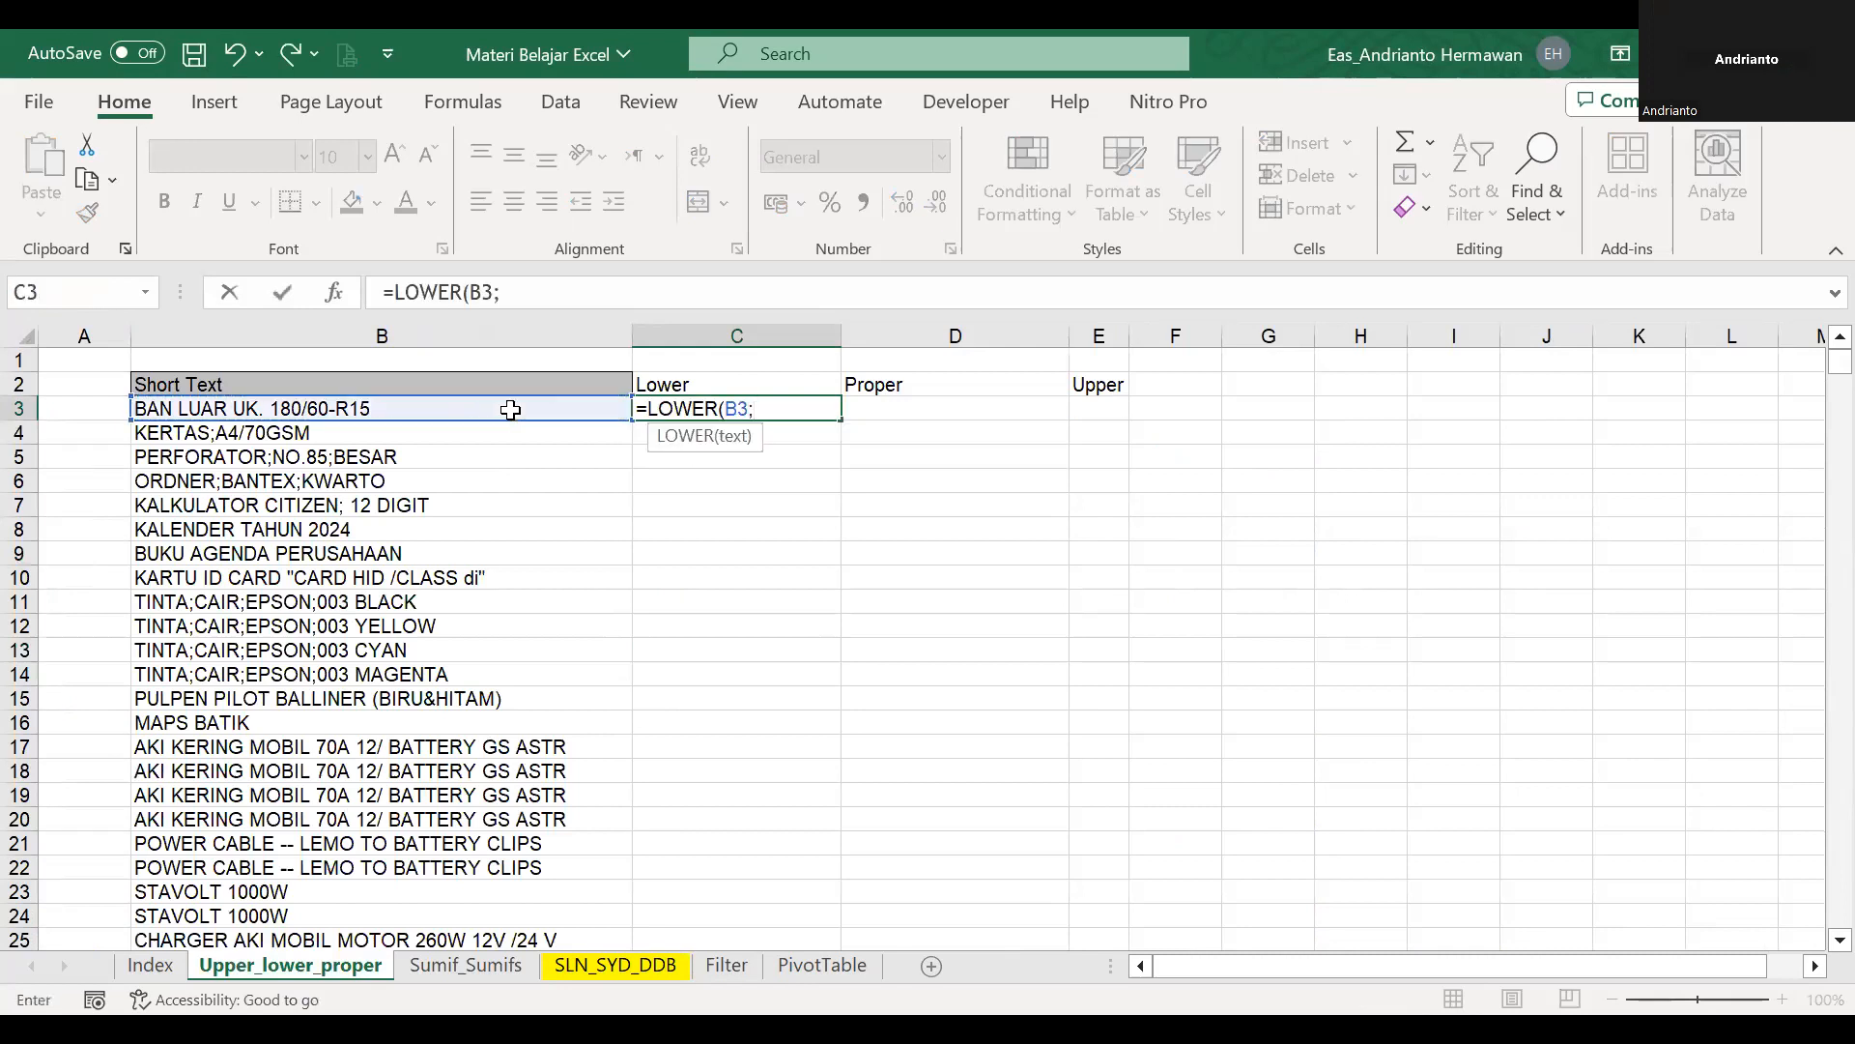
{"action": "key", "text": "Return"}
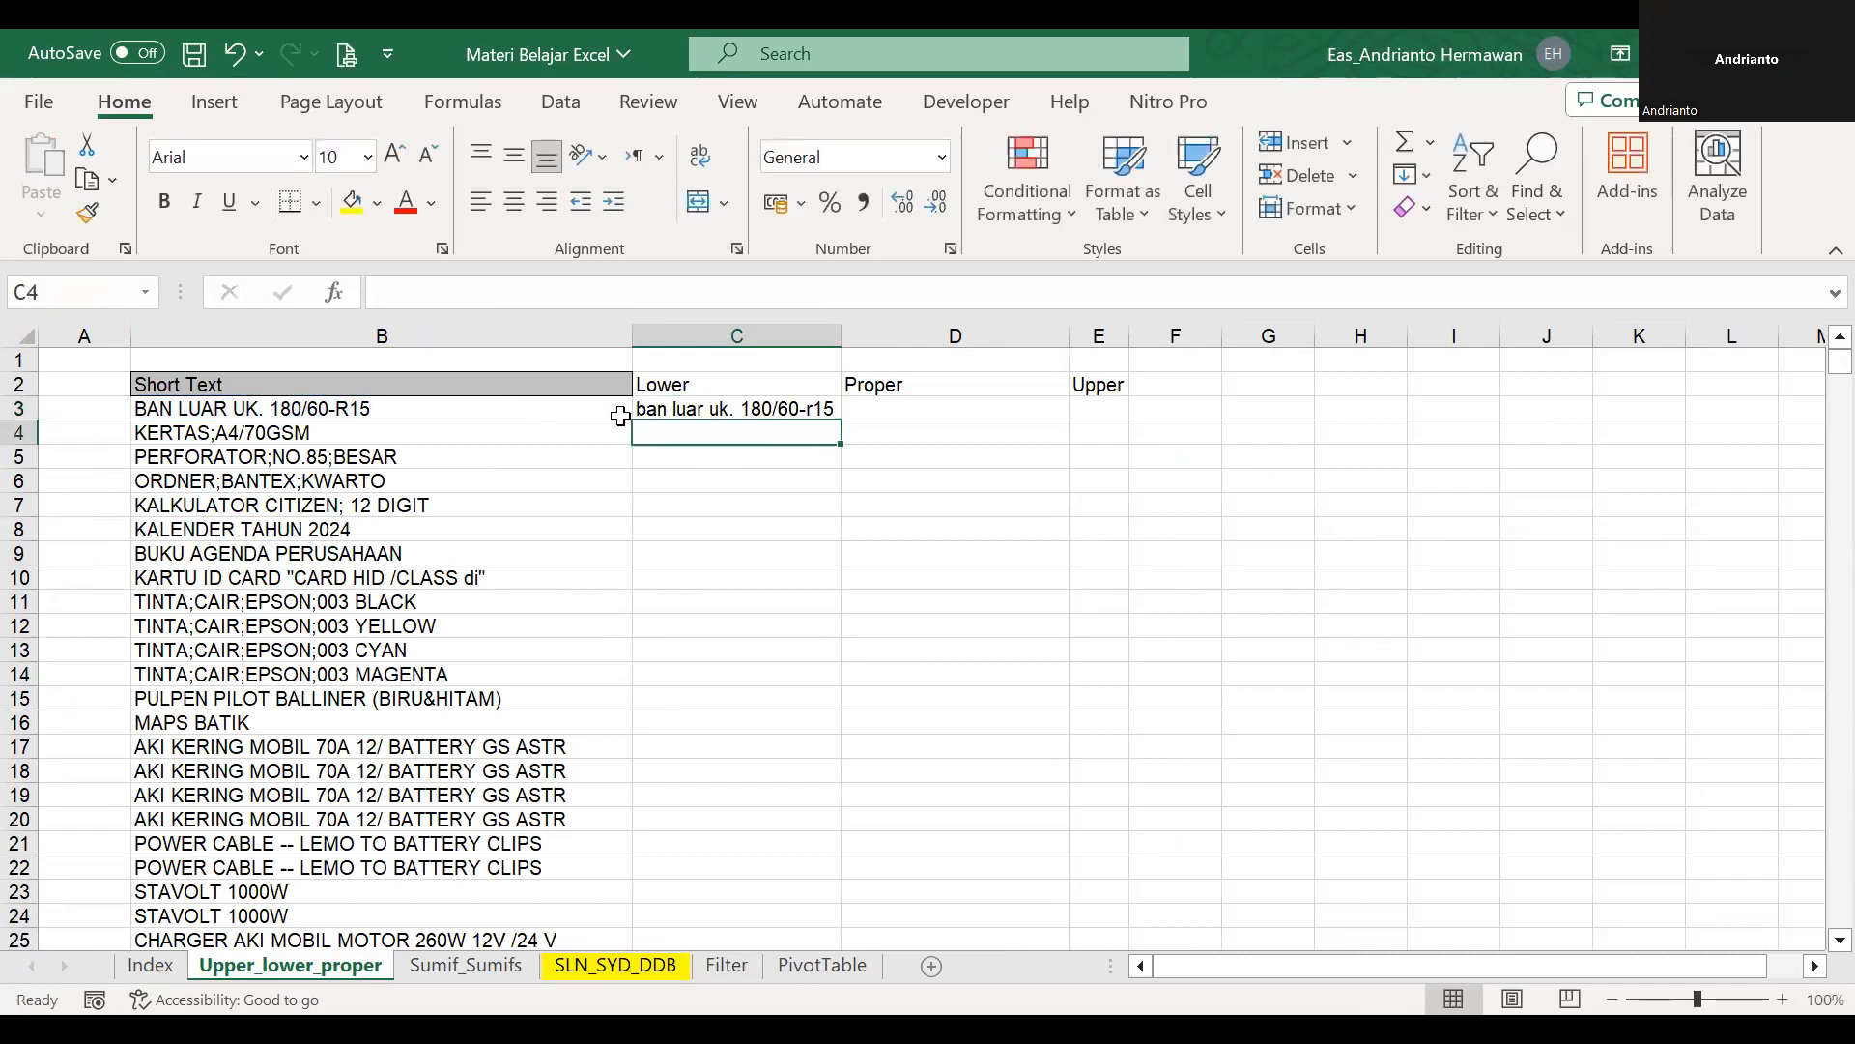
Fill the C3 formula down alongside the Short Text list and autofit column C's width.
{"action": "left_click", "coordinate": [823, 411]}
{"action": "double_click", "coordinate": [842, 422]}
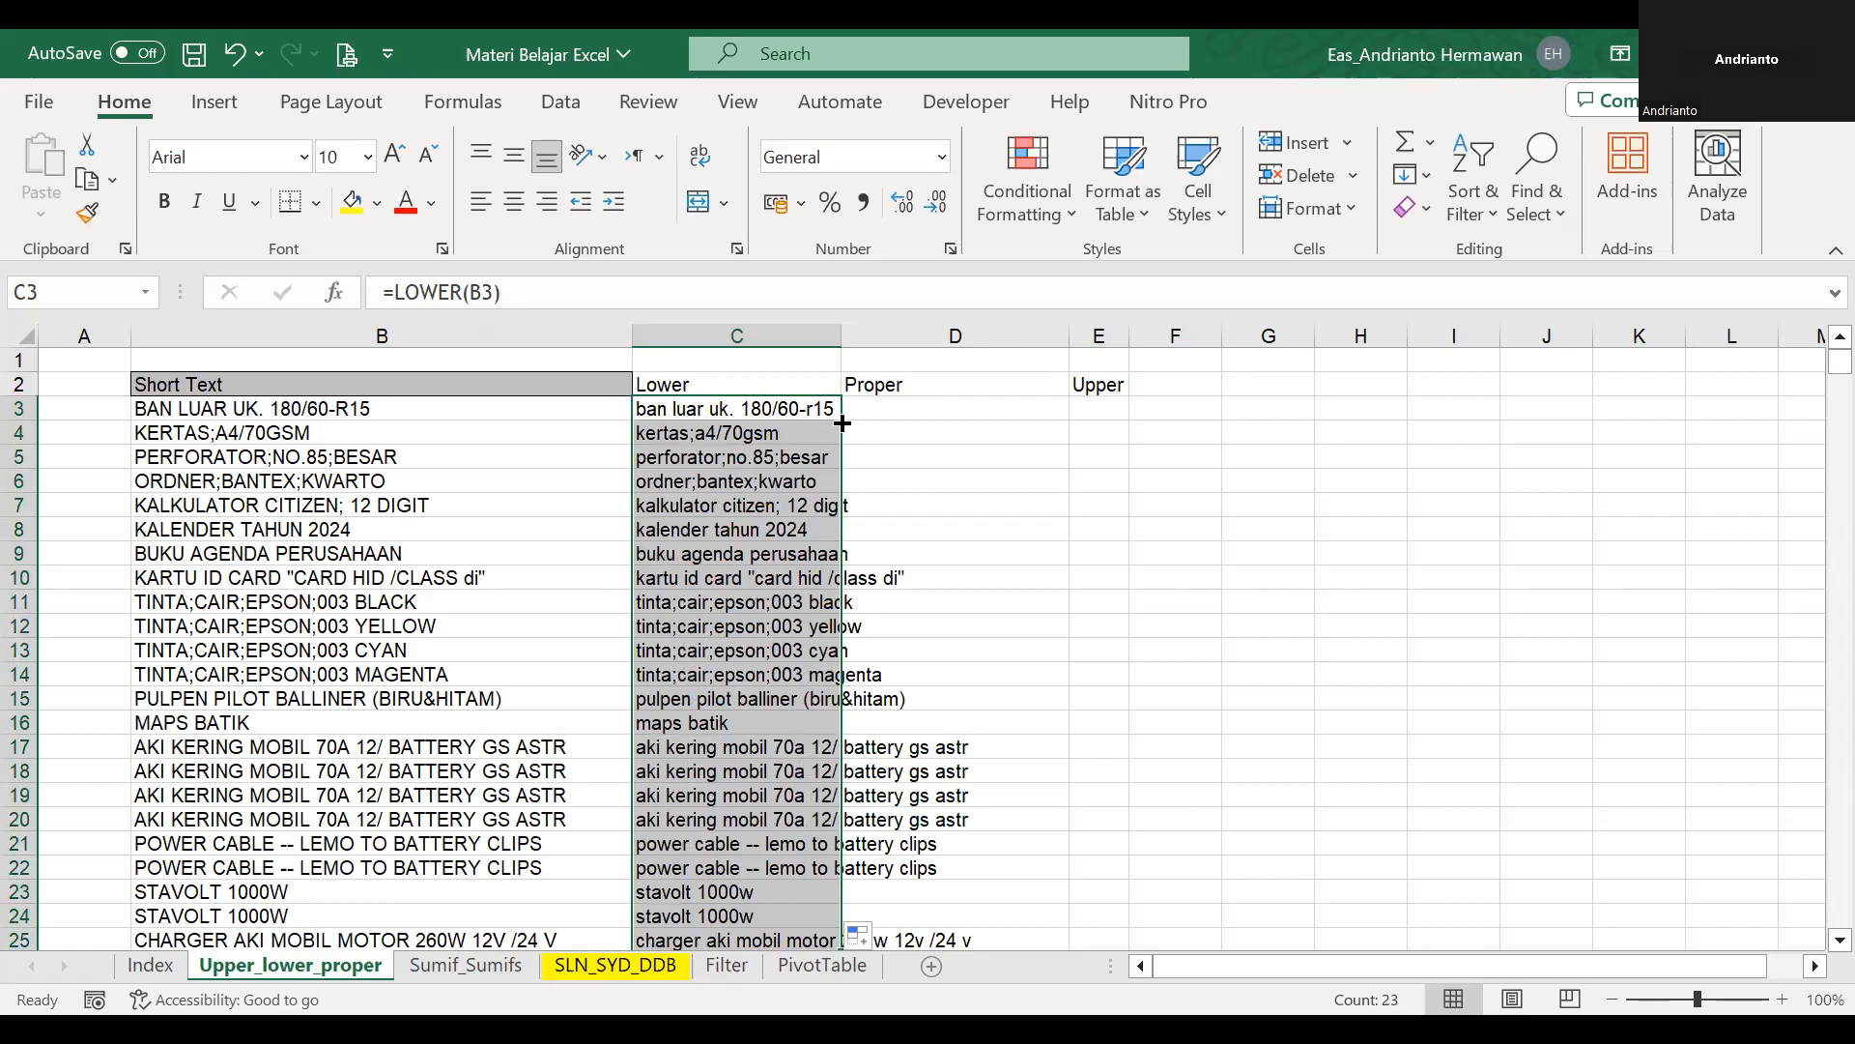
{"action": "double_click", "coordinate": [841, 336]}
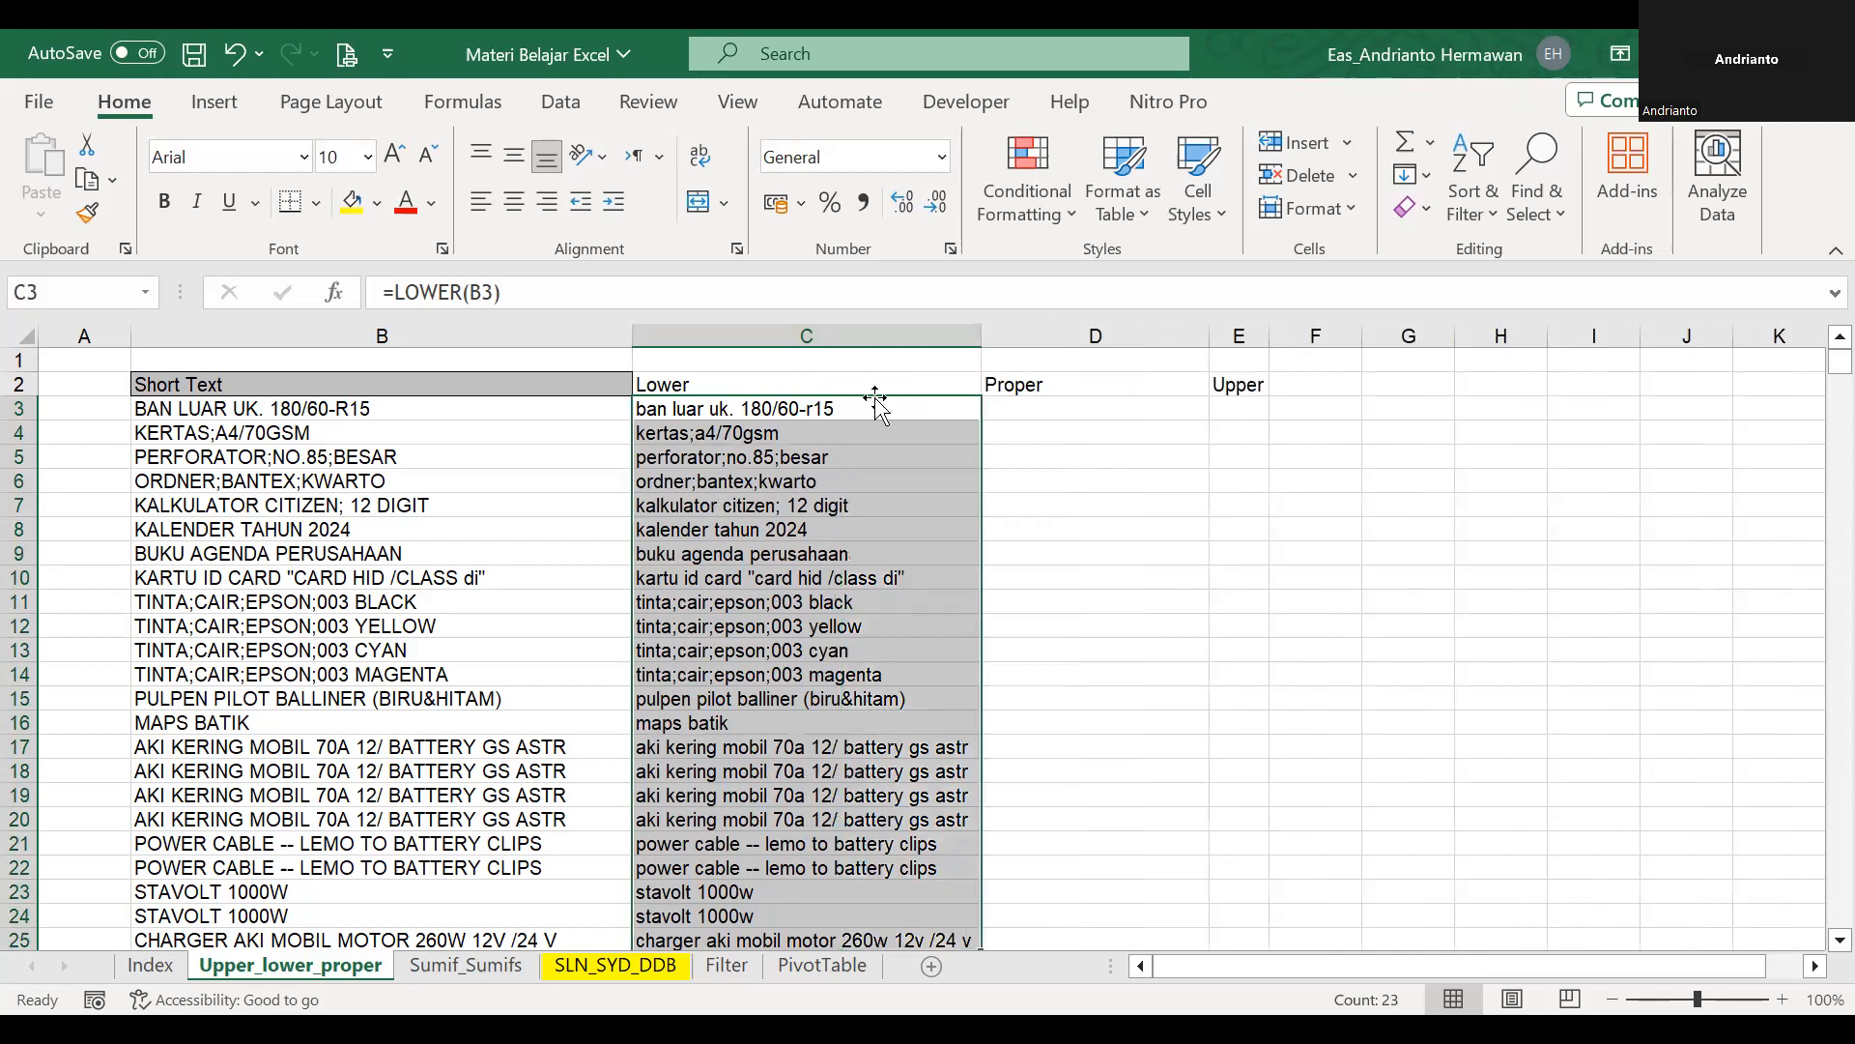
Enter =PROPER(B3) in D3 and fill it down the Proper column to the end of the list.
{"action": "left_click", "coordinate": [1008, 402]}
{"action": "type", "text": "=rpro"}
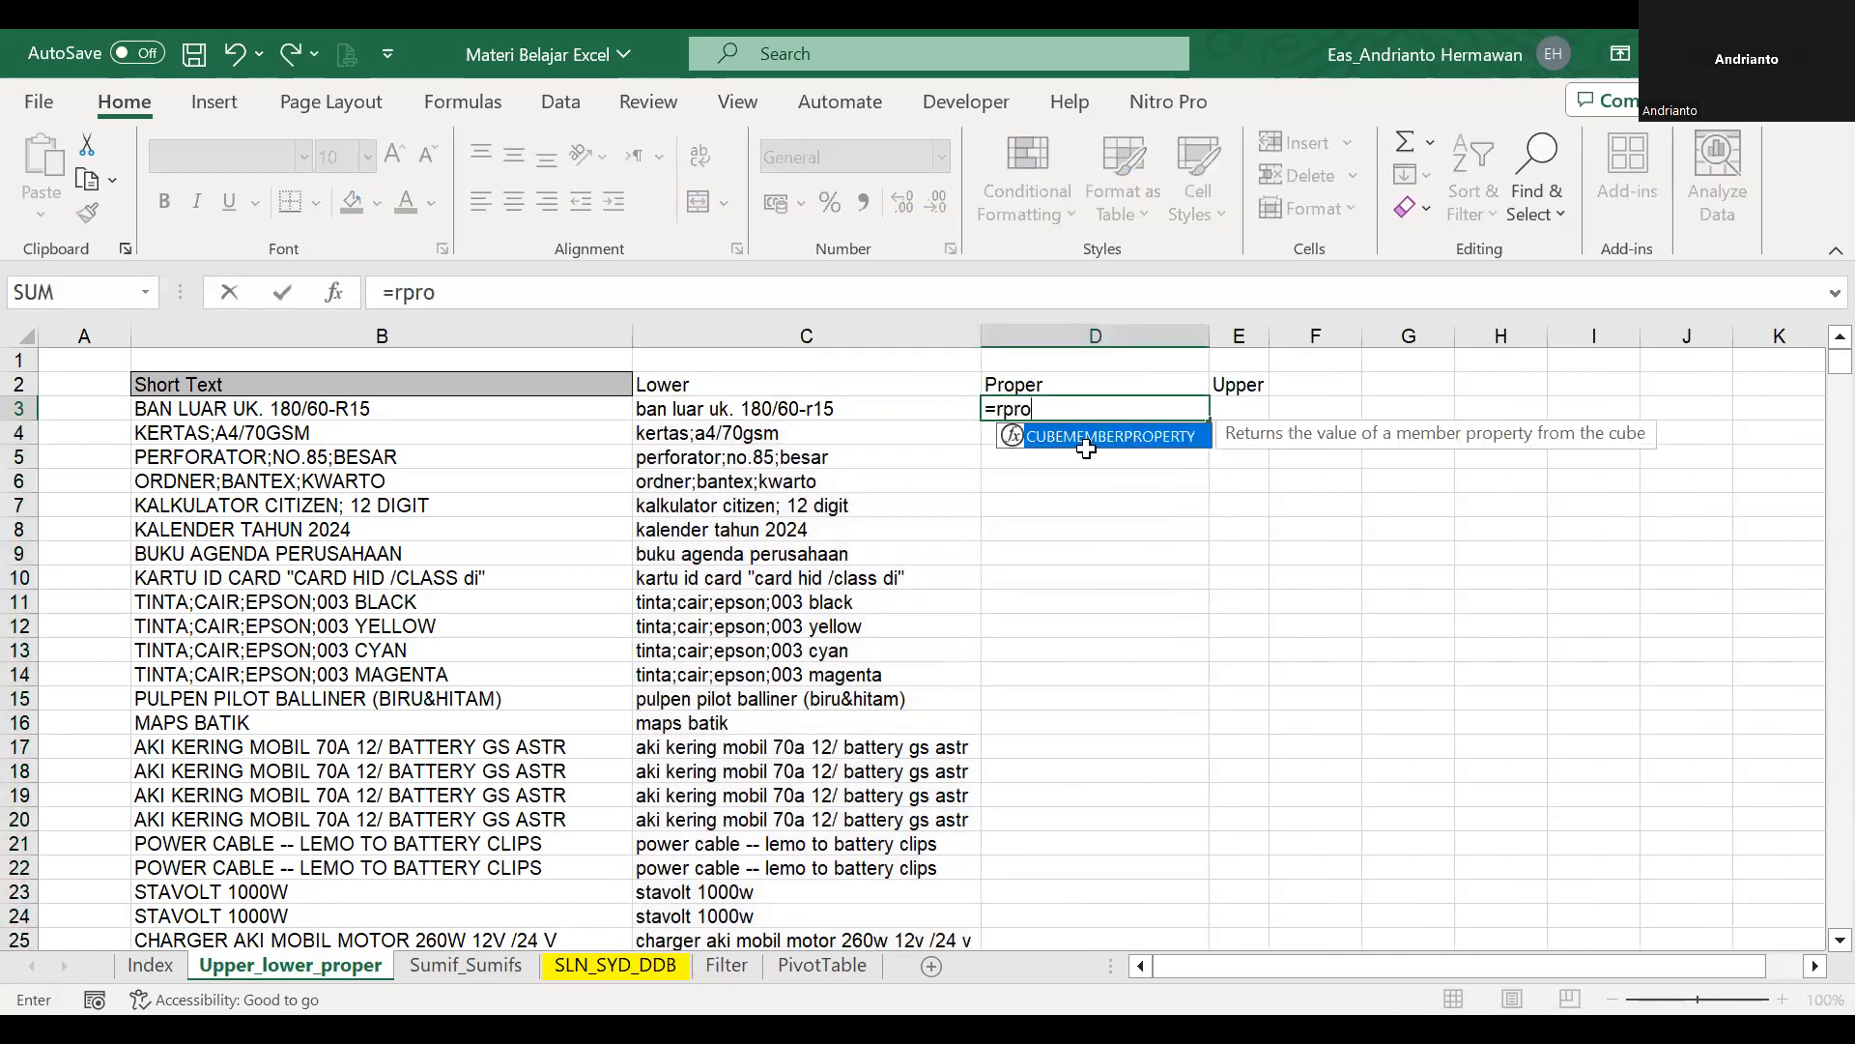
{"action": "key", "text": "BackSpace"}
{"action": "key", "text": "BackSpace"}
{"action": "key", "text": "BackSpace"}
{"action": "key", "text": "BackSpace"}
{"action": "type", "text": "pro"}
{"action": "double_click", "coordinate": [1074, 483]}
{"action": "left_click", "coordinate": [365, 411]}
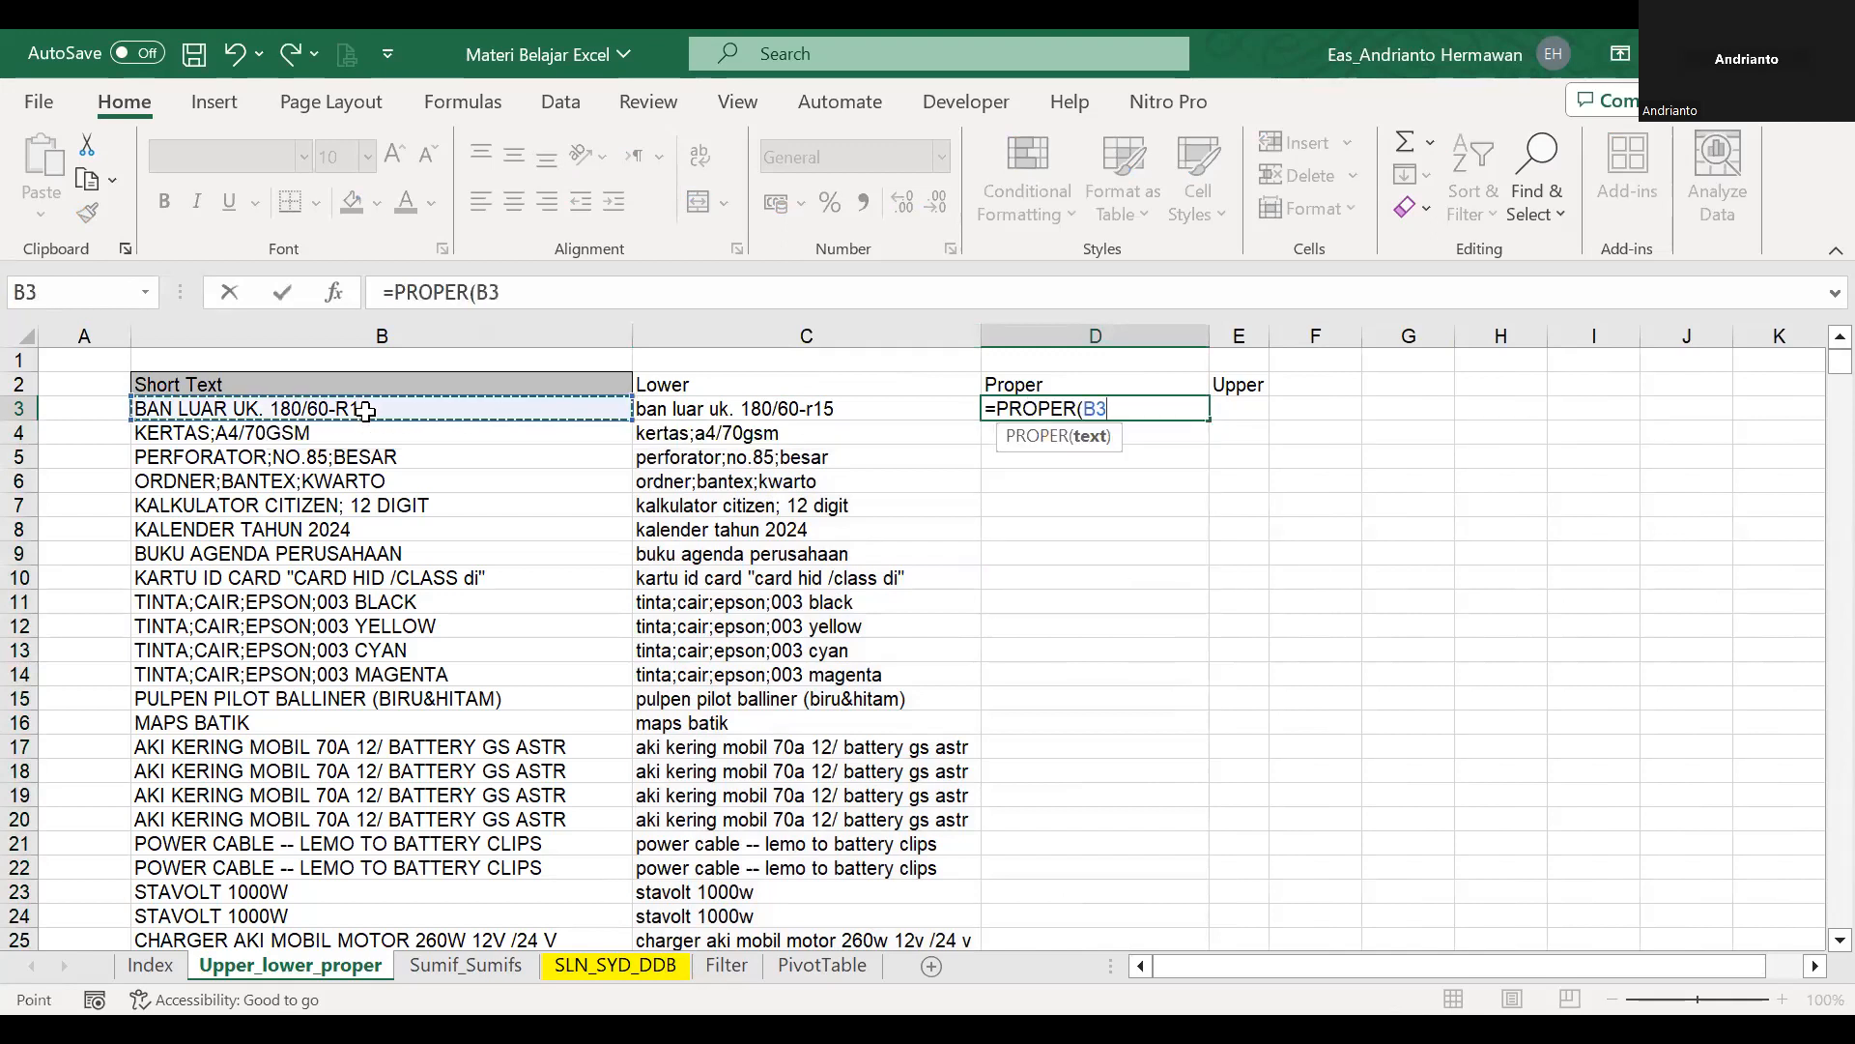
{"action": "key", "text": "Return"}
{"action": "left_click", "coordinate": [1194, 416]}
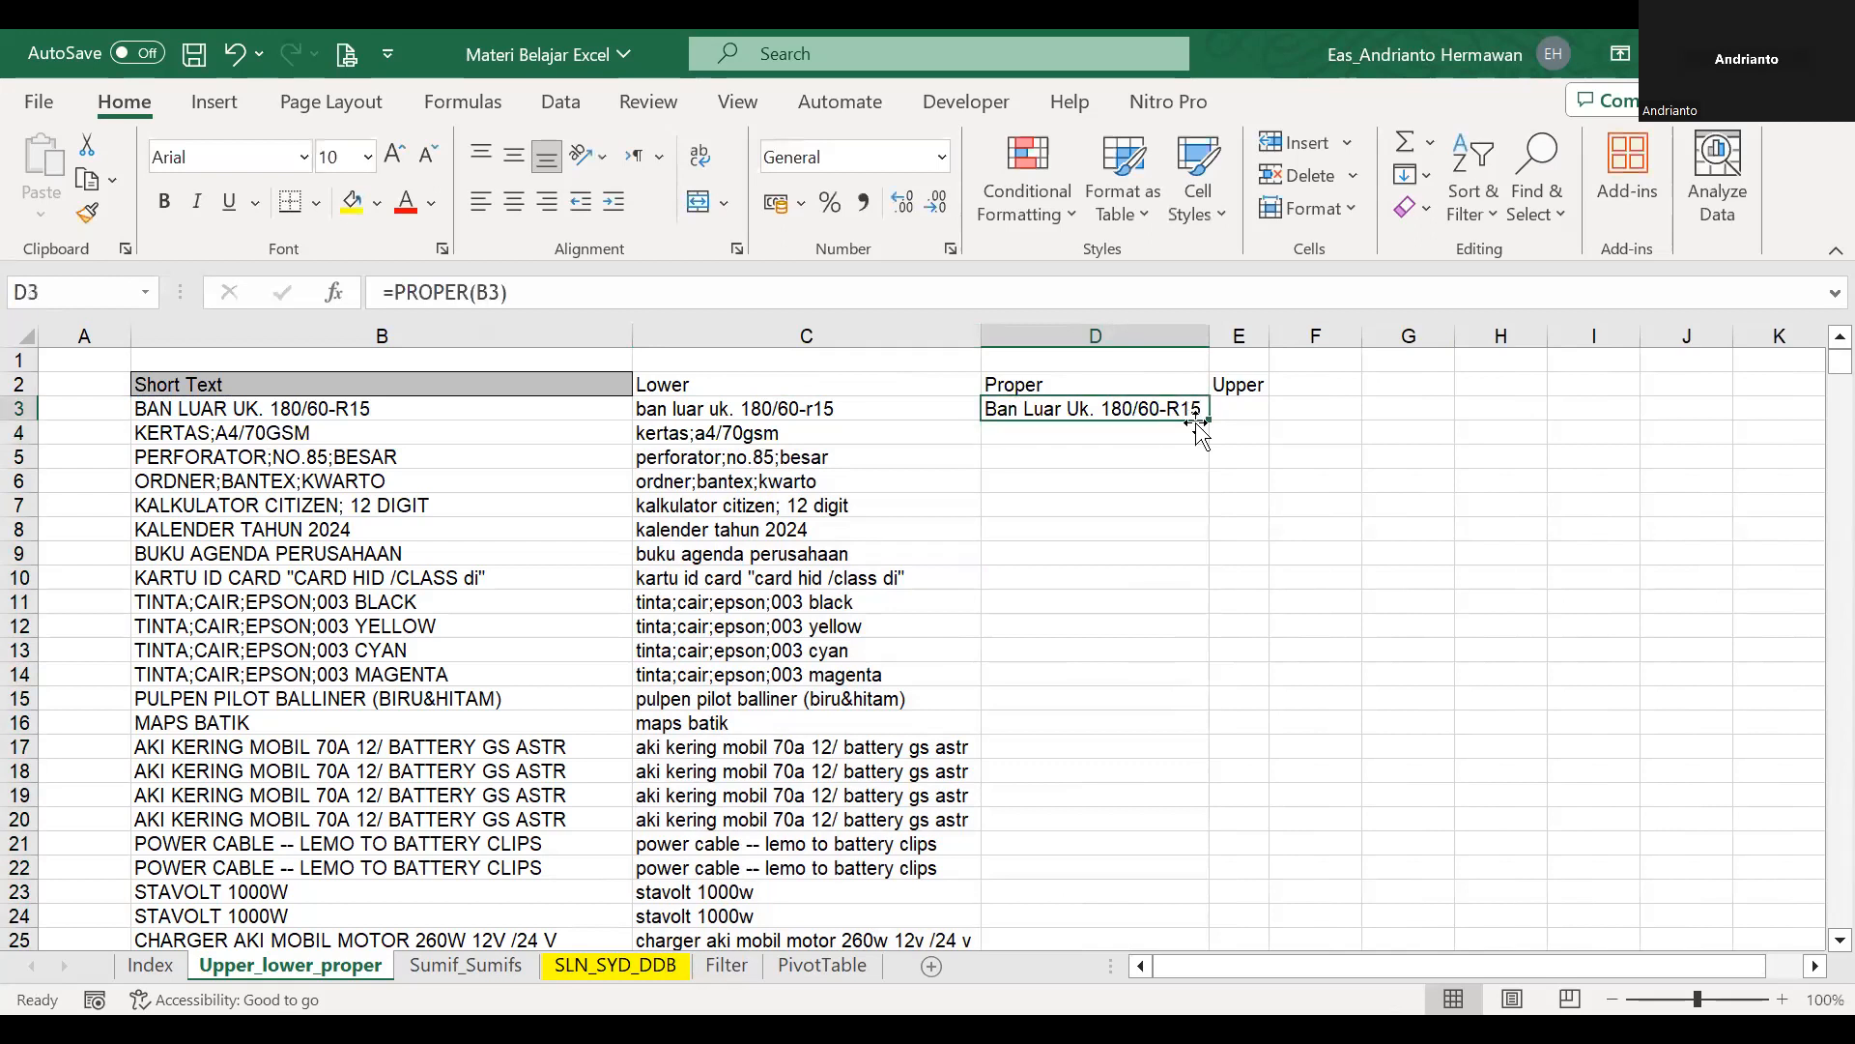
{"action": "double_click", "coordinate": [1207, 422]}
Enter =UPPER(C3) in E3 under the Upper heading, referencing the lowercase text.
{"action": "left_click", "coordinate": [1240, 409]}
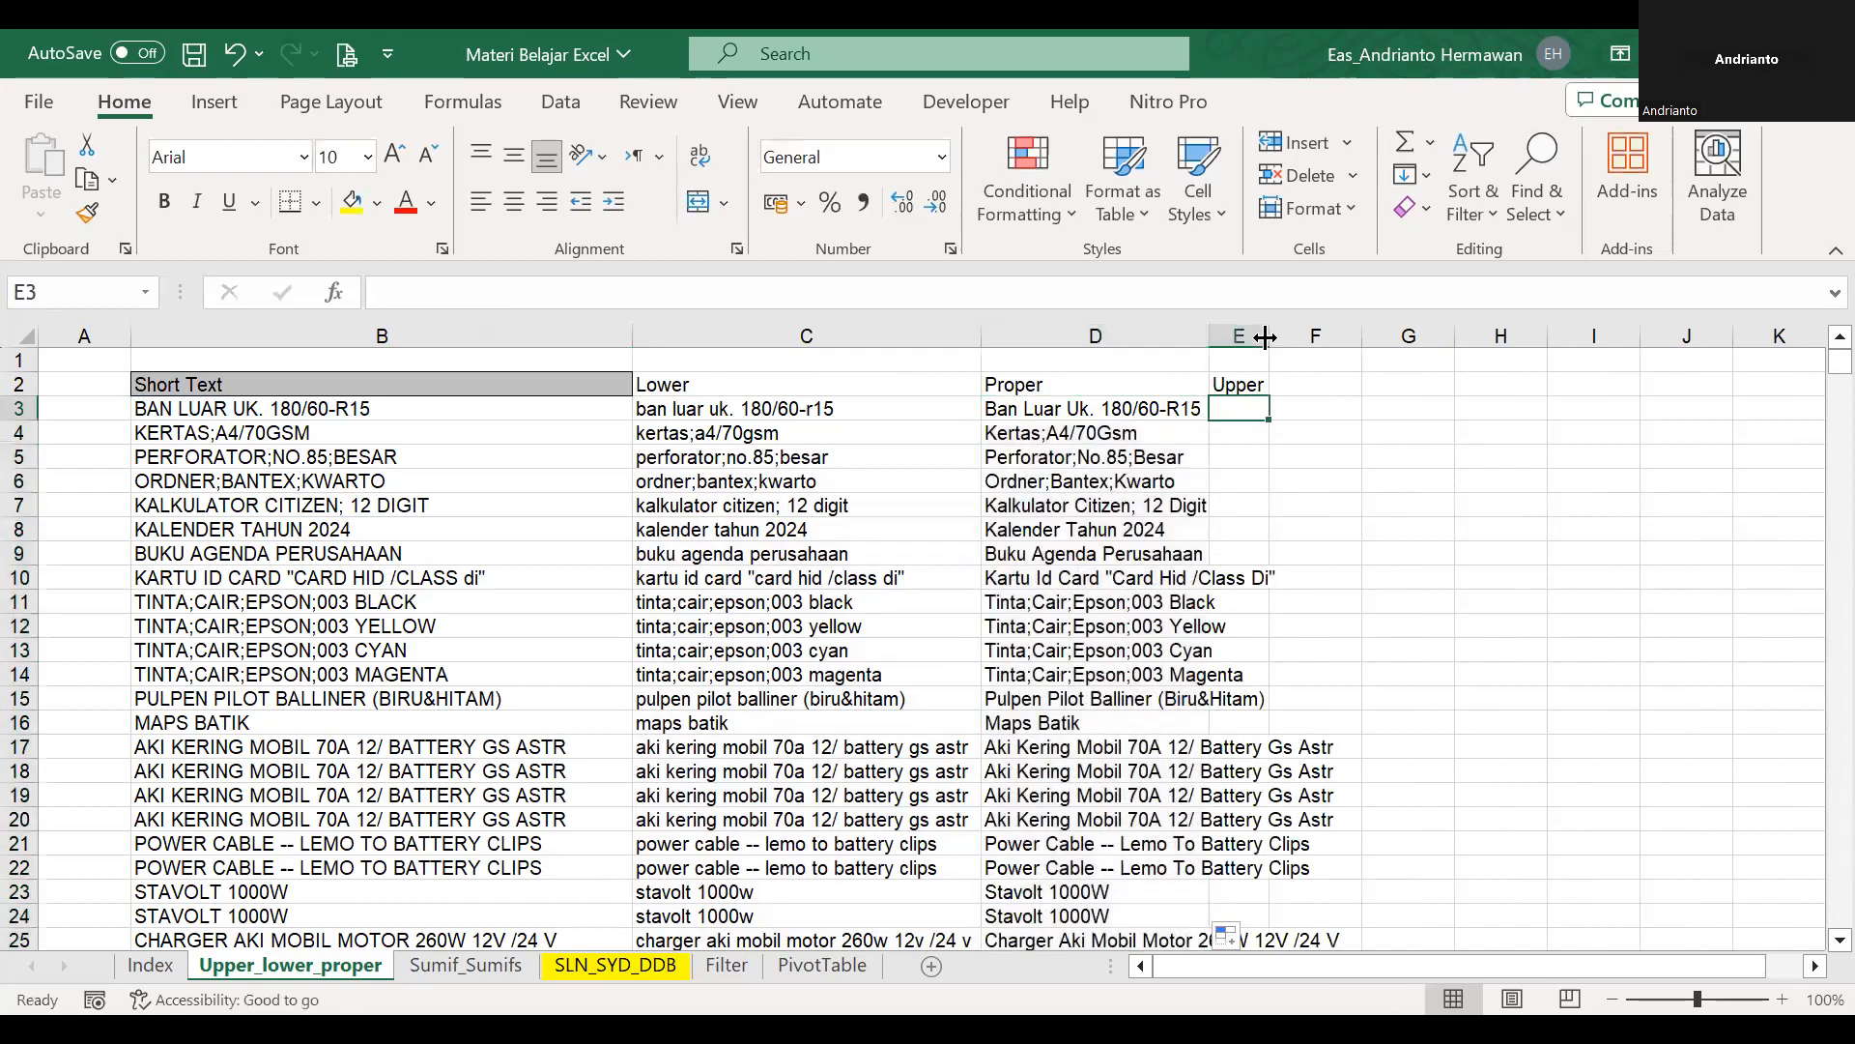
{"action": "type", "text": "="}
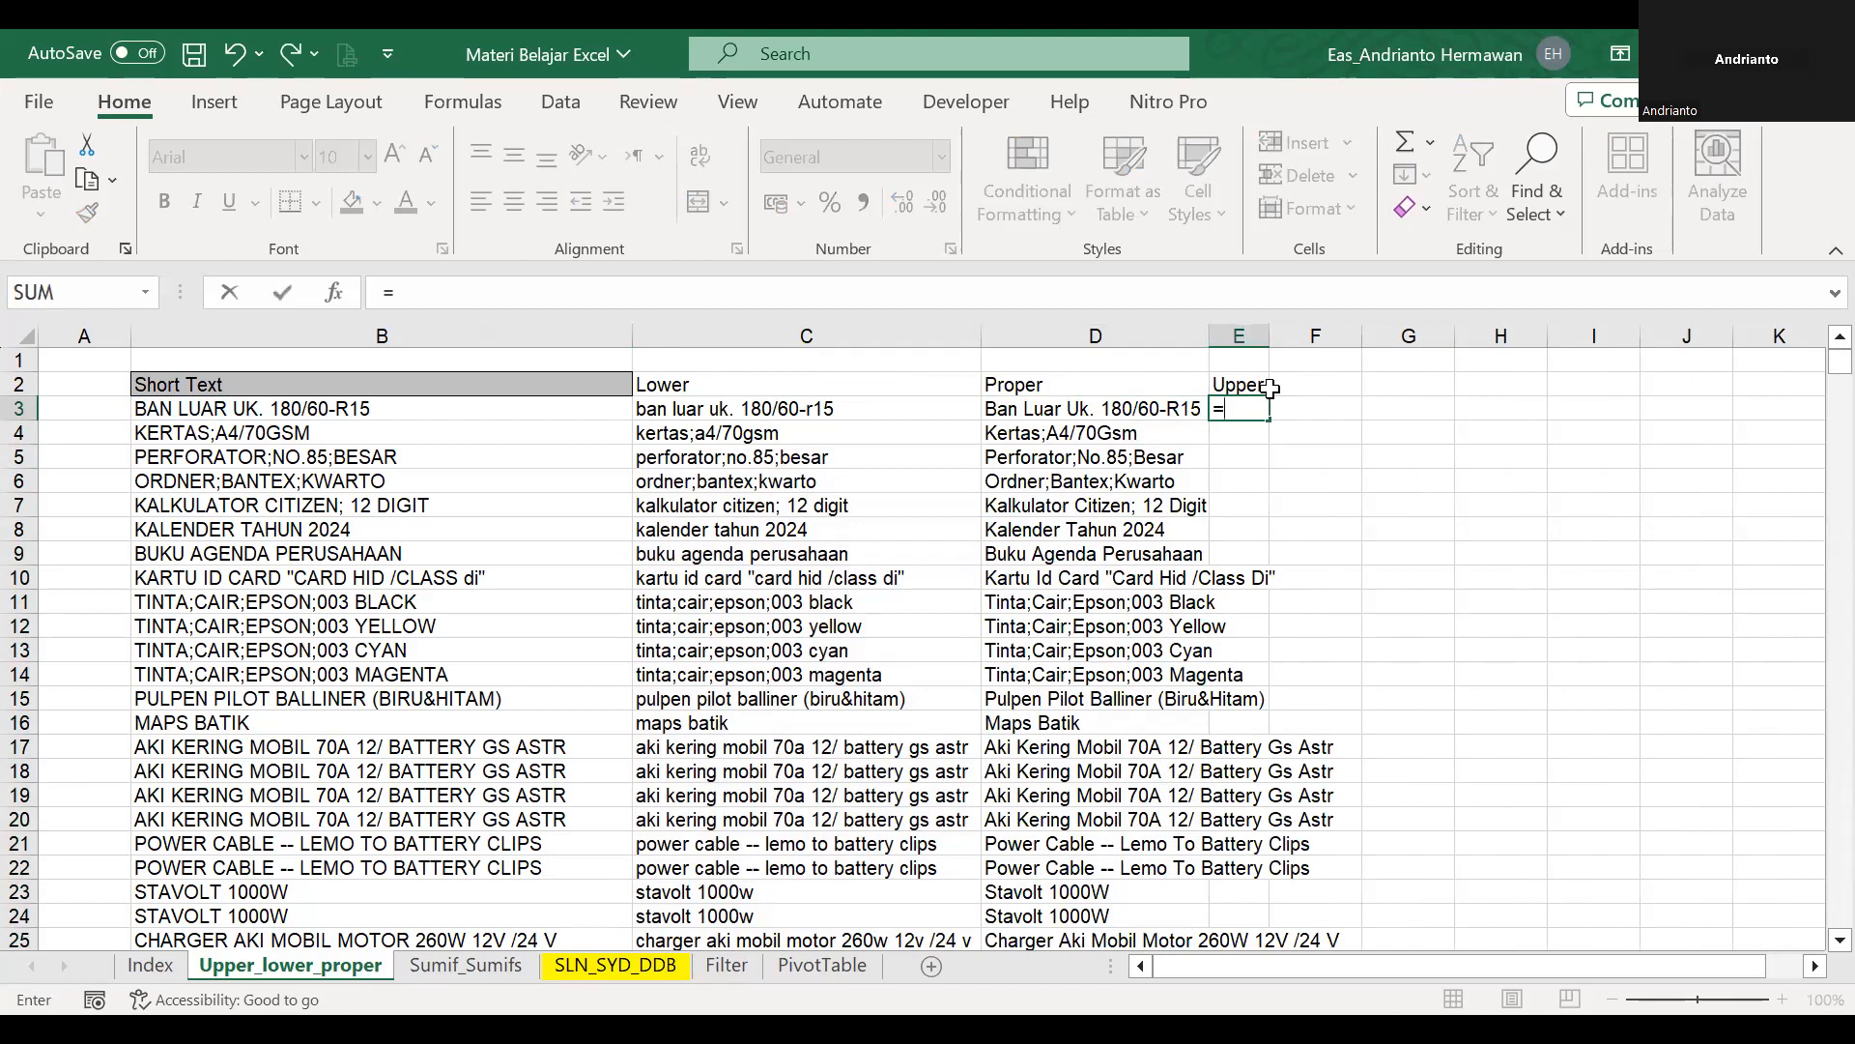
{"action": "type", "text": "pro"}
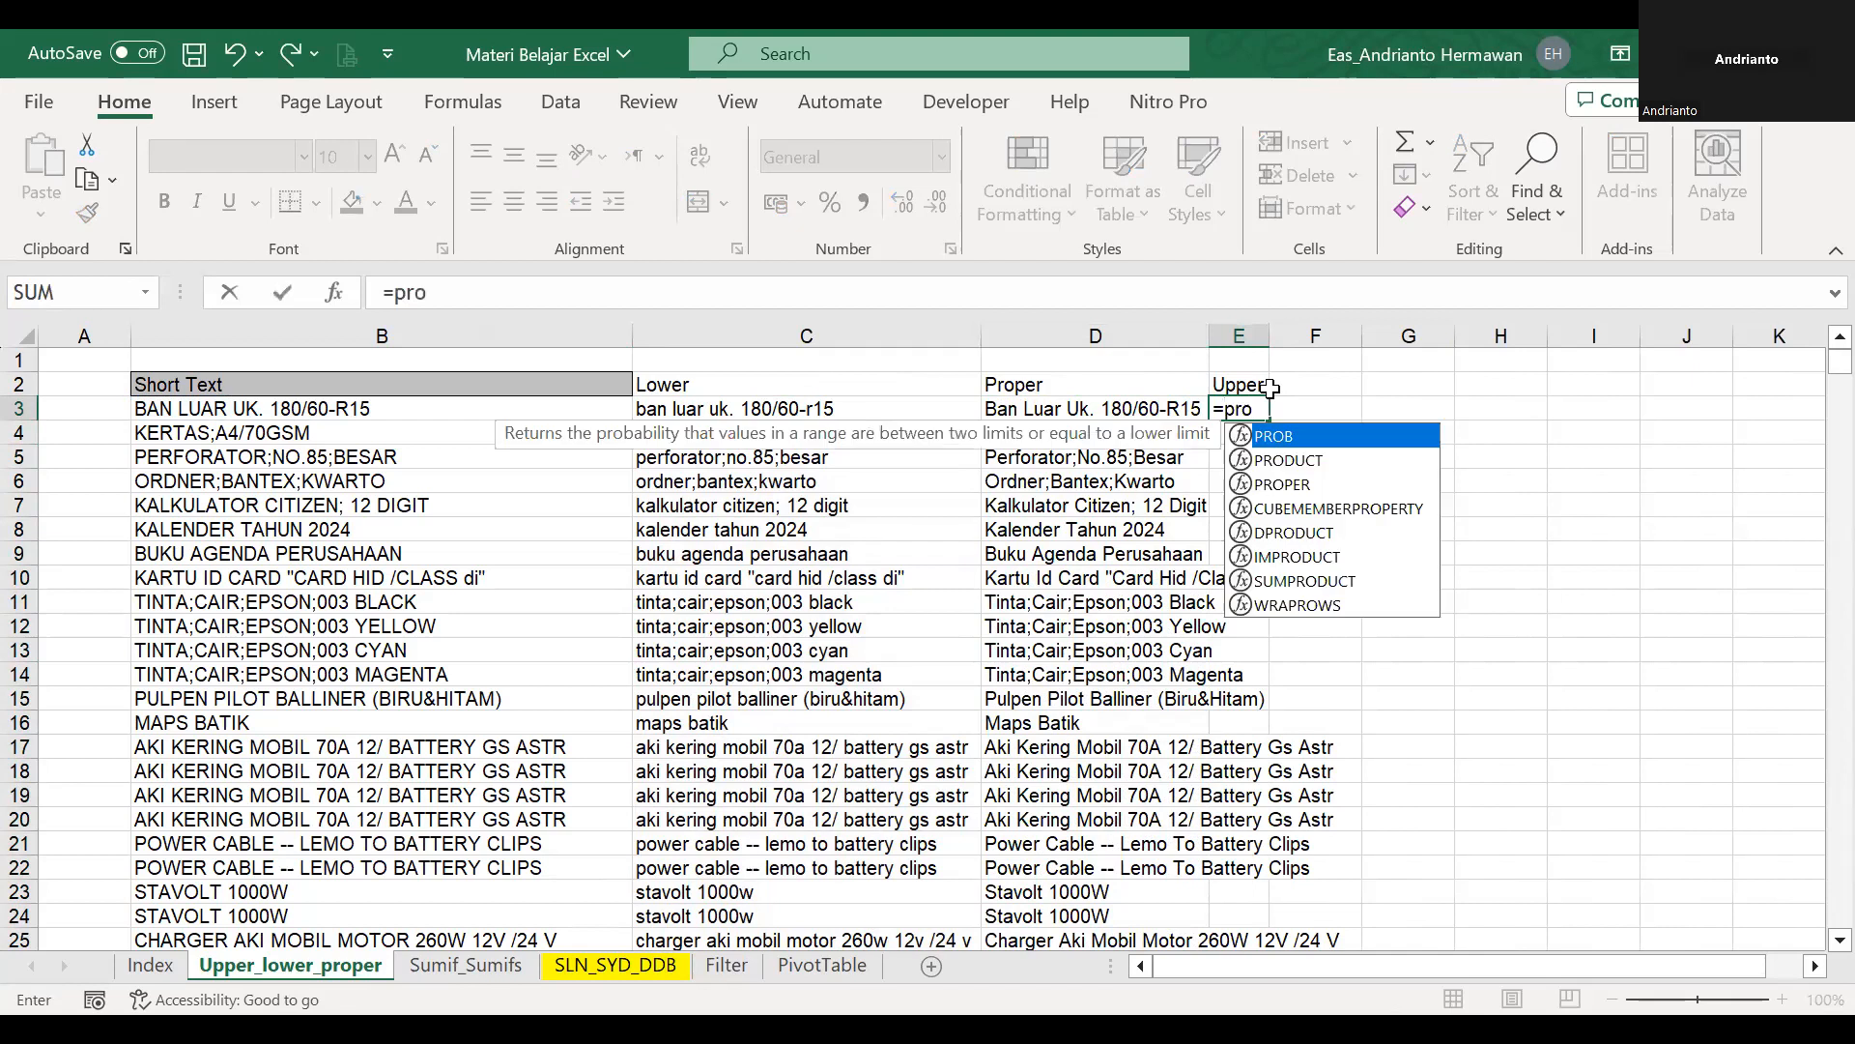
{"action": "key", "text": "BackSpace"}
{"action": "key", "text": "BackSpace"}
{"action": "key", "text": "BackSpace"}
{"action": "type", "text": "upp"}
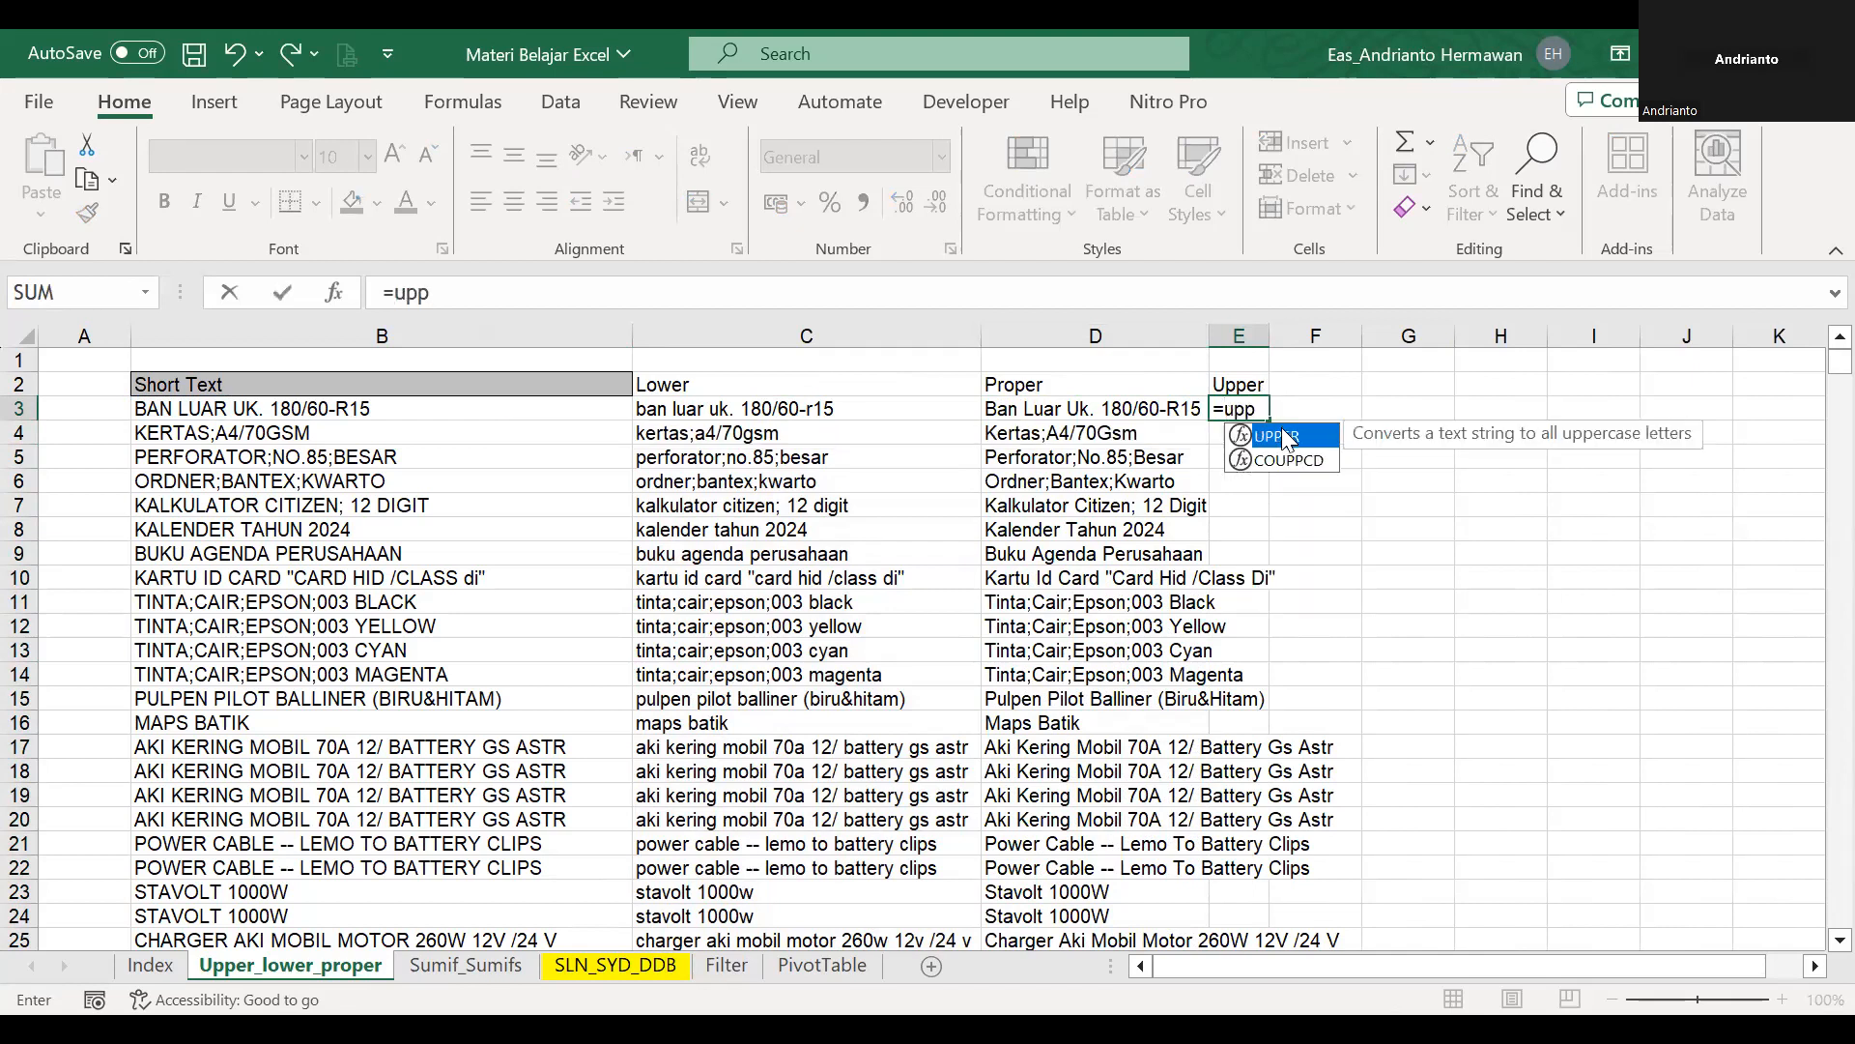
{"action": "key", "text": "Tab"}
{"action": "left_click", "coordinate": [895, 402]}
{"action": "key", "text": "Return"}
Fill the E3 formula down to the end of the list and autofit column E's width.
{"action": "left_click", "coordinate": [1256, 410]}
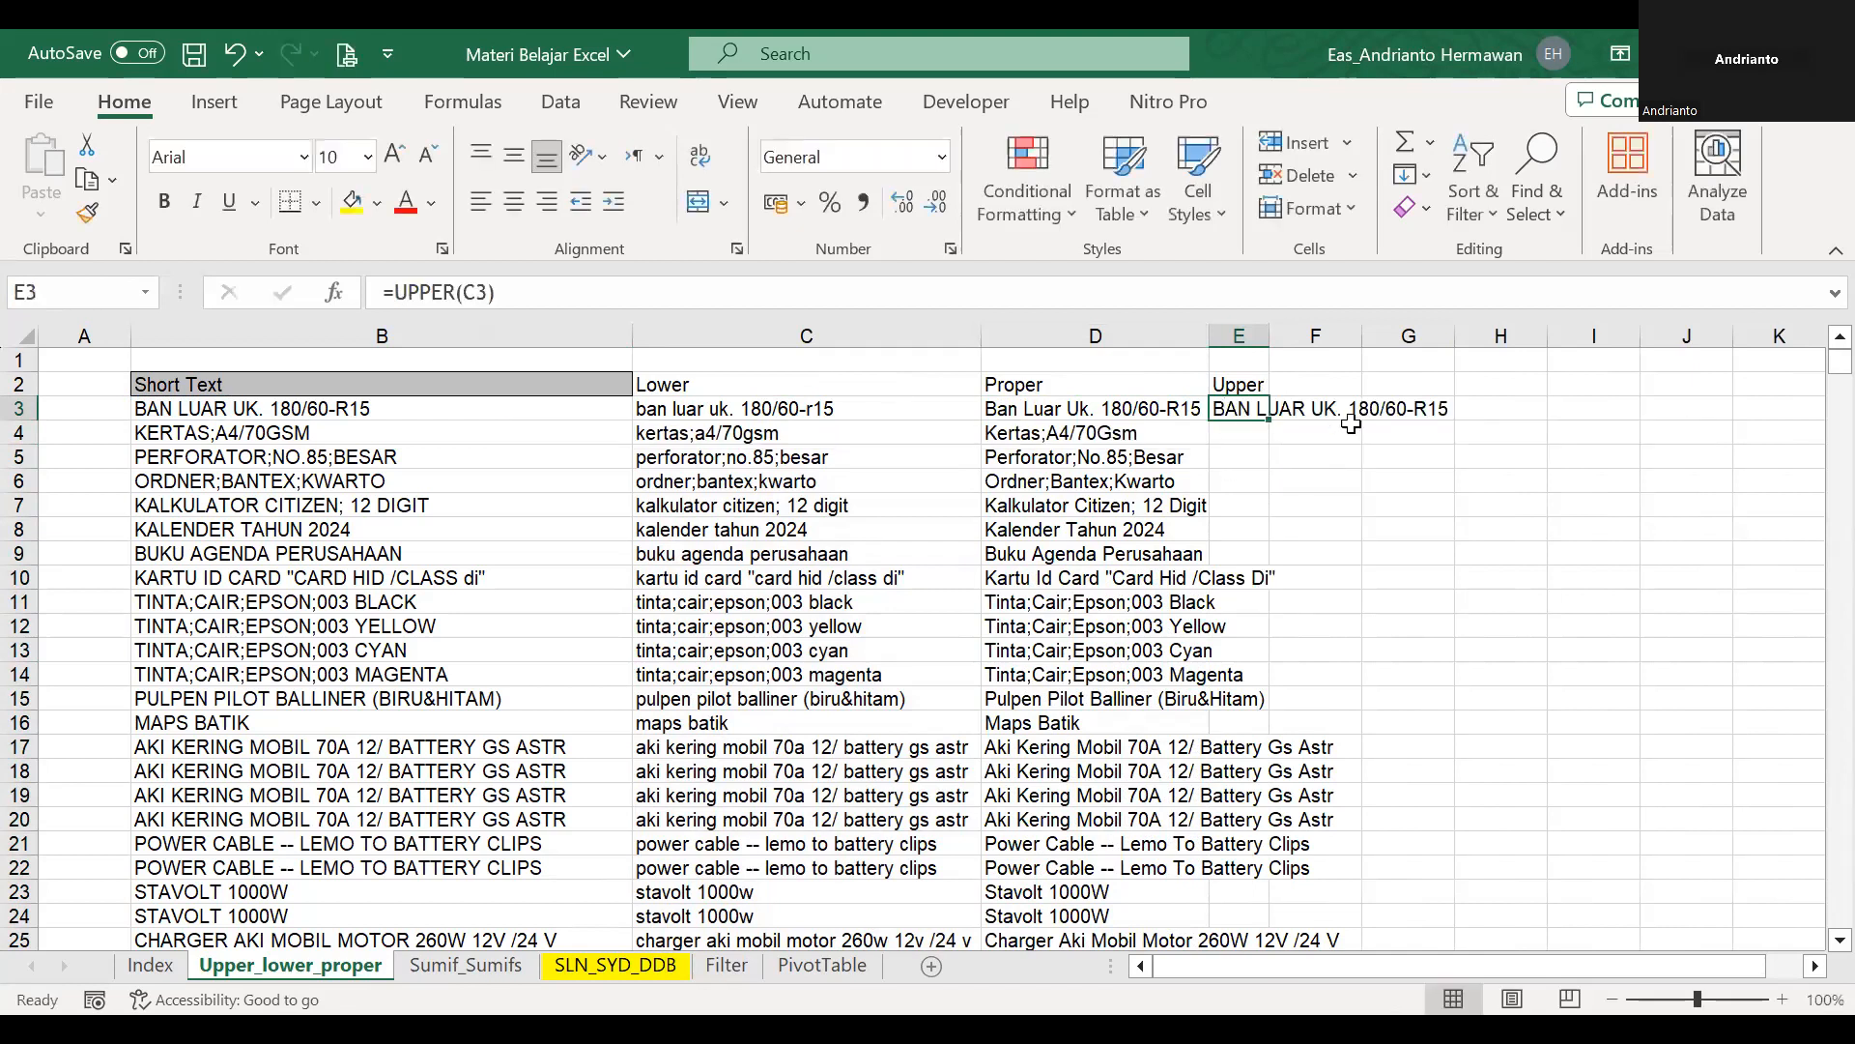
{"action": "double_click", "coordinate": [1268, 419]}
{"action": "key", "text": "alt"}
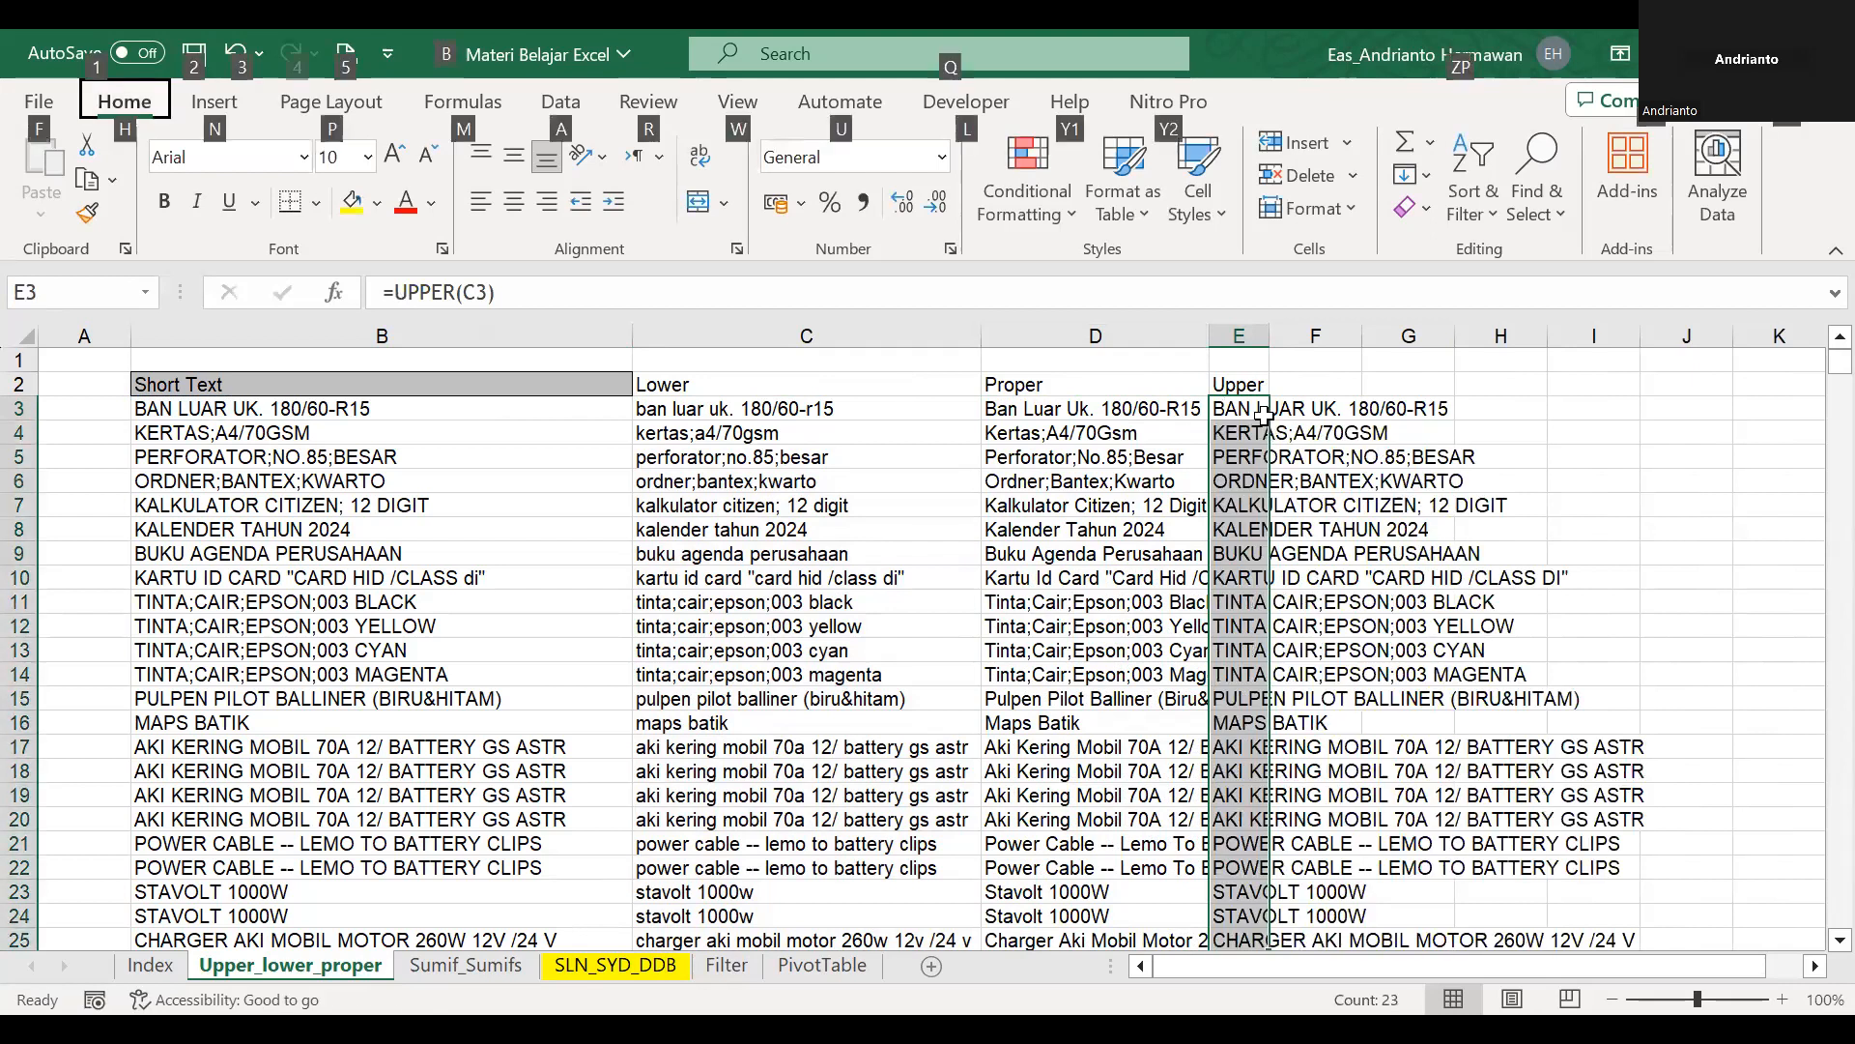
{"action": "key", "text": "alt"}
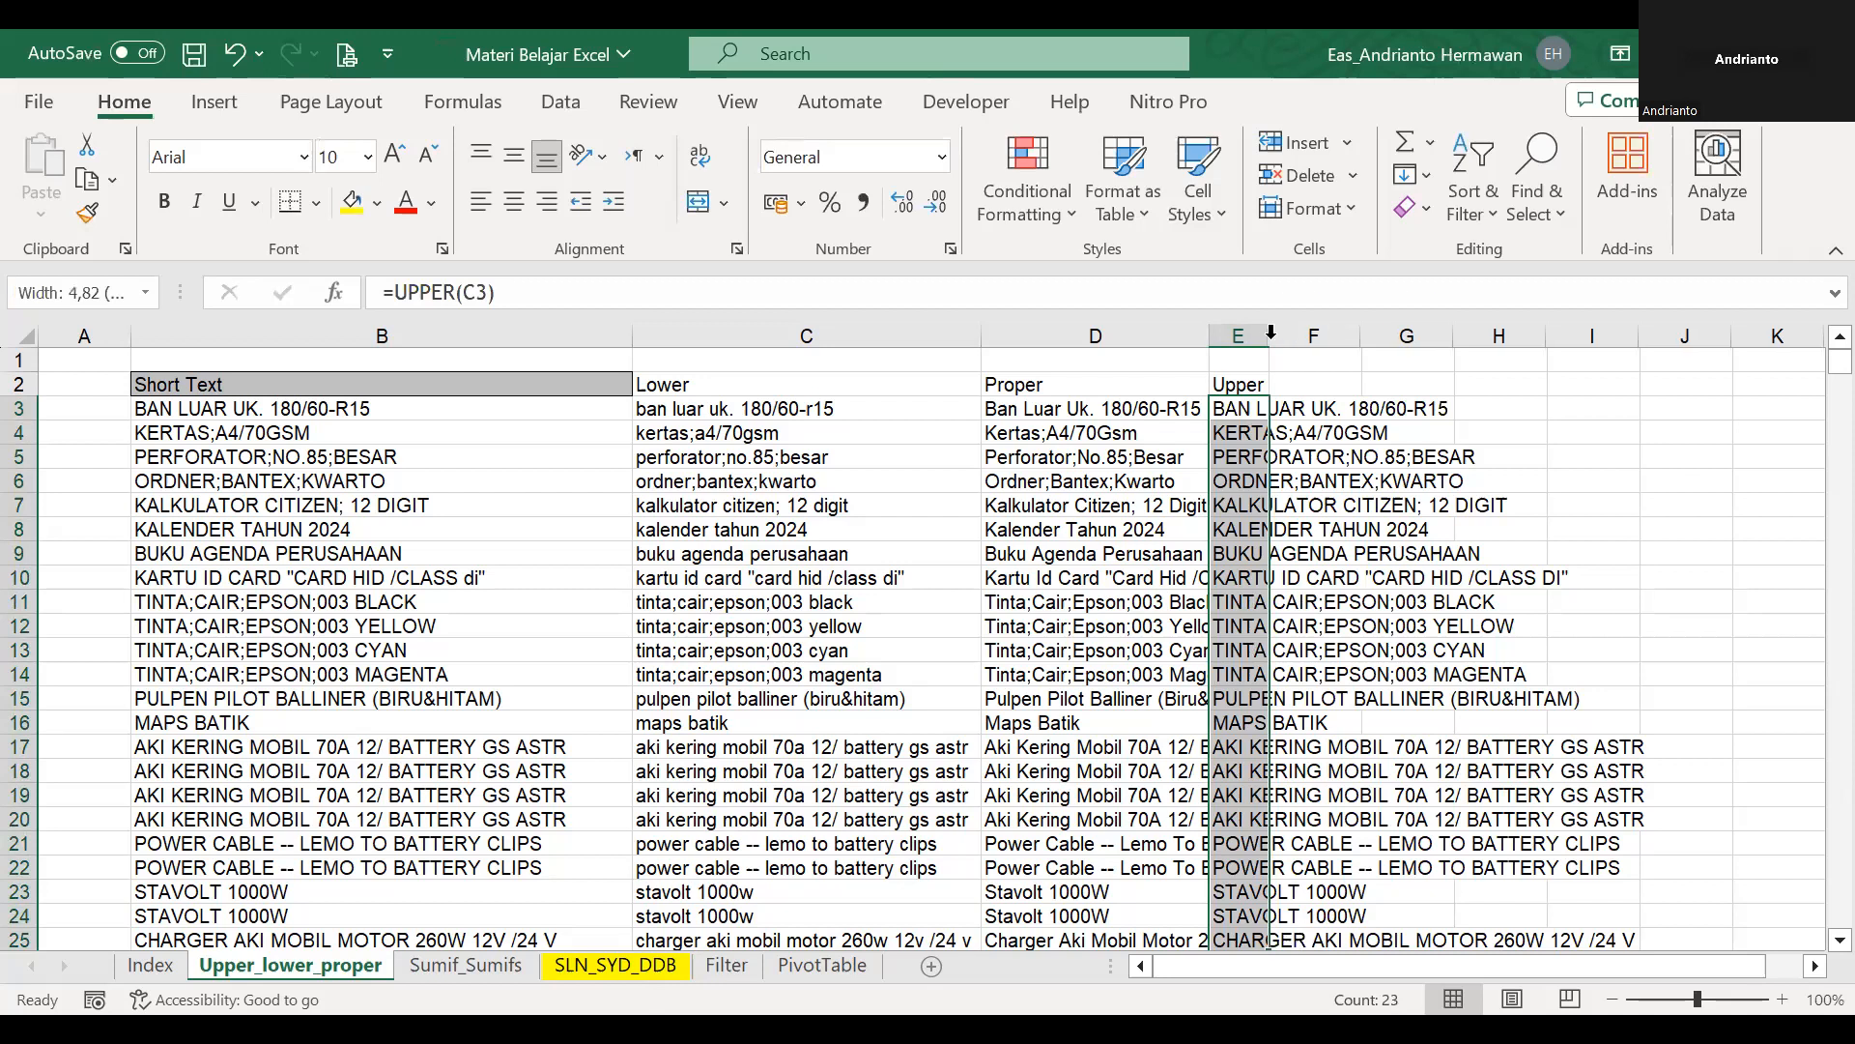
{"action": "double_click", "coordinate": [1270, 335]}
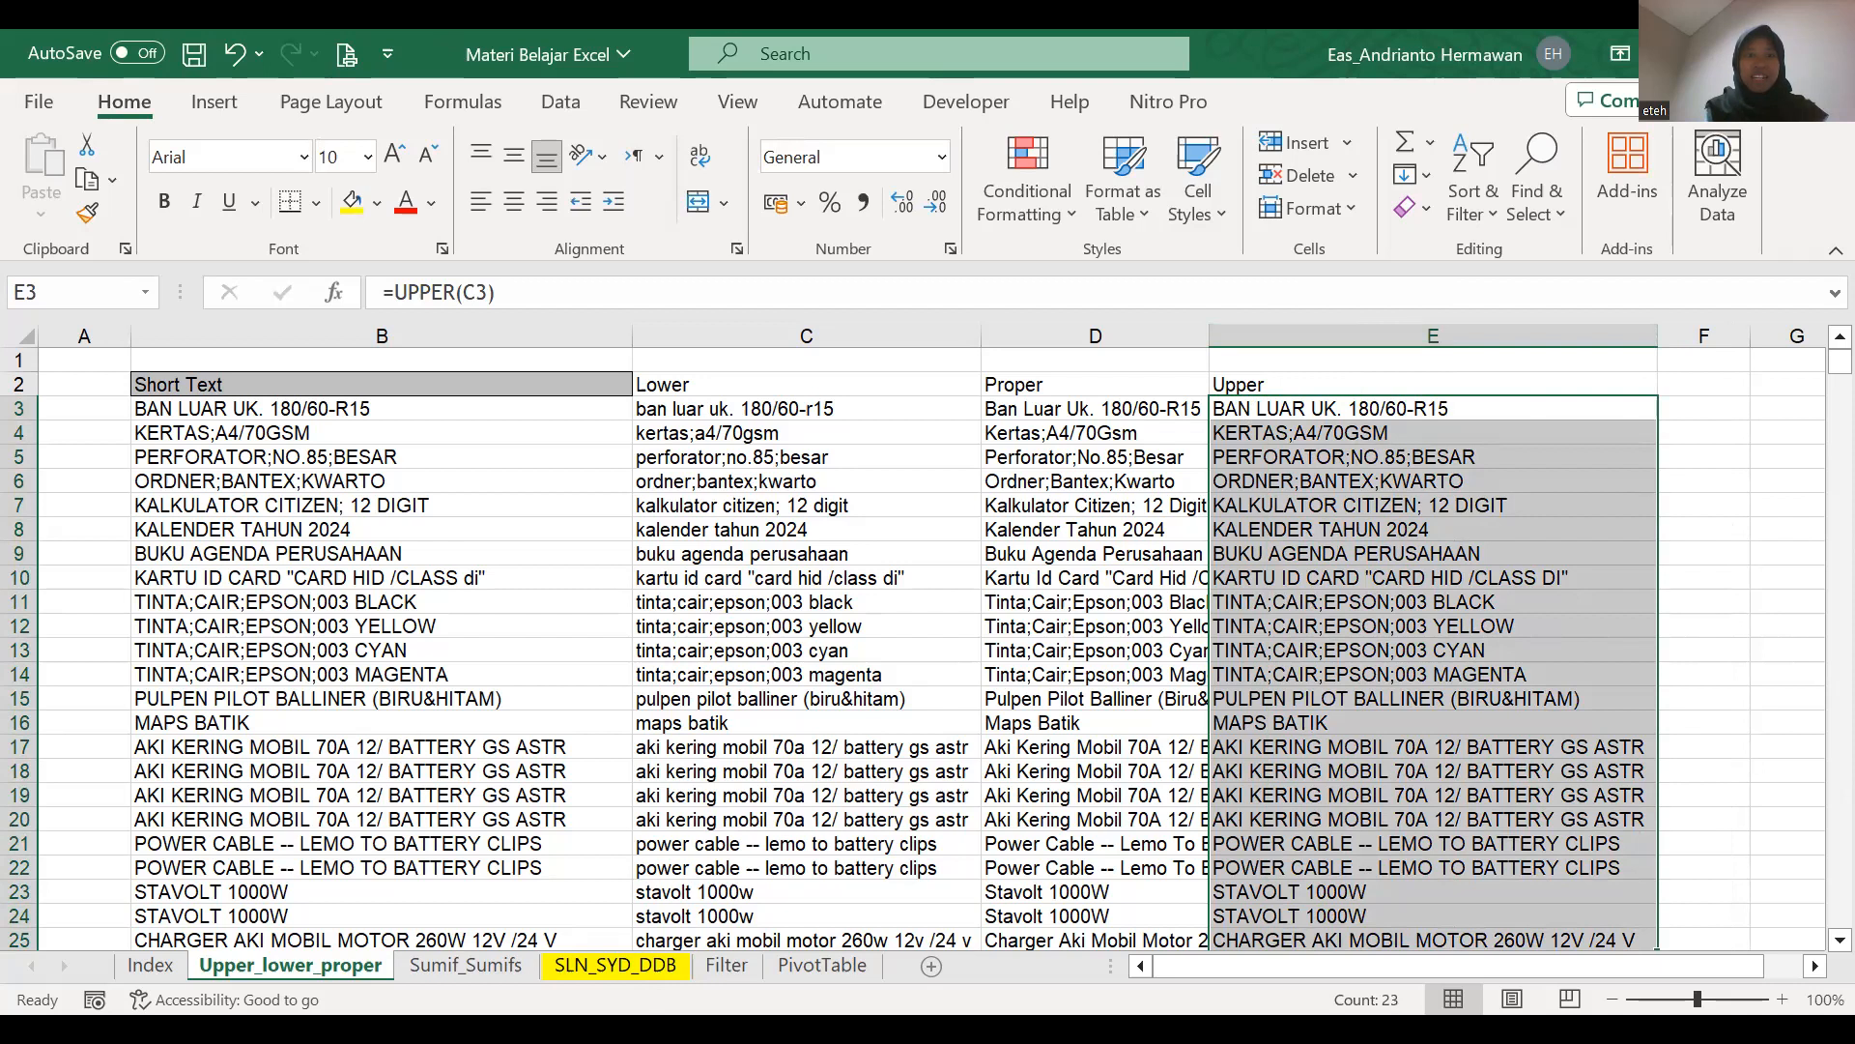
Review the row 3 cells from B3 to E3, comparing the original text with the Lower, Proper and Upper formulas.
{"action": "key", "text": "Left"}
{"action": "key", "text": "Left"}
{"action": "key", "text": "Left"}
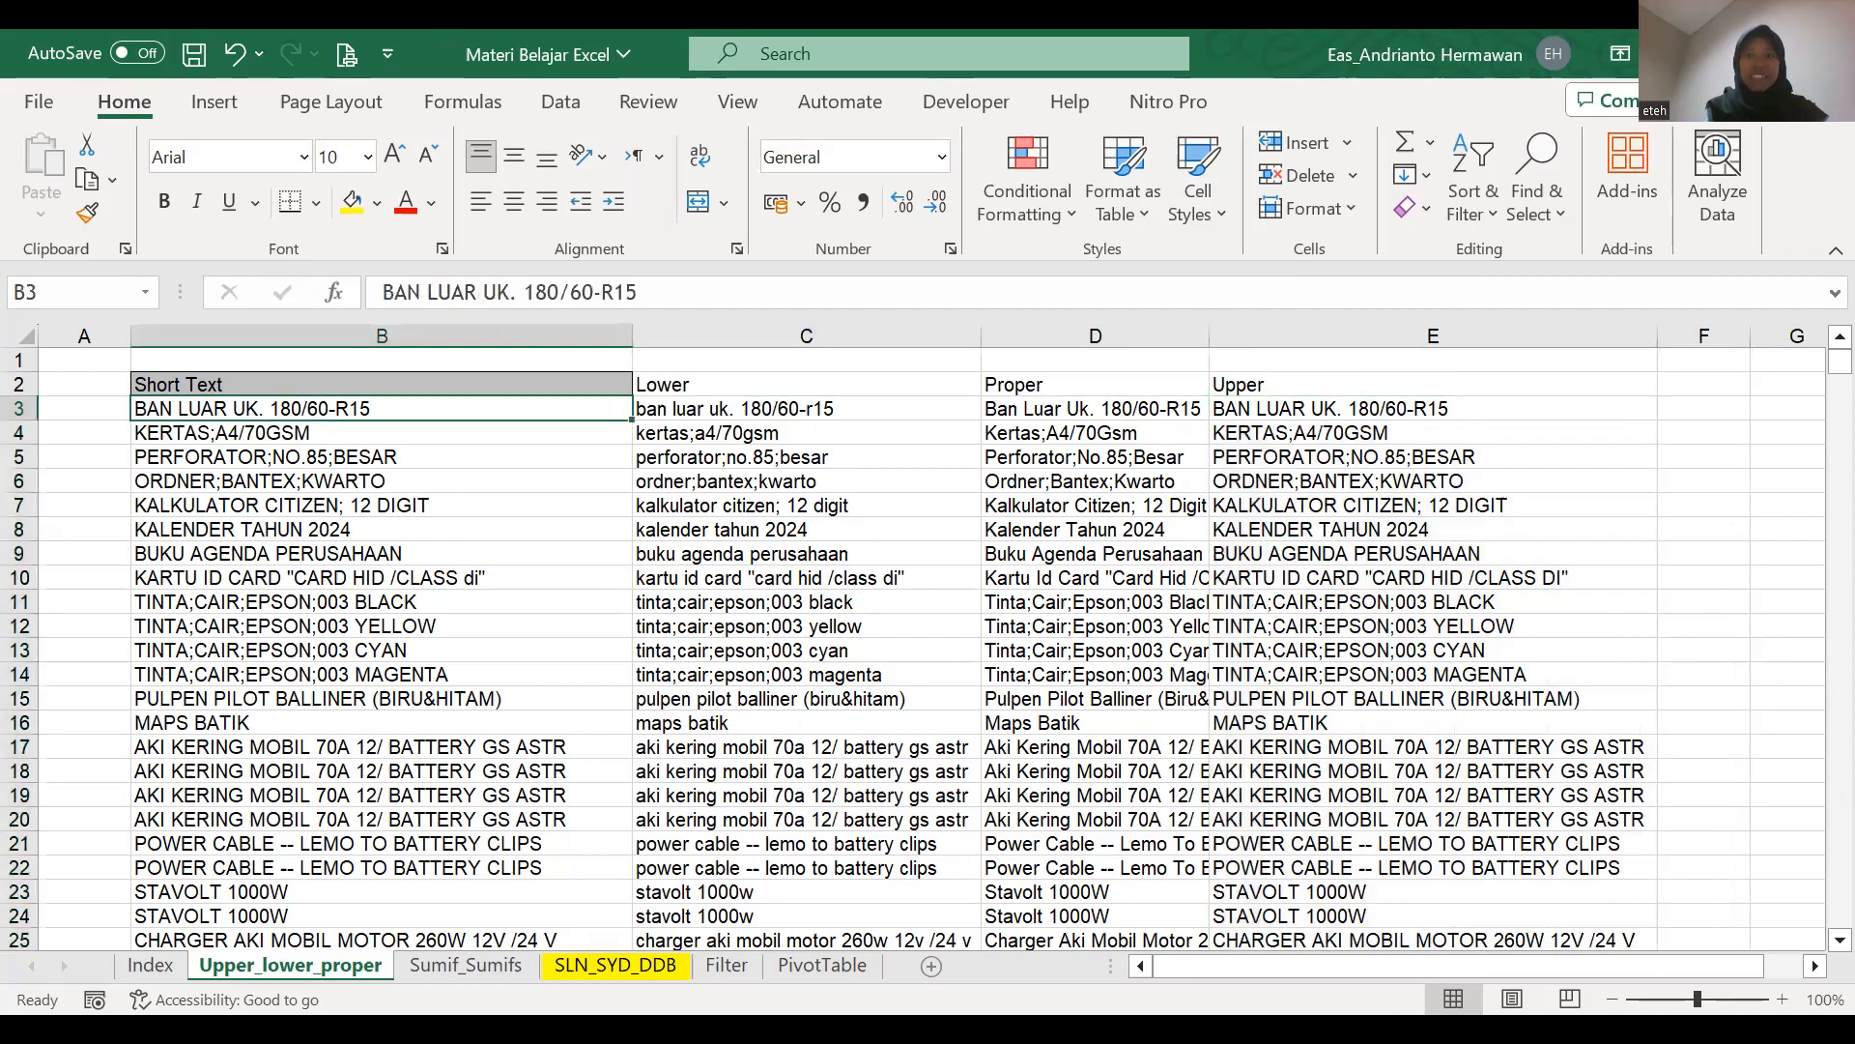
{"action": "key", "text": "Right"}
{"action": "key", "text": "Right"}
{"action": "key", "text": "Right"}
{"action": "key", "text": "Left"}
{"action": "key", "text": "Left"}
{"action": "key", "text": "Left"}
{"action": "key", "text": "Left"}
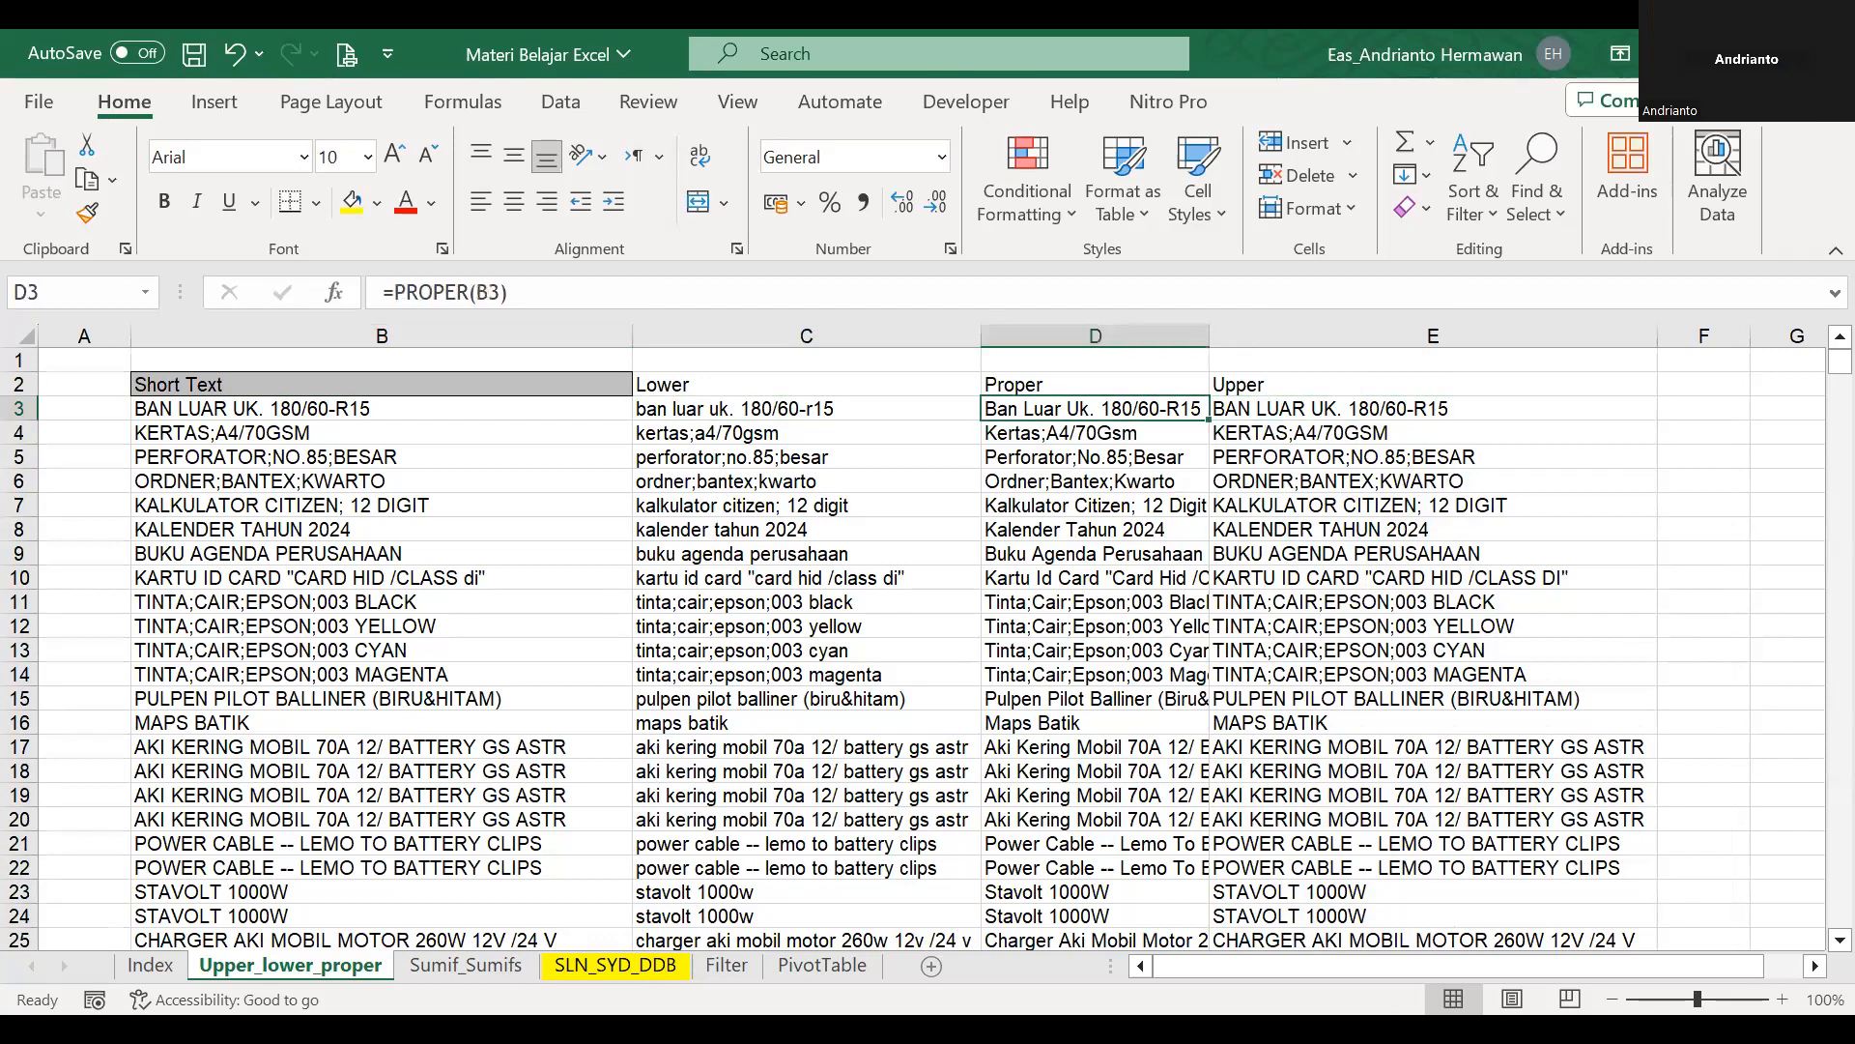
{"action": "key", "text": "Right"}
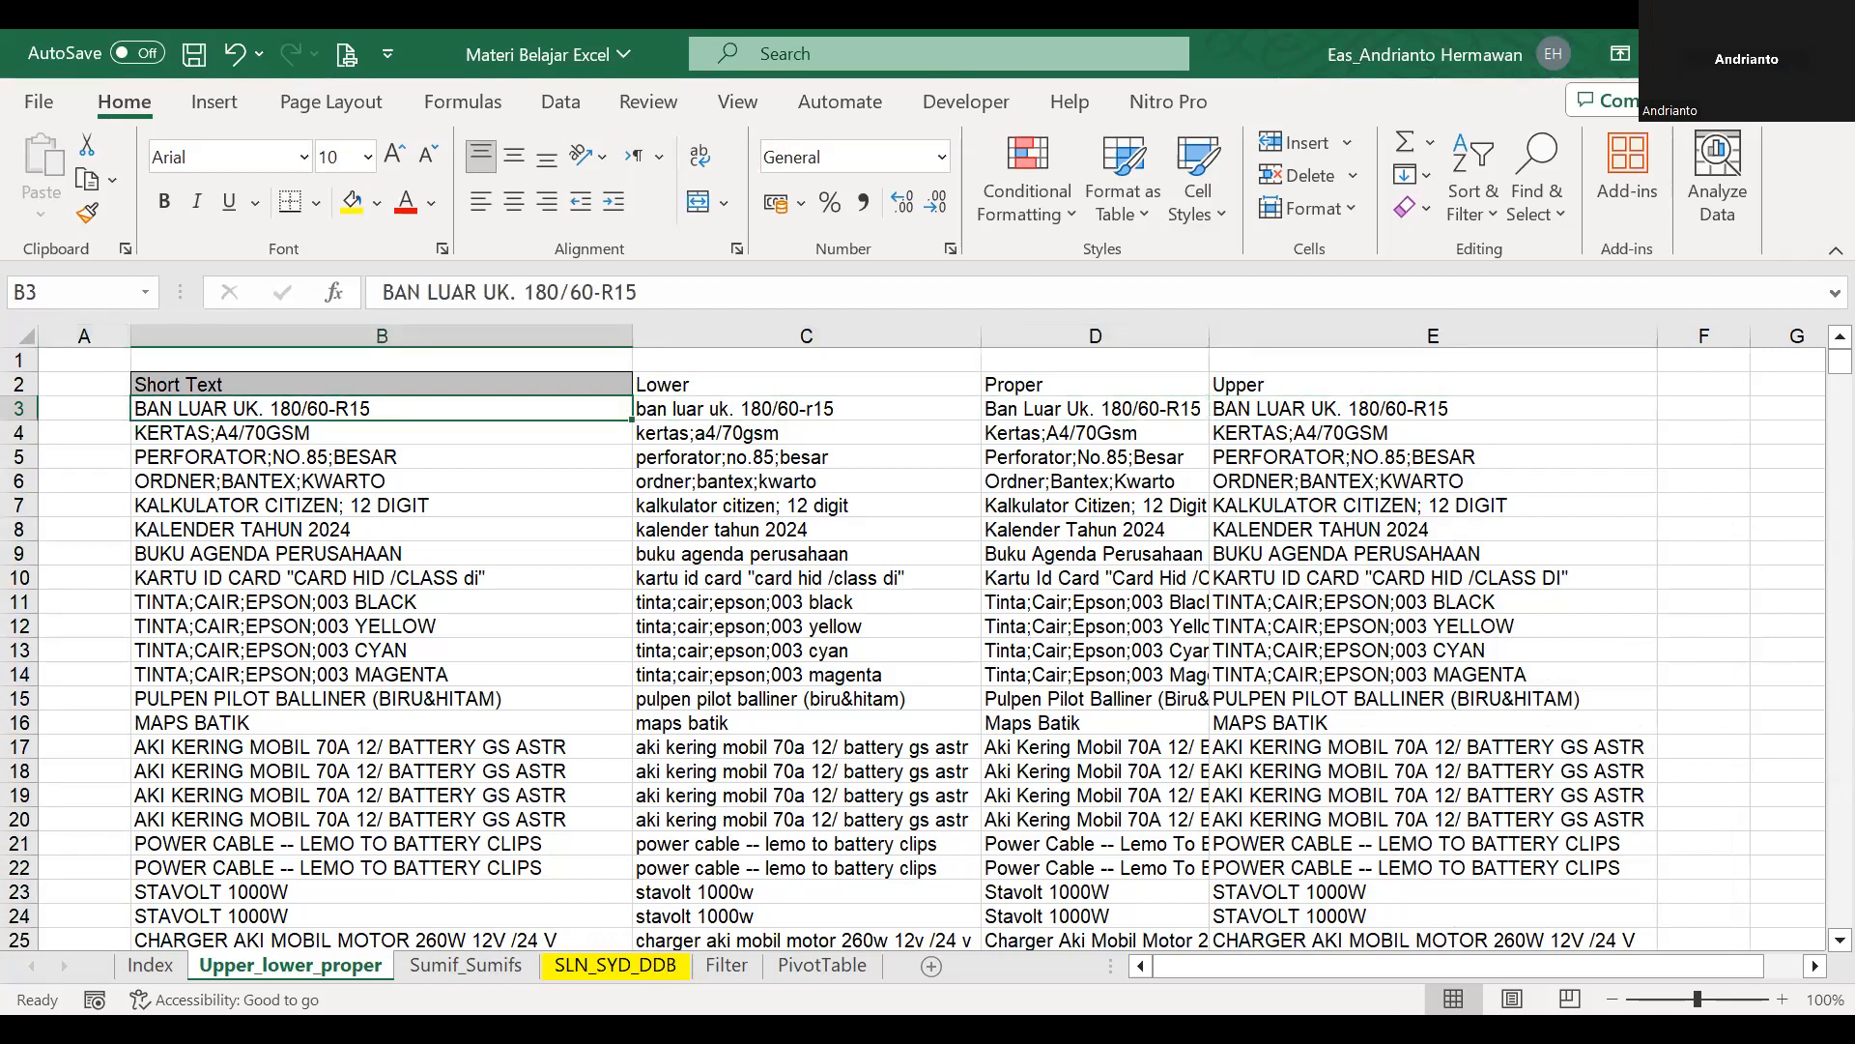
{"action": "key", "text": "Right"}
{"action": "key", "text": "Right"}
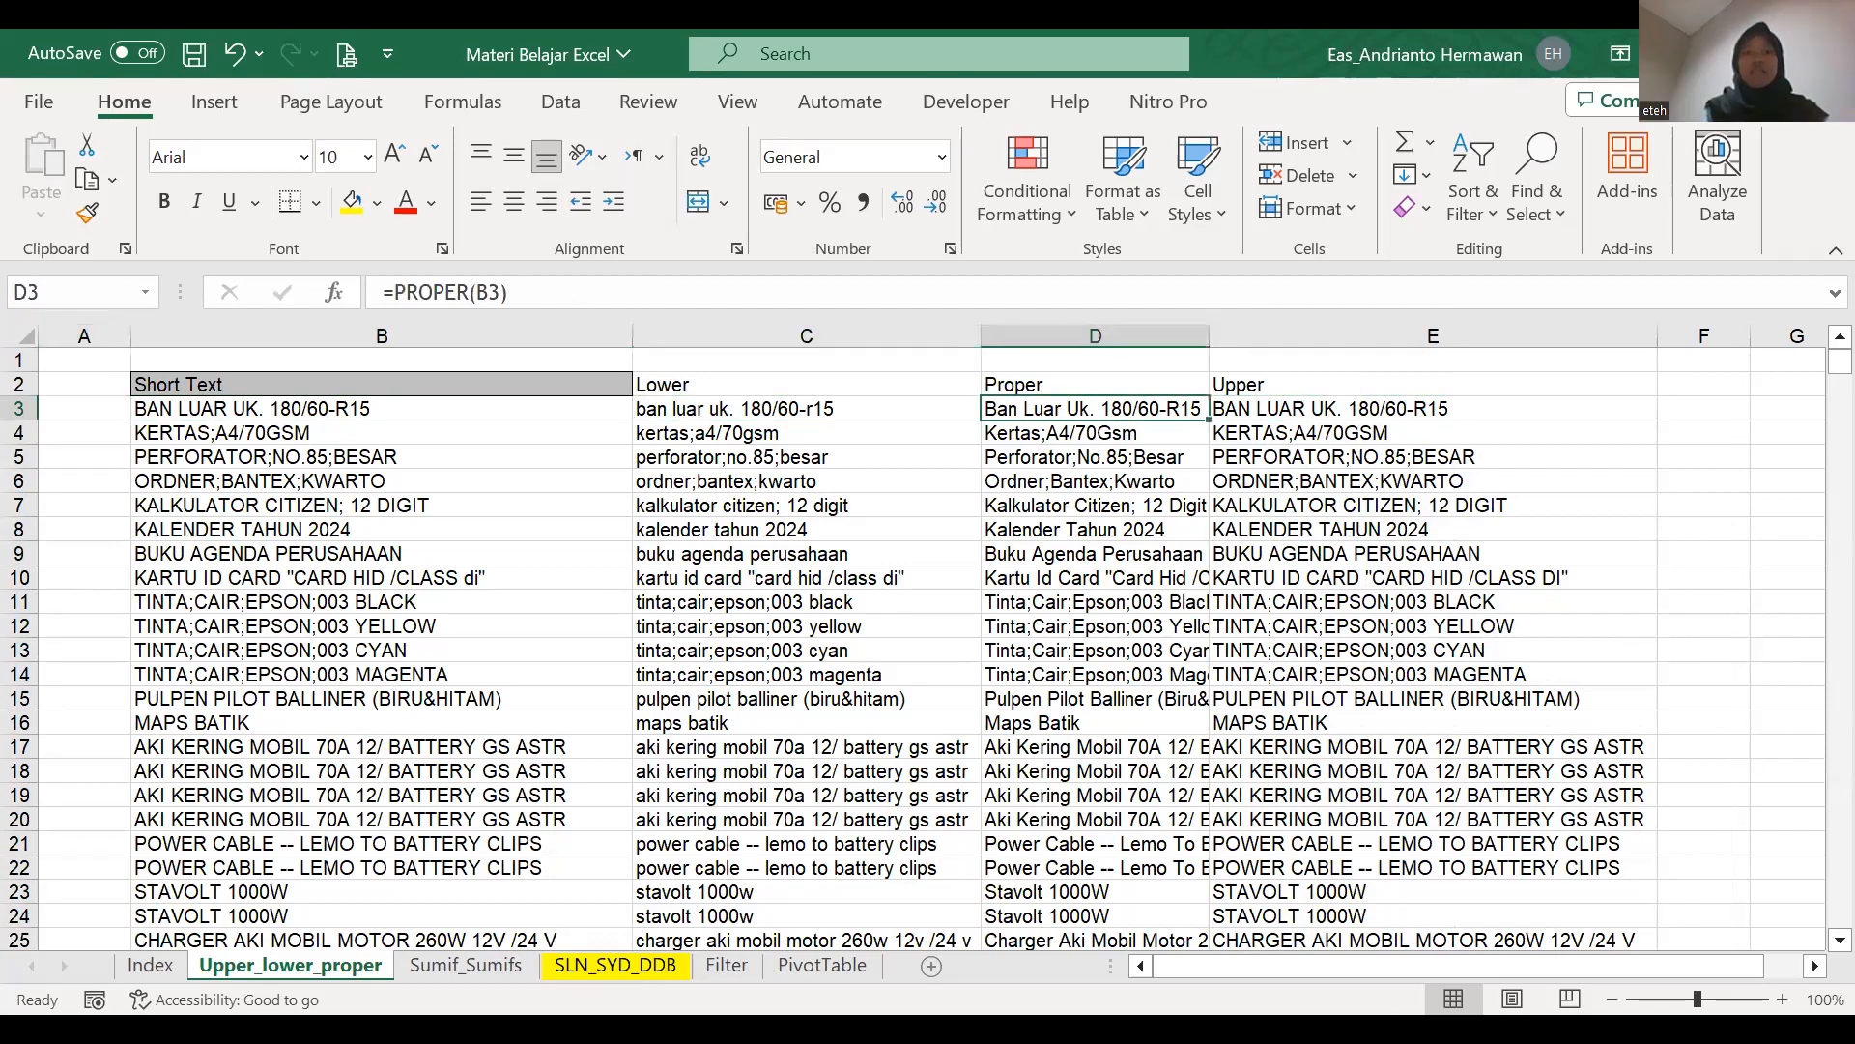
{"action": "key", "text": "Right"}
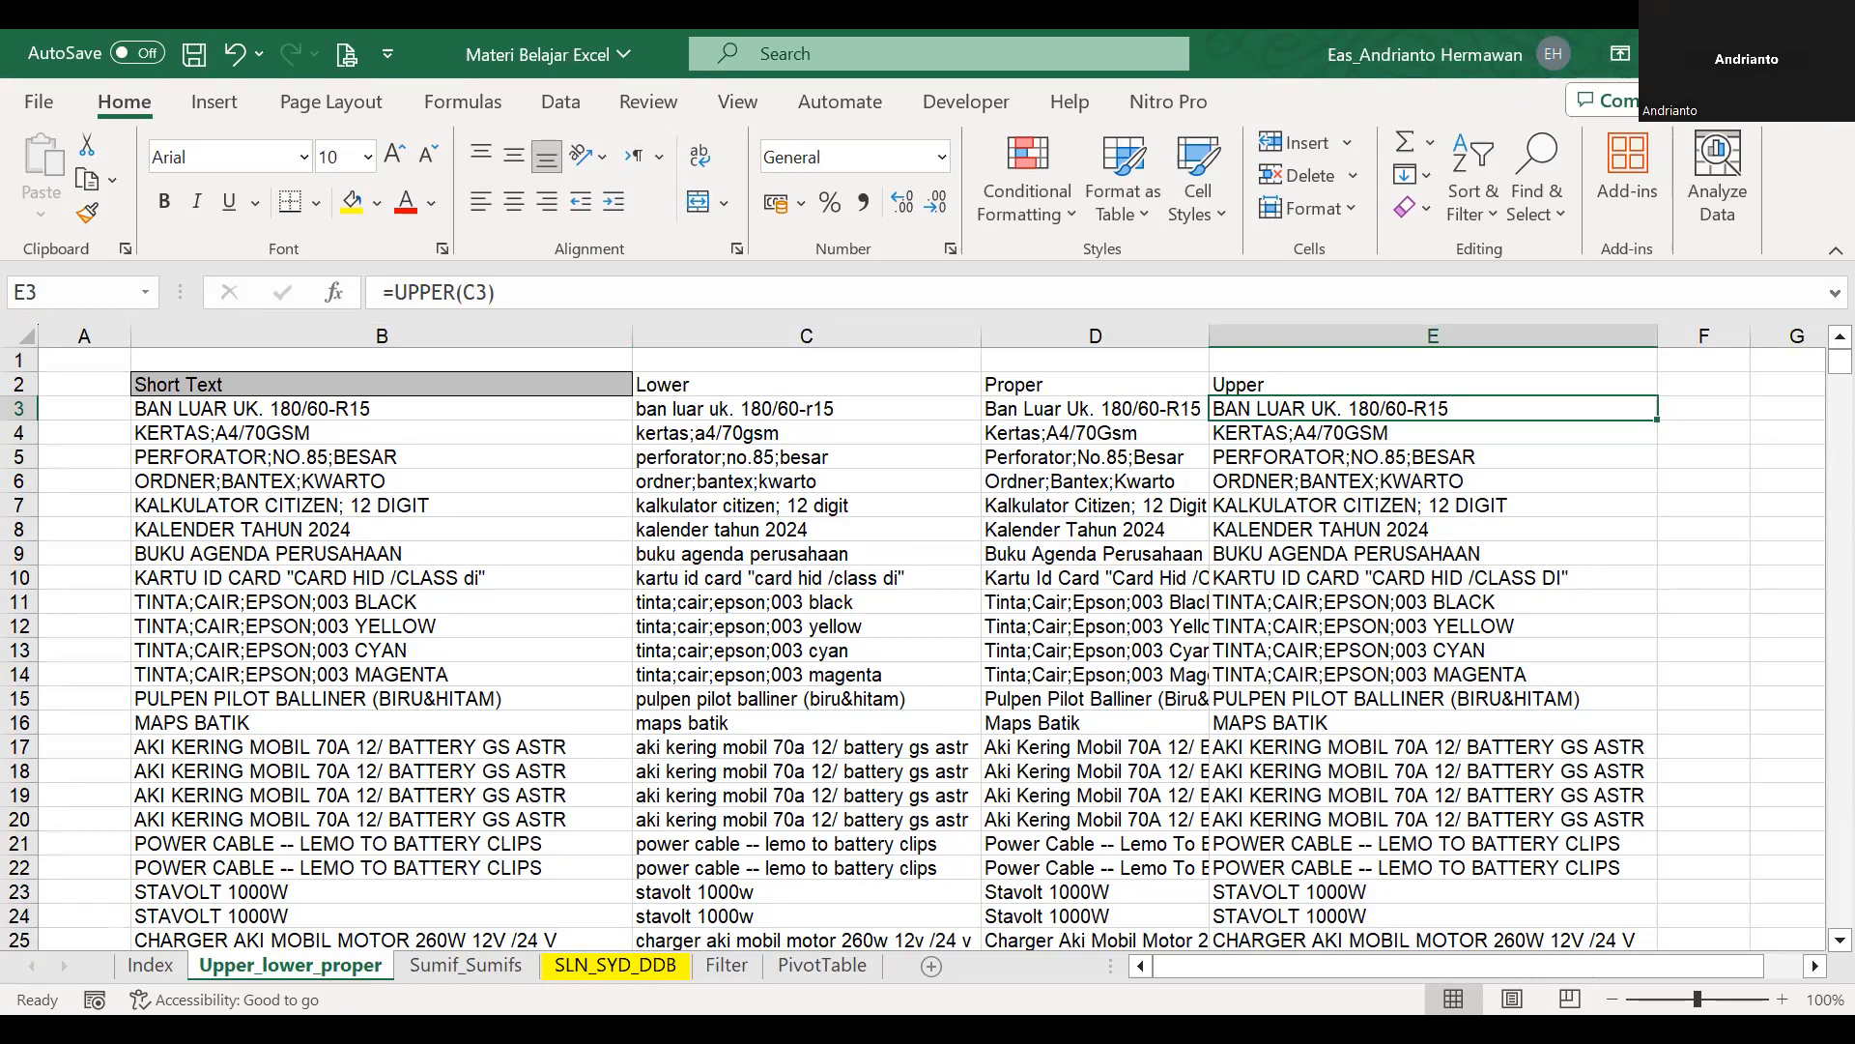
Open the Sumif_Sumifs sheet and delete five blank rows, starting at row 11, above the data table.
{"action": "left_click", "coordinate": [452, 968]}
{"action": "scroll", "coordinate": [609, 632], "scroll_direction": "up", "scroll_amount": 6}
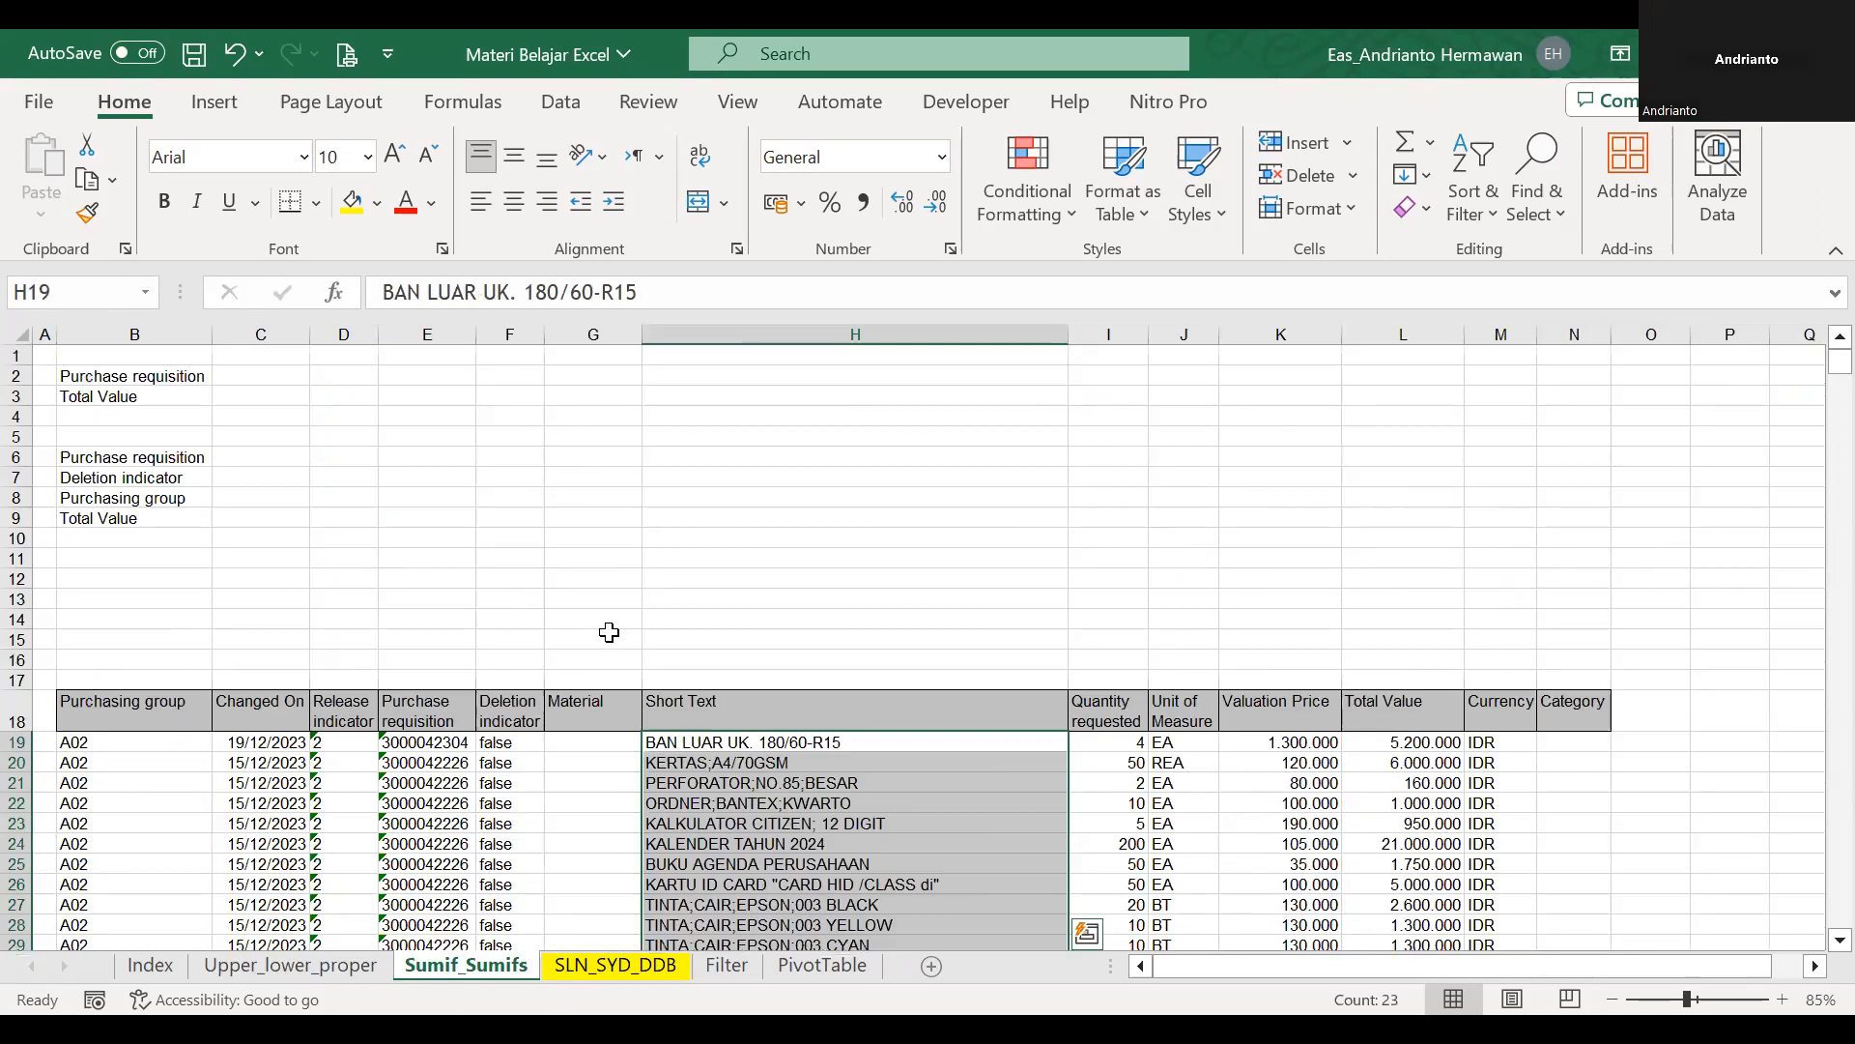
{"action": "left_click", "coordinate": [610, 636]}
{"action": "left_click_drag", "start_coordinate": [183, 538], "coordinate": [192, 607]}
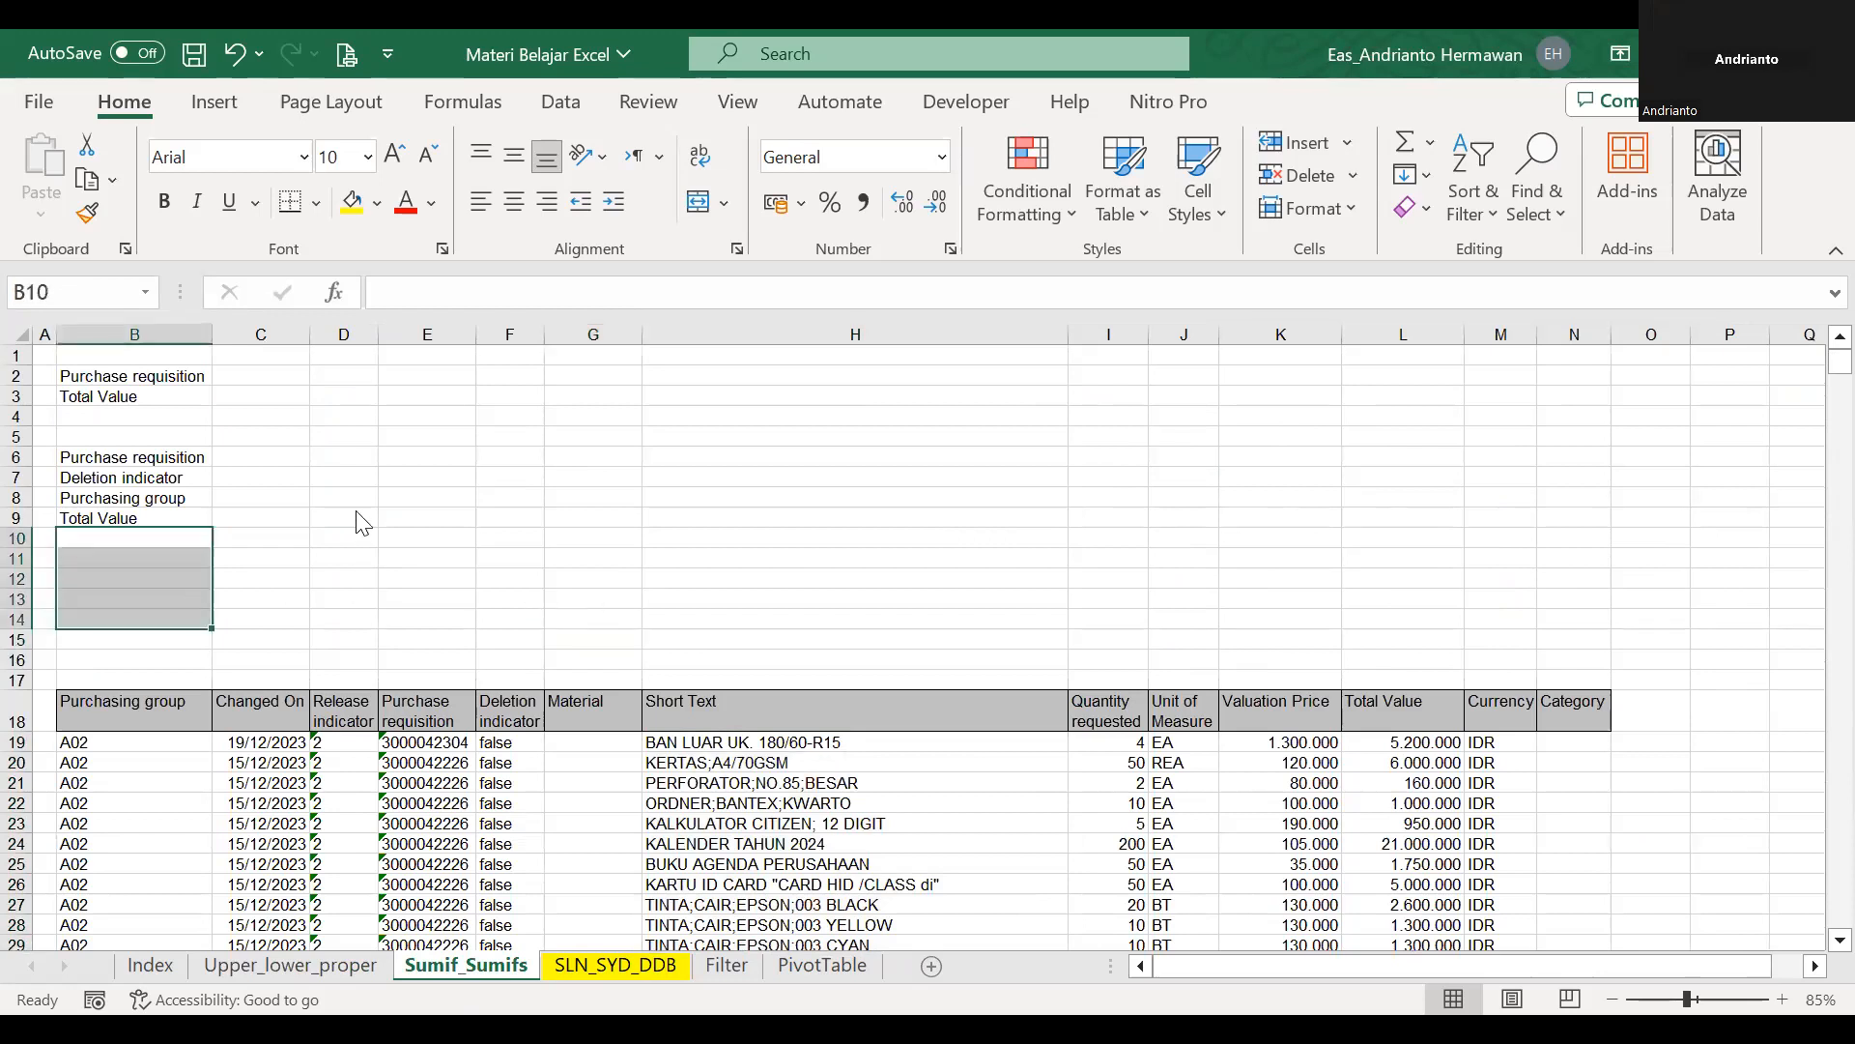
{"action": "key", "text": "shift+F10"}
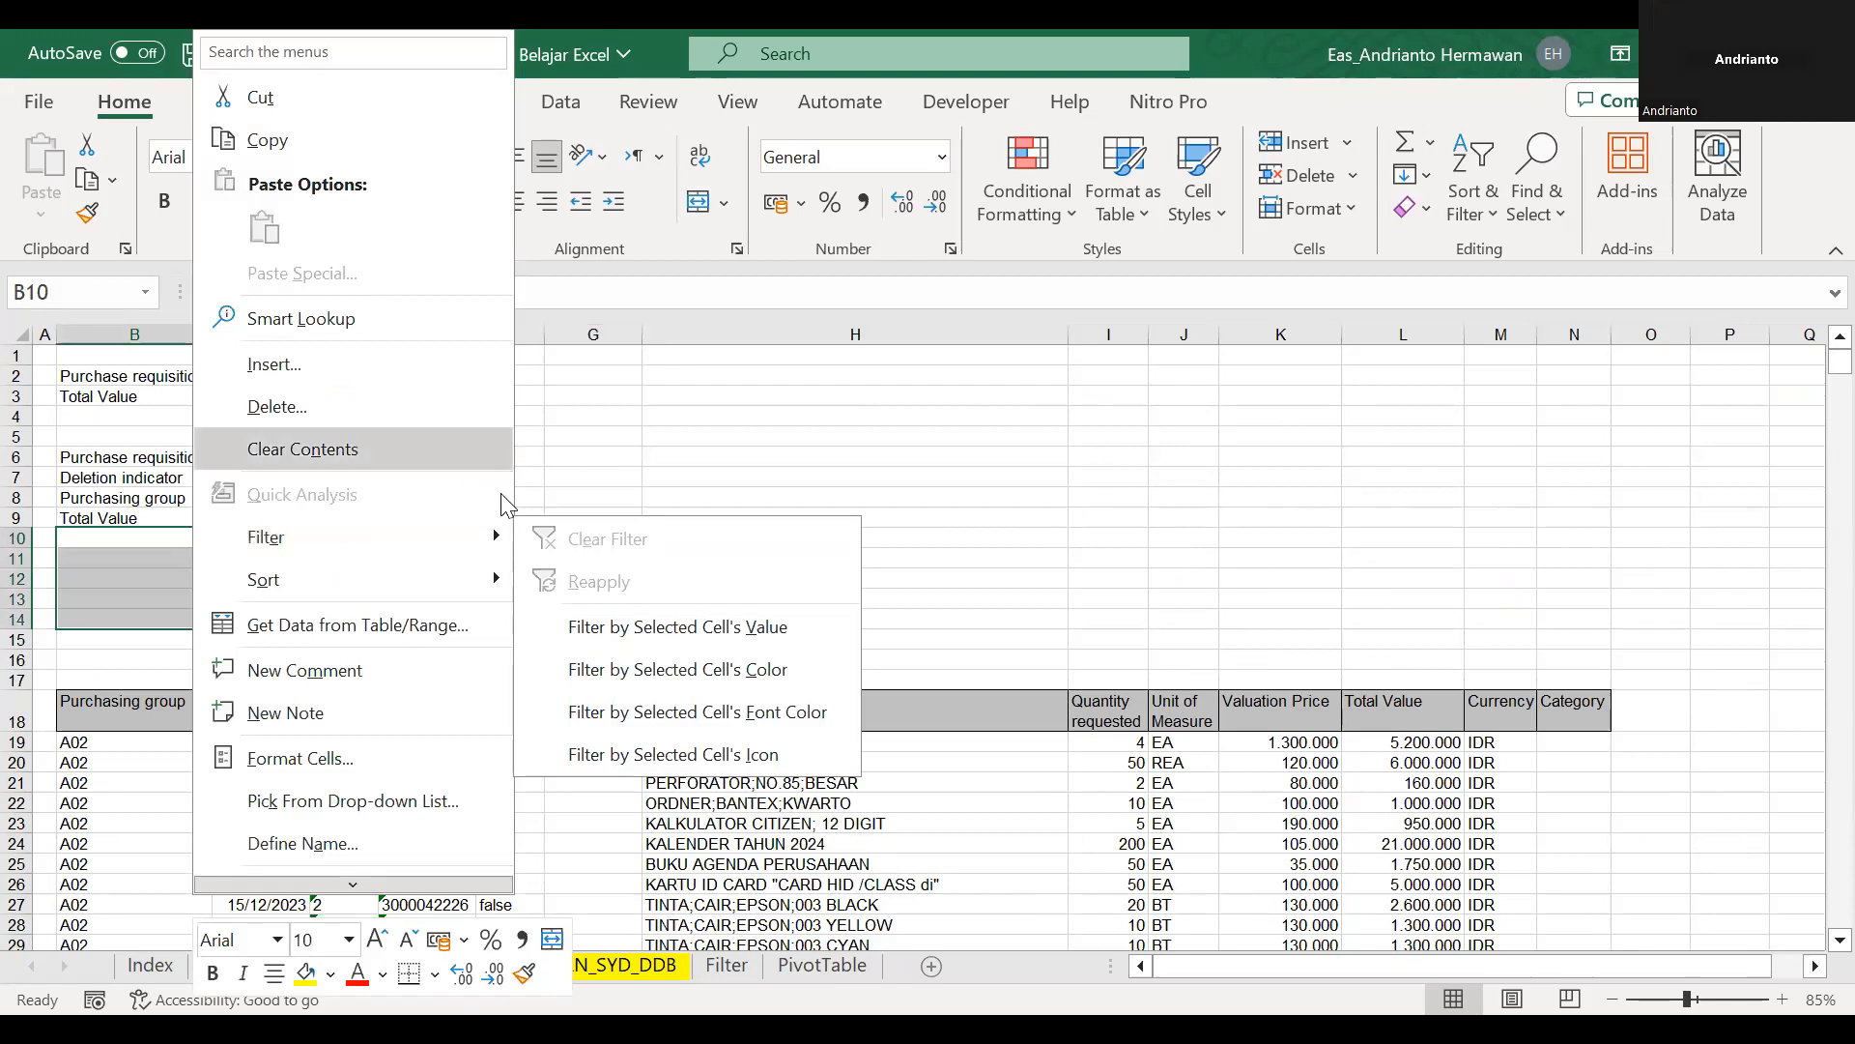
{"action": "left_click_drag", "start_coordinate": [11, 560], "coordinate": [21, 625]}
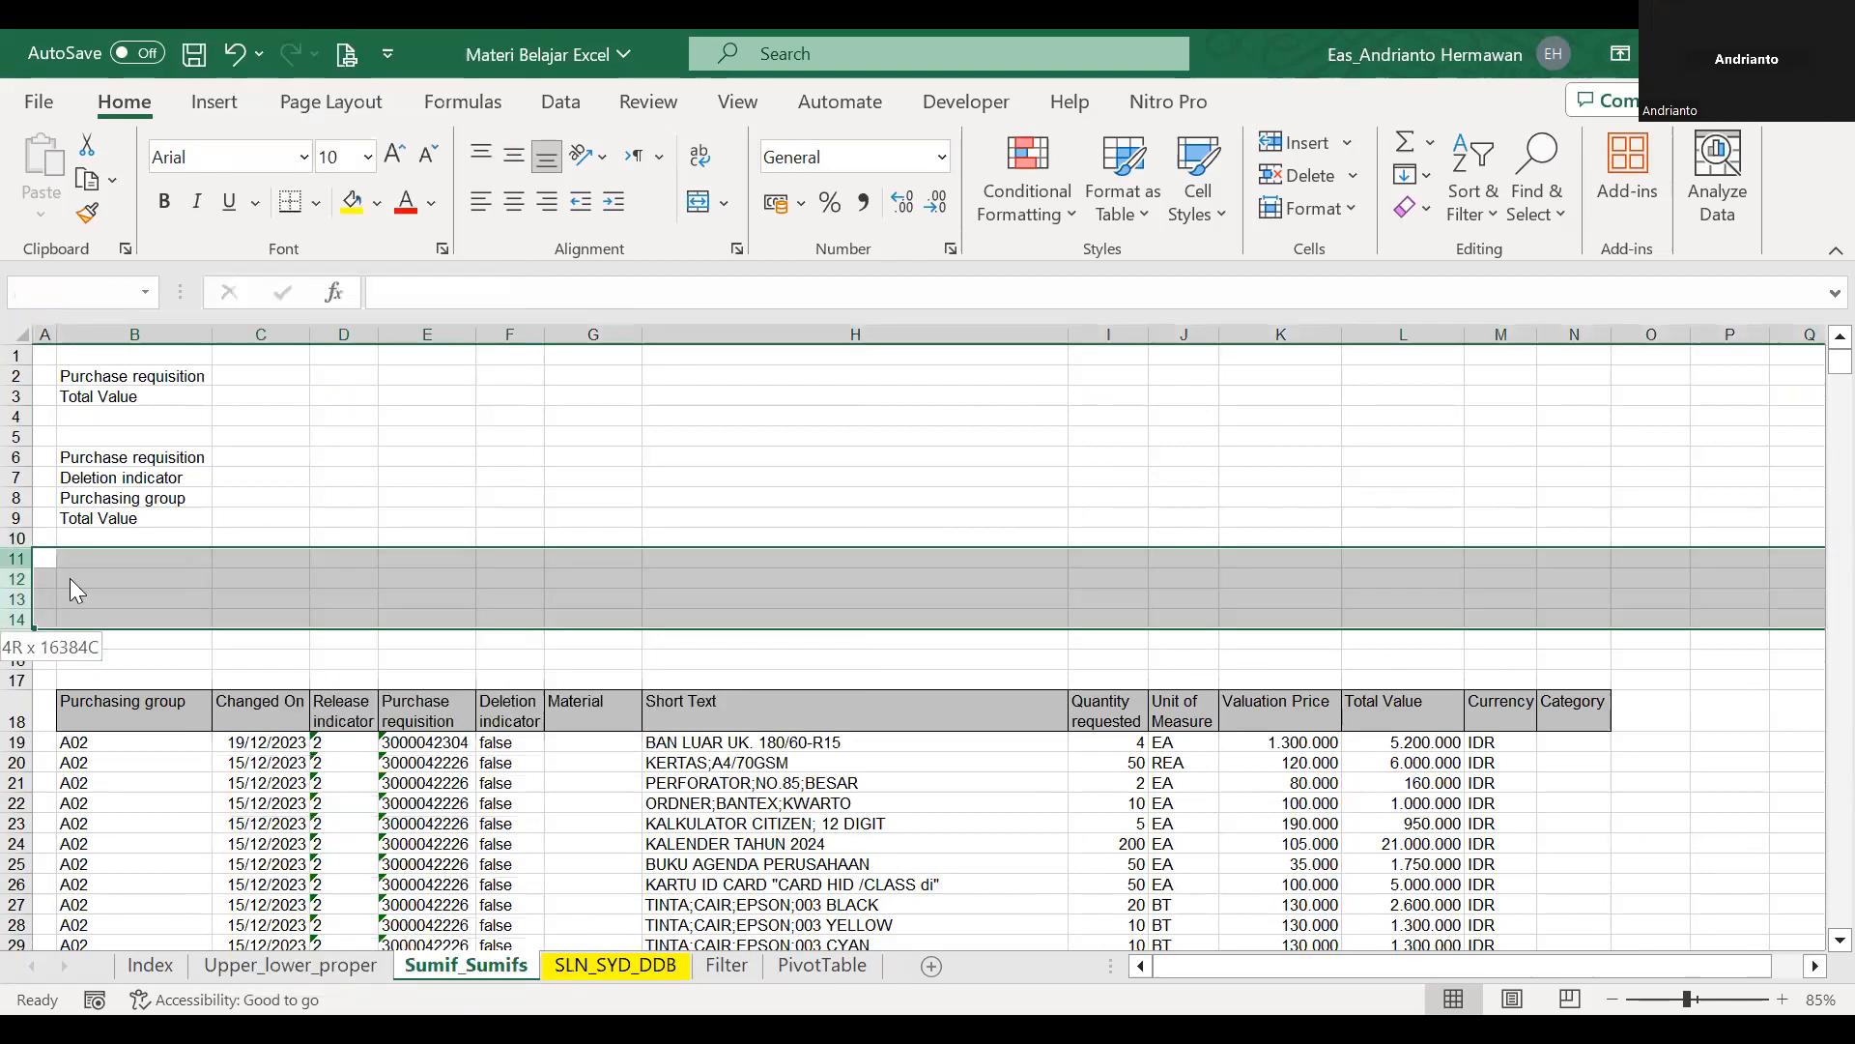
{"action": "key", "text": "ctrl+minus"}
{"action": "left_click", "coordinate": [304, 536]}
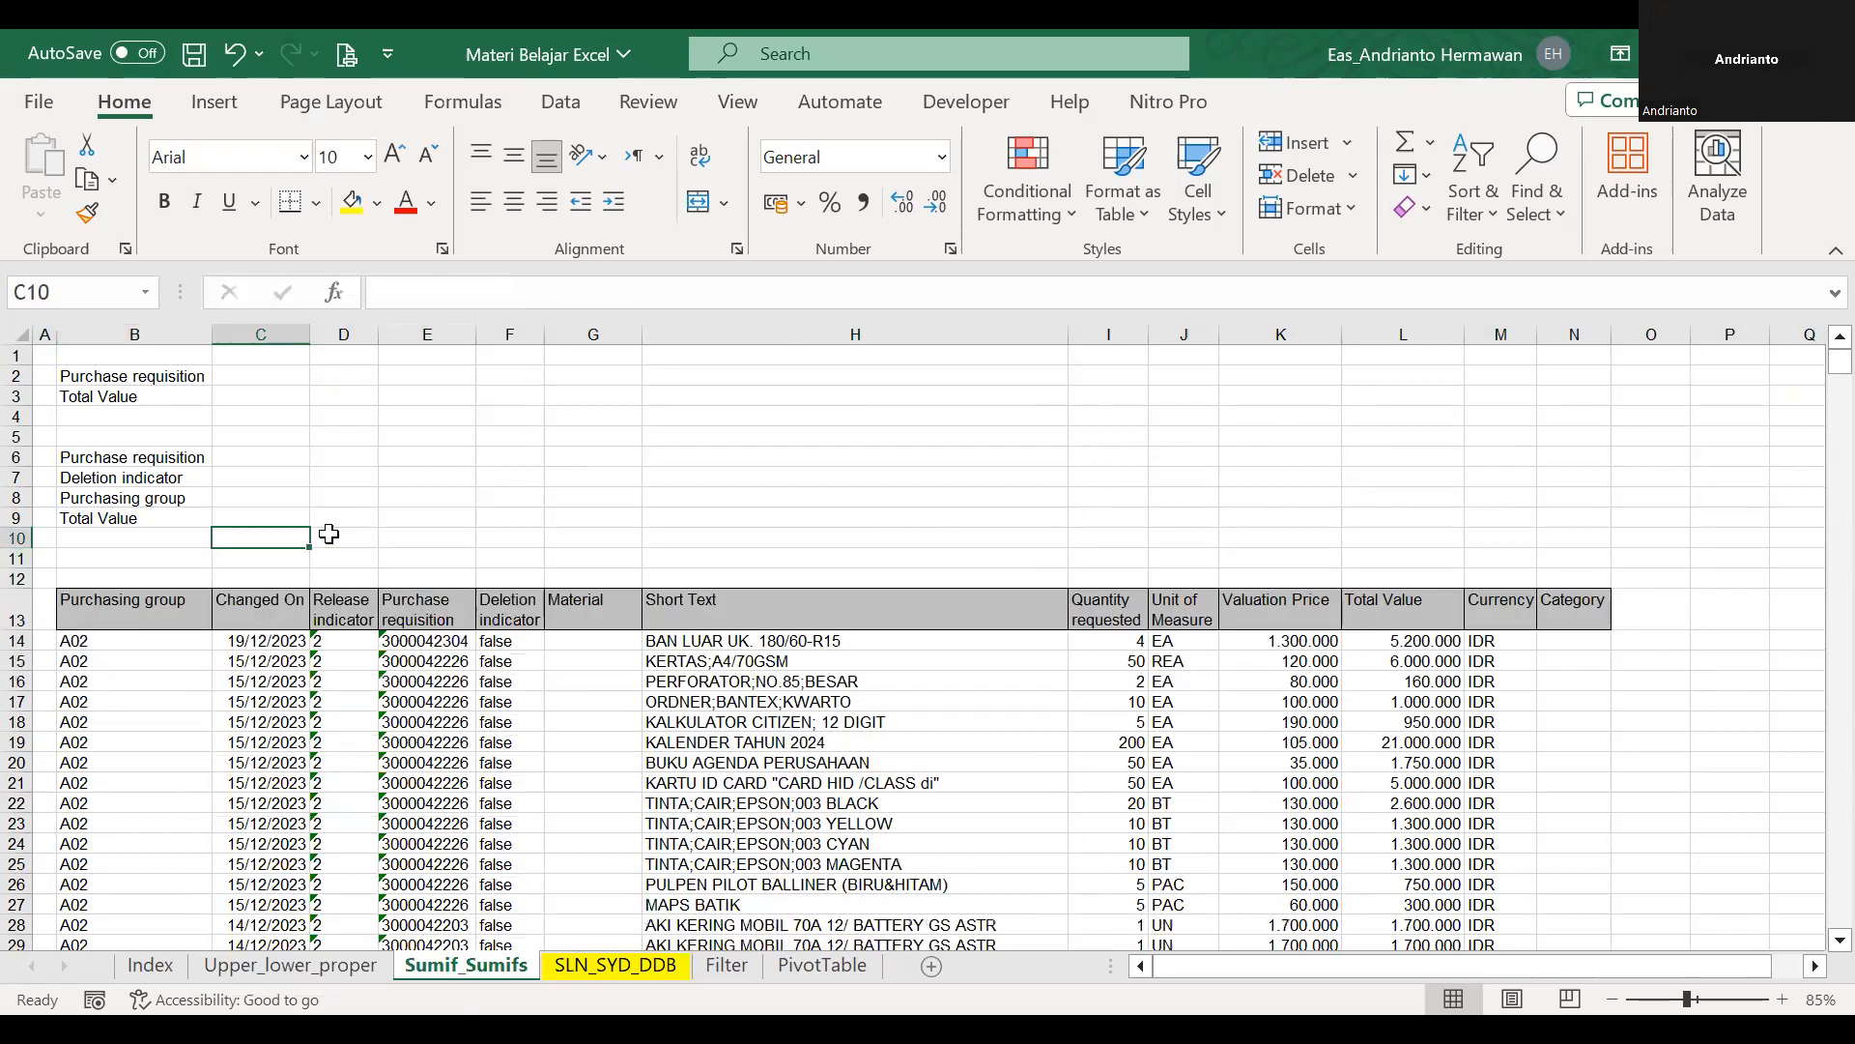
Freeze the panes at C14 to lock the rows through header row 13 and columns A to B.
{"action": "key", "text": "Down"}
{"action": "key", "text": "Down"}
{"action": "key", "text": "Down"}
{"action": "key", "text": "Down"}
{"action": "key", "text": "Up"}
{"action": "key", "text": "Down"}
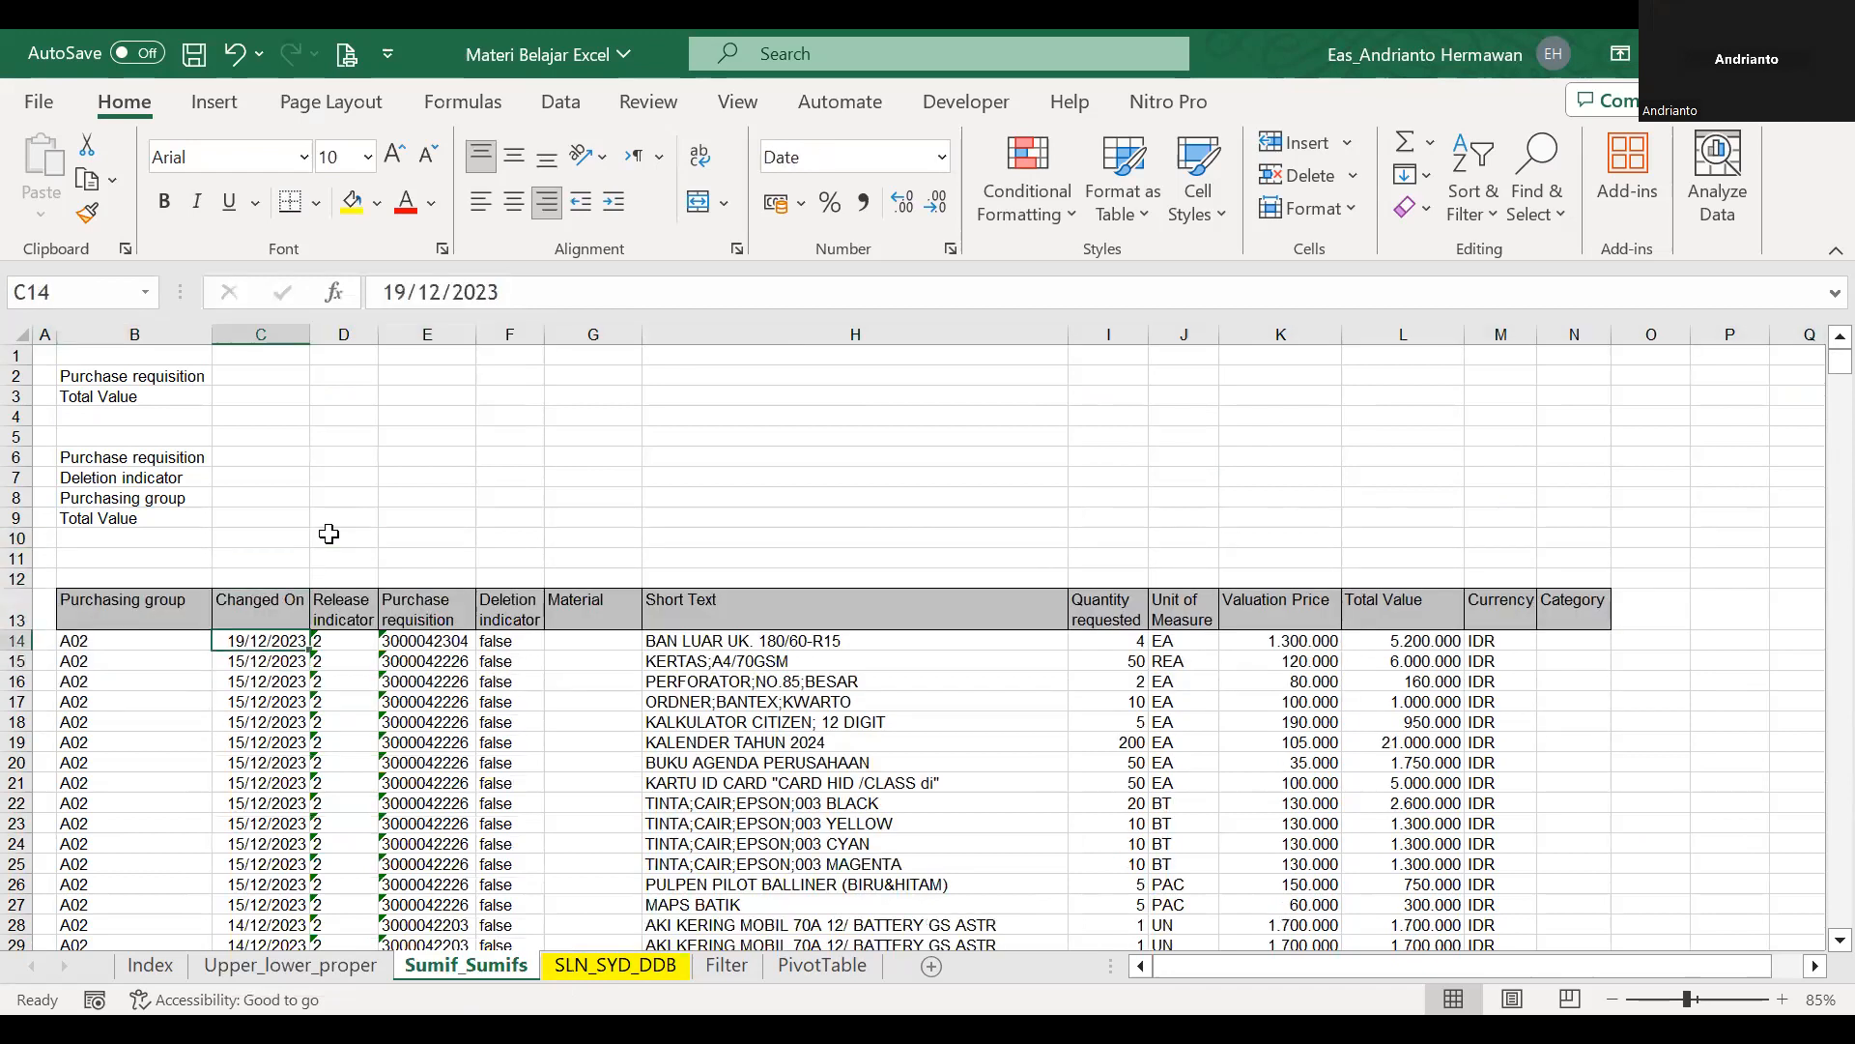
{"action": "key", "text": "alt+w"}
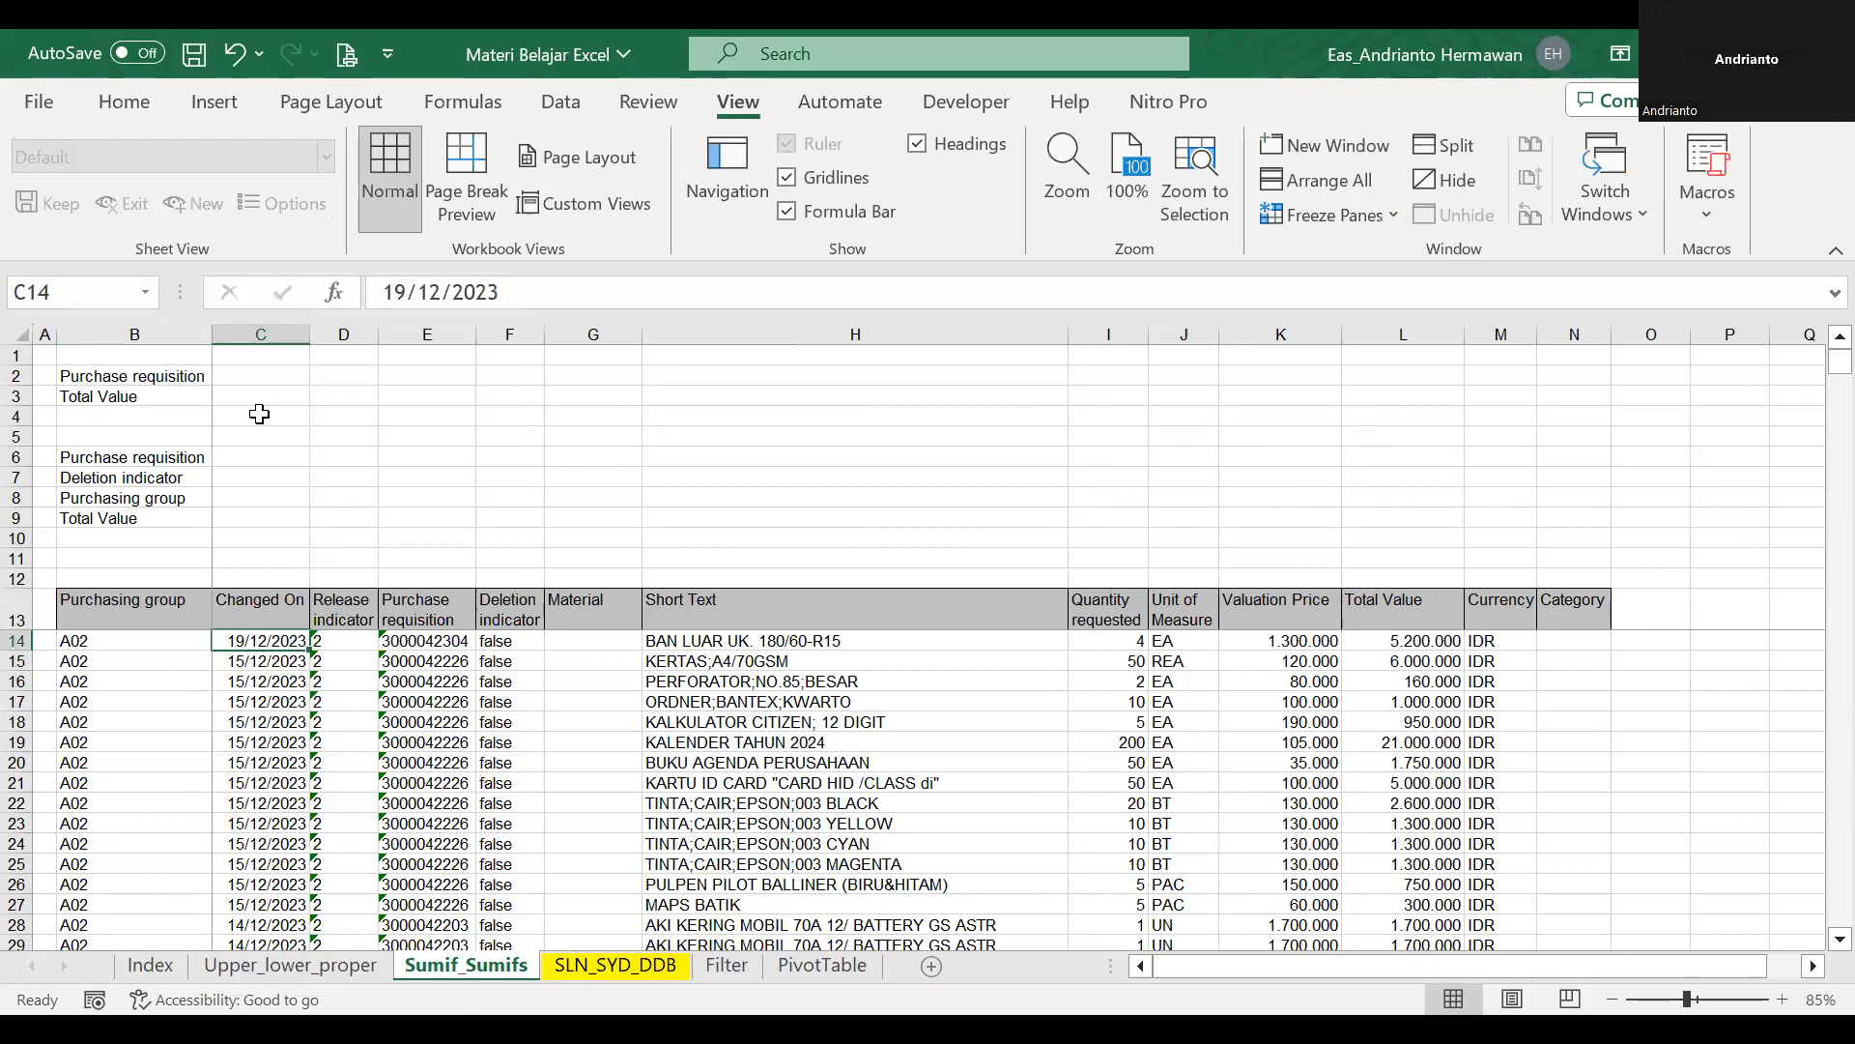
Look over the Purchase requisition and Total Value labels with their input cells in B2:C3.
{"action": "left_click", "coordinate": [259, 375]}
{"action": "key", "text": "Left"}
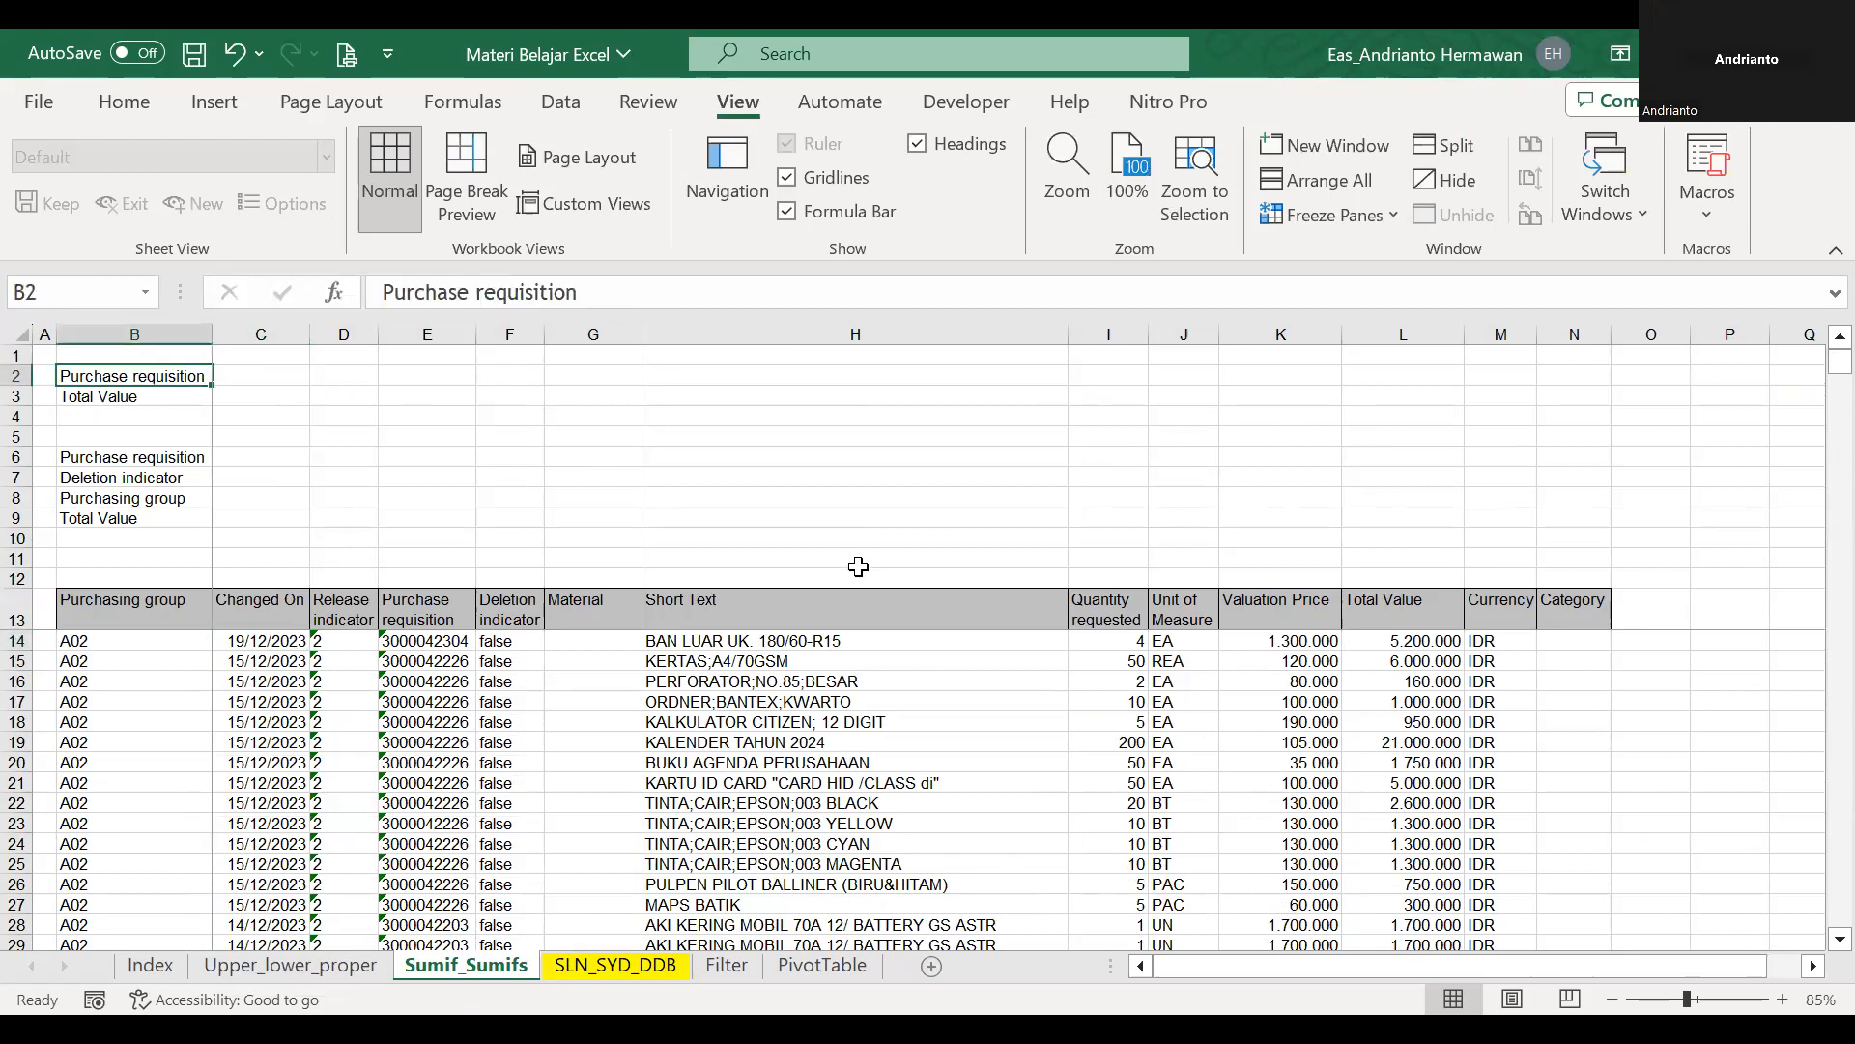
{"action": "key", "text": "shift+Right"}
{"action": "key", "text": "shift+Left"}
{"action": "key", "text": "Down"}
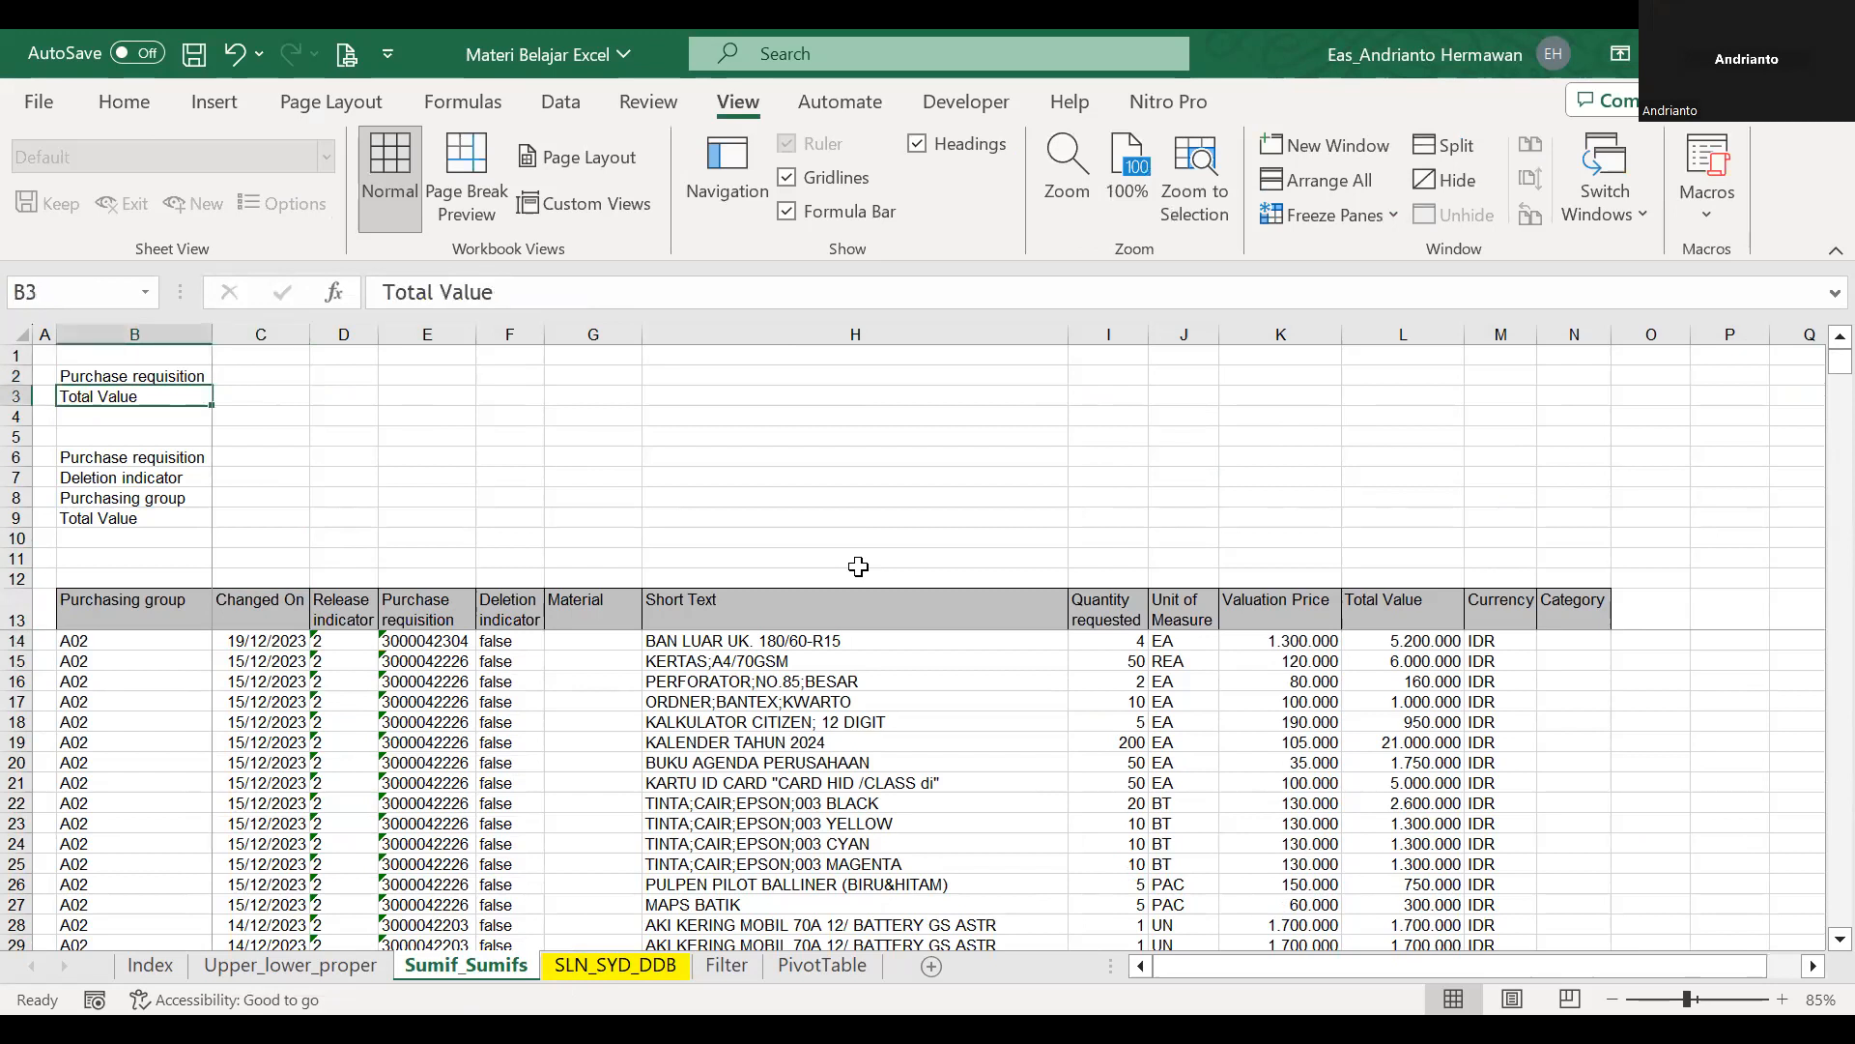
{"action": "key", "text": "Right"}
{"action": "key", "text": "Up"}
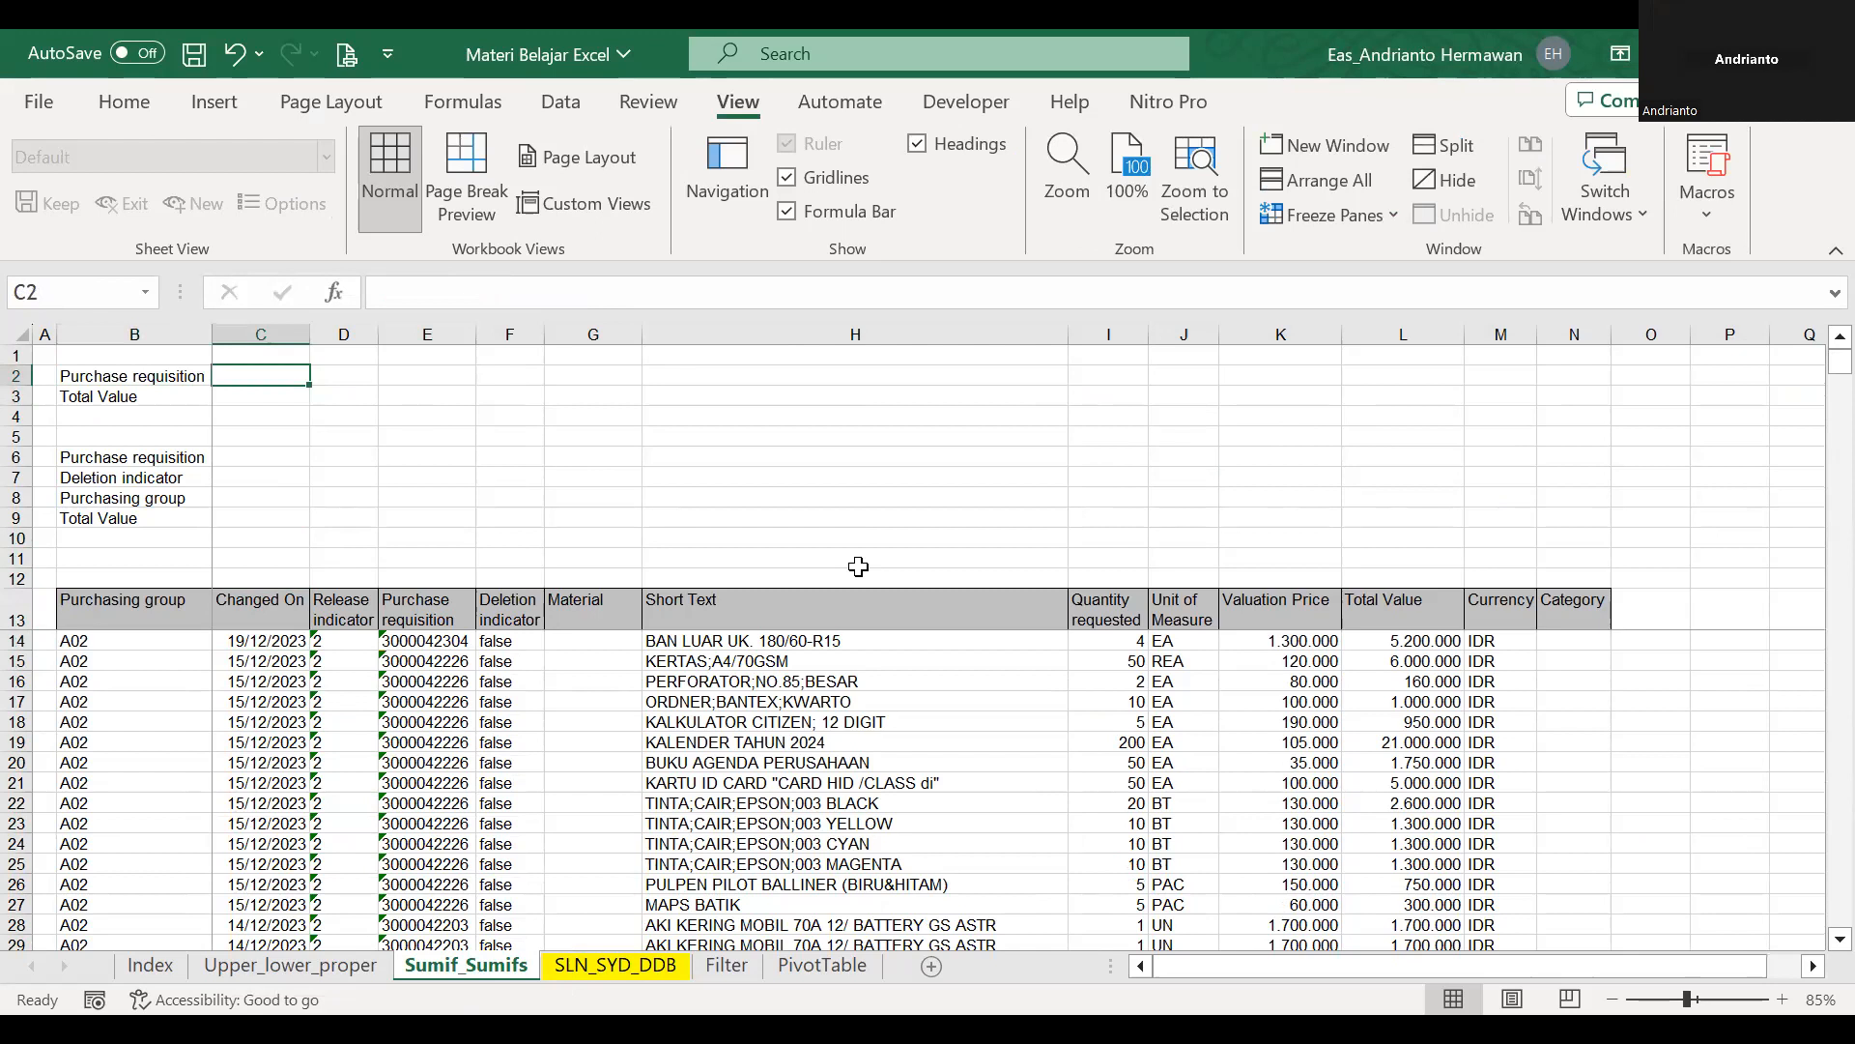
Select the Purchase requisition values in E14:E3896 and choose List as their data validation type.
{"action": "left_click", "coordinate": [439, 598]}
{"action": "key", "text": "Down"}
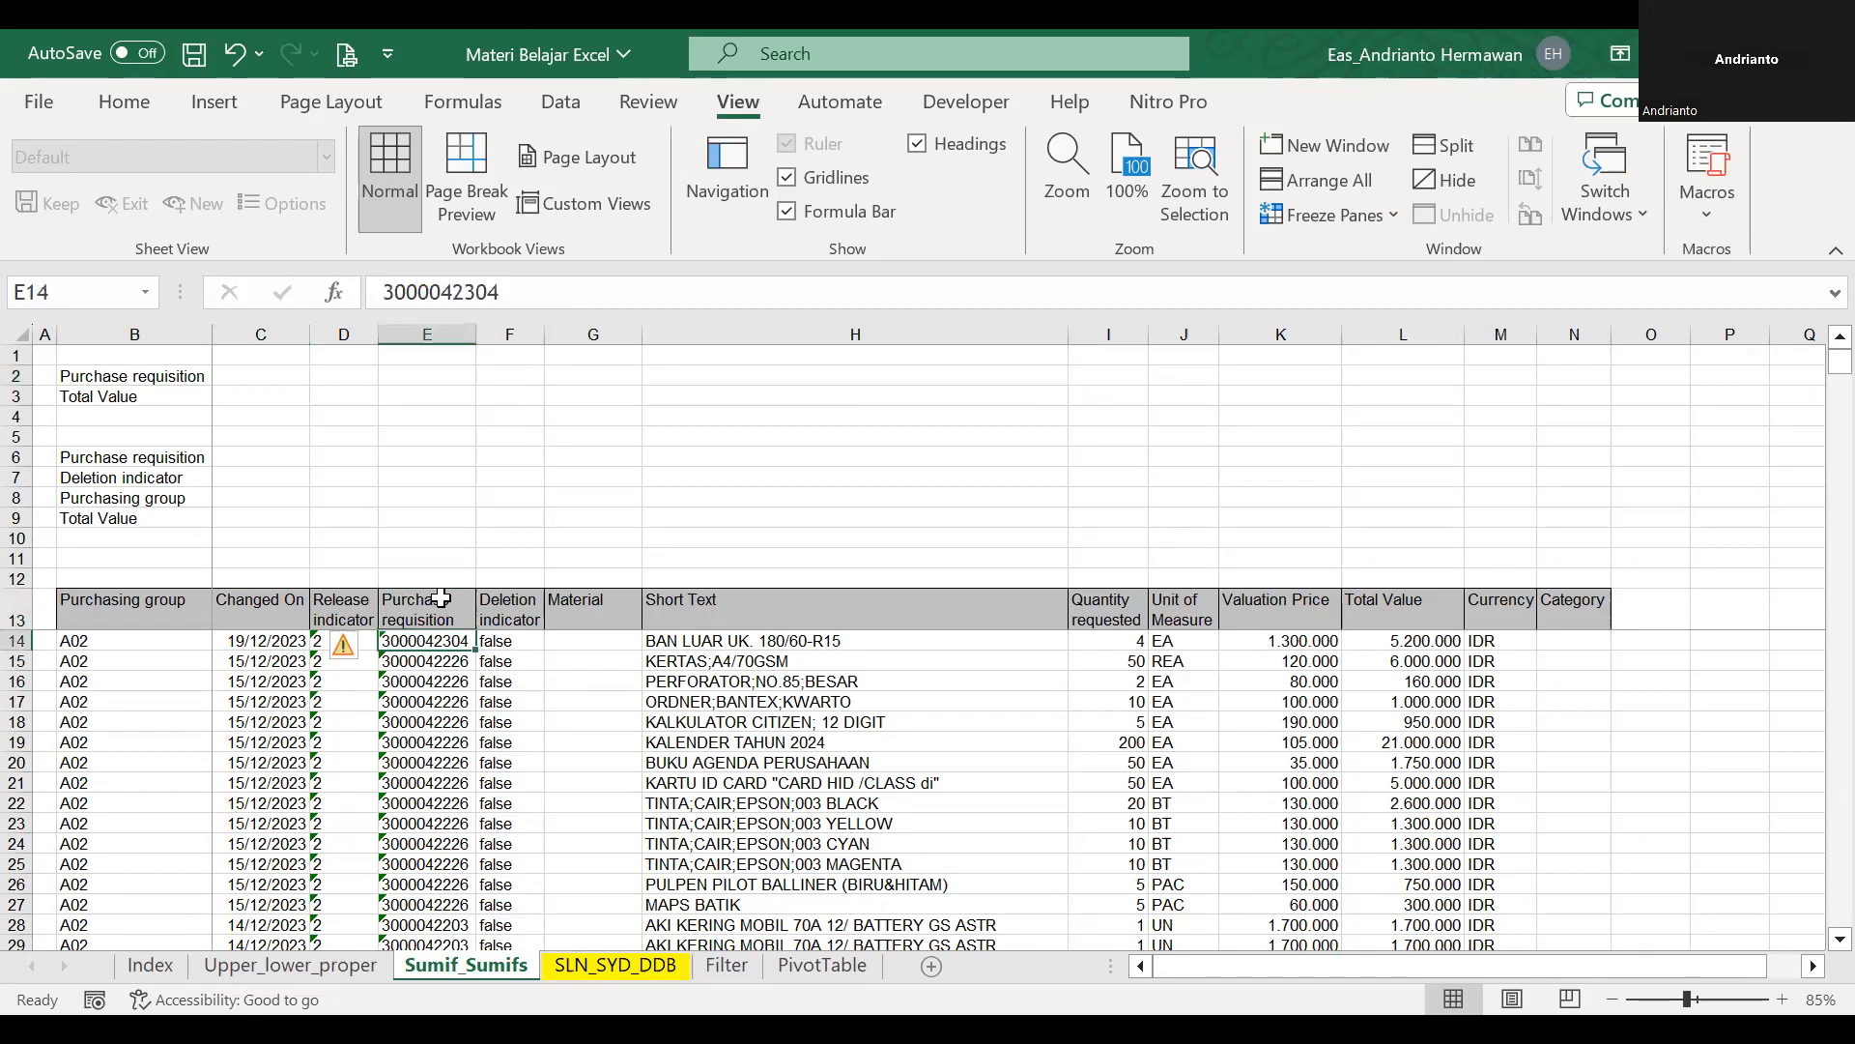
{"action": "key", "text": "ctrl+shift+Down"}
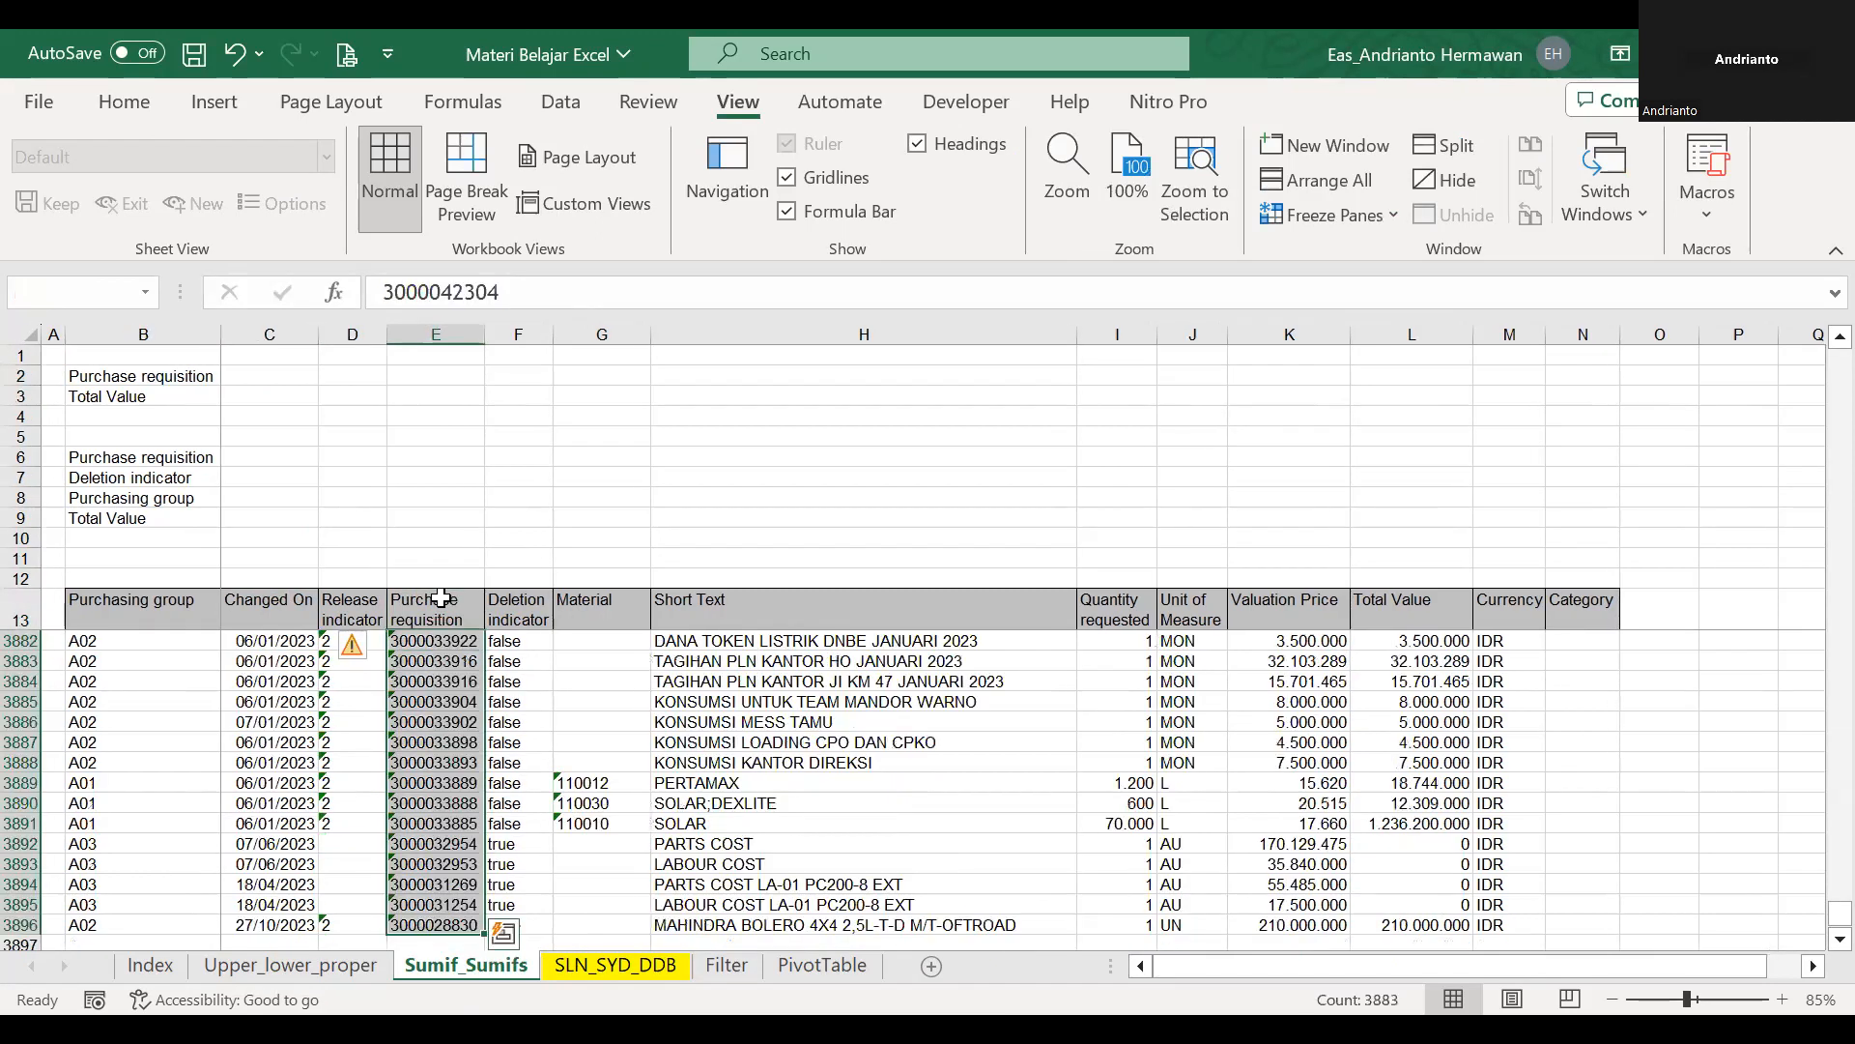
{"action": "scroll", "coordinate": [469, 483], "scroll_direction": "up", "scroll_amount": 1}
{"action": "left_click", "coordinate": [130, 110]}
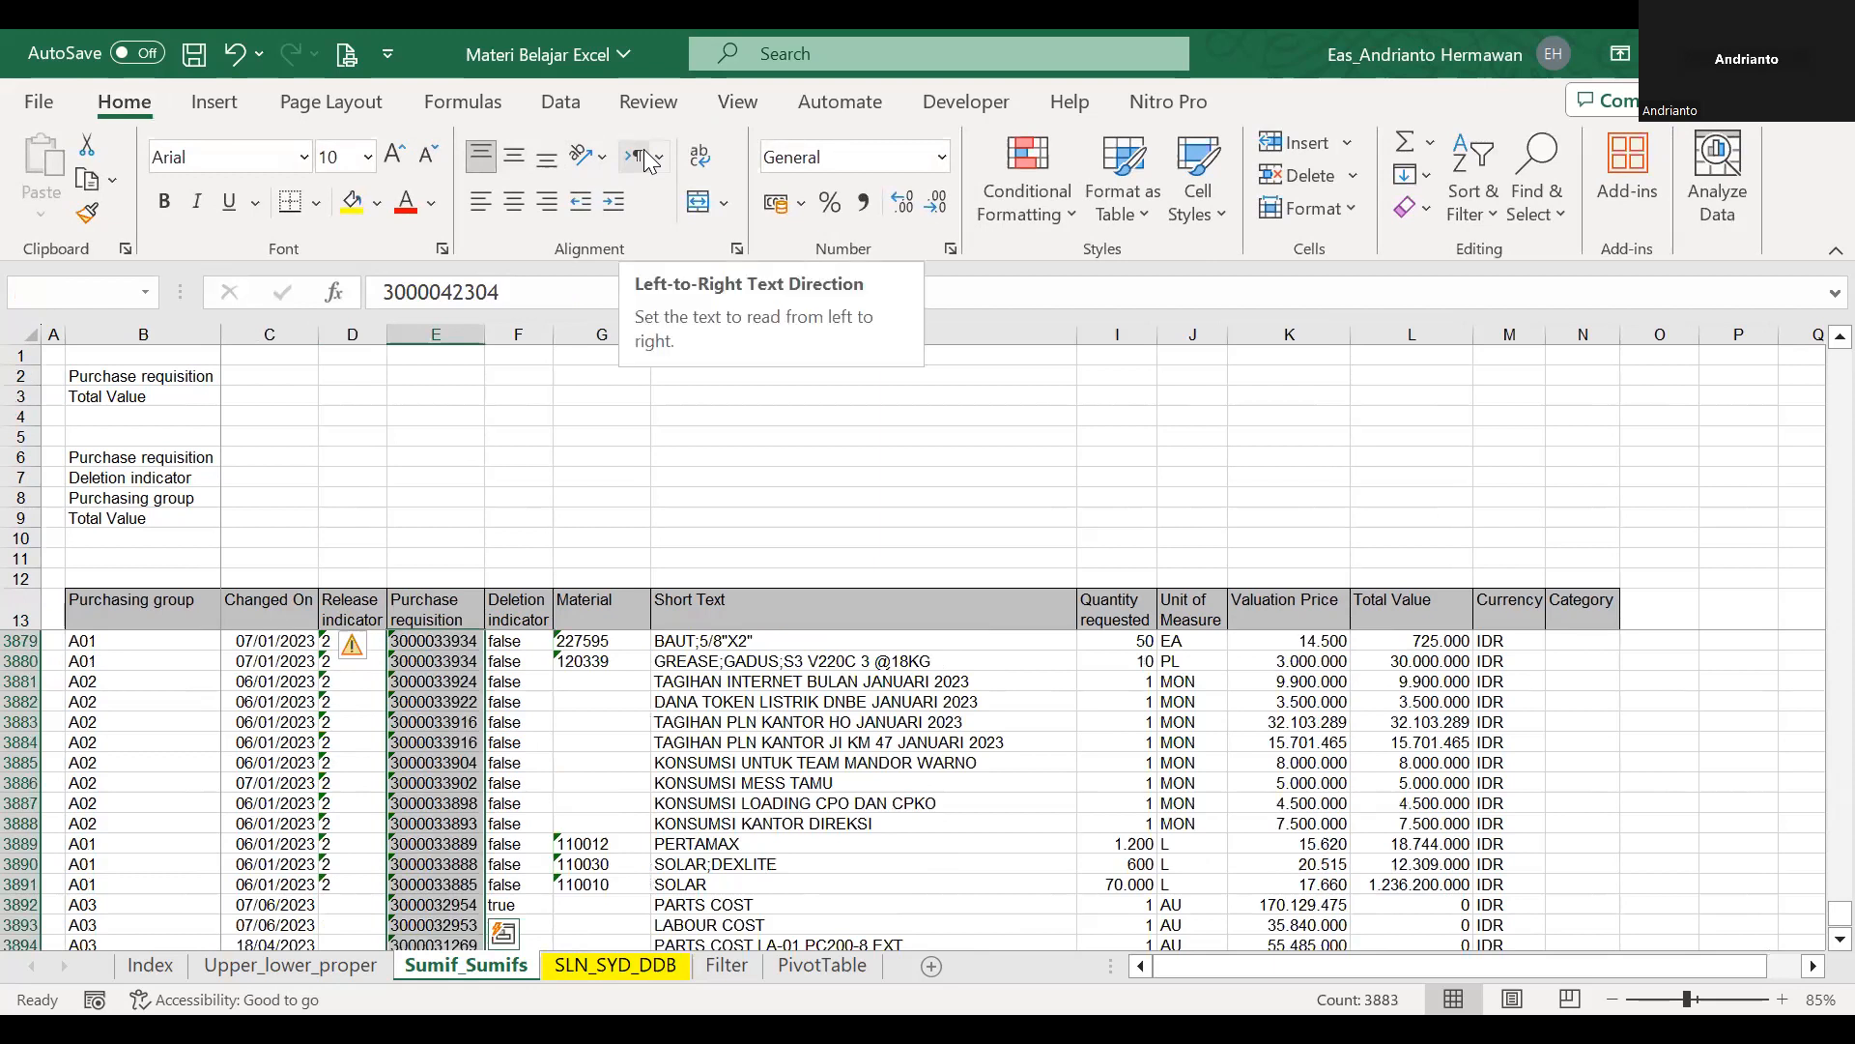
{"action": "left_click", "coordinate": [561, 103]}
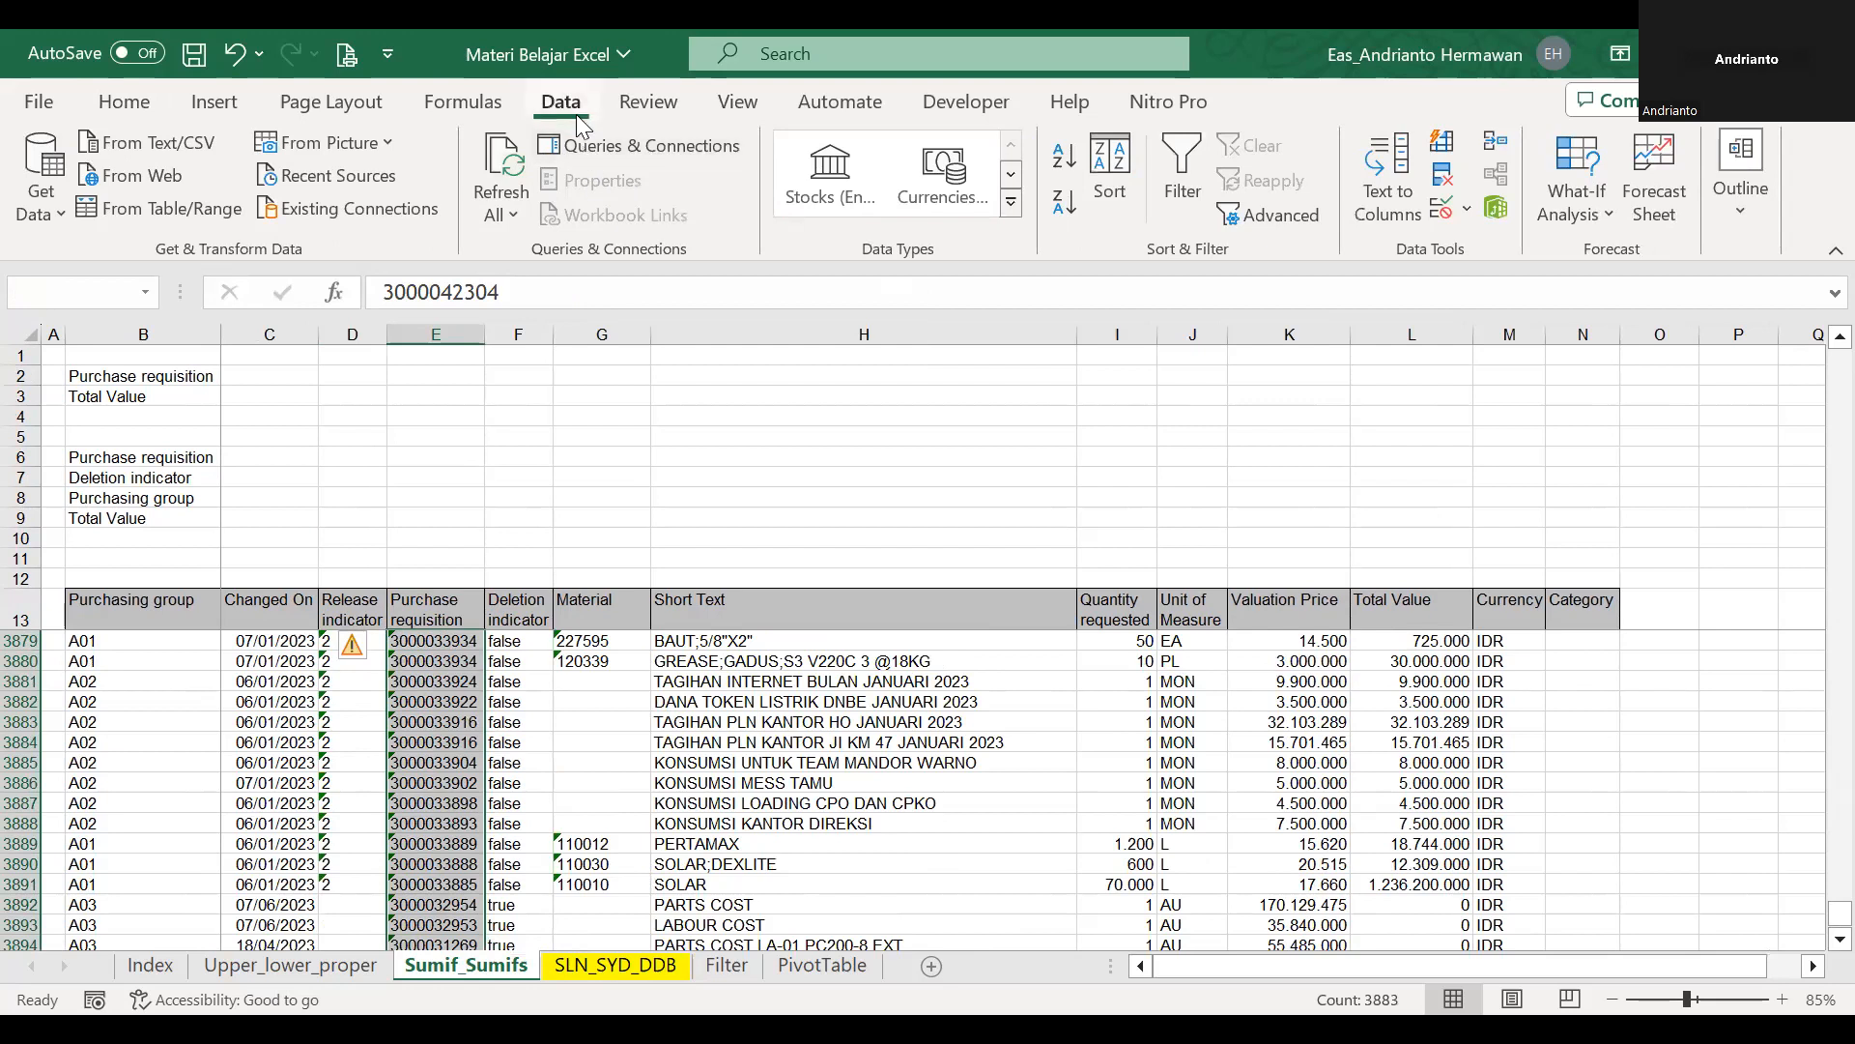
{"action": "left_click", "coordinate": [1468, 212]}
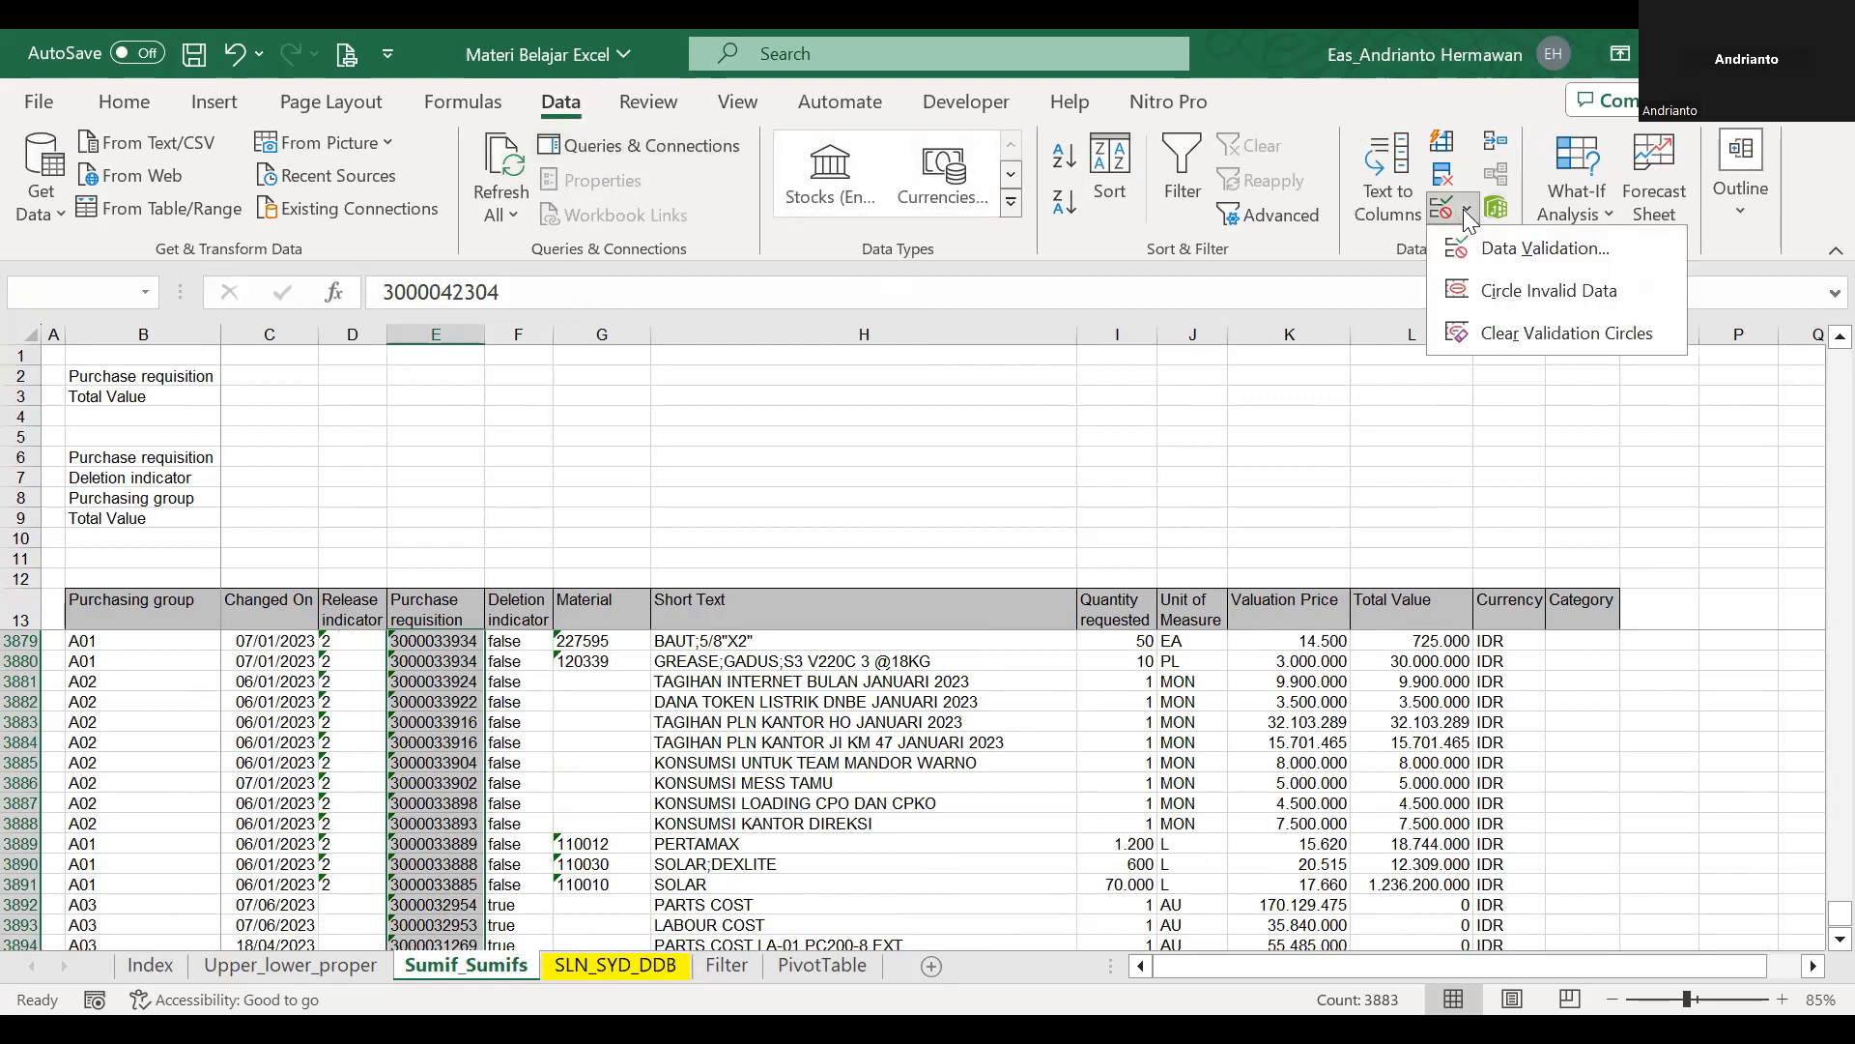
{"action": "left_click", "coordinate": [1509, 250]}
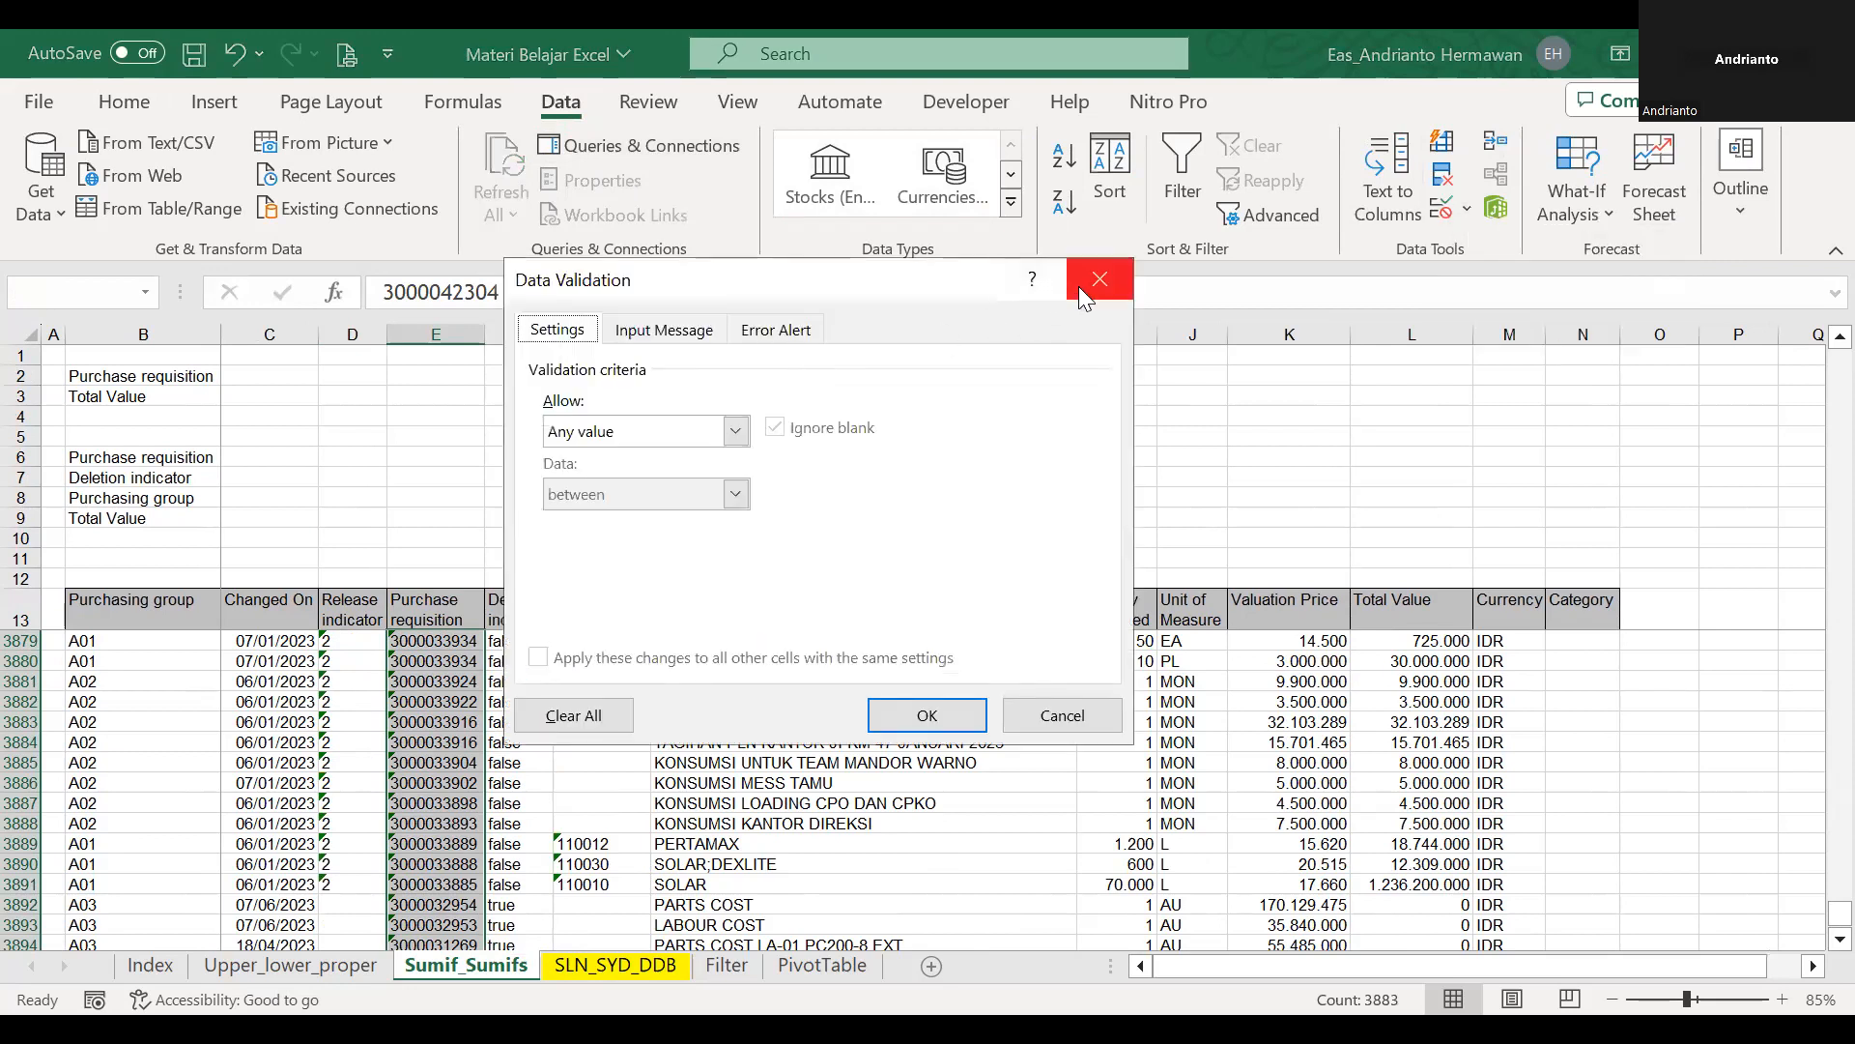
{"action": "left_click", "coordinate": [735, 431]}
{"action": "left_click", "coordinate": [646, 520]}
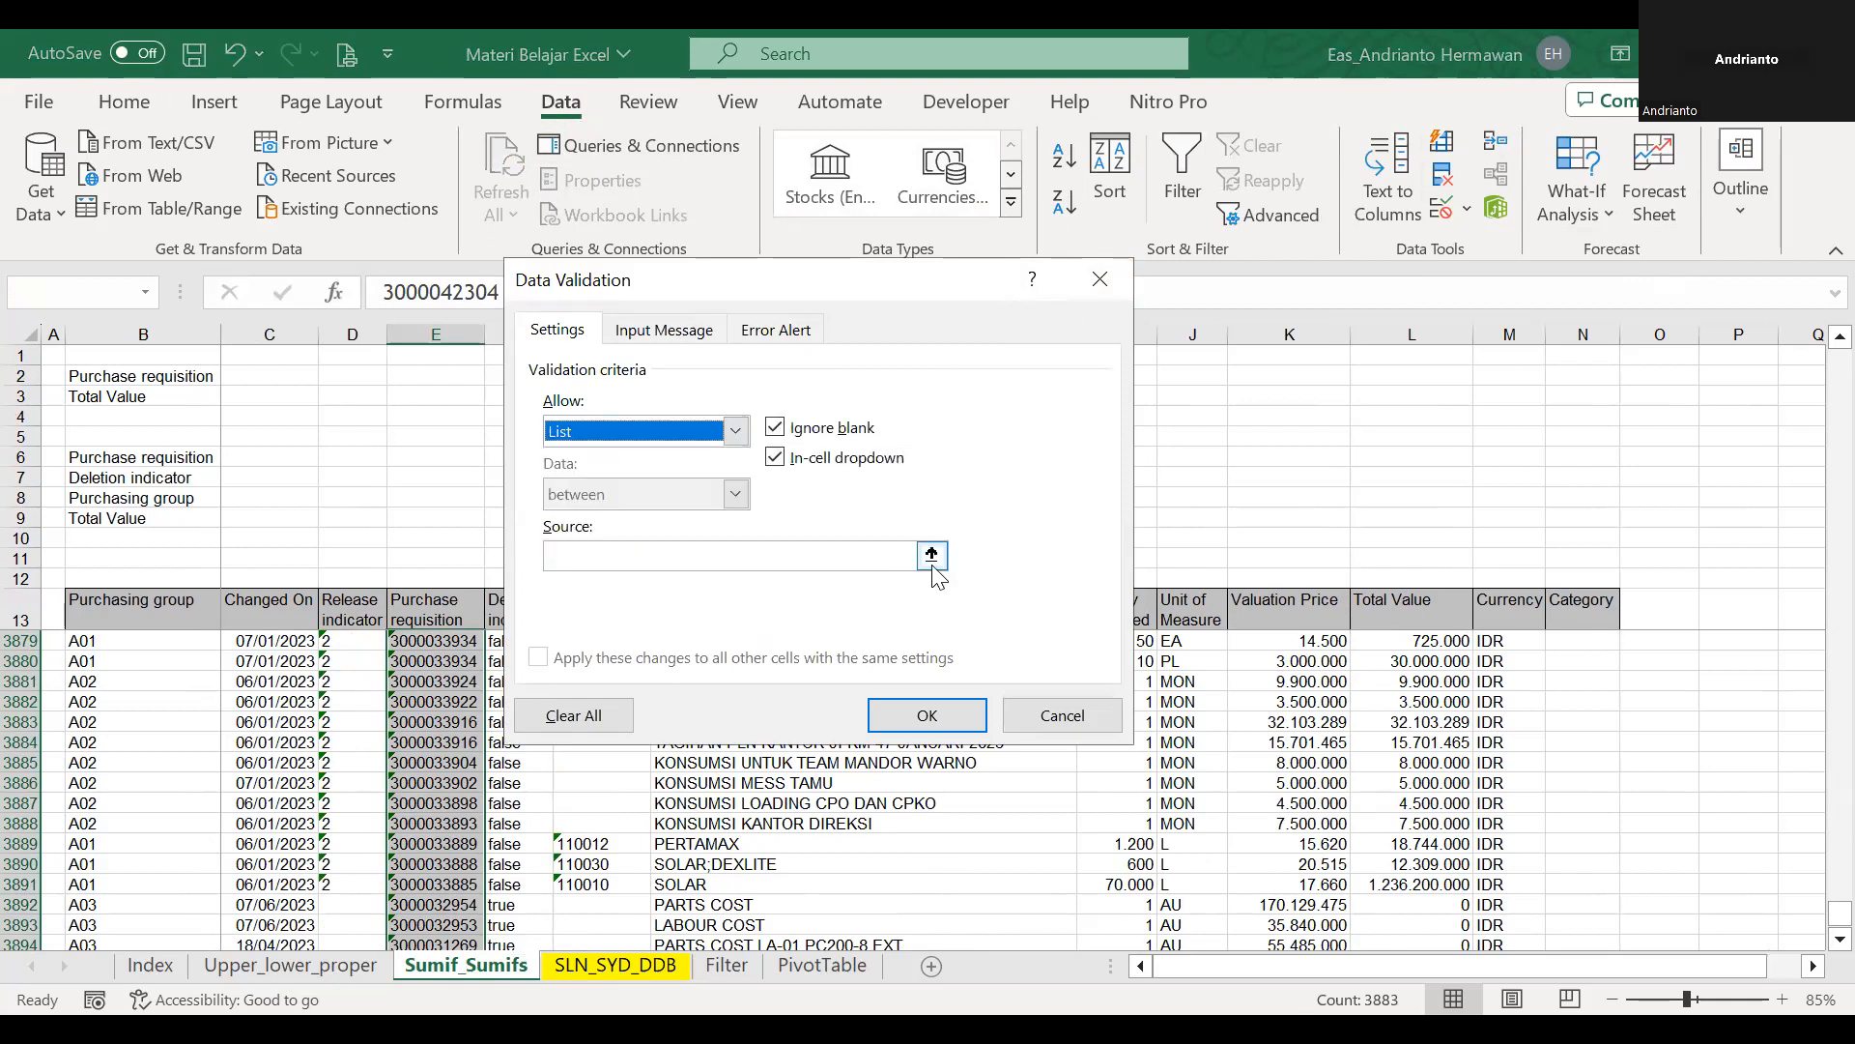
Set the validation list source to =$E$14:$E$3896 and apply it to the selected cells.
{"action": "left_click", "coordinate": [933, 565]}
{"action": "left_click", "coordinate": [437, 595]}
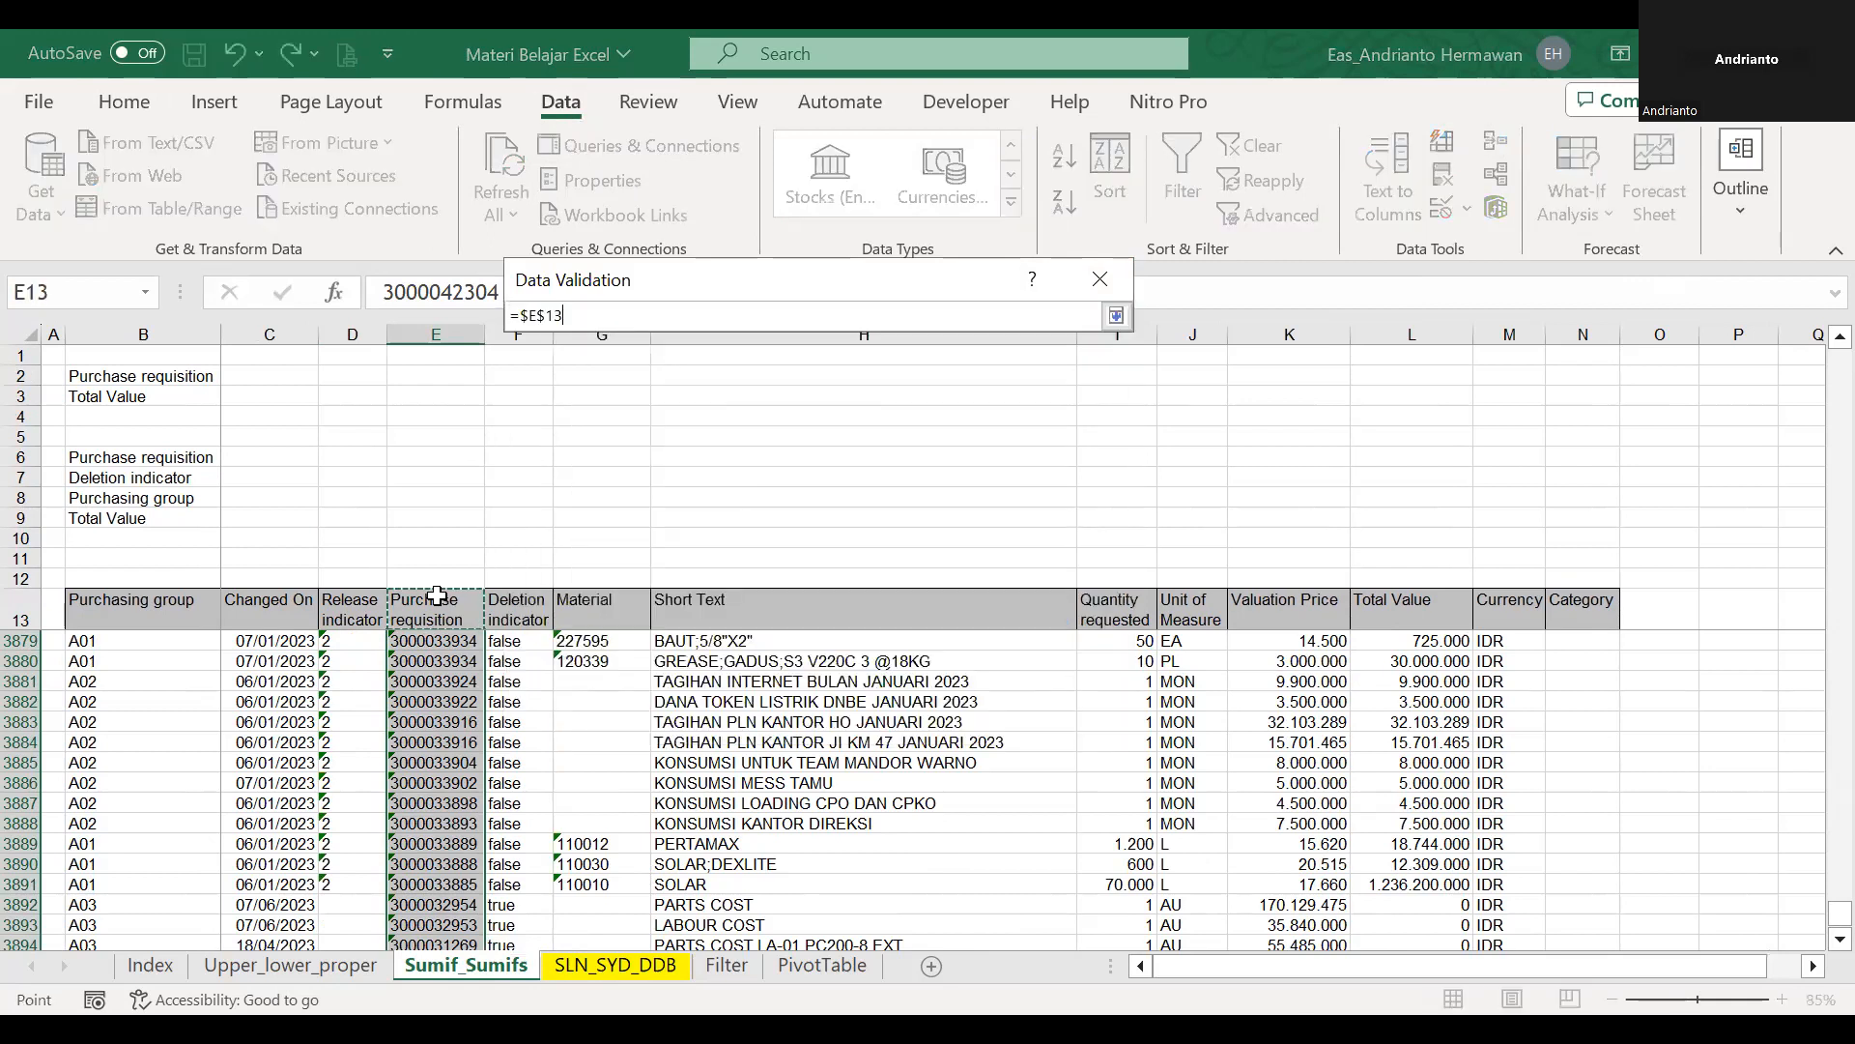
{"action": "key", "text": "Down"}
{"action": "key", "text": "Down"}
{"action": "key", "text": "Up"}
{"action": "key", "text": "ctrl+shift+Down"}
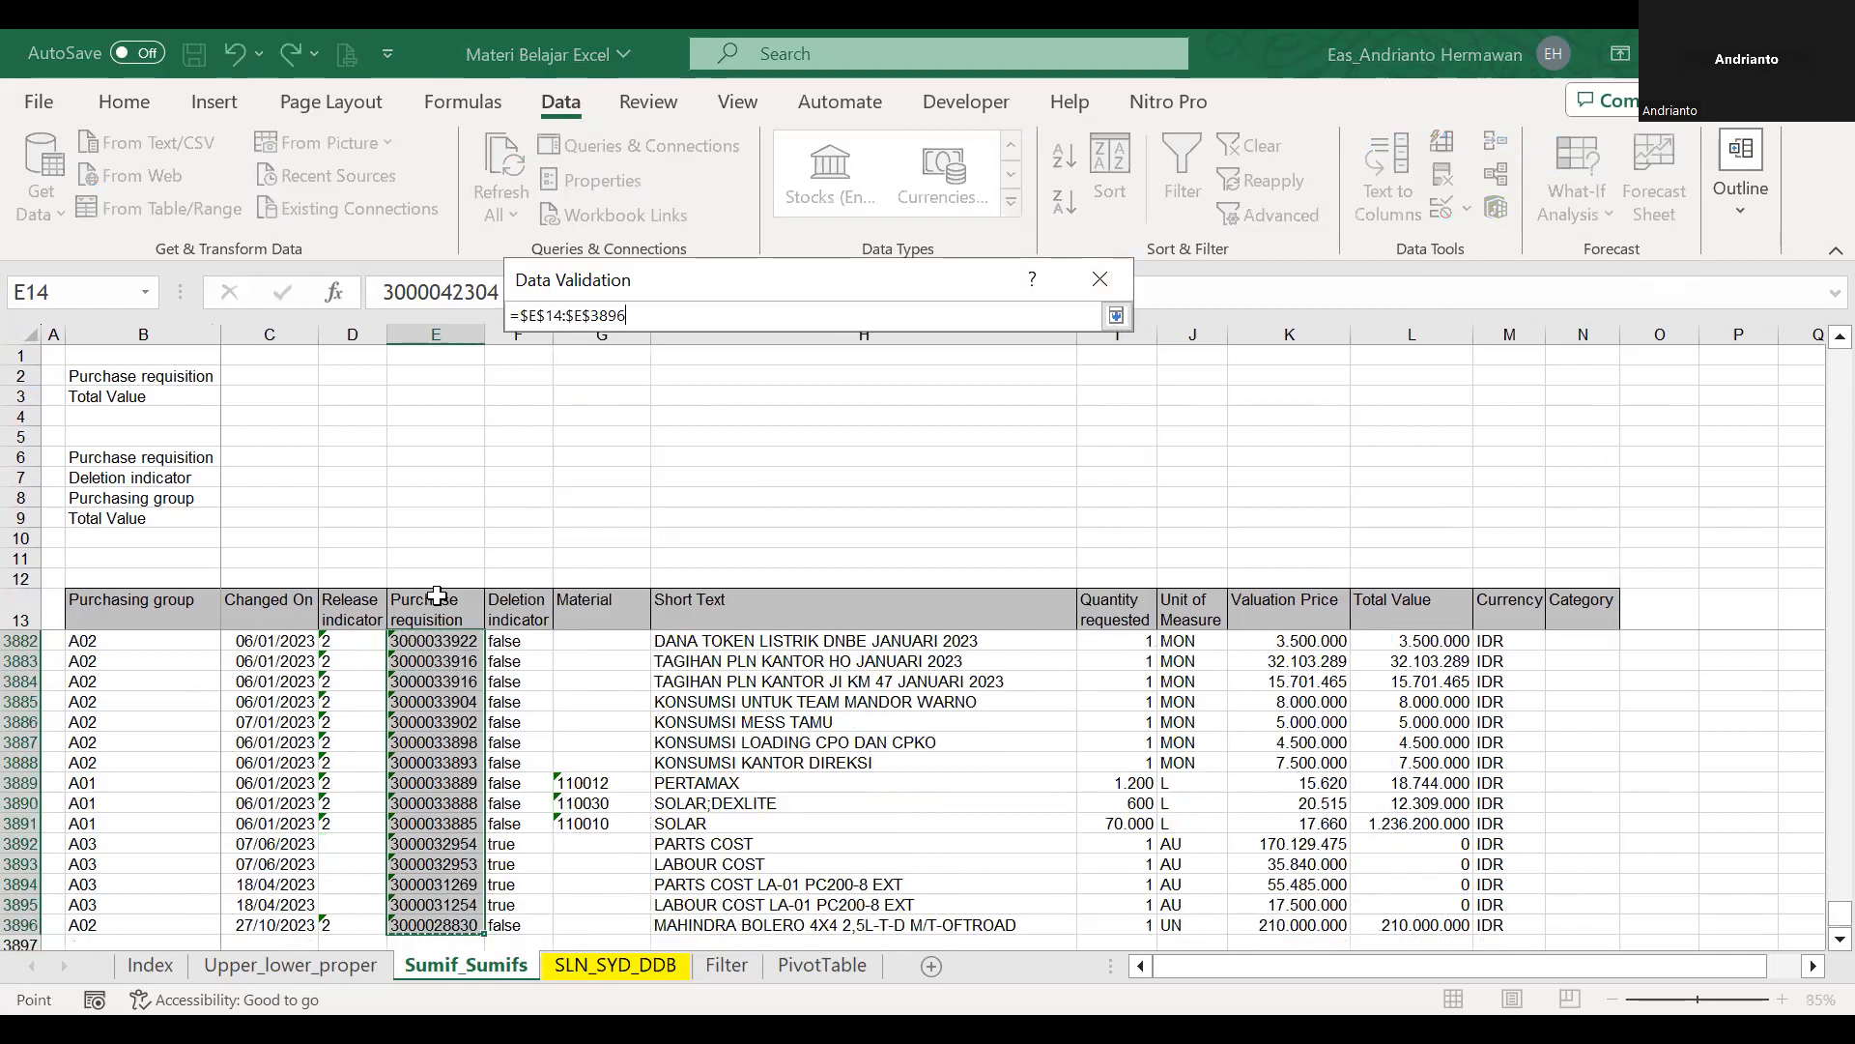
{"action": "key", "text": "Return"}
{"action": "key", "text": "Return"}
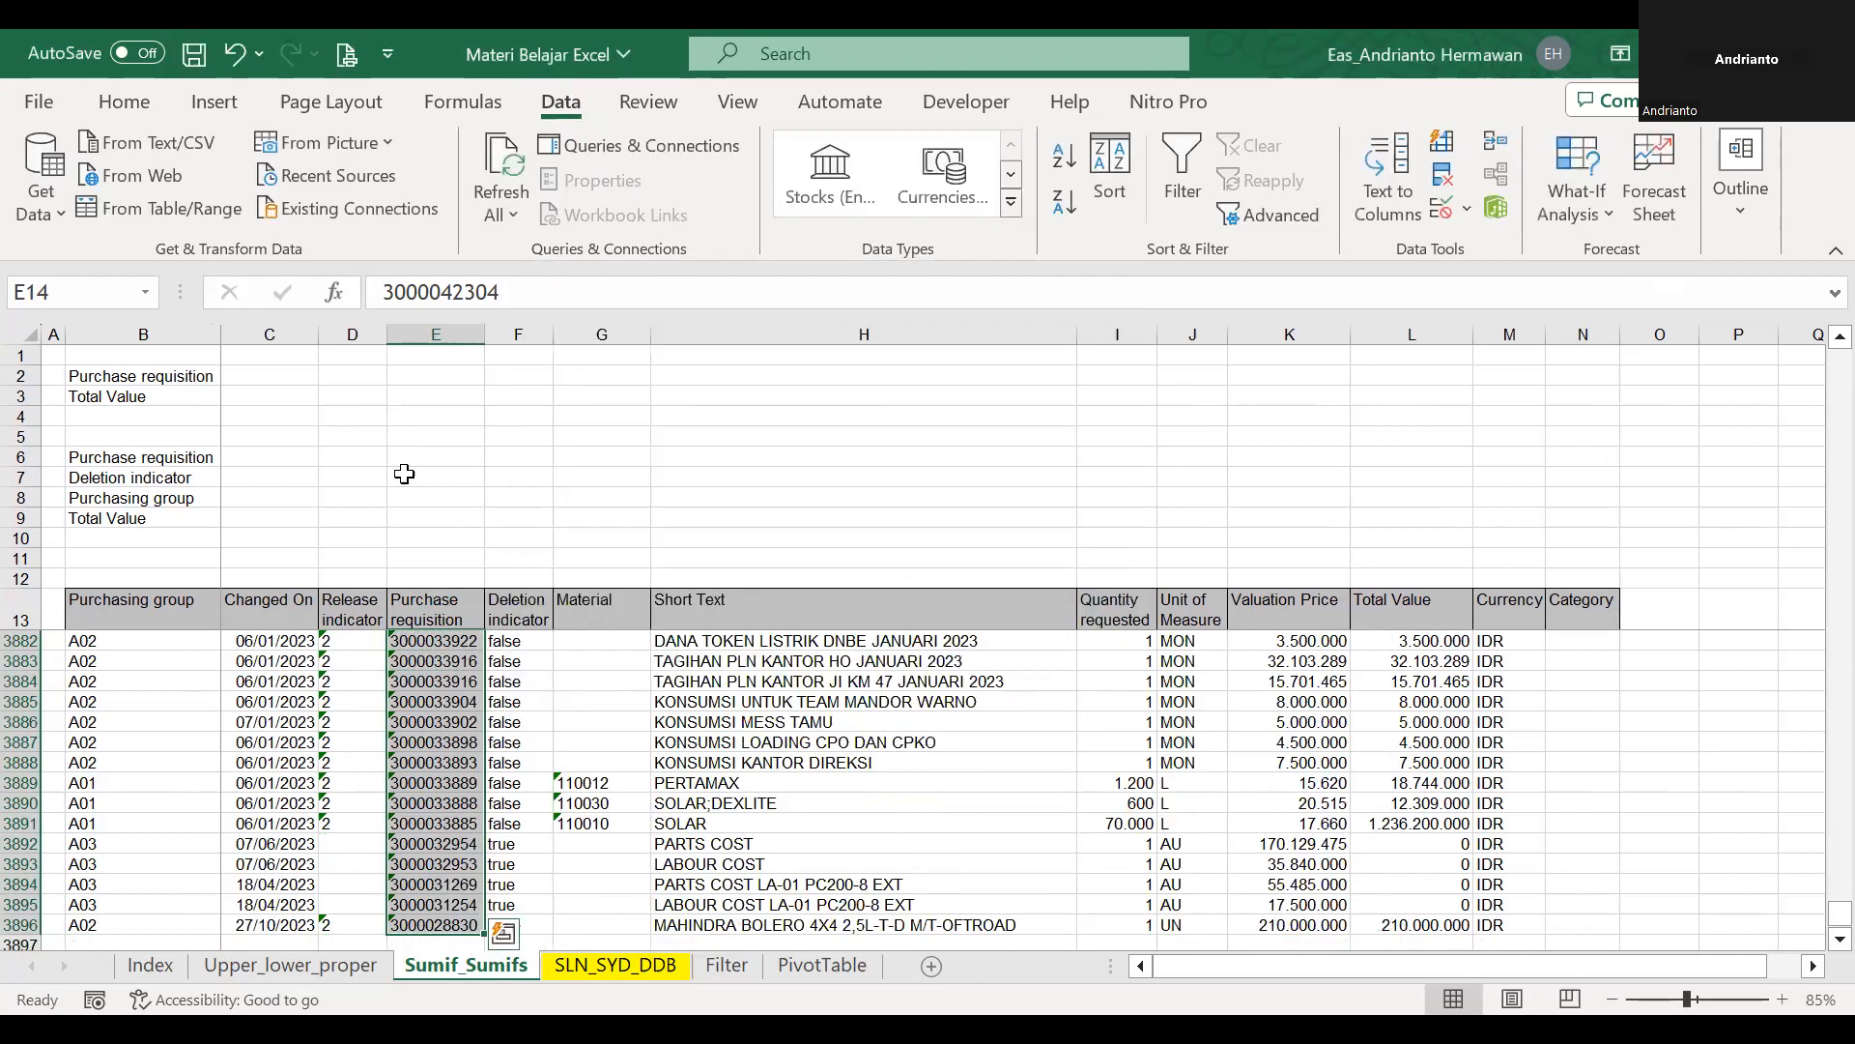
Select the Purchase requisition values from E14 to E3896 and name the range pr.
{"action": "key", "text": "Up"}
{"action": "key", "text": "Down"}
{"action": "key", "text": "Down"}
{"action": "key", "text": "Up"}
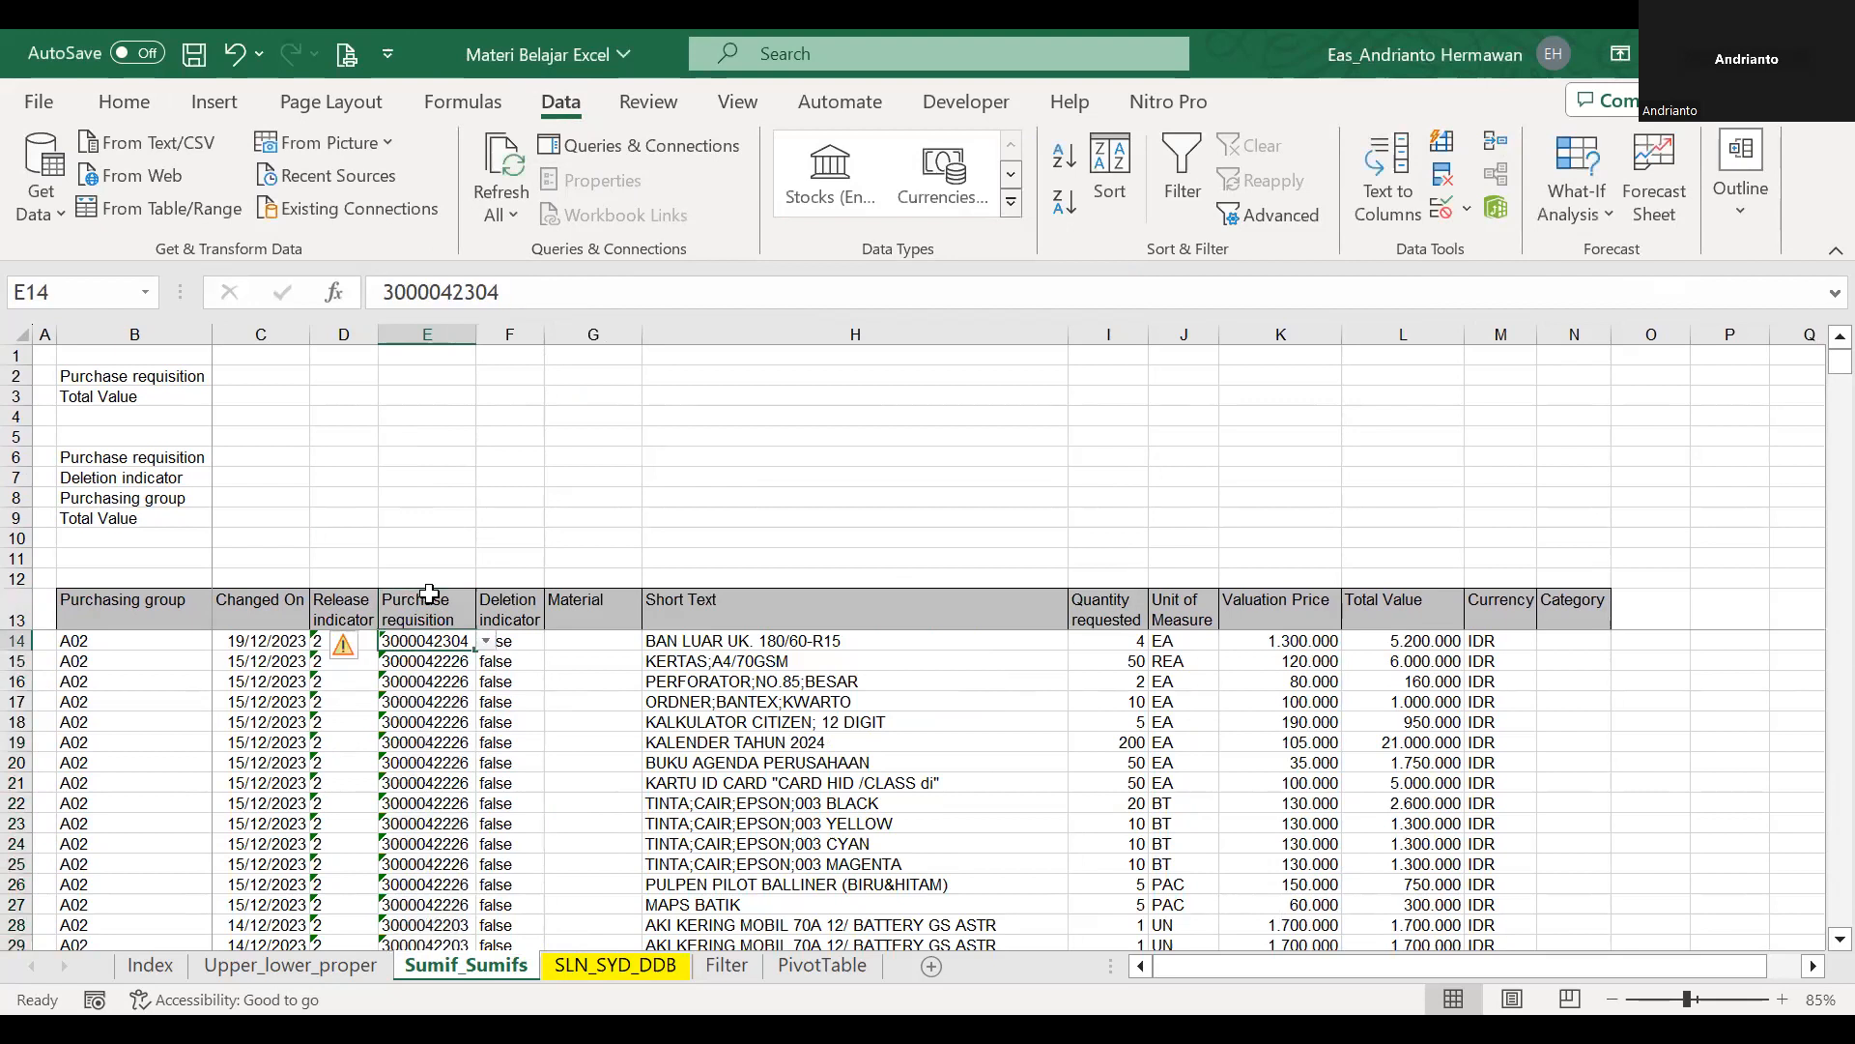
{"action": "key", "text": "ctrl+shift+Down"}
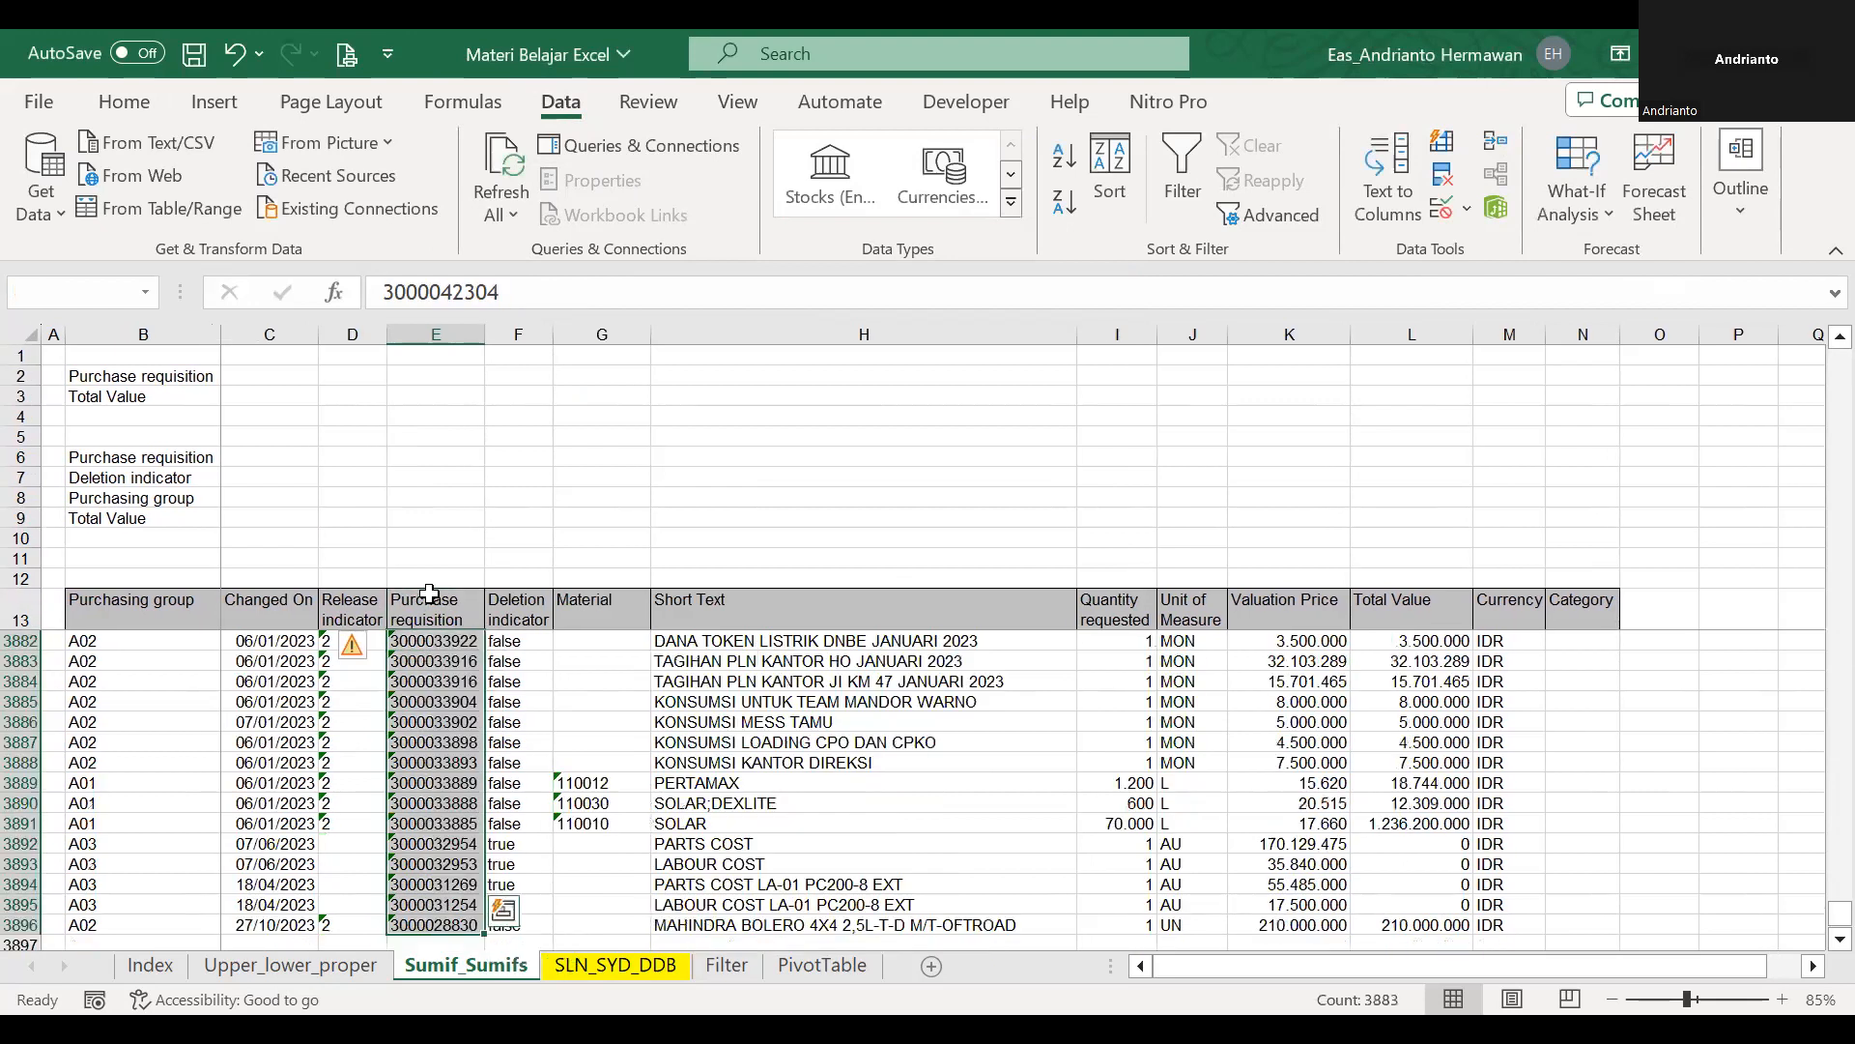
{"action": "left_click", "coordinate": [109, 289]}
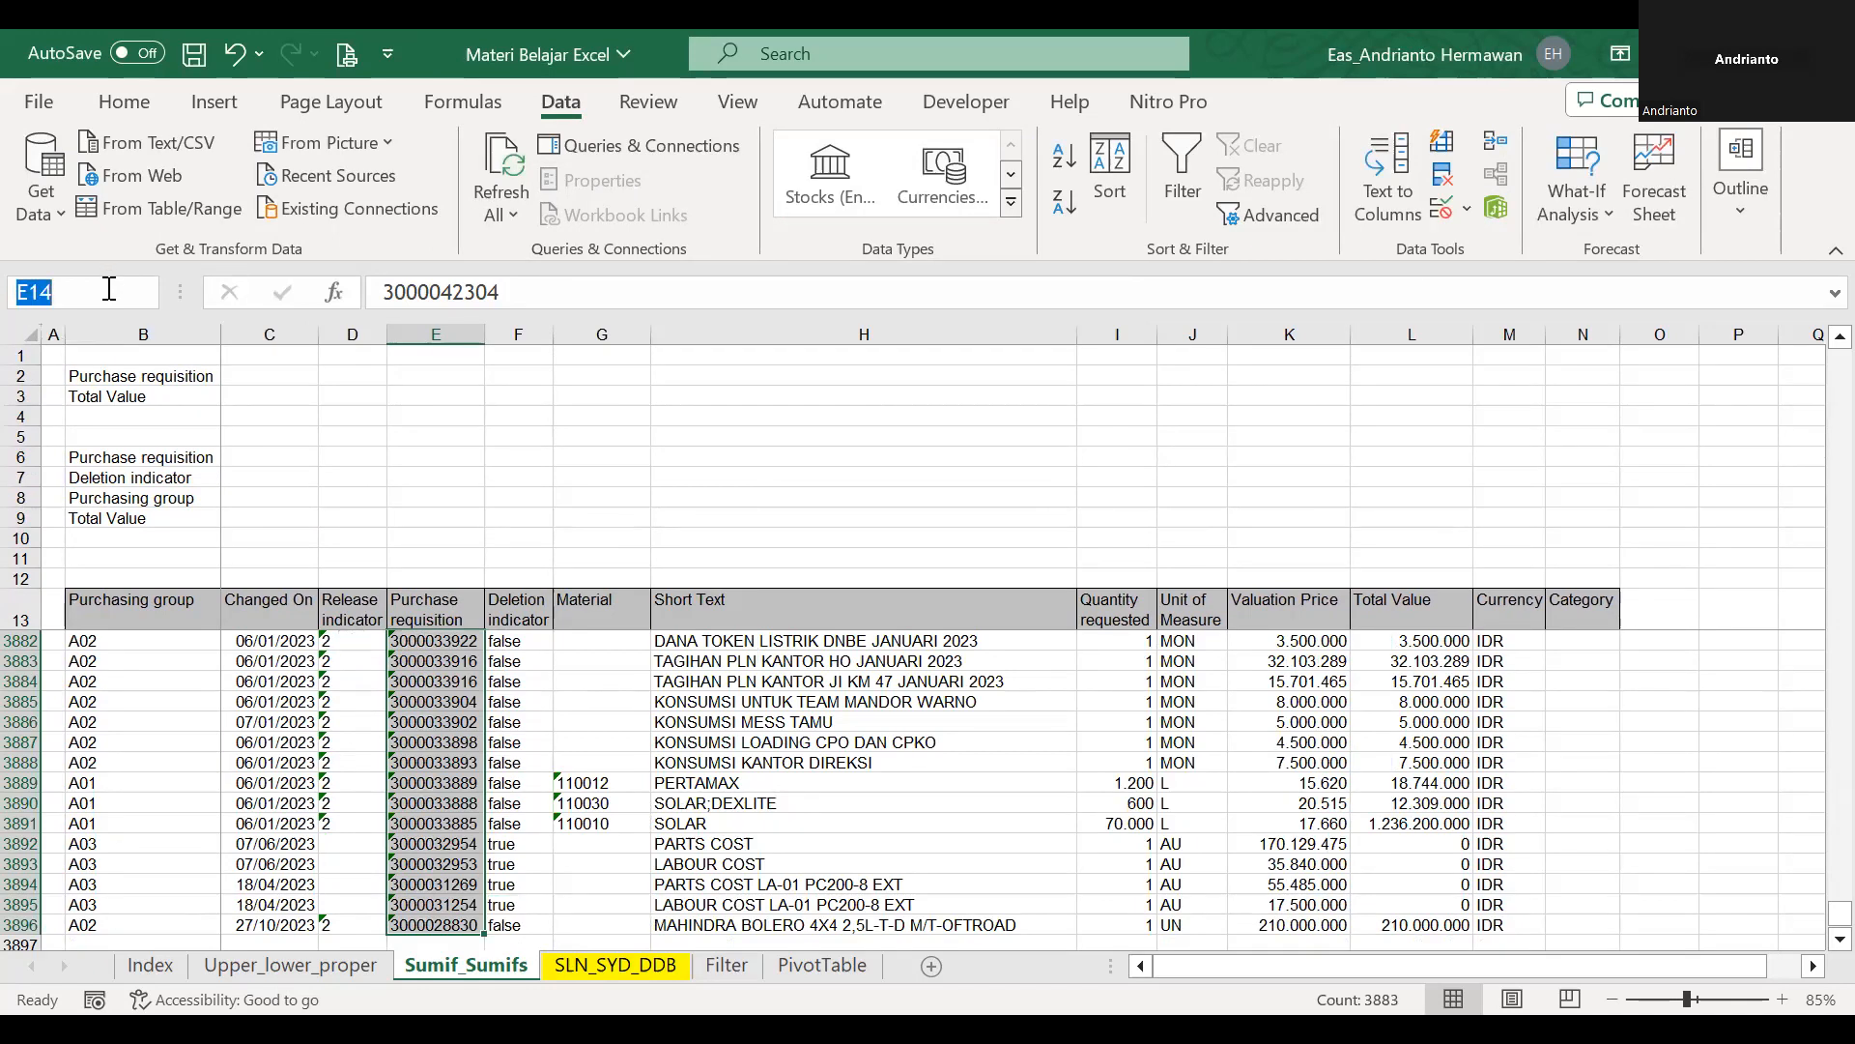
{"action": "type", "text": "pr"}
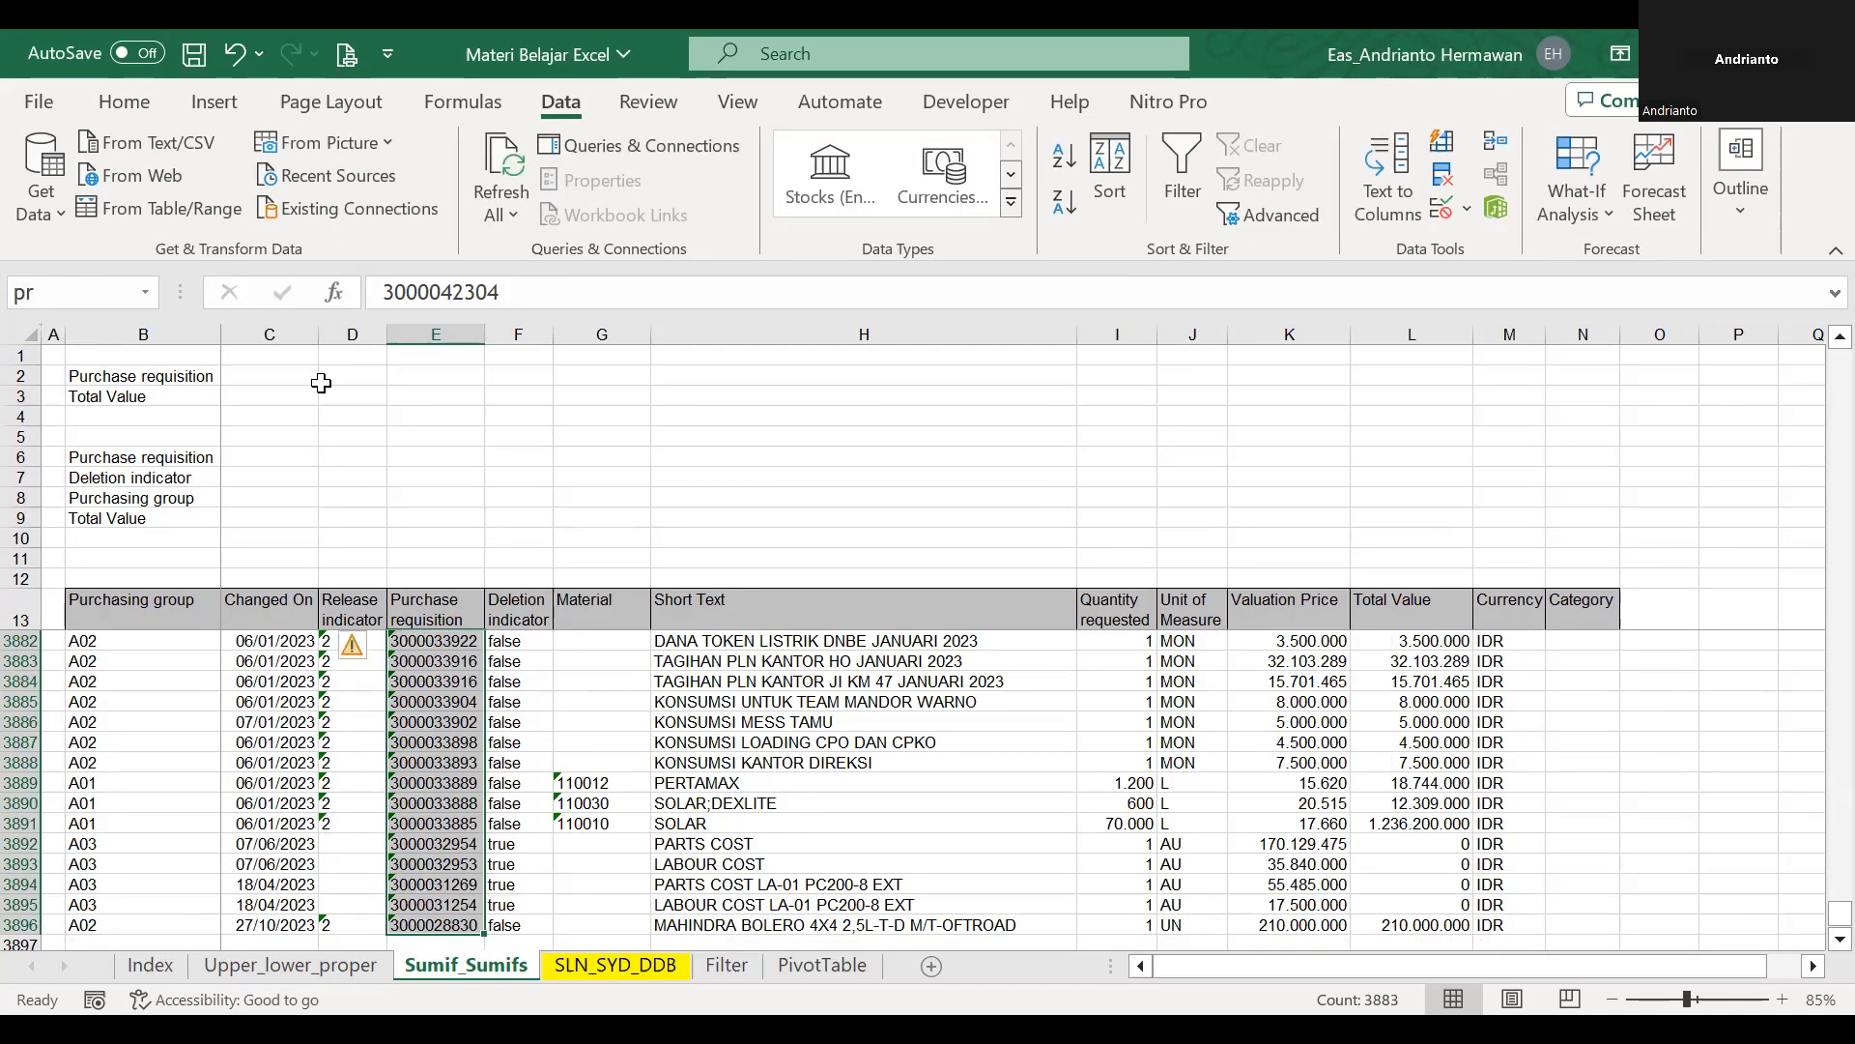
Add List data validation with source =pr to C2 and check the entries in its drop-down.
{"action": "left_click", "coordinate": [288, 377]}
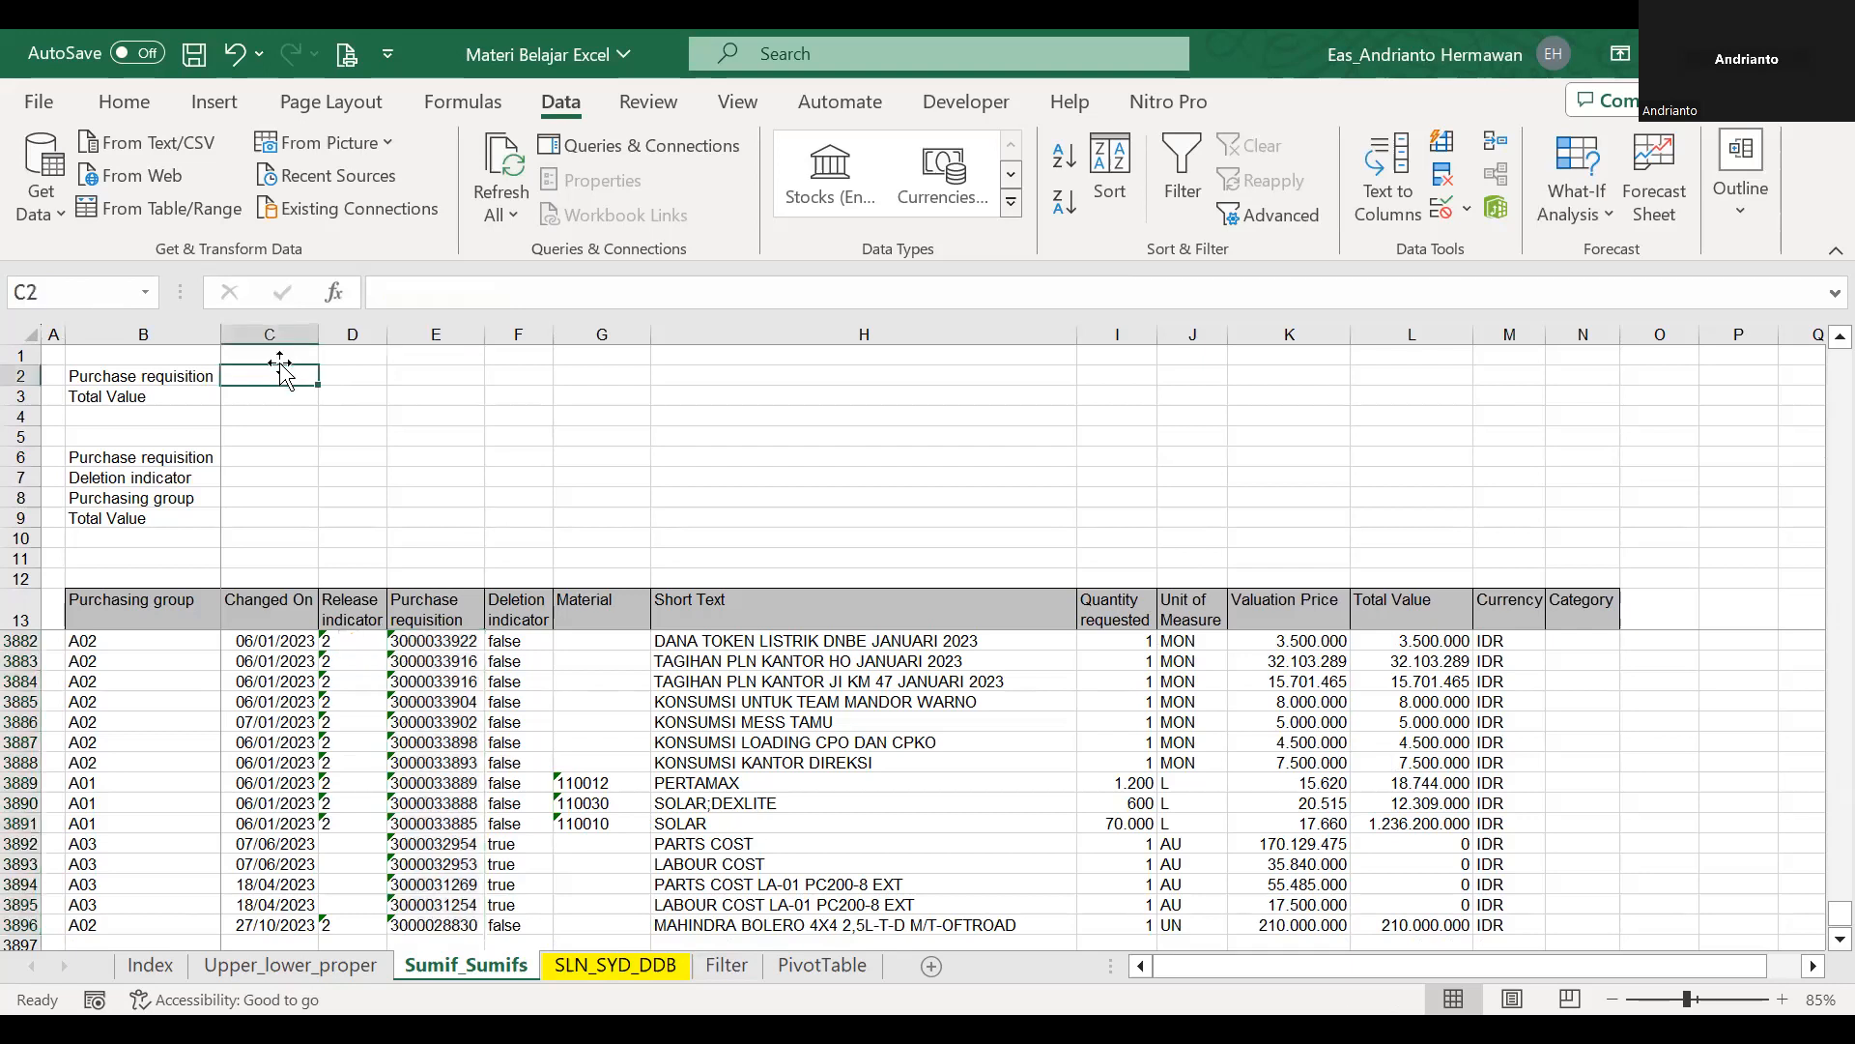
{"action": "left_click", "coordinate": [1468, 209]}
{"action": "left_click", "coordinate": [1484, 236]}
{"action": "left_click", "coordinate": [740, 435]}
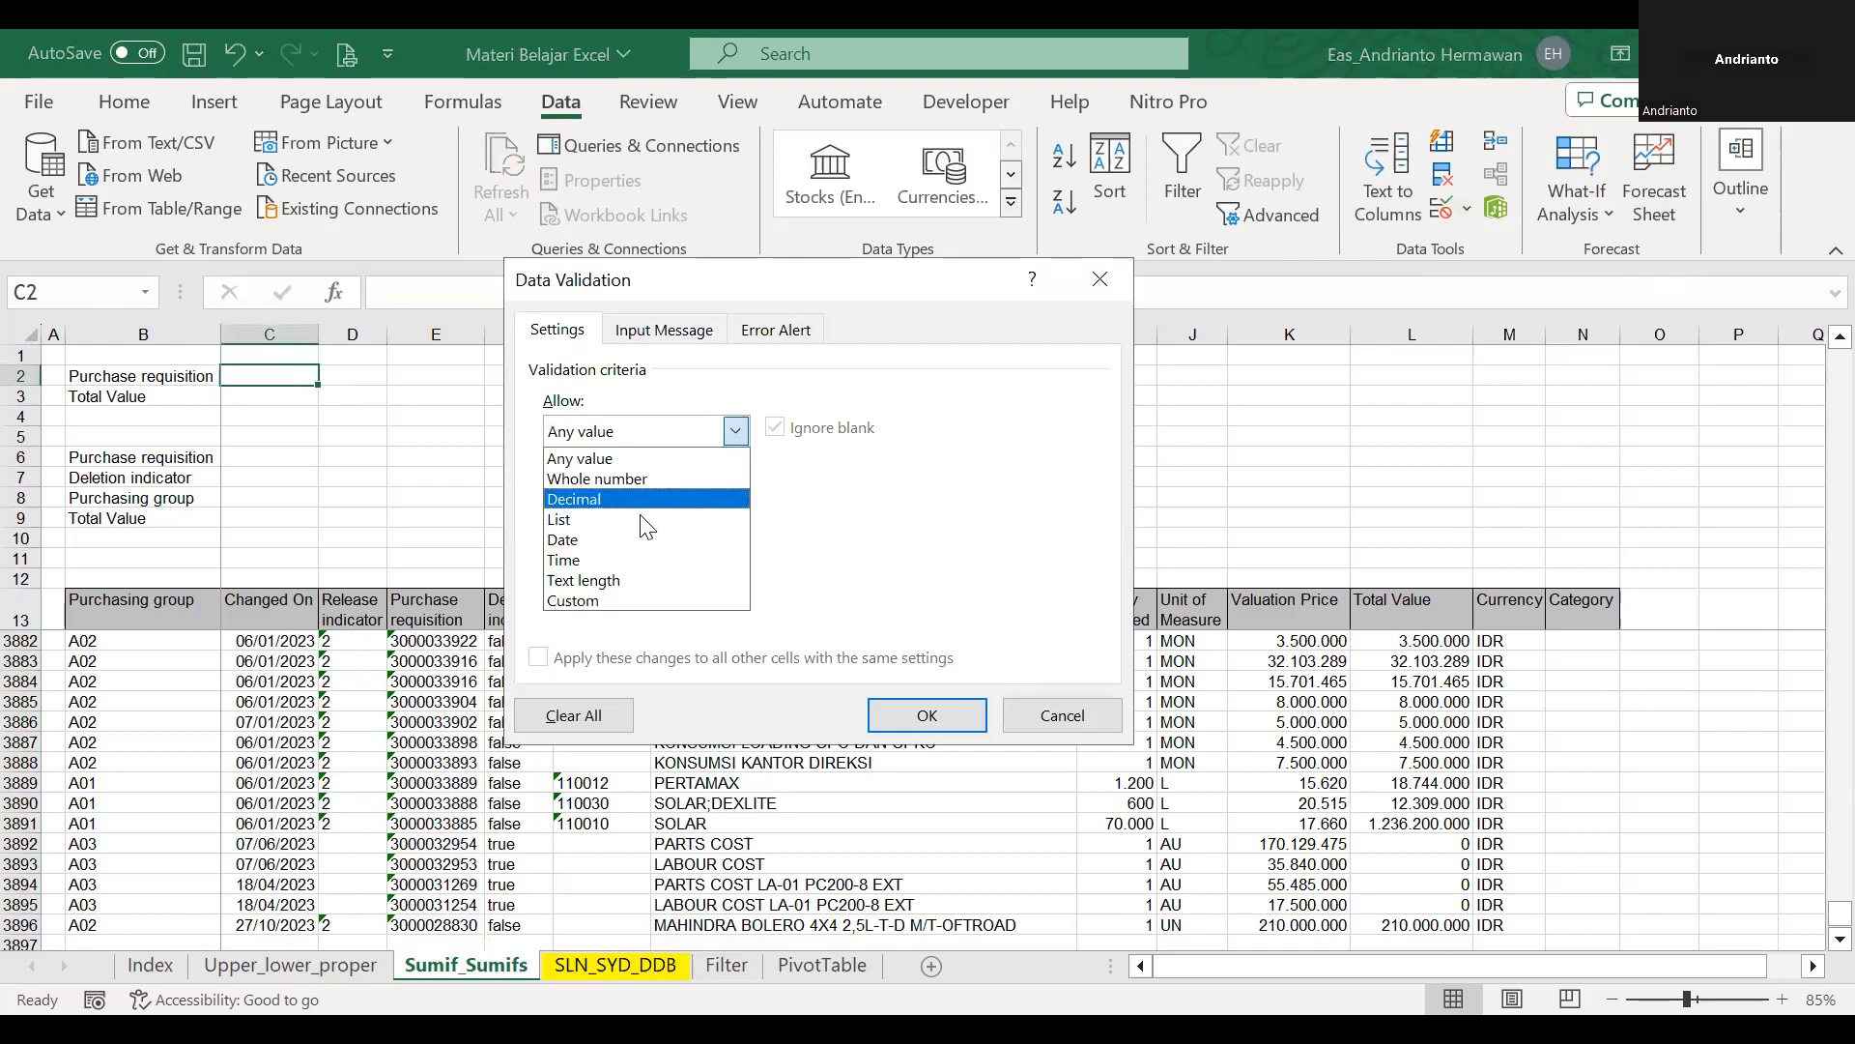
{"action": "left_click", "coordinate": [640, 516]}
{"action": "left_click", "coordinate": [640, 549]}
{"action": "type", "text": "="}
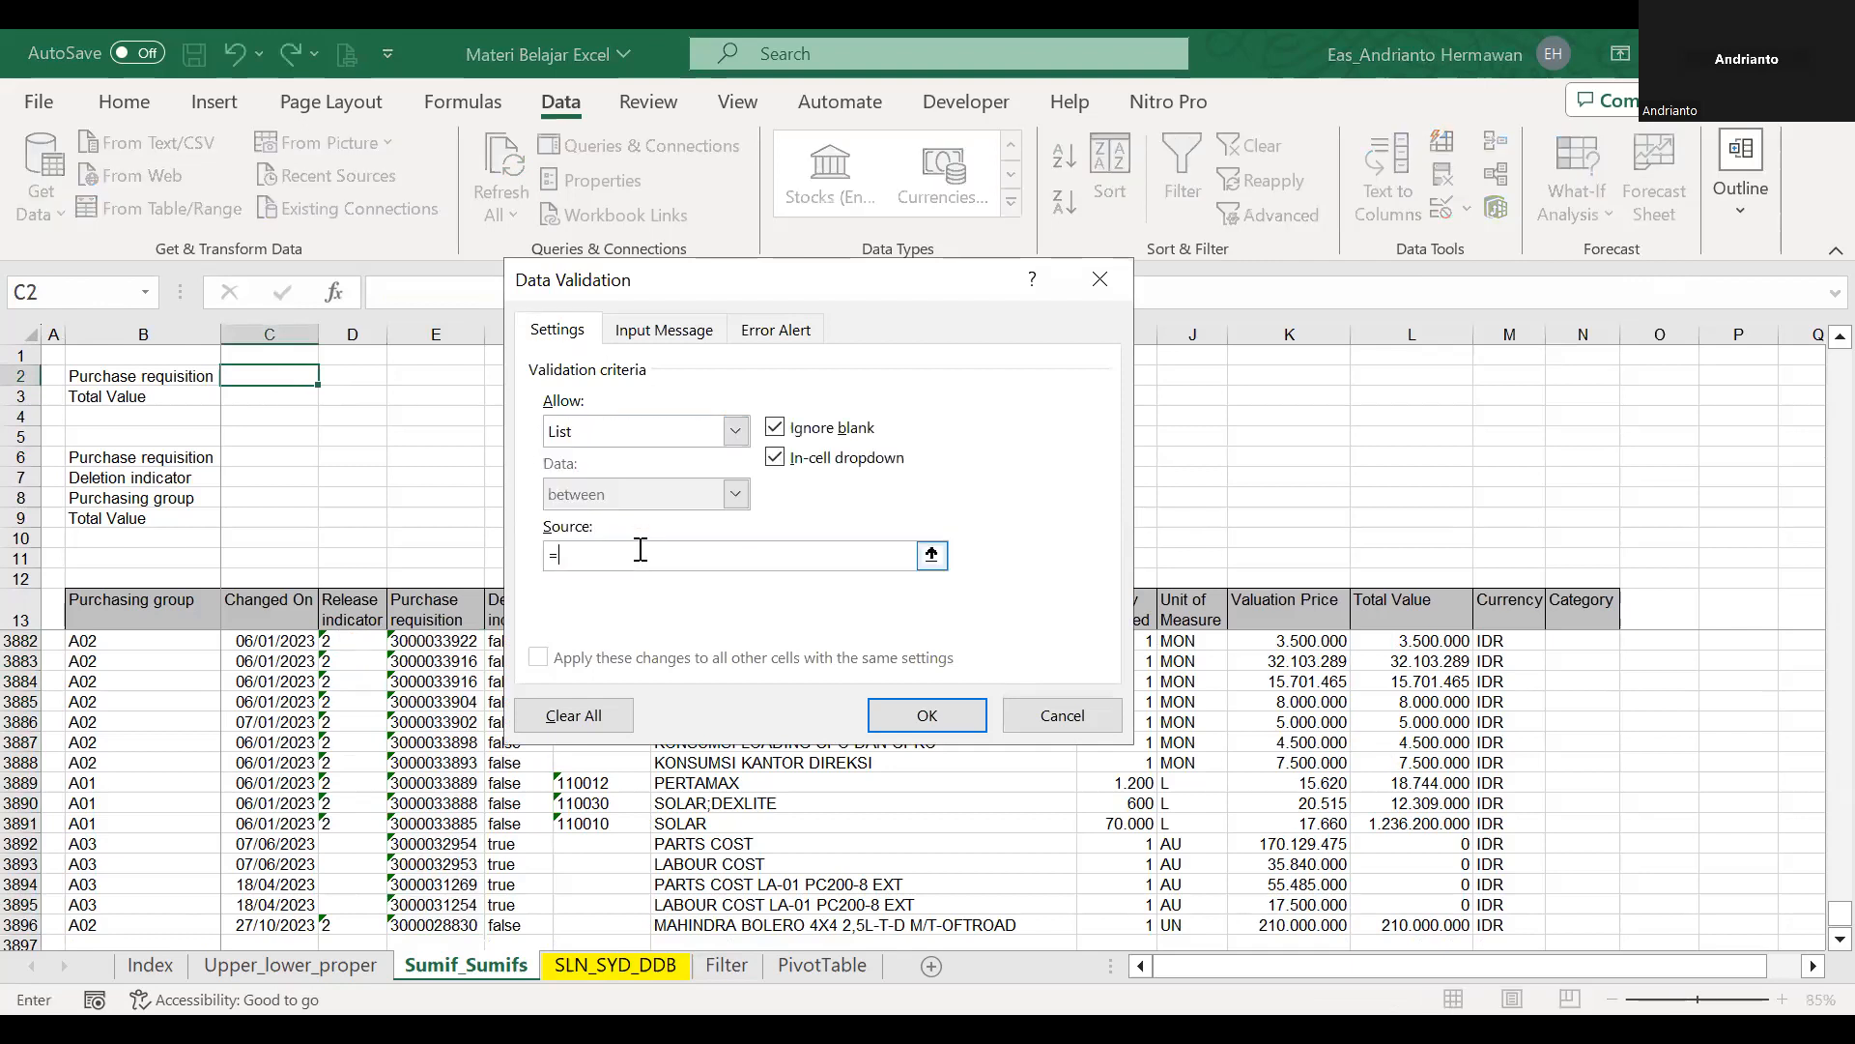
{"action": "type", "text": "pr"}
{"action": "key", "text": "Return"}
{"action": "left_click", "coordinate": [330, 375]}
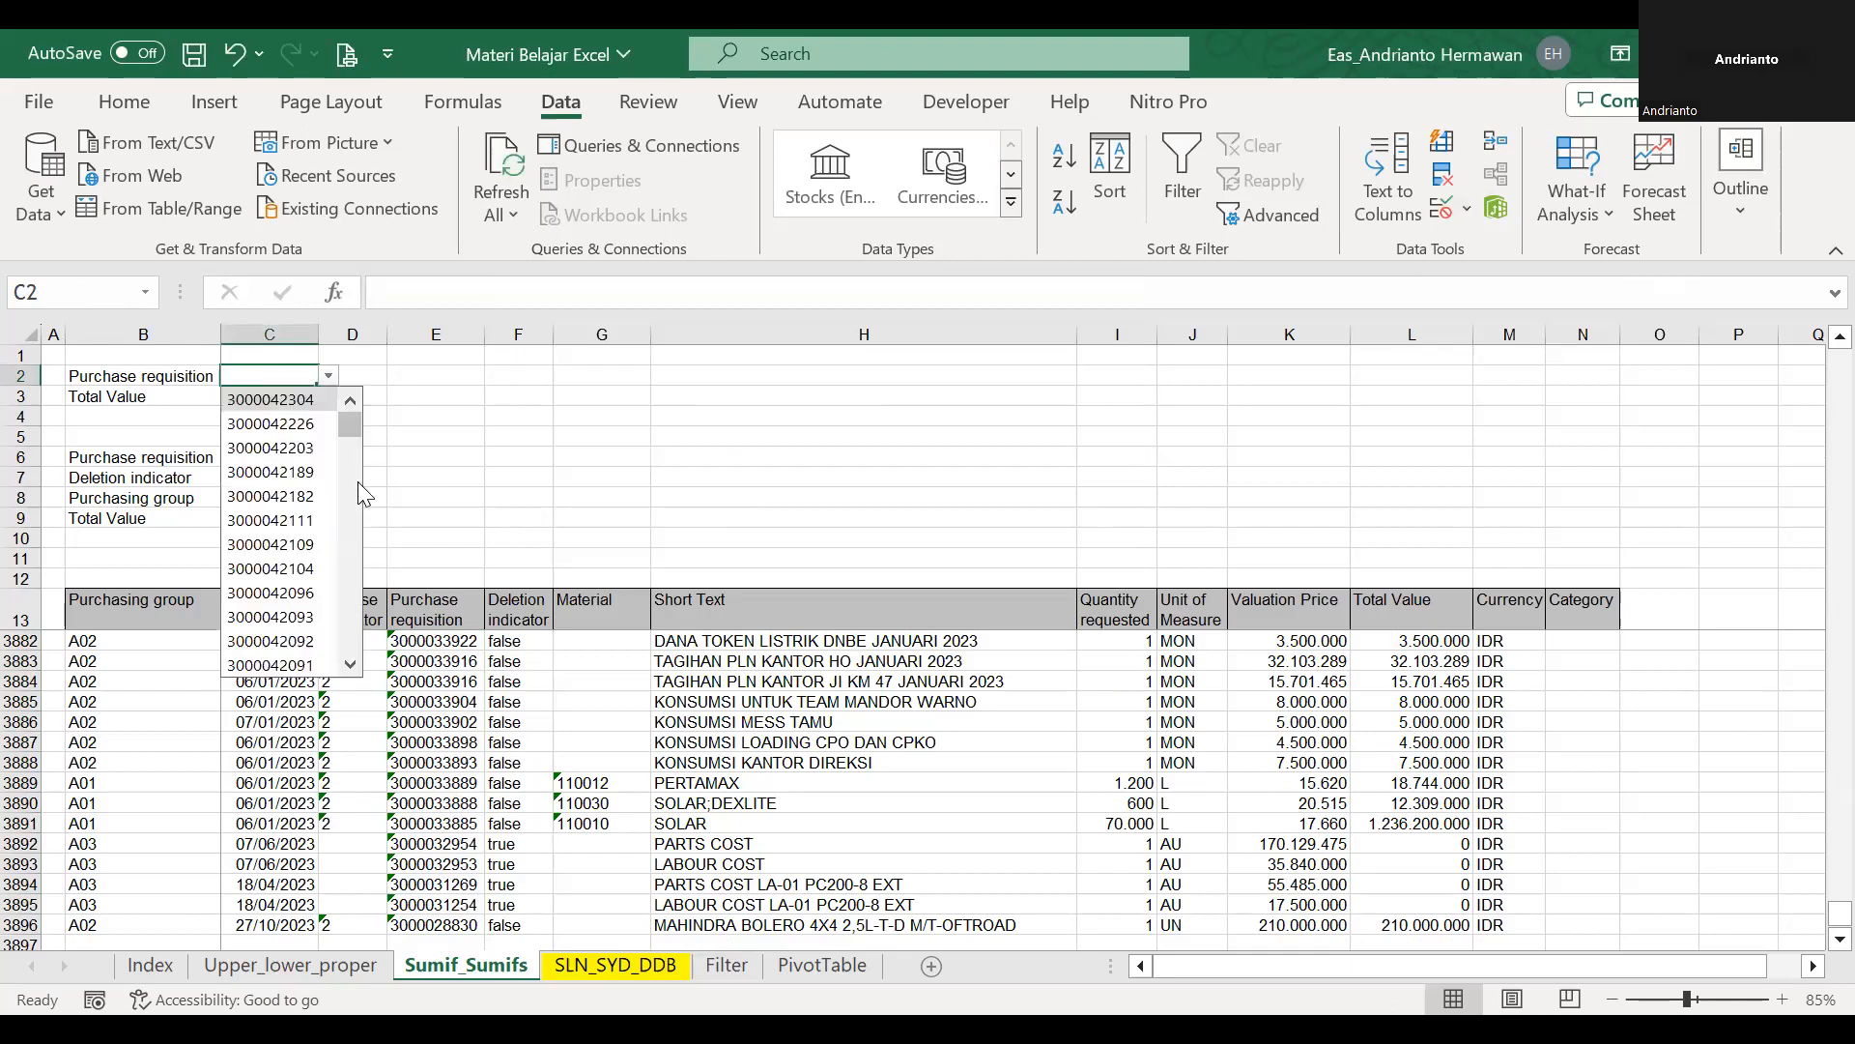
{"action": "mouse_move", "coordinate": [355, 429]}
{"action": "left_mouse_down"}
{"action": "mouse_move", "coordinate": [353, 640]}
{"action": "mouse_move", "coordinate": [357, 423]}
{"action": "left_mouse_up"}
{"action": "left_click", "coordinate": [497, 418]}
Fill the Purchase requisition input cell C2 with yellow and select C3 beside Total Value.
{"action": "left_click", "coordinate": [259, 377]}
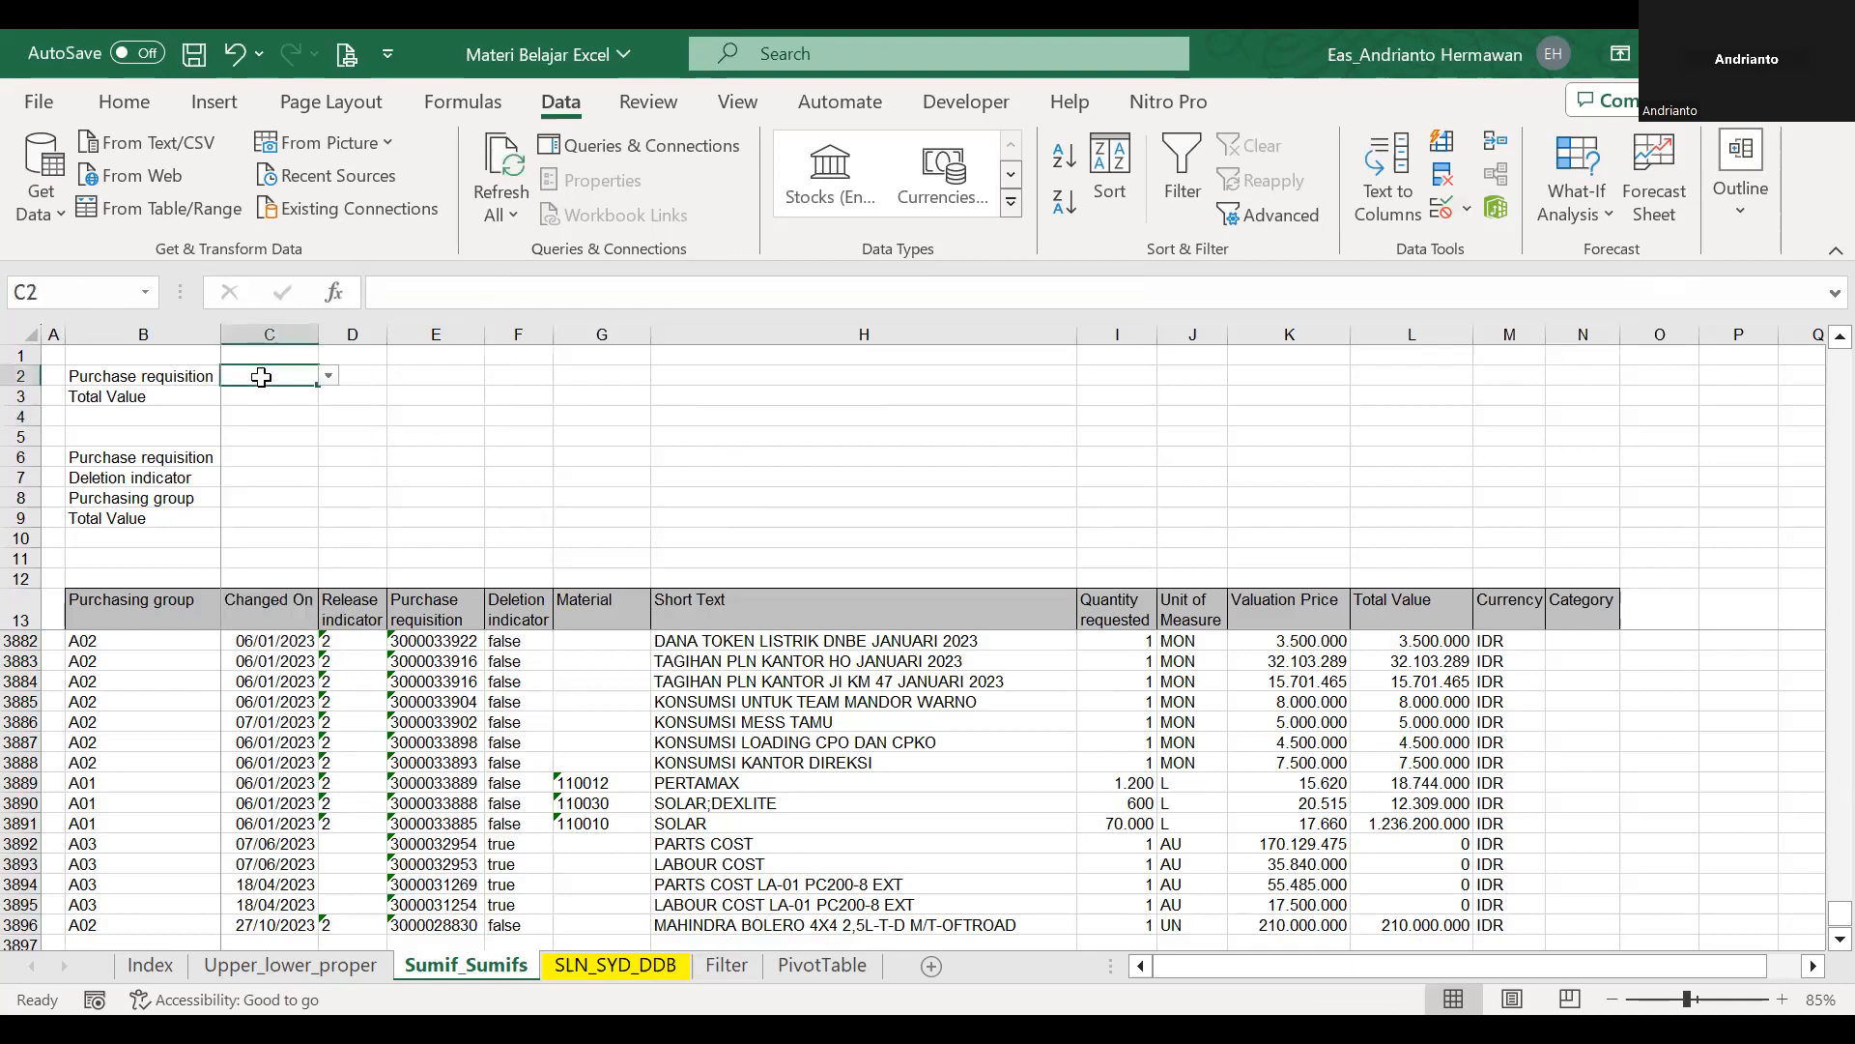
{"action": "left_click", "coordinate": [117, 104]}
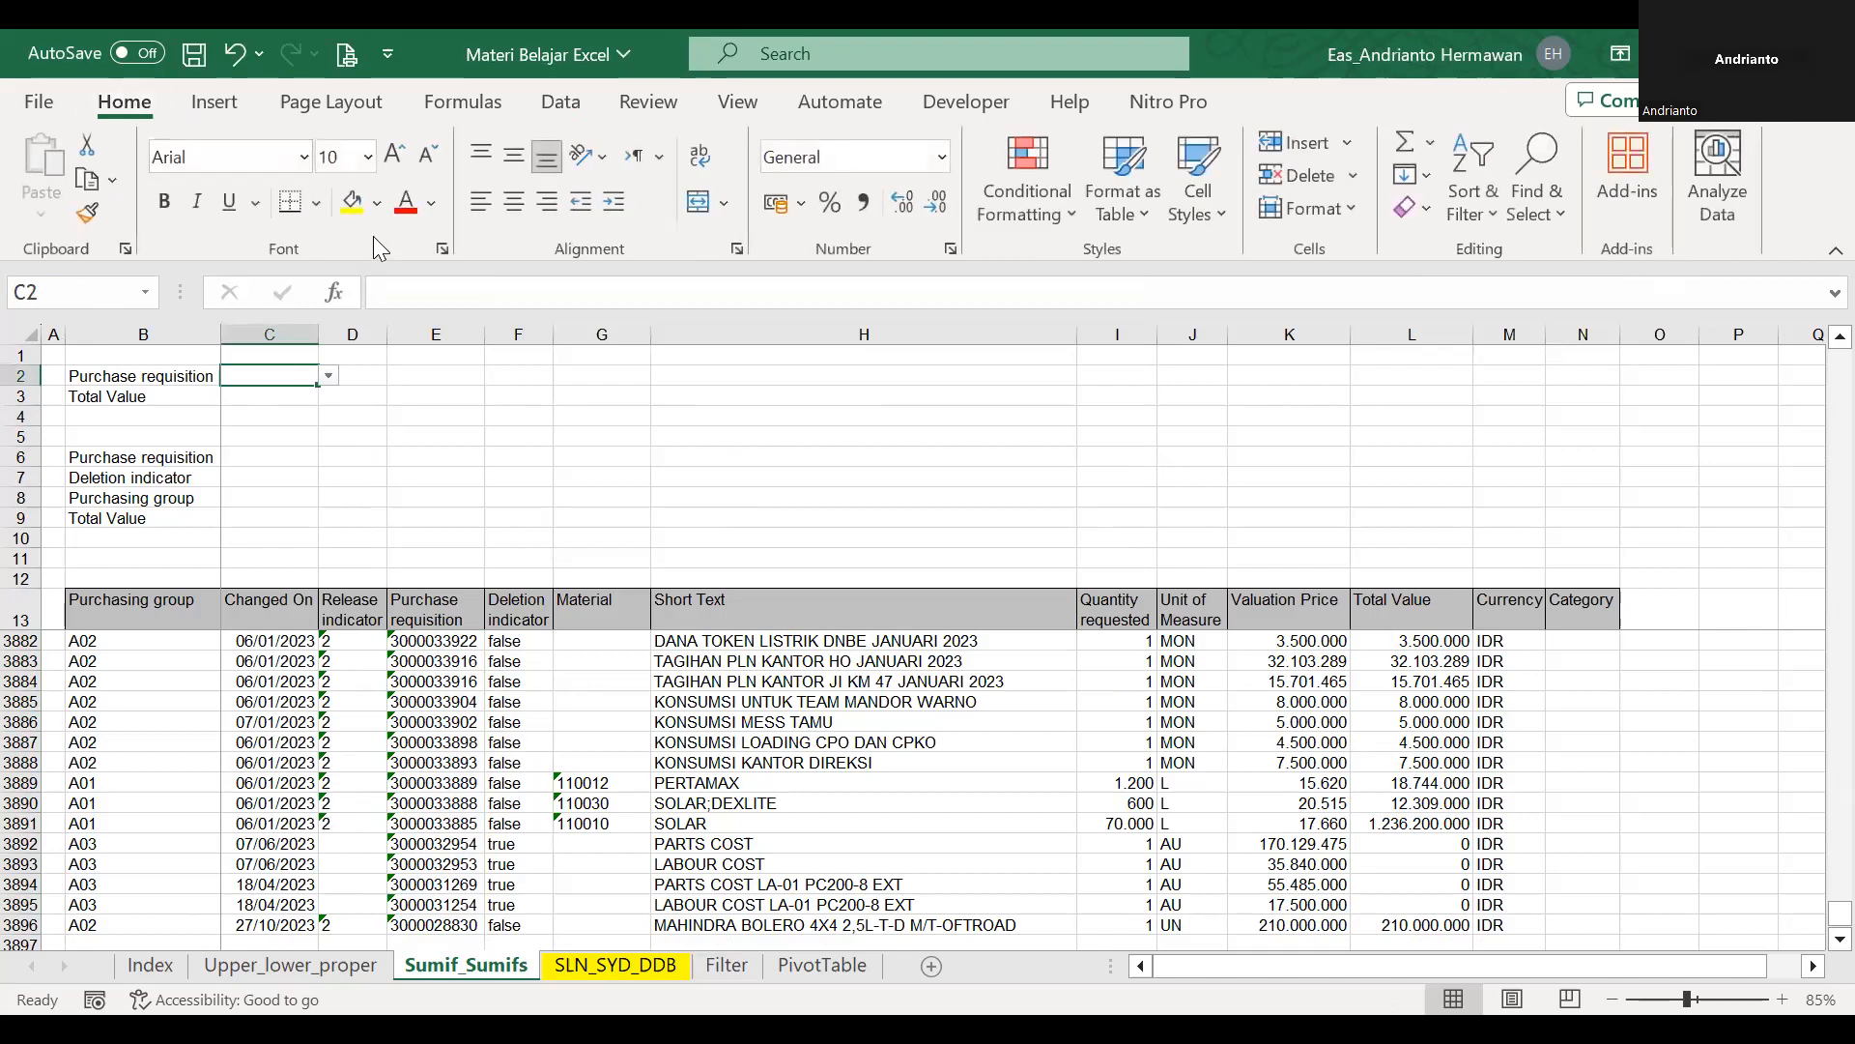
{"action": "left_click", "coordinate": [350, 202]}
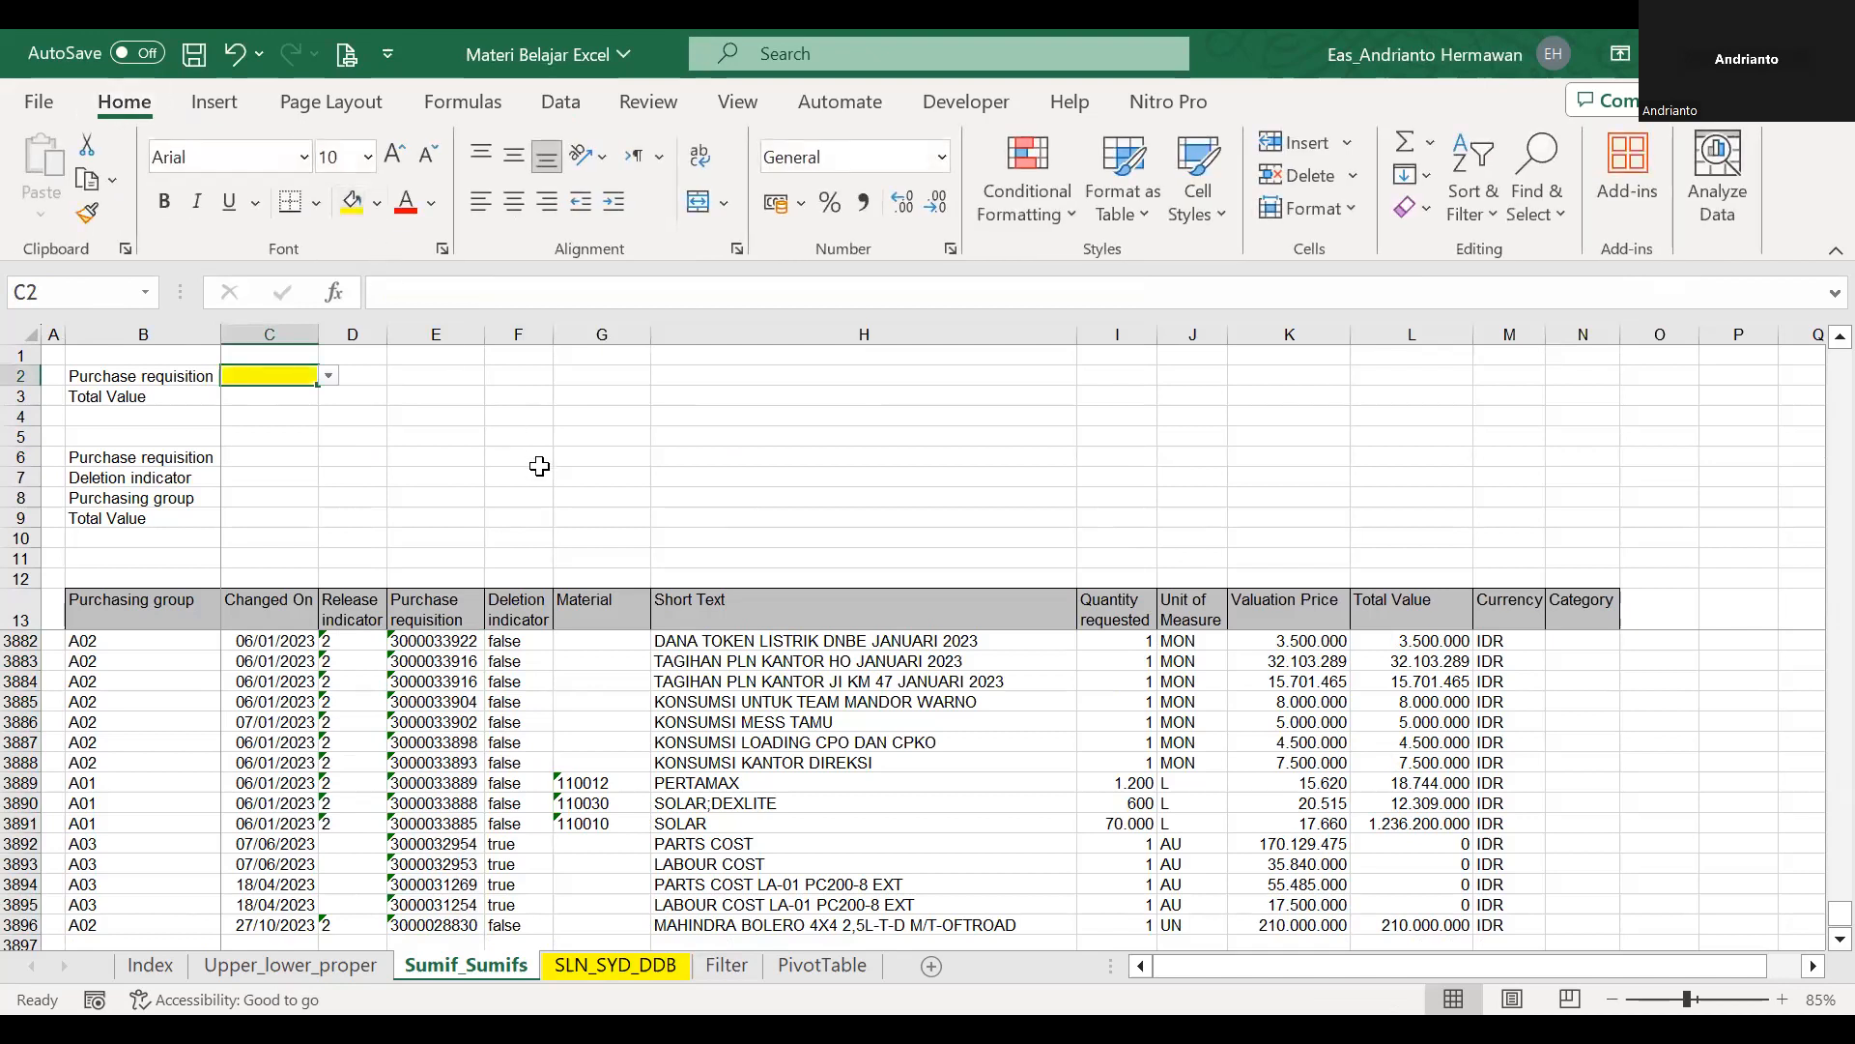
{"action": "left_click", "coordinate": [299, 402]}
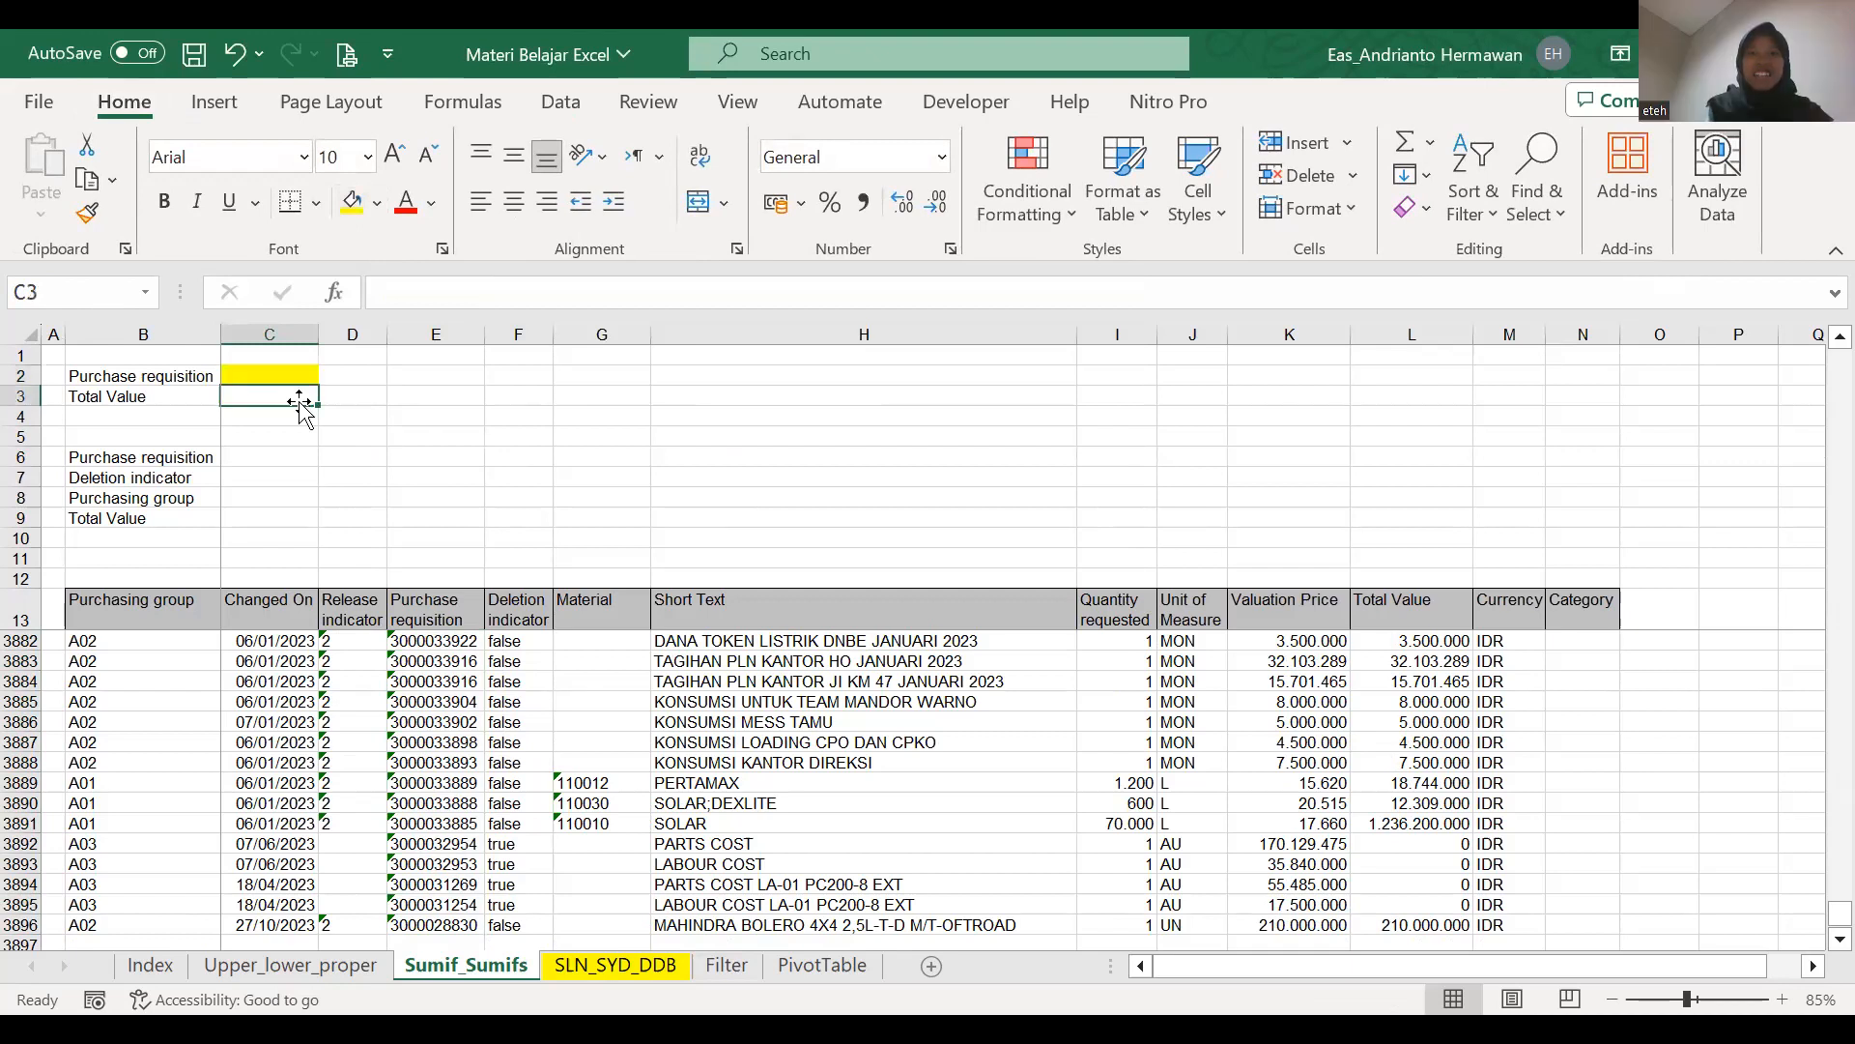
Delete the defined name pr from the workbook's named ranges.
{"action": "left_click", "coordinate": [282, 375]}
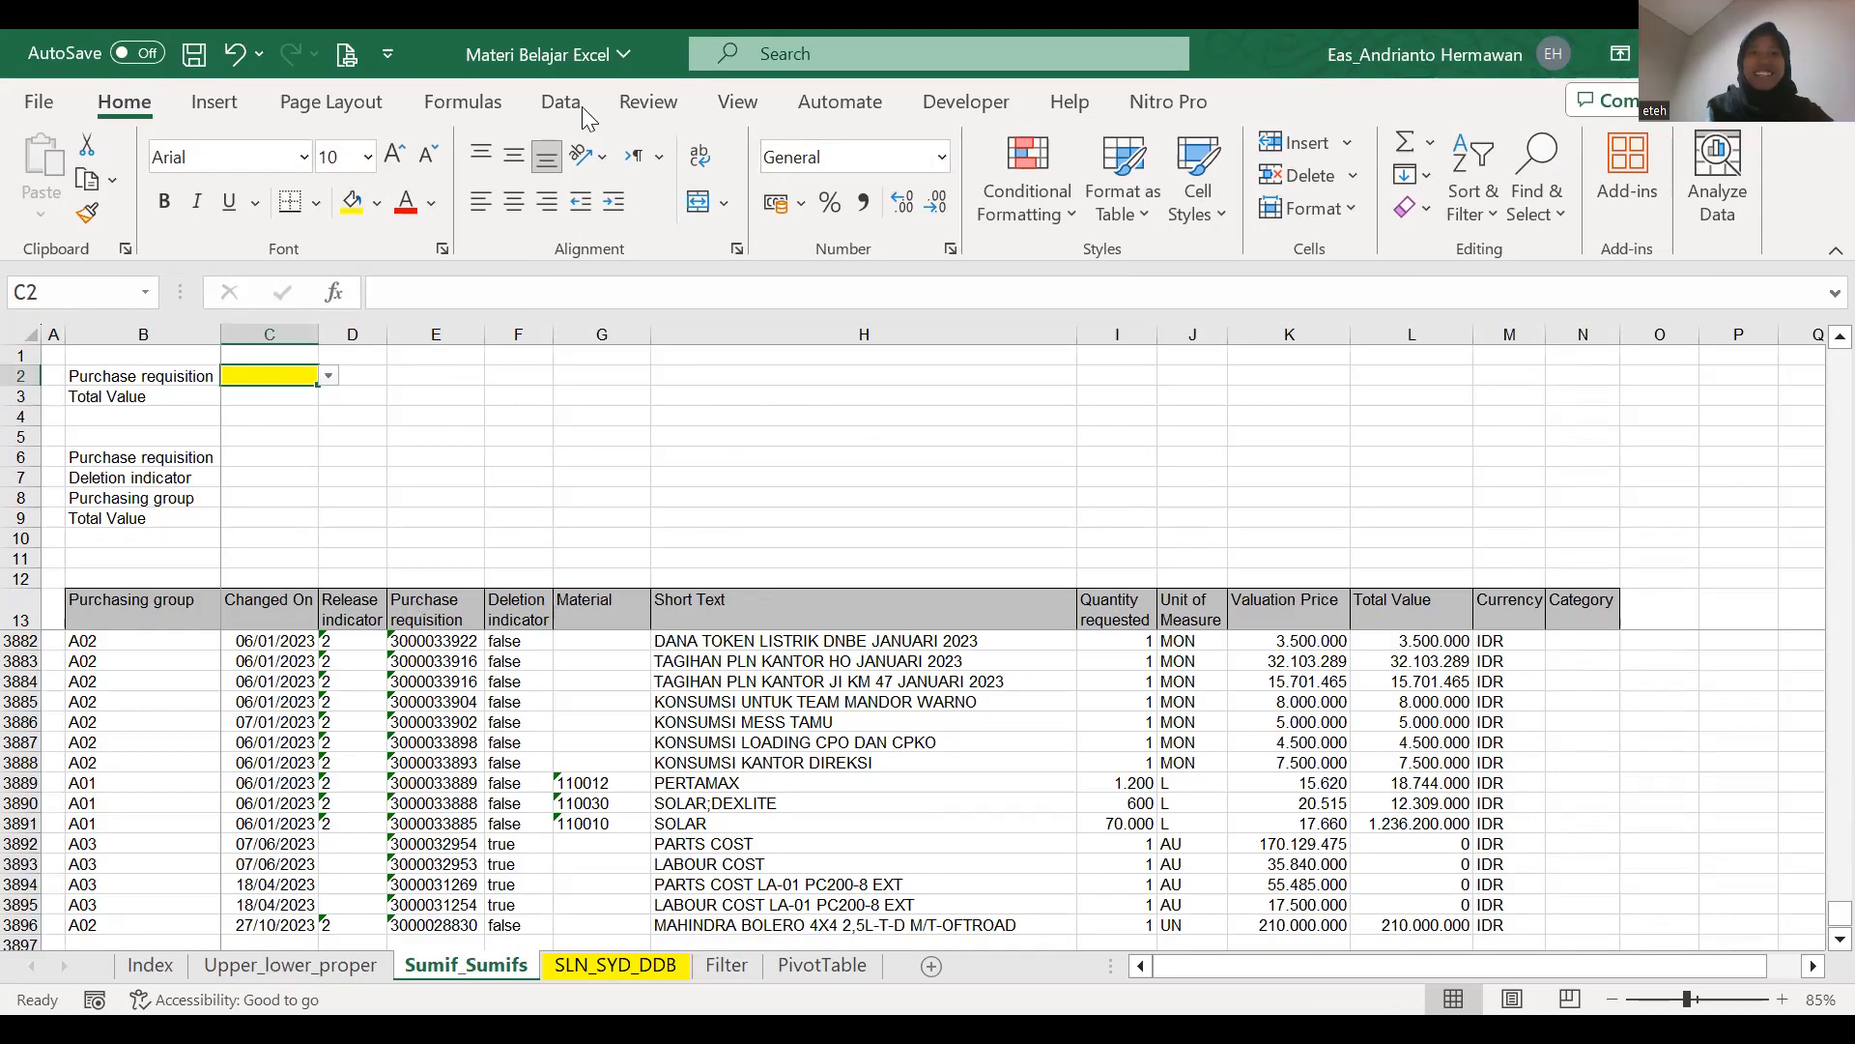
{"action": "left_click", "coordinate": [687, 450]}
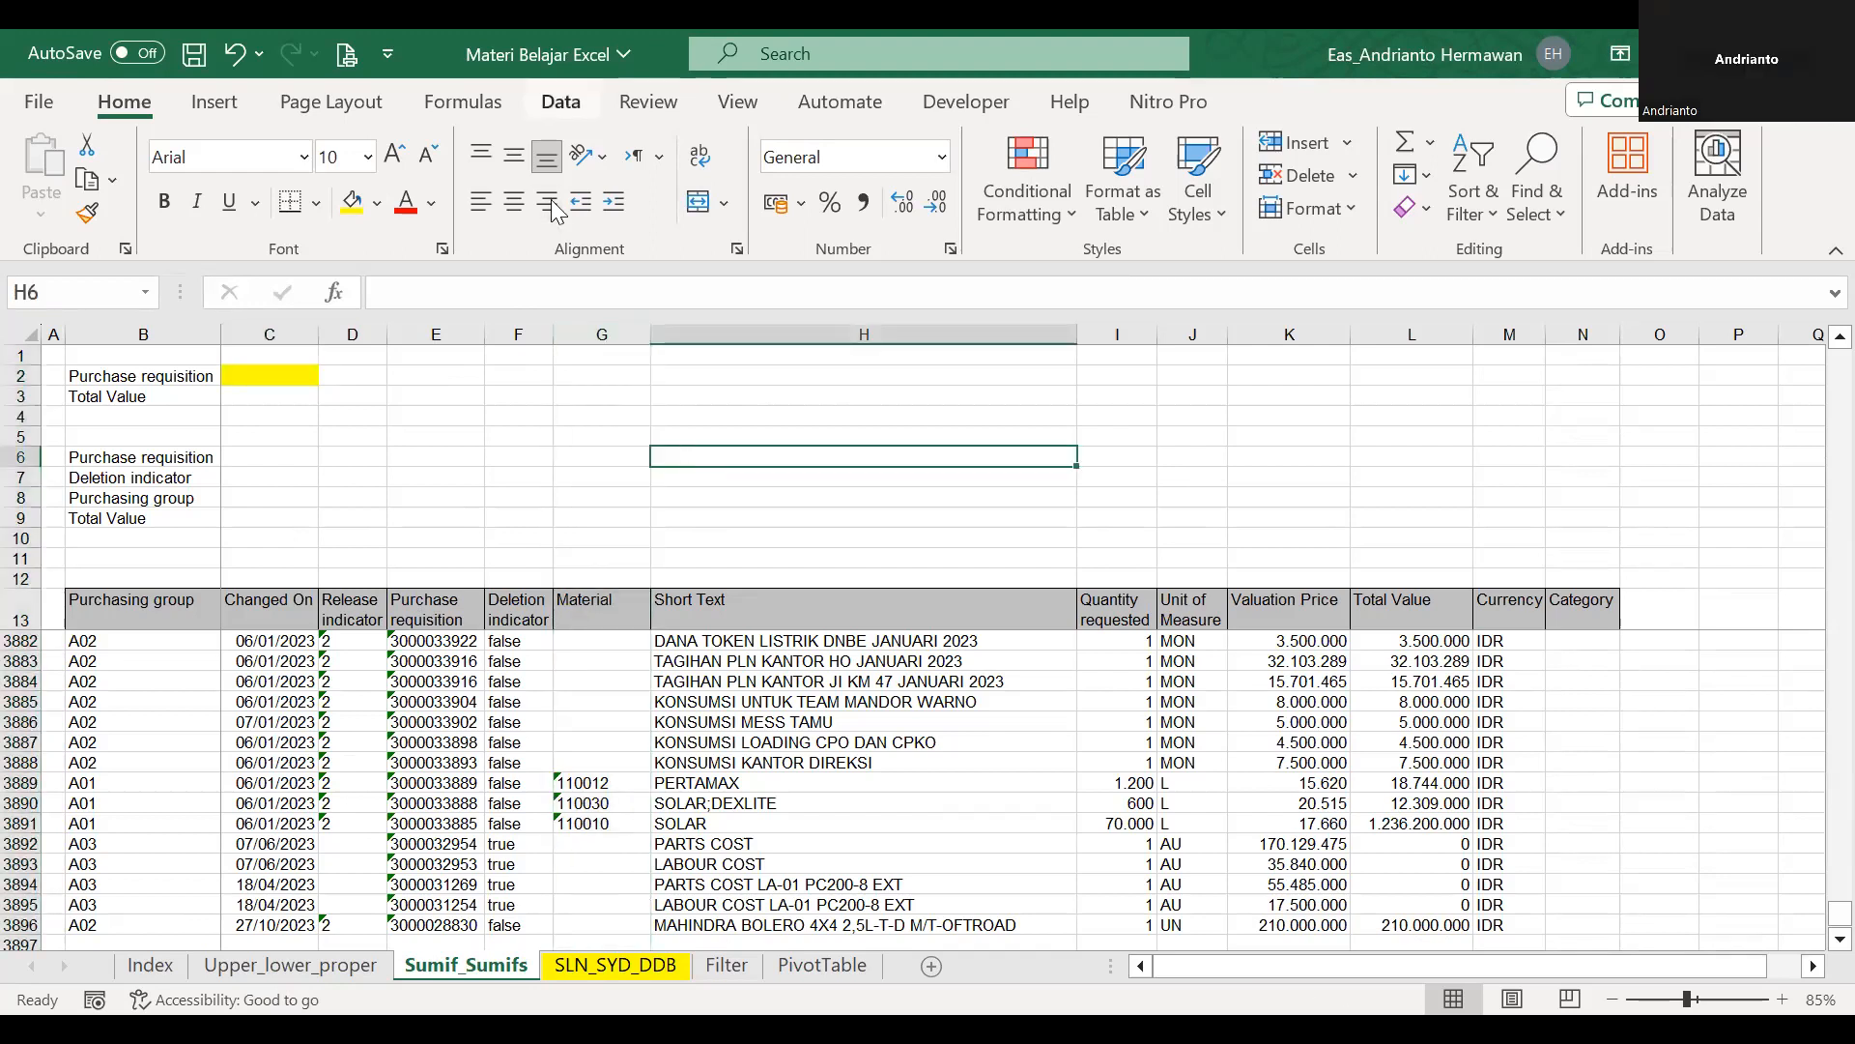
{"action": "left_click", "coordinate": [421, 120]}
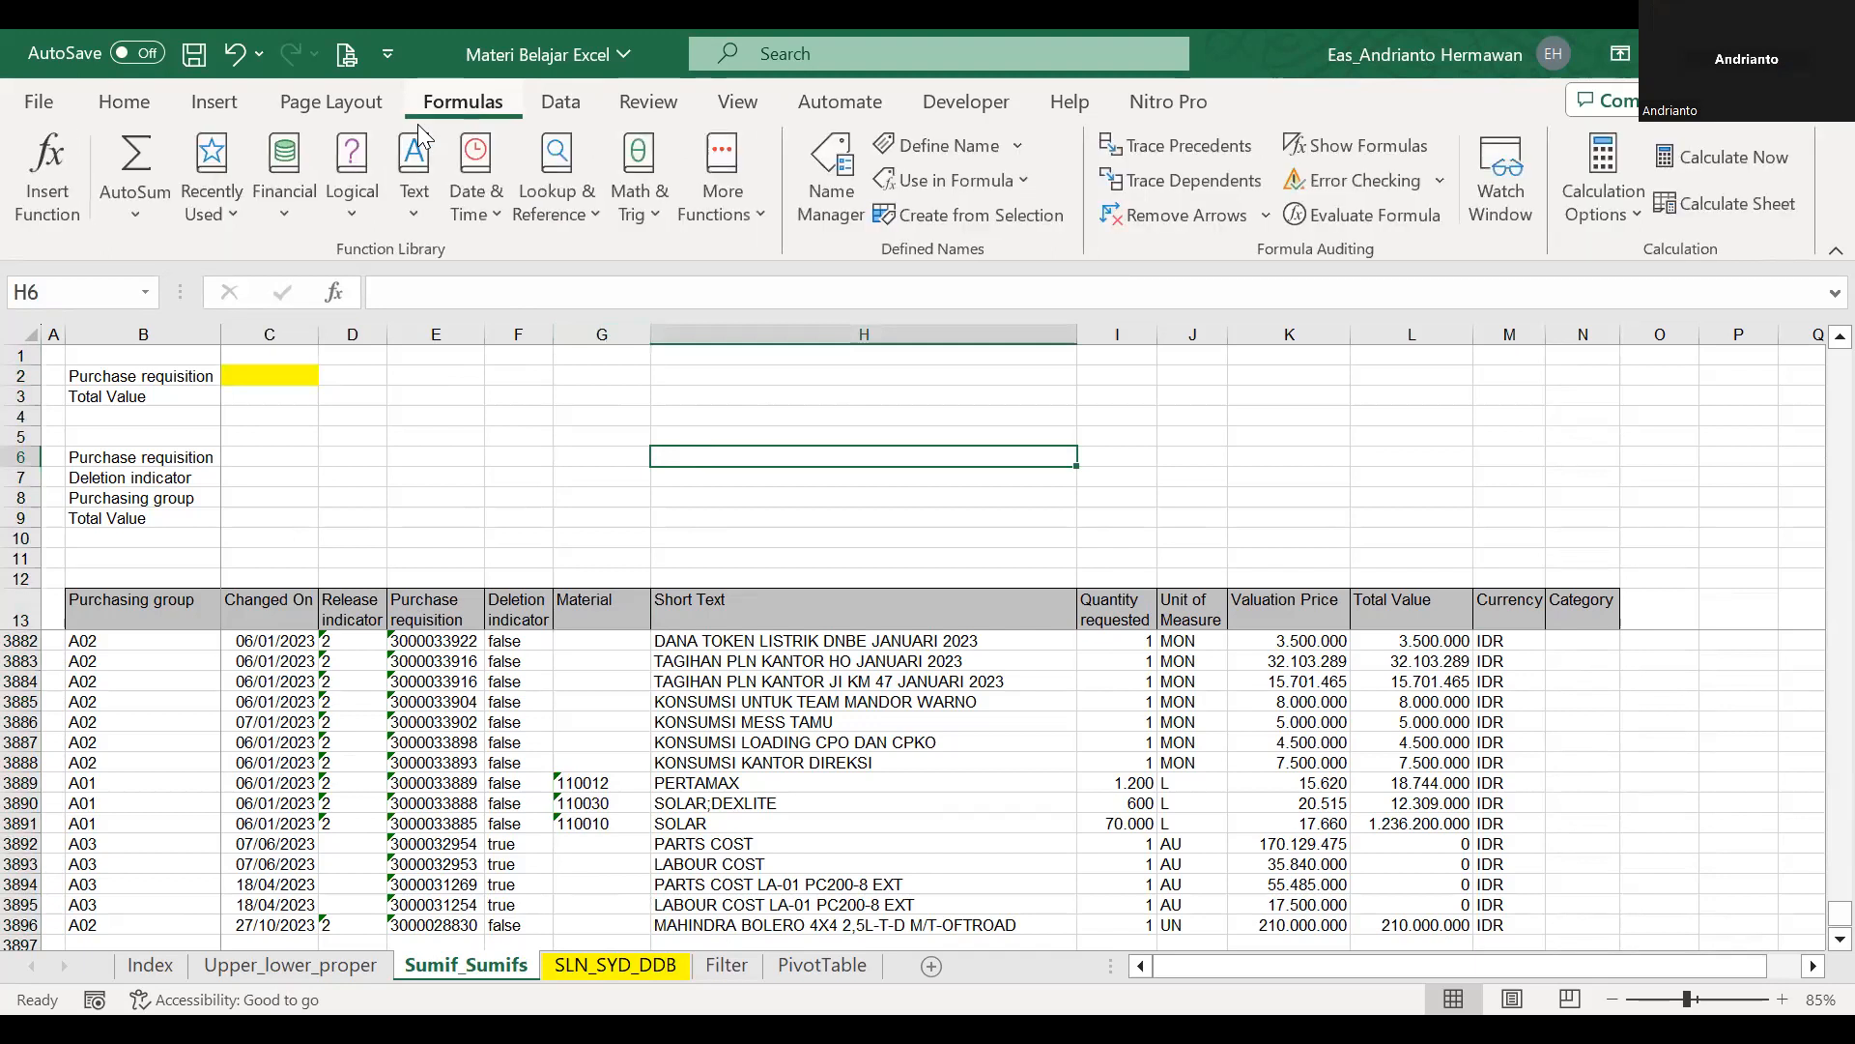
{"action": "left_click", "coordinate": [832, 169]}
{"action": "left_click", "coordinate": [762, 262]}
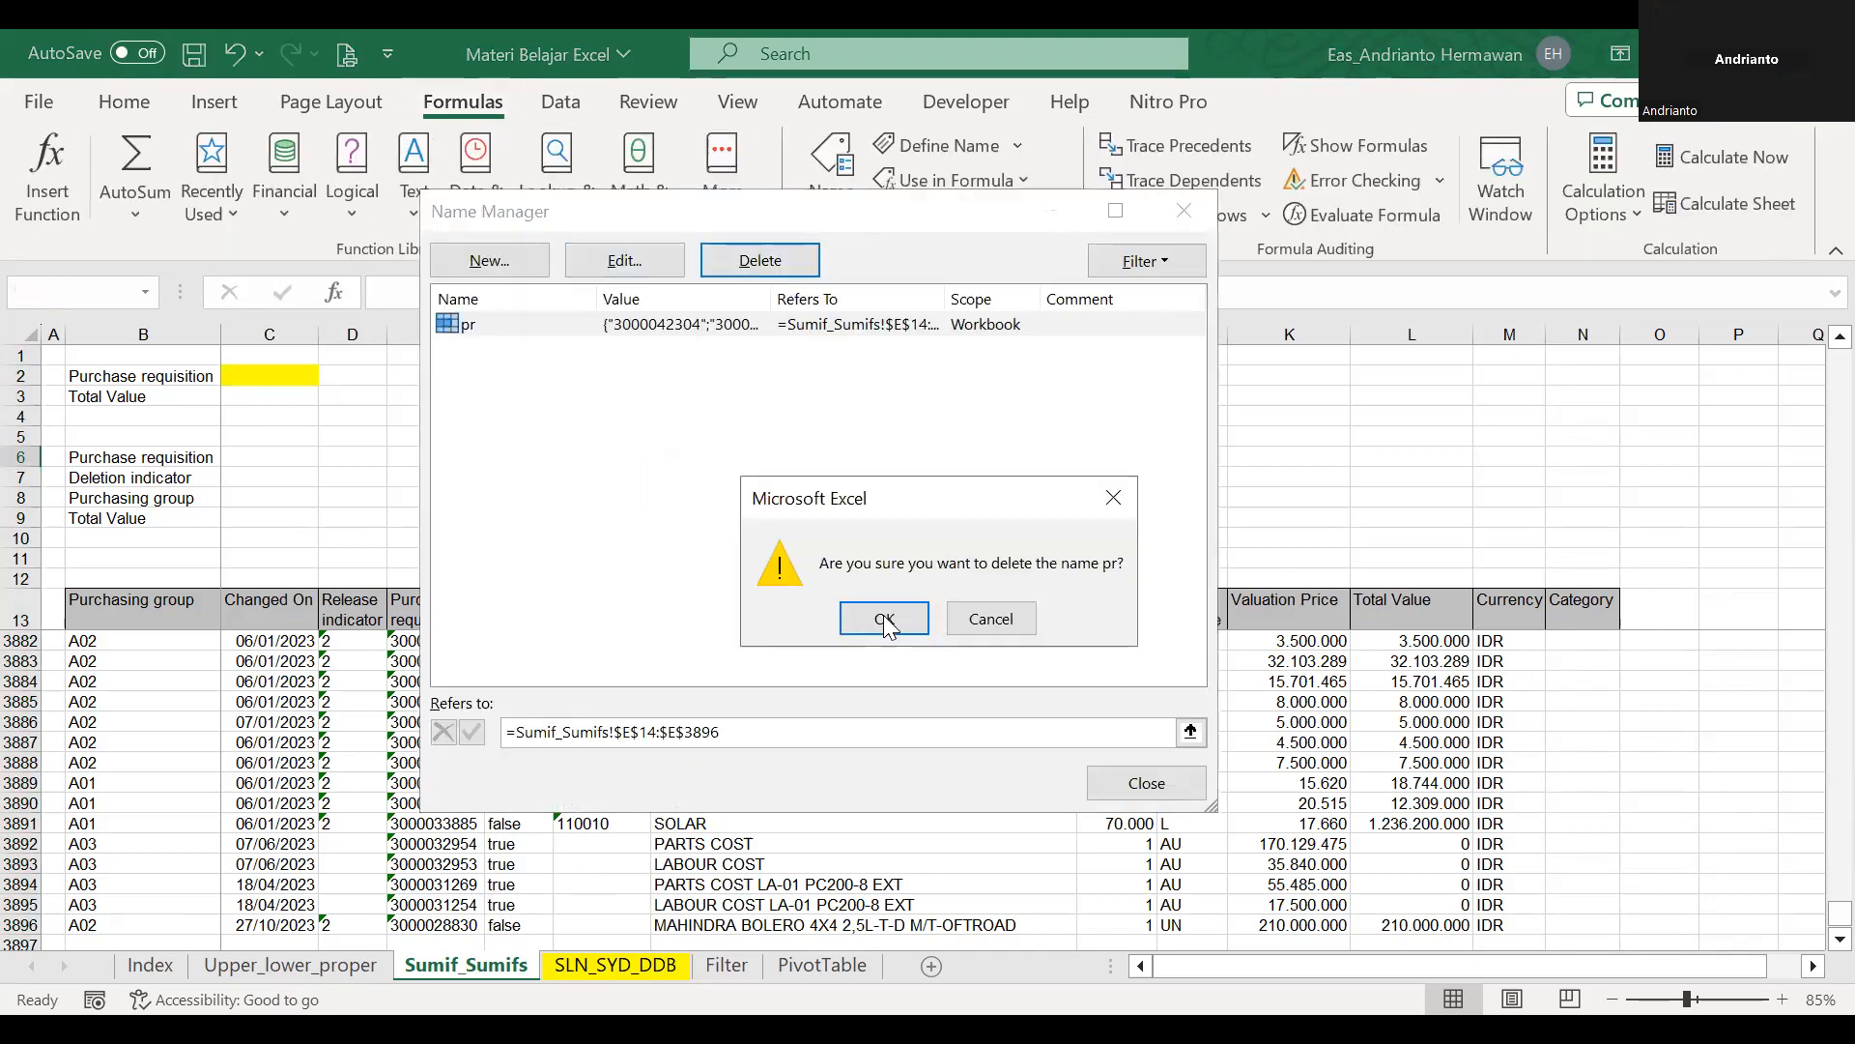
{"action": "left_click", "coordinate": [884, 616]}
Clear the data validation from the Purchase requisition values E14:E3896 and from the input cell C2.
{"action": "left_click", "coordinate": [254, 373]}
{"action": "left_click", "coordinate": [466, 654]}
{"action": "left_click", "coordinate": [463, 610]}
{"action": "key", "text": "Down"}
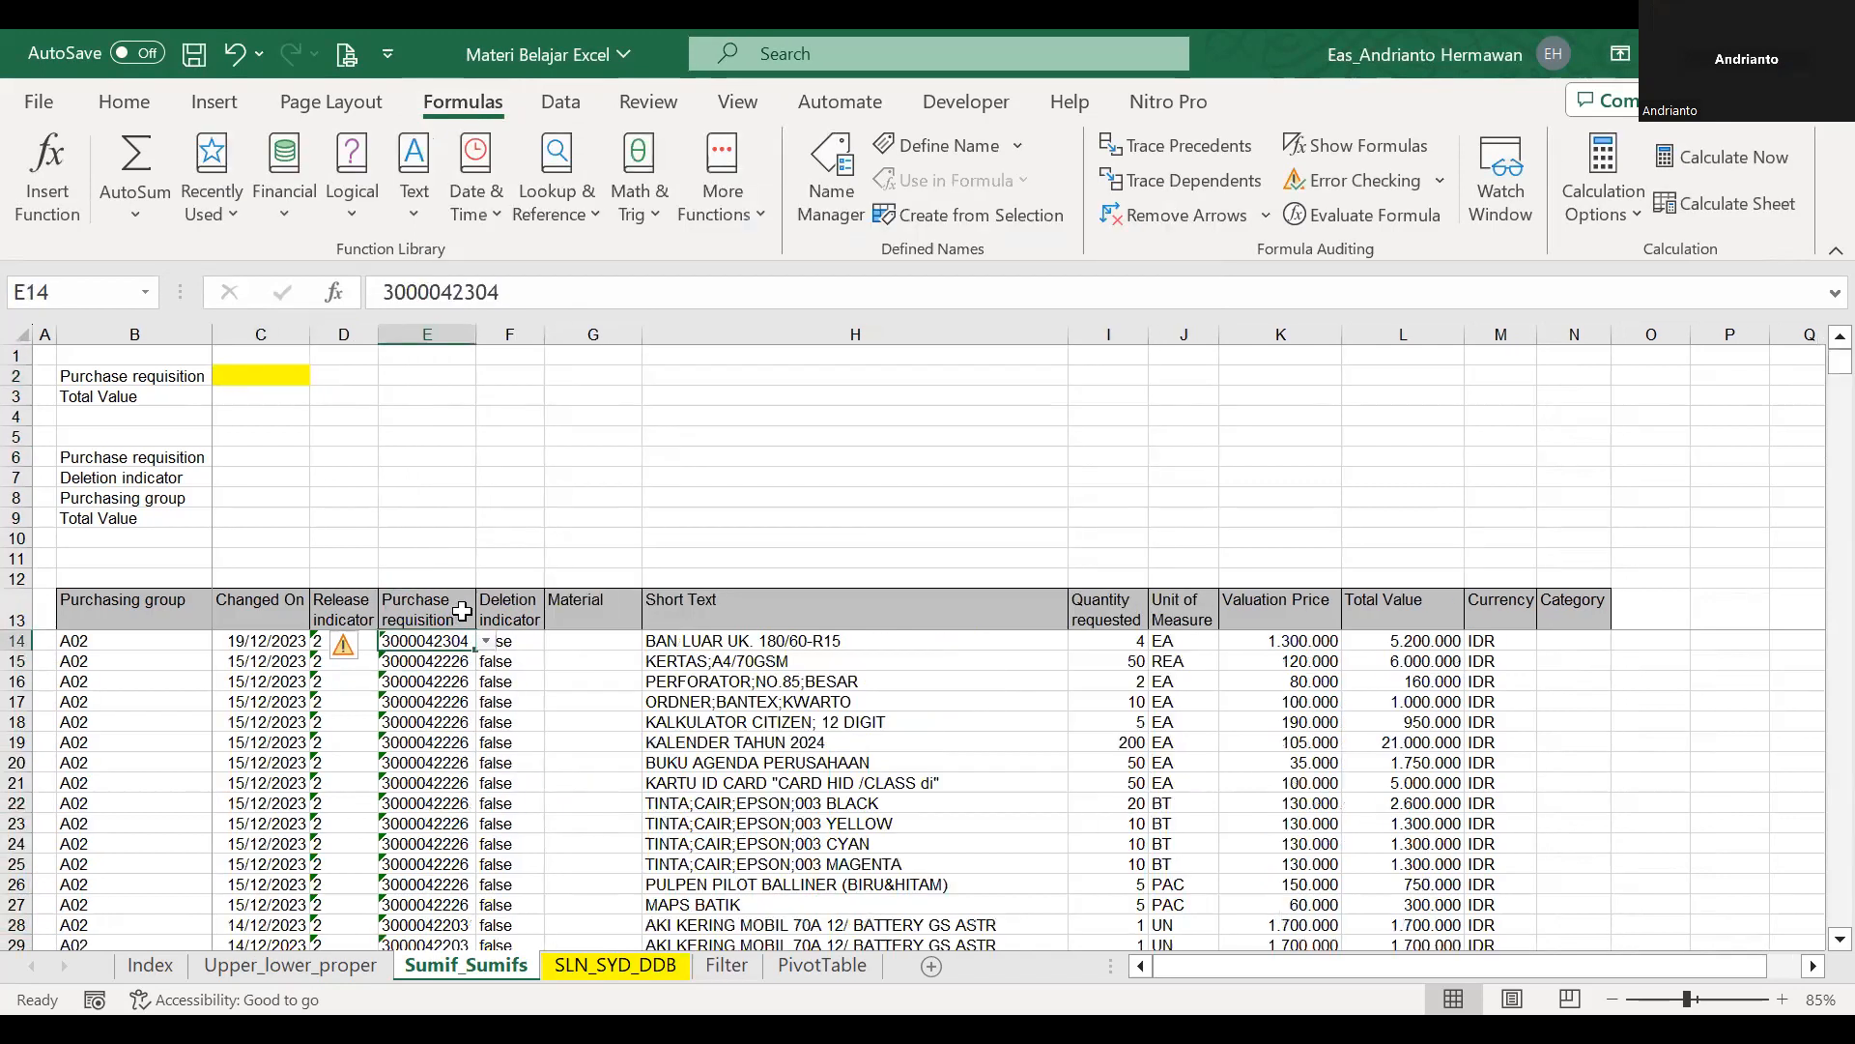
{"action": "key", "text": "ctrl+shift+Down"}
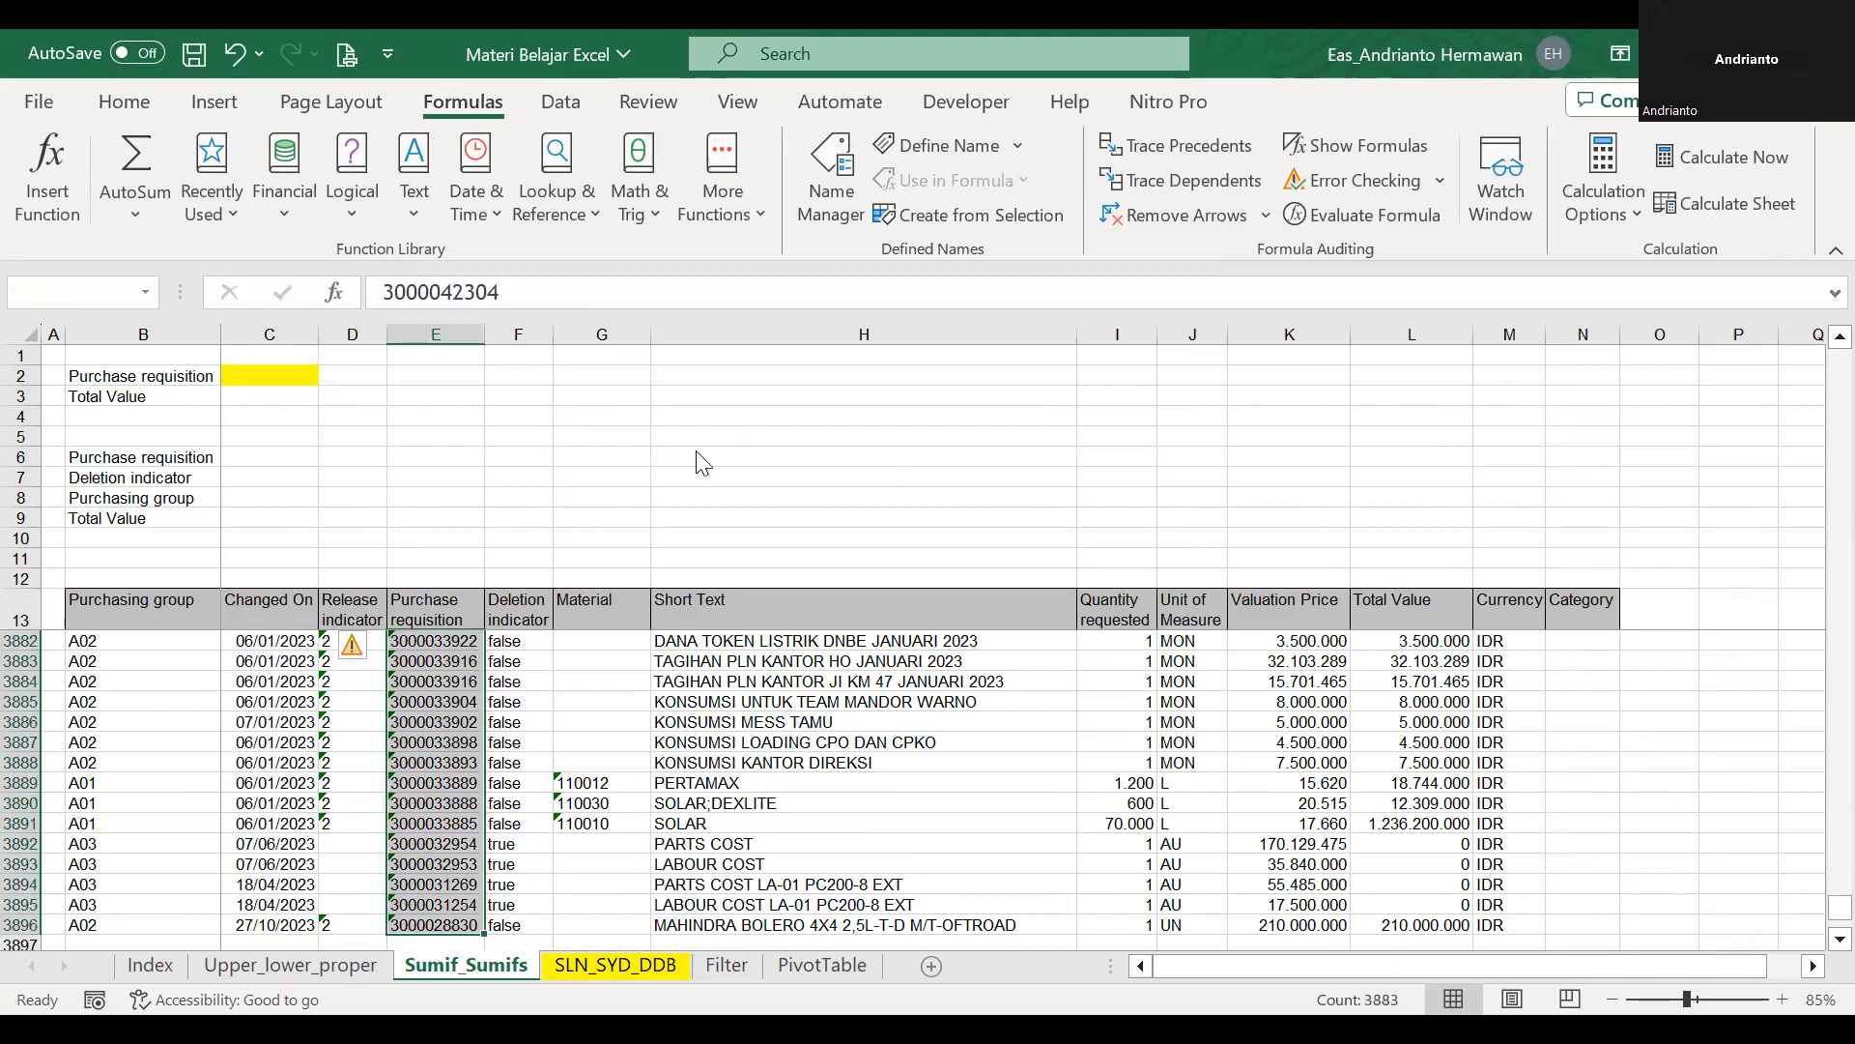
{"action": "key", "text": "alt+a"}
{"action": "key", "text": "v"}
{"action": "key", "text": "v"}
{"action": "left_click", "coordinate": [949, 696]}
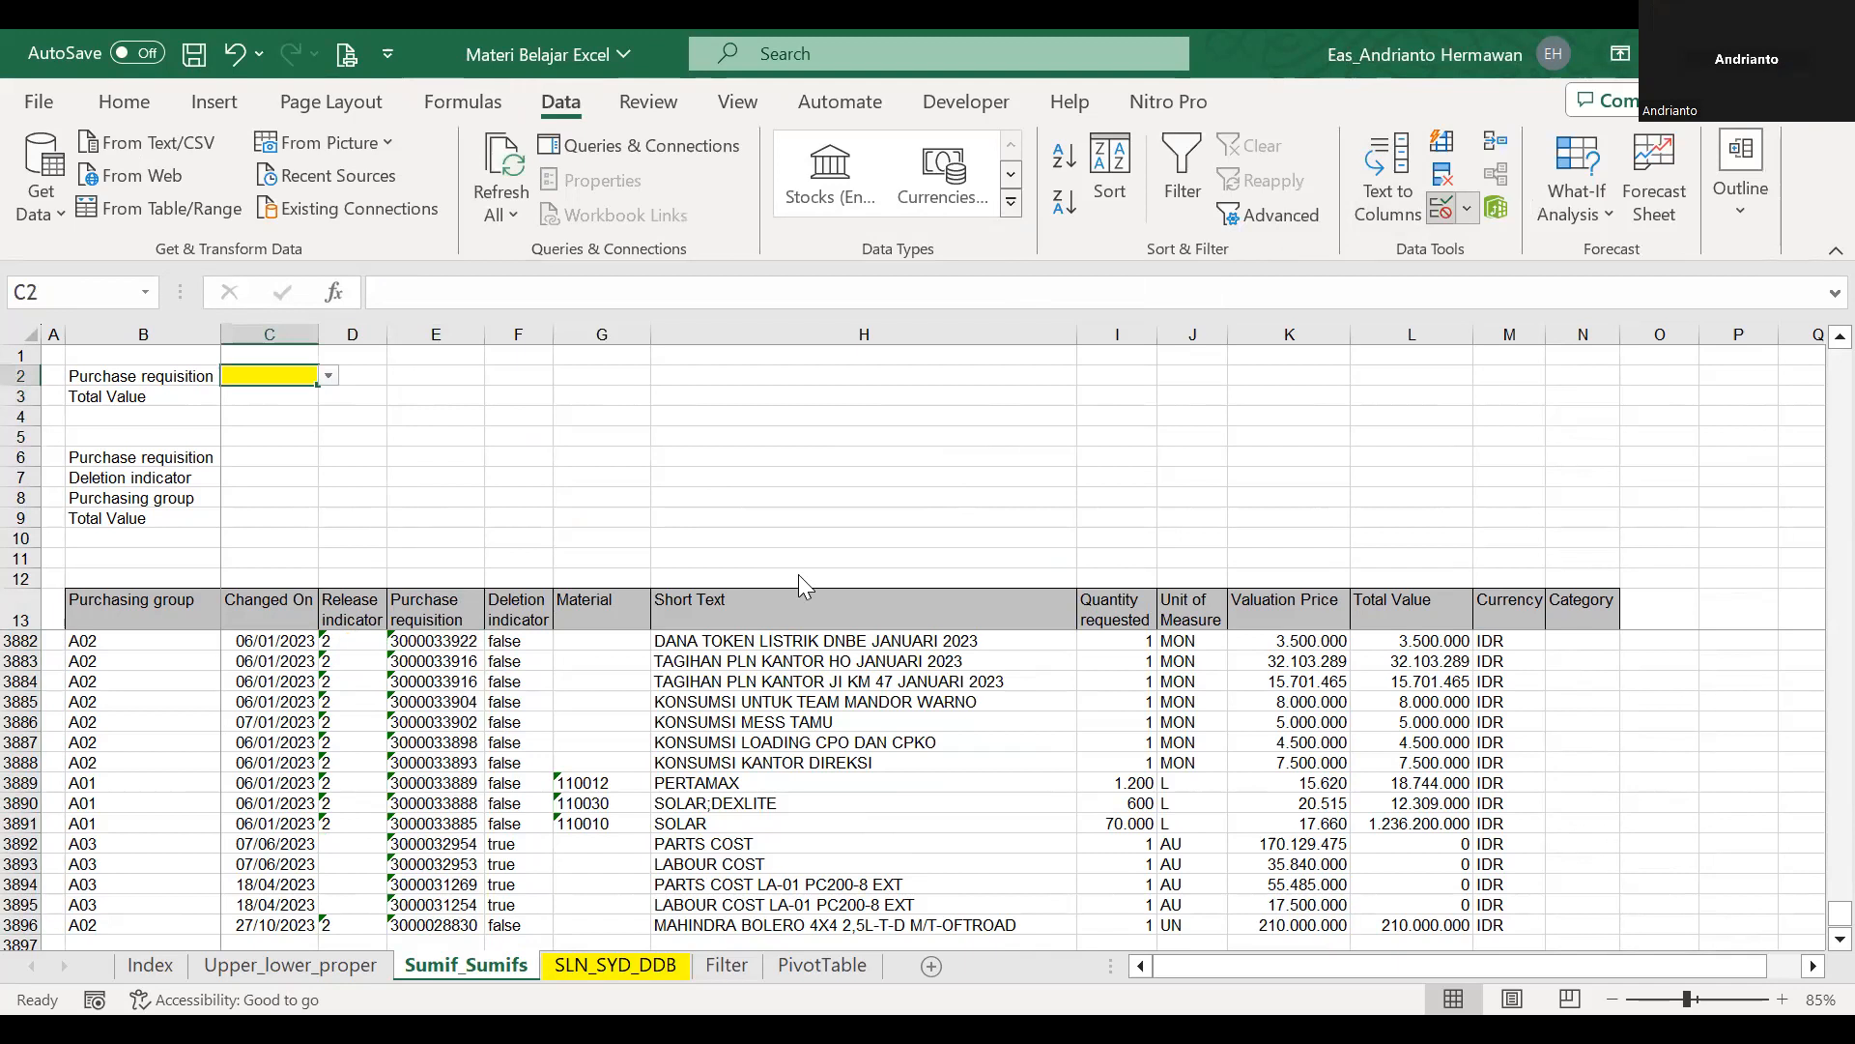
{"action": "left_click", "coordinate": [914, 716]}
{"action": "left_click", "coordinate": [793, 458]}
{"action": "left_click", "coordinate": [302, 375]}
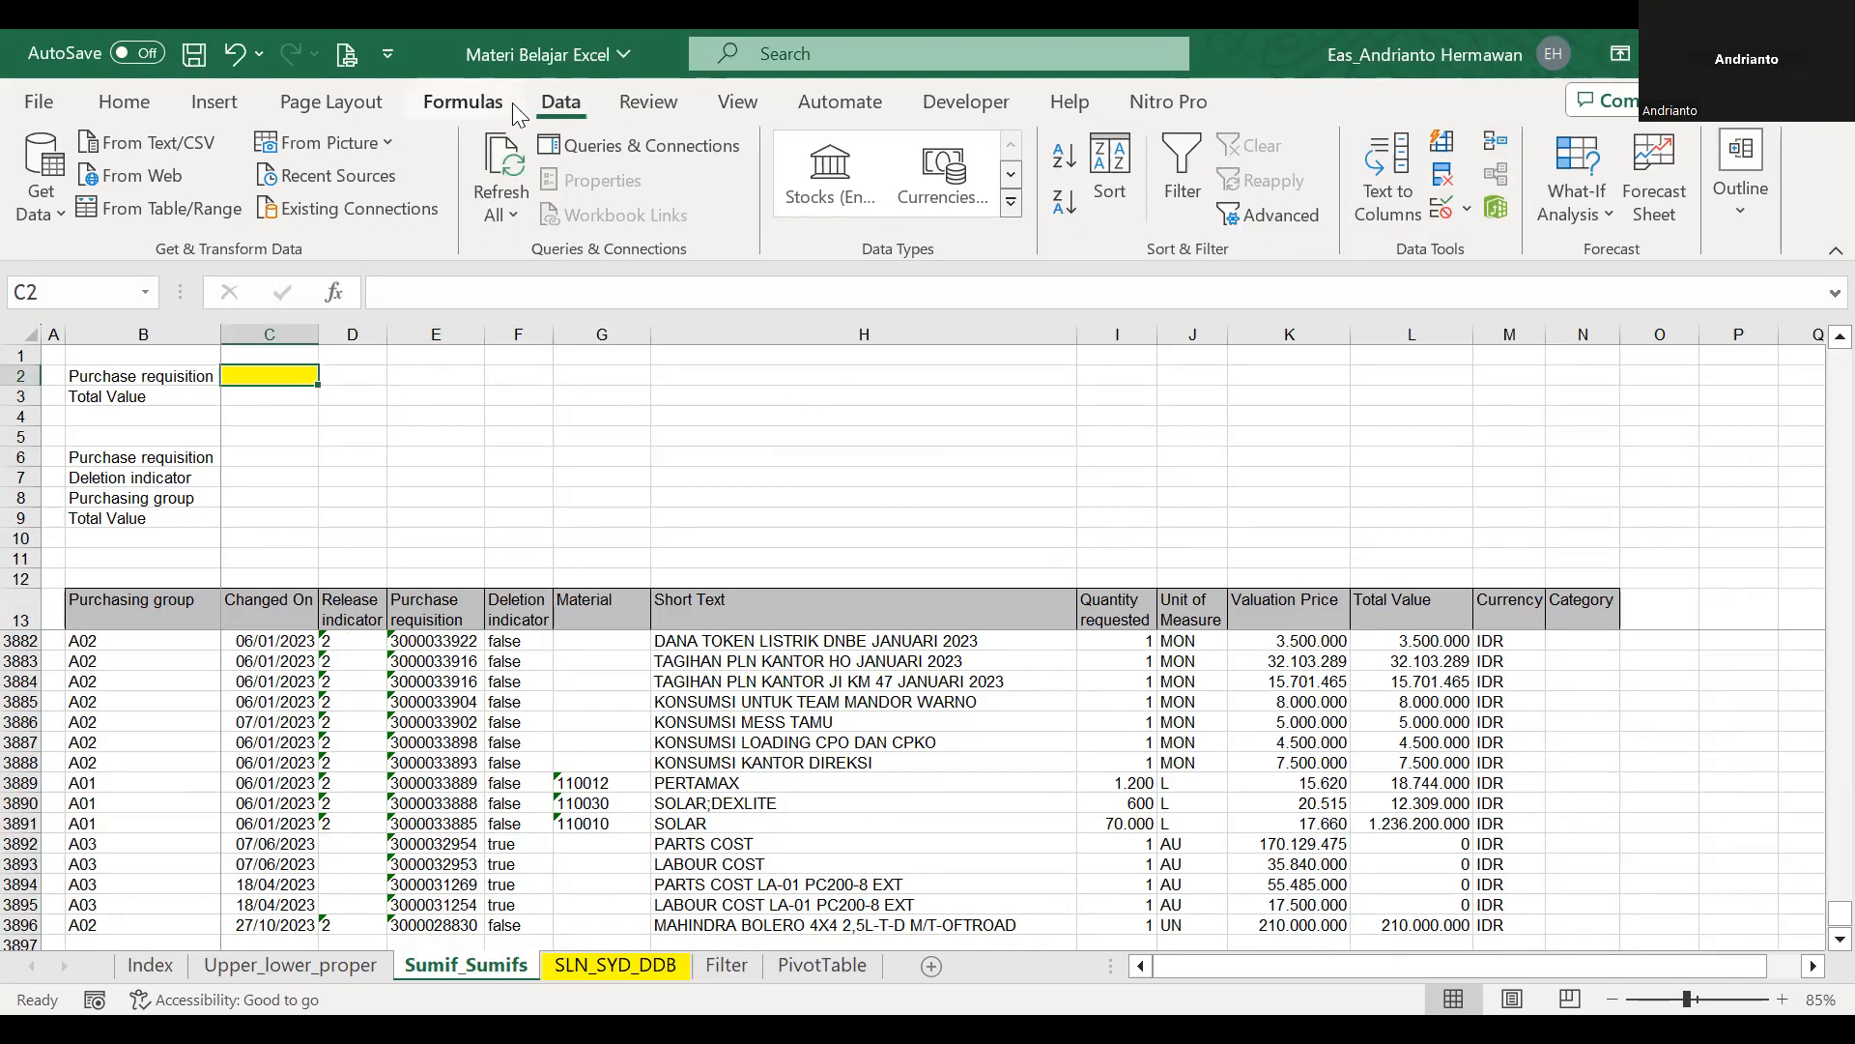
Add List data validation to C2 with the source =$E$14:$E$3896.
{"action": "left_click", "coordinate": [1468, 209]}
{"action": "left_click", "coordinate": [1488, 250]}
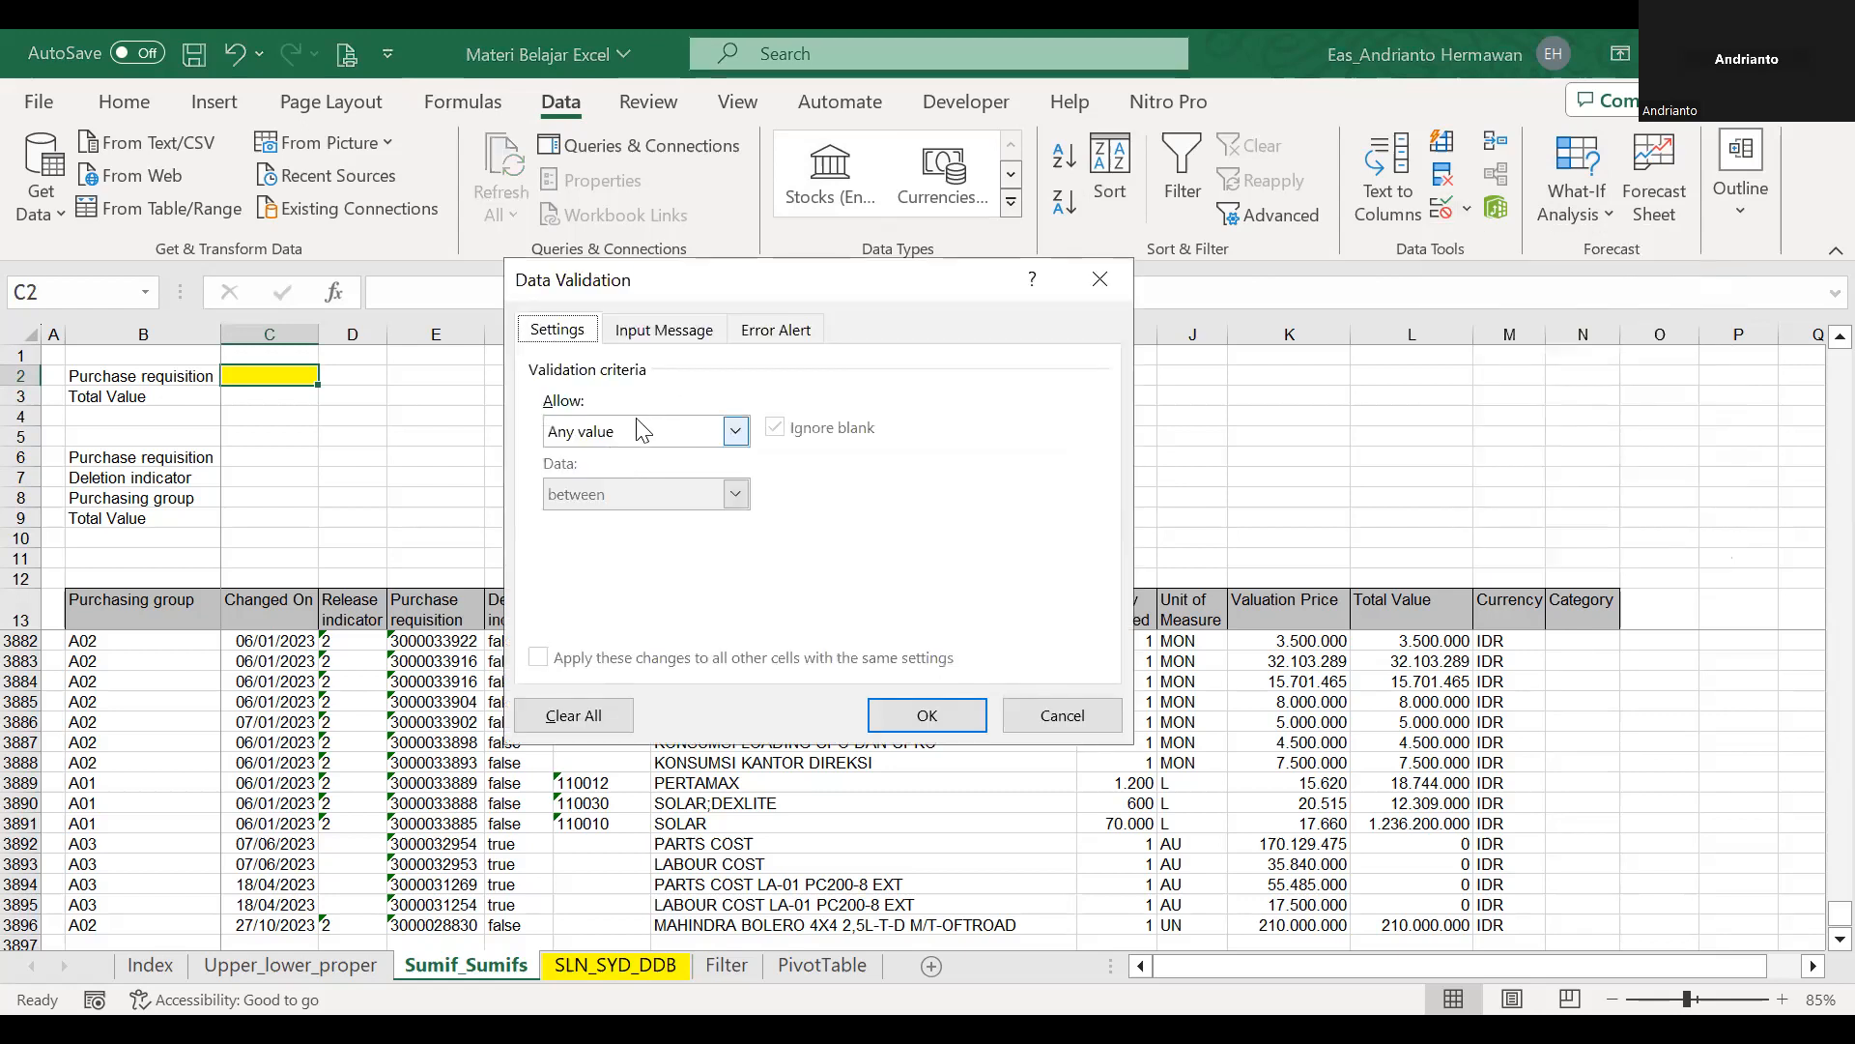
{"action": "left_click", "coordinate": [732, 435]}
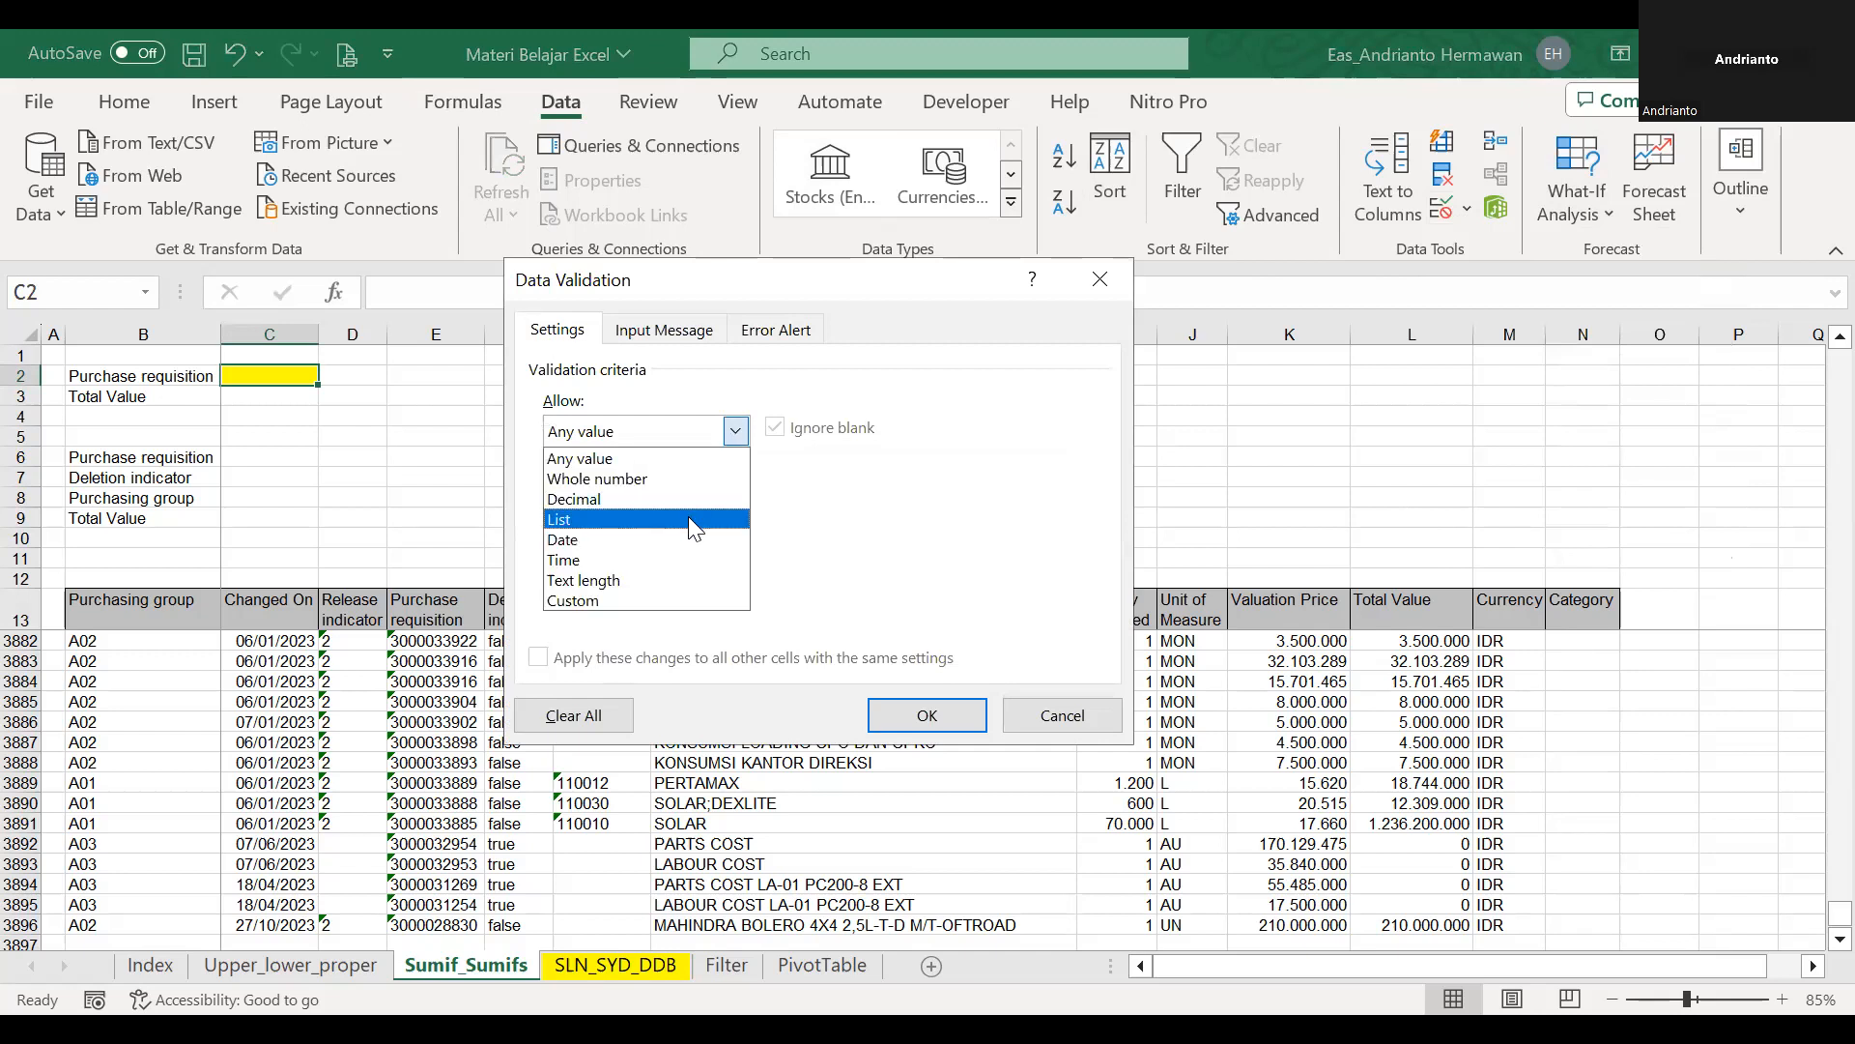
{"action": "left_click", "coordinate": [692, 521]}
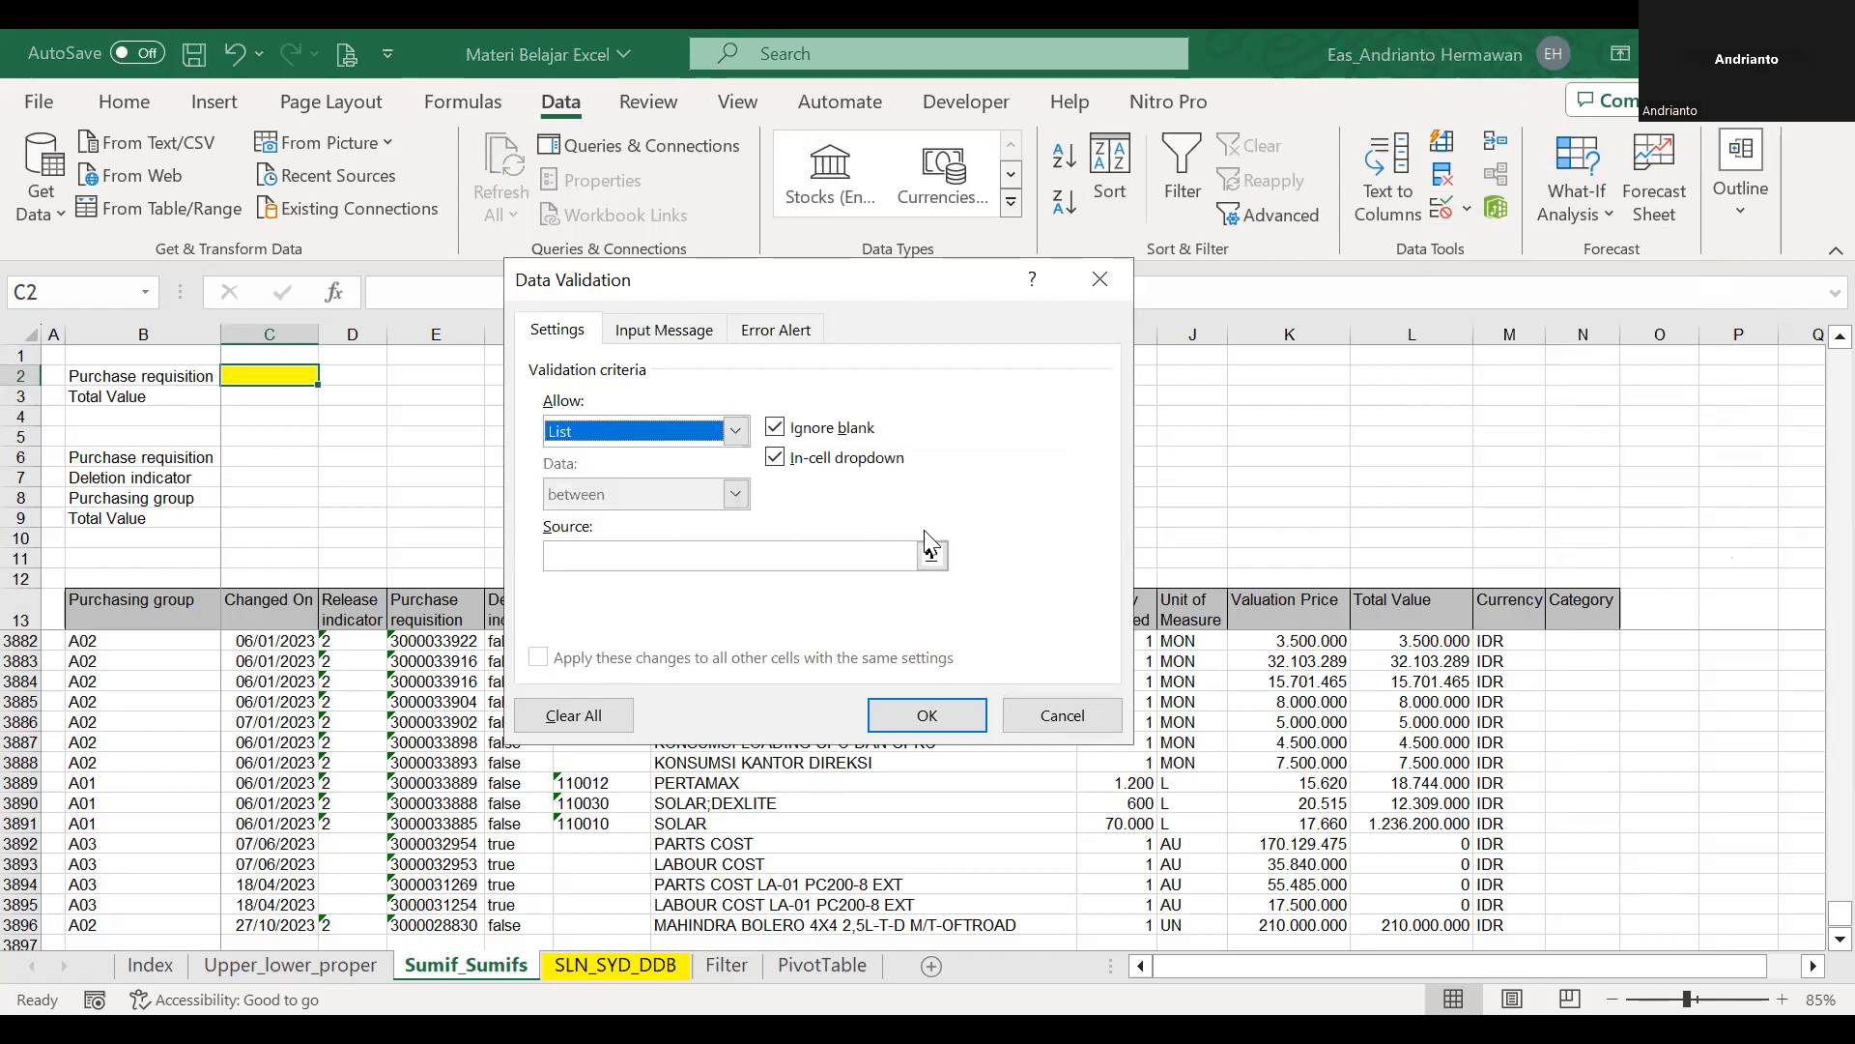
{"action": "left_click", "coordinate": [933, 554]}
{"action": "left_click", "coordinate": [438, 618]}
{"action": "key", "text": "Down"}
{"action": "key", "text": "Down"}
{"action": "key", "text": "Up"}
{"action": "key", "text": "Up"}
{"action": "key", "text": "Down"}
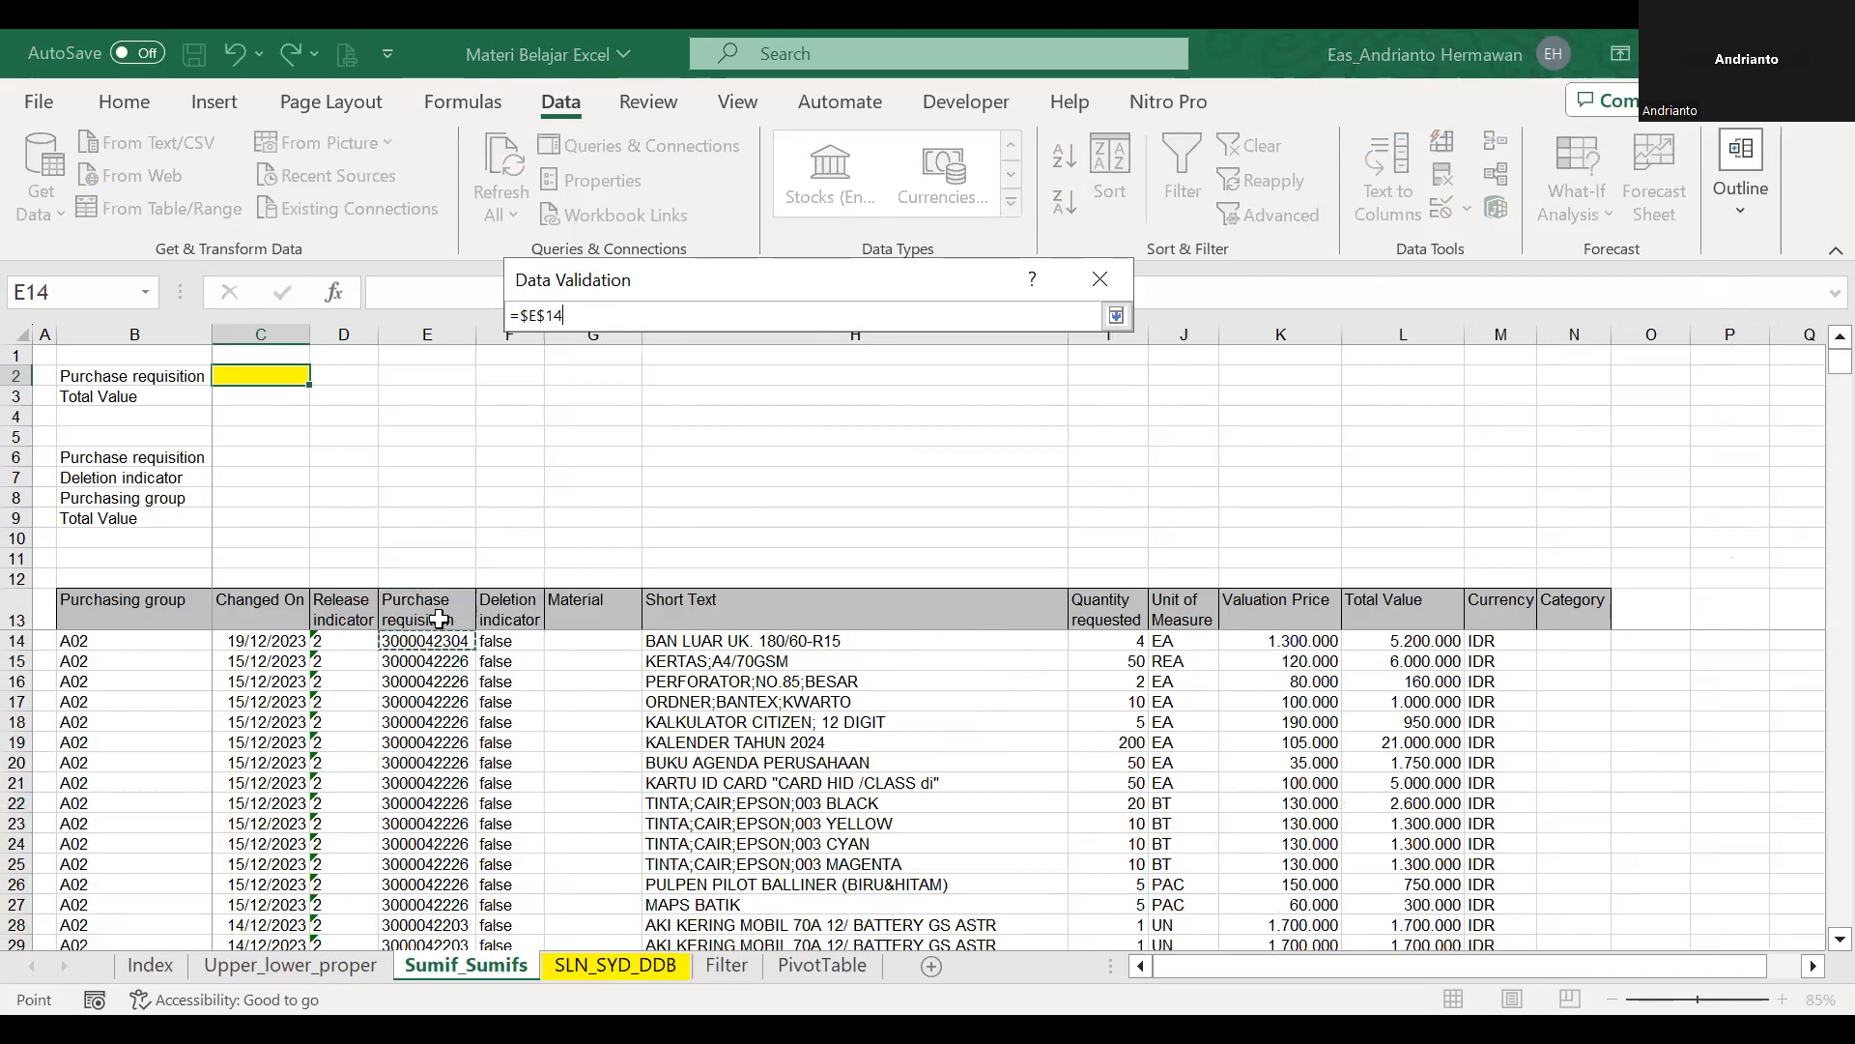
{"action": "key", "text": "ctrl+shift+Down"}
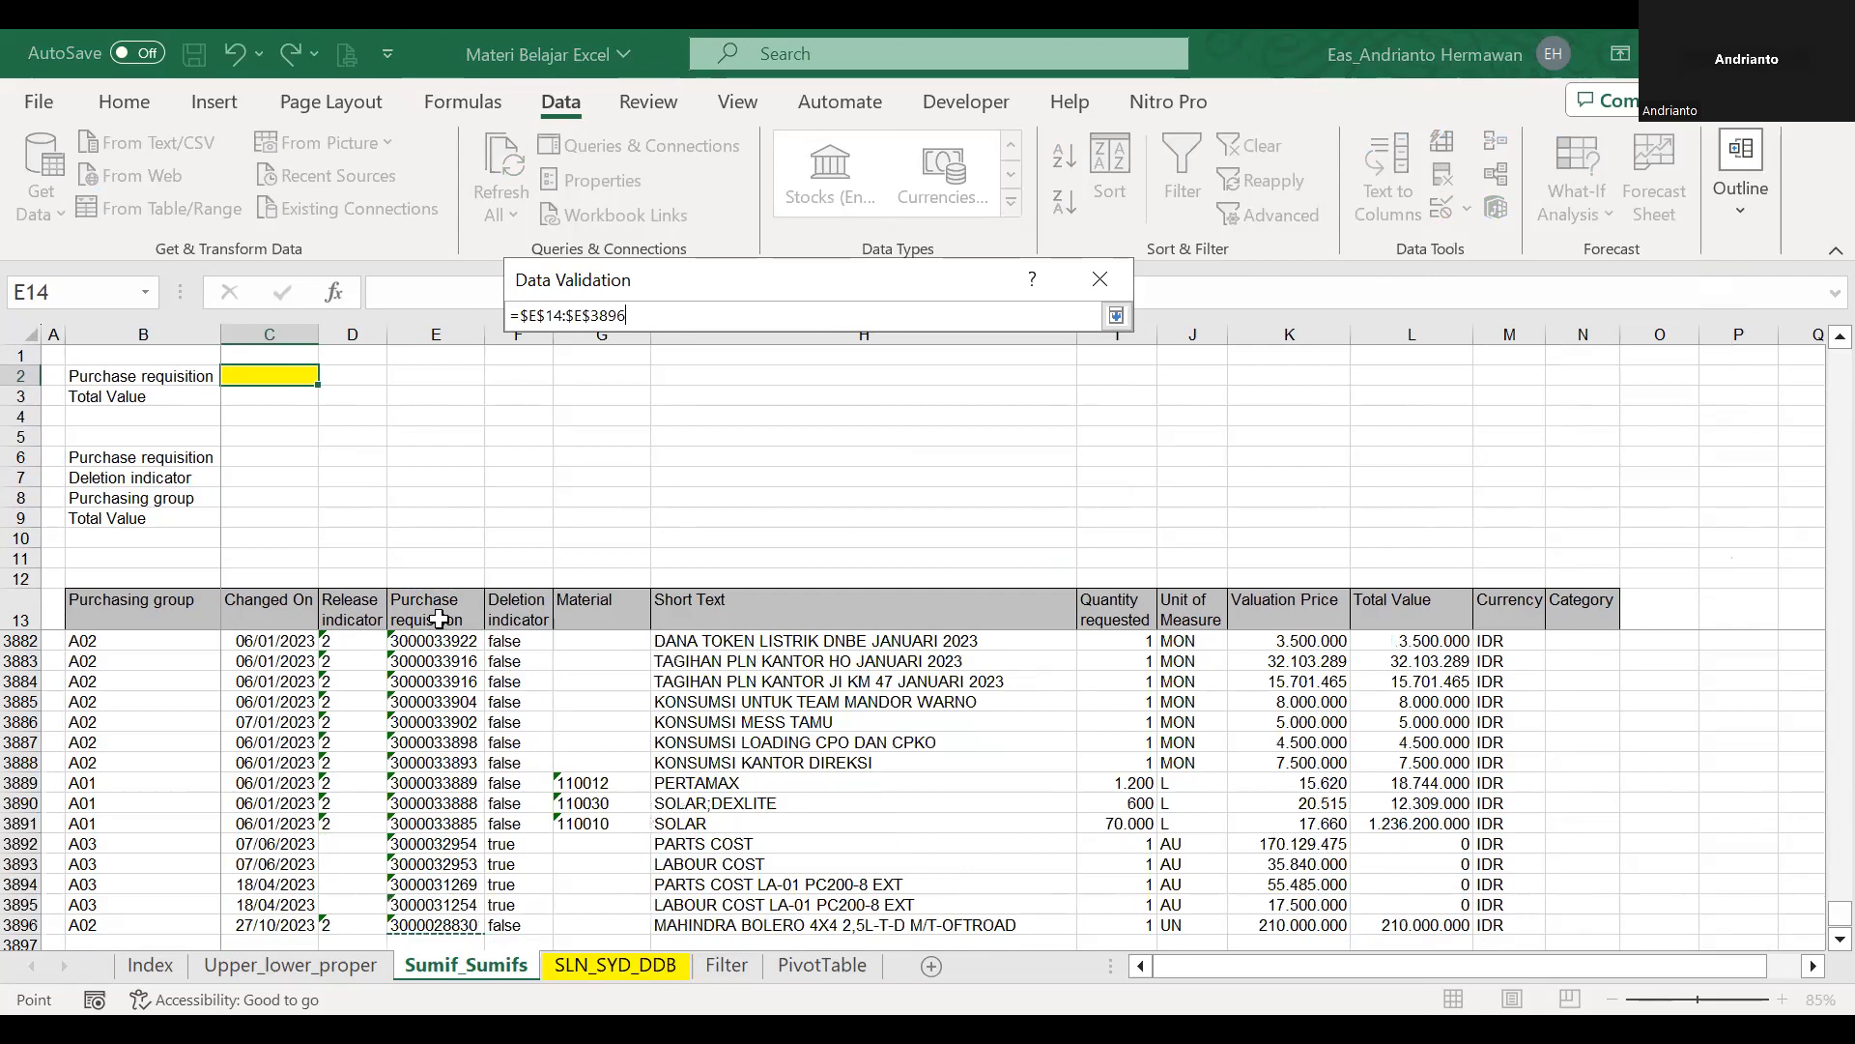
{"action": "key", "text": "Return"}
{"action": "key", "text": "Return"}
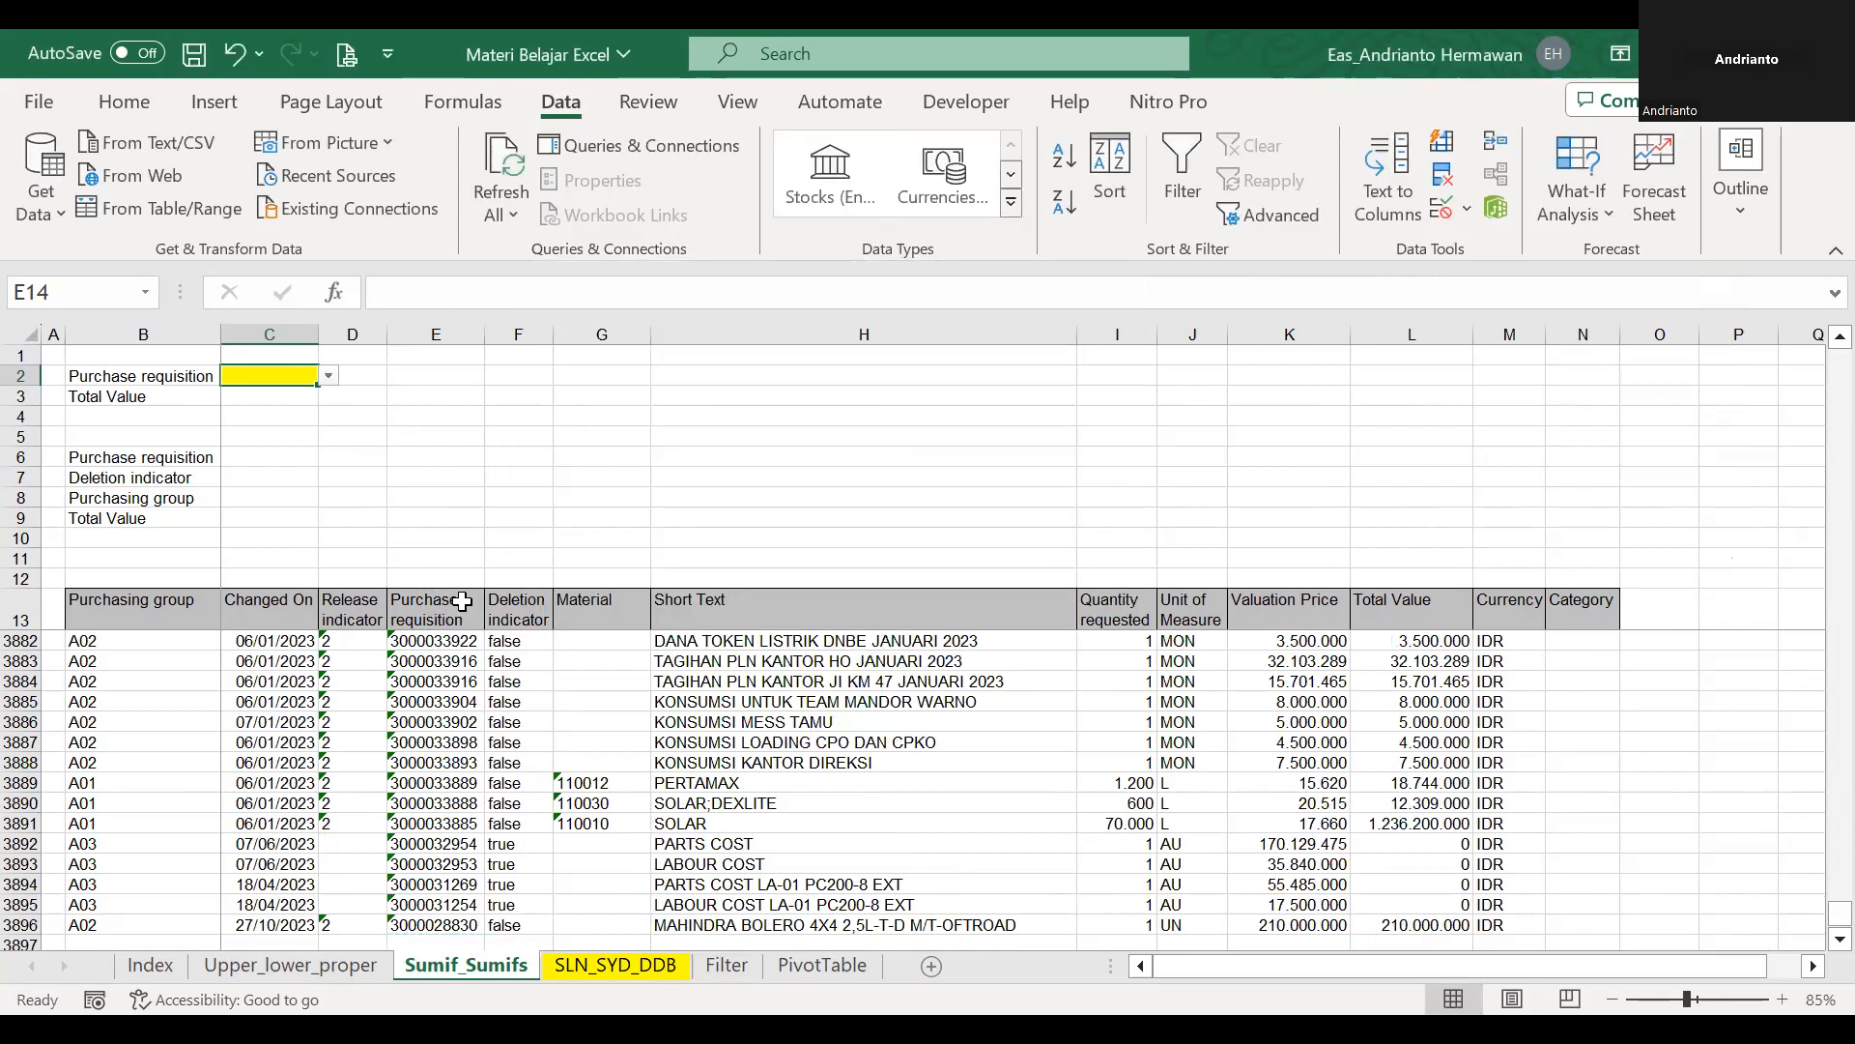
Select the Purchase requisition values E14:E3896 and name the range pr.
{"action": "left_click", "coordinate": [465, 610]}
{"action": "key", "text": "Down"}
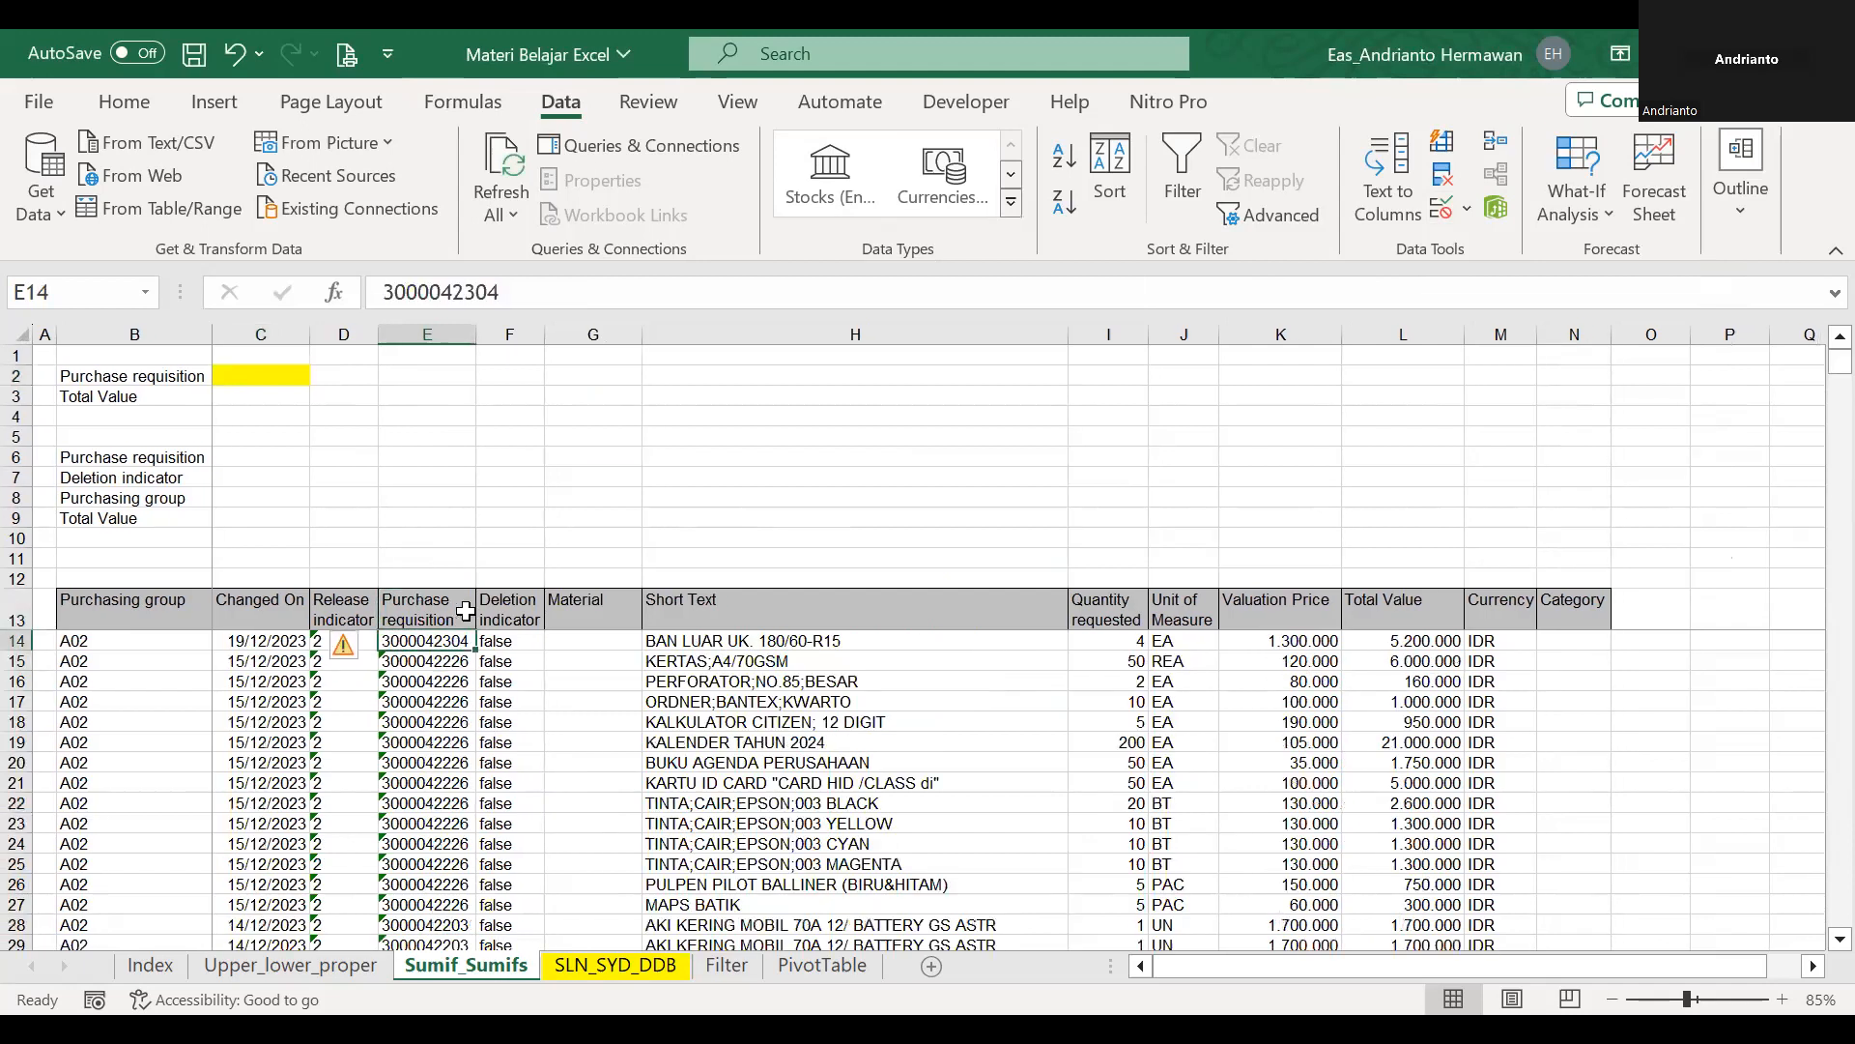
{"action": "key", "text": "ctrl+shift+Down"}
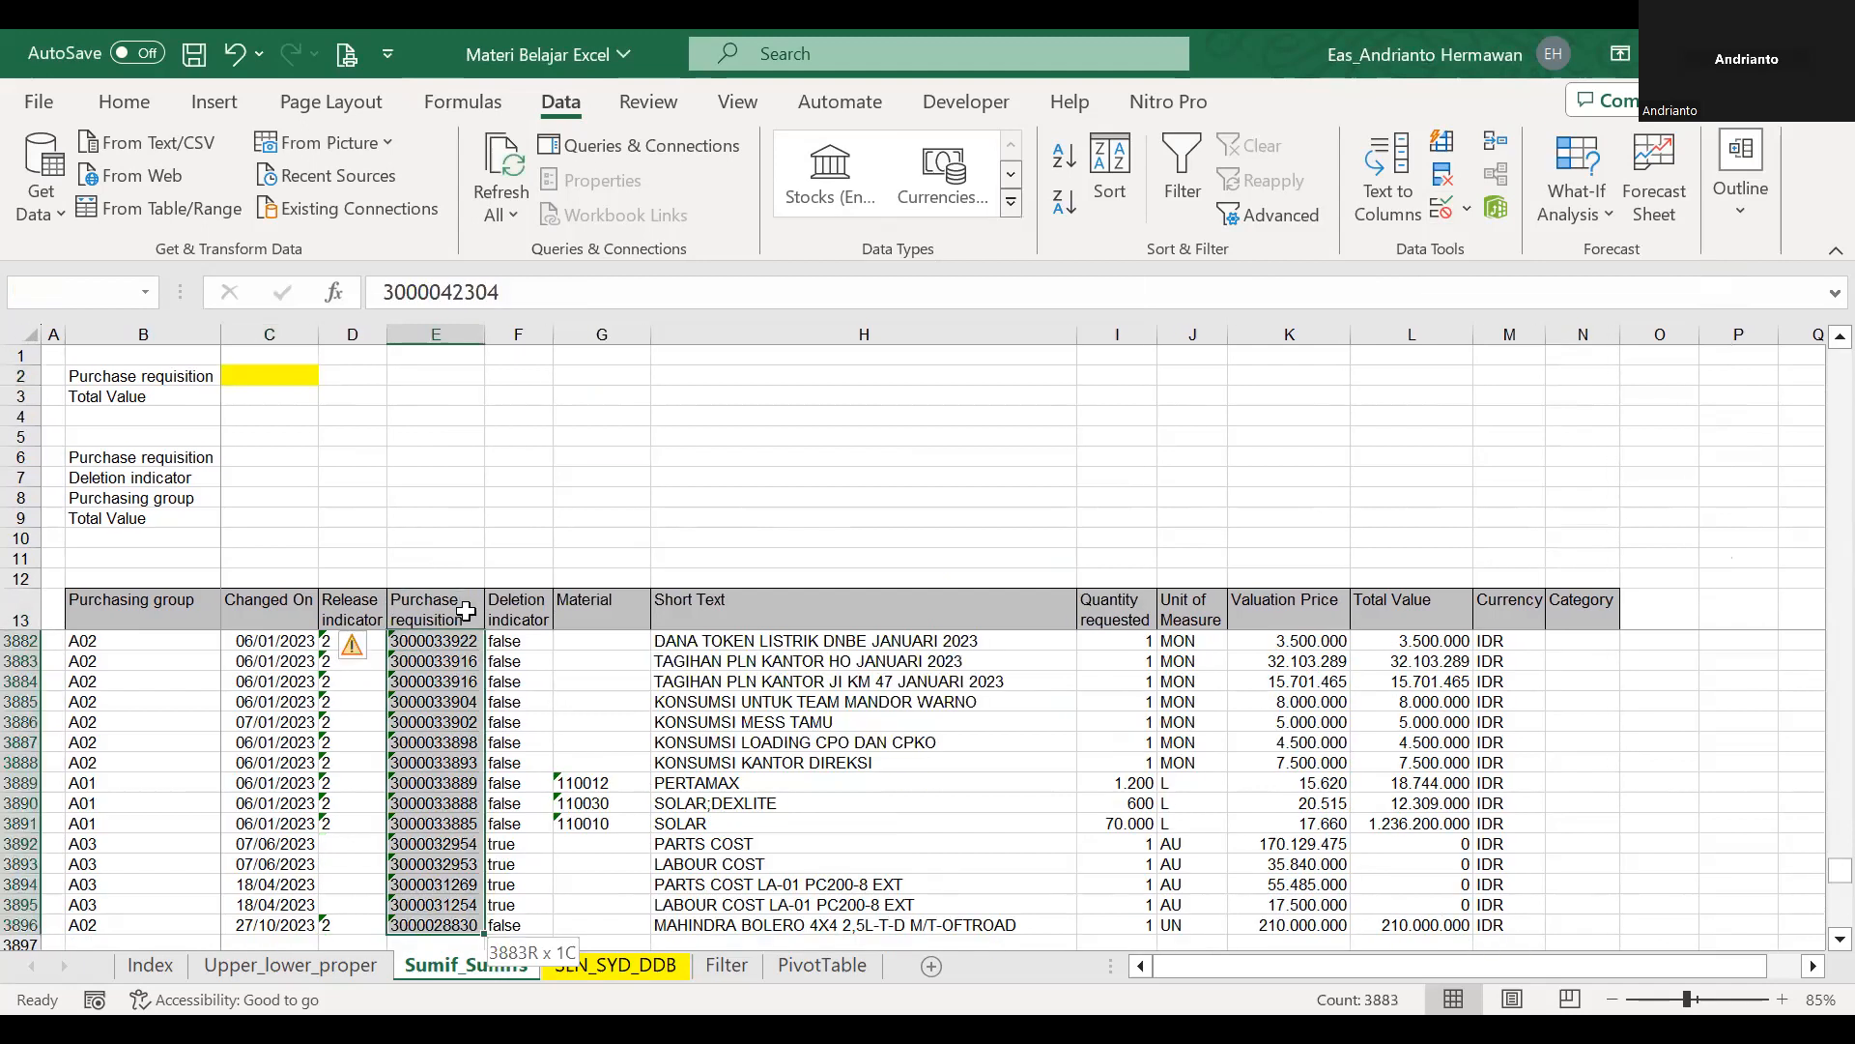
{"action": "key", "text": "Down"}
{"action": "key", "text": "Up"}
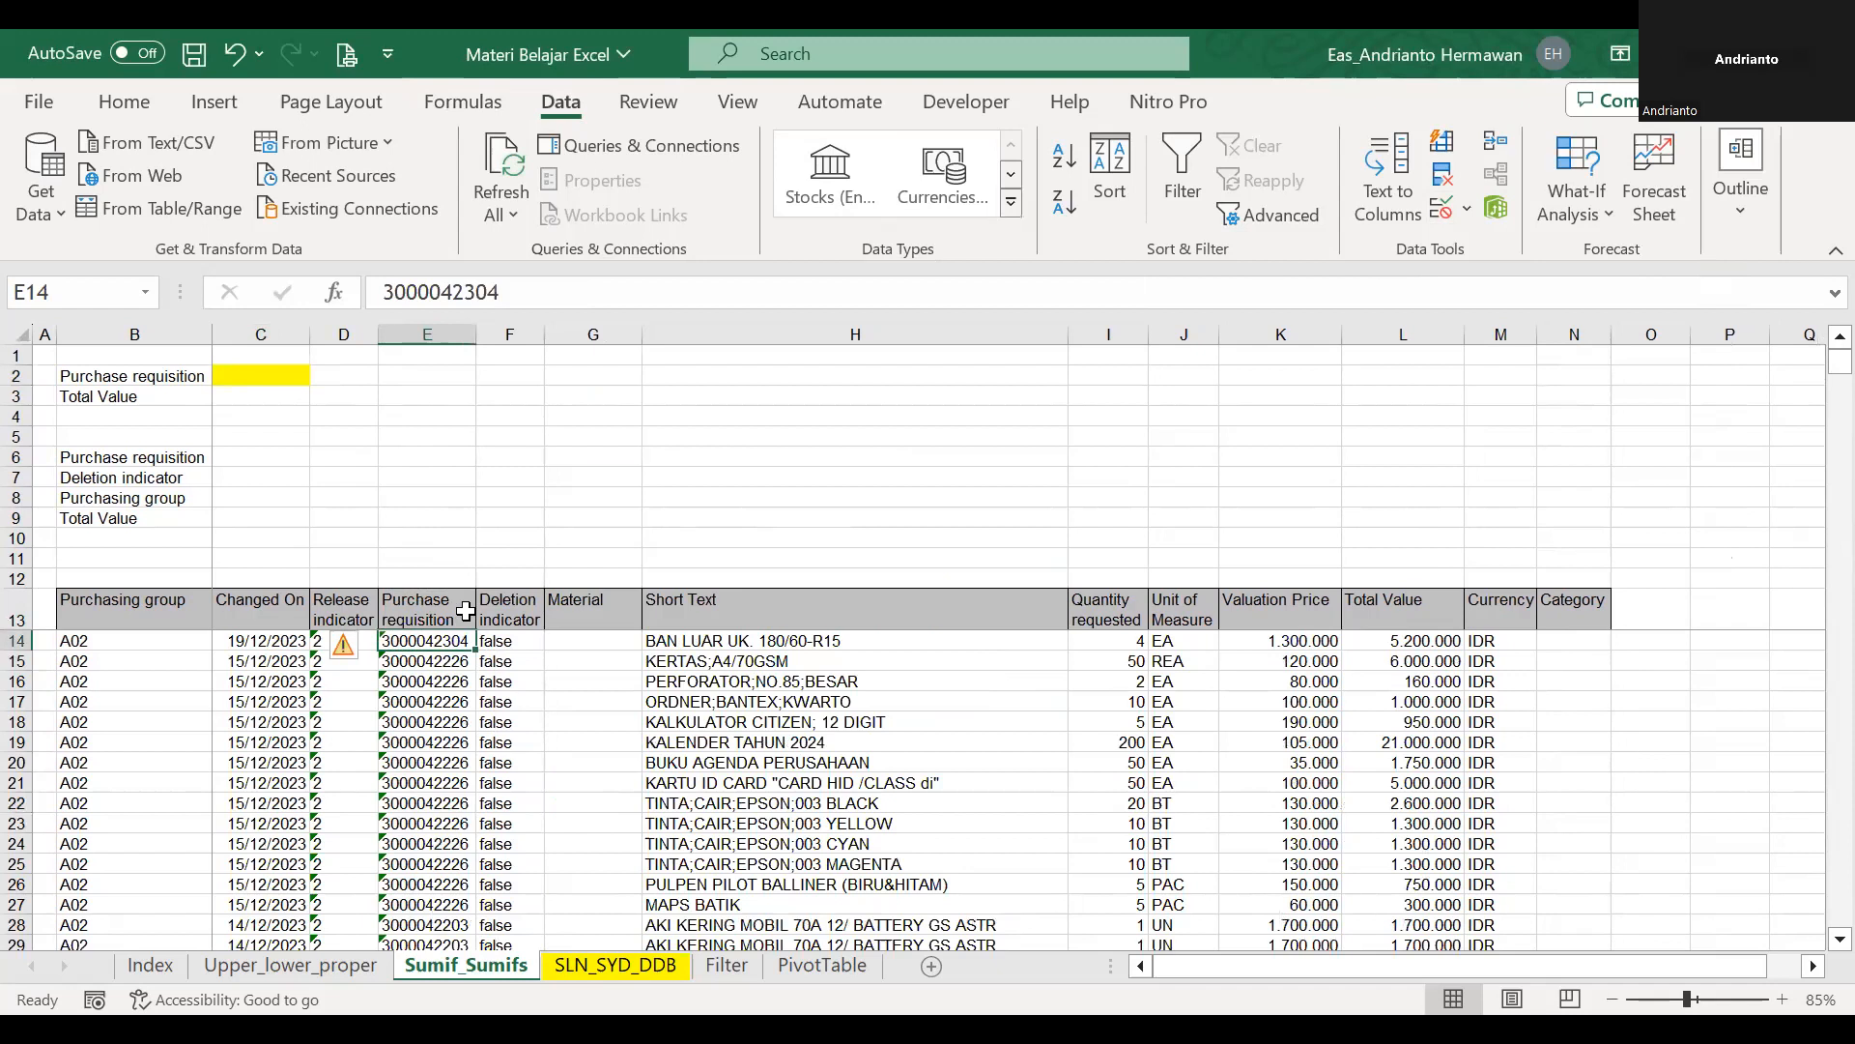
{"action": "key", "text": "ctrl+shift+Down"}
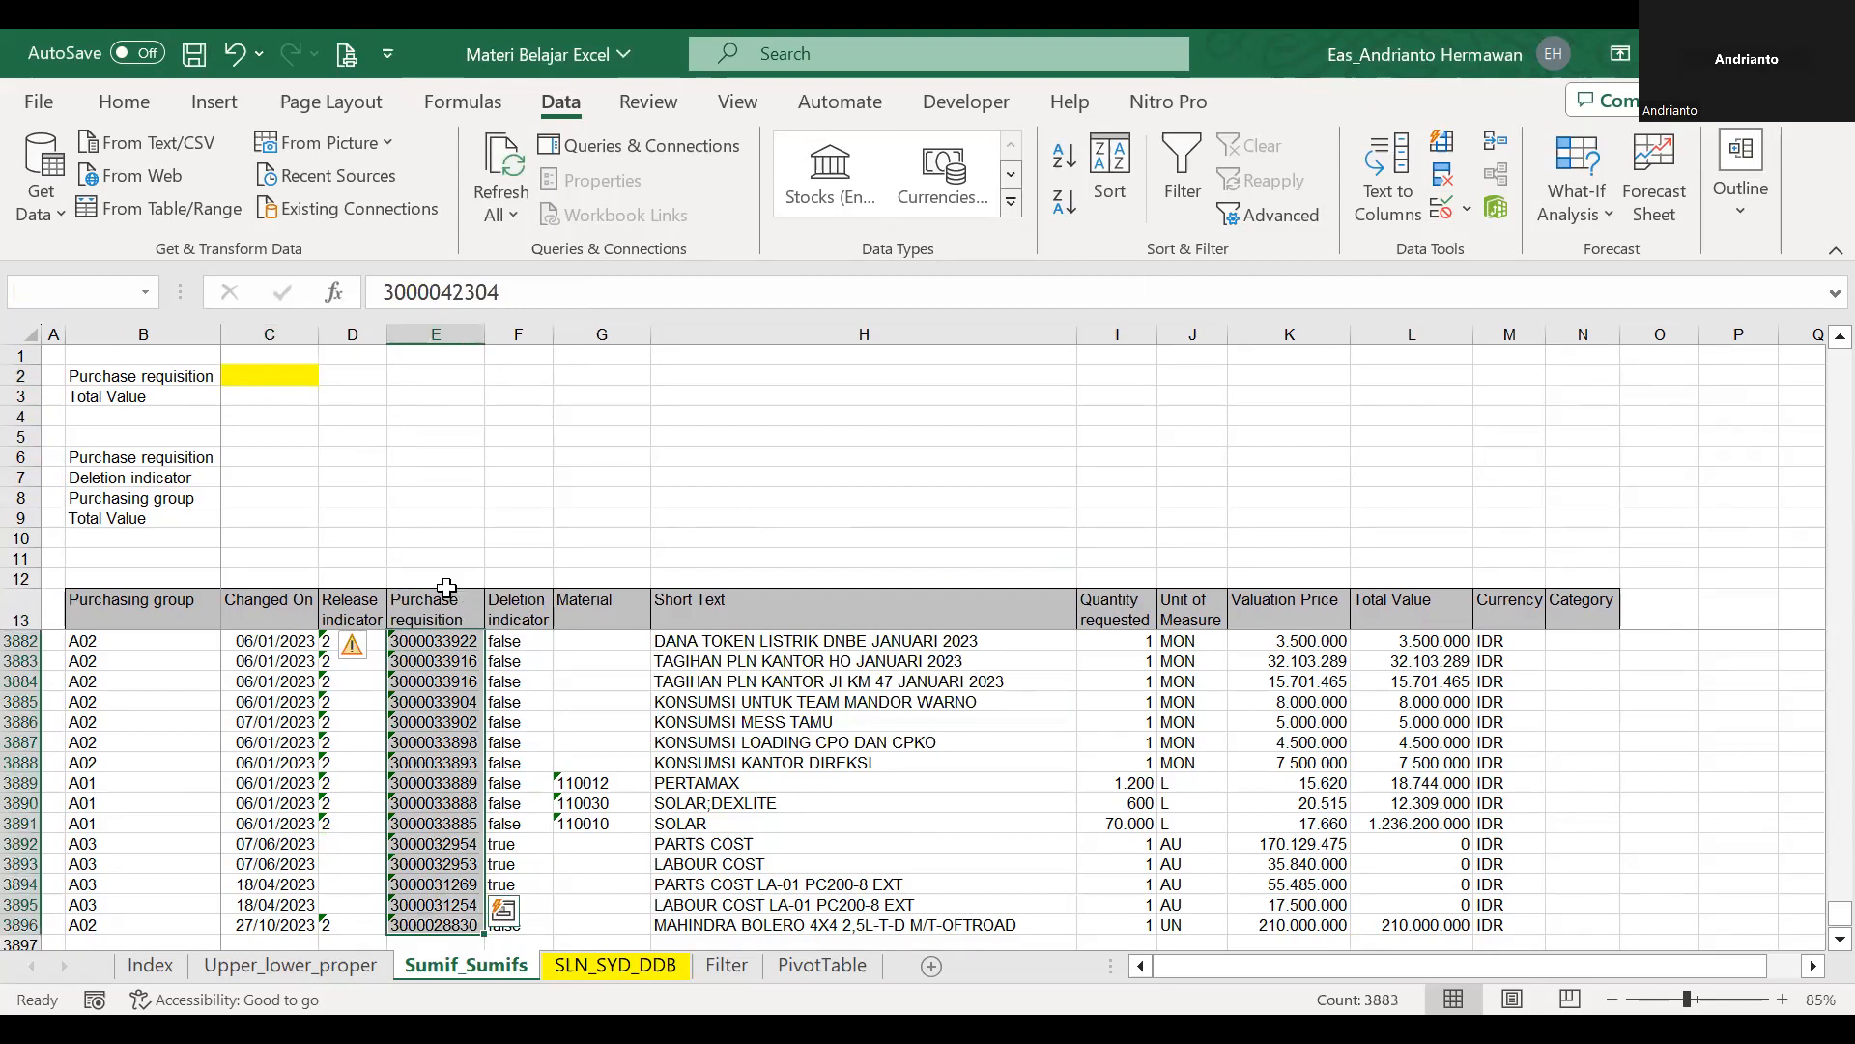
{"action": "left_click", "coordinate": [78, 294]}
{"action": "type", "text": "pr"}
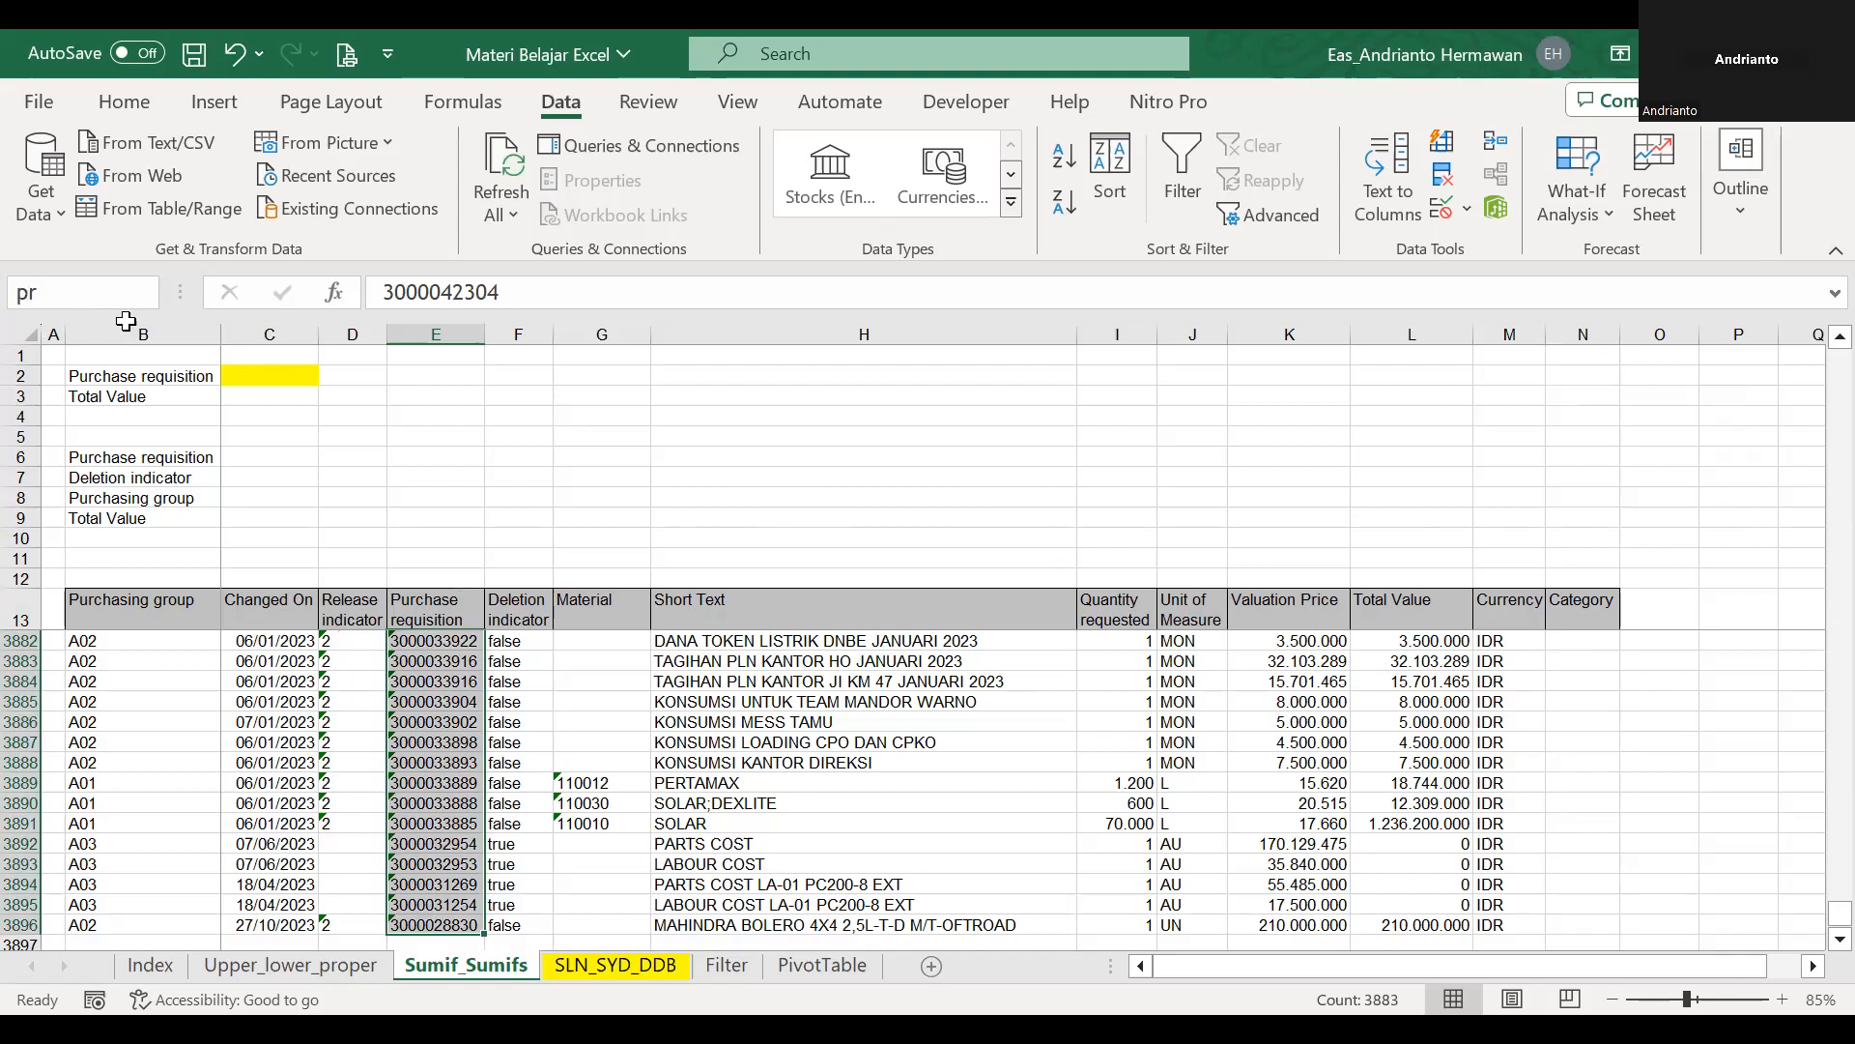
Set the data validation of C2 to List with the source =pr.
{"action": "left_click", "coordinate": [305, 391]}
{"action": "left_click", "coordinate": [300, 374]}
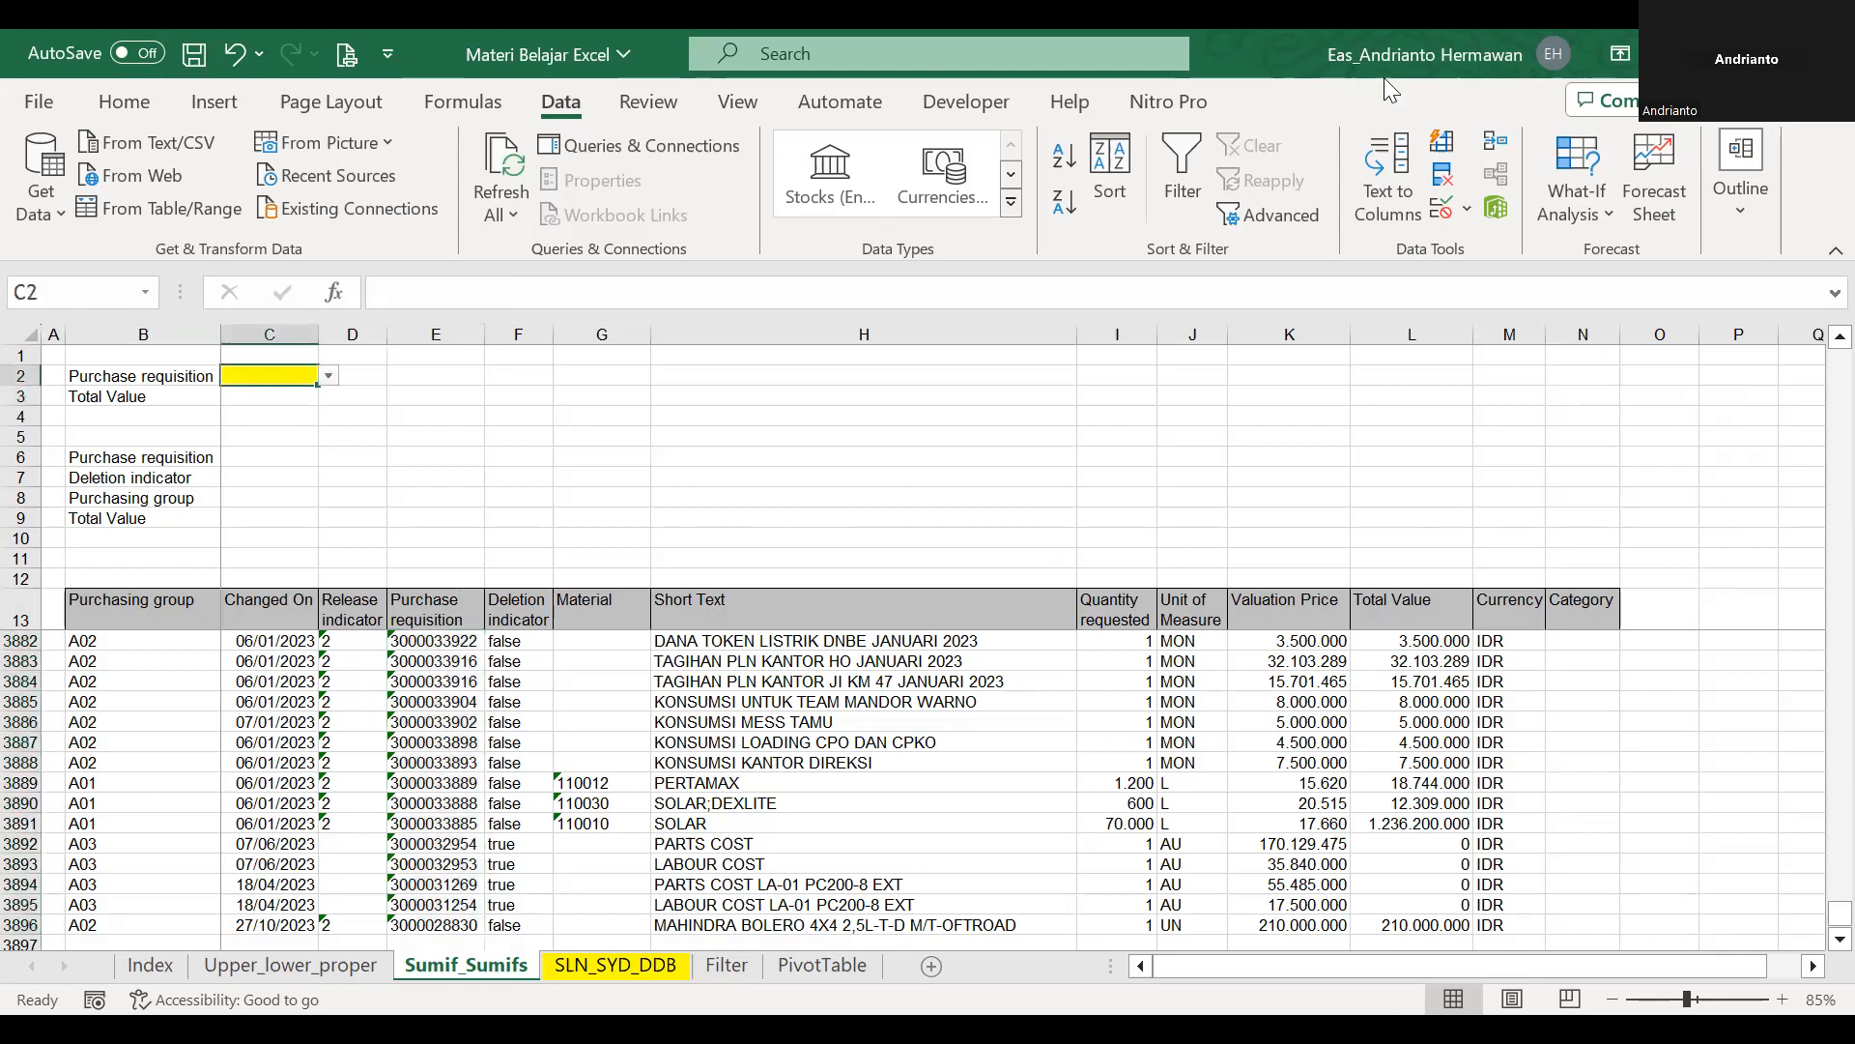
{"action": "left_click", "coordinate": [1475, 205]}
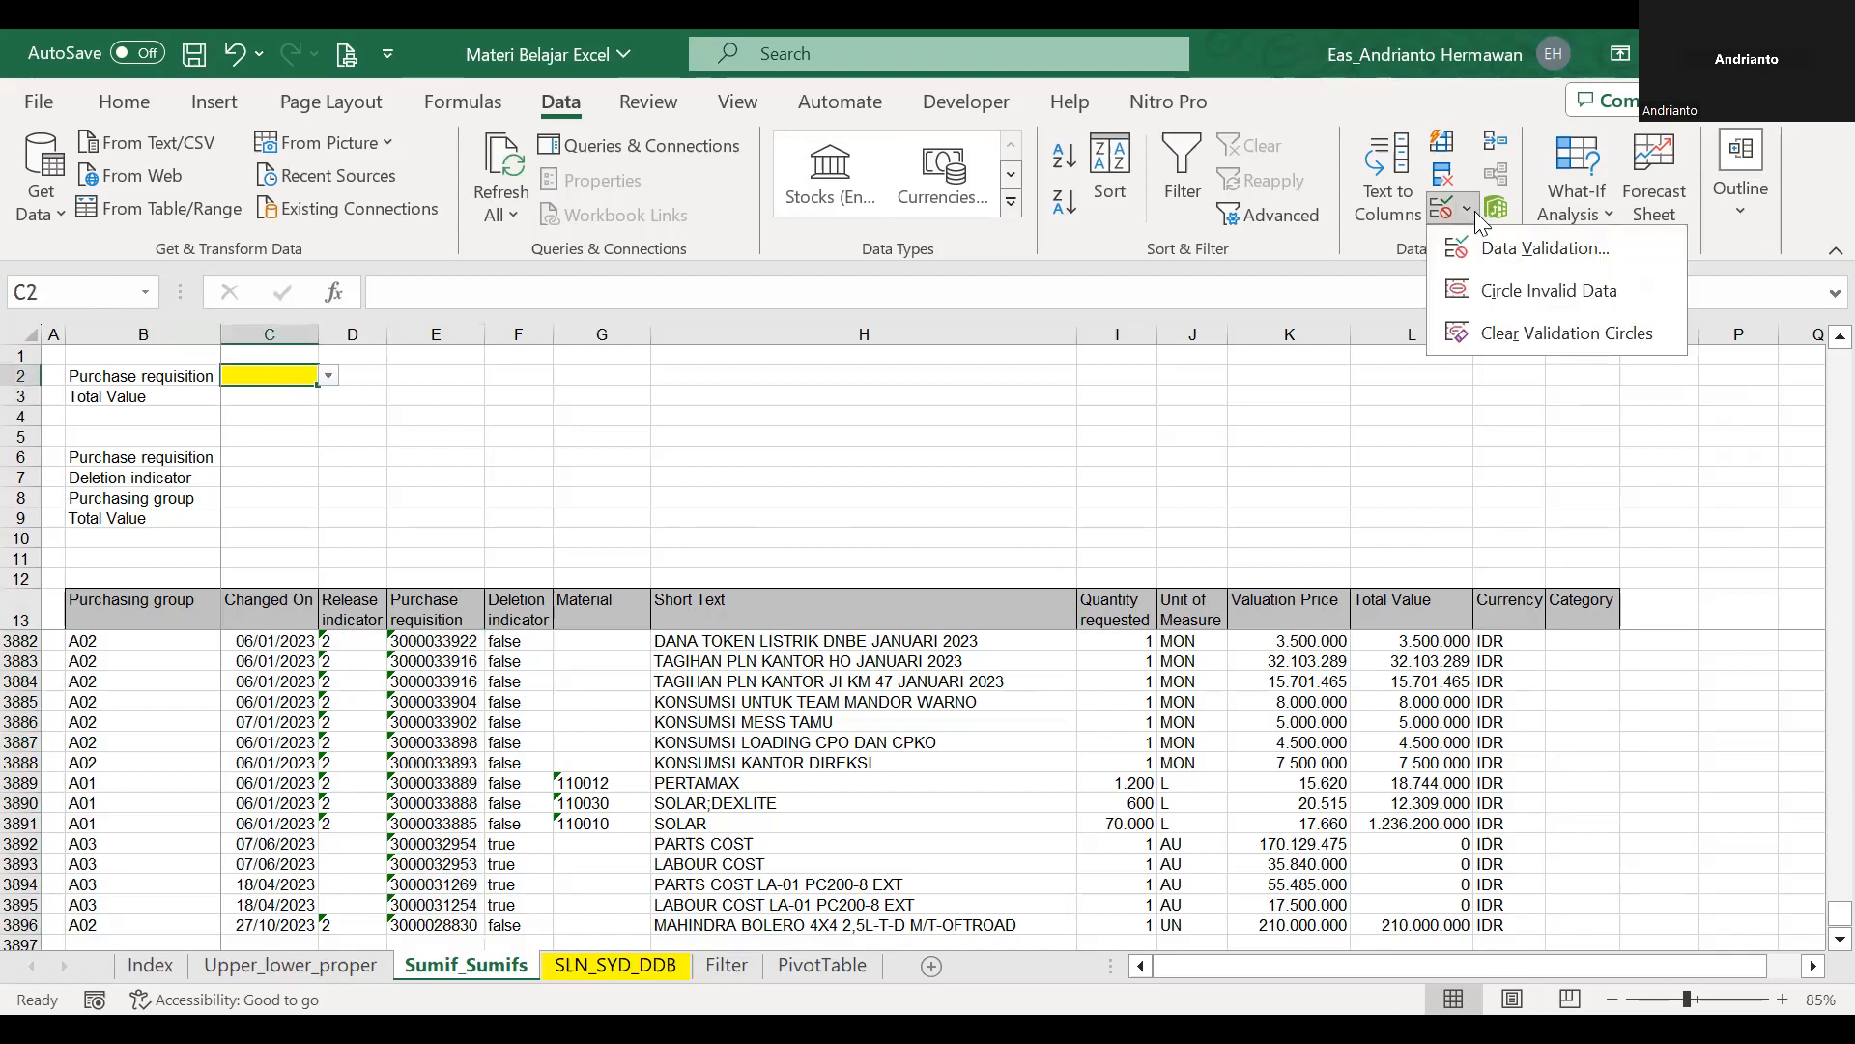
{"action": "left_click", "coordinate": [1527, 248]}
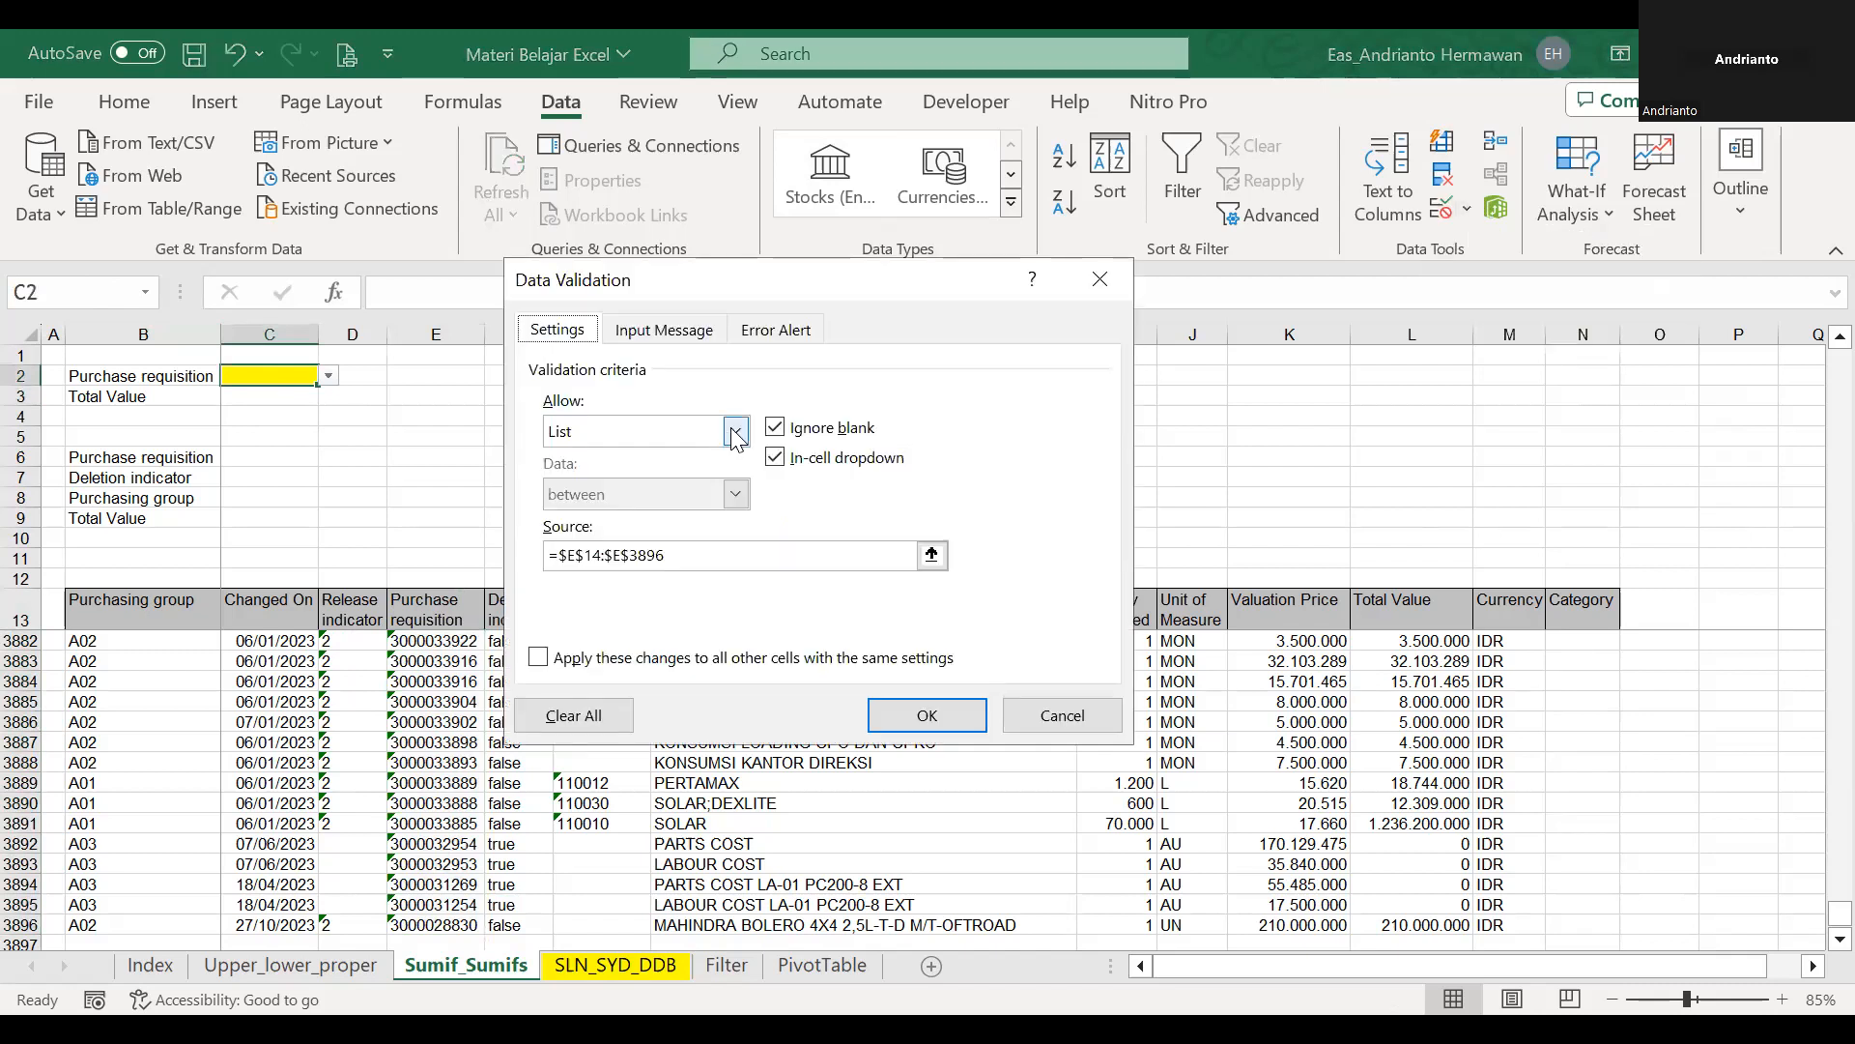
{"action": "left_click", "coordinate": [737, 434]}
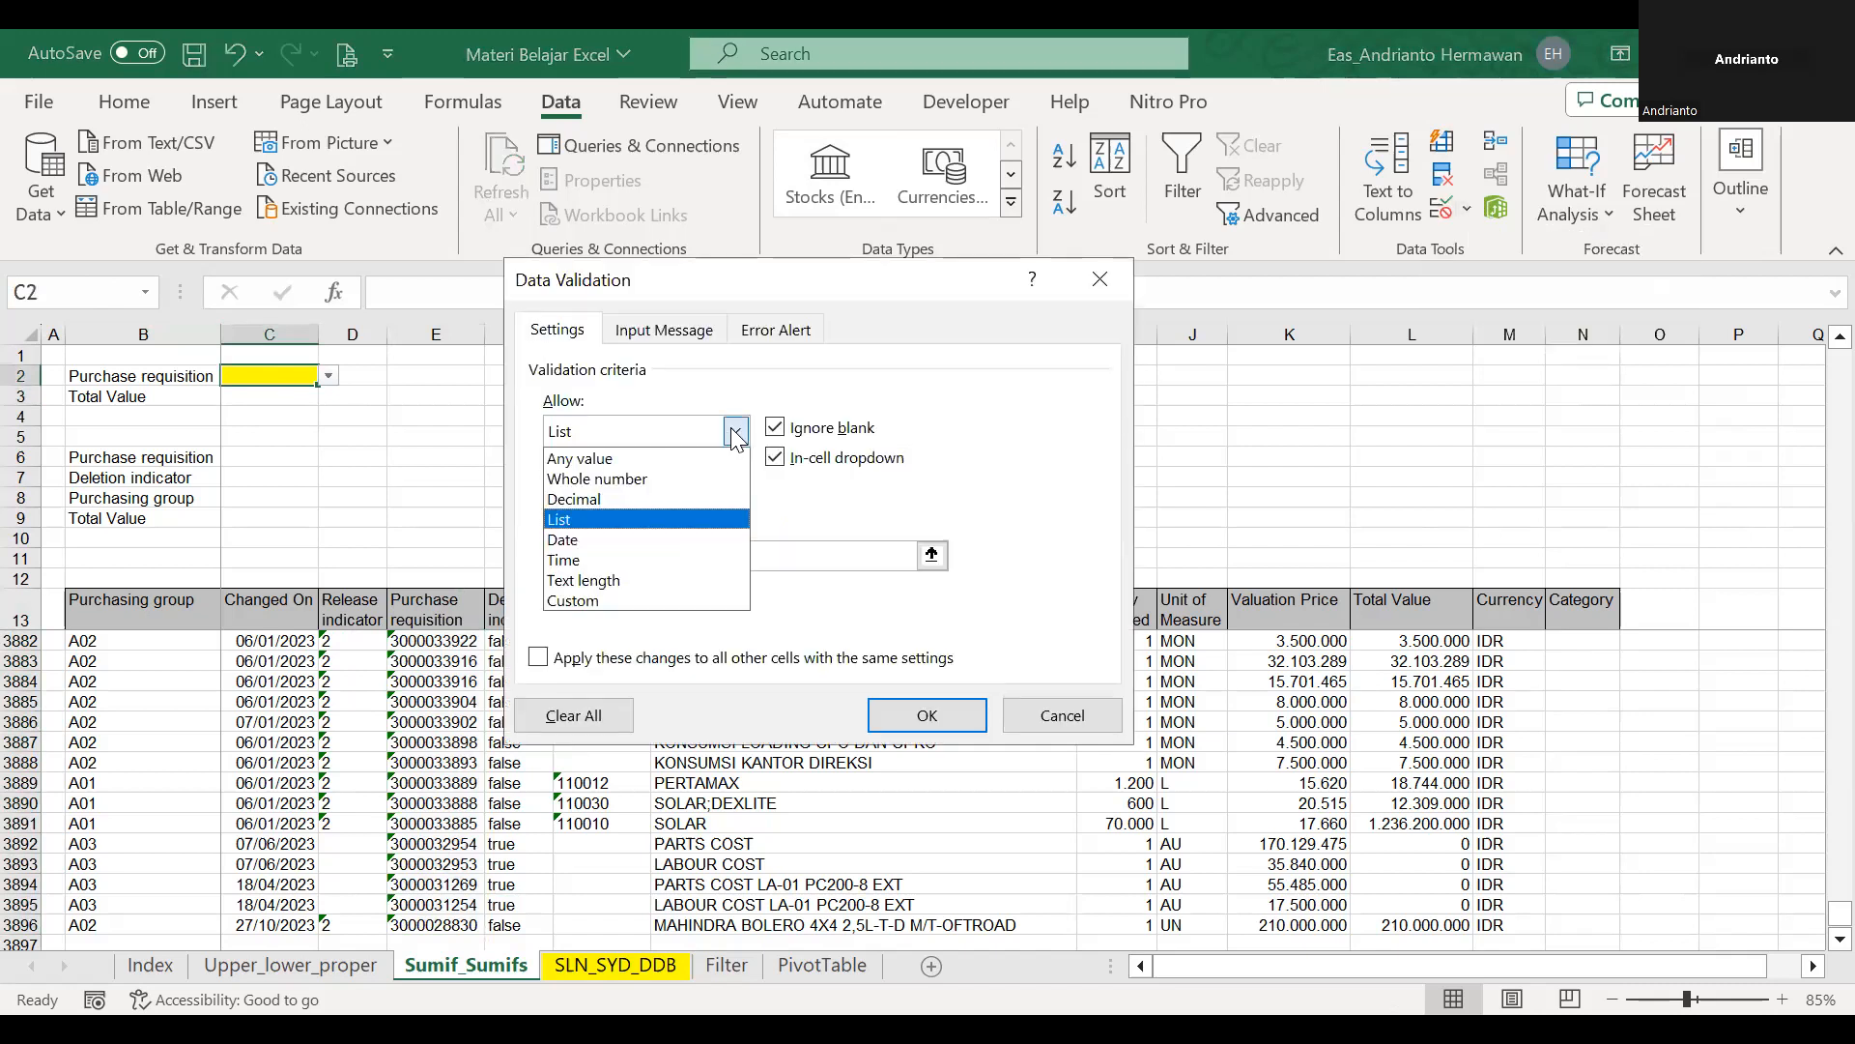
{"action": "left_click", "coordinate": [663, 519]}
{"action": "left_click_drag", "start_coordinate": [688, 554], "coordinate": [486, 551]}
{"action": "type", "text": "=prd"}
{"action": "key", "text": "Return"}
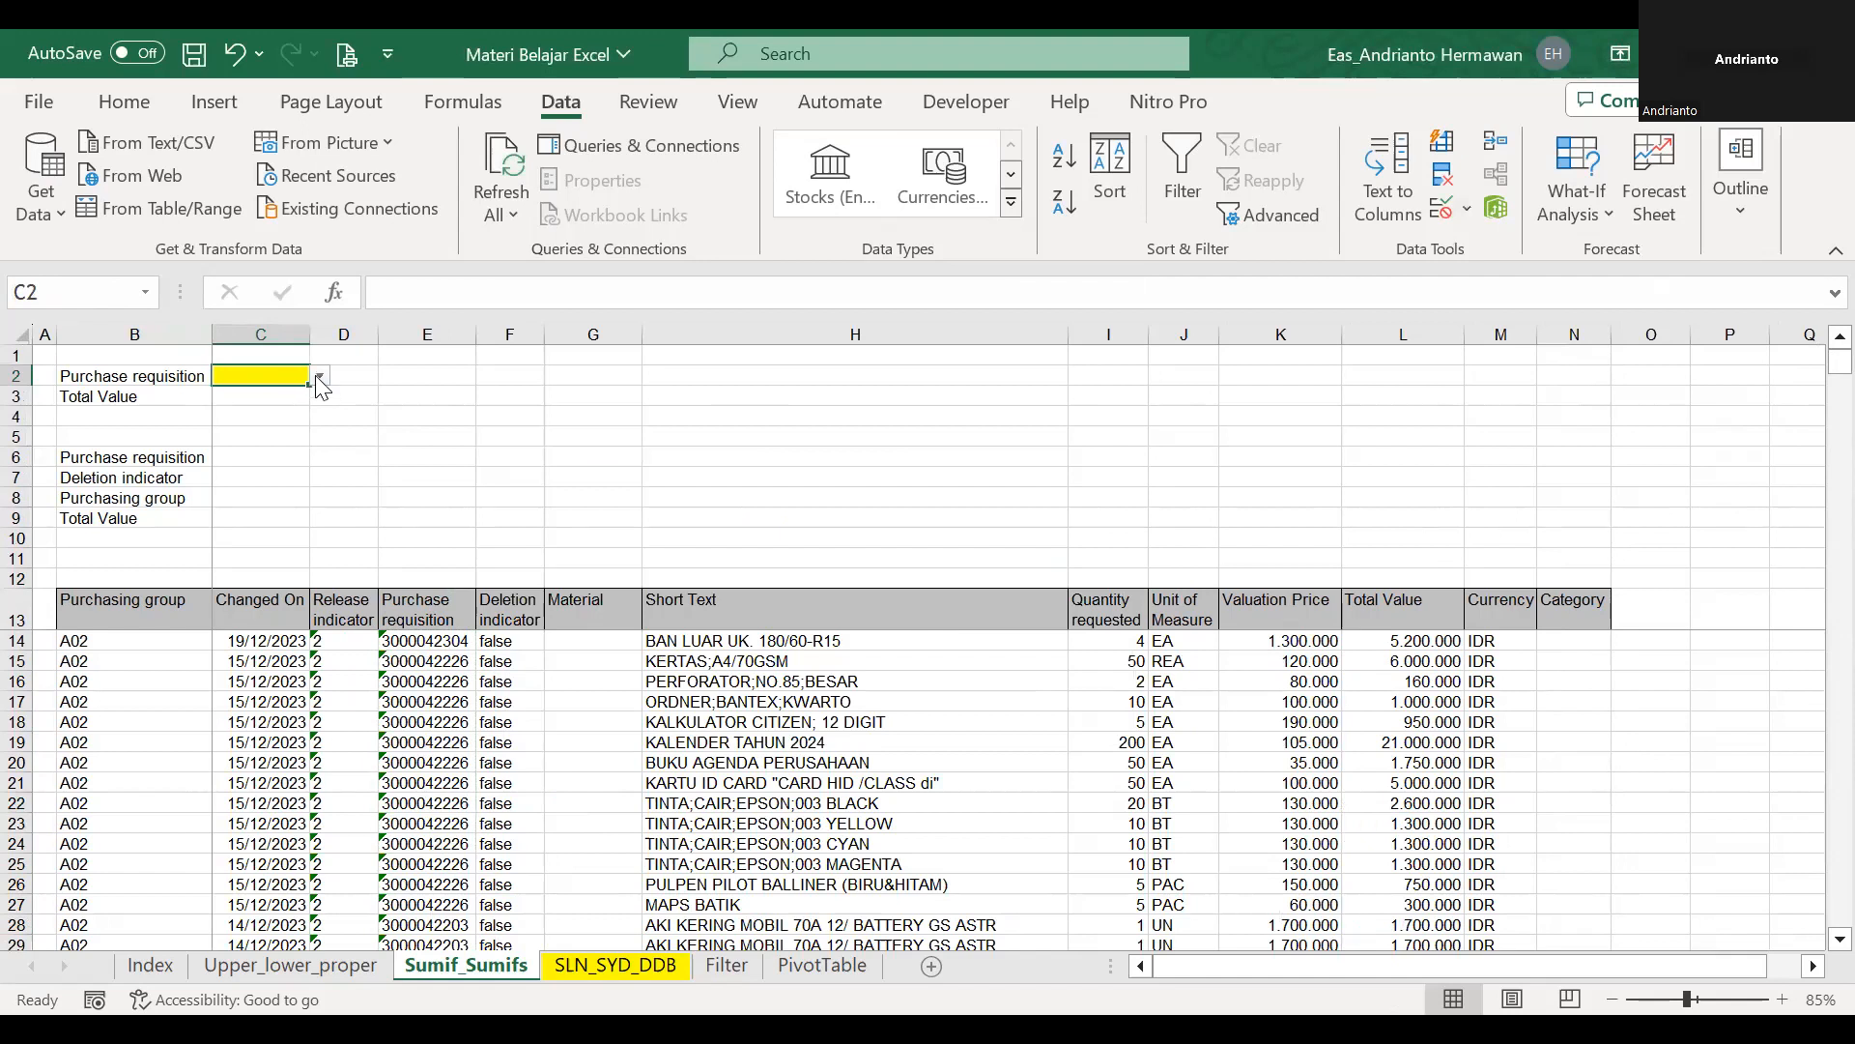
Pick the first purchase requisition in the list as the value of C2.
{"action": "left_click", "coordinate": [319, 377]}
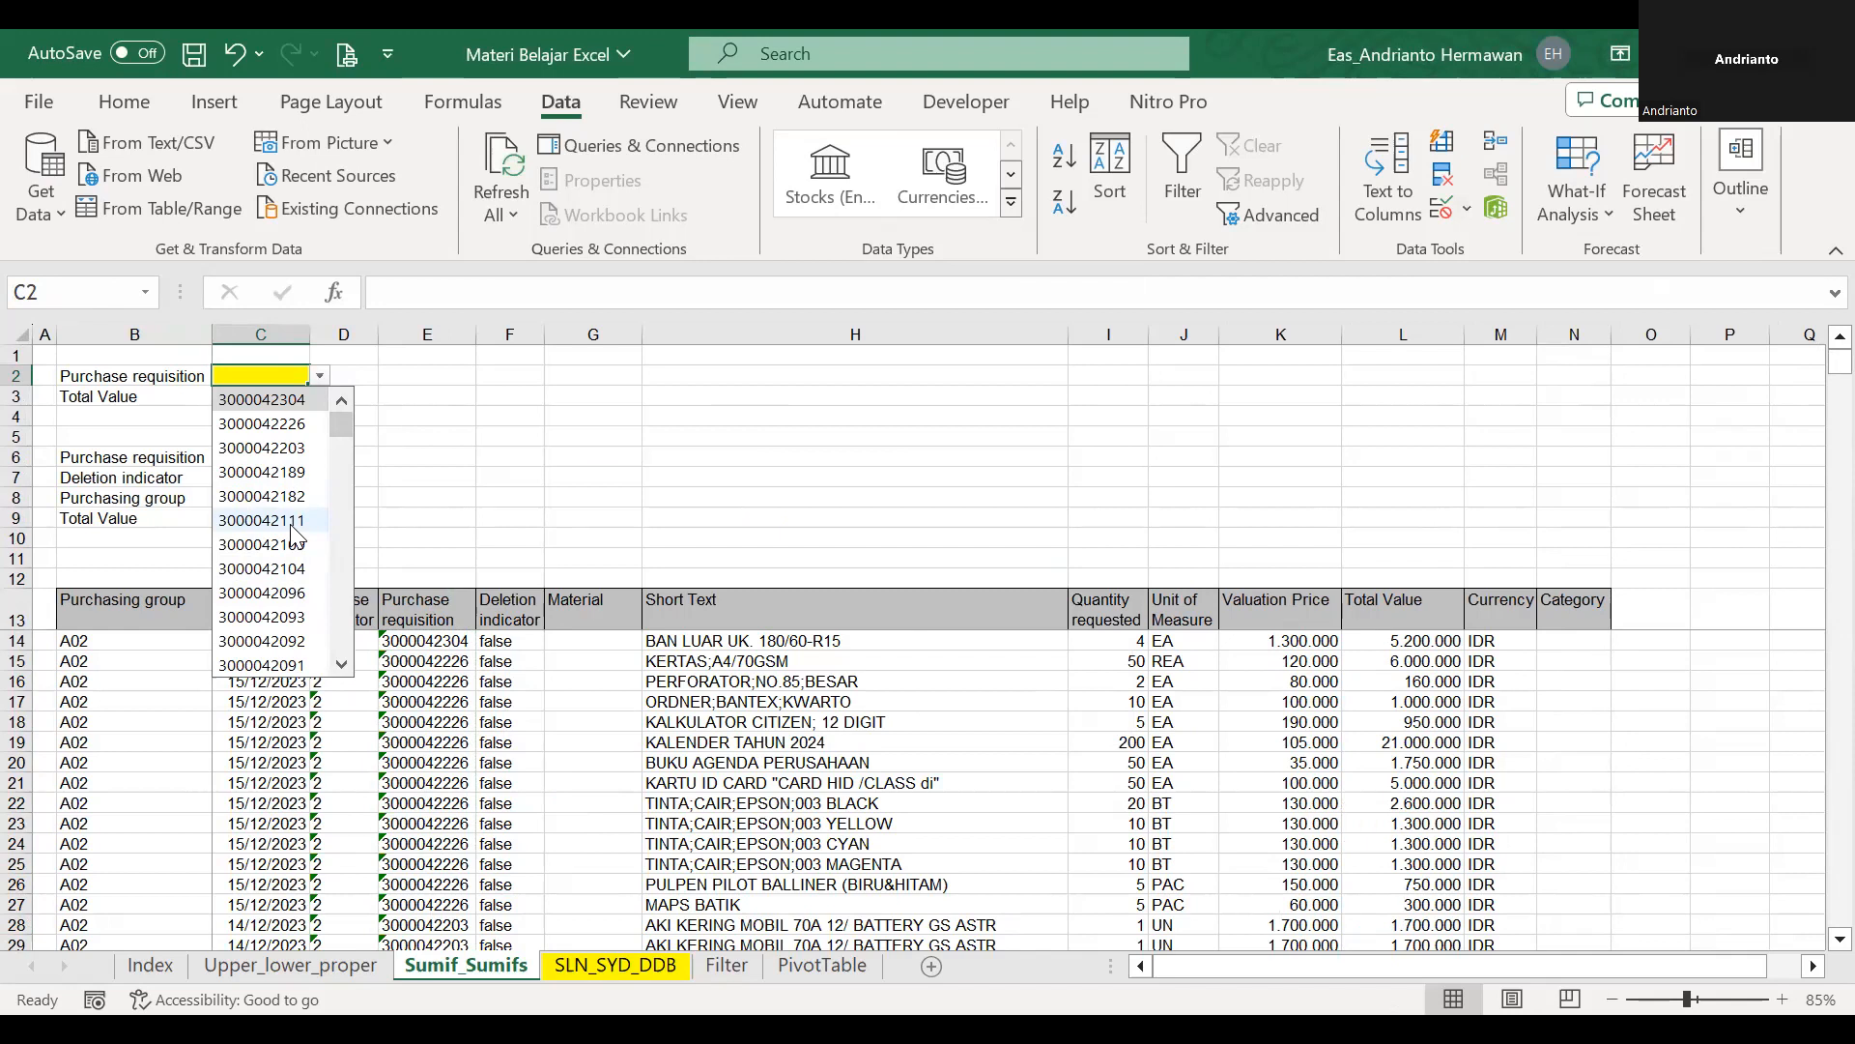
{"action": "left_click", "coordinate": [273, 409]}
{"action": "left_click", "coordinate": [273, 409]}
{"action": "left_click", "coordinate": [411, 416]}
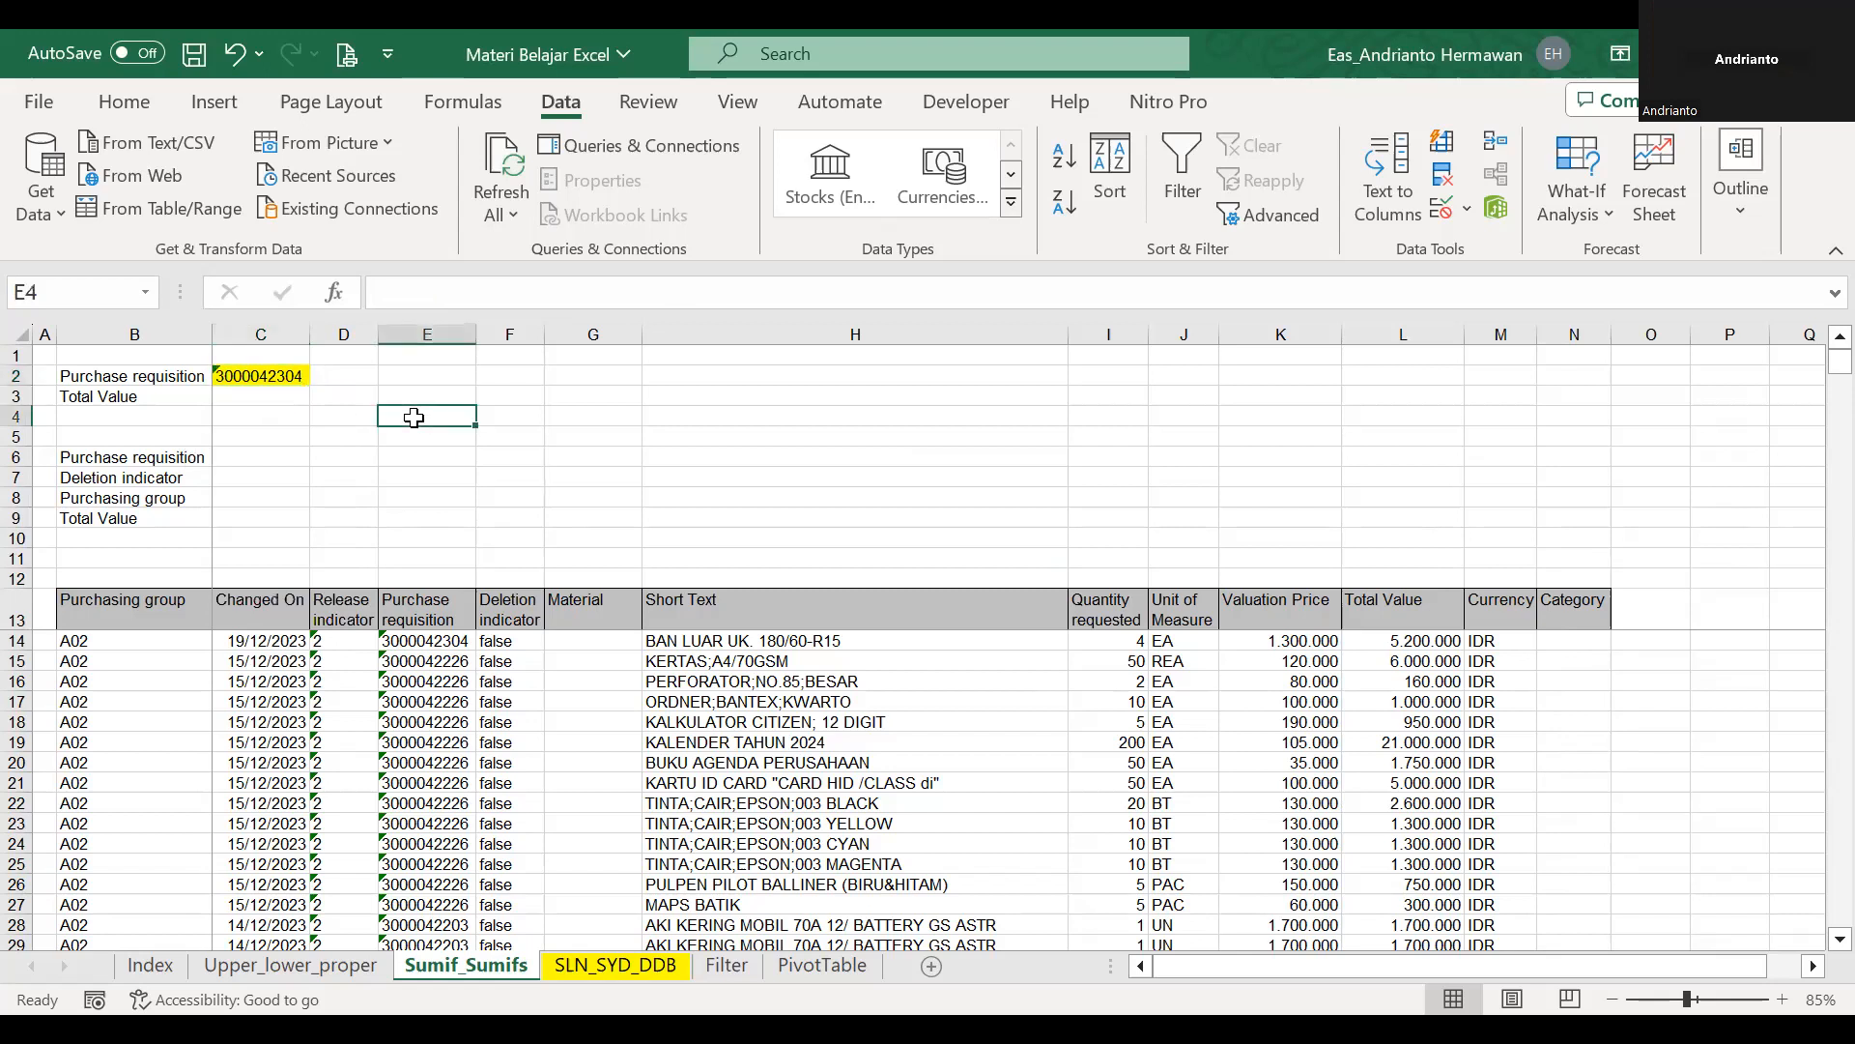
Start a SUMIF formula in C3 beside Total Value, with the named range pr as its range argument.
{"action": "left_click", "coordinate": [270, 399]}
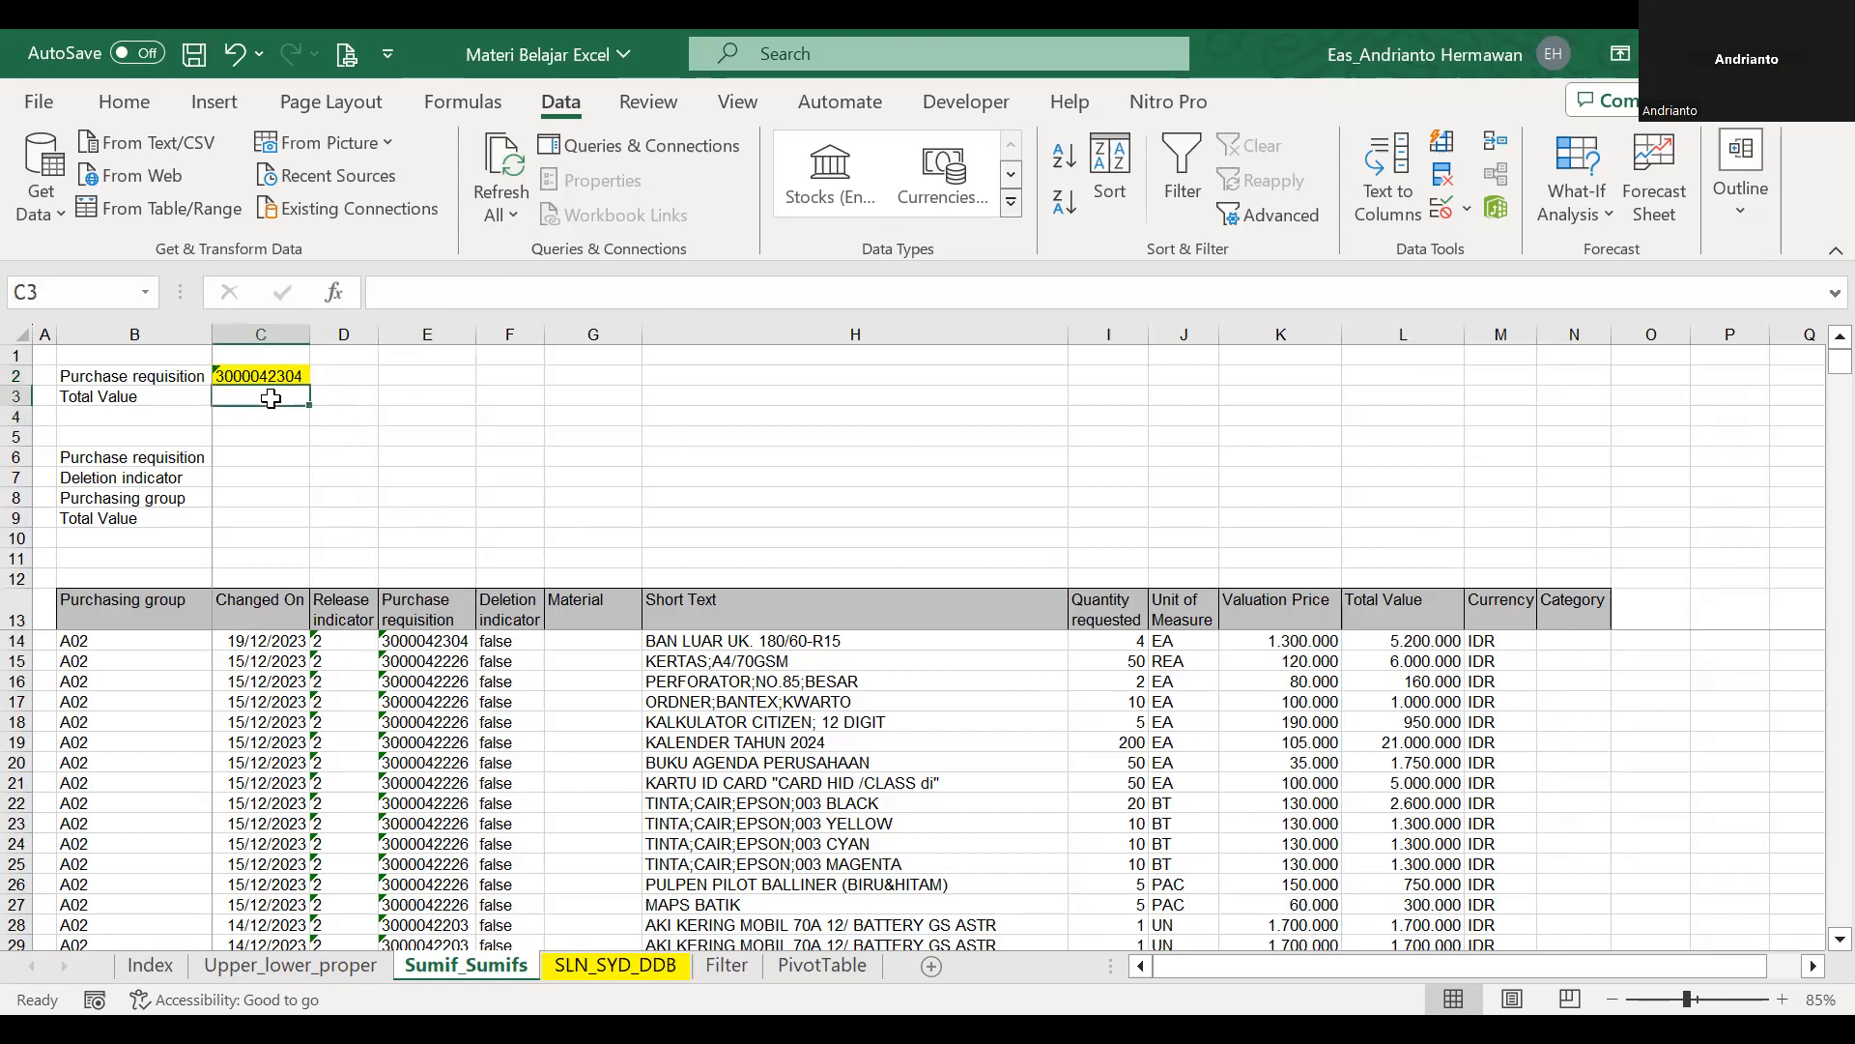
{"action": "type", "text": "="}
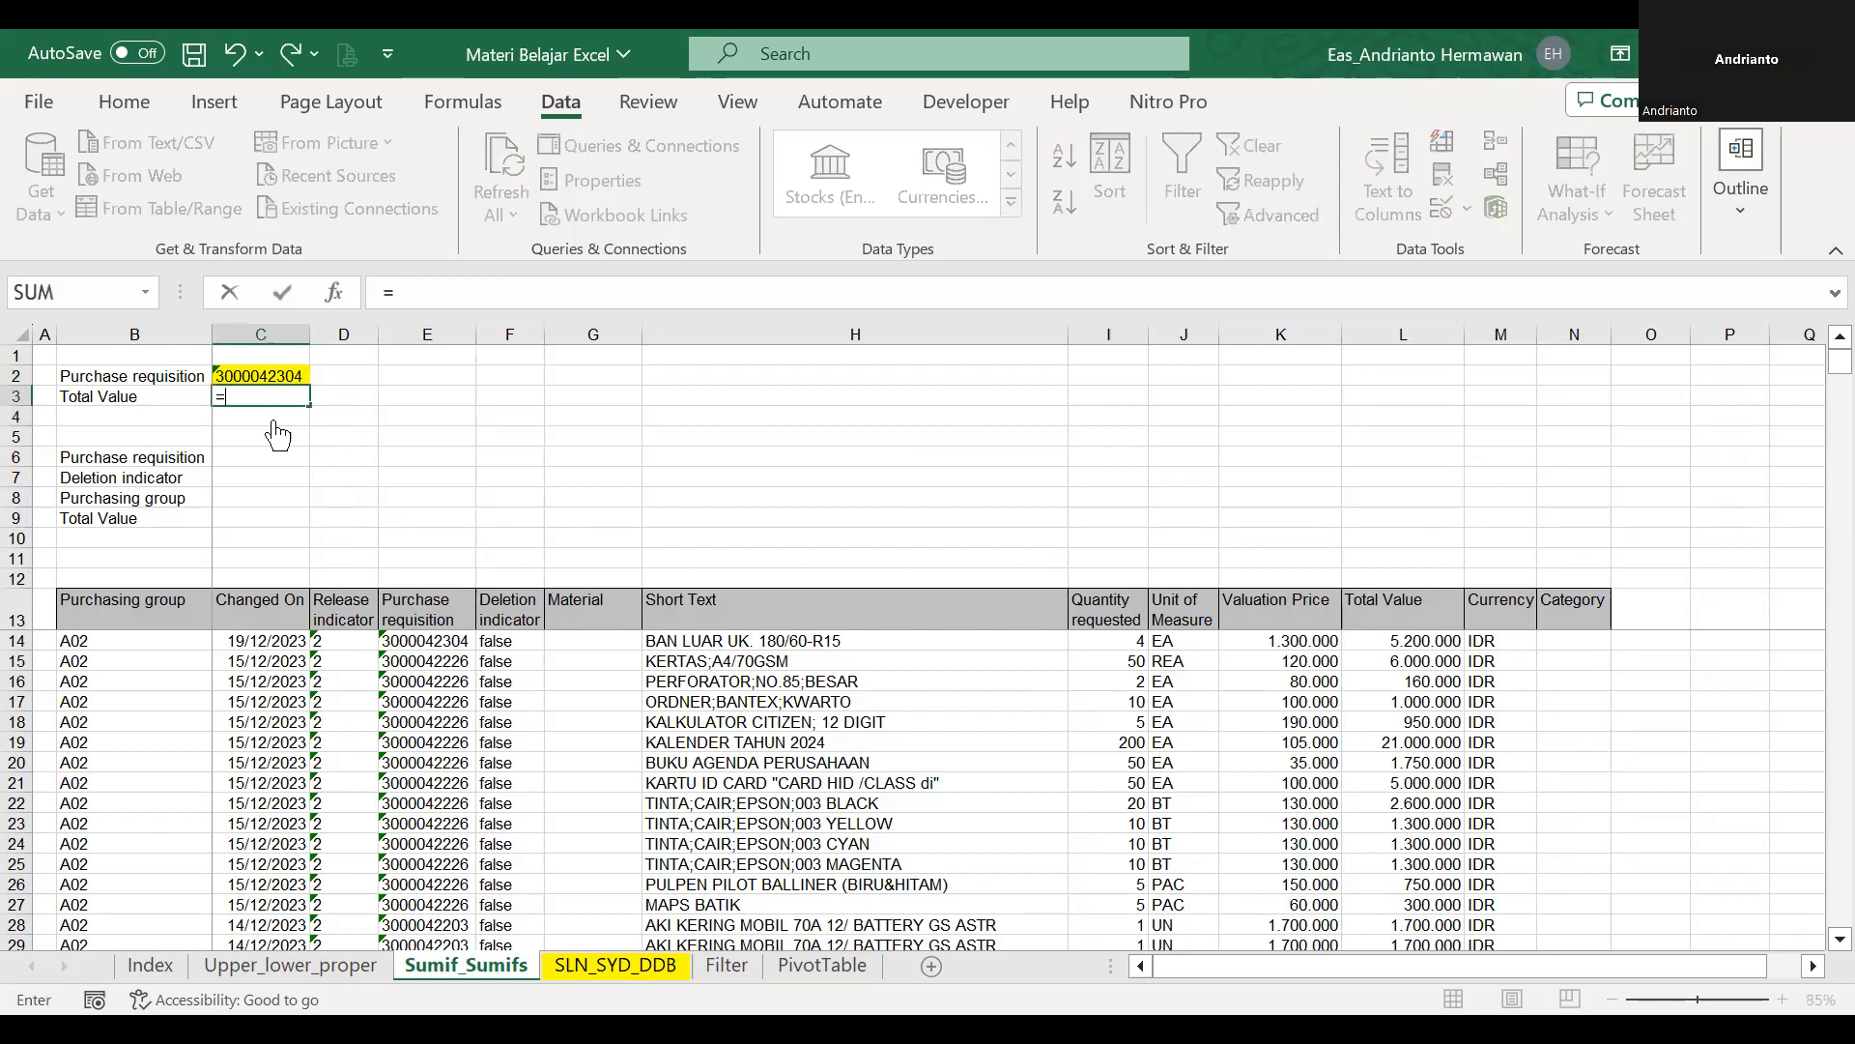
{"action": "type", "text": "sumif("}
{"action": "left_click", "coordinate": [400, 607]}
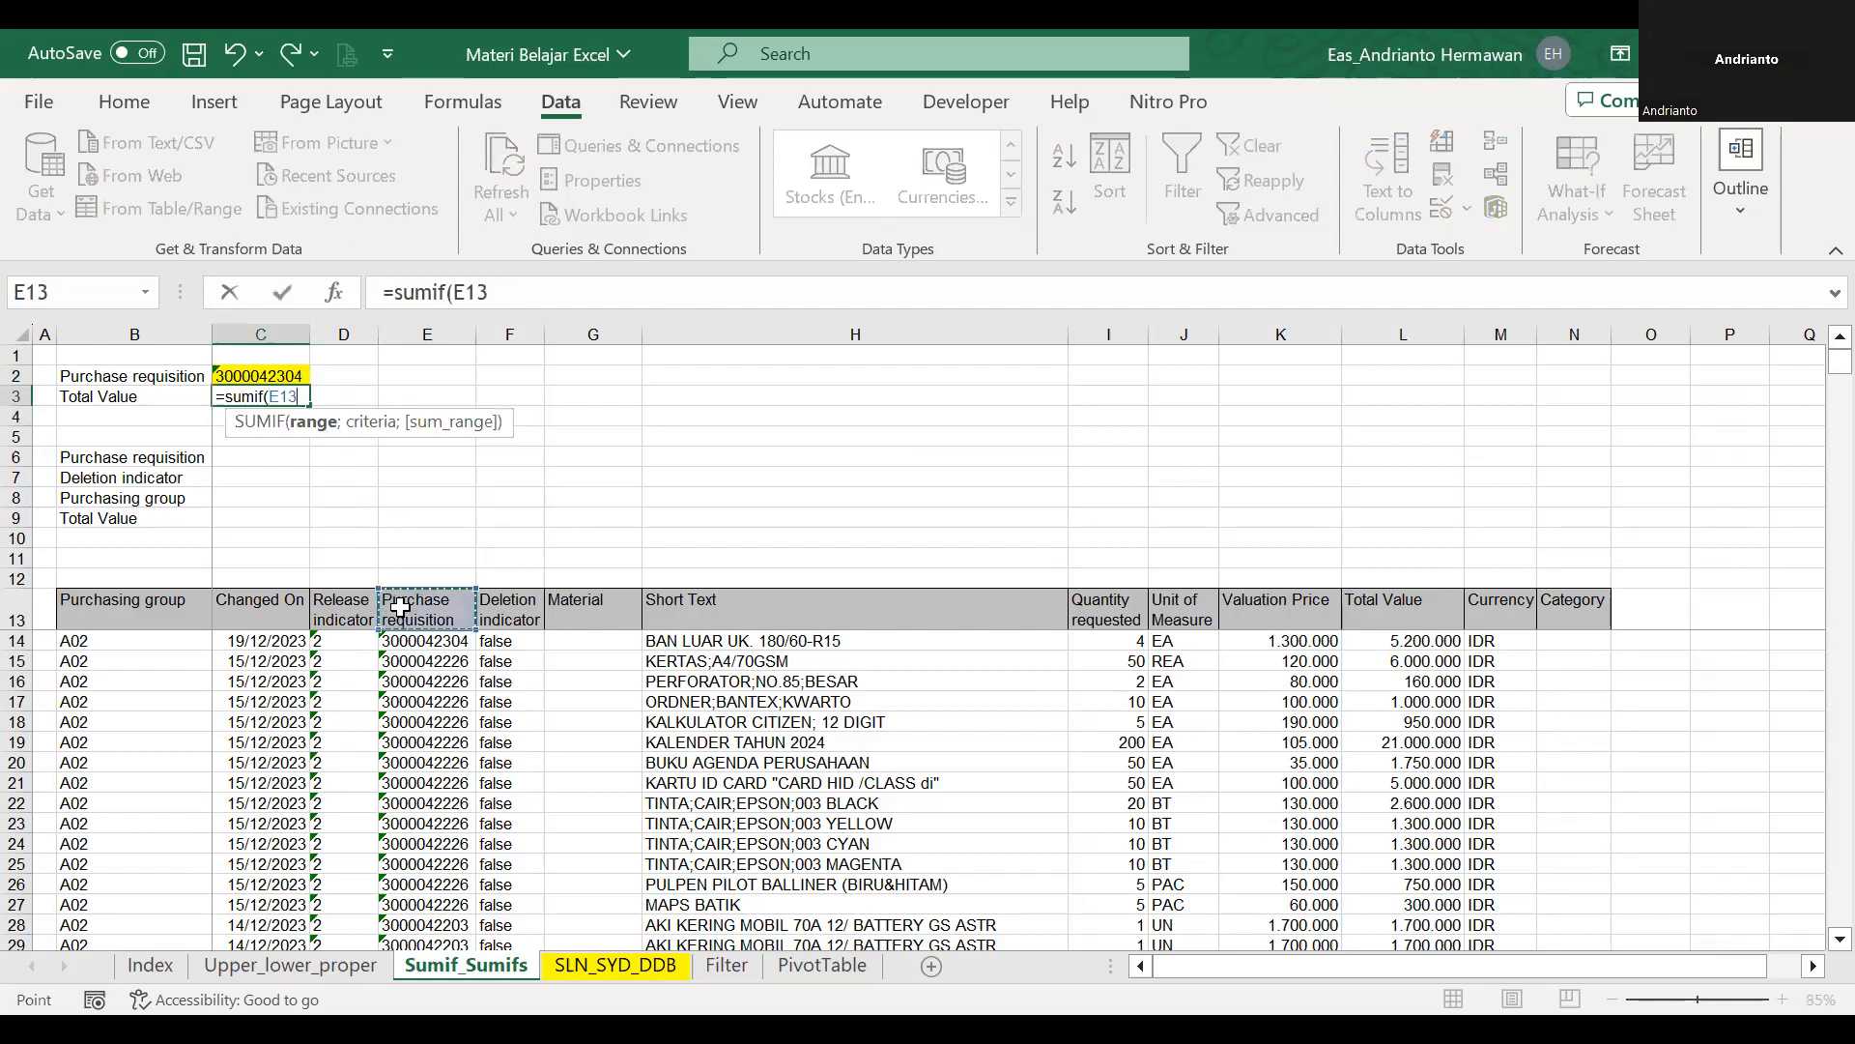
{"action": "key", "text": "Down"}
{"action": "key", "text": "ctrl+shift+Down"}
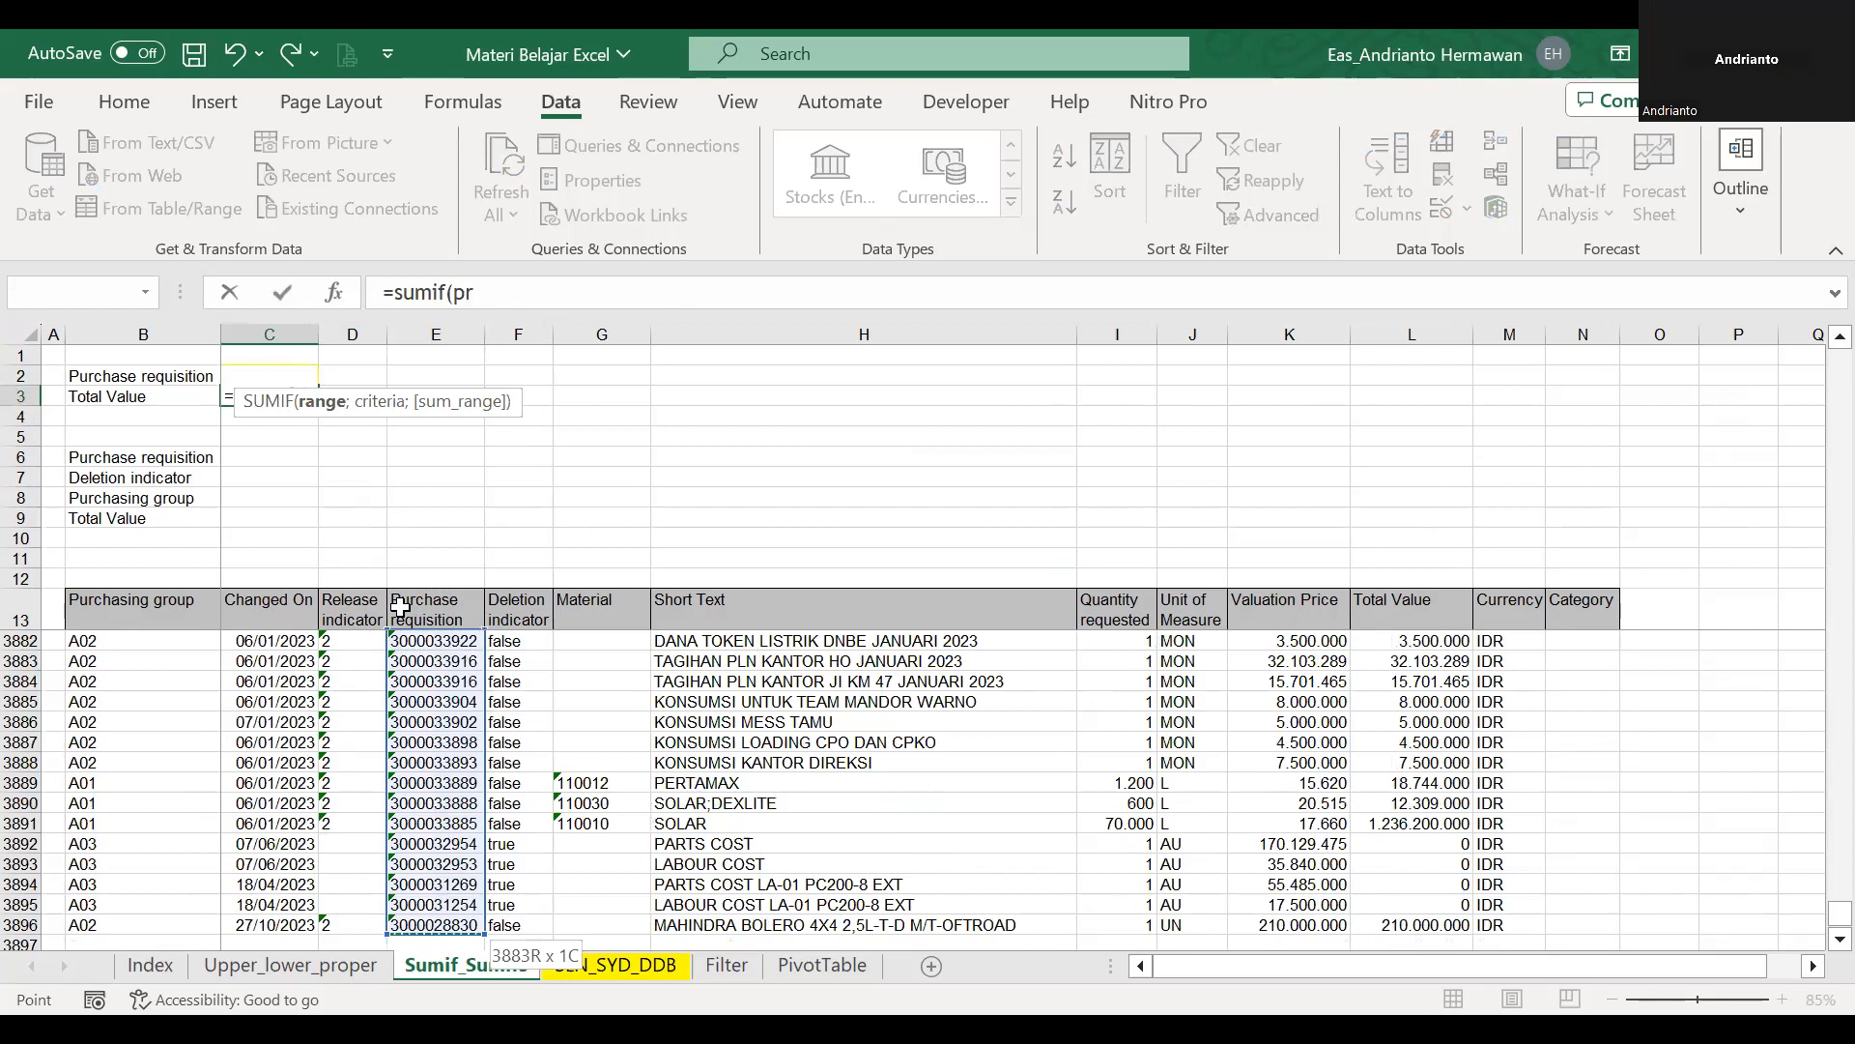
{"action": "type", "text": ";"}
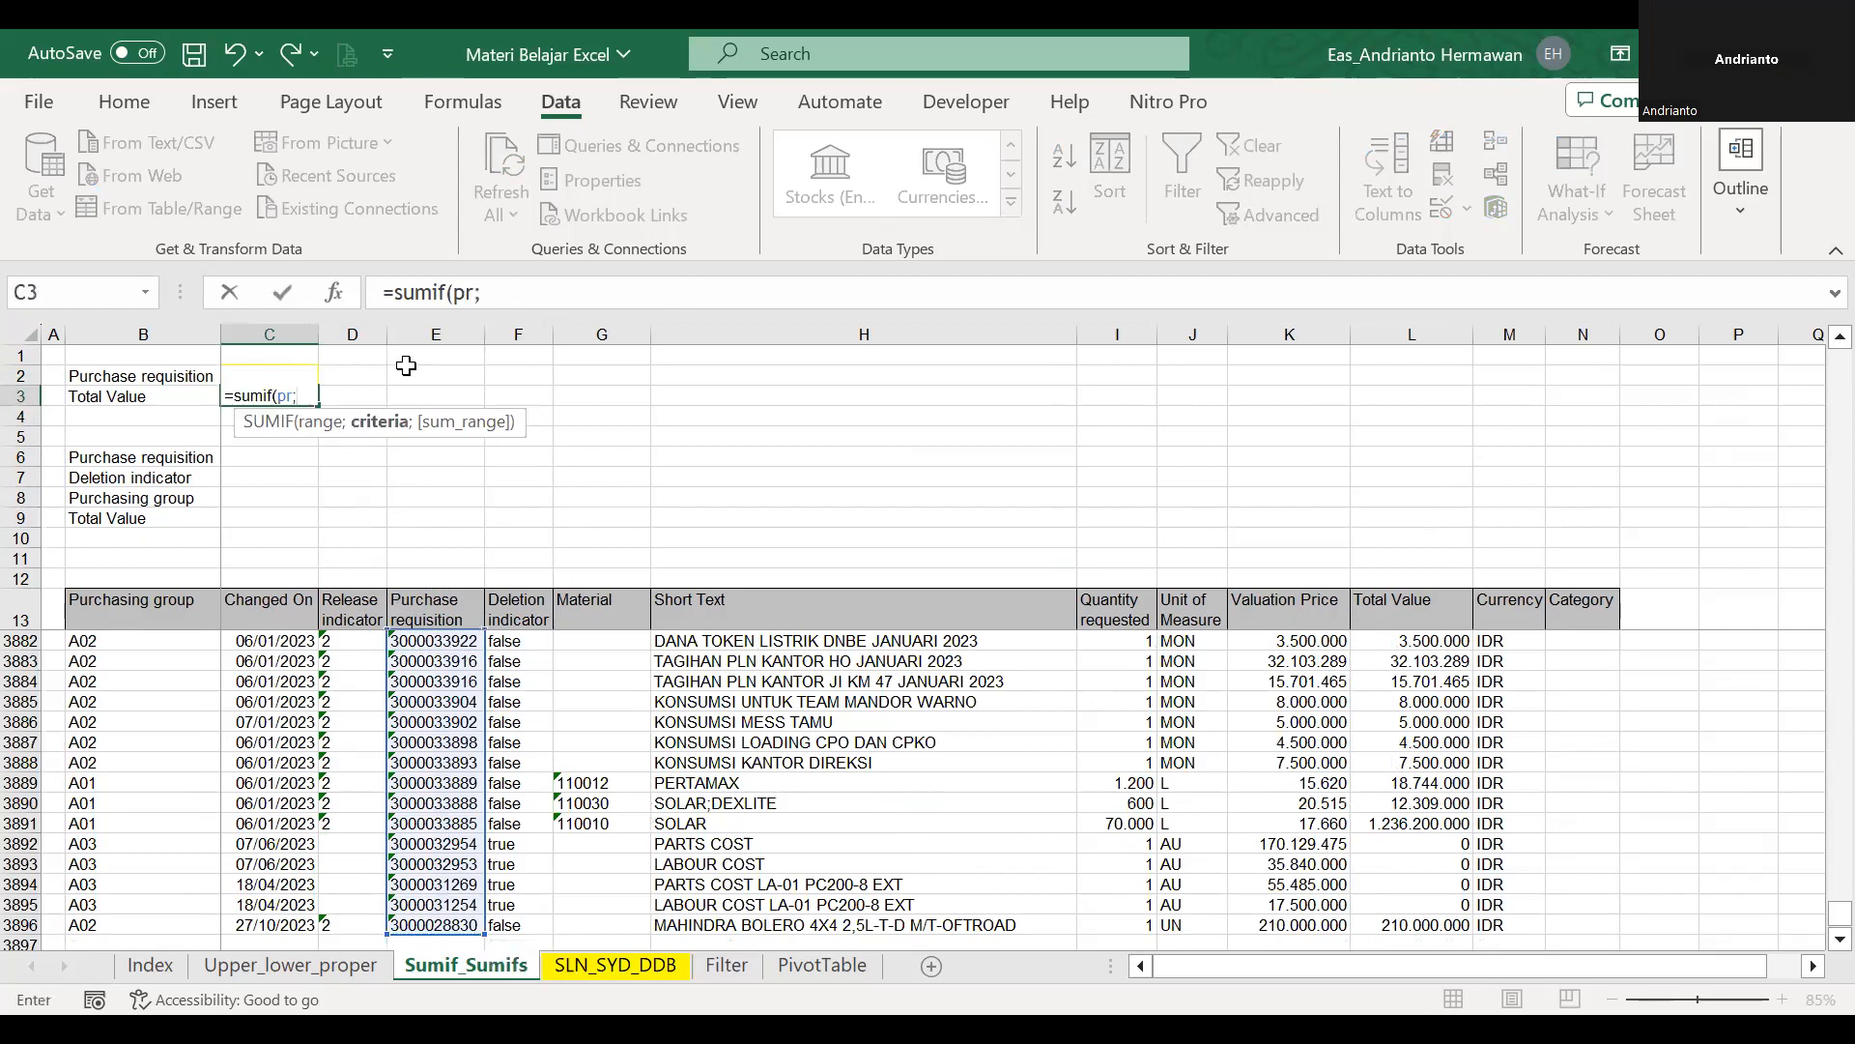
Complete the C3 formula as =SUMIF(pr;C2;L14:L3896) and apply the comma number style to the cell.
{"action": "left_click", "coordinate": [380, 373]}
{"action": "key", "text": "Left"}
{"action": "key", "text": "F2"}
{"action": "type", "text": ";"}
{"action": "left_click", "coordinate": [1430, 602]}
{"action": "key", "text": "ctrl+shift+Down"}
{"action": "key", "text": "ctrl+Return"}
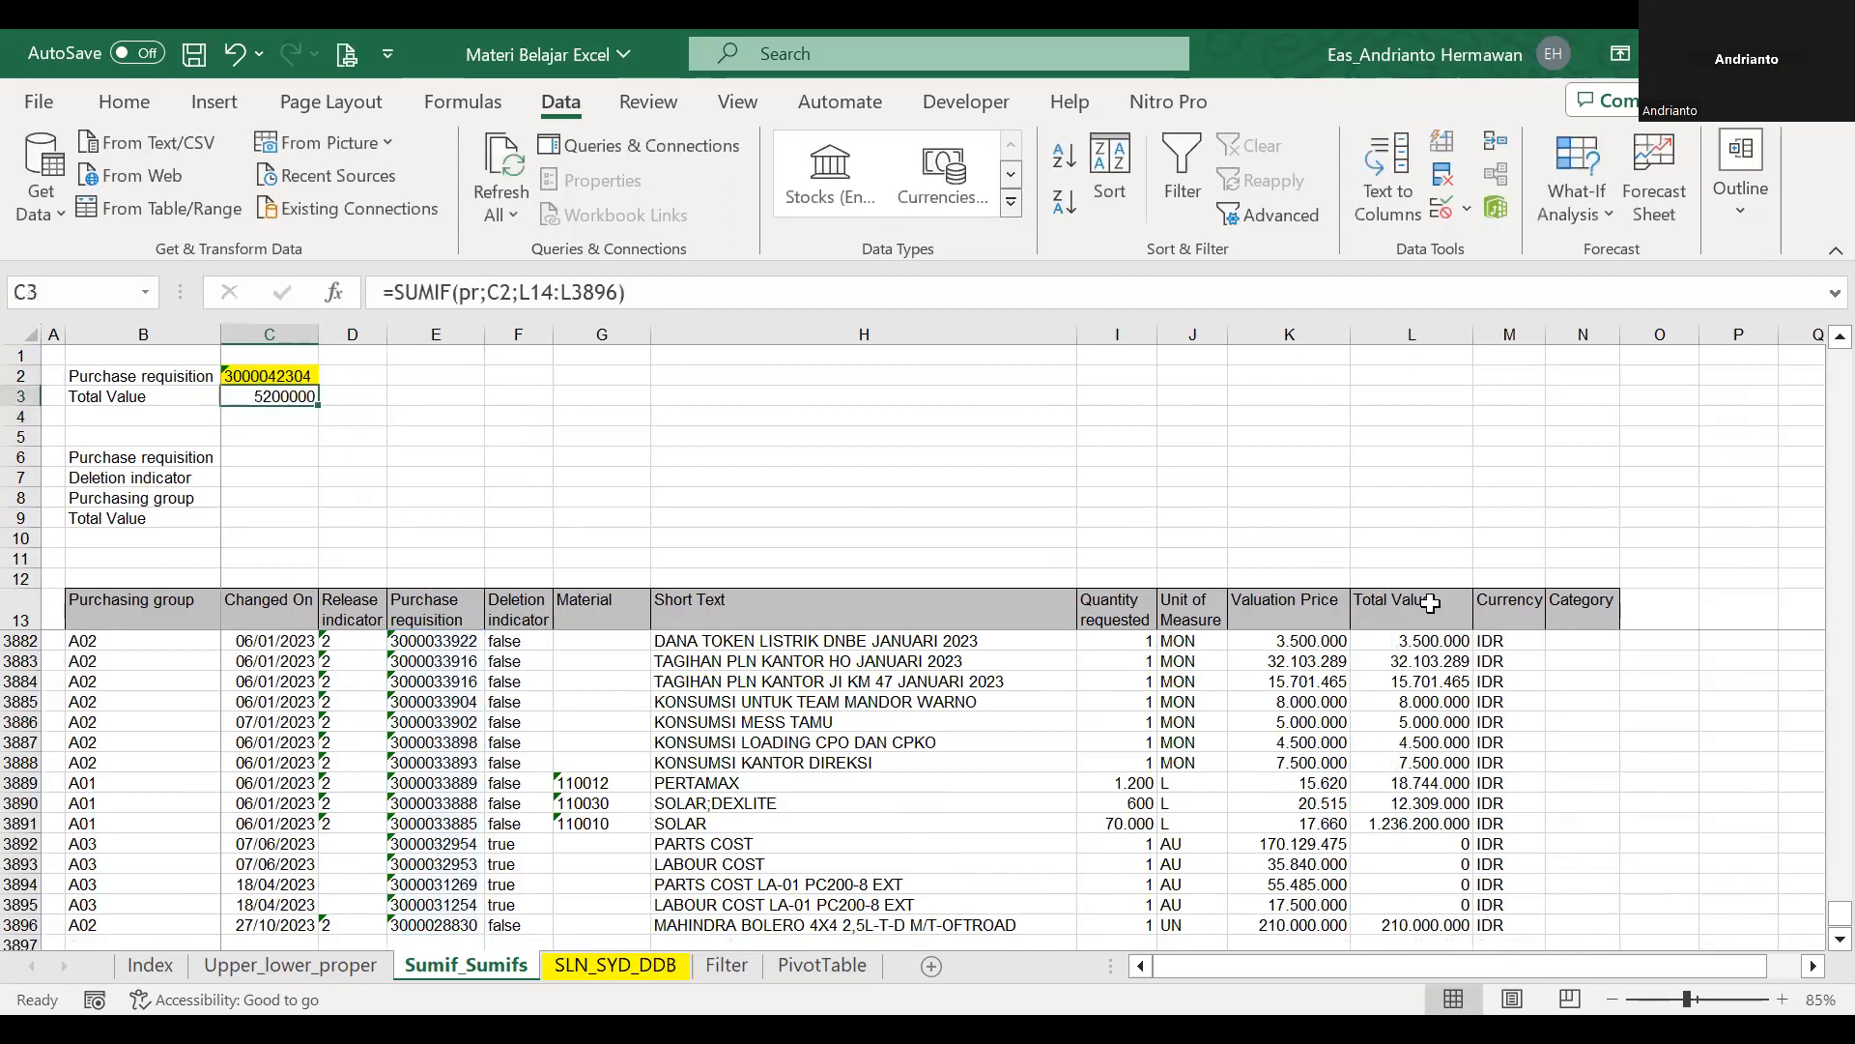
{"action": "key", "text": "alt+h"}
{"action": "key", "text": "k"}
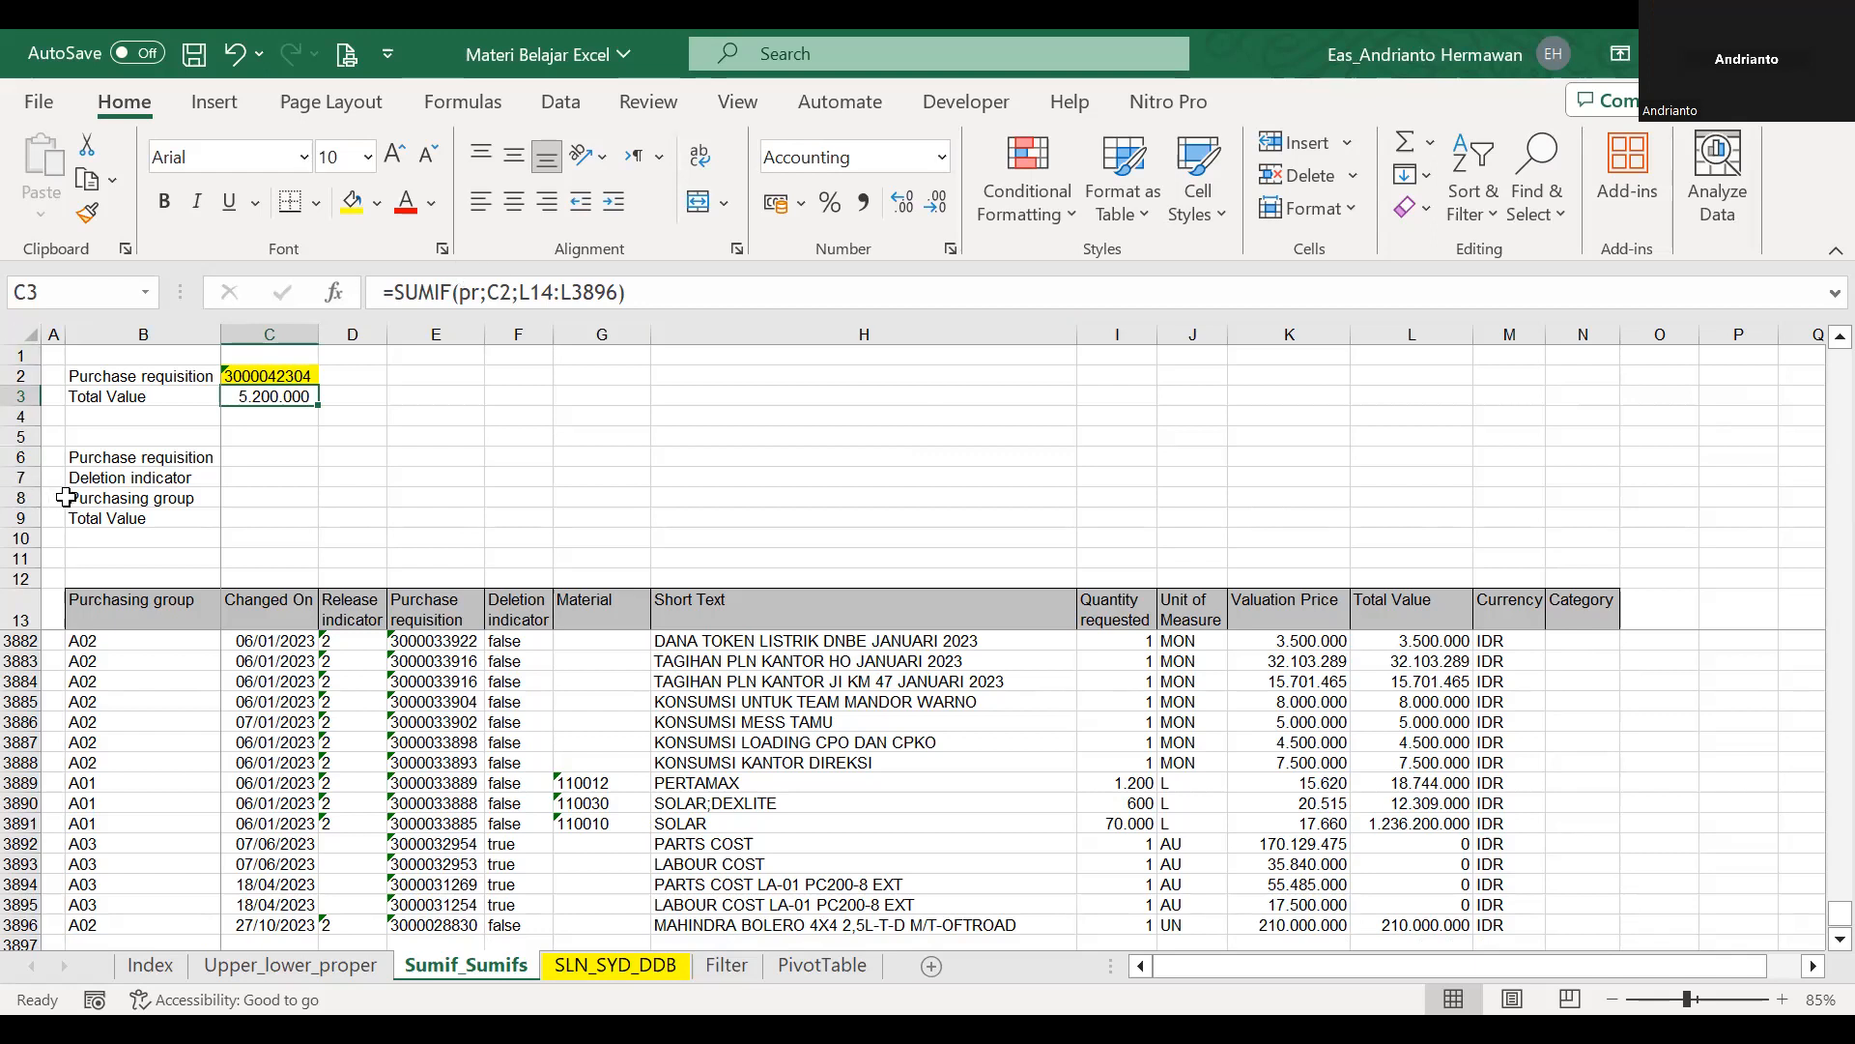
Enter the heading sumifs in B5 above the multi-criteria block and format it in bold red.
{"action": "left_click", "coordinate": [113, 433]}
{"action": "type", "text": "s"}
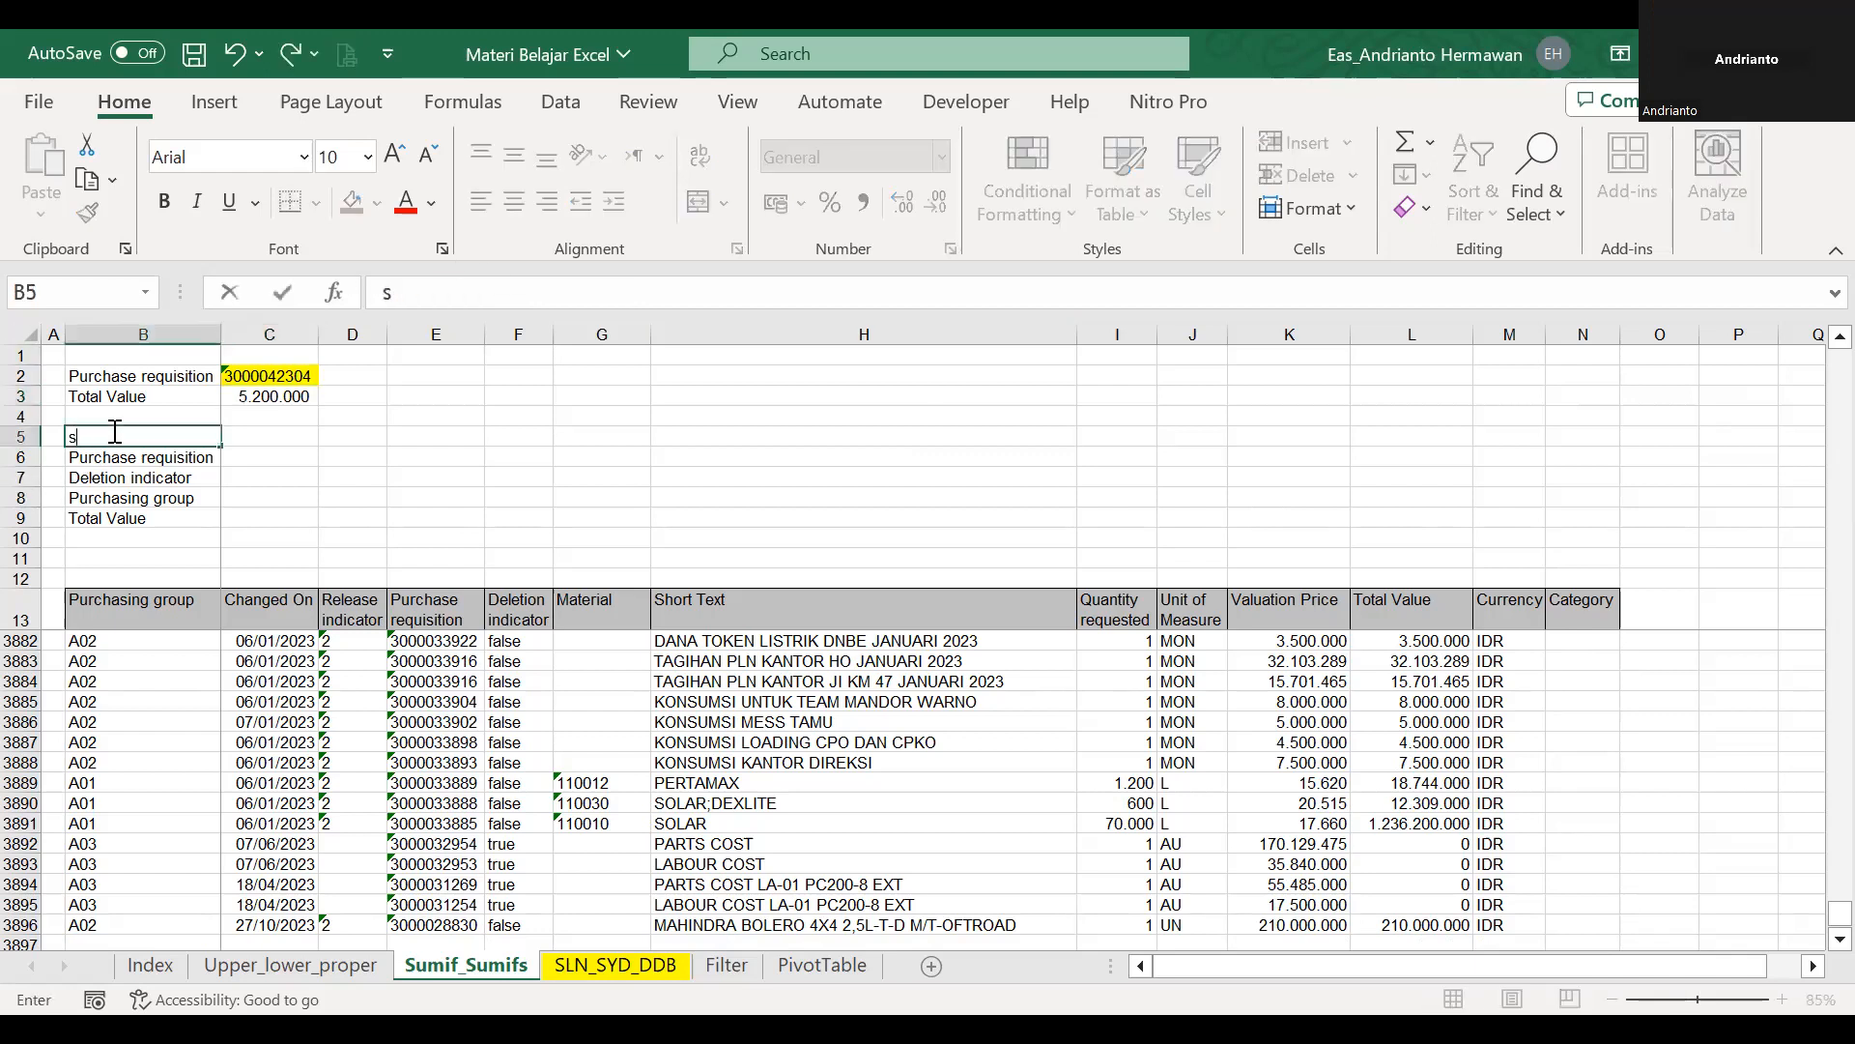
{"action": "type", "text": "umifd"}
{"action": "key", "text": "Return"}
{"action": "left_click", "coordinate": [113, 431]}
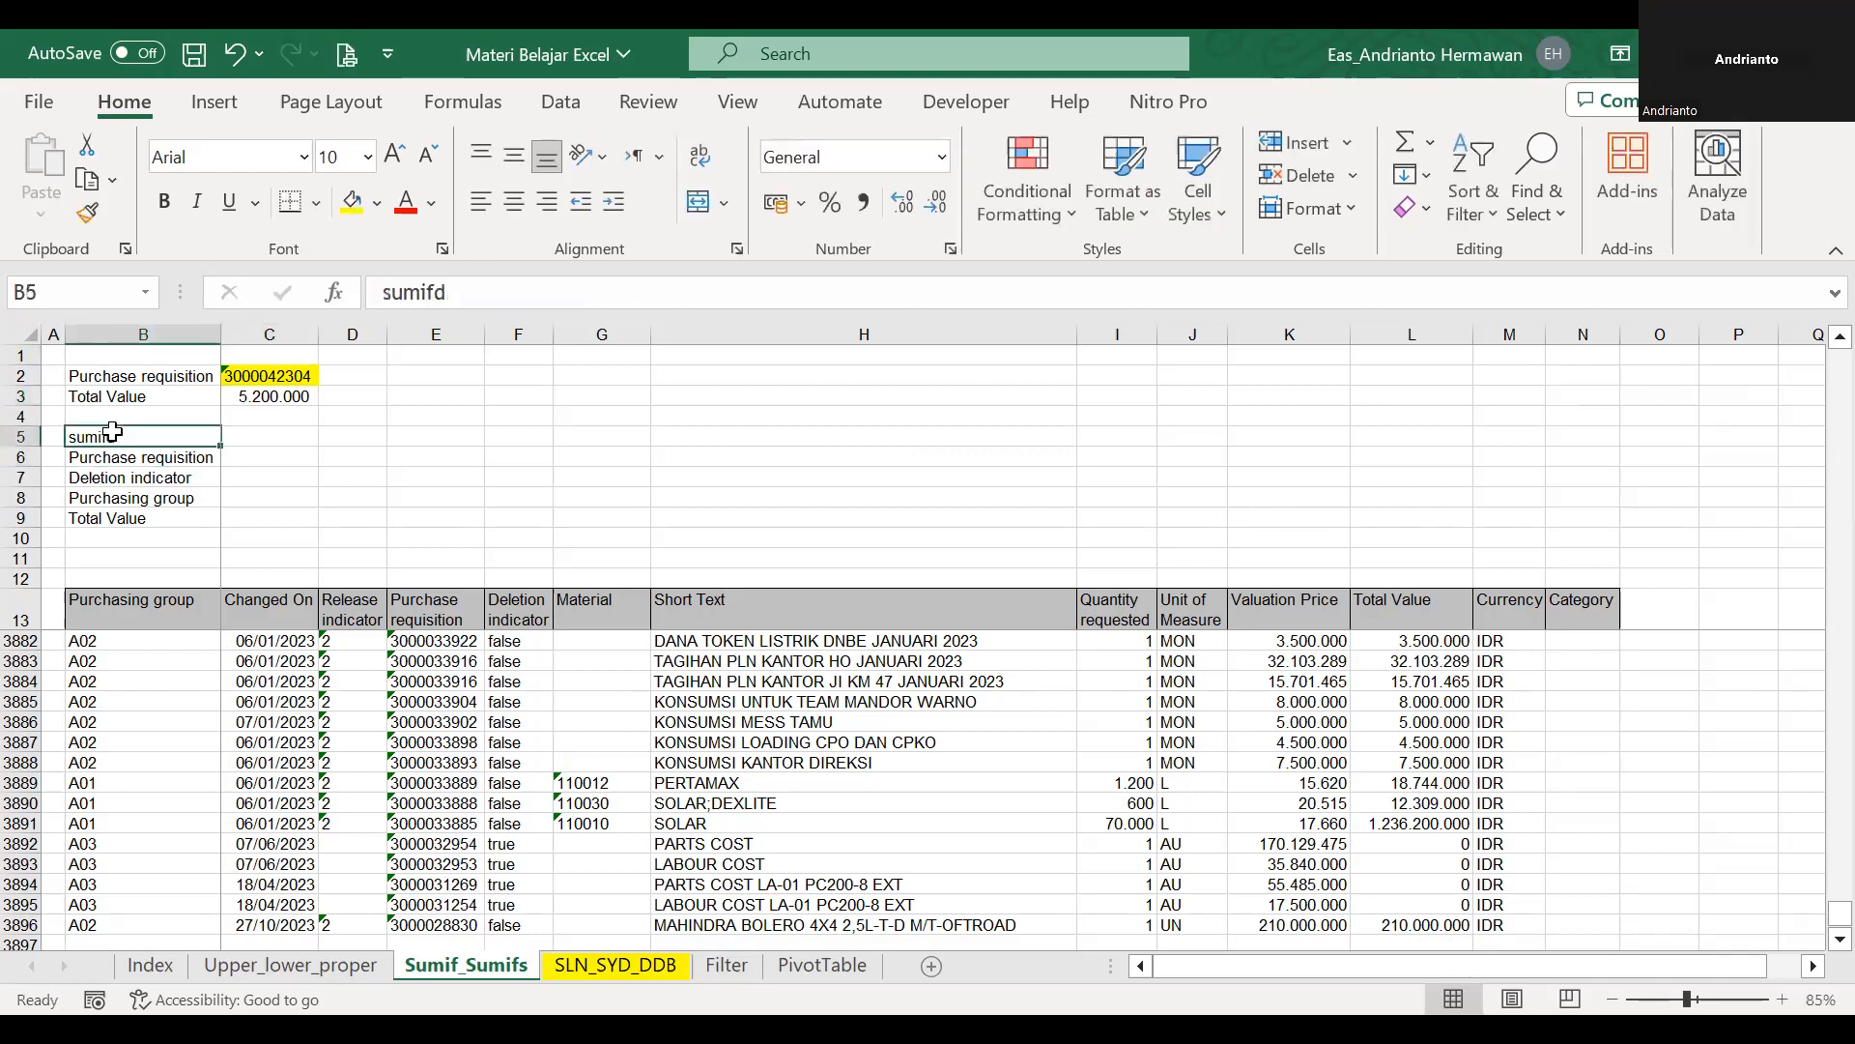
{"action": "double_click", "coordinate": [113, 432]}
{"action": "key", "text": "BackSpace"}
{"action": "type", "text": "s"}
{"action": "key", "text": "Return"}
{"action": "key", "text": "Up"}
{"action": "key", "text": "ctrl+b"}
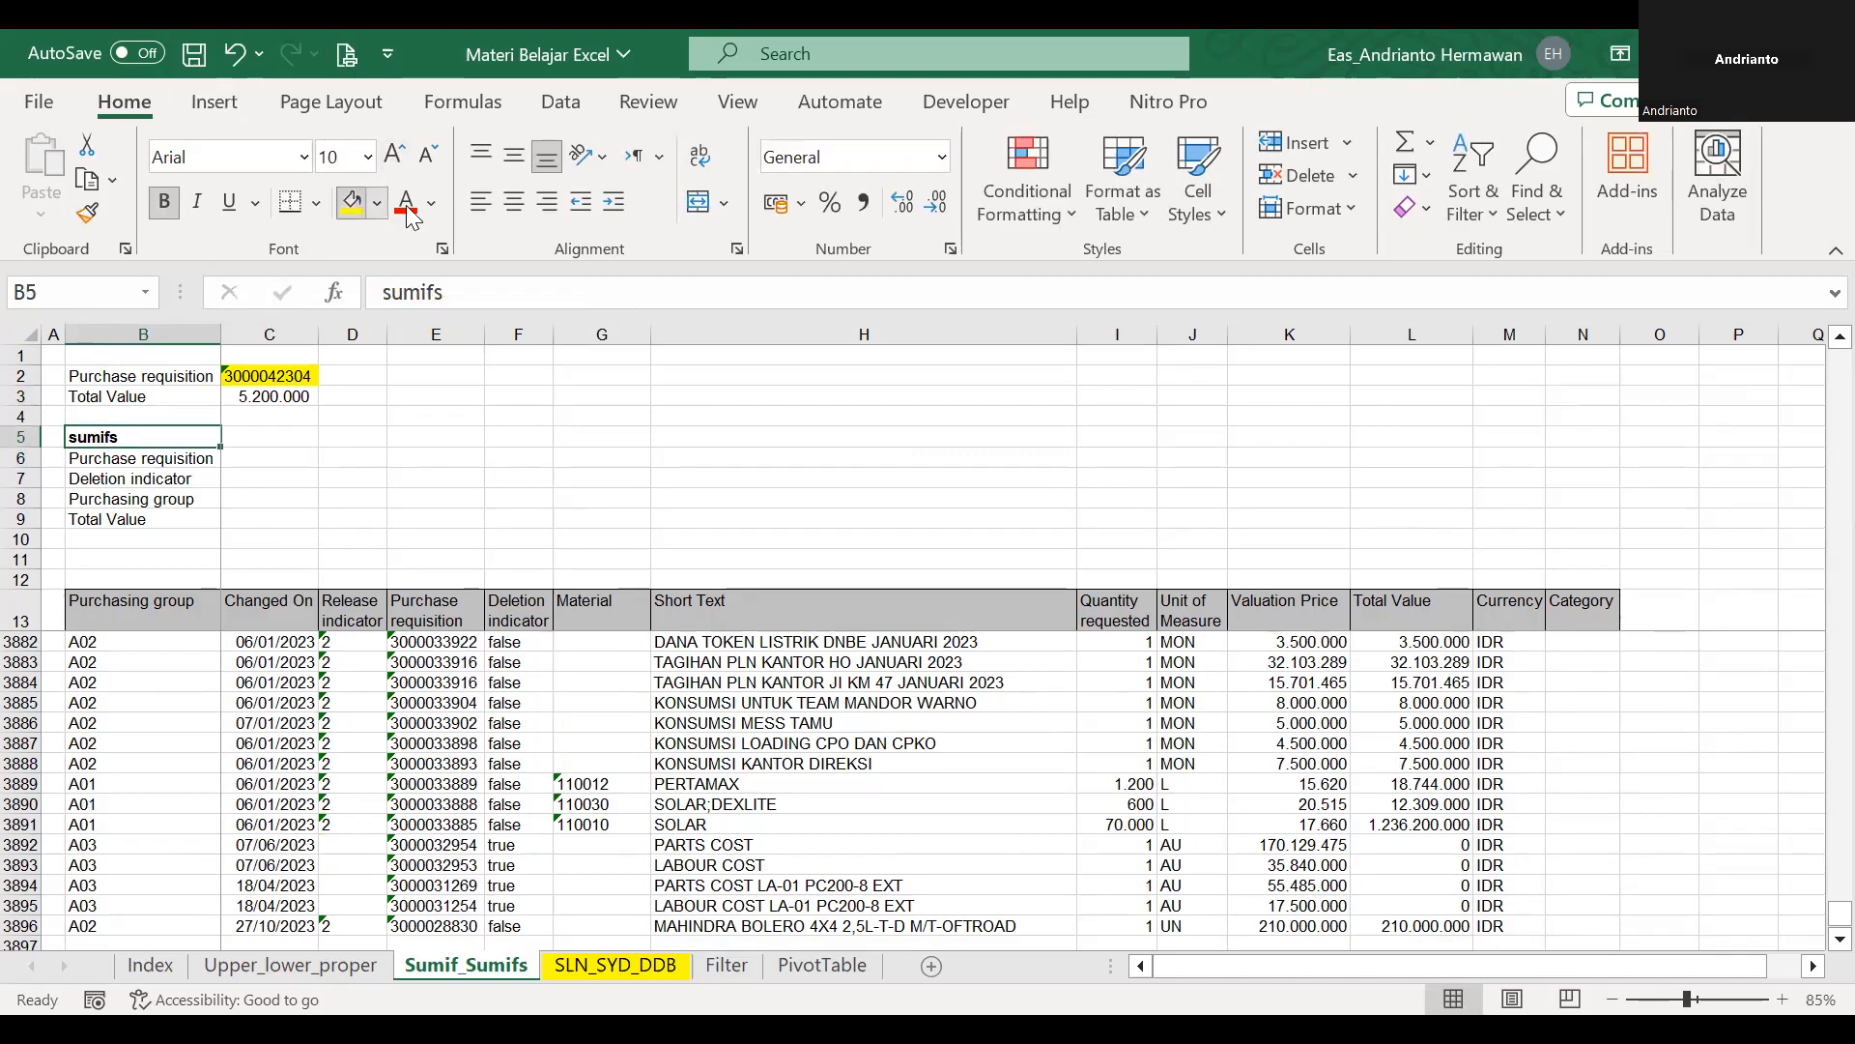
Enter the heading sumif in B1 above the single-criterion block.
{"action": "left_click", "coordinate": [159, 358]}
{"action": "type", "text": "sumif"}
{"action": "key", "text": "Return"}
{"action": "key", "text": "Down"}
{"action": "key", "text": "Down"}
{"action": "key", "text": "Down"}
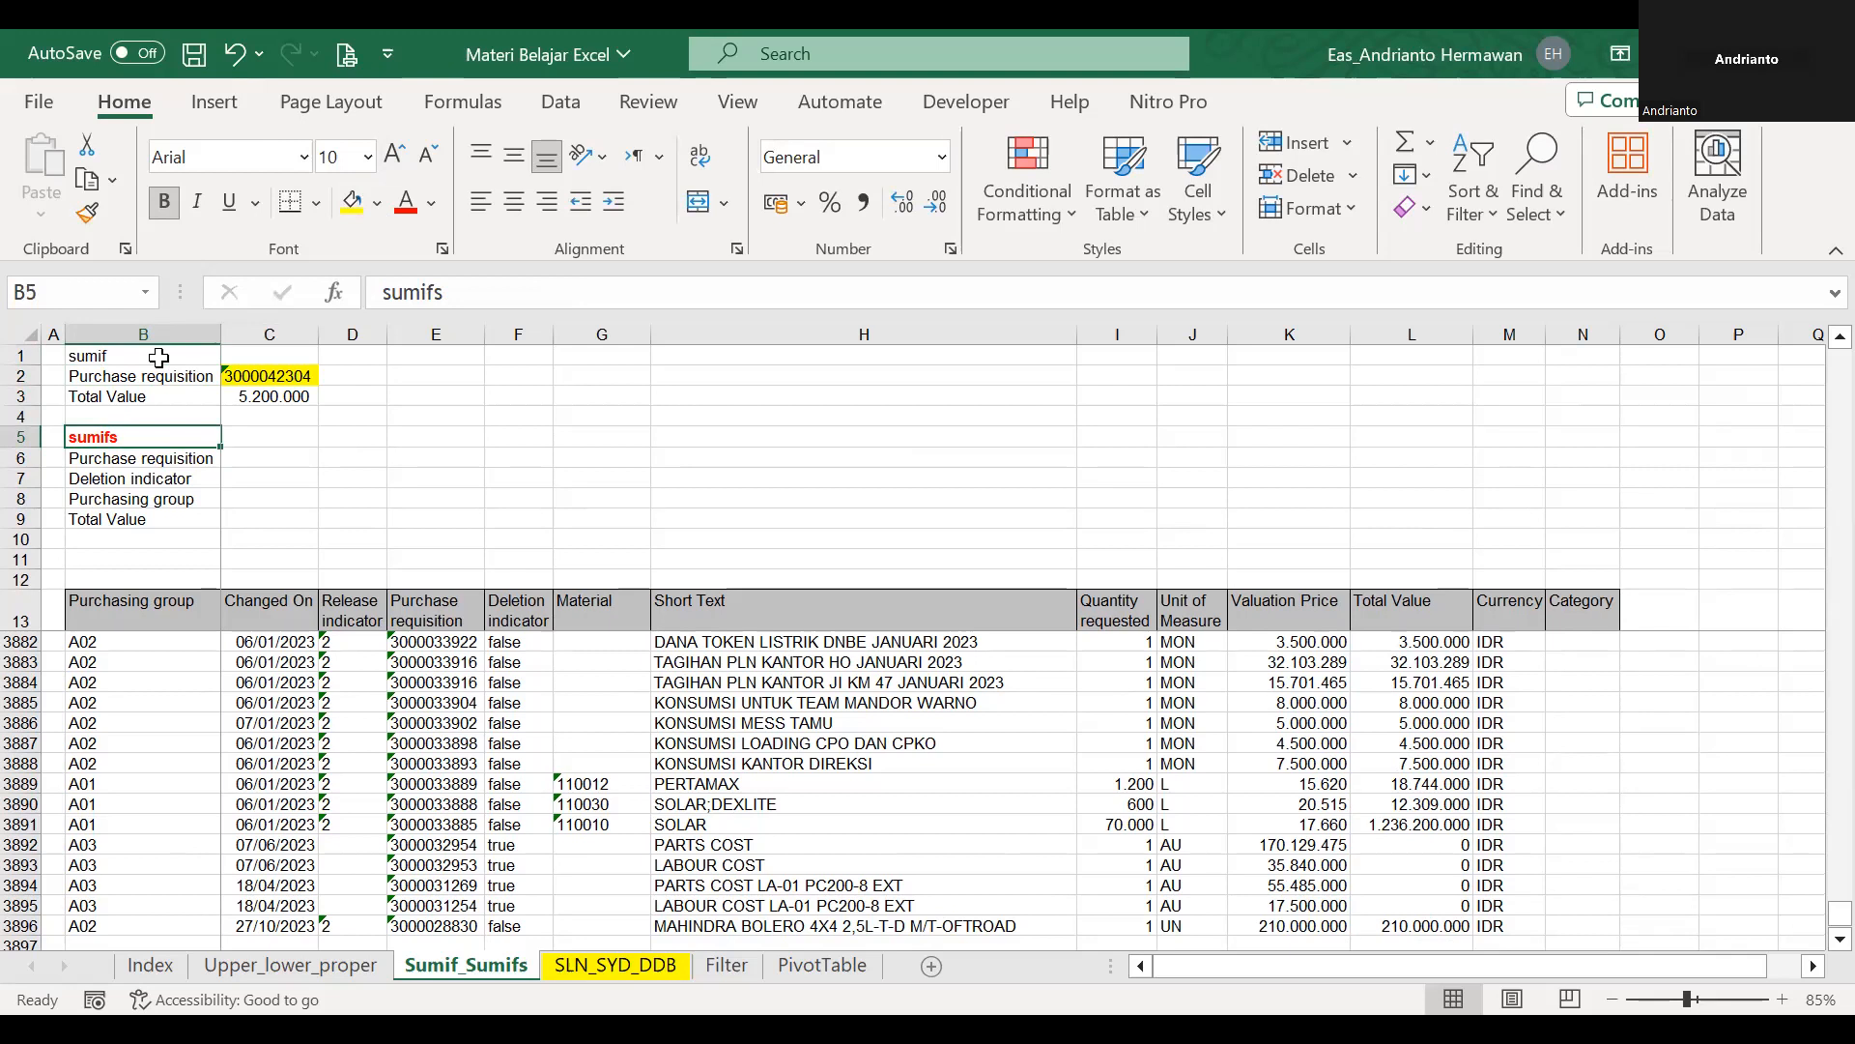
Set the data validation of C6 beside Purchase requisition to List with the source =pr.
{"action": "key", "text": "Right"}
{"action": "key", "text": "Down"}
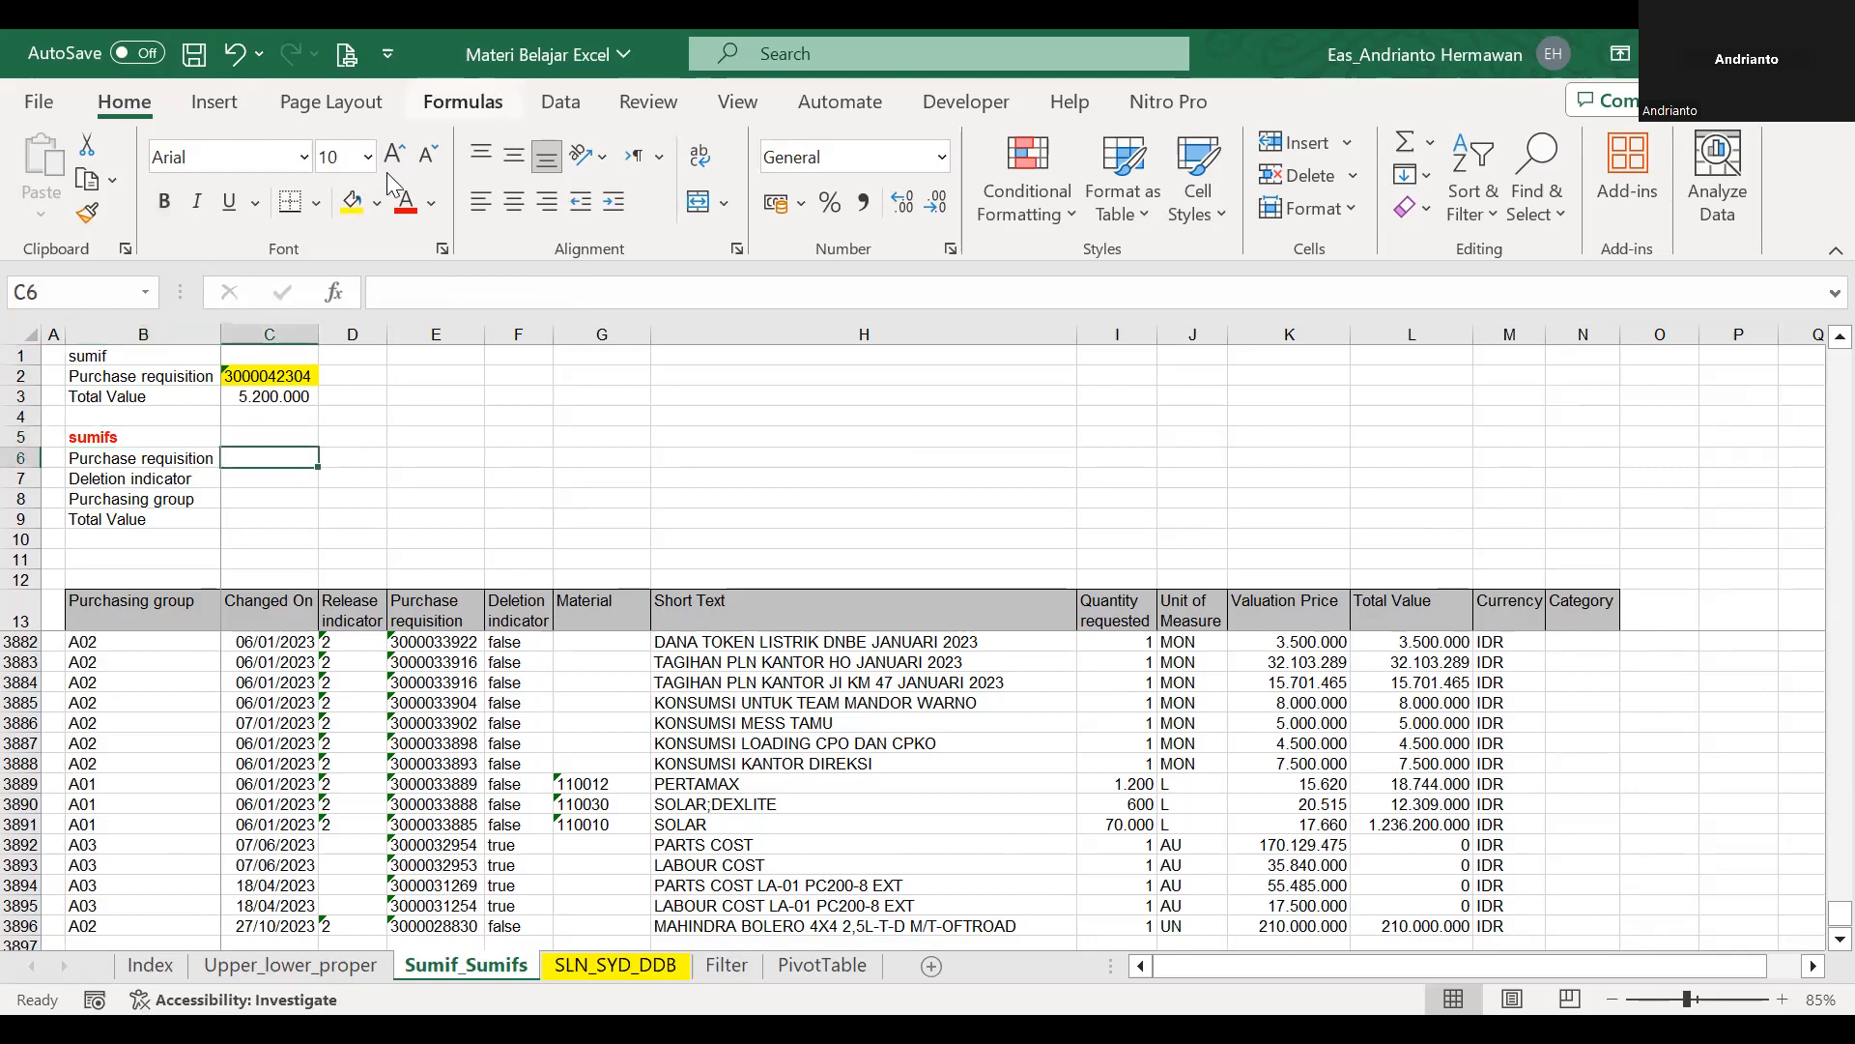
{"action": "left_click", "coordinate": [676, 394]}
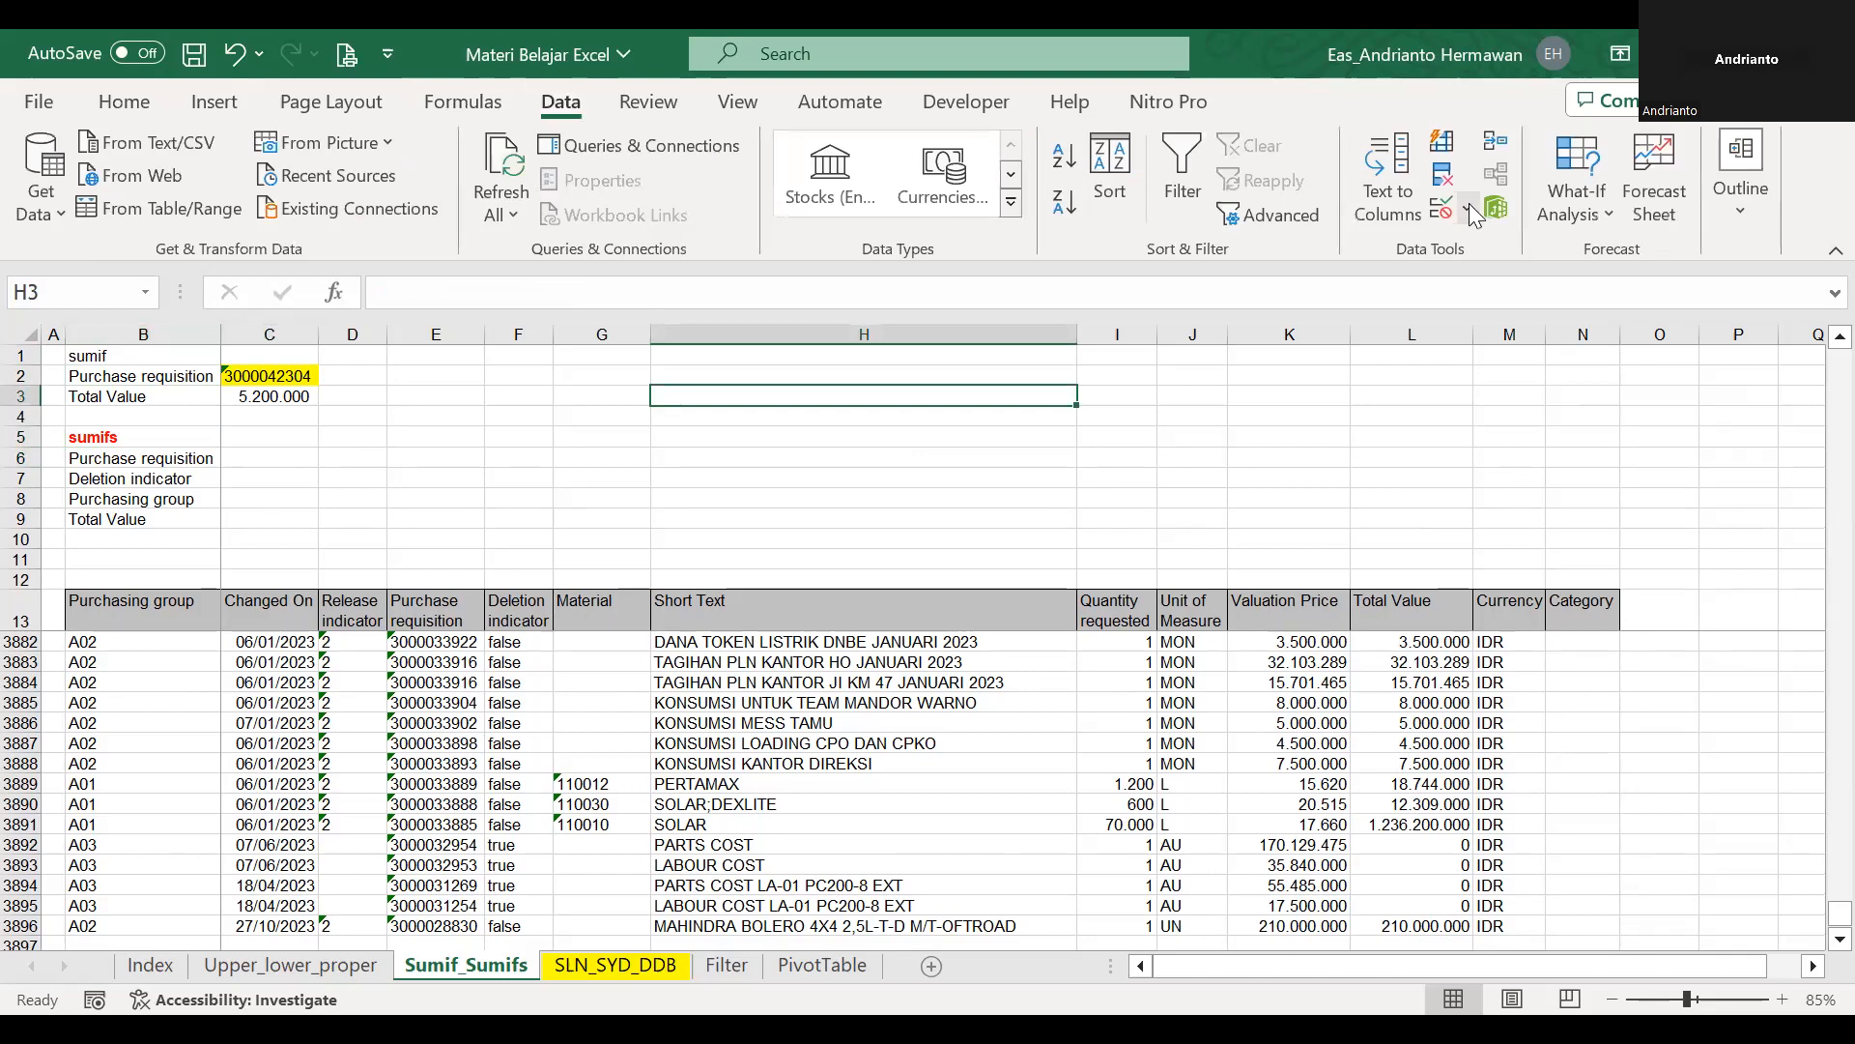
{"action": "left_click", "coordinate": [1468, 206]}
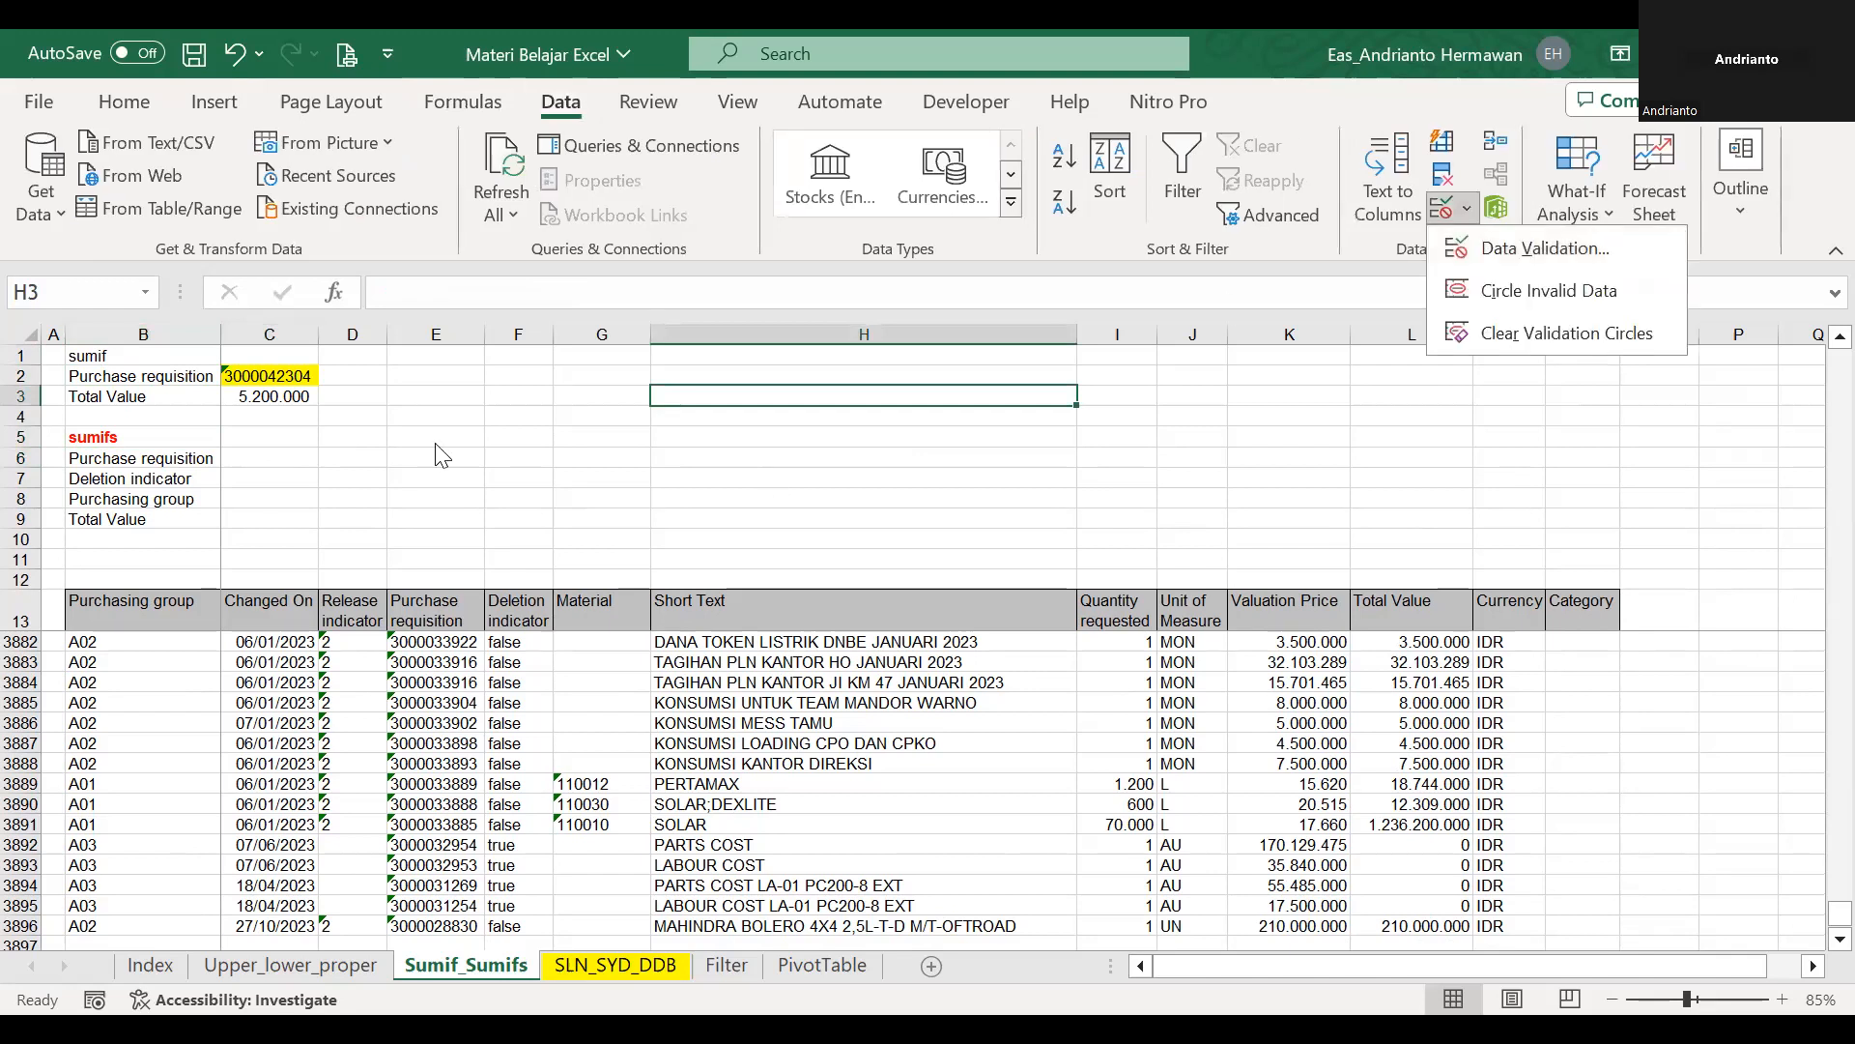
{"action": "left_click", "coordinate": [259, 460]}
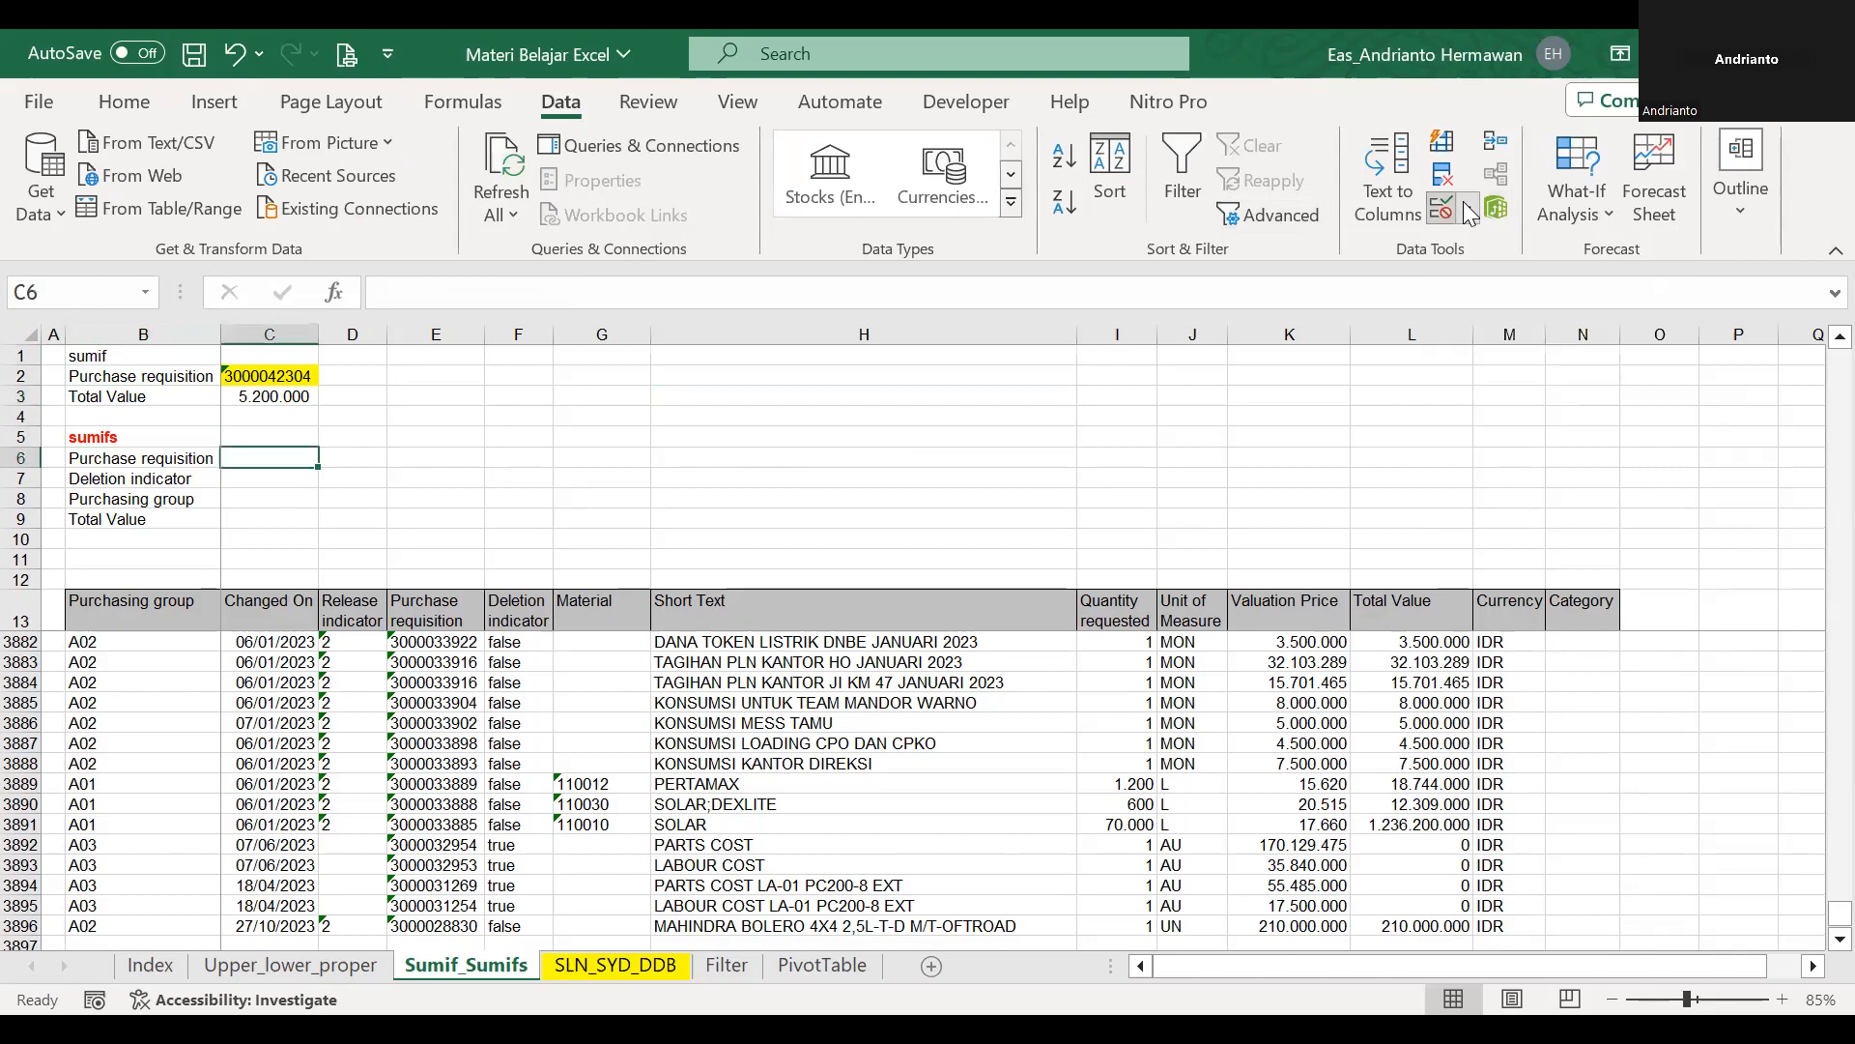
{"action": "left_click", "coordinate": [669, 432]}
{"action": "left_click", "coordinate": [609, 516]}
{"action": "left_click", "coordinate": [645, 549]}
{"action": "type", "text": "=pr"}
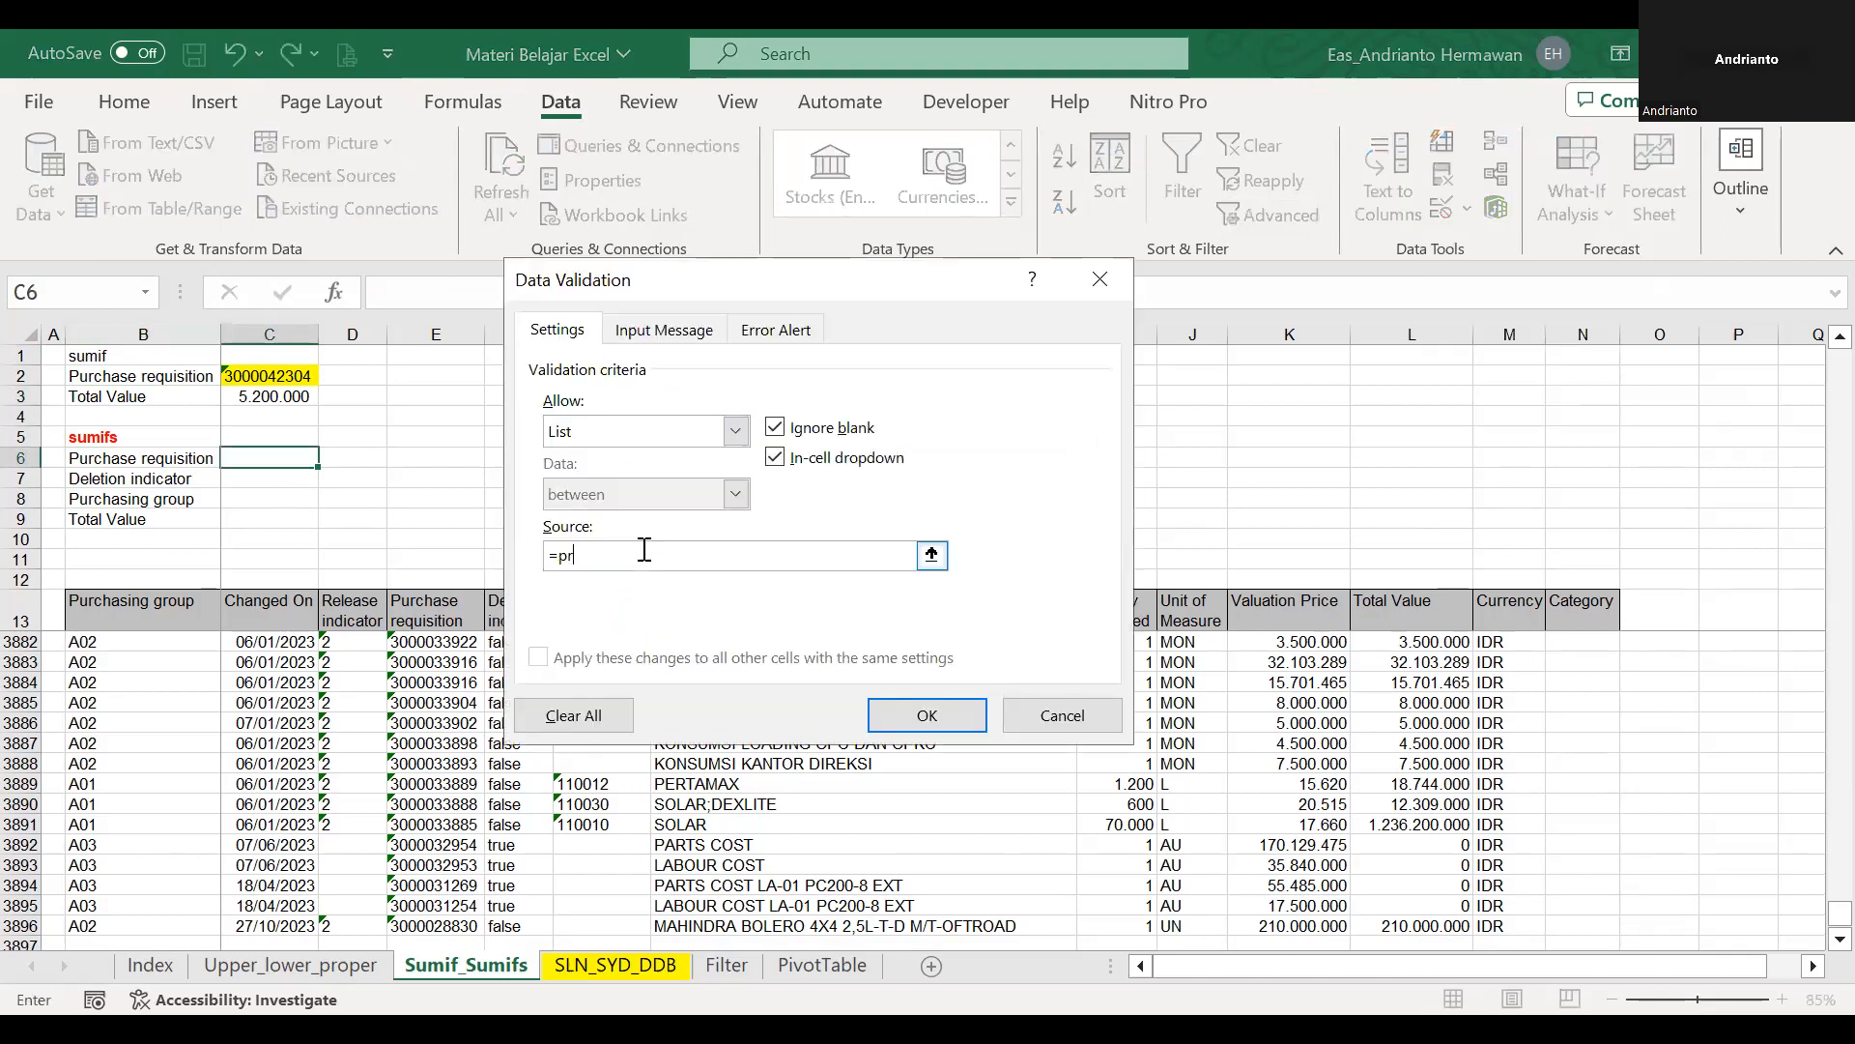
{"action": "key", "text": "Return"}
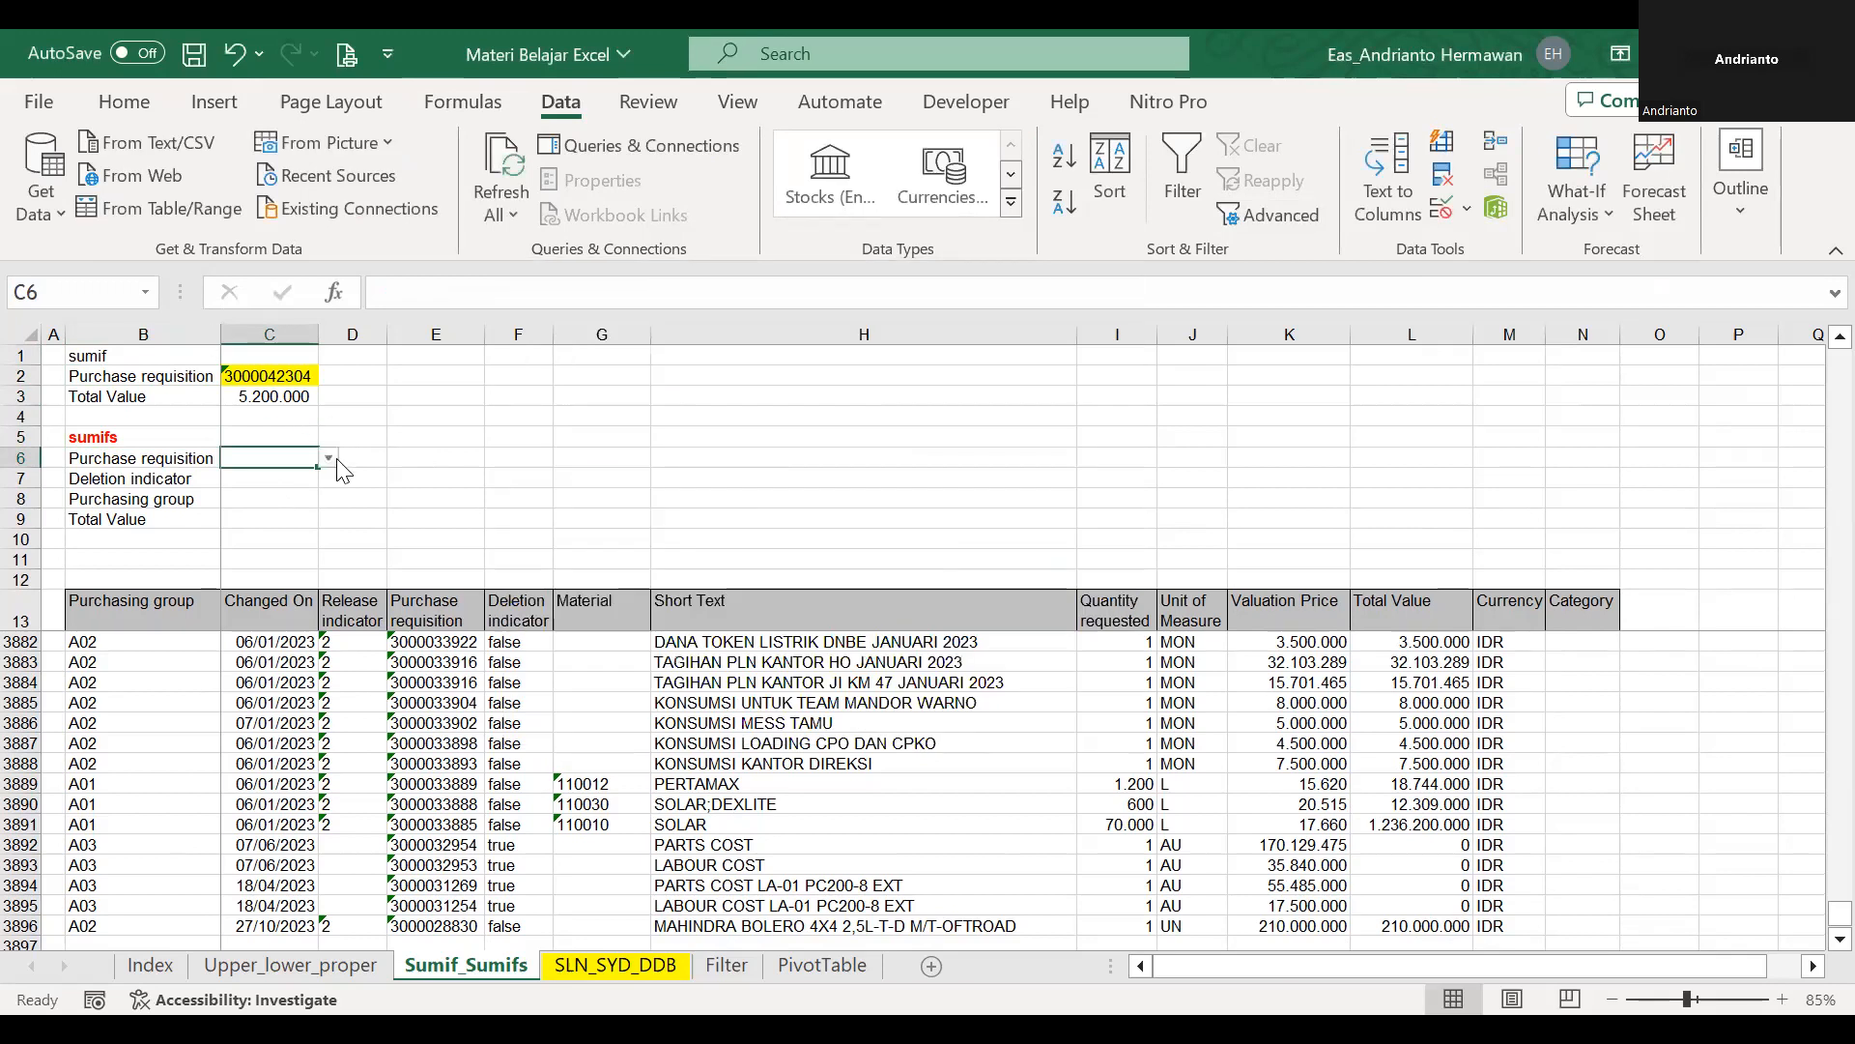
{"action": "left_click", "coordinate": [329, 458]}
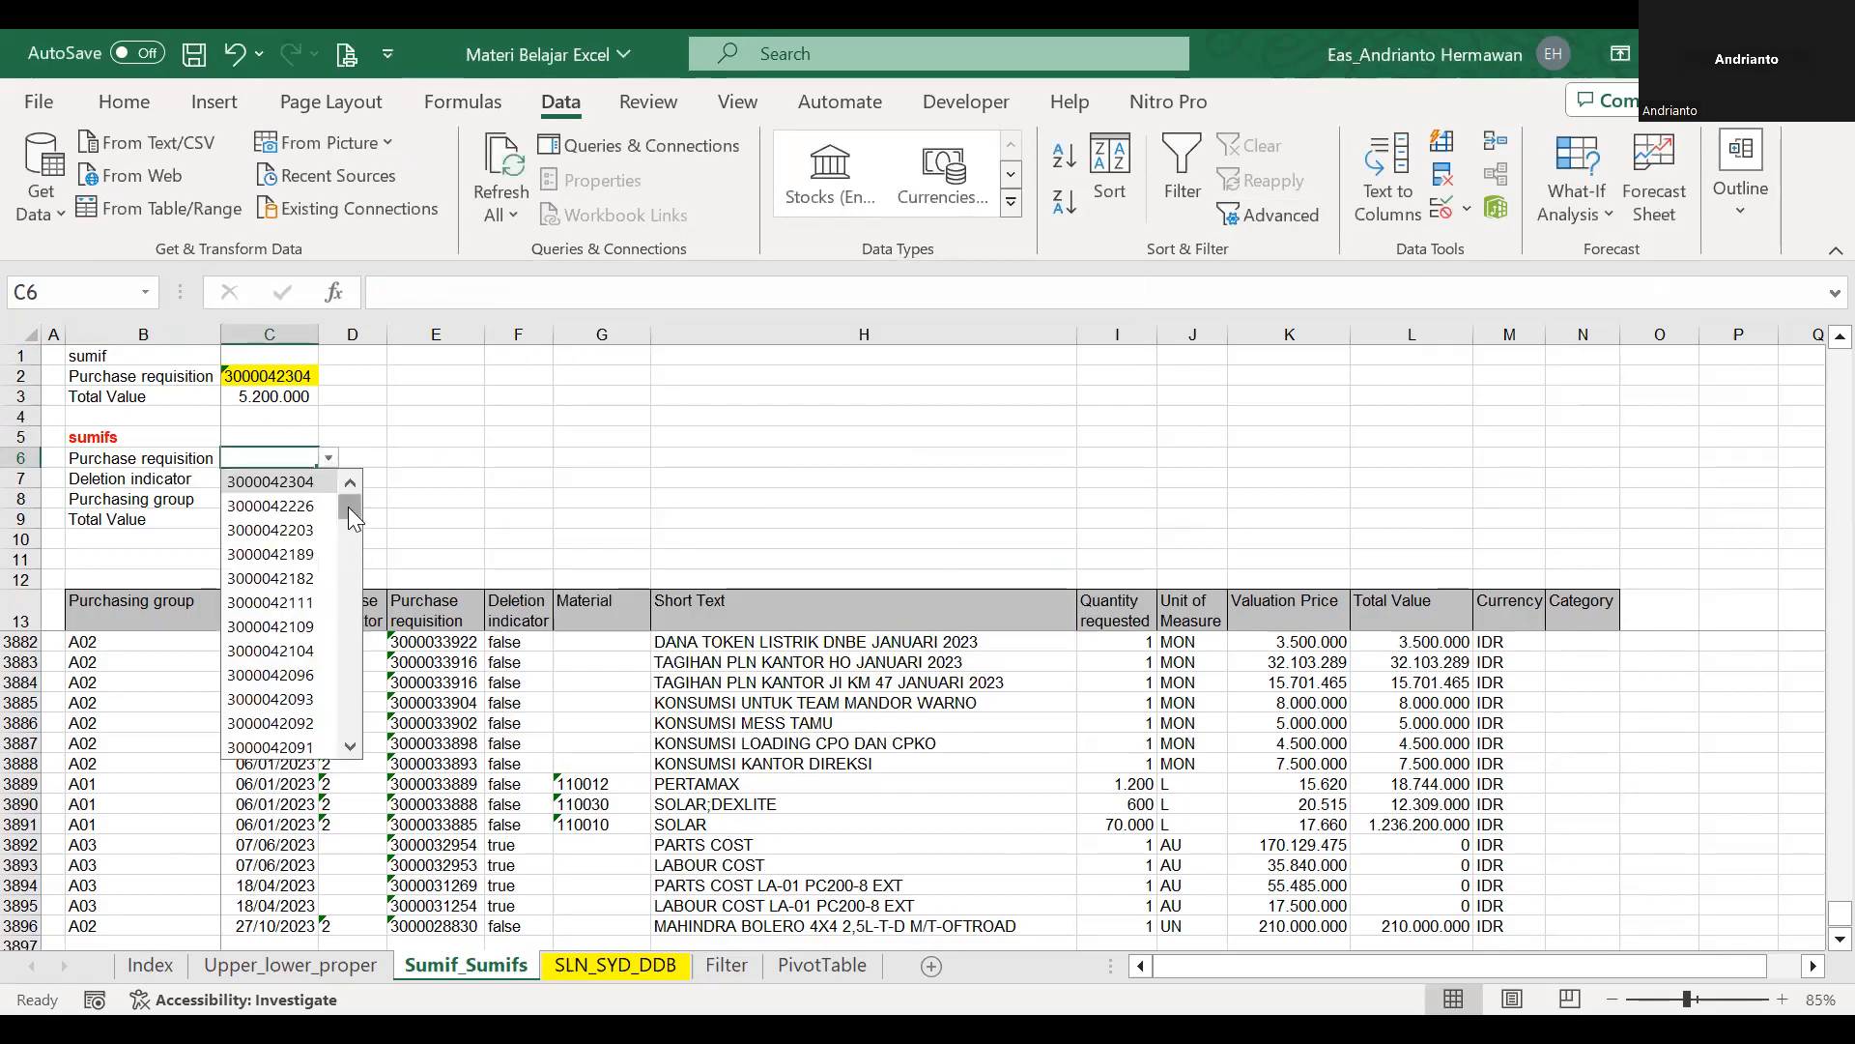
{"action": "left_click", "coordinate": [633, 435]}
Name the data cells of the Deletion indicator column, from F14 to F3896, di.
{"action": "left_click", "coordinate": [288, 477]}
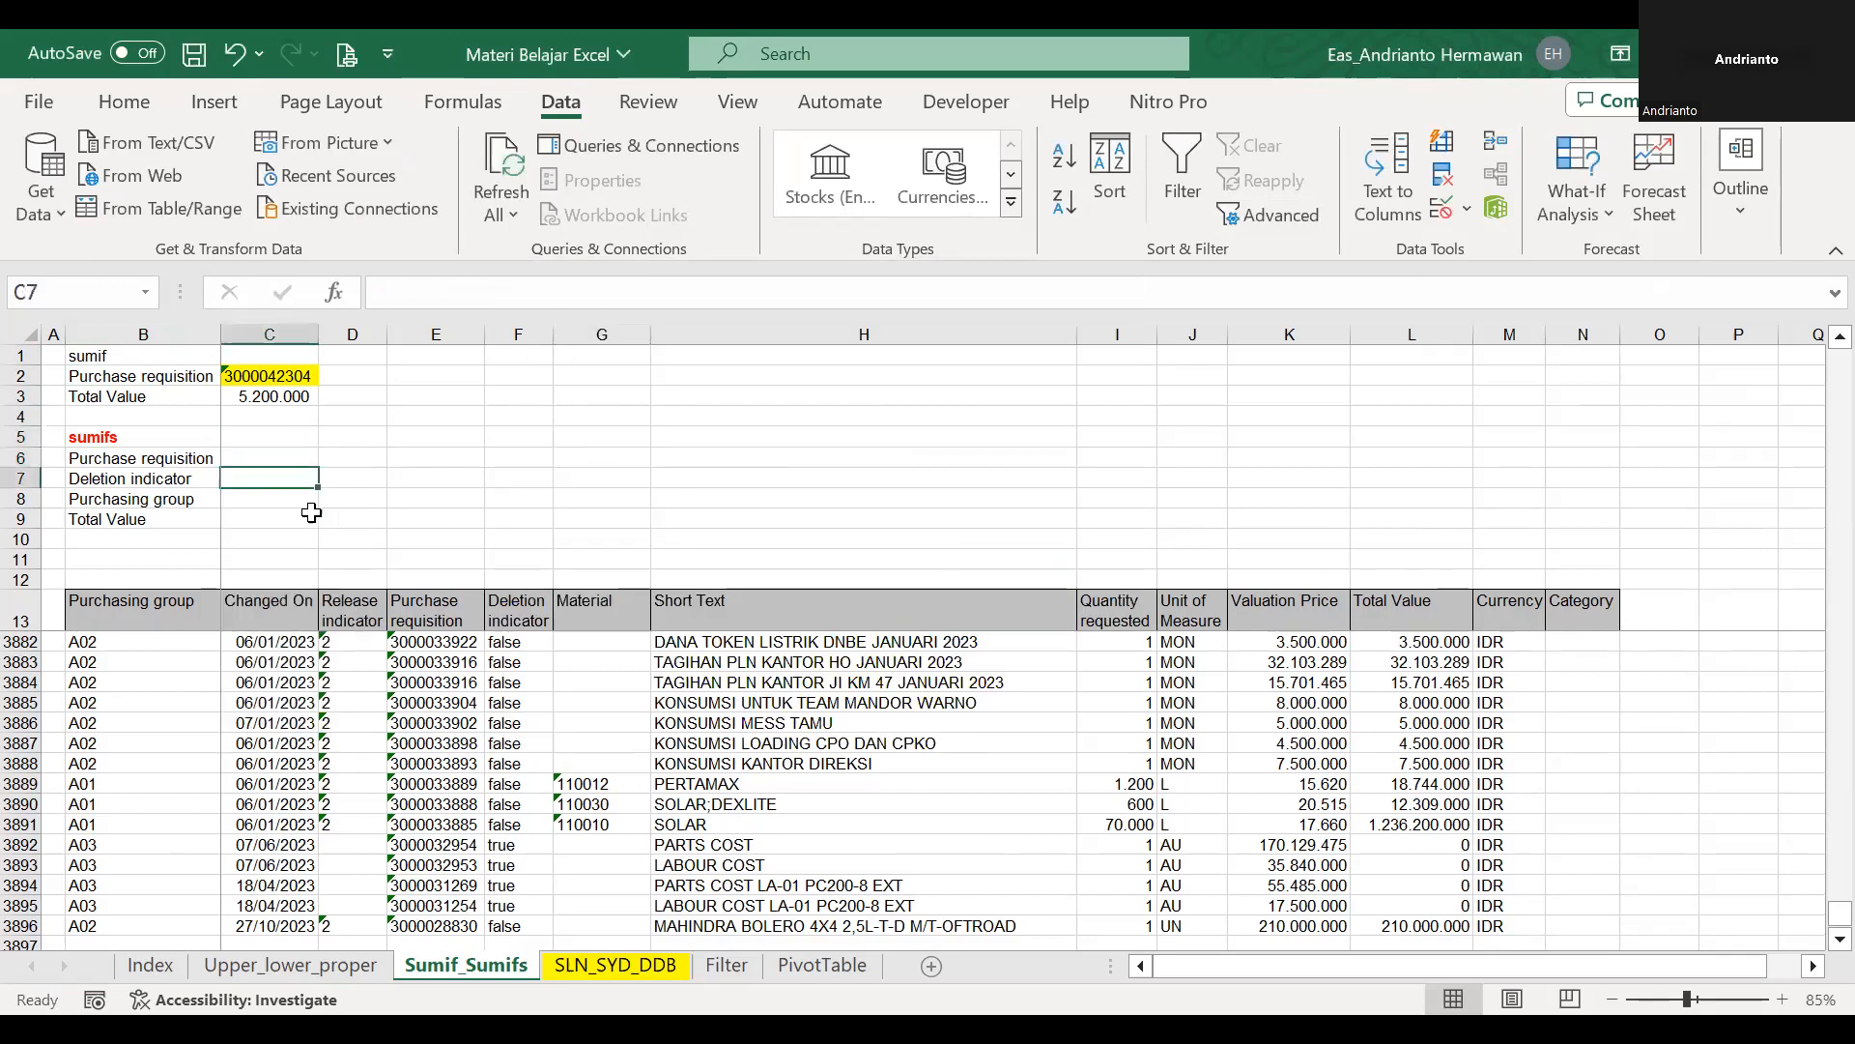
{"action": "left_click", "coordinate": [503, 617]}
{"action": "key", "text": "Down"}
{"action": "key", "text": "Down"}
{"action": "key", "text": "Up"}
{"action": "key", "text": "ctrl+shift+Down"}
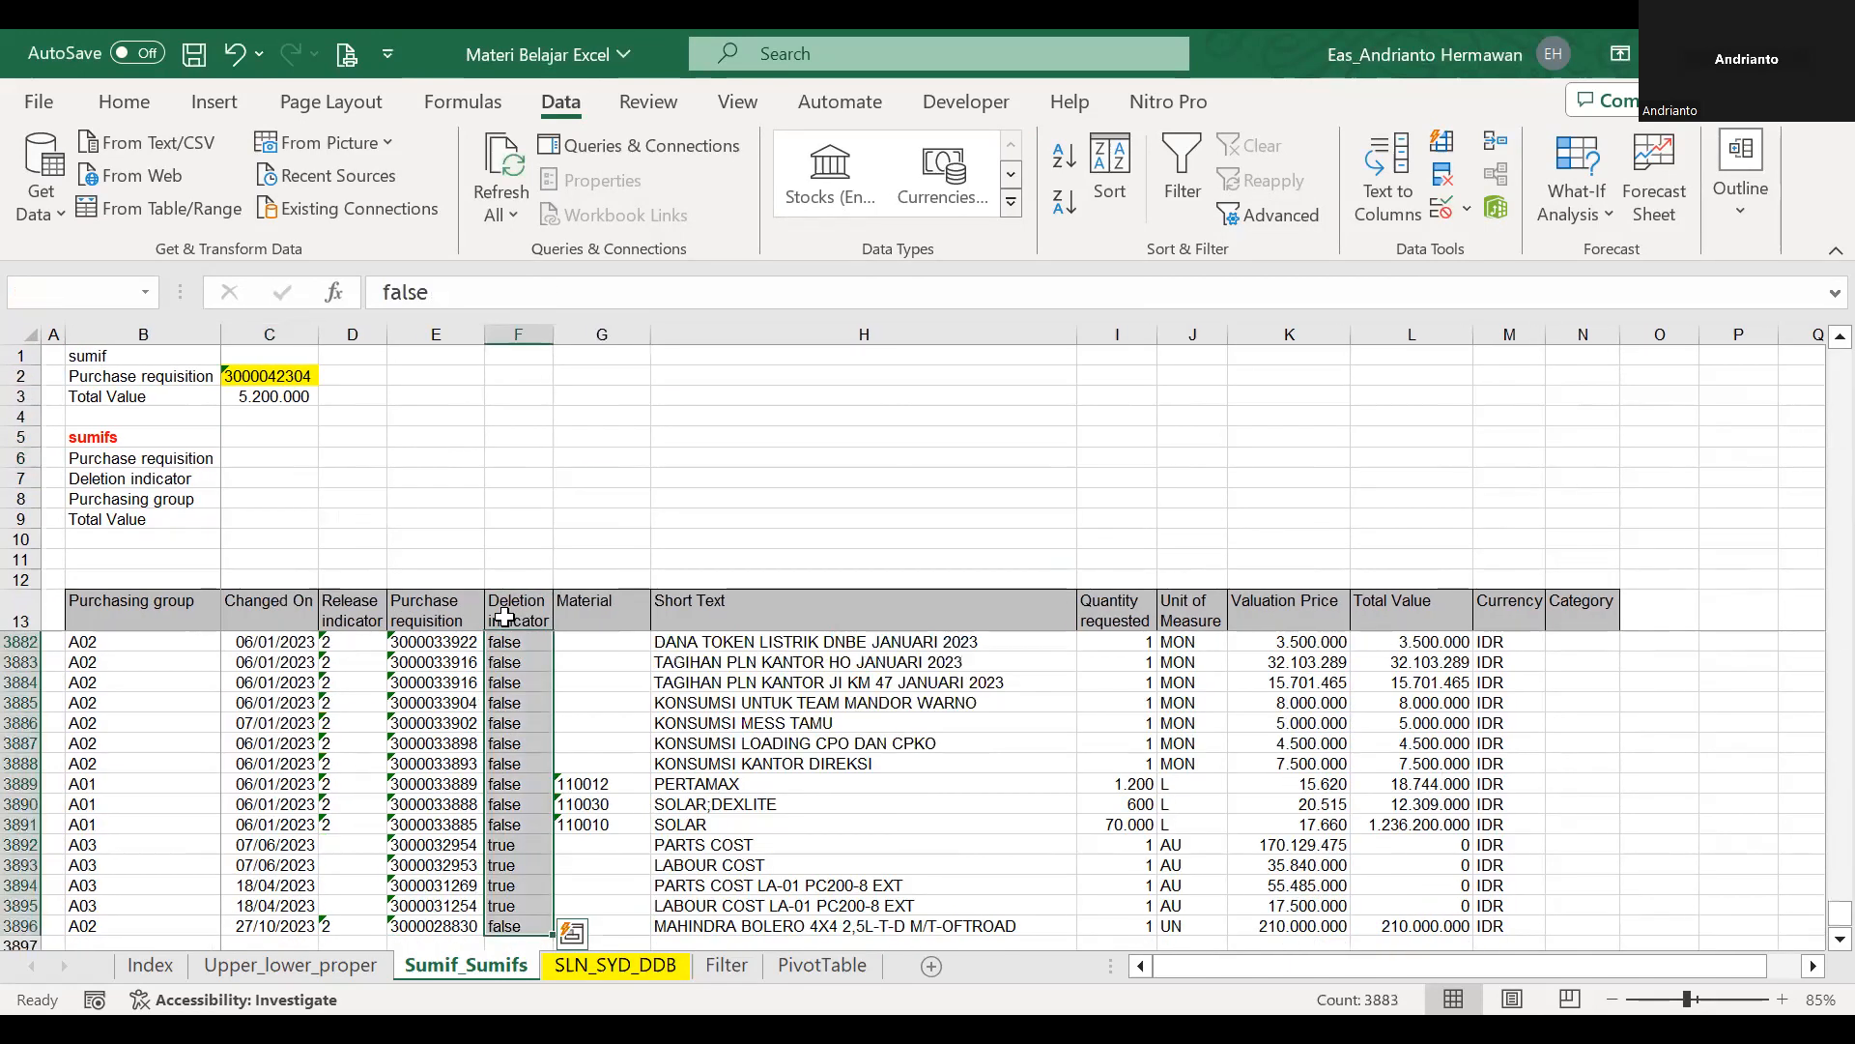
{"action": "left_click", "coordinate": [87, 299]}
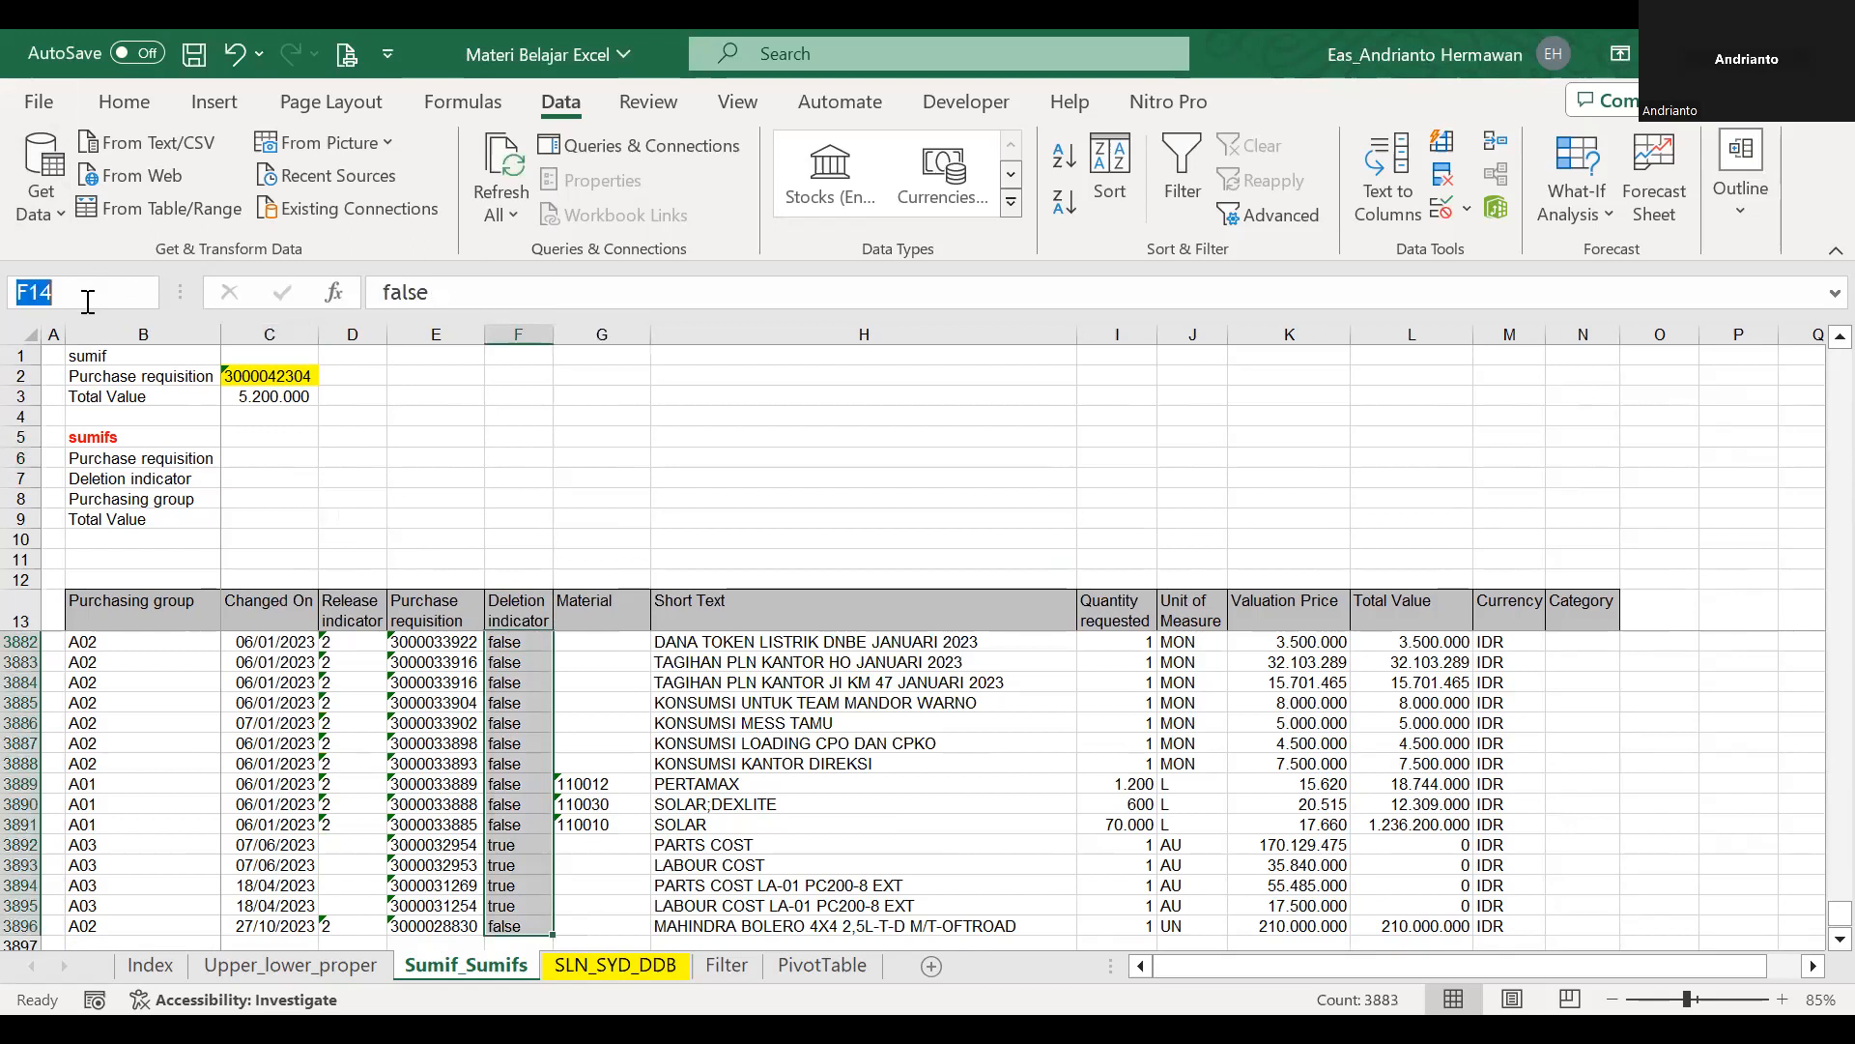
{"action": "type", "text": "di"}
Set the data validation of C7 beside Deletion indicator to List with the source =di.
{"action": "left_click", "coordinate": [270, 478]}
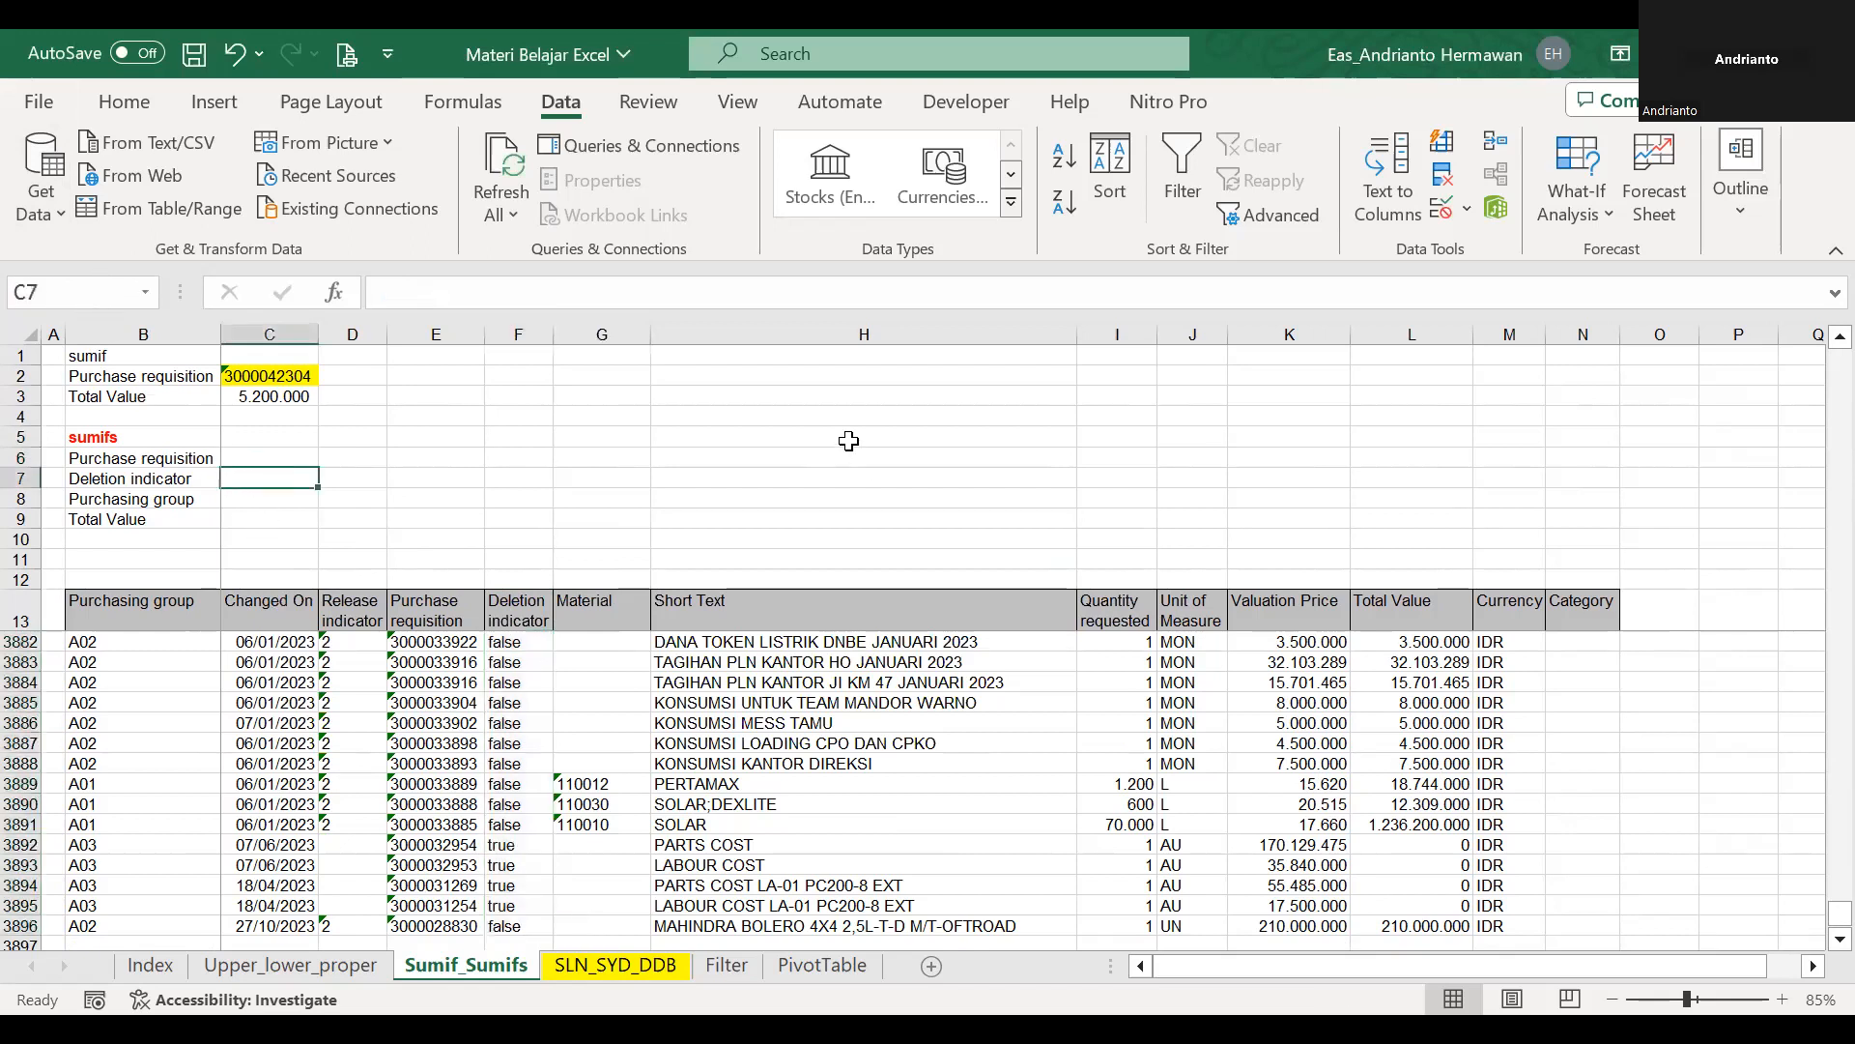
{"action": "left_click", "coordinate": [1467, 210]}
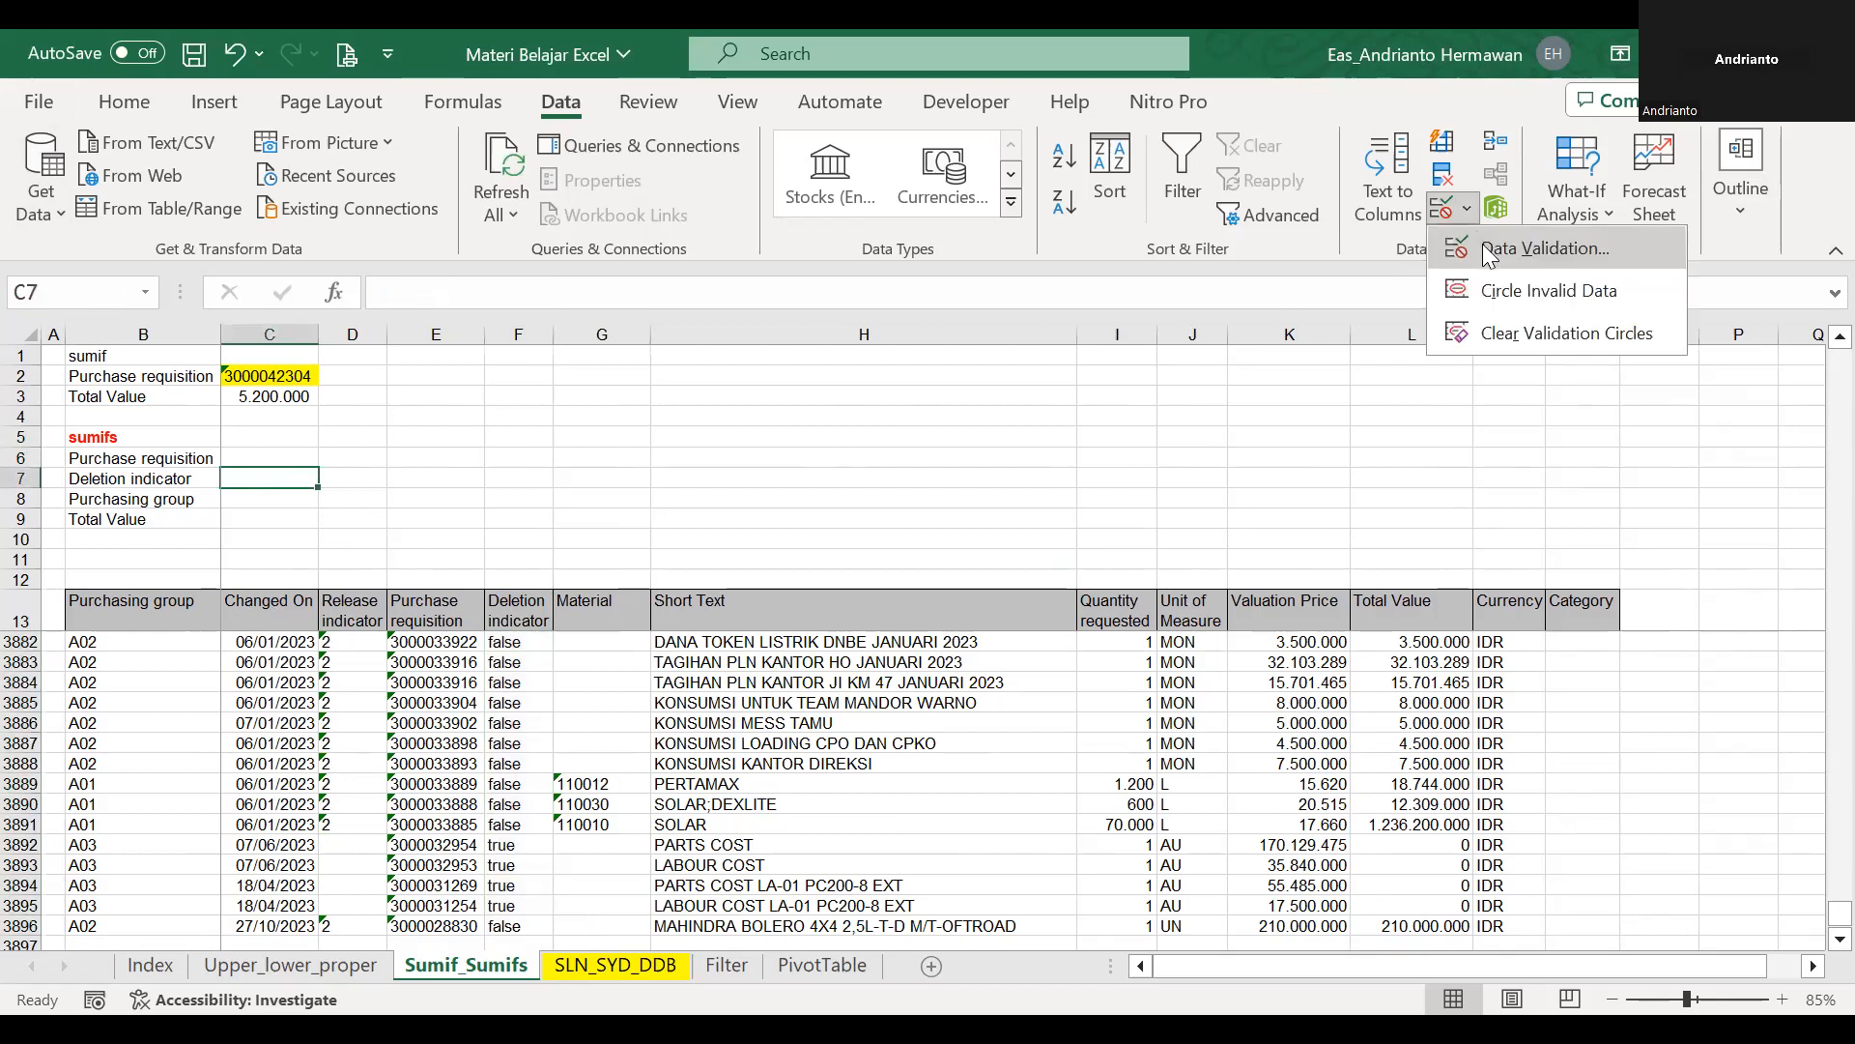
{"action": "left_click", "coordinate": [1483, 247]}
{"action": "left_click", "coordinate": [735, 431]}
{"action": "left_click", "coordinate": [633, 520]}
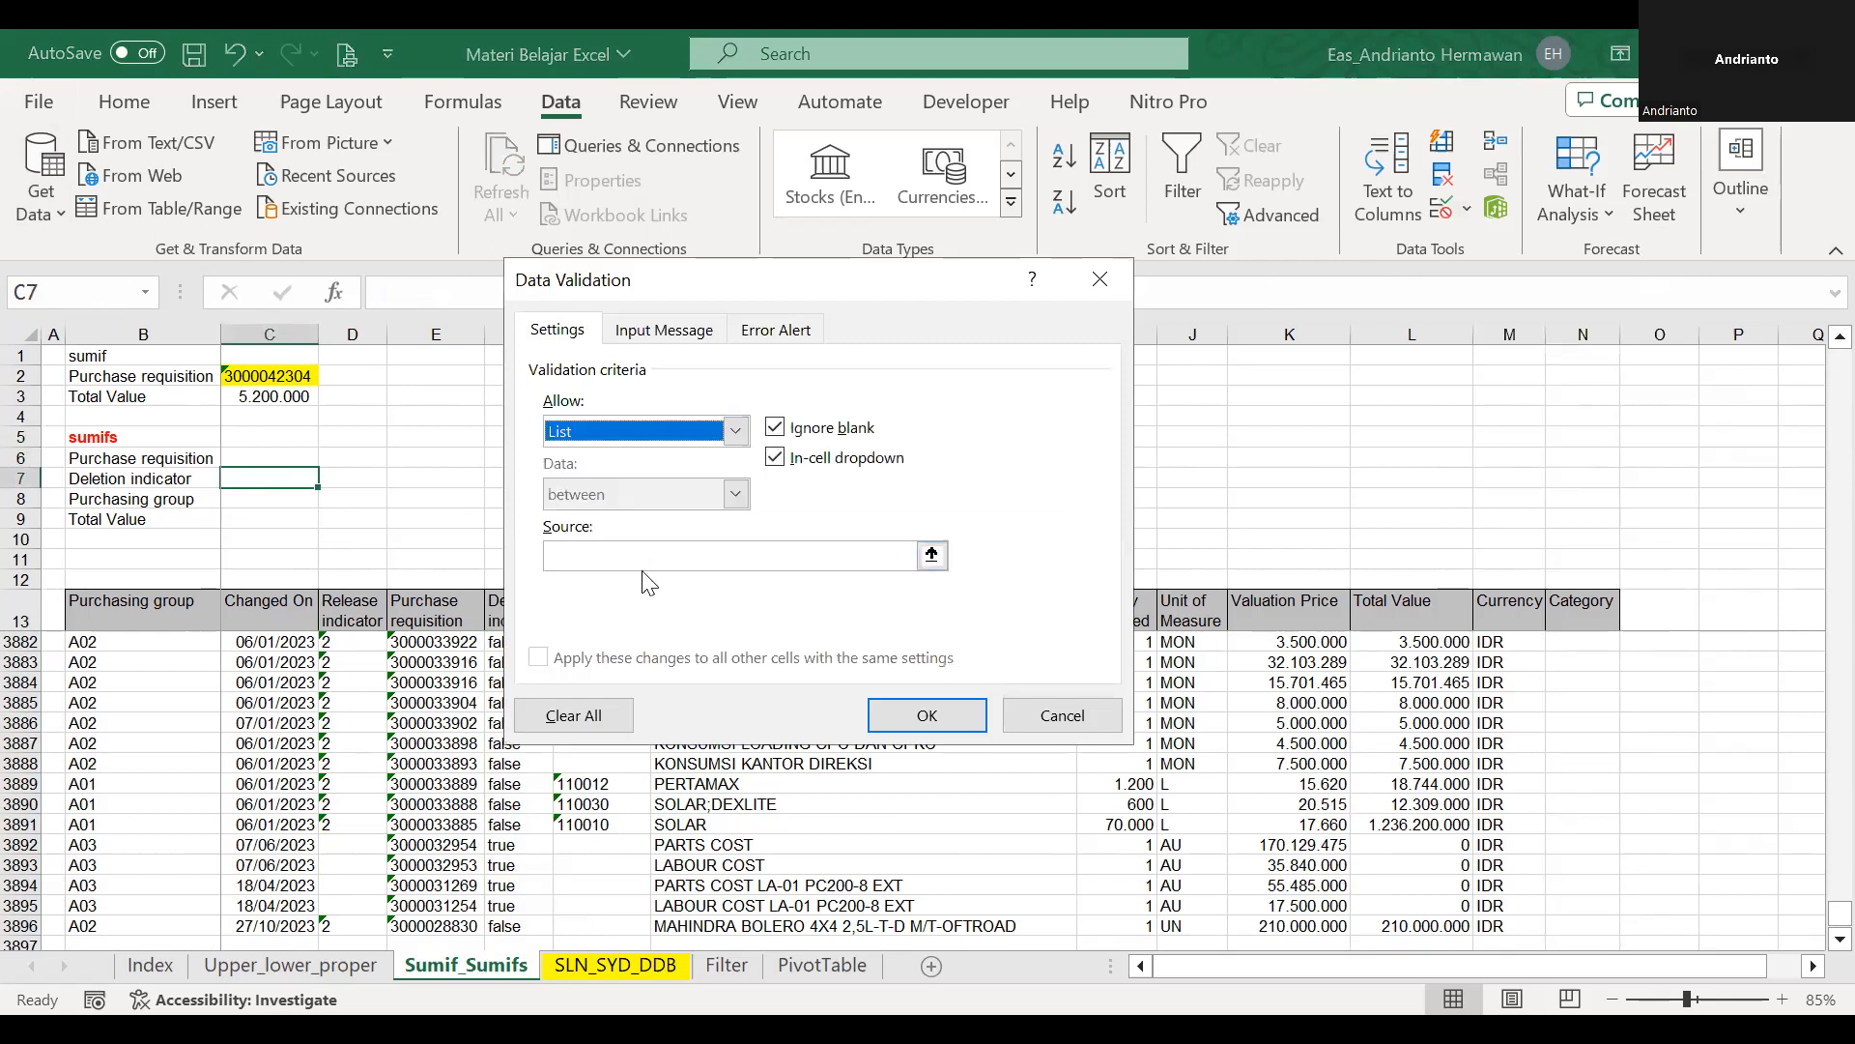
{"action": "left_click", "coordinate": [645, 558]}
{"action": "type", "text": "=di"}
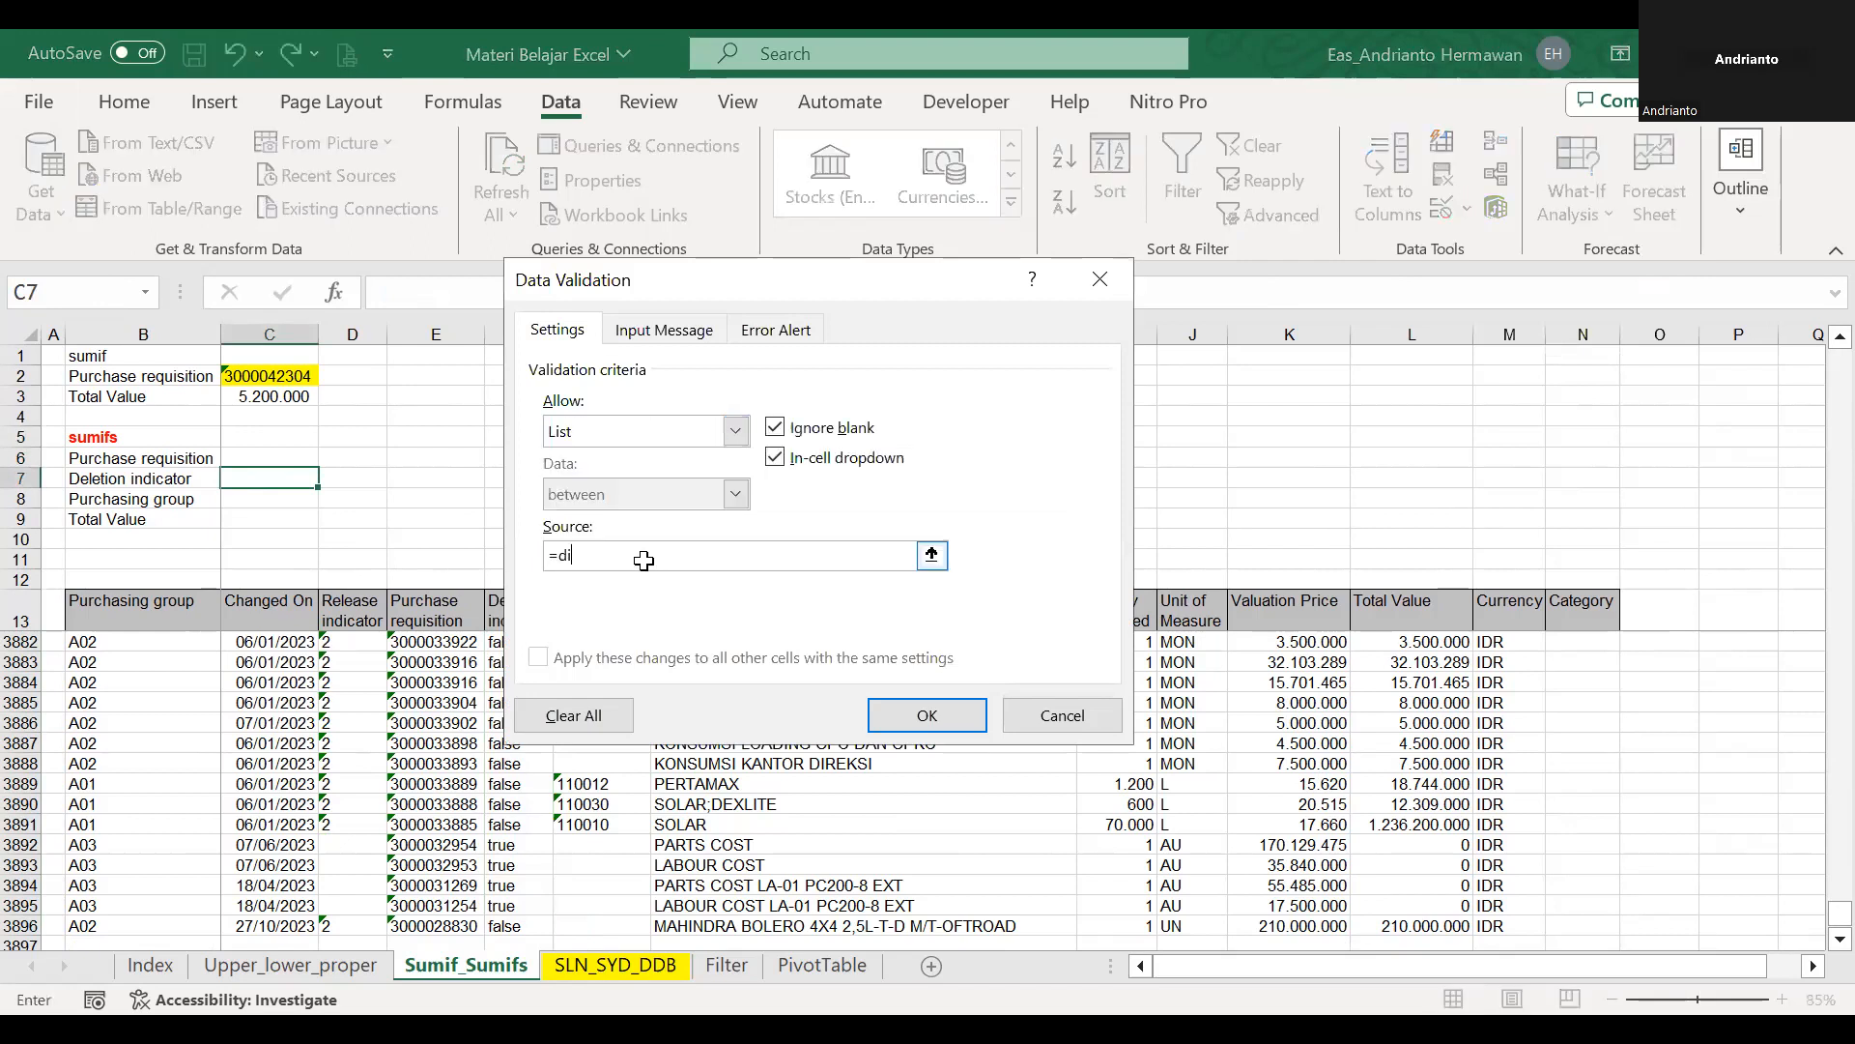
{"action": "key", "text": "Return"}
{"action": "left_click", "coordinate": [331, 480]}
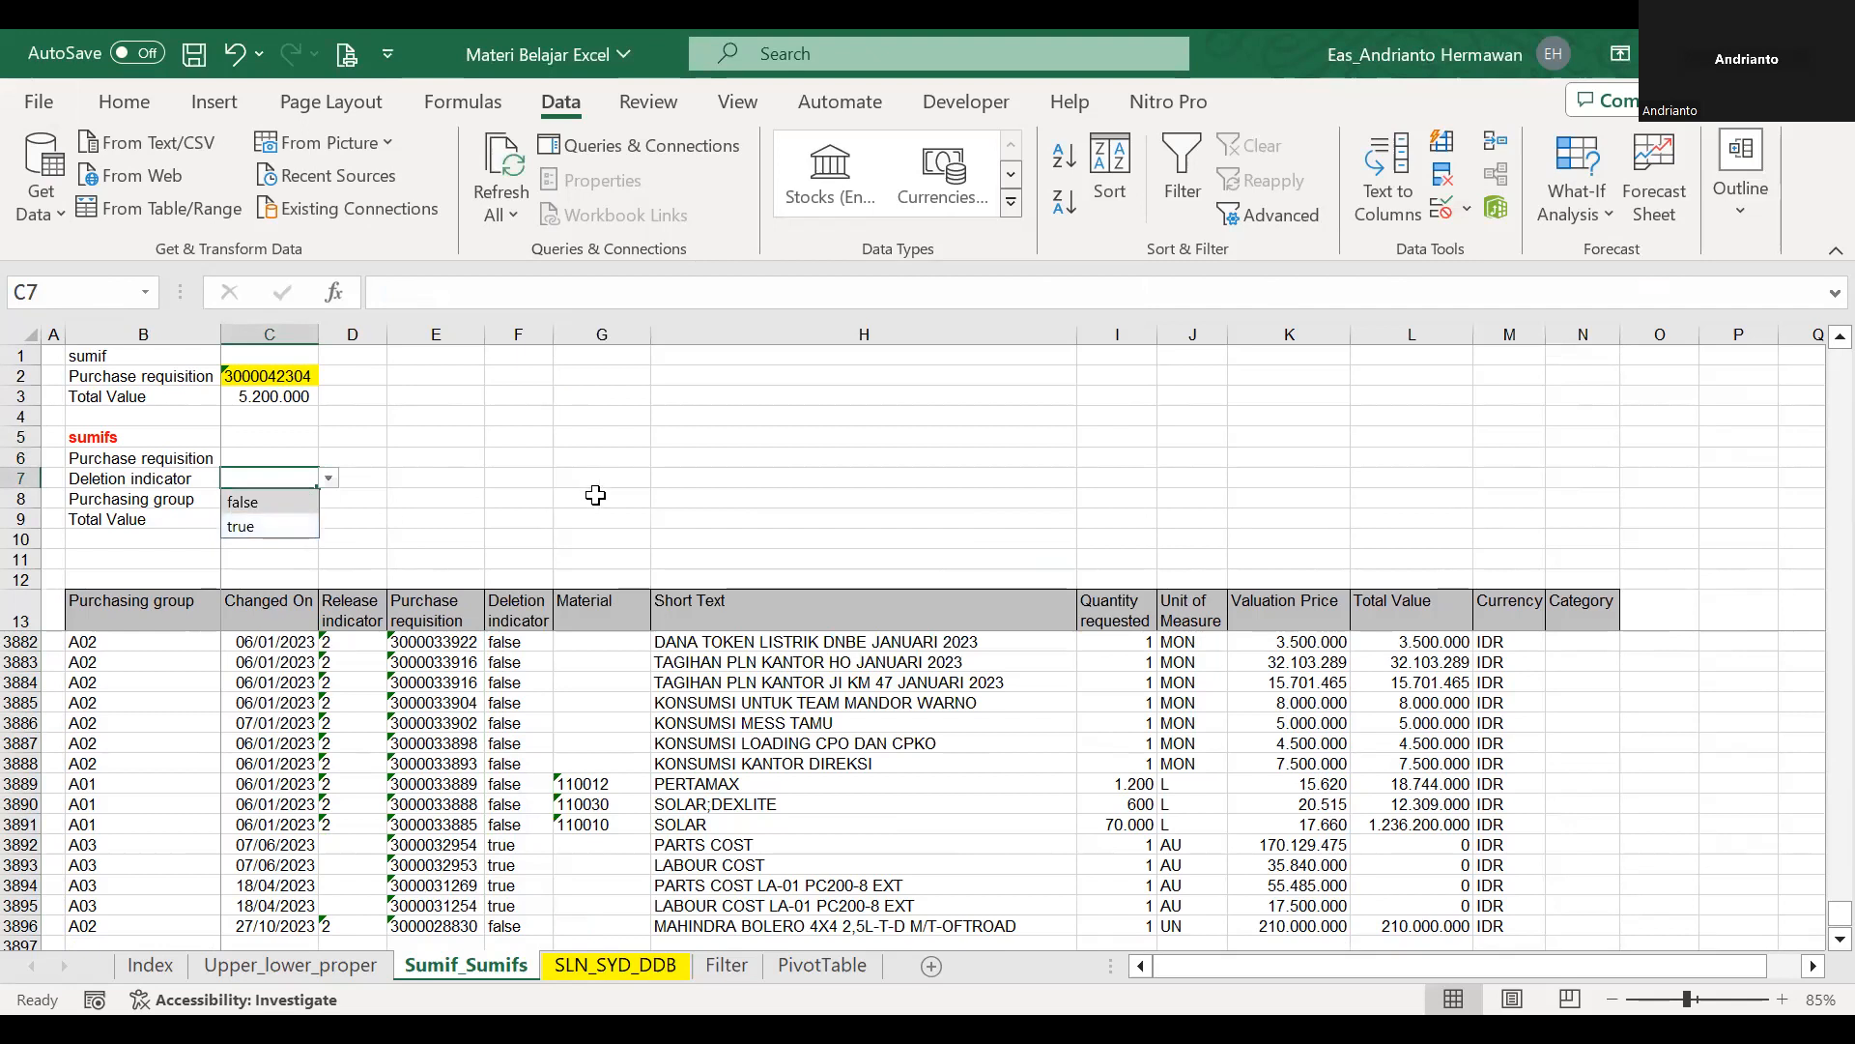
{"action": "key", "text": "Escape"}
Pick the first purchase requisition in the list for C6 and the value false for C7.
{"action": "left_click", "coordinate": [292, 517]}
{"action": "left_click", "coordinate": [267, 458]}
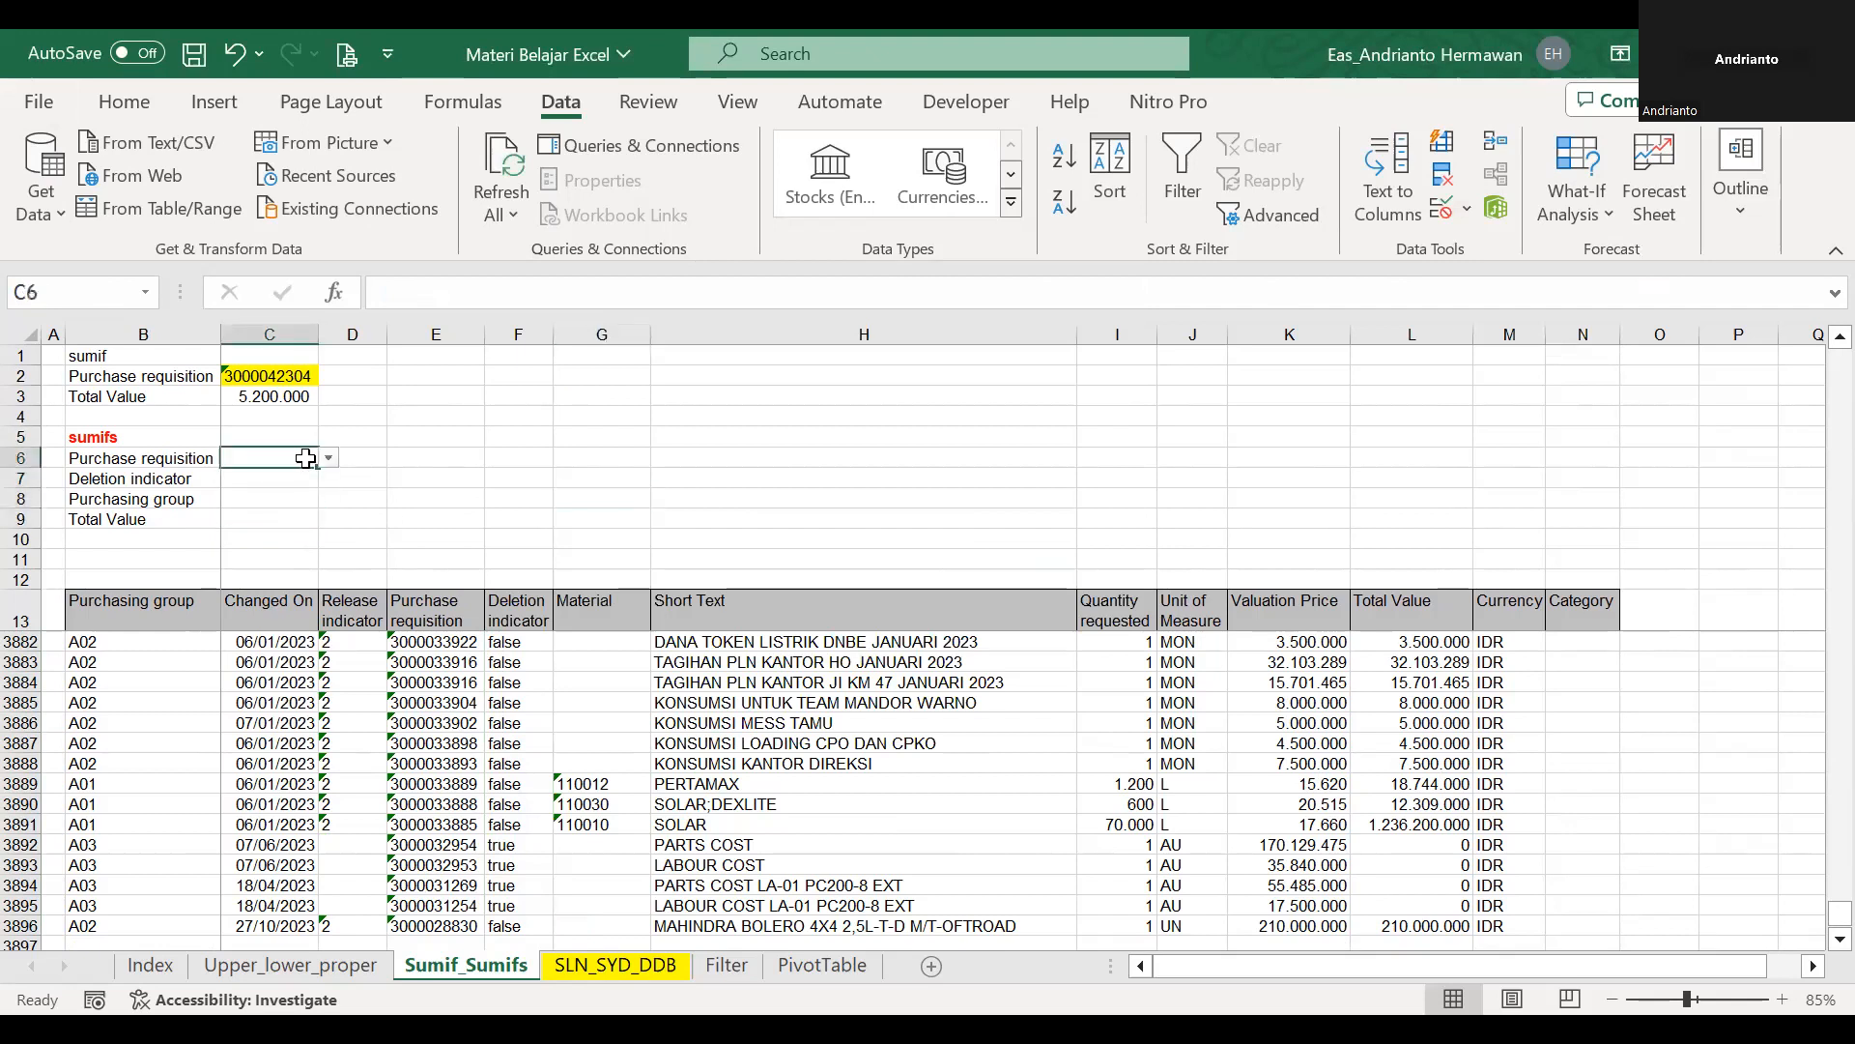
{"action": "left_click", "coordinate": [330, 458]}
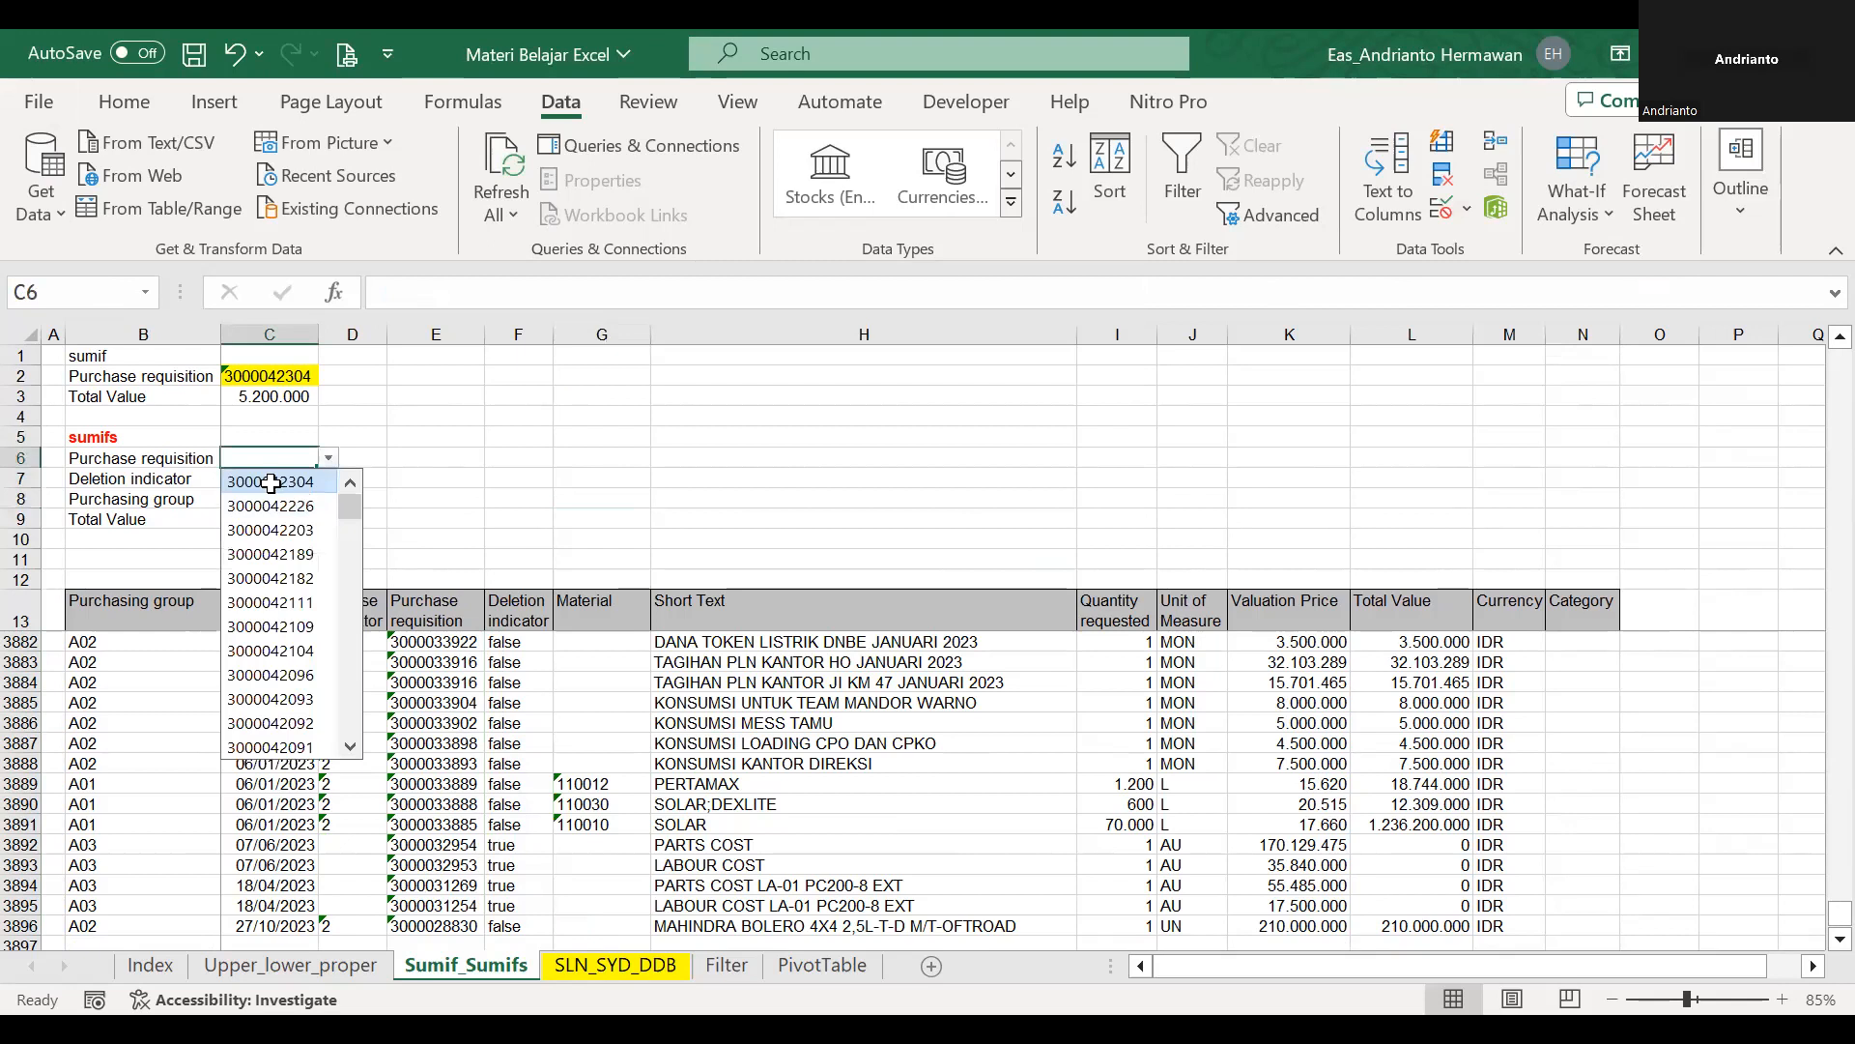
{"action": "left_click", "coordinate": [257, 481]}
{"action": "left_click", "coordinate": [269, 481]}
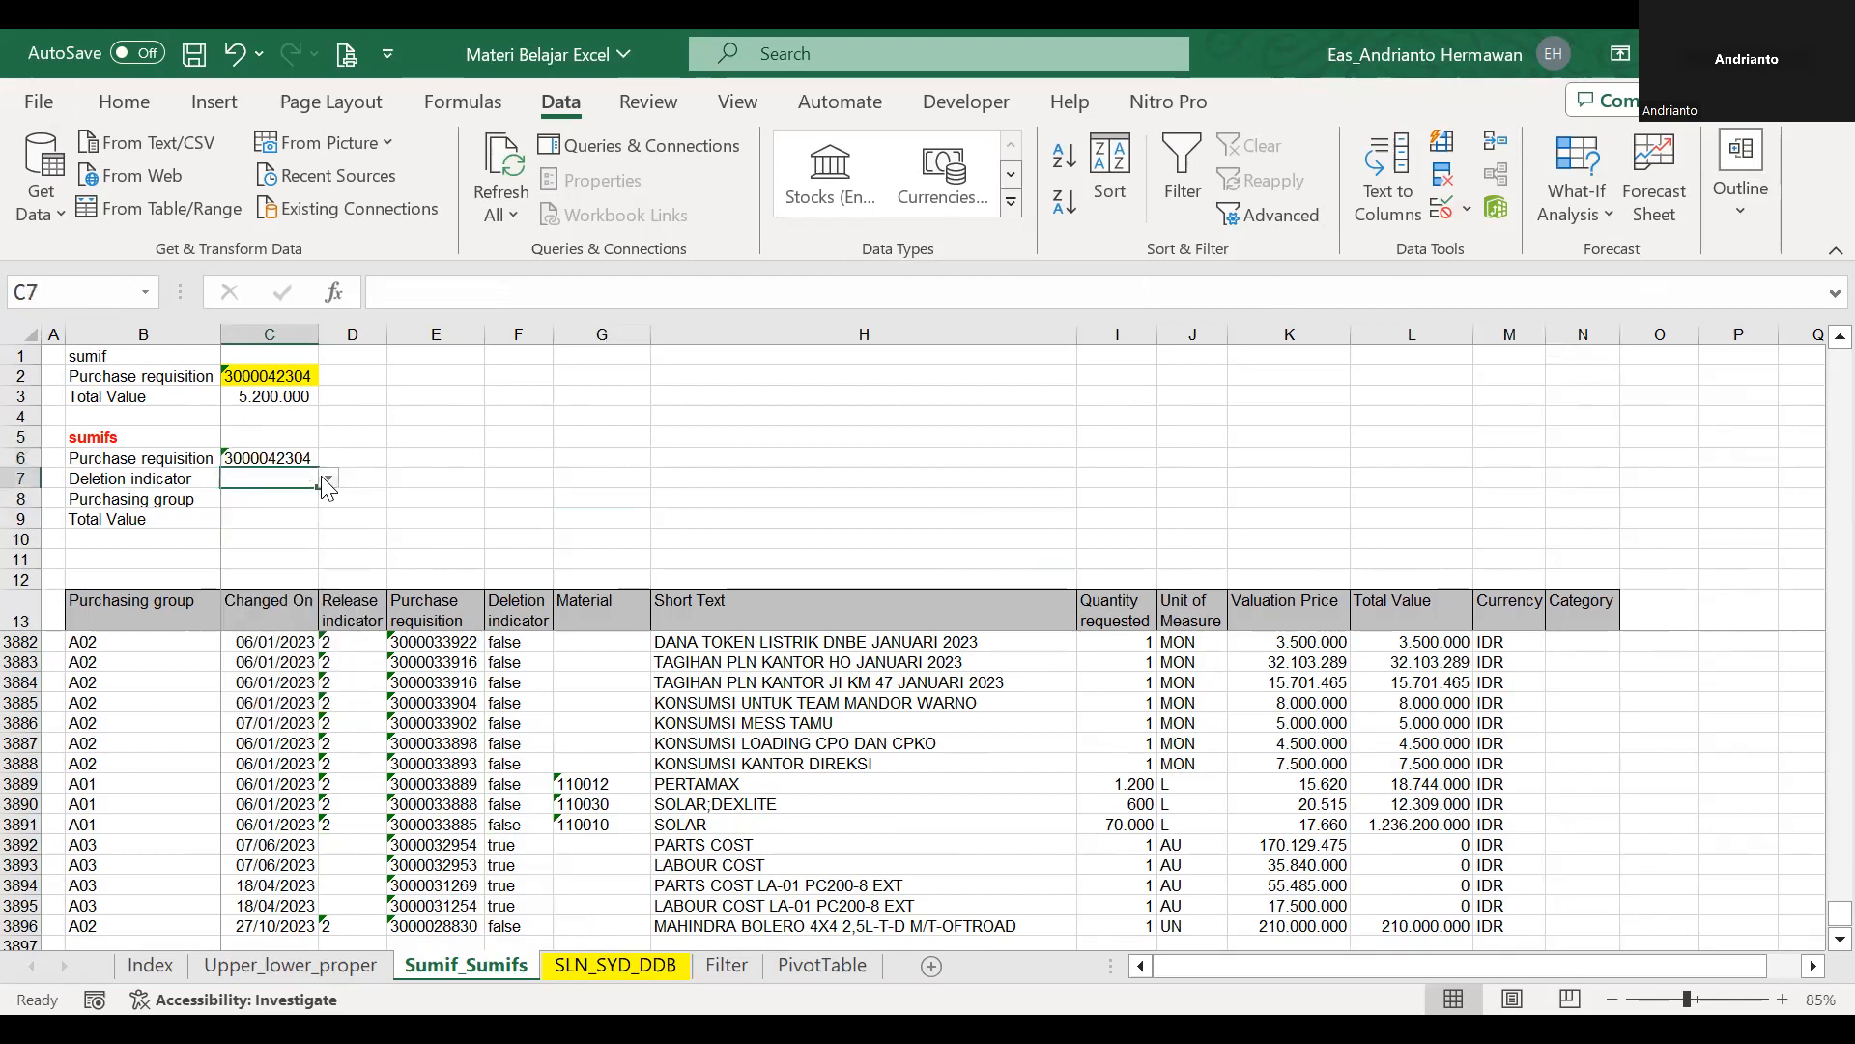
{"action": "left_click", "coordinate": [328, 479]}
{"action": "left_click", "coordinate": [285, 502]}
{"action": "left_click", "coordinate": [283, 503]}
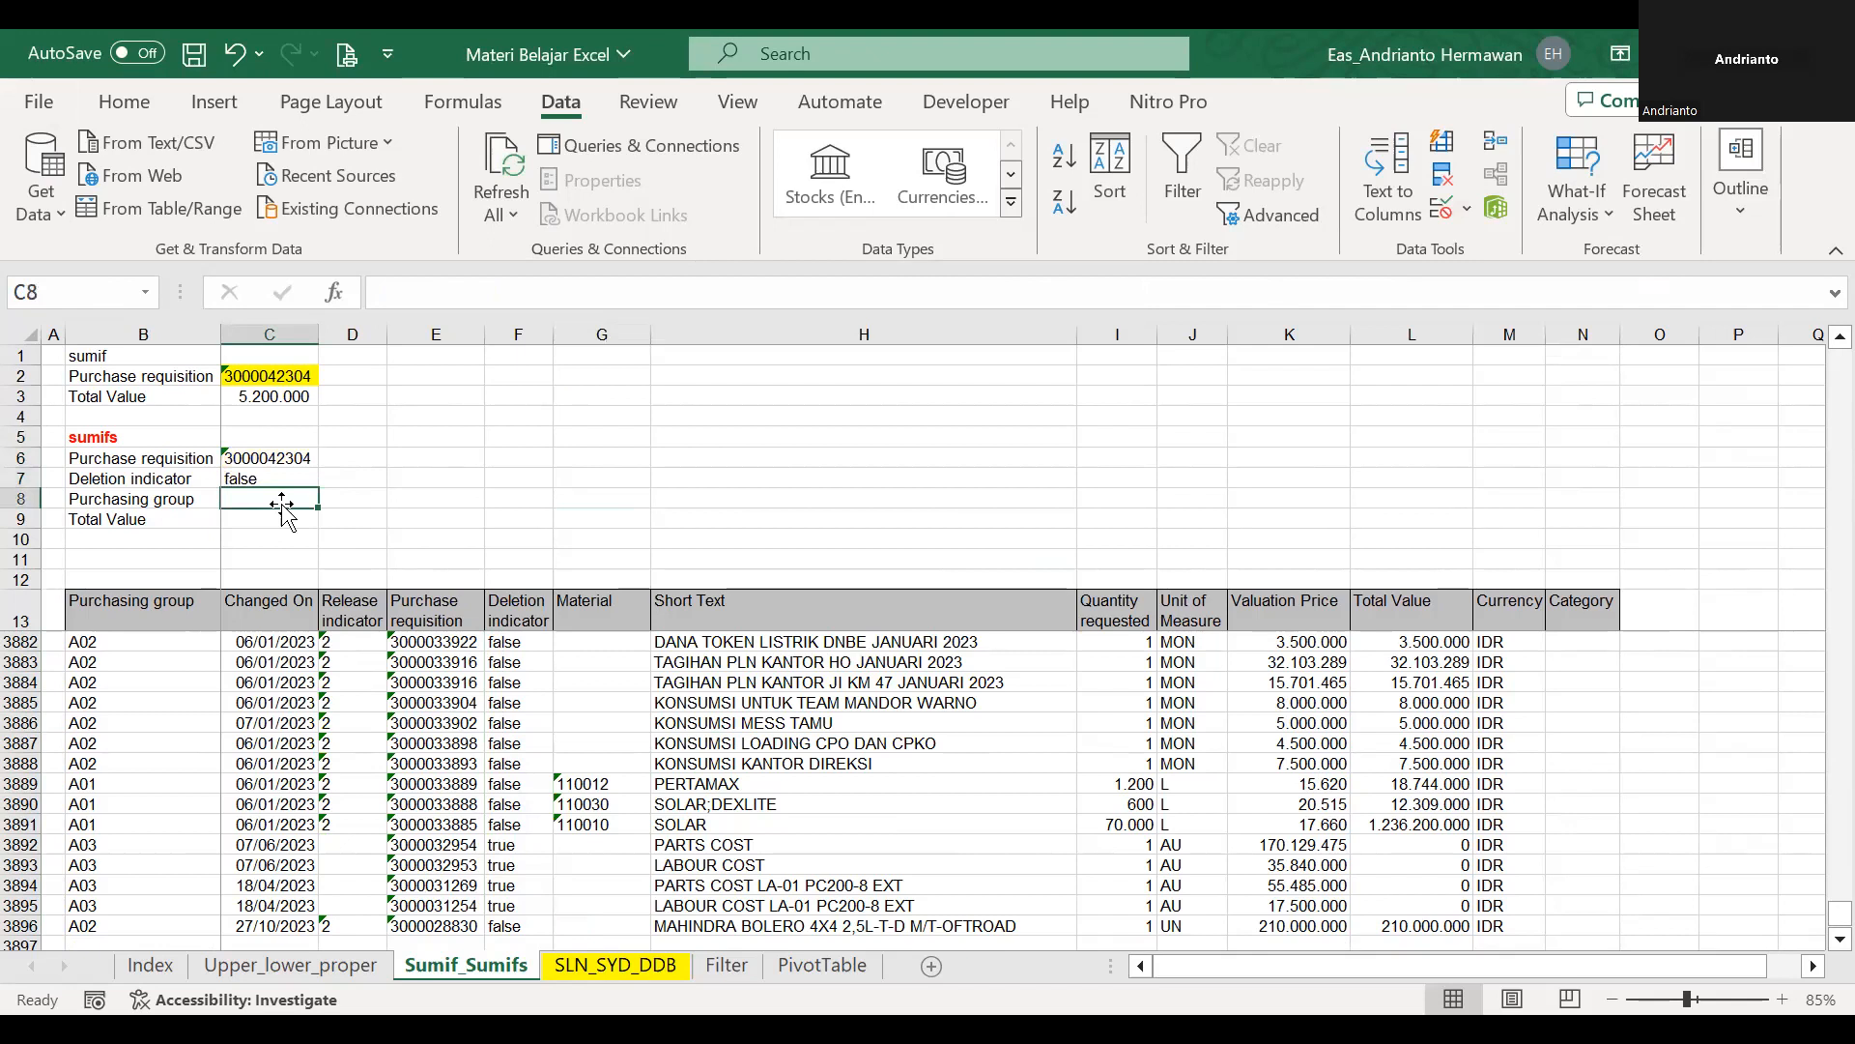
{"action": "key", "text": "Down"}
{"action": "key", "text": "Left"}
{"action": "key", "text": "Up"}
{"action": "key", "text": "Right"}
{"action": "key", "text": "Down"}
{"action": "key", "text": "Right"}
{"action": "key", "text": "Up"}
{"action": "key", "text": "Left"}
{"action": "key", "text": "Down"}
{"action": "key", "text": "Down"}
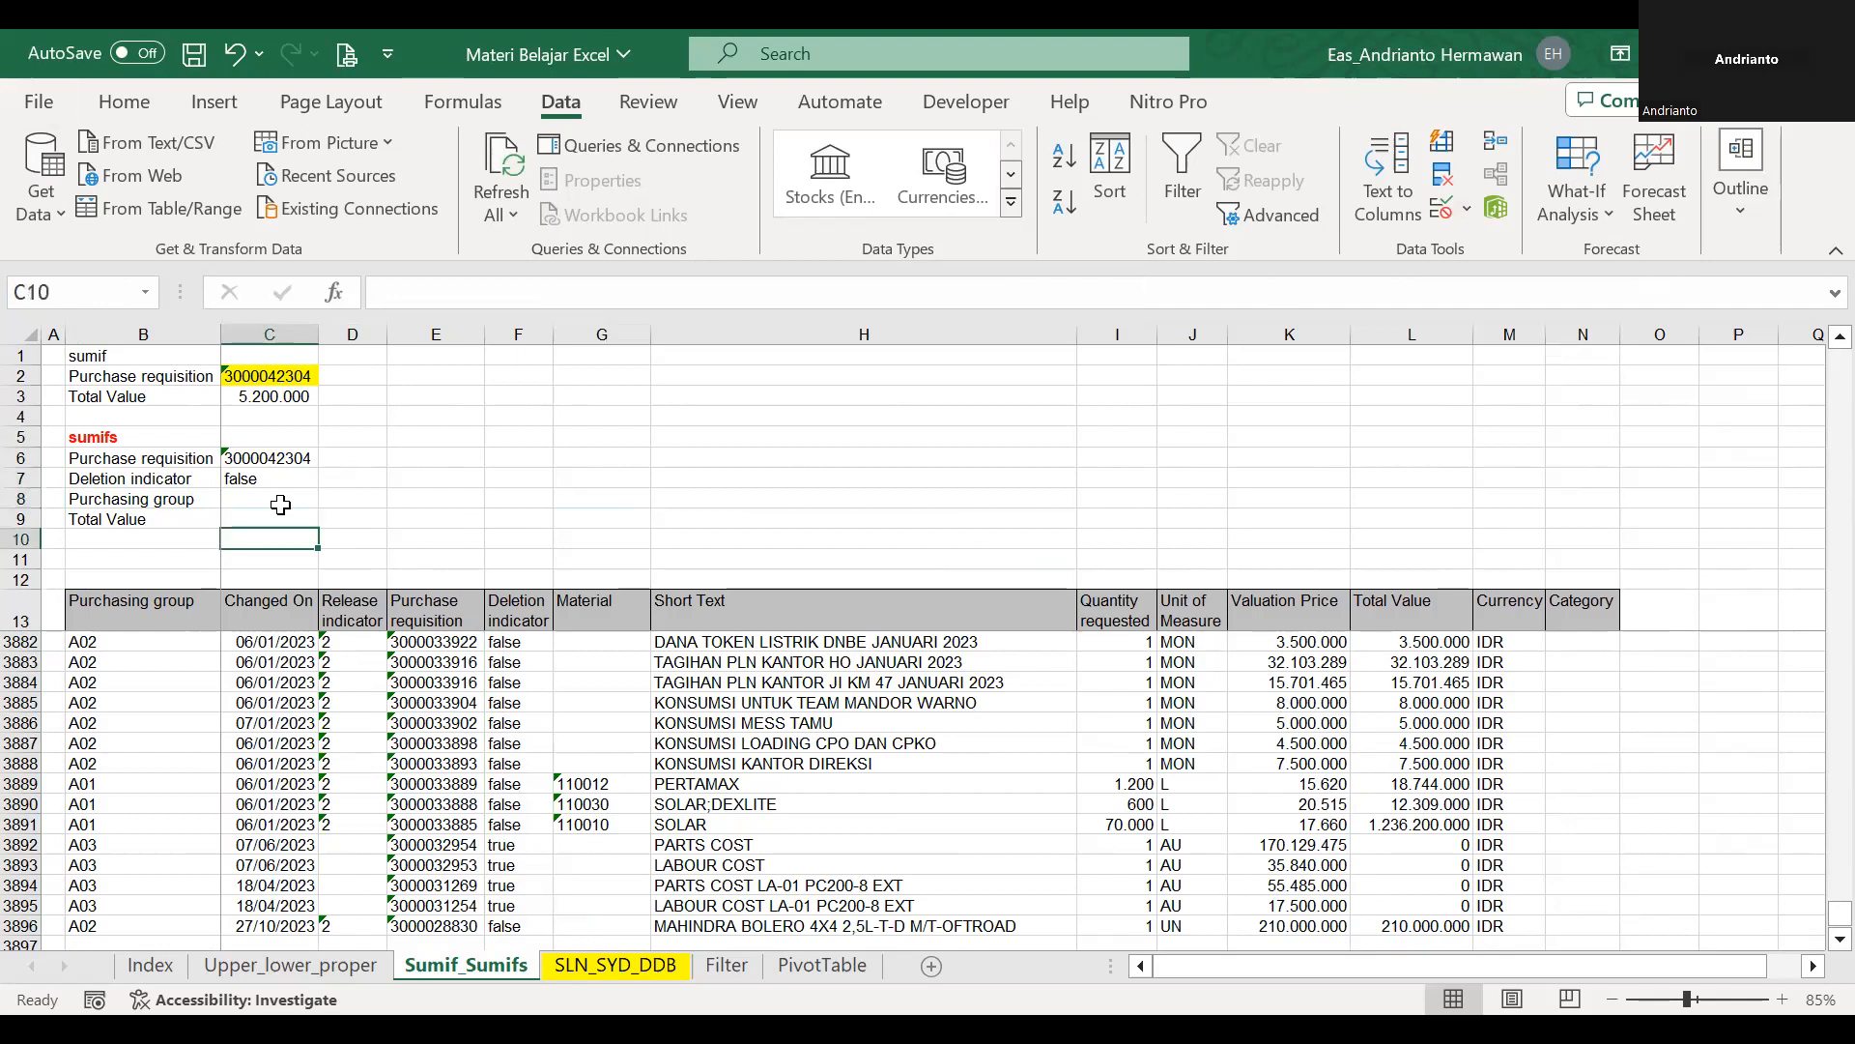
{"action": "key", "text": "Left"}
{"action": "key", "text": "Up"}
{"action": "key", "text": "Right"}
{"action": "key", "text": "Left"}
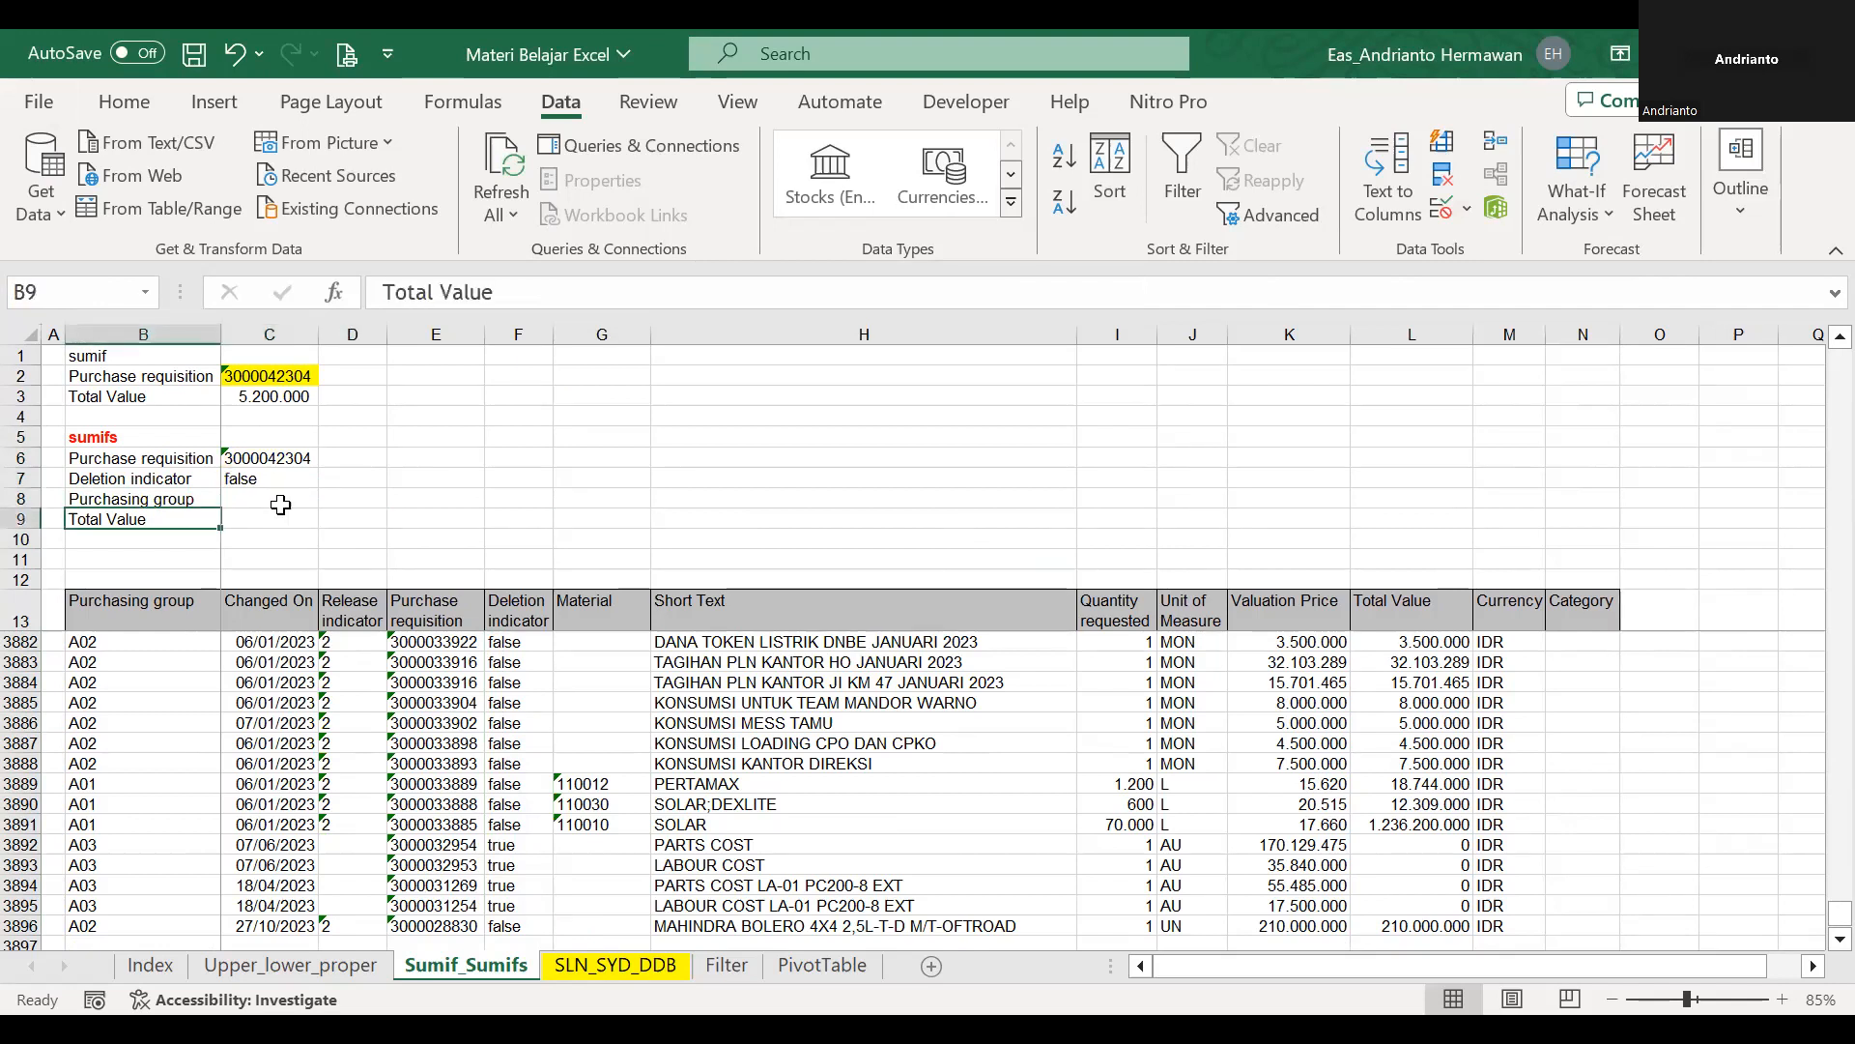
Start a SUMIFS formula in C9 beside Total Value with the absolute sum range $L$14:$L$3896.
{"action": "key", "text": "Right"}
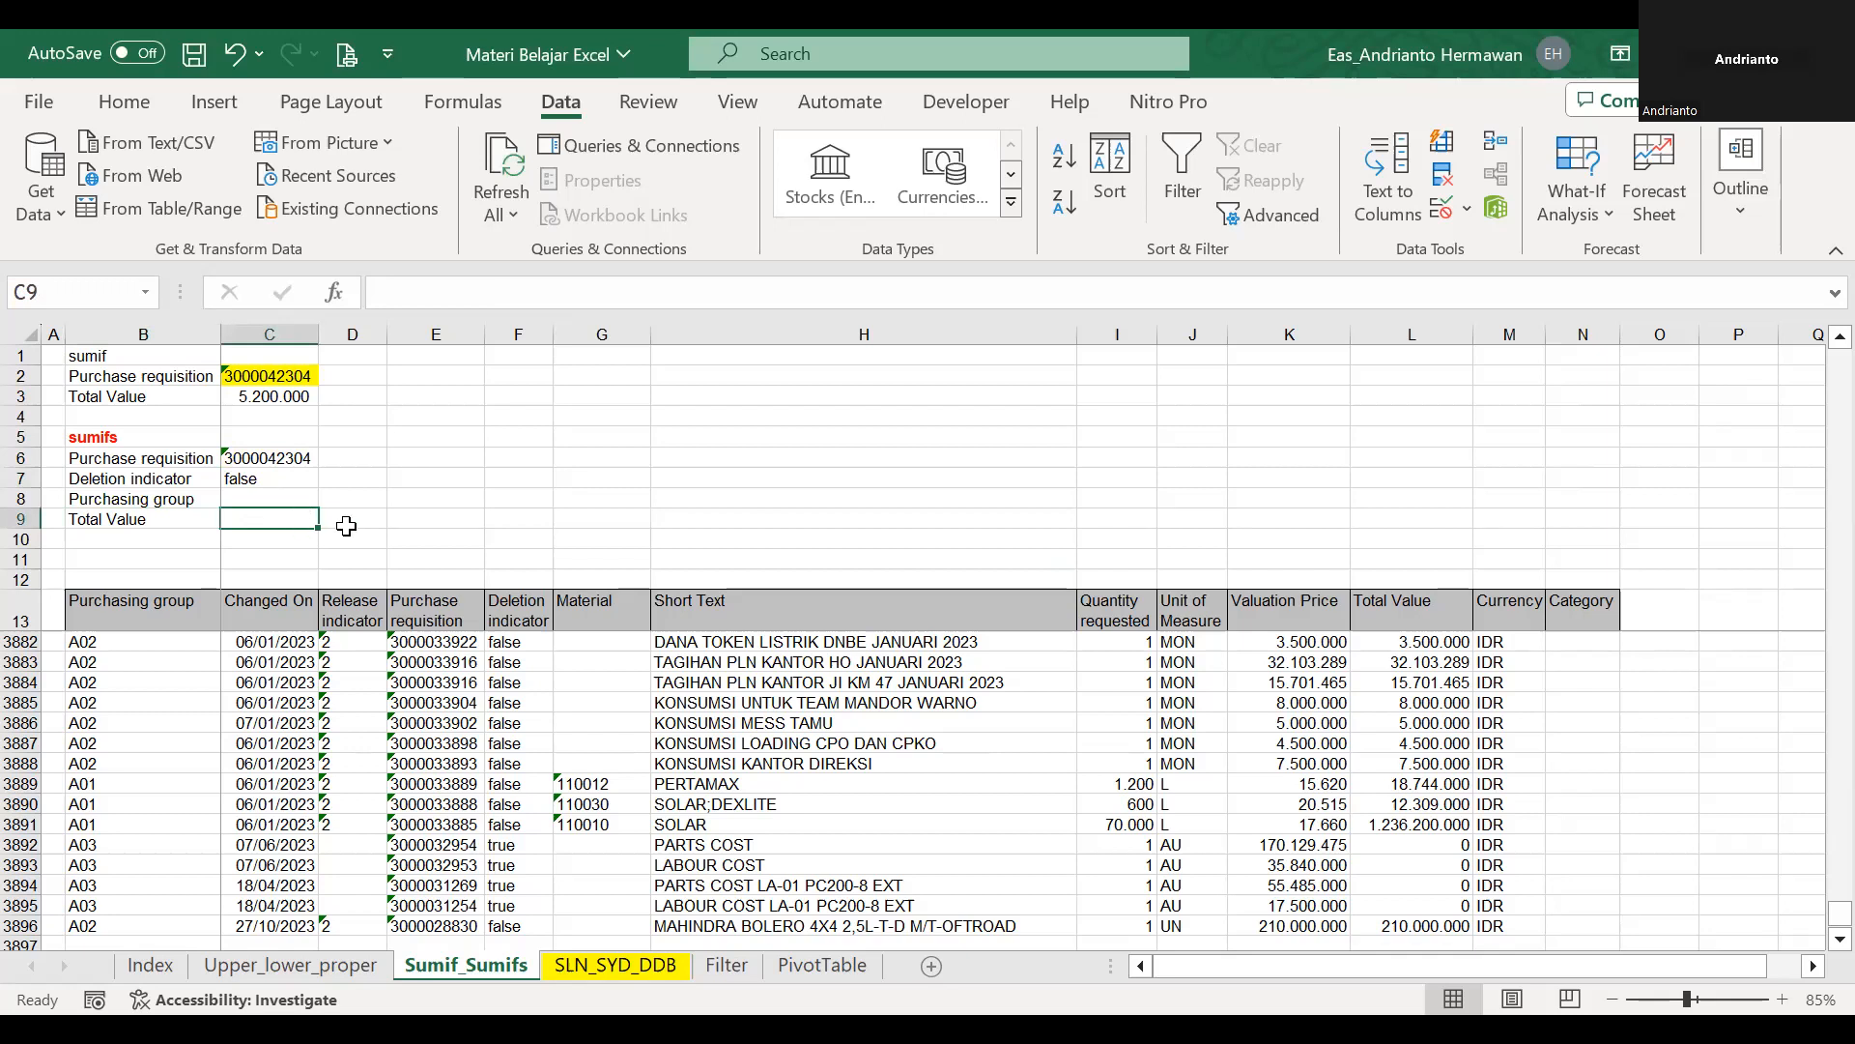
{"action": "type", "text": "="}
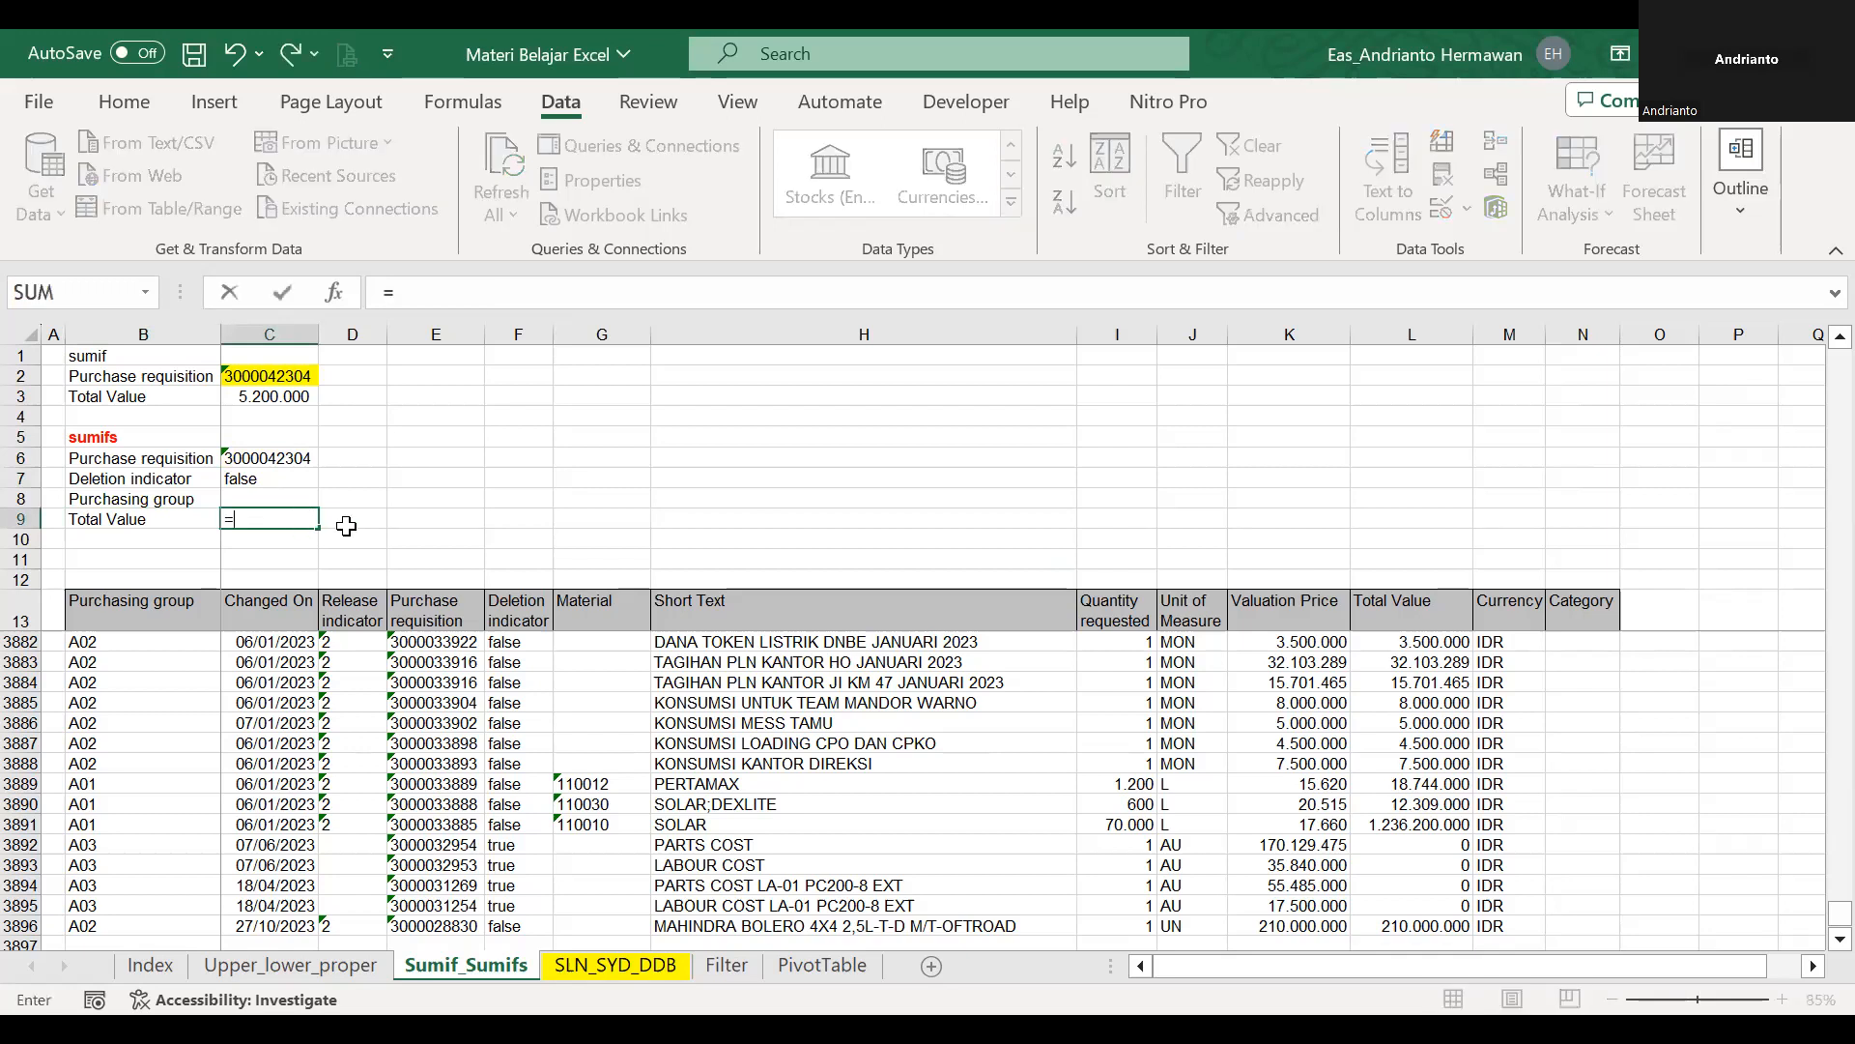
{"action": "type", "text": "sumifs("}
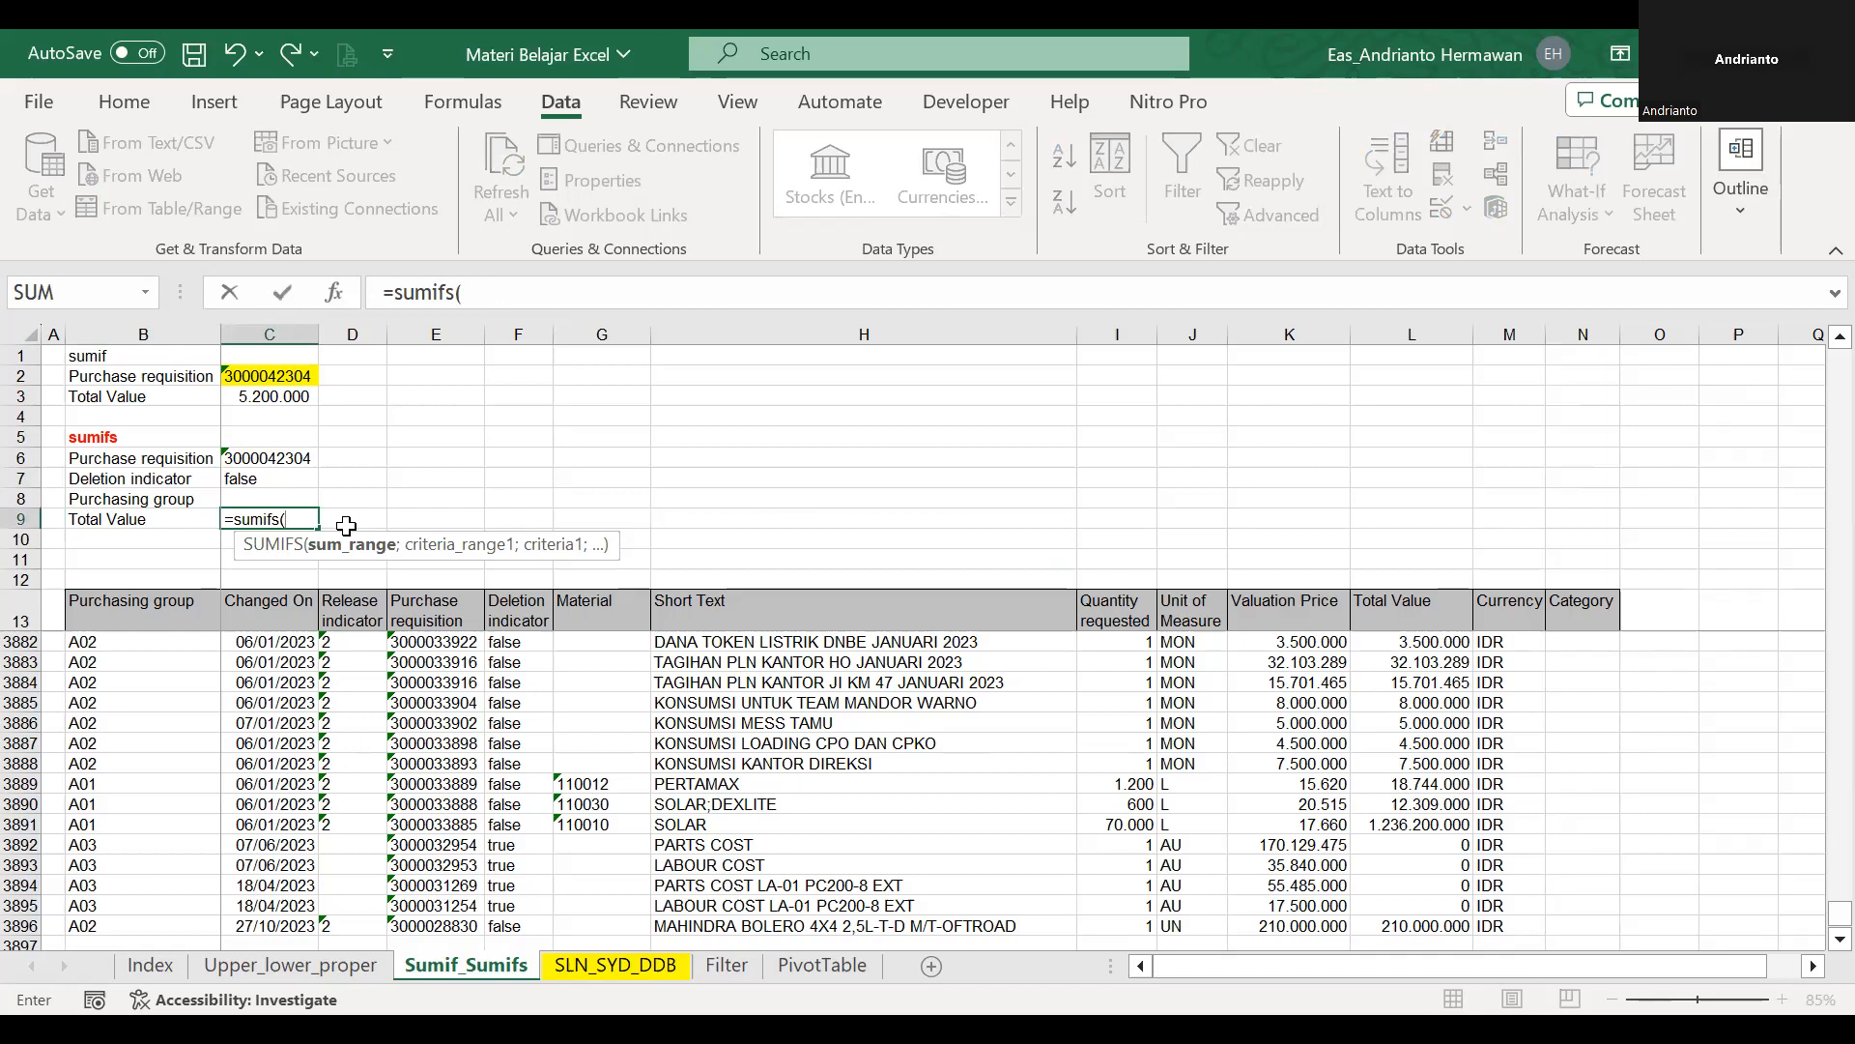
{"action": "left_click", "coordinate": [1429, 627]}
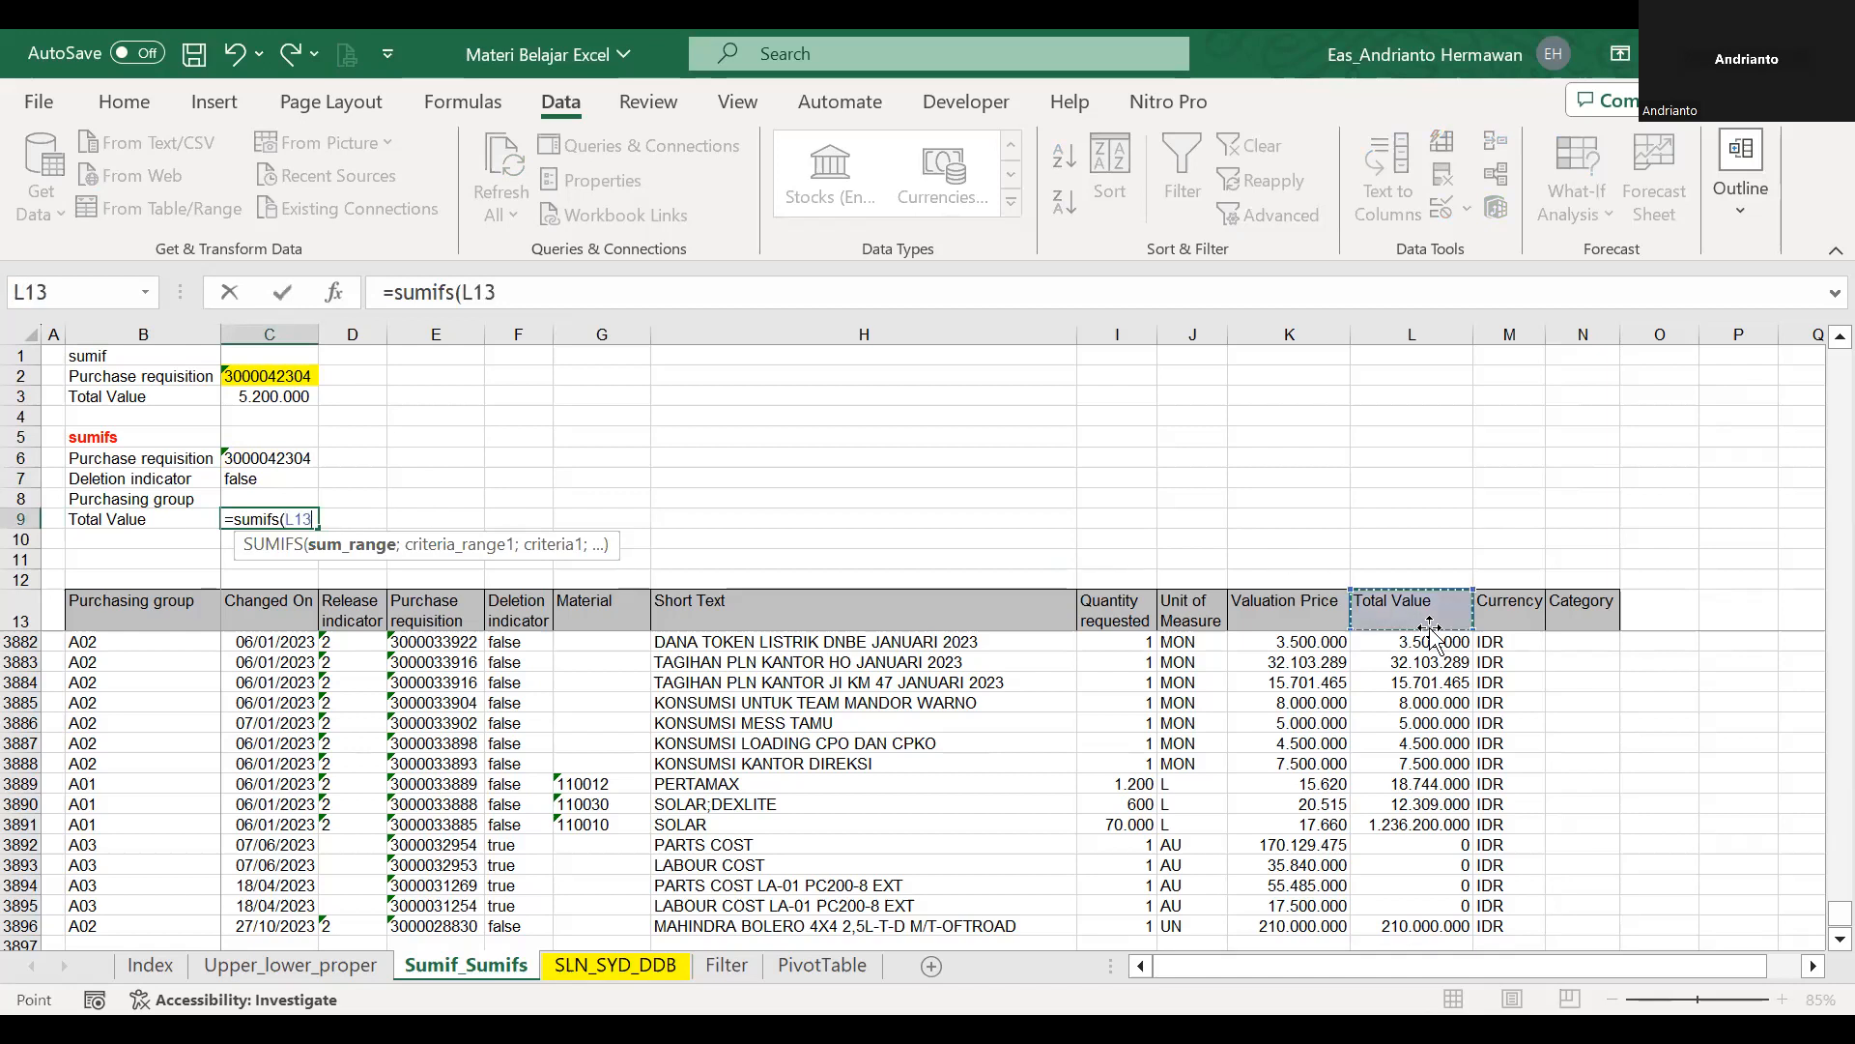
{"action": "key", "text": "Down"}
{"action": "key", "text": "ctrl+shift+Down"}
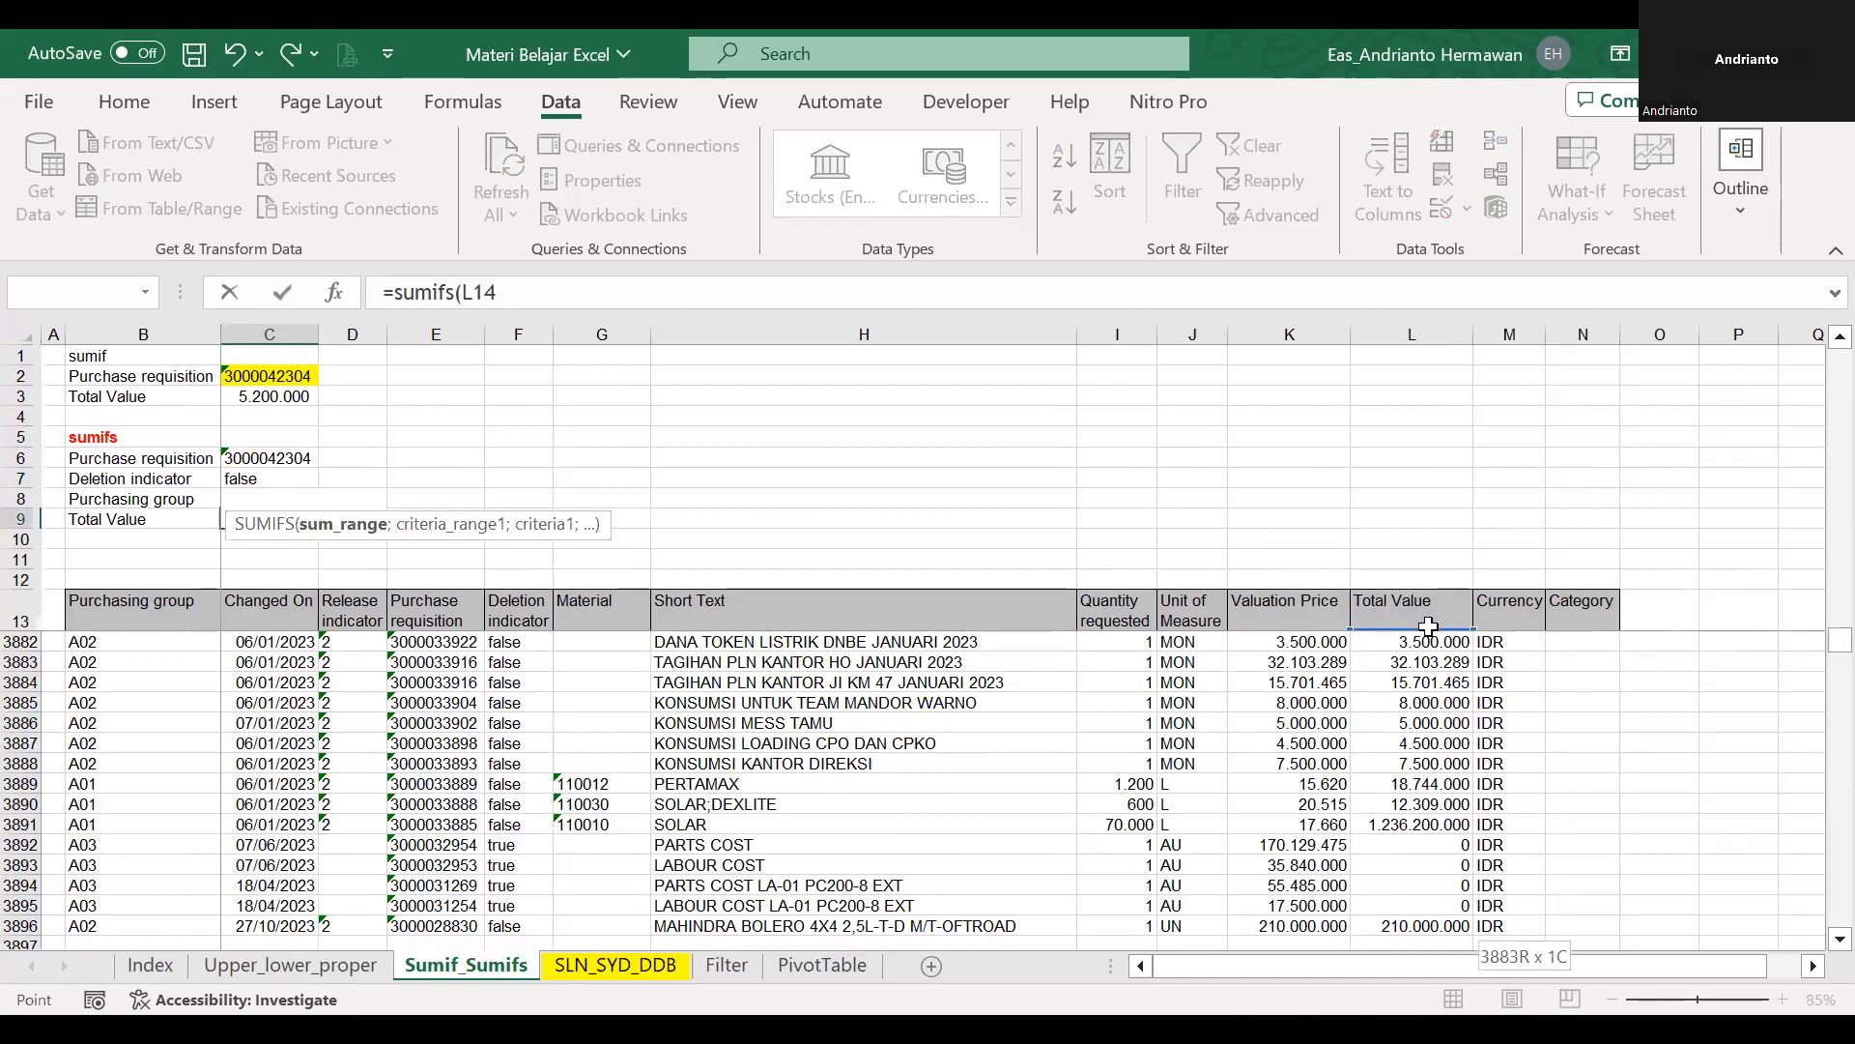
{"action": "type", "text": ";"}
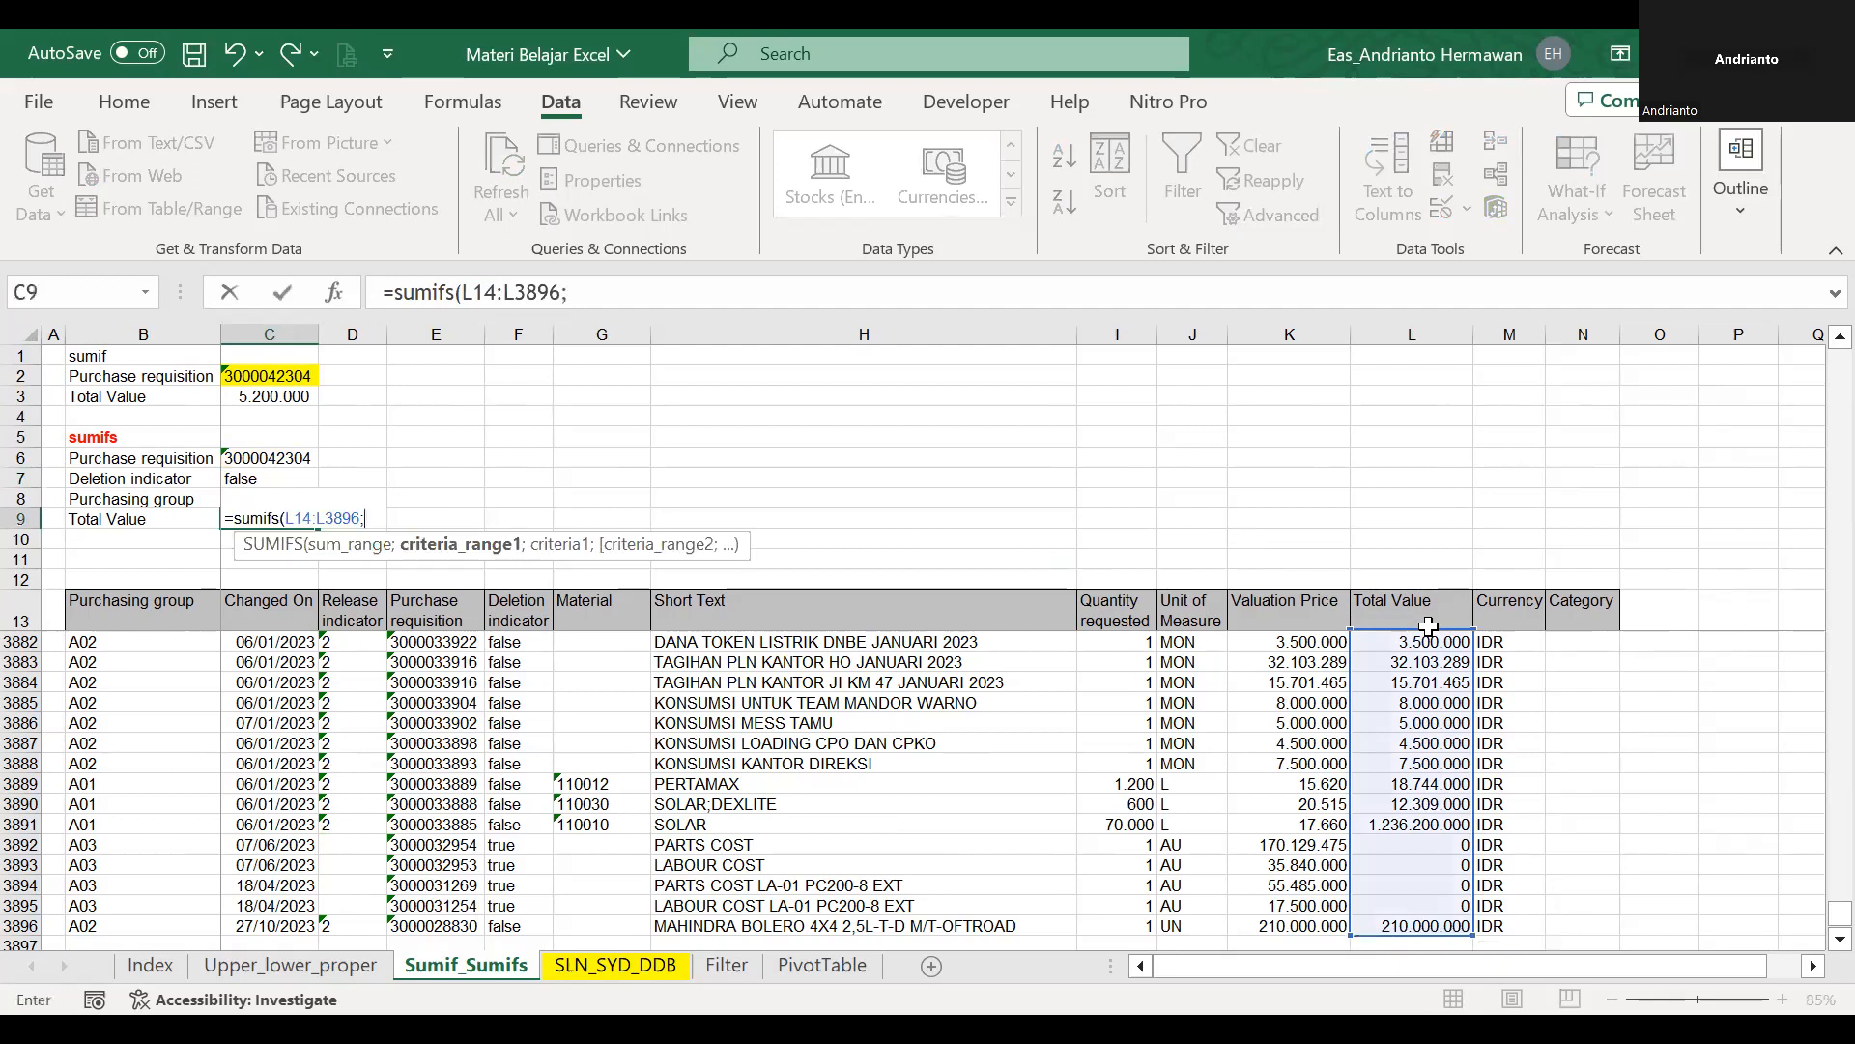
{"action": "left_click", "coordinate": [485, 287]}
{"action": "key", "text": "F4"}
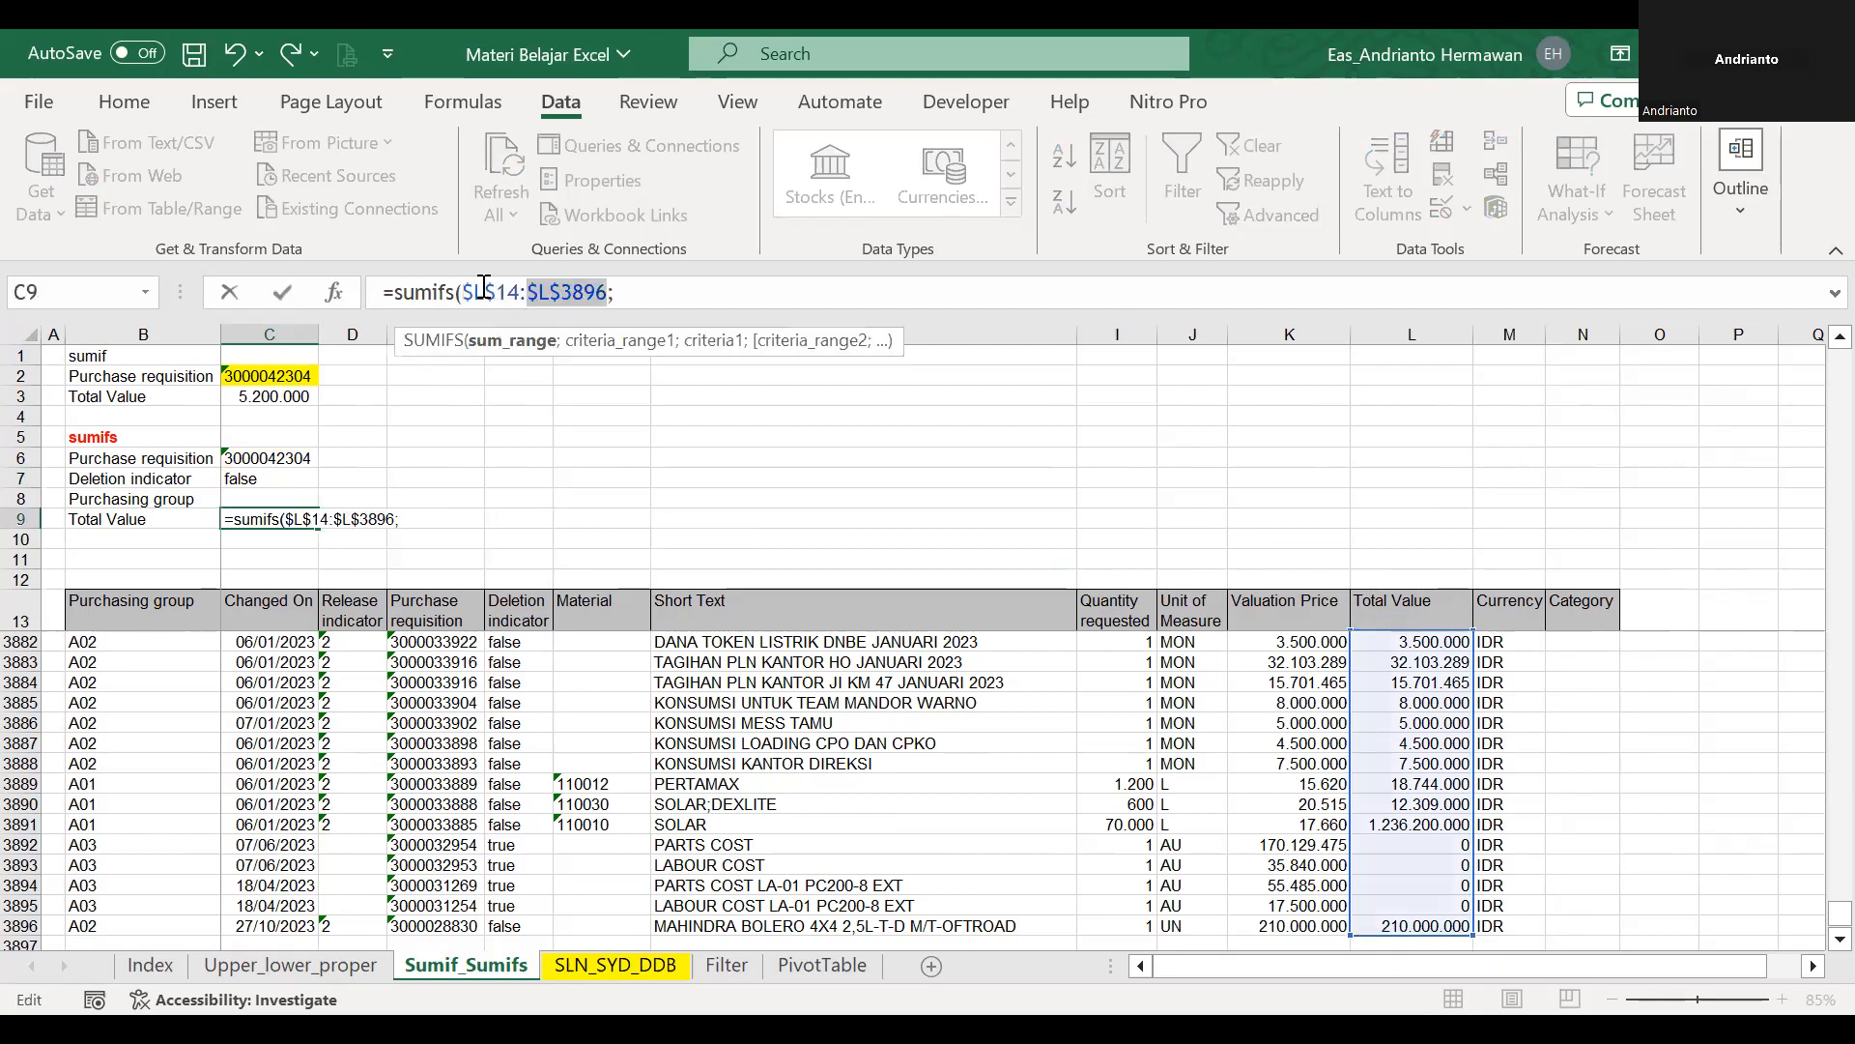
{"action": "left_click", "coordinate": [714, 300]}
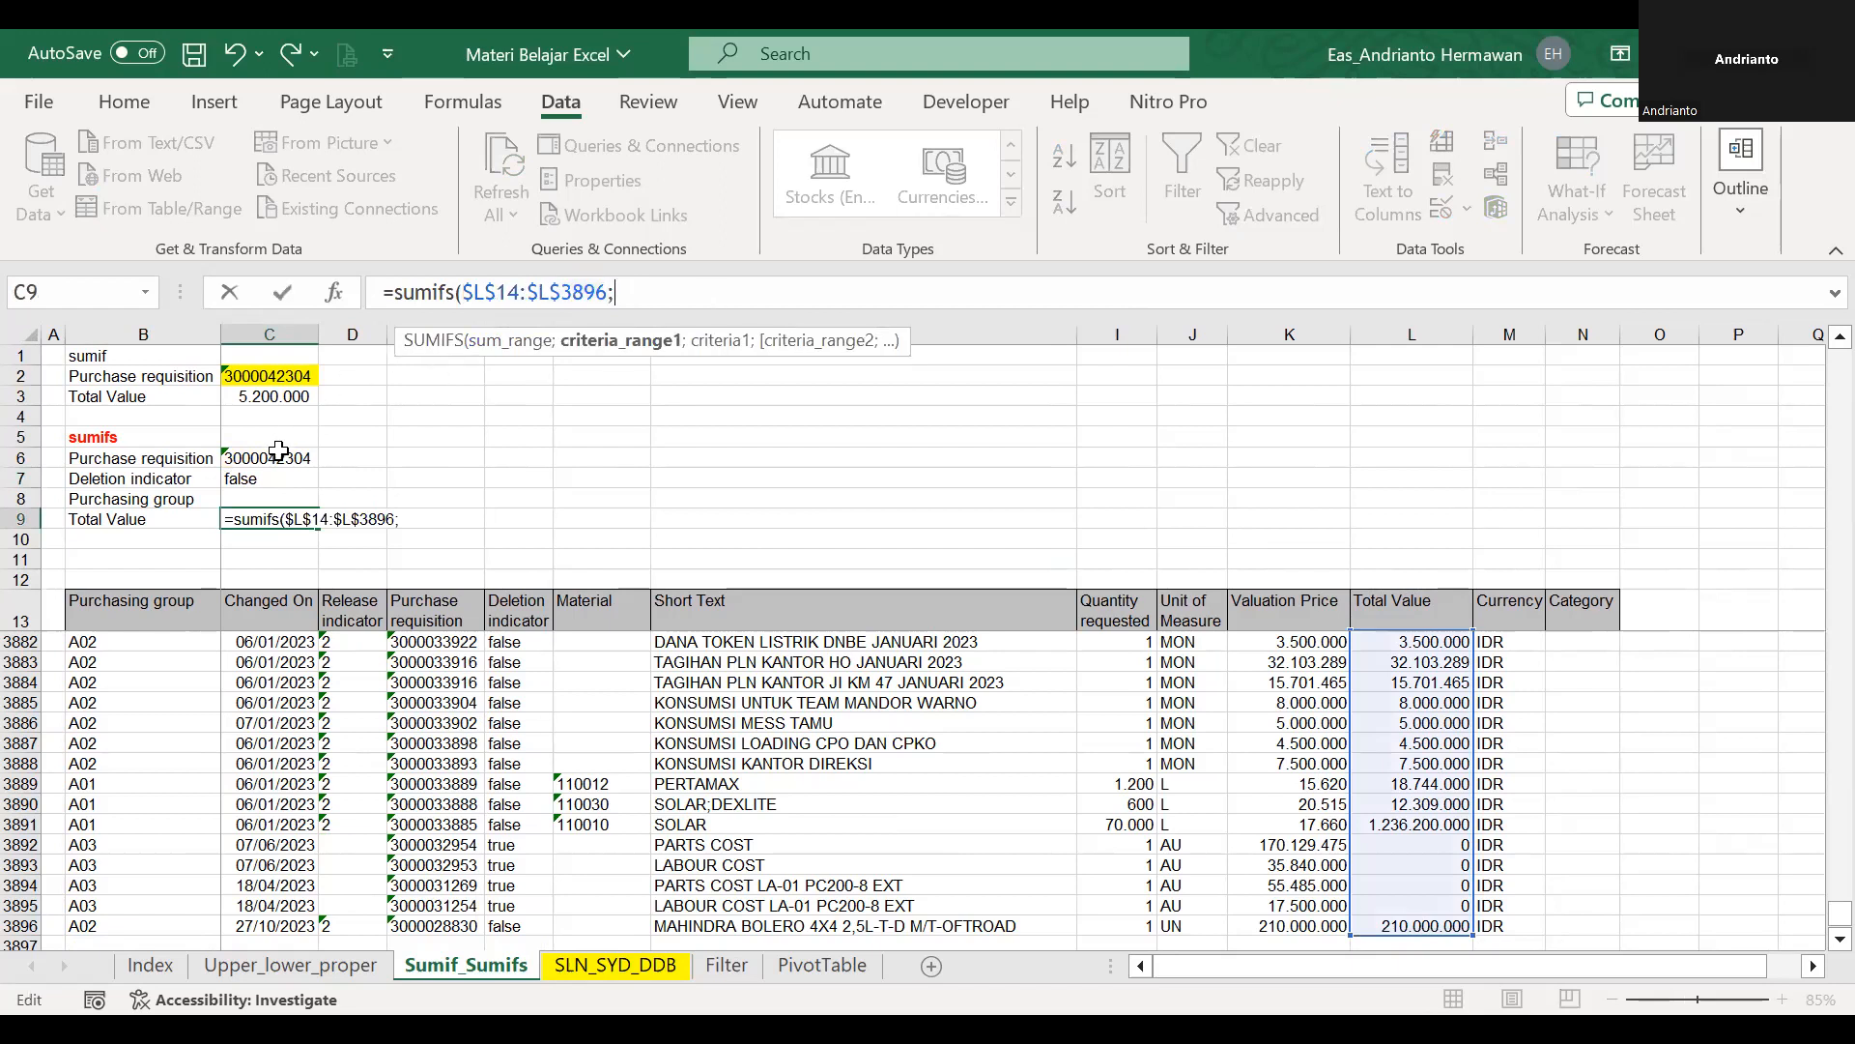
Add the Purchase requisition data range, named pr, as the first criteria range of the C9 SUMIFS formula.
{"action": "left_click", "coordinate": [450, 581]}
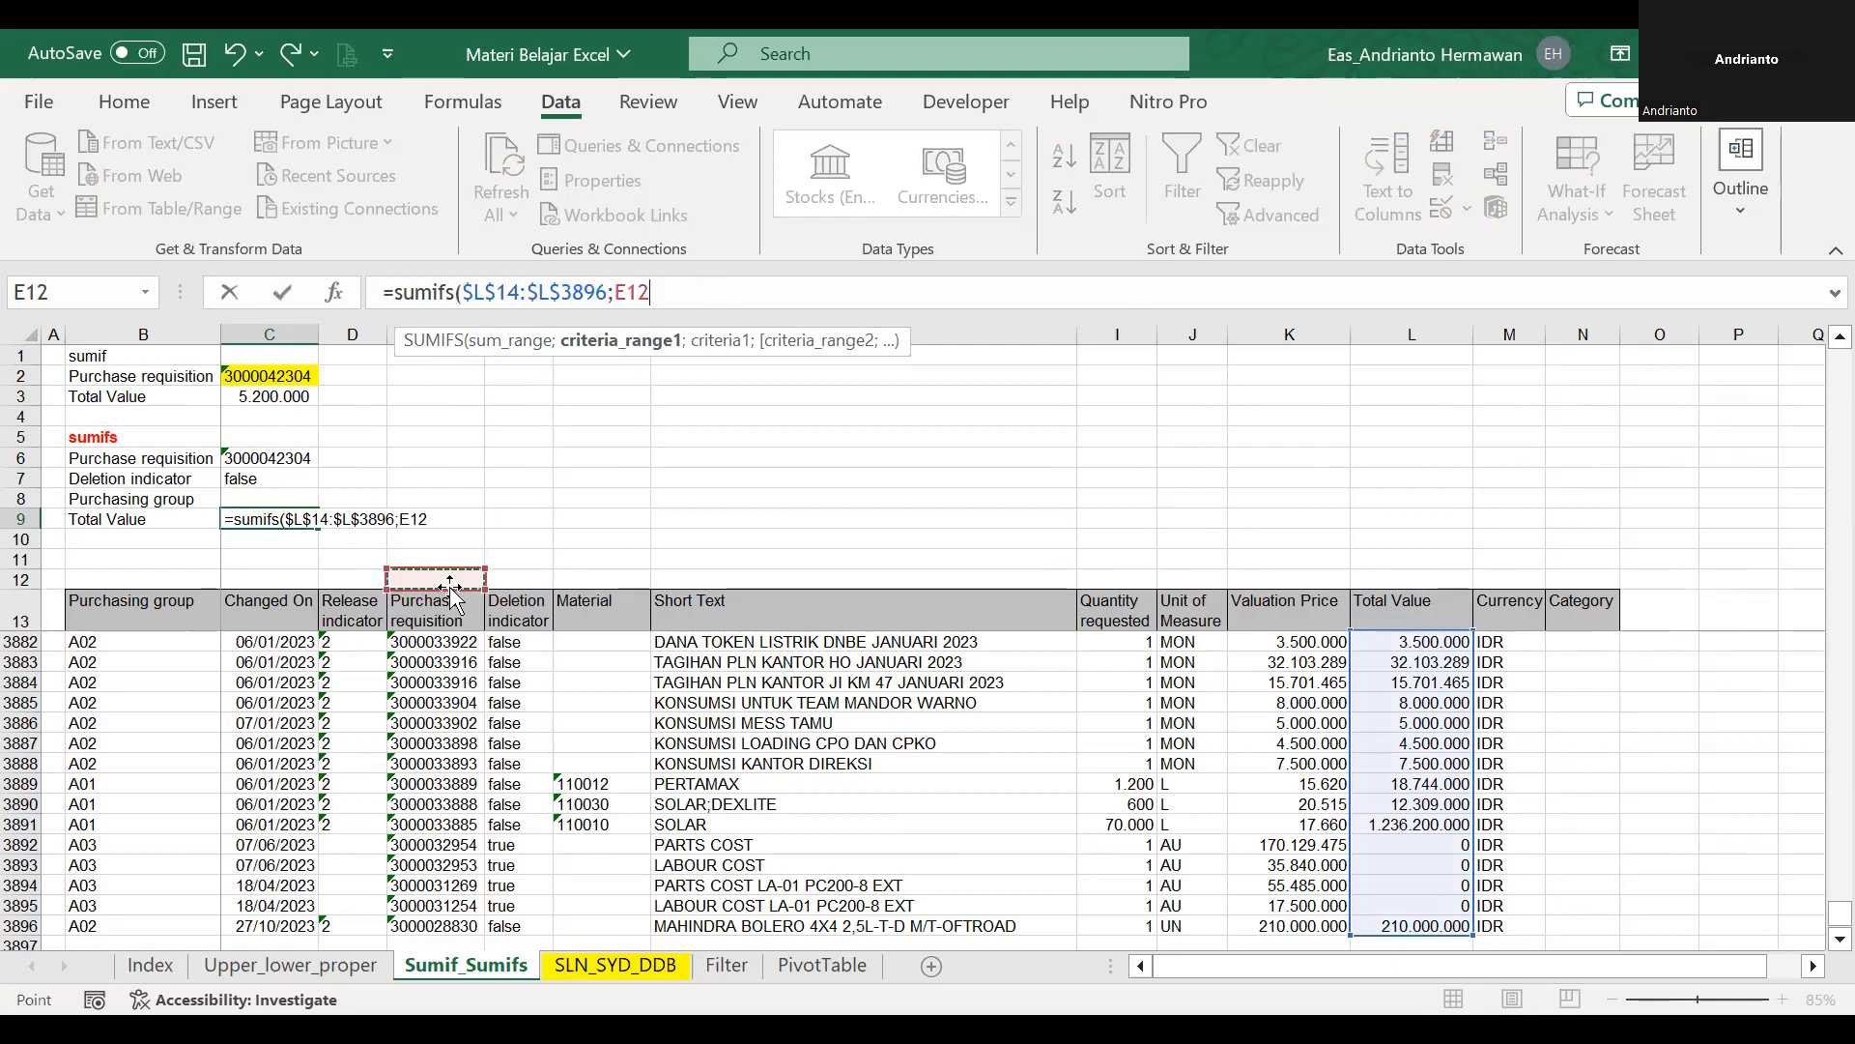
{"action": "key", "text": "Down"}
{"action": "key", "text": "Down"}
{"action": "key", "text": "Down"}
{"action": "key", "text": "Up"}
{"action": "key", "text": "ctrl+shift+Down"}
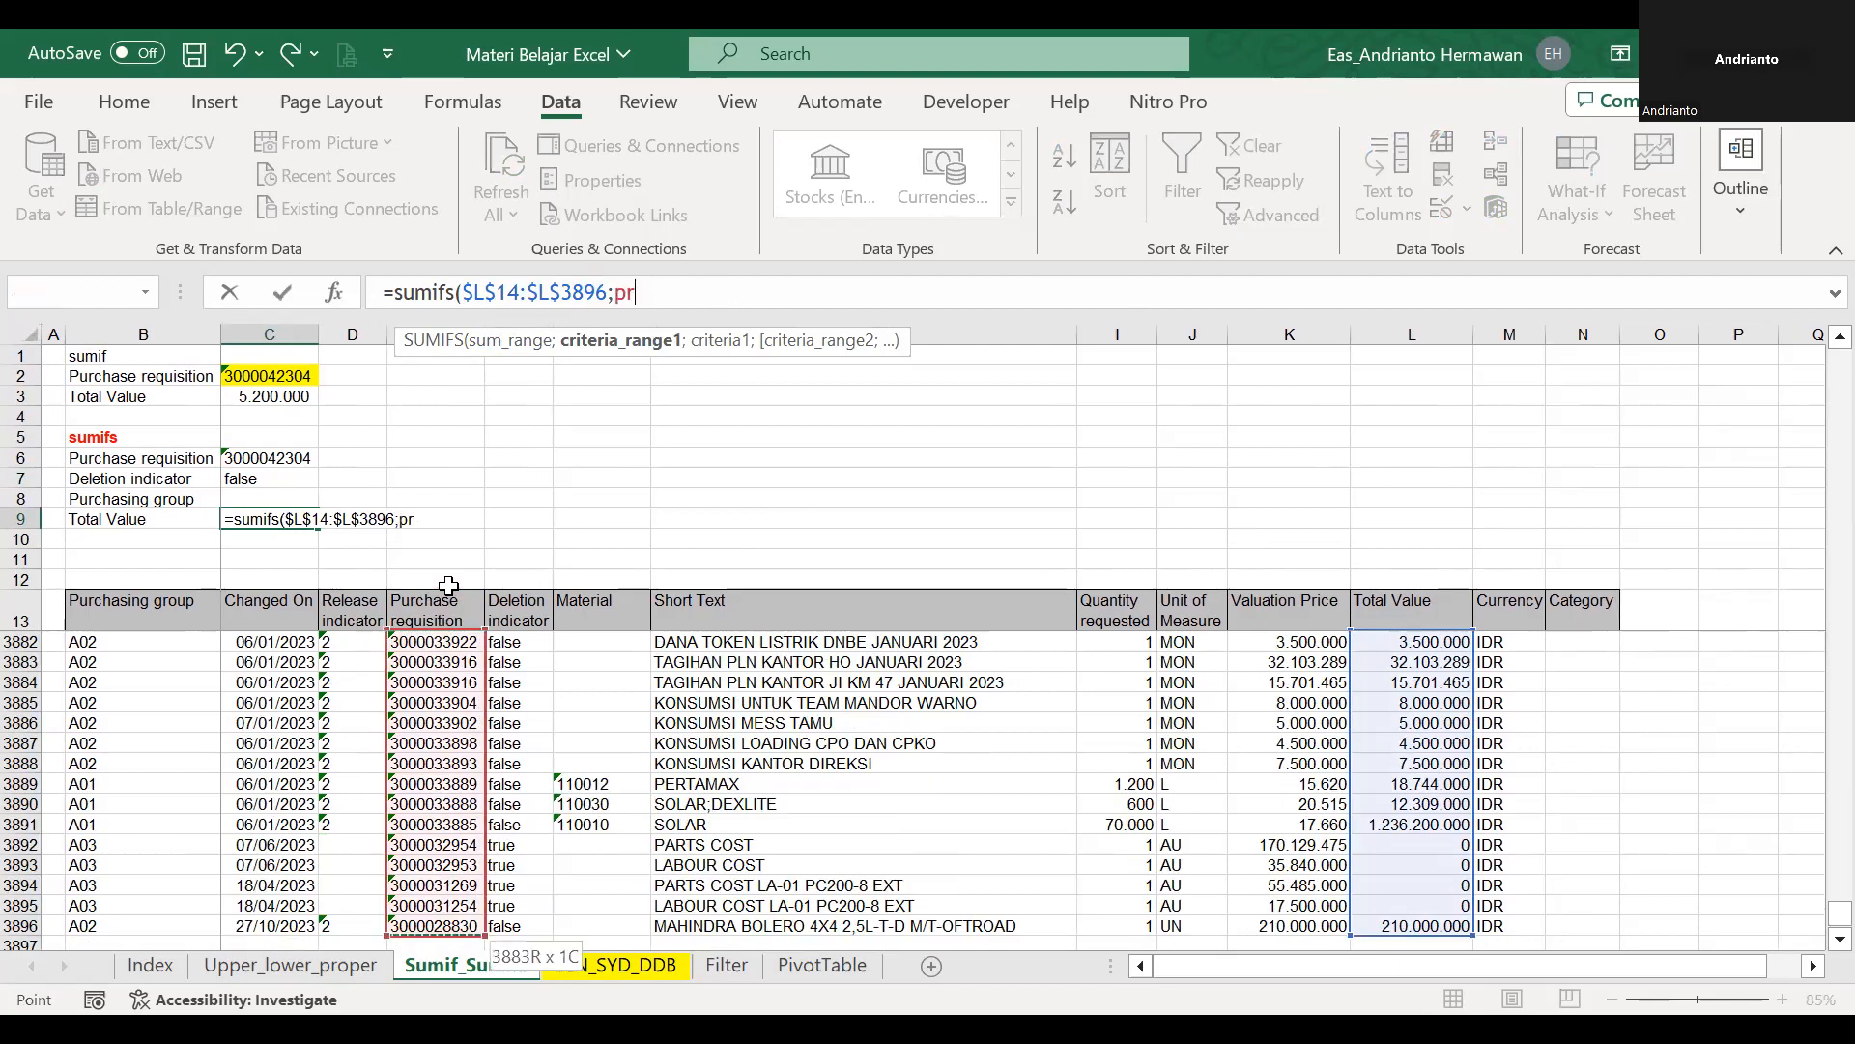
Add C6 as the first criterion, and the Deletion indicator data range di with C7 as the second criteria pair of the C9 SUMIFS formula.
{"action": "type", "text": ";"}
{"action": "left_click", "coordinate": [302, 456]}
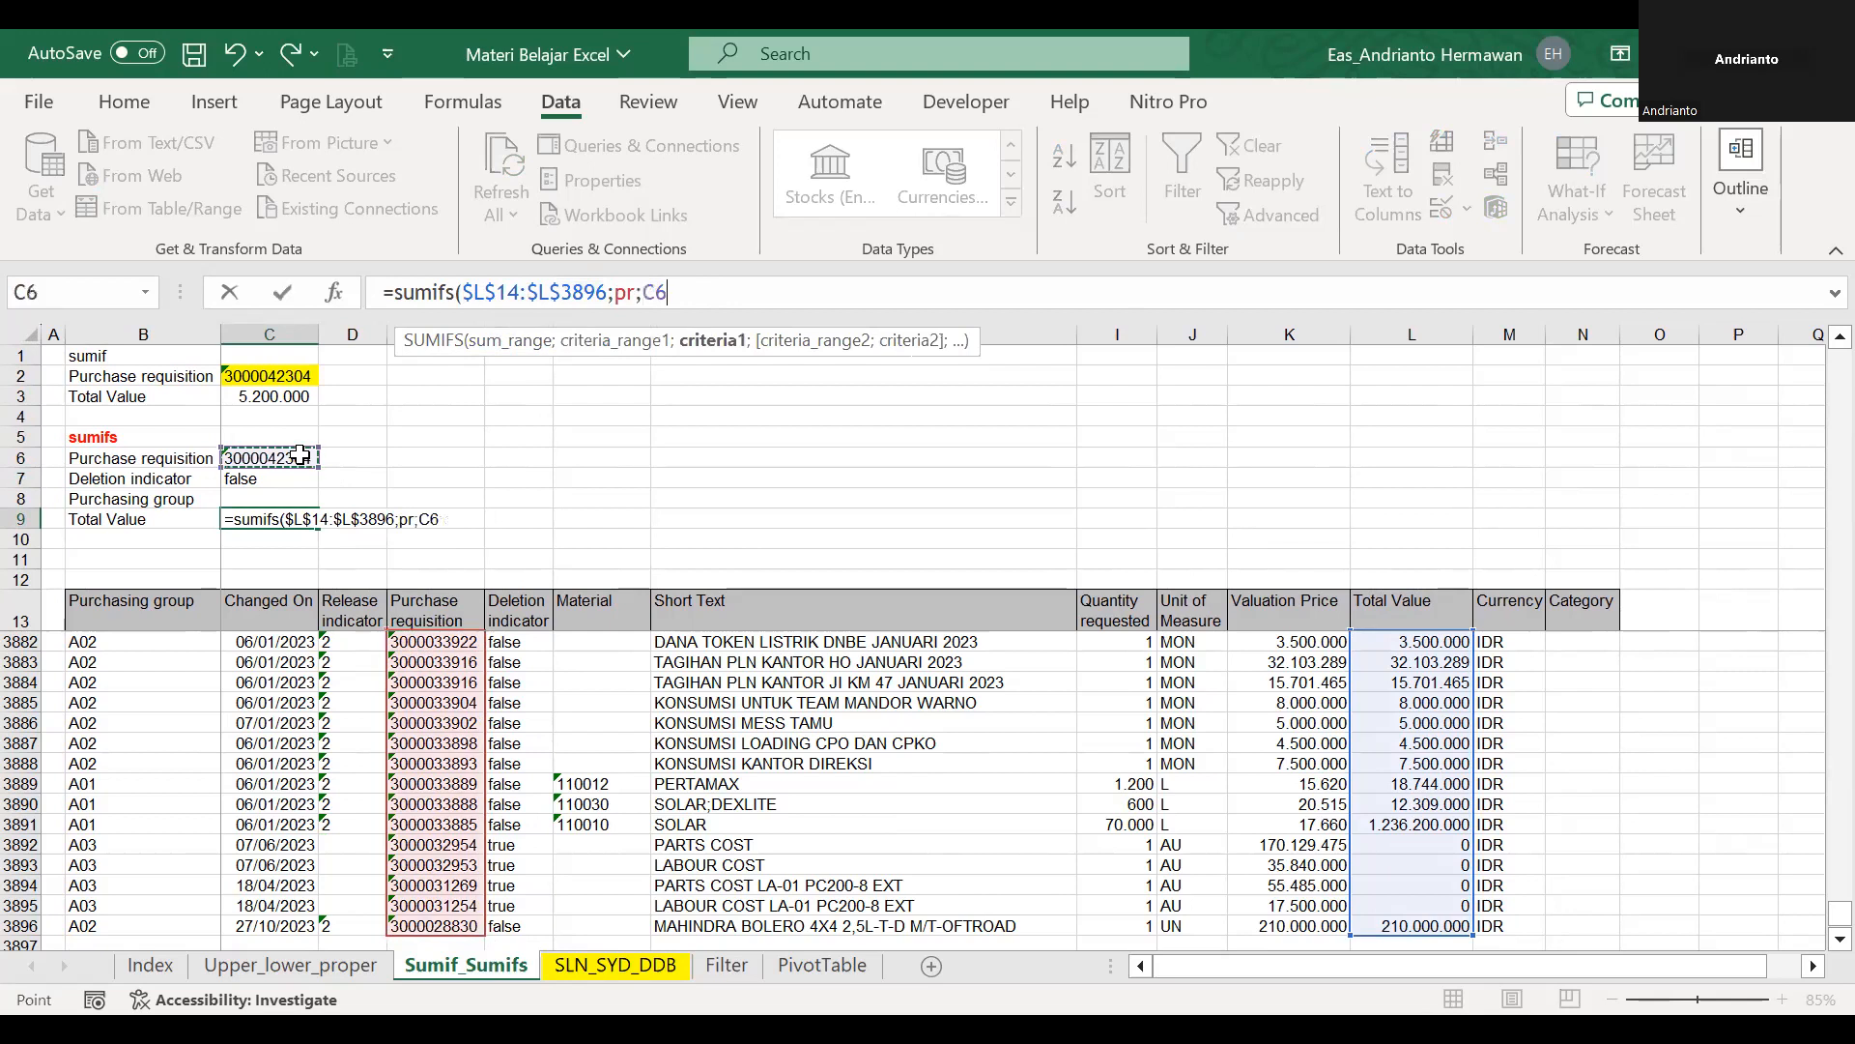
{"action": "type", "text": ";"}
{"action": "left_click", "coordinate": [528, 612]}
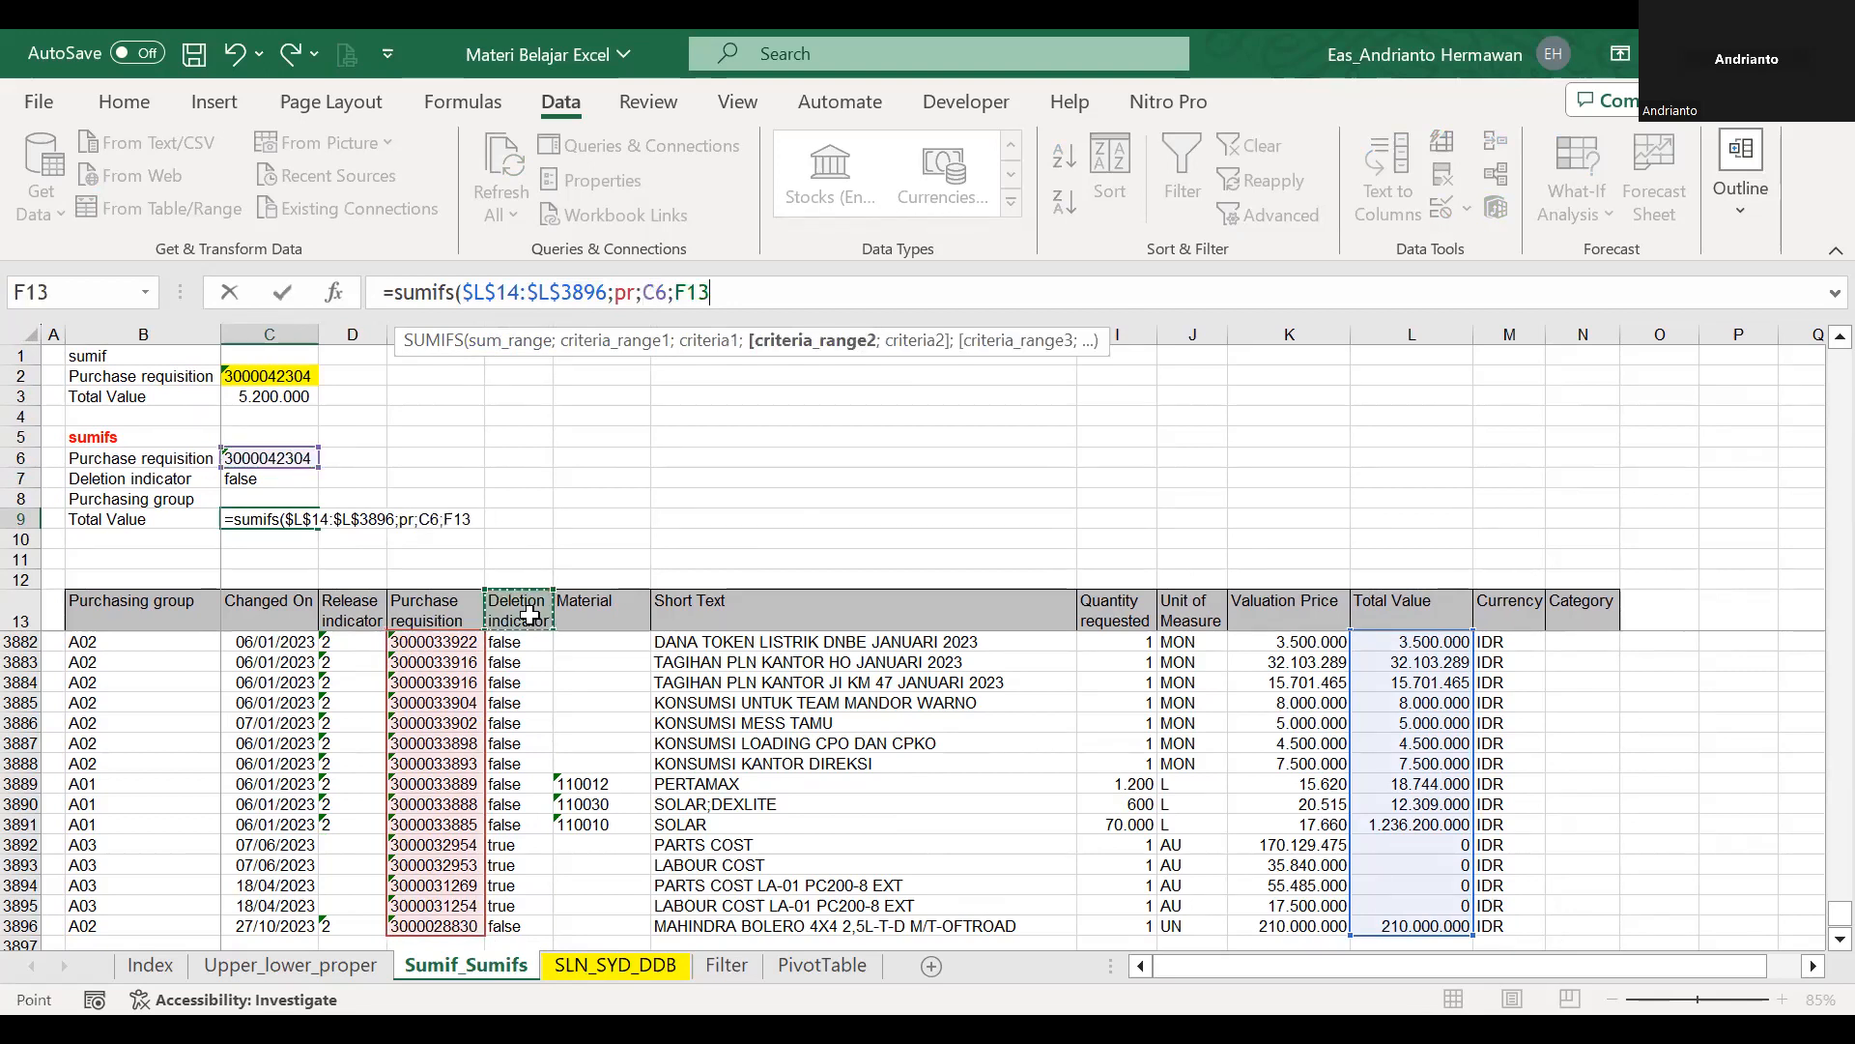
{"action": "key", "text": "Down"}
{"action": "key", "text": "ctrl+shift+Down"}
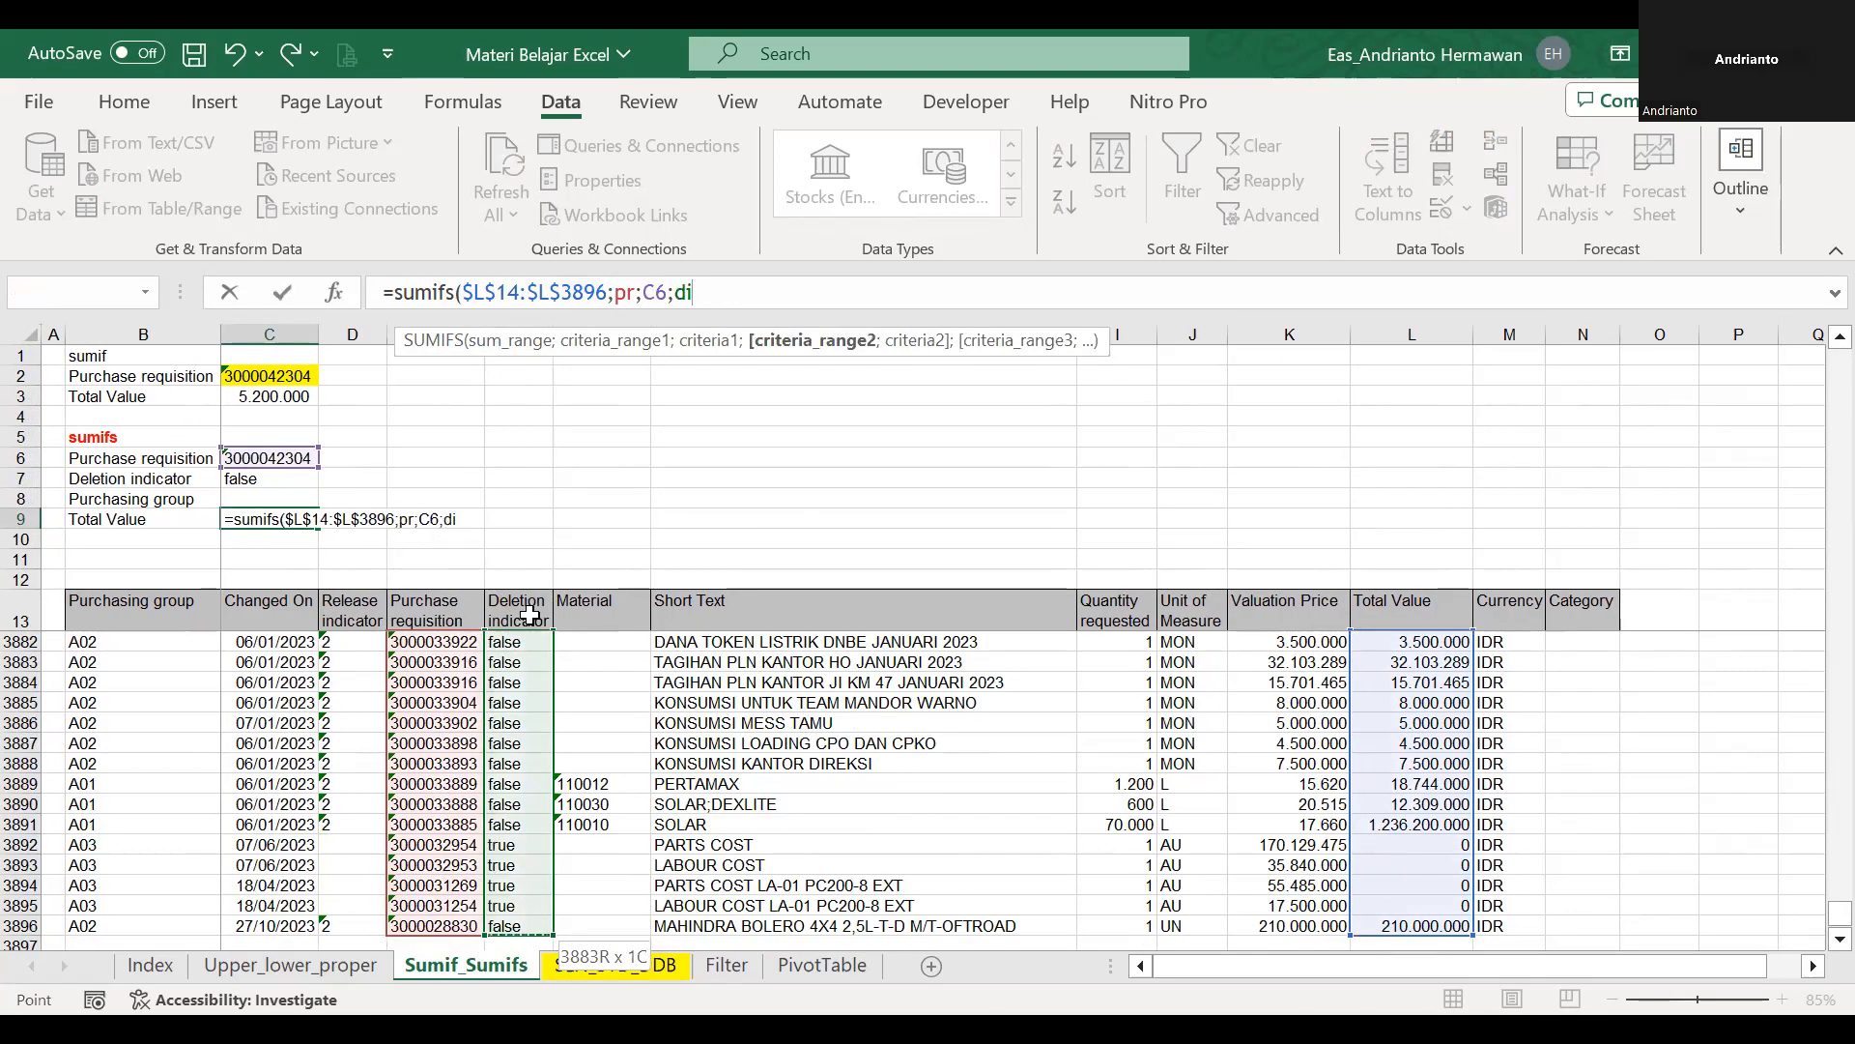
{"action": "type", "text": ";"}
{"action": "left_click", "coordinate": [258, 476]}
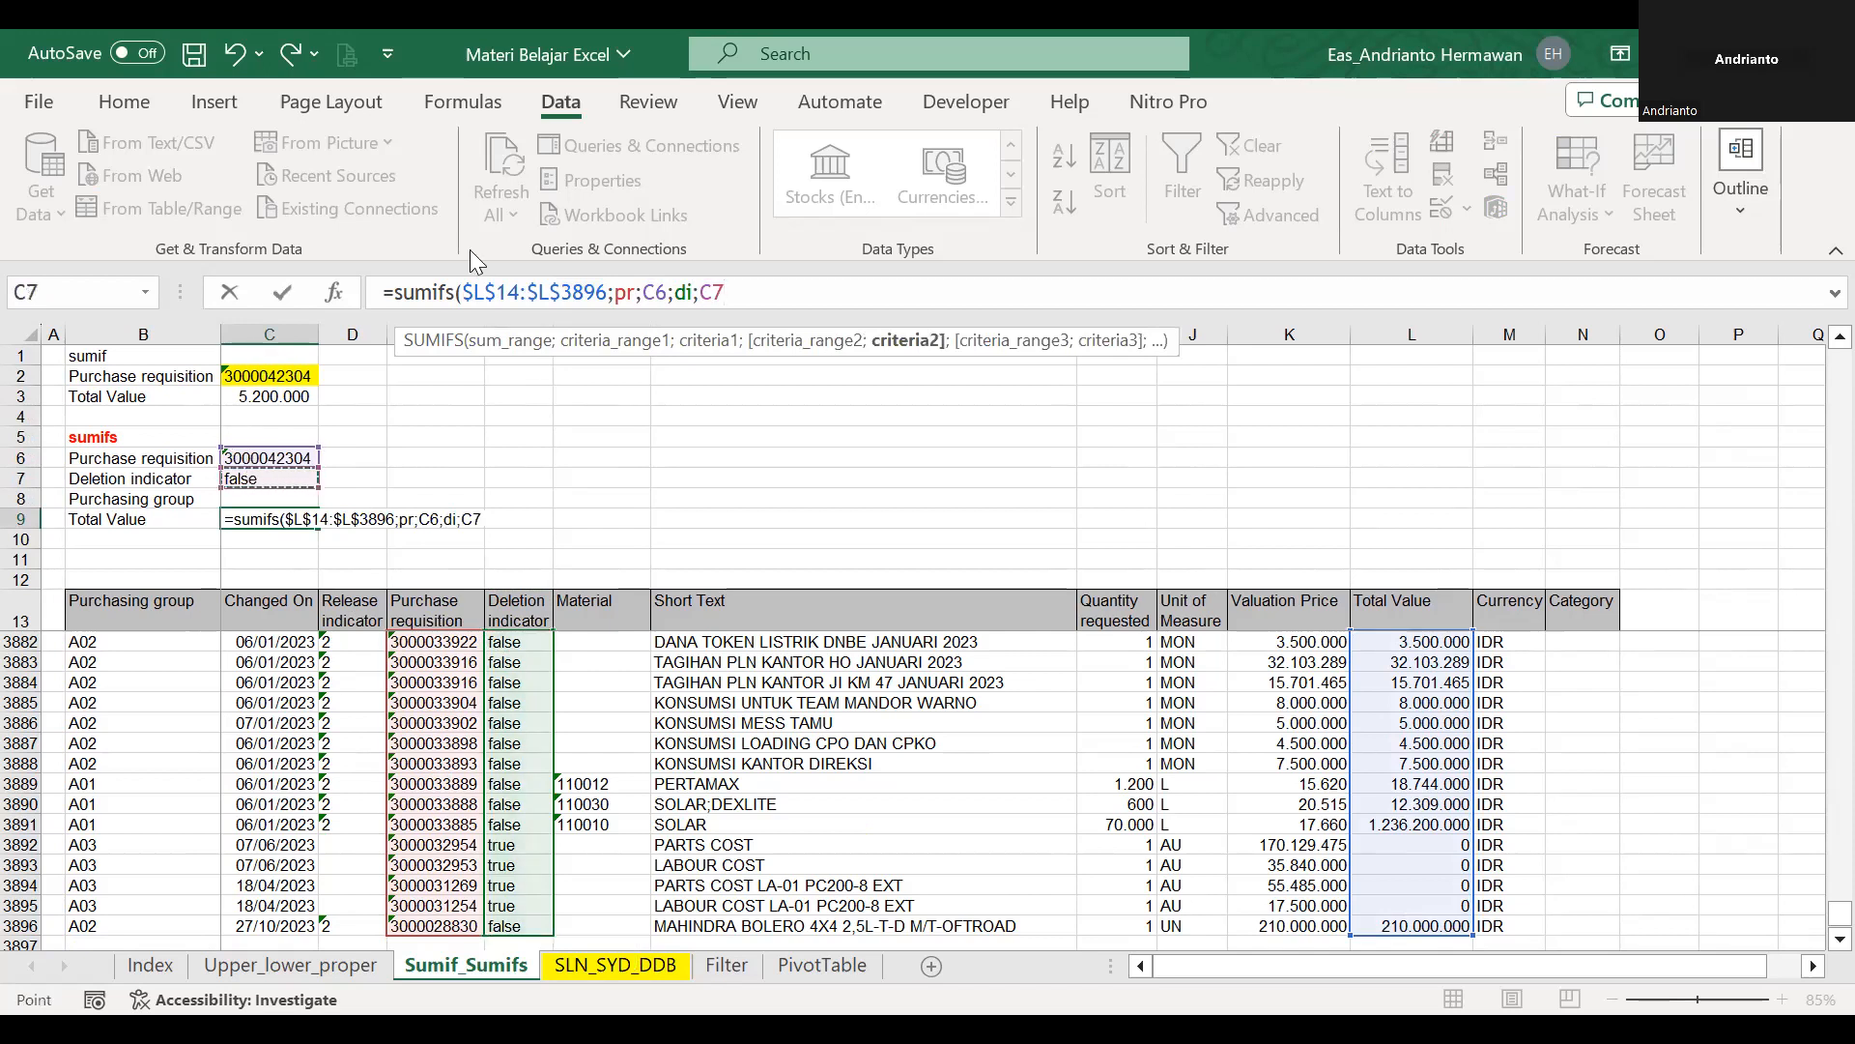
Finish the C9 formula with the absolute references $C$6 and $C$7 and apply Comma Style to the cell.
{"action": "left_click", "coordinate": [656, 290]}
{"action": "key", "text": "F4"}
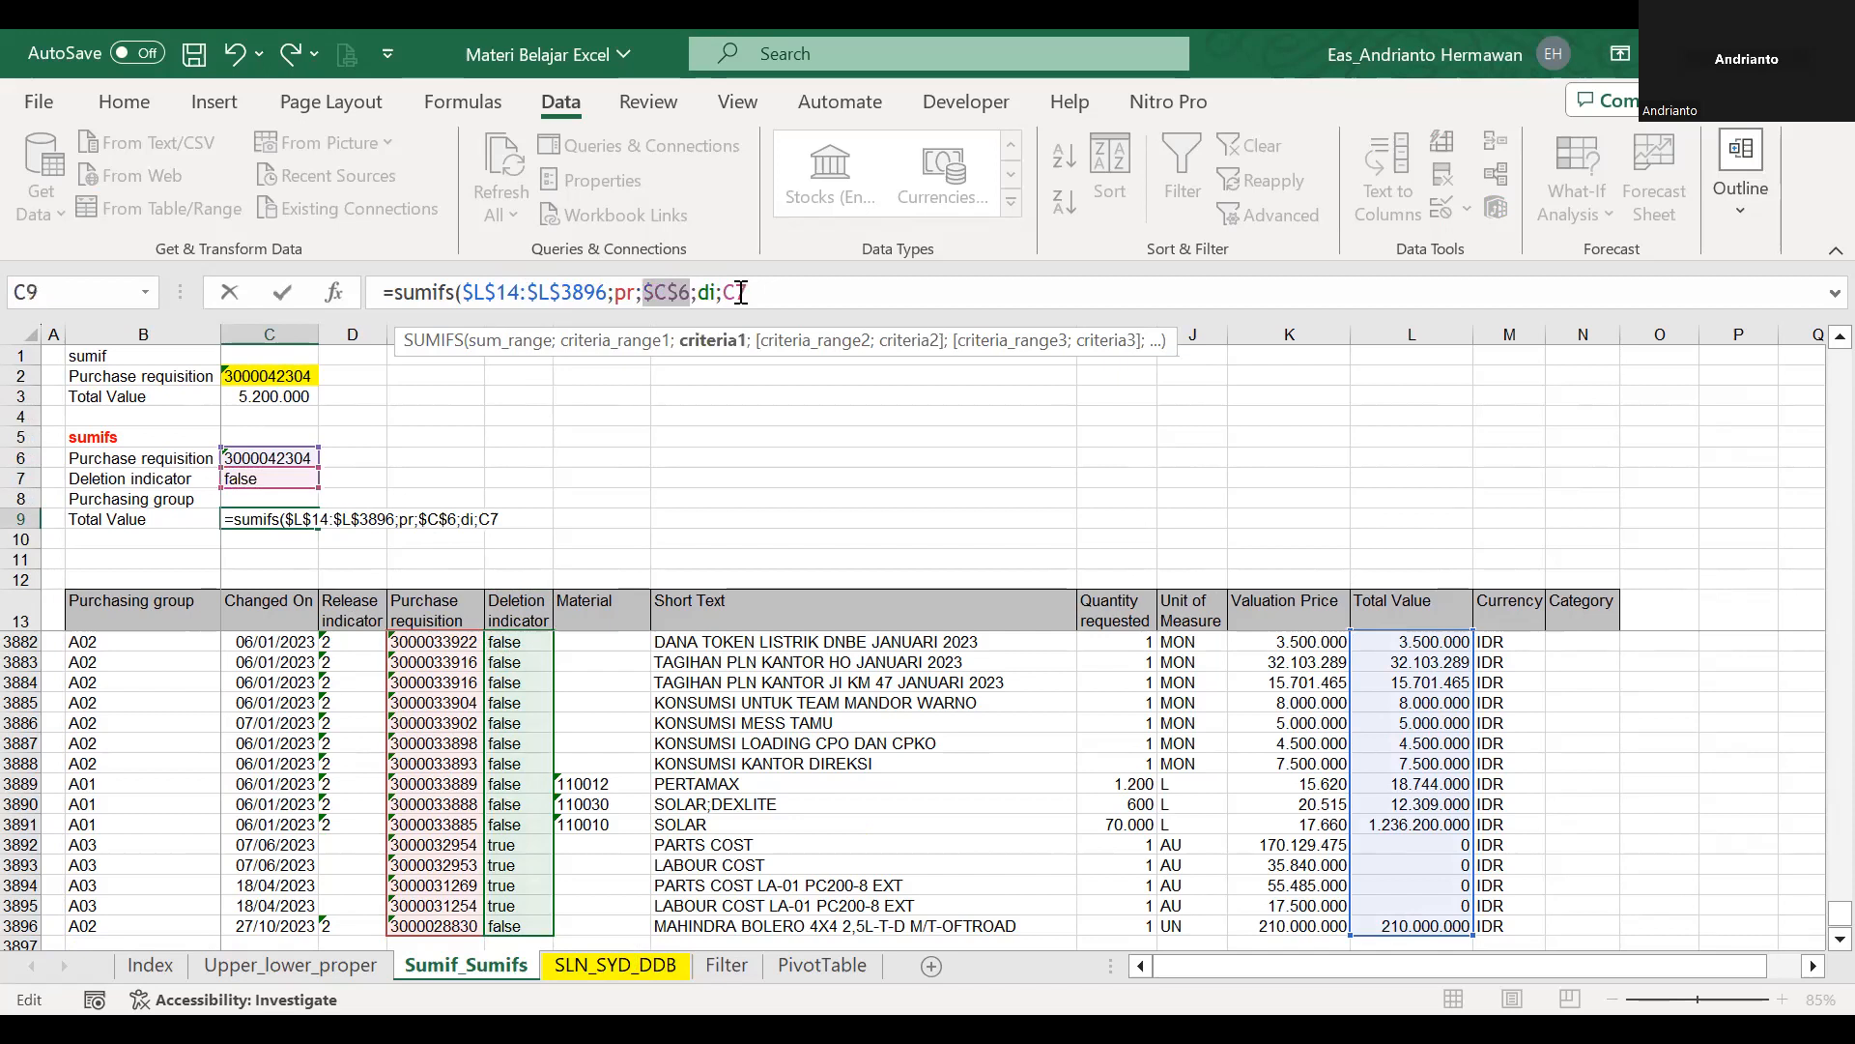
{"action": "left_click", "coordinate": [742, 290]}
{"action": "key", "text": "F4"}
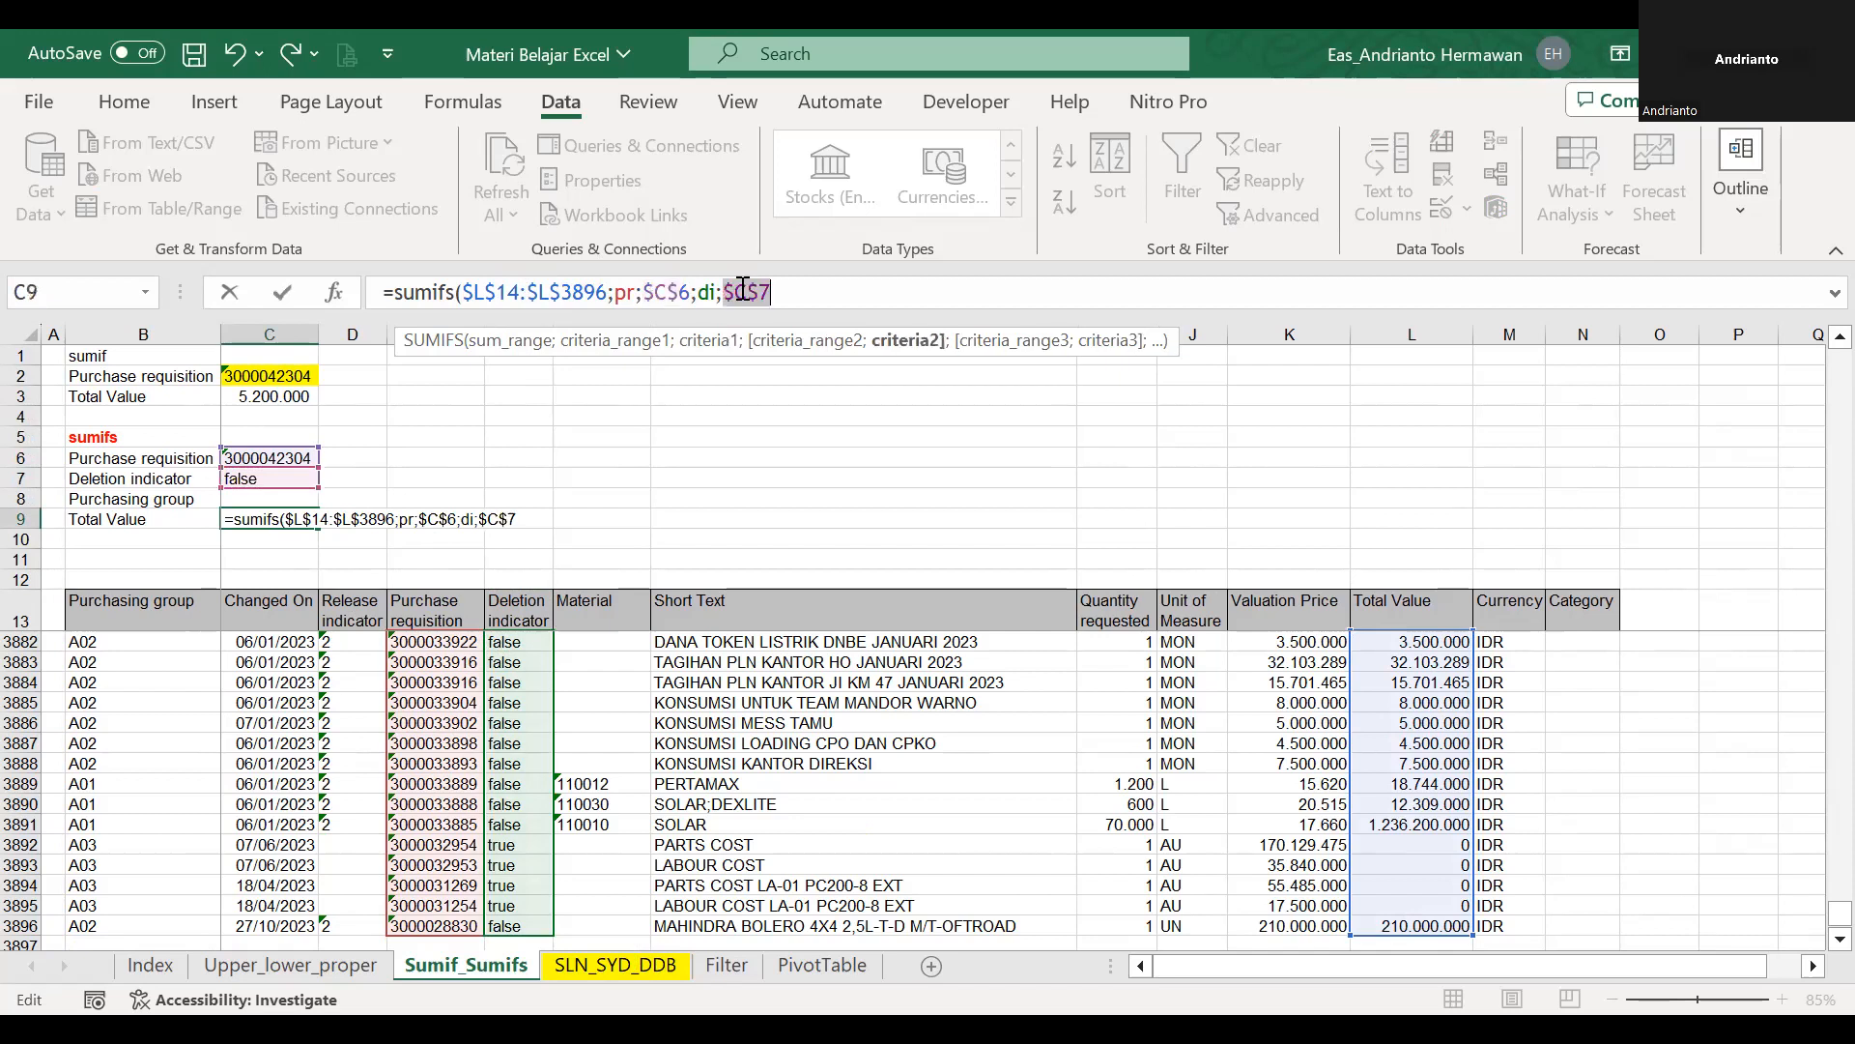
{"action": "key", "text": "ctrl+Return"}
{"action": "left_click", "coordinate": [123, 101]}
{"action": "left_click", "coordinate": [863, 202]}
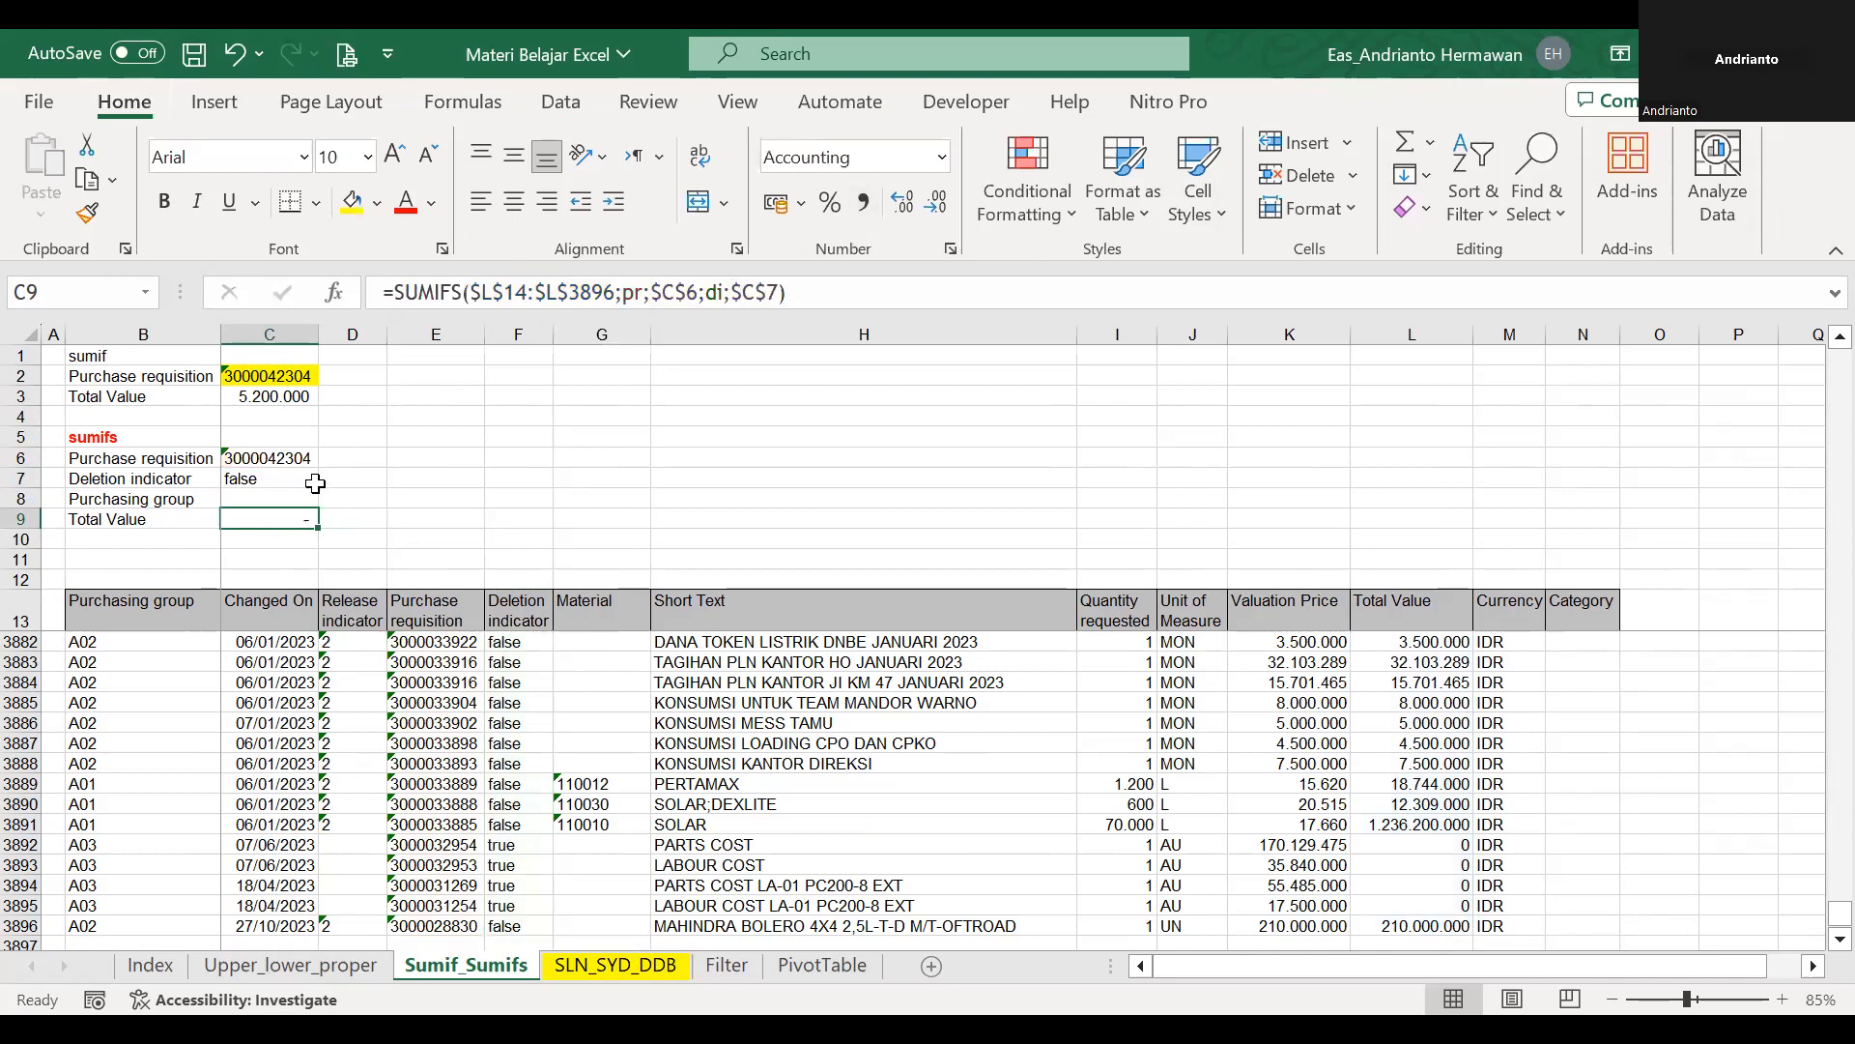
Switch the deletion indicator in C7 to true and review the SUMIFS formula in C9.
{"action": "left_click", "coordinate": [308, 482]}
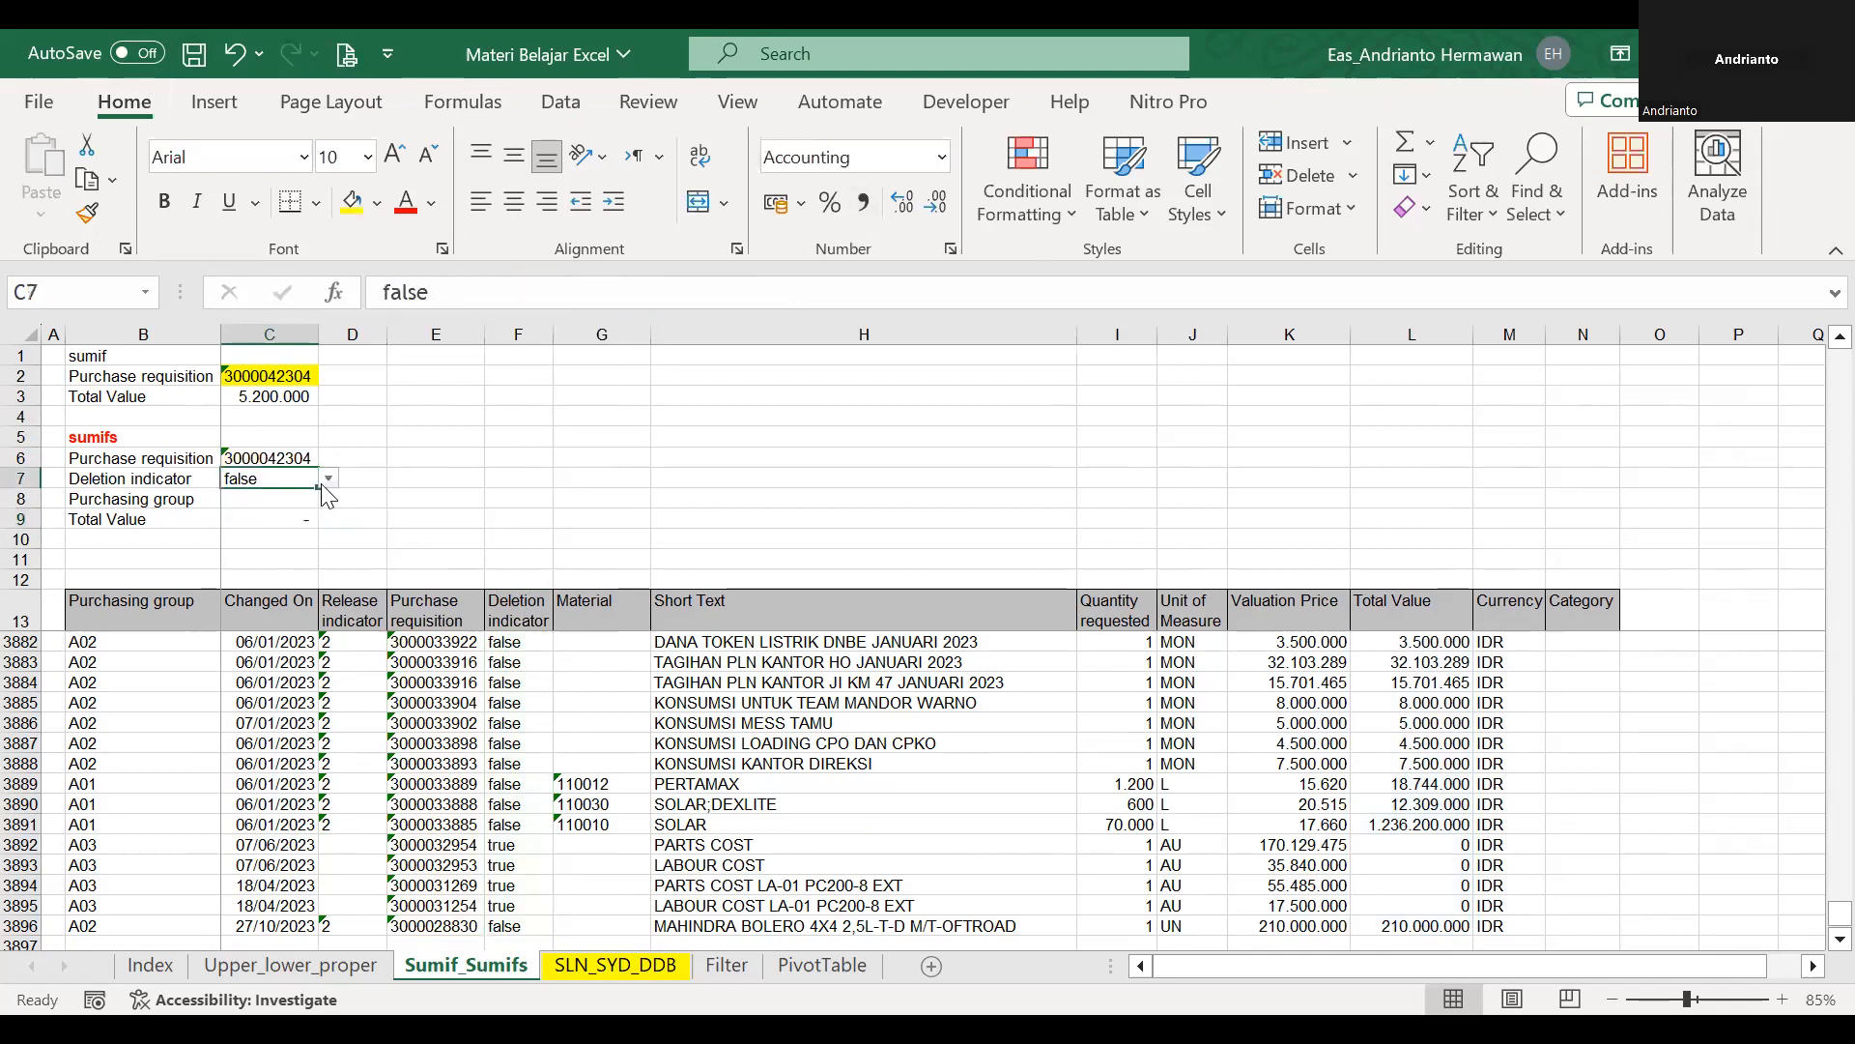
{"action": "left_click", "coordinate": [328, 480]}
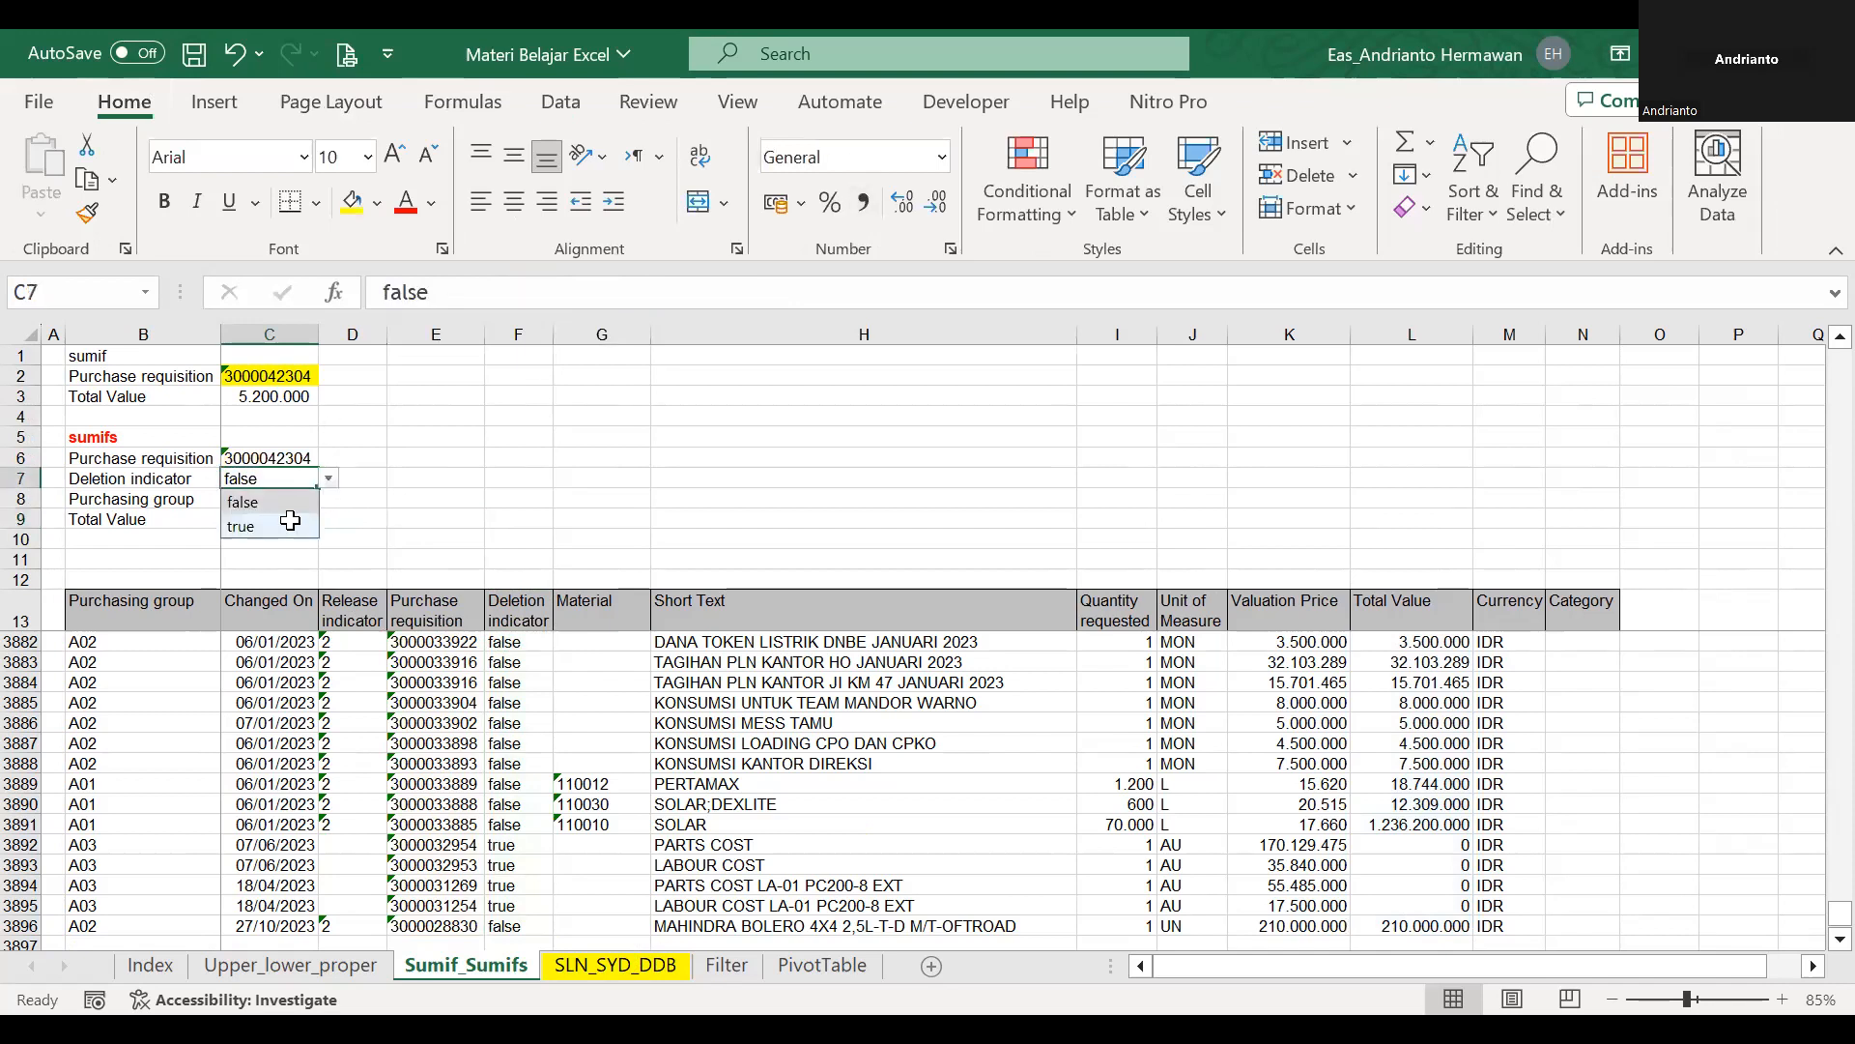
{"action": "left_click", "coordinate": [507, 278]}
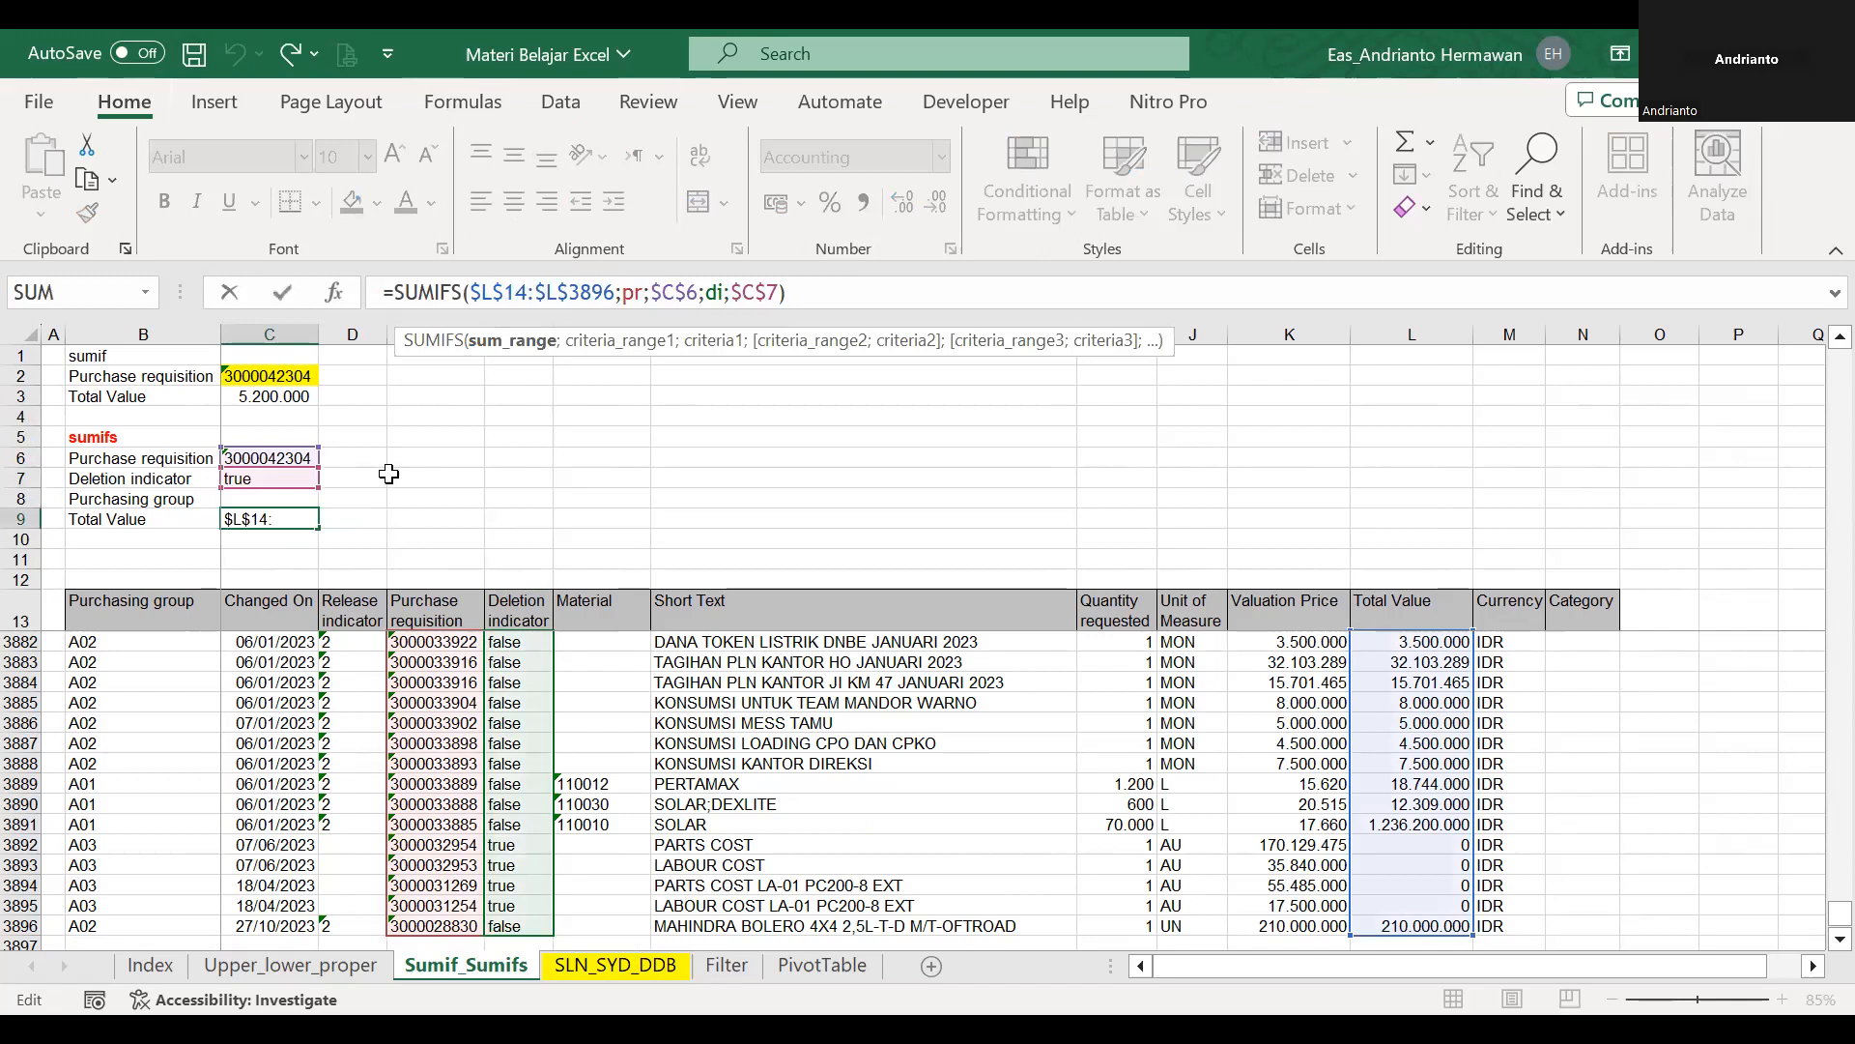
{"action": "key", "text": "Escape"}
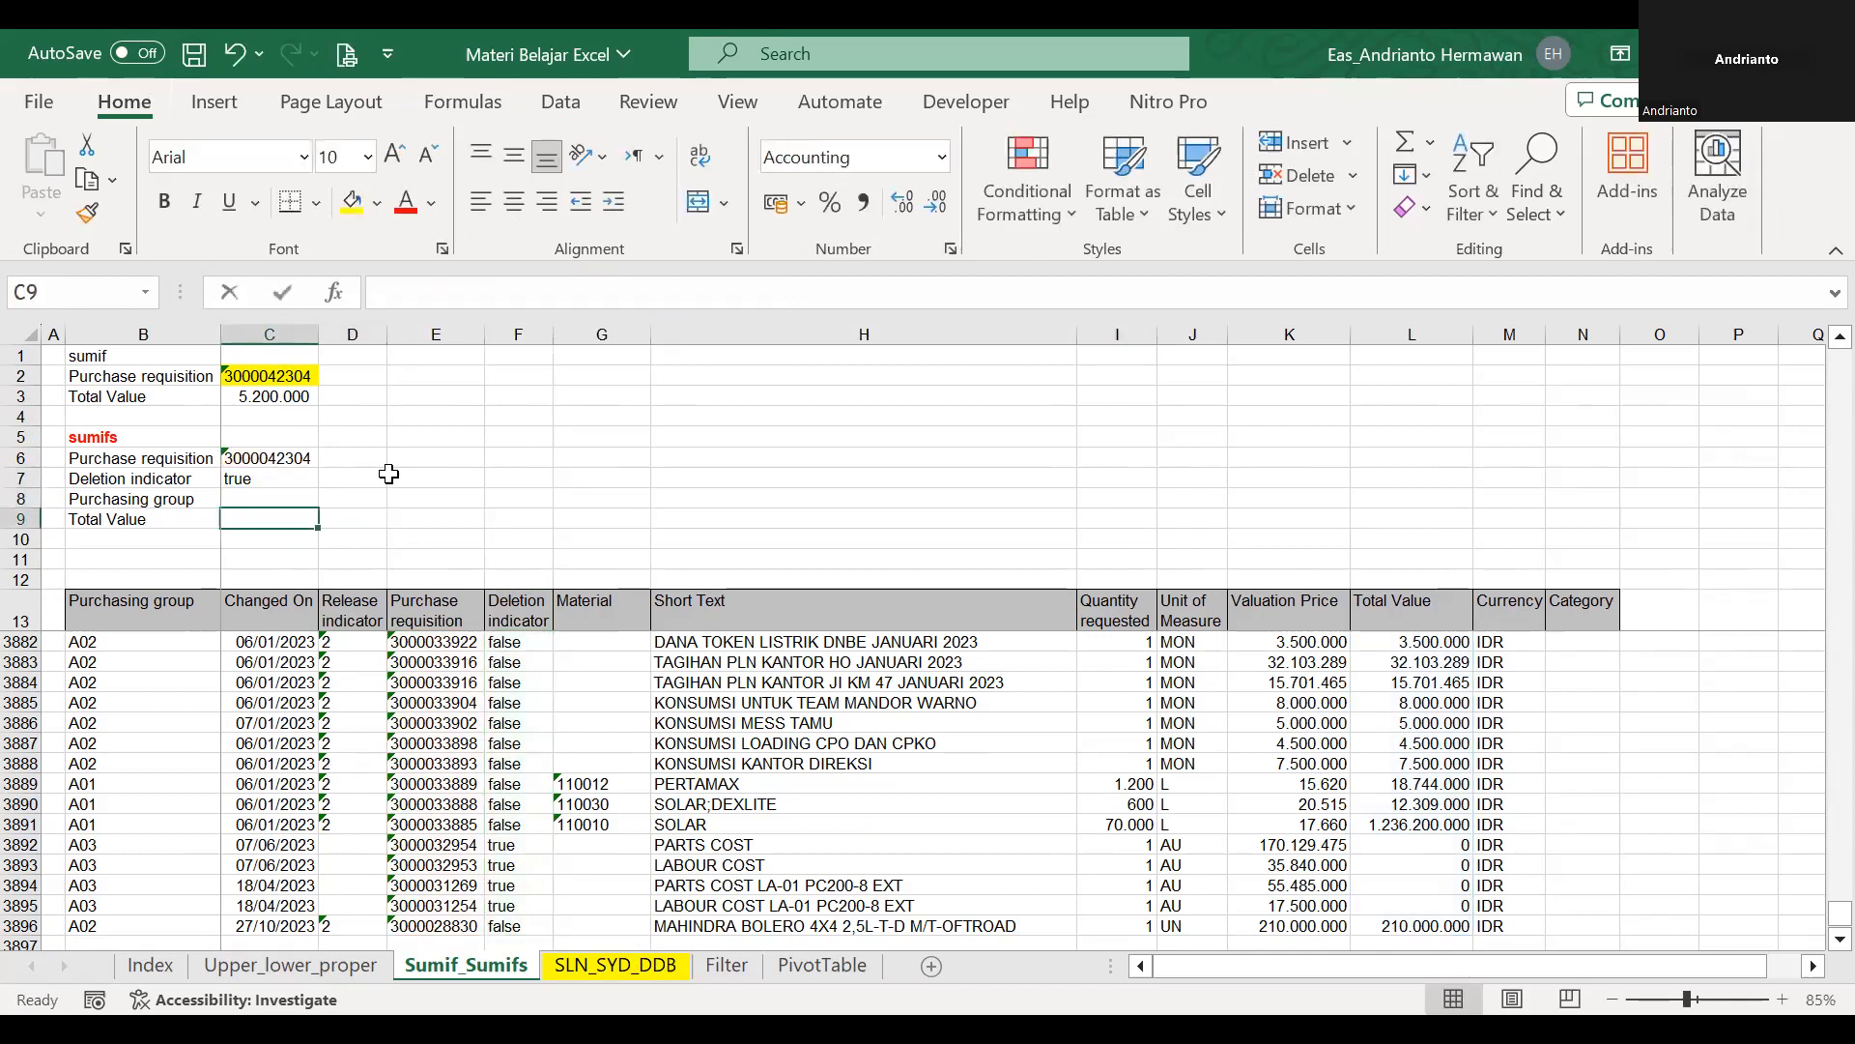
Rewrite the Total Value formula in C9 as a SUMIFS with the sum range L14:L3896.
{"action": "type", "text": "=sumifs("}
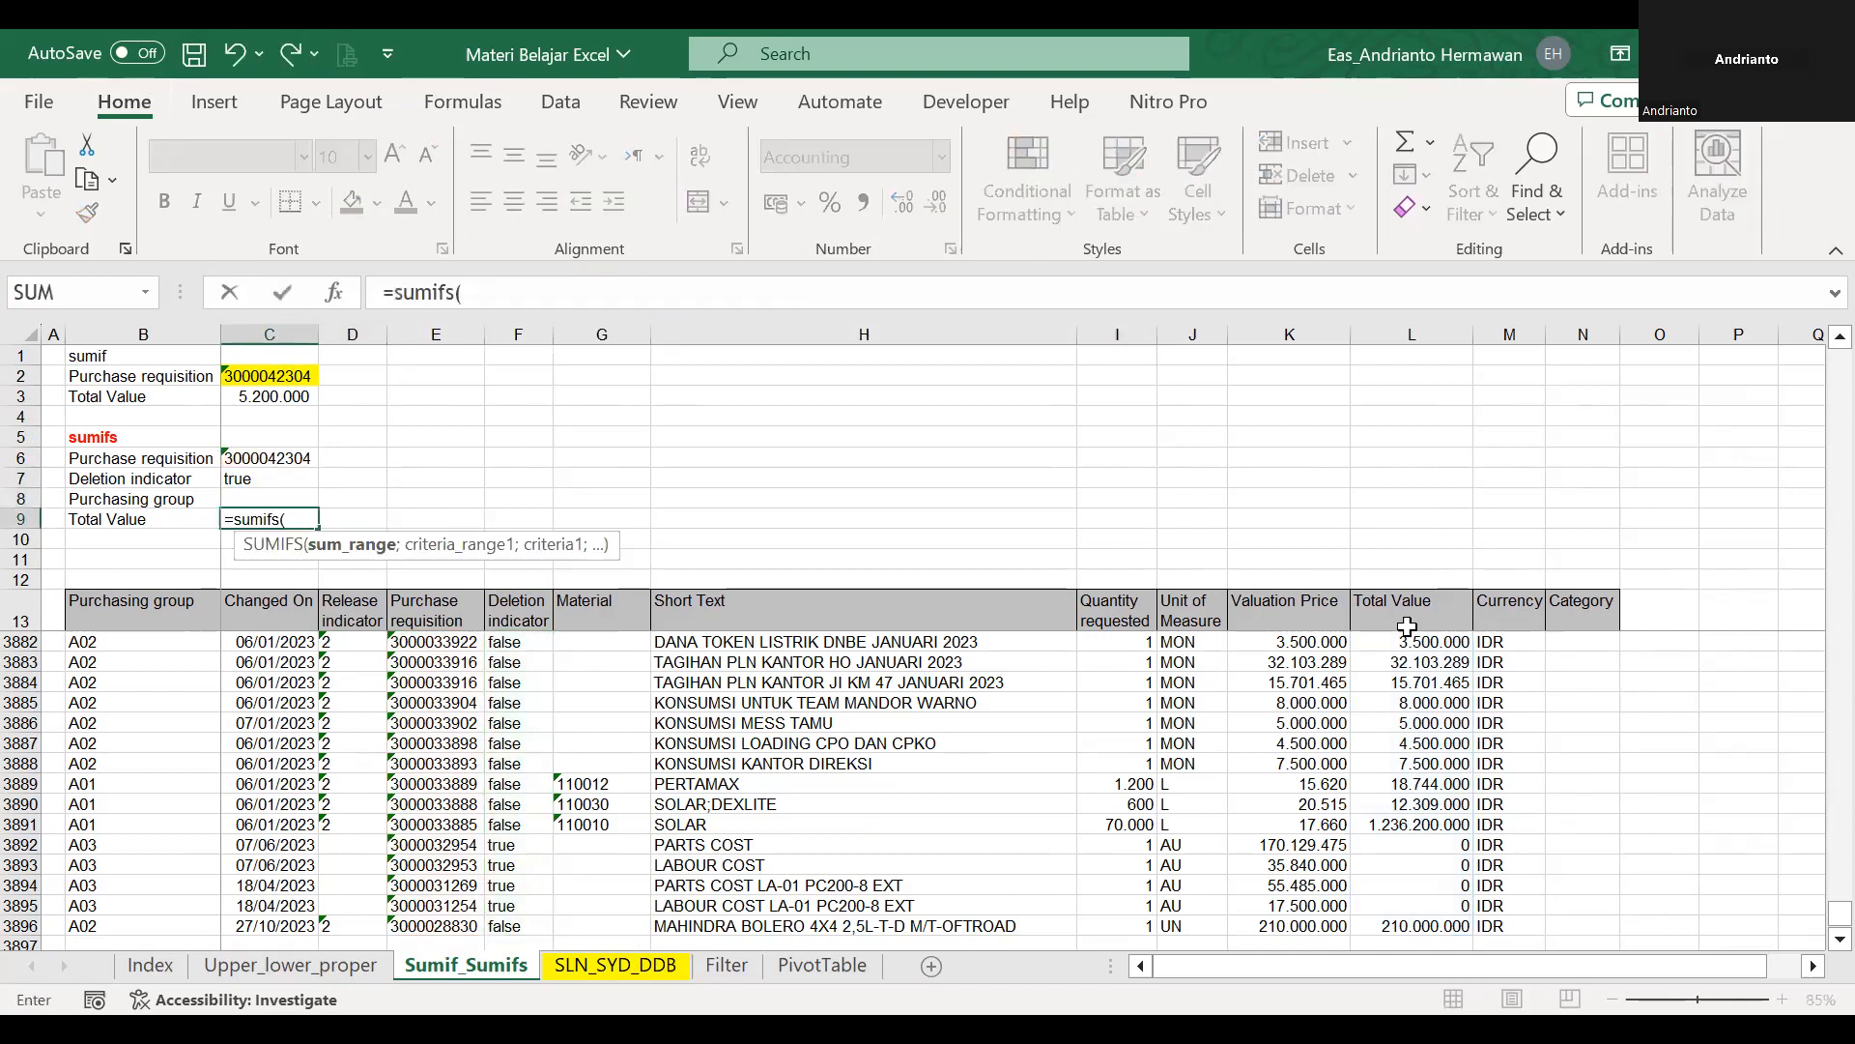
{"action": "left_click", "coordinate": [1390, 592]}
{"action": "key", "text": "Down"}
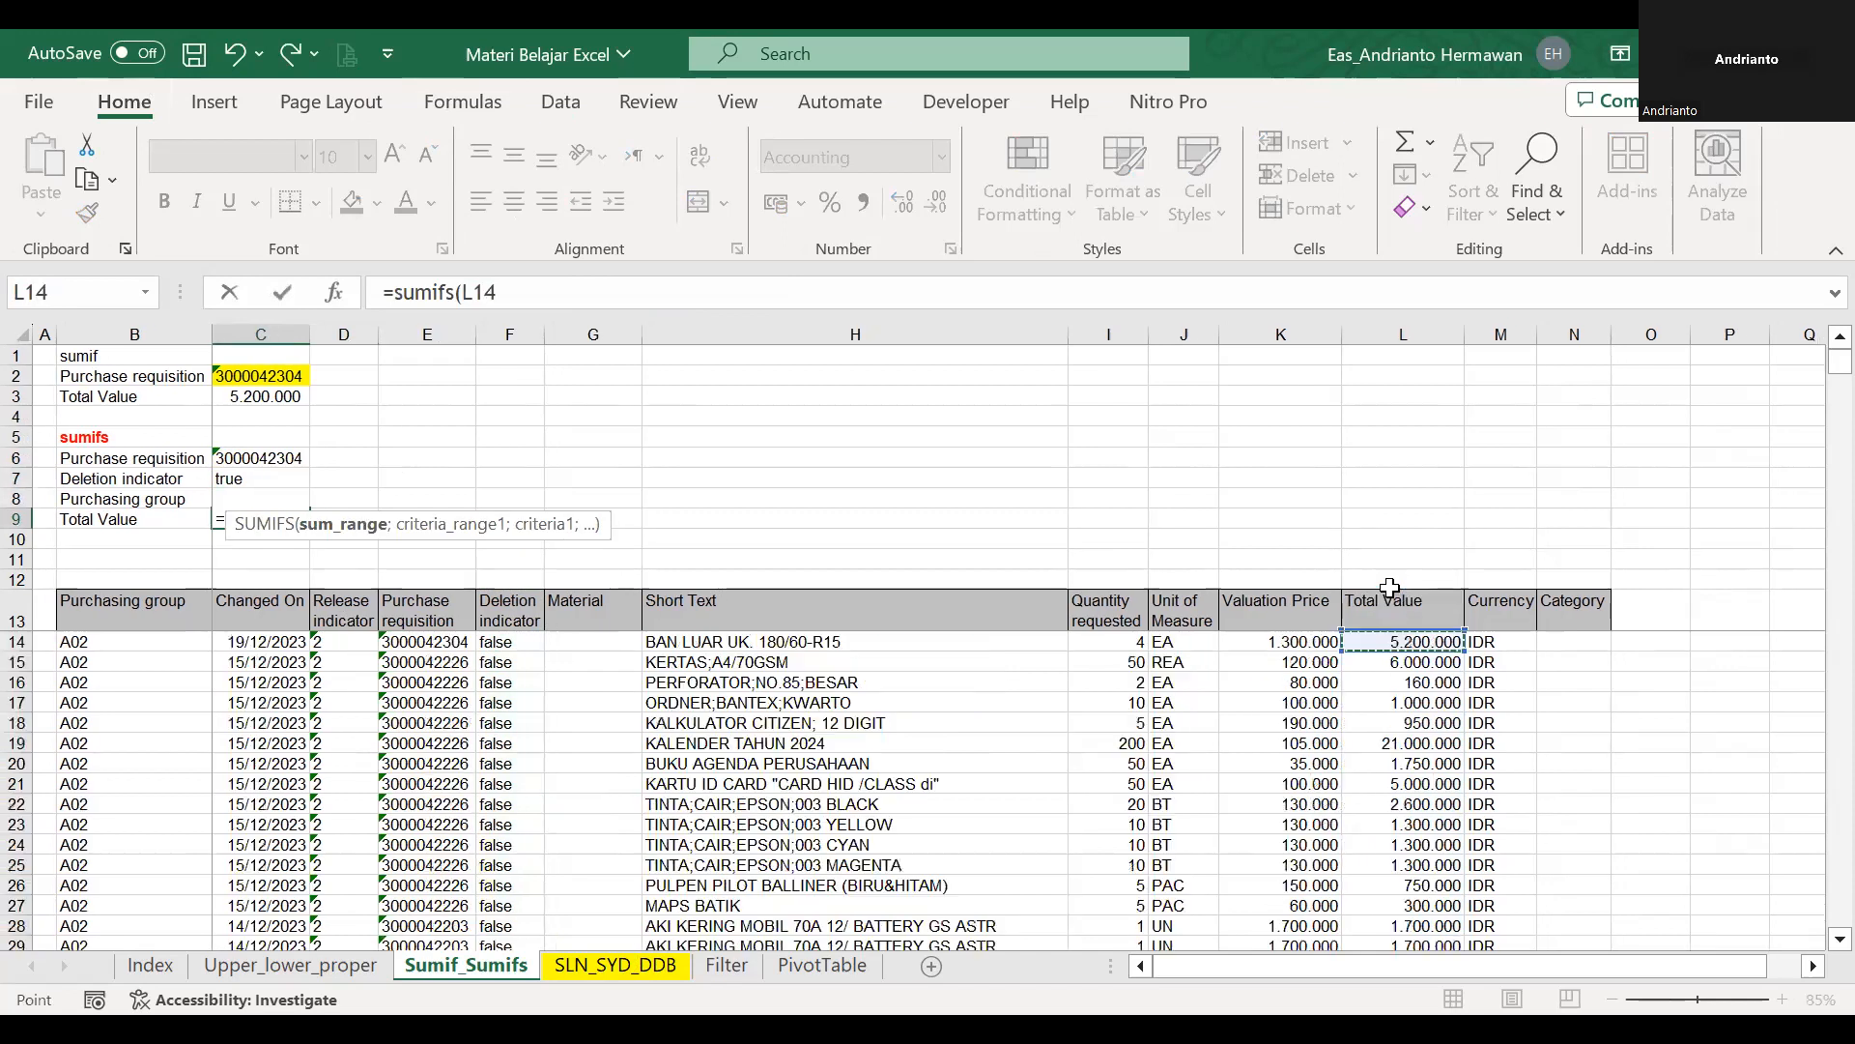
{"action": "key", "text": "ctrl+shift+Down"}
{"action": "type", "text": ";"}
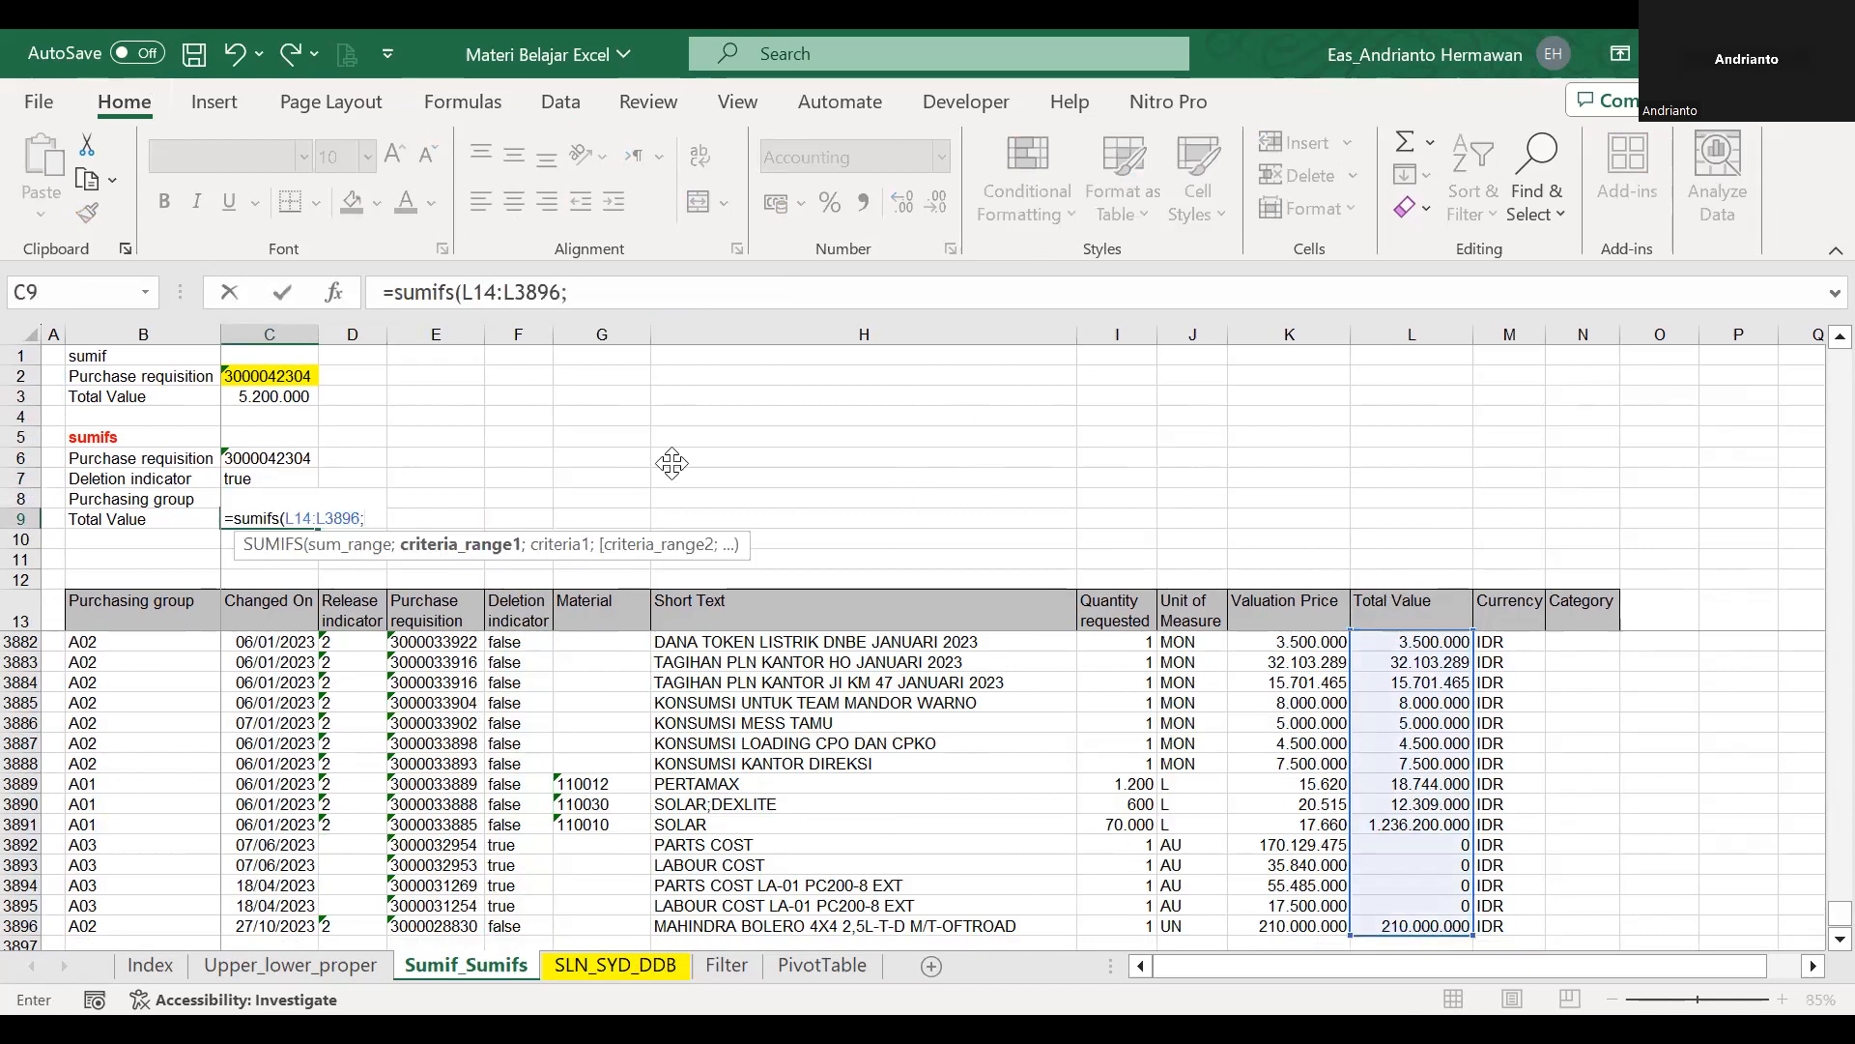
Add the Purchase requisition data range pr with the criterion C6 to the C9 SUMIFS formula.
{"action": "left_click", "coordinate": [449, 611]}
{"action": "key", "text": "Down"}
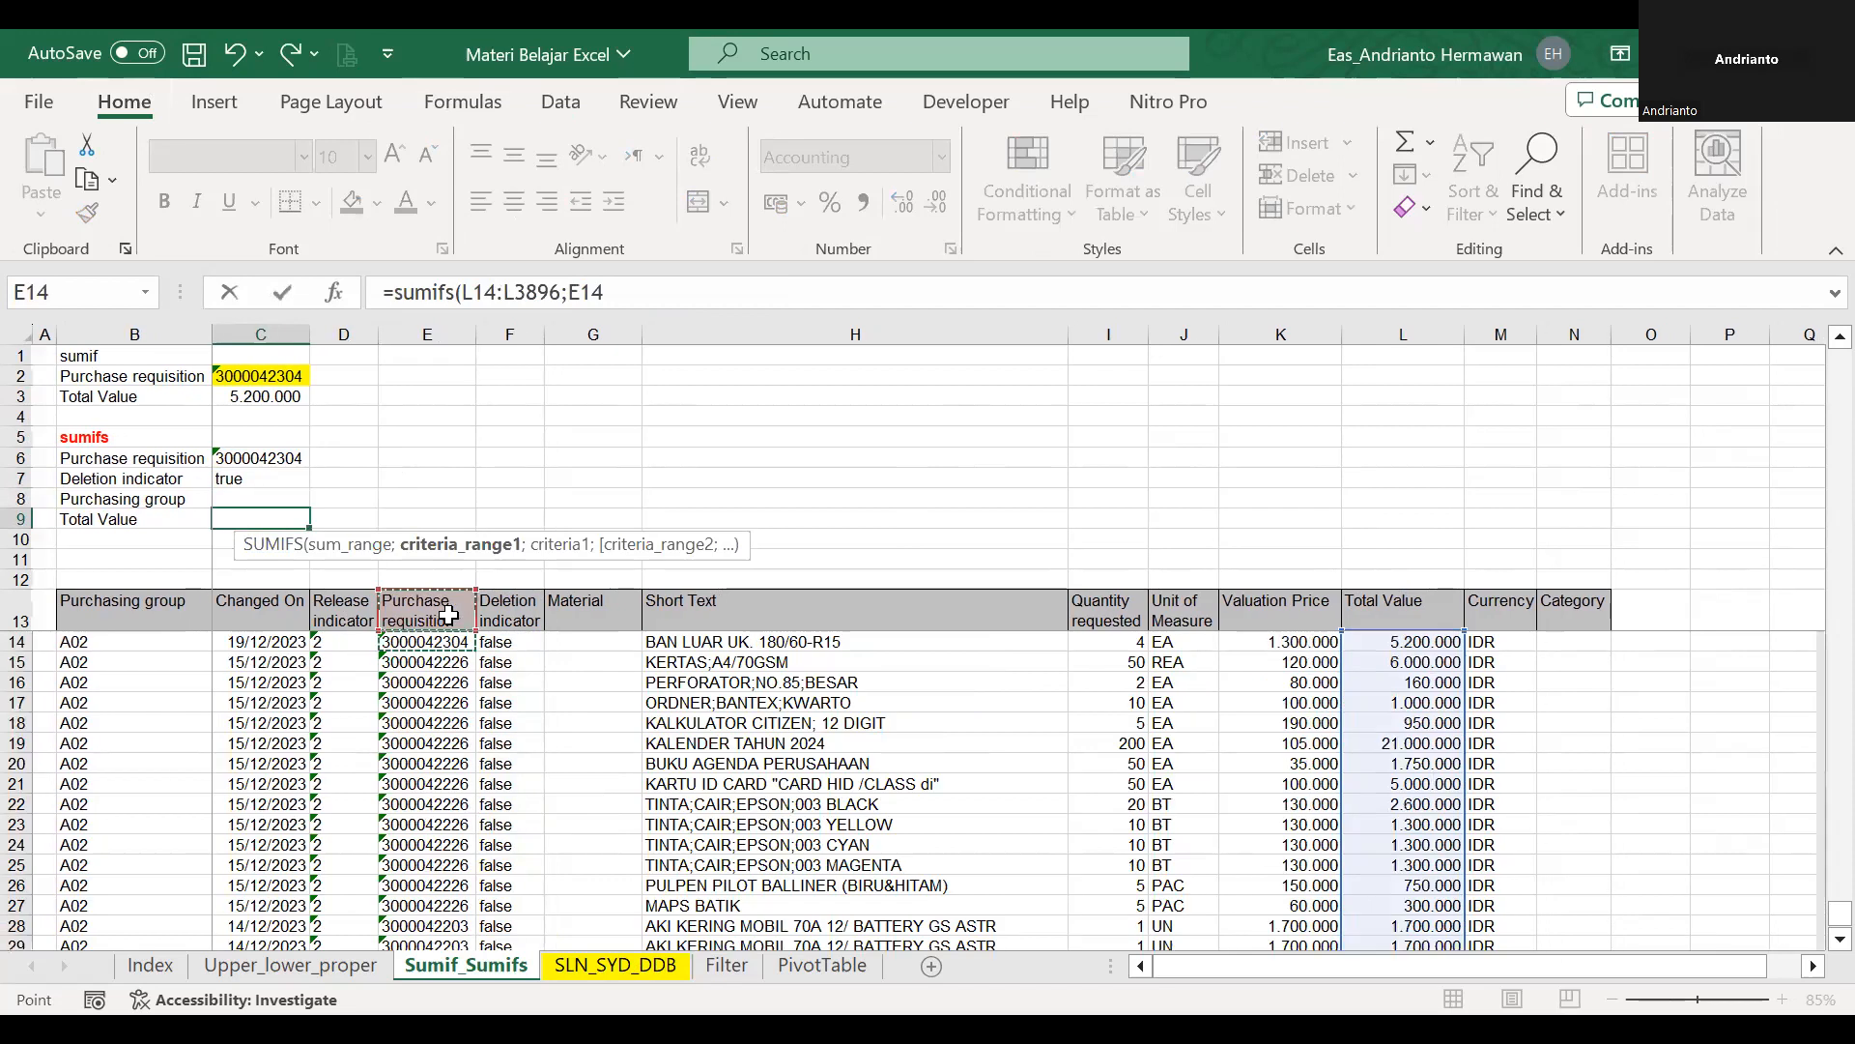
{"action": "key", "text": "ctrl+shift+Down"}
{"action": "type", "text": "pr;"}
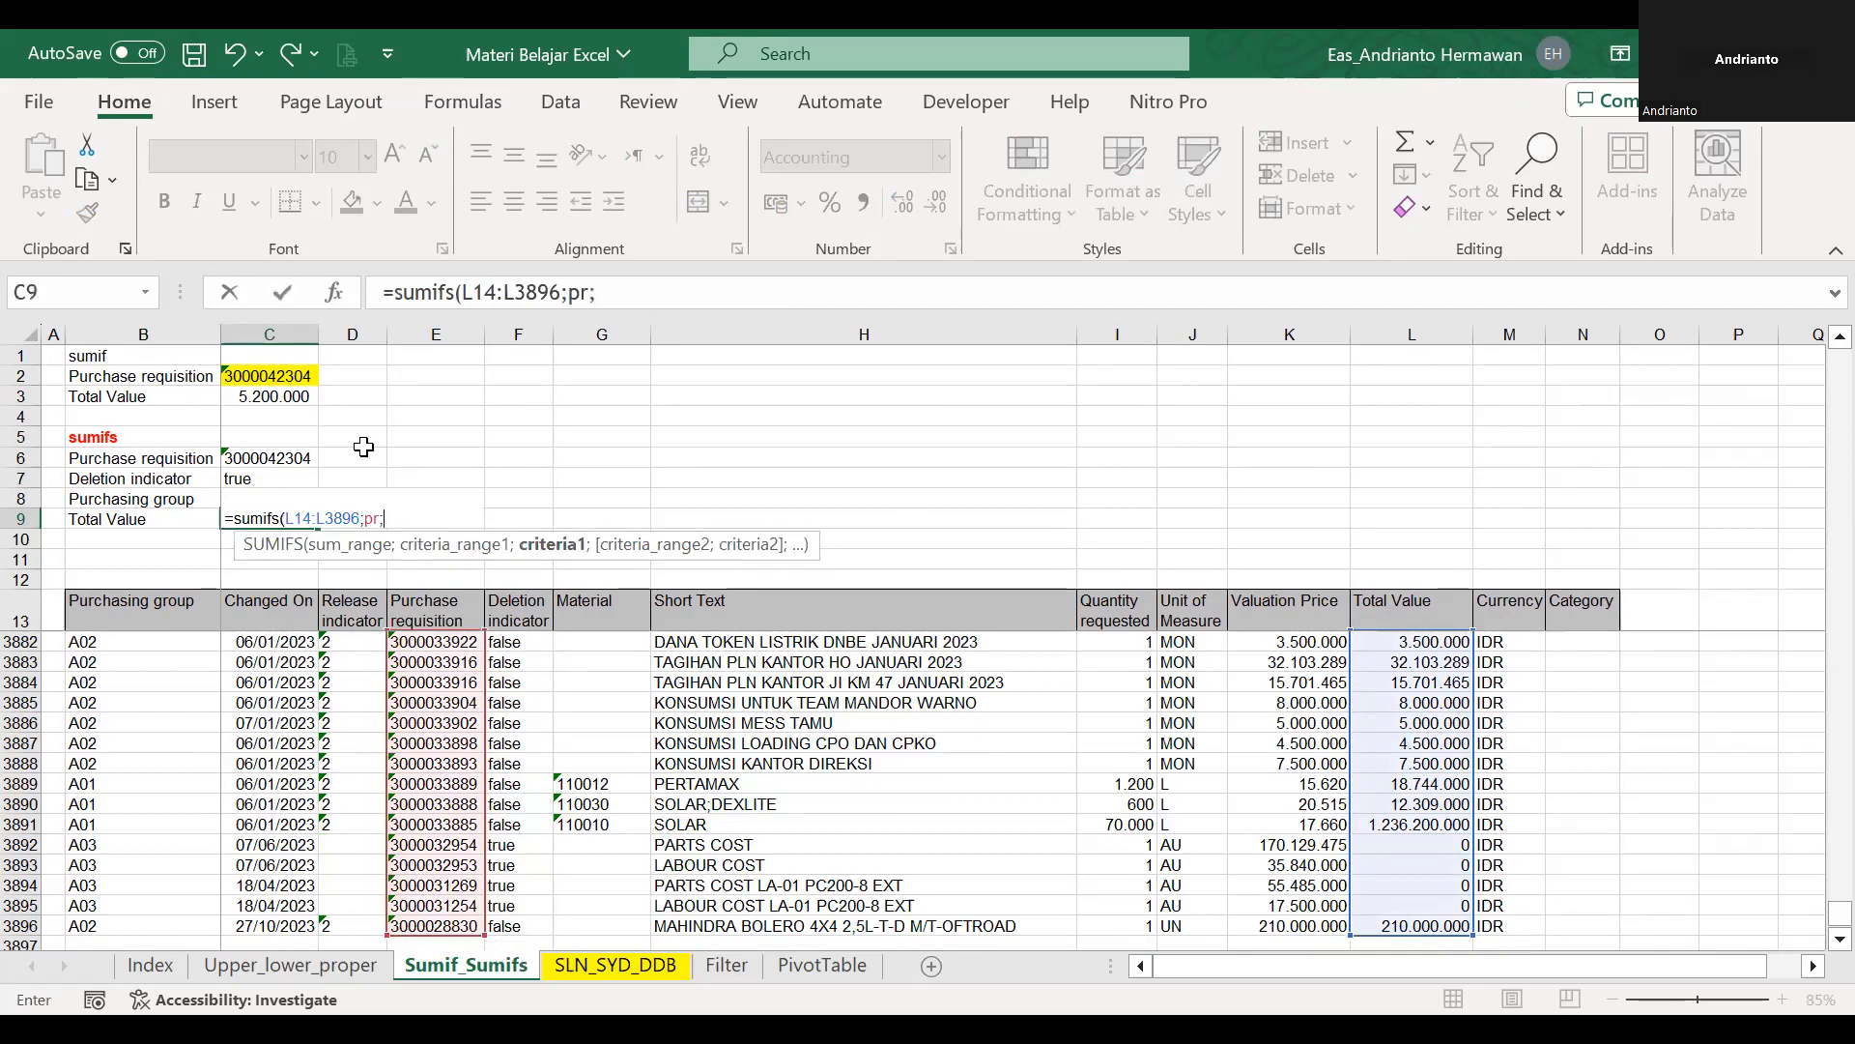
{"action": "left_click", "coordinate": [300, 462]}
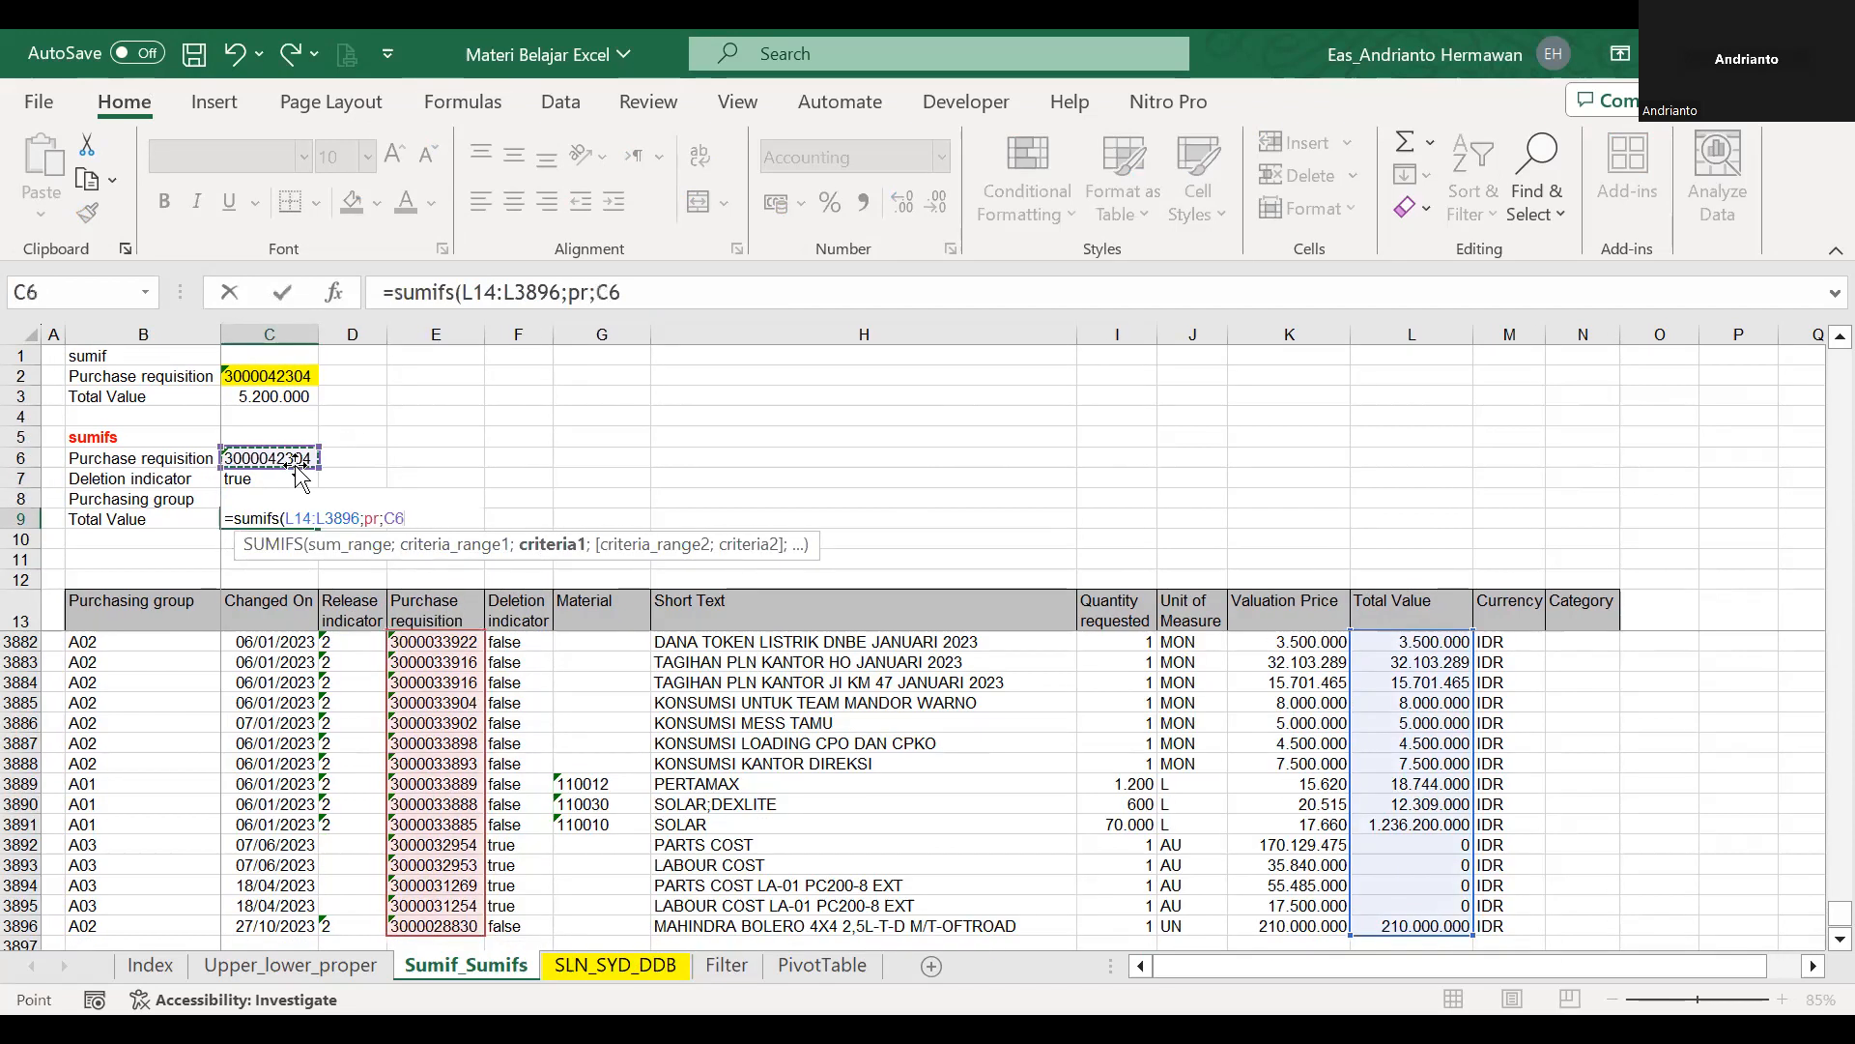
Add the Deletion indicator data range di with the criterion C7 to the SUMIFS formula and enter it in C9.
{"action": "type", "text": ";"}
{"action": "left_click", "coordinate": [528, 618]}
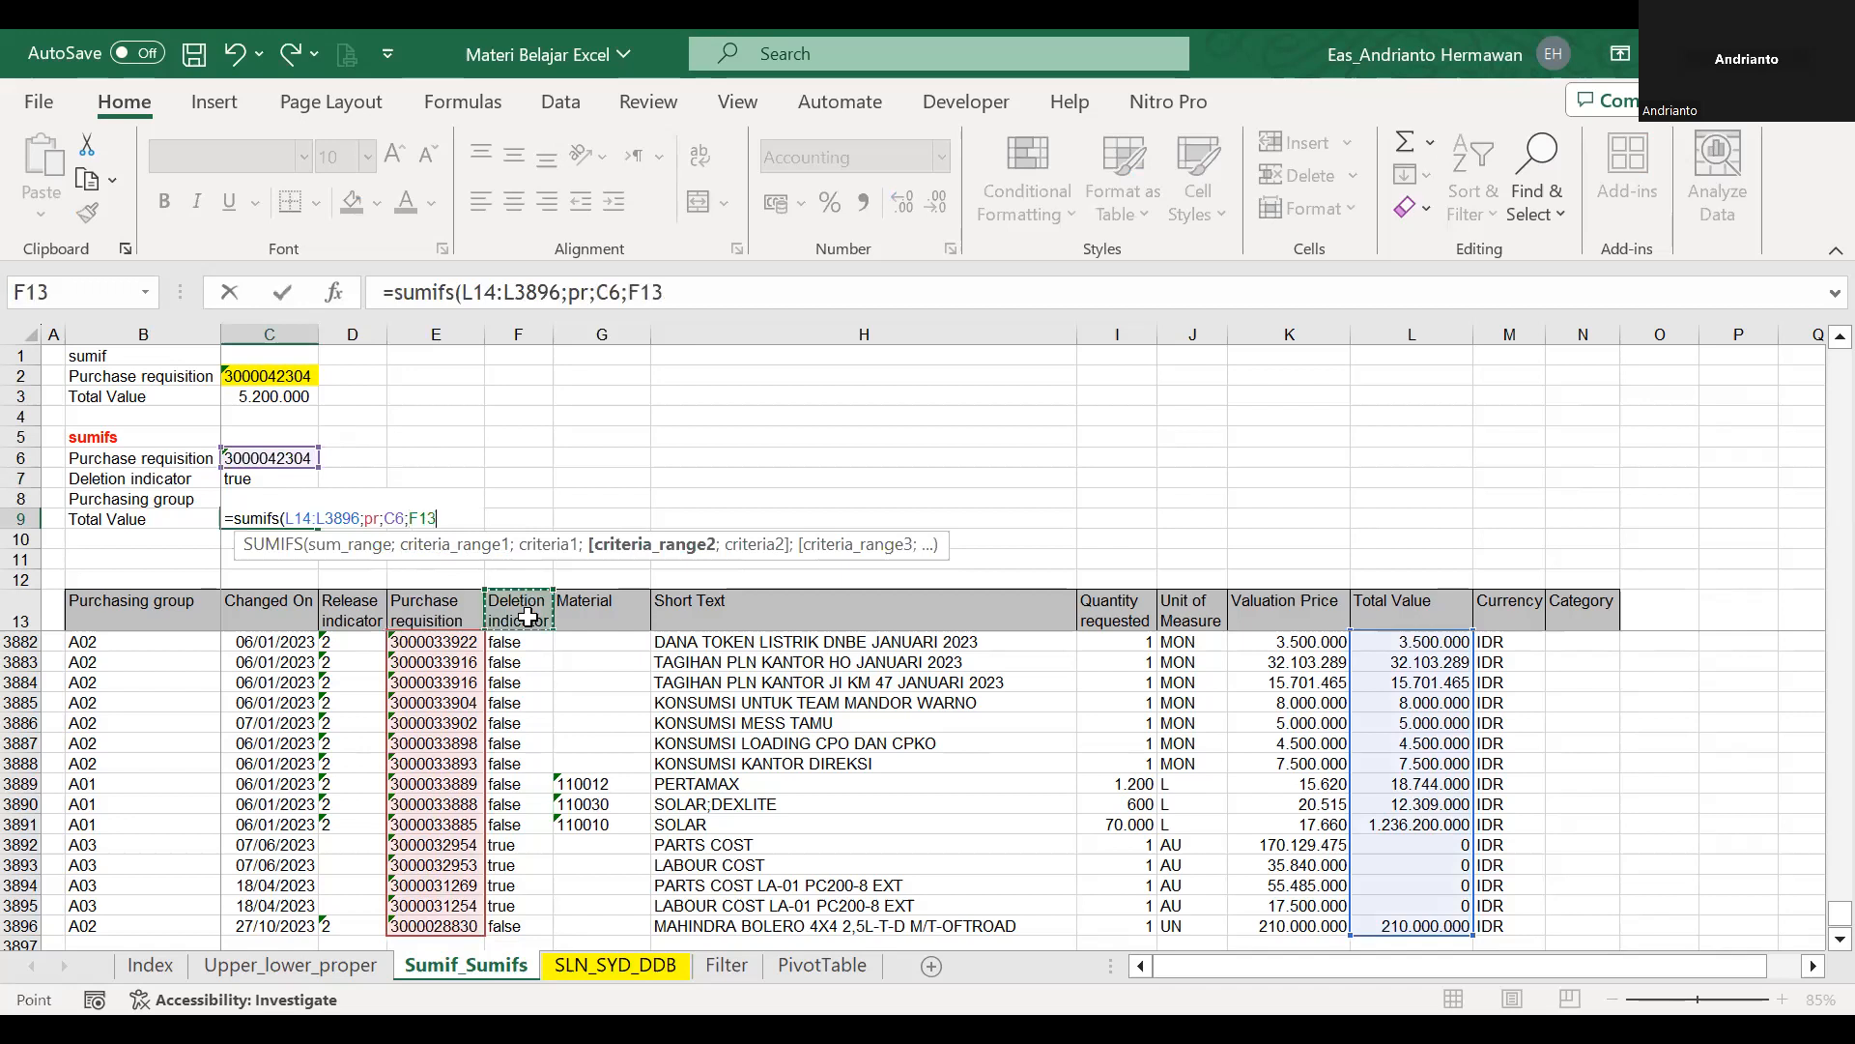
{"action": "key", "text": "Down"}
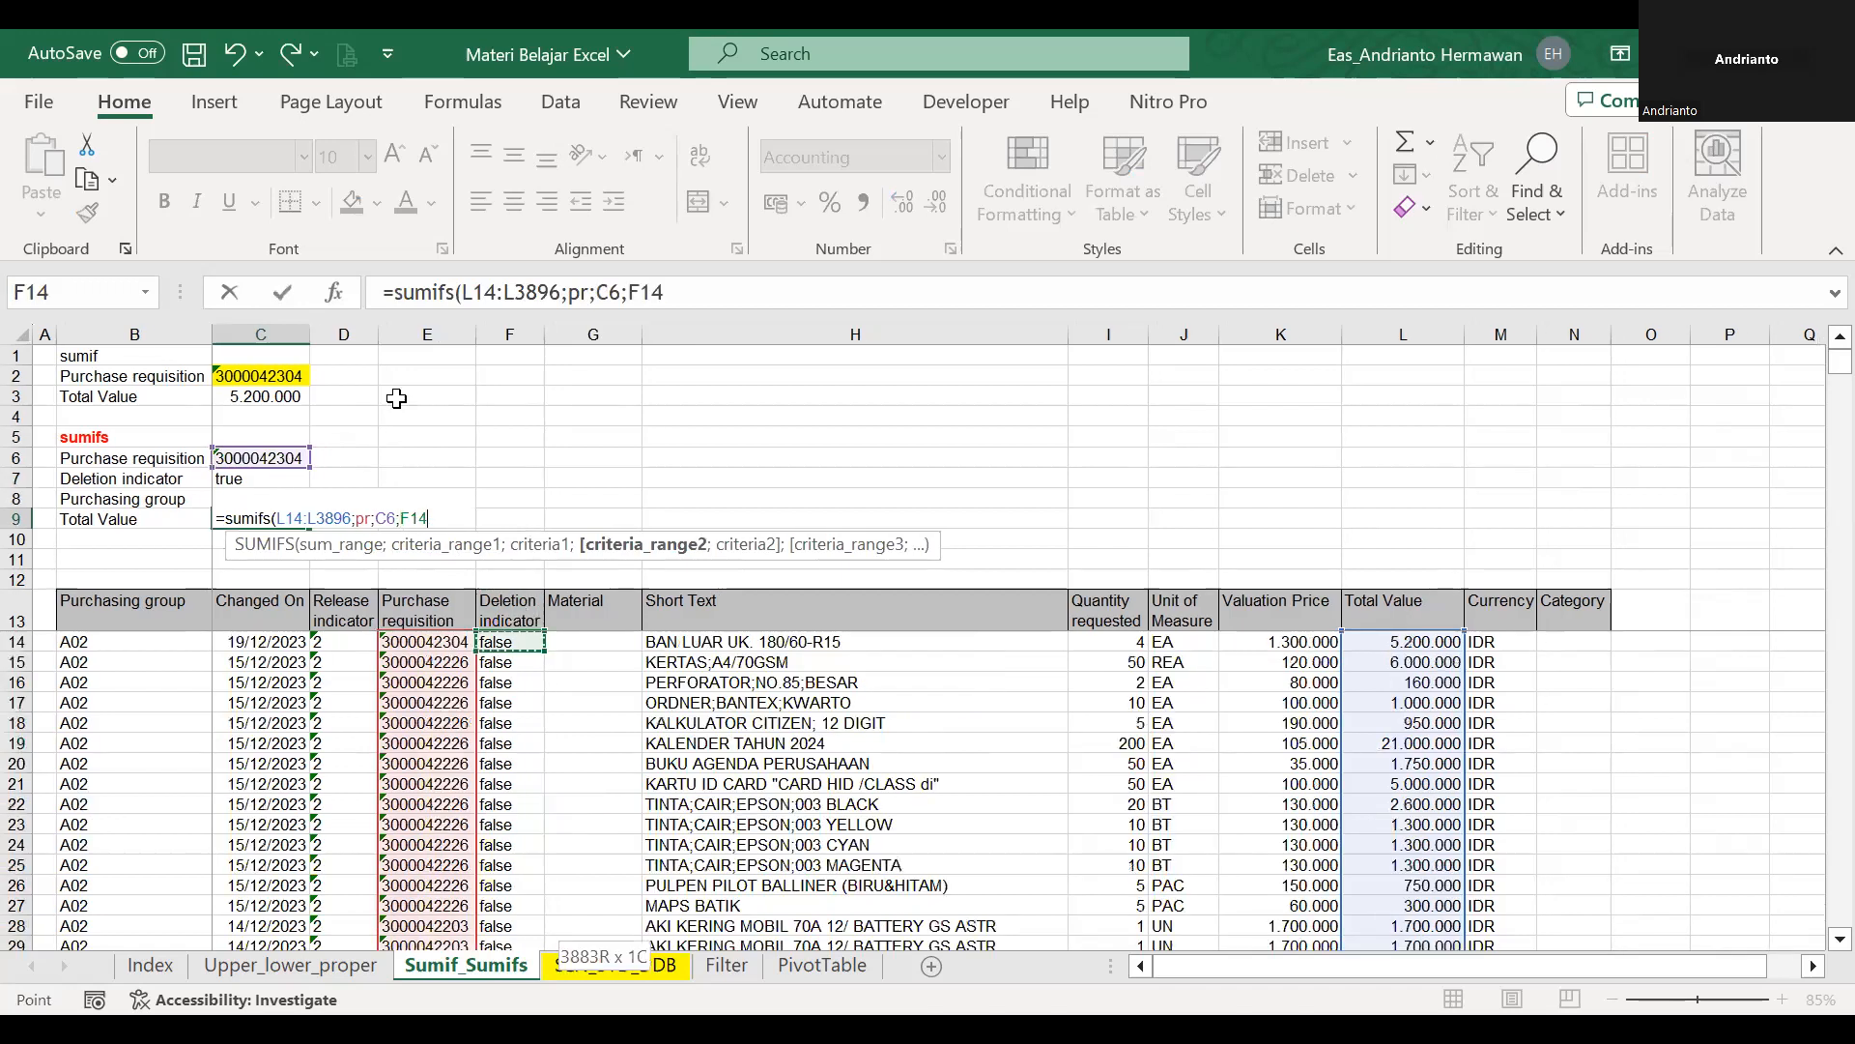
{"action": "key", "text": "ctrl+shift+Down"}
{"action": "type", "text": ";"}
{"action": "left_click", "coordinate": [284, 483]}
{"action": "key", "text": "Return"}
{"action": "key", "text": "Up"}
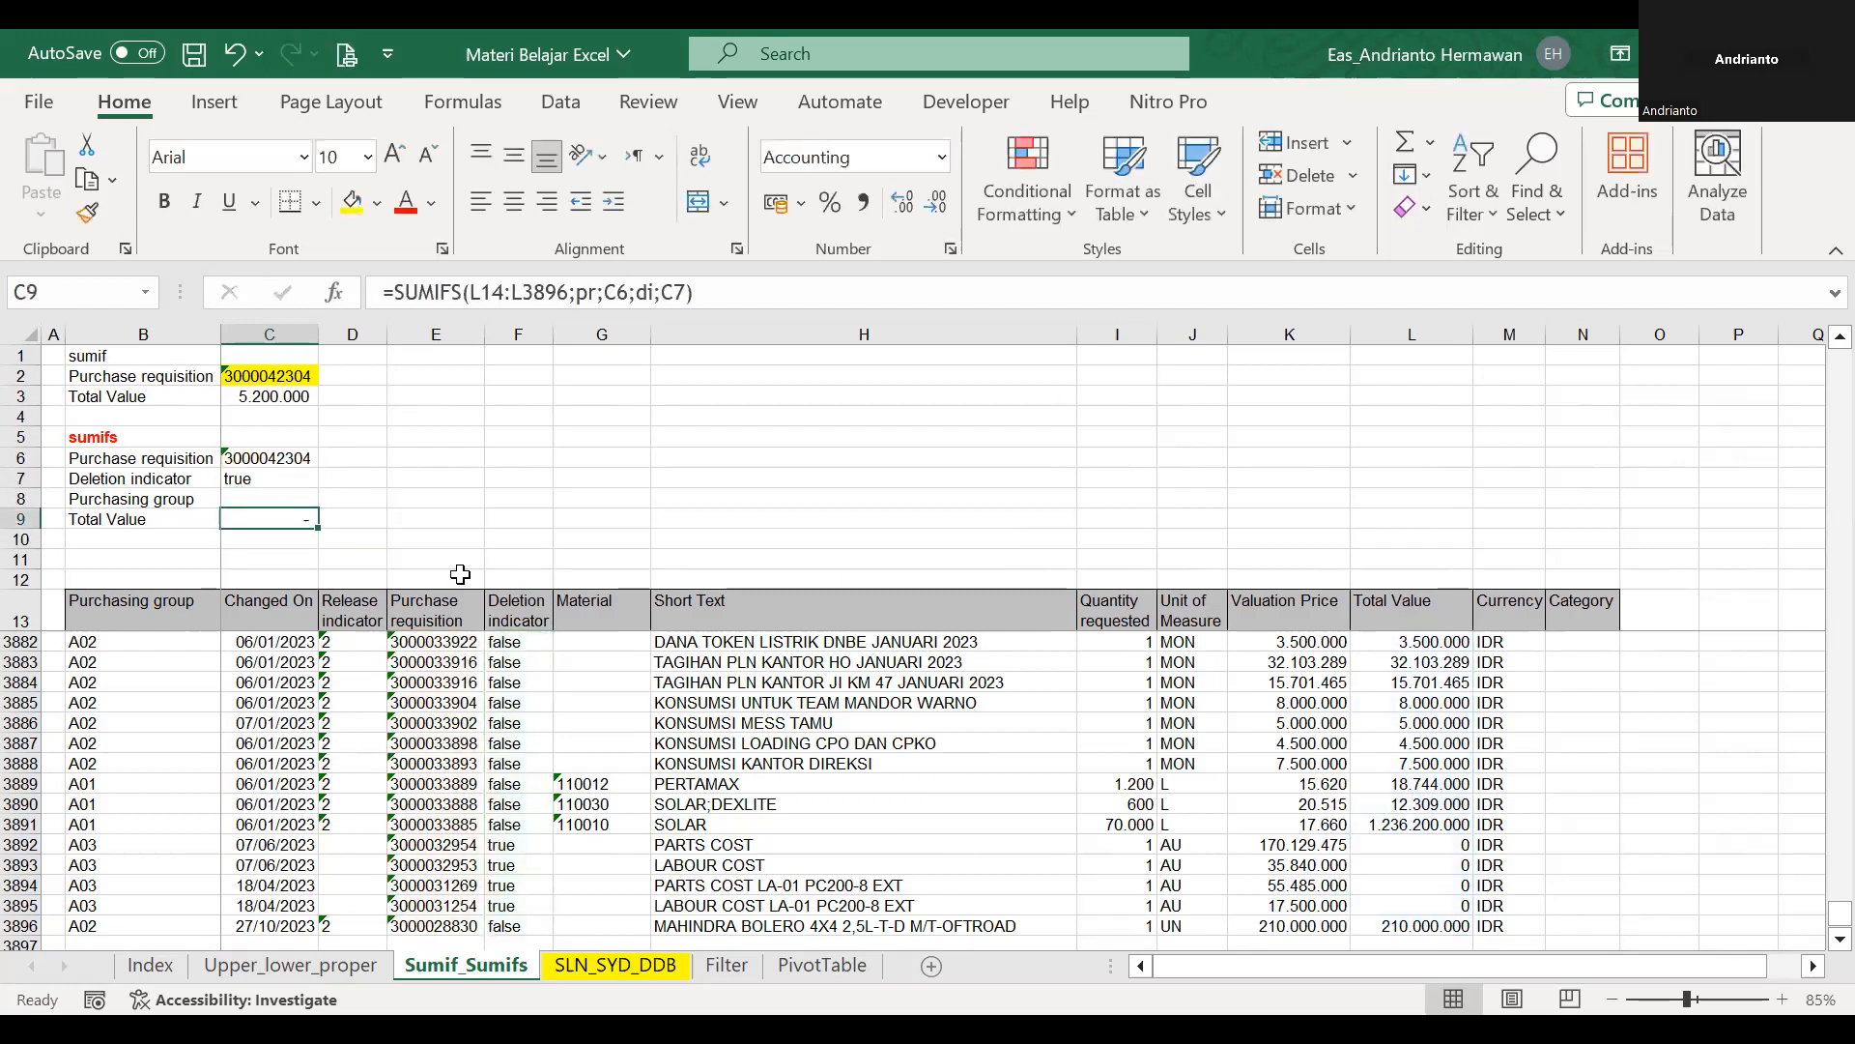
Copy the purchase requisition in C6 and turn on filtering for the data table's header row 13.
{"action": "left_click", "coordinate": [528, 627]}
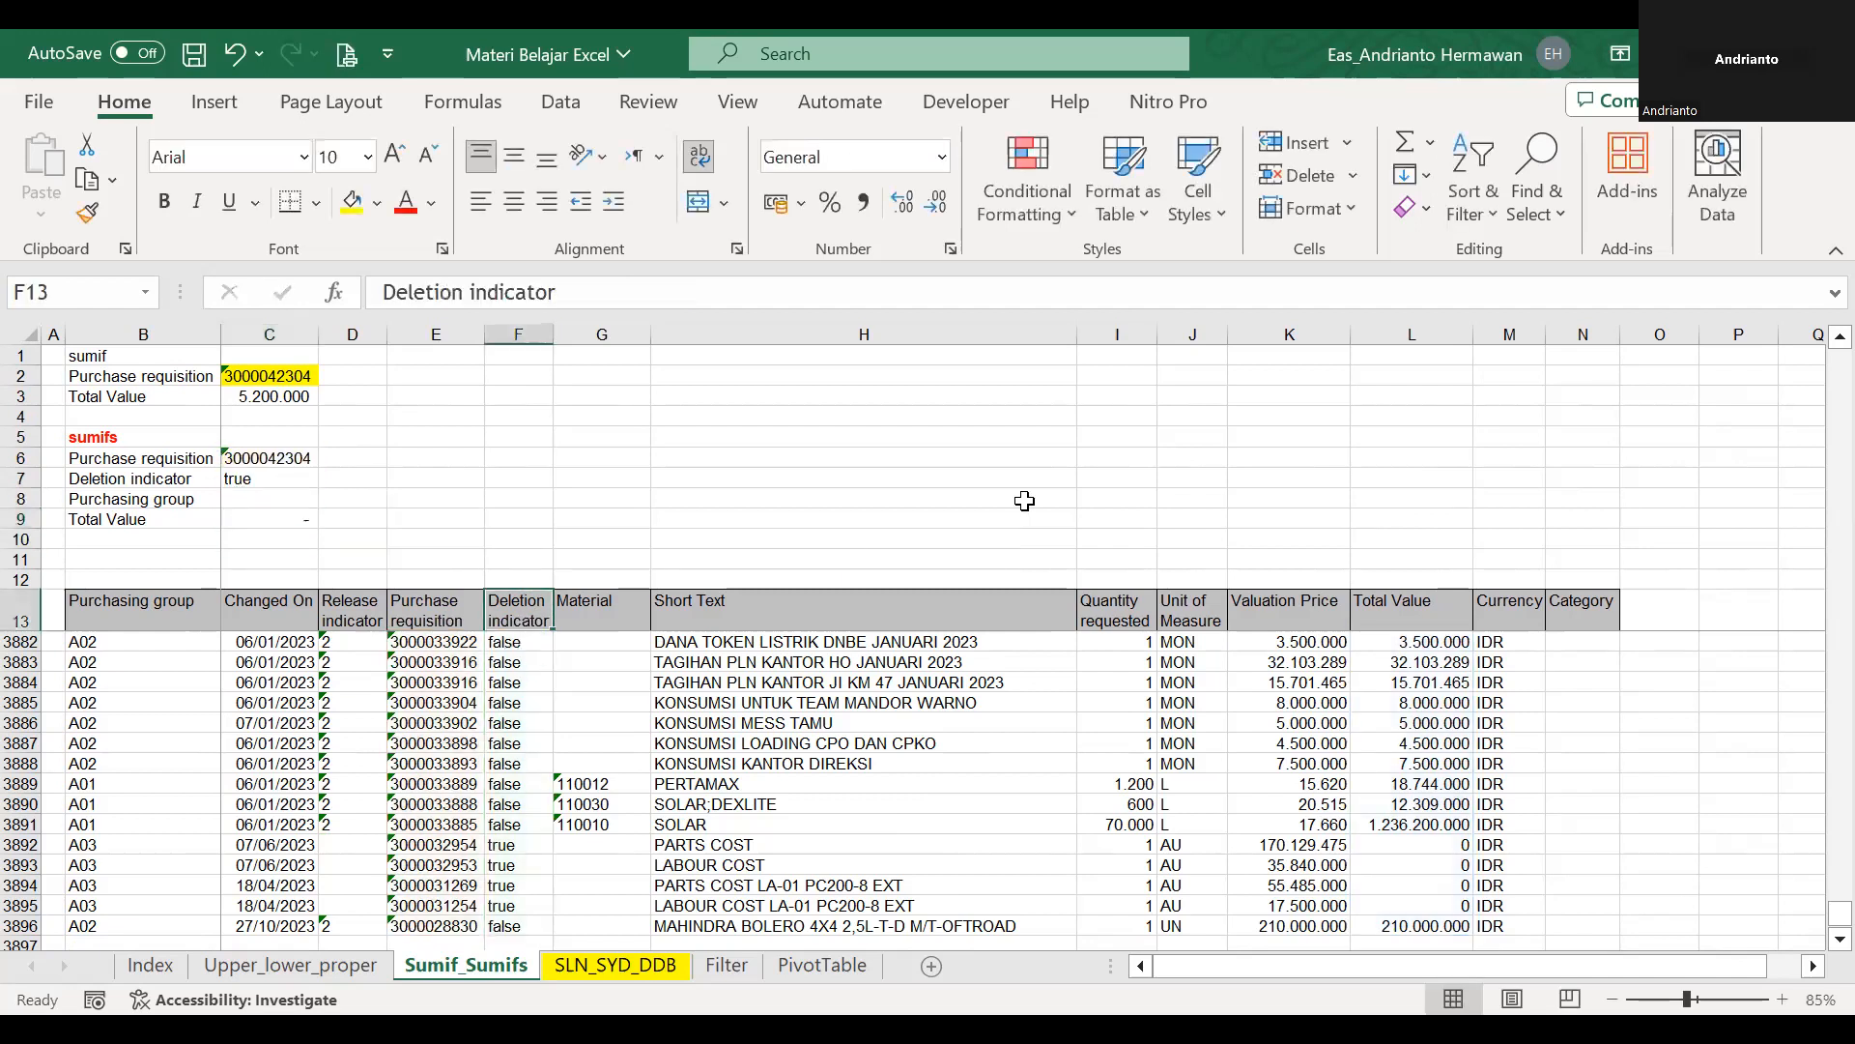
{"action": "left_click", "coordinate": [260, 463]}
{"action": "key", "text": "ctrl+c"}
{"action": "left_click", "coordinate": [430, 611]}
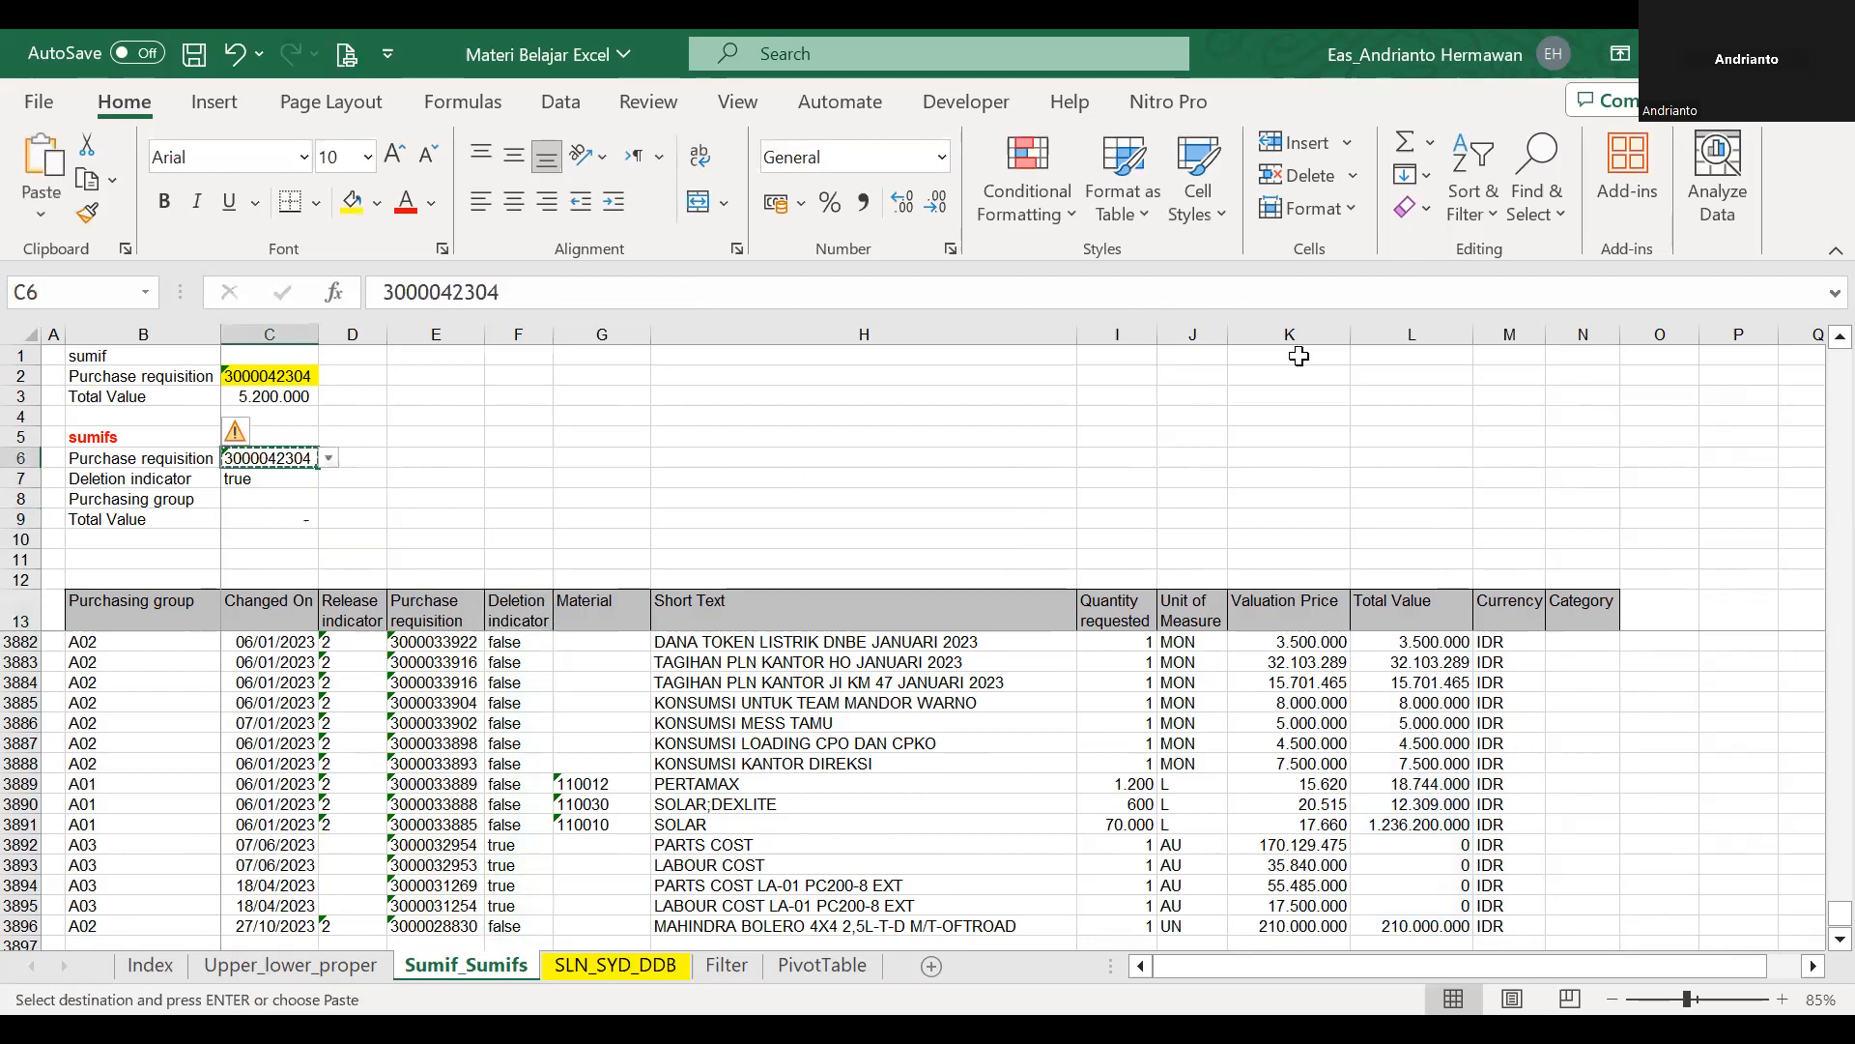
{"action": "left_click", "coordinate": [1464, 232]}
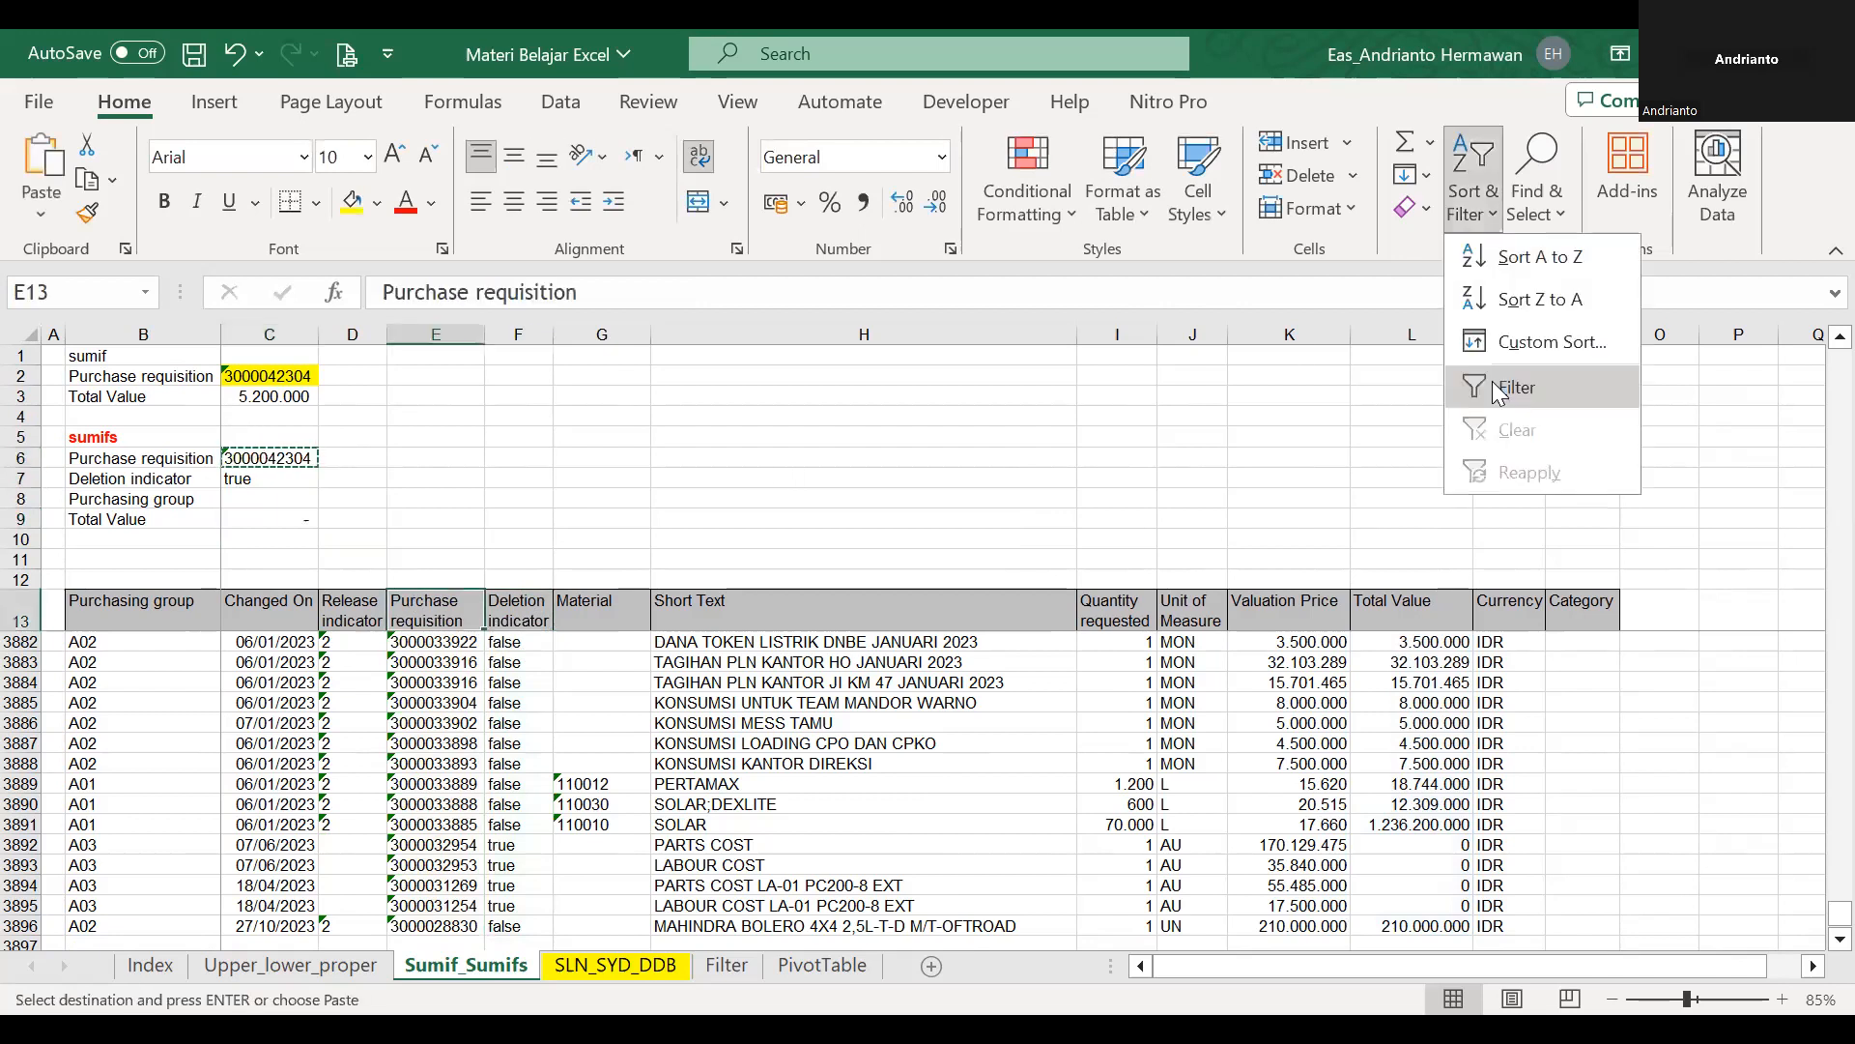
{"action": "left_click", "coordinate": [1500, 386]}
{"action": "left_click", "coordinate": [473, 620]}
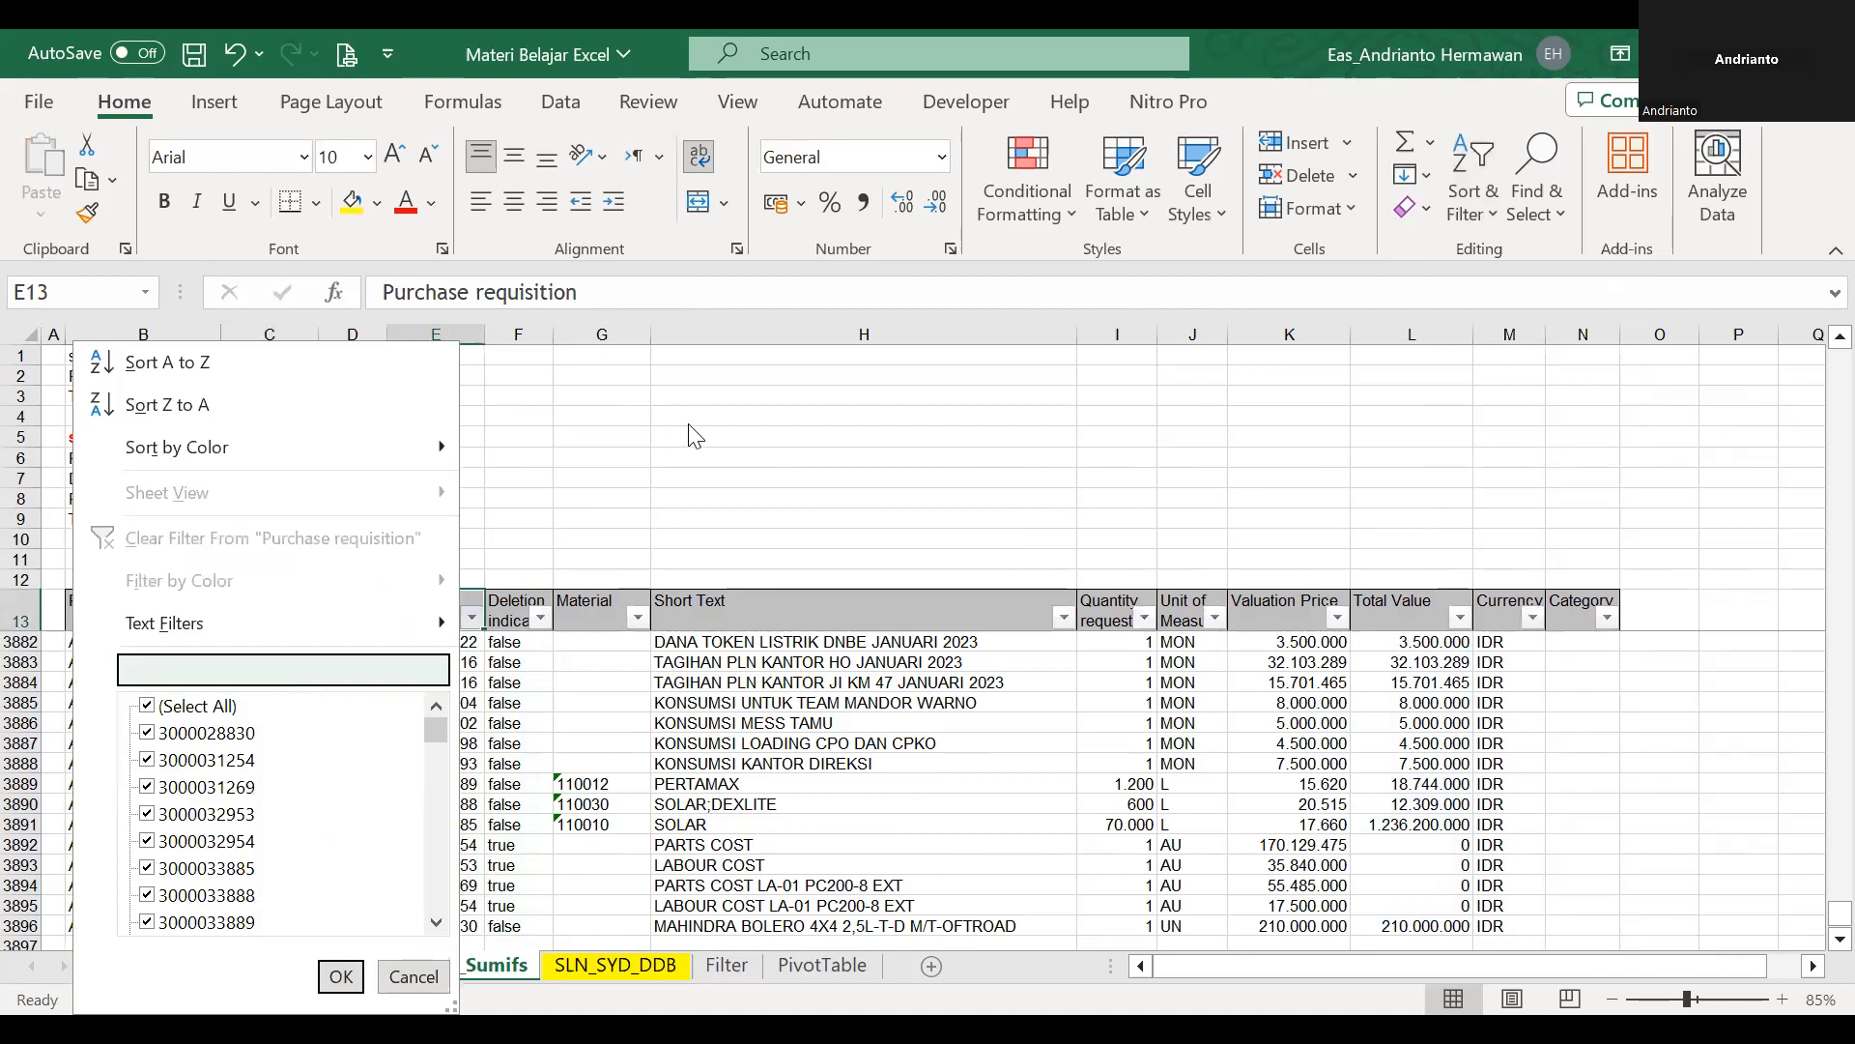
{"action": "key", "text": "Escape"}
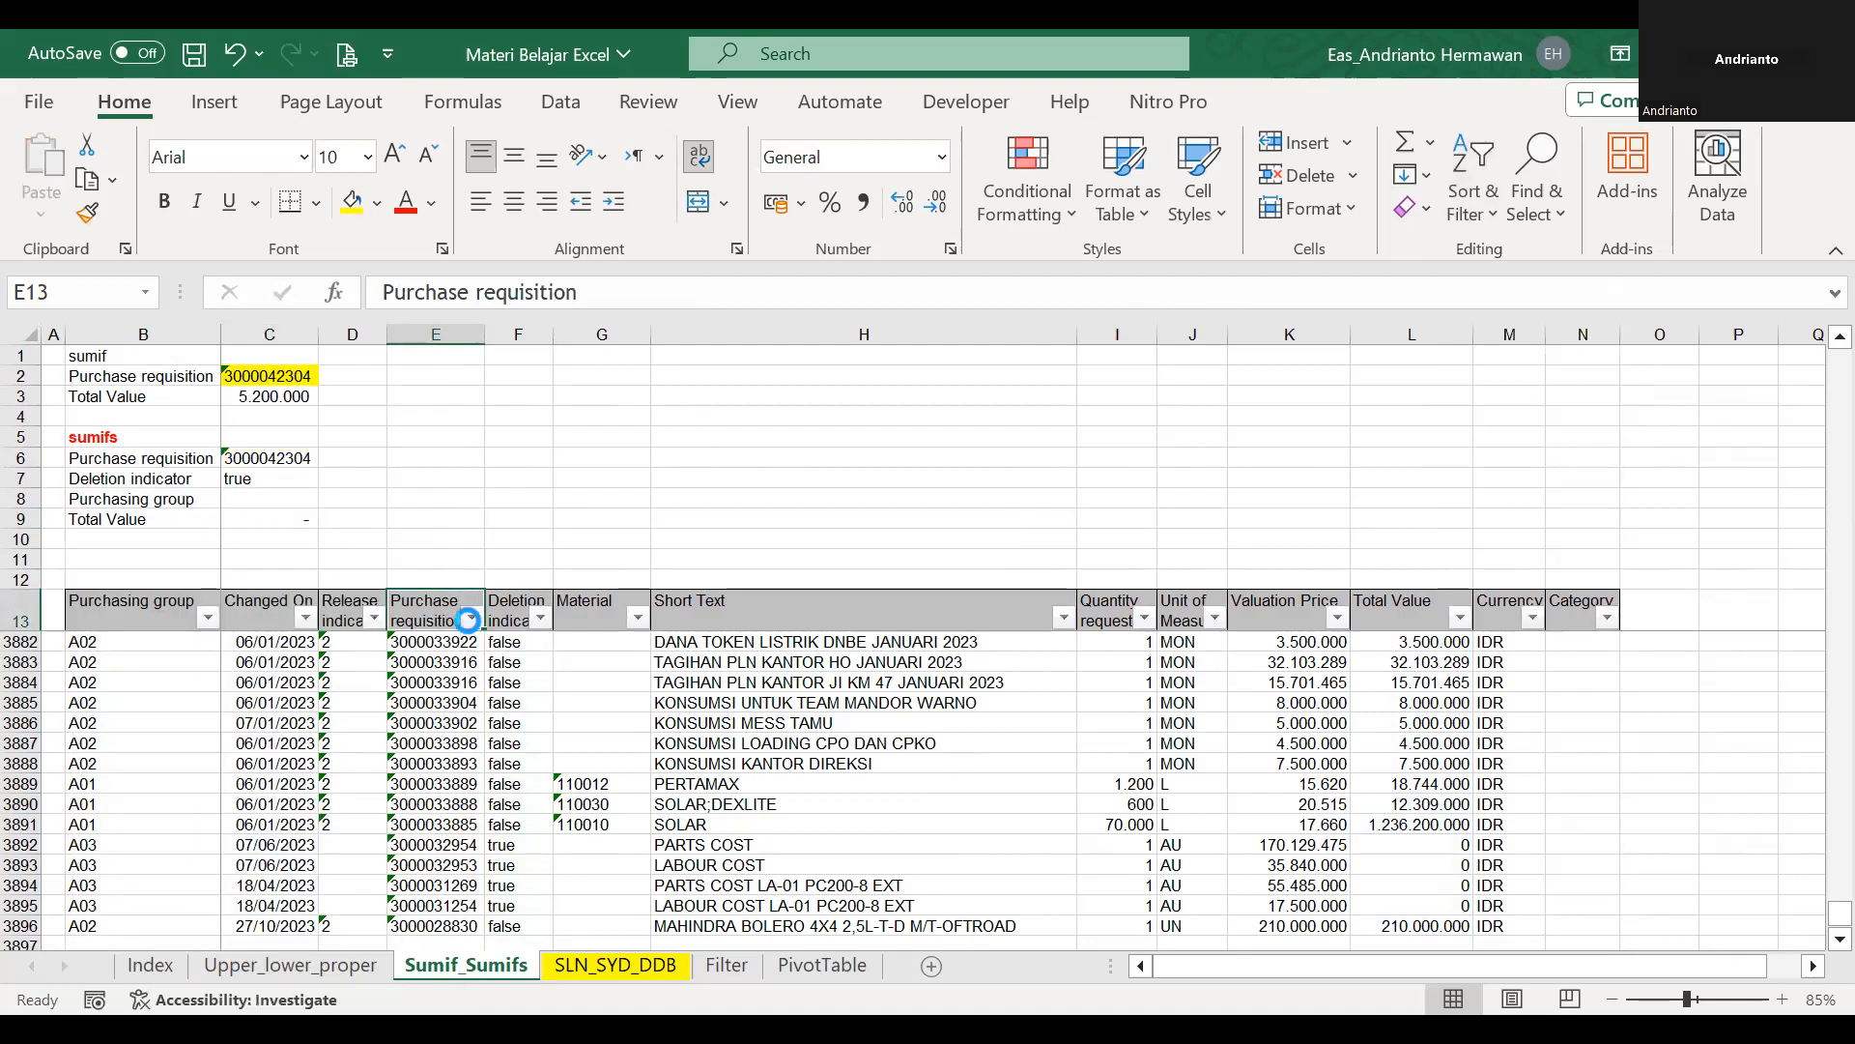
{"action": "left_click", "coordinate": [468, 619]}
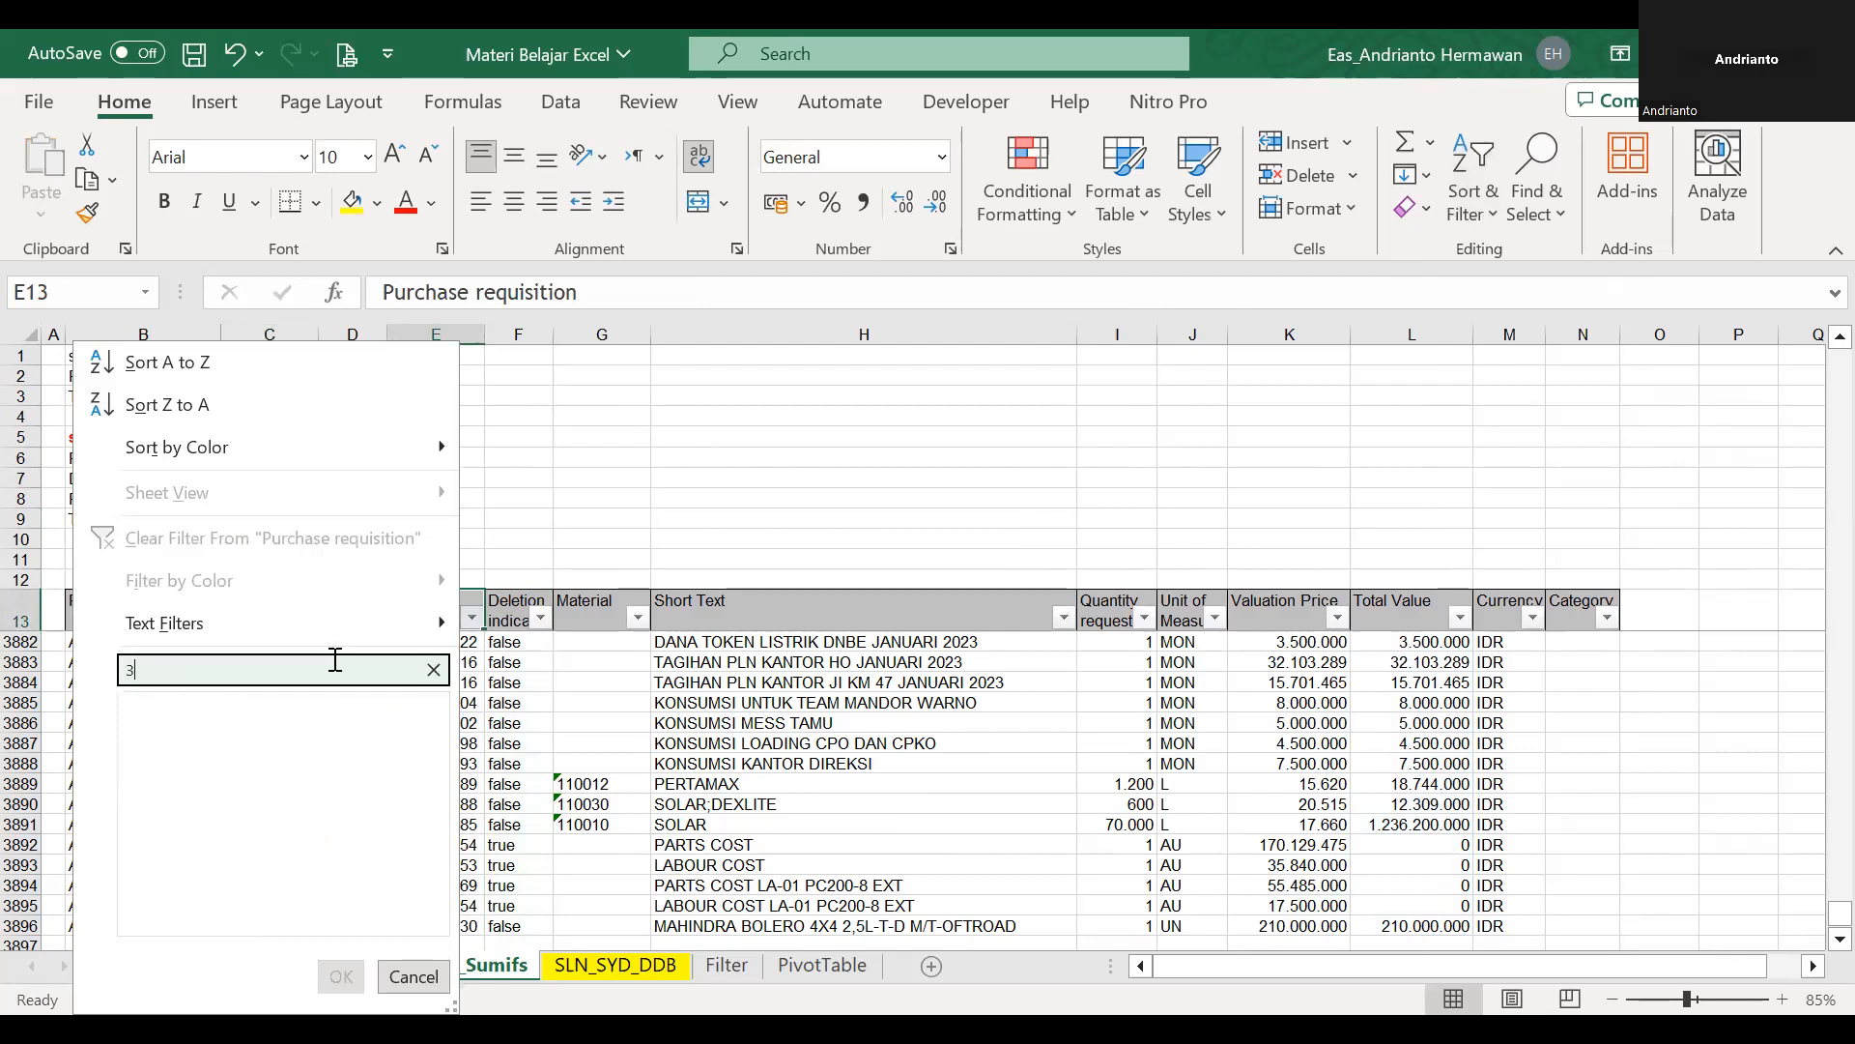
{"action": "type", "text": "332"}
{"action": "key", "text": "BackSpace"}
{"action": "key", "text": "BackSpace"}
{"action": "key", "text": "BackSpace"}
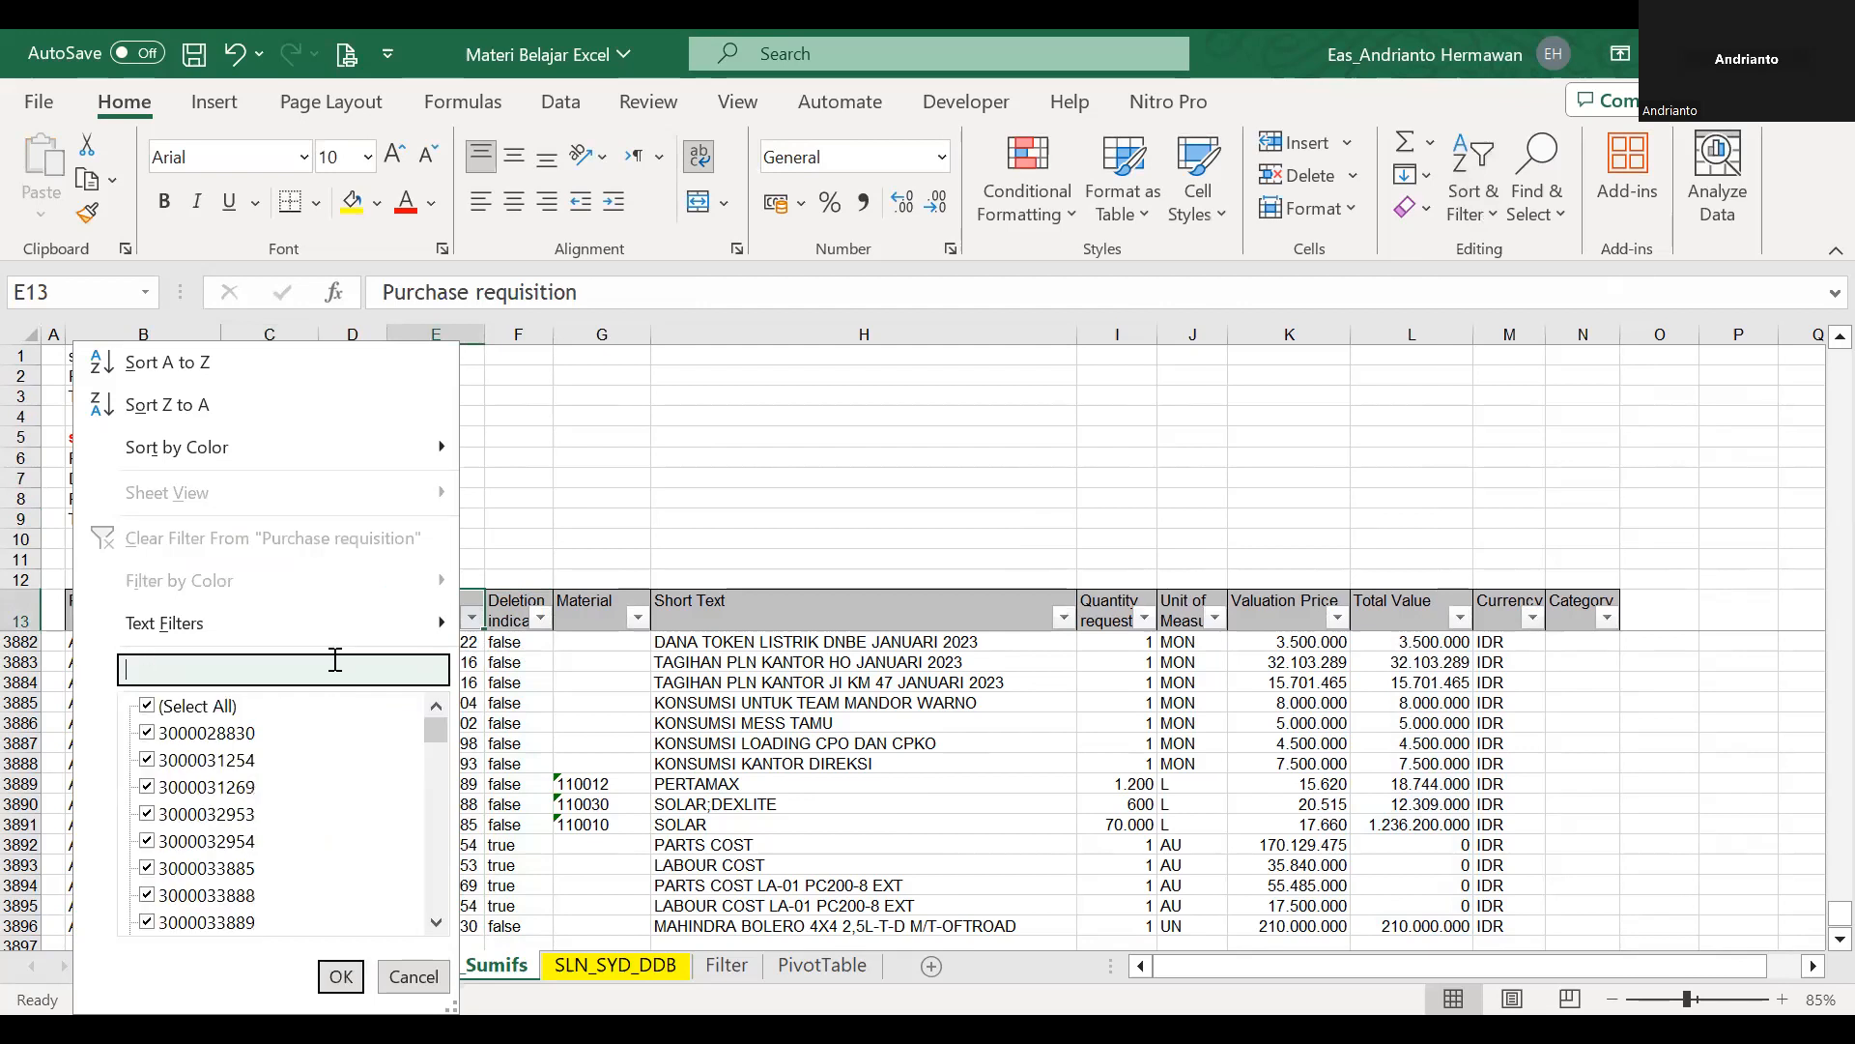
{"action": "key", "text": "Escape"}
Filter the Purchase requisition column by the requisition number copied from C6.
{"action": "left_click", "coordinate": [303, 457]}
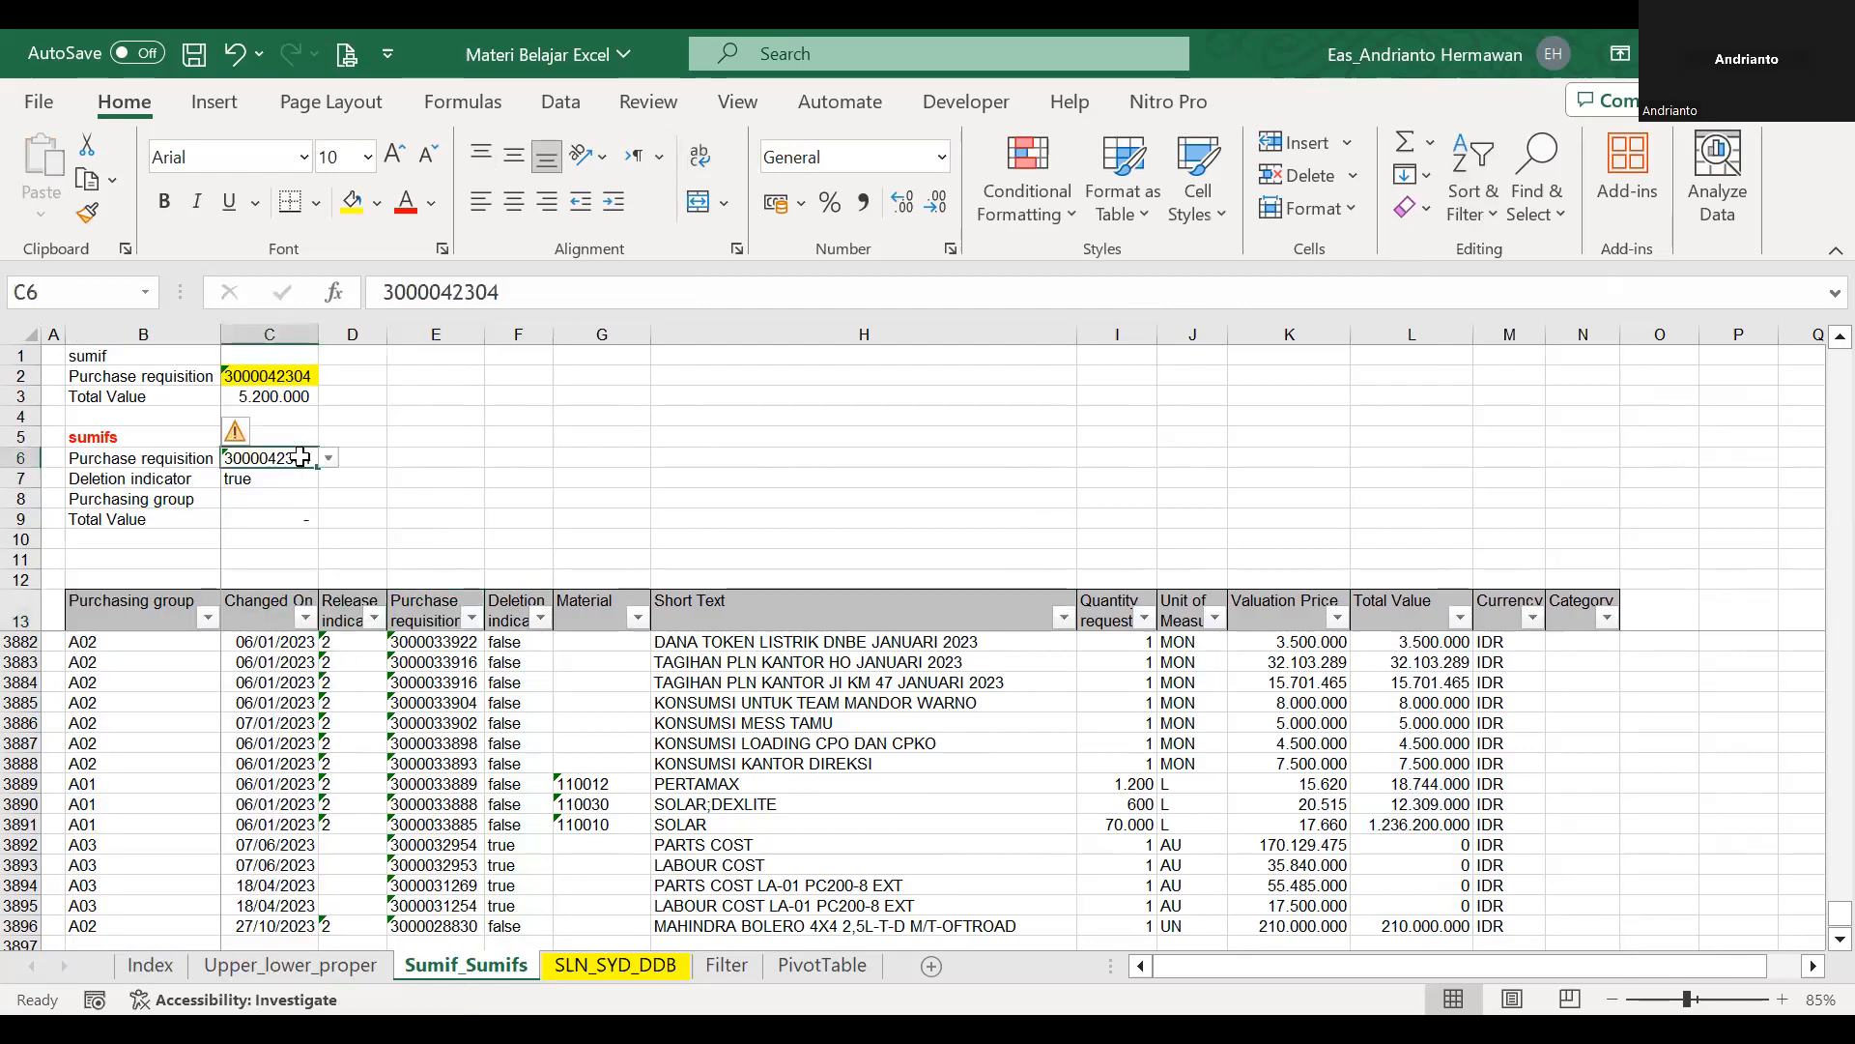
{"action": "key", "text": "ctrl+c"}
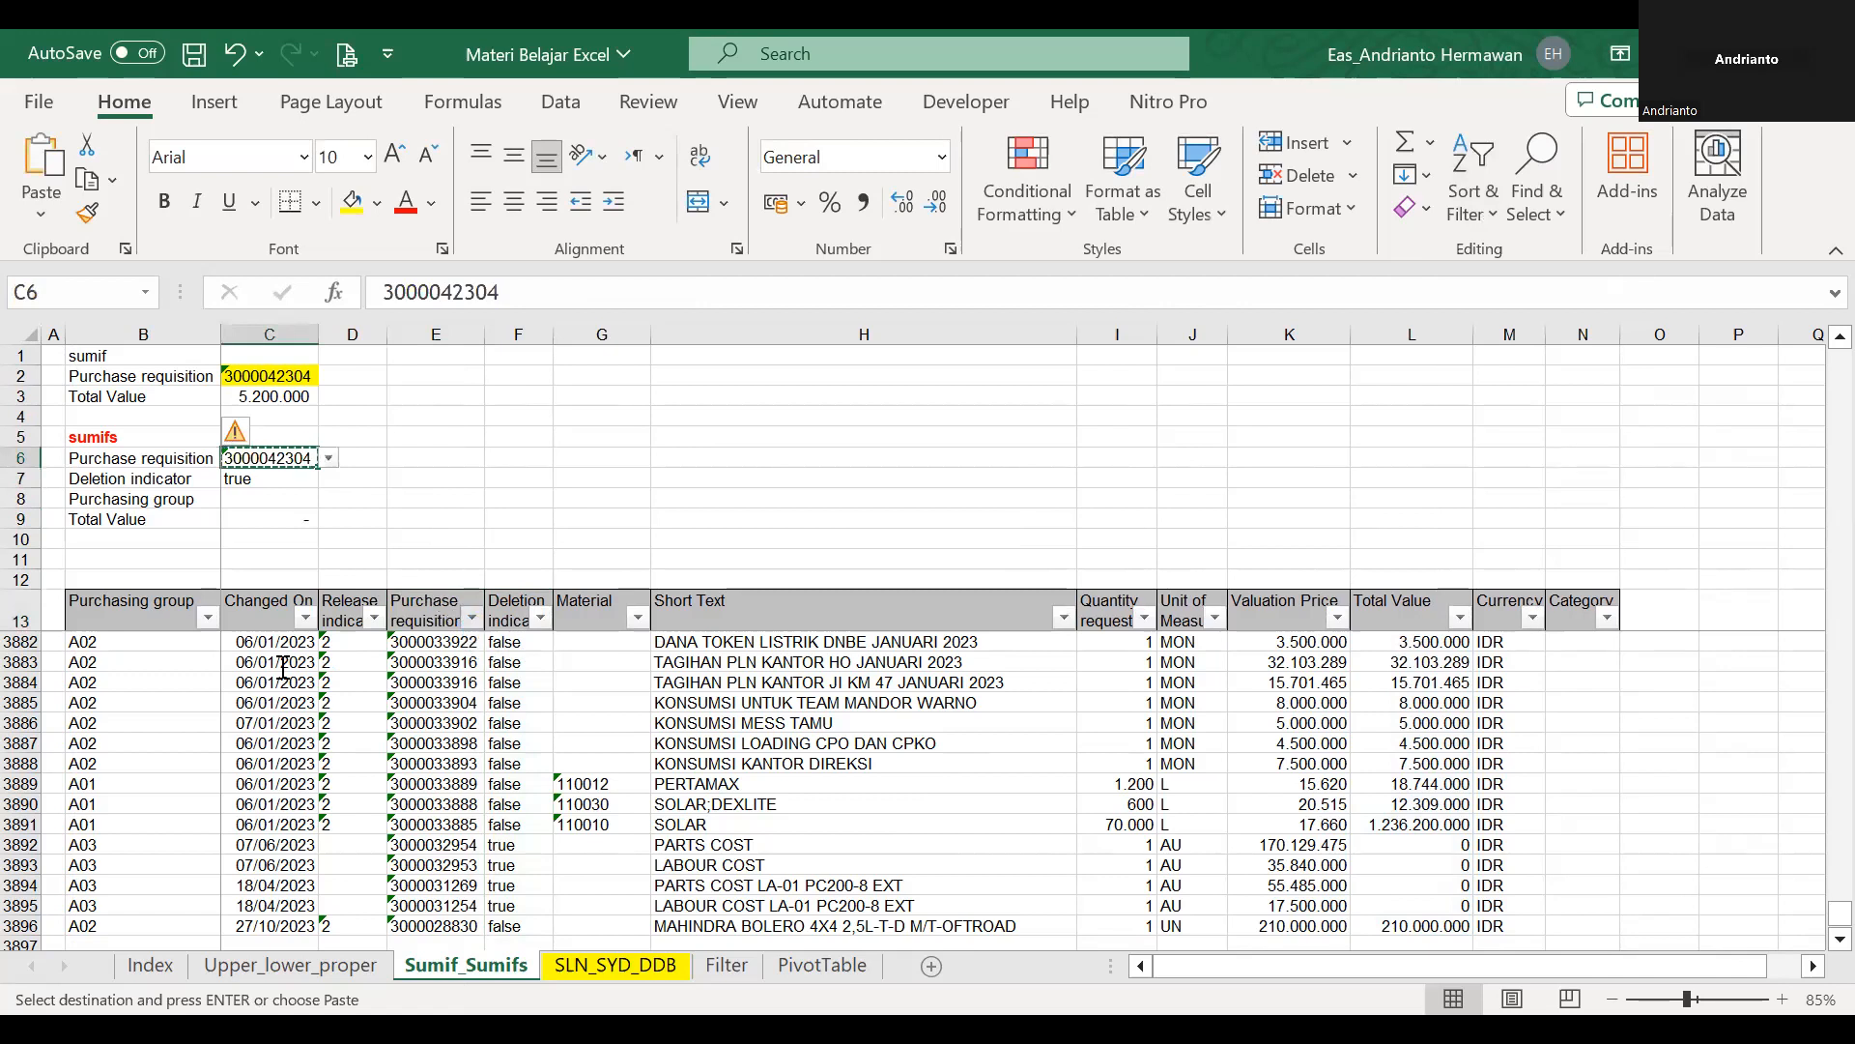
{"action": "key", "text": "ctrl+v"}
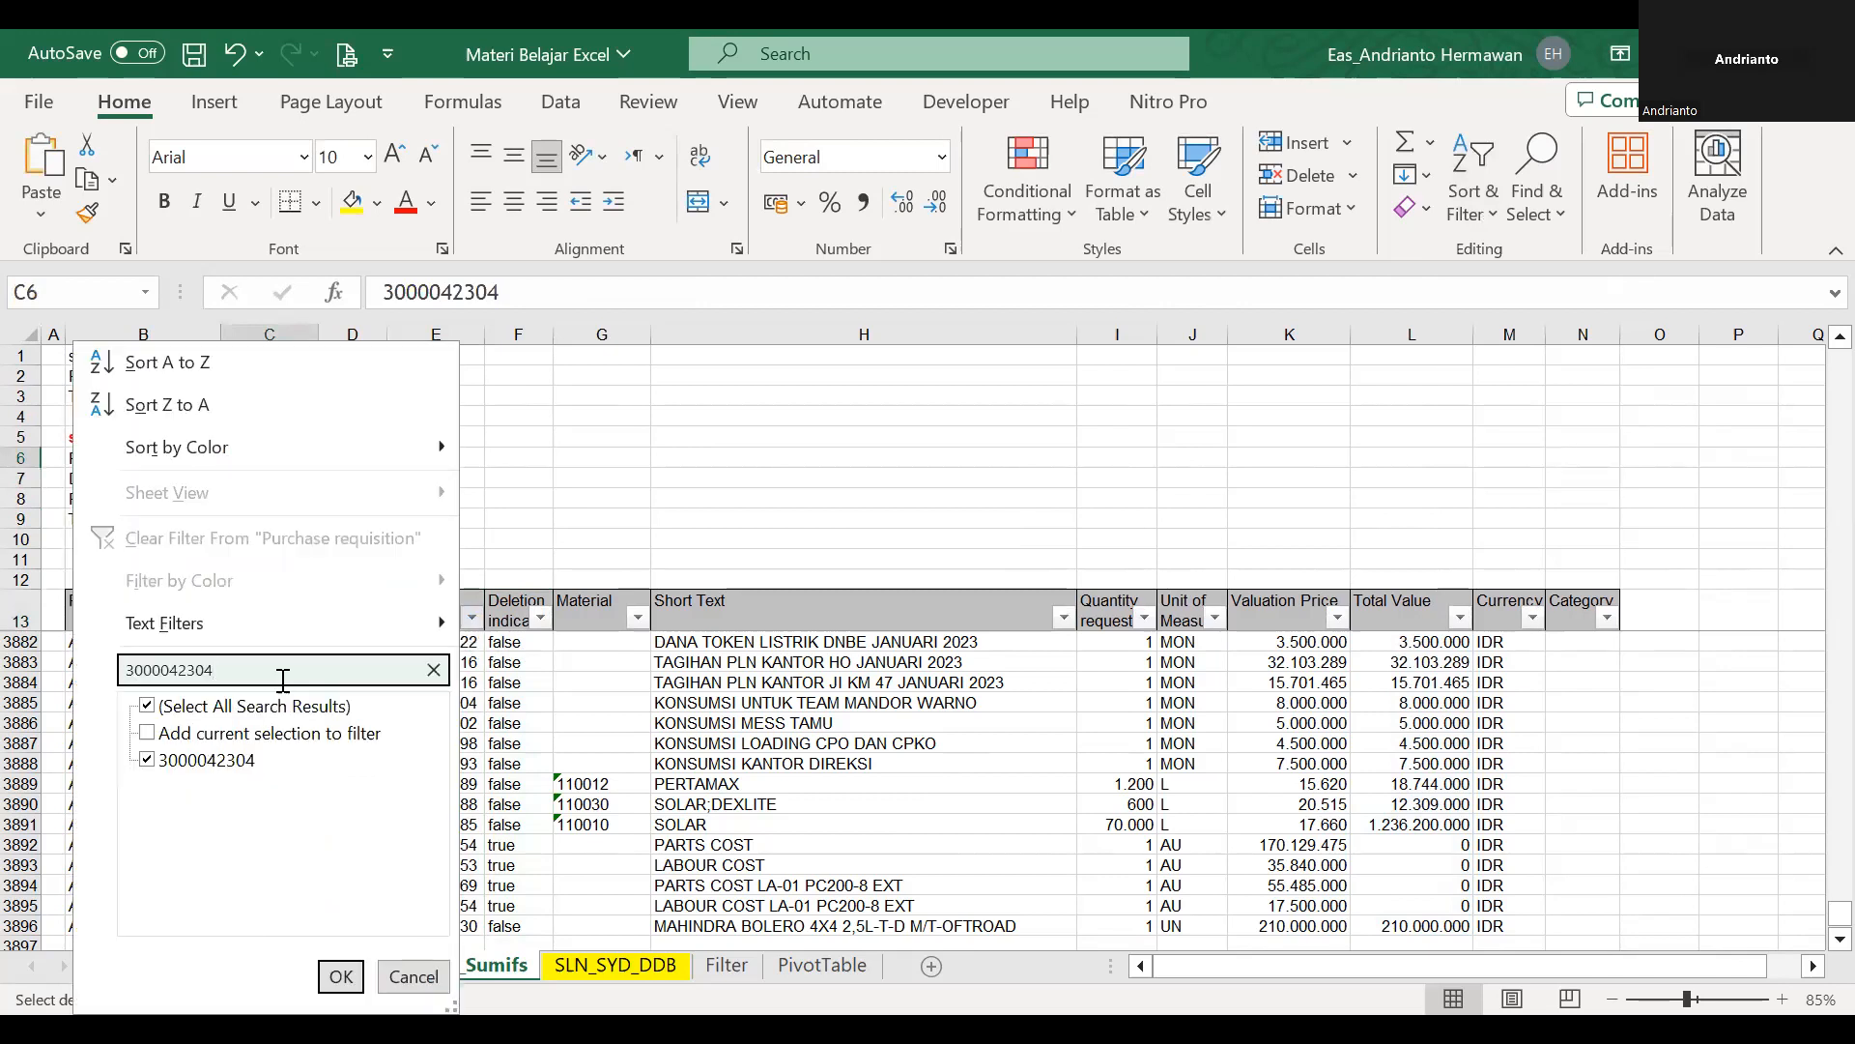
{"action": "key", "text": "Return"}
Examine the filtered record's values, especially its deletion indicator in column F.
{"action": "left_click", "coordinate": [402, 597]}
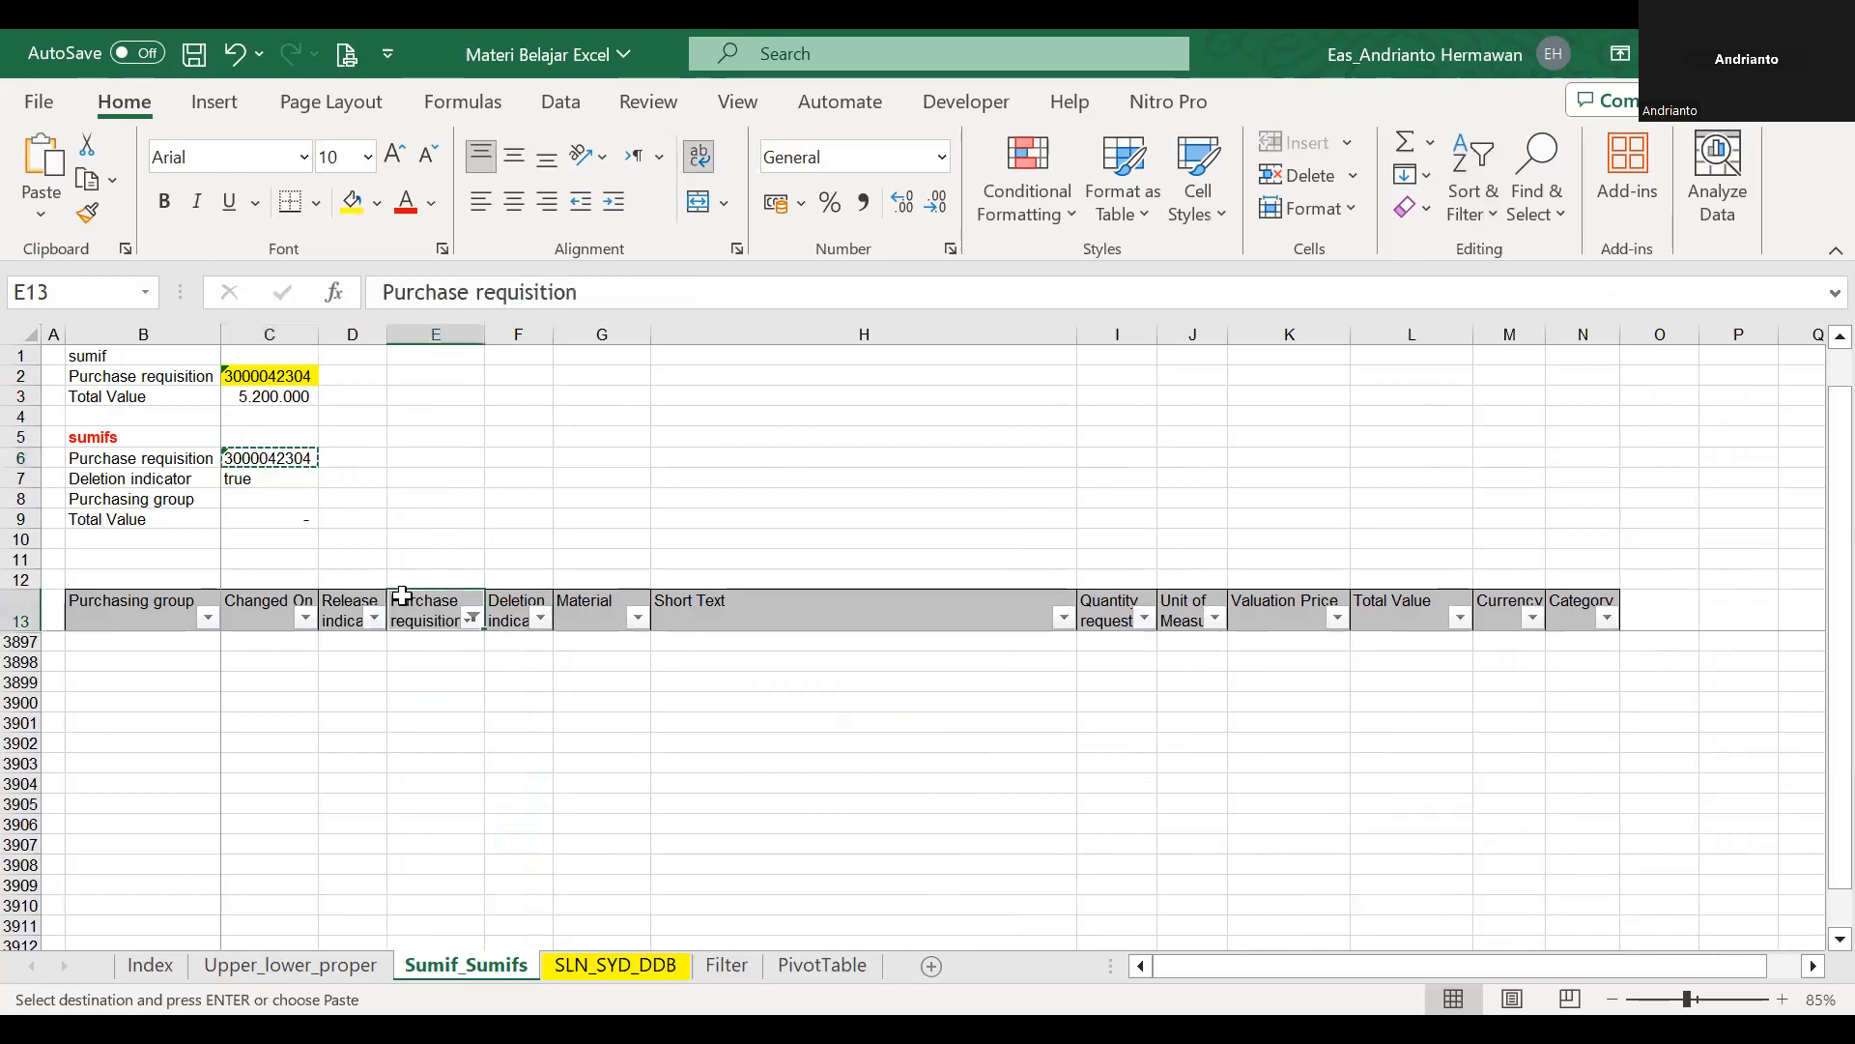
{"action": "key", "text": "Down"}
{"action": "key", "text": "Down"}
{"action": "key", "text": "Down"}
{"action": "key", "text": "Up"}
{"action": "key", "text": "Up"}
{"action": "key", "text": "Right"}
{"action": "key", "text": "Right"}
{"action": "key", "text": "Right"}
{"action": "key", "text": "Left"}
{"action": "key", "text": "Left"}
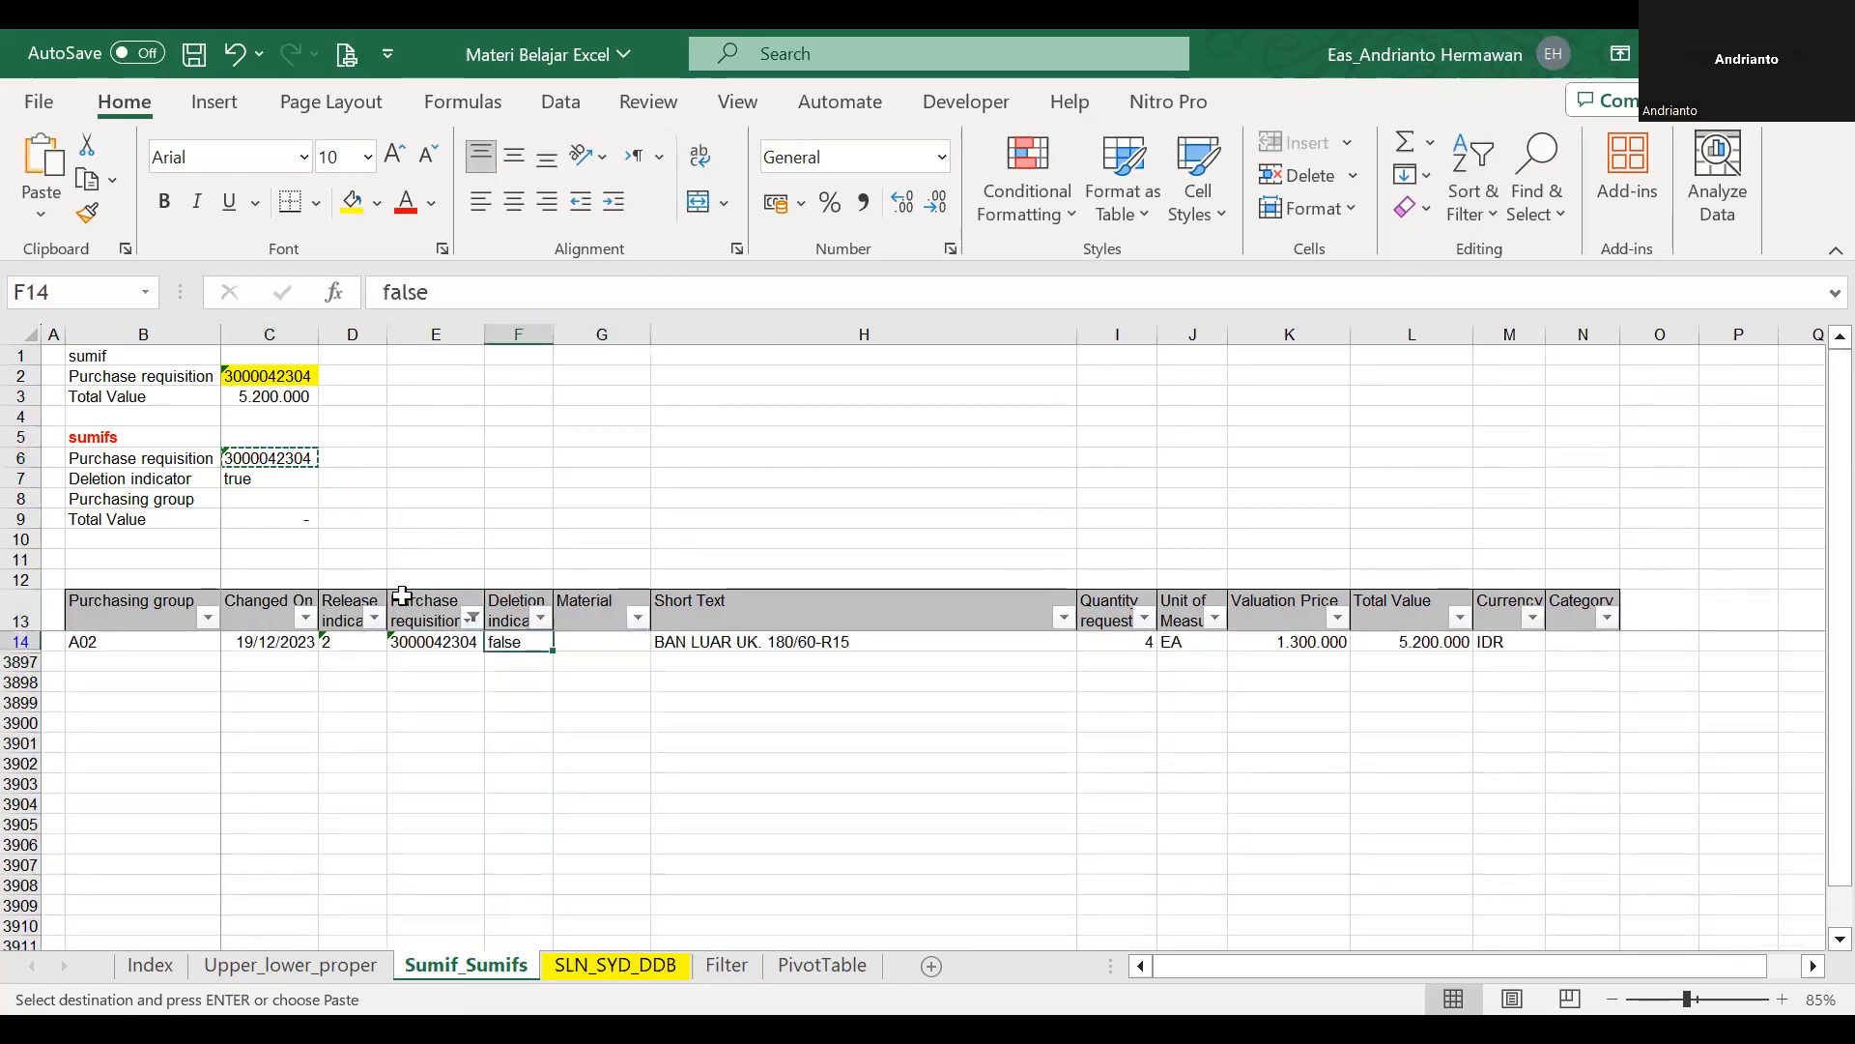
Set the Deletion indicator criterion in C7 to false and open the SUMIFS formula in C9 to check its ranges.
{"action": "left_click", "coordinate": [253, 481]}
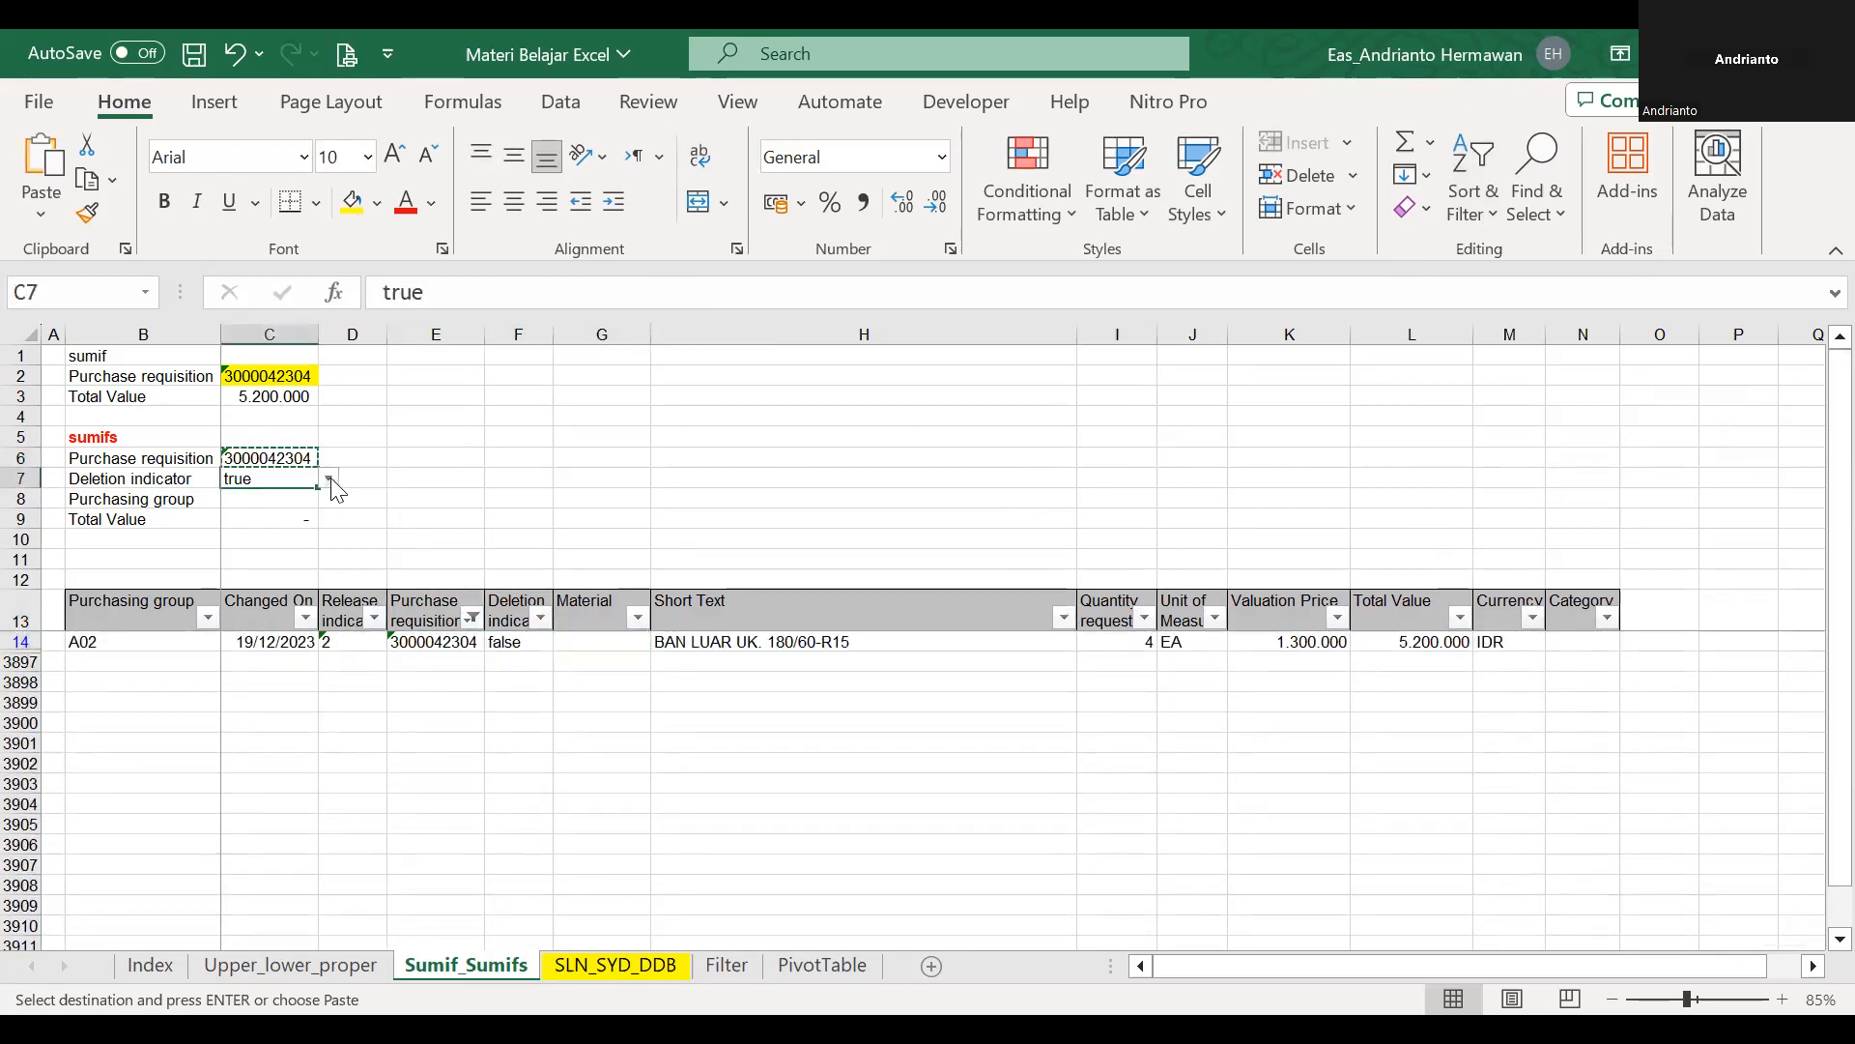
{"action": "left_click", "coordinate": [278, 502]}
{"action": "double_click", "coordinate": [279, 522]}
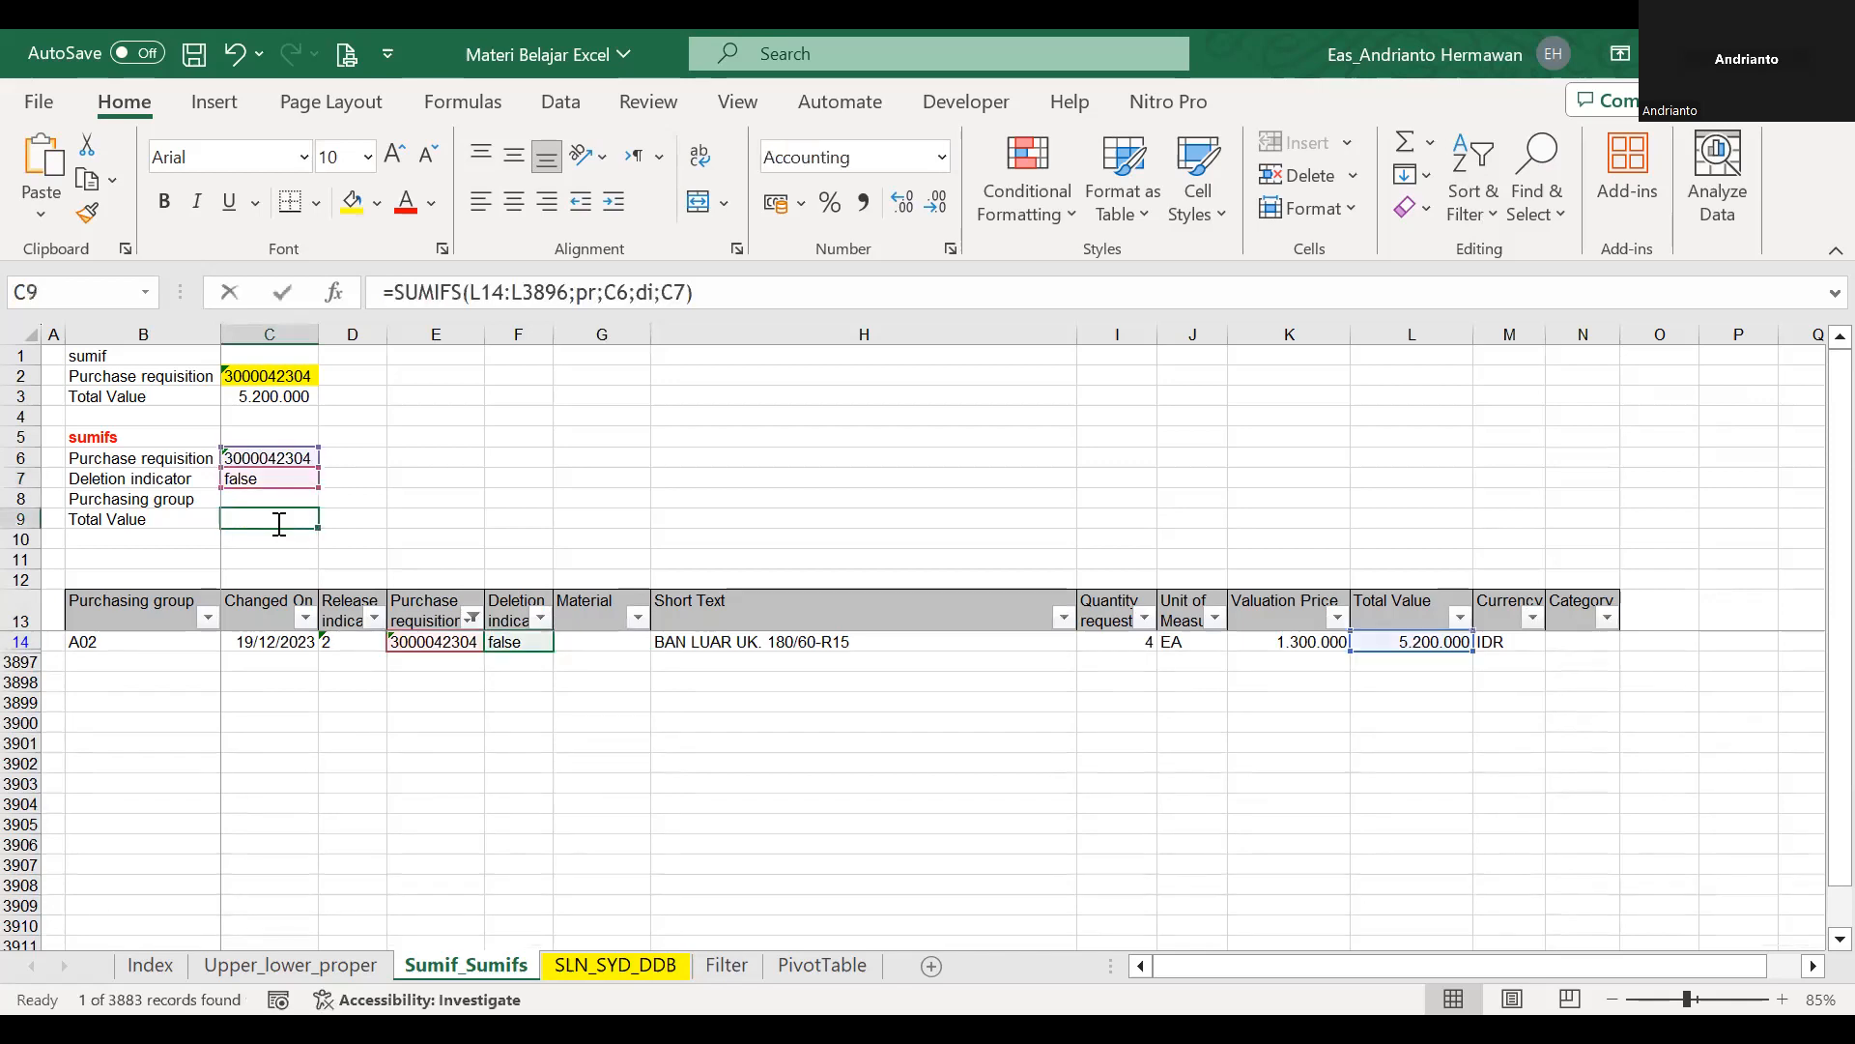
{"action": "double_click", "coordinate": [279, 523]}
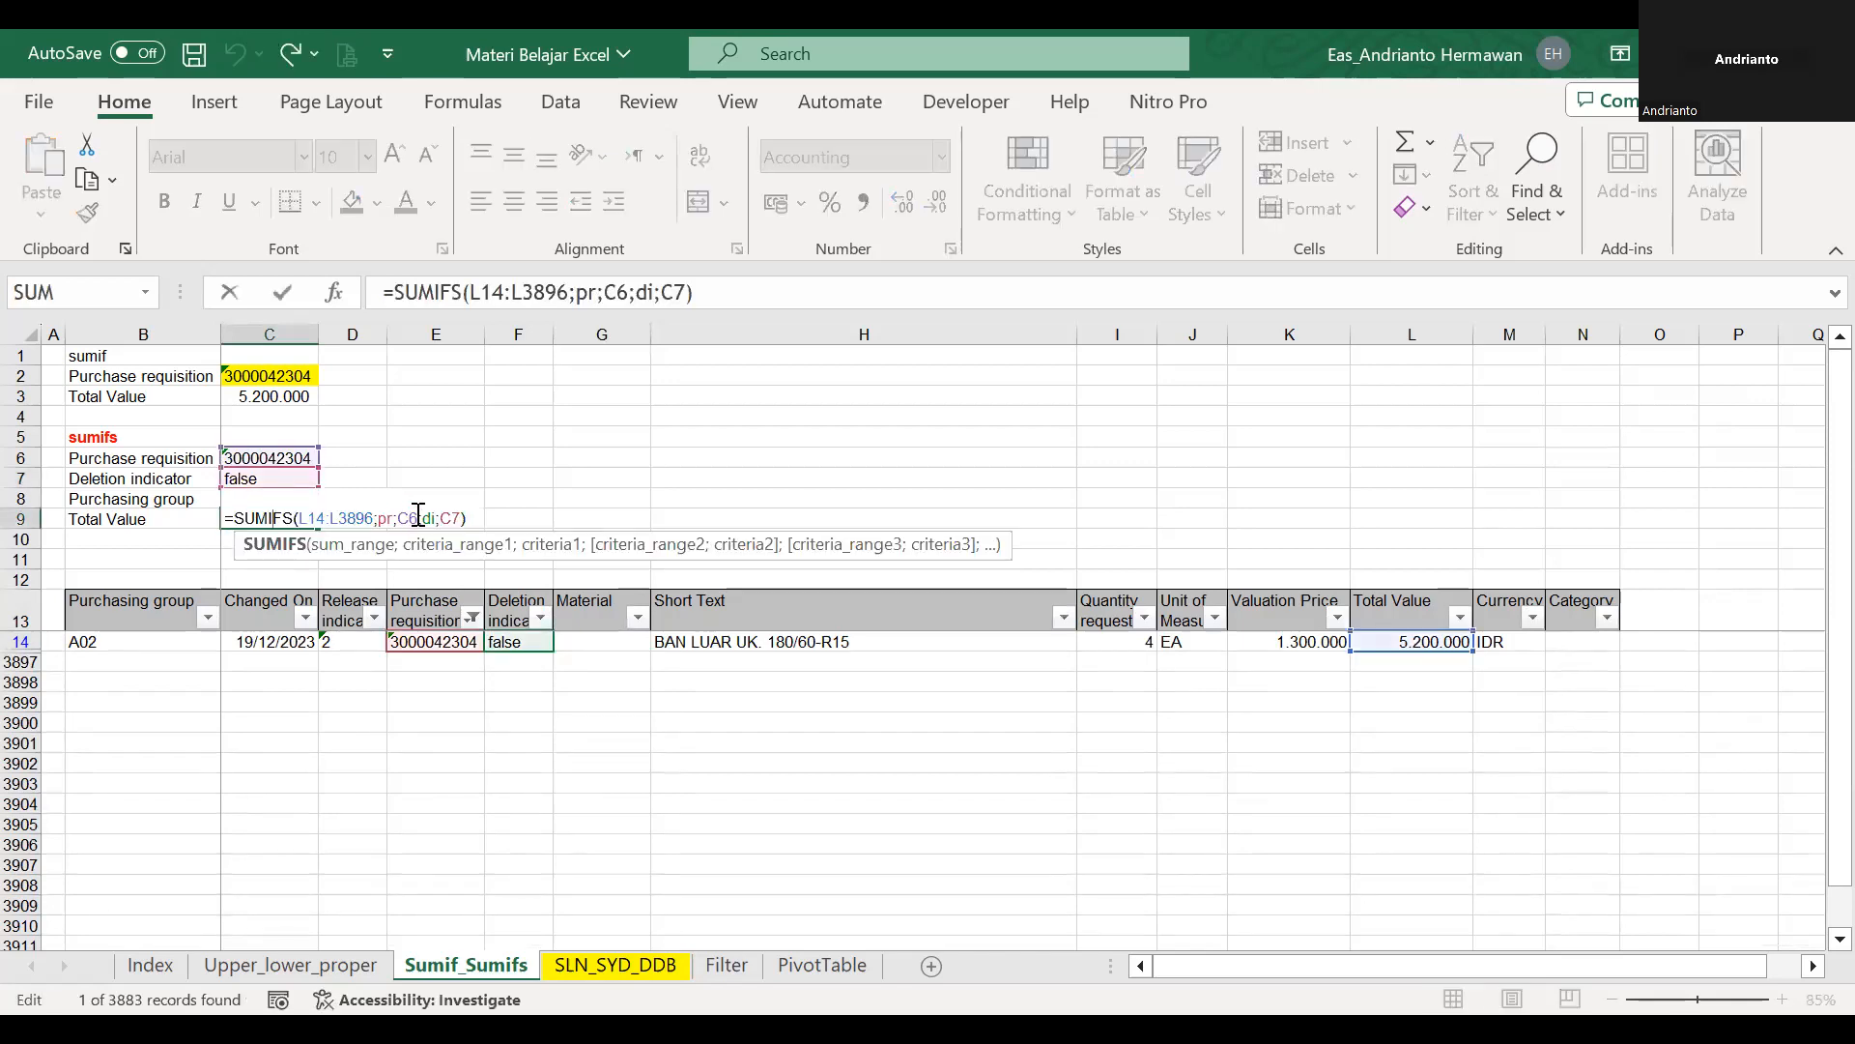
Clear the Purchase requisition filter and restart the SUMIFS formula in C9 with the Total Value range L14:L3896 as sum range.
{"action": "left_click", "coordinate": [454, 641]}
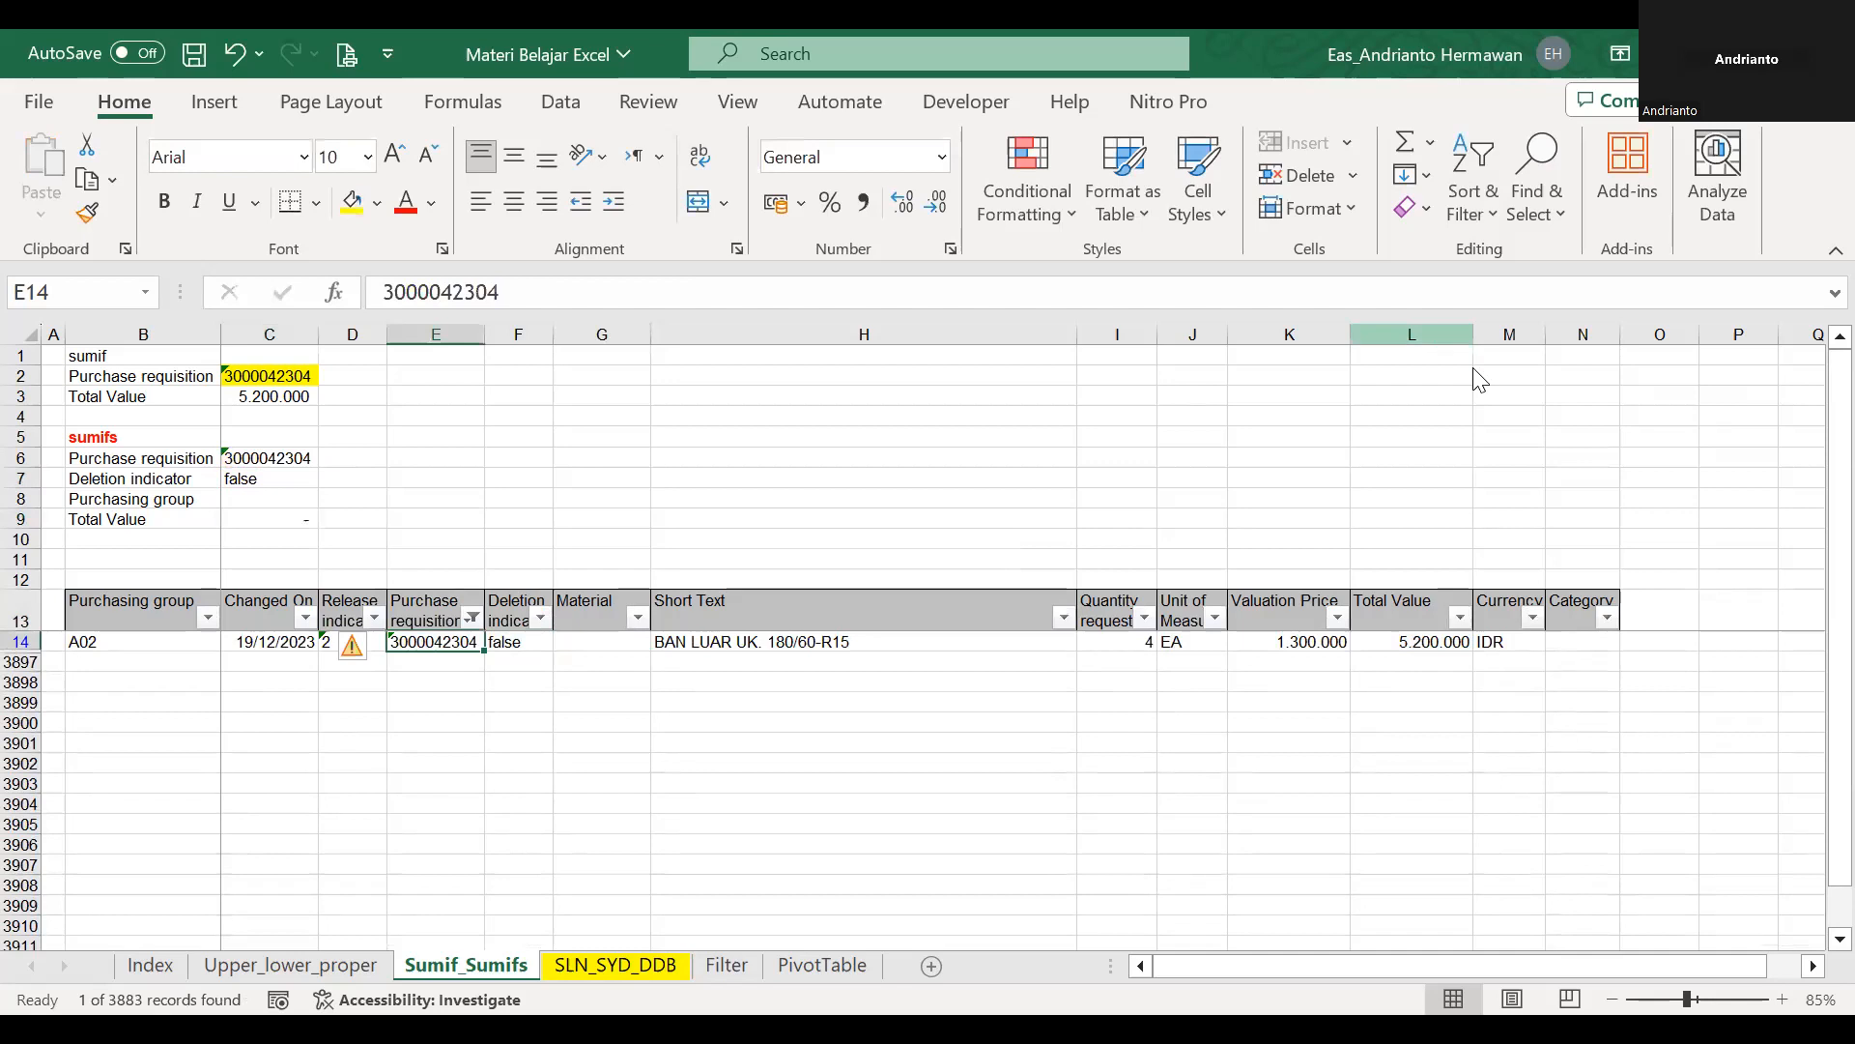
{"action": "key", "text": "ctrl+z"}
{"action": "left_click", "coordinate": [276, 522]}
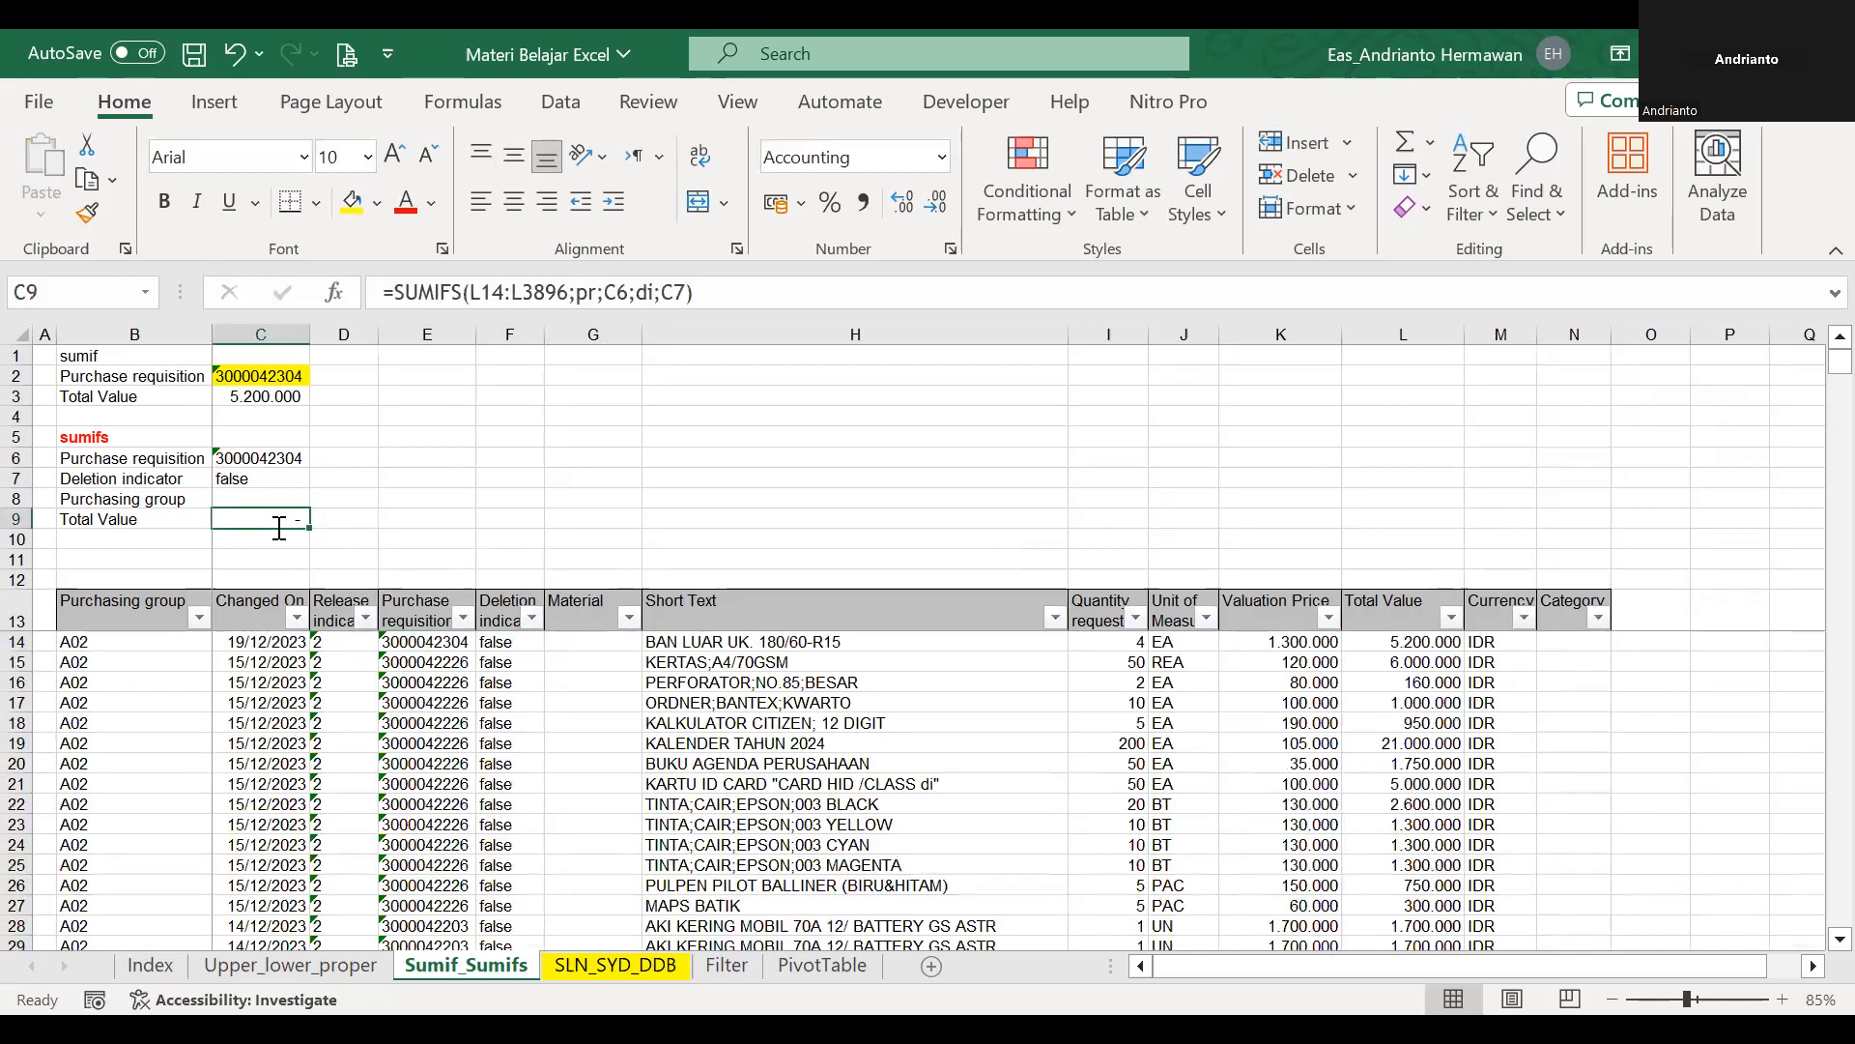
{"action": "type", "text": "=sumifs("}
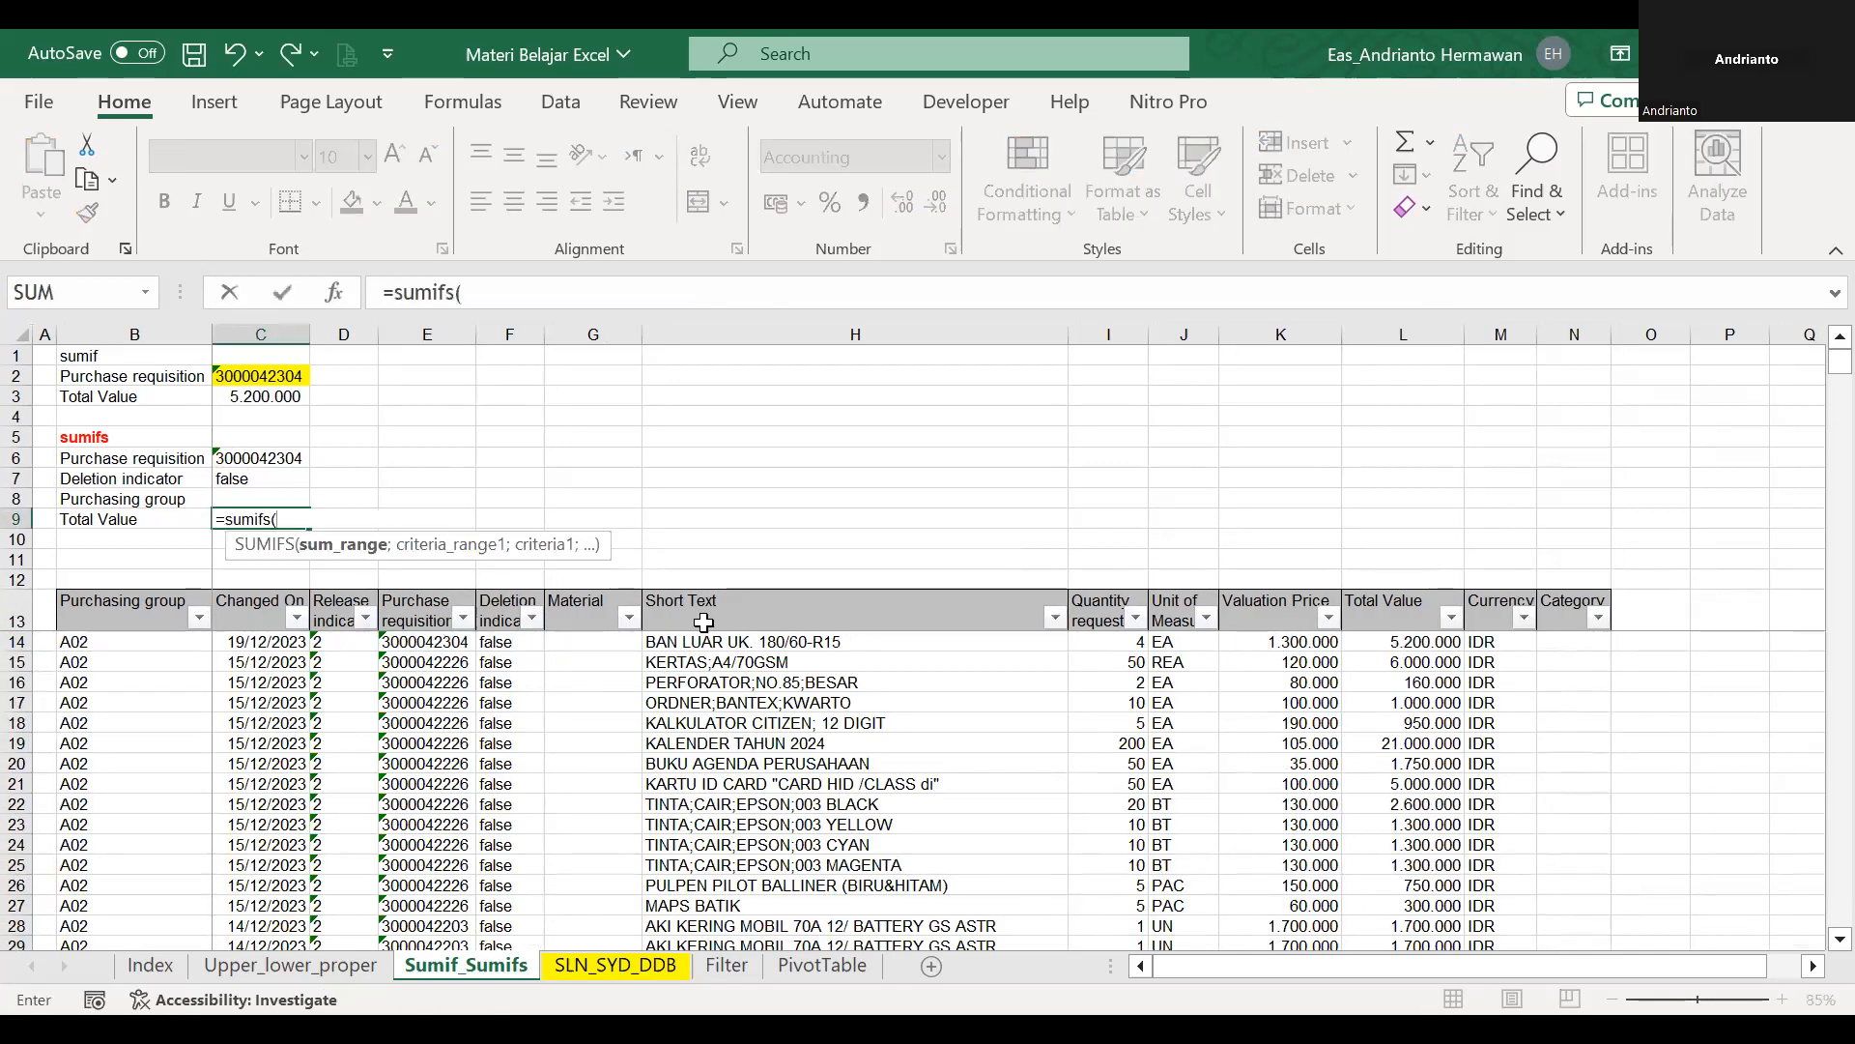
{"action": "left_click", "coordinate": [1283, 623]}
{"action": "key", "text": "Right"}
{"action": "key", "text": "Down"}
{"action": "key", "text": "ctrl+shift+Down"}
{"action": "type", "text": ";"}
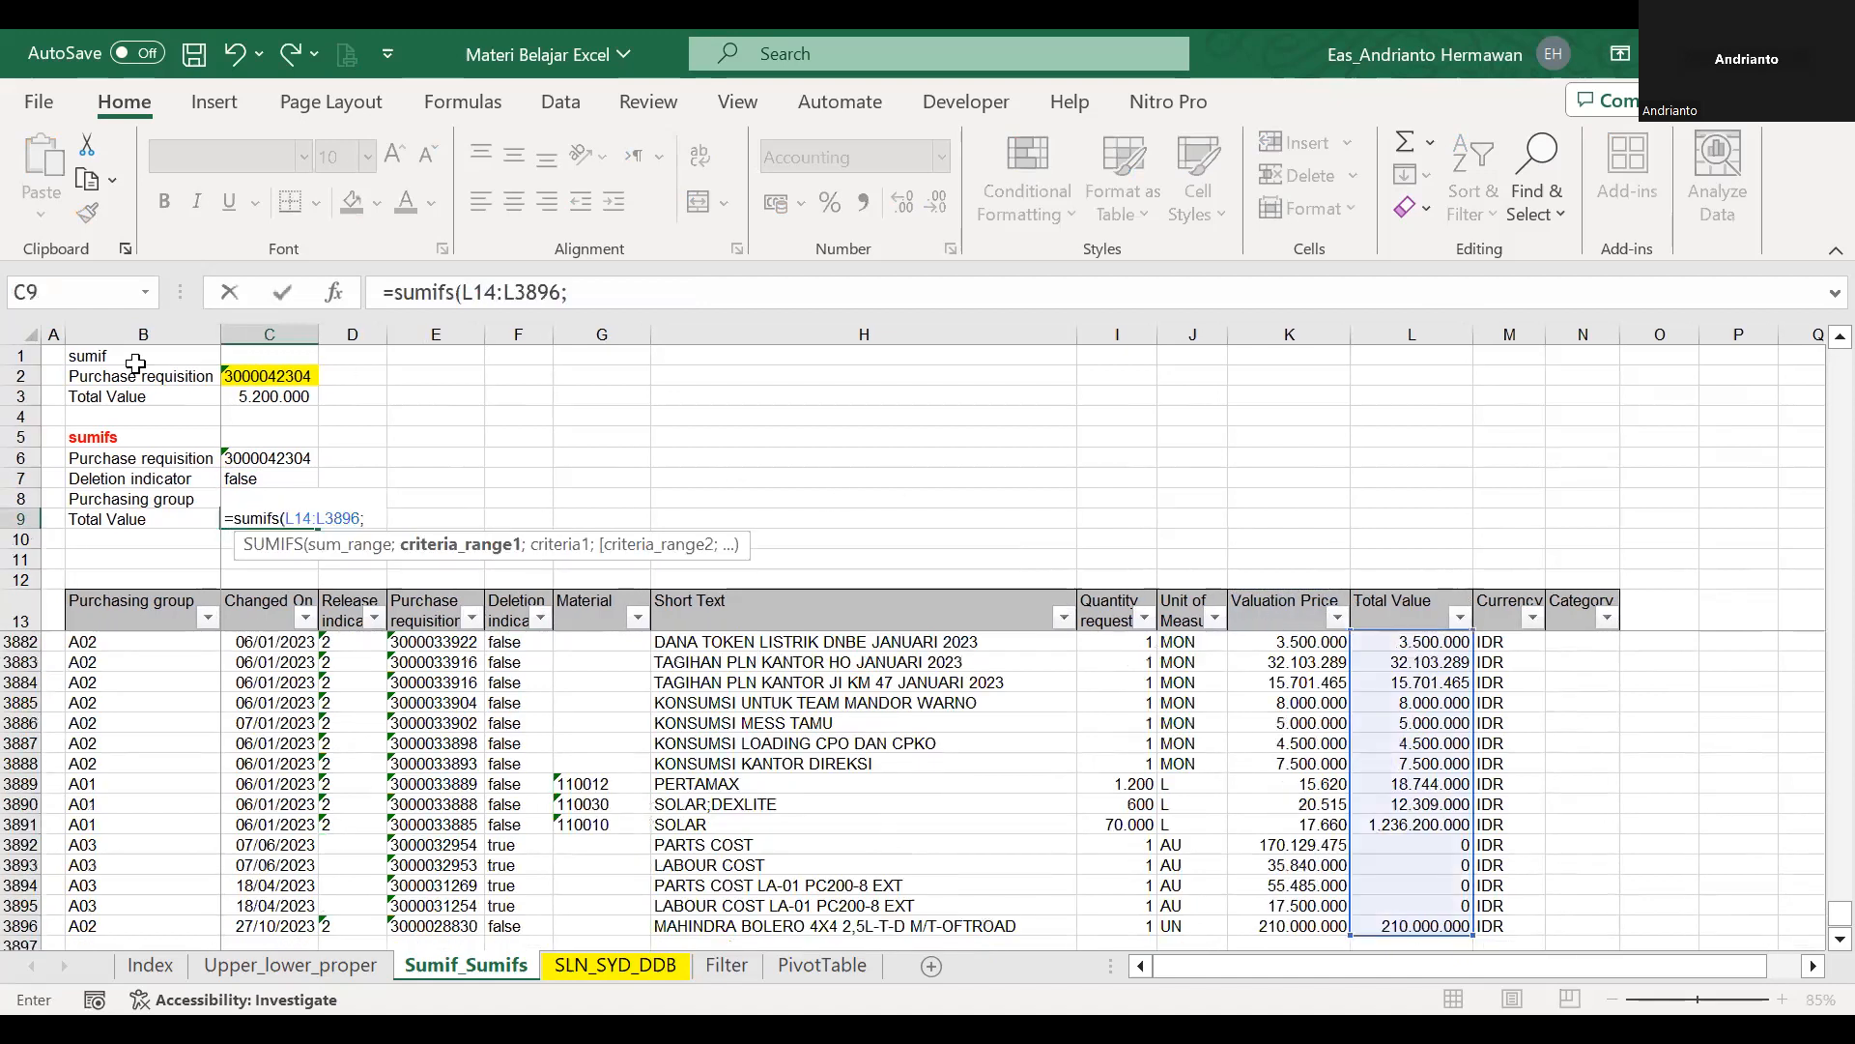
Add C6 followed by the Purchase requisition data range pr to the SUMIFS formula in C9.
{"action": "left_click", "coordinate": [244, 474]}
{"action": "key", "text": "Up"}
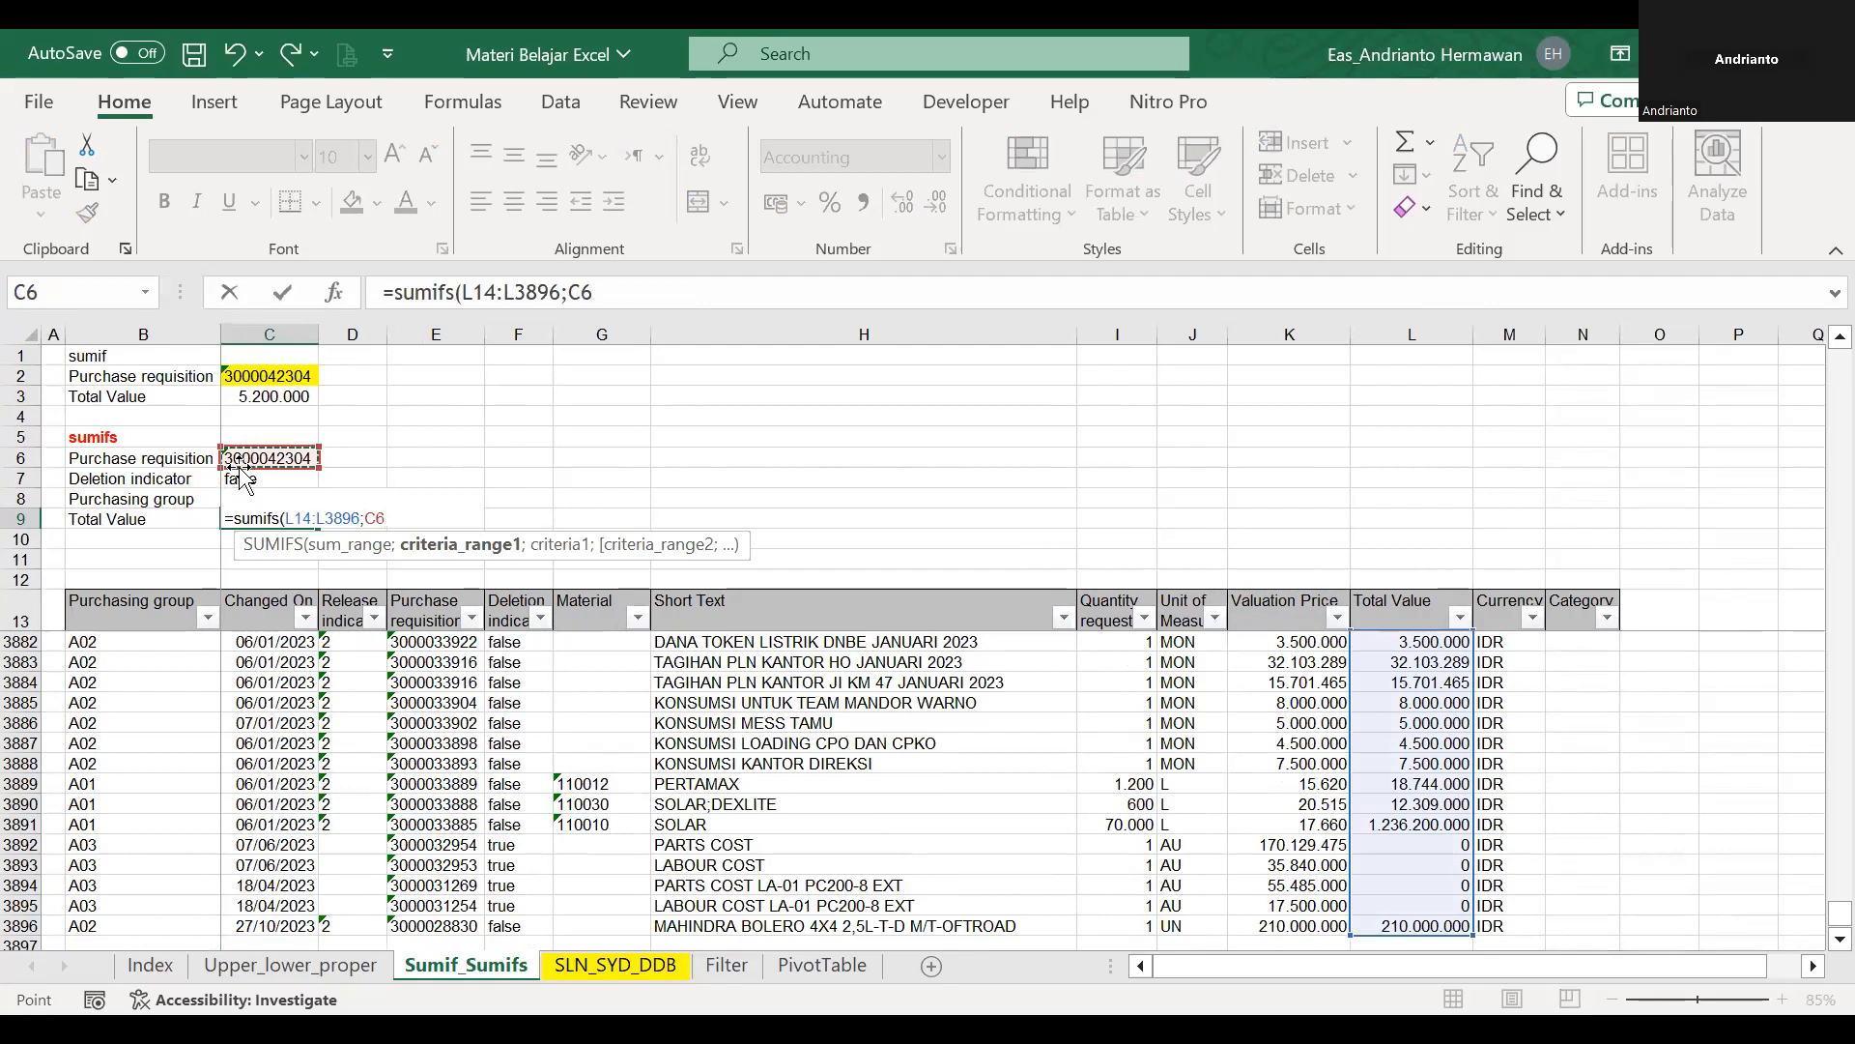
{"action": "type", "text": ";"}
{"action": "left_click", "coordinate": [428, 621]}
{"action": "key", "text": "Down"}
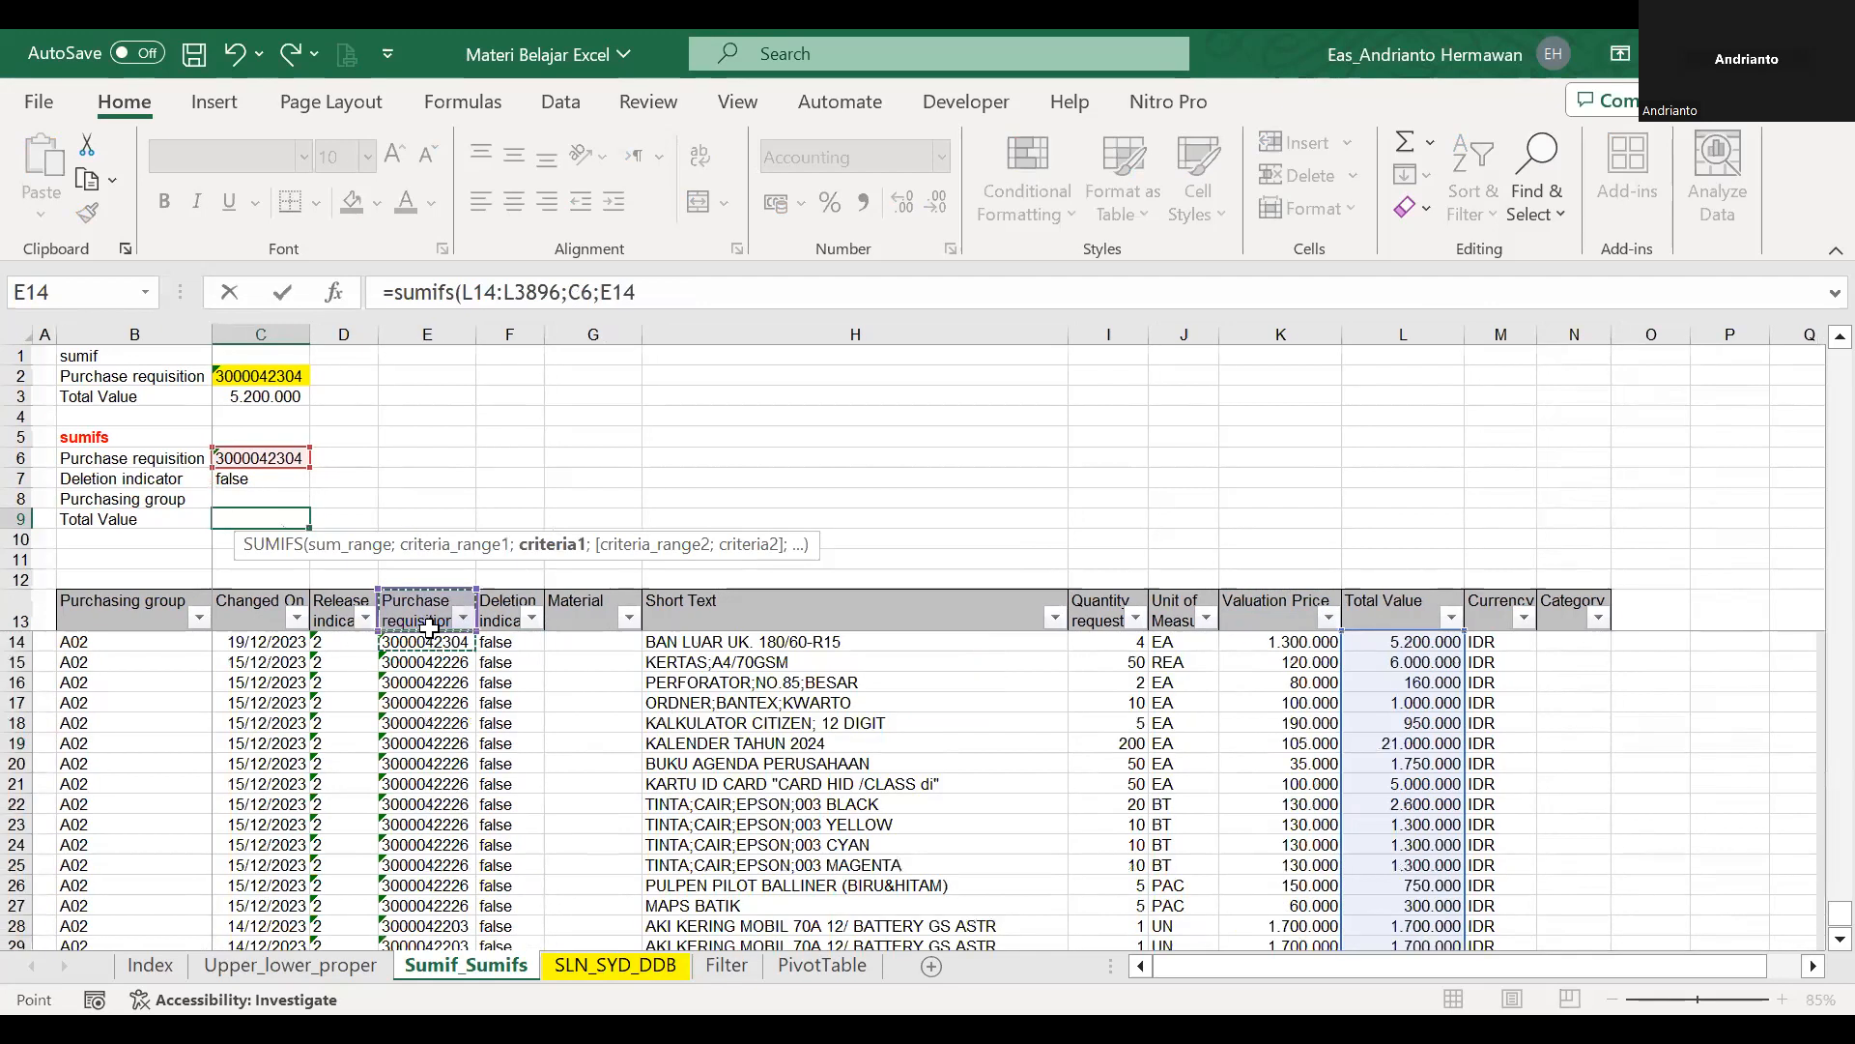
{"action": "key", "text": "ctrl+shift+Down"}
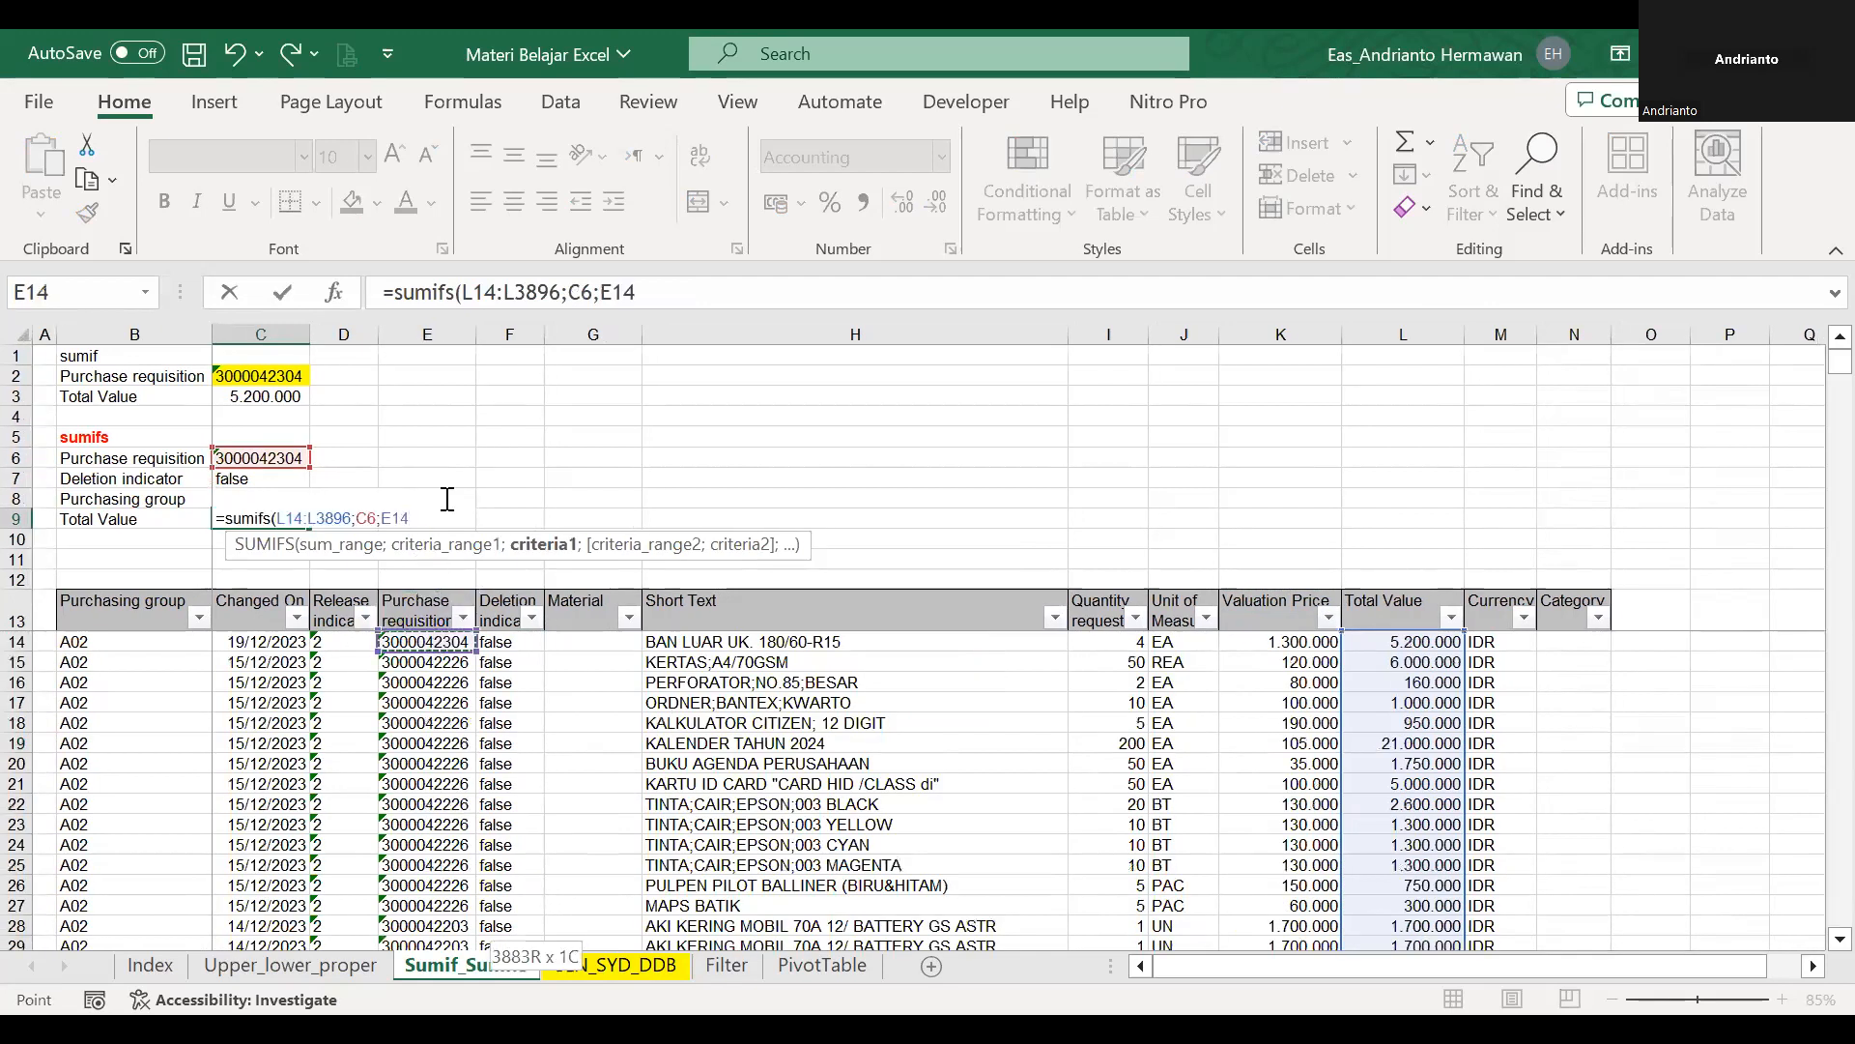
{"action": "type", "text": ";"}
Add C7 followed by the Deletion indicator data range di to the SUMIFS formula and enter it in C9.
{"action": "left_click", "coordinate": [277, 478]}
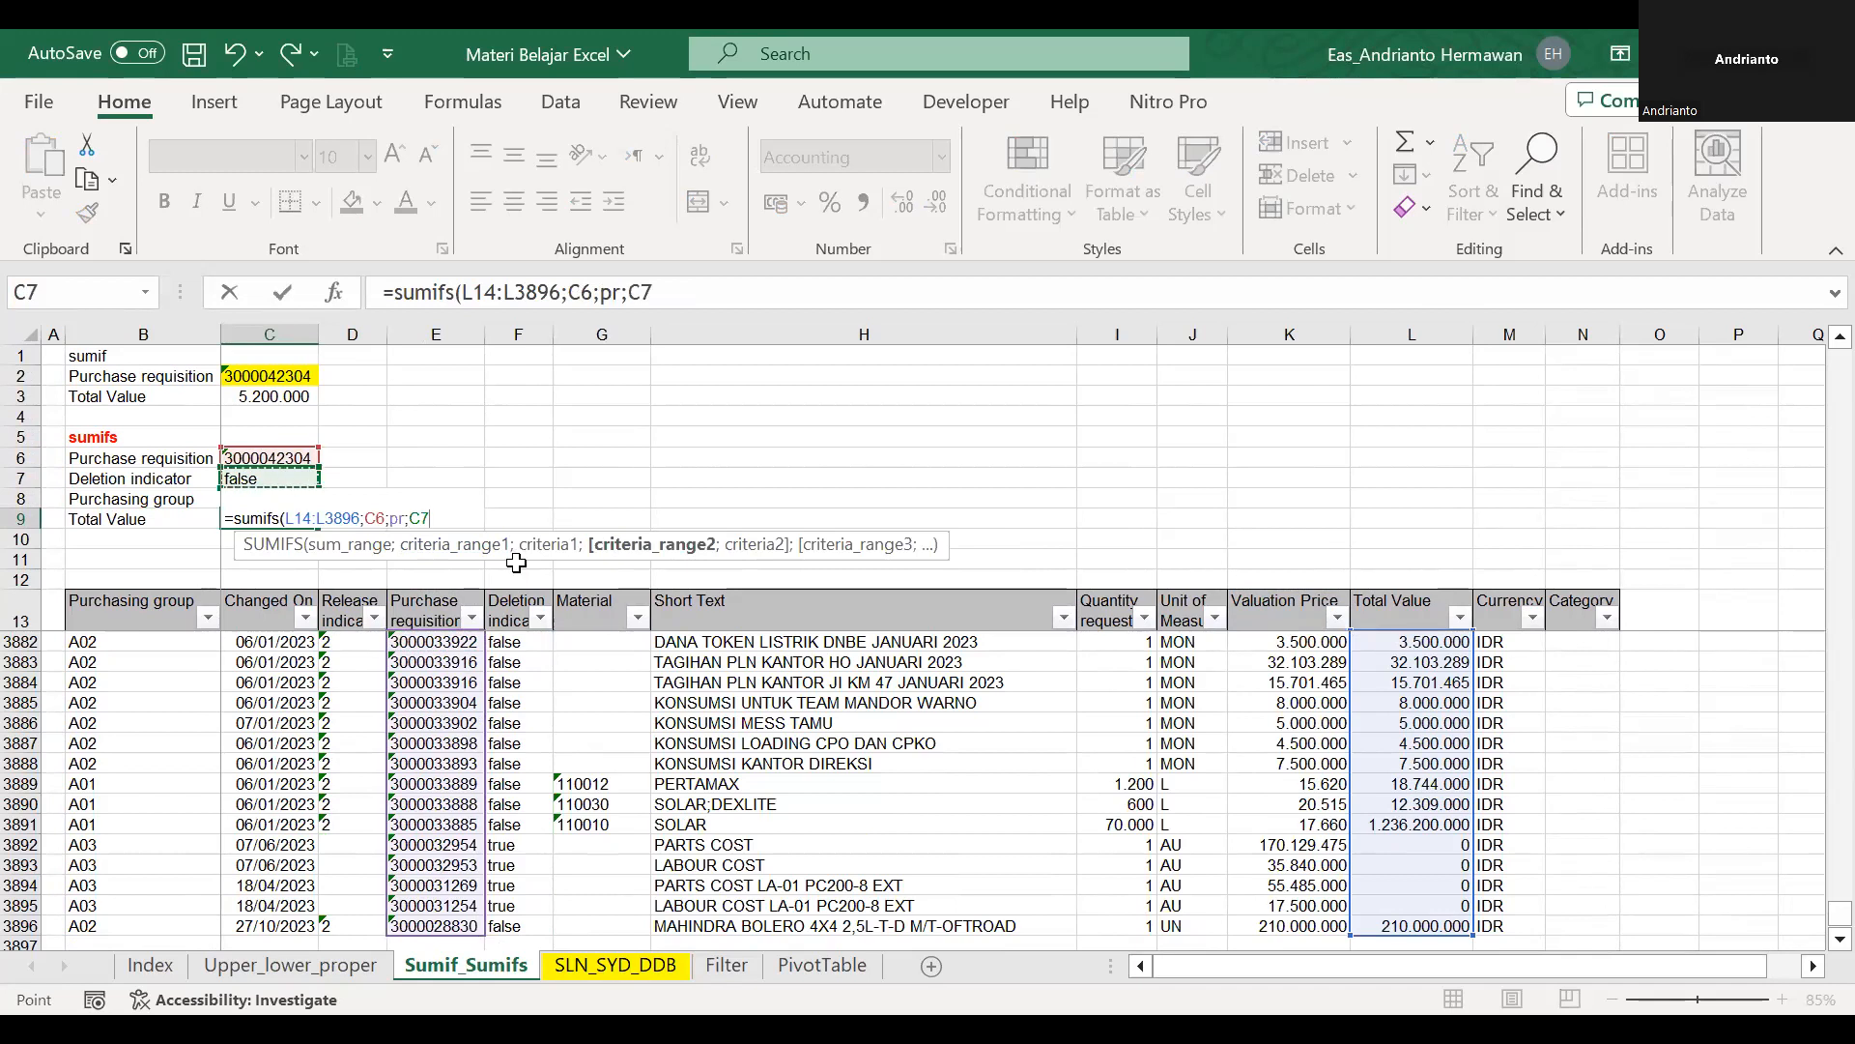
{"action": "type", "text": ";"}
{"action": "left_click", "coordinate": [531, 599]}
{"action": "key", "text": "Down"}
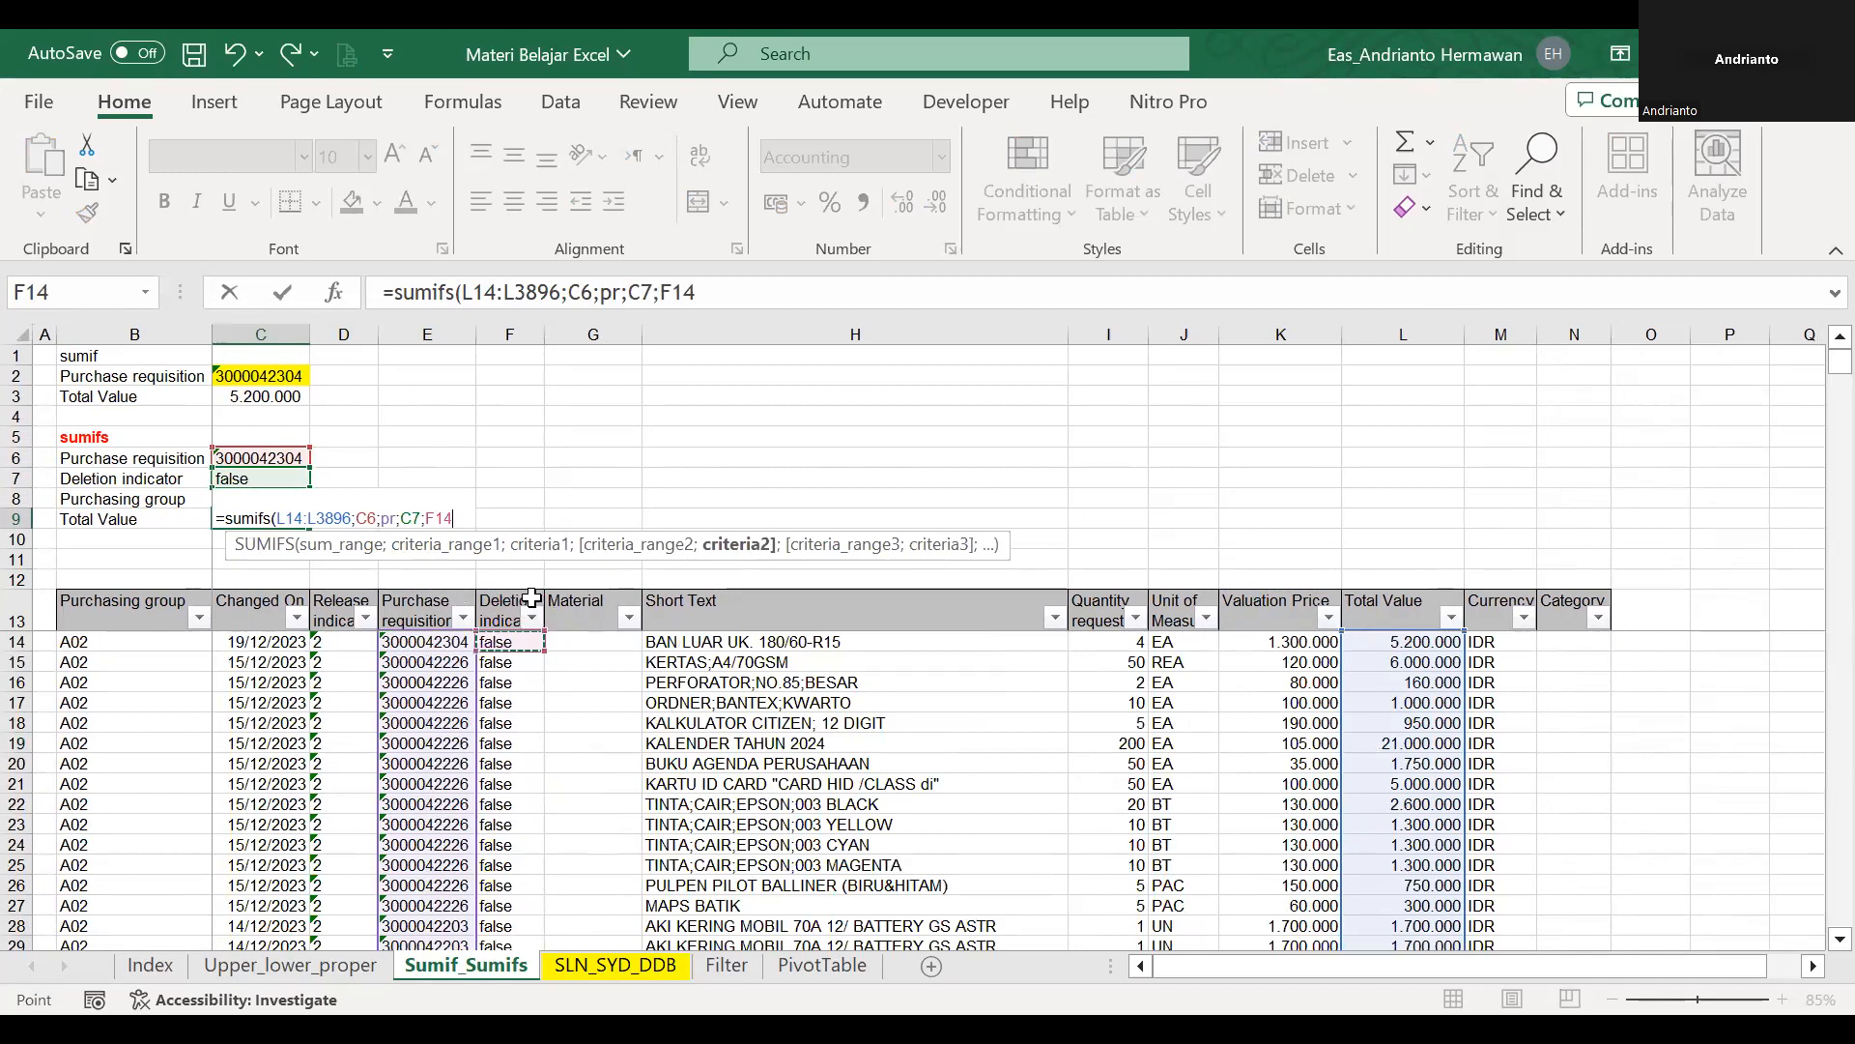
{"action": "key", "text": "ctrl+shift+Down"}
{"action": "key", "text": "Return"}
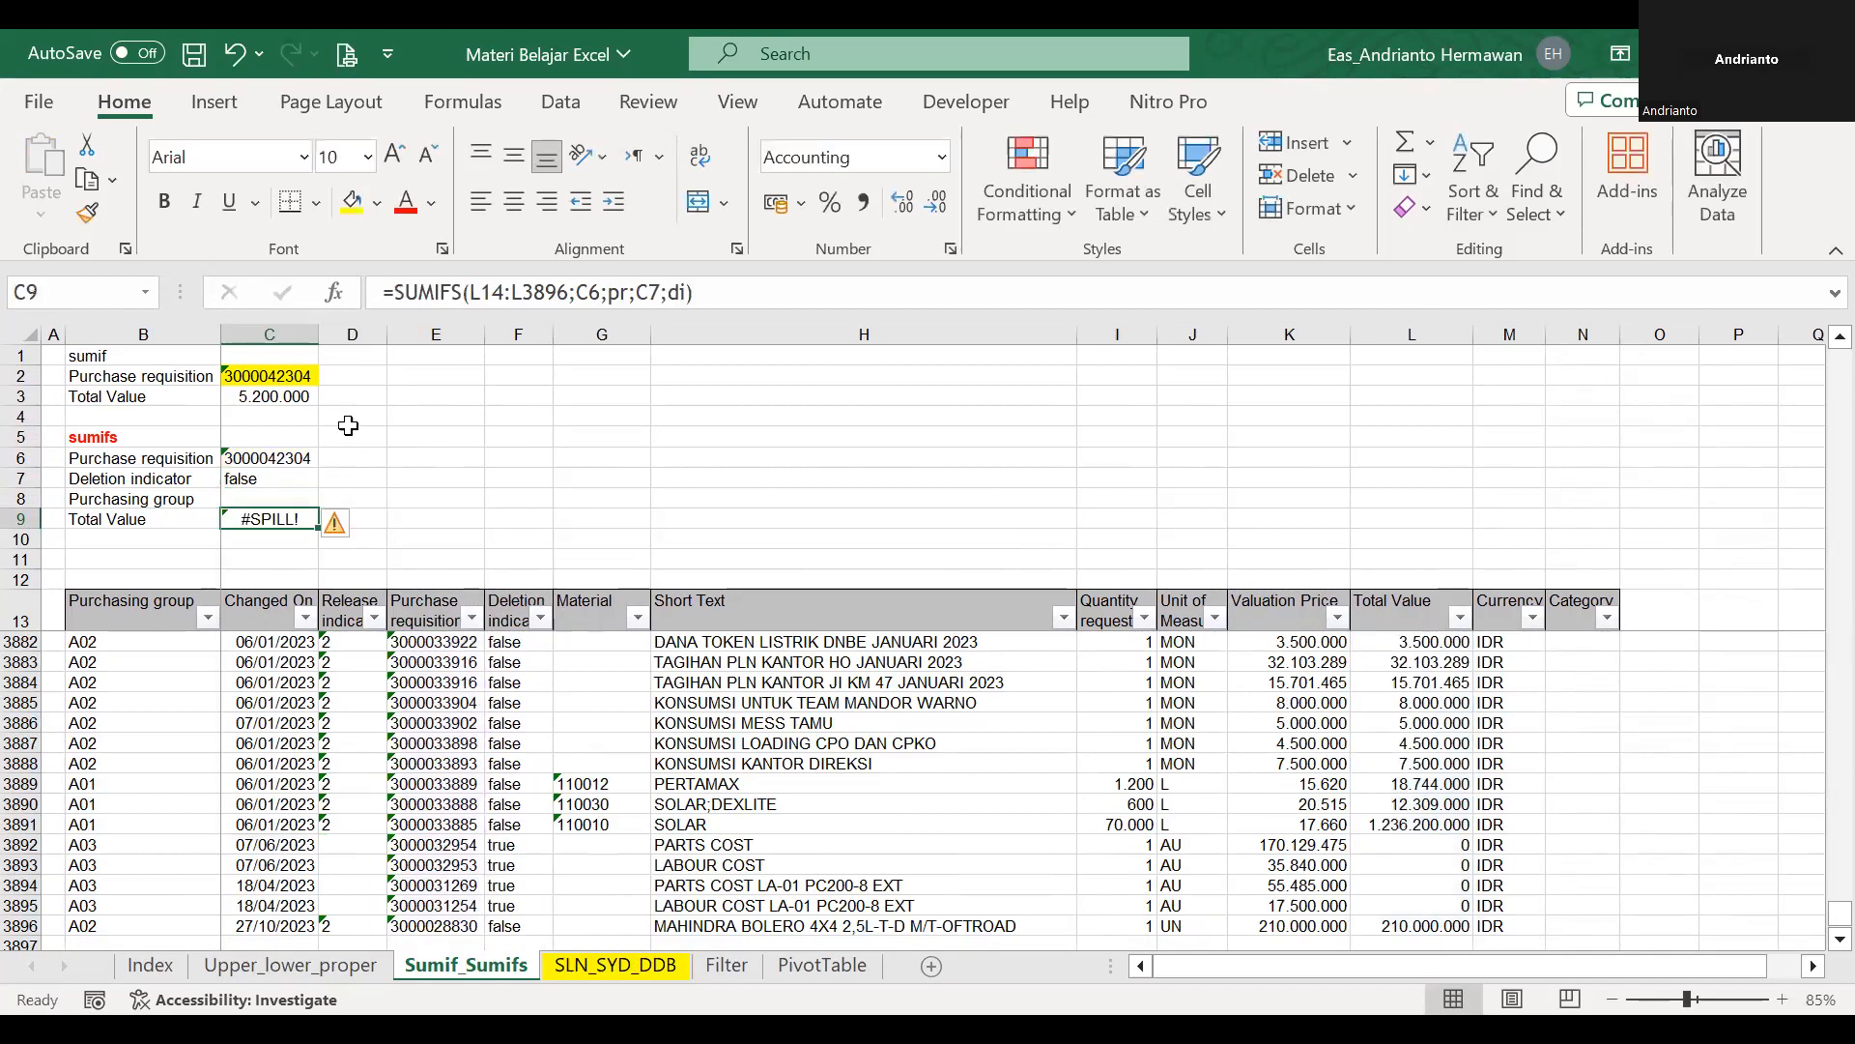
{"action": "key", "text": "Down"}
{"action": "key", "text": "Up"}
{"action": "type", "text": "="}
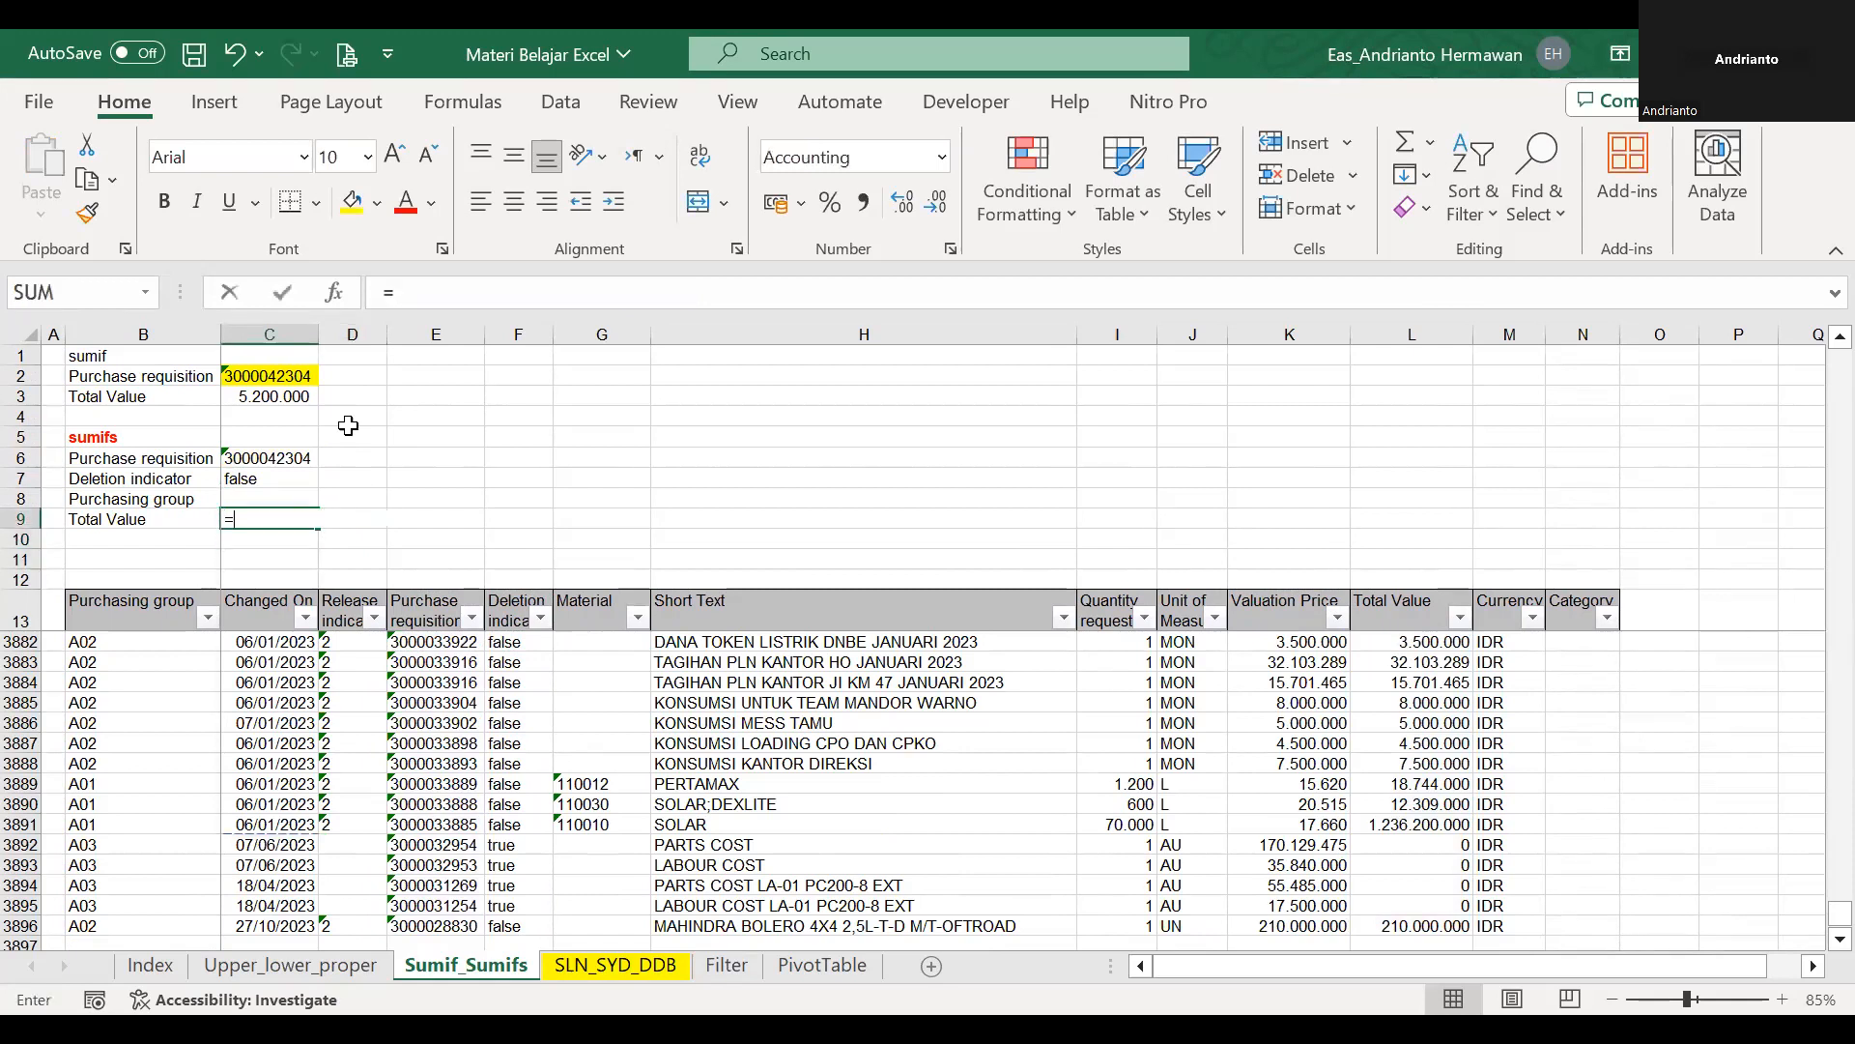
{"action": "key", "text": "Escape"}
{"action": "key", "text": "Up"}
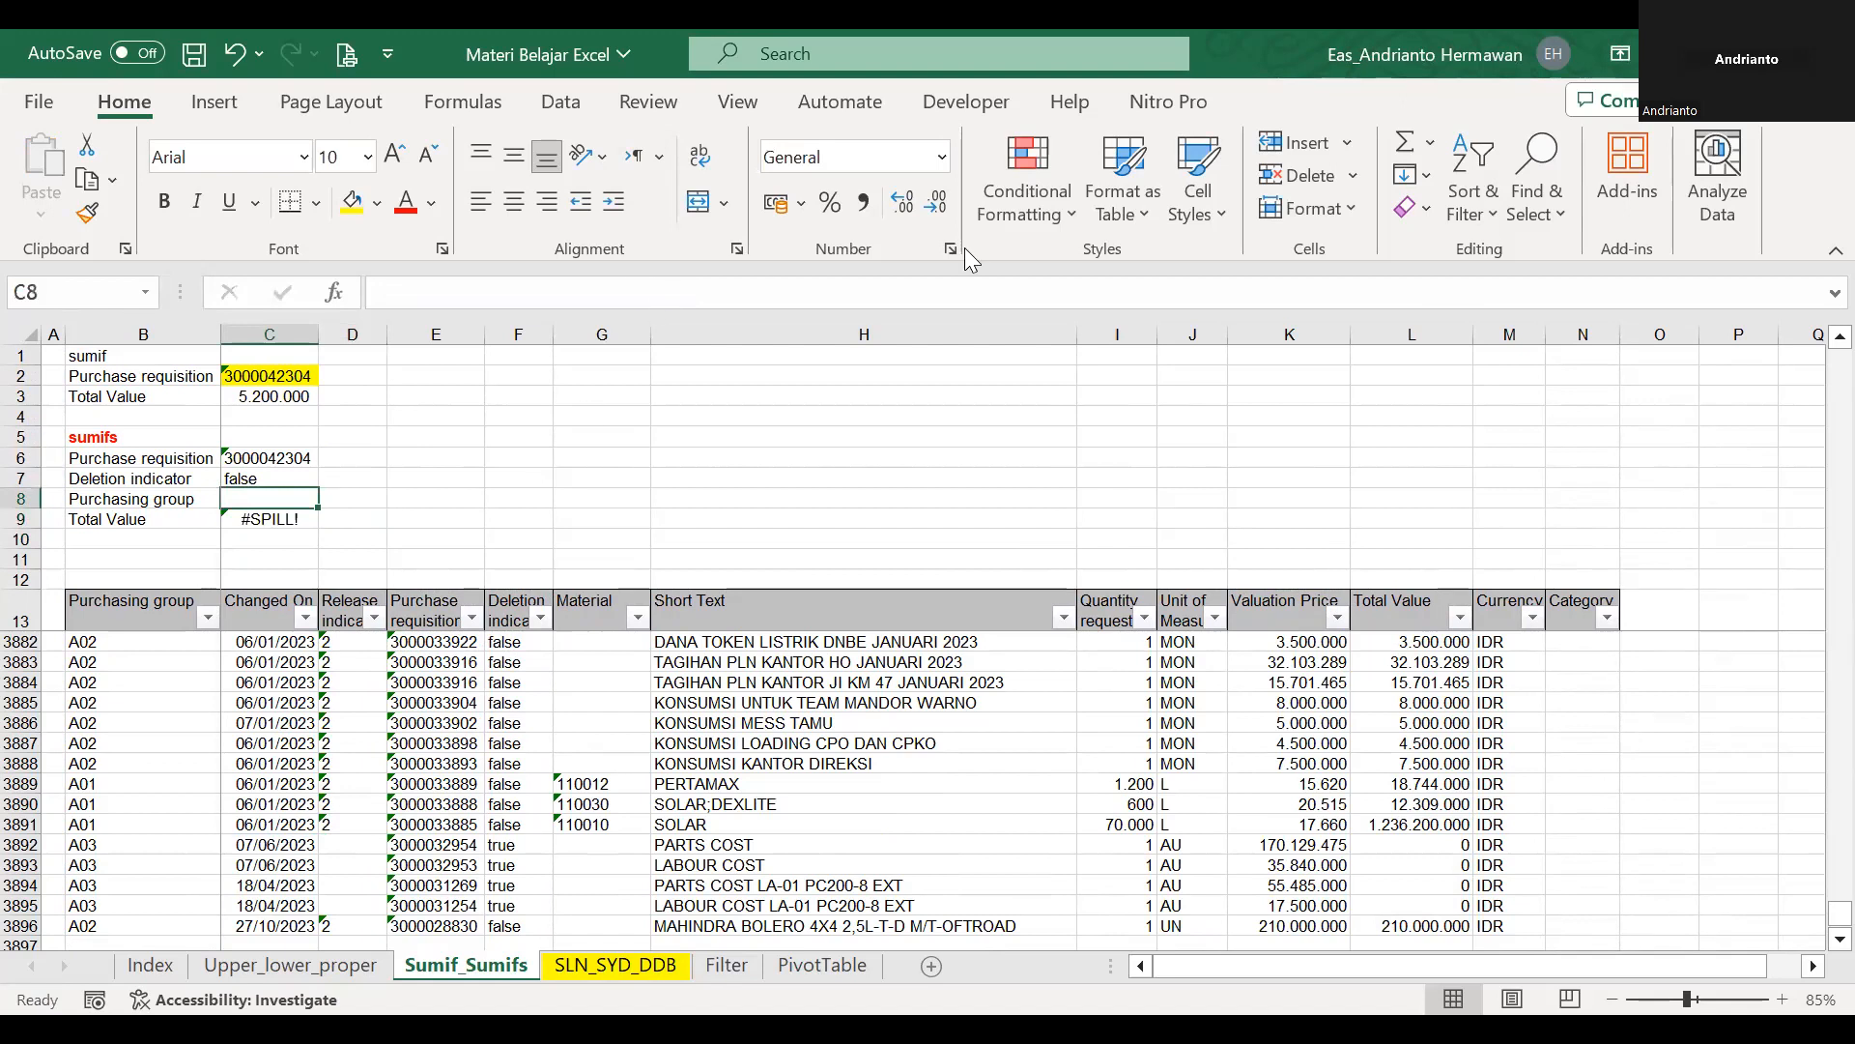
Name the Purchasing group data range from B14 down to B3896 pg.
{"action": "left_click", "coordinate": [176, 601]}
{"action": "key", "text": "Down"}
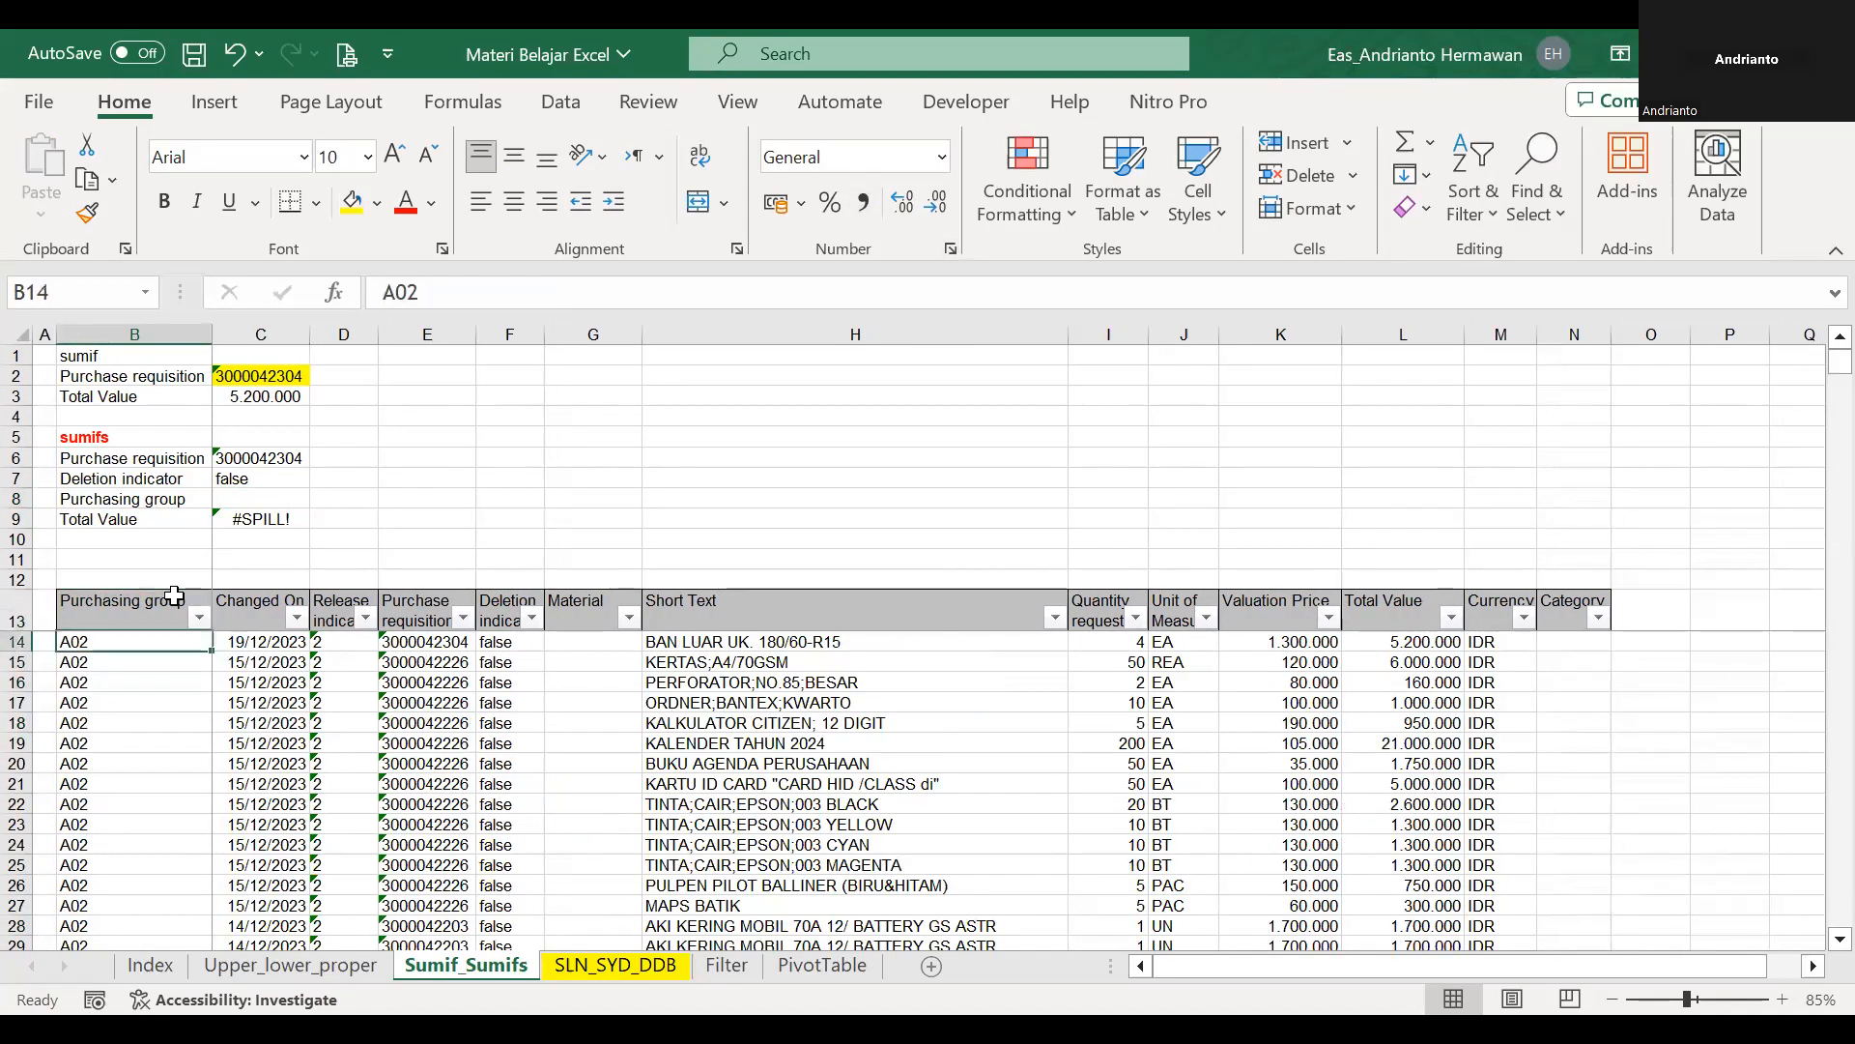
{"action": "key", "text": "ctrl+shift+Down"}
{"action": "left_click", "coordinate": [109, 285]}
{"action": "type", "text": "pg"}
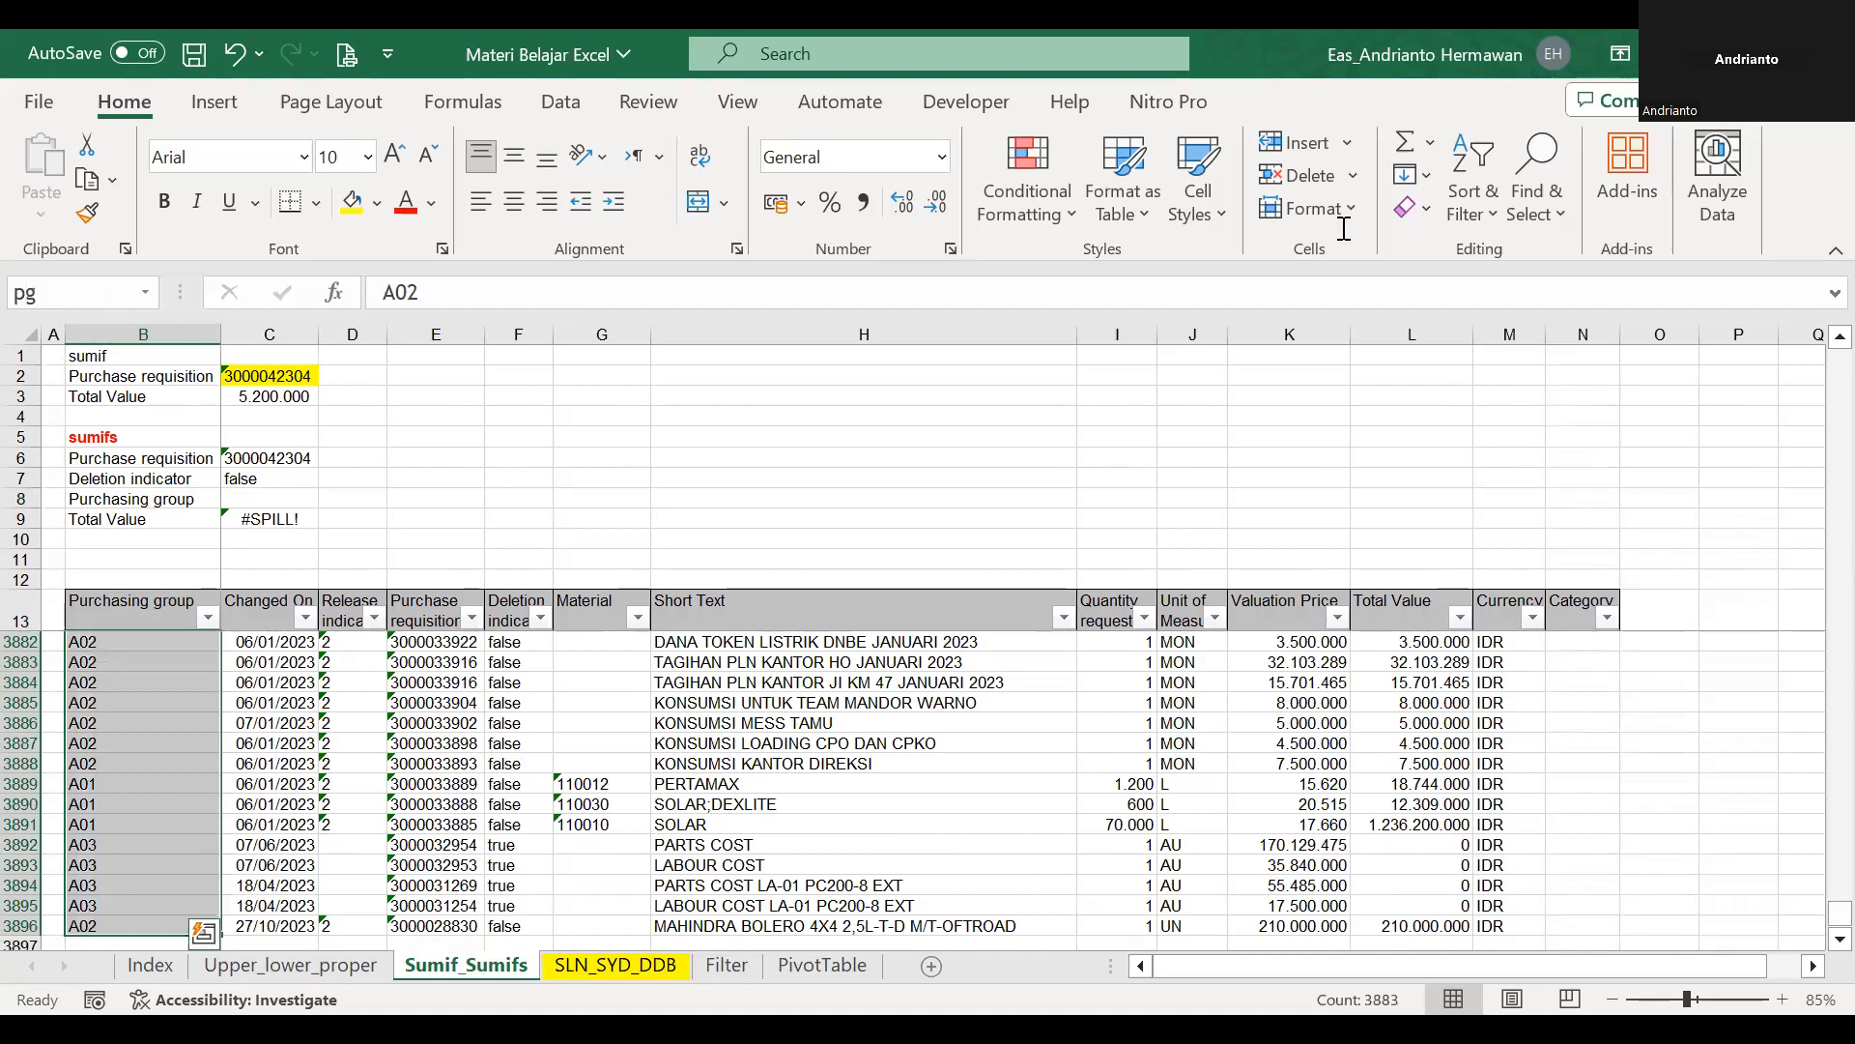
Add List data validation with the source pg to the Purchasing group cell C8 and choose pg from its list.
{"action": "left_click", "coordinate": [282, 499]}
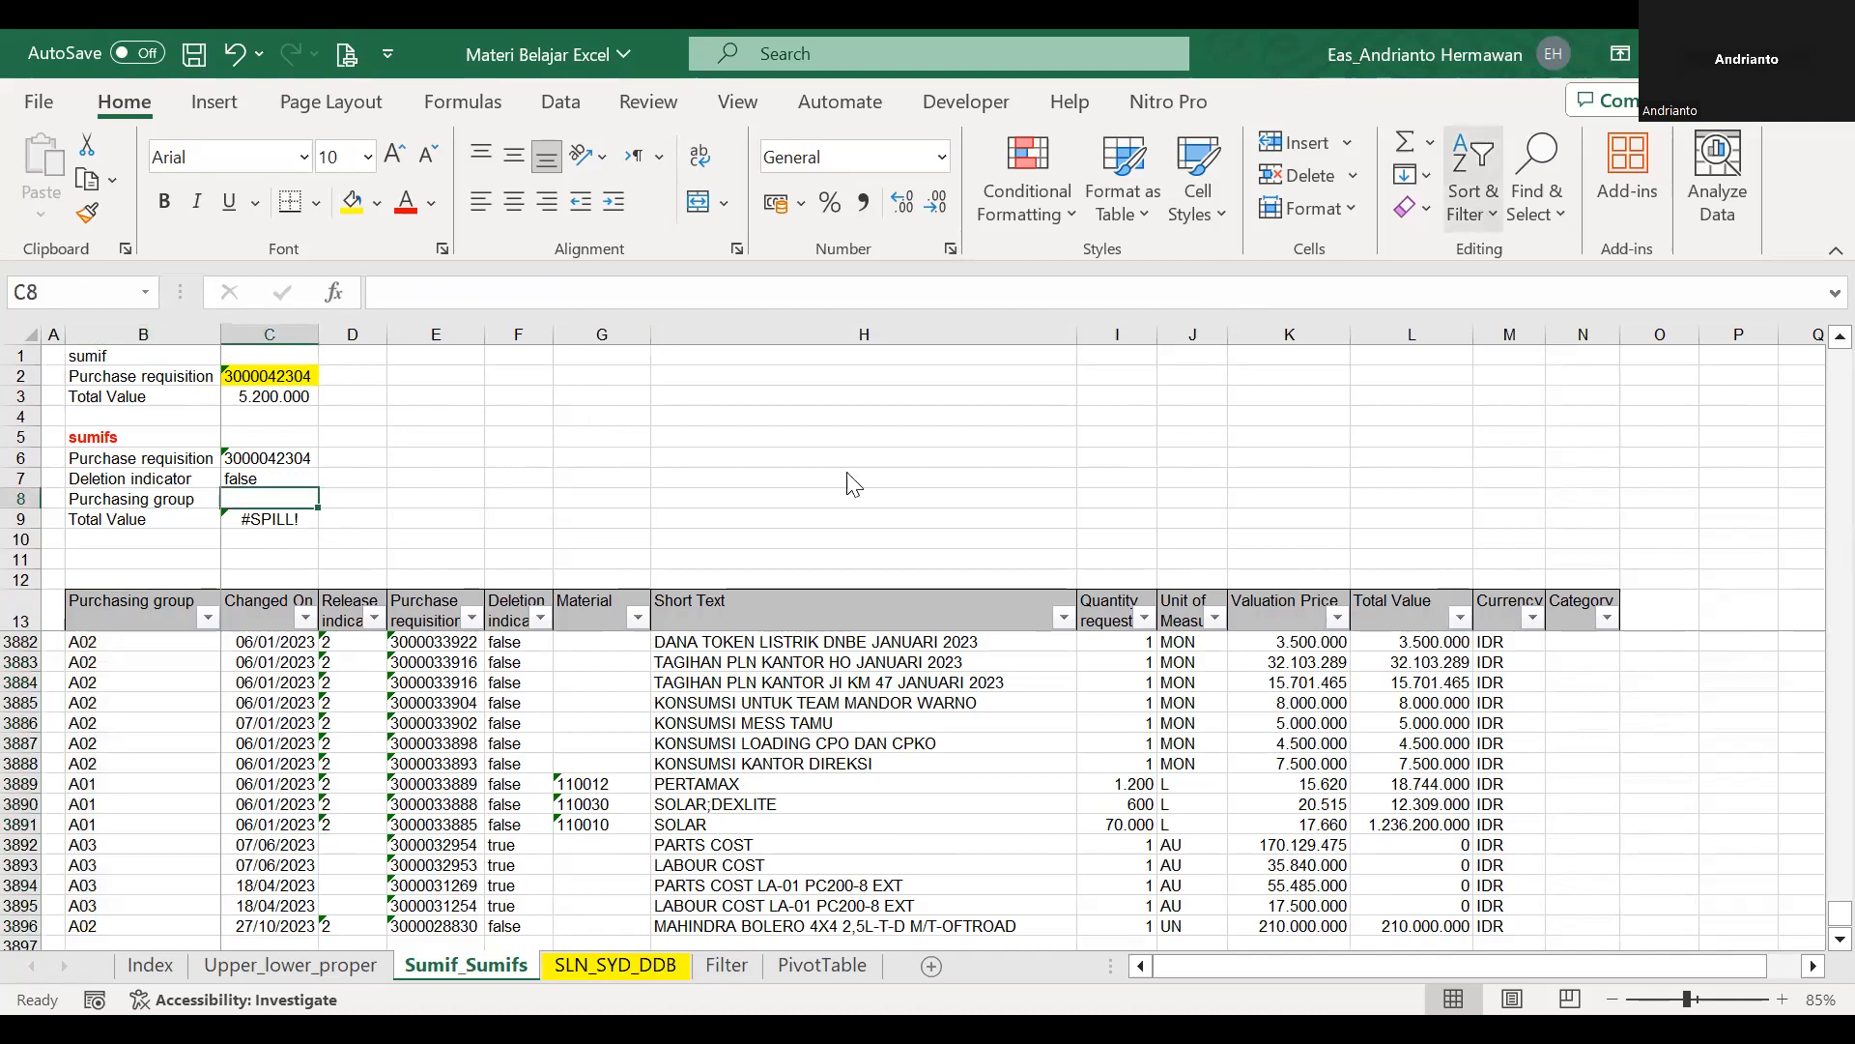
{"action": "left_click", "coordinate": [558, 102]}
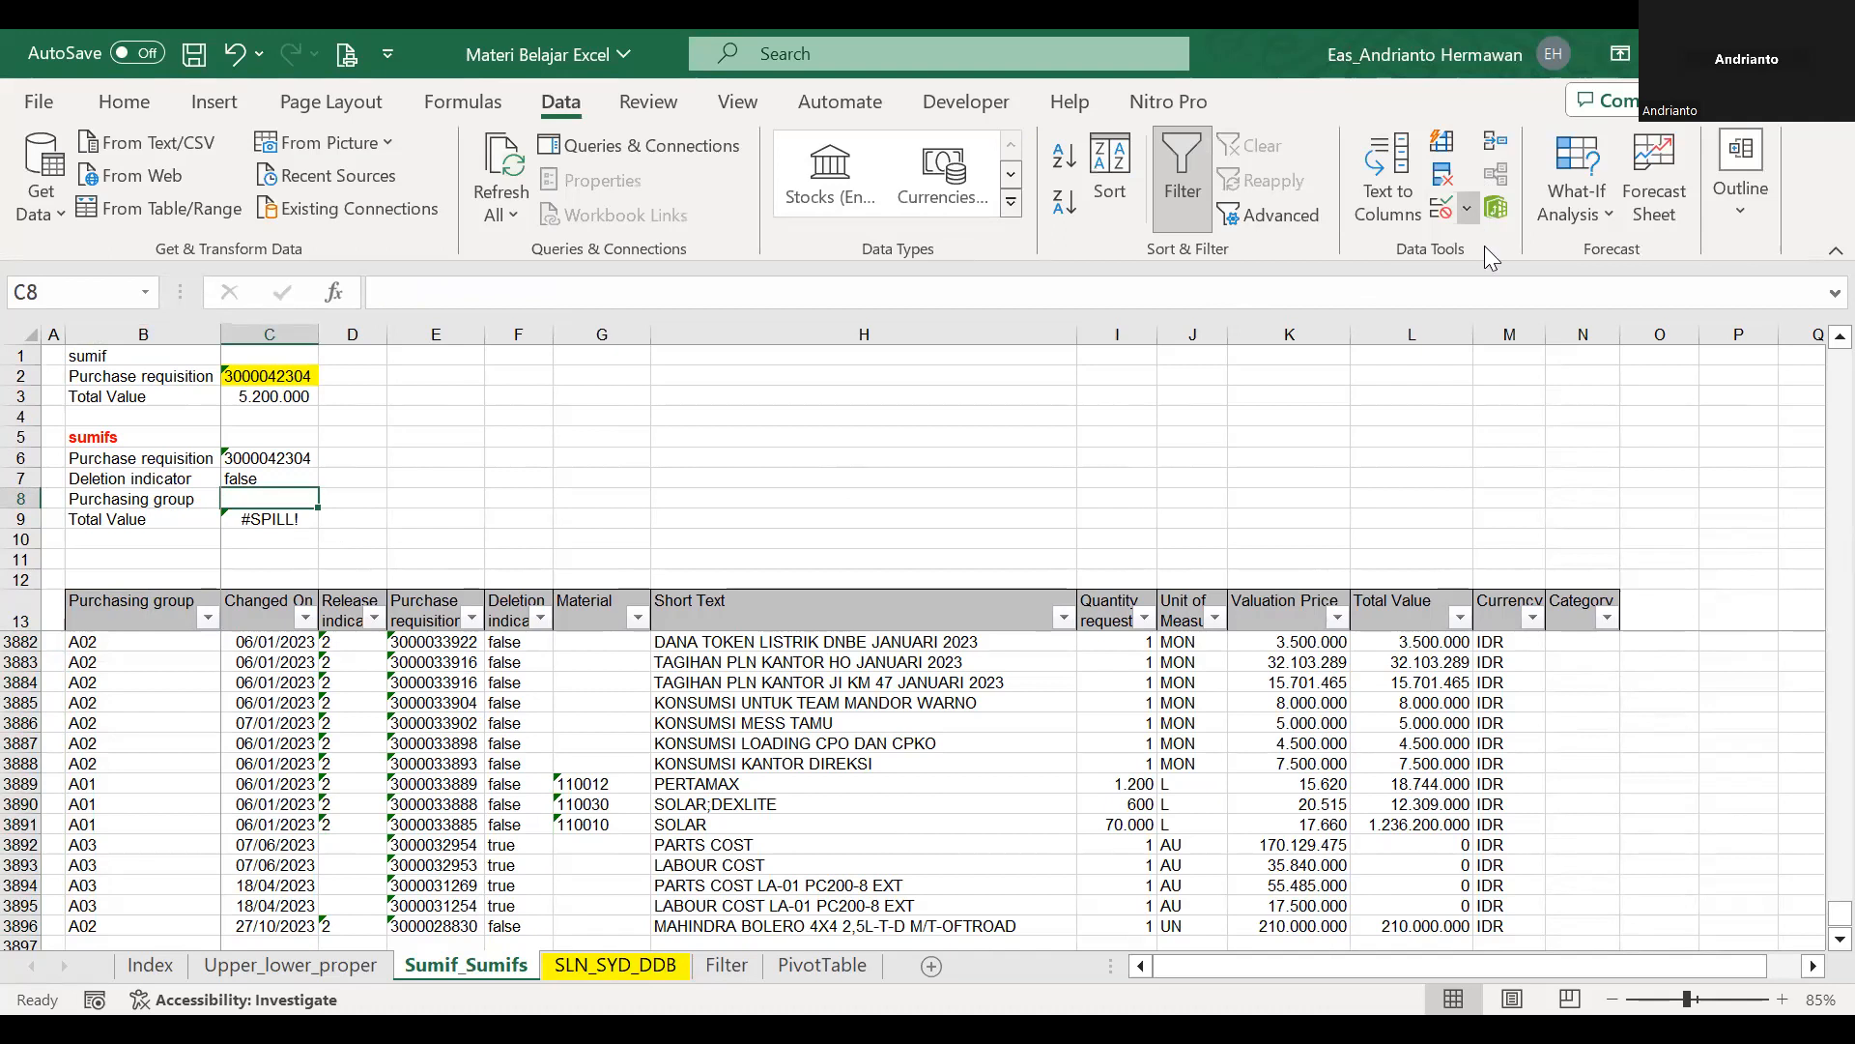
{"action": "left_click", "coordinate": [734, 431]}
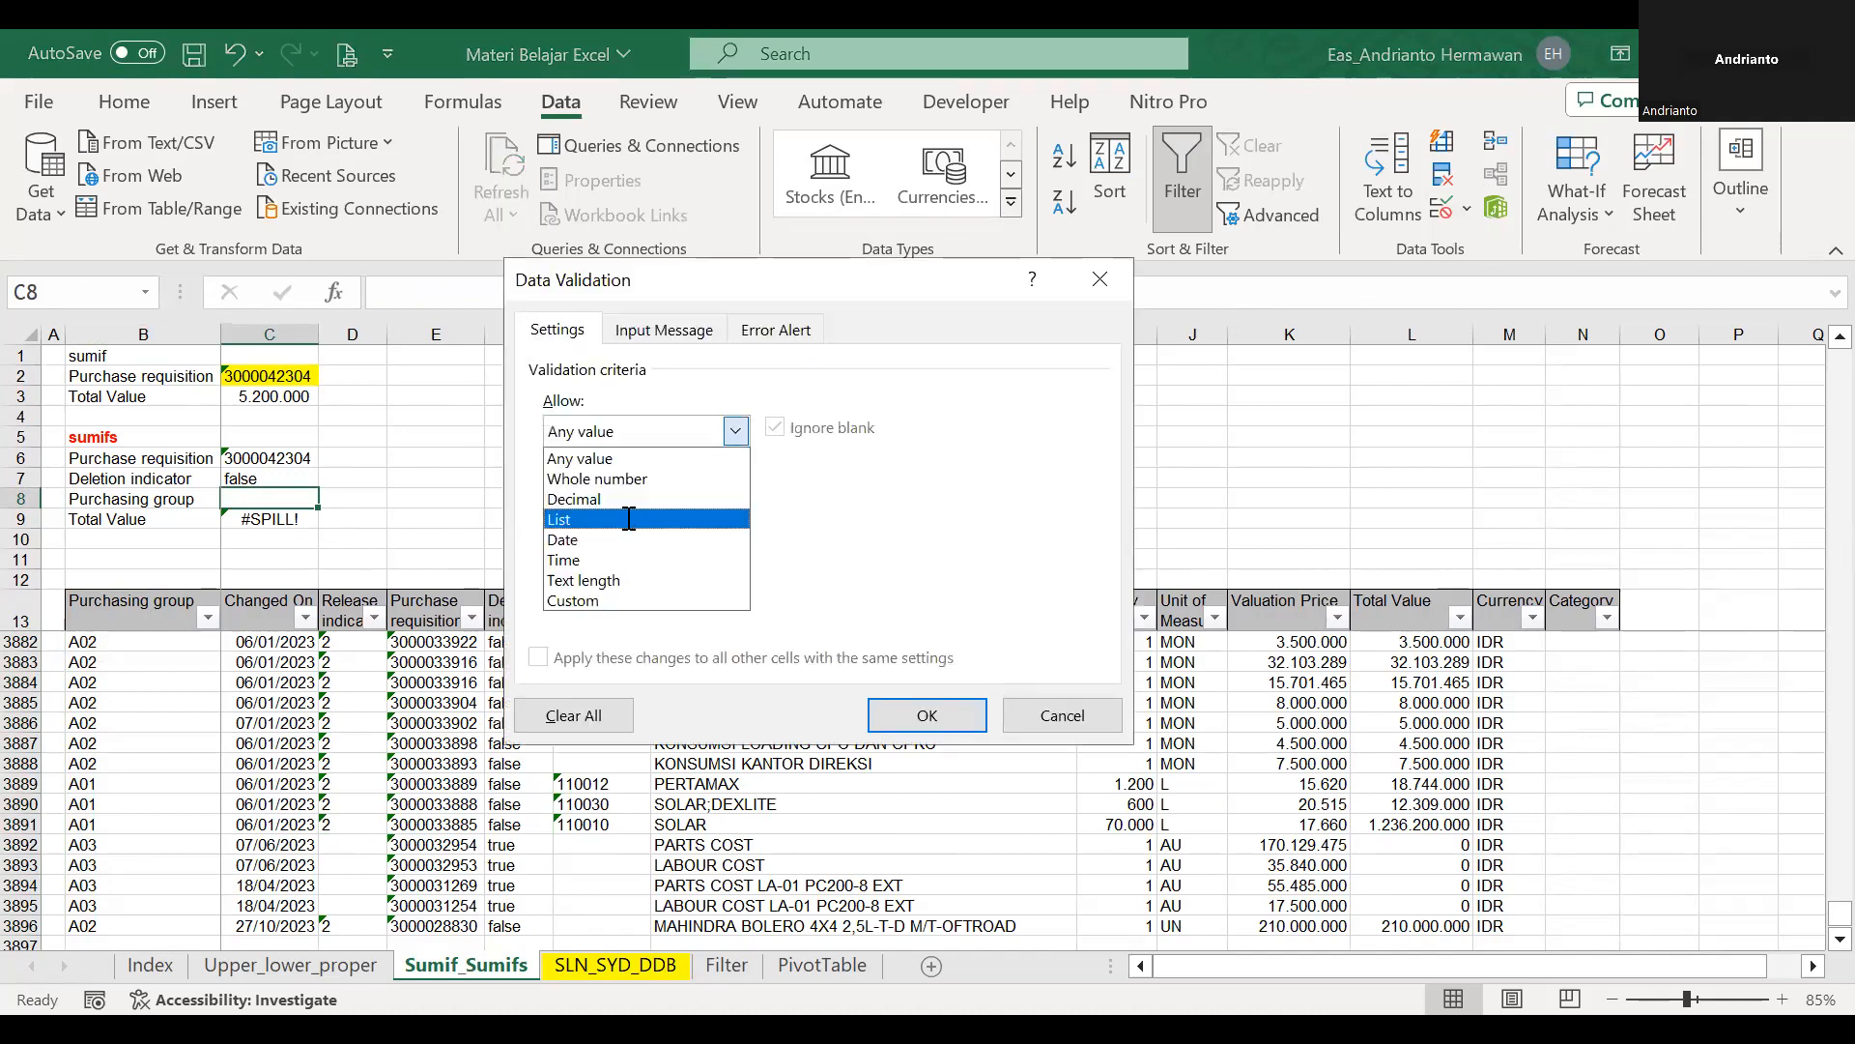
{"action": "left_click", "coordinate": [628, 519]}
{"action": "type", "text": "pg"}
{"action": "key", "text": "Return"}
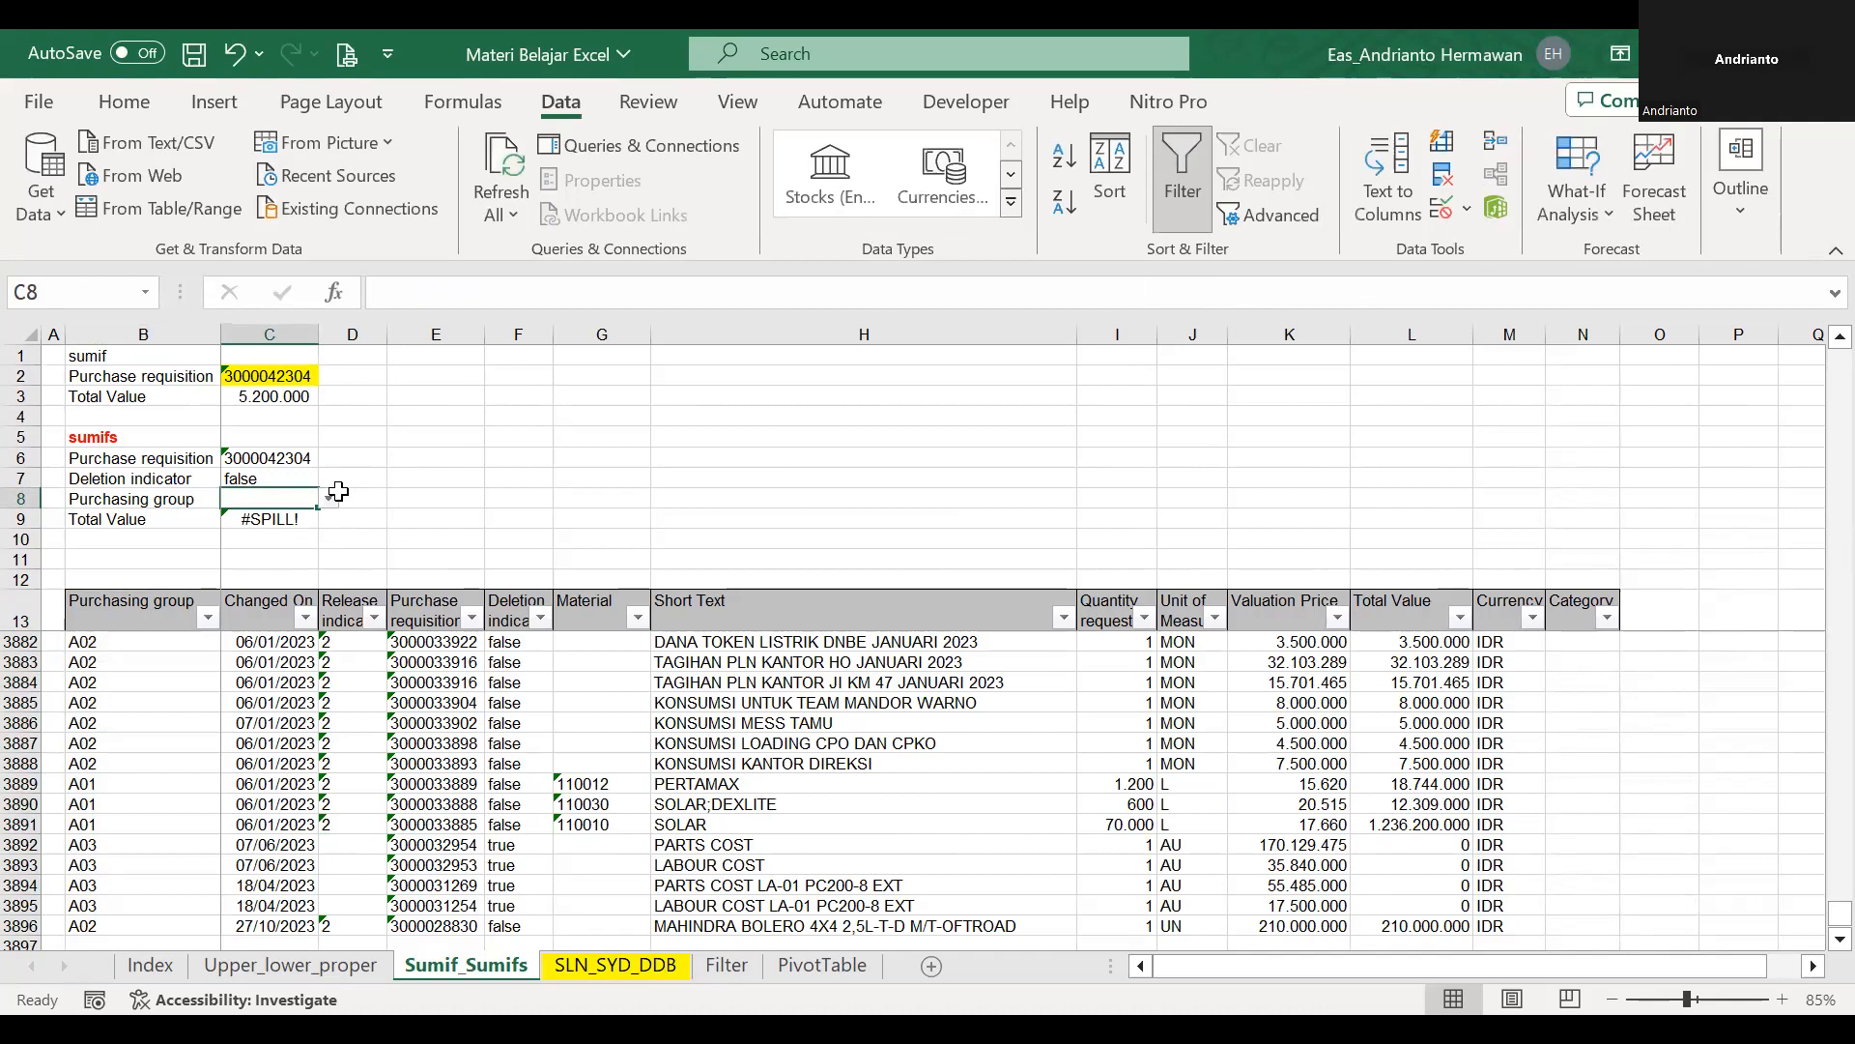
{"action": "left_click", "coordinate": [330, 498]}
{"action": "left_click", "coordinate": [288, 522]}
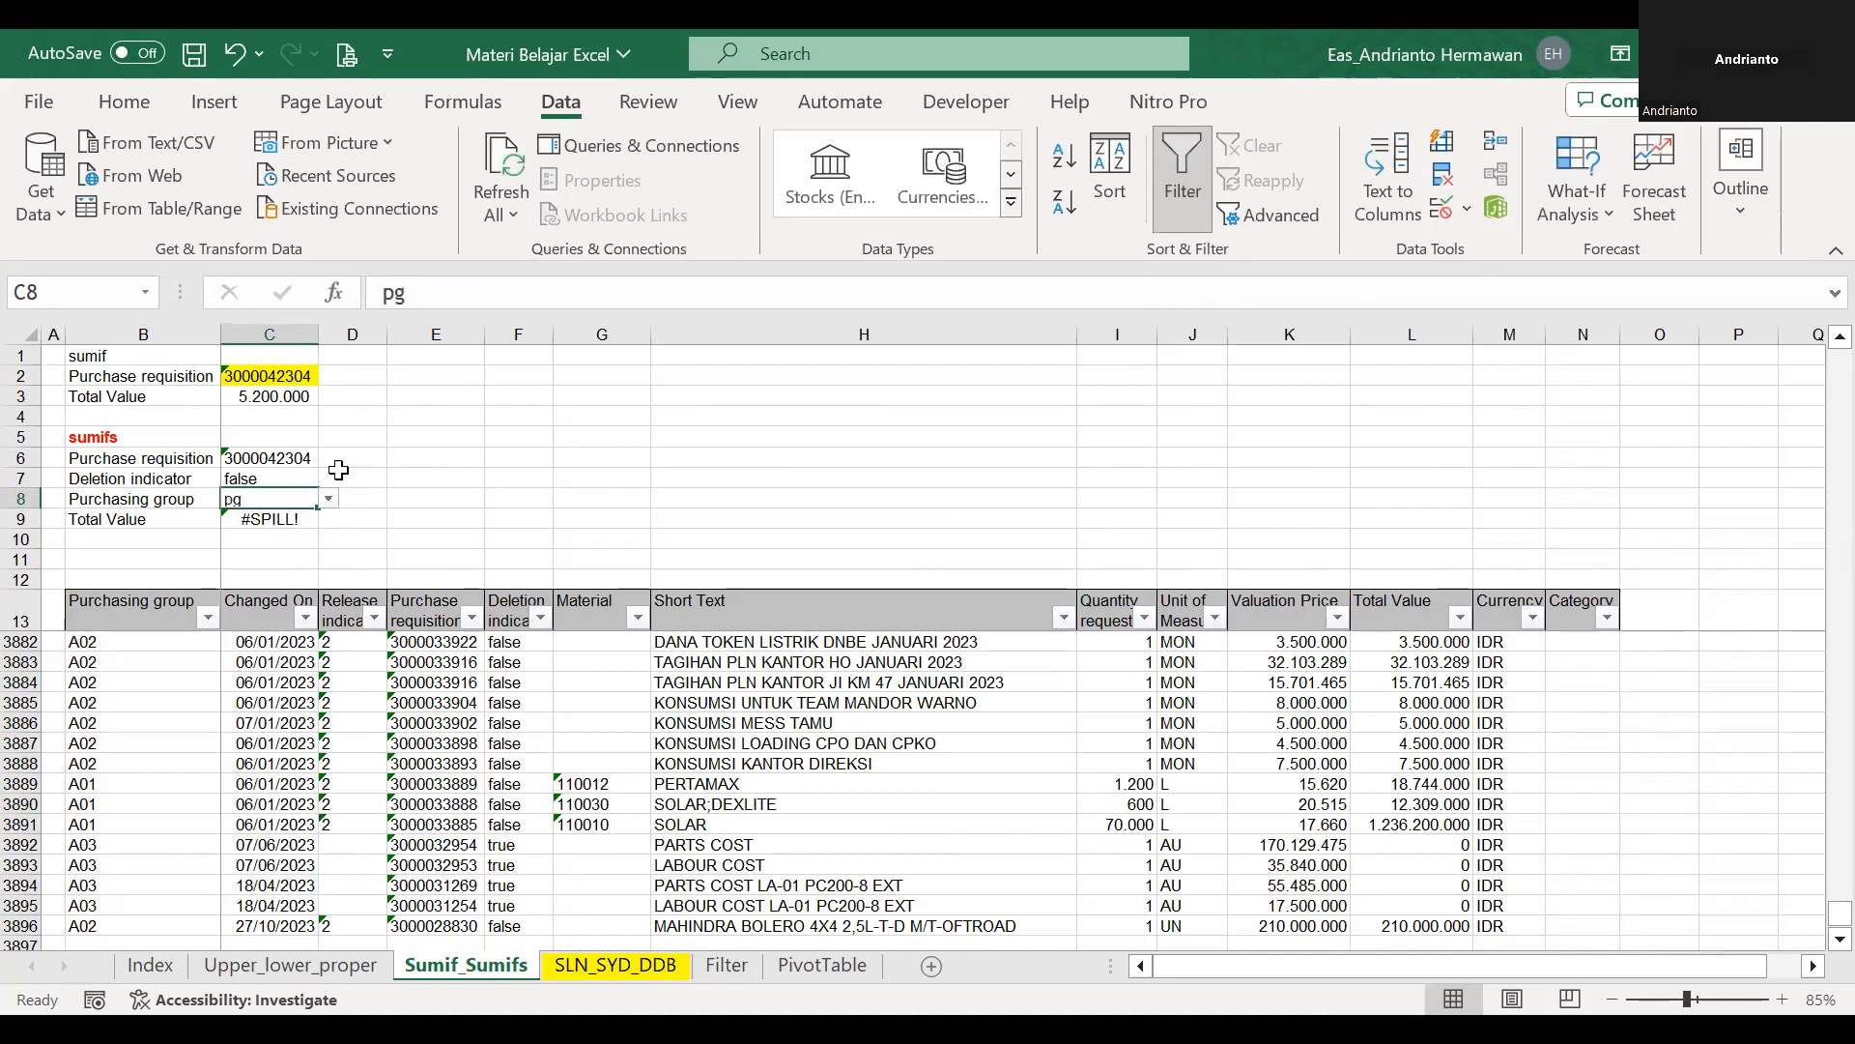
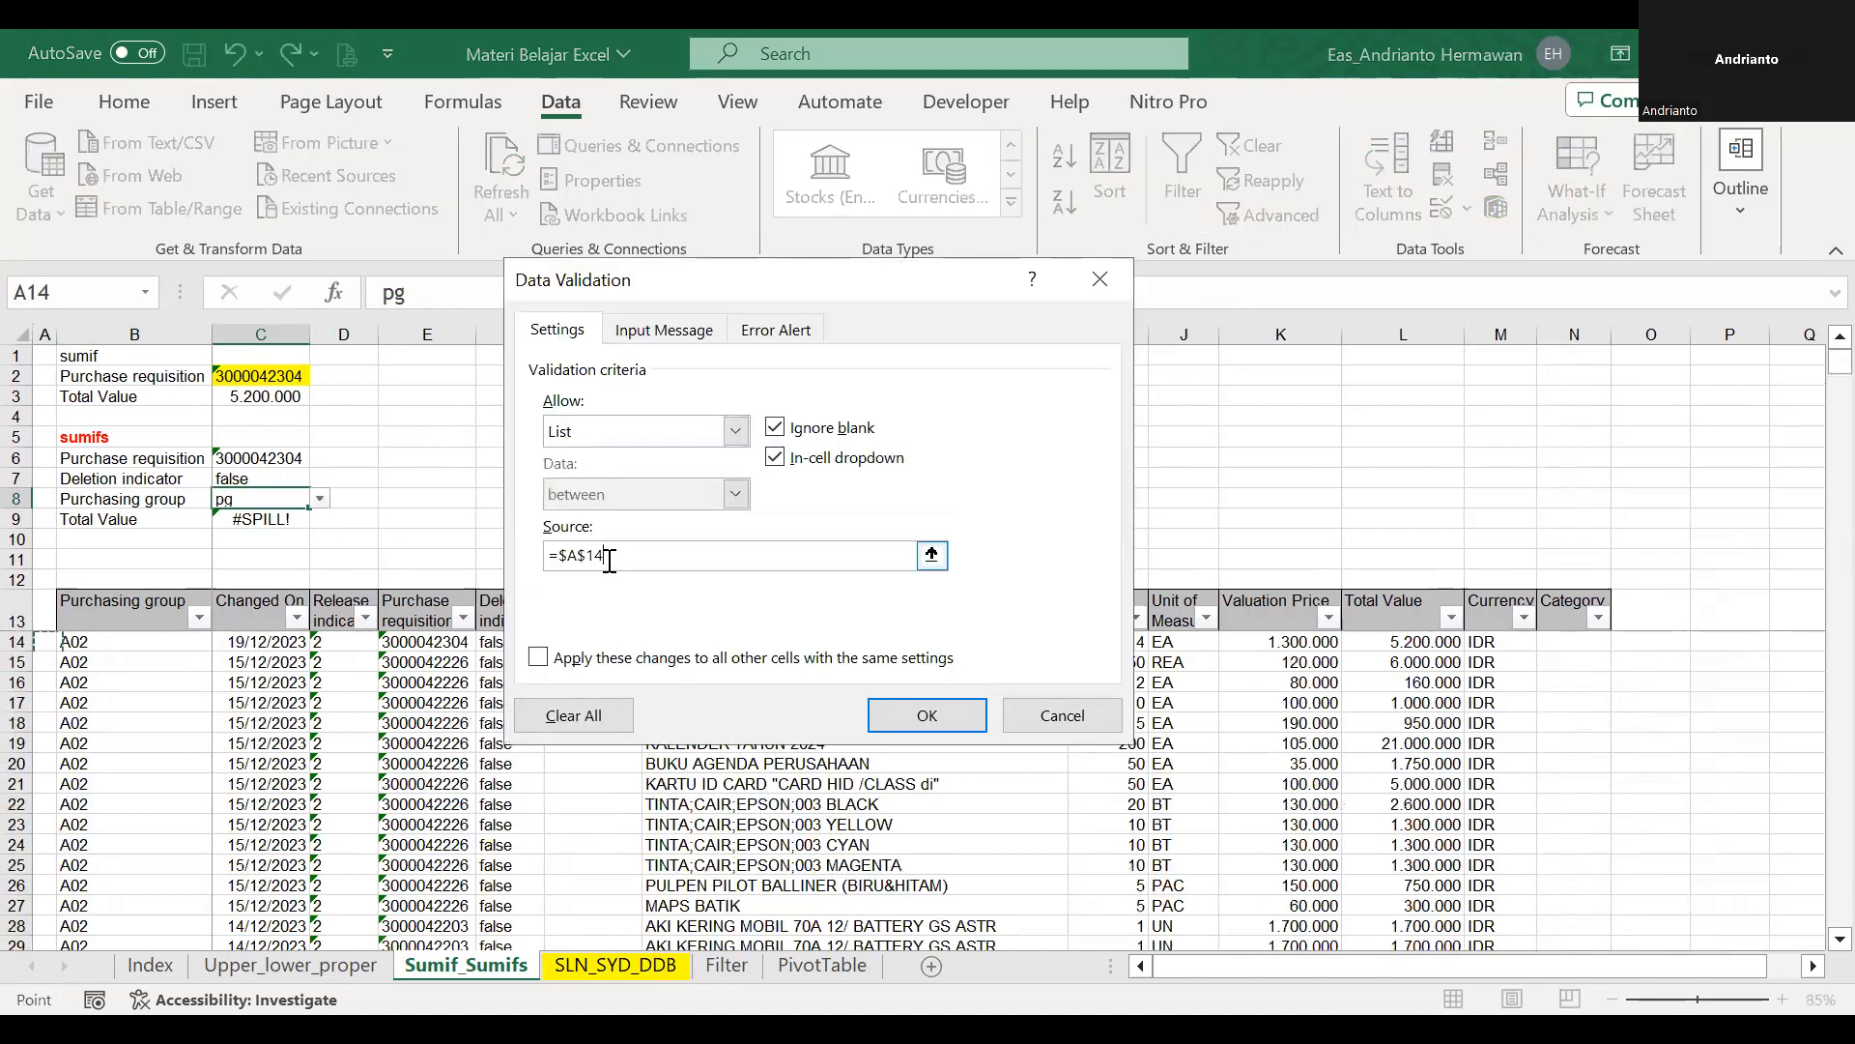
Set the validation list source of the Purchasing group cell C8 to =pg and choose A02 from its list.
{"action": "left_click_drag", "start_coordinate": [610, 559], "coordinate": [433, 553]}
{"action": "type", "text": "="}
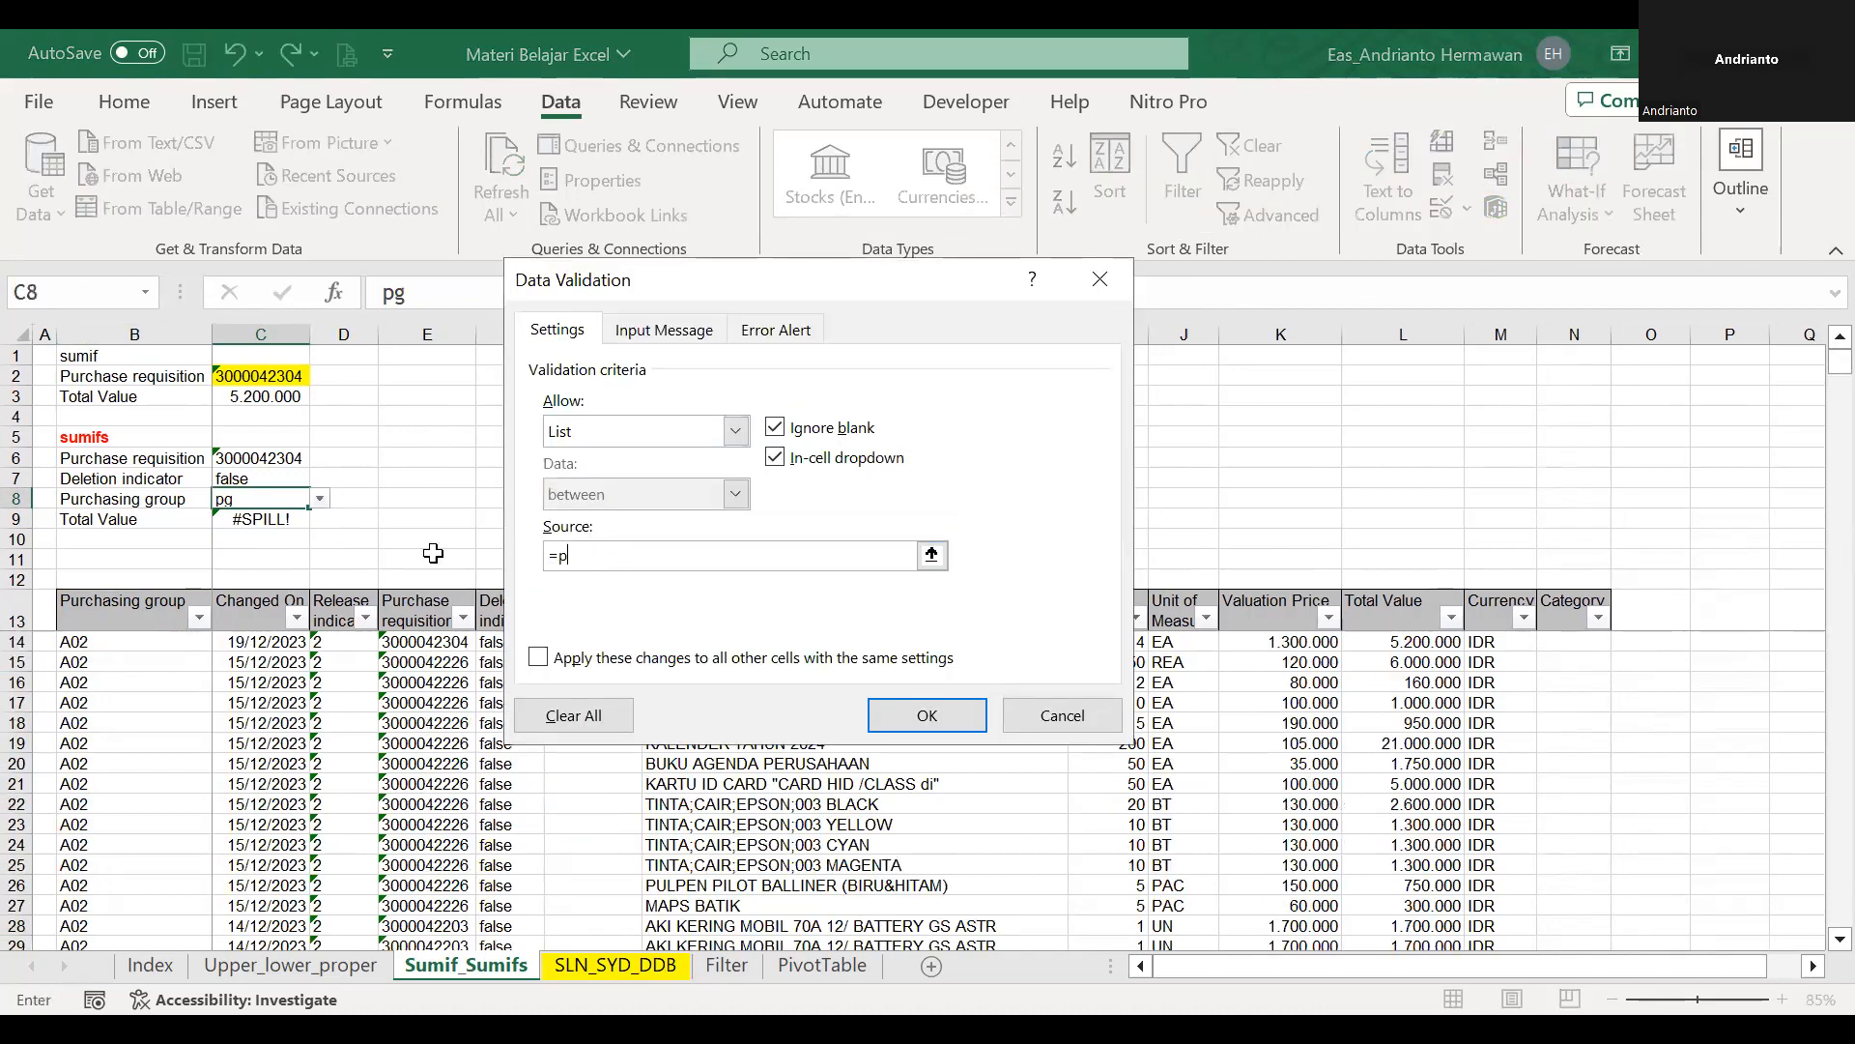
{"action": "type", "text": "pg"}
{"action": "key", "text": "Return"}
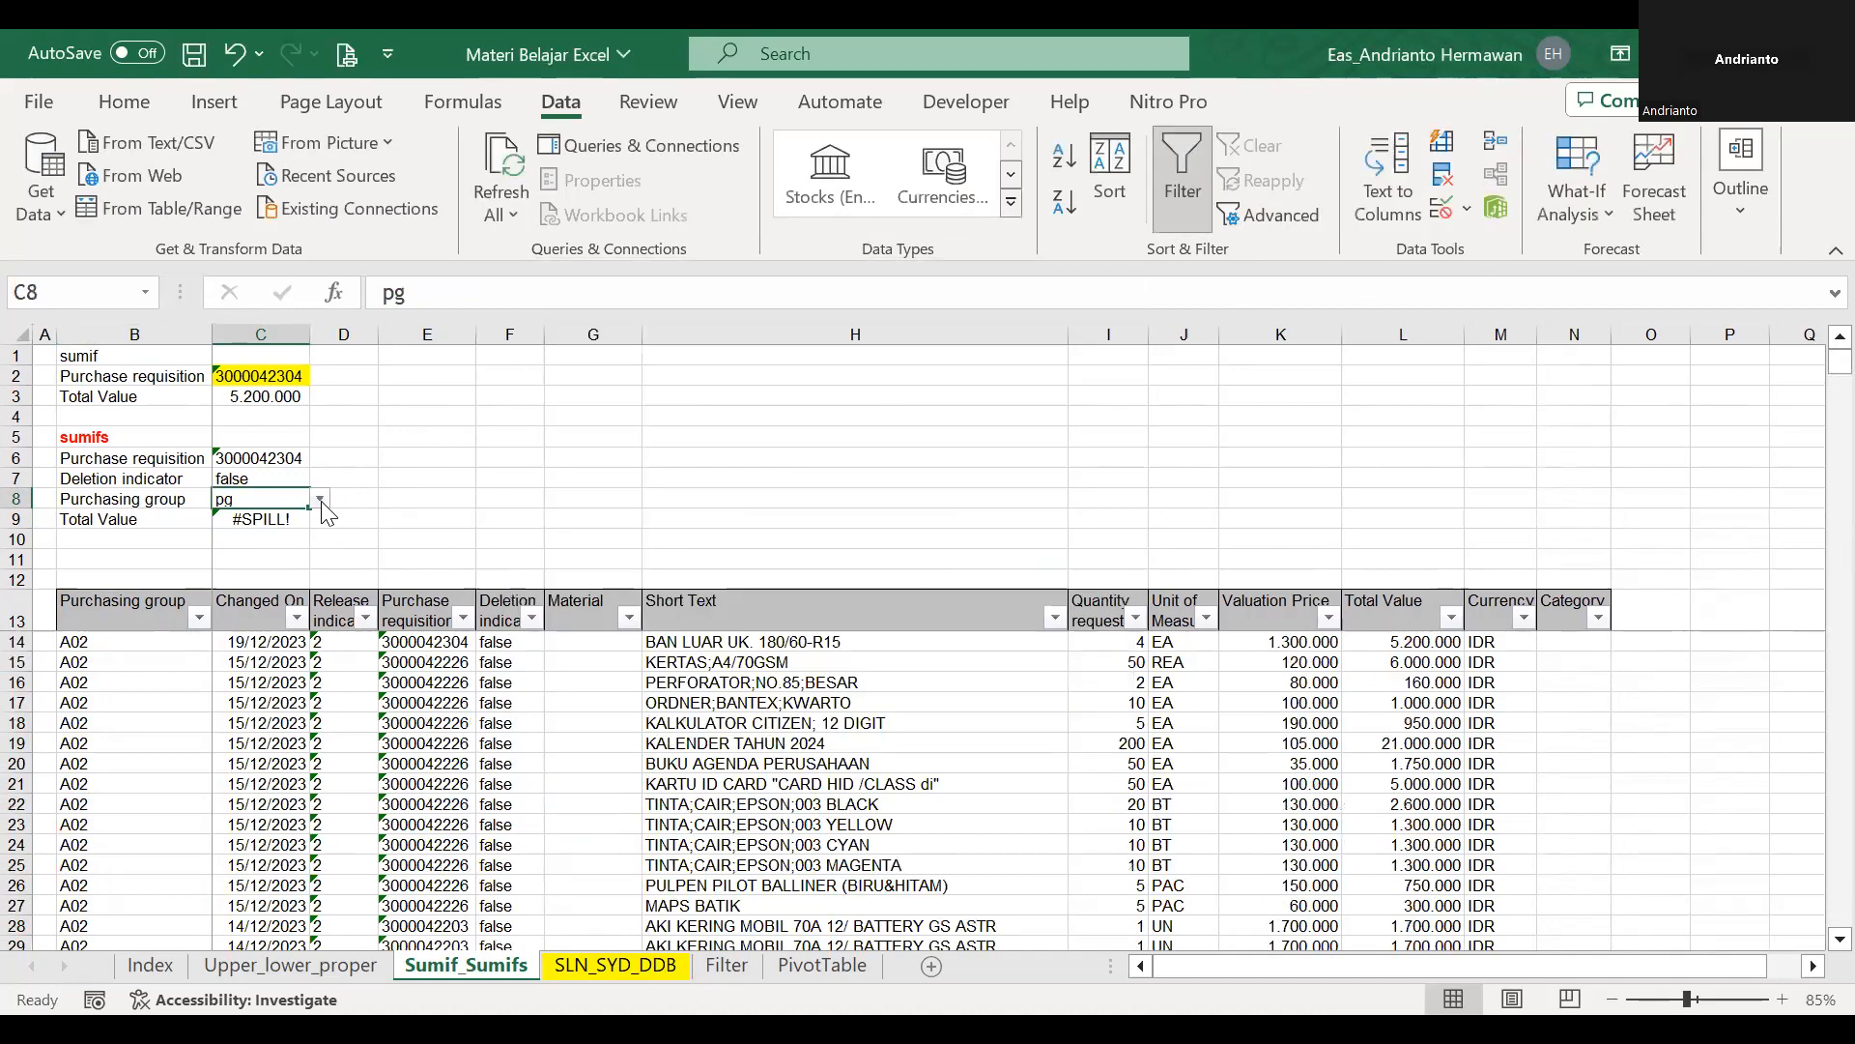
{"action": "key", "text": "alt+Down"}
{"action": "left_click", "coordinate": [268, 526]}
Choose the second purchase requisition from the dropdown list in C6 of the sumifs block.
{"action": "left_click", "coordinate": [288, 598]}
{"action": "key", "text": "Up"}
{"action": "key", "text": "Up"}
{"action": "key", "text": "Up"}
{"action": "key", "text": "Up"}
{"action": "key", "text": "Up"}
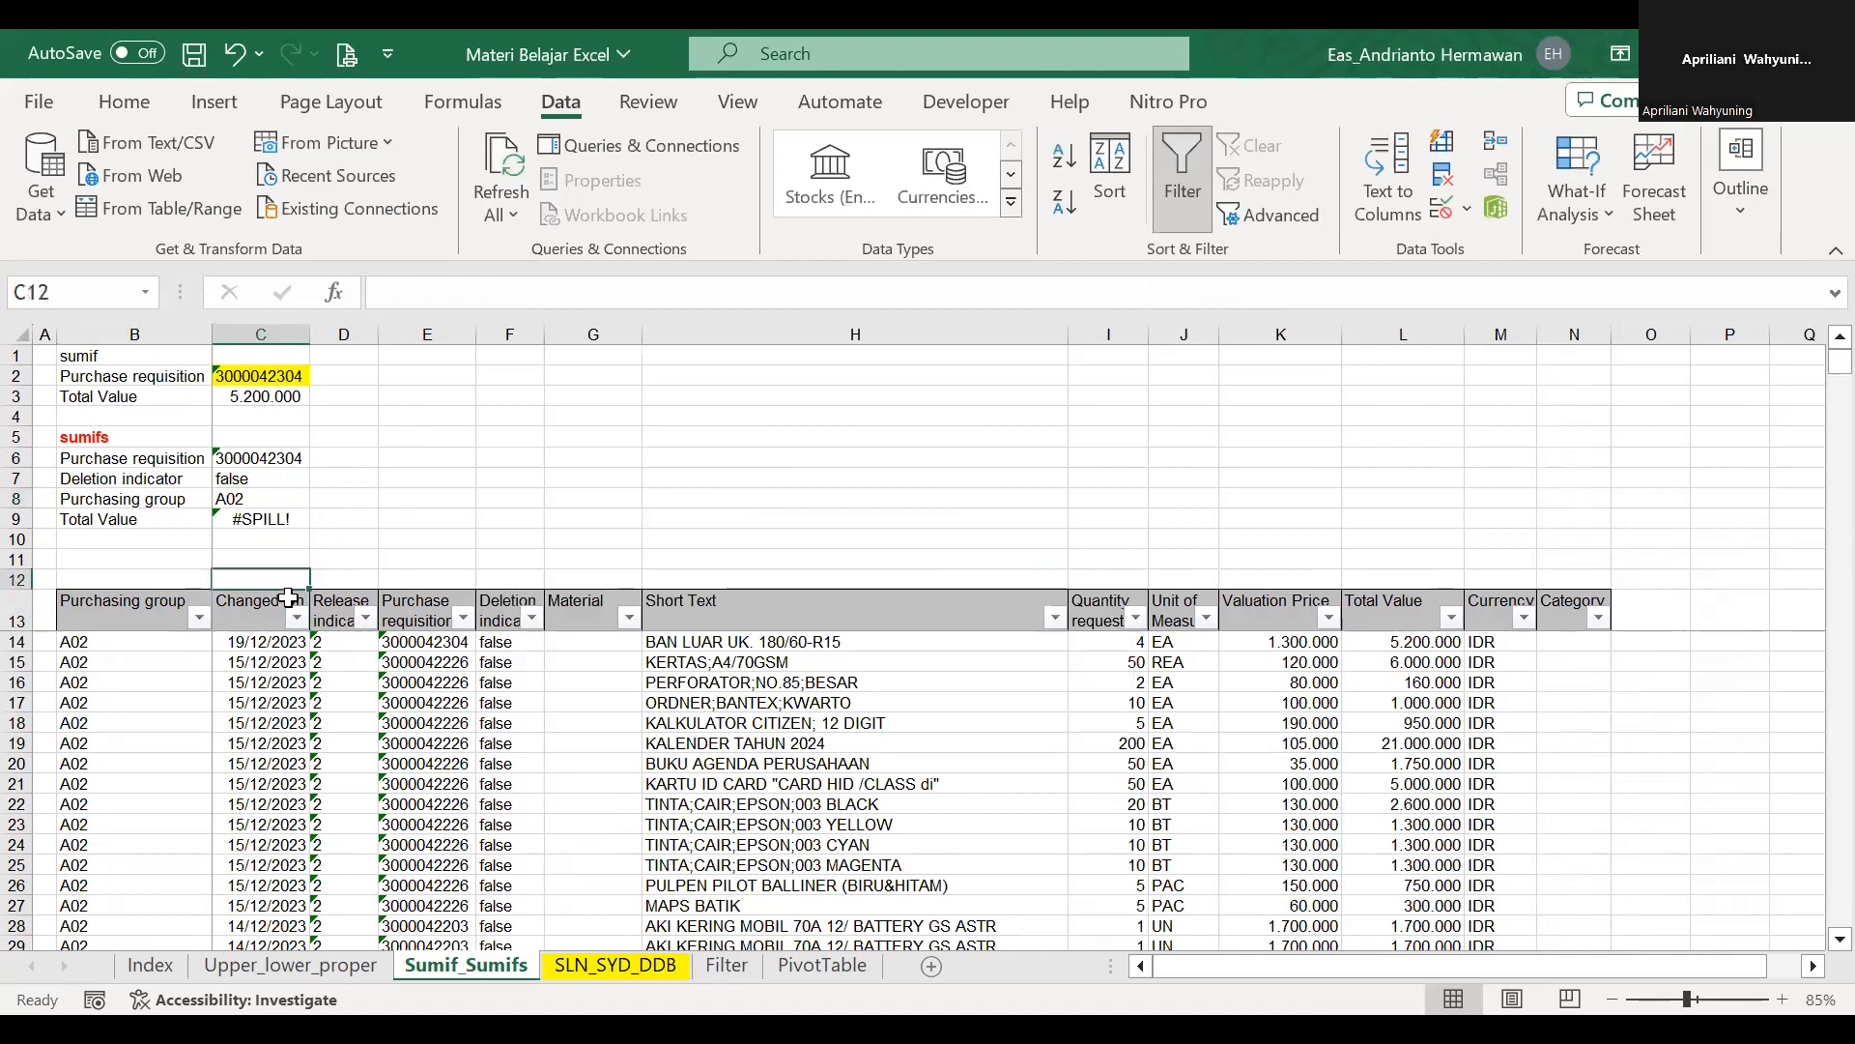
{"action": "key", "text": "Up"}
{"action": "key", "text": "Up"}
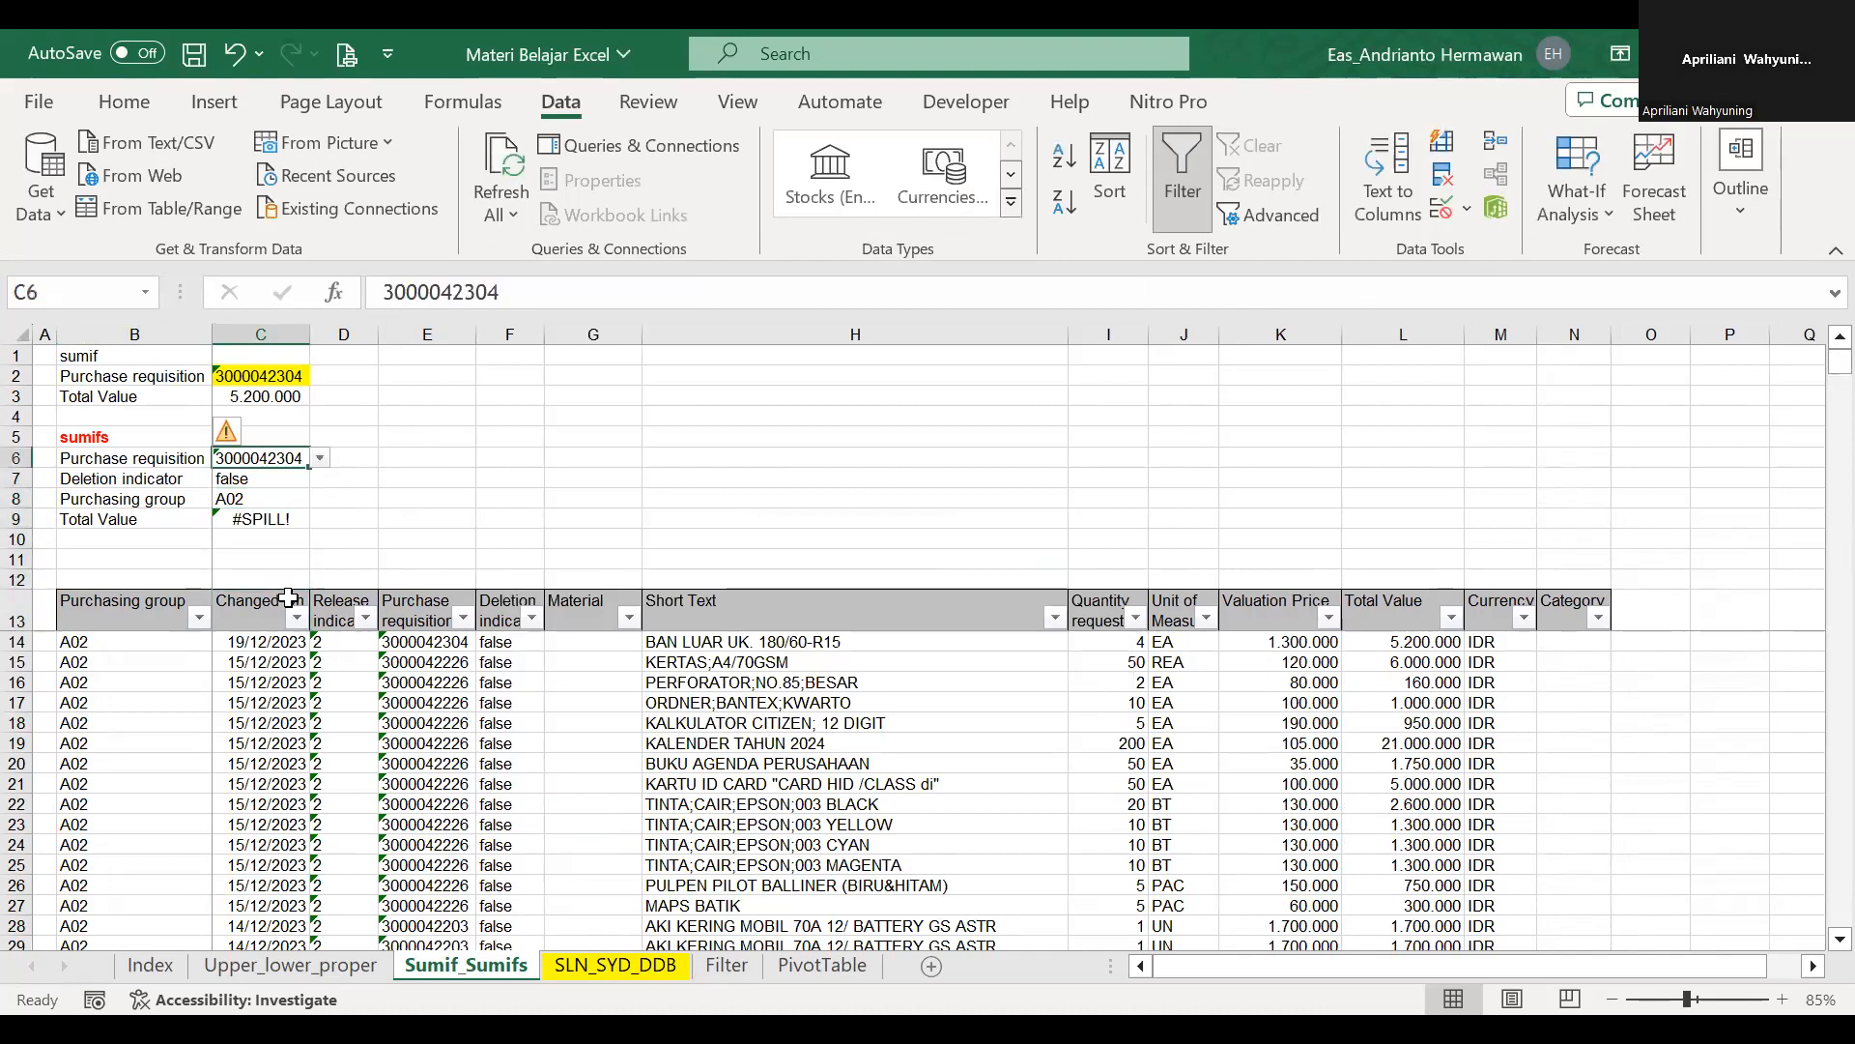
{"action": "double_click", "coordinate": [286, 460]}
{"action": "left_click", "coordinate": [334, 470]}
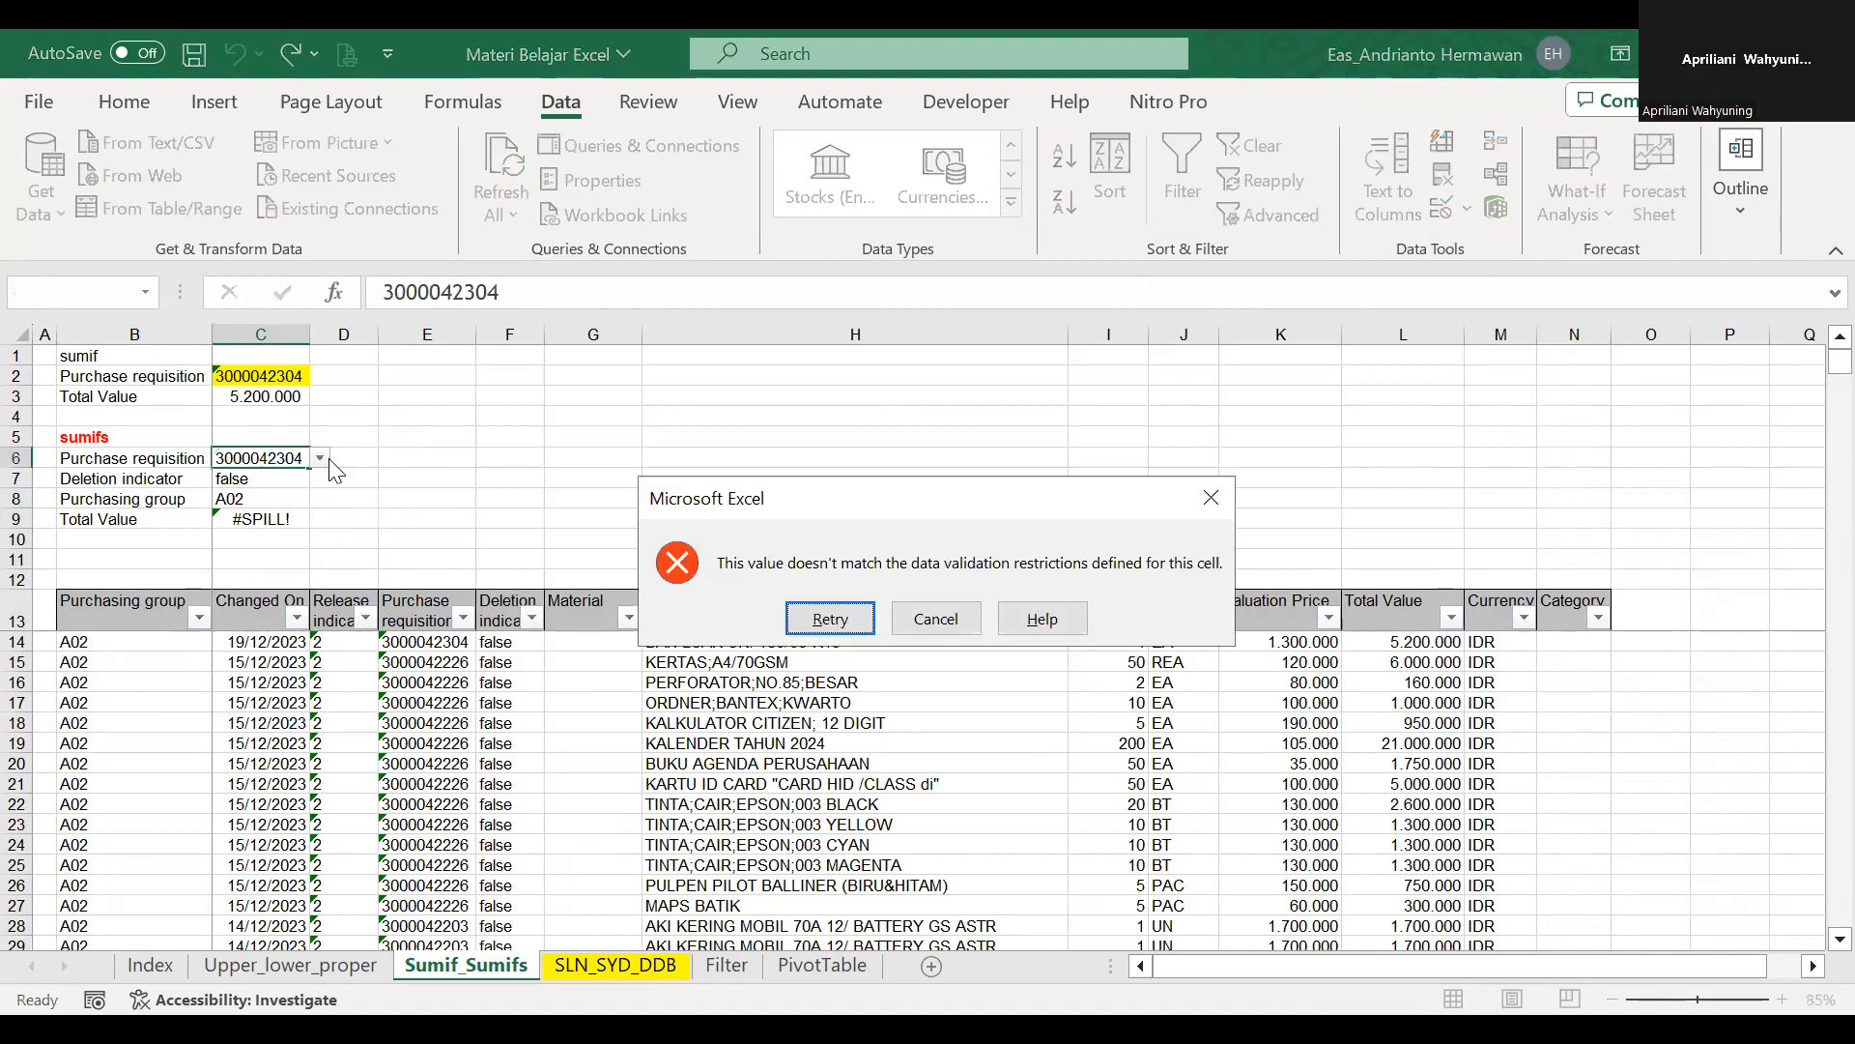
{"action": "key", "text": "Escape"}
{"action": "left_click", "coordinate": [318, 458]}
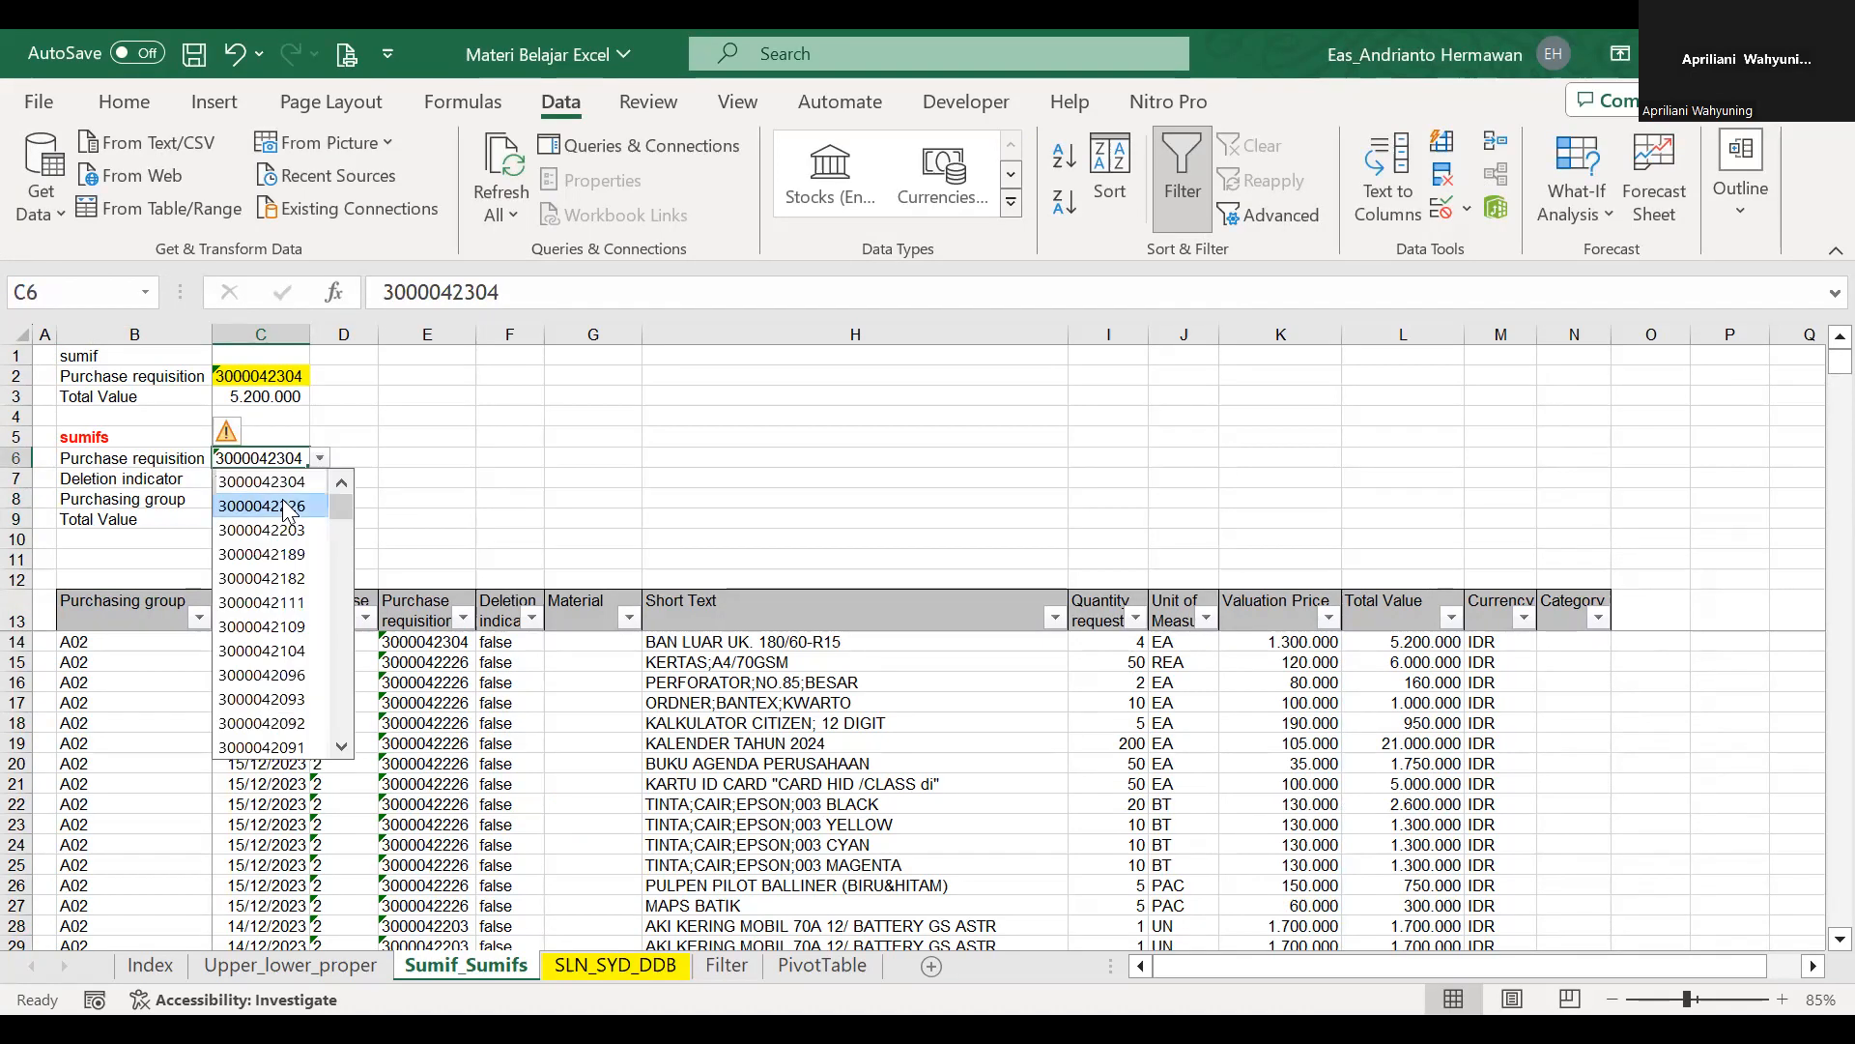
{"action": "left_click", "coordinate": [281, 488]}
{"action": "left_click", "coordinate": [290, 479]}
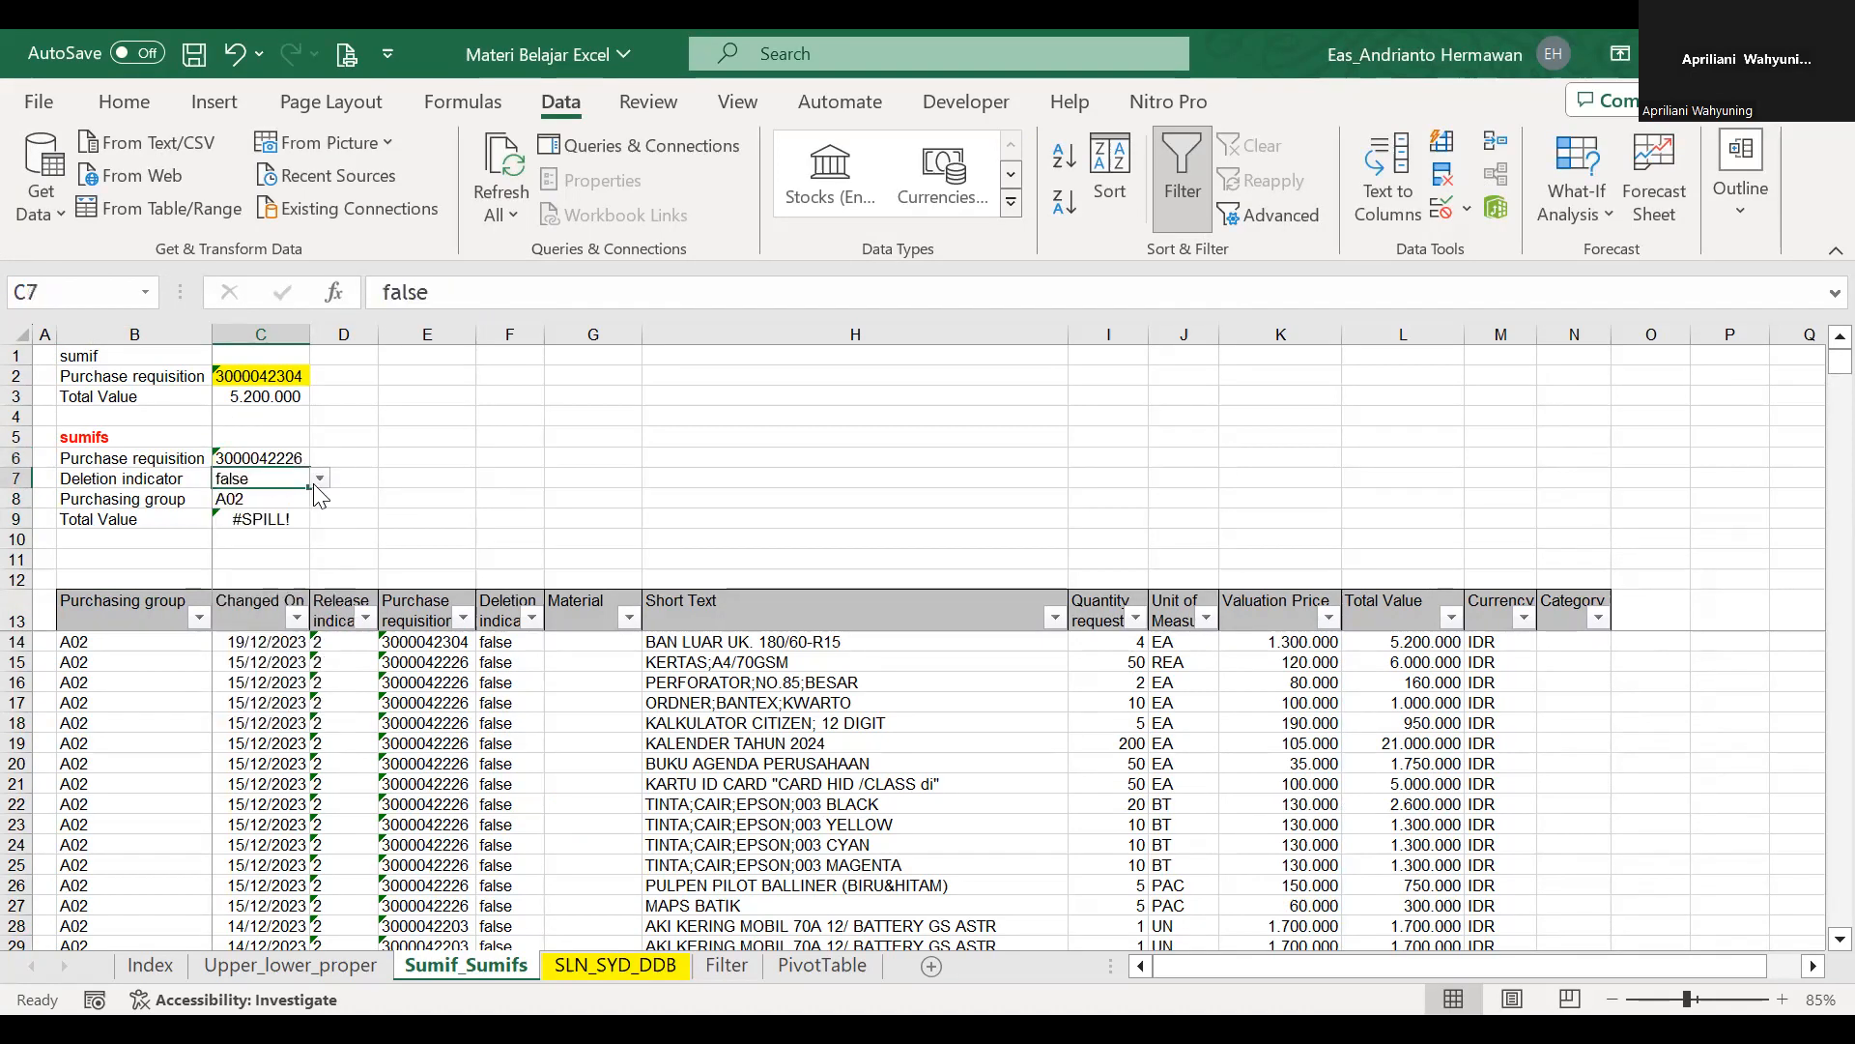
Start a SUMIFS formula in C9 with the Total Value data L14:L3896 as the sum range.
{"action": "left_click", "coordinate": [263, 503]}
{"action": "key", "text": "Down"}
{"action": "key", "text": "Right"}
{"action": "key", "text": "Right"}
{"action": "key", "text": "Down"}
{"action": "key", "text": "Left"}
{"action": "key", "text": "Left"}
{"action": "type", "text": "="}
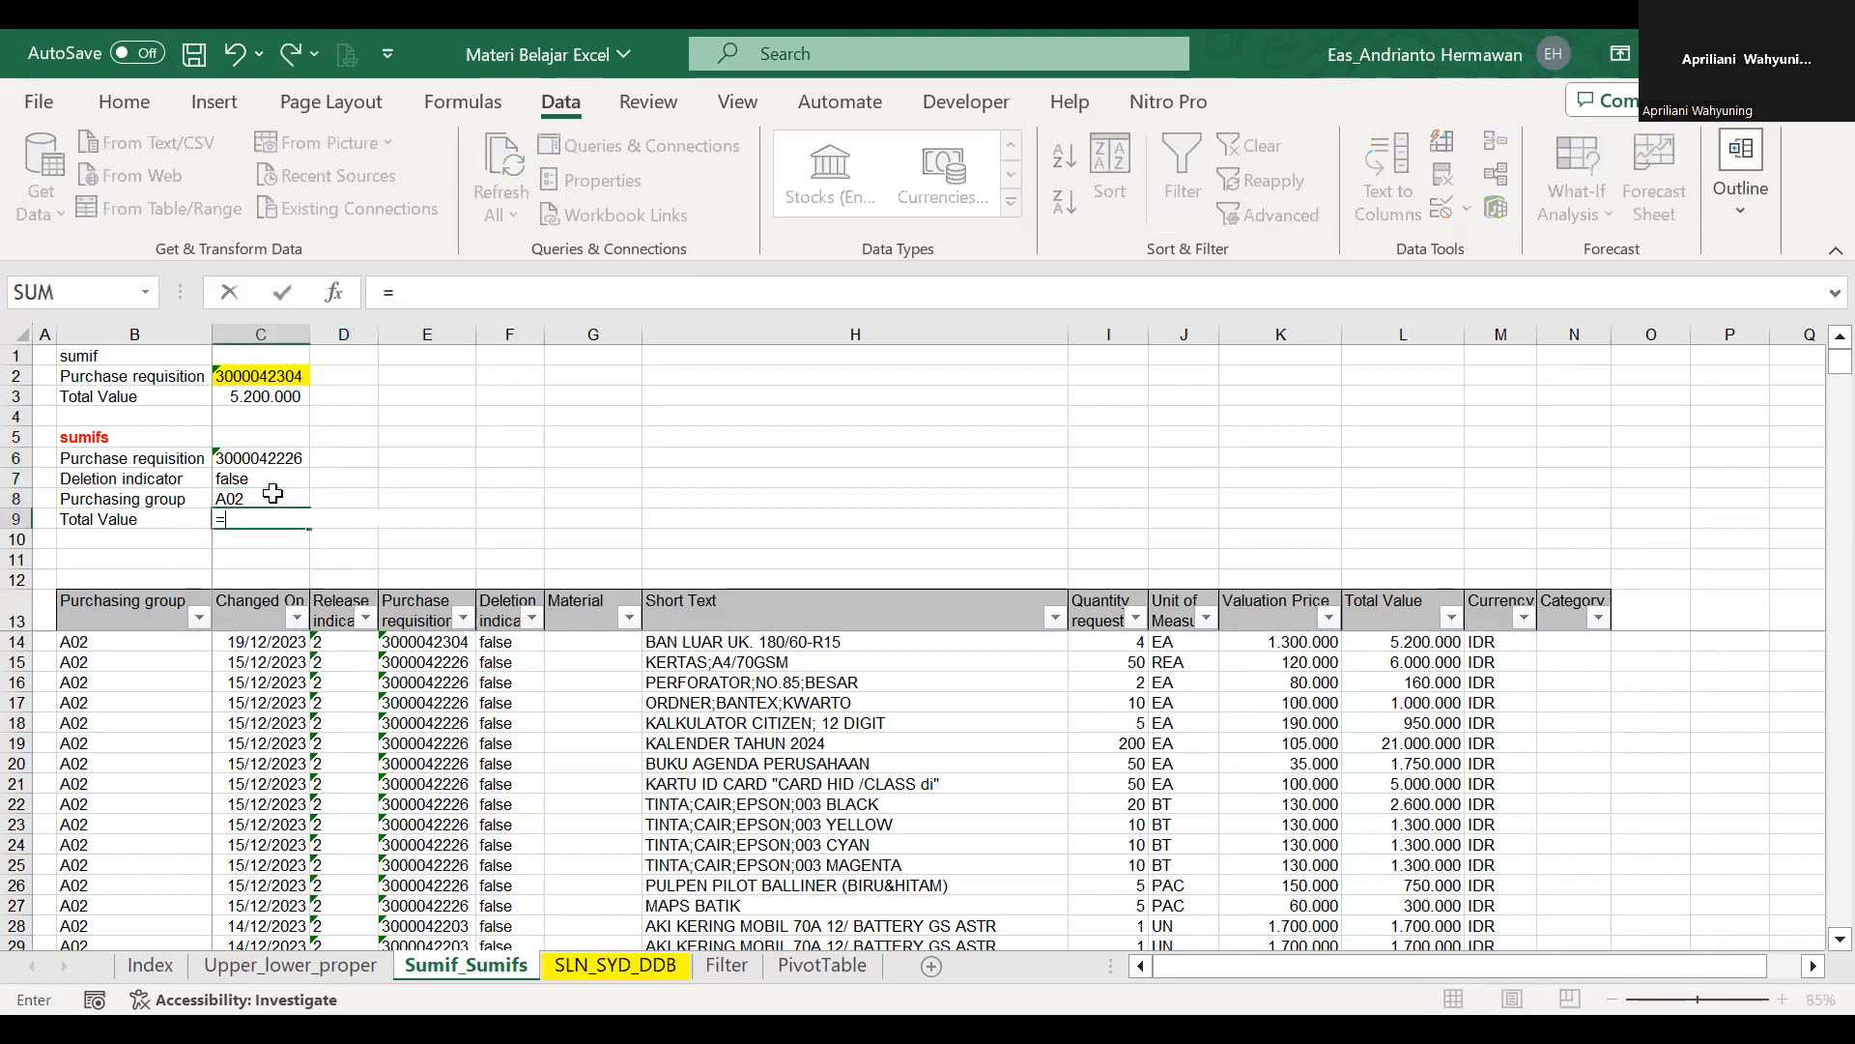
{"action": "type", "text": "sumifs"}
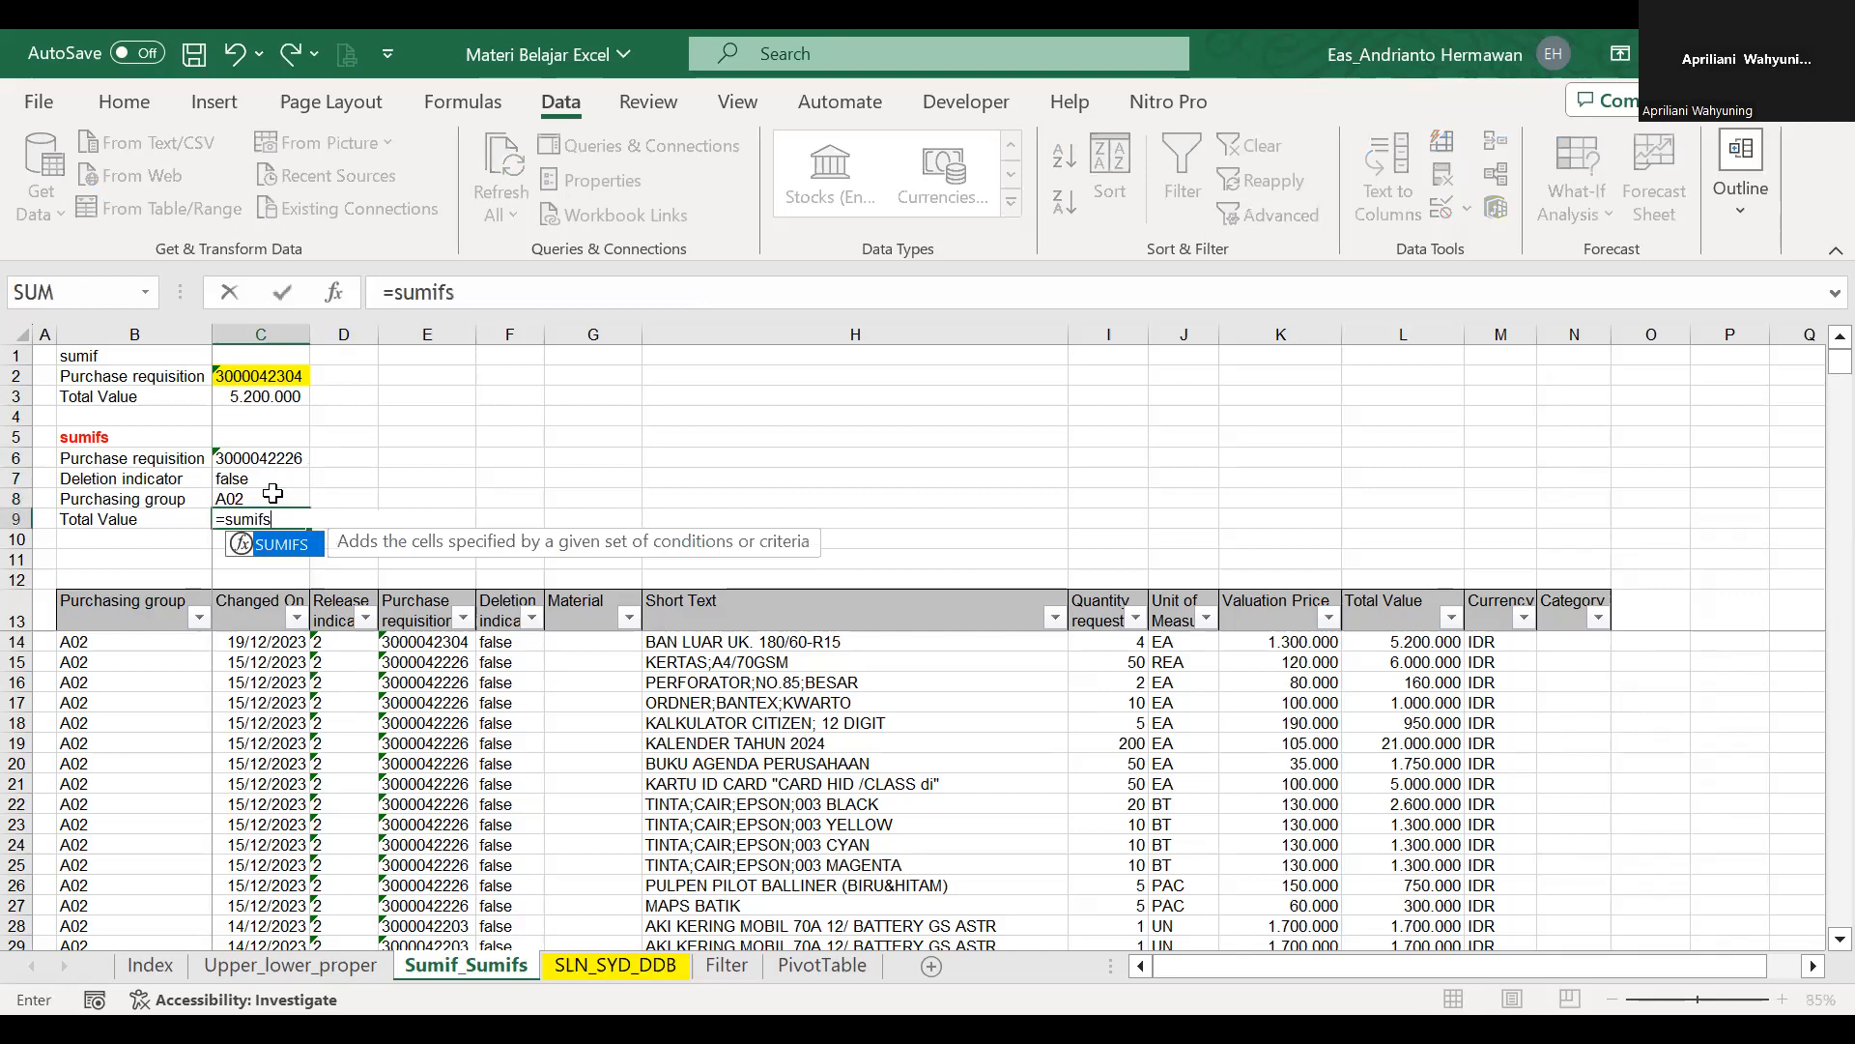
{"action": "type", "text": "("}
{"action": "left_click", "coordinate": [1395, 605]}
{"action": "key", "text": "Down"}
{"action": "key", "text": "ctrl+shift+Down"}
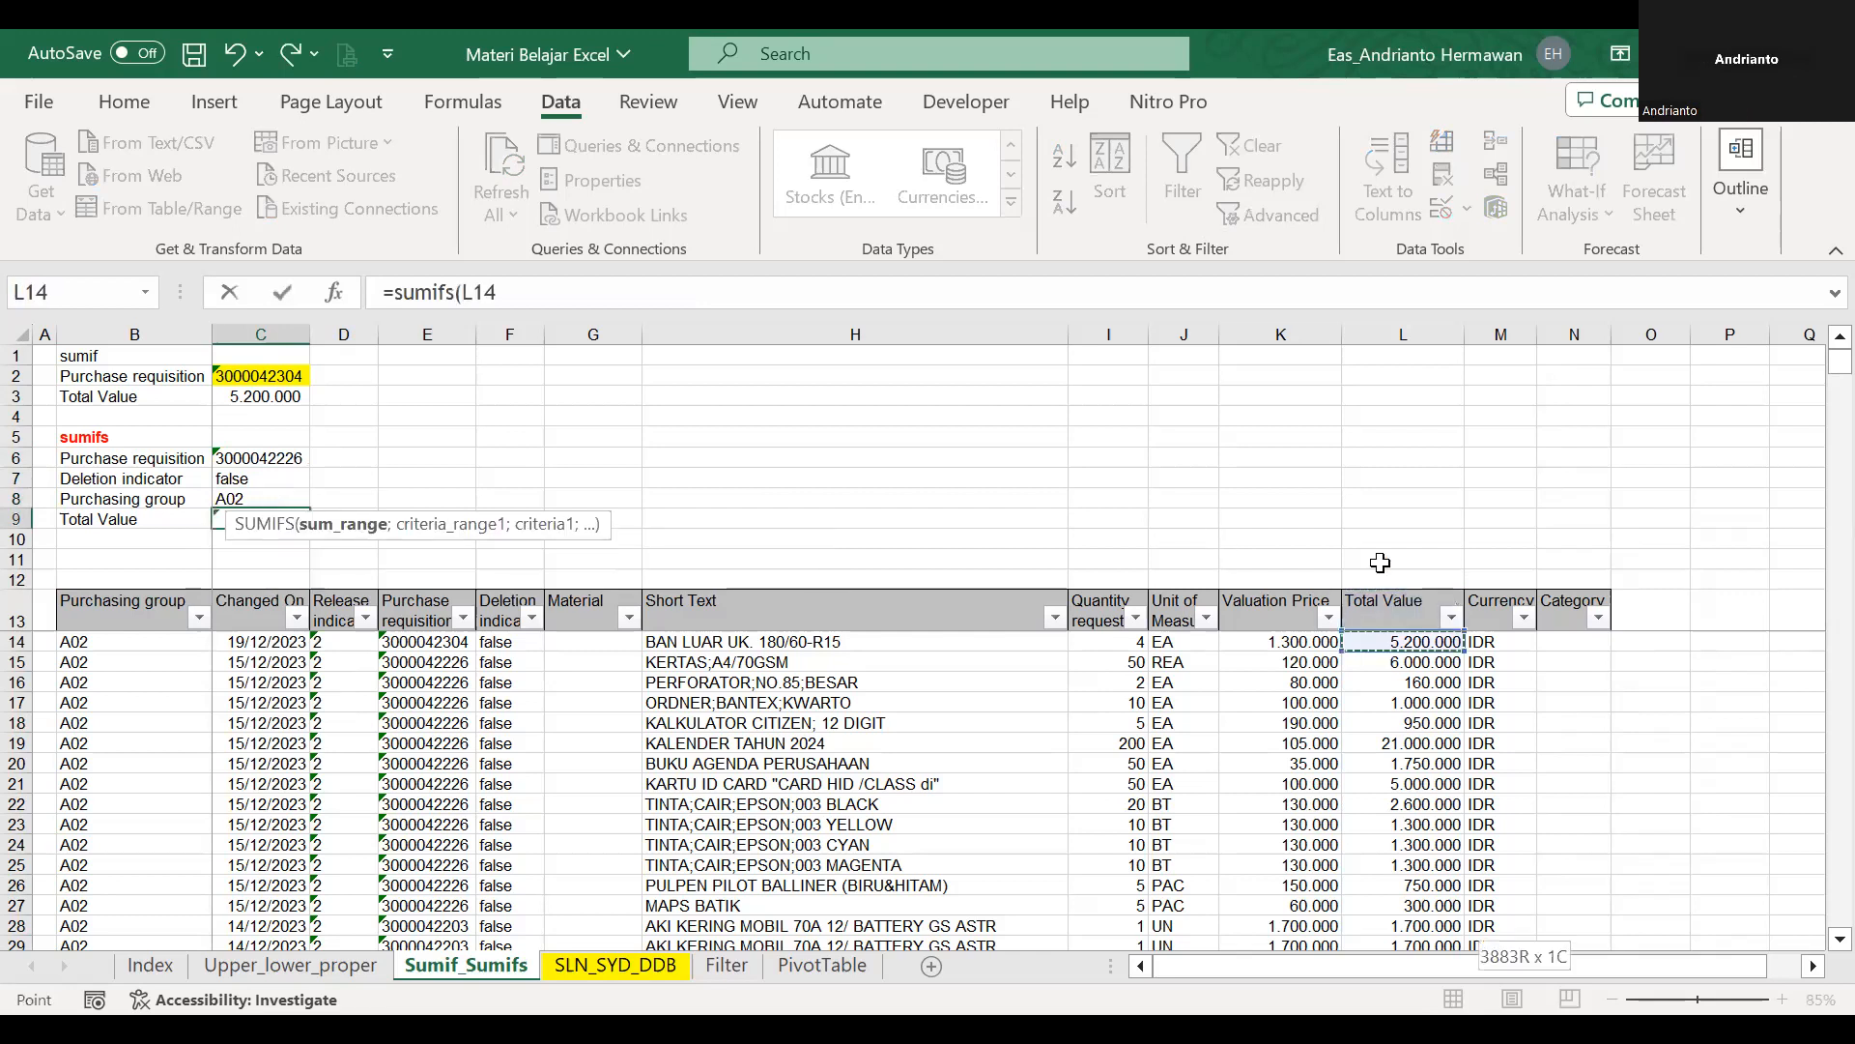
{"action": "type", "text": ";"}
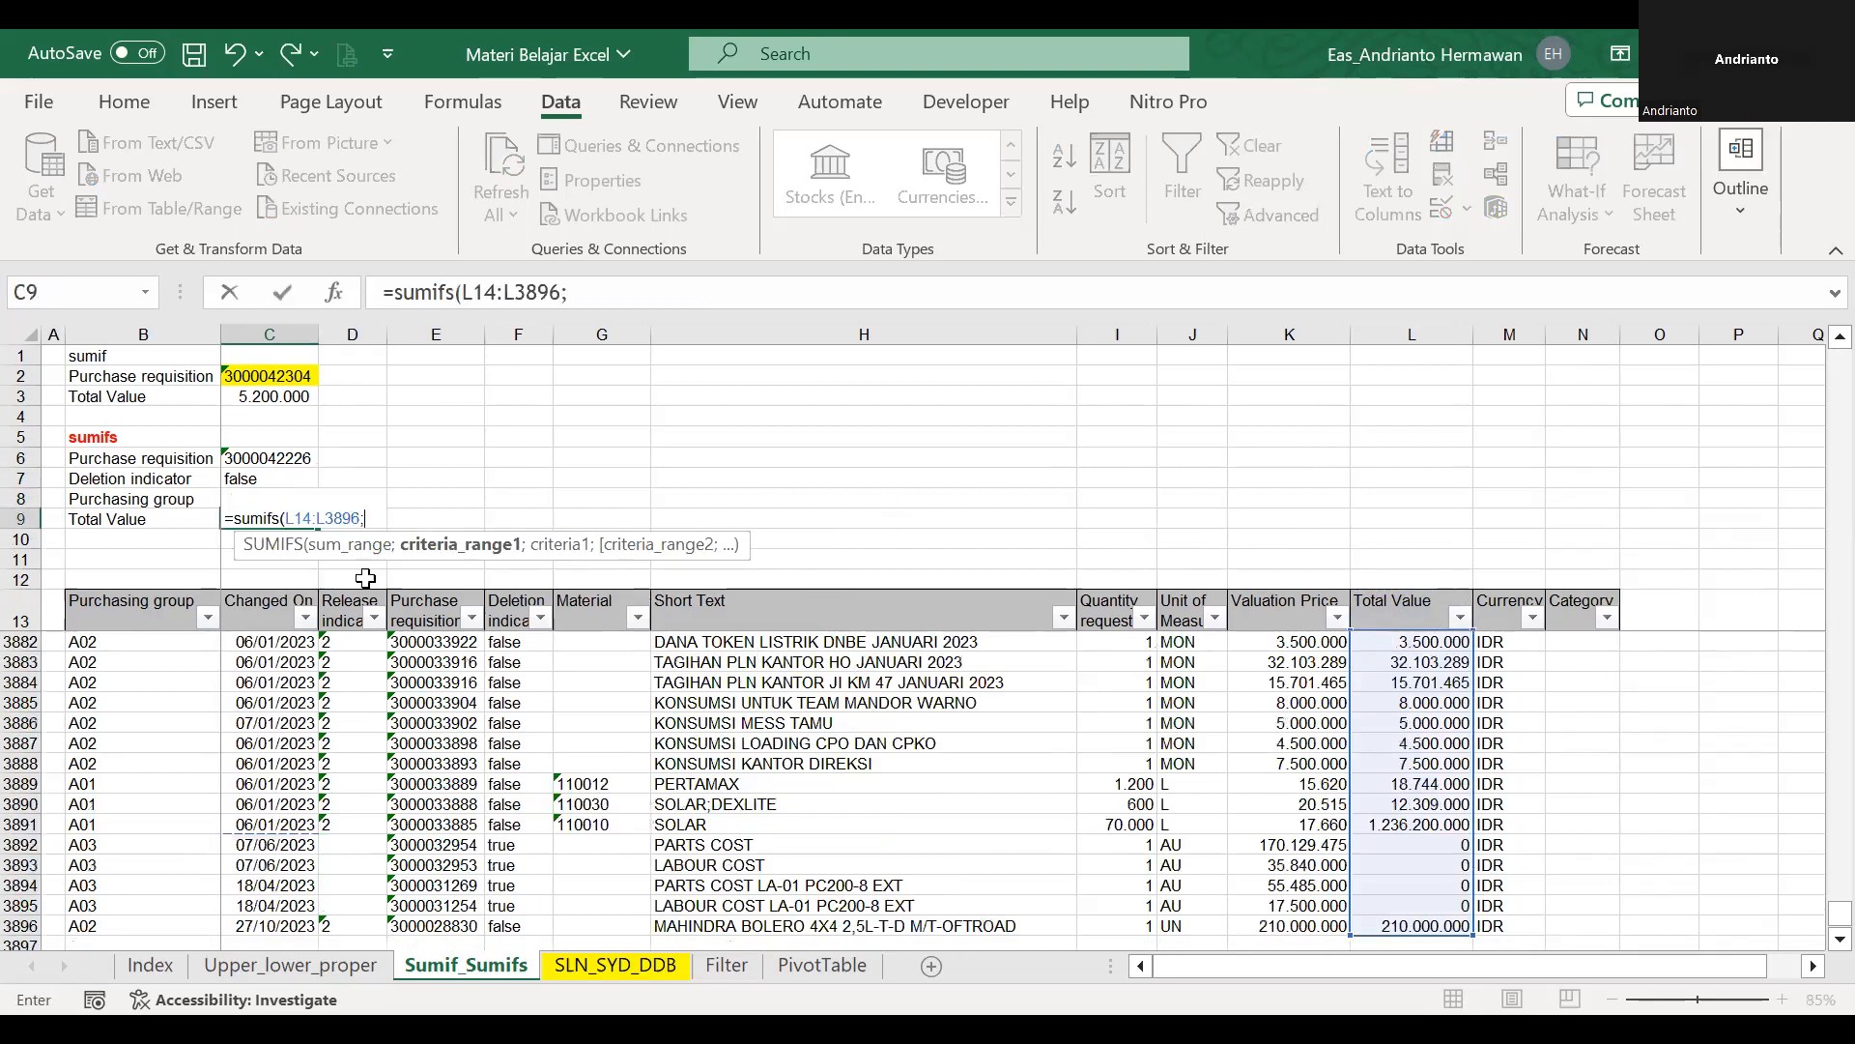
Add the Purchase requisition range E14:E3897 with criterion C6 to the SUMIFS formula.
{"action": "left_click", "coordinate": [398, 620]}
{"action": "key", "text": "Down"}
{"action": "key", "text": "ctrl+shift+Down"}
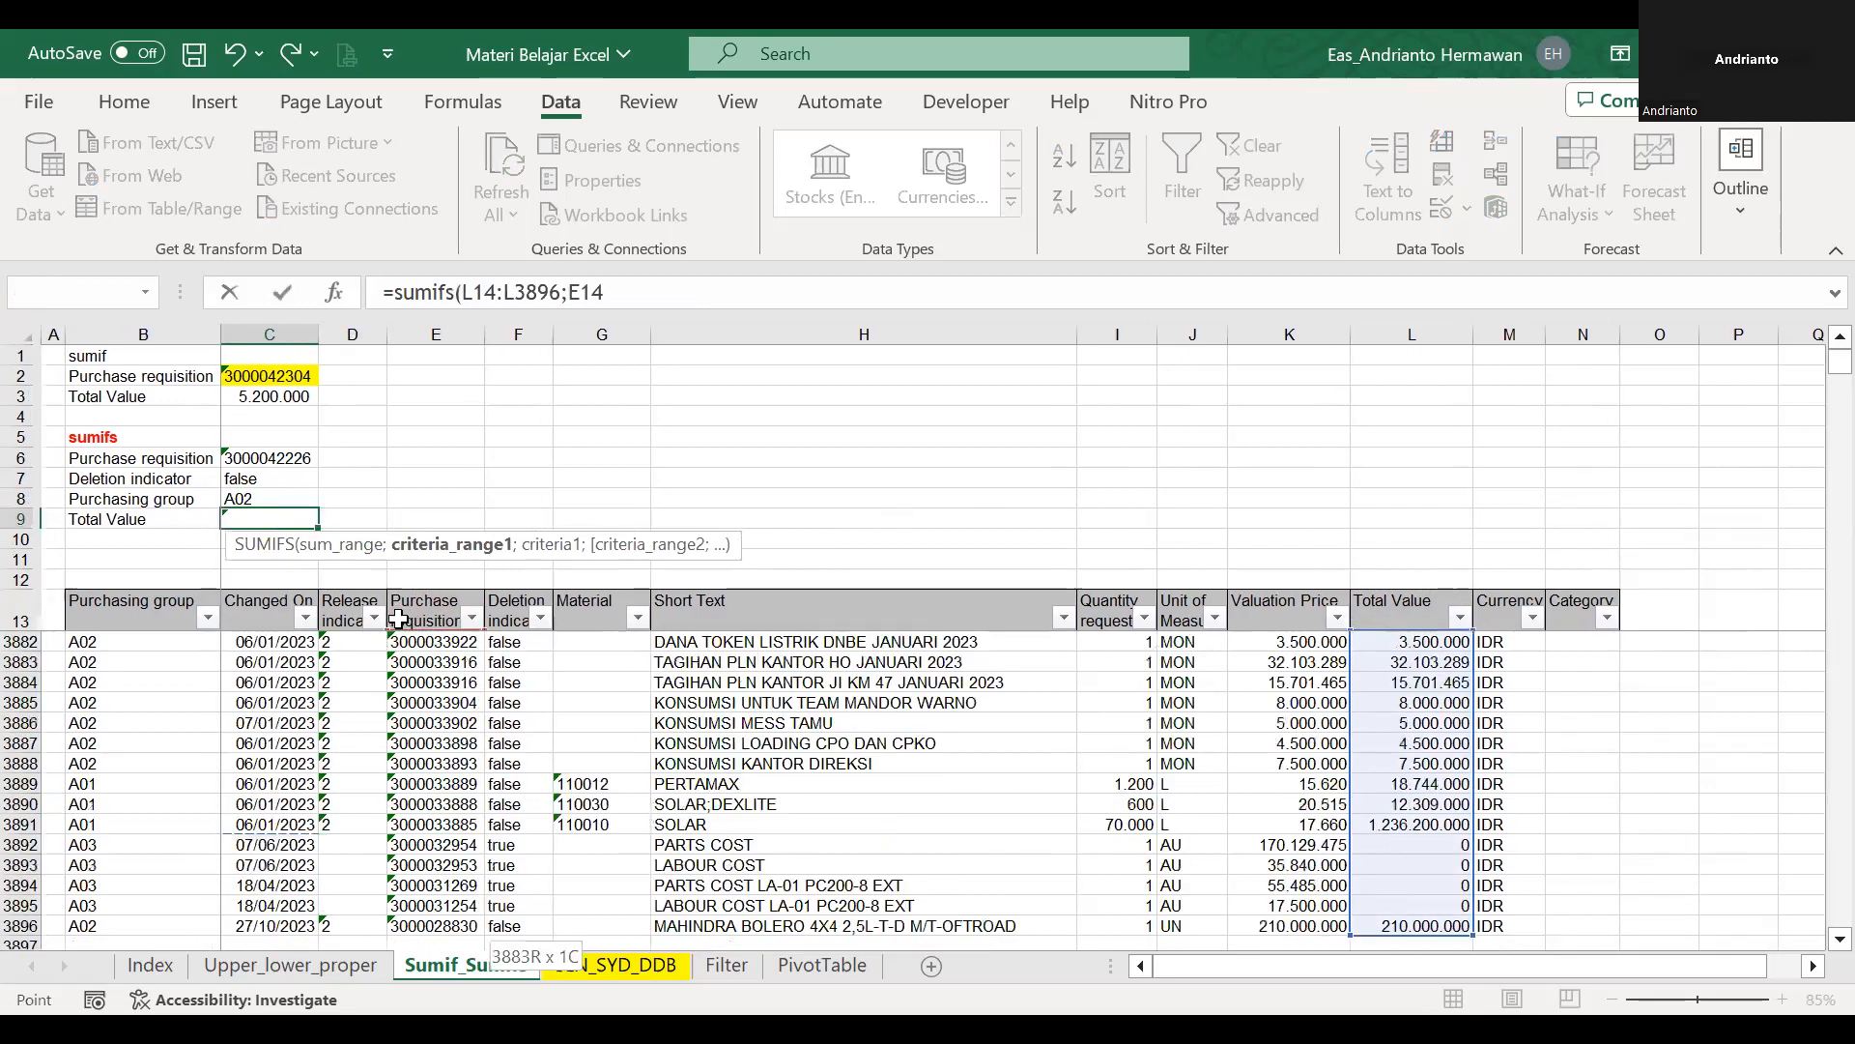
{"action": "key", "text": "shift+Down"}
{"action": "type", "text": ";"}
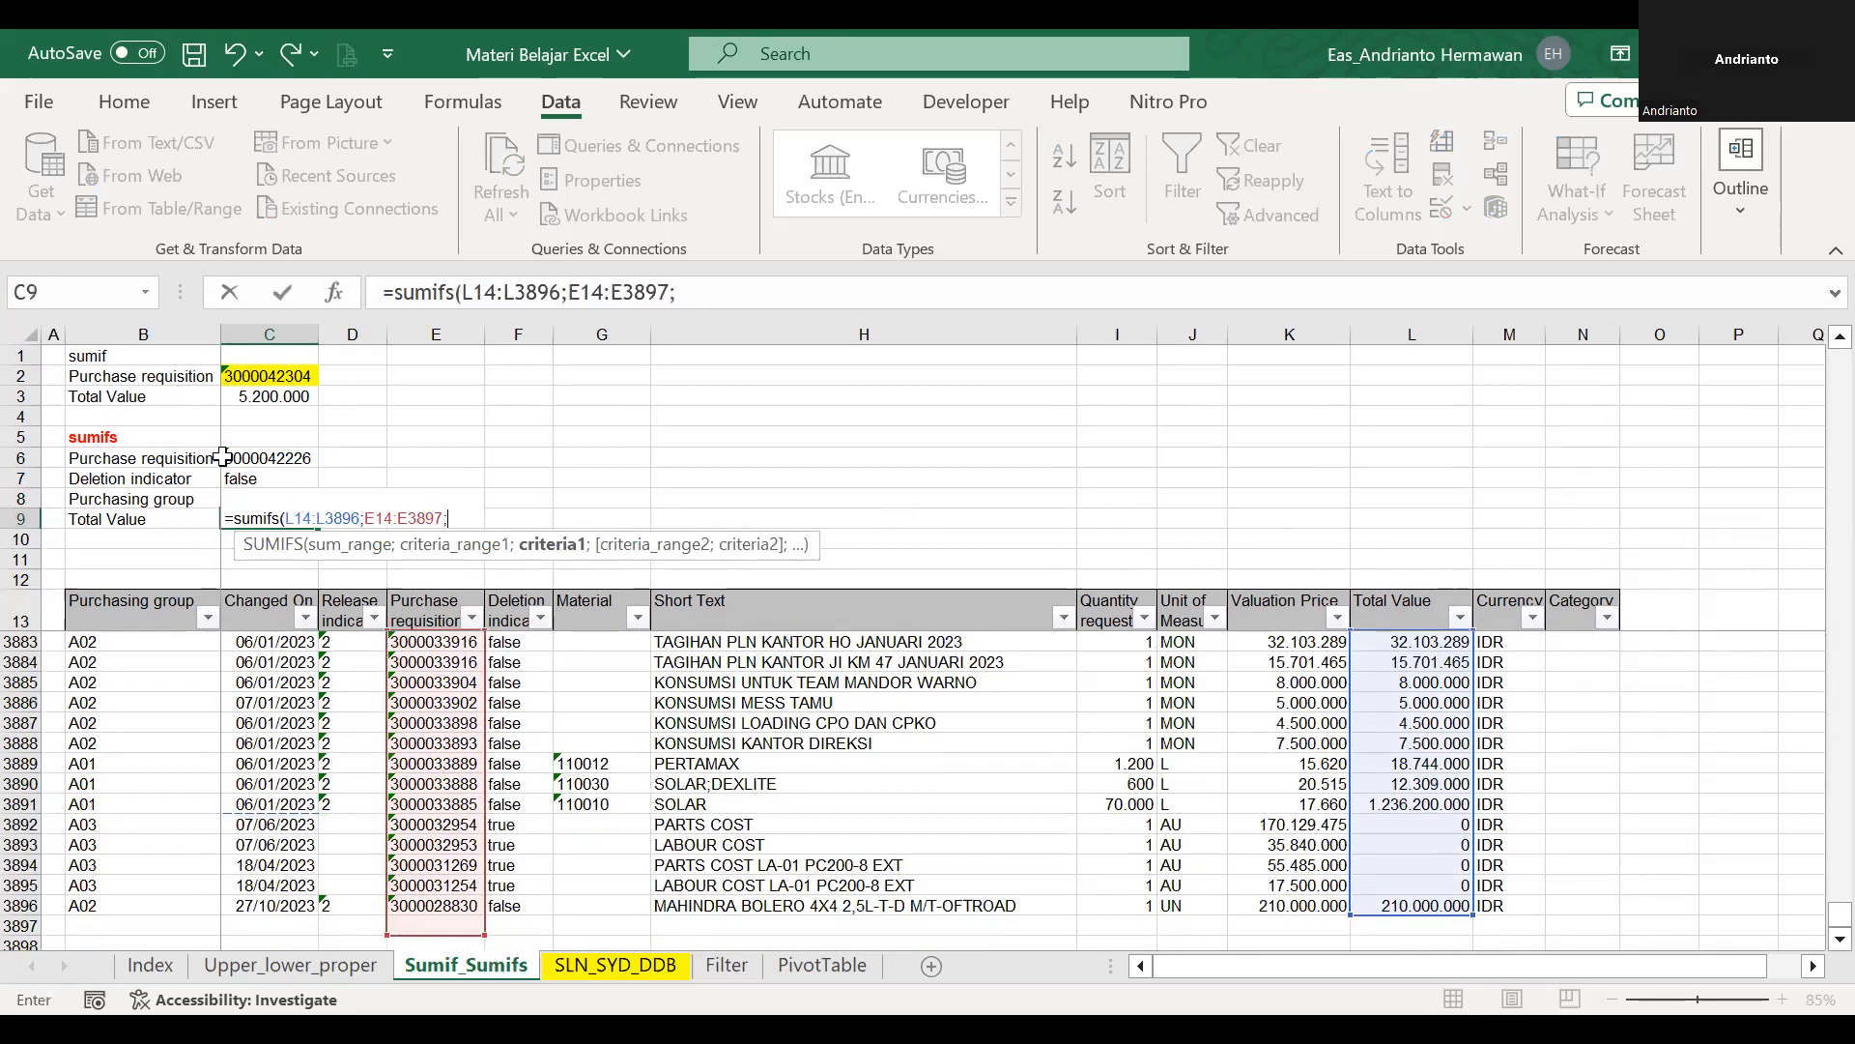
{"action": "left_click", "coordinate": [228, 458]}
{"action": "type", "text": ";"}
Add the Deletion indicator range F14:F3897 with criterion C7 to the SUMIFS formula.
{"action": "left_click", "coordinate": [1263, 607]}
{"action": "key", "text": "Left"}
{"action": "key", "text": "Left"}
{"action": "key", "text": "Left"}
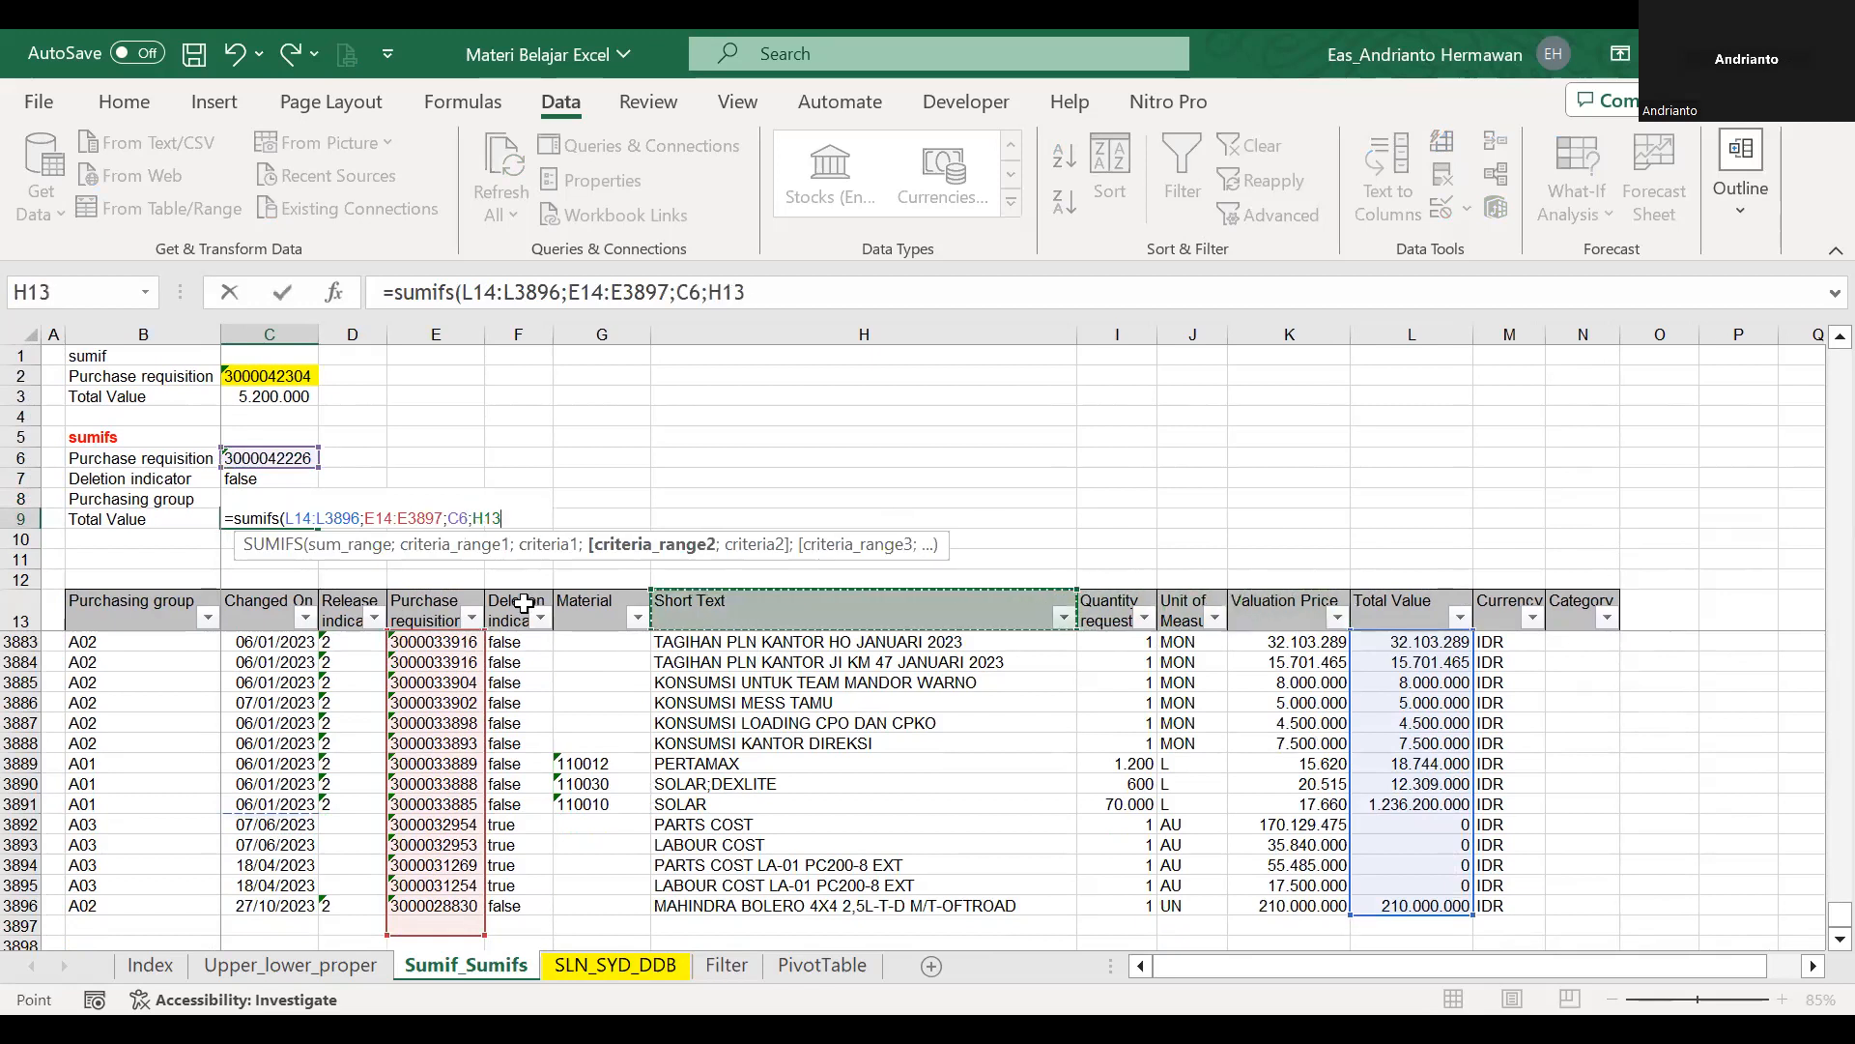
{"action": "left_click", "coordinate": [522, 603]}
{"action": "key", "text": "Down"}
{"action": "key", "text": "Down"}
{"action": "key", "text": "ctrl+shift+Down"}
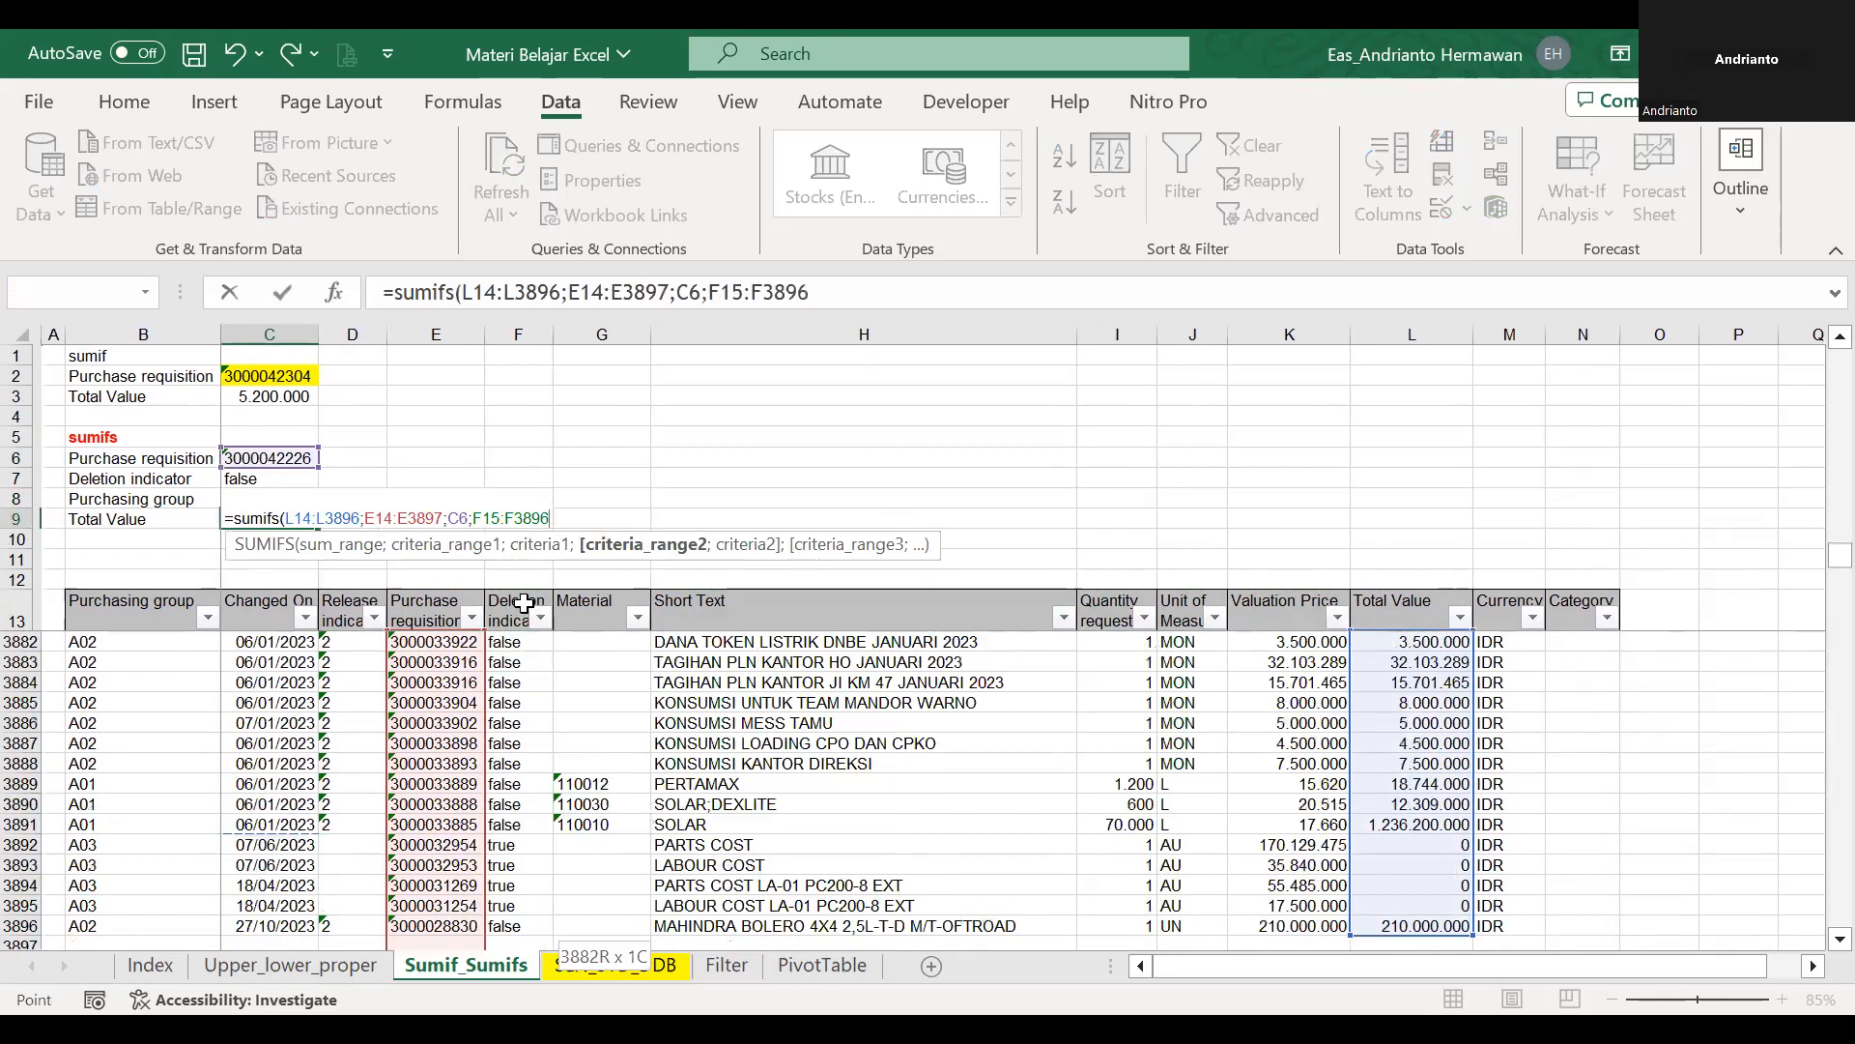
{"action": "key", "text": "Up"}
{"action": "key", "text": "ctrl+shift+Down"}
{"action": "key", "text": "shift+Down"}
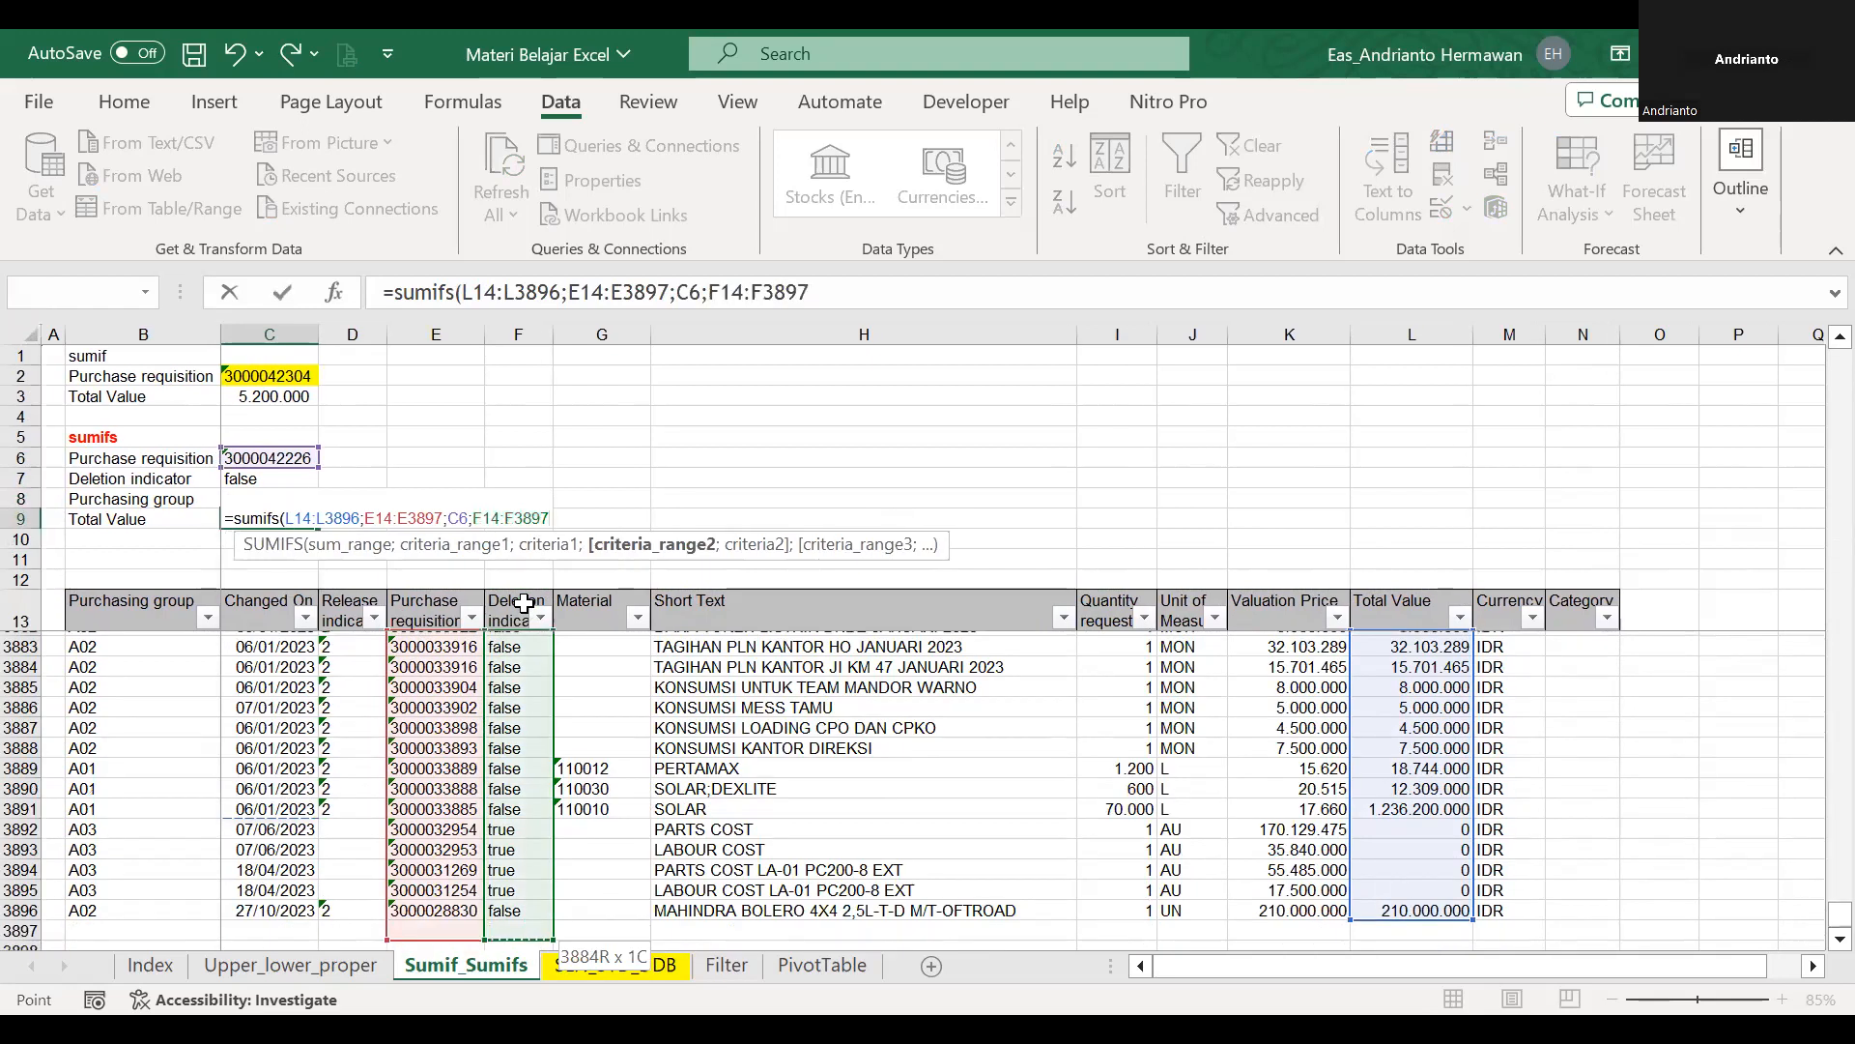
{"action": "type", "text": ";"}
{"action": "left_click", "coordinate": [243, 478]}
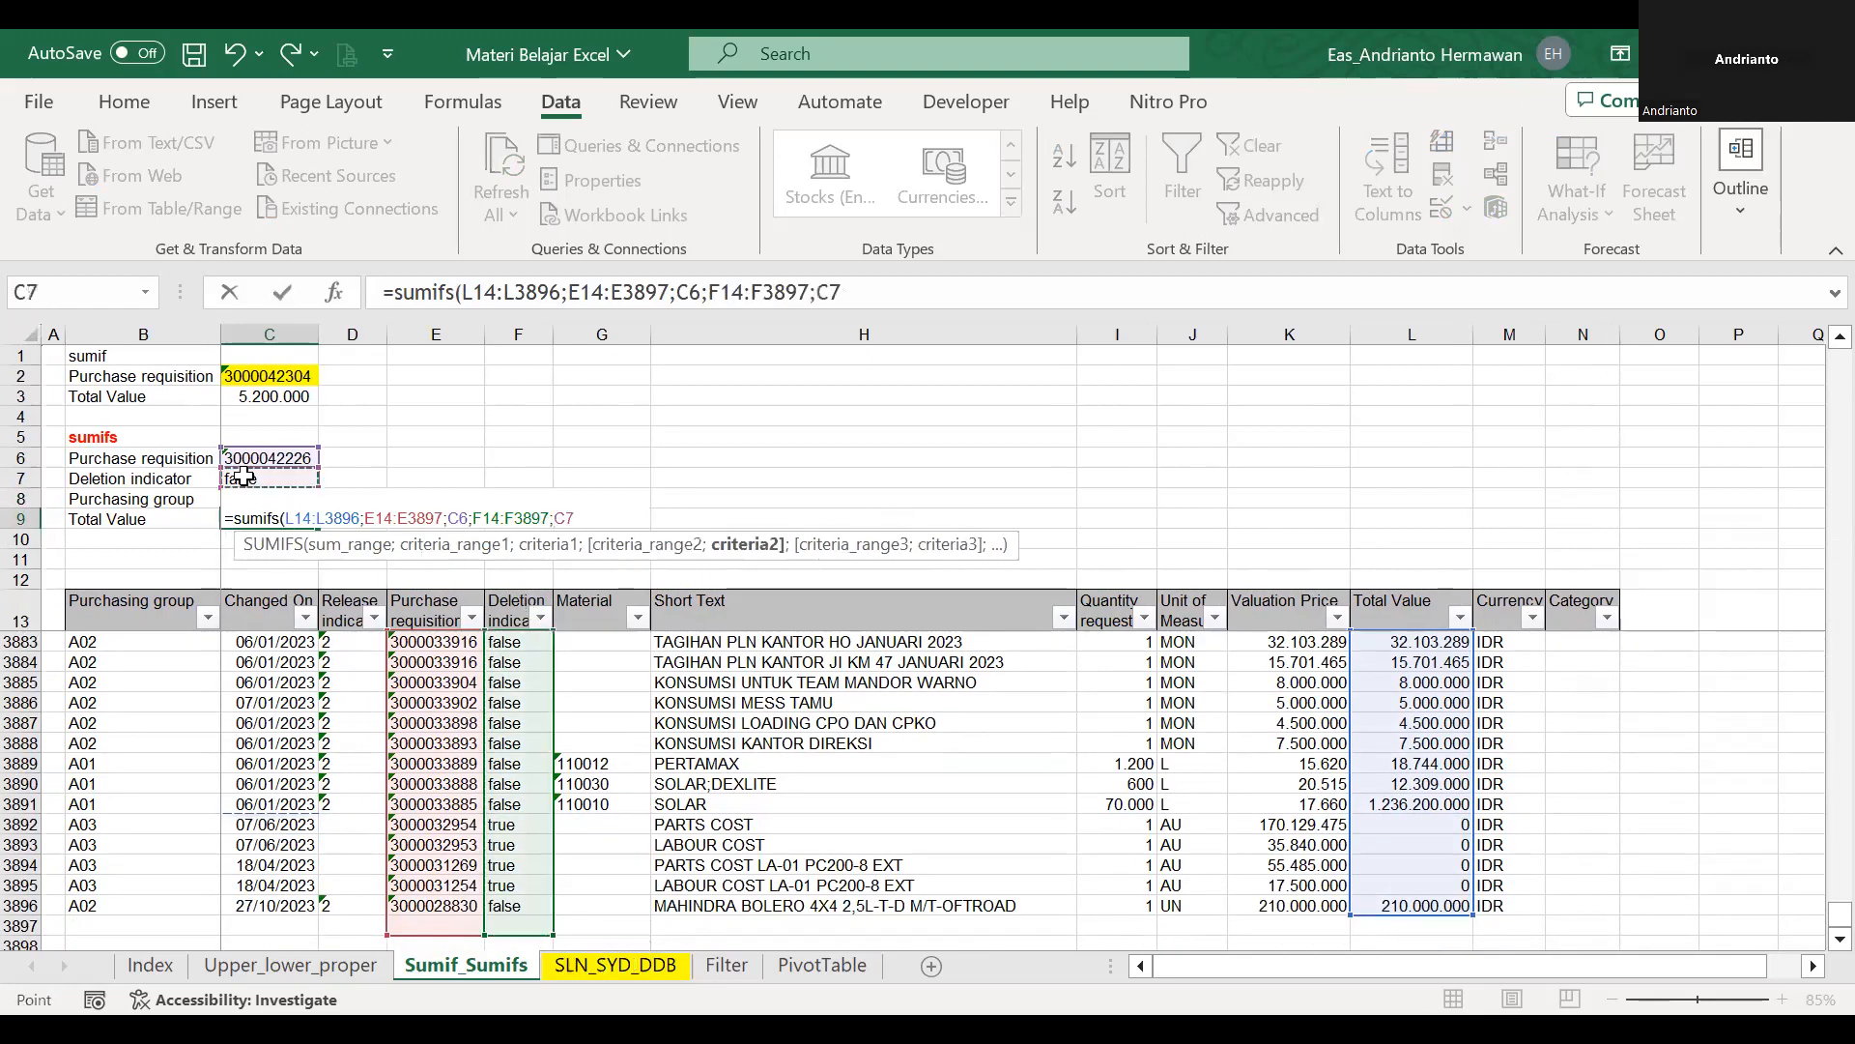
Add the Purchasing group range B14:B3897 with criterion C8 and enter the SUMIFS formula in C9.
{"action": "type", "text": ";"}
{"action": "left_click", "coordinate": [111, 617]}
{"action": "key", "text": "Down"}
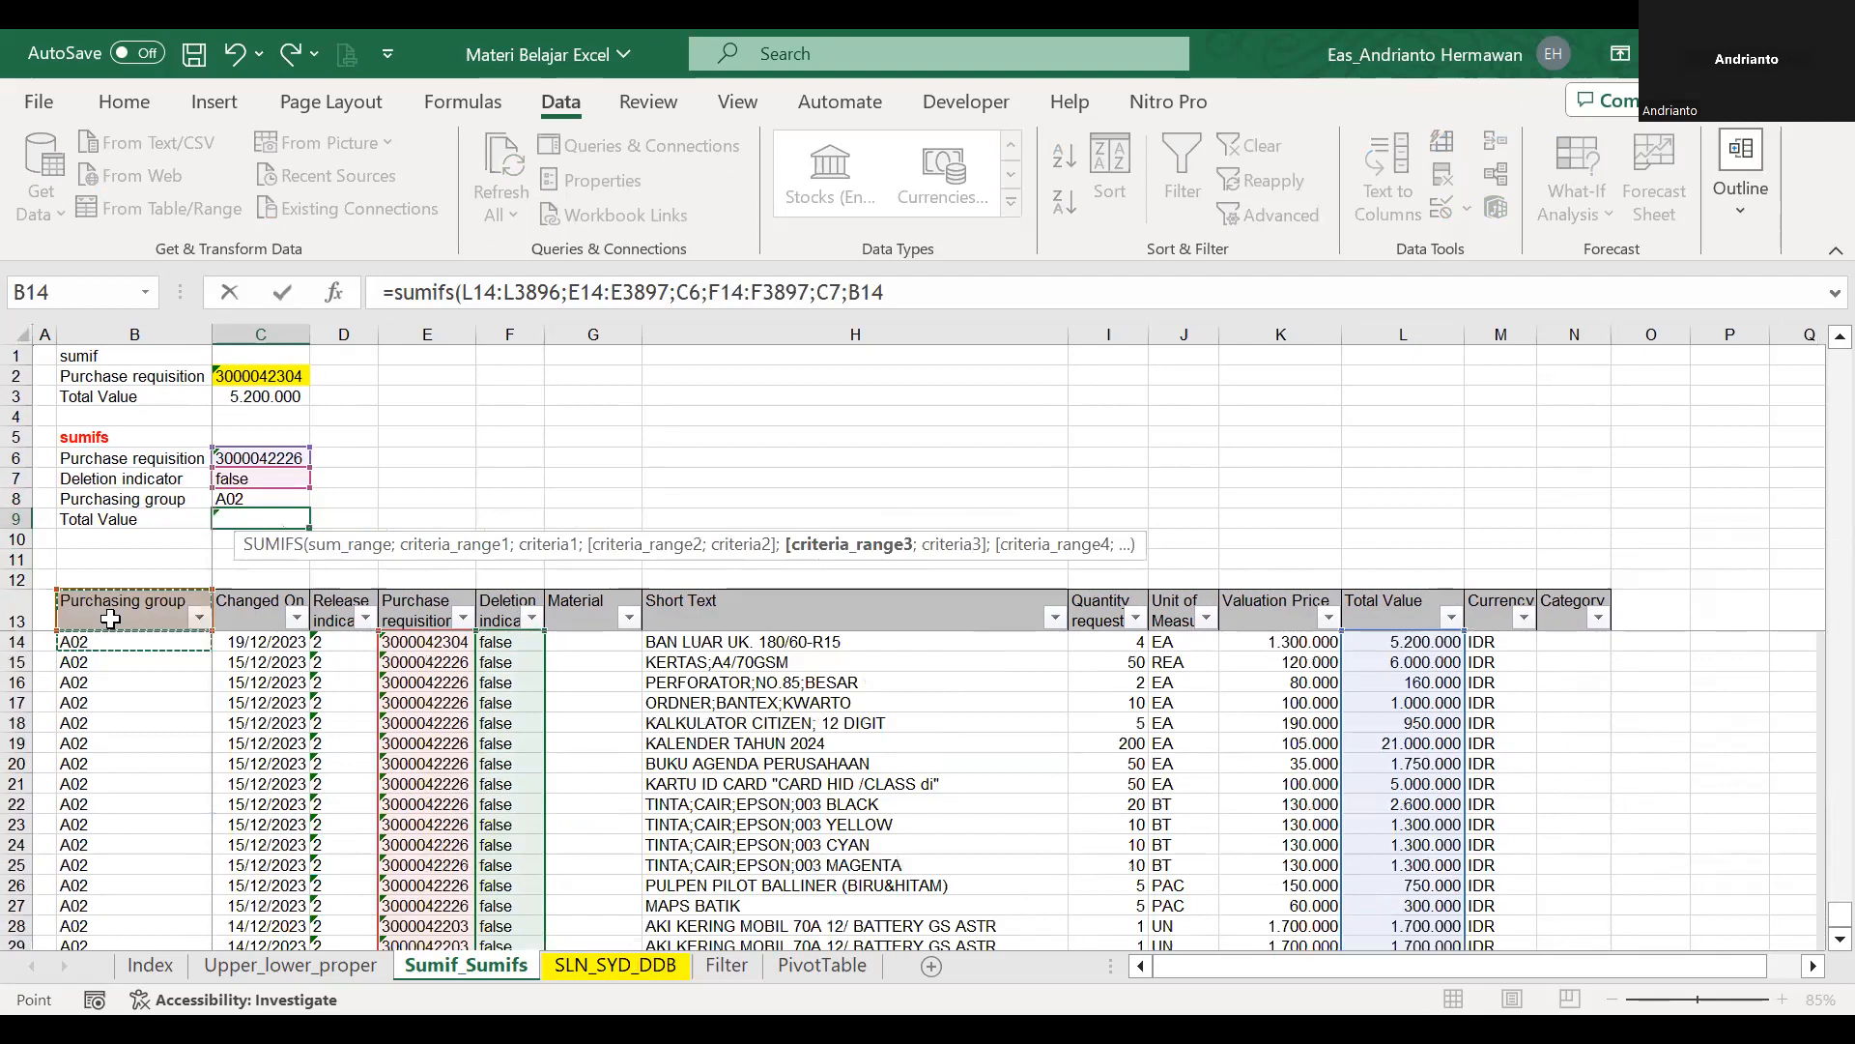
{"action": "key", "text": "ctrl+shift+Down"}
{"action": "key", "text": "shift+Down"}
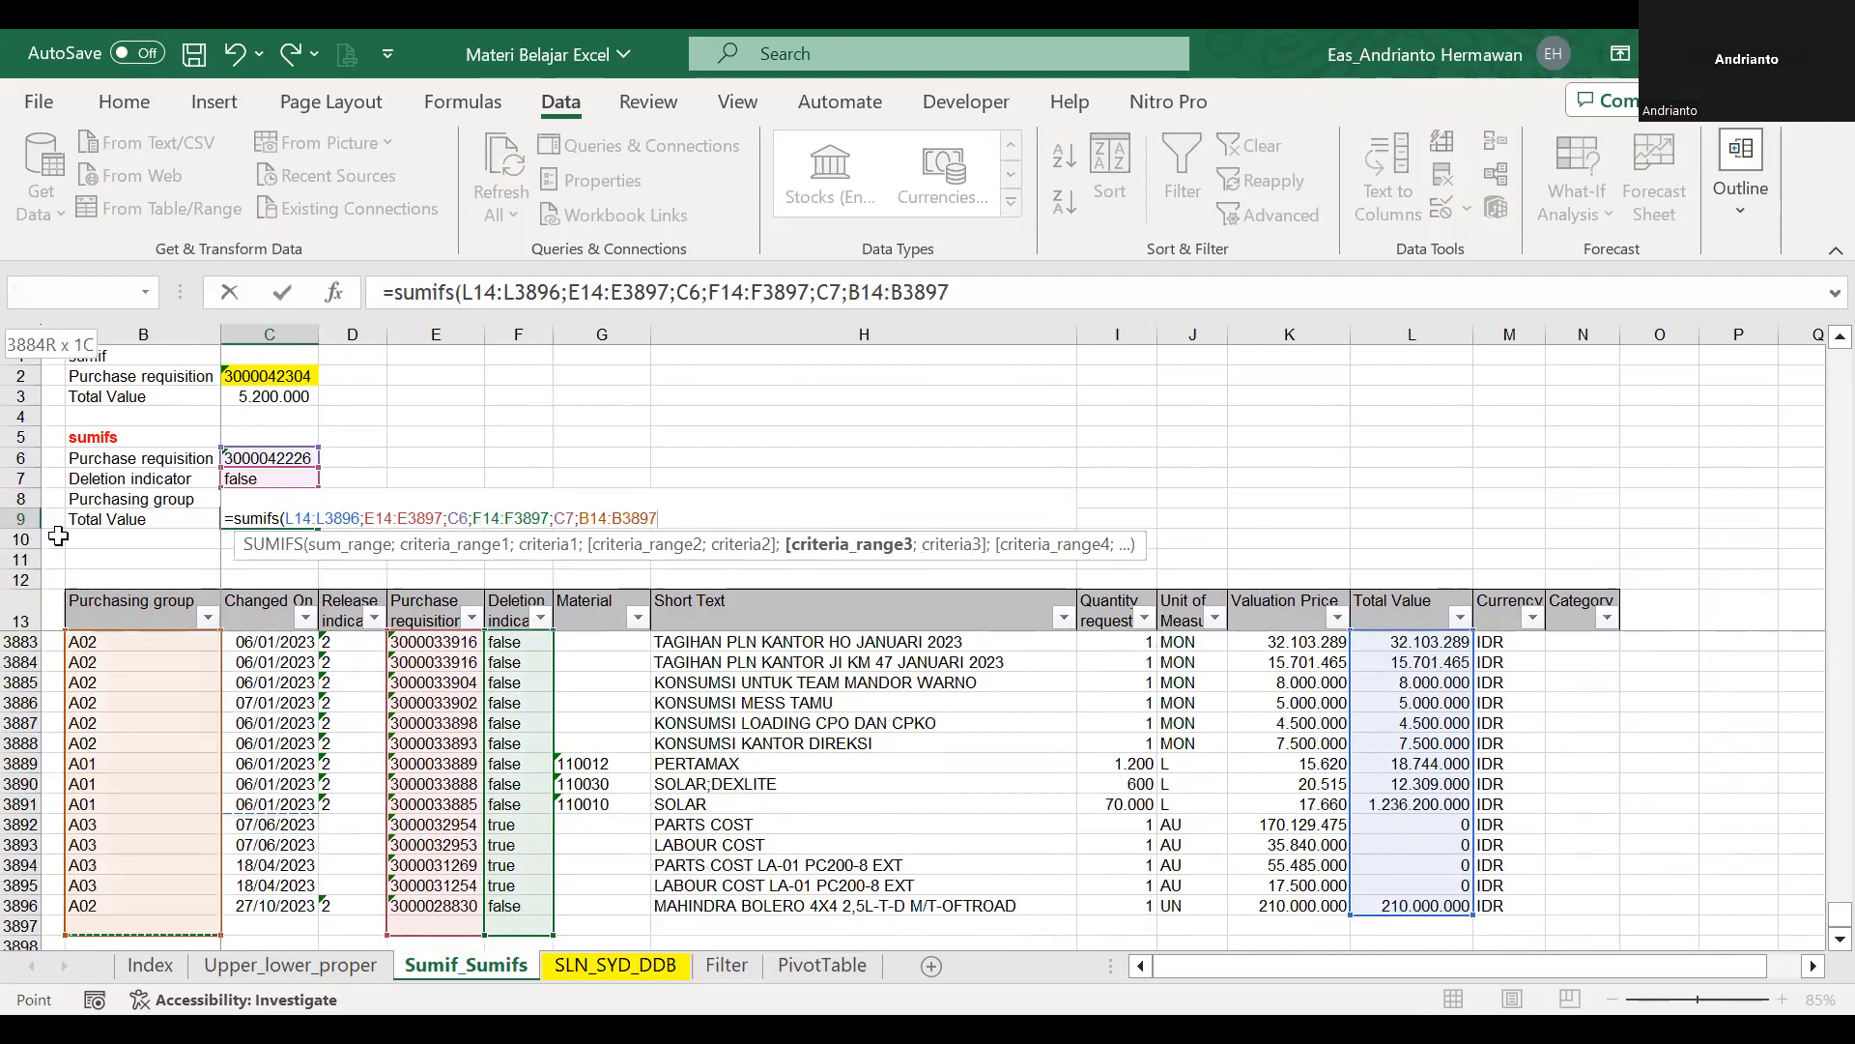
{"action": "type", "text": ";"}
{"action": "left_click", "coordinate": [160, 512]}
{"action": "key", "text": "Up"}
{"action": "key", "text": "Right"}
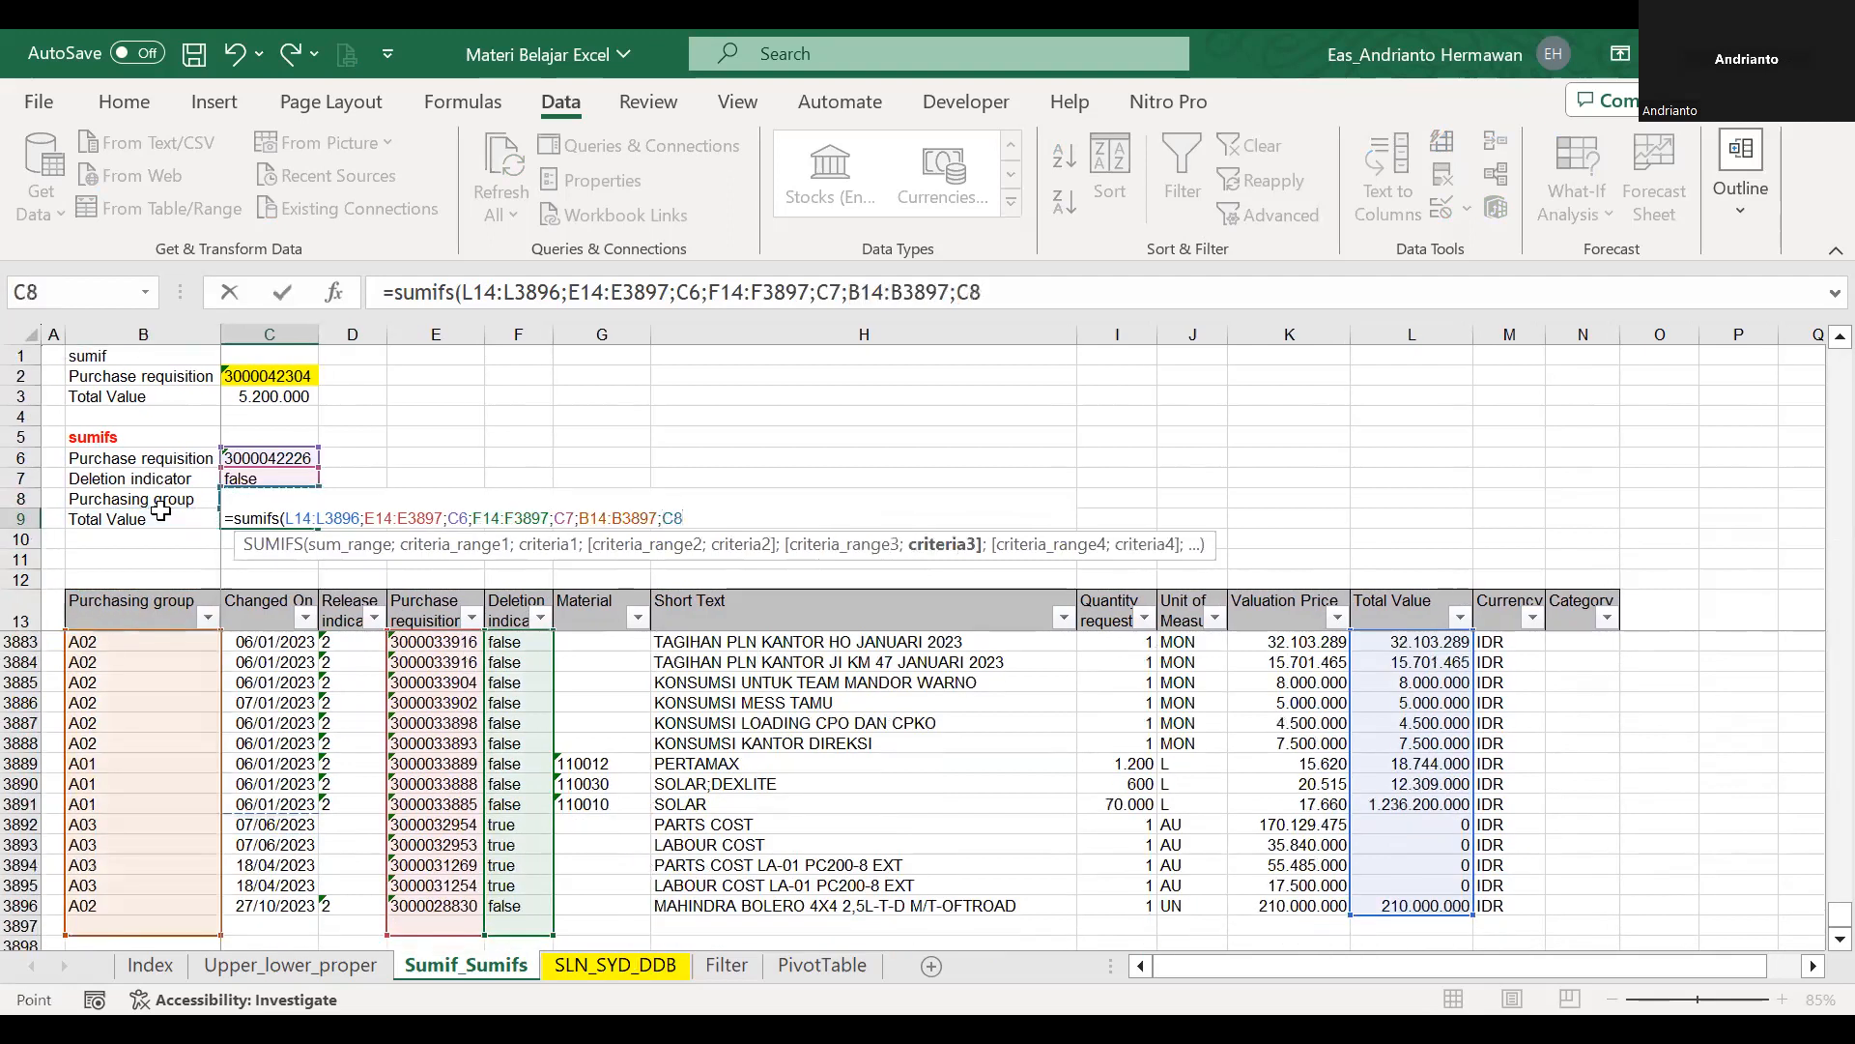
{"action": "key", "text": "Return"}
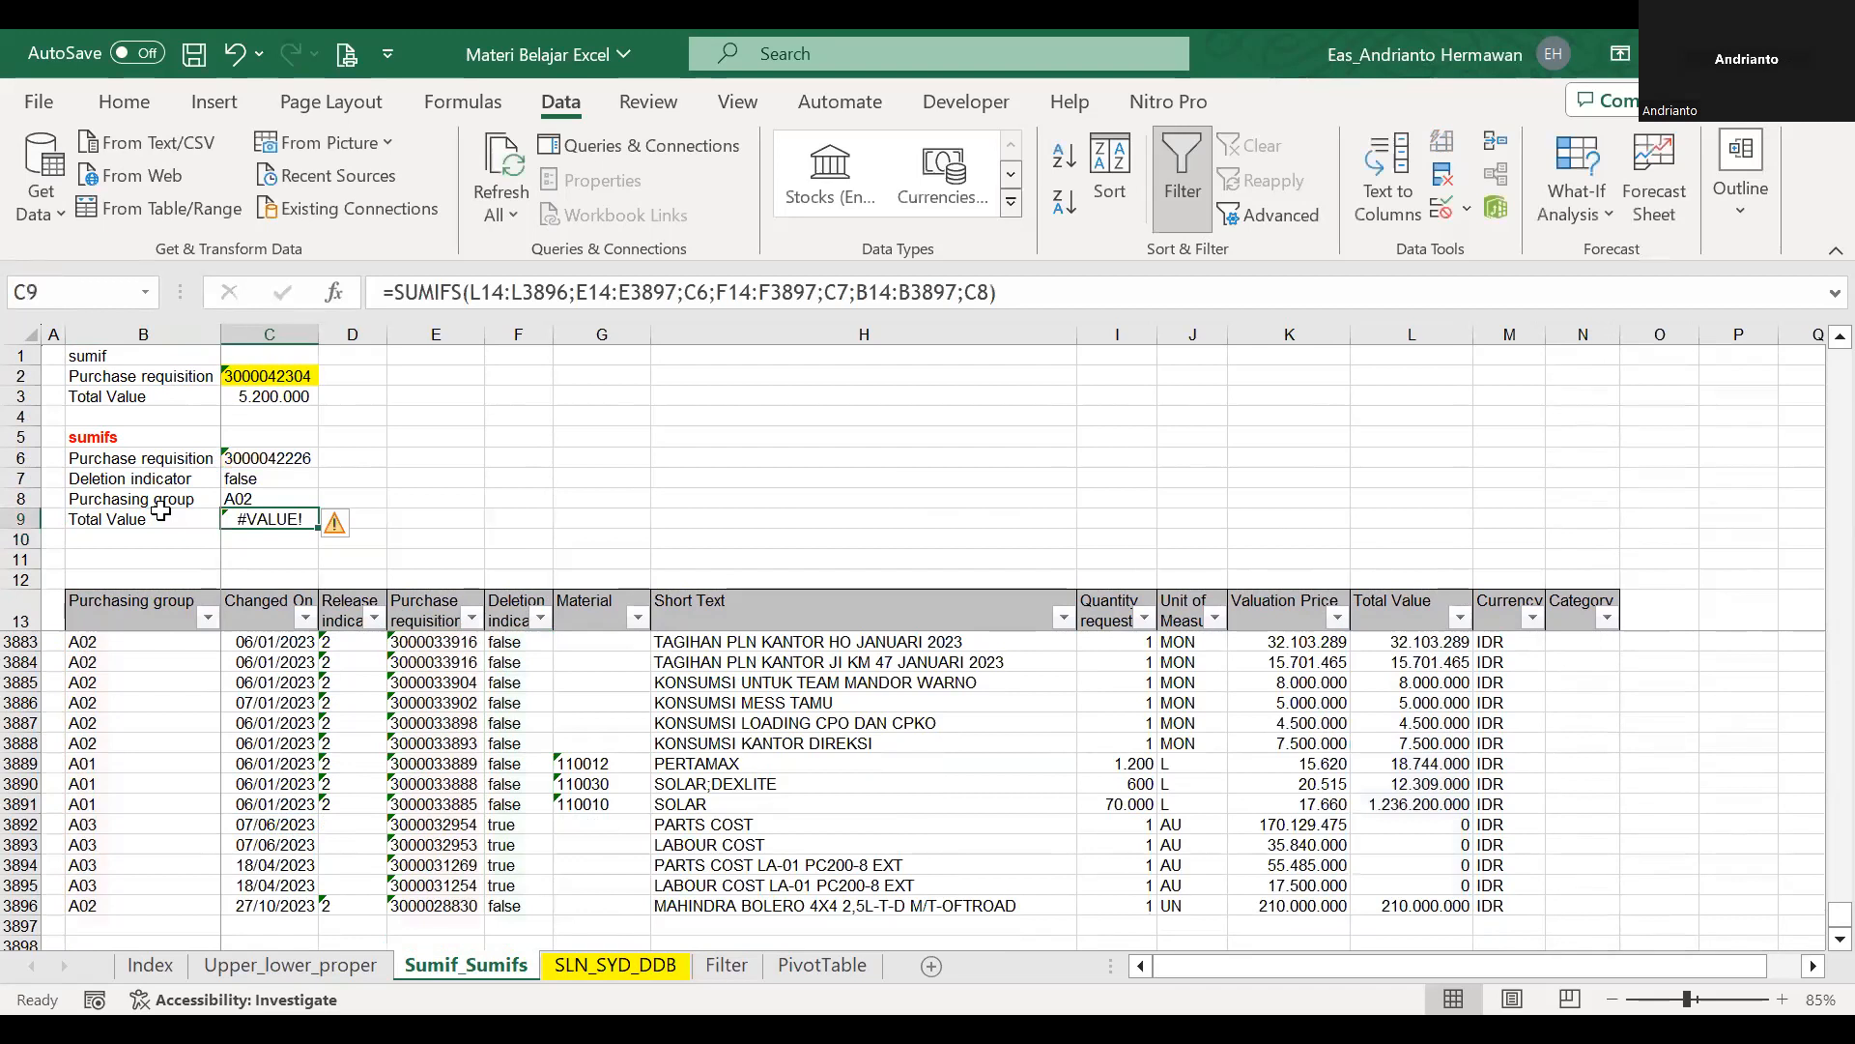
Clear the Deletion indicator criterion in C7 and choose false again from its dropdown list.
{"action": "left_click", "coordinate": [633, 285]}
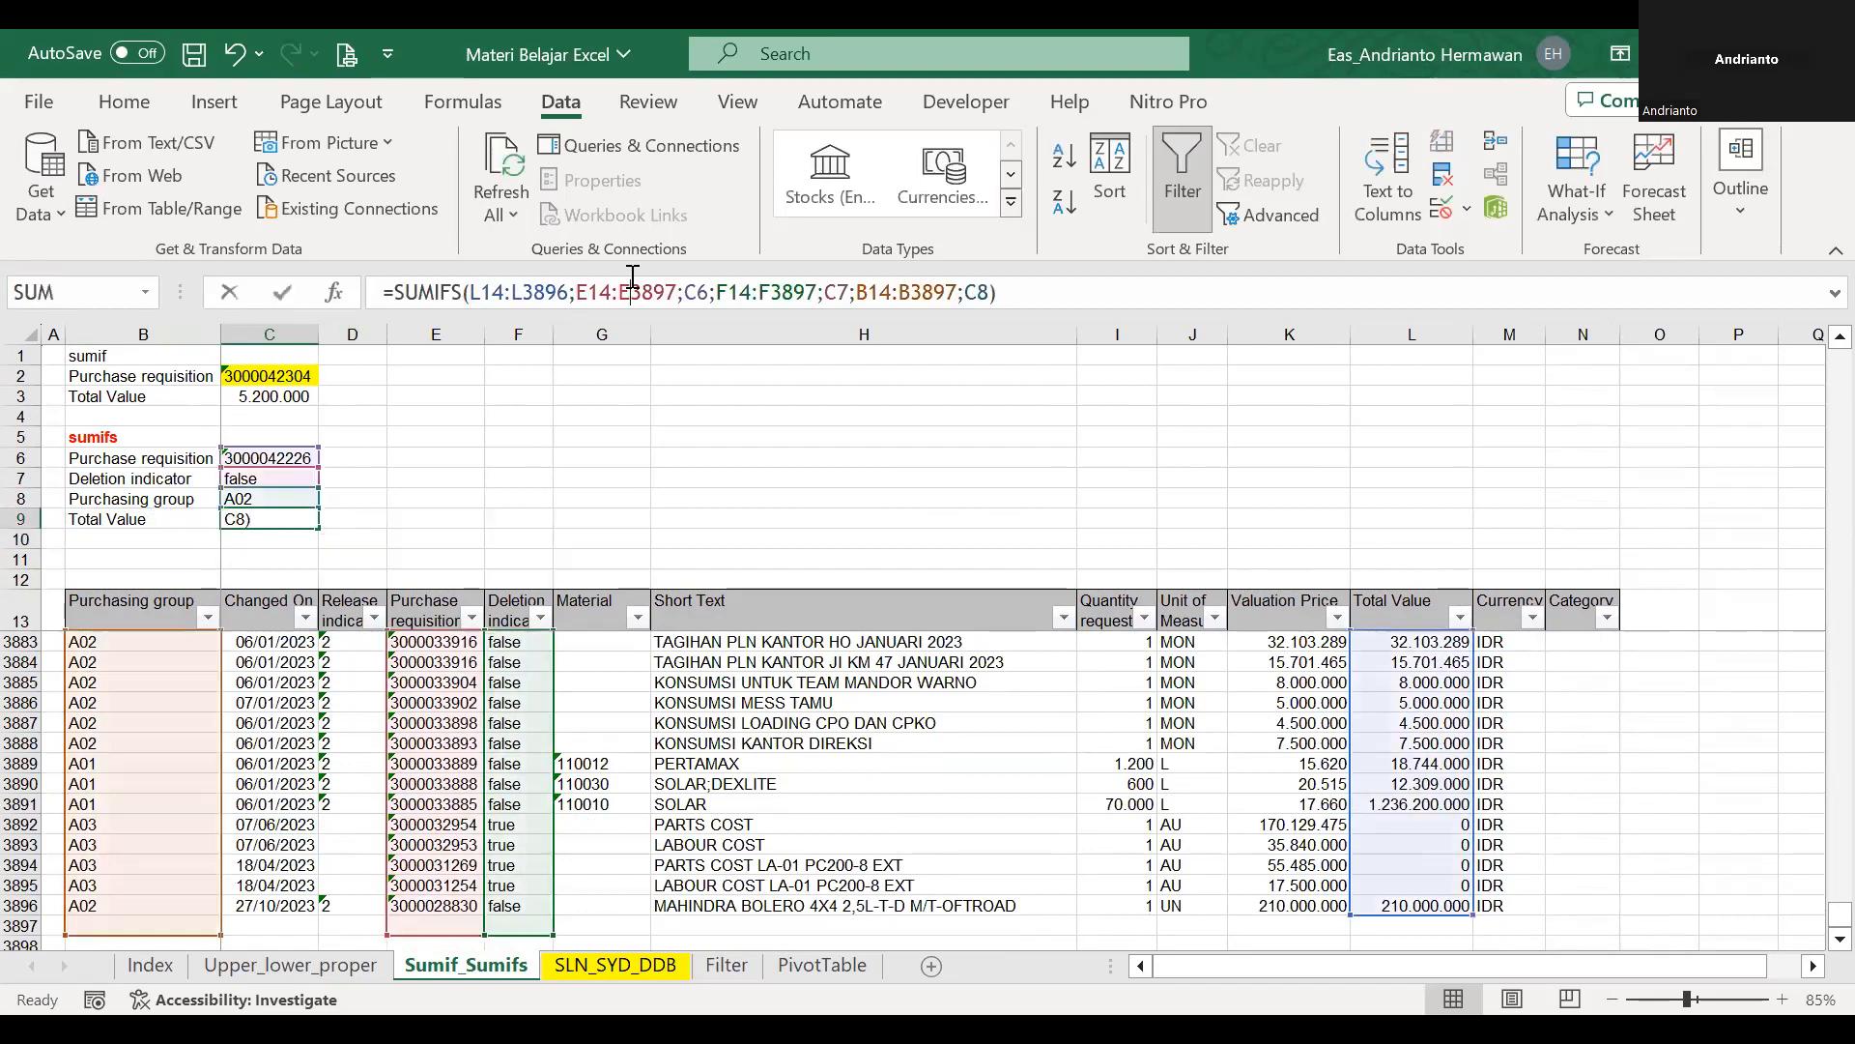
{"action": "left_click", "coordinate": [298, 472]}
{"action": "right_click", "coordinate": [298, 471]}
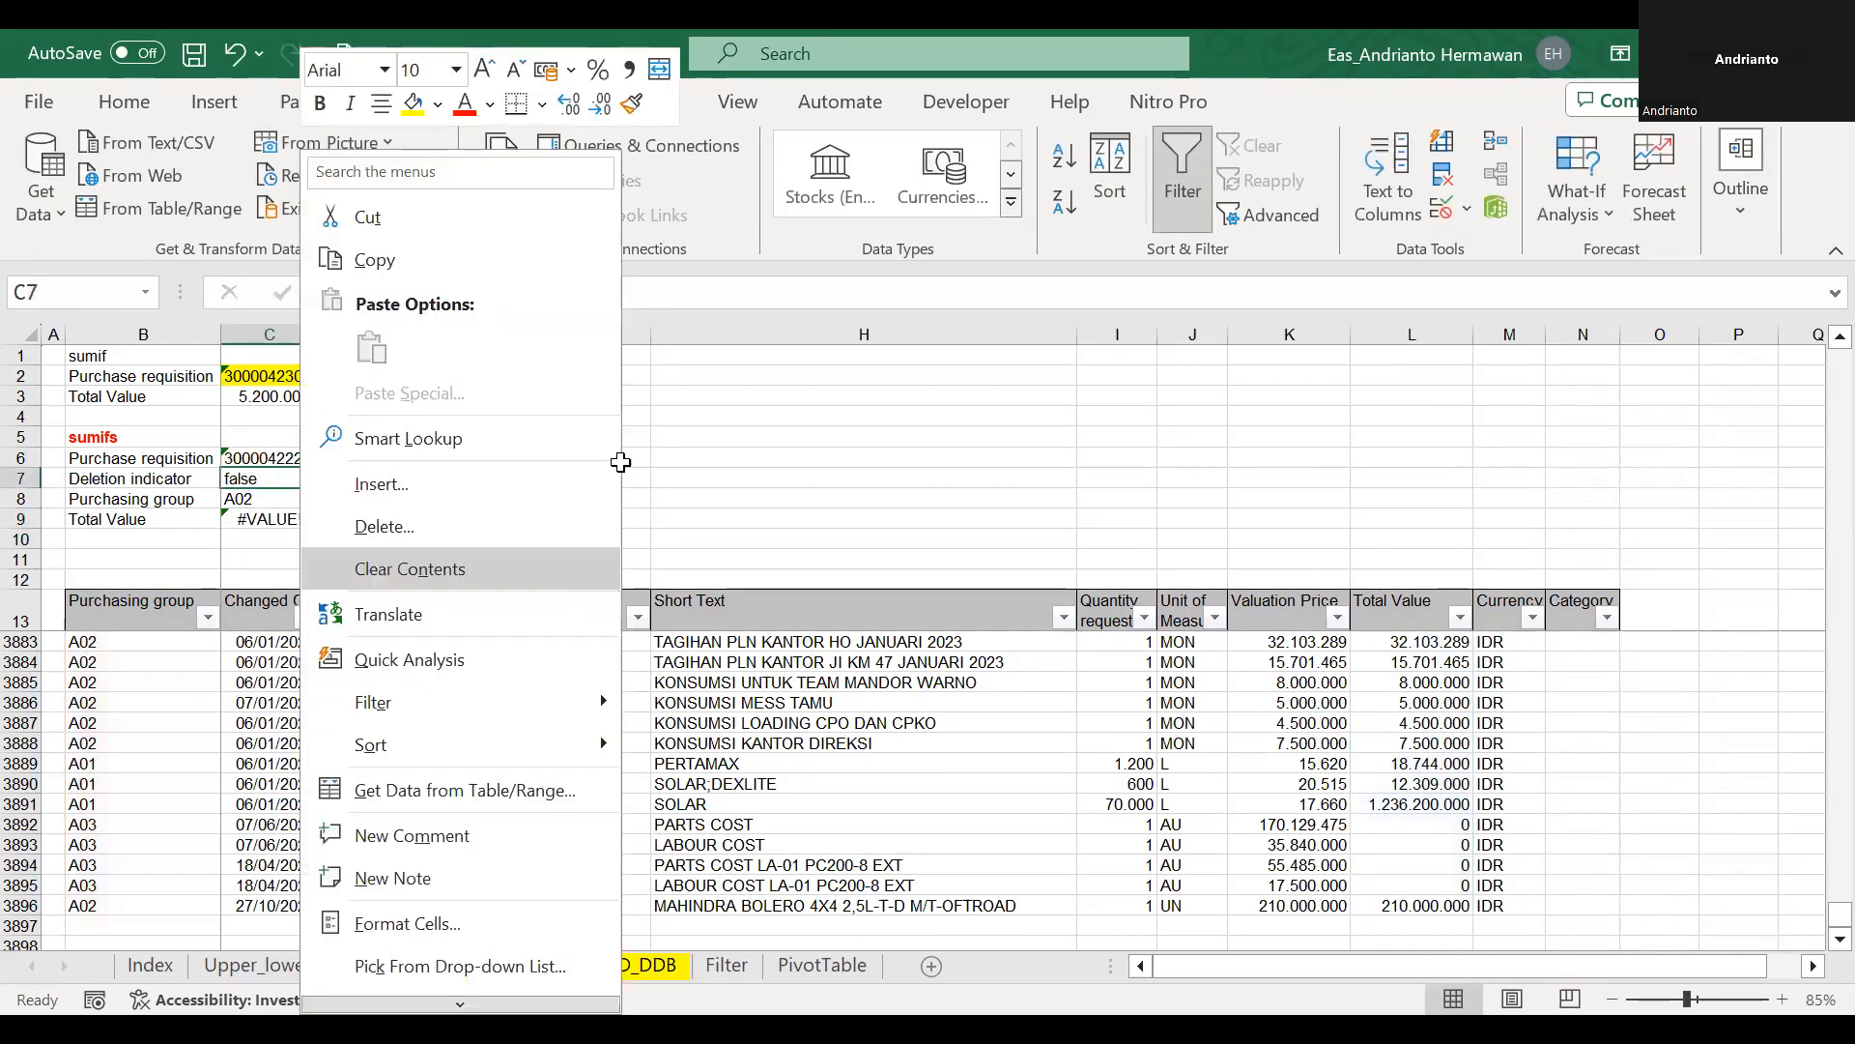
{"action": "left_click", "coordinate": [299, 566]}
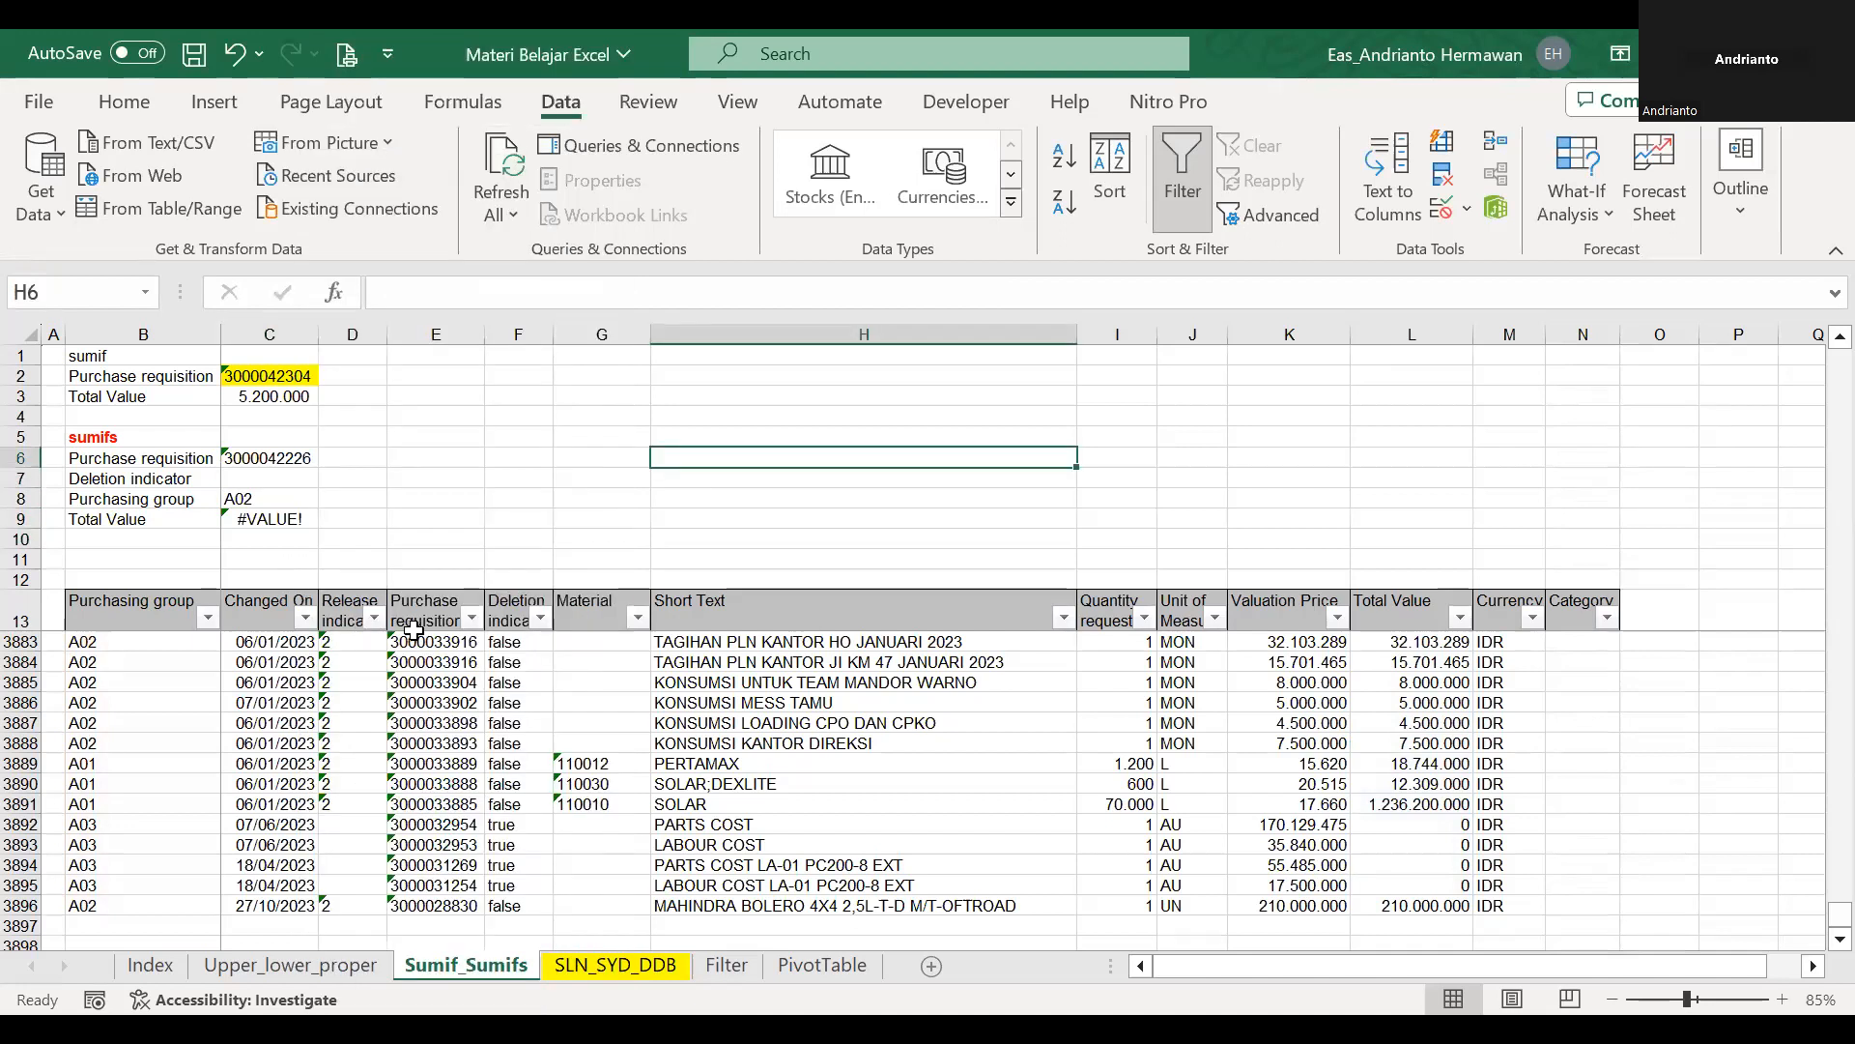
{"action": "left_click", "coordinate": [471, 618]}
{"action": "left_click", "coordinate": [263, 432]}
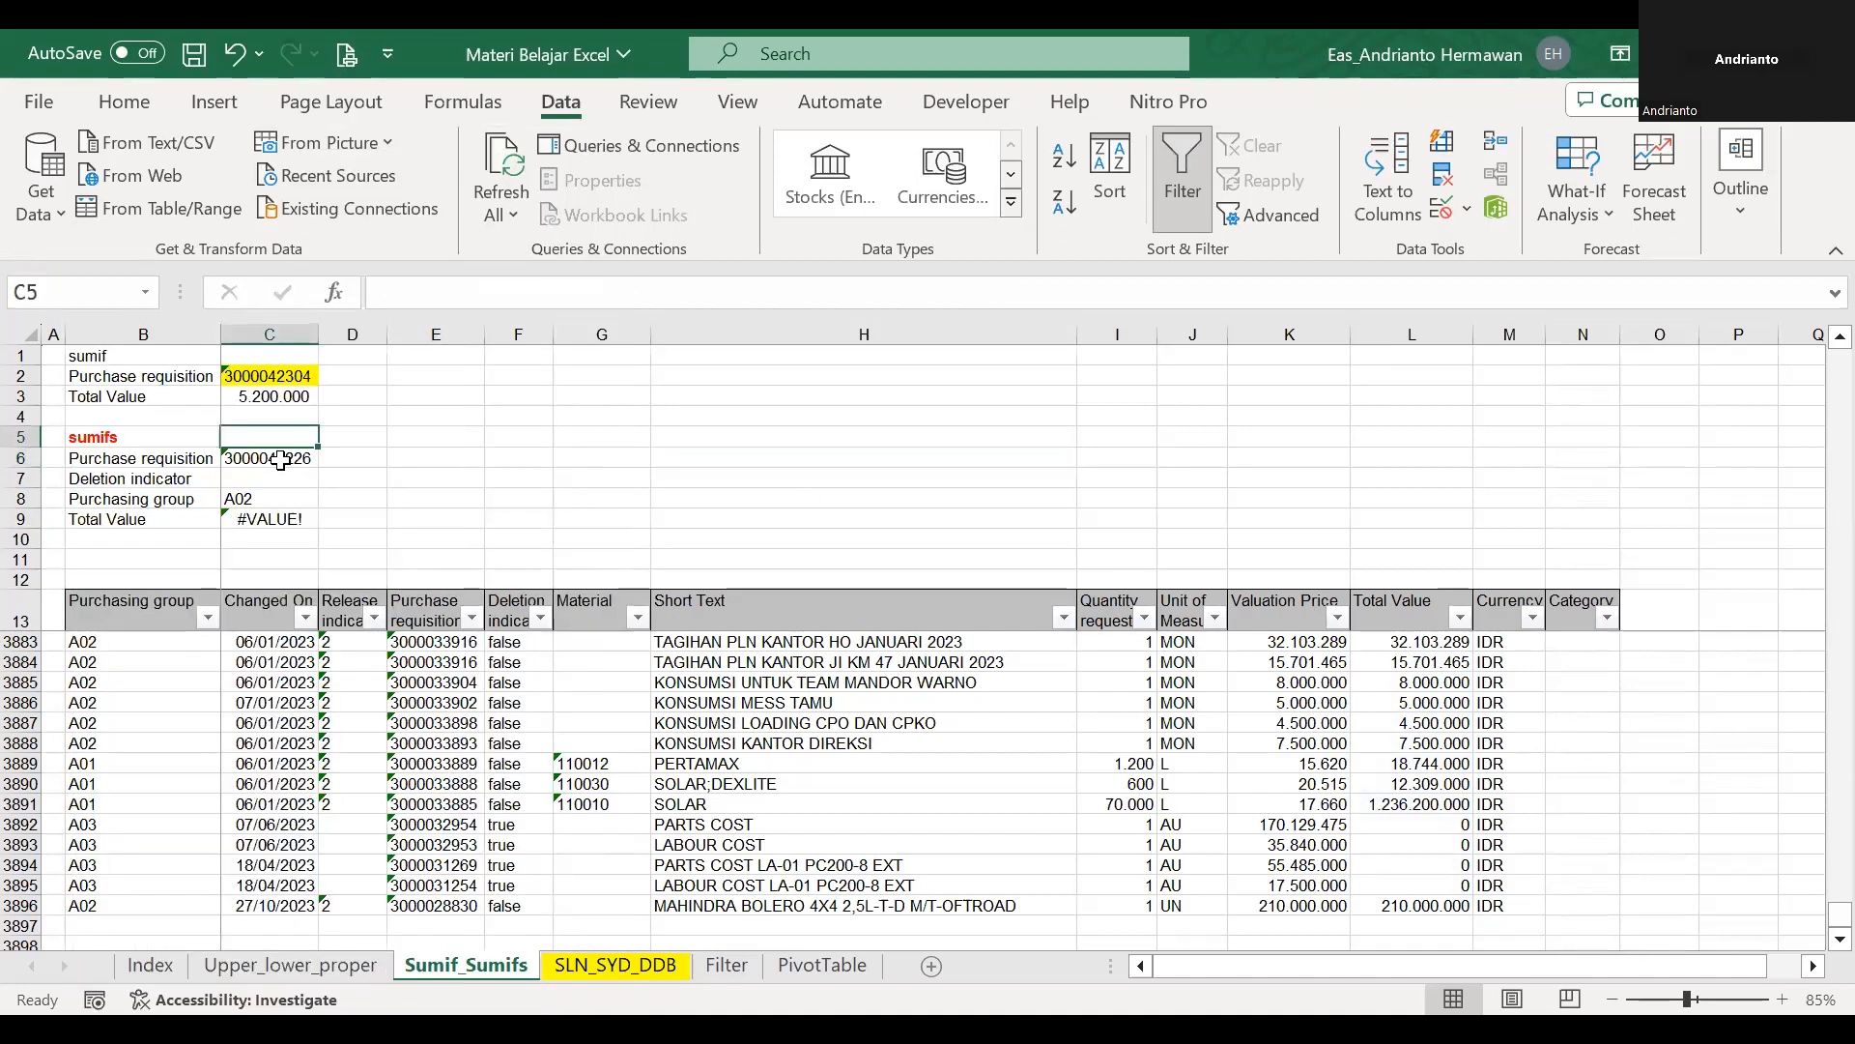
{"action": "left_click", "coordinate": [287, 479]}
{"action": "left_click", "coordinate": [329, 479]}
{"action": "left_click", "coordinate": [275, 501]}
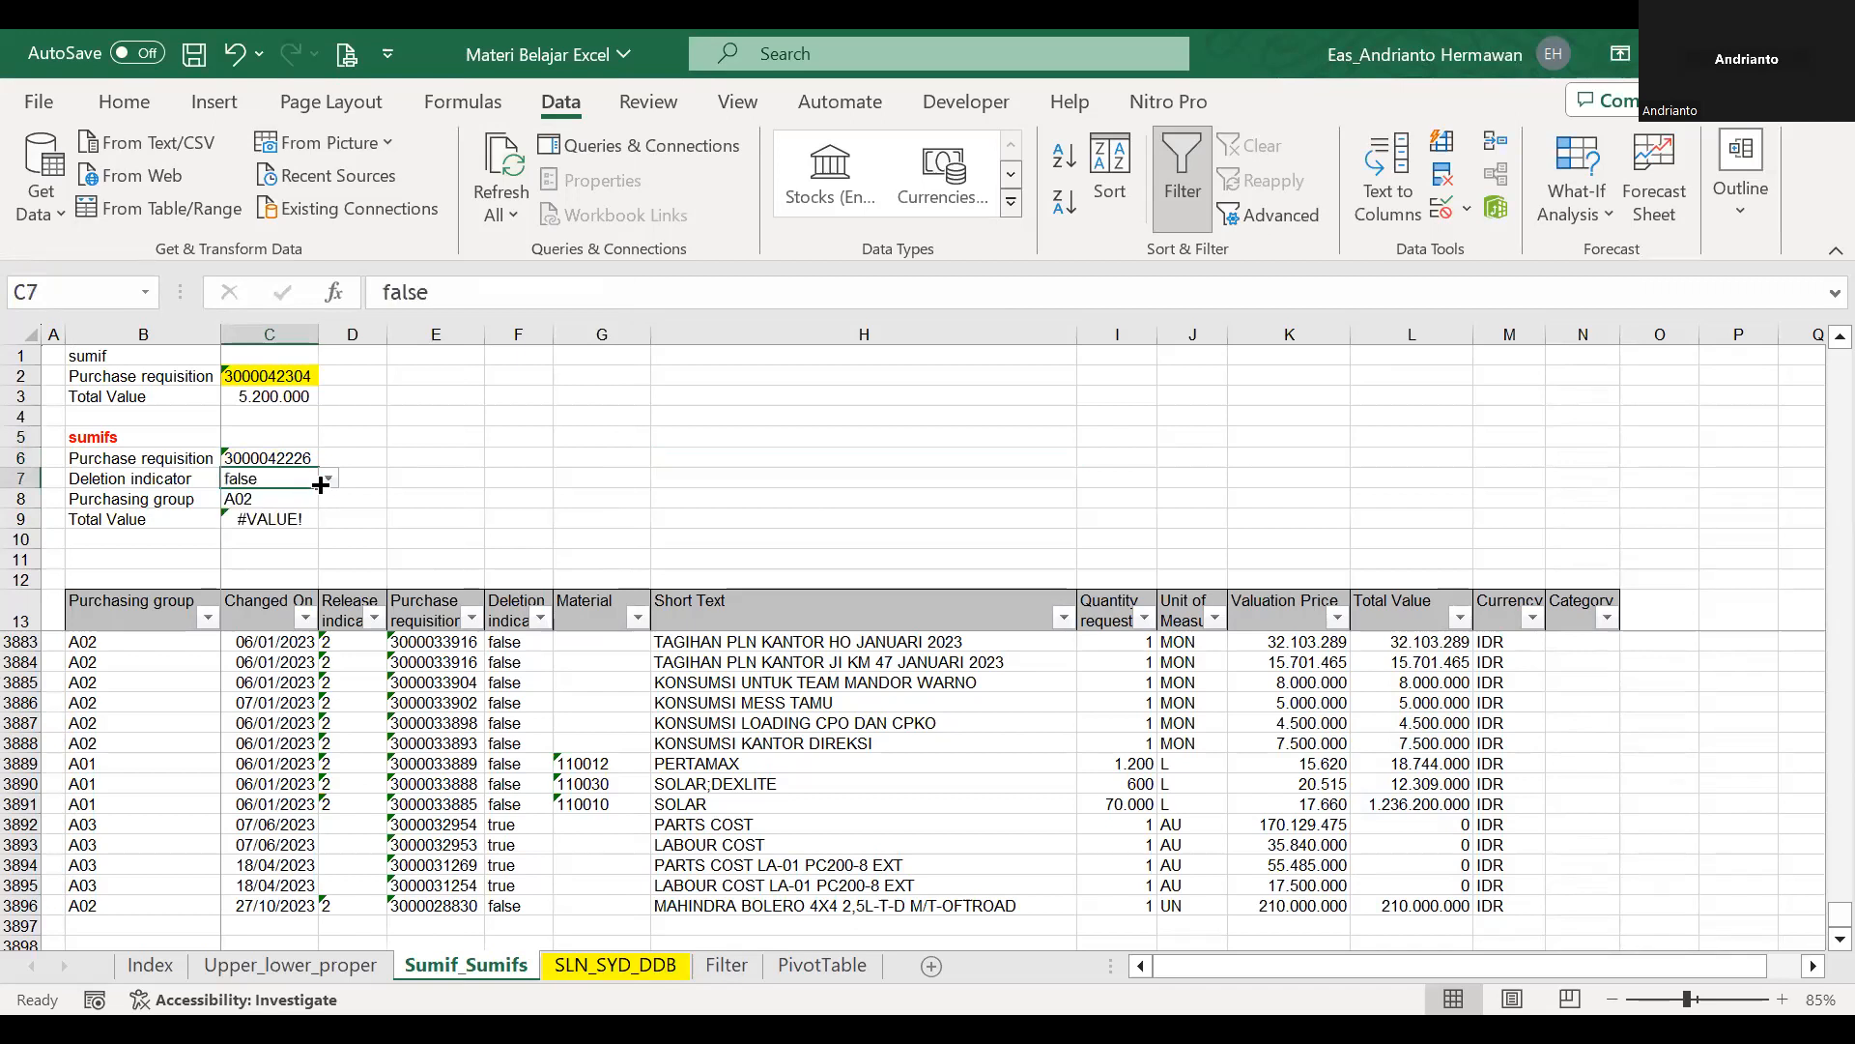
Choose true as the Deletion indicator criterion in C7.
{"action": "left_click", "coordinate": [328, 479]}
{"action": "left_click", "coordinate": [307, 500]}
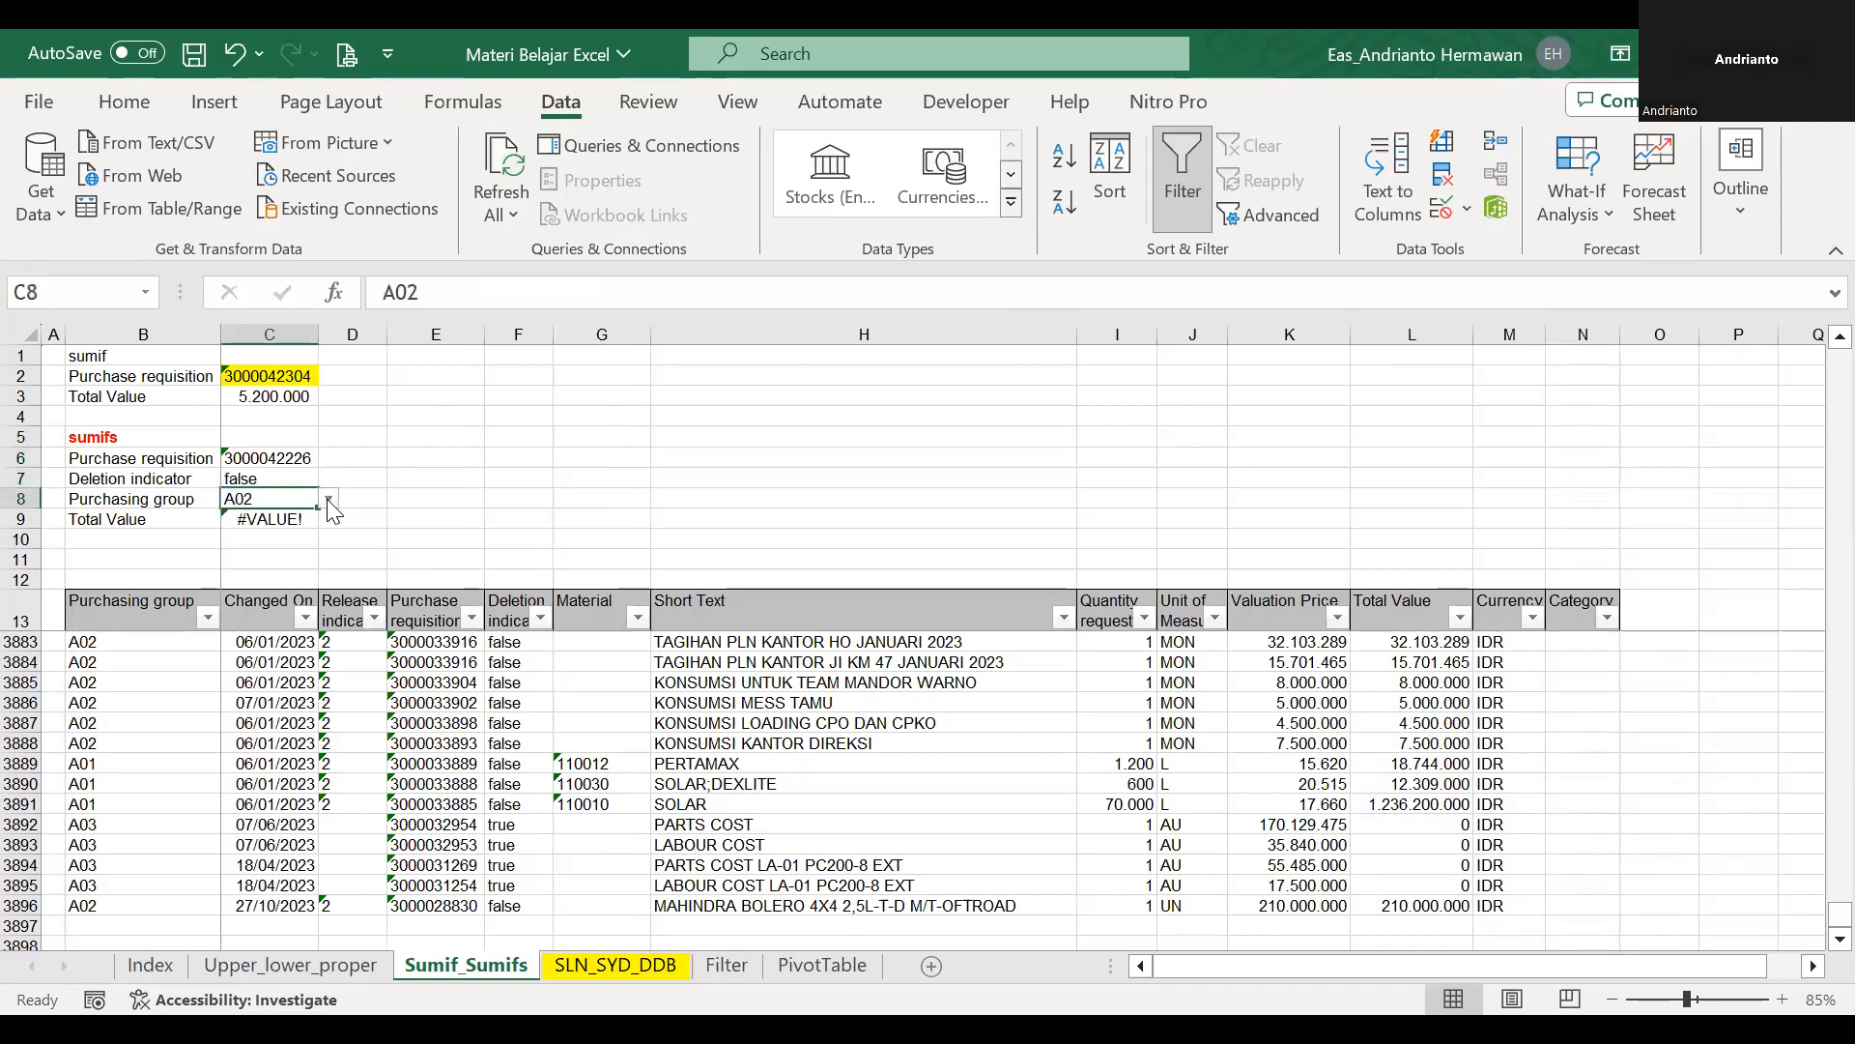
{"action": "left_click", "coordinate": [303, 480]}
{"action": "left_click", "coordinate": [329, 479]}
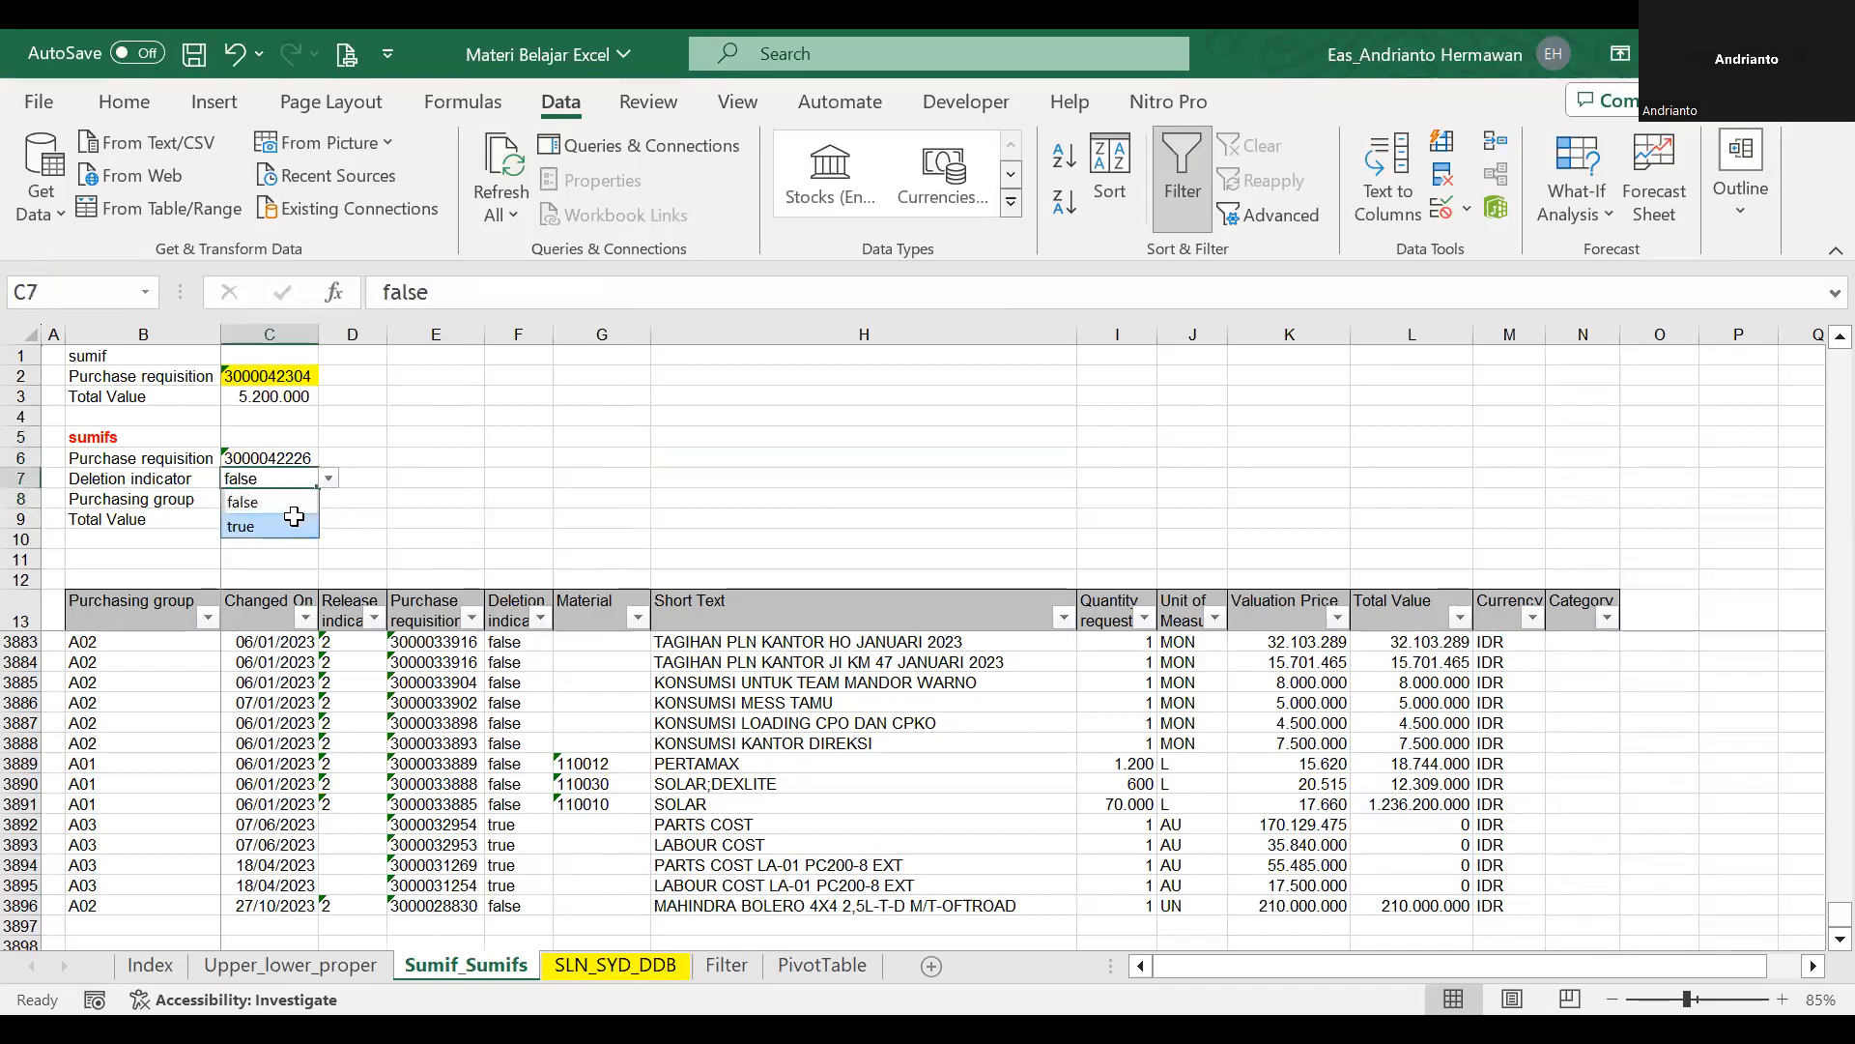
{"action": "left_click", "coordinate": [289, 522]}
Check the ranges and criteria of the SUMIFS formula in C9 against the data table.
{"action": "left_click", "coordinate": [292, 520]}
{"action": "double_click", "coordinate": [293, 519]}
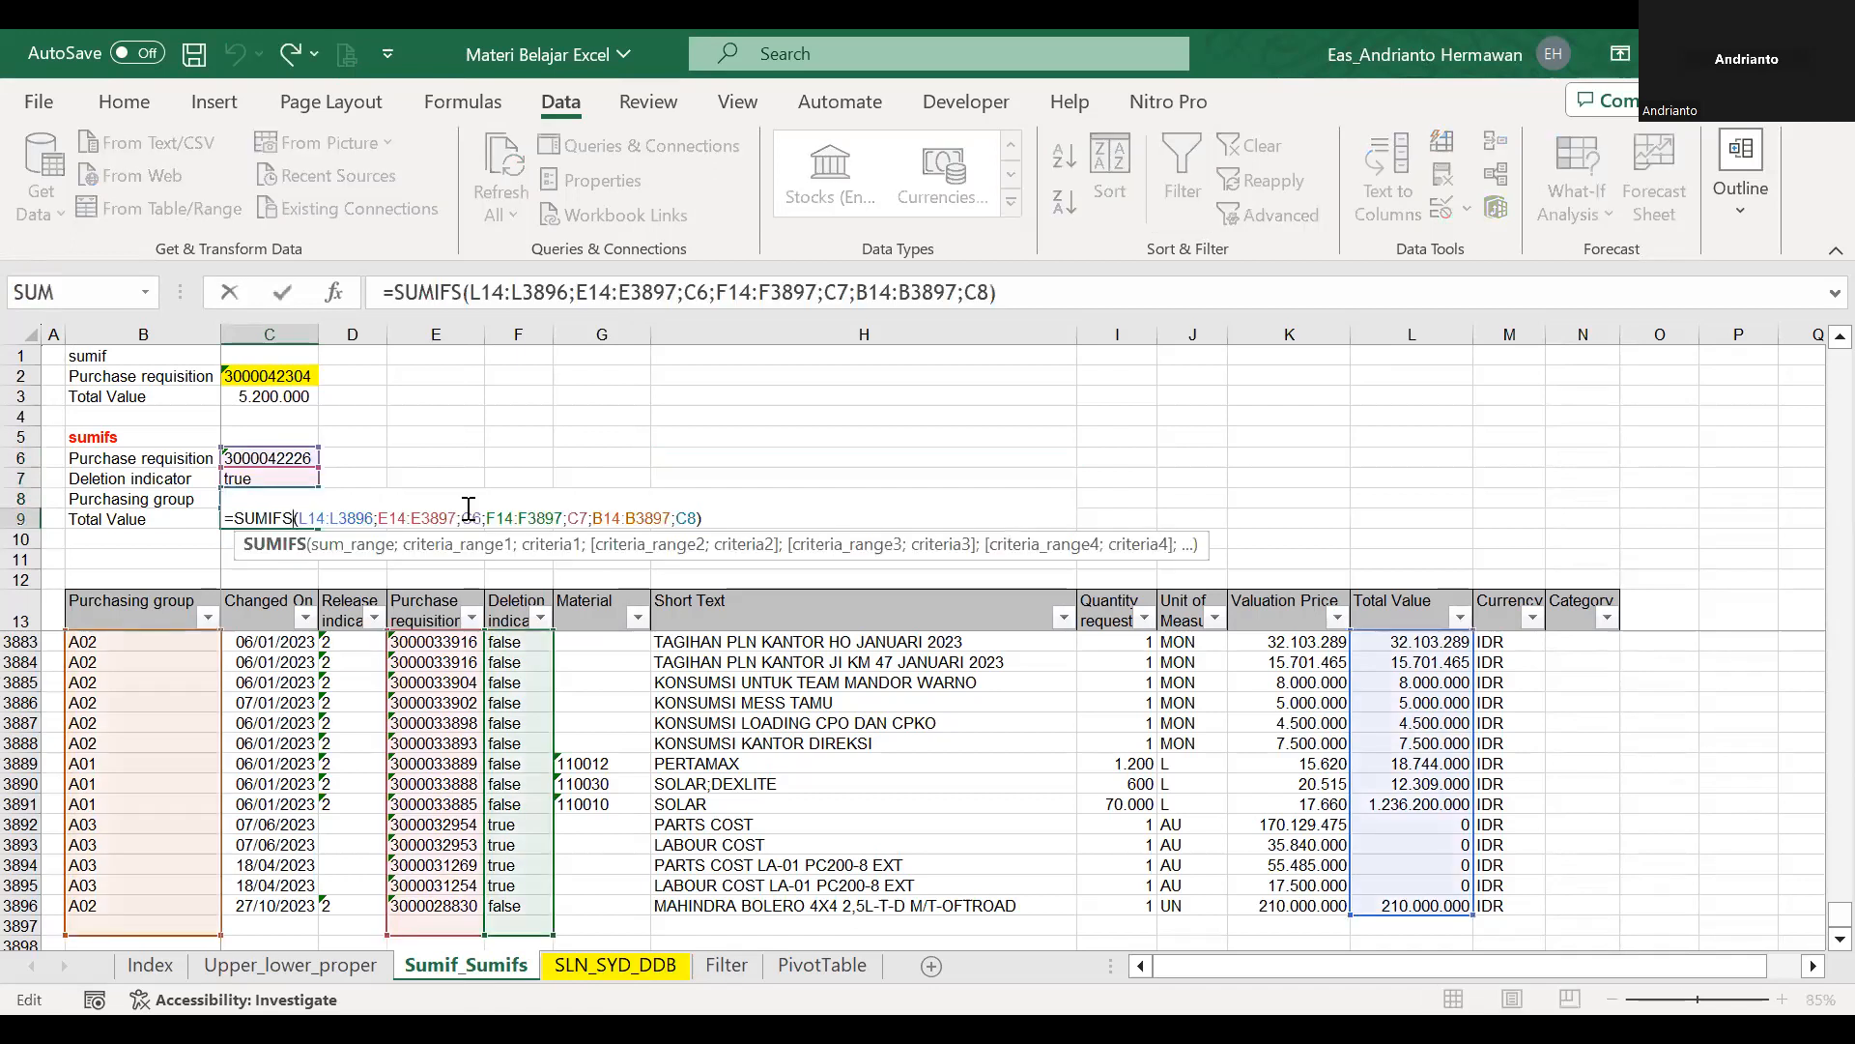
{"action": "key", "text": "Return"}
{"action": "scroll", "coordinate": [385, 518], "scroll_direction": "up", "scroll_amount": 20}
{"action": "left_click", "coordinate": [302, 519]}
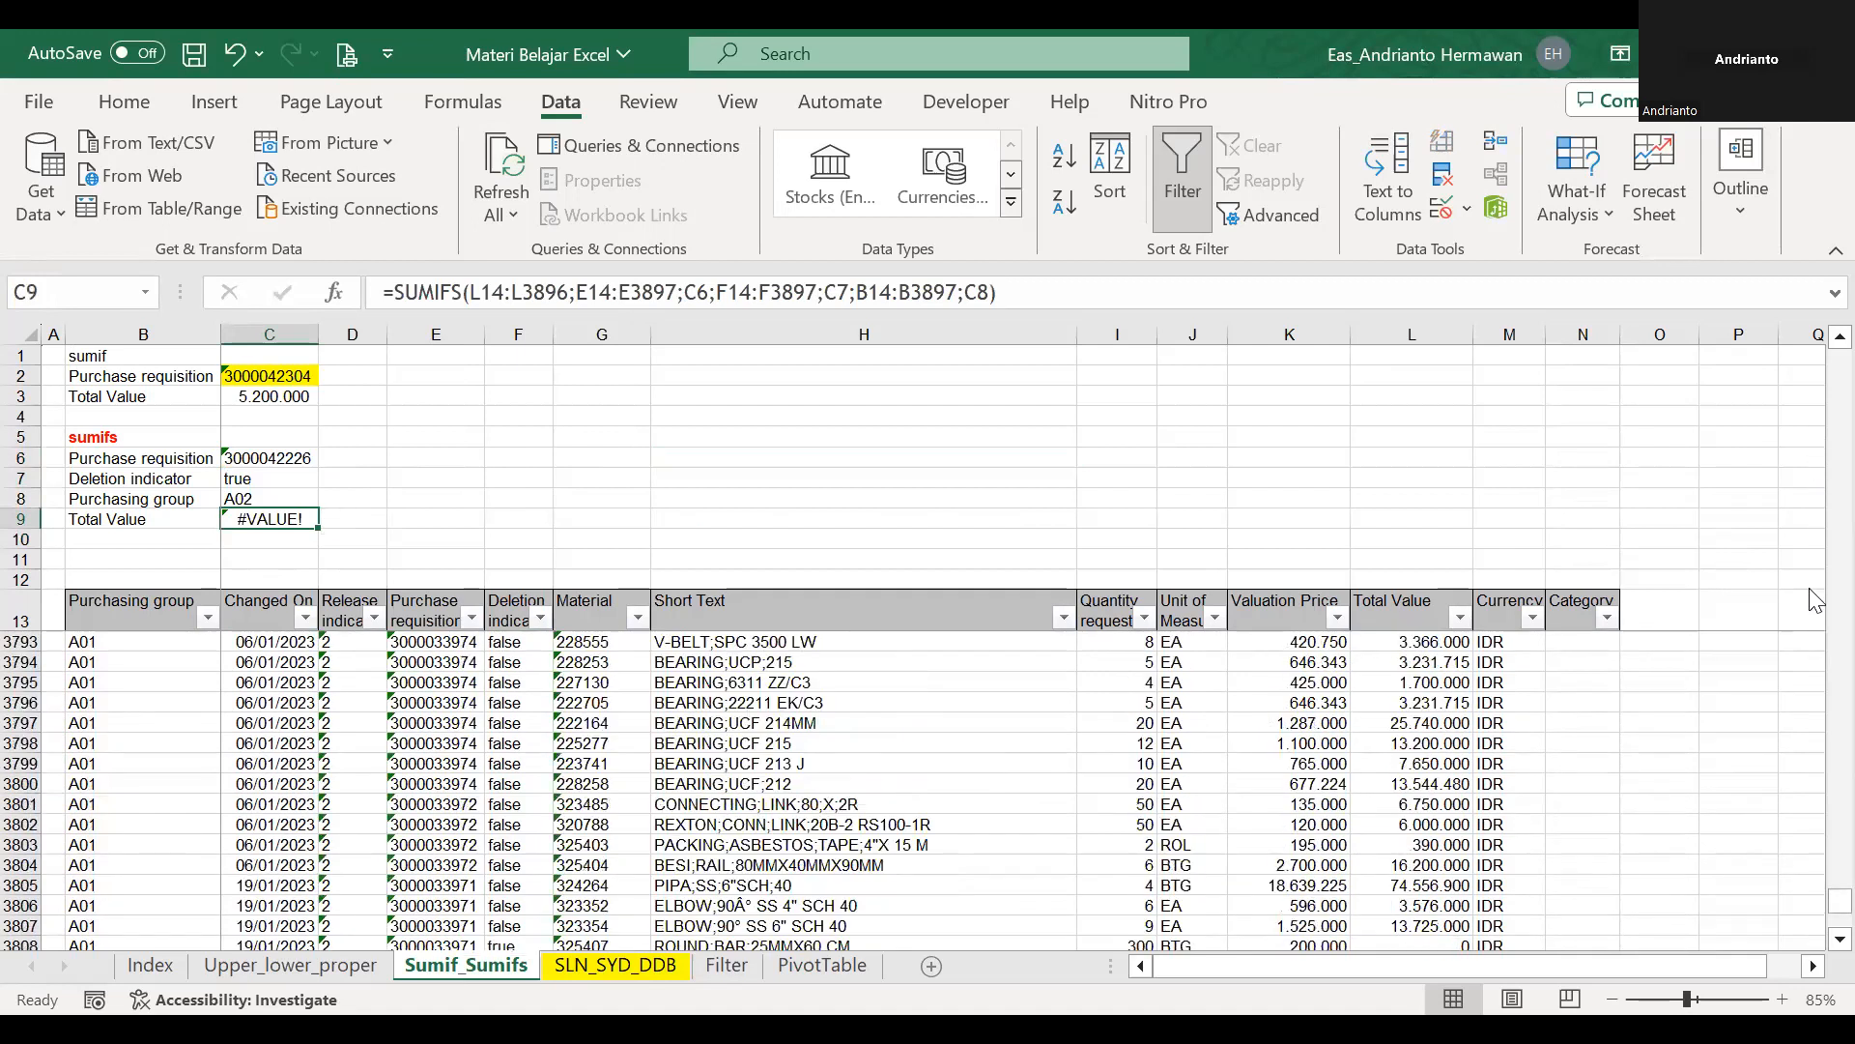
{"action": "scroll", "coordinate": [1816, 599], "scroll_direction": "up", "scroll_amount": 9}
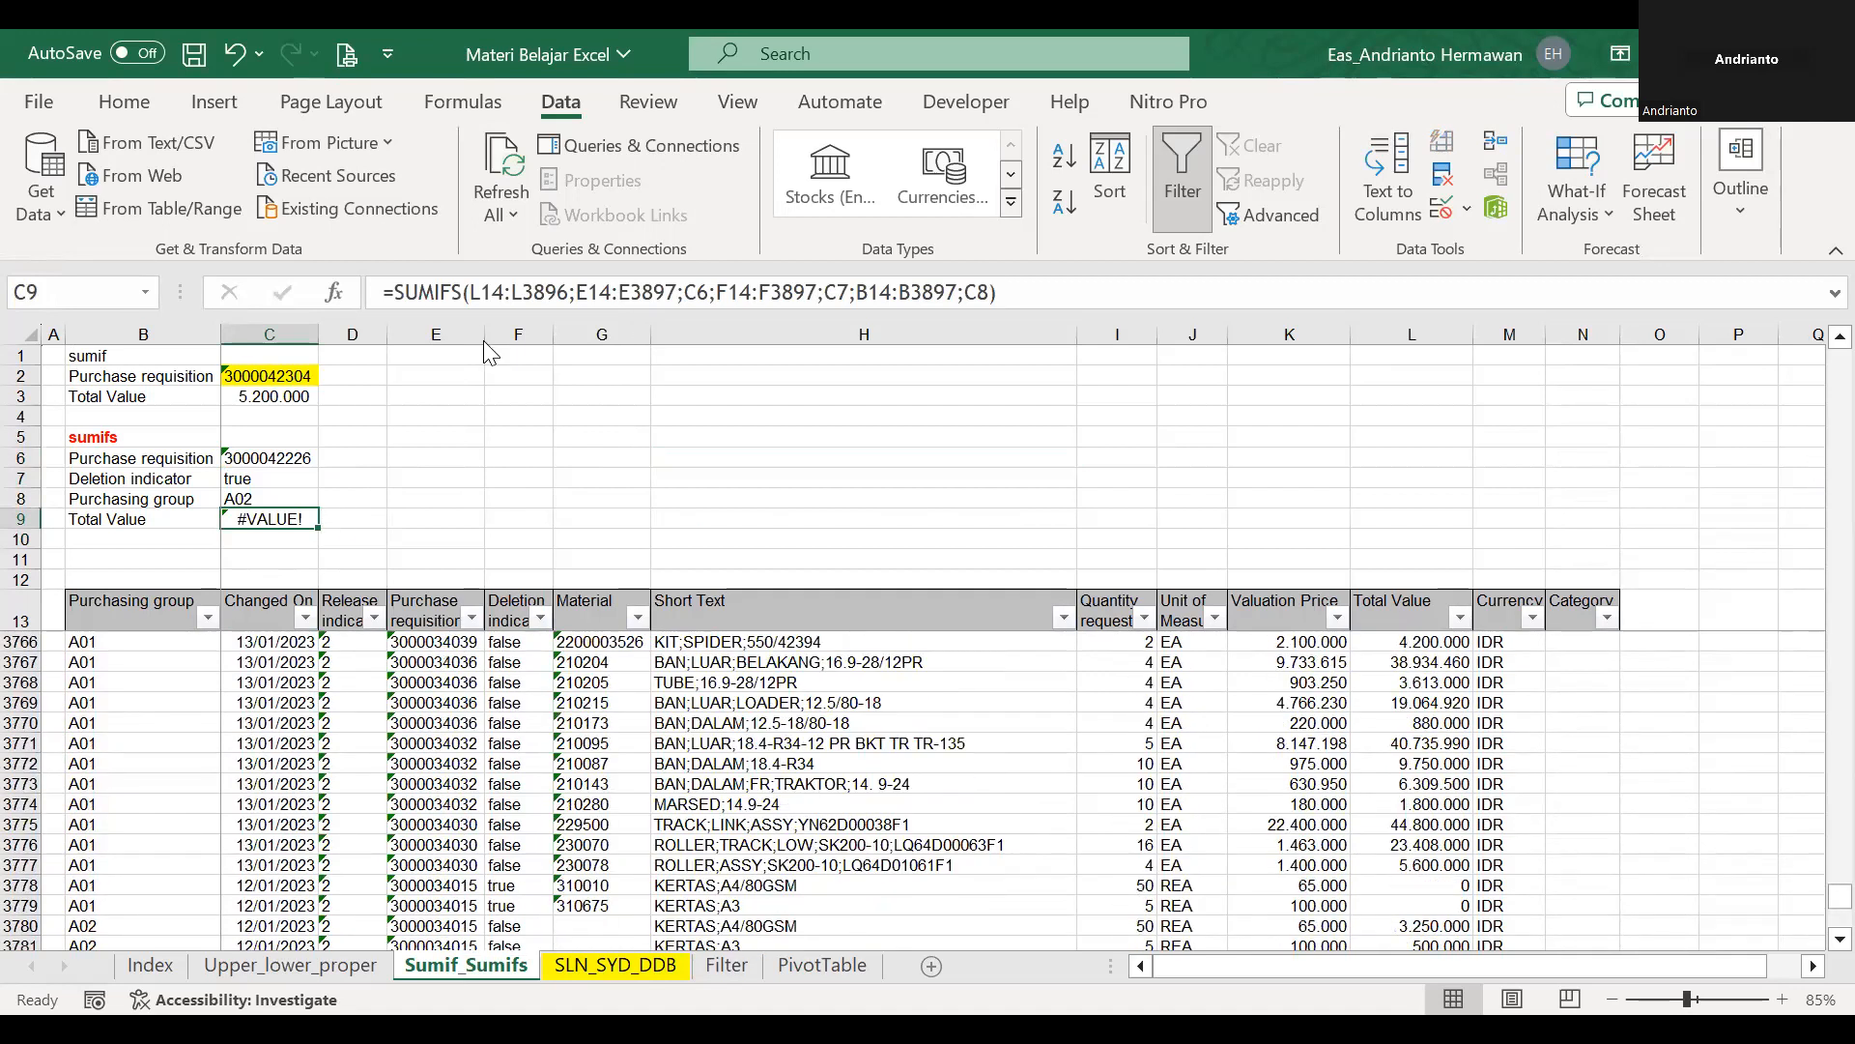
{"action": "scroll", "coordinate": [483, 347], "scroll_direction": "up", "scroll_amount": 10}
Delete the formula in C9 and restart SUMIFS with the Total Value data L14:L3896 as the sum range.
{"action": "key", "text": "Delete"}
{"action": "type", "text": "=sumifs("}
{"action": "left_click", "coordinate": [1386, 612]}
{"action": "key", "text": "Down"}
{"action": "key", "text": "ctrl+shift+Down"}
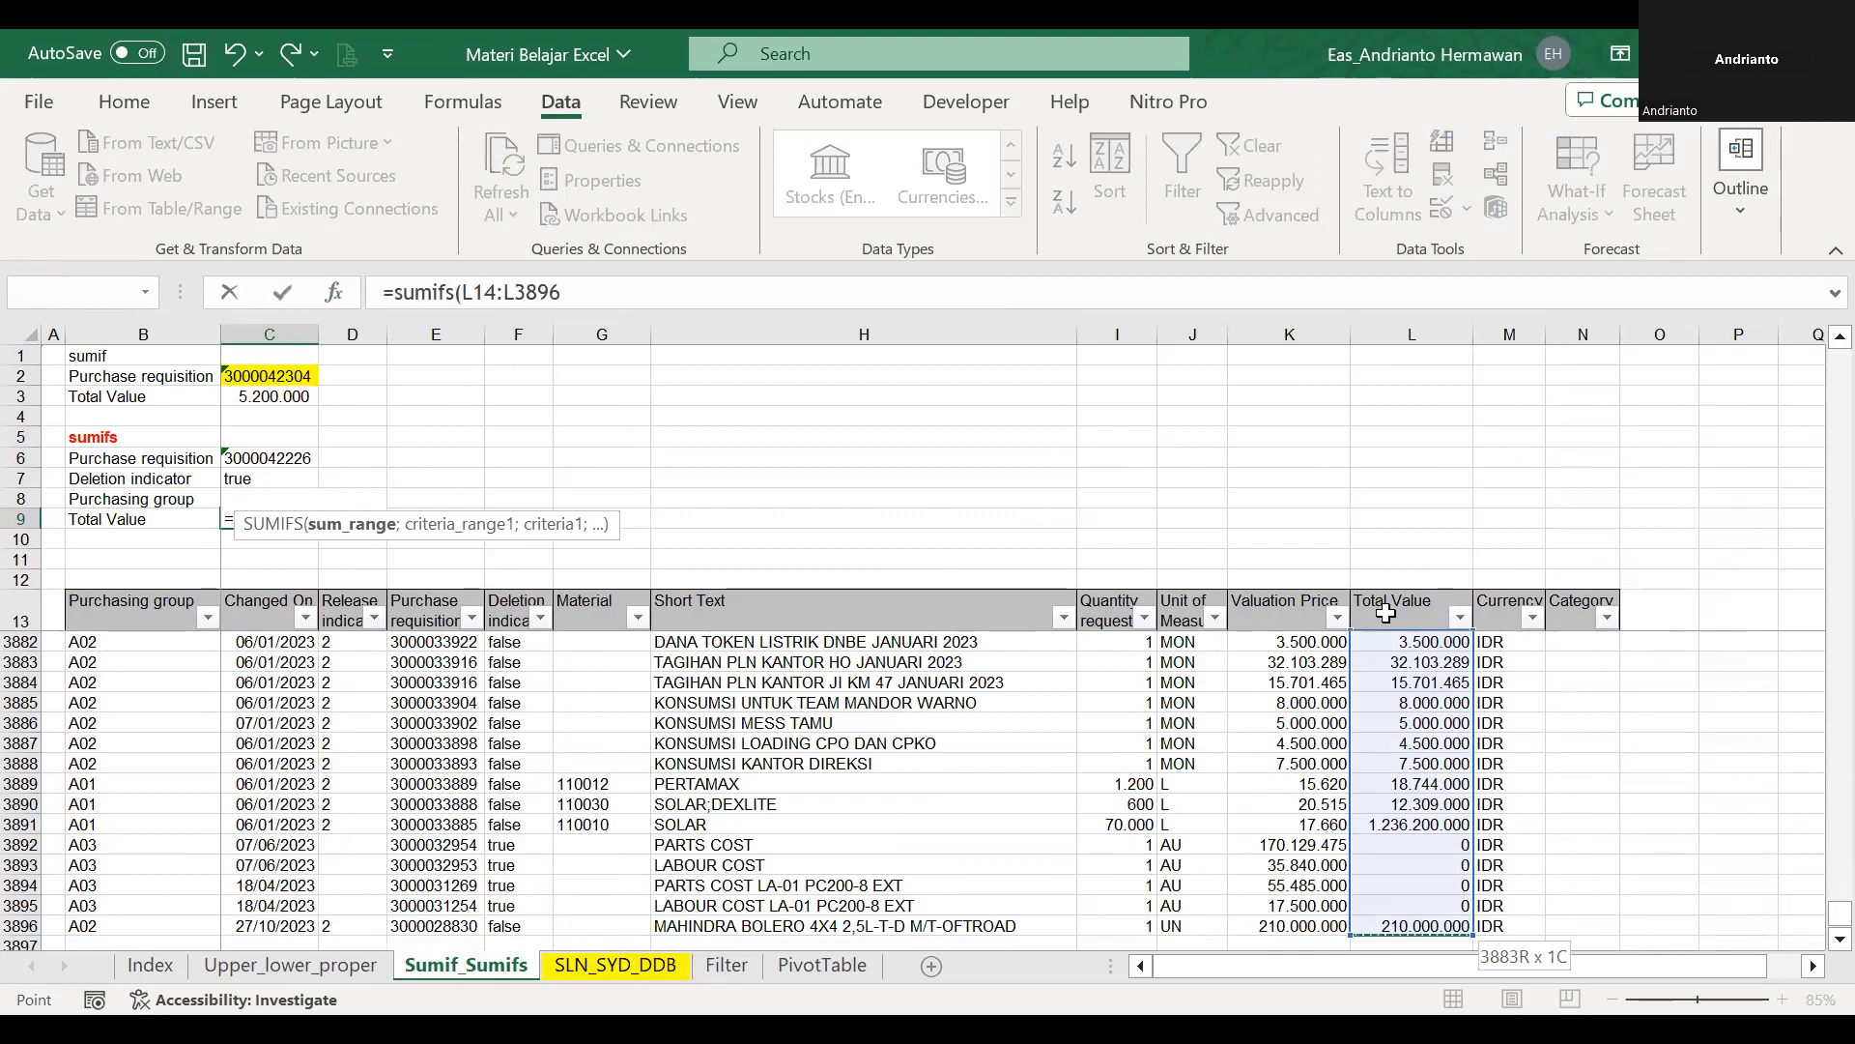
{"action": "type", "text": ";"}
Add the named Purchase requisition data range pr as the first criteria range of the SUMIFS formula.
{"action": "left_click", "coordinate": [460, 600]}
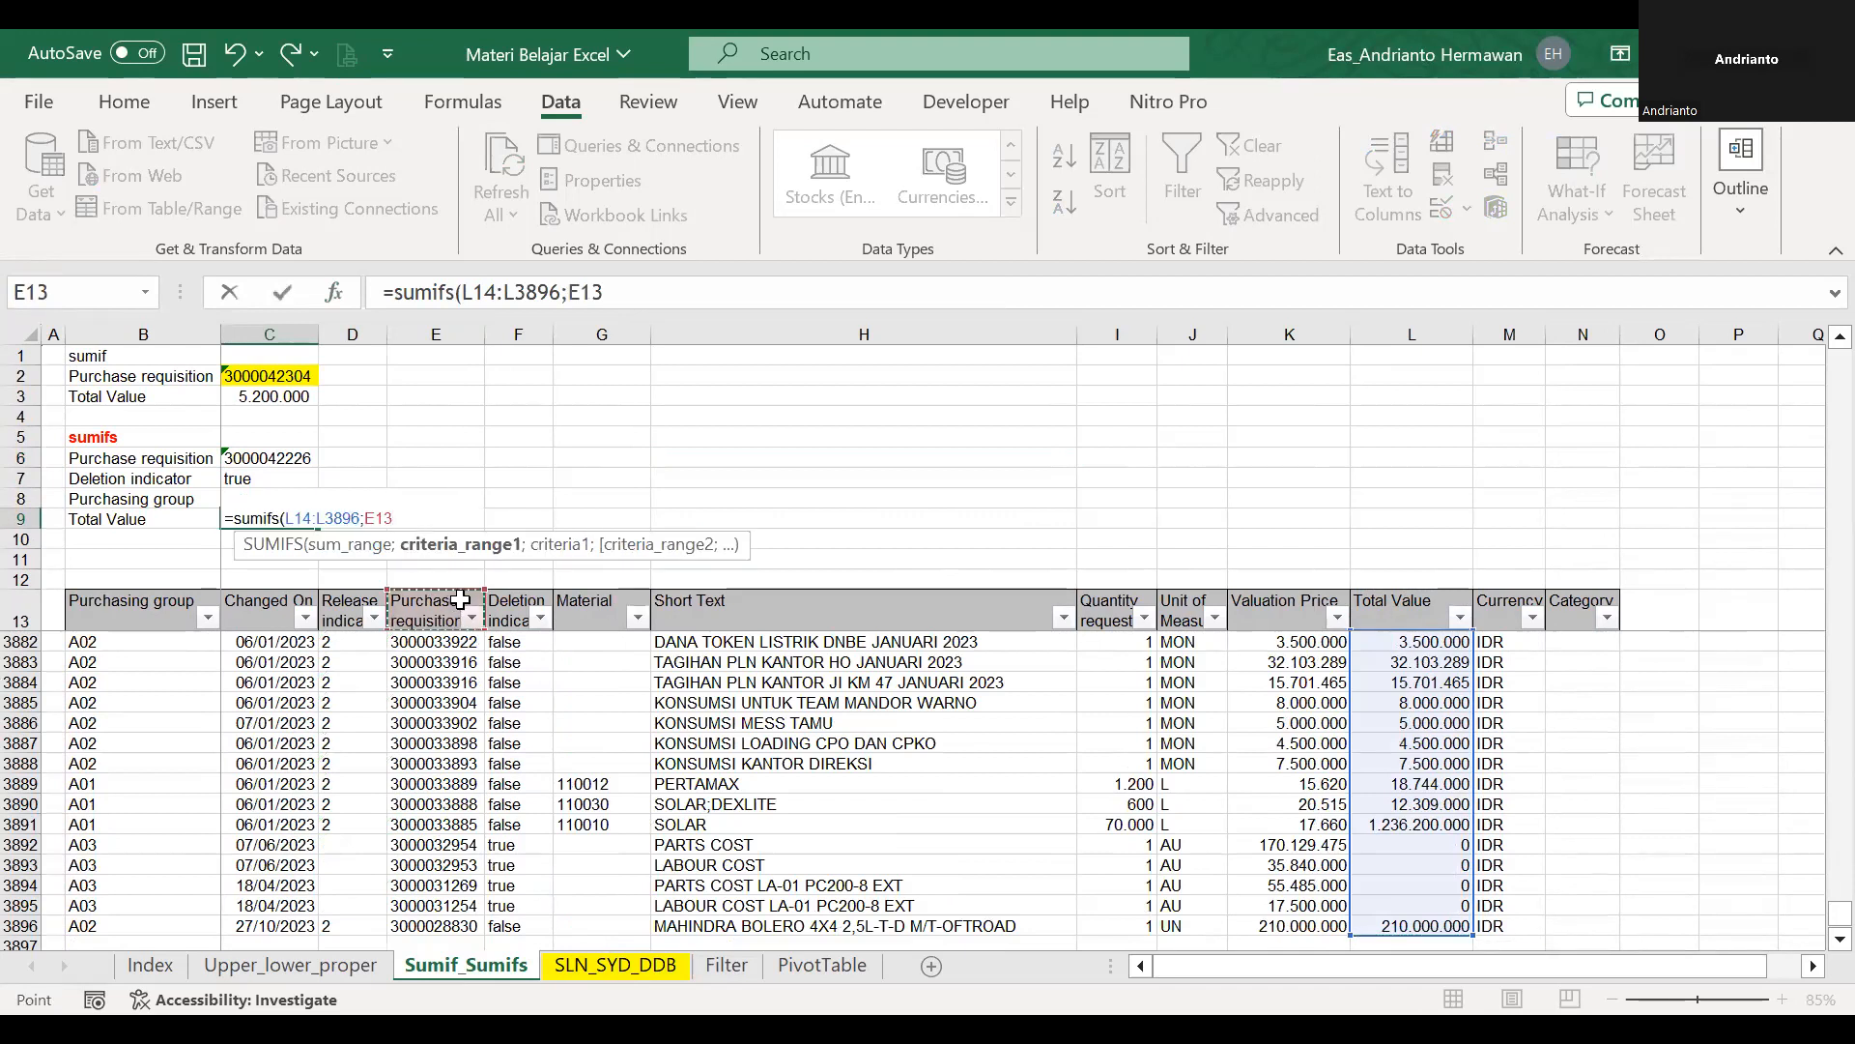
{"action": "key", "text": "Down"}
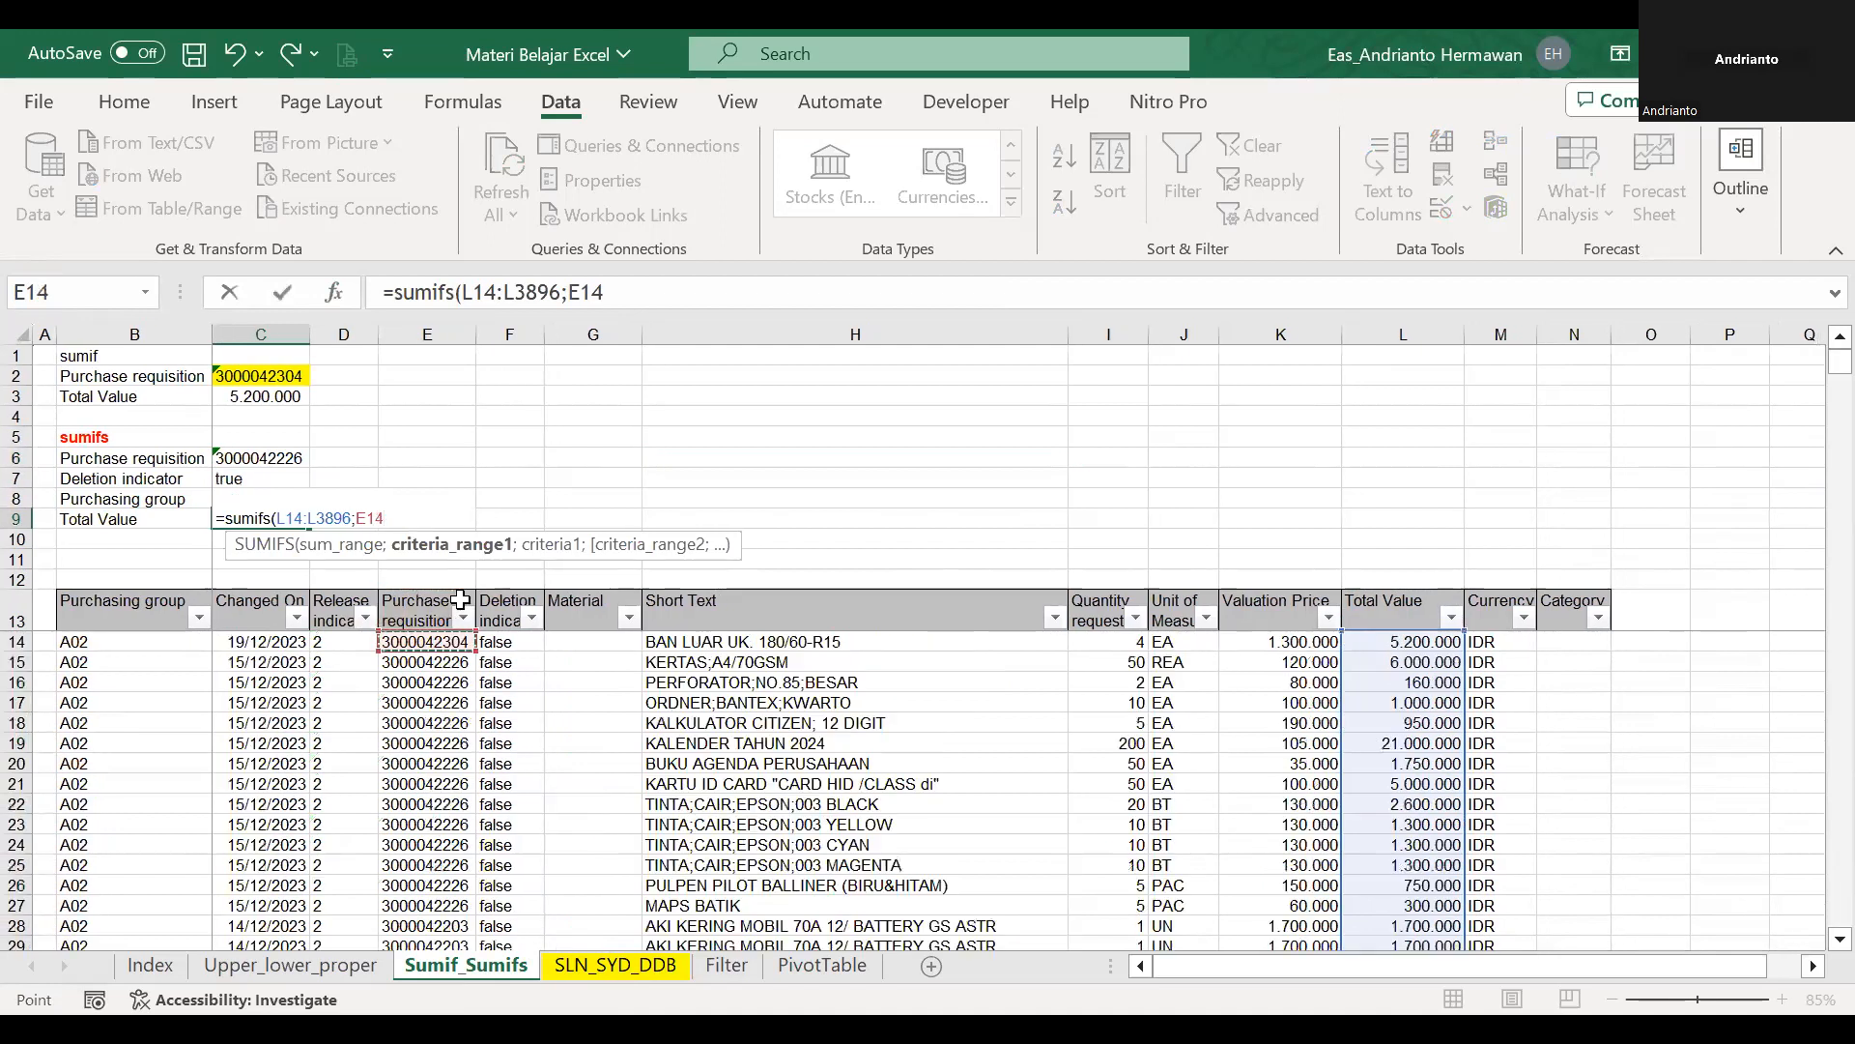
{"action": "key", "text": "ctrl+shift+Down"}
{"action": "type", "text": ";"}
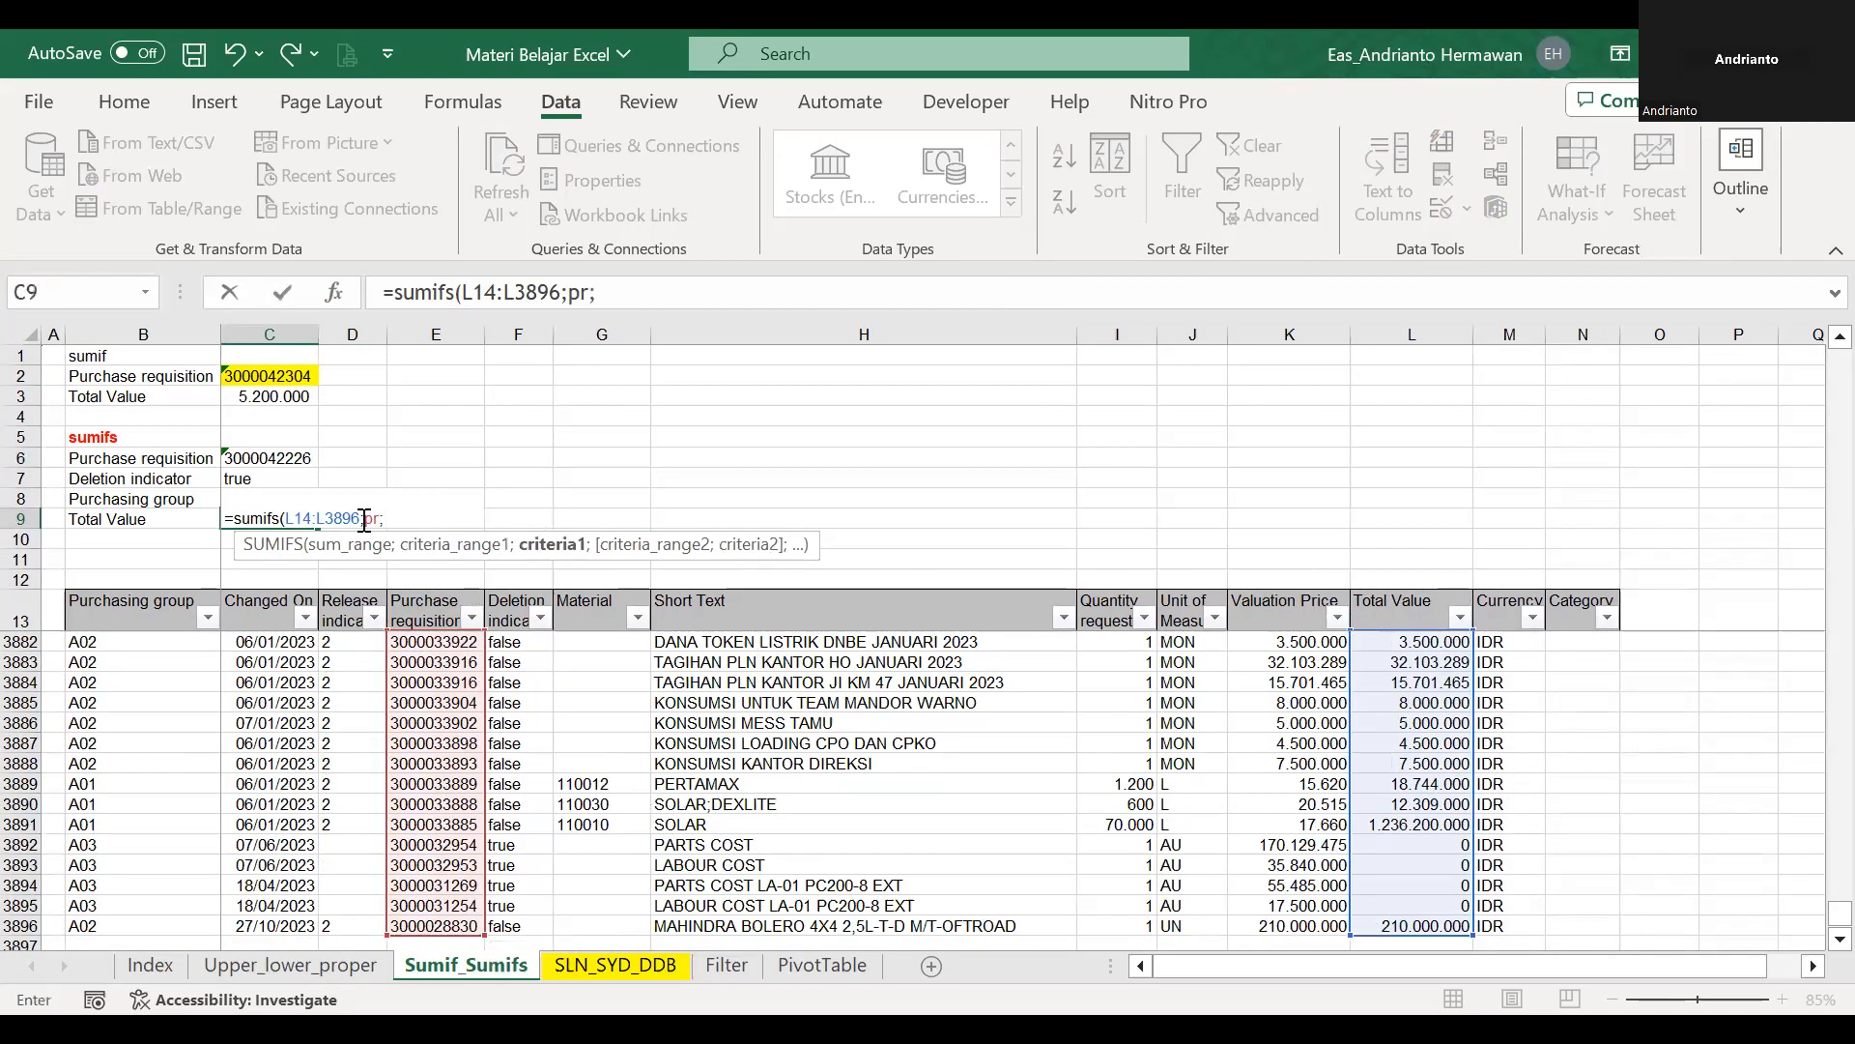
Complete the SUMIFS formula in C9 with criterion C6, the named Deletion indicator range di and its criterion C7.
{"action": "left_click", "coordinate": [311, 458]}
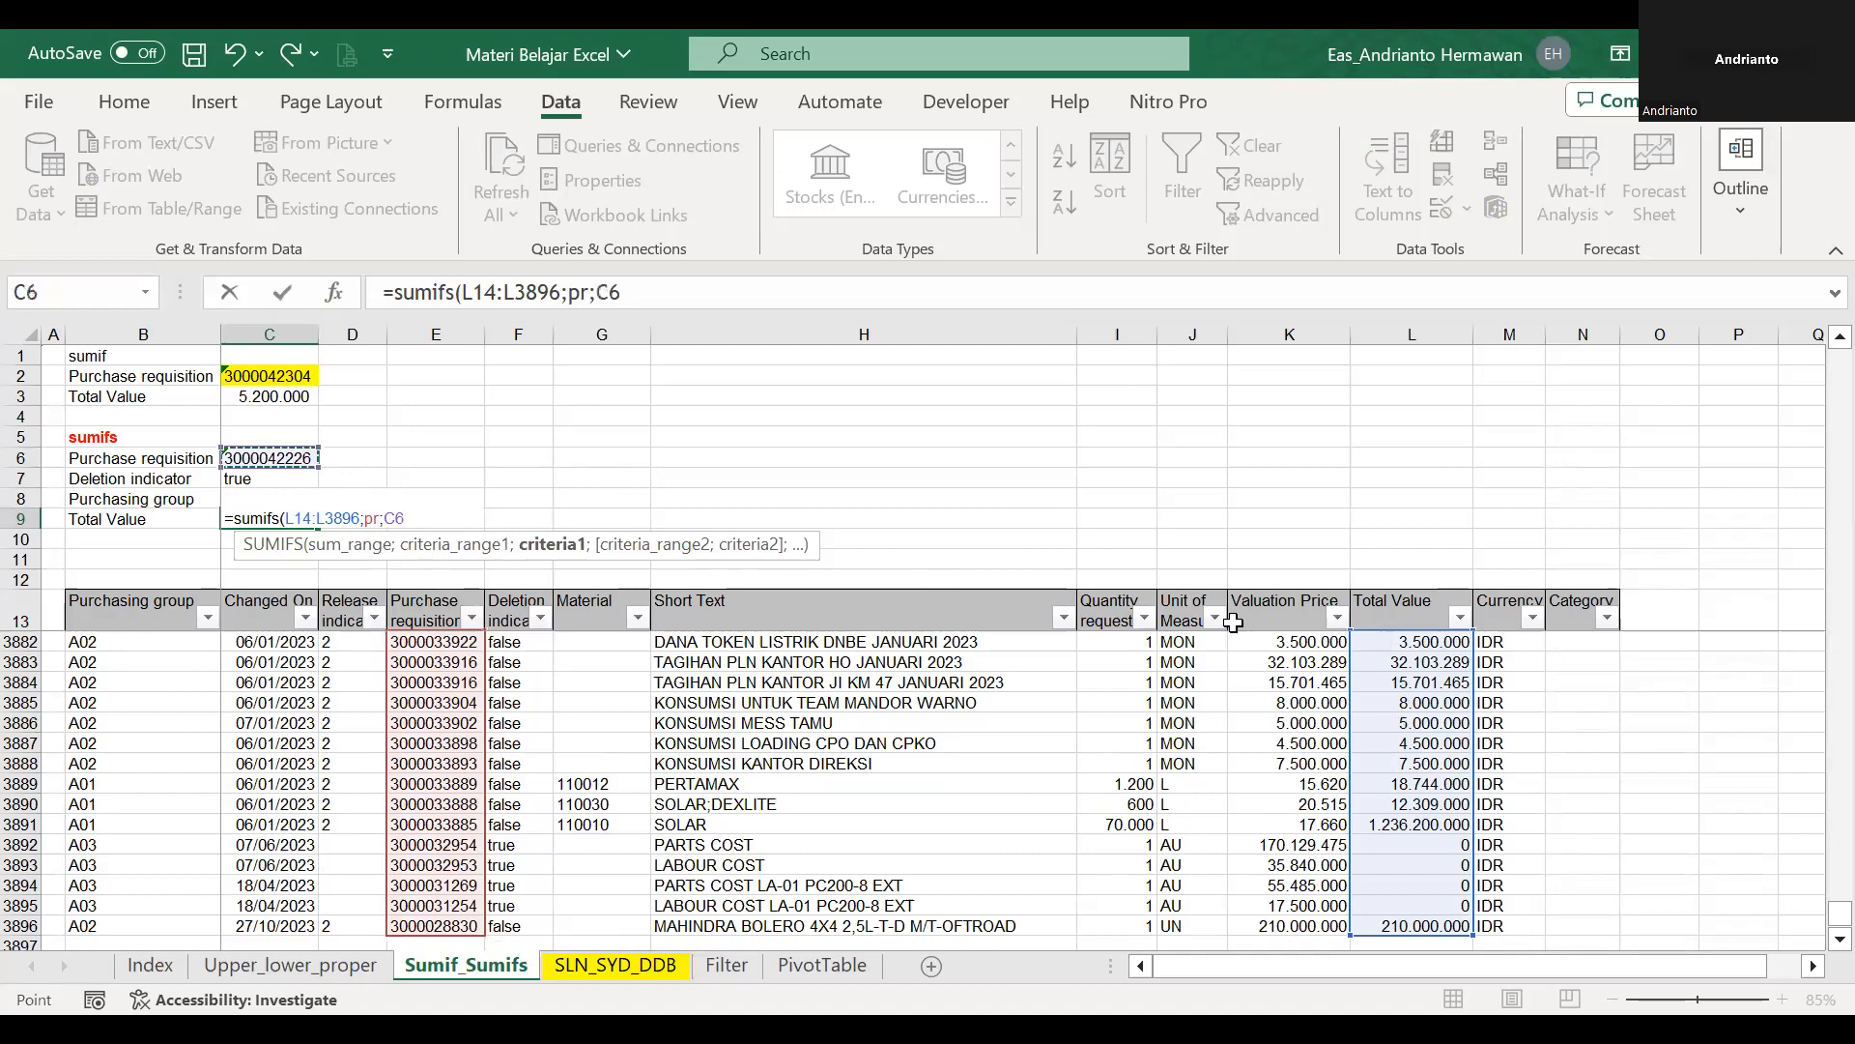
{"action": "type", "text": ";"}
{"action": "left_click", "coordinate": [1163, 609]}
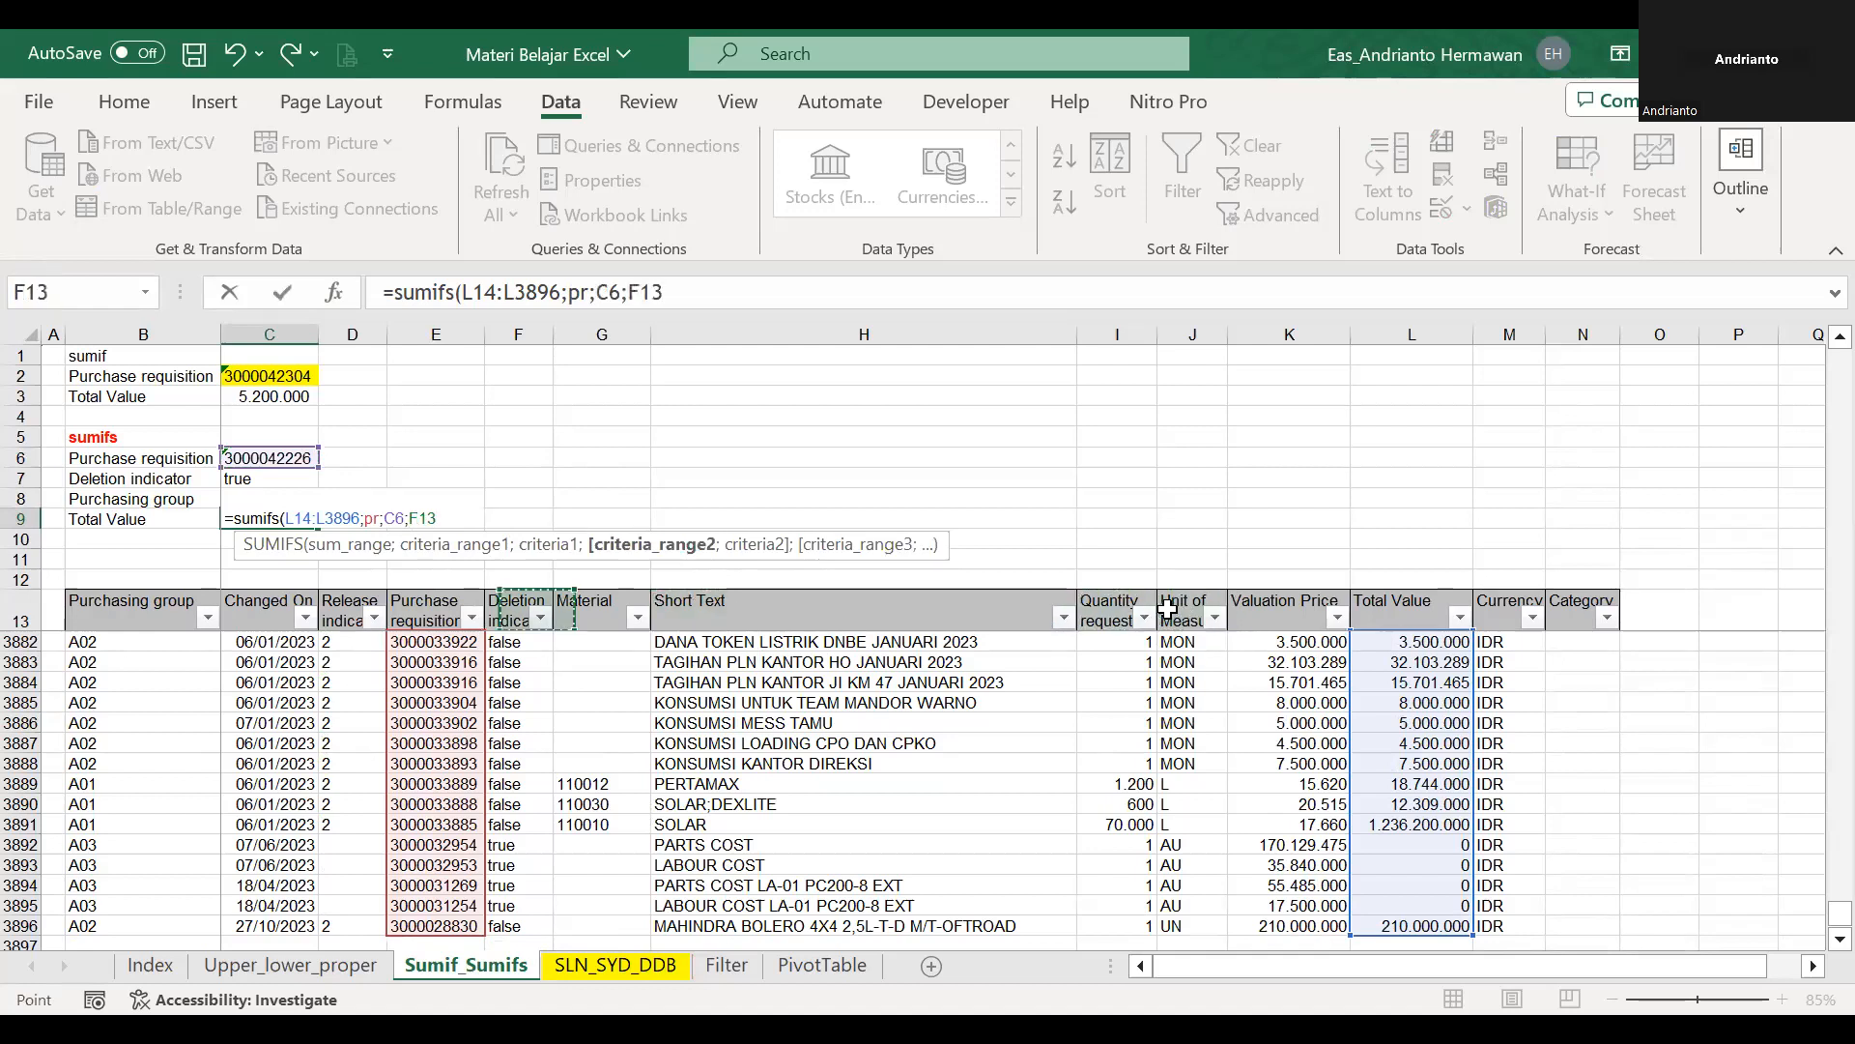
{"action": "key", "text": "Down"}
{"action": "key", "text": "BackSpace"}
{"action": "key", "text": "BackSpace"}
{"action": "key", "text": "BackSpace"}
{"action": "type", "text": "di;"}
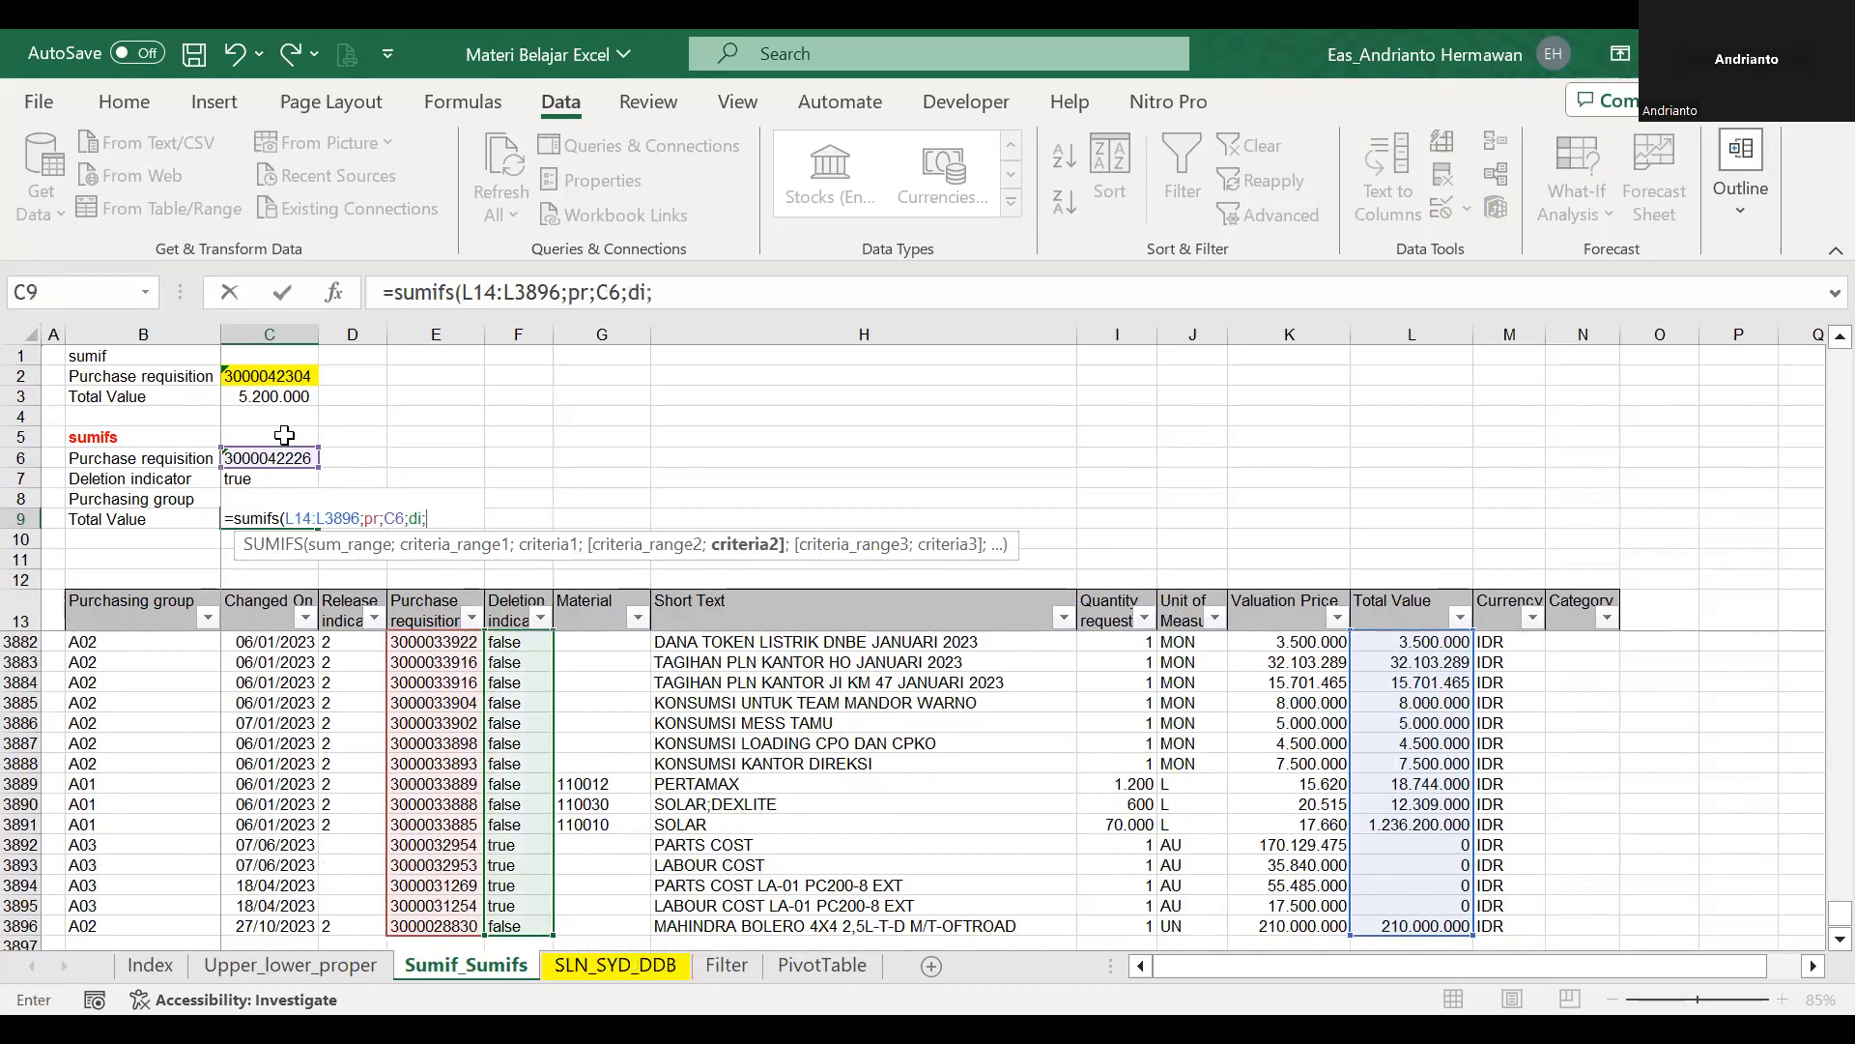
{"action": "left_click", "coordinate": [295, 478]}
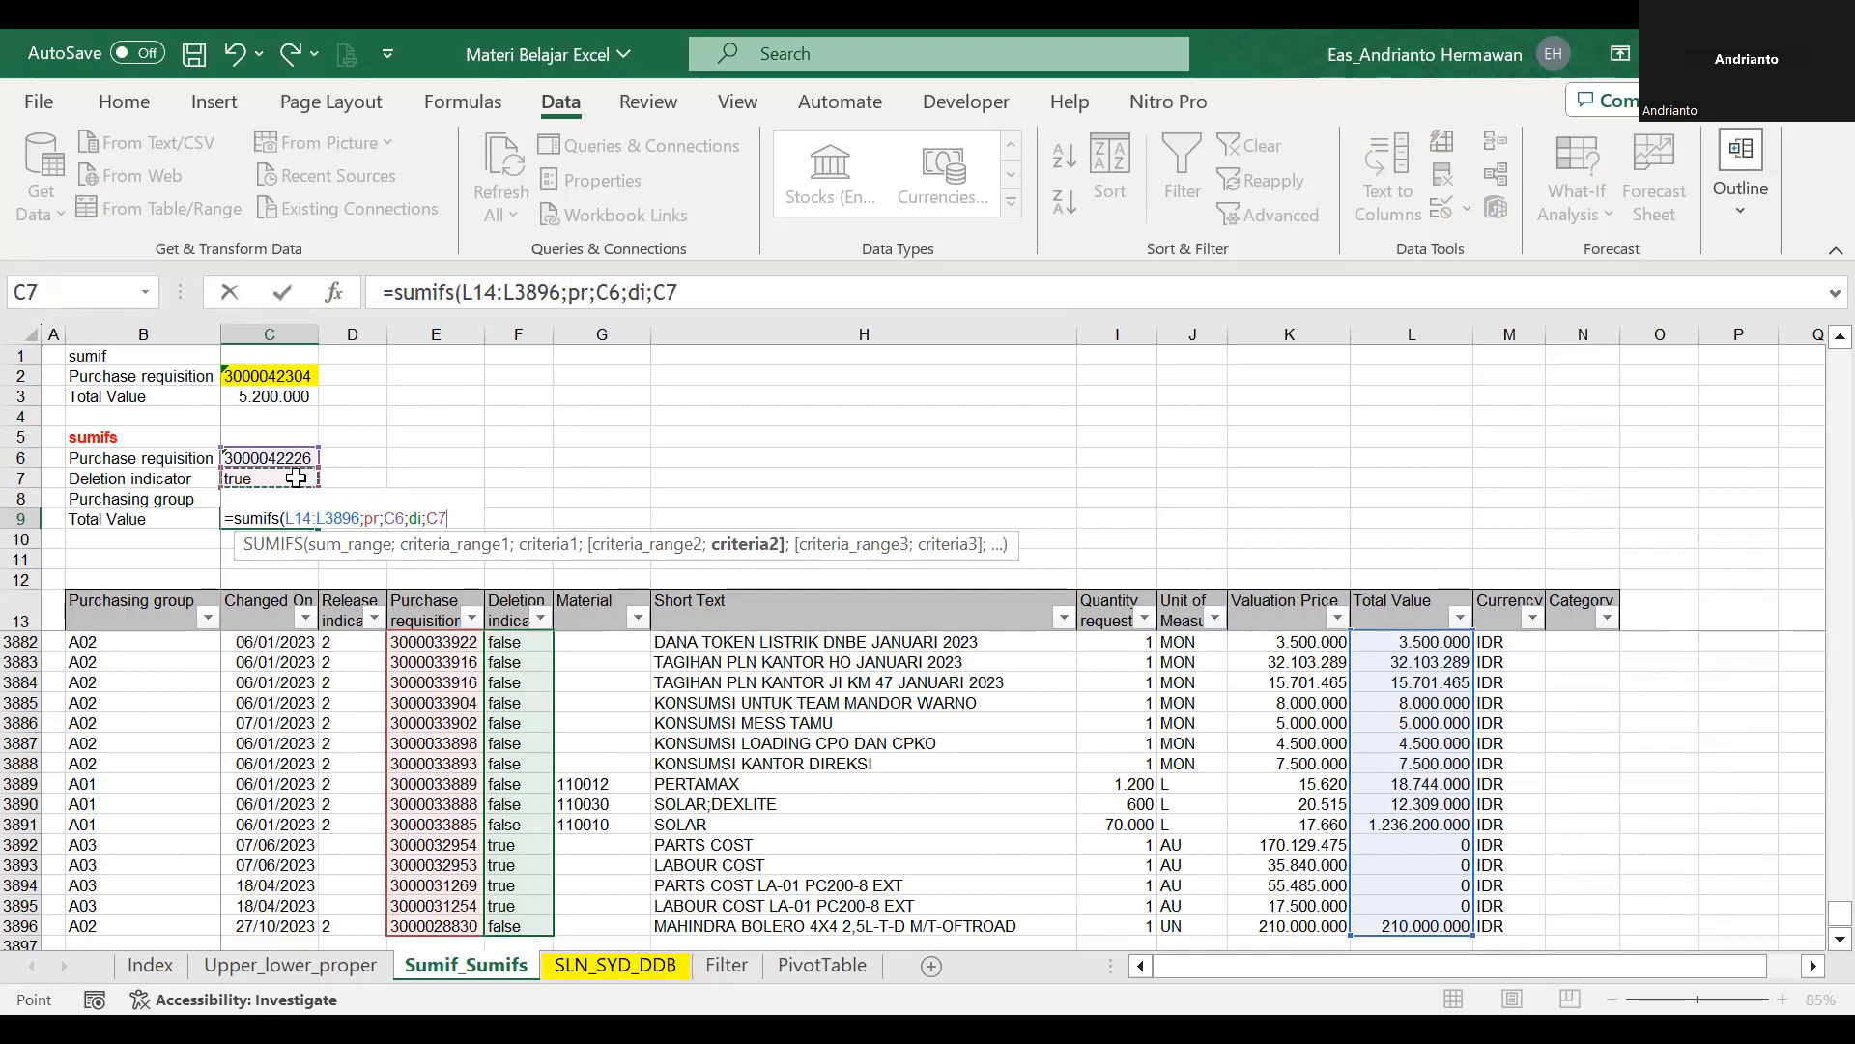
{"action": "key", "text": "ctrl+Return"}
Remove the dropdown data validation from the criteria cells C6:C8 by allowing any value.
{"action": "key", "text": "Up"}
{"action": "key", "text": "Up"}
{"action": "key", "text": "Up"}
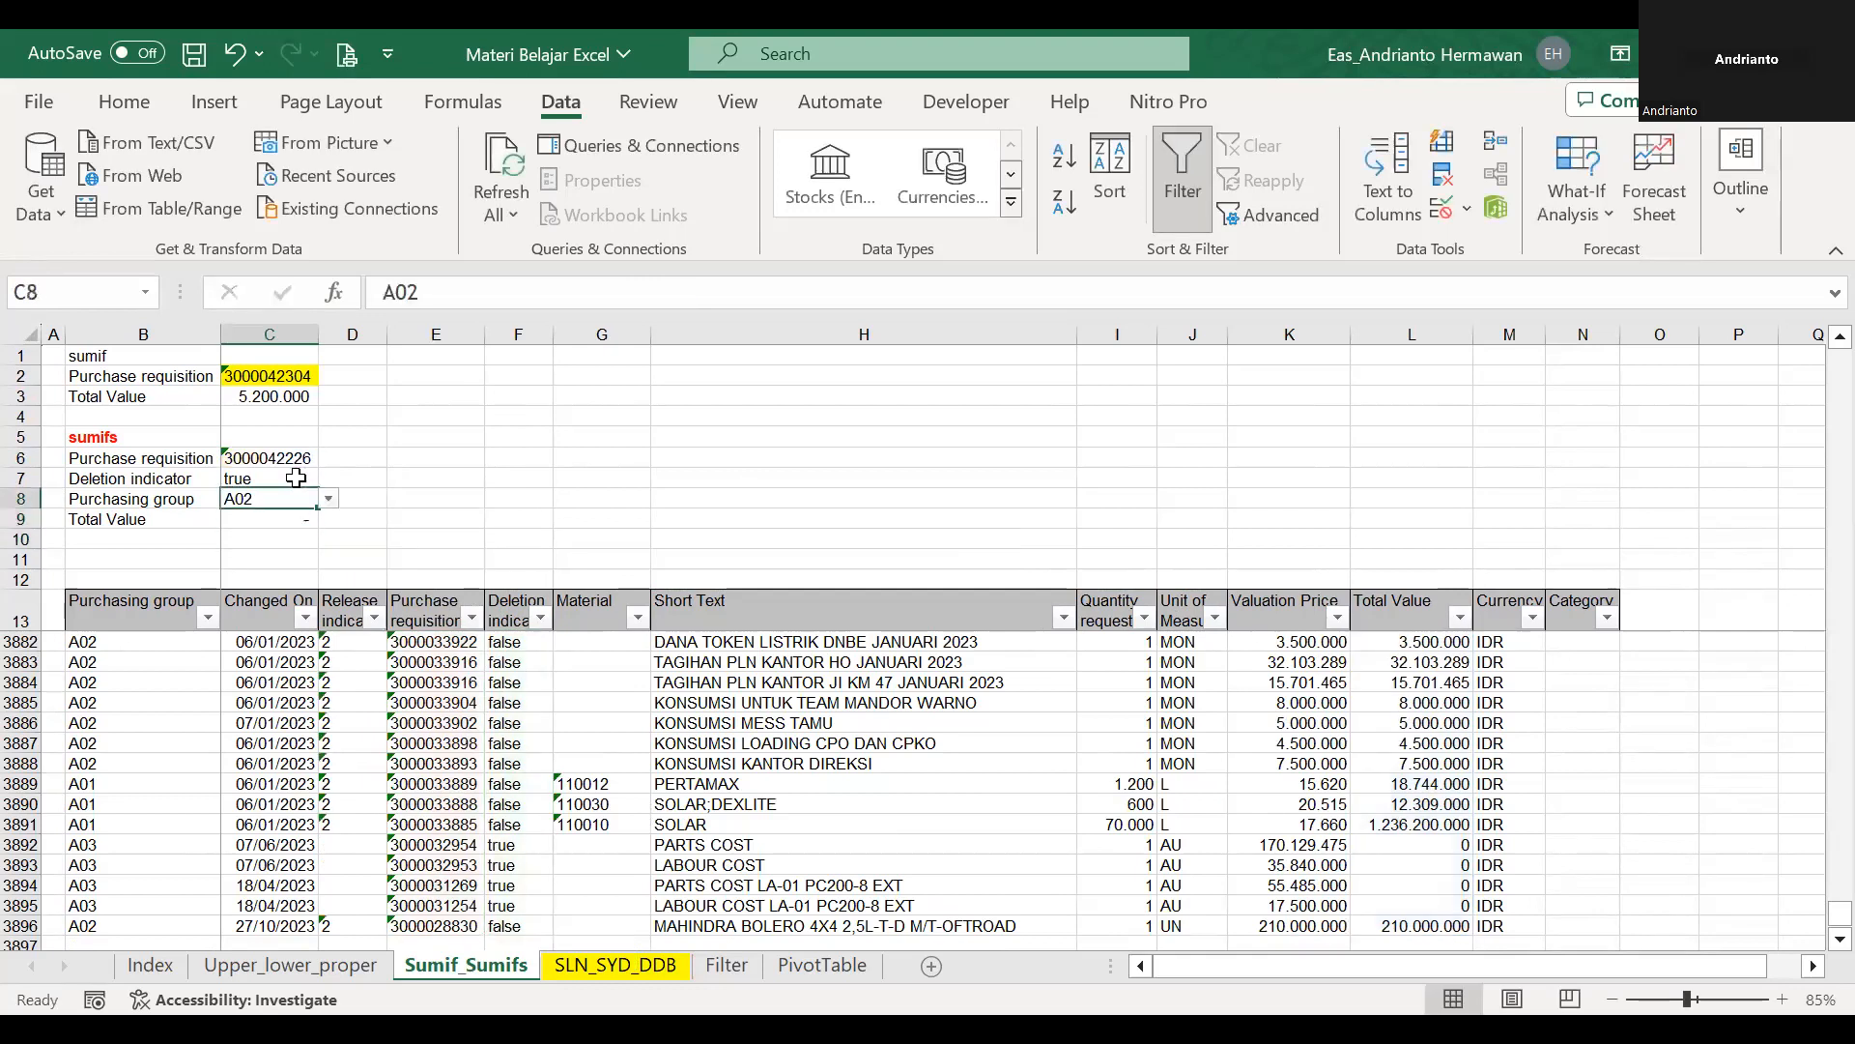
{"action": "key", "text": "shift+Down"}
{"action": "key", "text": "shift+Down"}
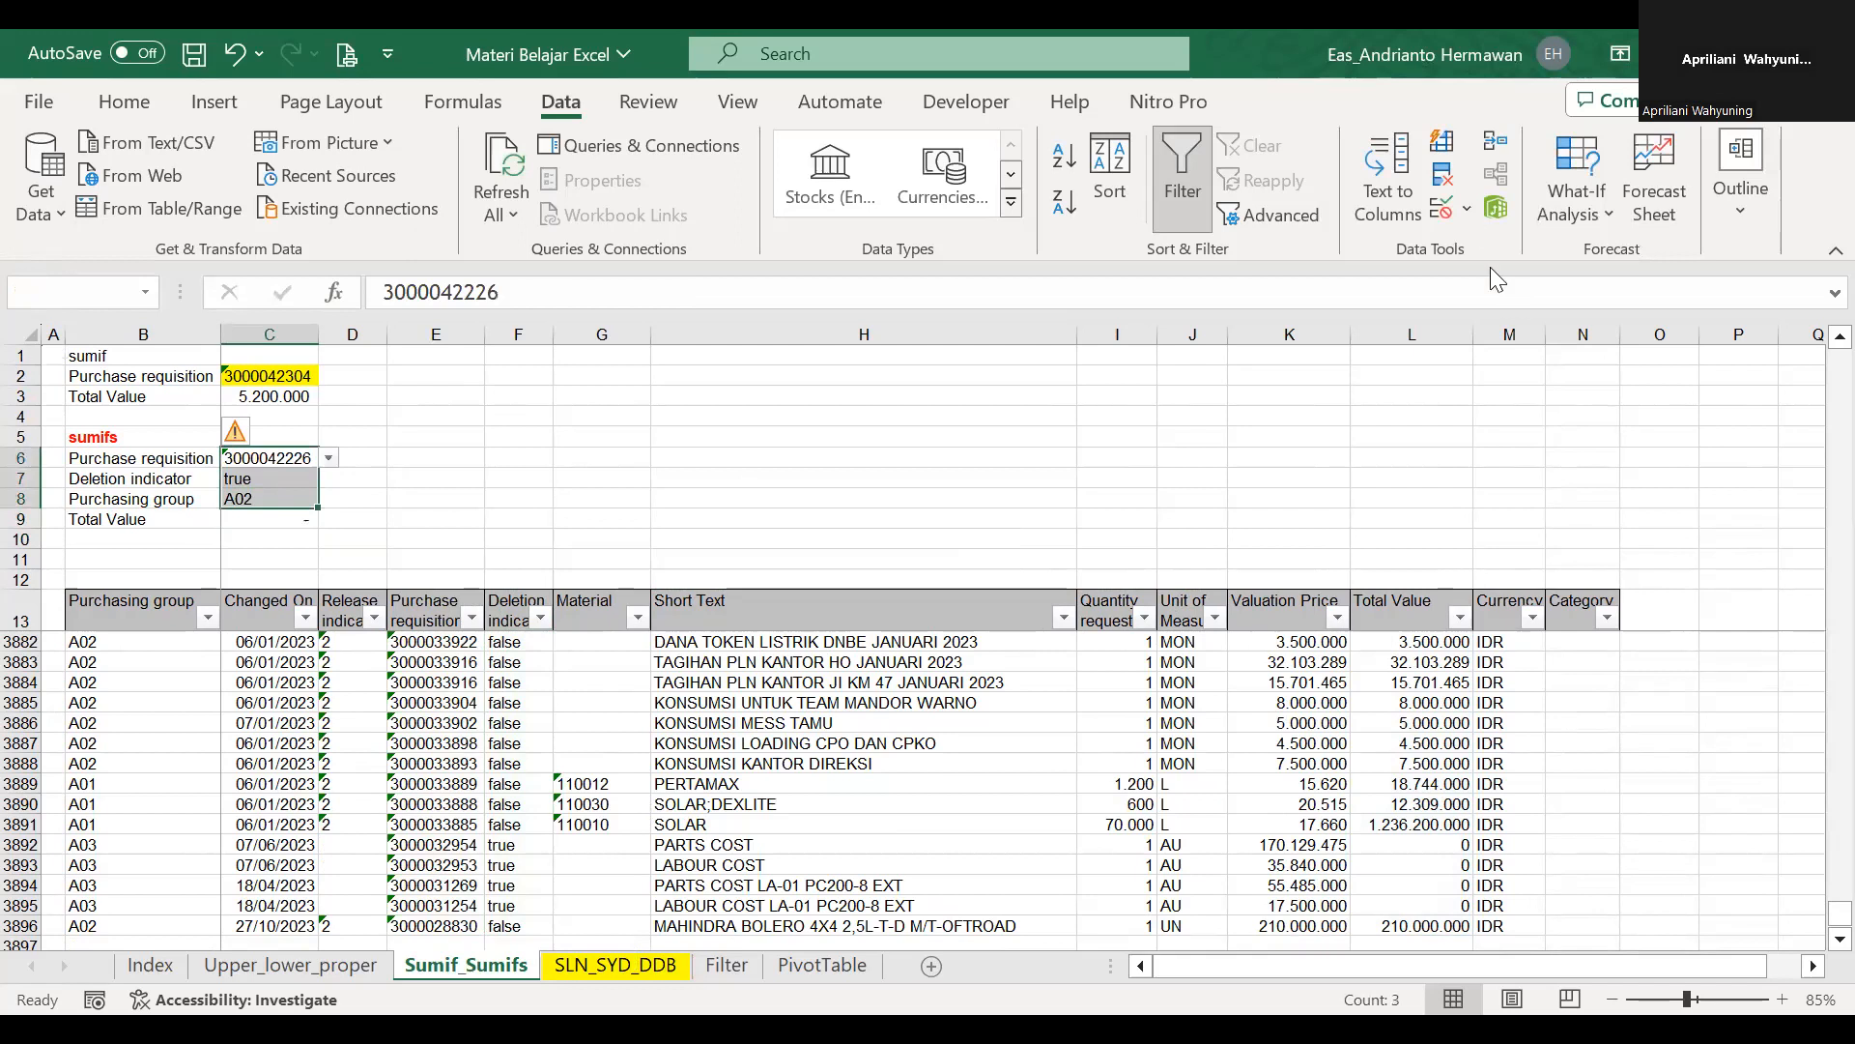
{"action": "key", "text": "alt+a"}
{"action": "key", "text": "v"}
{"action": "key", "text": "v"}
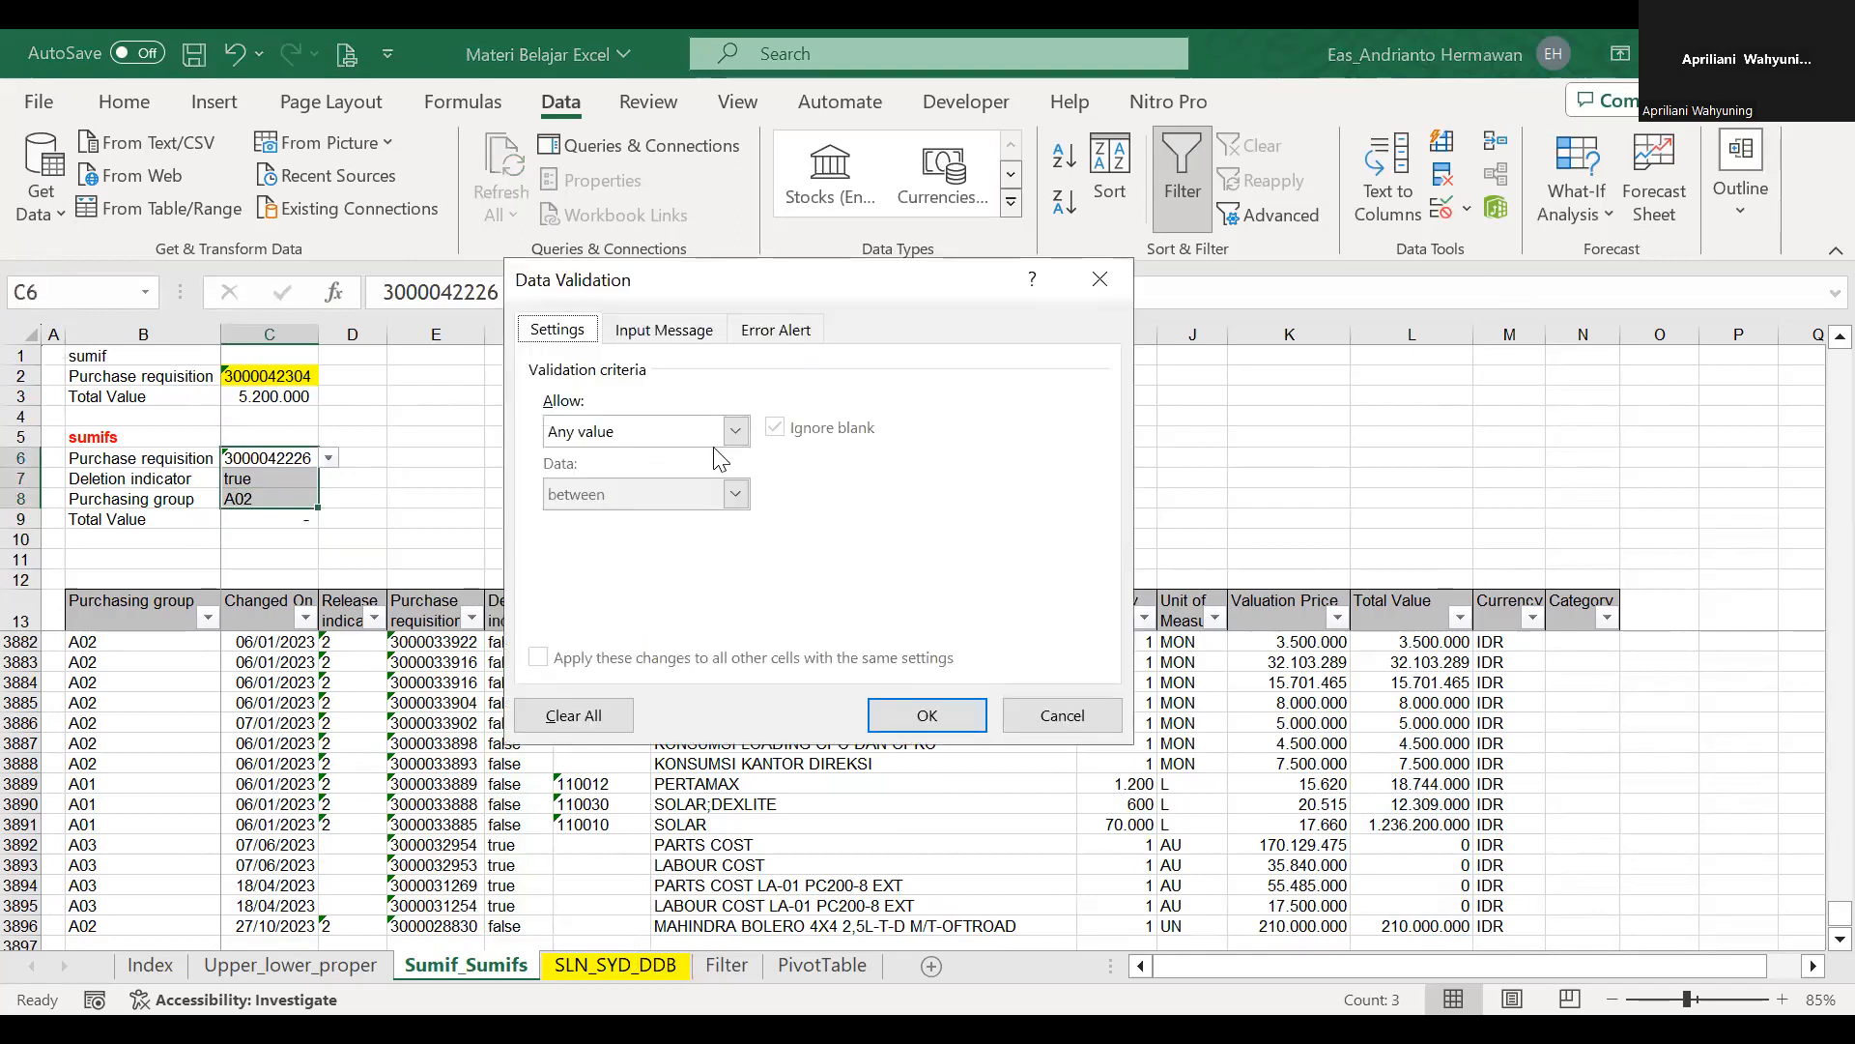
{"action": "left_click", "coordinate": [926, 715]}
Replace the formula in C9 with the SUMIF formula copied from C3 and point its criterion to C6.
{"action": "double_click", "coordinate": [293, 522]}
{"action": "left_click", "coordinate": [260, 394]}
{"action": "left_click_drag", "start_coordinate": [688, 298], "coordinate": [274, 229]}
{"action": "left_click", "coordinate": [289, 522]}
{"action": "left_click_drag", "start_coordinate": [695, 298], "coordinate": [83, 232]}
{"action": "key", "text": "ctrl+v"}
{"action": "key", "text": "Return"}
{"action": "key", "text": "Up"}
{"action": "key", "text": "F2"}
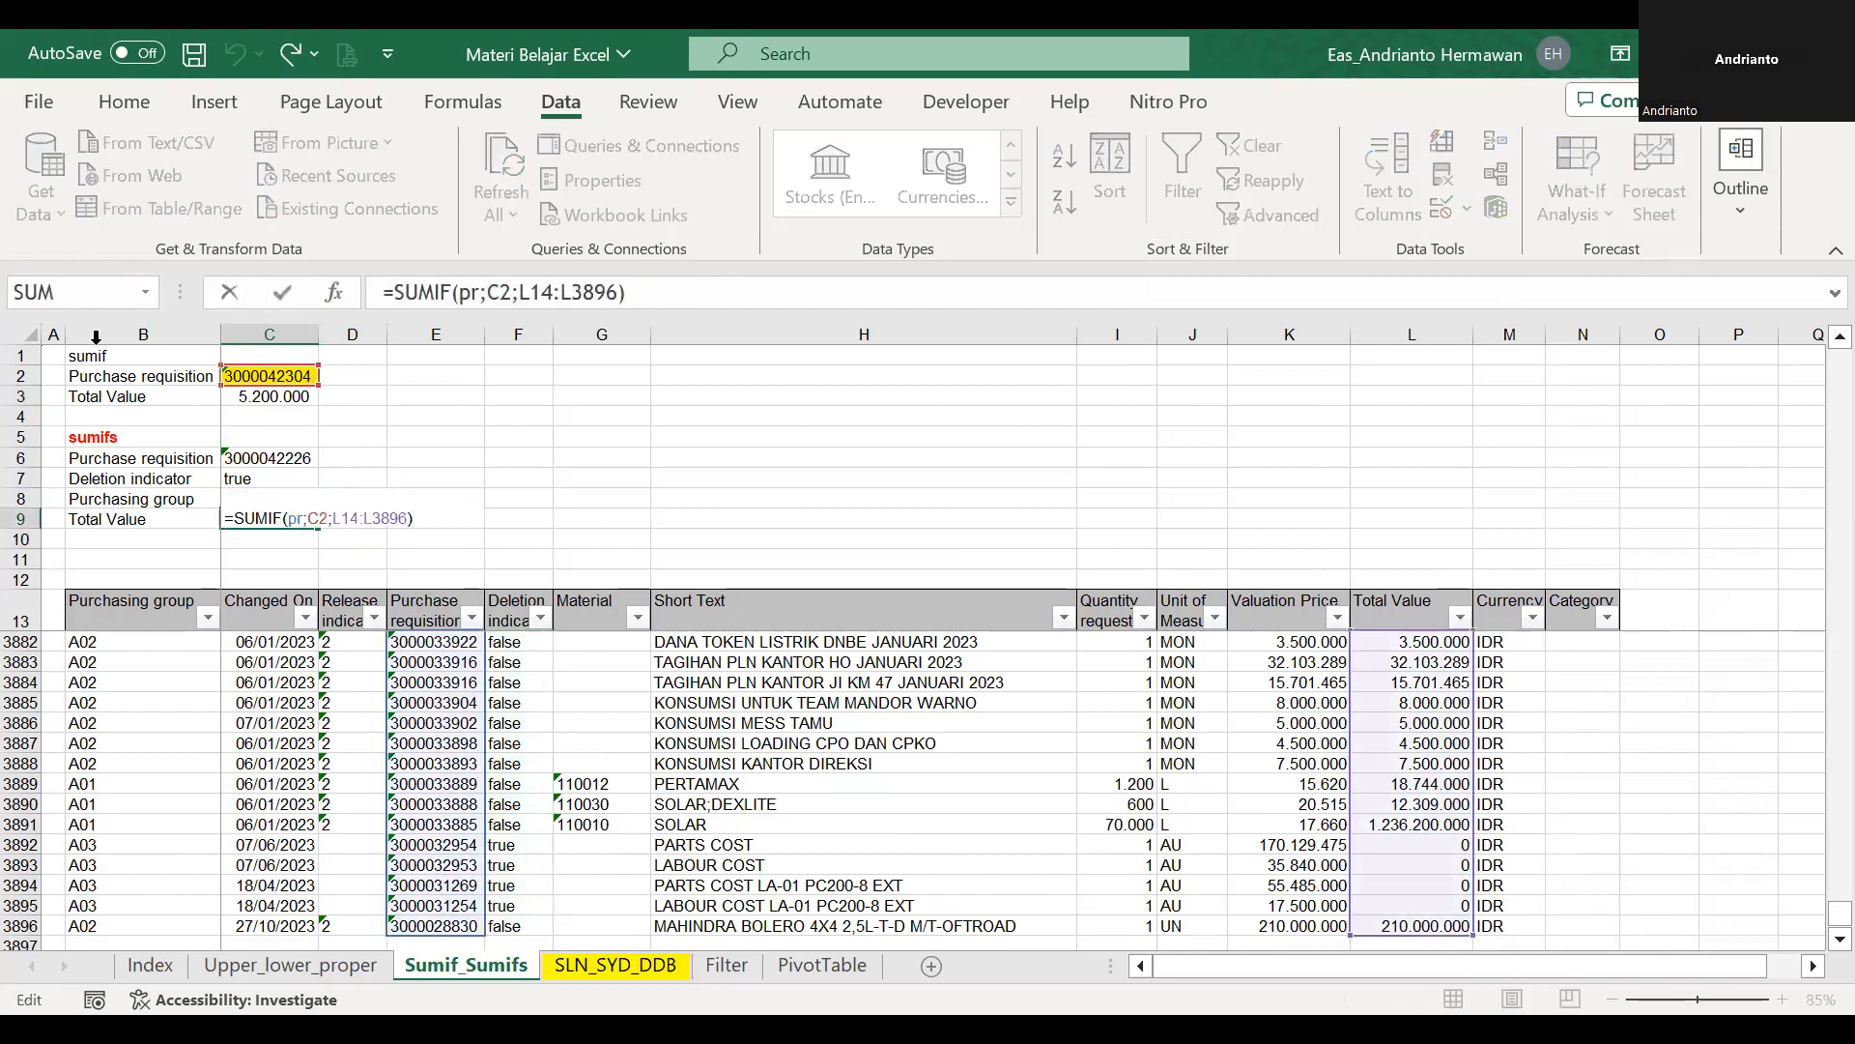
{"action": "left_click_drag", "start_coordinate": [222, 383], "coordinate": [277, 470]}
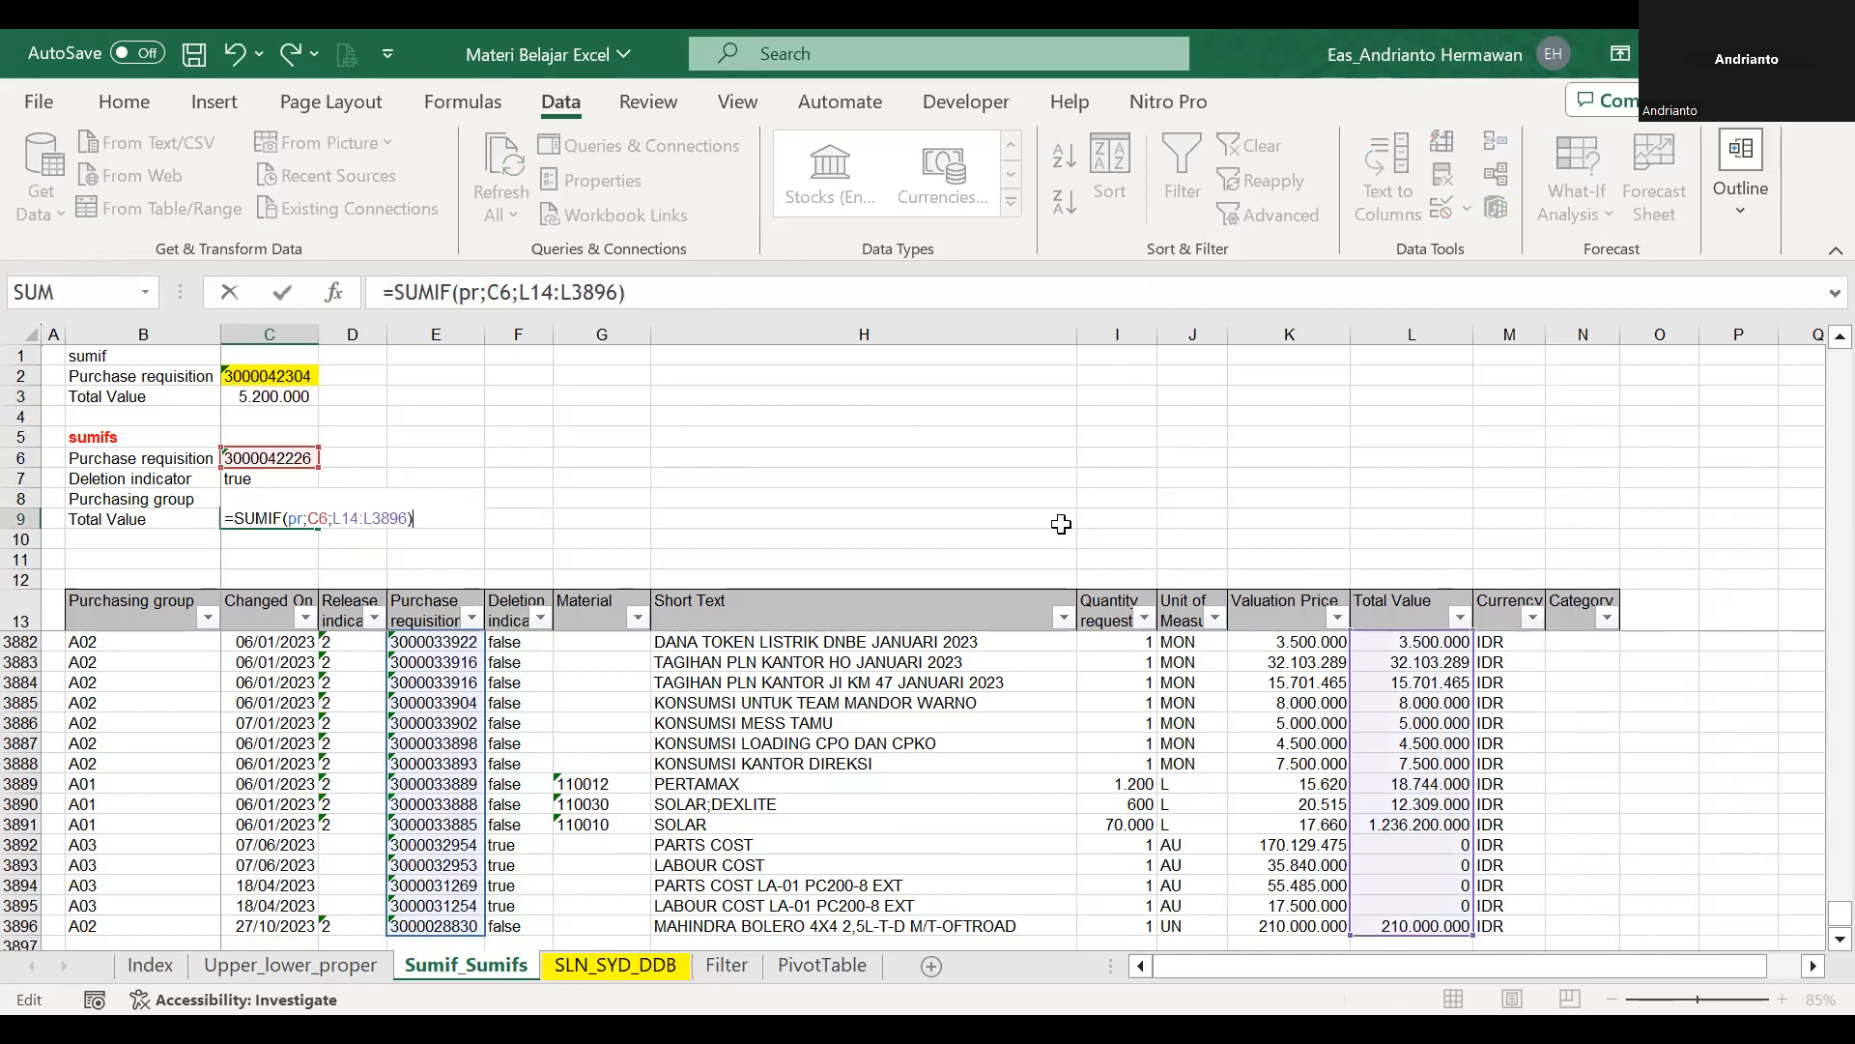
{"action": "key", "text": "Return"}
Check the range, criterion and sum range that the SUMIF formula in C9 refers to.
{"action": "key", "text": "Up"}
{"action": "key", "text": "F2"}
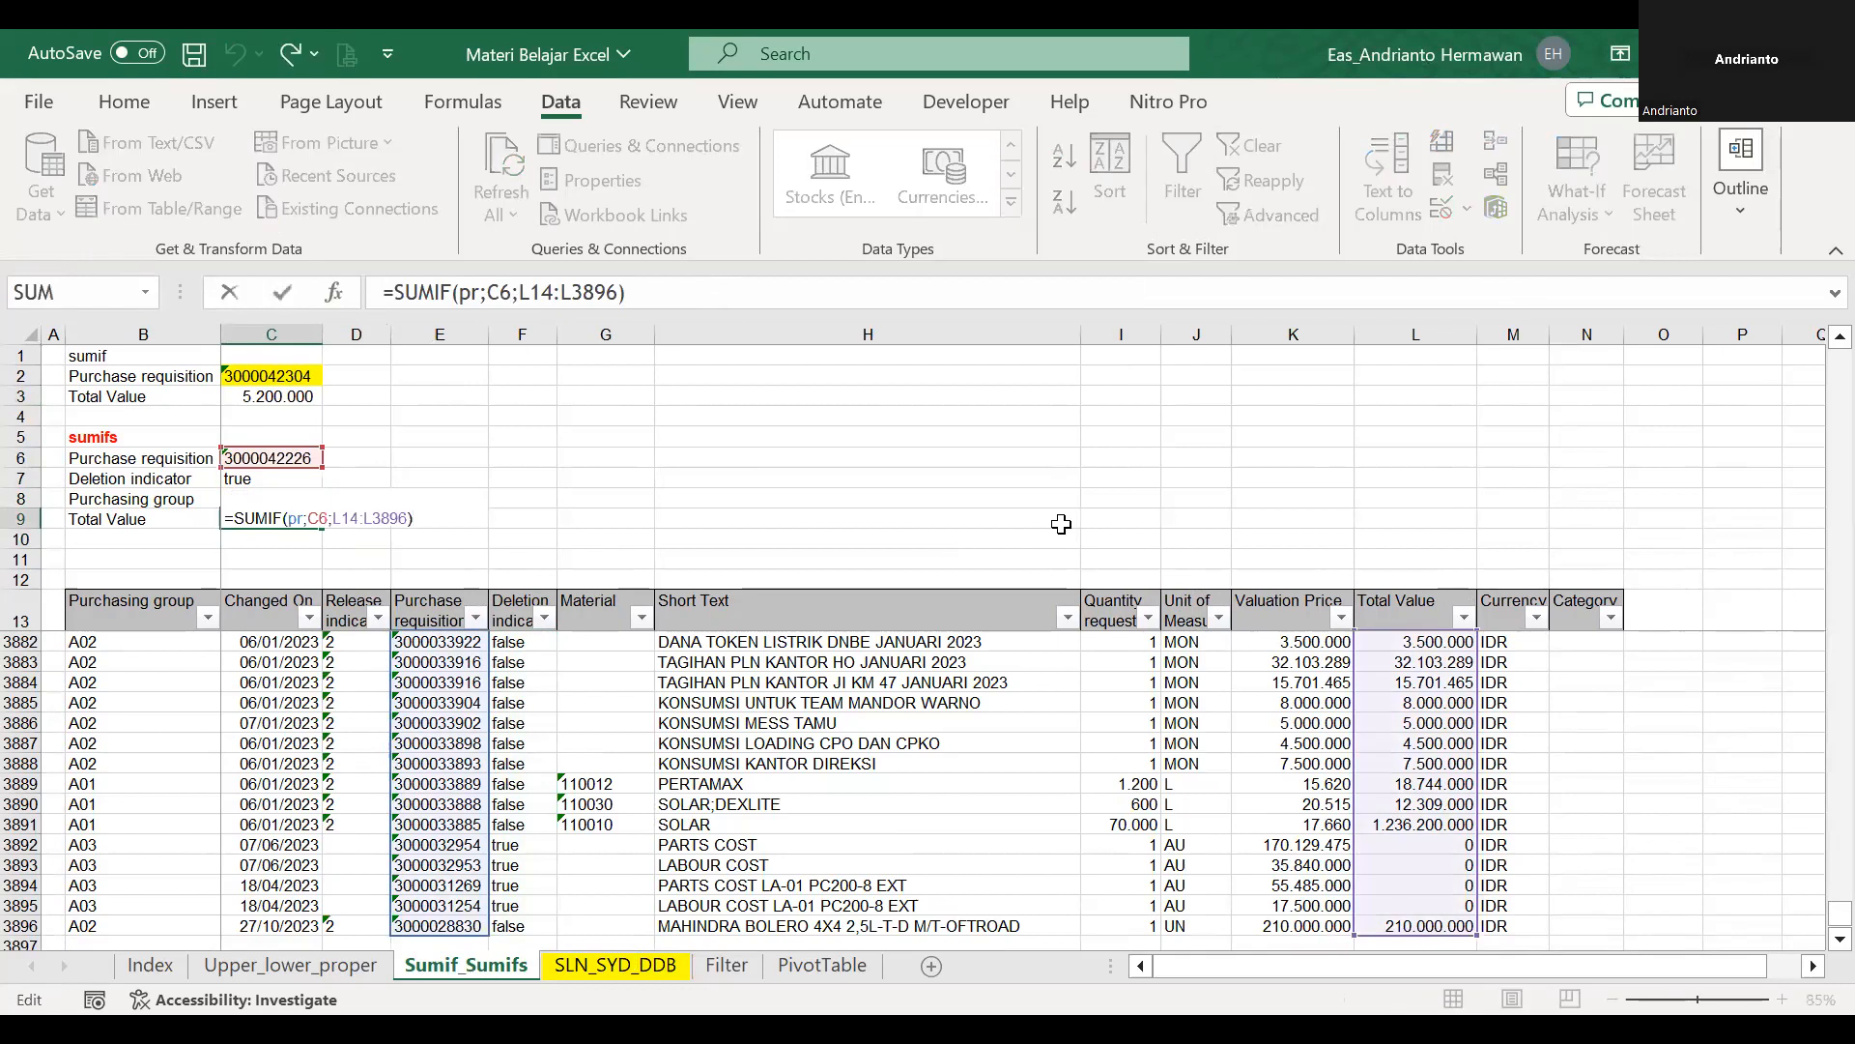
{"action": "key", "text": "Escape"}
{"action": "key", "text": "F2"}
{"action": "key", "text": "Escape"}
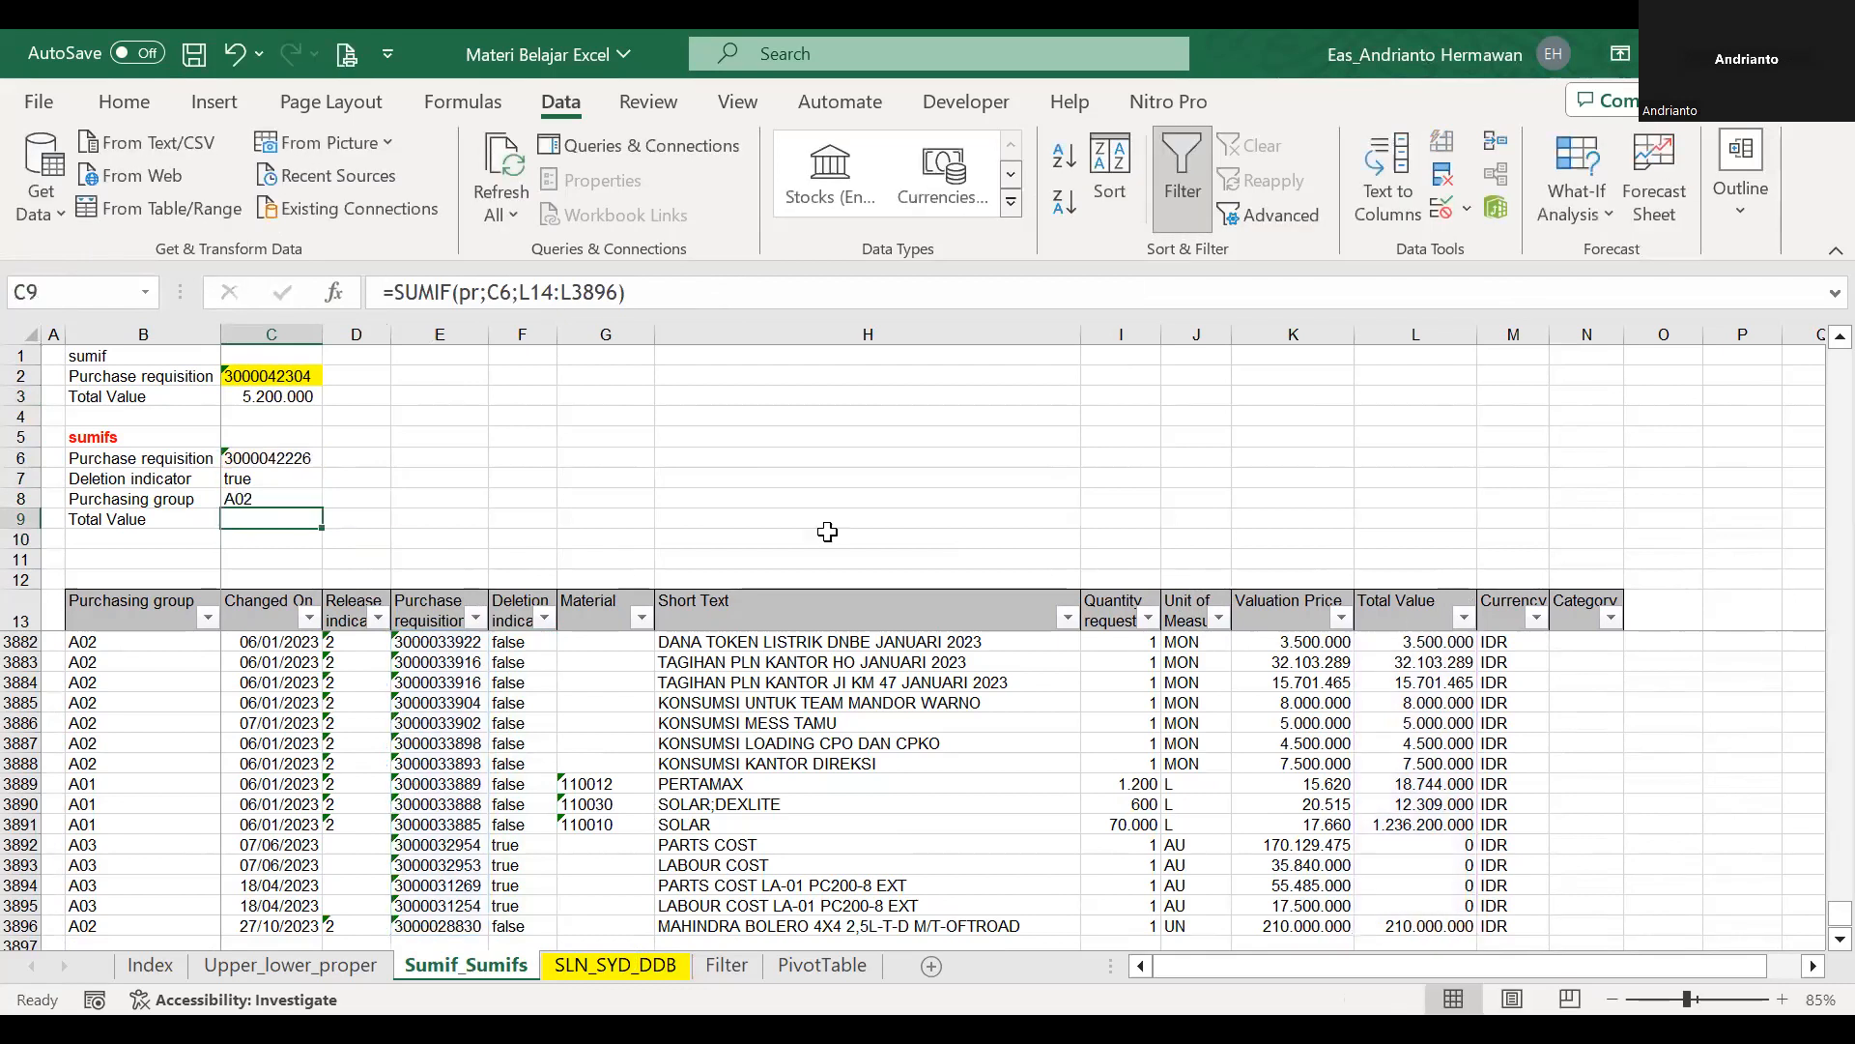
{"action": "double_click", "coordinate": [284, 515]}
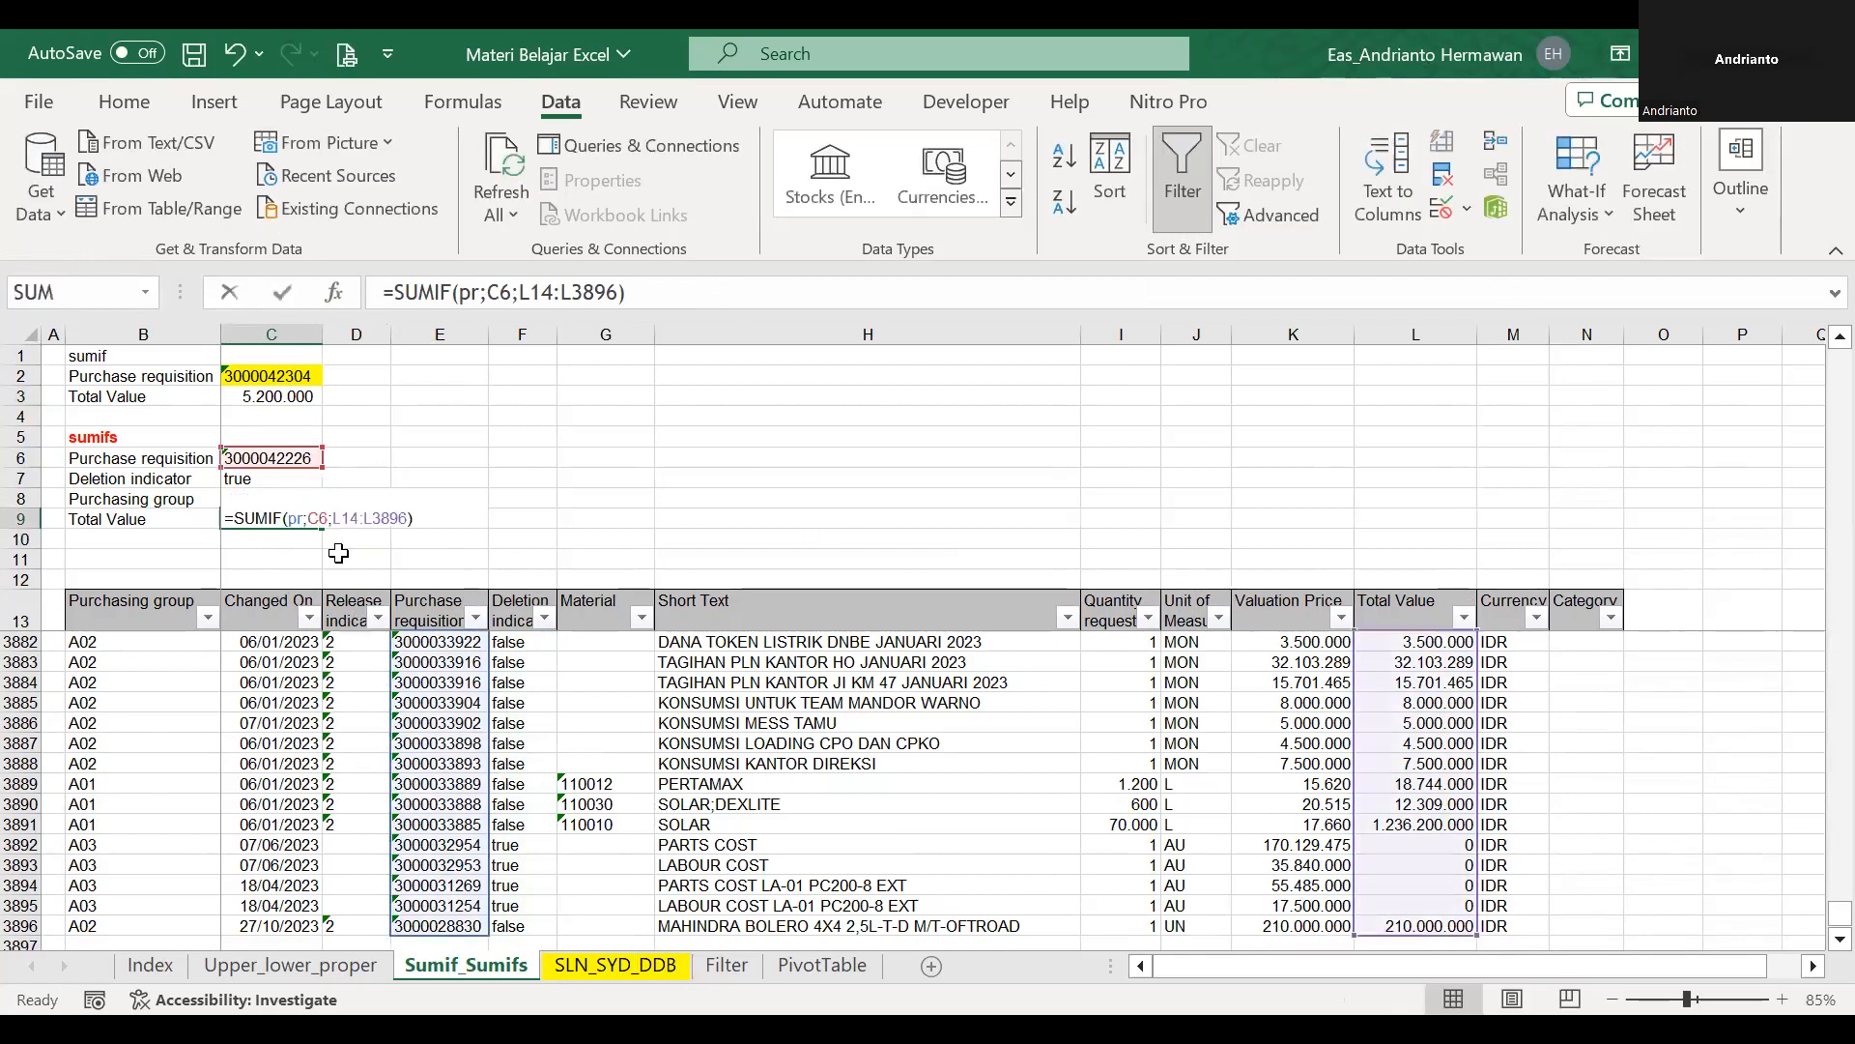
{"action": "key", "text": "Escape"}
{"action": "key", "text": "F2"}
{"action": "key", "text": "Escape"}
{"action": "key", "text": "F2"}
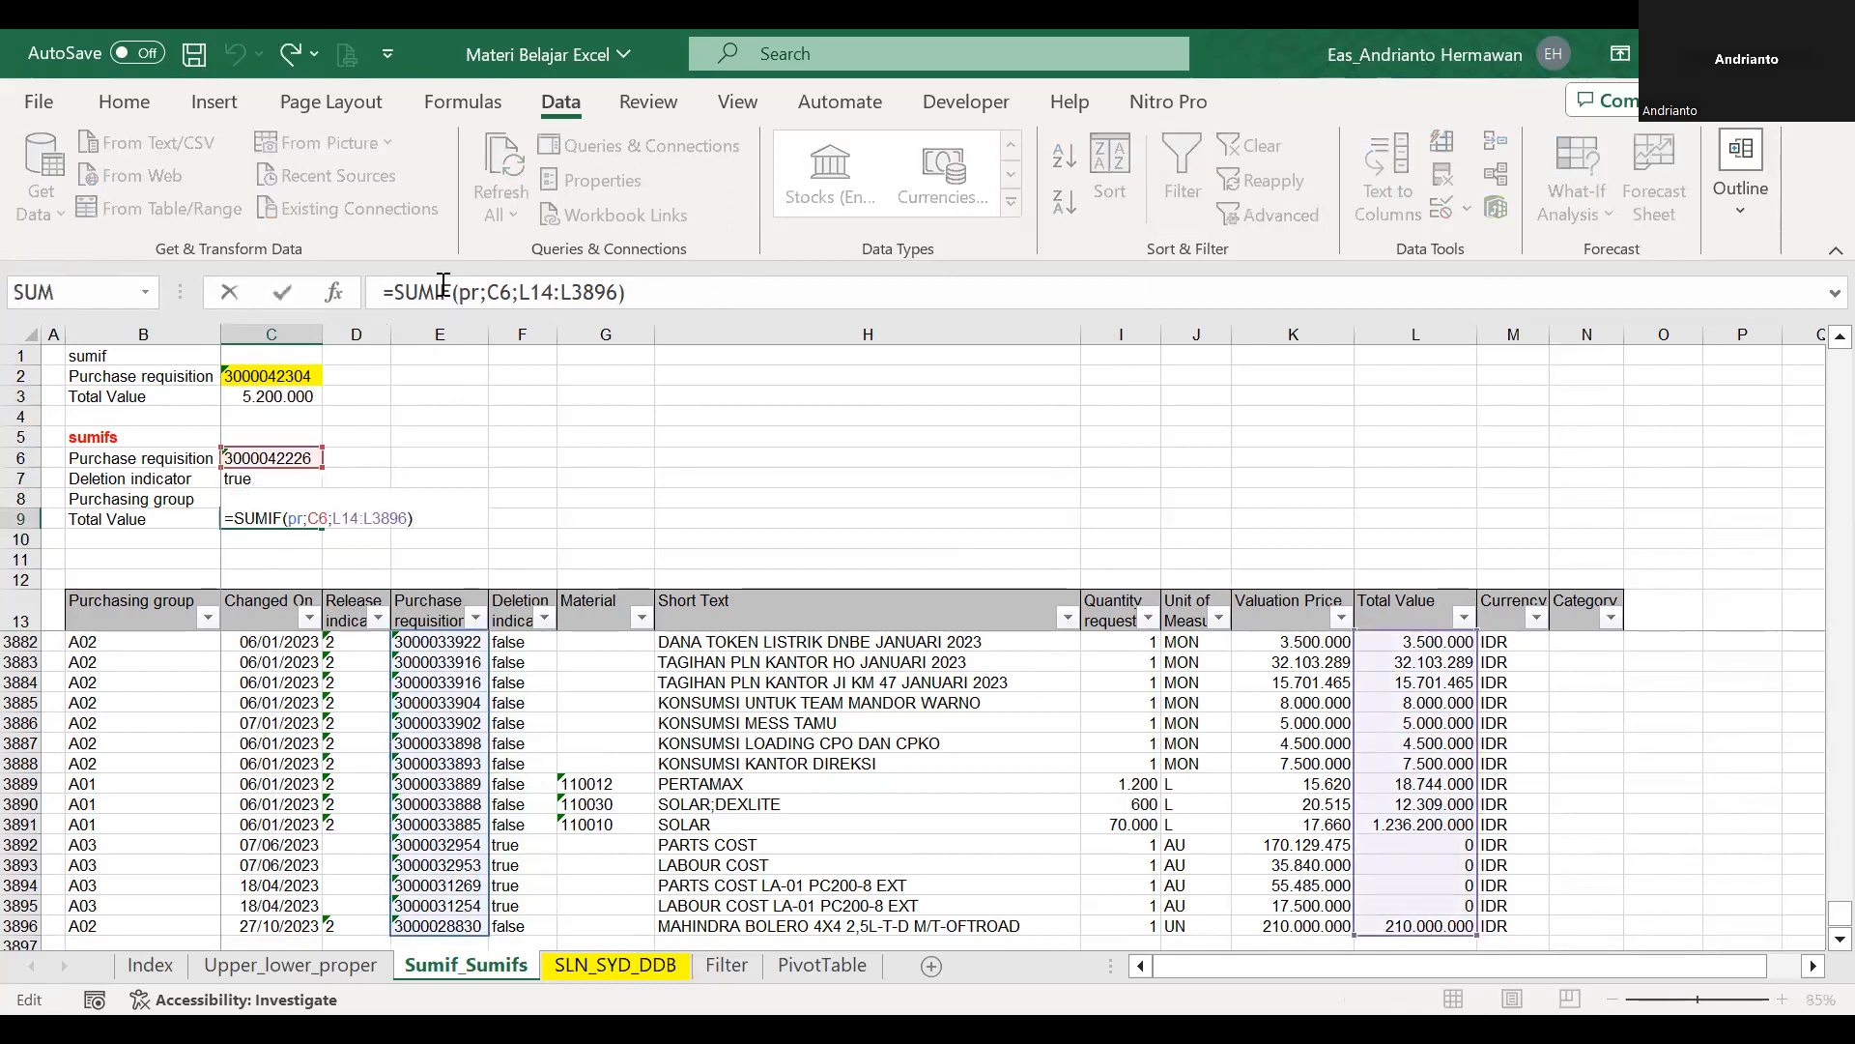
{"action": "left_click", "coordinate": [551, 305]}
{"action": "key", "text": "Left"}
{"action": "key", "text": "Left"}
{"action": "key", "text": "Left"}
{"action": "key", "text": "Left"}
{"action": "key", "text": "Left"}
{"action": "key", "text": "Left"}
{"action": "key", "text": "Left"}
{"action": "key", "text": "Left"}
{"action": "key", "text": "Left"}
{"action": "key", "text": "BackSpace"}
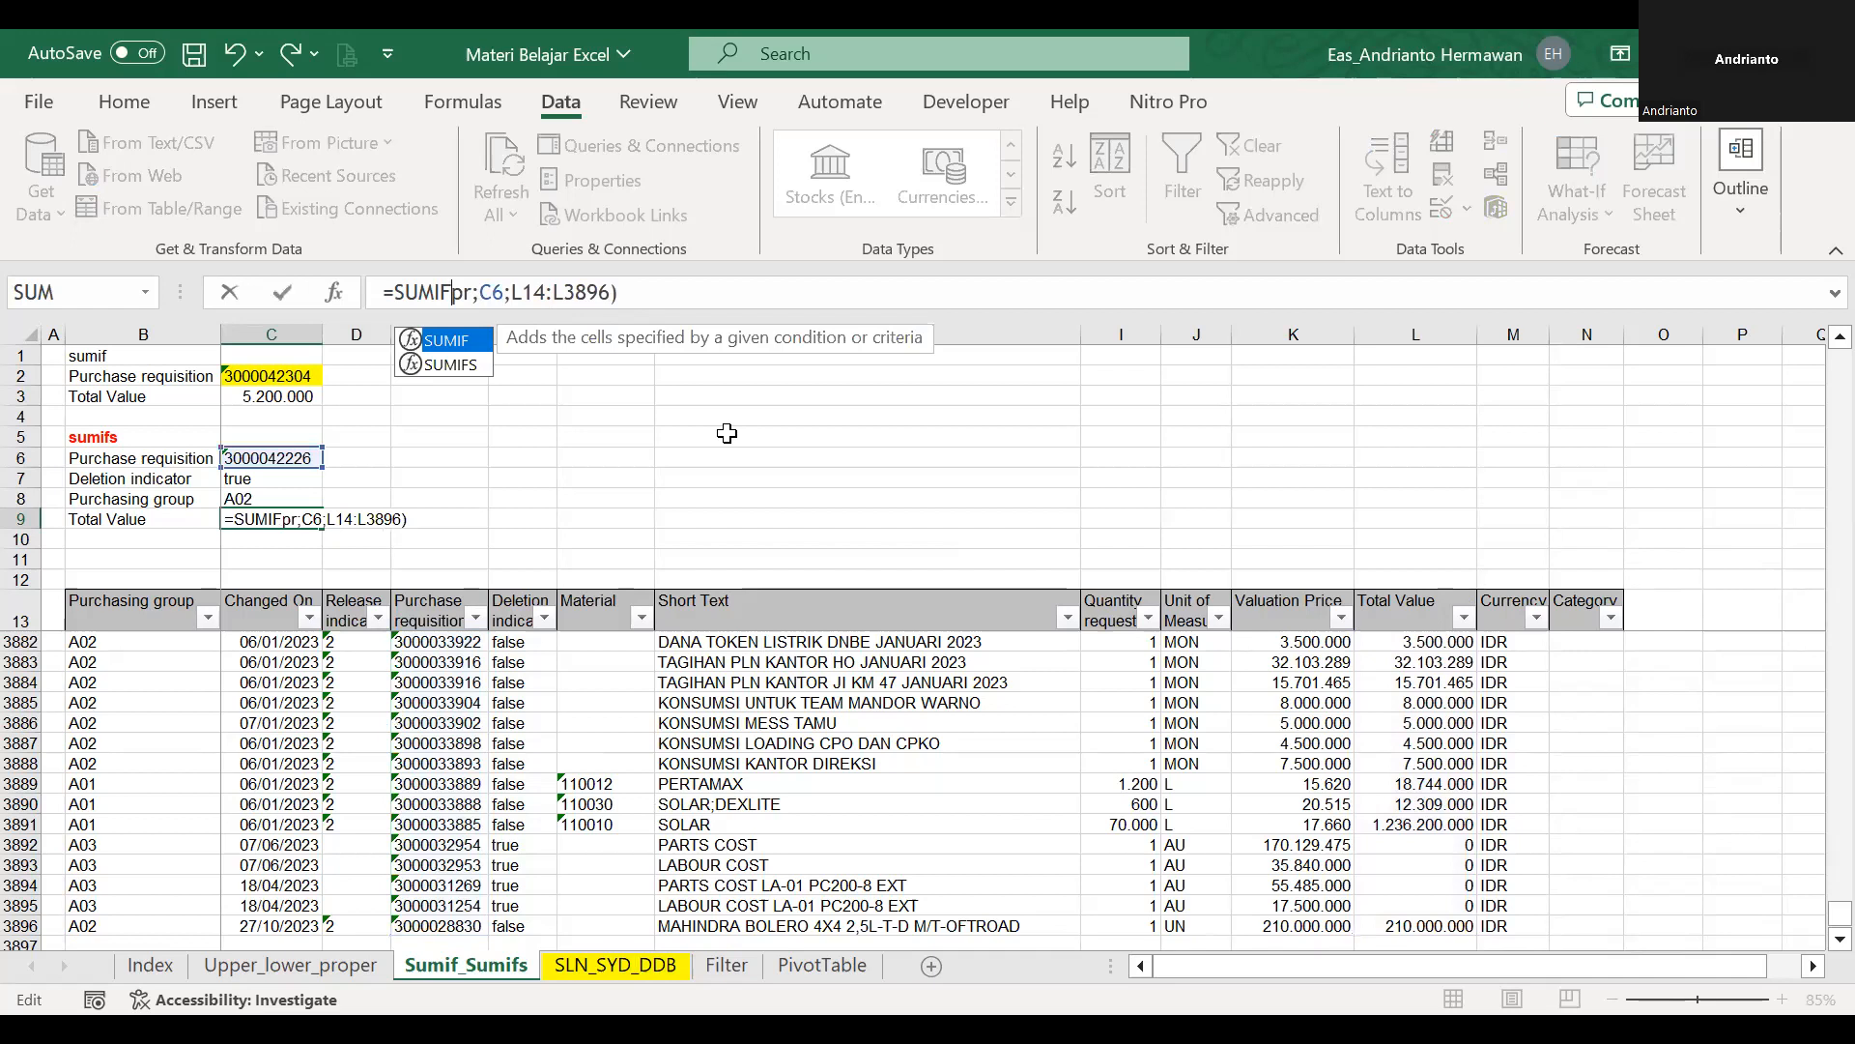
{"action": "type", "text": "s("}
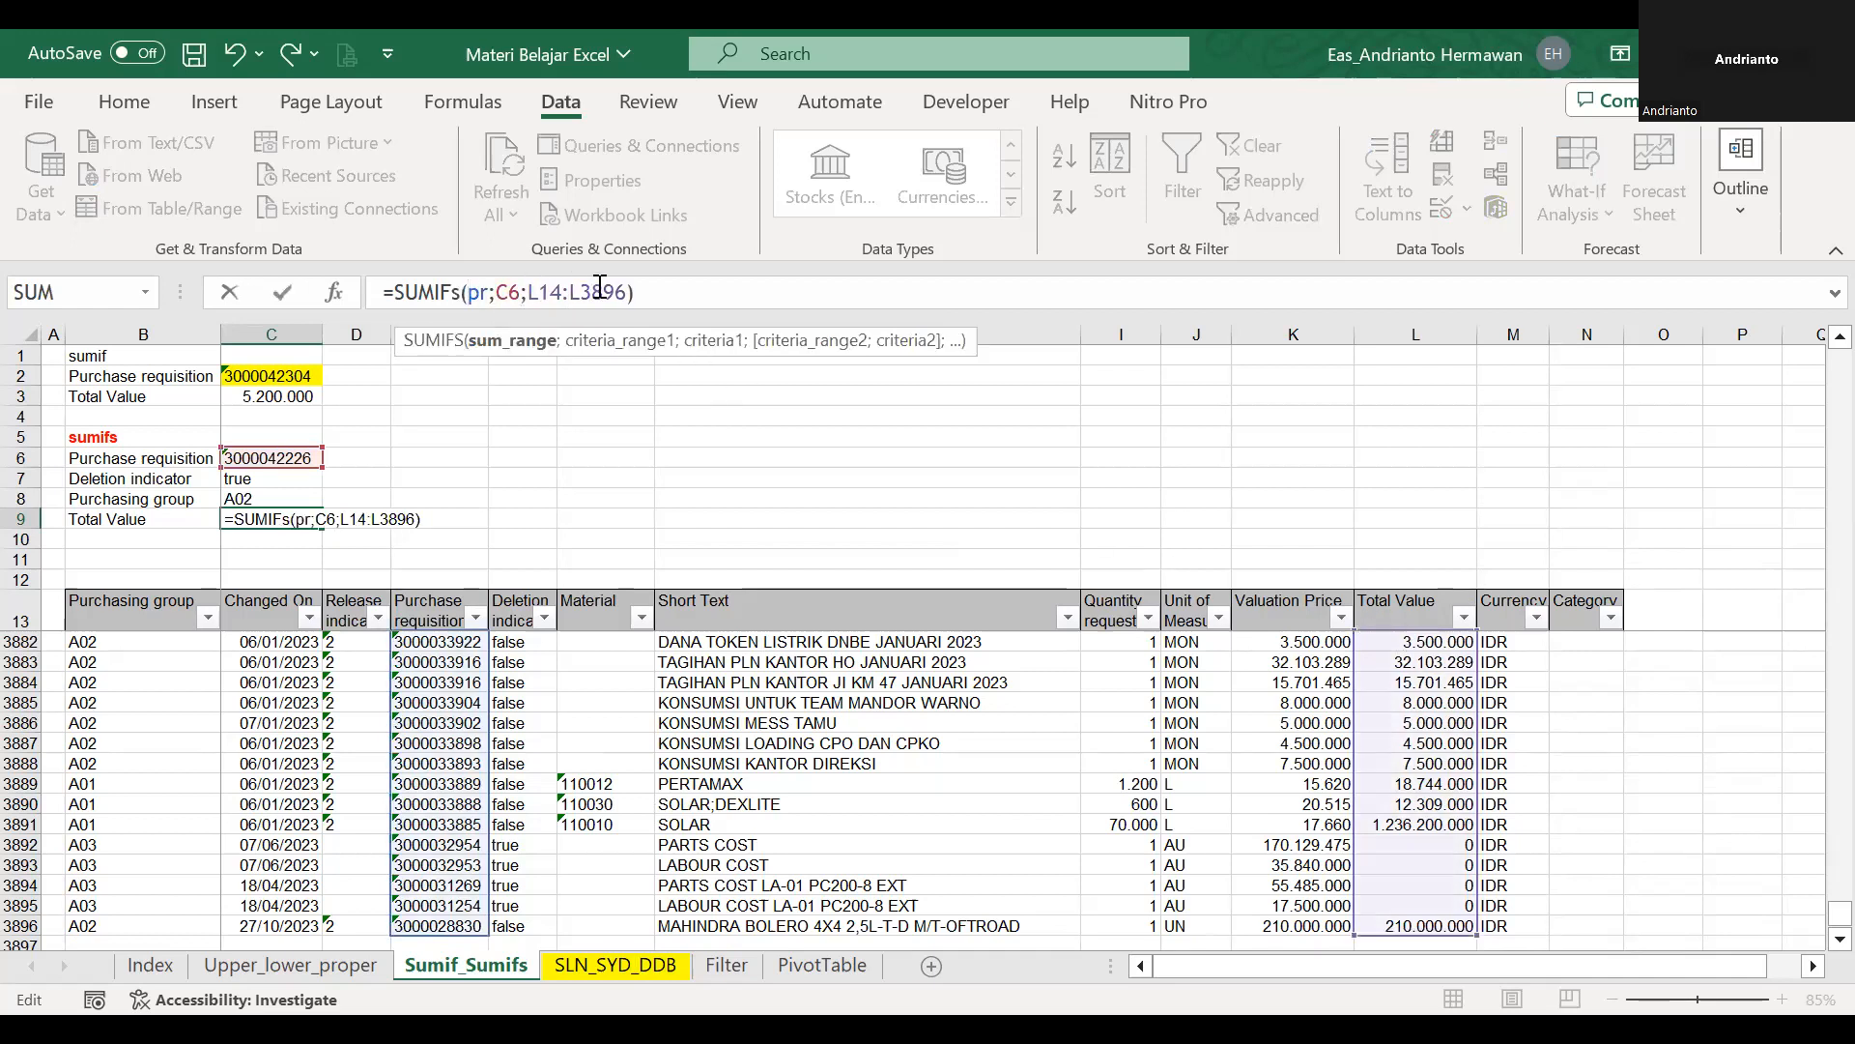
{"action": "key", "text": "shift+Right"}
{"action": "key", "text": "shift+Right"}
{"action": "key", "text": "shift+Right"}
{"action": "key", "text": "shift+Right"}
{"action": "key", "text": "shift+Right"}
{"action": "key", "text": "shift+Right"}
{"action": "key", "text": "shift+Right"}
{"action": "key", "text": "shift+Right"}
{"action": "key", "text": "shift+Right"}
{"action": "key", "text": "Delete"}
{"action": "key", "text": "Left"}
{"action": "key", "text": "Left"}
{"action": "key", "text": "Left"}
{"action": "key", "text": "Left"}
{"action": "key", "text": "Left"}
{"action": "key", "text": "Left"}
{"action": "key", "text": "ctrl+v"}
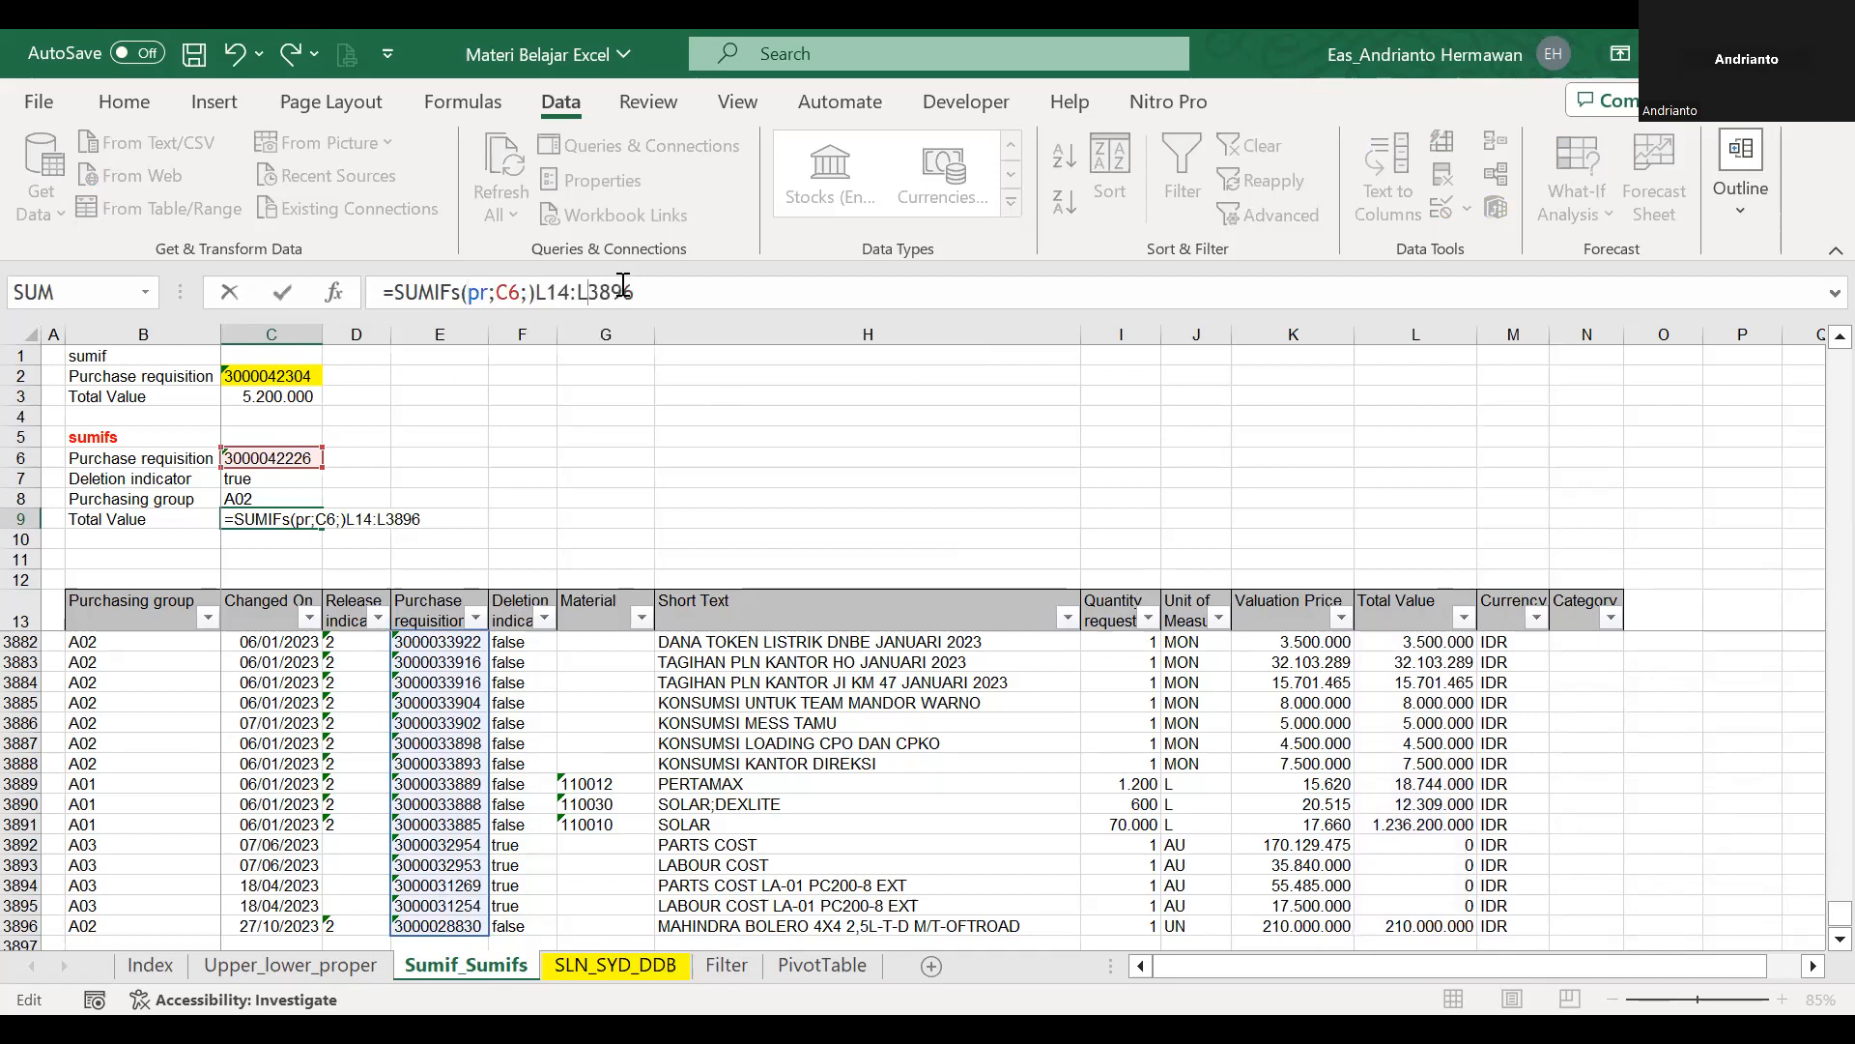
{"action": "key", "text": "Escape"}
Move the sum range L14:L3896 to the first argument of the C9 formula, ahead of pr and C6.
{"action": "left_click", "coordinate": [572, 295]}
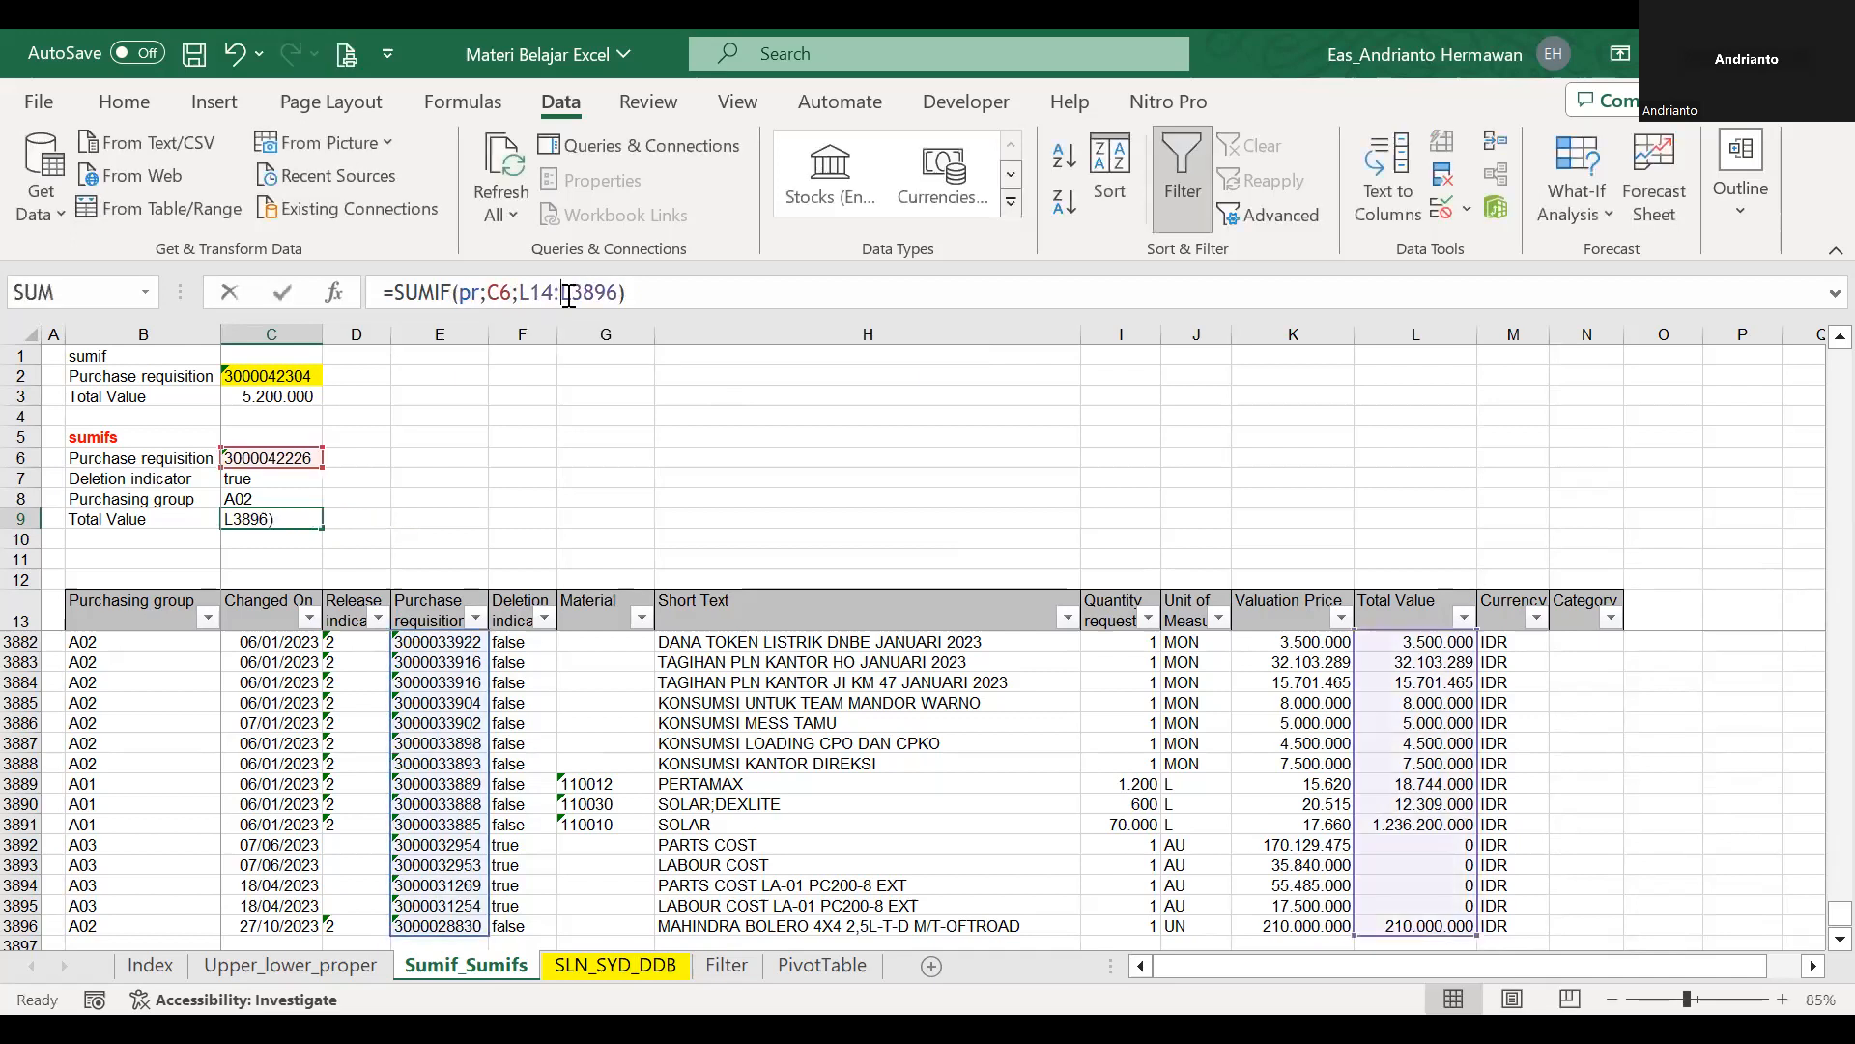
{"action": "key", "text": "shift+Right"}
{"action": "key", "text": "shift+Right"}
{"action": "key", "text": "shift+Right"}
{"action": "key", "text": "shift+Right"}
{"action": "key", "text": "shift+Right"}
{"action": "key", "text": "shift+Right"}
{"action": "key", "text": "shift+Right"}
{"action": "key", "text": "shift+Right"}
{"action": "key", "text": "shift+Right"}
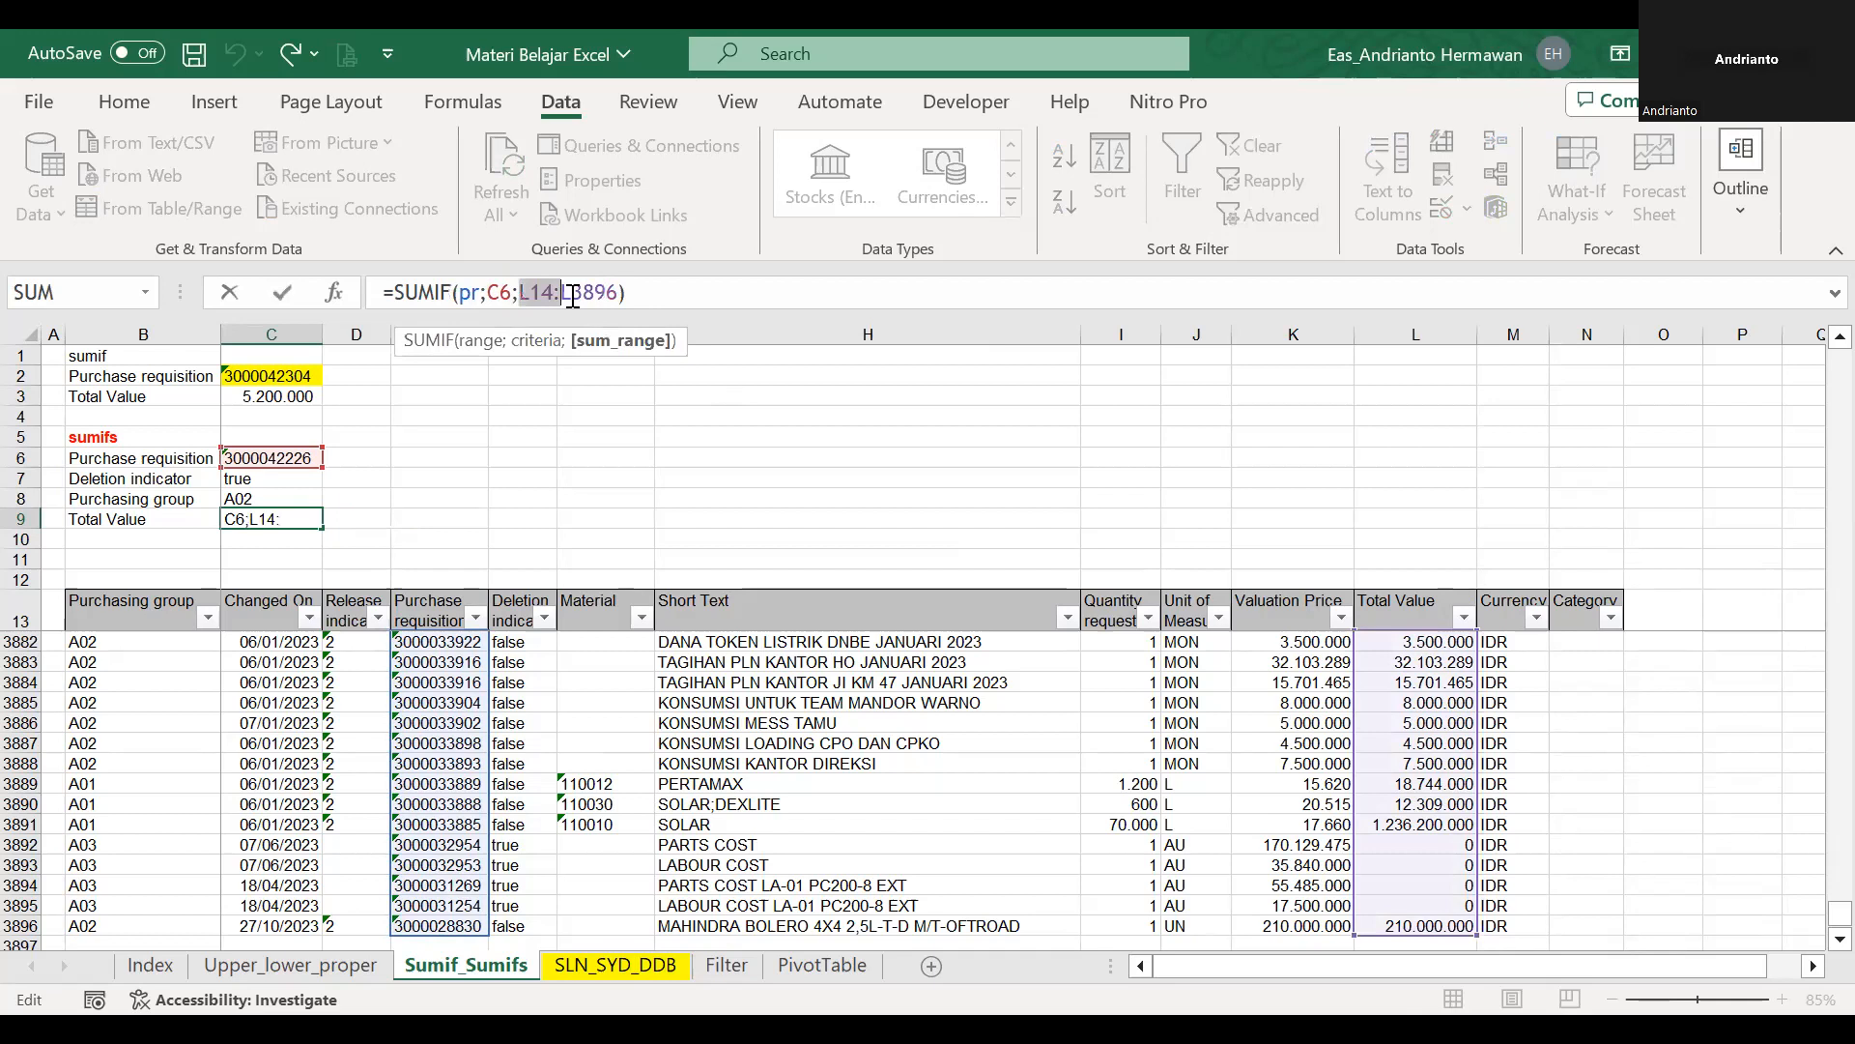
{"action": "key", "text": "Delete"}
{"action": "key", "text": "Left"}
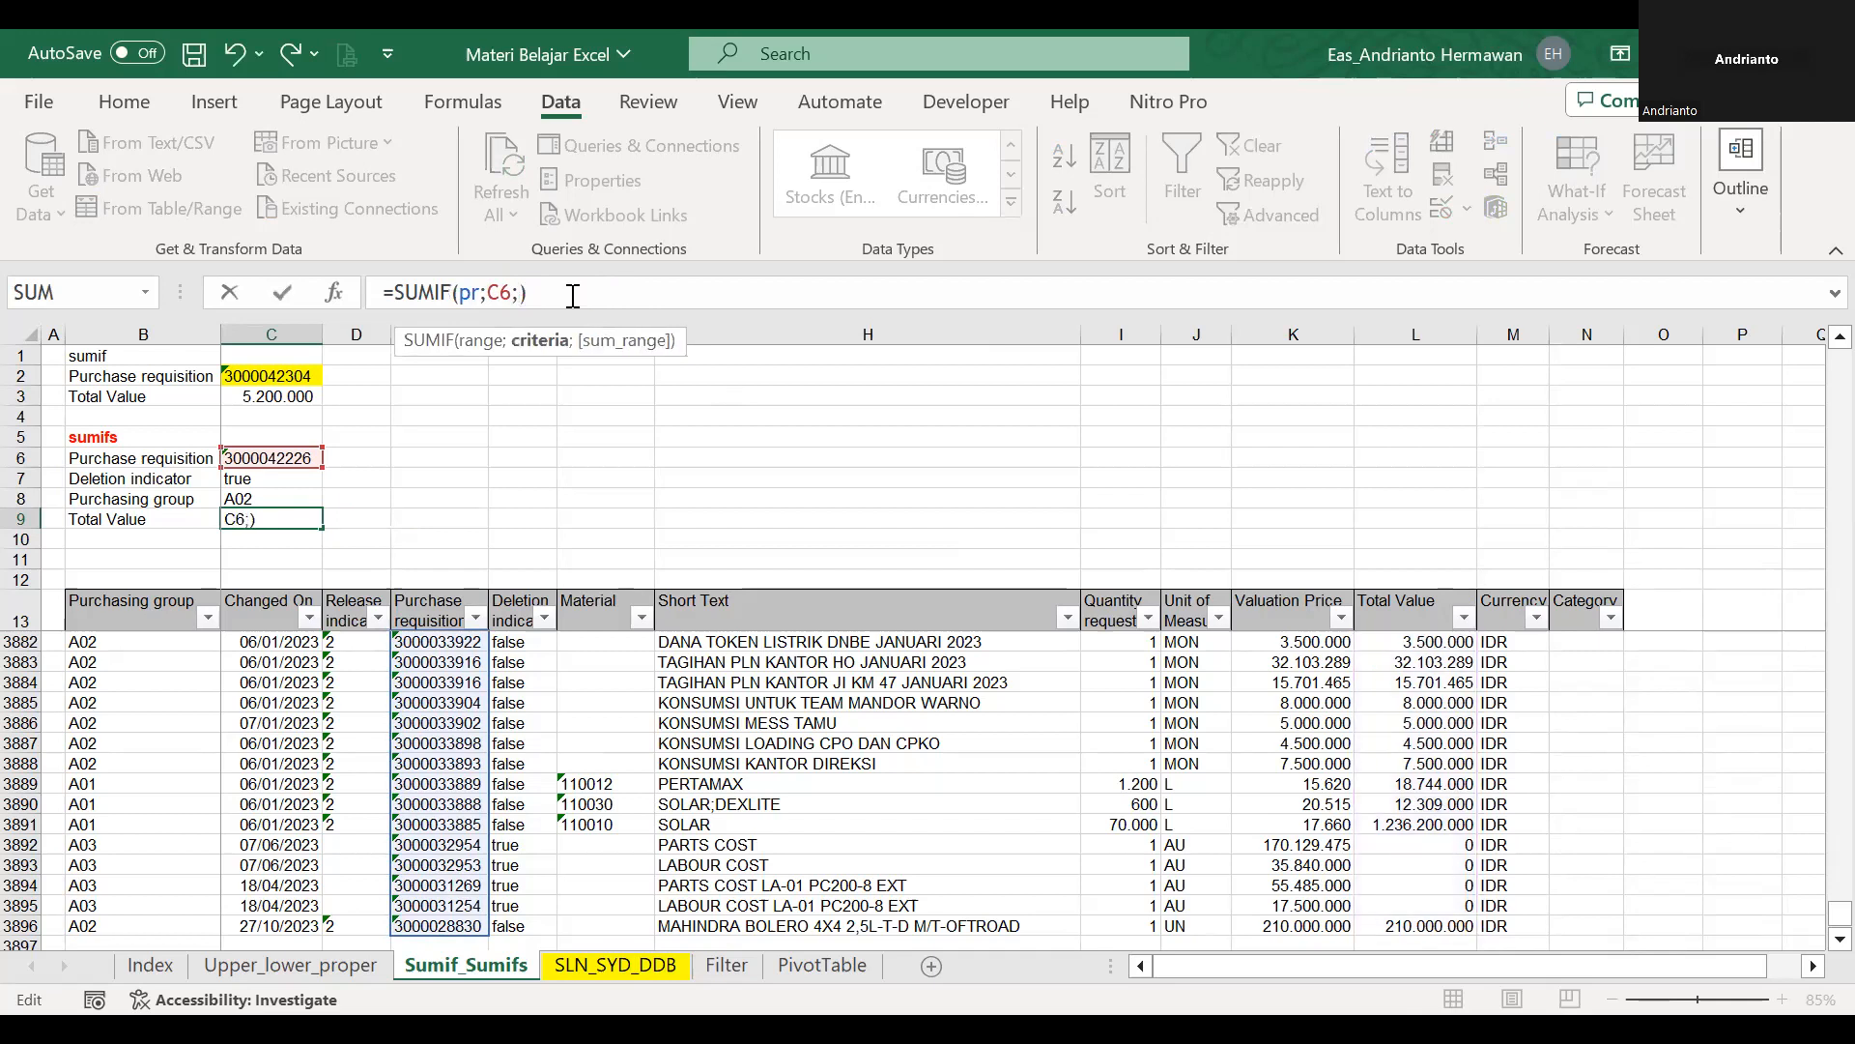
{"action": "key", "text": "Left"}
{"action": "key", "text": "Left"}
{"action": "key", "text": "Left"}
{"action": "key", "text": "Left"}
{"action": "key", "text": "Left"}
{"action": "key", "text": "ctrl+v"}
{"action": "type", "text": ";"}
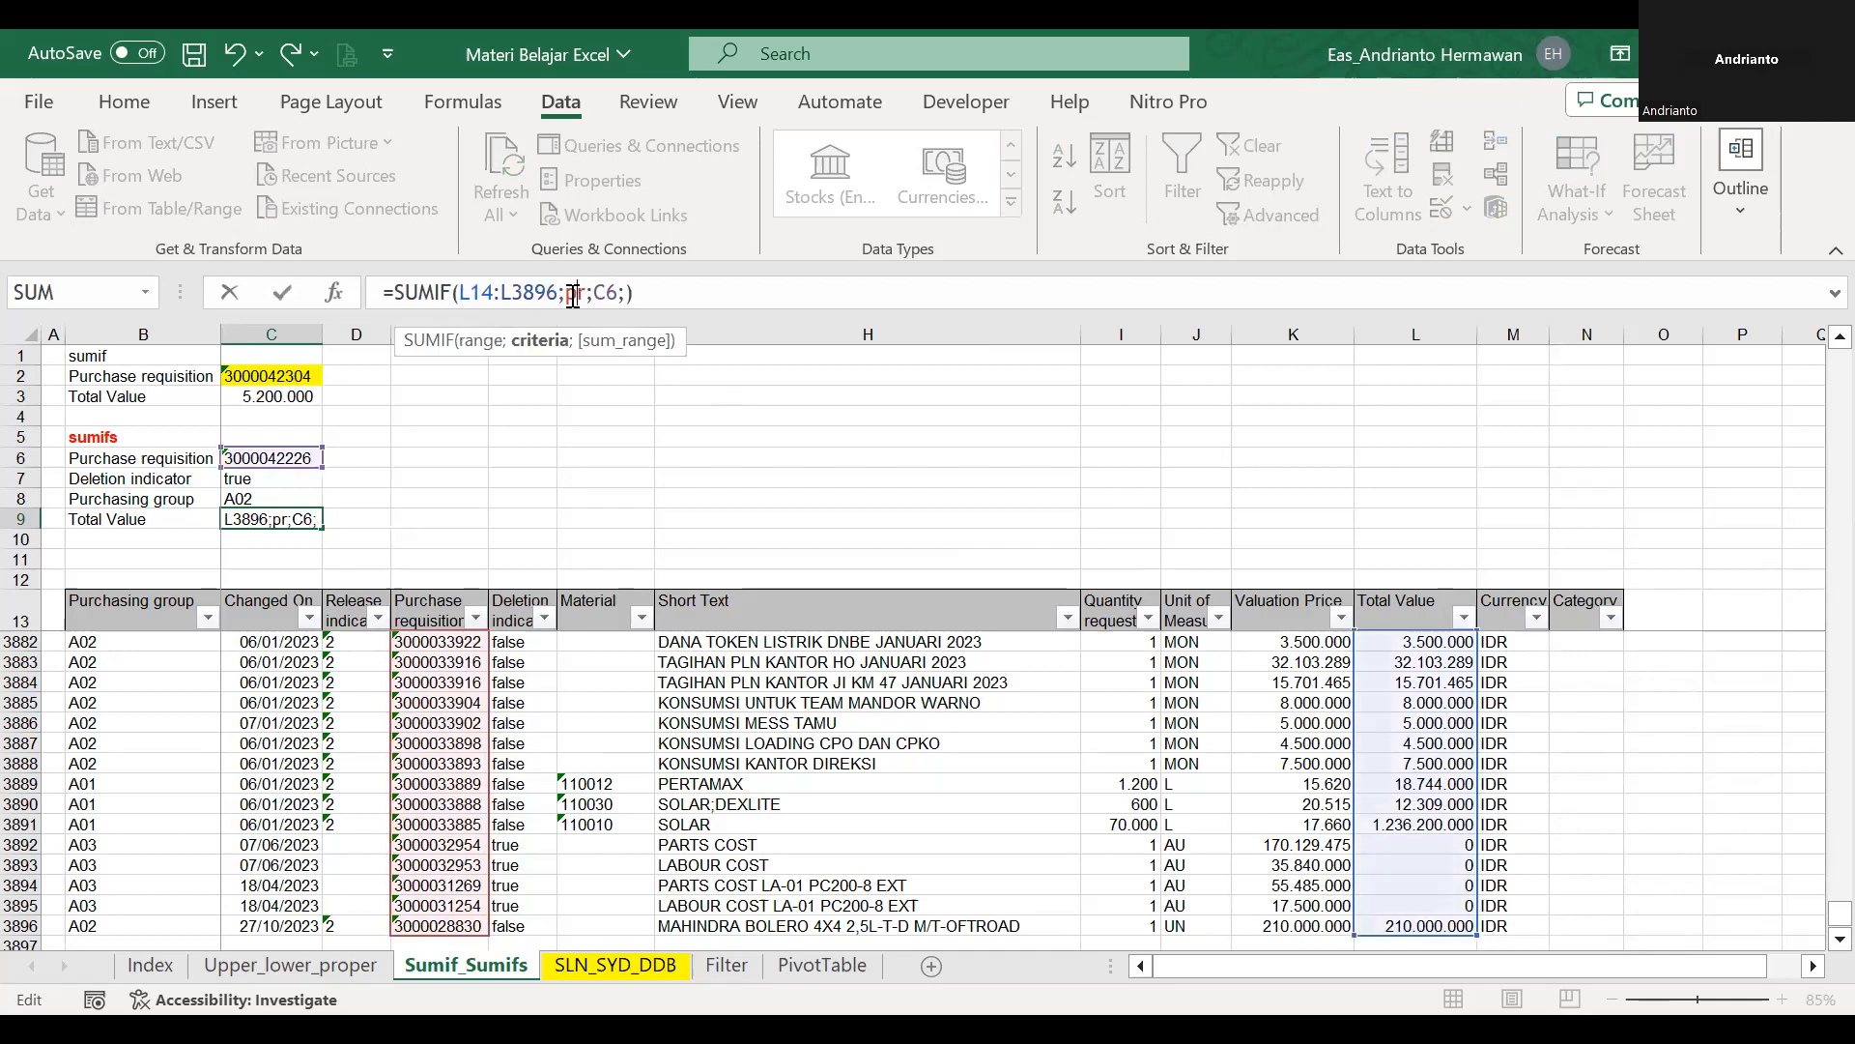
Add the Deletion indicator data range di as the second criteria range of the formula in C9.
{"action": "key", "text": "Right"}
{"action": "key", "text": "Right"}
{"action": "key", "text": "Right"}
{"action": "key", "text": "Right"}
{"action": "key", "text": "Right"}
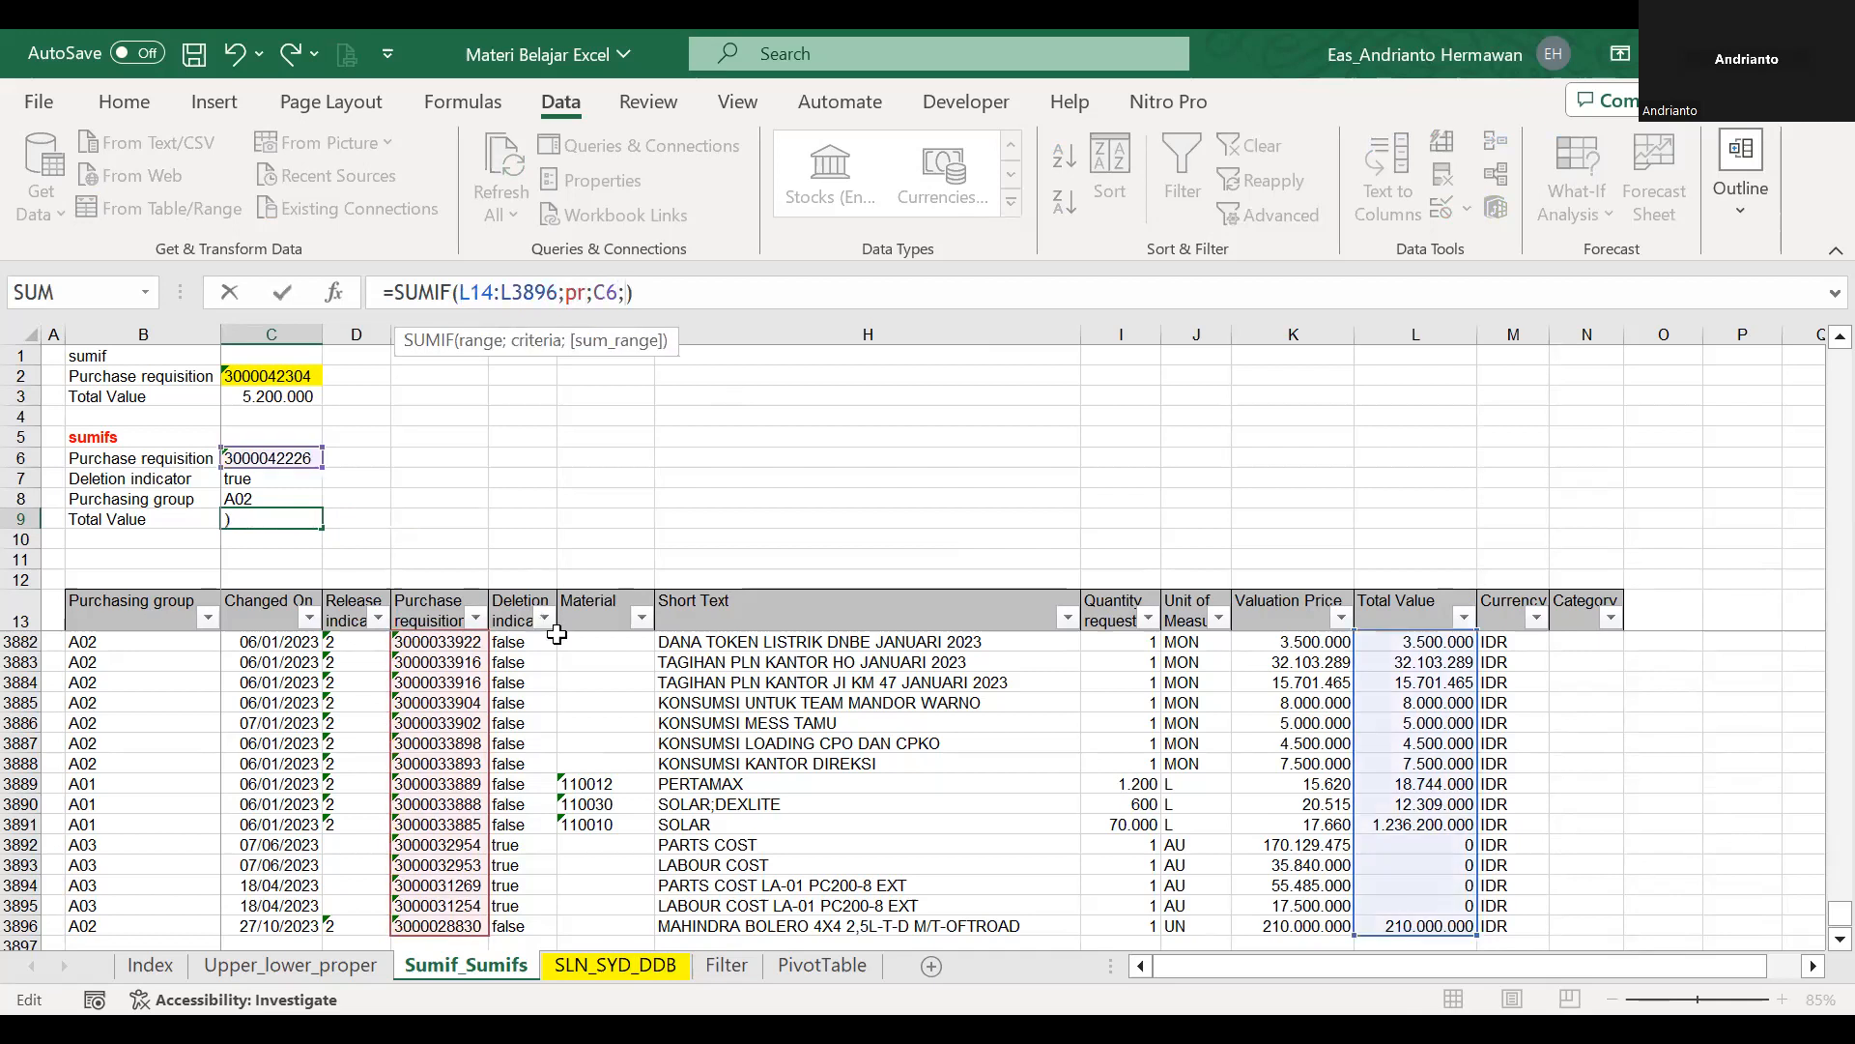
{"action": "left_click", "coordinate": [519, 609]}
{"action": "key", "text": "Down"}
{"action": "key", "text": "Down"}
{"action": "key", "text": "Up"}
{"action": "key", "text": "ctrl+shift+Down"}
{"action": "type", "text": ";"}
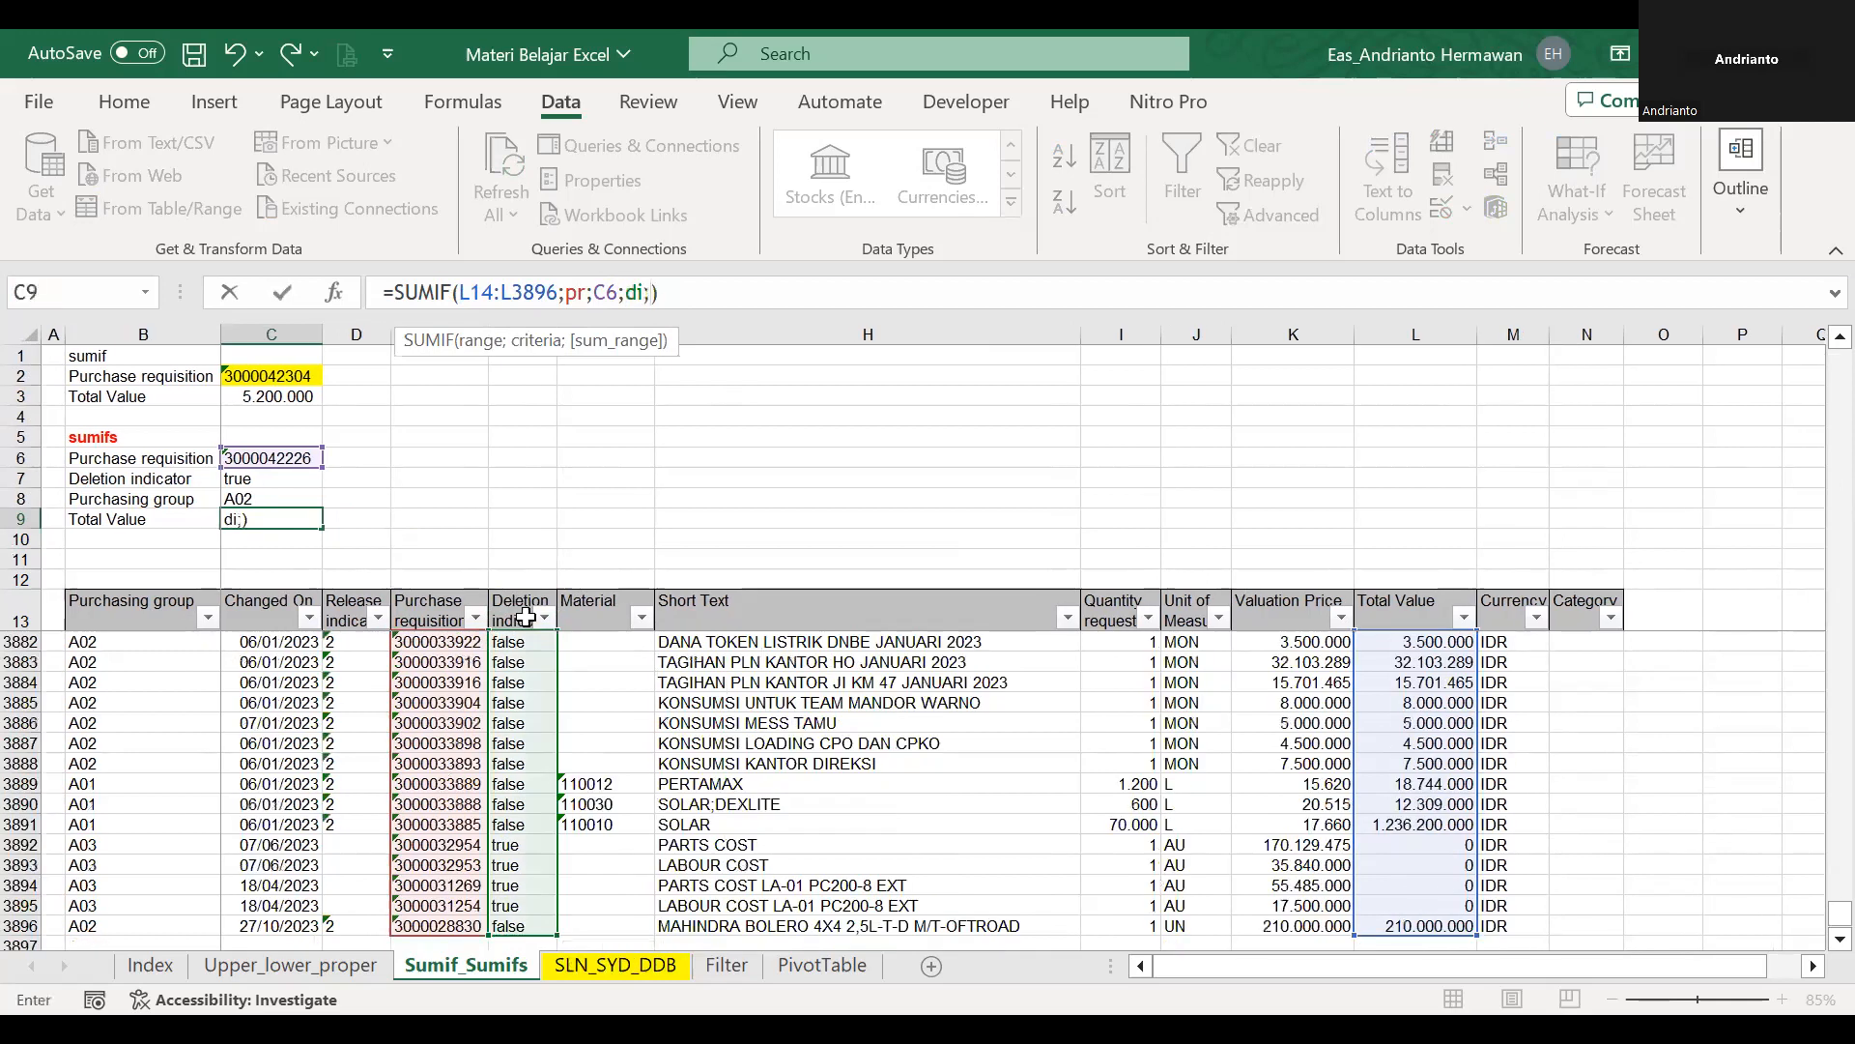
Set C7 as the second criterion and change the function in C9 from SUMIF to SUMIFS.
{"action": "left_click", "coordinate": [306, 475]}
{"action": "key", "text": "Return"}
{"action": "left_click", "coordinate": [449, 287]}
{"action": "type", "text": "S"}
{"action": "key", "text": "Return"}
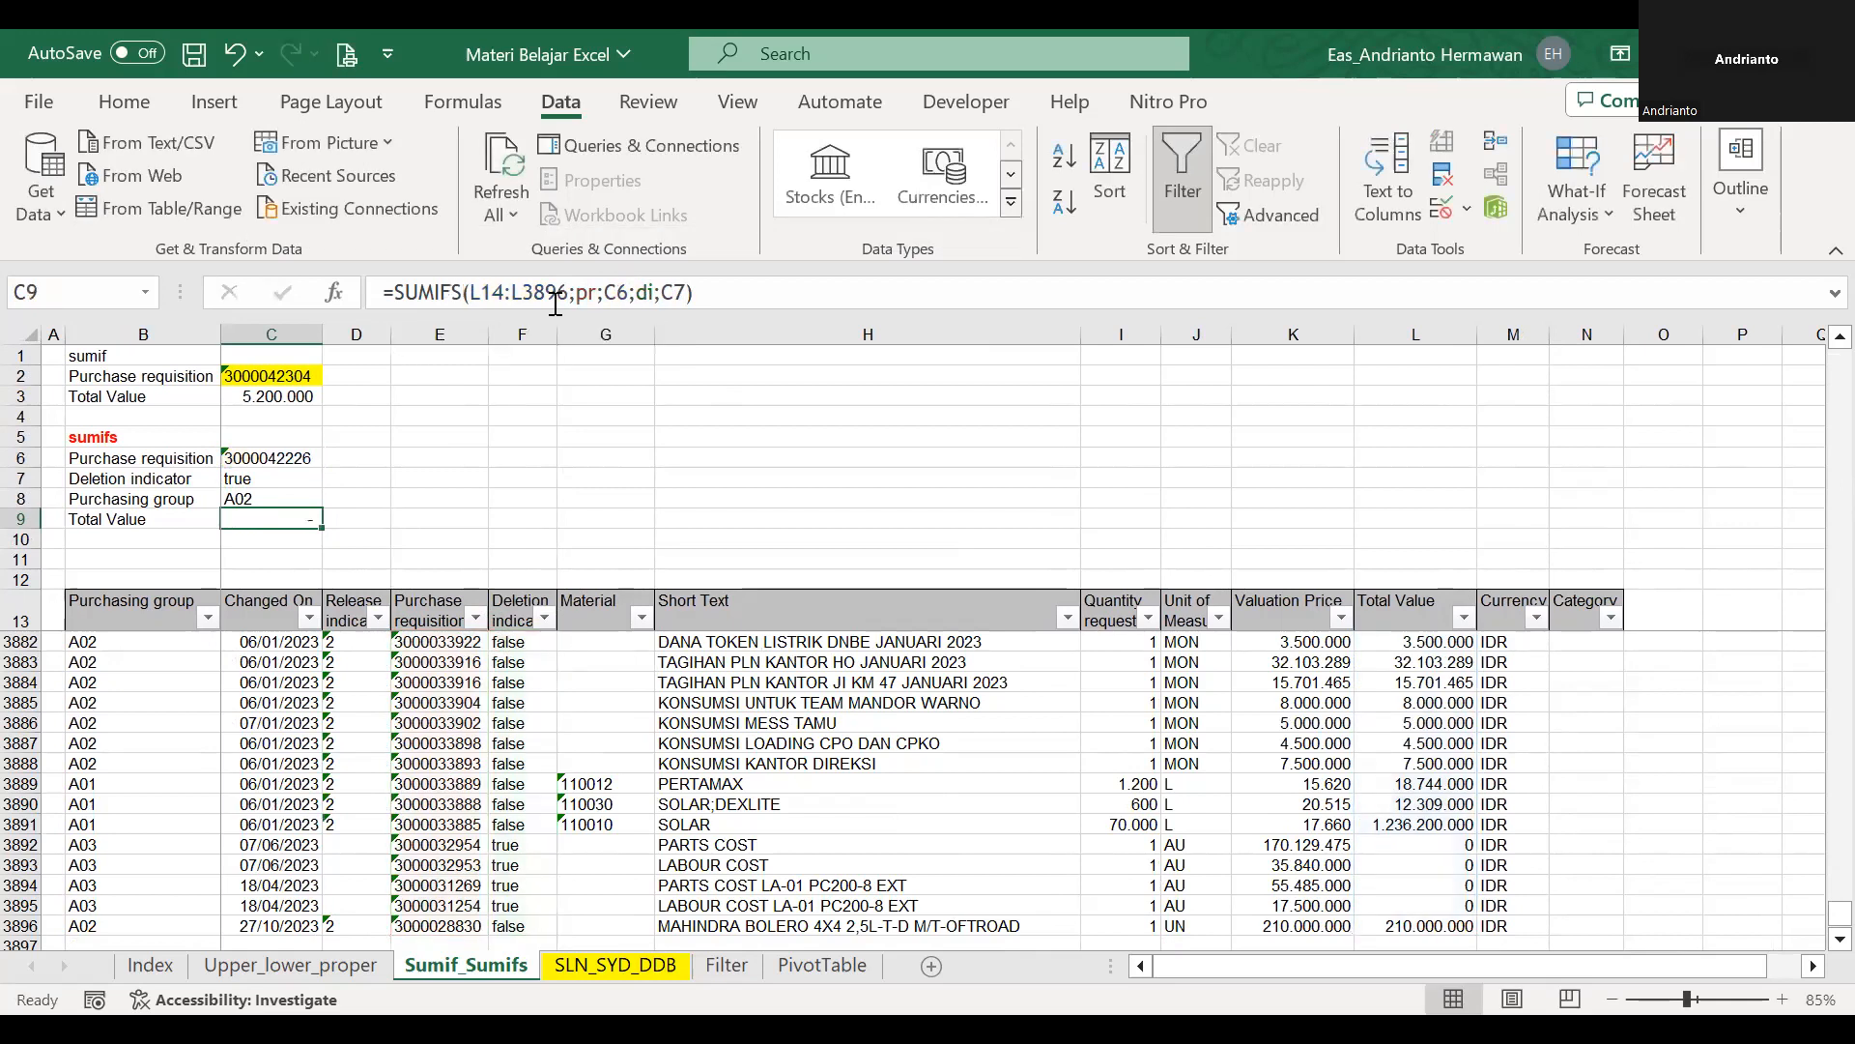
Compare the sum range and criteria ranges of the SUMIFS formula in C9 with the data table.
{"action": "left_click", "coordinate": [305, 517]}
{"action": "double_click", "coordinate": [306, 517]}
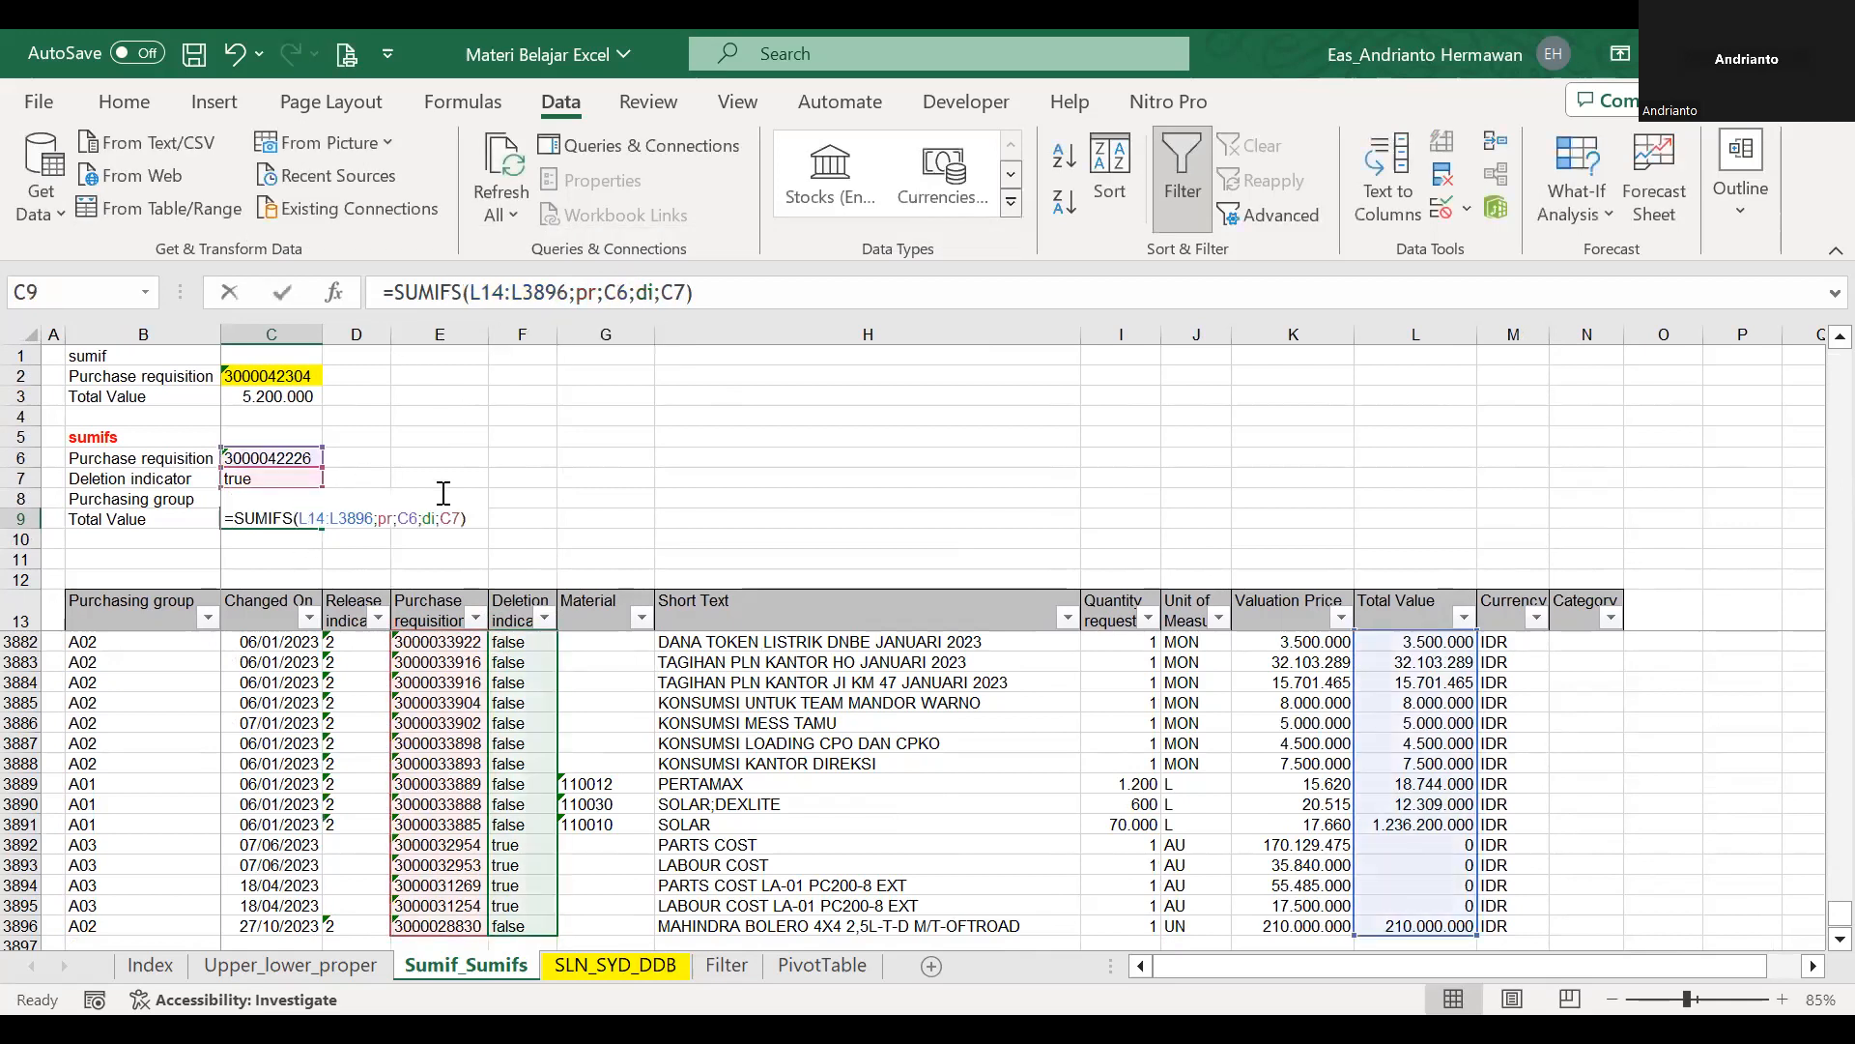
{"action": "scroll", "coordinate": [301, 516], "scroll_direction": "up", "scroll_amount": 2}
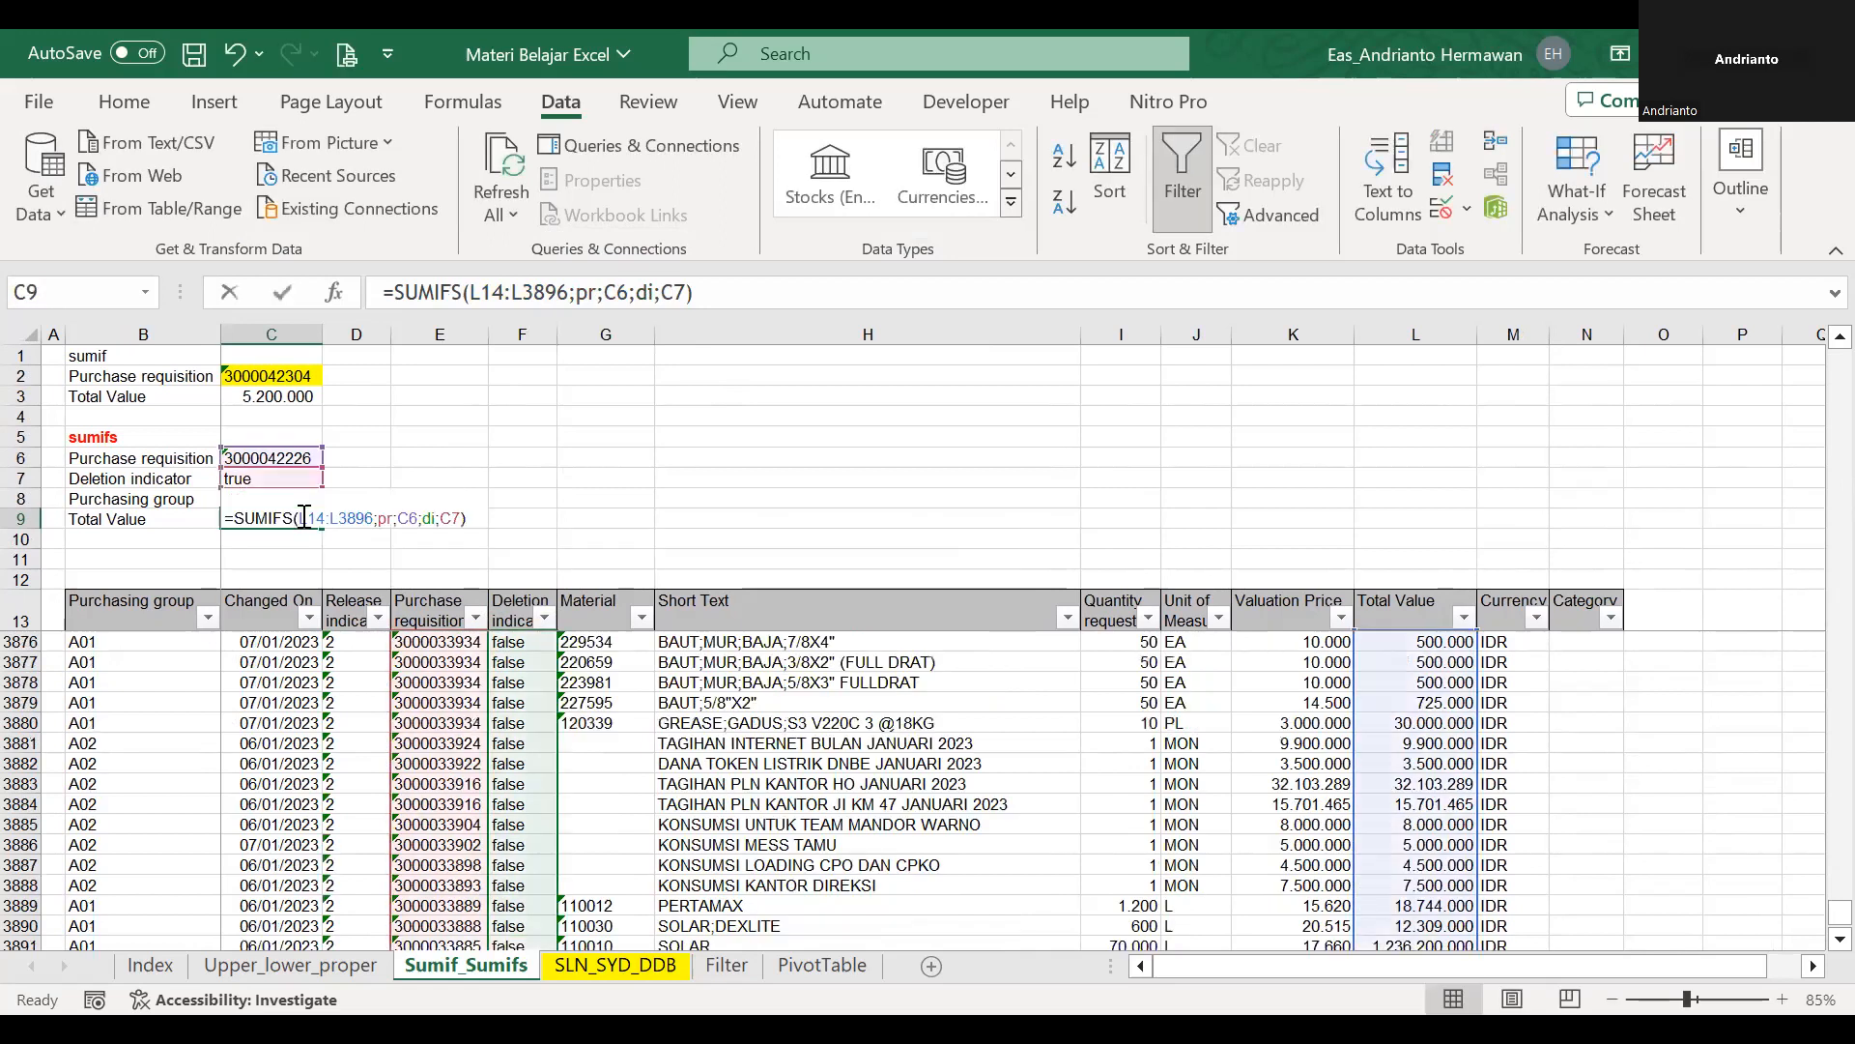
{"action": "key", "text": "Escape"}
{"action": "left_click", "coordinate": [454, 291]}
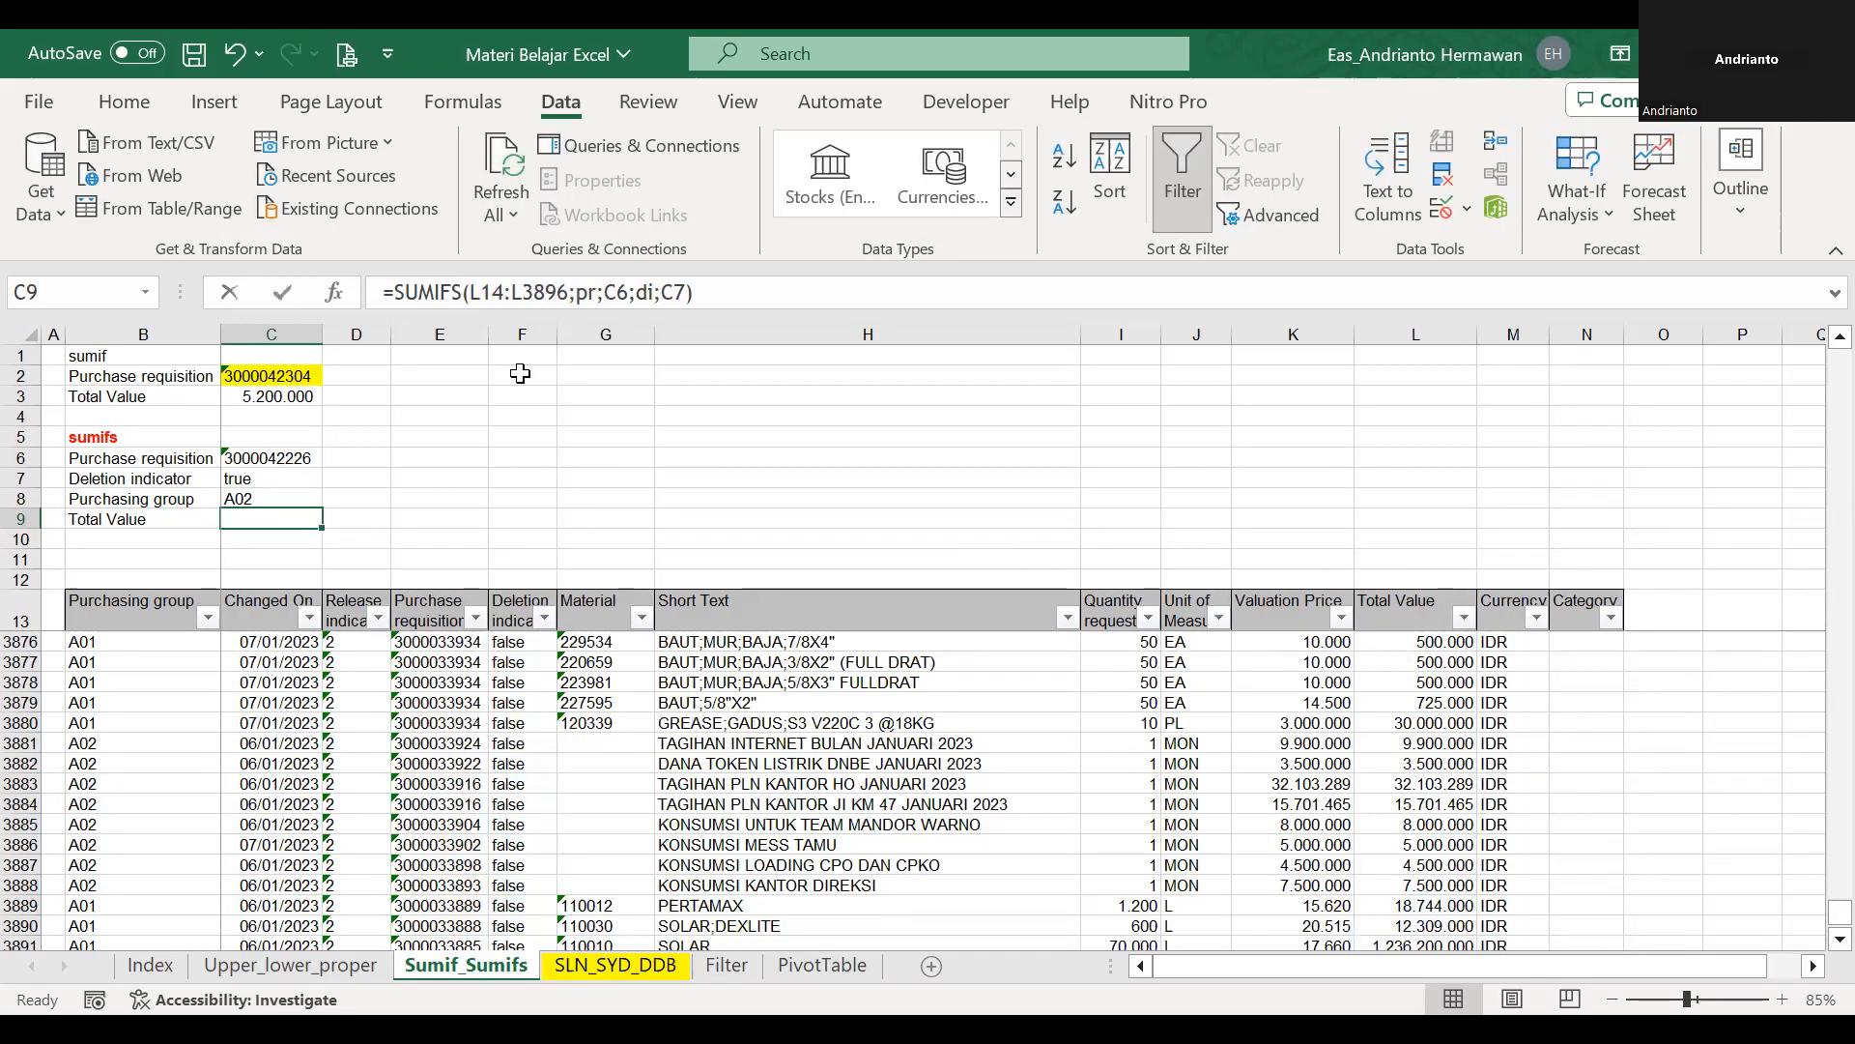
{"action": "left_click", "coordinate": [309, 521]}
{"action": "double_click", "coordinate": [309, 521]}
{"action": "scroll", "coordinate": [324, 508], "scroll_direction": "up", "scroll_amount": 20}
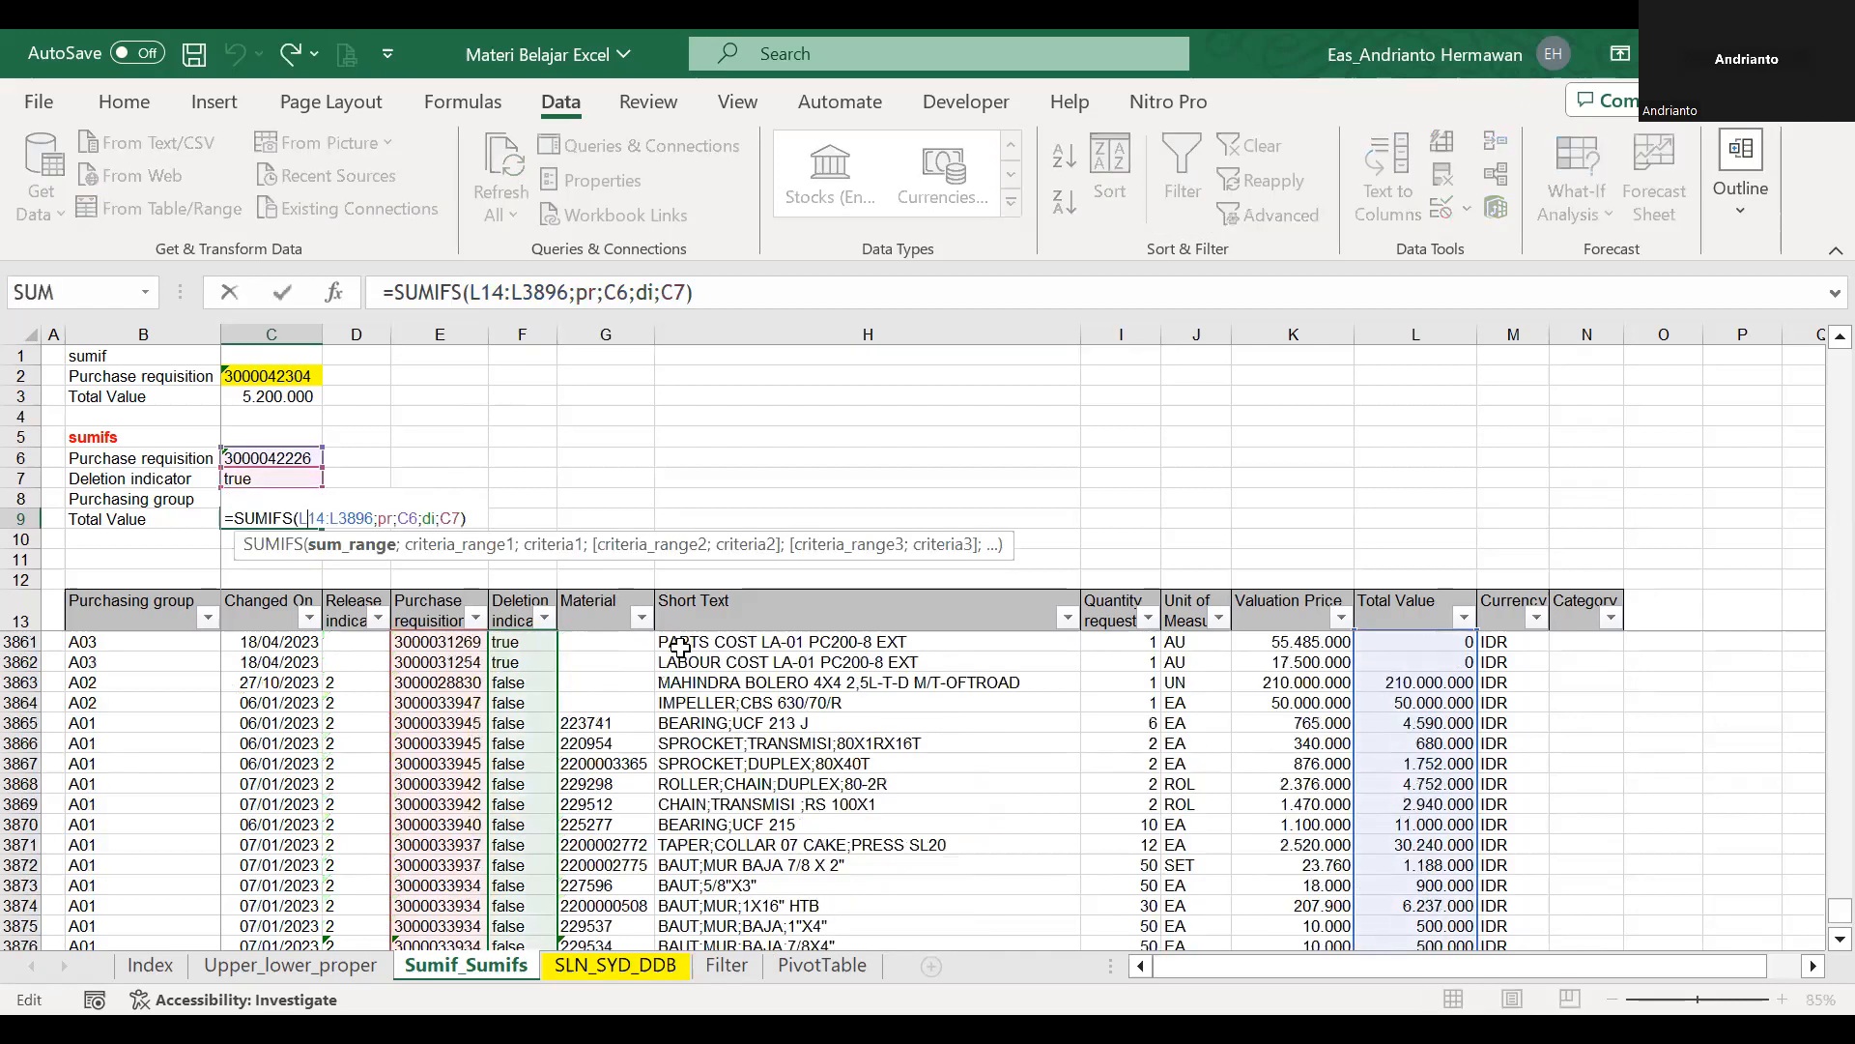
Filter the table's Purchase requisition column by the requisition number copied from C6.
{"action": "left_click", "coordinate": [309, 460]}
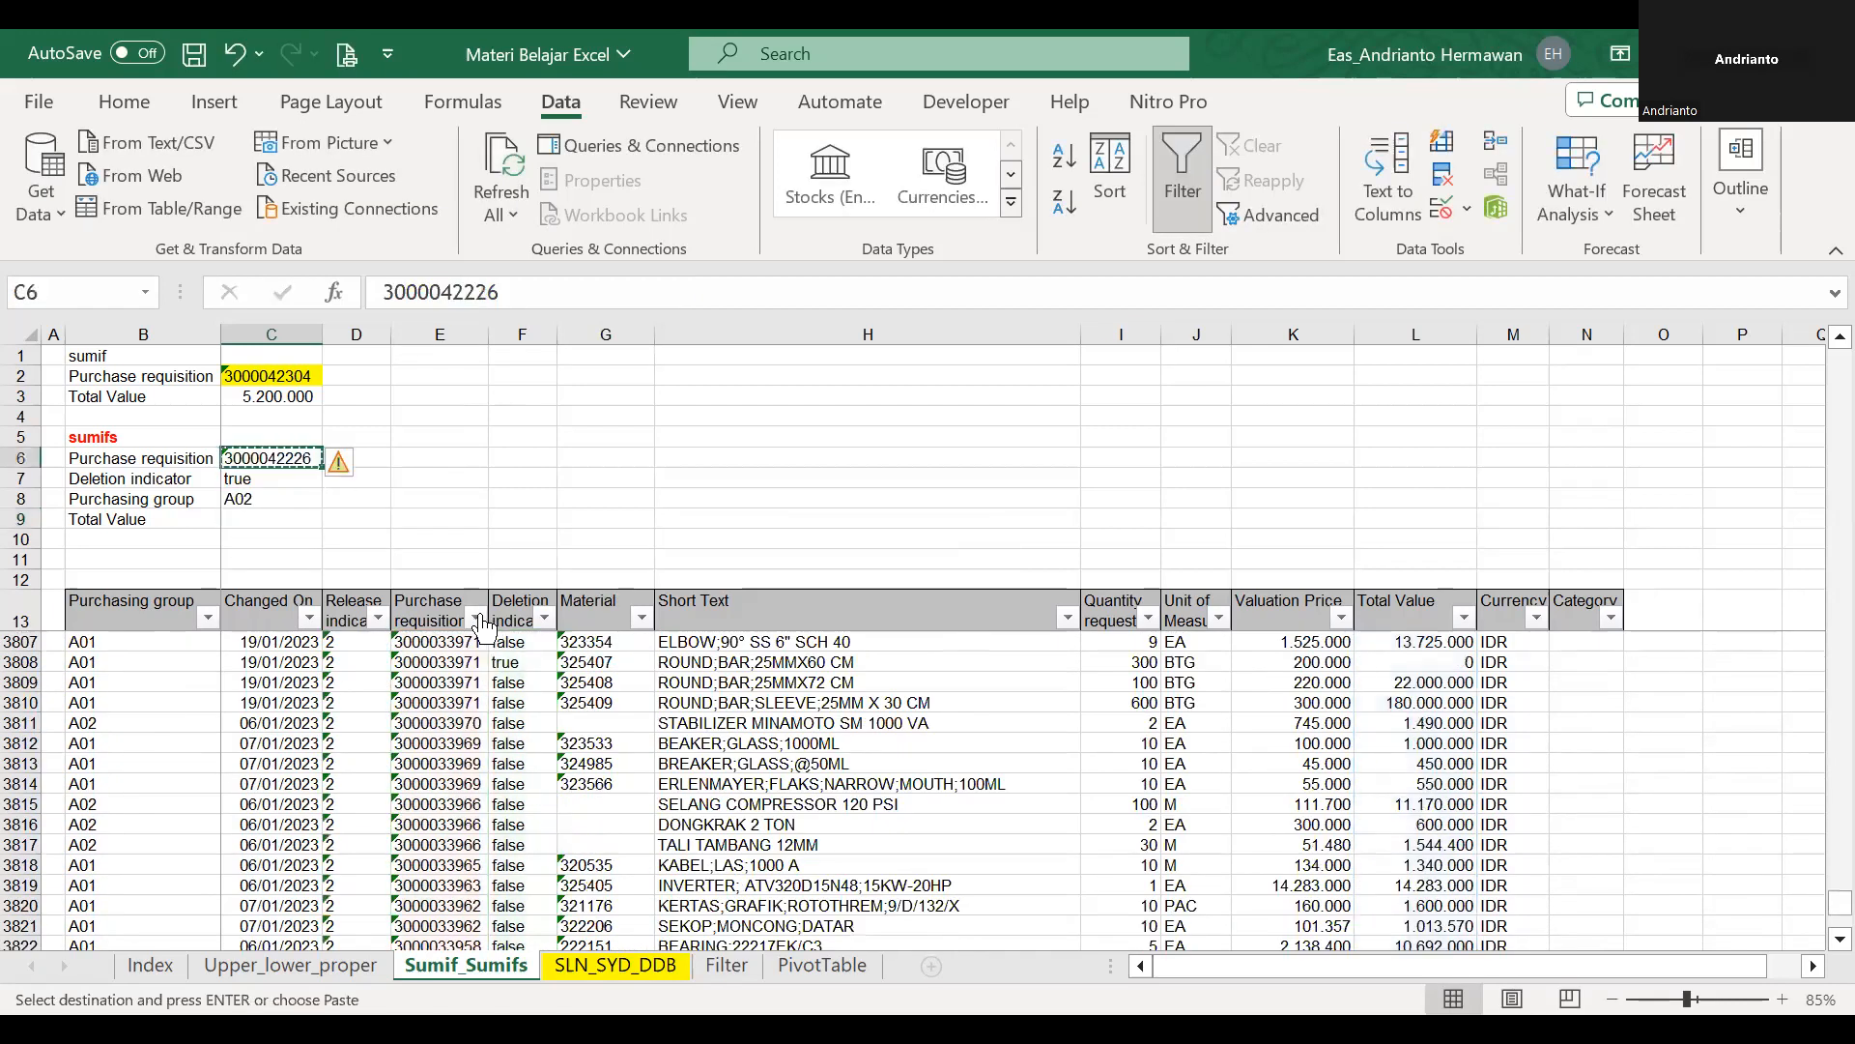
{"action": "left_click", "coordinate": [475, 618]}
{"action": "key", "text": "ctrl+v"}
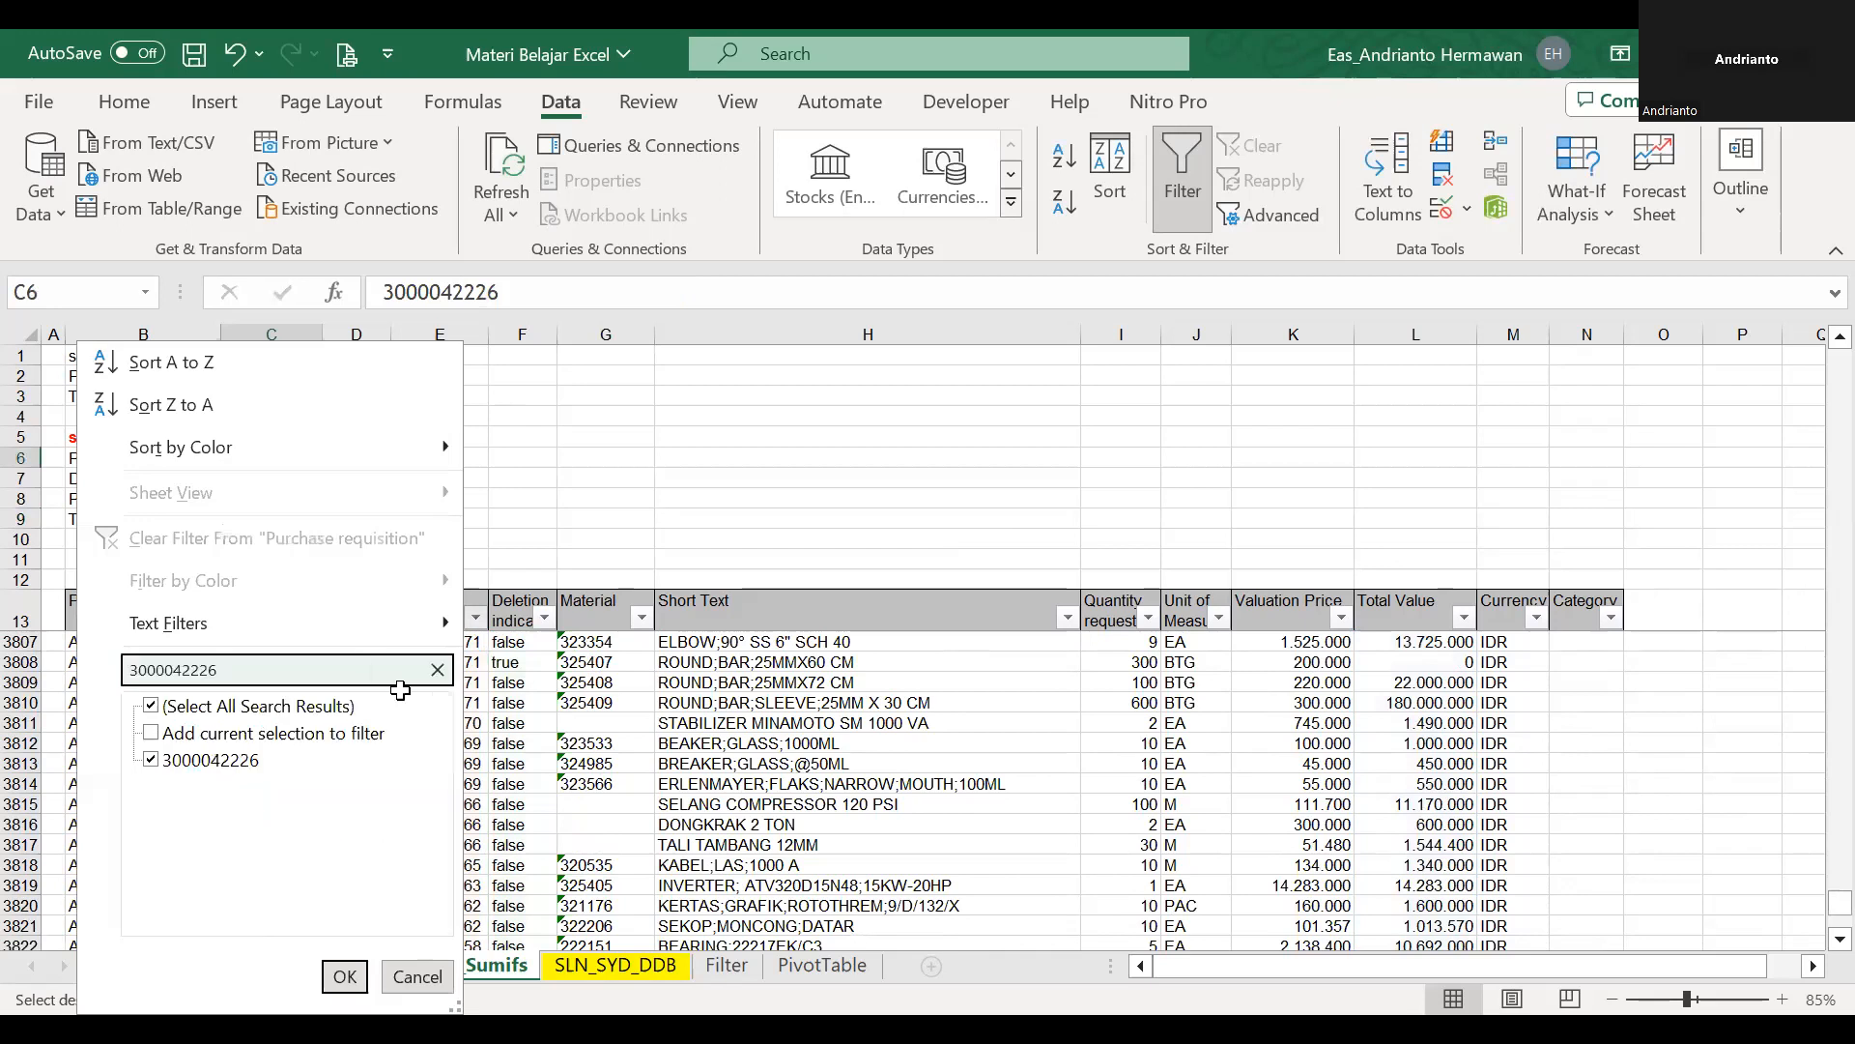
{"action": "key", "text": "Return"}
Replace the Deletion indicator criterion in C7 with the value false copied from the filtered Deletion indicator column.
{"action": "left_click", "coordinate": [290, 478]}
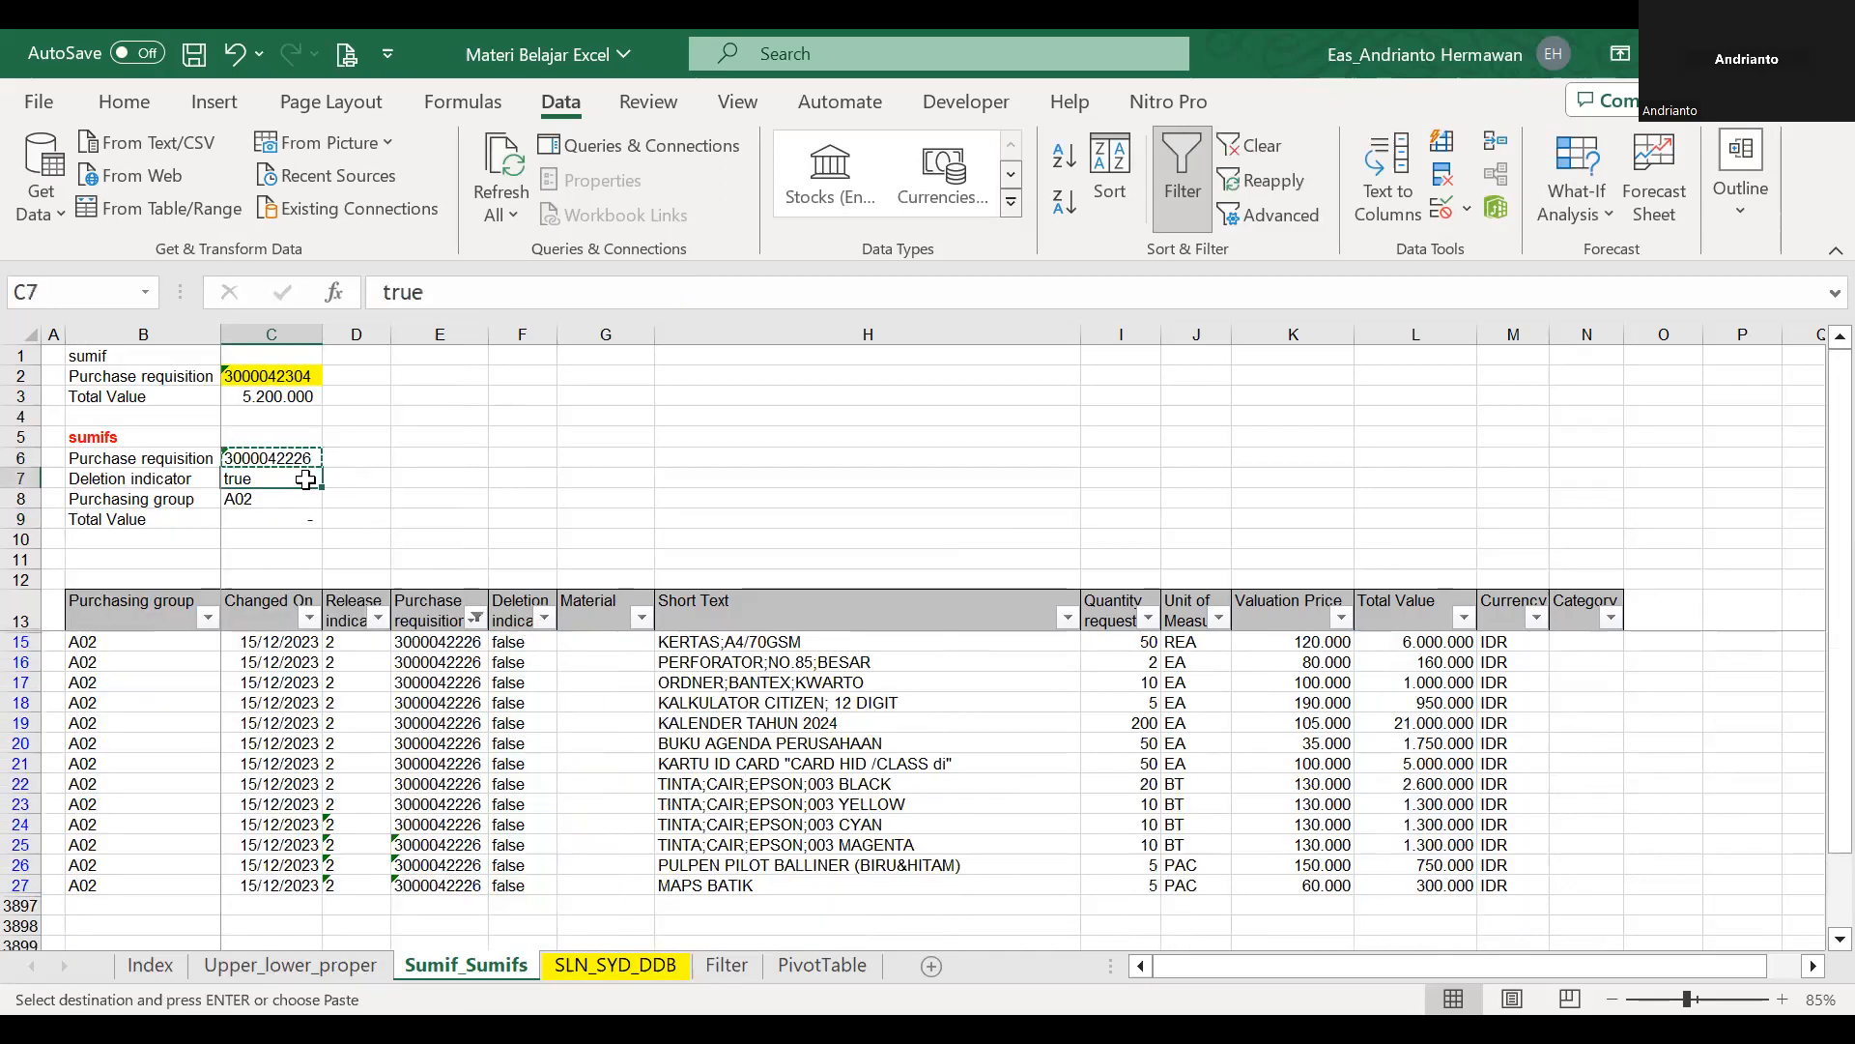
{"action": "double_click", "coordinate": [297, 479]}
{"action": "key", "text": "Escape"}
{"action": "left_click", "coordinate": [517, 663]}
{"action": "key", "text": "ctrl+c"}
{"action": "left_click", "coordinate": [265, 476]}
{"action": "key", "text": "ctrl+v"}
Examine the SUMIFS formula in C9 again against the filtered rows and the criteria in C6 and C7.
{"action": "double_click", "coordinate": [294, 516]}
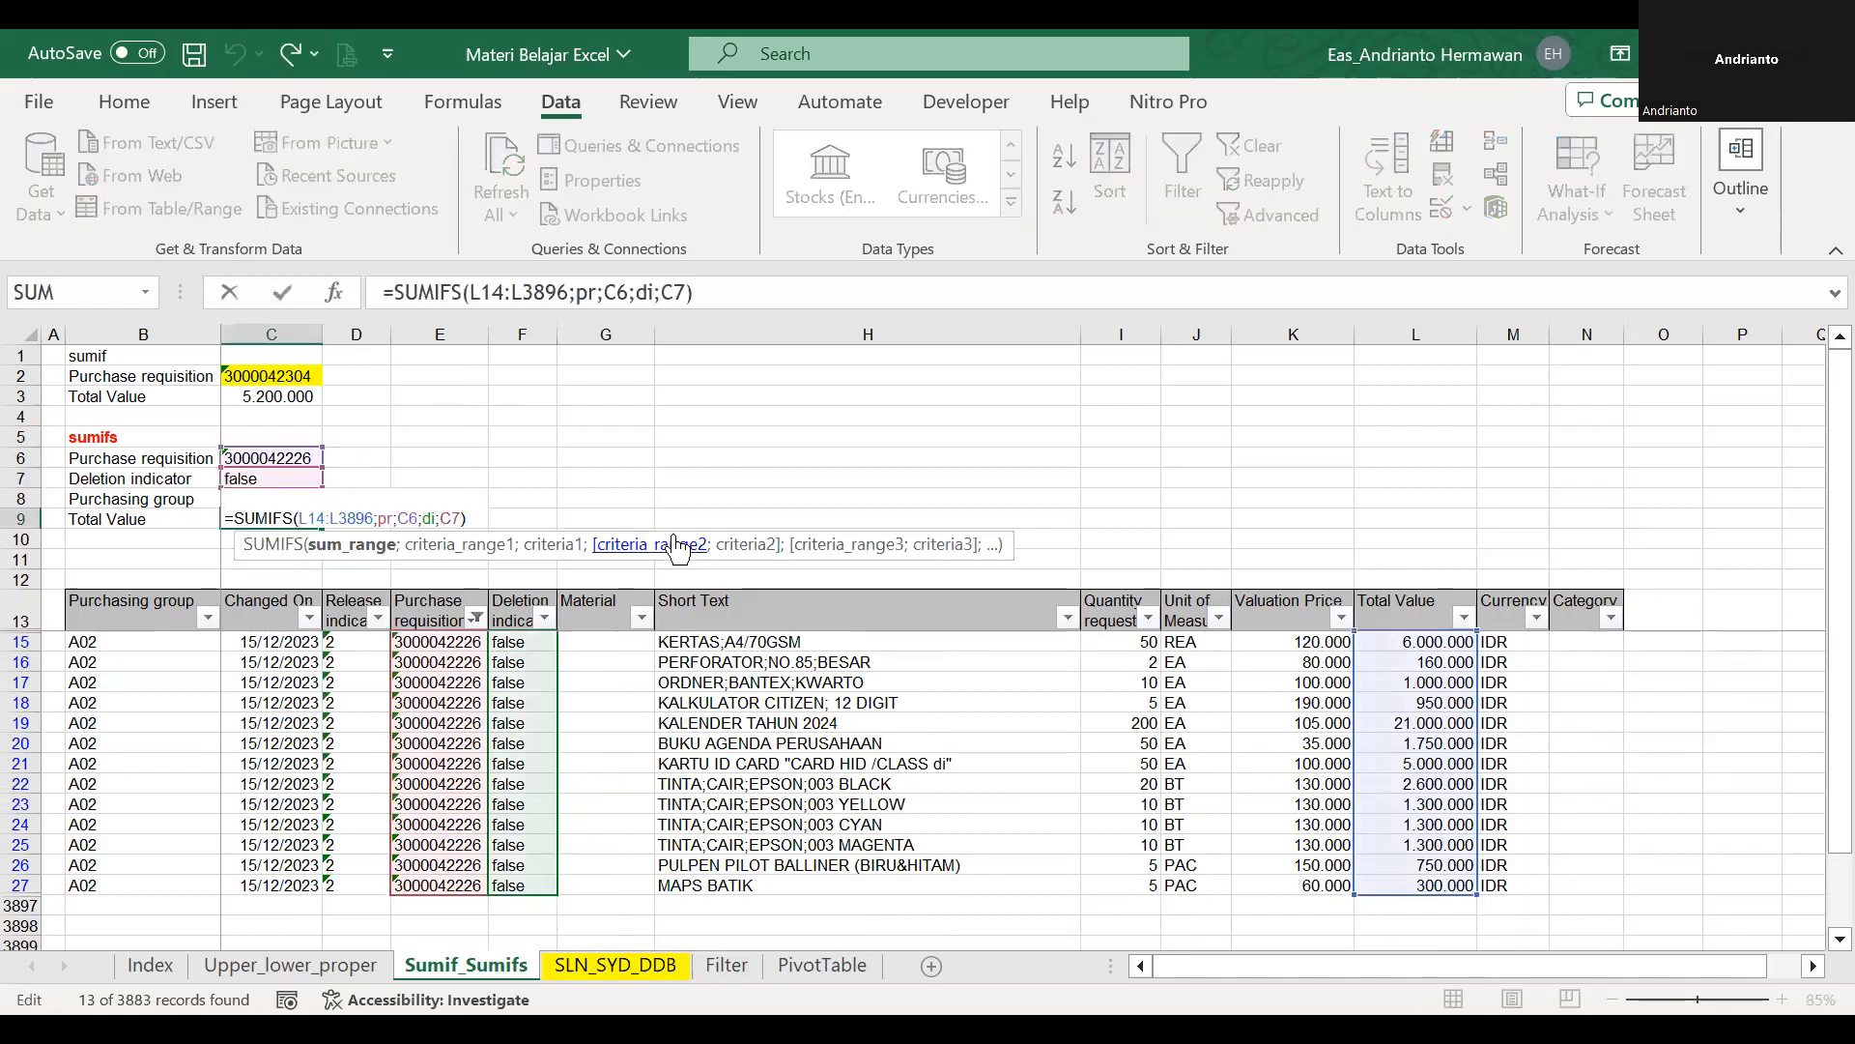
{"action": "key", "text": "Escape"}
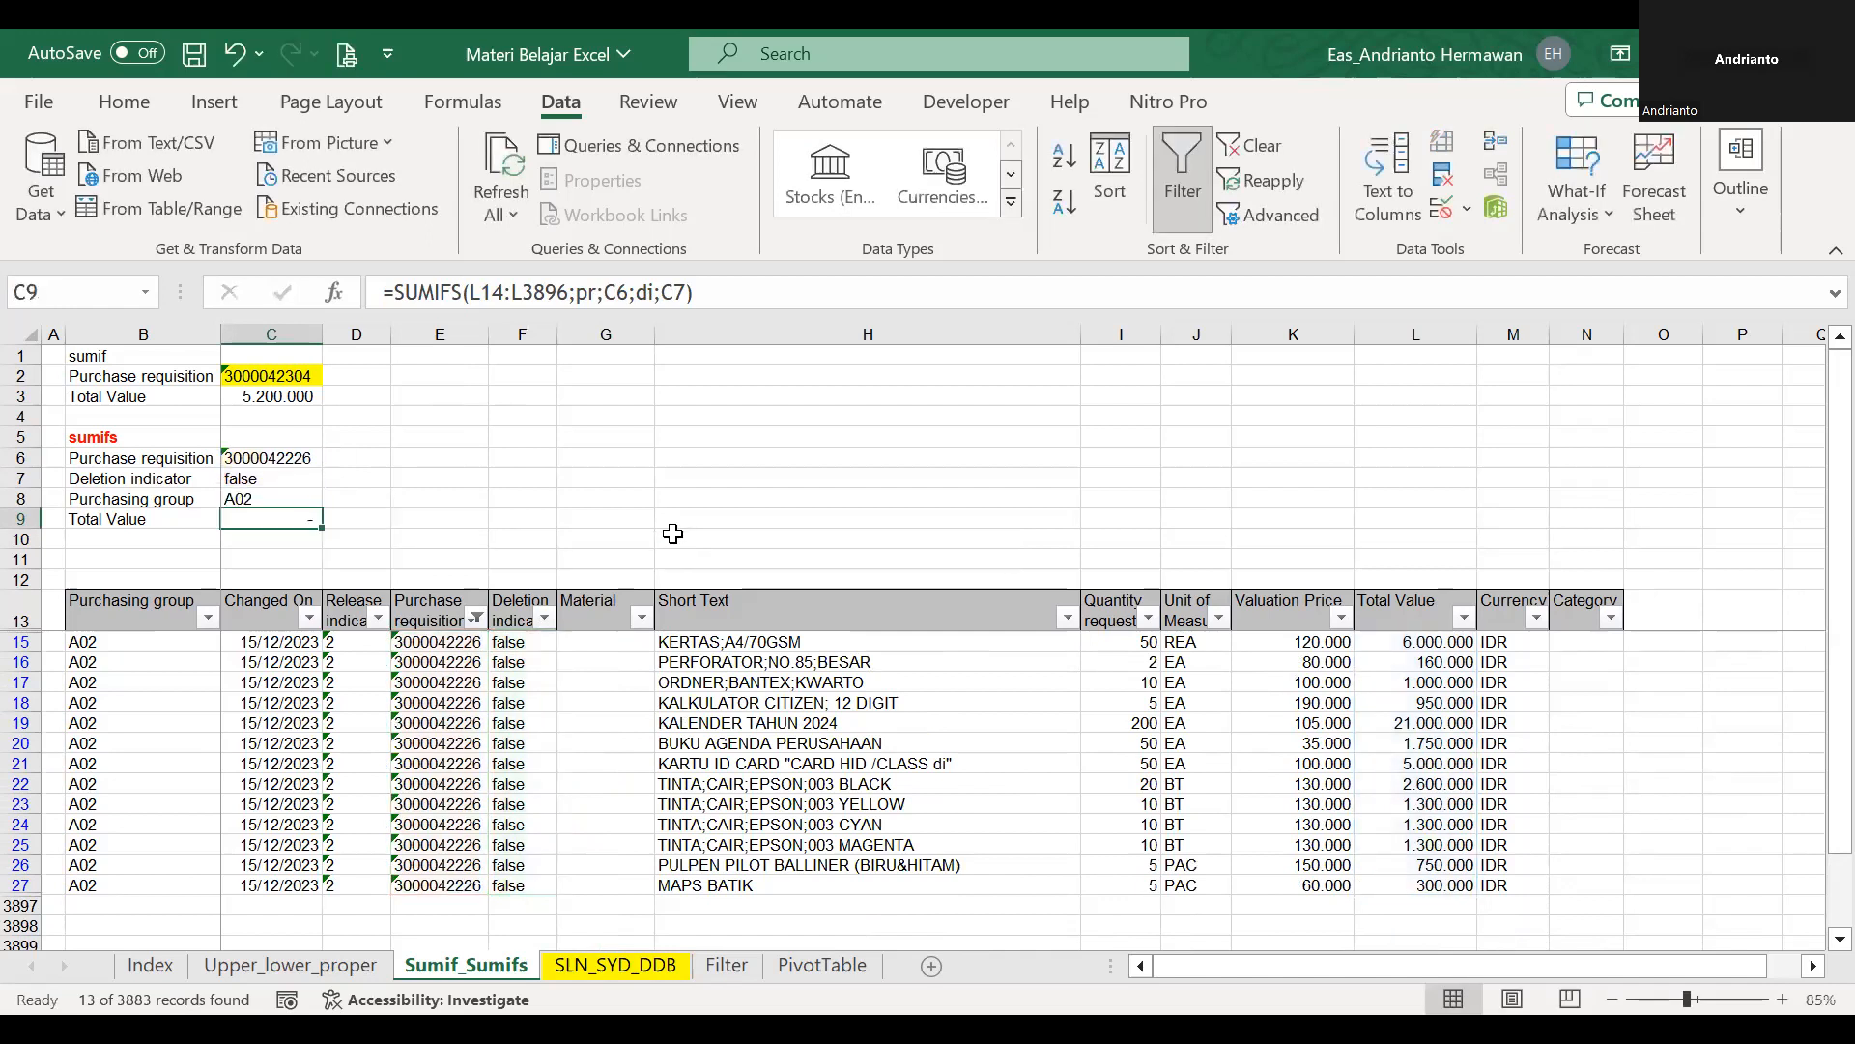
{"action": "key", "text": "F2"}
{"action": "key", "text": "Escape"}
{"action": "key", "text": "alt+Tab"}
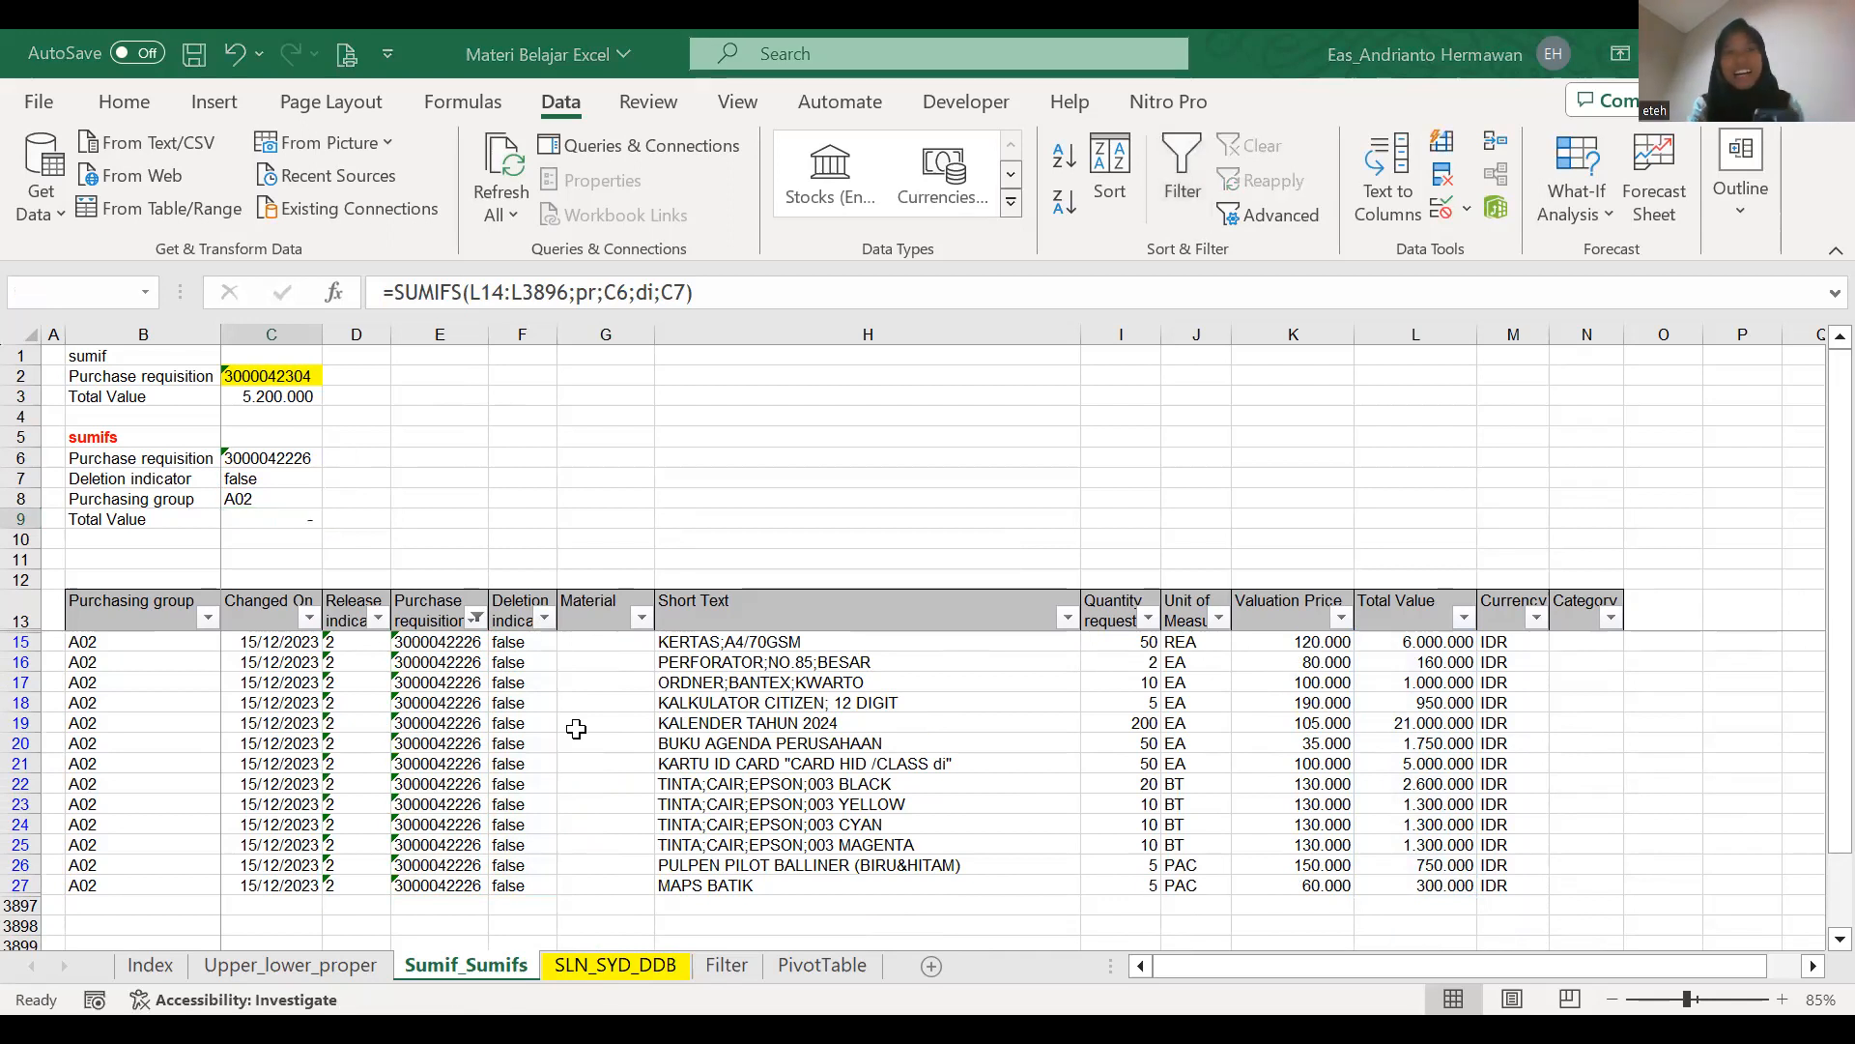
{"action": "key", "text": "alt+Tab"}
{"action": "left_click", "coordinate": [488, 299]}
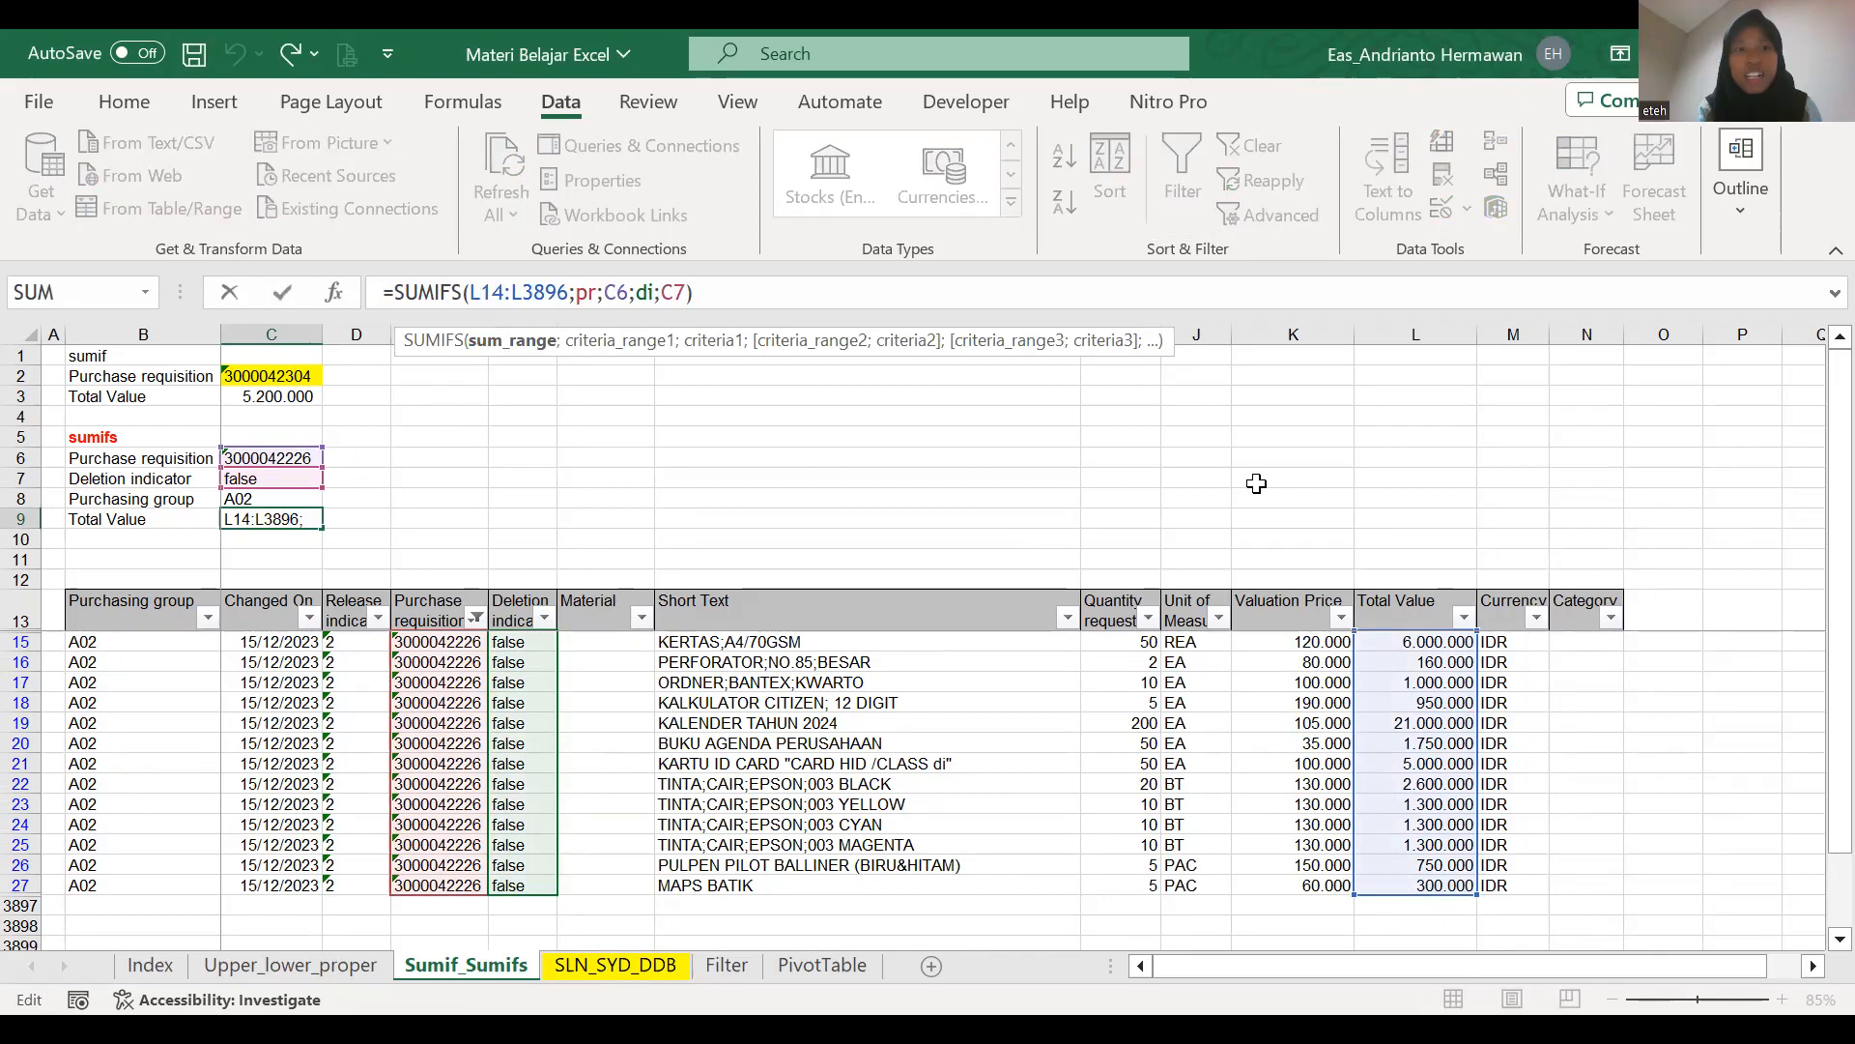
Remove the filter from the Purchase requisition column by including all its values again.
{"action": "left_click", "coordinate": [53, 518]}
{"action": "left_click", "coordinate": [476, 618]}
{"action": "left_click", "coordinate": [345, 976]}
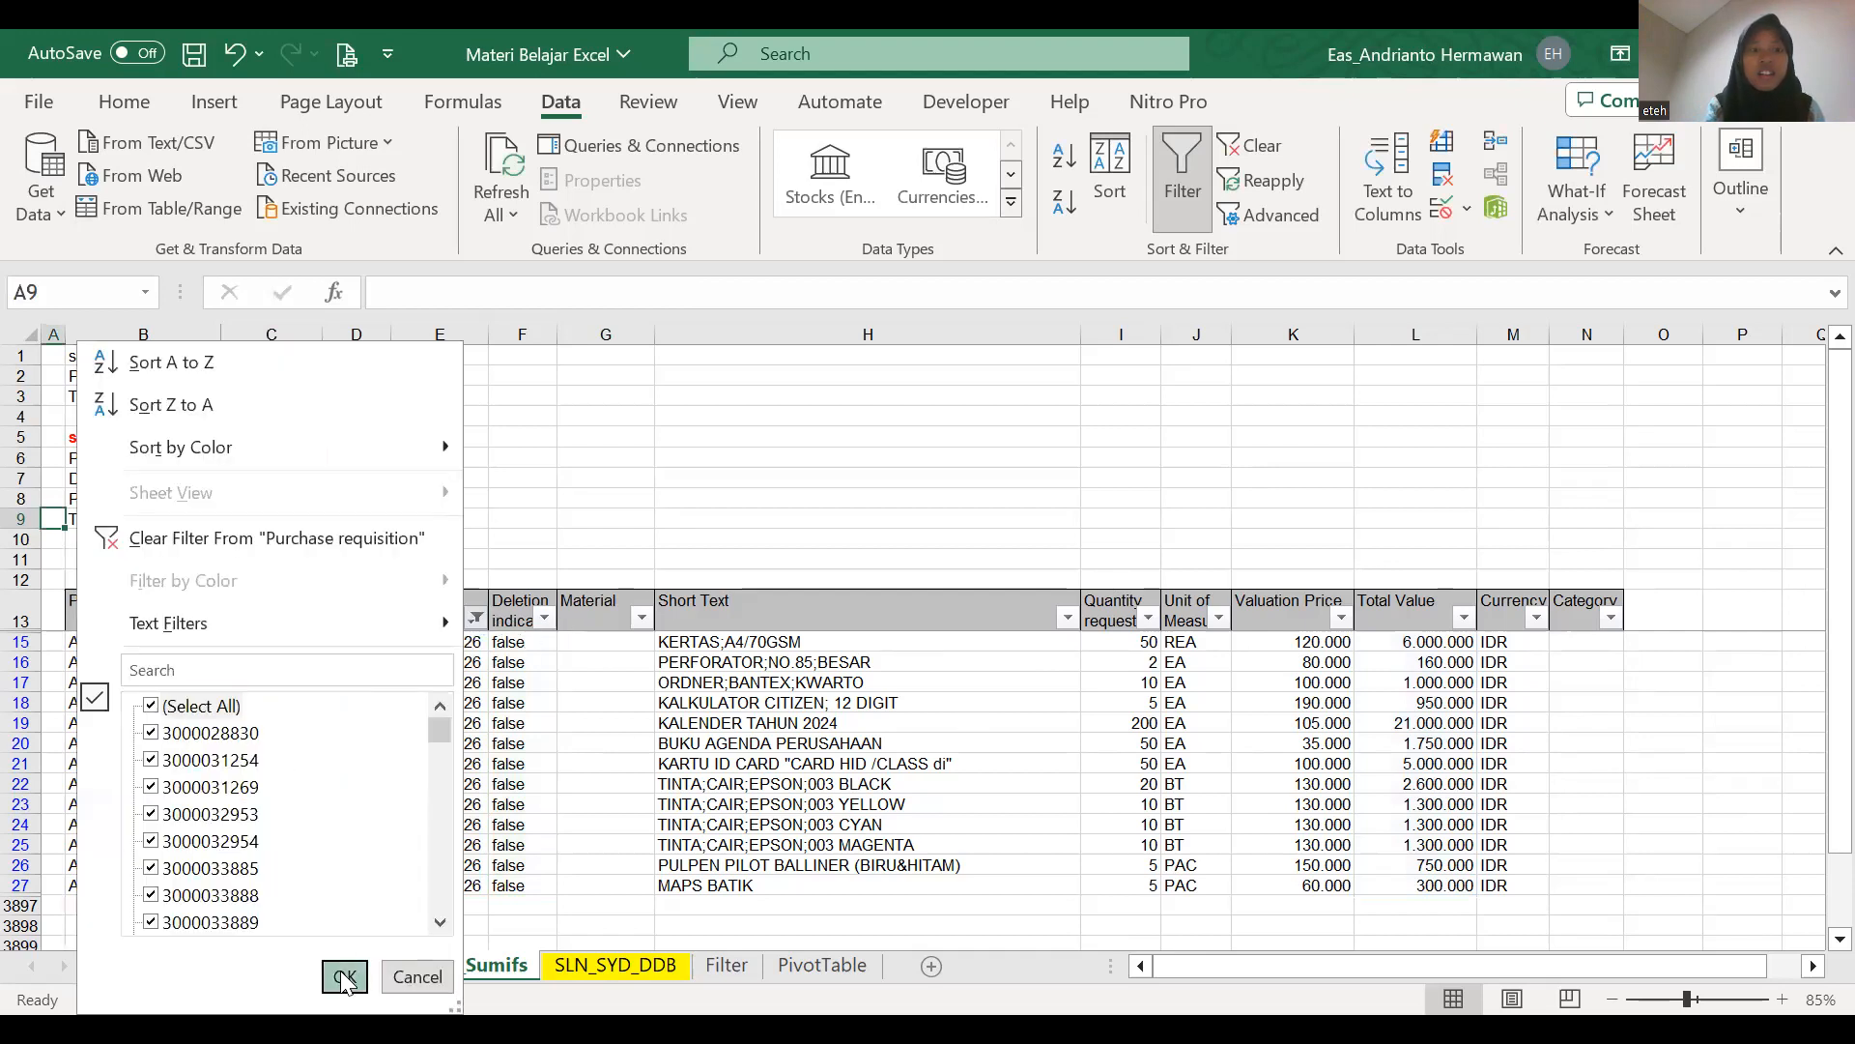
Examine the SUMIFS criteria and Total Value cells in C6:C9.
{"action": "key", "text": "Up"}
{"action": "key", "text": "Up"}
{"action": "key", "text": "Up"}
{"action": "key", "text": "Up"}
{"action": "key", "text": "Up"}
{"action": "key", "text": "Down"}
{"action": "key", "text": "Up"}
{"action": "key", "text": "Up"}
{"action": "key", "text": "Down"}
{"action": "key", "text": "shift+Down"}
{"action": "key", "text": "shift+Down"}
{"action": "key", "text": "shift+Down"}
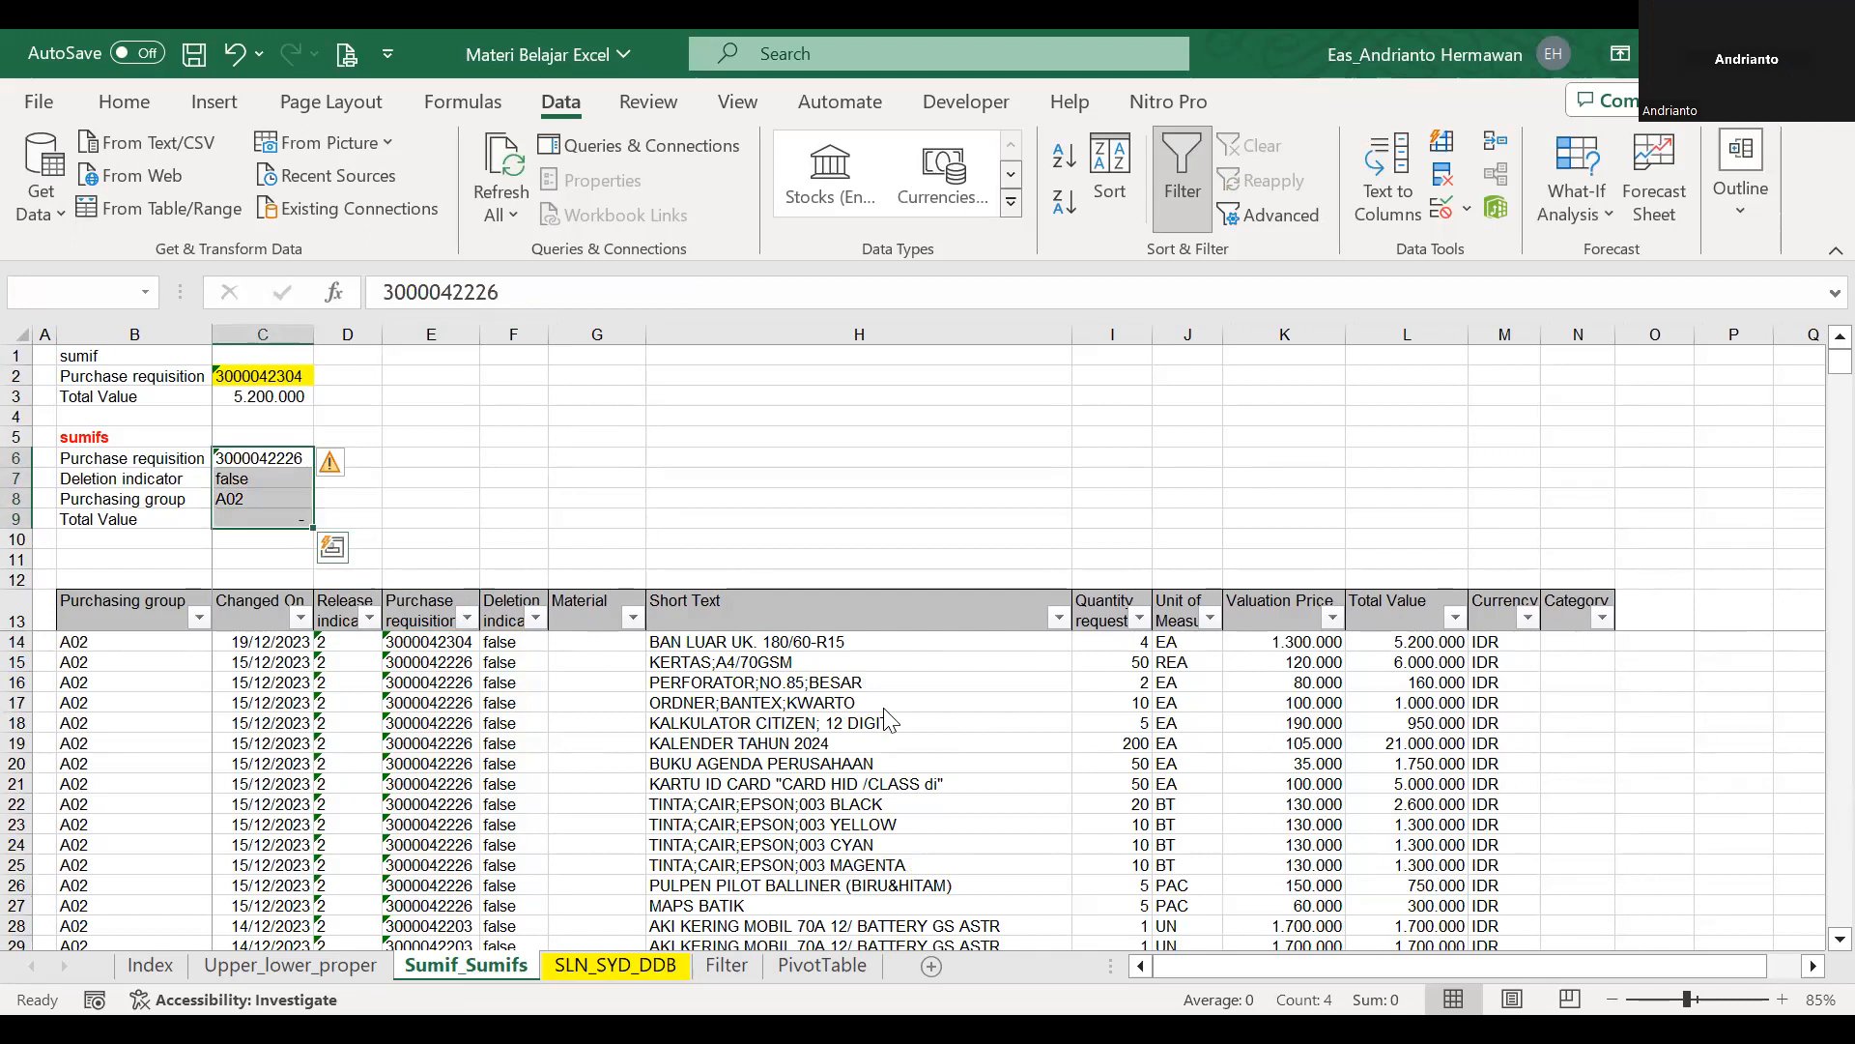
Start a new SUMIFS formula in C9 with the Total Value cells L14:L3896 as the sum range.
{"action": "left_click", "coordinate": [279, 519]}
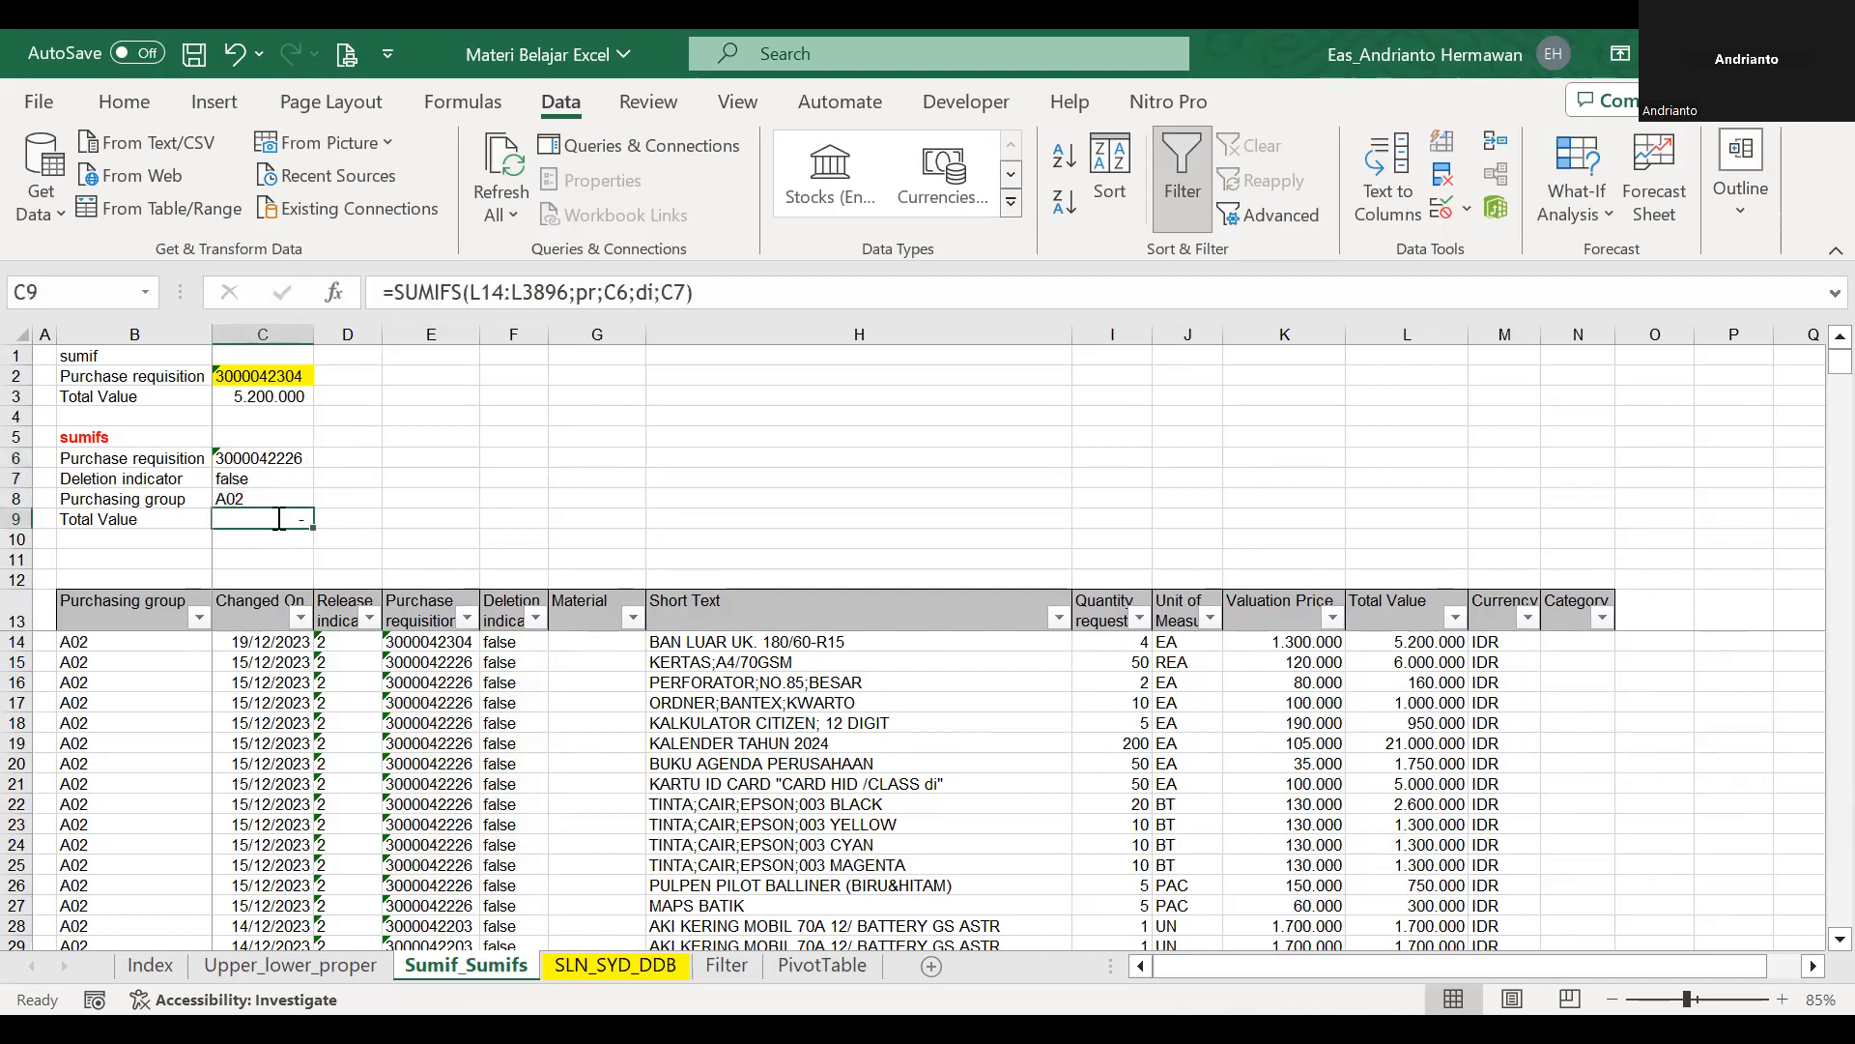
{"action": "type", "text": "=sumifs("}
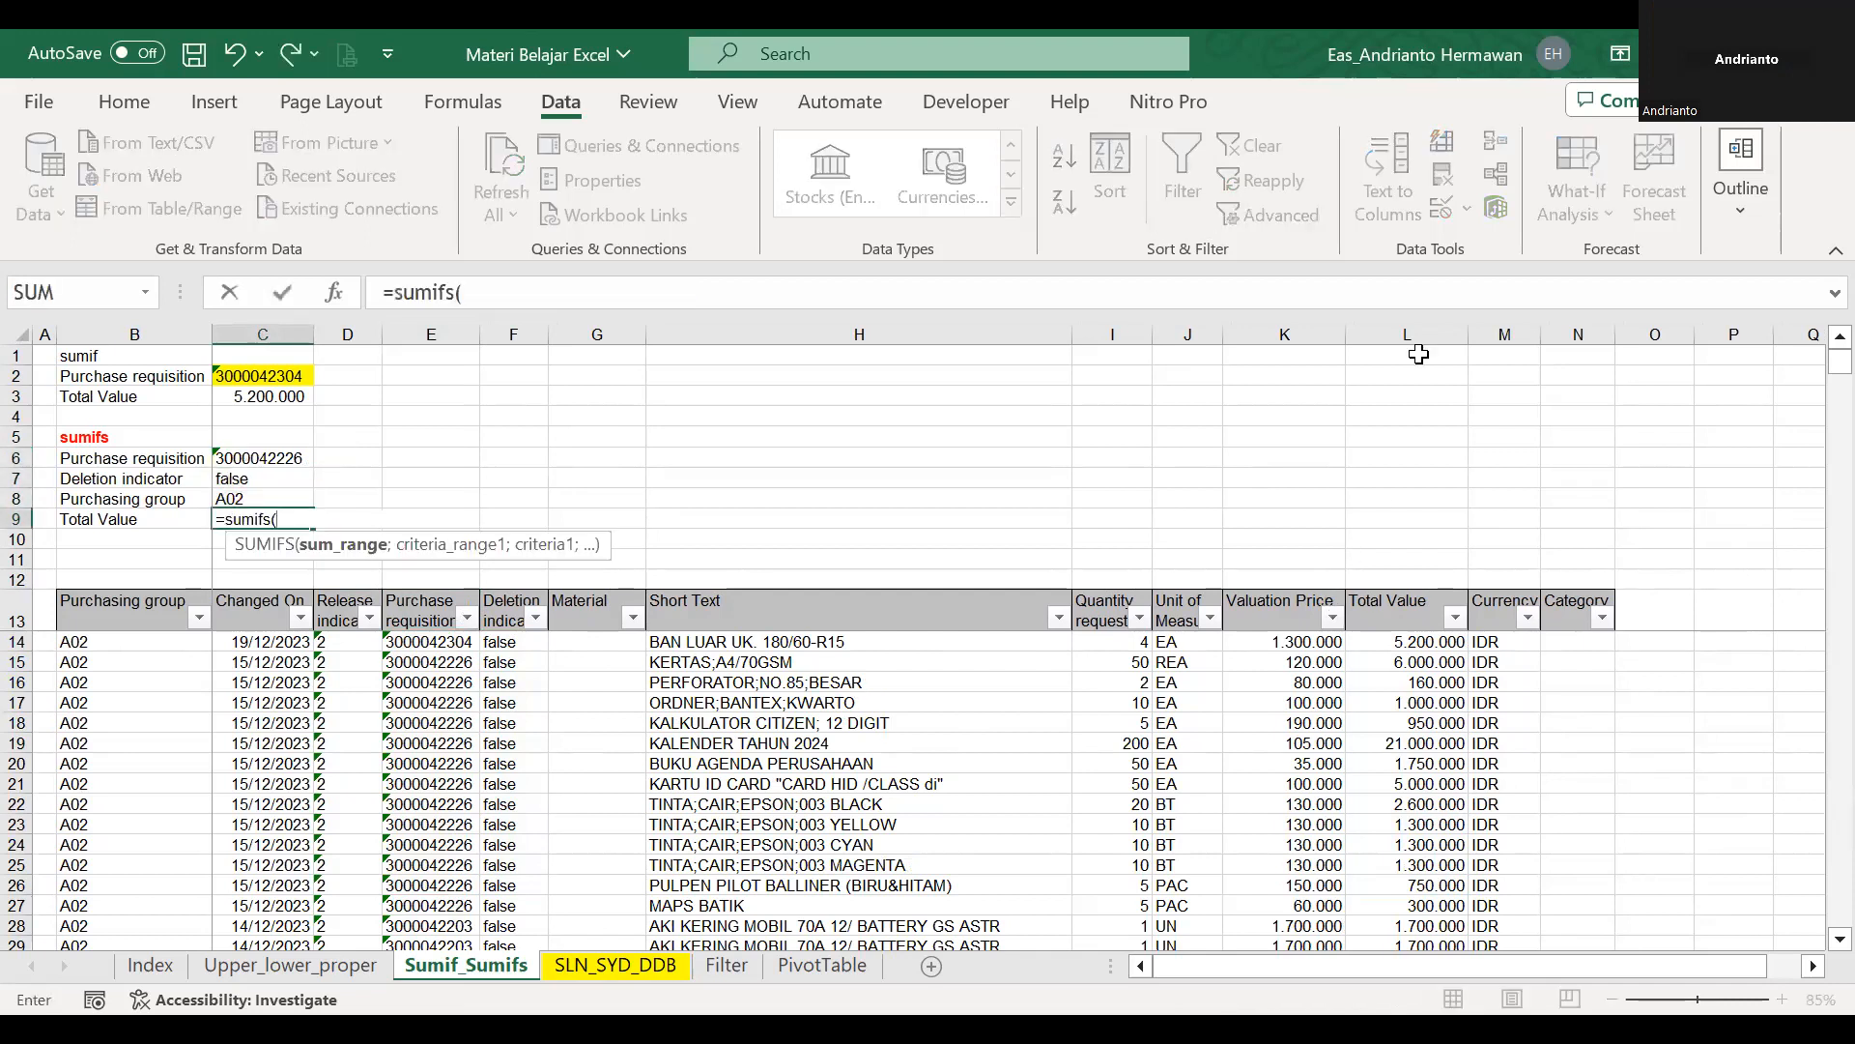
{"action": "left_click", "coordinate": [1389, 609]}
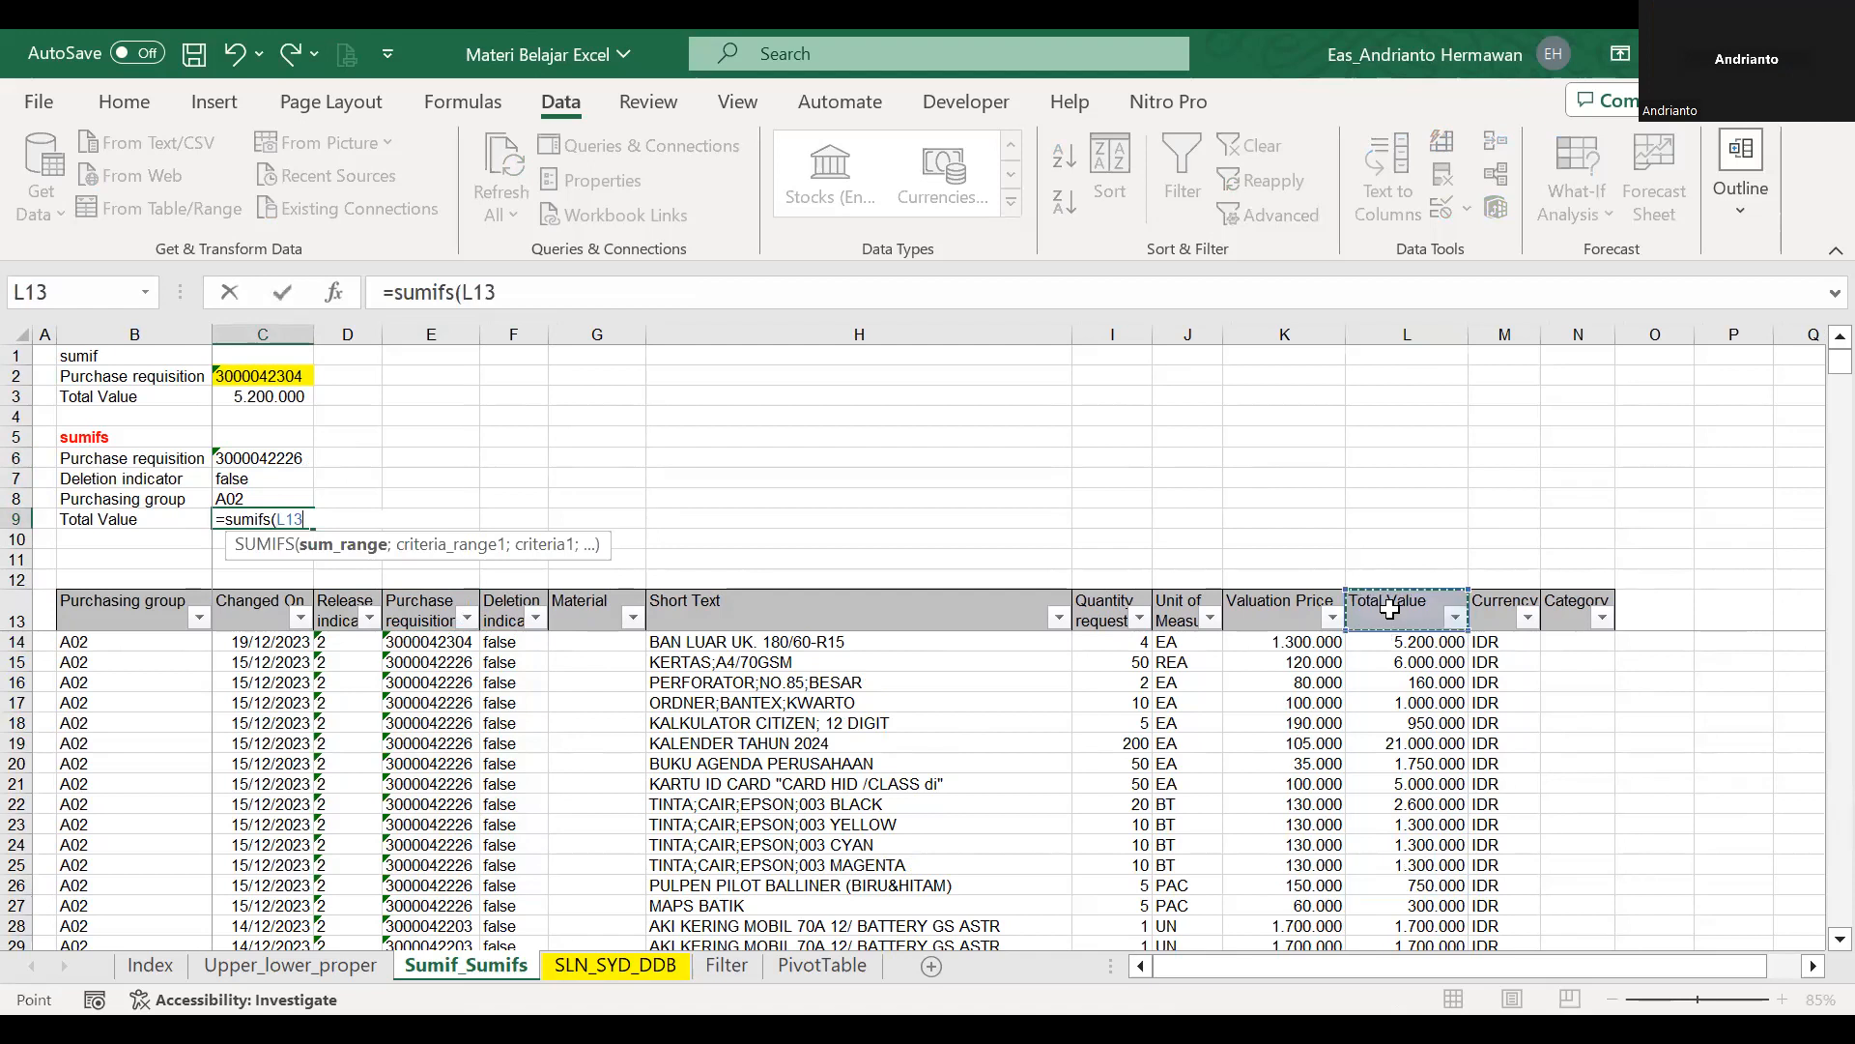
{"action": "key", "text": "Down"}
{"action": "key", "text": "ctrl+shift+Down"}
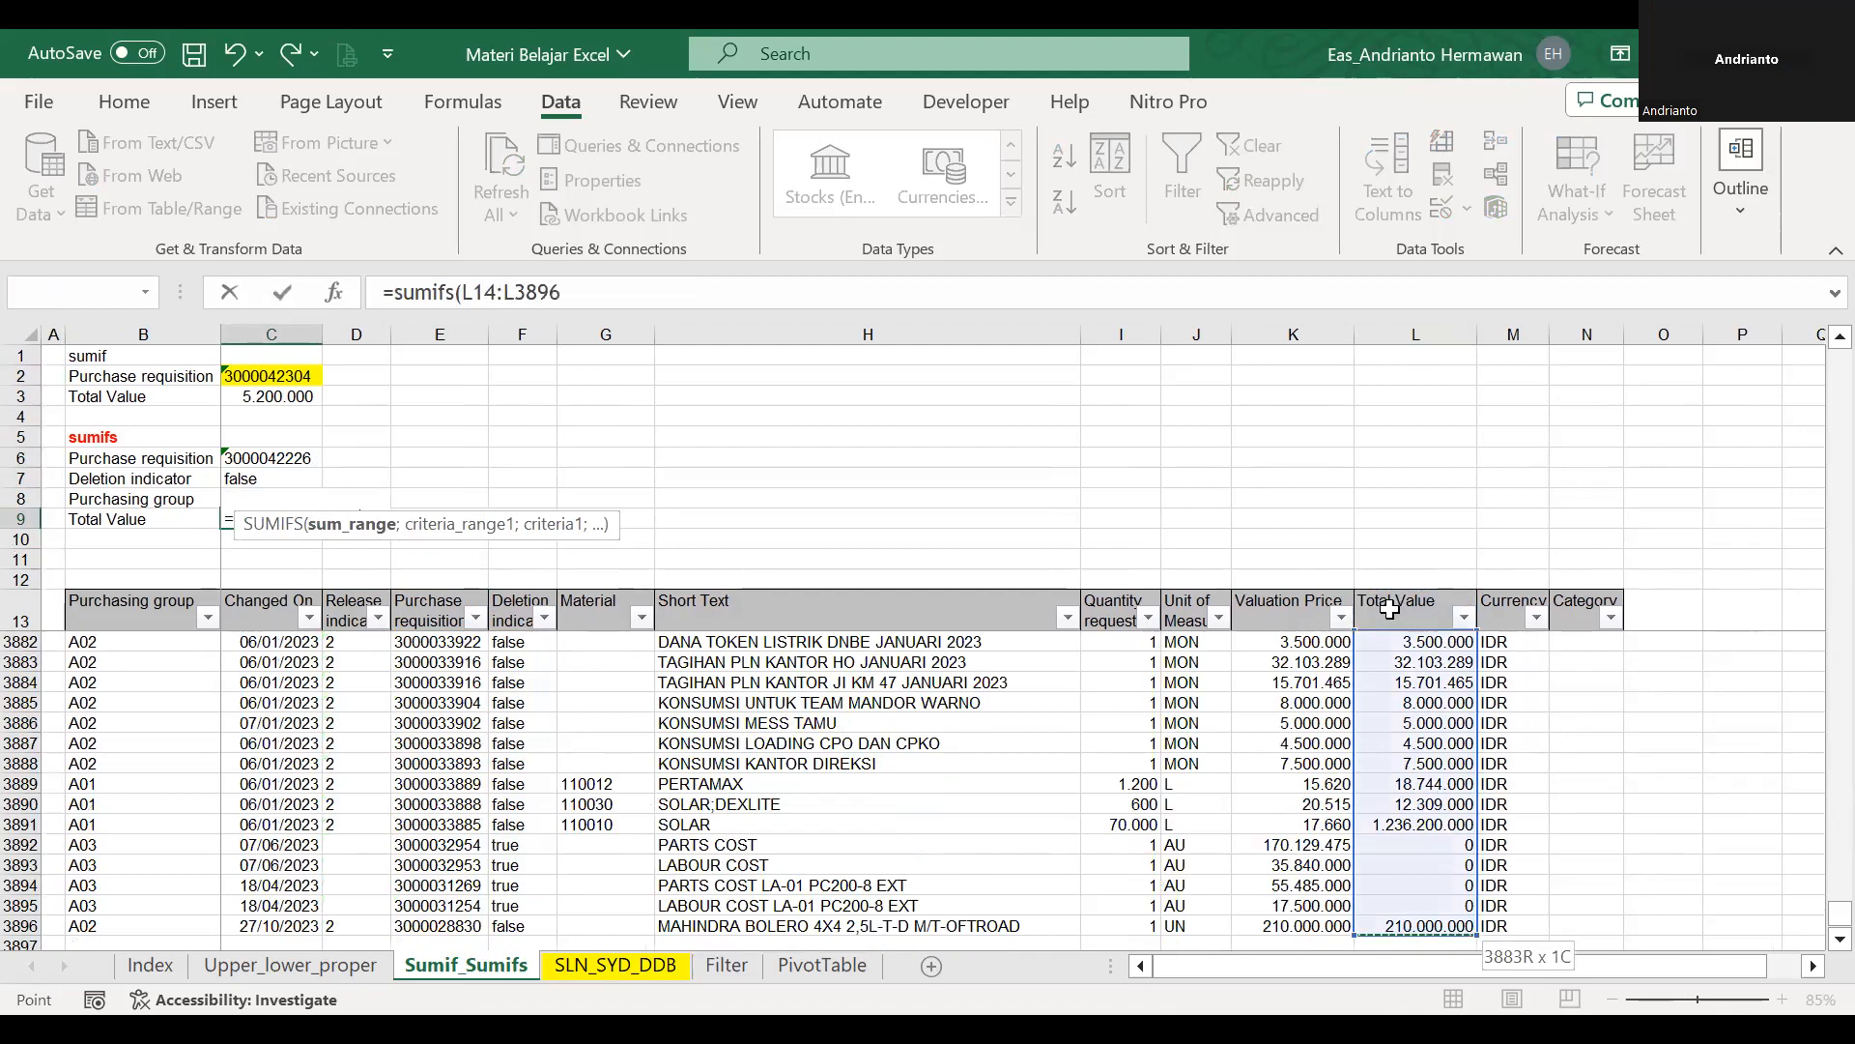
Add the Purchase requisition column from row 14 down as the first criteria range, with C6 as its criterion.
{"action": "type", "text": ";"}
{"action": "left_click", "coordinate": [278, 601]}
{"action": "key", "text": "Right"}
{"action": "key", "text": "Right"}
{"action": "key", "text": "Down"}
{"action": "key", "text": "ctrl+shift+Down"}
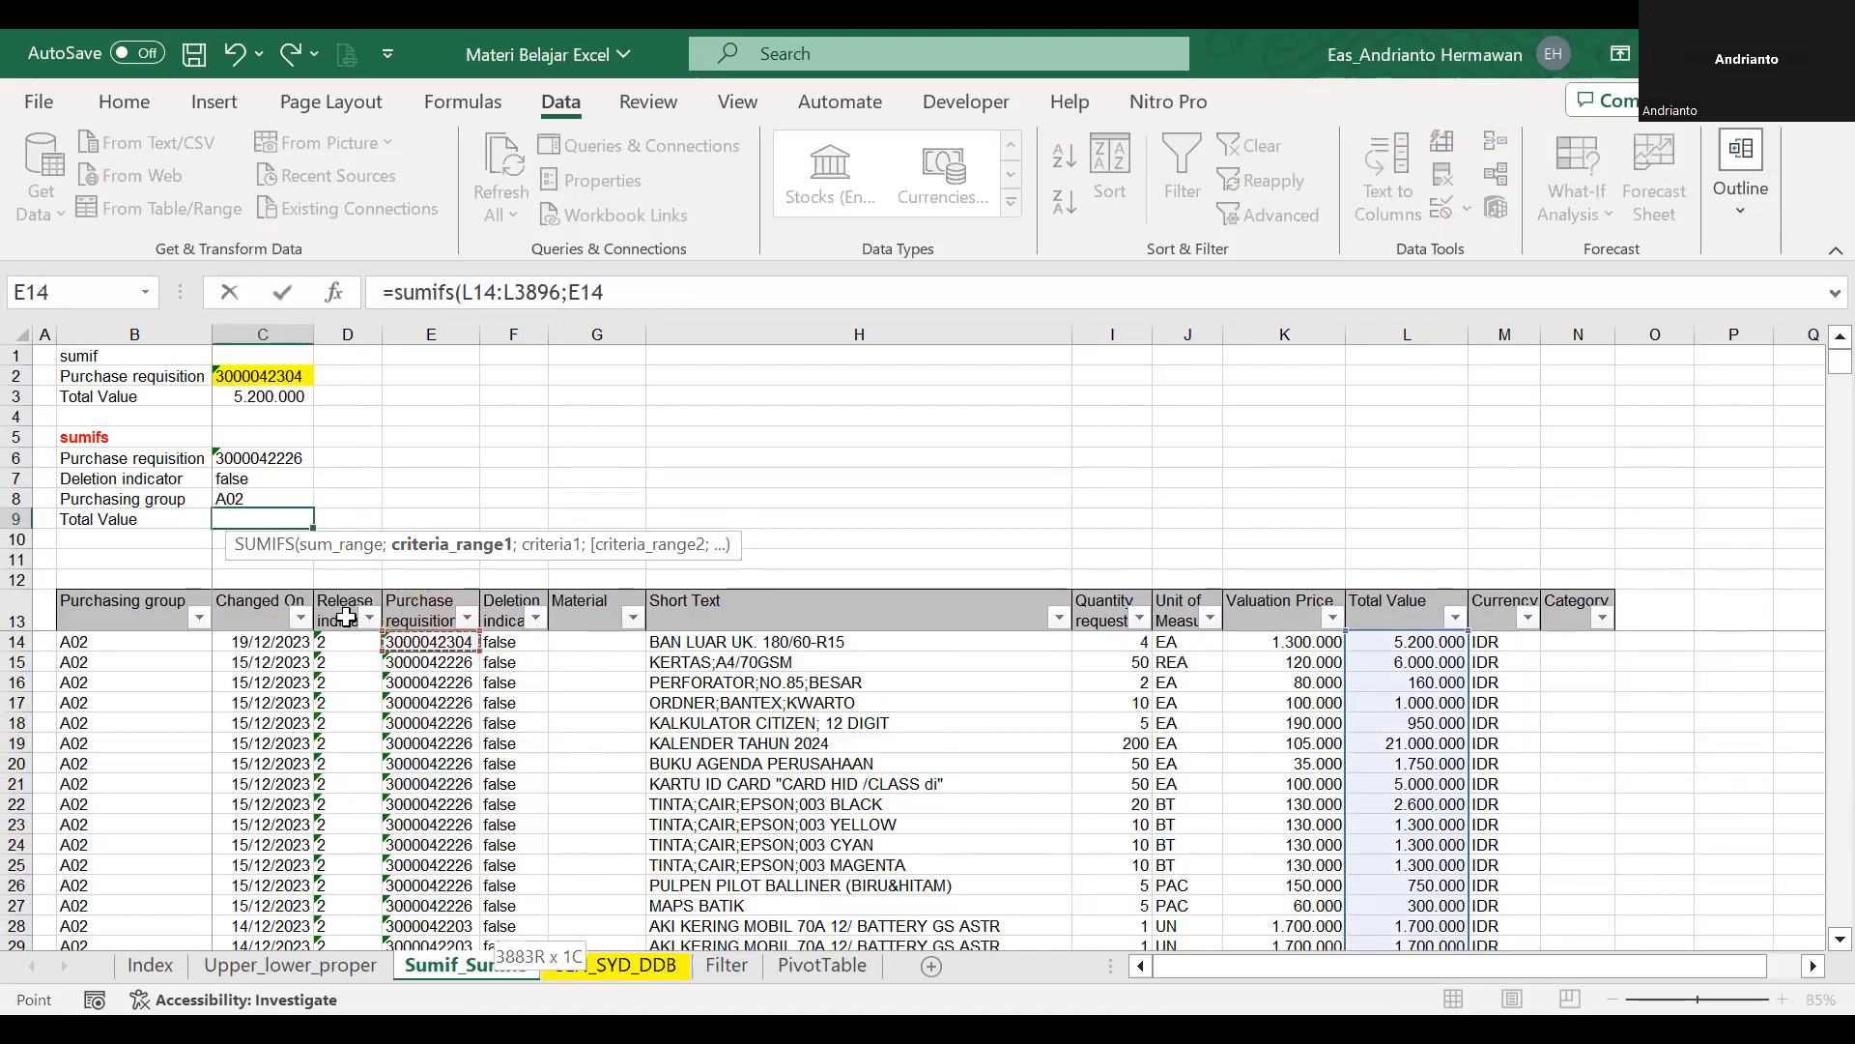
{"action": "type", "text": ";"}
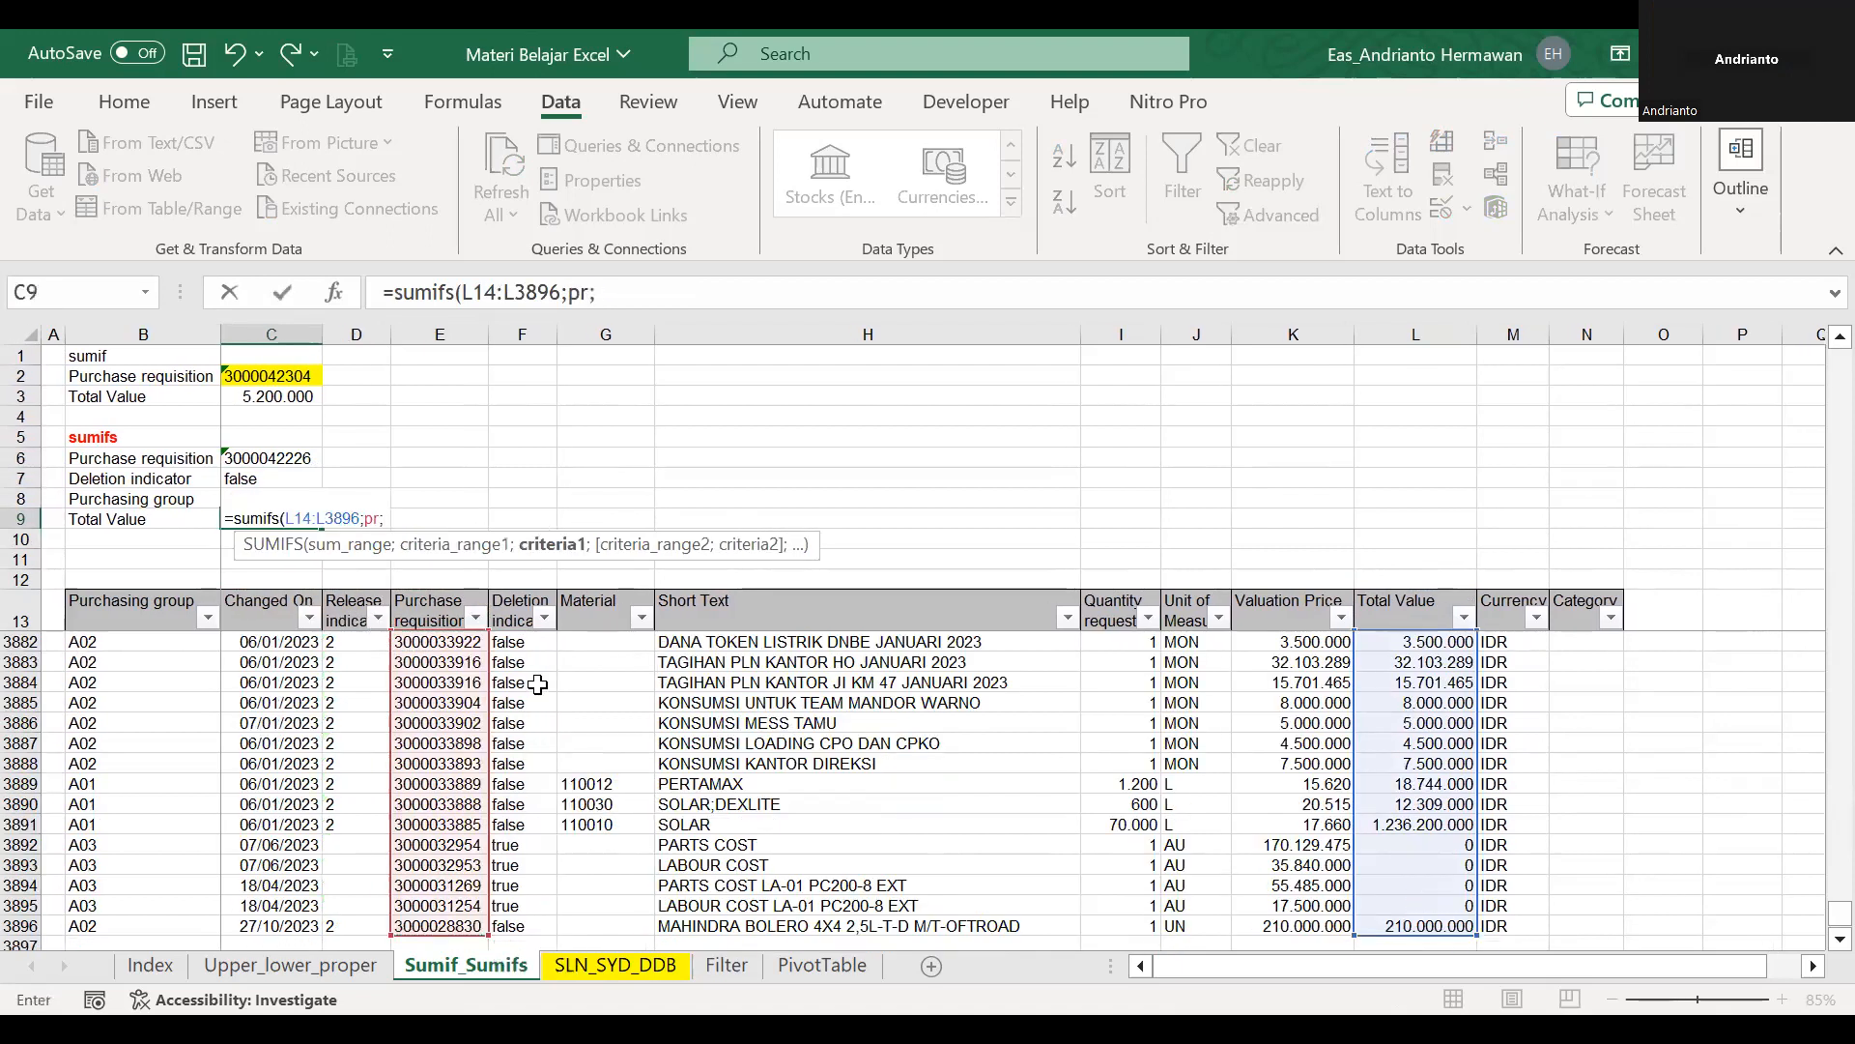
{"action": "left_click", "coordinate": [281, 456]}
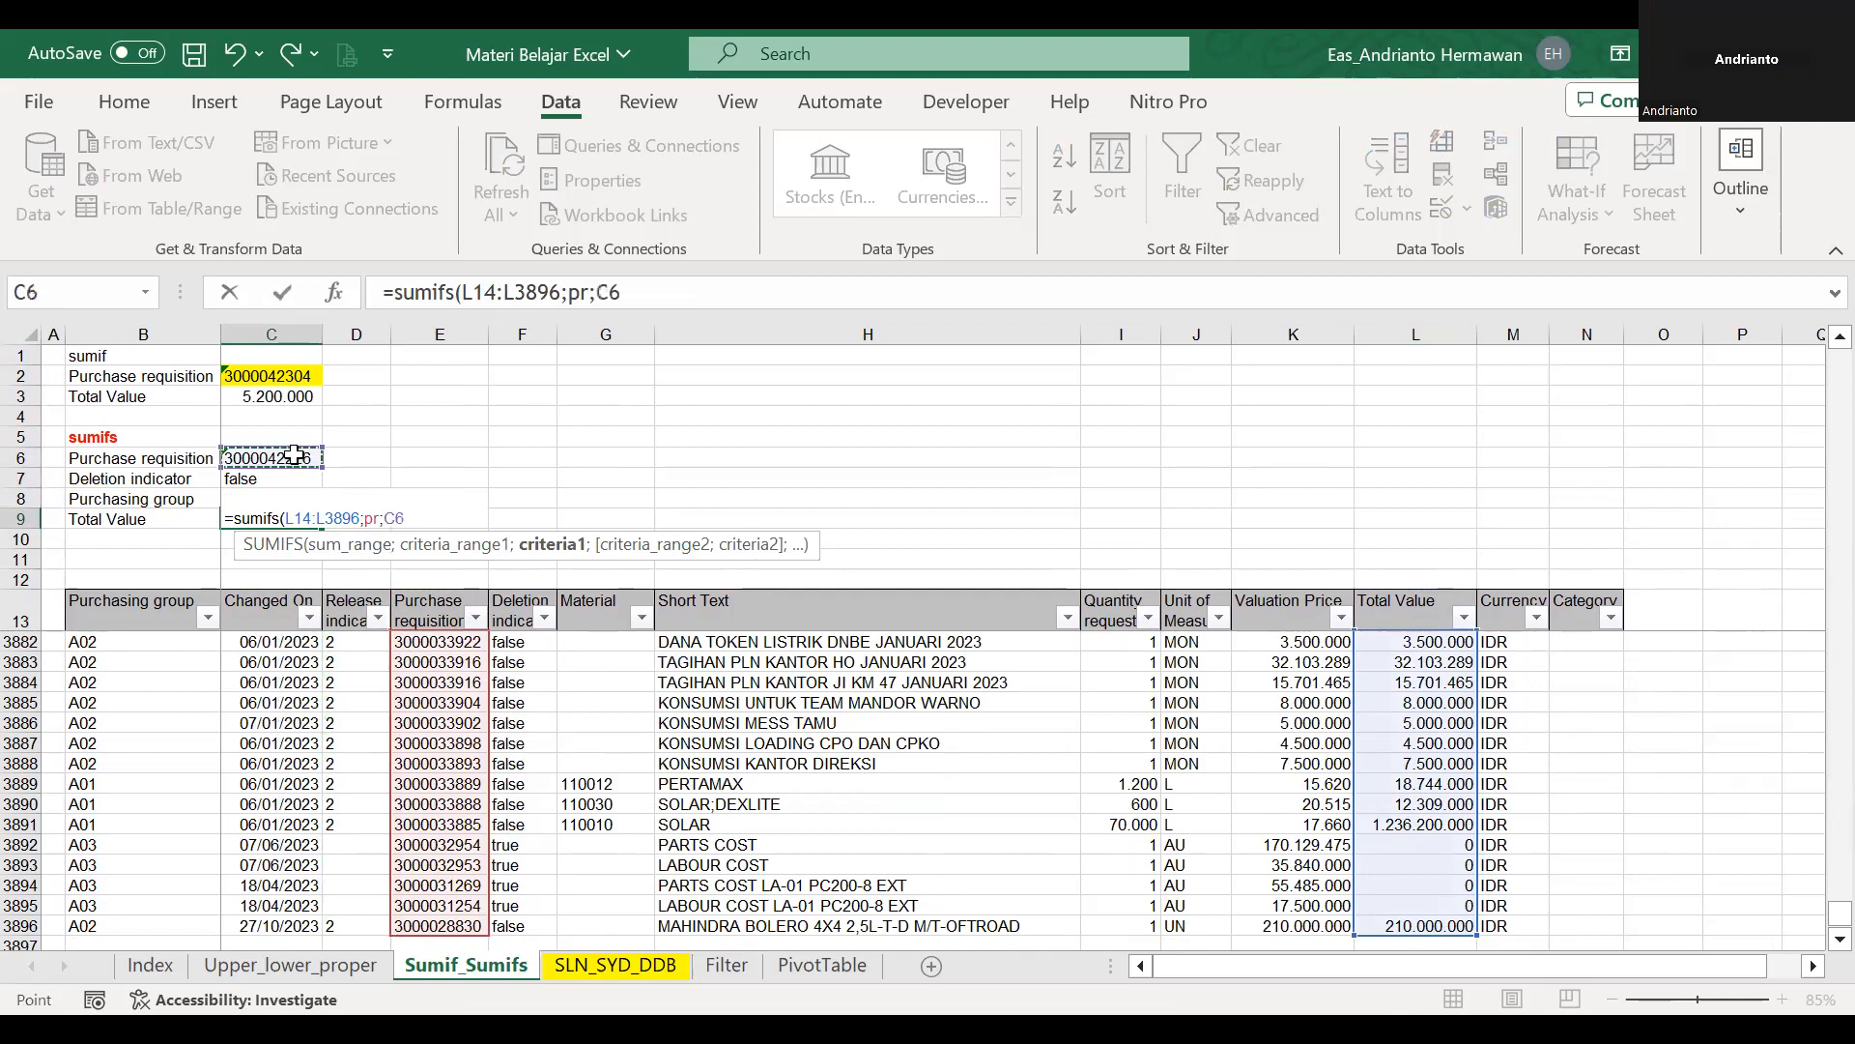
Add the Deletion indicator column from row 14 down with criterion C7, enter the SUMIFS formula and review its references.
{"action": "type", "text": ";"}
{"action": "left_click", "coordinate": [523, 600]}
{"action": "key", "text": "Down"}
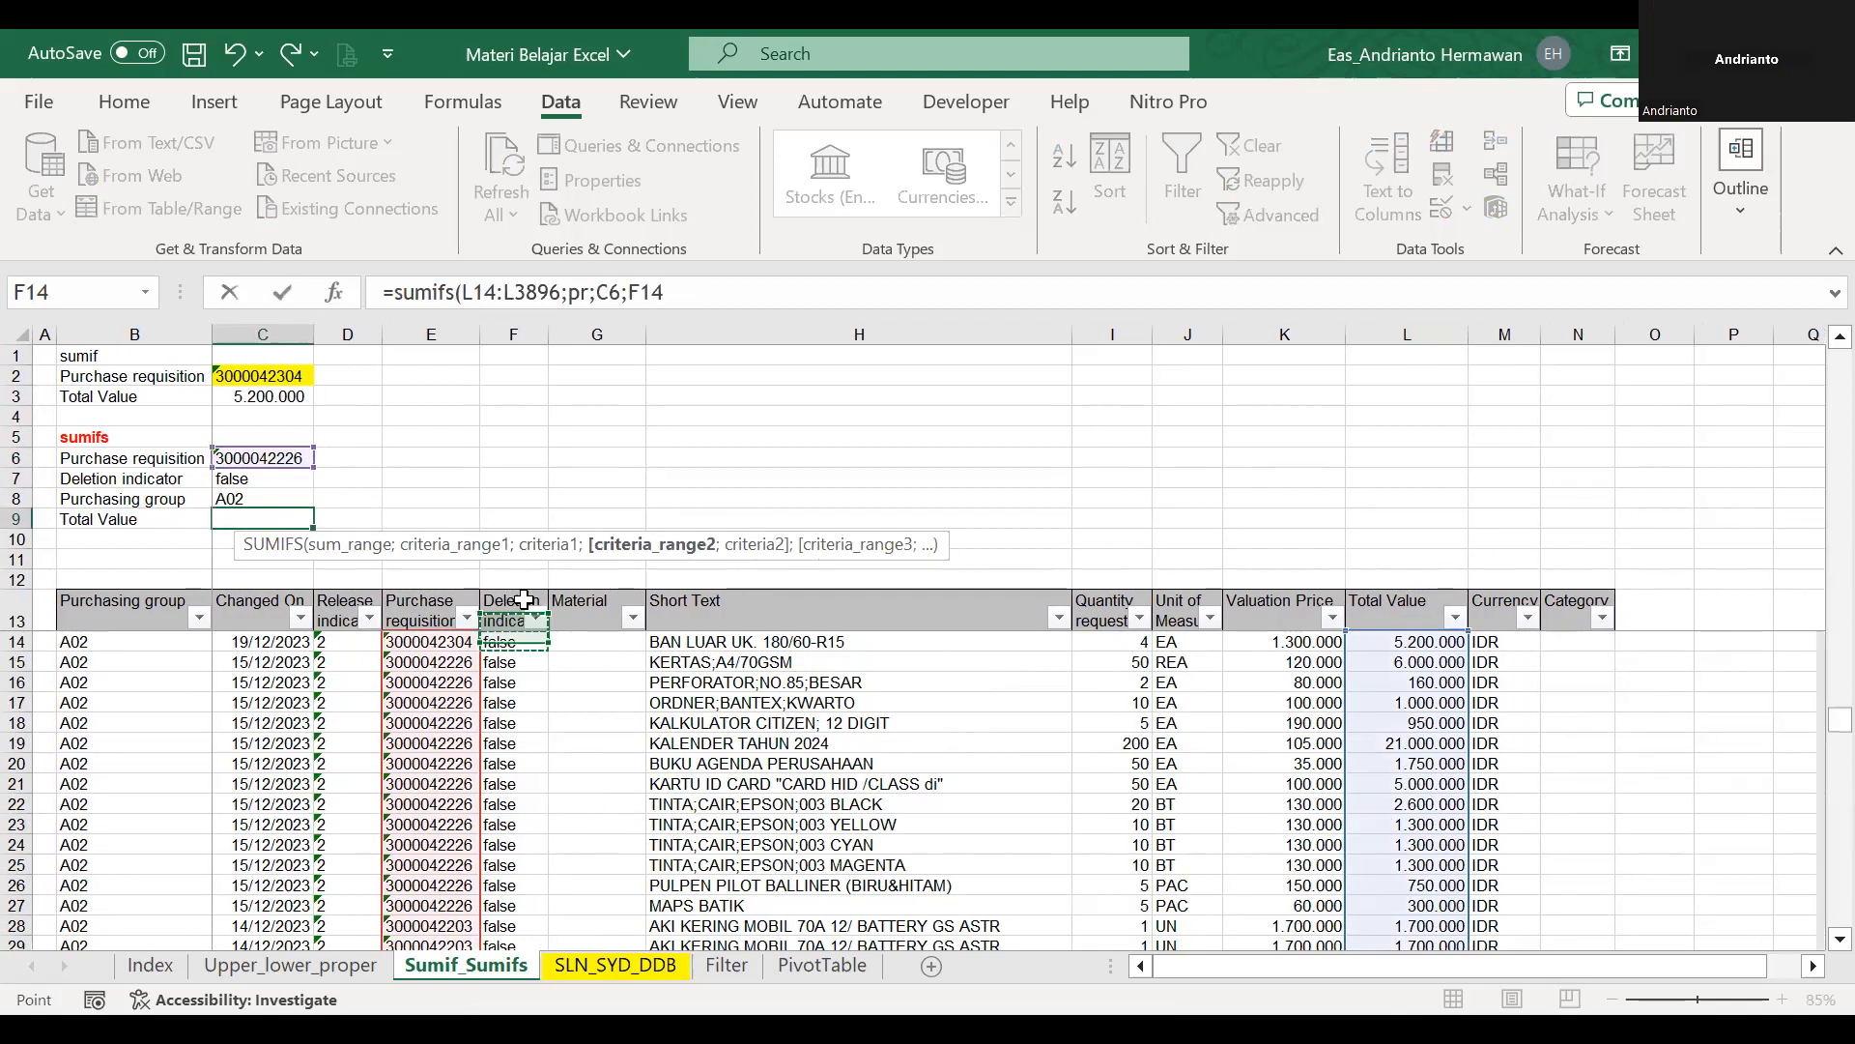
{"action": "key", "text": "ctrl+shift+Down"}
{"action": "type", "text": ";"}
{"action": "left_click", "coordinate": [250, 481]}
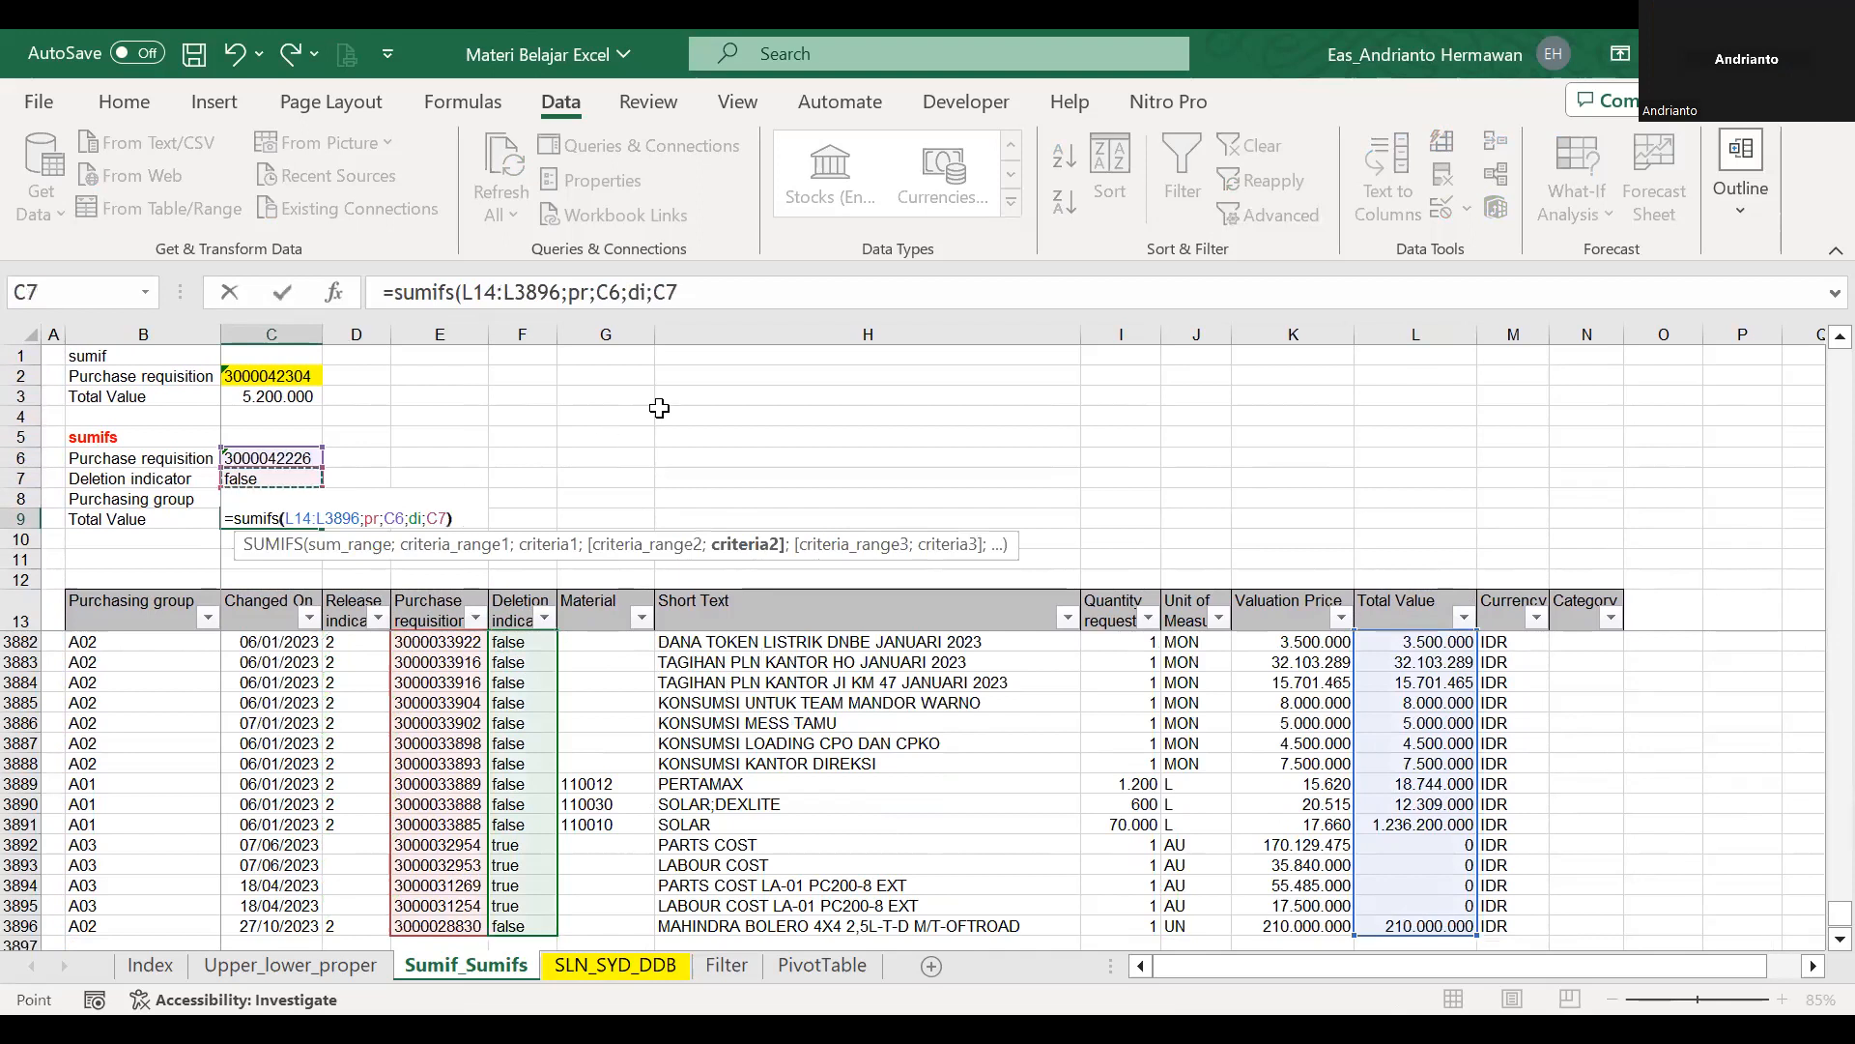
{"action": "key", "text": "ctrl+Return"}
{"action": "key", "text": "F2"}
{"action": "key", "text": "Escape"}
{"action": "key", "text": "F2"}
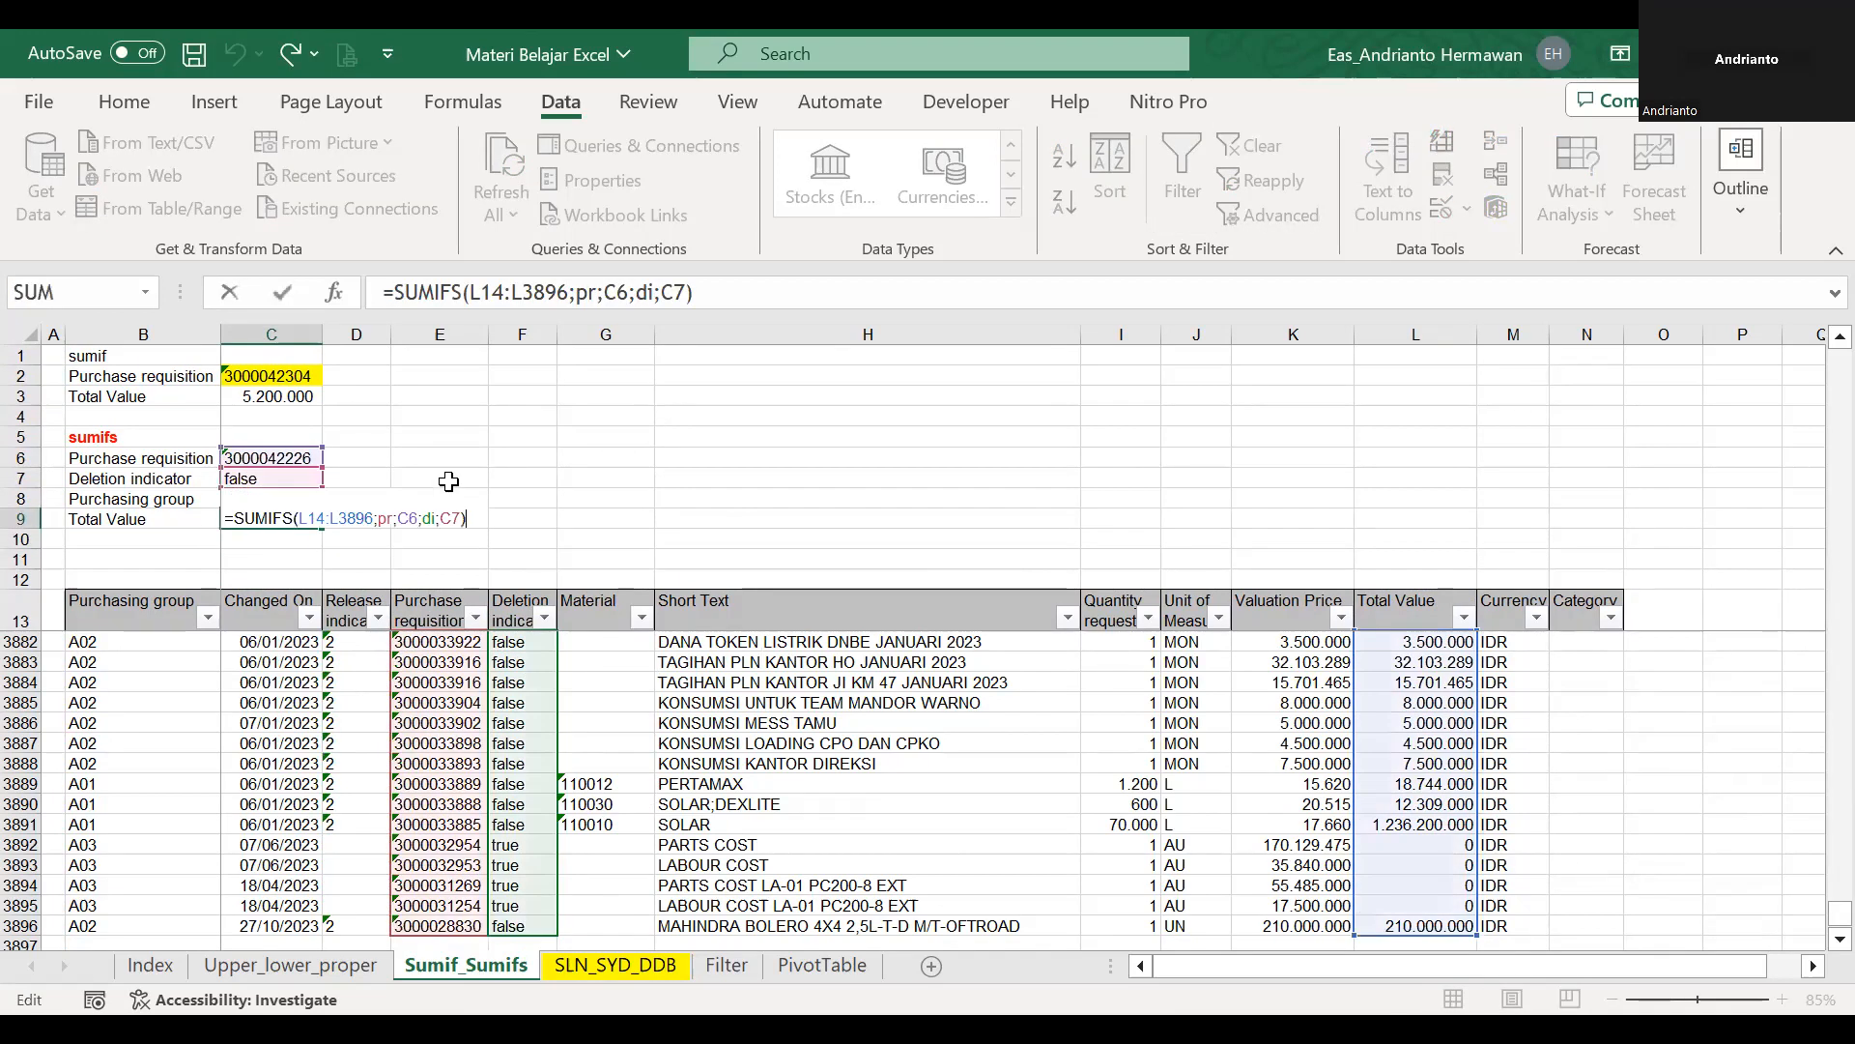
{"action": "key", "text": "Escape"}
Replace the purchase requisition criterion in C6 with the number copied from E3884.
{"action": "left_click", "coordinate": [294, 455]}
{"action": "left_click", "coordinate": [455, 682]}
{"action": "key", "text": "ctrl+c"}
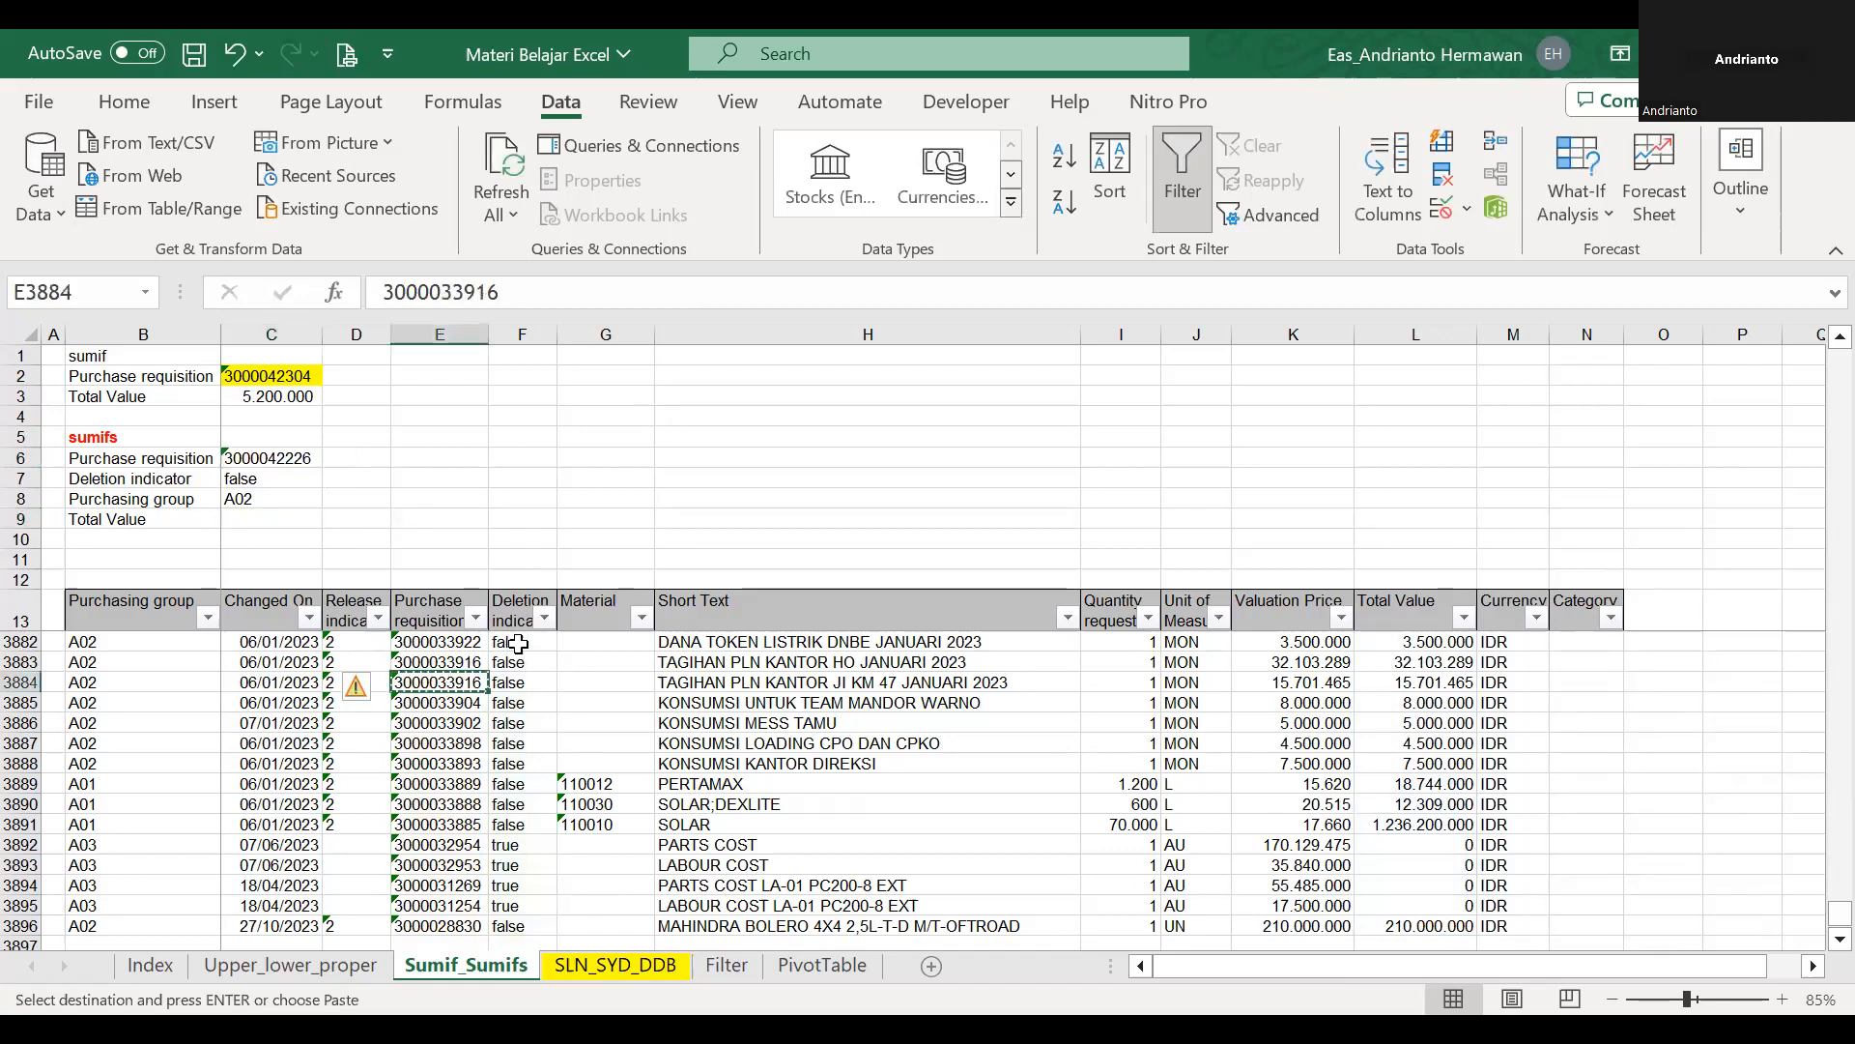
{"action": "left_click", "coordinate": [278, 455]}
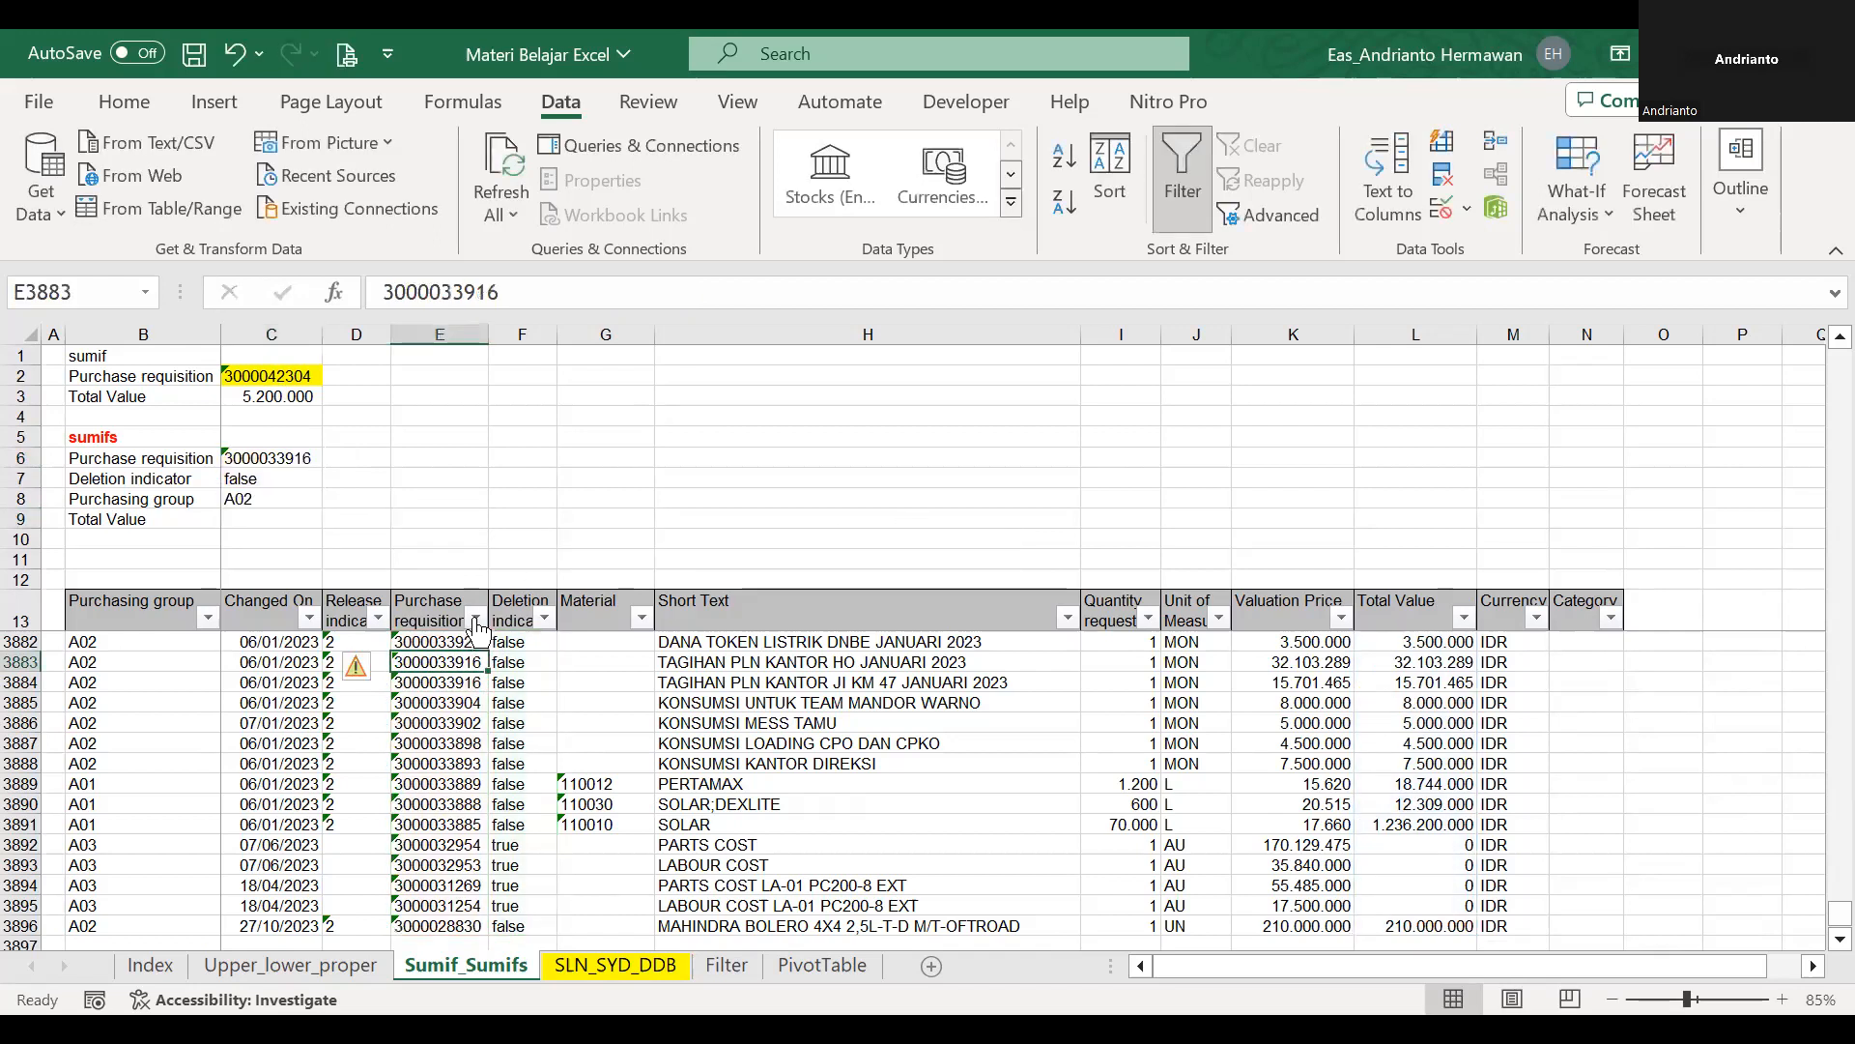
Filter the table's Purchase requisition column by the same requisition number now used in C6.
{"action": "left_click", "coordinate": [476, 619]}
{"action": "key", "text": "ctrl+v"}
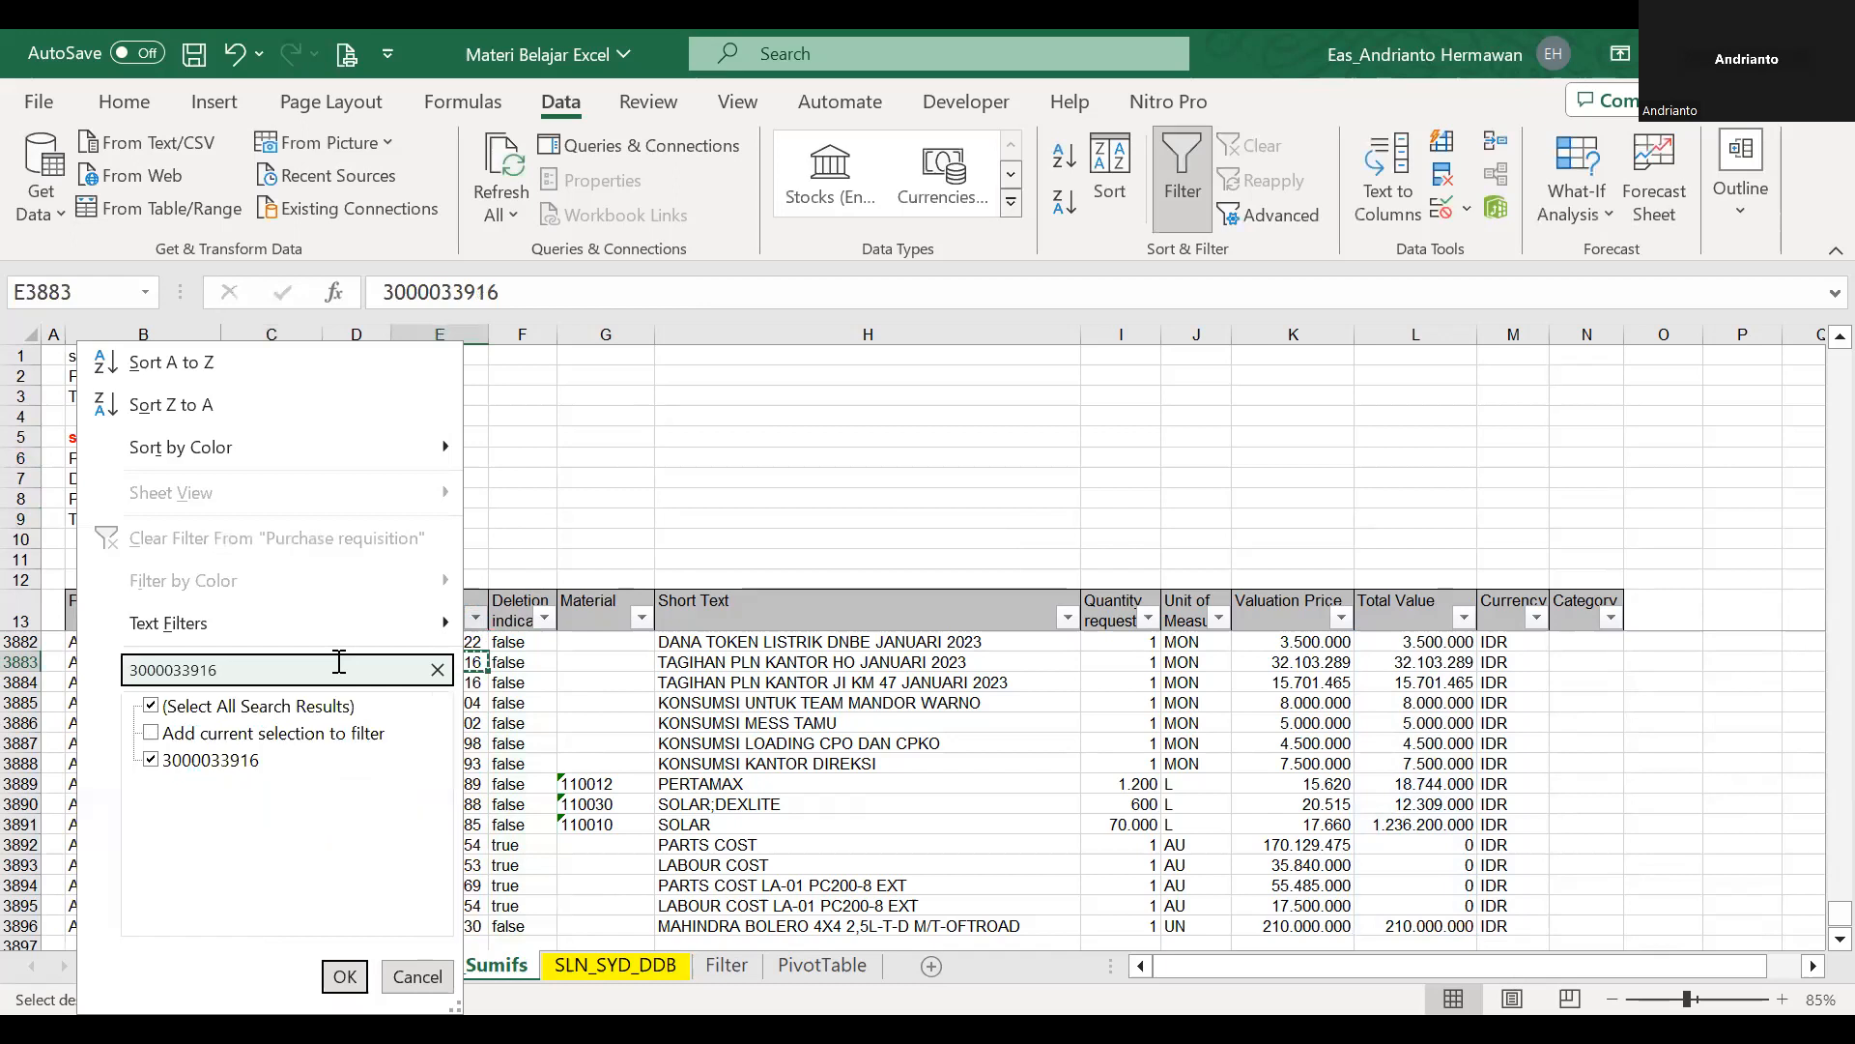
{"action": "key", "text": "Return"}
{"action": "key", "text": "Escape"}
Examine the filtered requisition rows, the criteria in C6 and C7, and the ranges in C9's SUMIFS formula.
{"action": "left_click_drag", "start_coordinate": [425, 640], "coordinate": [430, 703]}
{"action": "left_click", "coordinate": [280, 480]}
{"action": "left_click", "coordinate": [293, 456]}
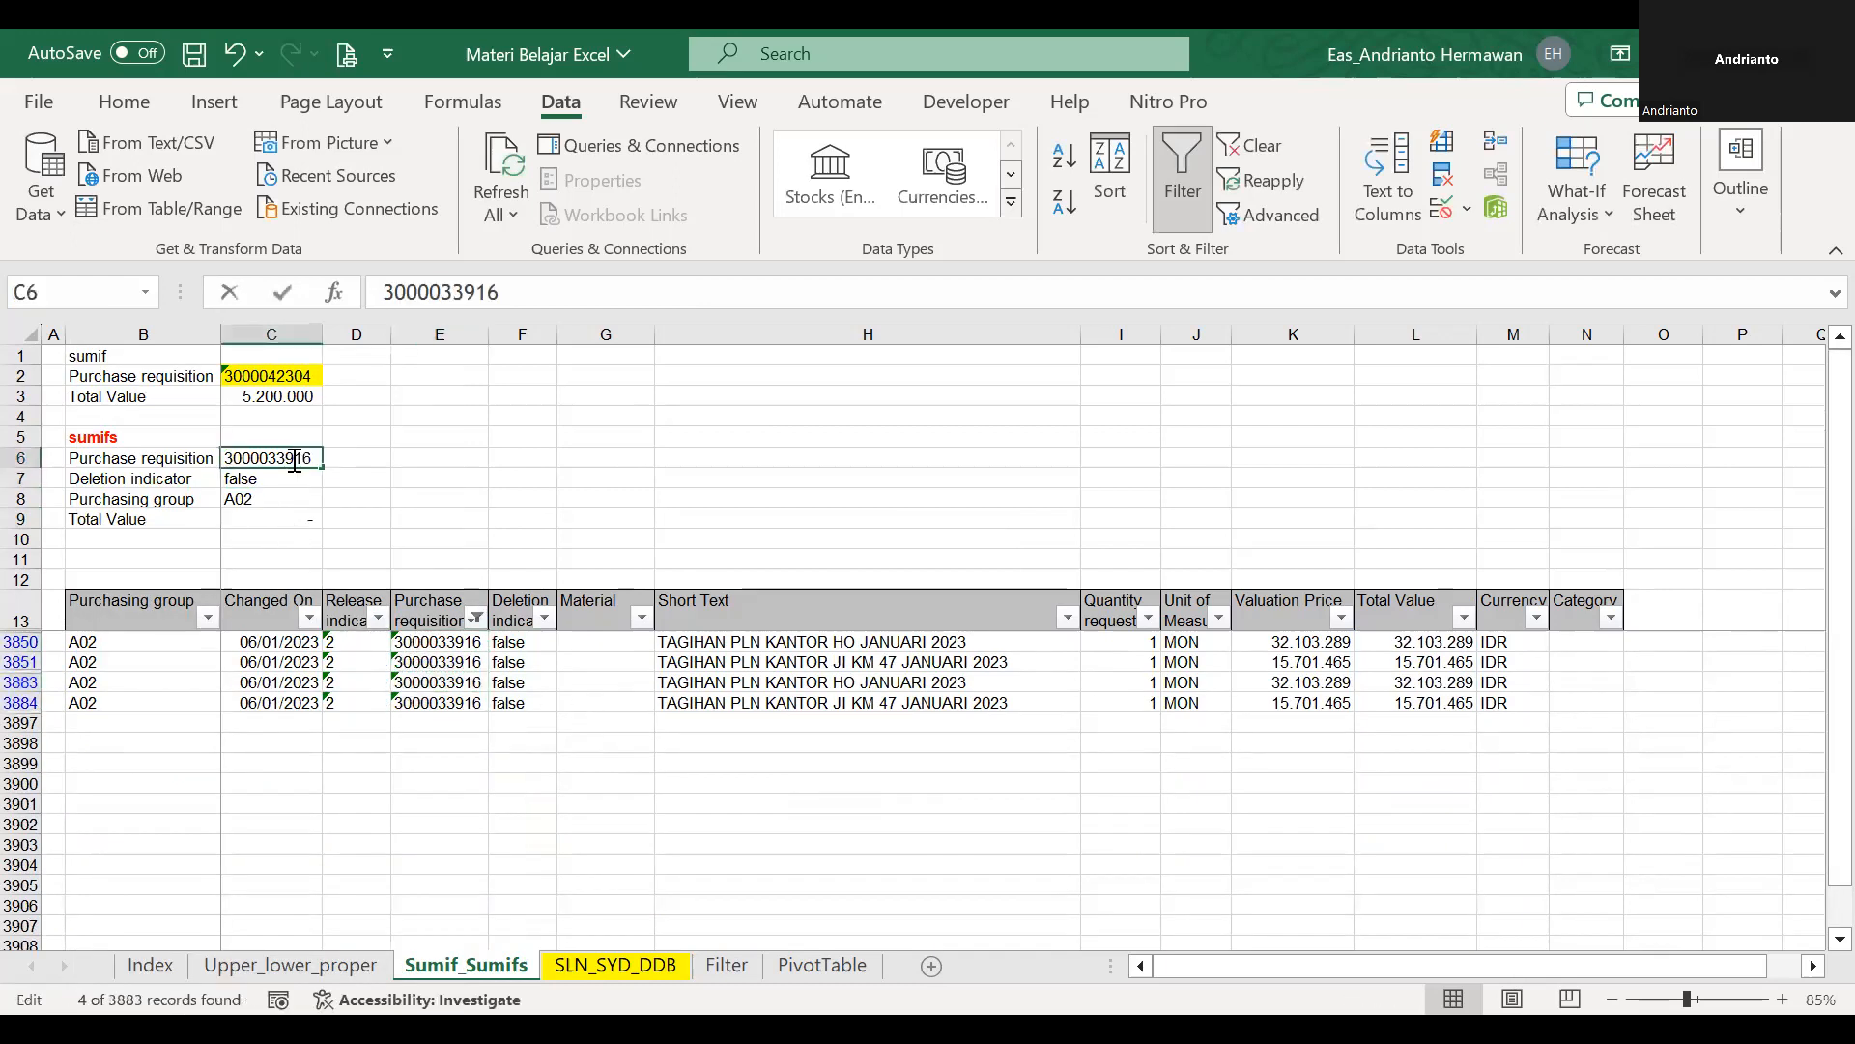
{"action": "double_click", "coordinate": [280, 519]}
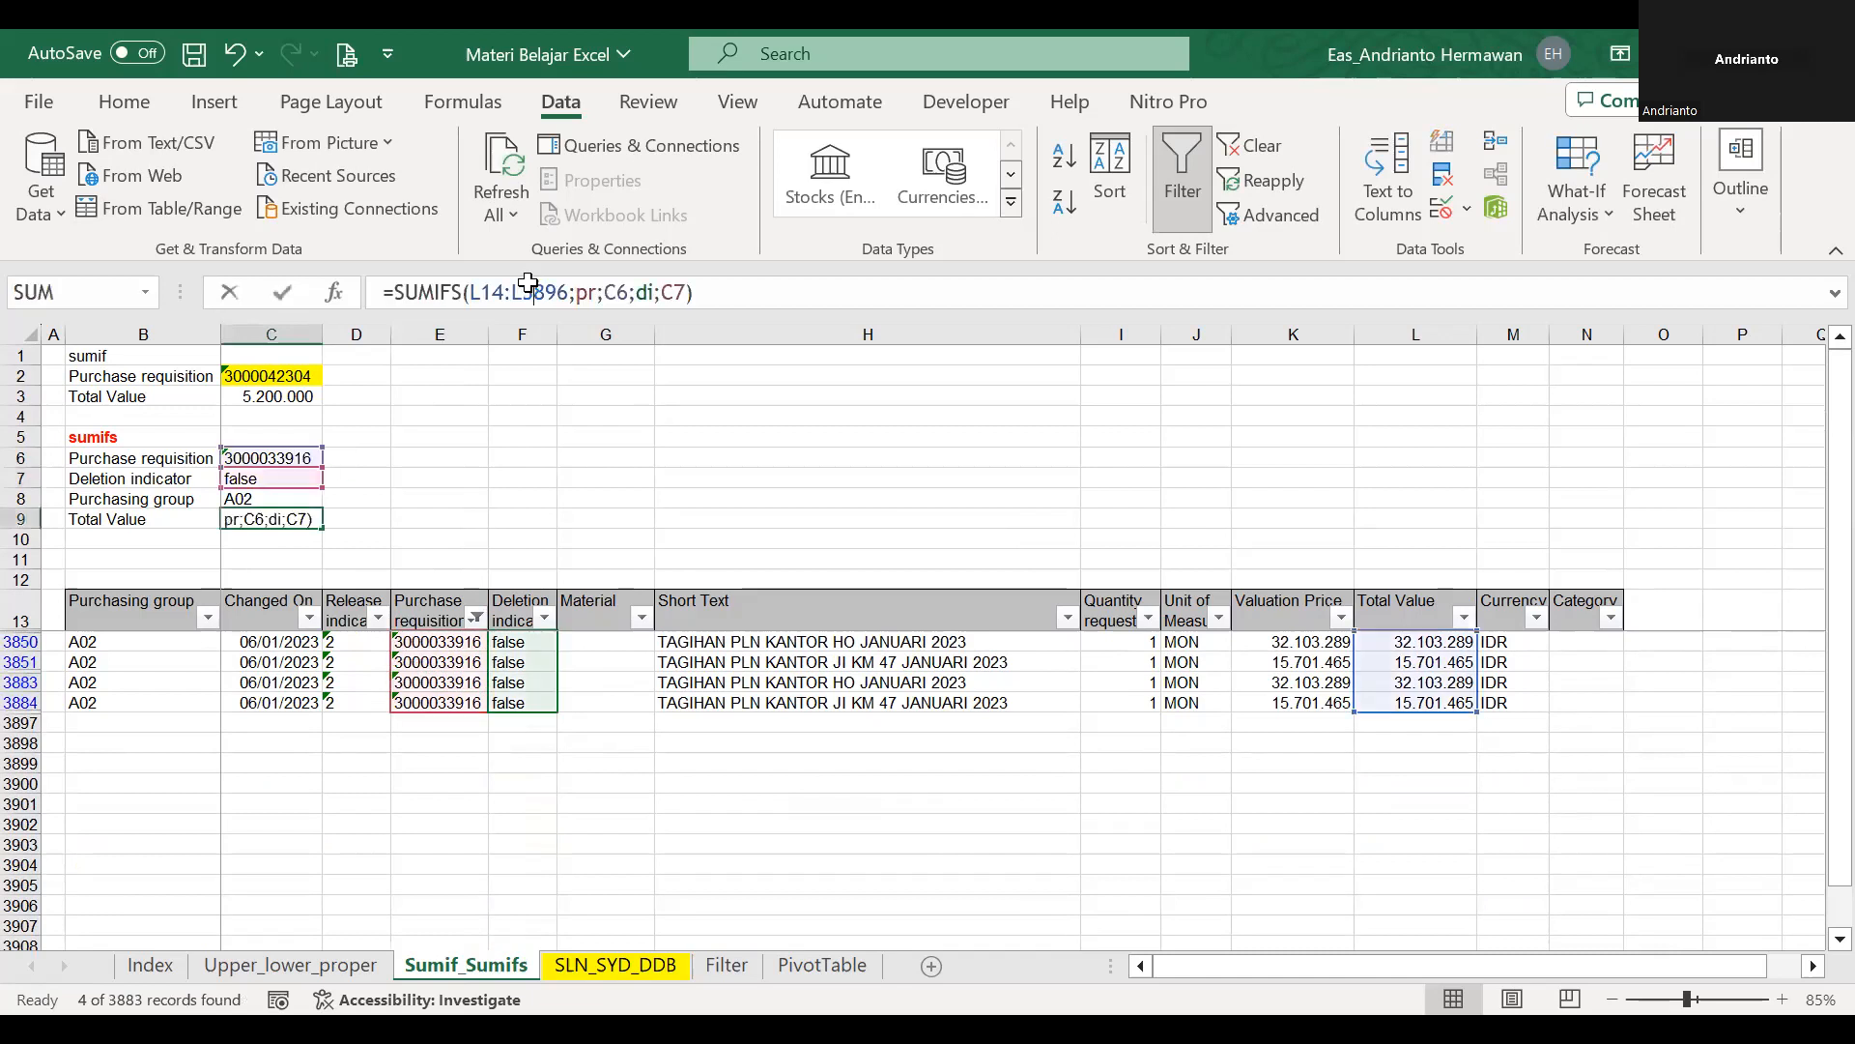
{"action": "left_click", "coordinate": [528, 290]}
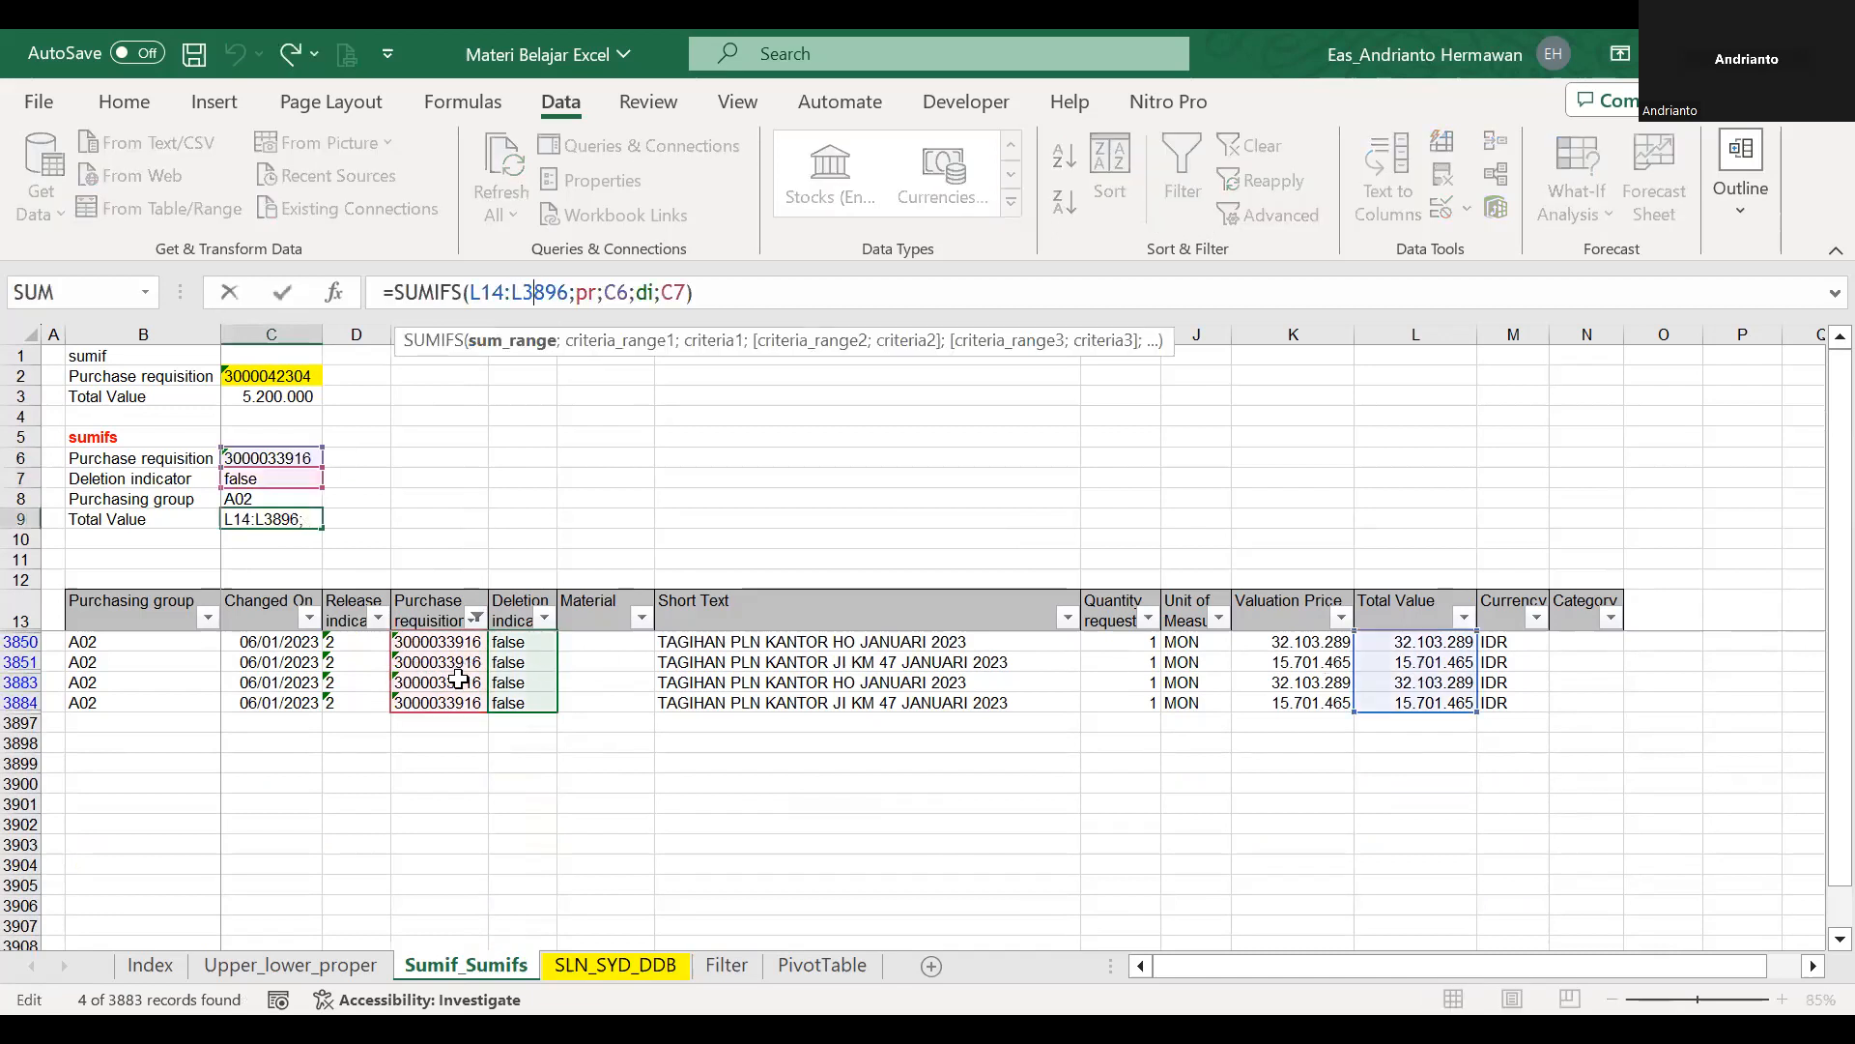
{"action": "left_click", "coordinate": [601, 290]}
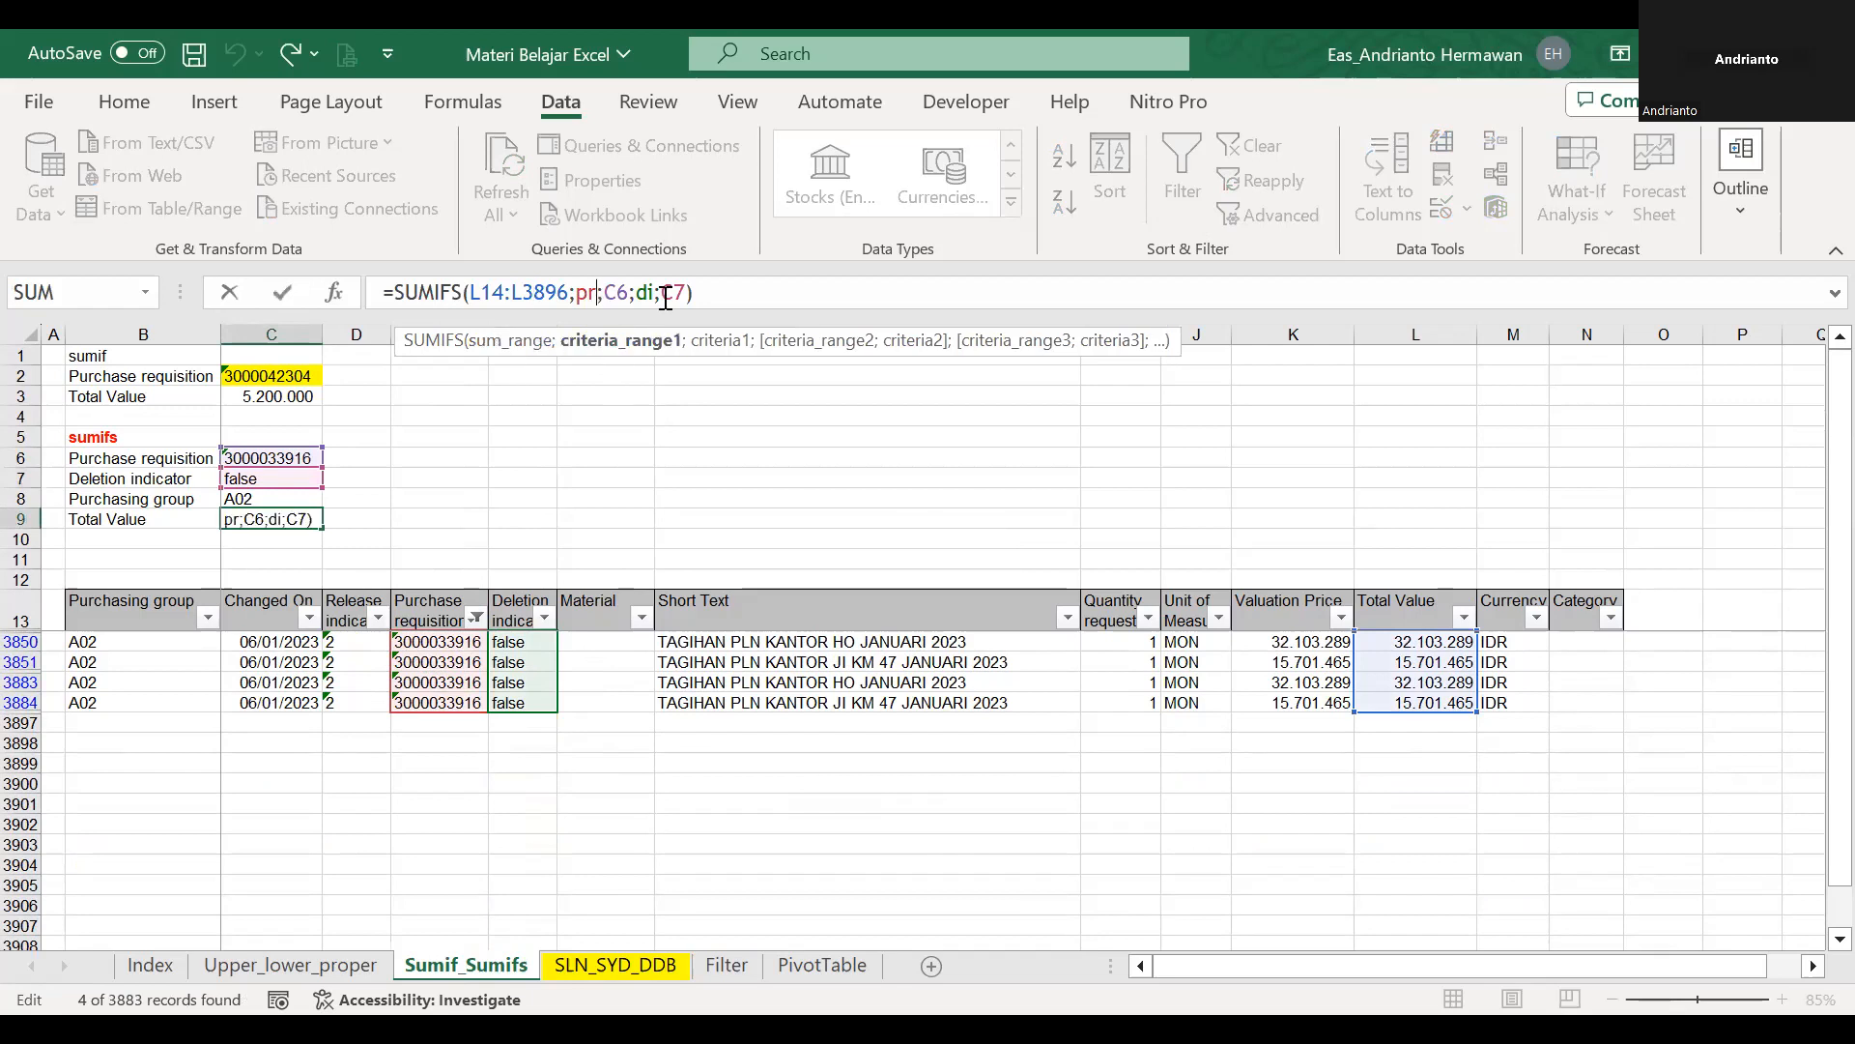
{"action": "key", "text": "Escape"}
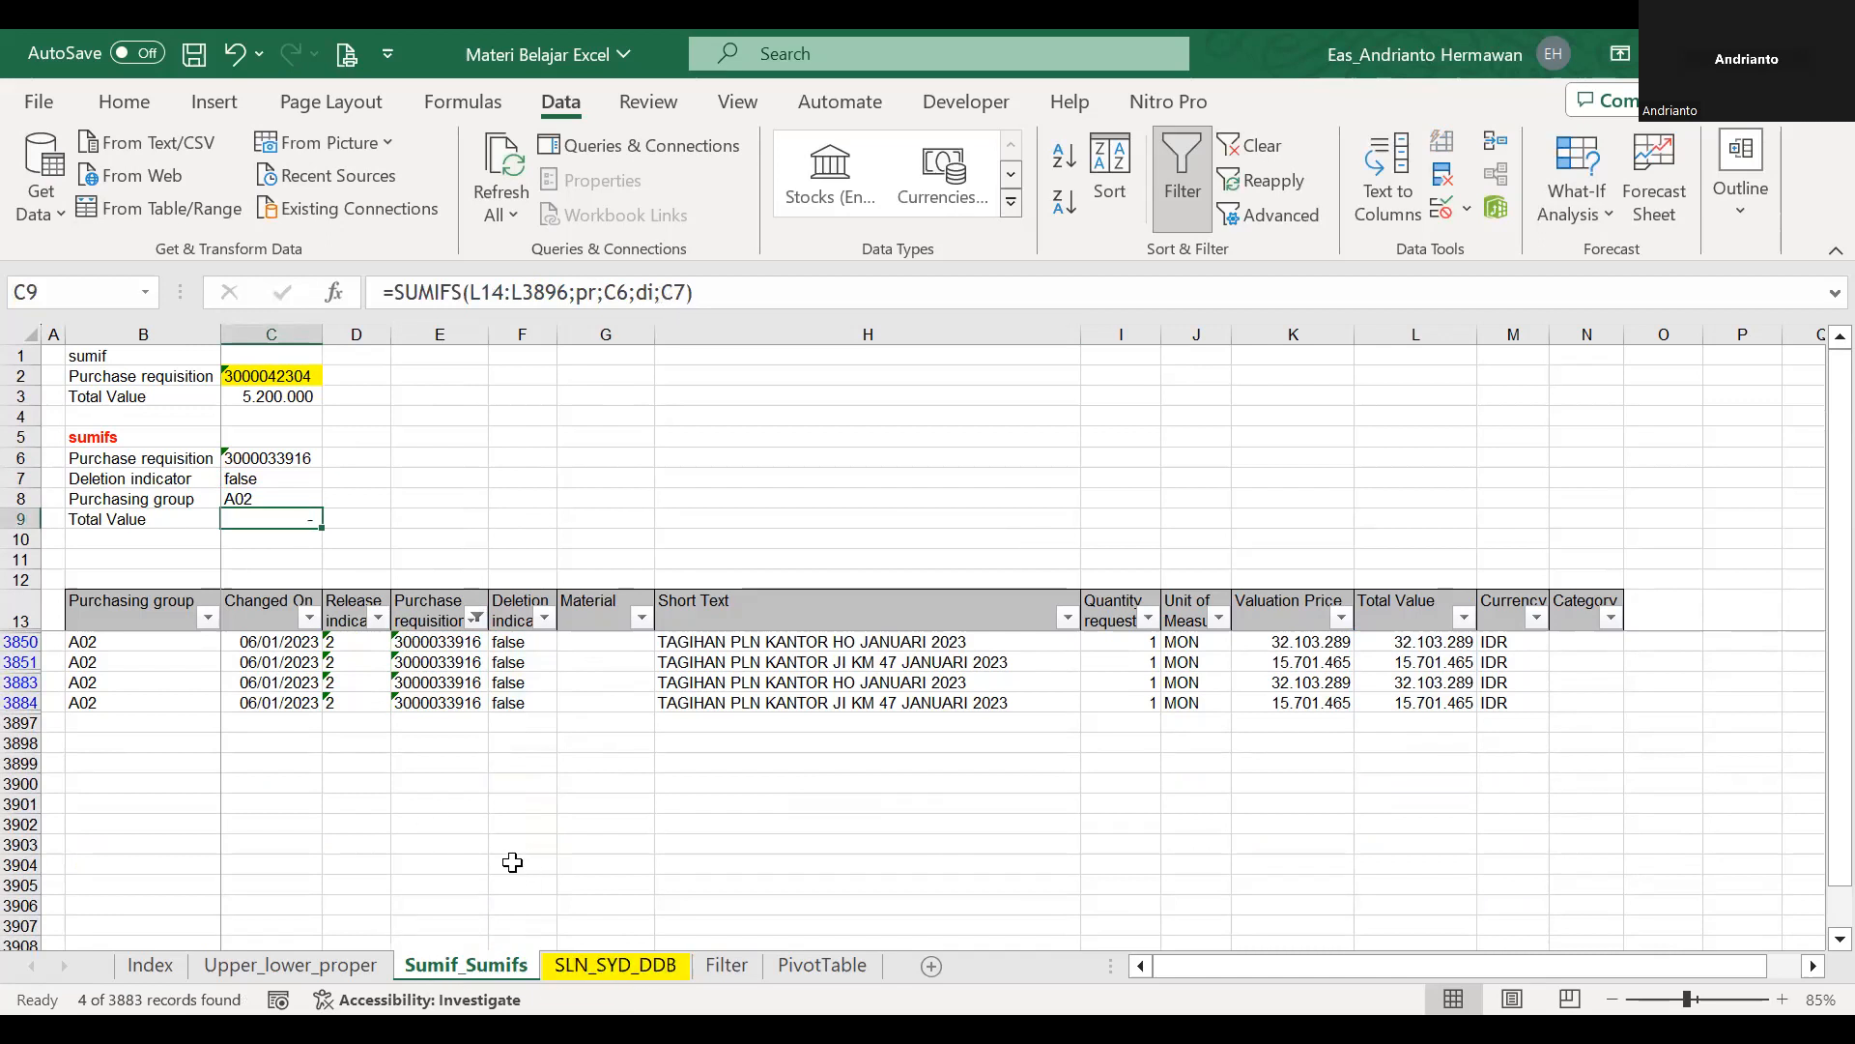
Open the SLN_SYD_DDB sheet and go to the Tahun Ke header of the SLN table.
{"action": "left_click", "coordinate": [615, 965]}
{"action": "left_click", "coordinate": [538, 701]}
{"action": "key", "text": "Left"}
{"action": "key", "text": "Left"}
{"action": "key", "text": "Left"}
{"action": "key", "text": "Left"}
{"action": "key", "text": "Left"}
{"action": "key", "text": "Down"}
{"action": "key", "text": "Down"}
{"action": "key", "text": "Up"}
{"action": "key", "text": "Up"}
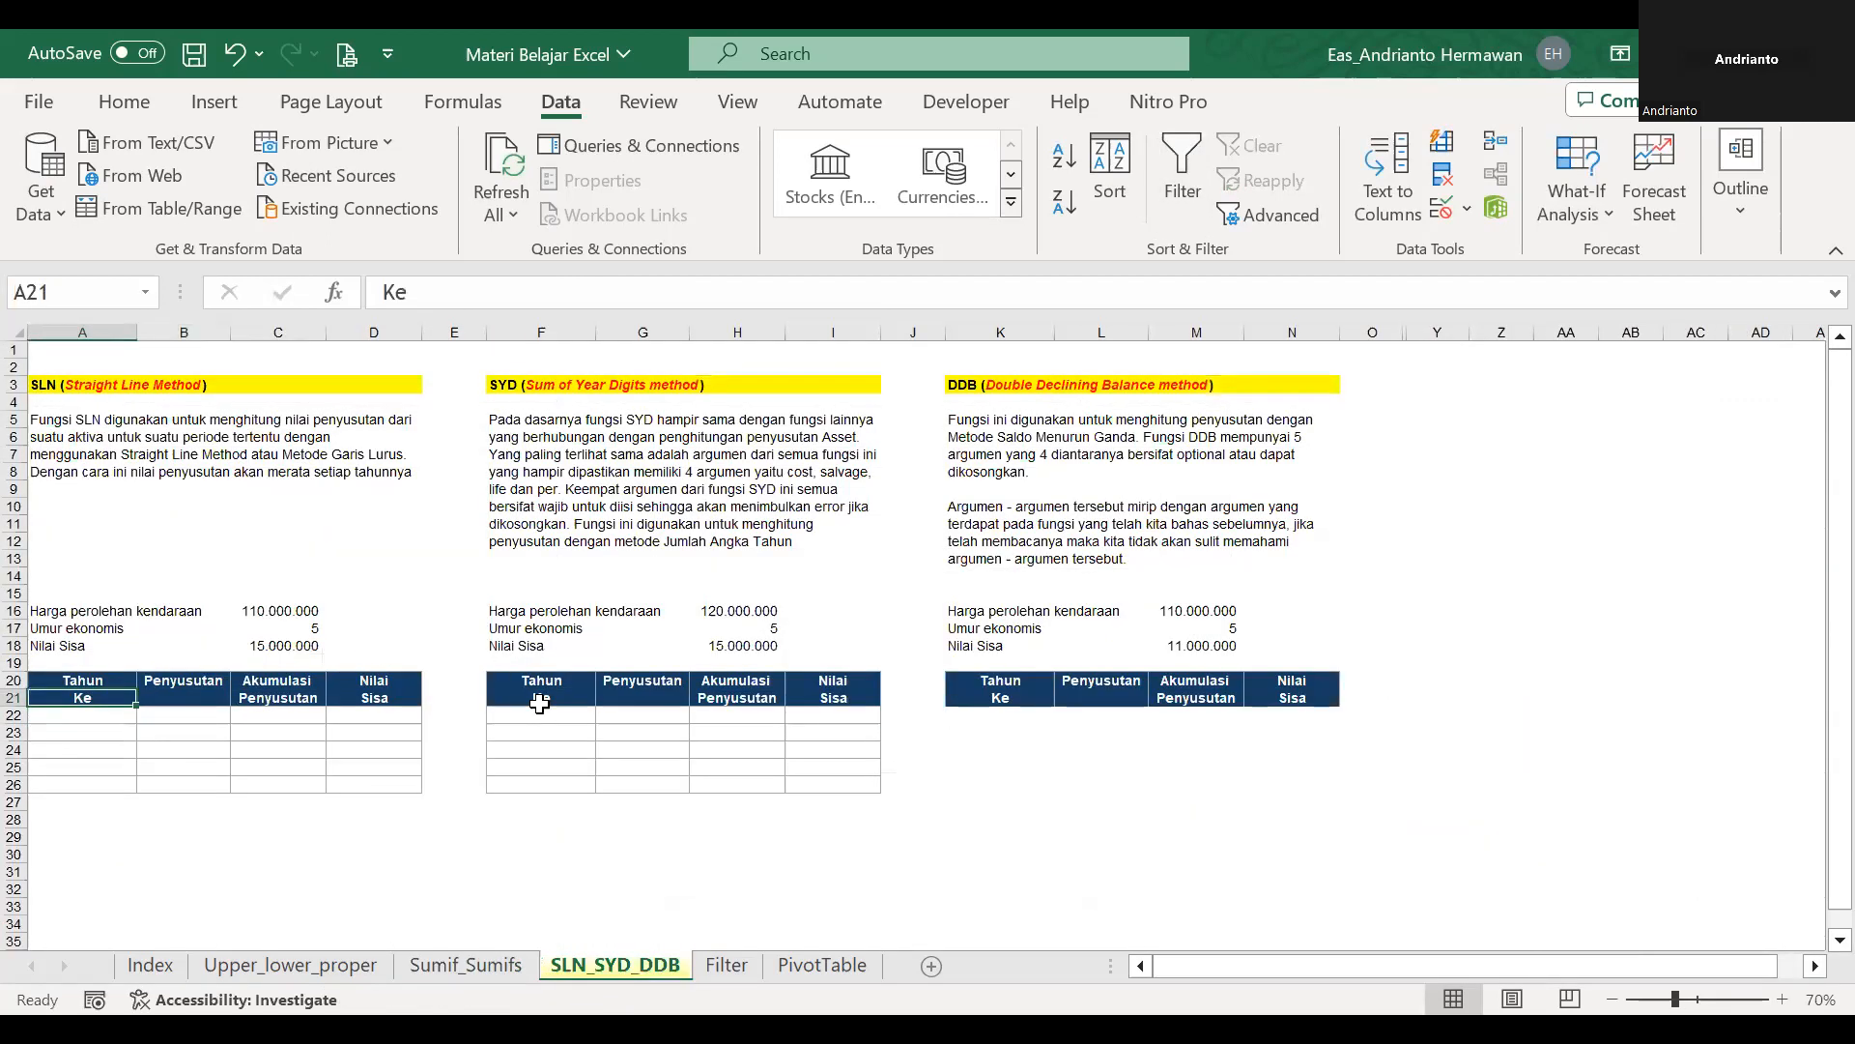
Insert a blank column before column A on the SLN_SYD_DDB sheet.
{"action": "left_click", "coordinate": [84, 333]}
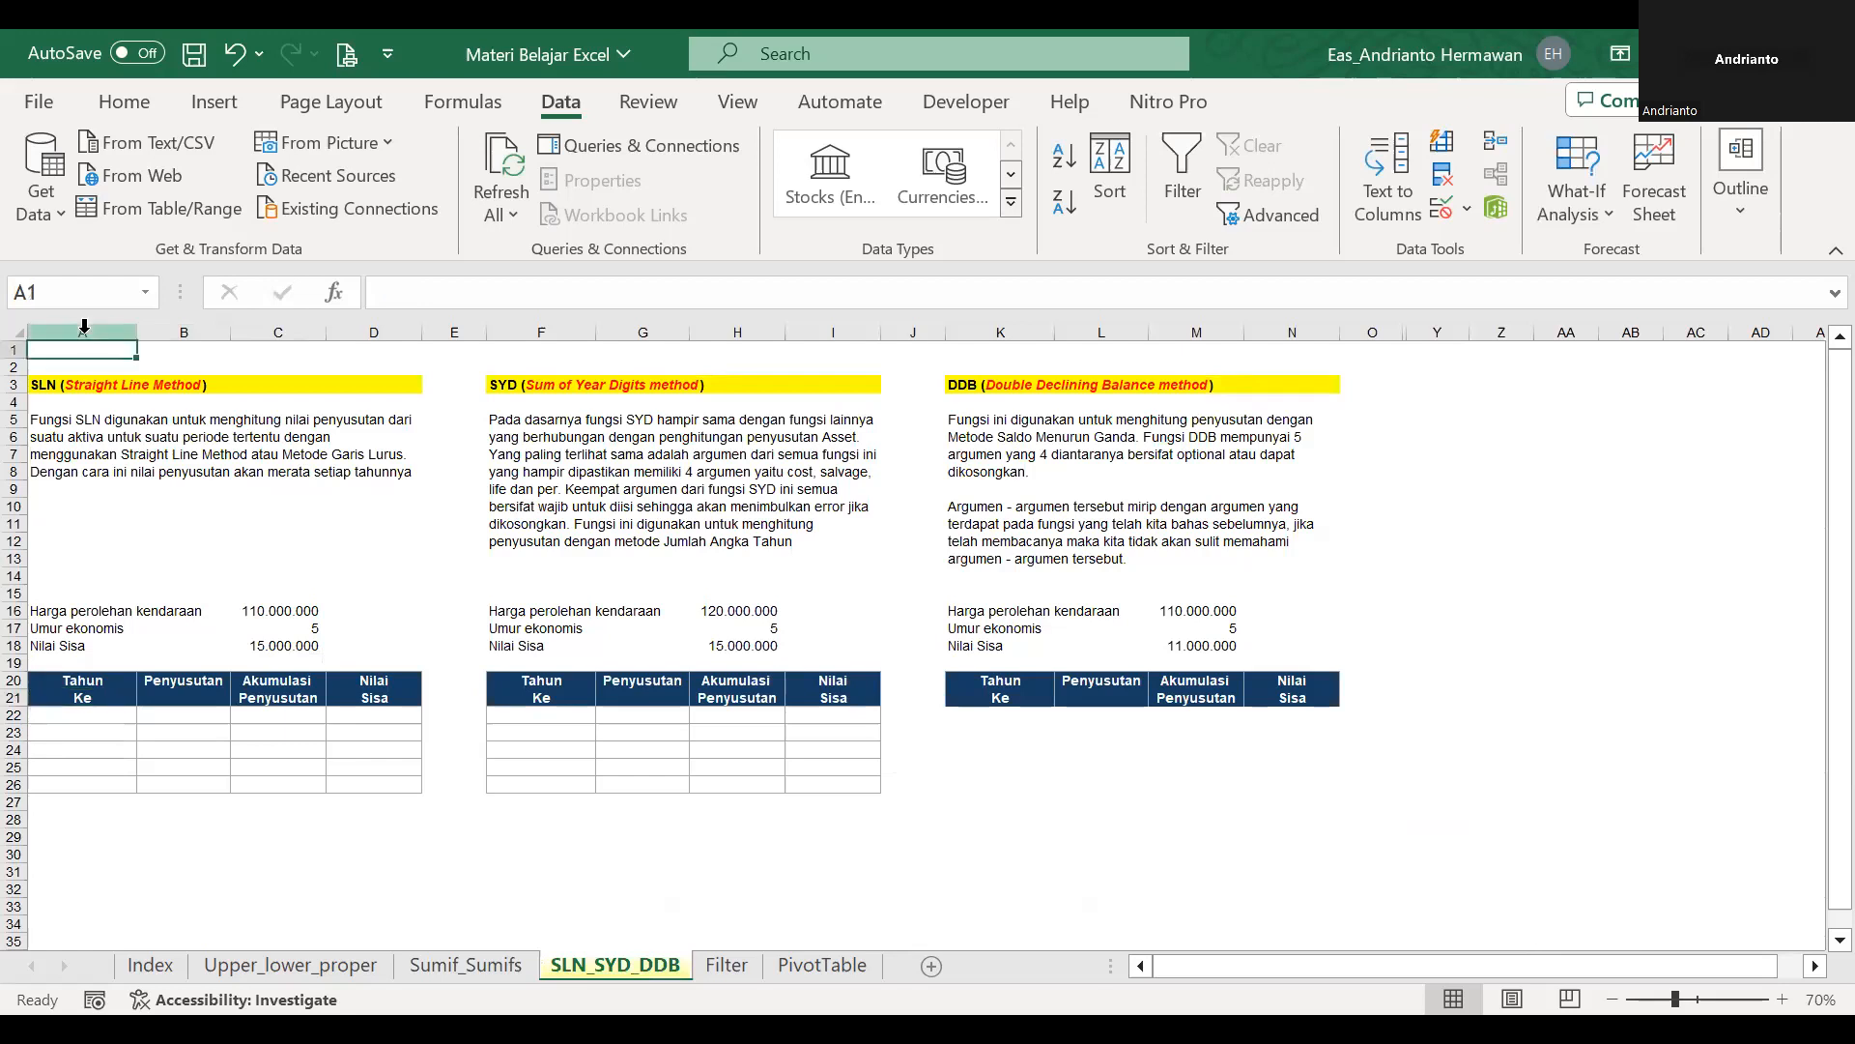
{"action": "right_click", "coordinate": [86, 334]}
{"action": "key", "text": "i"}
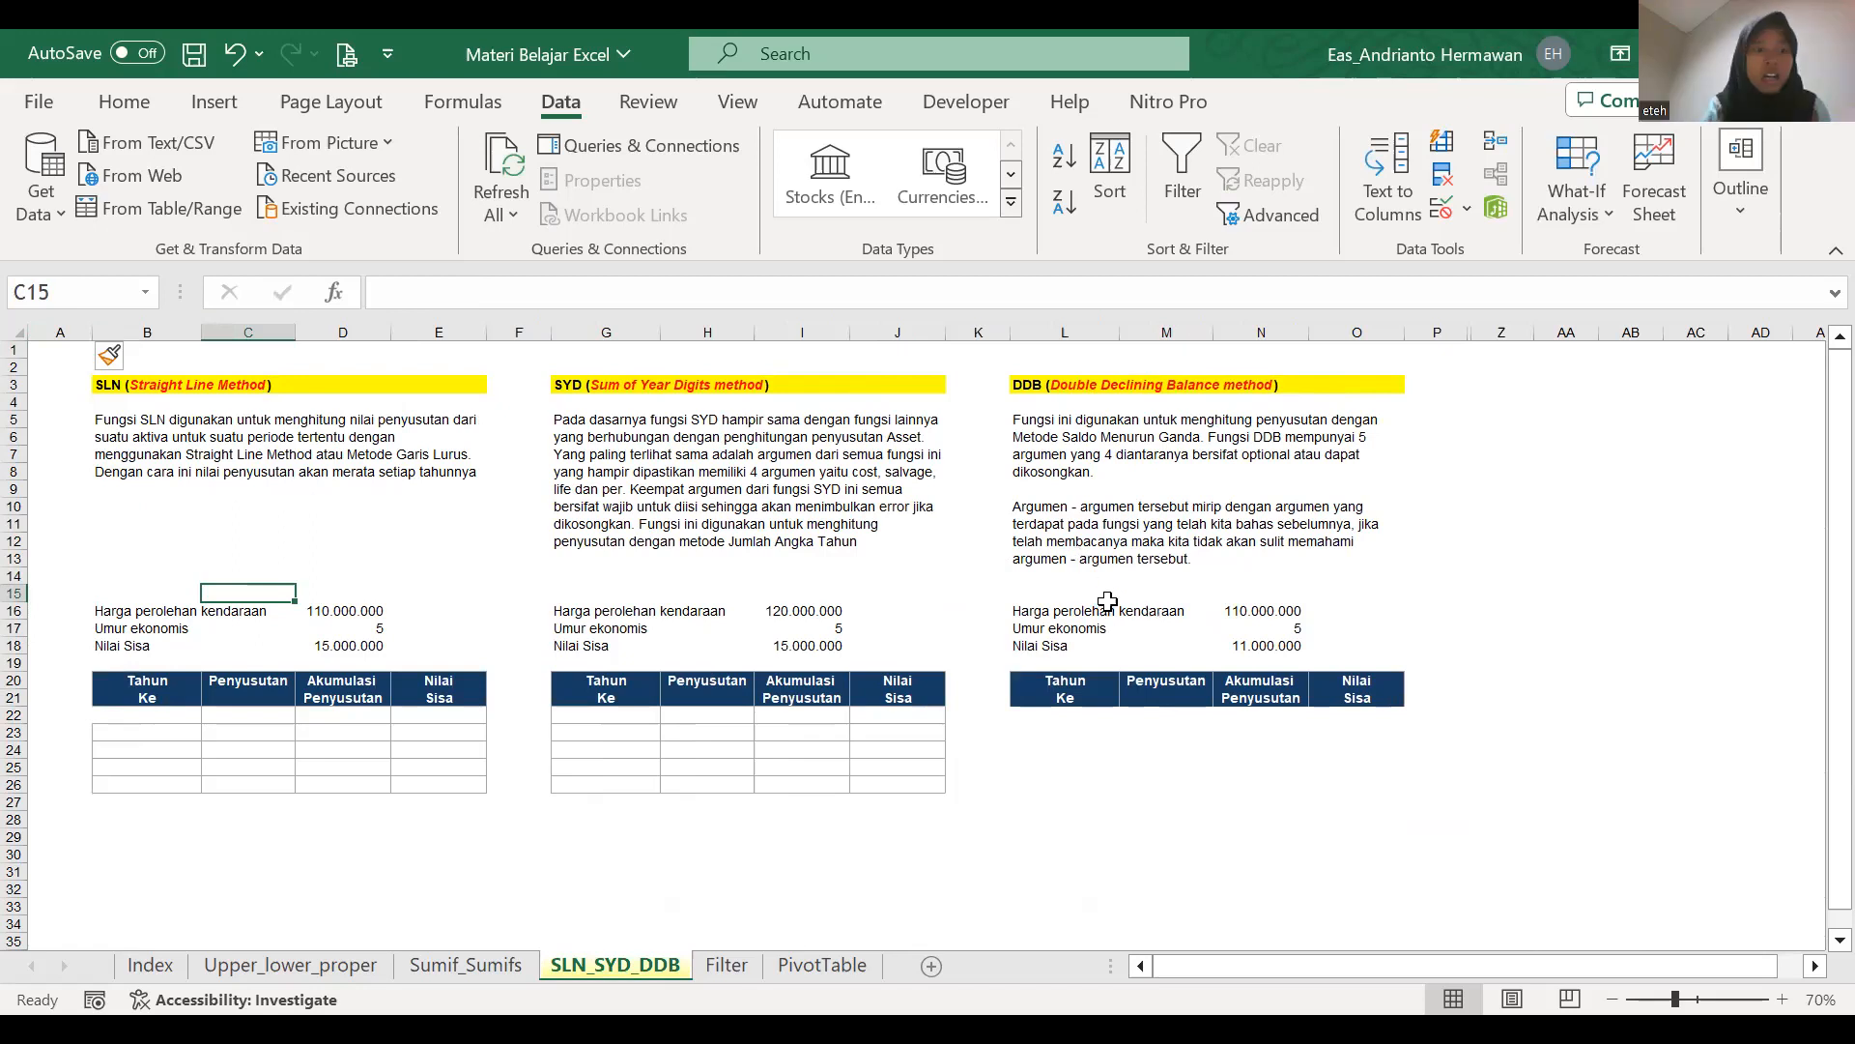
Clear the border lines from the empty body of the SLN table, starting at B22.
{"action": "scroll", "coordinate": [1107, 599], "scroll_direction": "up", "scroll_amount": 2}
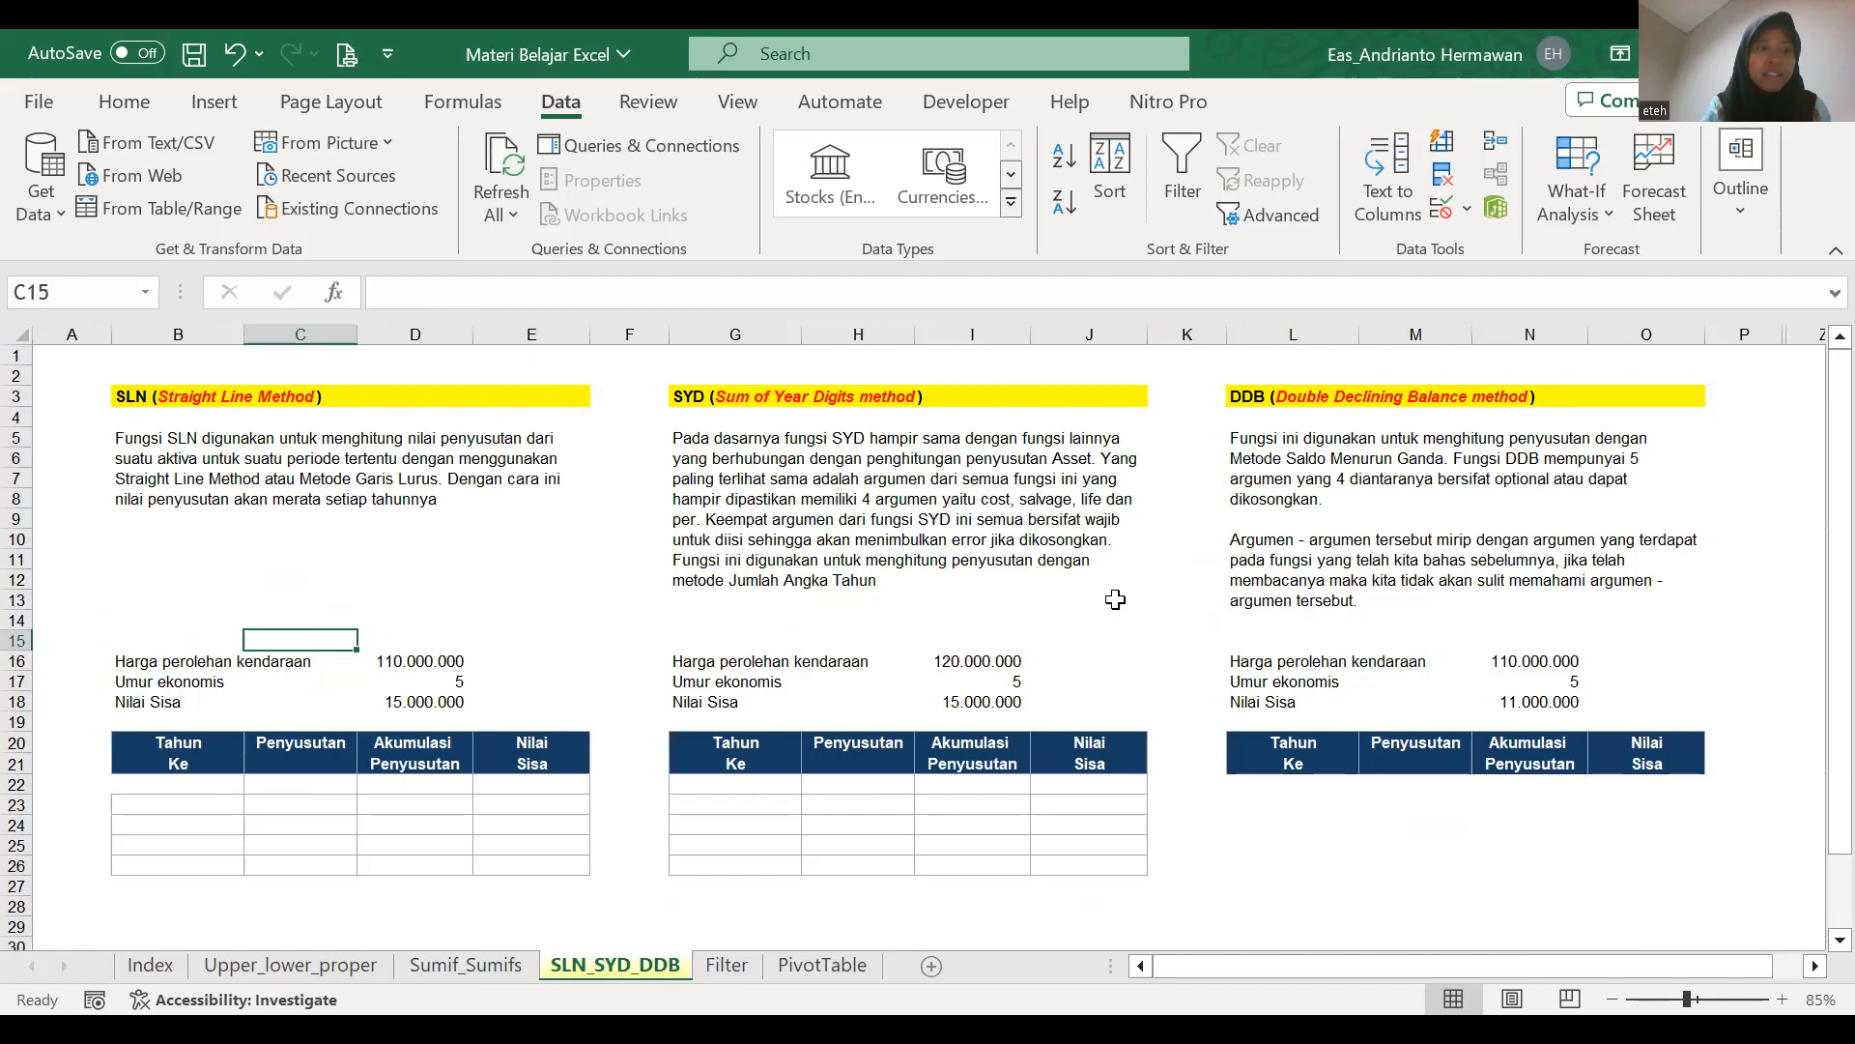
{"action": "left_click", "coordinate": [508, 909]}
{"action": "left_click_drag", "start_coordinate": [193, 786], "coordinate": [539, 893]}
{"action": "key", "text": "Return"}
{"action": "key", "text": "shift+BackSpace"}
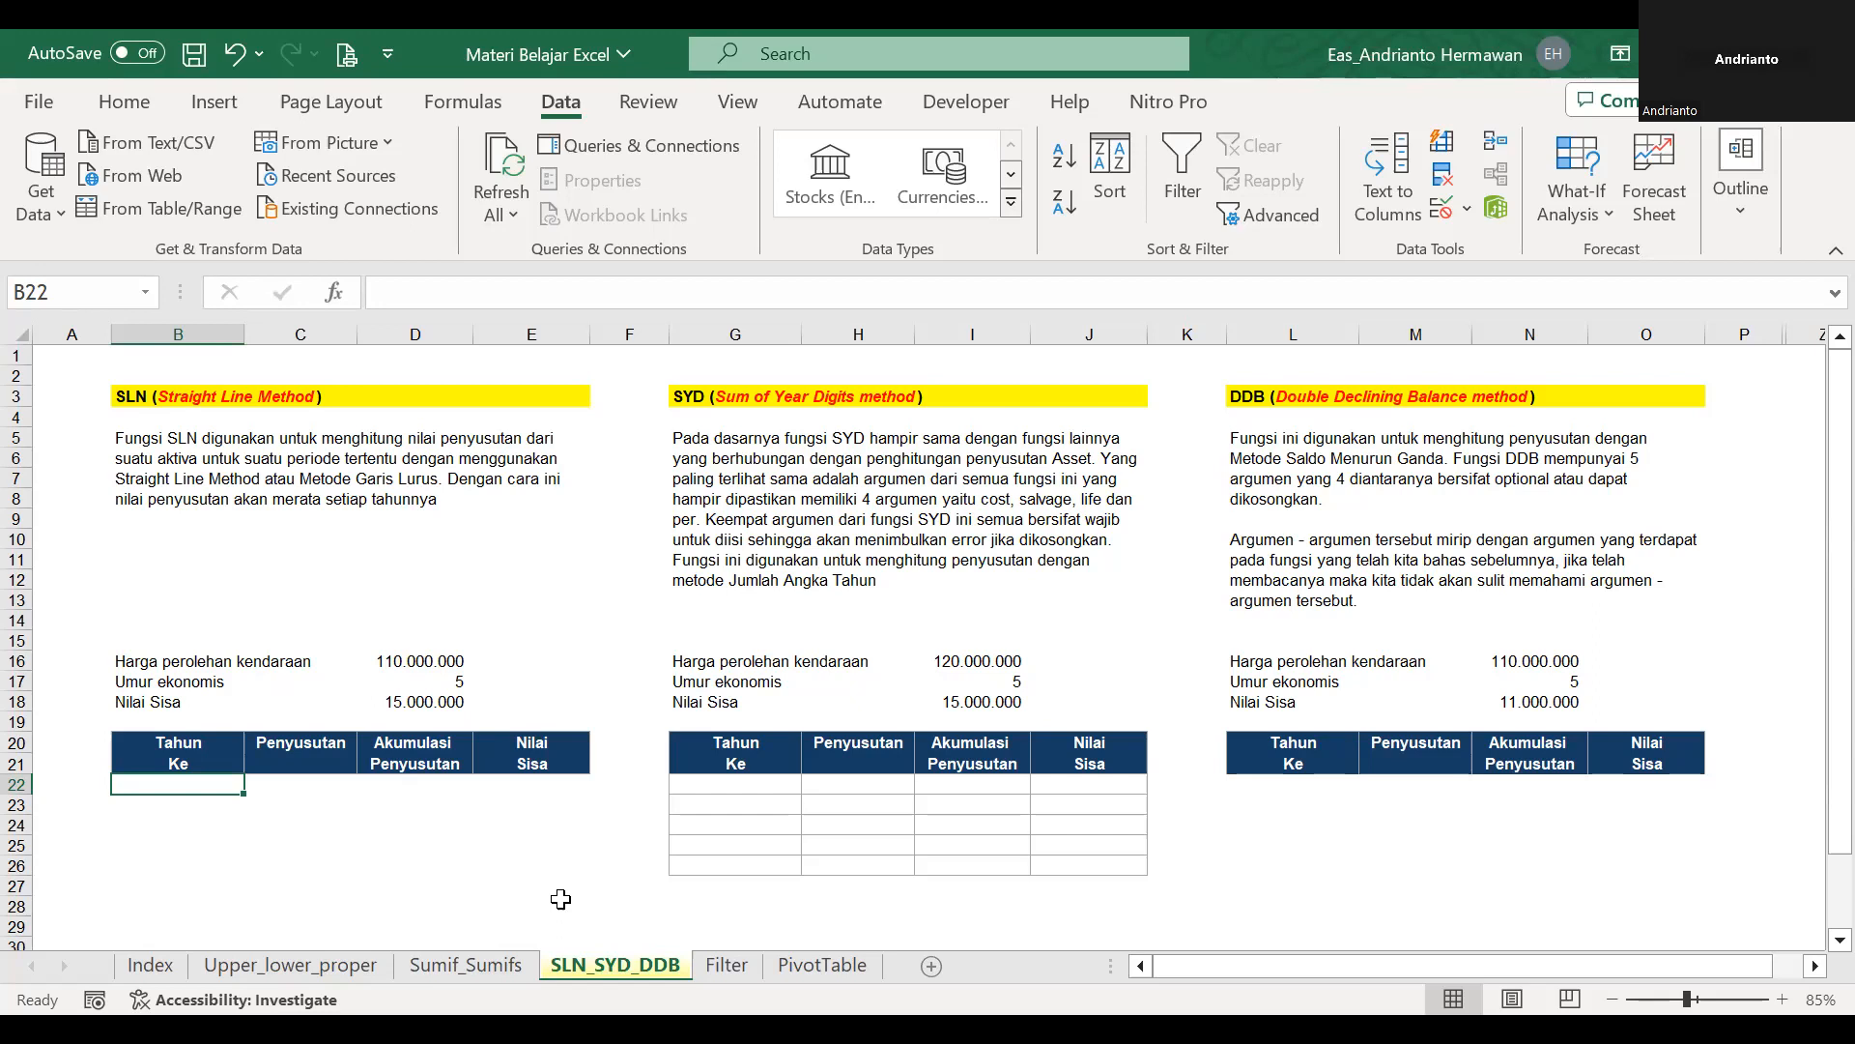
Examine the SLN example's acquisition price, economic life and residual value in rows 16 to 18.
{"action": "key", "text": "Right"}
{"action": "key", "text": "Up"}
{"action": "key", "text": "Up"}
{"action": "key", "text": "Up"}
{"action": "key", "text": "Up"}
{"action": "key", "text": "Up"}
{"action": "key", "text": "Up"}
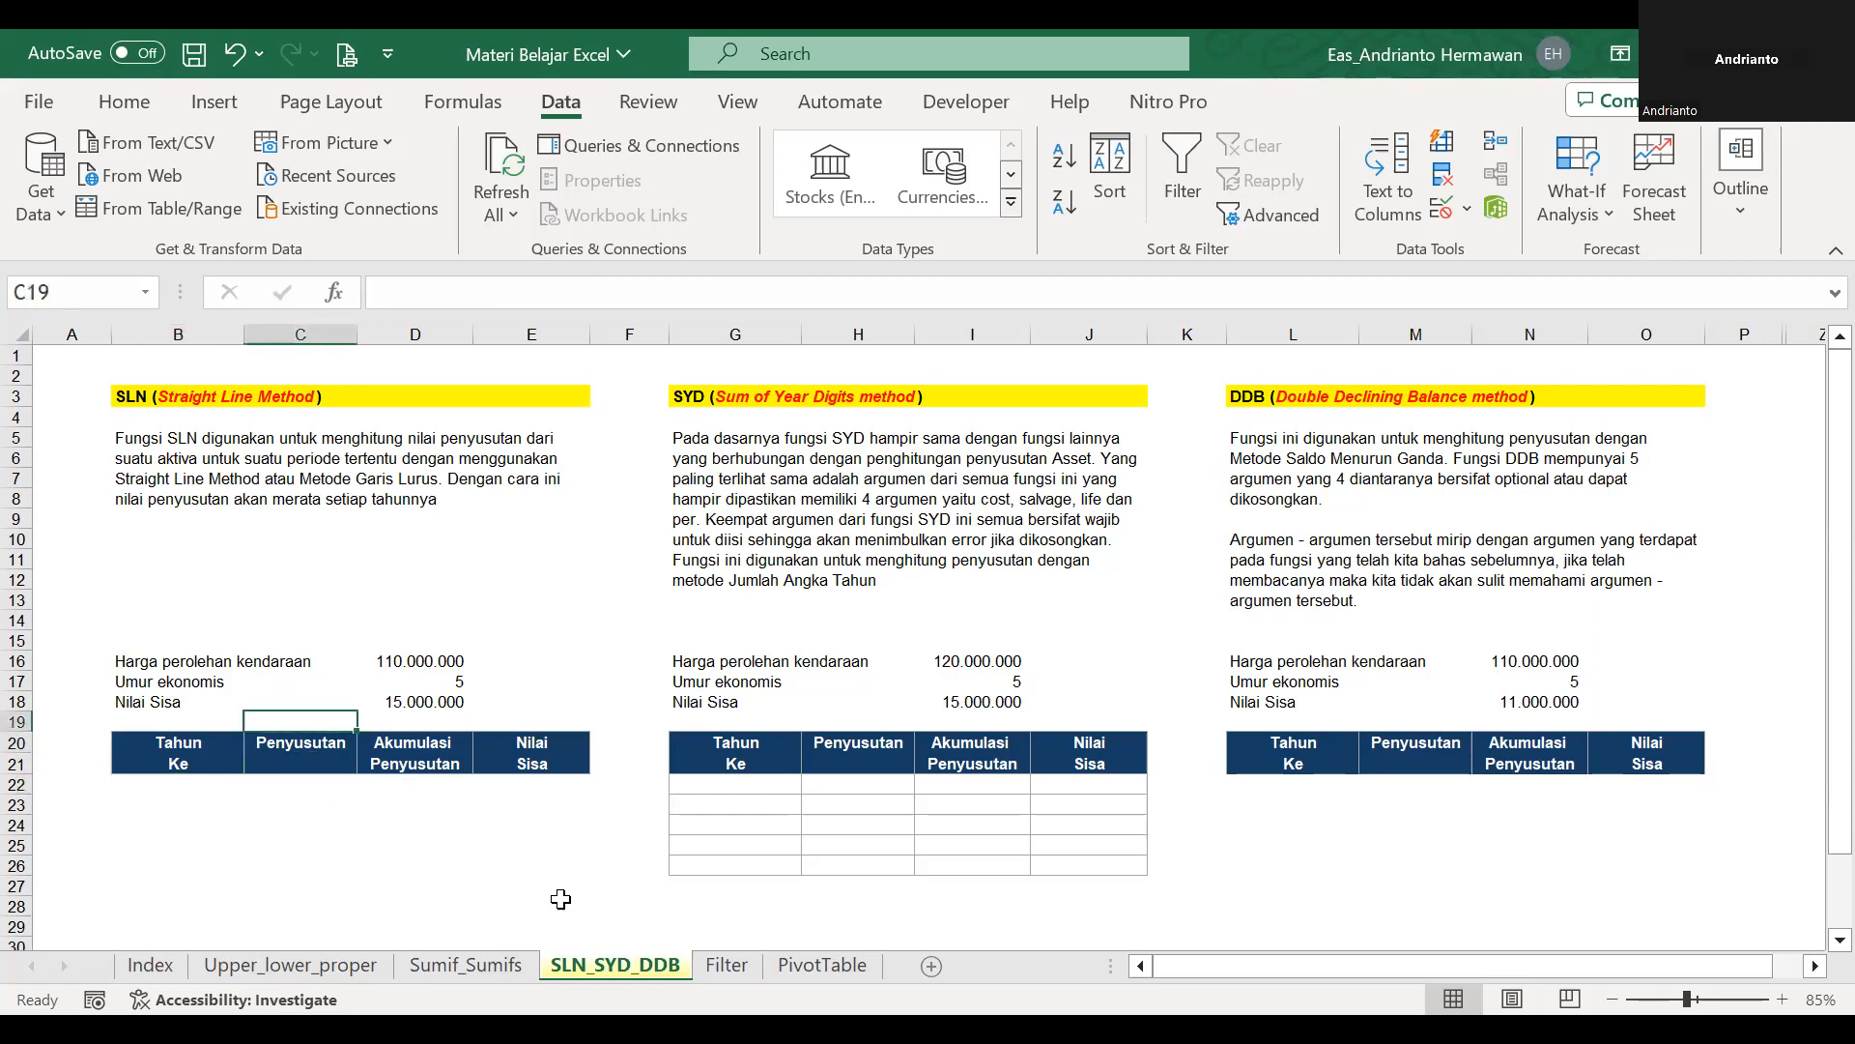
{"action": "key", "text": "Left"}
{"action": "key", "text": "Right"}
{"action": "key", "text": "Right"}
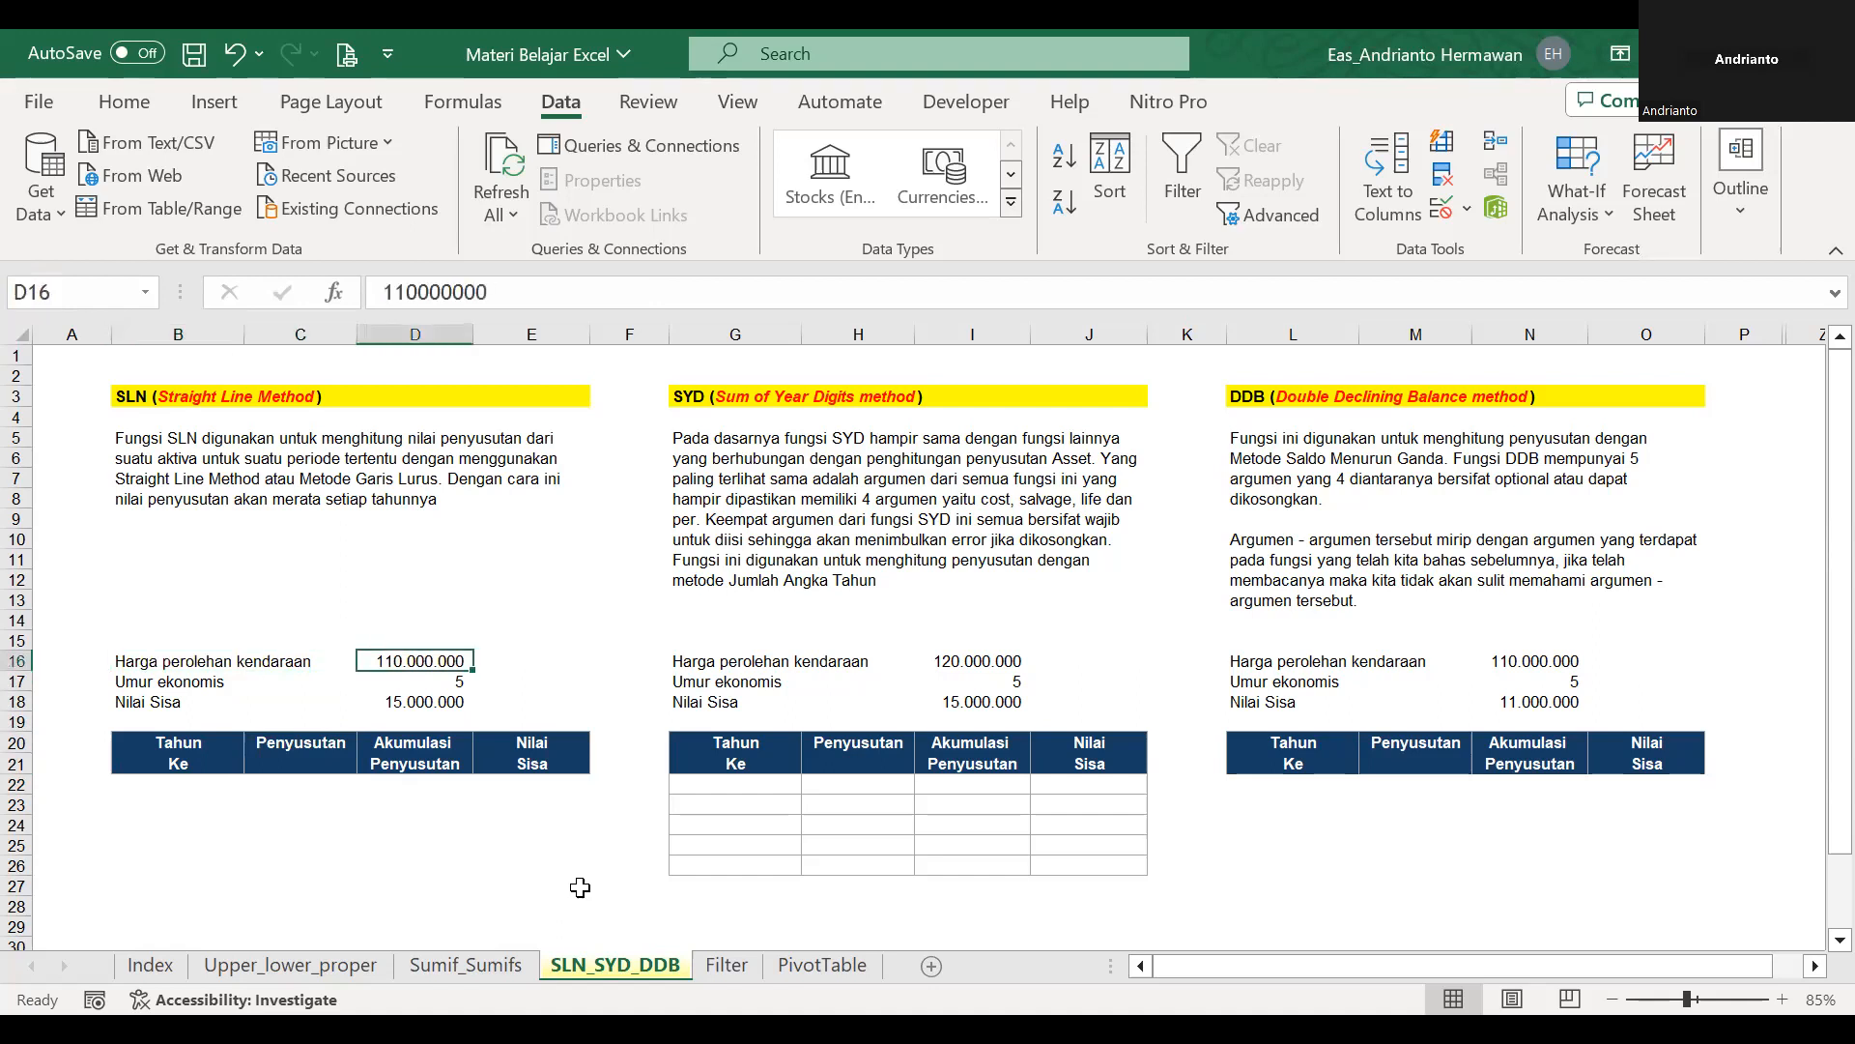
{"action": "key", "text": "Down"}
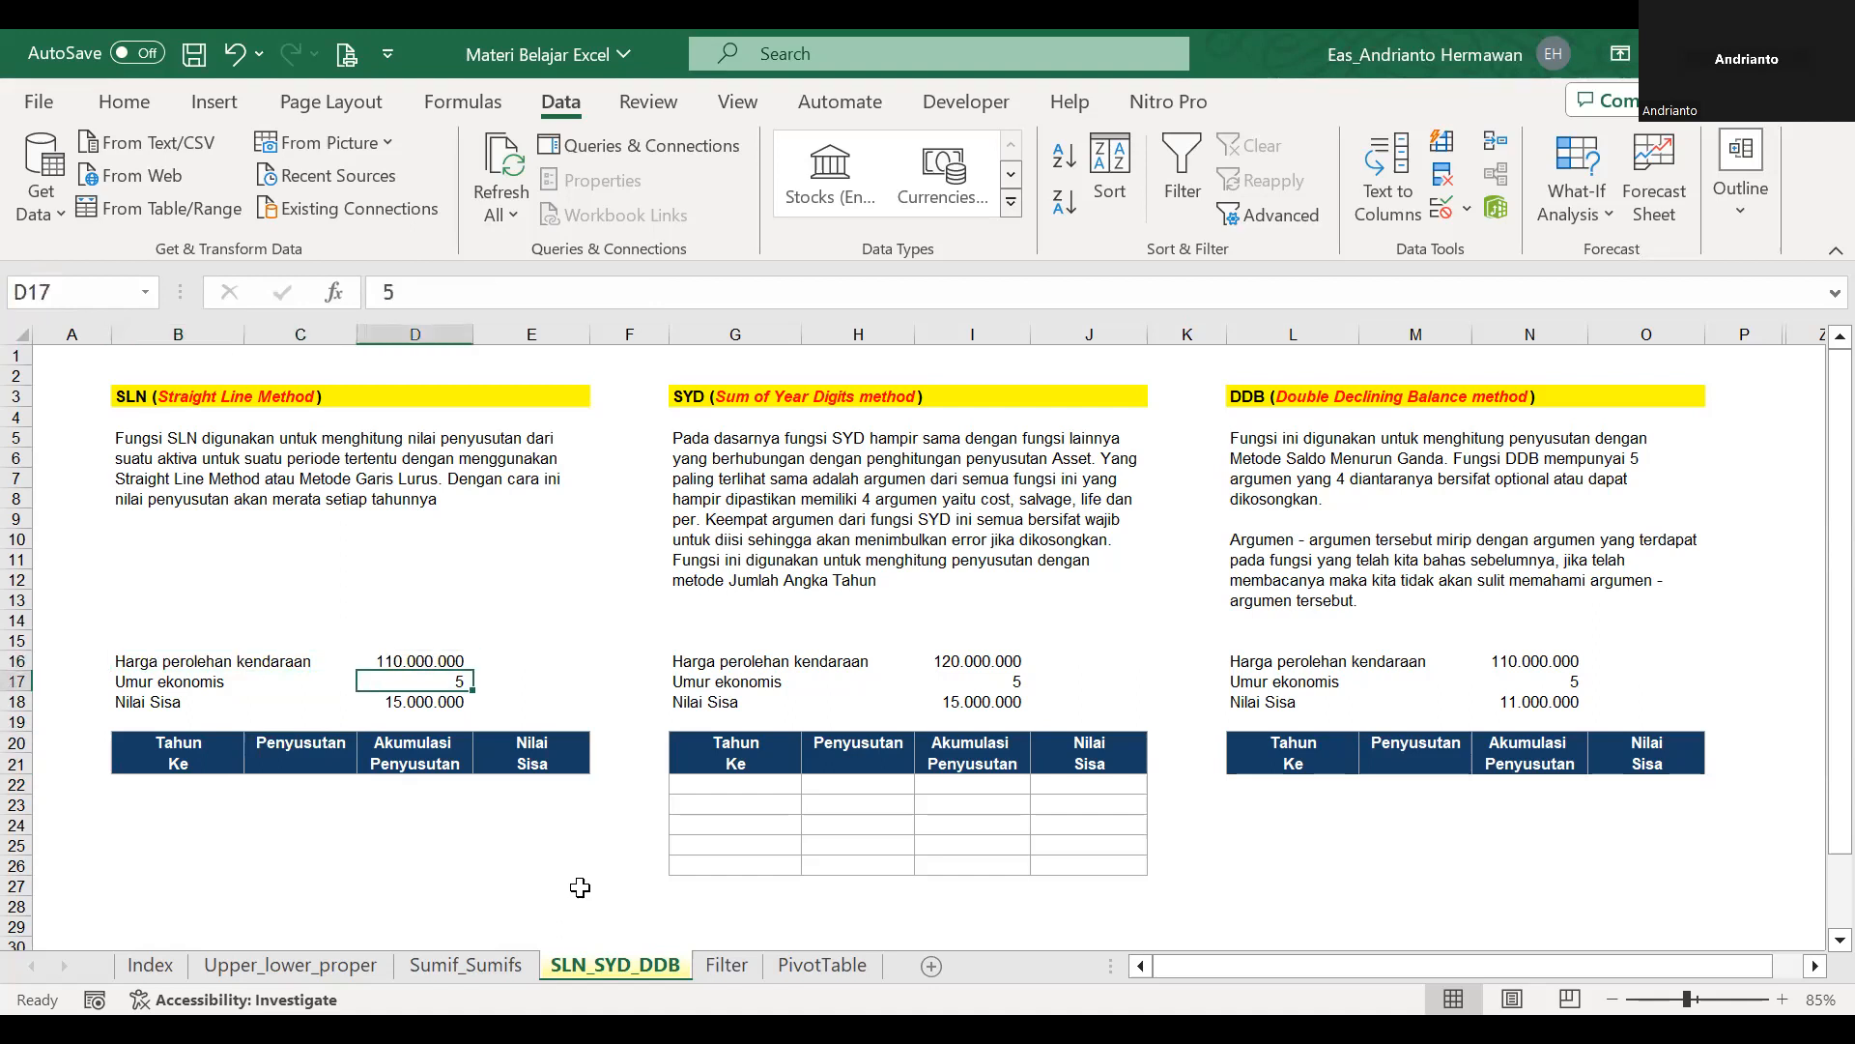
{"action": "key", "text": "Left"}
{"action": "key", "text": "Left"}
{"action": "key", "text": "Down"}
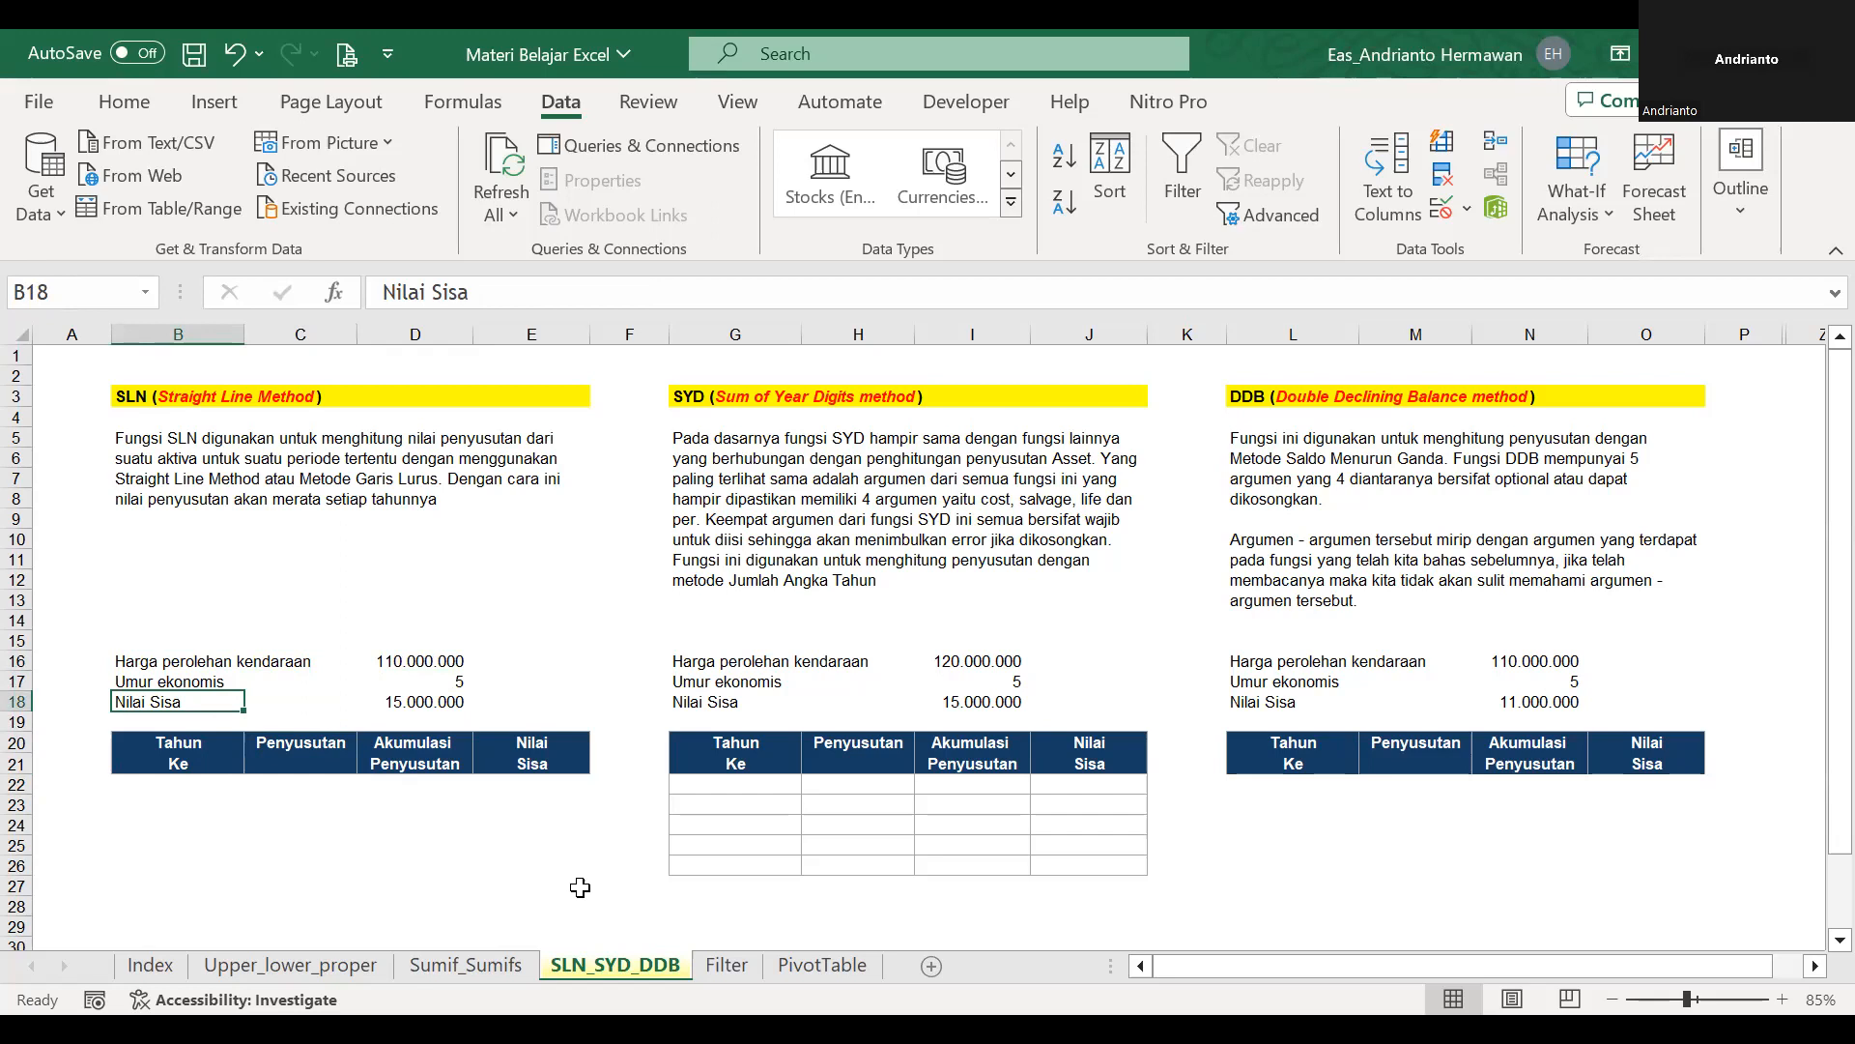
{"action": "key", "text": "Up"}
{"action": "key", "text": "Right"}
{"action": "key", "text": "Right"}
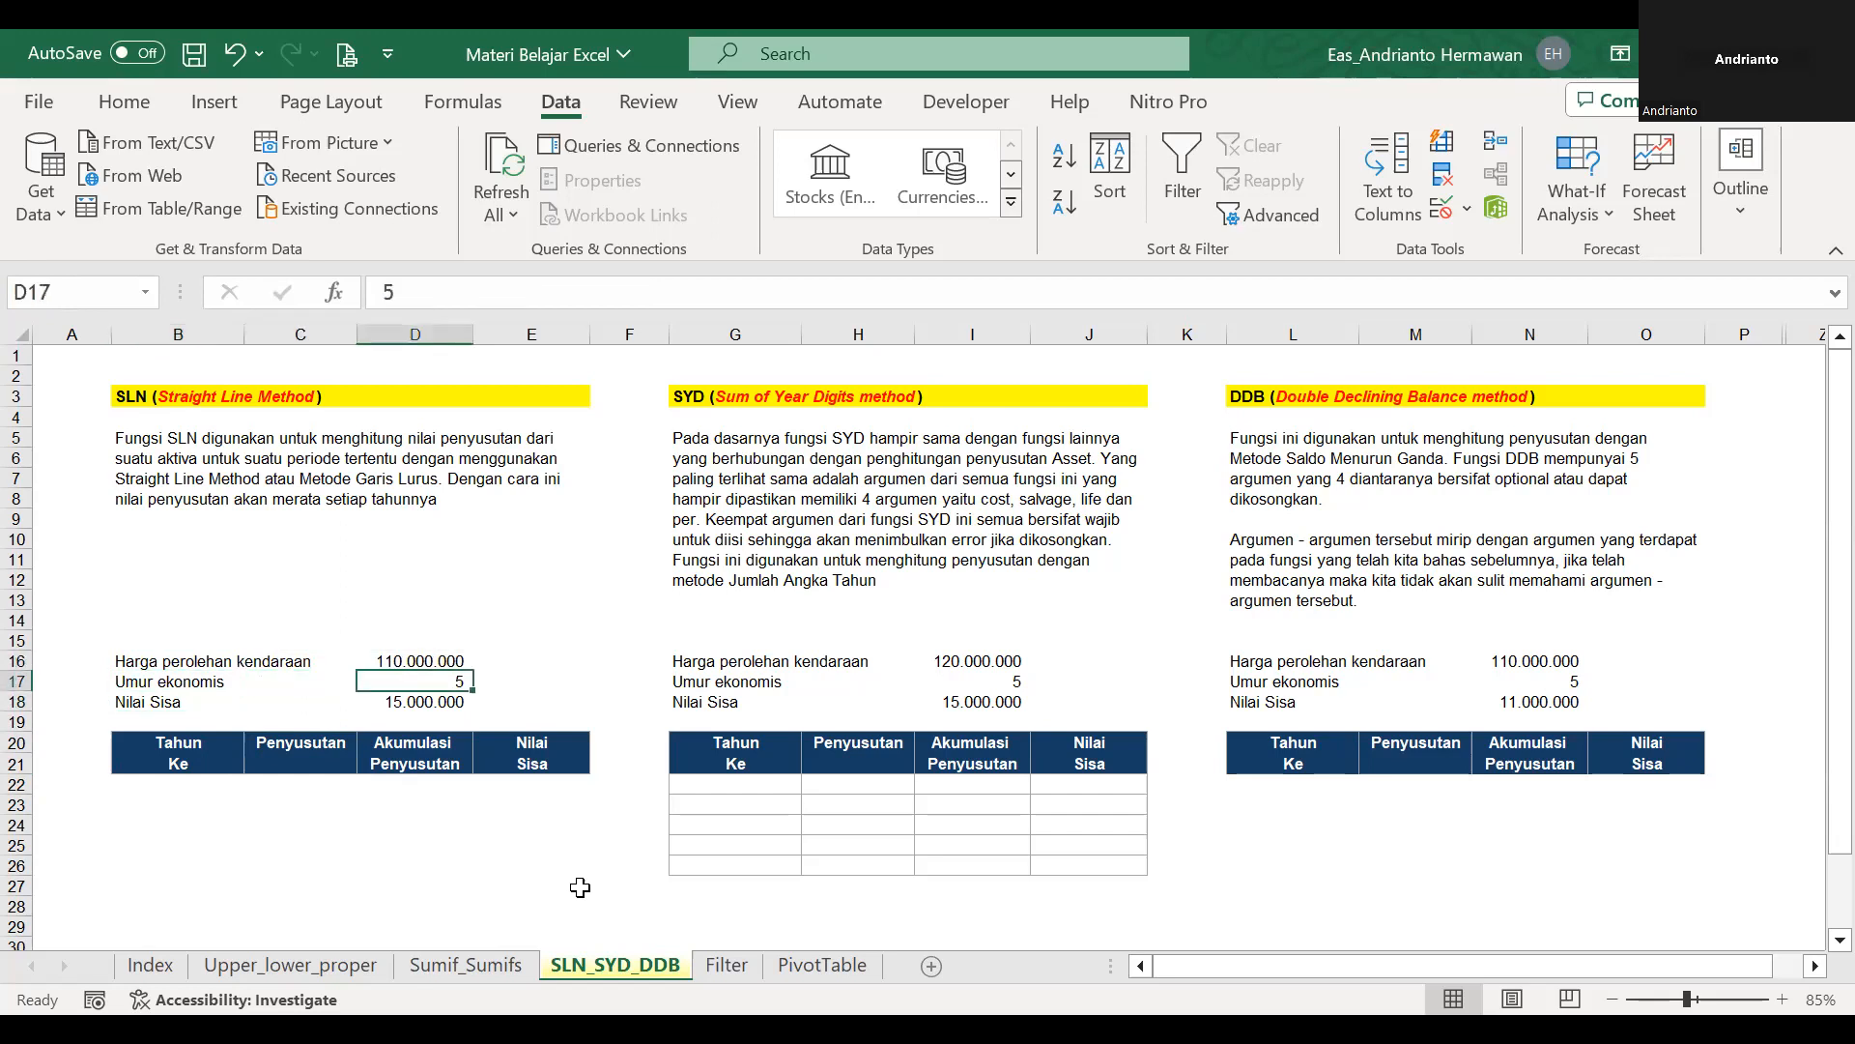
Enter 1 as the first year in B22 under Tahun Ke in the SLN table.
{"action": "key", "text": "Left"}
{"action": "key", "text": "Down"}
{"action": "key", "text": "Down"}
{"action": "key", "text": "Left"}
{"action": "key", "text": "Down"}
{"action": "key", "text": "Down"}
{"action": "type", "text": "1"}
{"action": "key", "text": "Return"}
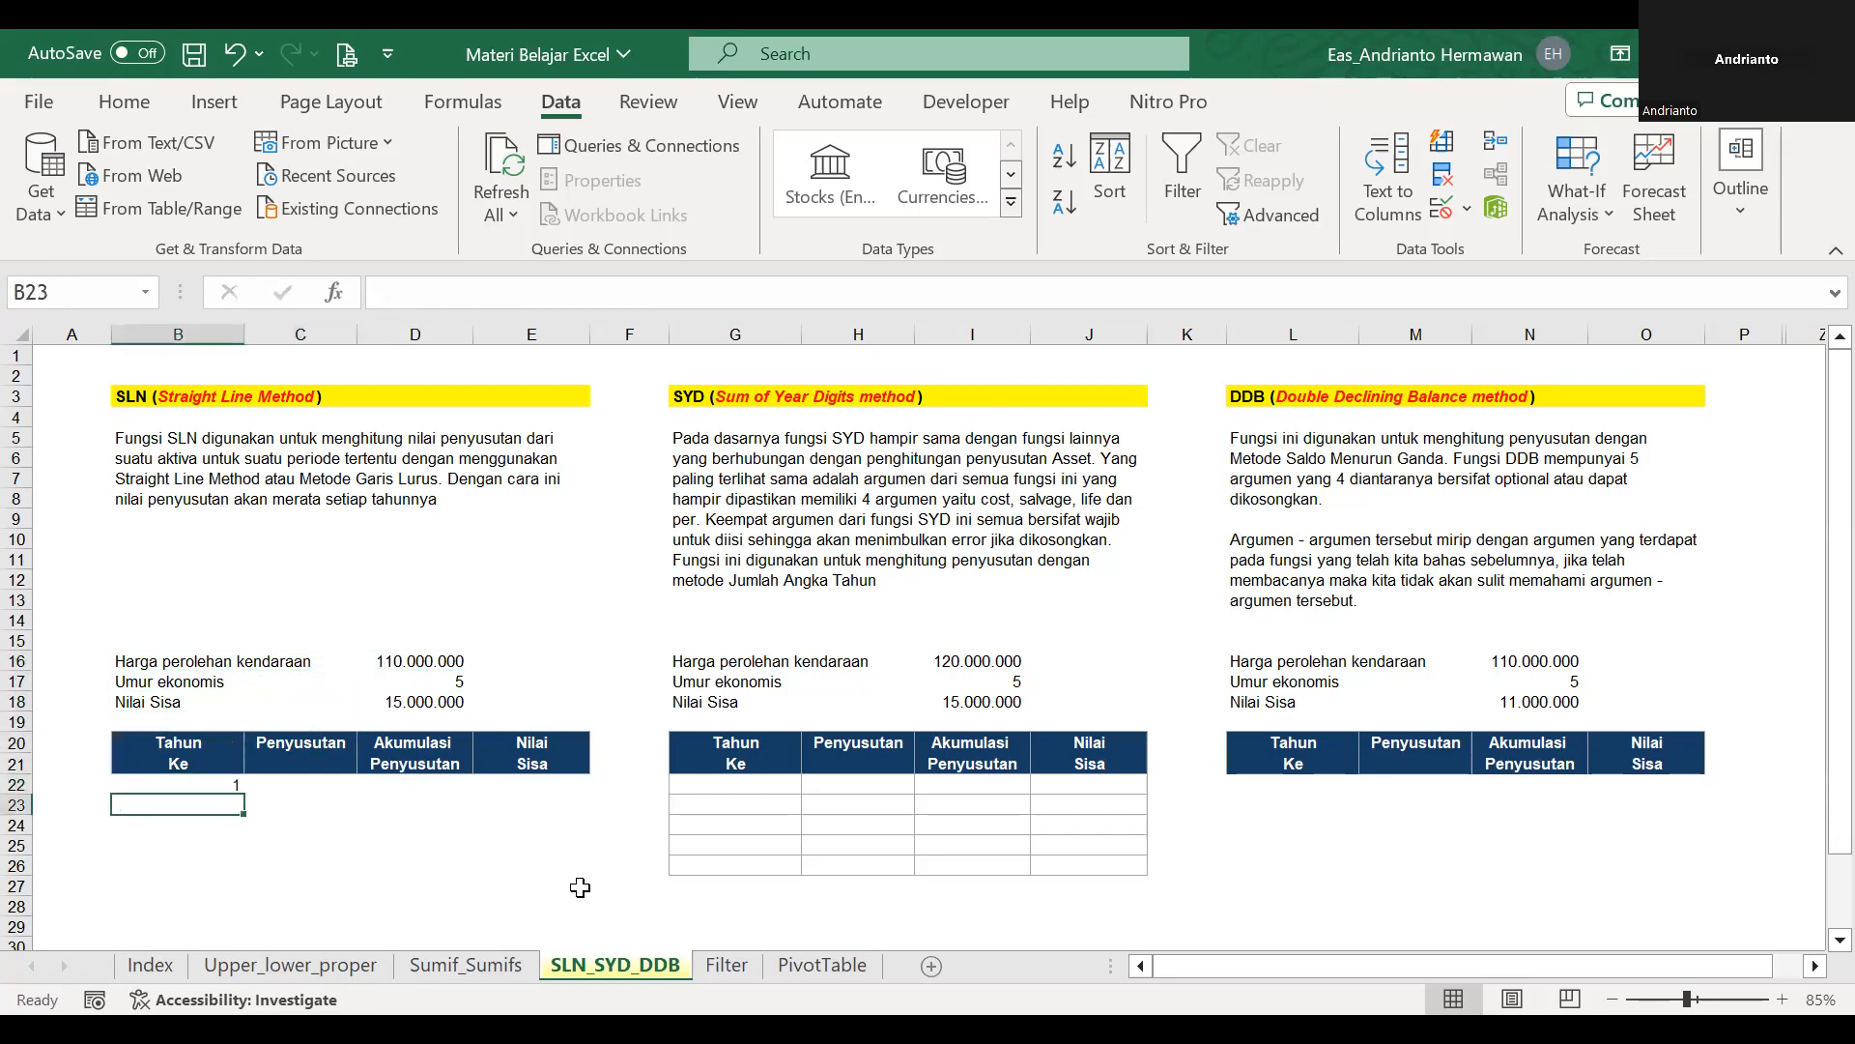
Enter =B22+1 in B23 and fill it down to number the SLN table's years through 5 in B26.
{"action": "type", "text": "="}
{"action": "key", "text": "Up"}
{"action": "type", "text": "+1"}
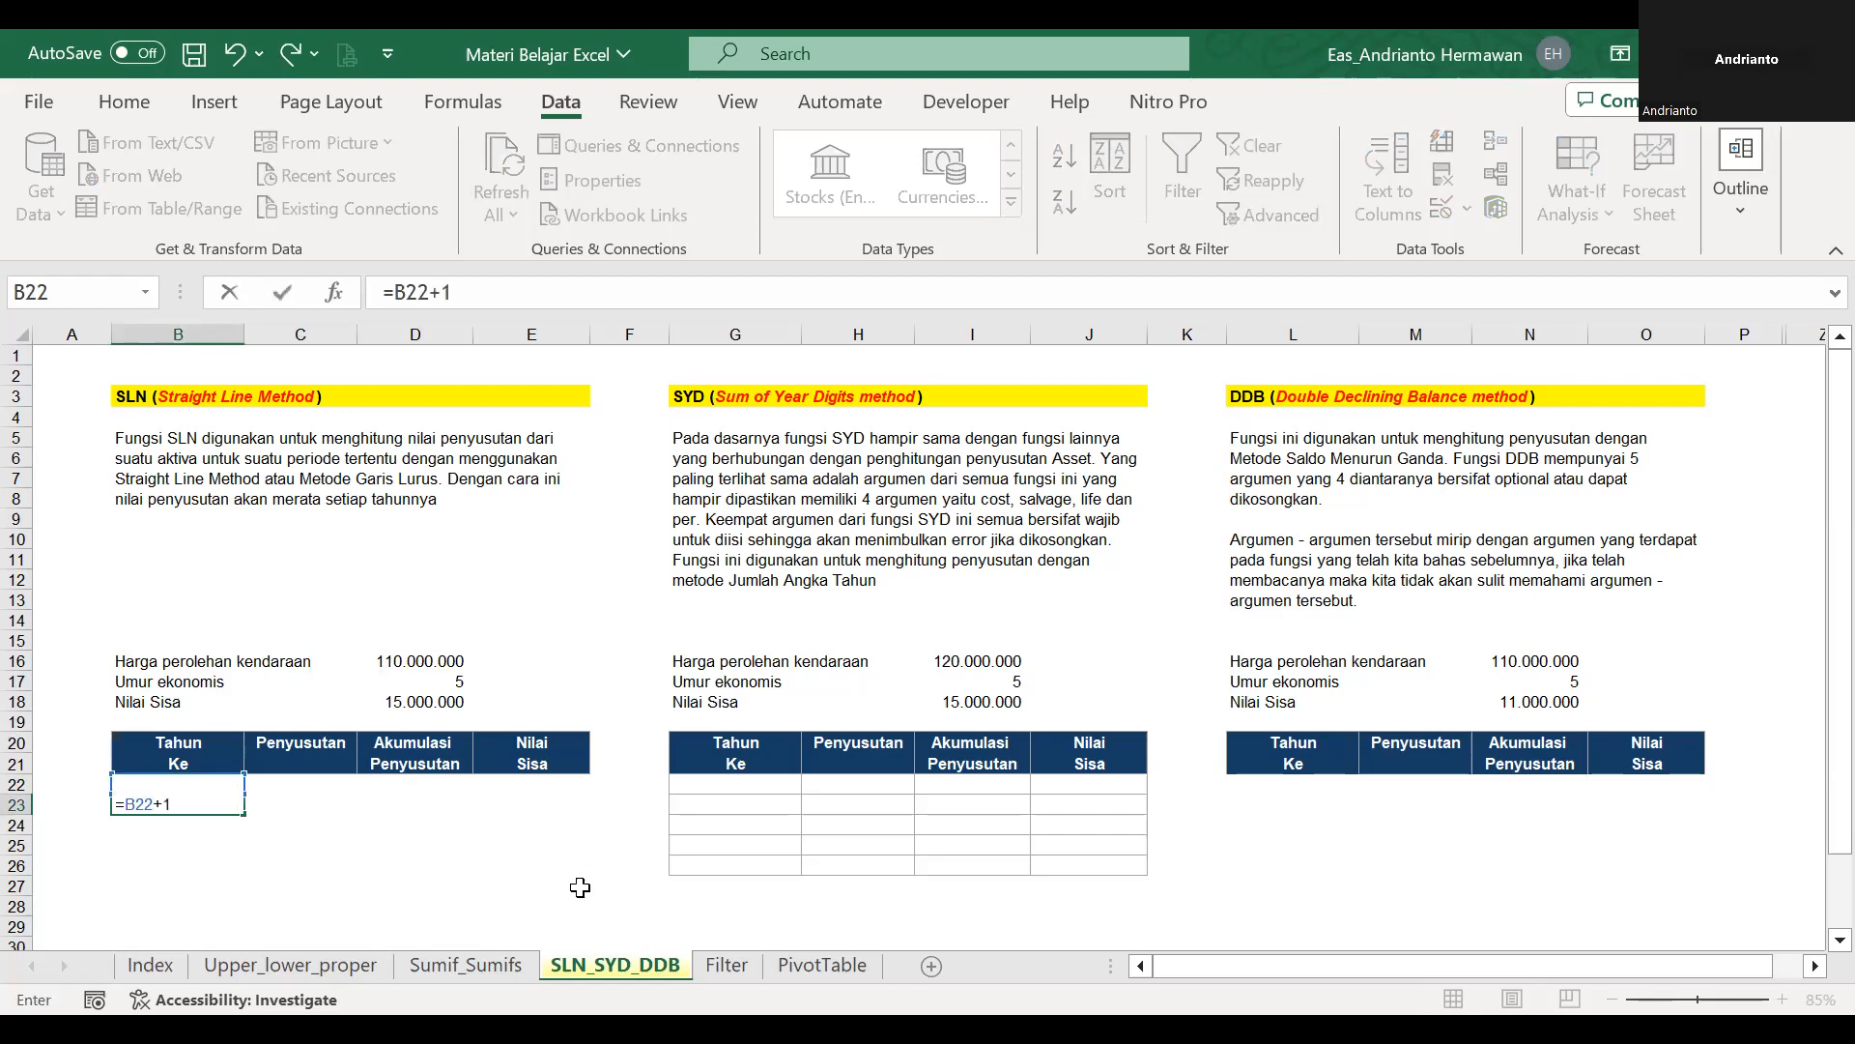
{"action": "key", "text": "Return"}
{"action": "left_click", "coordinate": [237, 808]}
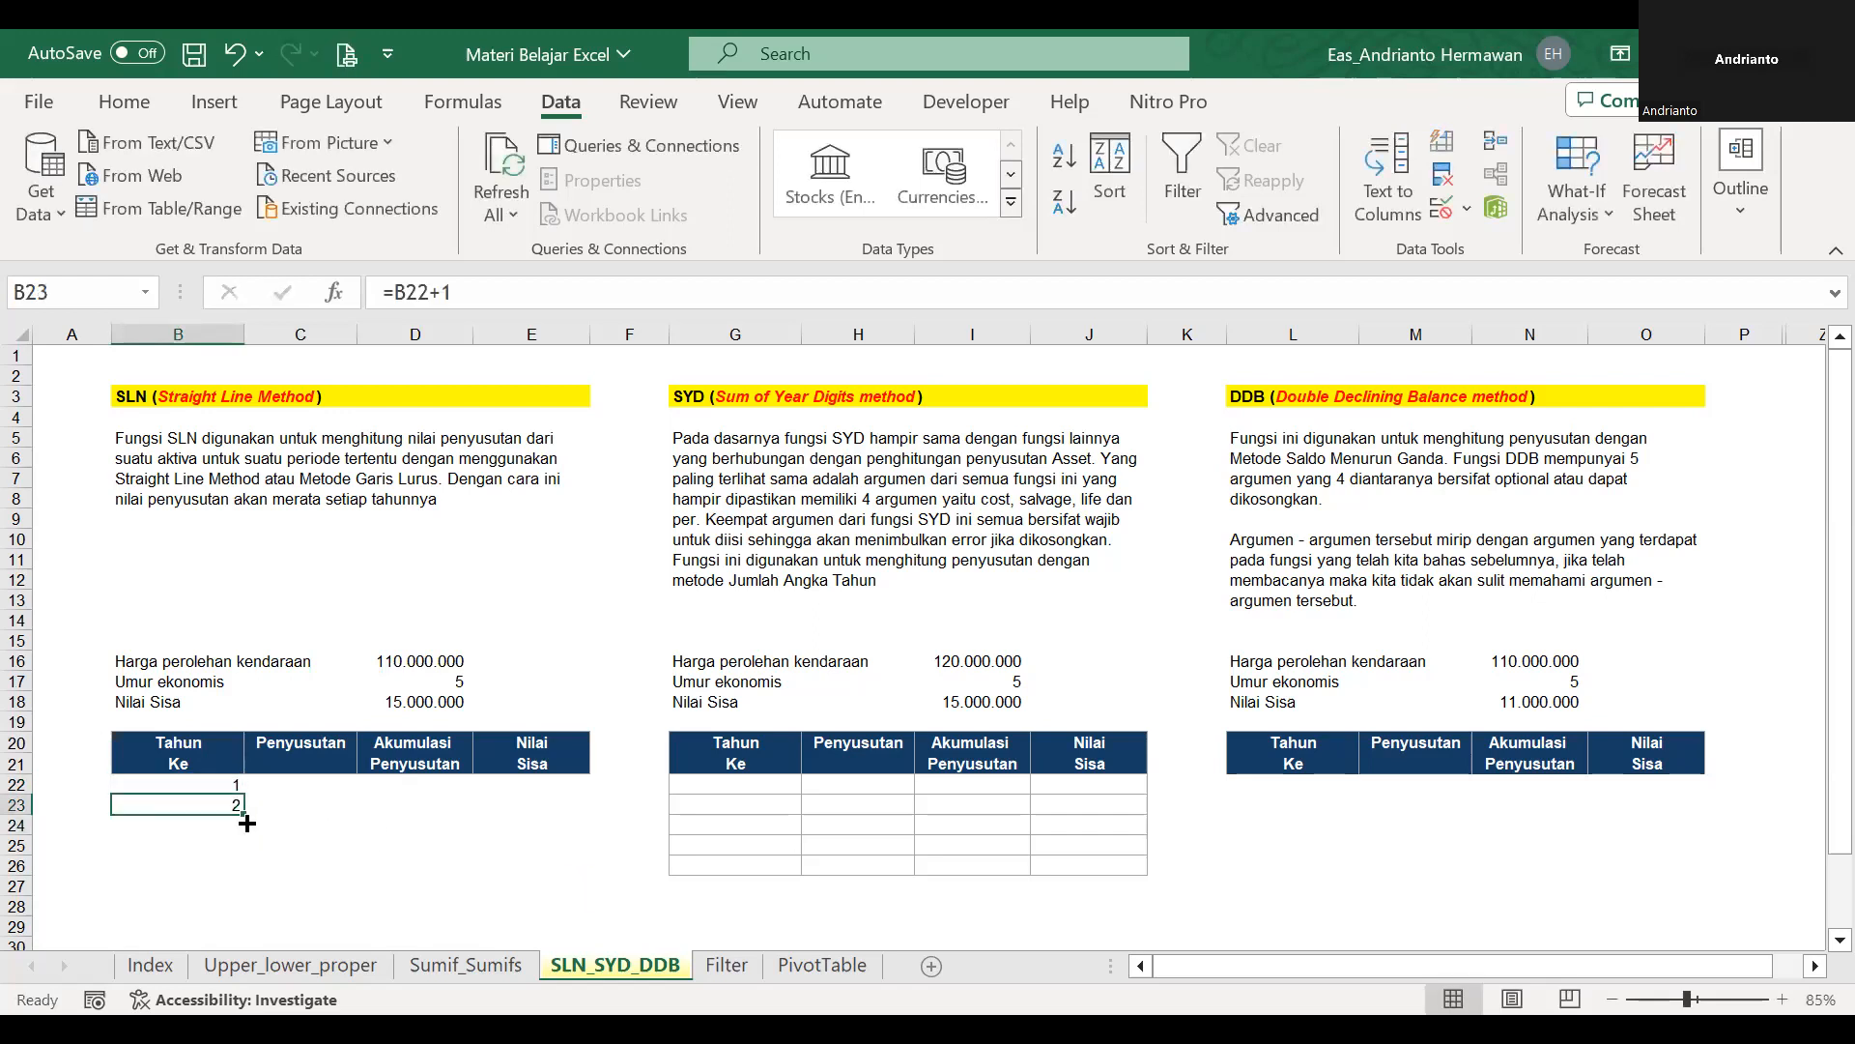
{"action": "left_click_drag", "start_coordinate": [244, 815], "coordinate": [237, 868]}
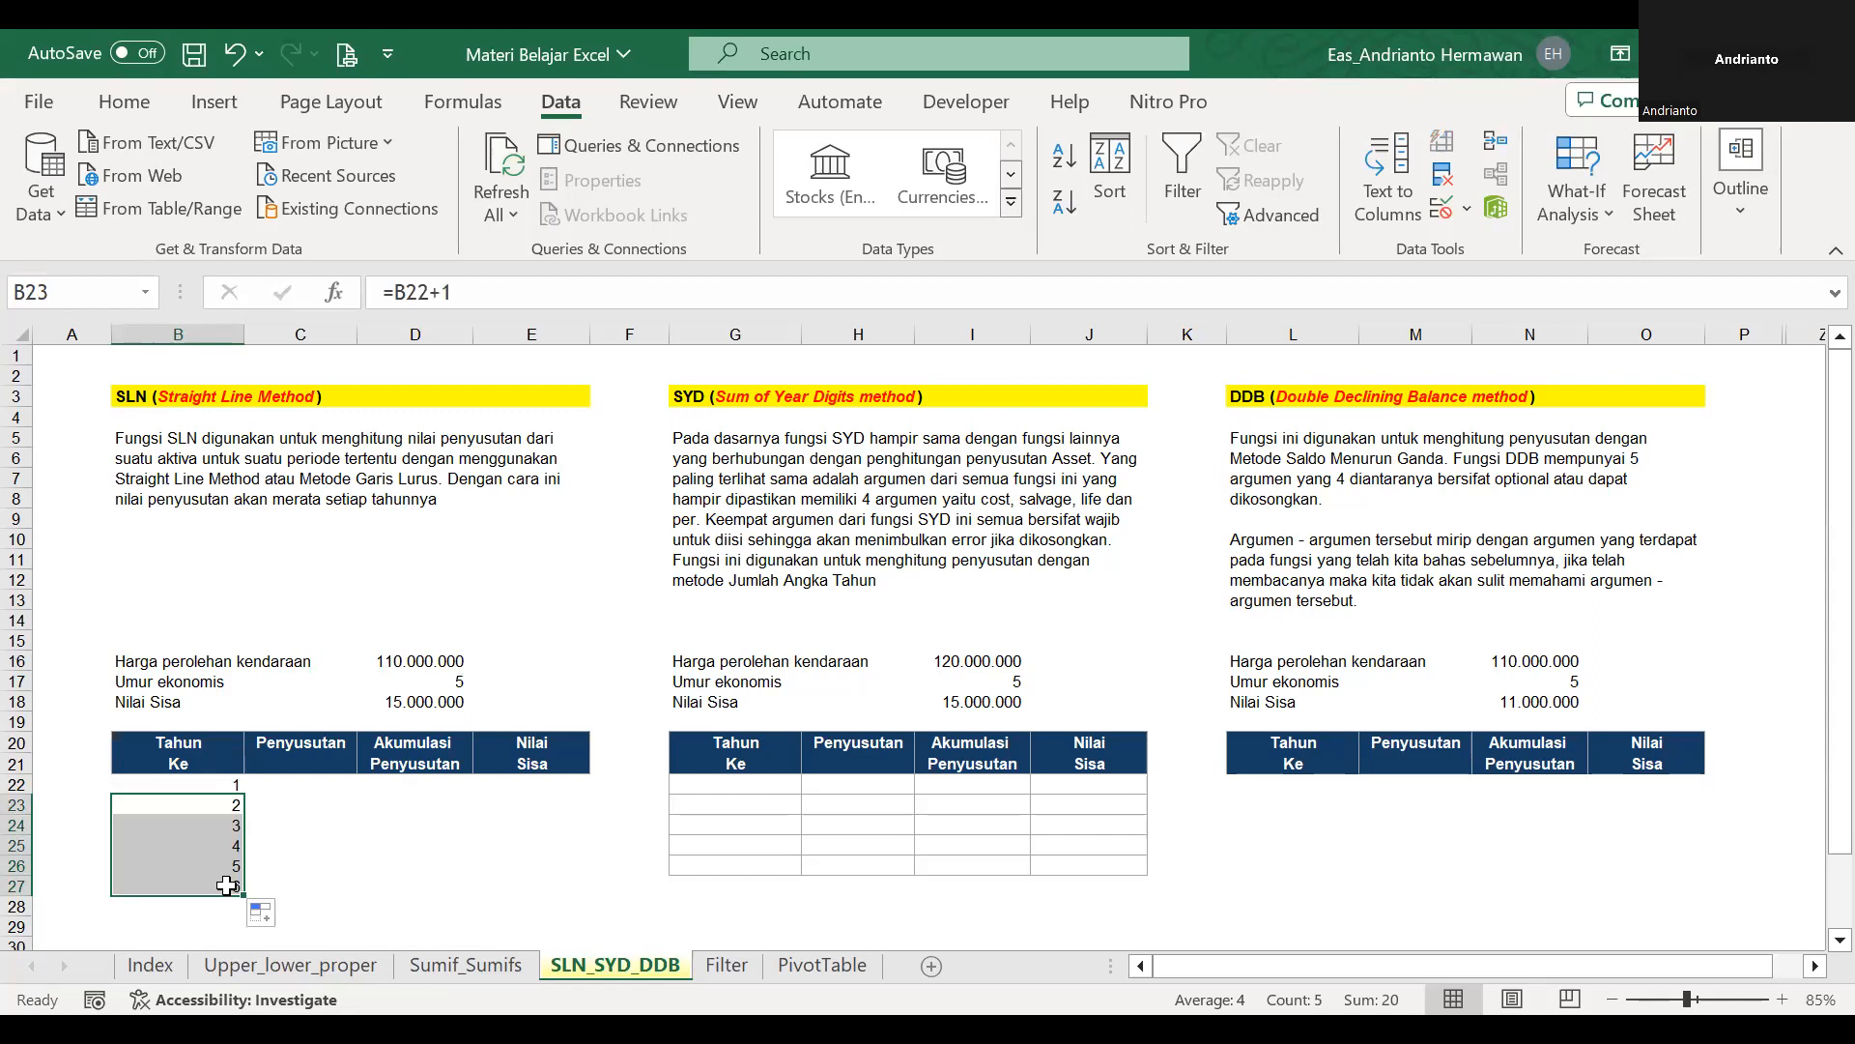
Begin an SLN formula in C22 under Penyusutan with cost D16, salvage D18 and life D17.
{"action": "left_click", "coordinate": [290, 865]}
{"action": "key", "text": "Up"}
{"action": "key", "text": "Up"}
{"action": "key", "text": "Up"}
{"action": "key", "text": "Up"}
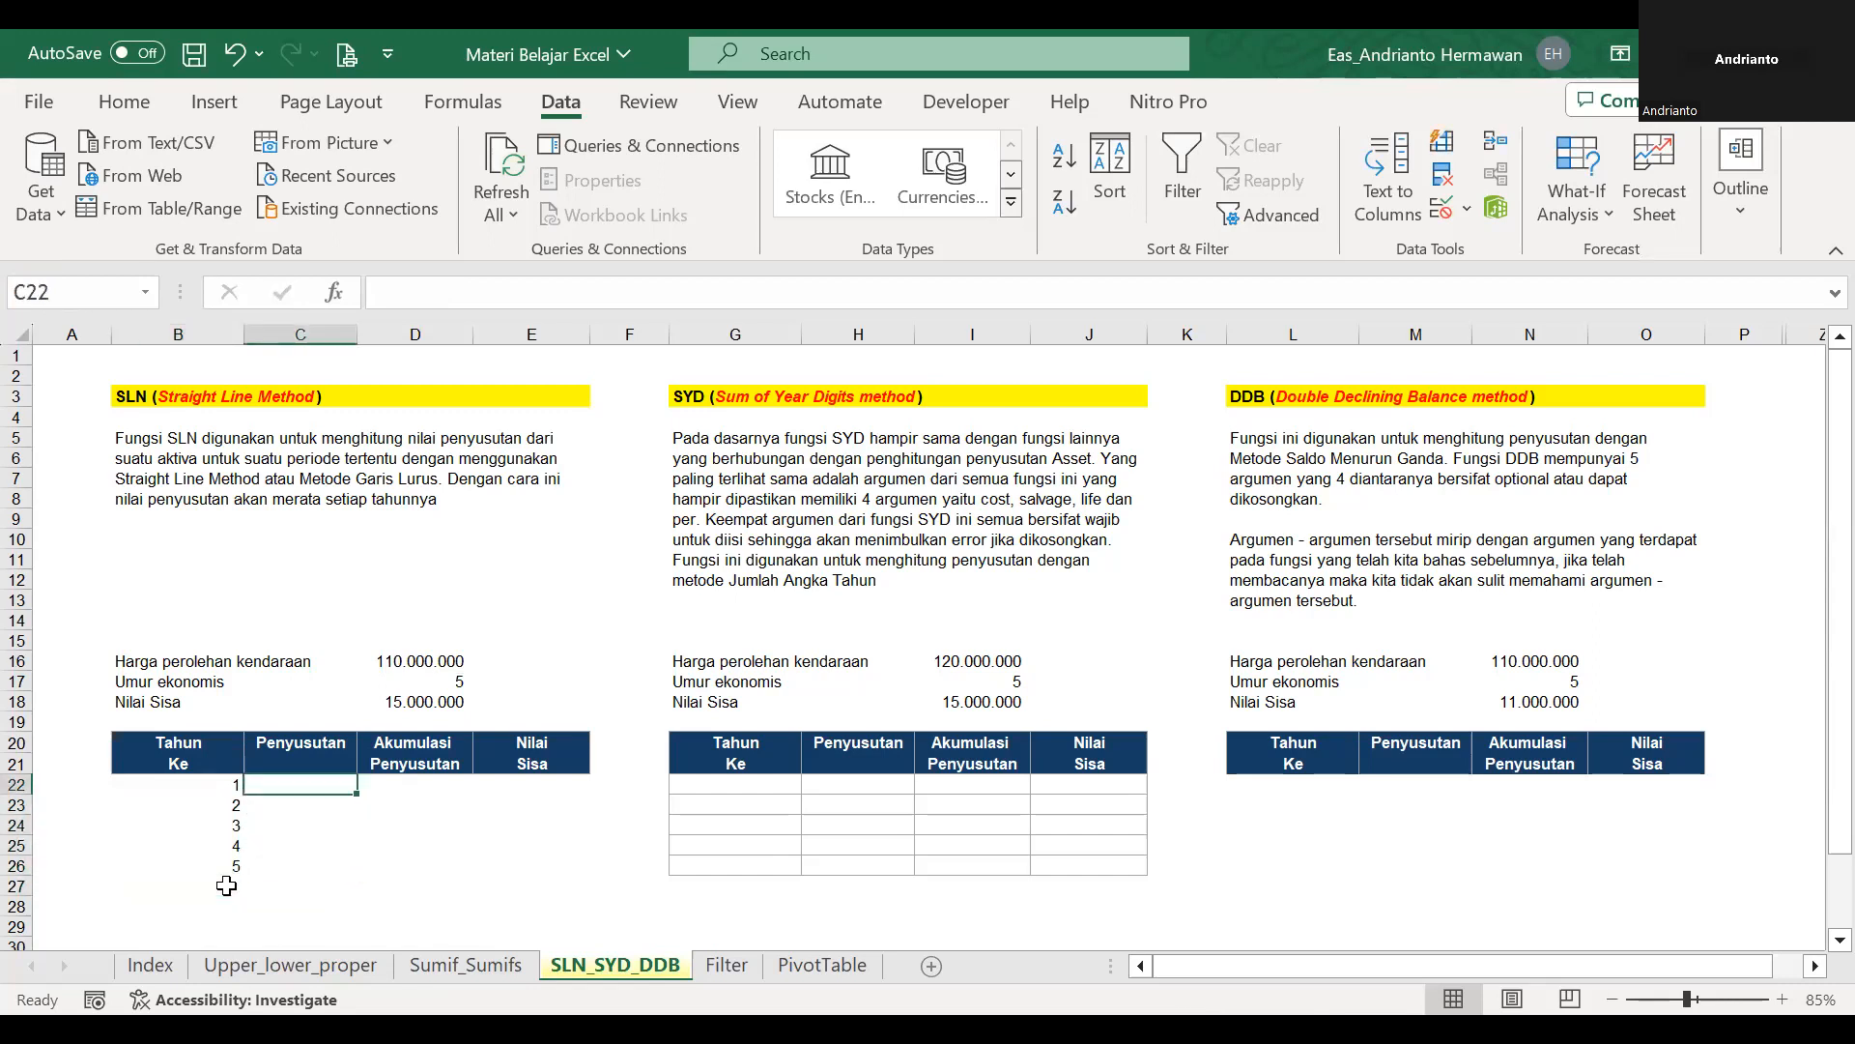
{"action": "type", "text": "=sln"}
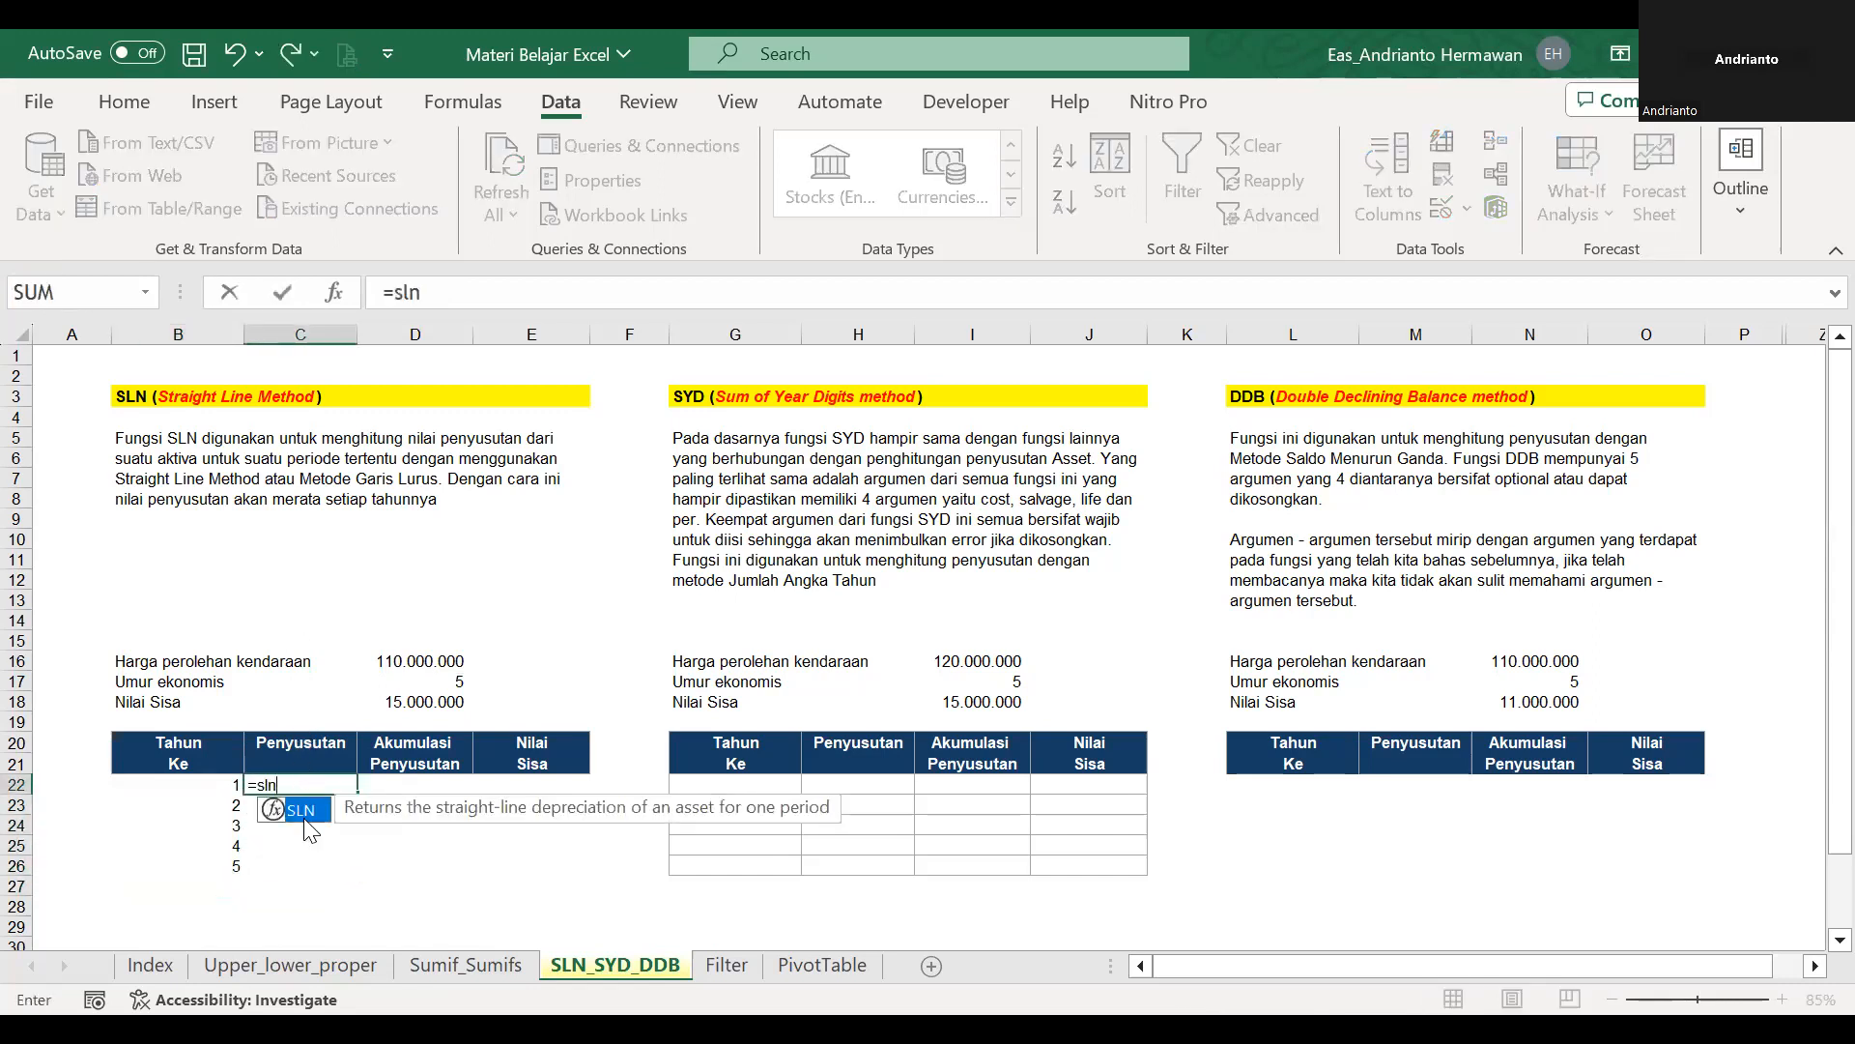
{"action": "double_click", "coordinate": [303, 823]}
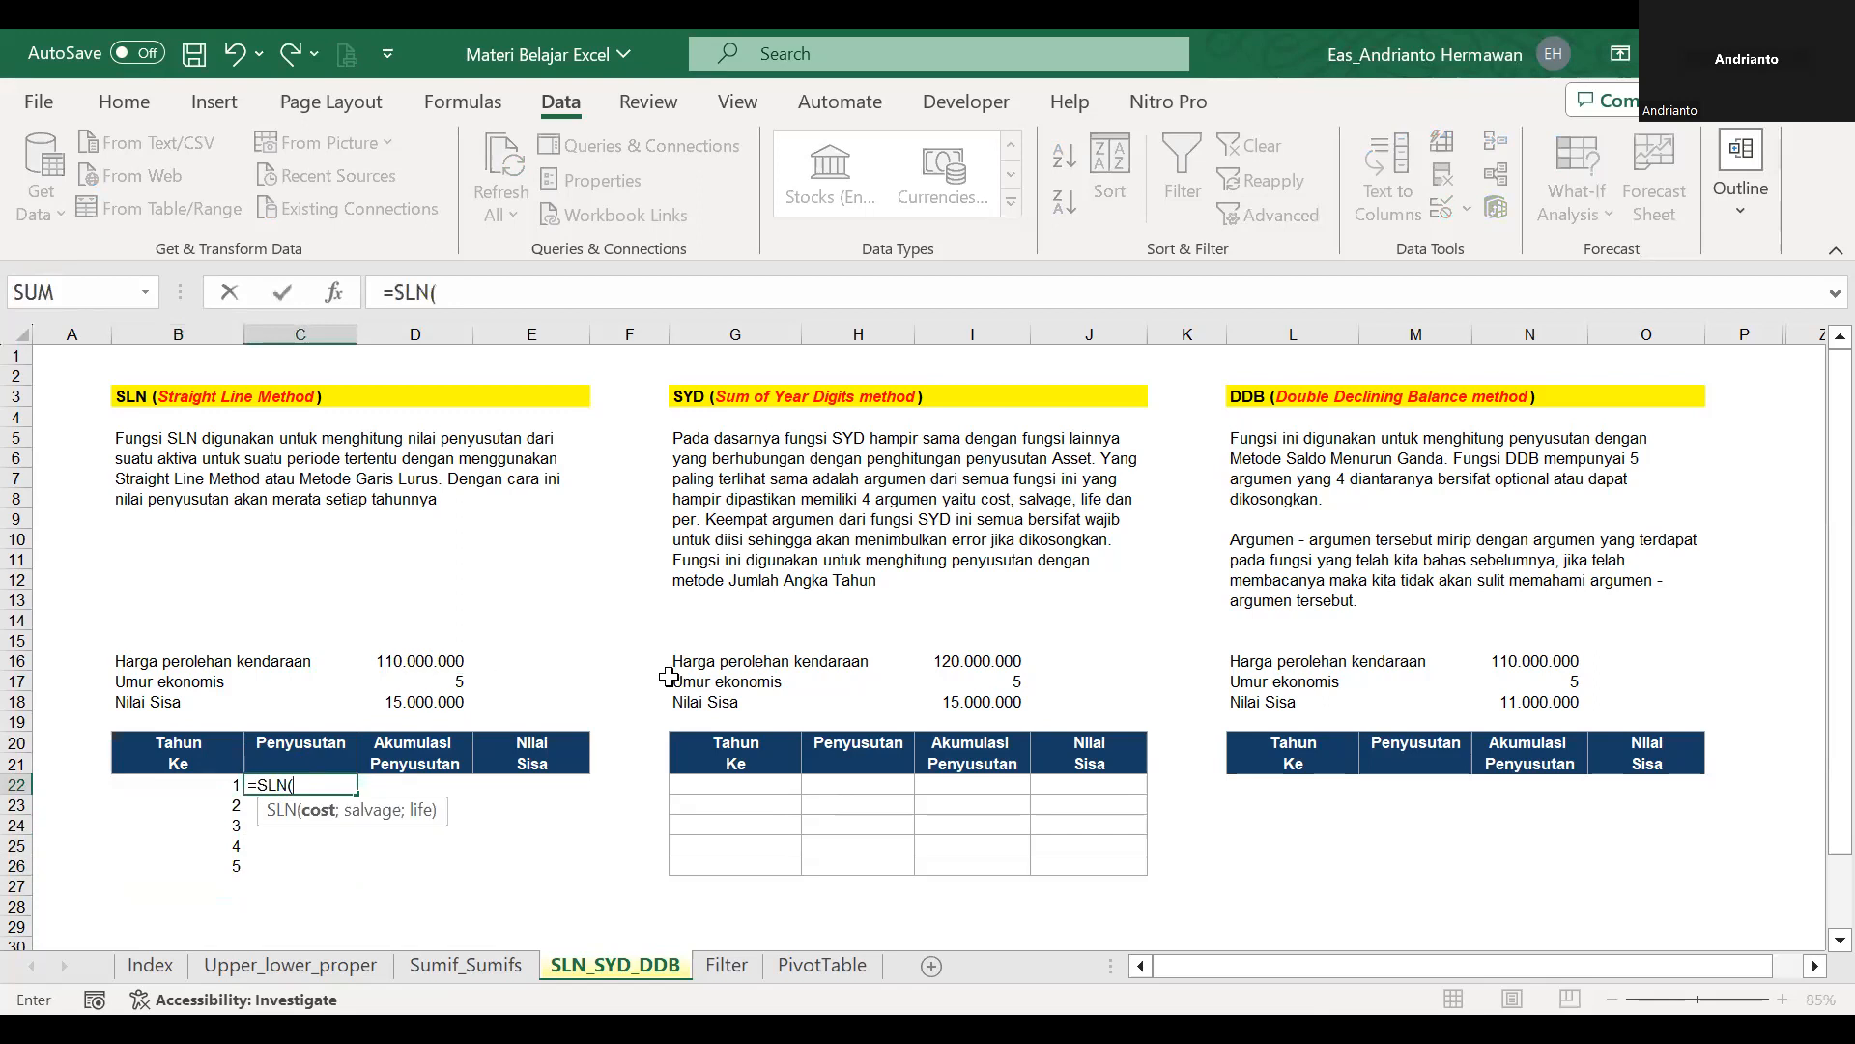
{"action": "left_click", "coordinate": [416, 661]}
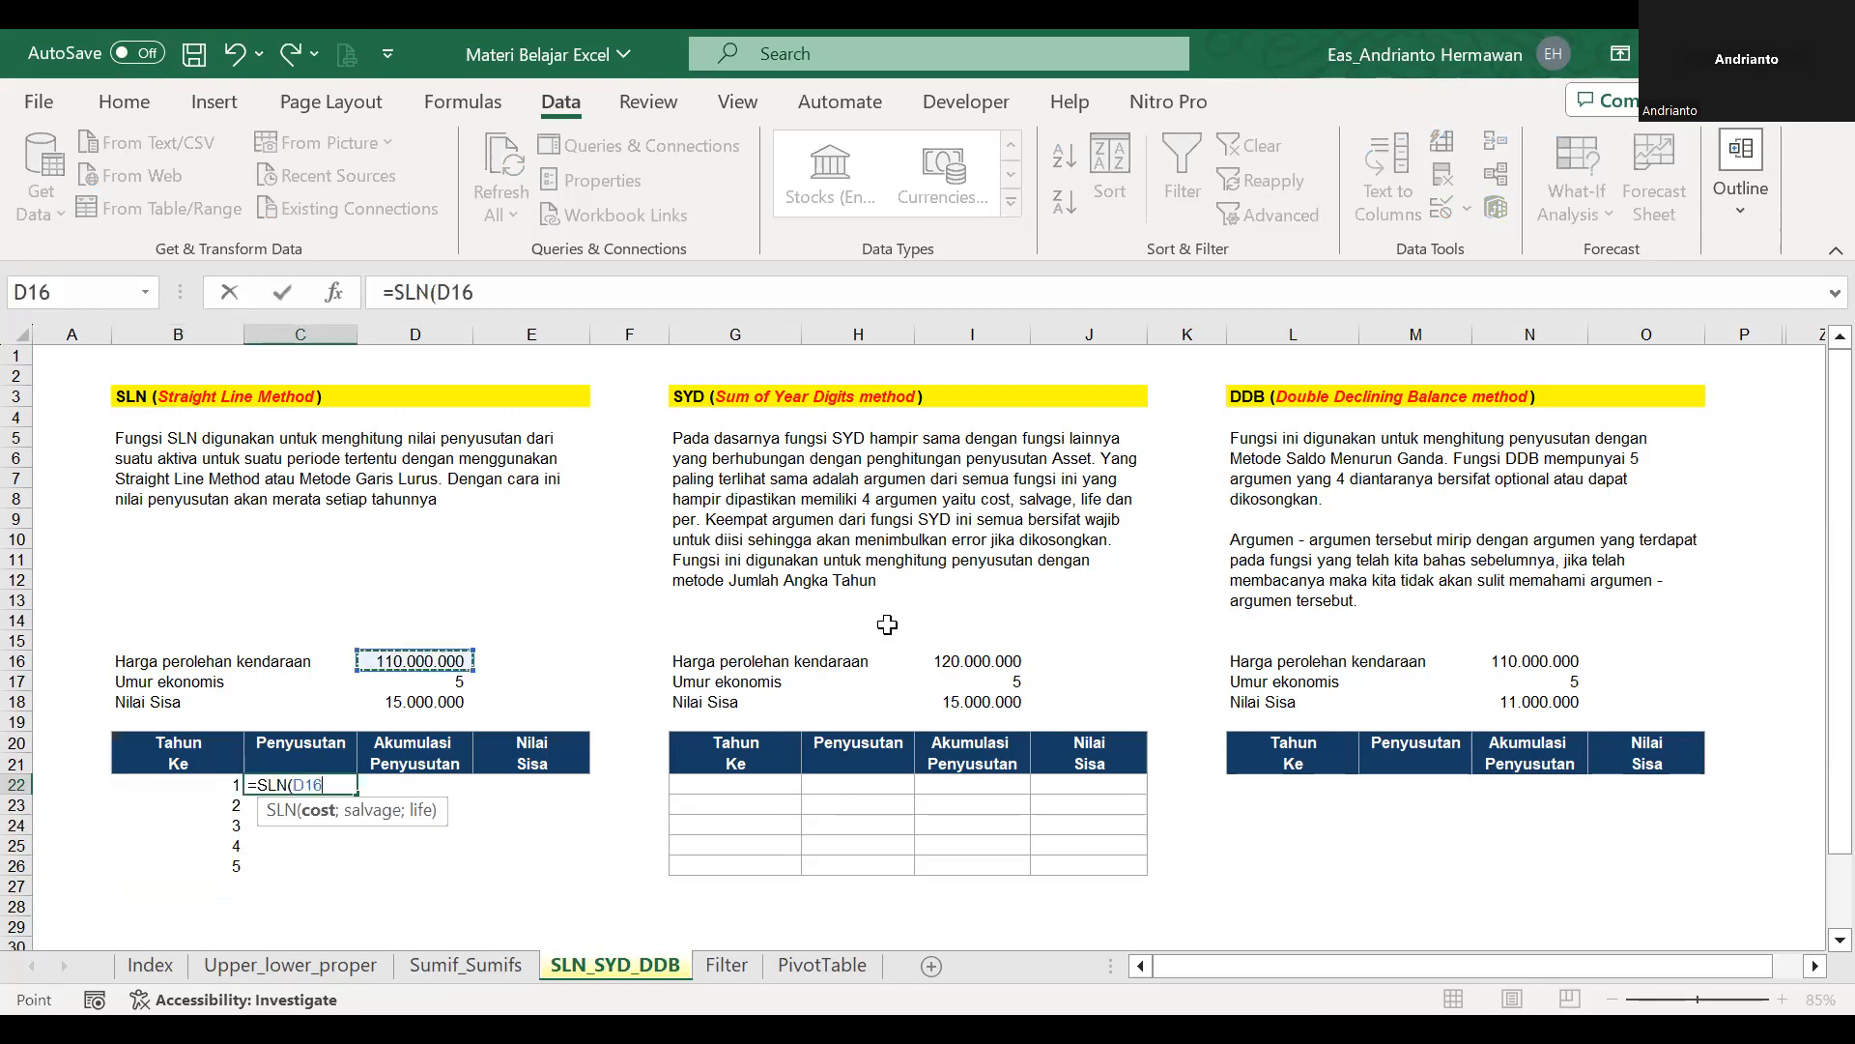
{"action": "type", "text": ";"}
{"action": "left_click", "coordinate": [454, 703]}
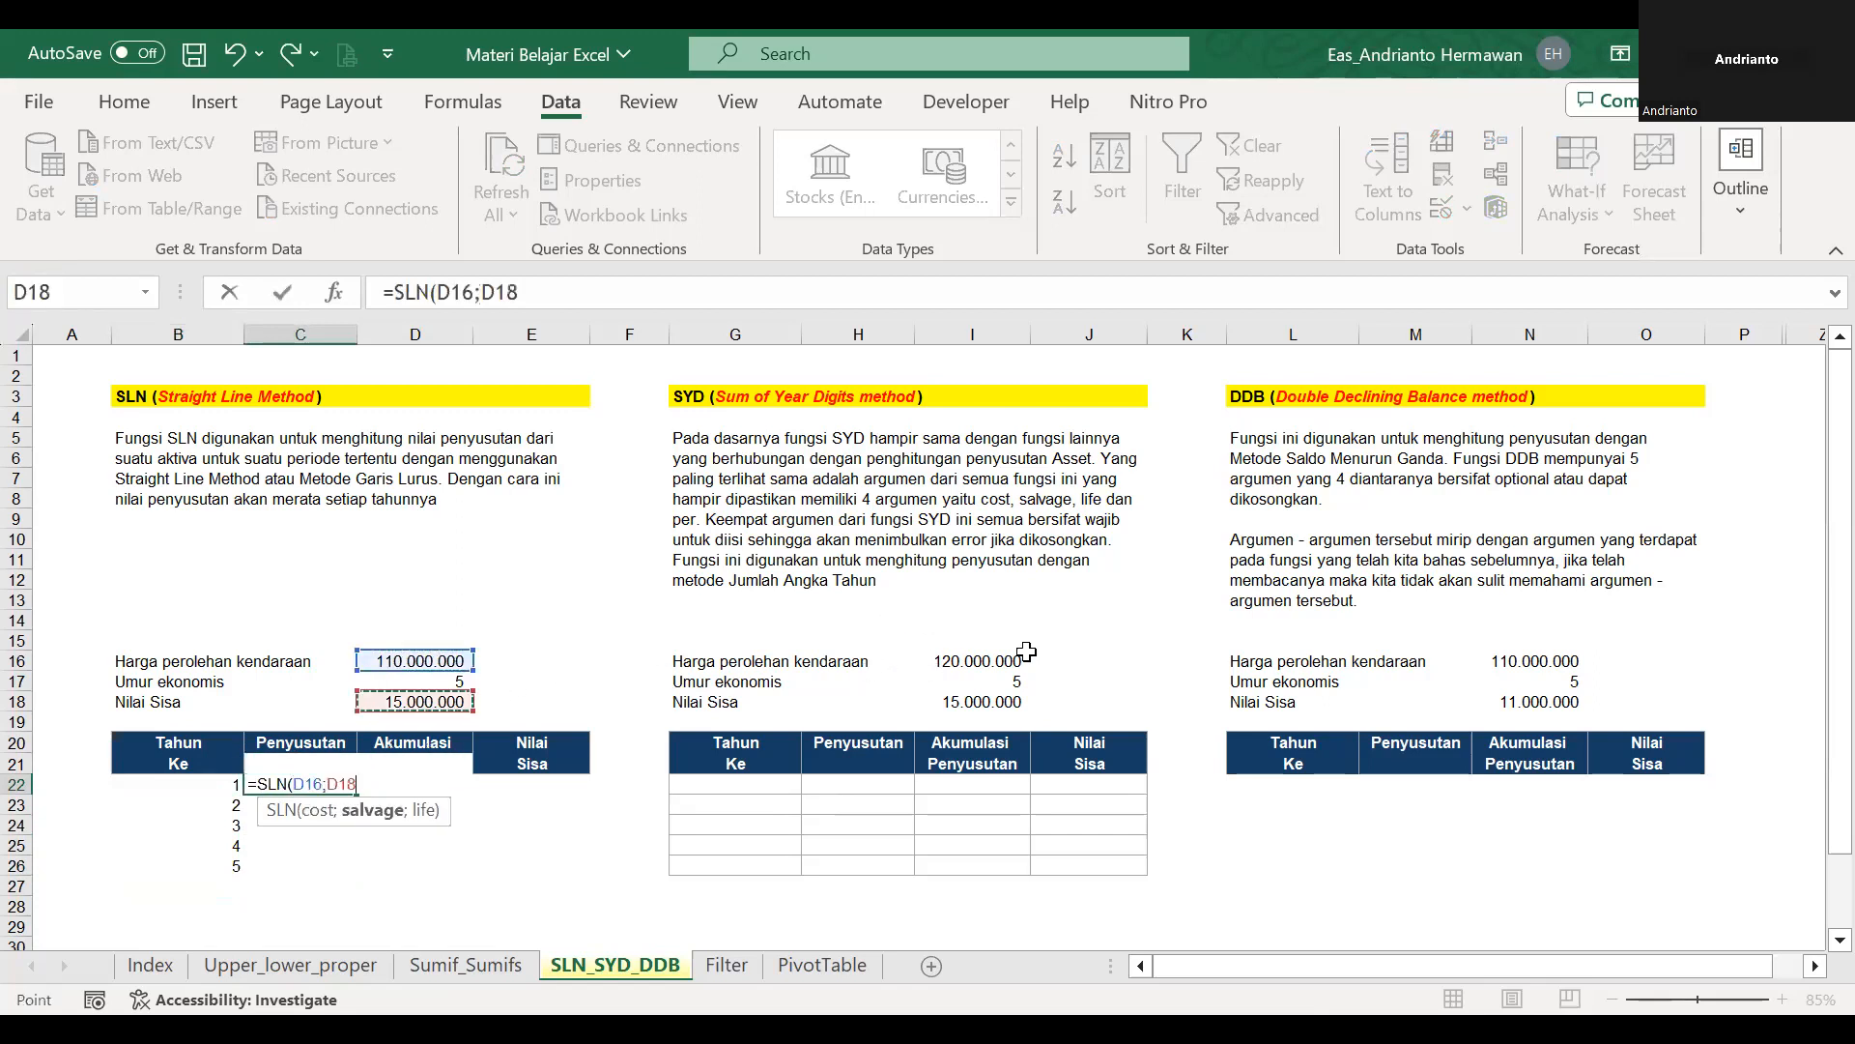
{"action": "type", "text": ";"}
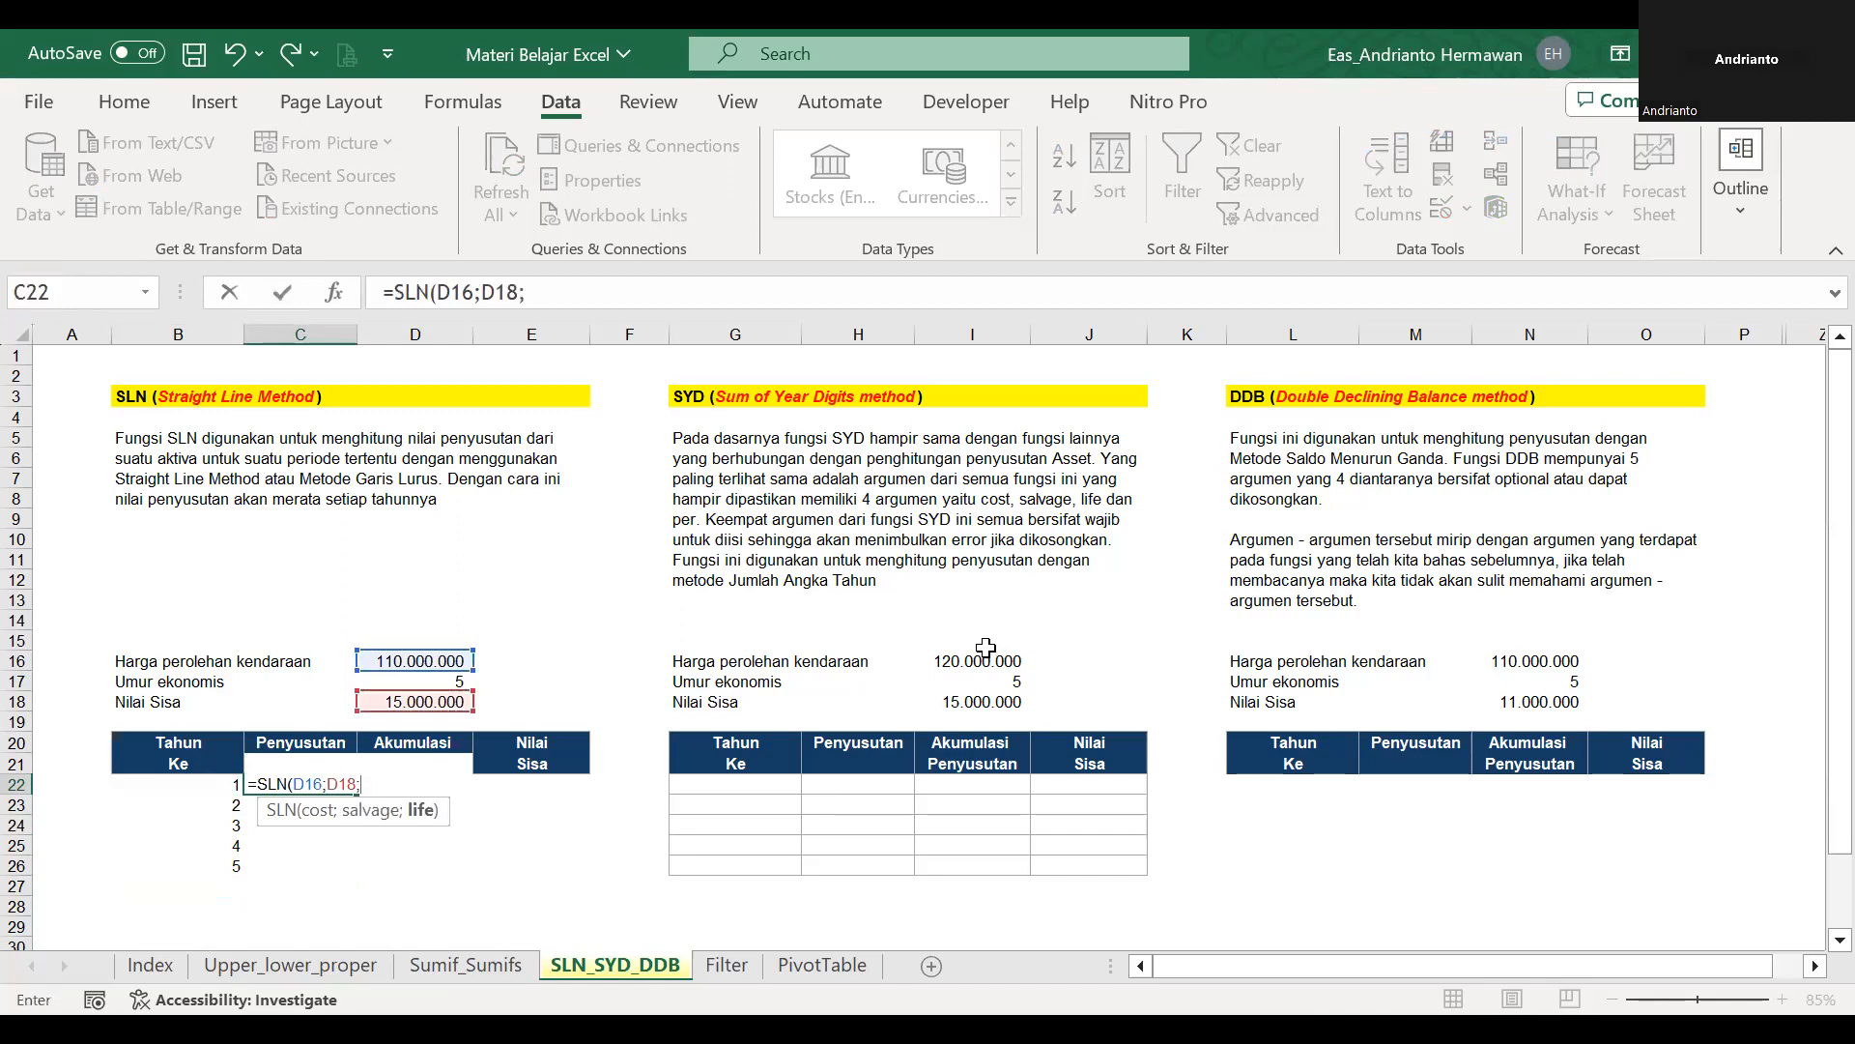
{"action": "left_click", "coordinate": [412, 678]}
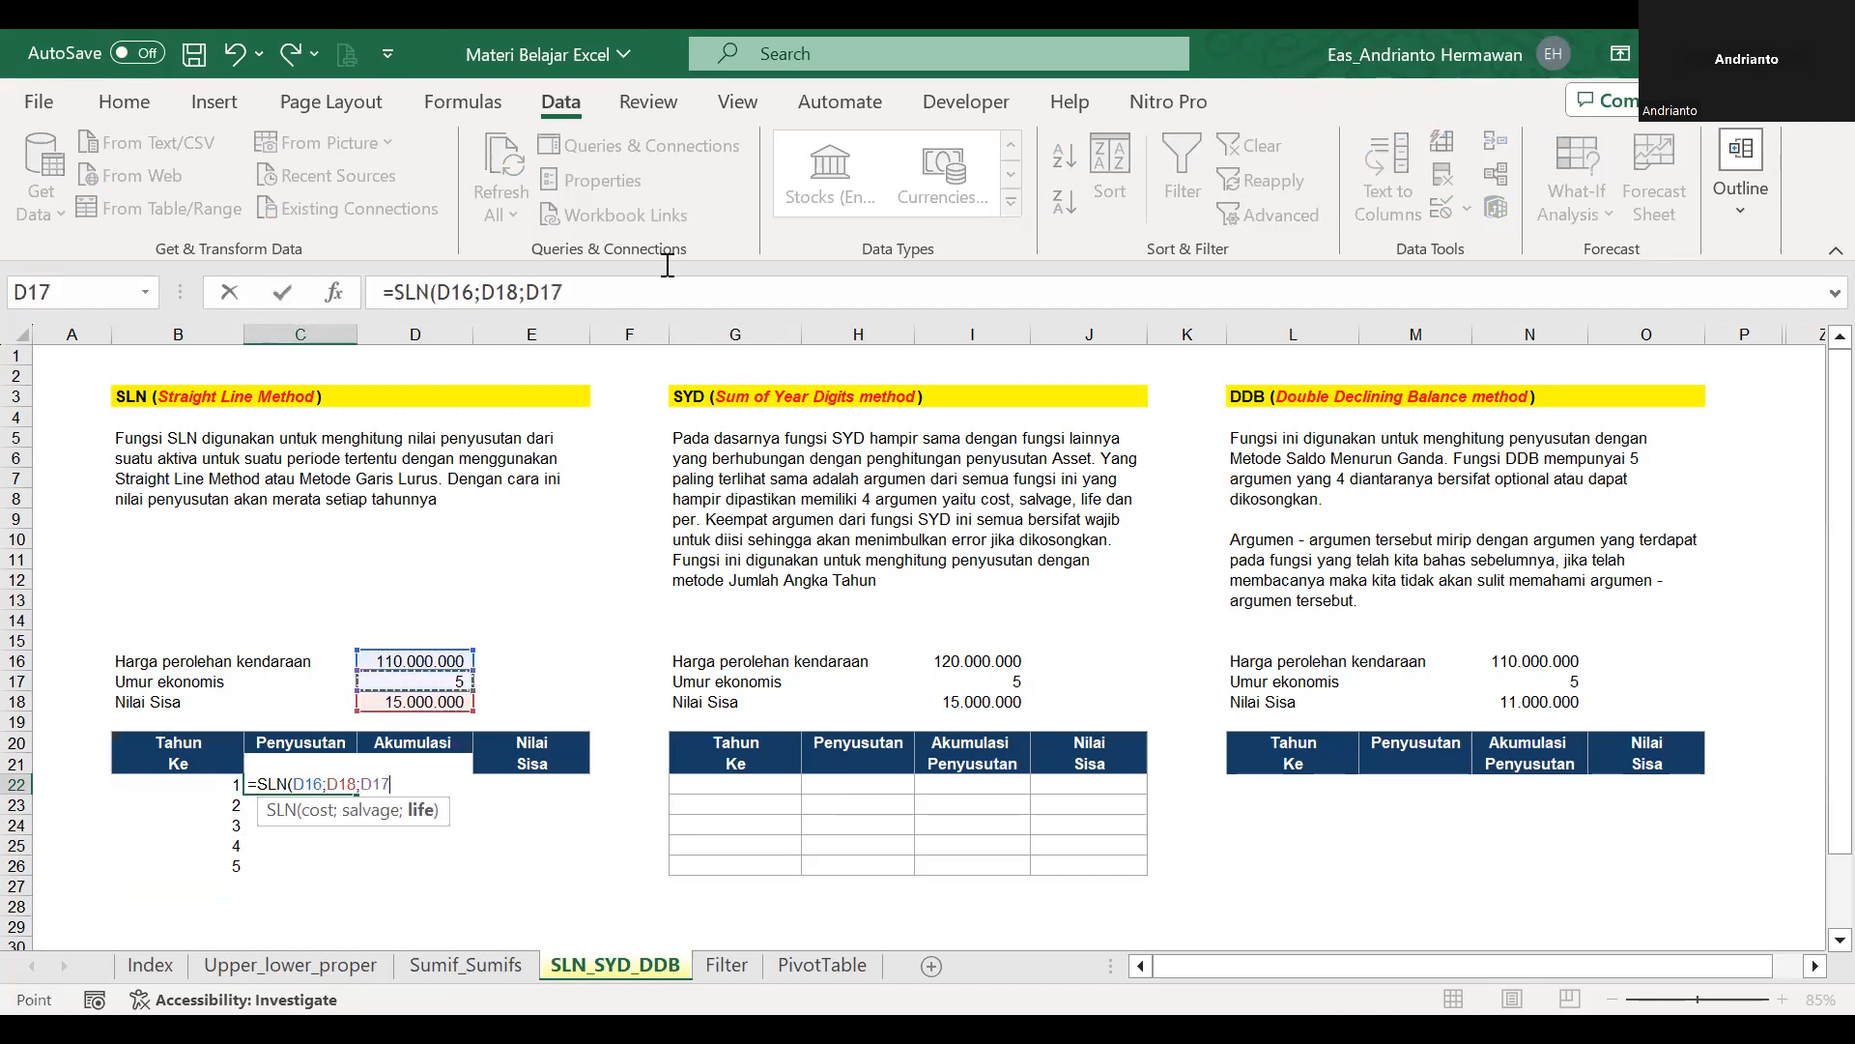
Make all three references absolute and enter the formula as =SLN($D$16;$D$18;$D$17) in C22.
{"action": "left_click", "coordinate": [479, 289]}
{"action": "key", "text": "F4"}
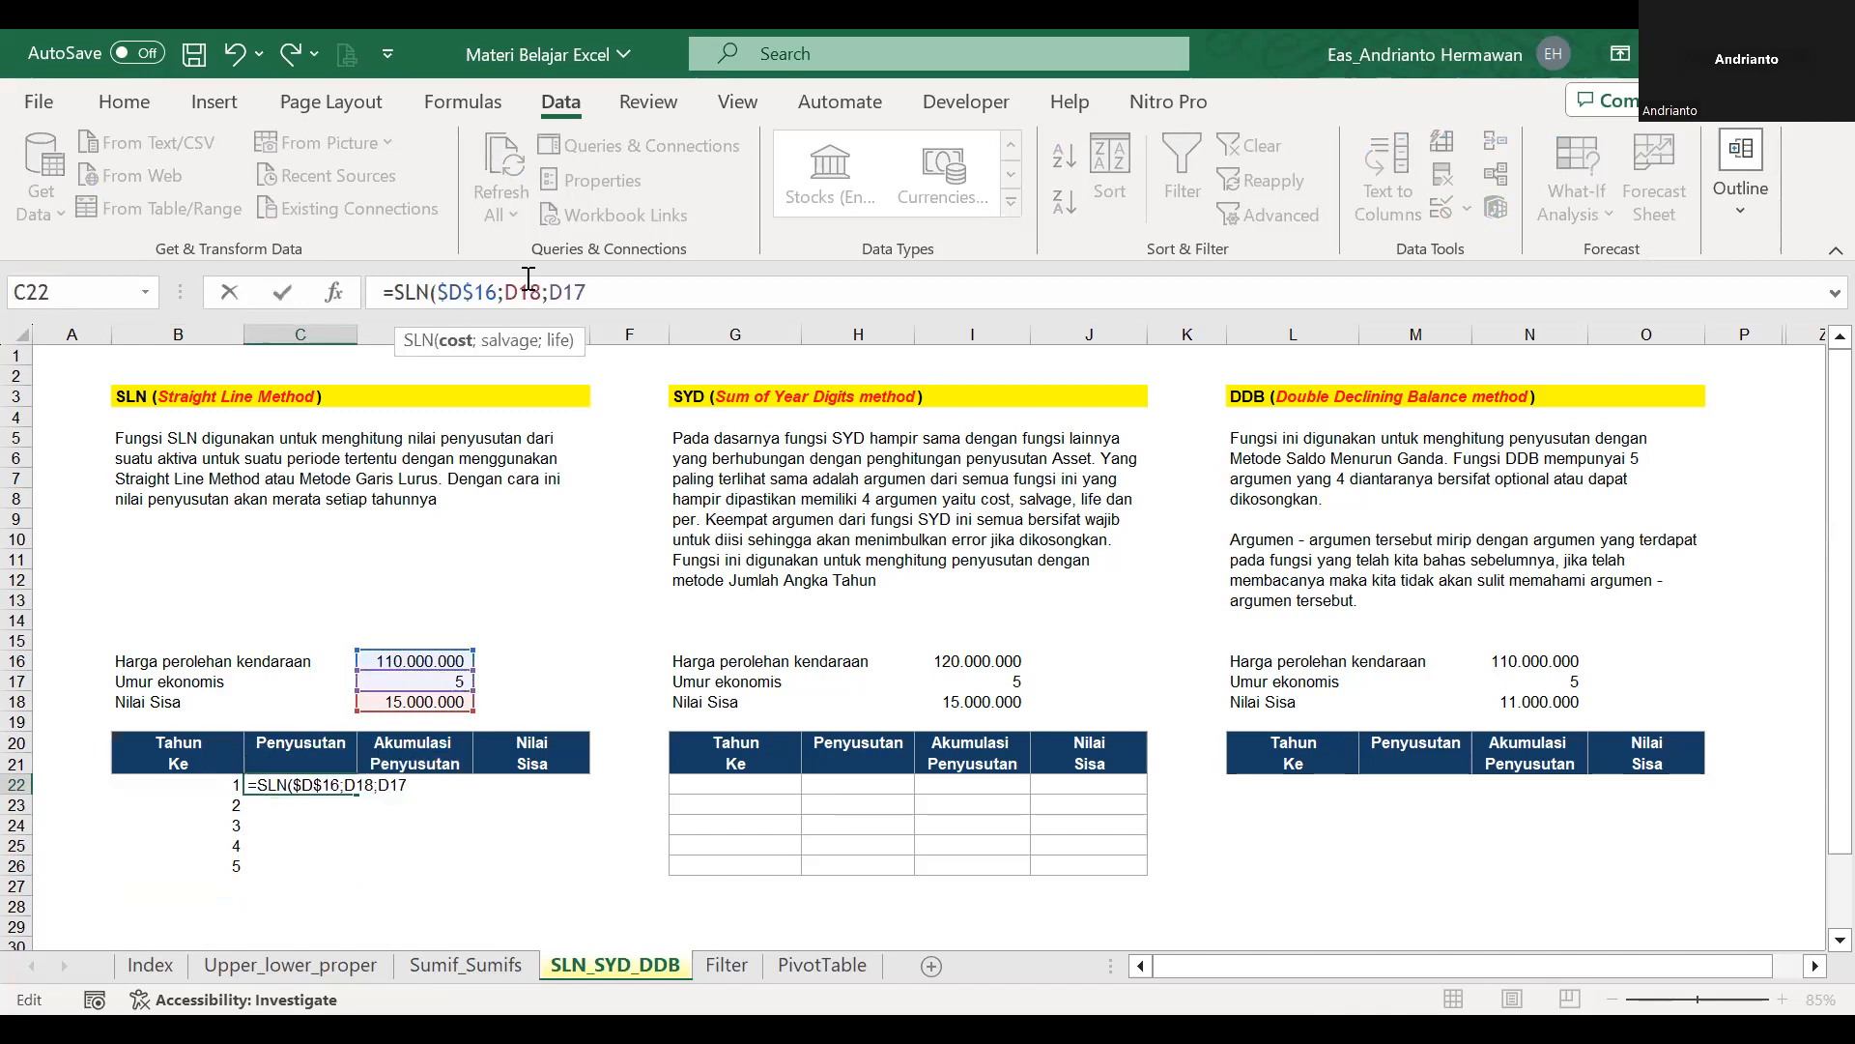
{"action": "key", "text": "F4"}
{"action": "left_click", "coordinate": [658, 284]}
{"action": "key", "text": "F4"}
{"action": "left_click", "coordinate": [658, 284]}
{"action": "type", "text": ")"}
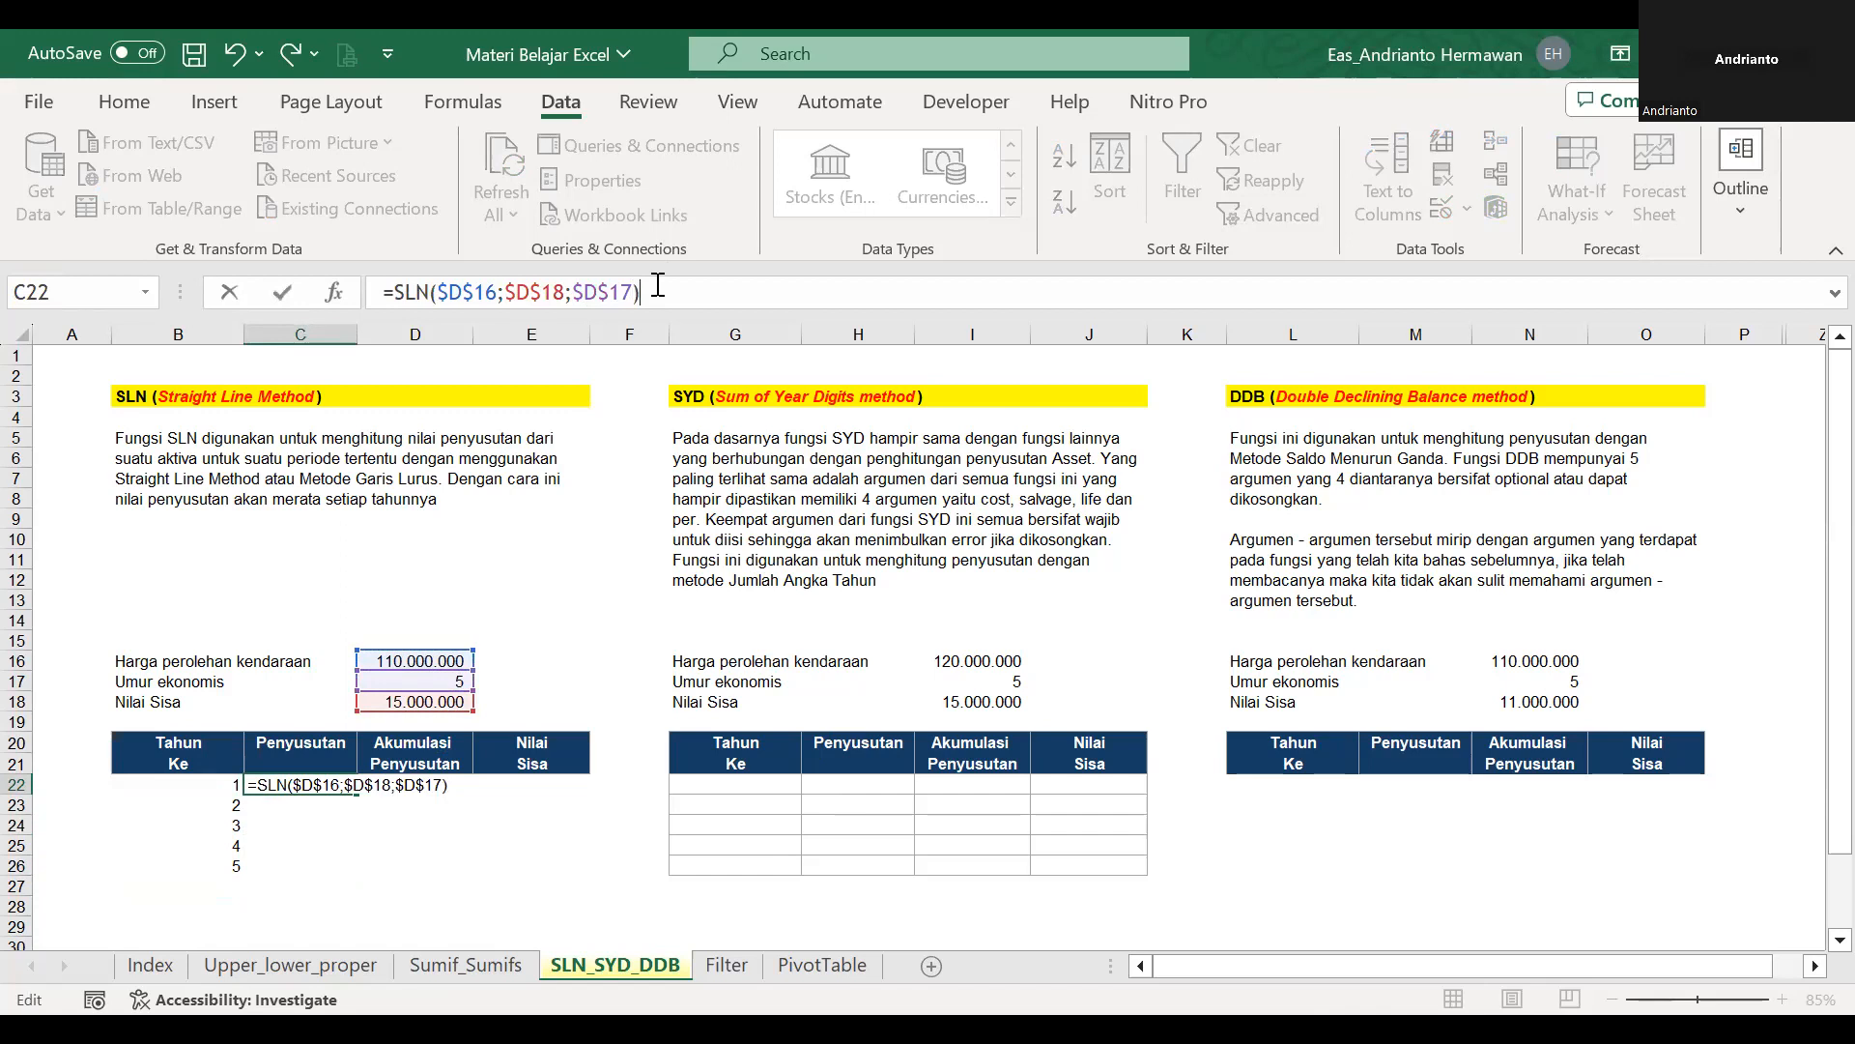
{"action": "key", "text": "Return"}
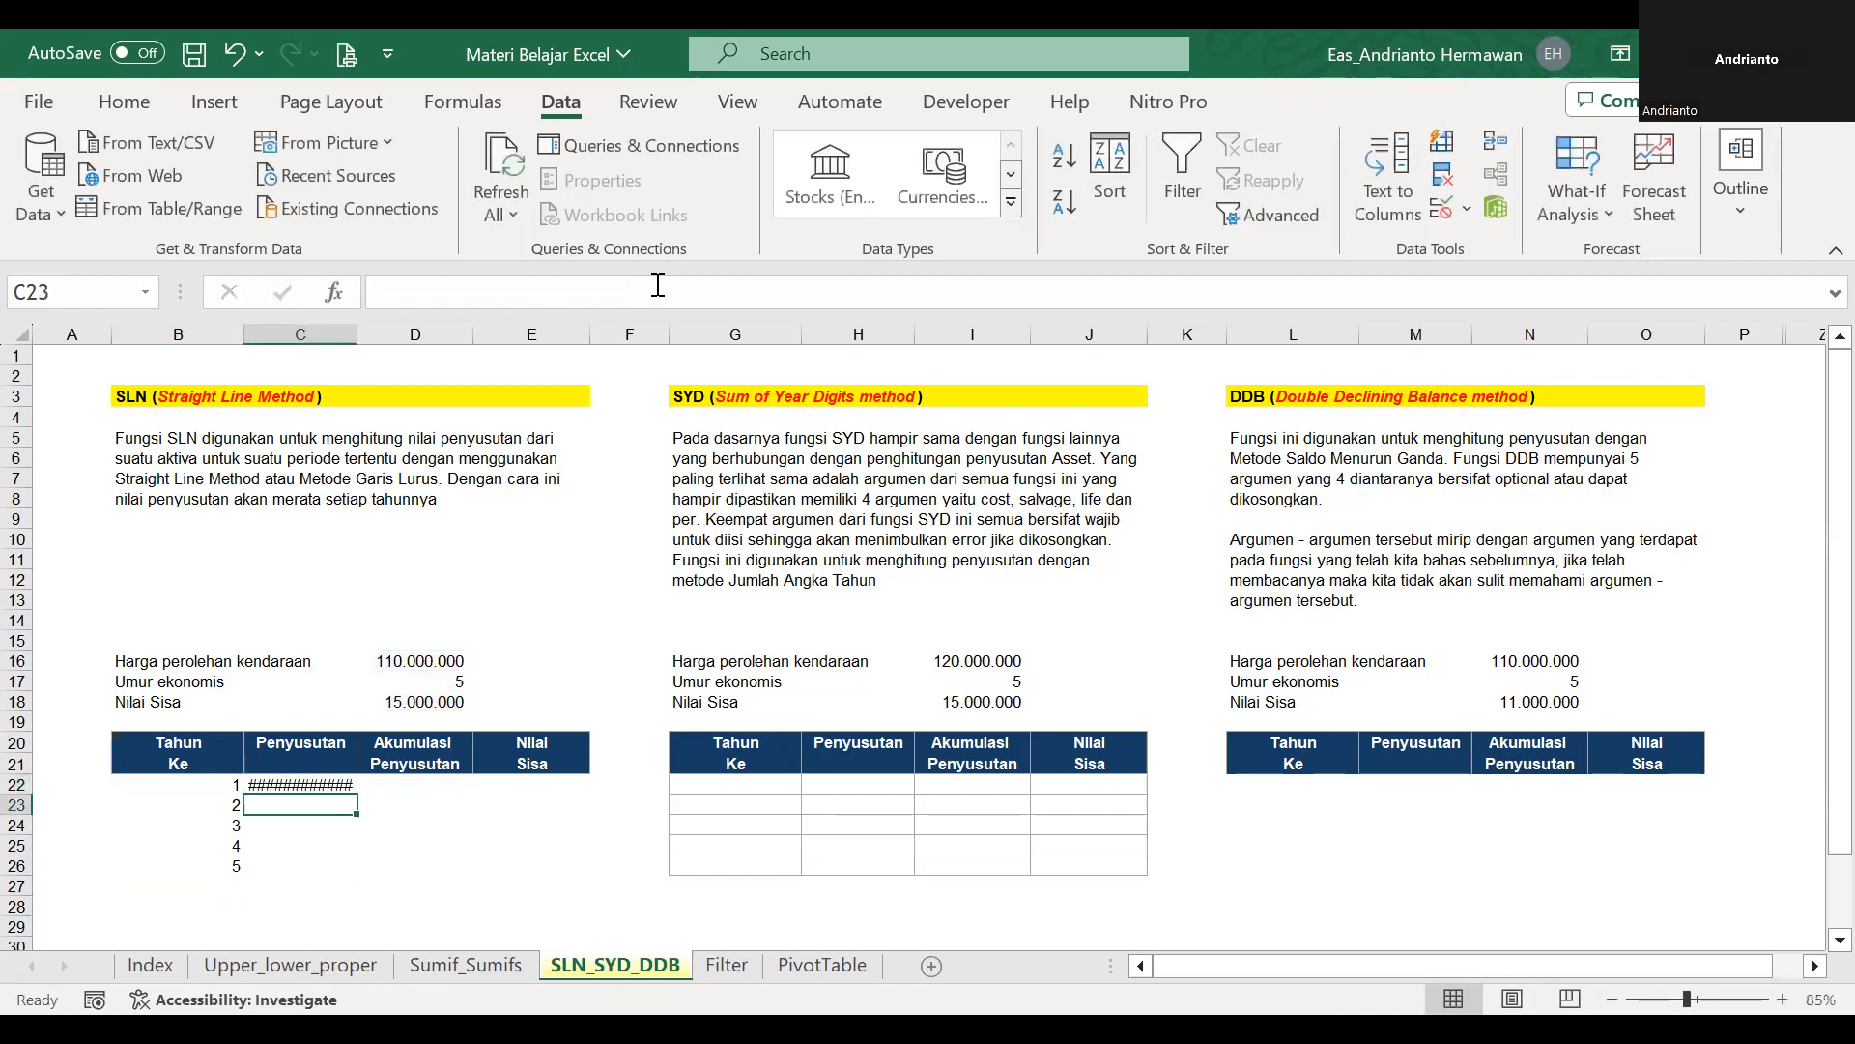
Copy the SLN formula from C22 down to C26 and show the amounts in C22:E26 without decimals.
{"action": "key", "text": "Up"}
{"action": "key", "text": "ctrl+c"}
{"action": "key", "text": "shift+Down"}
{"action": "key", "text": "shift+Down"}
{"action": "key", "text": "shift+Down"}
{"action": "key", "text": "shift+Down"}
{"action": "key", "text": "ctrl+v"}
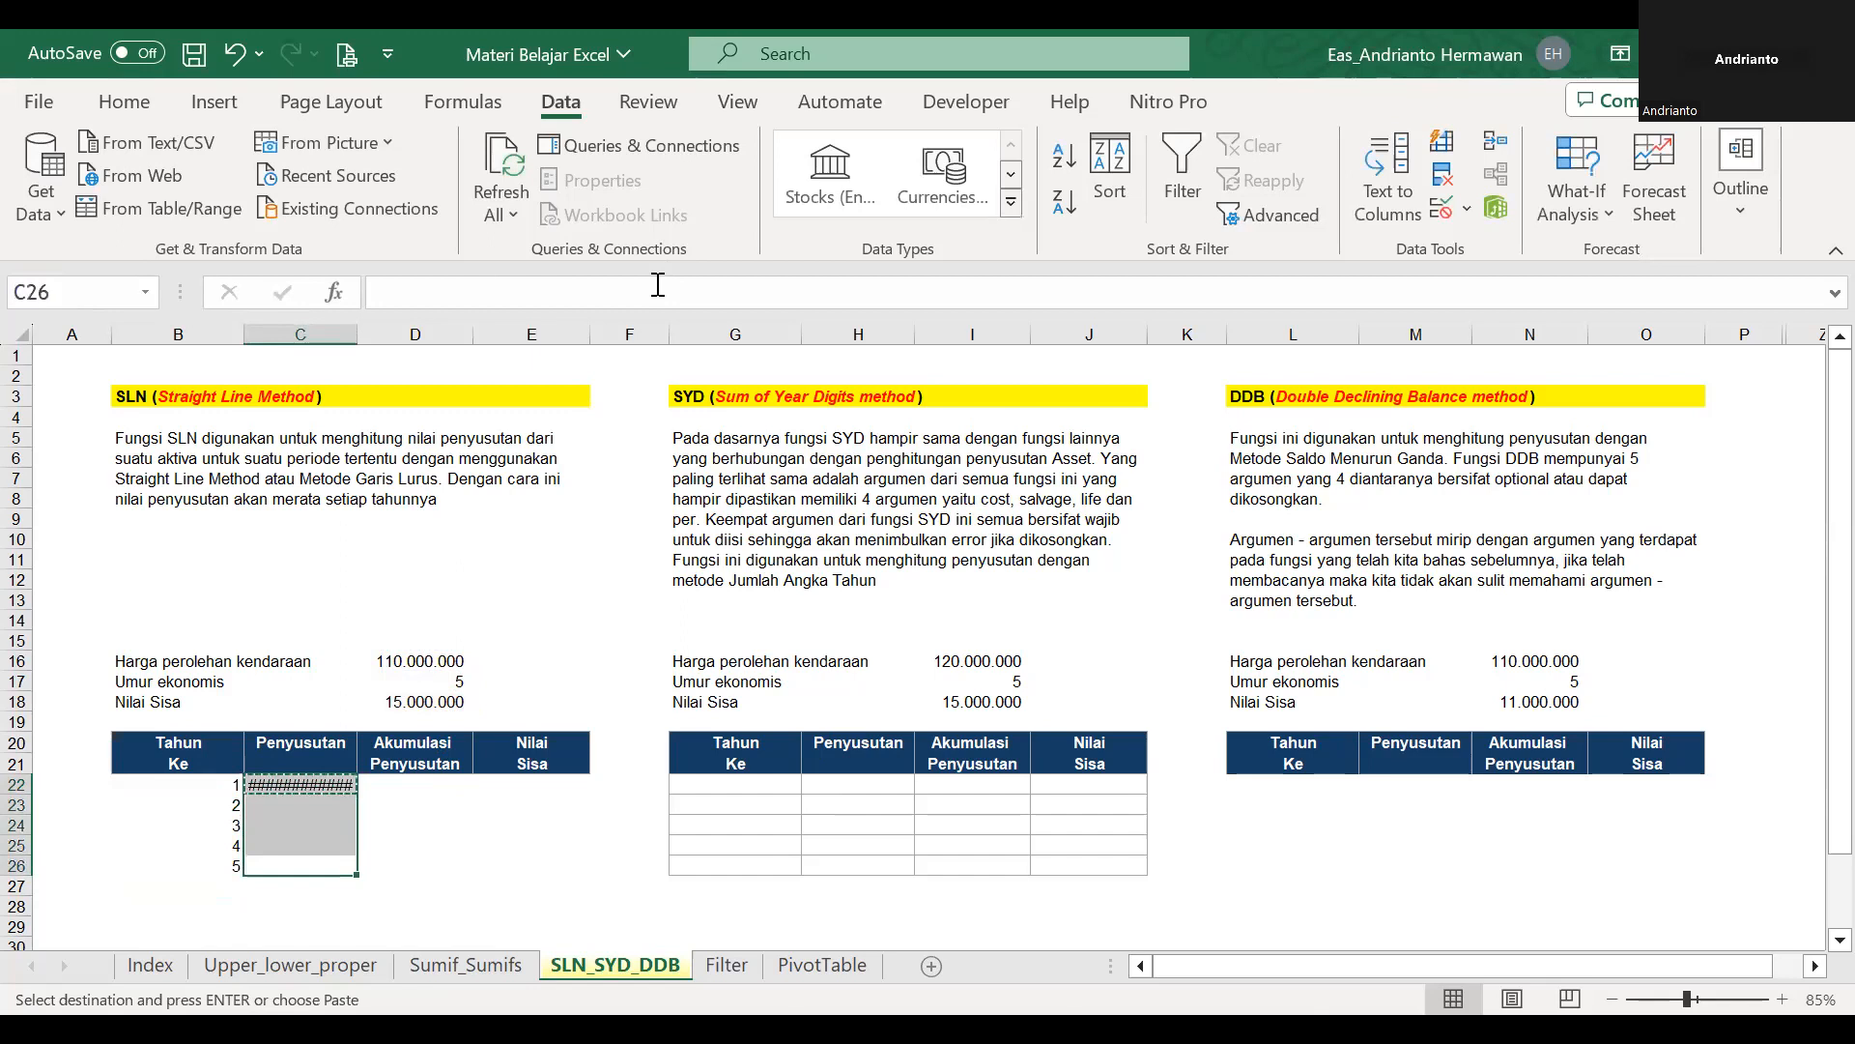
{"action": "key", "text": "shift+Right"}
{"action": "key", "text": "shift+Right"}
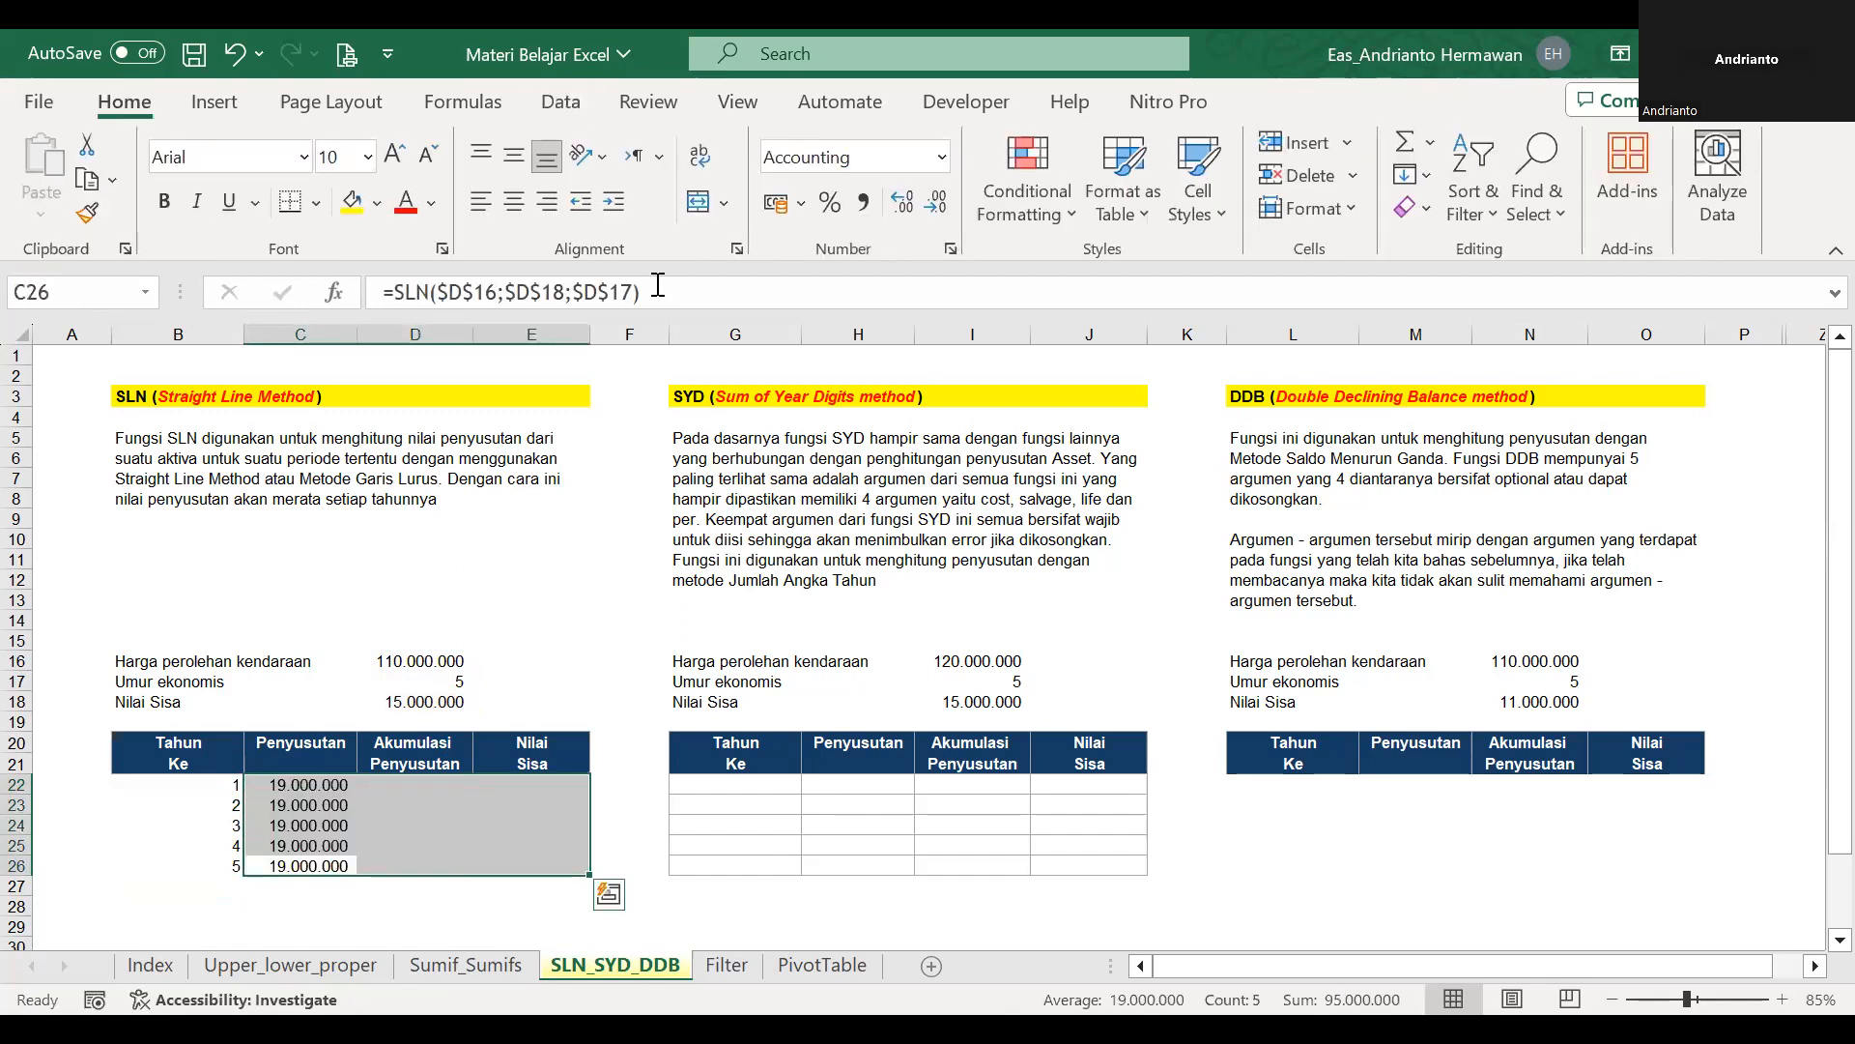
Enter =C22 in D22 as the first year's accumulated depreciation in the SLN table.
{"action": "key", "text": "Right"}
{"action": "key", "text": "Up"}
{"action": "key", "text": "Up"}
{"action": "key", "text": "Up"}
Enter the running total =D22+C23 in D23 and copy it down to D26 under Akumulasi Penyusutan.
{"action": "key", "text": "Up"}
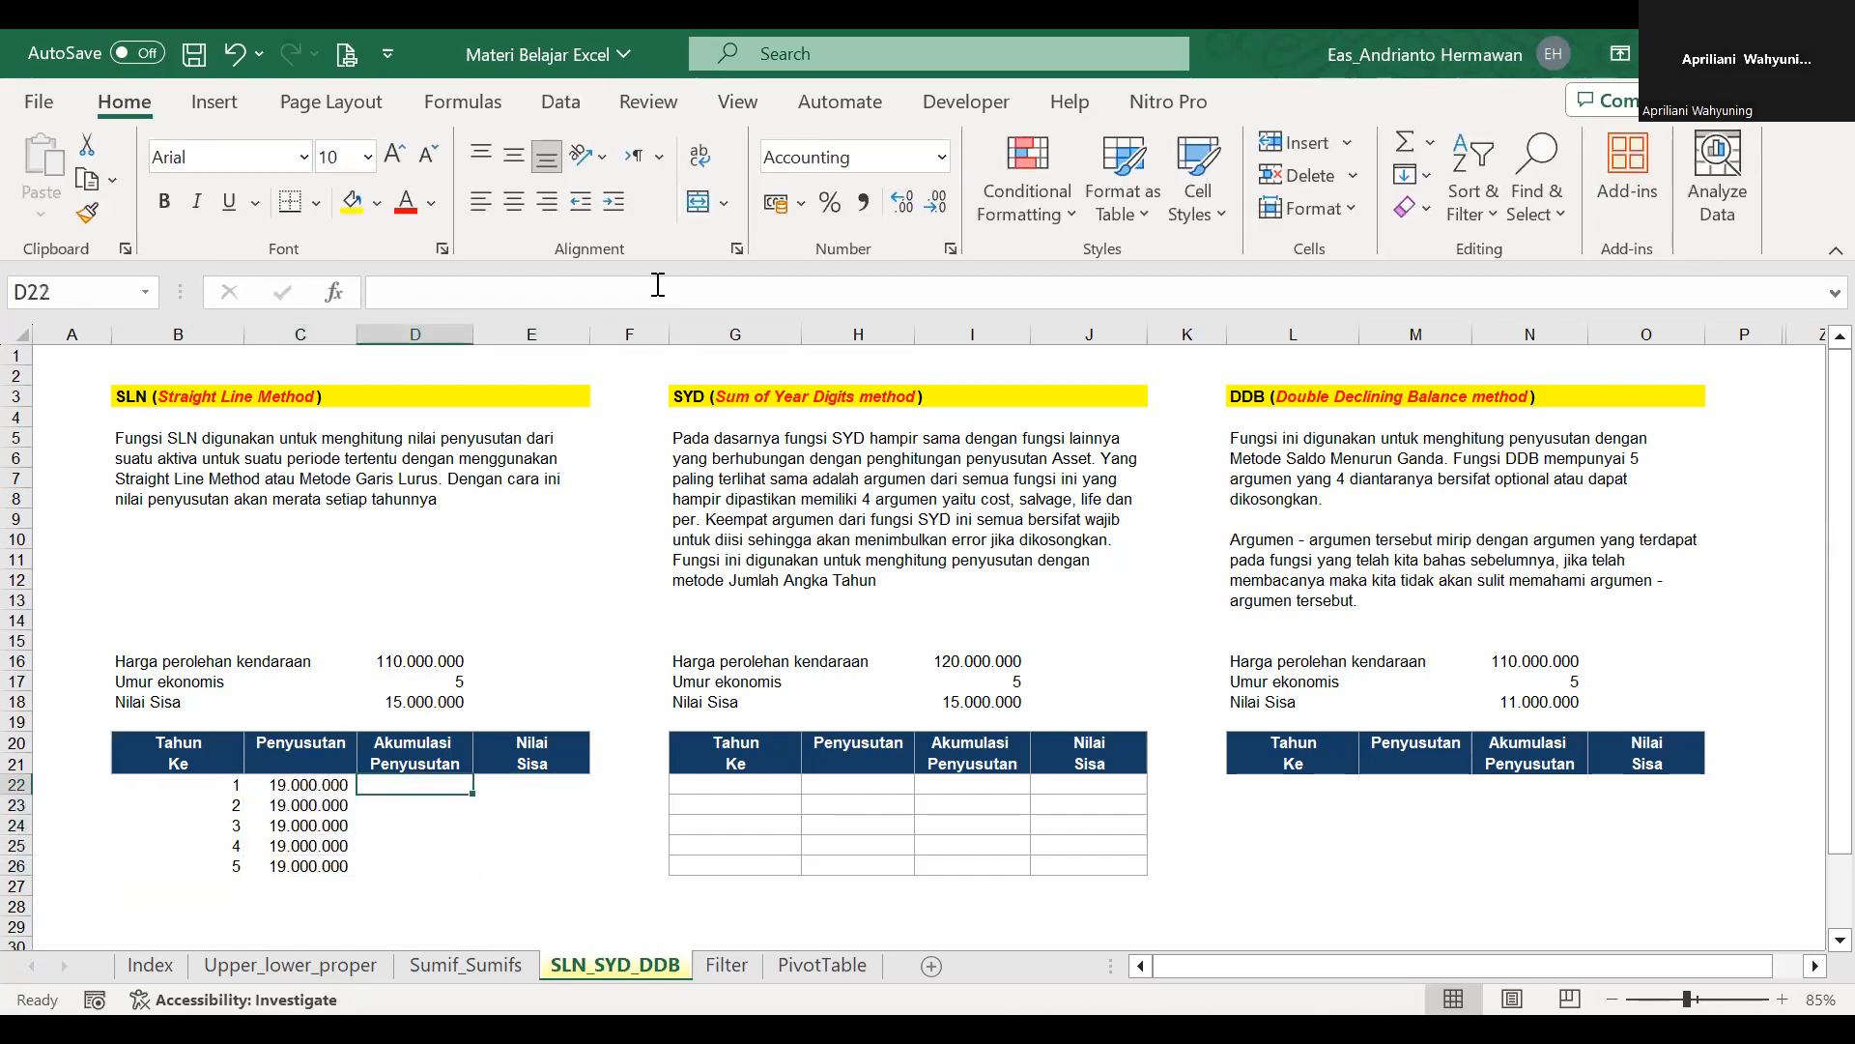
{"action": "type", "text": "="}
{"action": "key", "text": "Left"}
{"action": "key", "text": "Return"}
{"action": "type", "text": "="}
{"action": "key", "text": "Up"}
{"action": "type", "text": "+"}
{"action": "key", "text": "Left"}
{"action": "key", "text": "Return"}
Enter =$D$16-D22 in E22 as the first year's remaining value under Nilai Sisa.
{"action": "key", "text": "Up"}
{"action": "key", "text": "ctrl+c"}
{"action": "key", "text": "shift+Down"}
{"action": "key", "text": "shift+Down"}
{"action": "key", "text": "shift+Down"}
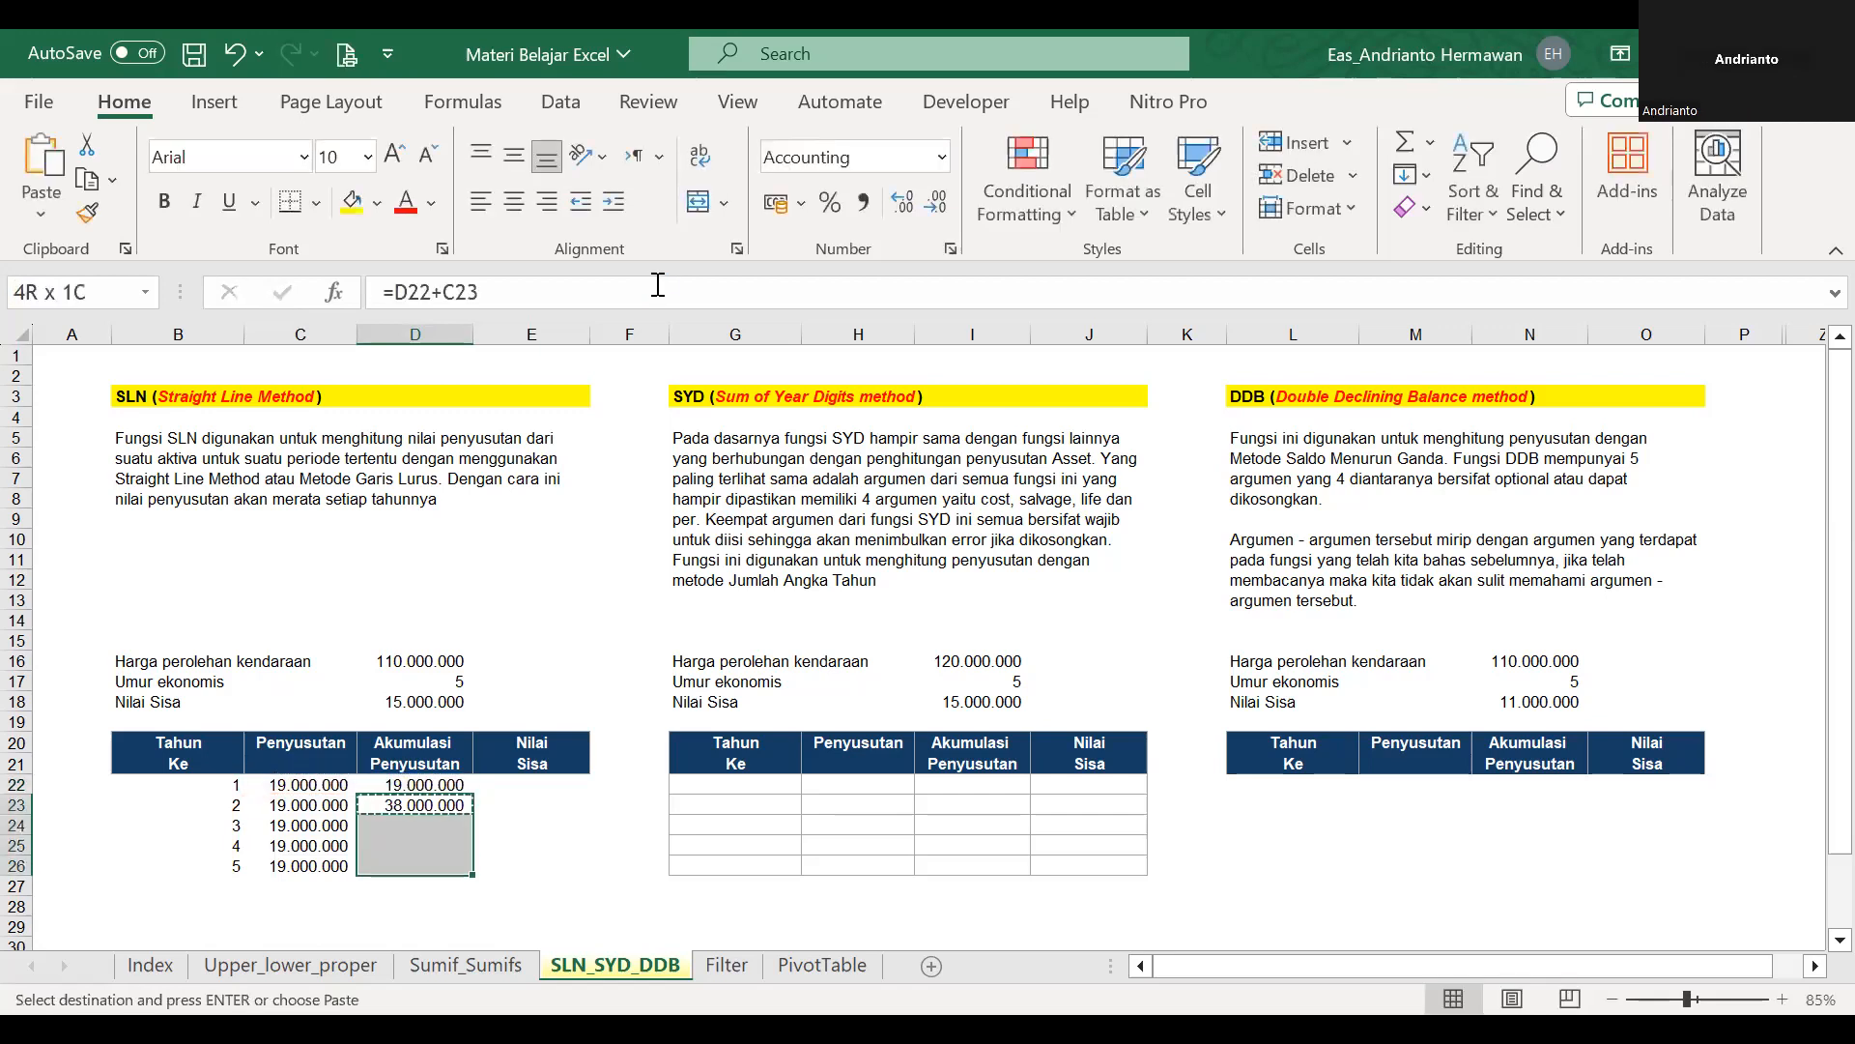
{"action": "key", "text": "Return"}
{"action": "key", "text": "Up"}
{"action": "key", "text": "Right"}
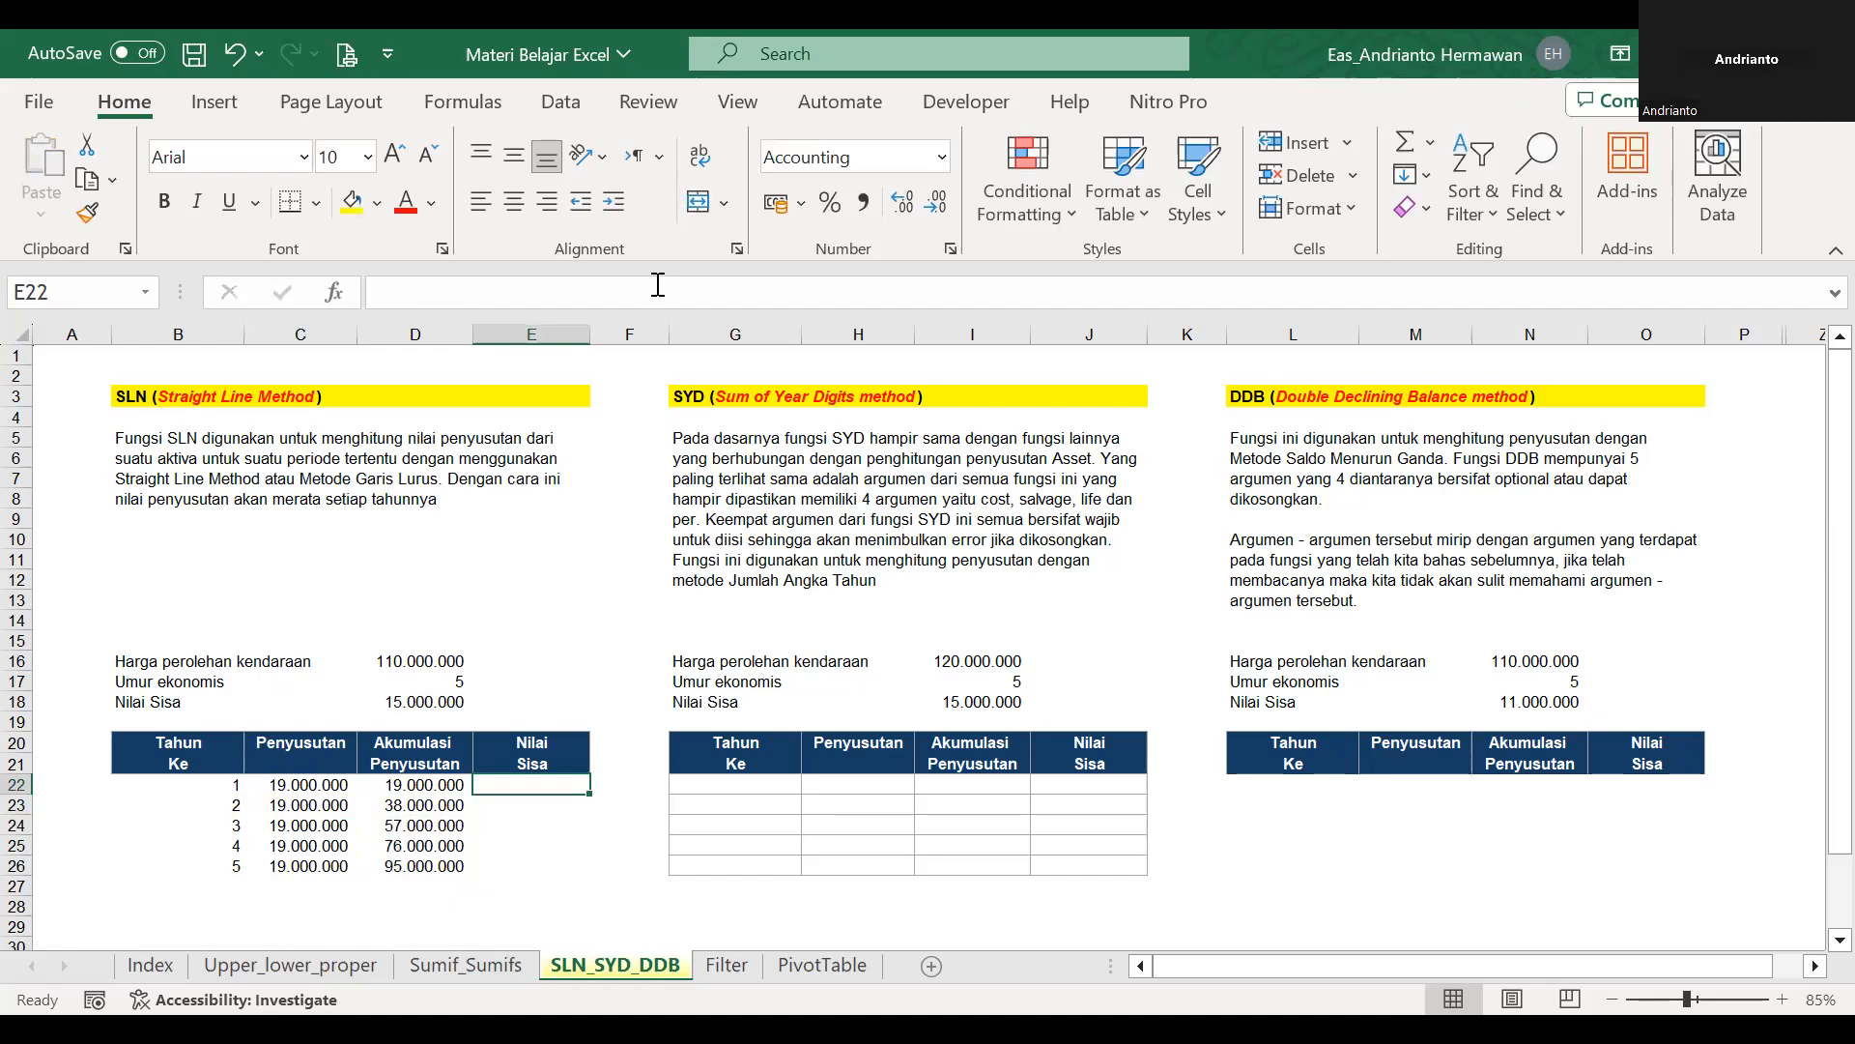
{"action": "type", "text": "="}
{"action": "key", "text": "Left"}
{"action": "key", "text": "Up"}
{"action": "key", "text": "Up"}
{"action": "key", "text": "Up"}
{"action": "key", "text": "Up"}
{"action": "key", "text": "Up"}
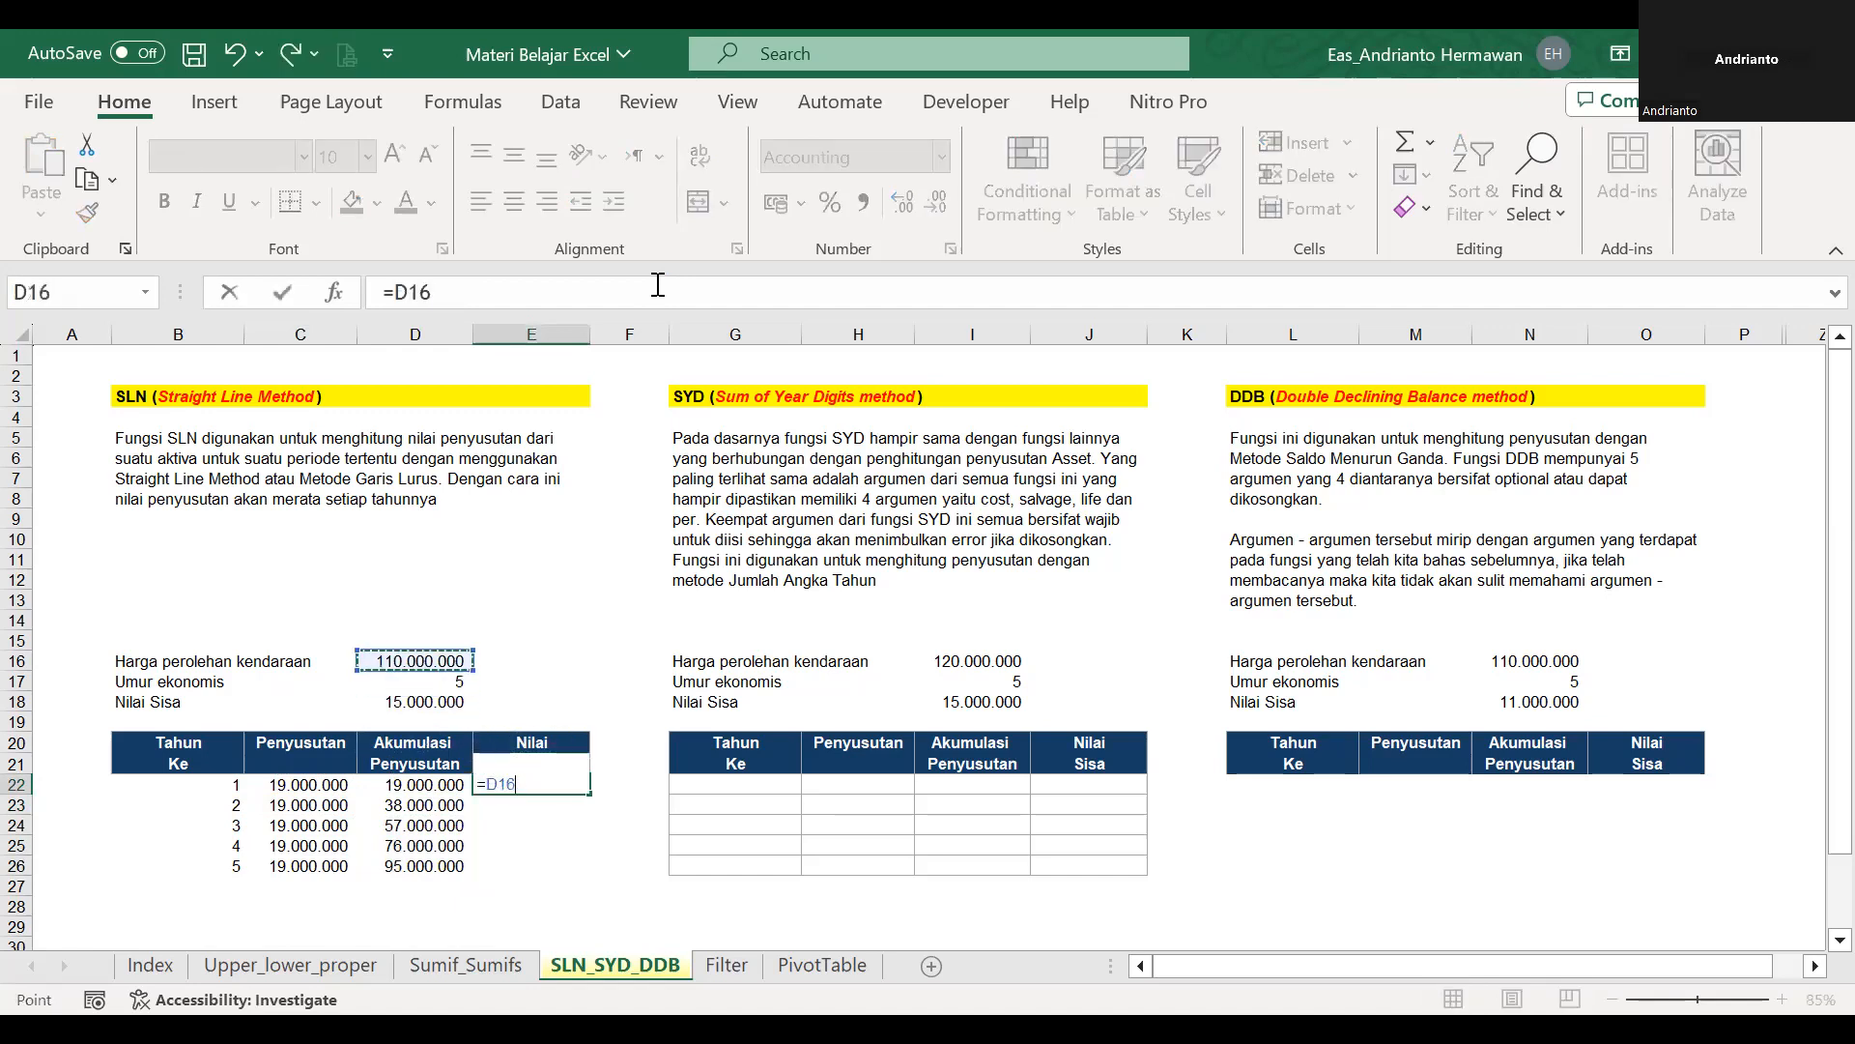
{"action": "key", "text": "F4"}
{"action": "type", "text": "-"}
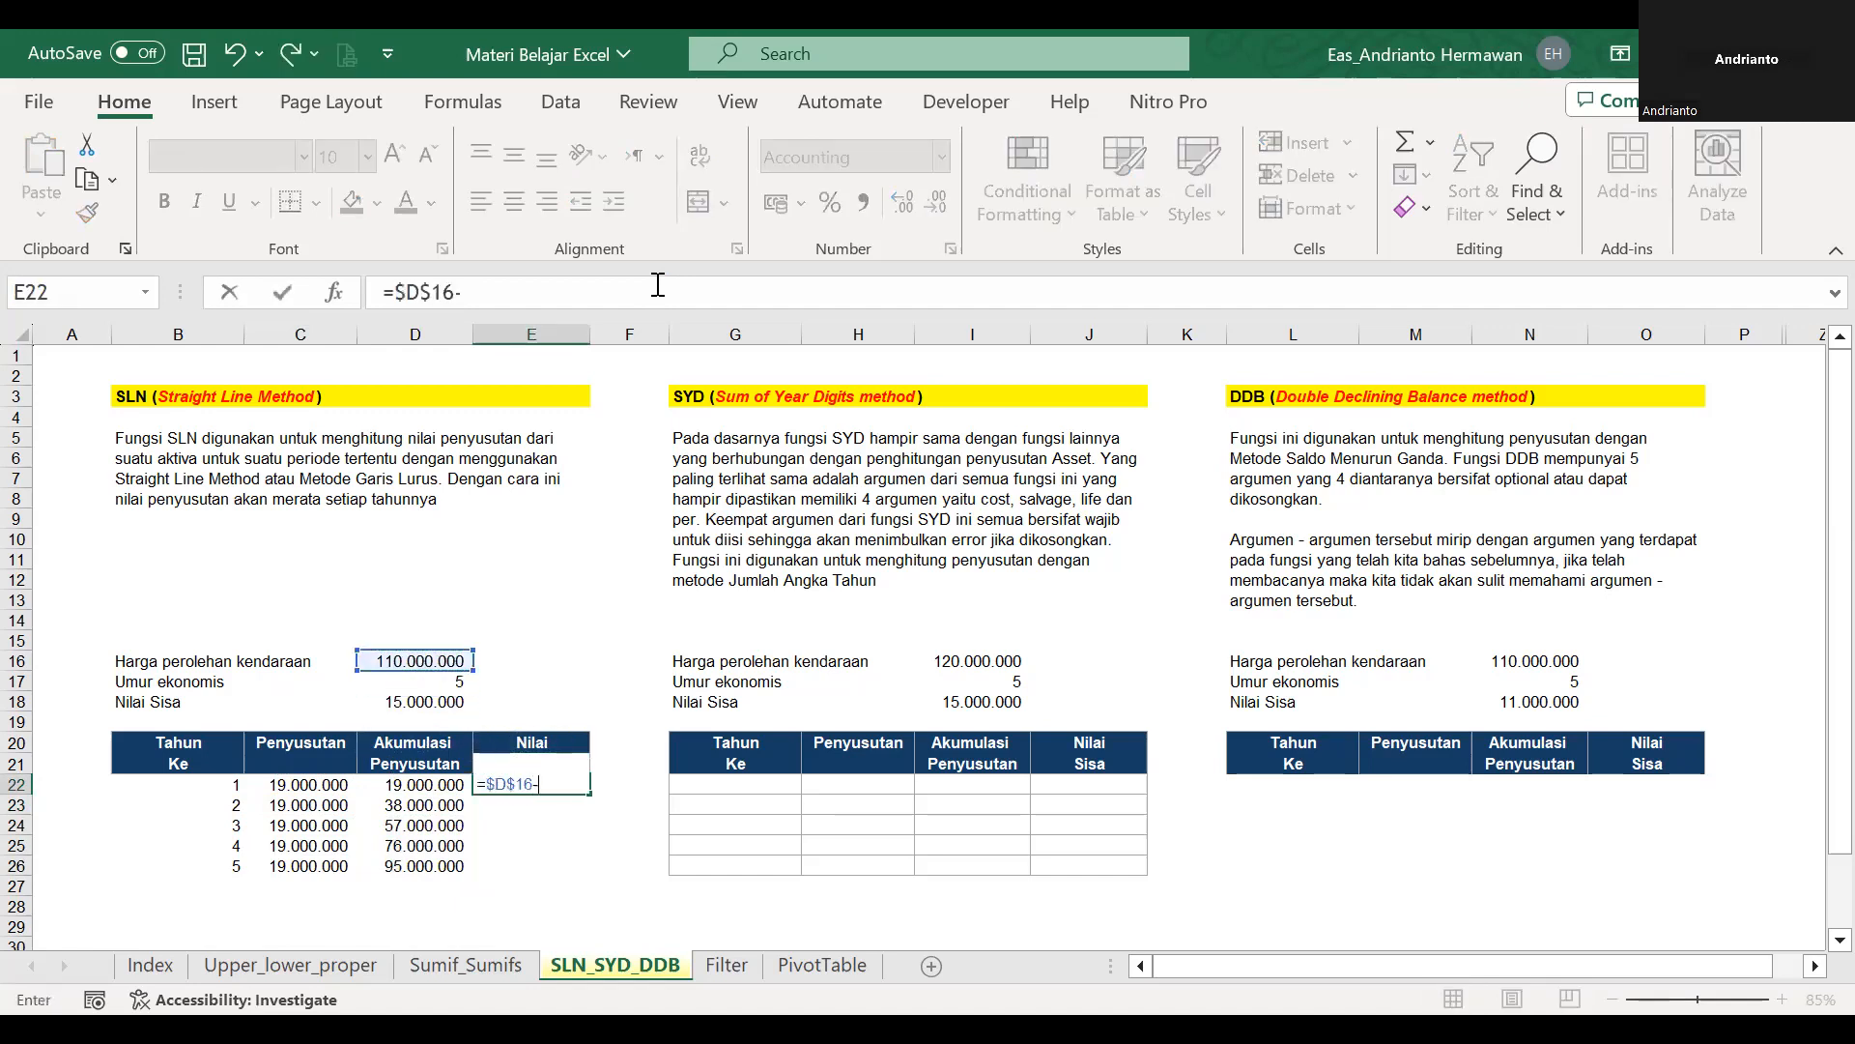
{"action": "left_click", "coordinate": [438, 780]}
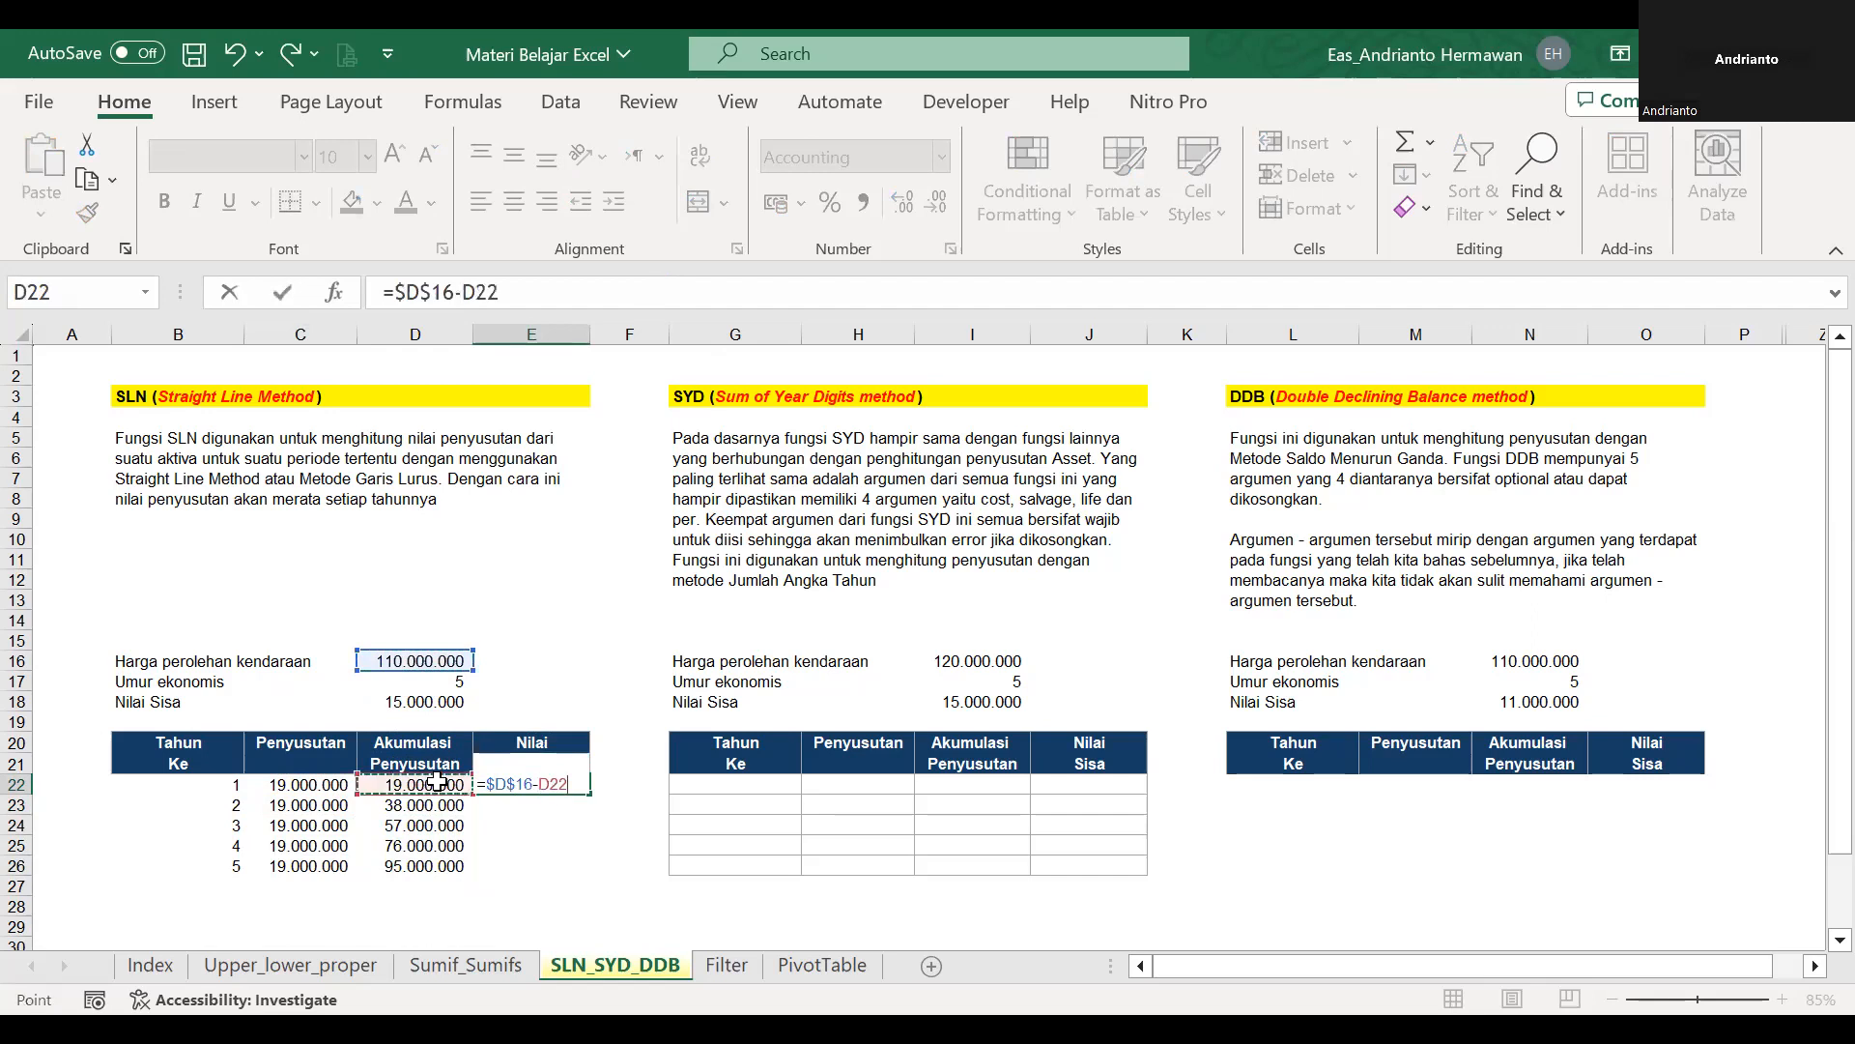
{"action": "key", "text": "ctrl+Return"}
Copy the remaining value formula from E22 down through E26.
{"action": "key", "text": "ctrl+c"}
{"action": "key", "text": "shift+Down"}
{"action": "key", "text": "shift+Down"}
{"action": "key", "text": "shift+Down"}
{"action": "key", "text": "shift+Down"}
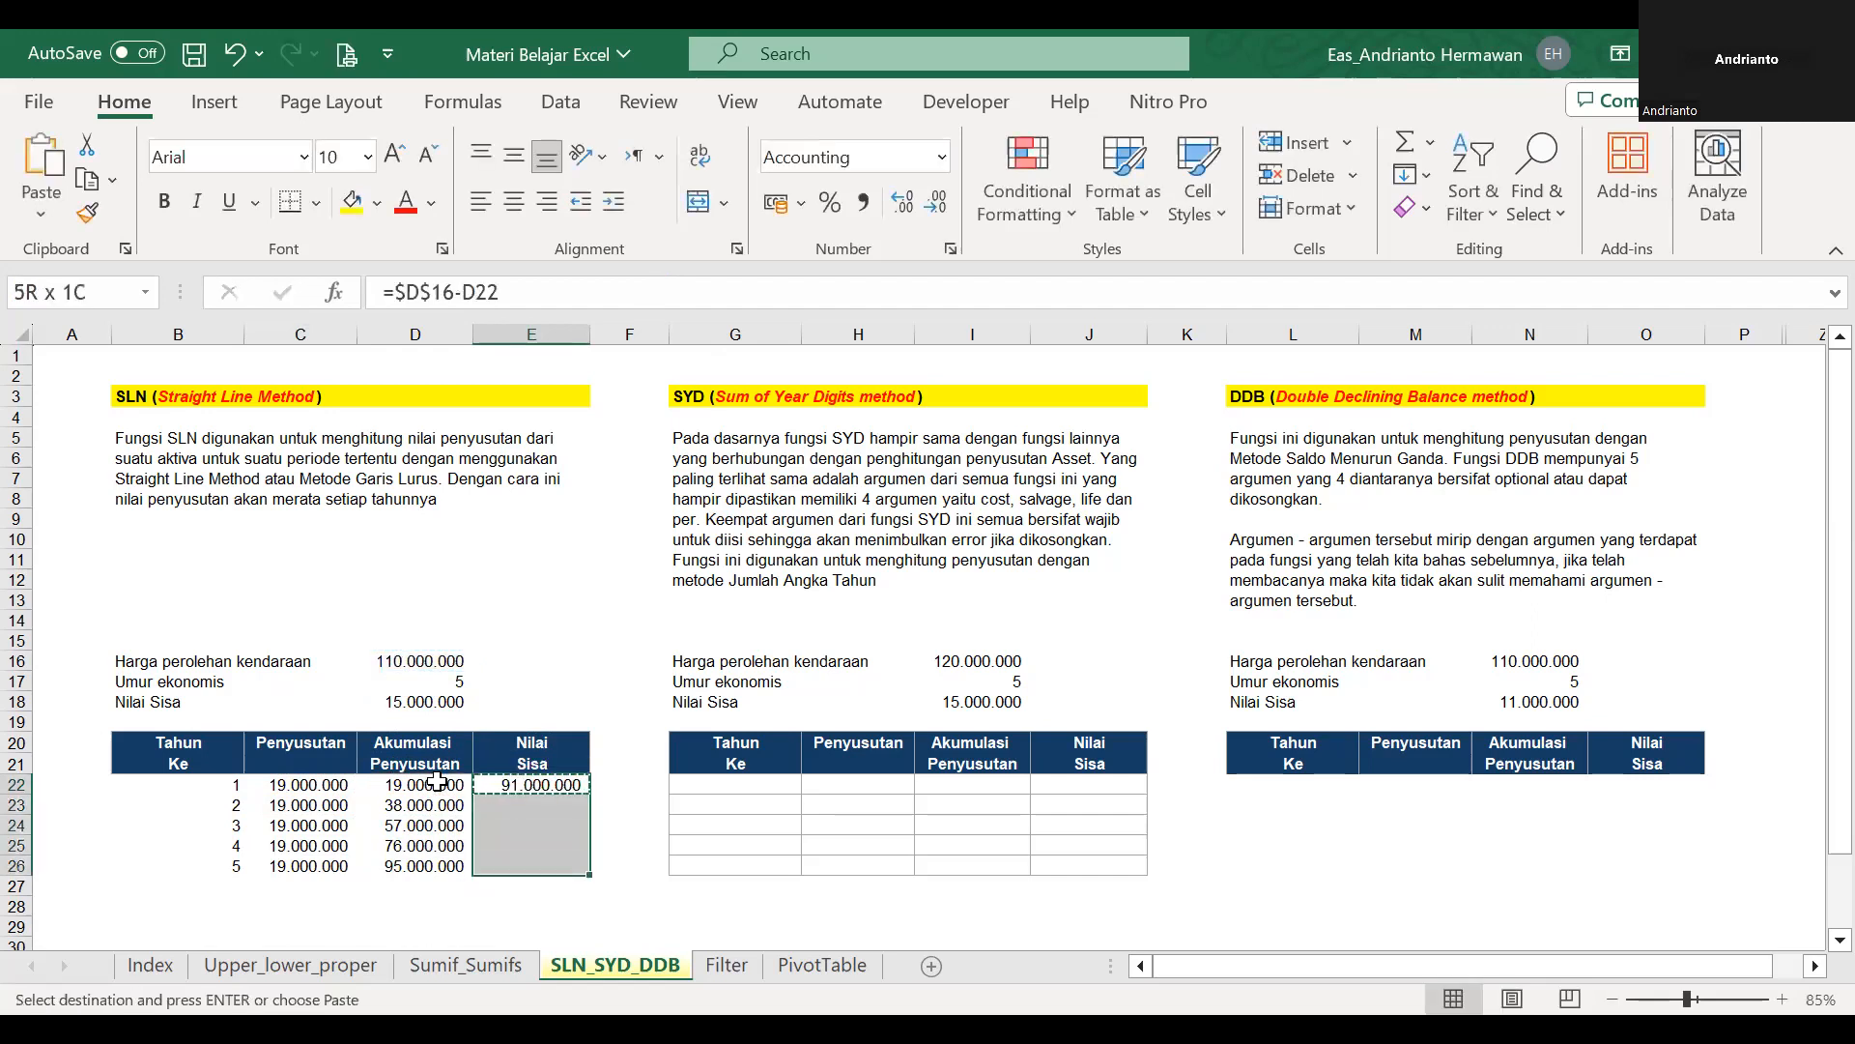
{"action": "key", "text": "ctrl+v"}
{"action": "key", "text": "Return"}
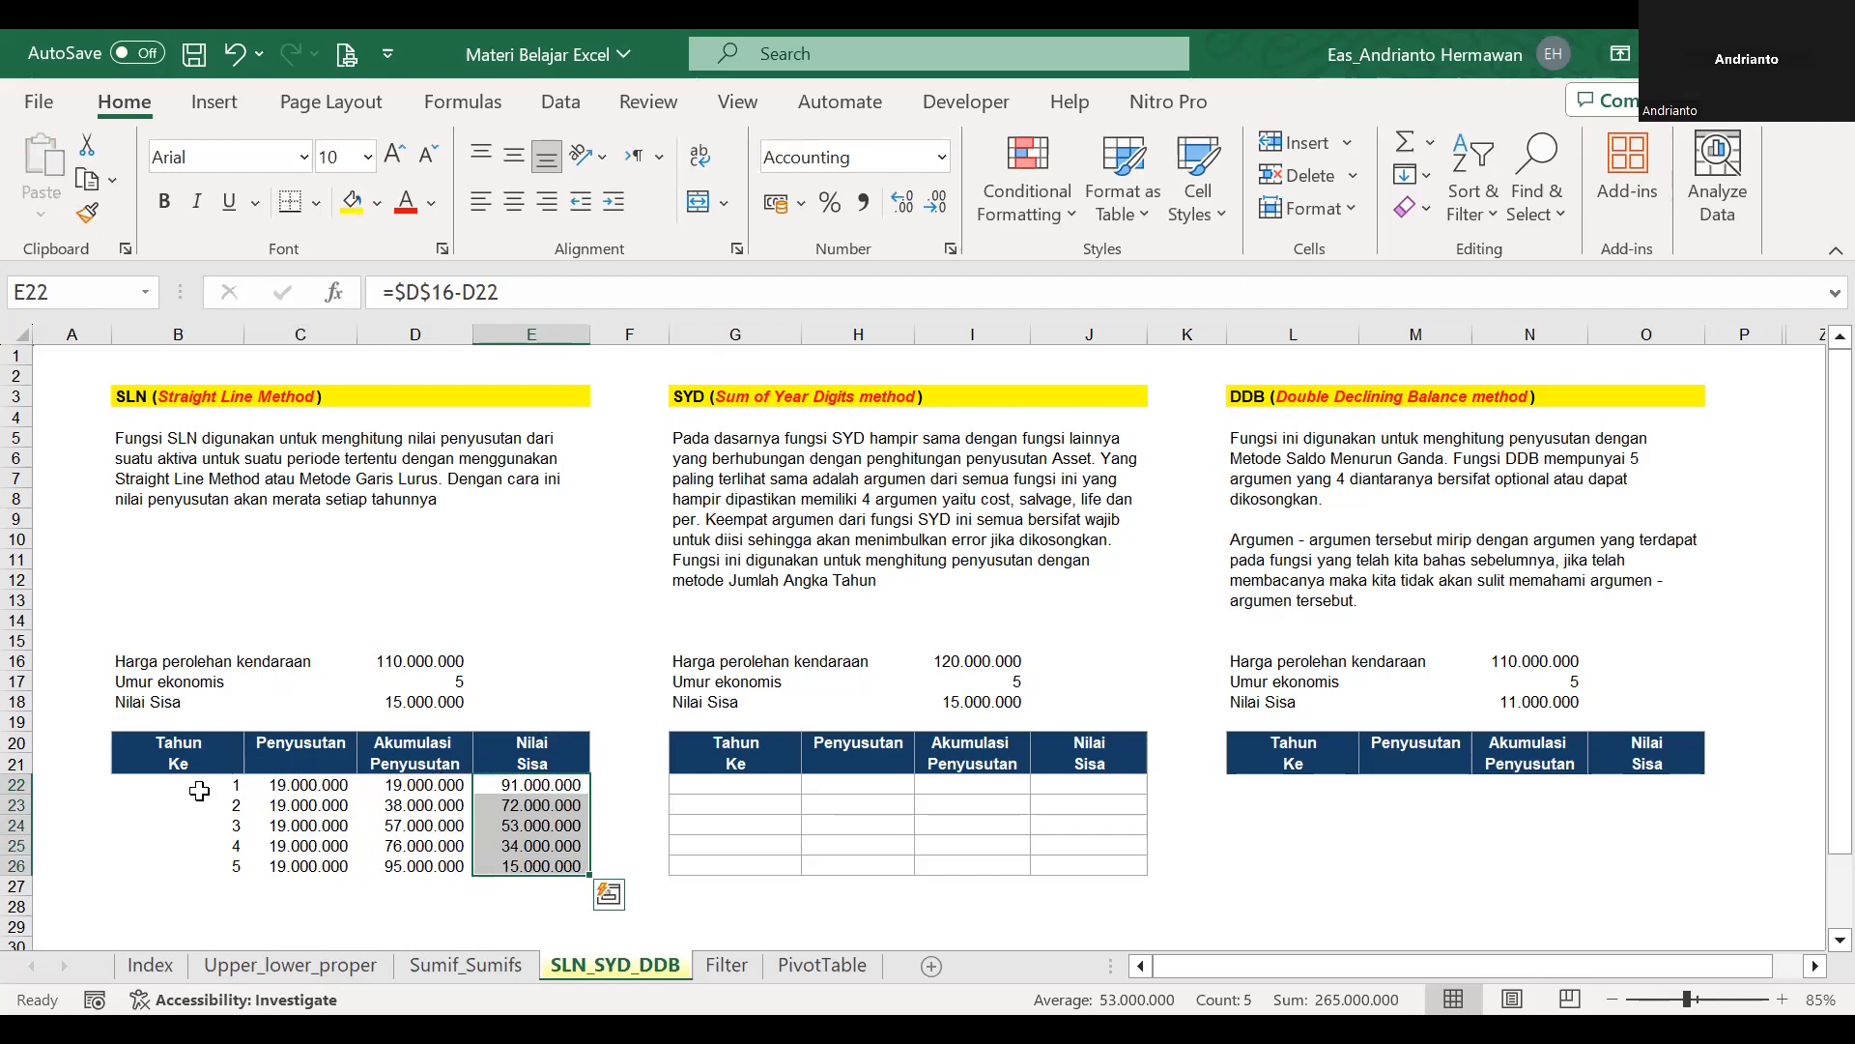
Centre the SLN table body B22:E26 both horizontally and vertically.
{"action": "left_click_drag", "start_coordinate": [178, 785], "coordinate": [568, 863]}
{"action": "left_click", "coordinate": [516, 207]}
{"action": "left_click", "coordinate": [508, 166]}
{"action": "left_click", "coordinate": [545, 644]}
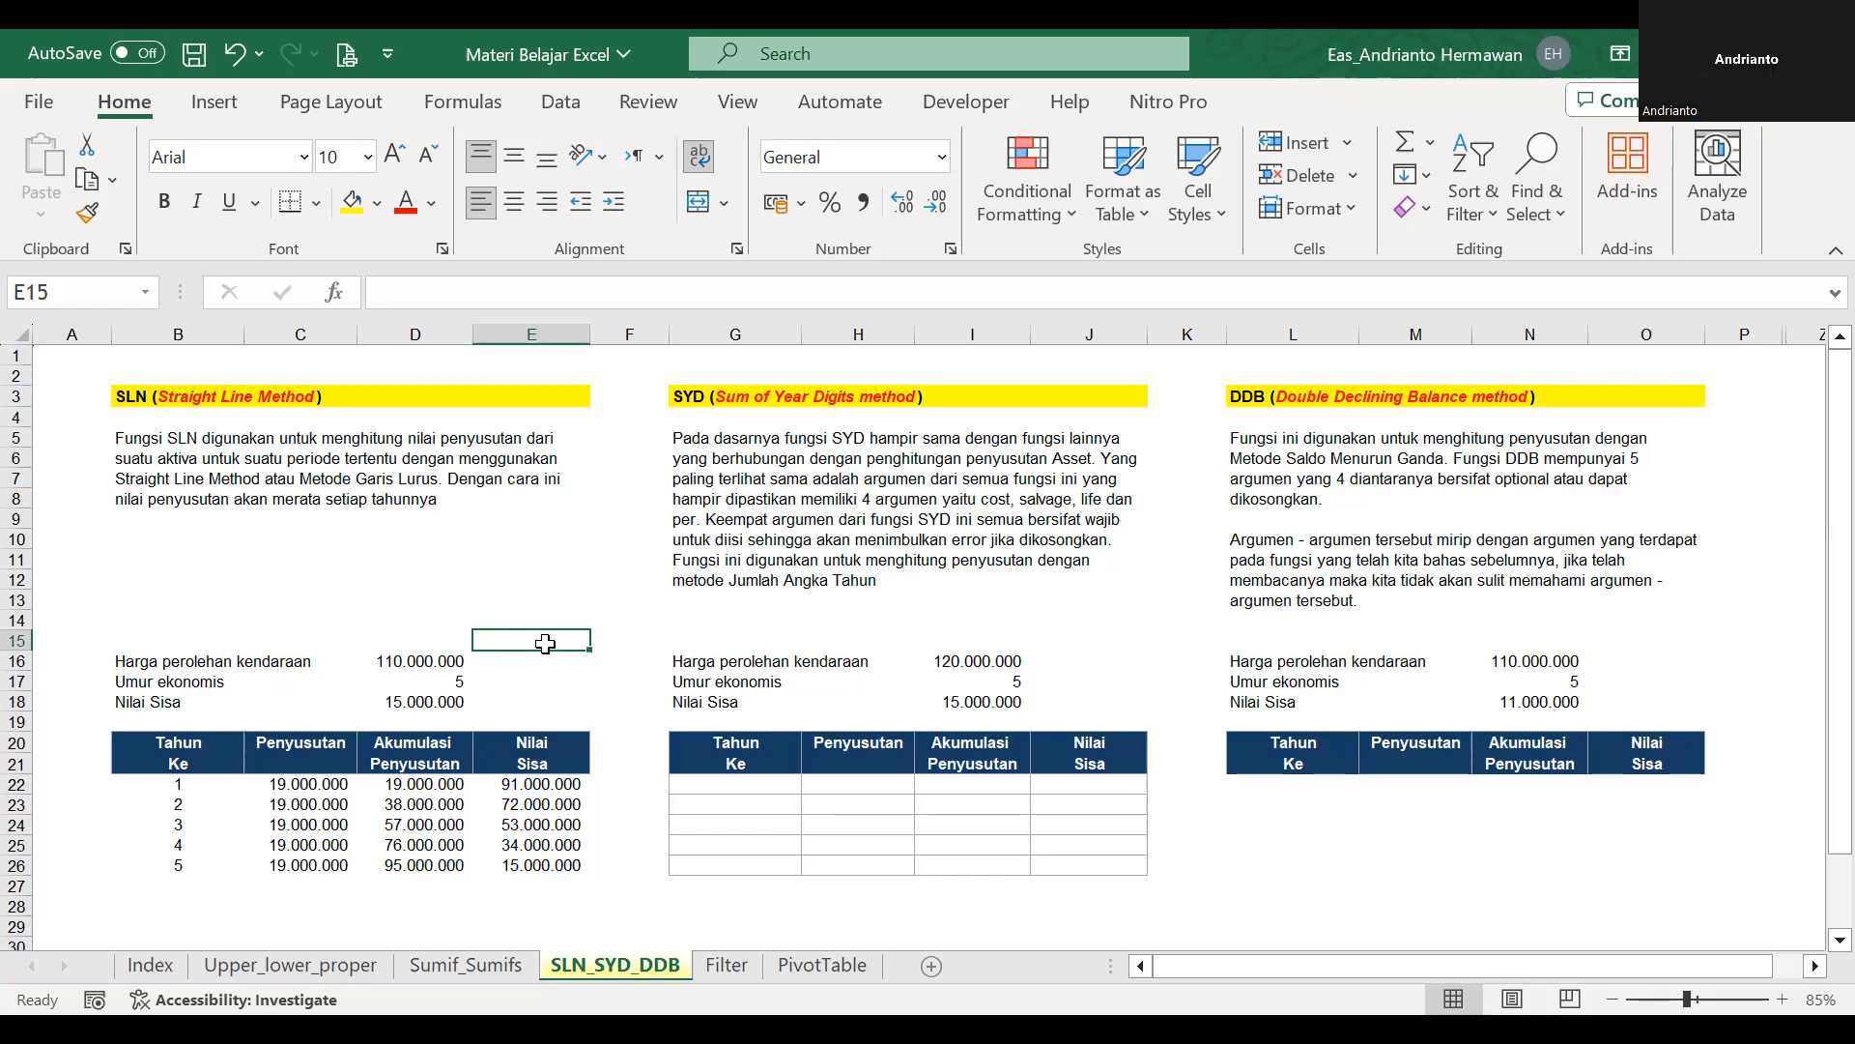
Examine the year rows beside the empty SYD table and the SYD example's economic life in I17.
{"action": "left_click", "coordinate": [719, 791]}
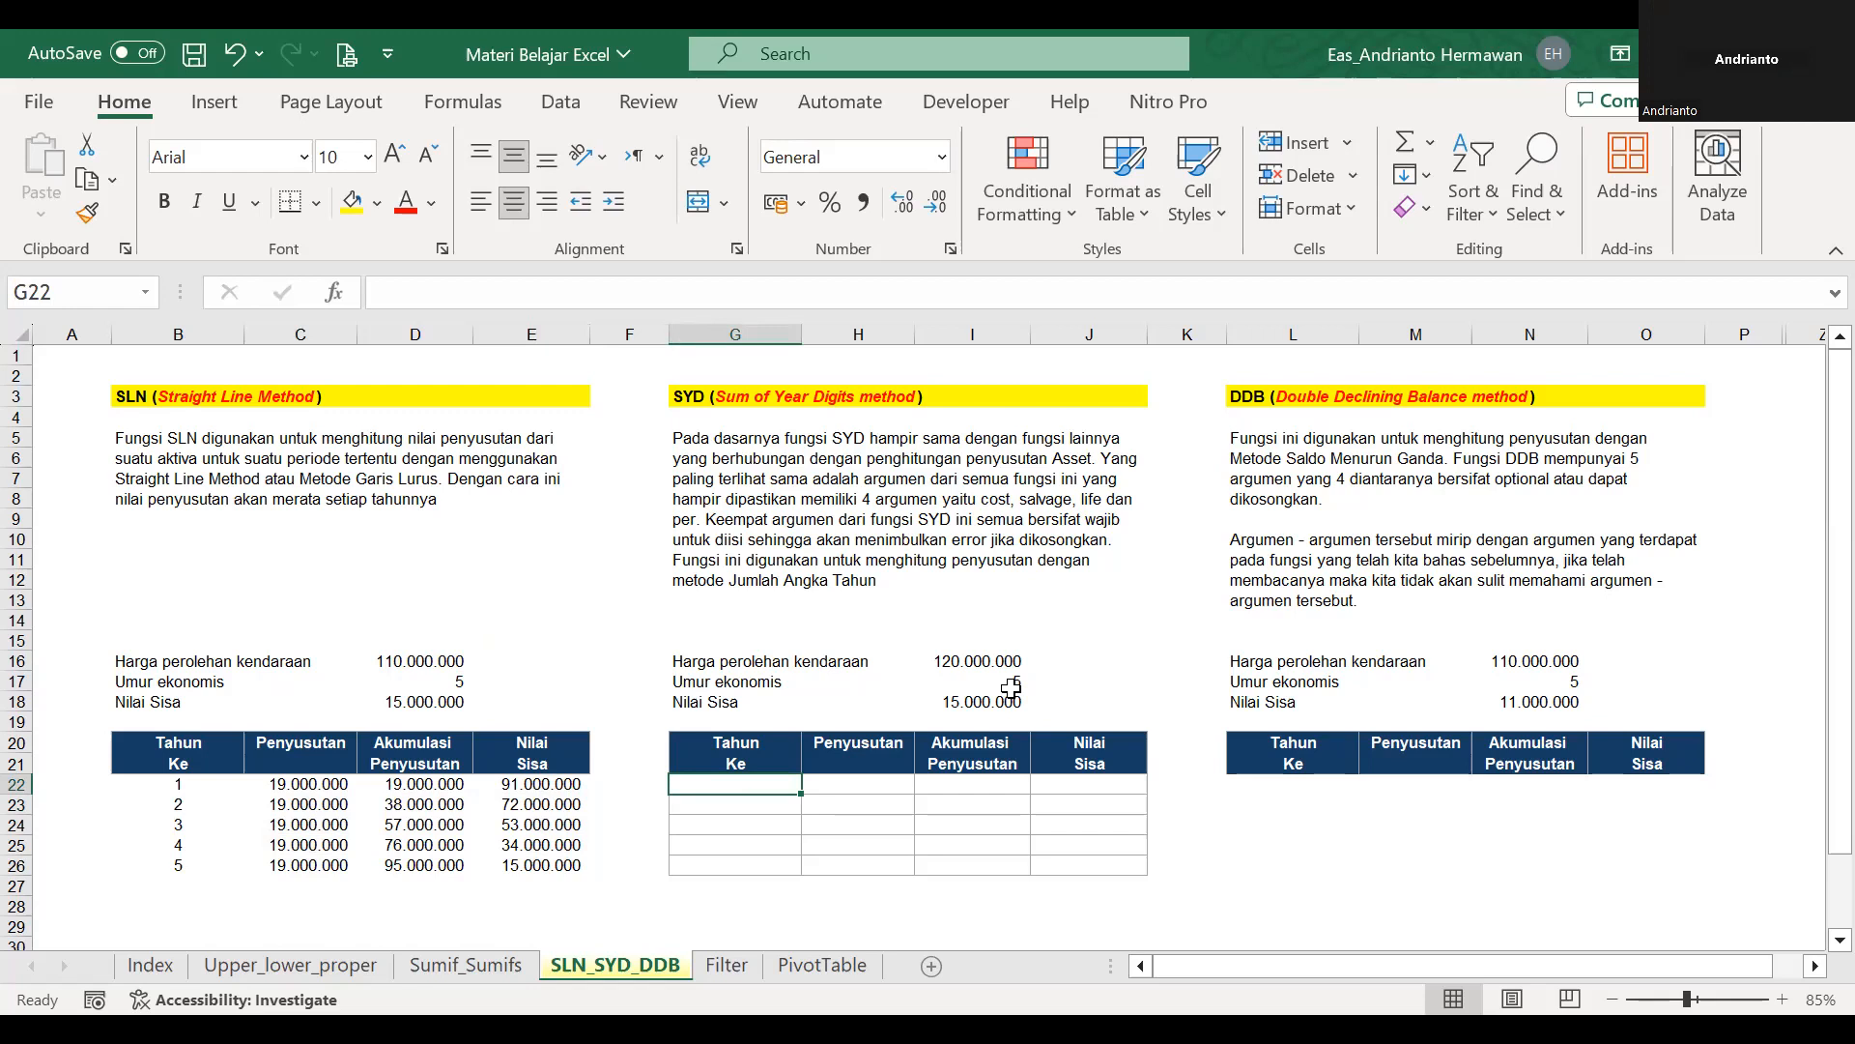
{"action": "key", "text": "Left"}
{"action": "key", "text": "Left"}
{"action": "key", "text": "Left"}
{"action": "key", "text": "Left"}
{"action": "key", "text": "Right"}
{"action": "key", "text": "Right"}
{"action": "key", "text": "Right"}
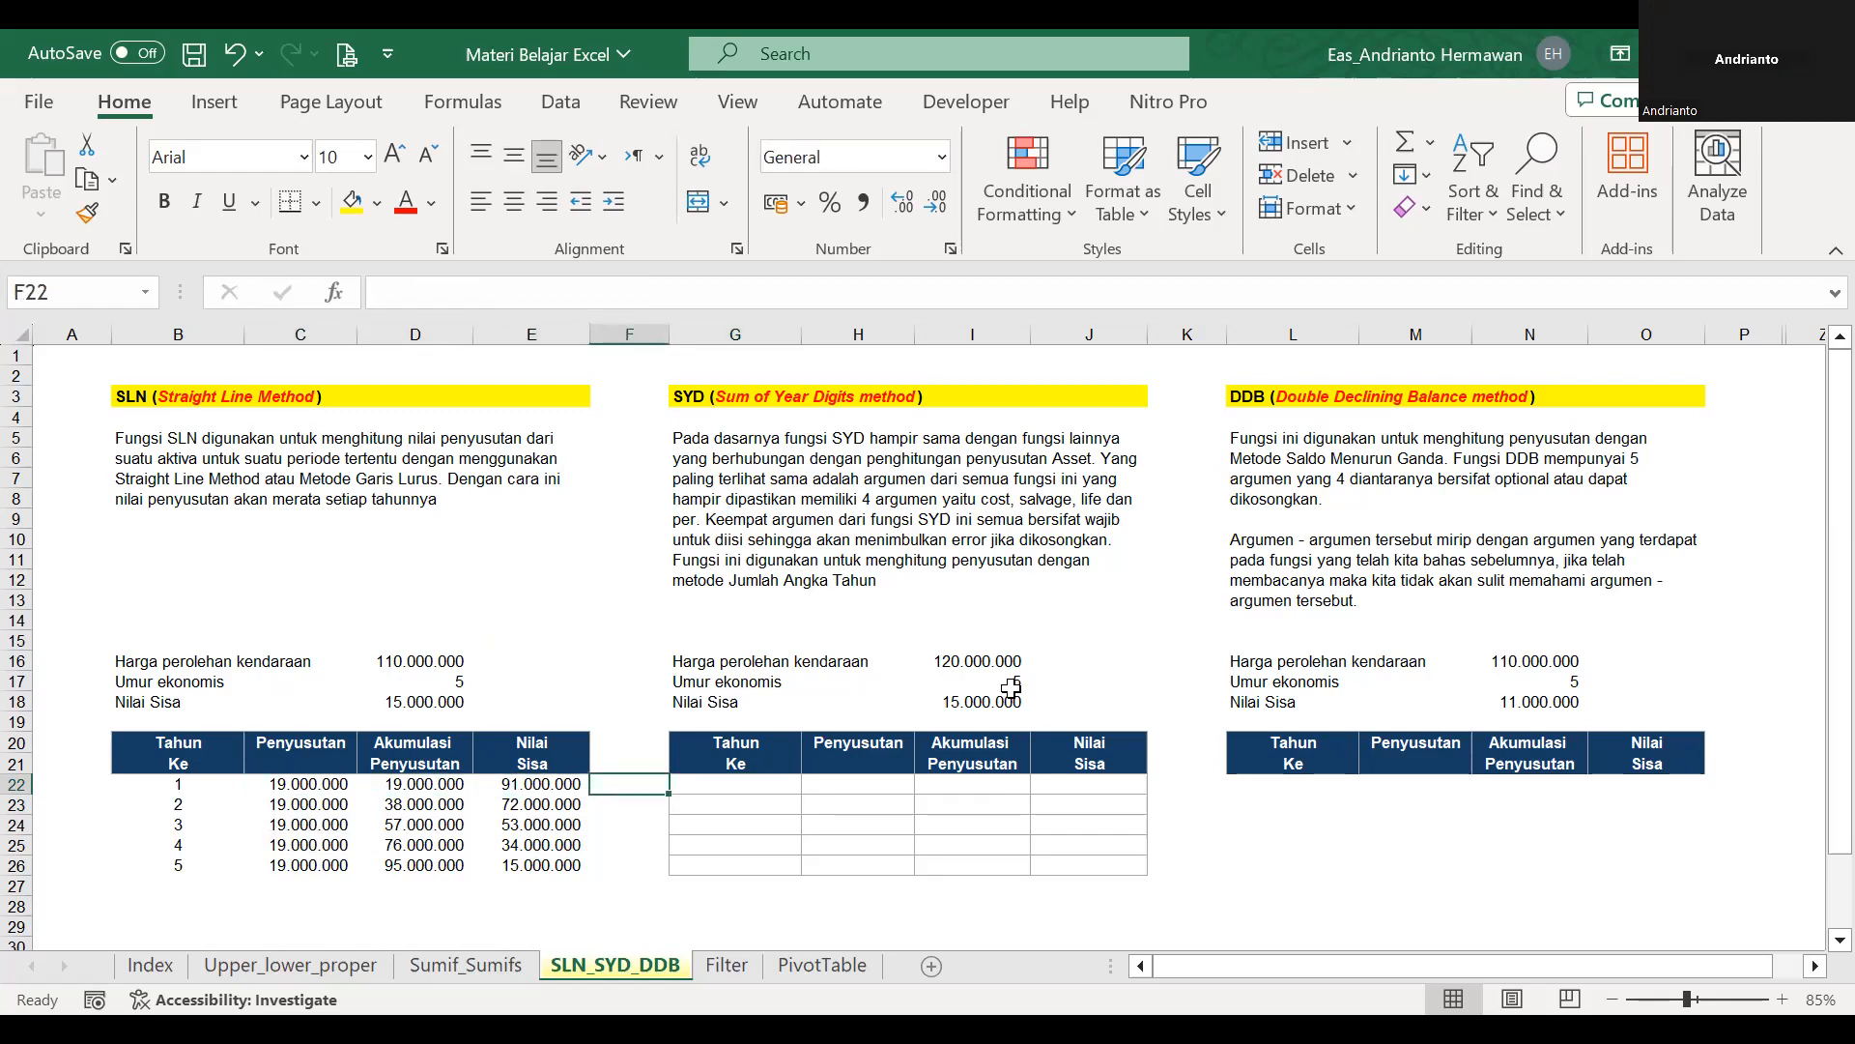
{"action": "left_click", "coordinate": [903, 652]}
{"action": "key", "text": "Right"}
{"action": "key", "text": "Down"}
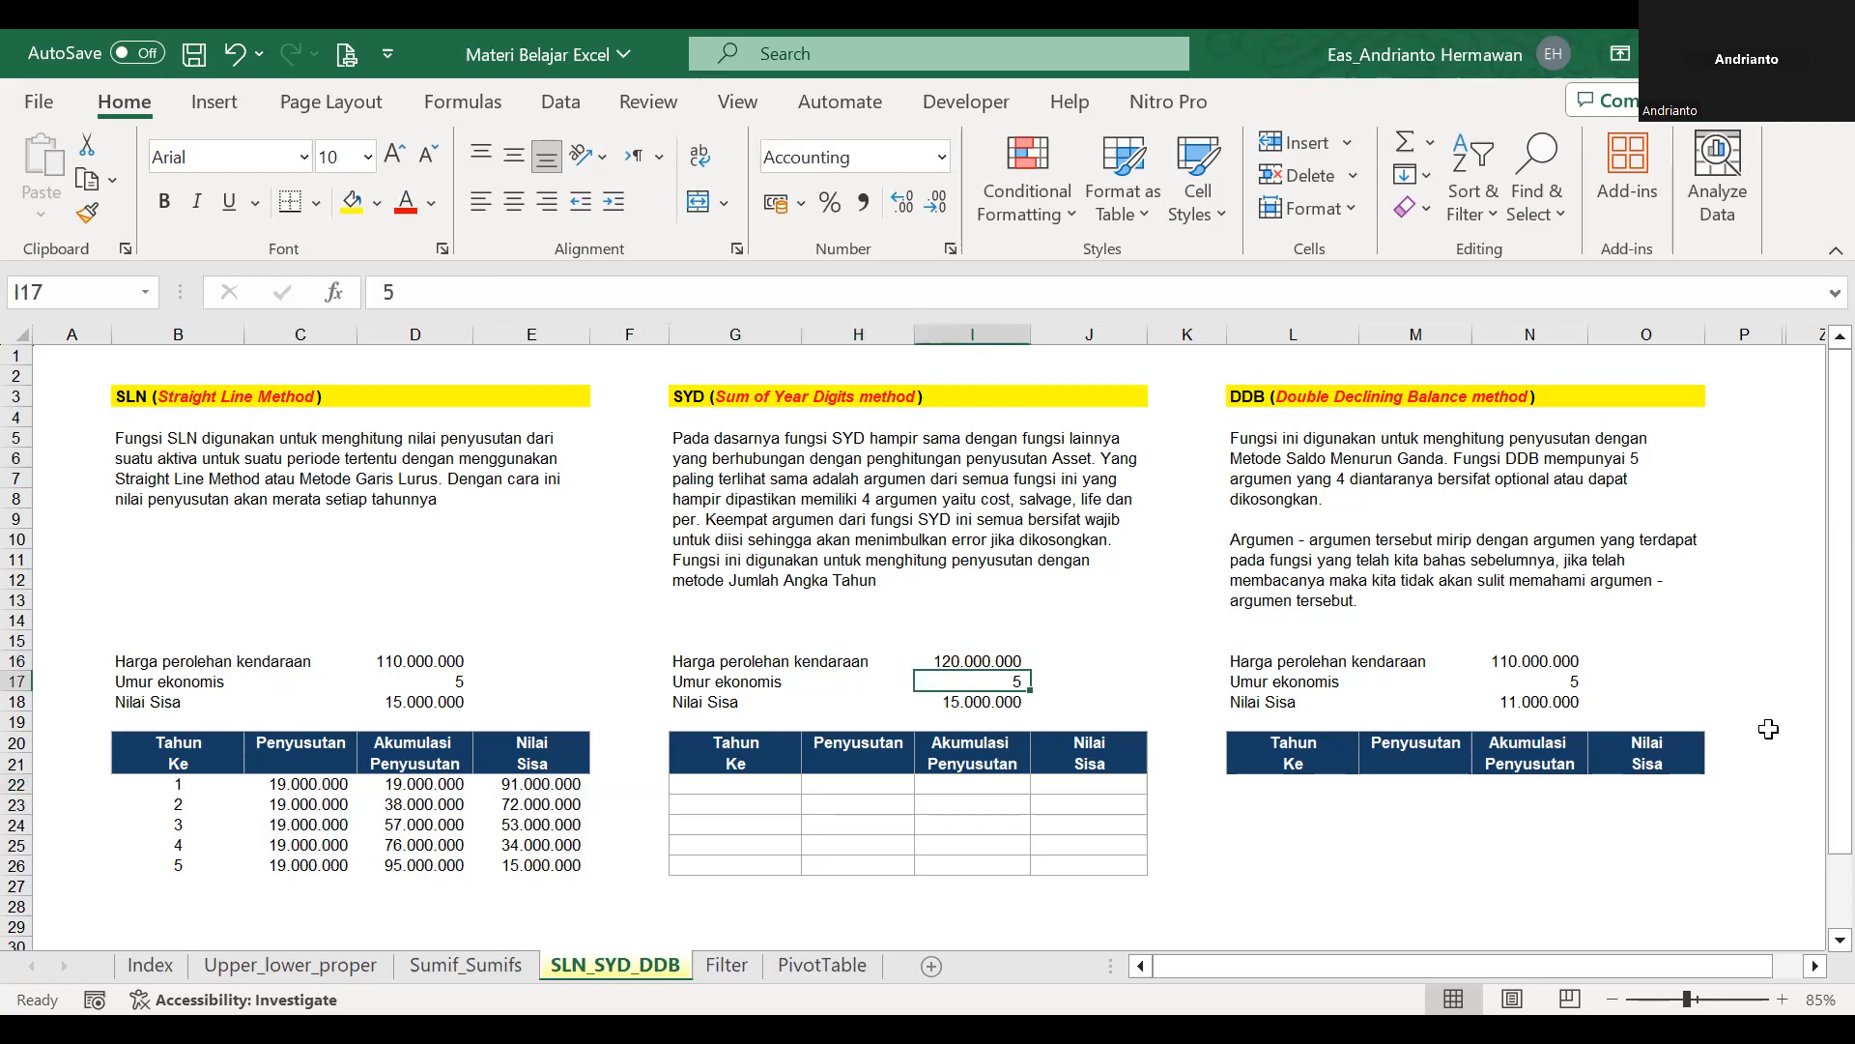
{"action": "key", "text": "Left"}
{"action": "key", "text": "Down"}
{"action": "key", "text": "Down"}
{"action": "key", "text": "Left"}
{"action": "key", "text": "Down"}
{"action": "key", "text": "Down"}
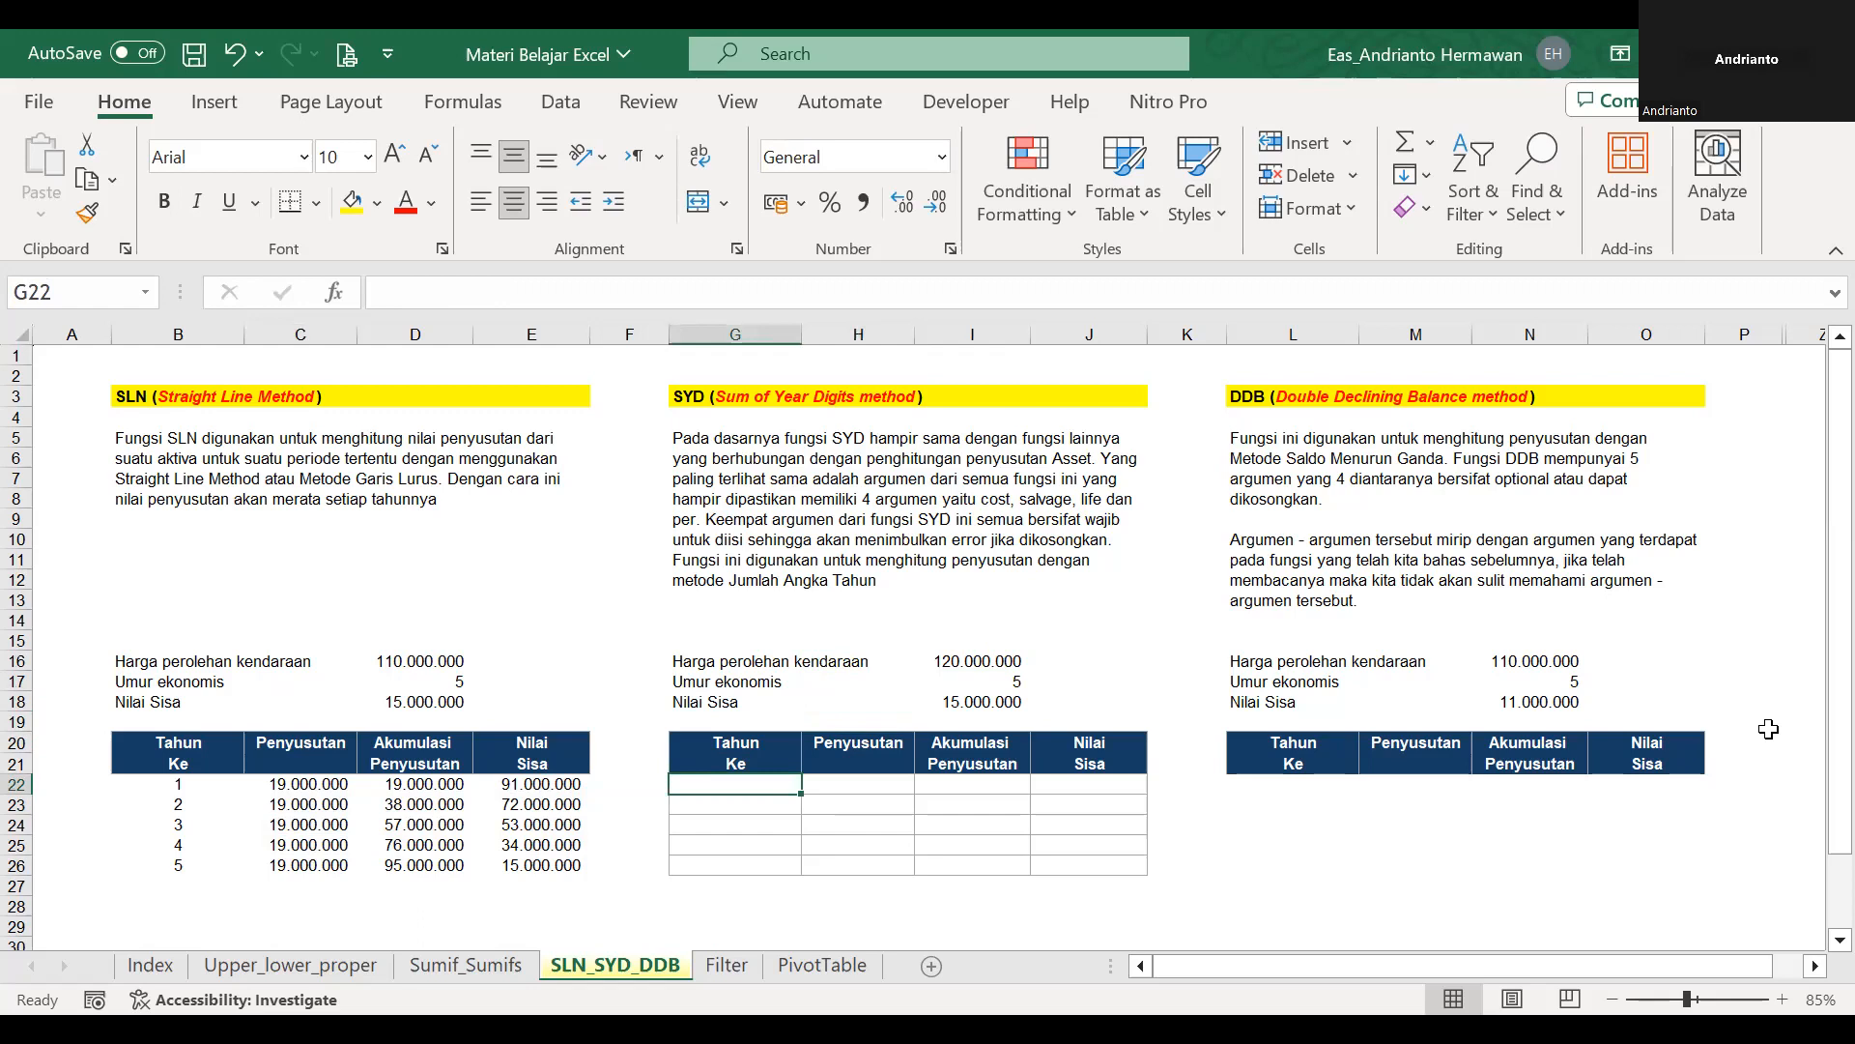
Enter =SEQUENCE(I17) in G22 to number the SYD table's years from the economic life.
{"action": "type", "text": "="}
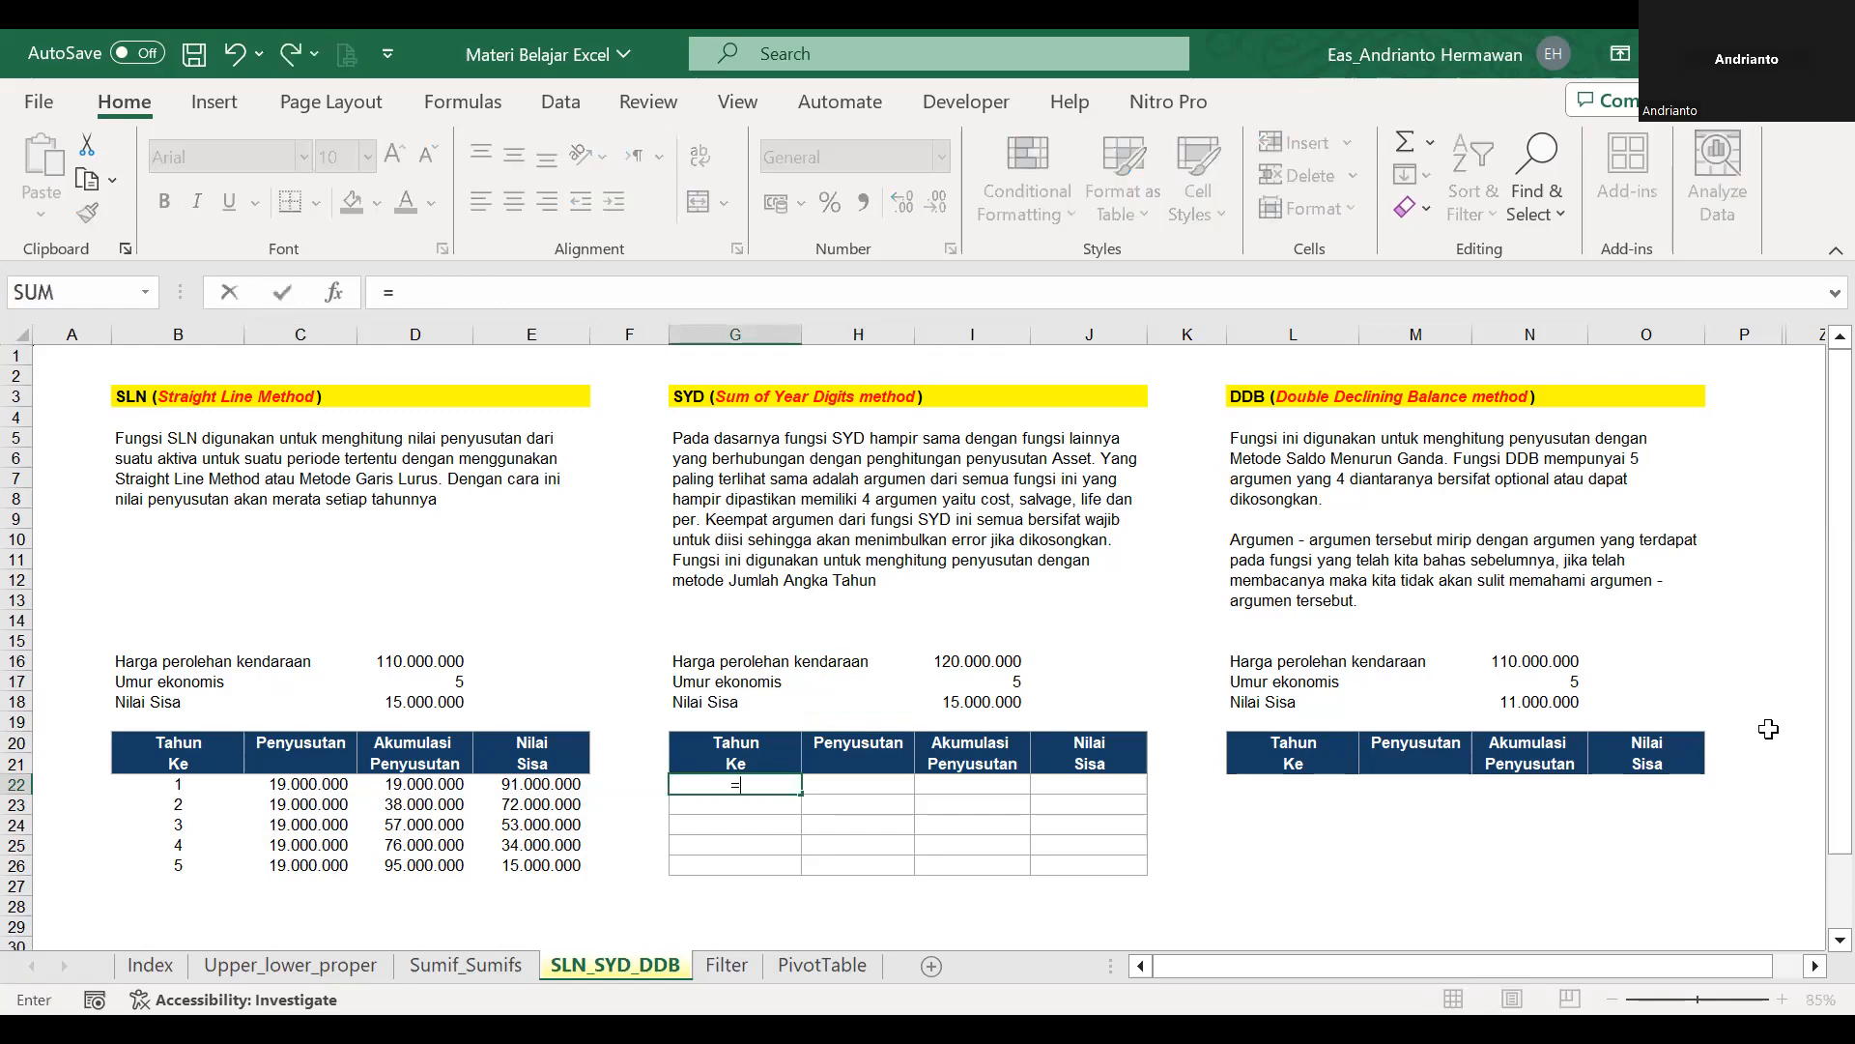
{"action": "type", "text": "su"}
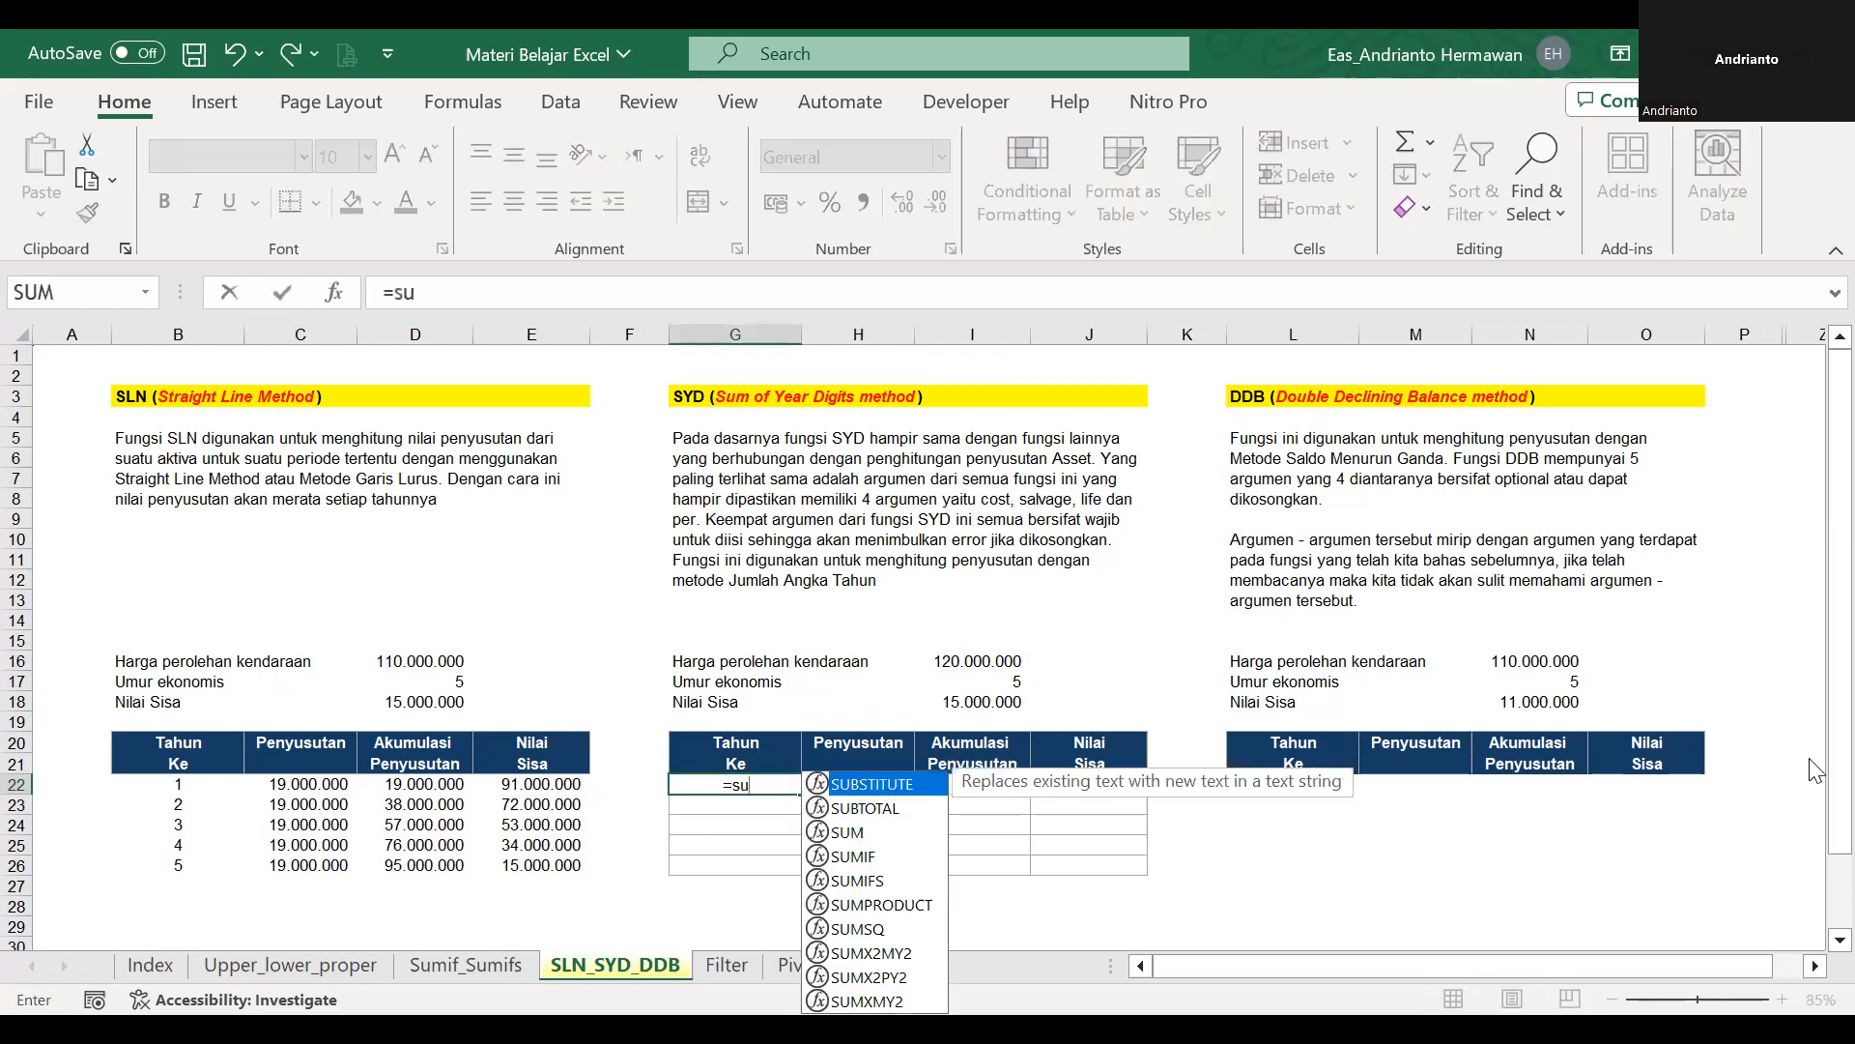
{"action": "key", "text": "BackSpace"}
{"action": "type", "text": "equ"}
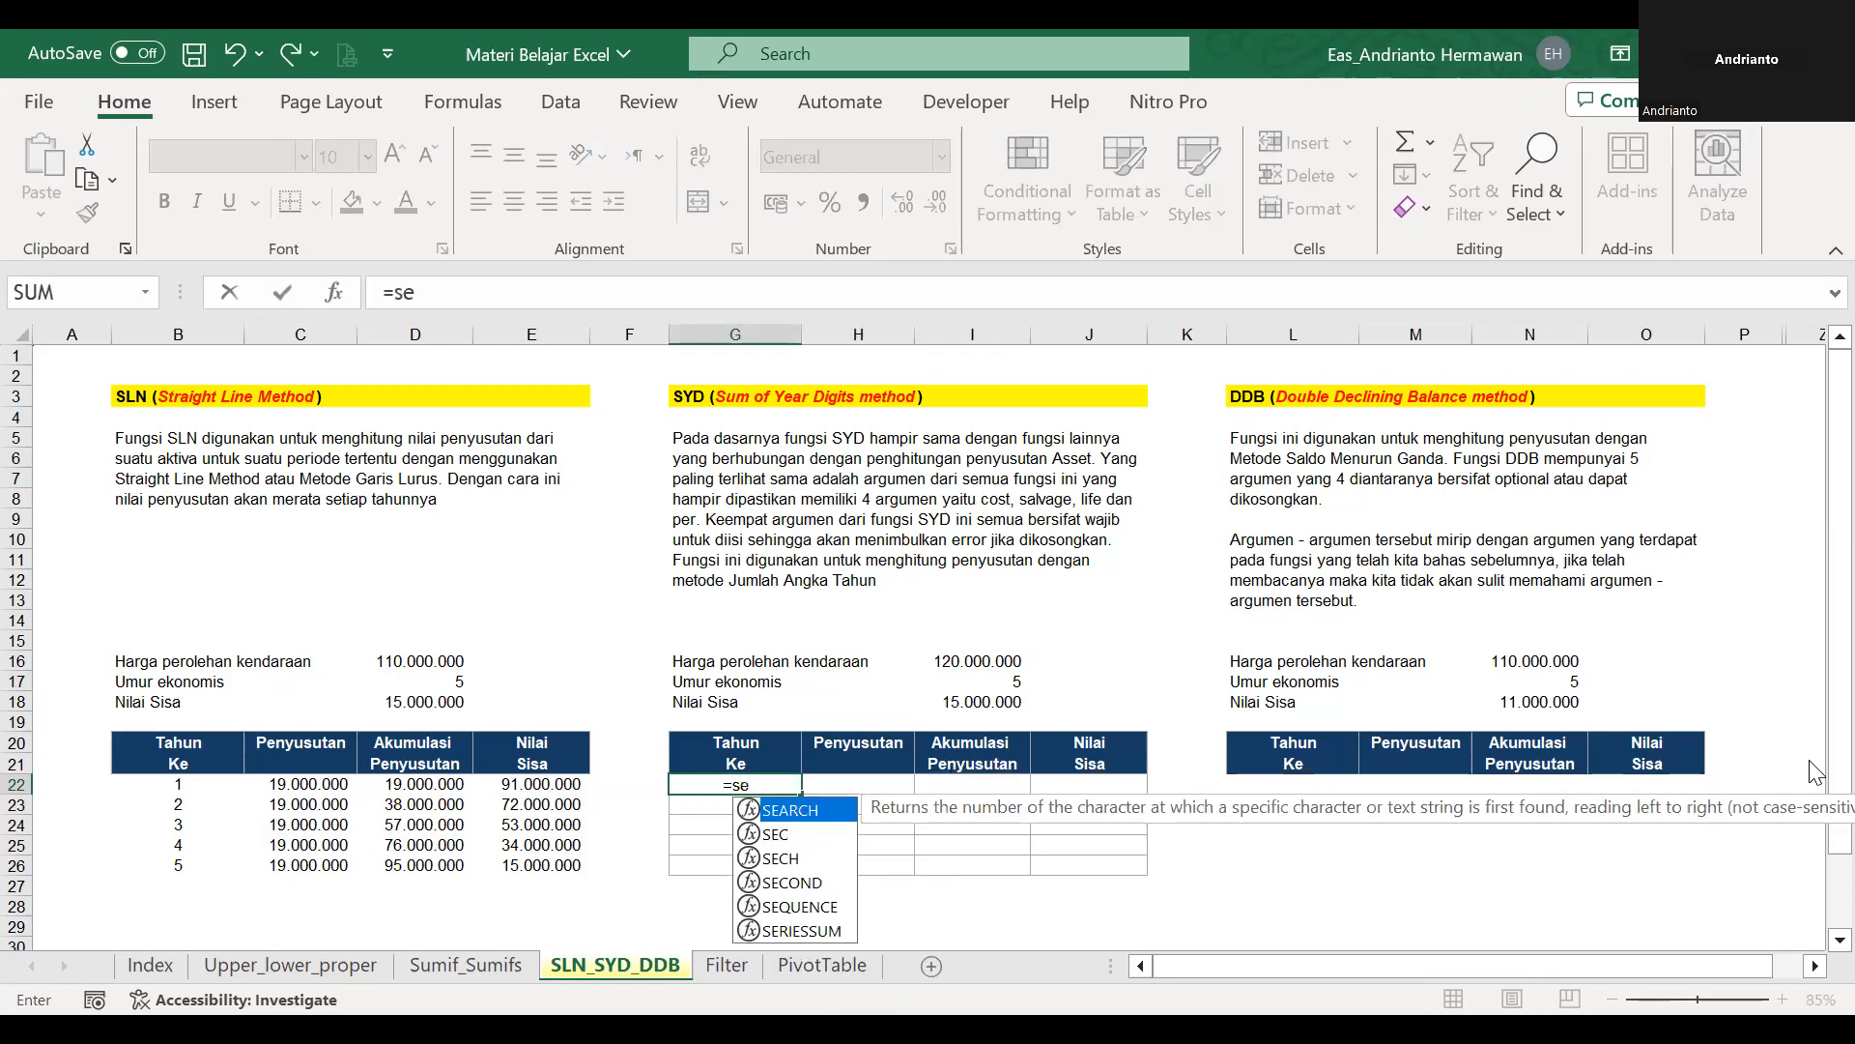
{"action": "key", "text": "Tab"}
{"action": "left_click", "coordinate": [1003, 696]}
{"action": "key", "text": "Return"}
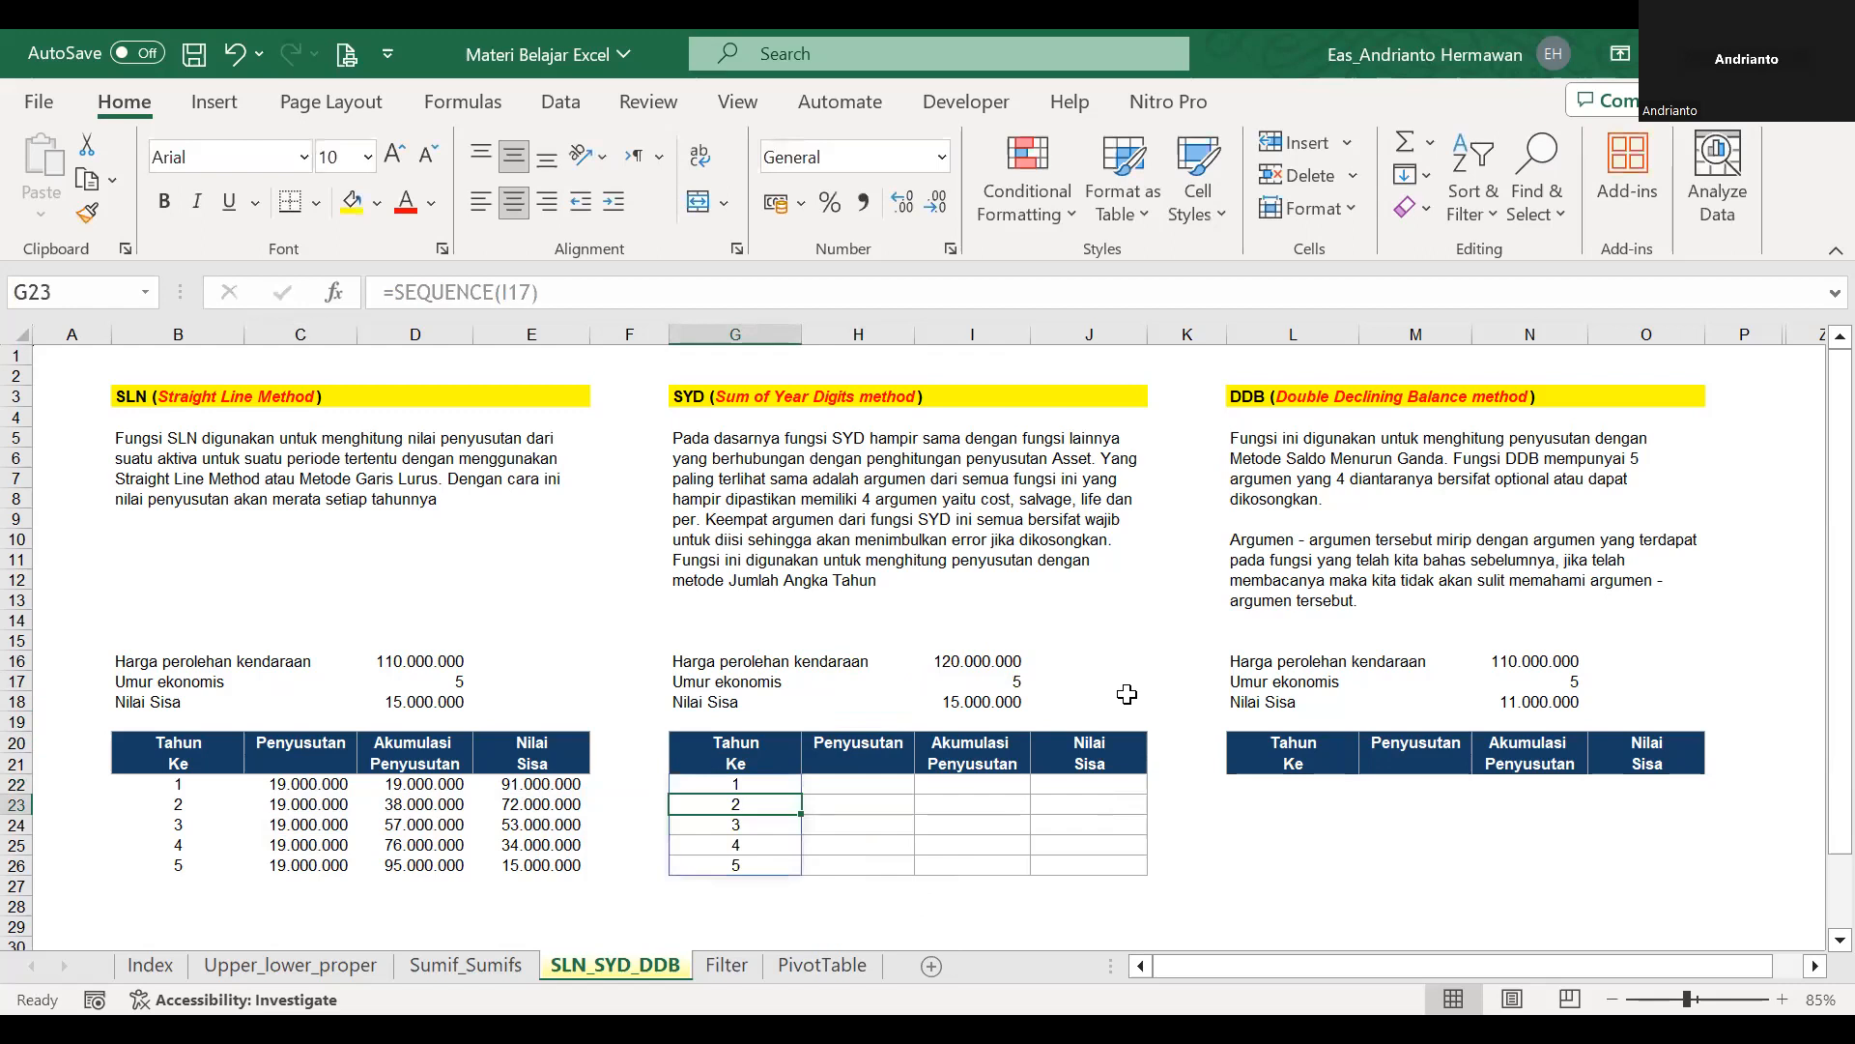
Begin the first-year depreciation formula in H22 as =SYD(I16;I18;I17;G22, covering cost, salvage value, economic life and year number.
{"action": "key", "text": "Up"}
{"action": "key", "text": "Right"}
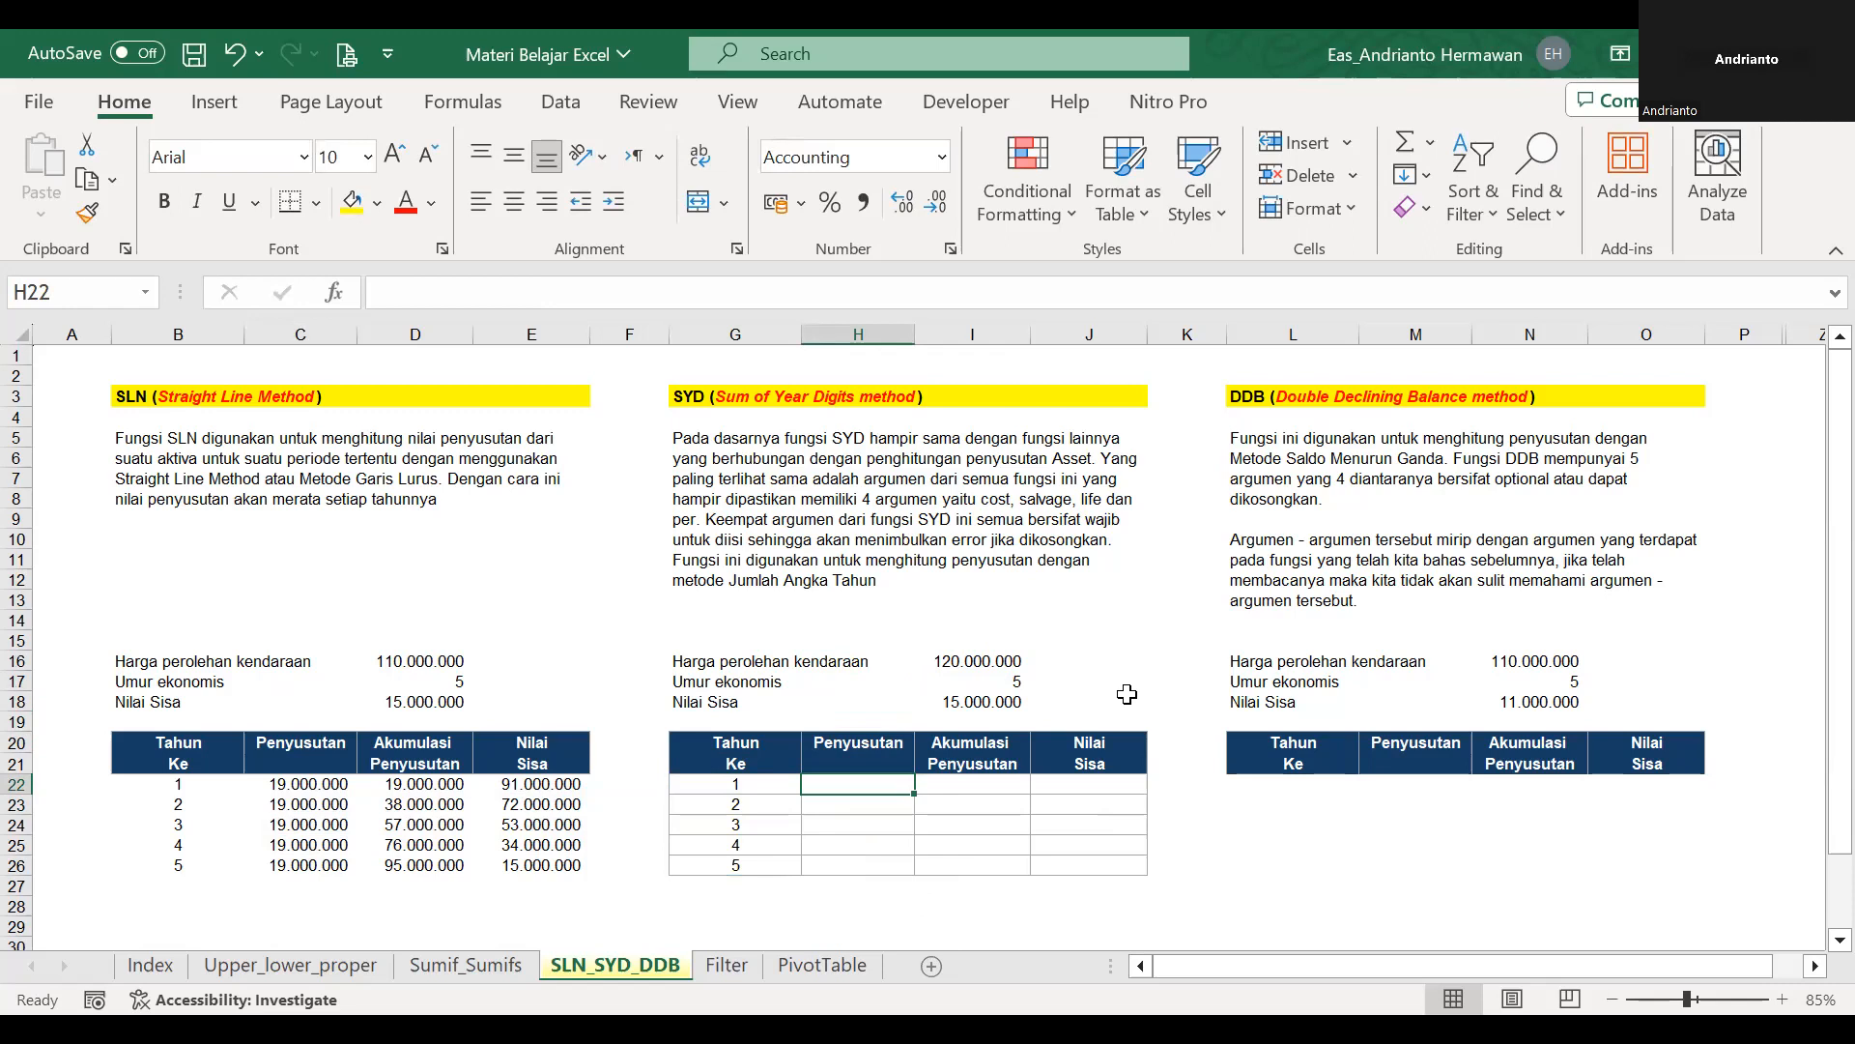
{"action": "type", "text": "="}
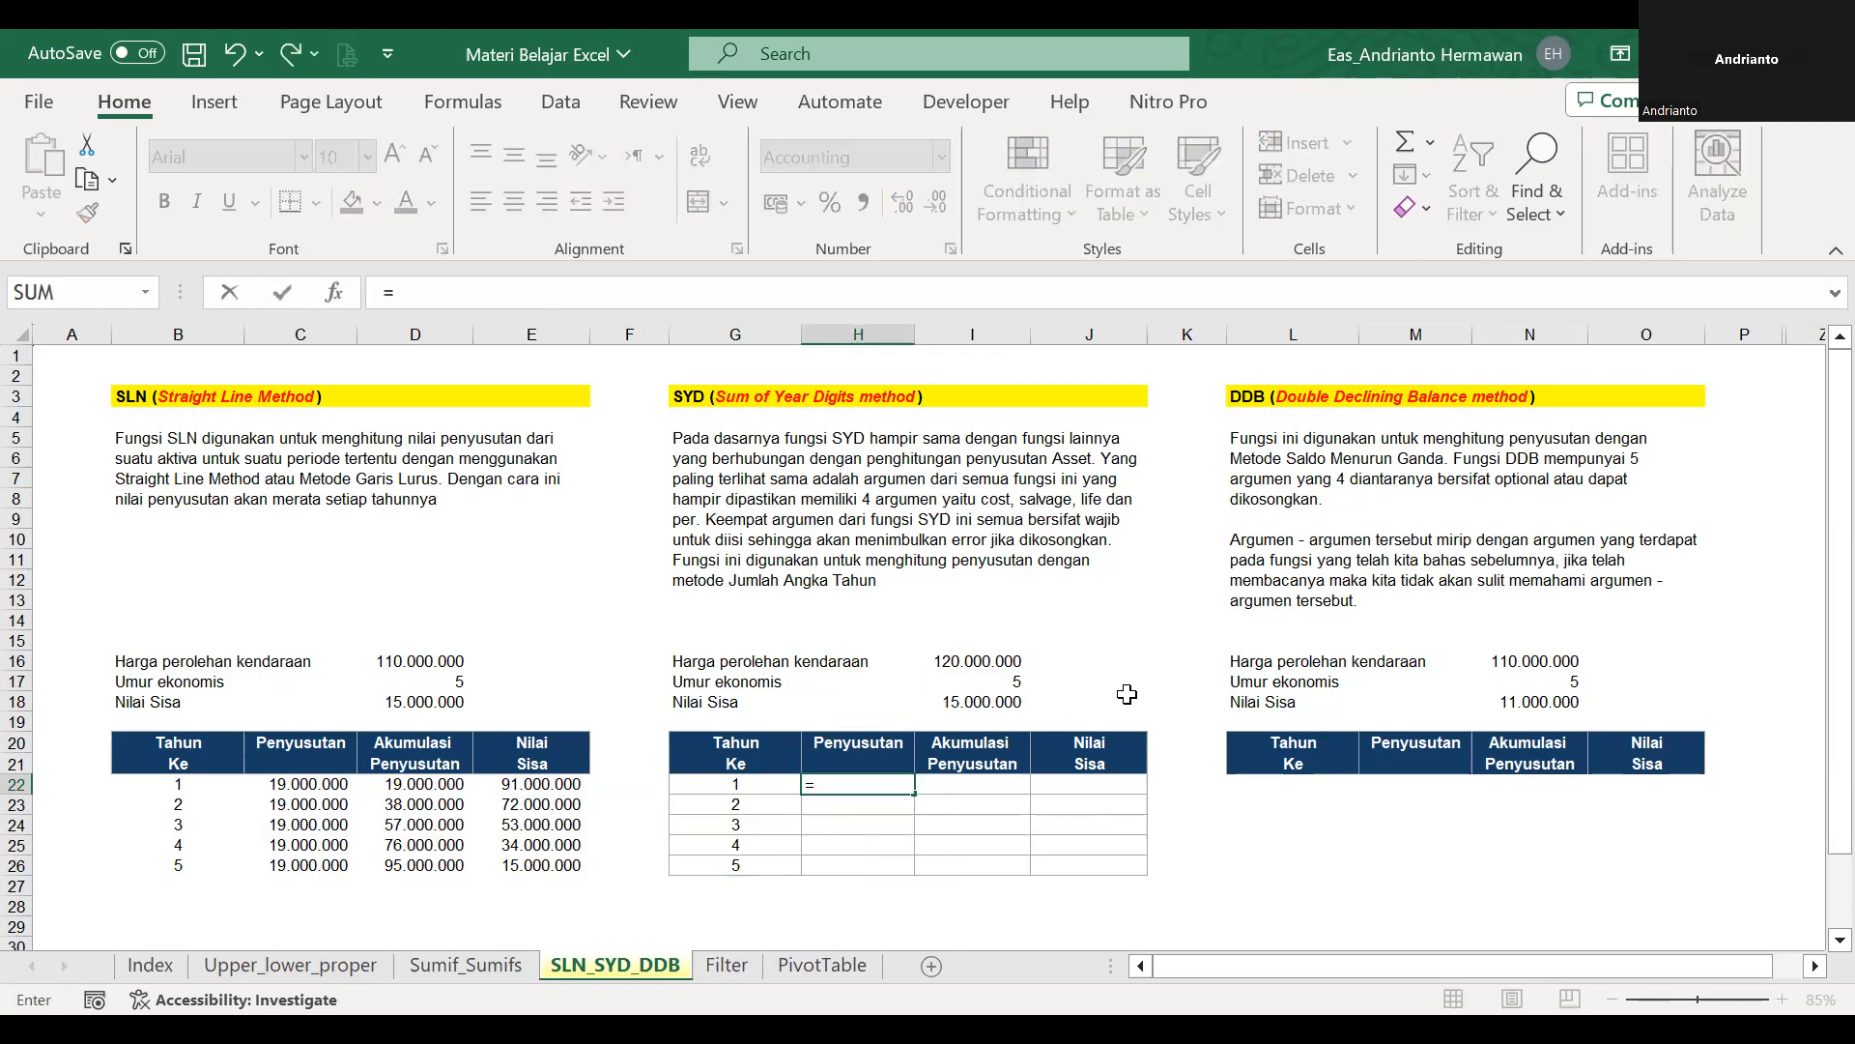
{"action": "type", "text": "syd("}
{"action": "left_click", "coordinate": [1000, 663]}
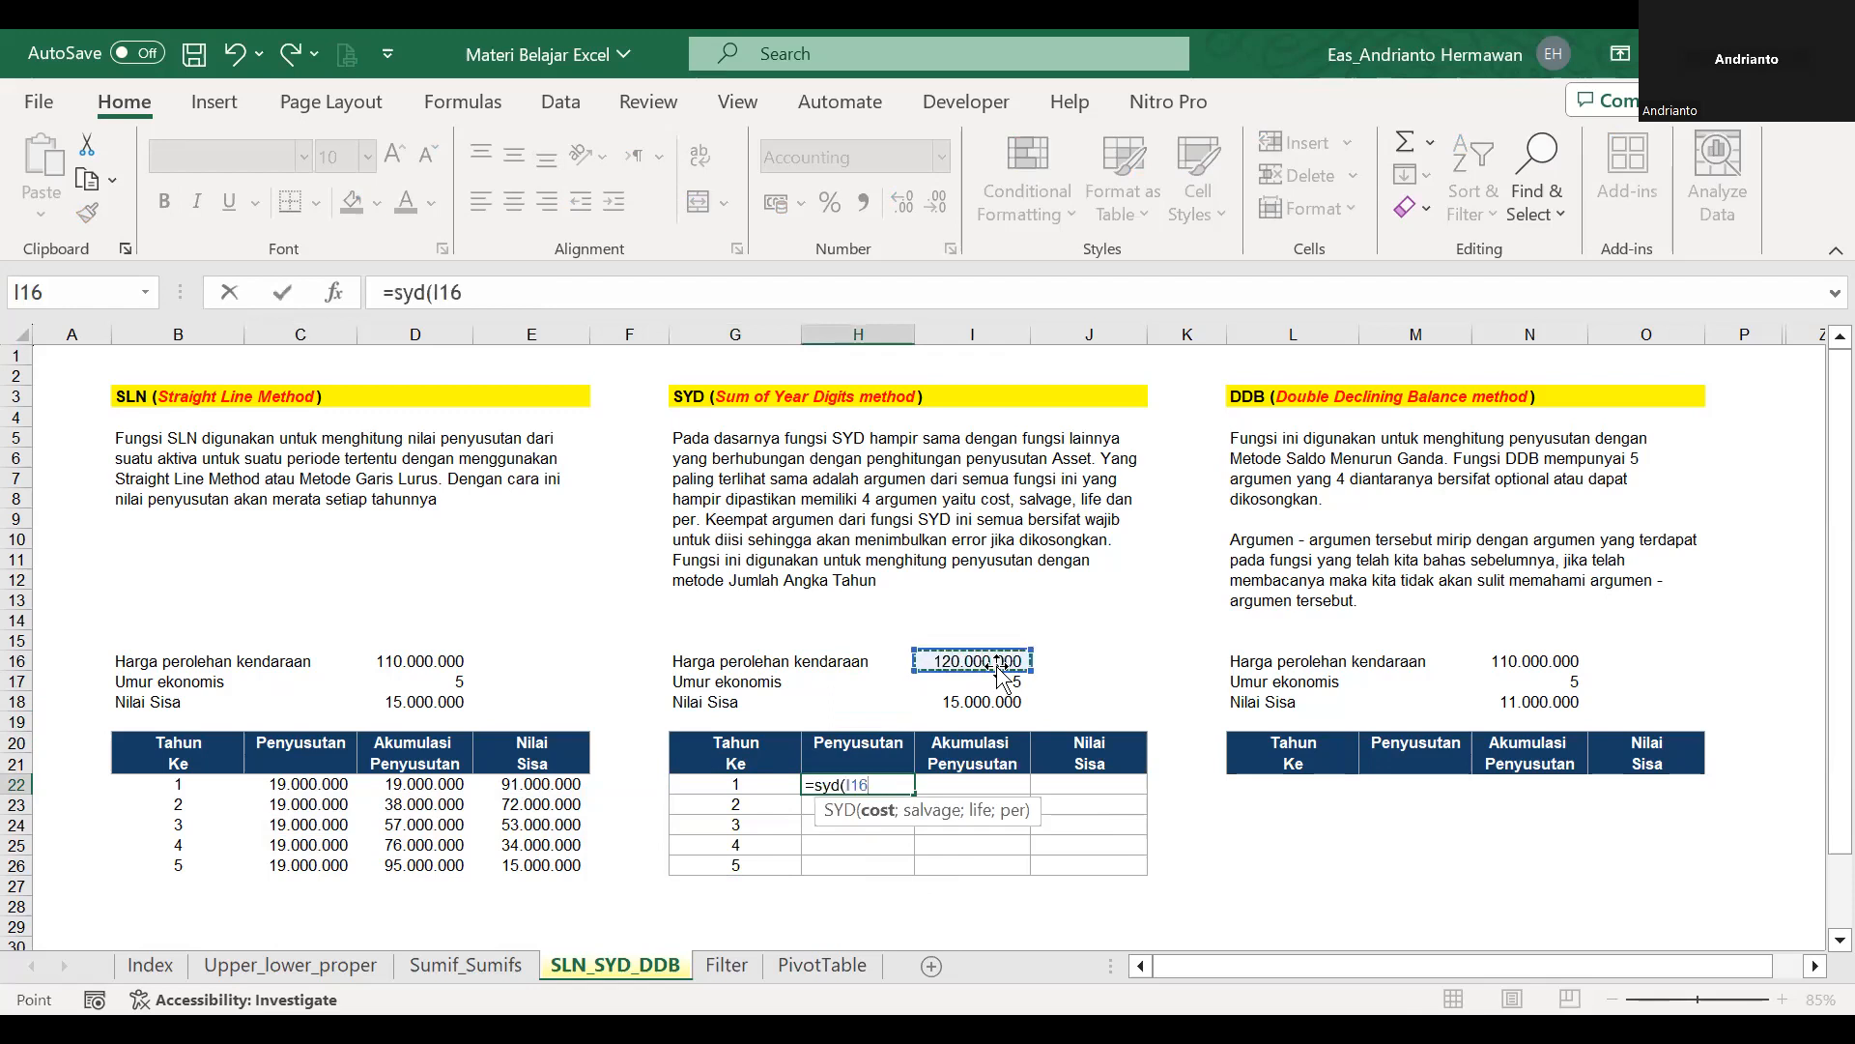
{"action": "type", "text": ";"}
{"action": "left_click", "coordinate": [970, 702]}
{"action": "type", "text": ";"}
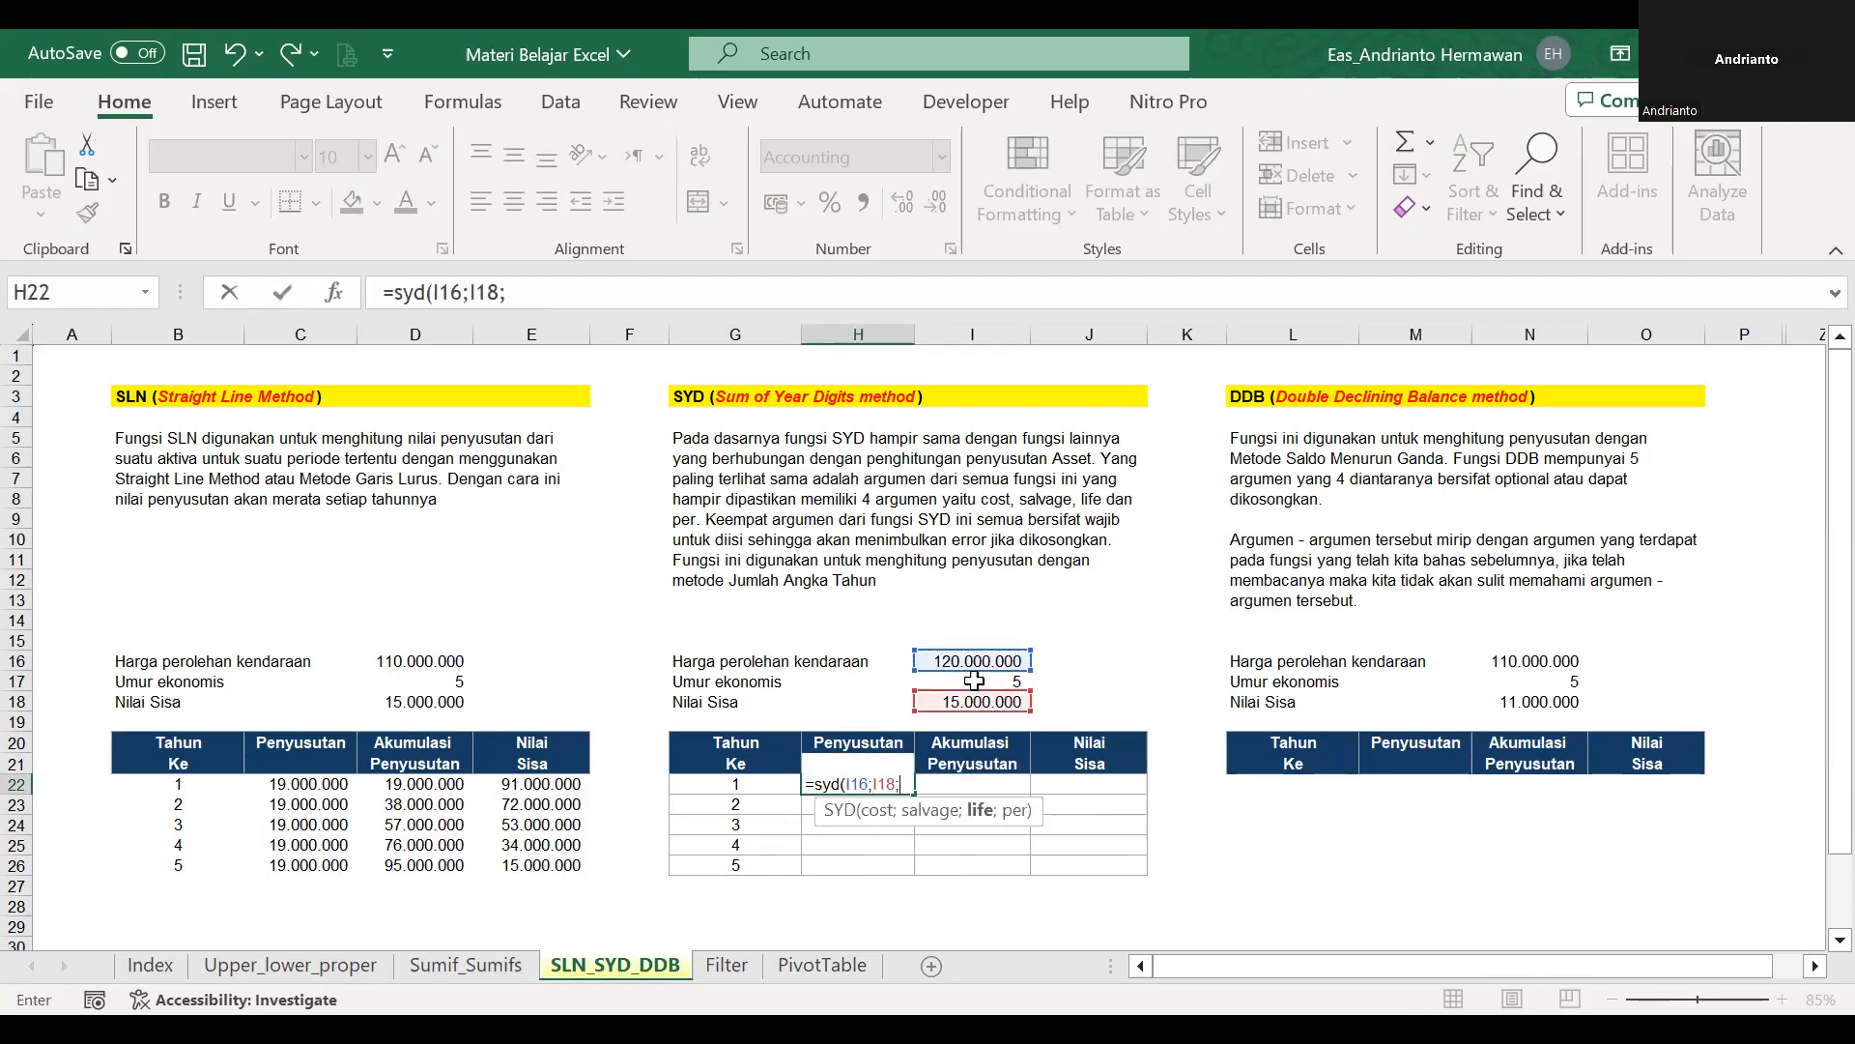
{"action": "left_click", "coordinate": [974, 681]}
{"action": "type", "text": ";"}
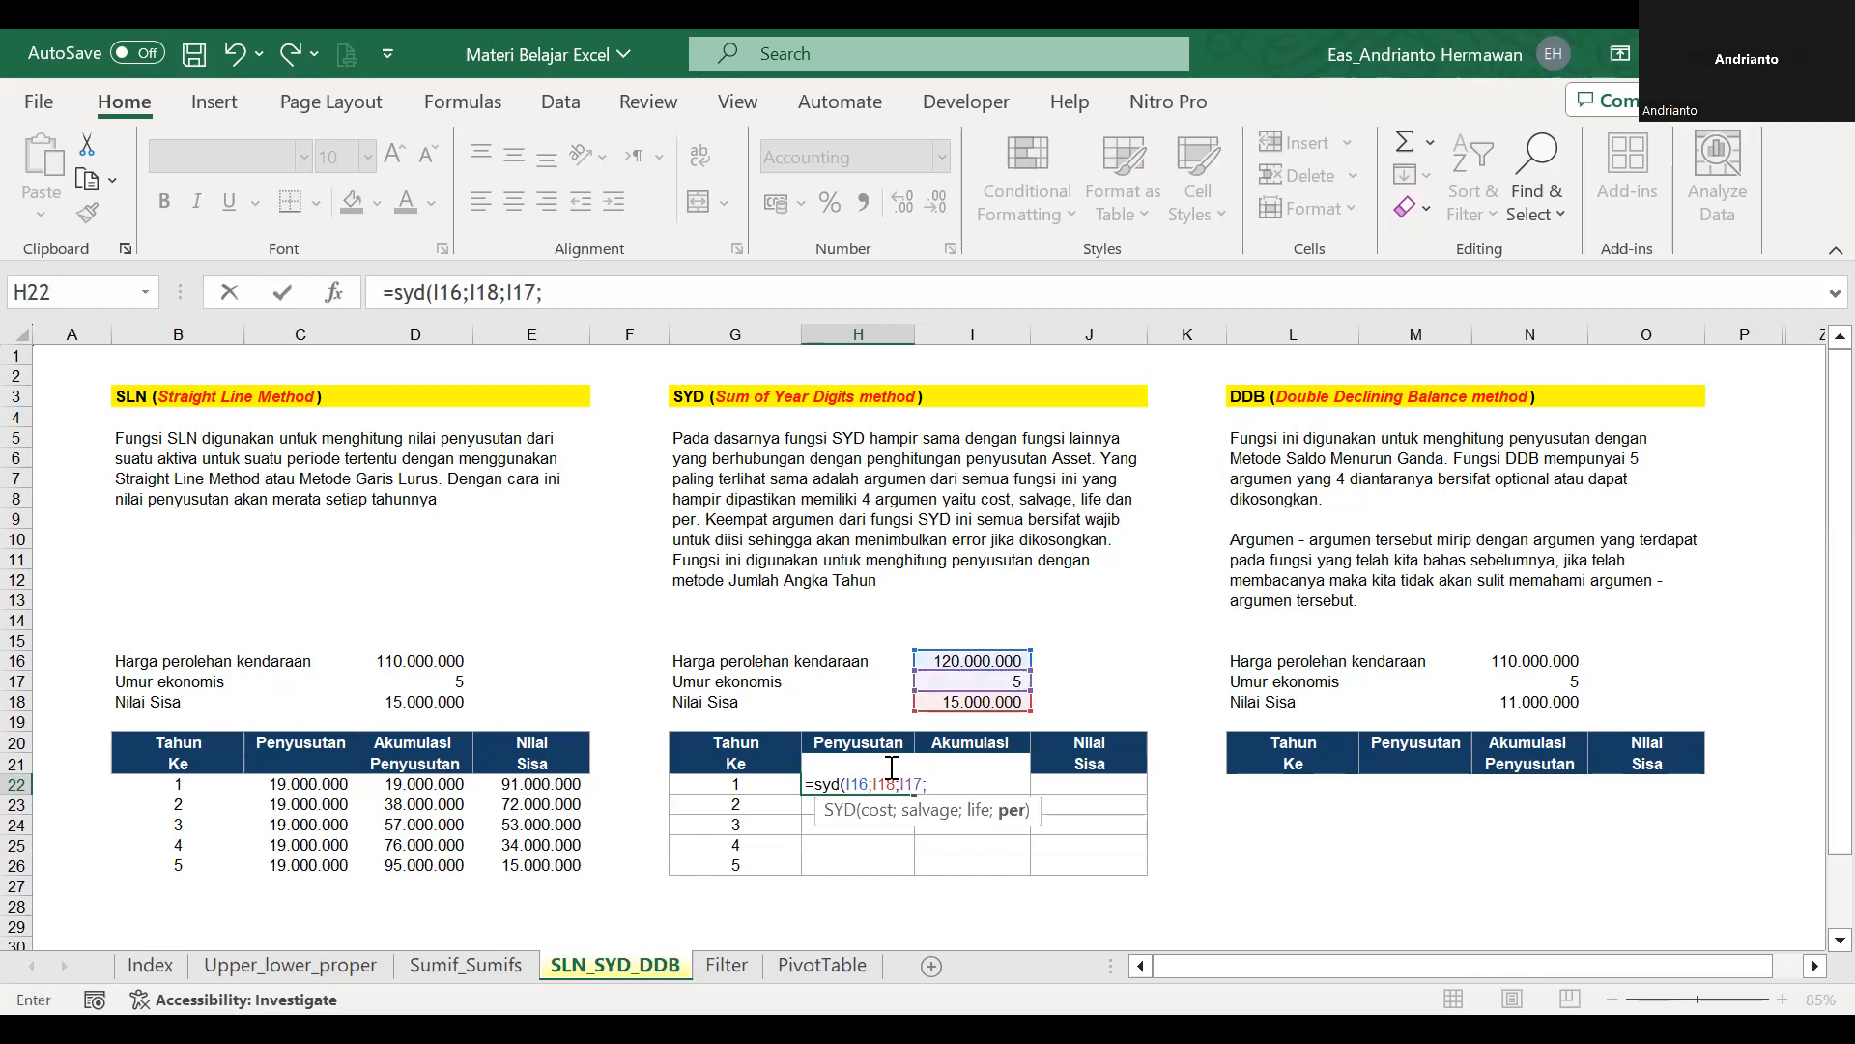
{"action": "left_click", "coordinate": [769, 781]}
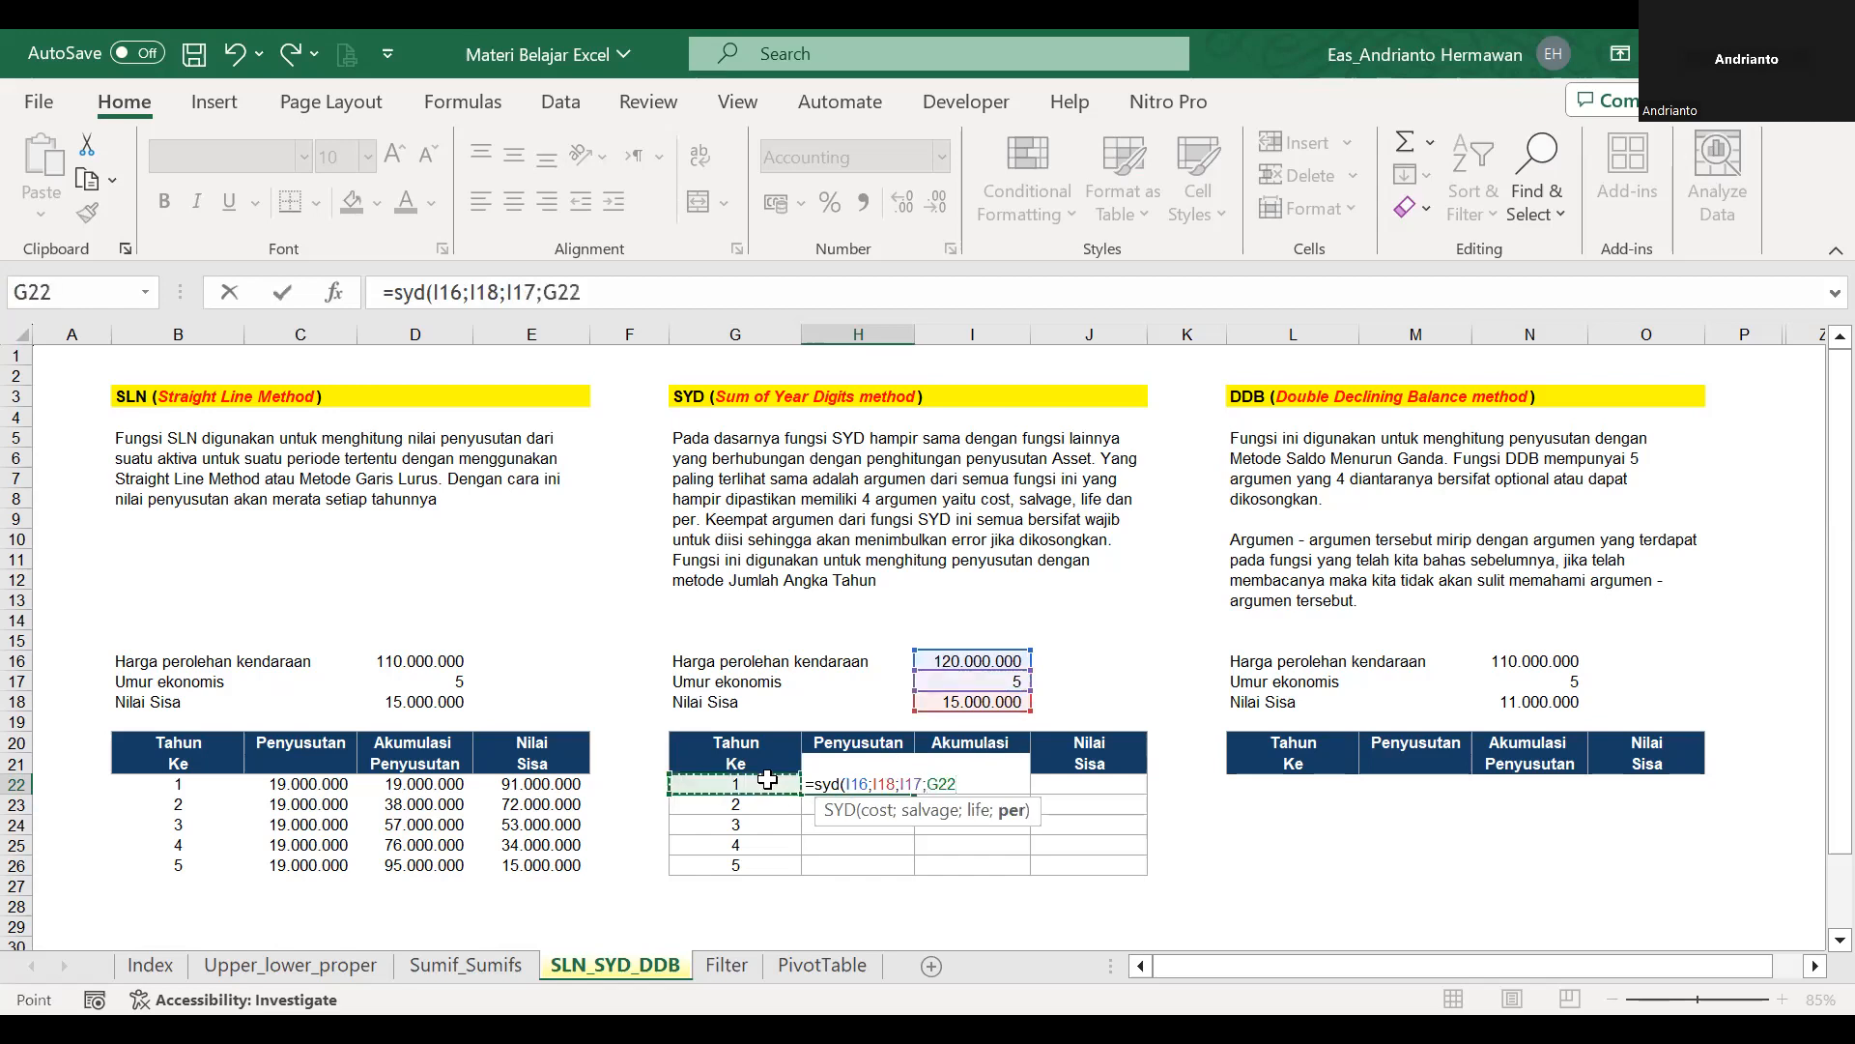
Make the cost, salvage and life references absolute and the year reference relative, entering =SYD($I$16;$I$18;$I$17;G22) in H22.
{"action": "left_click", "coordinate": [440, 292]}
{"action": "key", "text": "F4"}
{"action": "key", "text": "Right"}
{"action": "key", "text": "F4"}
{"action": "key", "text": "Right"}
{"action": "key", "text": "F4"}
{"action": "key", "text": "F4"}
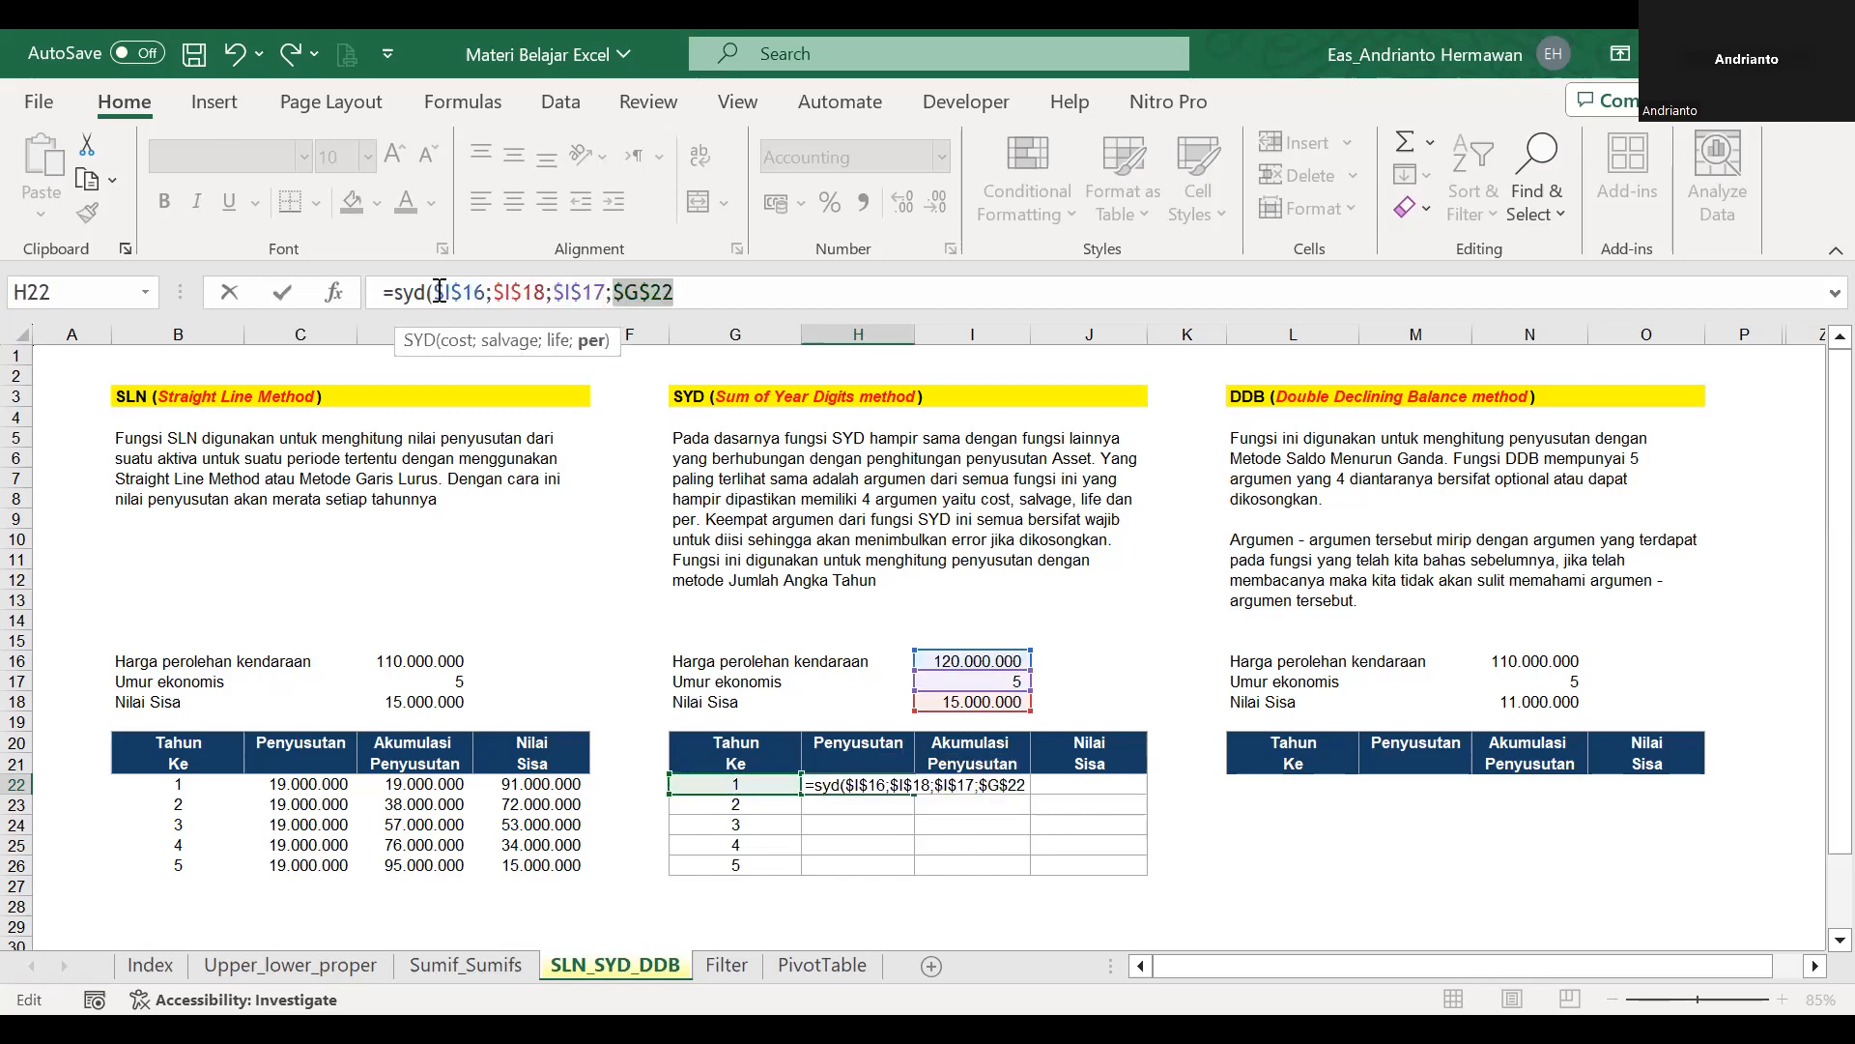
{"action": "type", "text": ")"}
{"action": "key", "text": "ctrl+Return"}
{"action": "left_click", "coordinate": [461, 280]}
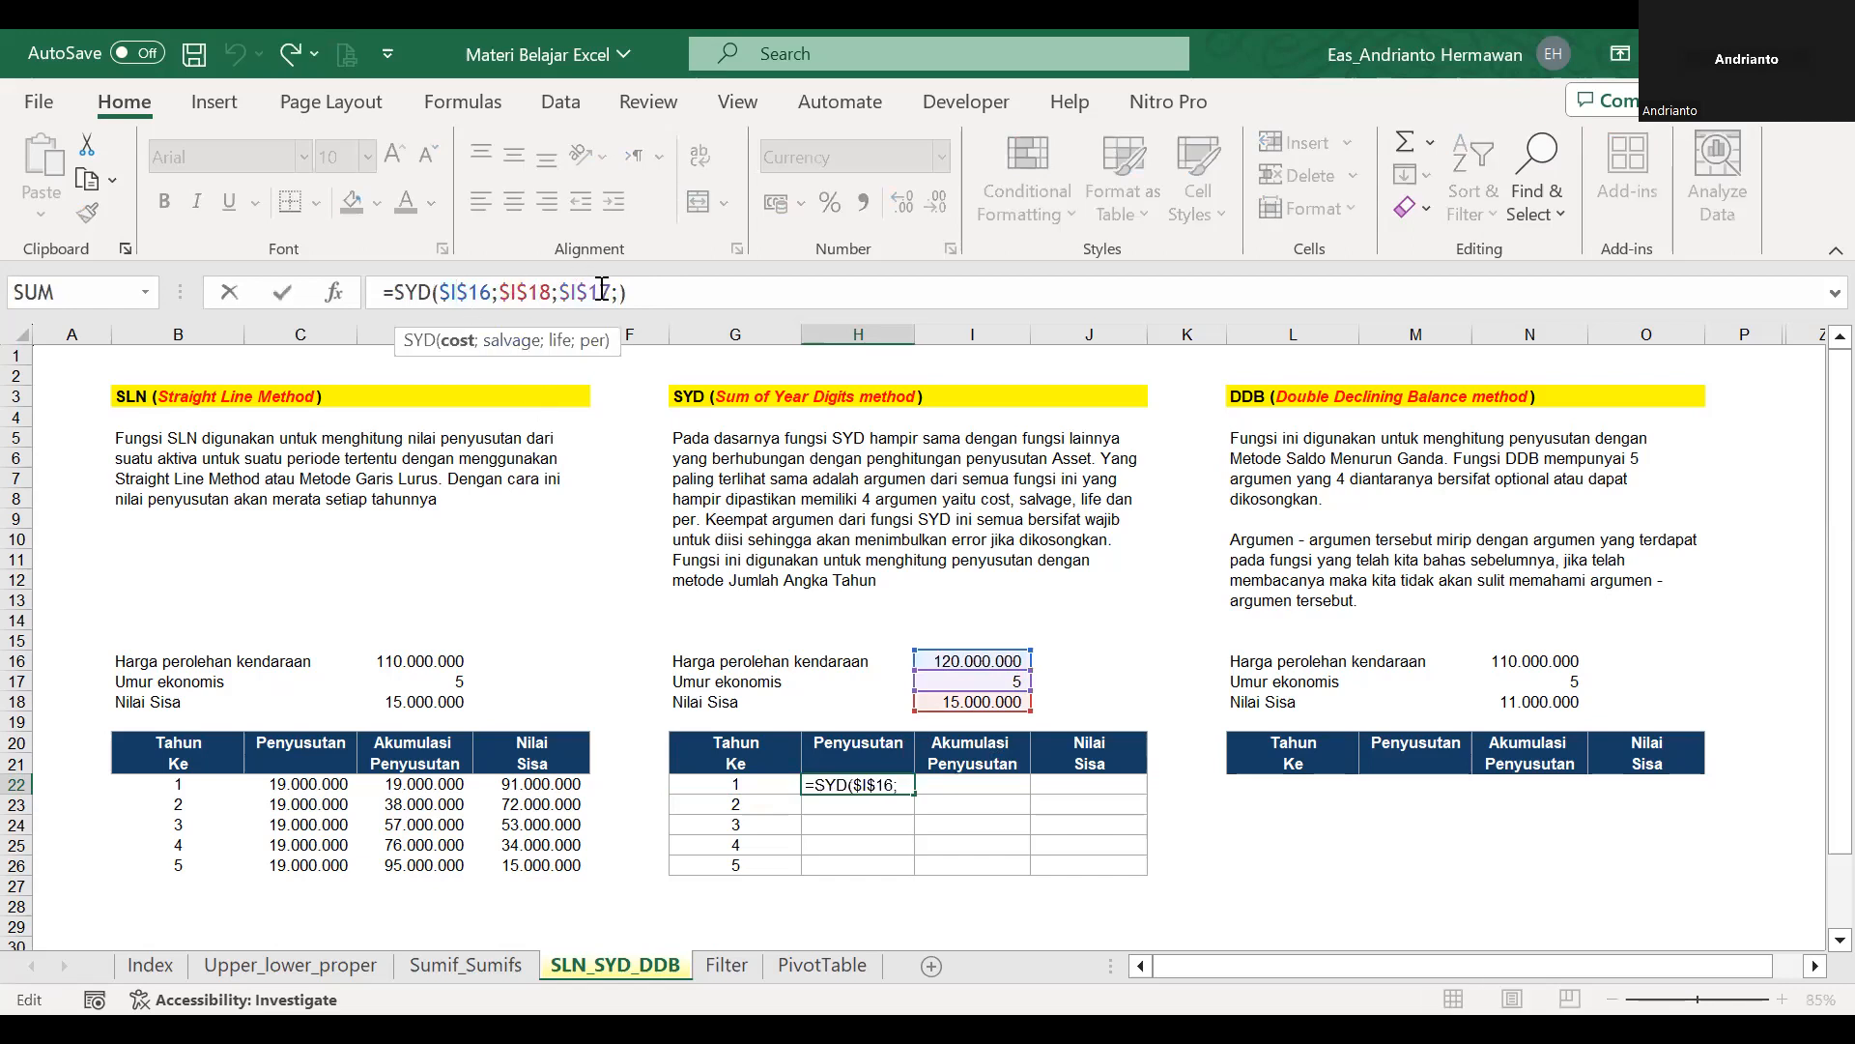
{"action": "left_click", "coordinate": [735, 783]}
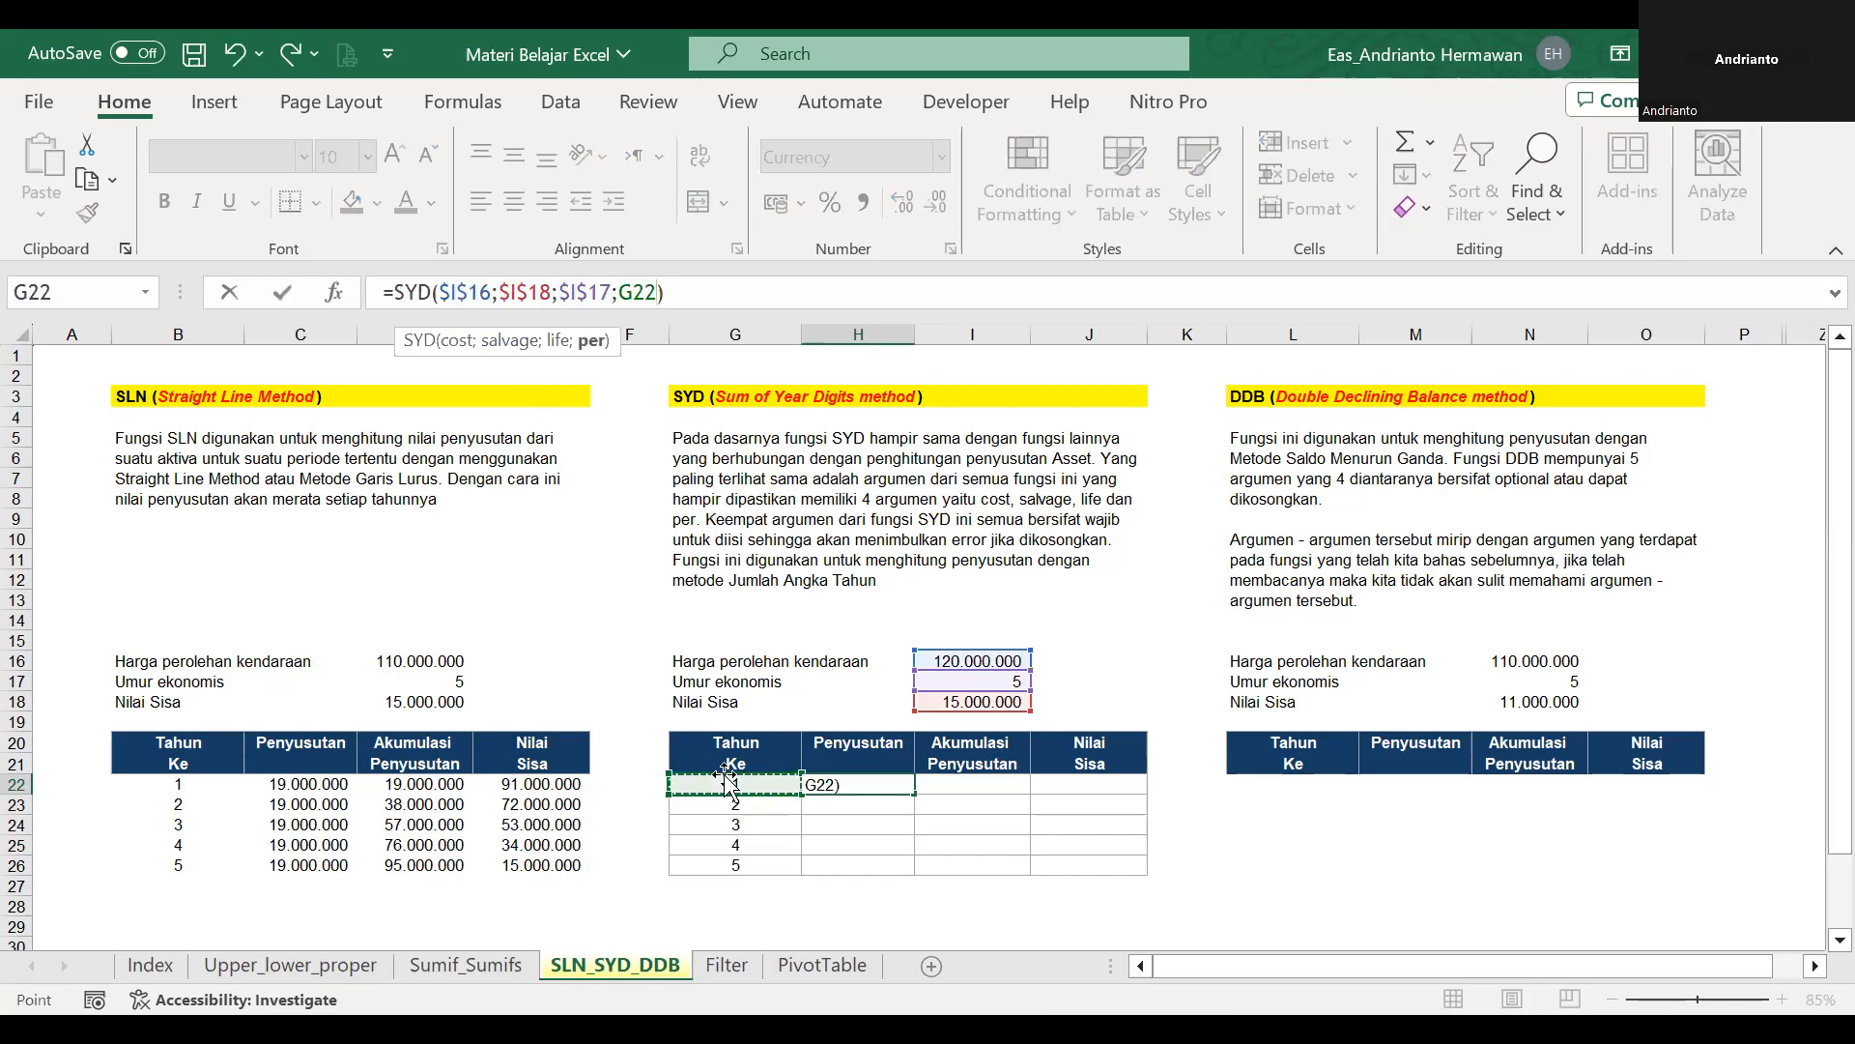
{"action": "key", "text": "ctrl+Return"}
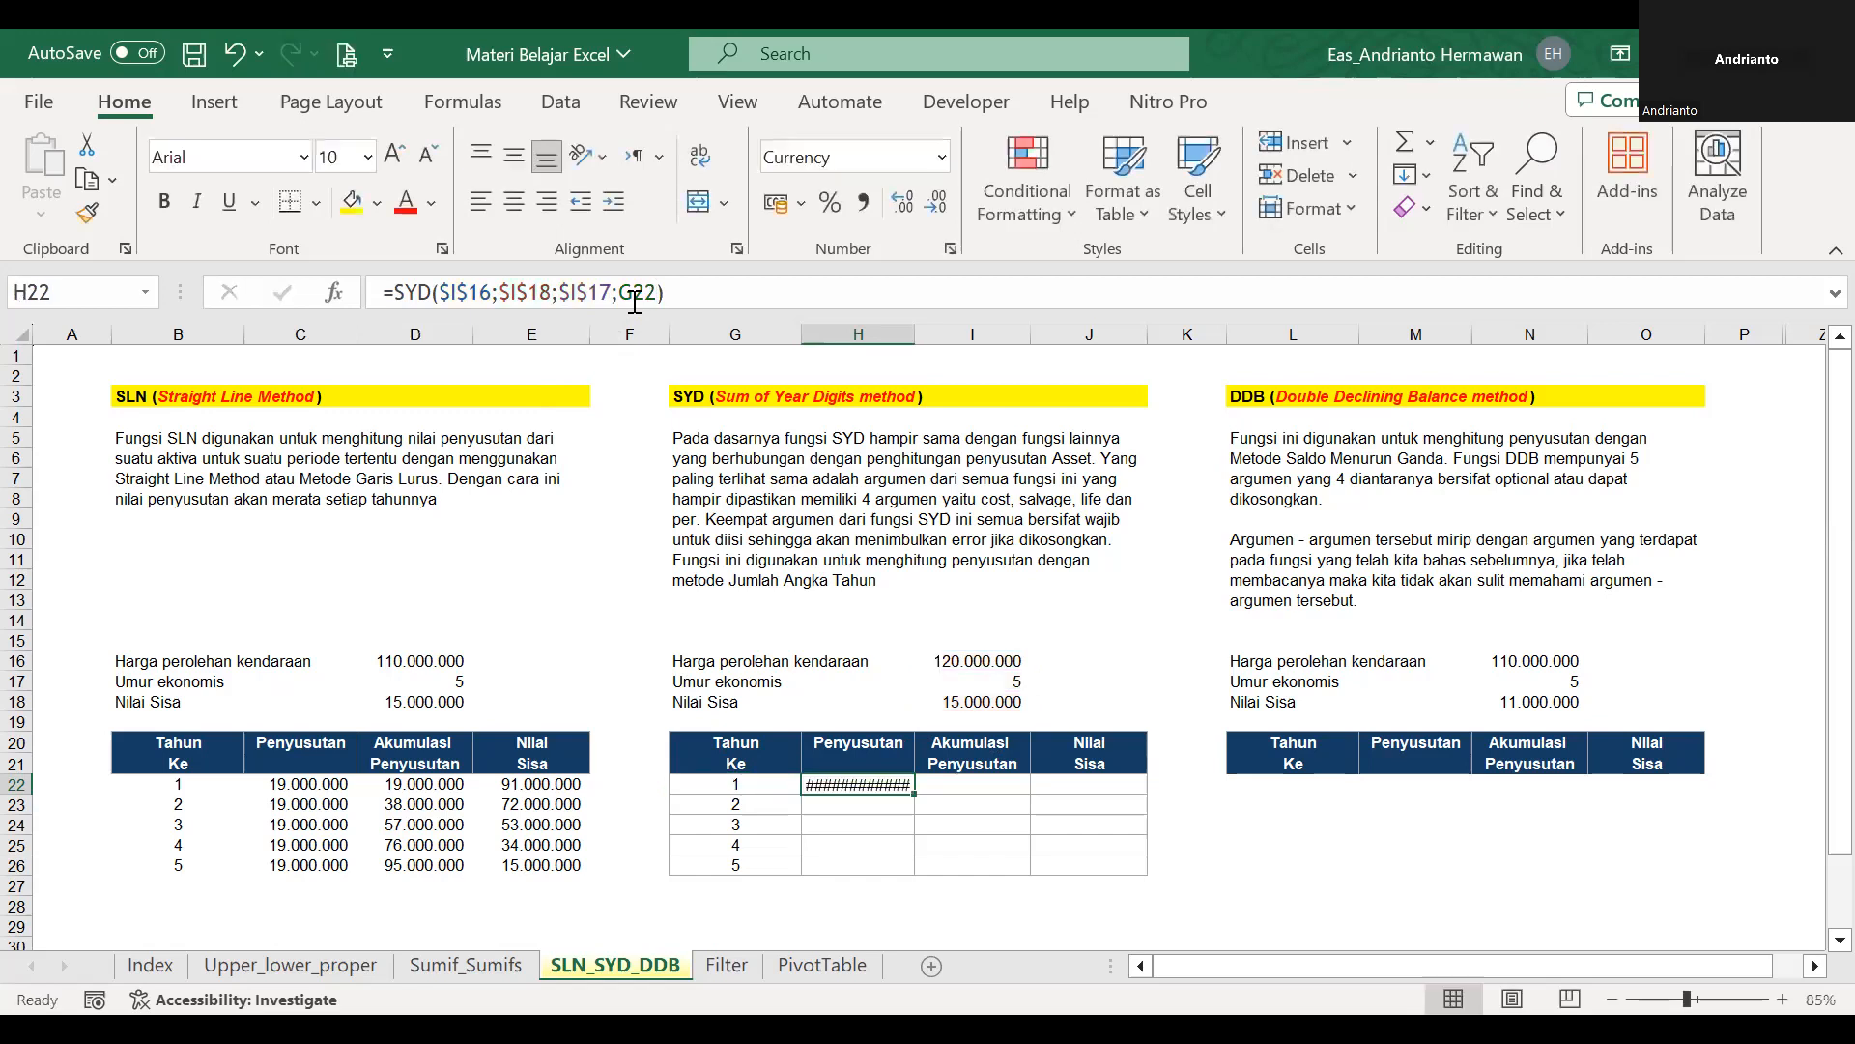
Copy the SYD depreciation formula from H22 down through H26.
{"action": "key", "text": "ctrl+c"}
{"action": "key", "text": "shift+Down"}
{"action": "key", "text": "shift+Down"}
{"action": "key", "text": "shift+Down"}
{"action": "key", "text": "shift+Down"}
{"action": "key", "text": "shift+Down"}
{"action": "key", "text": "shift+Up"}
{"action": "key", "text": "Return"}
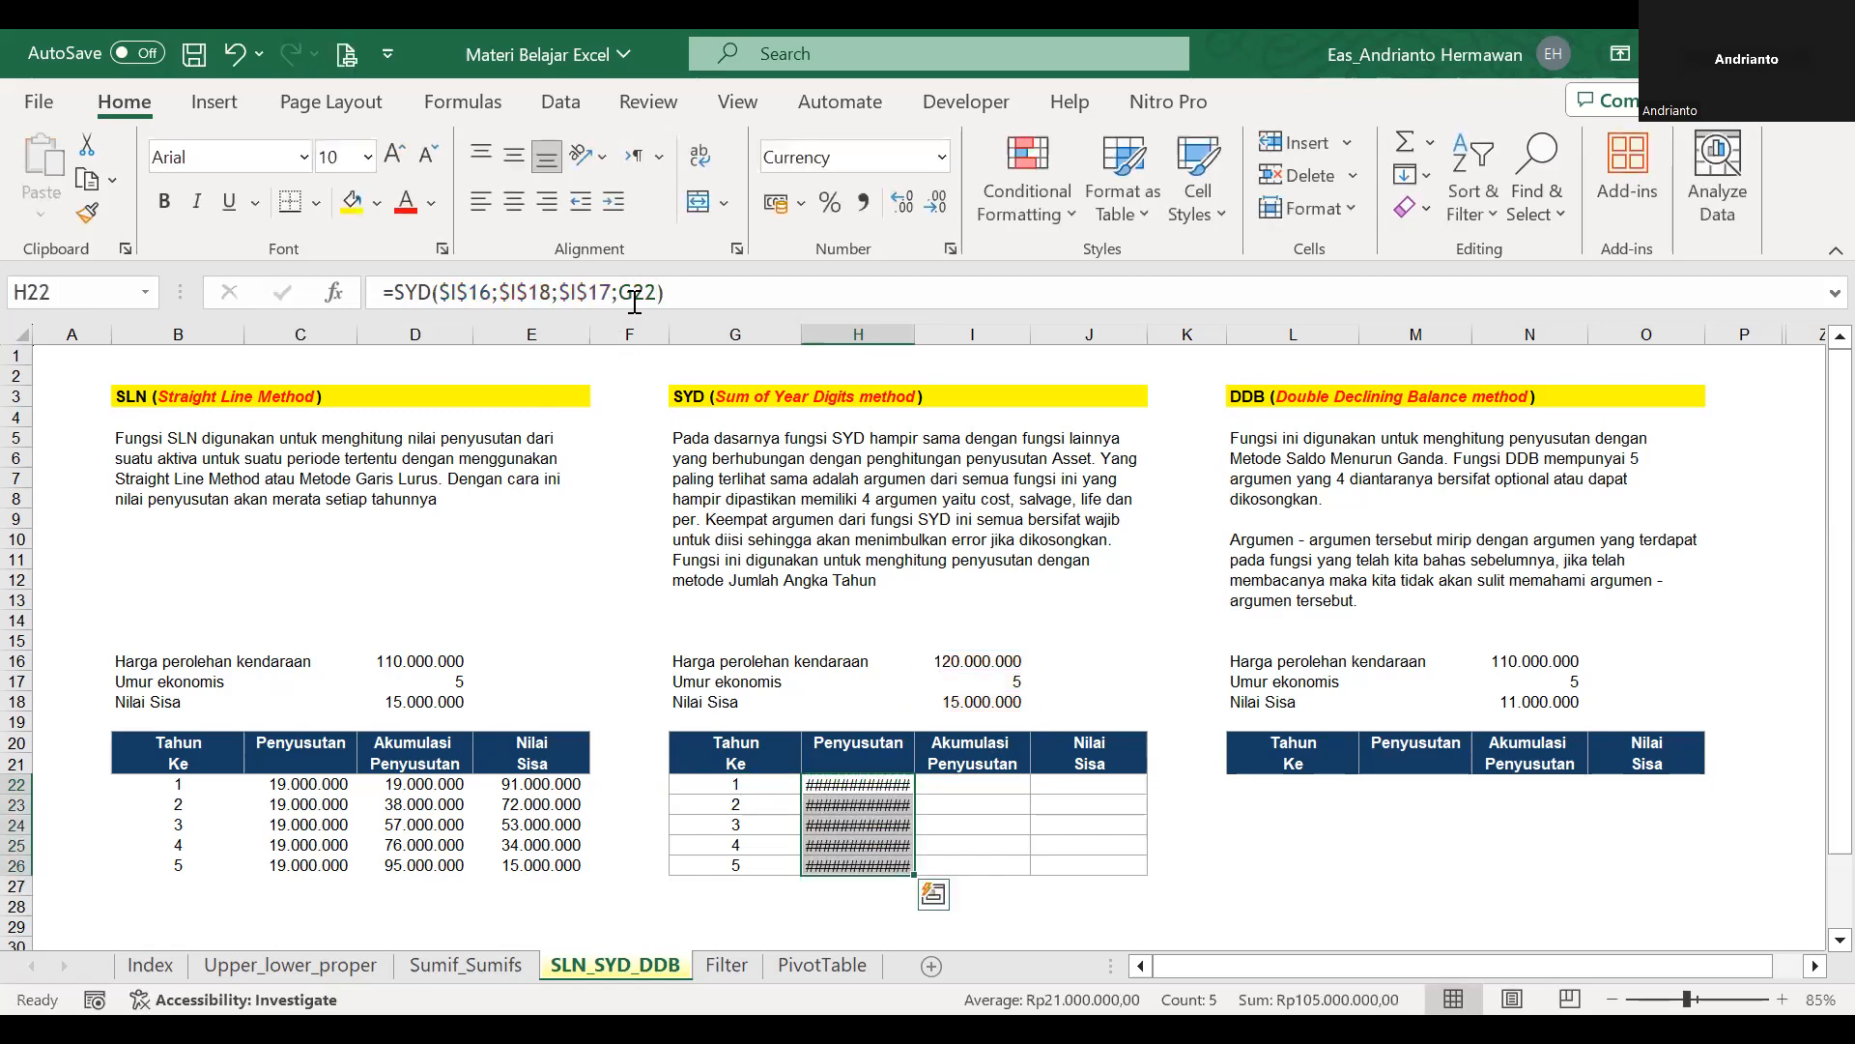
Apply the comma number style to the SYD table amounts in H22:J26.
{"action": "key", "text": "shift+Right"}
{"action": "key", "text": "alt"}
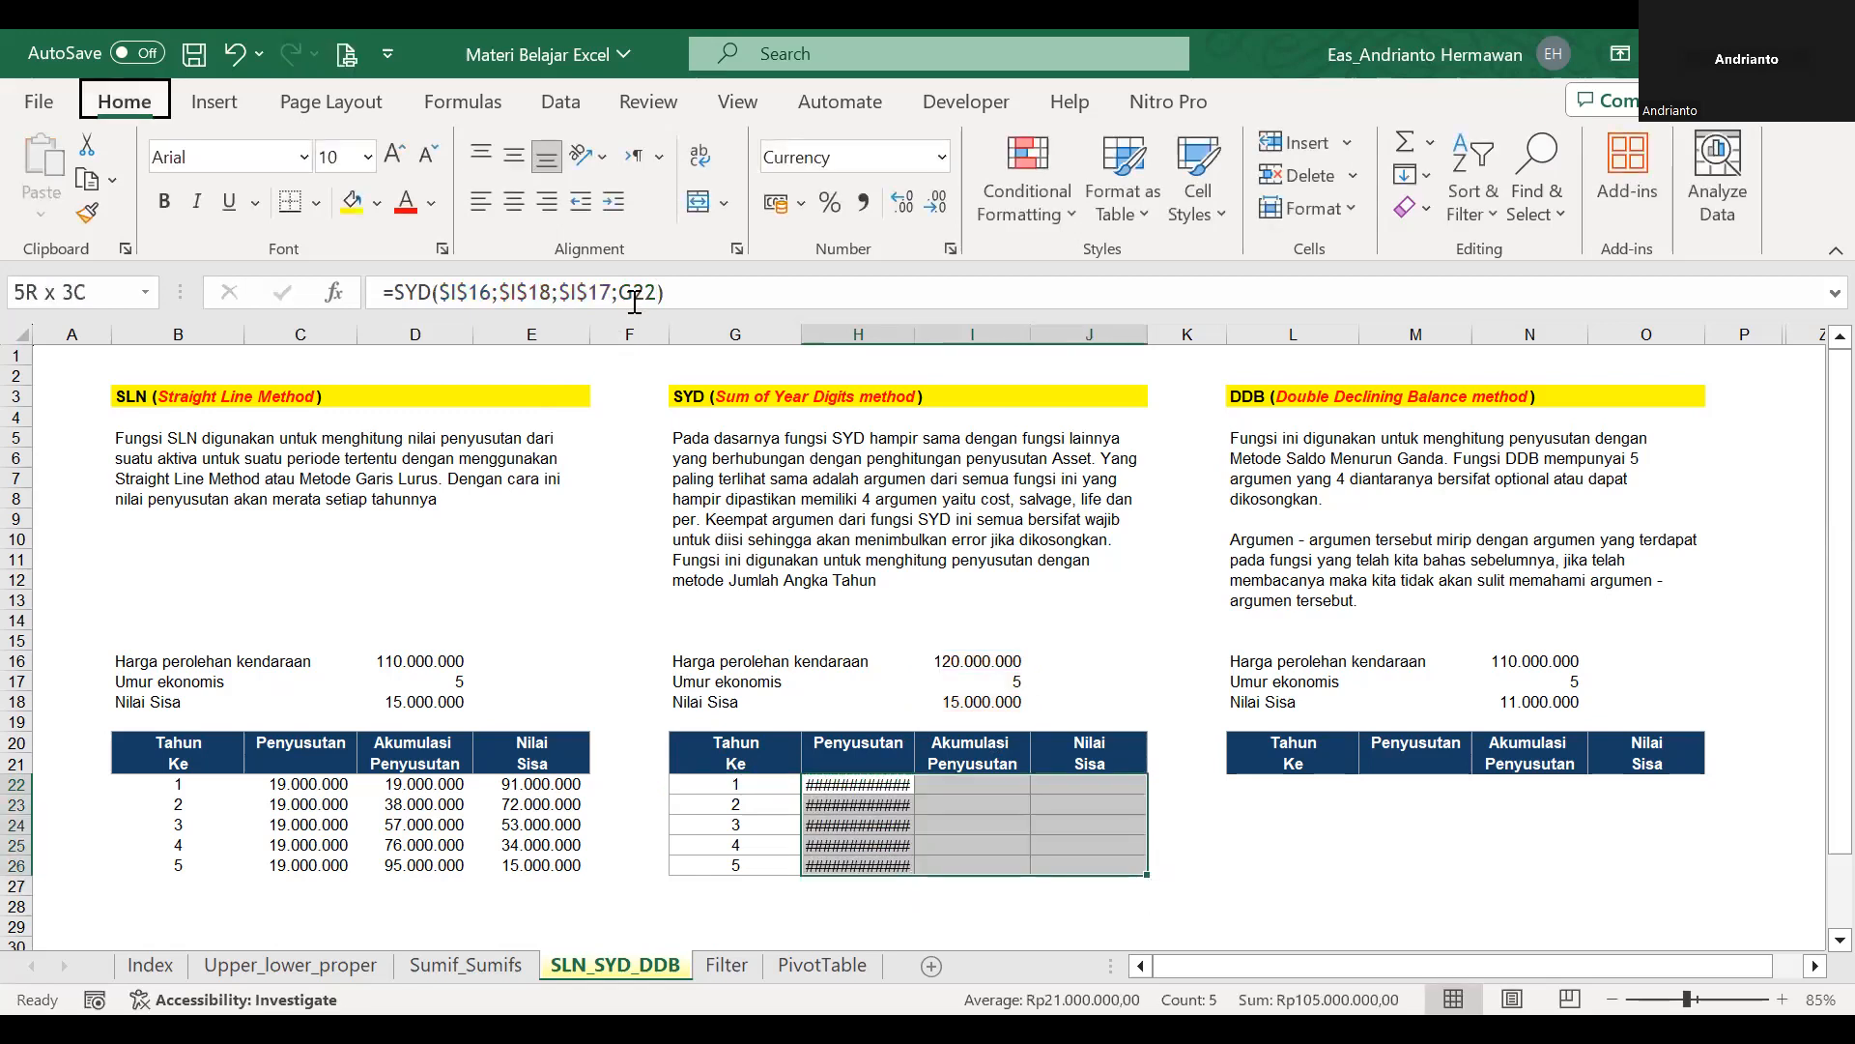
{"action": "key", "text": "h"}
{"action": "key", "text": "k"}
Start the SYD table's accumulated depreciation with =H22 in I22 and =I22+H23 in I23.
{"action": "key", "text": "Right"}
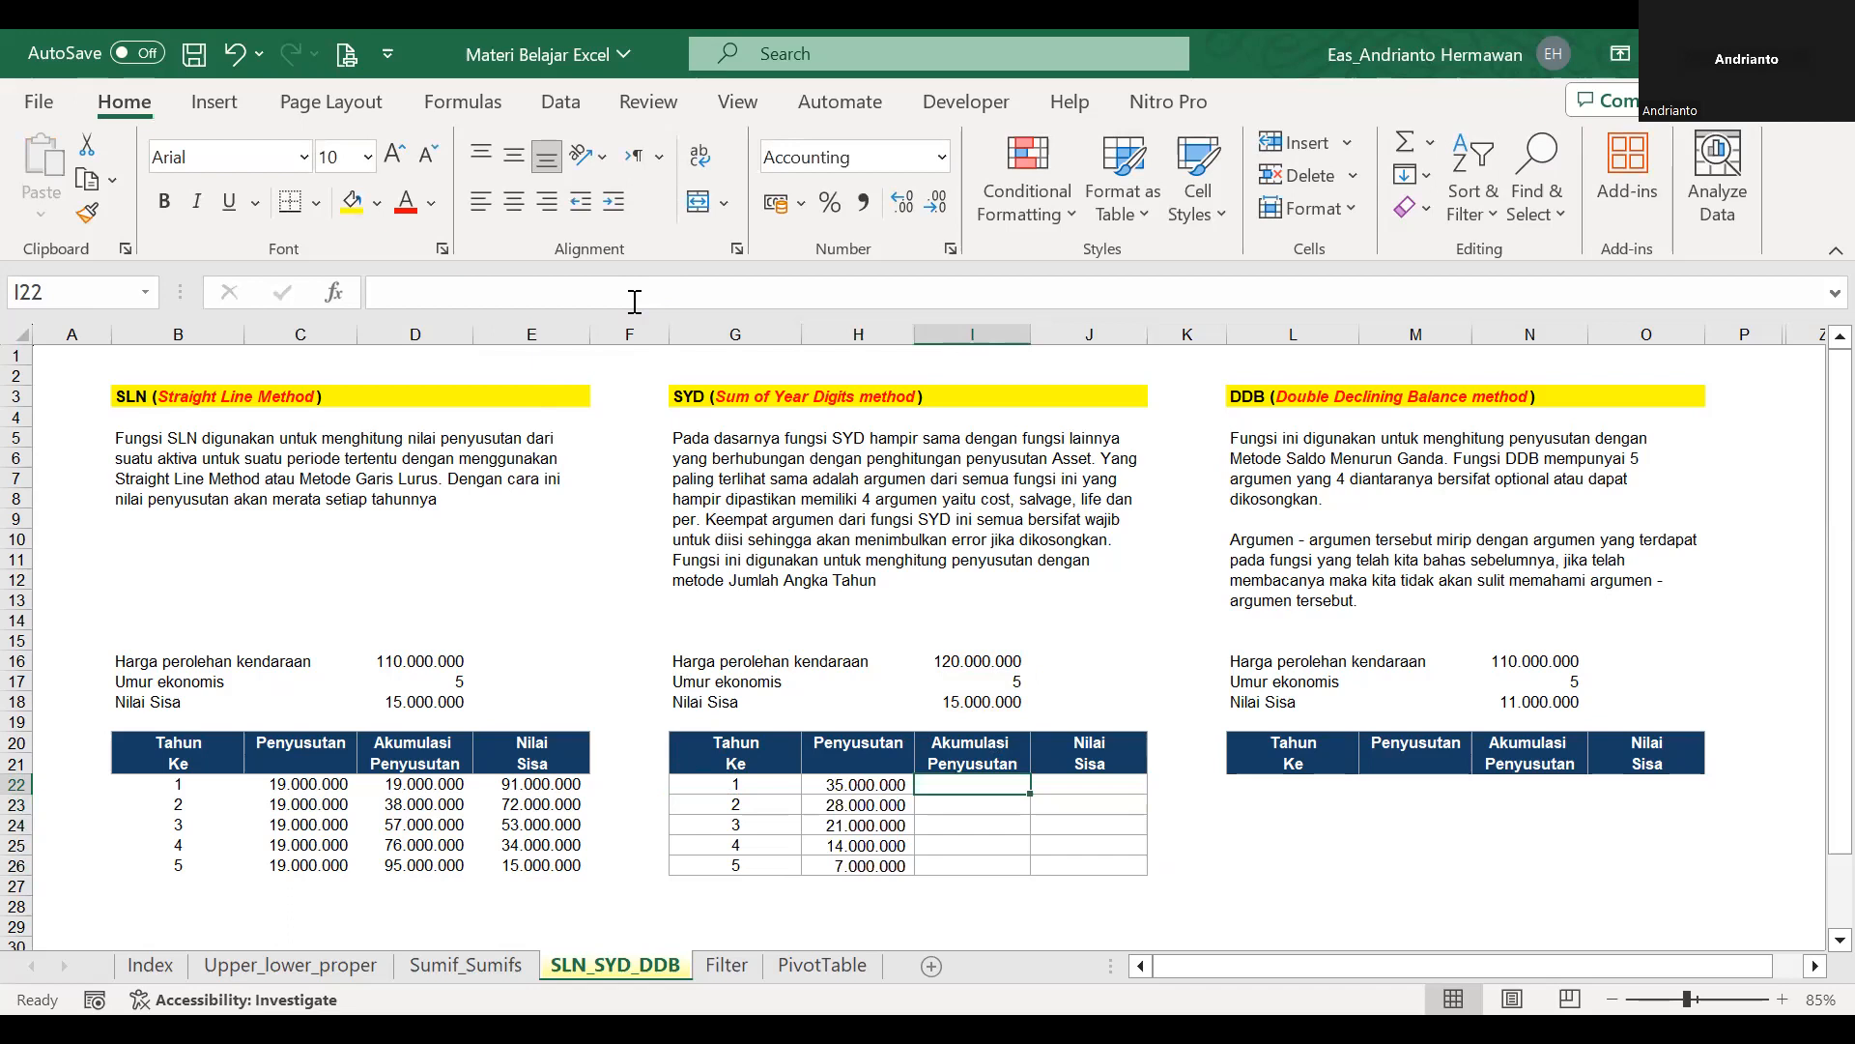
{"action": "type", "text": "="}
{"action": "key", "text": "Left"}
{"action": "key", "text": "Return"}
{"action": "type", "text": "="}
{"action": "key", "text": "Up"}
{"action": "type", "text": "+"}
{"action": "key", "text": "Left"}
{"action": "key", "text": "Return"}
Copy the accumulated depreciation formula from I23 down through I26.
{"action": "key", "text": "Up"}
{"action": "key", "text": "ctrl+c"}
{"action": "key", "text": "shift+Down"}
{"action": "key", "text": "shift+Down"}
{"action": "key", "text": "shift+Down"}
{"action": "key", "text": "Return"}
Enter the remaining value formula =$I$16-I22 in J22 and fill it down through J26.
{"action": "key", "text": "Right"}
{"action": "key", "text": "Up"}
{"action": "type", "text": "="}
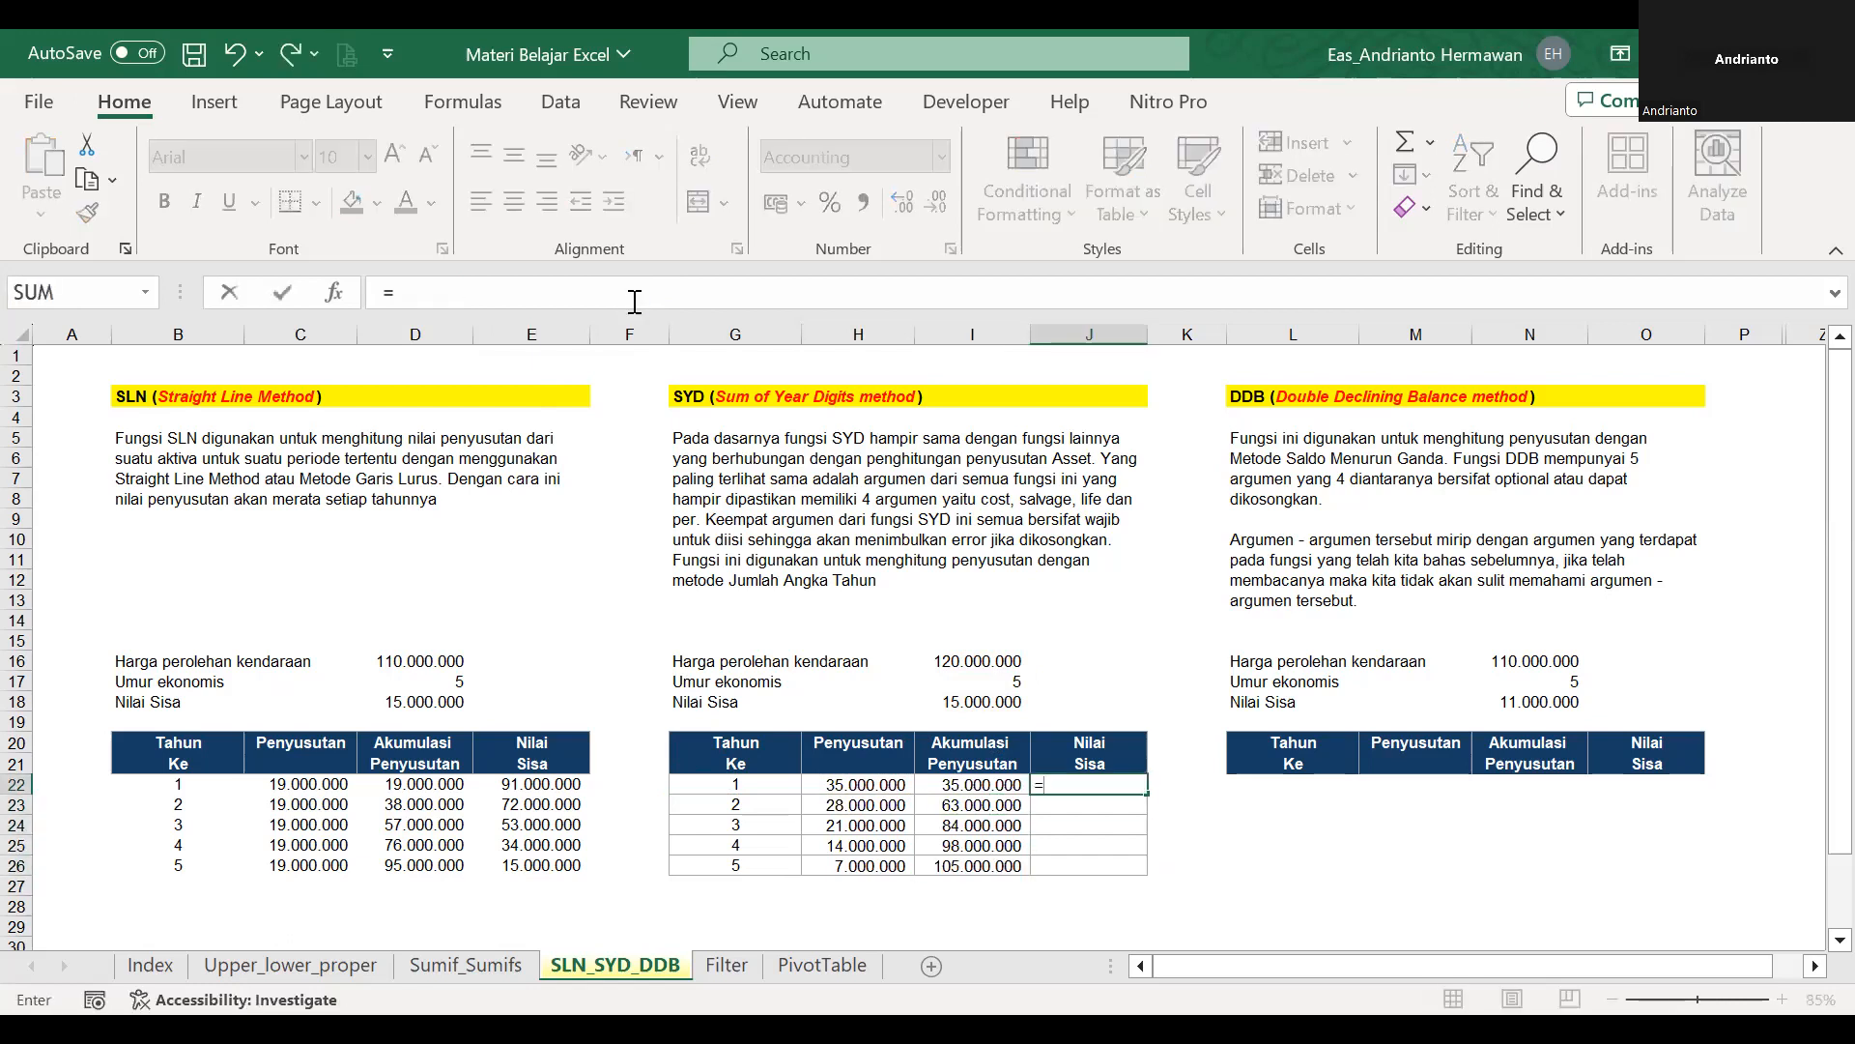
{"action": "key", "text": "Up"}
{"action": "key", "text": "Up"}
{"action": "key", "text": "Left"}
{"action": "key", "text": "Up"}
{"action": "key", "text": "Up"}
{"action": "key", "text": "Up"}
{"action": "key", "text": "Up"}
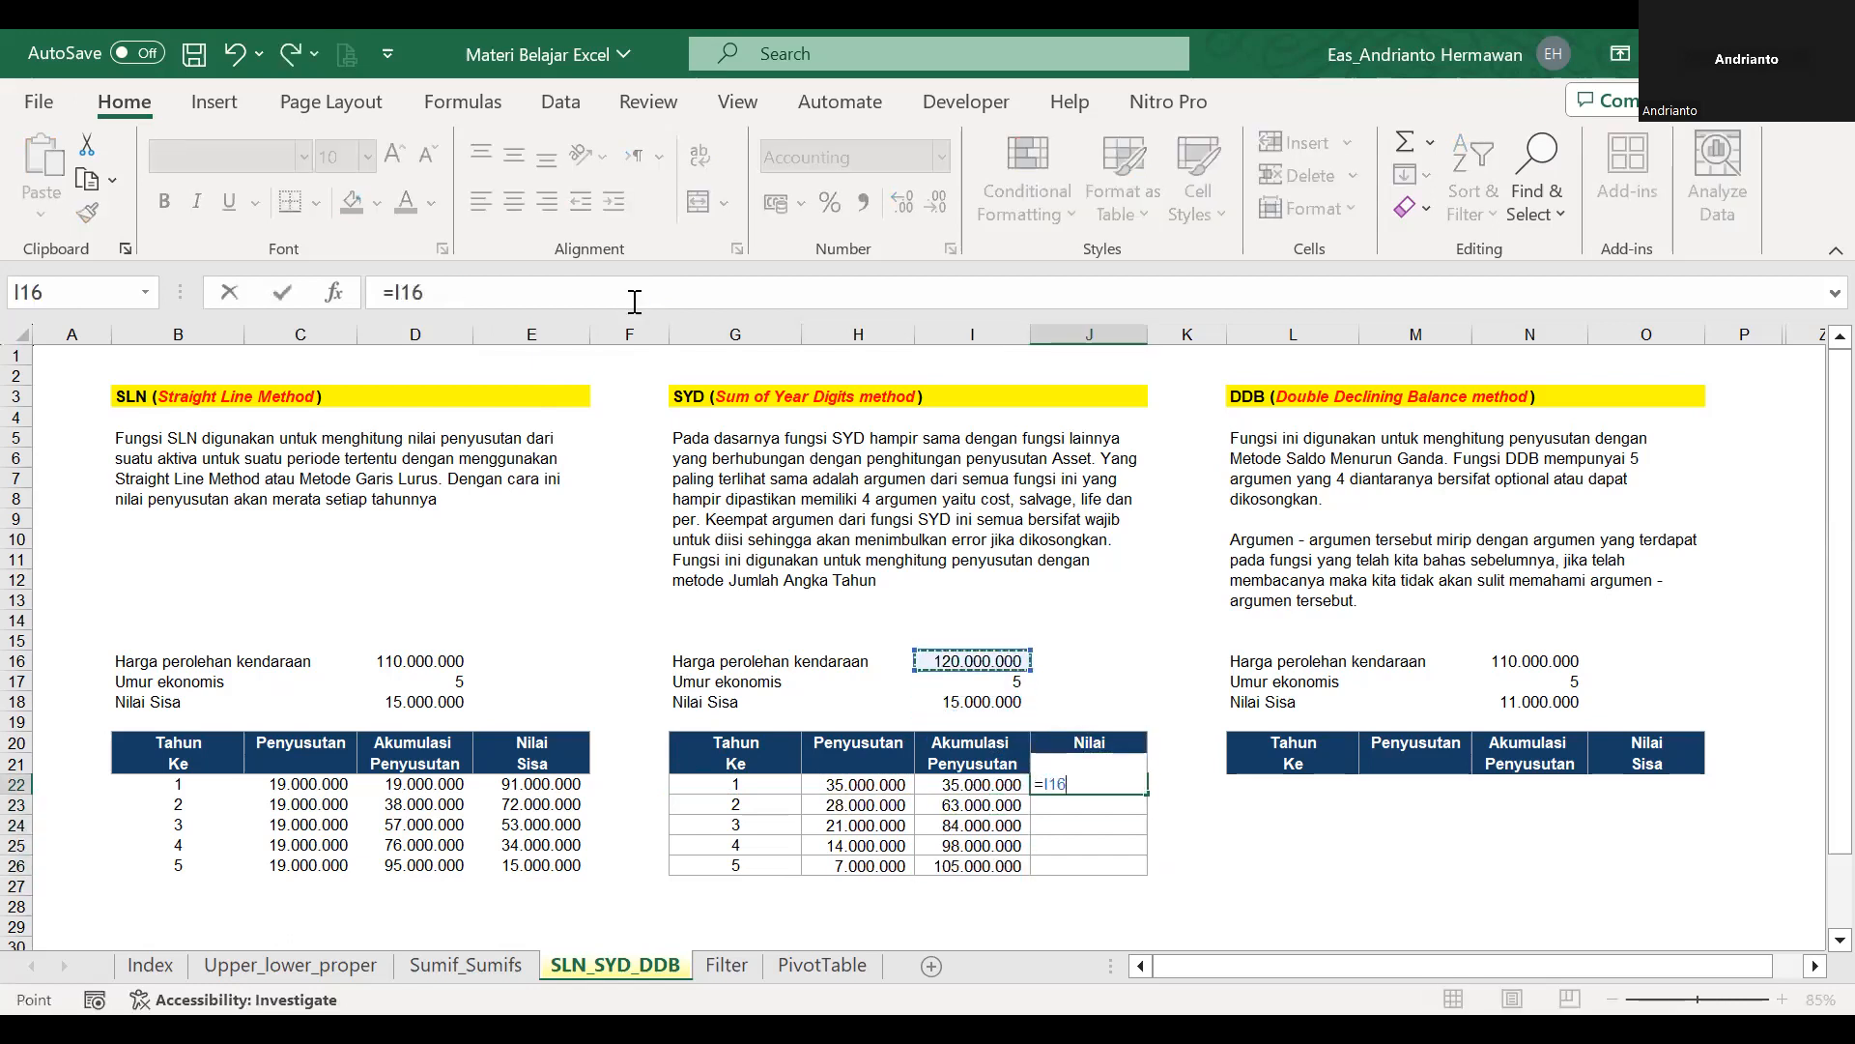
{"action": "key", "text": "F4"}
{"action": "type", "text": "-"}
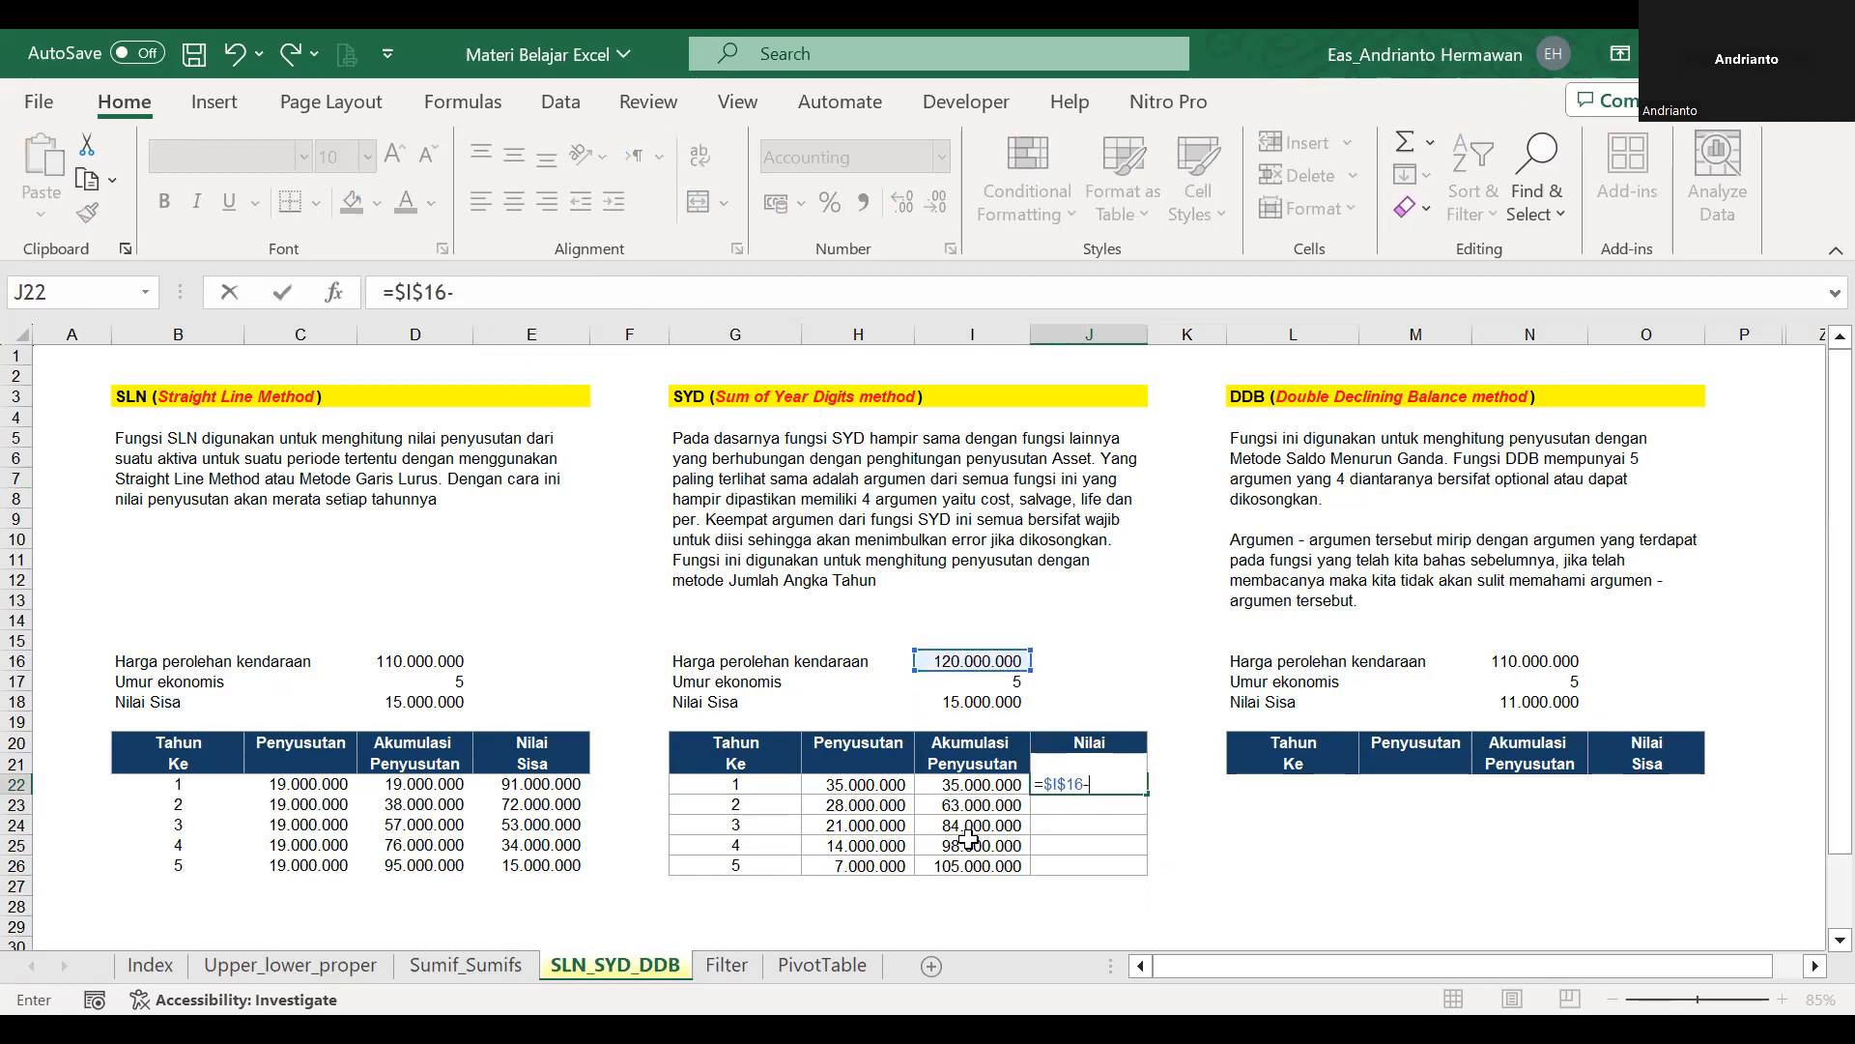
{"action": "left_click", "coordinate": [999, 784]}
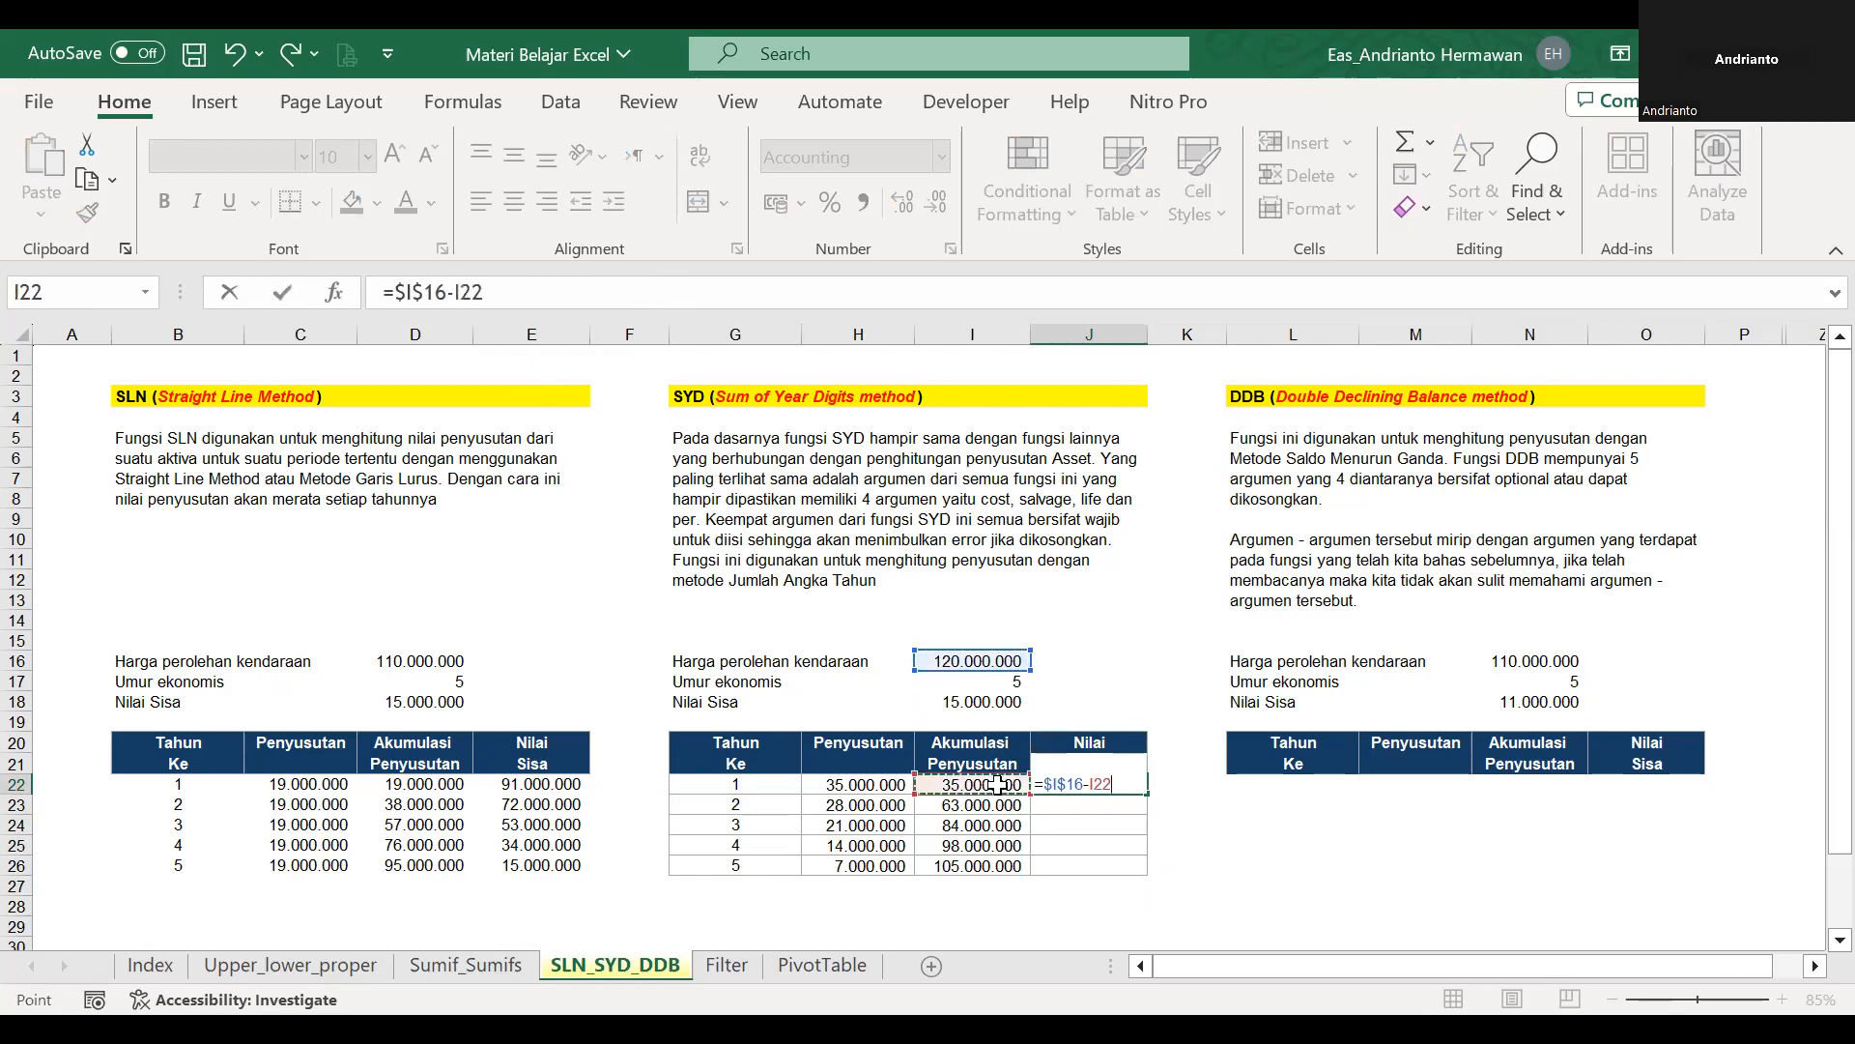
{"action": "key", "text": "ctrl+Return"}
{"action": "left_click_drag", "start_coordinate": [1147, 795], "coordinate": [1147, 869]}
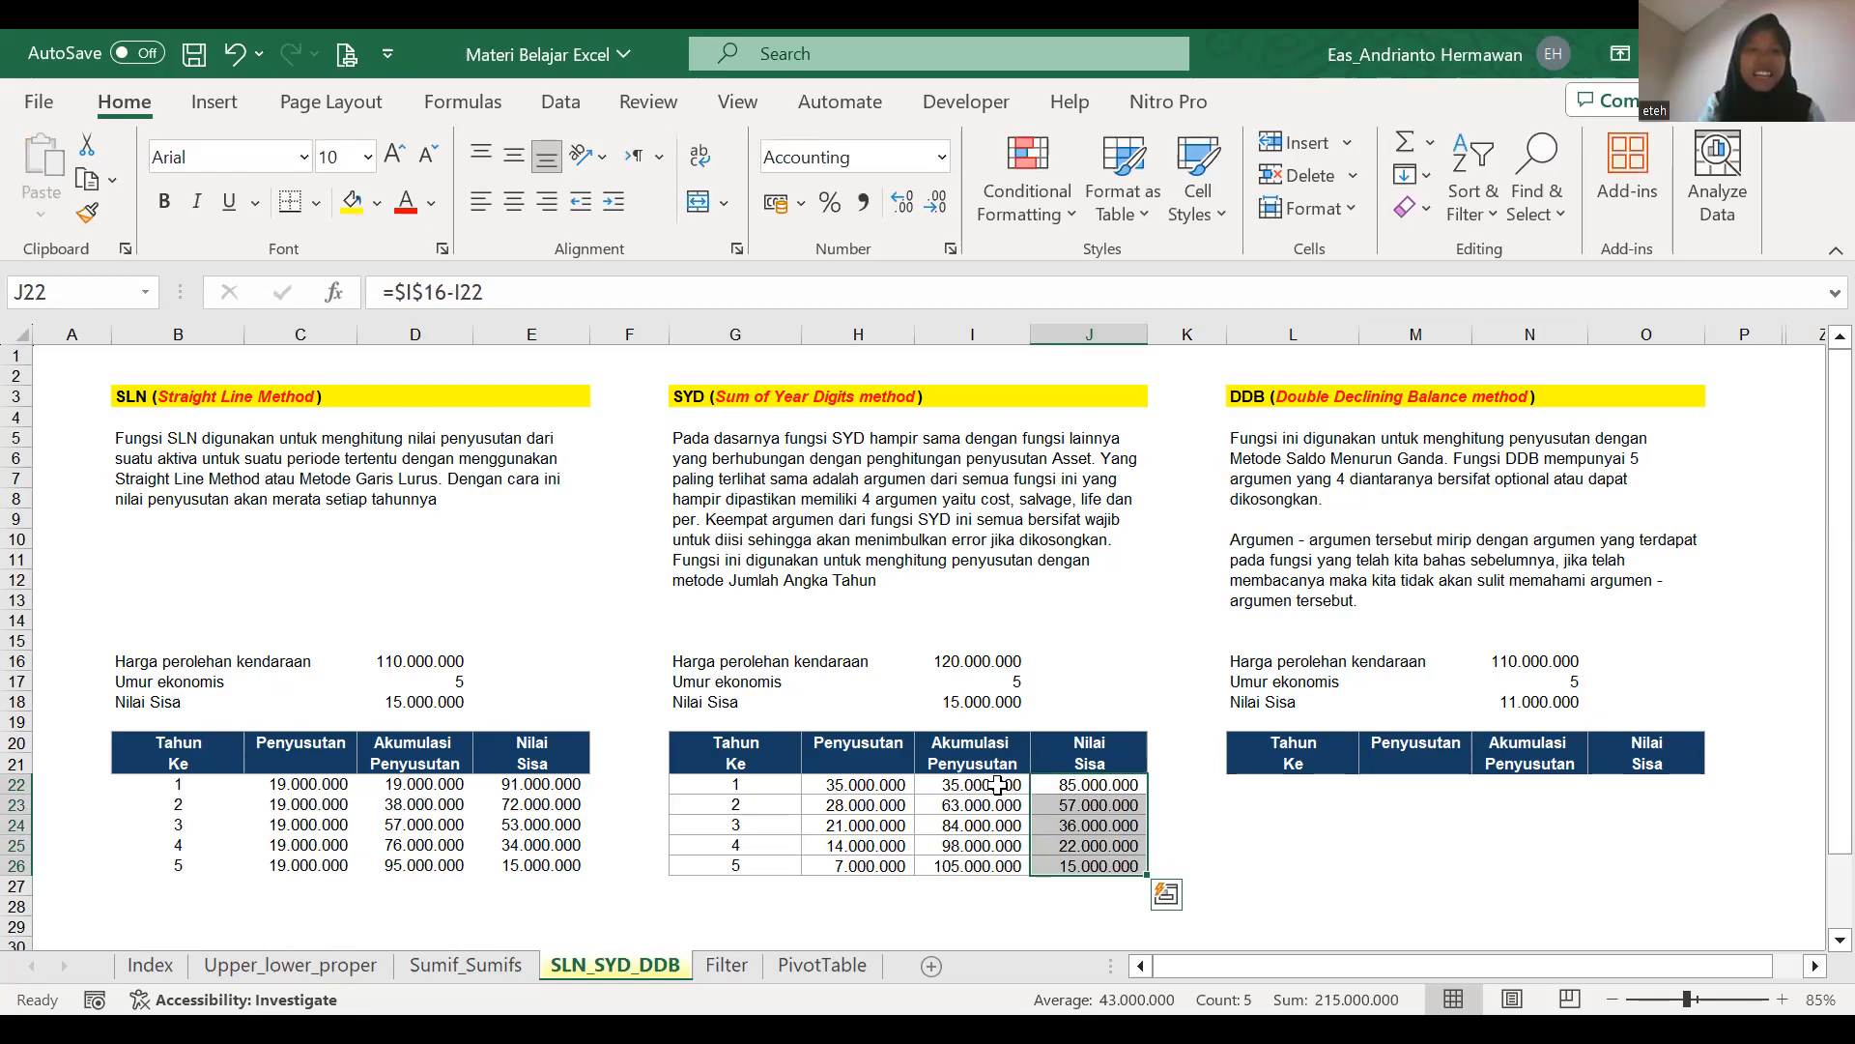
Enter =SEQUENCE(N17) in L22 to number the DDB table's years from the economic life.
{"action": "key", "text": "Right"}
{"action": "key", "text": "Right"}
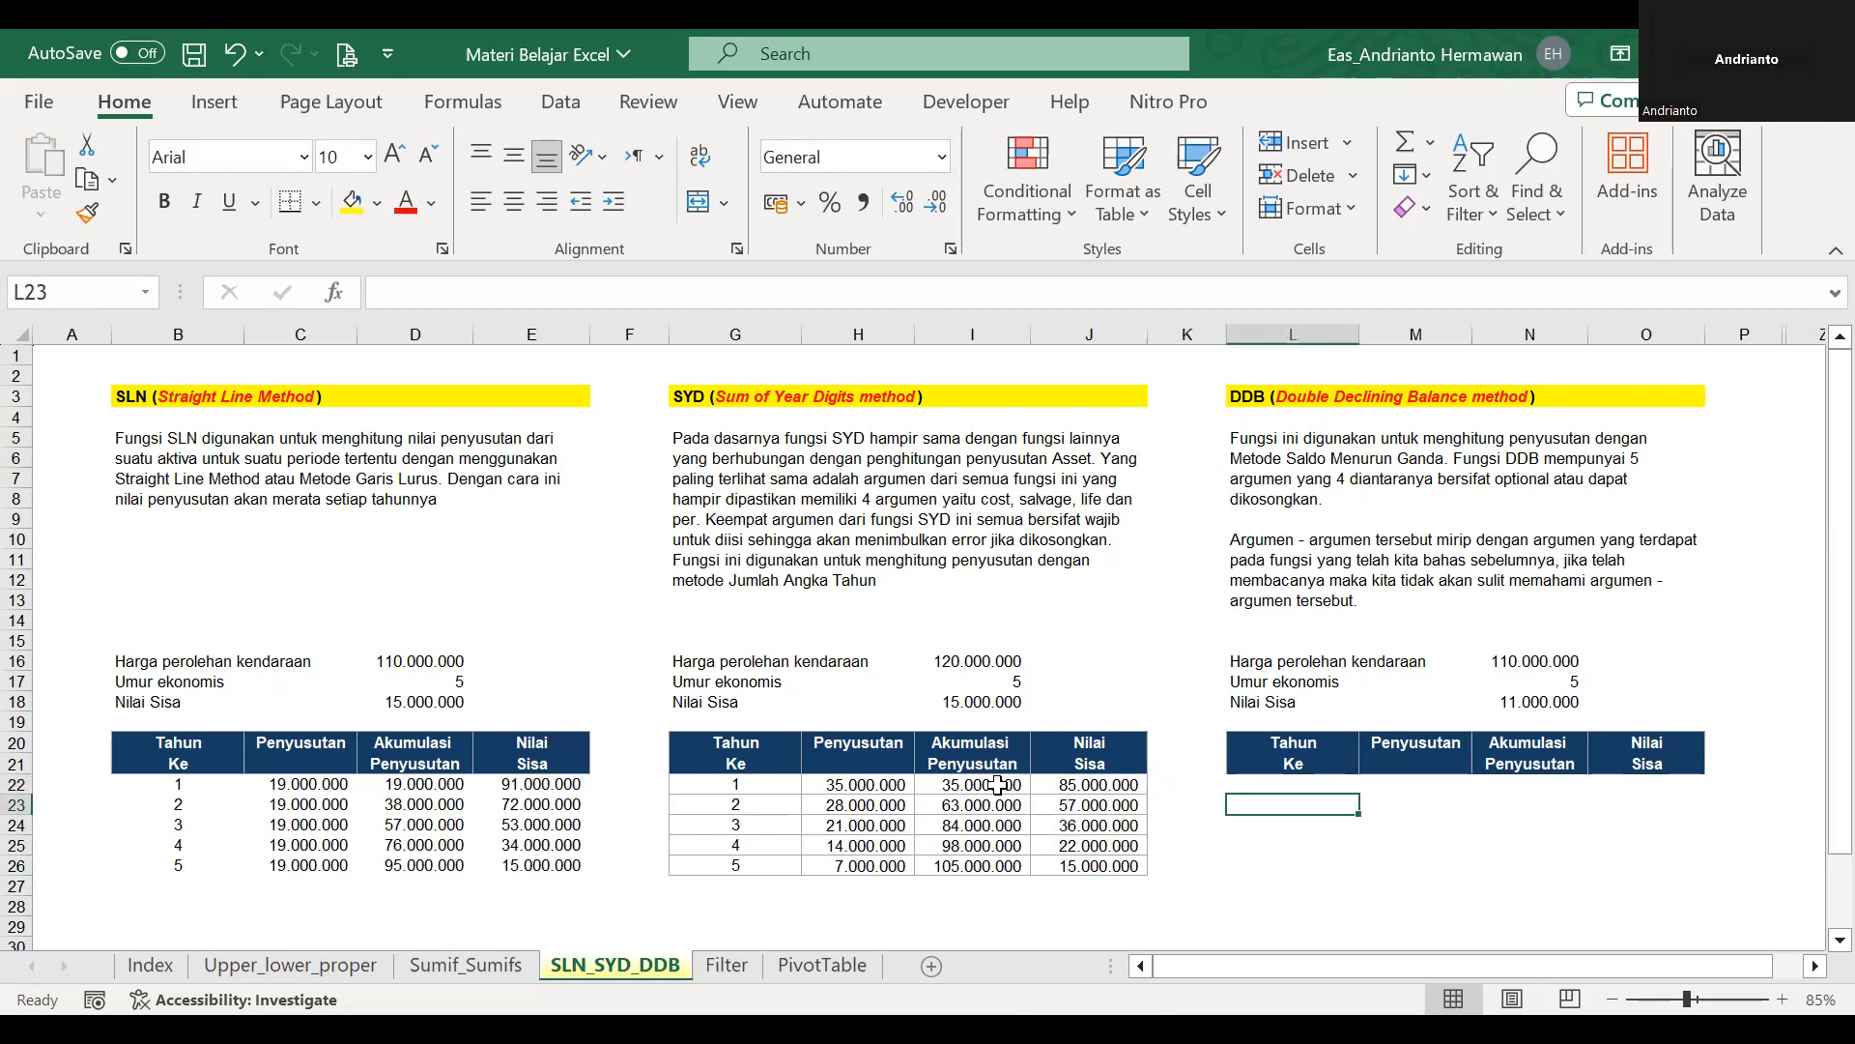
{"action": "key", "text": "Right"}
{"action": "key", "text": "Left"}
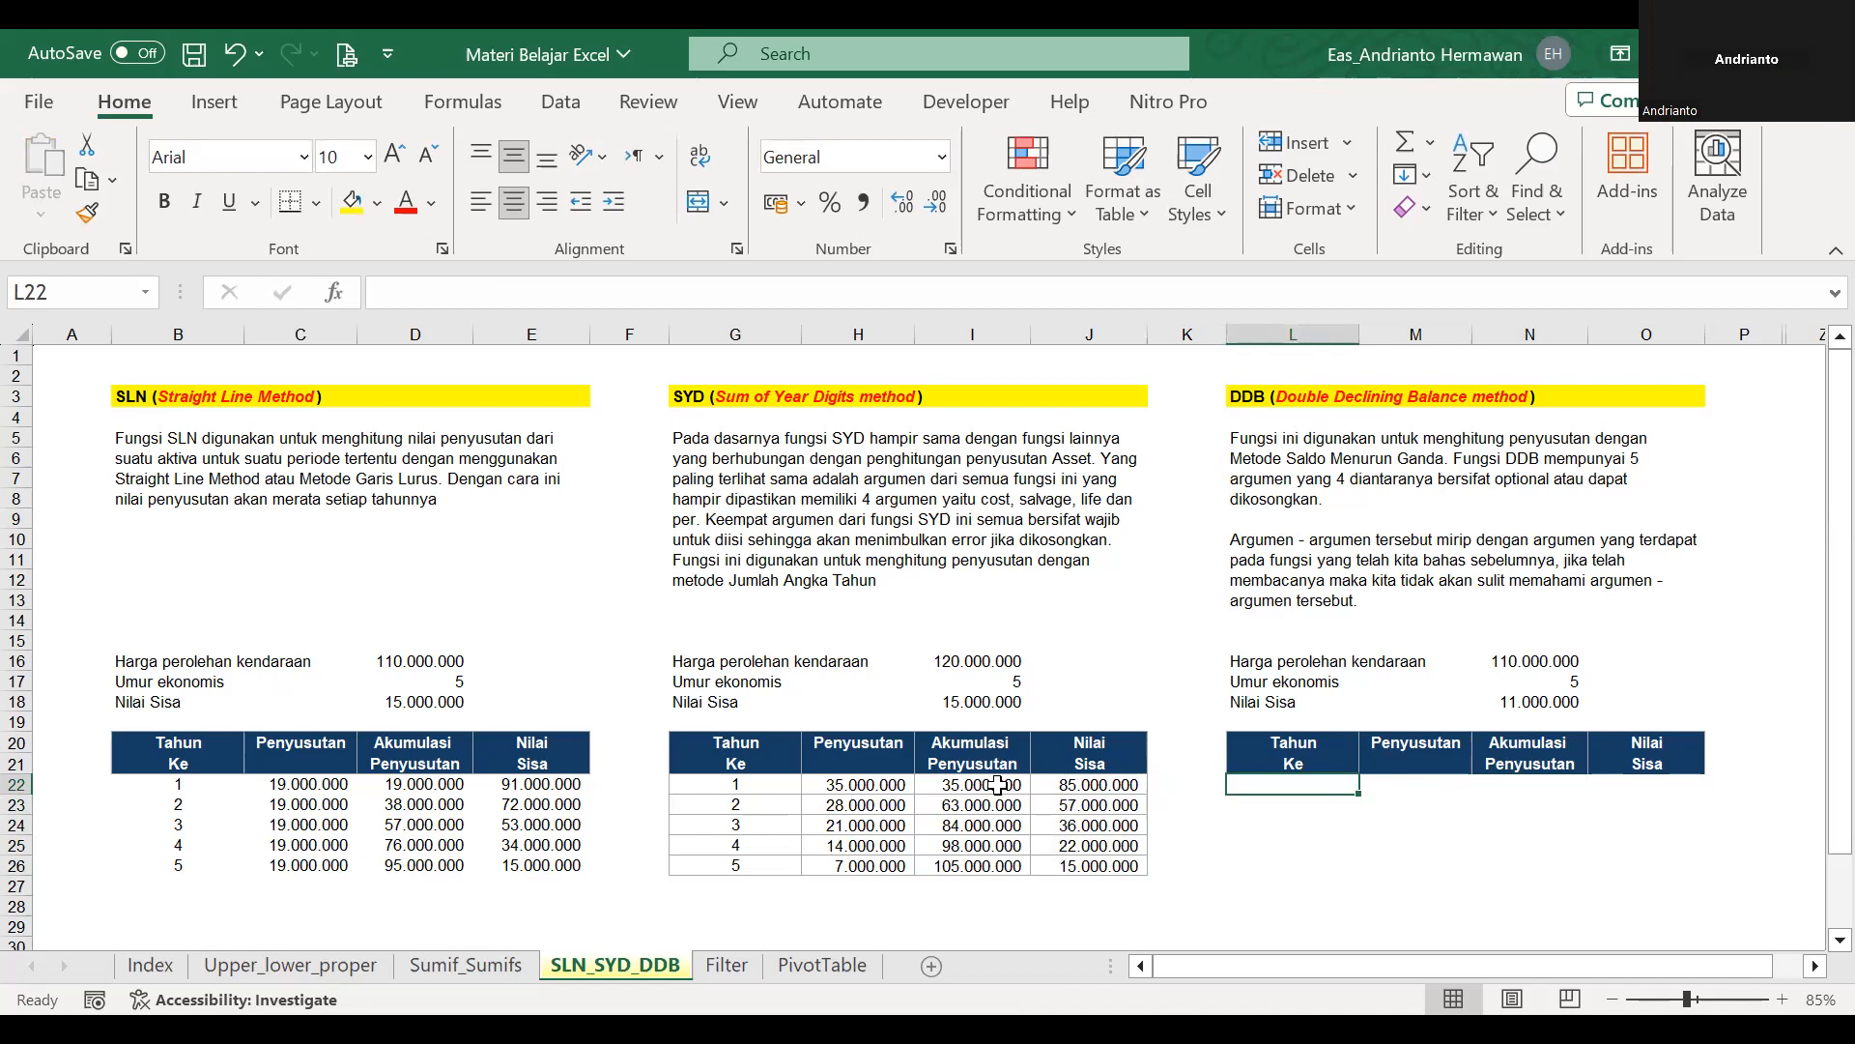
{"action": "key", "text": "Right"}
{"action": "key", "text": "Left"}
{"action": "key", "text": "Left"}
{"action": "key", "text": "Right"}
{"action": "type", "text": "="}
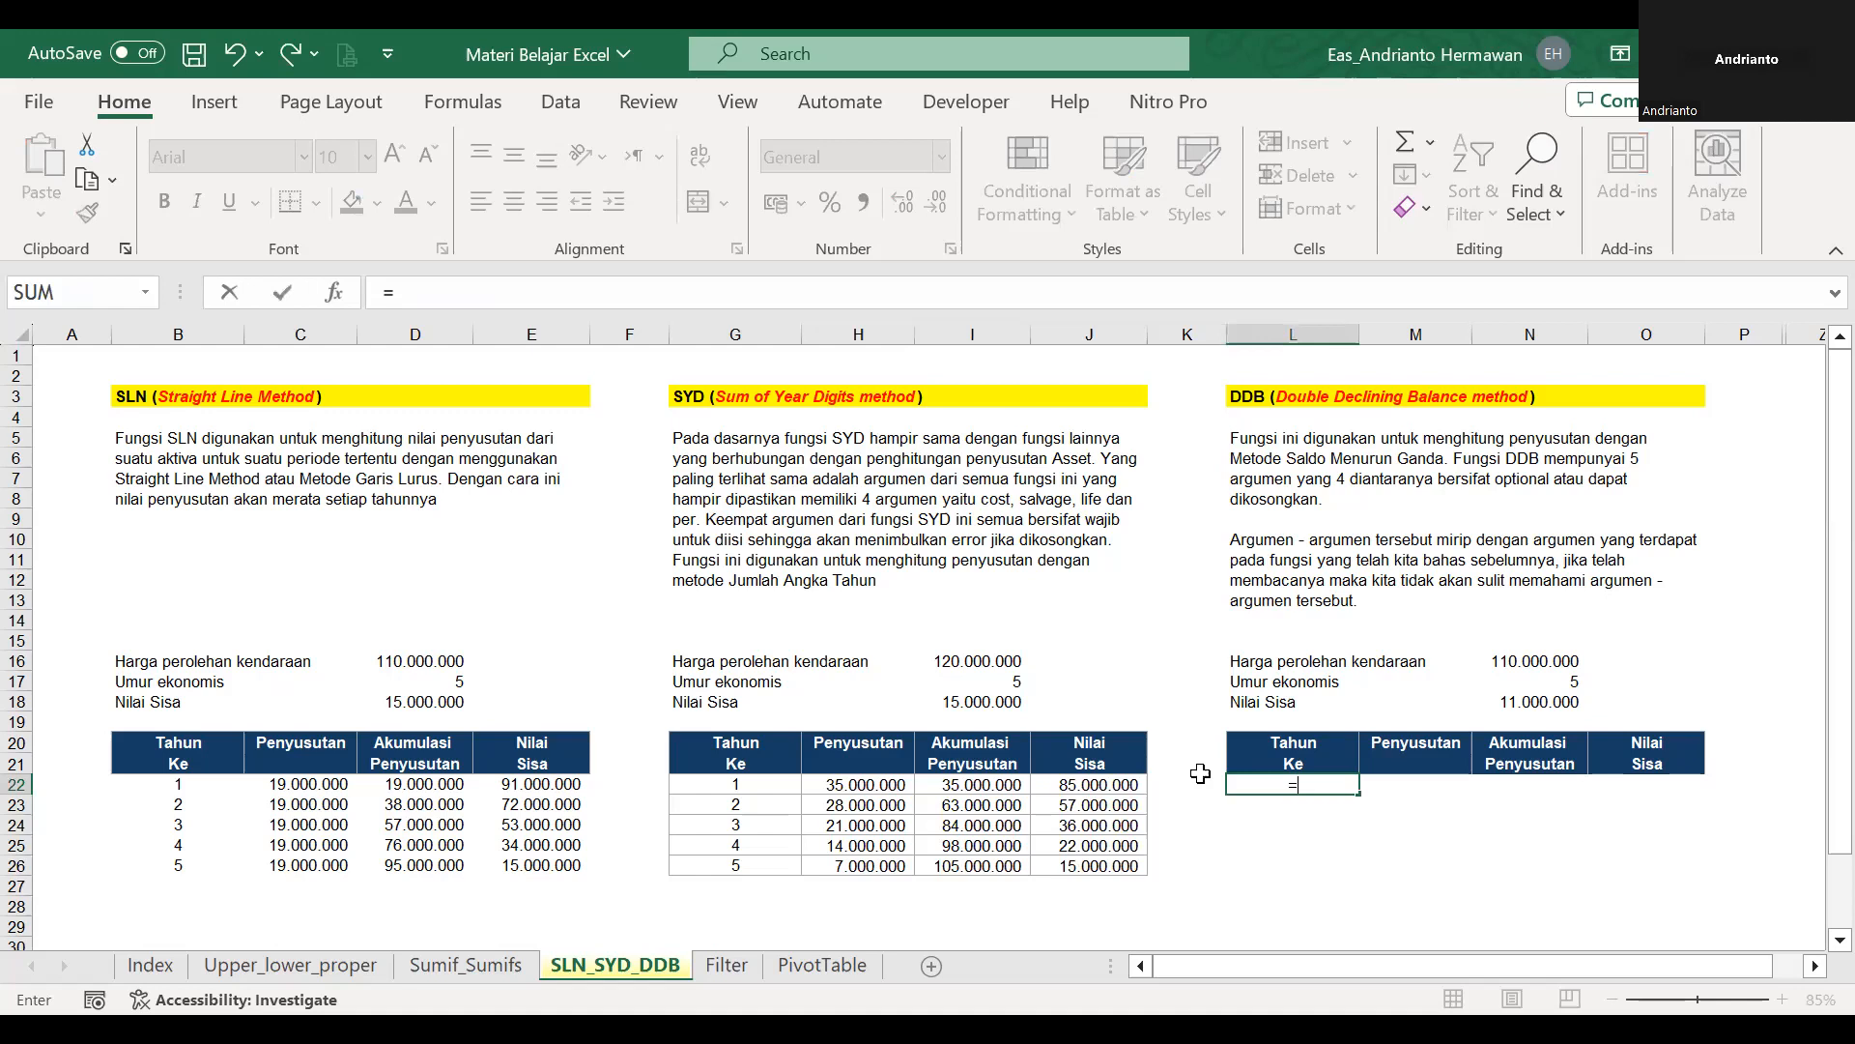
{"action": "type", "text": "se"}
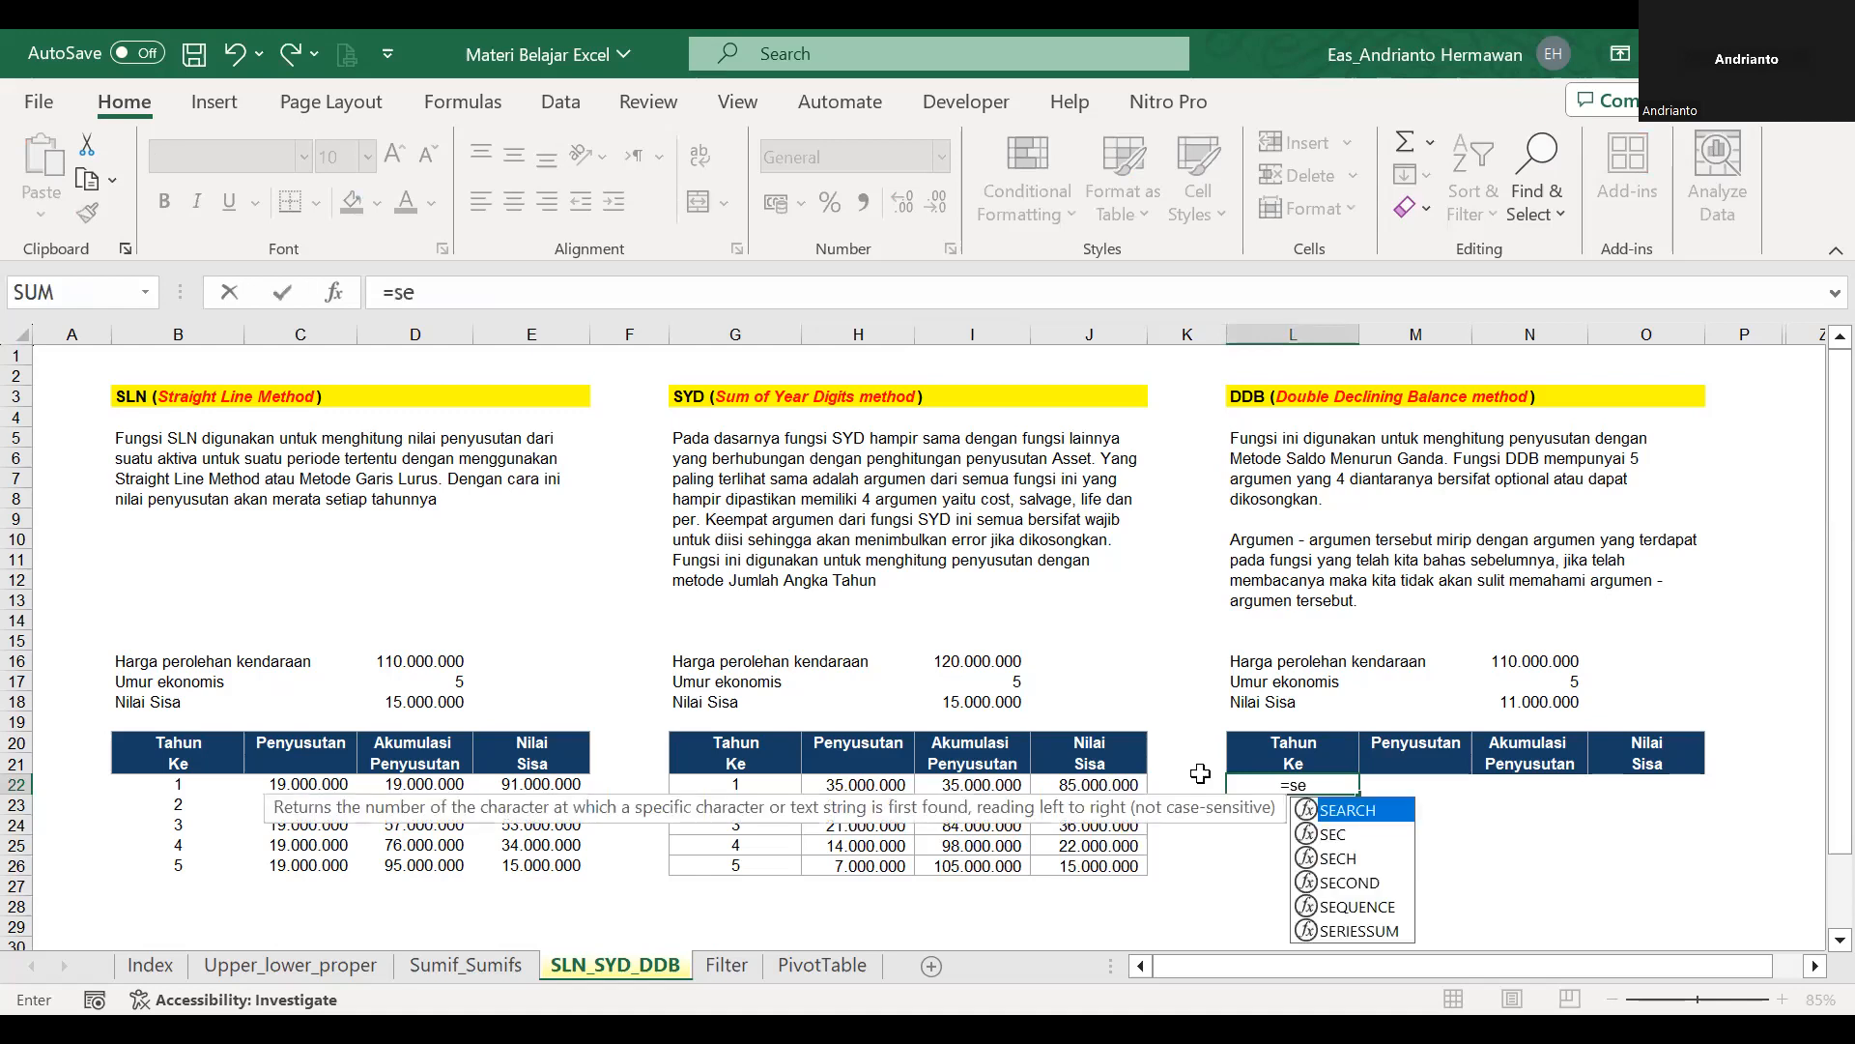
{"action": "type", "text": "qu"}
{"action": "key", "text": "Tab"}
{"action": "left_click", "coordinate": [1571, 681]}
{"action": "key", "text": "Return"}
{"action": "left_click", "coordinate": [1314, 783]}
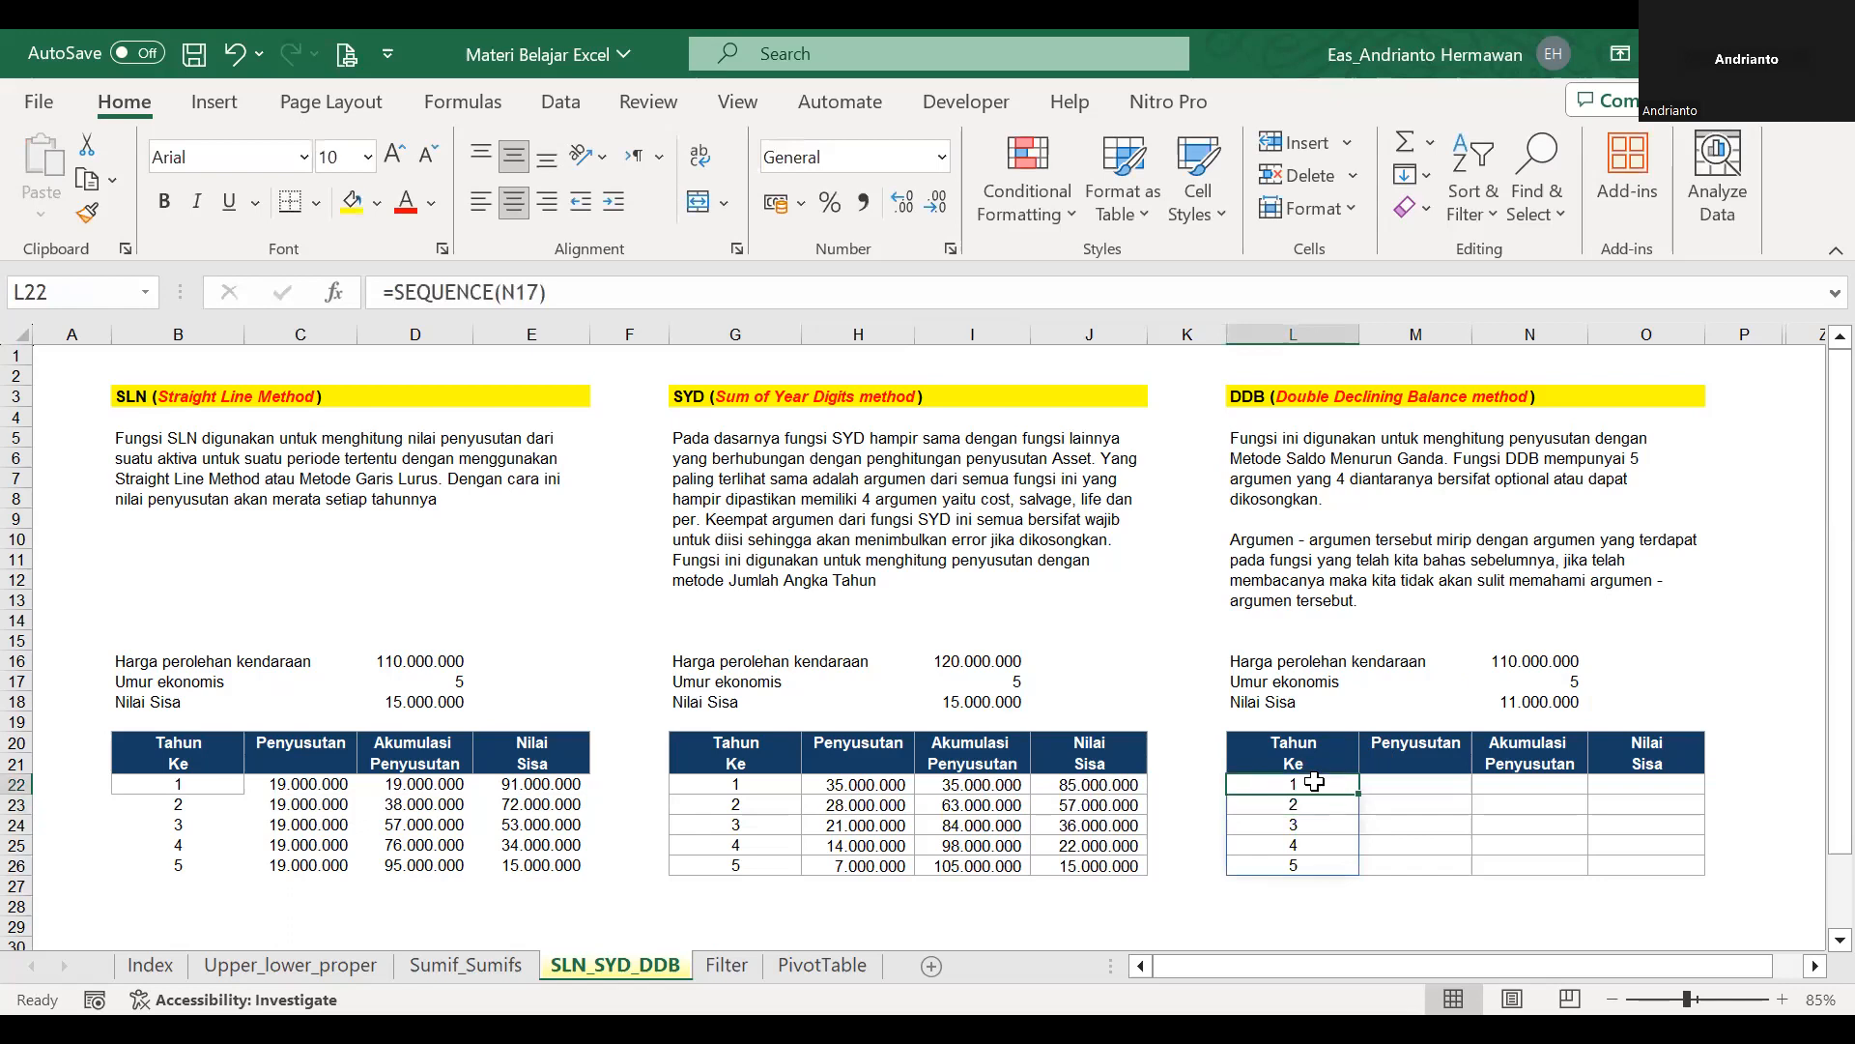
Set the DDB economic life in N17 to 100 and check how far the year sequence in column L extends.
{"action": "left_click", "coordinate": [1571, 680]}
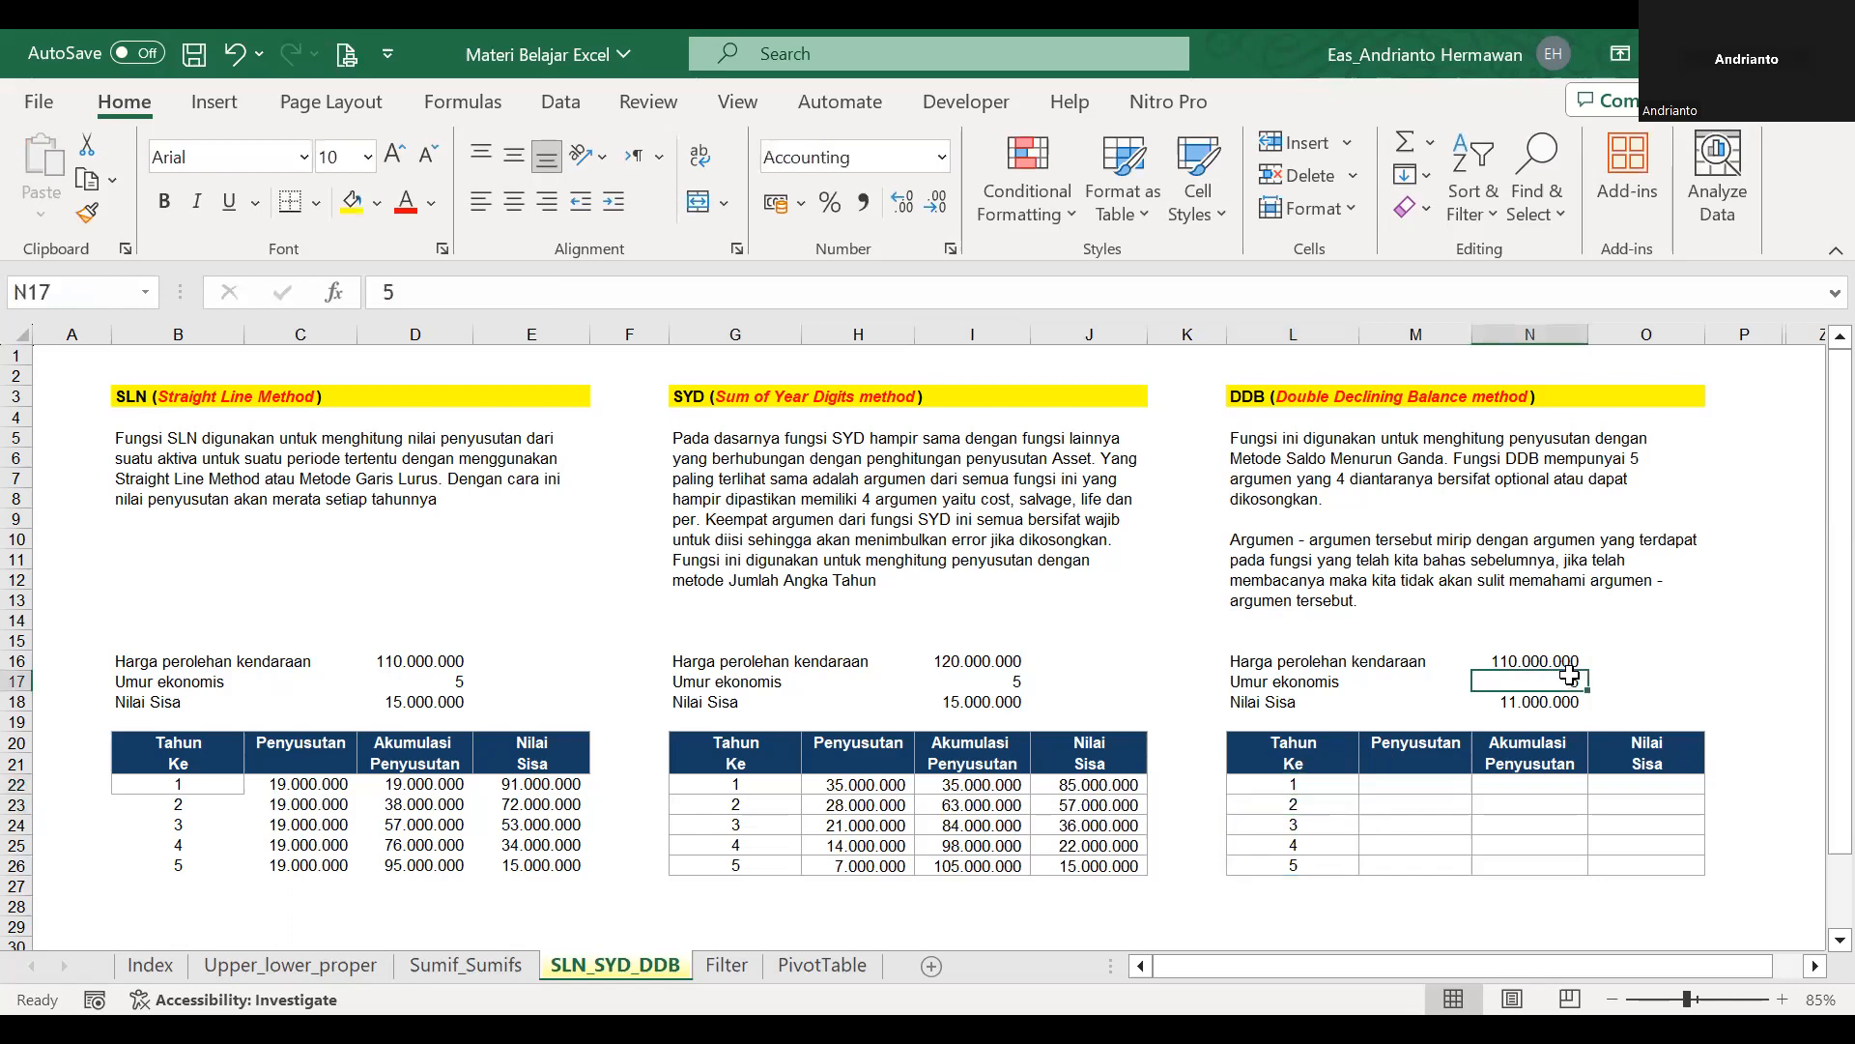
{"action": "type", "text": "100"}
{"action": "key", "text": "Return"}
{"action": "scroll", "coordinate": [1450, 807], "scroll_direction": "down", "scroll_amount": 10}
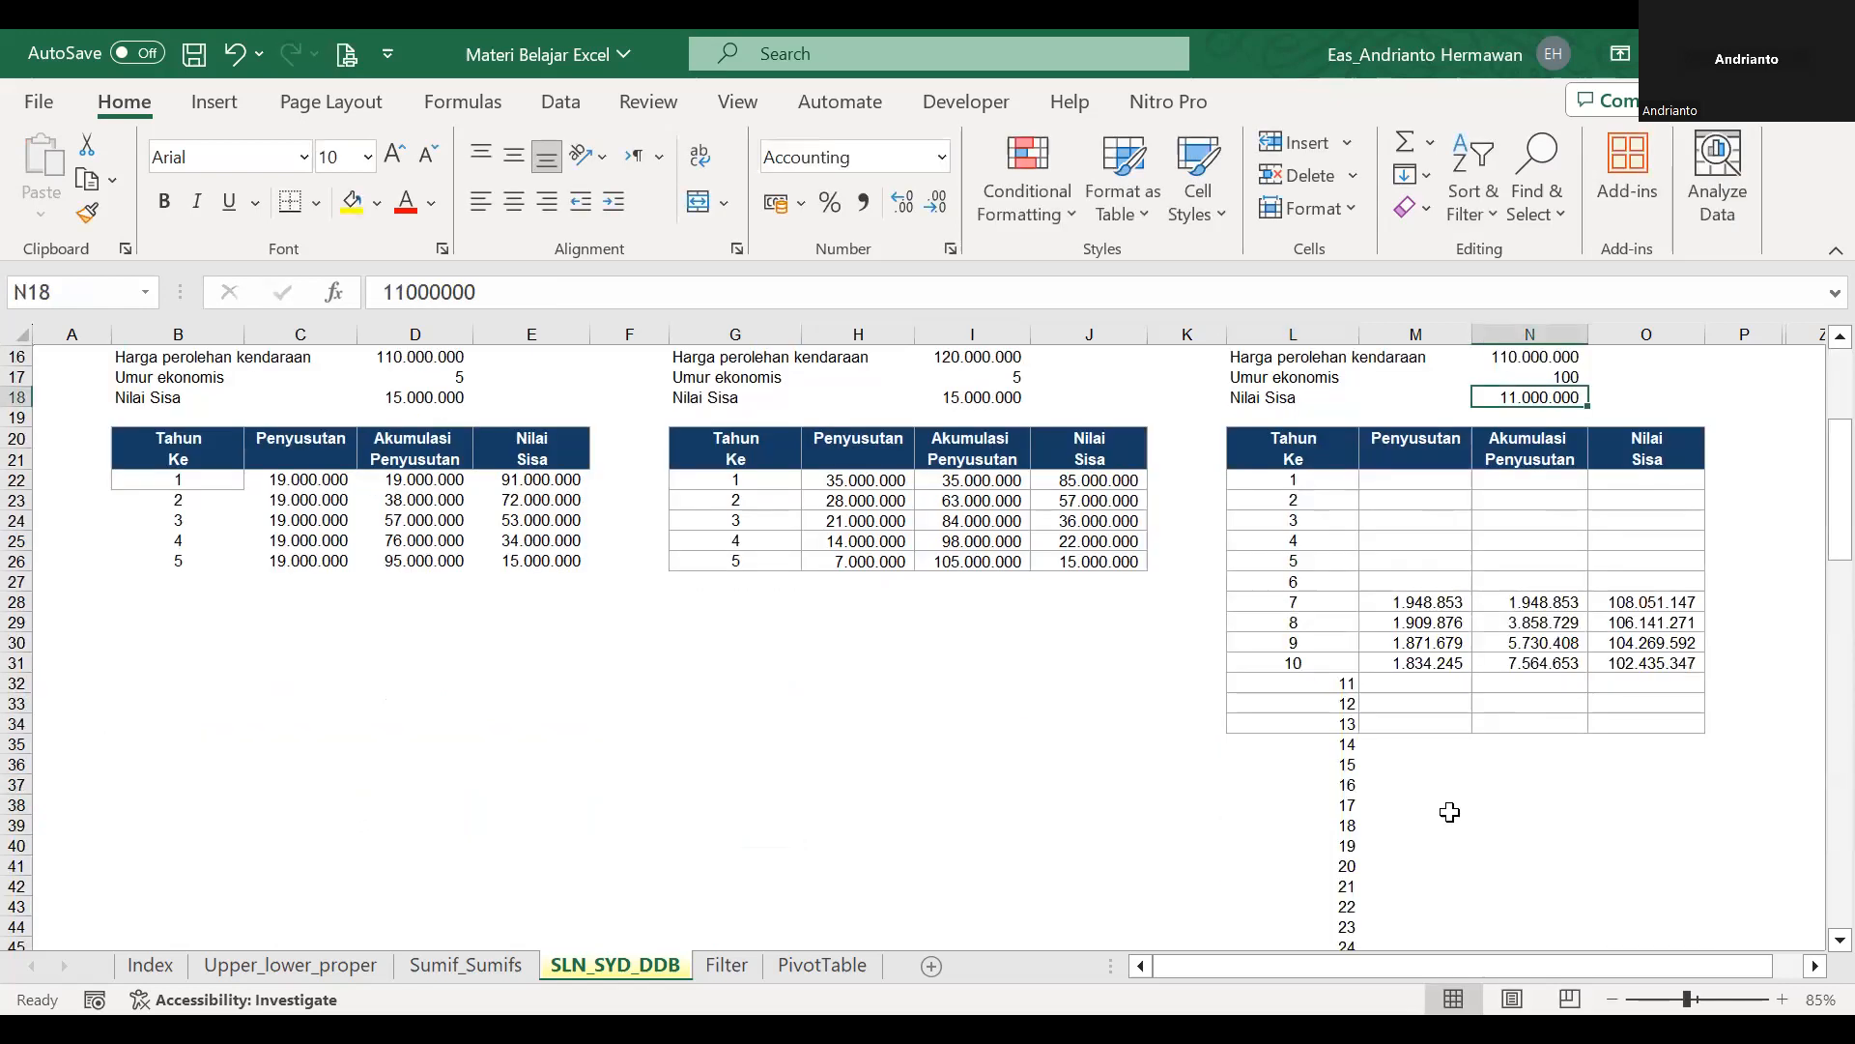
{"action": "scroll", "coordinate": [1353, 821], "scroll_direction": "down", "scroll_amount": 10}
{"action": "left_click", "coordinate": [1329, 721]}
{"action": "key", "text": "ctrl+Down"}
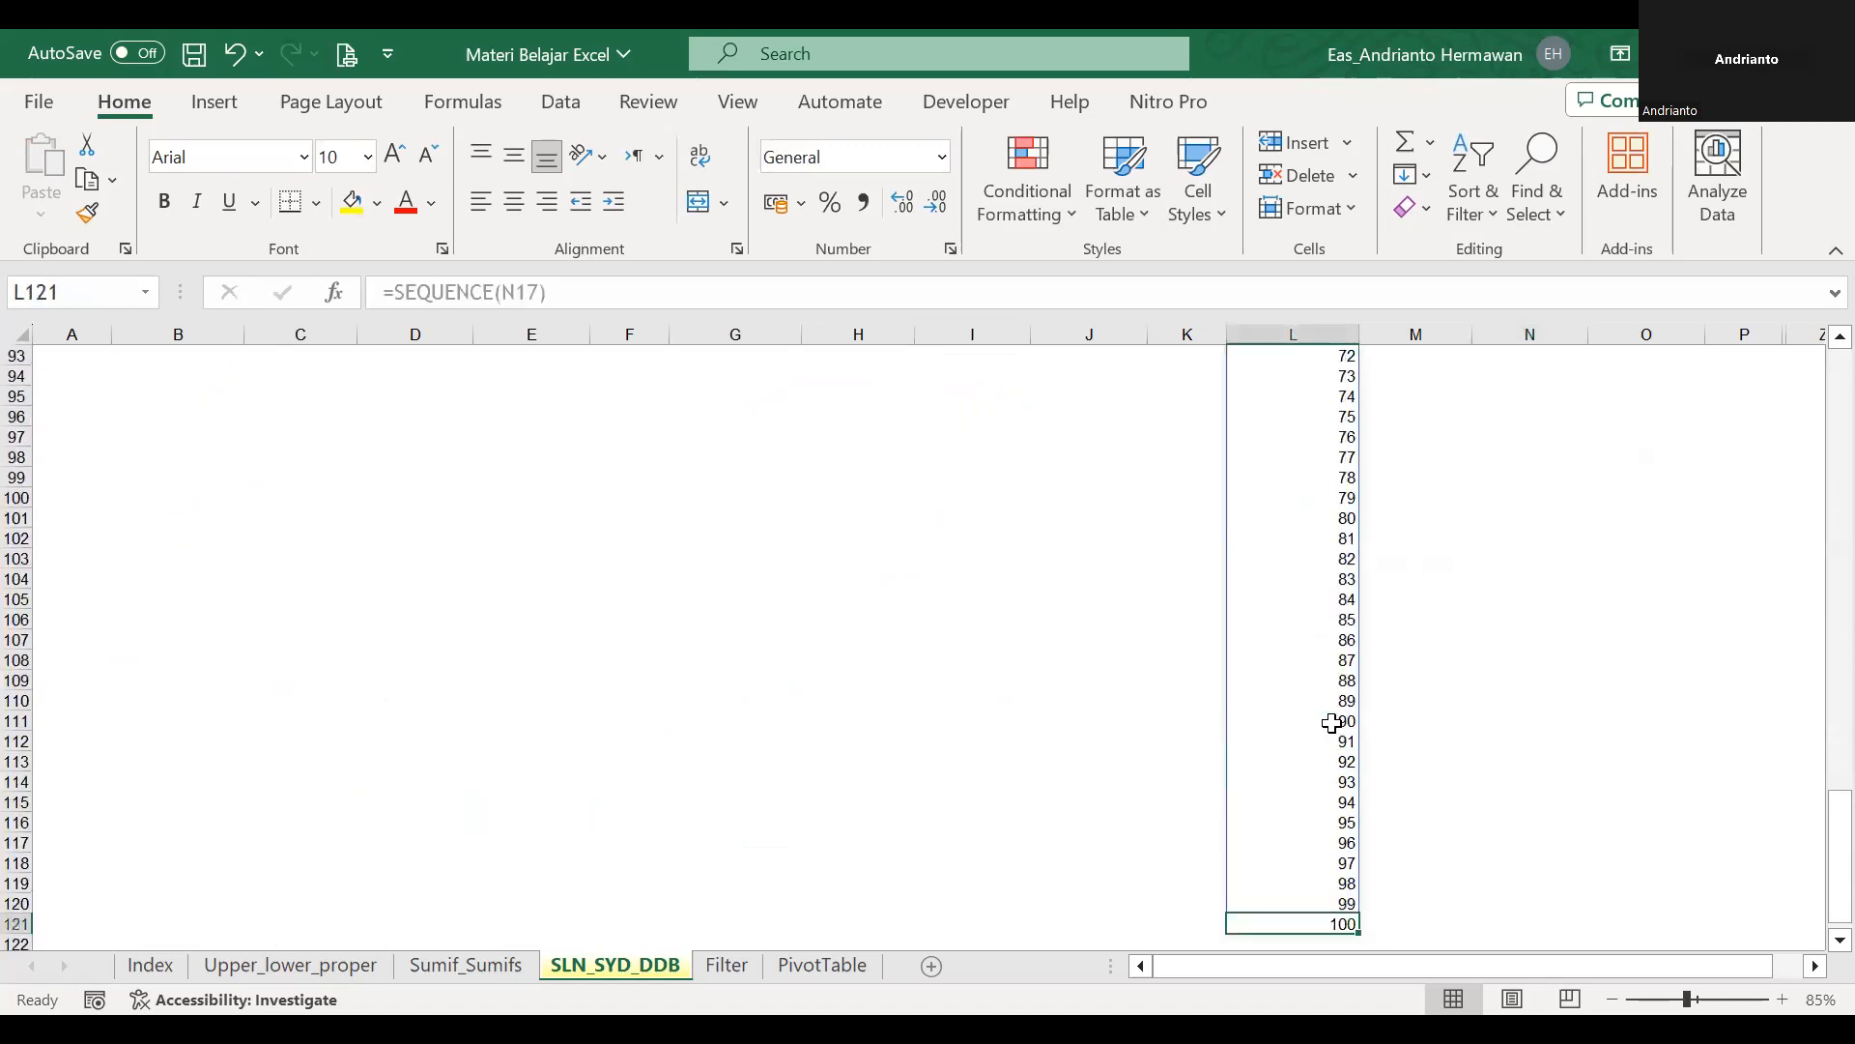
{"action": "key", "text": "ctrl+Up"}
{"action": "key", "text": "Right"}
{"action": "key", "text": "Up"}
{"action": "key", "text": "Up"}
{"action": "key", "text": "Up"}
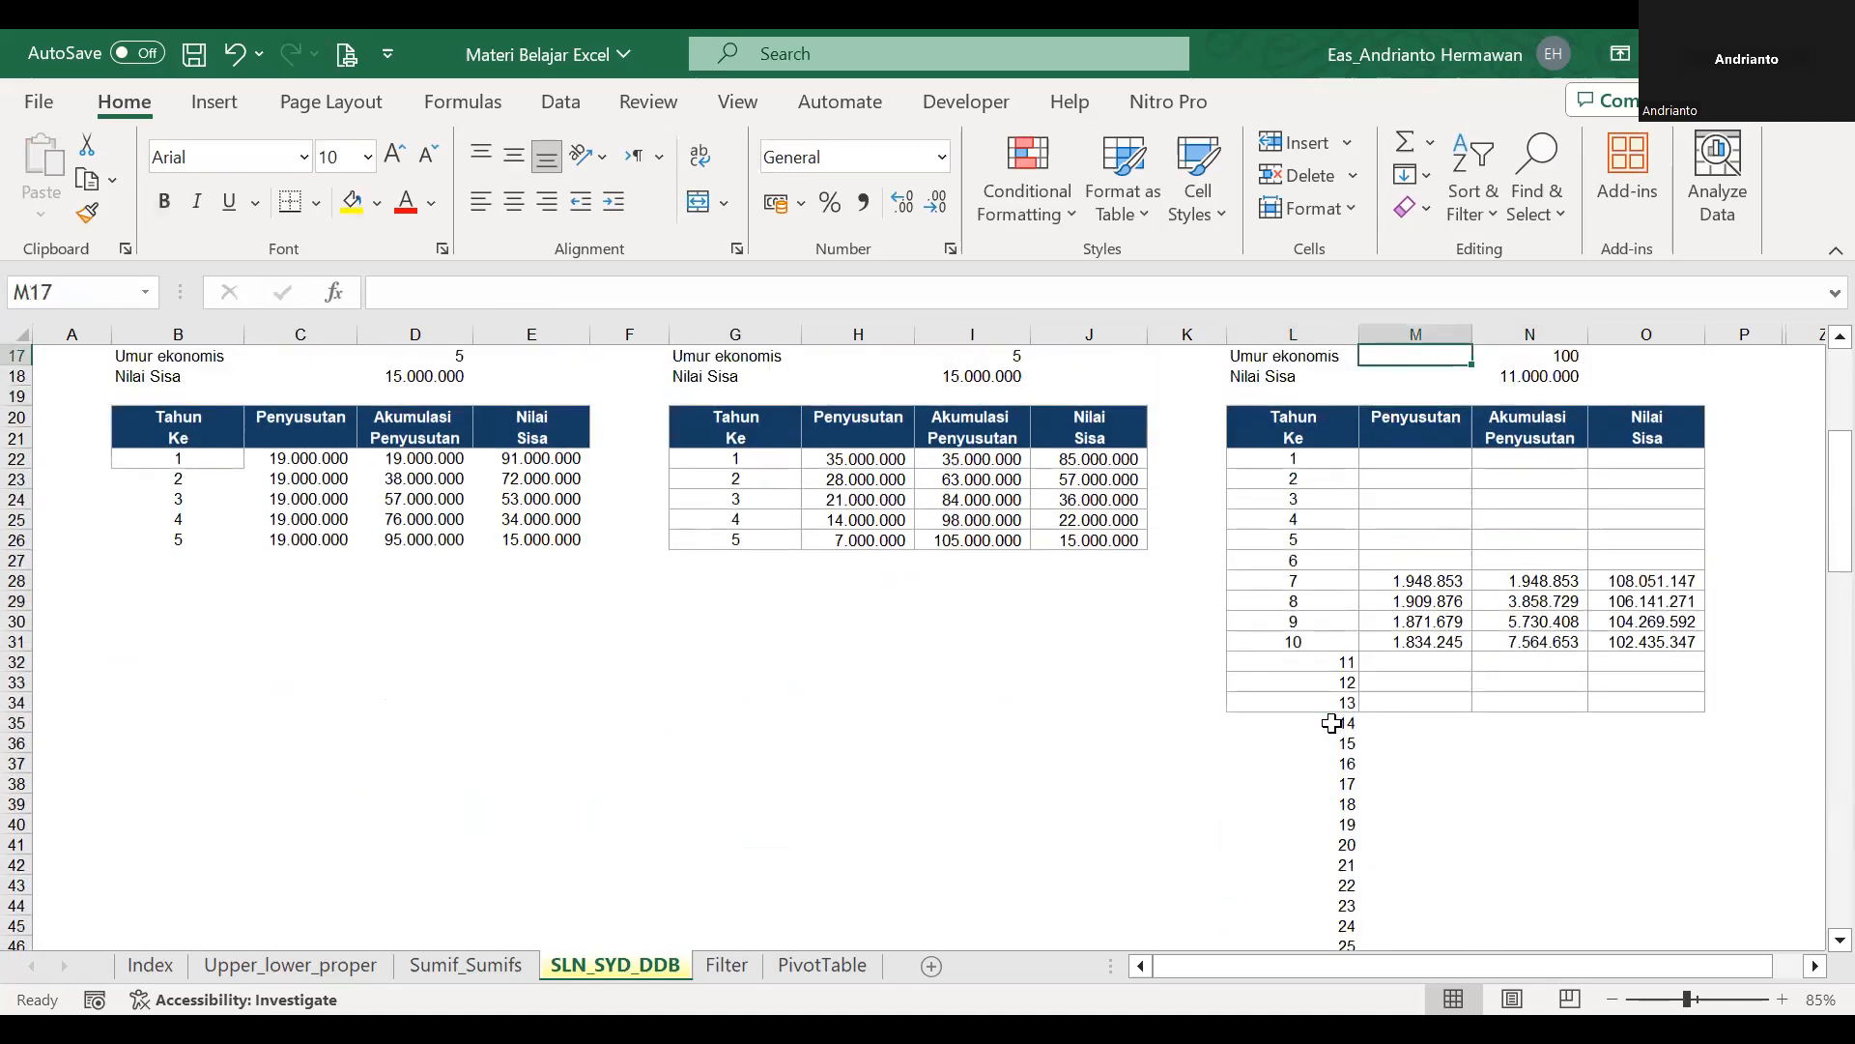
Set the DDB economic life in N17 to 10 and check the year rows in the table.
{"action": "key", "text": "Right"}
{"action": "key", "text": "Up"}
{"action": "key", "text": "Up"}
{"action": "key", "text": "Up"}
{"action": "key", "text": "Up"}
{"action": "key", "text": "Up"}
{"action": "key", "text": "Down"}
{"action": "left_click", "coordinate": [1536, 636]}
{"action": "type", "text": "10"}
{"action": "key", "text": "Return"}
{"action": "scroll", "coordinate": [1536, 633], "scroll_direction": "down", "scroll_amount": 1}
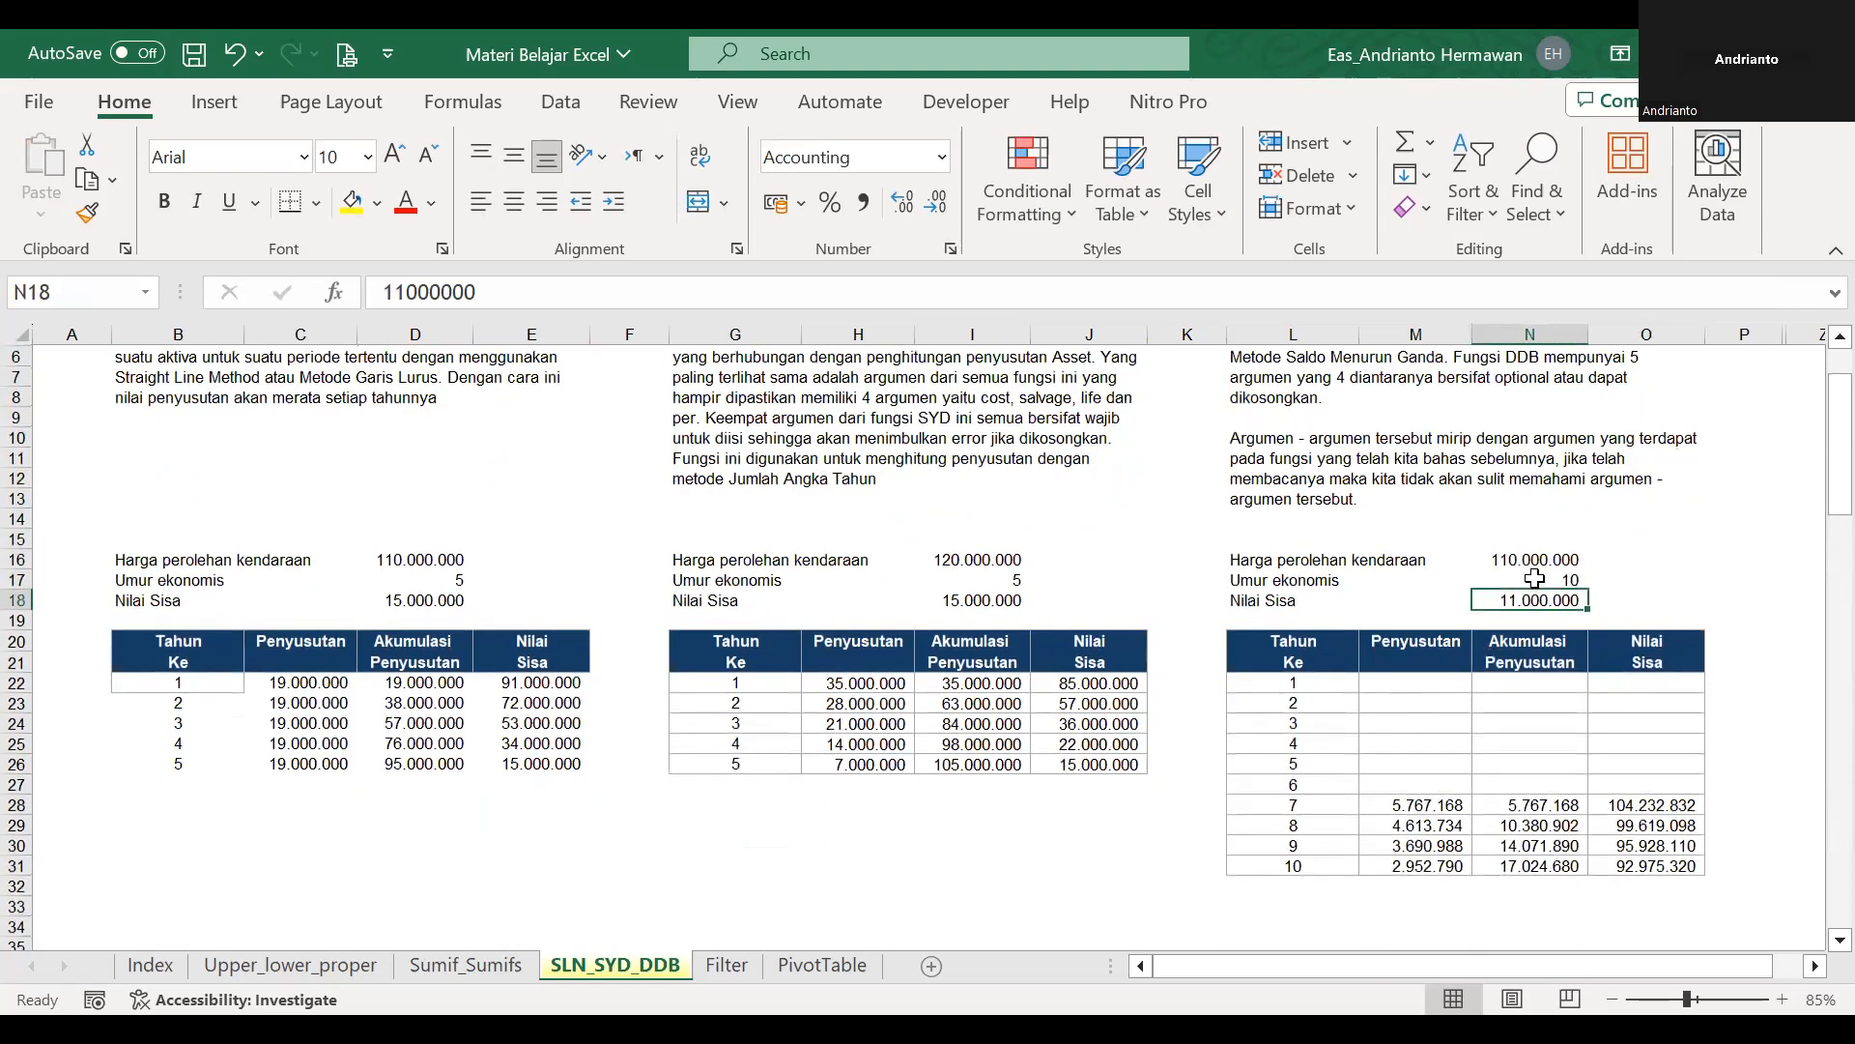
Set the DDB economic life in N17 to 5 years.
{"action": "left_click", "coordinate": [1530, 579]}
{"action": "type", "text": "5"}
{"action": "key", "text": "Return"}
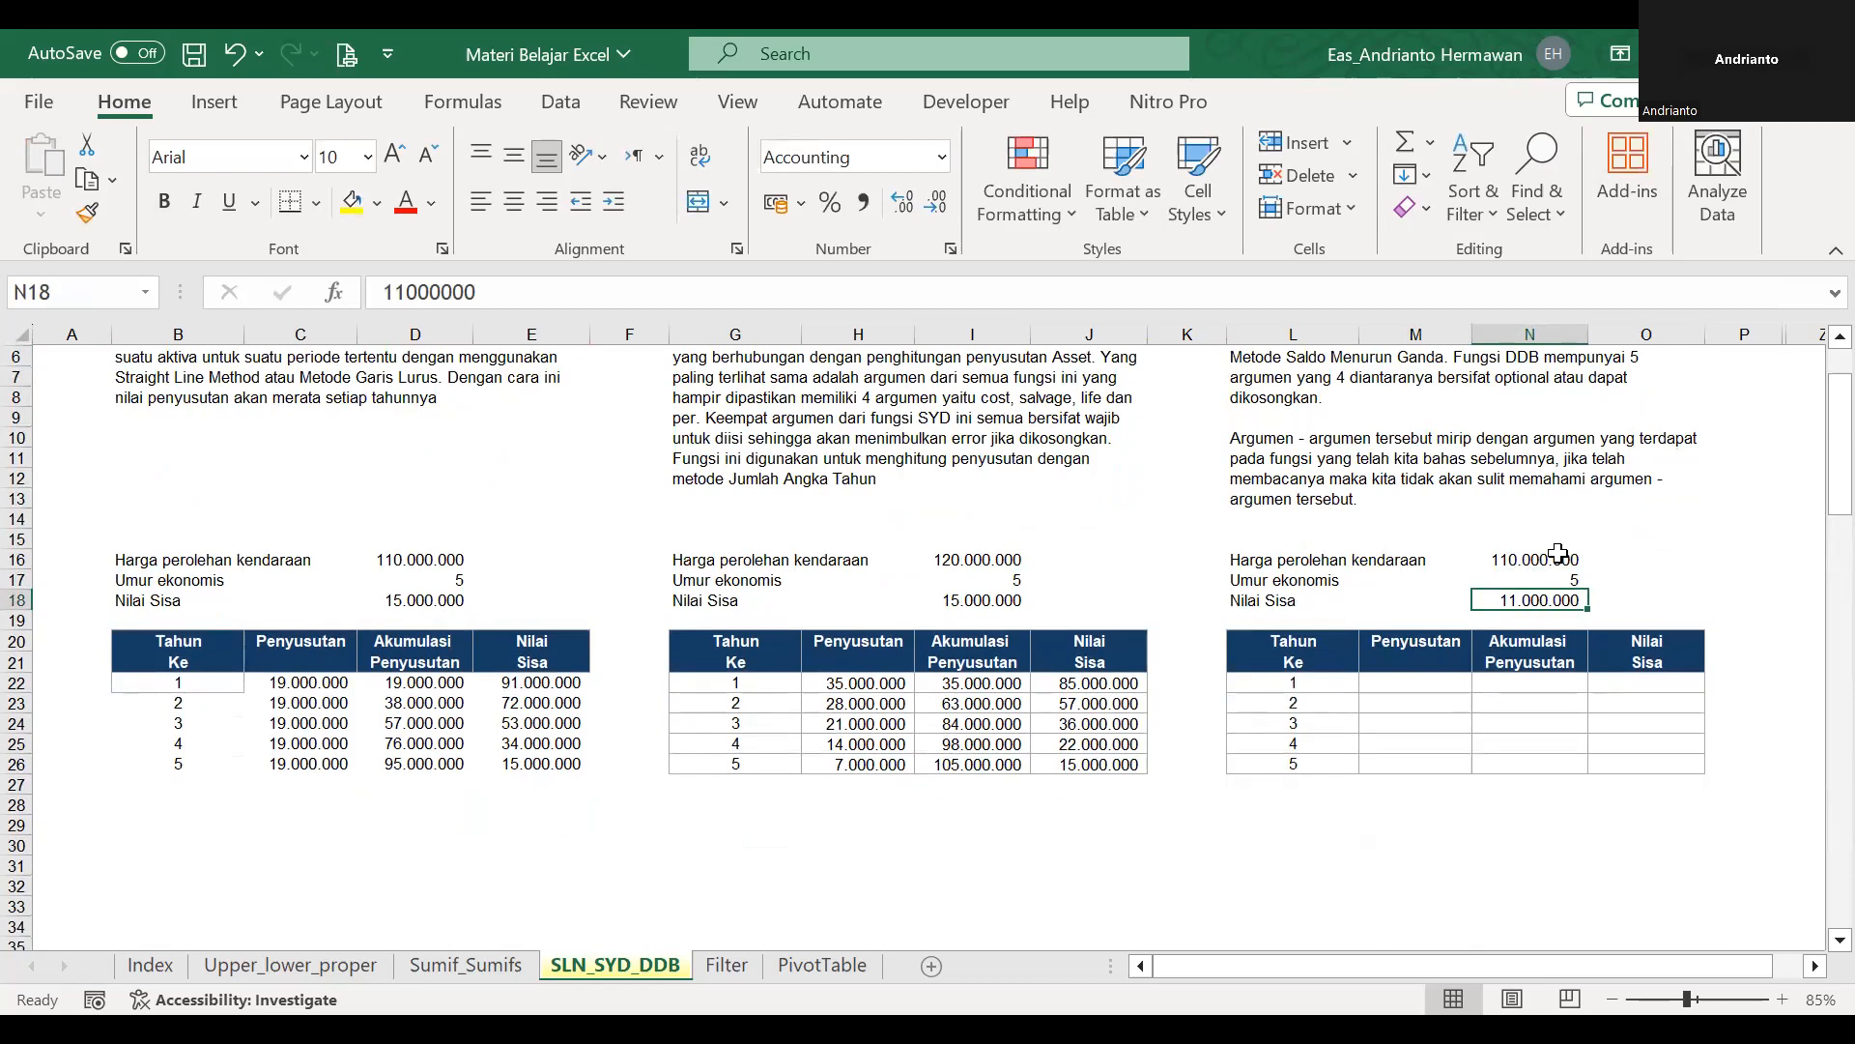
Enter the first-year double-declining depreciation formula =DDB($N$16;$N$18;$N$17;L22) in M22.
{"action": "left_click", "coordinate": [1426, 685]}
{"action": "scroll", "coordinate": [1430, 696], "scroll_direction": "up", "scroll_amount": 2}
{"action": "type", "text": "="}
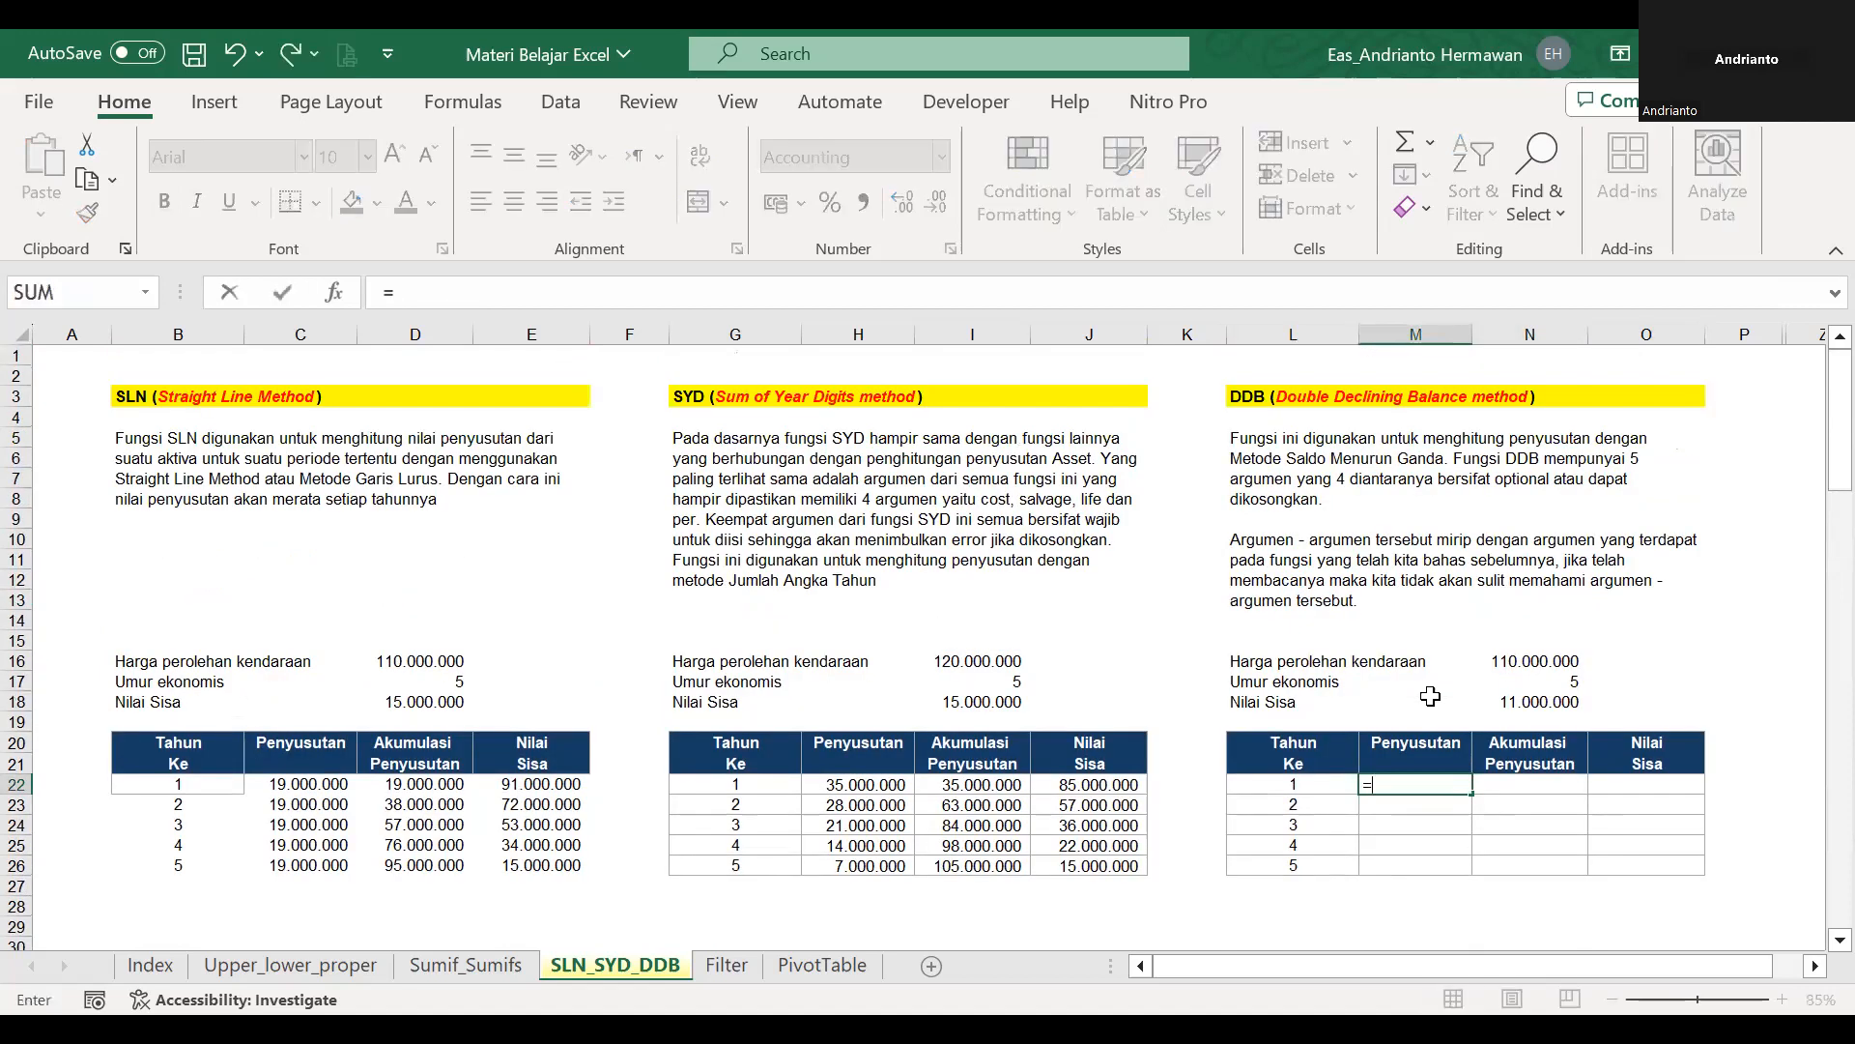
{"action": "type", "text": "ddb("}
{"action": "left_click", "coordinate": [1520, 660]}
{"action": "key", "text": "F4"}
{"action": "type", "text": ";"}
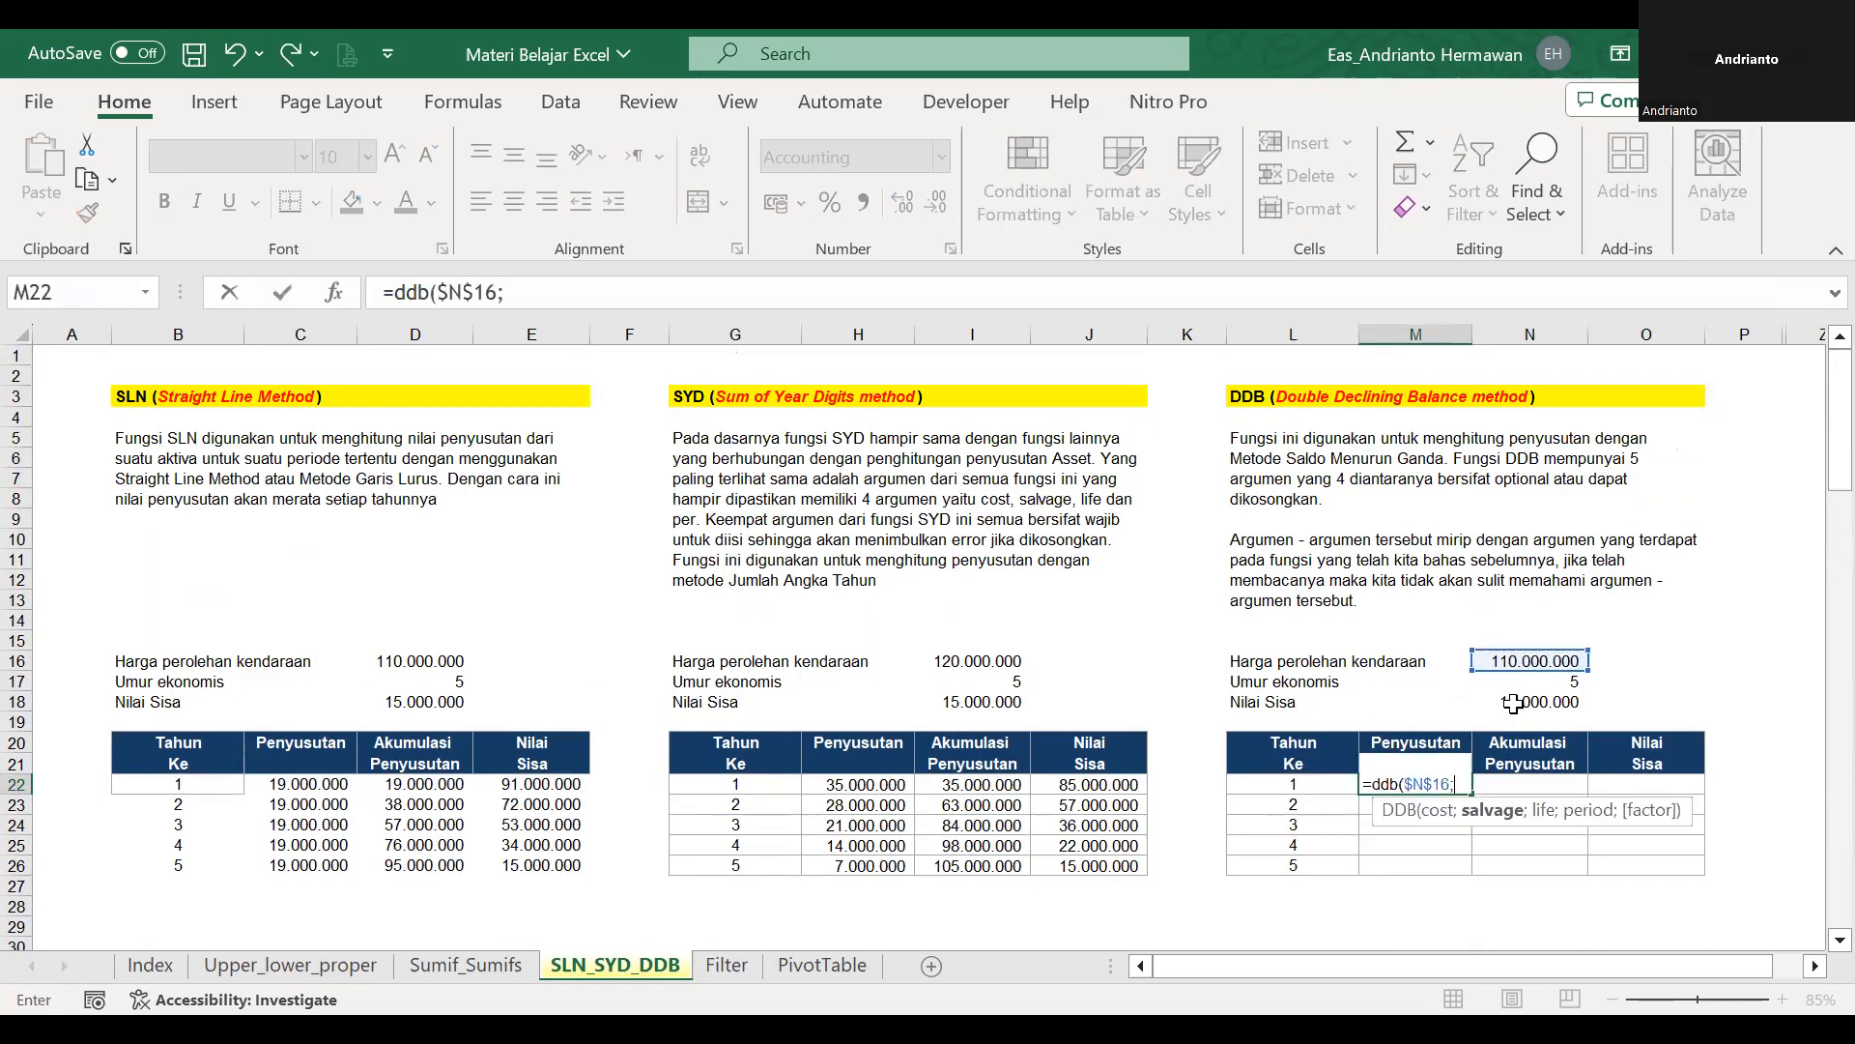
{"action": "left_click", "coordinate": [1513, 698]}
{"action": "key", "text": "F4"}
{"action": "type", "text": ";"}
{"action": "left_click", "coordinate": [1533, 680]}
{"action": "key", "text": "F4"}
{"action": "type", "text": ";"}
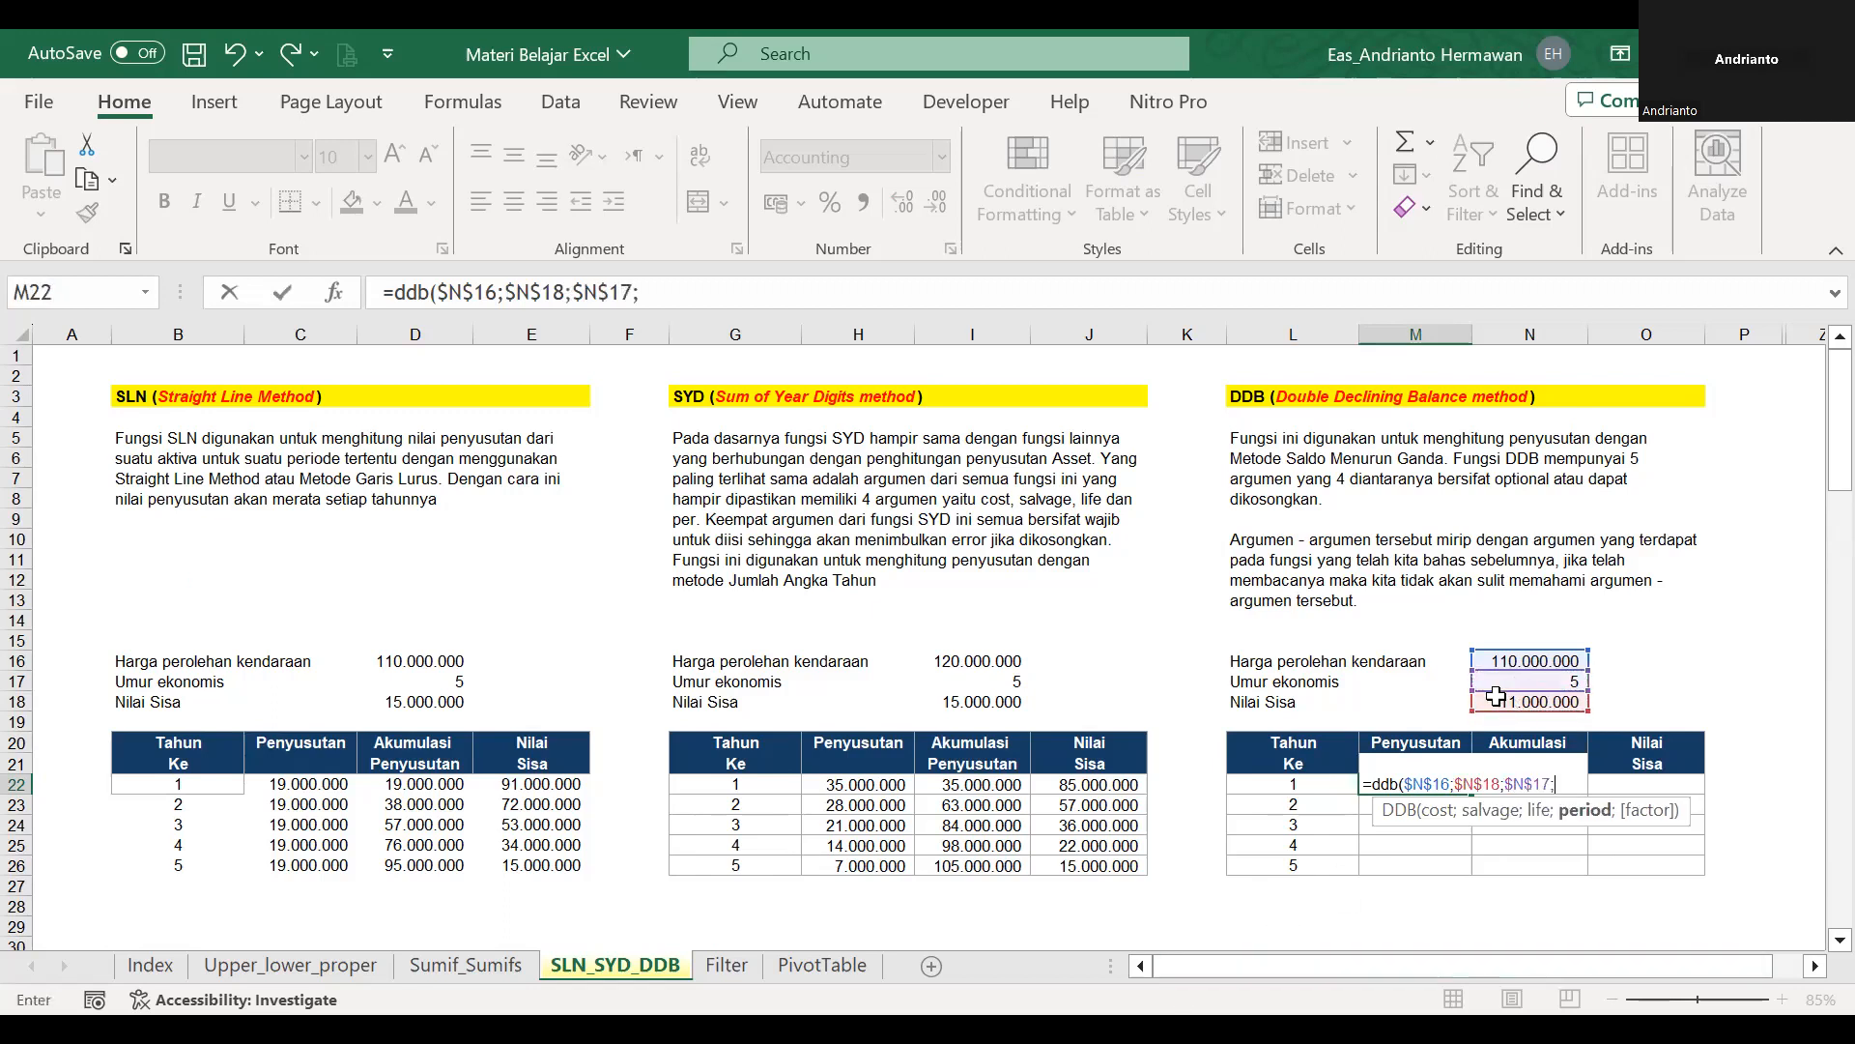
{"action": "left_click", "coordinate": [1293, 769]}
{"action": "left_click", "coordinate": [1294, 781]}
{"action": "key", "text": "ctrl+Return"}
Copy the DDB formula from M22 down through M26 and widen column M to fit the currency amounts.
{"action": "key", "text": "ctrl+c"}
{"action": "key", "text": "shift+Down"}
{"action": "key", "text": "shift+Down"}
{"action": "key", "text": "shift+Down"}
{"action": "key", "text": "shift+Down"}
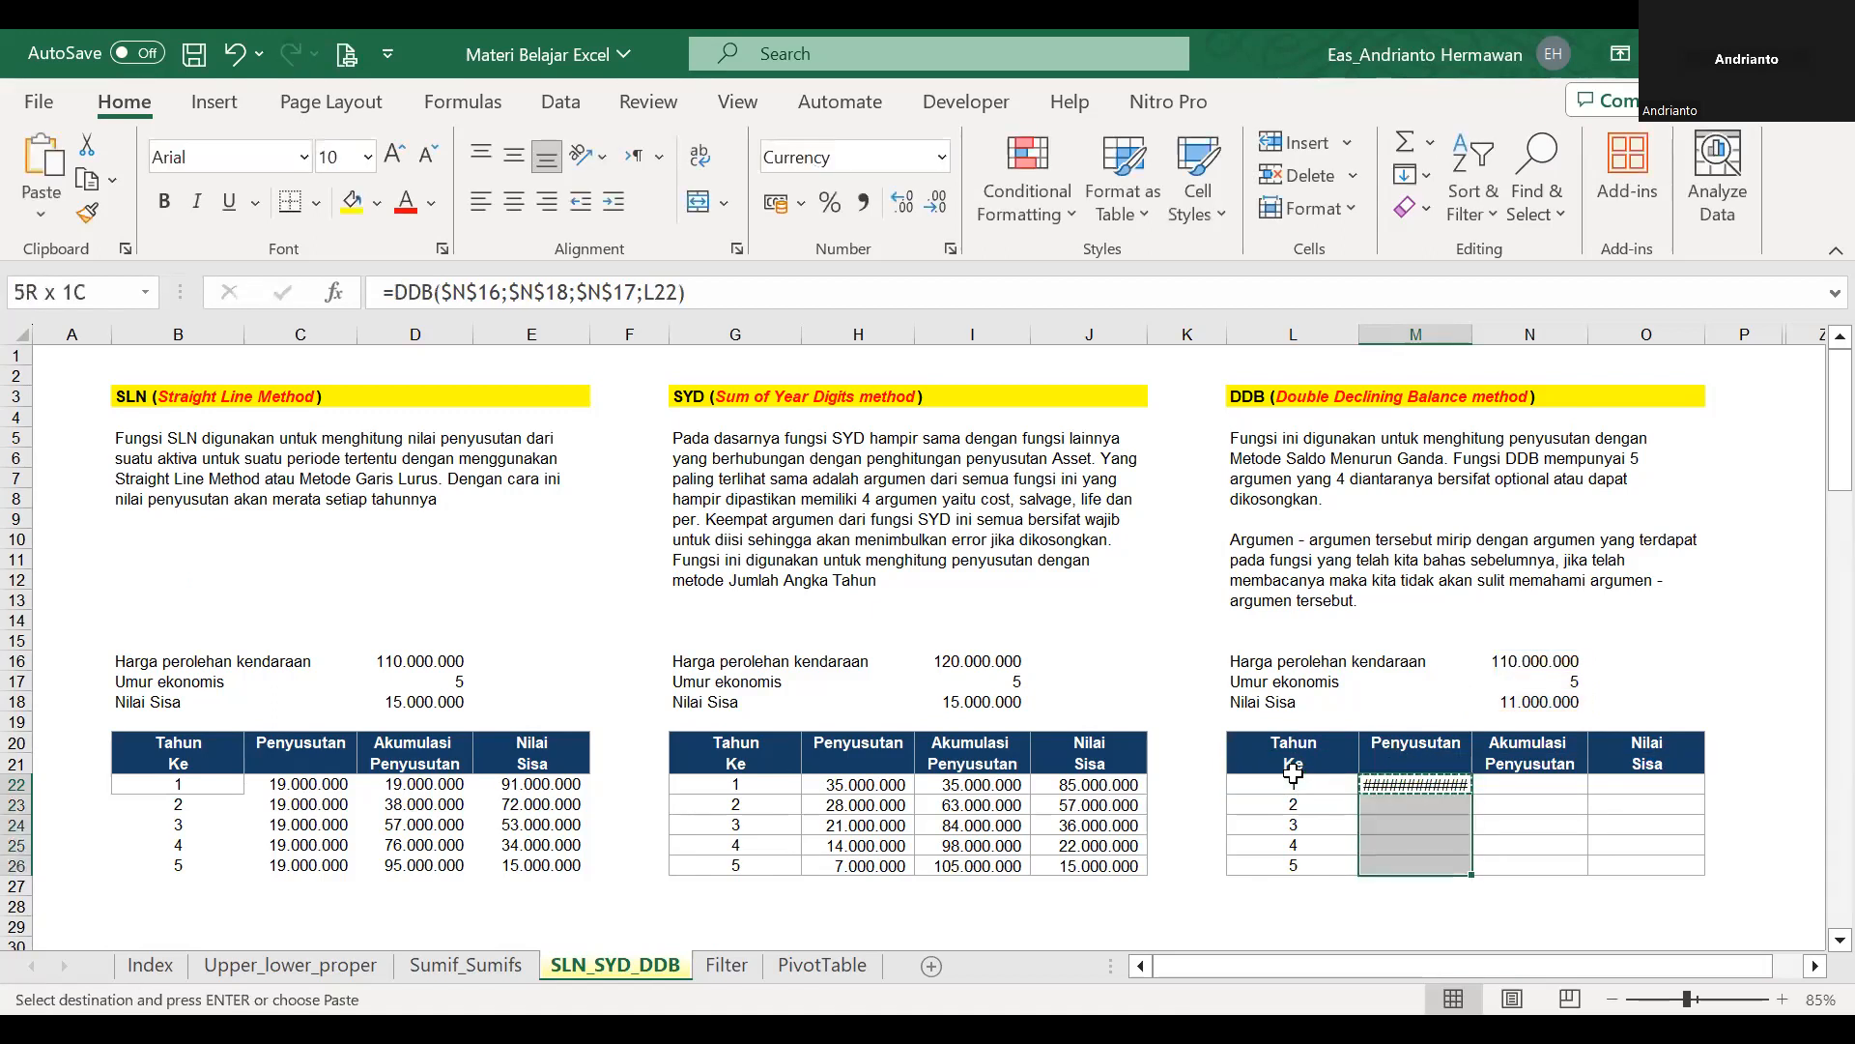
{"action": "key", "text": "Return"}
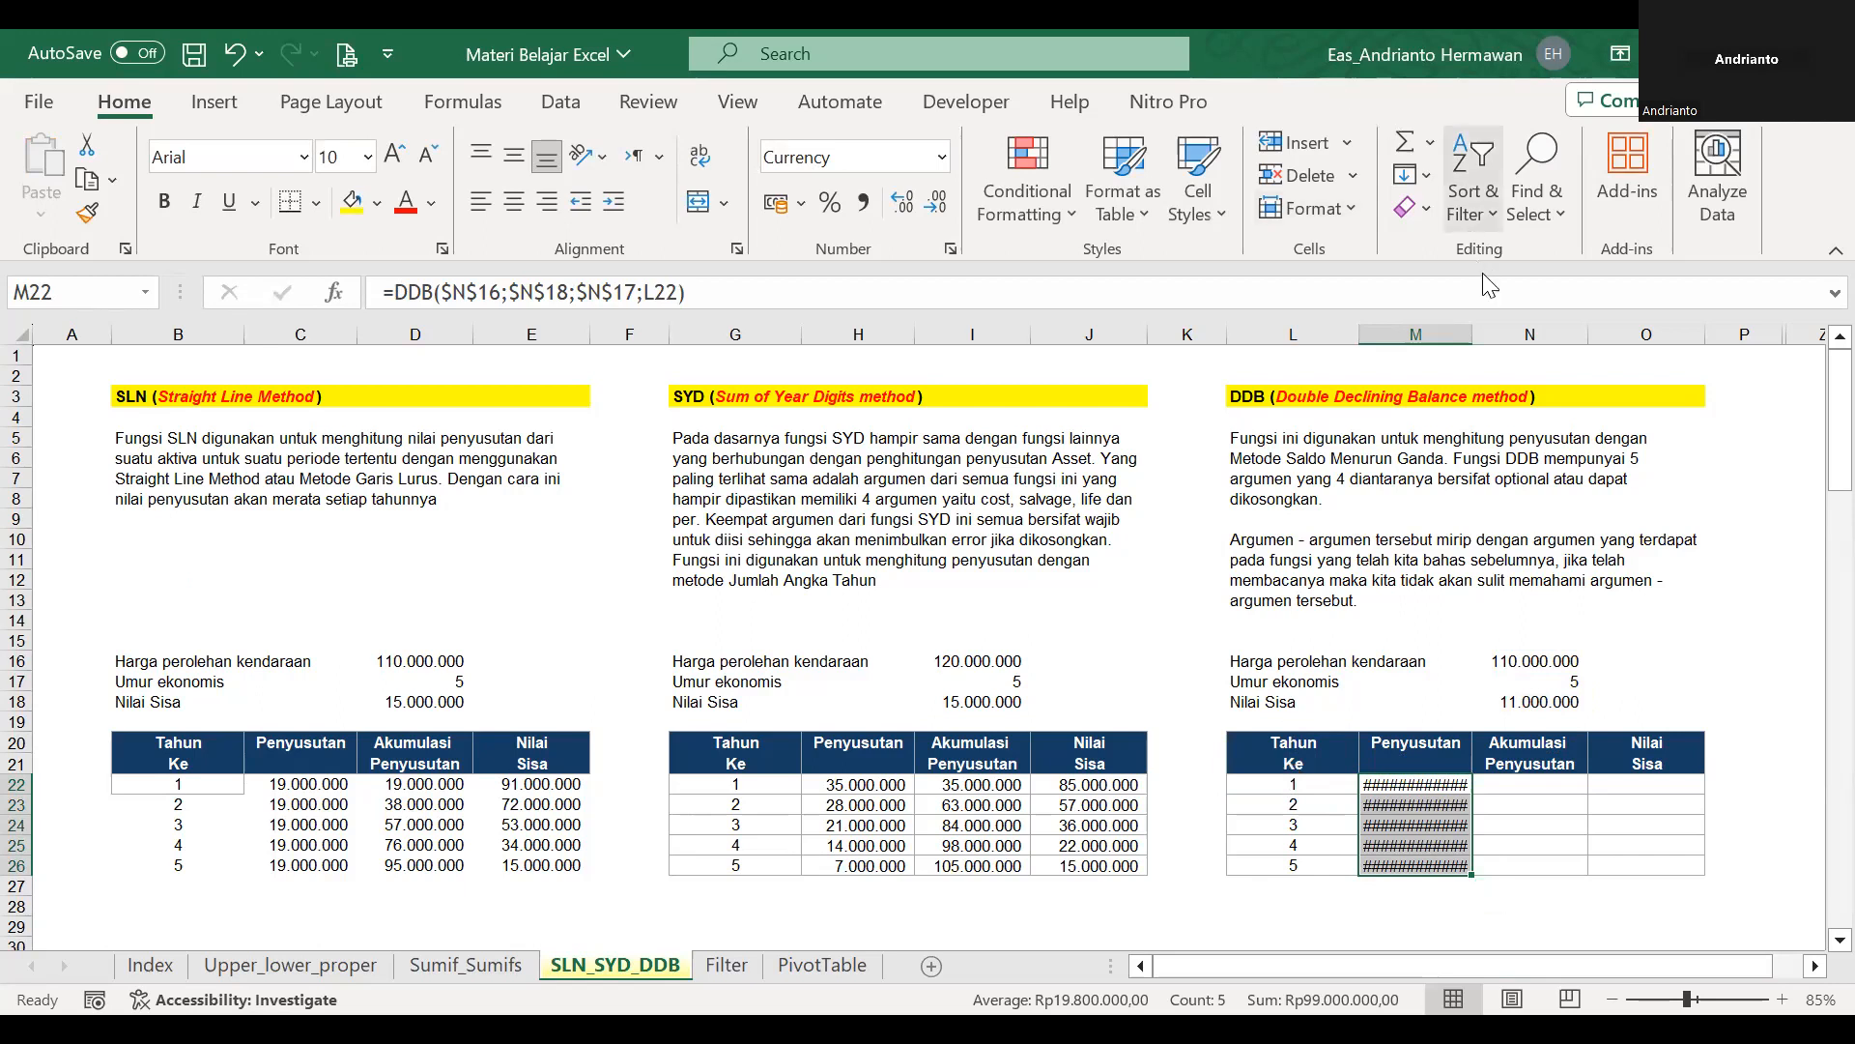
{"action": "left_click_drag", "start_coordinate": [1473, 333], "coordinate": [1605, 332]}
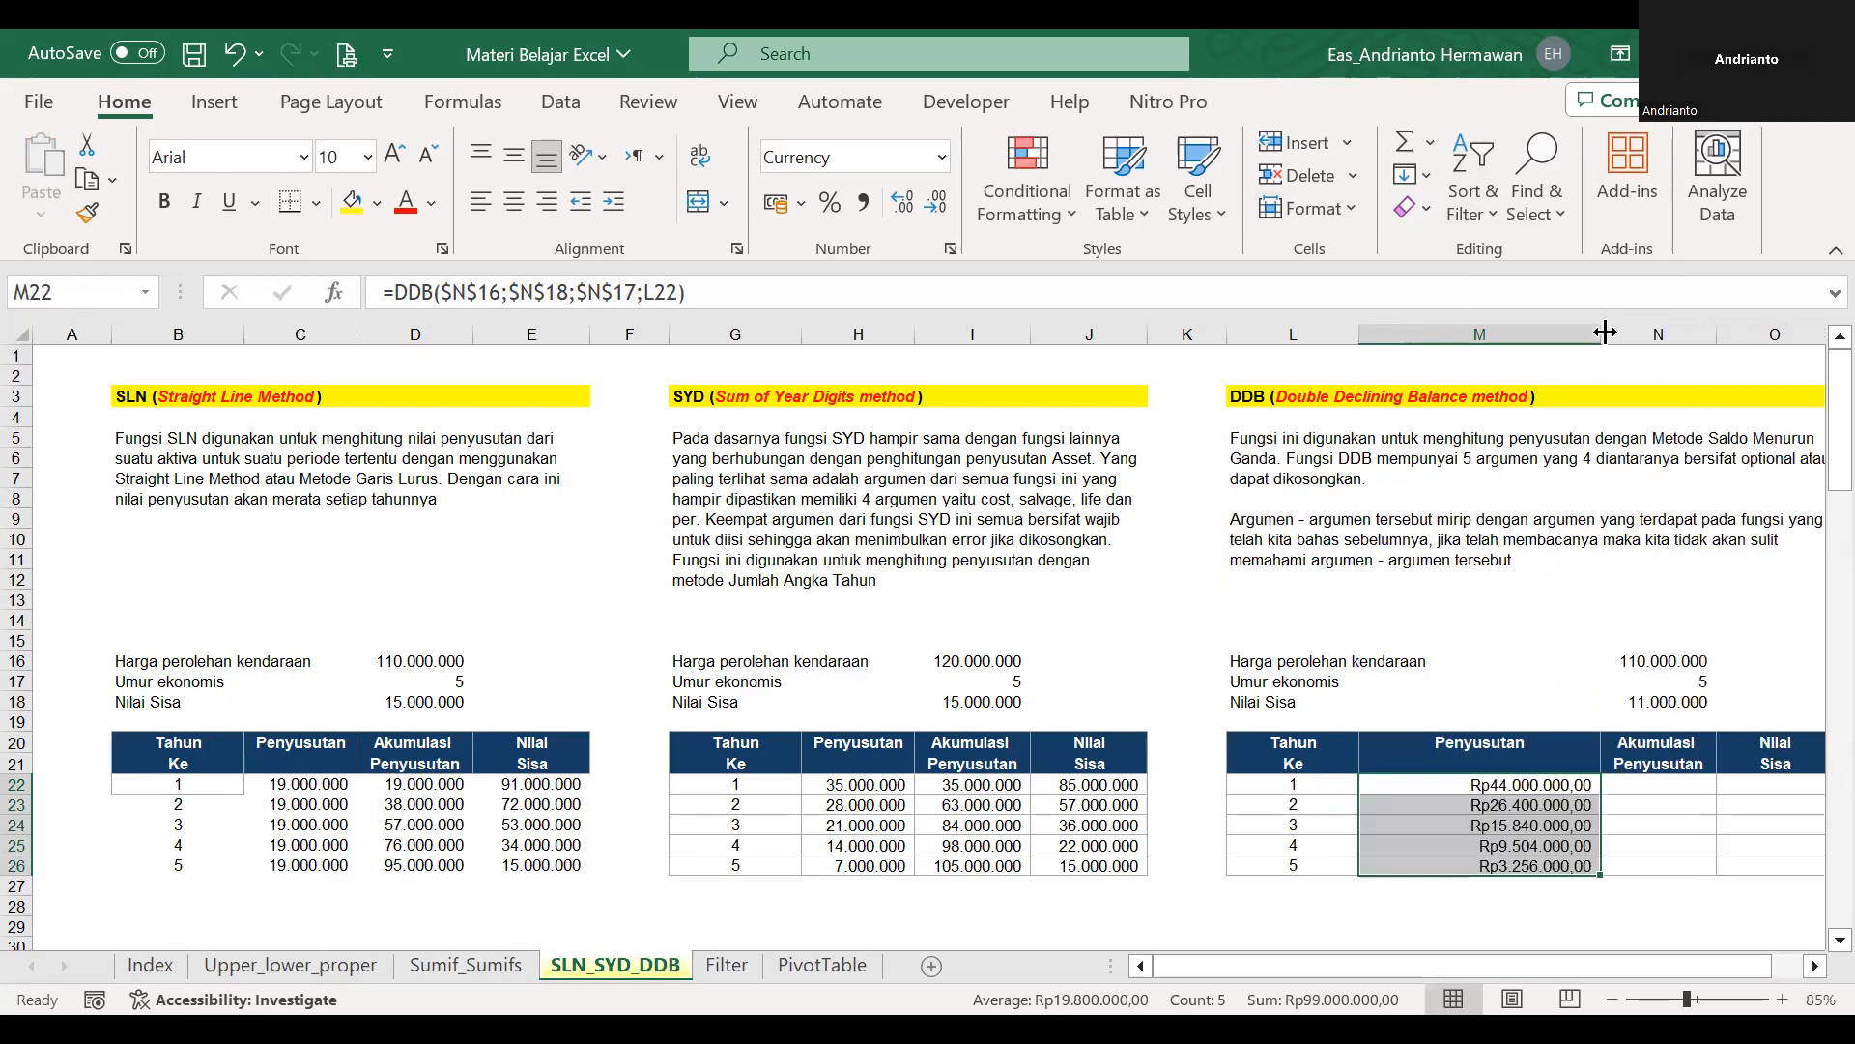
Undo the widening of column M and try comma style formatting on the depreciation amounts in M22:M26.
{"action": "key", "text": "ctrl+z"}
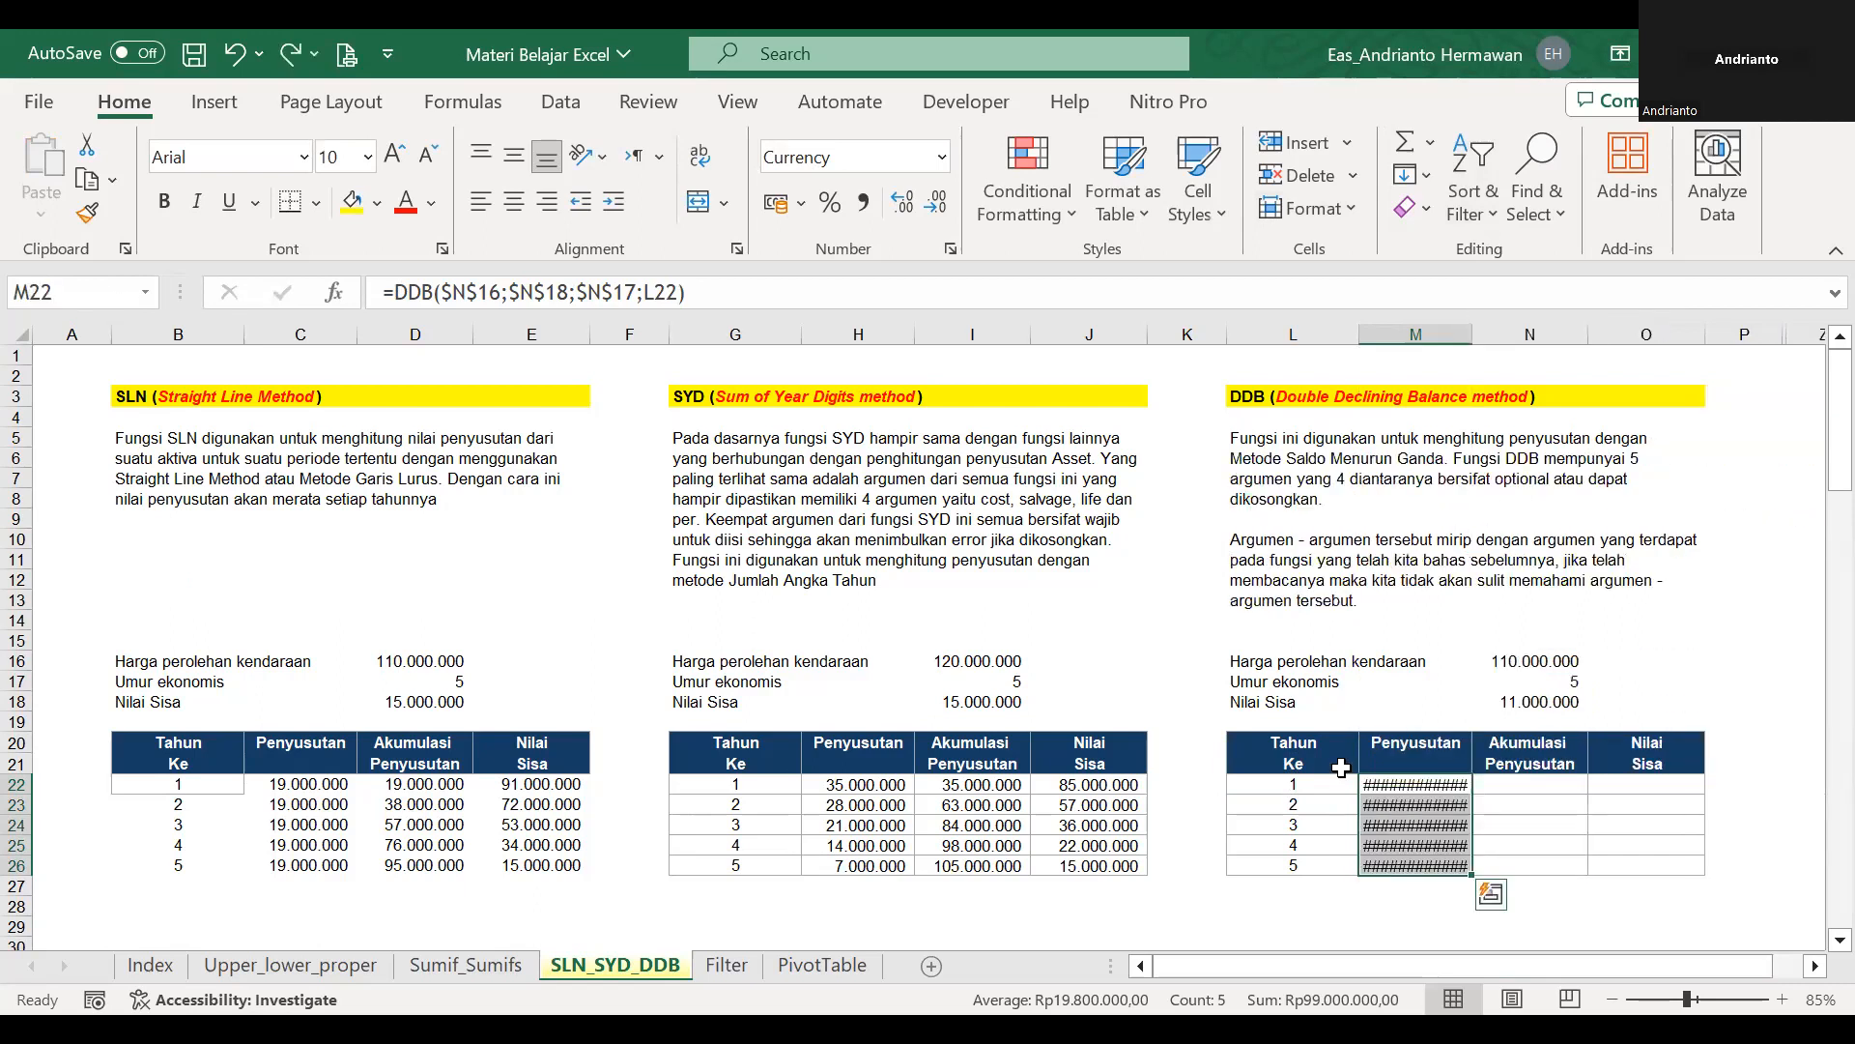
{"action": "left_click", "coordinate": [863, 201]}
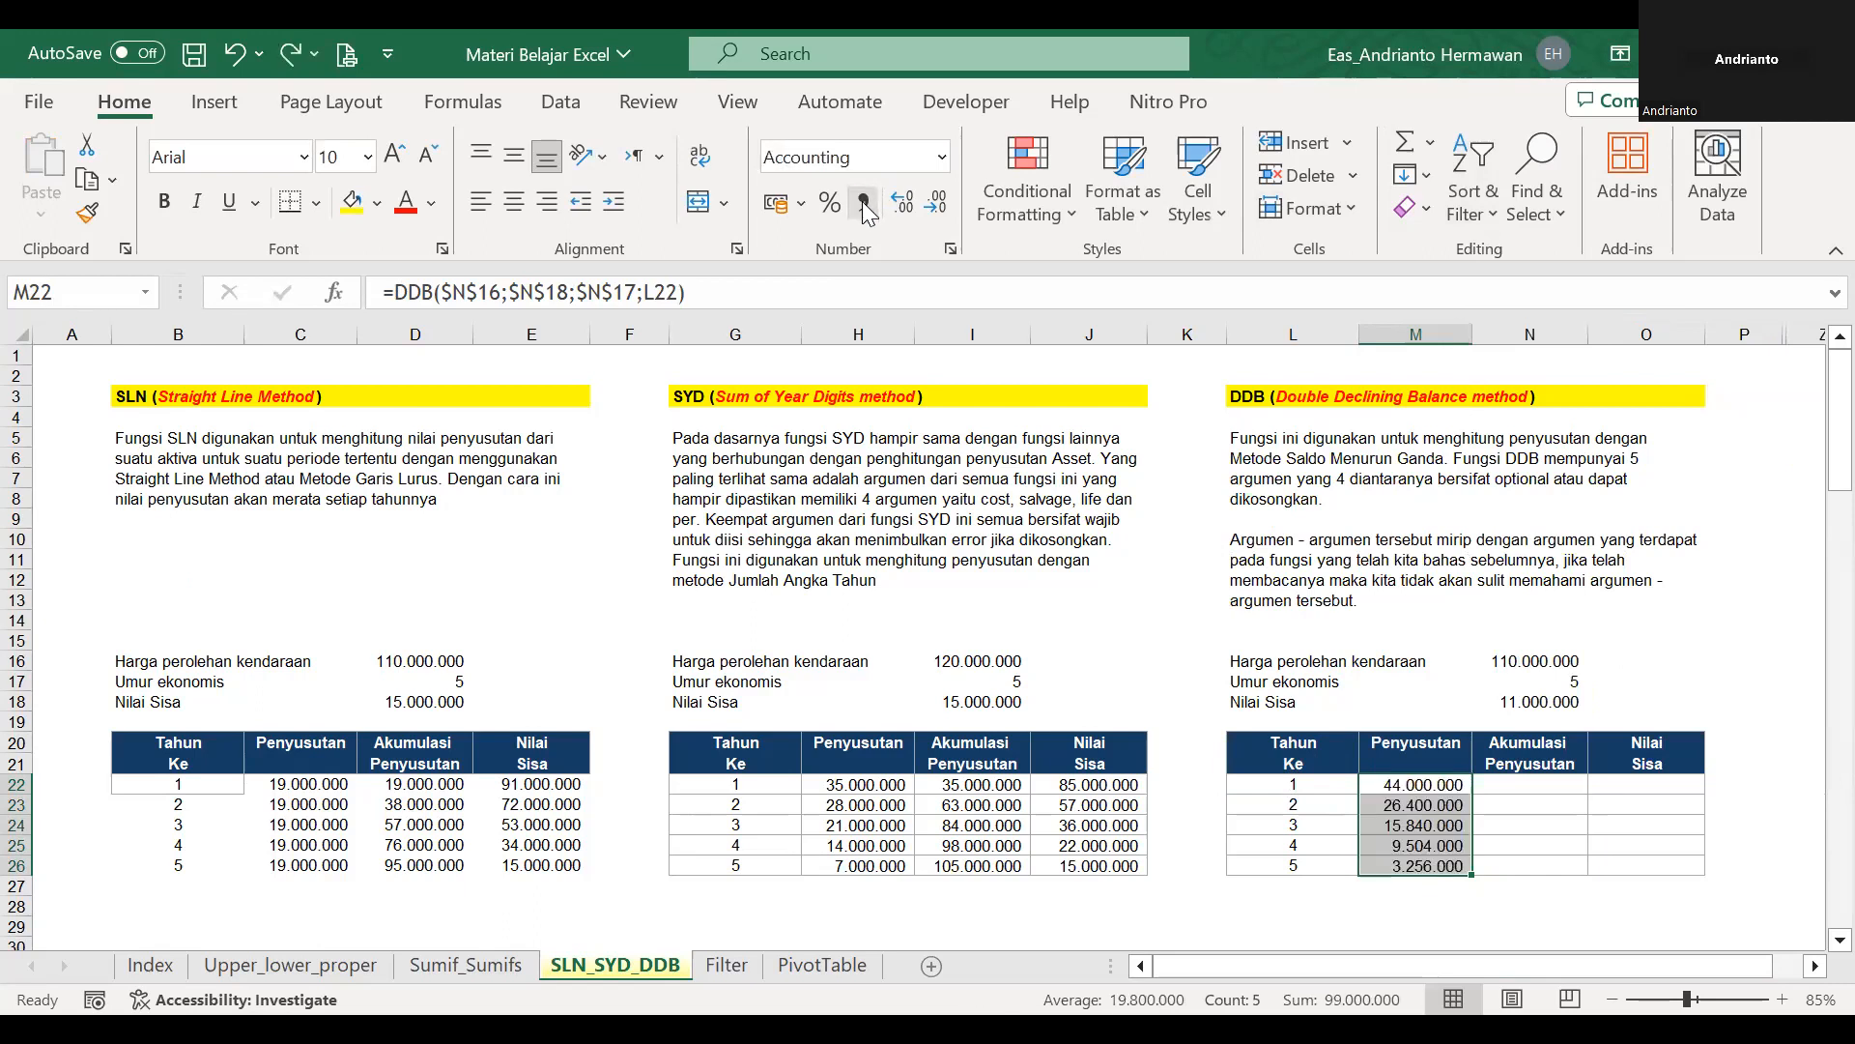
{"action": "key", "text": "ctrl+z"}
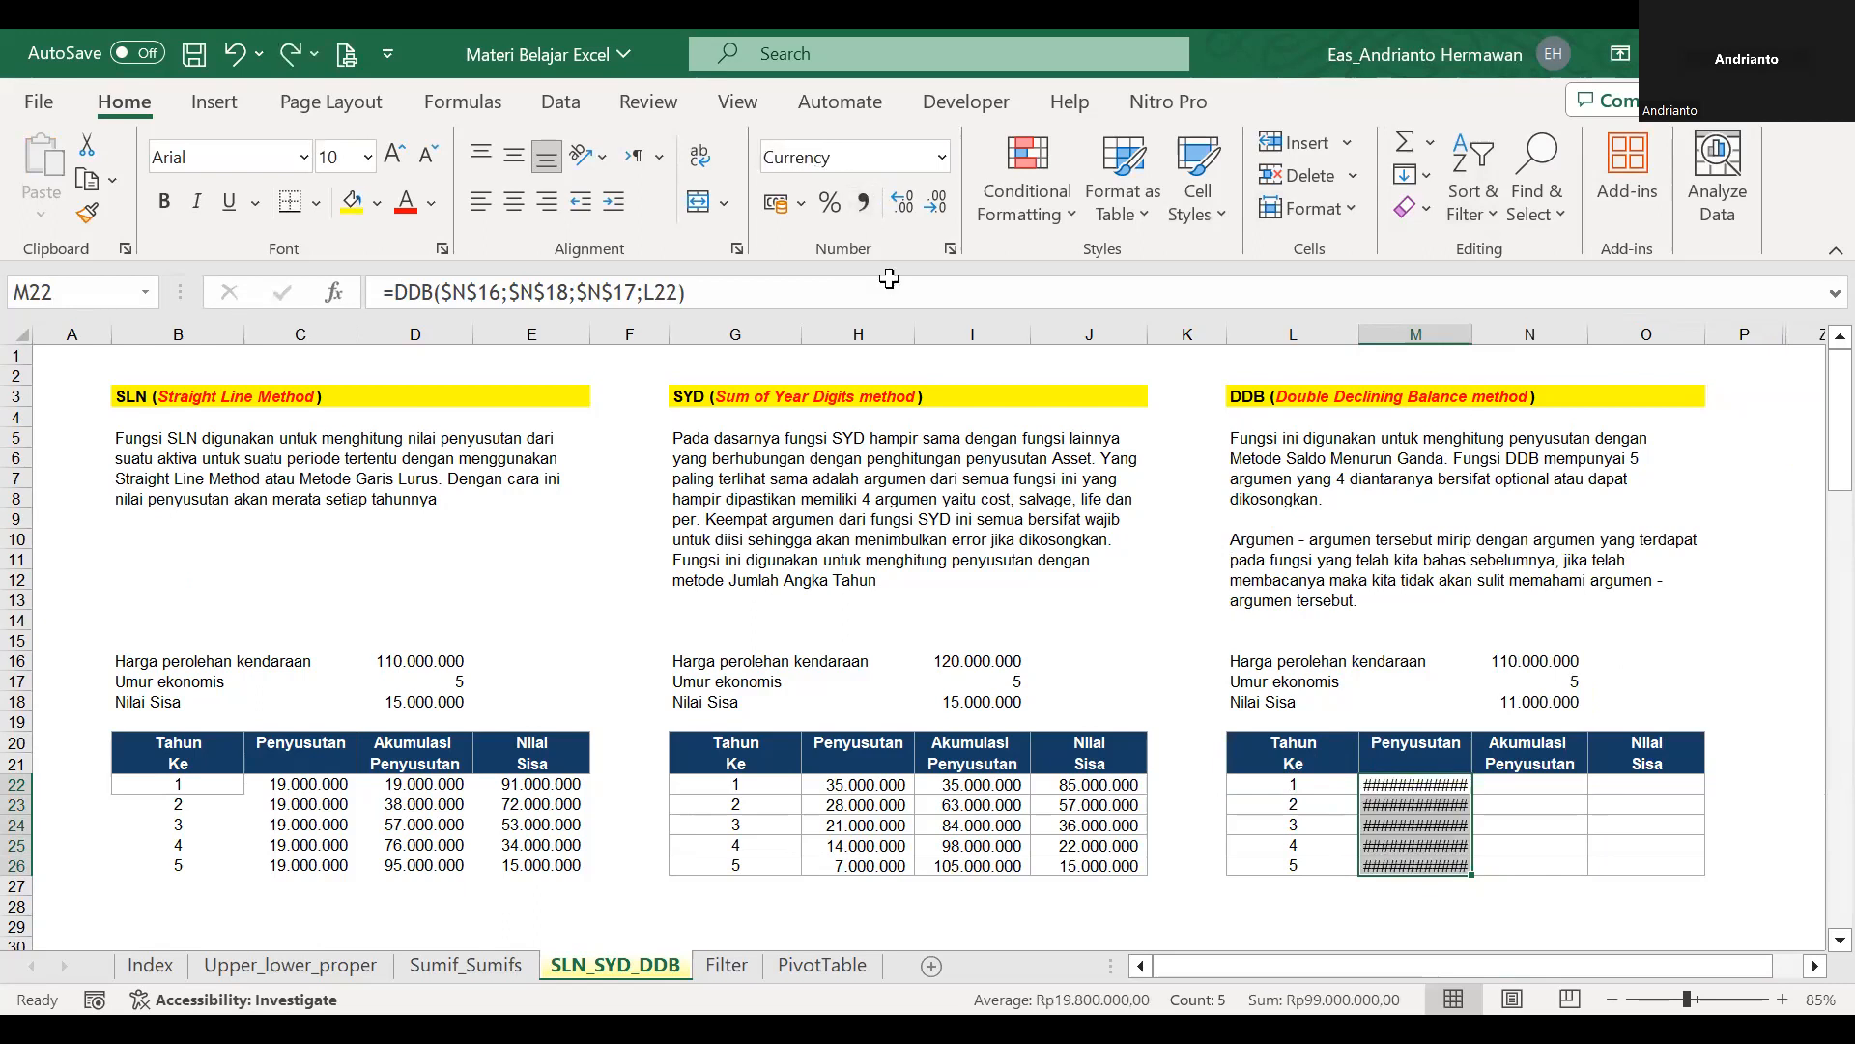
Format the DDB depreciation amounts in M22:M26 as Accounting numbers without a currency symbol or decimals.
{"action": "left_click_drag", "start_coordinate": [1225, 636], "coordinate": [1139, 522]}
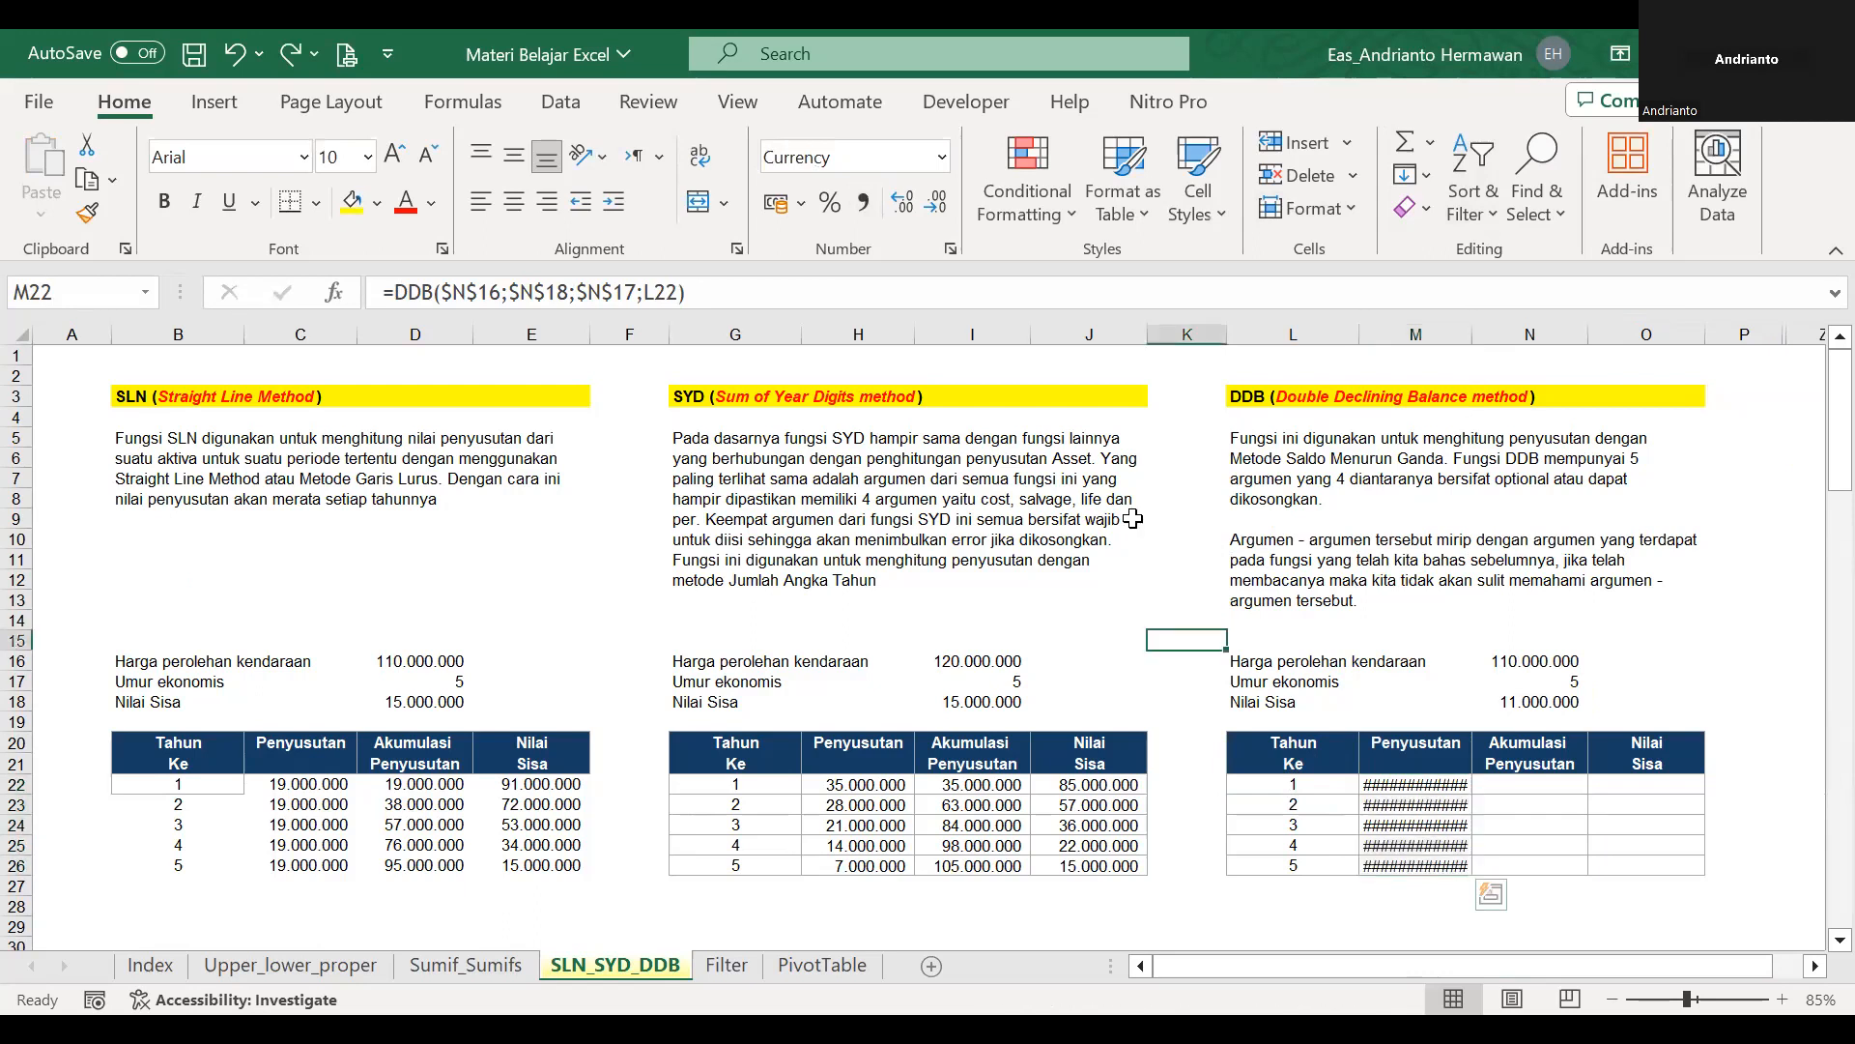
{"action": "left_click", "coordinate": [1822, 360]}
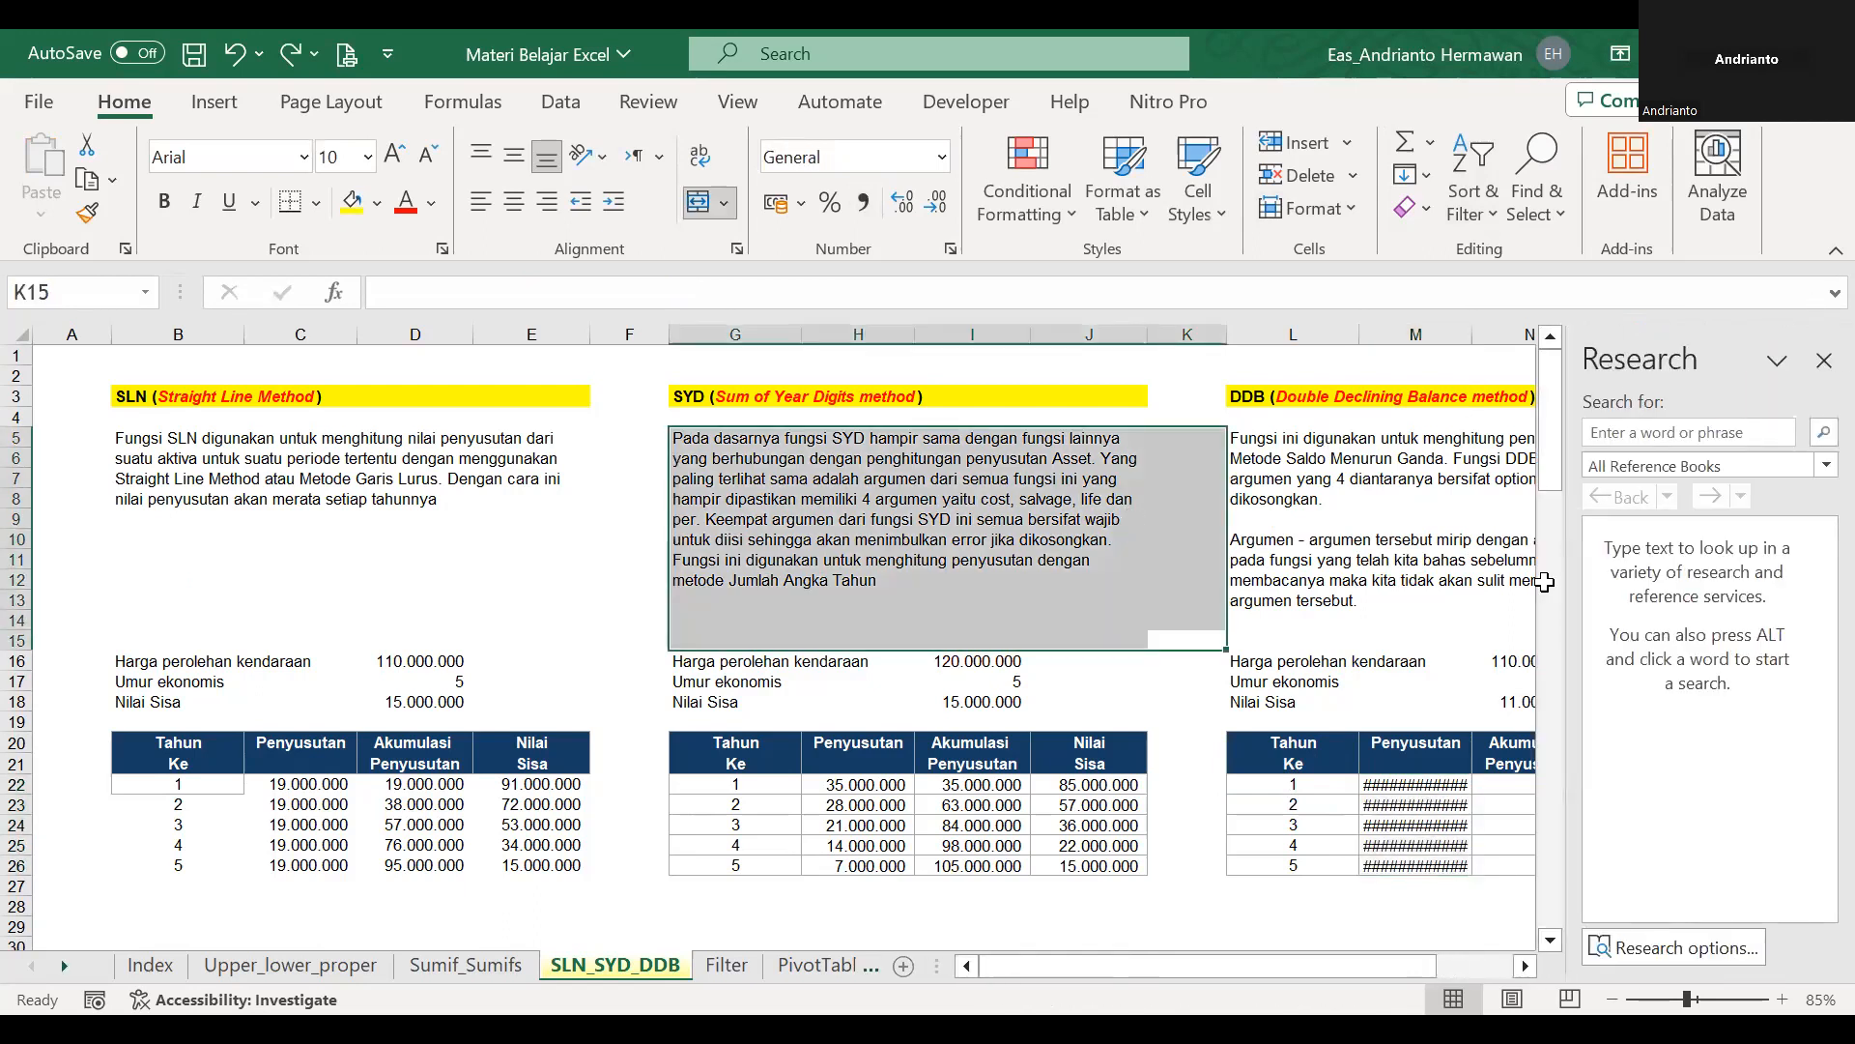
{"action": "left_click", "coordinate": [1429, 746]}
{"action": "key", "text": "Down"}
{"action": "key", "text": "Down"}
{"action": "key", "text": "shift+Down"}
{"action": "key", "text": "shift+Down"}
{"action": "key", "text": "shift+Down"}
{"action": "key", "text": "shift+Down"}
{"action": "key", "text": "shift+Up"}
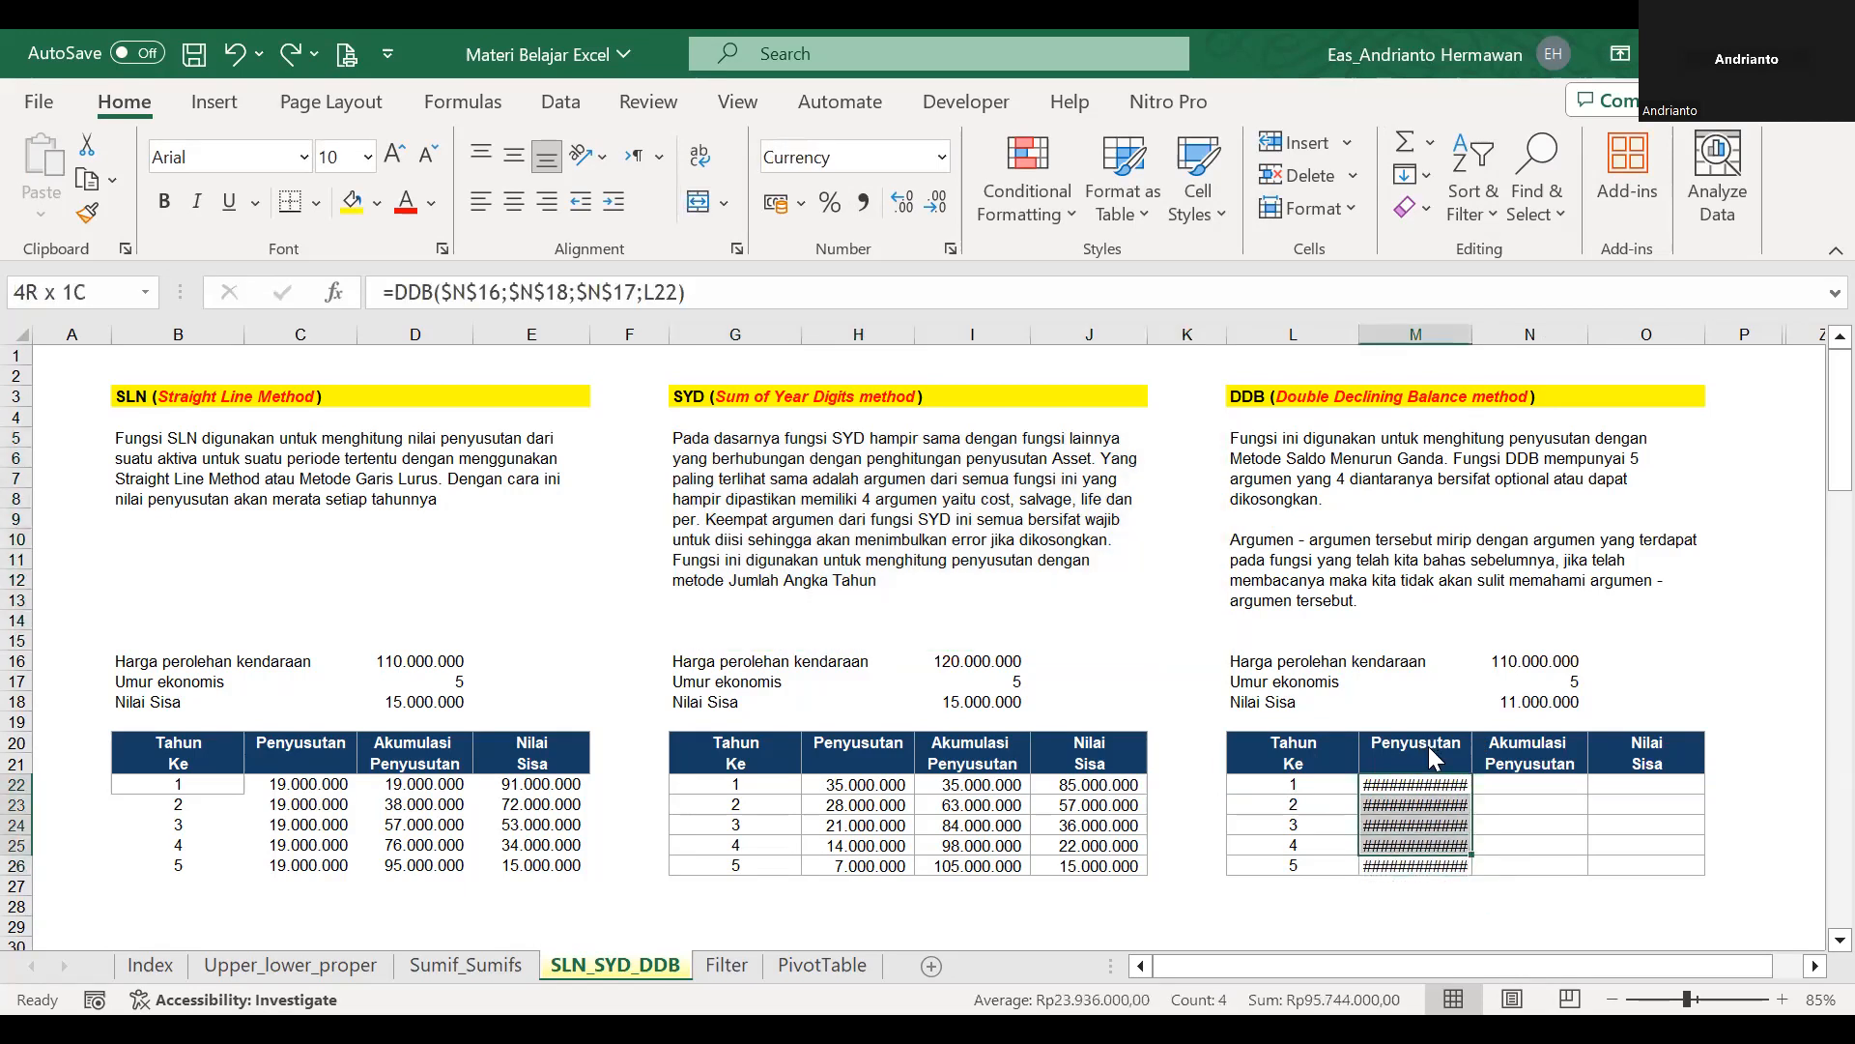
{"action": "key", "text": "ctrl+v"}
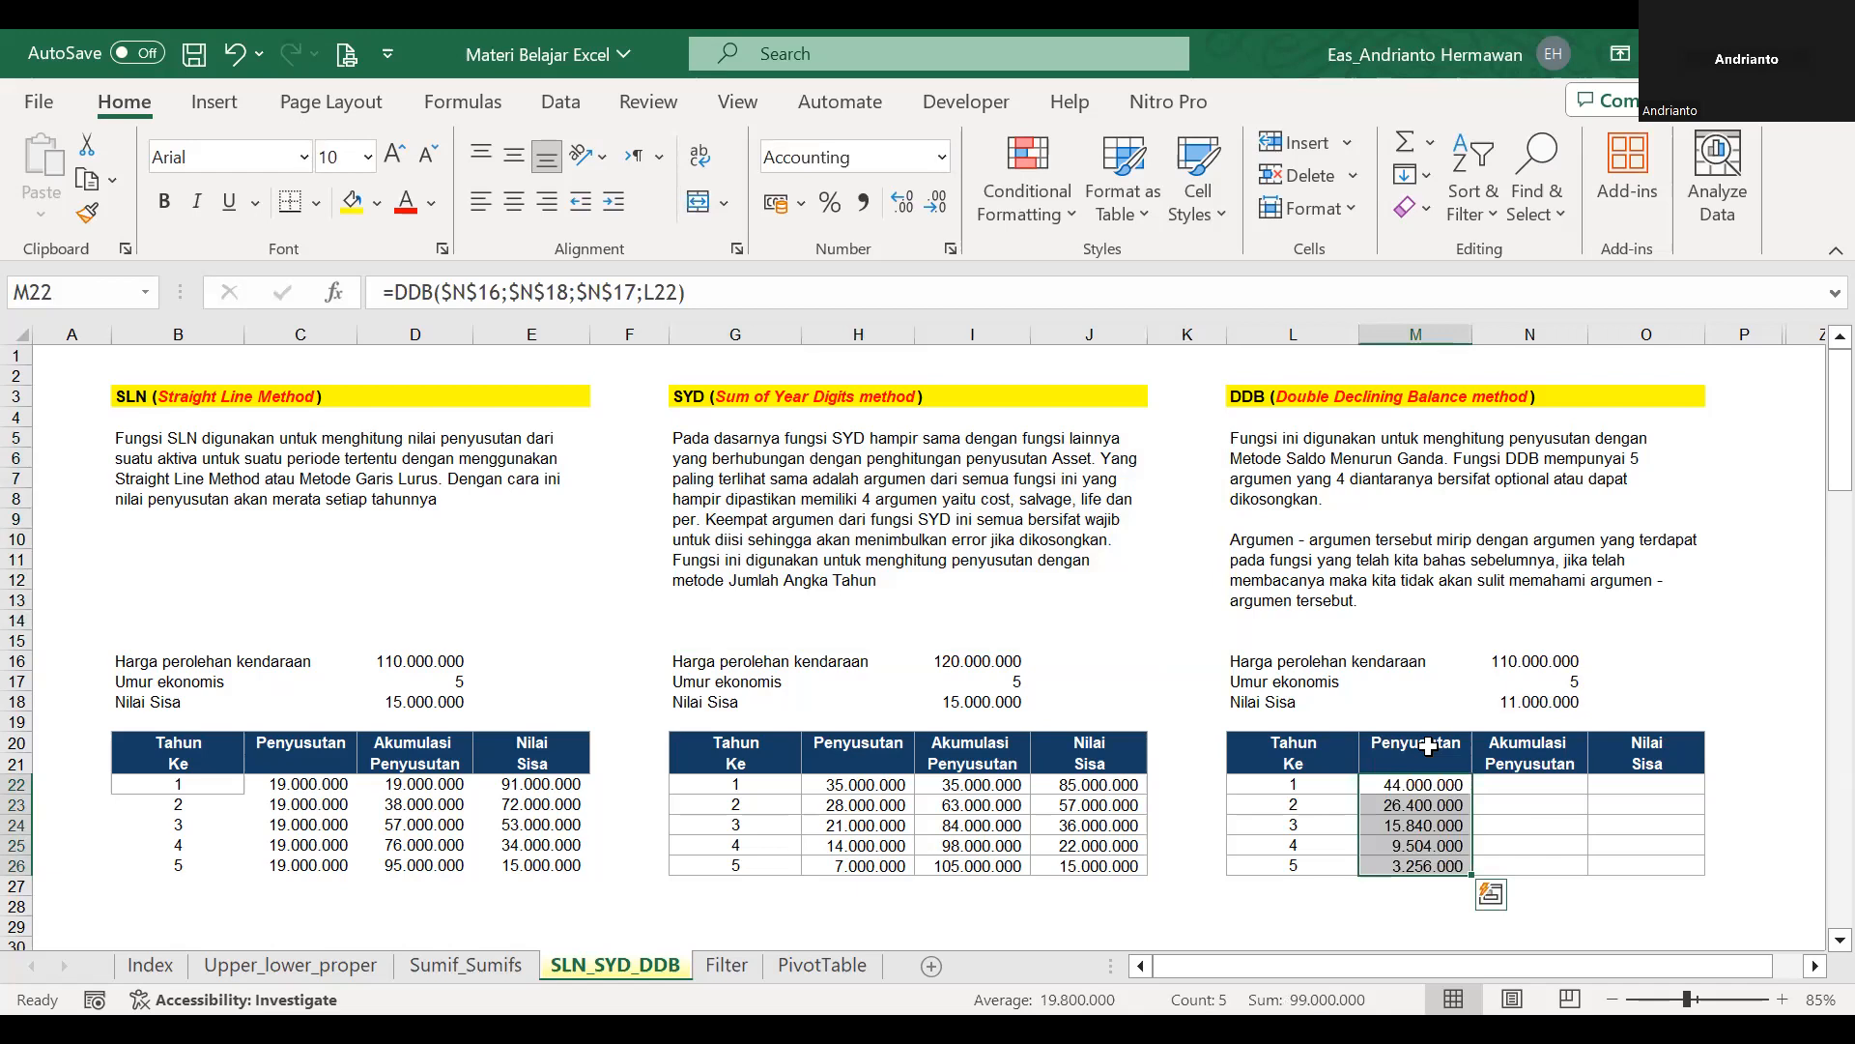
Review the yearly depreciation amounts and the remaining empty columns of the DDB table.
{"action": "key", "text": "Left"}
{"action": "key", "text": "Down"}
{"action": "key", "text": "Down"}
{"action": "key", "text": "Down"}
{"action": "key", "text": "Down"}
{"action": "key", "text": "Down"}
{"action": "key", "text": "Down"}
{"action": "key", "text": "Right"}
{"action": "key", "text": "Left"}
{"action": "key", "text": "Up"}
{"action": "key", "text": "Up"}
{"action": "key", "text": "Up"}
{"action": "key", "text": "Right"}
{"action": "key", "text": "Up"}
{"action": "key", "text": "Up"}
{"action": "key", "text": "Up"}
{"action": "key", "text": "Up"}
{"action": "key", "text": "Down"}
{"action": "key", "text": "Right"}
{"action": "key", "text": "Right"}
{"action": "key", "text": "Right"}
{"action": "key", "text": "Left"}
{"action": "key", "text": "Left"}
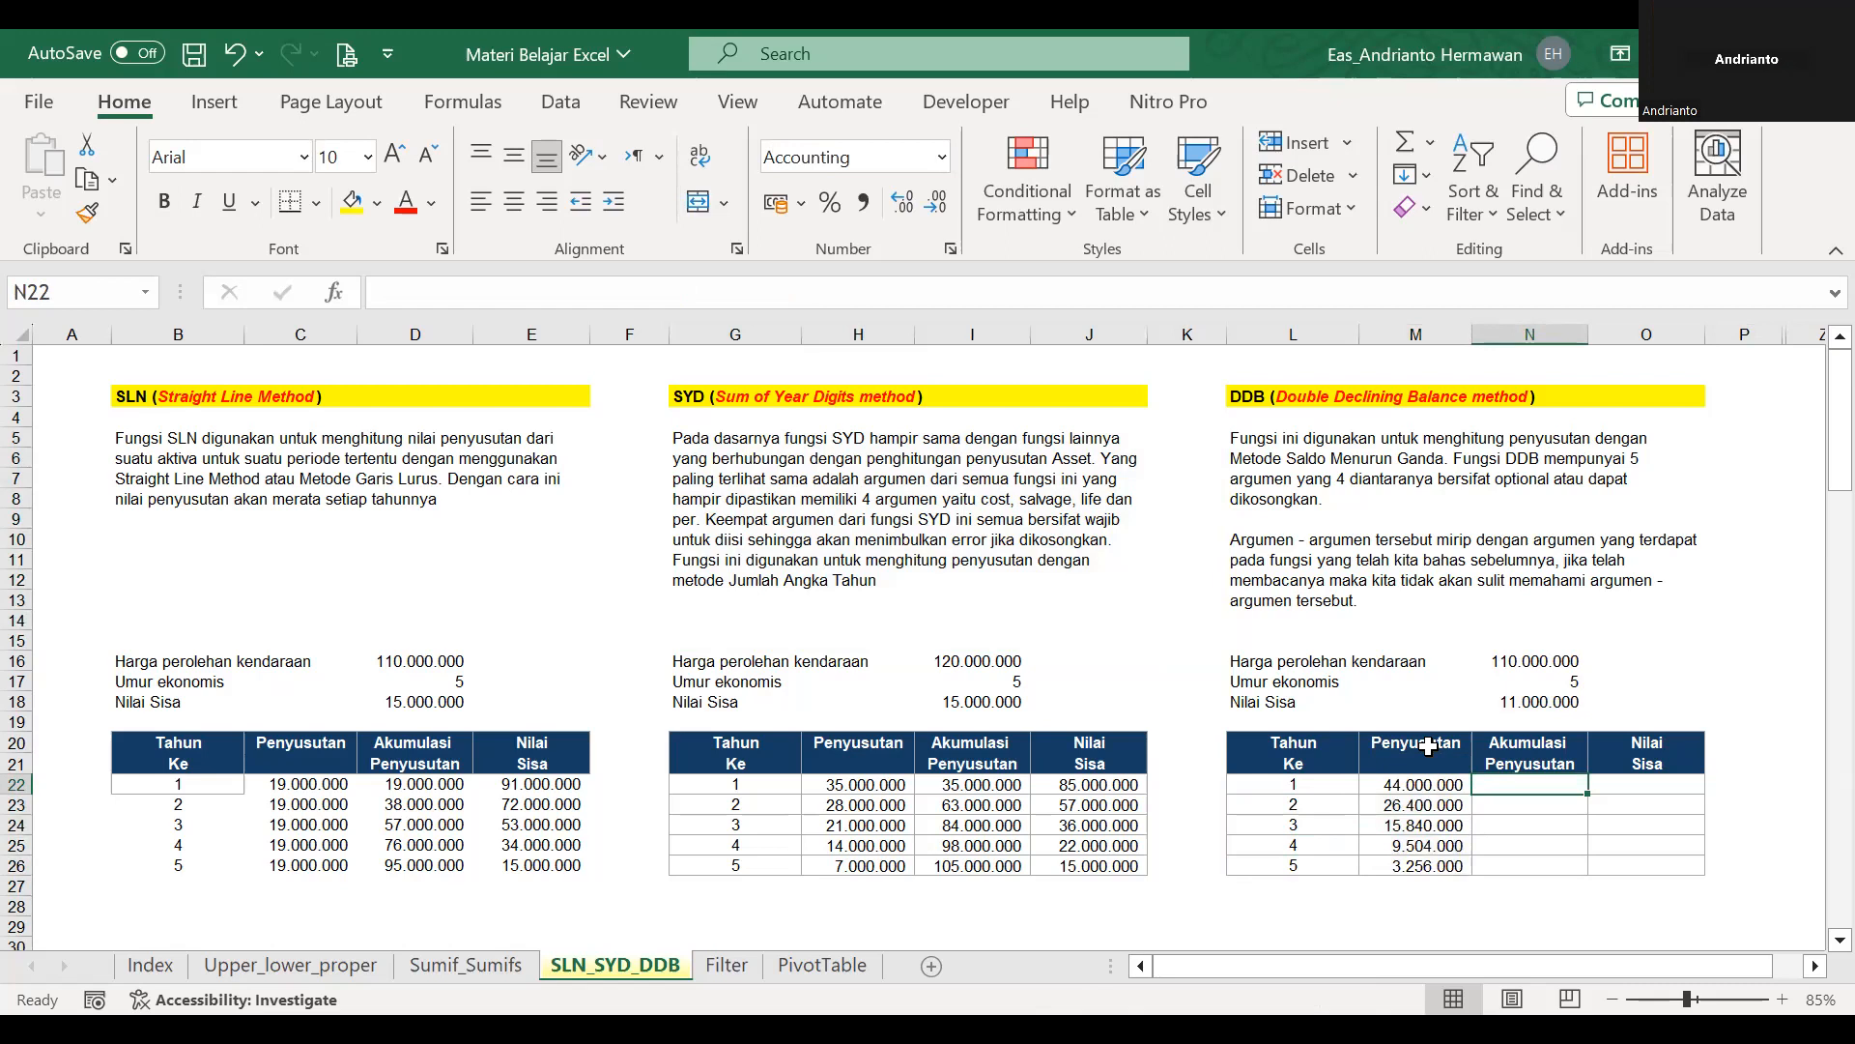
{"action": "type", "text": "="}
{"action": "key", "text": "Left"}
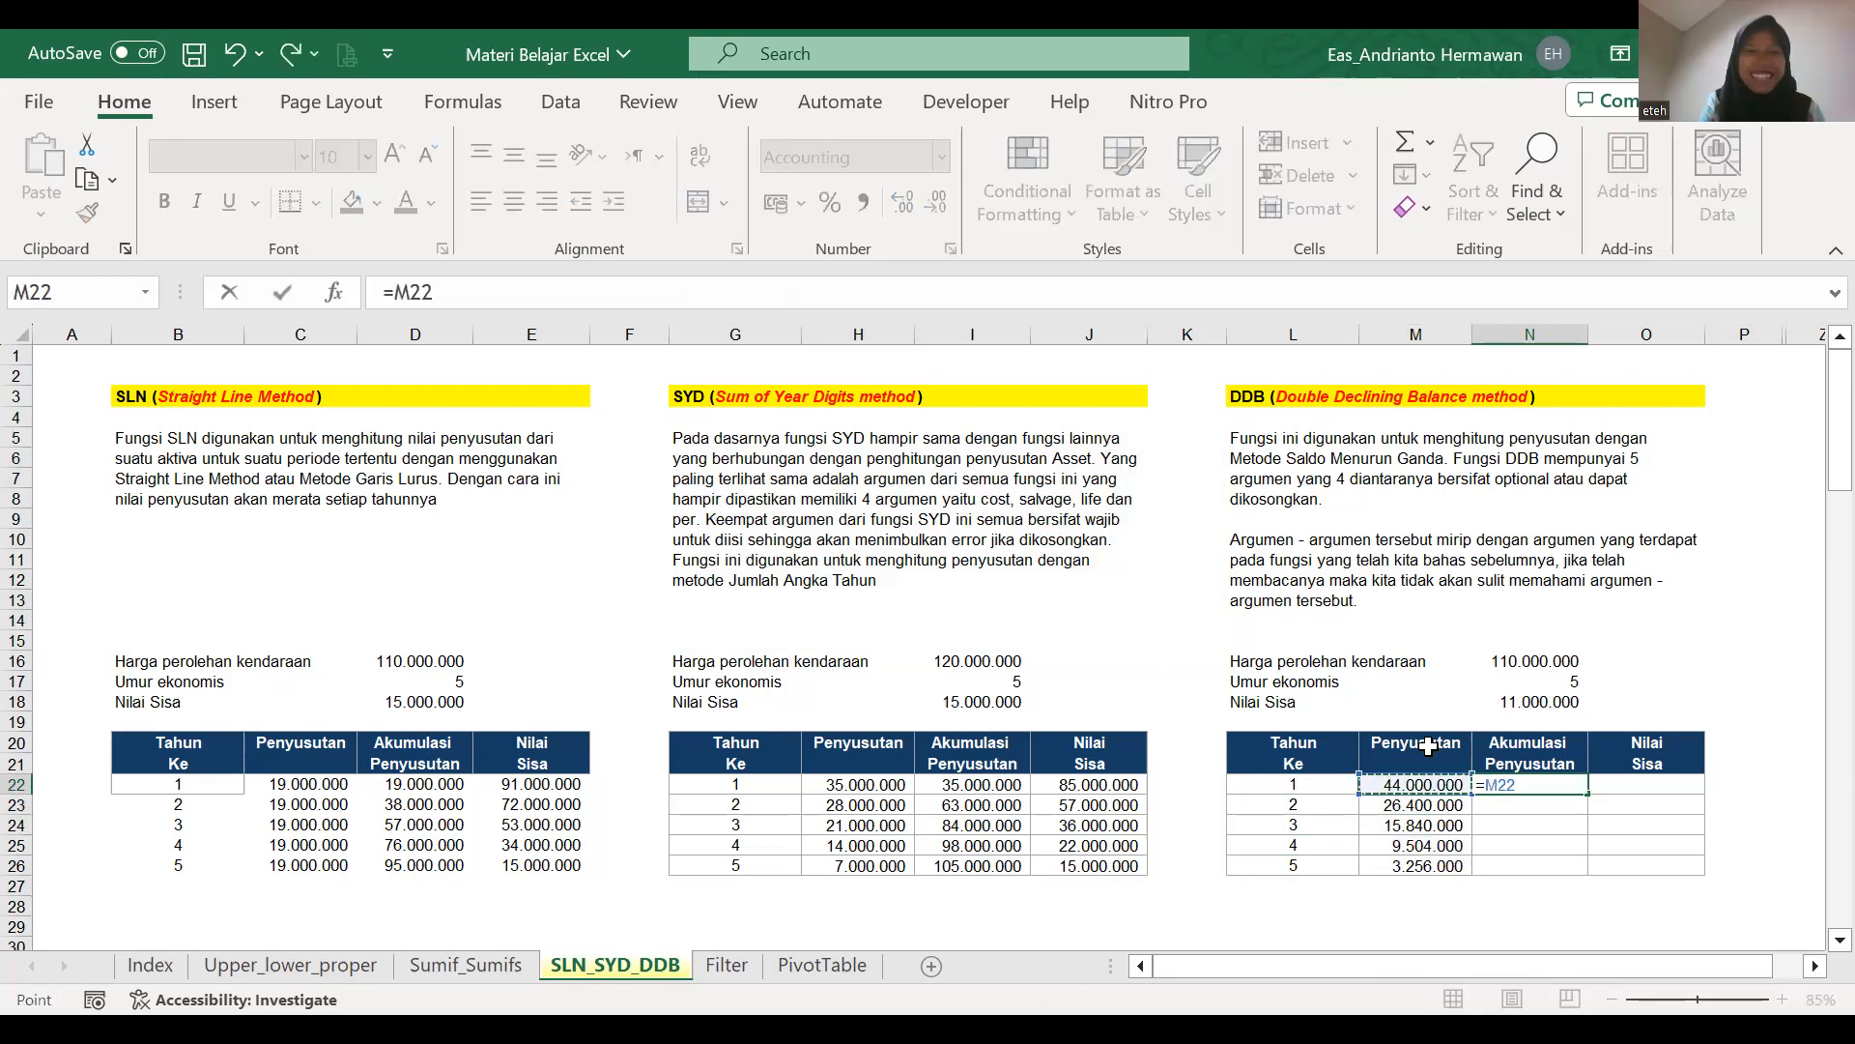
{"action": "type", "text": "-"}
{"action": "key", "text": "Escape"}
Enter =M22 in N22 as the first-year accumulated depreciation of the DDB table.
{"action": "type", "text": "="}
{"action": "key", "text": "Left"}
{"action": "key", "text": "Return"}
{"action": "key", "text": "Up"}
{"action": "key", "text": "Down"}
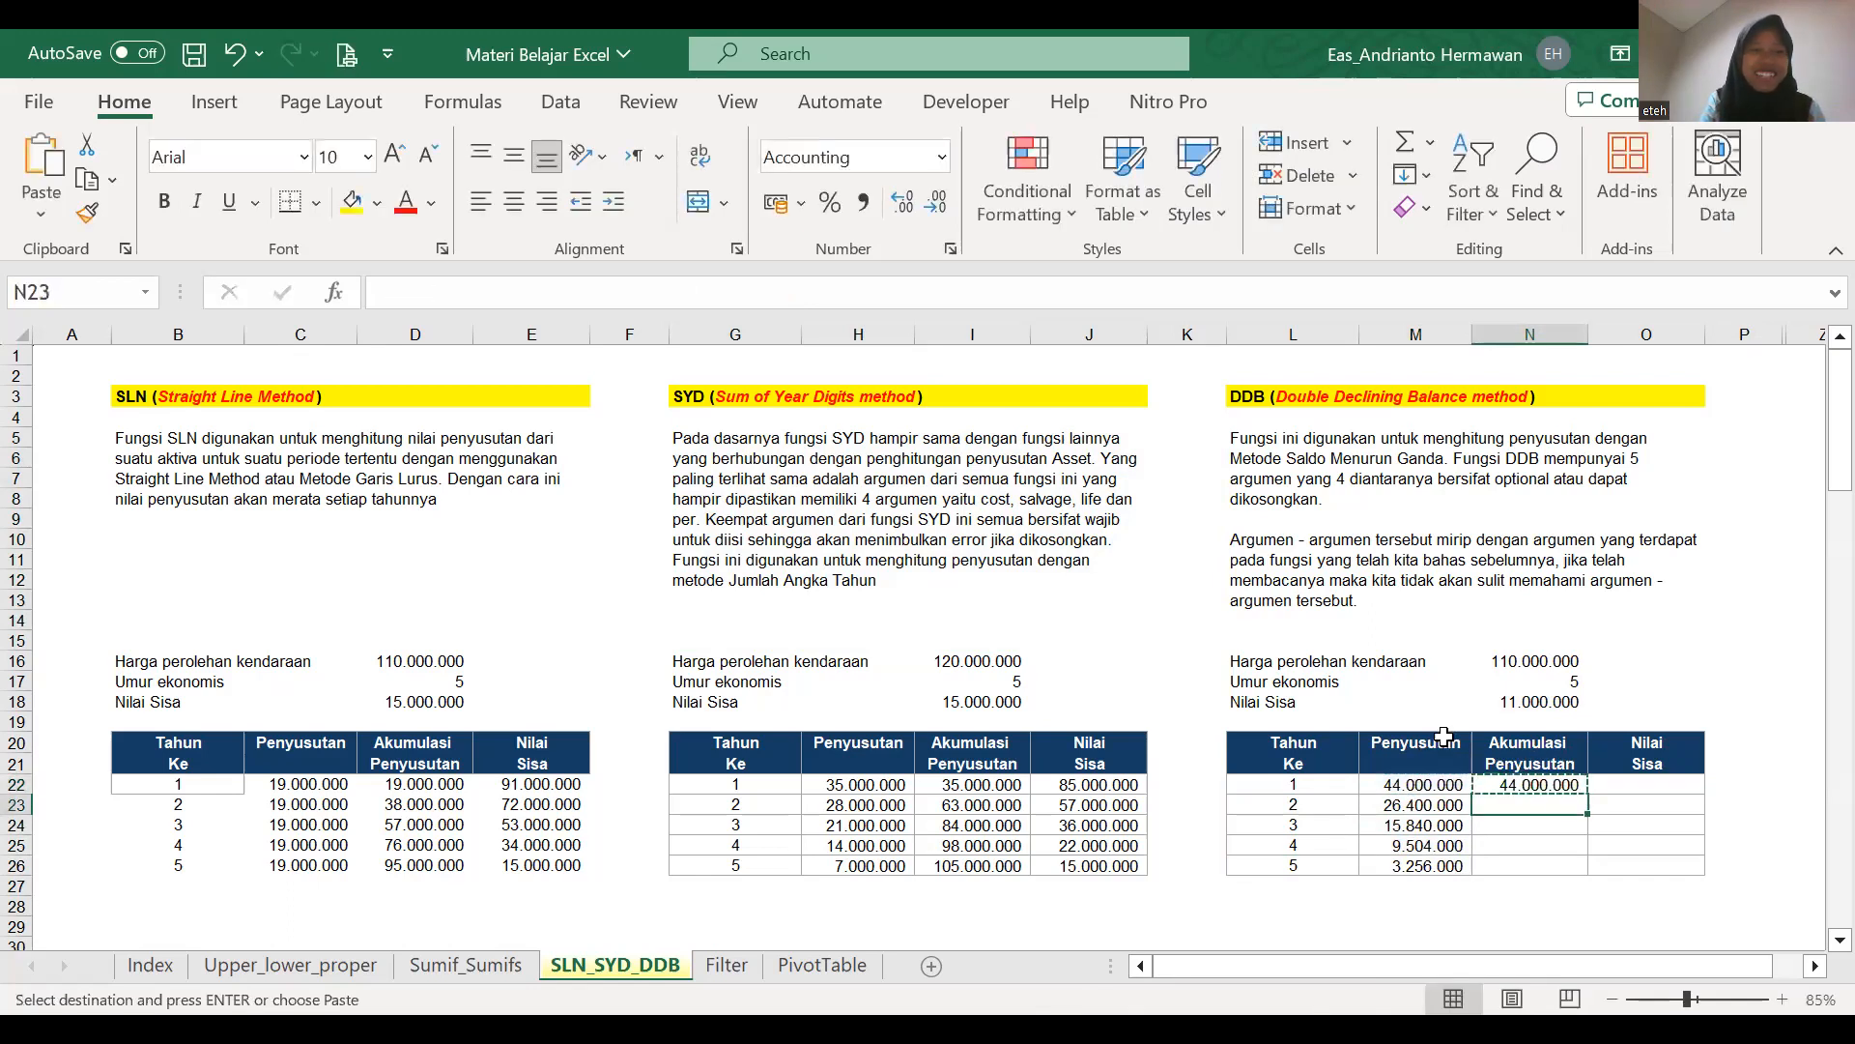
Try the formula =N22+1 in N23 for the second-year accumulated depreciation.
{"action": "type", "text": "="}
{"action": "key", "text": "Up"}
{"action": "type", "text": "+1"}
{"action": "key", "text": "Return"}
{"action": "key", "text": "Up"}
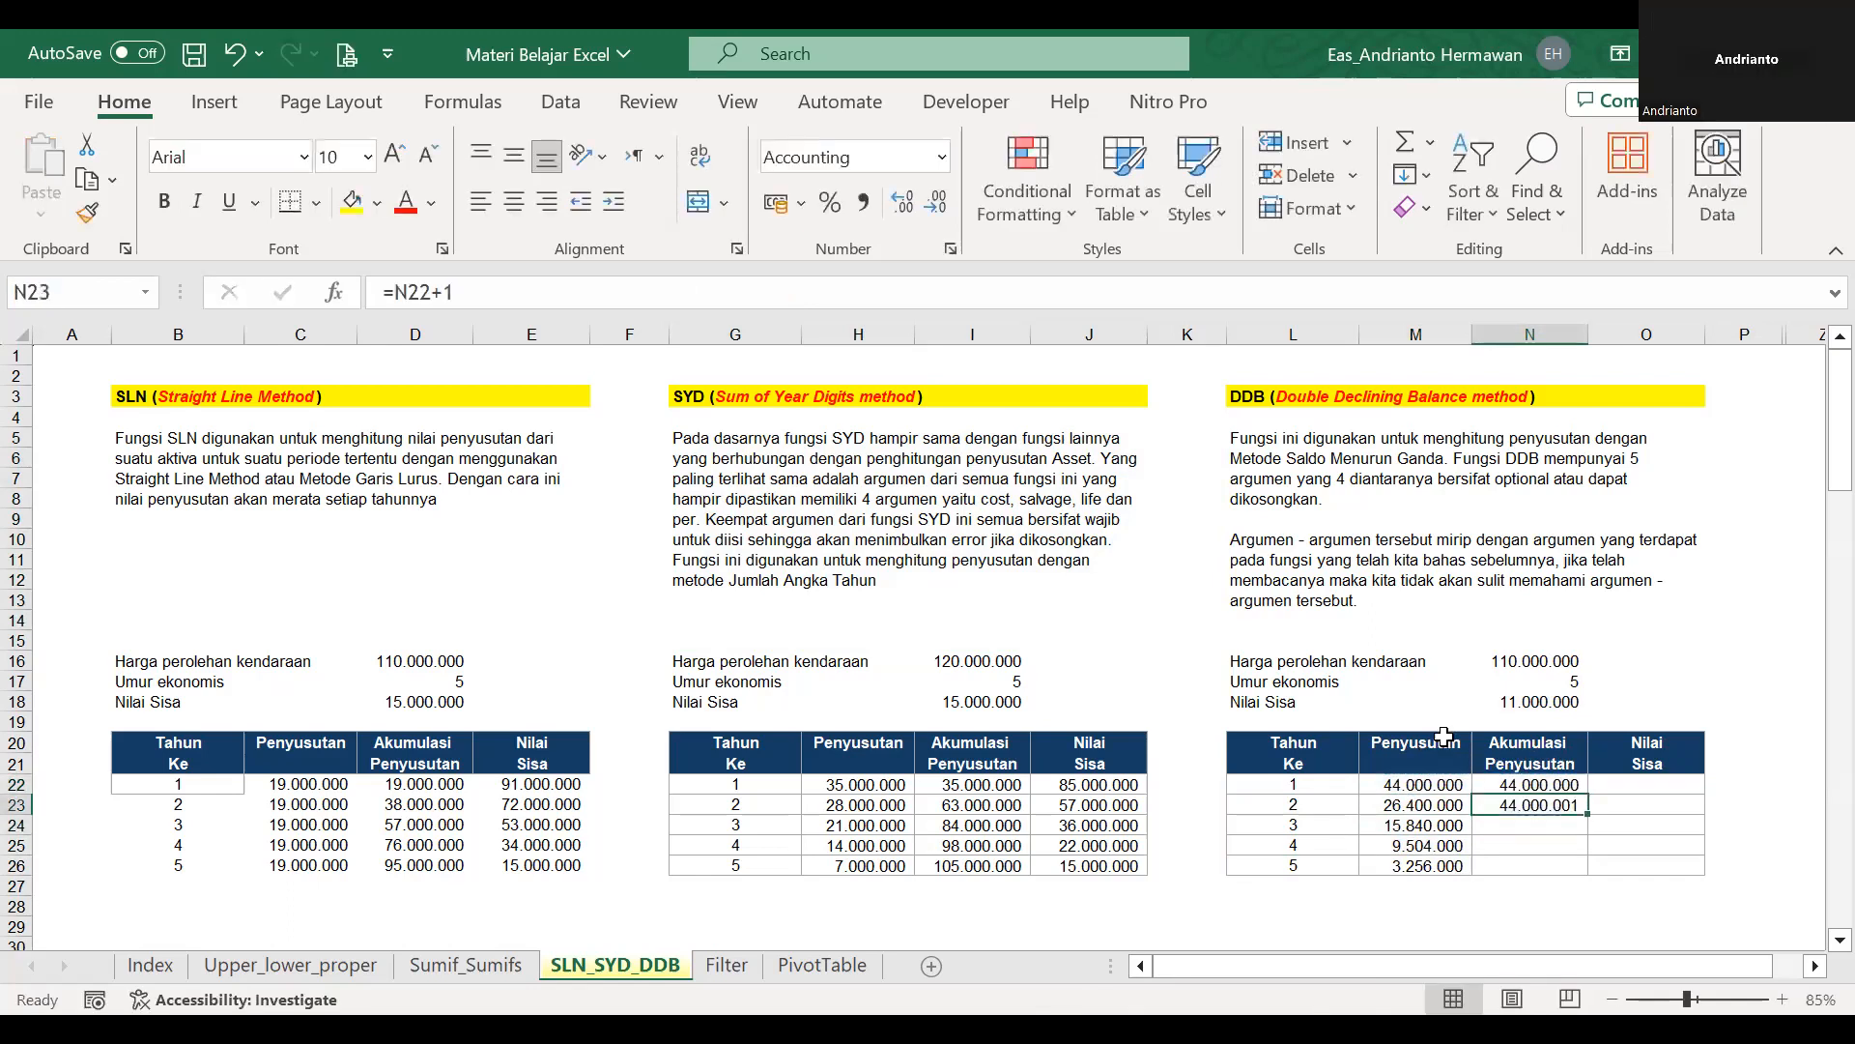
Enter =N22+M23 in N23 for the accumulated depreciation and copy it down through N26.
{"action": "type", "text": "="}
{"action": "key", "text": "Up"}
{"action": "type", "text": "+"}
{"action": "key", "text": "Left"}
{"action": "key", "text": "Return"}
{"action": "key", "text": "Up"}
{"action": "key", "text": "ctrl+c"}
{"action": "key", "text": "shift+Down"}
{"action": "key", "text": "shift+Down"}
{"action": "key", "text": "shift+Down"}
{"action": "key", "text": "Return"}
{"action": "key", "text": "Right"}
{"action": "key", "text": "Up"}
{"action": "key", "text": "Up"}
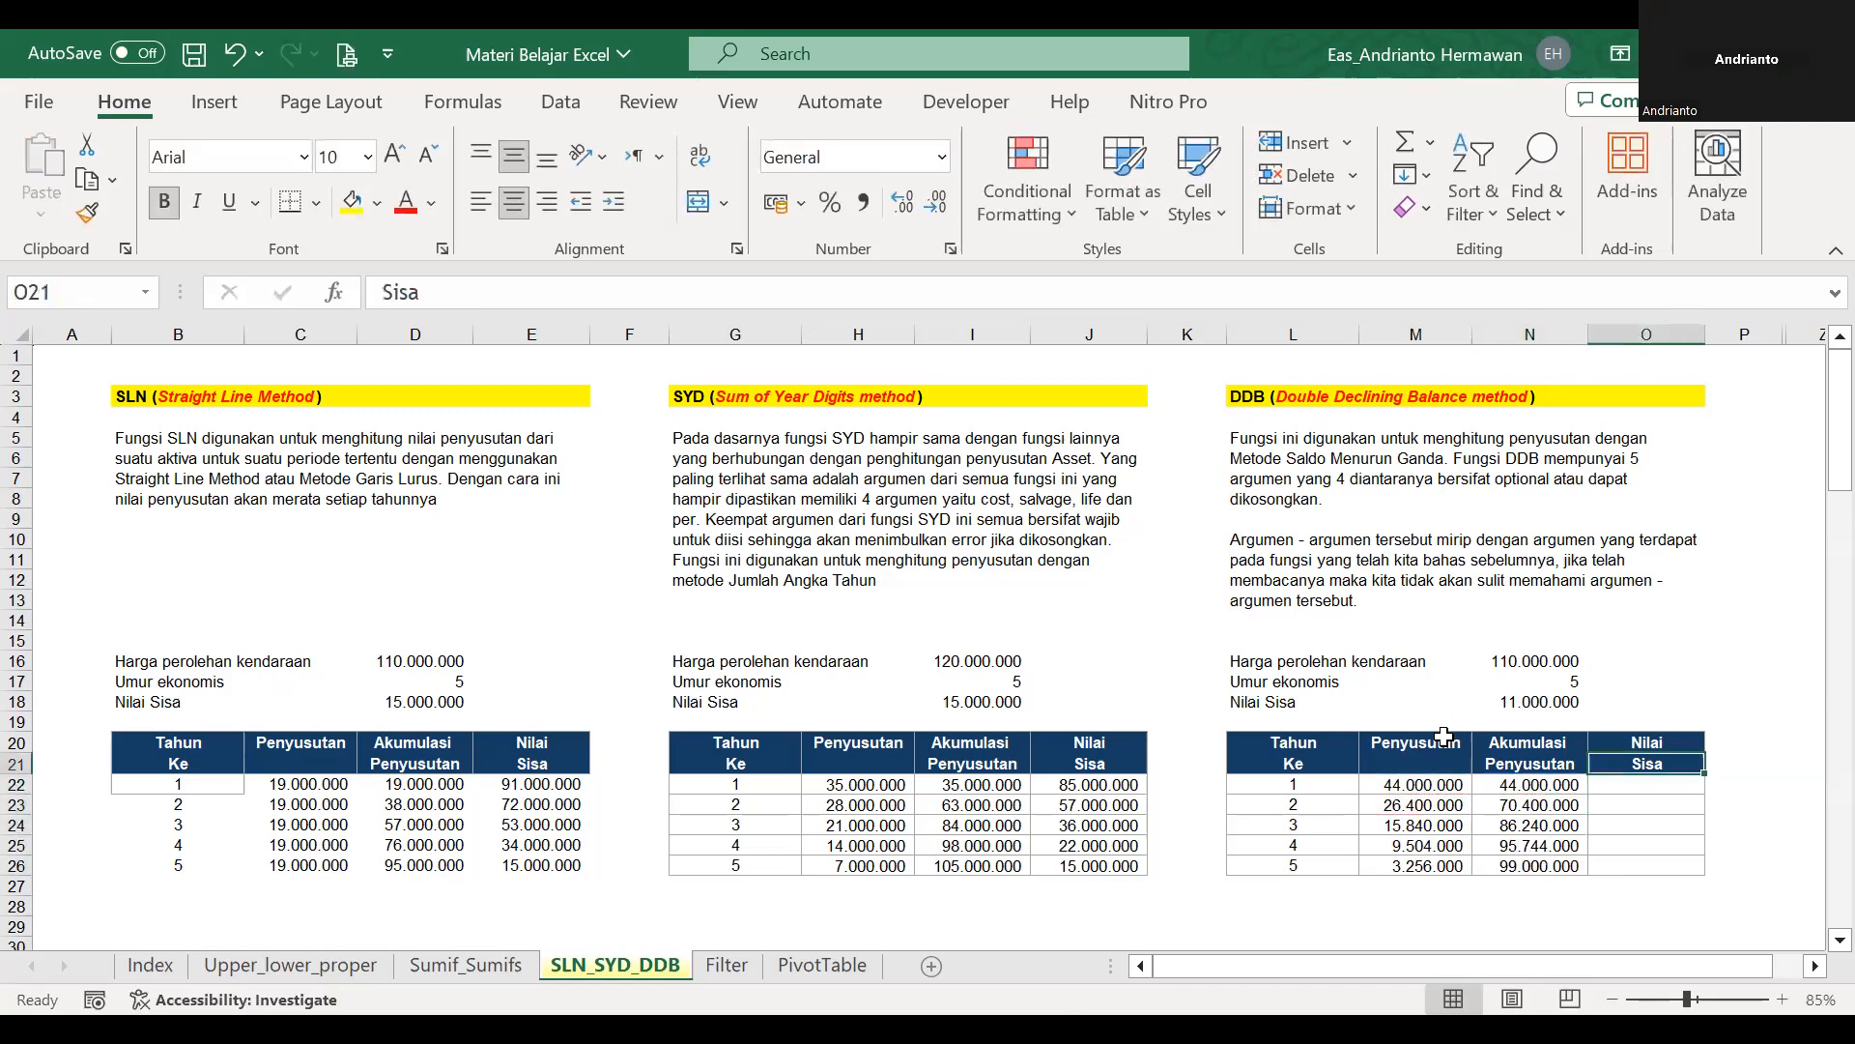
{"action": "key", "text": "Down"}
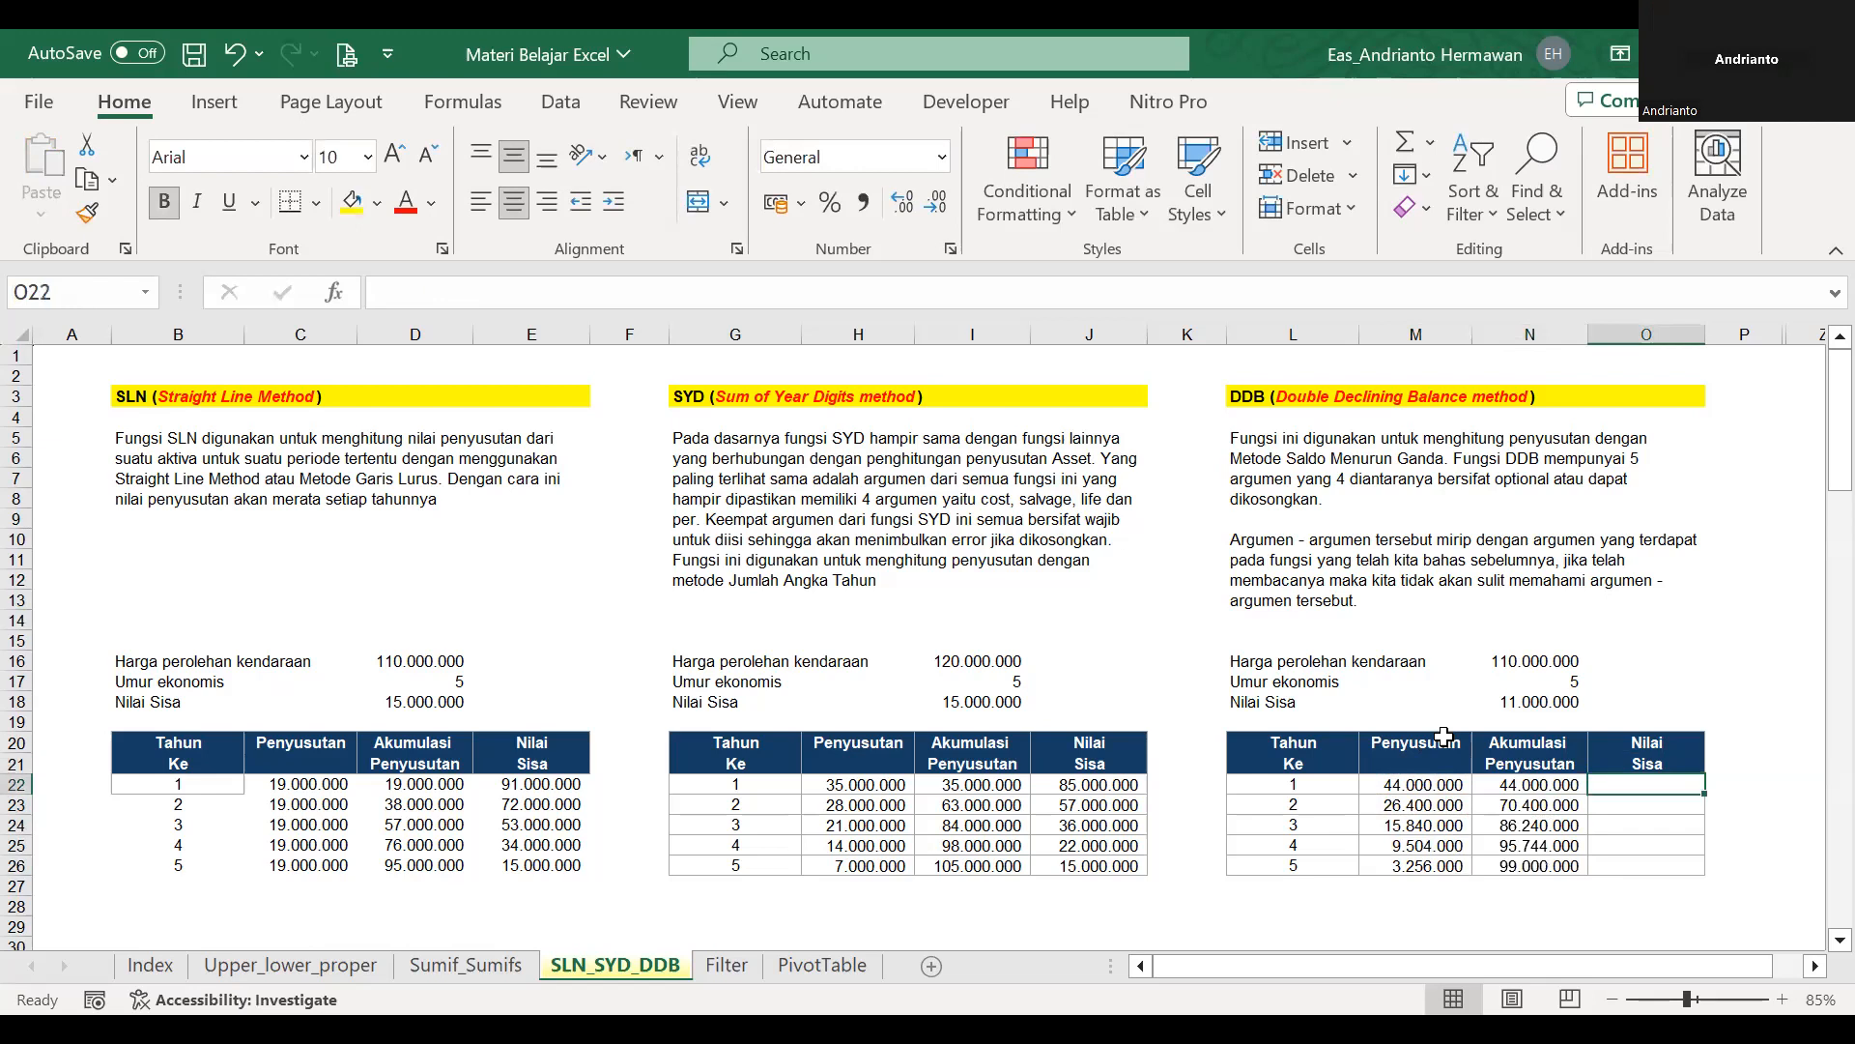
{"action": "type", "text": "="}
{"action": "left_click", "coordinate": [1487, 786]}
{"action": "key", "text": "Escape"}
Enter the residual value formula =$N$16-N22 in O22 and copy it down through O26.
{"action": "type", "text": "="}
{"action": "left_click", "coordinate": [1562, 657]}
{"action": "key", "text": "F4"}
{"action": "type", "text": "-"}
{"action": "left_click", "coordinate": [1514, 785]}
{"action": "key", "text": "ctrl+Return"}
{"action": "key", "text": "ctrl+c"}
{"action": "key", "text": "shift+Down"}
{"action": "key", "text": "shift+Down"}
{"action": "key", "text": "shift+Down"}
{"action": "key", "text": "shift+Down"}
{"action": "key", "text": "Return"}
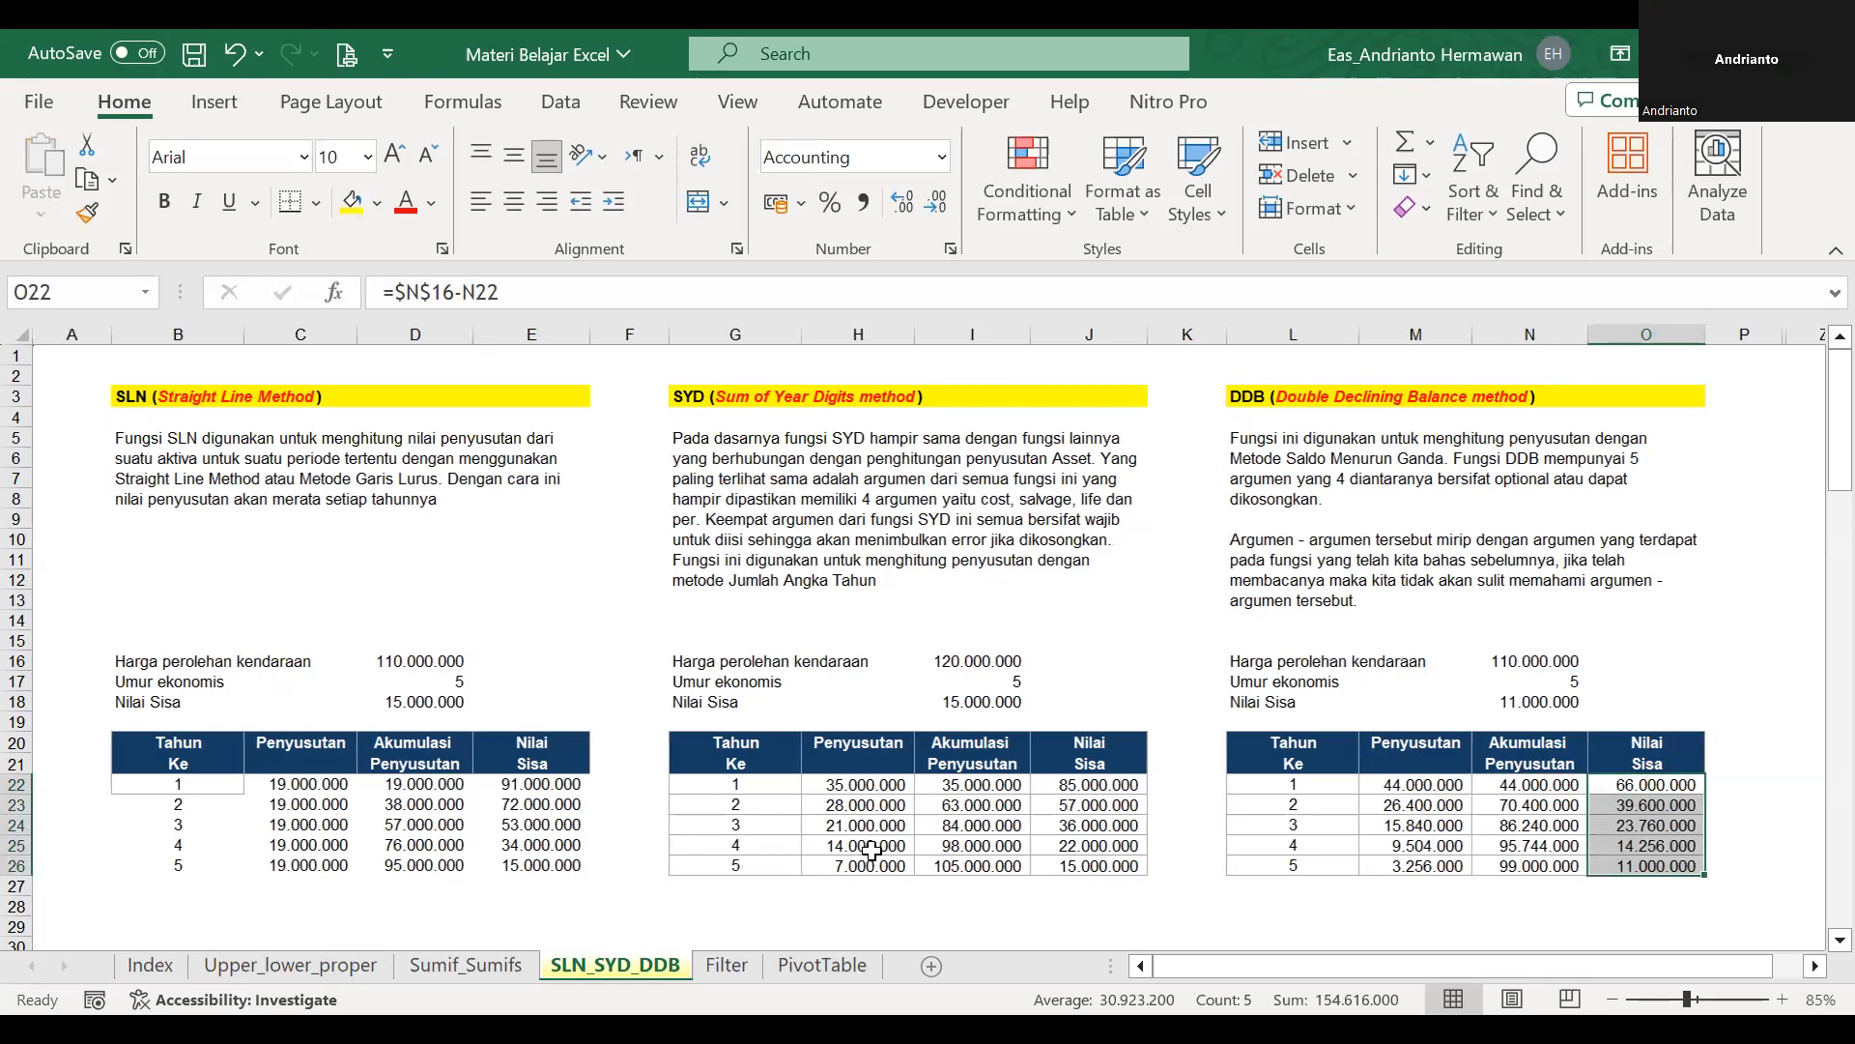
{"action": "left_click", "coordinate": [1271, 840]}
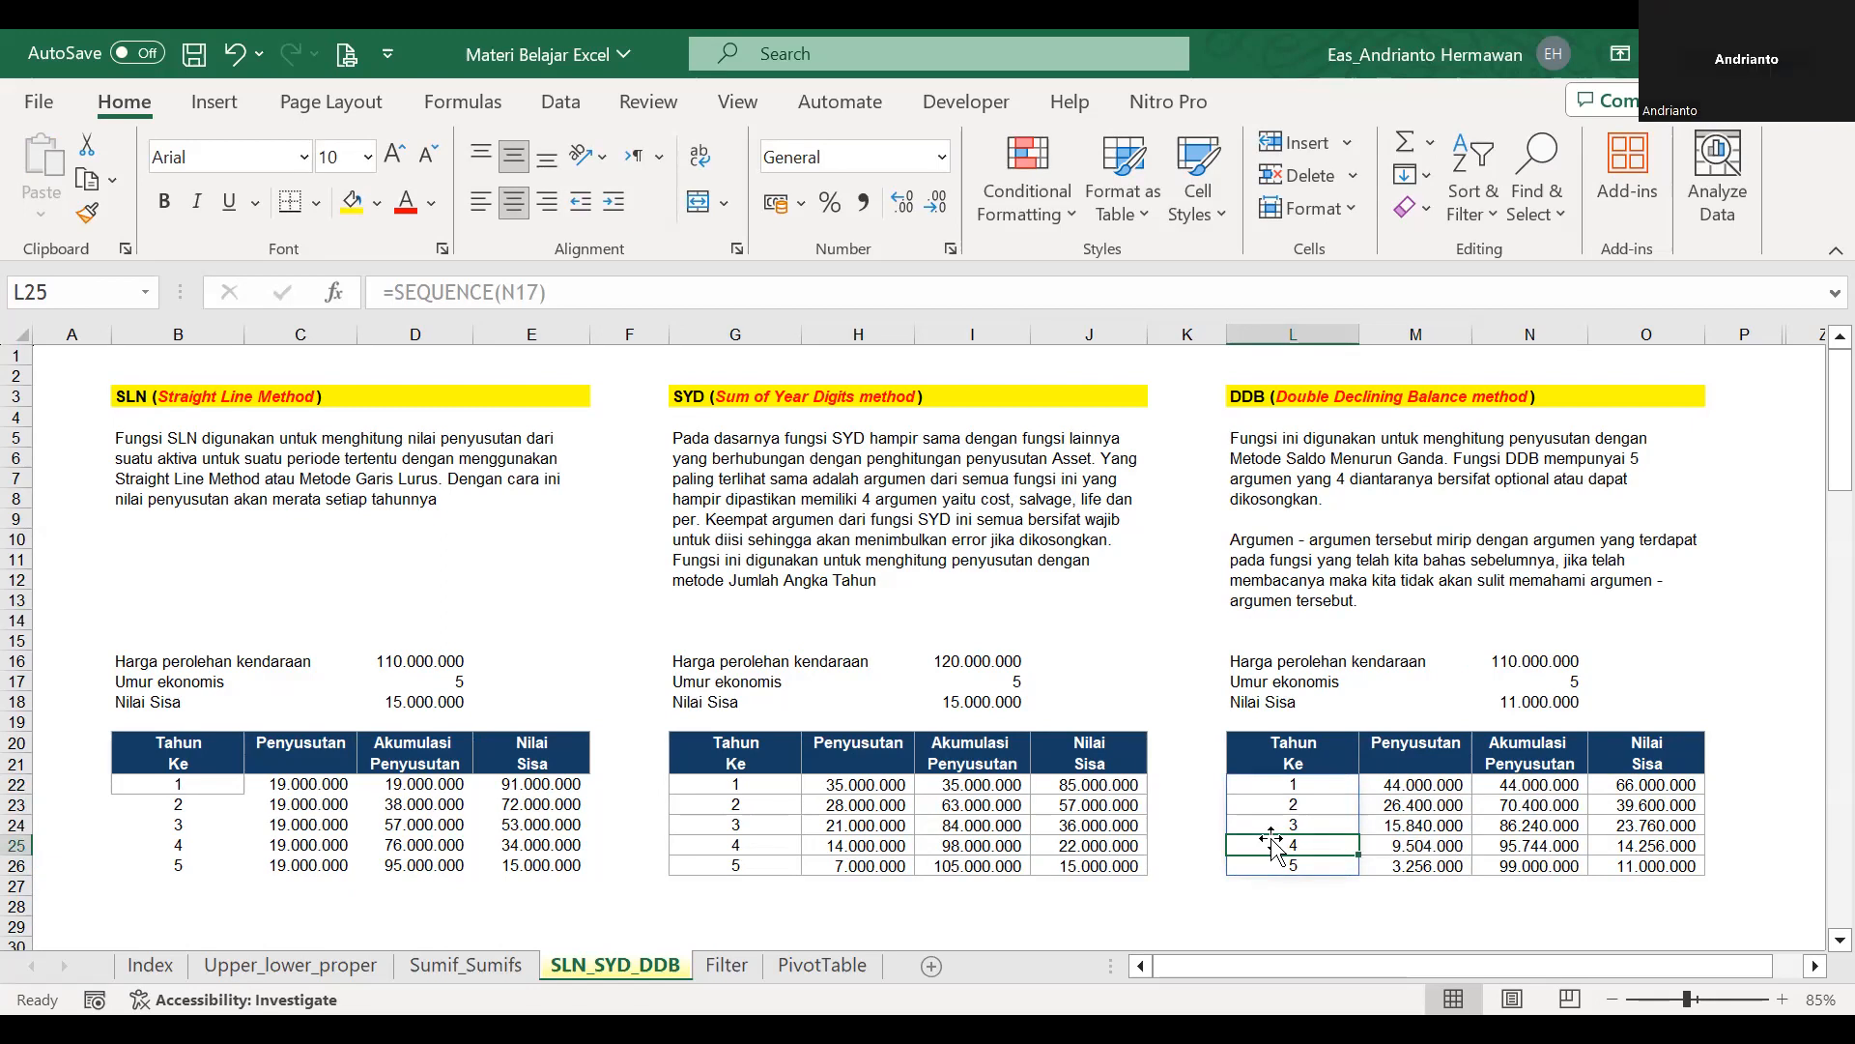
{"action": "left_click", "coordinate": [898, 843]}
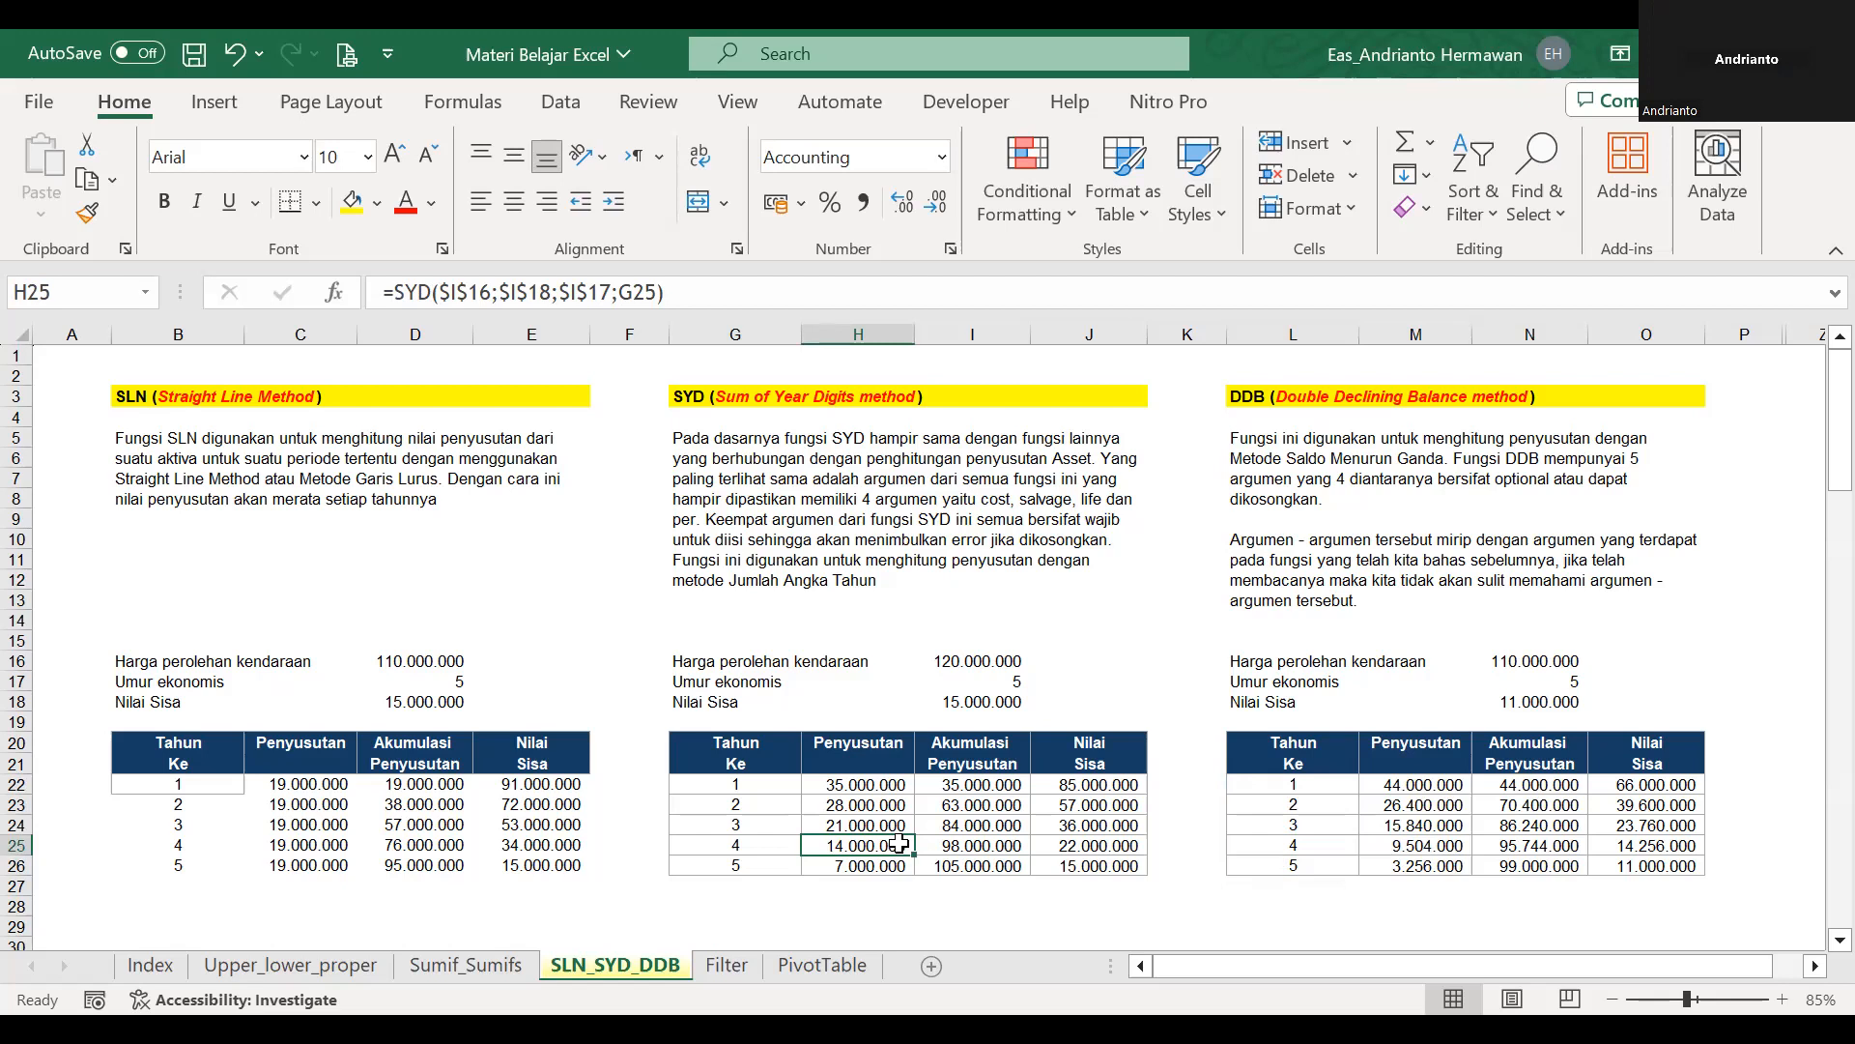
{"action": "key", "text": "Left"}
{"action": "key", "text": "Left"}
{"action": "key", "text": "Up"}
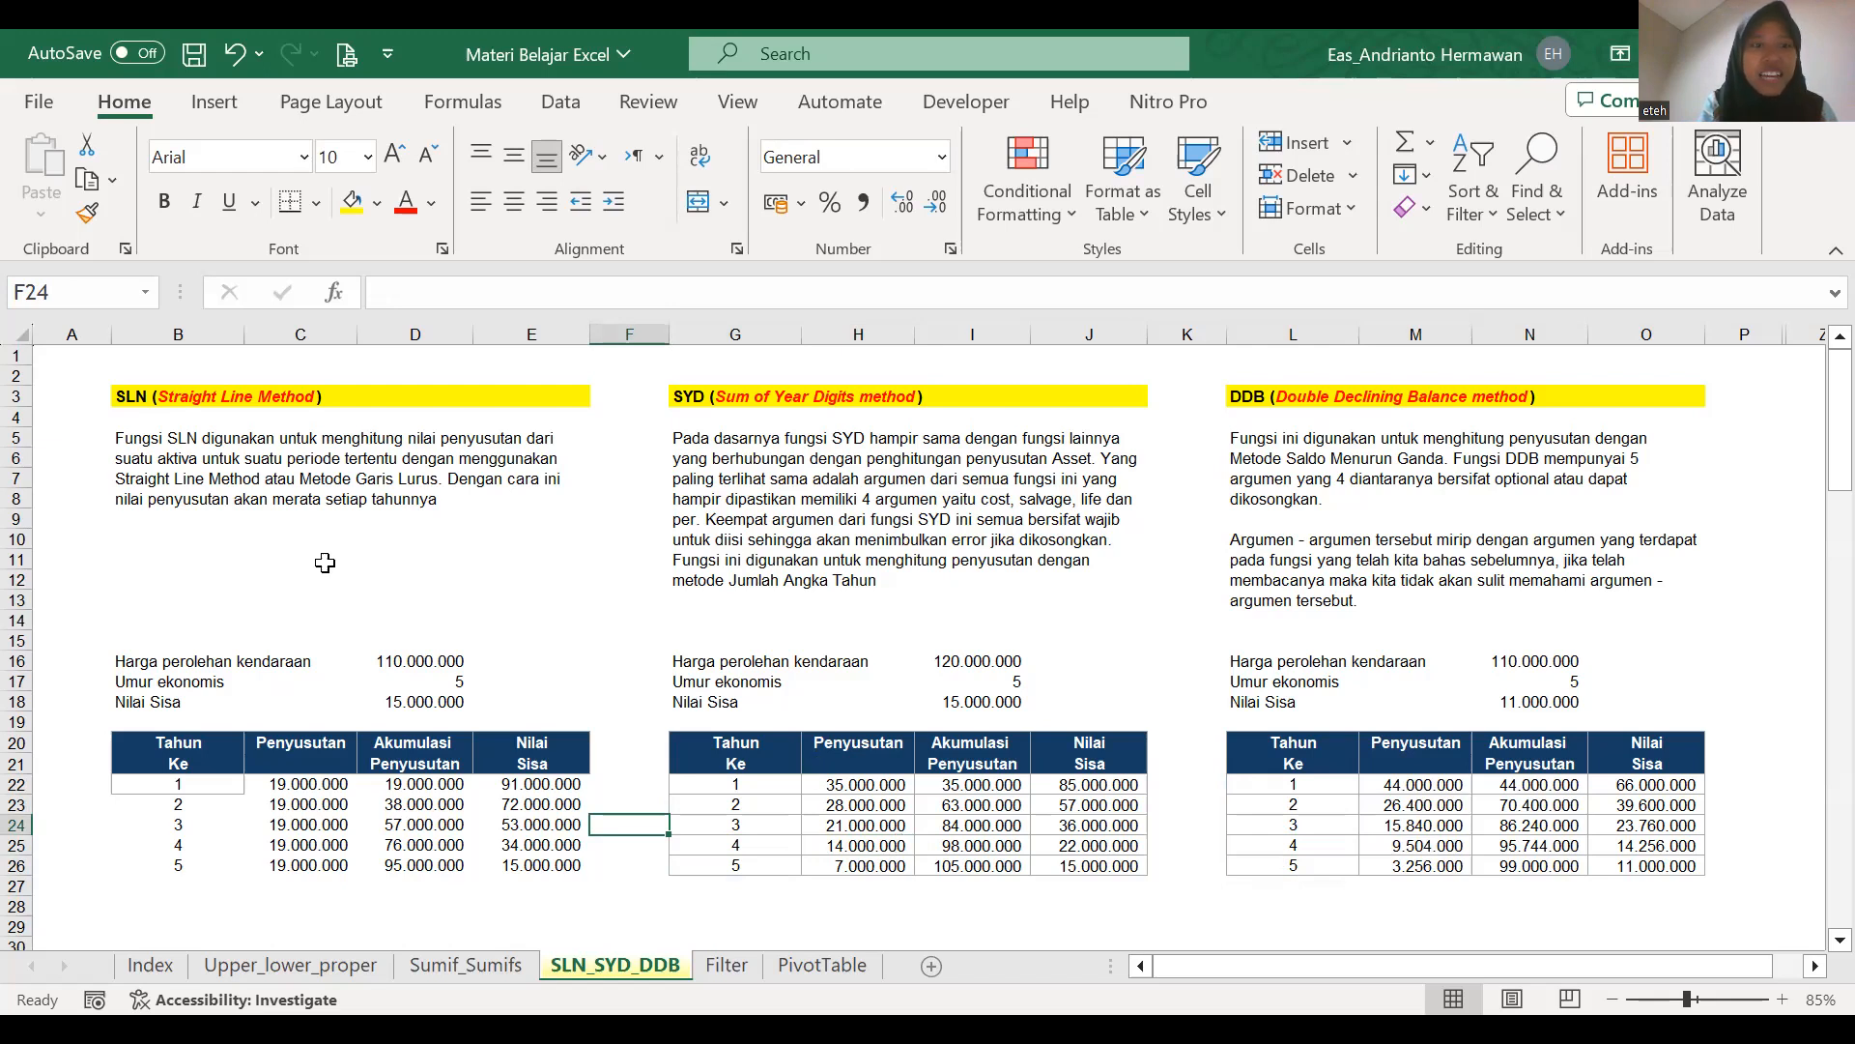
Copy B23 and paste only its formats onto B22 in the SLN table.
{"action": "left_click", "coordinate": [178, 799]}
{"action": "key", "text": "ctrl+c"}
{"action": "key", "text": "Up"}
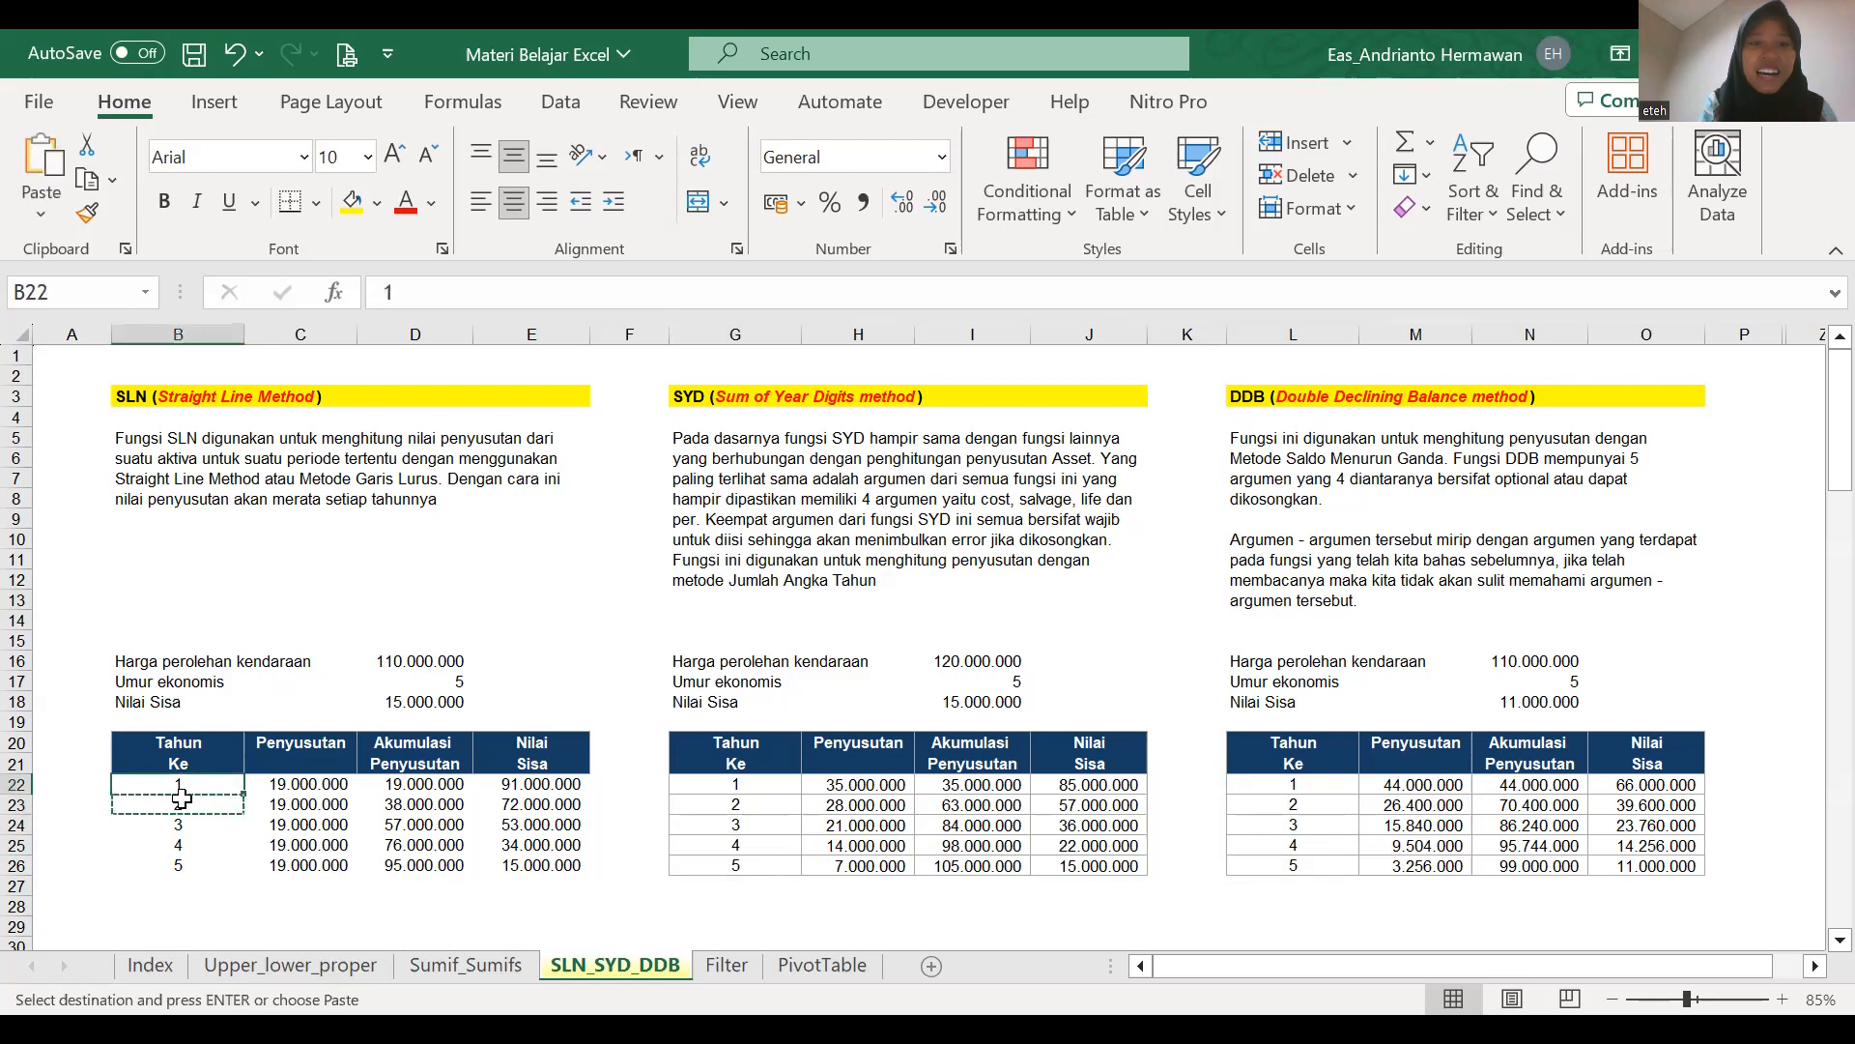
{"action": "key", "text": "ctrl+alt+v"}
{"action": "key", "text": "t"}
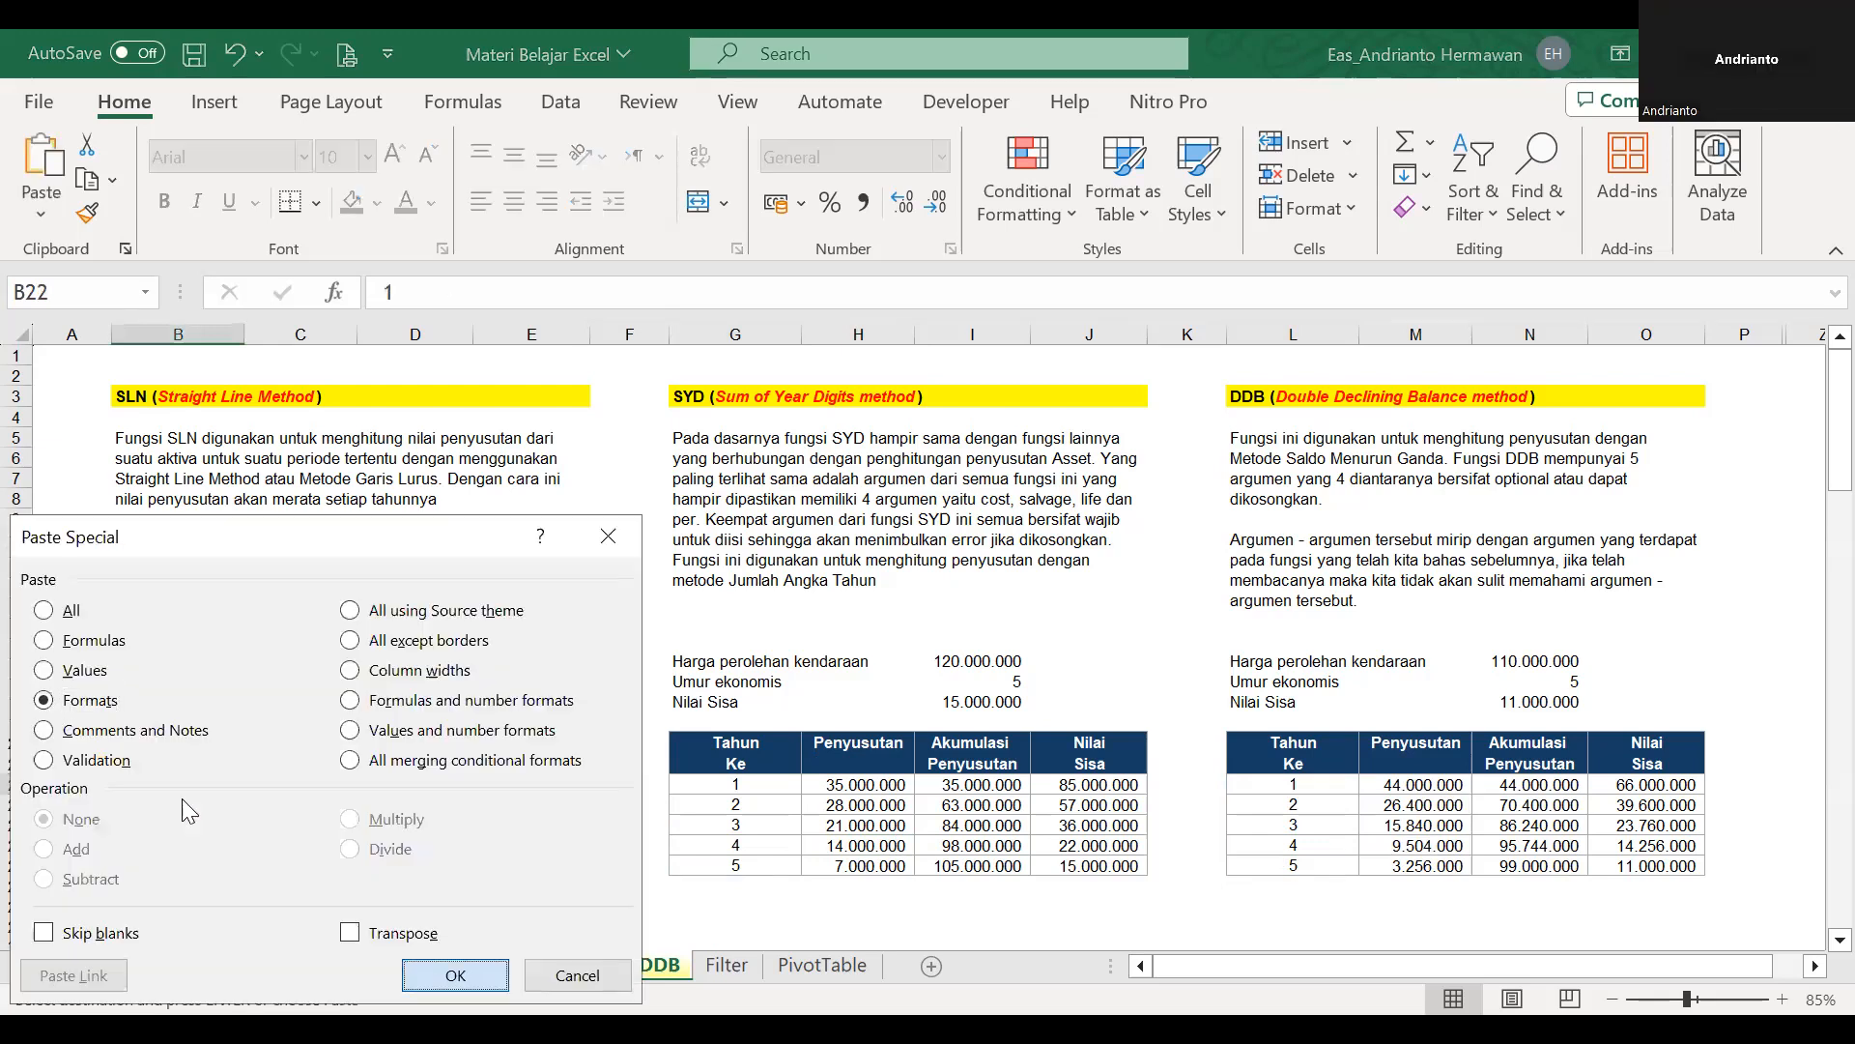
{"action": "key", "text": "Return"}
{"action": "key", "text": "Escape"}
{"action": "key", "text": "Right"}
{"action": "key", "text": "Right"}
{"action": "key", "text": "Right"}
{"action": "key", "text": "Right"}
{"action": "key", "text": "Right"}
{"action": "key", "text": "Right"}
{"action": "key", "text": "Left"}
{"action": "key", "text": "Left"}
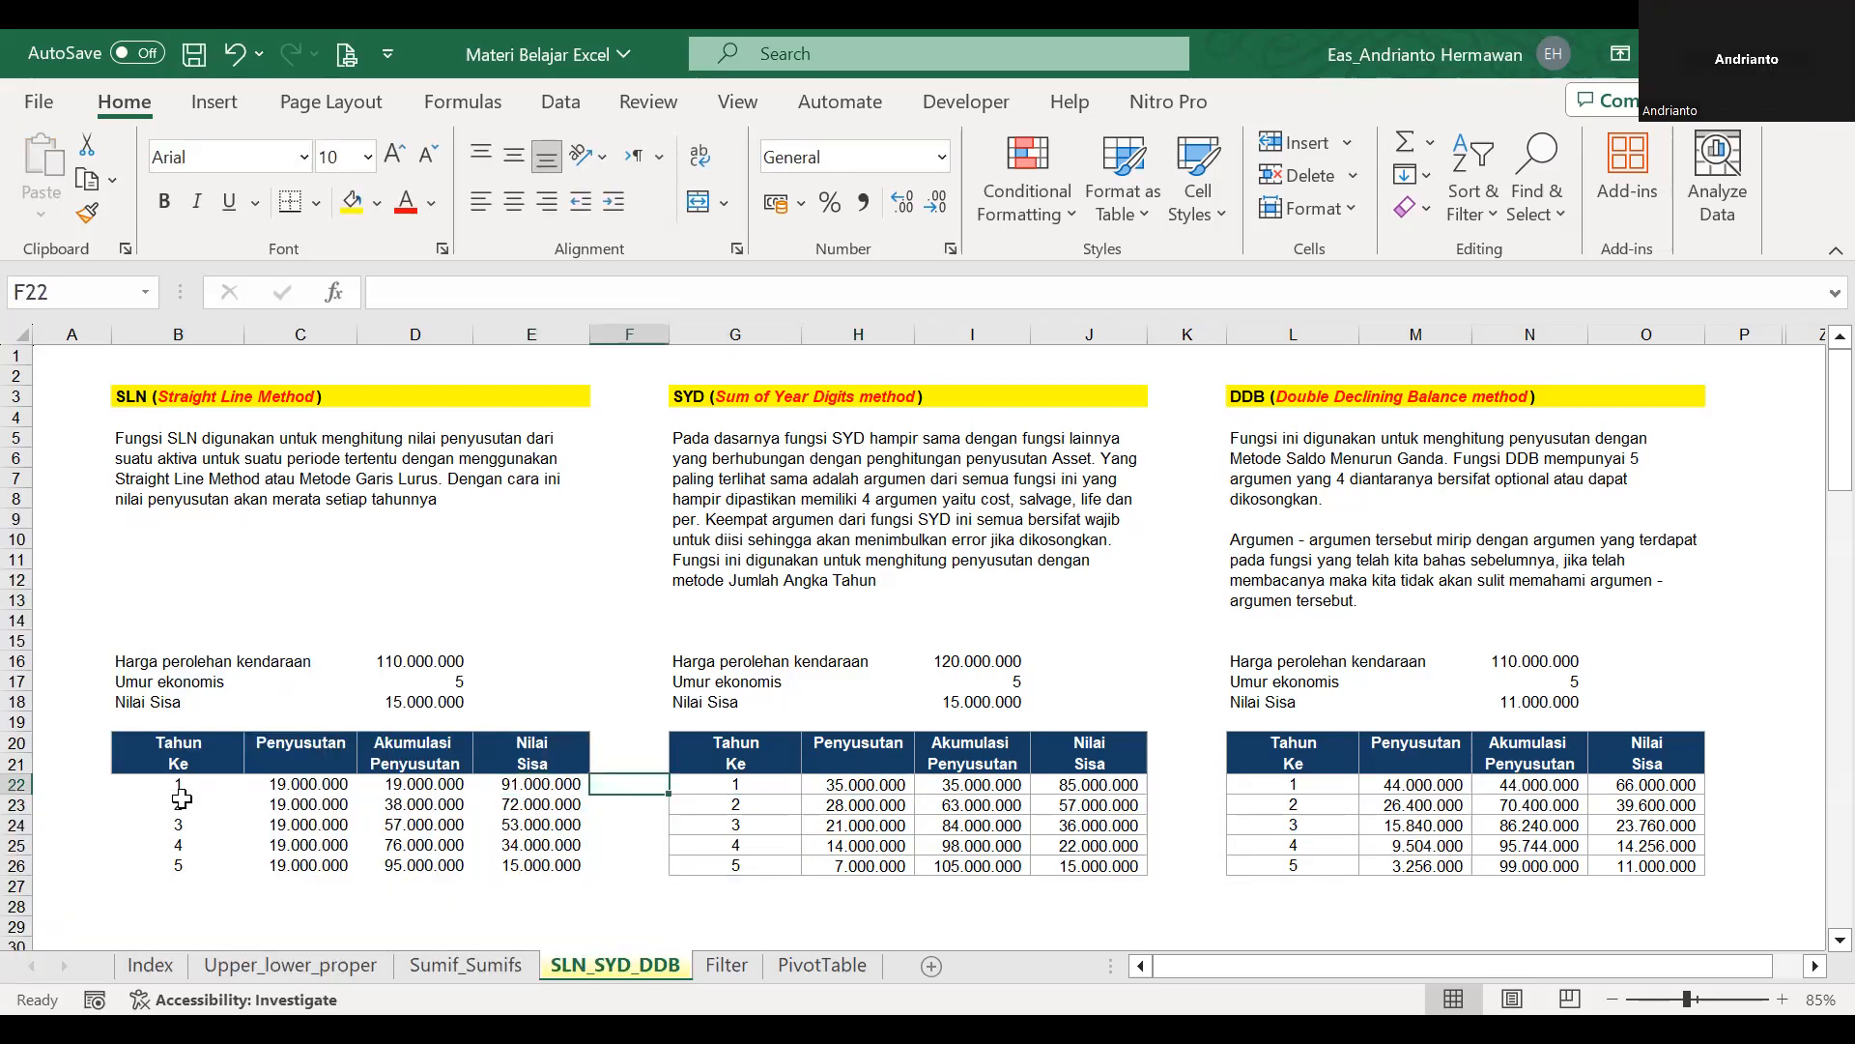
Clear the contents of the SLN table rows in B22:E26.
{"action": "key", "text": "Left"}
{"action": "key", "text": "Left"}
{"action": "key", "text": "Left"}
{"action": "key", "text": "Left"}
{"action": "key", "text": "shift+Right"}
{"action": "key", "text": "shift+Right"}
{"action": "key", "text": "shift+Right"}
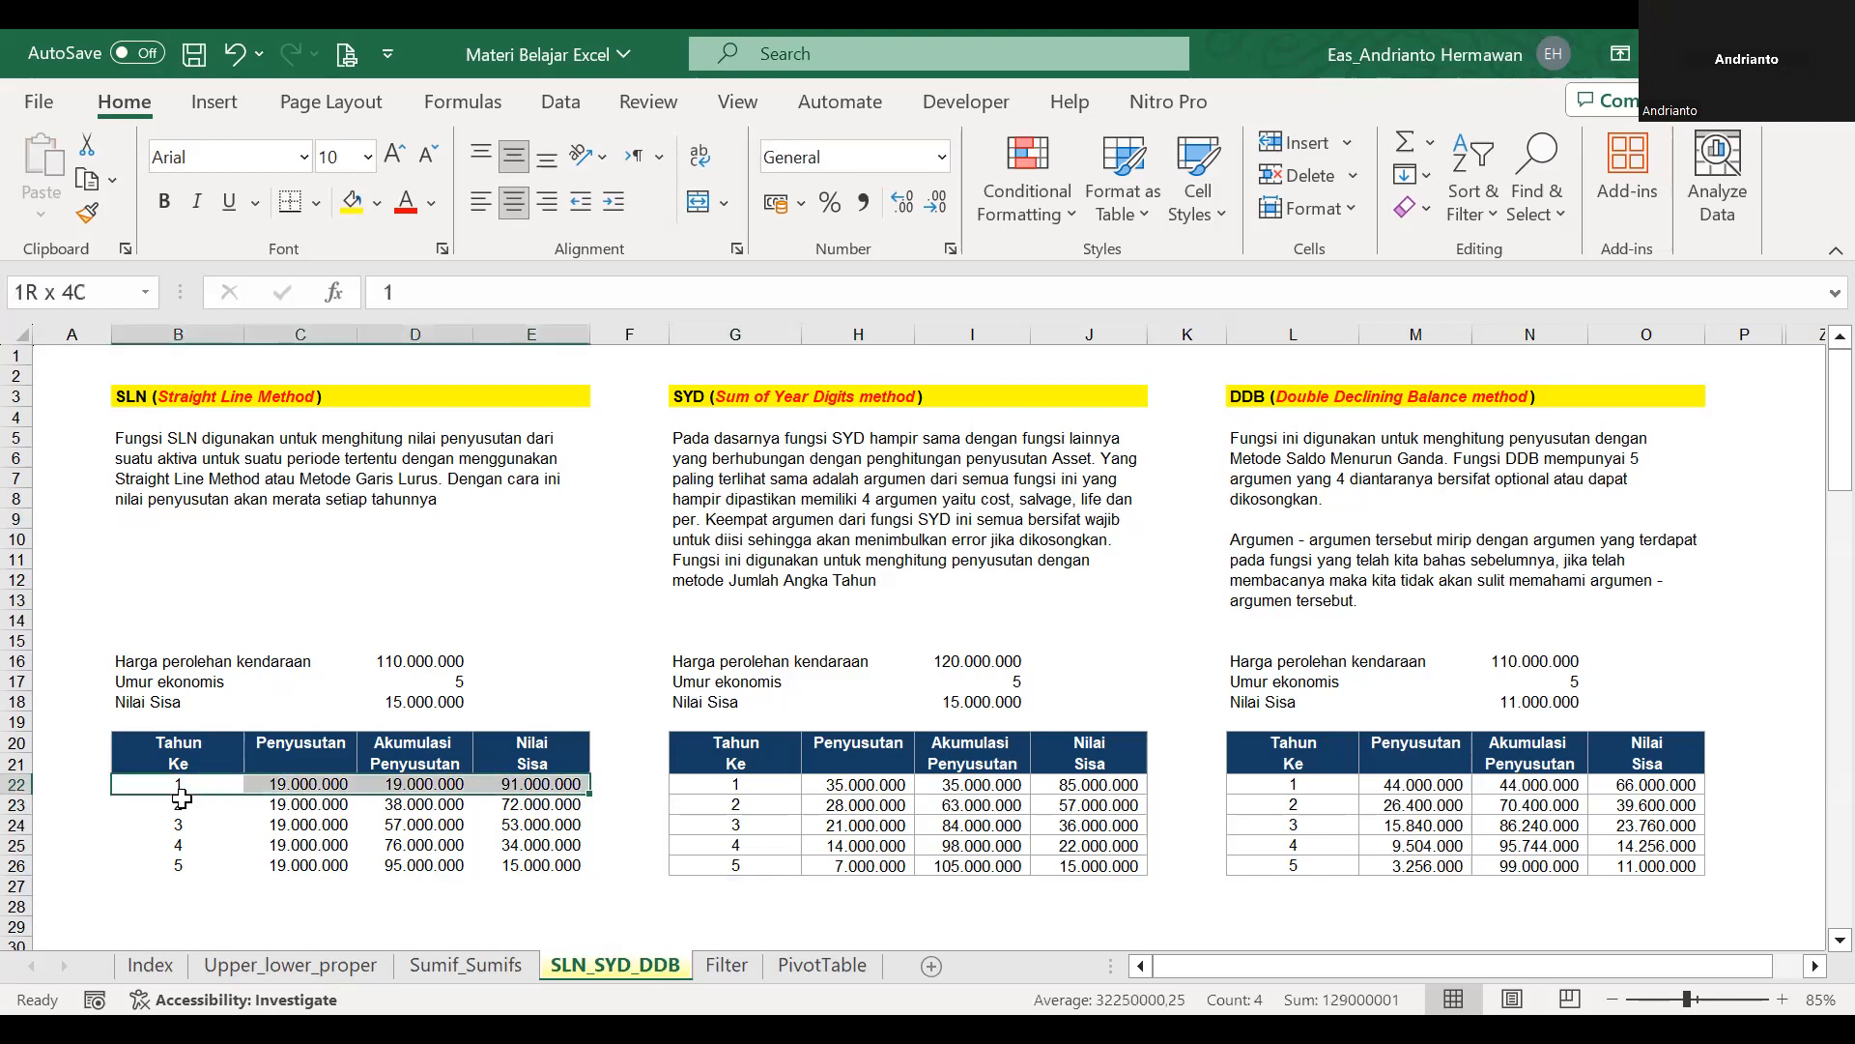
{"action": "key", "text": "shift+Down"}
{"action": "key", "text": "shift+Down"}
{"action": "key", "text": "shift+Down"}
{"action": "key", "text": "shift+Down"}
{"action": "key", "text": "Delete"}
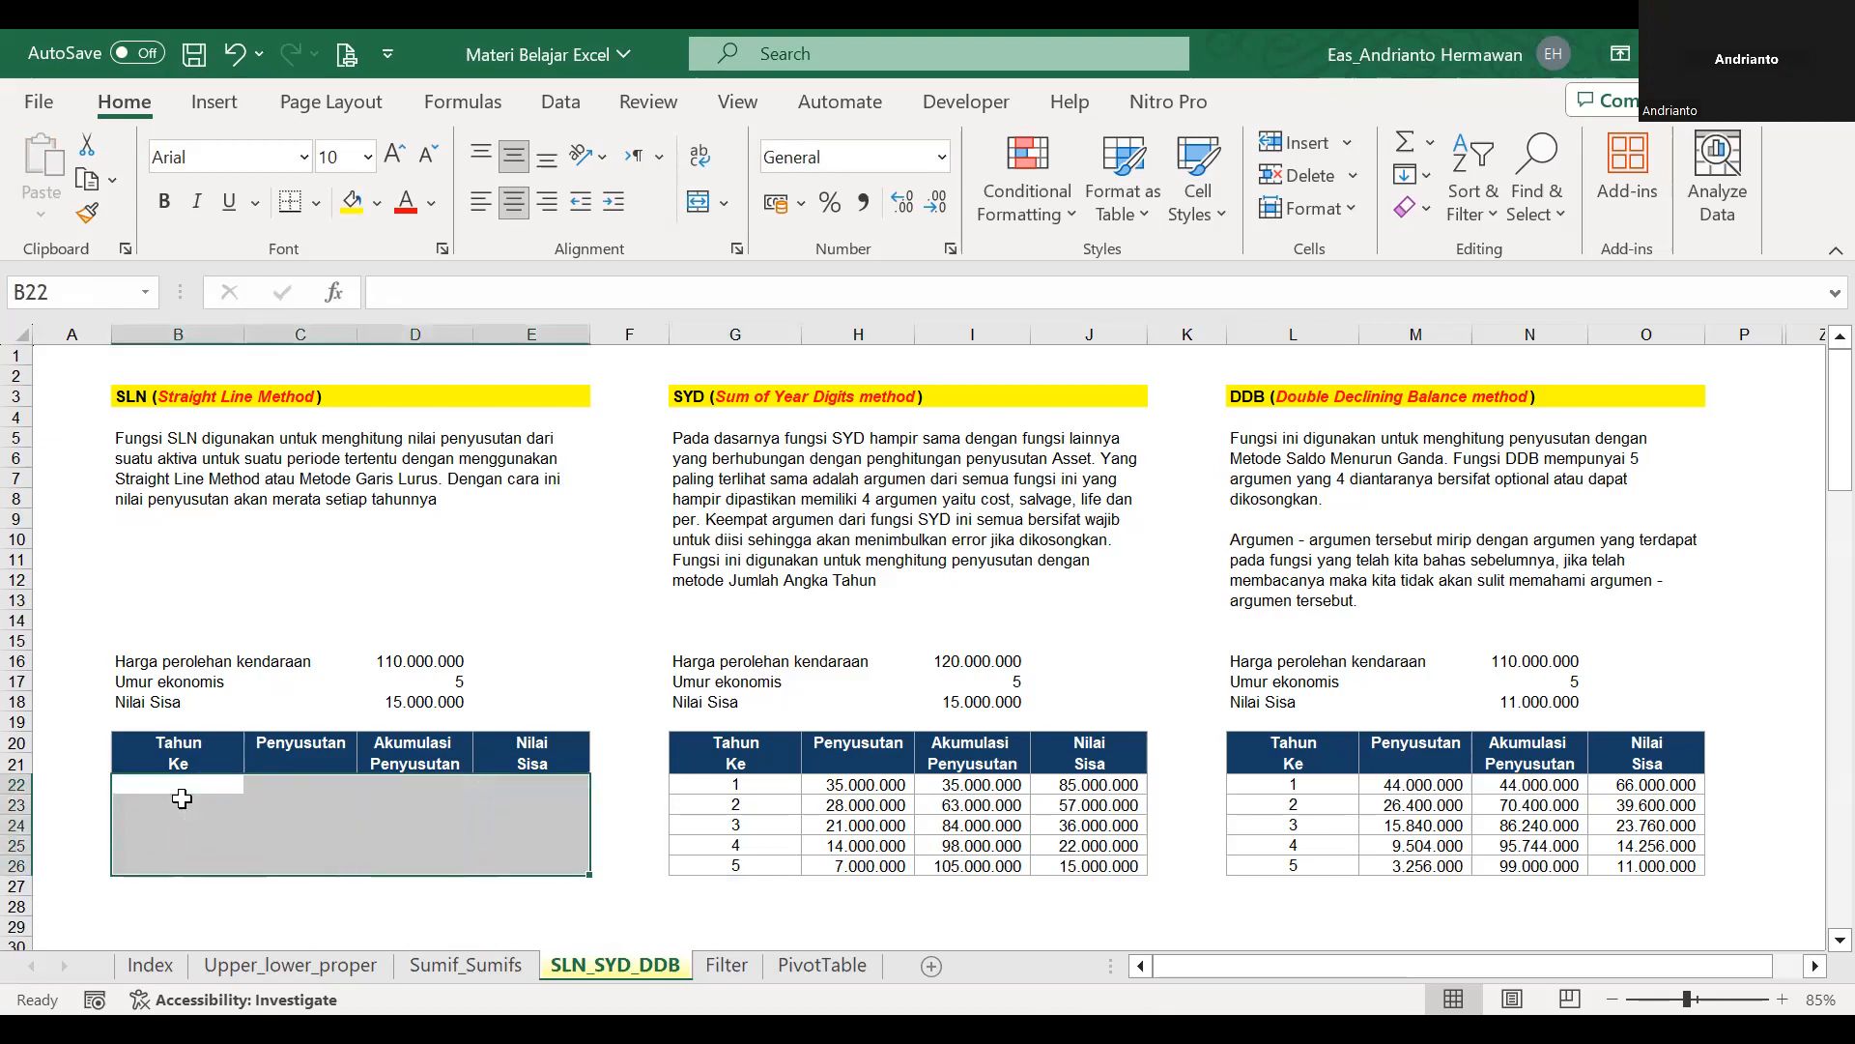
Clear the contents of the SYD table rows in G22:J27.
{"action": "left_click", "coordinate": [739, 784]}
{"action": "key", "text": "shift+Right"}
{"action": "key", "text": "shift+Right"}
{"action": "key", "text": "shift+Right"}
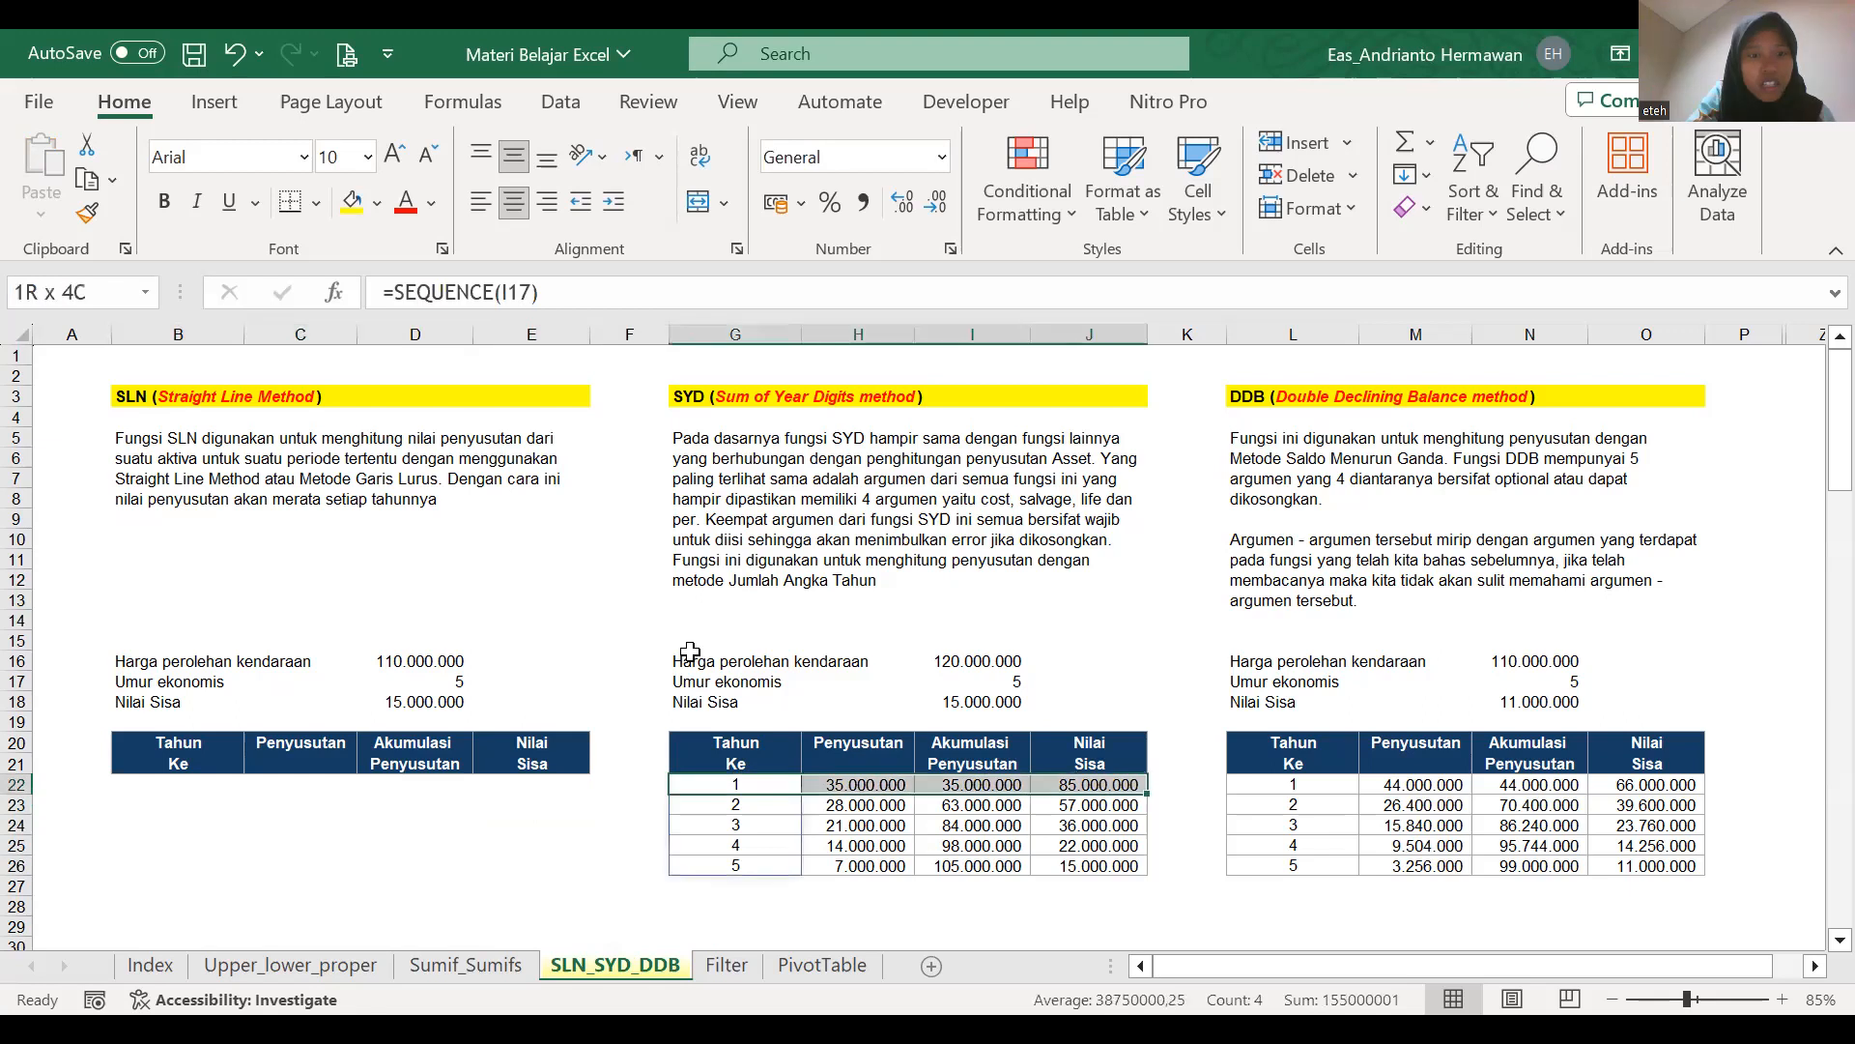
{"action": "key", "text": "shift+Down"}
{"action": "key", "text": "shift+Down"}
{"action": "key", "text": "shift+Down"}
{"action": "key", "text": "shift+Down"}
Clear the contents of the DDB table rows in L22:O27.
{"action": "key", "text": "shift+Down"}
{"action": "key", "text": "Delete"}
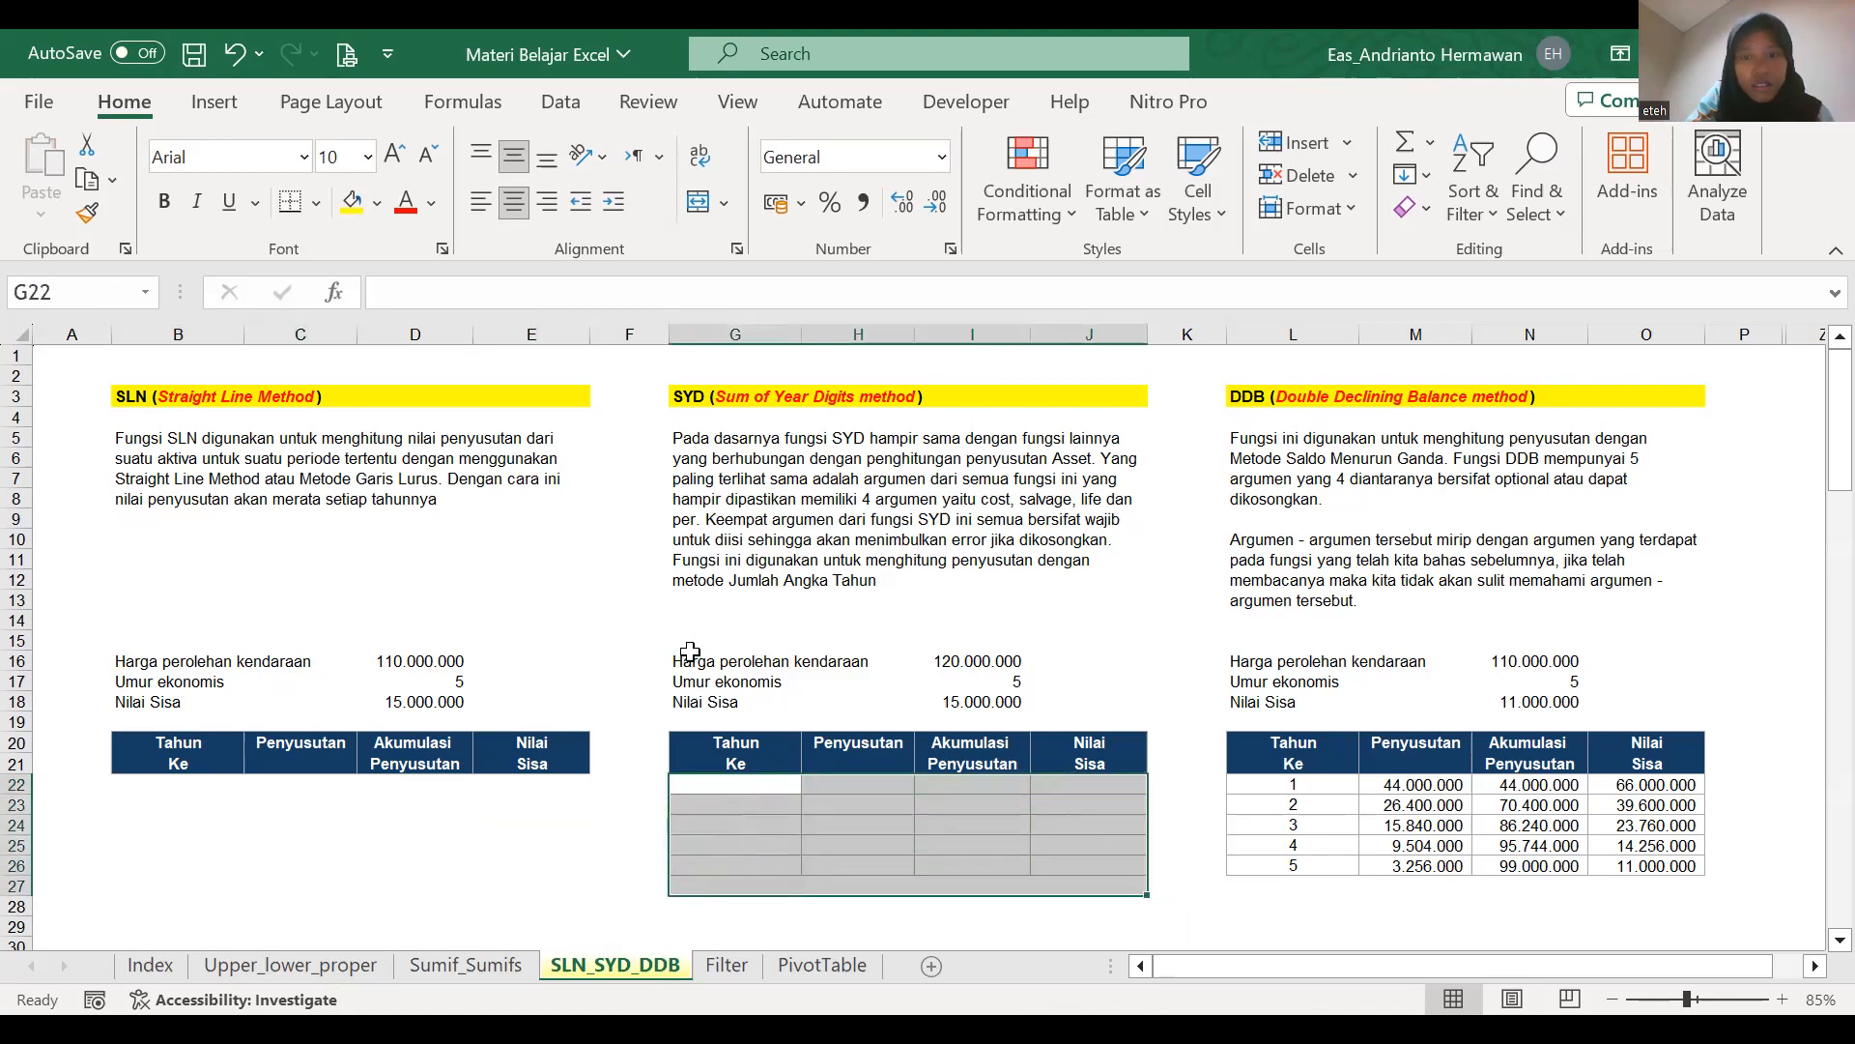
{"action": "left_click", "coordinate": [1276, 793]}
{"action": "key", "text": "shift+Down"}
{"action": "key", "text": "shift+Right"}
{"action": "key", "text": "shift+Down"}
{"action": "key", "text": "shift+Down"}
{"action": "key", "text": "shift+Right"}
{"action": "key", "text": "shift+Down"}
{"action": "key", "text": "shift+Down"}
{"action": "key", "text": "shift+Right"}
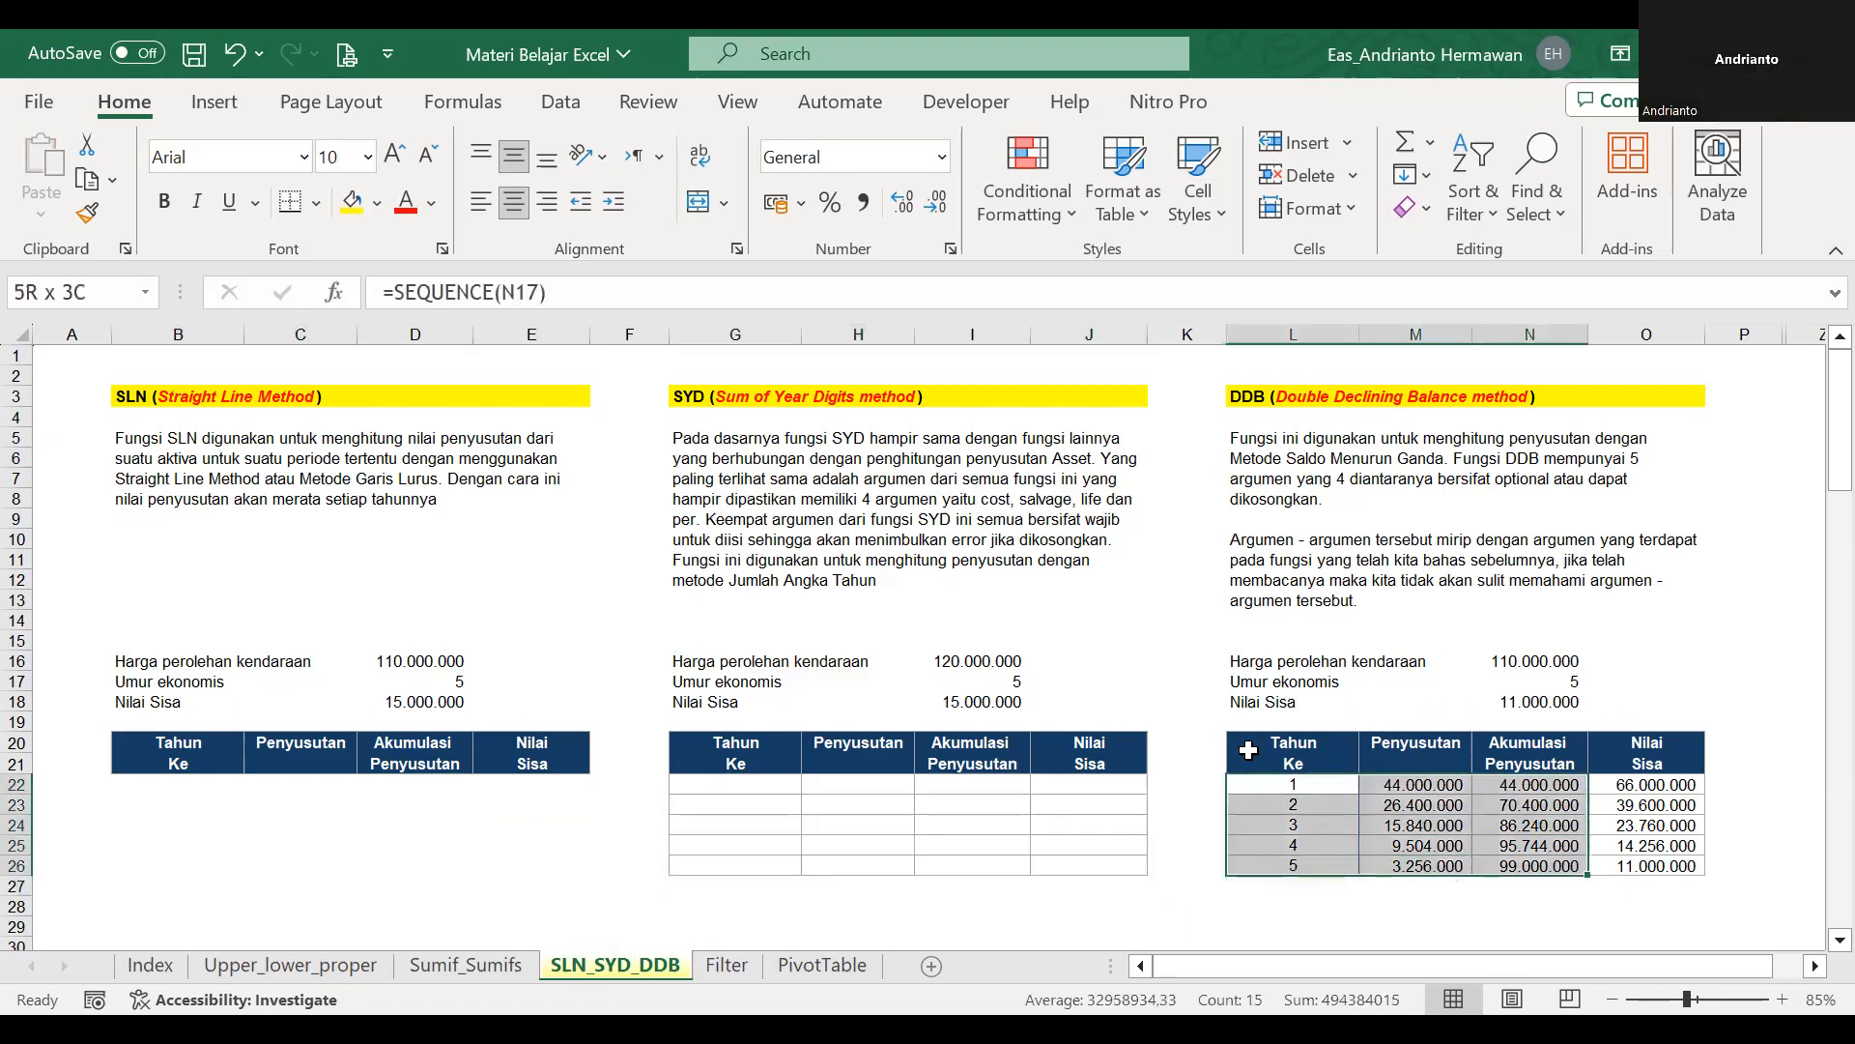
{"action": "key", "text": "Delete"}
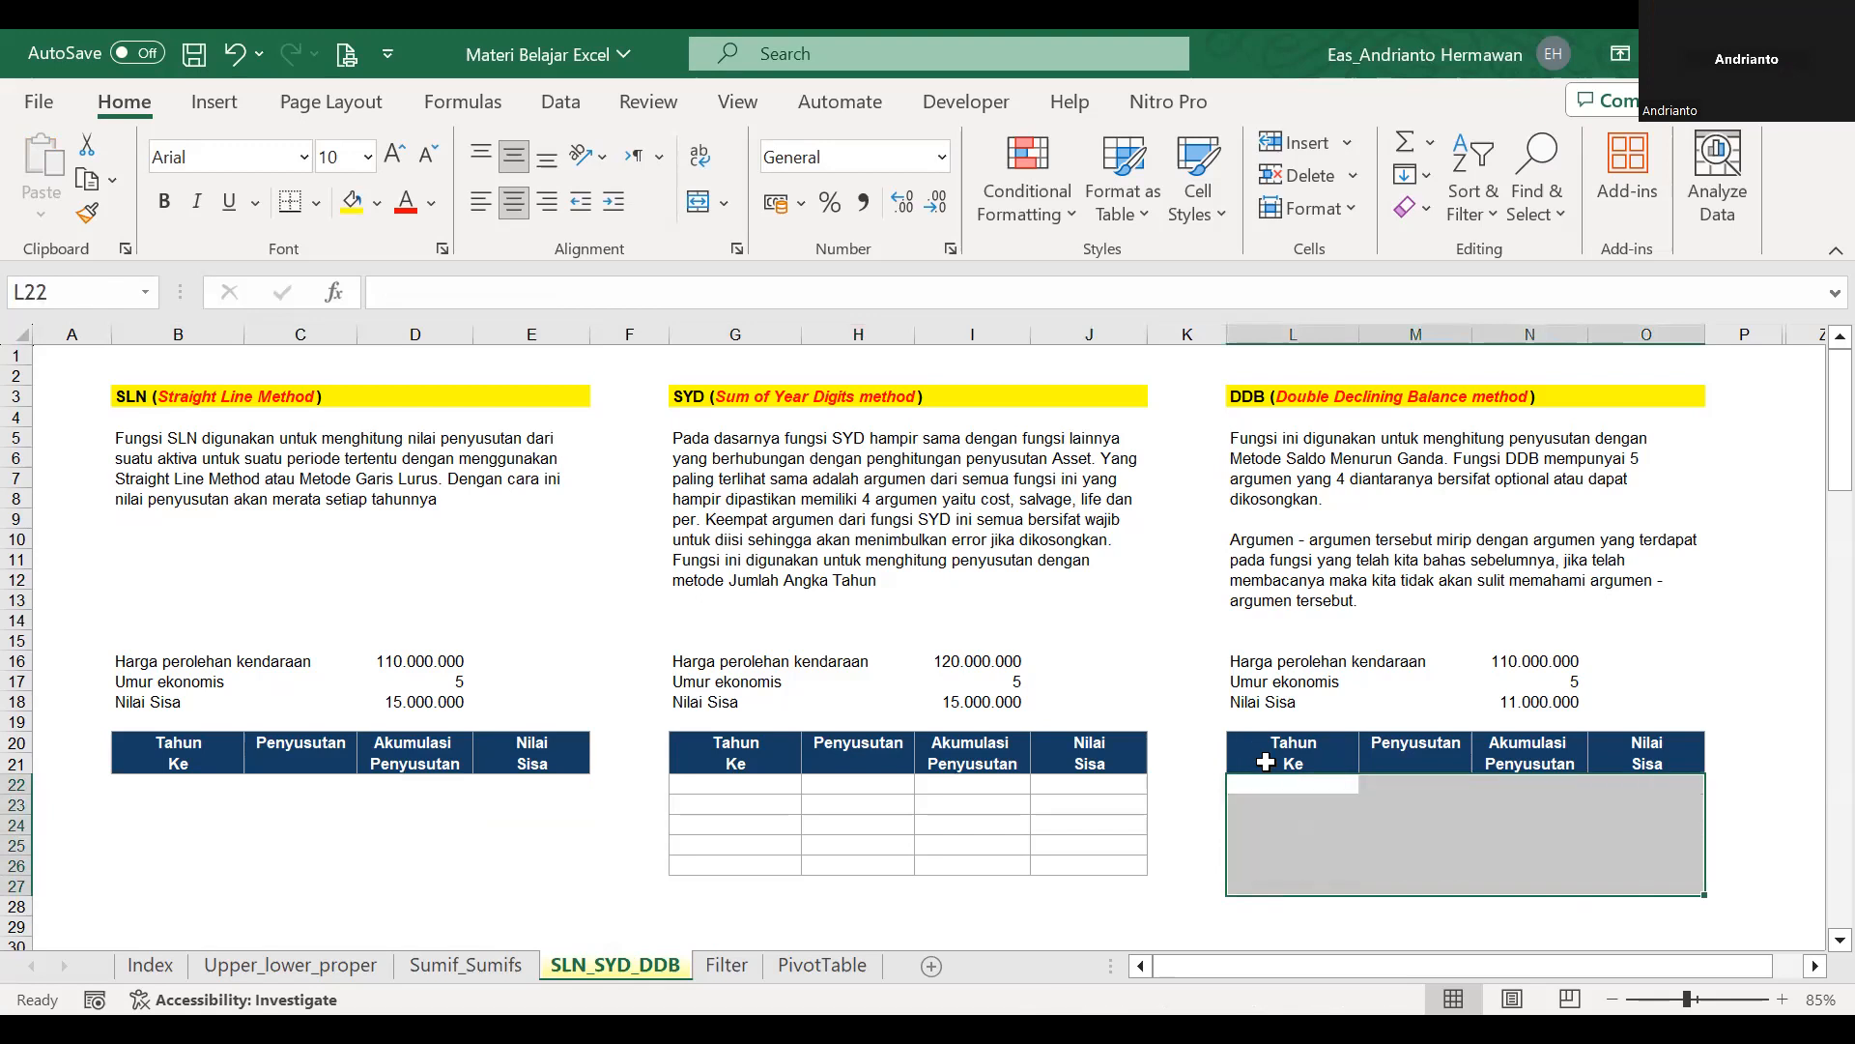
Enter 1 in each year cell of the DDB table from L22 through L27 to test the automatic borders.
{"action": "left_click", "coordinate": [1318, 823]}
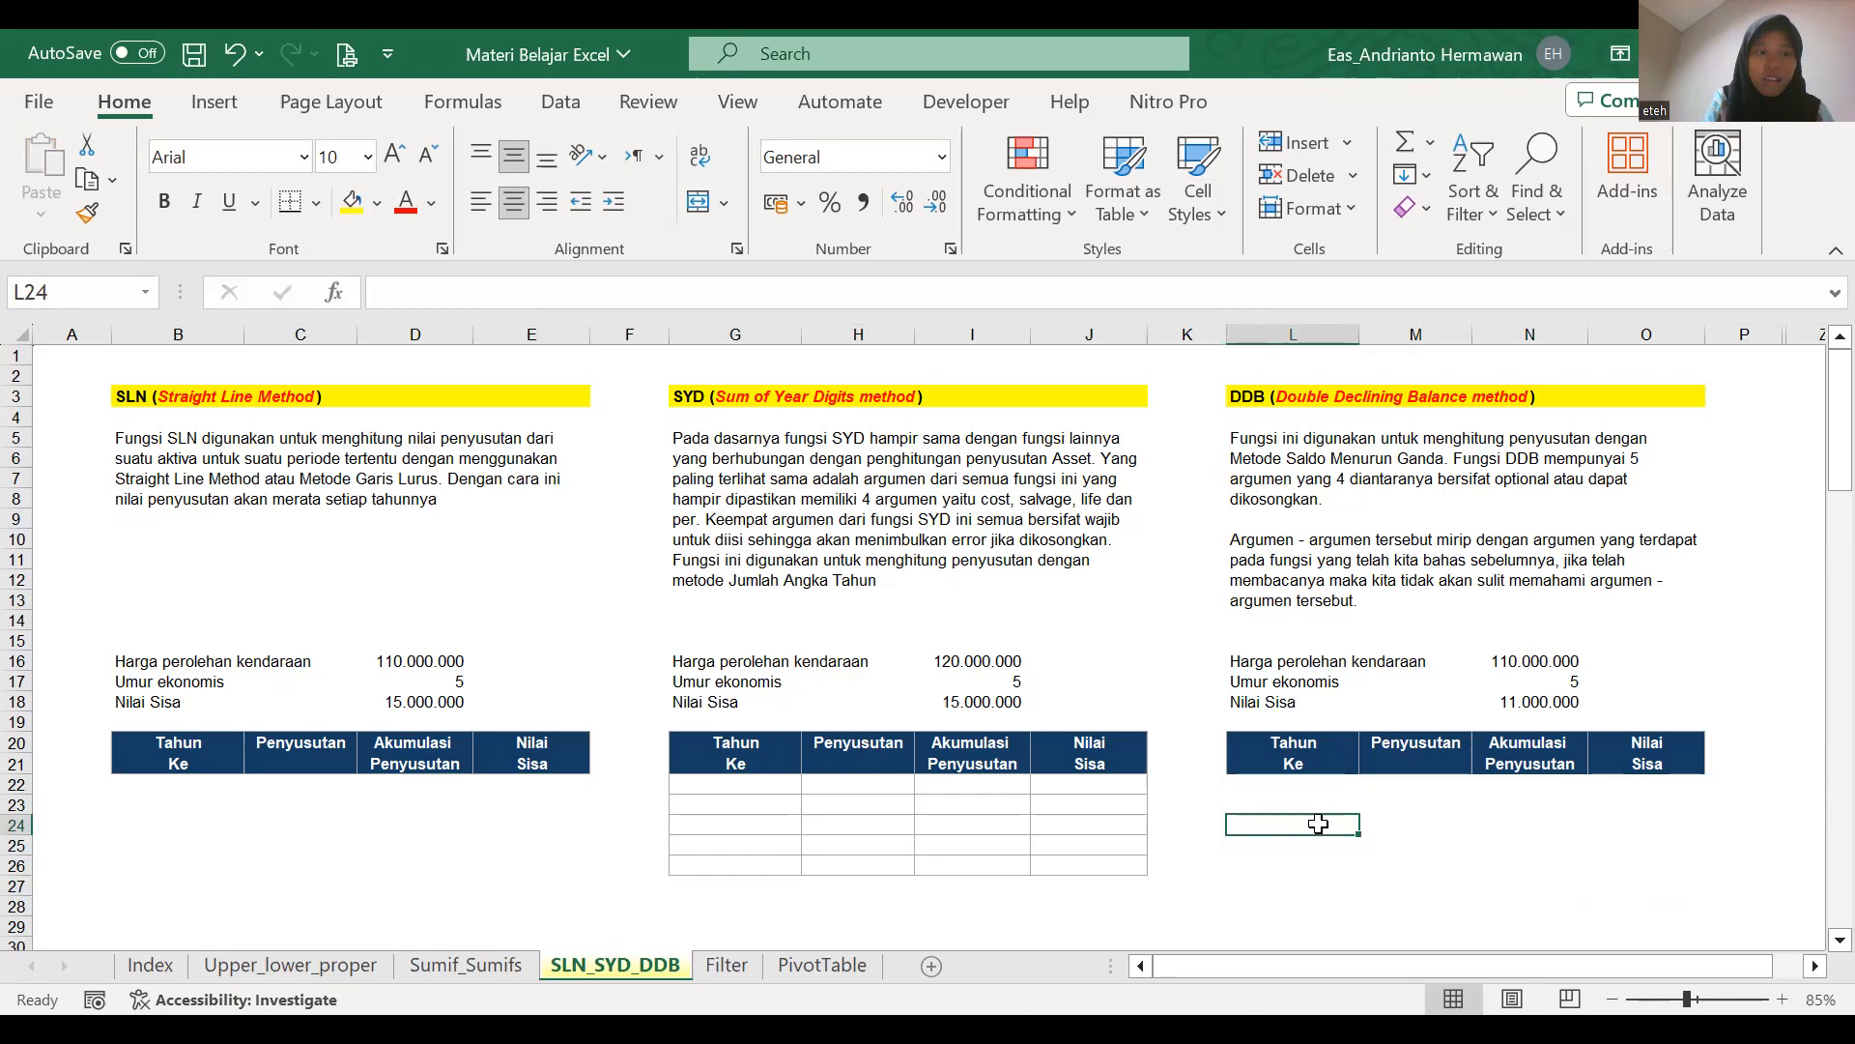
{"action": "key", "text": "Up"}
{"action": "key", "text": "Up"}
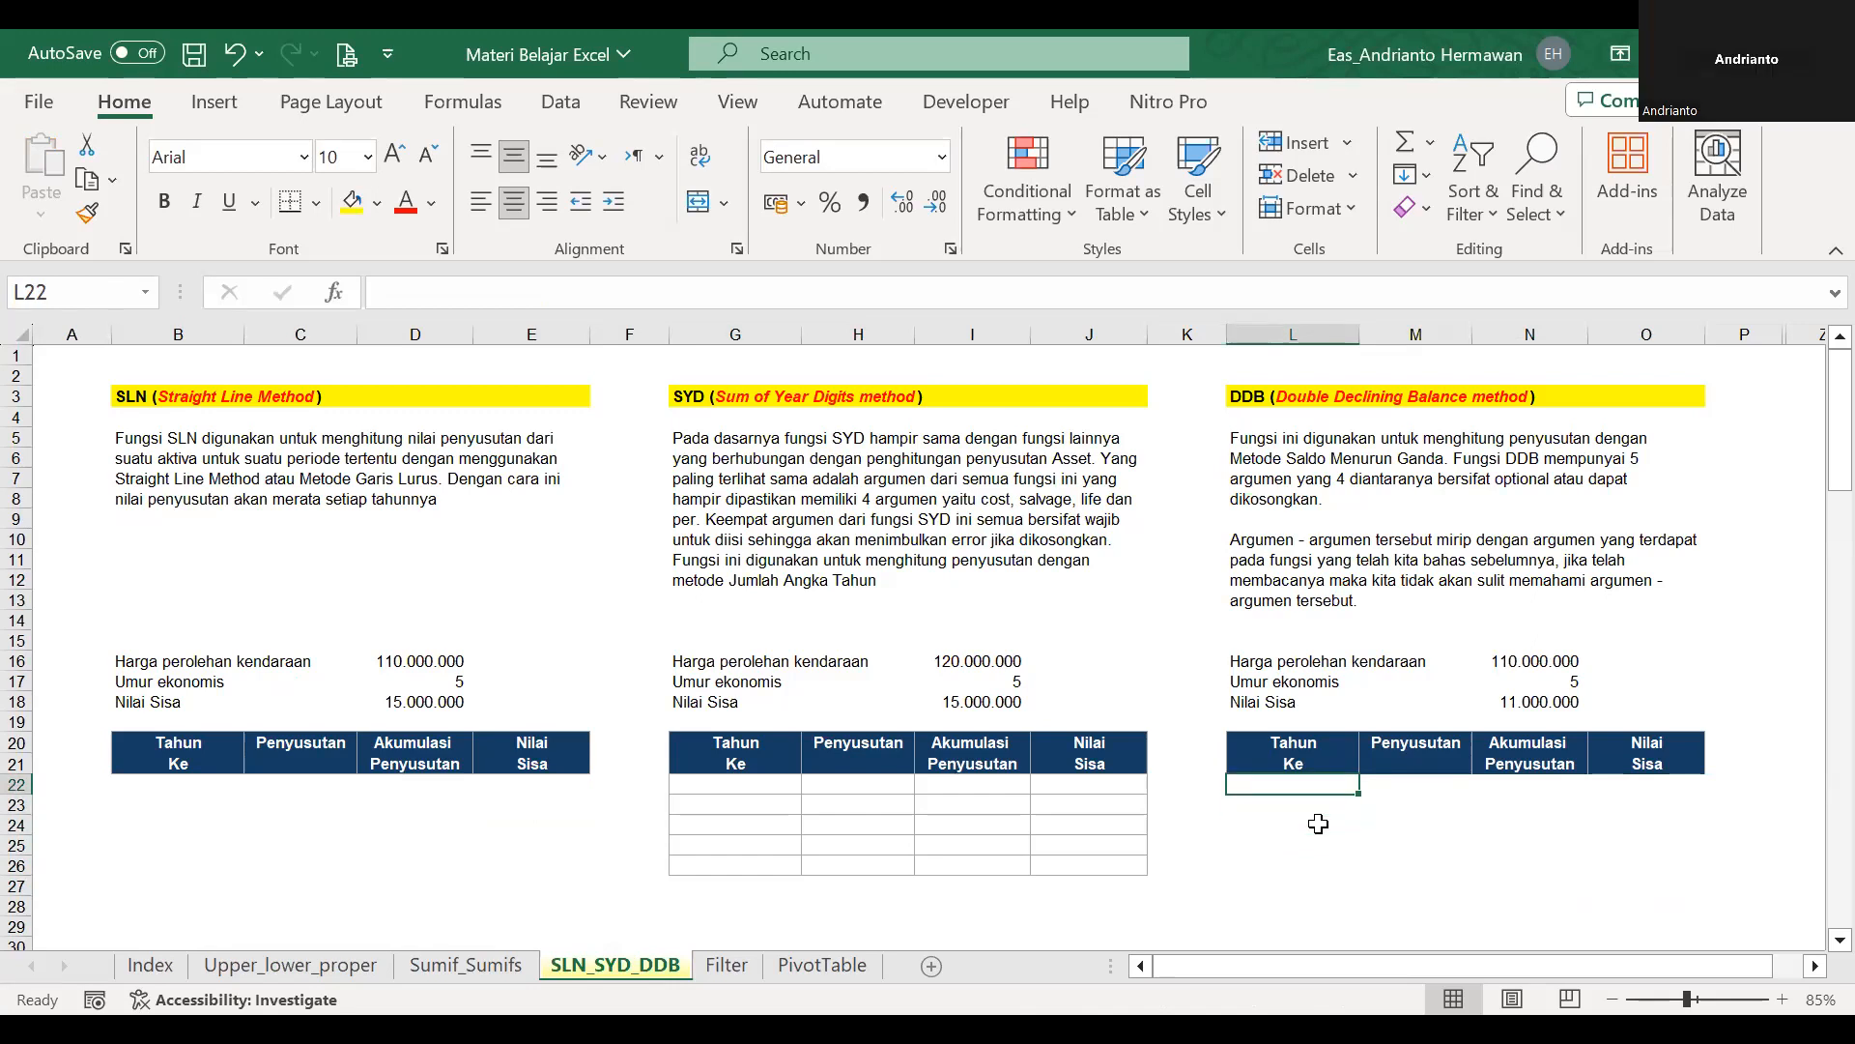
{"action": "type", "text": "1"}
{"action": "key", "text": "Return"}
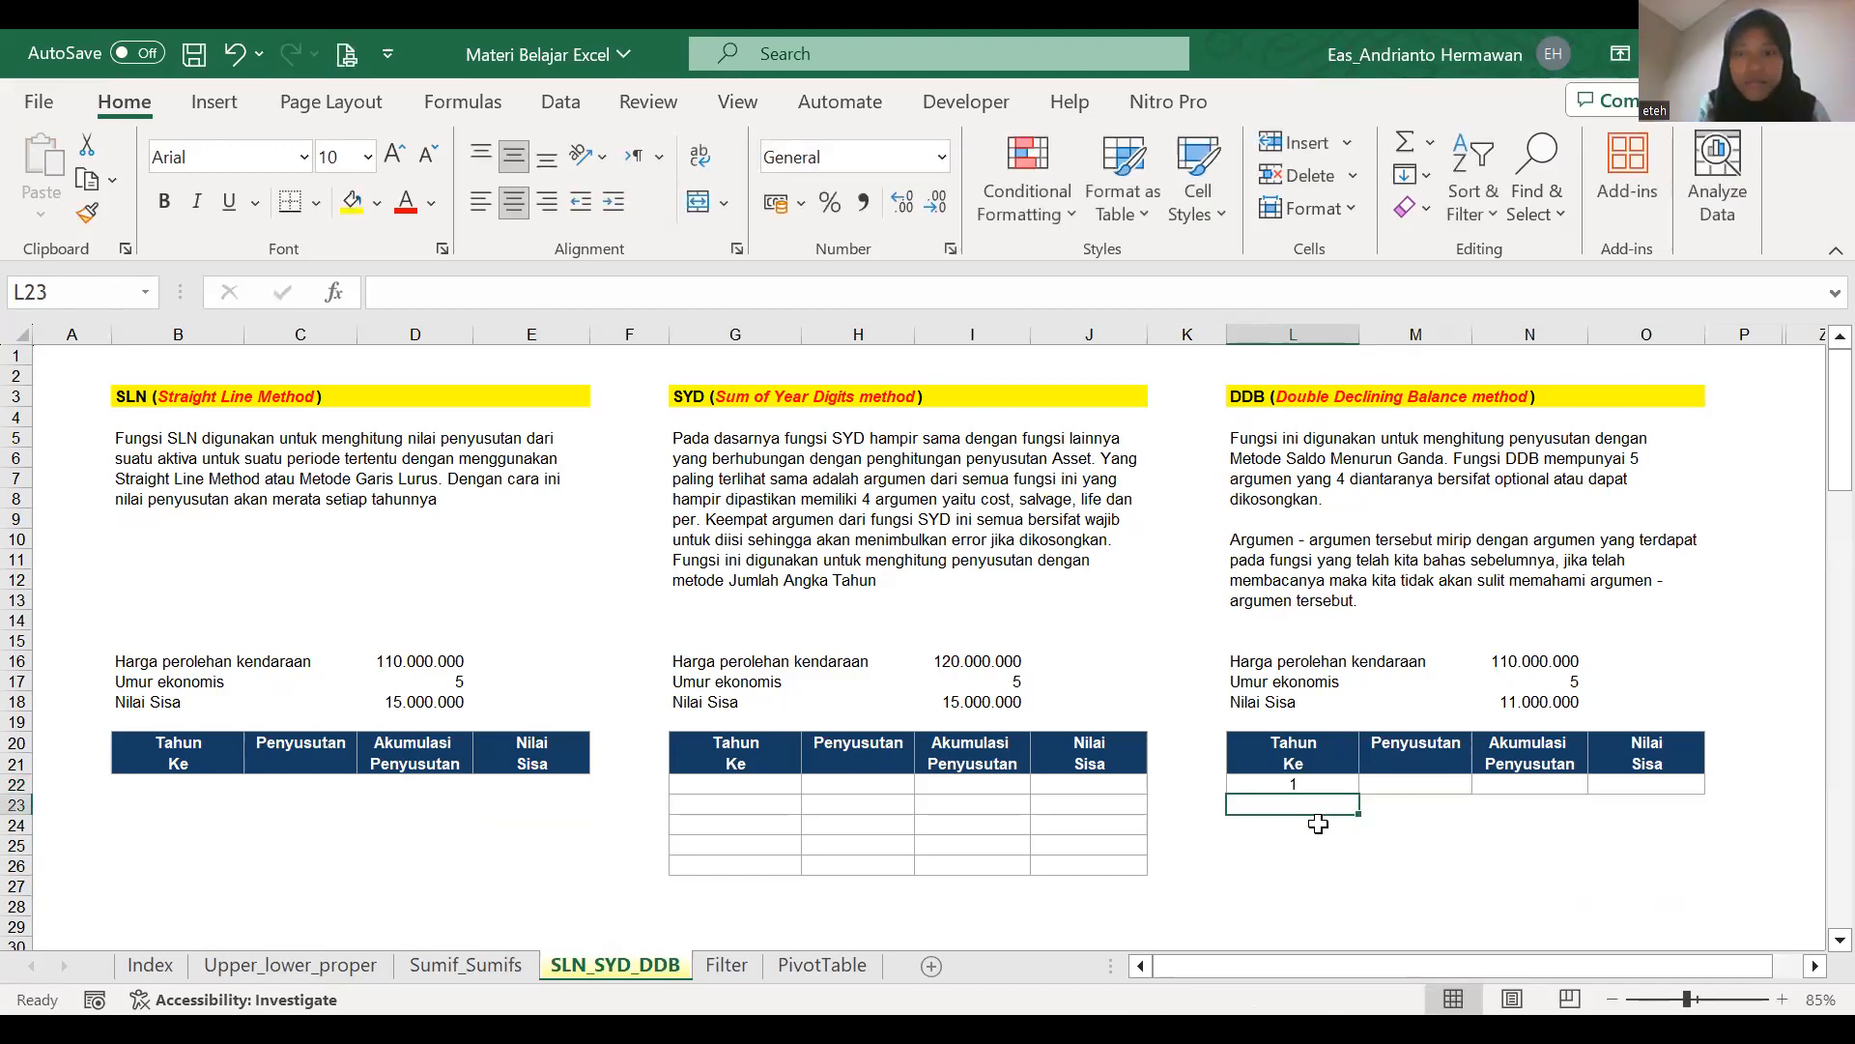
{"action": "type", "text": "1 1 1 1 1"}
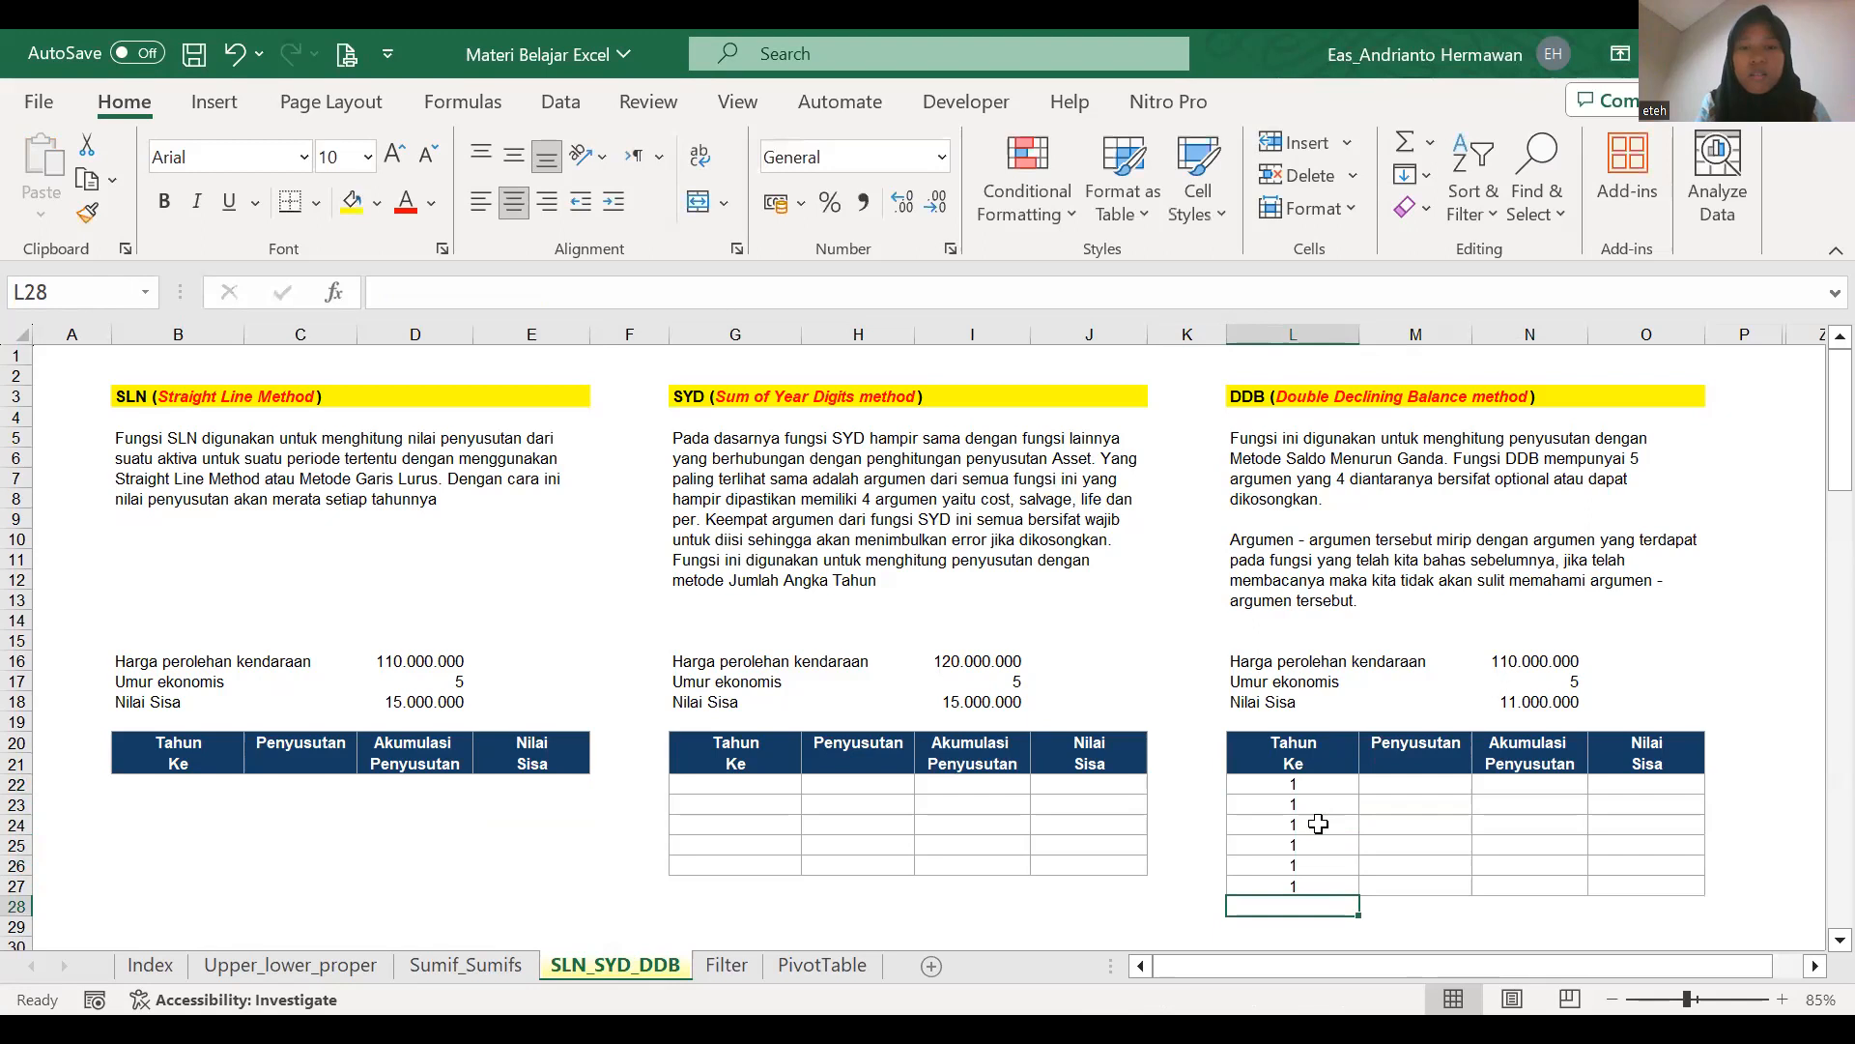
Undo the test year entries and the clearing of the DDB table, and return to B22 in the SLN table.
{"action": "key", "text": "ctrl+z"}
{"action": "key", "text": "ctrl+z"}
{"action": "key", "text": "ctrl+z"}
{"action": "key", "text": "ctrl+z"}
{"action": "key", "text": "ctrl+z"}
{"action": "key", "text": "ctrl+z"}
{"action": "key", "text": "ctrl+z"}
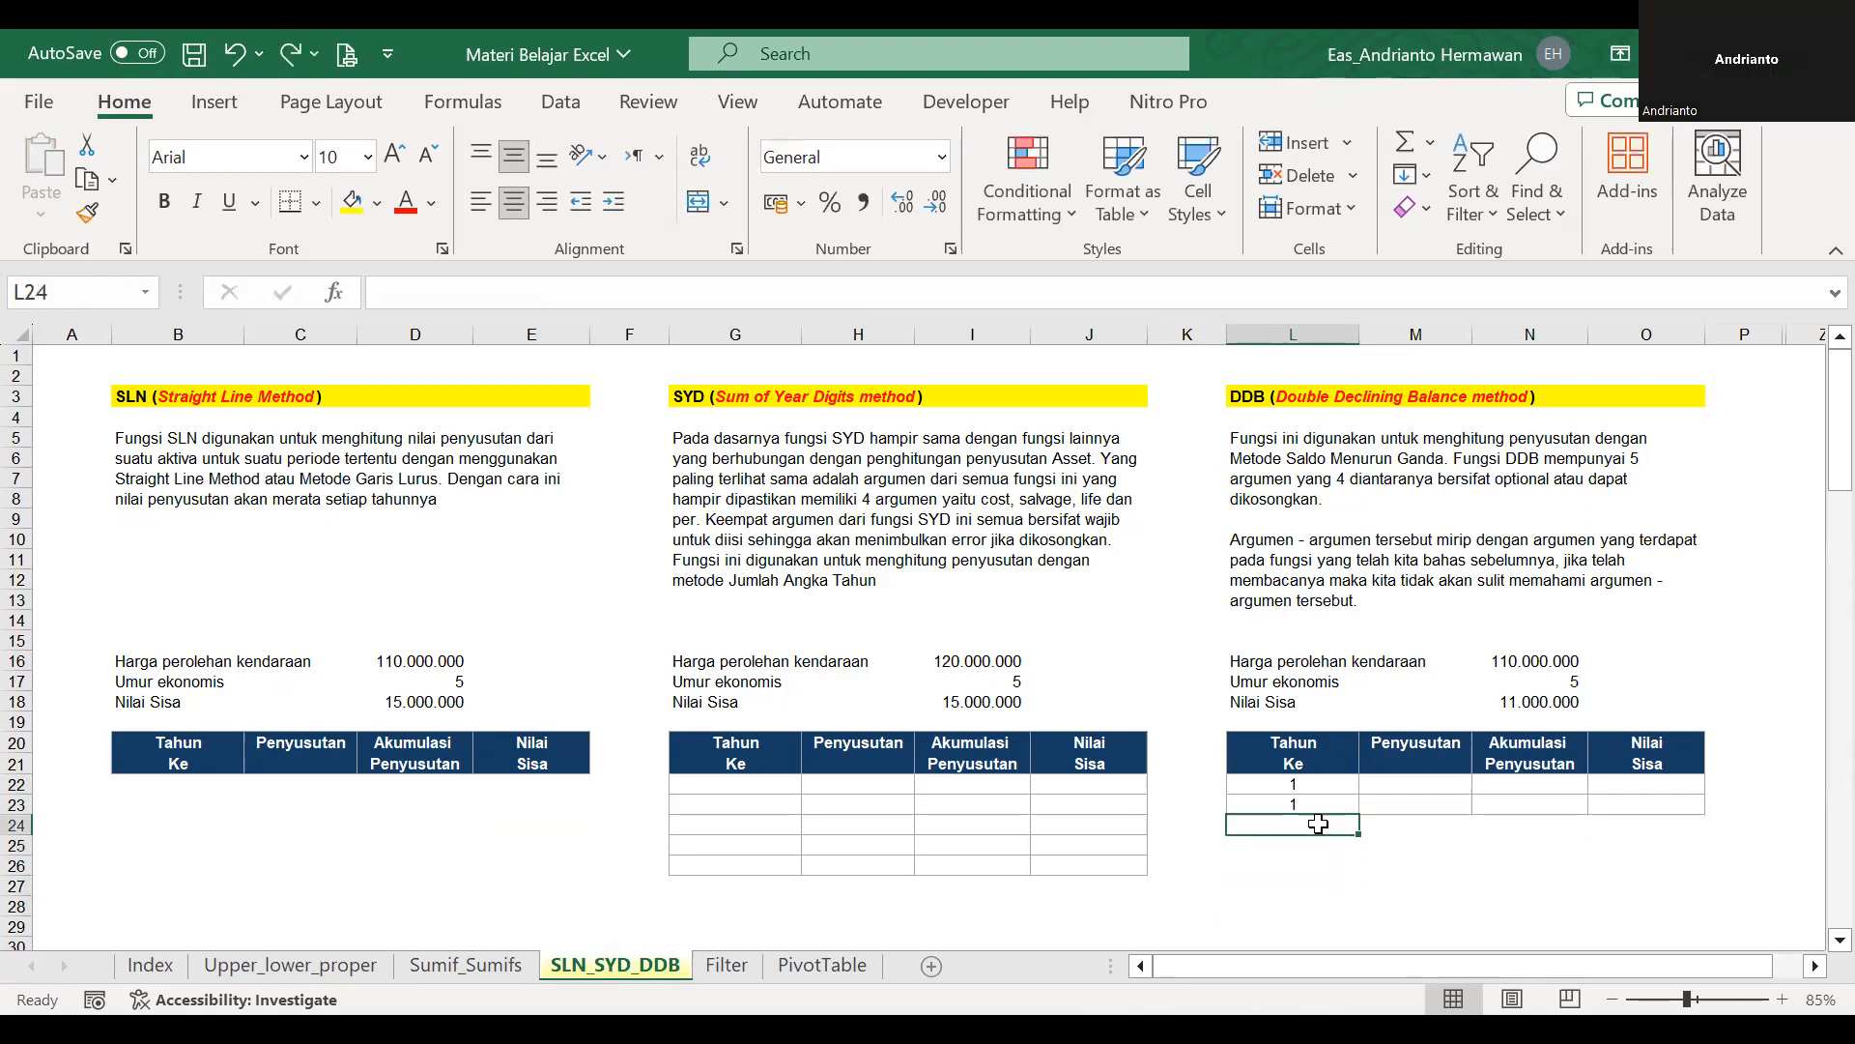
{"action": "key", "text": "Left"}
{"action": "key", "text": "Left"}
{"action": "key", "text": "Left"}
{"action": "key", "text": "Left"}
{"action": "key", "text": "Left"}
{"action": "key", "text": "Left"}
{"action": "key", "text": "Left"}
{"action": "key", "text": "Left"}
{"action": "key", "text": "Left"}
{"action": "key", "text": "Left"}
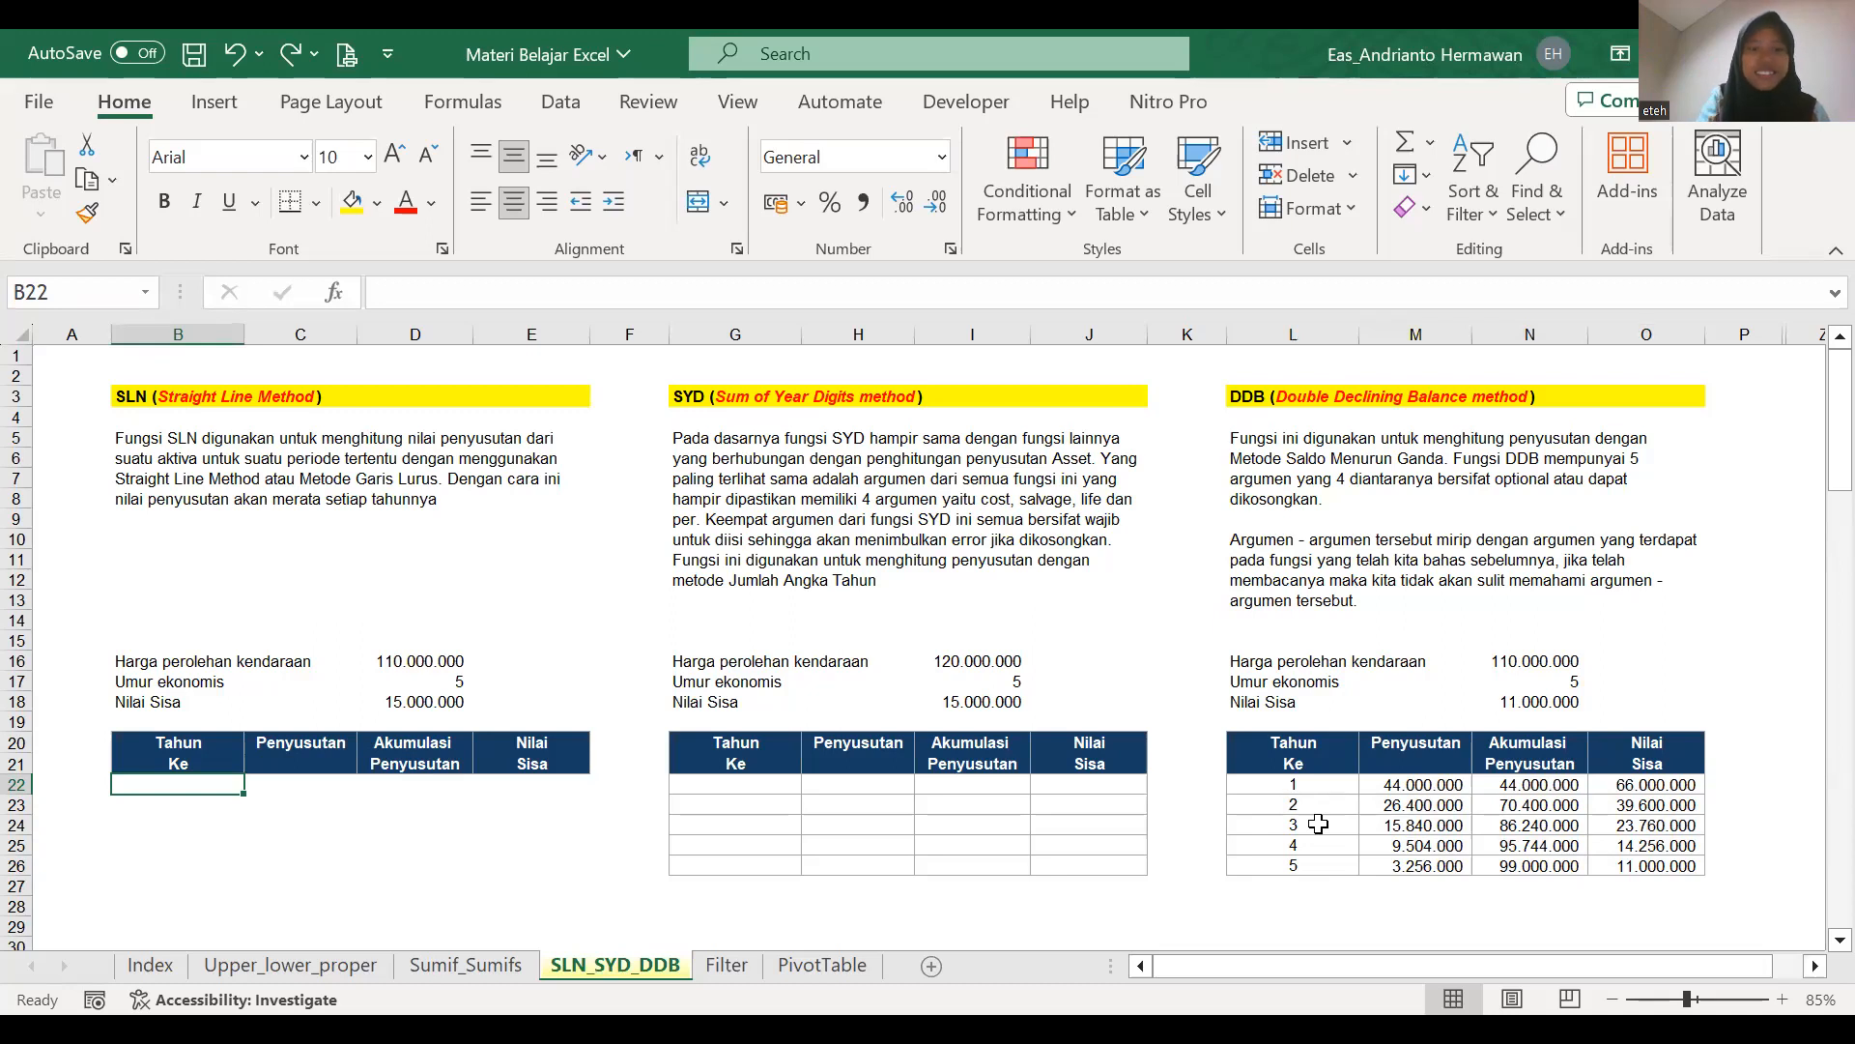
Start a new formula-based conditional formatting rule for cell B22 in the SLN table.
{"action": "left_click", "coordinate": [829, 201]}
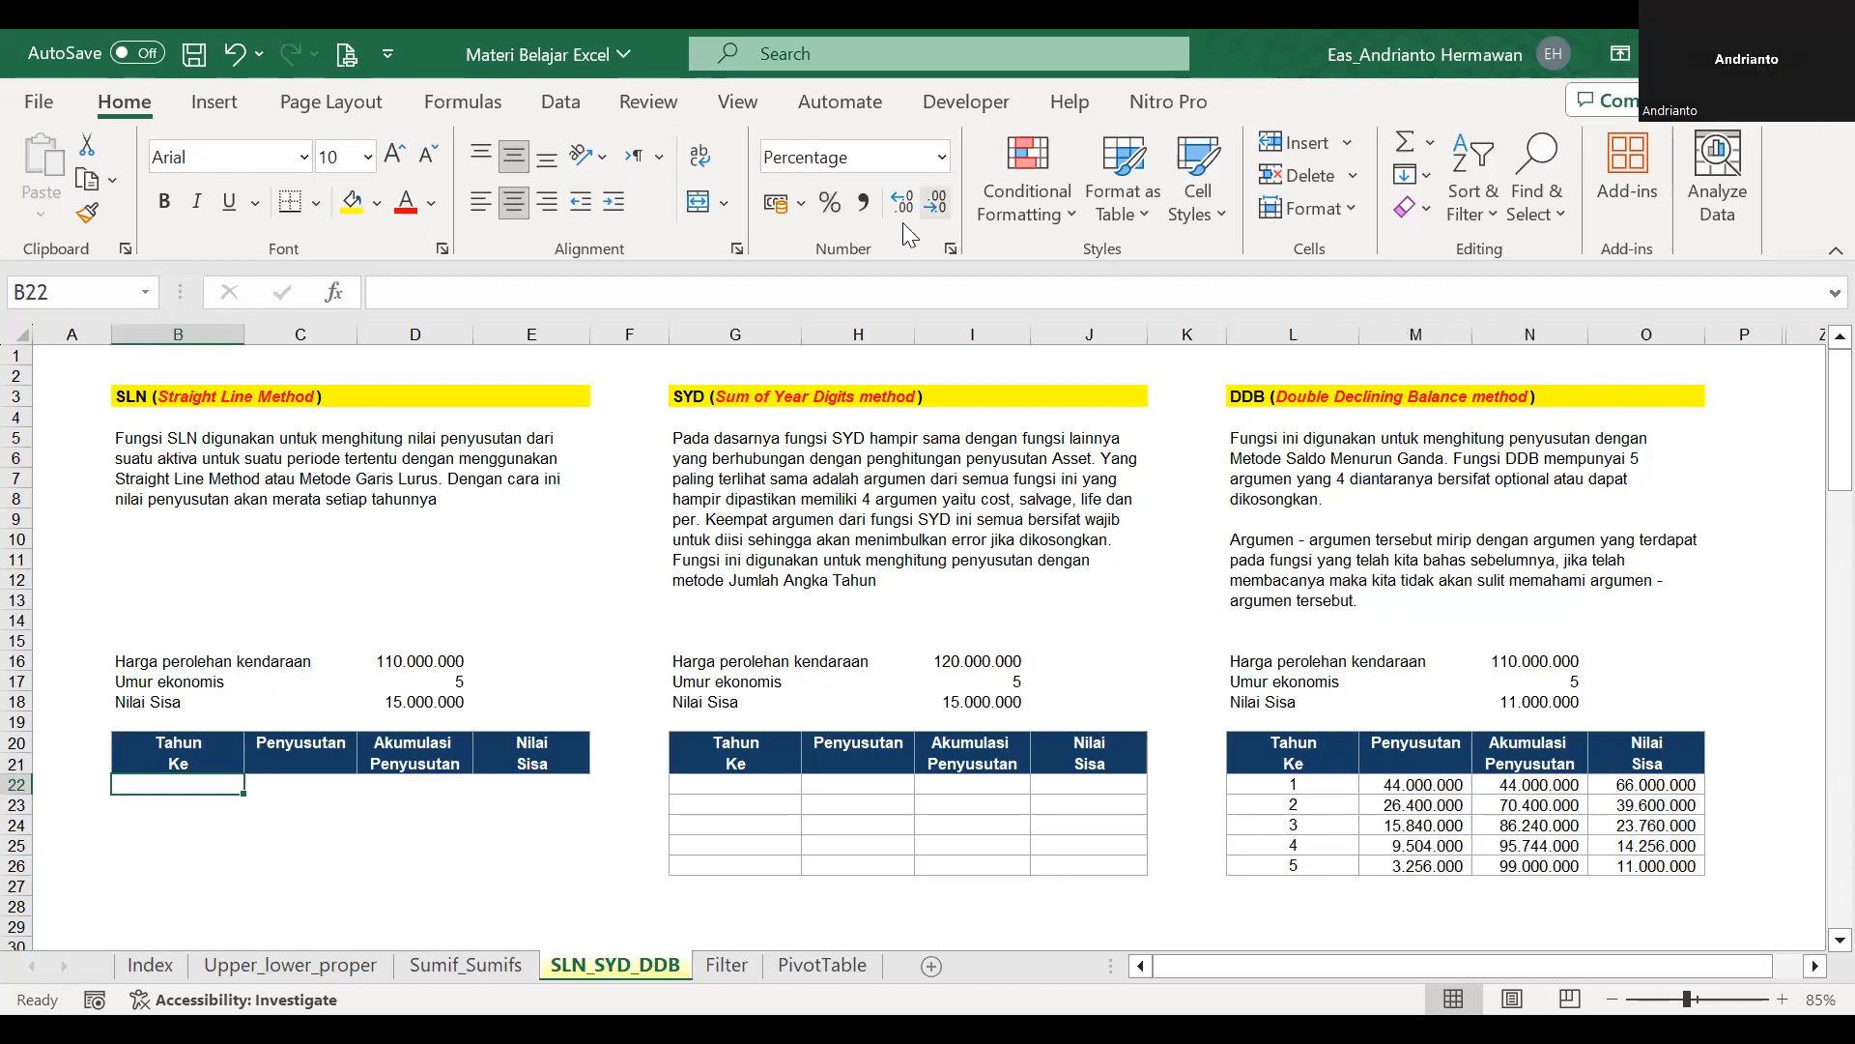
{"action": "left_click", "coordinate": [1011, 212]}
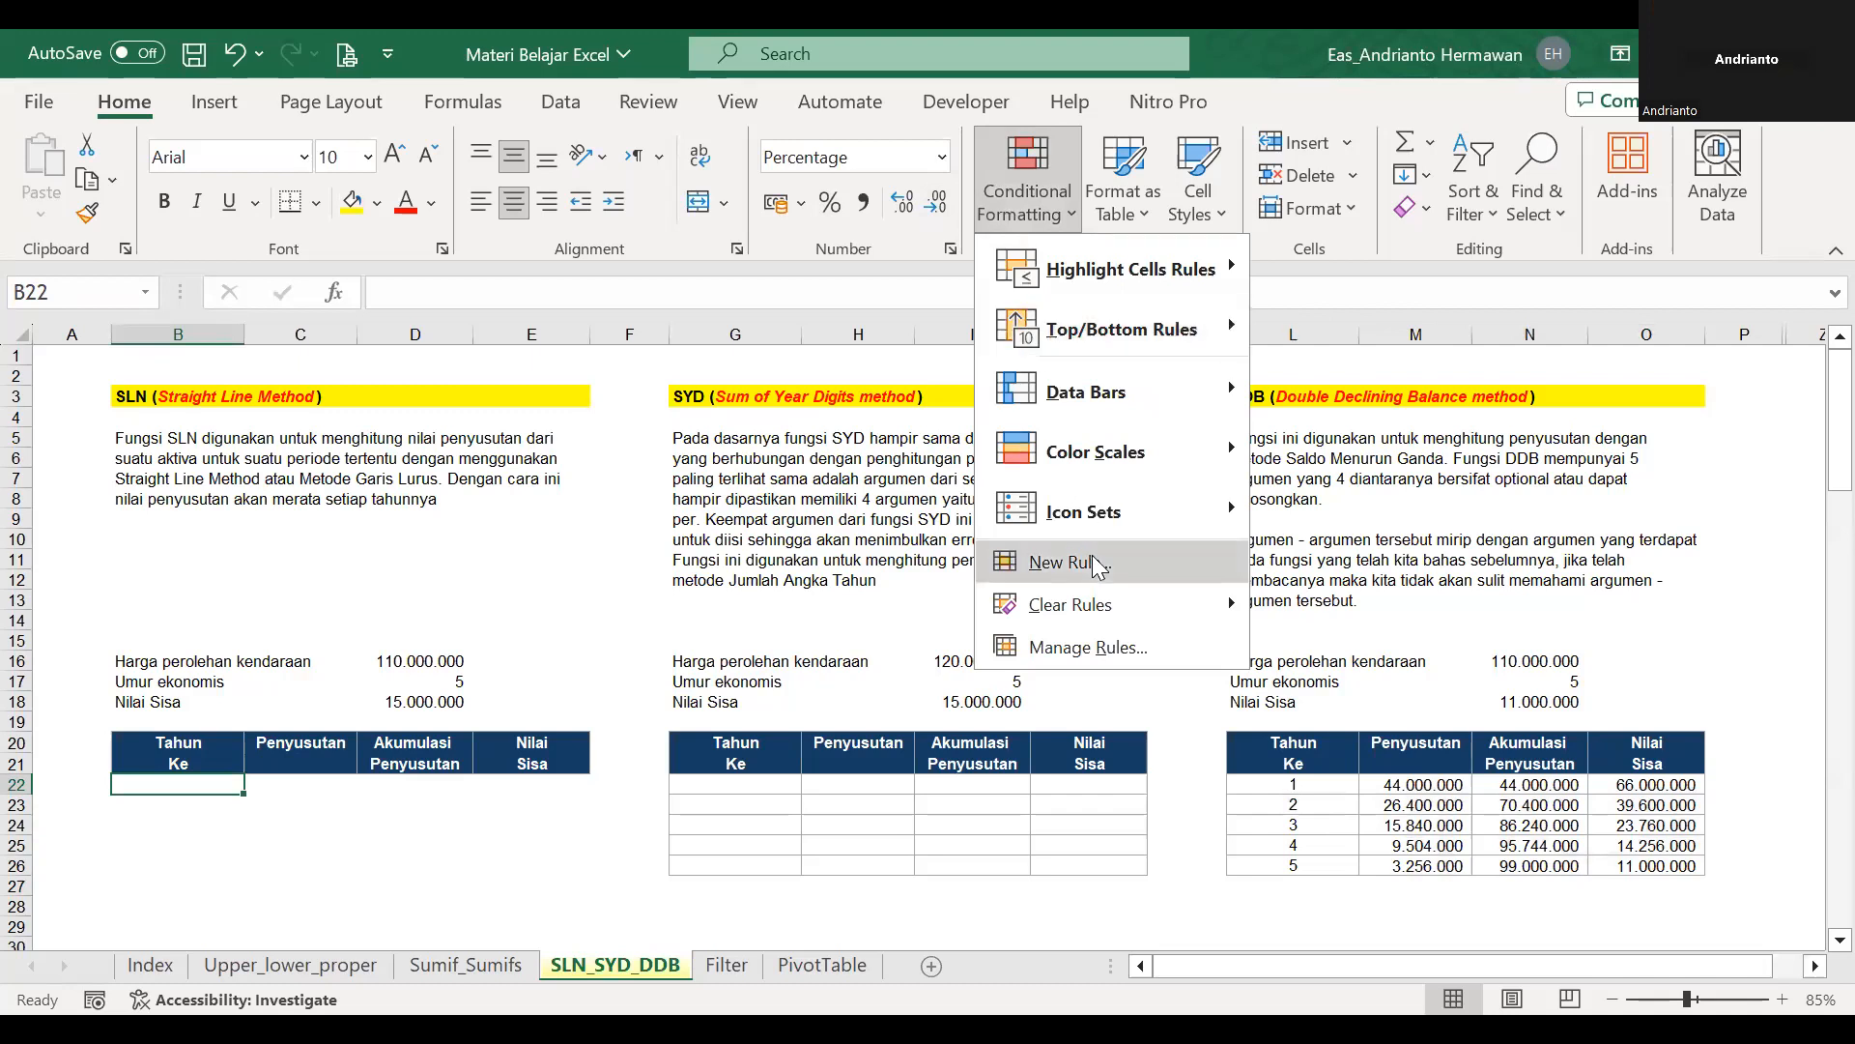
{"action": "left_click", "coordinate": [1098, 645]}
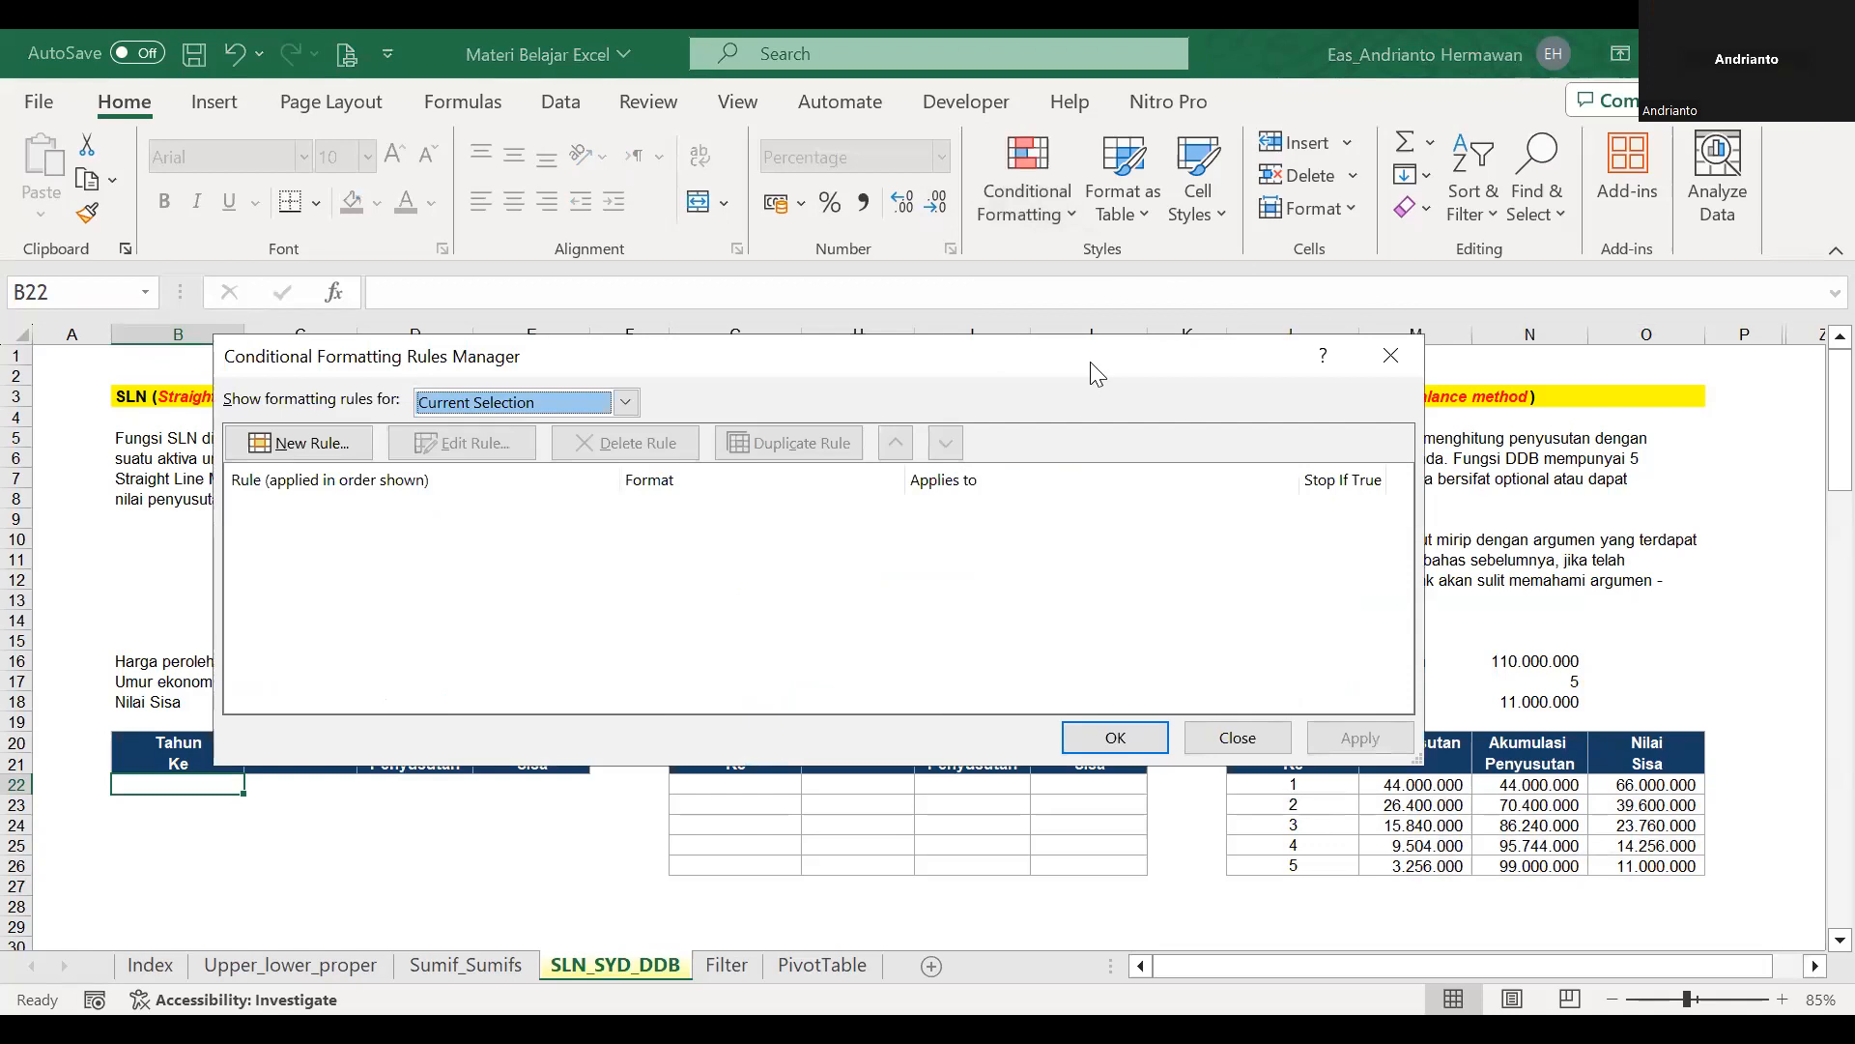
{"action": "left_click_drag", "start_coordinate": [1090, 361], "coordinate": [1154, 128]}
{"action": "left_click", "coordinate": [316, 212]}
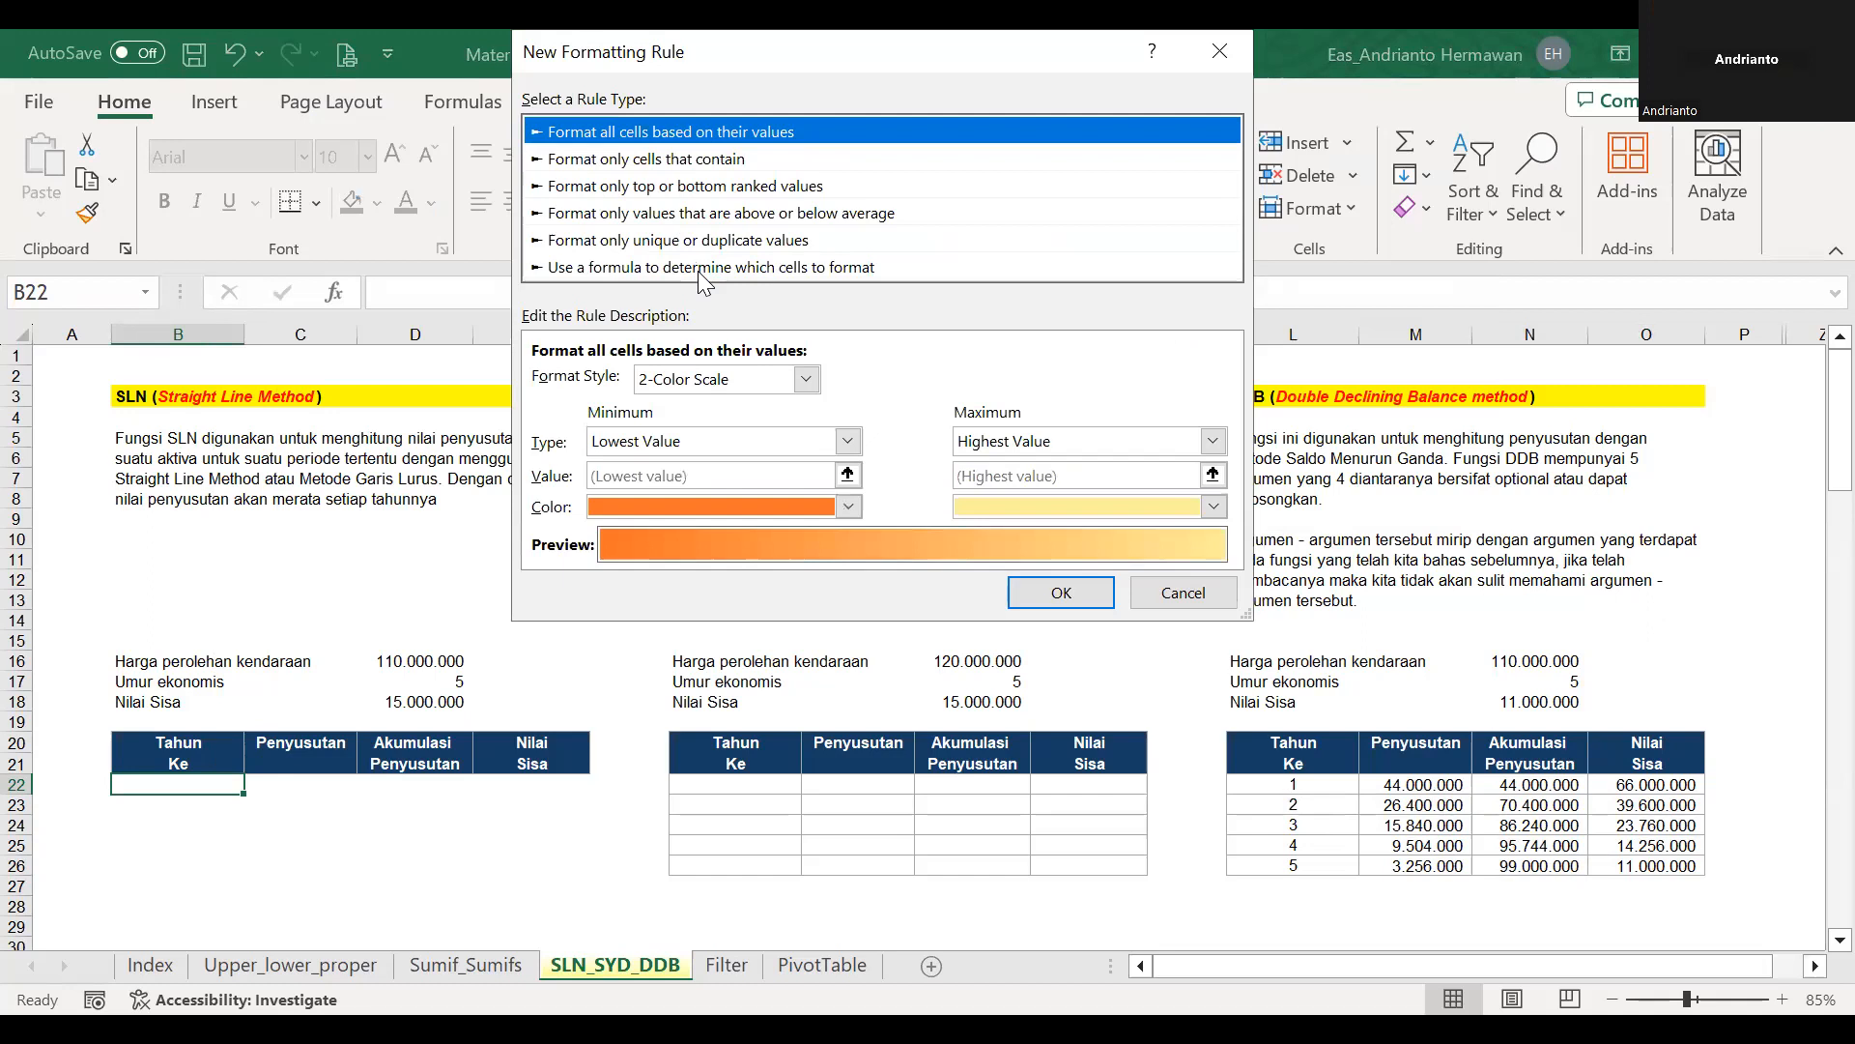
{"action": "left_click", "coordinate": [697, 268]}
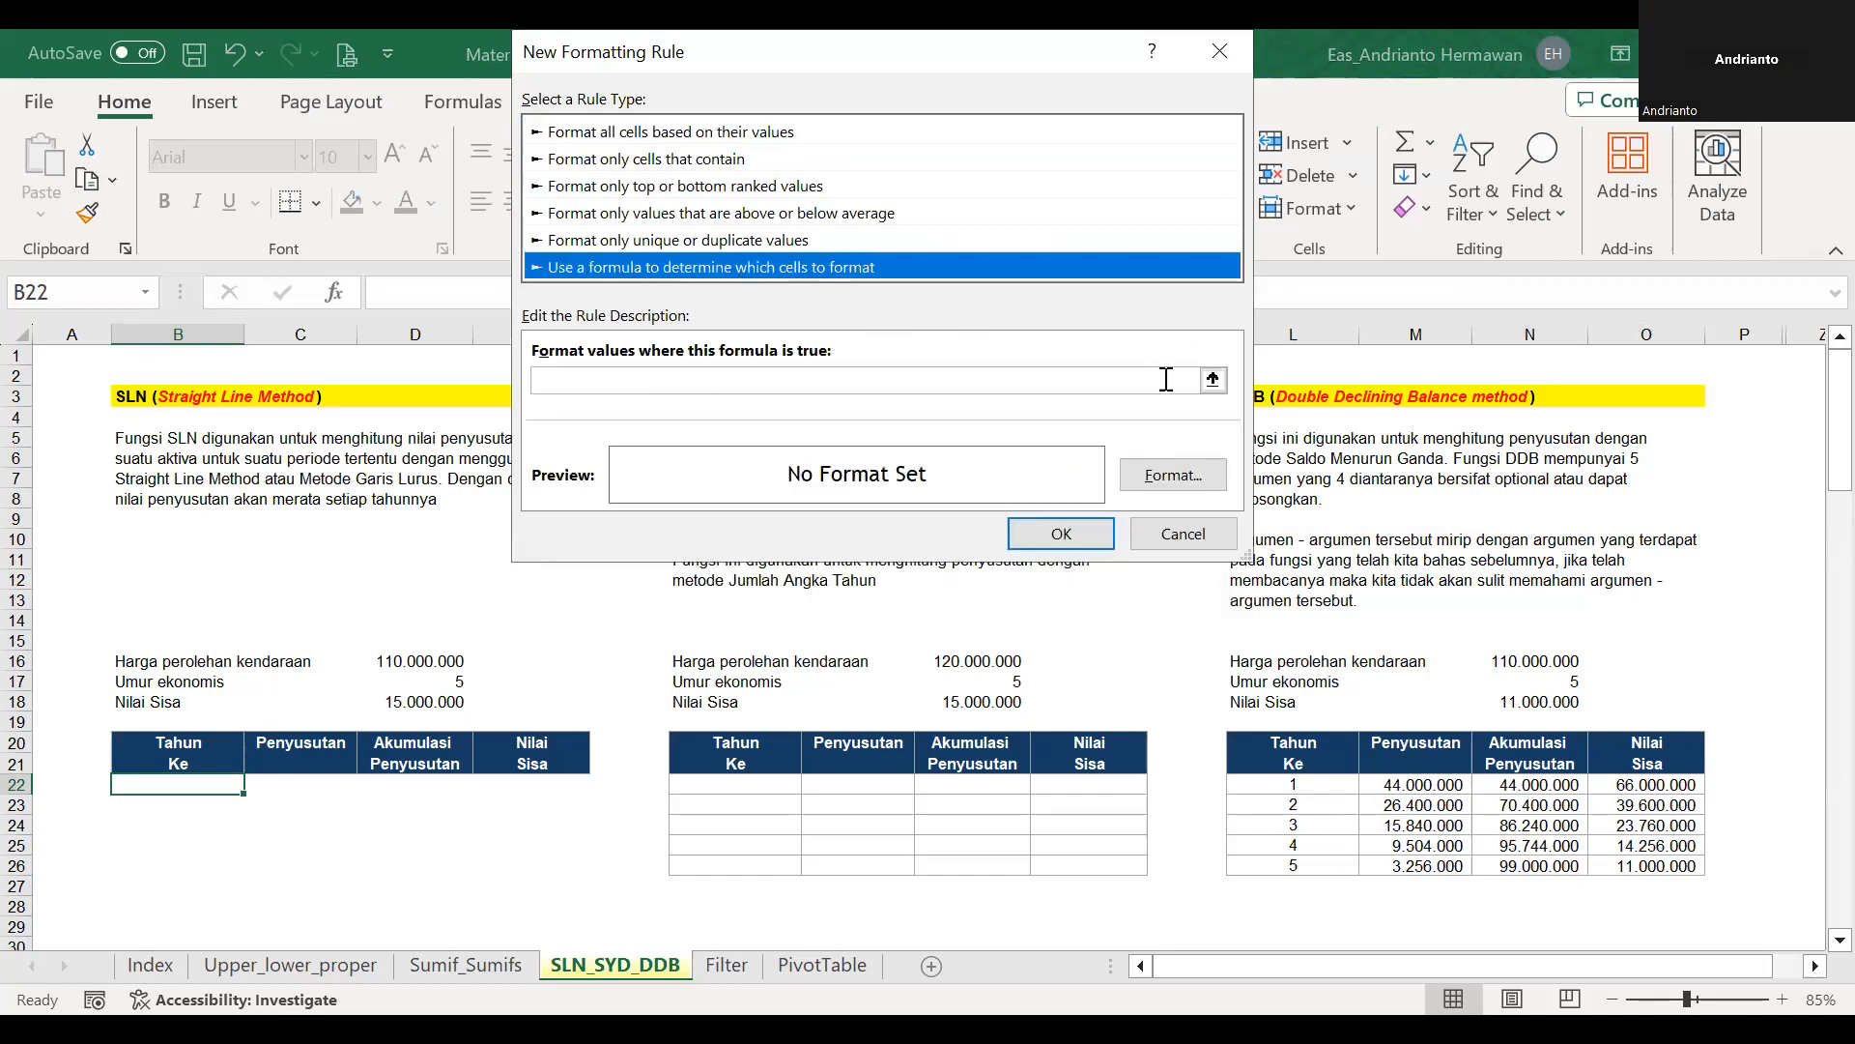
Set the rule's formula to =$B22<>"", keeping only the column reference absolute.
{"action": "left_click", "coordinate": [1214, 380]}
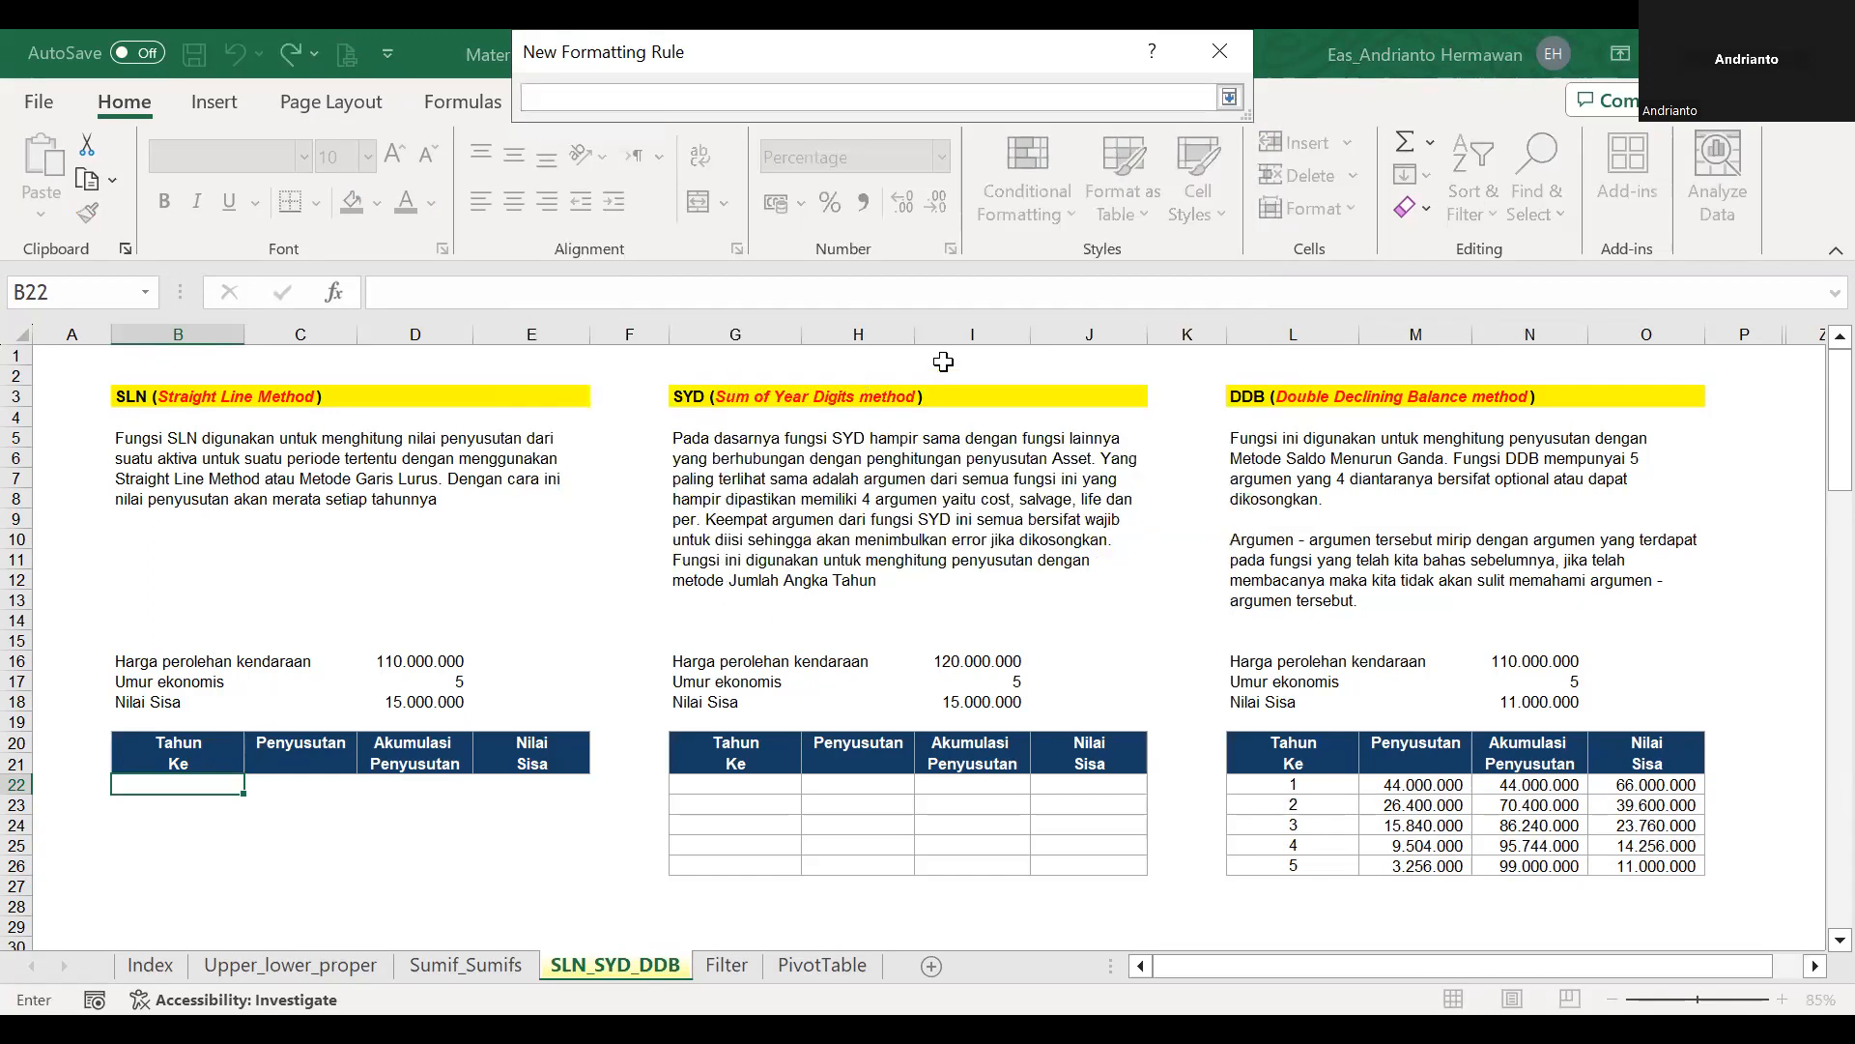
{"action": "type", "text": "="}
{"action": "left_click", "coordinate": [202, 779]}
{"action": "type", "text": "<>\"\""}
{"action": "left_click", "coordinate": [570, 98]}
{"action": "key", "text": "Left"}
{"action": "key", "text": "Left"}
{"action": "key", "text": "Left"}
{"action": "key", "text": "Left"}
{"action": "key", "text": "Left"}
{"action": "key", "text": "Left"}
{"action": "key", "text": "BackSpace"}
{"action": "left_click", "coordinate": [1228, 100]}
Give the rule a grey outline border as its format and add the rule.
{"action": "left_click", "coordinate": [1161, 476]}
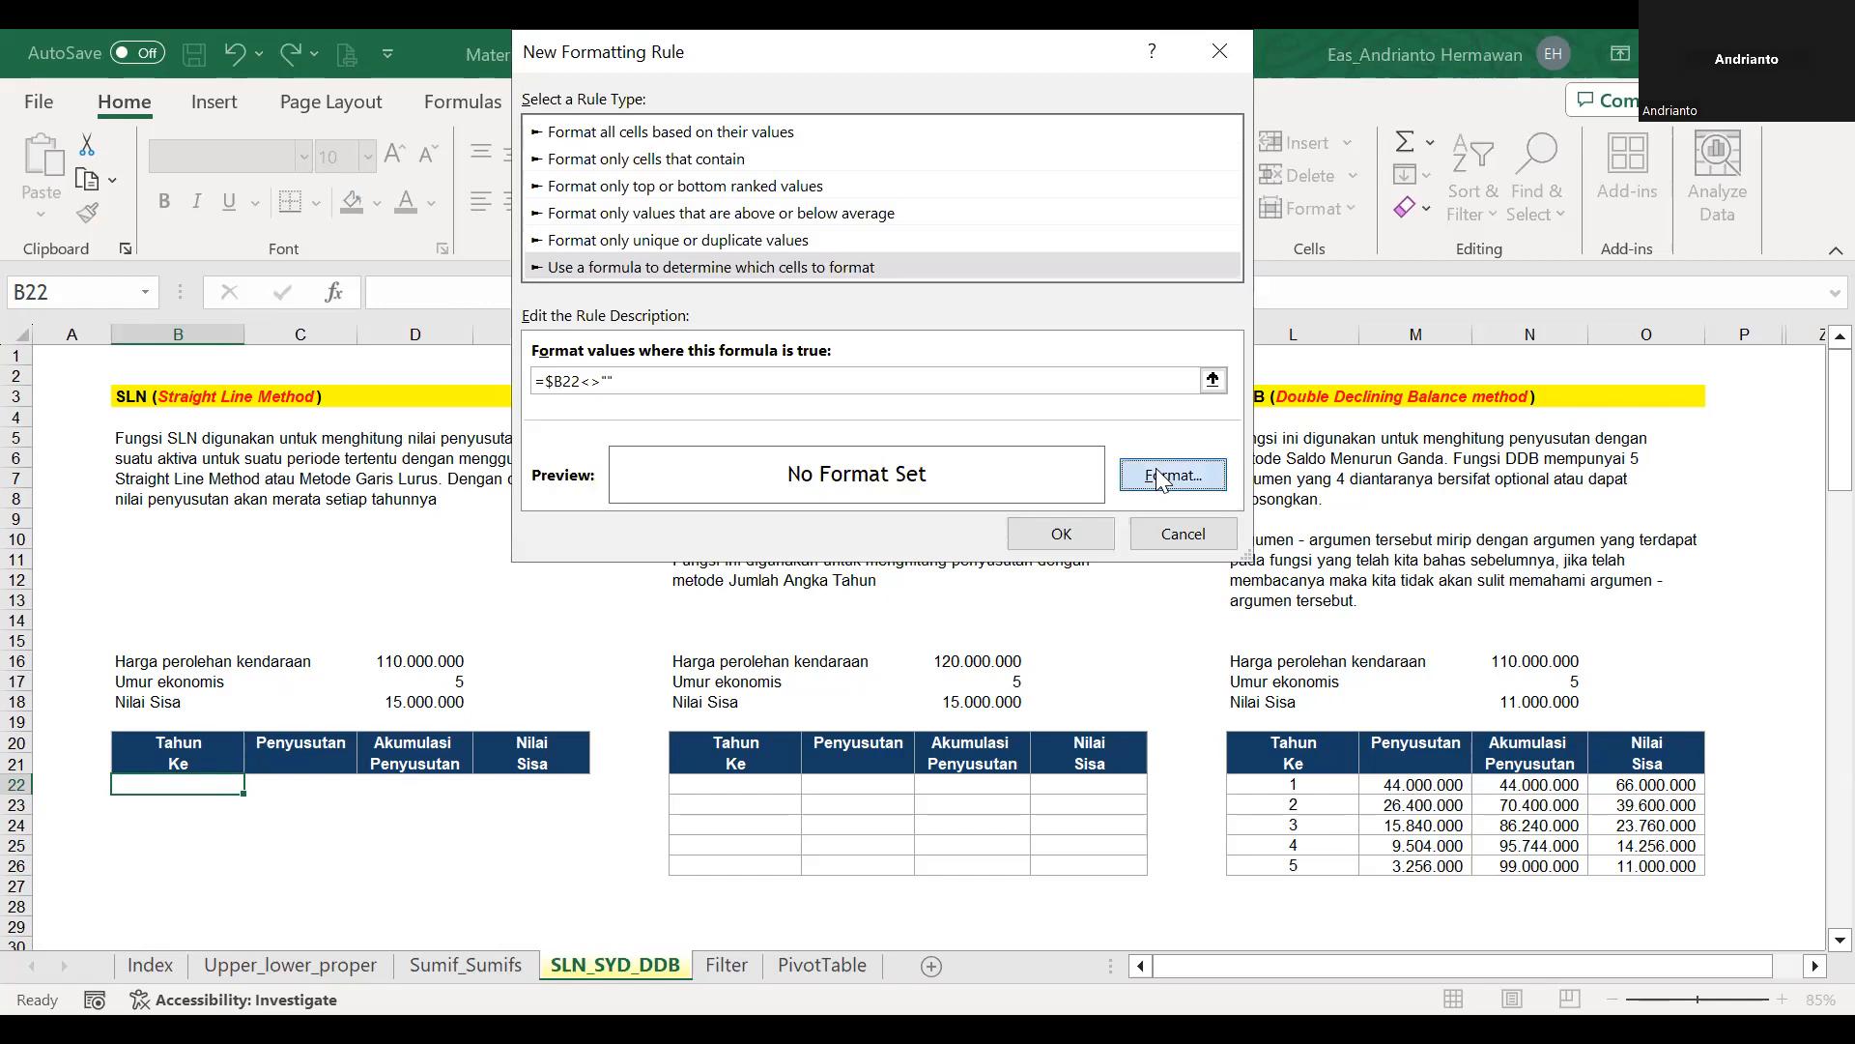
{"action": "left_click", "coordinate": [758, 100]}
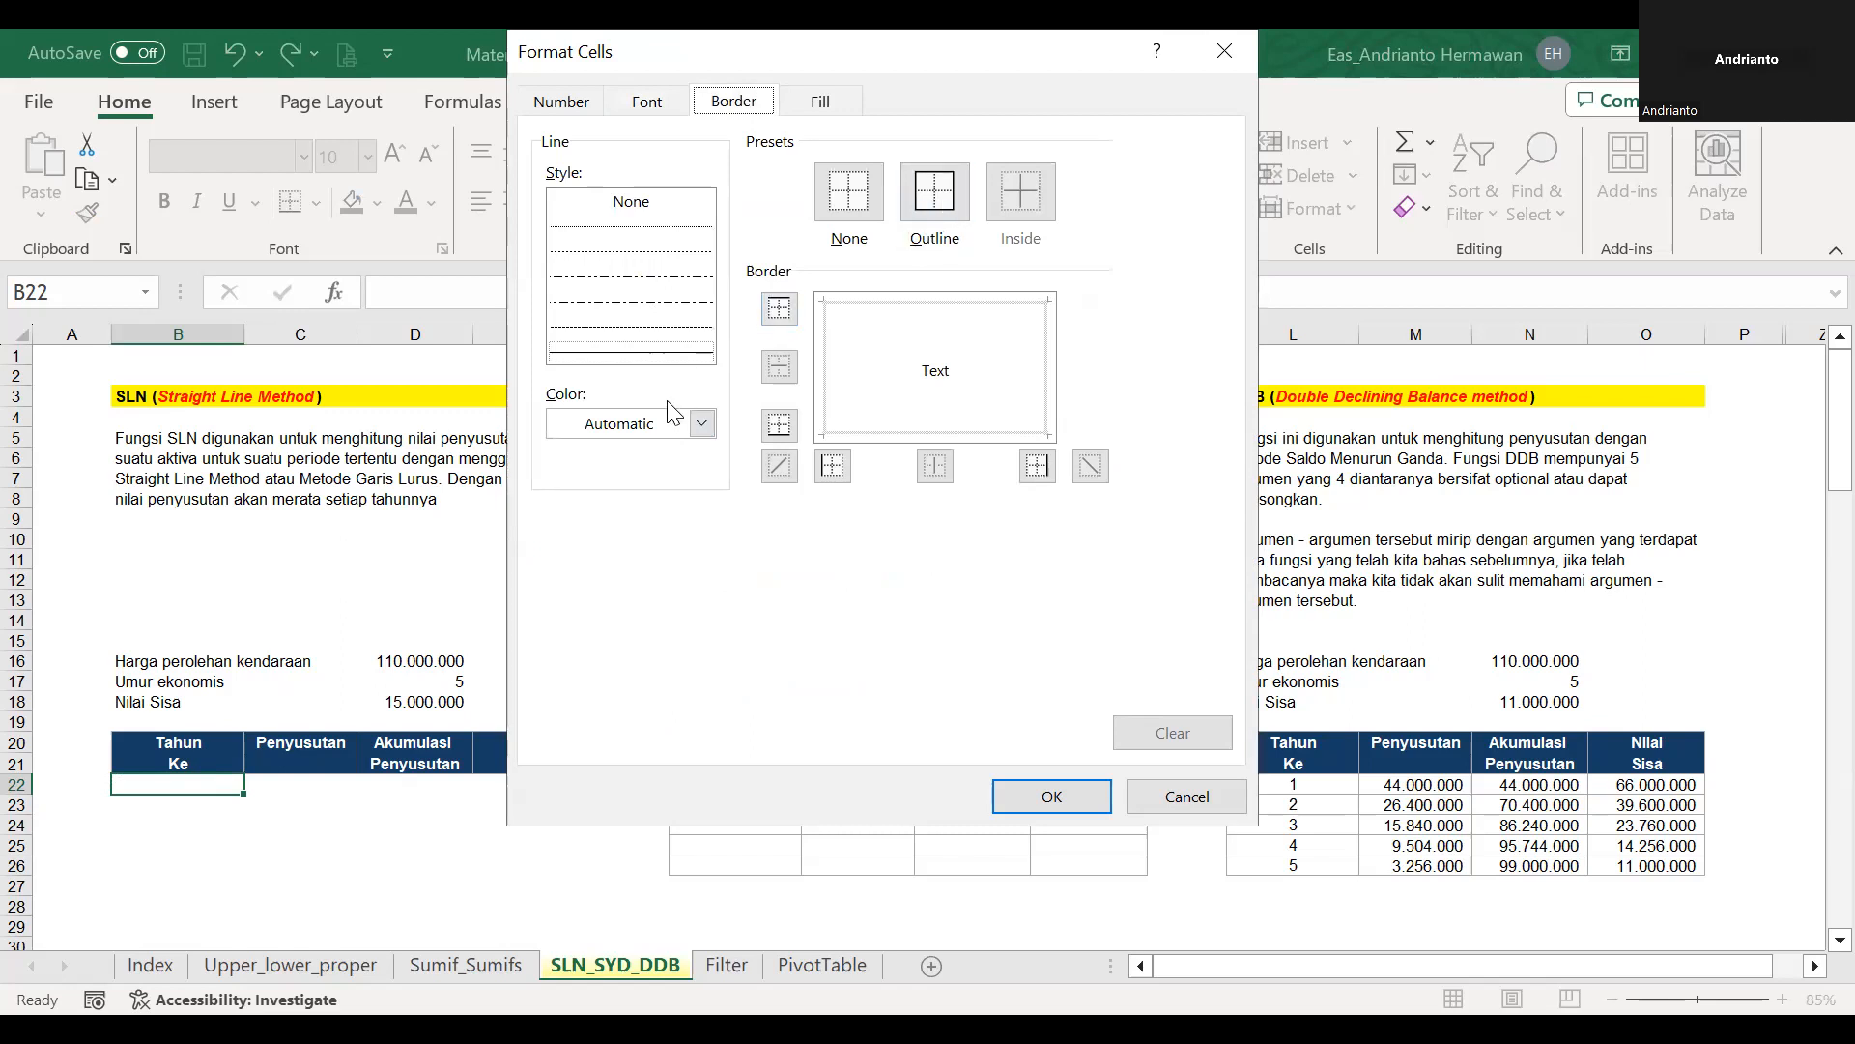
{"action": "left_click", "coordinate": [646, 432]}
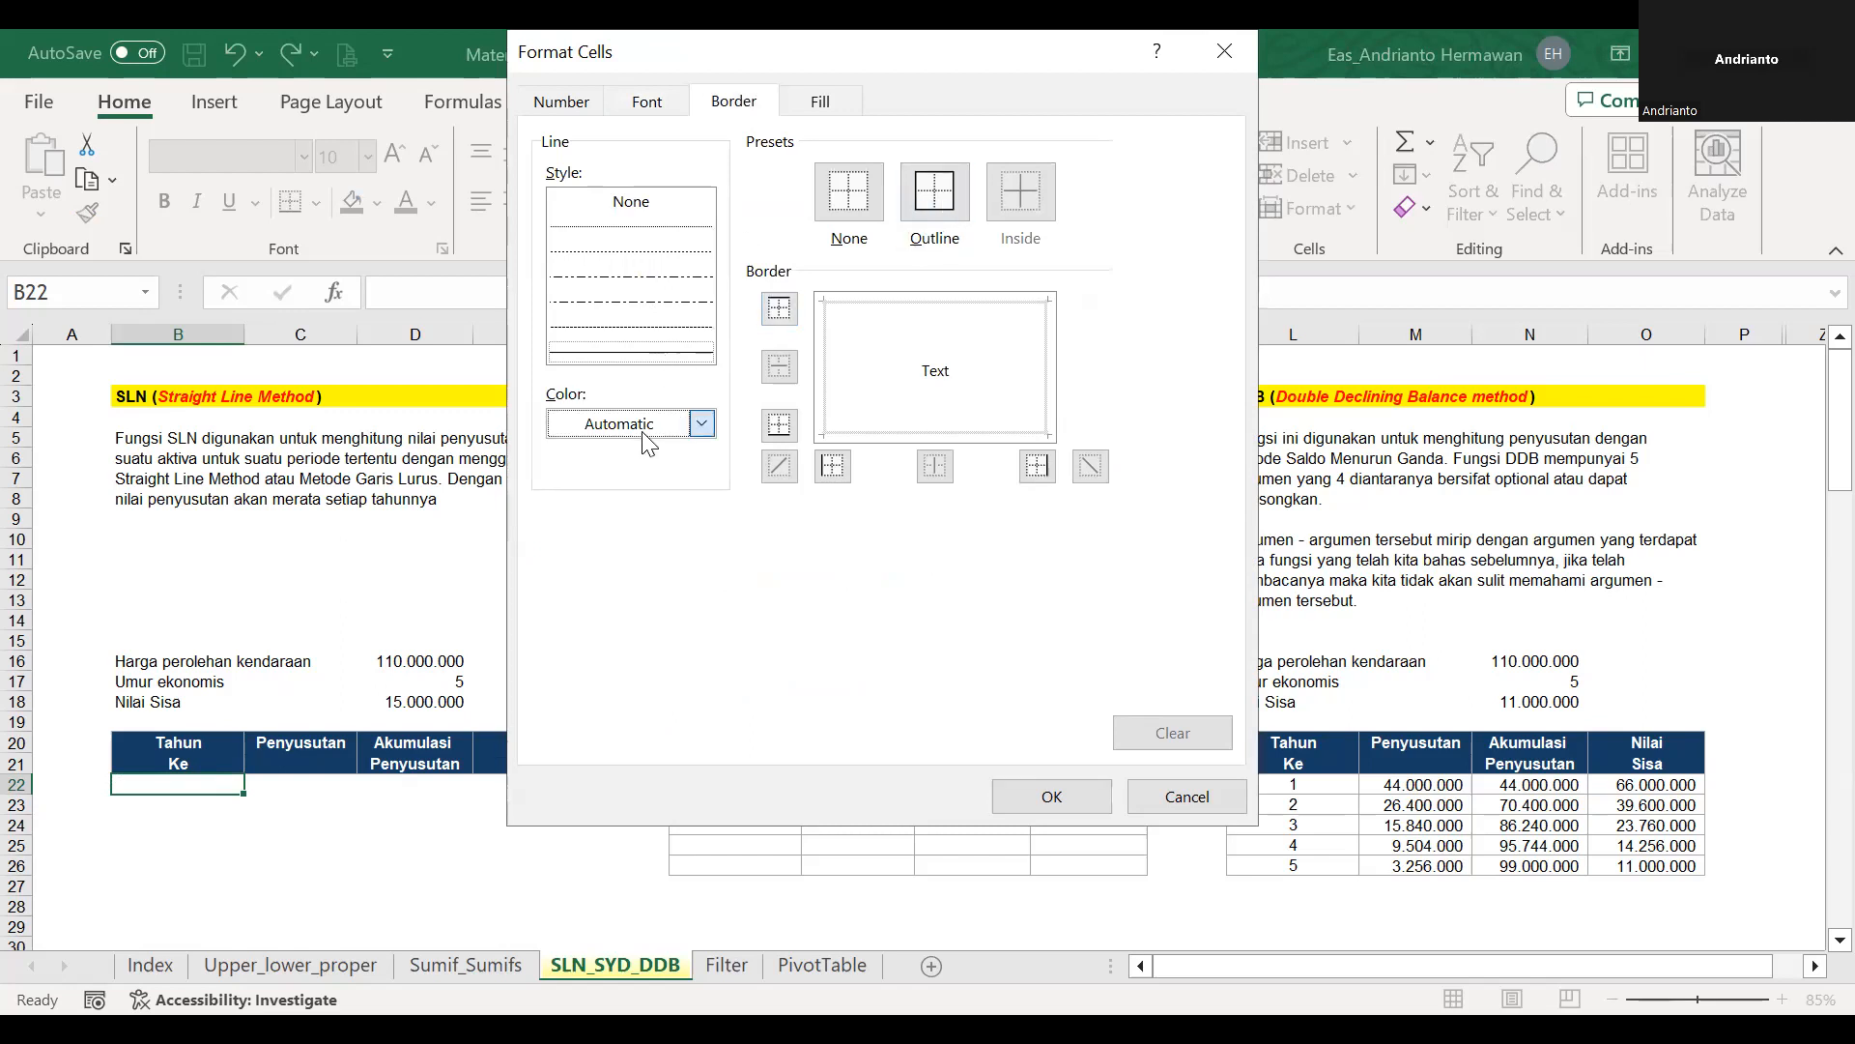
{"action": "left_click", "coordinate": [643, 433]}
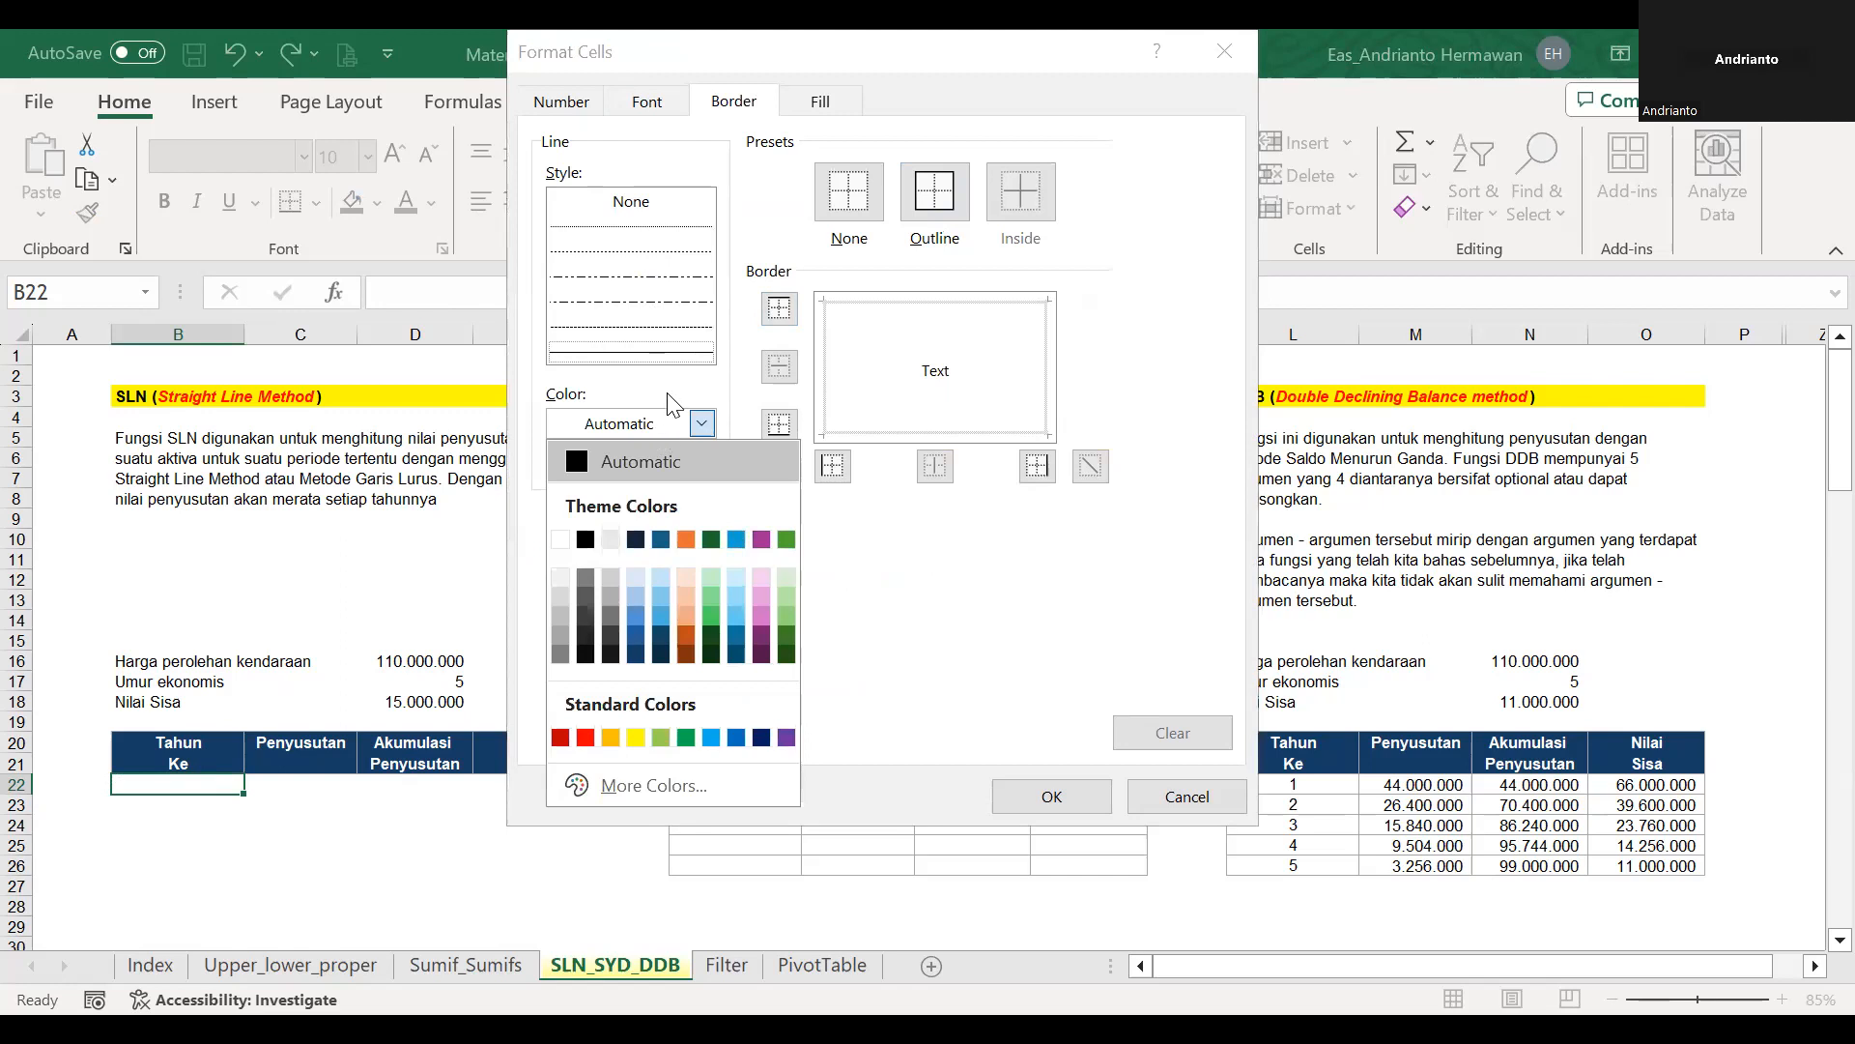
{"action": "left_click", "coordinate": [673, 433]}
{"action": "left_click", "coordinate": [674, 433]}
{"action": "left_click", "coordinate": [563, 638]}
{"action": "left_click", "coordinate": [935, 193]}
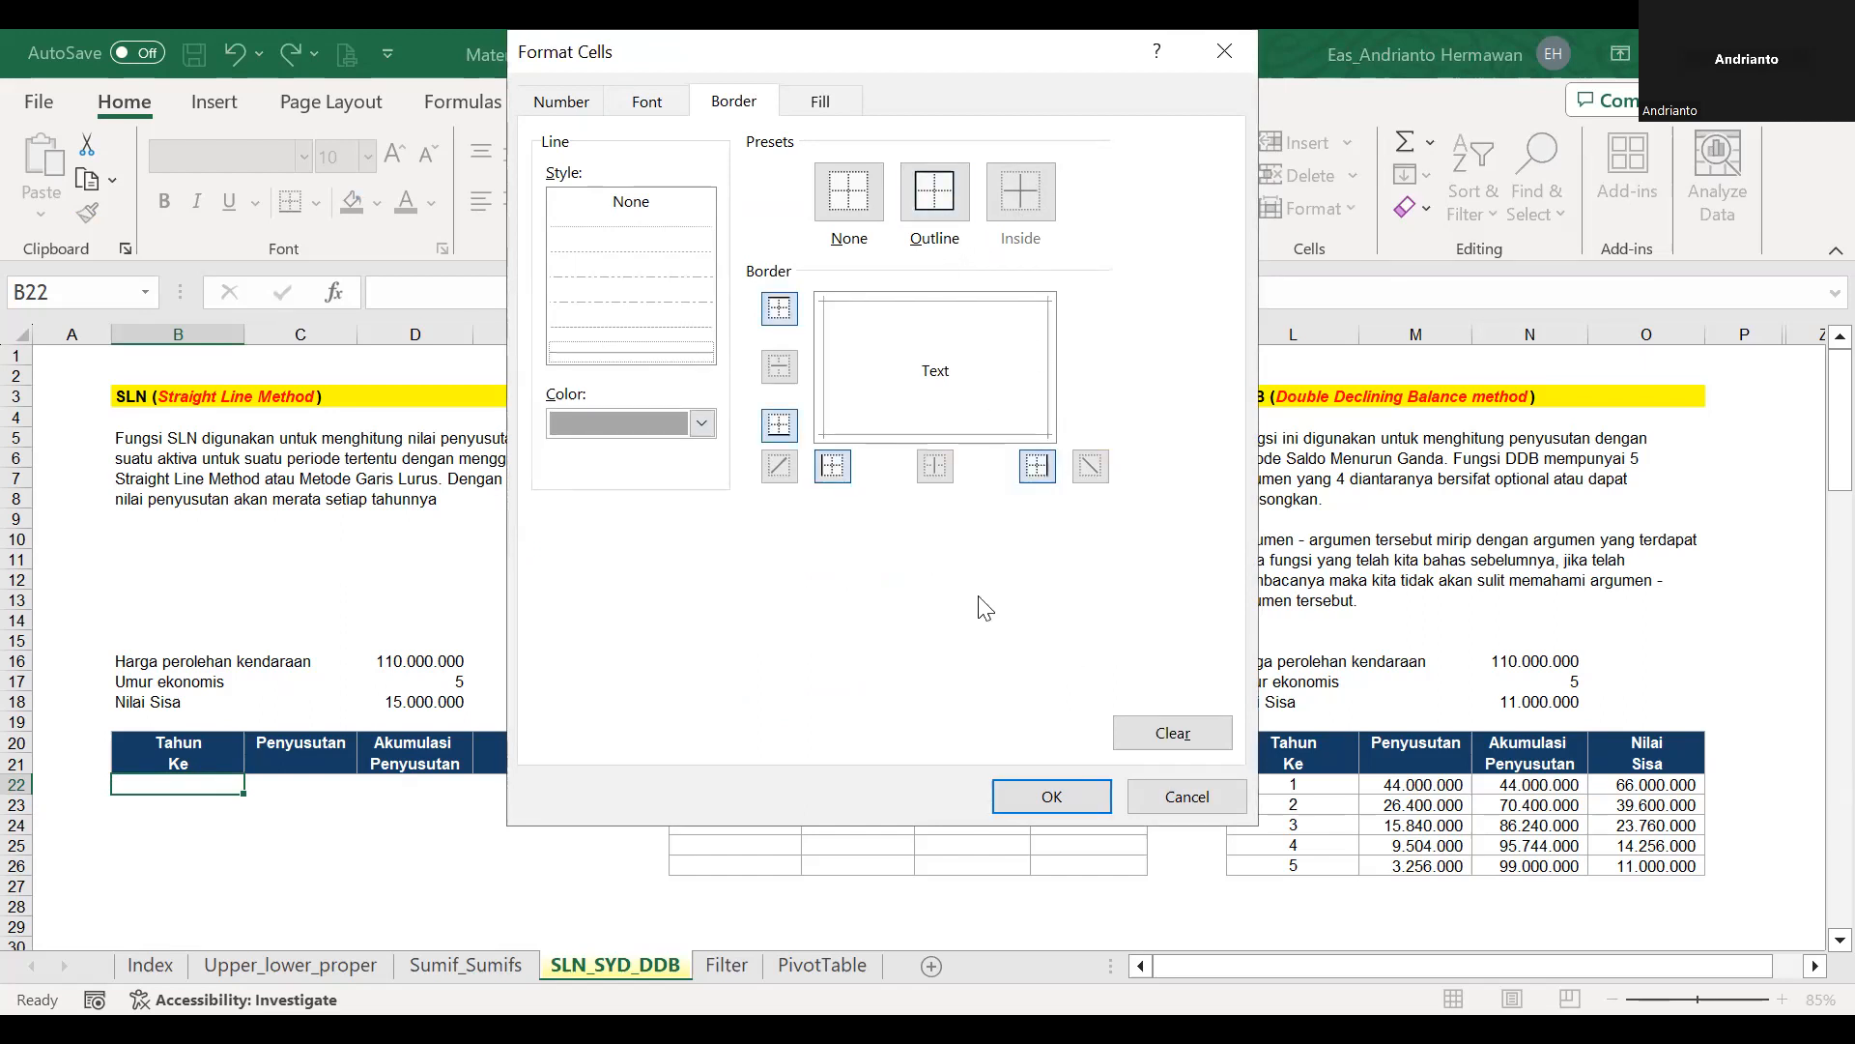
{"action": "left_click", "coordinate": [1030, 796]}
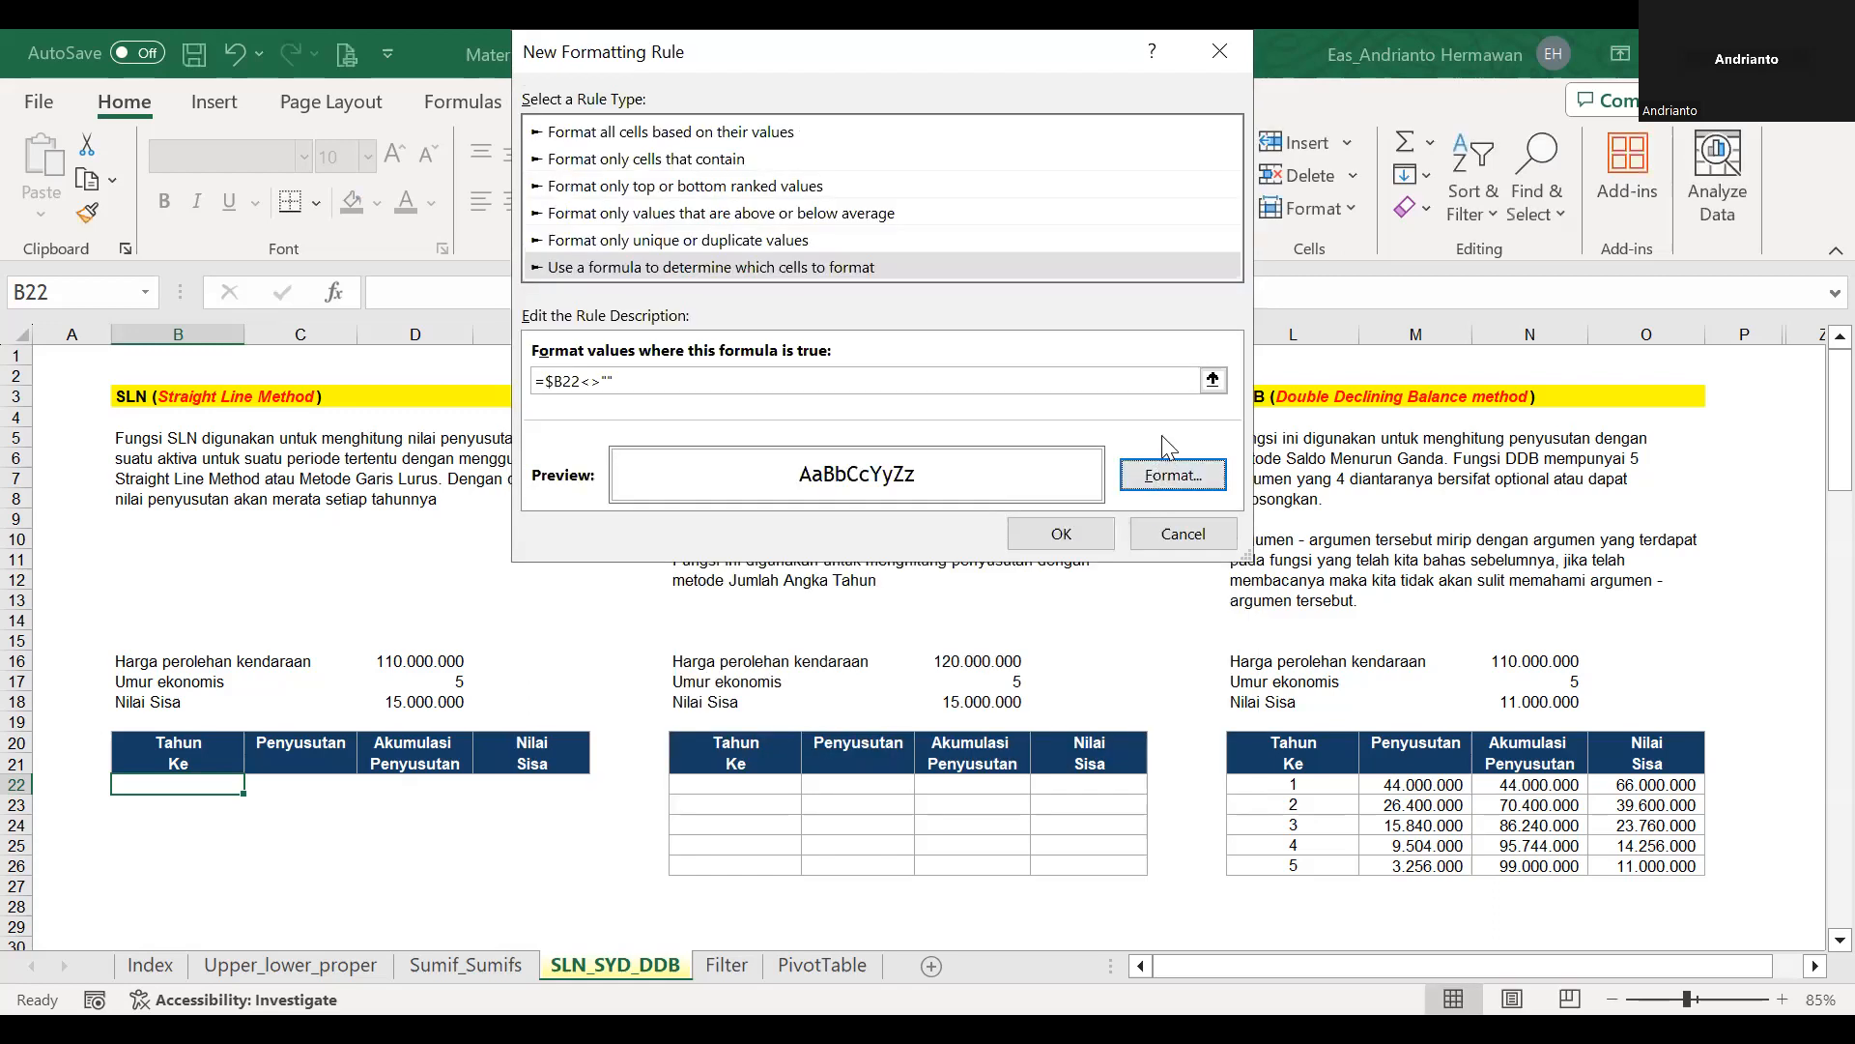
{"action": "left_click", "coordinate": [1103, 544]}
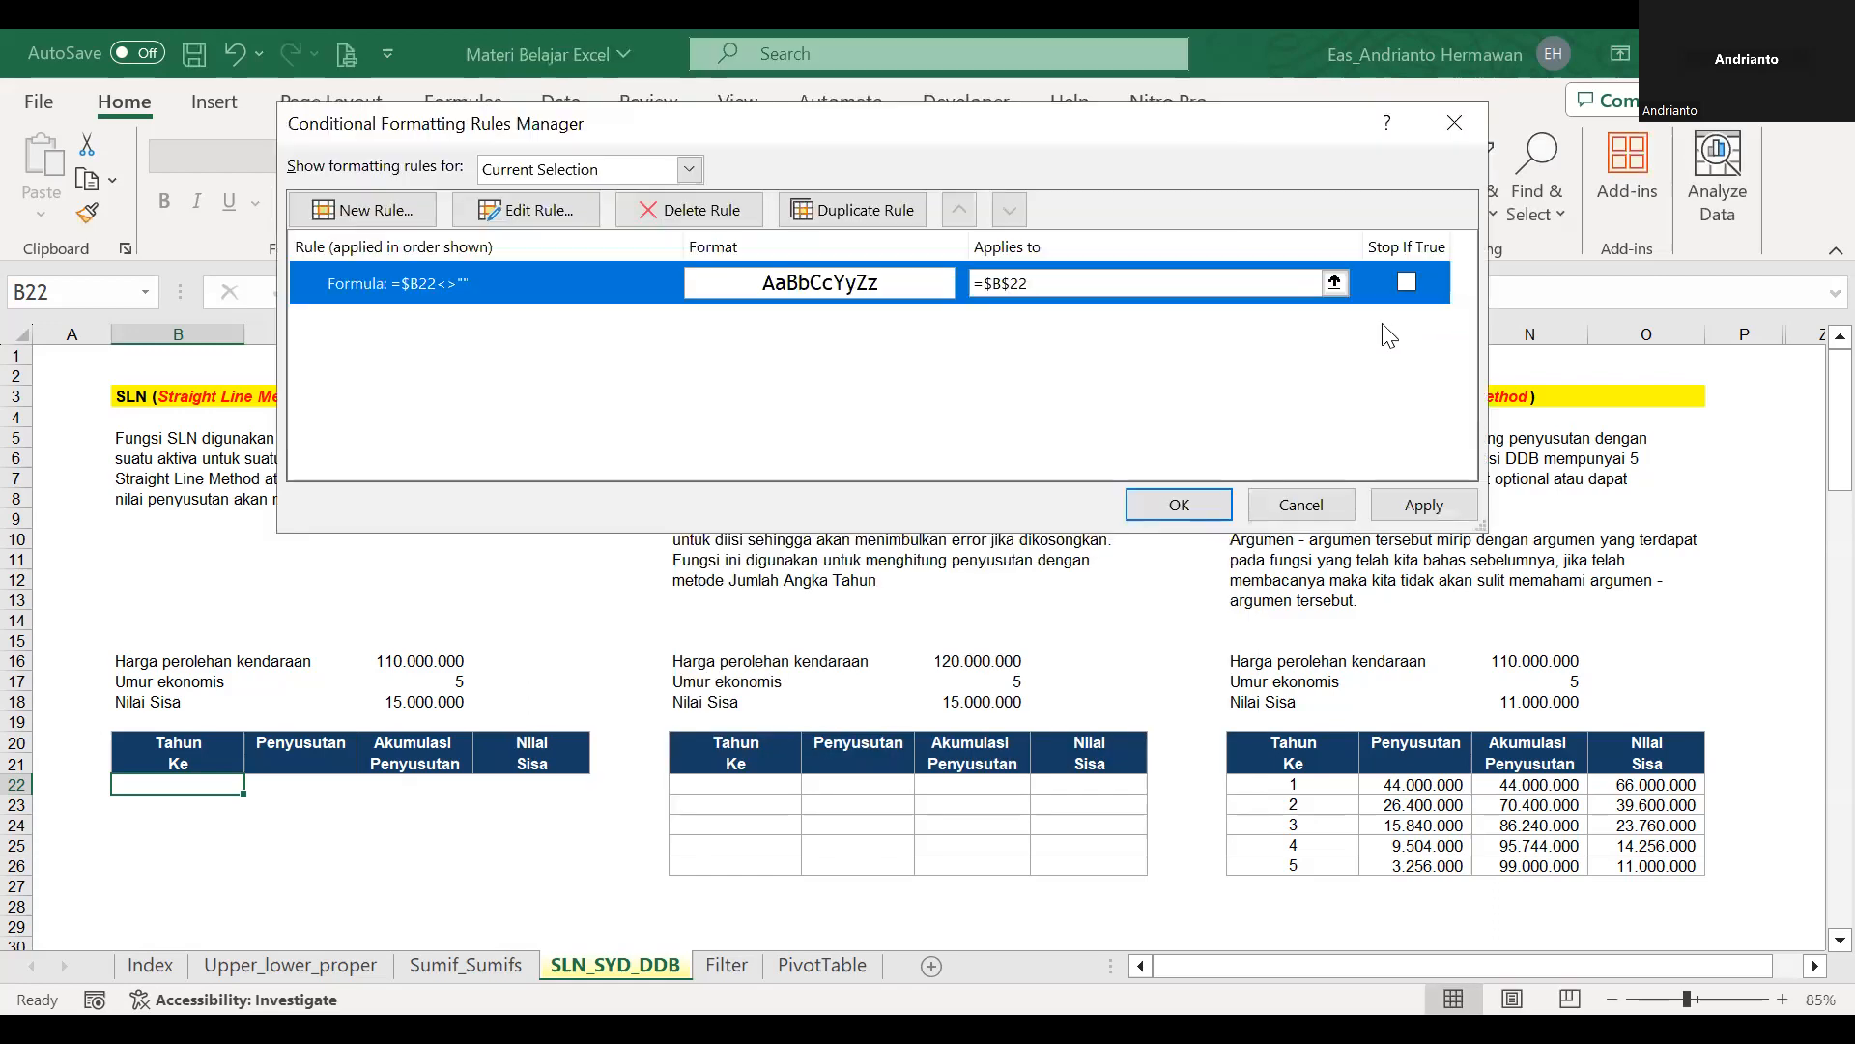
Extend the rule's applied range to =$B$22:$E$22 and confirm the conditional formatting rules.
{"action": "left_click", "coordinate": [1335, 281]}
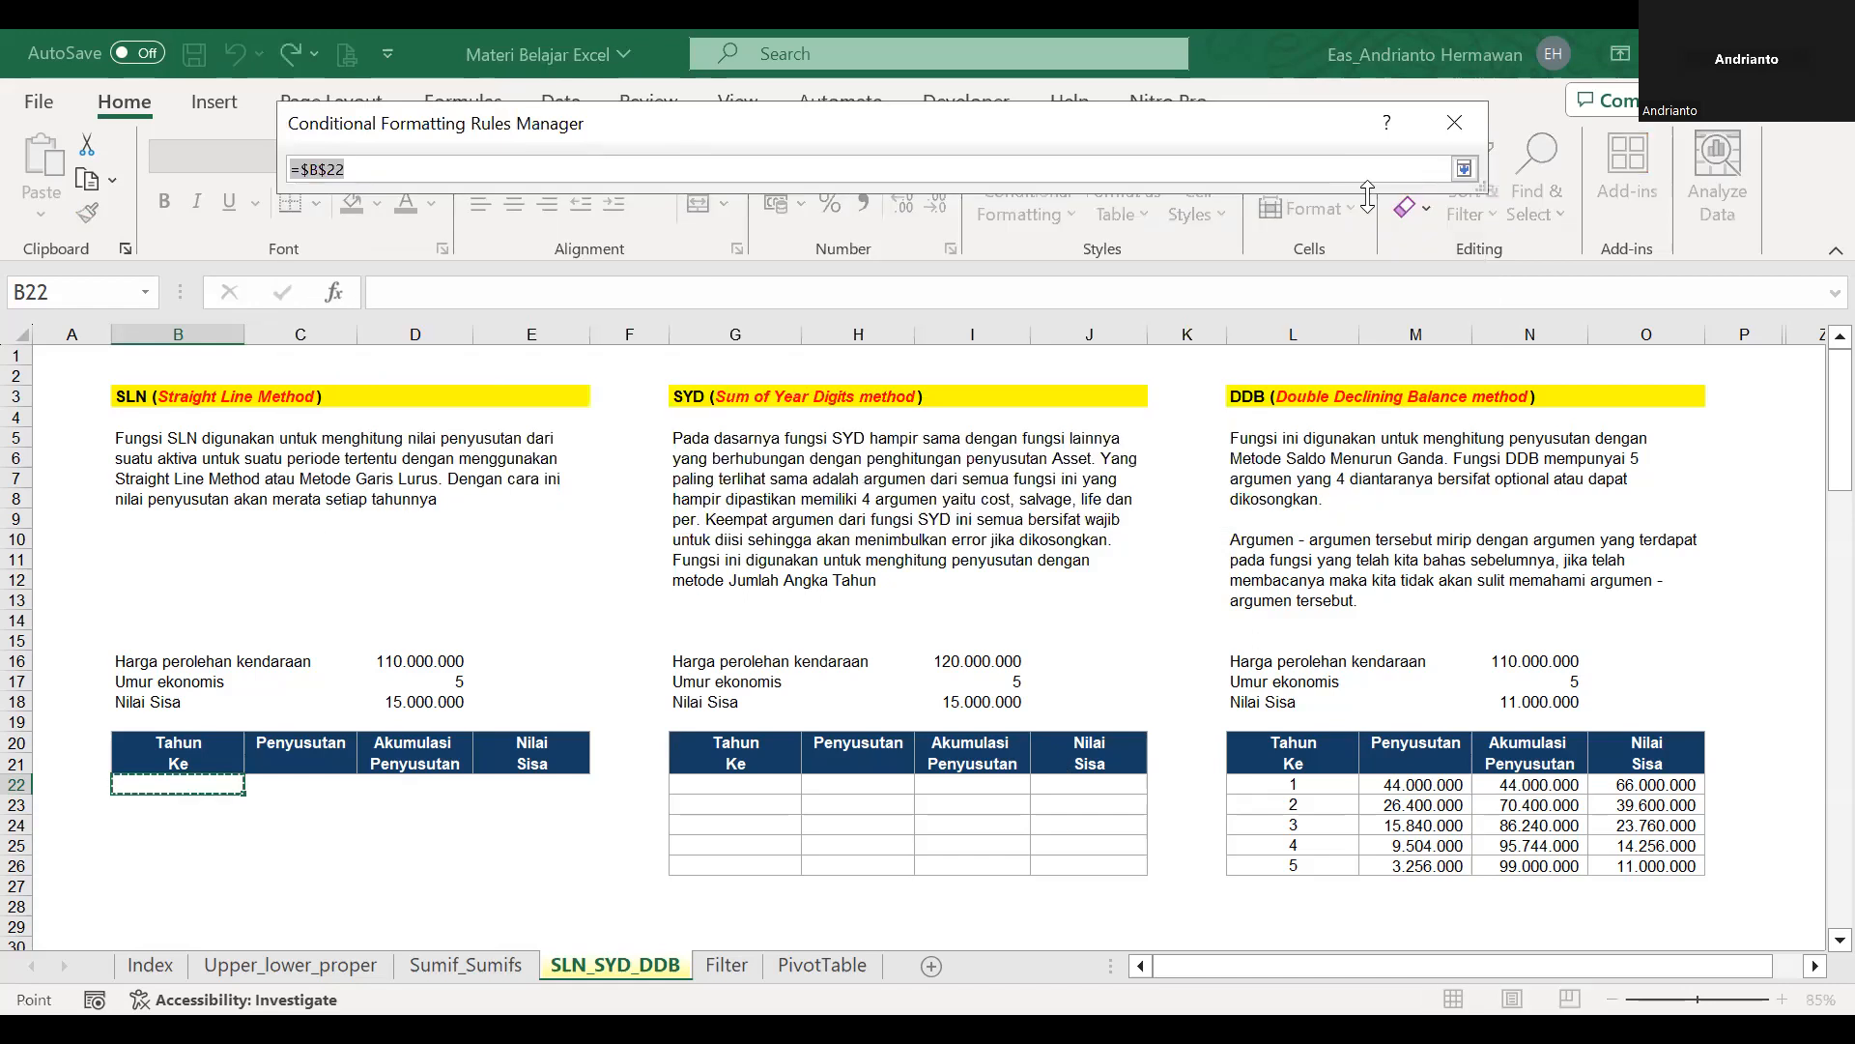
{"action": "left_click", "coordinate": [1465, 168]}
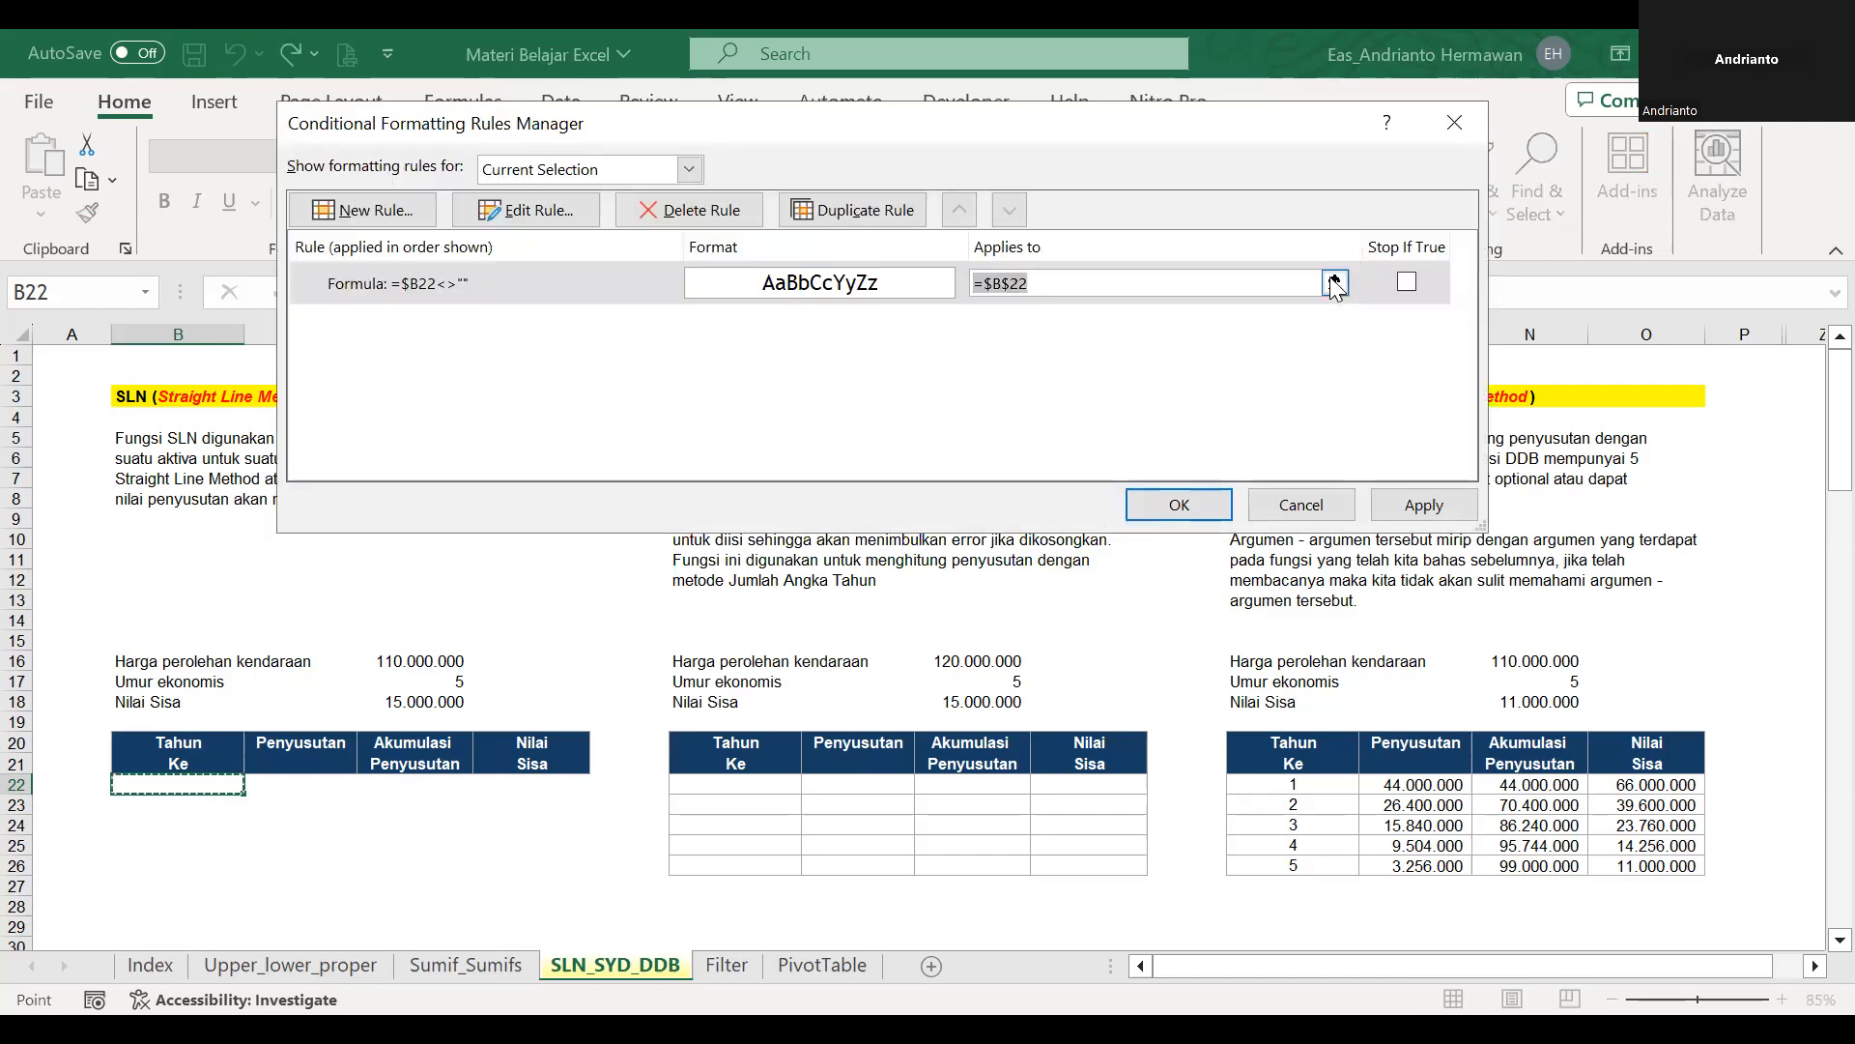
{"action": "left_click", "coordinate": [1335, 281]}
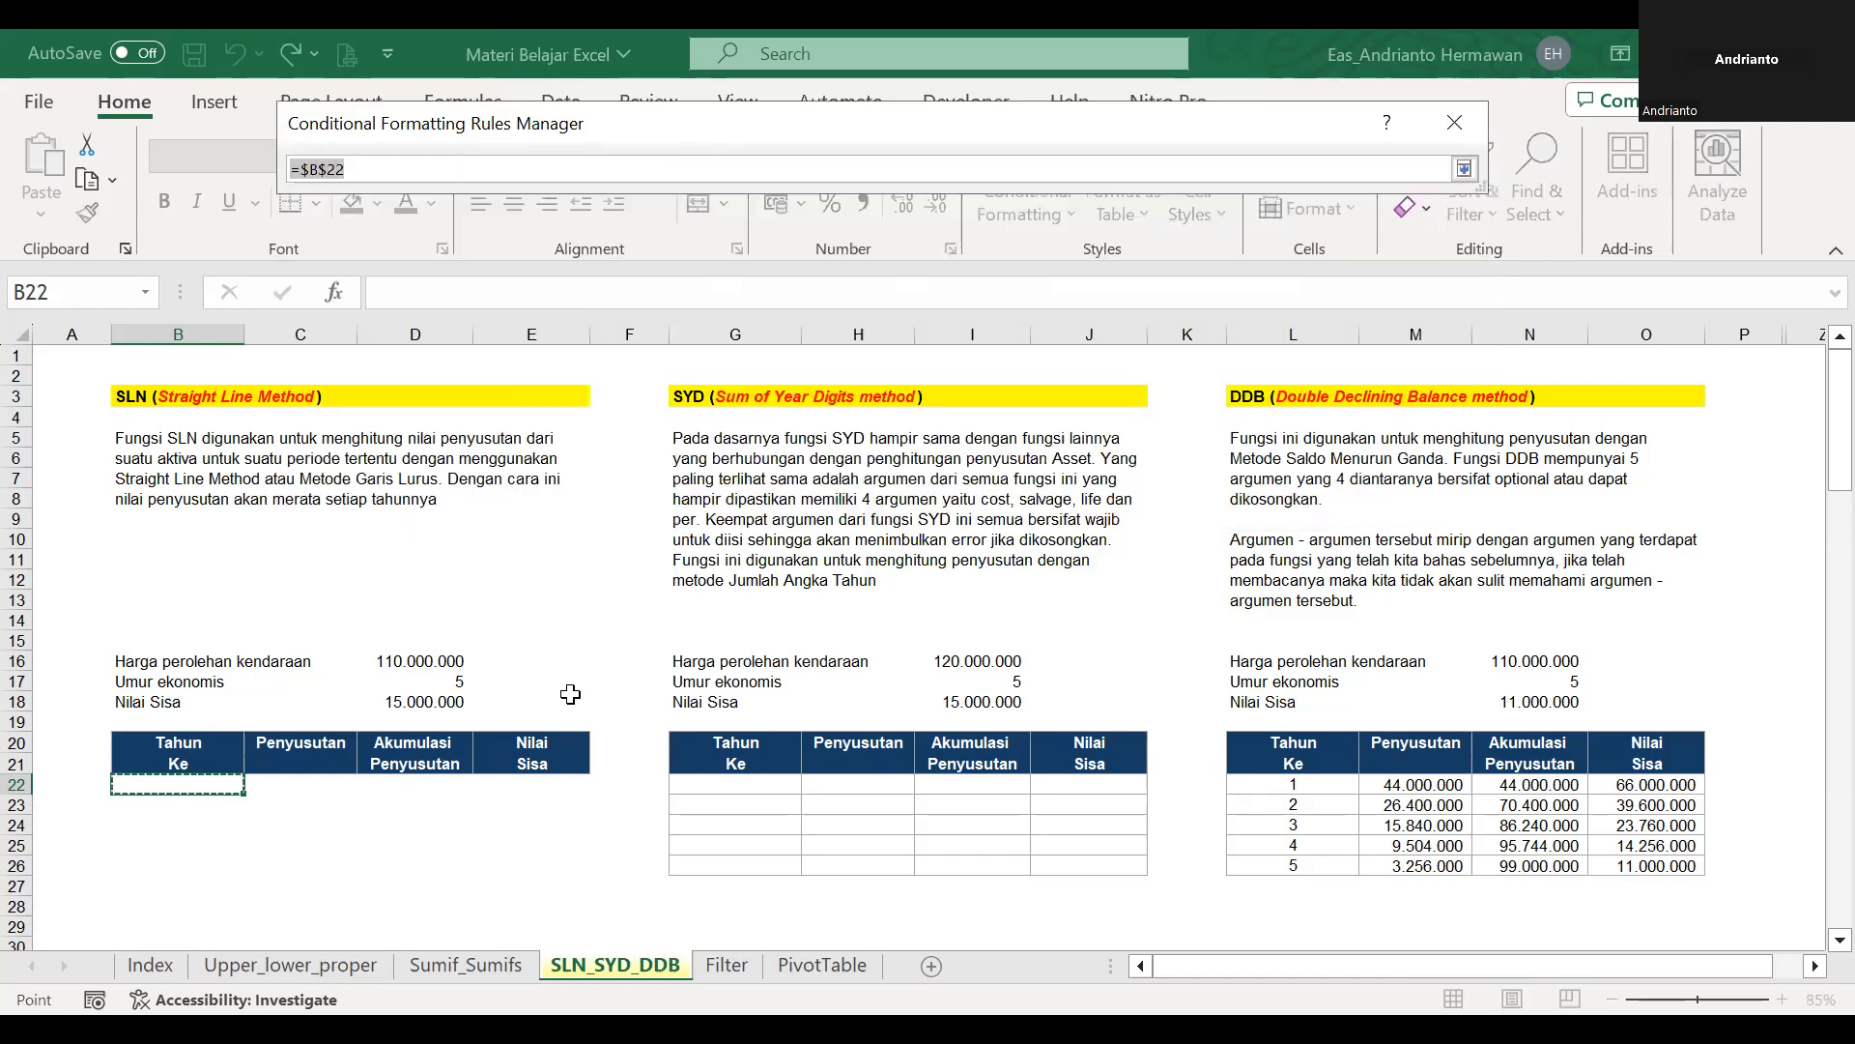
{"action": "left_click", "coordinate": [549, 784], "text": "shift"}
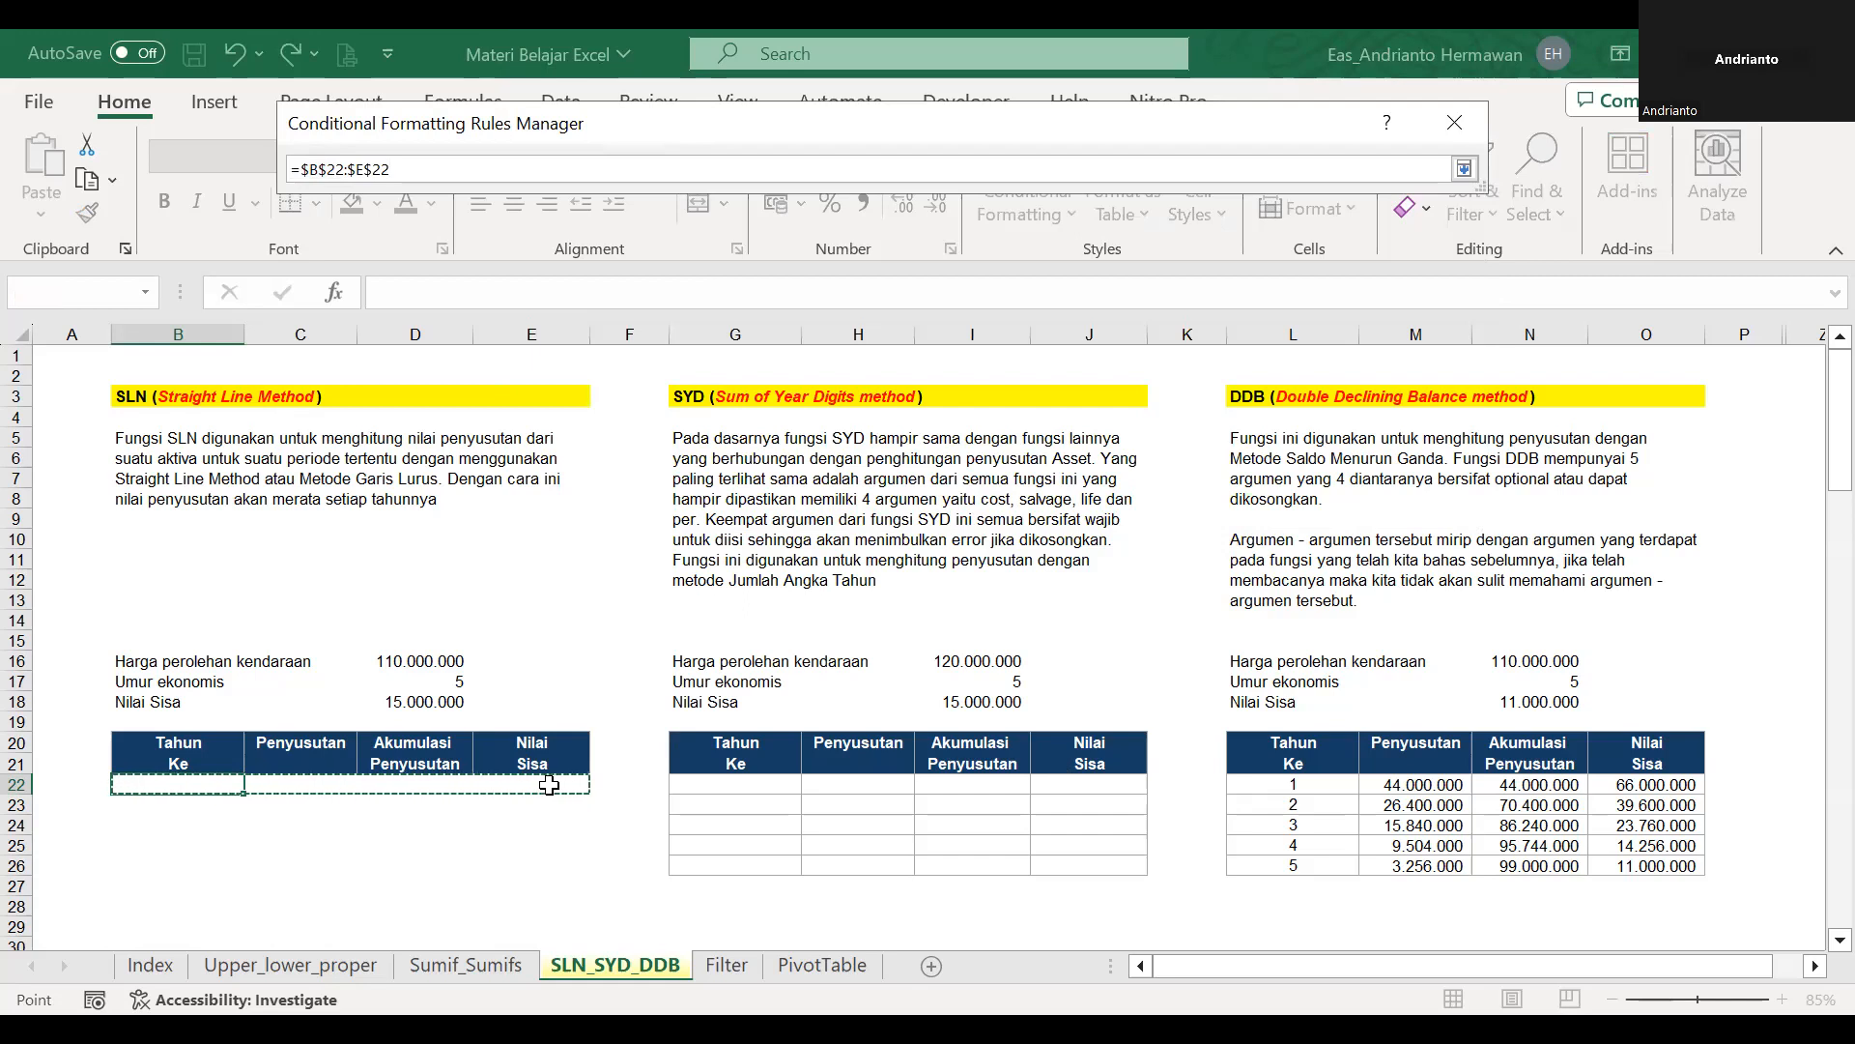
{"action": "key", "text": "Return"}
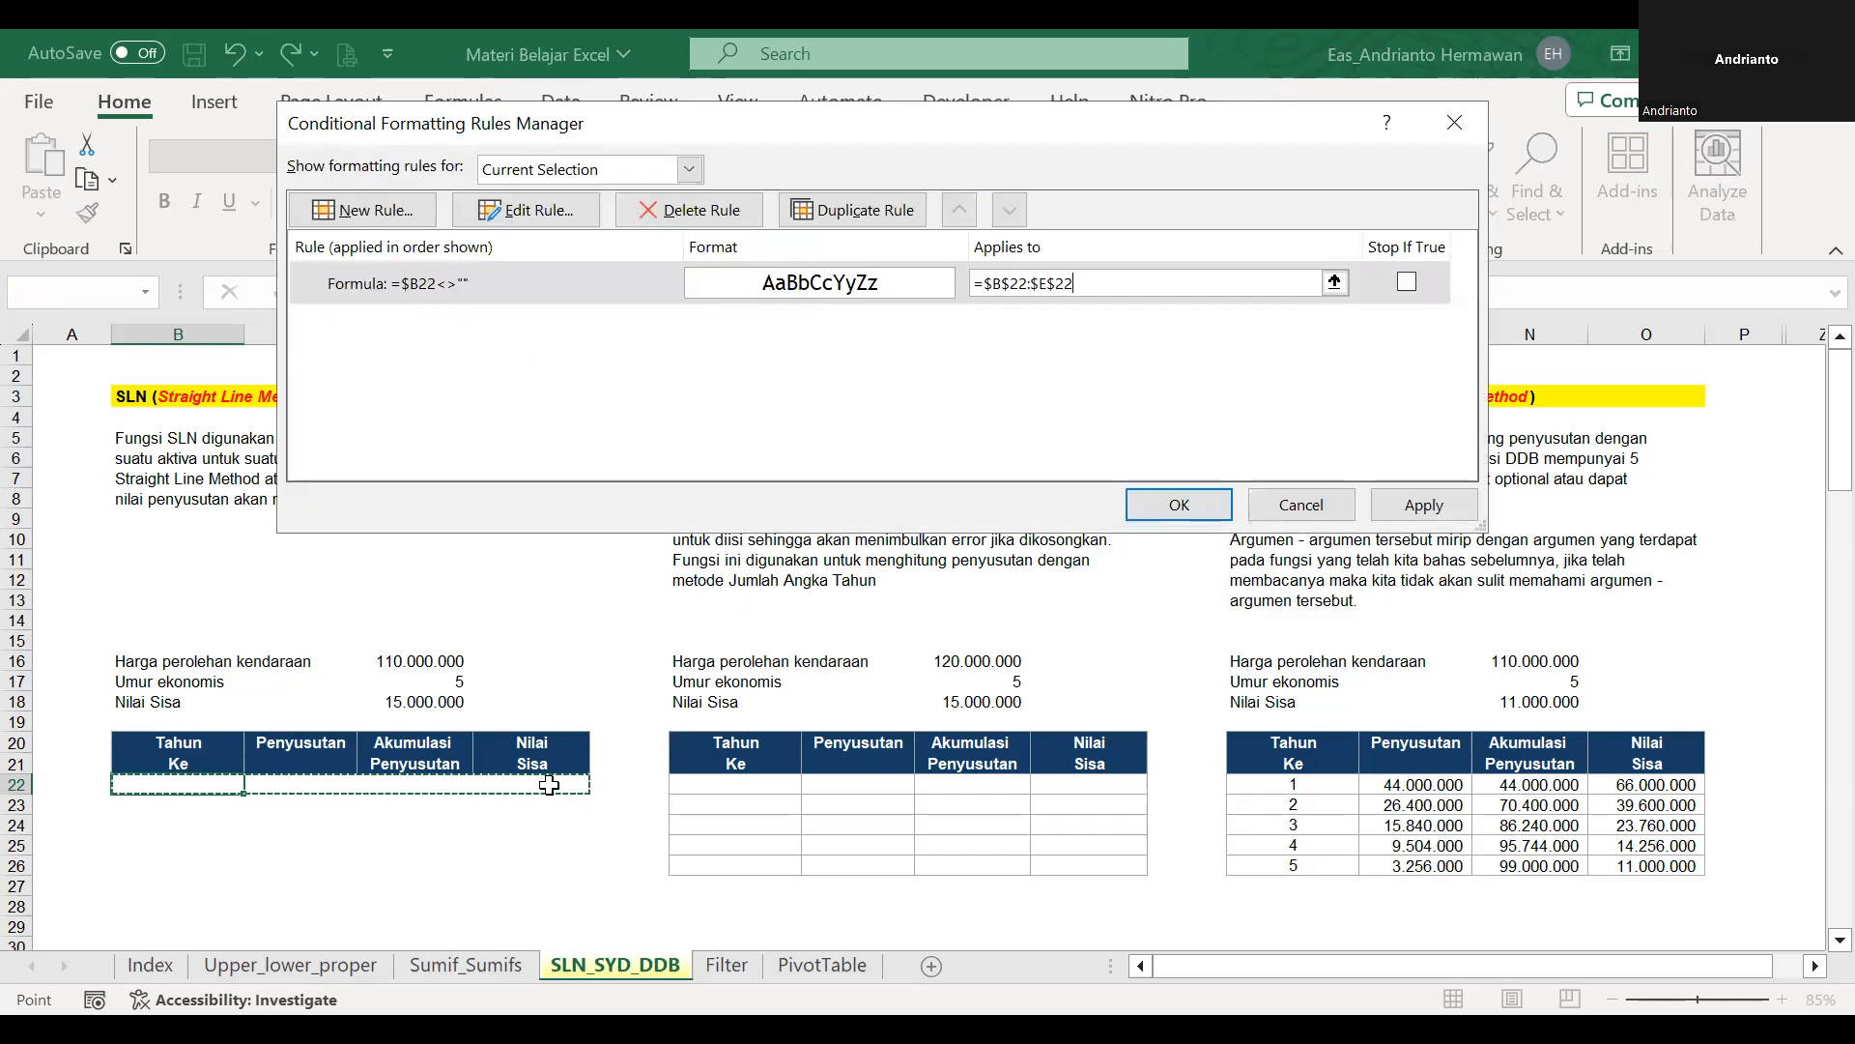
{"action": "key", "text": "Return"}
Enter 1 in B22 to test the border rule and apply the comma number style to that cell.
{"action": "left_click", "coordinate": [514, 862]}
{"action": "key", "text": "Left"}
{"action": "key", "text": "Left"}
{"action": "key", "text": "Up"}
{"action": "key", "text": "Up"}
{"action": "key", "text": "Left"}
{"action": "key", "text": "Up"}
{"action": "key", "text": "Up"}
{"action": "type", "text": "1"}
{"action": "key", "text": "Return"}
{"action": "key", "text": "Down"}
{"action": "key", "text": "Down"}
{"action": "key", "text": "Up"}
{"action": "key", "text": "Up"}
{"action": "key", "text": "Up"}
{"action": "left_click", "coordinate": [863, 210]}
Re-enter 1 in B22 and enter 1 in B23 to compare the borders of the two rows.
{"action": "key", "text": "Down"}
{"action": "key", "text": "Down"}
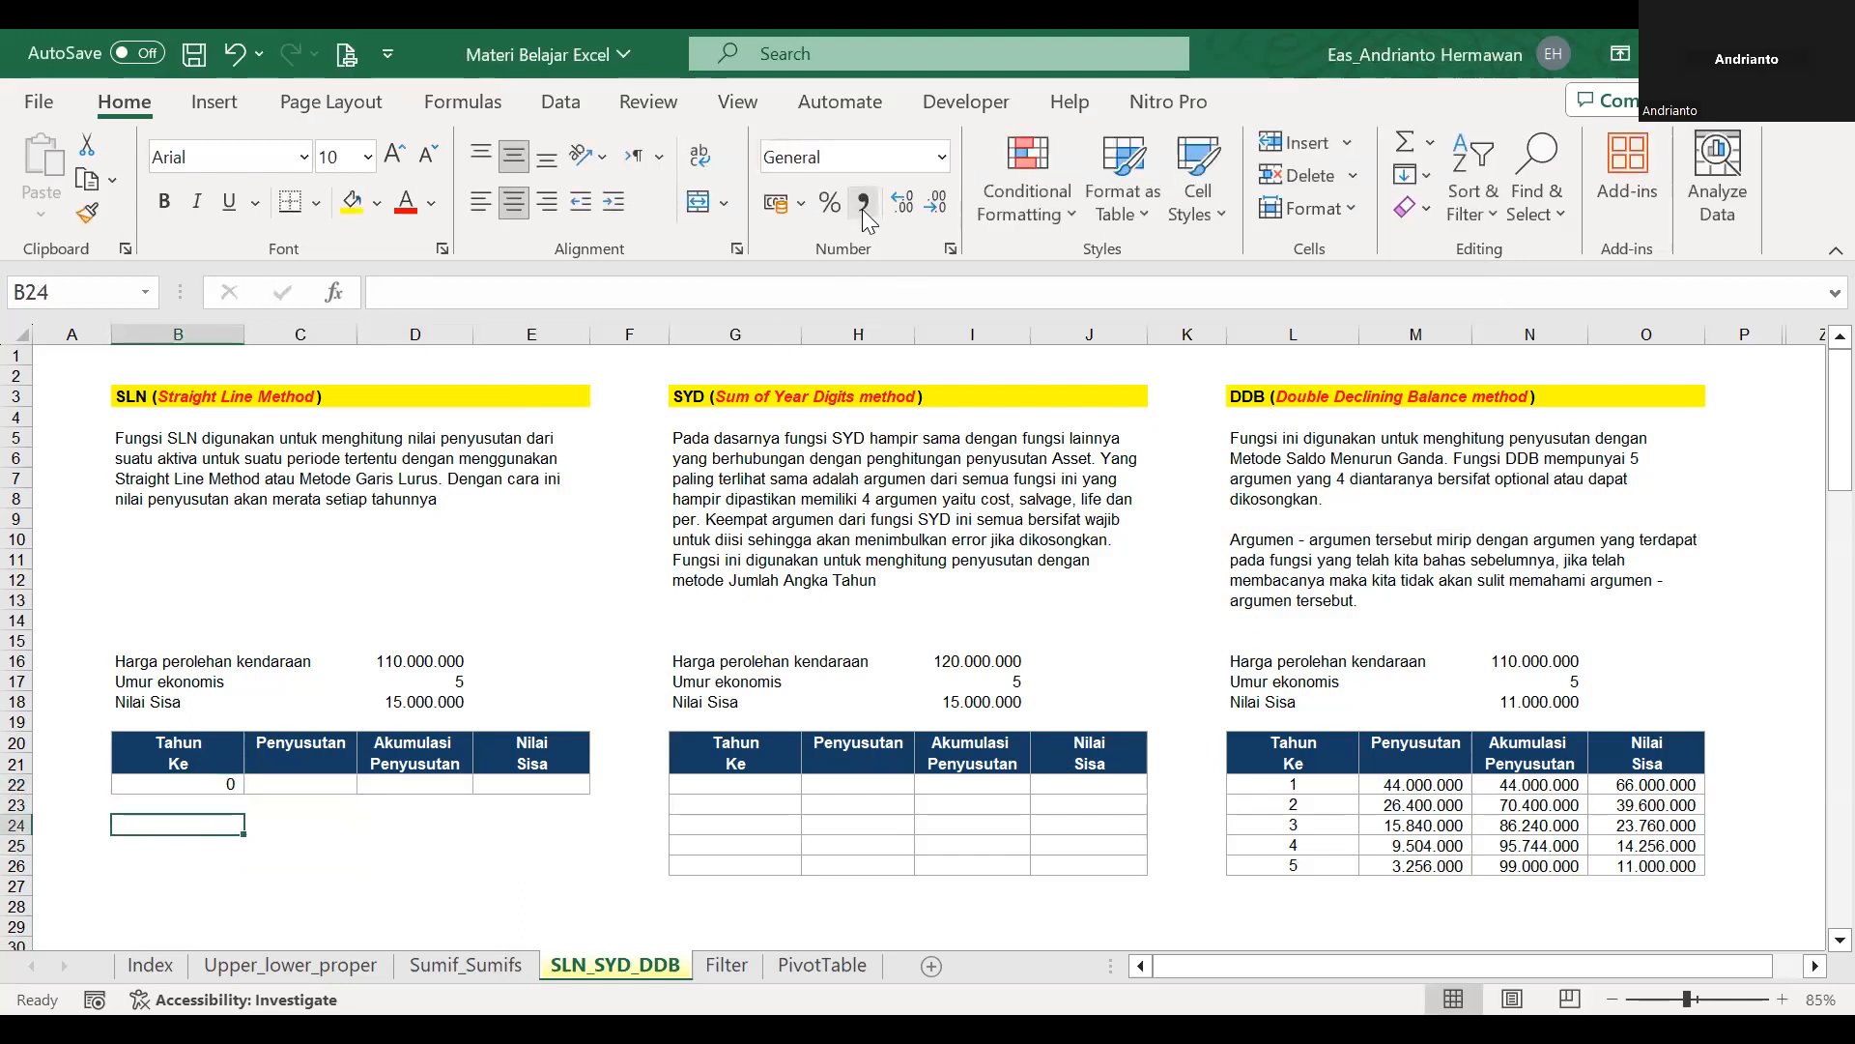
{"action": "key", "text": "Up"}
{"action": "key", "text": "Up"}
{"action": "type", "text": "1"}
{"action": "key", "text": "Return"}
{"action": "key", "text": "Down"}
{"action": "key", "text": "Up"}
{"action": "type", "text": "1"}
{"action": "key", "text": "Return"}
{"action": "key", "text": "Down"}
{"action": "key", "text": "Down"}
{"action": "key", "text": "Up"}
{"action": "key", "text": "Up"}
{"action": "key", "text": "Up"}
{"action": "key", "text": "Up"}
{"action": "key", "text": "Up"}
{"action": "key", "text": "Down"}
{"action": "key", "text": "Down"}
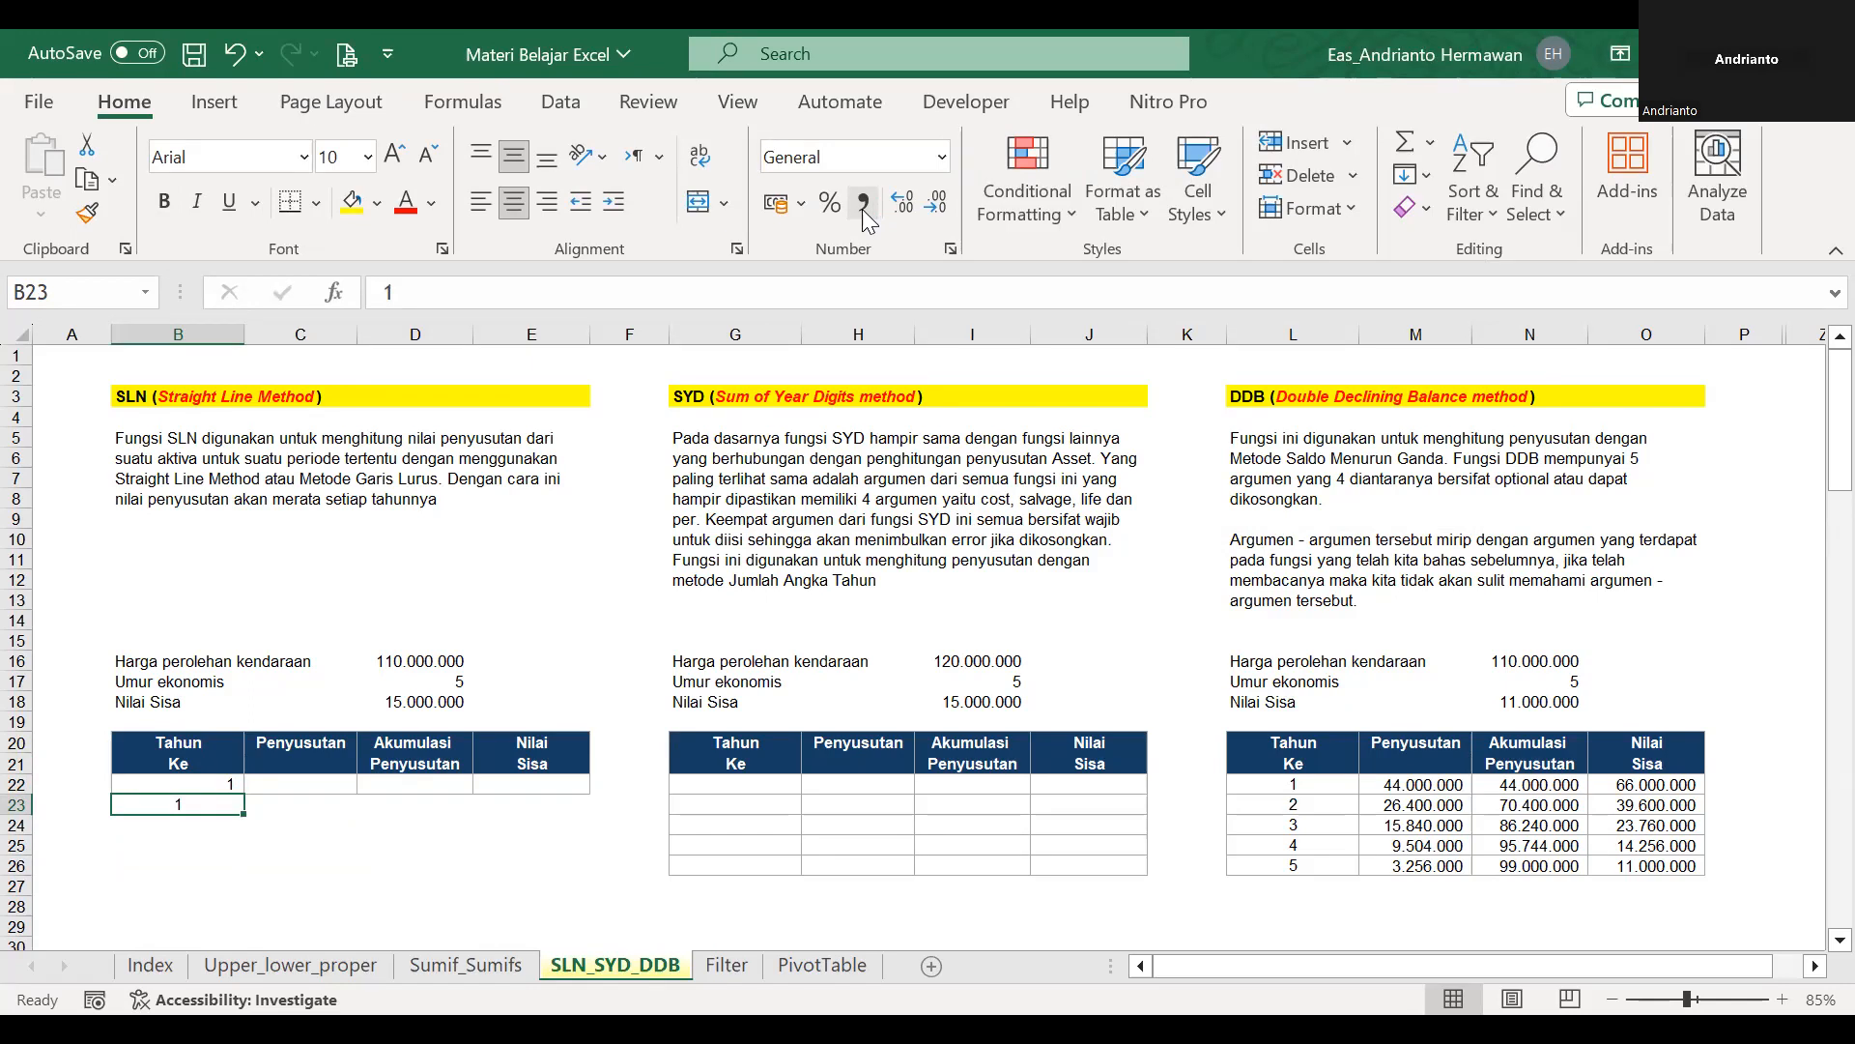
{"action": "key", "text": "Up"}
{"action": "key", "text": "shift+Right"}
{"action": "key", "text": "shift+Right"}
{"action": "key", "text": "shift+Right"}
{"action": "key", "text": "ctrl+c"}
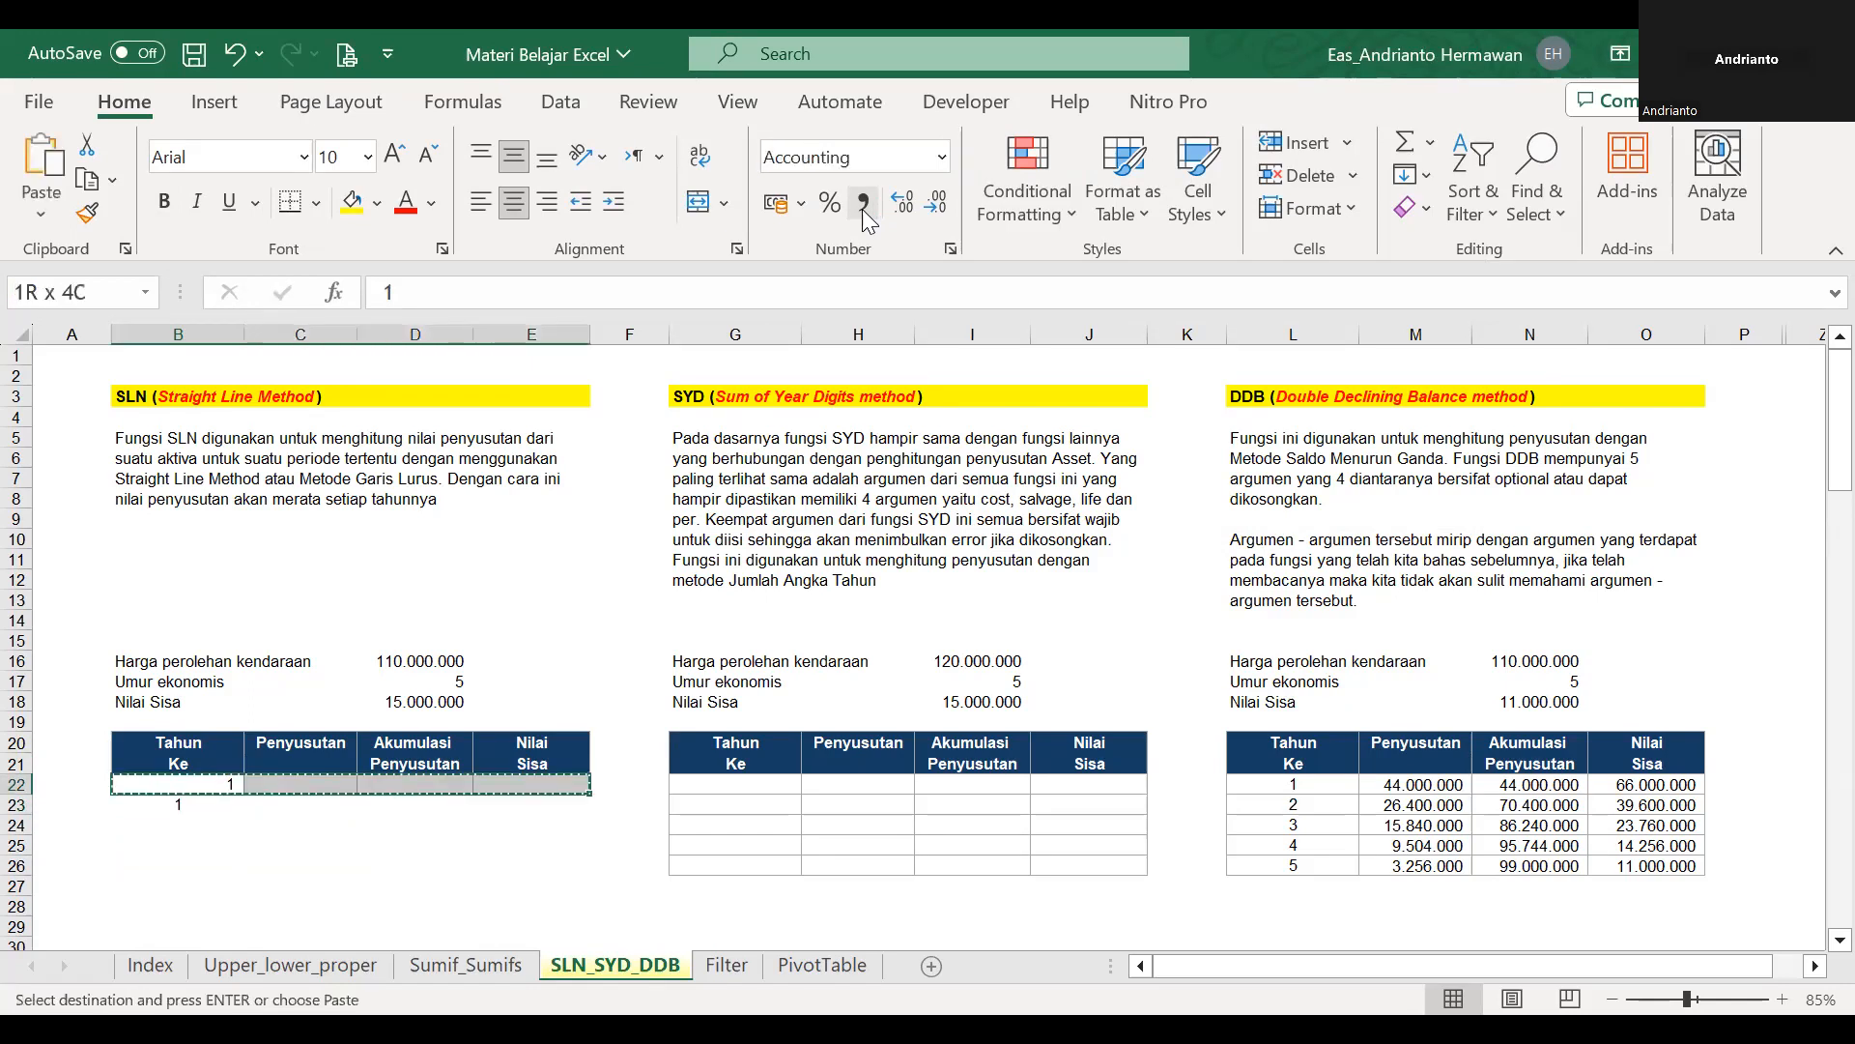
{"action": "key", "text": "Down"}
{"action": "key", "text": "Up"}
{"action": "key", "text": "Down"}
{"action": "key", "text": "Up"}
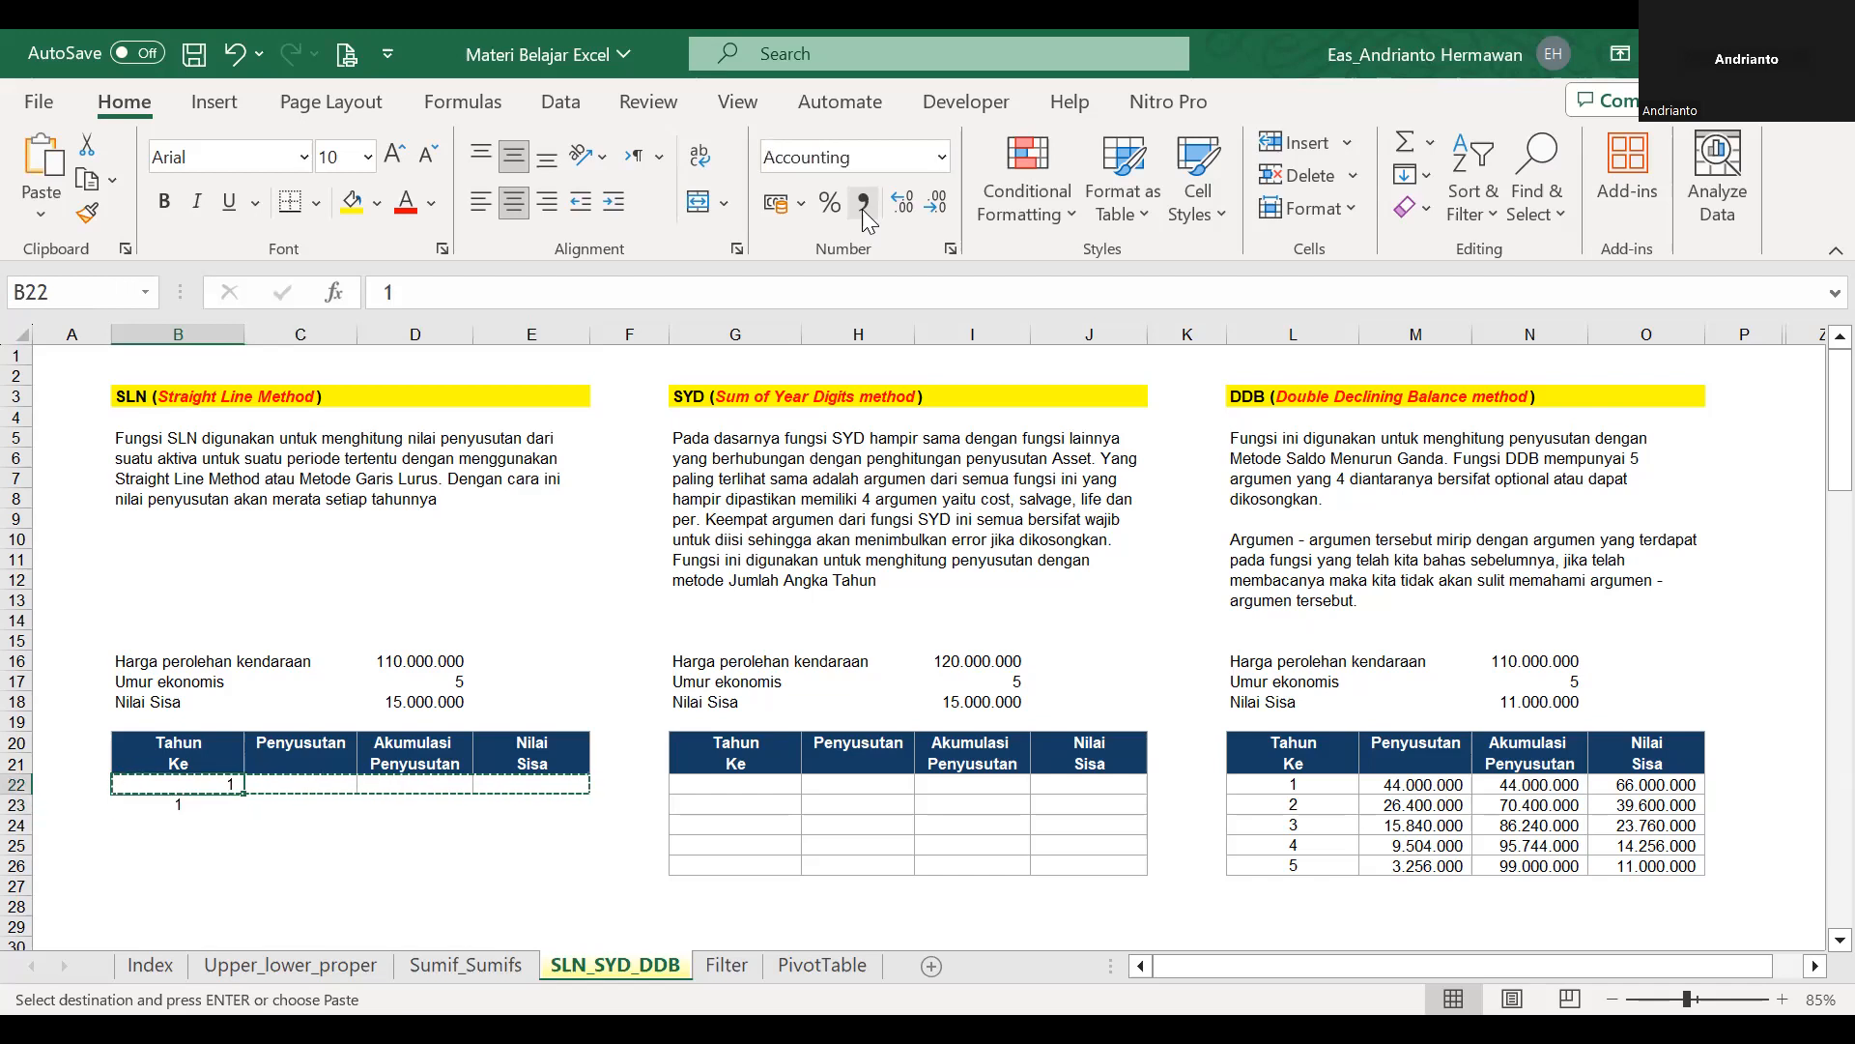
{"action": "key", "text": "Escape"}
Copy B22:E22 and paste only its formats onto B23:E32 to extend the border rule.
{"action": "key", "text": "shift+Right"}
{"action": "key", "text": "shift+Right"}
{"action": "key", "text": "shift+Right"}
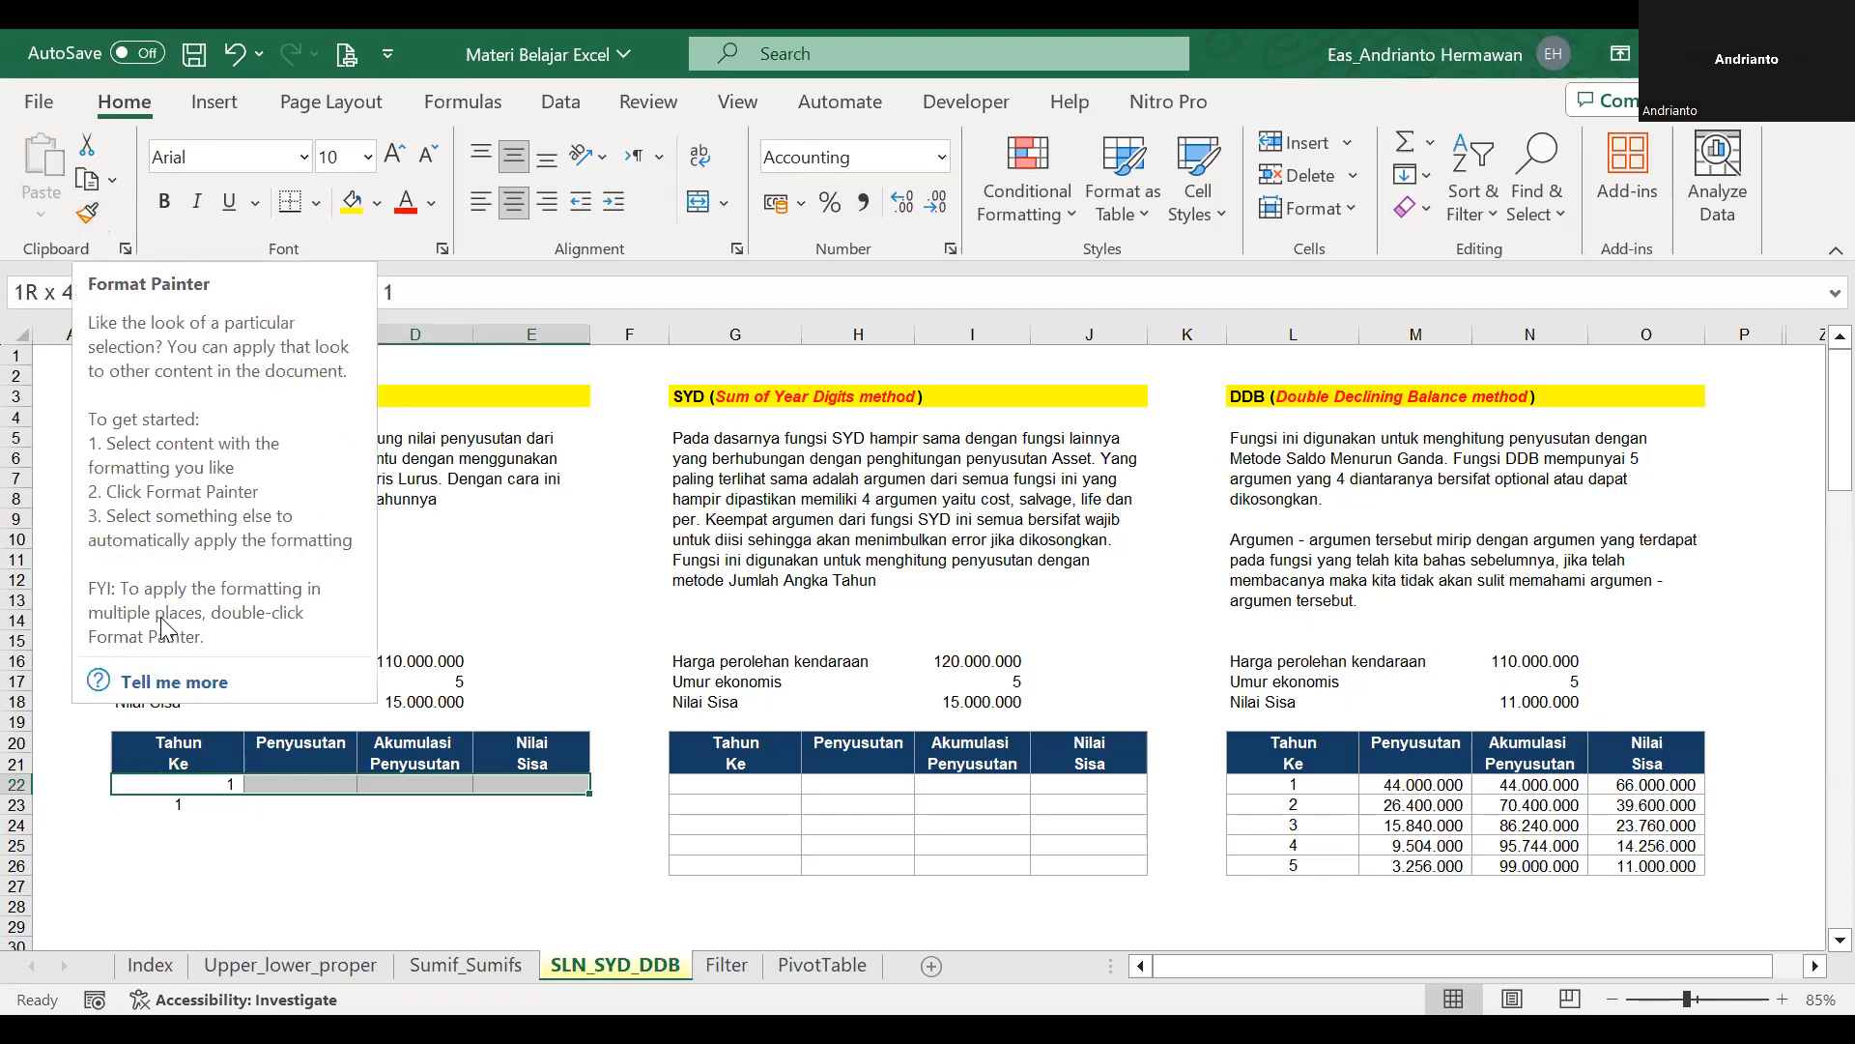
{"action": "key", "text": "ctrl+c"}
{"action": "left_click_drag", "start_coordinate": [178, 804], "coordinate": [531, 824]}
{"action": "key", "text": "shift+Down"}
{"action": "key", "text": "shift+Down"}
{"action": "key", "text": "shift+Down"}
{"action": "key", "text": "shift+Down"}
{"action": "key", "text": "shift+Down"}
{"action": "key", "text": "shift+Down"}
{"action": "key", "text": "shift+Down"}
{"action": "key", "text": "shift+Down"}
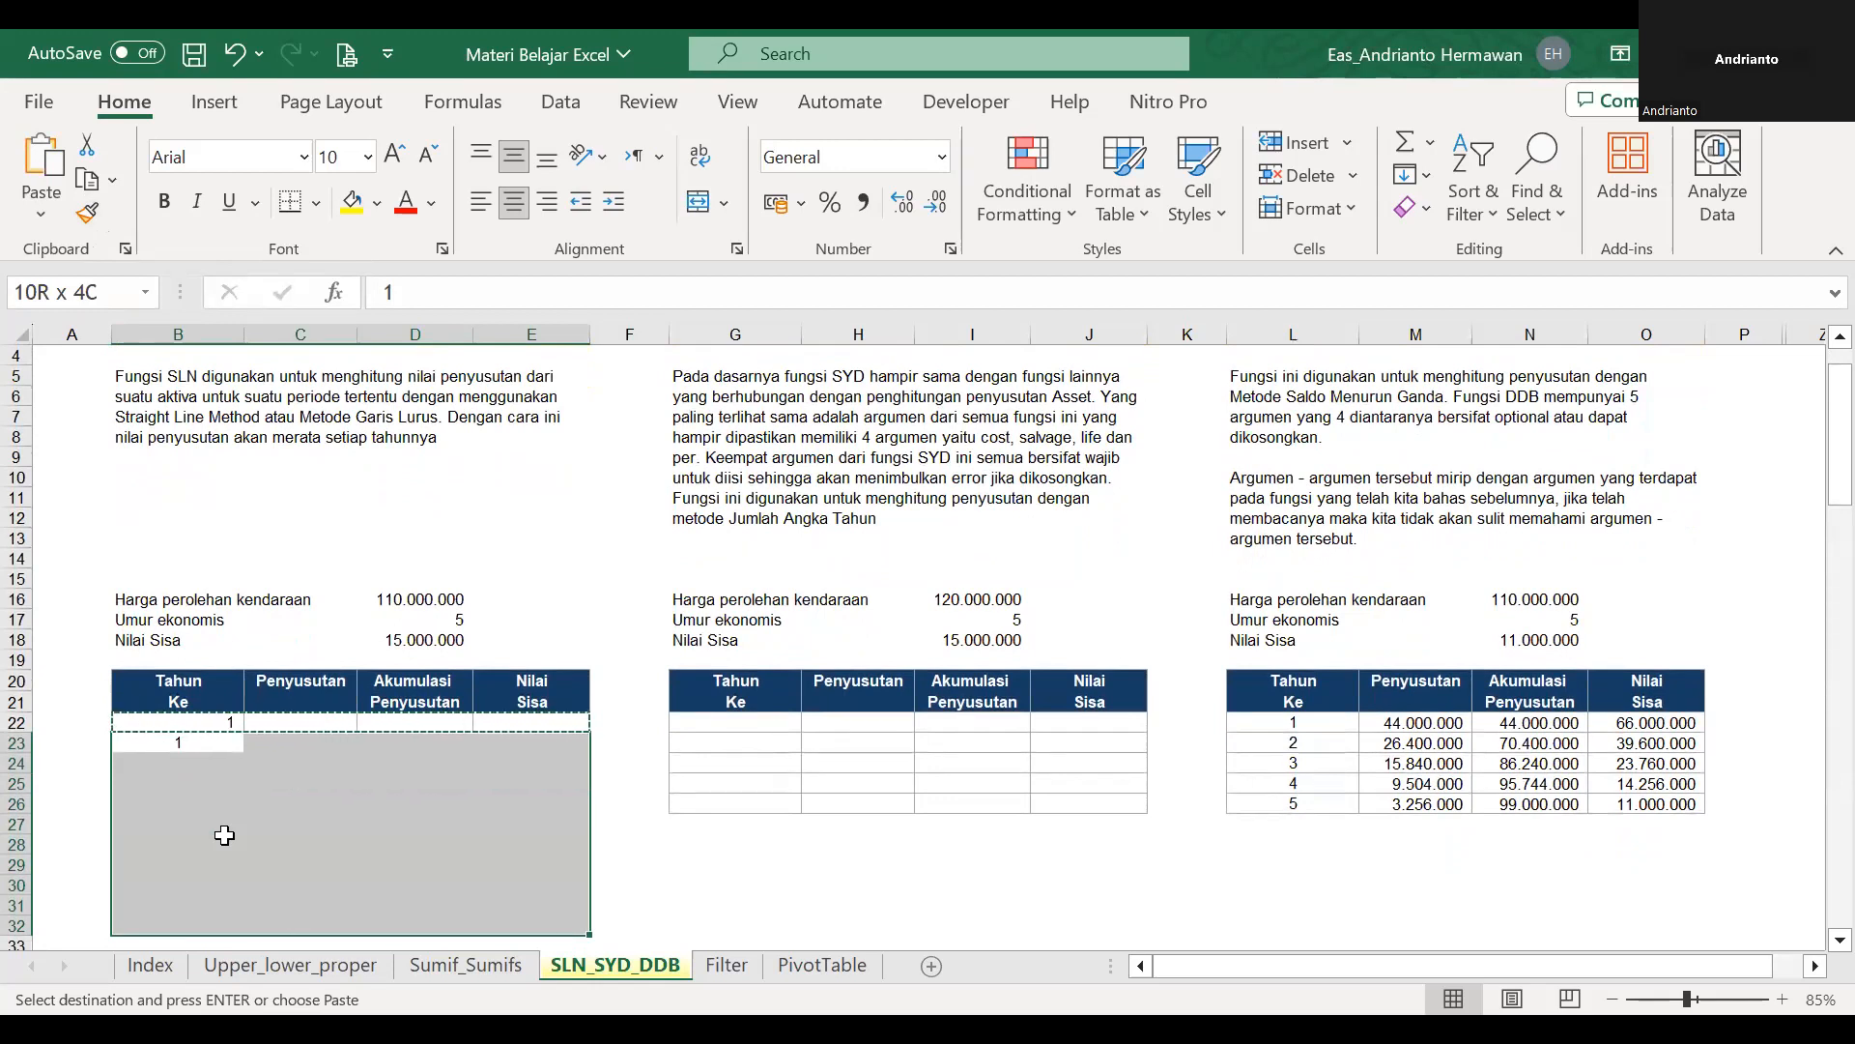
{"action": "left_click_drag", "start_coordinate": [225, 835], "coordinate": [224, 834]}
{"action": "right_click", "coordinate": [227, 837]}
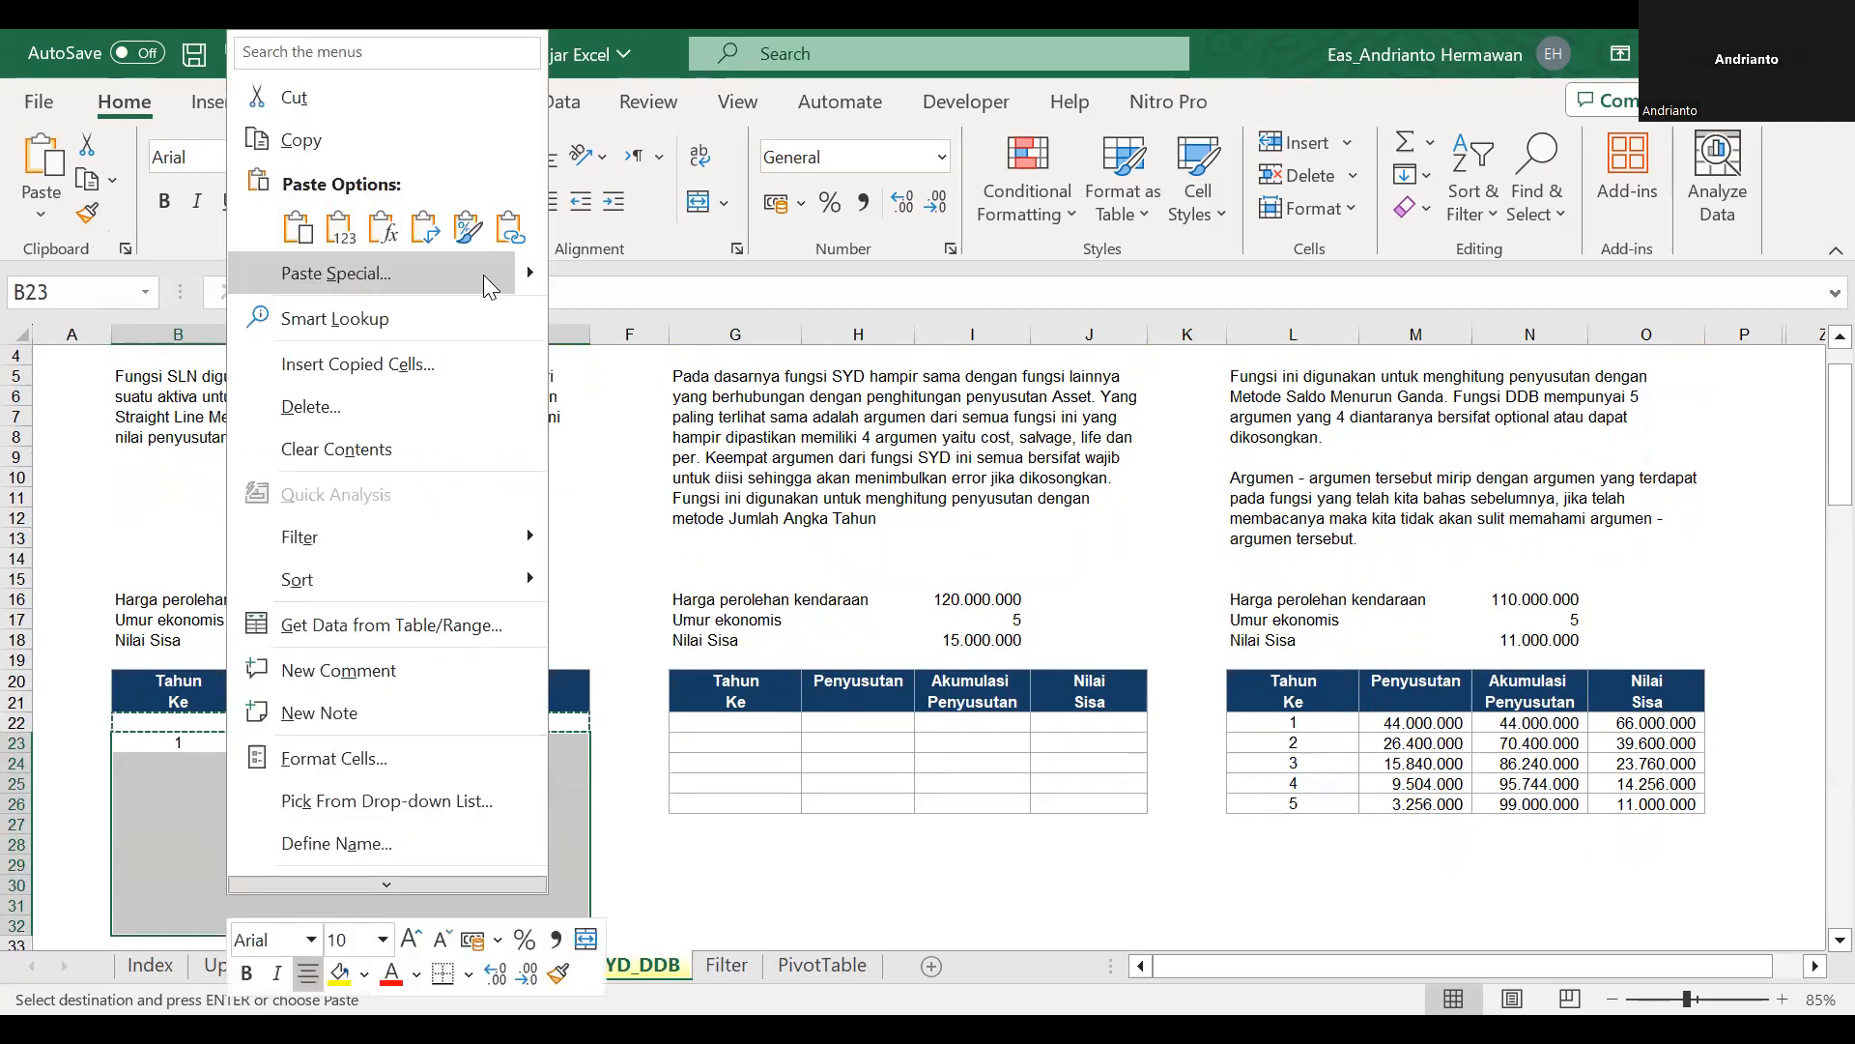
{"action": "mouse_move", "coordinate": [529, 273]}
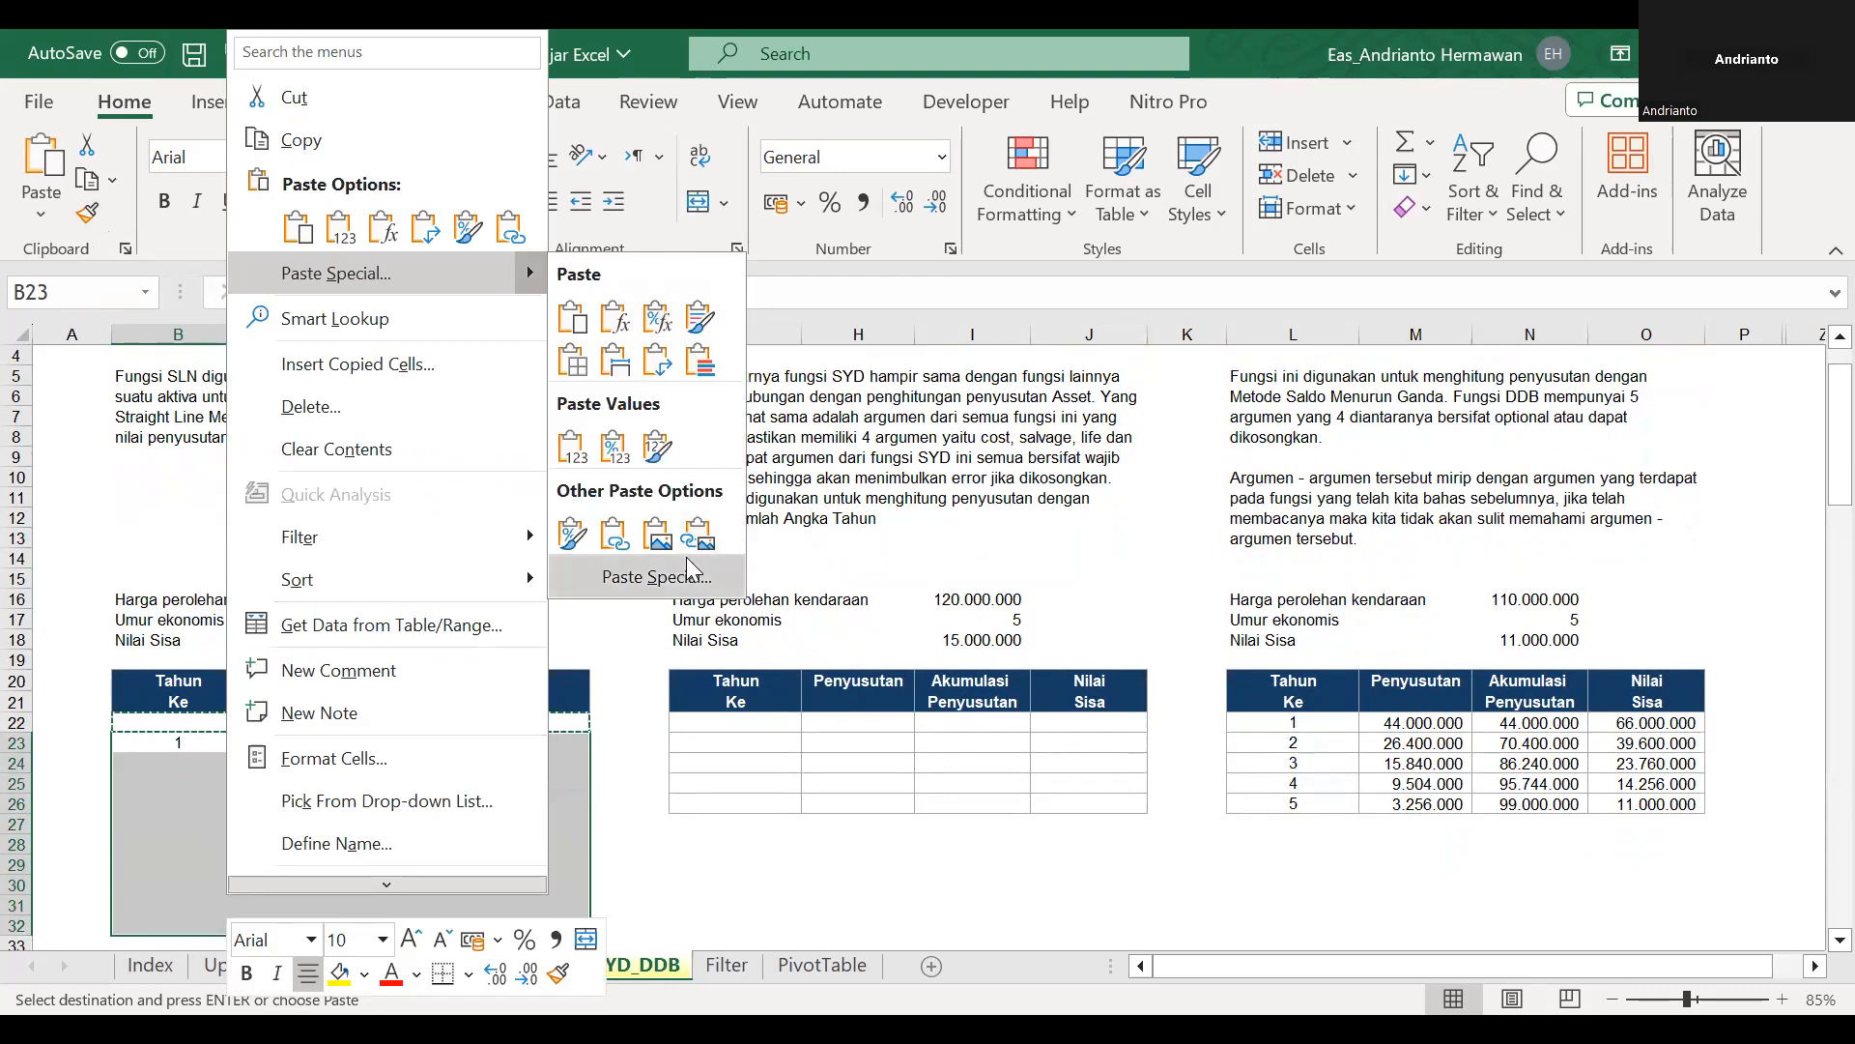
{"action": "left_click", "coordinate": [657, 577]}
{"action": "left_click", "coordinate": [432, 547]}
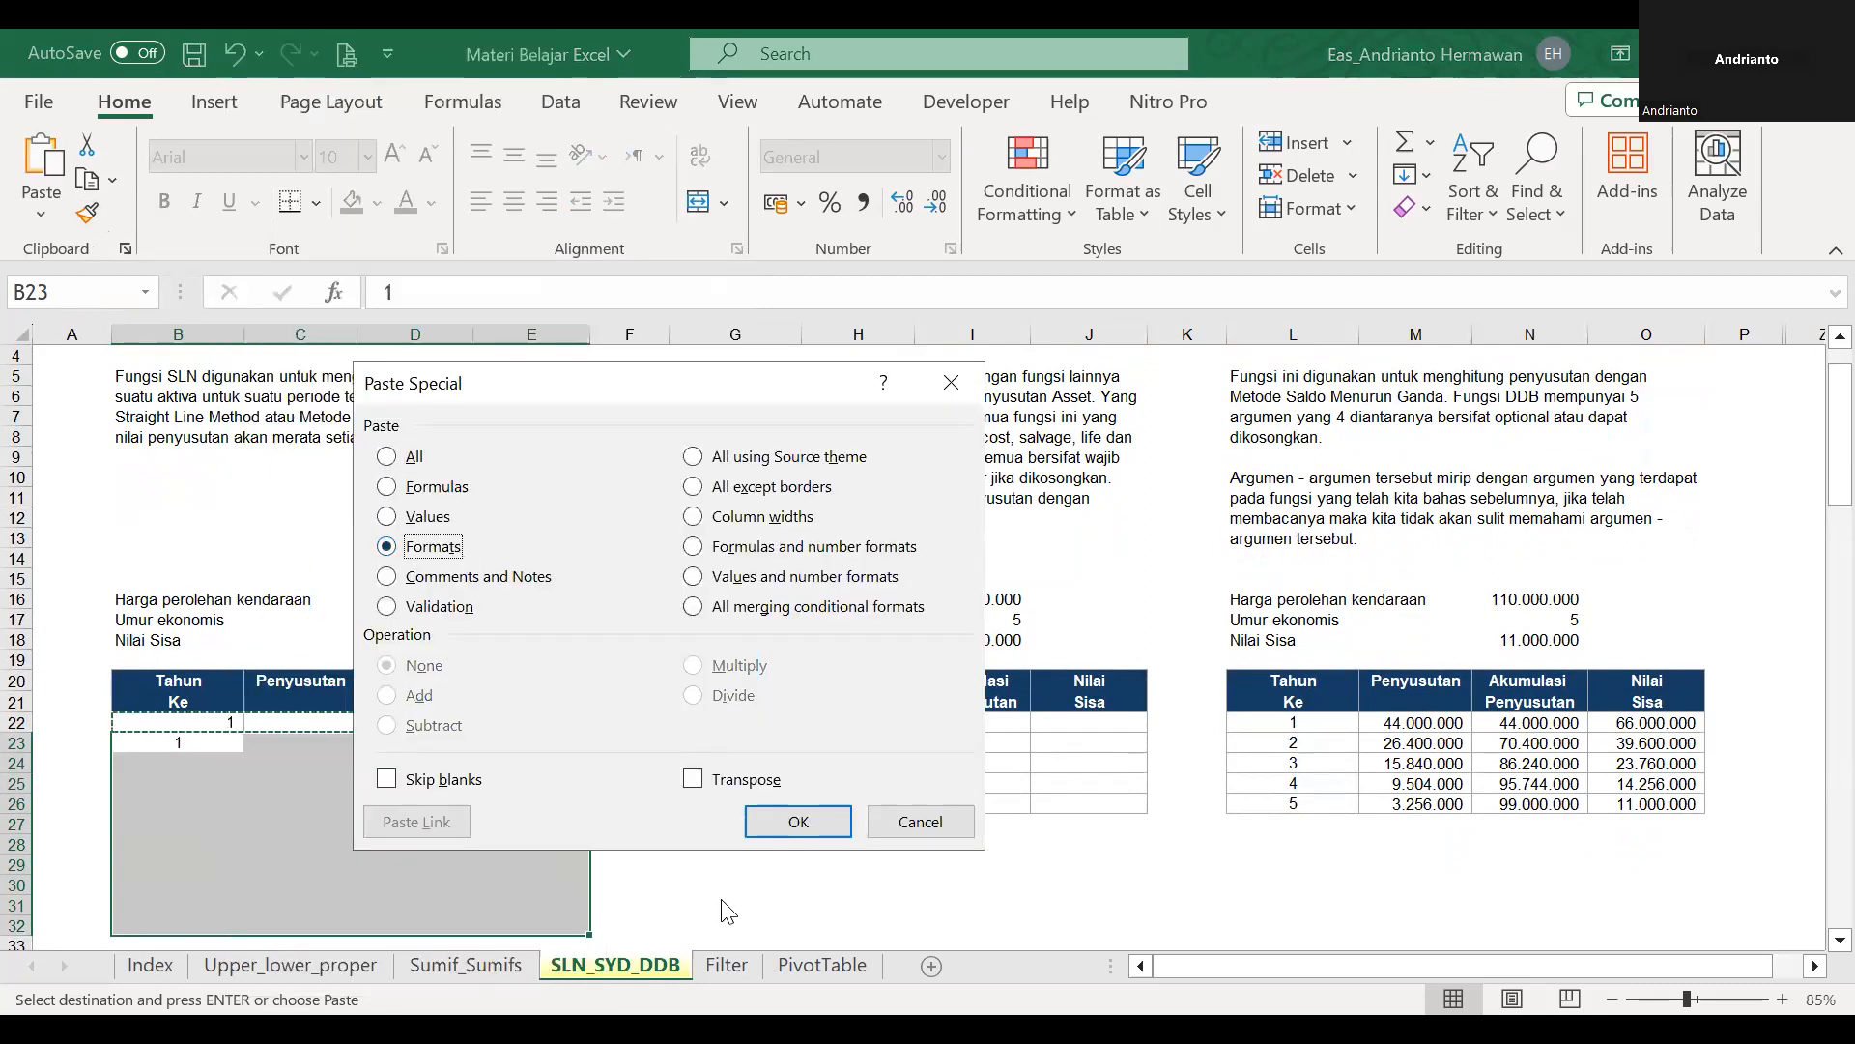
{"action": "key", "text": "Return"}
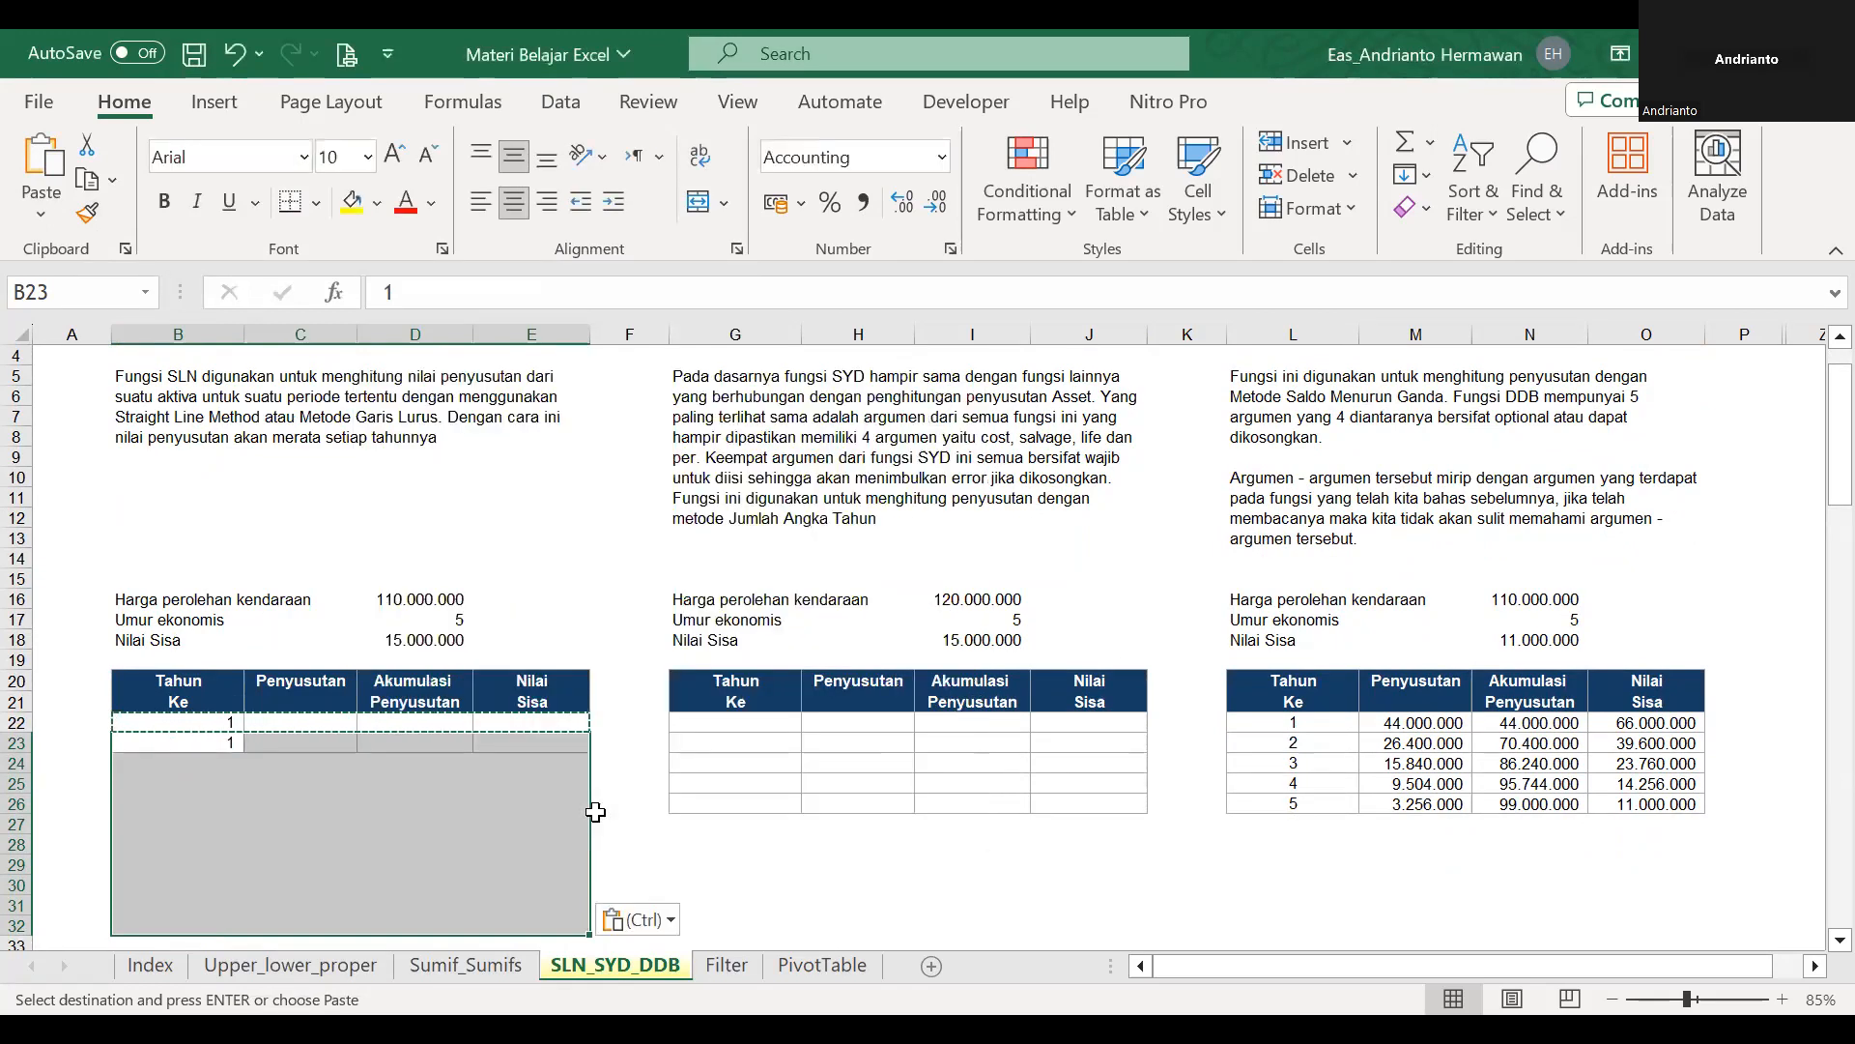
Enter 1 in B26, B27 and B28 to test the automatic borders in the SLN table.
{"action": "key", "text": "Down"}
{"action": "key", "text": "Down"}
{"action": "key", "text": "Down"}
{"action": "key", "text": "Right"}
{"action": "key", "text": "Right"}
{"action": "key", "text": "Up"}
{"action": "key", "text": "Left"}
{"action": "key", "text": "Down"}
{"action": "key", "text": "Left"}
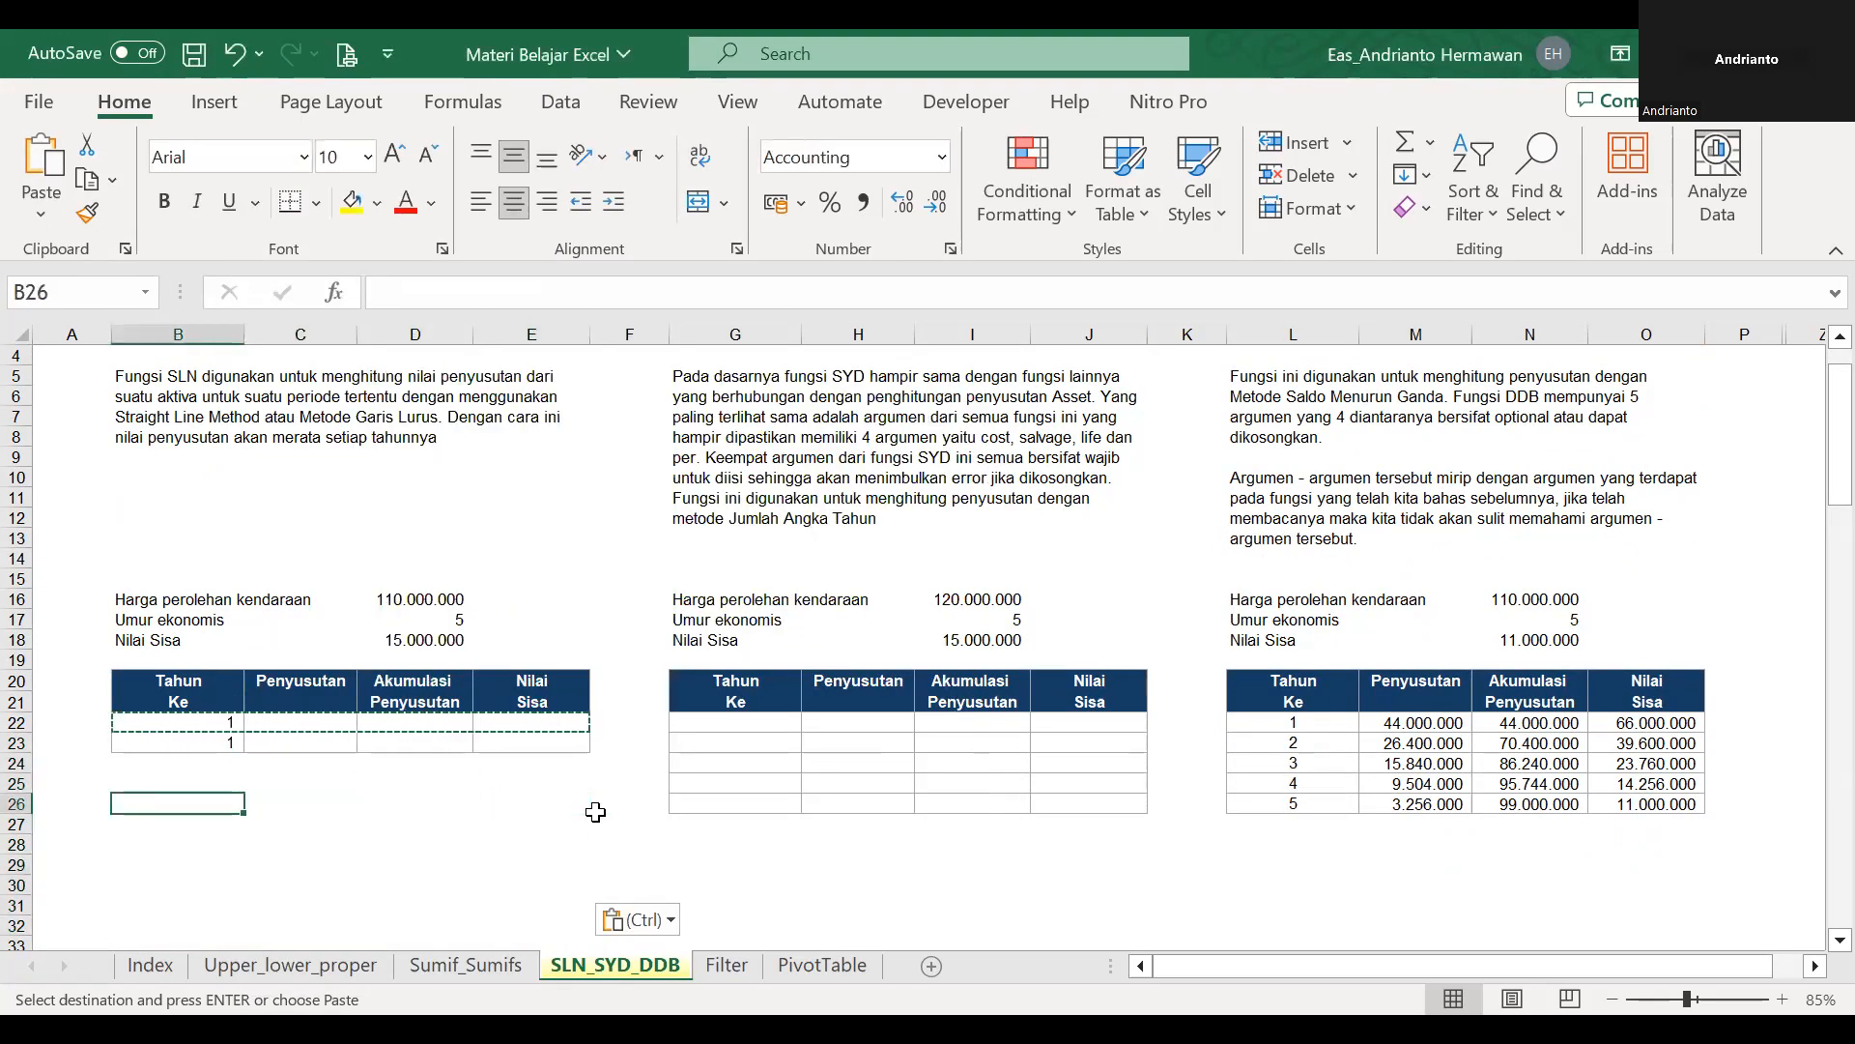
{"action": "type", "text": "1"}
{"action": "key", "text": "Return"}
{"action": "type", "text": "1"}
{"action": "key", "text": "Return"}
{"action": "type", "text": "1"}
{"action": "key", "text": "Return"}
{"action": "key", "text": "Up"}
{"action": "key", "text": "Up"}
{"action": "key", "text": "Up"}
{"action": "key", "text": "Up"}
{"action": "key", "text": "Up"}
{"action": "key", "text": "Up"}
{"action": "key", "text": "Up"}
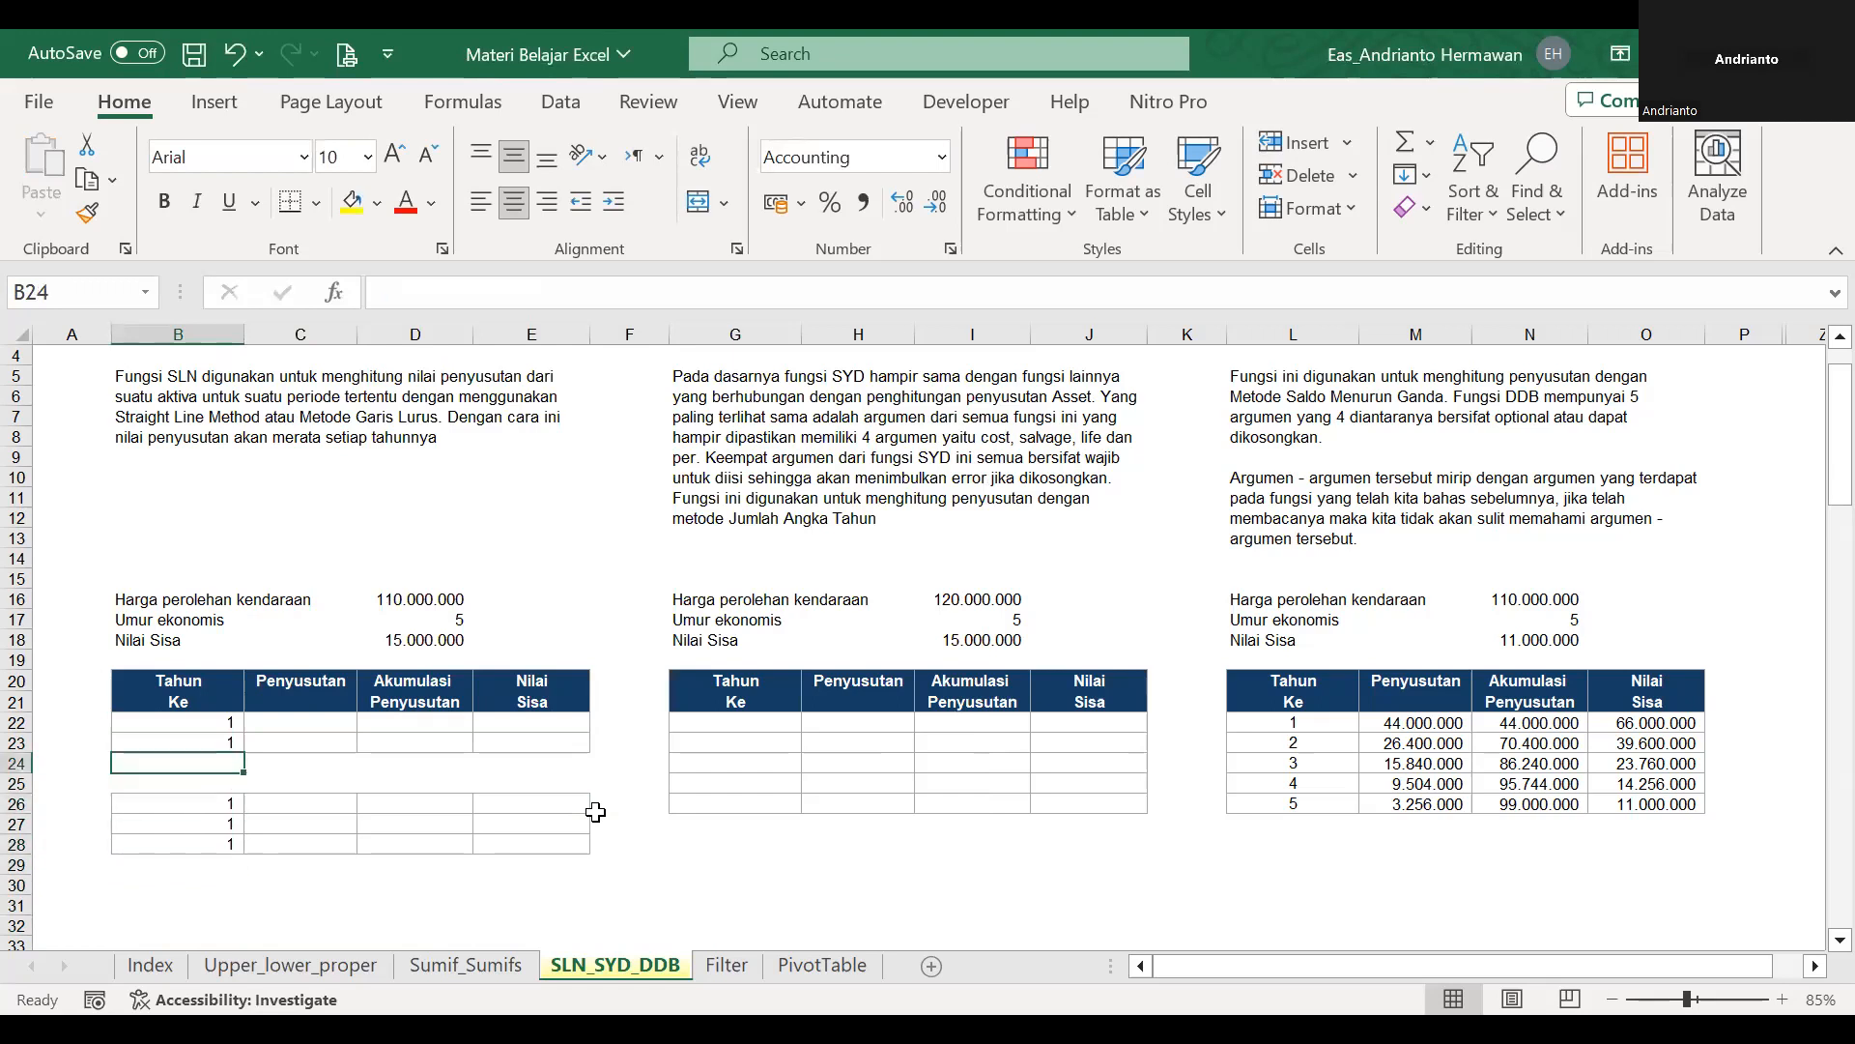
{"action": "key", "text": "shift+Down"}
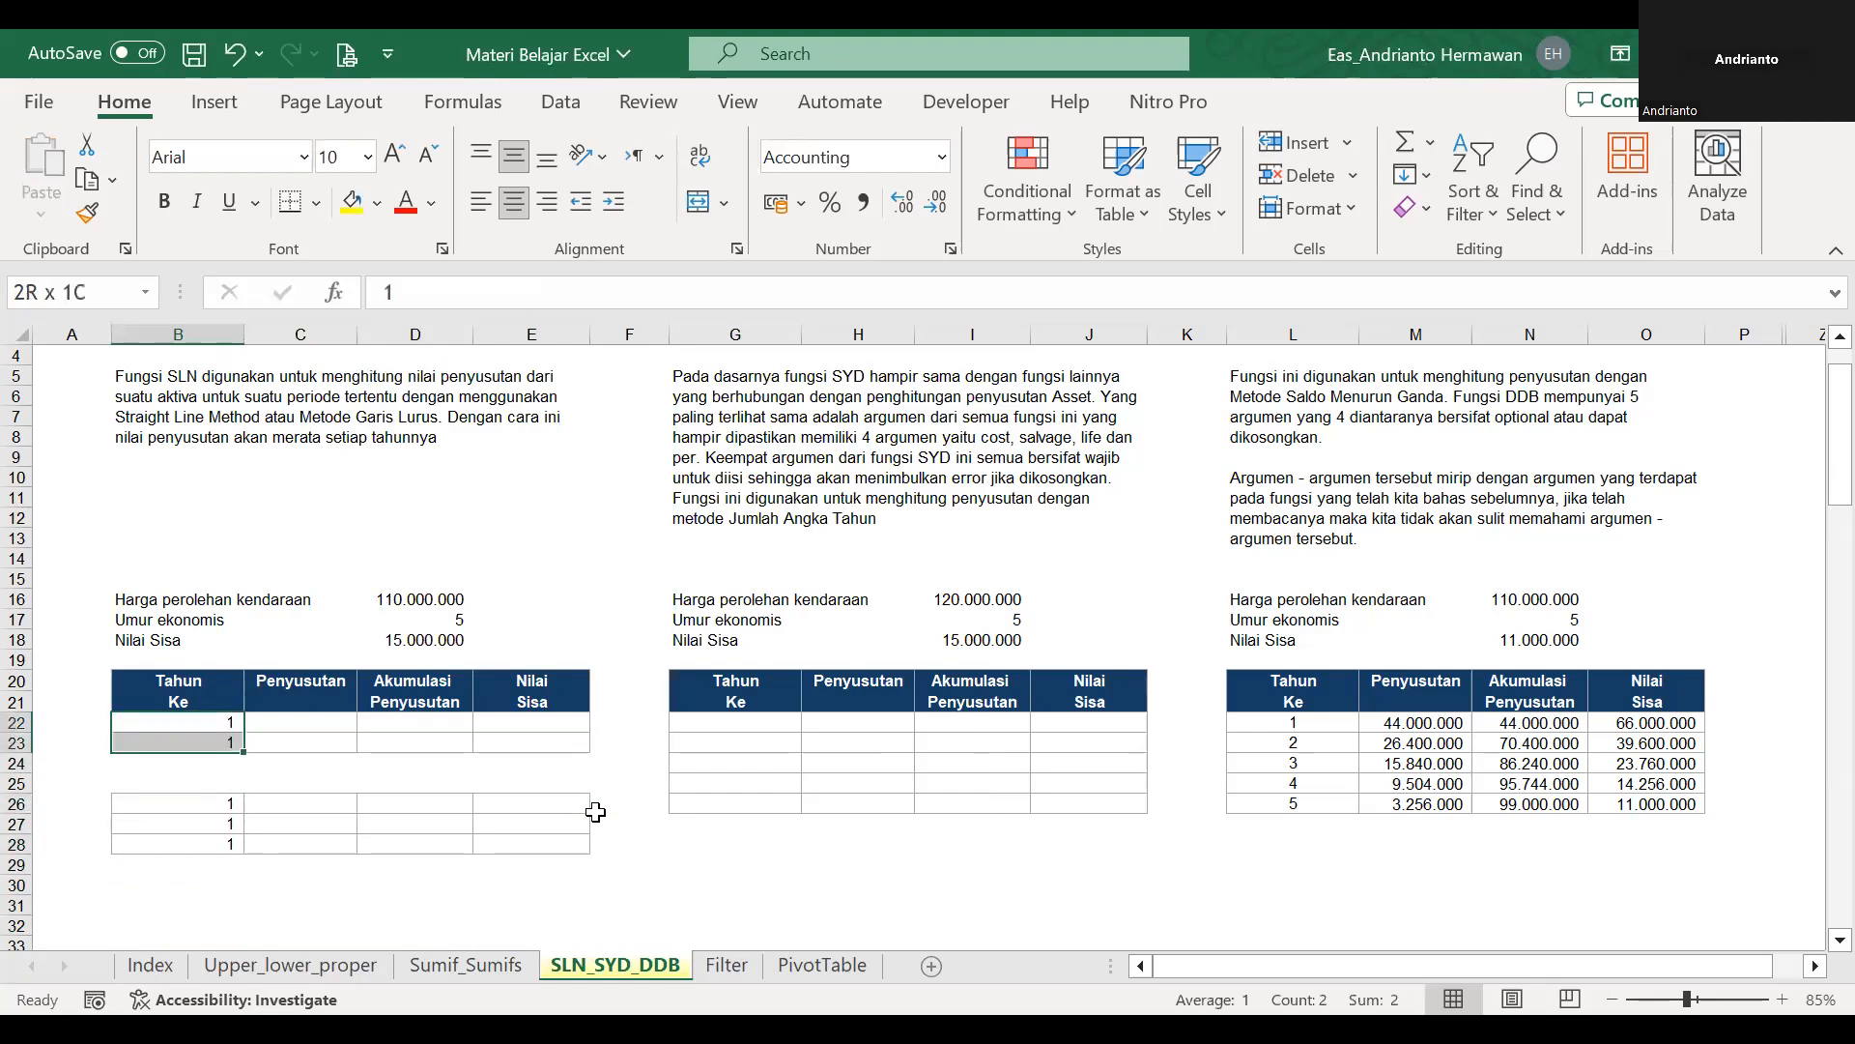
{"action": "key", "text": "shift+Down"}
{"action": "key", "text": "shift+Down"}
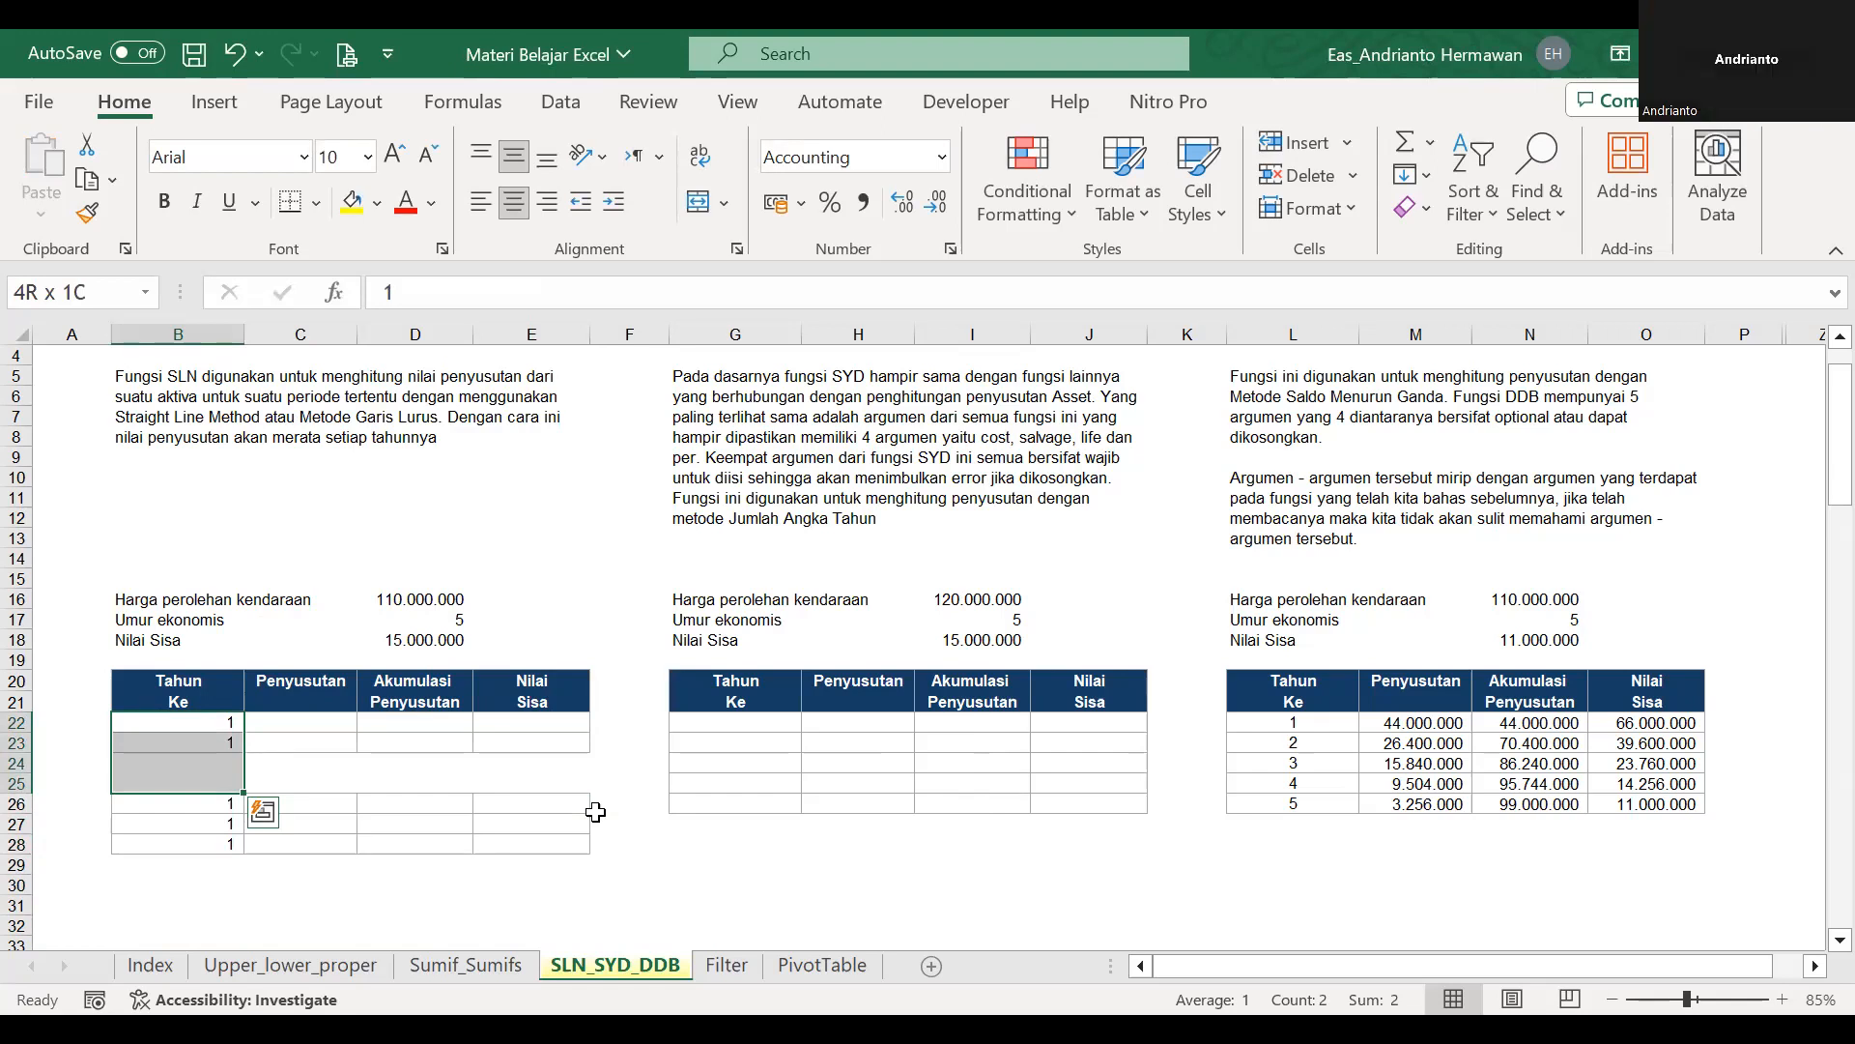
{"action": "key", "text": "Right"}
{"action": "key", "text": "Right"}
{"action": "key", "text": "Right"}
{"action": "key", "text": "Right"}
{"action": "key", "text": "Right"}
{"action": "key", "text": "Right"}
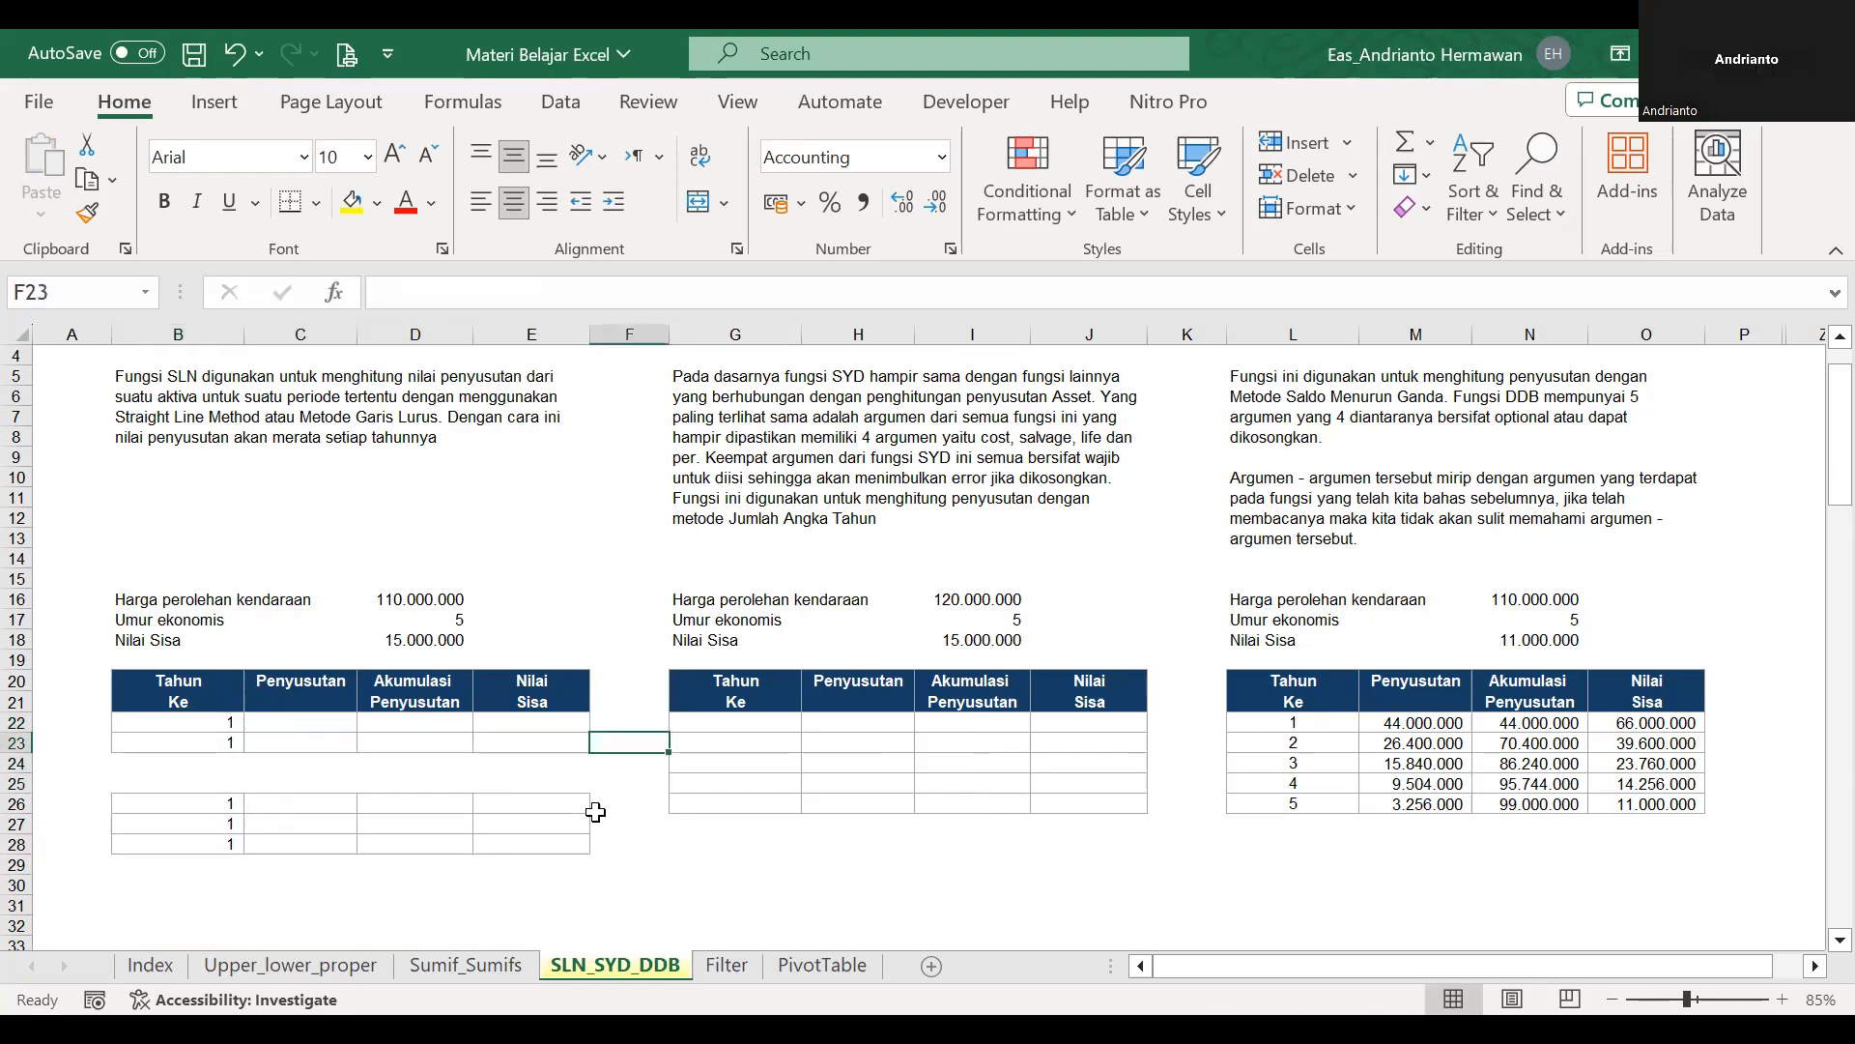
Inspect the detailed border settings of the SYD table range G22:J26 and close them without changing anything.
{"action": "key", "text": "Left"}
{"action": "key", "text": "shift+Right"}
{"action": "key", "text": "shift+Right"}
{"action": "key", "text": "shift+Down"}
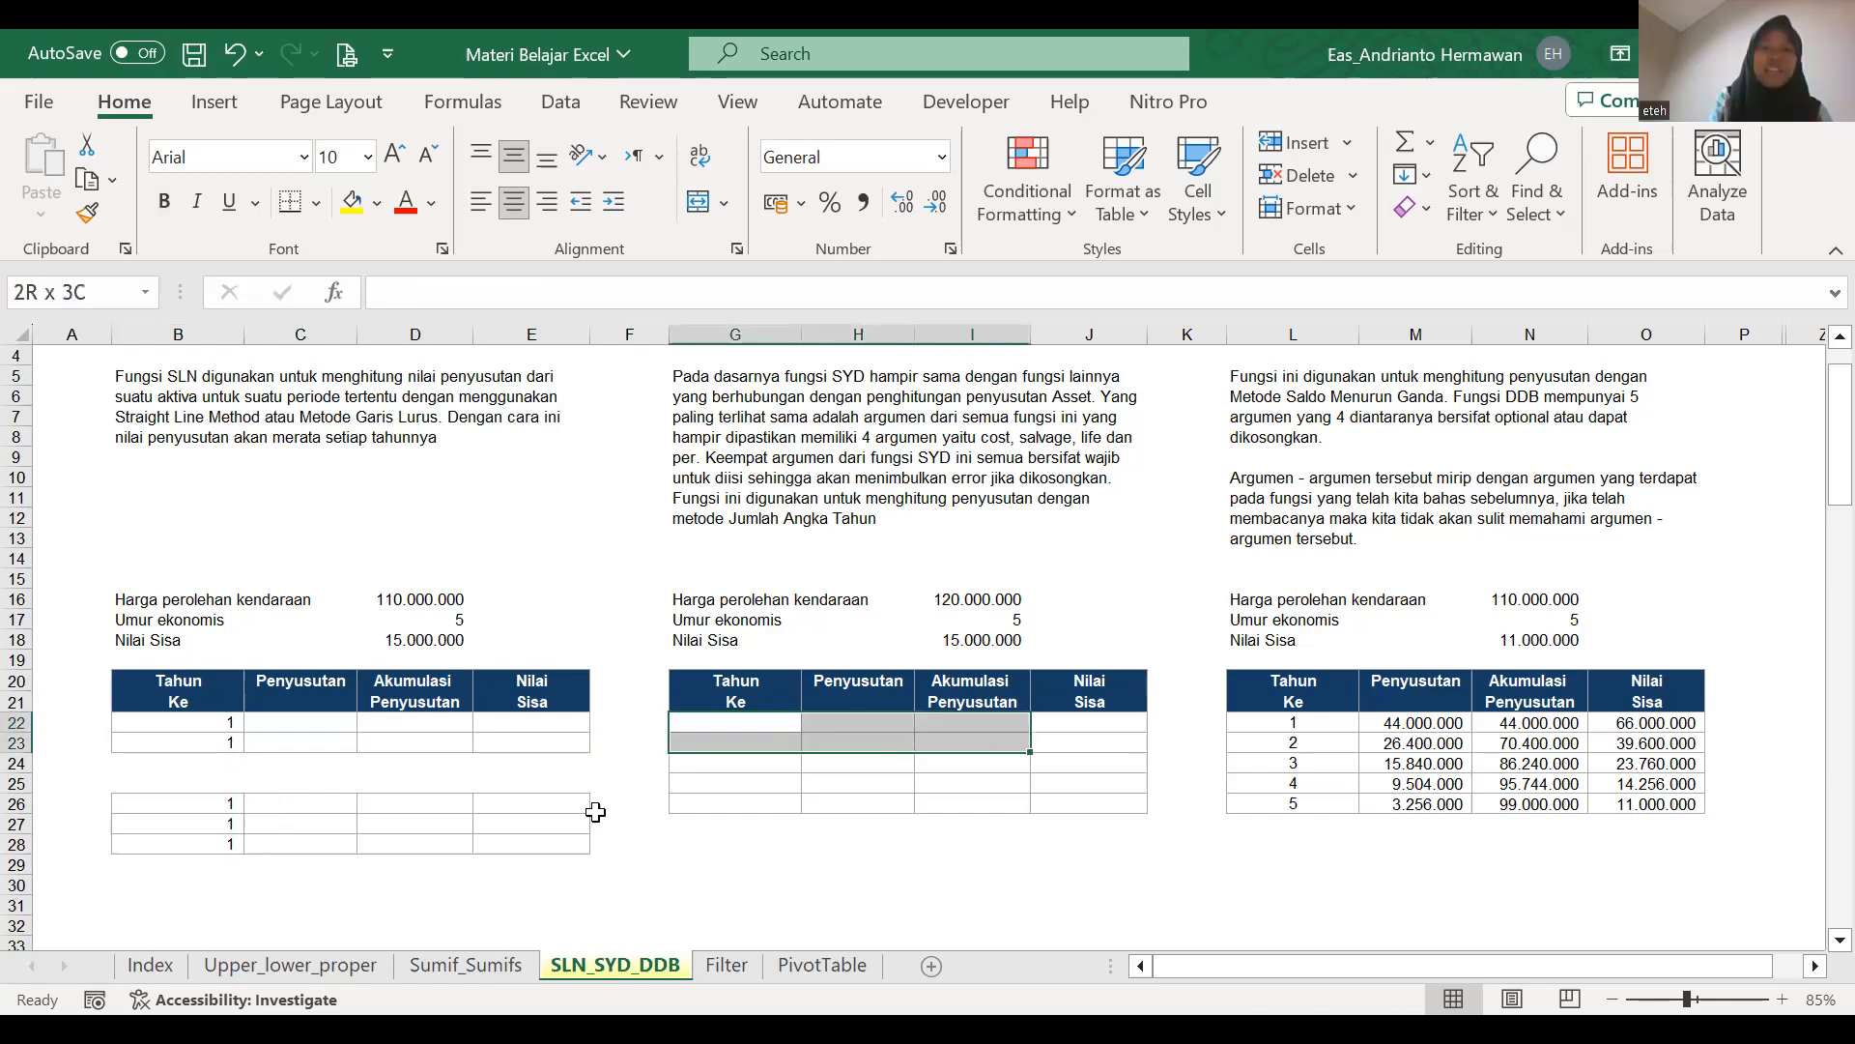
{"action": "key", "text": "shift+Right"}
{"action": "key", "text": "shift+Down"}
{"action": "key", "text": "shift+Down"}
{"action": "key", "text": "shift+Down"}
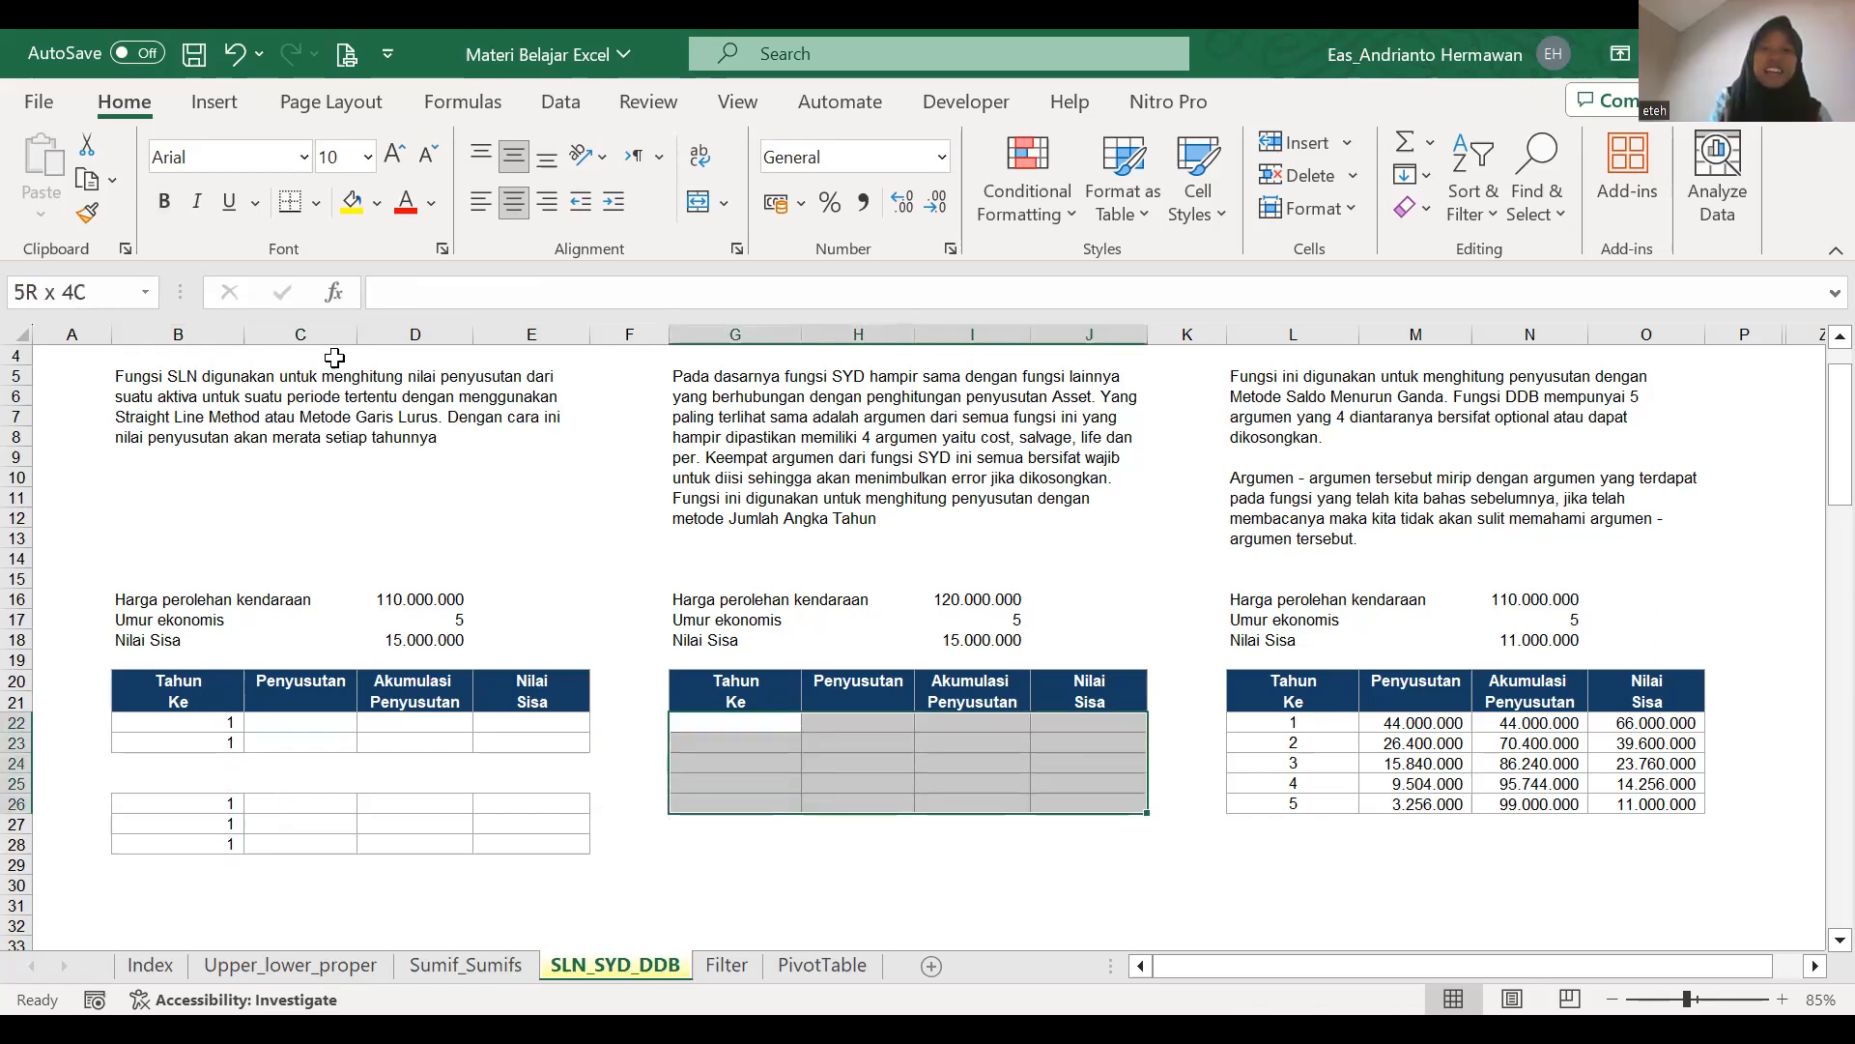
{"action": "left_click", "coordinate": [316, 202]}
{"action": "scroll", "coordinate": [425, 995], "scroll_direction": "down", "scroll_amount": 3}
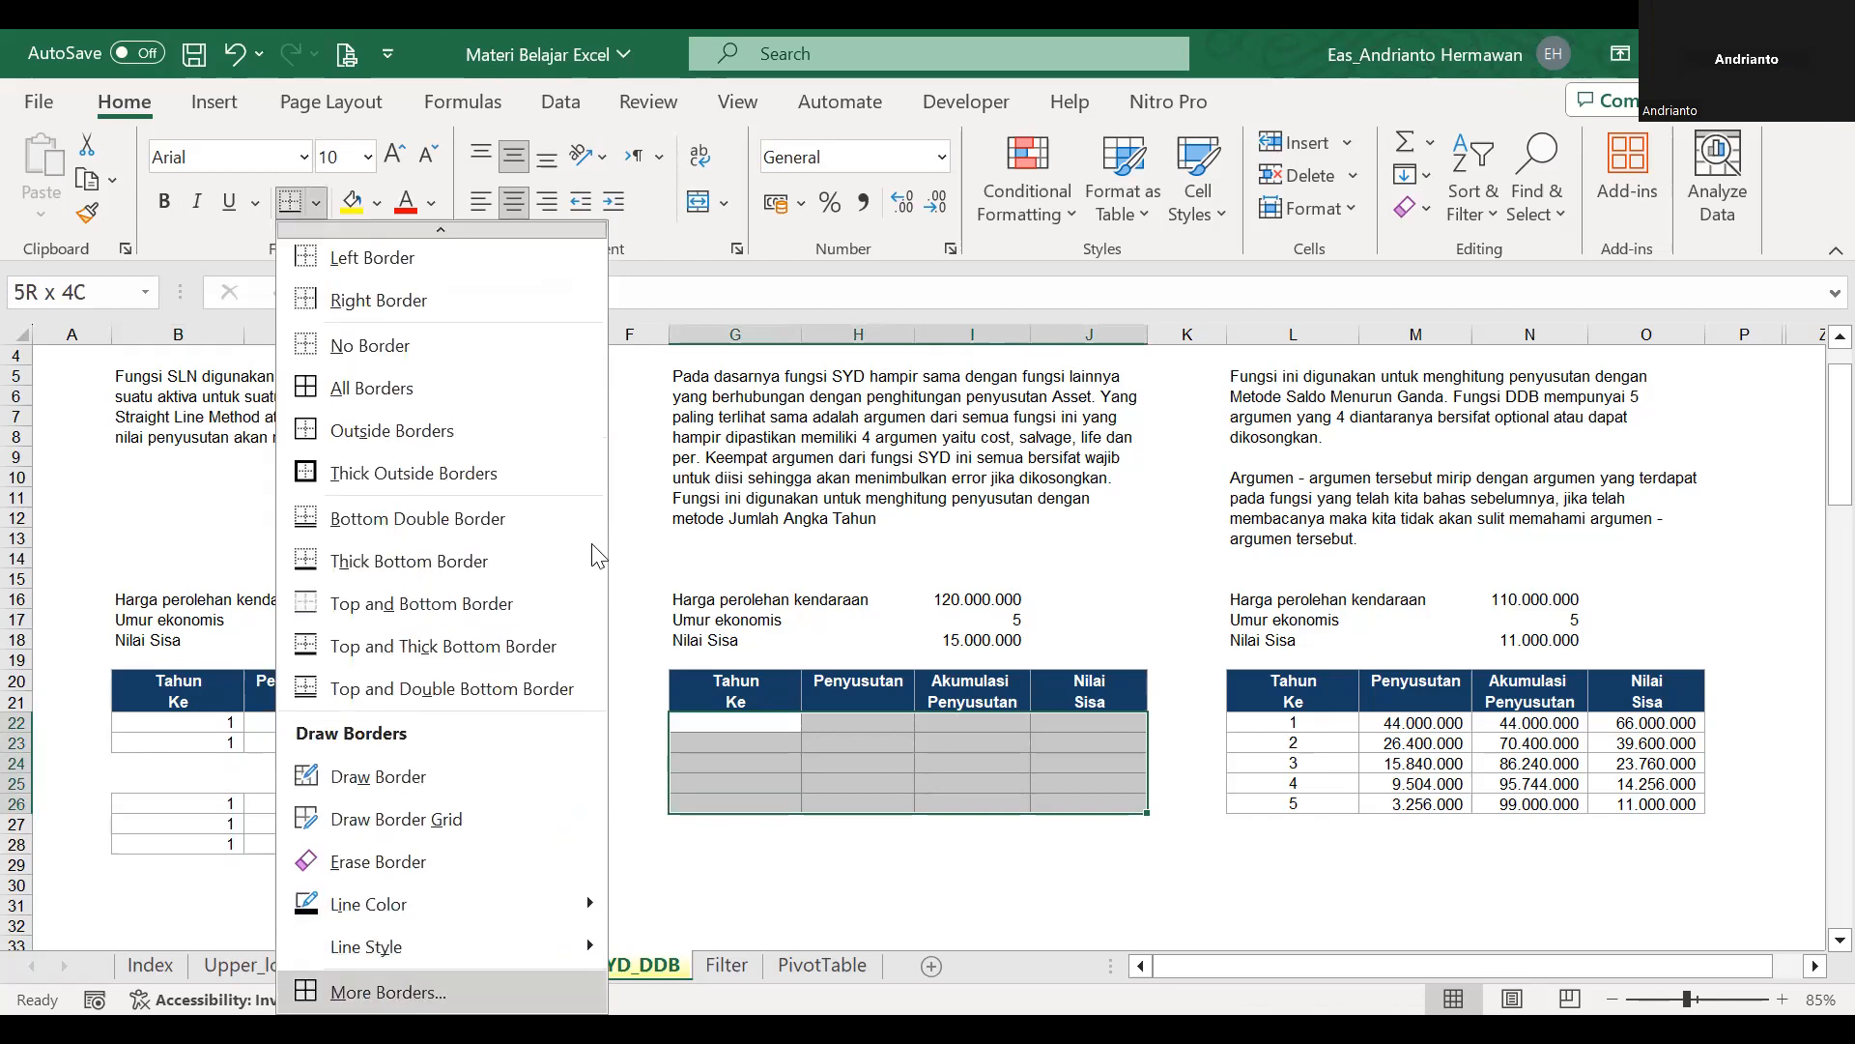
{"action": "left_click", "coordinate": [417, 989]}
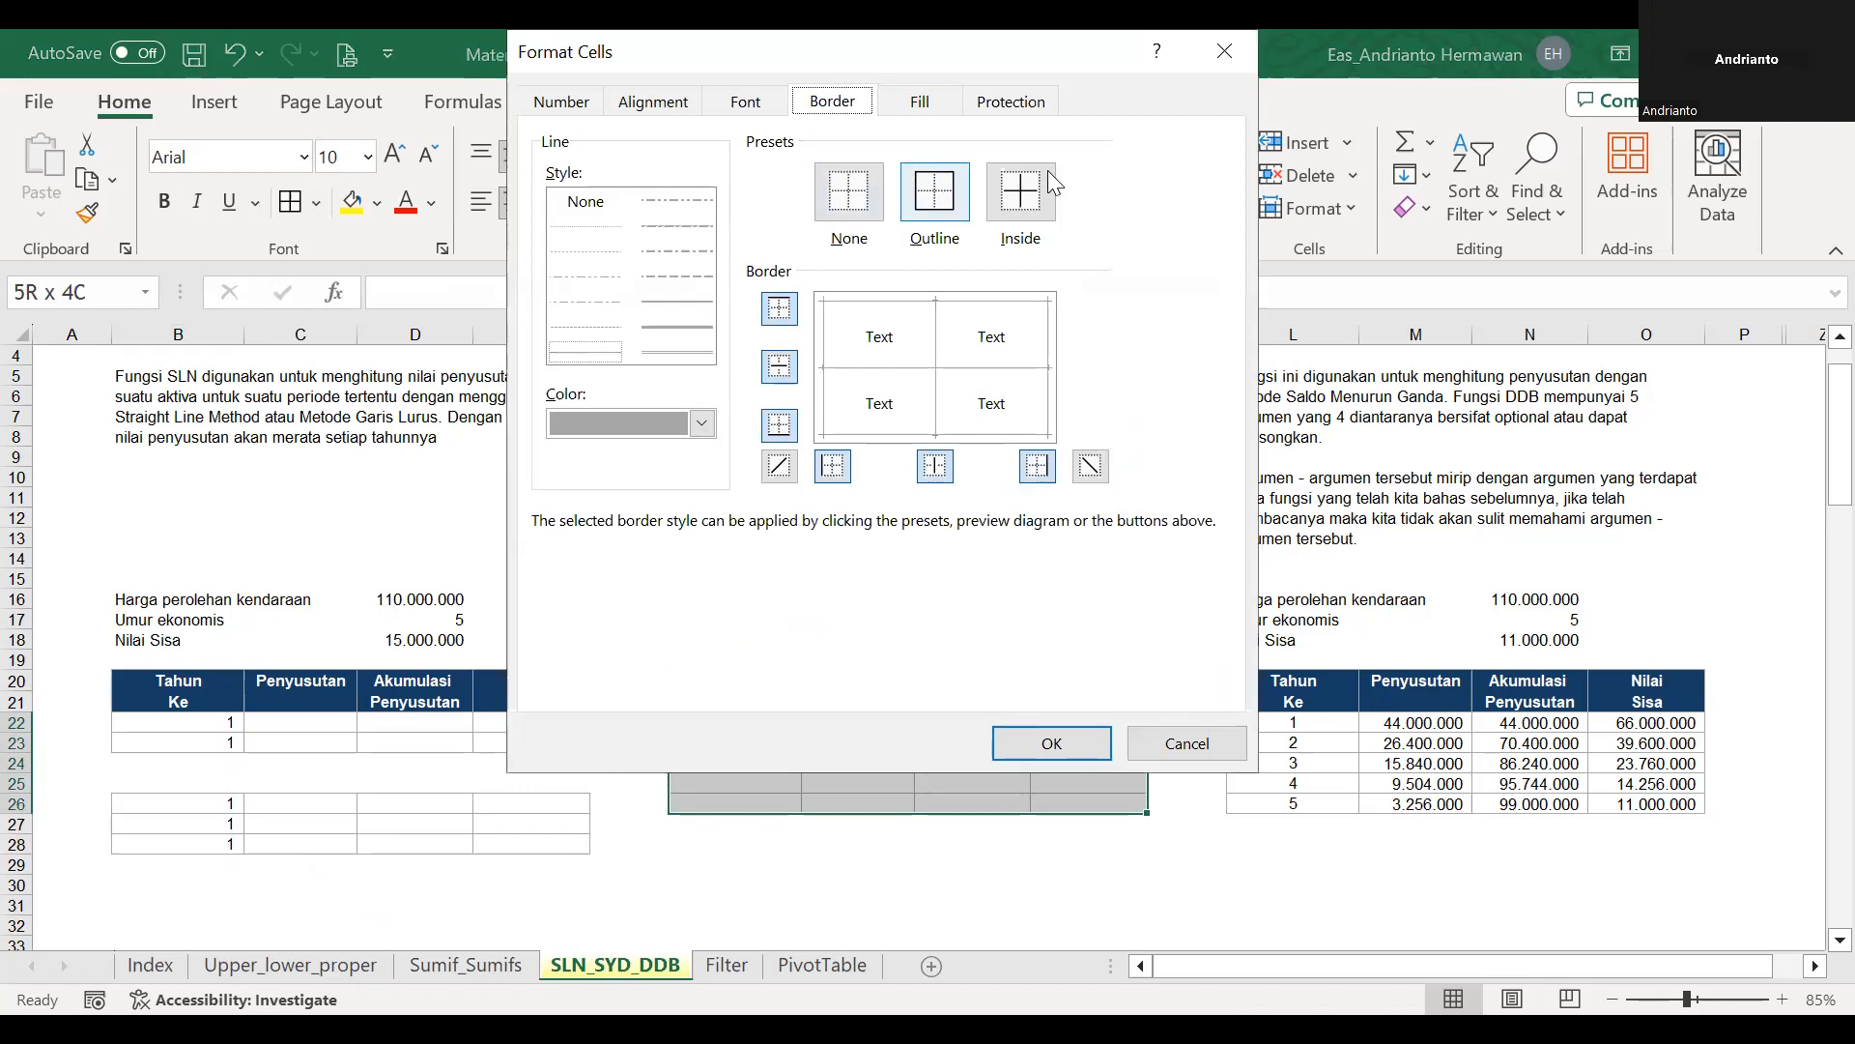
{"action": "left_click", "coordinate": [1150, 739]}
{"action": "left_click", "coordinate": [1152, 738]}
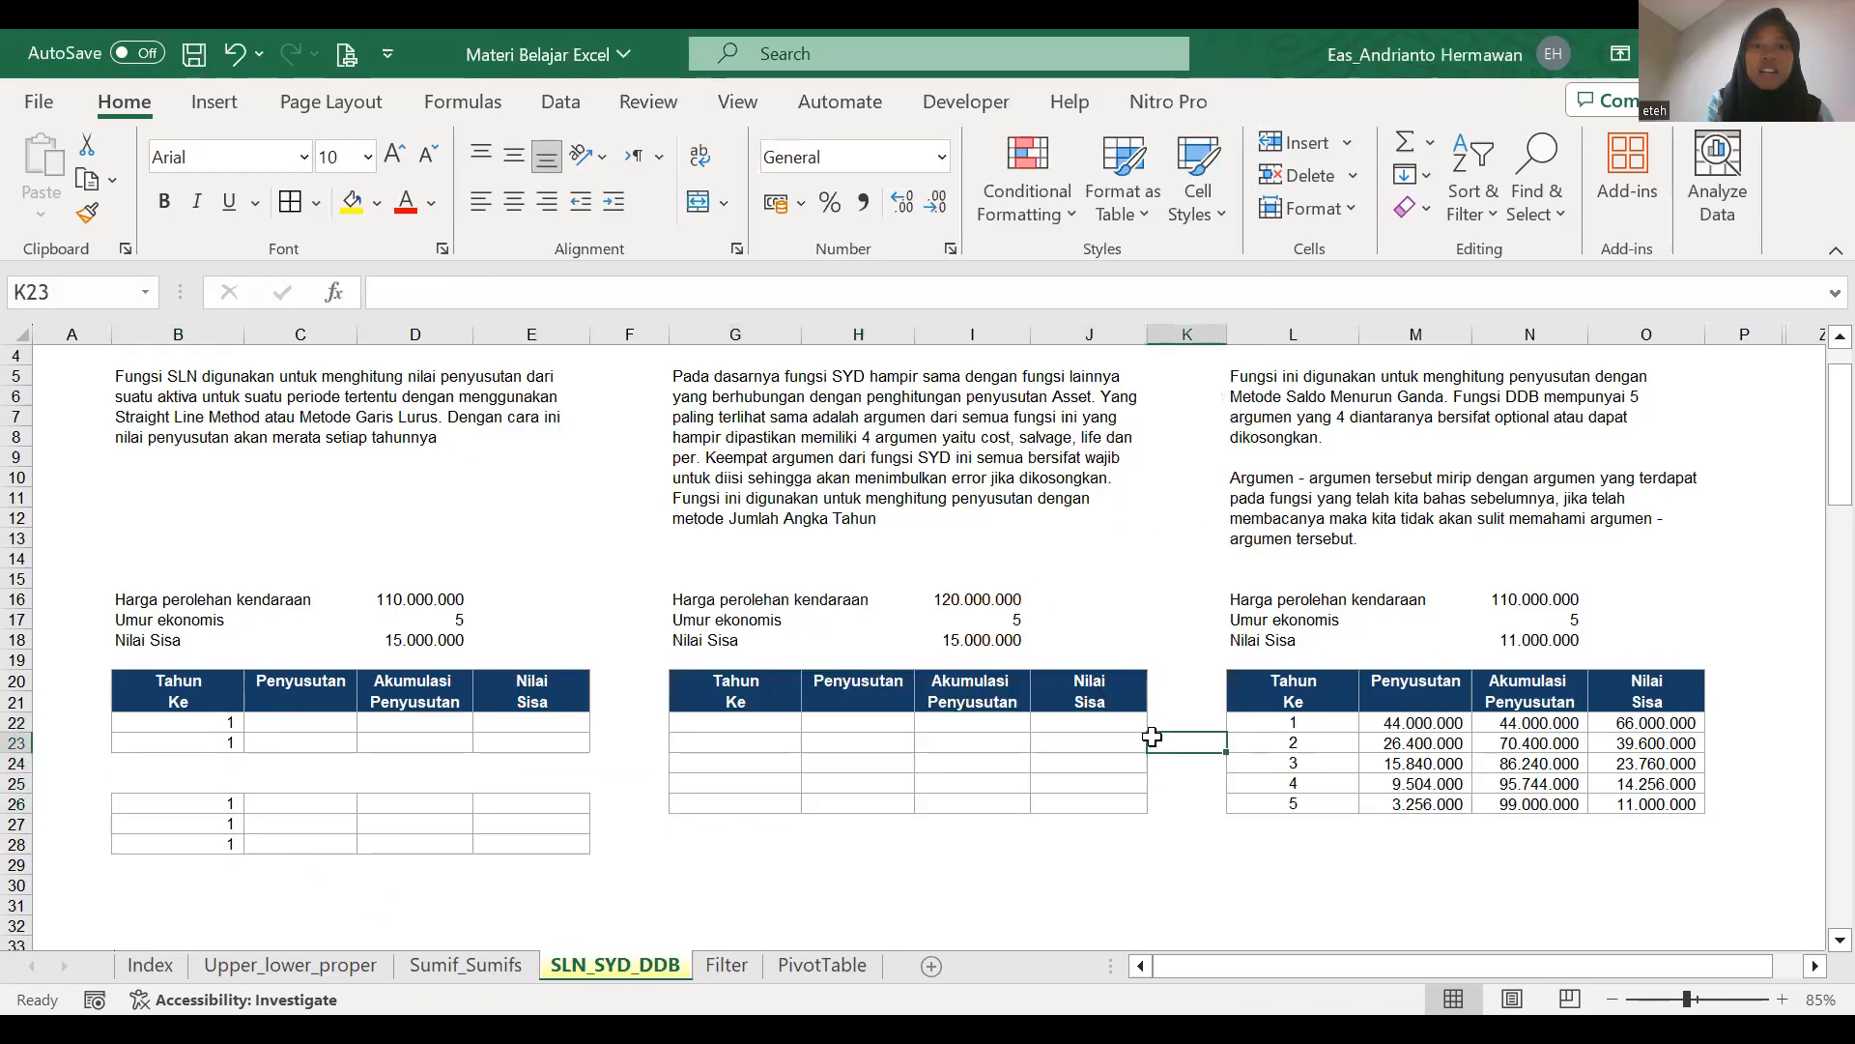
{"action": "key", "text": "Right"}
{"action": "key", "text": "Left"}
{"action": "key", "text": "Left"}
{"action": "key", "text": "Left"}
{"action": "key", "text": "Left"}
{"action": "key", "text": "Left"}
{"action": "key", "text": "Left"}
{"action": "key", "text": "Left"}
{"action": "key", "text": "Left"}
{"action": "key", "text": "Left"}
{"action": "key", "text": "Left"}
{"action": "key", "text": "Left"}
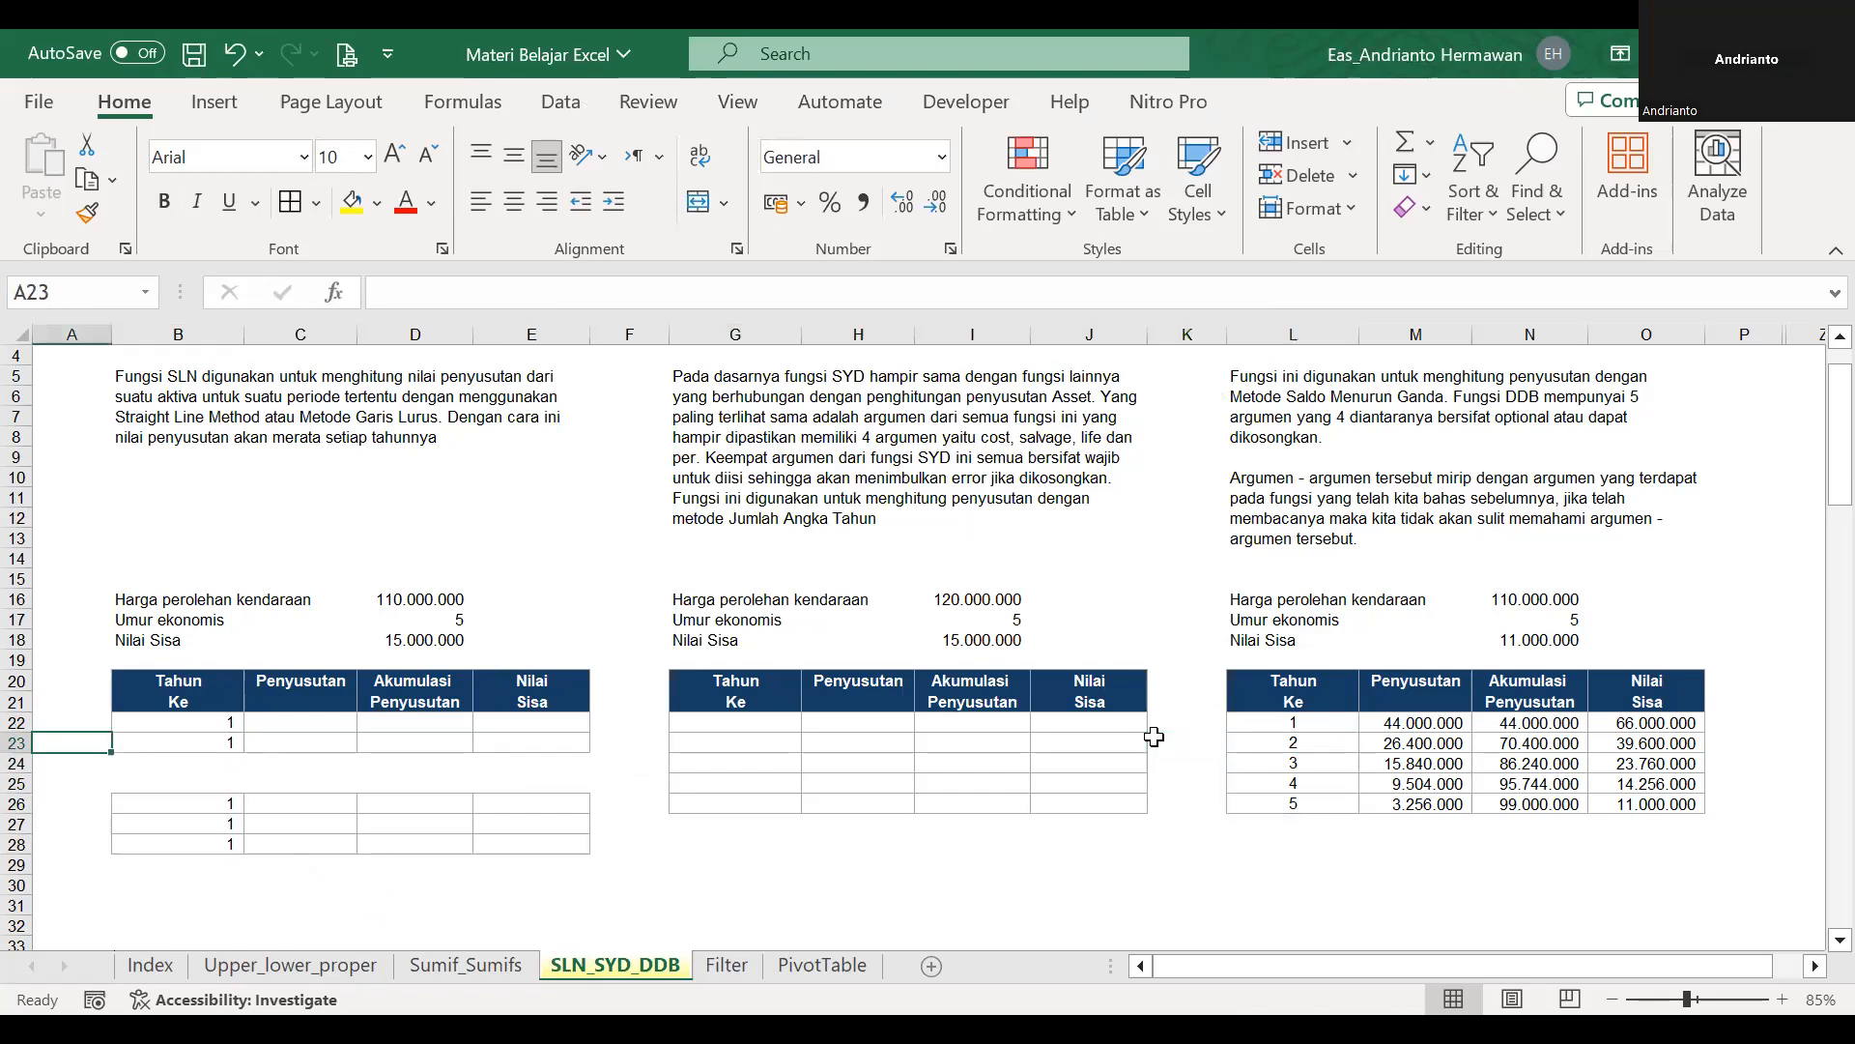
{"action": "key", "text": "Right"}
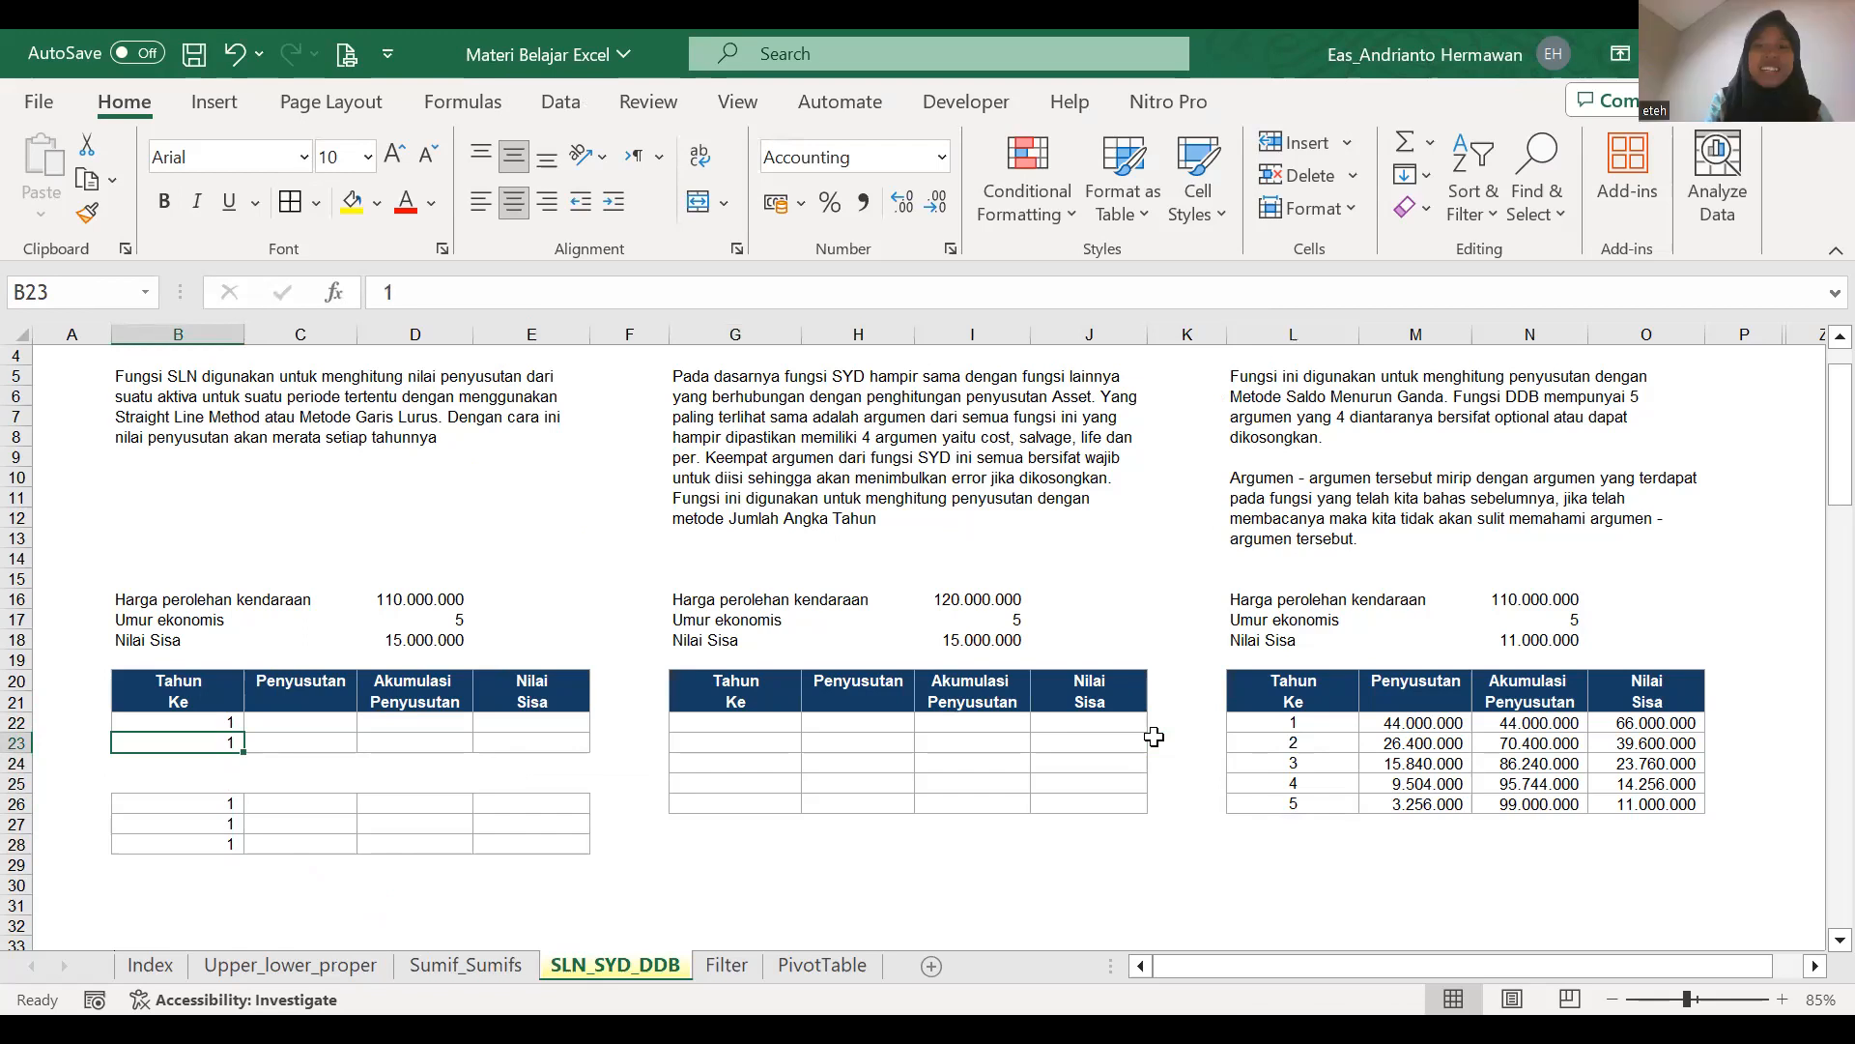
Clear the SEQUENCE formula in L22 to test the DDB table's automatic borders, and undo the deletion.
{"action": "left_click", "coordinate": [1377, 724]}
{"action": "left_click", "coordinate": [1355, 725]}
{"action": "left_click_drag", "start_coordinate": [1365, 727], "coordinate": [1364, 727]}
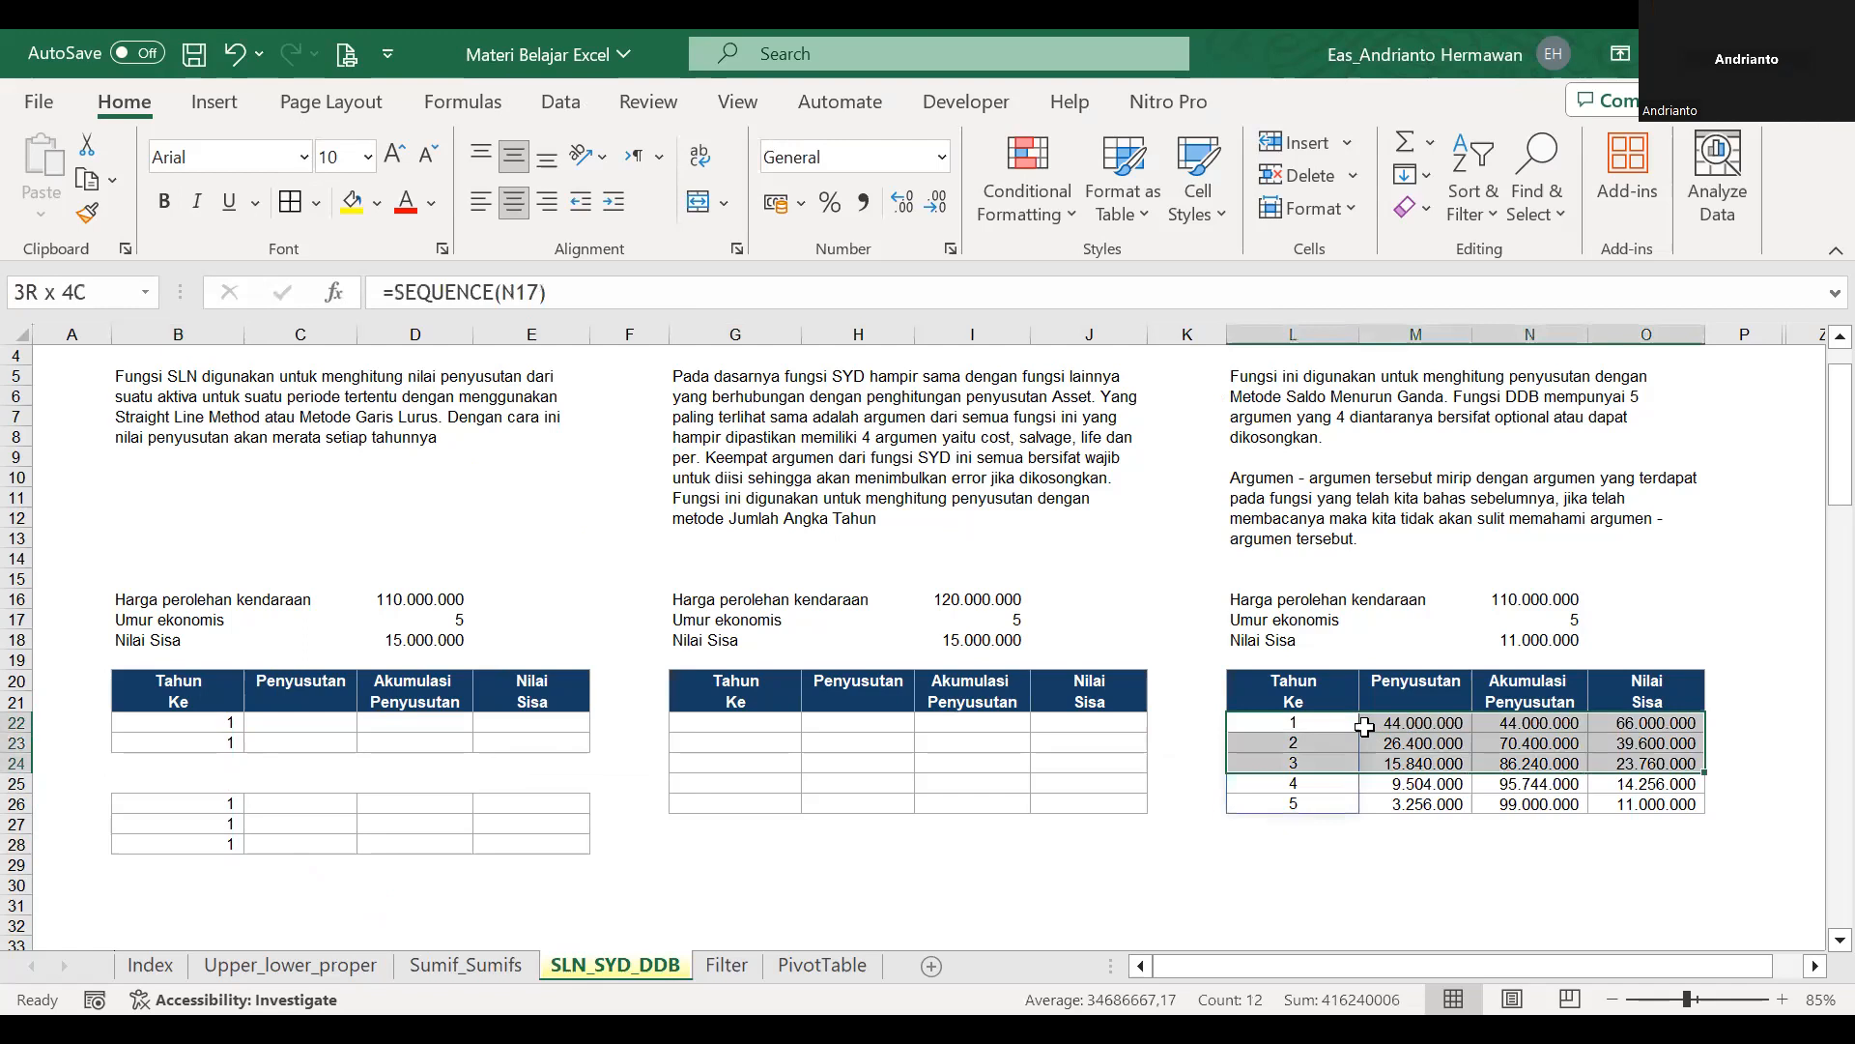
{"action": "key", "text": "Left"}
{"action": "key", "text": "Down"}
{"action": "key", "text": "shift+Right"}
{"action": "key", "text": "Up"}
{"action": "key", "text": "Right"}
{"action": "key", "text": "Delete"}
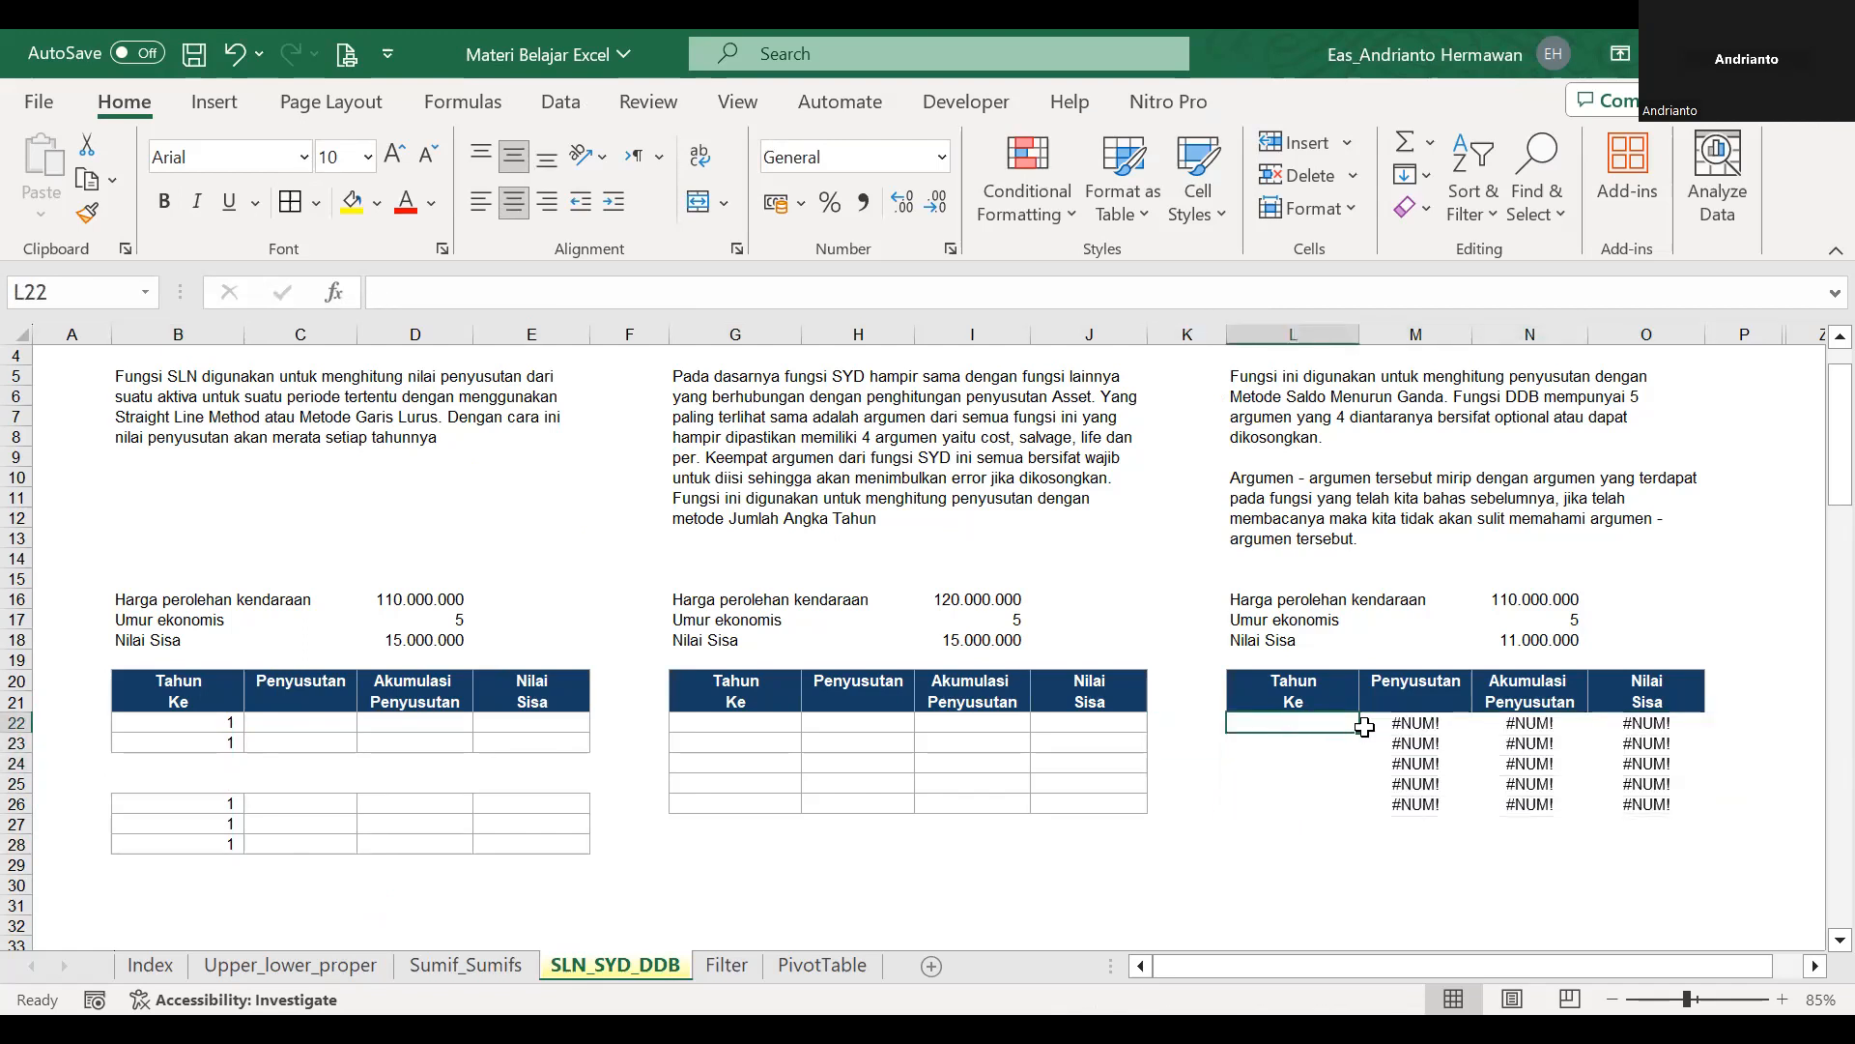
{"action": "key", "text": "ctrl+z"}
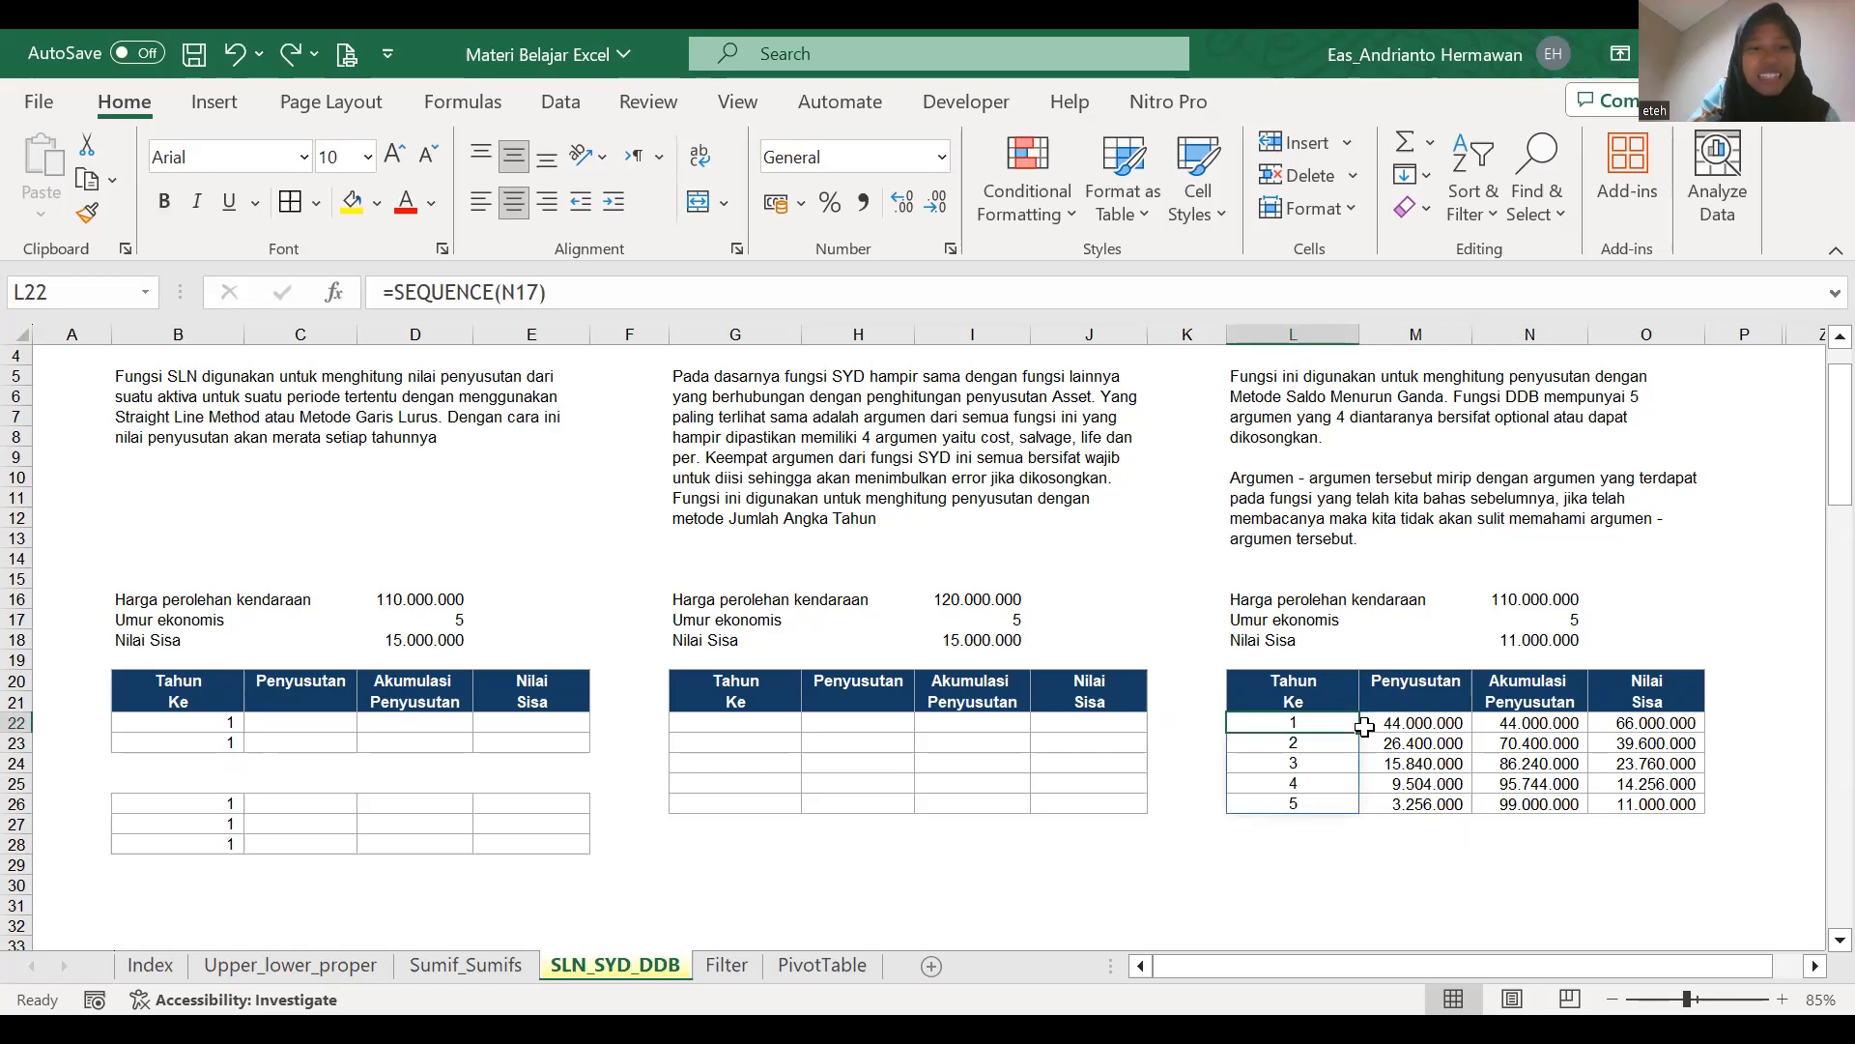
Switch to the Filter sheet and select the Purchasing group header in A20 of the data table.
{"action": "left_click", "coordinate": [726, 964]}
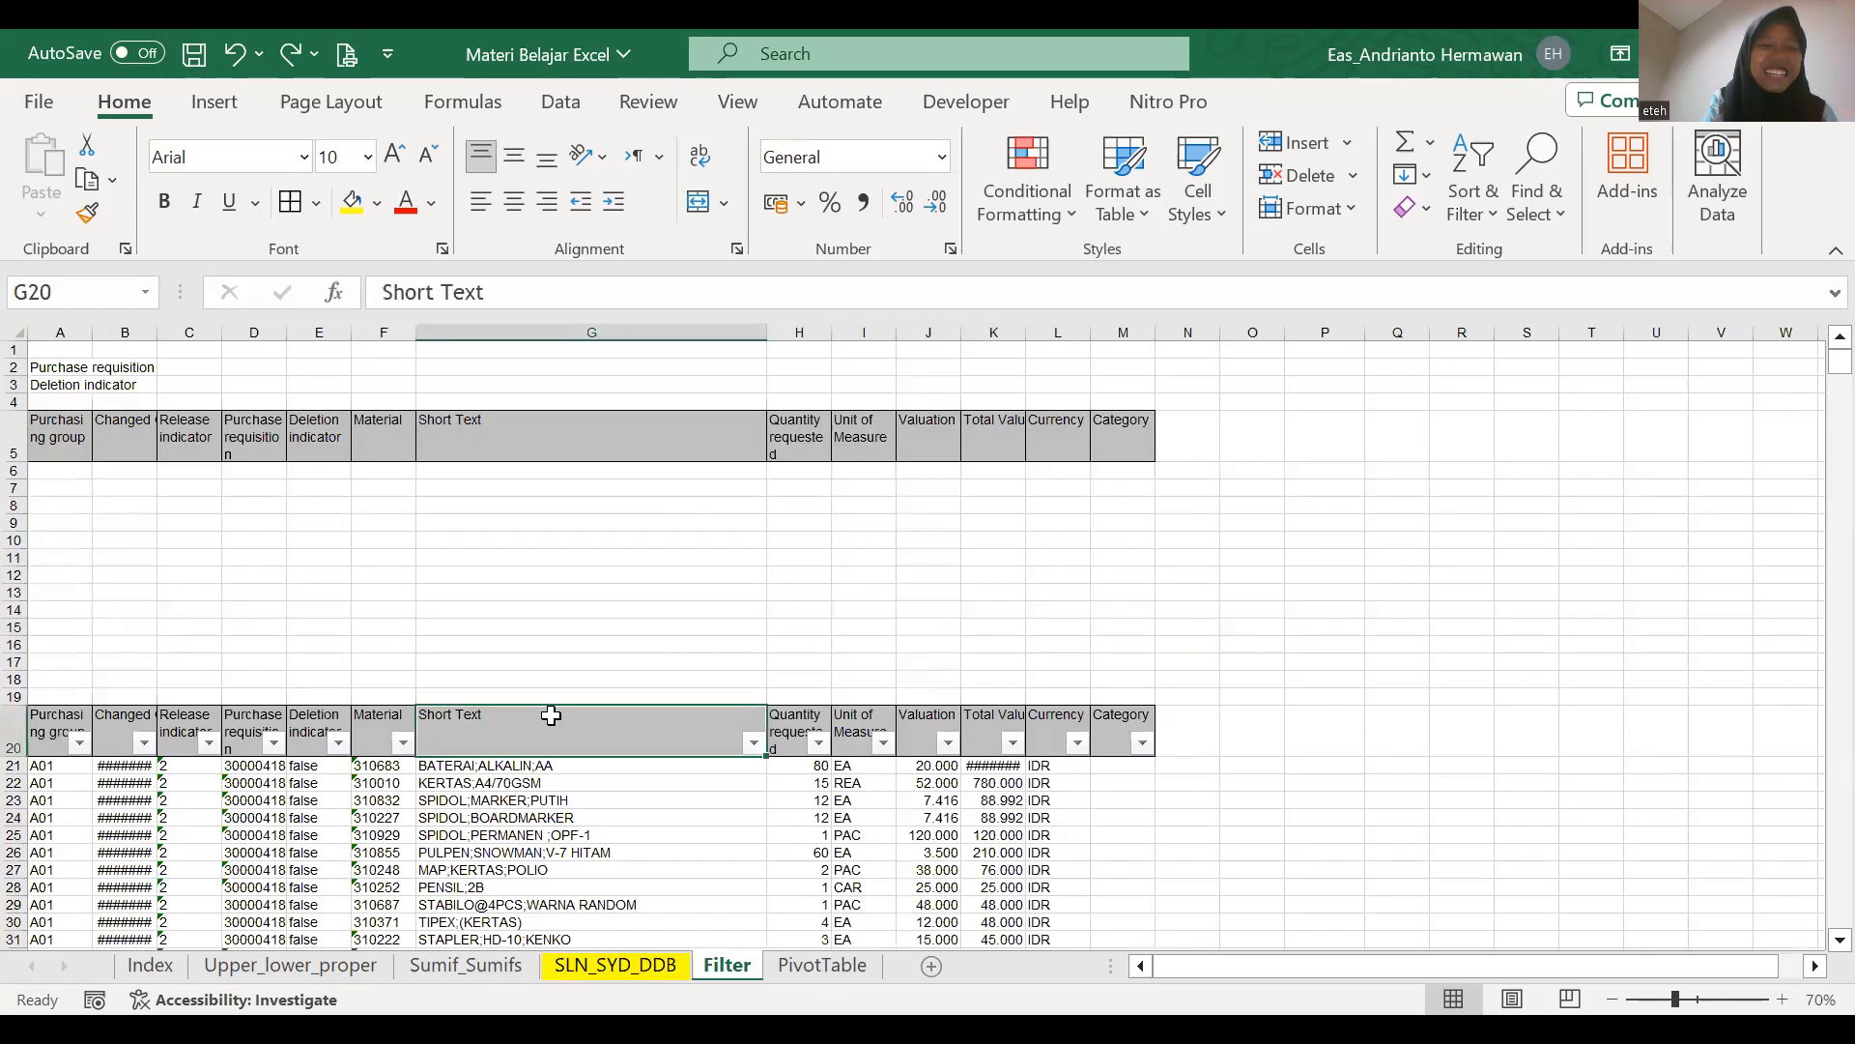
{"action": "key", "text": "Left"}
{"action": "key", "text": "Left"}
{"action": "key", "text": "Left"}
{"action": "key", "text": "Right"}
{"action": "key", "text": "Left"}
{"action": "key", "text": "Left"}
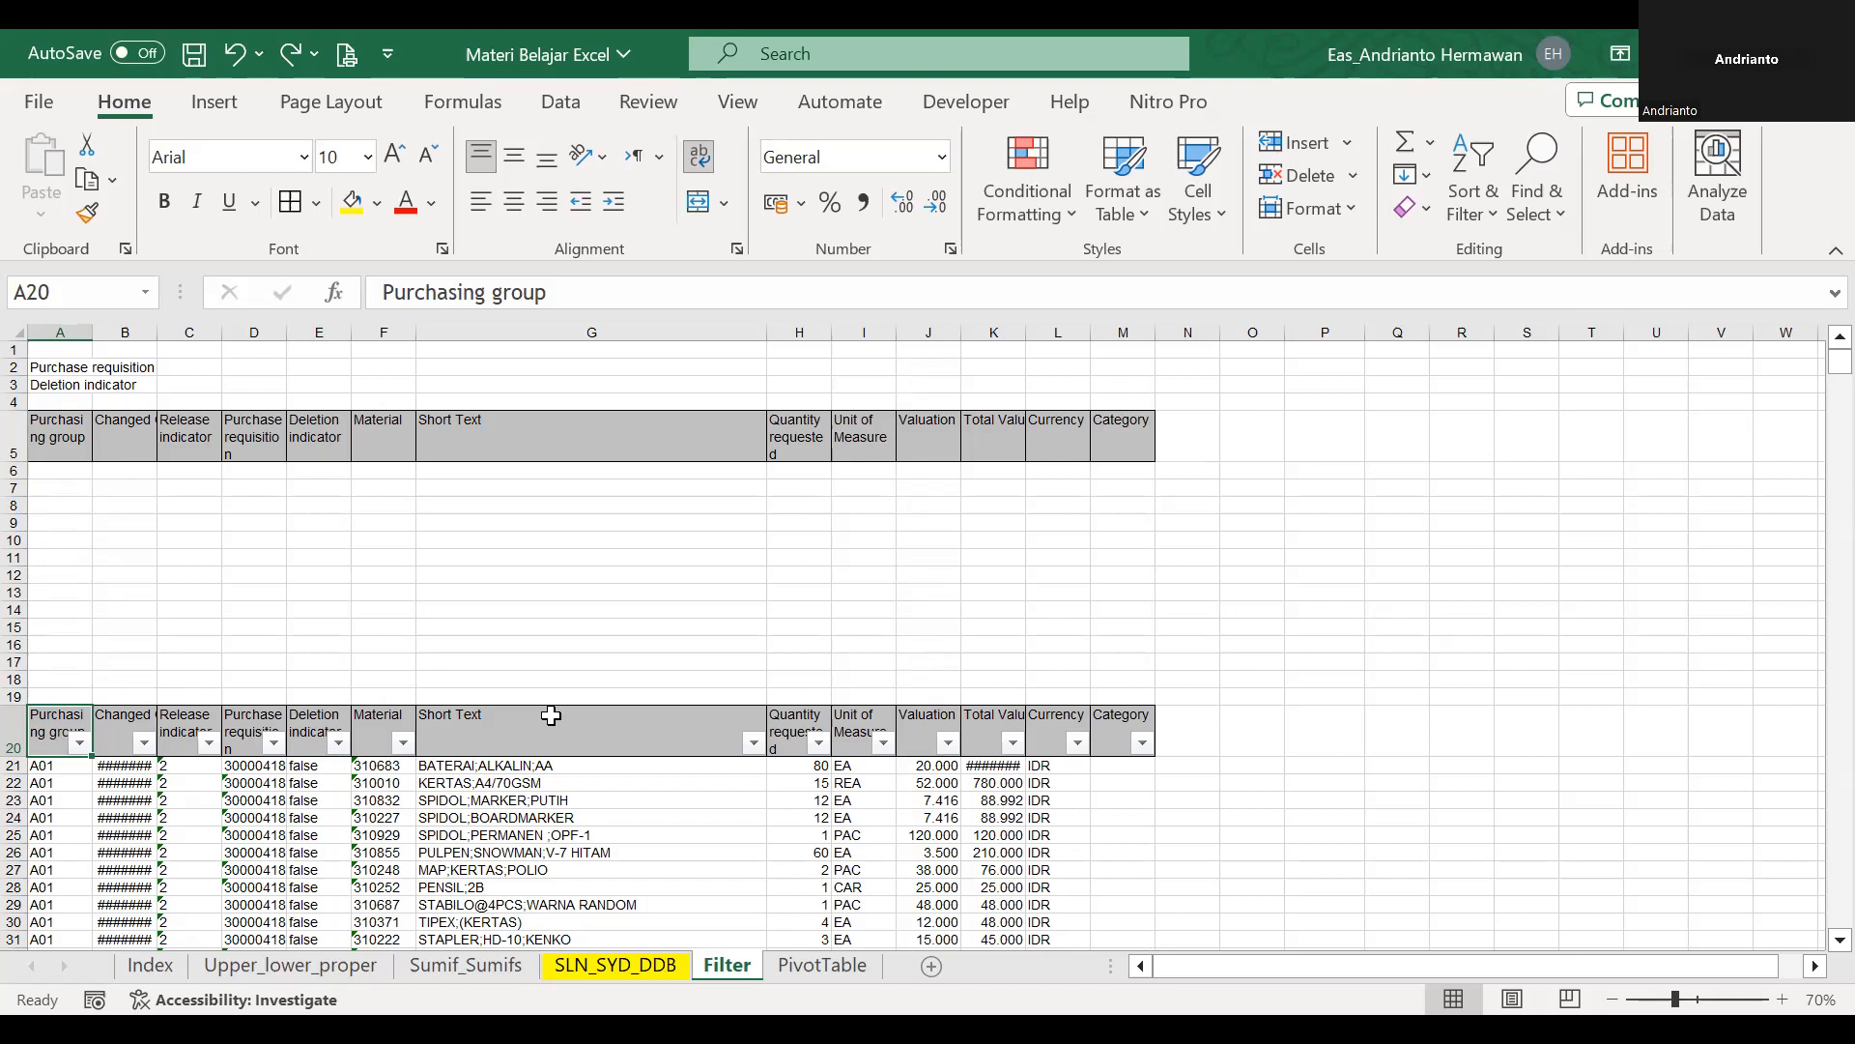
Look through the filter values of the Purchase requisition column in row 20 and close the list without filtering.
{"action": "left_click", "coordinate": [273, 742]}
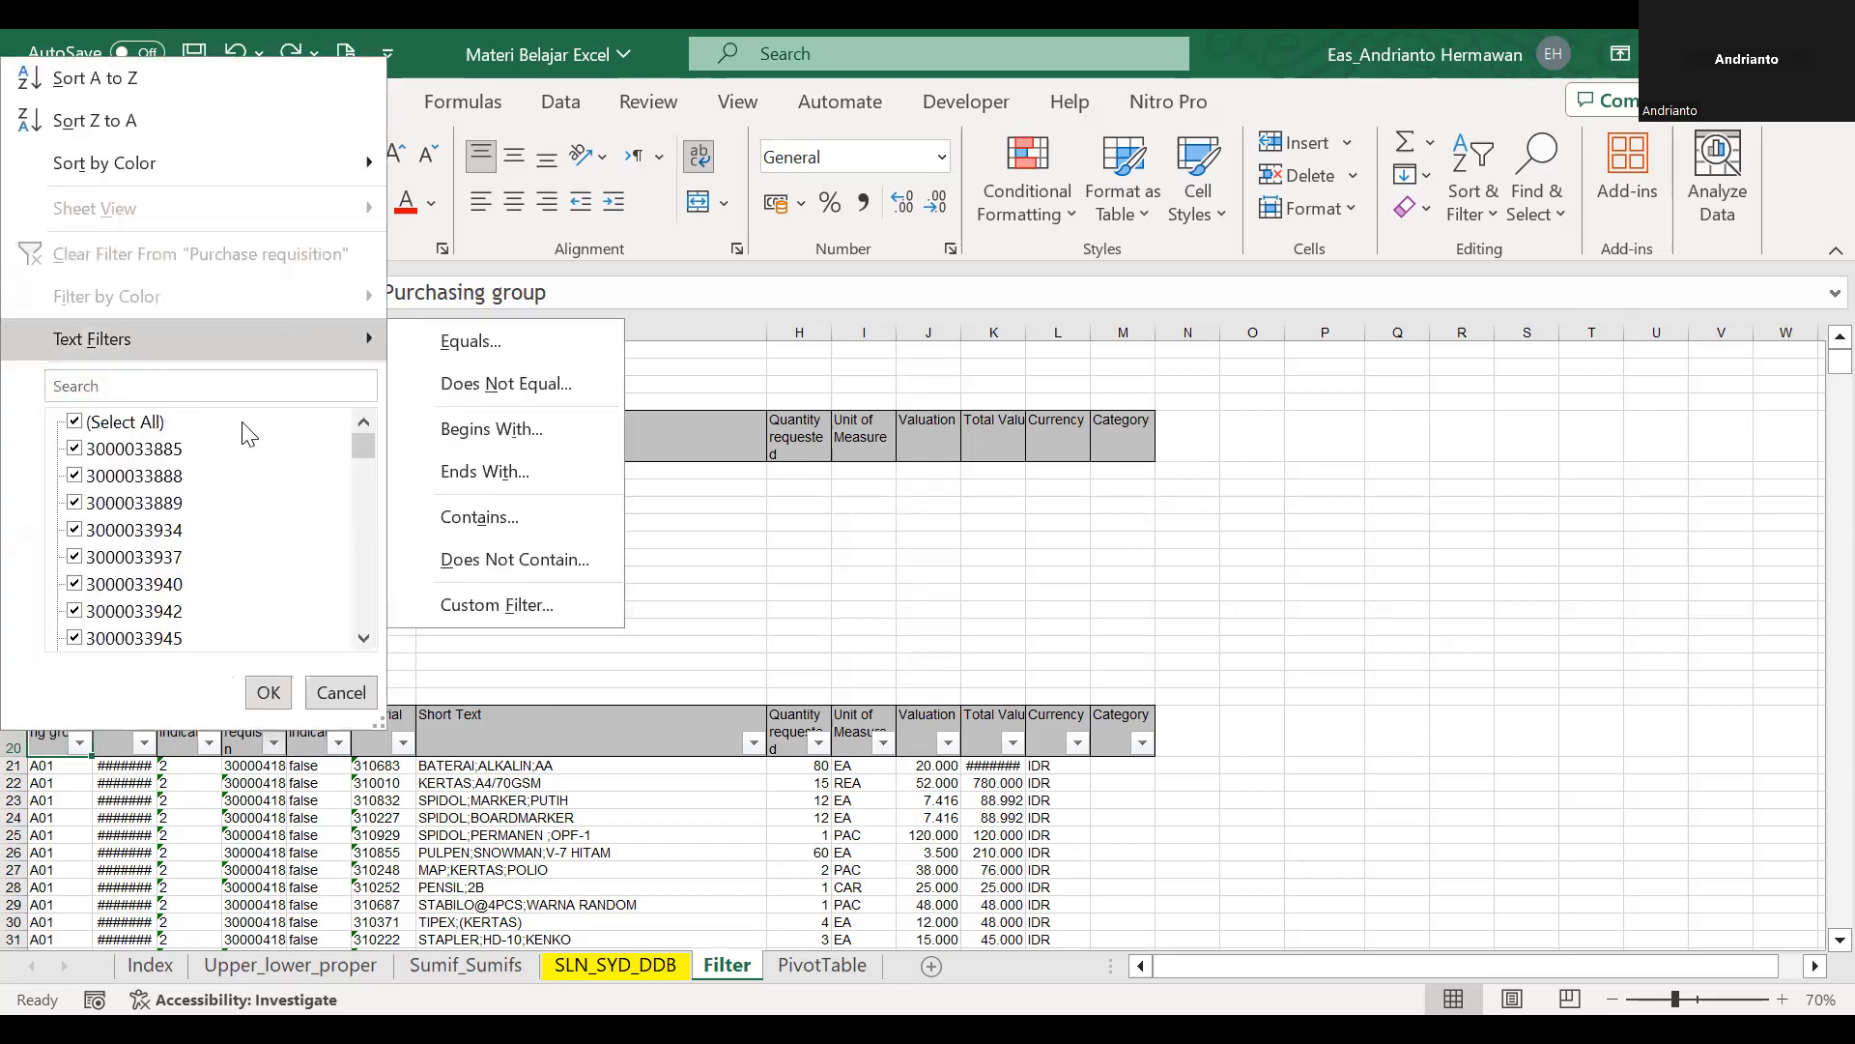
{"action": "left_click", "coordinate": [307, 425]}
{"action": "left_click_drag", "start_coordinate": [354, 442], "coordinate": [350, 481]}
{"action": "left_click", "coordinate": [531, 490]}
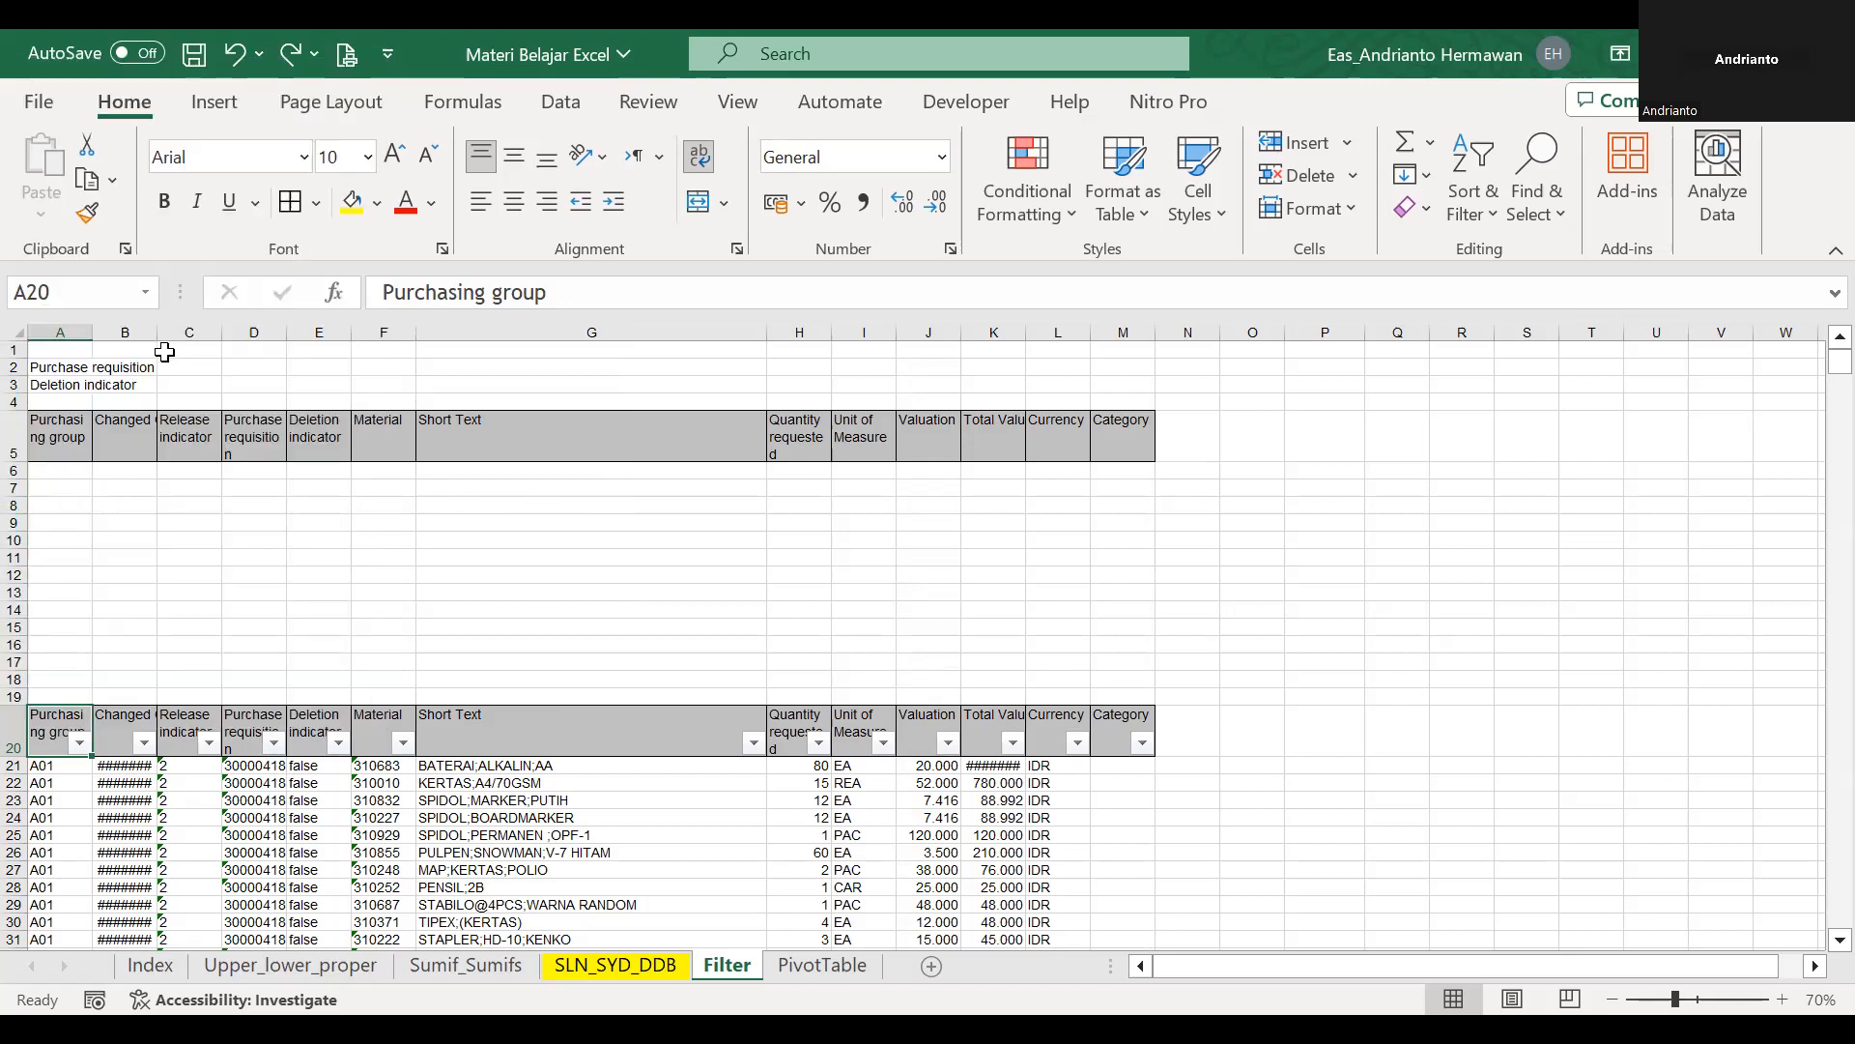
Add a List data validation to C2 with =pr as its source.
{"action": "left_click", "coordinate": [177, 368]}
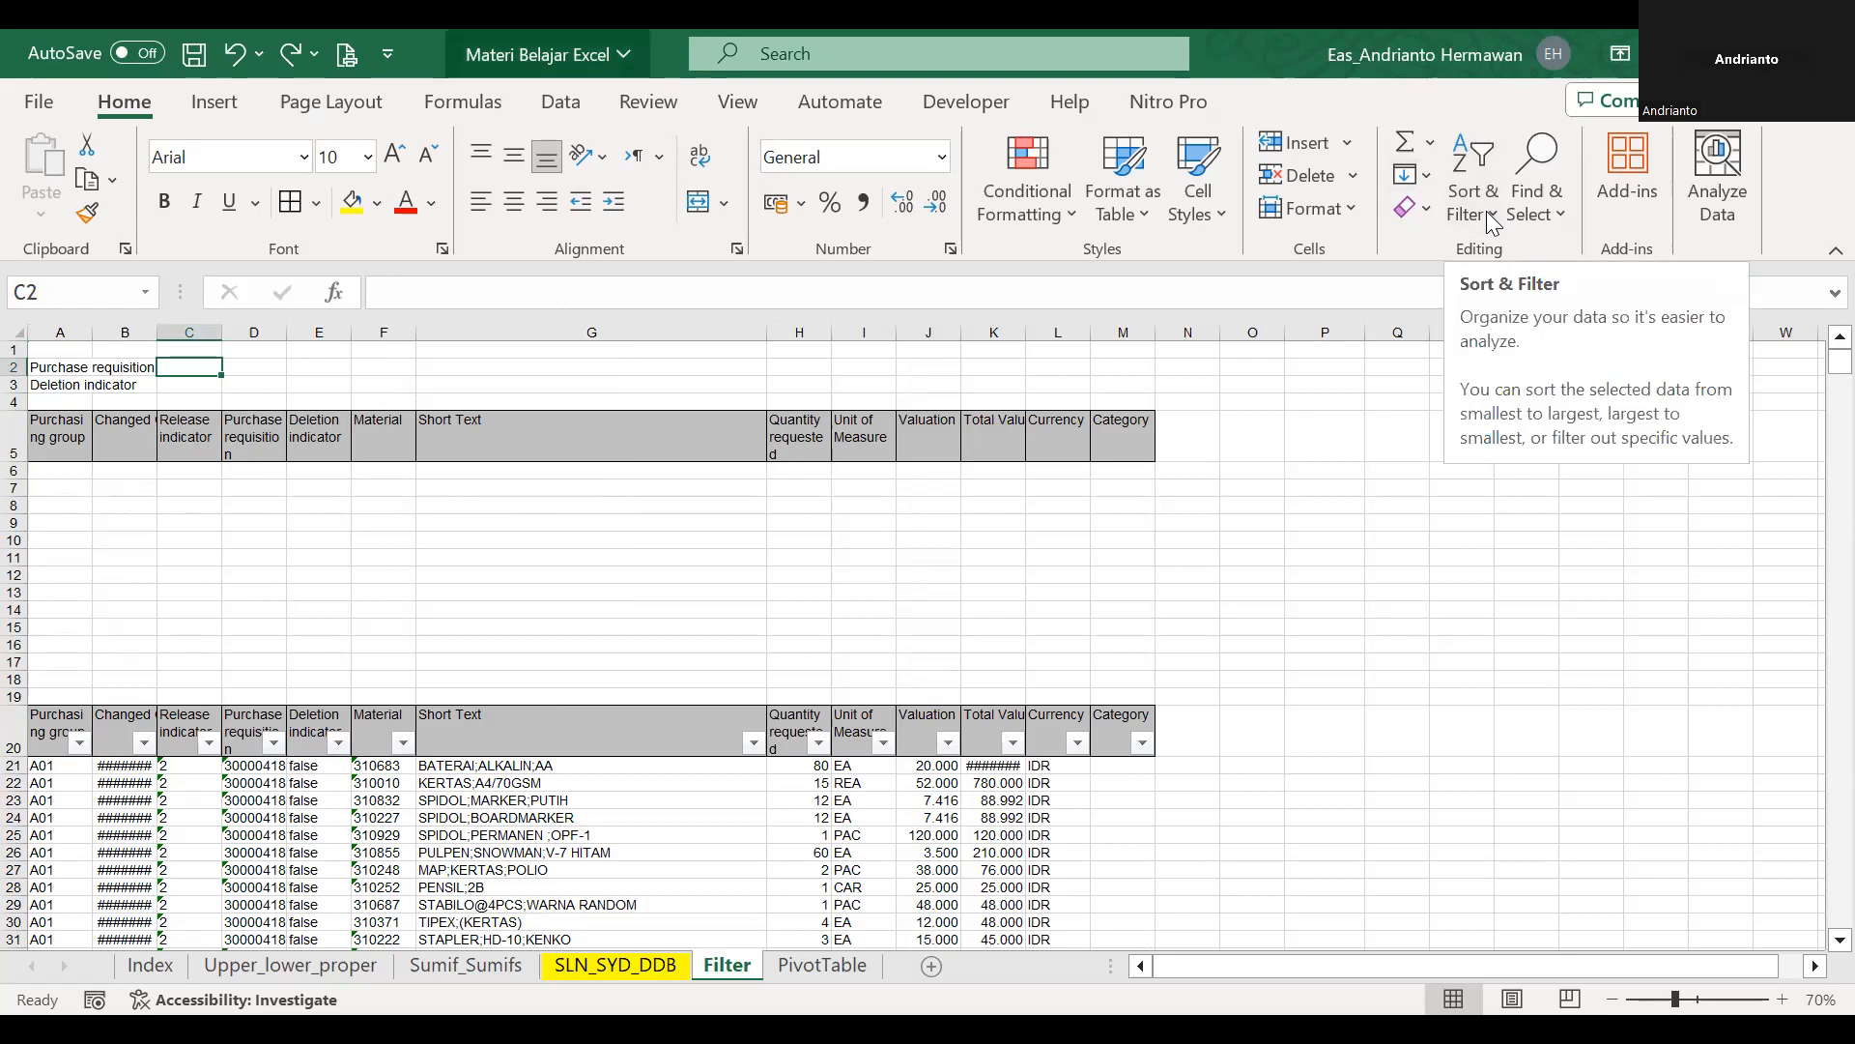
{"action": "left_click", "coordinate": [560, 101]}
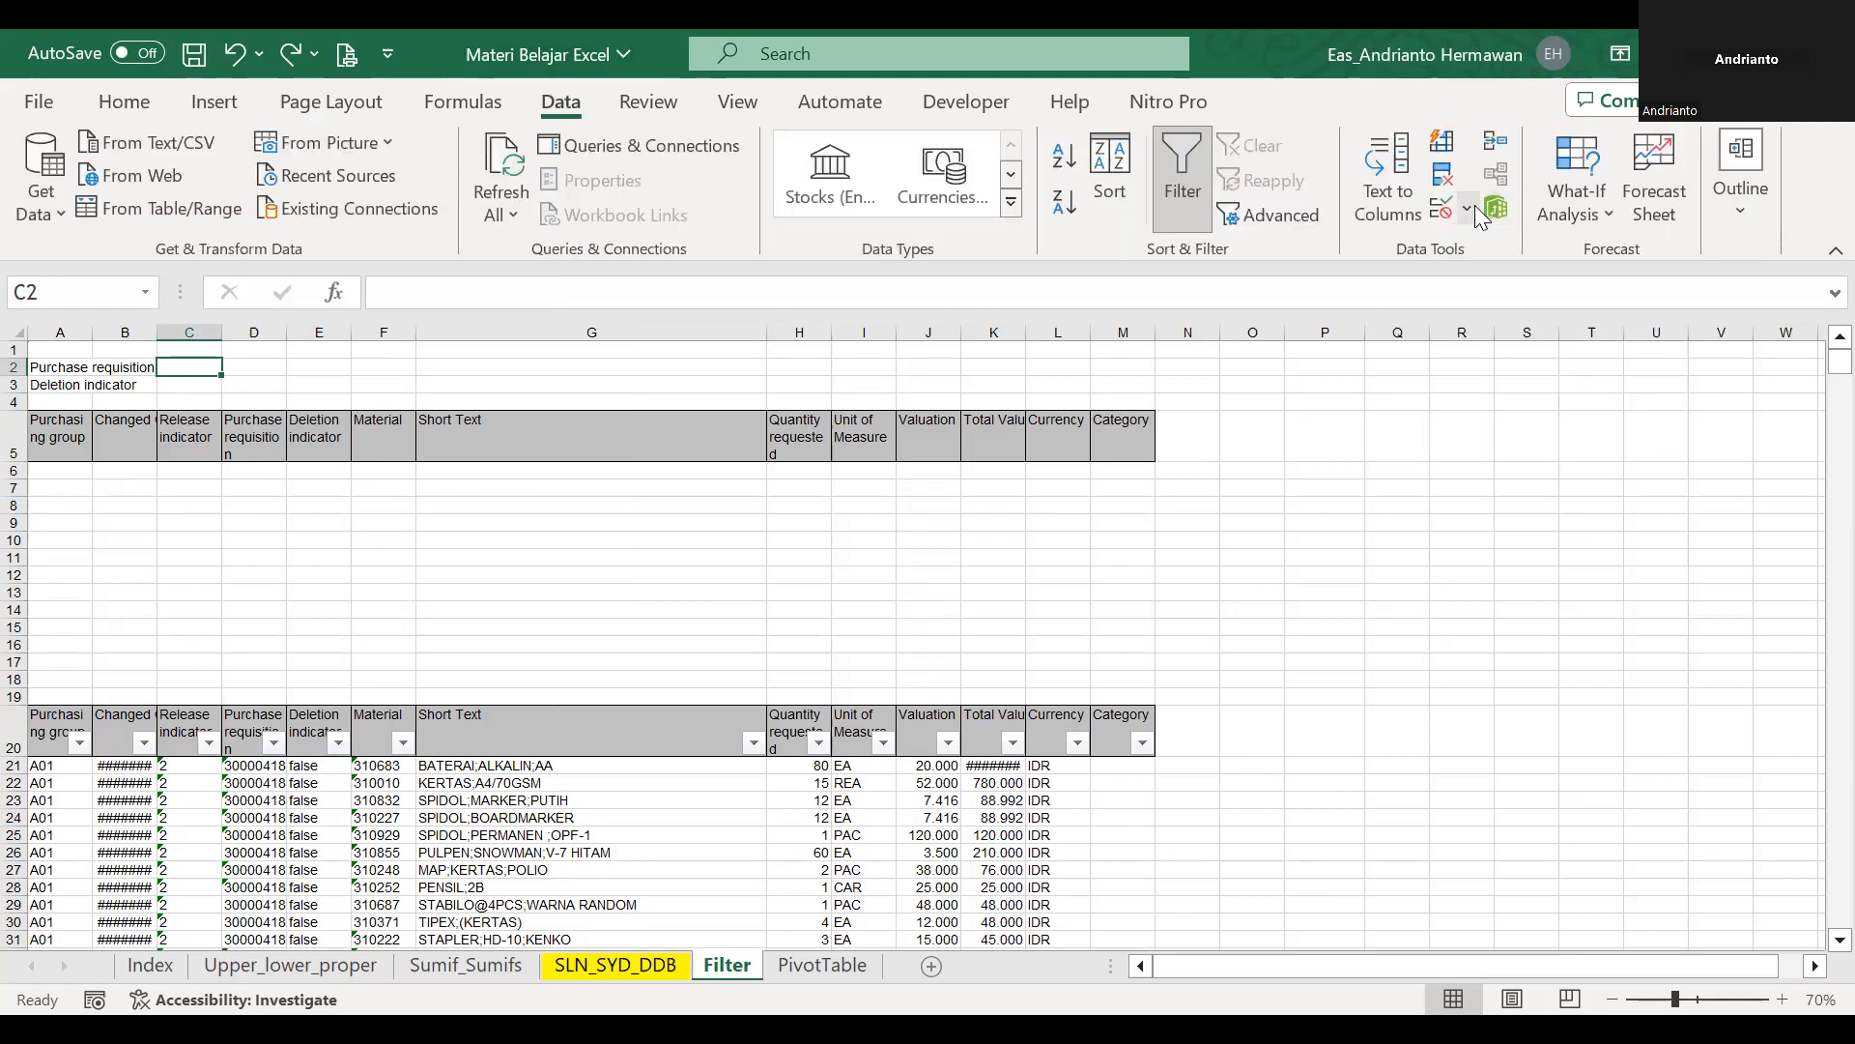
{"action": "left_click", "coordinate": [1467, 208]}
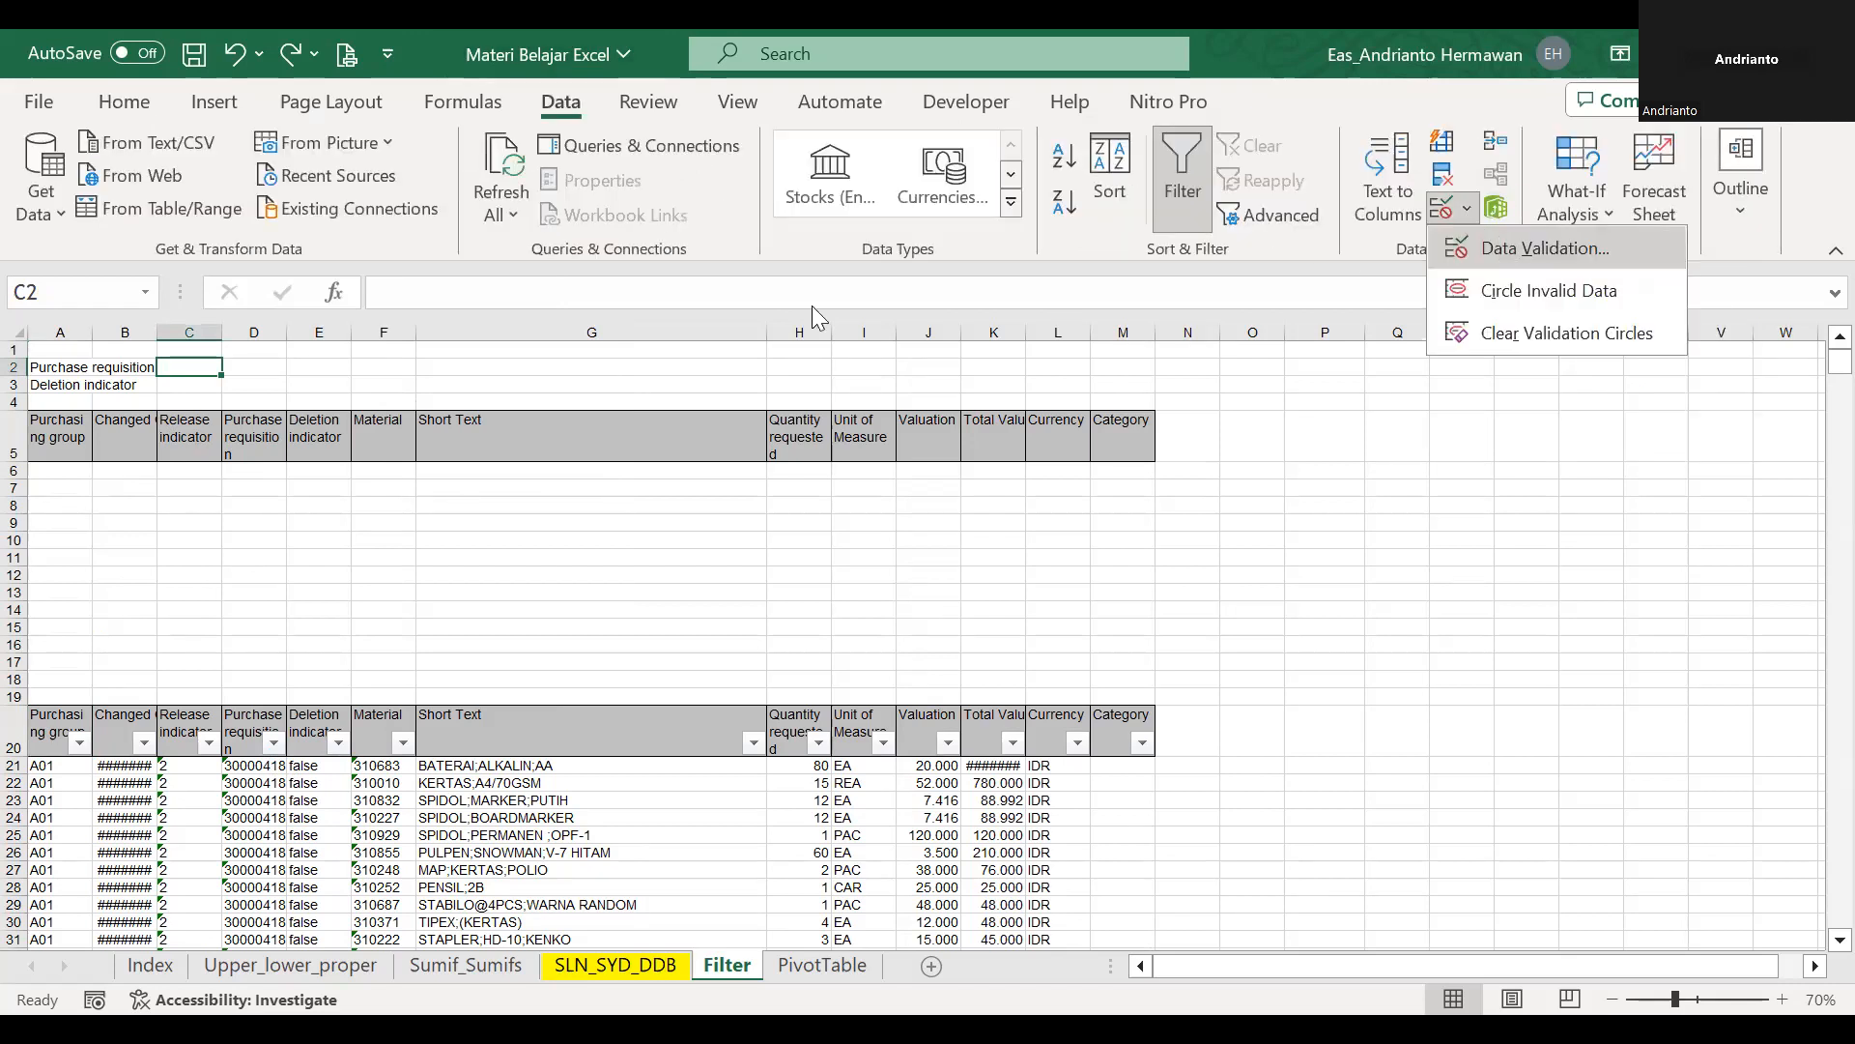
{"action": "left_click", "coordinate": [761, 333]}
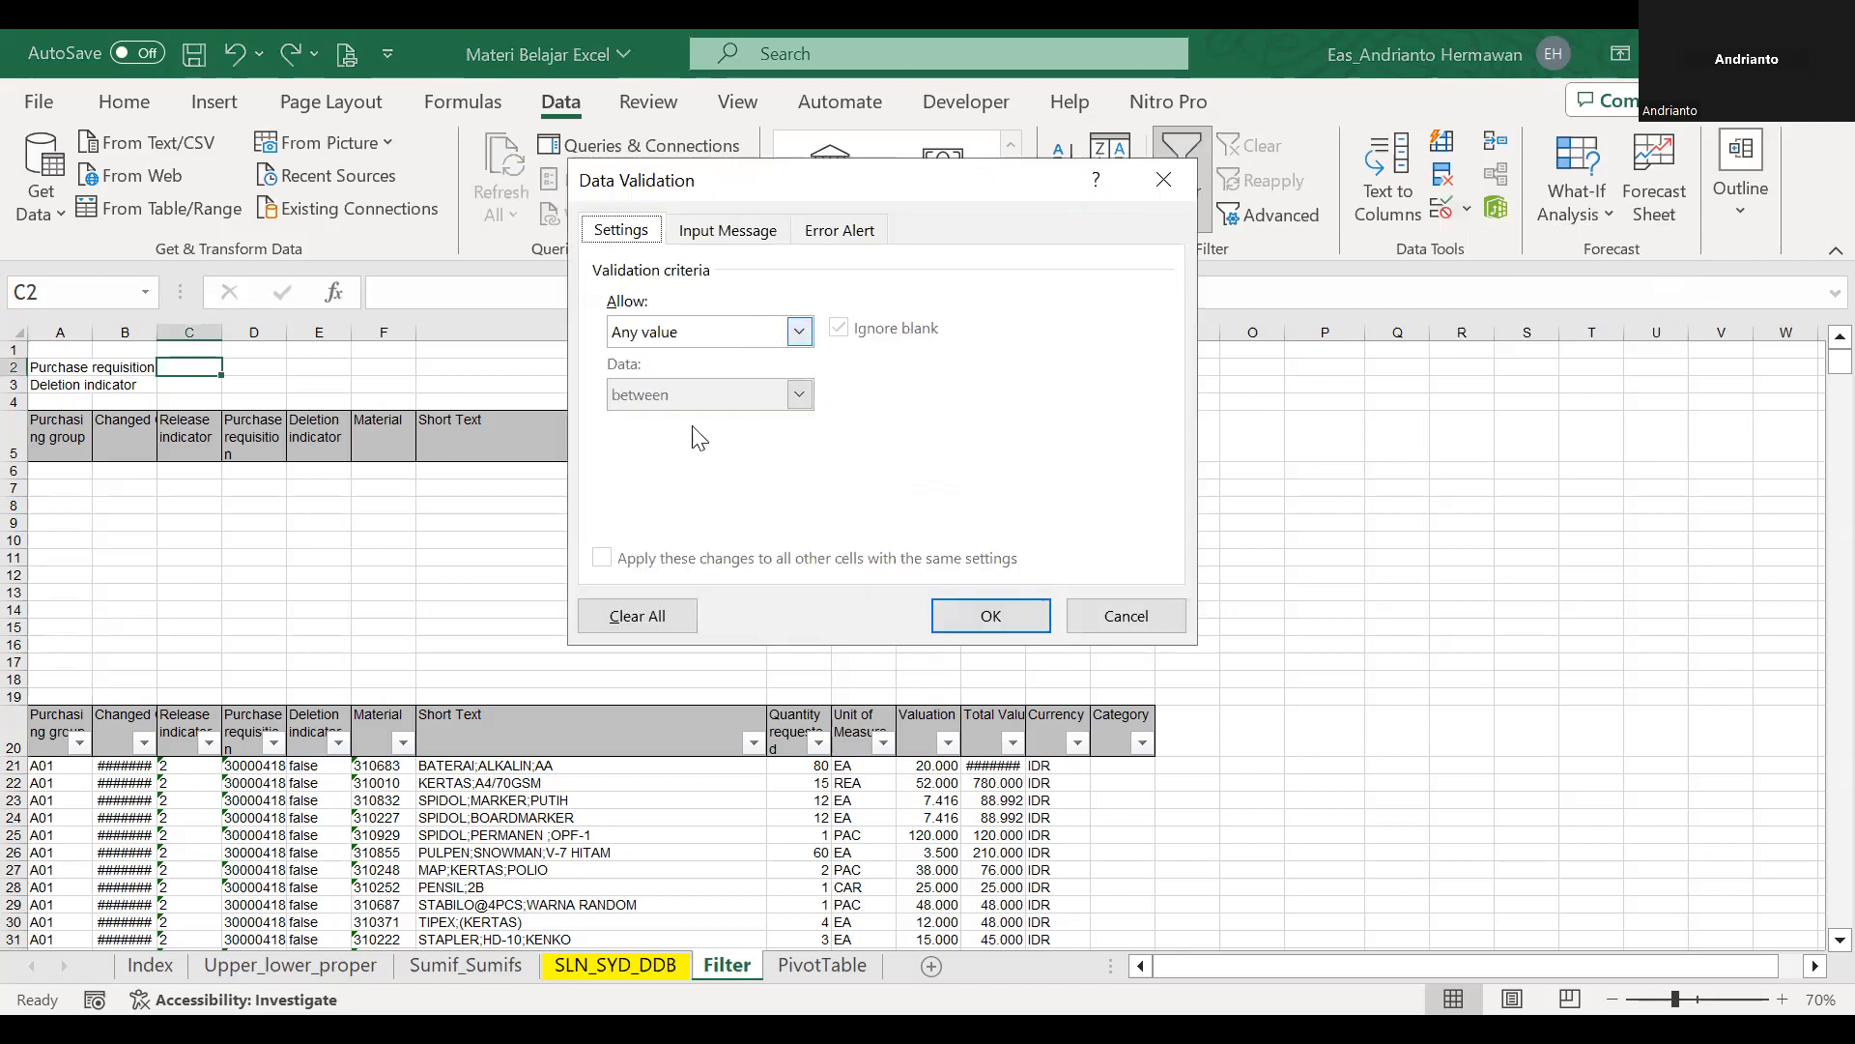
{"action": "left_click", "coordinate": [694, 419]}
{"action": "type", "text": "=pr"}
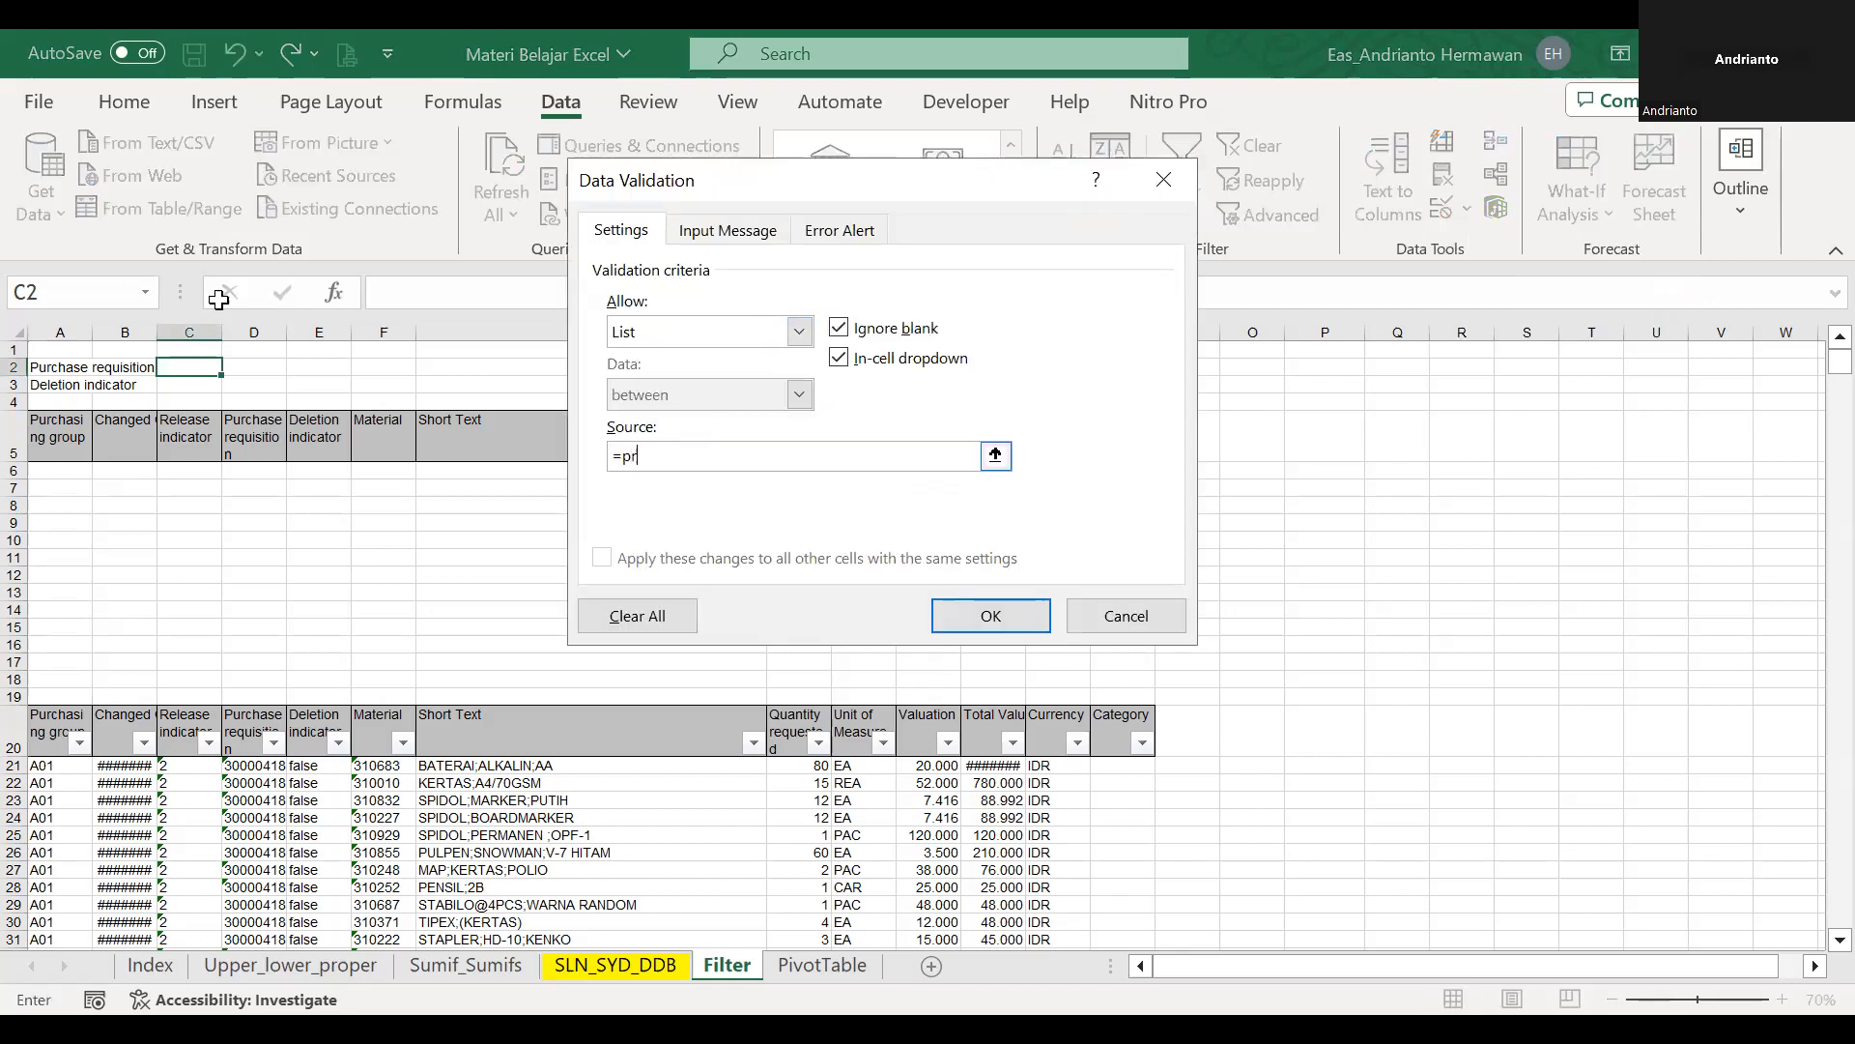
{"action": "key", "text": "Return"}
{"action": "left_click", "coordinate": [230, 368]}
Start a FILTER formula in A6 with the absolute range $A$21:$M$2074 as its array.
{"action": "left_click", "coordinate": [56, 473]}
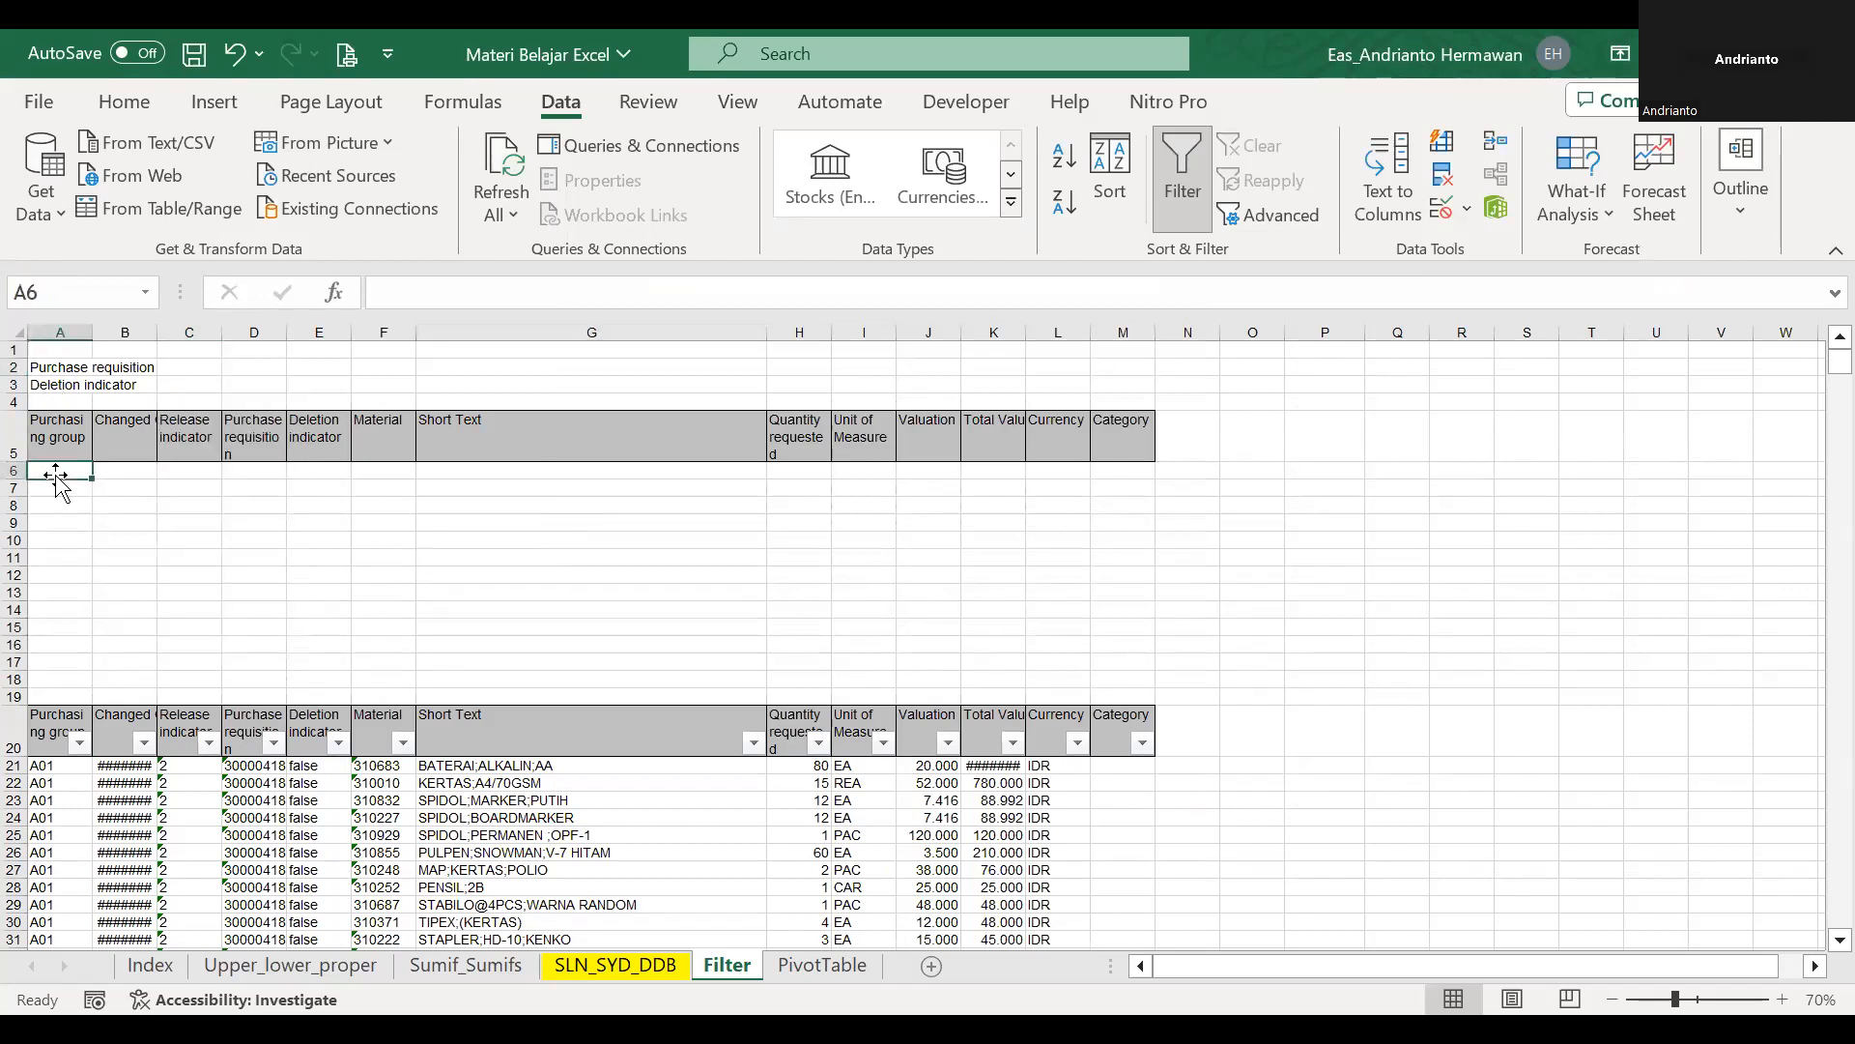
{"action": "type", "text": "=filterr="}
{"action": "key", "text": "BackSpace"}
{"action": "key", "text": "BackSpace"}
{"action": "type", "text": "r"}
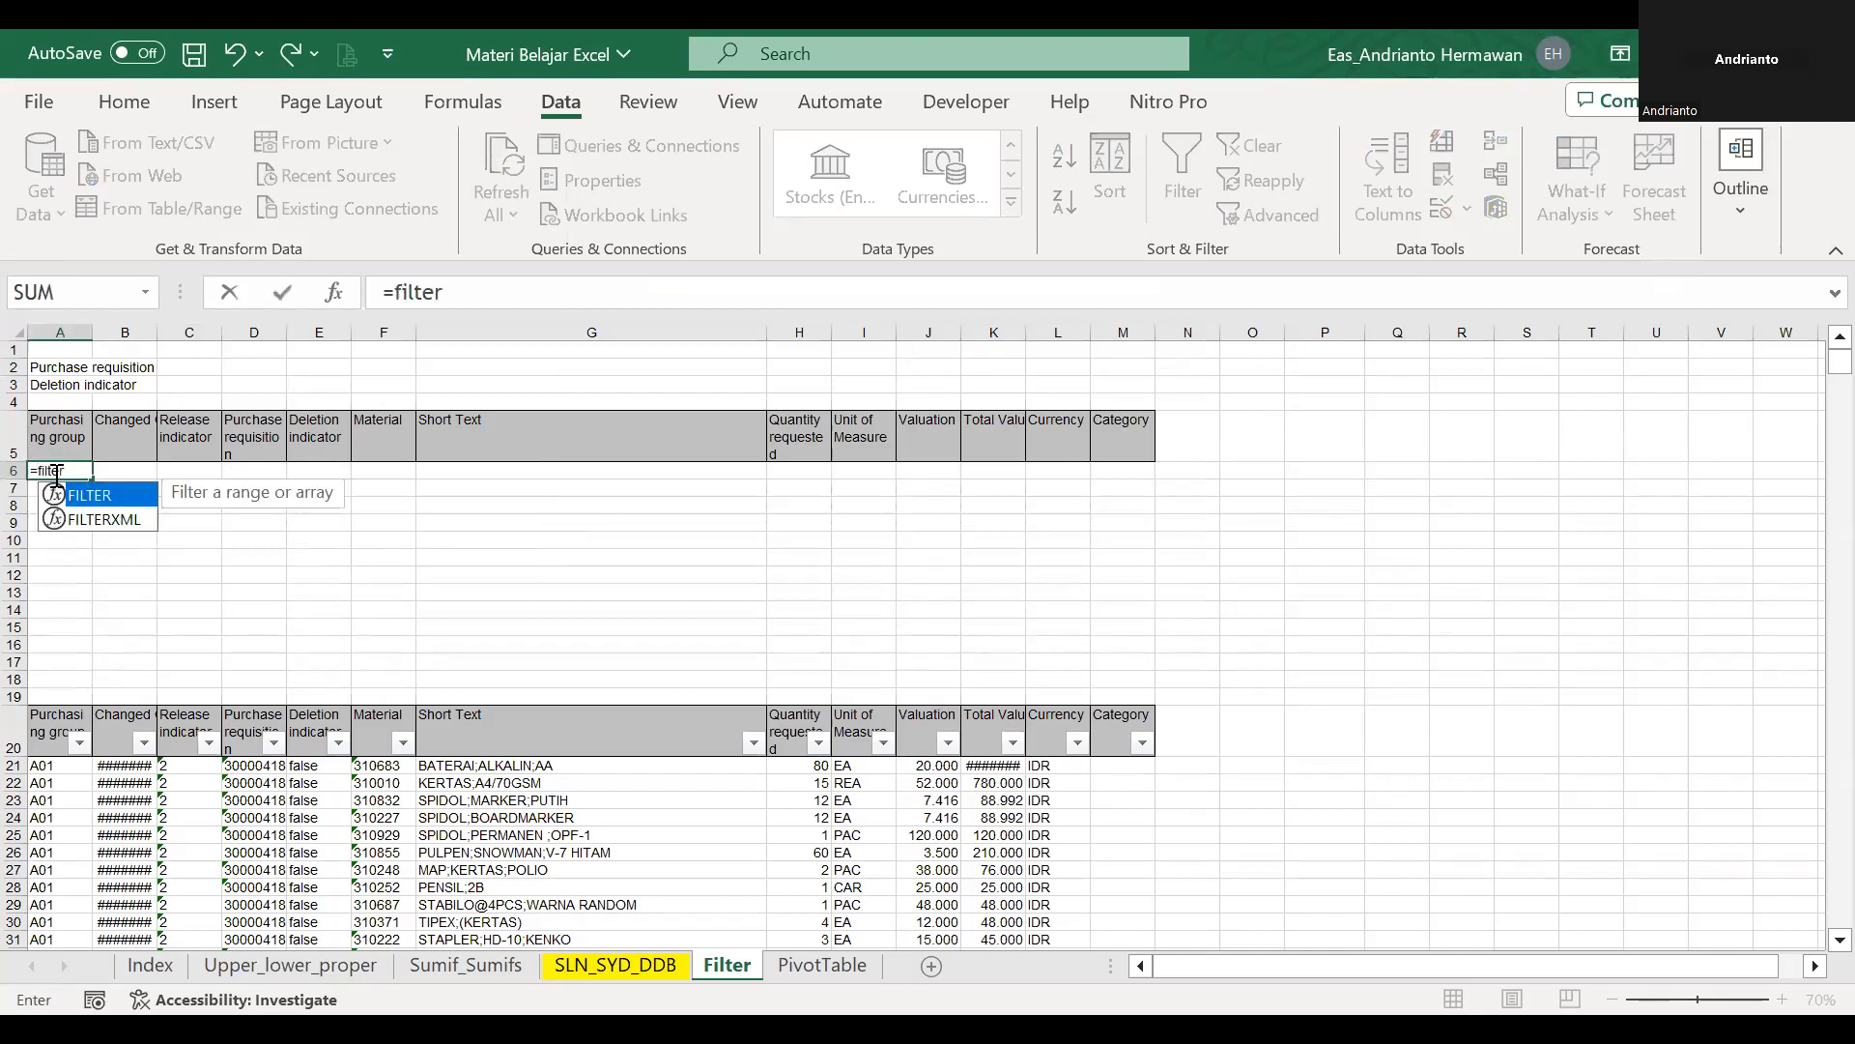
{"action": "type", "text": "("}
{"action": "left_click", "coordinate": [44, 768]}
{"action": "left_click_drag", "start_coordinate": [44, 768], "coordinate": [125, 768]}
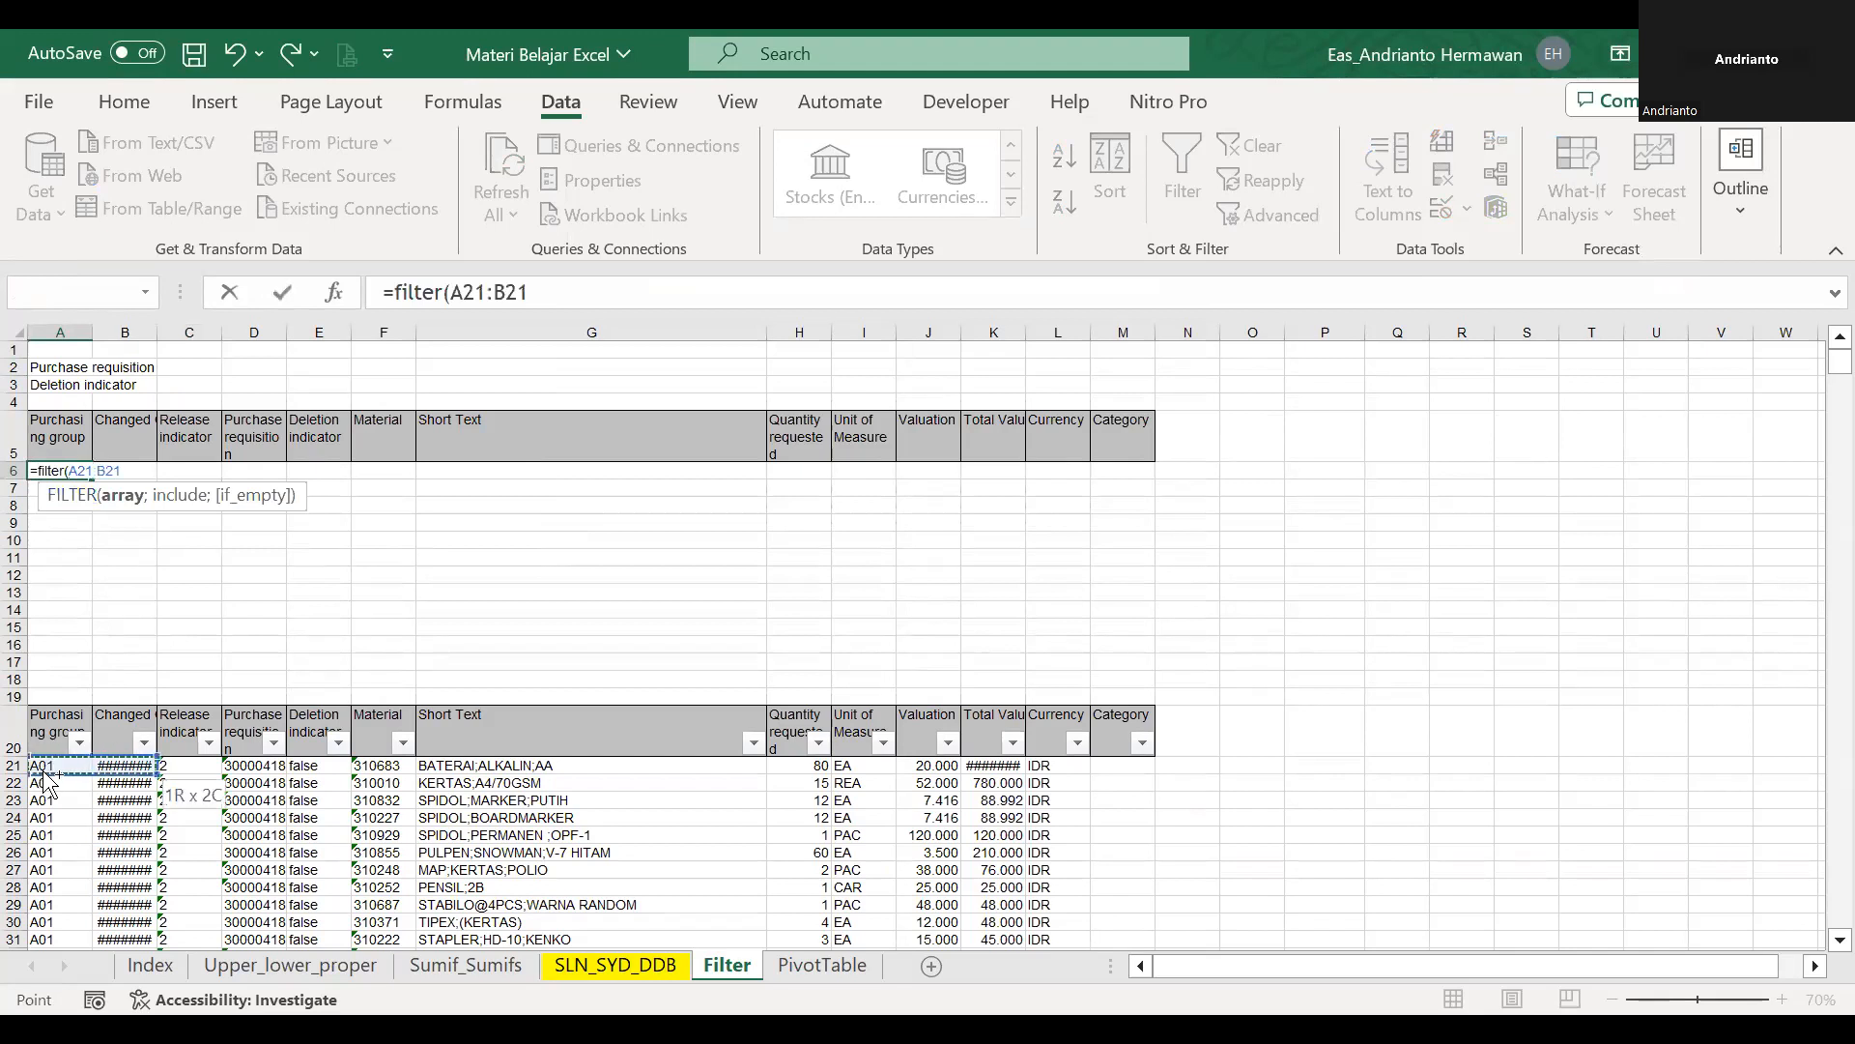
{"action": "key", "text": "ctrl+shift+Down"}
{"action": "key", "text": "ctrl+shift+Right"}
{"action": "key", "text": "F4"}
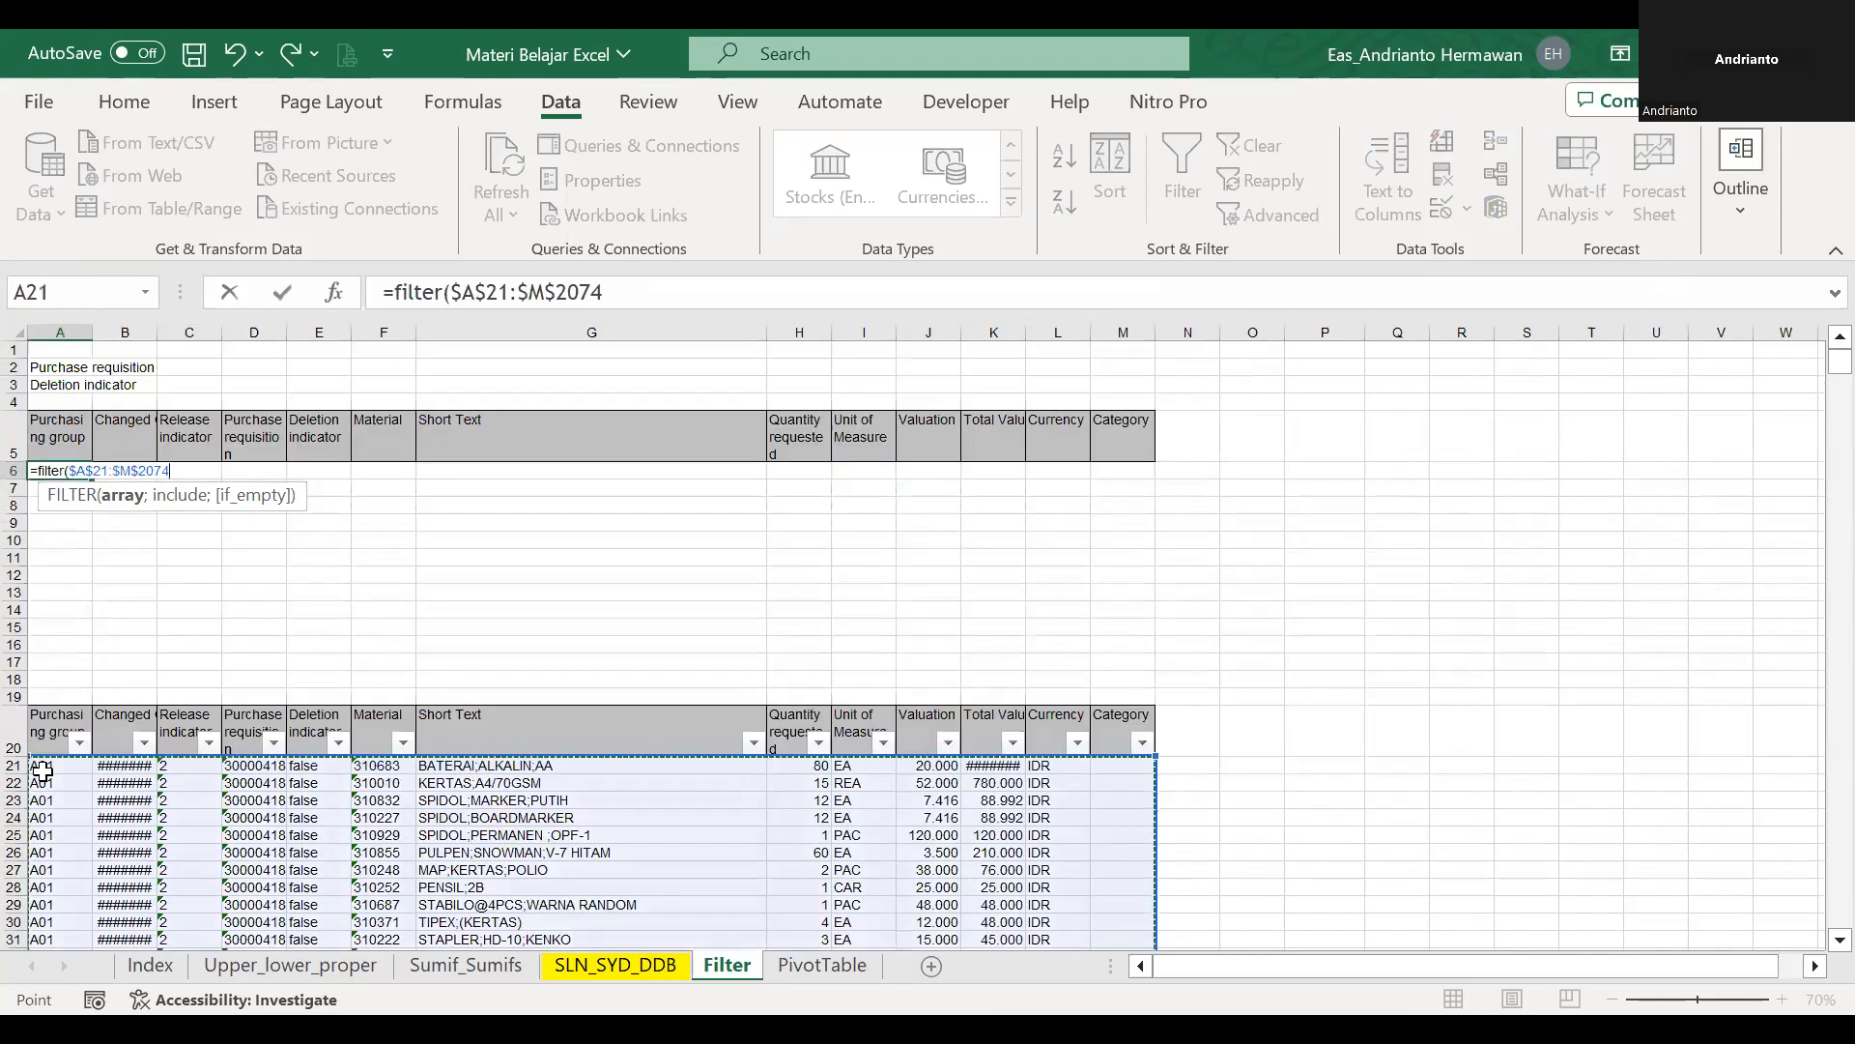
{"action": "type", "text": ";"}
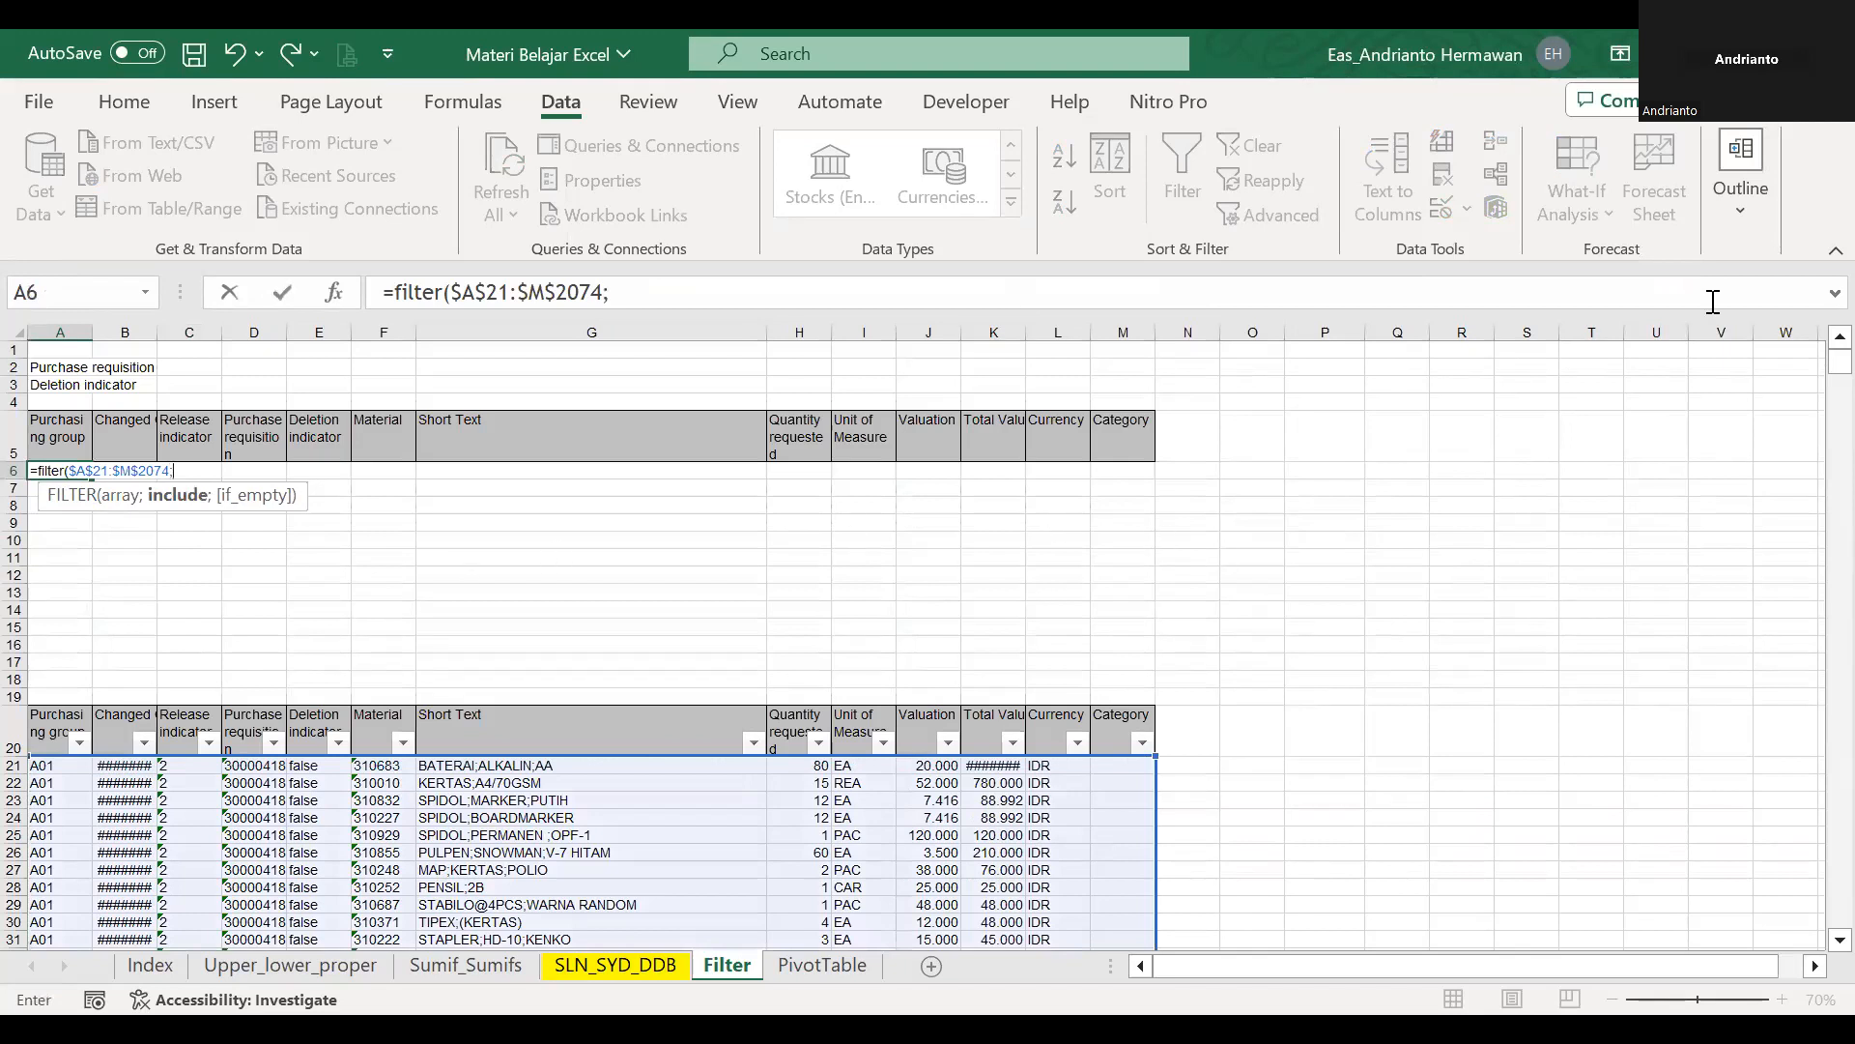
Complete the A6 FILTER formula with the include condition $D$21:$D$2074=C2.
{"action": "left_click", "coordinate": [249, 720]}
{"action": "key", "text": "Down"}
{"action": "key", "text": "Down"}
{"action": "key", "text": "Up"}
{"action": "key", "text": "ctrl+shift+Down"}
{"action": "key", "text": "Up"}
{"action": "key", "text": "Up"}
{"action": "key", "text": "Up"}
{"action": "key", "text": "Up"}
{"action": "key", "text": "Up"}
{"action": "key", "text": "Up"}
{"action": "key", "text": "Up"}
{"action": "key", "text": "Up"}
{"action": "key", "text": "Up"}
{"action": "key", "text": "Up"}
{"action": "key", "text": "Up"}
{"action": "key", "text": "Up"}
{"action": "key", "text": "Up"}
{"action": "key", "text": "Up"}
{"action": "key", "text": "Up"}
{"action": "key", "text": "Up"}
{"action": "key", "text": "Up"}
{"action": "key", "text": "Up"}
{"action": "key", "text": "Up"}
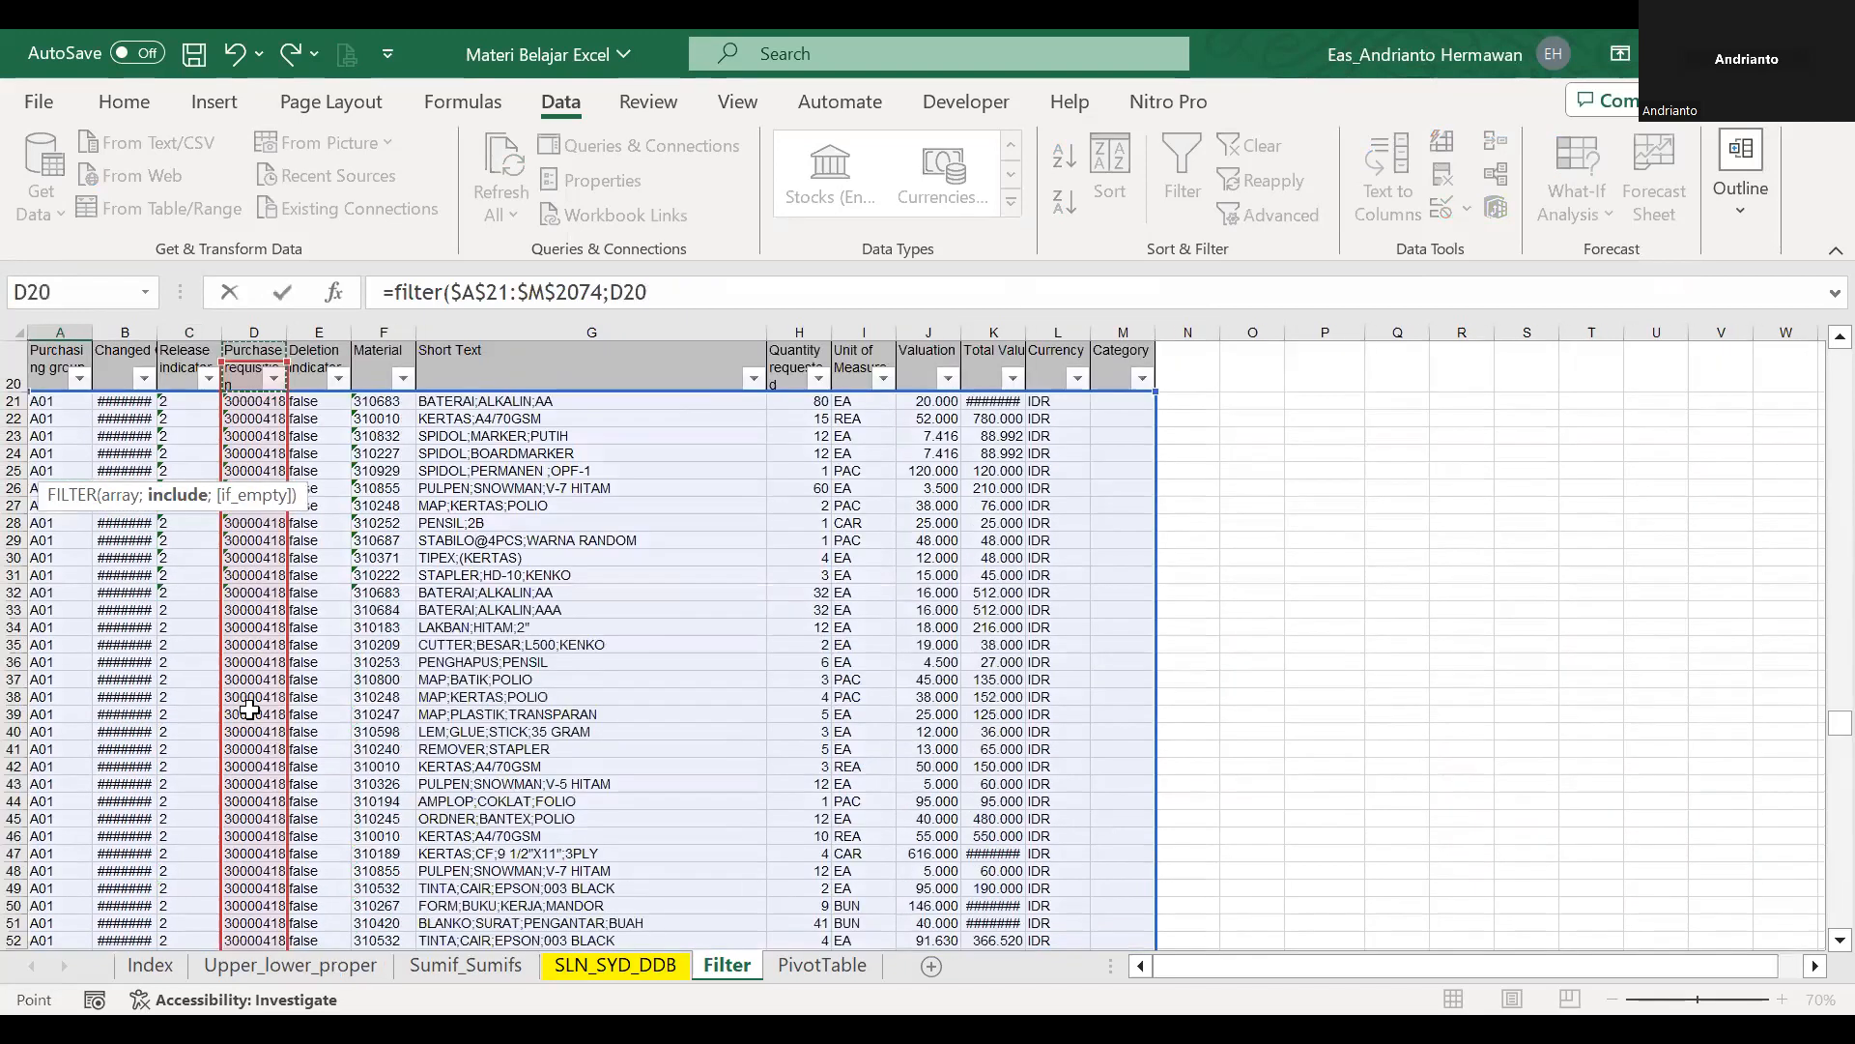
{"action": "key", "text": "Left"}
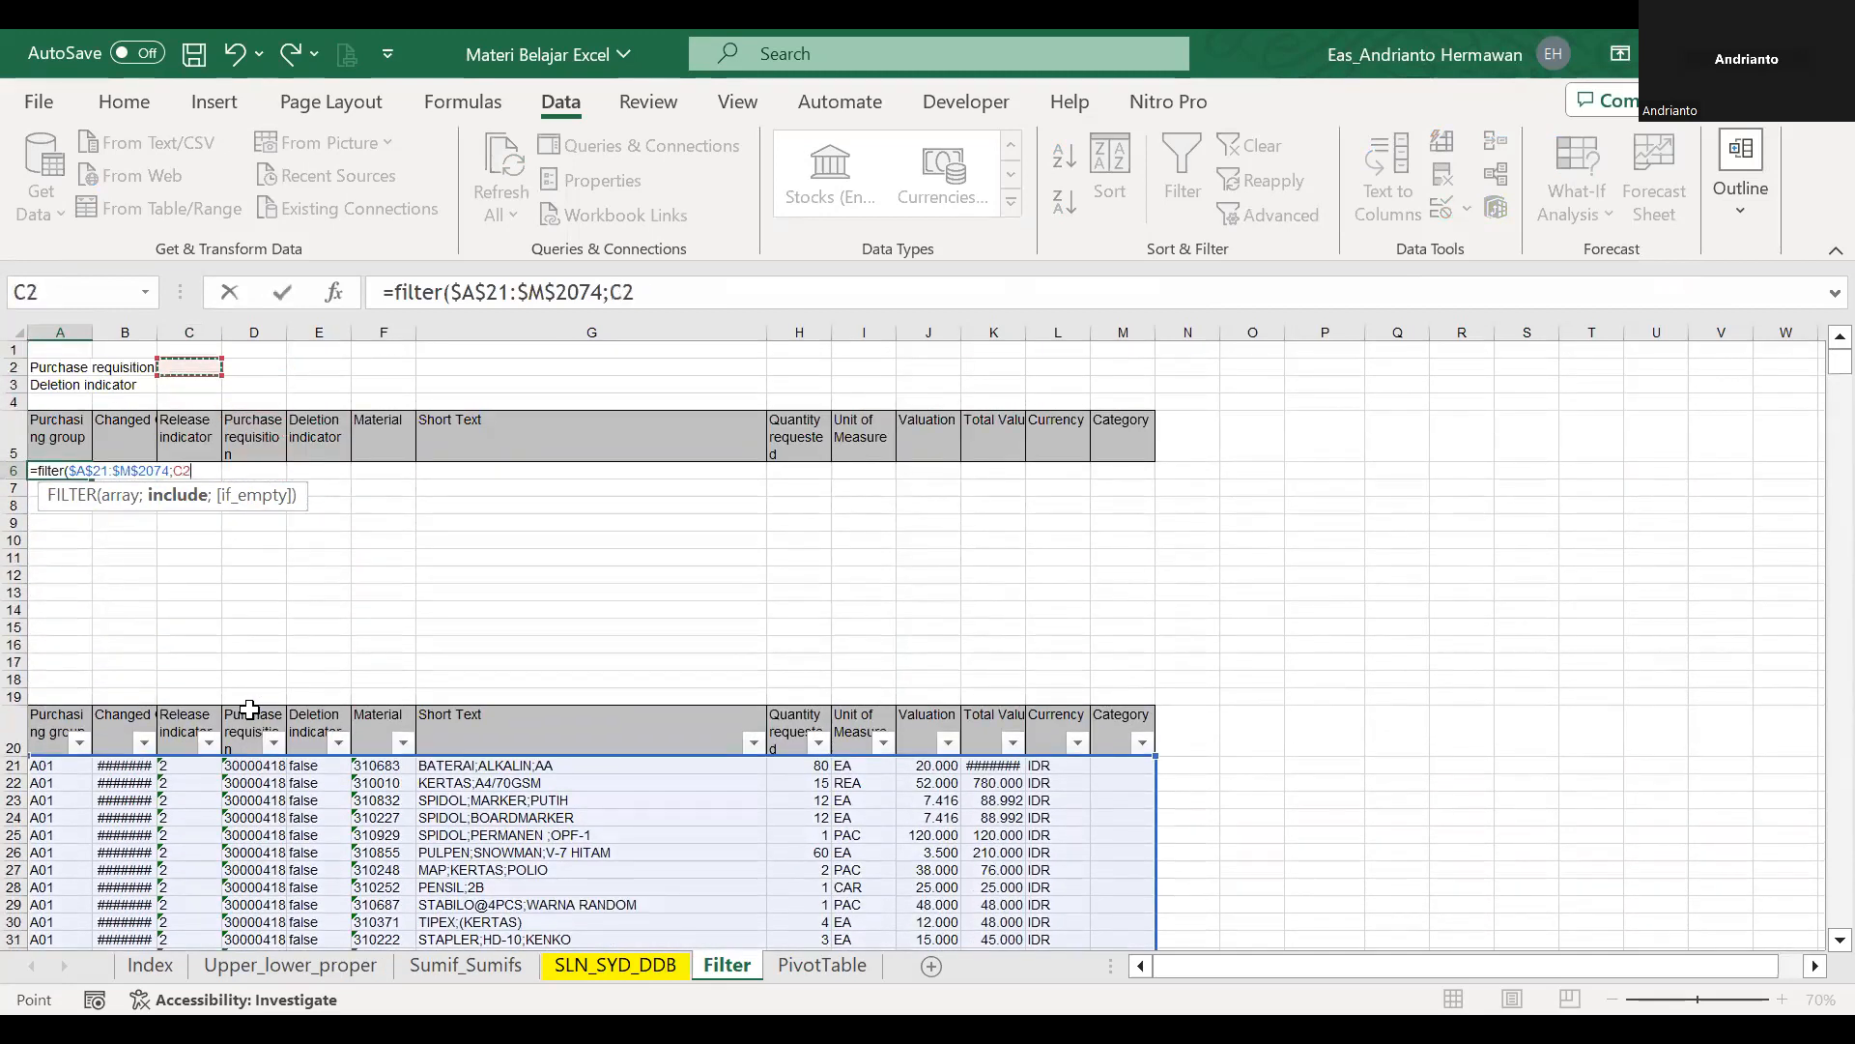
{"action": "left_click", "coordinate": [249, 766]}
{"action": "key", "text": "ctrl+shift+Down"}
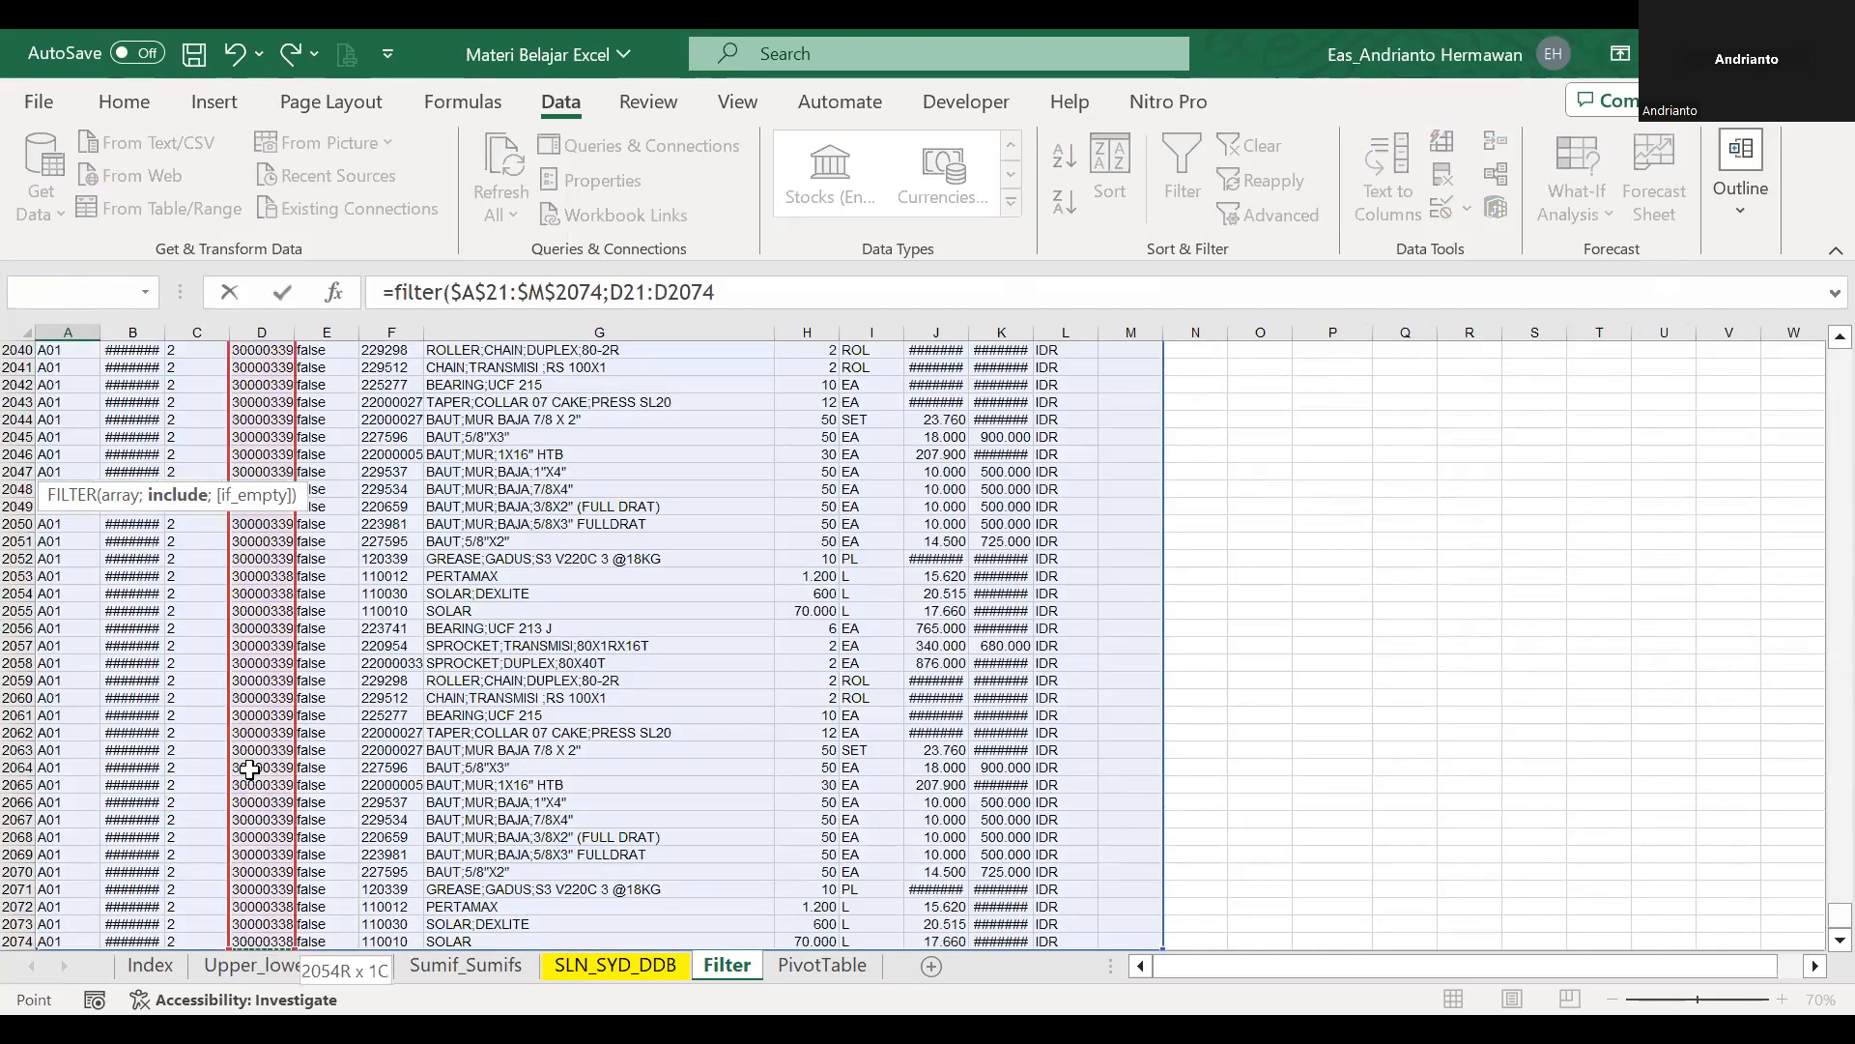
{"action": "key", "text": "F4"}
{"action": "type", "text": "="}
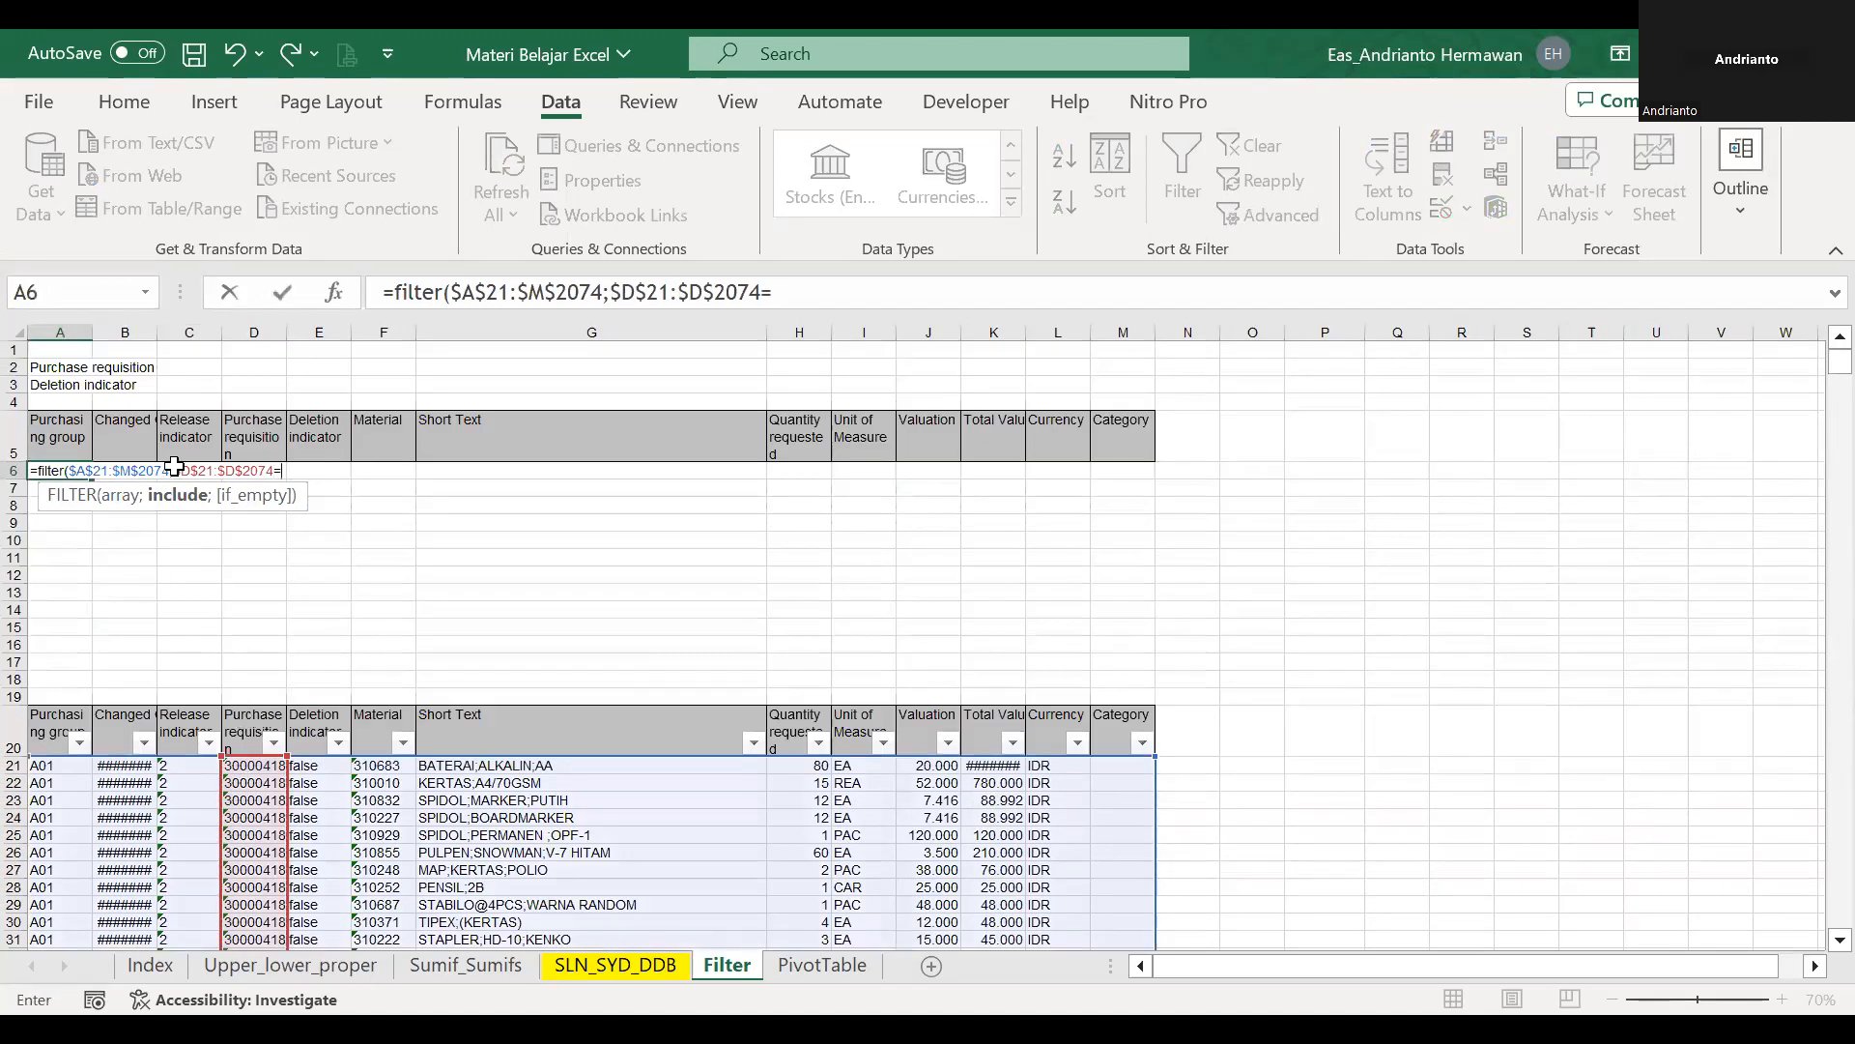
{"action": "left_click", "coordinate": [198, 389]}
{"action": "left_click", "coordinate": [197, 373]}
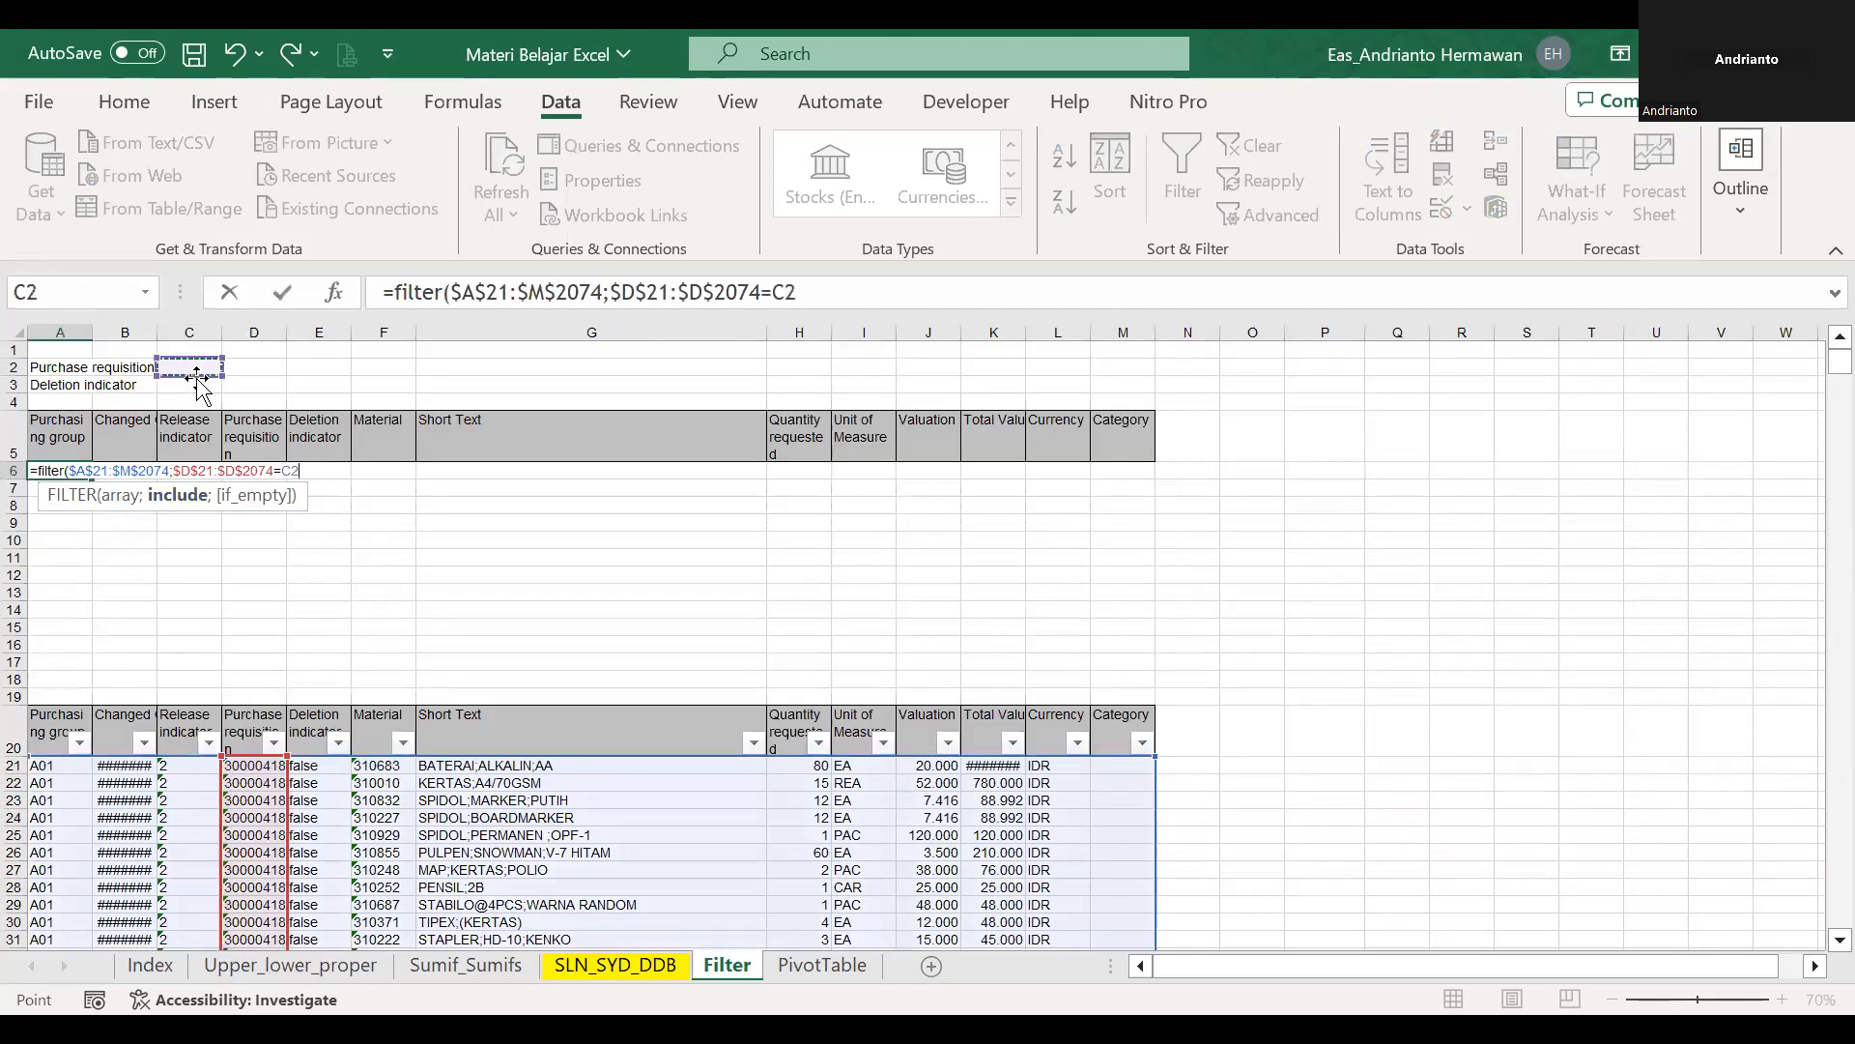
{"action": "key", "text": "Return"}
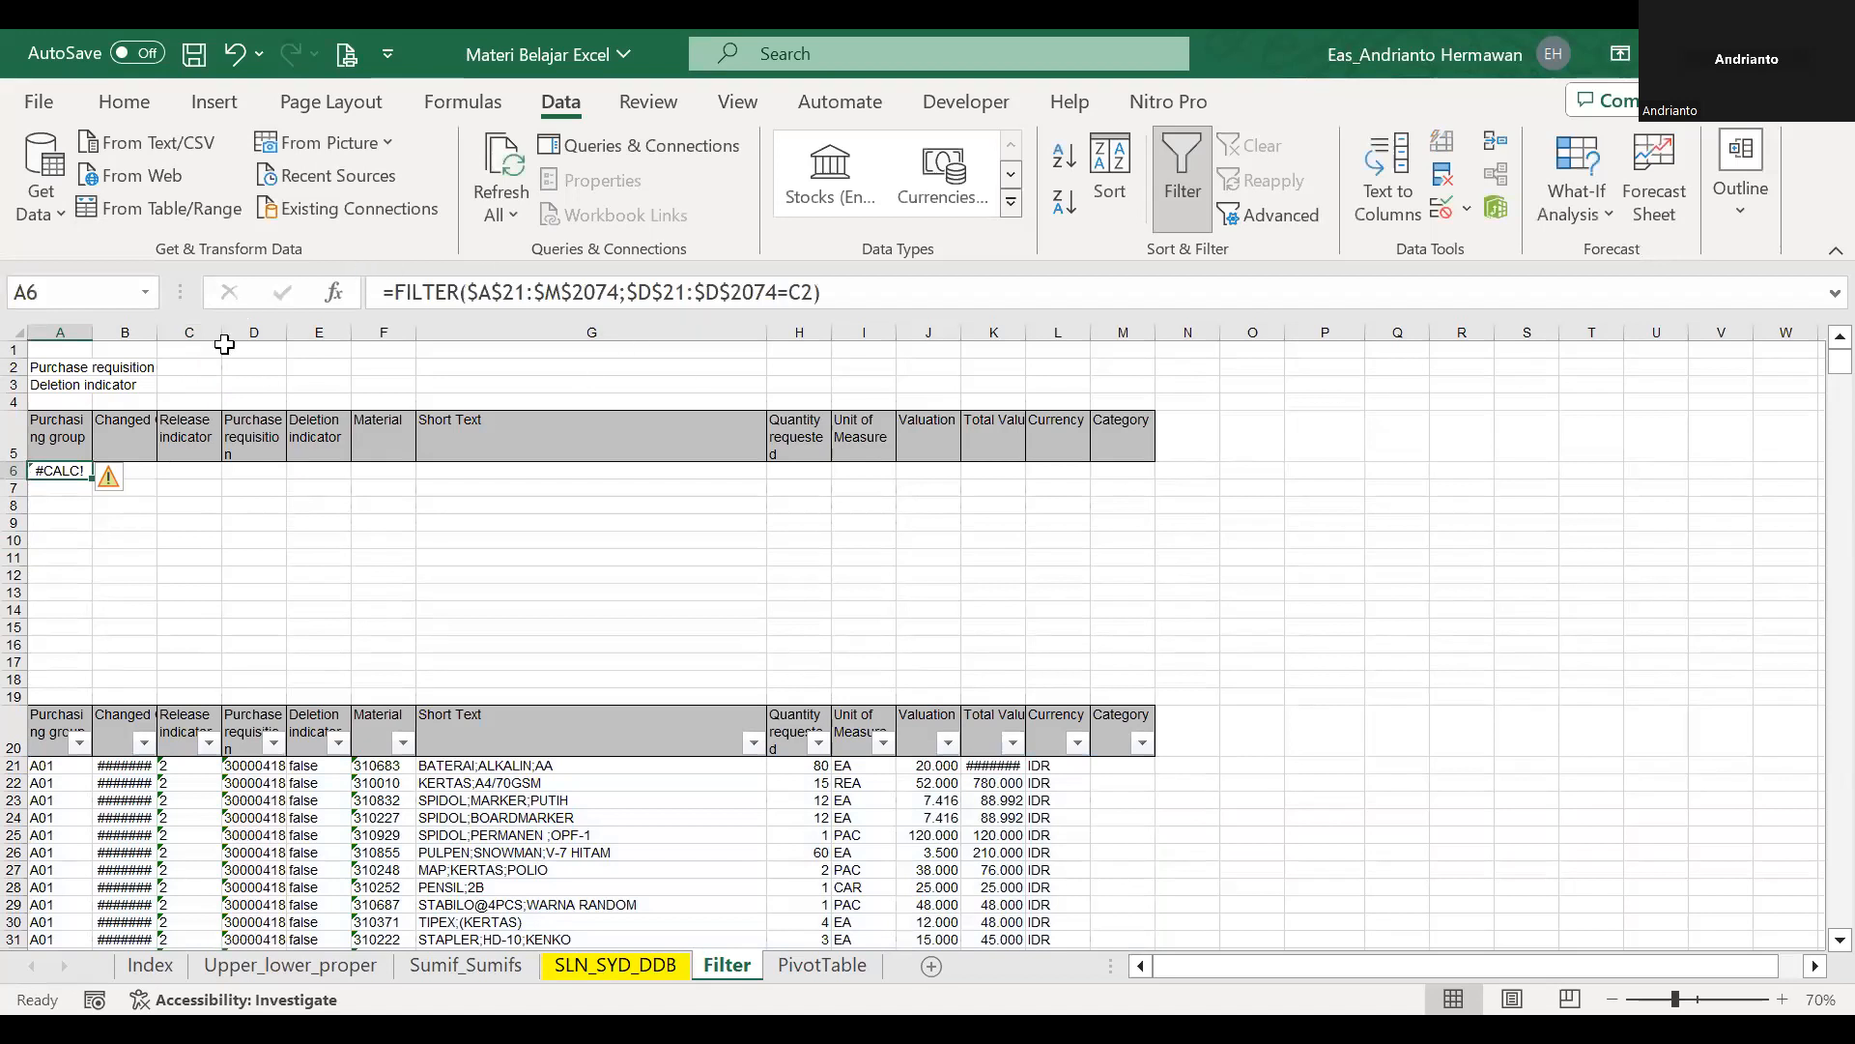
Choose the first purchase requisition number from the validation list in C2.
{"action": "left_click", "coordinate": [198, 367]}
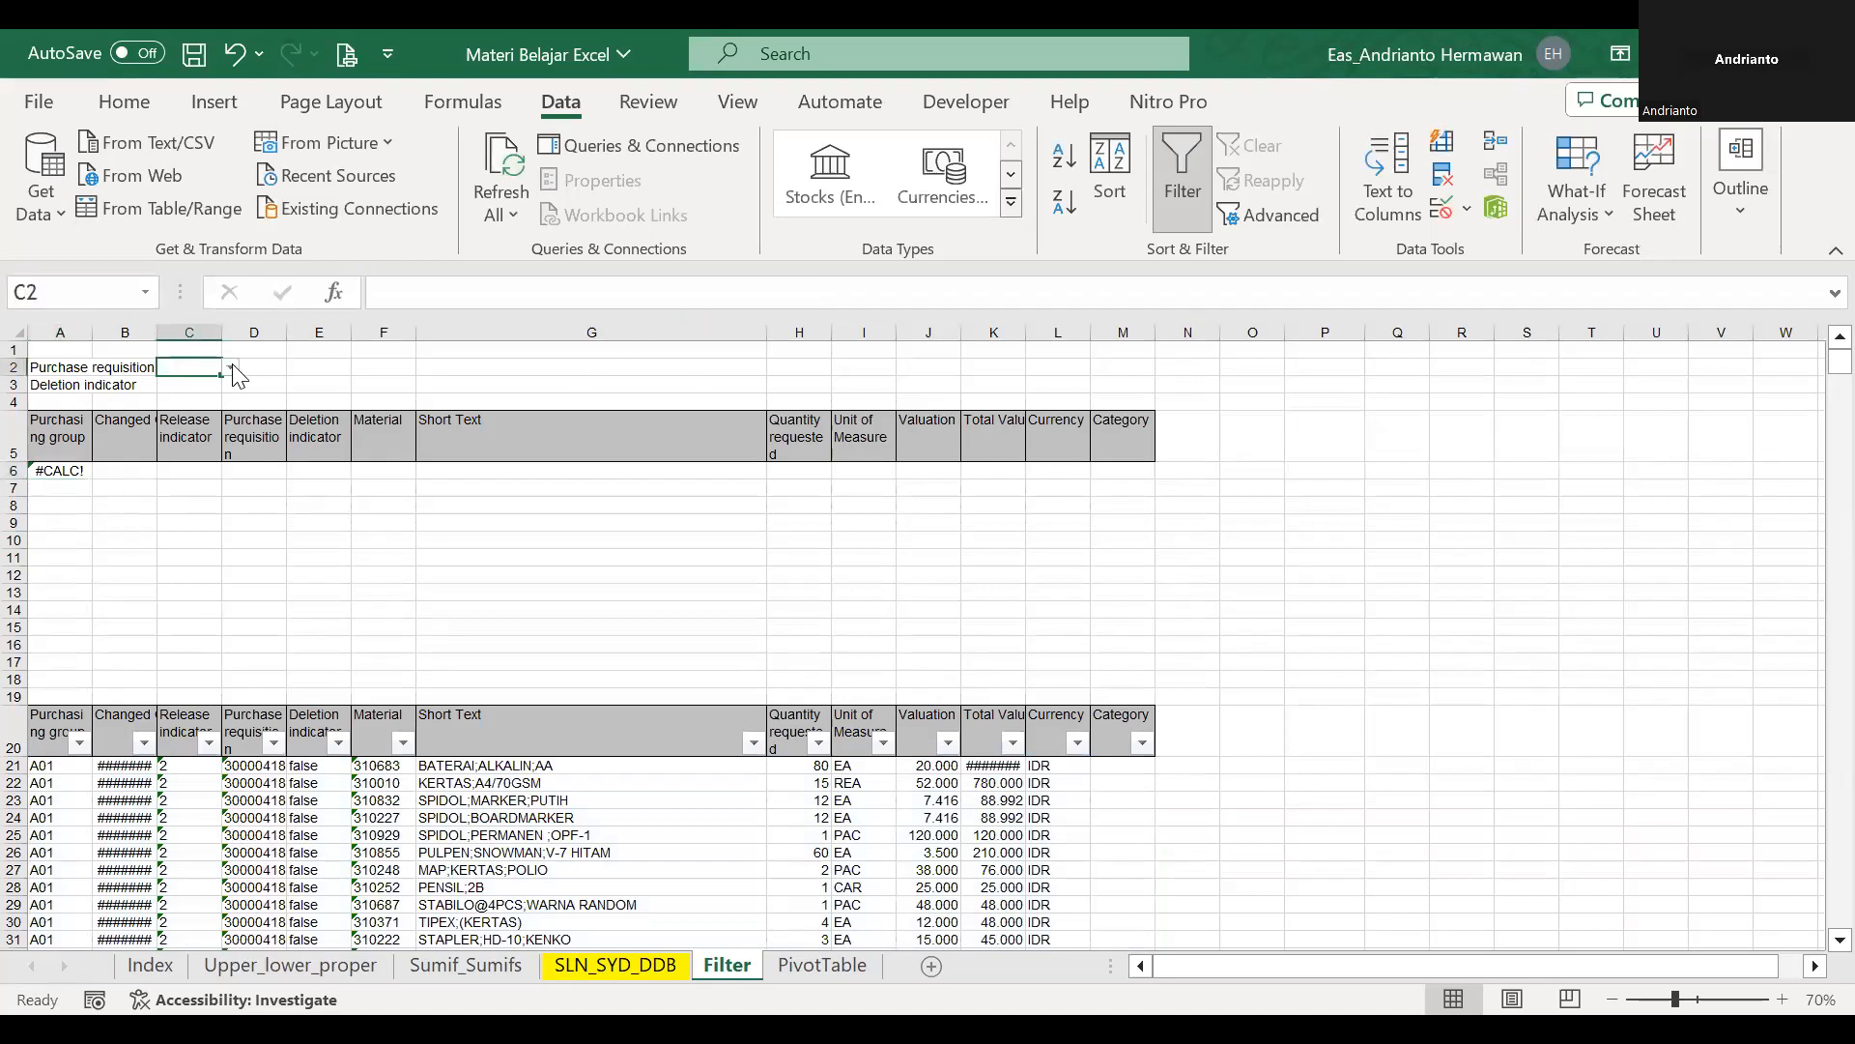
{"action": "key", "text": "alt+Down"}
{"action": "left_click", "coordinate": [230, 390]}
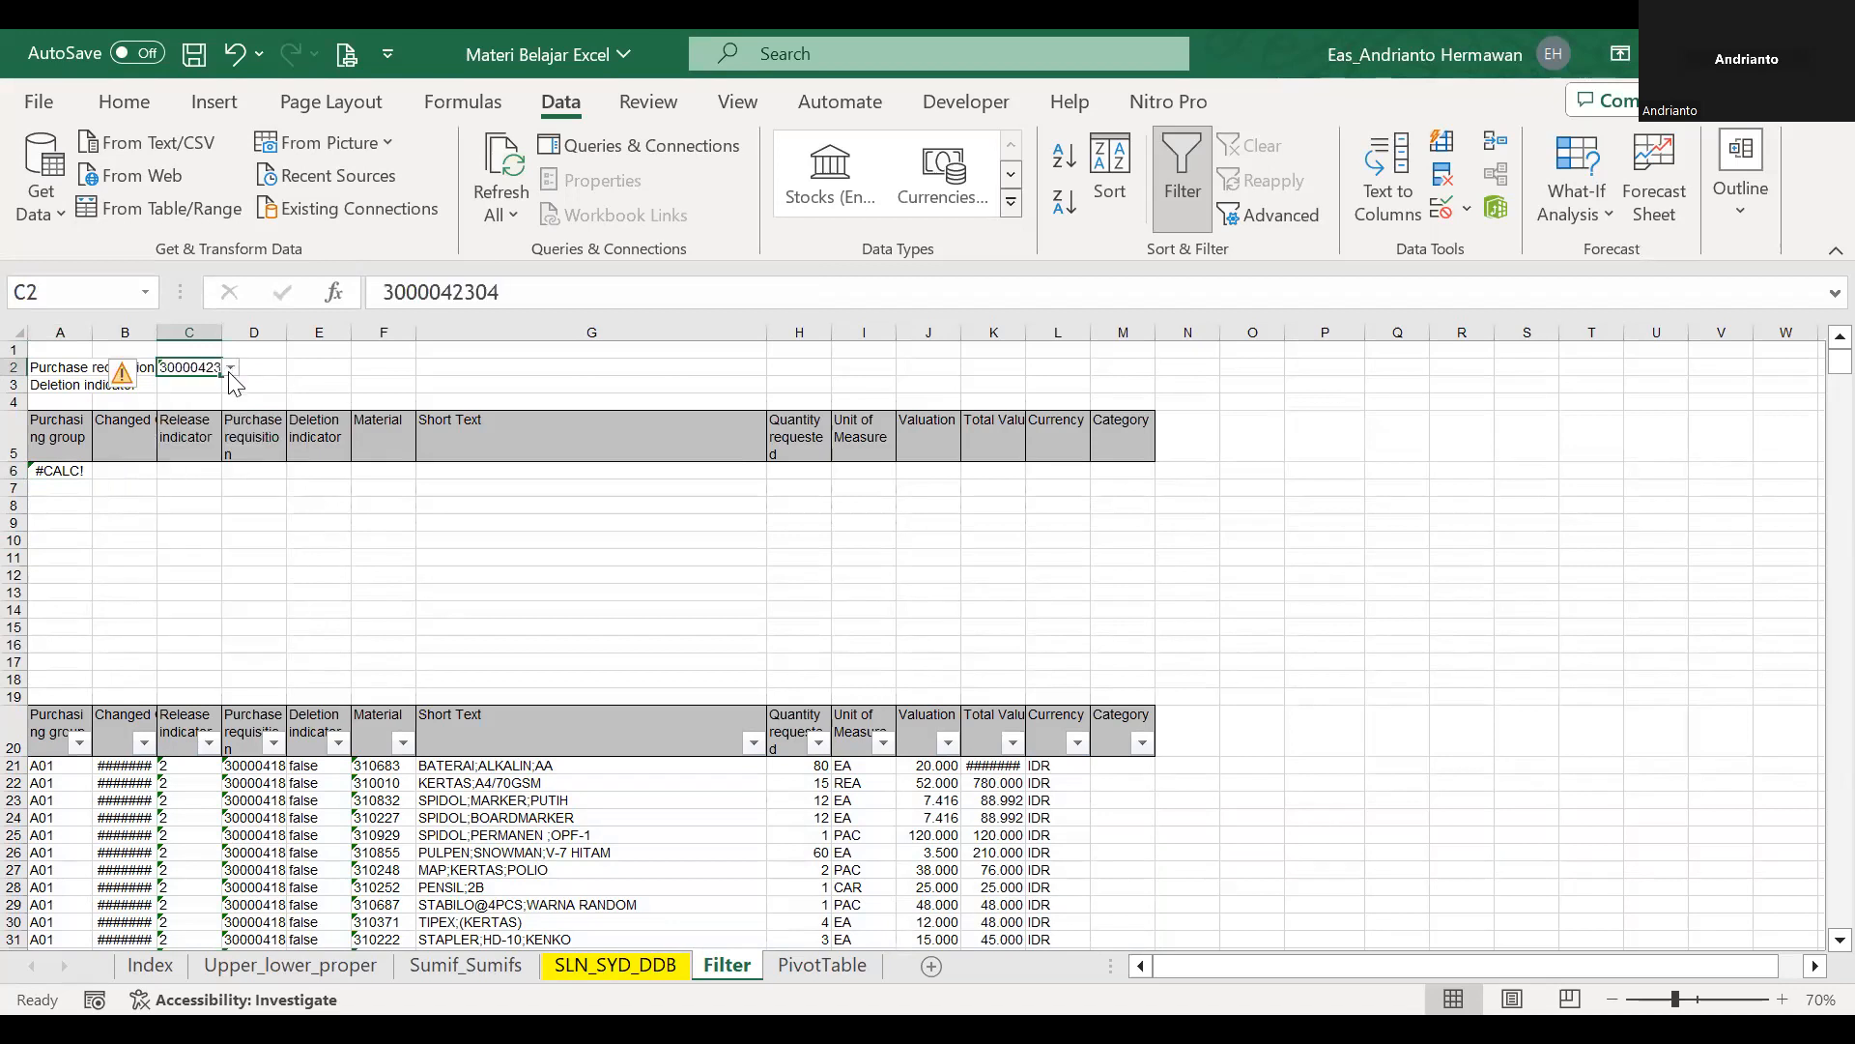
{"action": "left_click", "coordinate": [231, 370]}
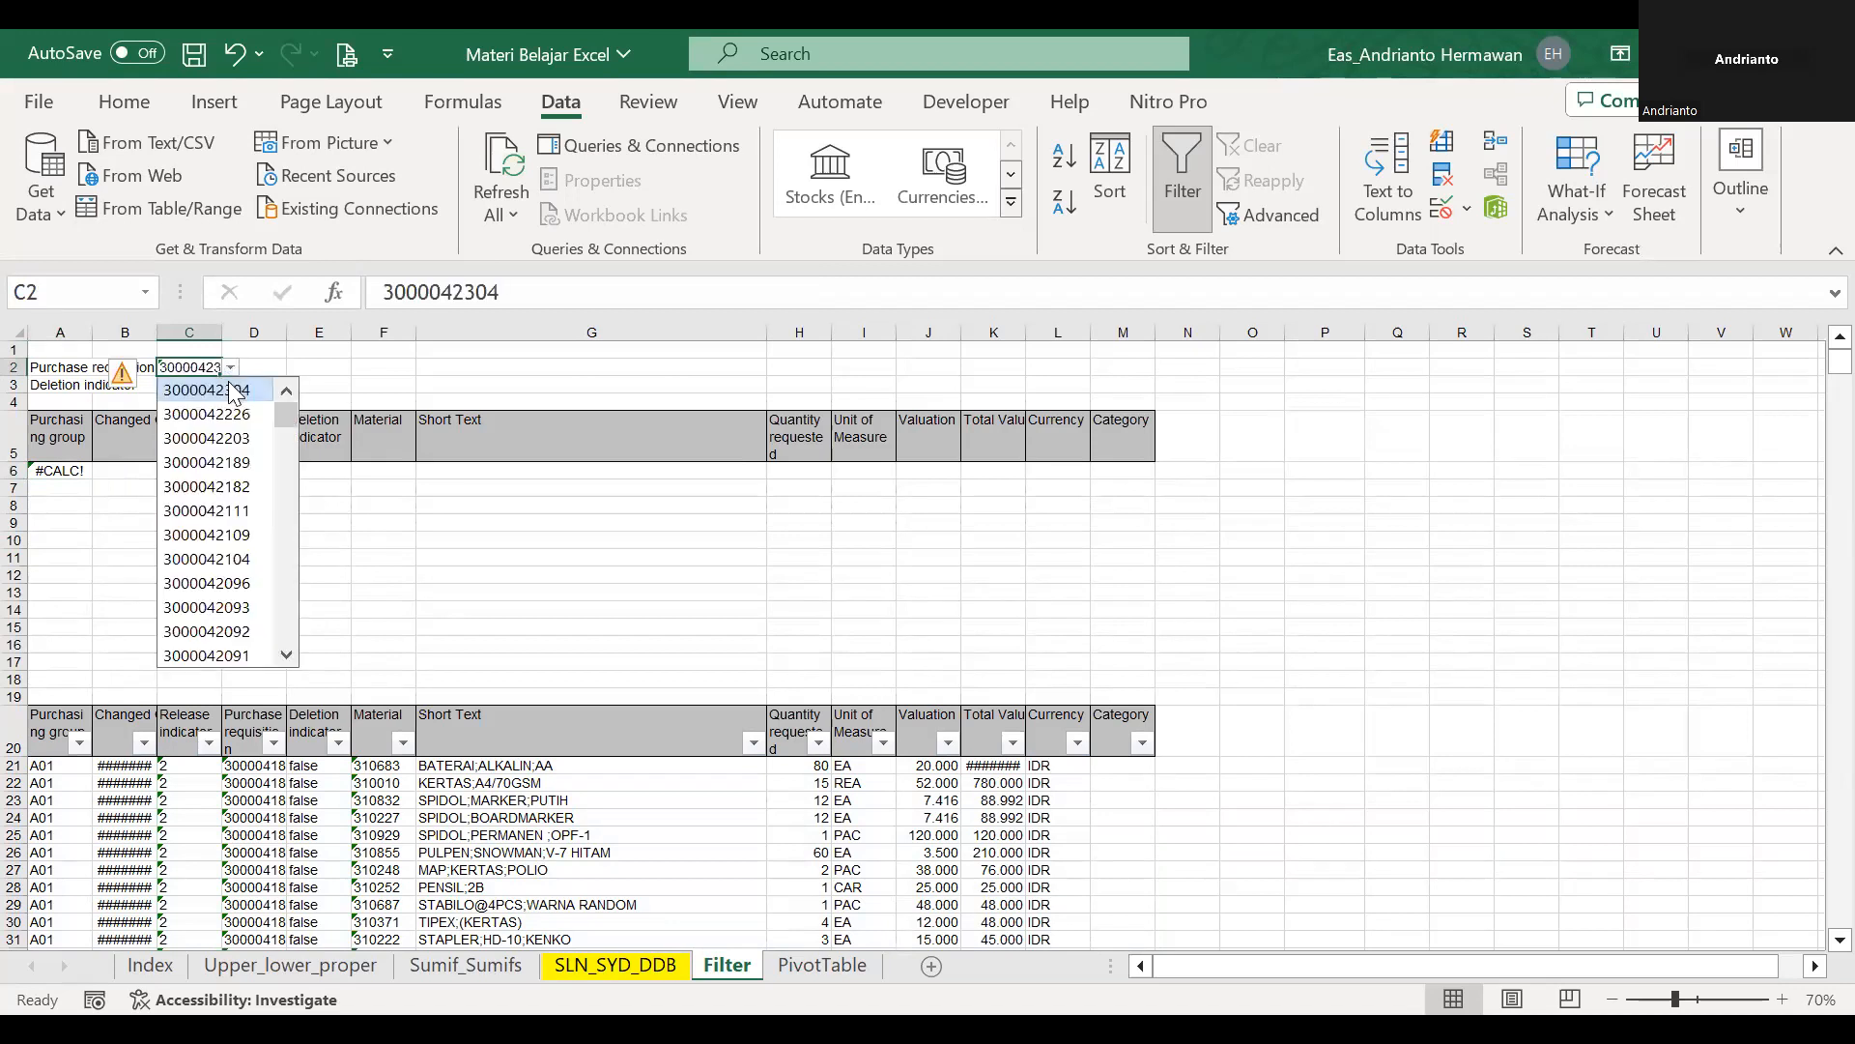
{"action": "left_click", "coordinate": [230, 390]}
Check the FILTER formula in A6 and the data validation settings of C2, leaving both unchanged.
{"action": "left_click", "coordinate": [62, 473]}
{"action": "left_click", "coordinate": [608, 292]}
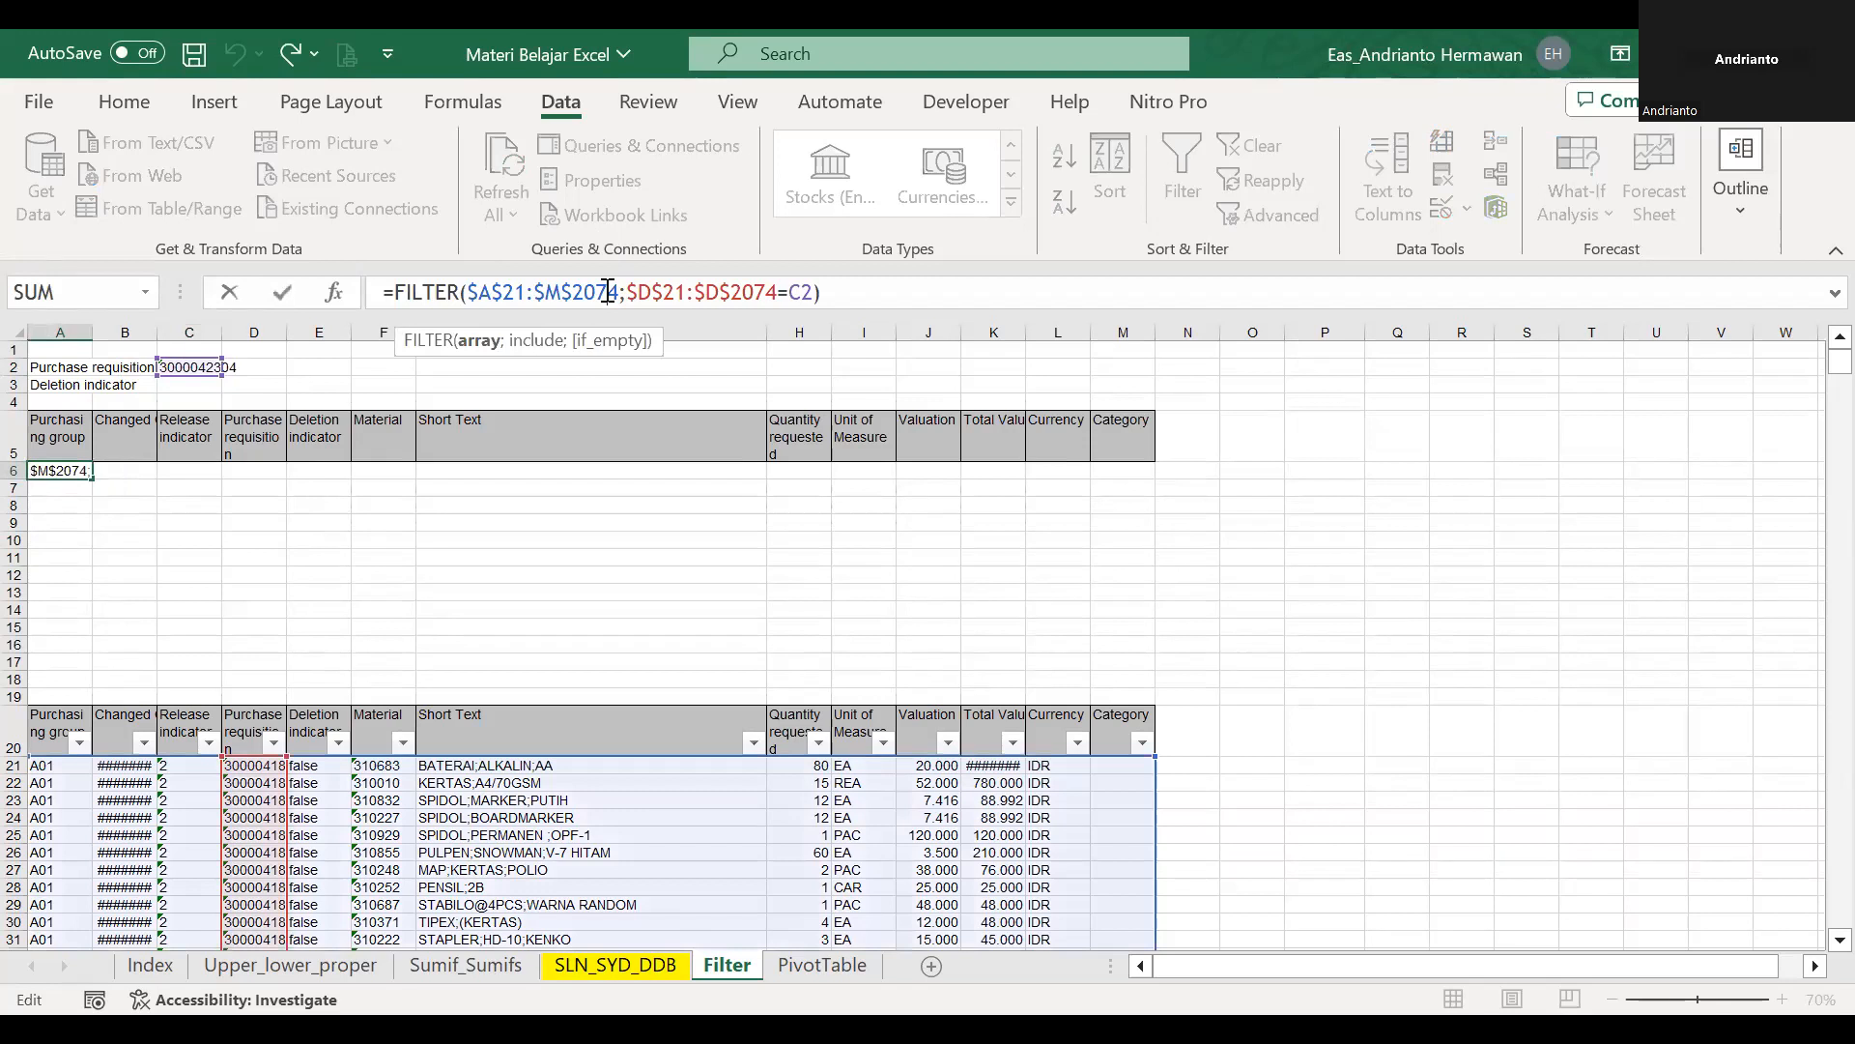
{"action": "key", "text": "Escape"}
{"action": "left_click", "coordinate": [196, 371]}
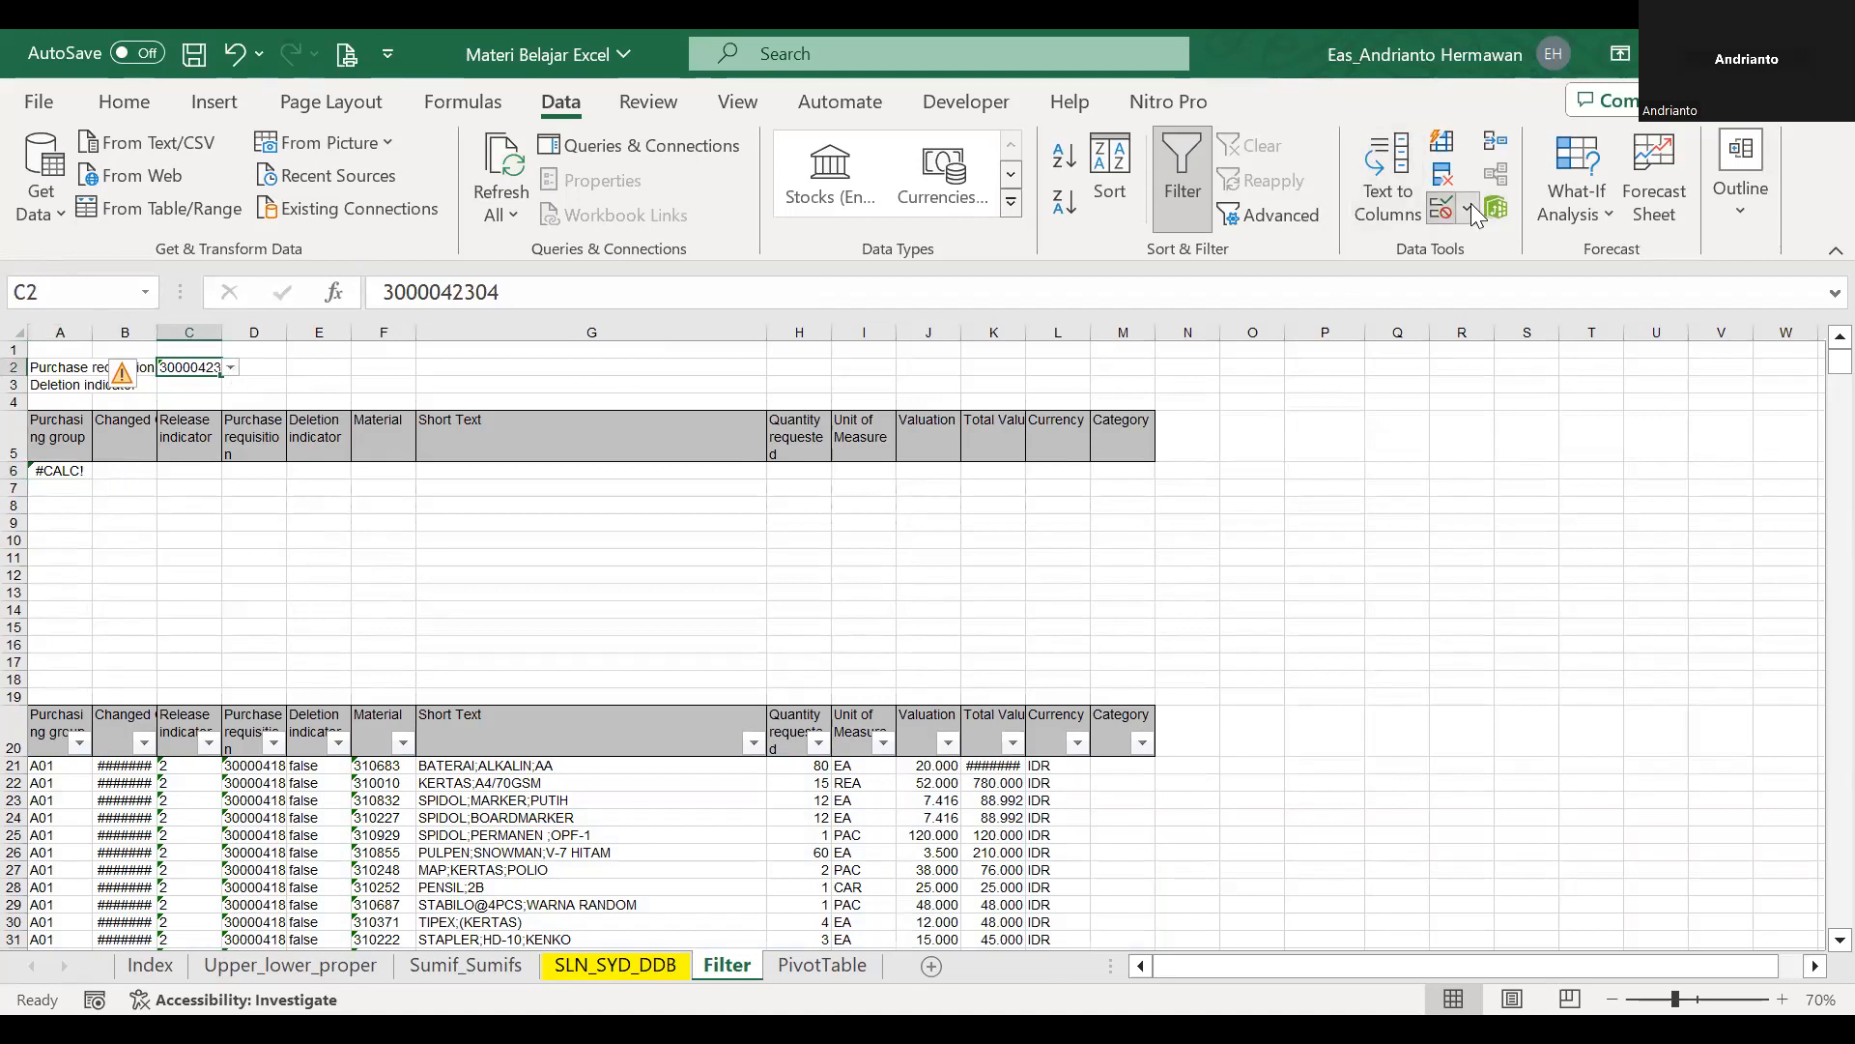
{"action": "key", "text": "alt+a"}
{"action": "key", "text": "v"}
{"action": "key", "text": "v"}
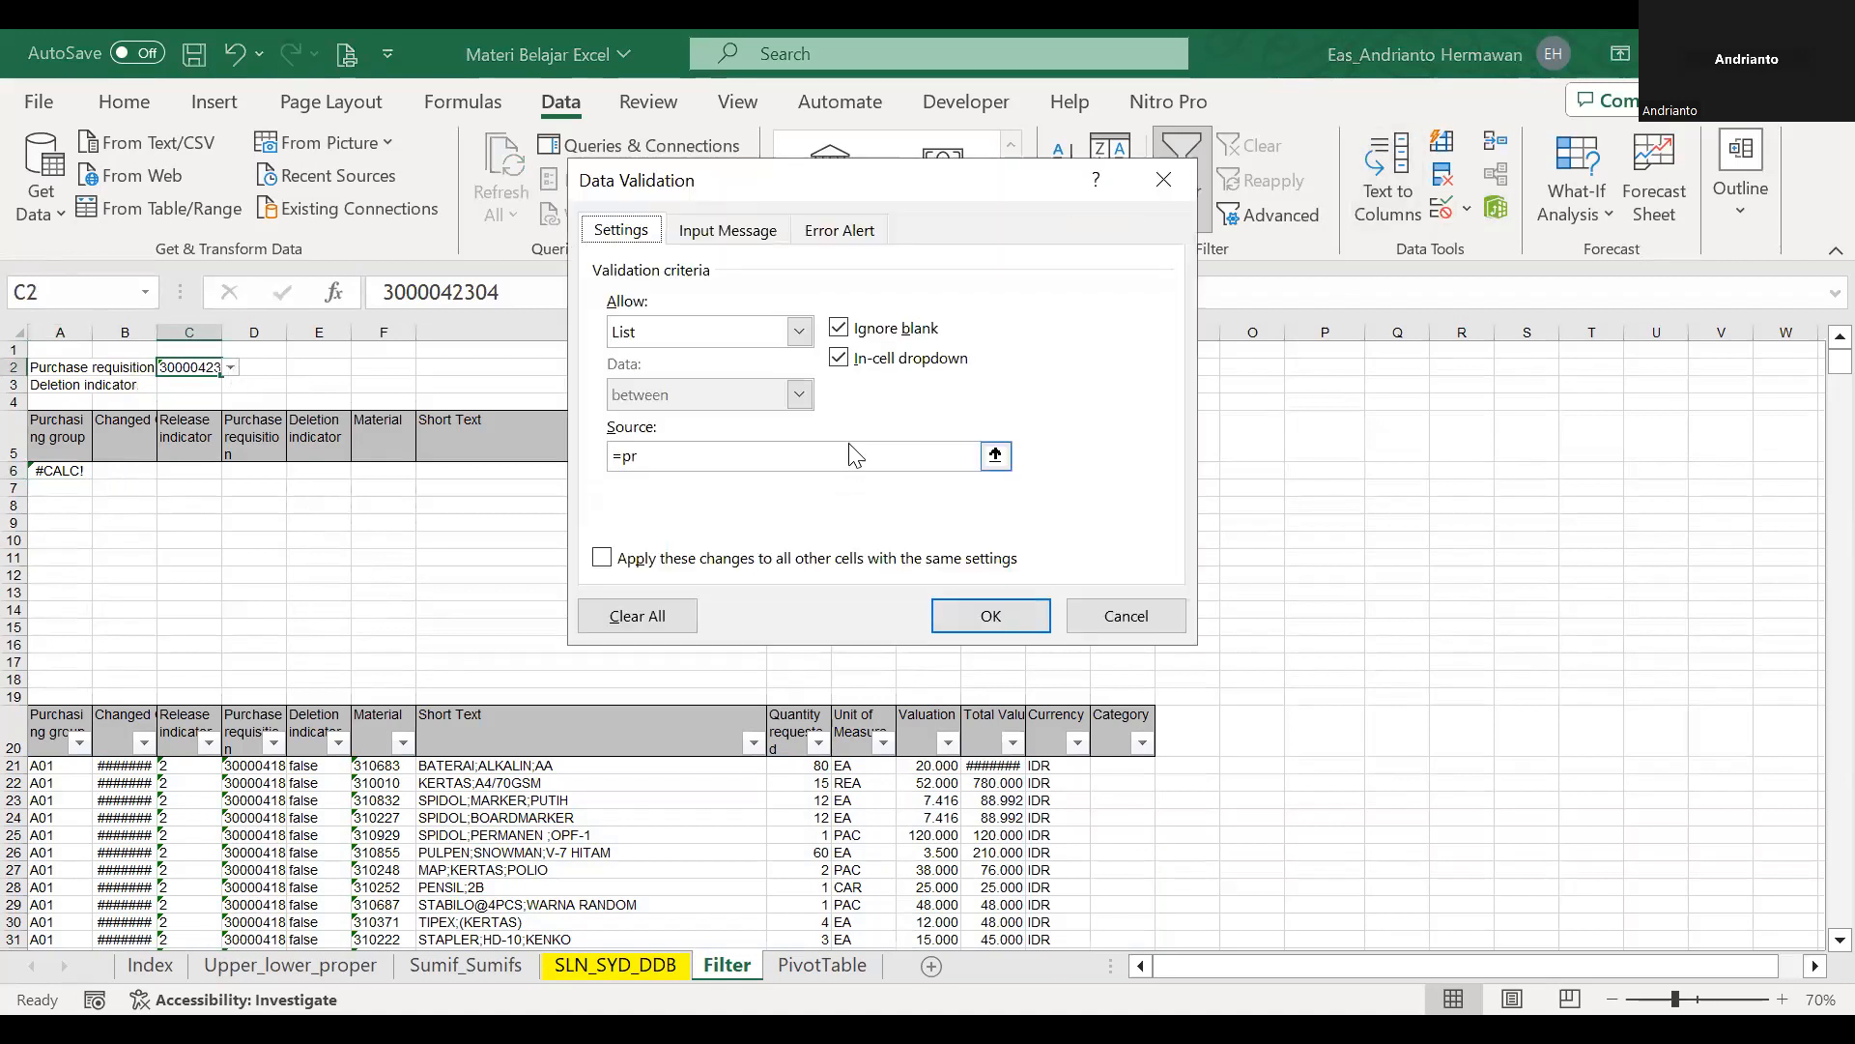
{"action": "key", "text": "Escape"}
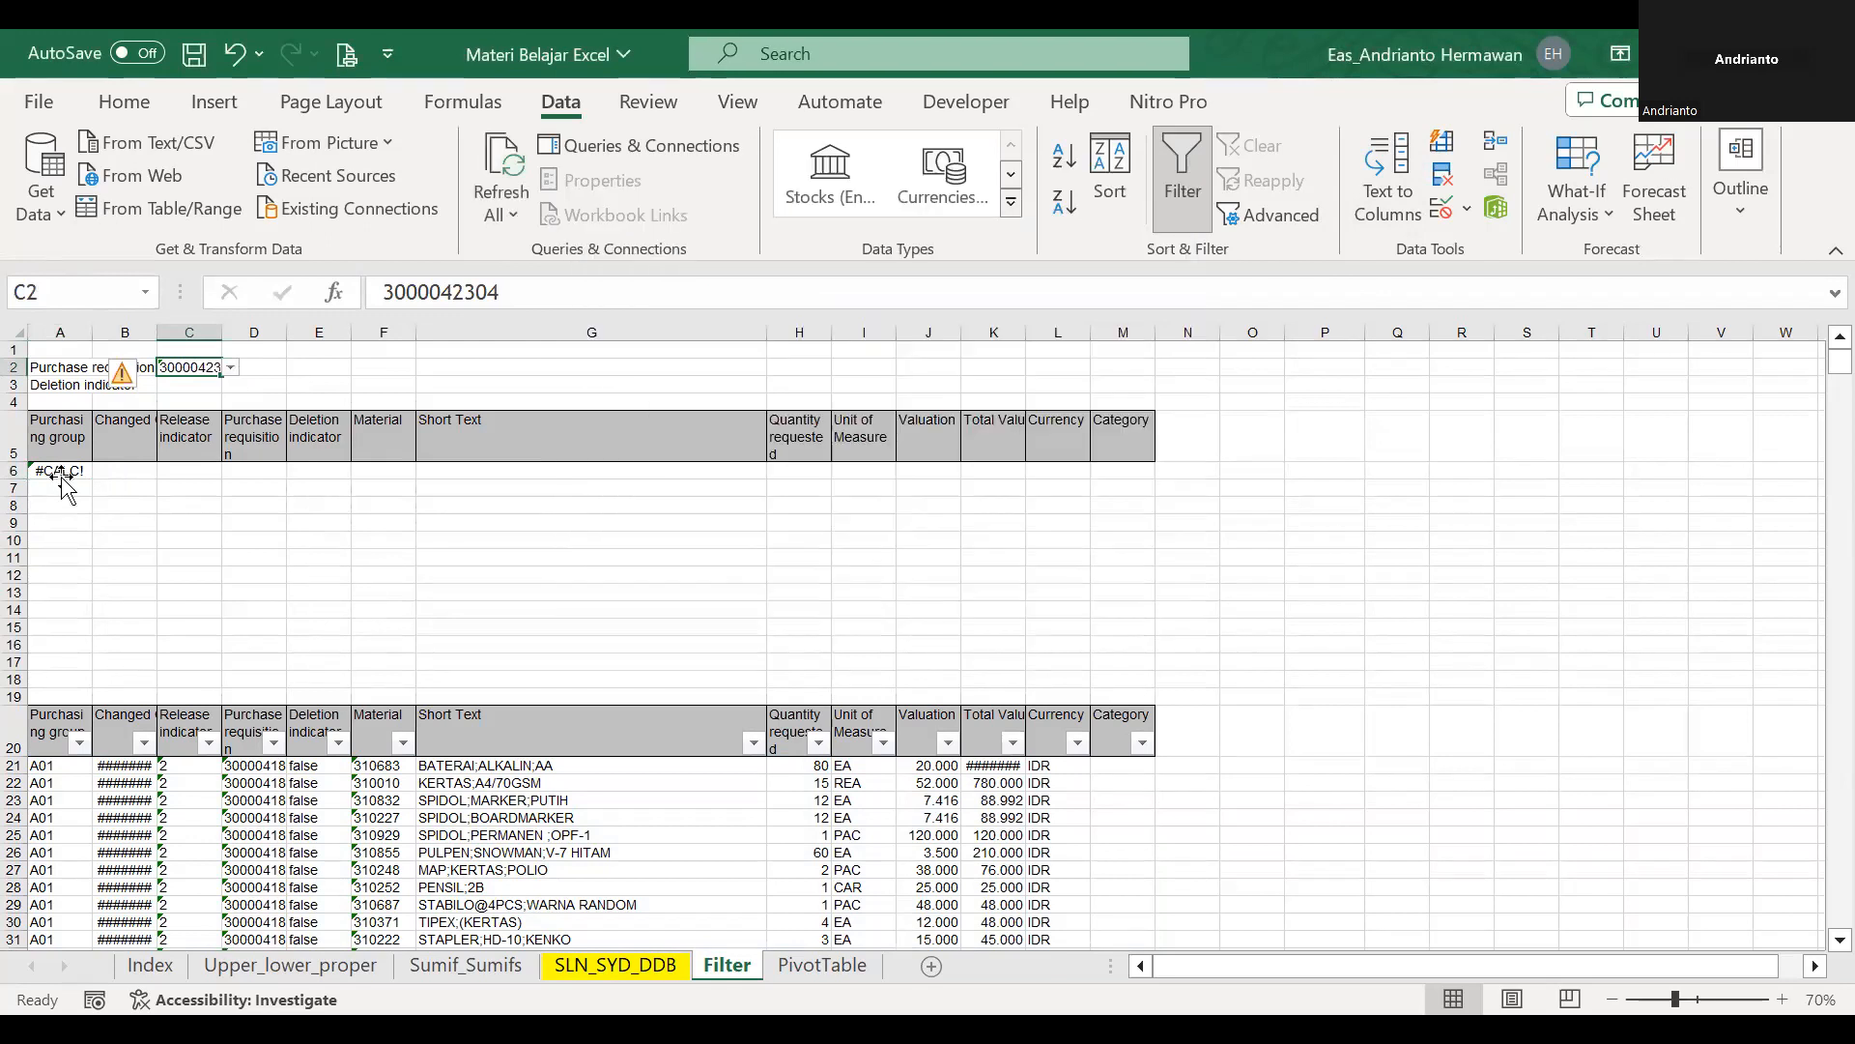
Clear the formula in A6 and copy the purchase requisition number from D21 into C2.
{"action": "left_click", "coordinate": [59, 471]}
{"action": "key", "text": "Delete"}
{"action": "left_click", "coordinate": [256, 770]}
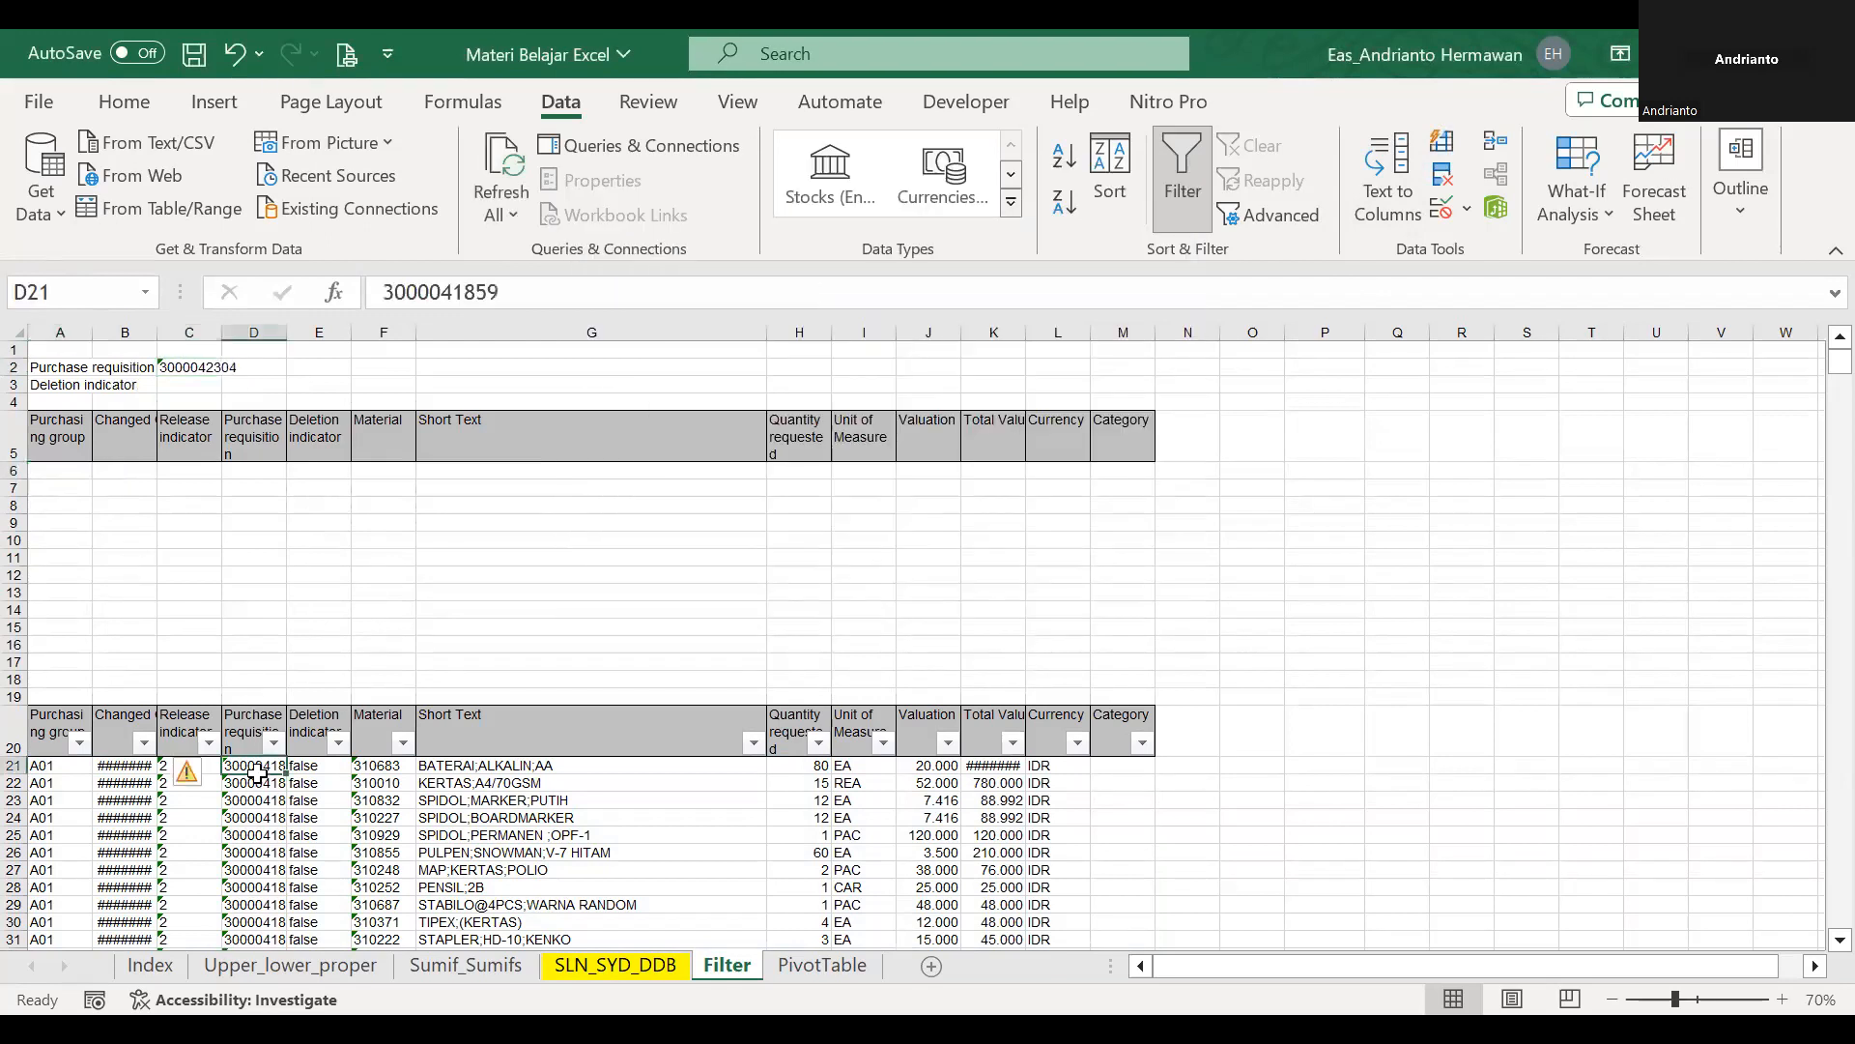
{"action": "key", "text": "ctrl+c"}
{"action": "left_click", "coordinate": [182, 370]}
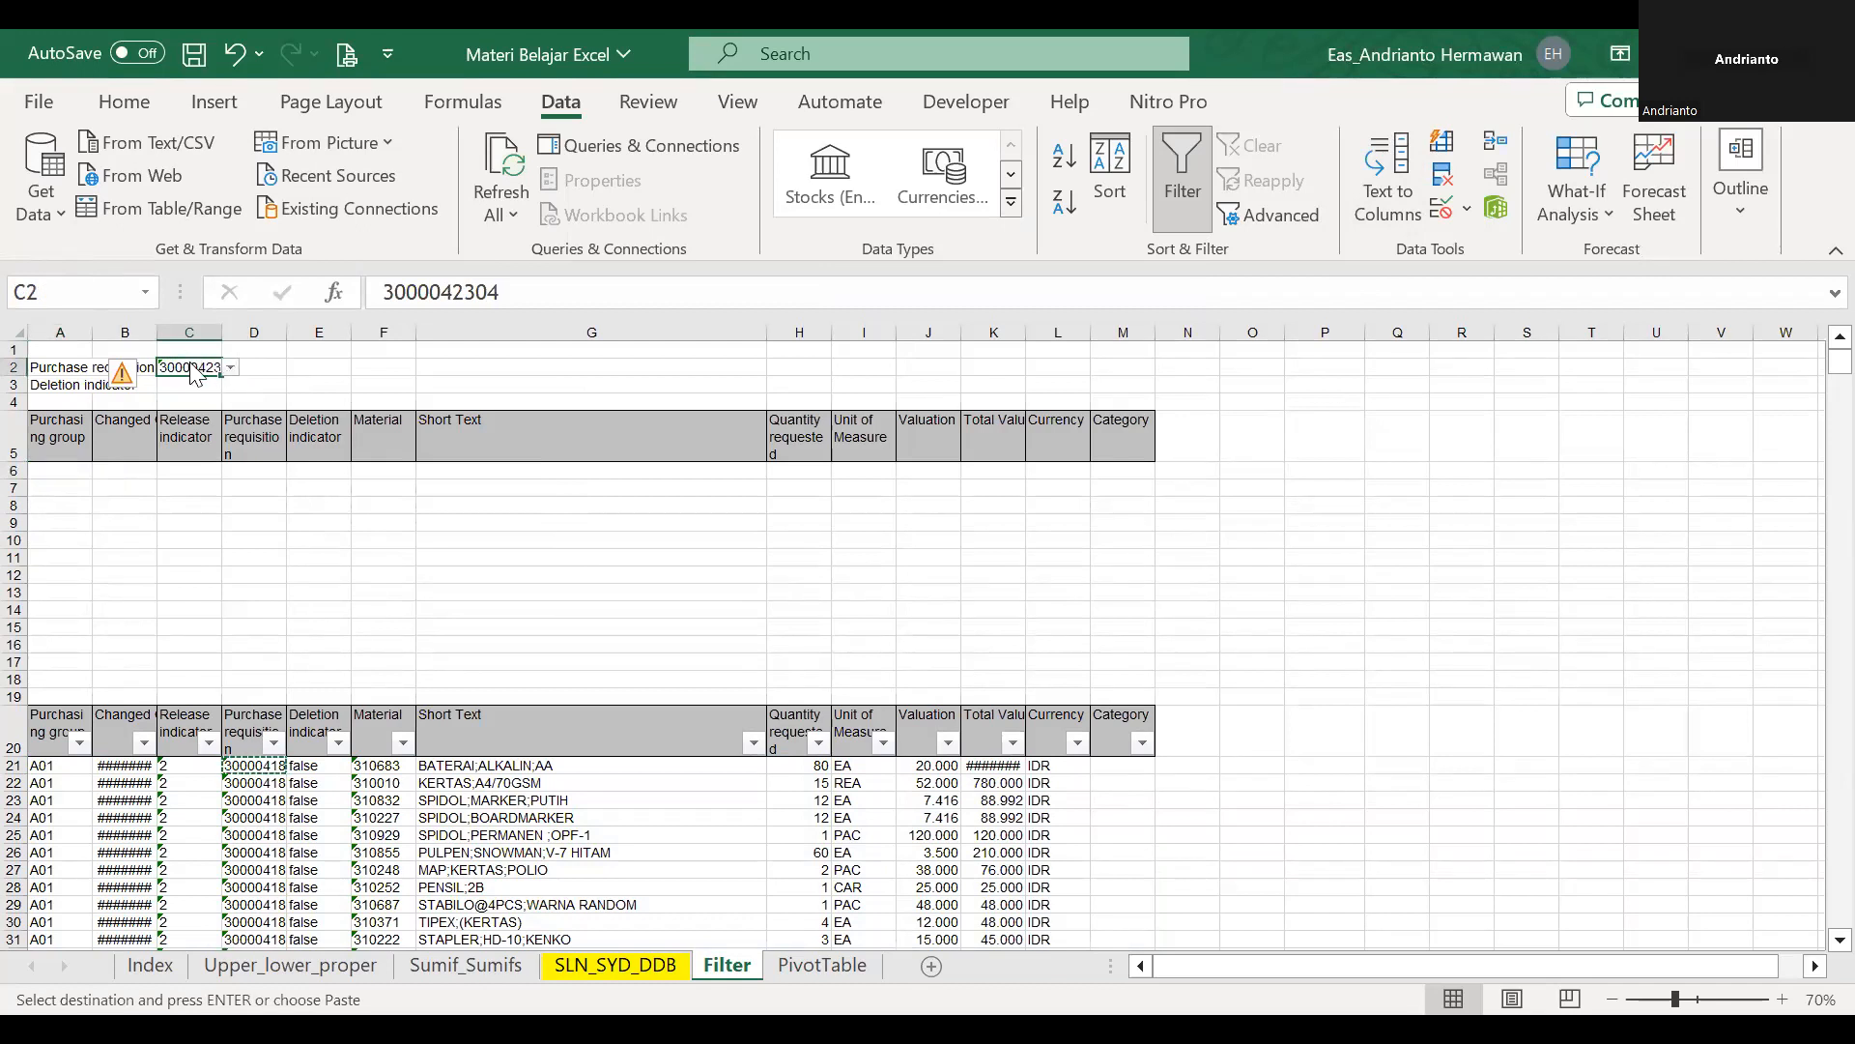
{"action": "key", "text": "ctrl+v"}
Start a new FILTER formula in A6 with the data range A21:M2074 as its array.
{"action": "left_click", "coordinate": [88, 467]}
{"action": "type", "text": "="}
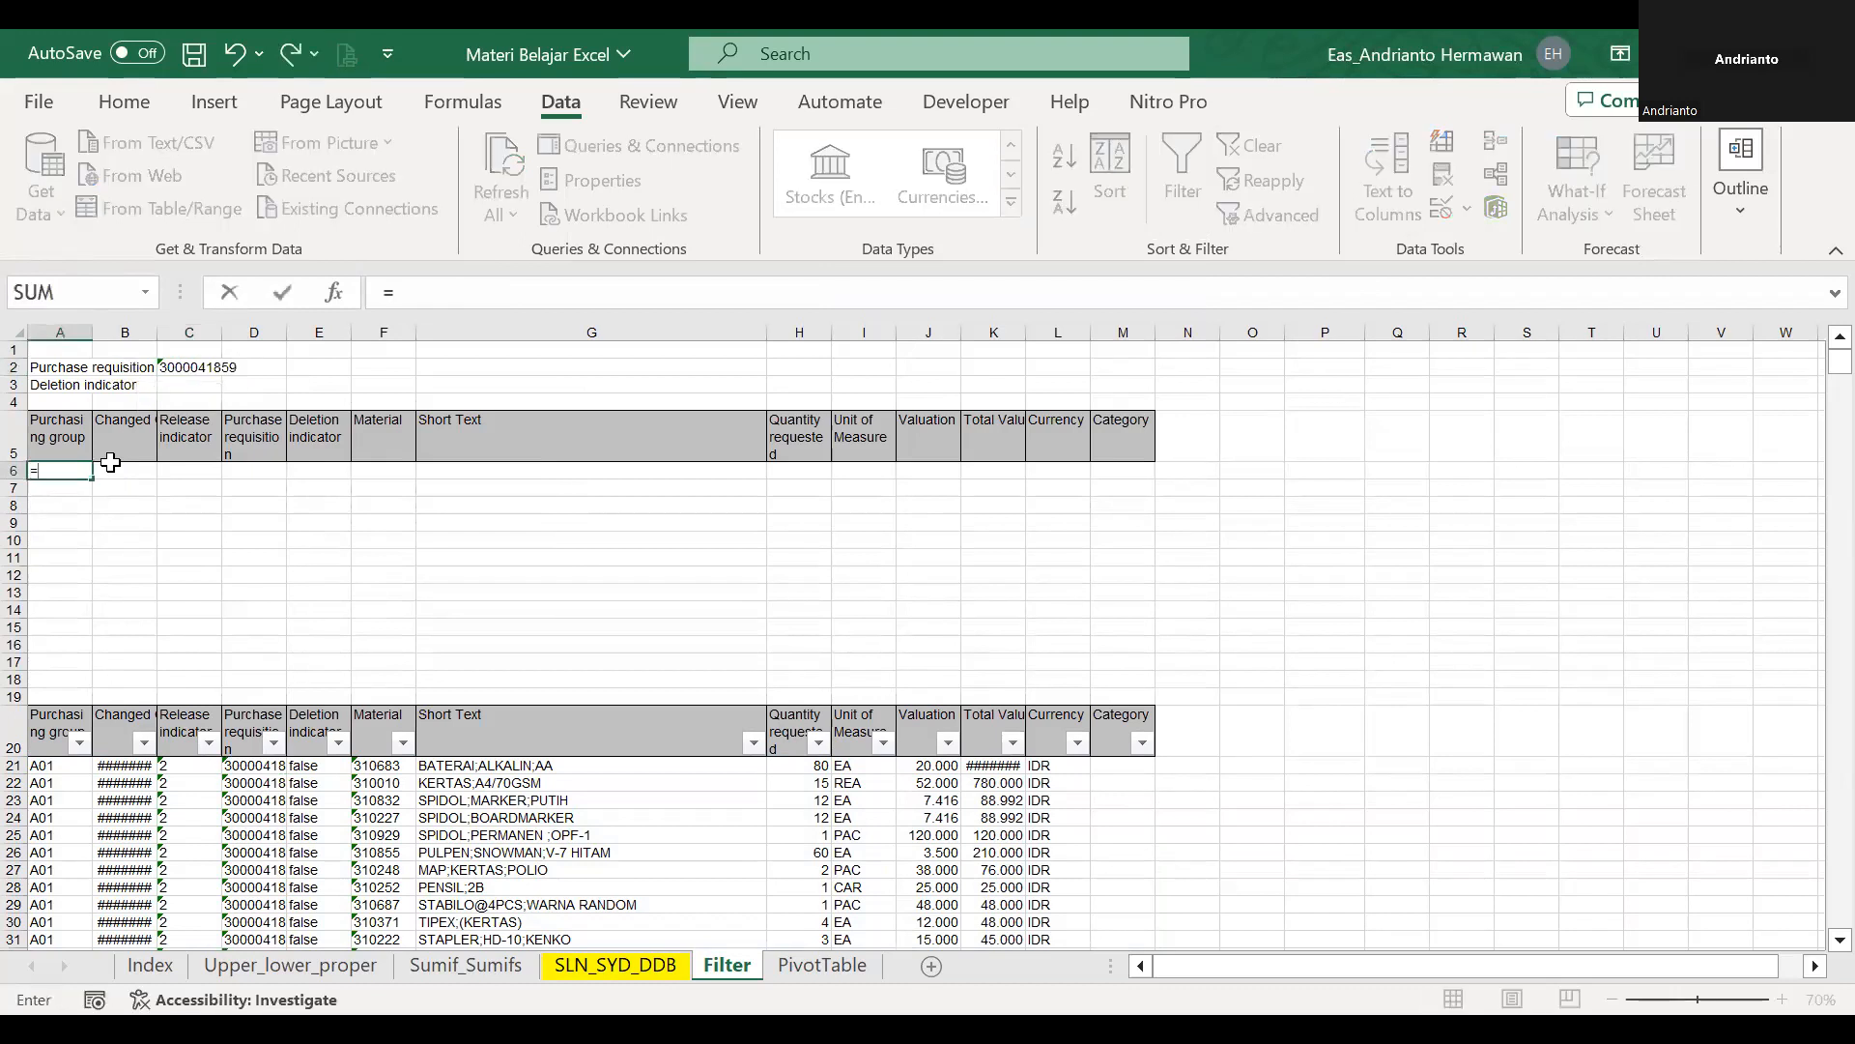
{"action": "type", "text": "=fil"}
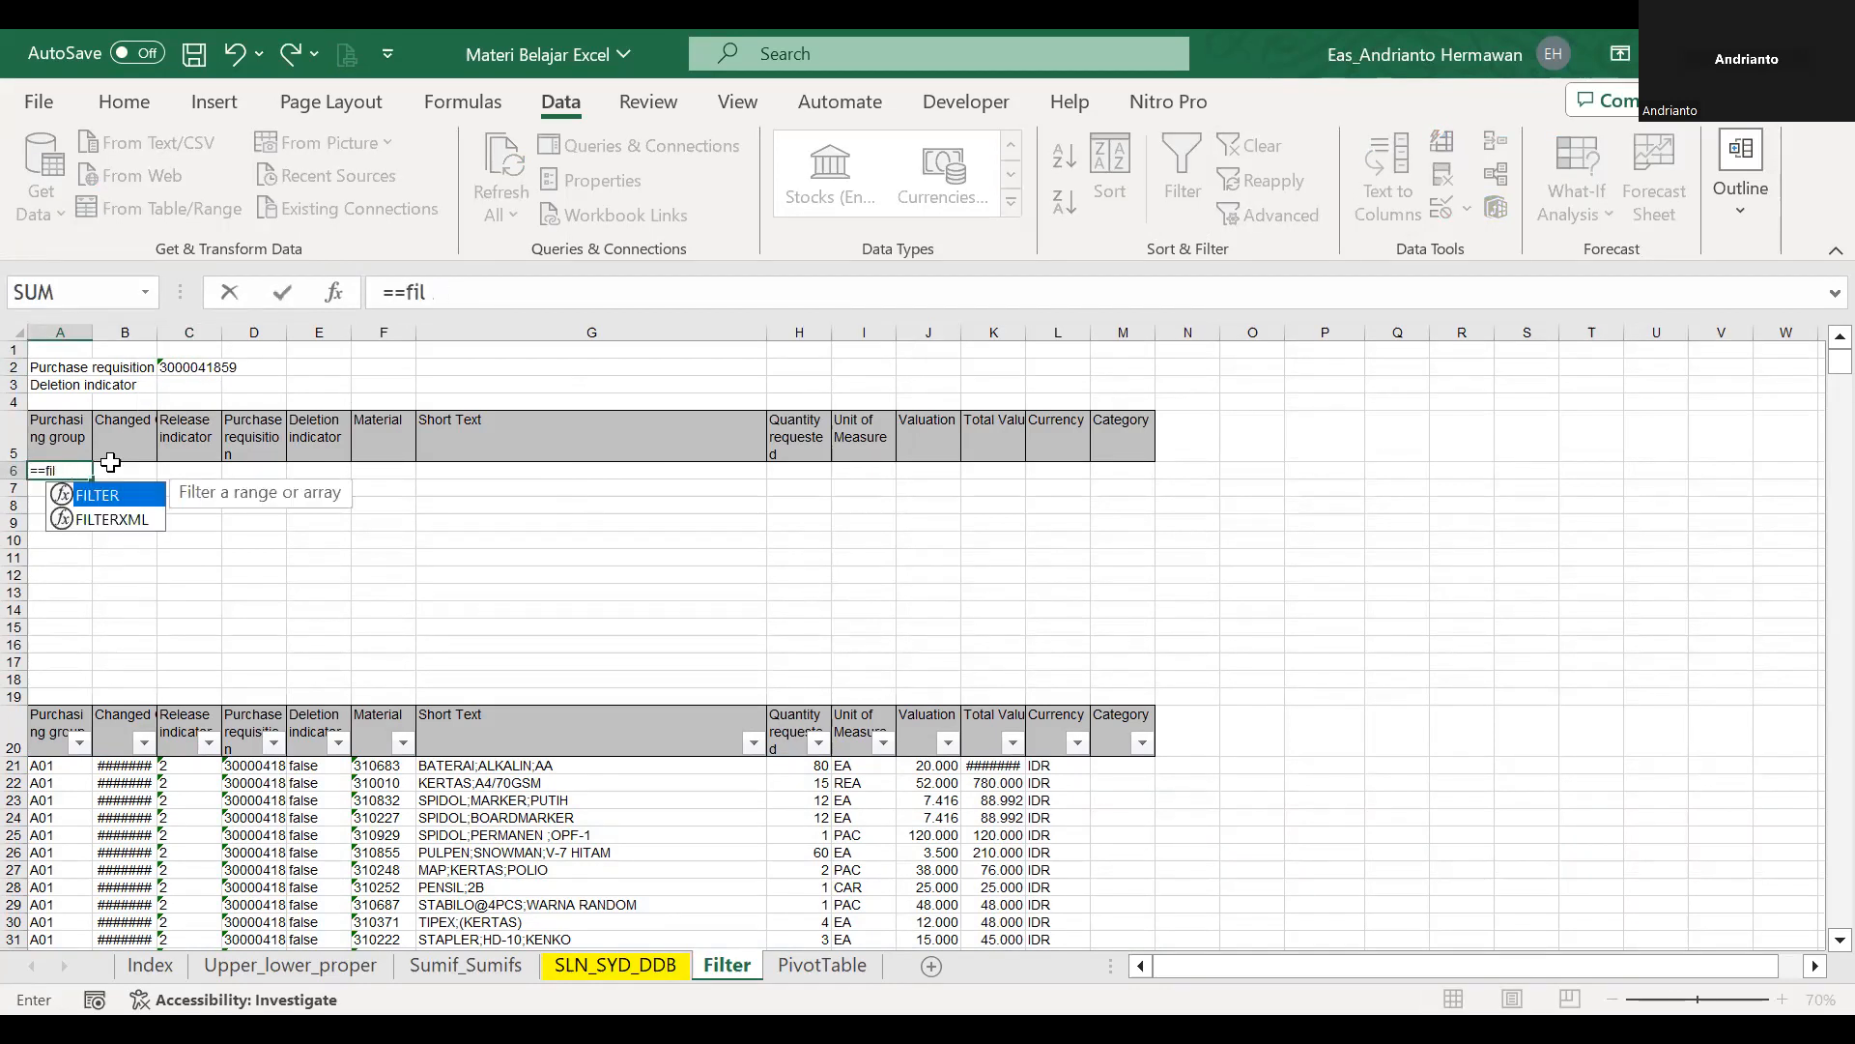
{"action": "key", "text": "BackSpace"}
{"action": "key", "text": "BackSpace"}
{"action": "key", "text": "BackSpace"}
{"action": "key", "text": "BackSpace"}
{"action": "type", "text": "filter"}
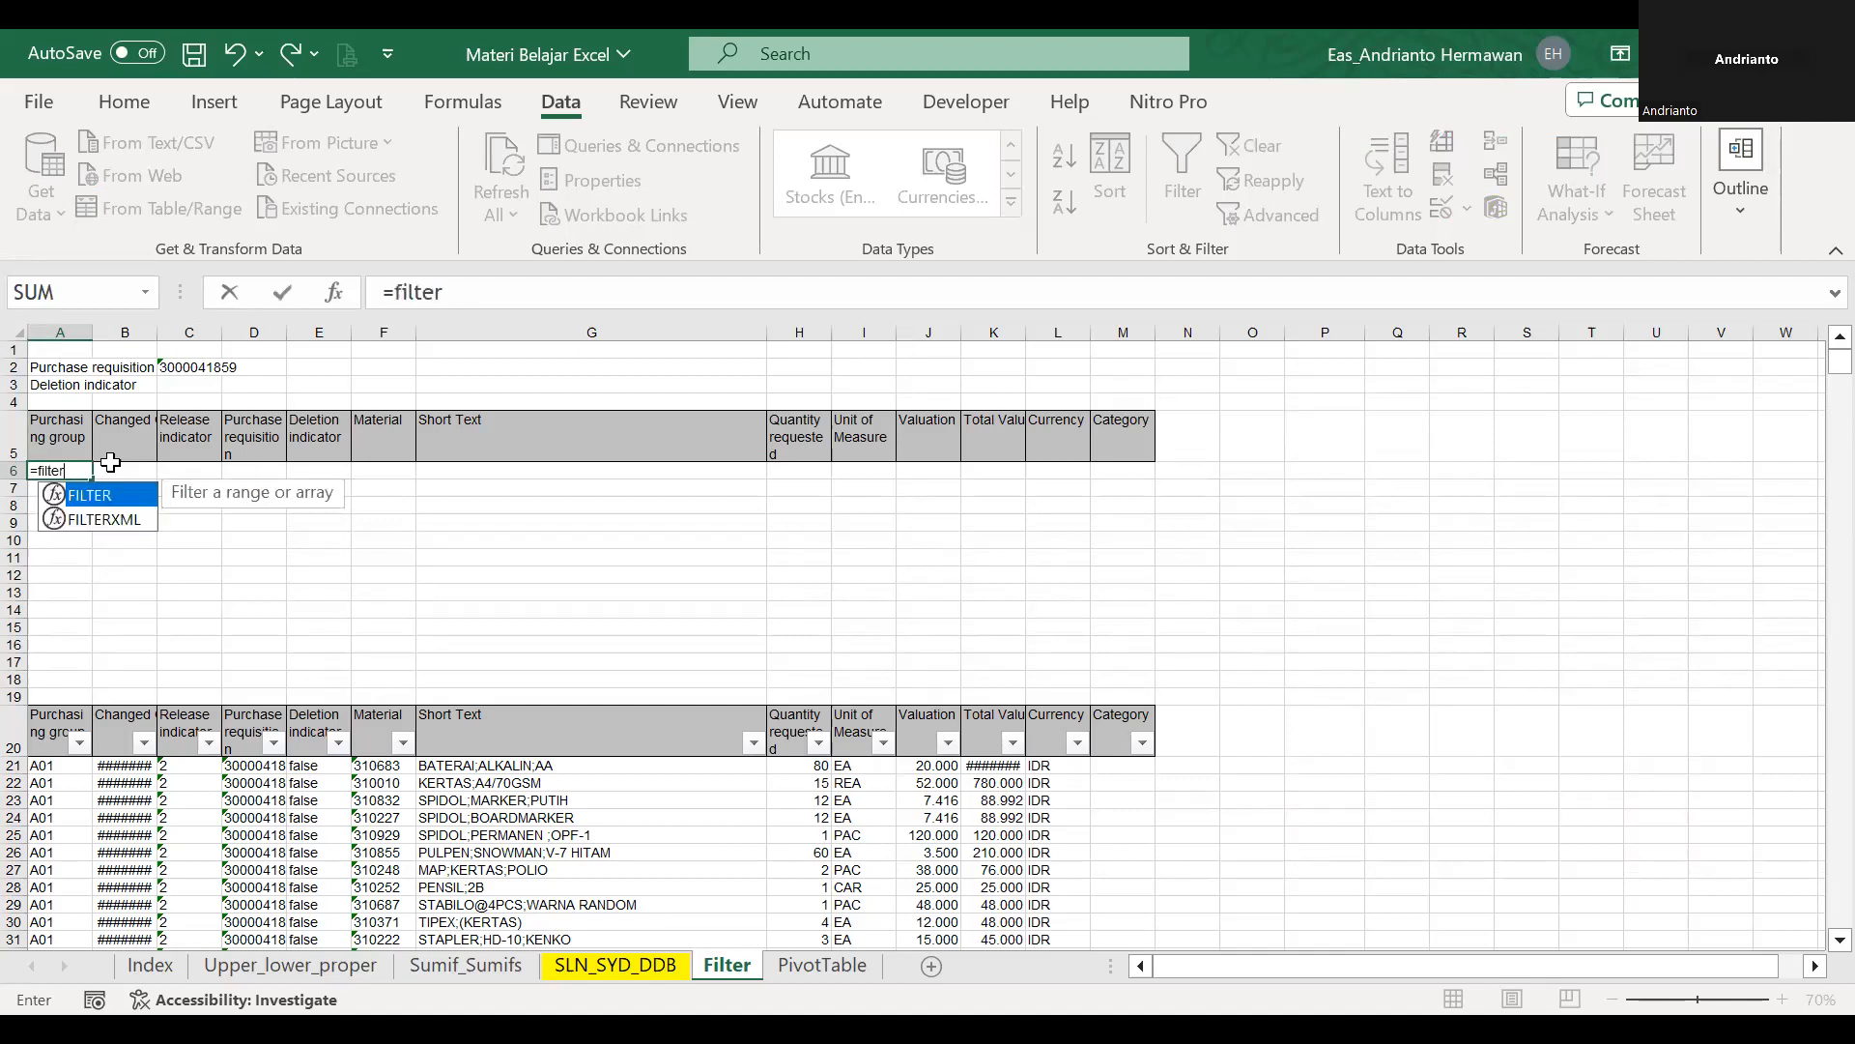
{"action": "type", "text": "("}
{"action": "left_click", "coordinate": [60, 767]}
{"action": "key", "text": "shift+Right"}
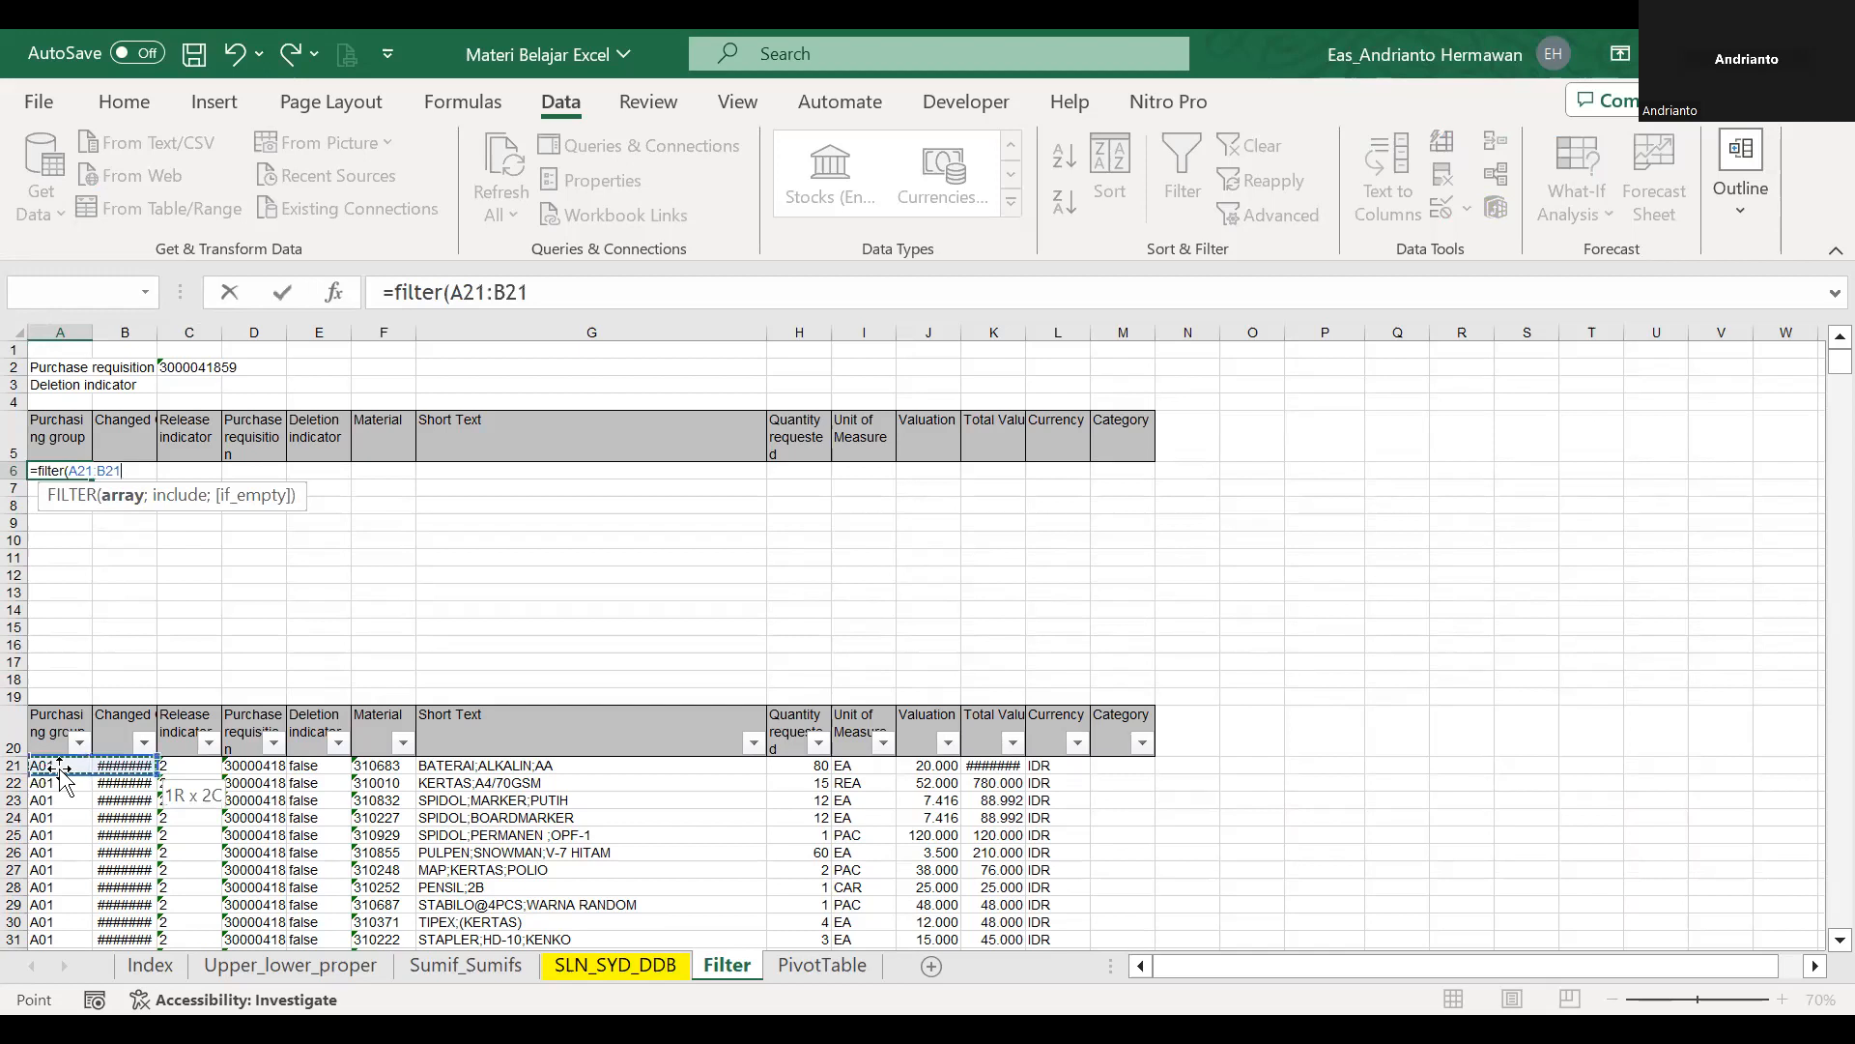
{"action": "key", "text": "shift+Right"}
{"action": "key", "text": "shift+Right"}
{"action": "key", "text": "shift+Right"}
{"action": "key", "text": "shift+Right"}
{"action": "key", "text": "shift+Right"}
{"action": "key", "text": "shift+Right"}
{"action": "key", "text": "shift+Right"}
{"action": "key", "text": "shift+Right"}
{"action": "key", "text": "shift+Right"}
{"action": "key", "text": "shift+Right"}
{"action": "key", "text": "shift+Right"}
{"action": "key", "text": "ctrl+shift+Down"}
{"action": "type", "text": ";"}
Add the purchase requisition column D21:D2074 as the include range of the FILTER formula in A6.
{"action": "left_click", "coordinate": [112, 731]}
{"action": "key", "text": "Right"}
{"action": "key", "text": "Up"}
{"action": "key", "text": "Up"}
{"action": "key", "text": "Up"}
{"action": "key", "text": "Up"}
{"action": "key", "text": "Up"}
{"action": "key", "text": "Up"}
{"action": "key", "text": "Up"}
{"action": "key", "text": "Up"}
{"action": "key", "text": "Up"}
{"action": "key", "text": "Up"}
{"action": "key", "text": "Up"}
{"action": "key", "text": "Up"}
{"action": "key", "text": "Up"}
{"action": "key", "text": "Up"}
{"action": "key", "text": "Up"}
{"action": "key", "text": "Up"}
{"action": "key", "text": "Up"}
{"action": "key", "text": "Up"}
{"action": "key", "text": "Up"}
{"action": "key", "text": "Up"}
{"action": "key", "text": "Up"}
{"action": "key", "text": "Up"}
{"action": "key", "text": "Up"}
{"action": "key", "text": "Up"}
{"action": "key", "text": "Up"}
{"action": "key", "text": "Up"}
{"action": "key", "text": "Up"}
{"action": "key", "text": "Up"}
{"action": "key", "text": "Up"}
{"action": "key", "text": "Up"}
{"action": "key", "text": "Up"}
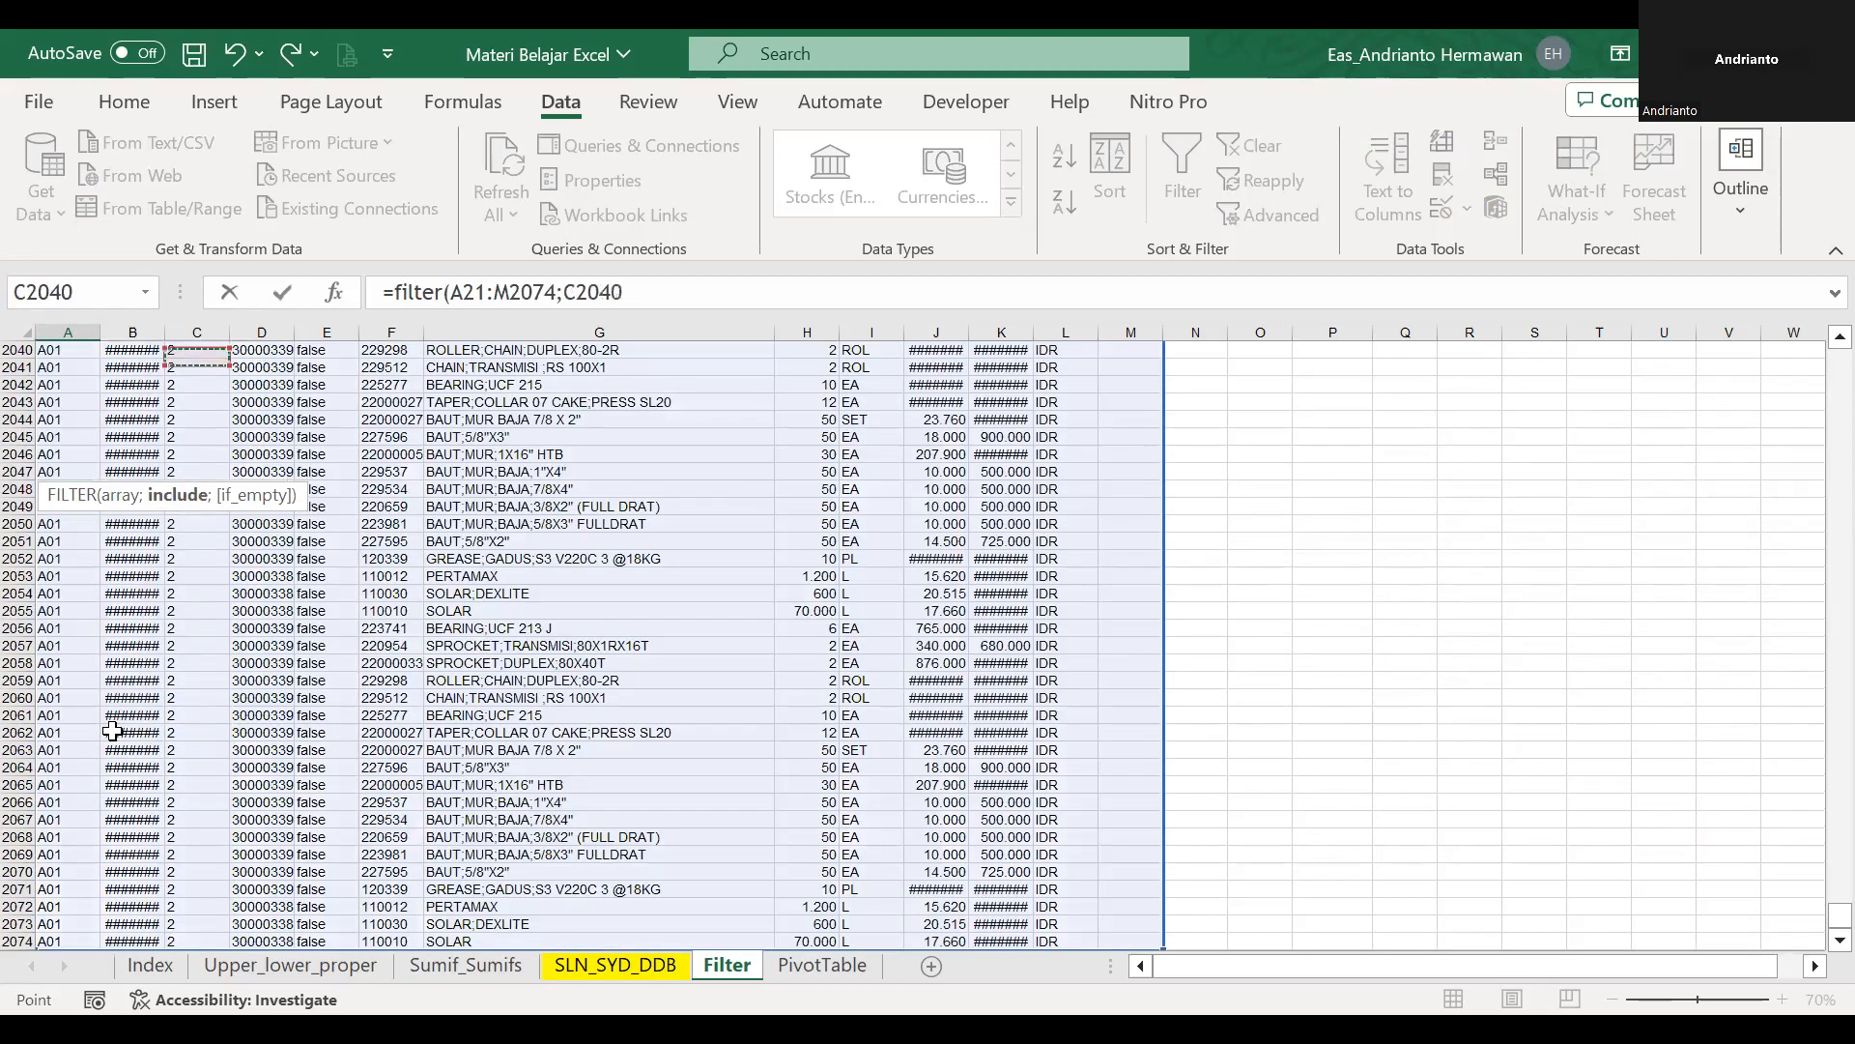
{"action": "key", "text": "Right"}
{"action": "key", "text": "Right"}
{"action": "key", "text": "Up"}
{"action": "key", "text": "ctrl+Up"}
{"action": "key", "text": "Left"}
{"action": "key", "text": "Down"}
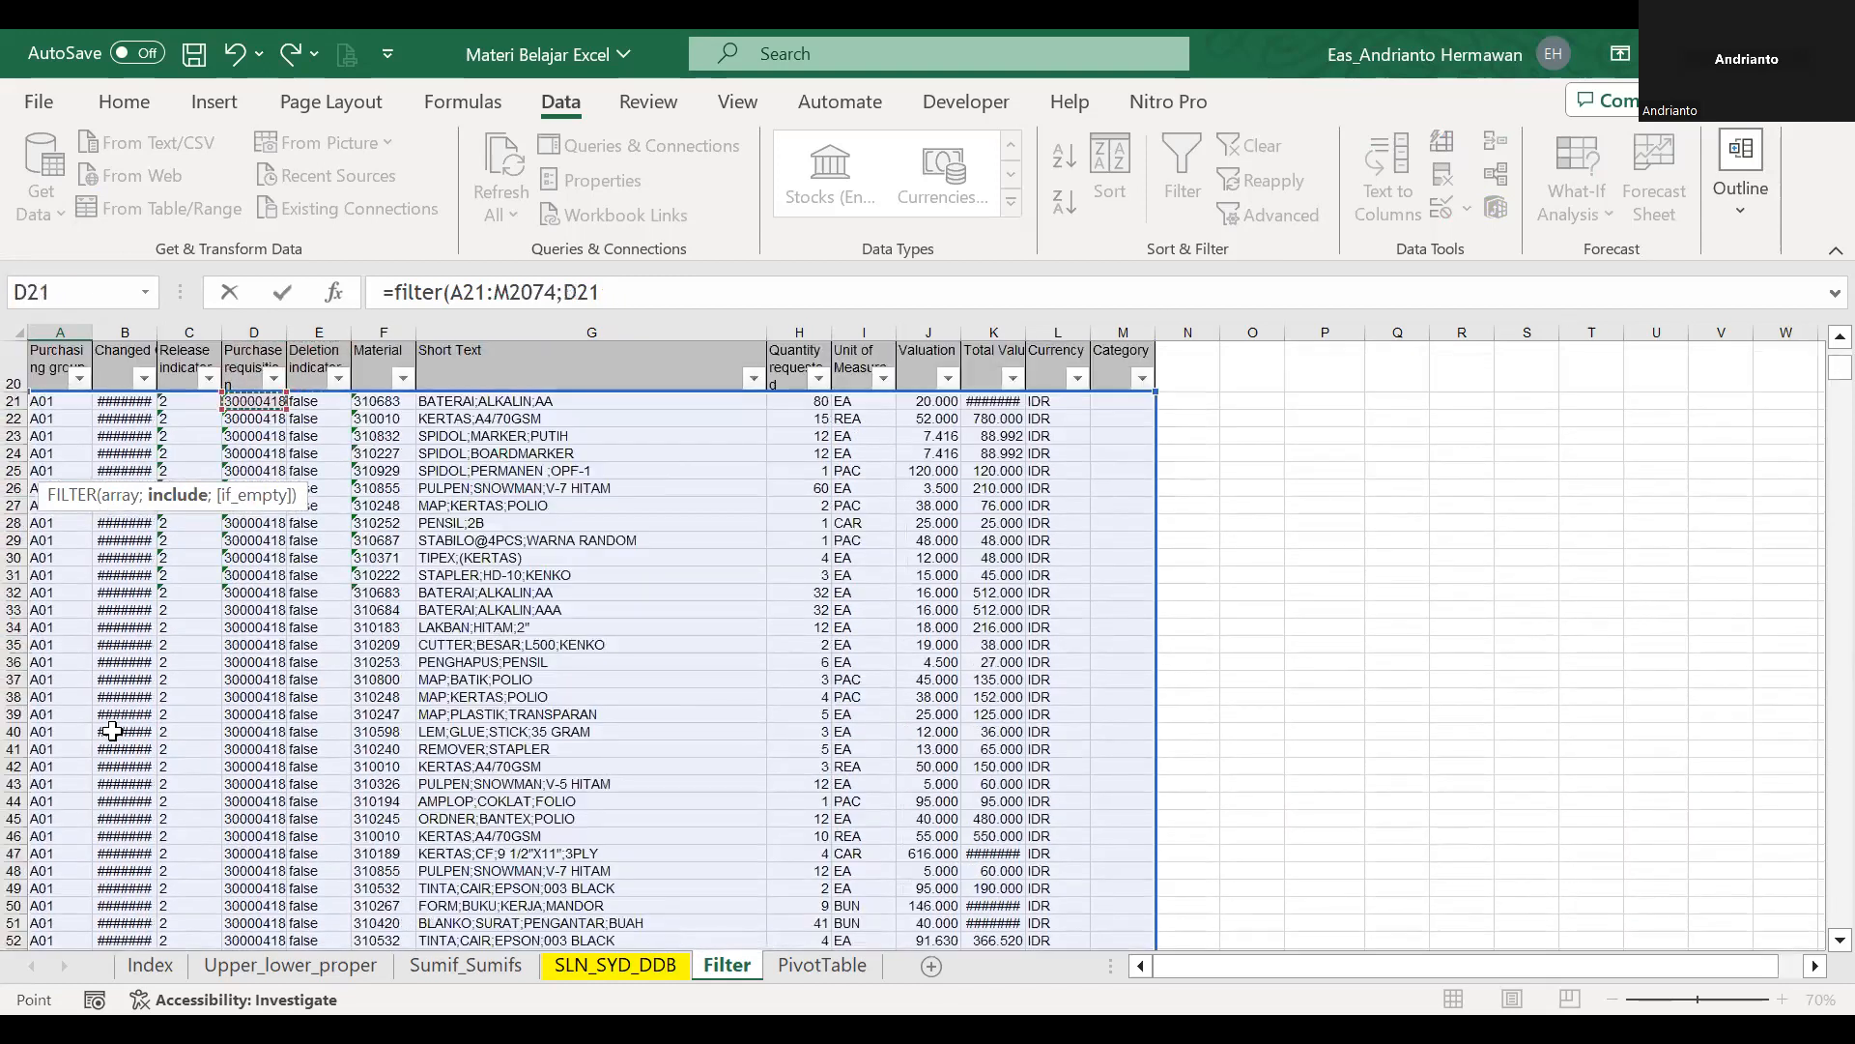
{"action": "key", "text": "ctrl+shift+Down"}
{"action": "type", "text": ";"}
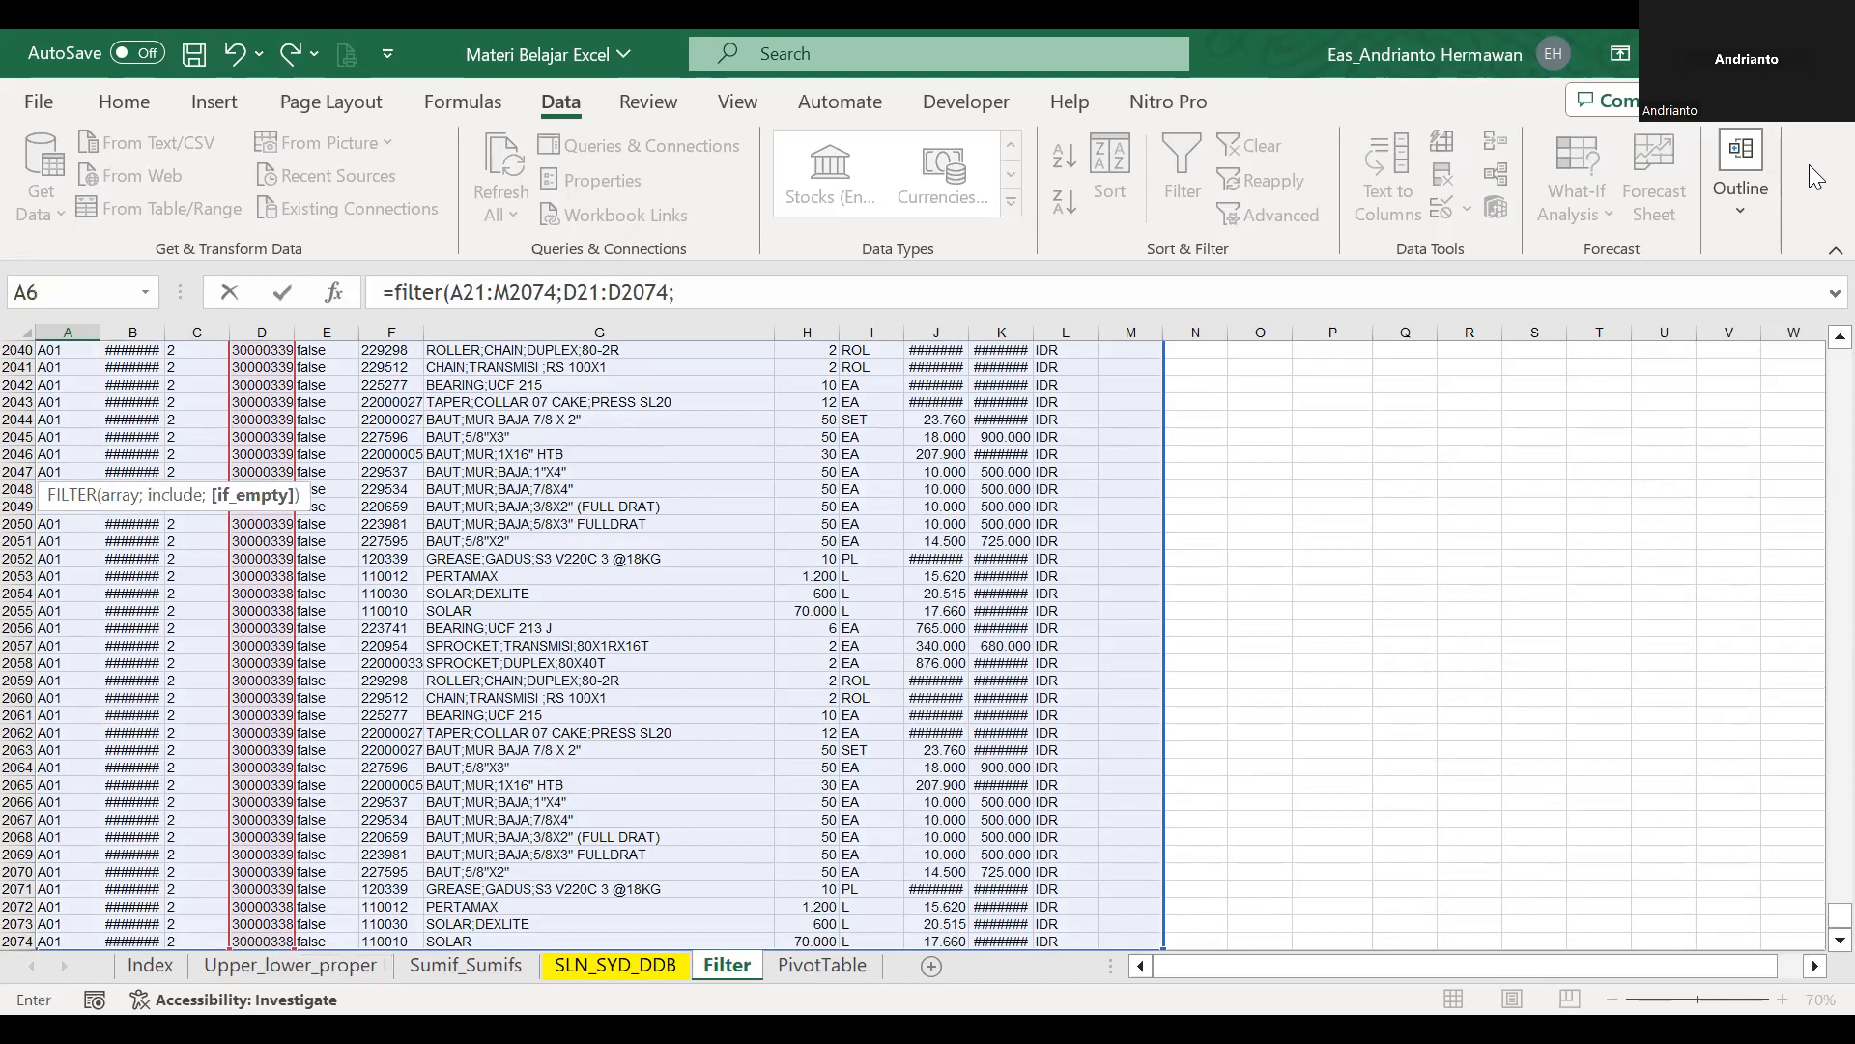
Complete the include condition as D21:D2074=C2 and enter the FILTER formula in A6.
{"action": "left_click_drag", "start_coordinate": [1840, 915], "coordinate": [1817, 177]}
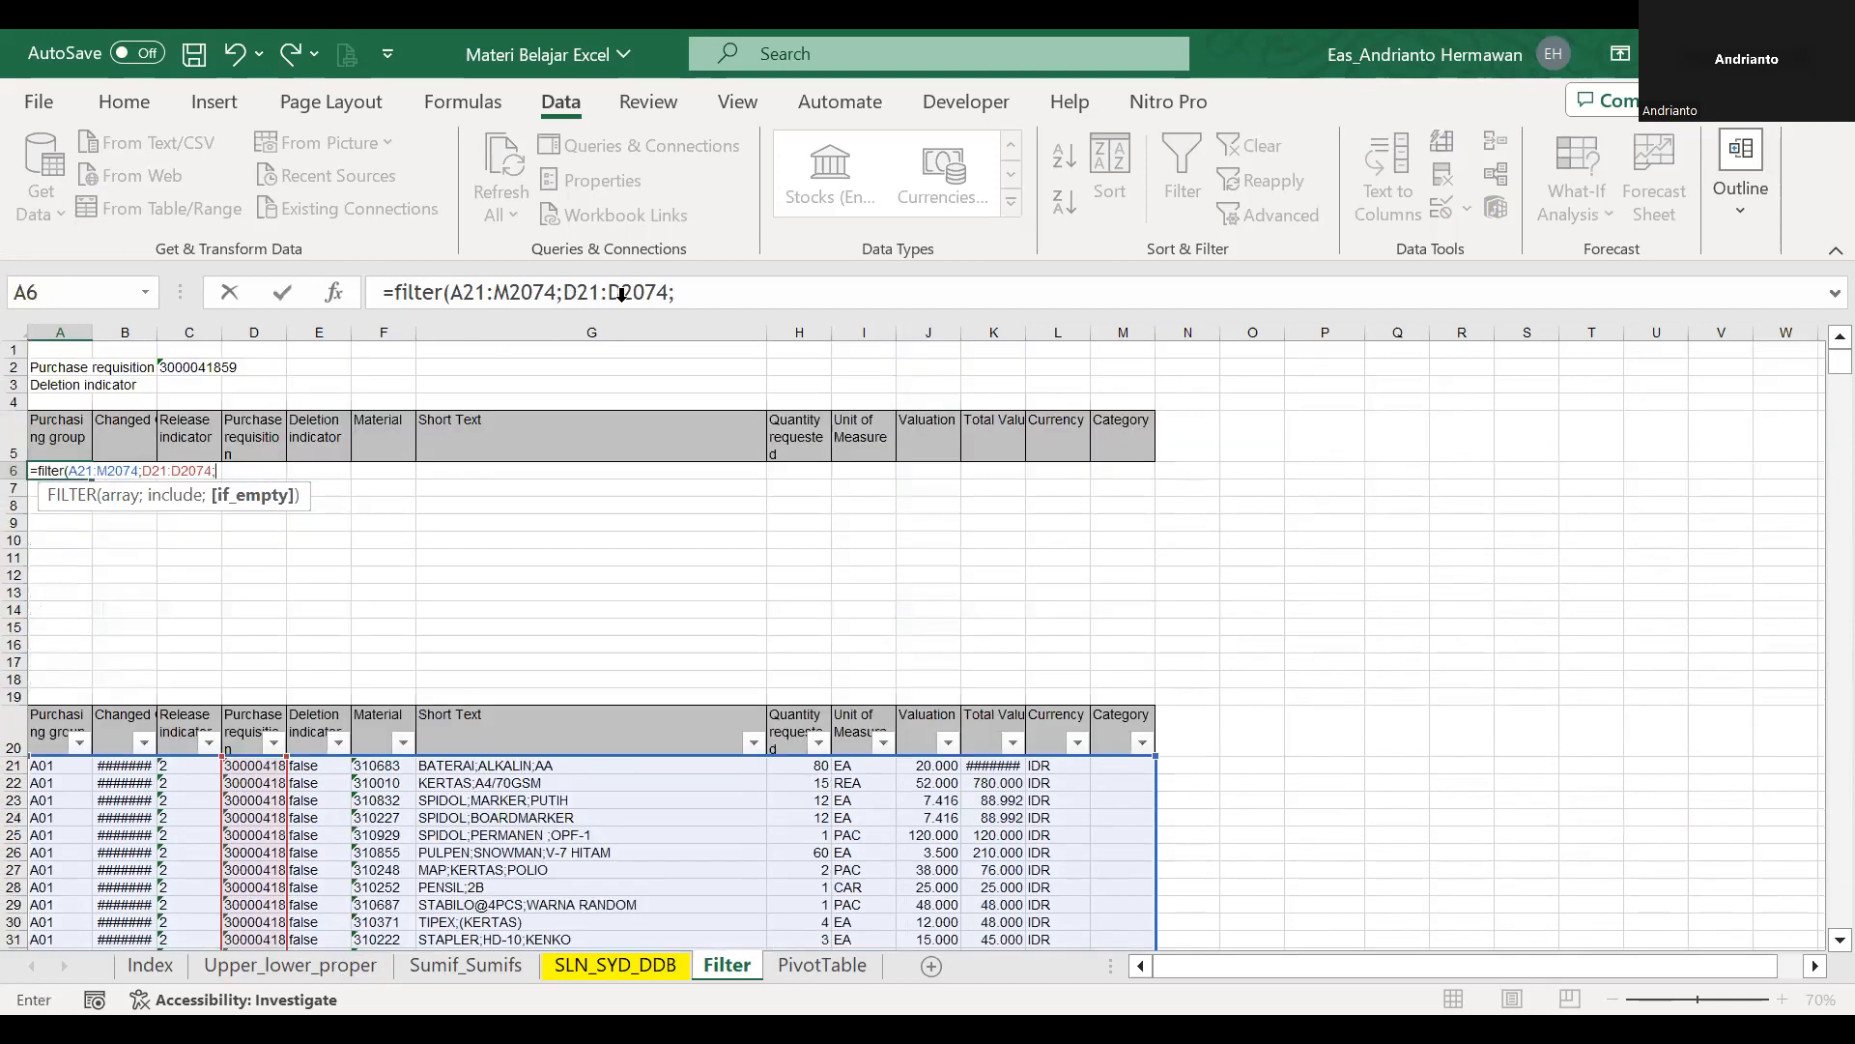
{"action": "left_click", "coordinate": [196, 362]}
{"action": "key", "text": "Return"}
{"action": "key", "text": "Up"}
{"action": "left_click", "coordinate": [490, 292]}
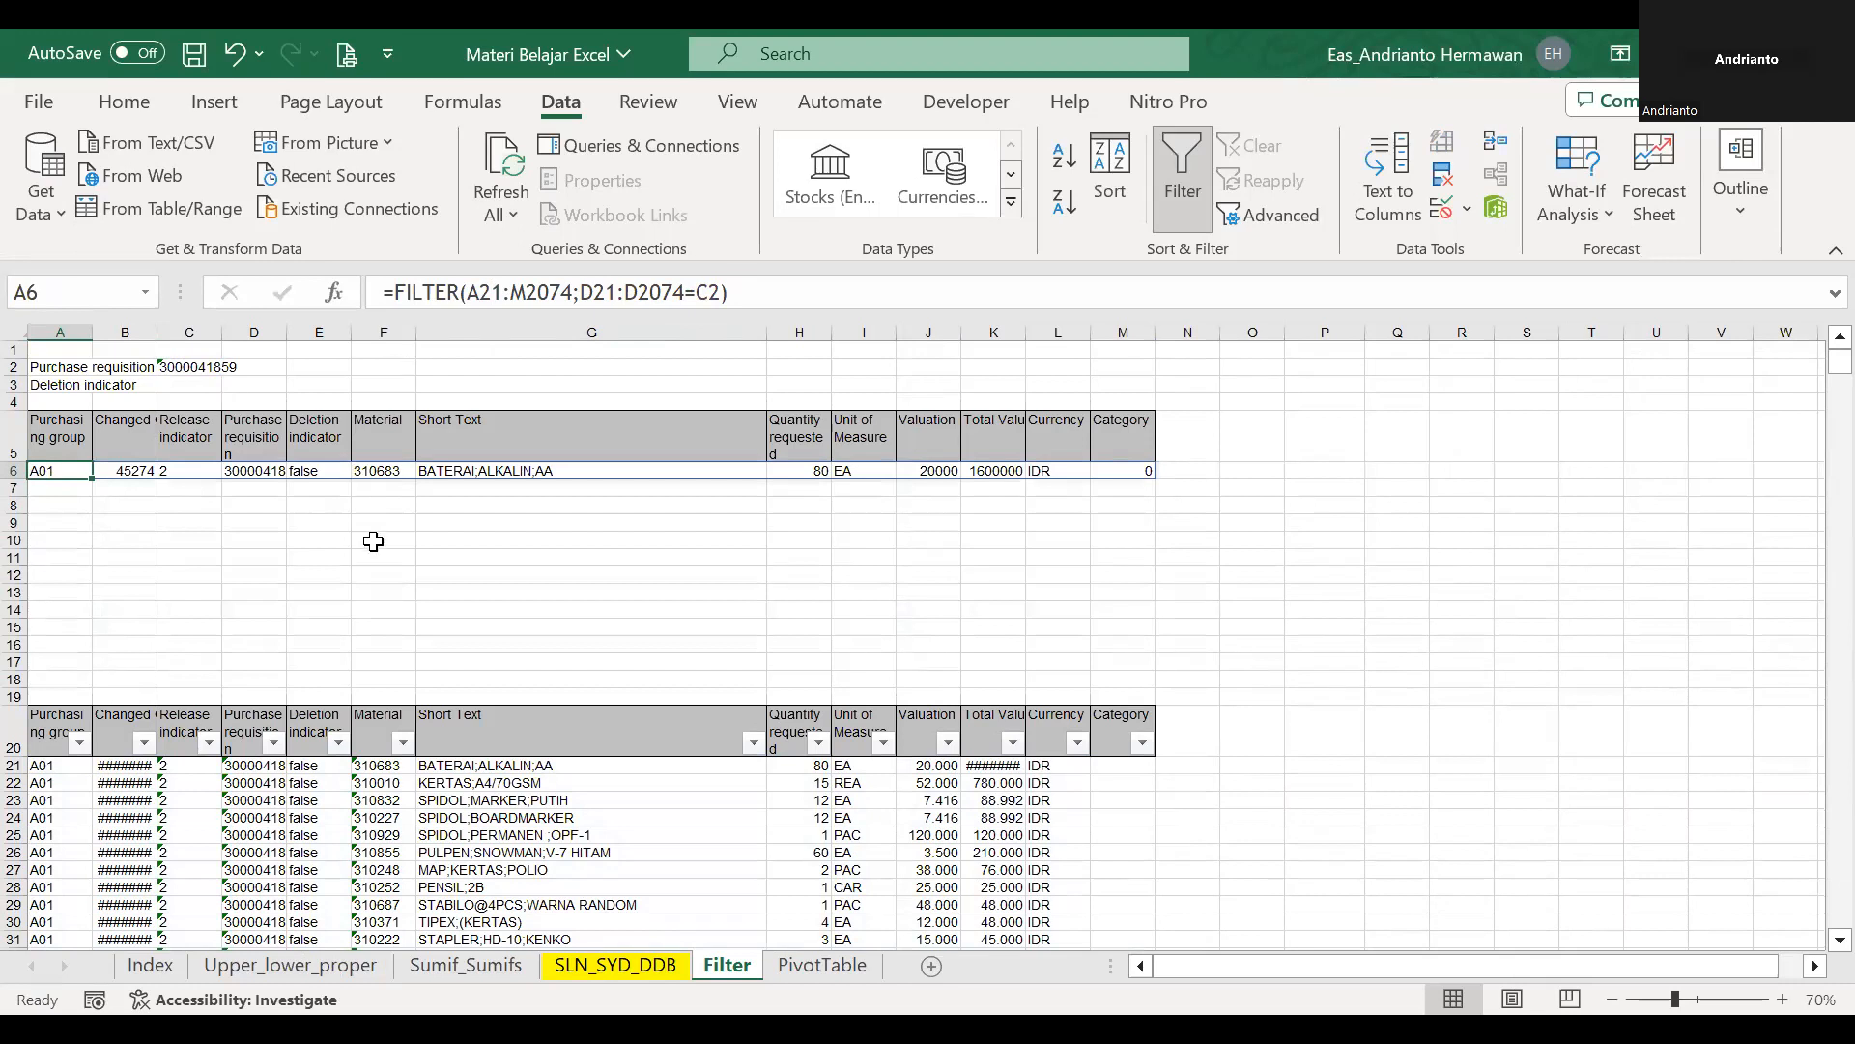
Copy the purchase requisition number from D25 into C2.
{"action": "left_click", "coordinate": [266, 837]}
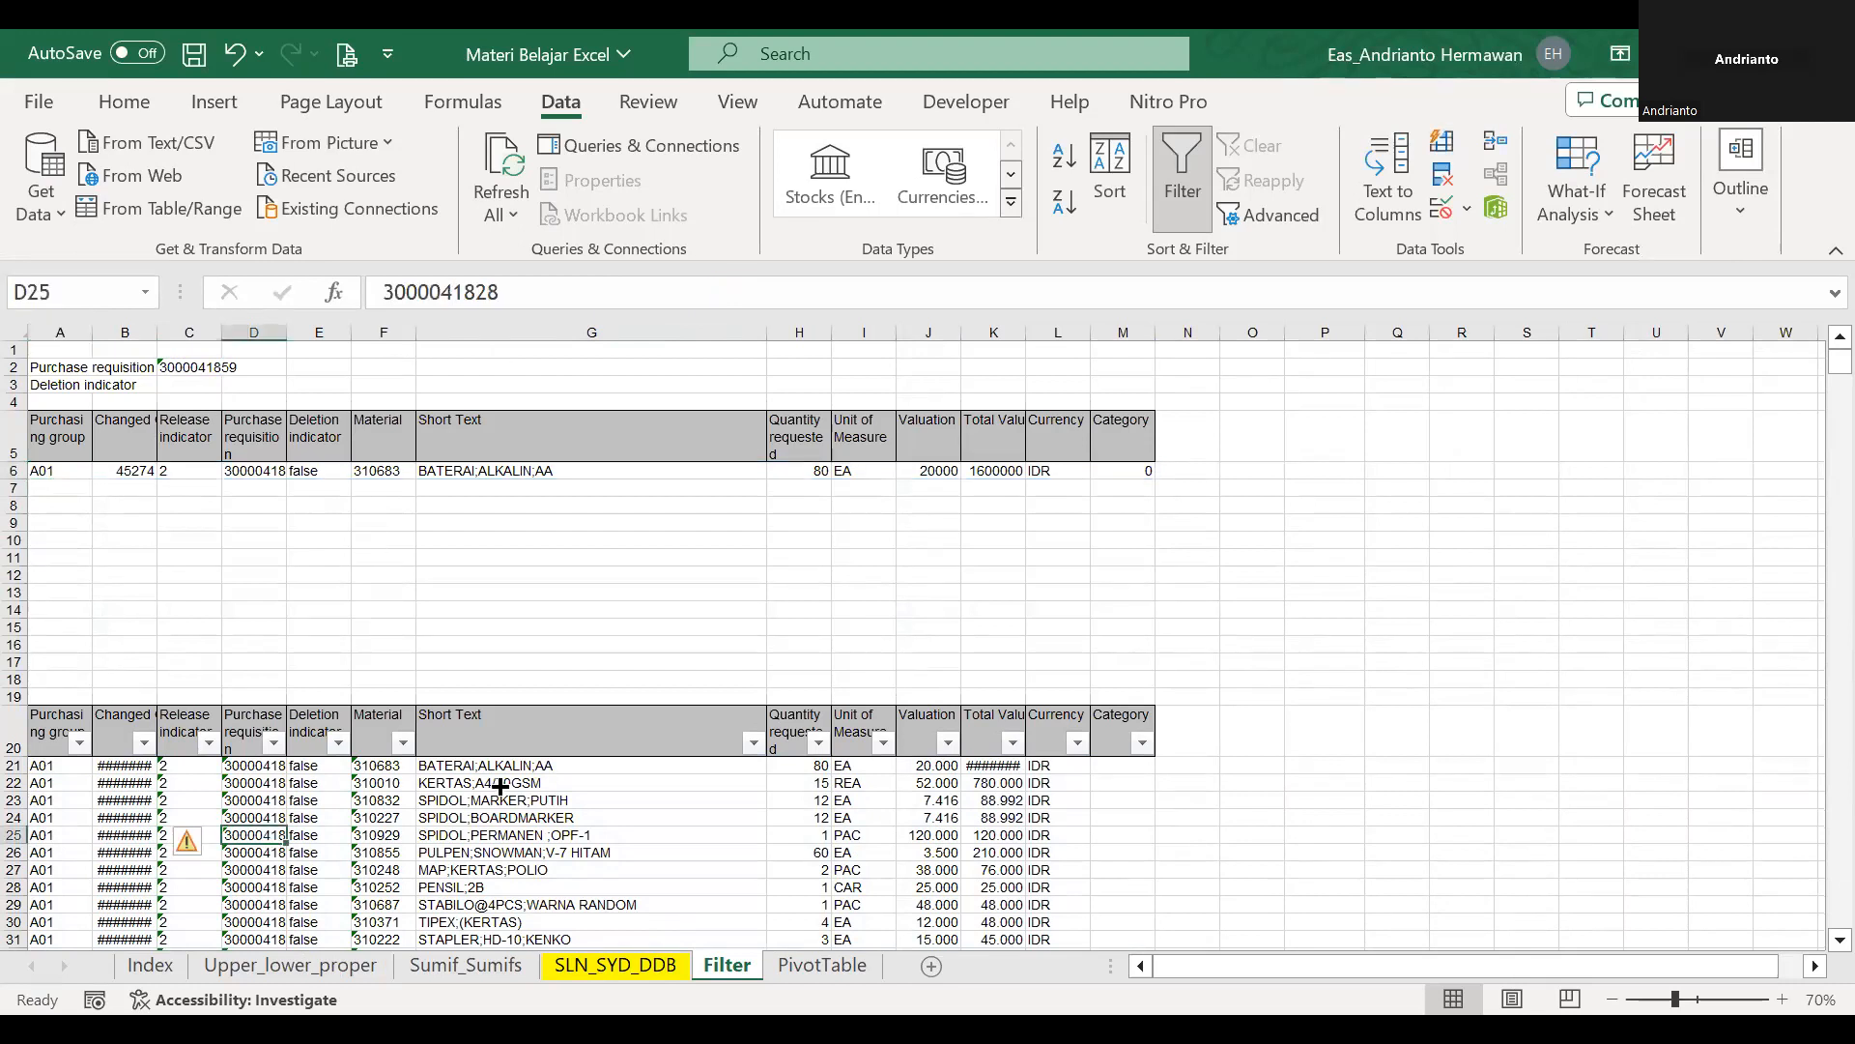
{"action": "key", "text": "ctrl+c"}
{"action": "left_click", "coordinate": [207, 366]}
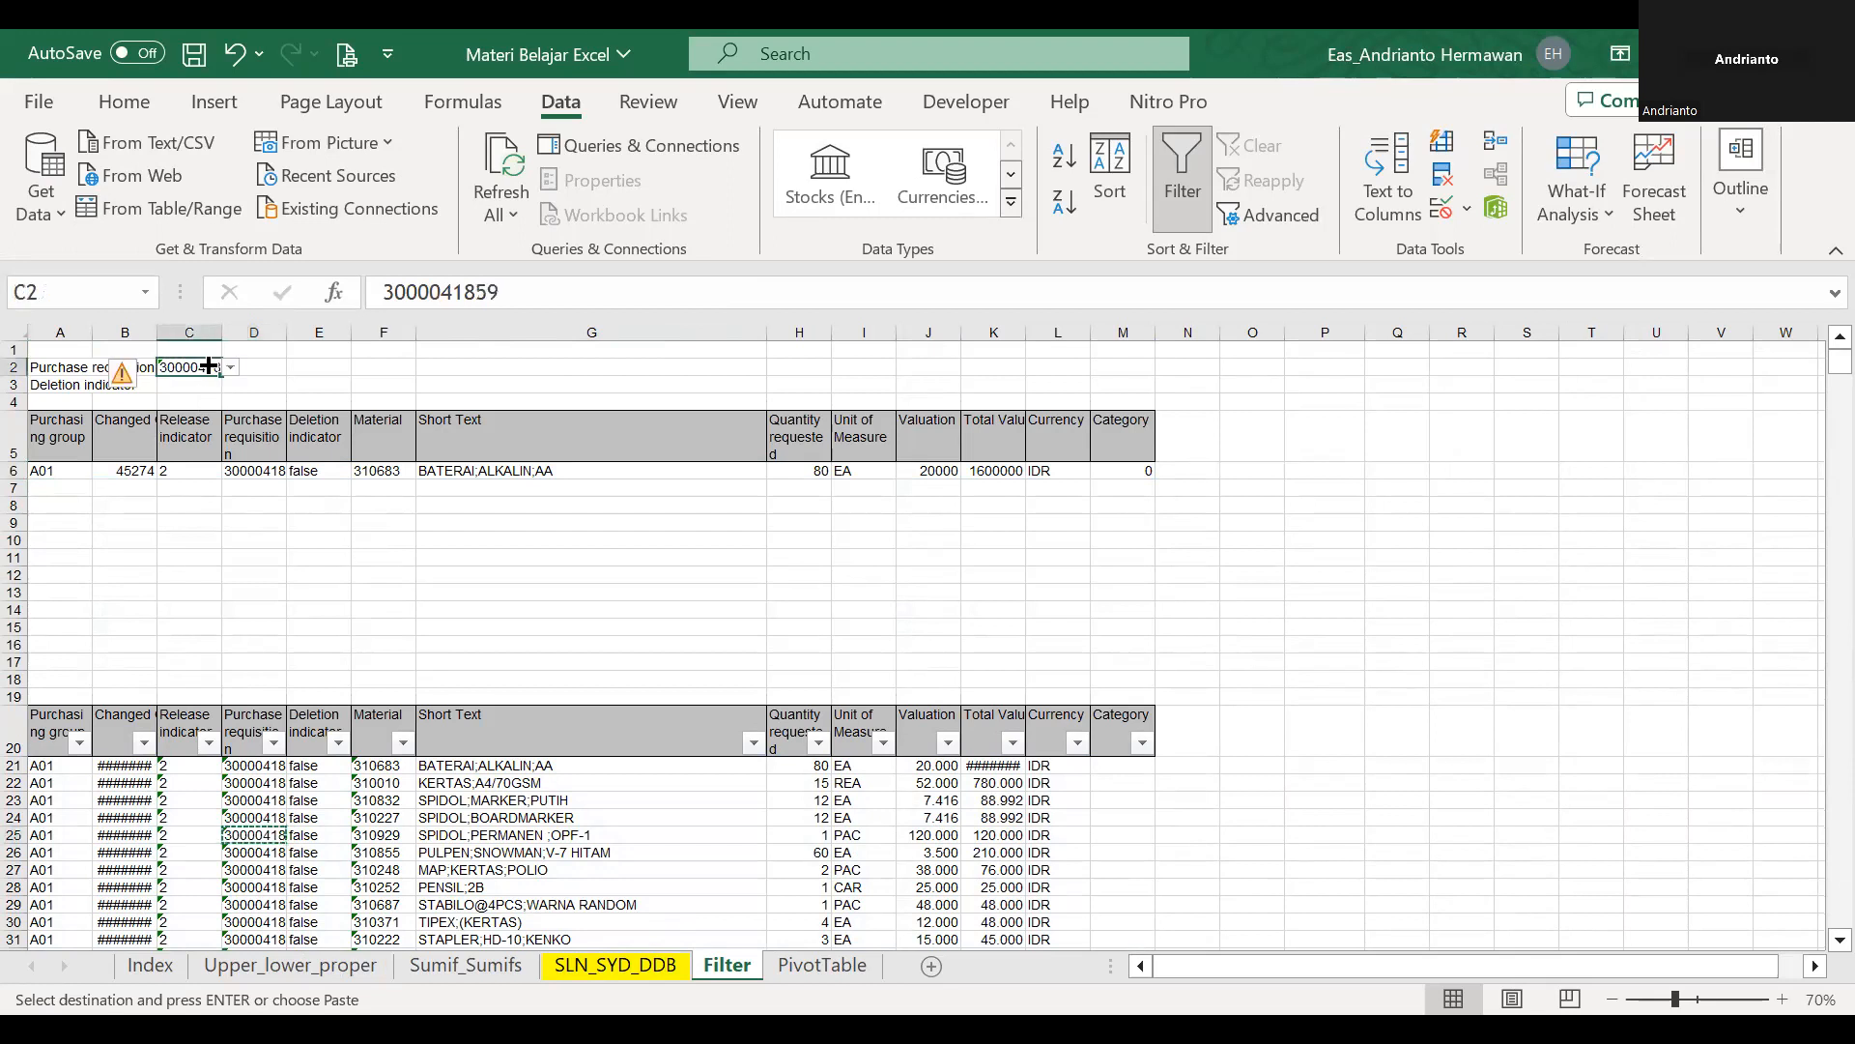
{"action": "key", "text": "ctrl+v"}
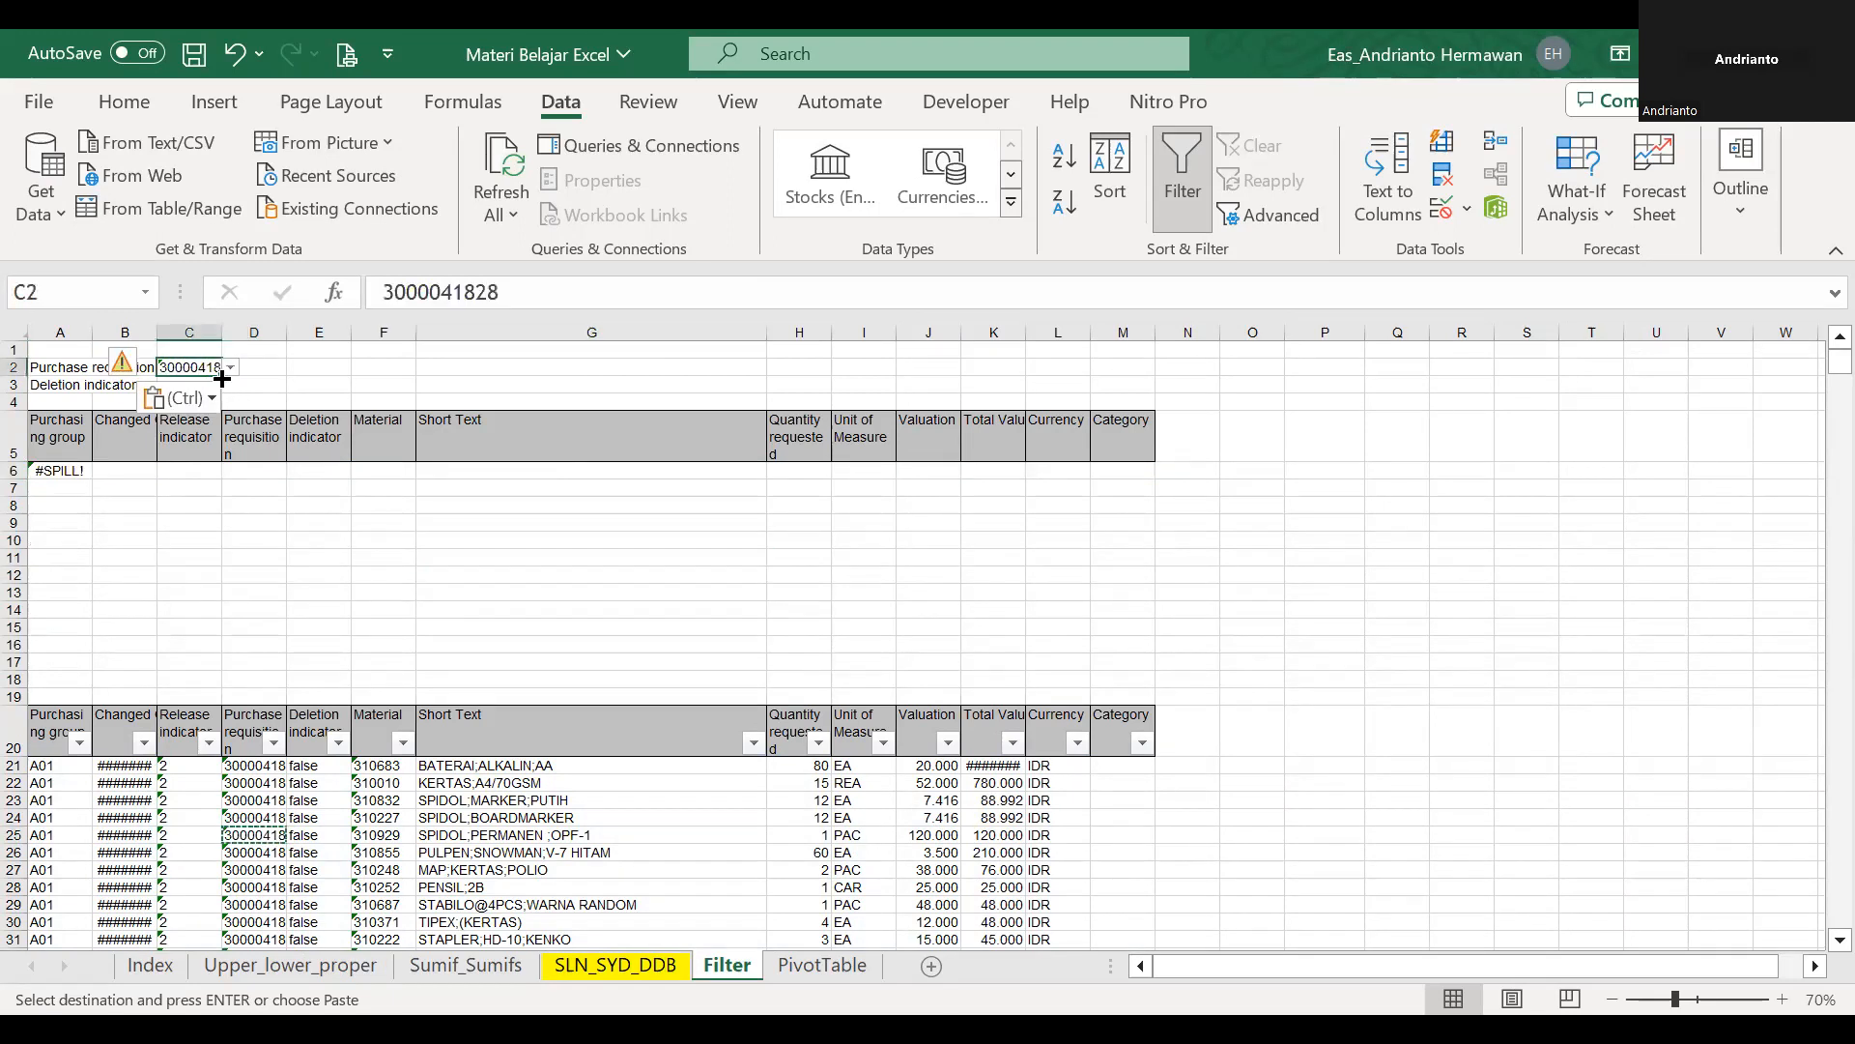
Try several other purchase requisition numbers from the validation list in C2.
{"action": "left_click", "coordinate": [230, 367]}
{"action": "left_click_drag", "start_coordinate": [285, 423], "coordinate": [286, 379]}
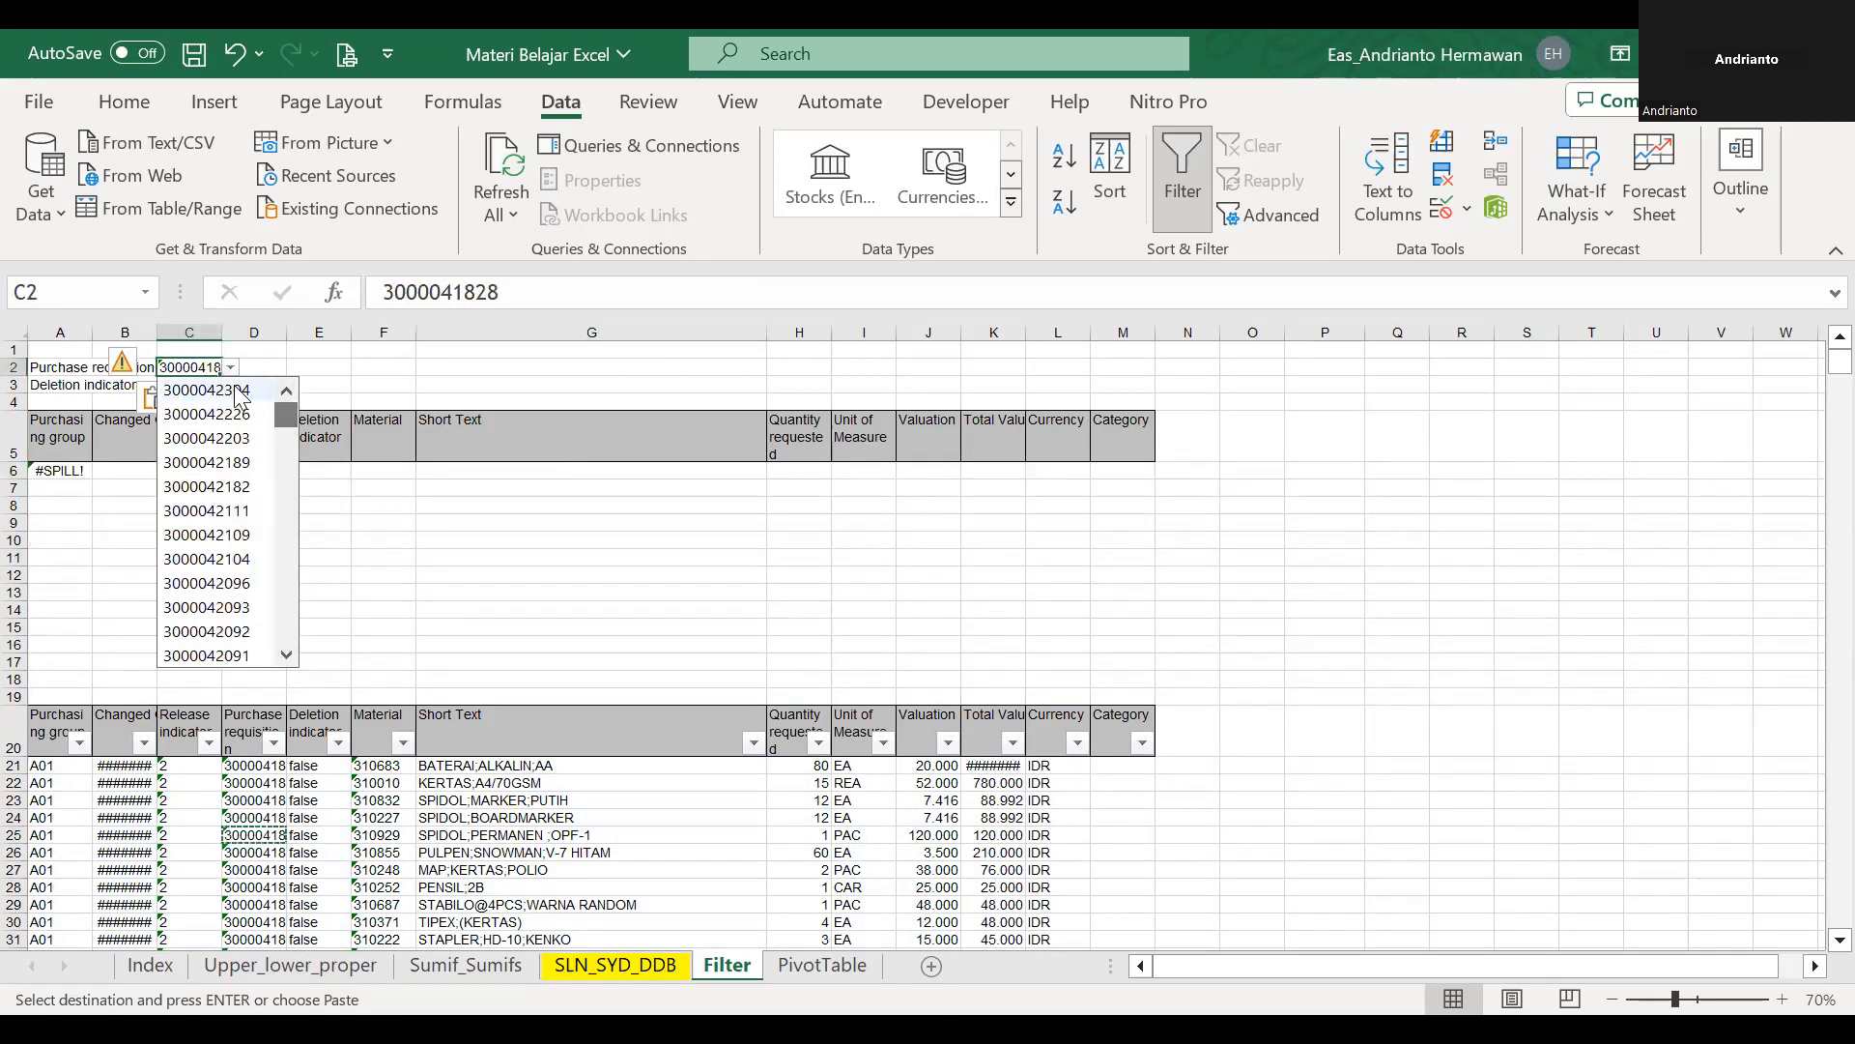
{"action": "left_click", "coordinate": [234, 389]}
{"action": "left_click", "coordinate": [294, 486]}
{"action": "left_click", "coordinate": [213, 367]}
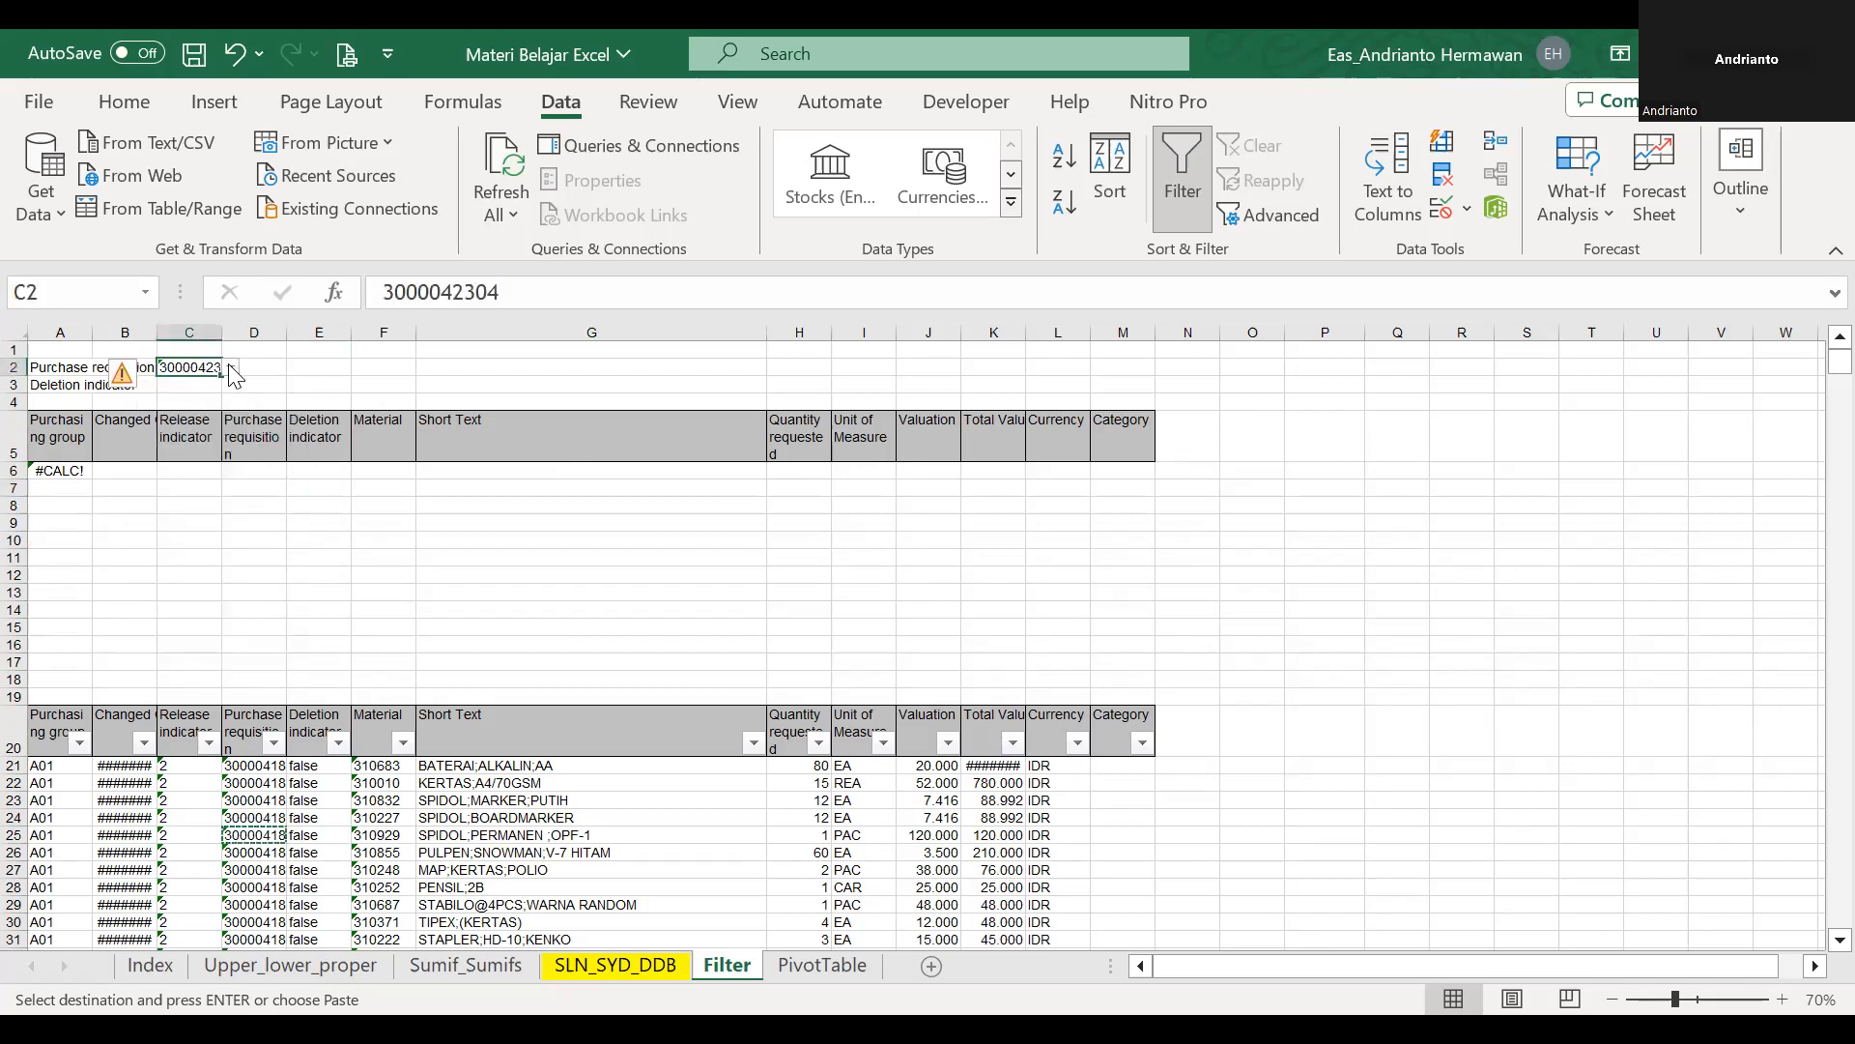
{"action": "left_click", "coordinate": [231, 367]}
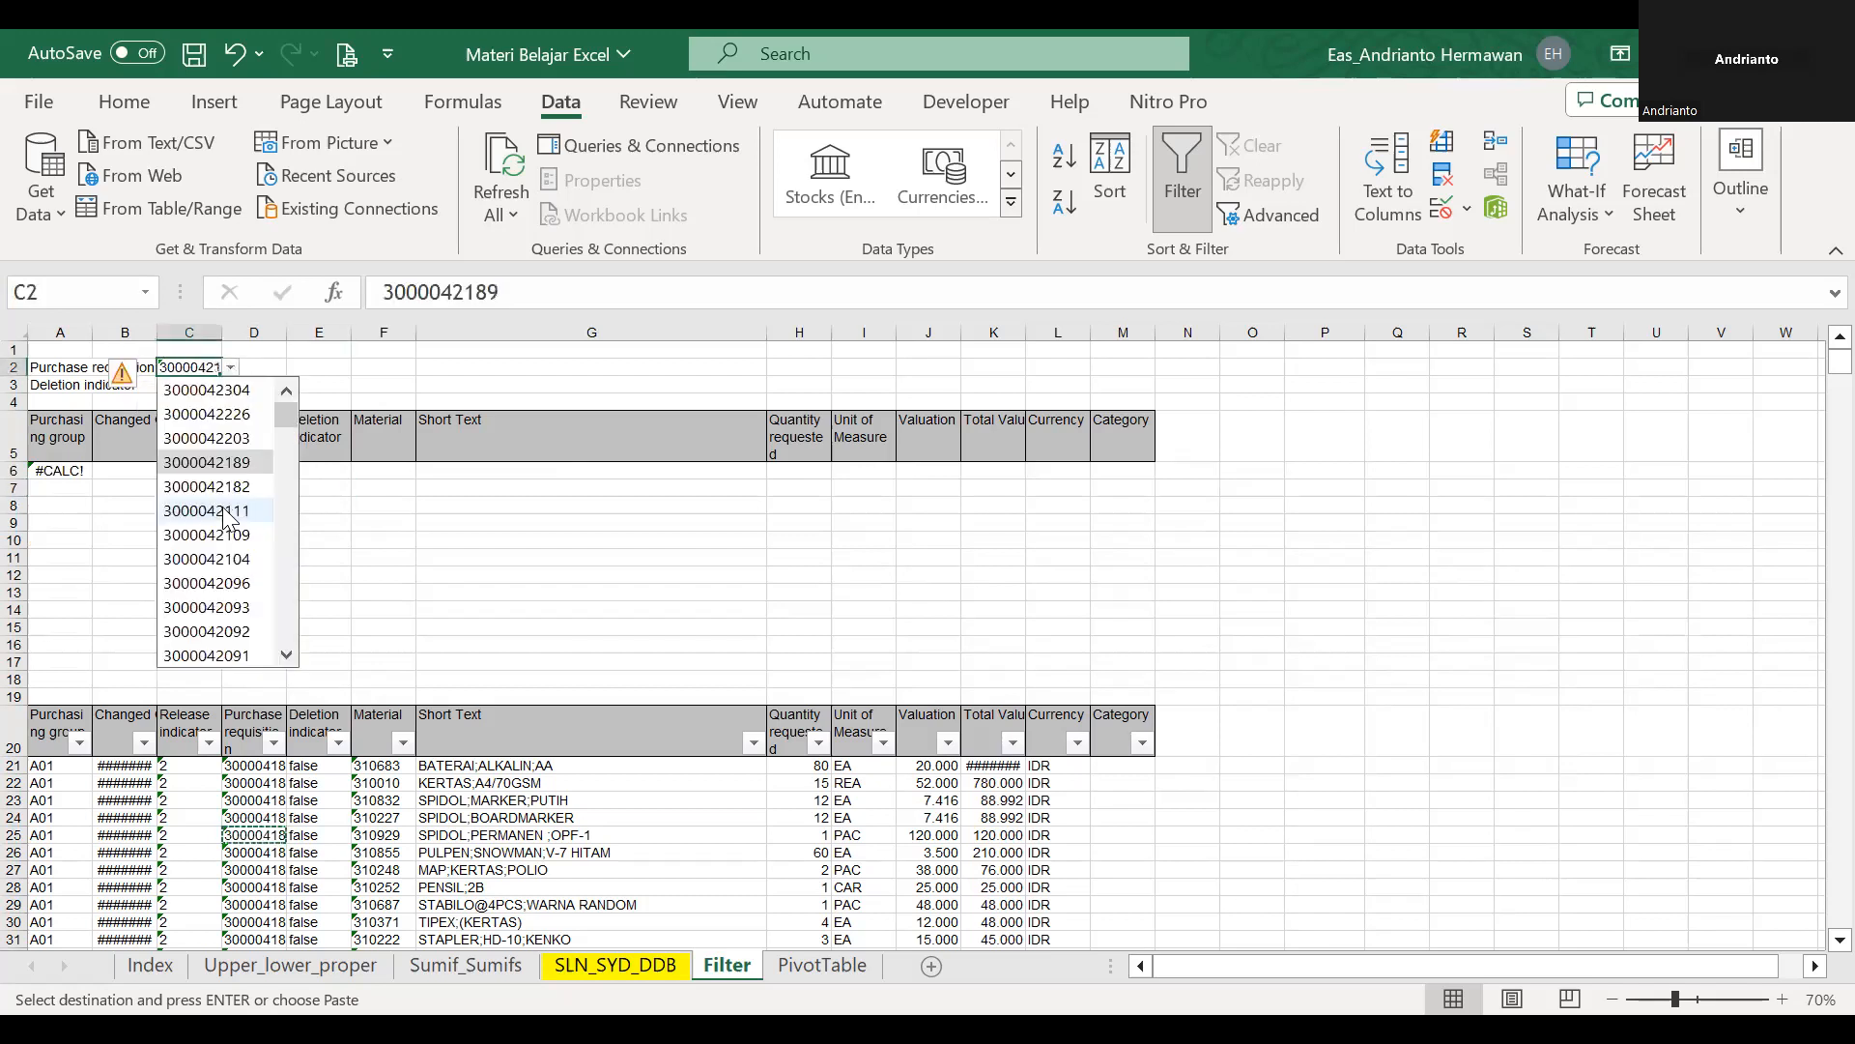
{"action": "left_click", "coordinate": [223, 506]}
Make the array range of the FILTER formula in A6 absolute as $A$21:$M$2074.
{"action": "left_click", "coordinate": [59, 472]}
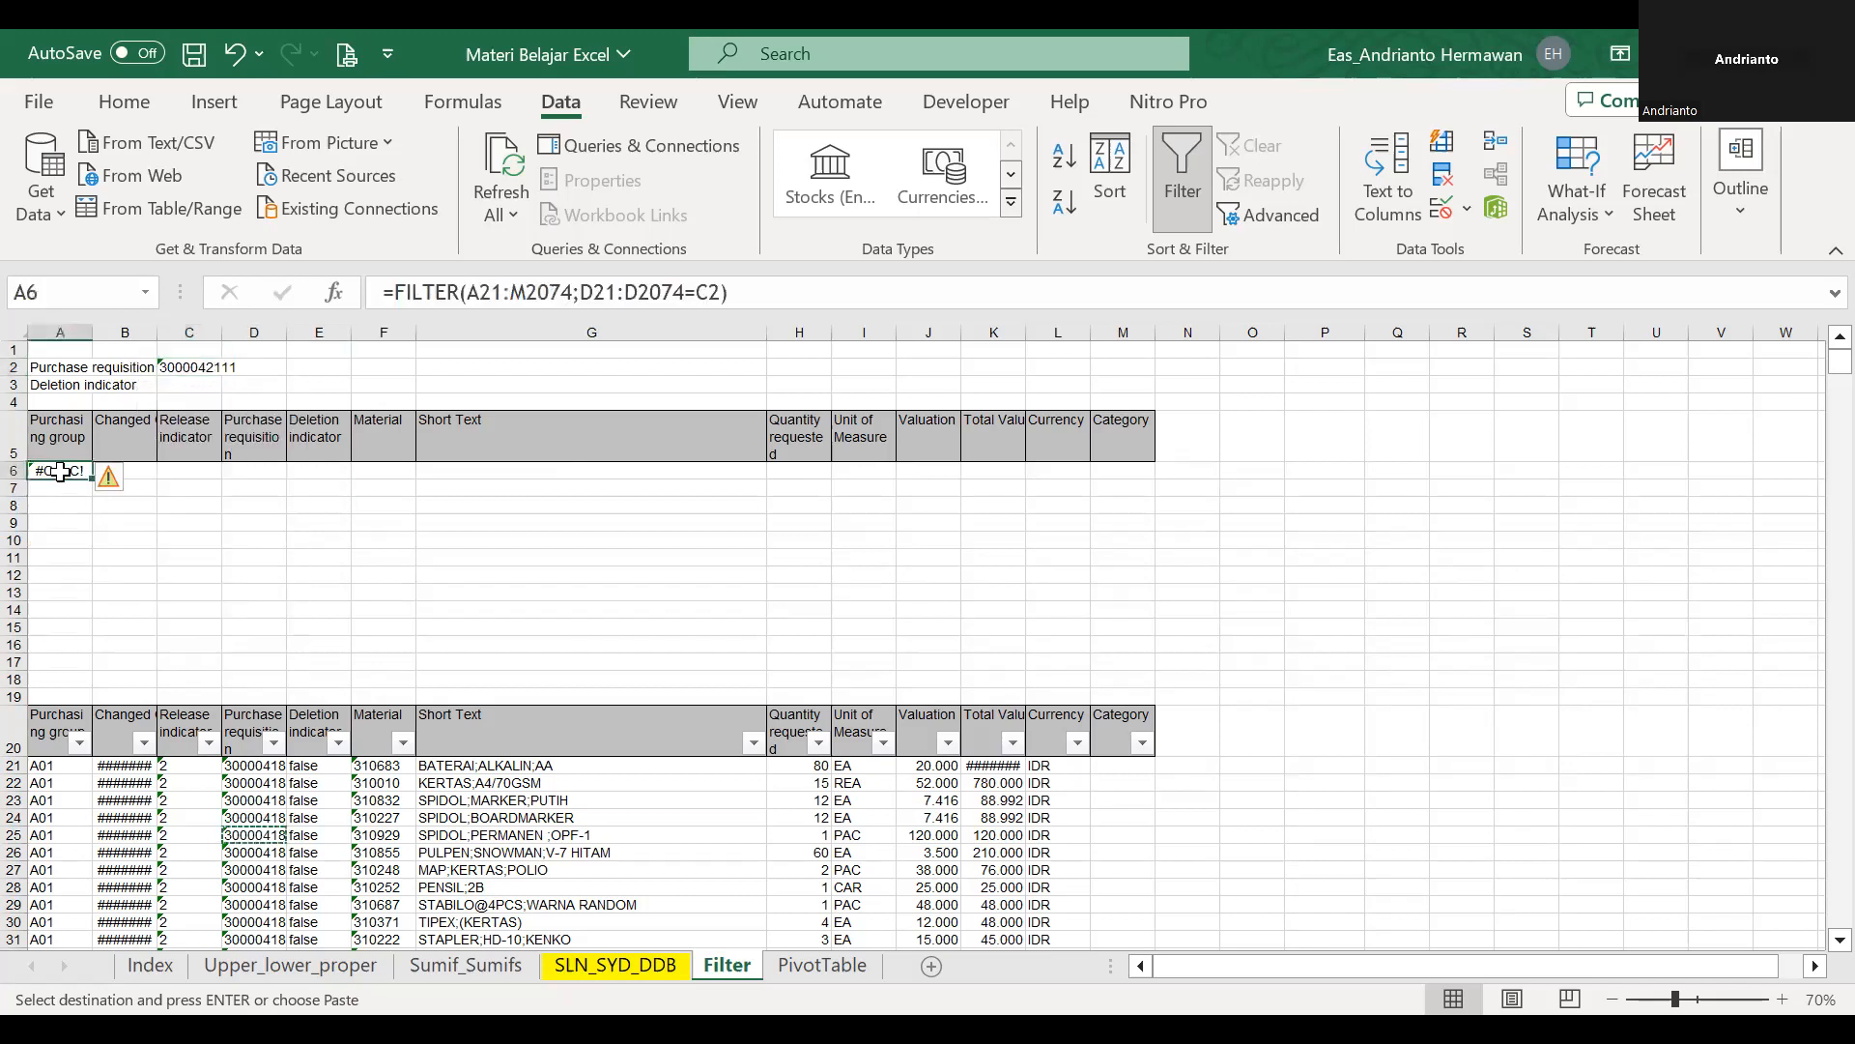
{"action": "left_click", "coordinate": [485, 301]}
{"action": "key", "text": "F4"}
{"action": "key", "text": "Right"}
{"action": "key", "text": "Right"}
{"action": "key", "text": "F4"}
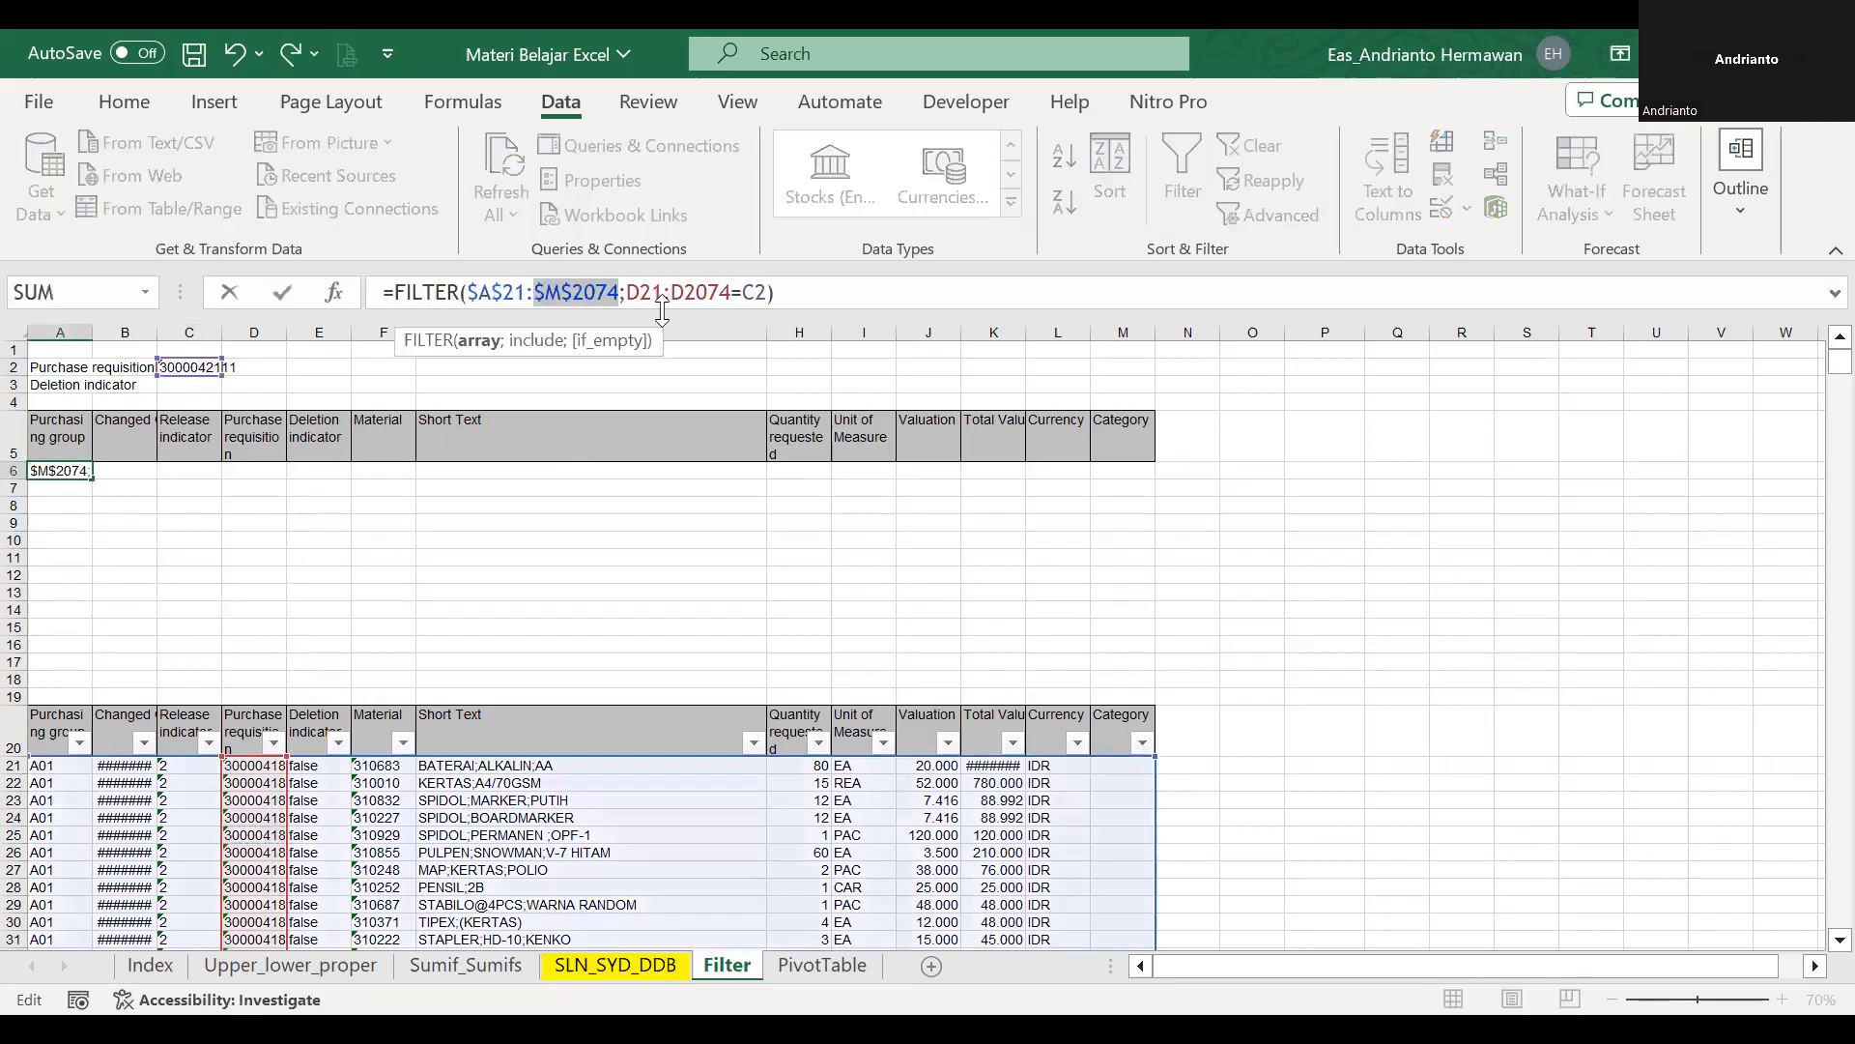
{"action": "key", "text": "Return"}
{"action": "key", "text": "Up"}
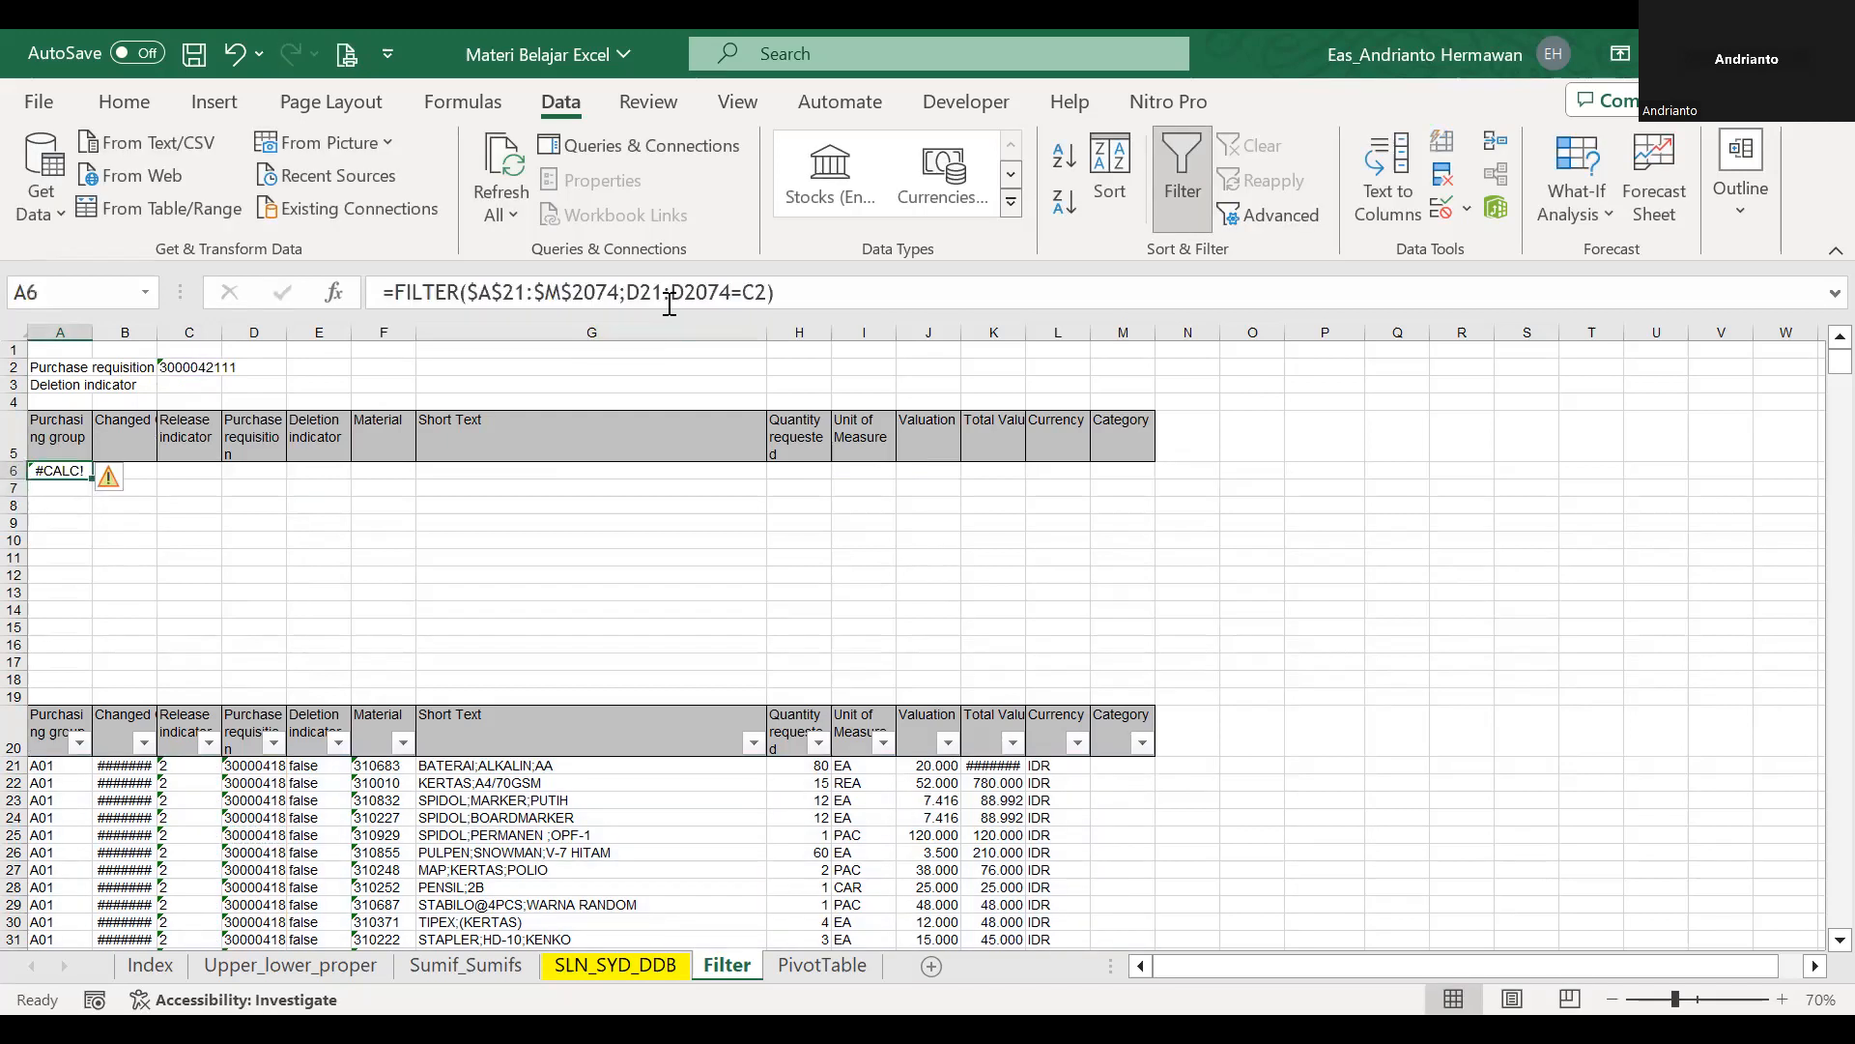
Make the include condition of the FILTER formula in A6 absolute as $D$21:$D$2074=$C$2.
{"action": "left_click", "coordinate": [645, 296]}
{"action": "key", "text": "F4"}
{"action": "double_click", "coordinate": [738, 307]}
{"action": "key", "text": "F4"}
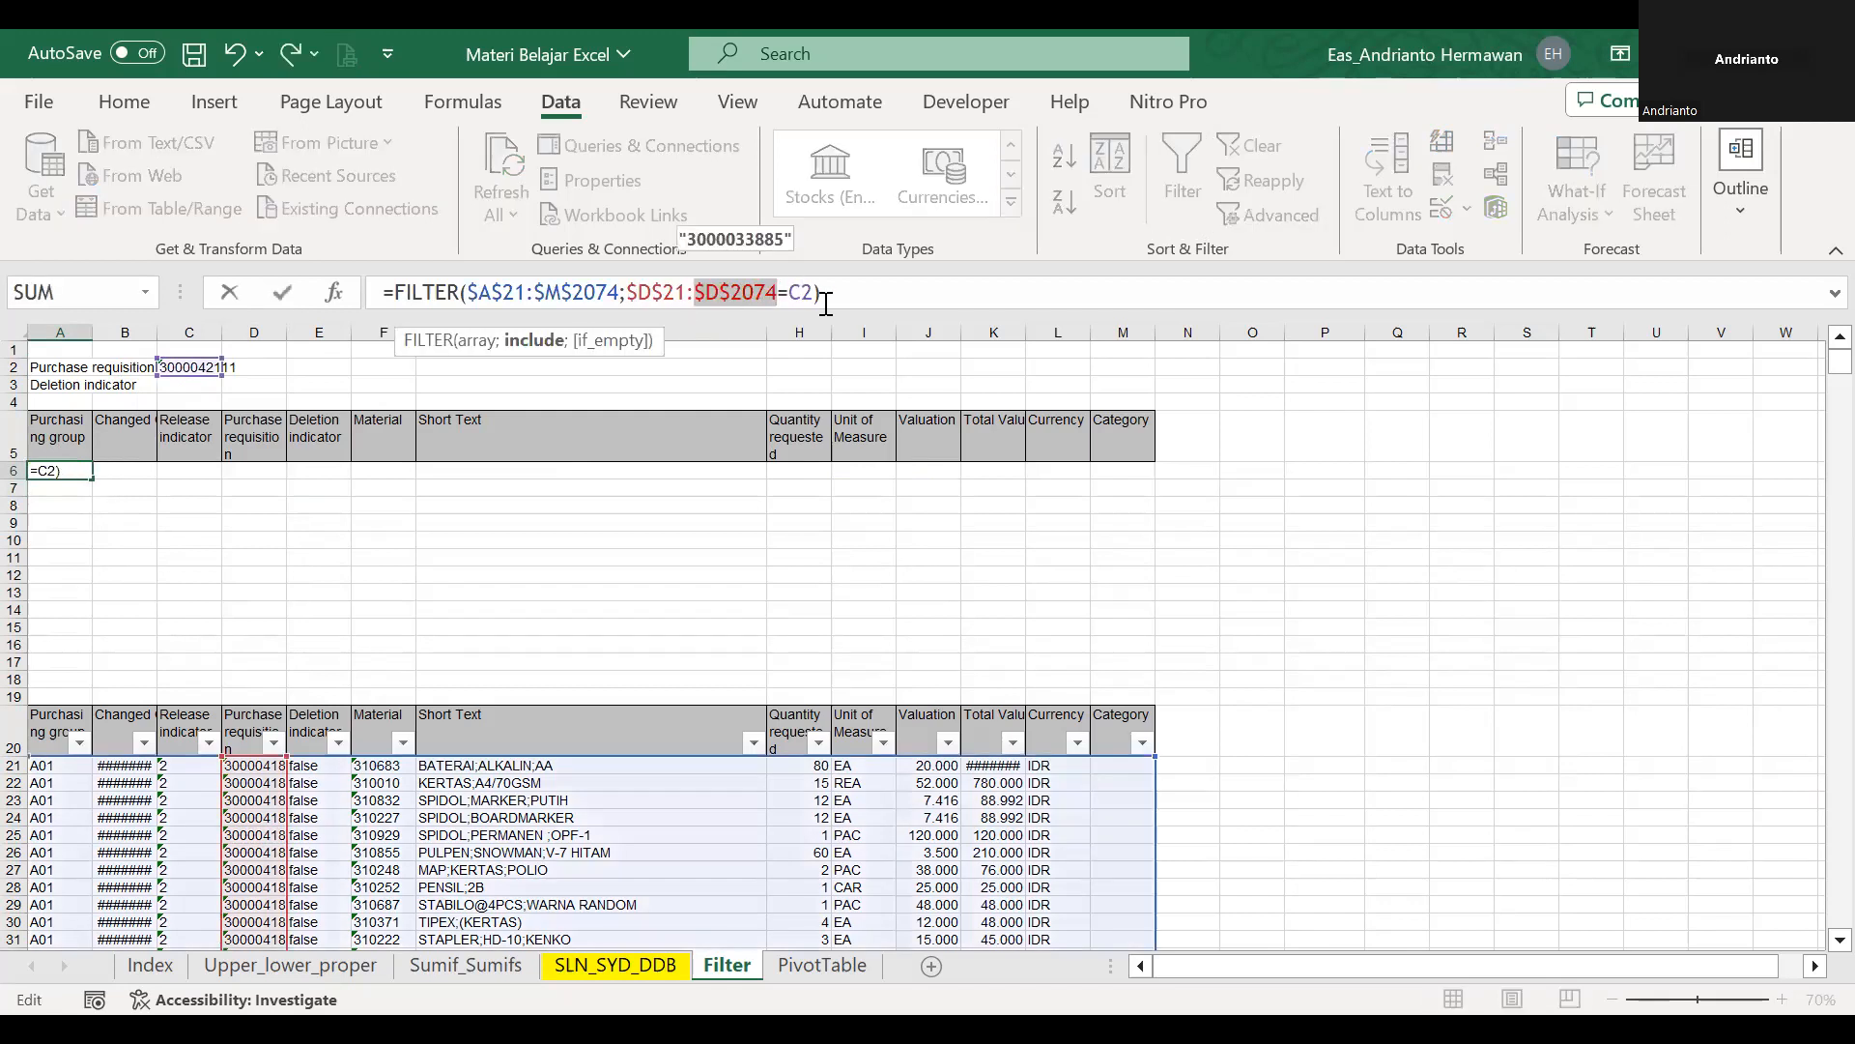
{"action": "key", "text": "ctrl+Return"}
Compare the requisition number in C2 with those in column D and inspect the FILTER formula in A6.
{"action": "left_click", "coordinate": [196, 367]}
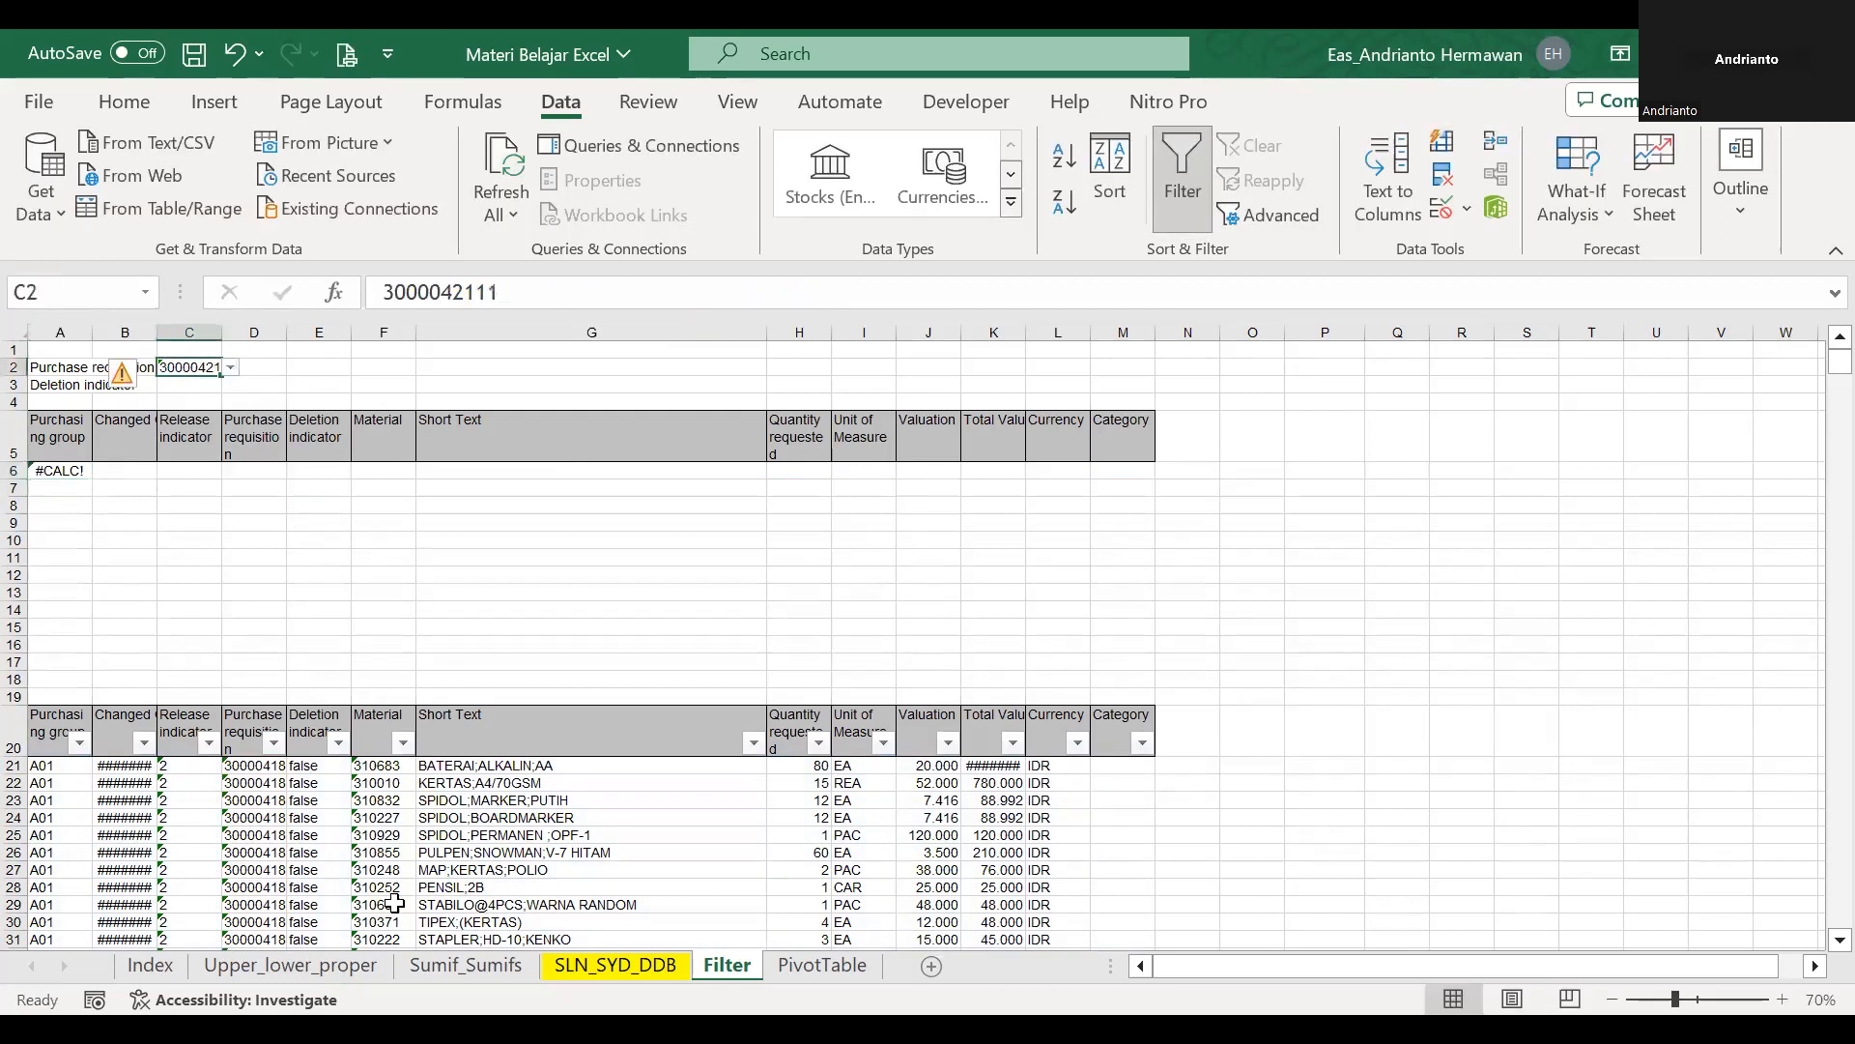
{"action": "left_click", "coordinate": [267, 837]}
{"action": "left_click", "coordinate": [254, 739]}
{"action": "left_click", "coordinate": [252, 770]}
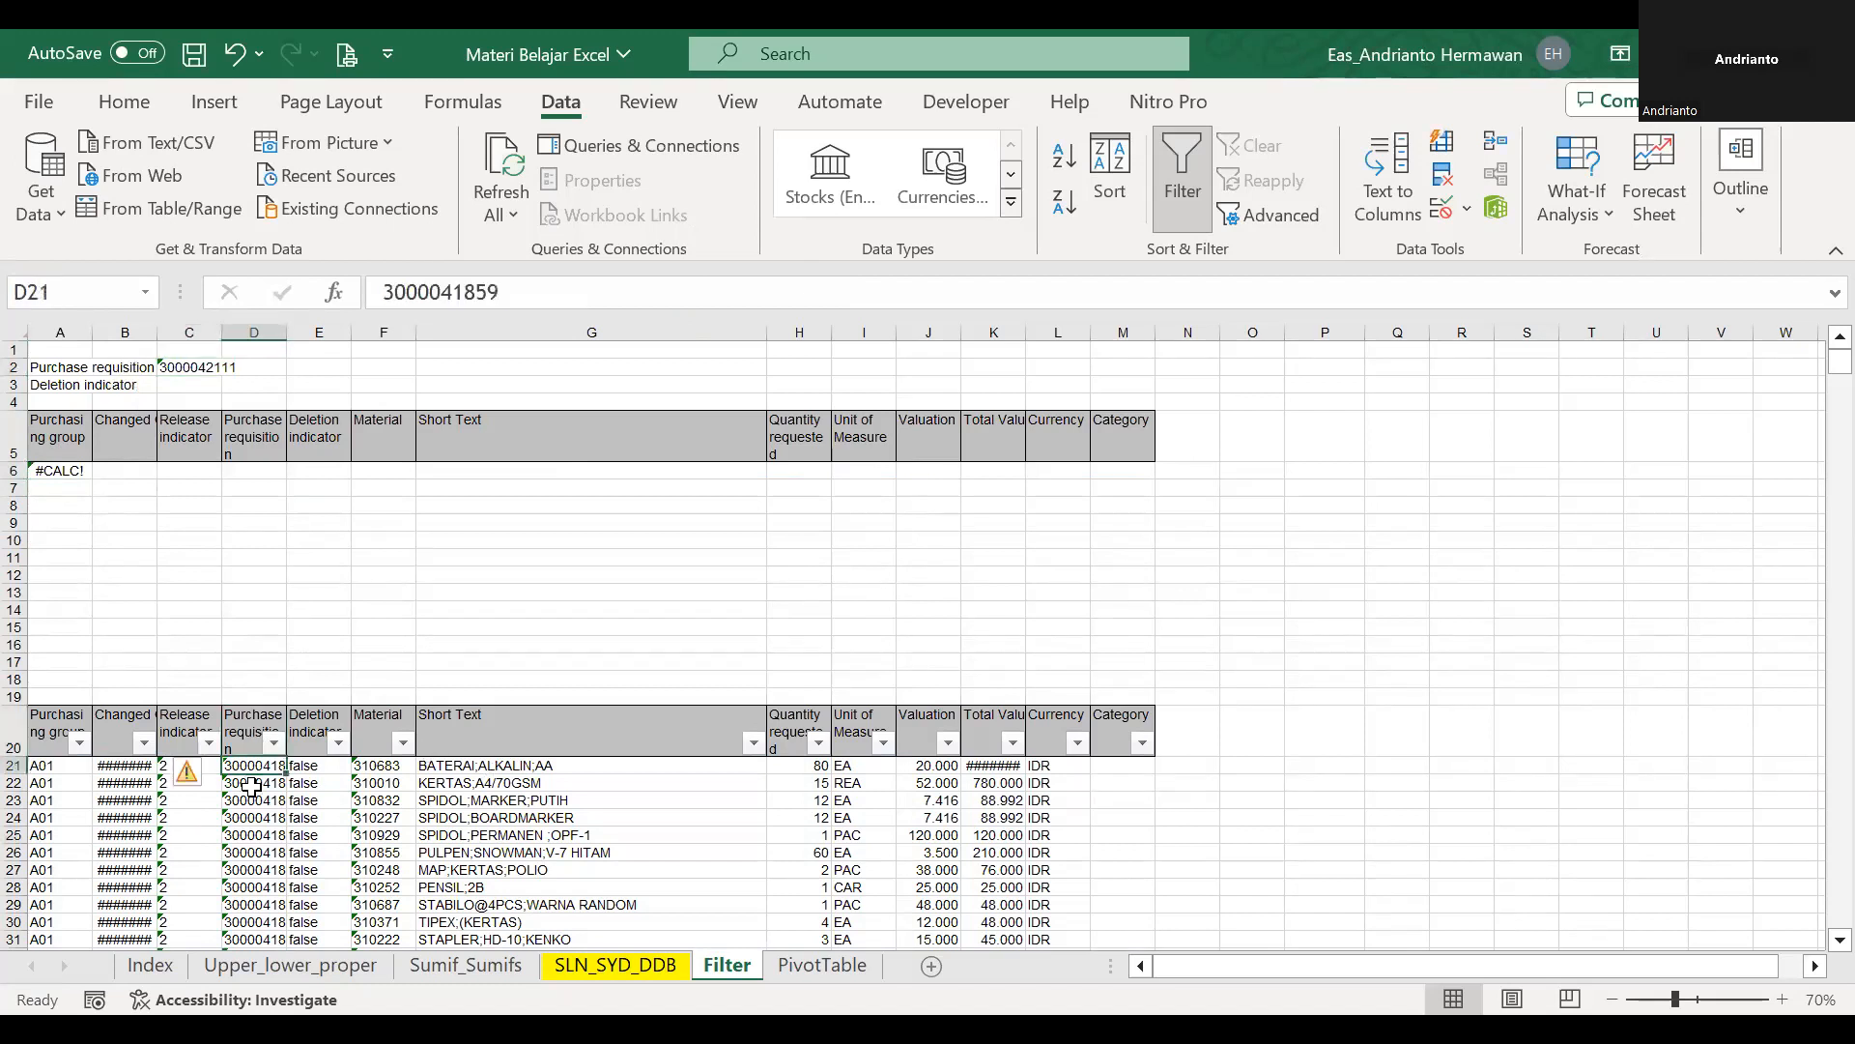
{"action": "left_click", "coordinate": [73, 471]}
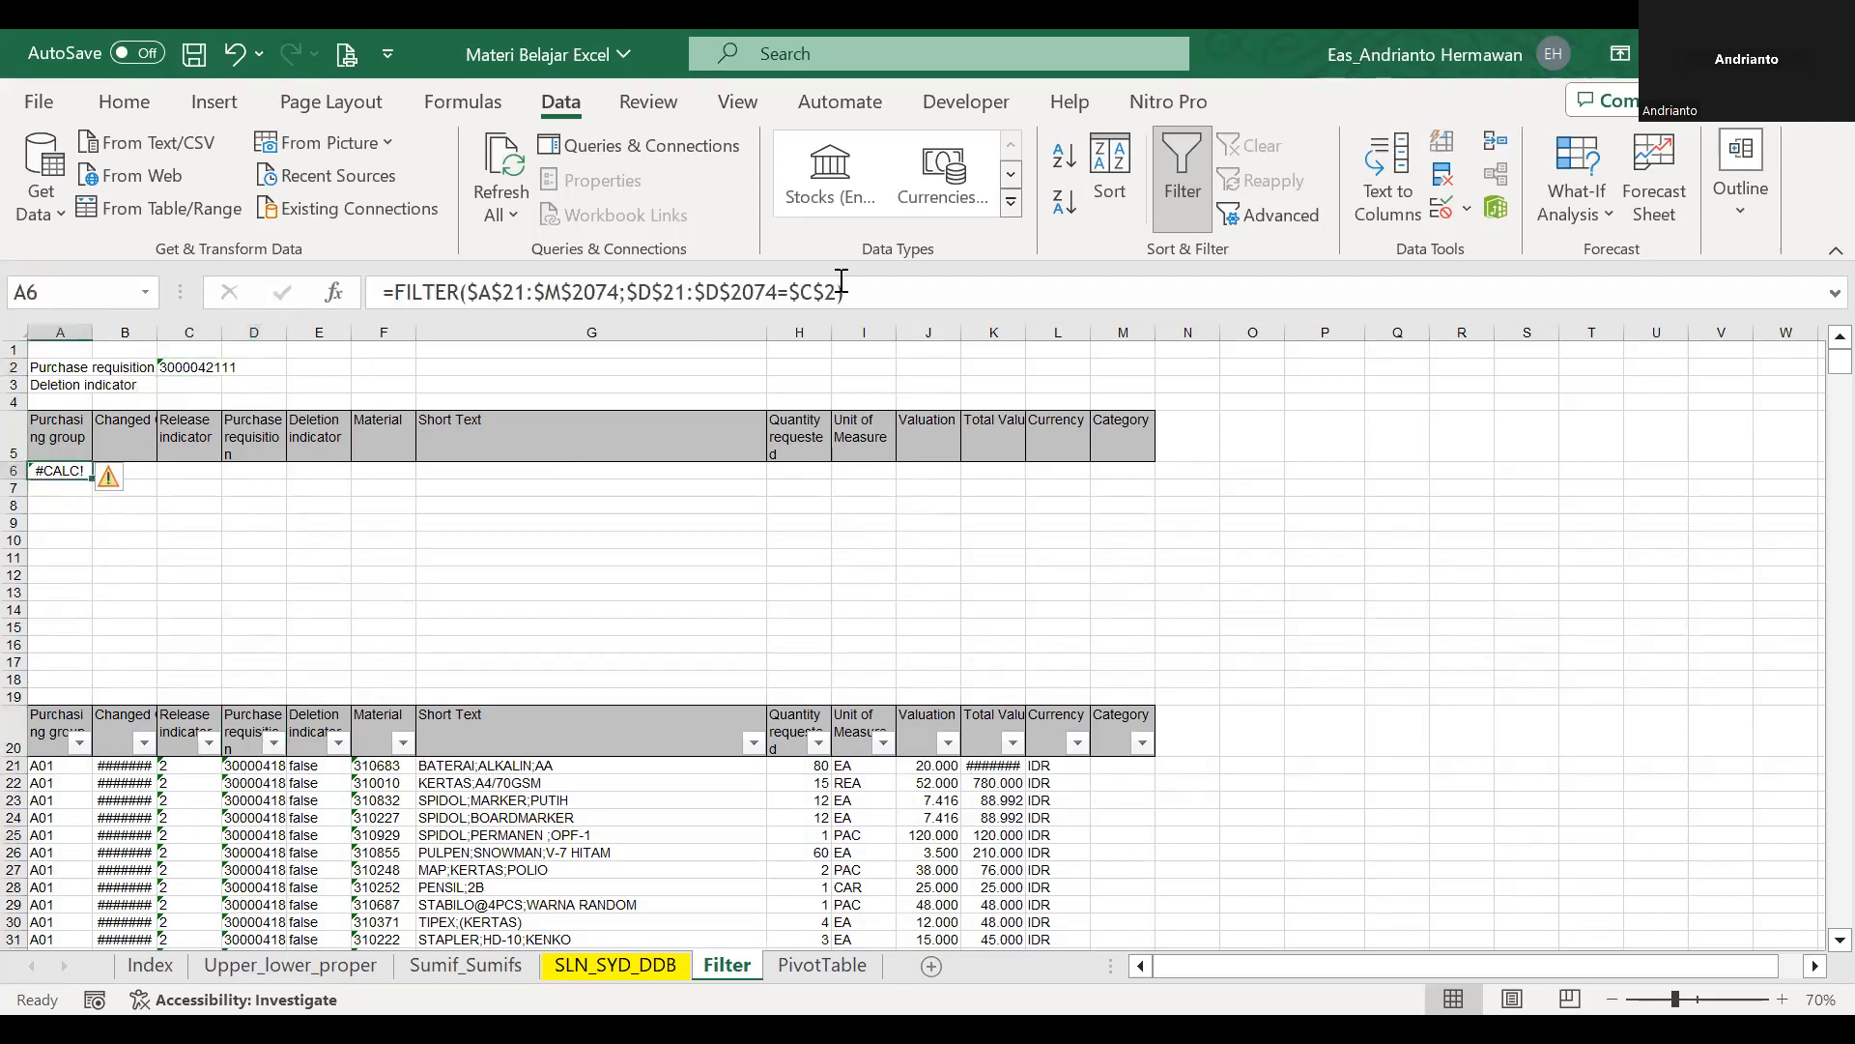
{"action": "left_click", "coordinate": [759, 300]}
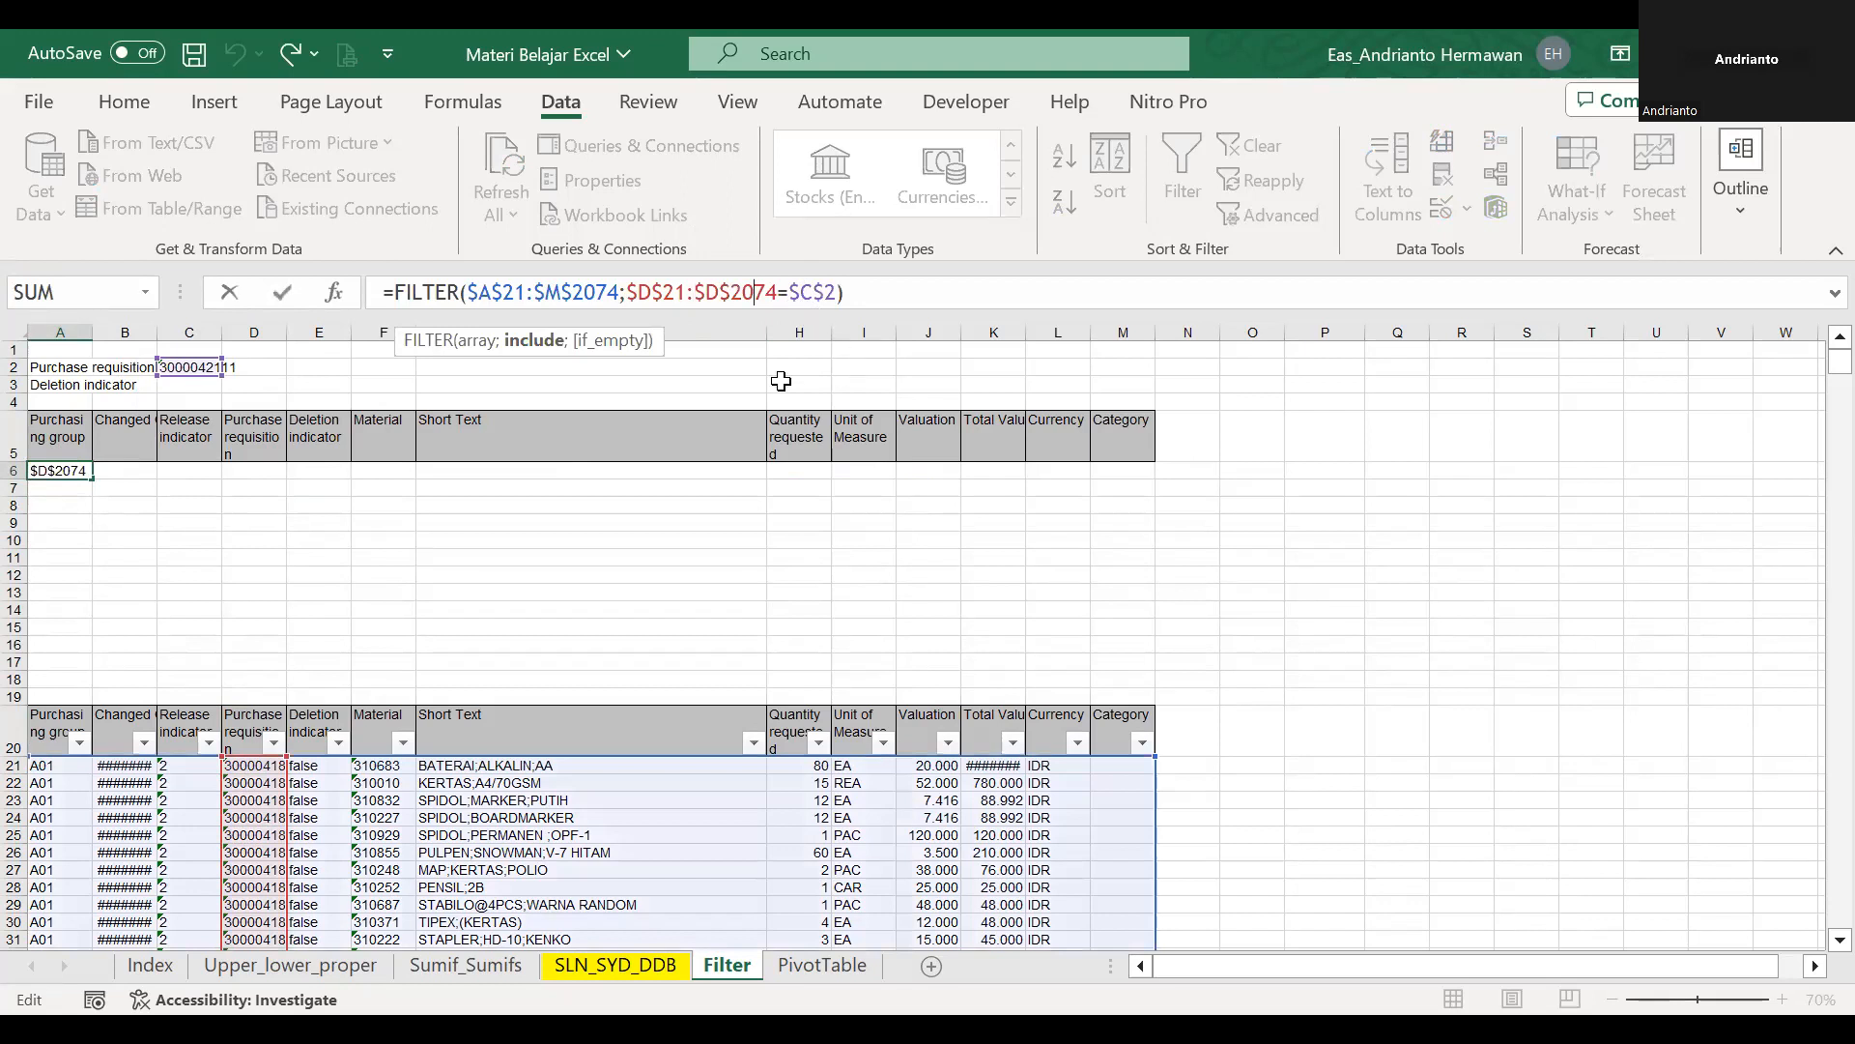
Copy the purchase requisition number from D22 into C2.
{"action": "left_click", "coordinate": [263, 783]}
{"action": "key", "text": "ctrl+c"}
{"action": "left_click", "coordinate": [199, 371]}
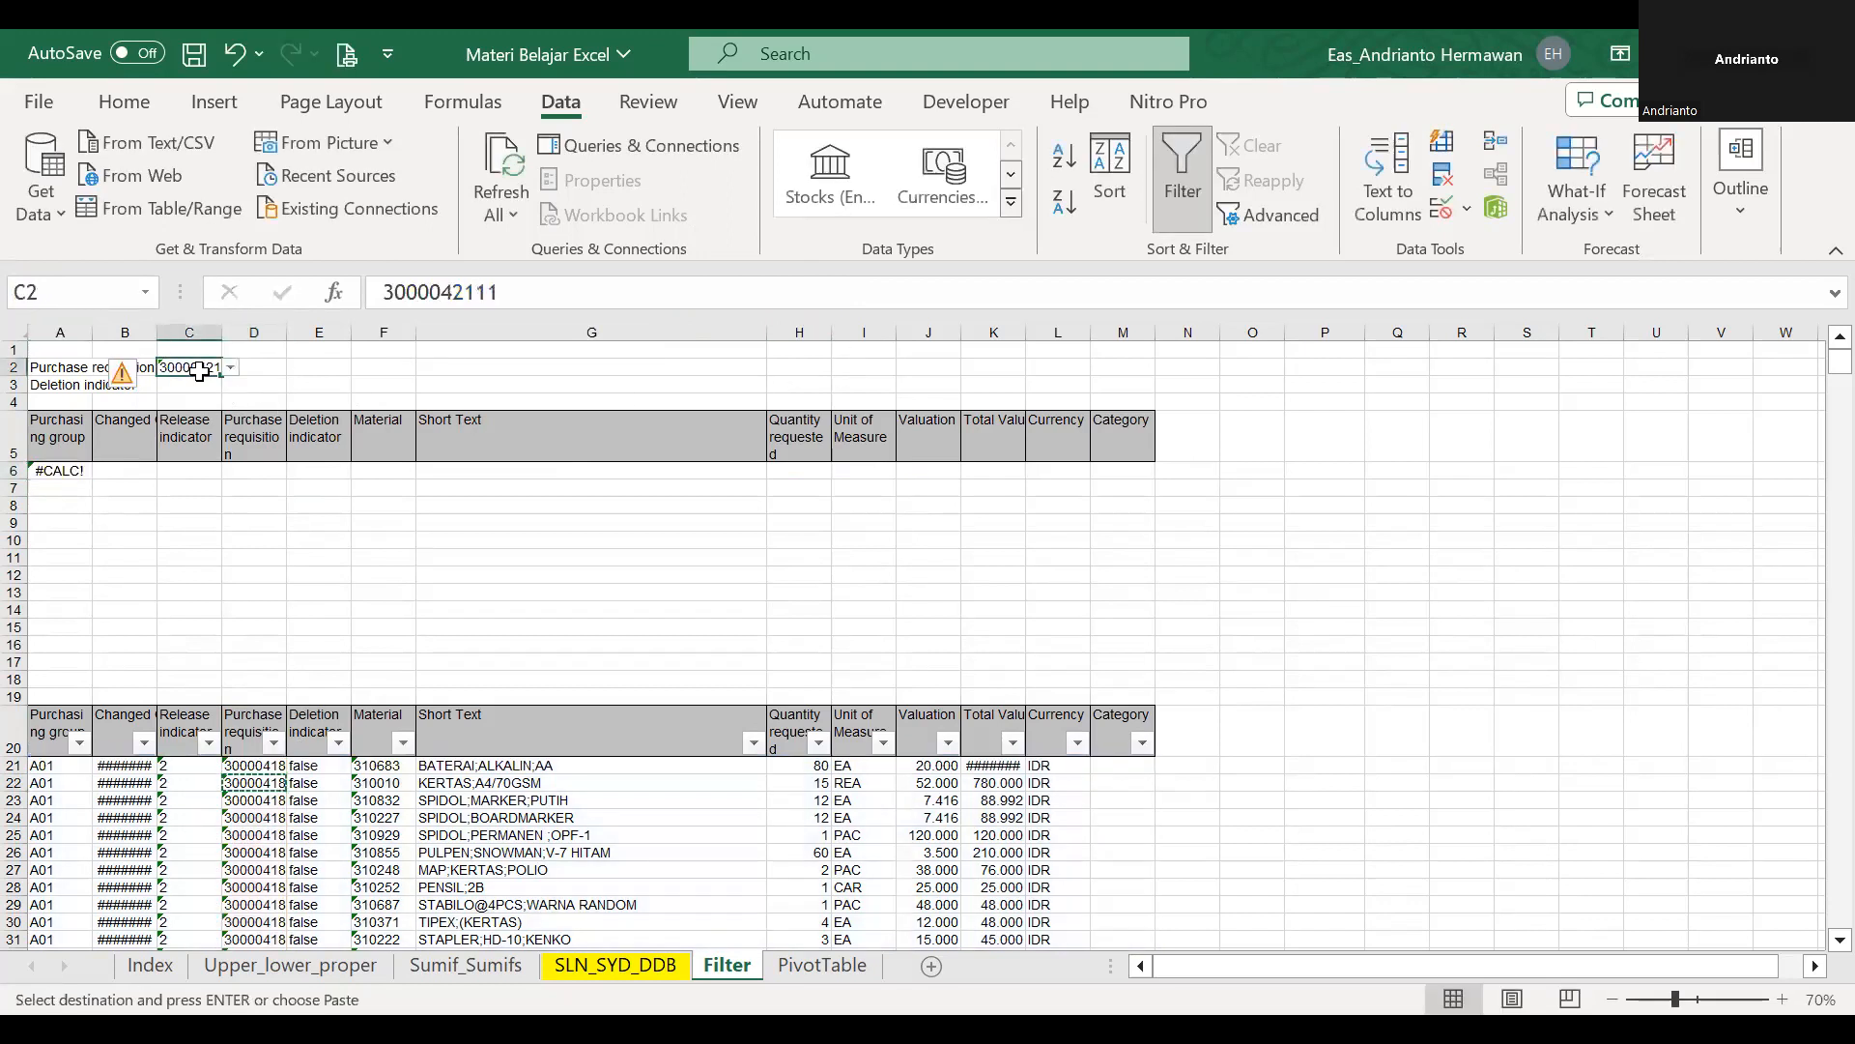
{"action": "key", "text": "ctrl+v"}
Examine the range references of the FILTER formula in A6 and the data table starting at A21.
{"action": "left_click", "coordinate": [705, 614]}
{"action": "left_click", "coordinate": [68, 466]}
{"action": "left_click", "coordinate": [671, 291]}
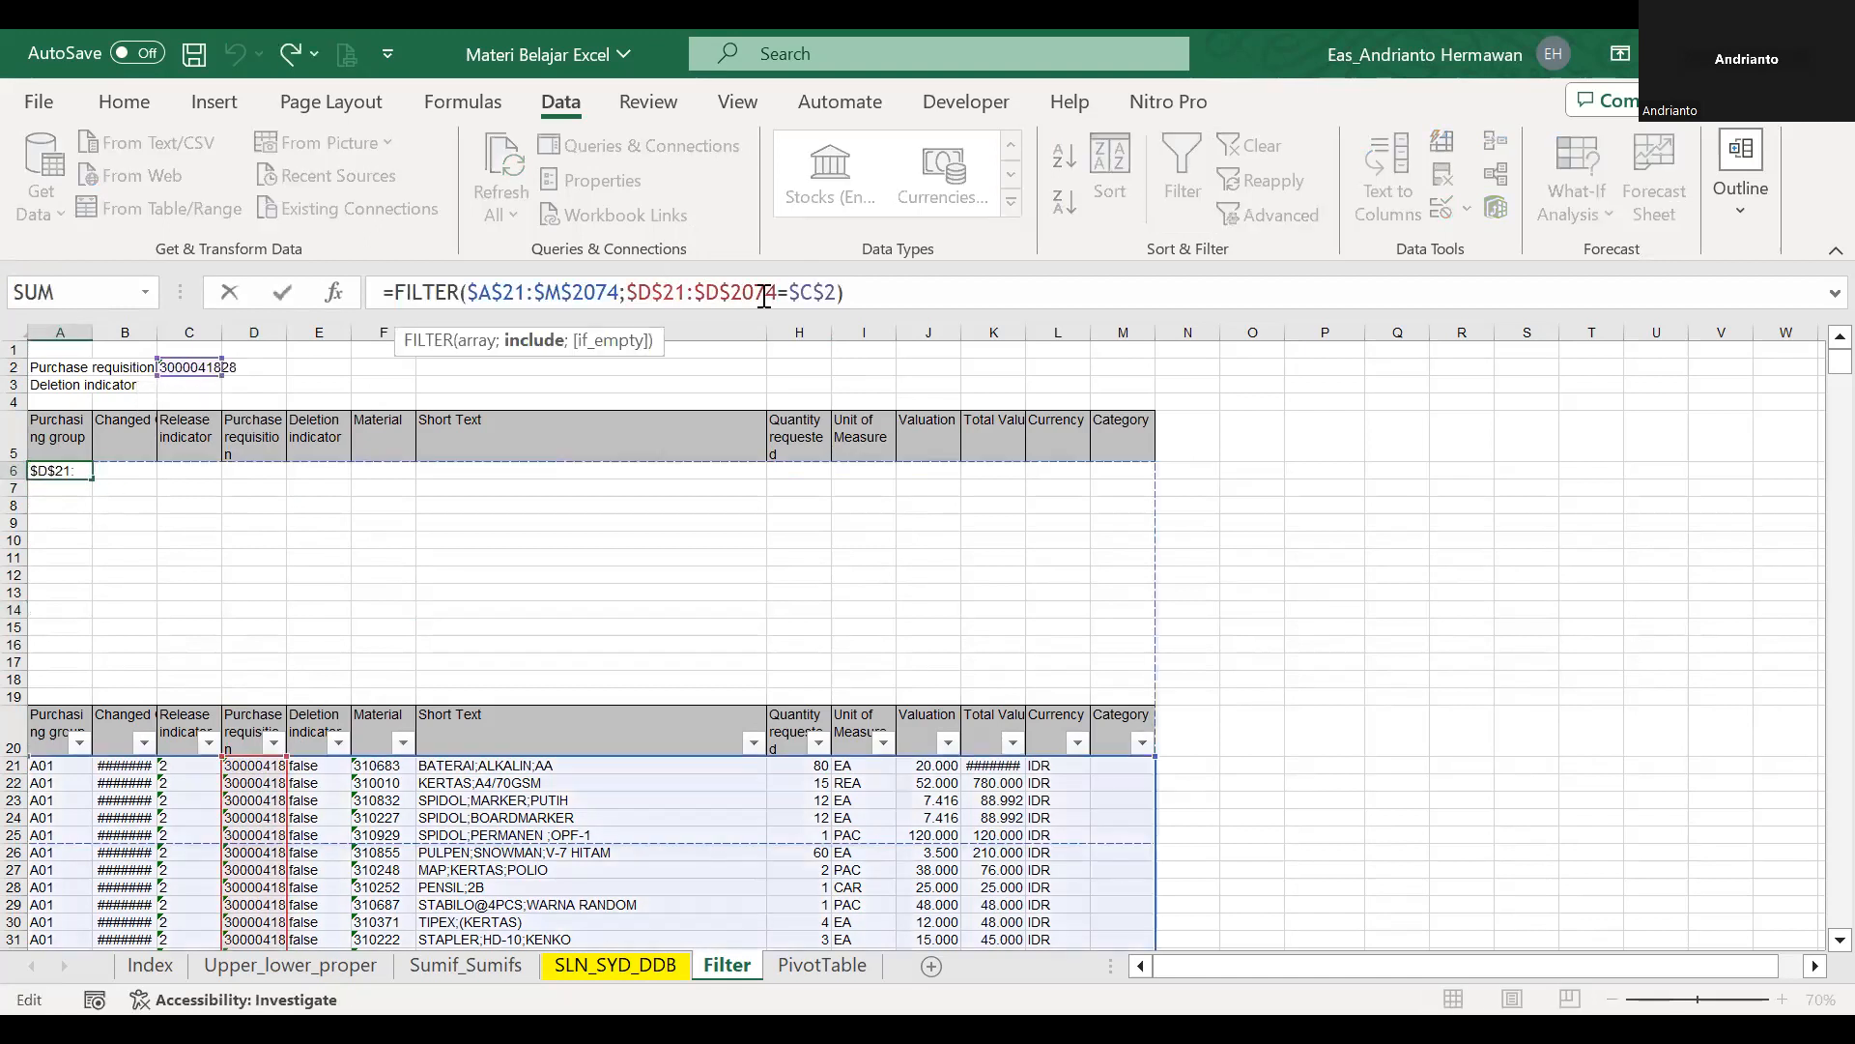
{"action": "key", "text": "Escape"}
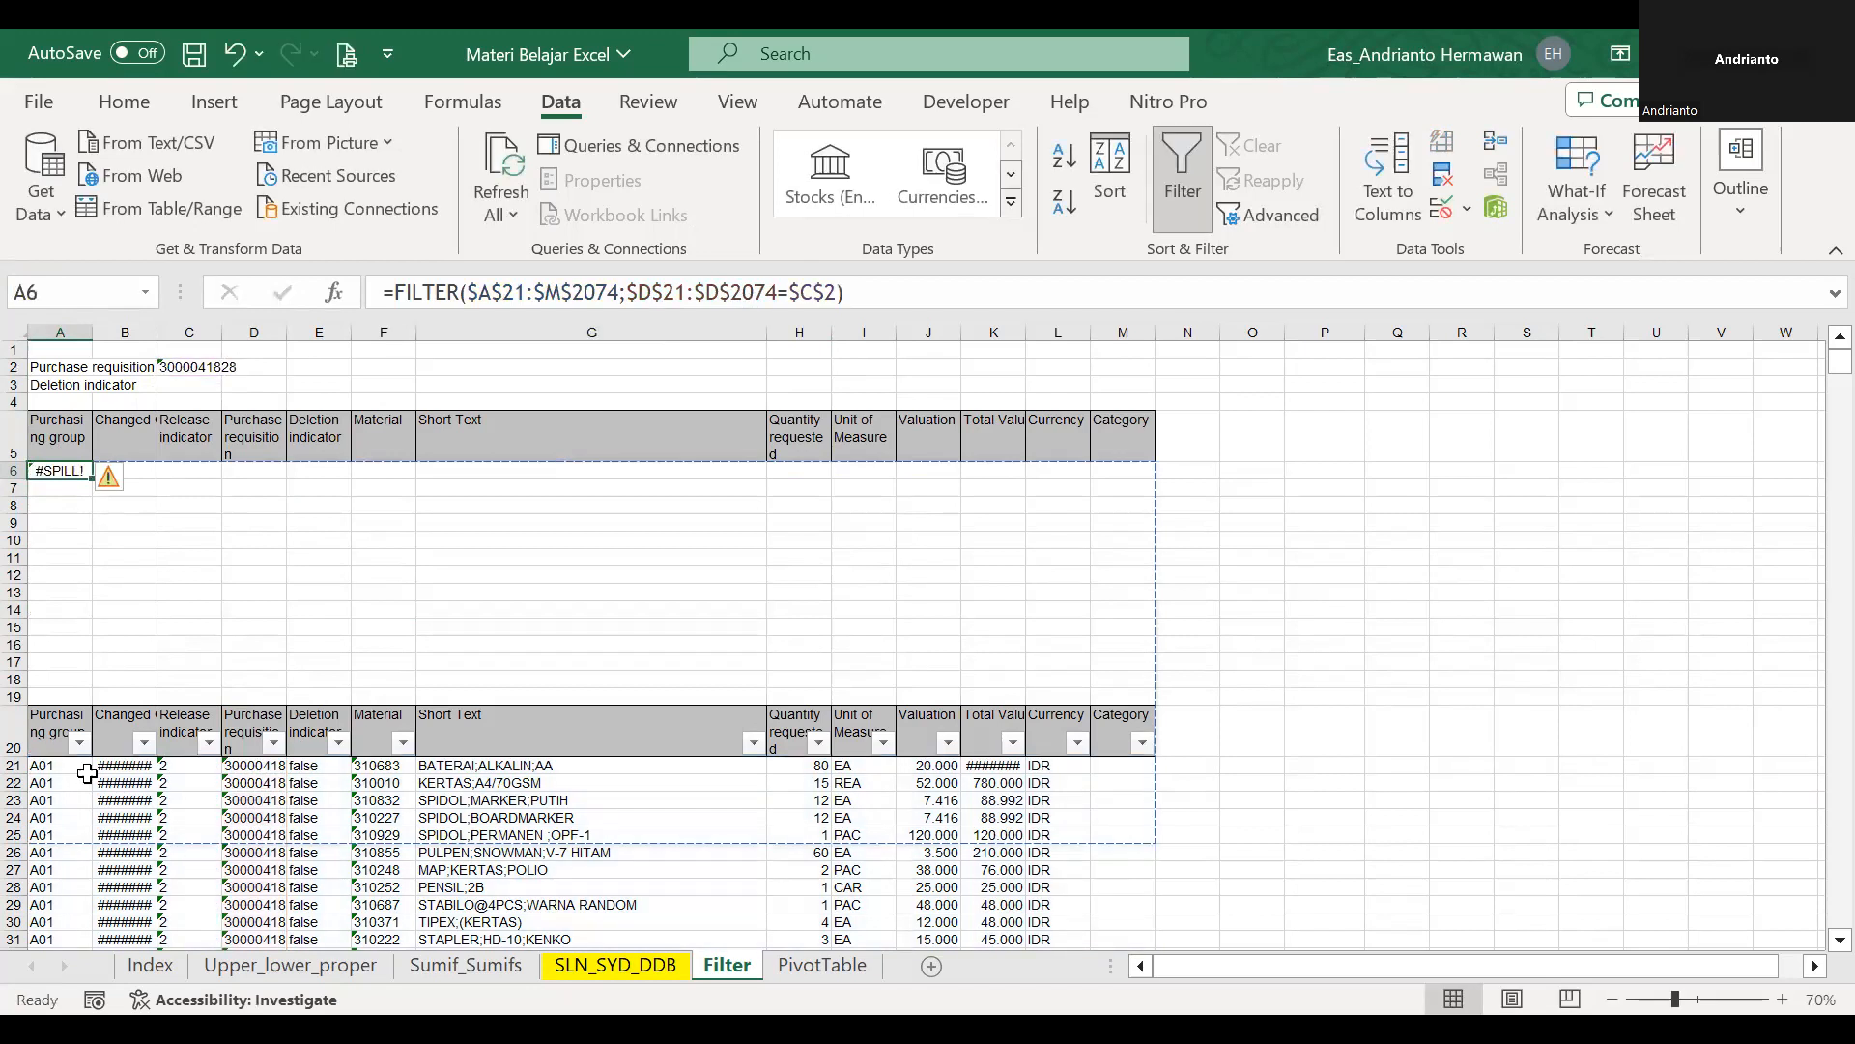
{"action": "left_click", "coordinate": [85, 771]}
{"action": "scroll", "coordinate": [43, 609], "scroll_direction": "down", "scroll_amount": 1}
{"action": "scroll", "coordinate": [43, 608], "scroll_direction": "up", "scroll_amount": 1}
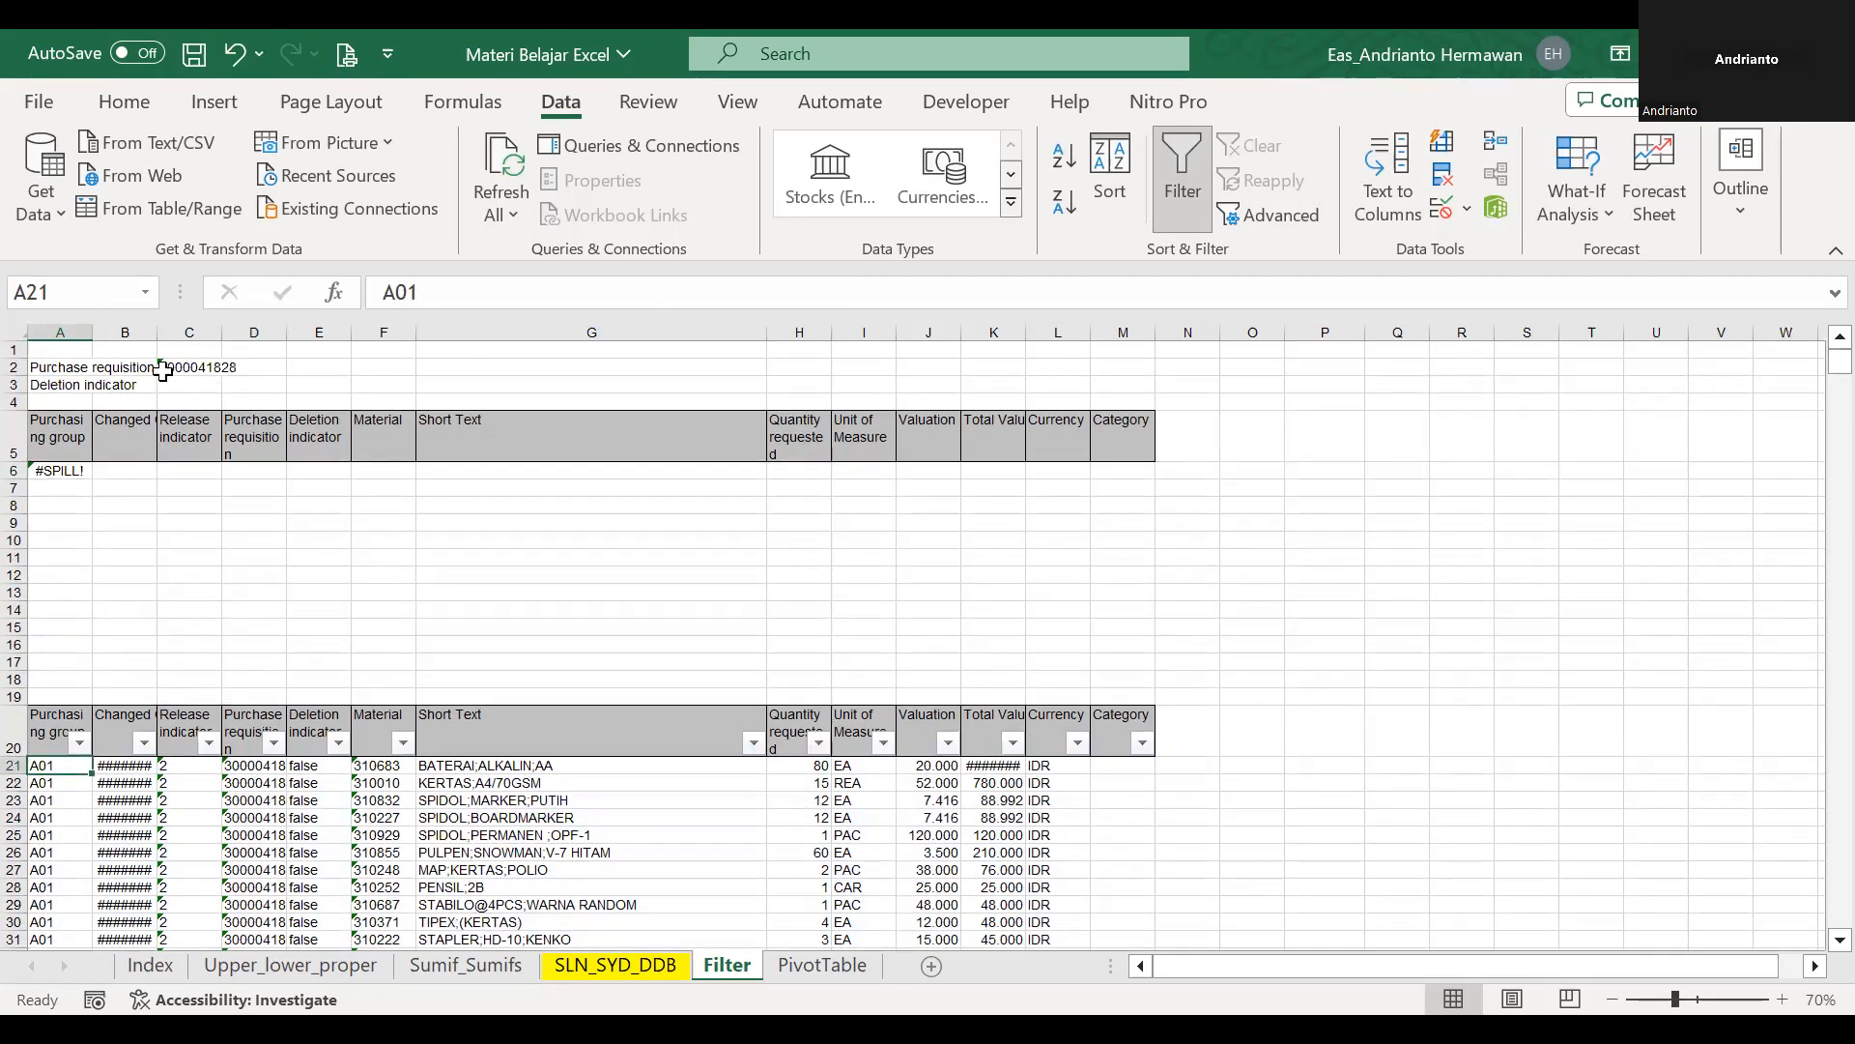
Remove the list validation from C2.
{"action": "left_click", "coordinate": [168, 366]}
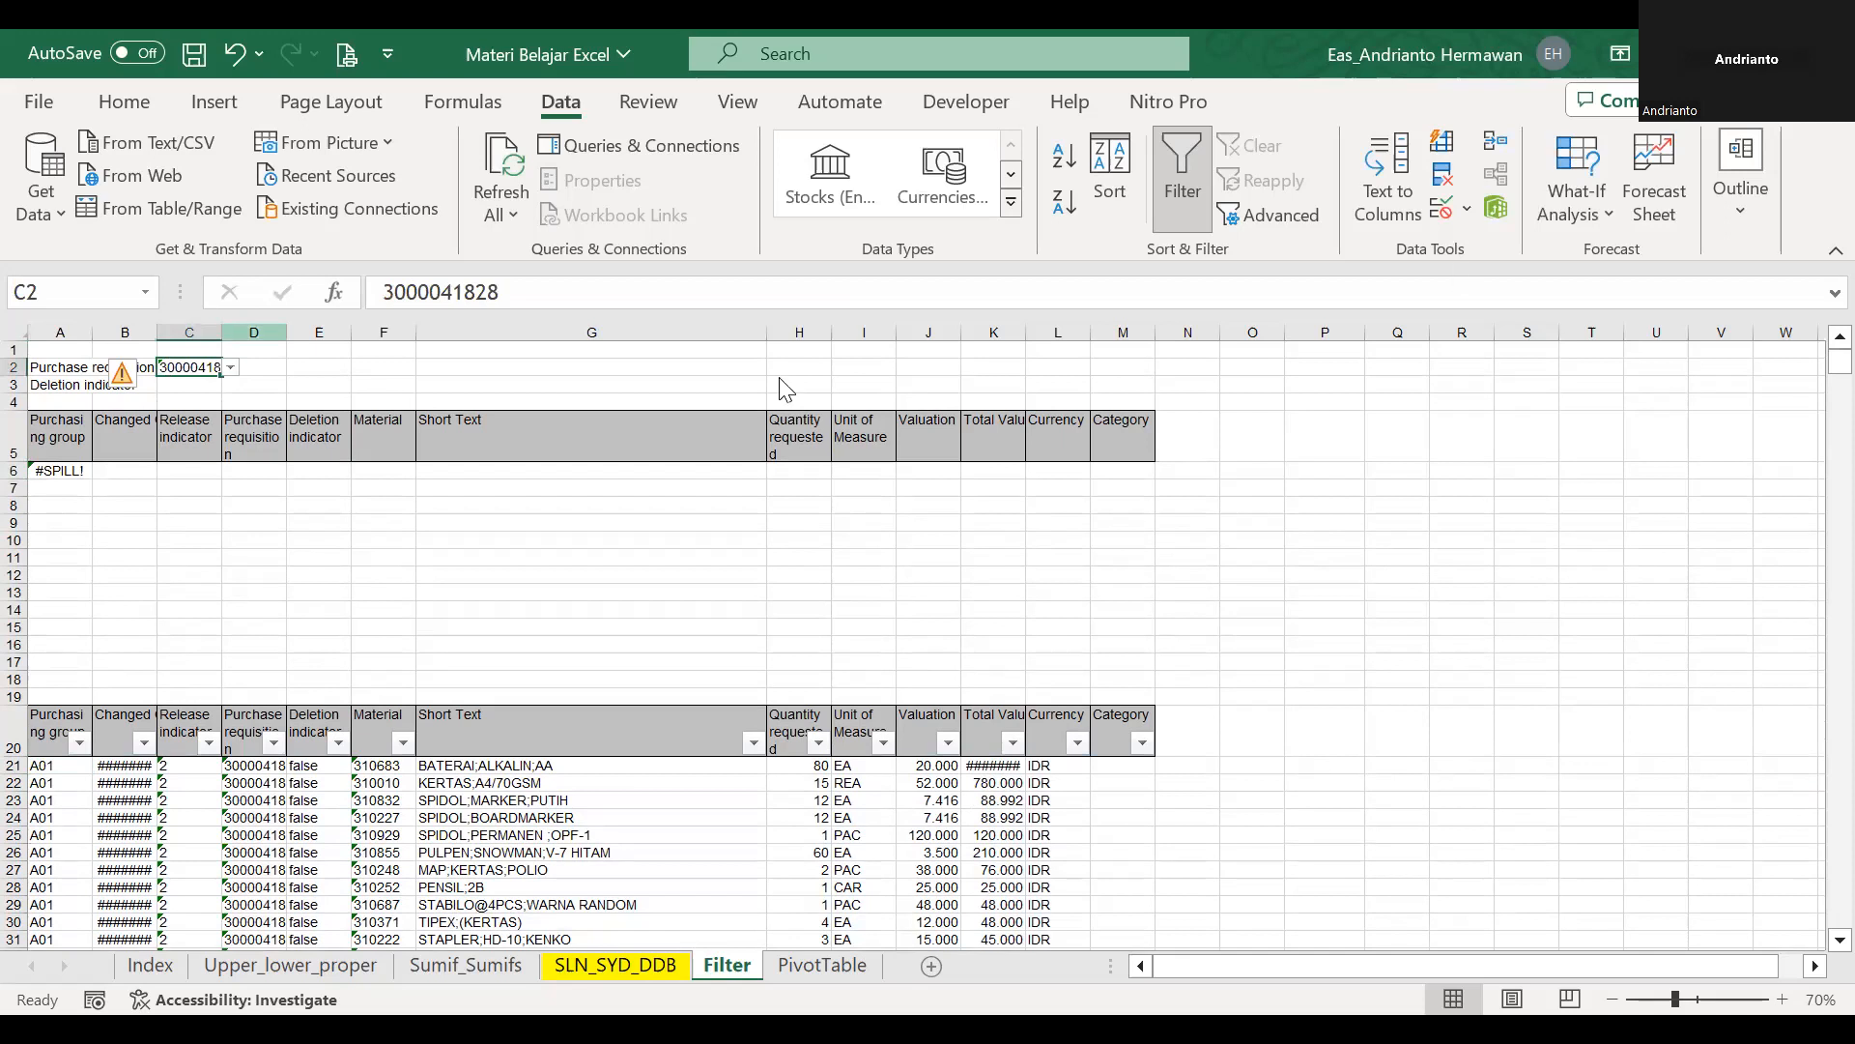
{"action": "left_click", "coordinate": [799, 331]}
{"action": "left_click", "coordinate": [756, 359]}
{"action": "left_click", "coordinate": [993, 613]}
{"action": "left_click", "coordinate": [85, 469]}
{"action": "type", "text": "="}
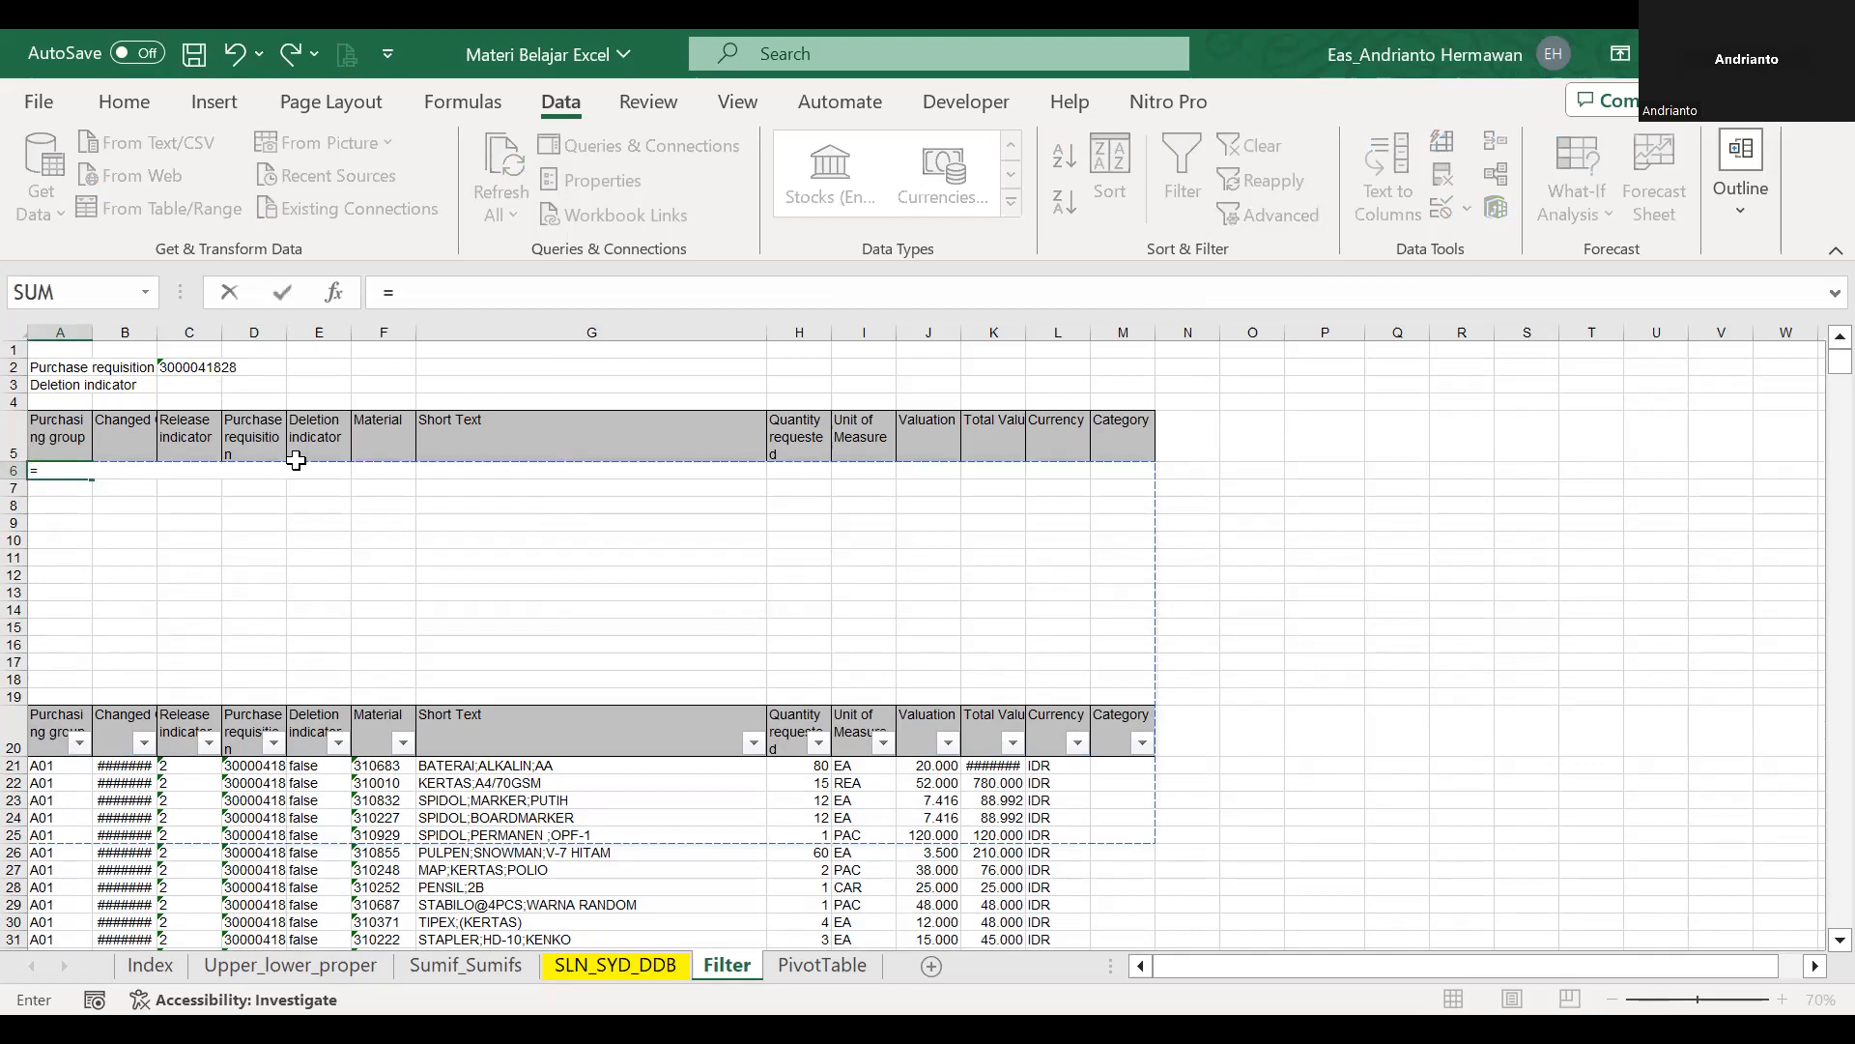
{"action": "type", "text": "filter("}
{"action": "left_click", "coordinate": [53, 727]}
{"action": "key", "text": "Up"}
{"action": "key", "text": "Down"}
{"action": "key", "text": "Down"}
{"action": "key", "text": "Down"}
{"action": "key", "text": "Up"}
{"action": "key", "text": "shift+Right"}
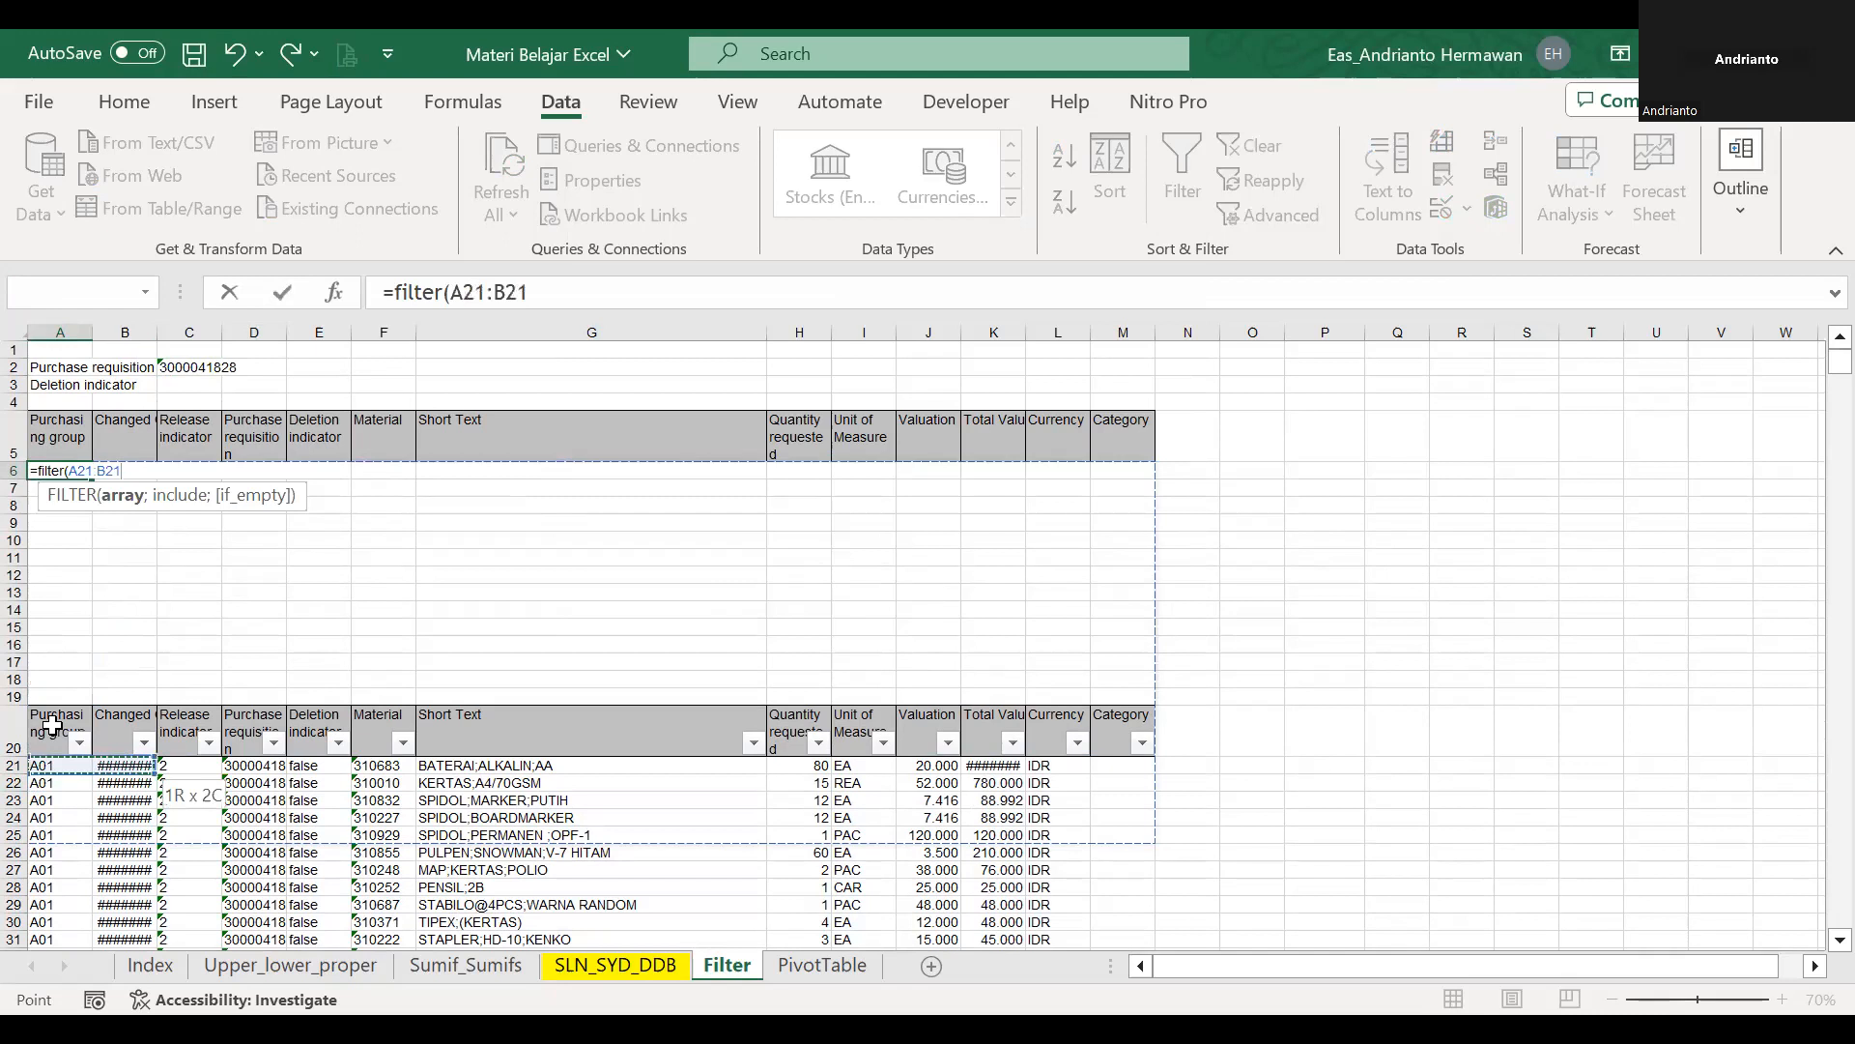
{"action": "key", "text": "ctrl+shift+Right"}
{"action": "key", "text": "Escape"}
Insert 14 blank rows at rows 13 to 26, between the result headers and the data table.
{"action": "left_click", "coordinate": [106, 626]}
{"action": "left_click_drag", "start_coordinate": [19, 589], "coordinate": [17, 853]}
{"action": "right_click", "coordinate": [17, 852]}
{"action": "left_click", "coordinate": [31, 775]}
{"action": "scroll", "coordinate": [281, 656], "scroll_direction": "down", "scroll_amount": 5}
{"action": "scroll", "coordinate": [281, 657], "scroll_direction": "up", "scroll_amount": 5}
Apply list data validation to C2 with =pr as the source.
{"action": "left_click", "coordinate": [194, 367]}
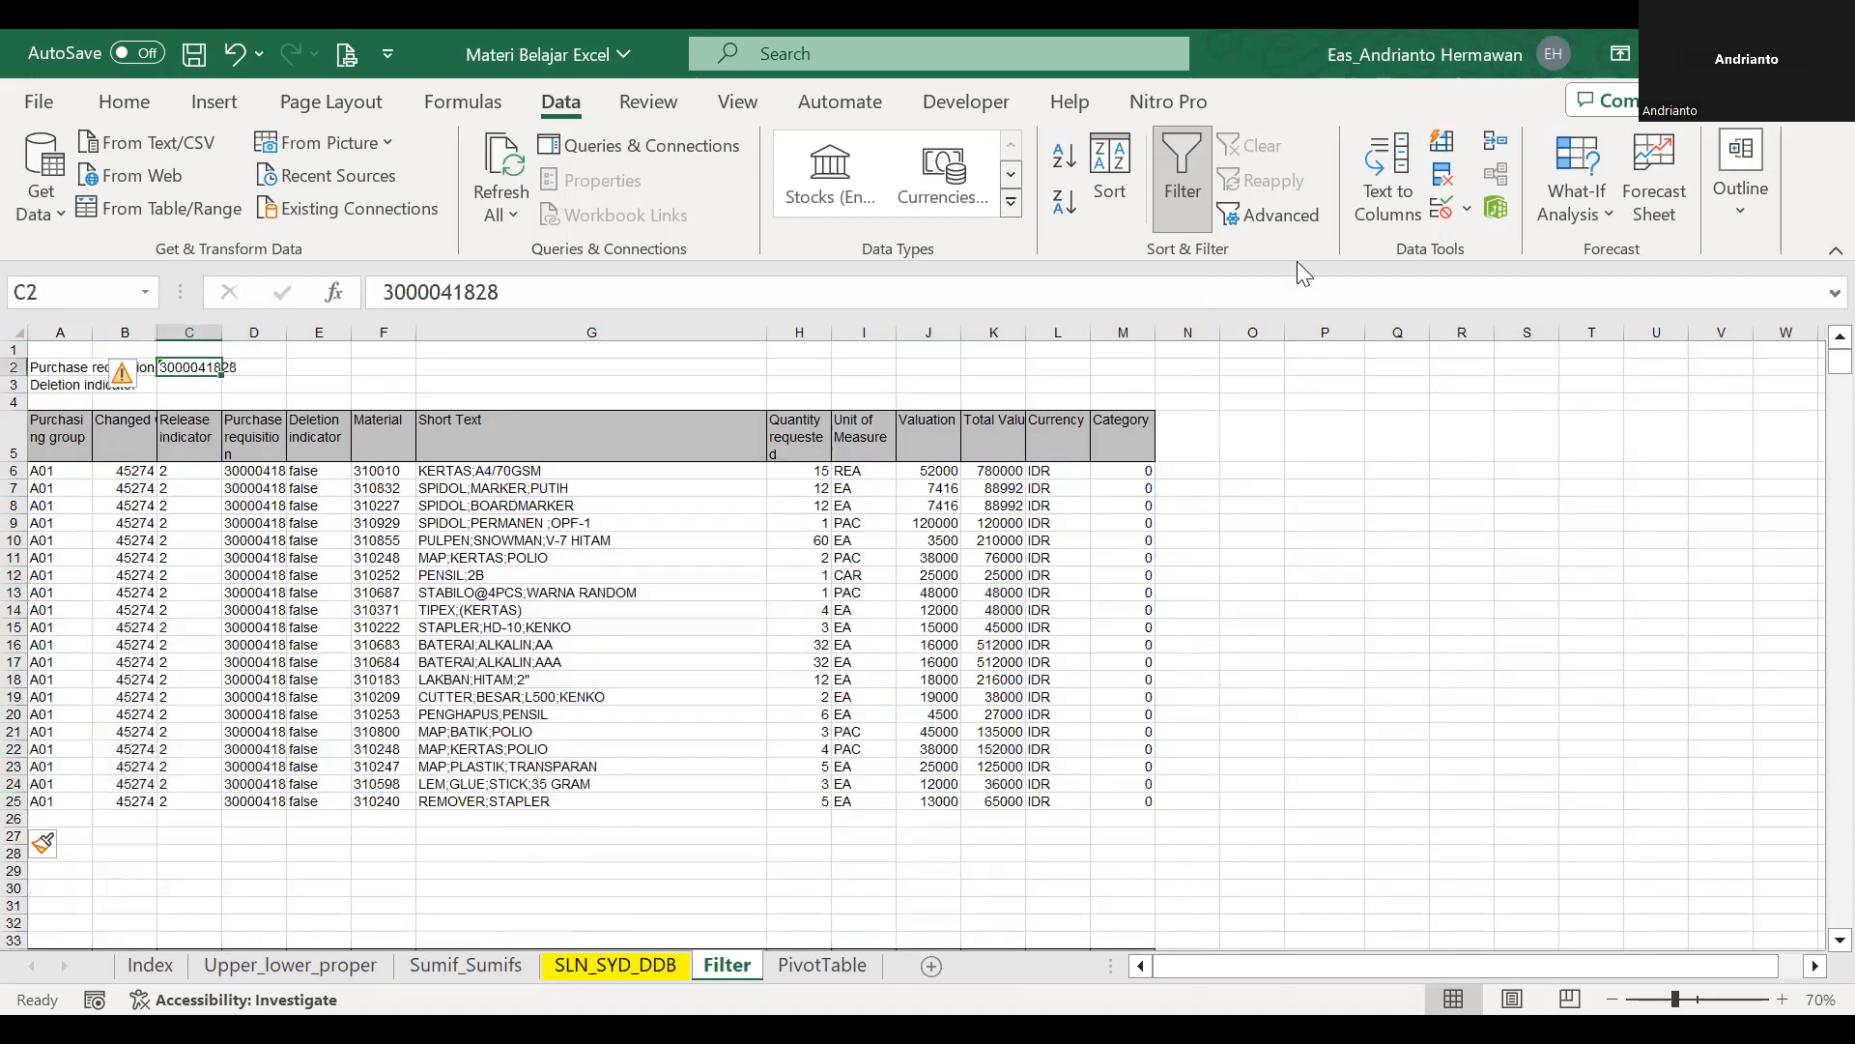
{"action": "left_click", "coordinate": [744, 332]}
{"action": "left_click", "coordinate": [730, 421]}
{"action": "left_click", "coordinate": [781, 455]}
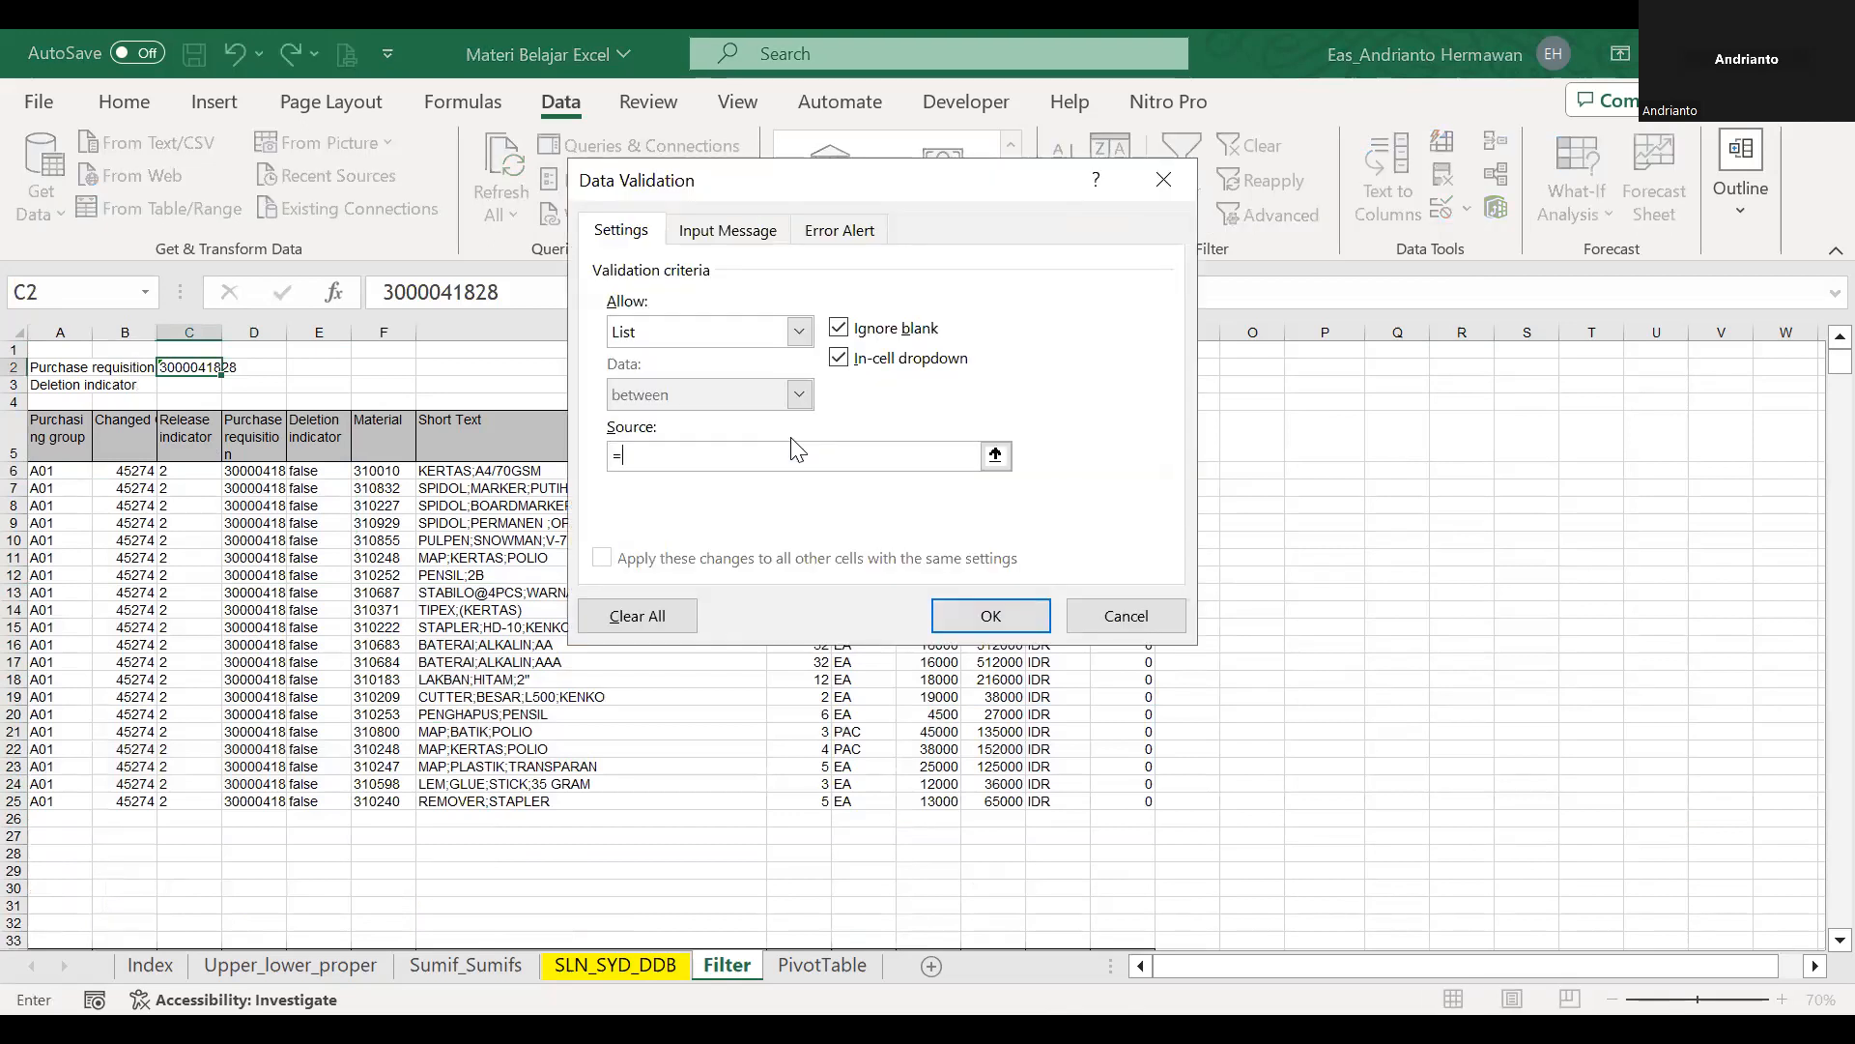
{"action": "type", "text": "=pr"}
{"action": "key", "text": "Return"}
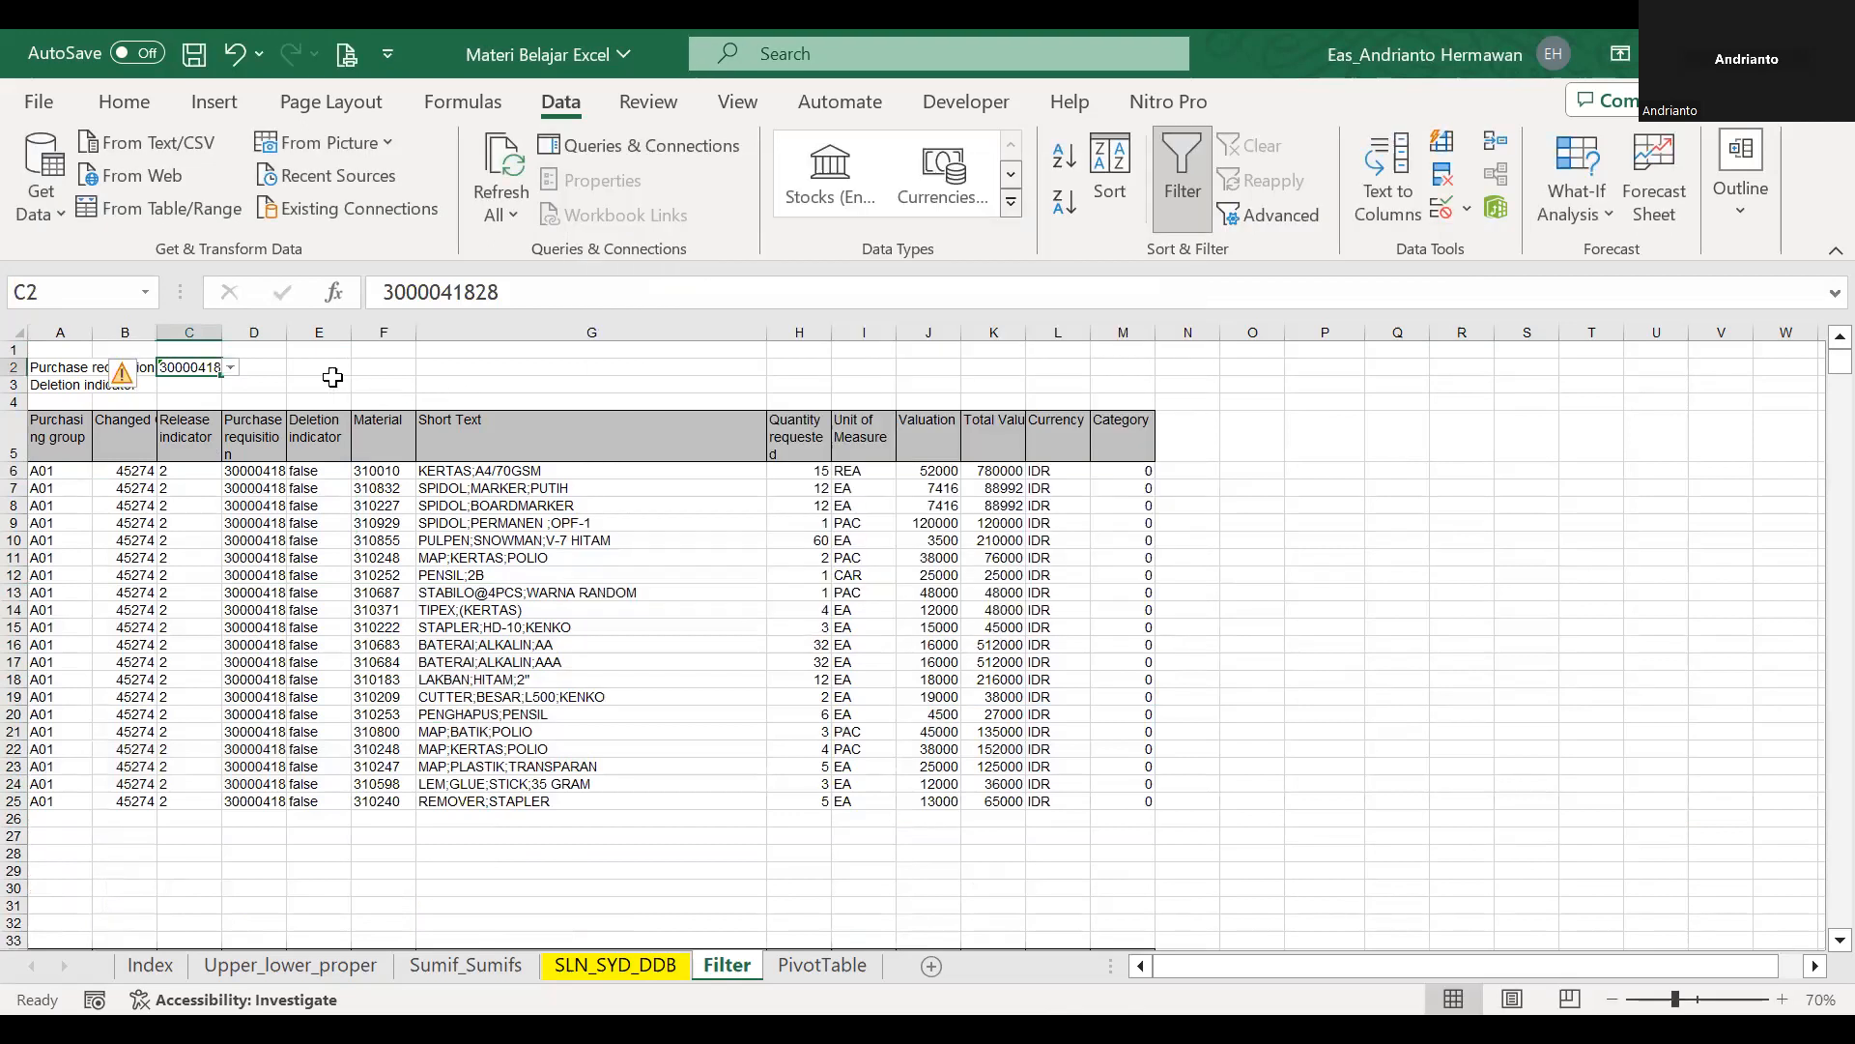
Try another purchase requisition number from the list in C2 and undo the change.
{"action": "left_click", "coordinate": [230, 369]}
{"action": "left_click", "coordinate": [217, 406]}
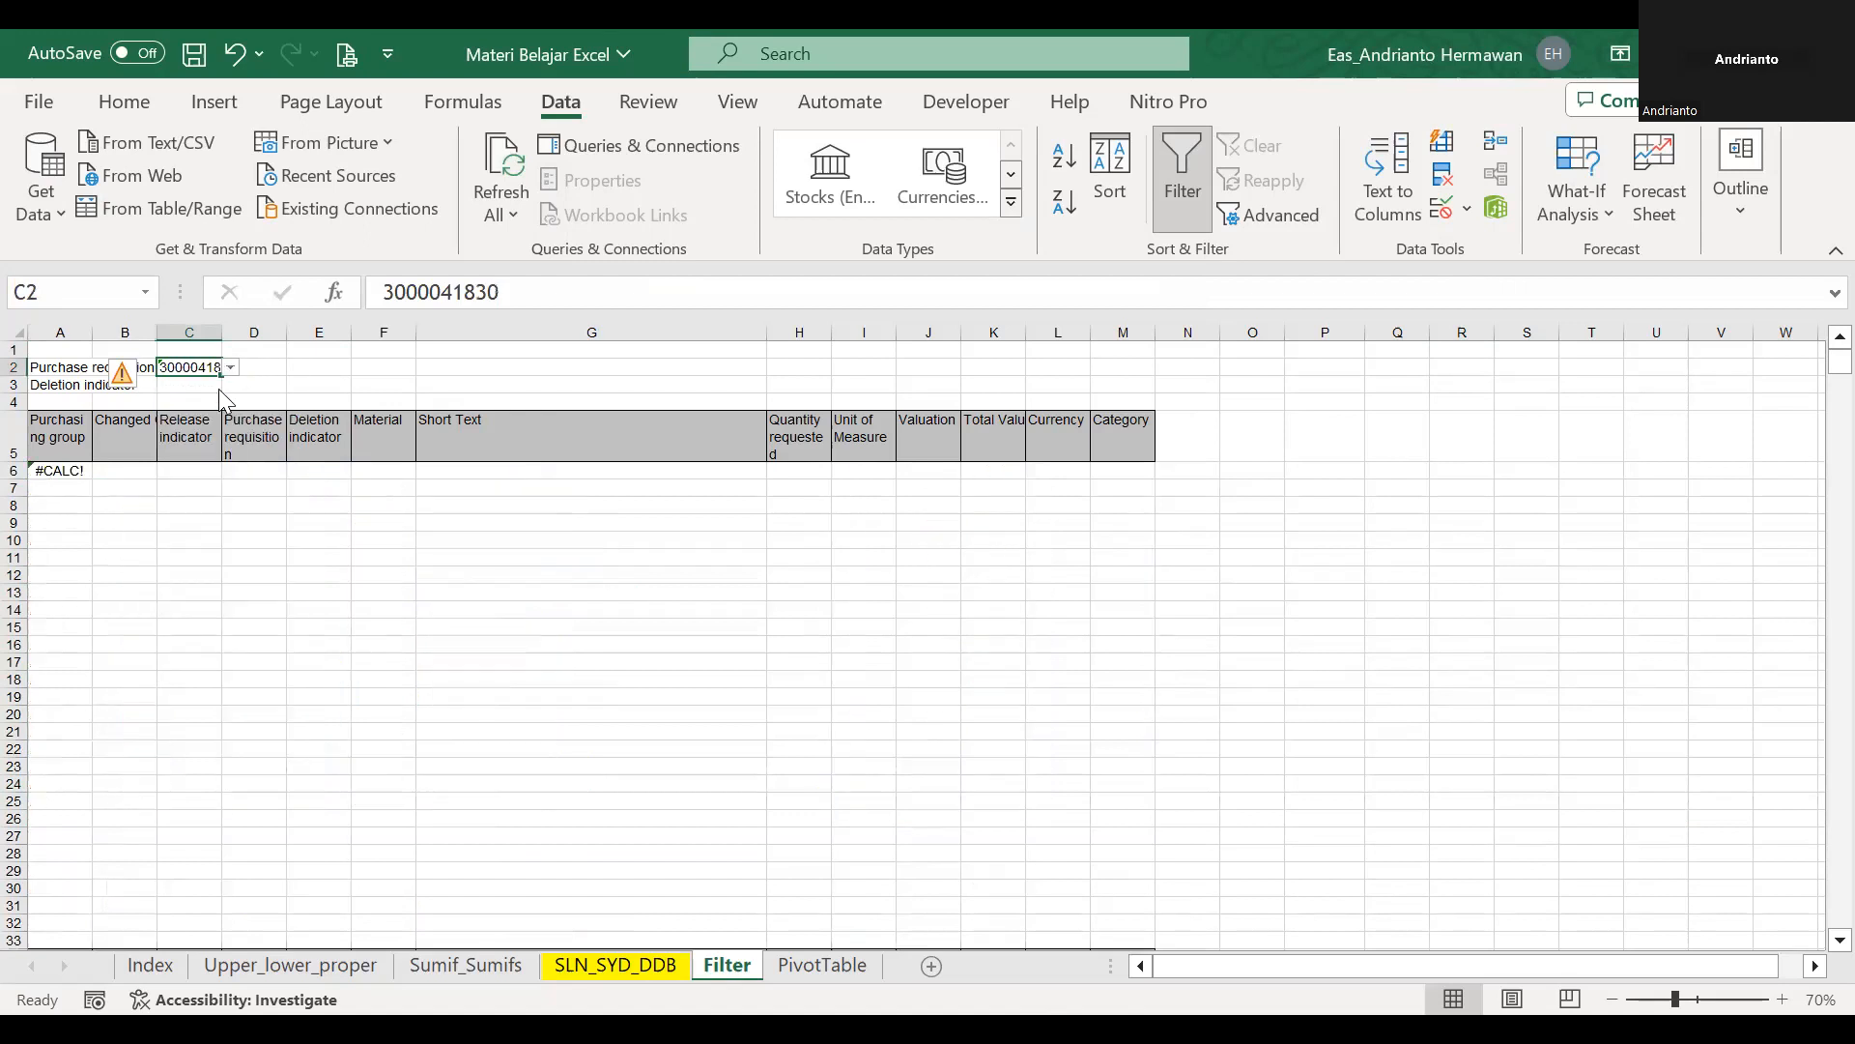
{"action": "left_click", "coordinate": [623, 623]}
{"action": "key", "text": "ctrl+z"}
{"action": "key", "text": "ctrl+z"}
Delete the six surplus blank rows 27 to 32 between the filter results and the data table.
{"action": "scroll", "coordinate": [621, 618], "scroll_direction": "down", "scroll_amount": 1}
{"action": "scroll", "coordinate": [542, 676], "scroll_direction": "up", "scroll_amount": 1}
{"action": "scroll", "coordinate": [486, 712], "scroll_direction": "down", "scroll_amount": 2}
{"action": "left_click_drag", "start_coordinate": [509, 679], "coordinate": [510, 767]}
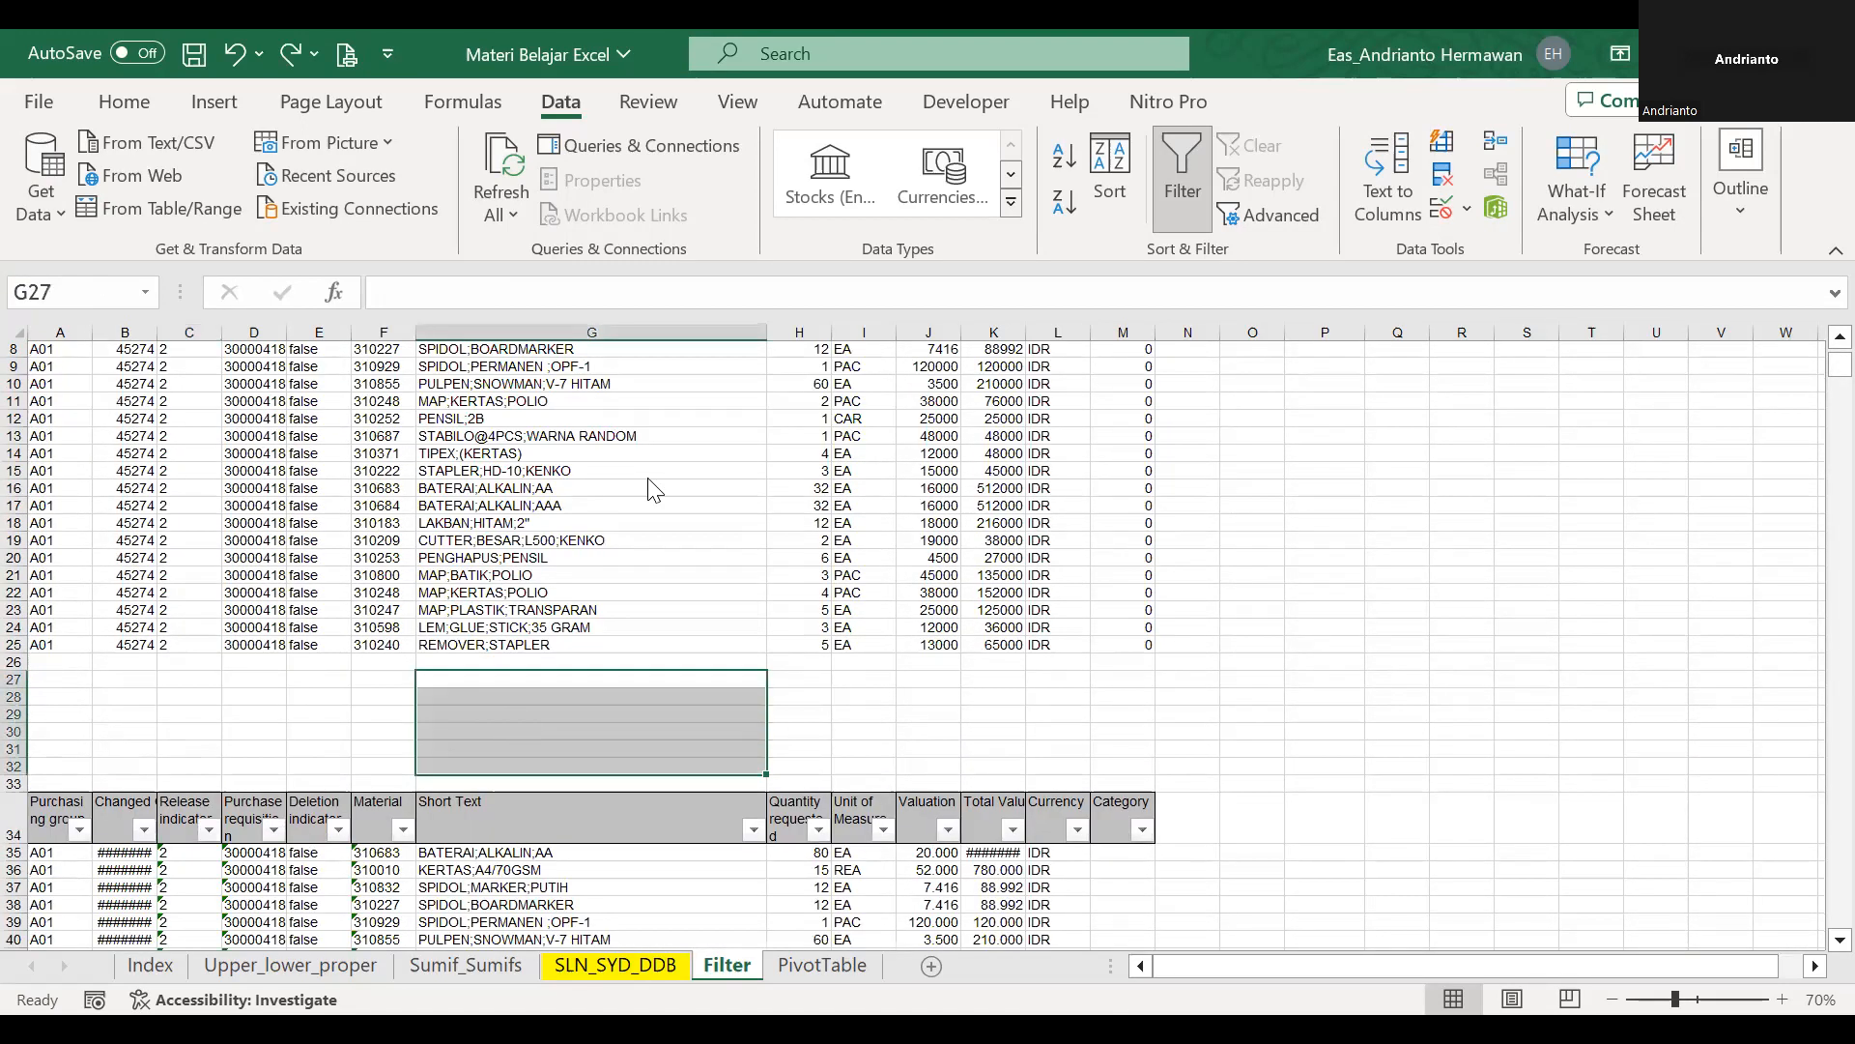
{"action": "key", "text": "shift+space"}
{"action": "key", "text": "ctrl+minus"}
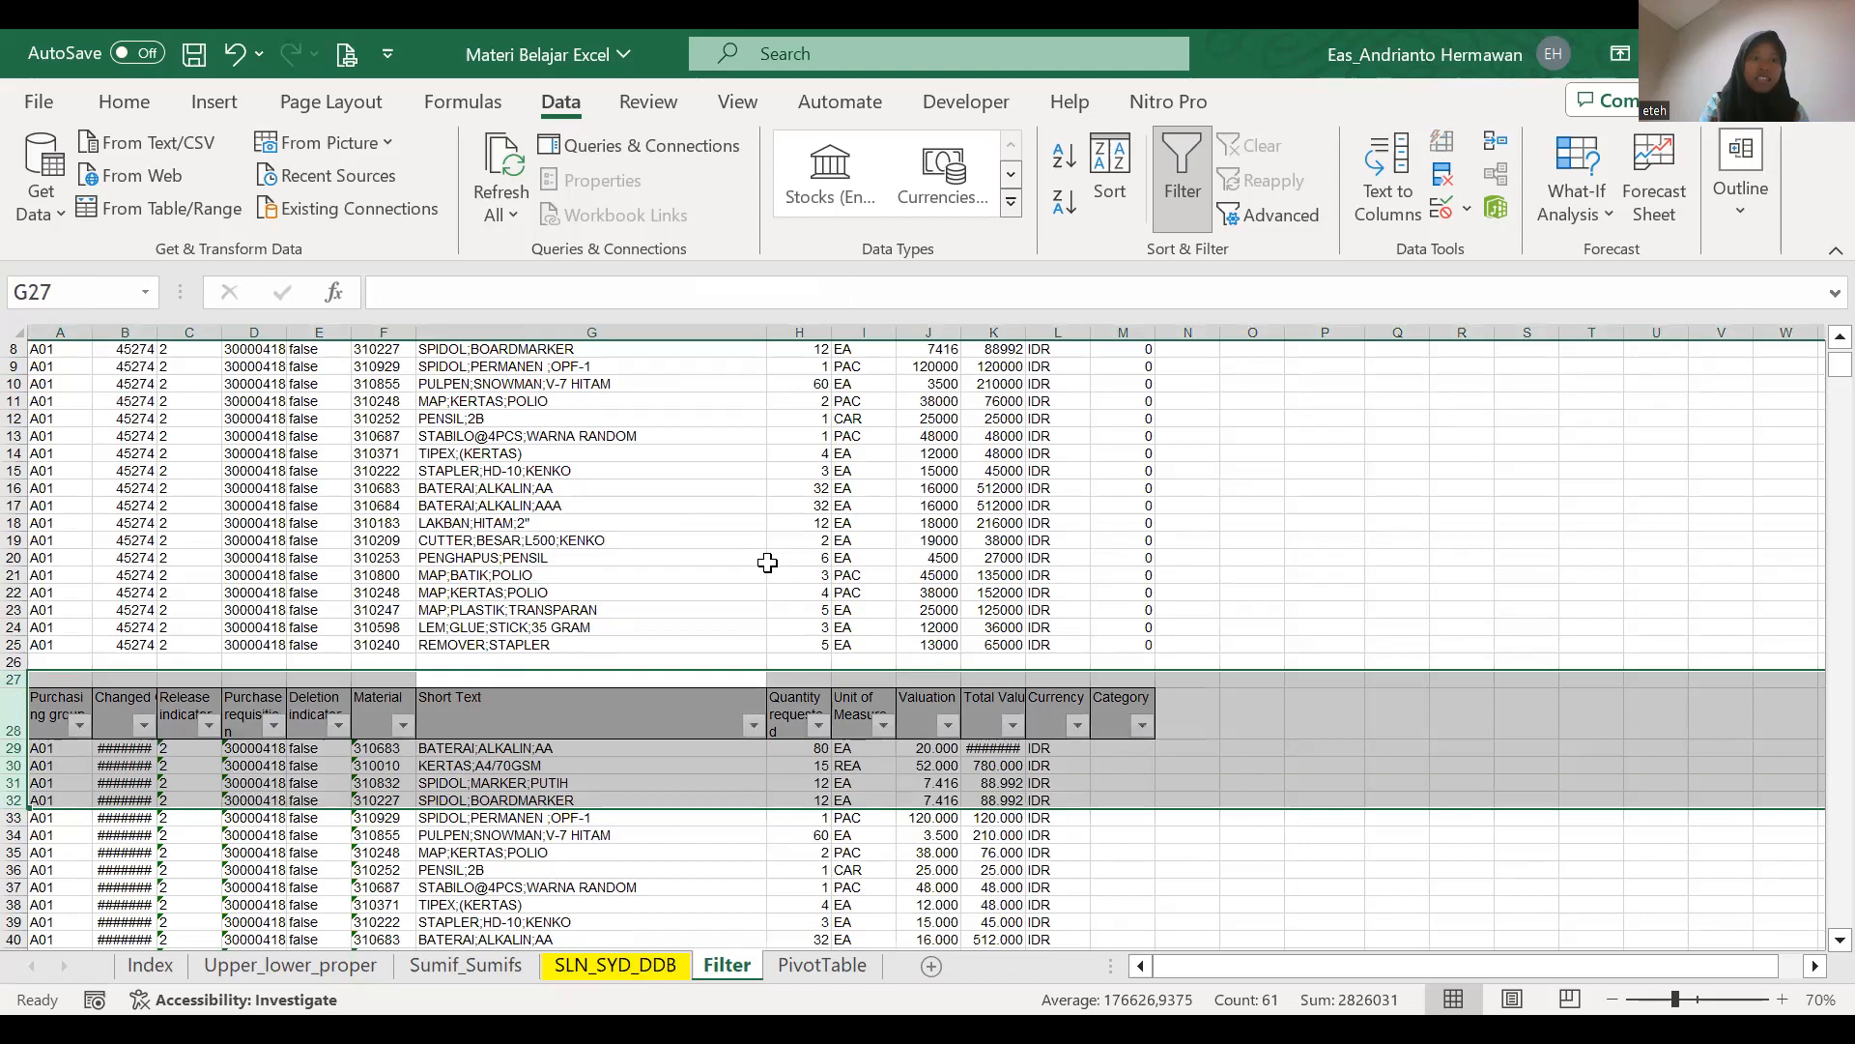
{"action": "scroll", "coordinate": [734, 580], "scroll_direction": "up", "scroll_amount": 3}
Check the spilled formula in G12 and the filter list of the data table's Material column.
{"action": "left_click", "coordinate": [723, 578]}
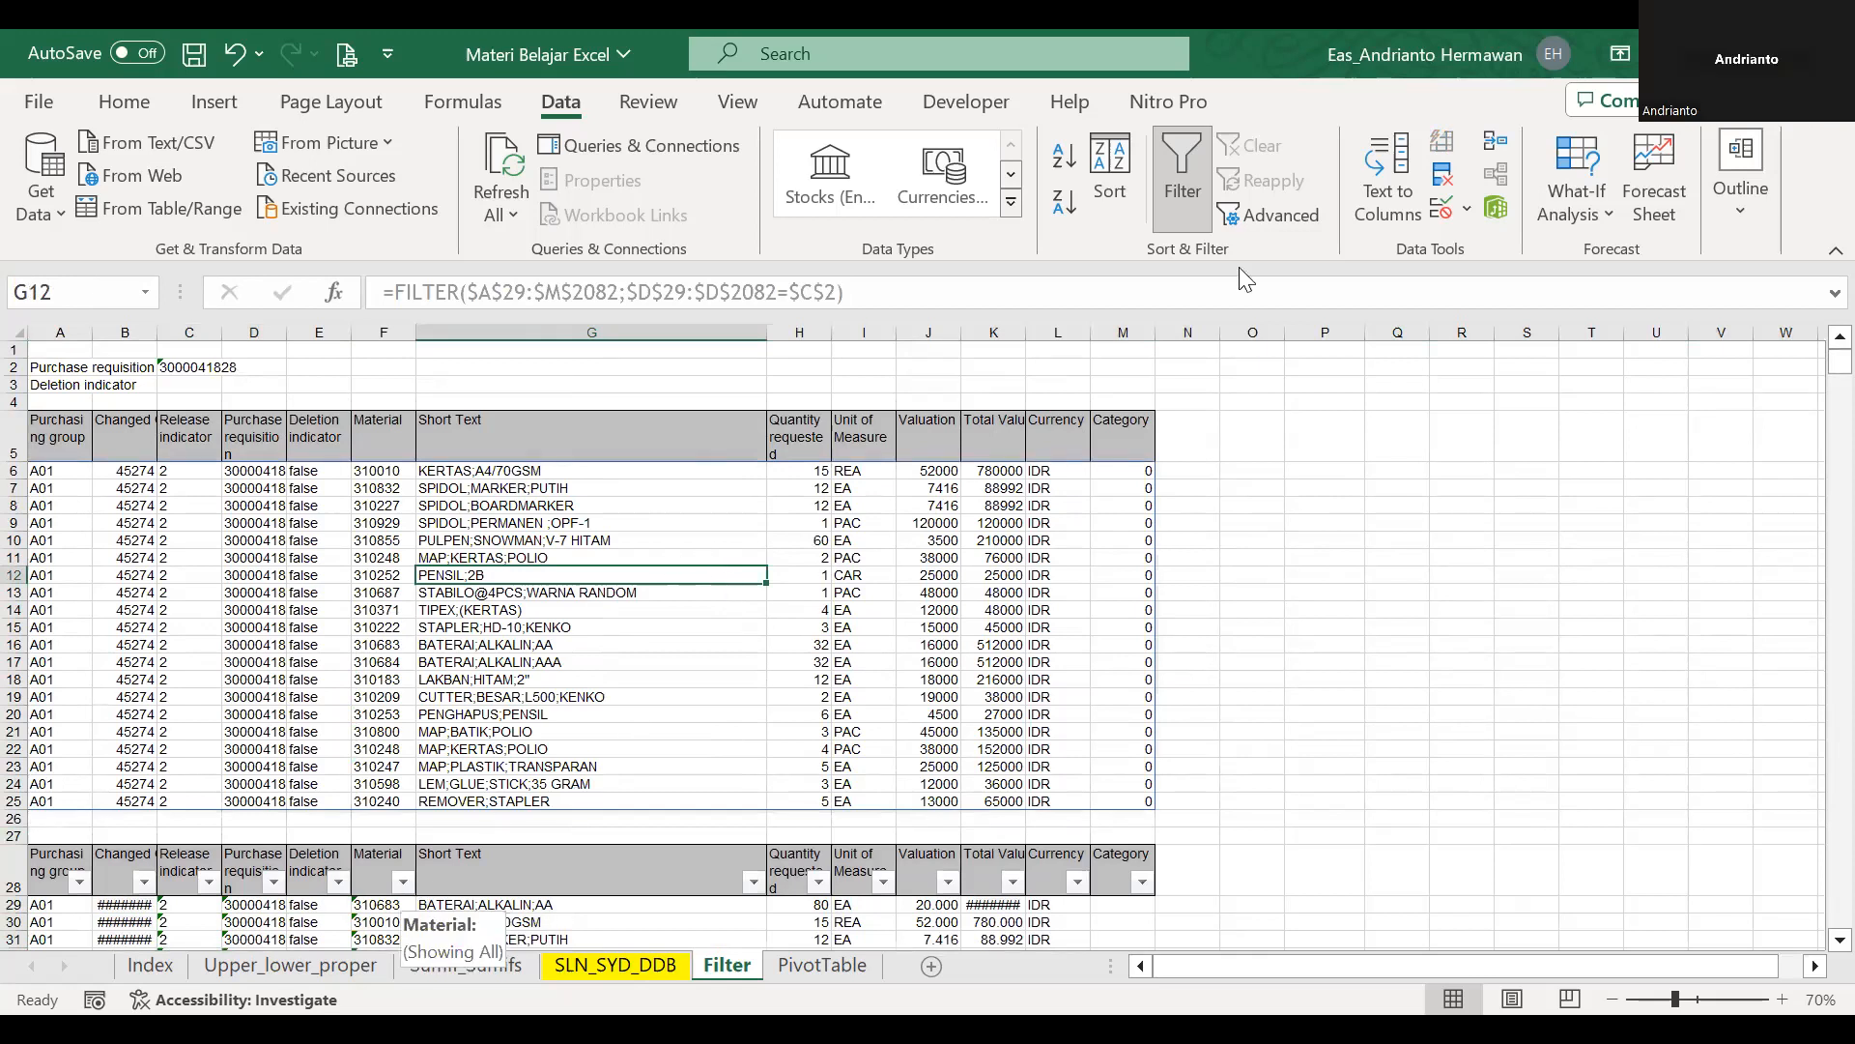
{"action": "left_click", "coordinate": [402, 882]}
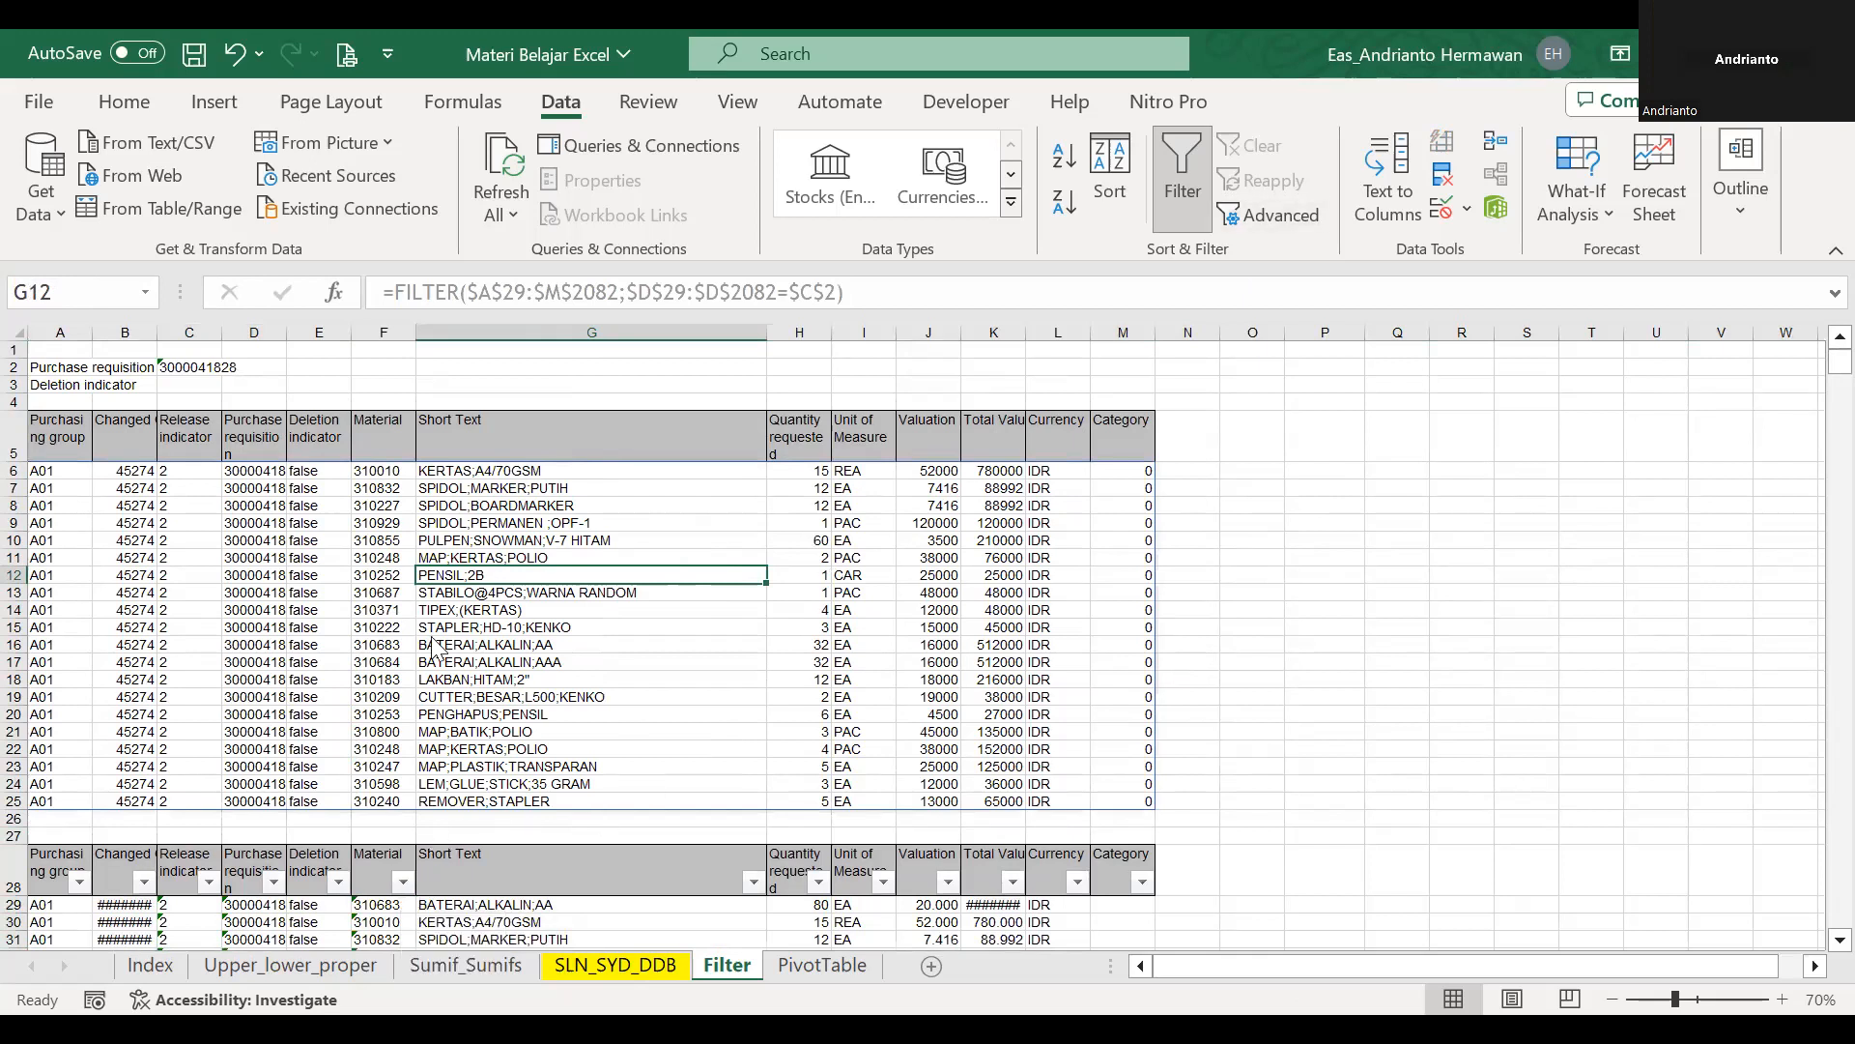
{"action": "left_click", "coordinate": [1009, 611]}
Switch to the PivotTable sheet.
{"action": "left_click", "coordinate": [821, 966]}
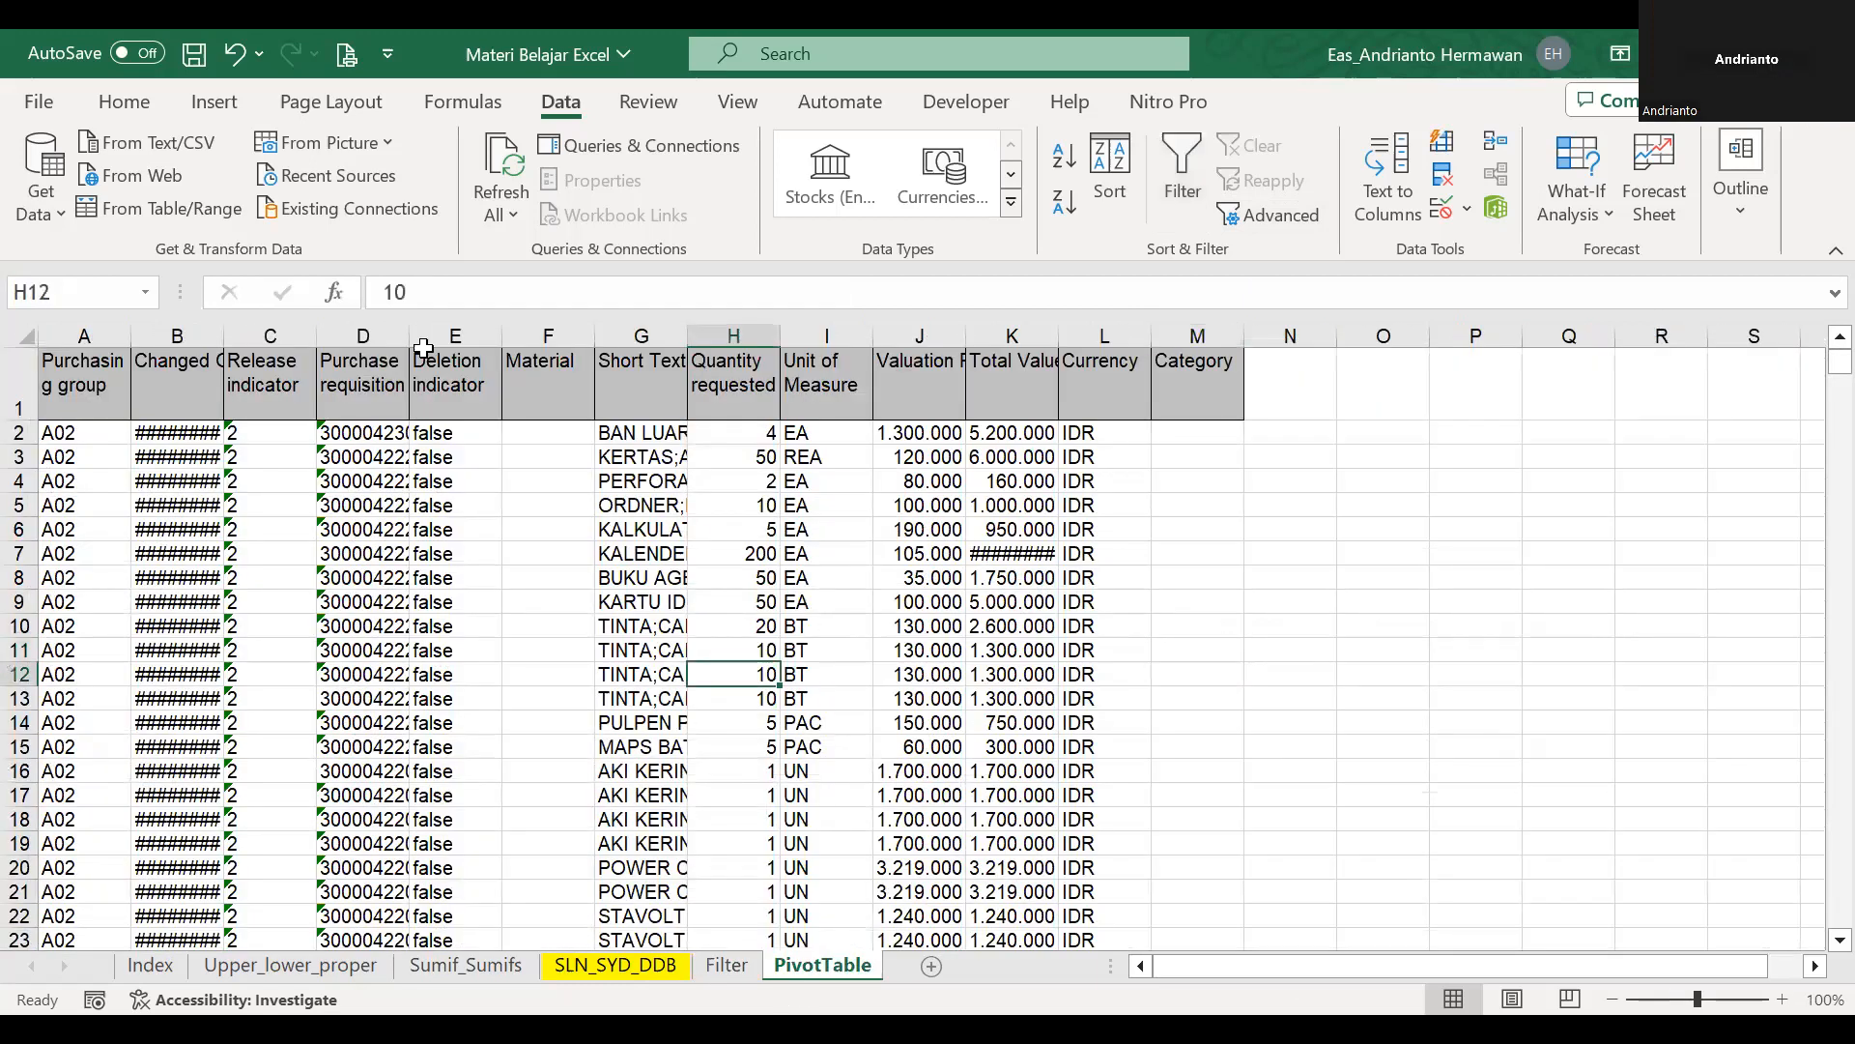
{"action": "left_click", "coordinate": [114, 377]}
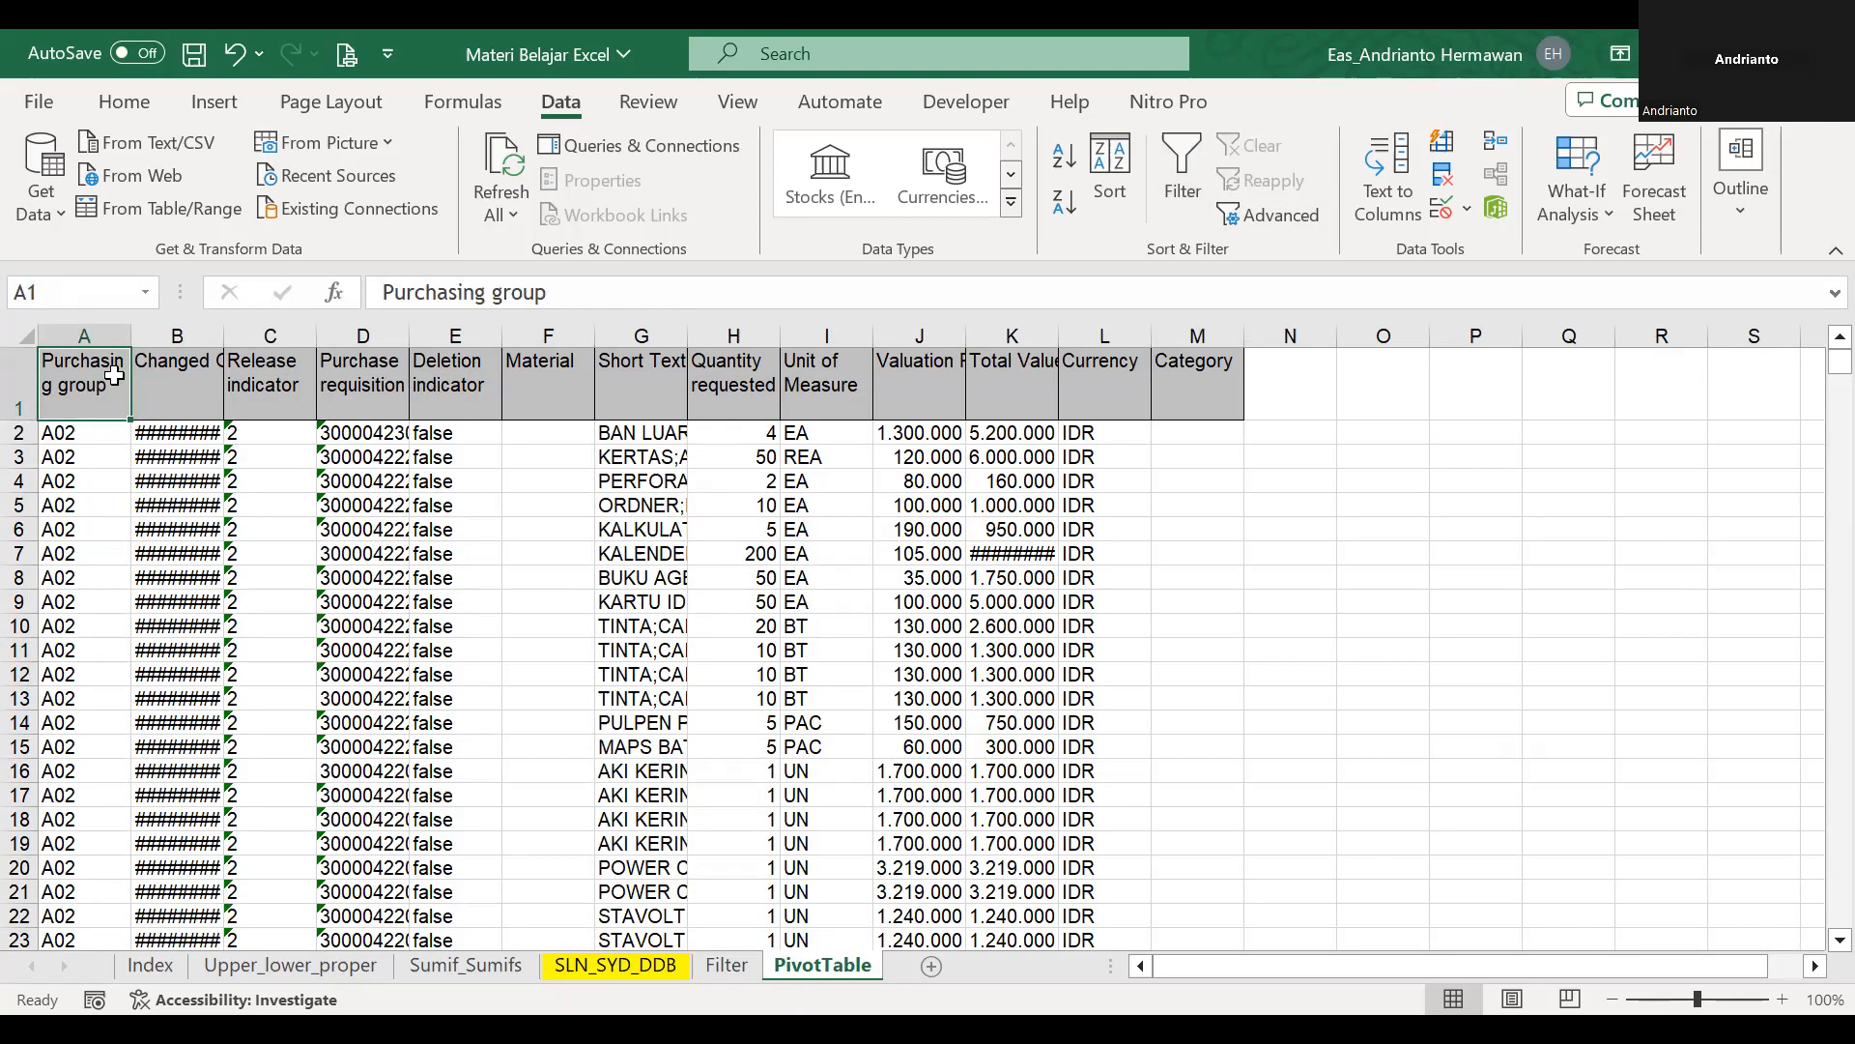
{"action": "key", "text": "shift+Right"}
{"action": "key", "text": "shift+Right"}
{"action": "key", "text": "shift+Right"}
{"action": "key", "text": "shift+Right"}
{"action": "key", "text": "shift+Right"}
{"action": "key", "text": "shift+Right"}
{"action": "key", "text": "shift+Right"}
{"action": "key", "text": "shift+Right"}
{"action": "key", "text": "shift+Right"}
{"action": "key", "text": "shift+Right"}
{"action": "key", "text": "shift+Right"}
{"action": "key", "text": "shift+Right"}
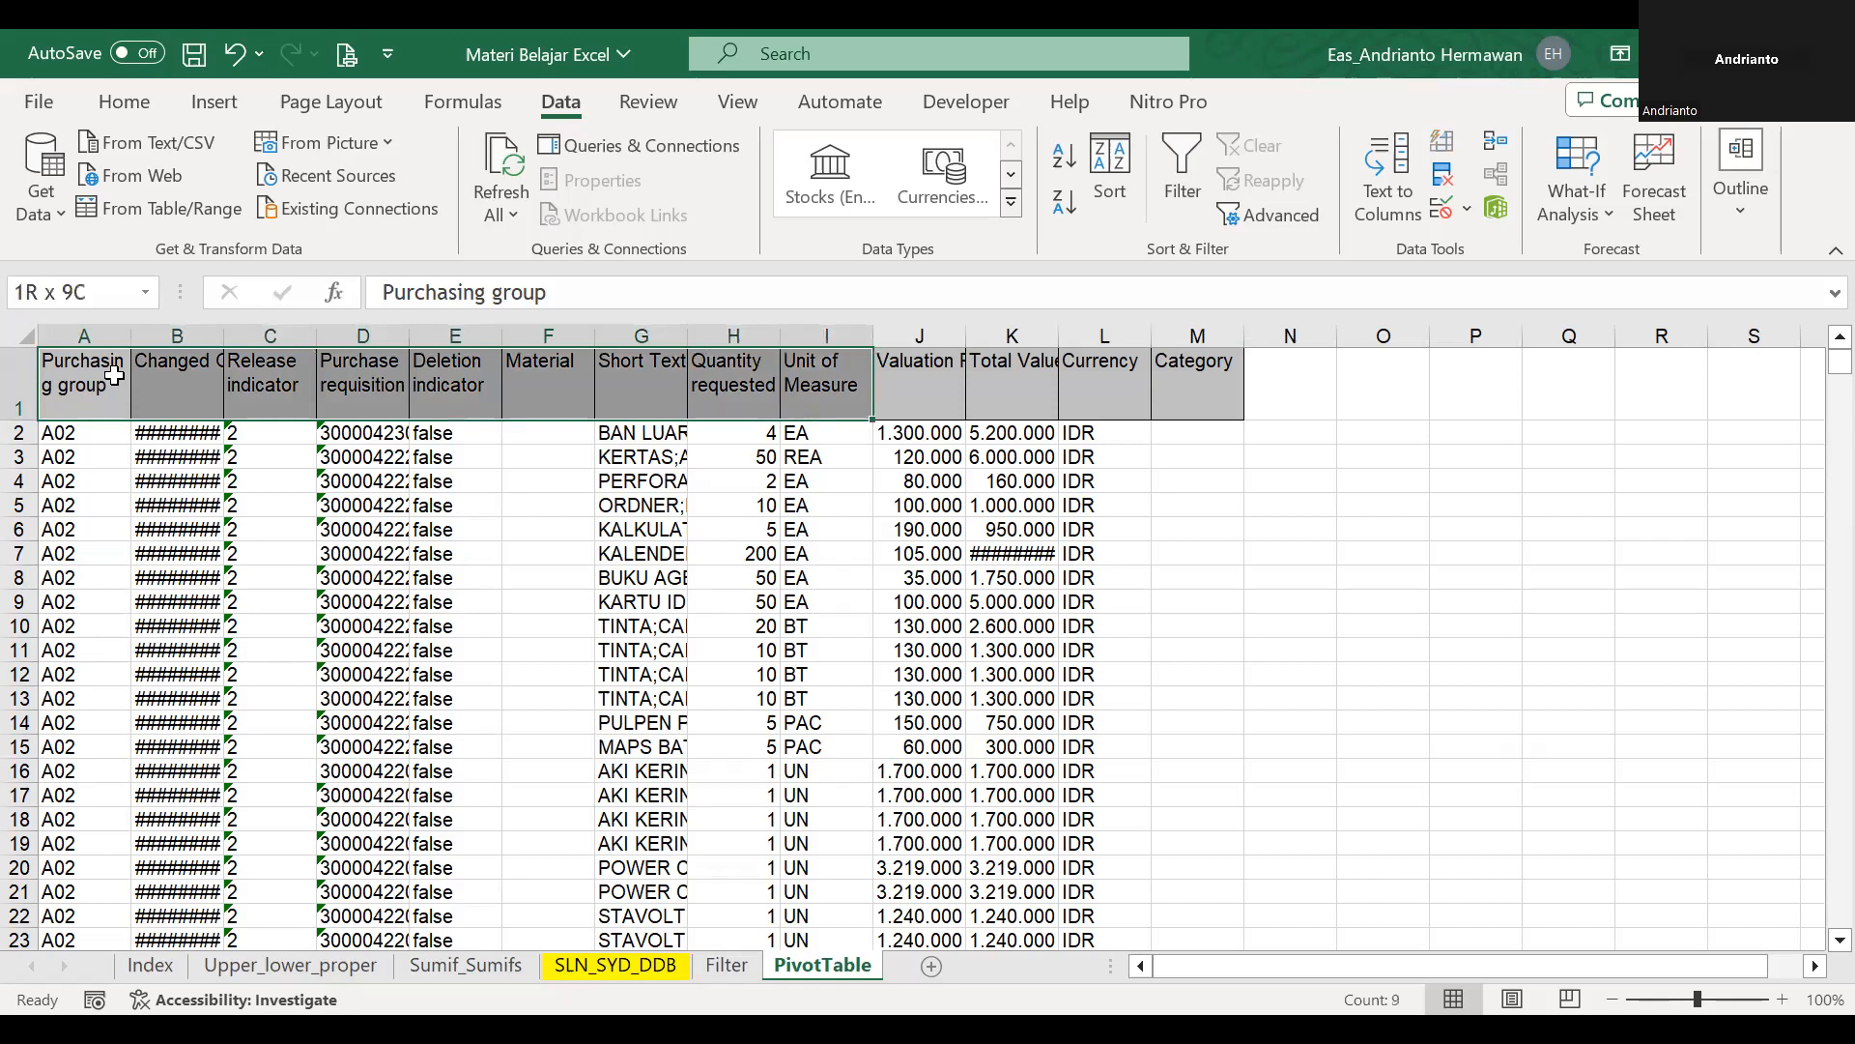
{"action": "left_click", "coordinate": [1162, 508]}
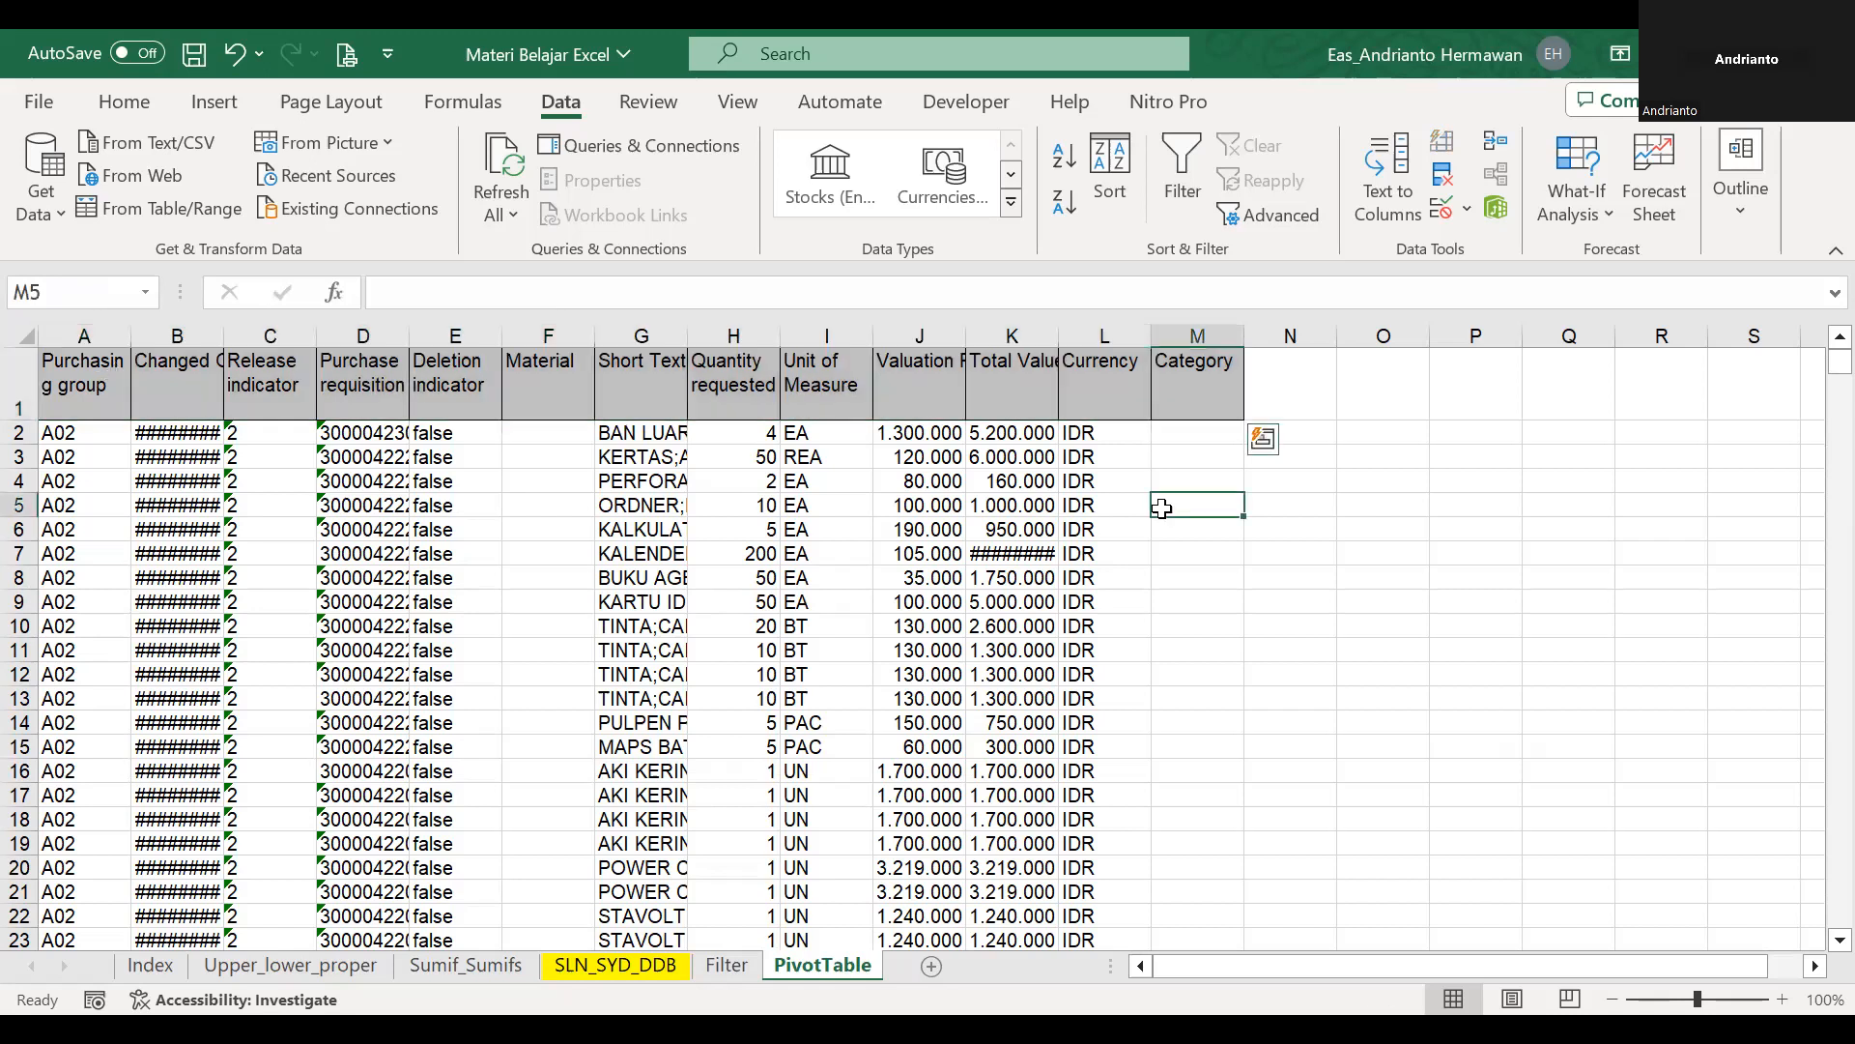
Insert a PivotTable from the full data range A1:M3884 on a new worksheet and widen the sheet tab area.
{"action": "left_click", "coordinate": [113, 394]}
{"action": "key", "text": "shift+Right"}
{"action": "key", "text": "shift+Right"}
{"action": "key", "text": "shift+Right"}
{"action": "key", "text": "shift+Right"}
{"action": "key", "text": "shift+Right"}
{"action": "key", "text": "shift+Right"}
{"action": "key", "text": "shift+Right"}
{"action": "key", "text": "shift+Right"}
{"action": "key", "text": "shift+Right"}
{"action": "key", "text": "shift+Right"}
{"action": "key", "text": "shift+Right"}
{"action": "key", "text": "shift+Right"}
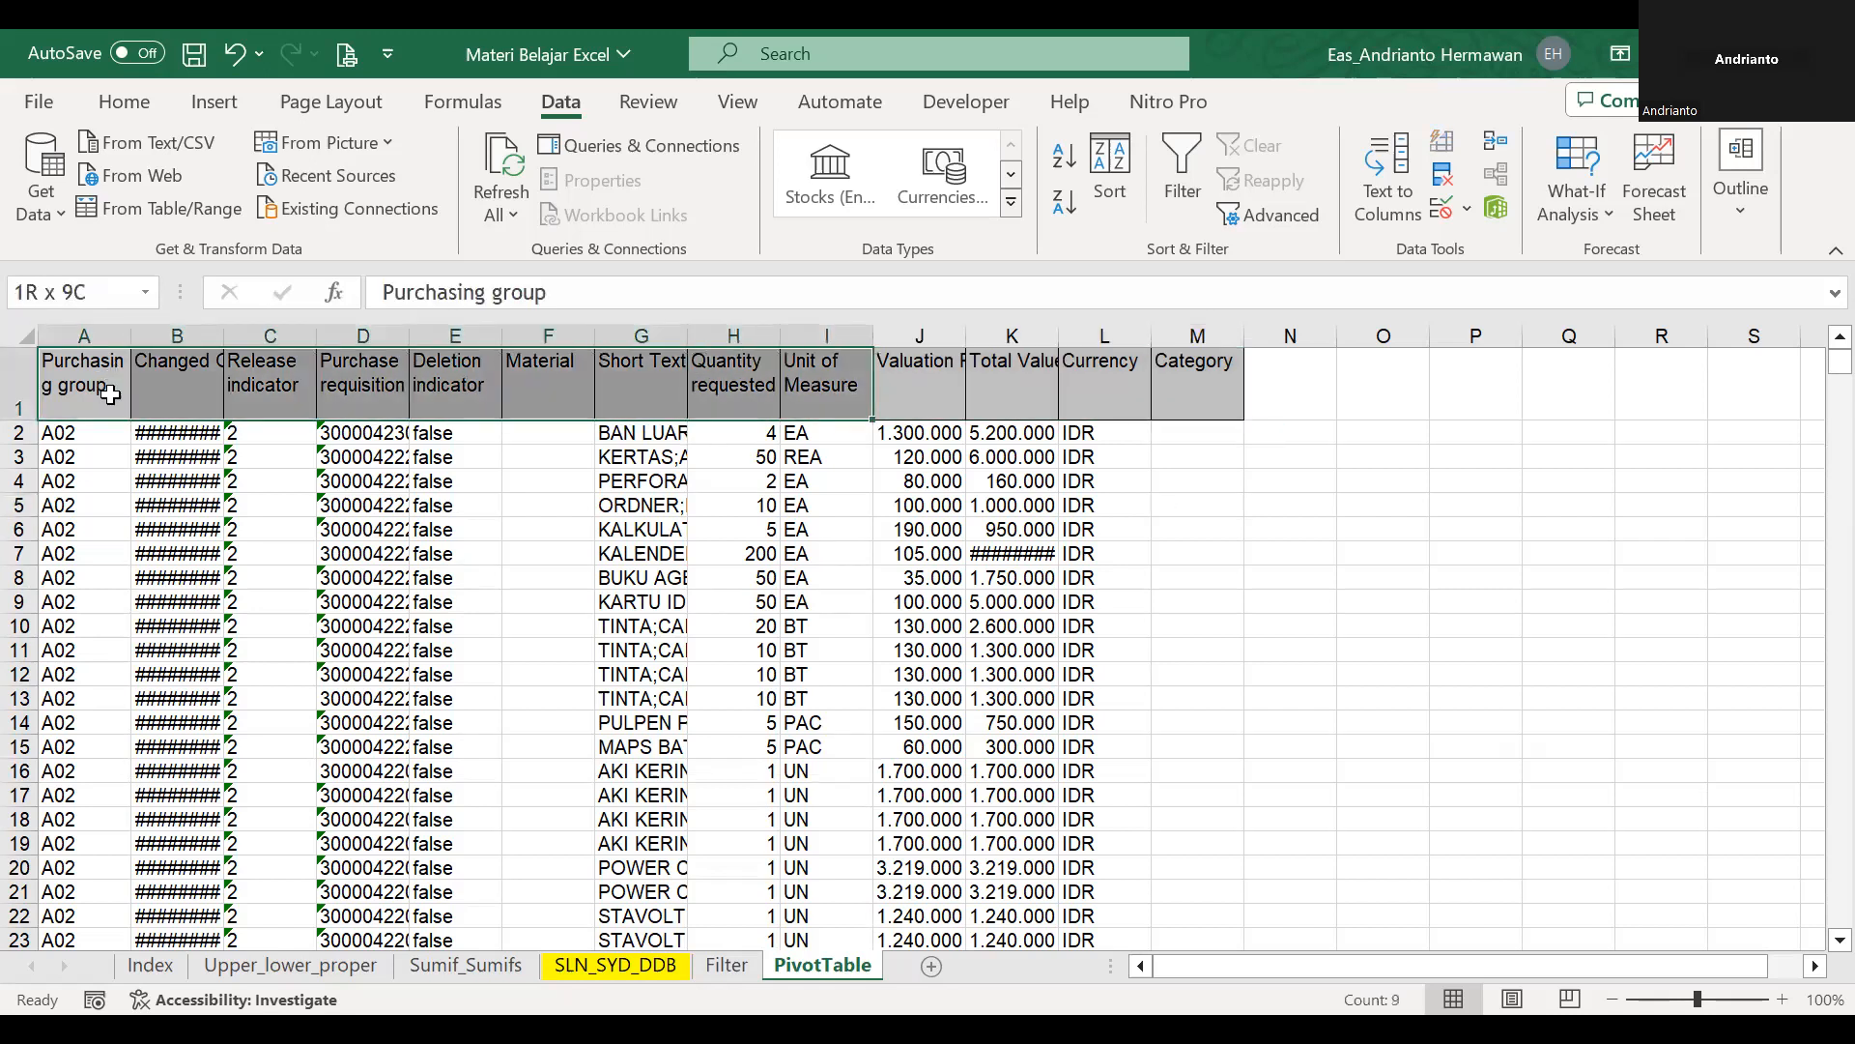
{"action": "key", "text": "ctrl+shift+Down"}
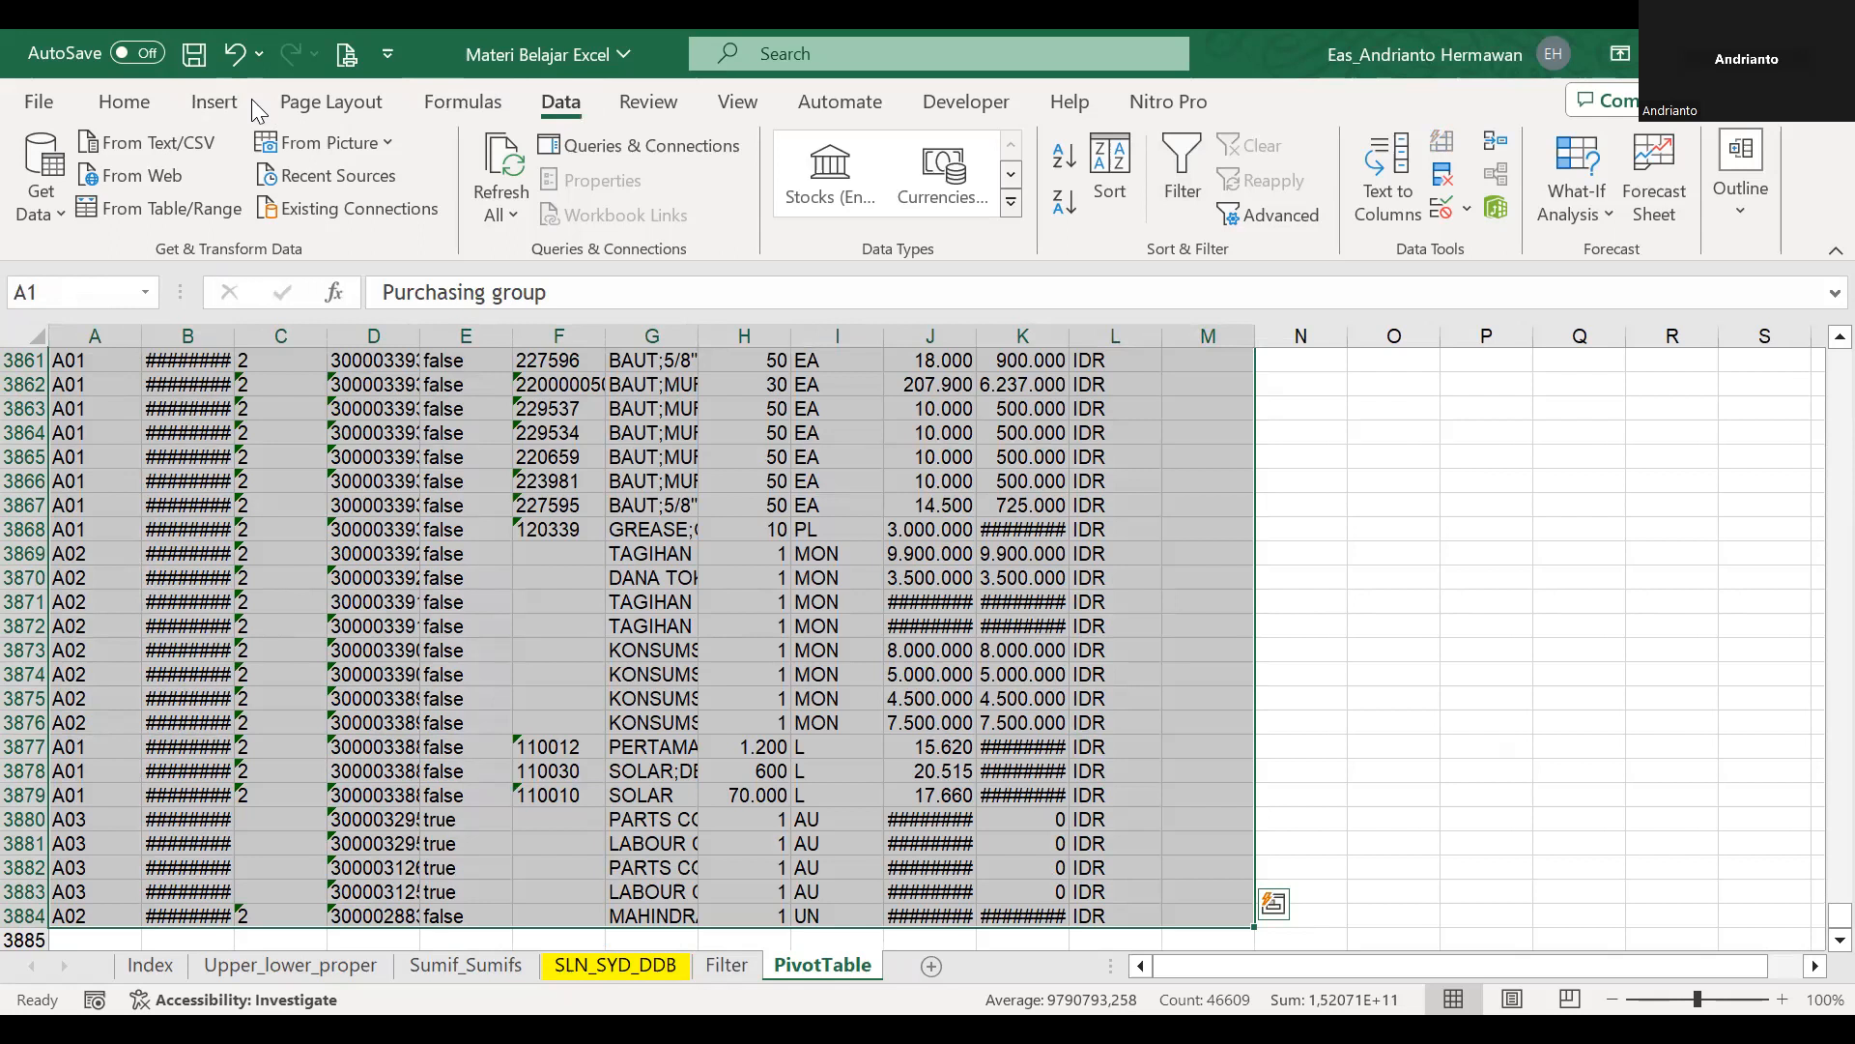
{"action": "left_click", "coordinate": [215, 103]}
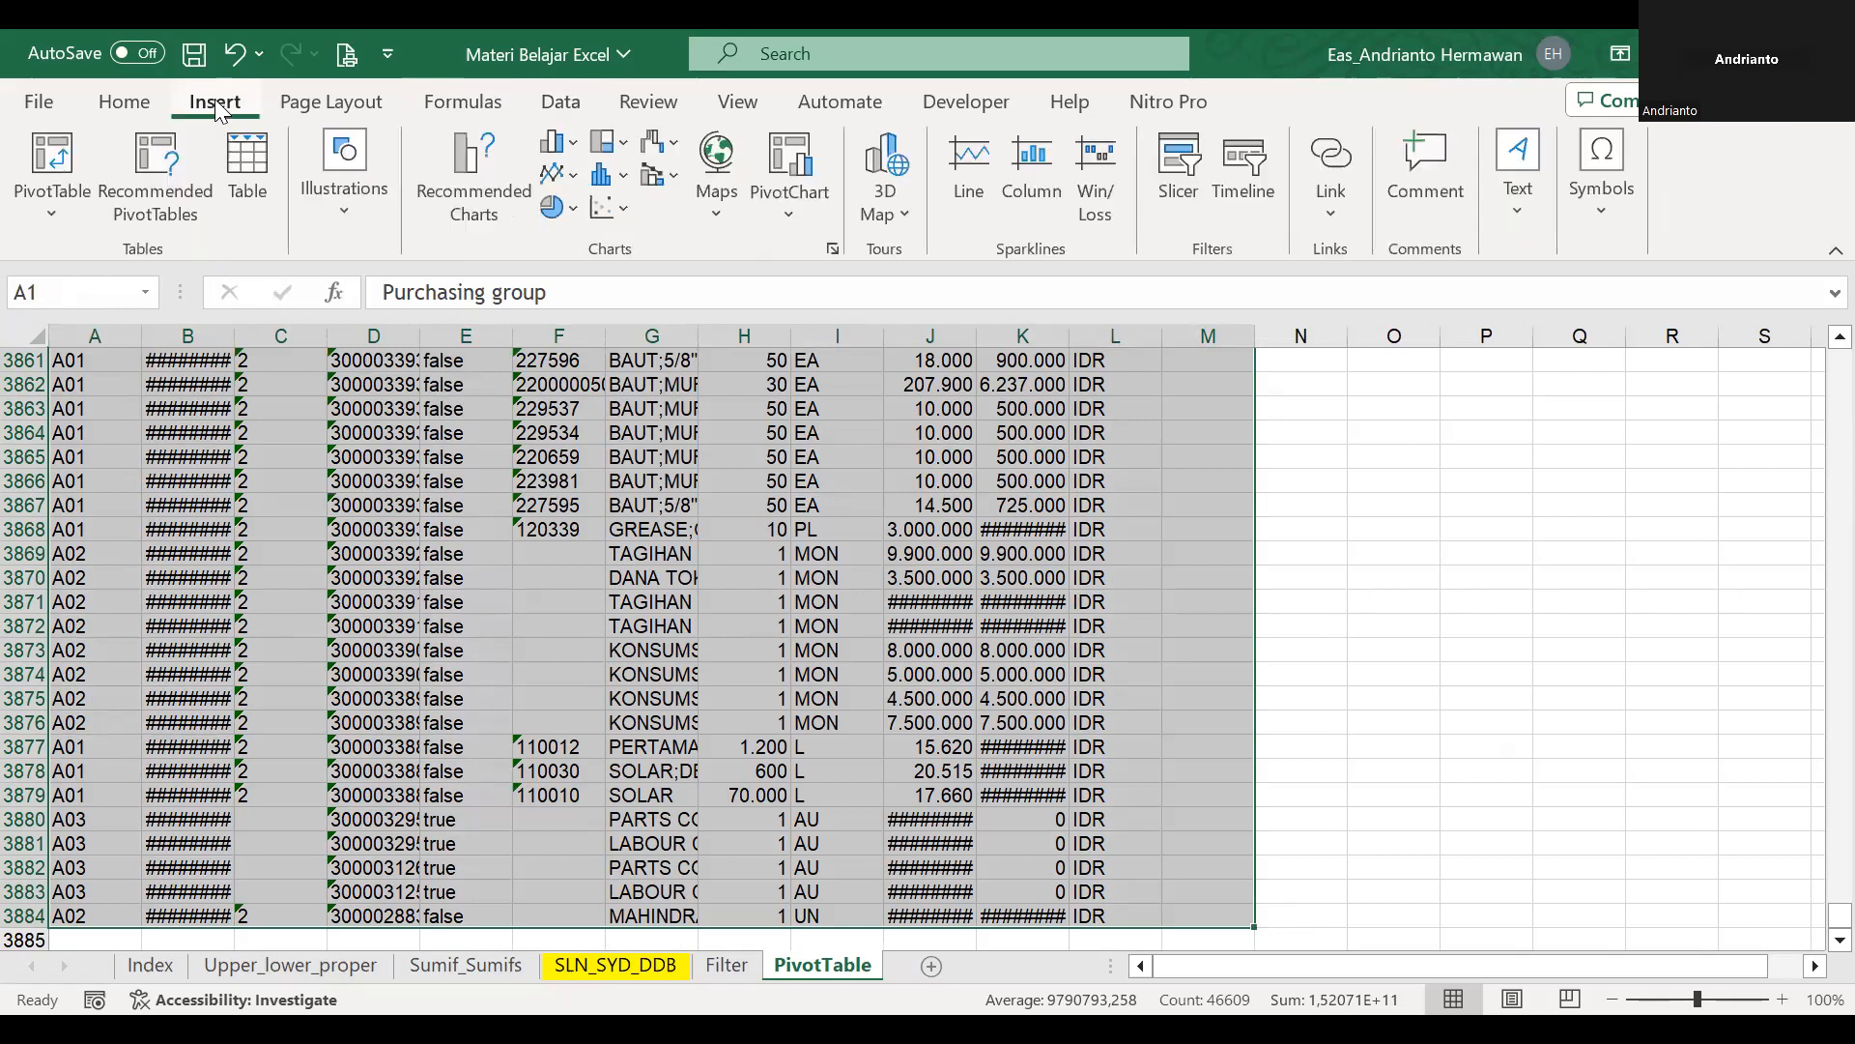
{"action": "left_click", "coordinate": [36, 158]}
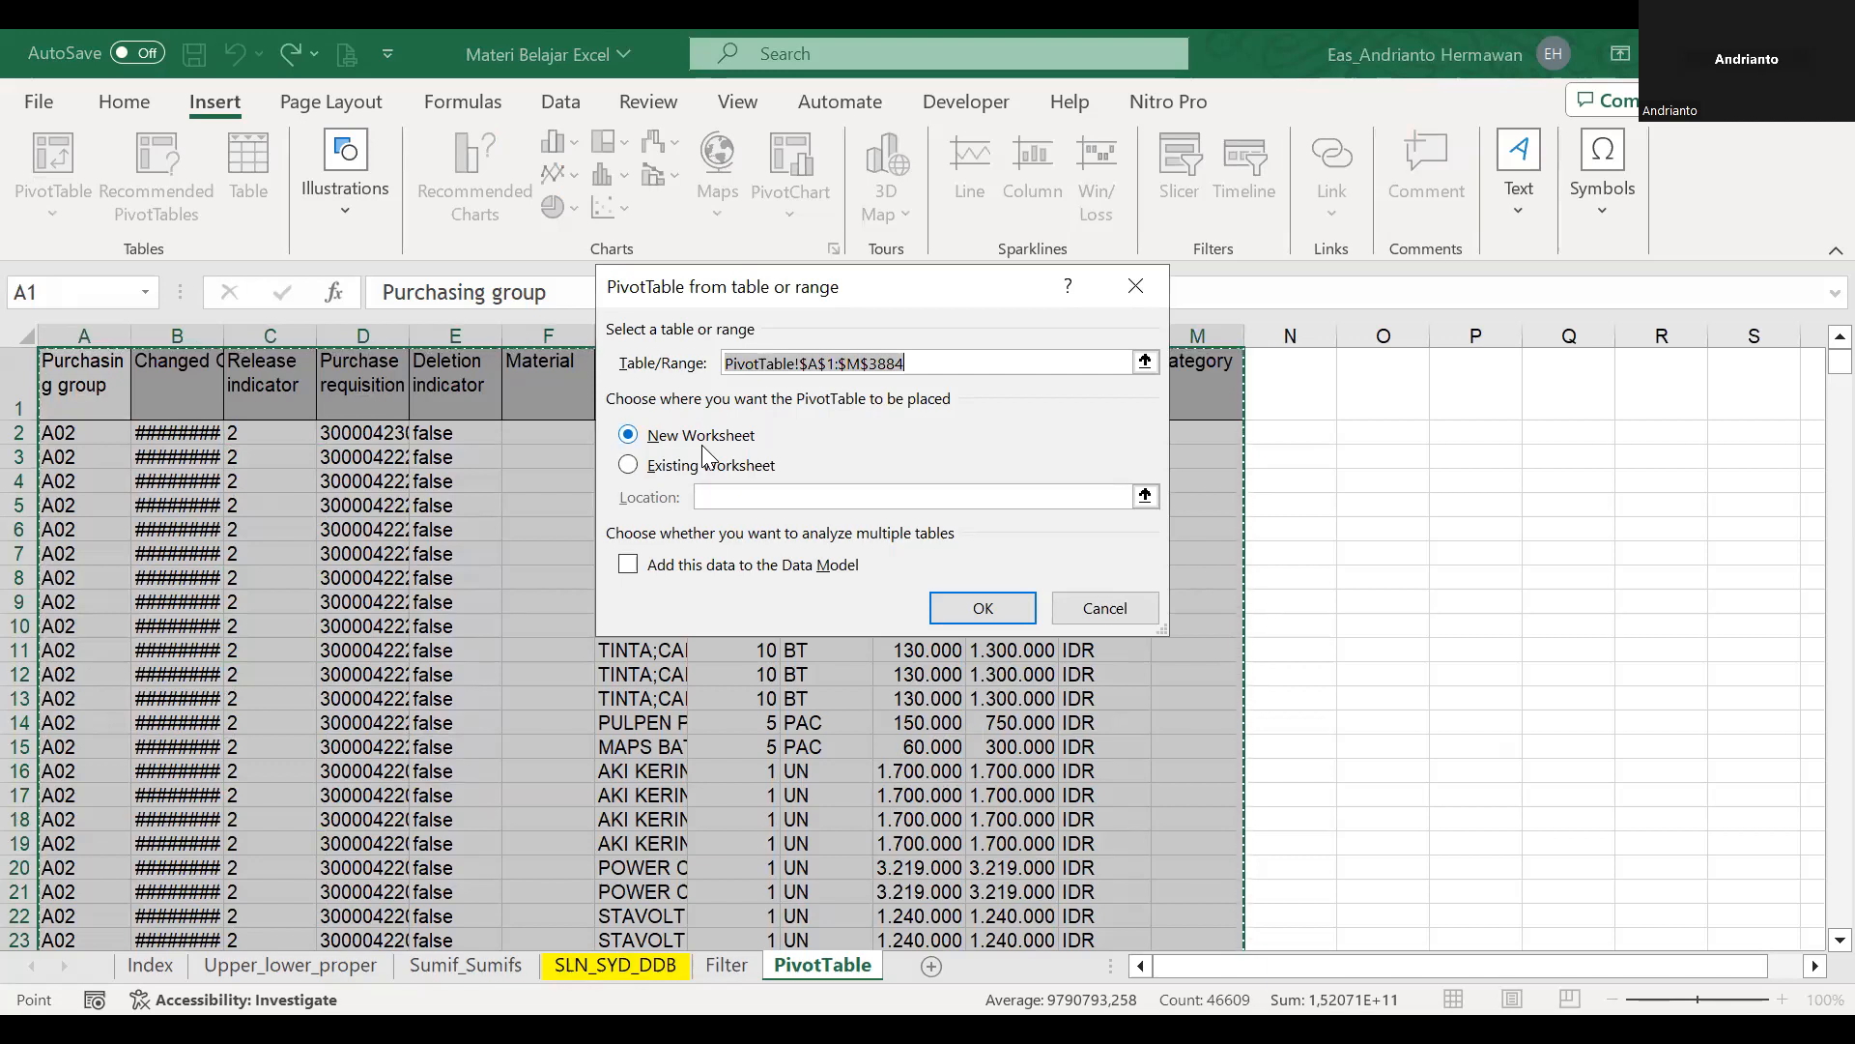
{"action": "left_click", "coordinate": [1001, 609]}
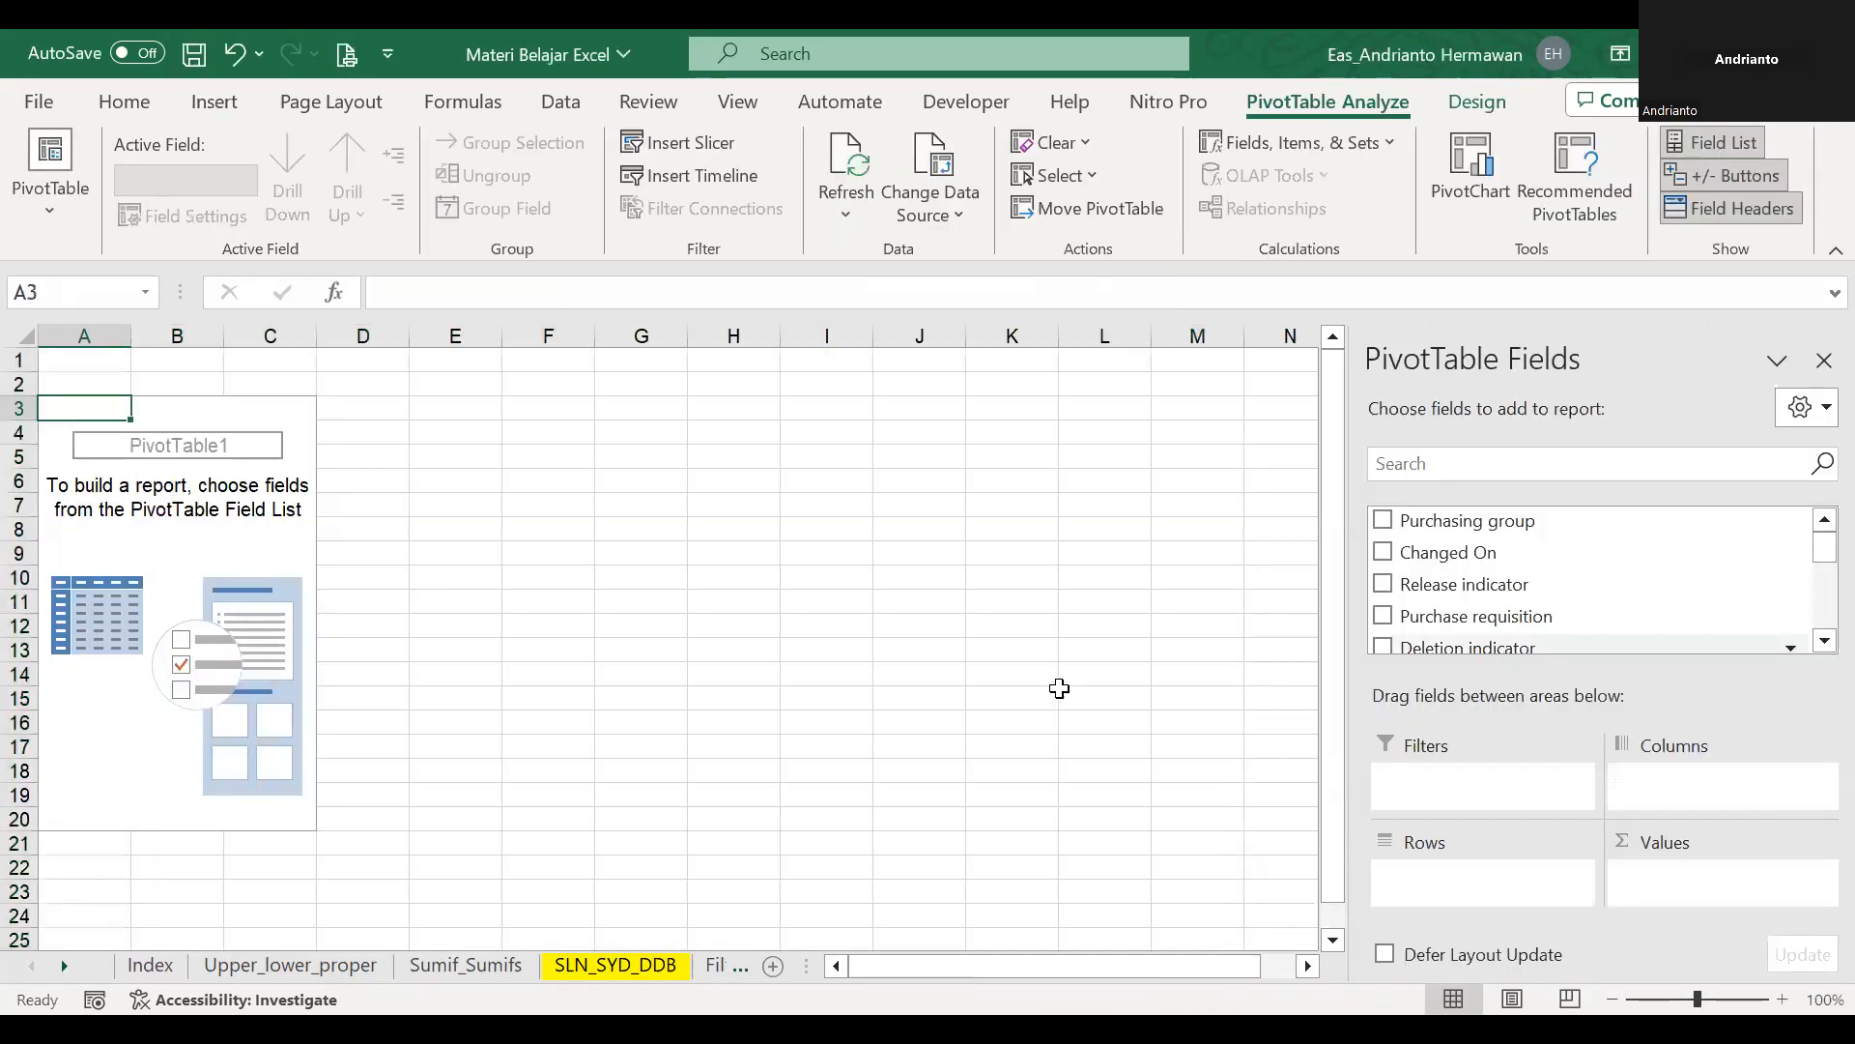
{"action": "left_click_drag", "start_coordinate": [806, 965], "coordinate": [1097, 965]}
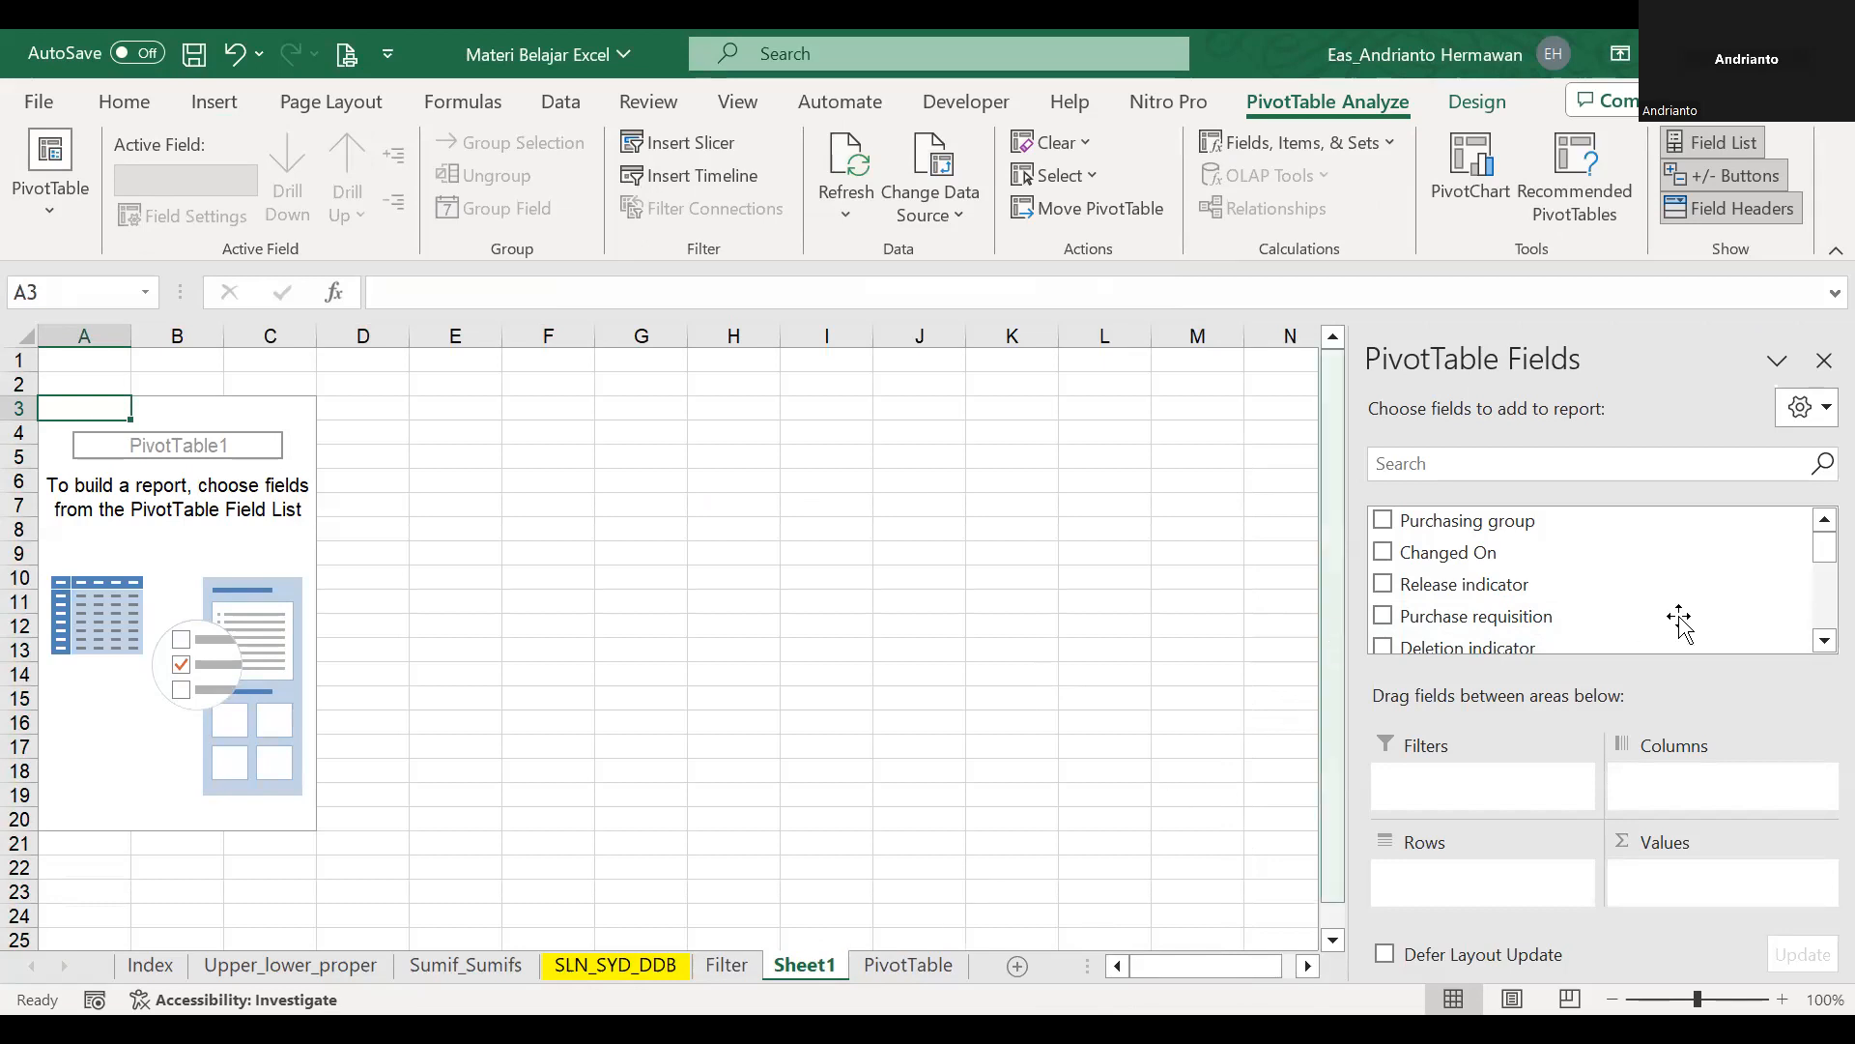
Add Total Value to the pivot table's values, with Purchasing group and Purchase requisition as row fields.
{"action": "scroll", "coordinate": [1793, 556], "scroll_direction": "down", "scroll_amount": 5}
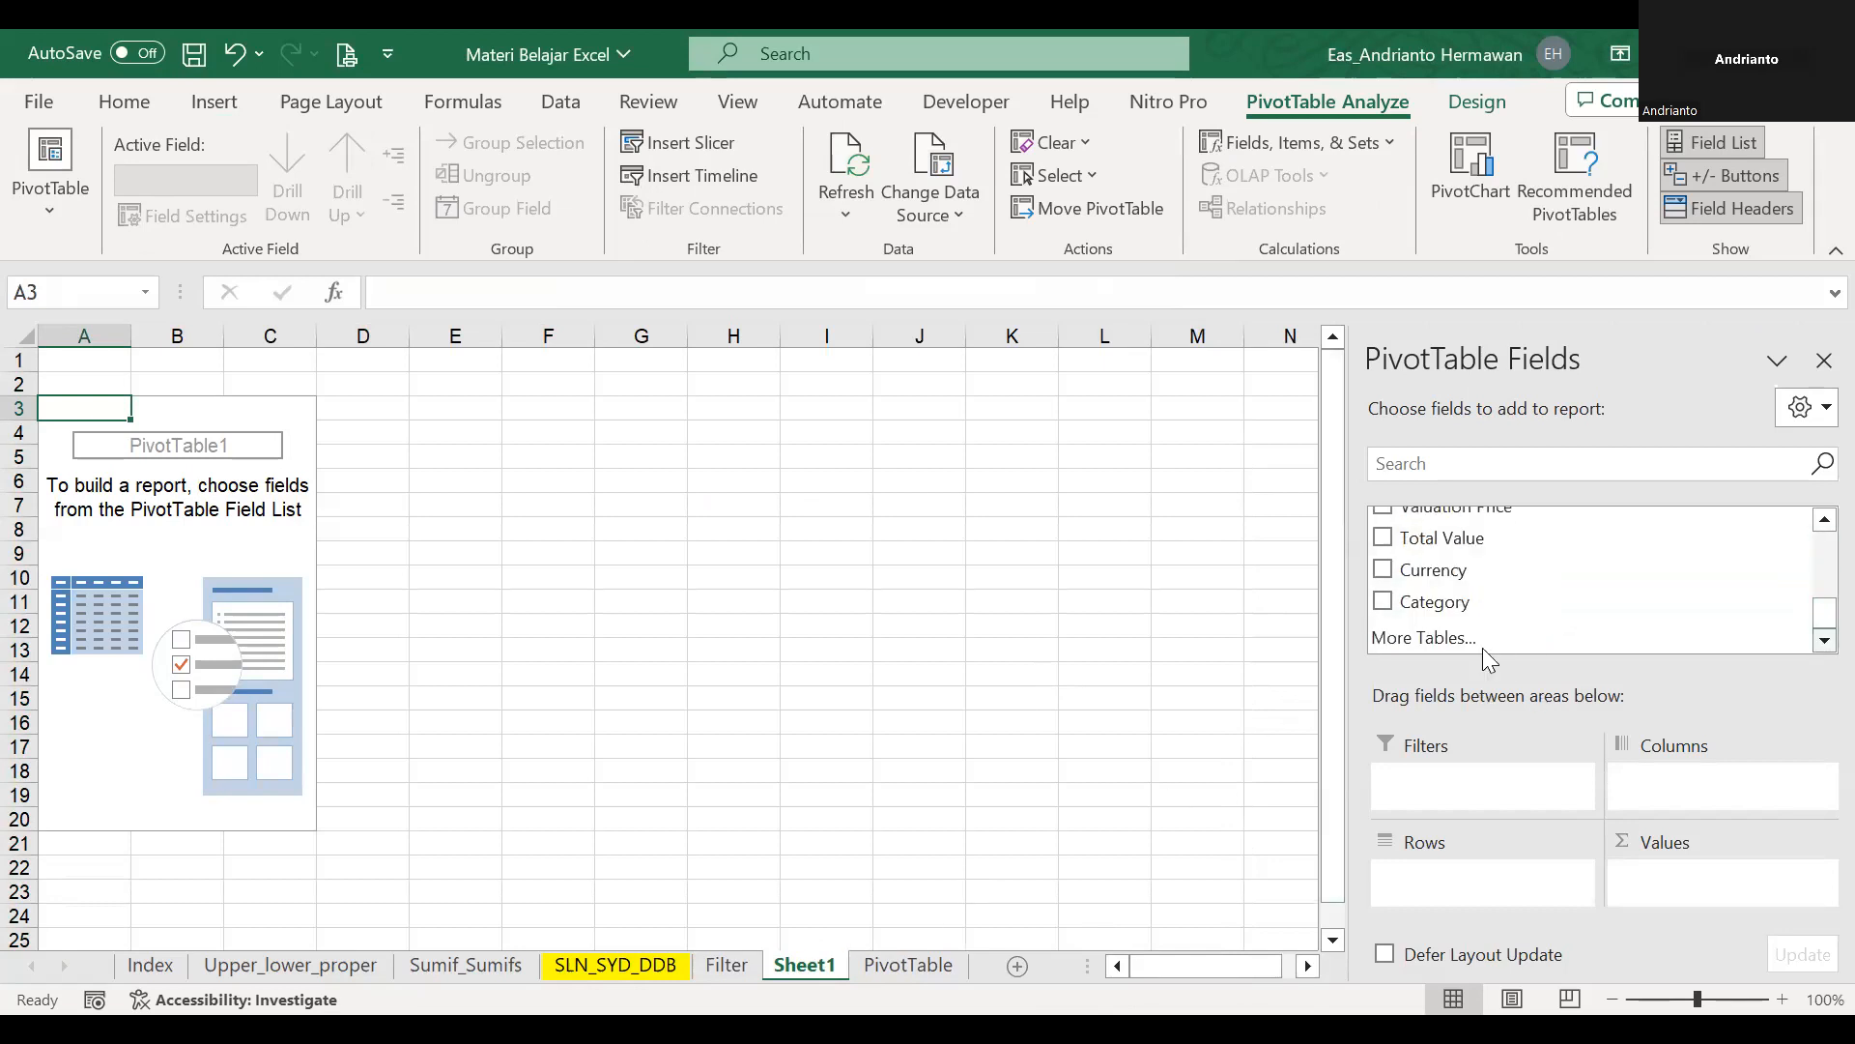
{"action": "left_click_drag", "start_coordinate": [1481, 553], "coordinate": [1657, 875]}
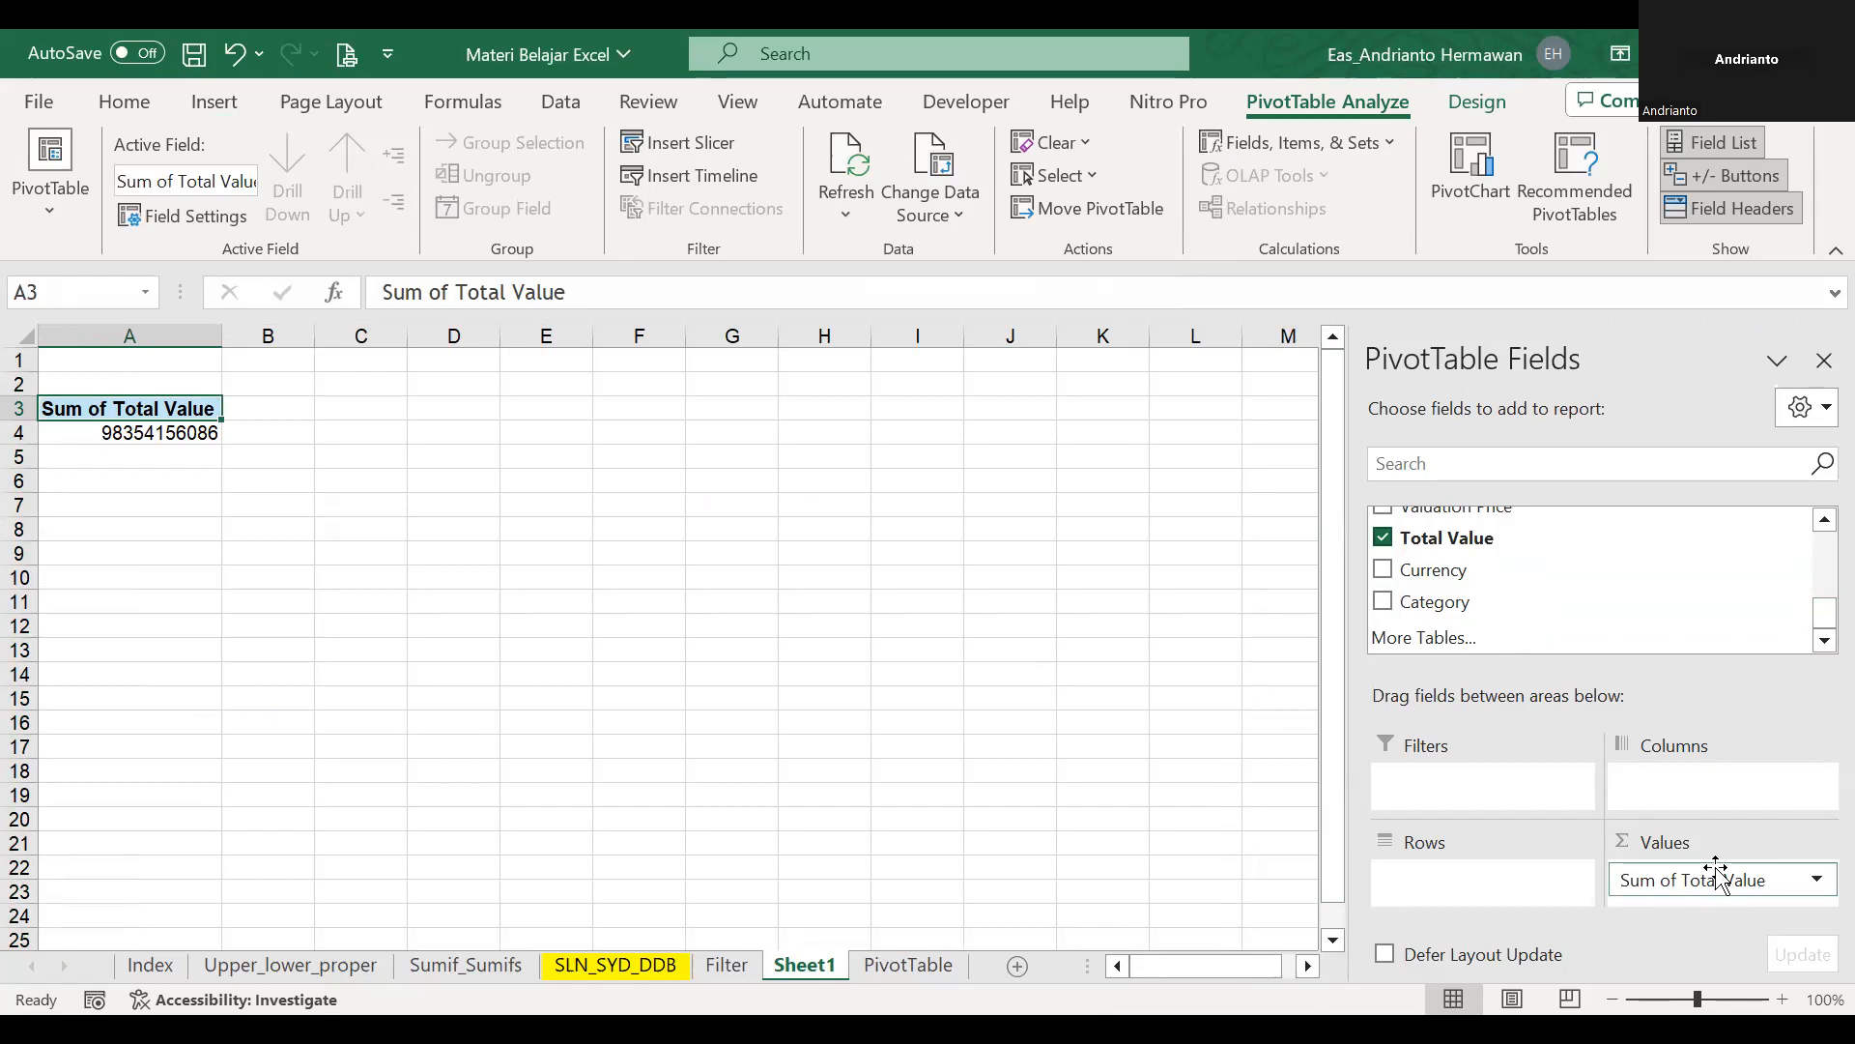
{"action": "scroll", "coordinate": [1787, 556], "scroll_direction": "up", "scroll_amount": 5}
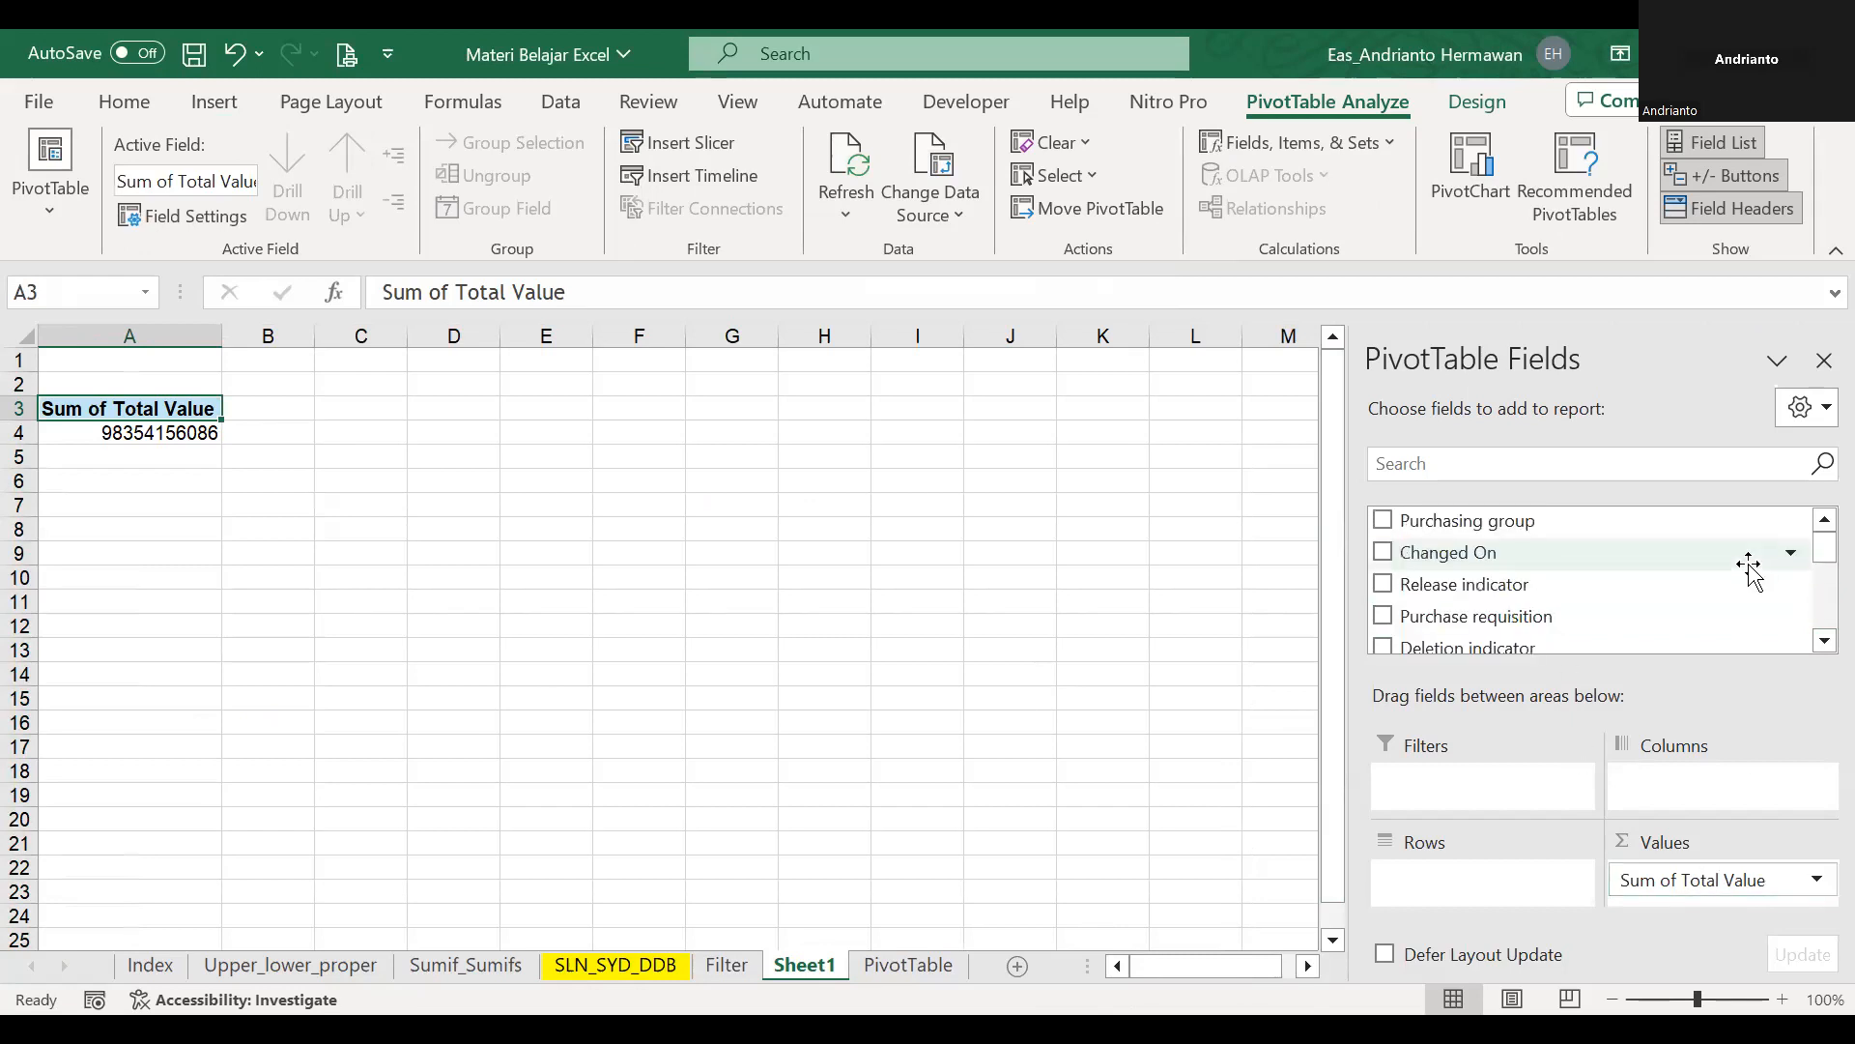
{"action": "left_click_drag", "start_coordinate": [1558, 531], "coordinate": [1535, 891]}
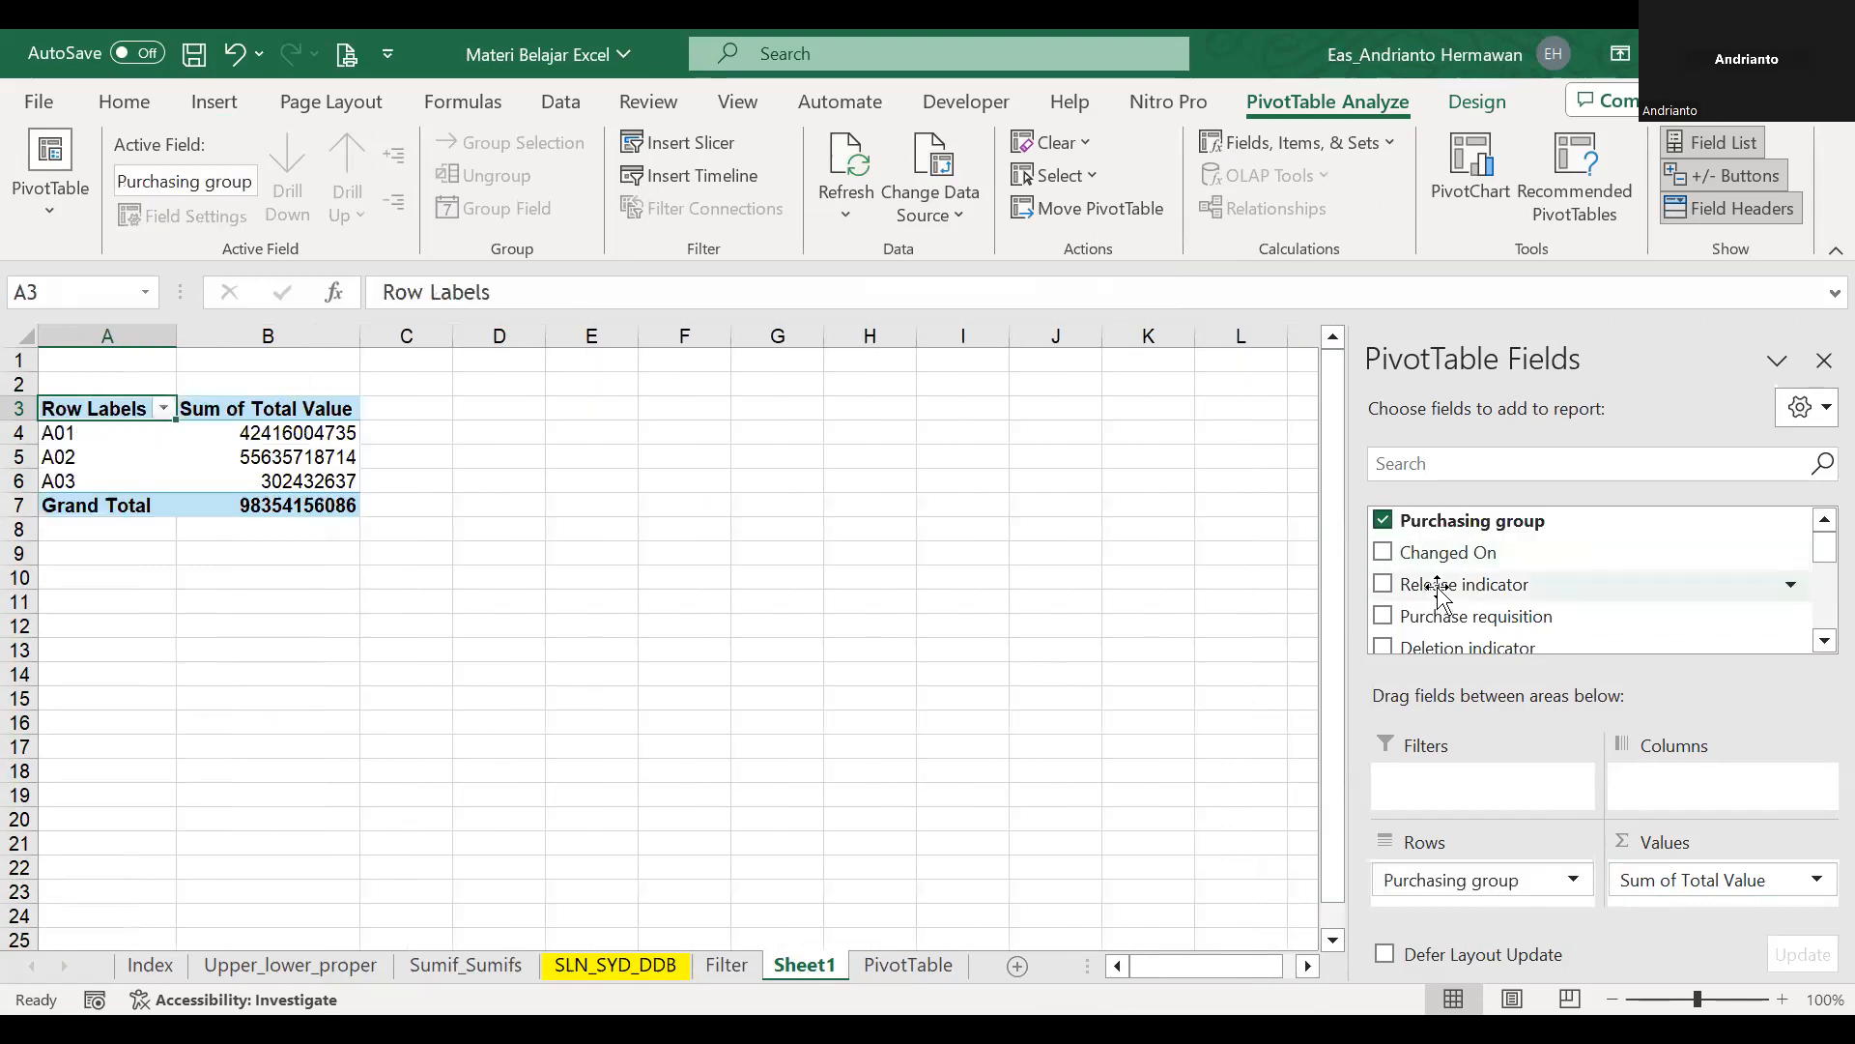
{"action": "left_click_drag", "start_coordinate": [1479, 551], "coordinate": [1466, 884]}
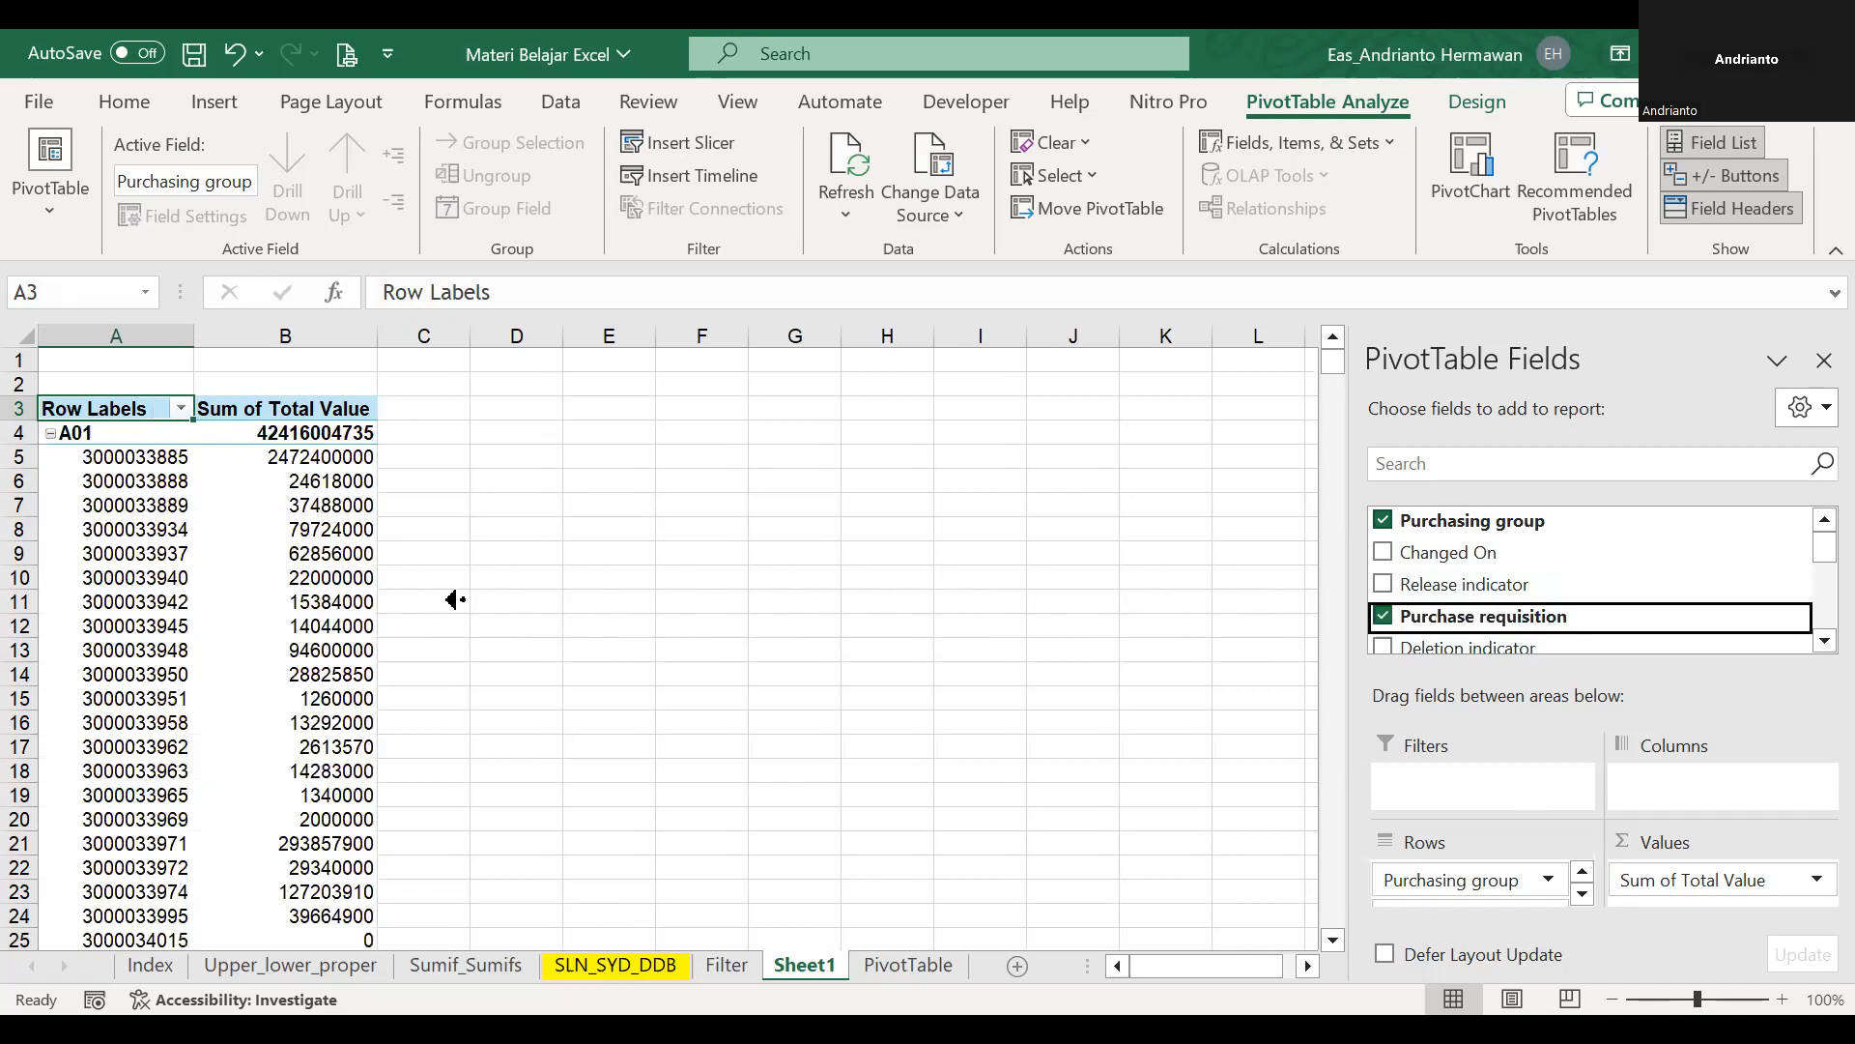
Set the PivotTable options to merge and center cells with labels and use the classic PivotTable layout.
{"action": "left_click", "coordinate": [278, 458]}
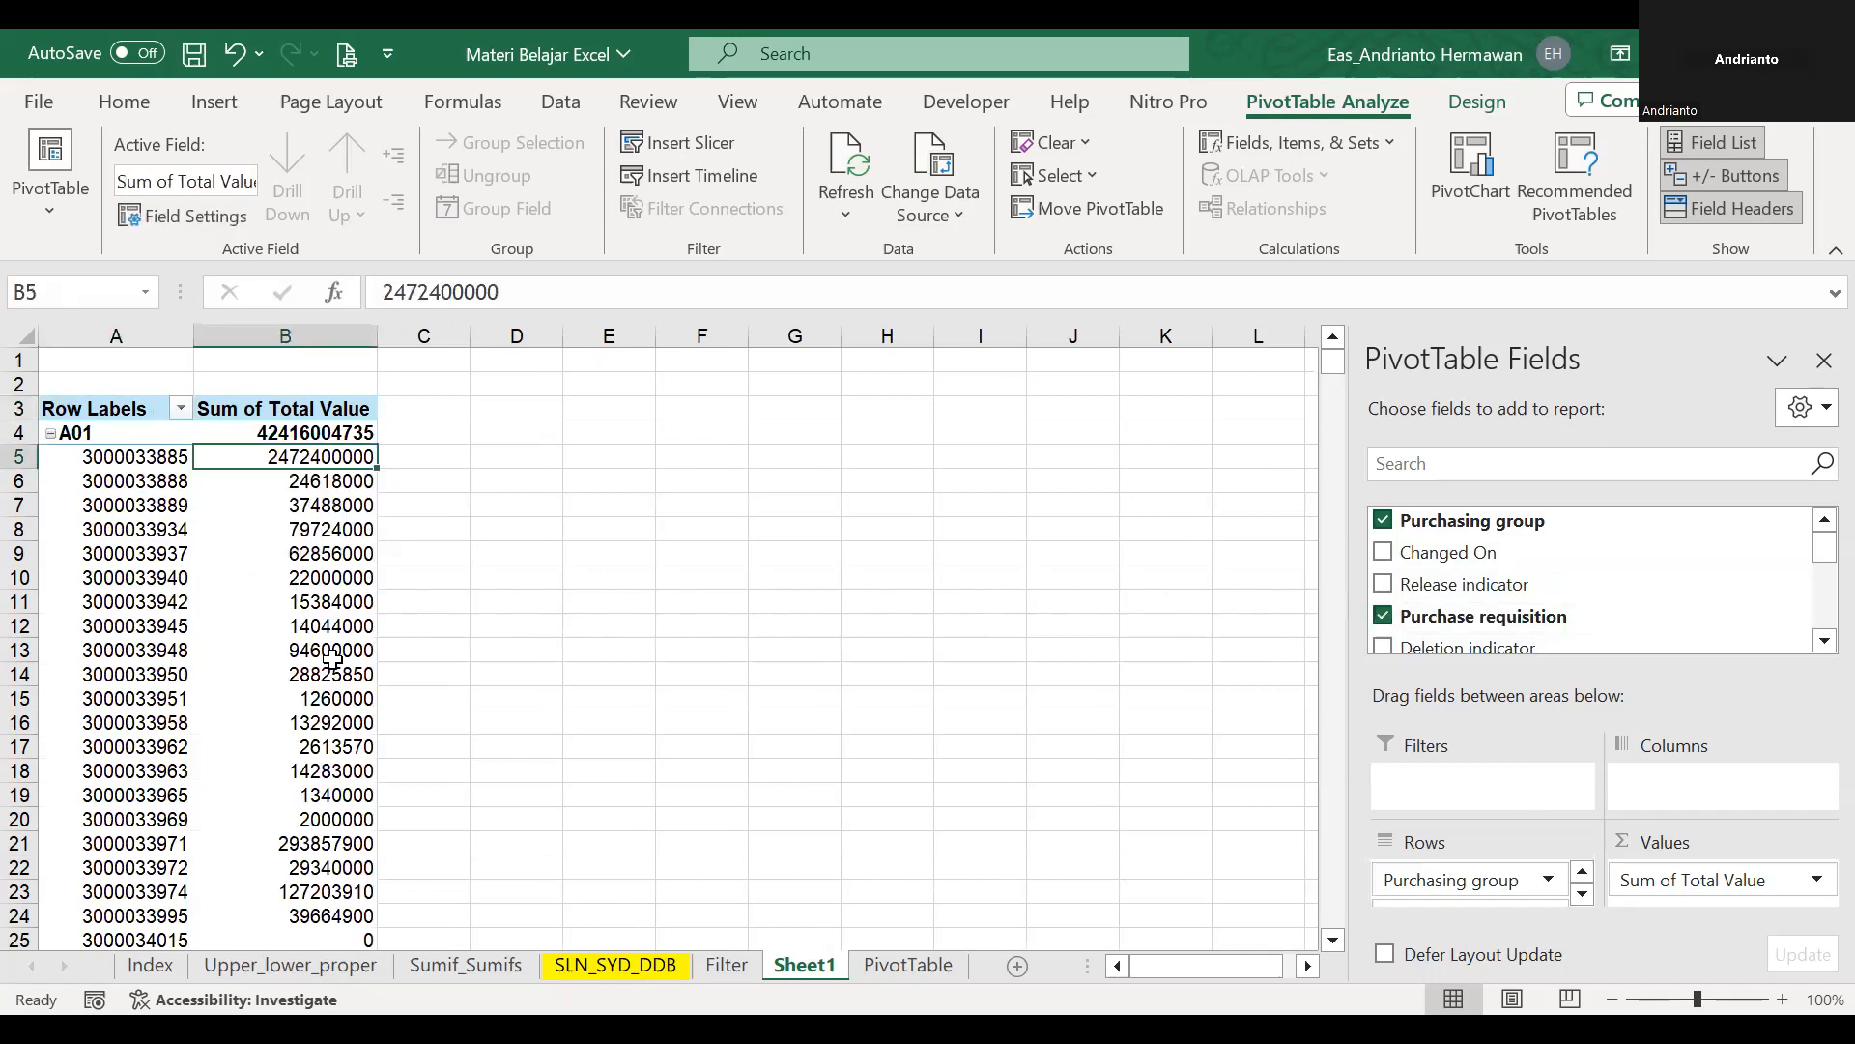
{"action": "right_click", "coordinate": [257, 457]}
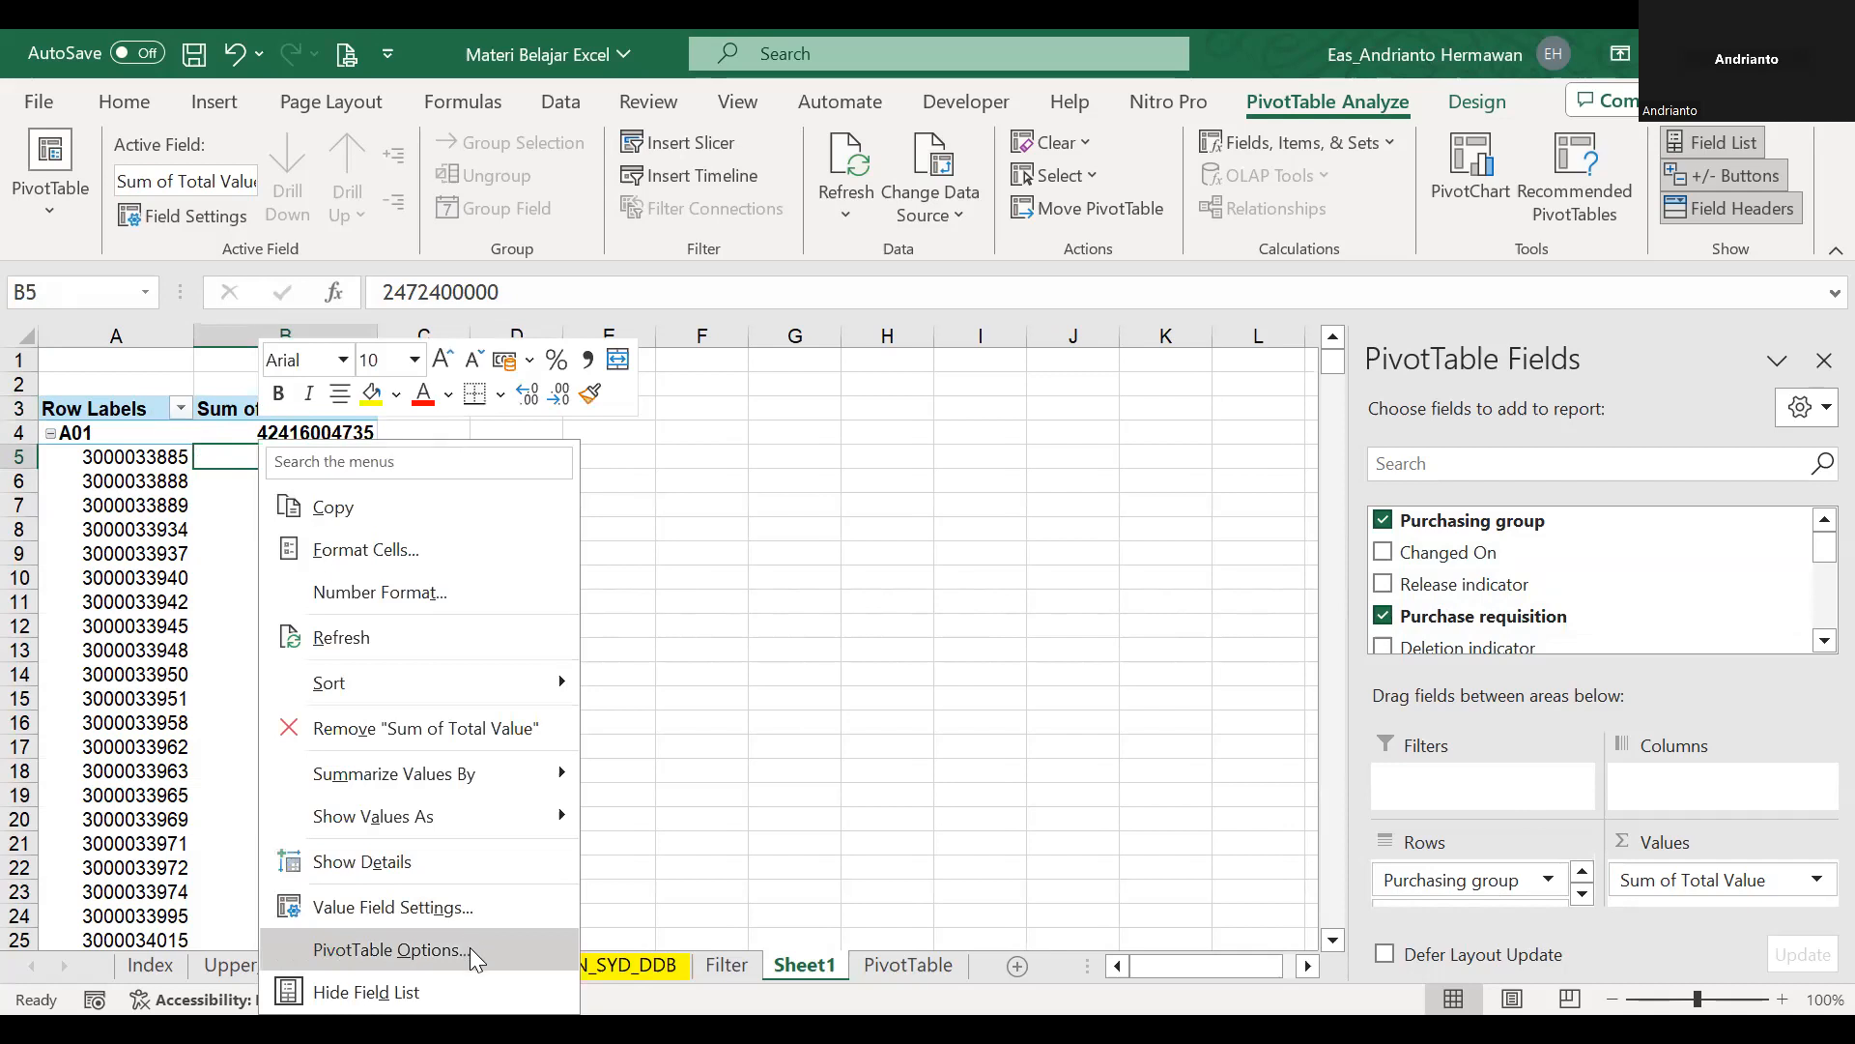
{"action": "left_click", "coordinate": [470, 947]}
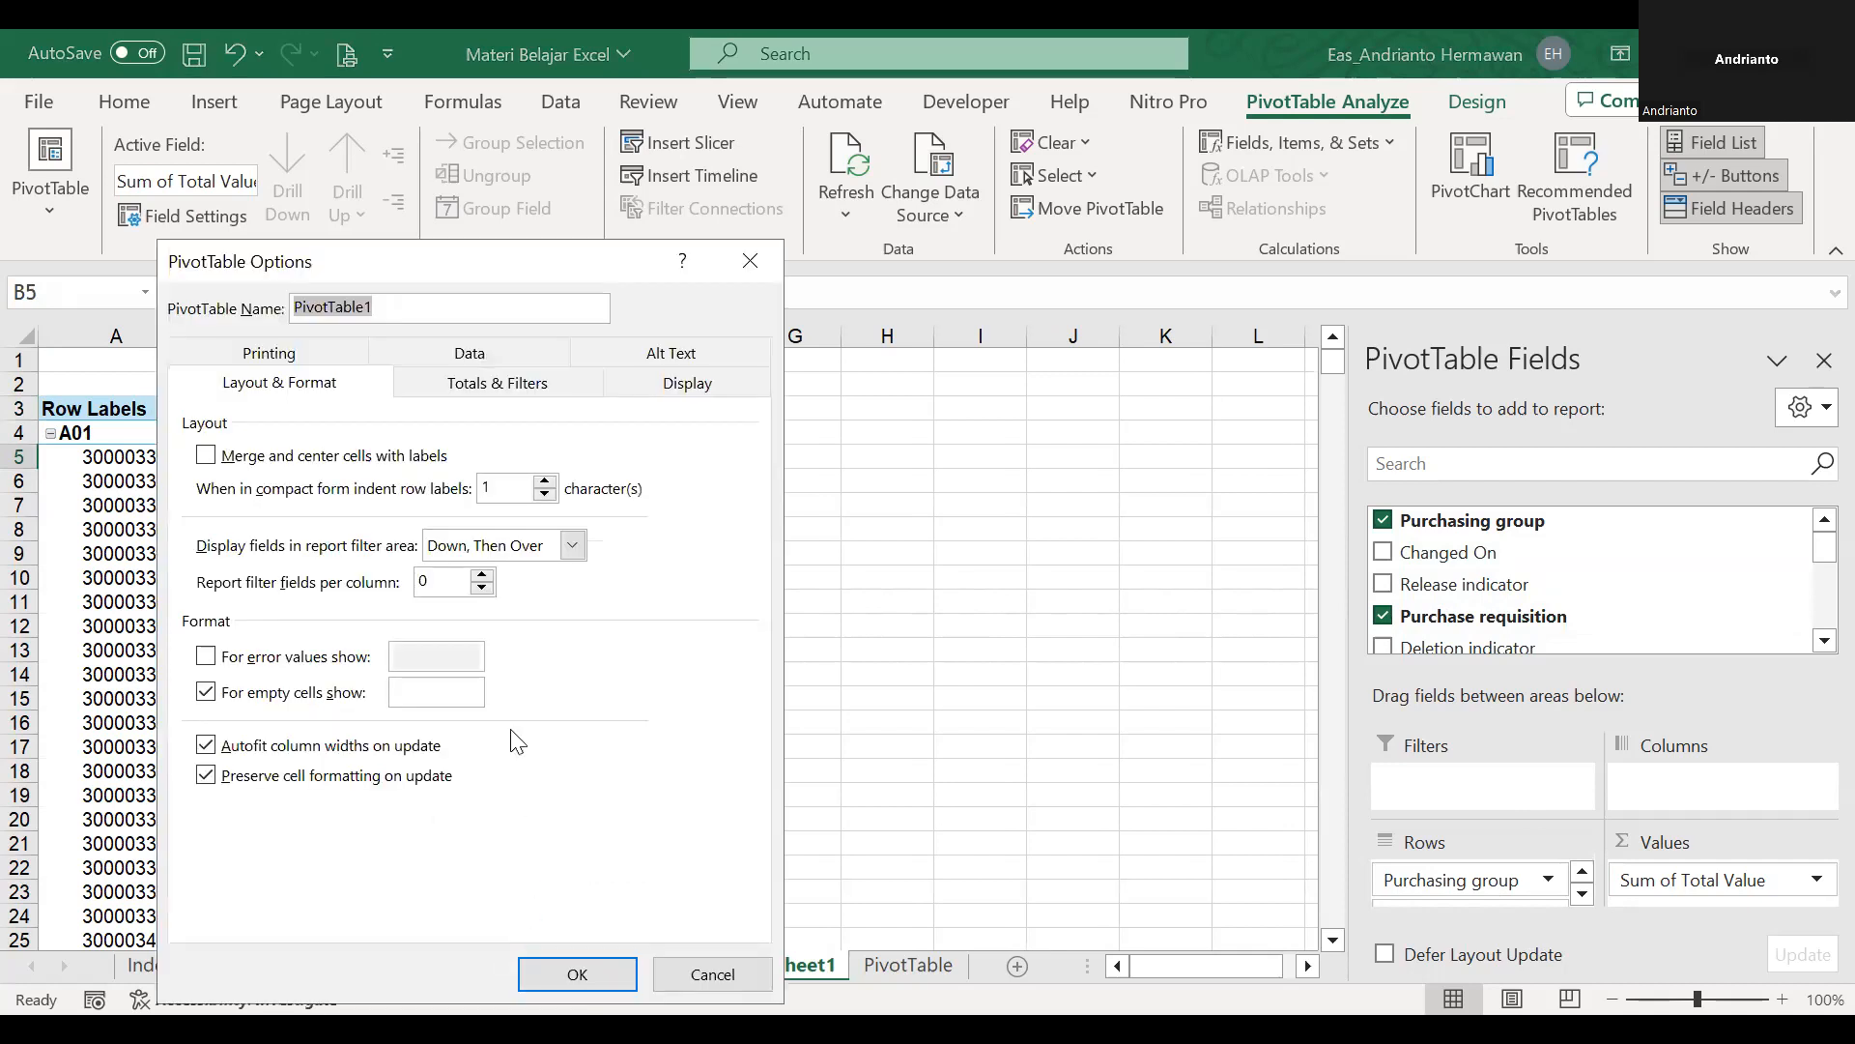
{"action": "left_click", "coordinate": [404, 458]}
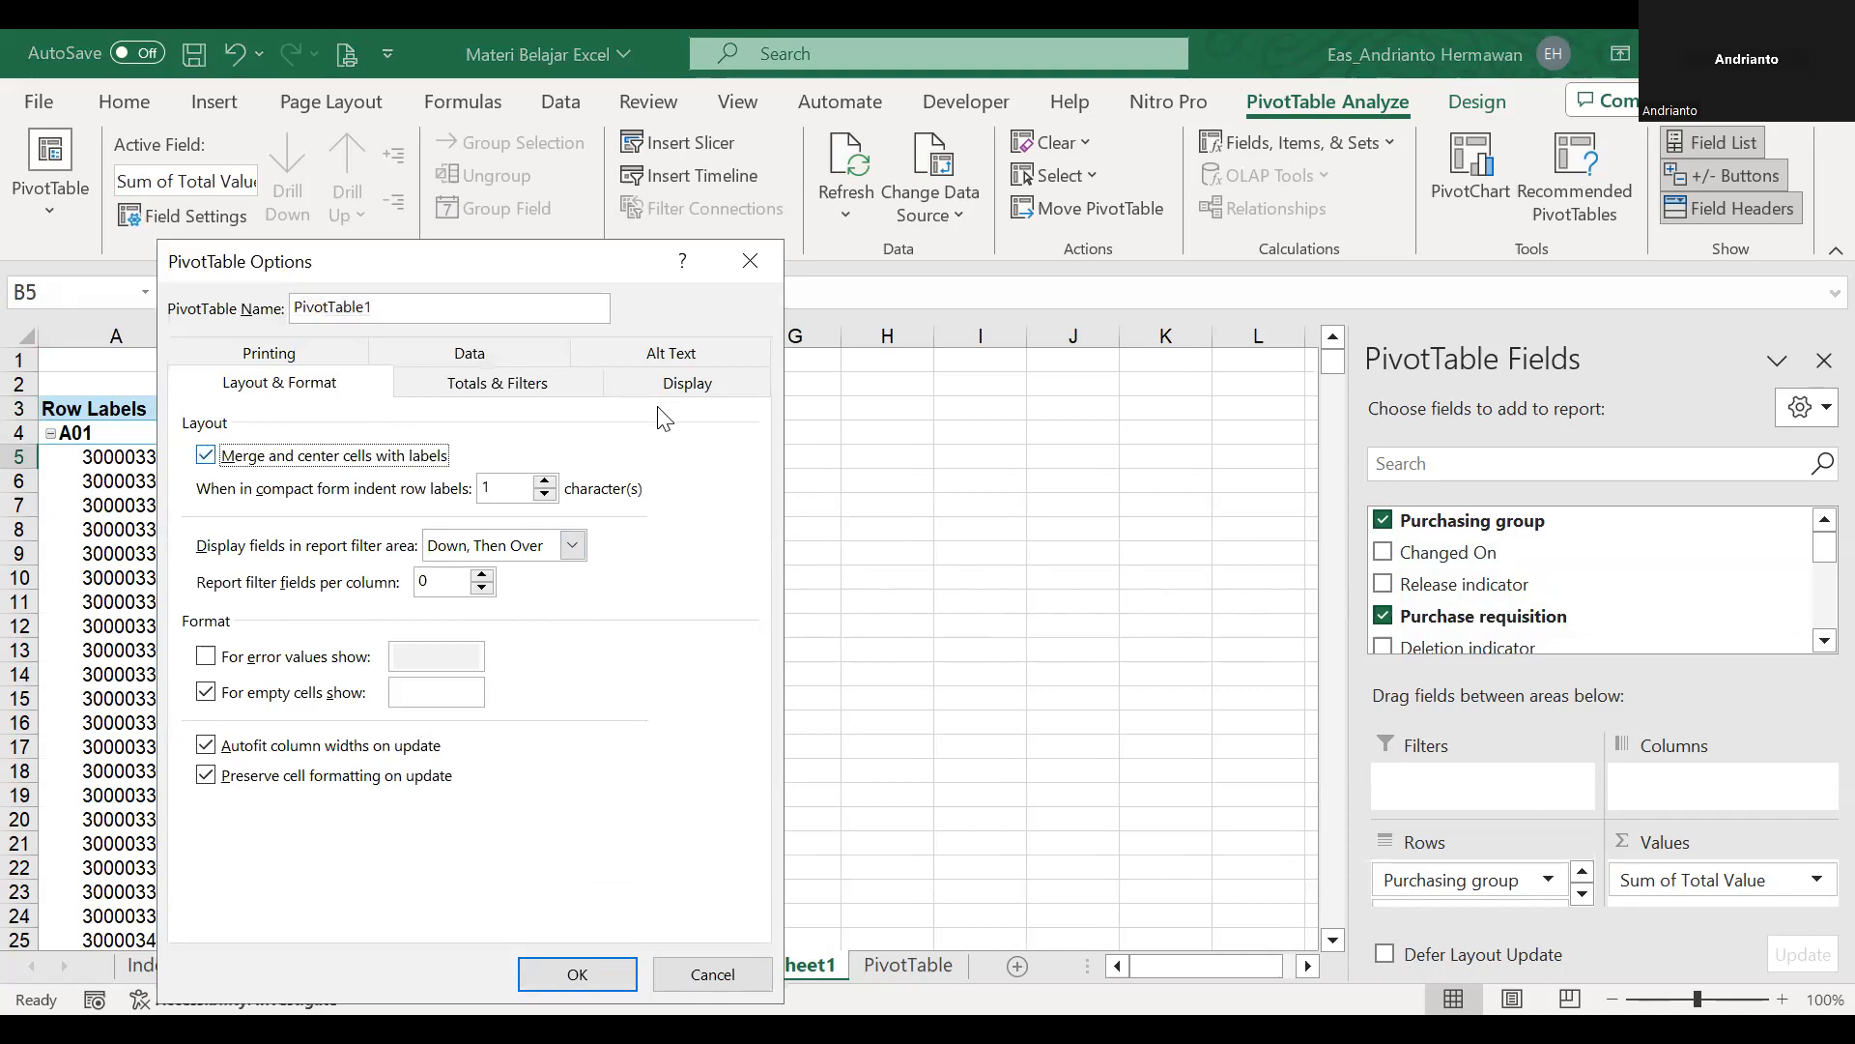
{"action": "left_click", "coordinate": [673, 386]}
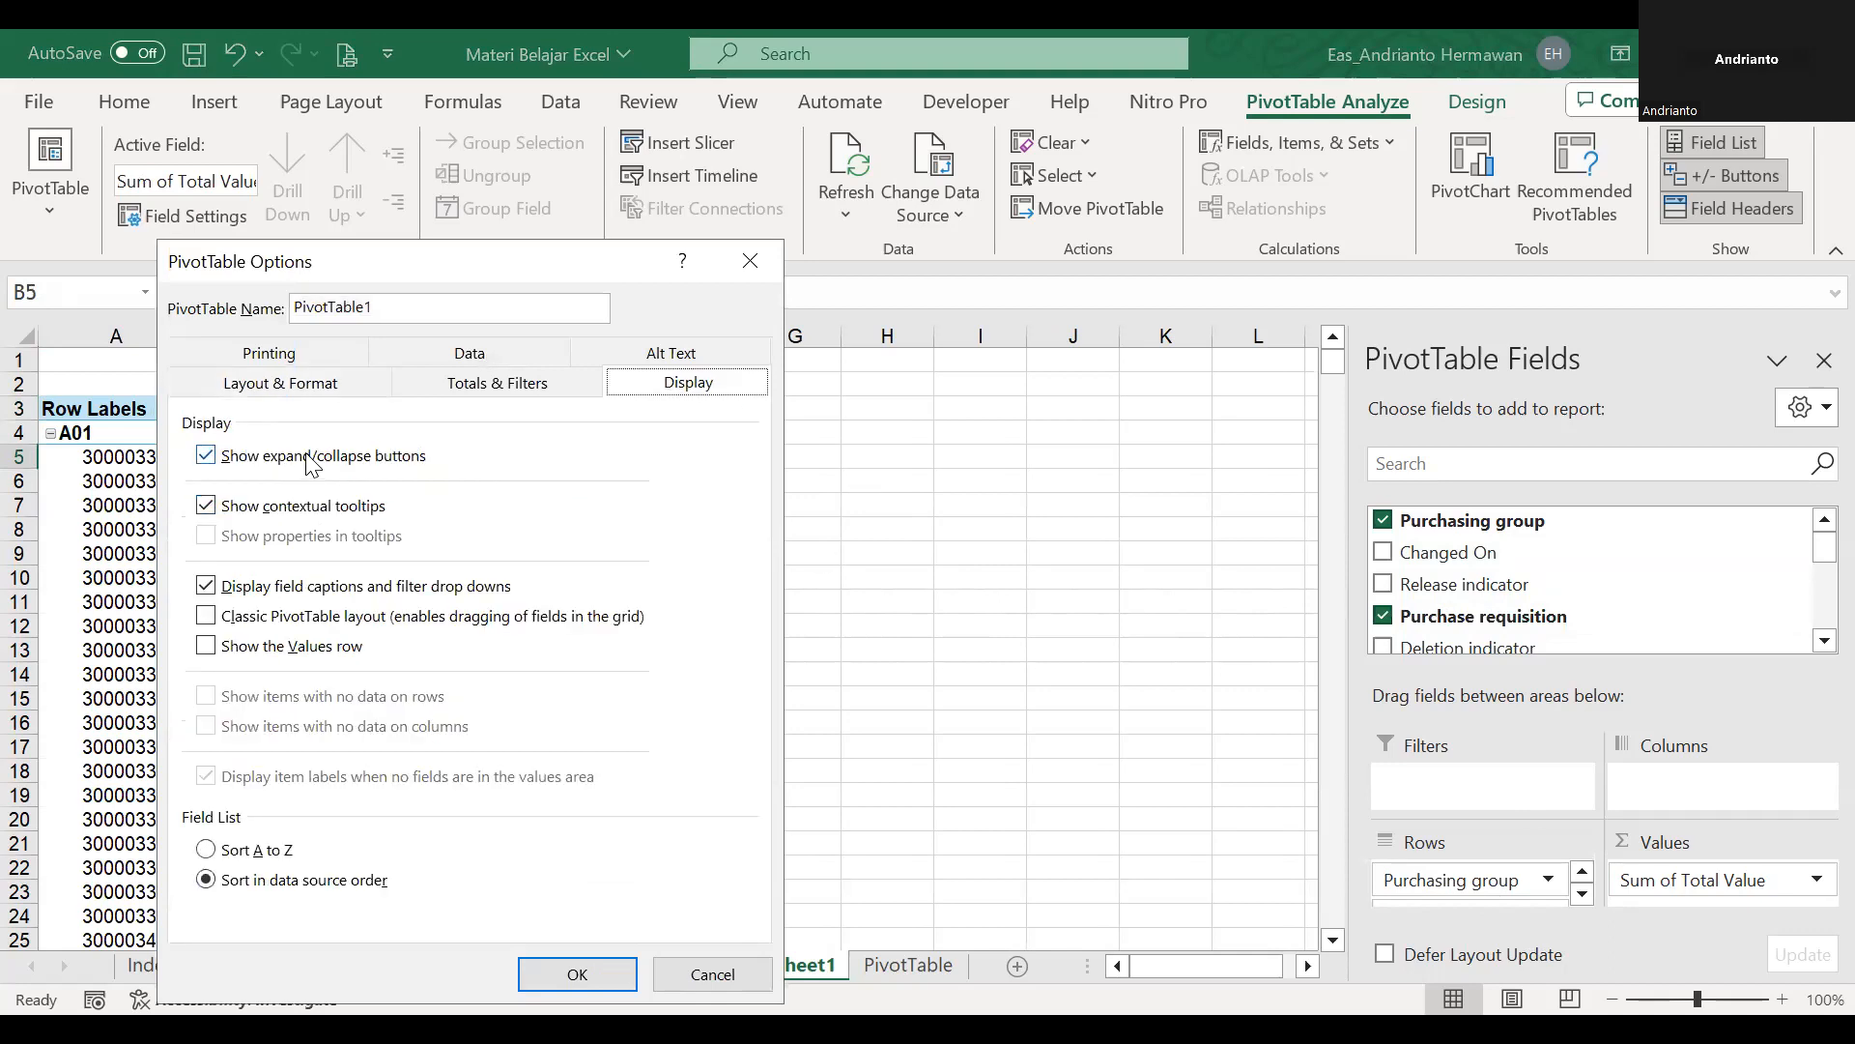
{"action": "left_click", "coordinate": [312, 465]}
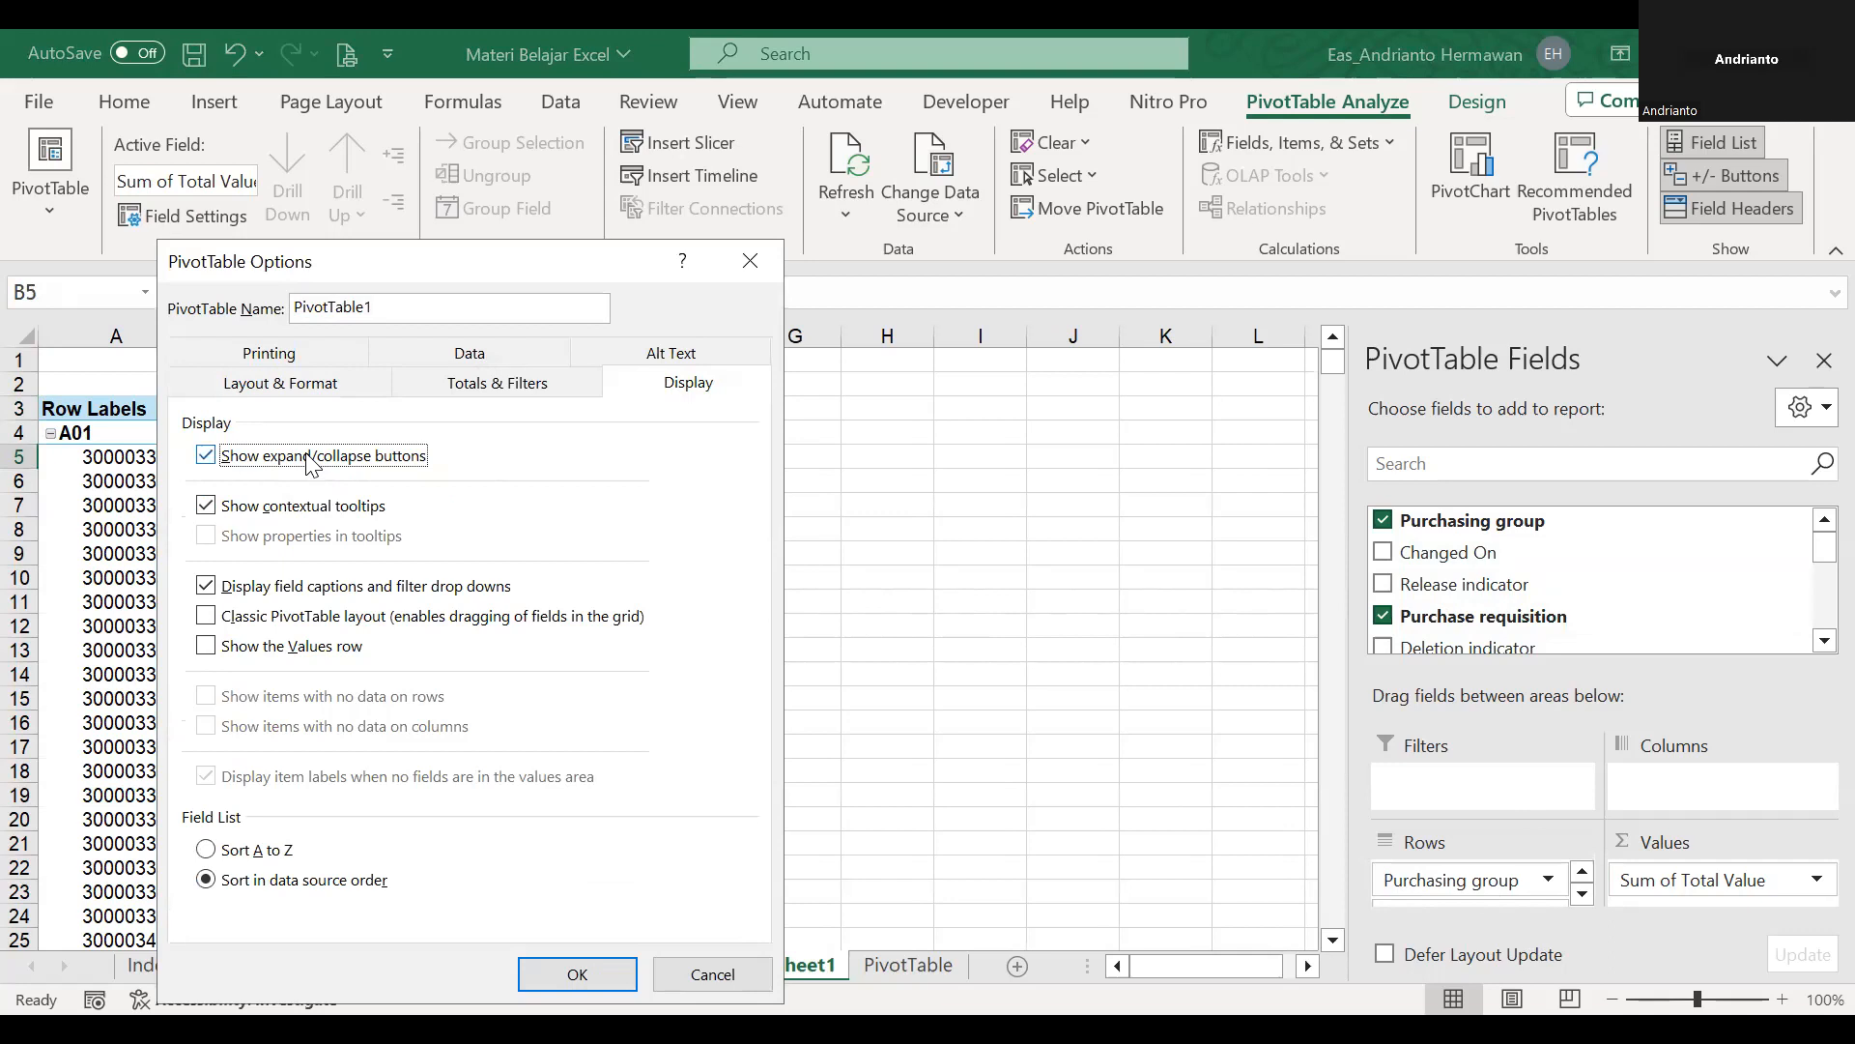
{"action": "left_click", "coordinate": [437, 618]}
{"action": "left_click", "coordinate": [580, 973]}
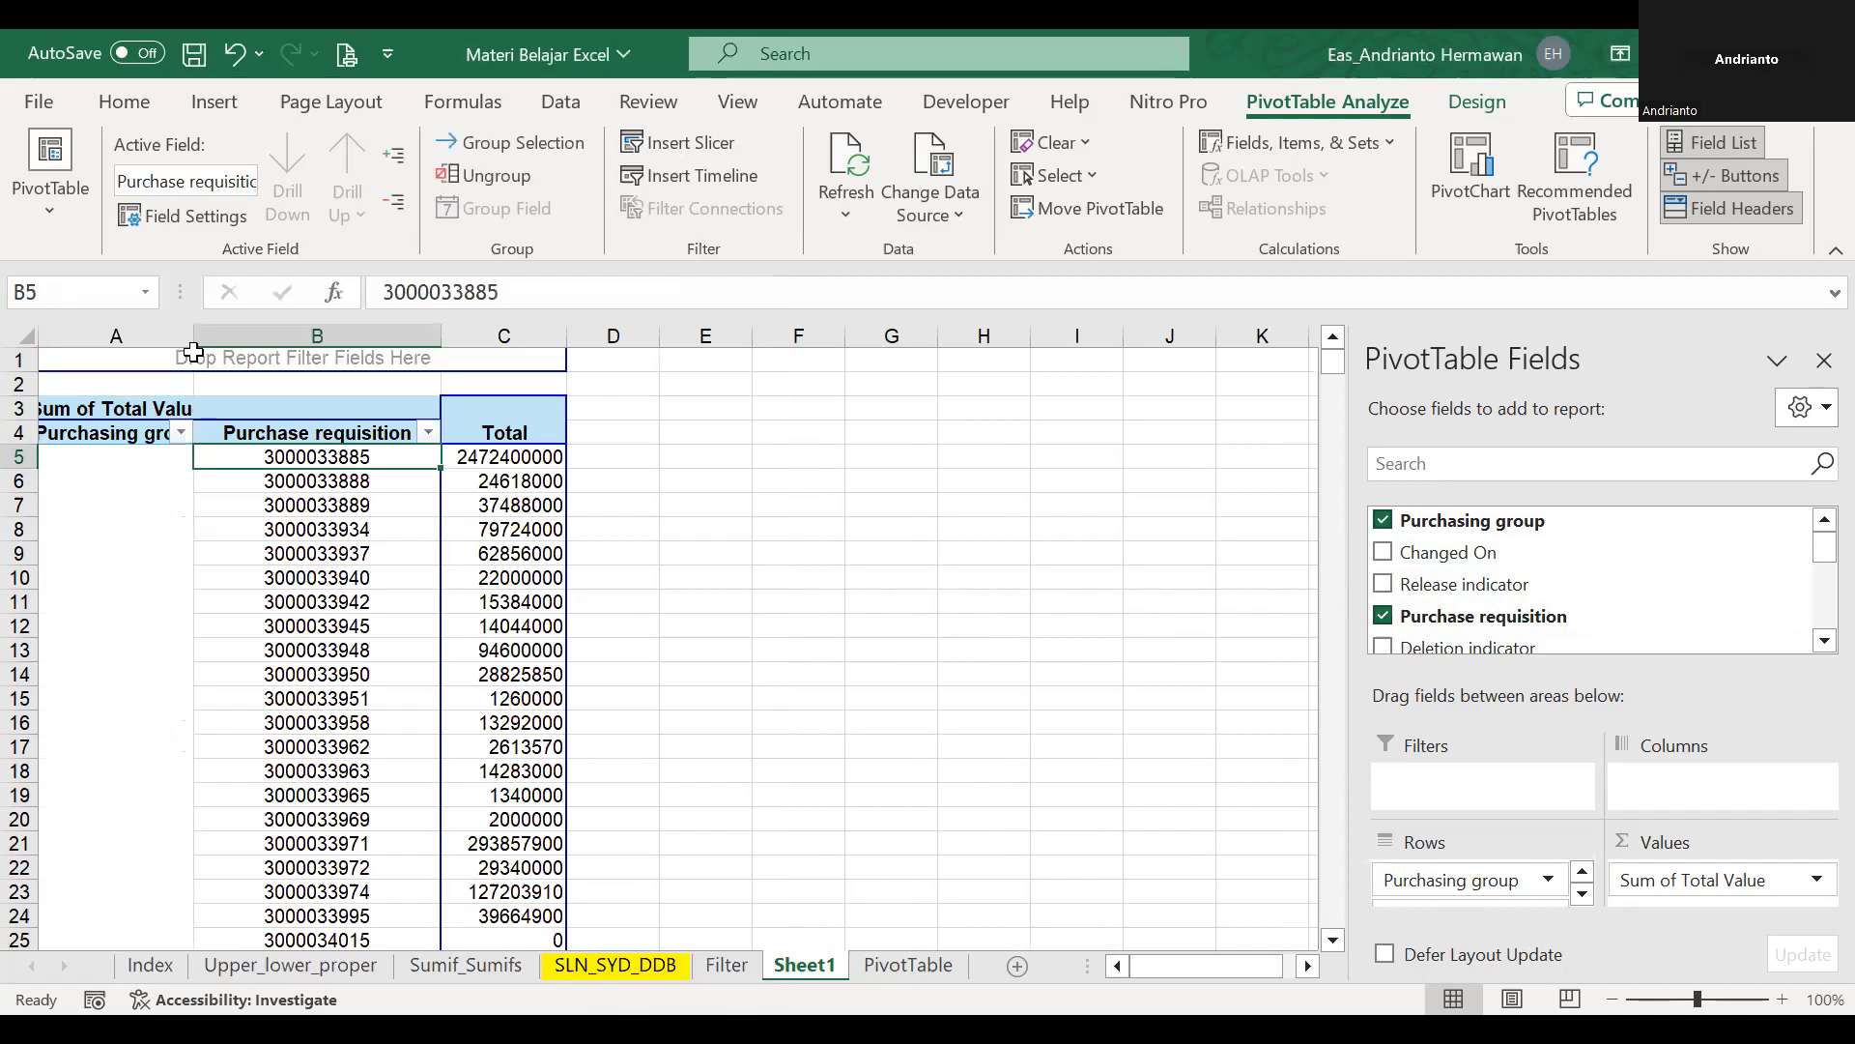
Widen the pivot table's Purchasing group column A and Total column C.
{"action": "left_click", "coordinate": [705, 577]}
{"action": "left_click_drag", "start_coordinate": [193, 335], "coordinate": [259, 335]}
{"action": "scroll", "coordinate": [253, 481], "scroll_direction": "down", "scroll_amount": 8}
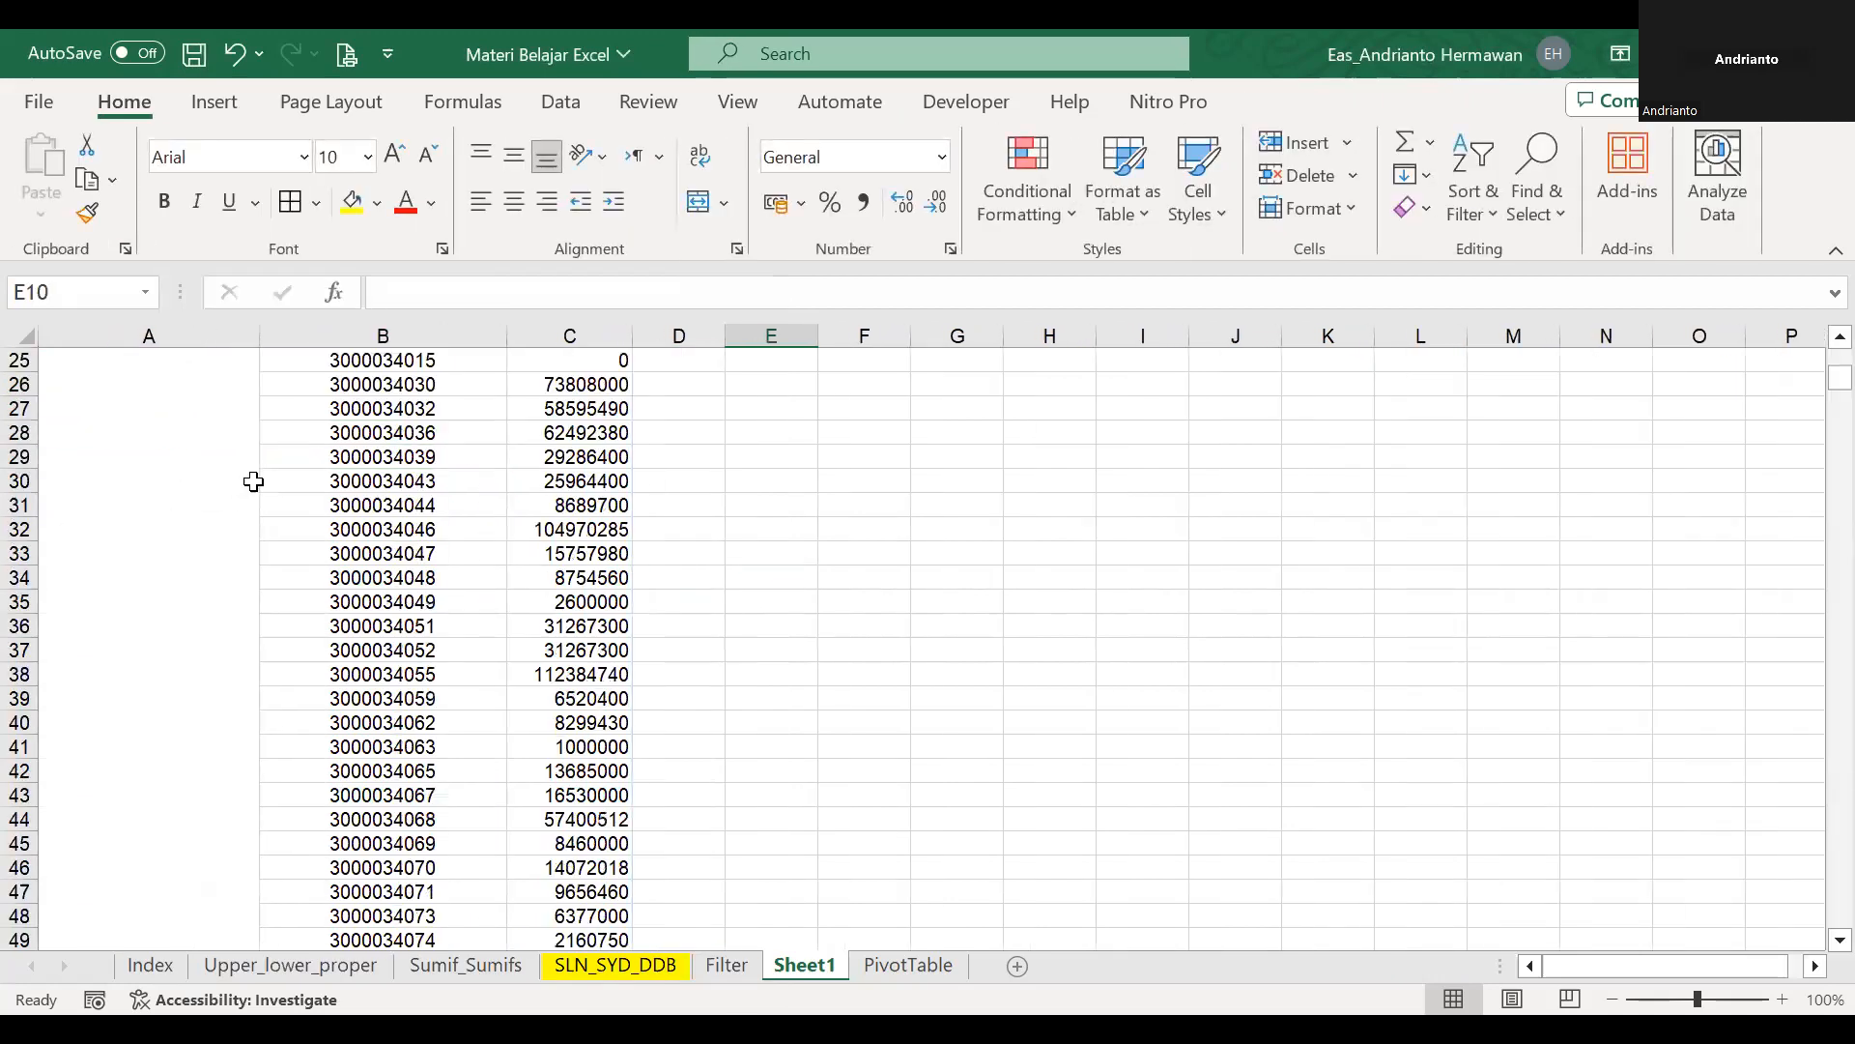
{"action": "scroll", "coordinate": [253, 481], "scroll_direction": "down", "scroll_amount": 9}
{"action": "scroll", "coordinate": [1164, 435], "scroll_direction": "up", "scroll_amount": 9}
{"action": "scroll", "coordinate": [509, 468], "scroll_direction": "up", "scroll_amount": 8}
{"action": "left_click", "coordinate": [488, 458]}
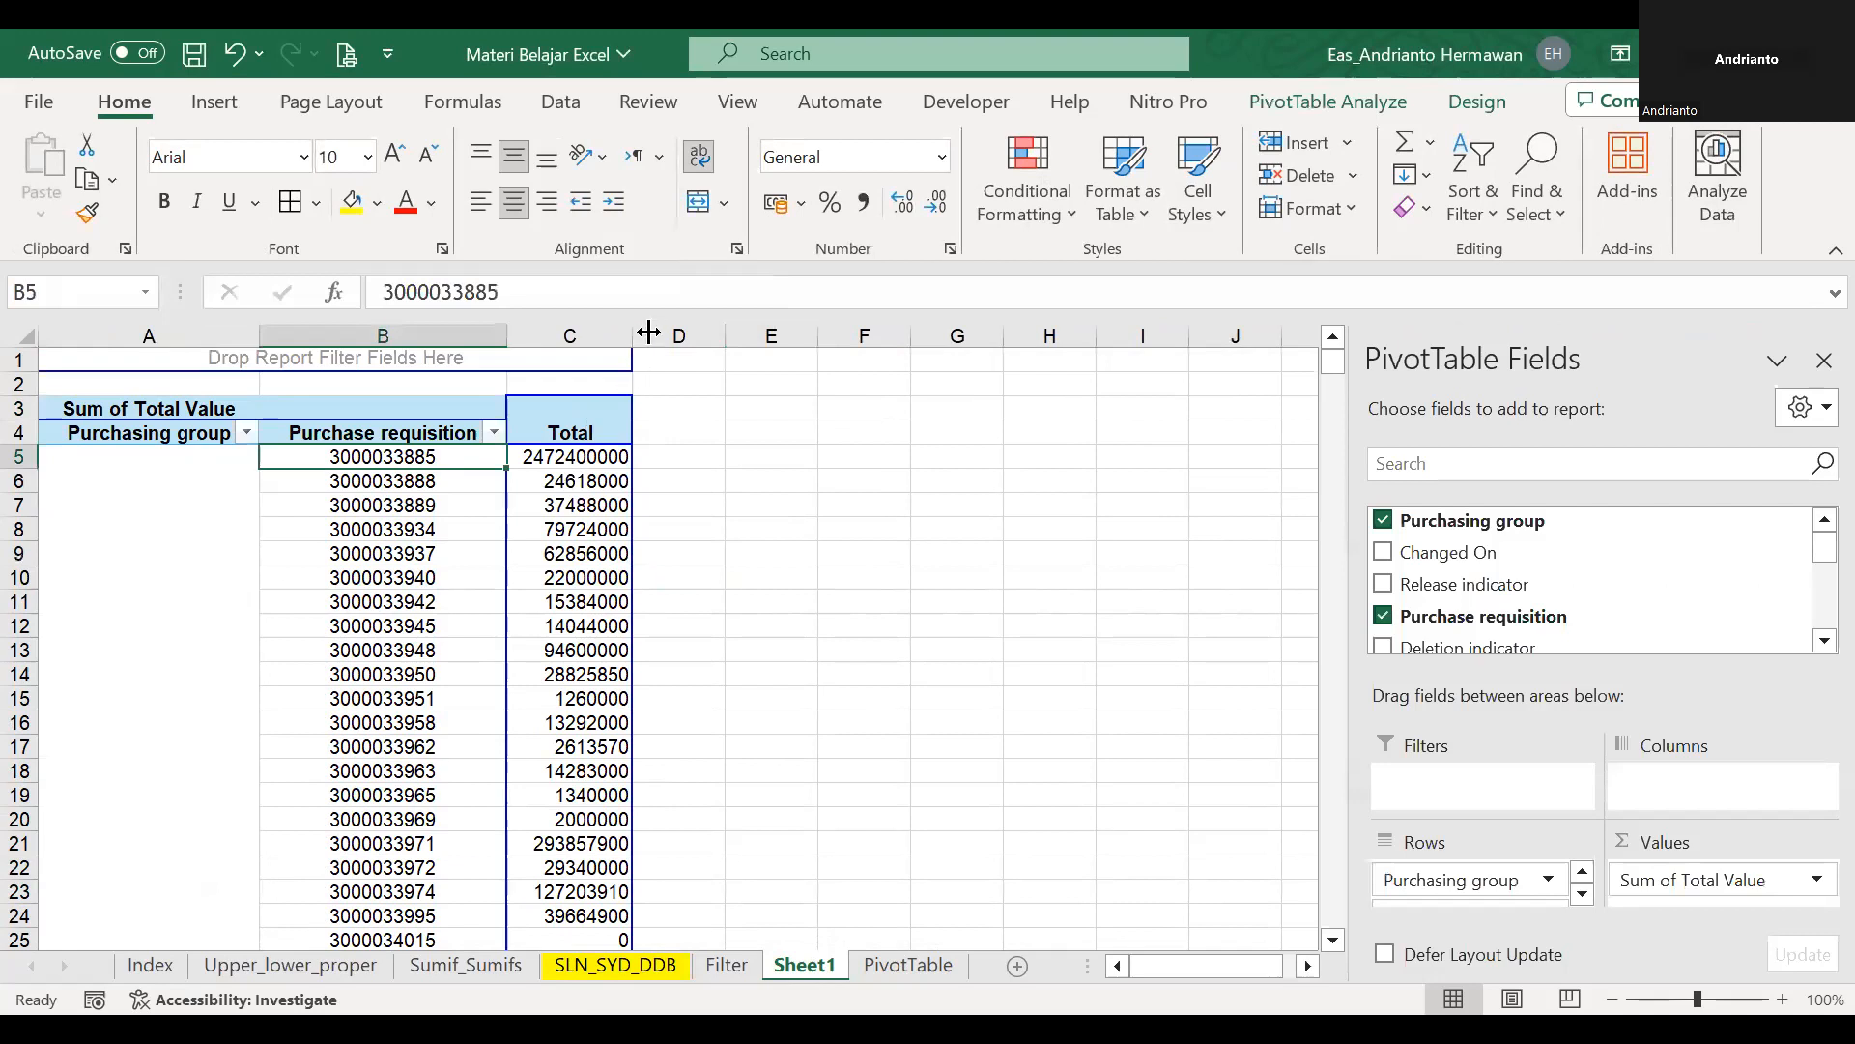
{"action": "left_click_drag", "start_coordinate": [648, 333], "coordinate": [758, 336]}
Apply the comma number style to the whole Total column C.
{"action": "left_click", "coordinate": [667, 454]}
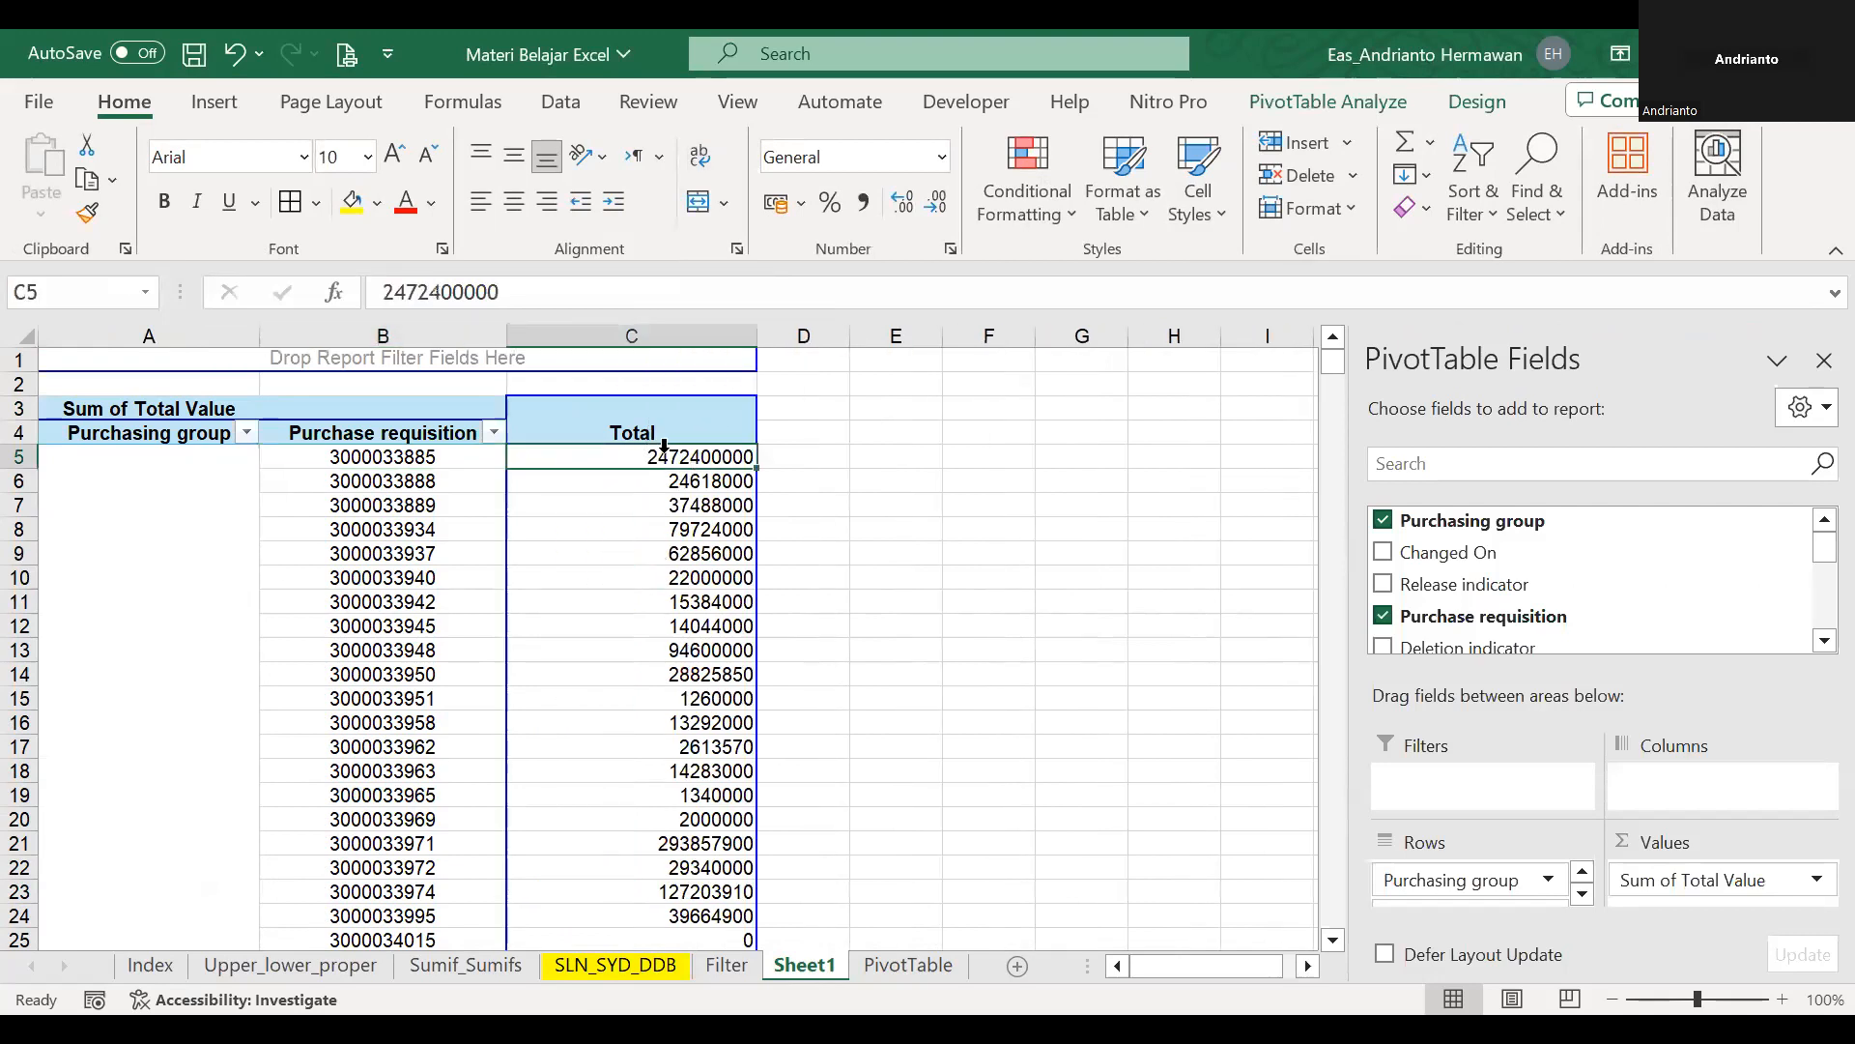
{"action": "left_click", "coordinate": [702, 329]}
{"action": "left_click", "coordinate": [863, 202]}
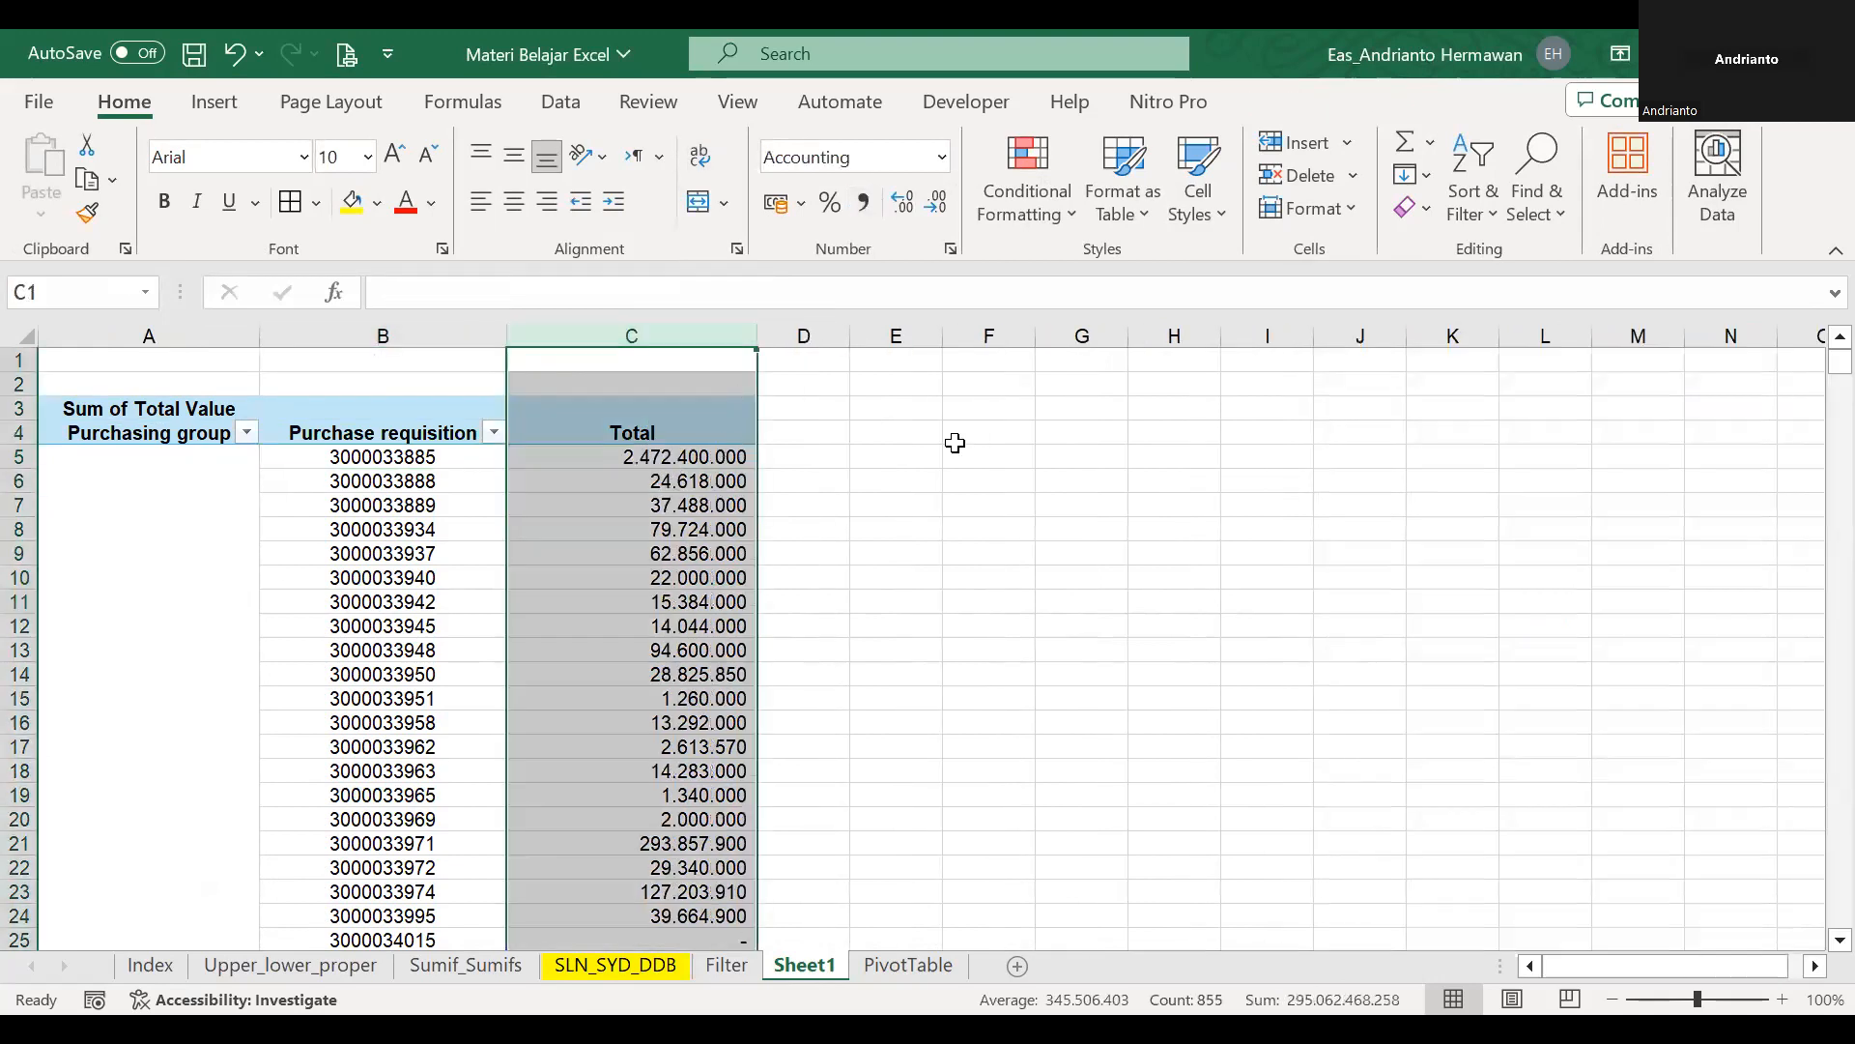
Examine the total for each purchase requisition in the first rows of the pivot table.
{"action": "left_click", "coordinate": [710, 456]}
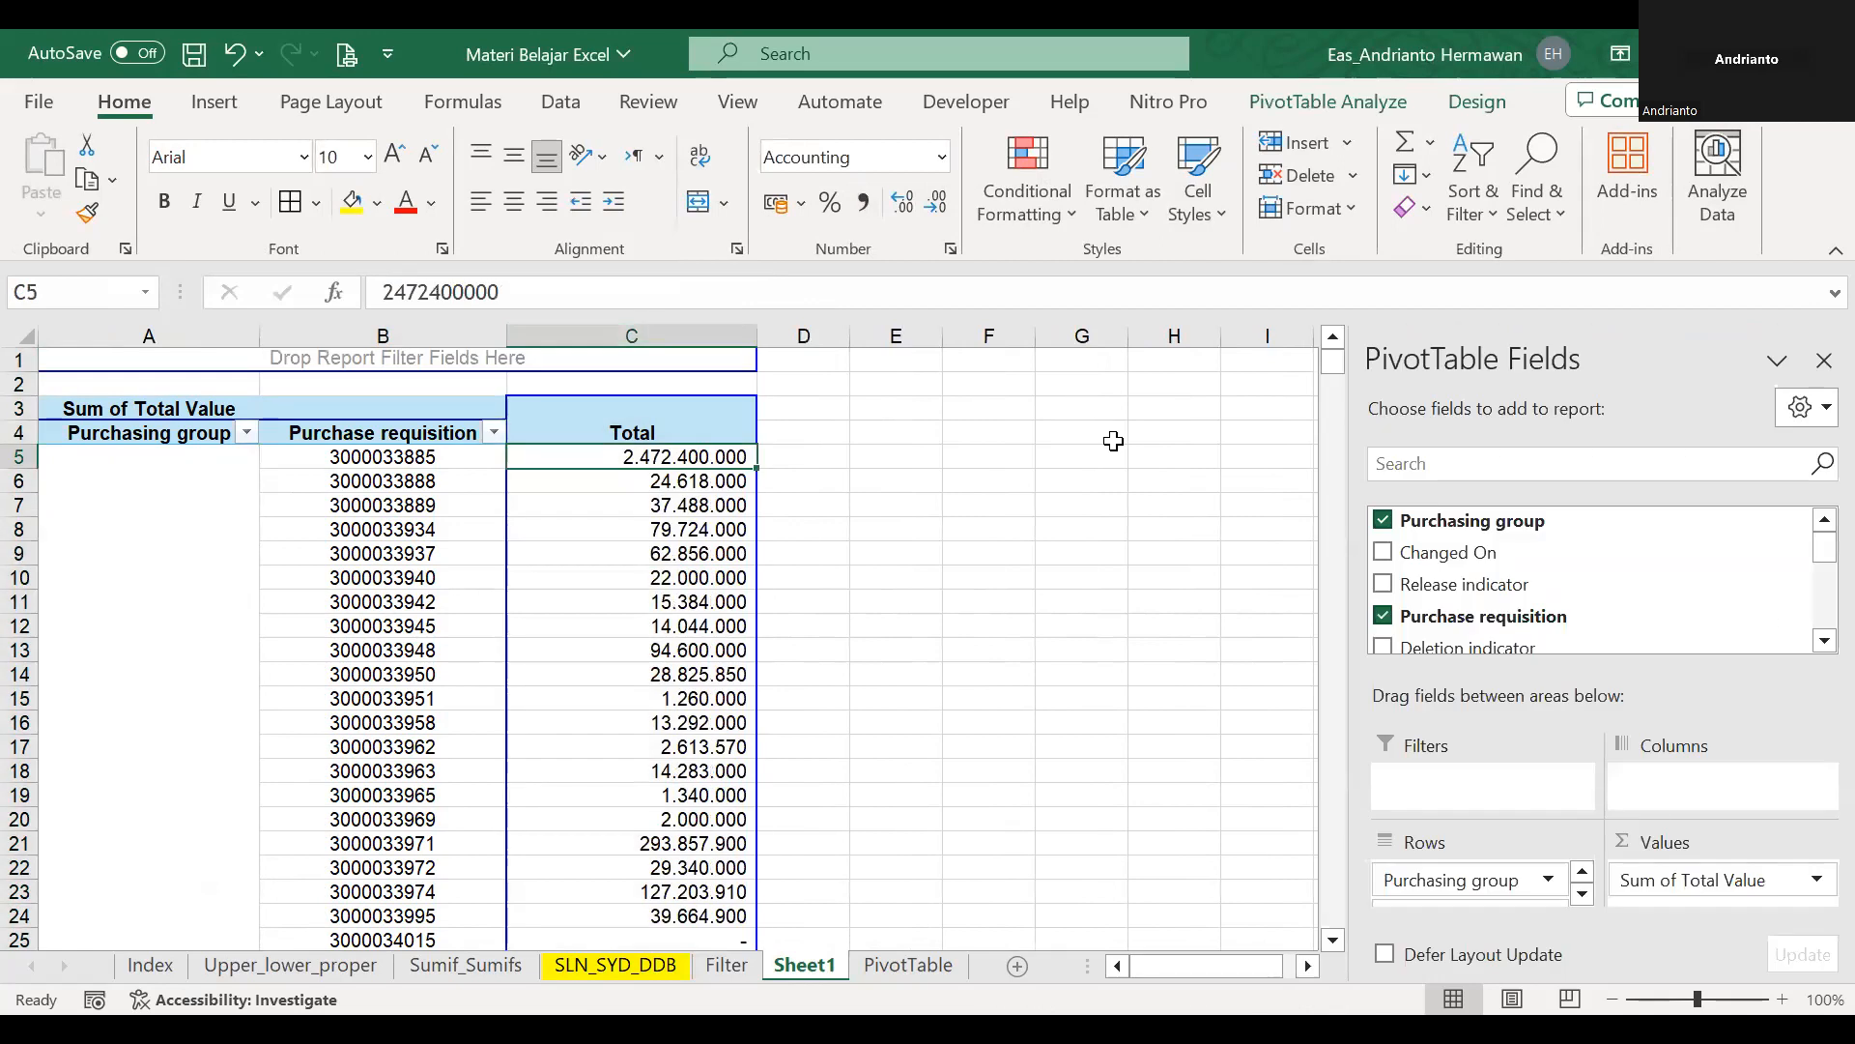
{"action": "key", "text": "Left"}
{"action": "key", "text": "Right"}
{"action": "key", "text": "Down"}
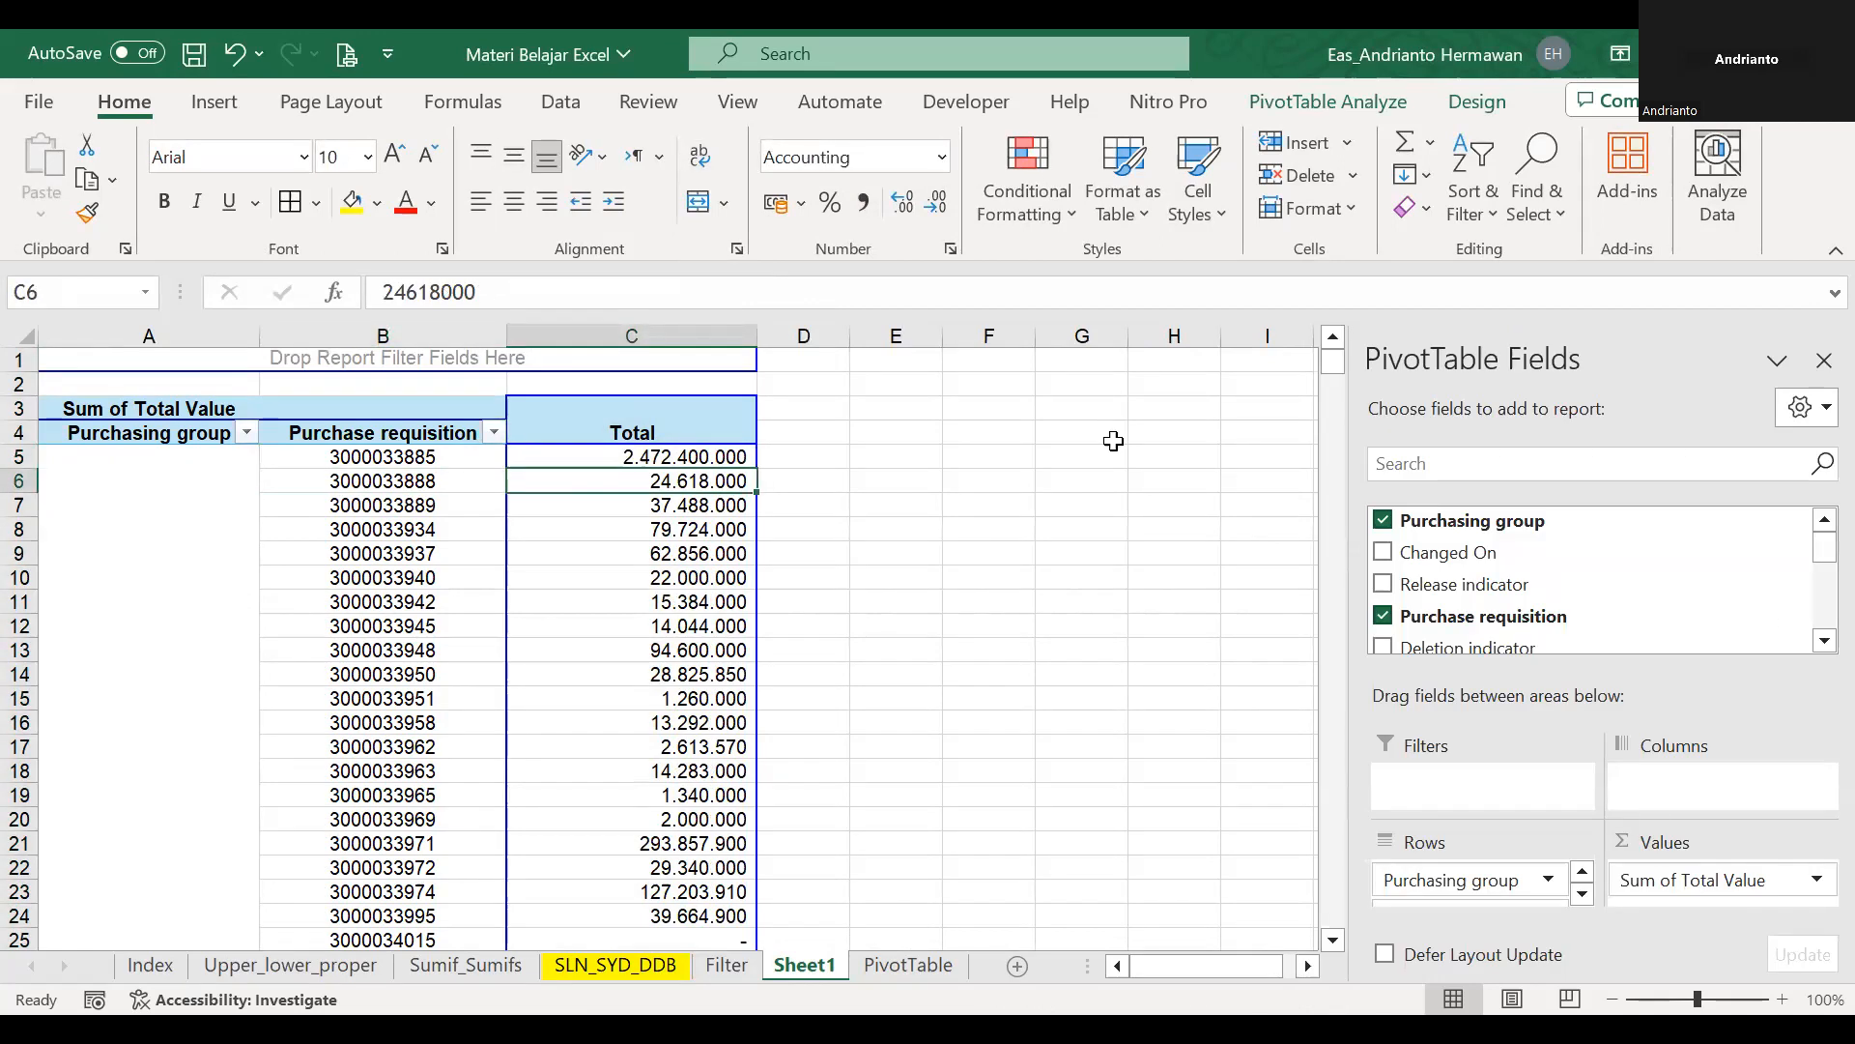
{"action": "key", "text": "Left"}
{"action": "key", "text": "Down"}
{"action": "key", "text": "Right"}
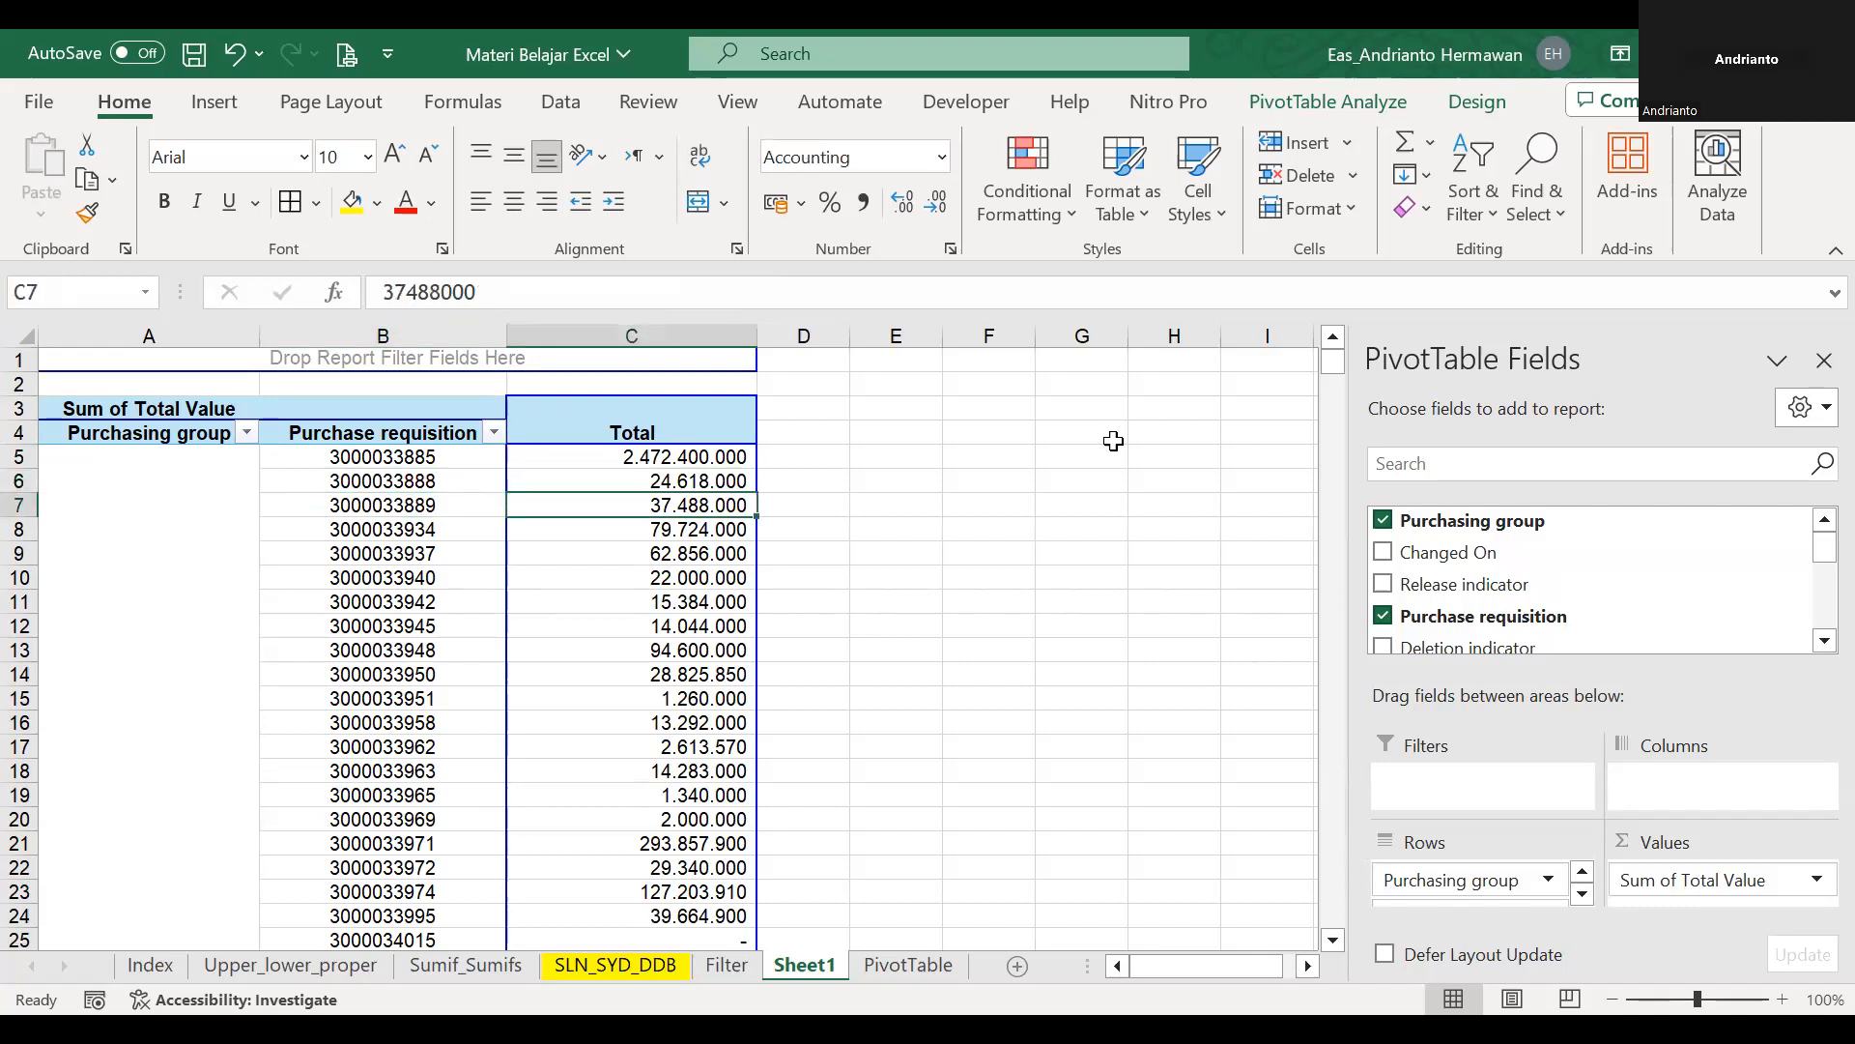
{"action": "scroll", "coordinate": [667, 556], "scroll_direction": "down", "scroll_amount": 4}
{"action": "scroll", "coordinate": [618, 502], "scroll_direction": "up", "scroll_amount": 4}
Freeze panes at B5 to keep rows 1 to 4 and column A in view, and close the PivotTable field list.
{"action": "left_click", "coordinate": [490, 455]}
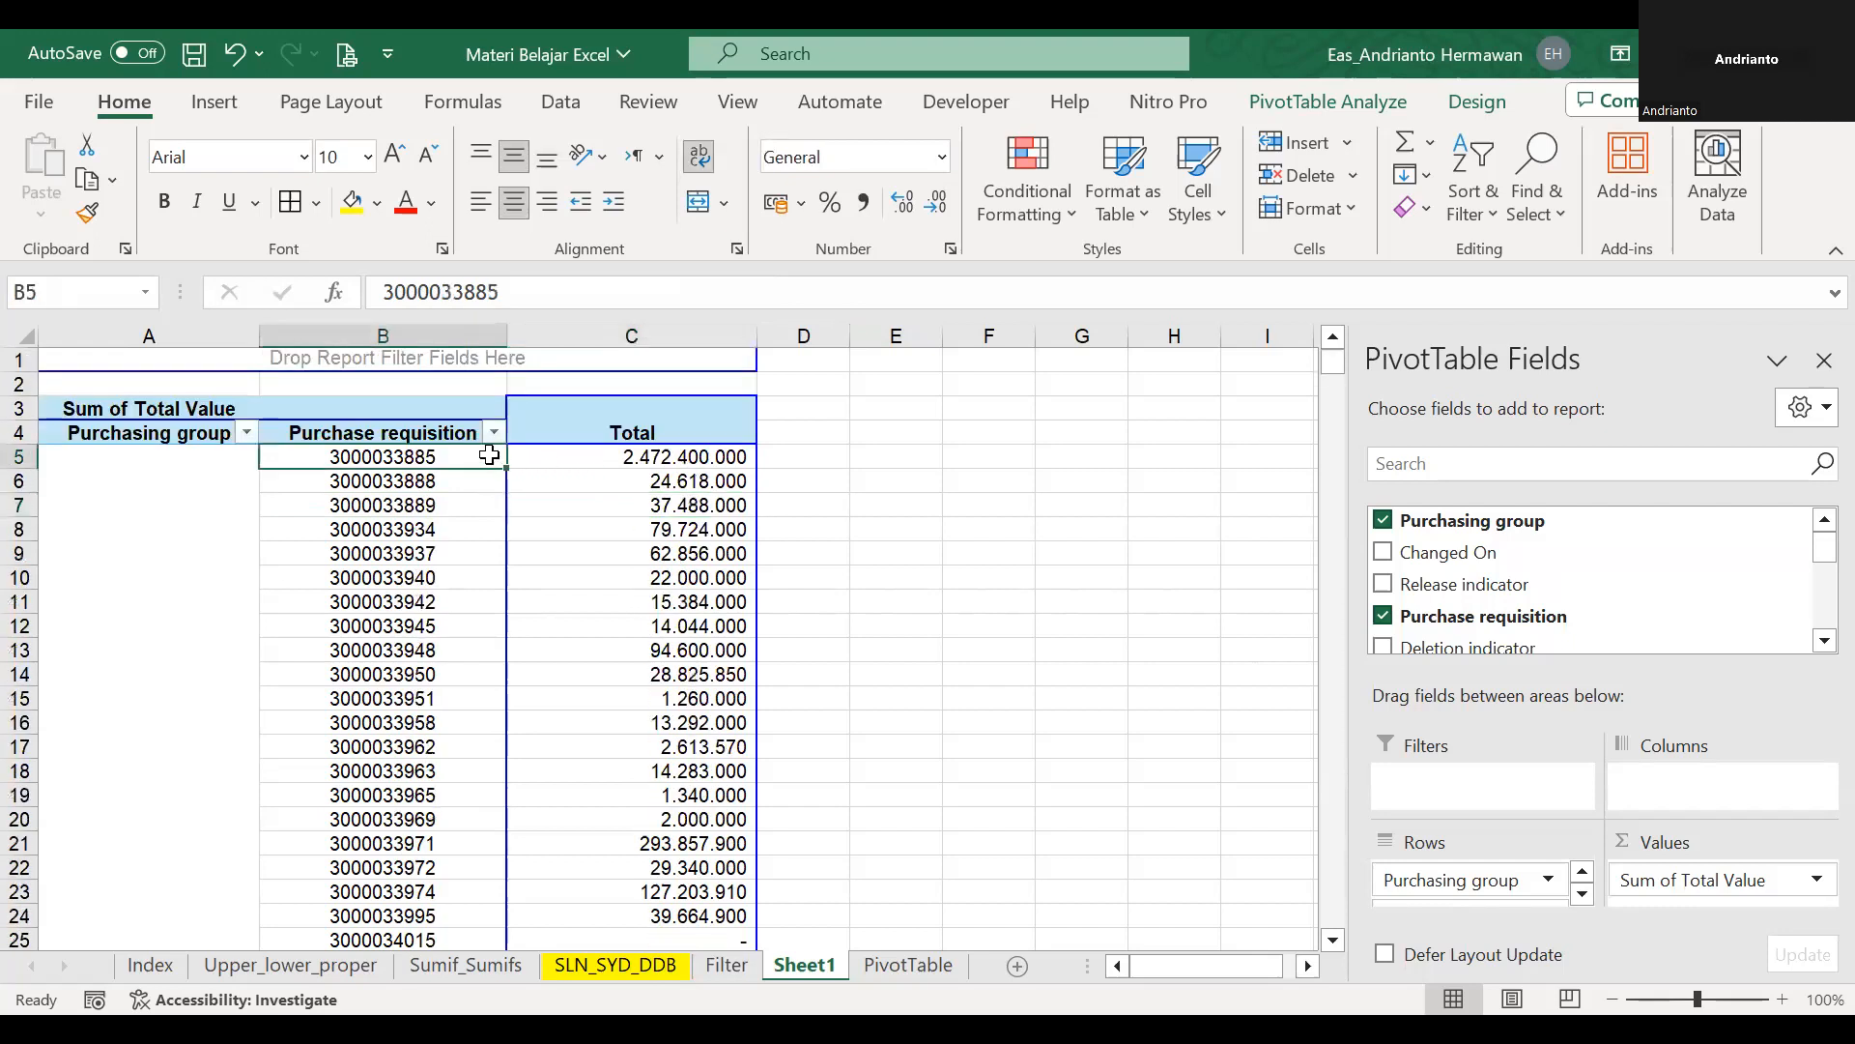
{"action": "key", "text": "alt+w"}
{"action": "scroll", "coordinate": [849, 480], "scroll_direction": "down", "scroll_amount": 20}
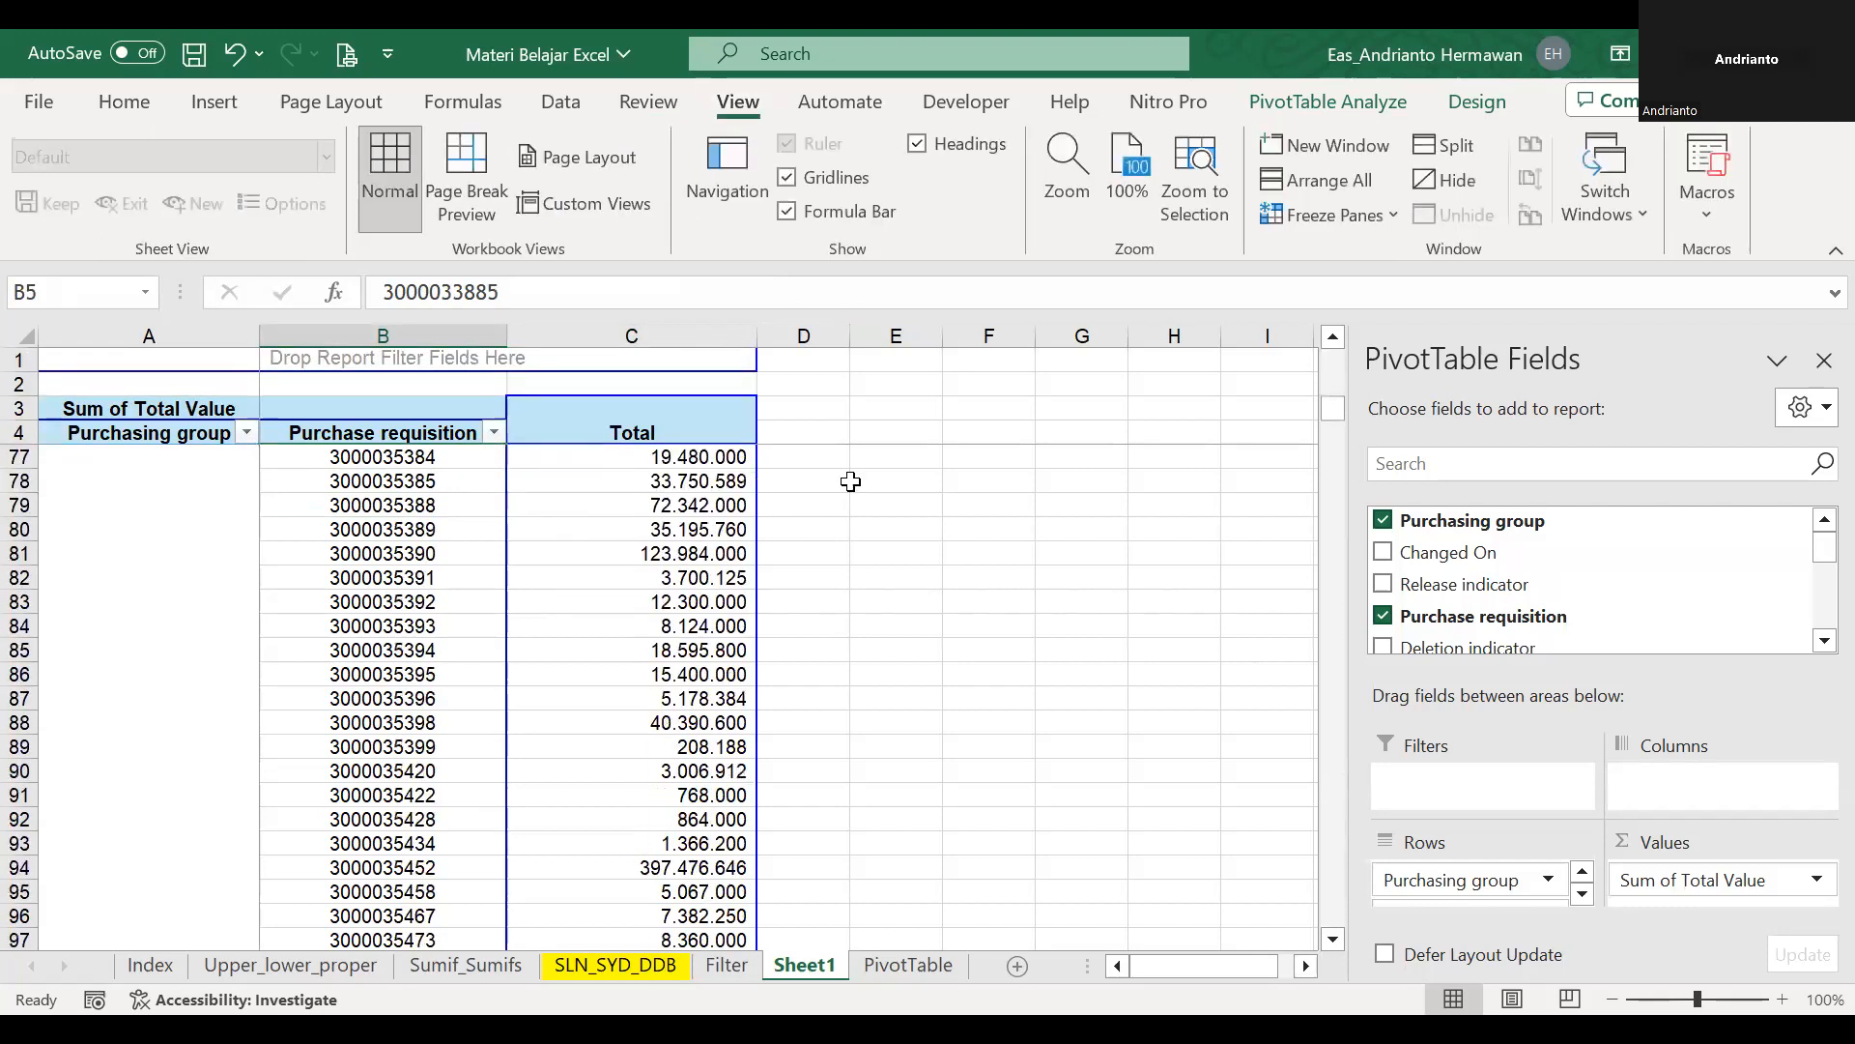
{"action": "scroll", "coordinate": [1116, 485], "scroll_direction": "down", "scroll_amount": 7}
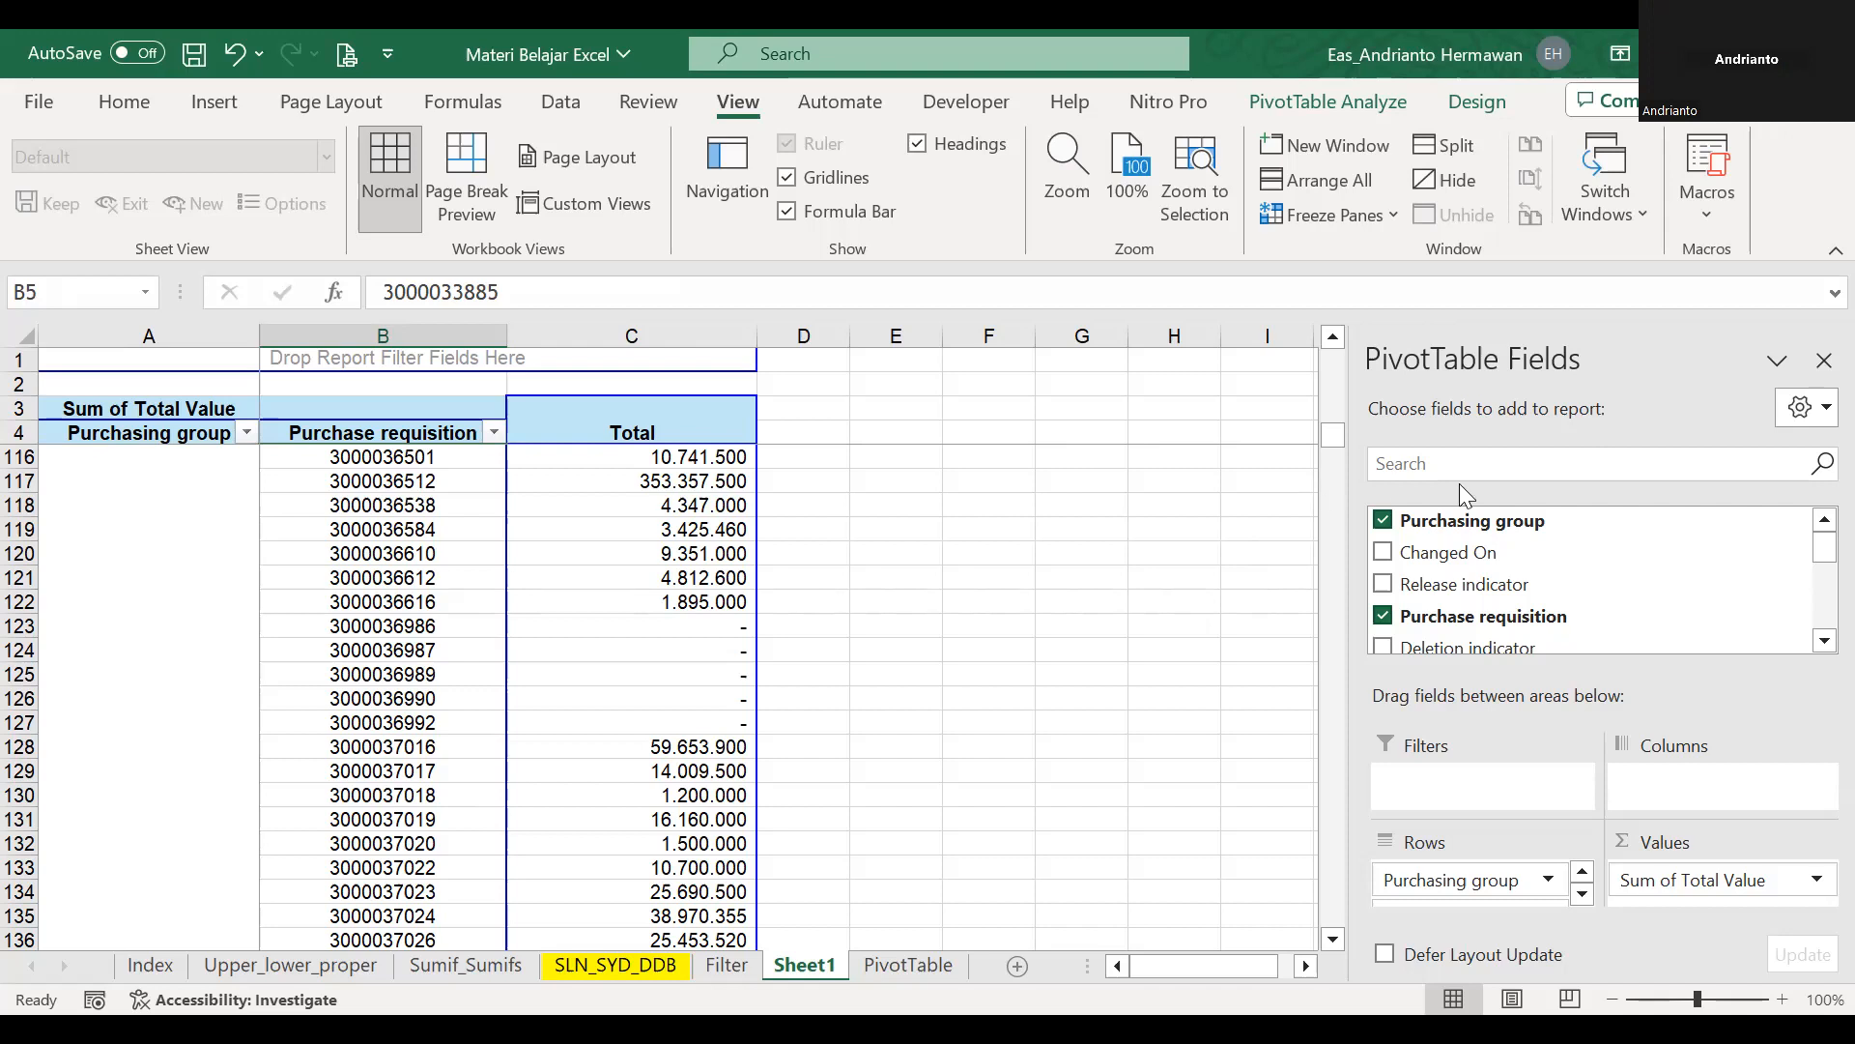
{"action": "left_click", "coordinate": [1821, 365]}
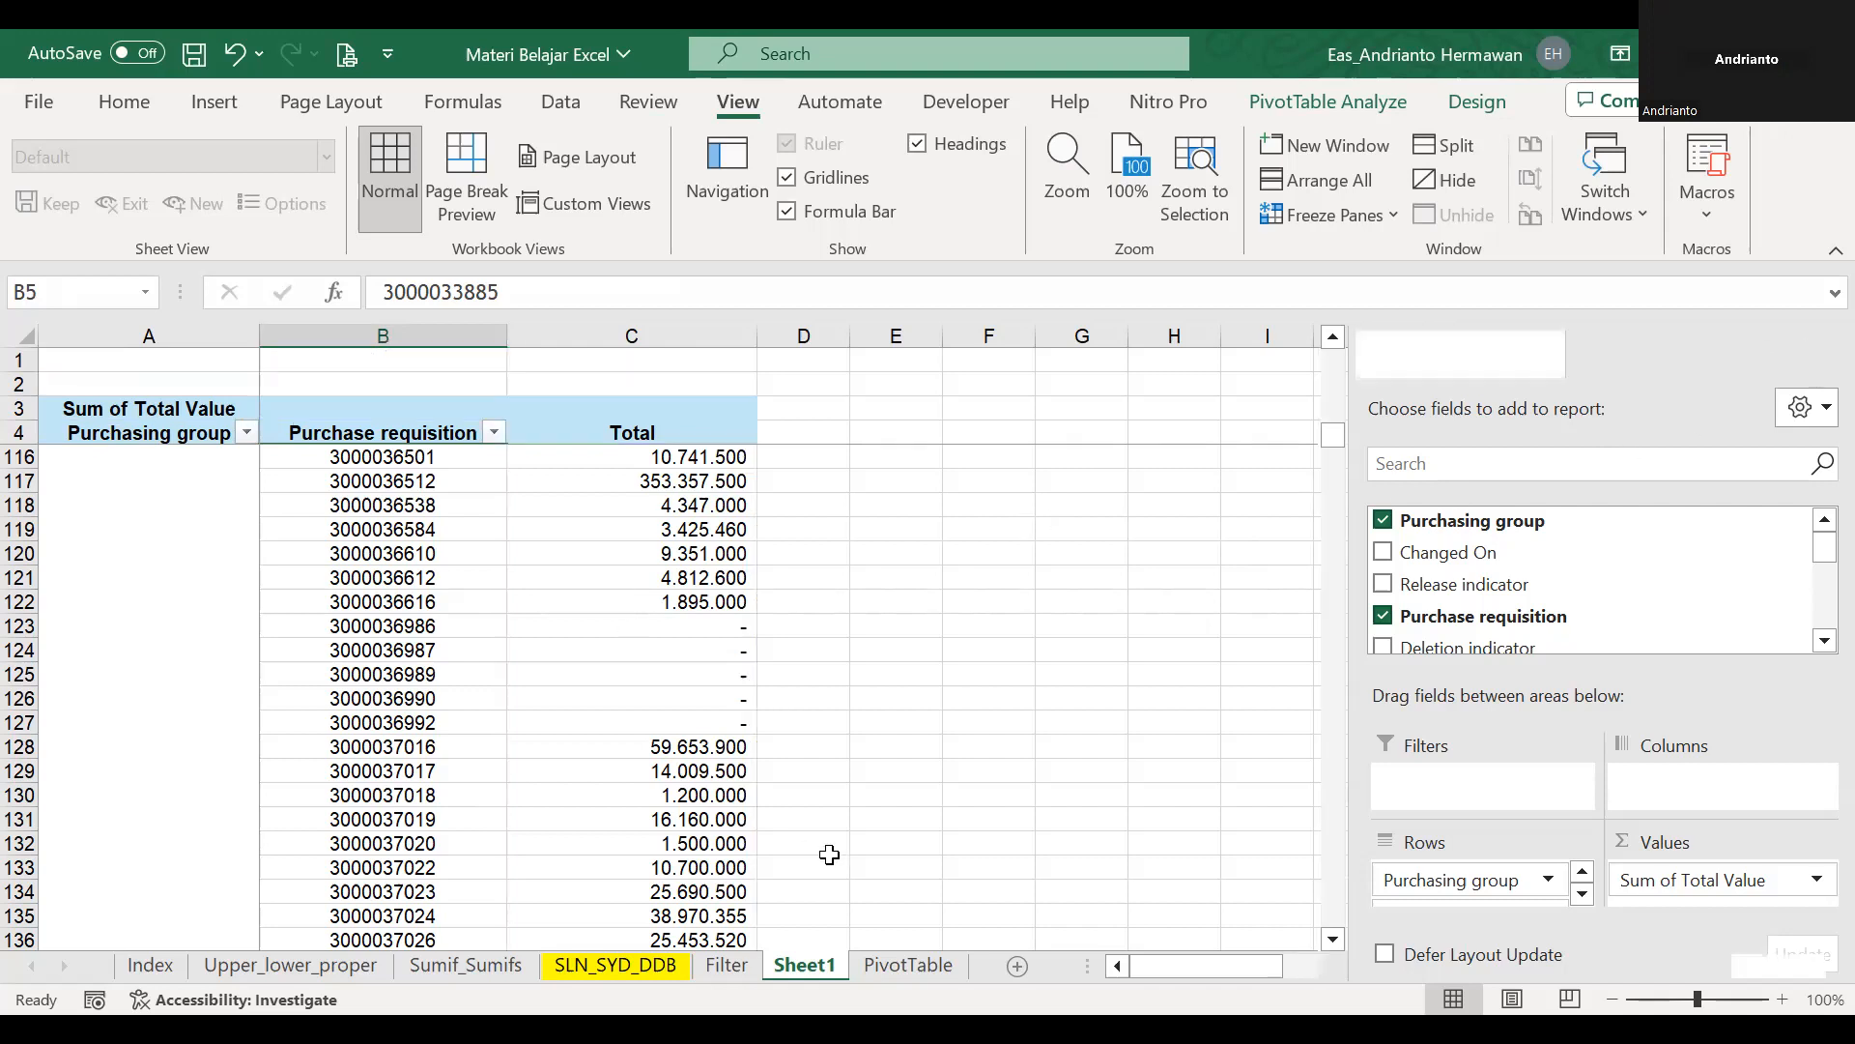
Convert the data range A1:M3884 on the PivotTable sheet into an Excel table with headers.
{"action": "left_click", "coordinate": [904, 978]}
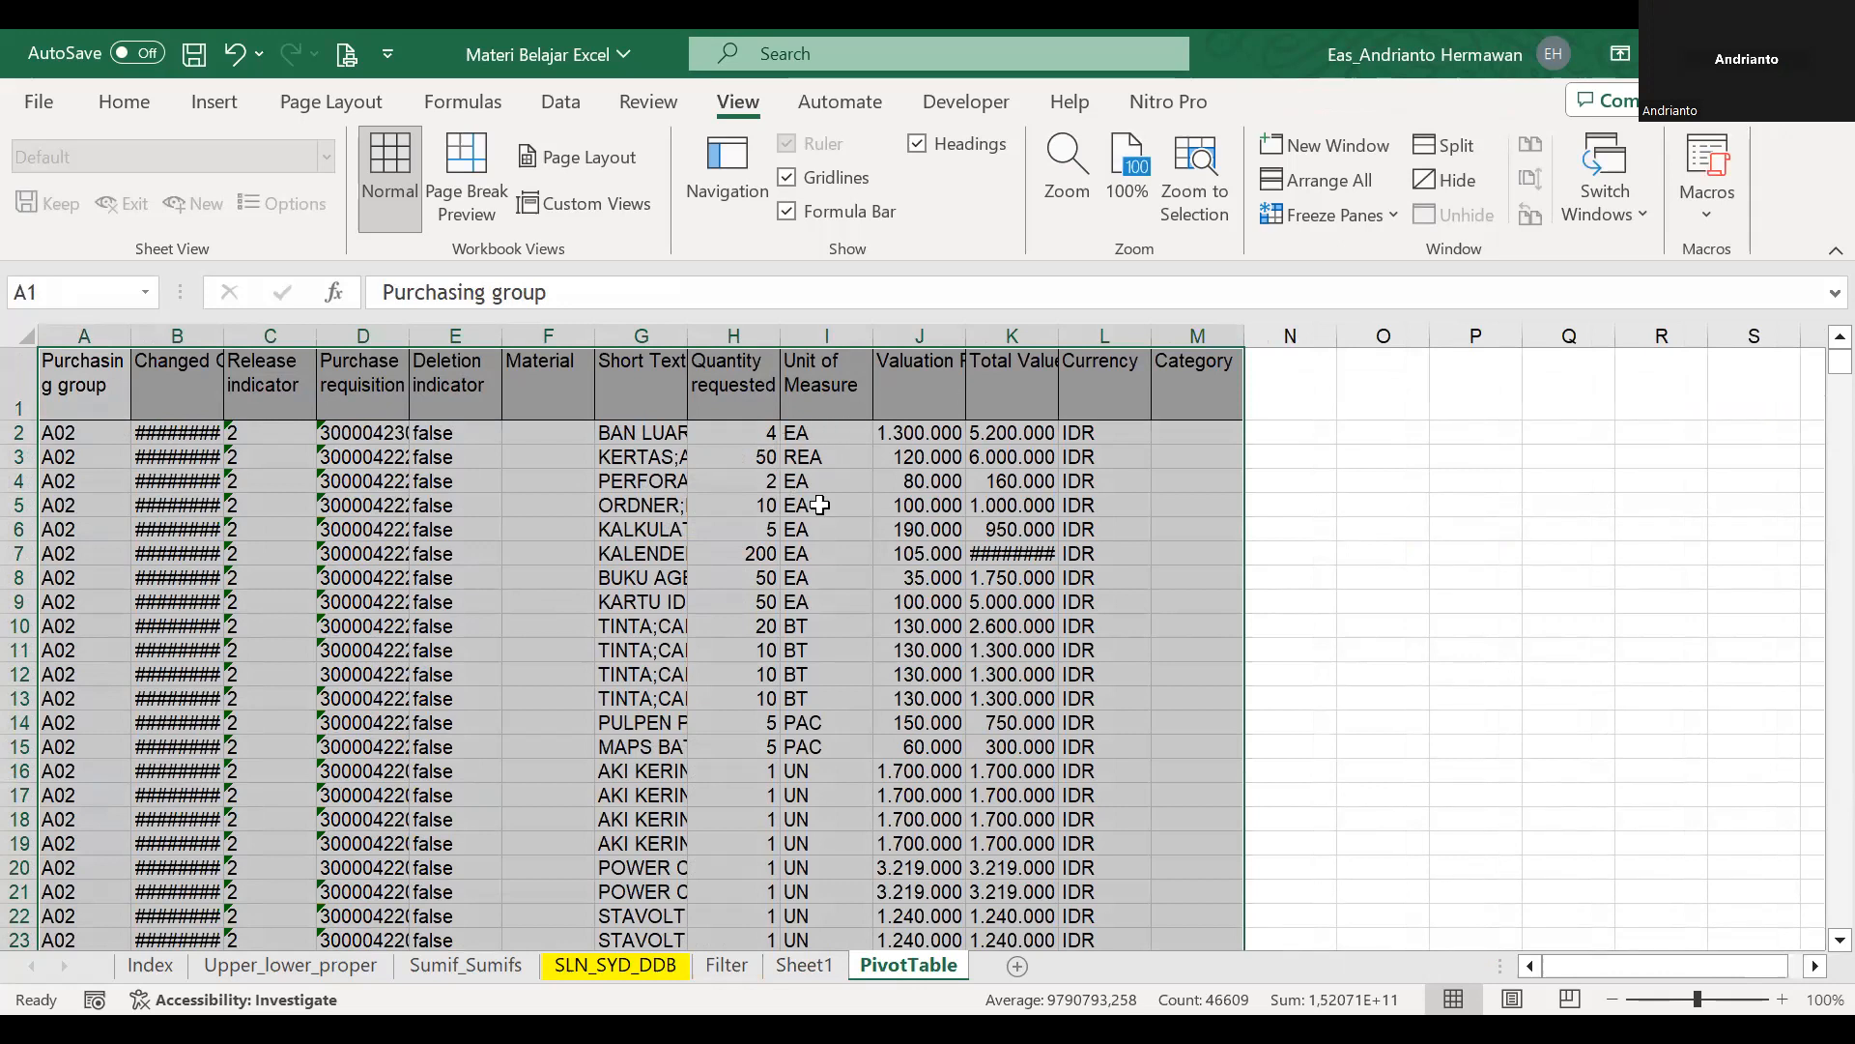
{"action": "left_click", "coordinate": [560, 101]}
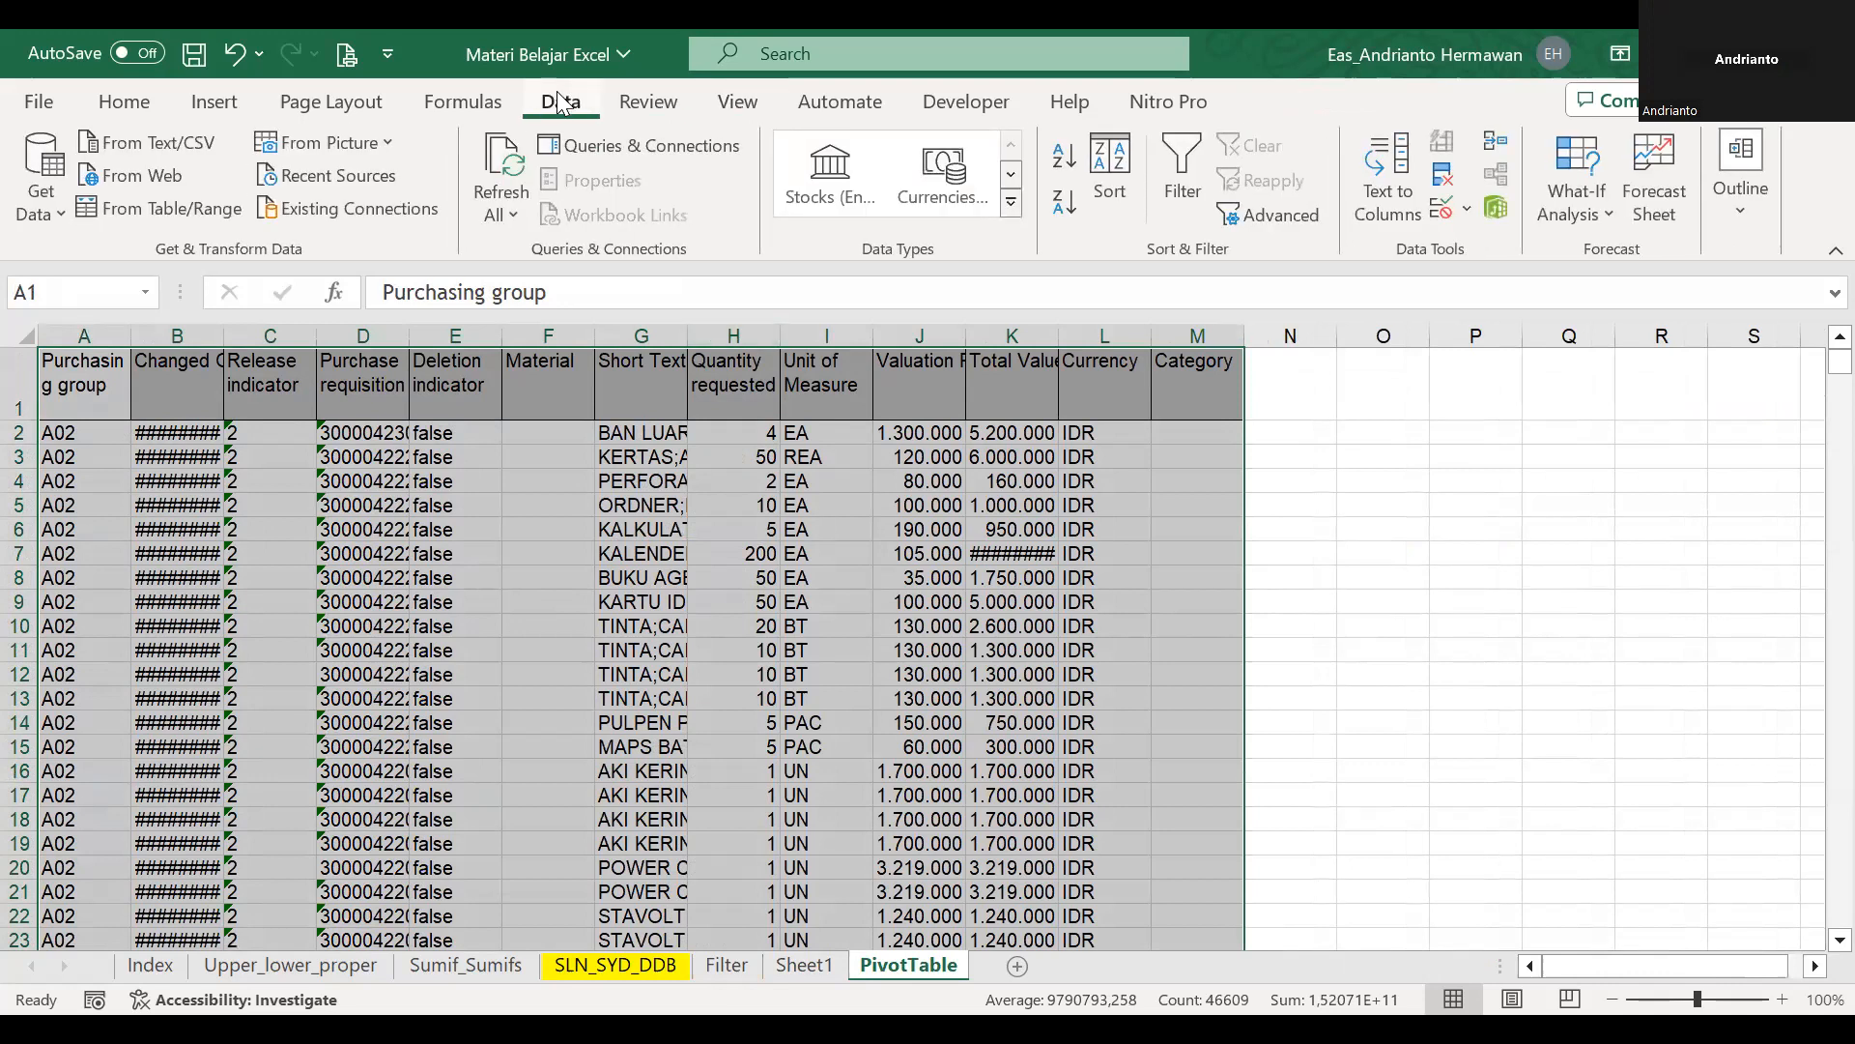
{"action": "left_click", "coordinate": [97, 403]}
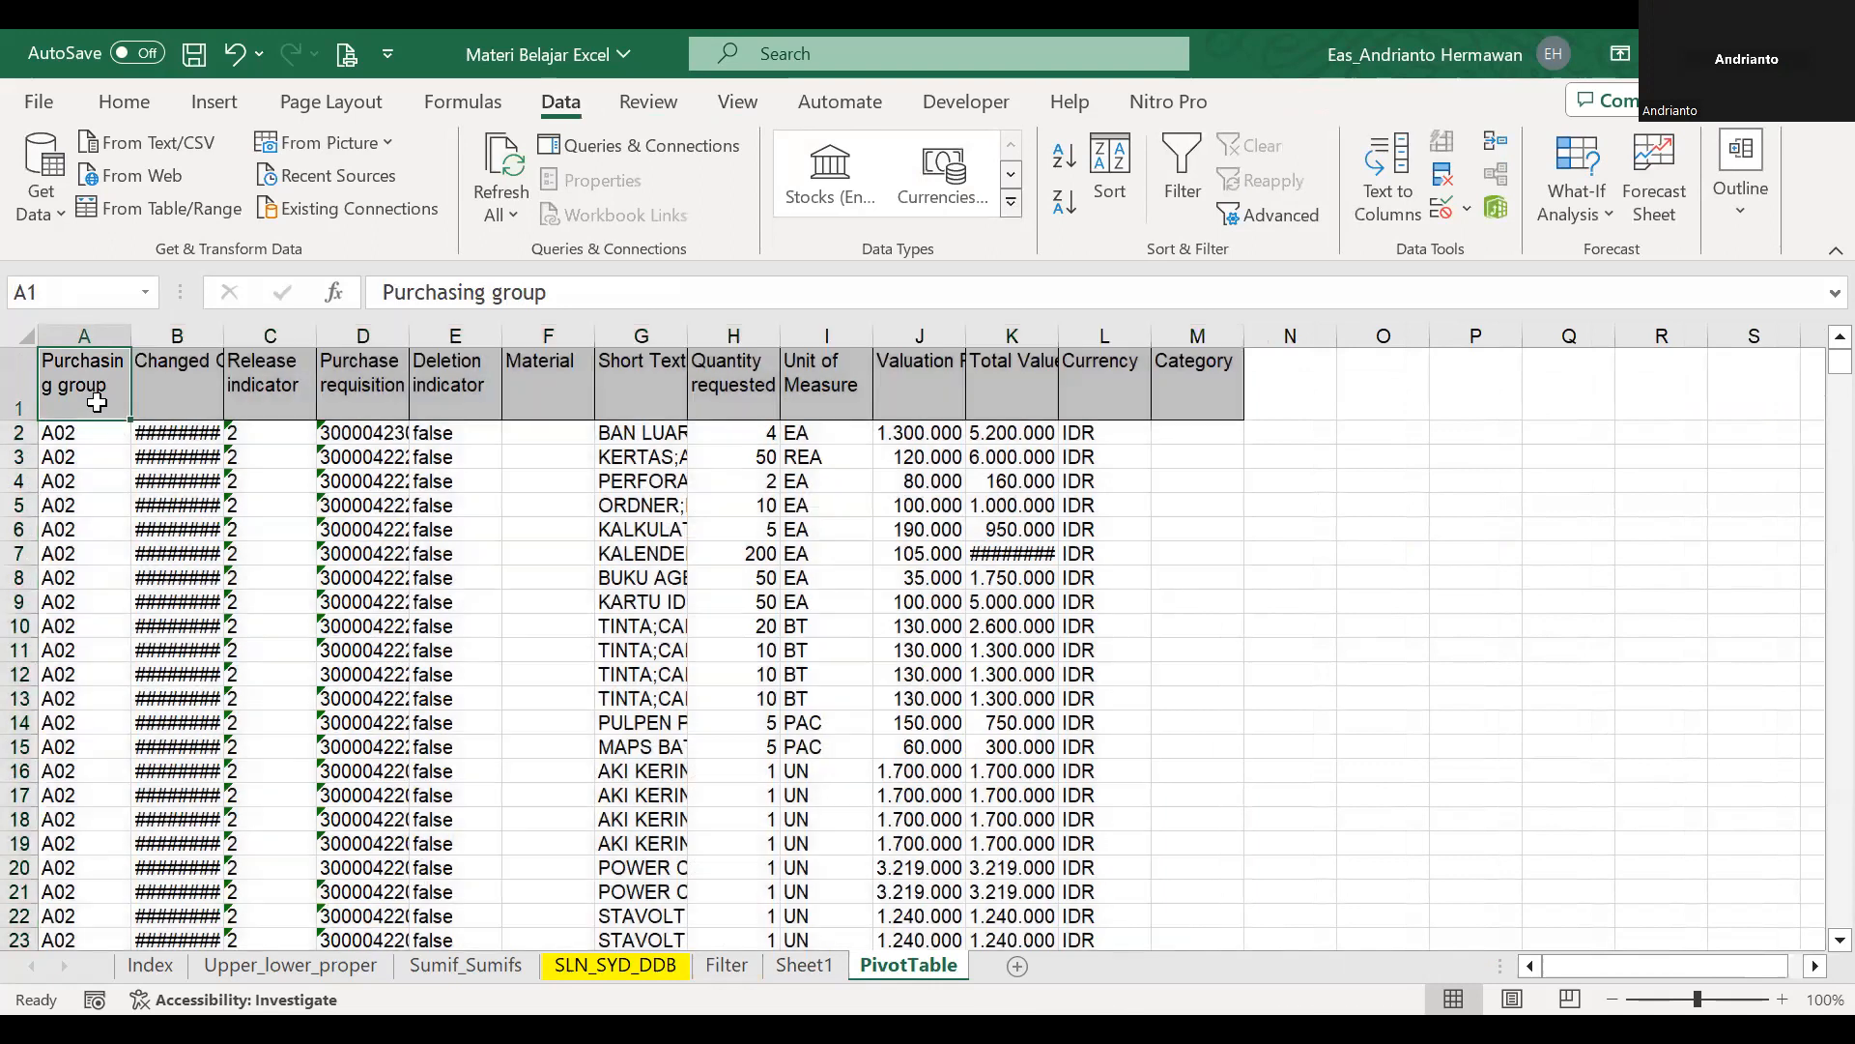
{"action": "key", "text": "shift+Right"}
{"action": "key", "text": "shift+Right"}
{"action": "key", "text": "shift+Right"}
{"action": "key", "text": "shift+Right"}
{"action": "key", "text": "shift+Right"}
{"action": "key", "text": "shift+Right"}
{"action": "key", "text": "shift+Right"}
{"action": "key", "text": "shift+Right"}
{"action": "key", "text": "shift+Right"}
{"action": "key", "text": "shift+Right"}
{"action": "key", "text": "shift+Right"}
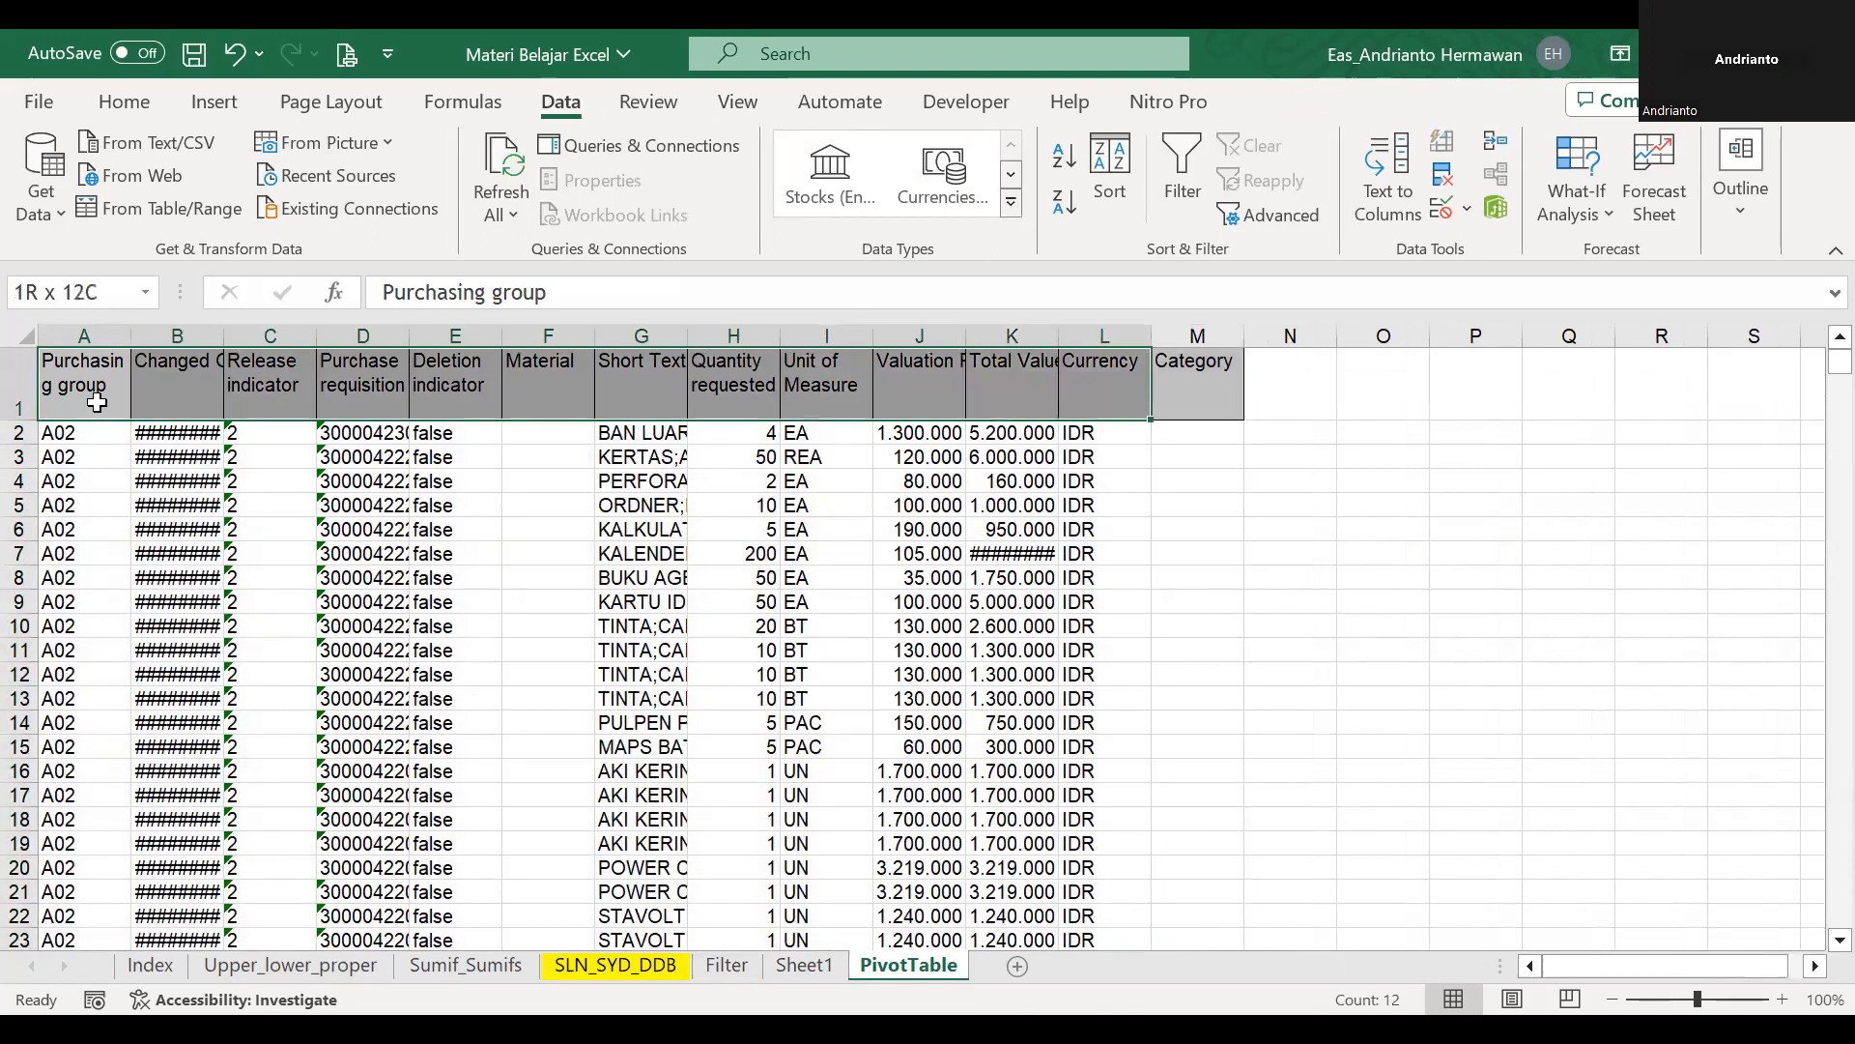
{"action": "key", "text": "ctrl+shift+End"}
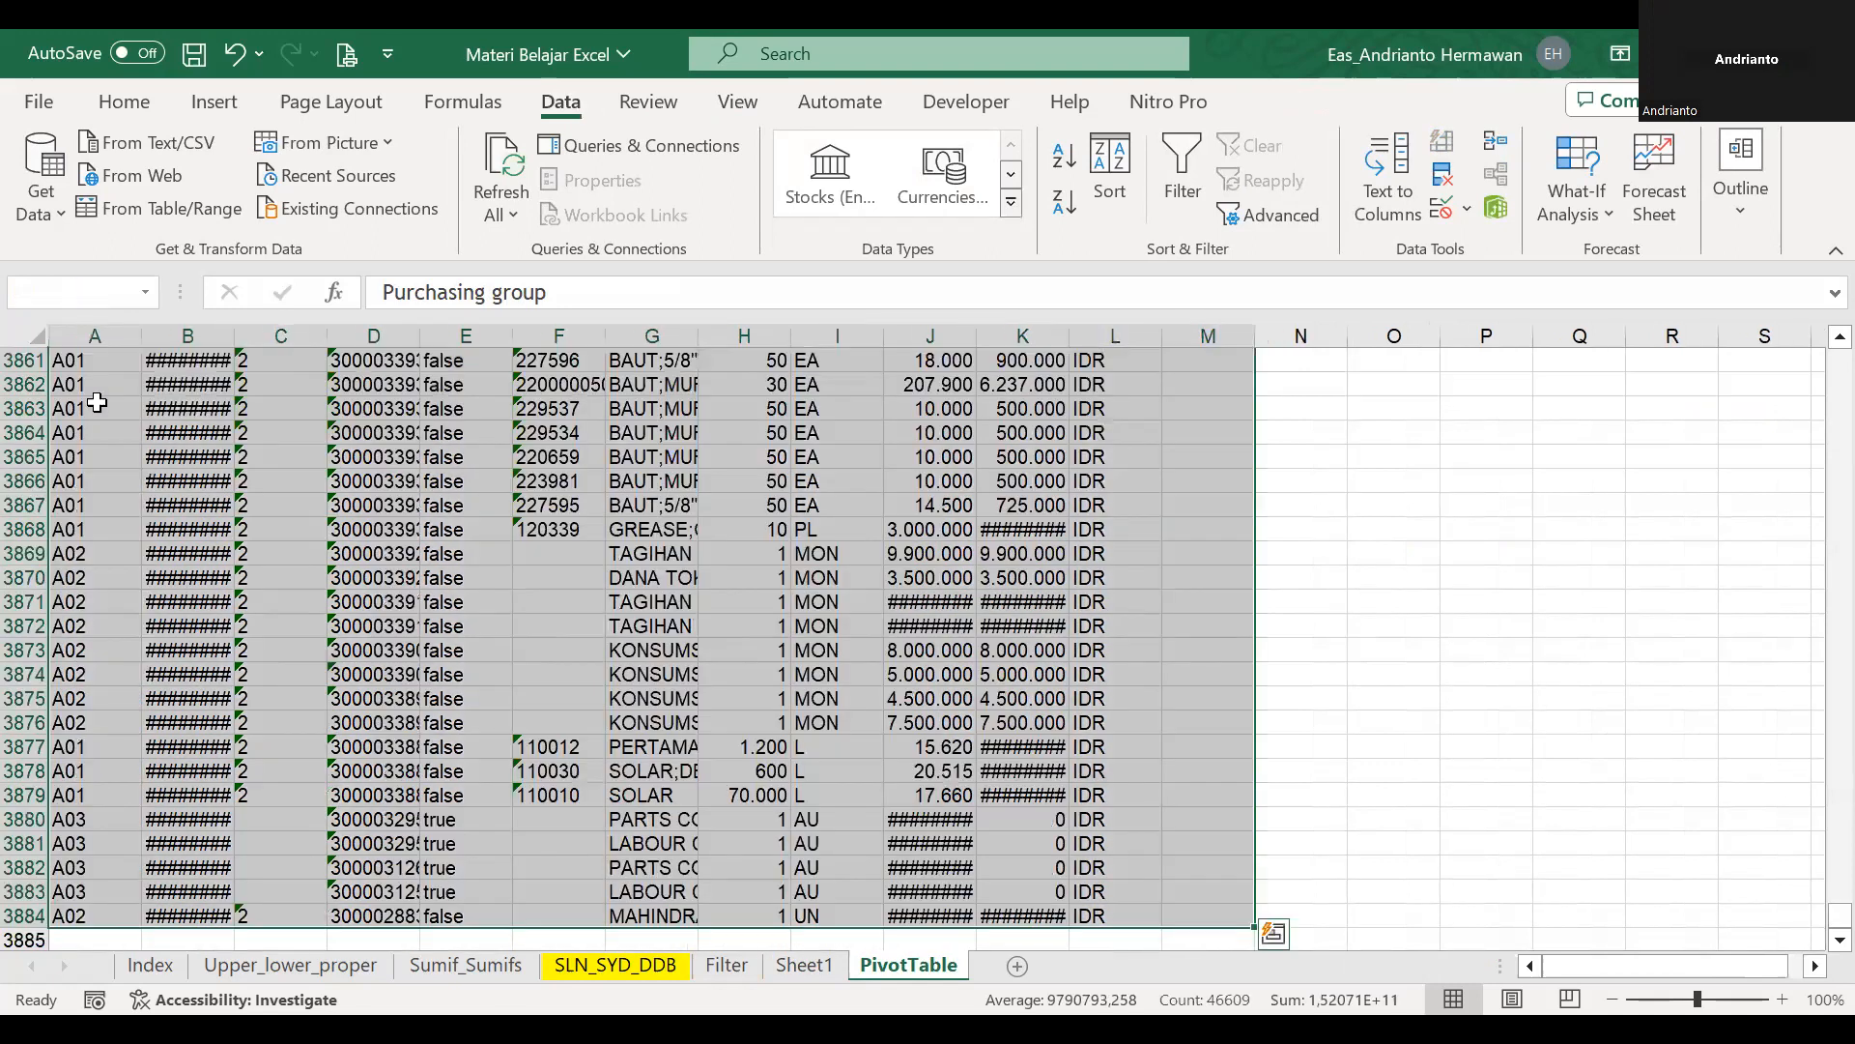
{"action": "key", "text": "ctrl+t"}
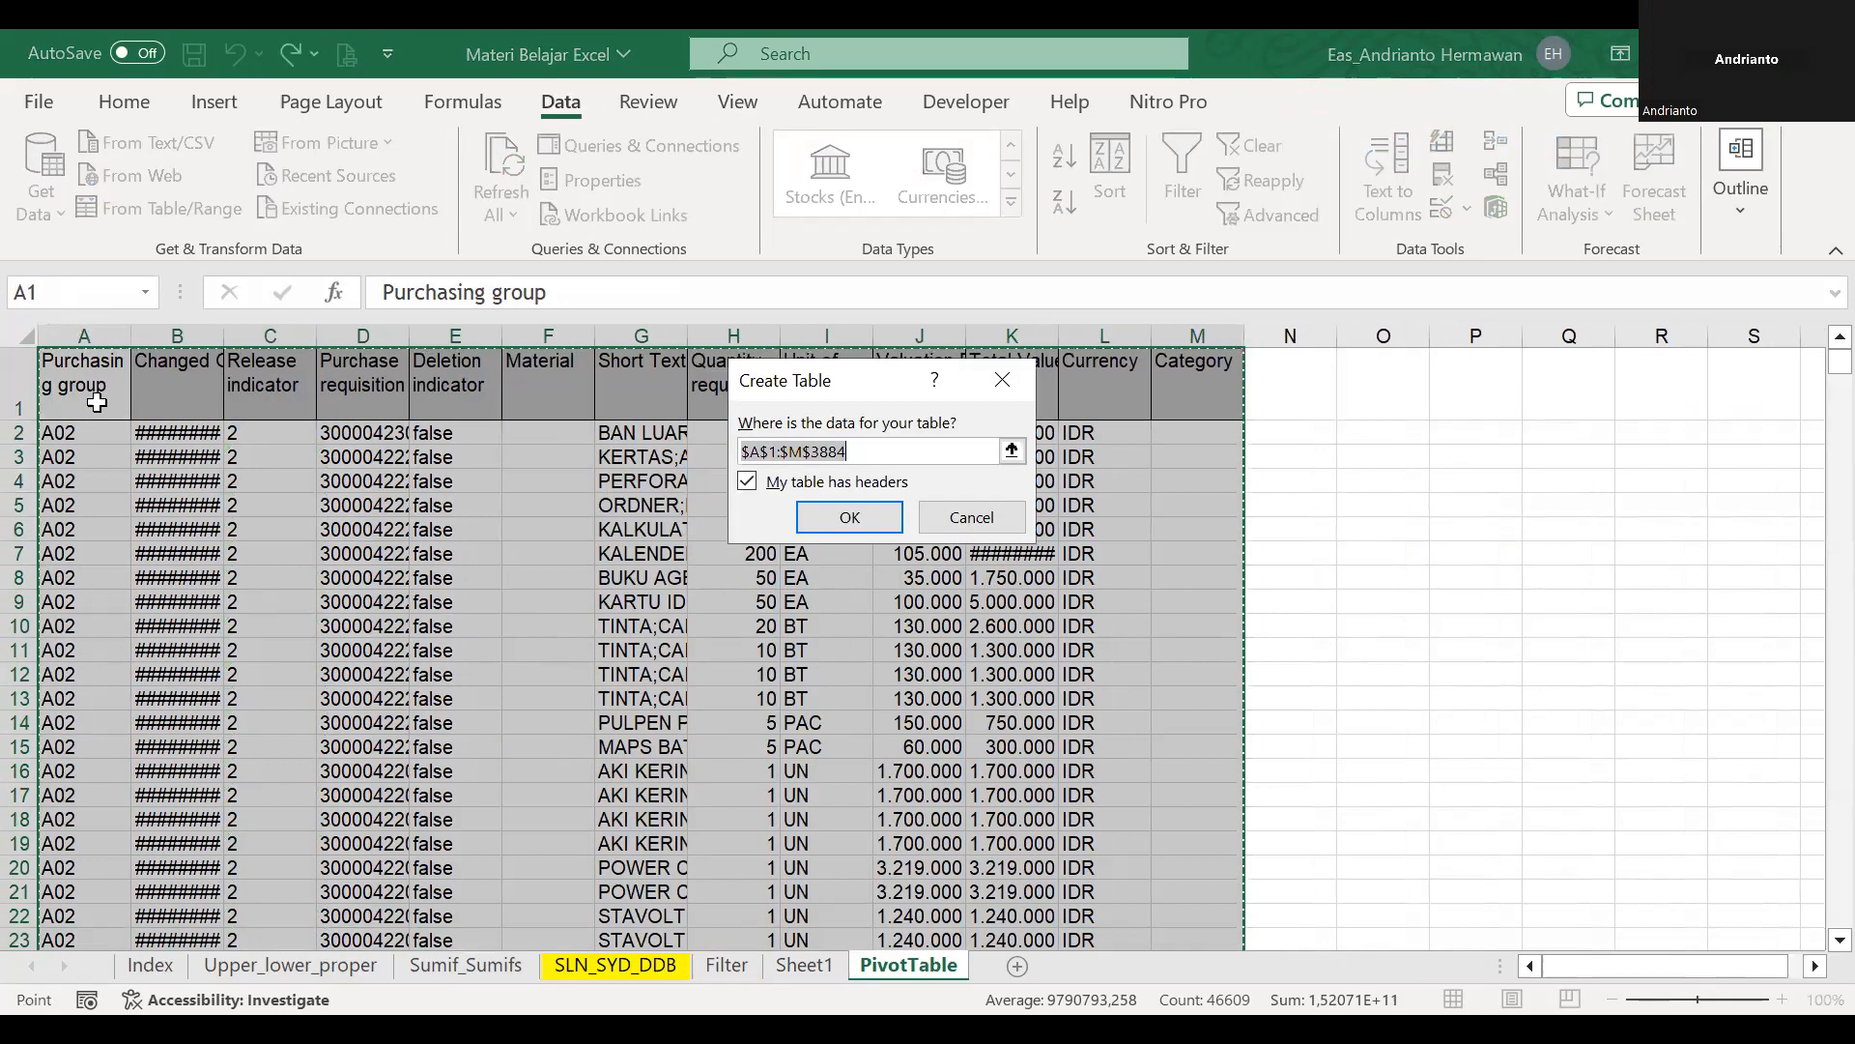
{"action": "left_click", "coordinate": [852, 517]}
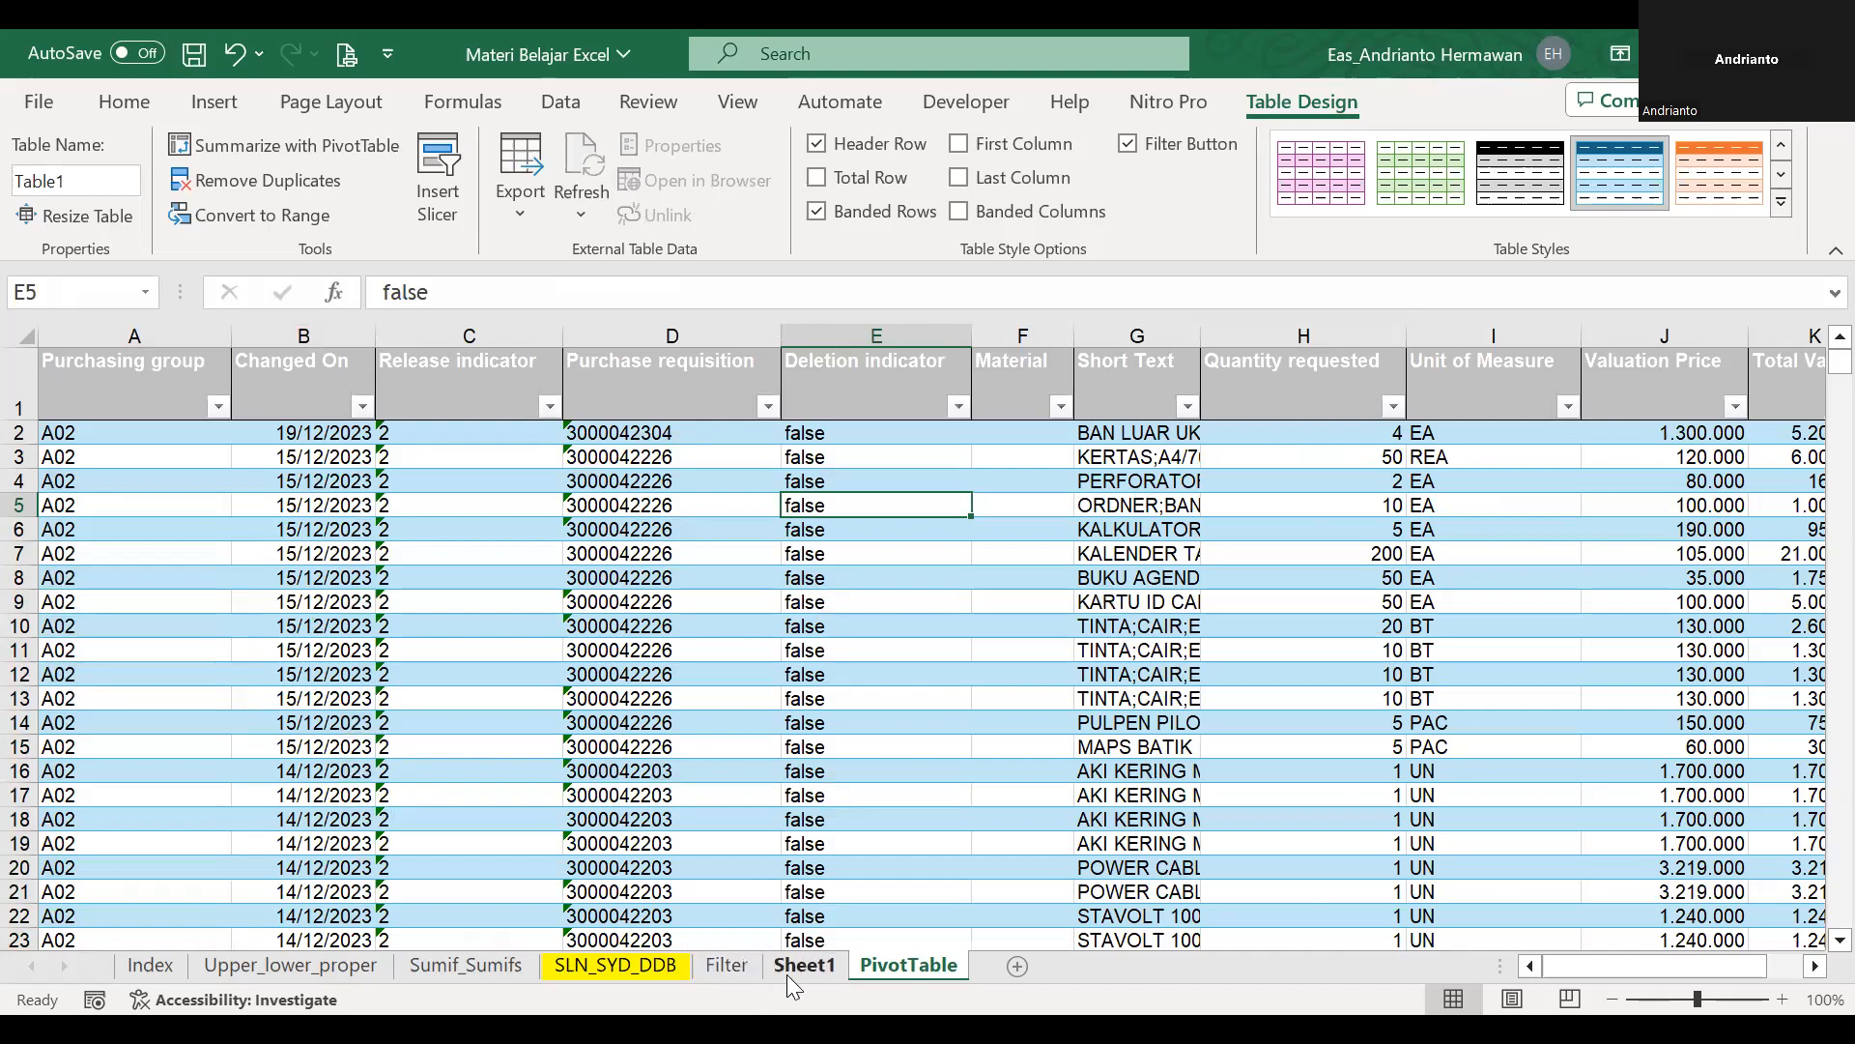
Freeze panes at B2 to keep the header row and column A in view, and go to the table's last record.
{"action": "left_click", "coordinate": [253, 430]}
{"action": "key", "text": "alt+w"}
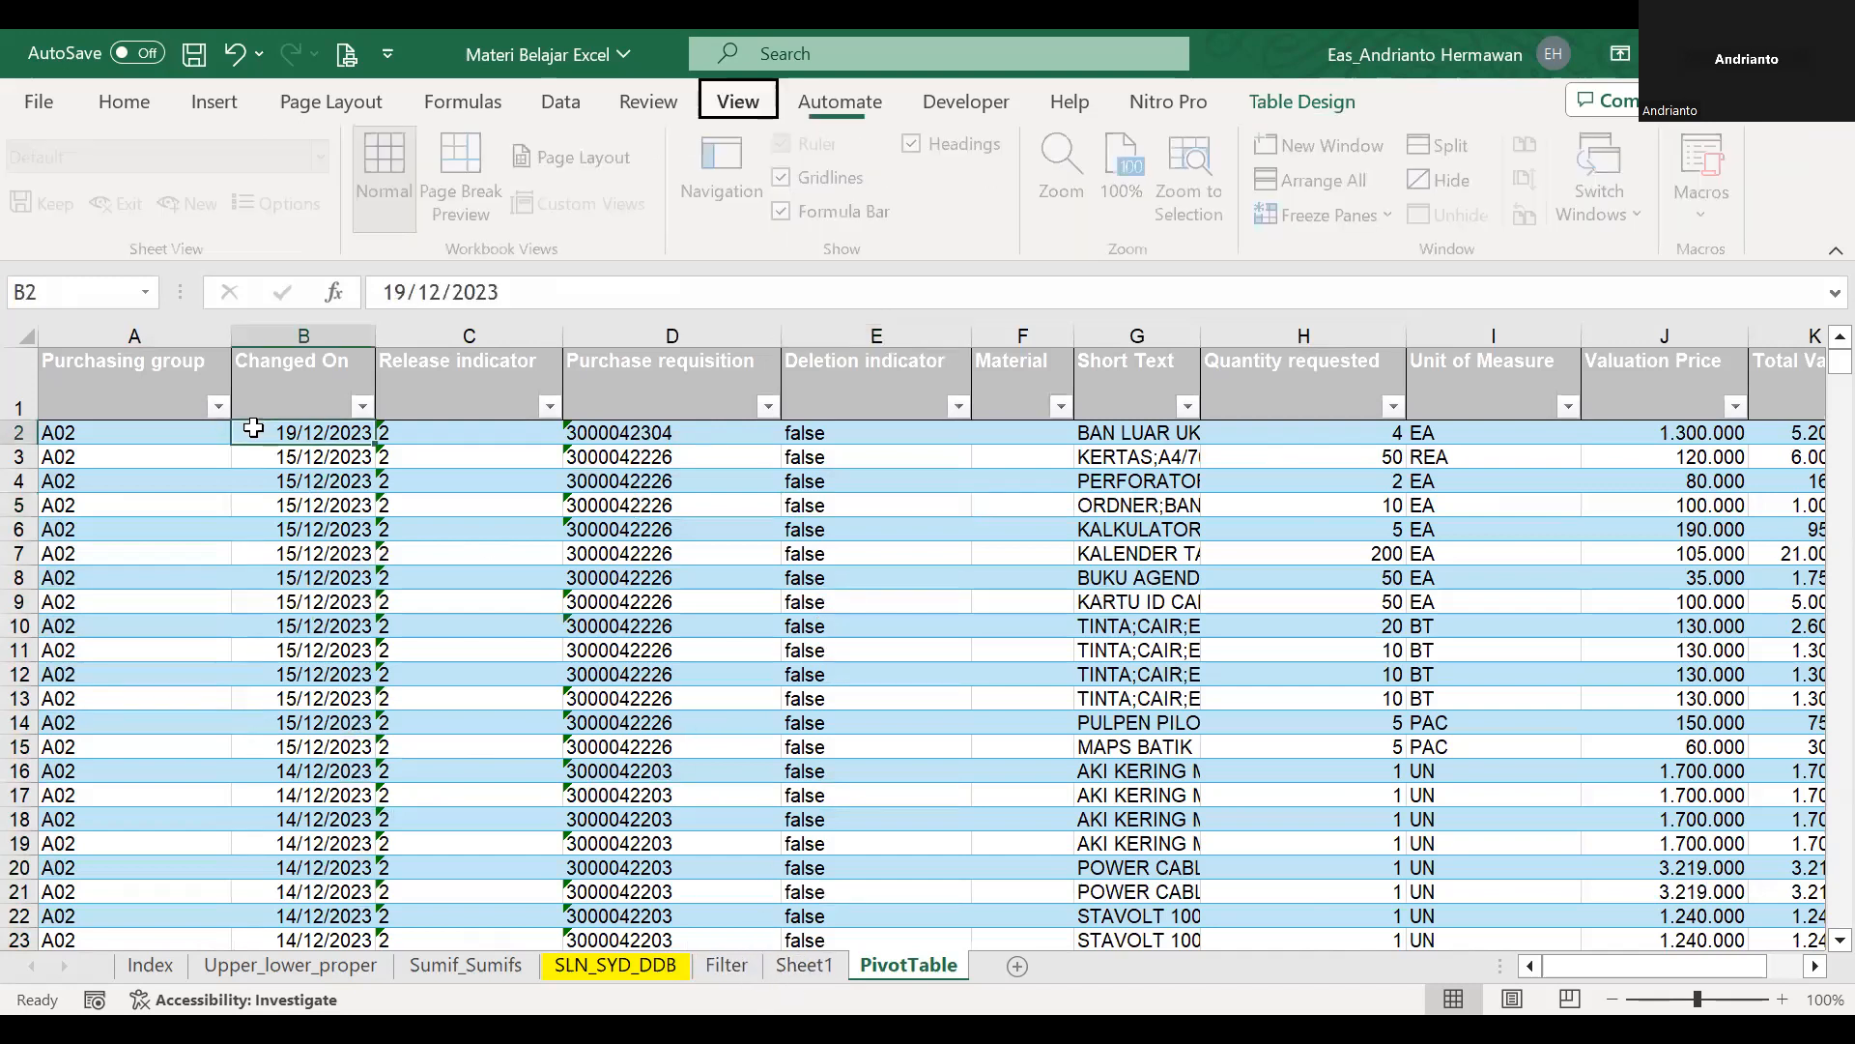
{"action": "key", "text": "ctrl+Down"}
{"action": "key", "text": "ctrl+Left"}
{"action": "scroll", "coordinate": [590, 588], "scroll_direction": "down", "scroll_amount": 5}
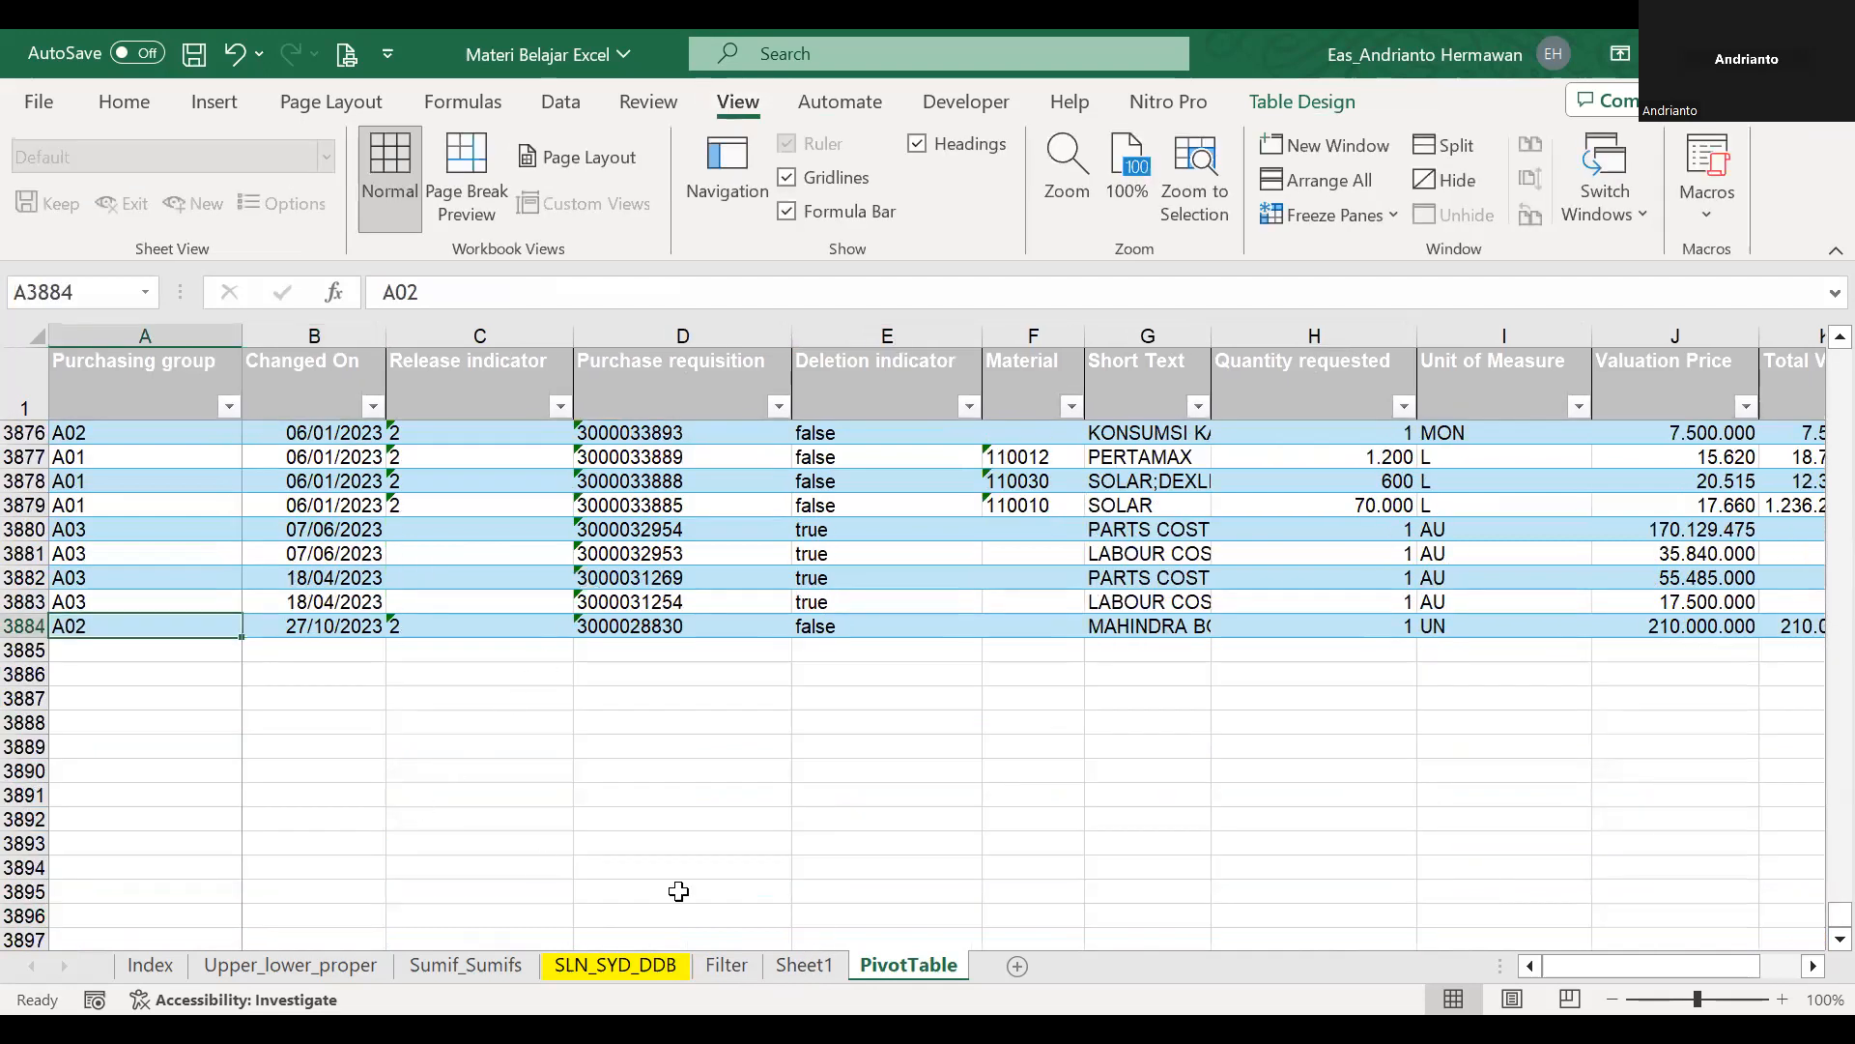
On Sheet1, confirm PivotTable!$A$1:$M$3884 as the pivot table's data source.
{"action": "left_click", "coordinate": [806, 965]}
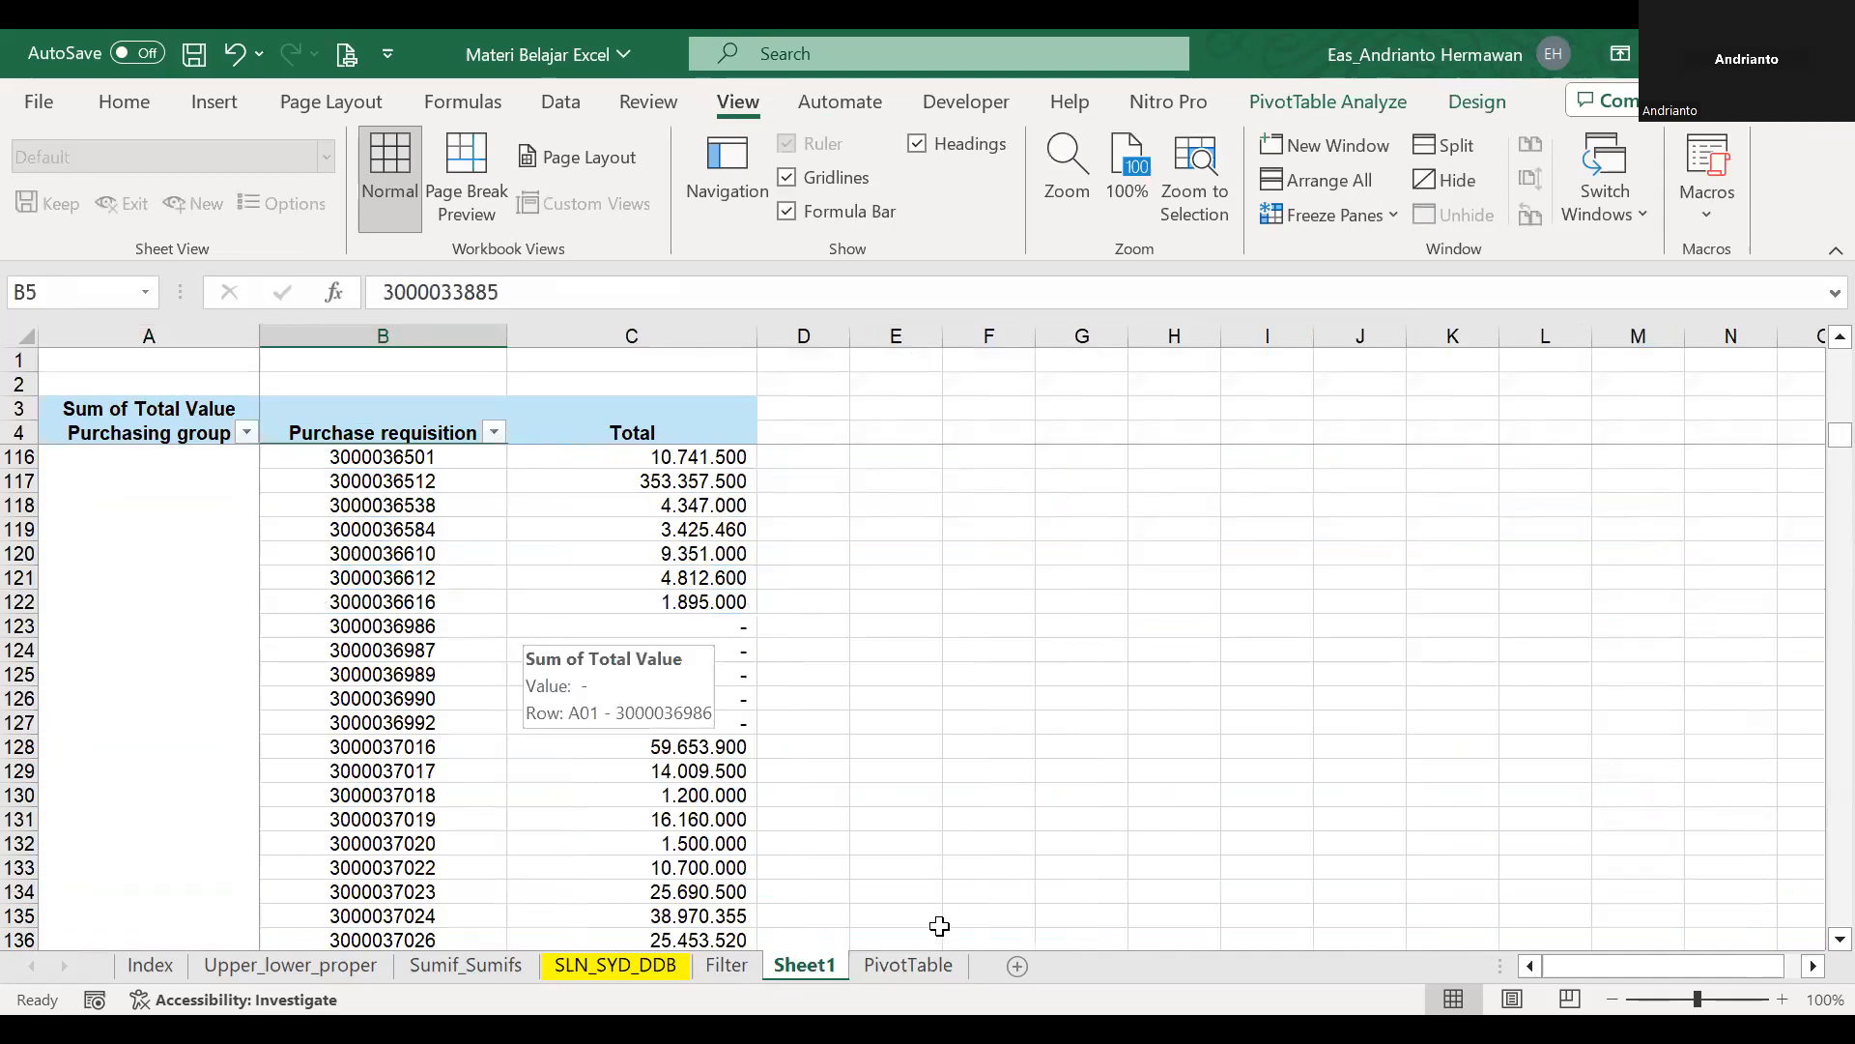
{"action": "left_click", "coordinate": [926, 967]}
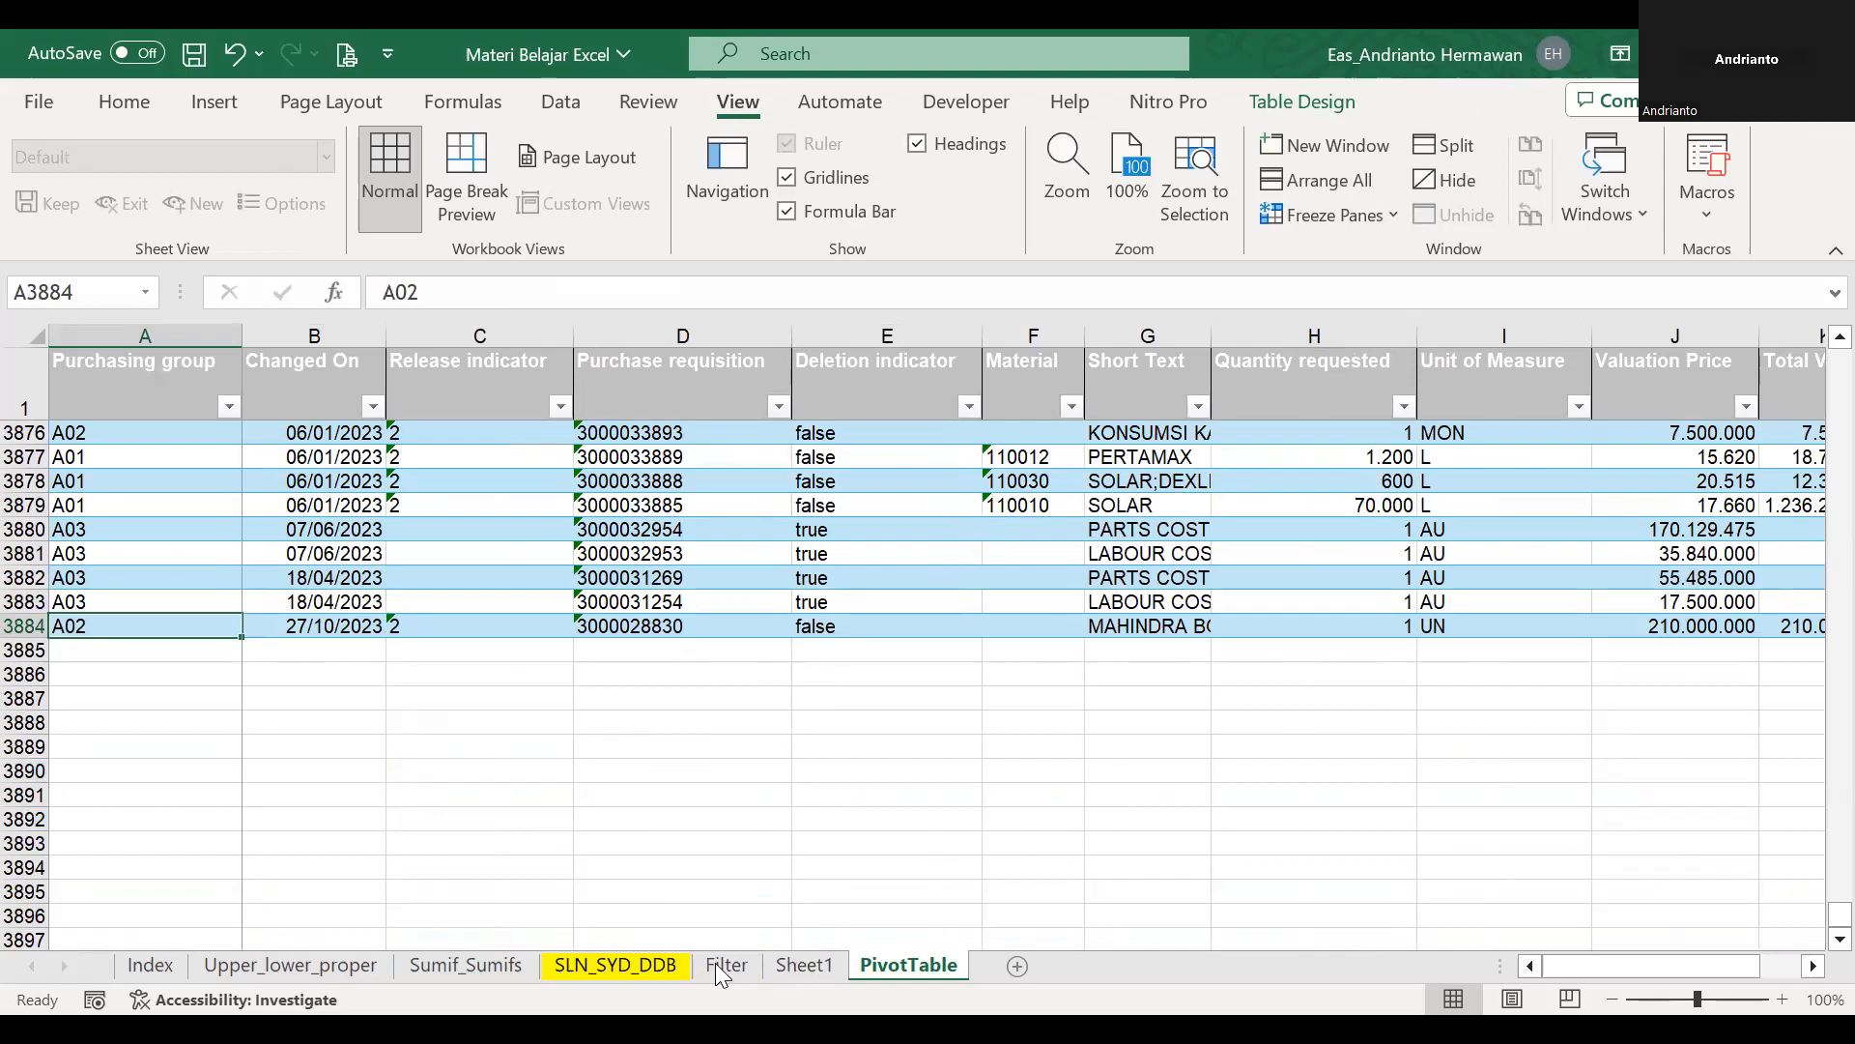
{"action": "left_click", "coordinate": [804, 965]}
{"action": "left_click", "coordinate": [632, 529]}
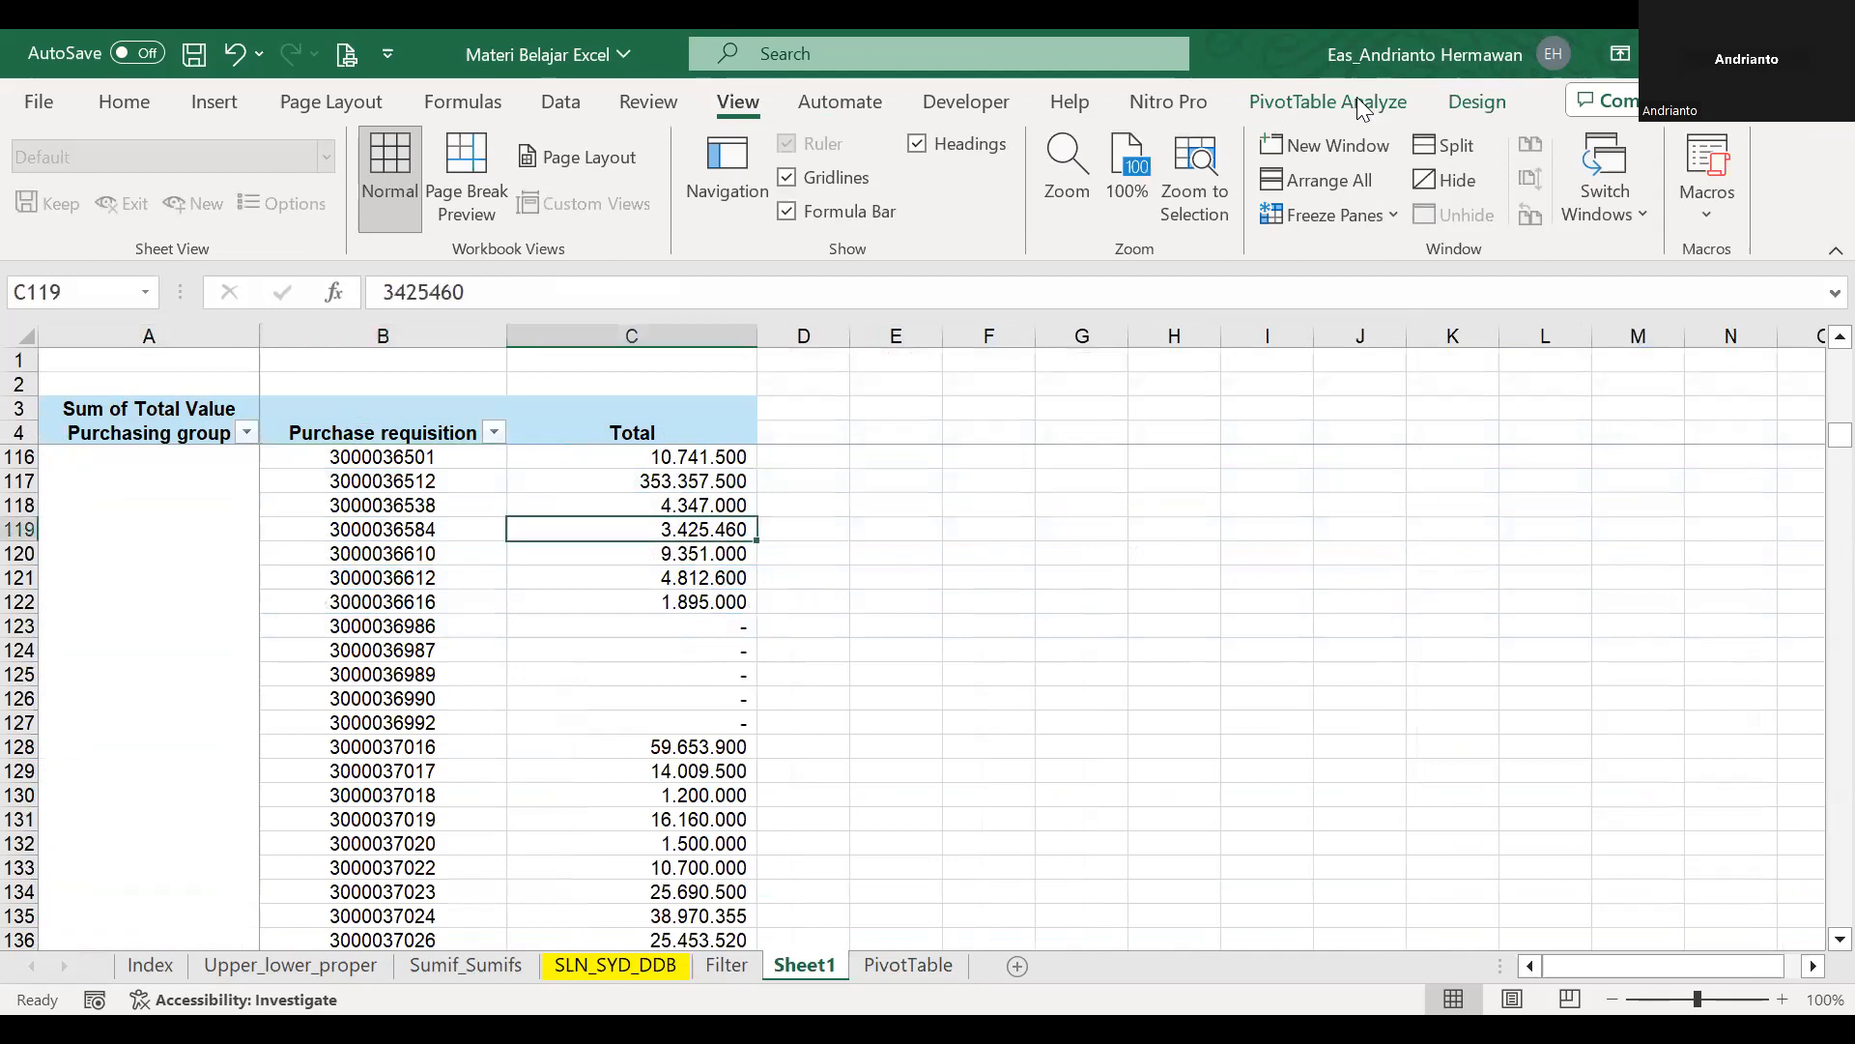
{"action": "left_click", "coordinate": [1328, 101]}
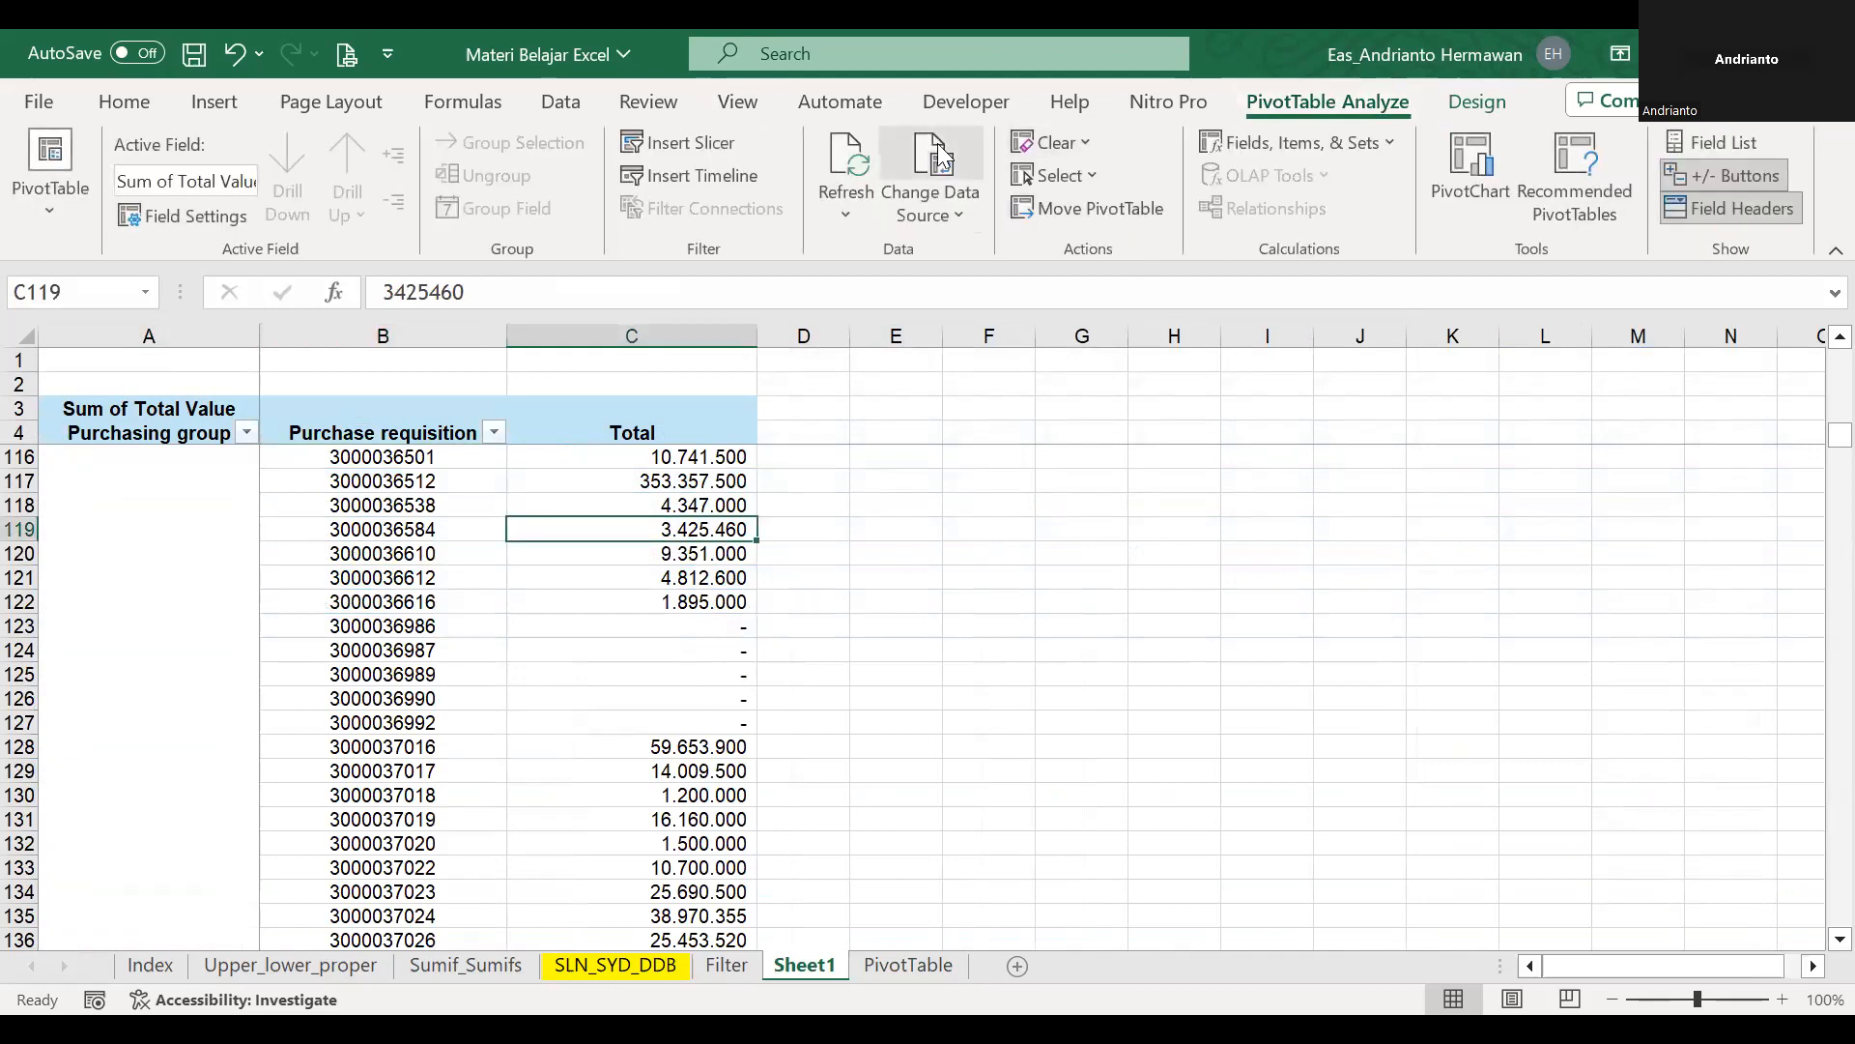
{"action": "left_click", "coordinate": [937, 155]}
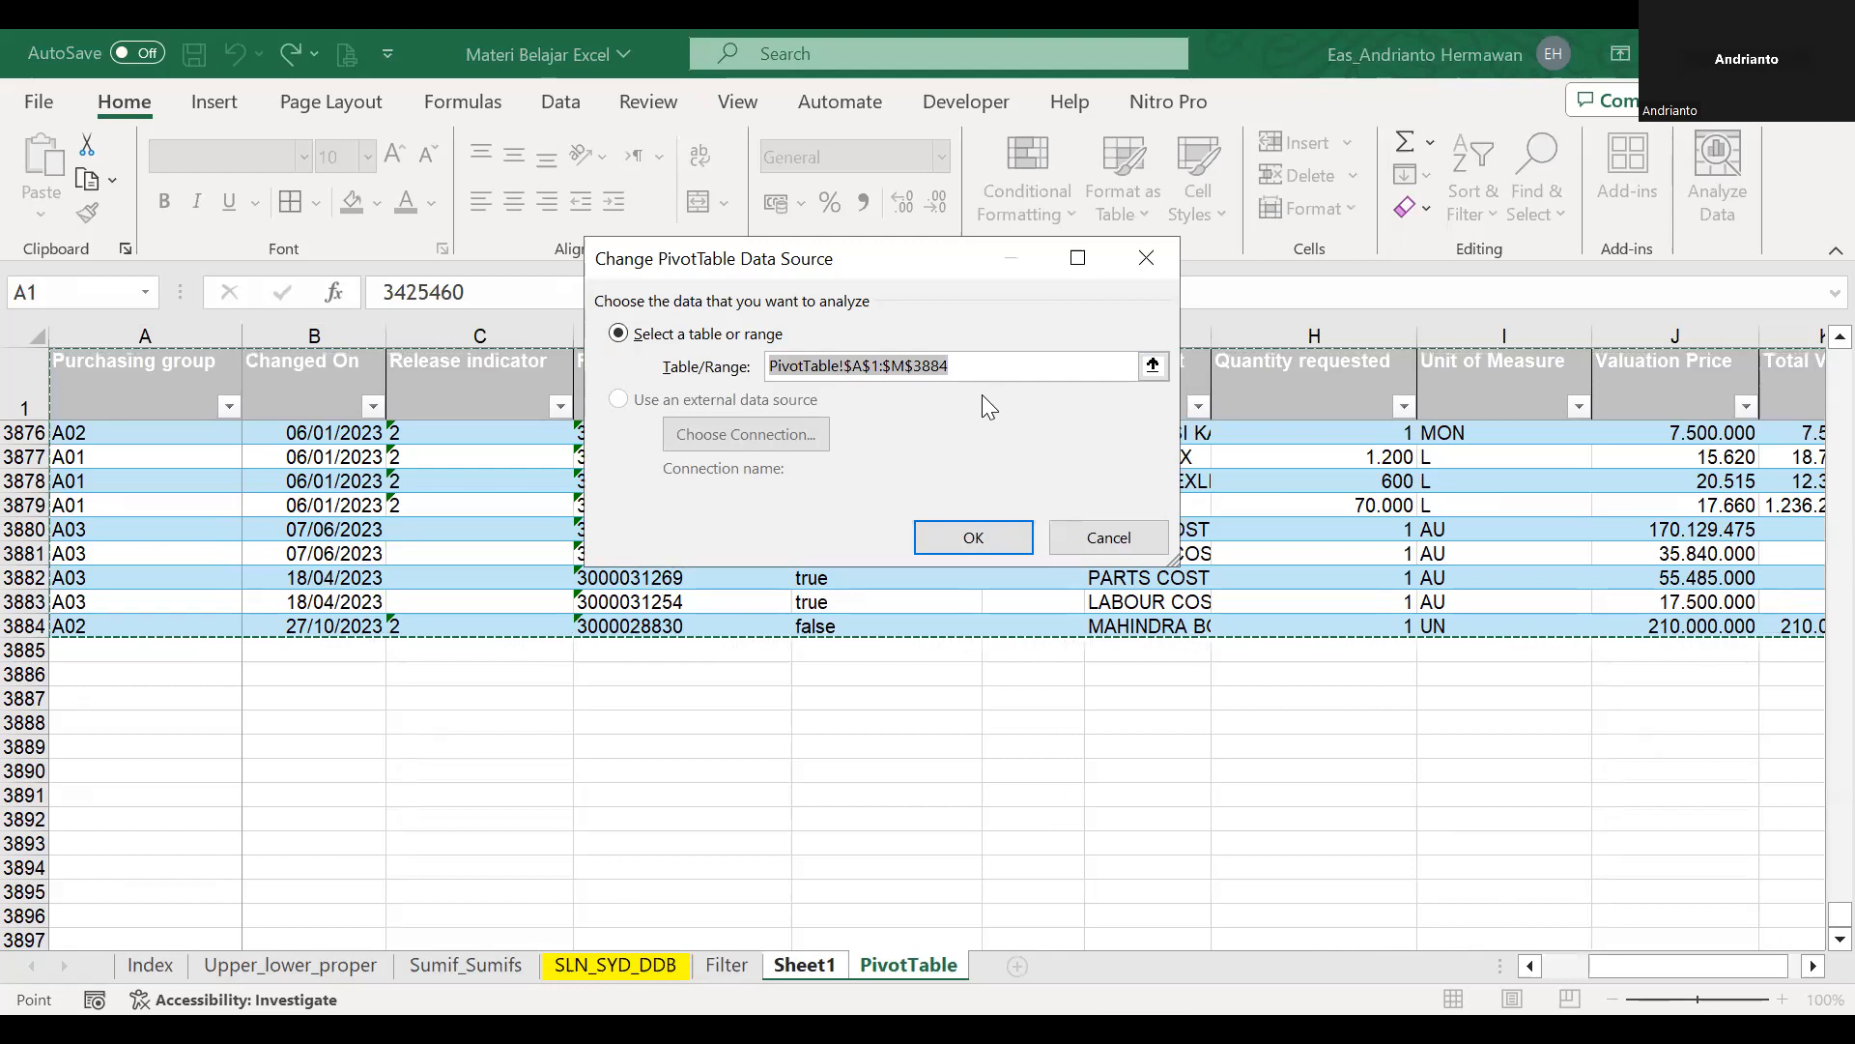
{"action": "key", "text": "Return"}
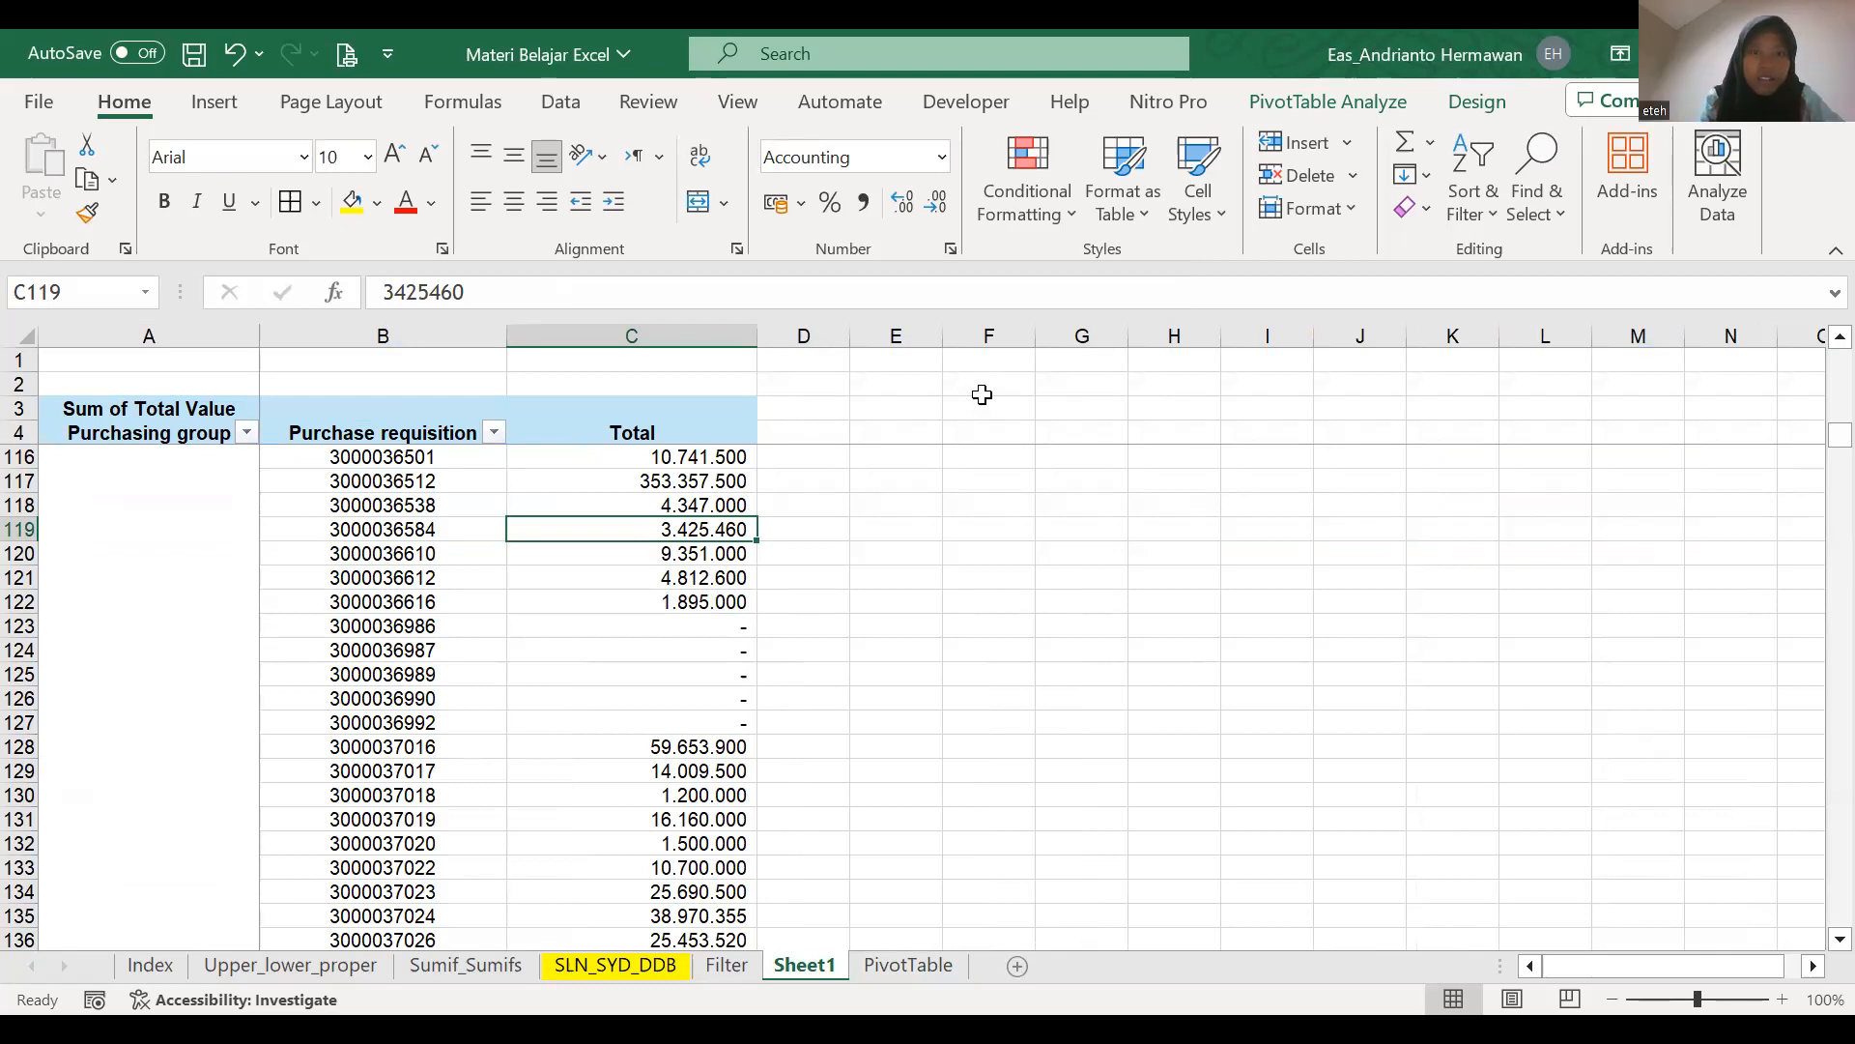
Insert a slicer for the Purchasing group field of the pivot table.
{"action": "left_click", "coordinate": [444, 533]}
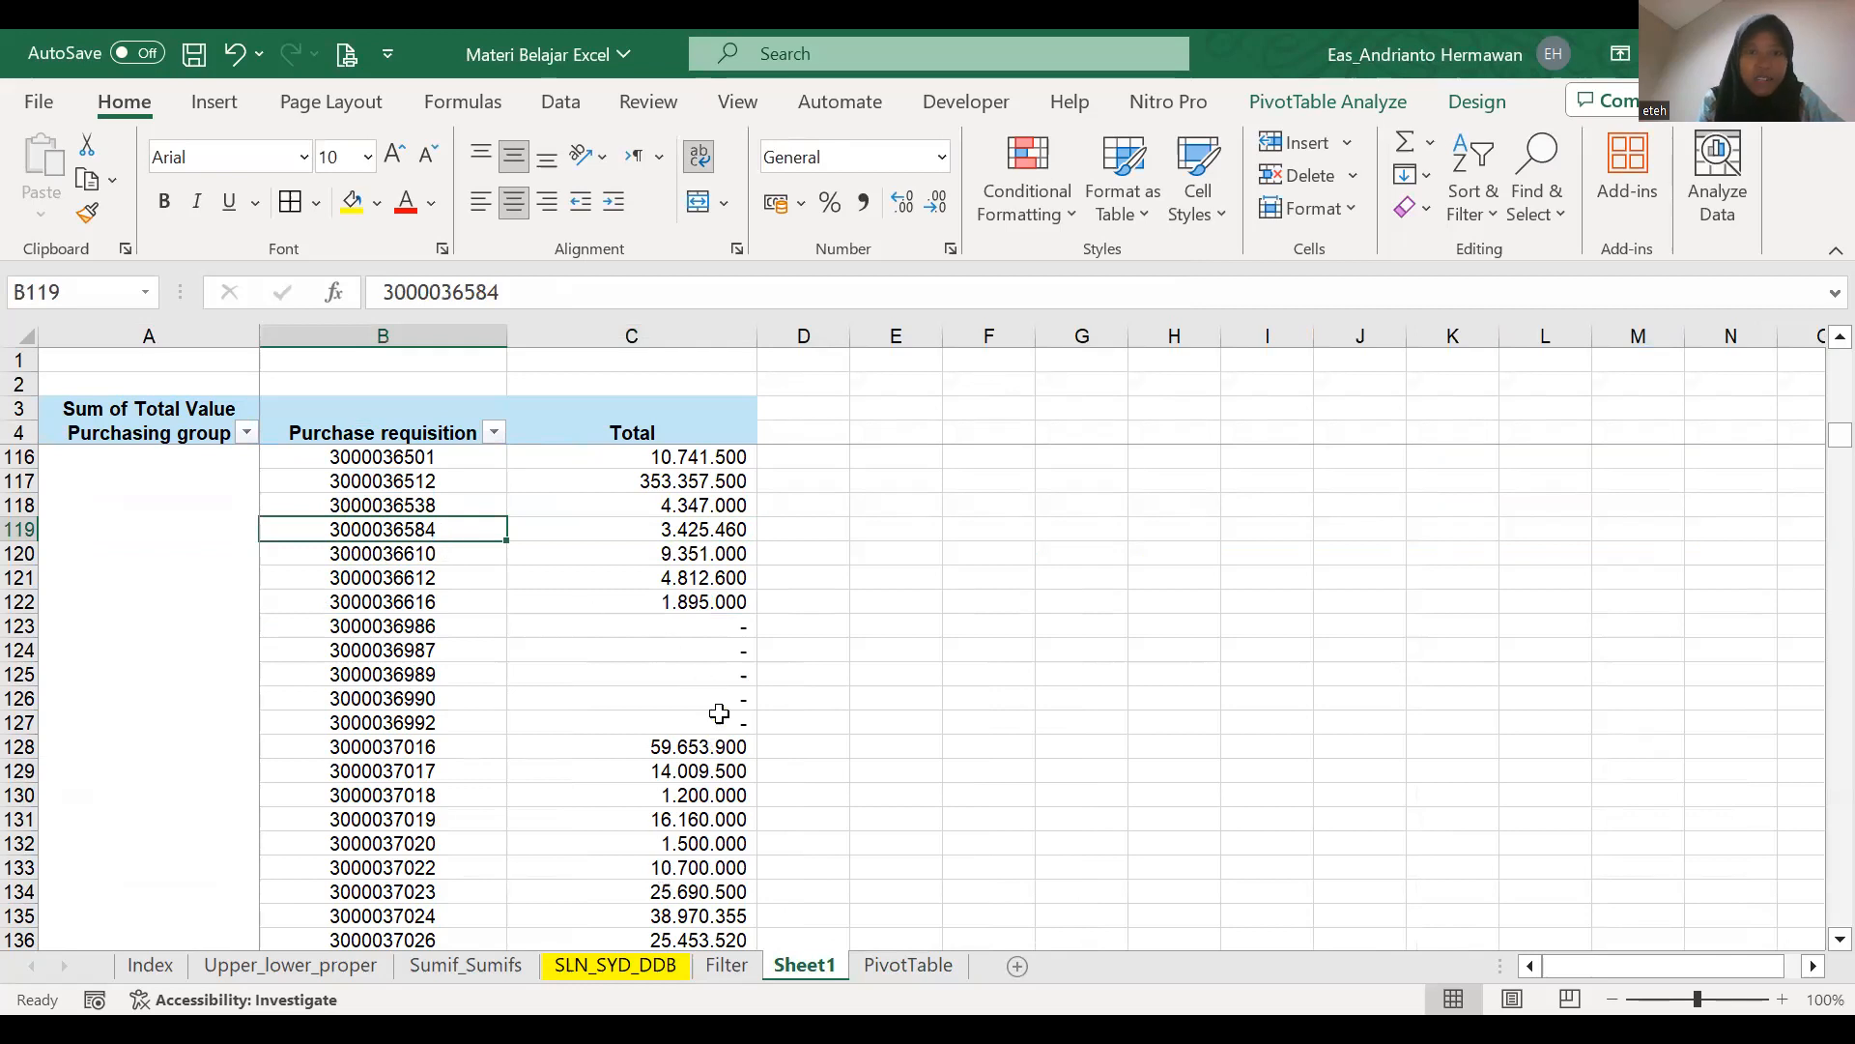
{"action": "mouse_move", "coordinate": [719, 713]}
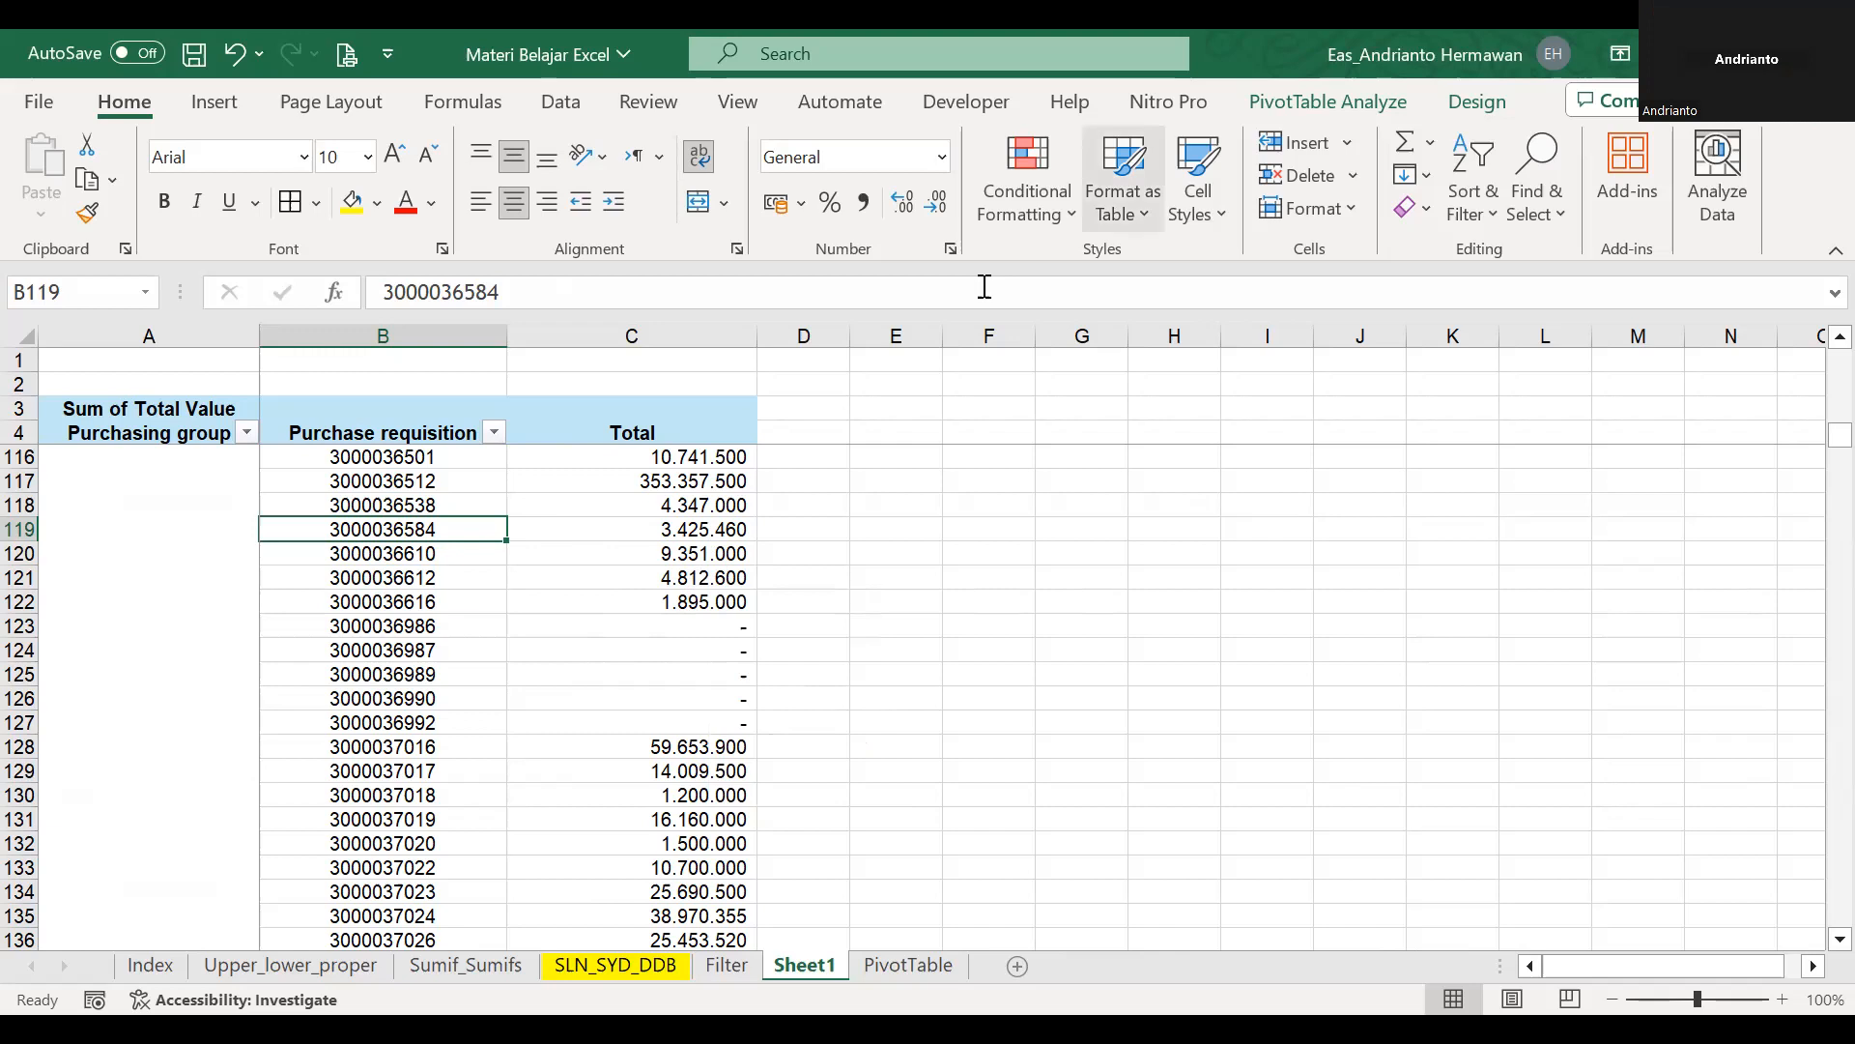
{"action": "left_click", "coordinate": [1279, 101]}
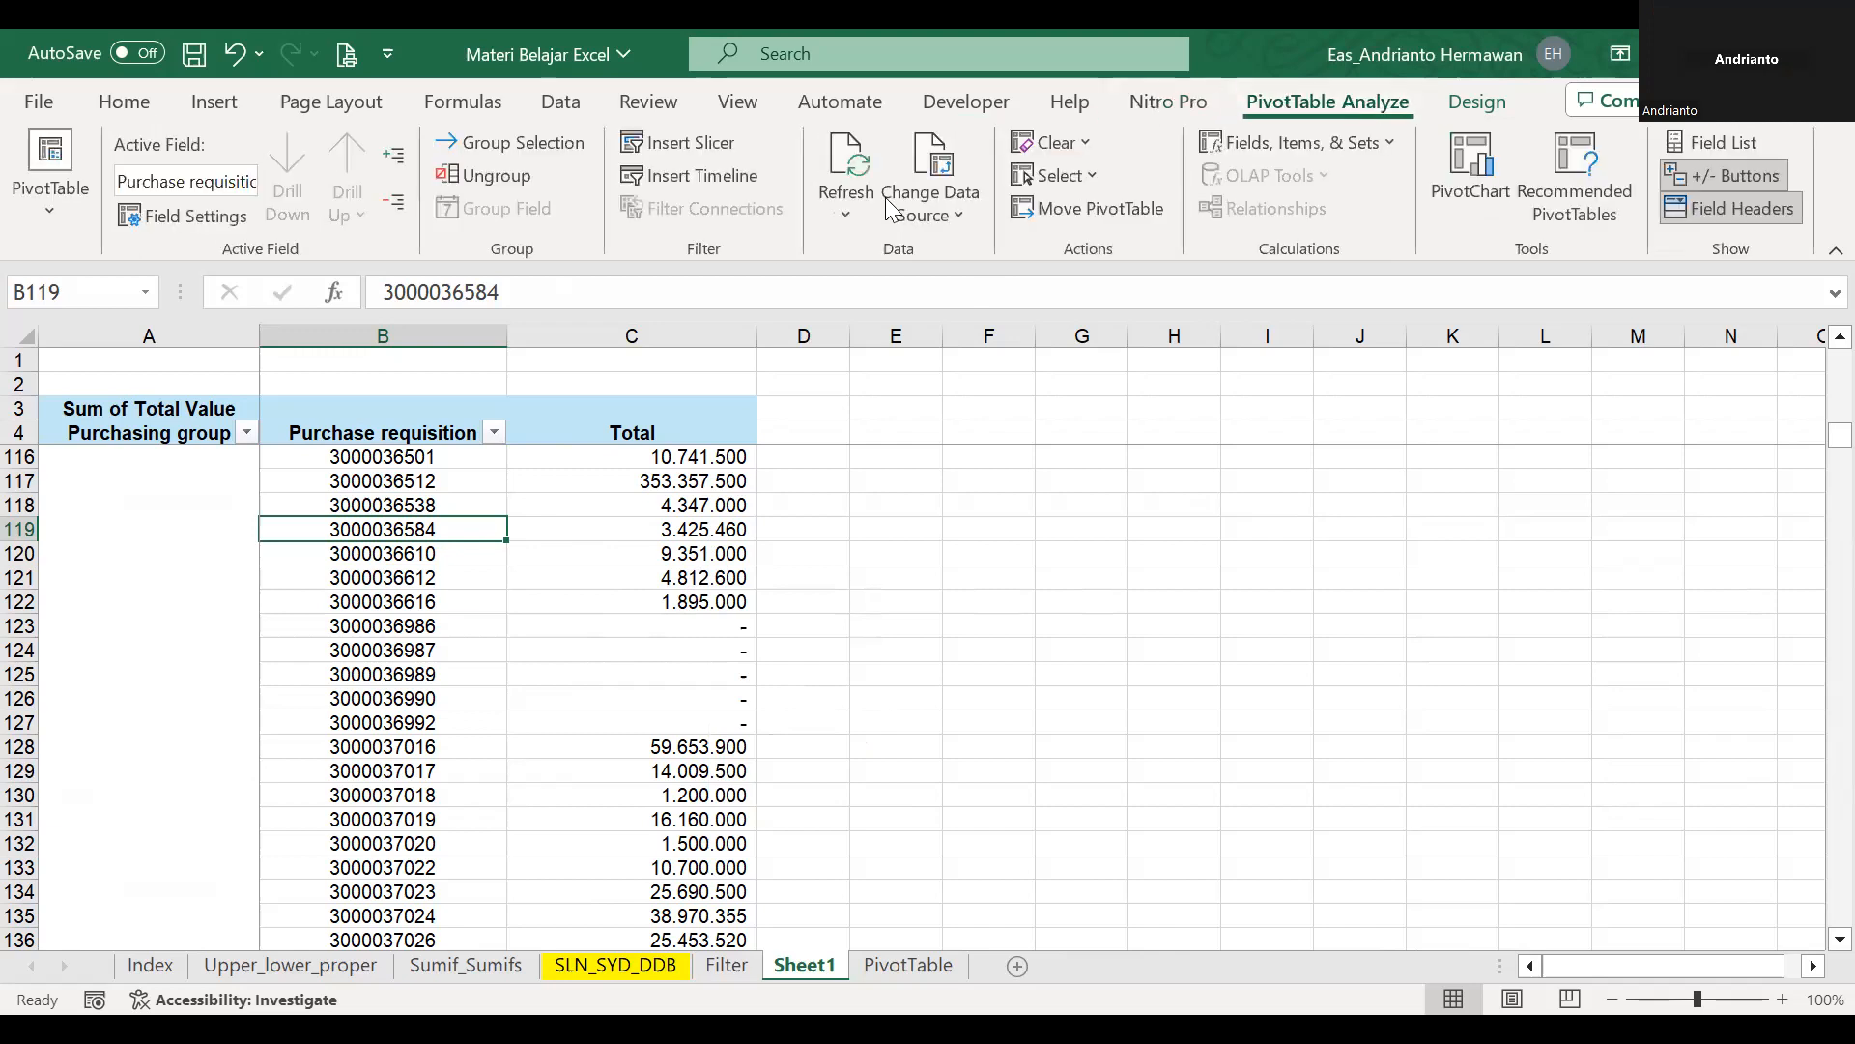
{"action": "left_click", "coordinate": [704, 145]}
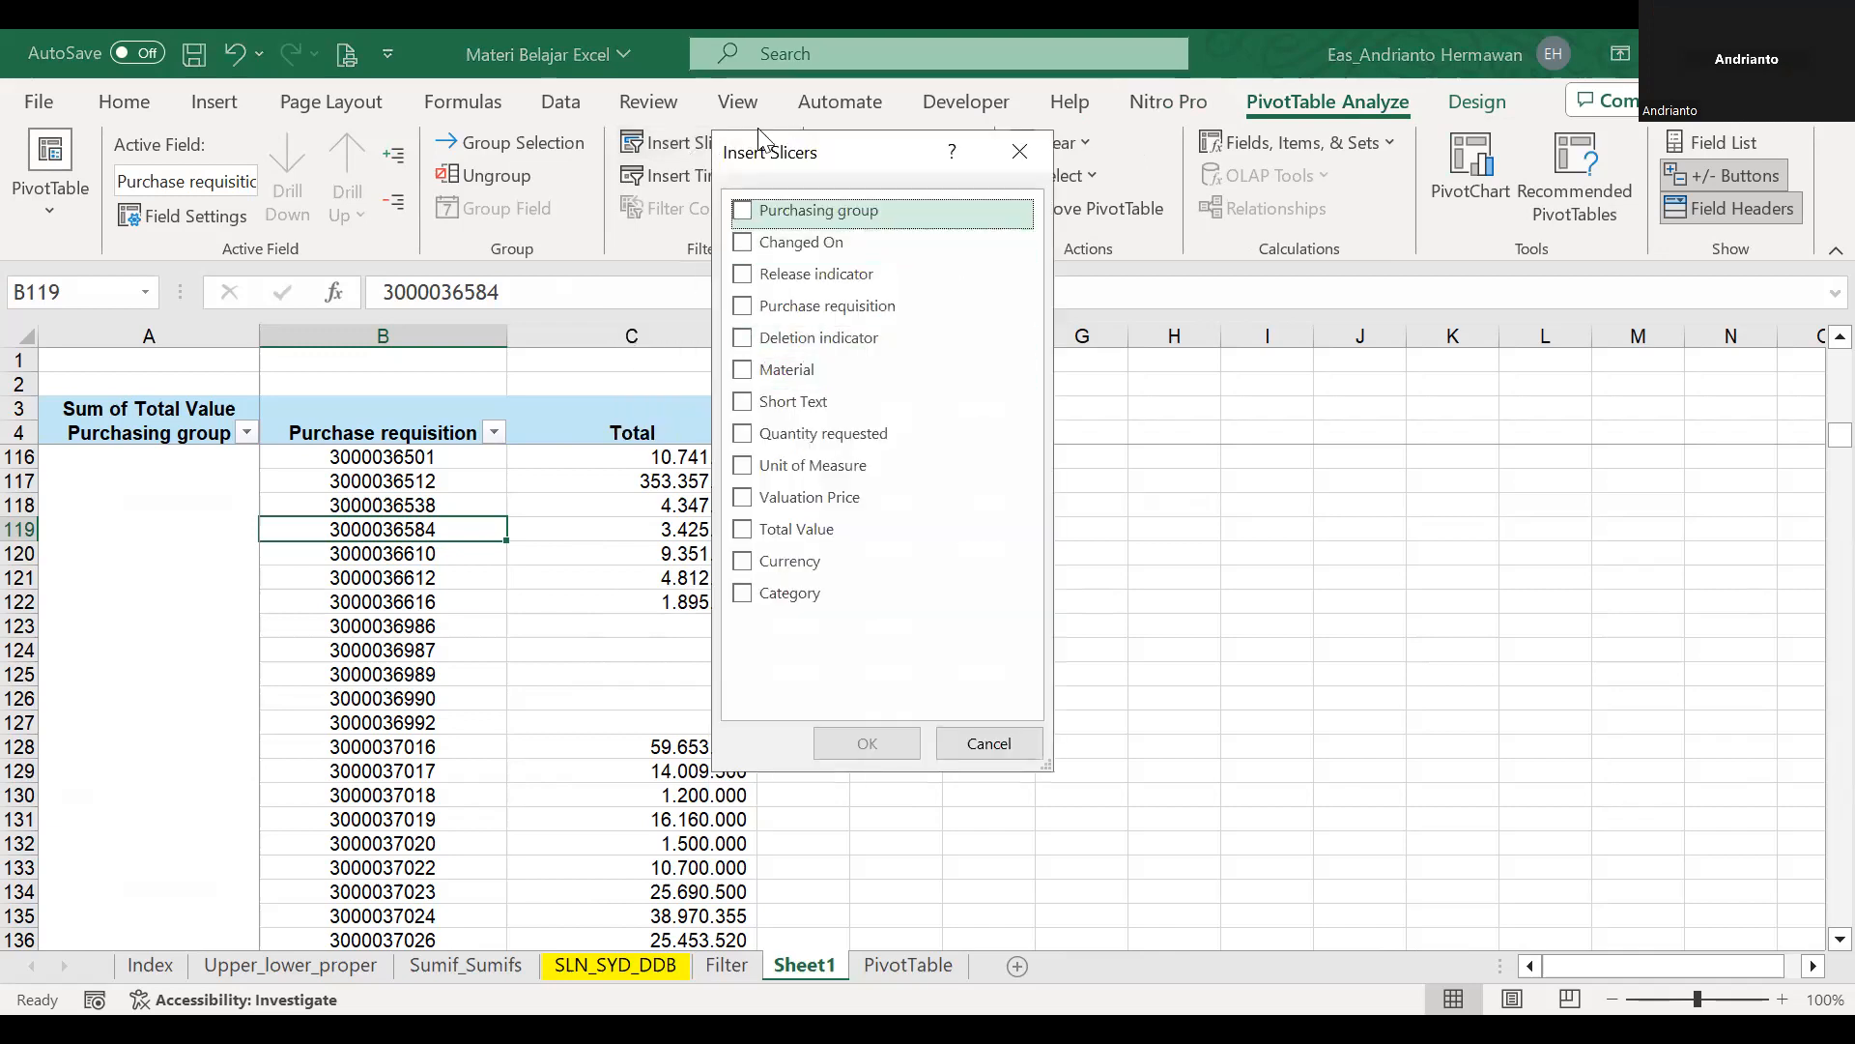
{"action": "left_click", "coordinate": [740, 214]}
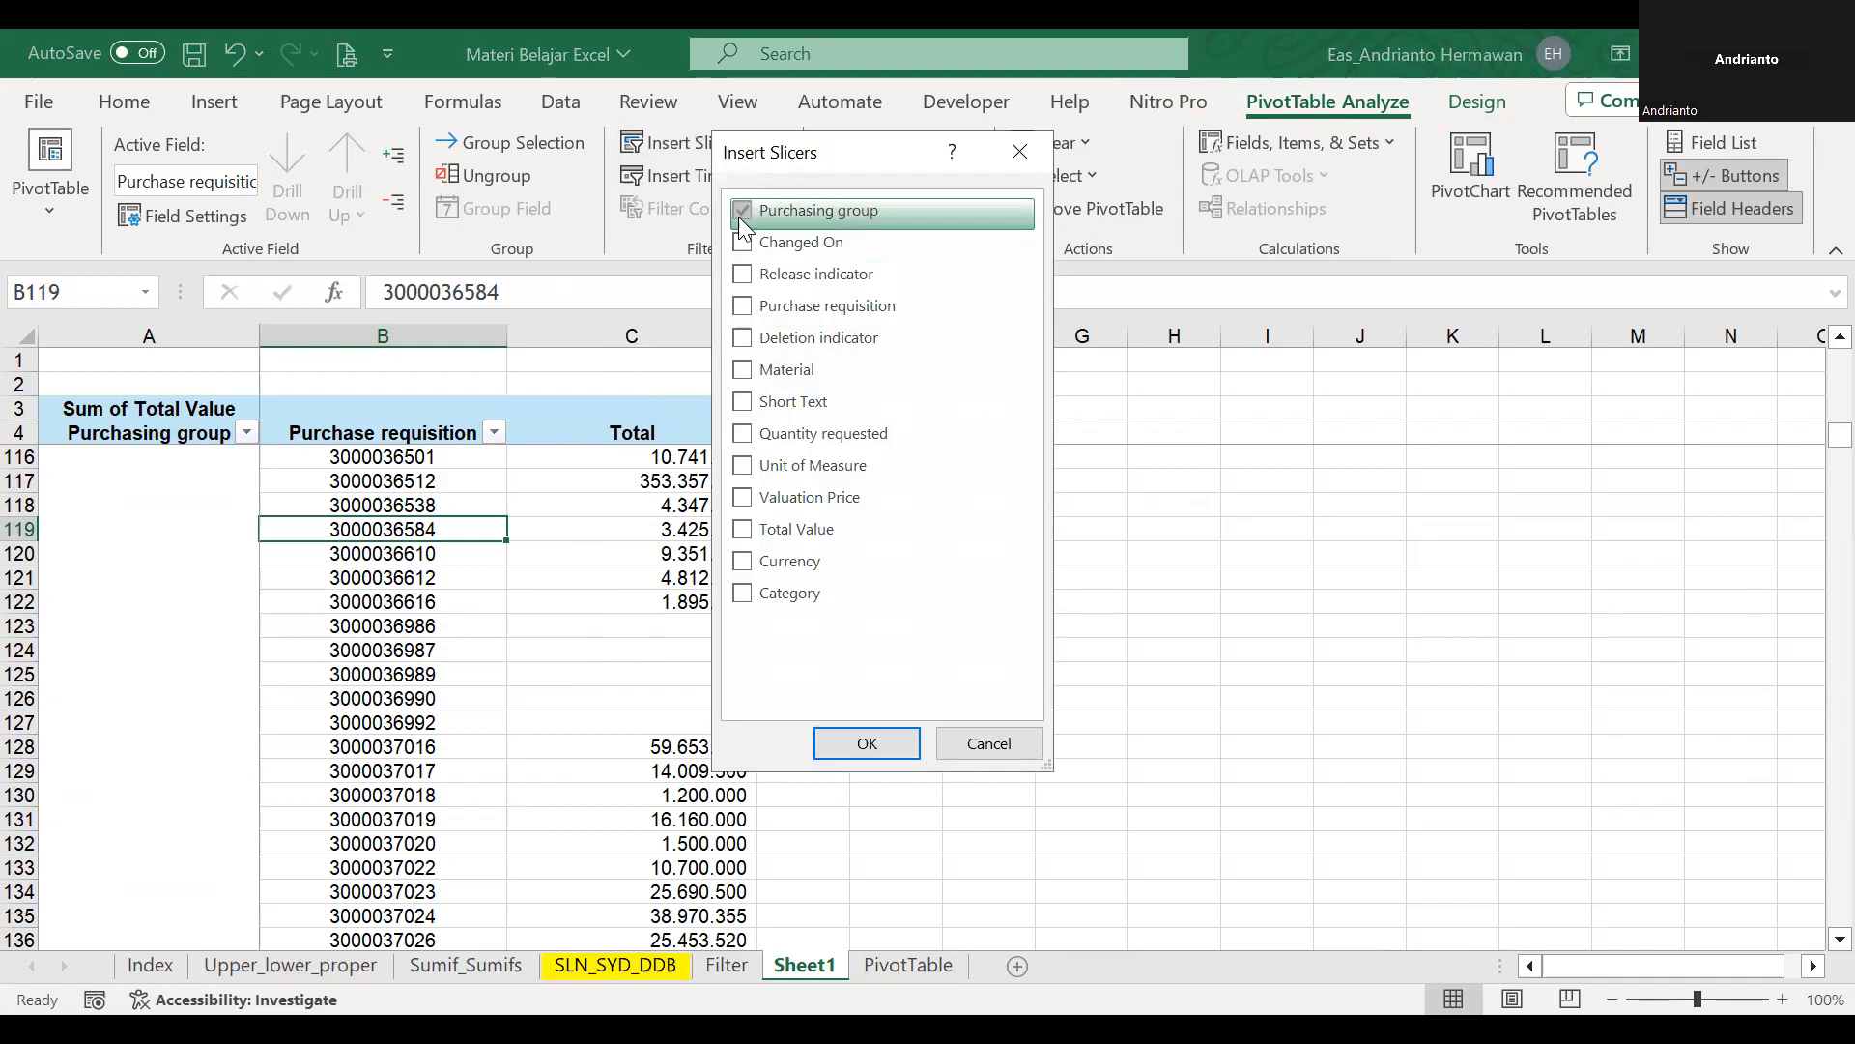
{"action": "left_click", "coordinate": [867, 743]}
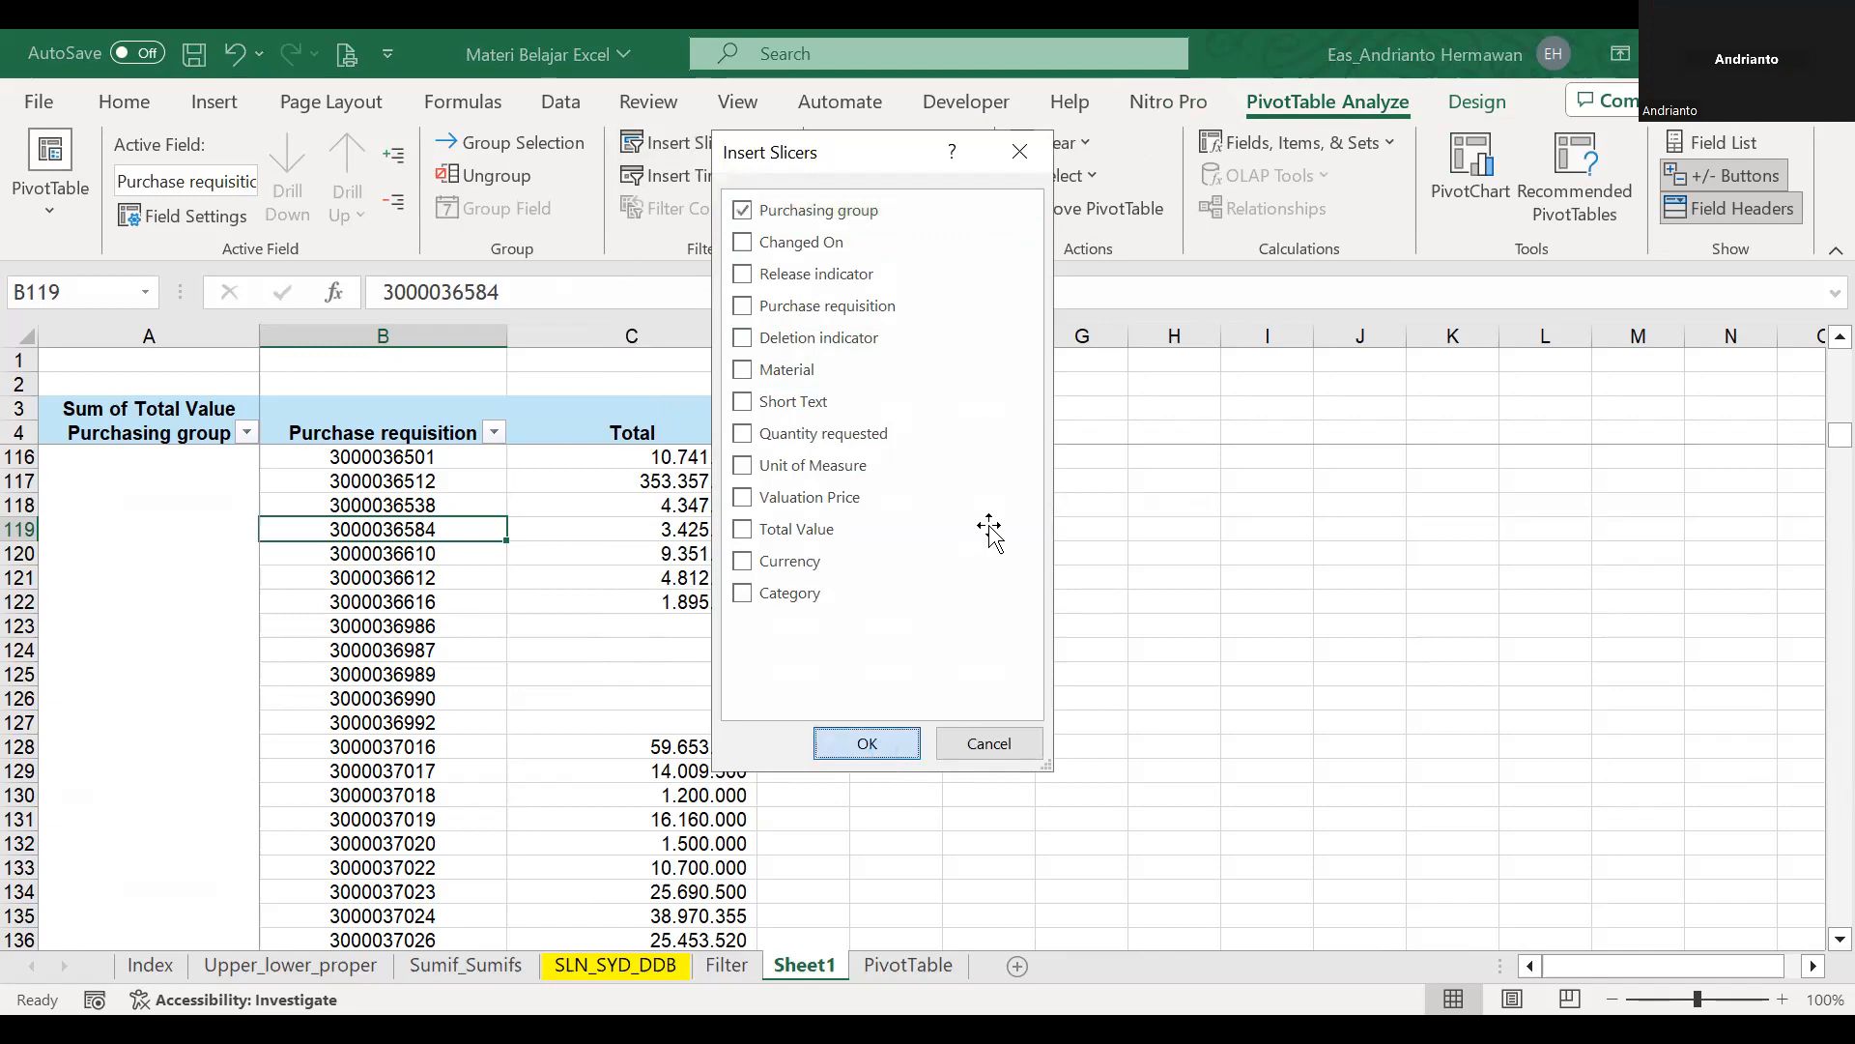
Switch the slicer filter between purchasing groups A01 and A02, ending on A01.
{"action": "left_click", "coordinate": [965, 553]}
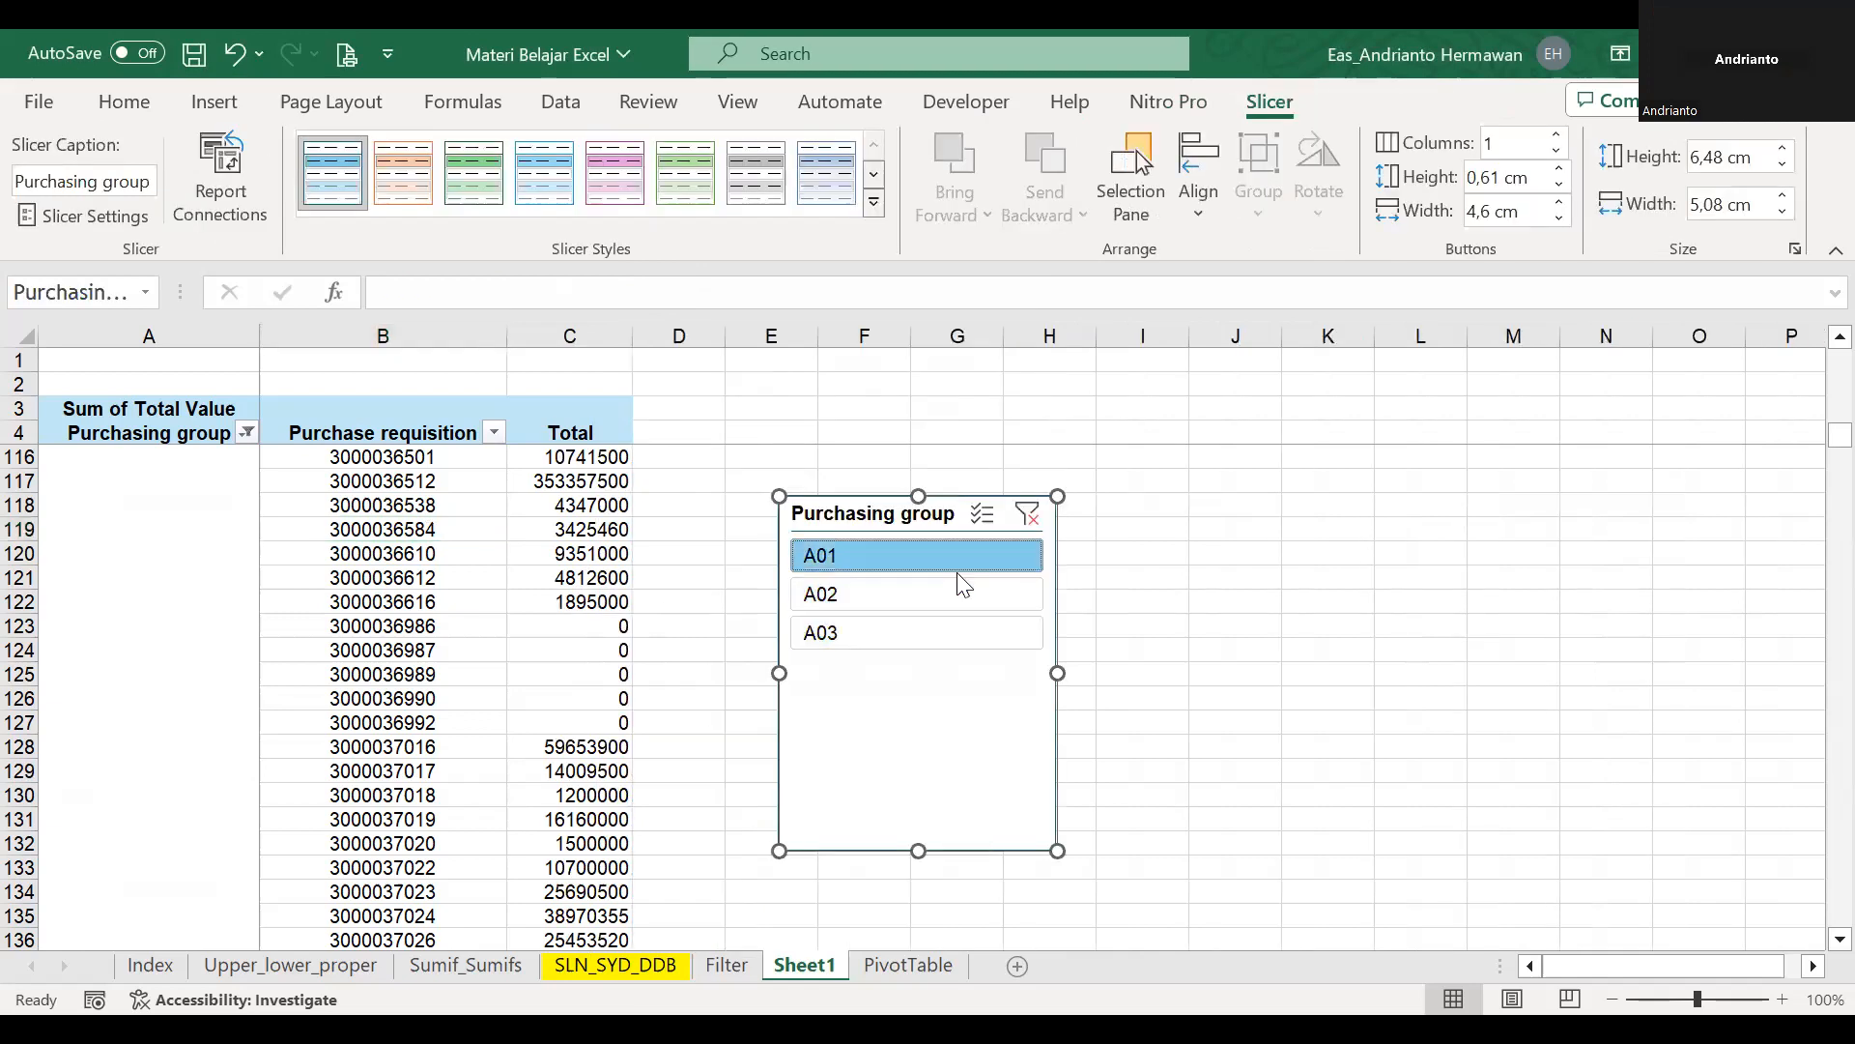
{"action": "left_click", "coordinate": [959, 596]}
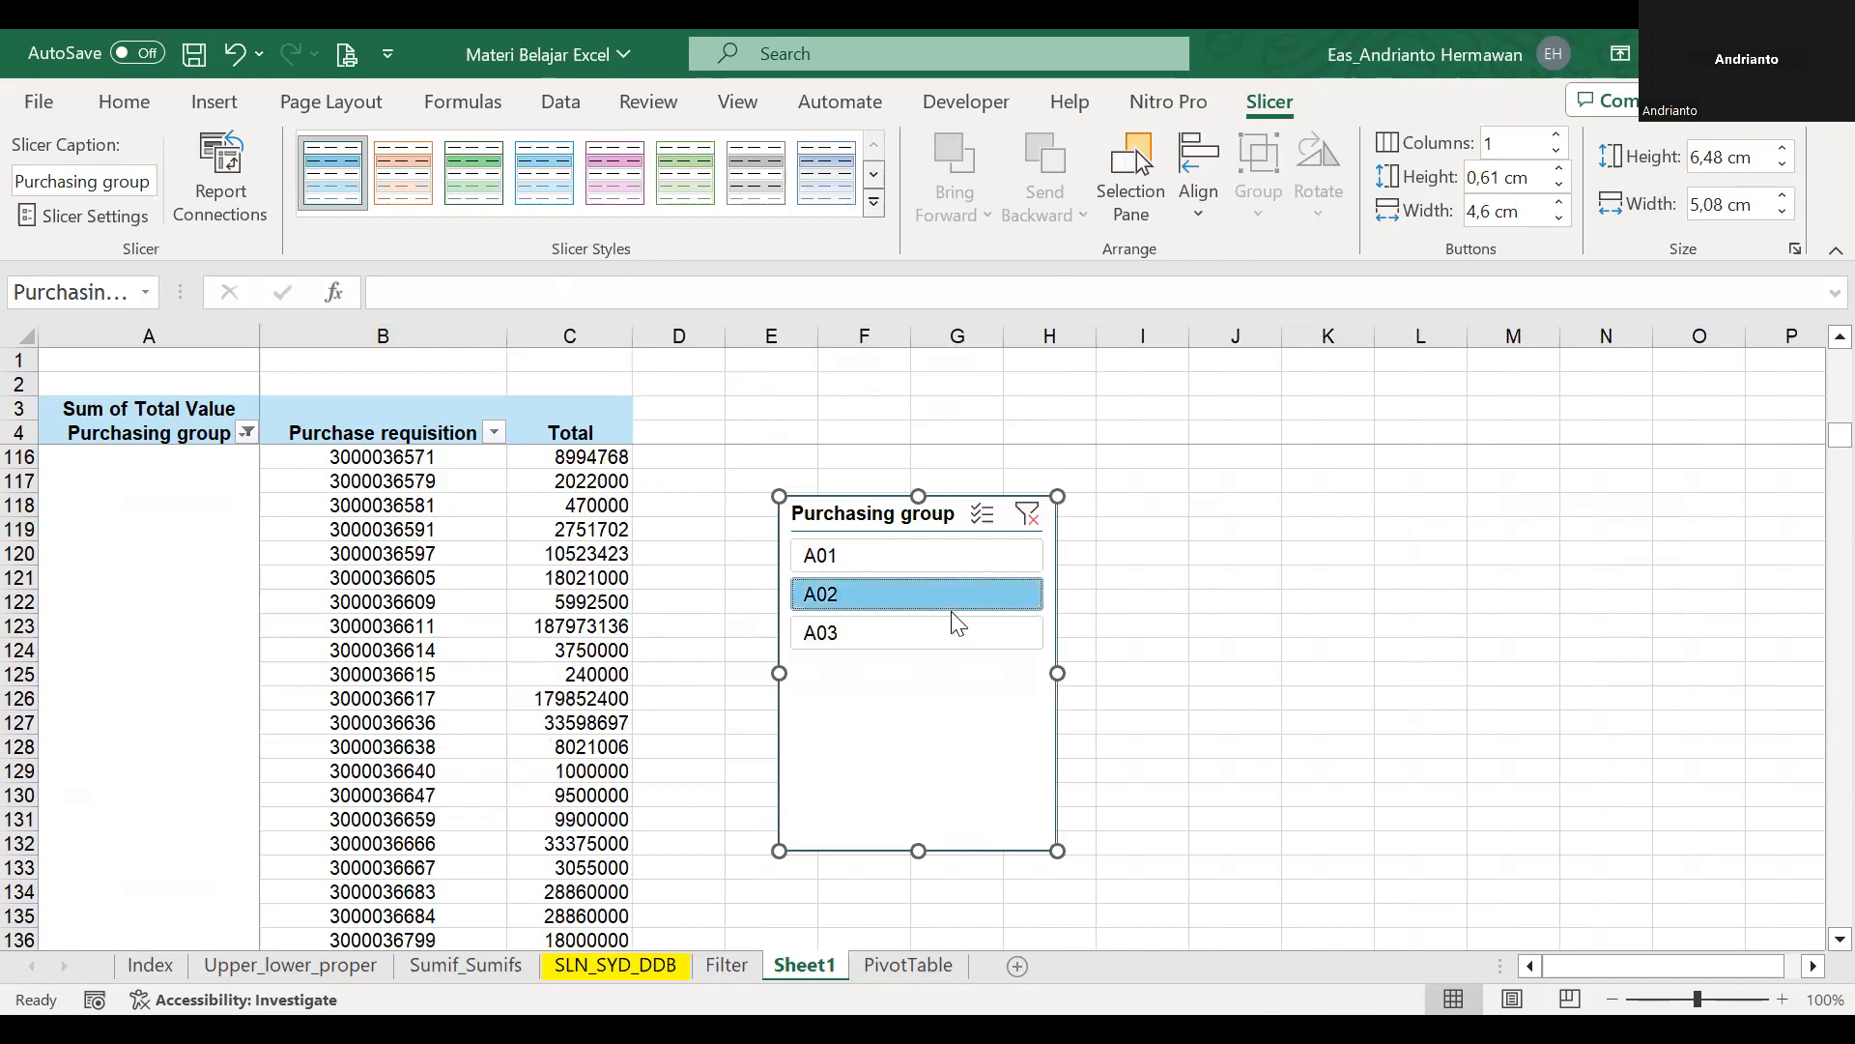
{"action": "left_click", "coordinate": [943, 547]}
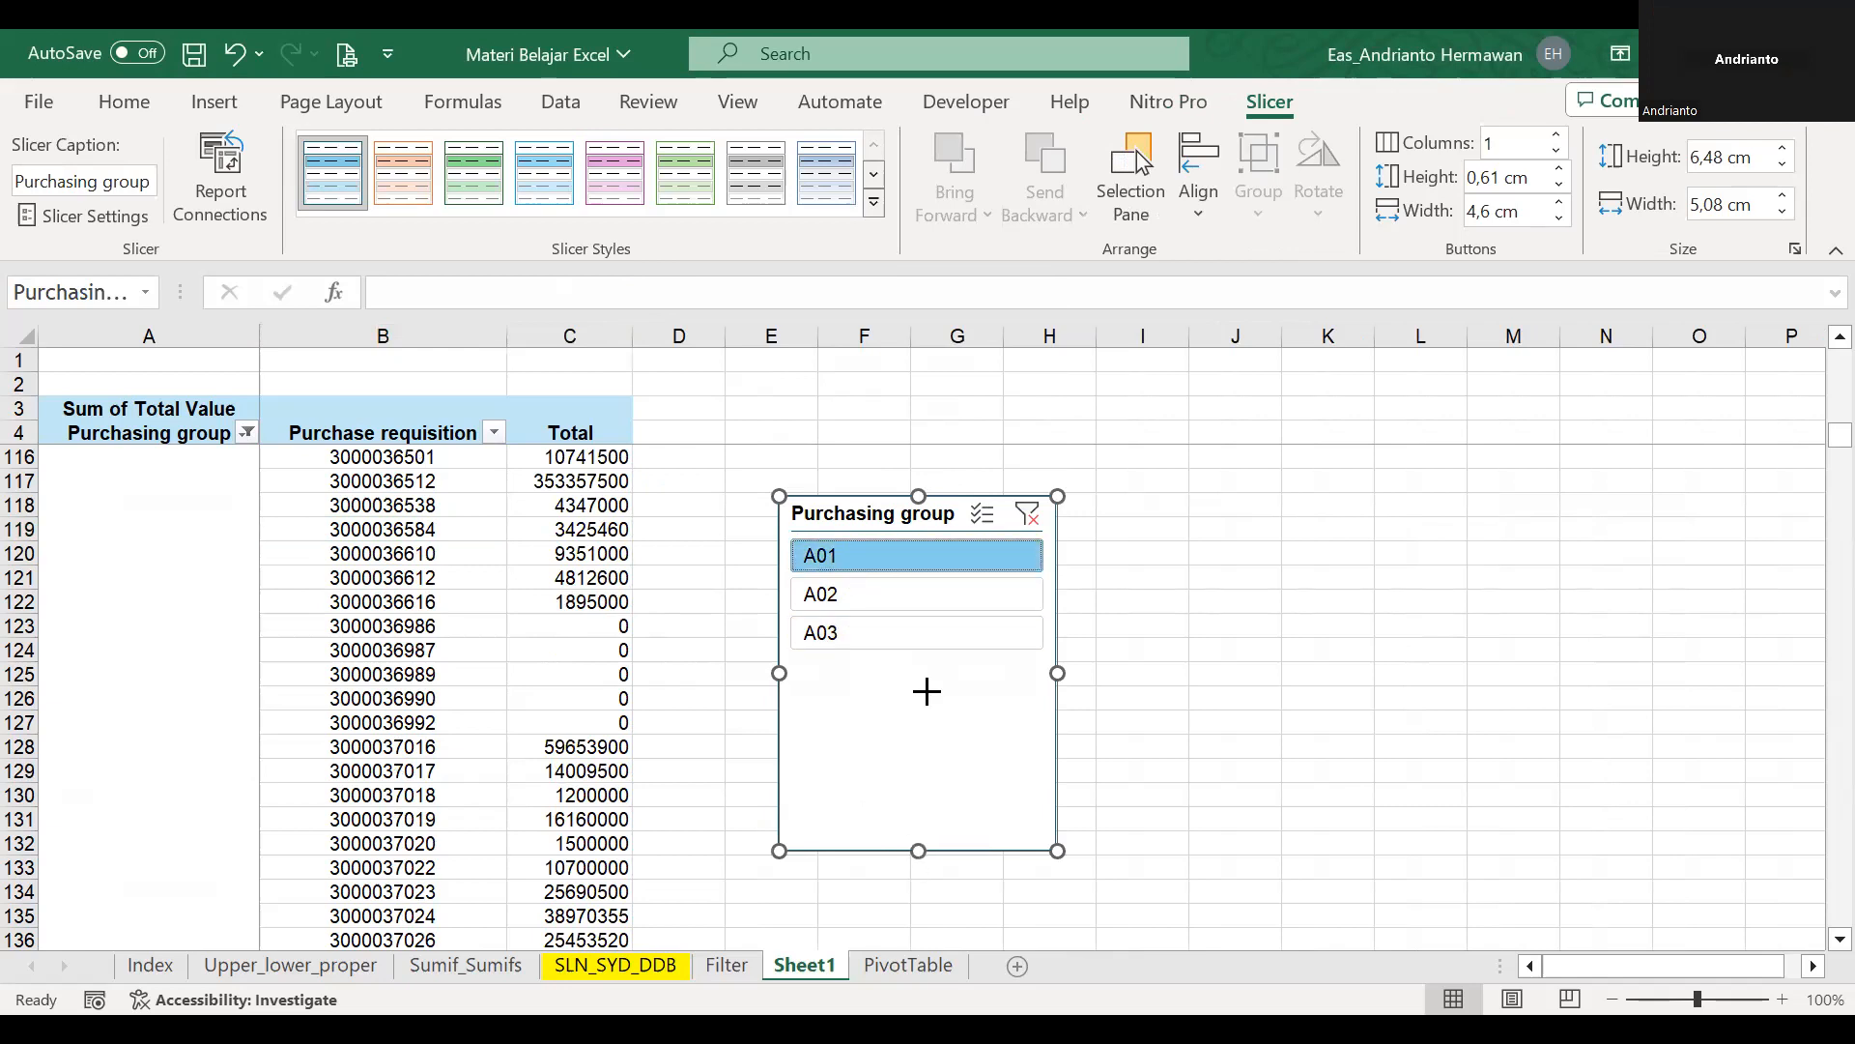
Shorten the Purchasing group slicer to a height of about 3.5 cm and clear its filter.
{"action": "left_click_drag", "start_coordinate": [930, 690], "coordinate": [929, 687]}
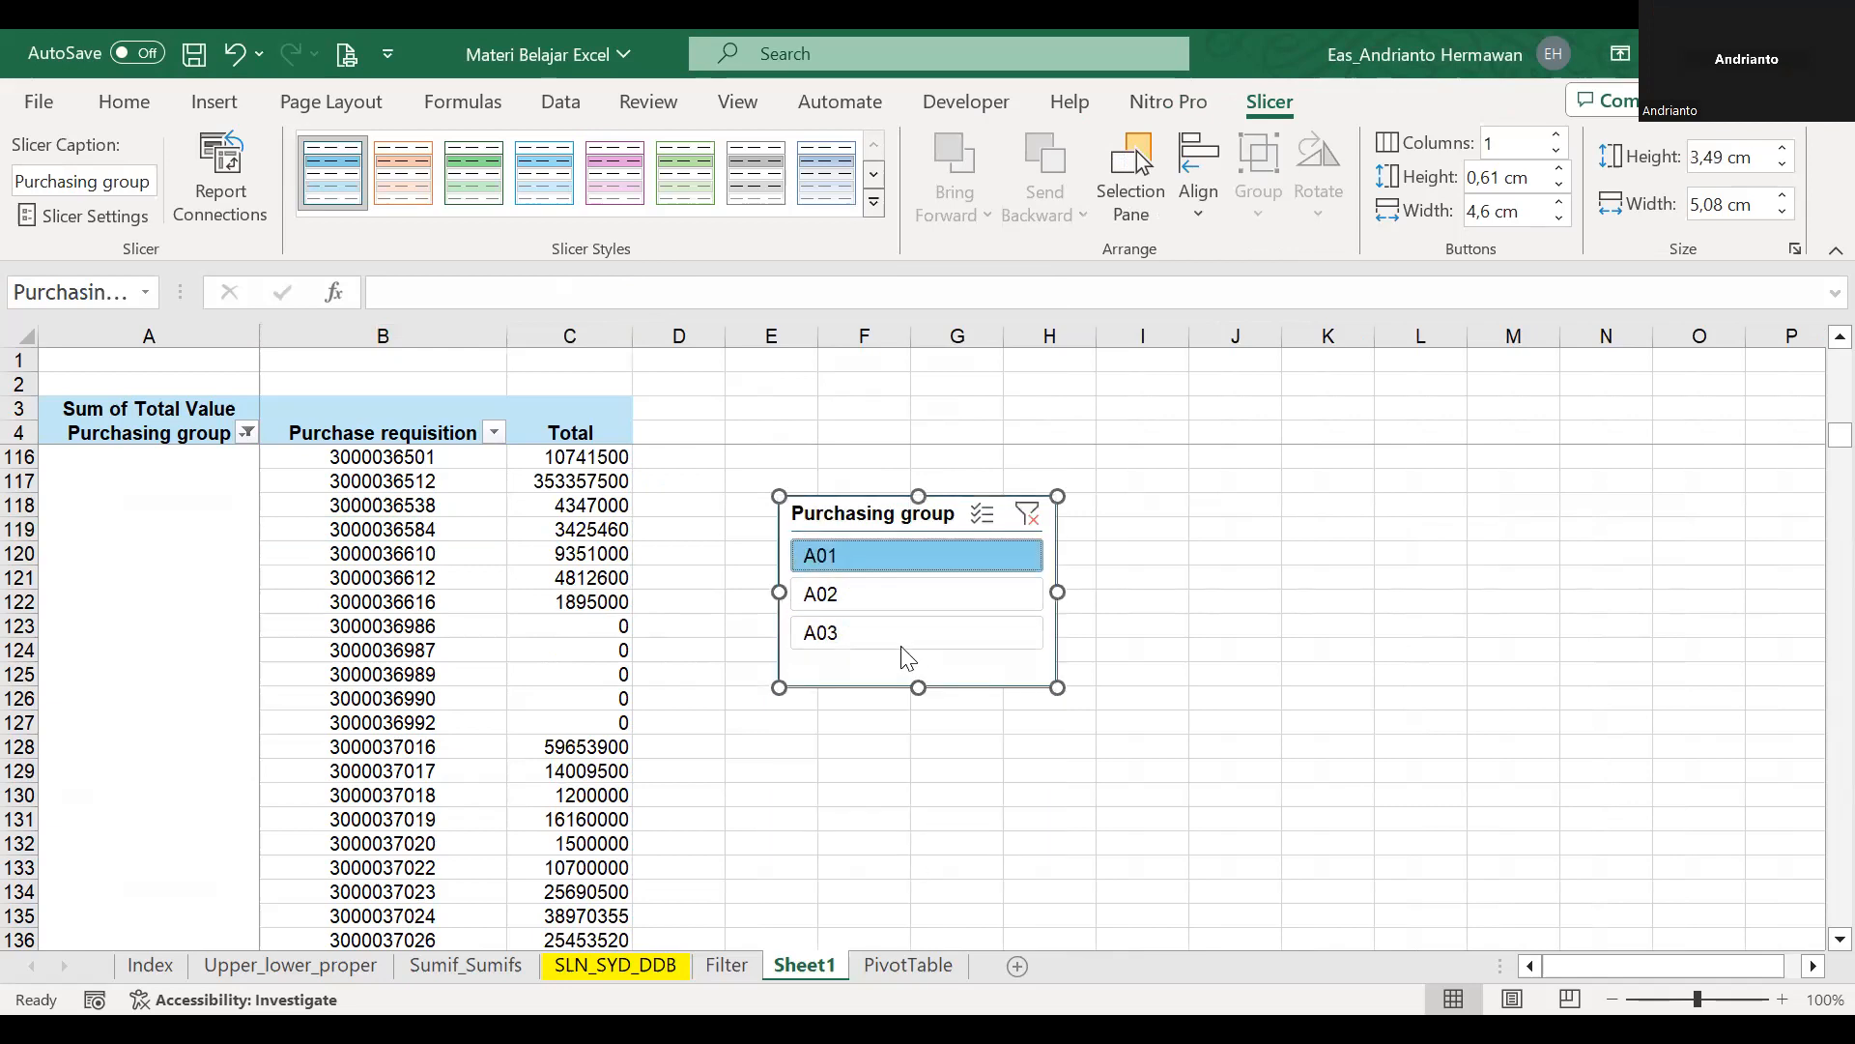
{"action": "left_click", "coordinate": [1023, 519]}
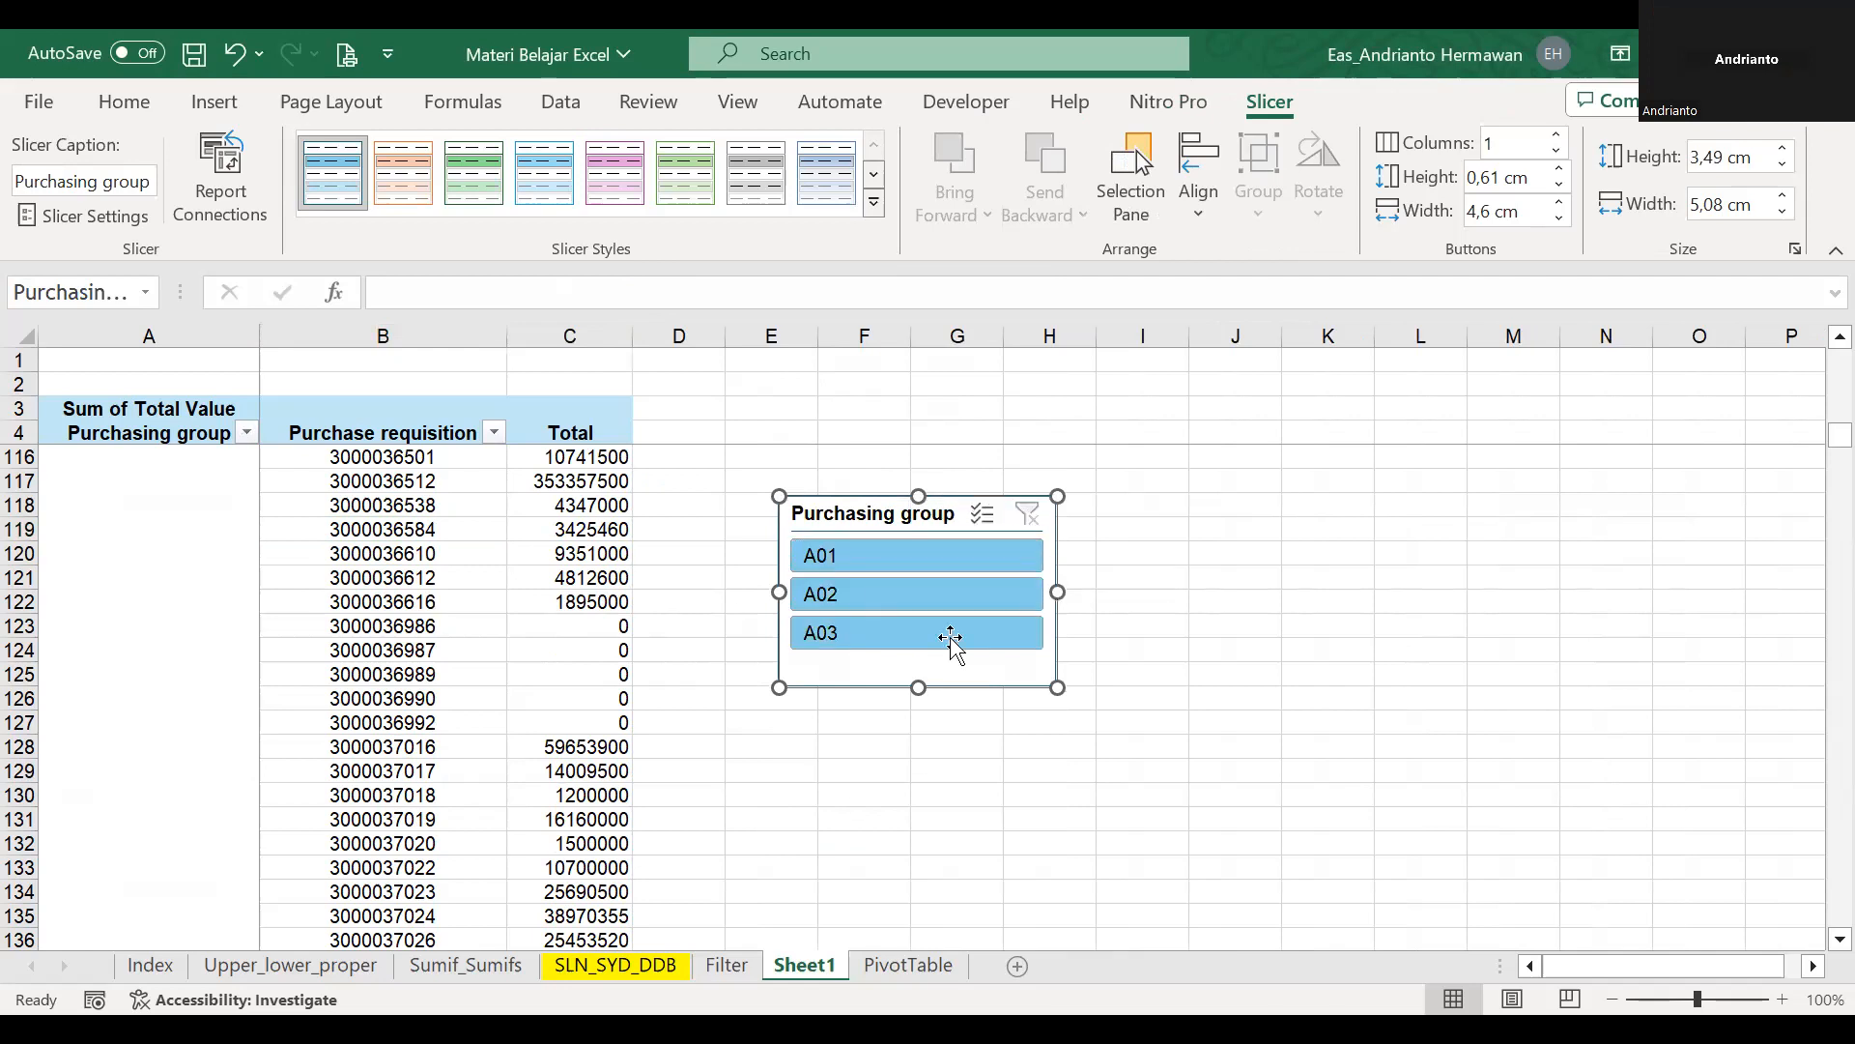
Filter the pivot table with the slicer by A01, A02 and A03 in turn.
{"action": "left_click", "coordinate": [943, 567]}
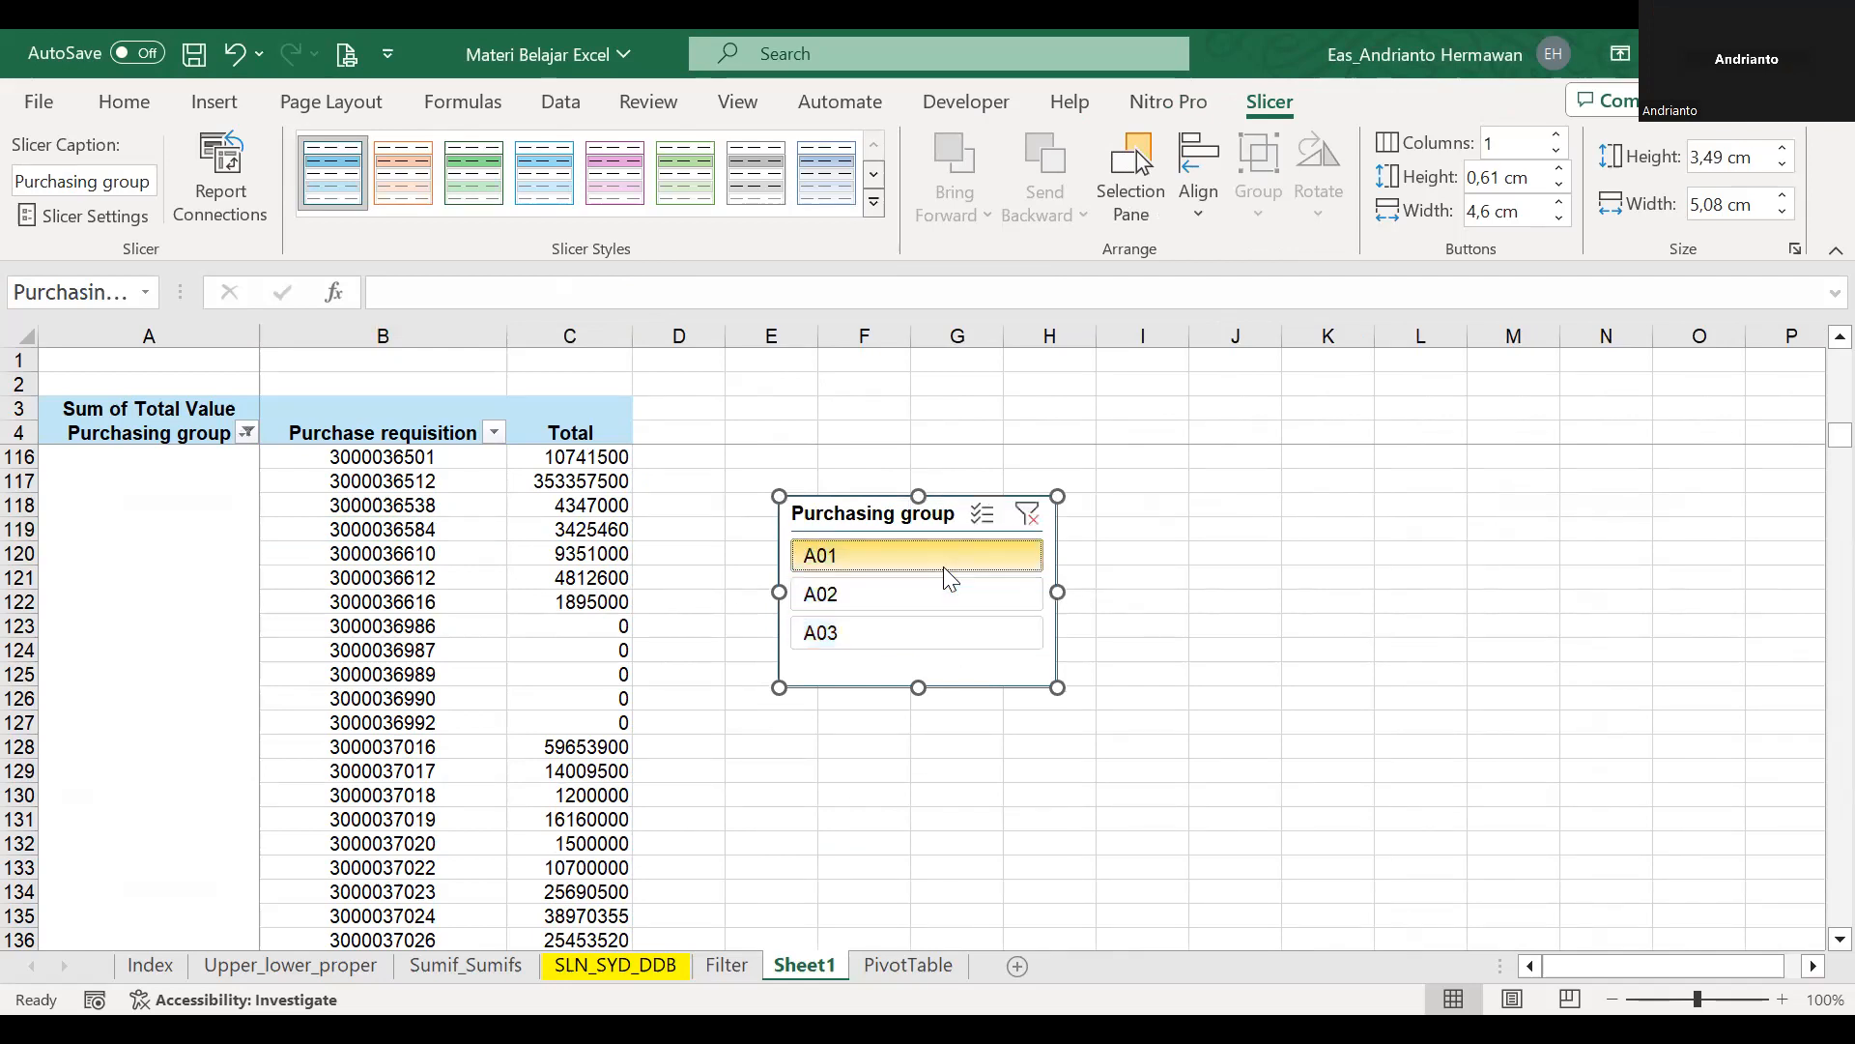
{"action": "left_click", "coordinate": [1001, 606]}
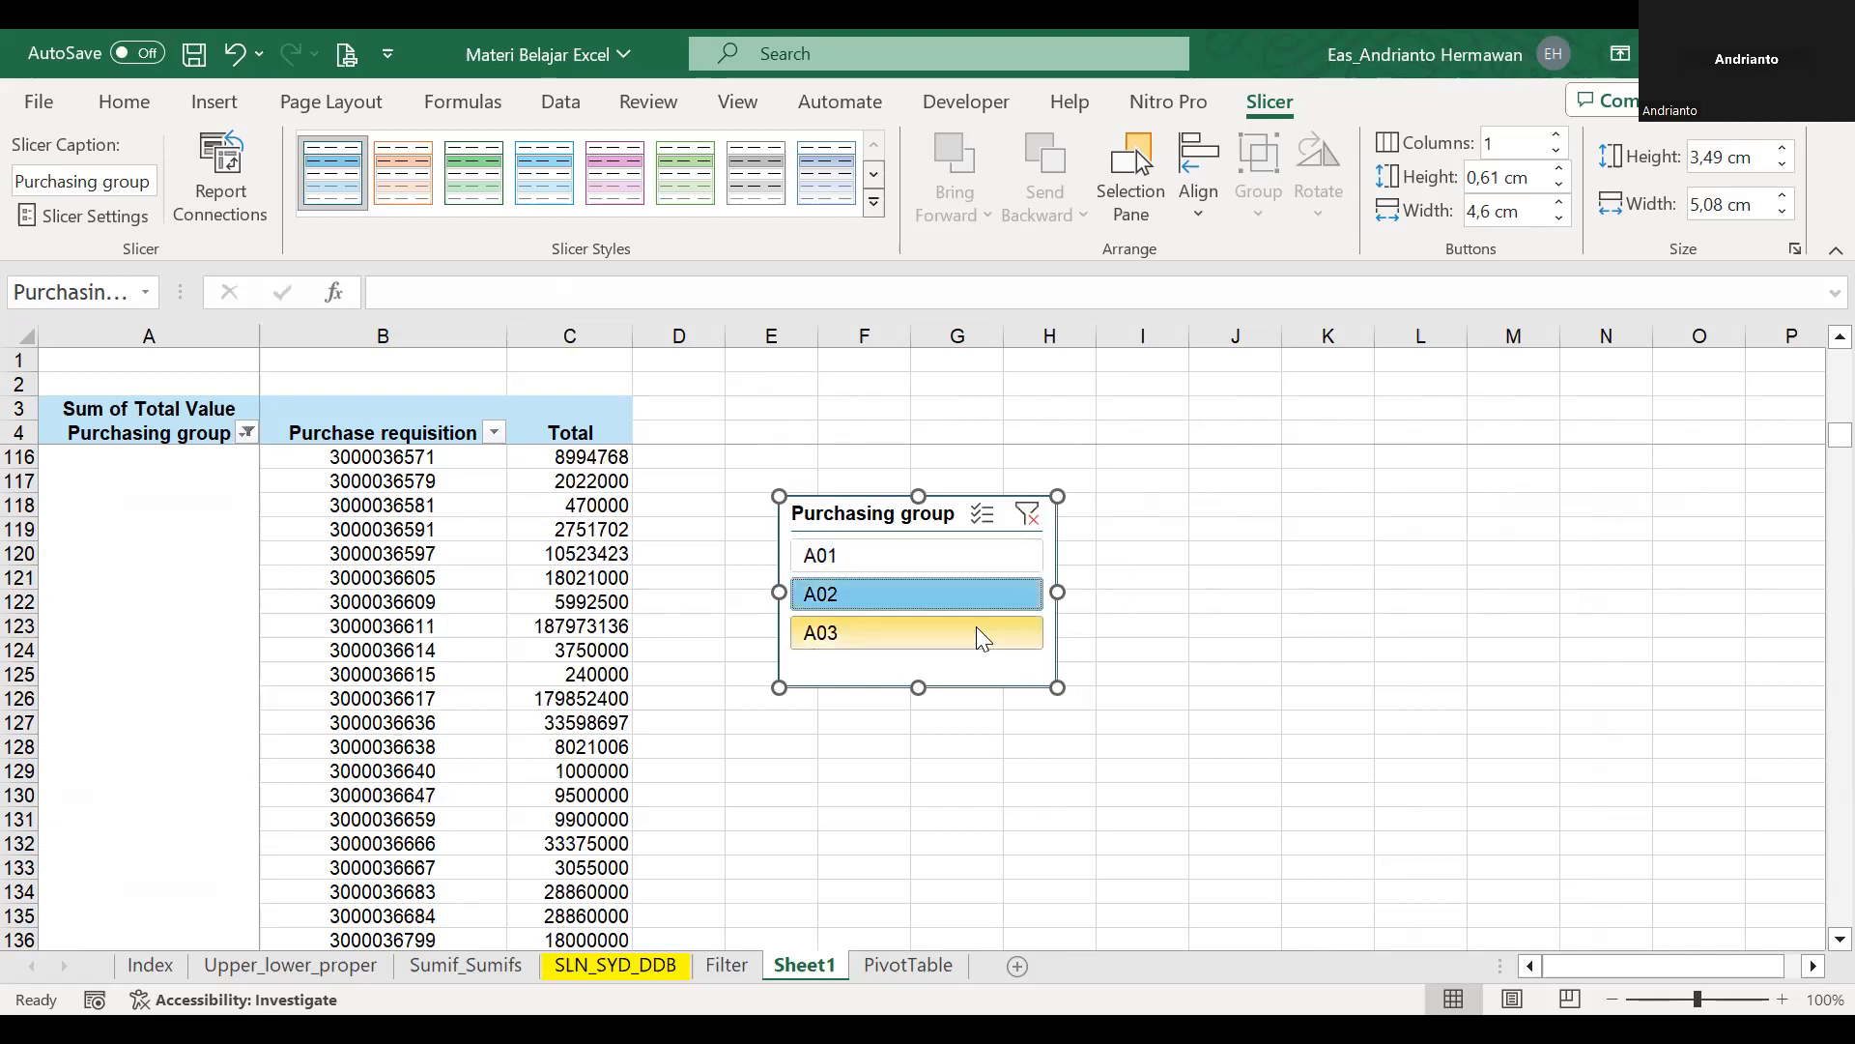
{"action": "left_click", "coordinate": [976, 626]}
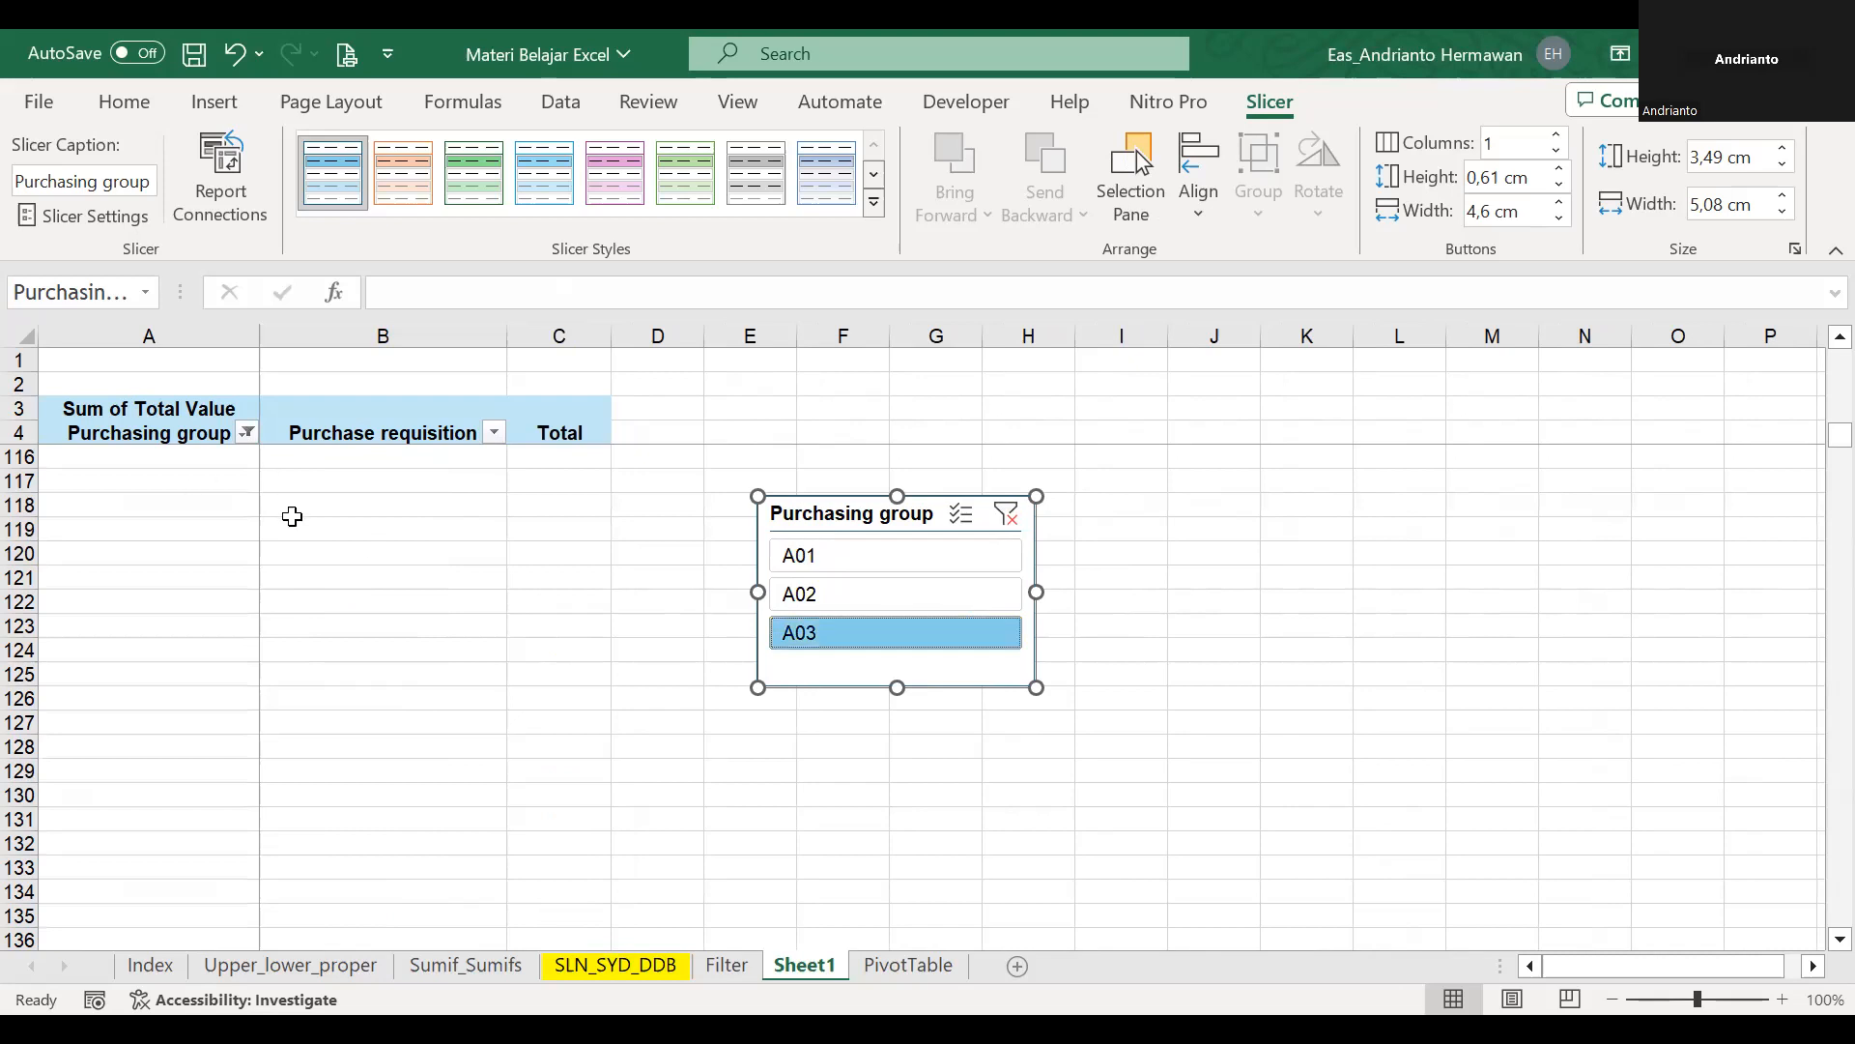
Examine the purchase requisitions and totals listed for purchasing group A03 from the first row downwards.
{"action": "left_click", "coordinate": [281, 436]}
{"action": "key", "text": "Down"}
{"action": "key", "text": "Down"}
{"action": "key", "text": "Down"}
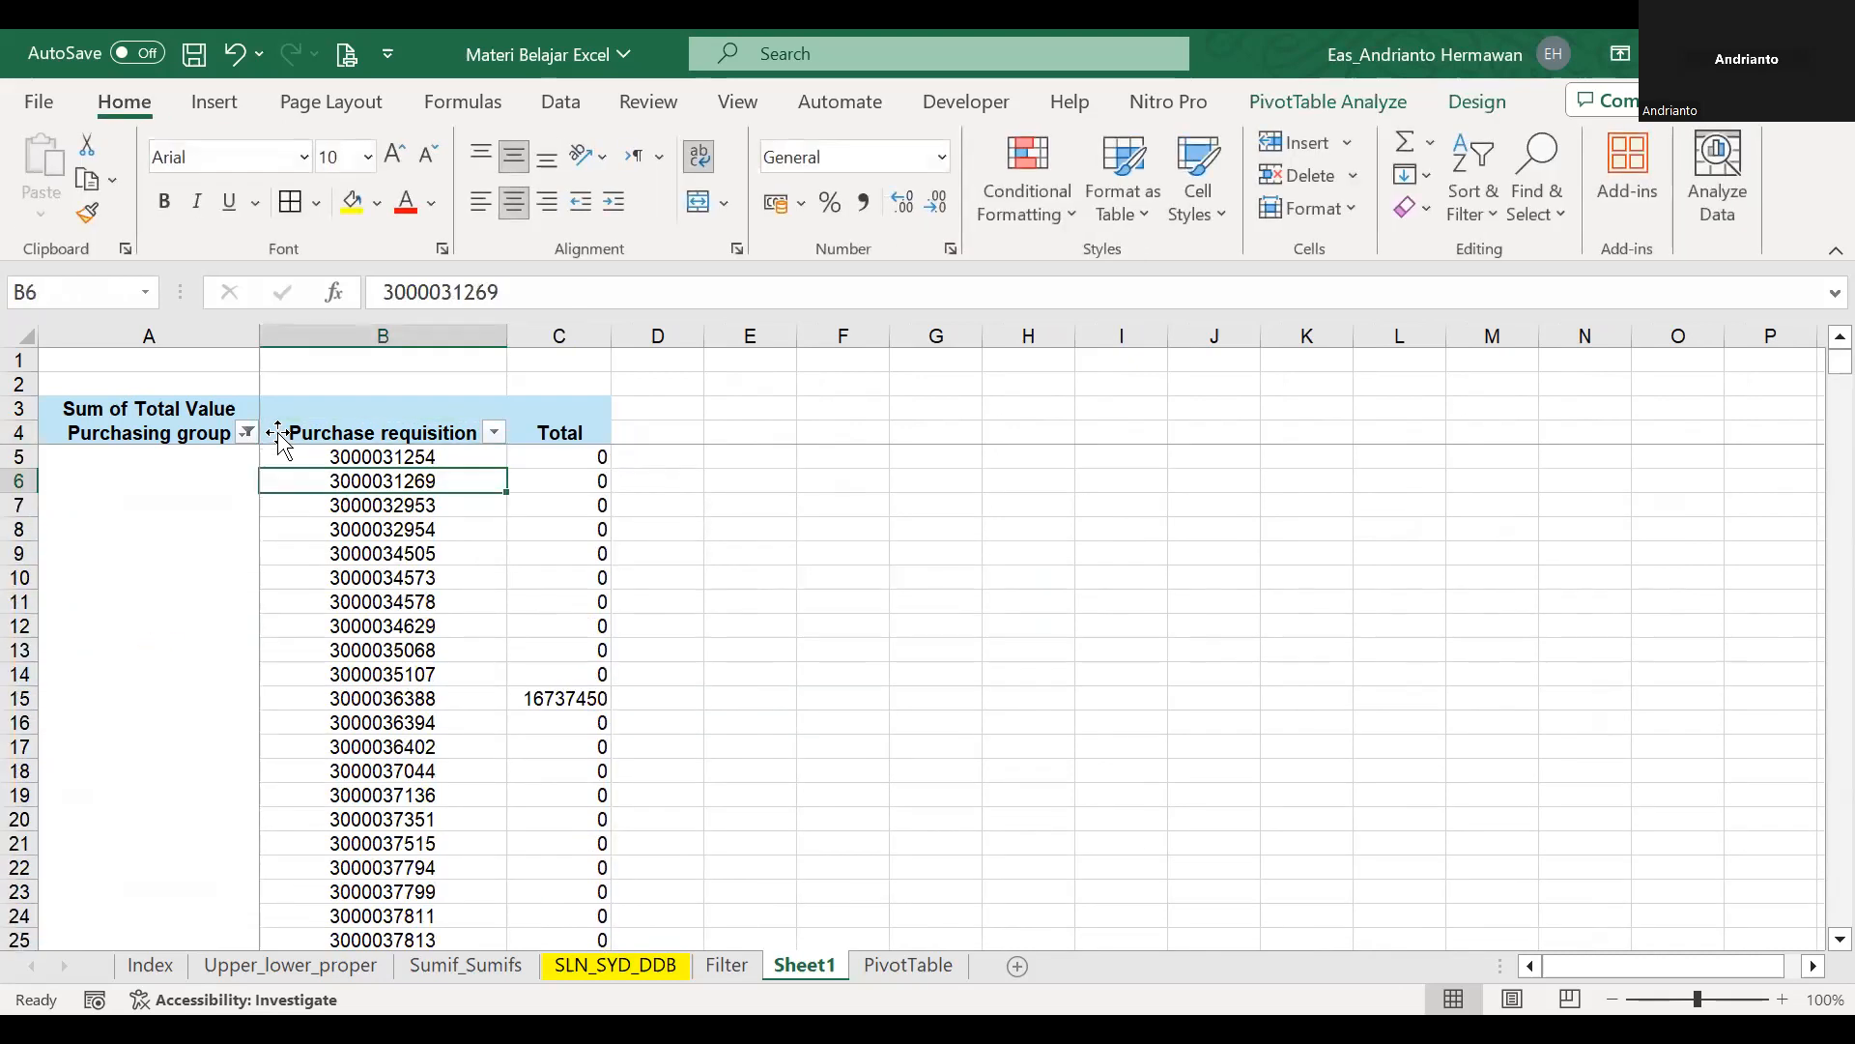
{"action": "scroll", "coordinate": [818, 665], "scroll_direction": "down", "scroll_amount": 6}
{"action": "left_click", "coordinate": [821, 667]}
{"action": "scroll", "coordinate": [978, 690], "scroll_direction": "down", "scroll_amount": 17}
{"action": "scroll", "coordinate": [977, 687], "scroll_direction": "up", "scroll_amount": 5}
{"action": "scroll", "coordinate": [972, 694], "scroll_direction": "down", "scroll_amount": 9}
{"action": "scroll", "coordinate": [974, 692], "scroll_direction": "down", "scroll_amount": 8}
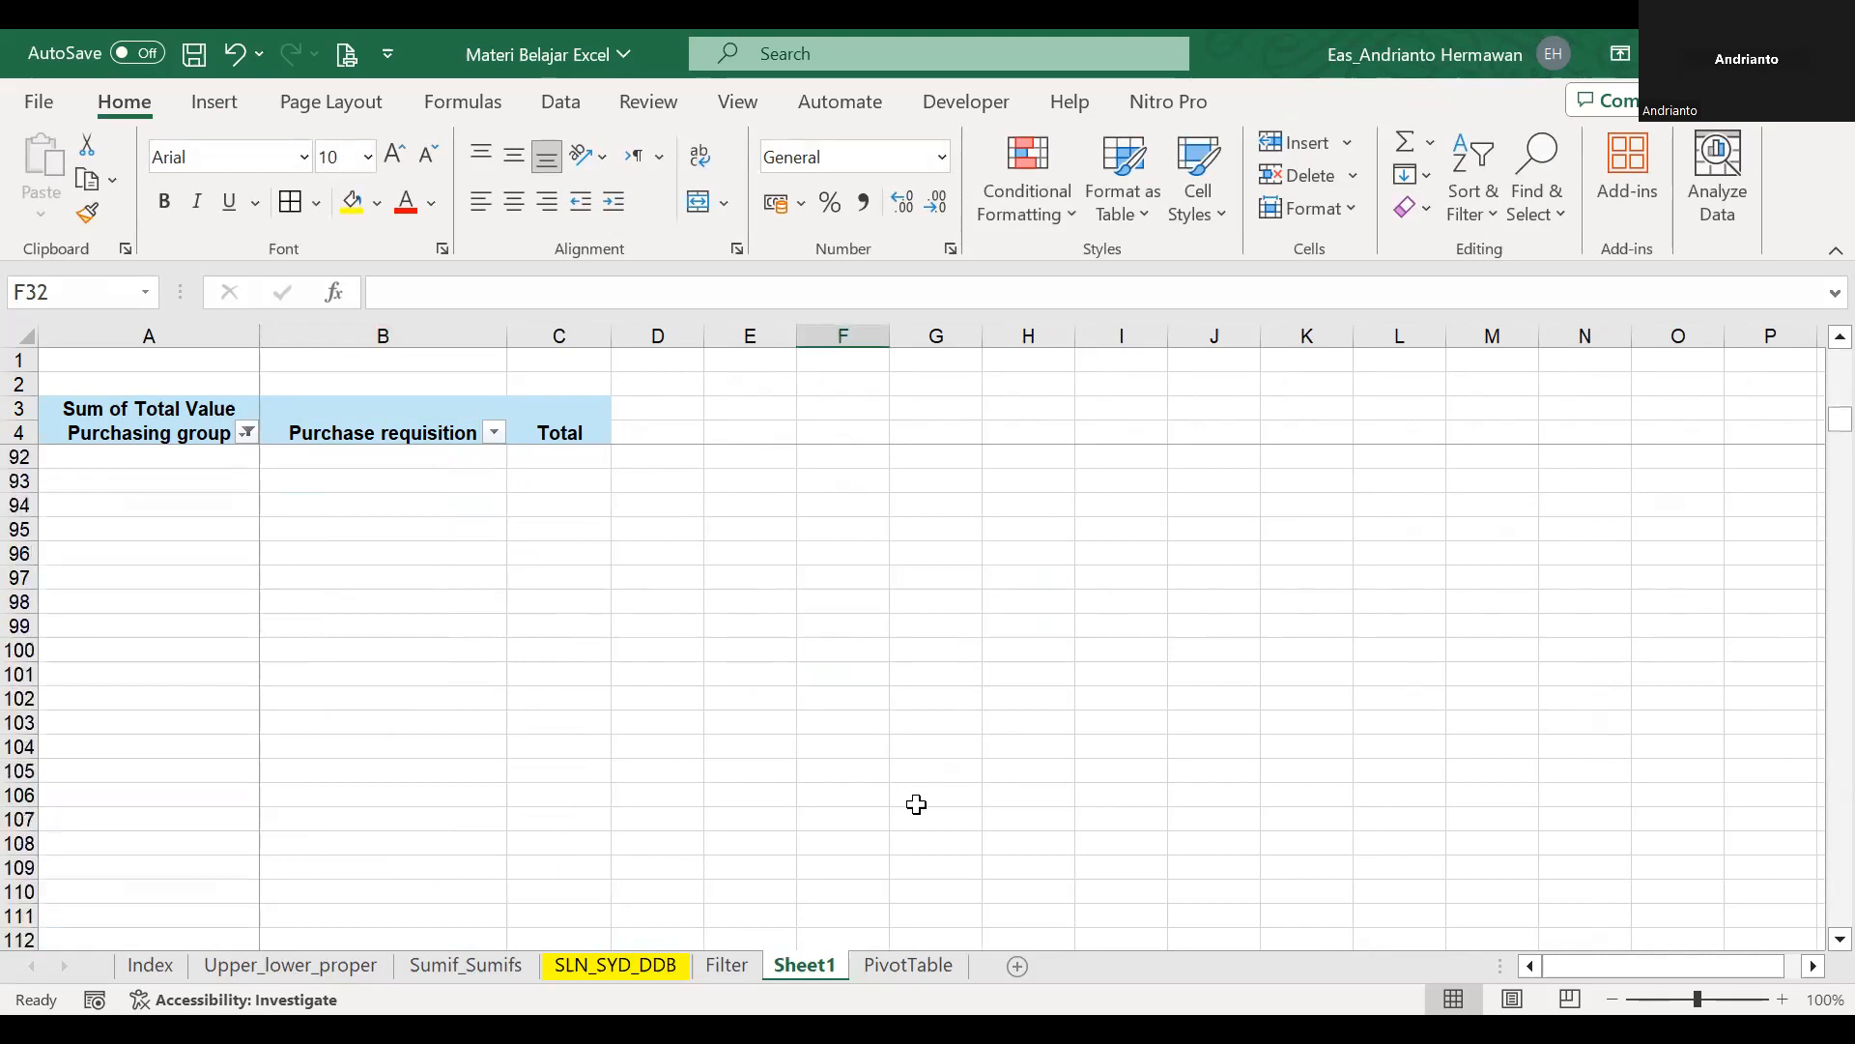
Move the Purchasing group slicer up beside the Total header, starting in the frozen rows, and clear its filter.
{"action": "left_click_drag", "start_coordinate": [890, 671], "coordinate": [774, 380]}
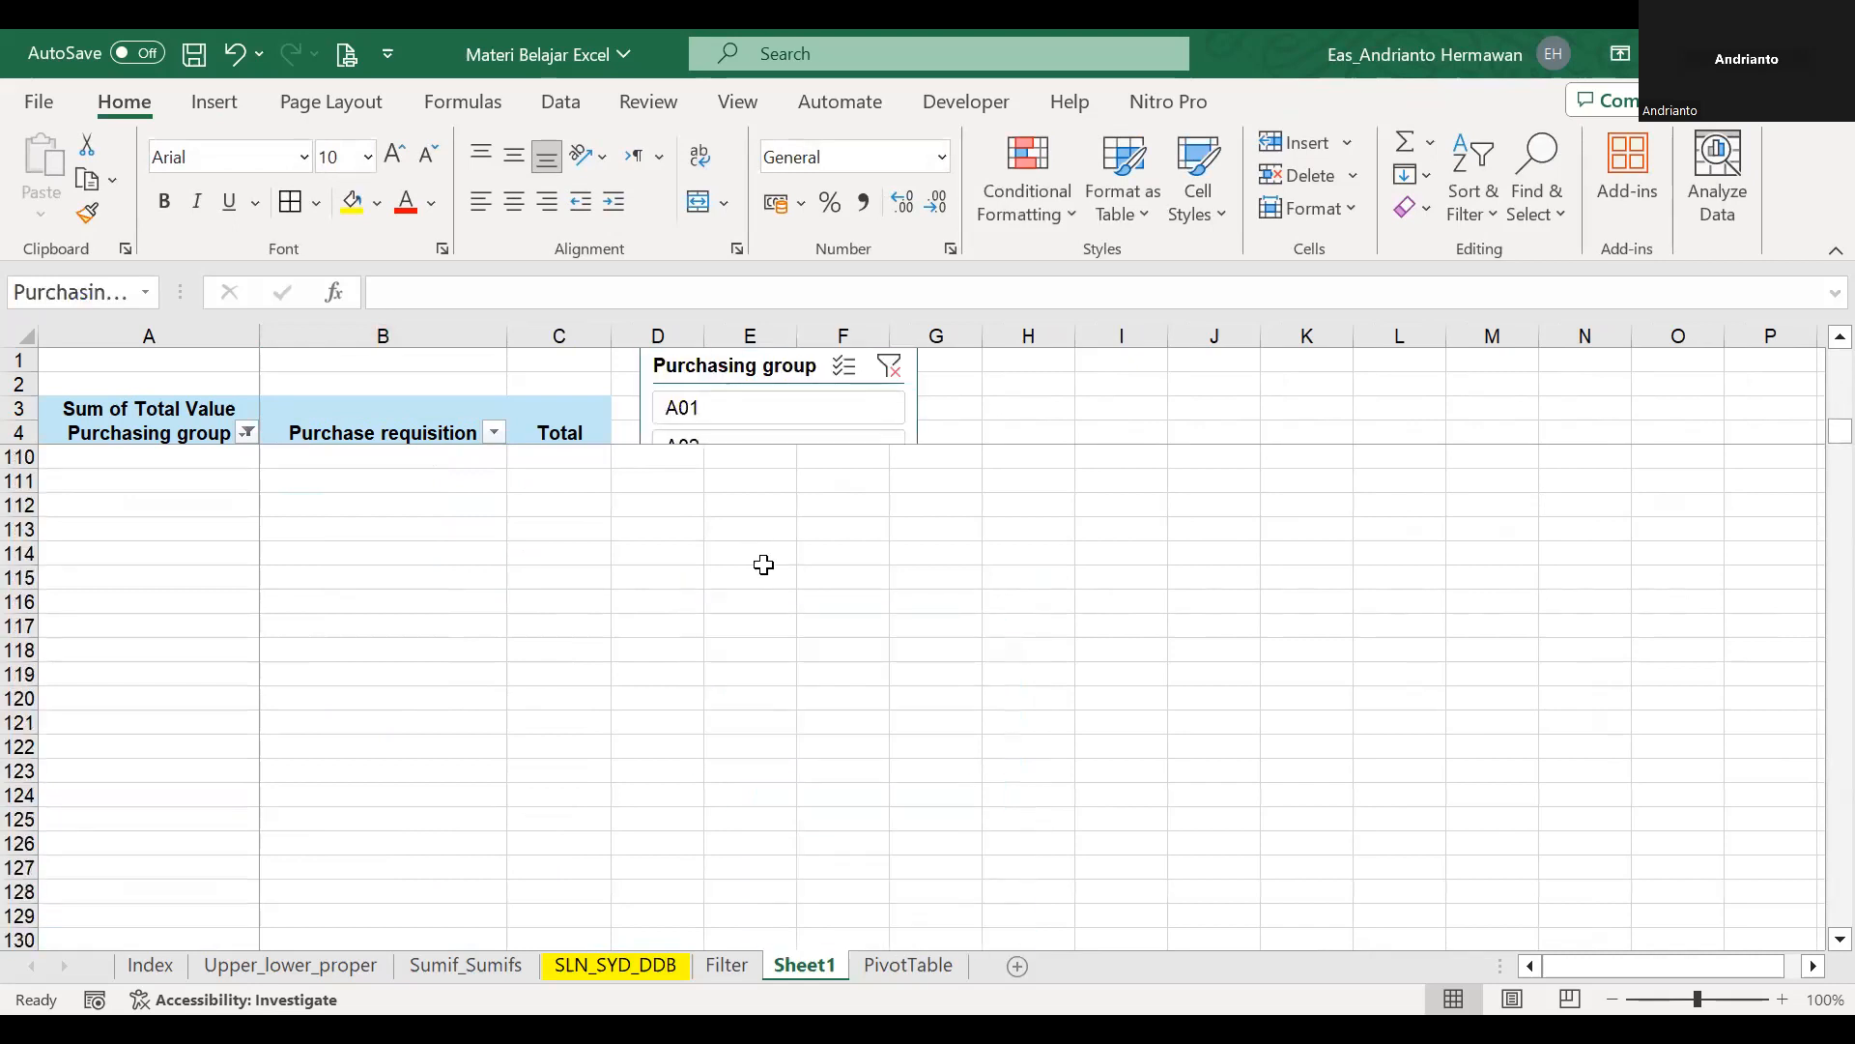
{"action": "left_click", "coordinate": [1115, 376]}
{"action": "key", "text": "Left"}
{"action": "key", "text": "Left"}
{"action": "key", "text": "Left"}
{"action": "key", "text": "Left"}
{"action": "key", "text": "Down"}
{"action": "key", "text": "Down"}
{"action": "key", "text": "Down"}
{"action": "key", "text": "Down"}
{"action": "key", "text": "Down"}
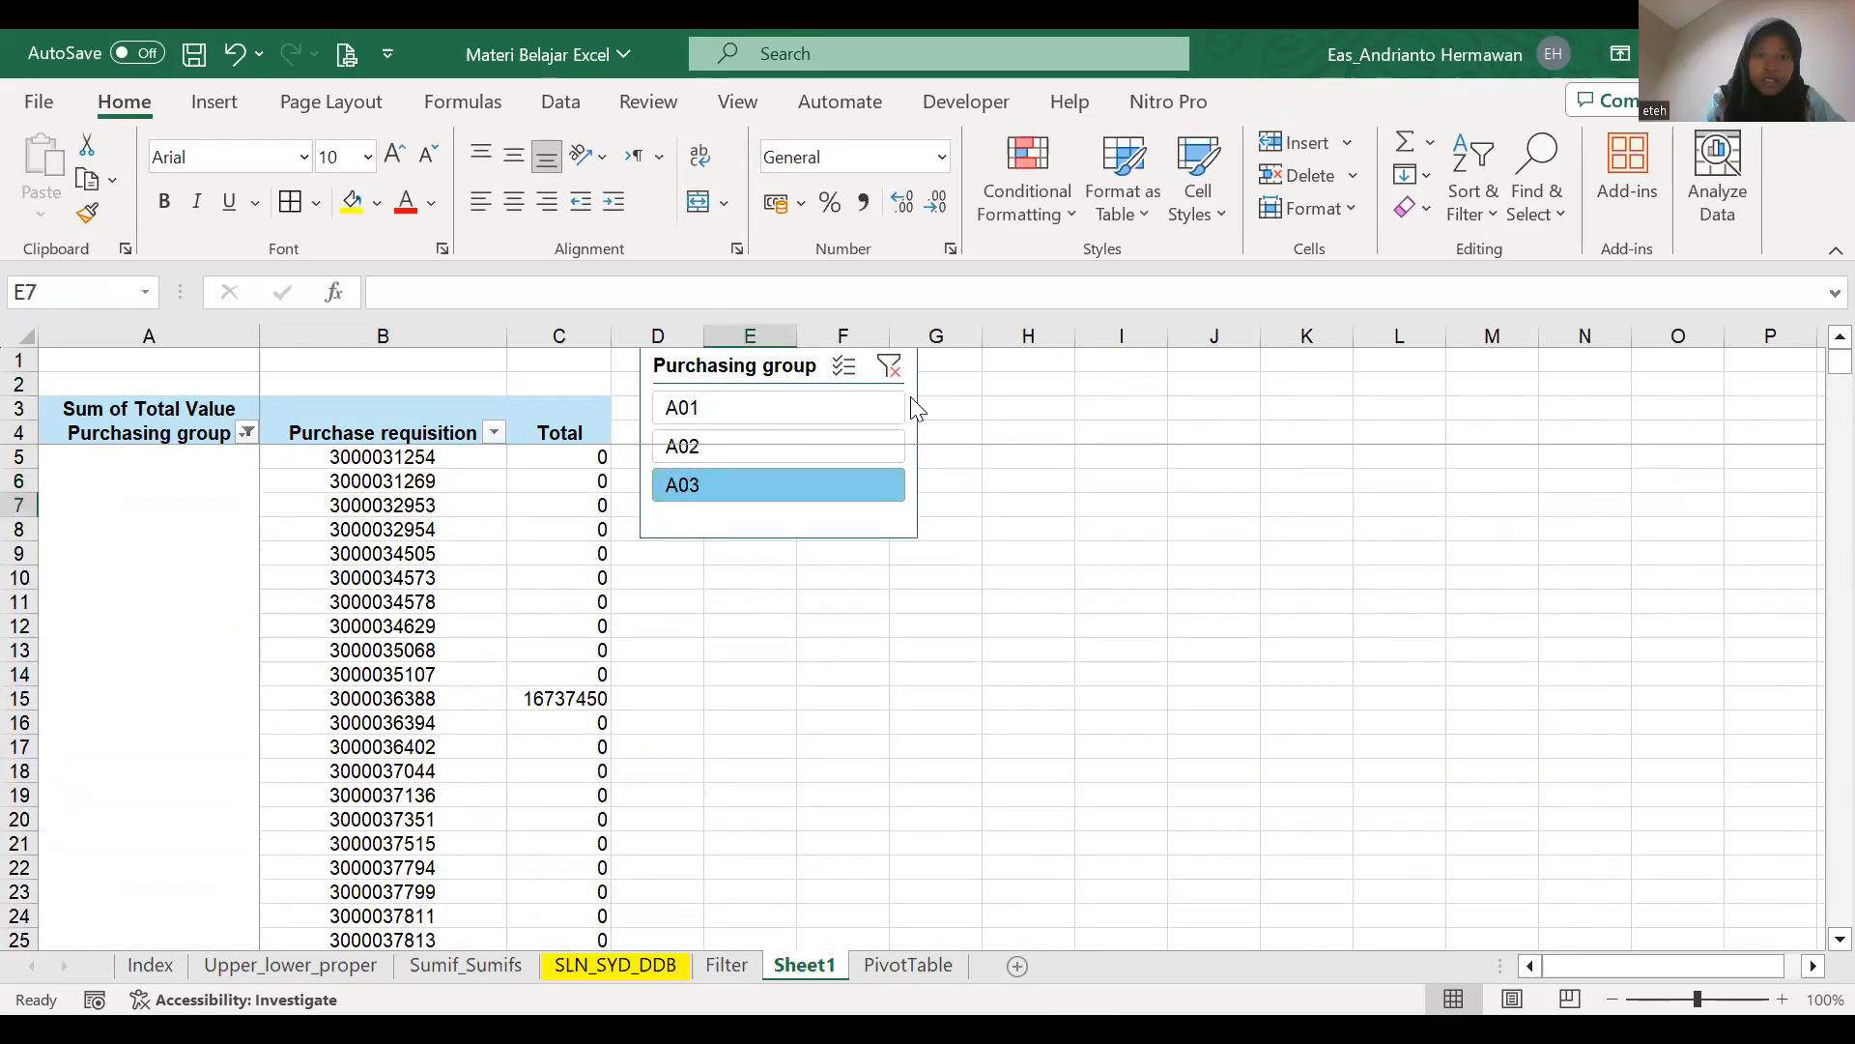
{"action": "left_click", "coordinate": [889, 365]}
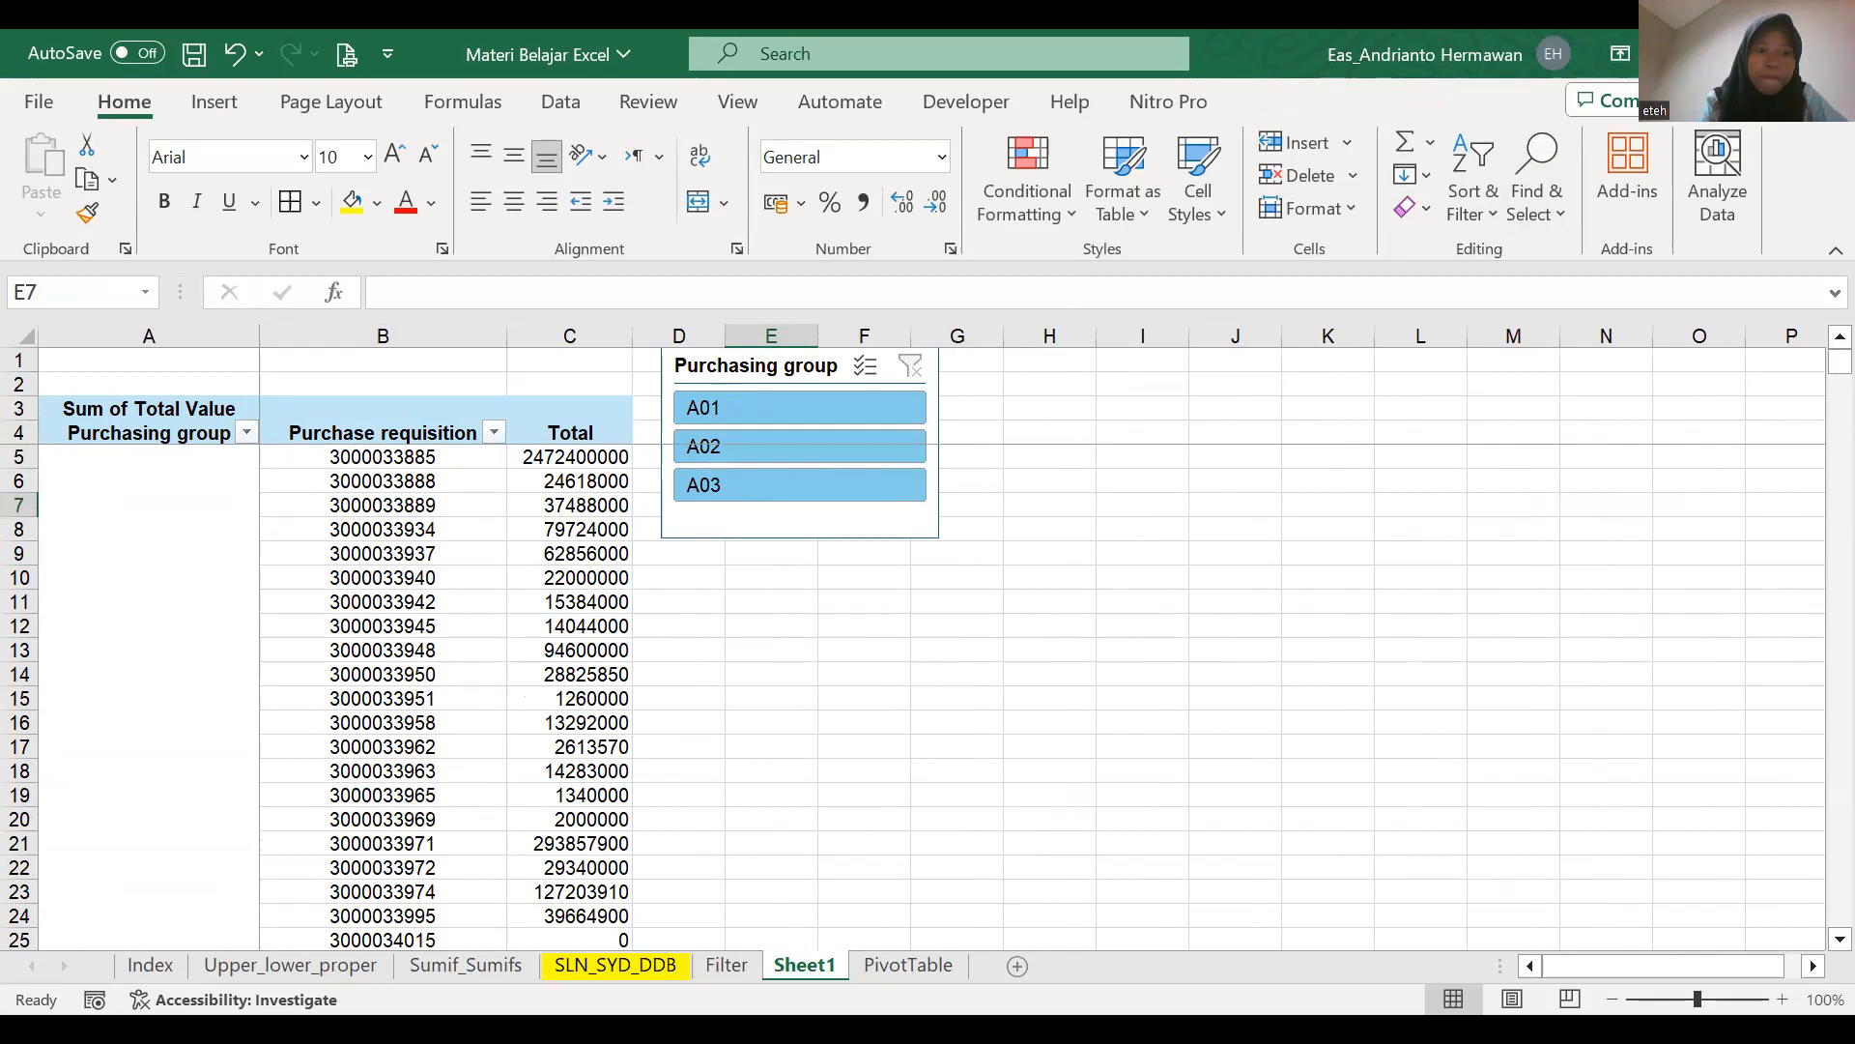
{"action": "key", "text": "alt+Tab"}
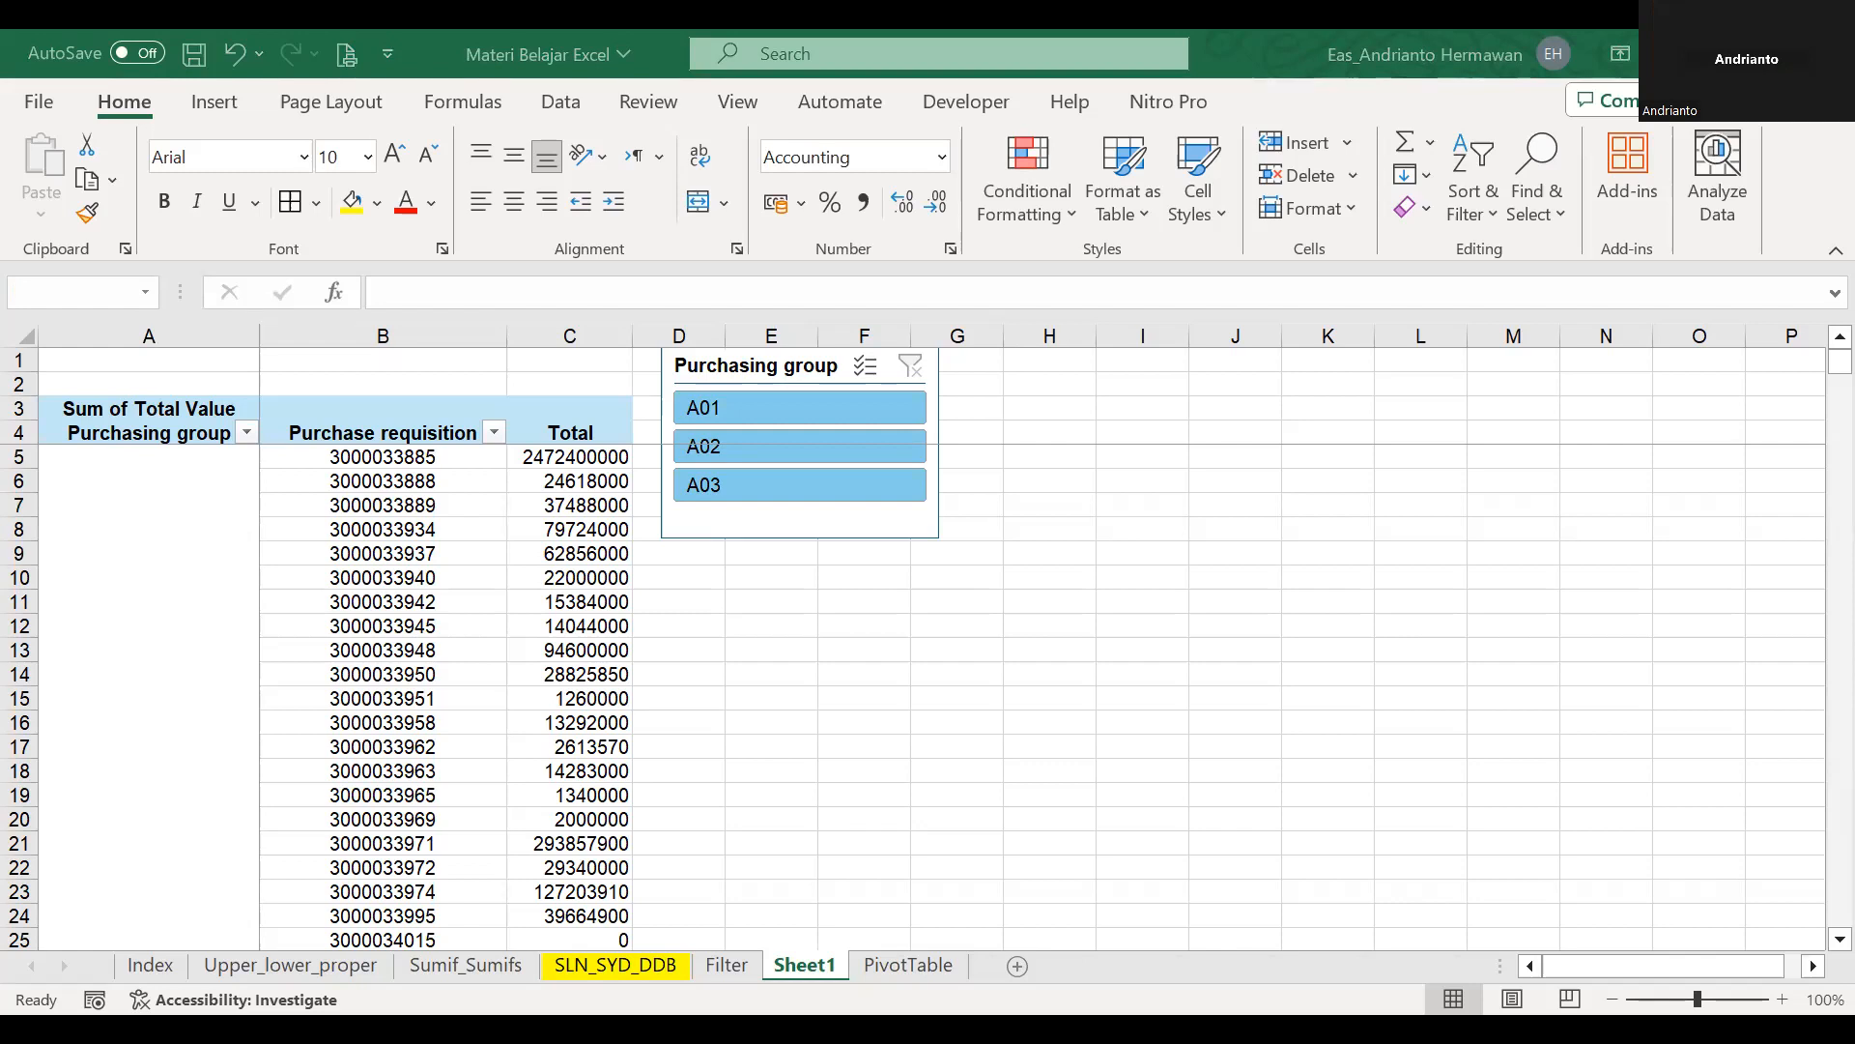
Switch to the Contoh Slicer workbook and filter its production chart to unit PT C, trying several Uraian items and ending on Produksi TBS.
{"action": "left_click", "coordinate": [1598, 661]}
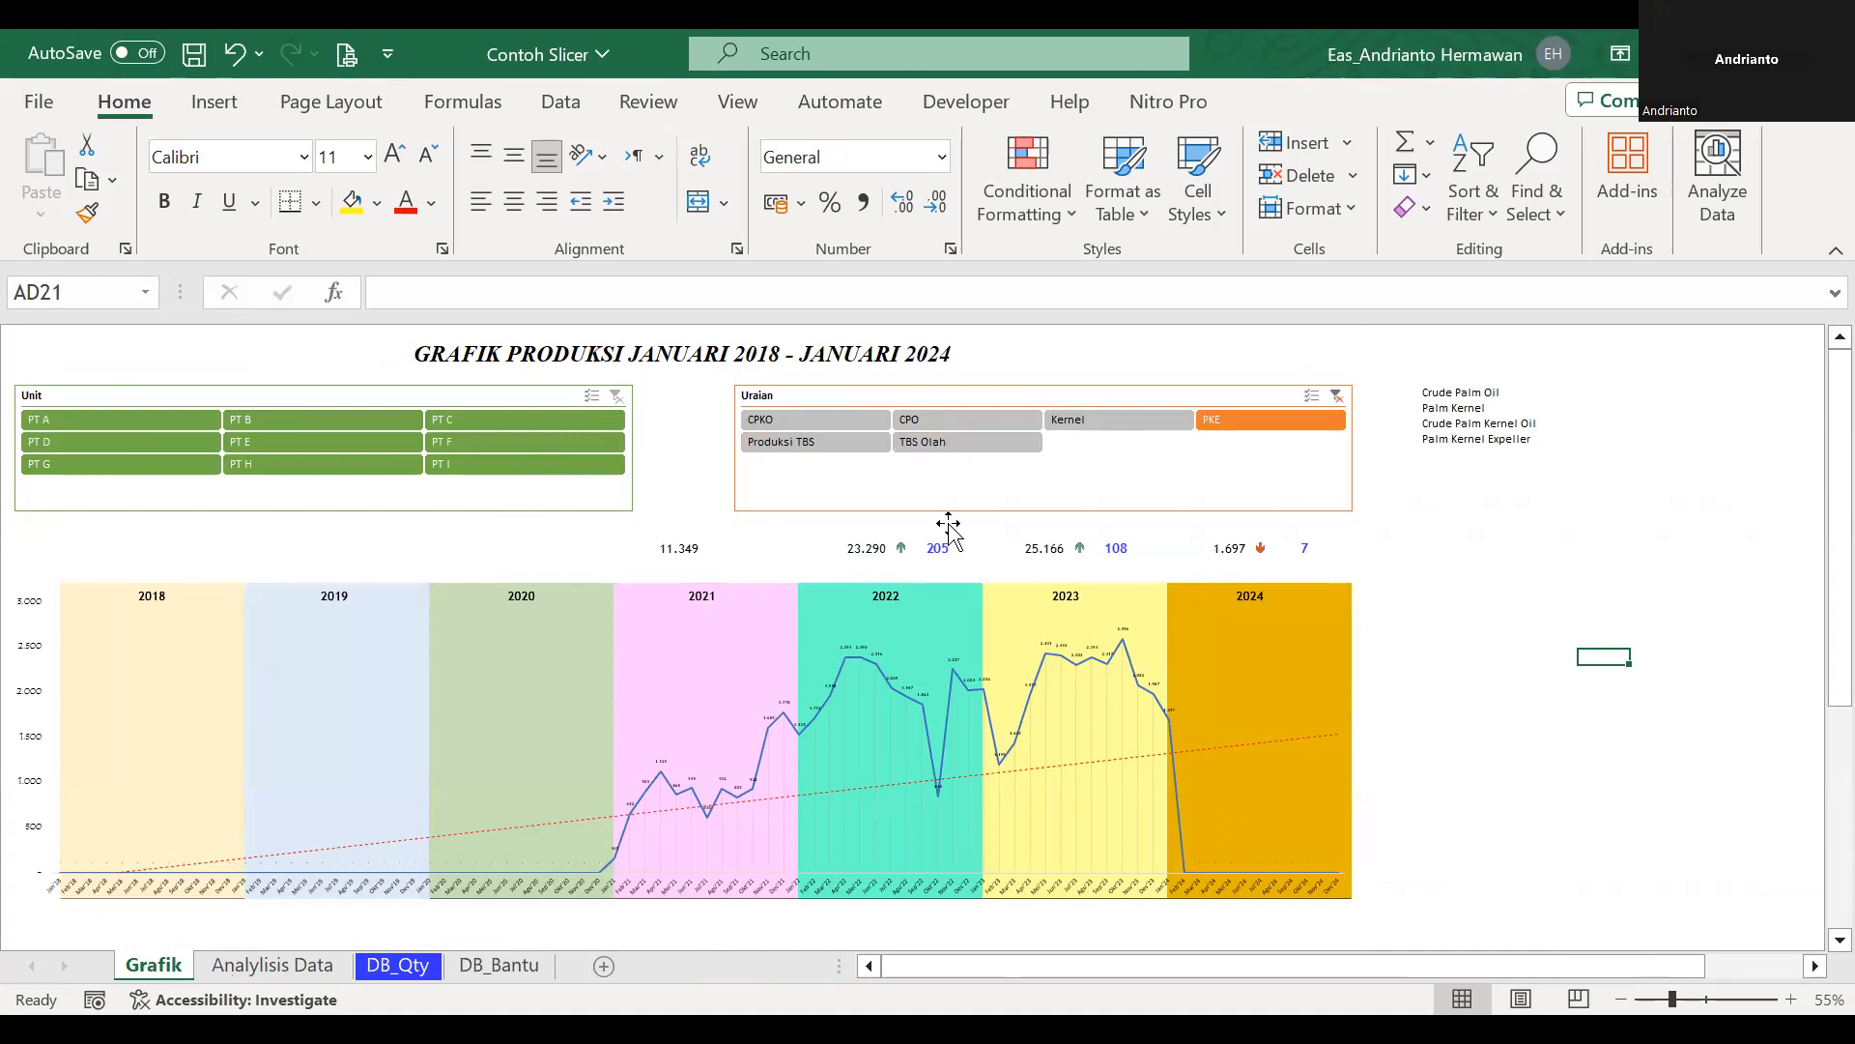
{"action": "left_click", "coordinate": [568, 422]}
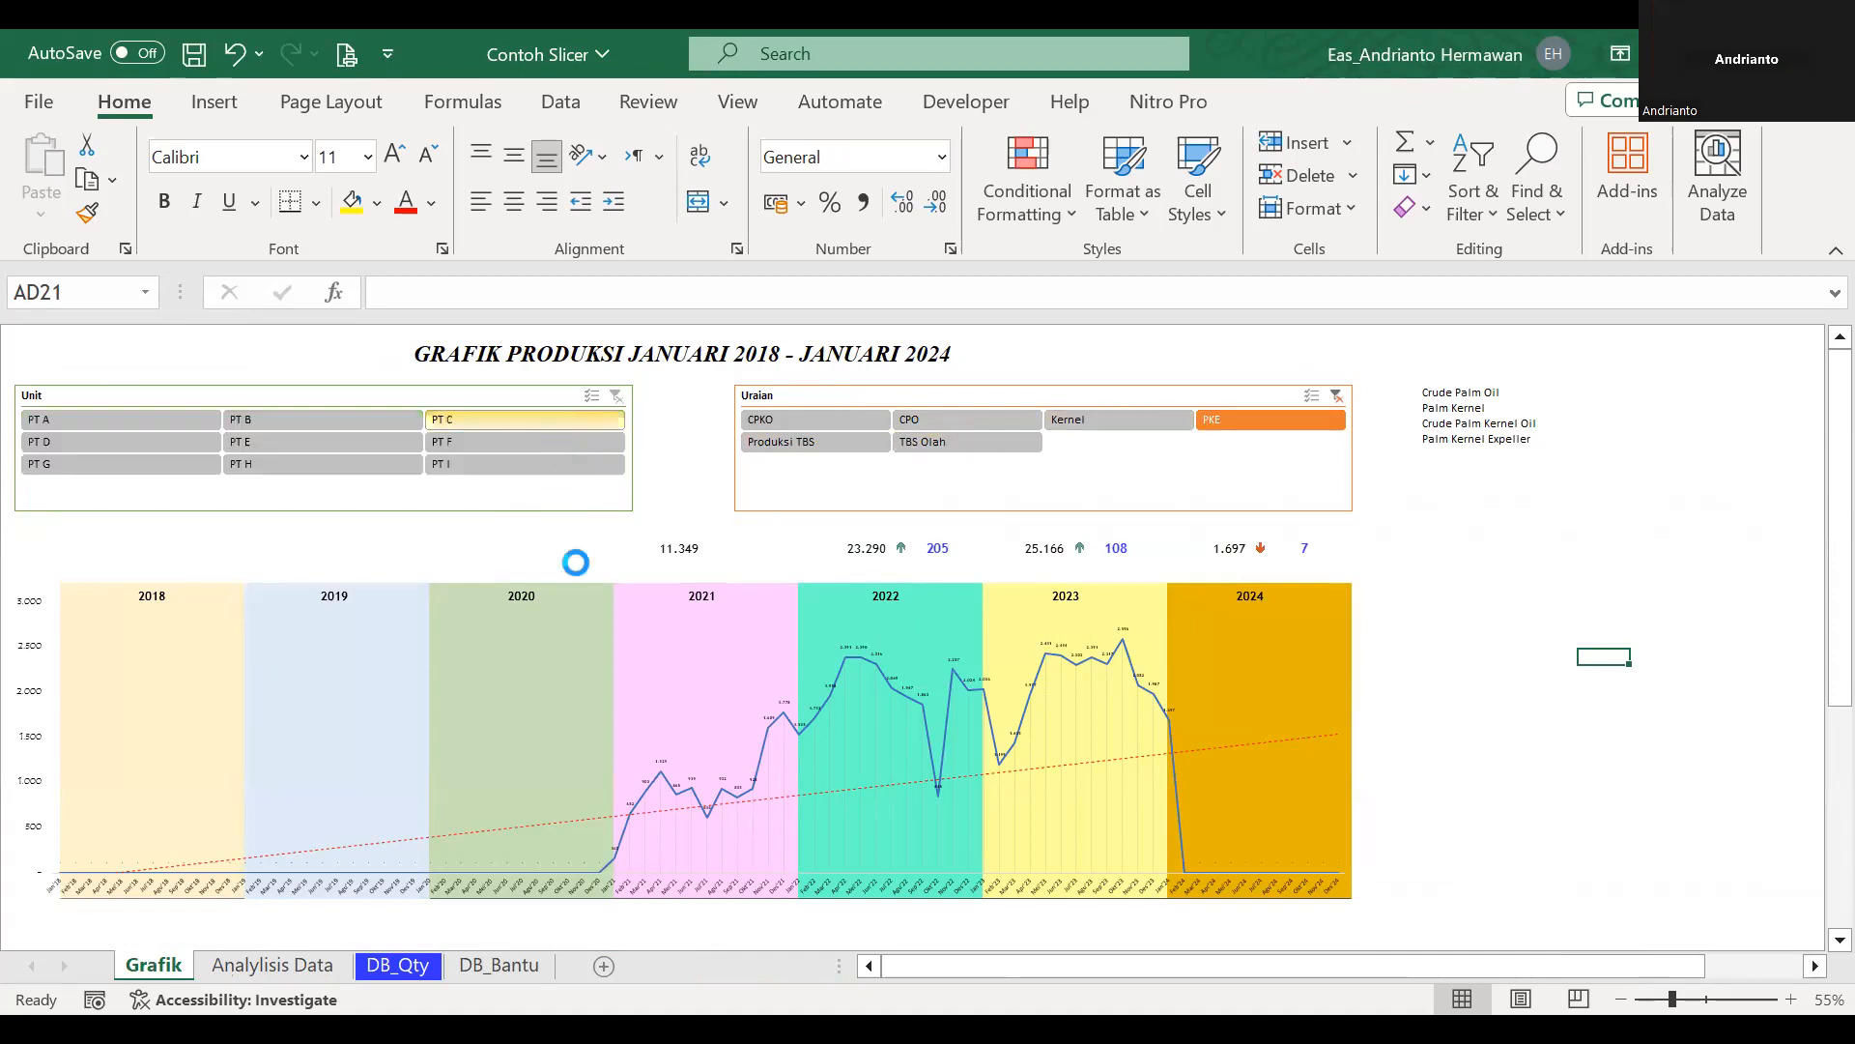
{"action": "left_click", "coordinate": [958, 414]}
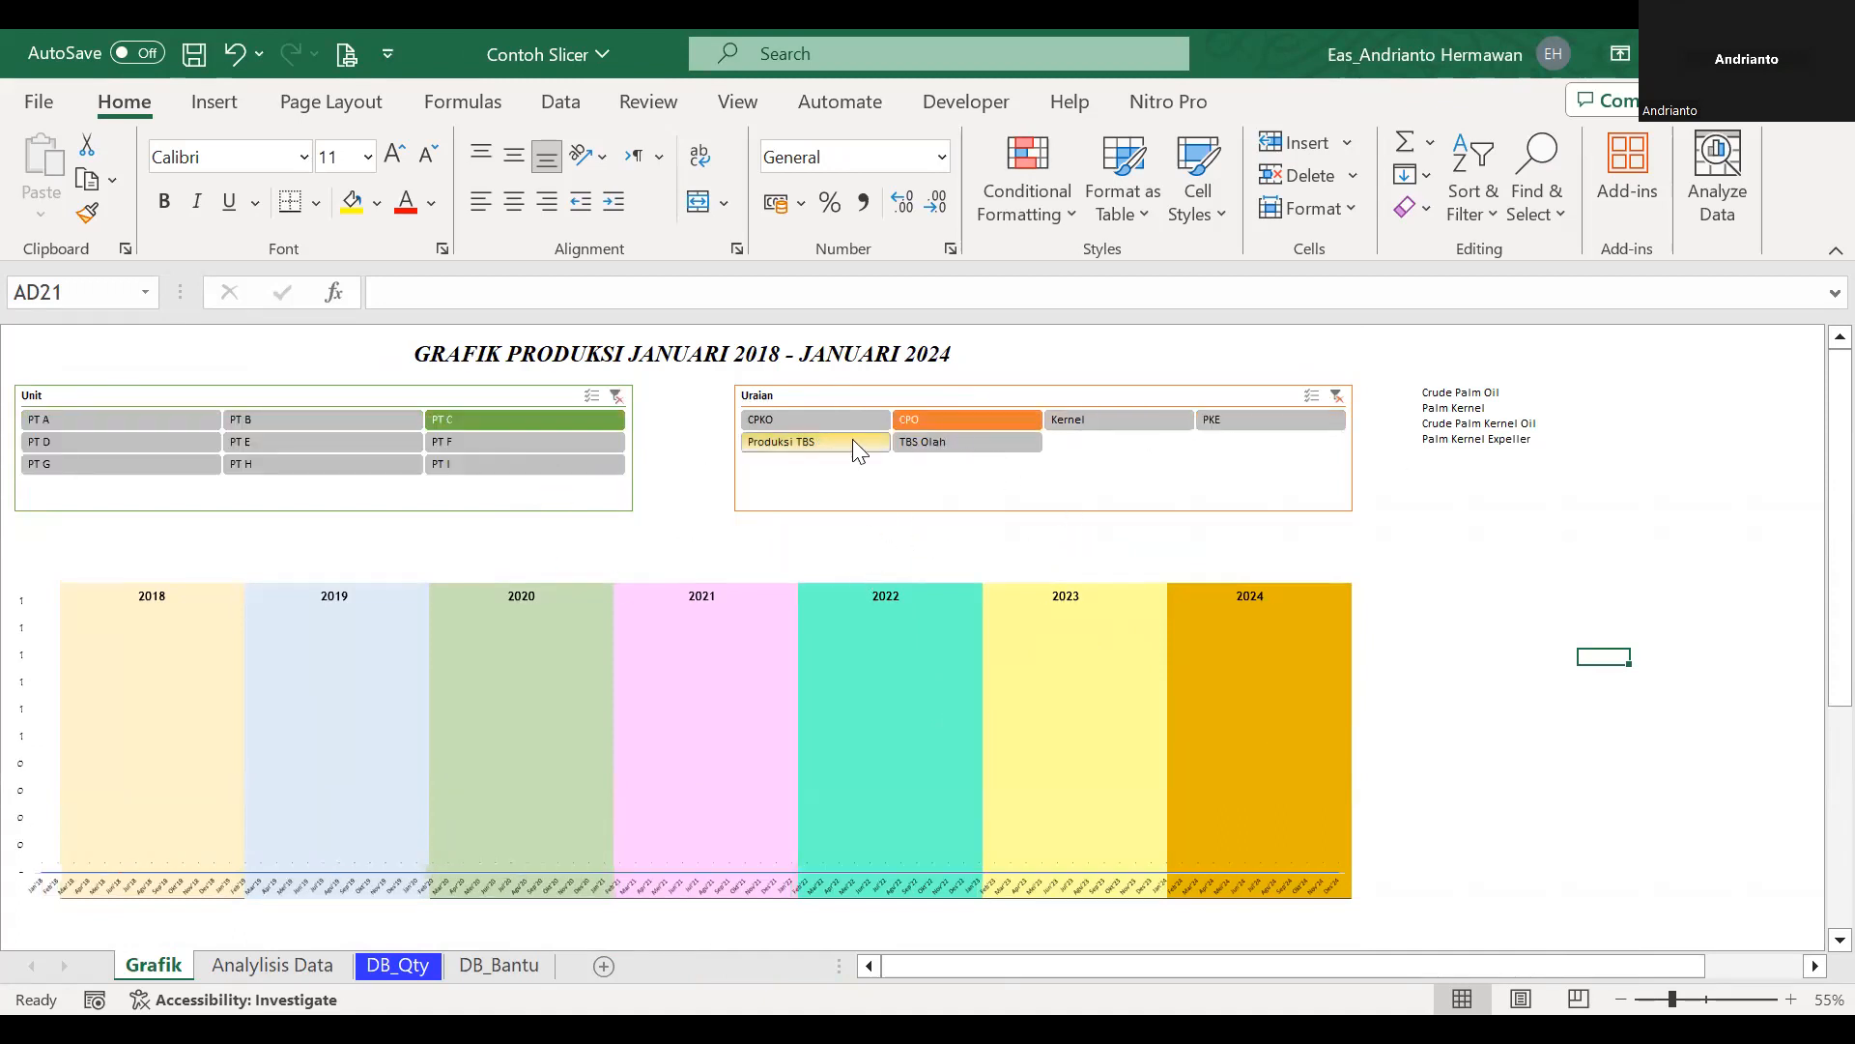
{"action": "left_click", "coordinate": [835, 421]}
{"action": "left_click", "coordinate": [906, 445]}
{"action": "left_click", "coordinate": [867, 448]}
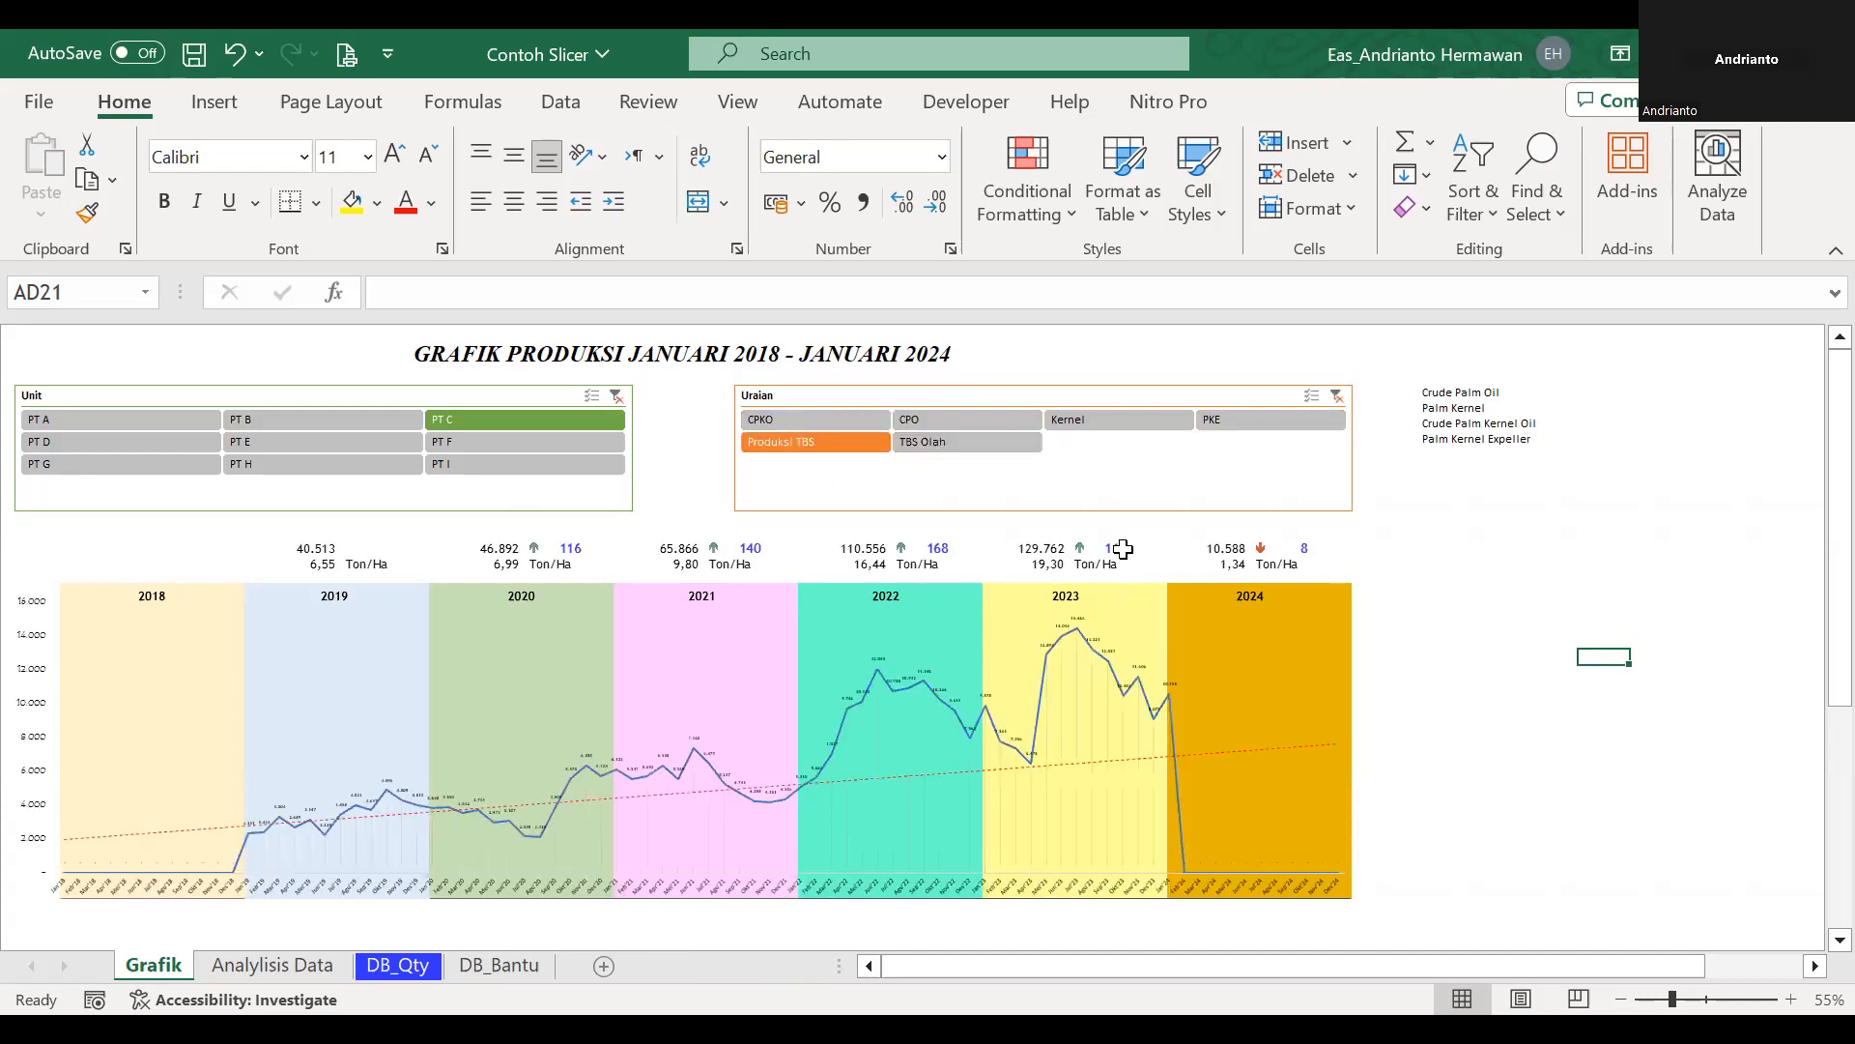
Filter the production chart to the Uraian item TBS Olah and the unit PT F with the slicers.
{"action": "left_click", "coordinate": [967, 442]}
{"action": "mouse_move", "coordinate": [977, 708]}
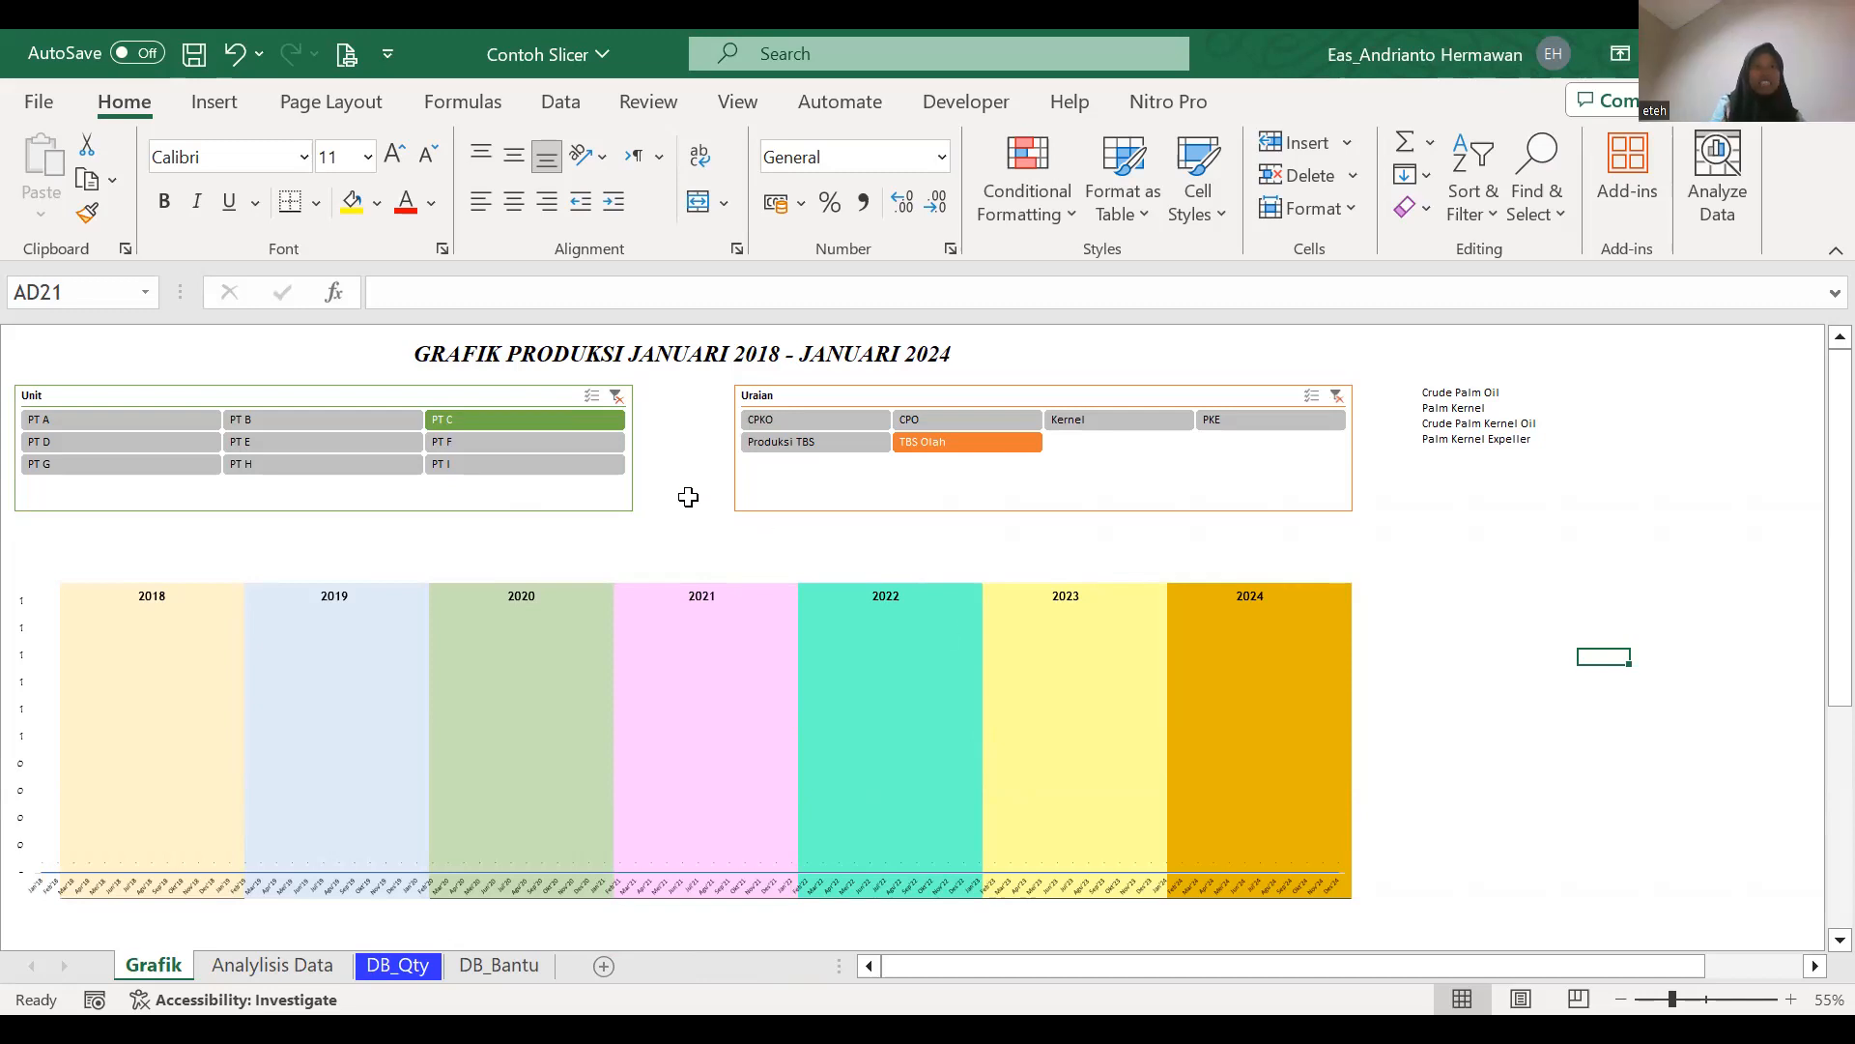
{"action": "left_click", "coordinate": [605, 444]}
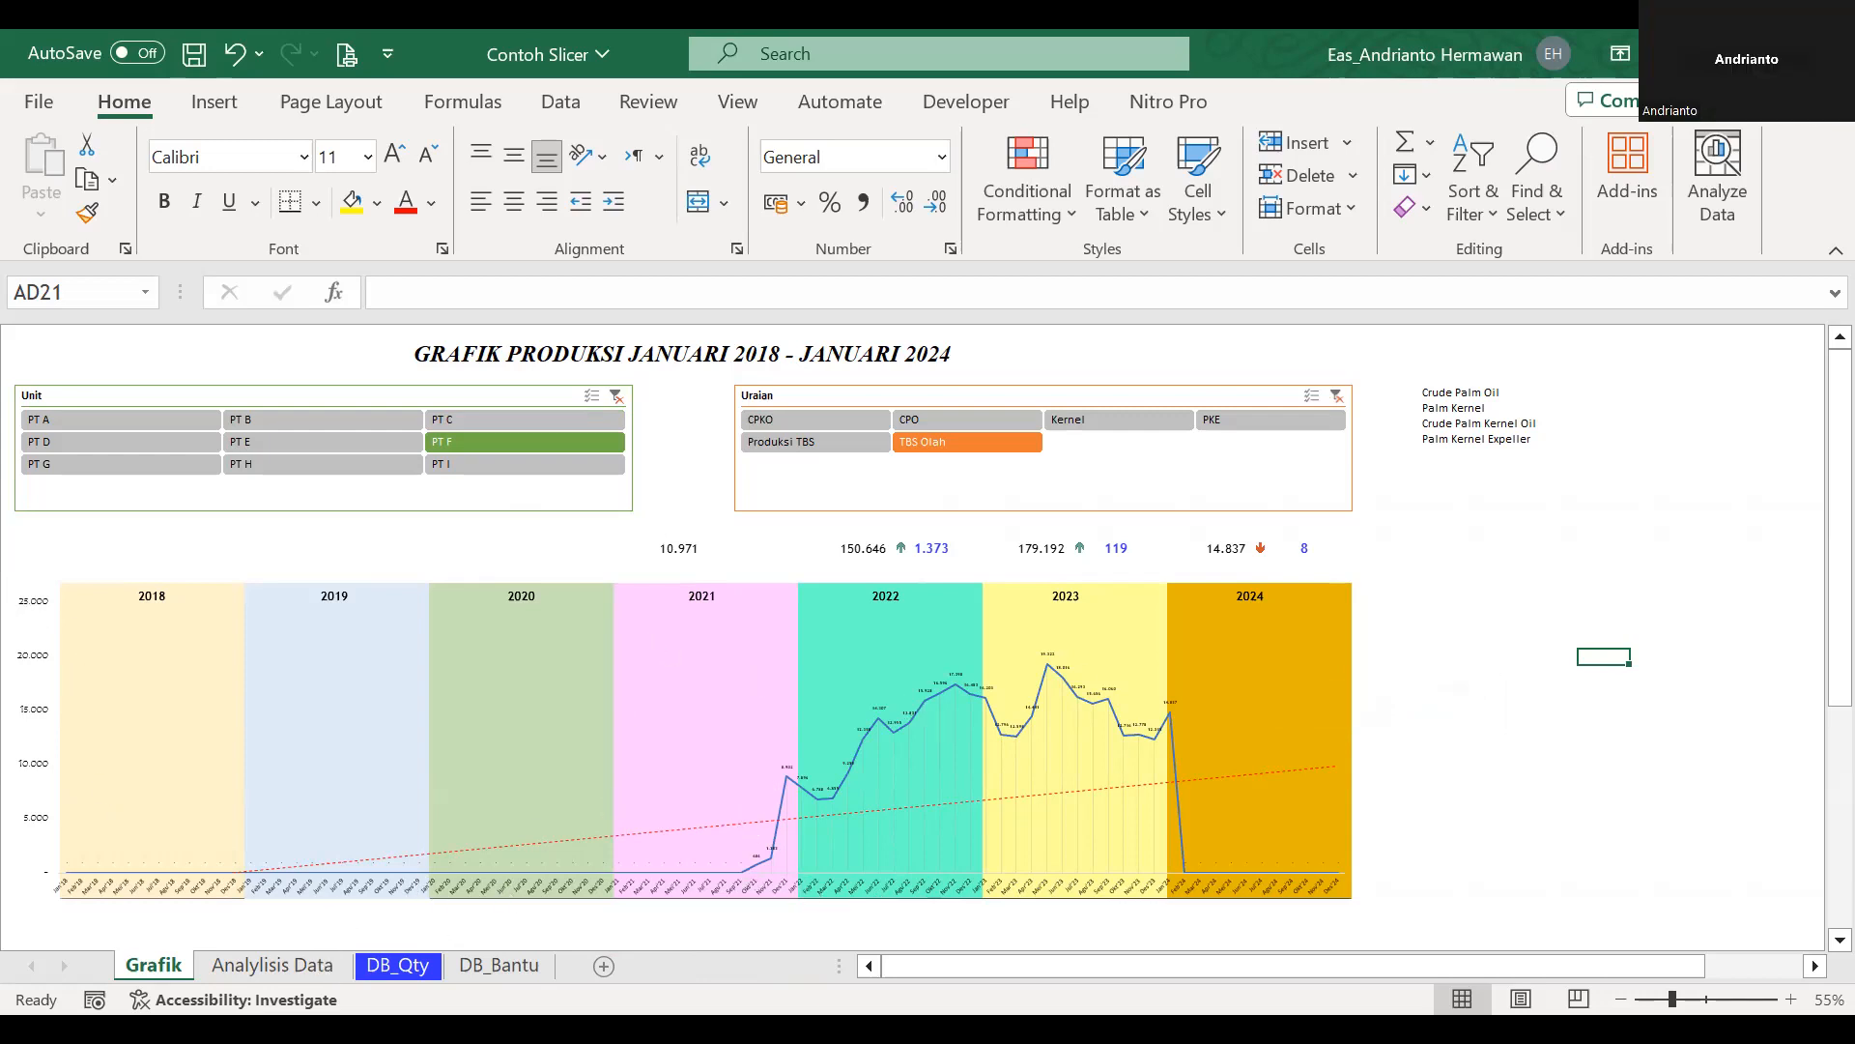
Examine the chart's source sheets DB_Qty and DB_Bantu and the Sum of Qty pivot table on the Analylisis Data sheet.
{"action": "left_click", "coordinate": [324, 971]}
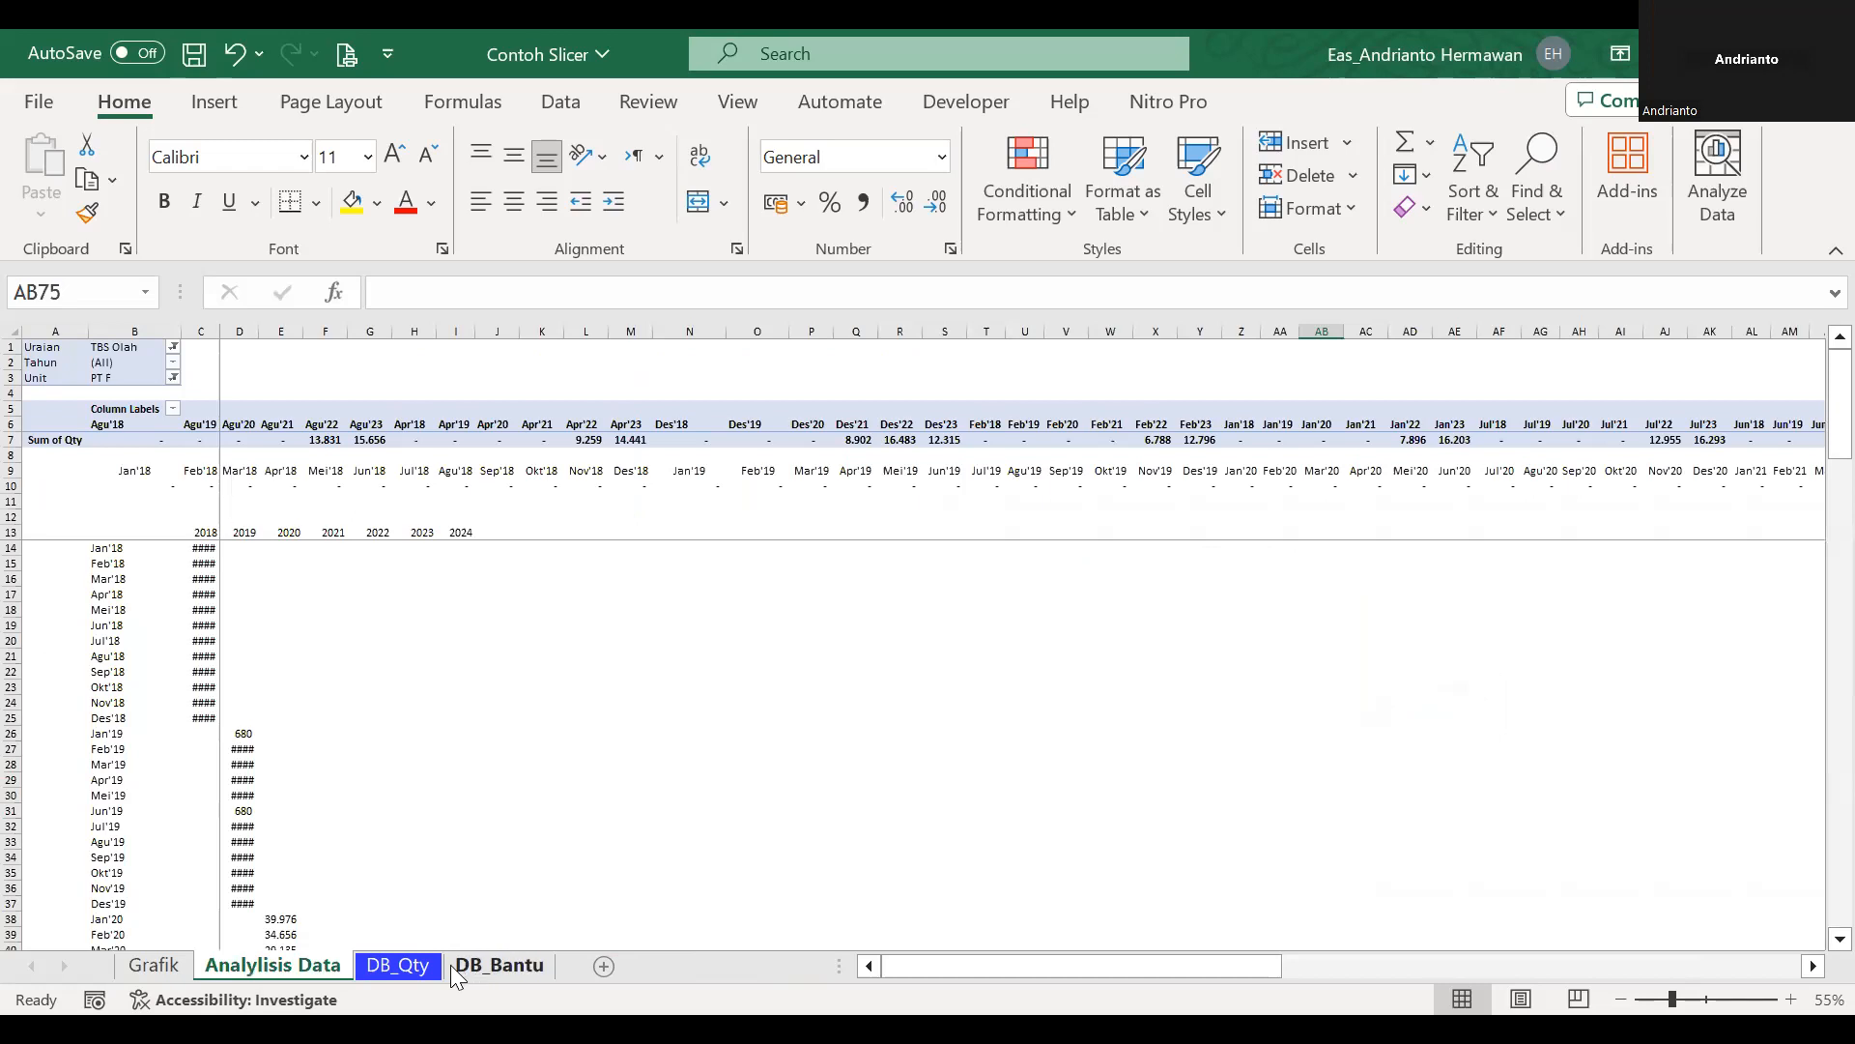
{"action": "left_click", "coordinate": [404, 963]}
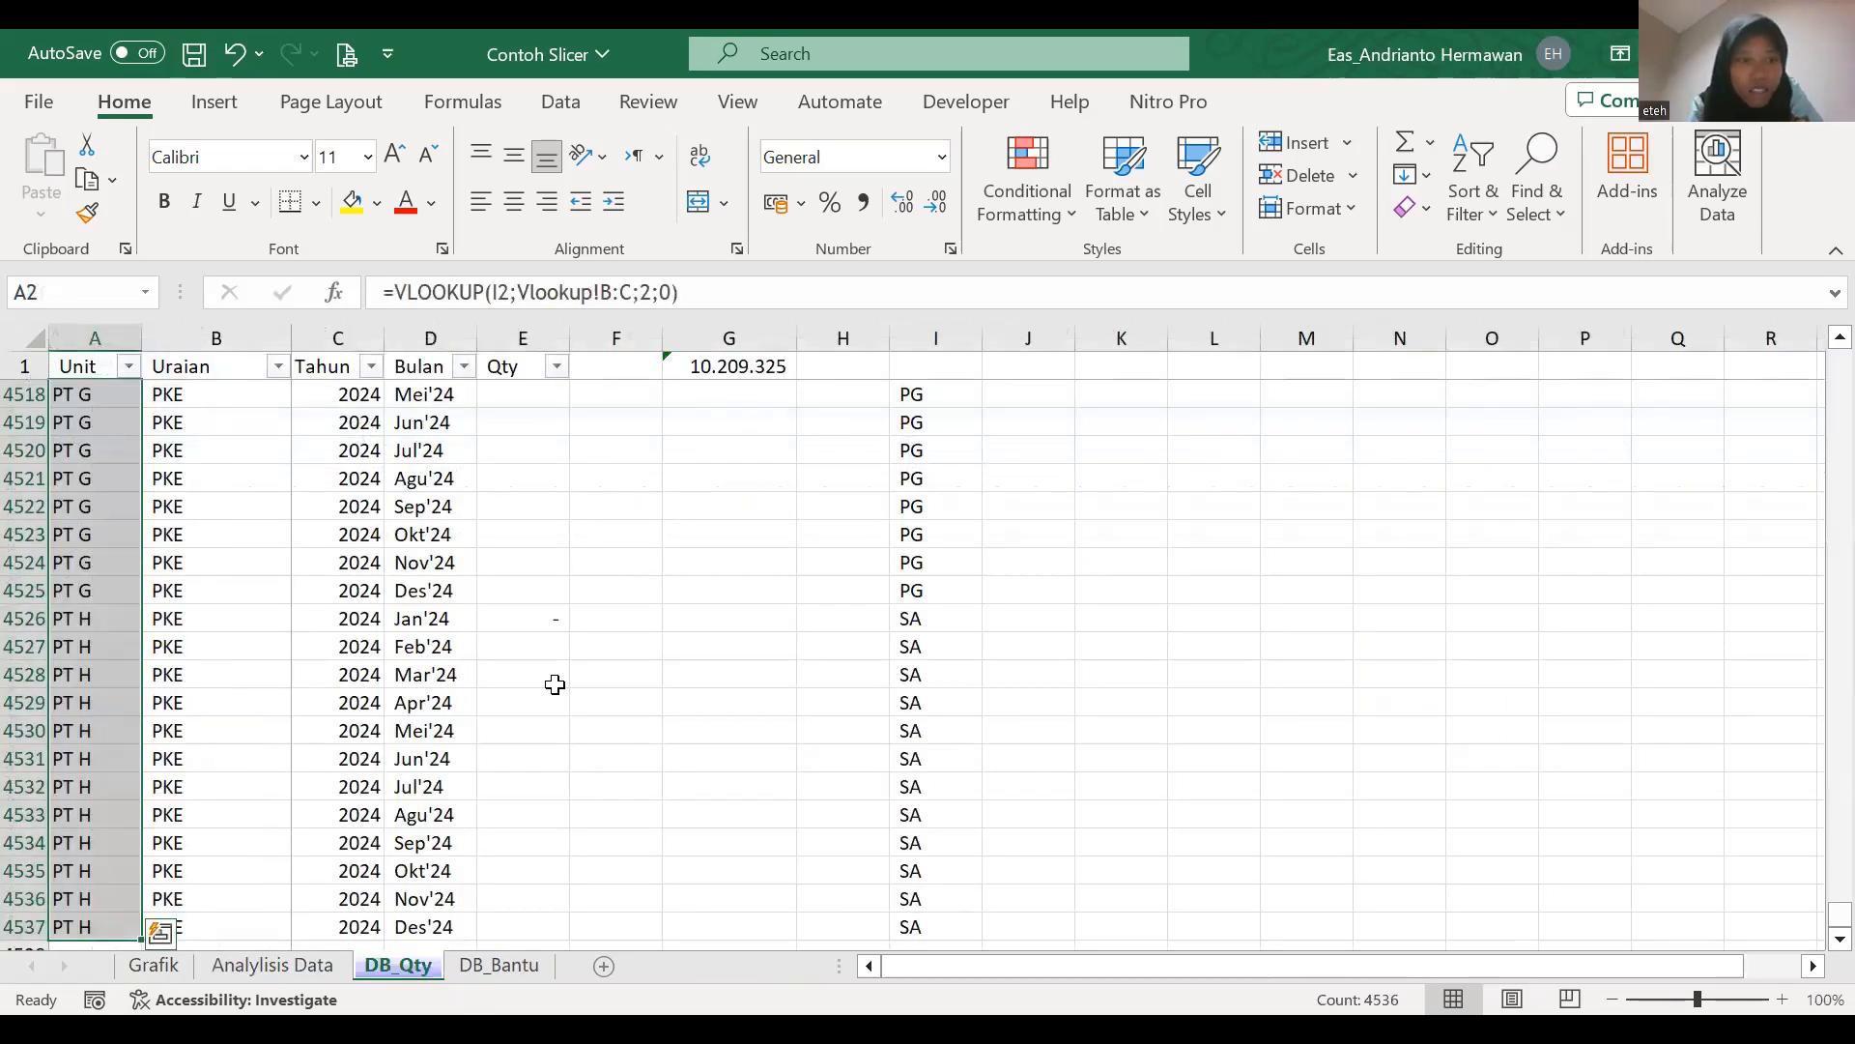
{"action": "left_click", "coordinate": [499, 964]}
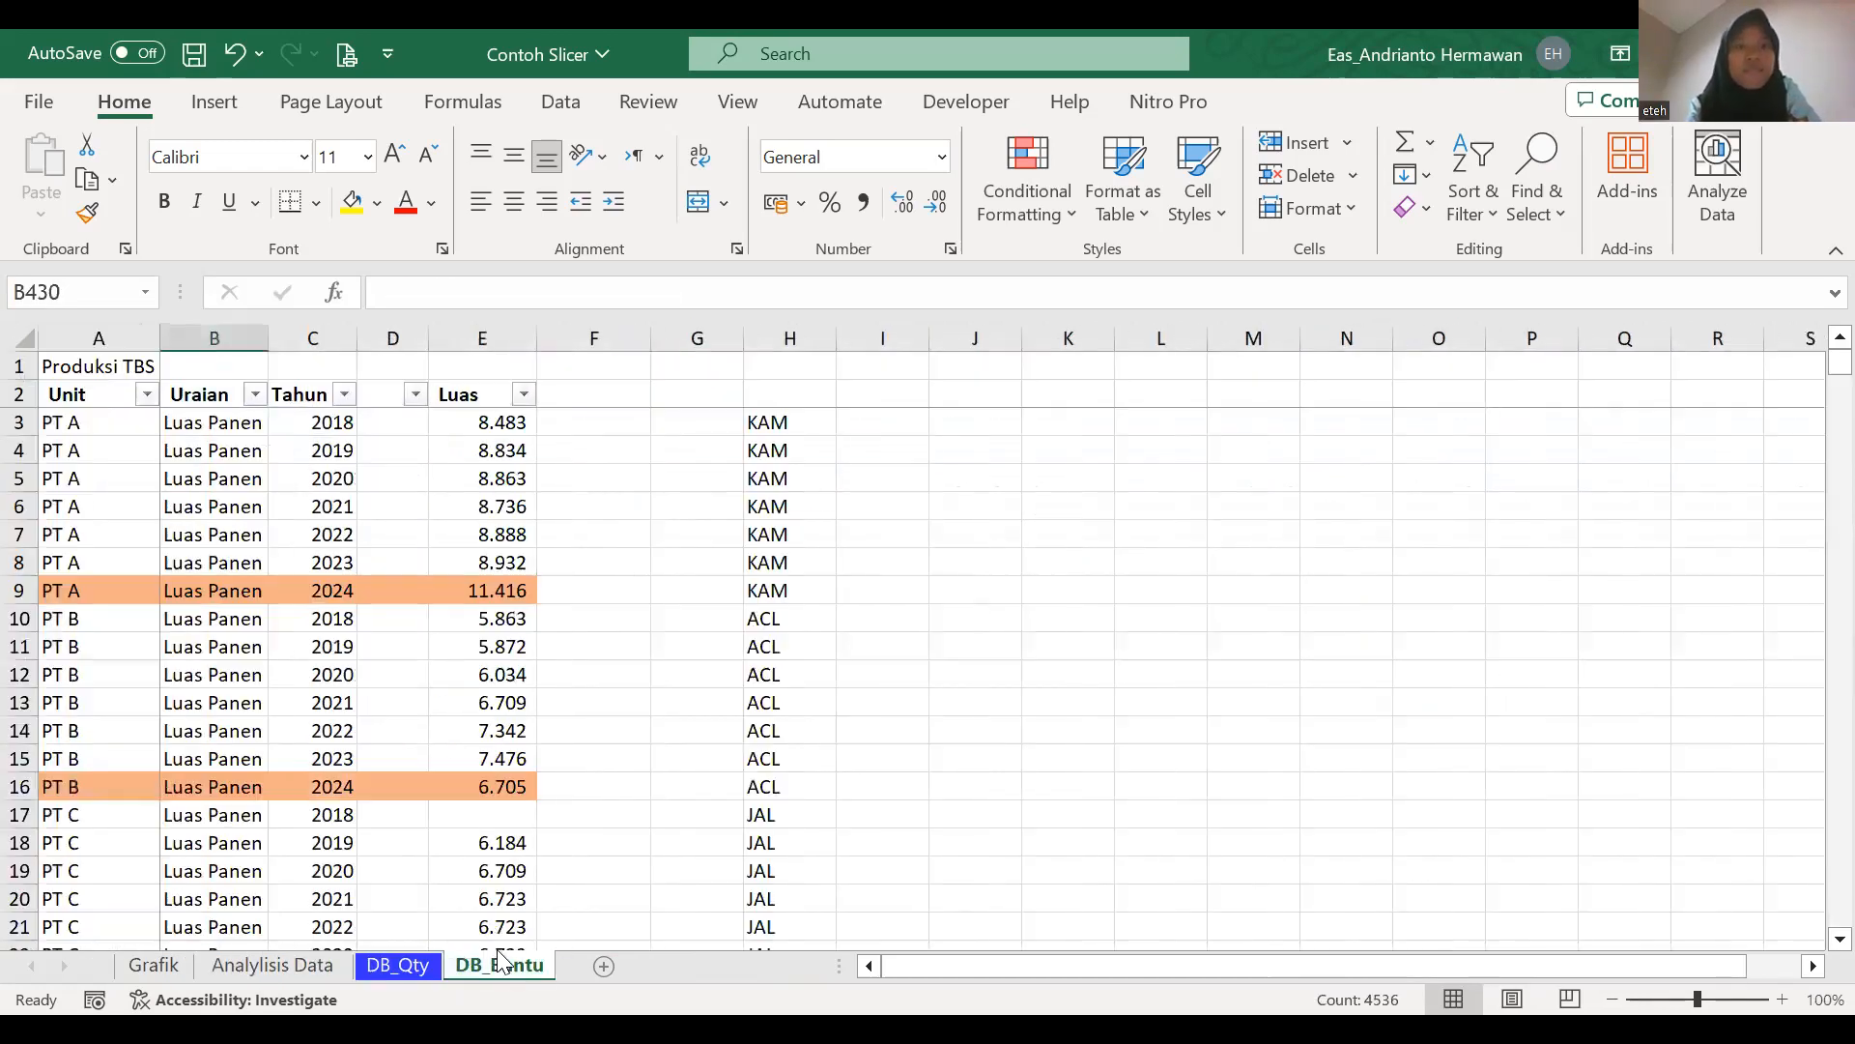
{"action": "left_click", "coordinate": [273, 965]}
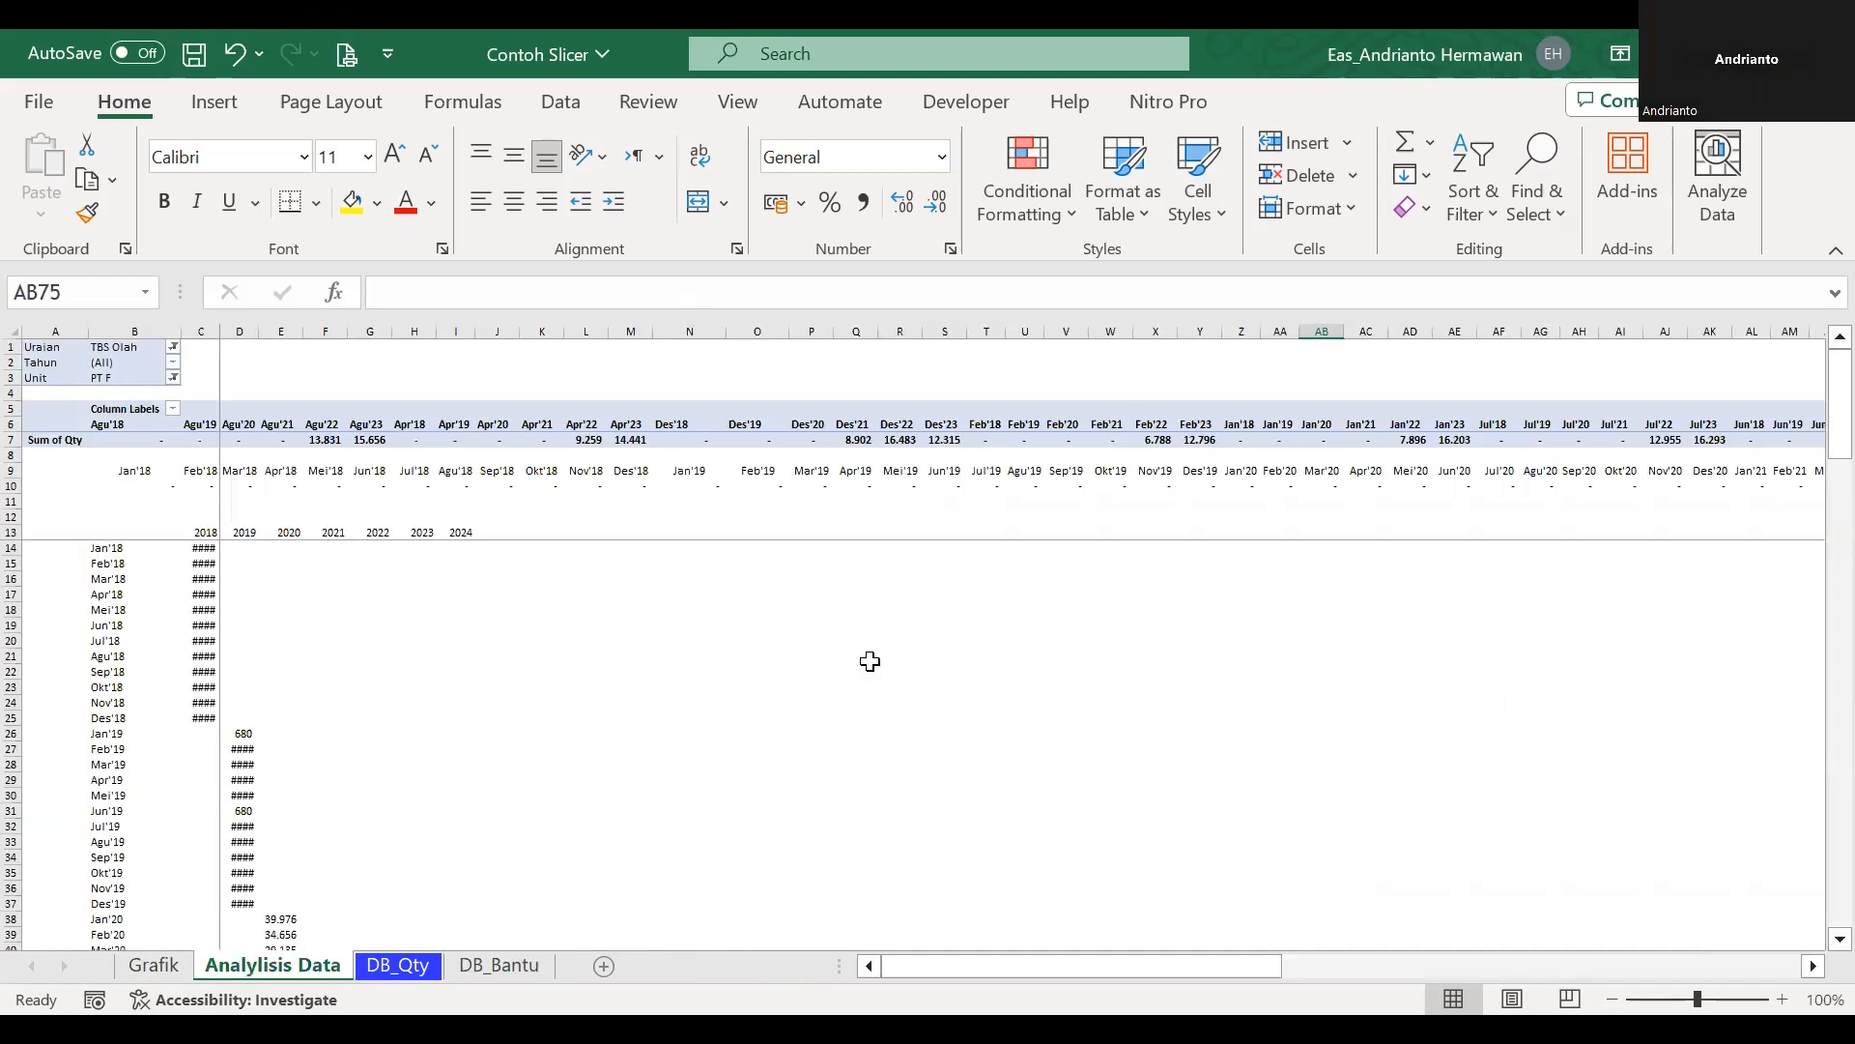
{"action": "left_click", "coordinate": [890, 435]}
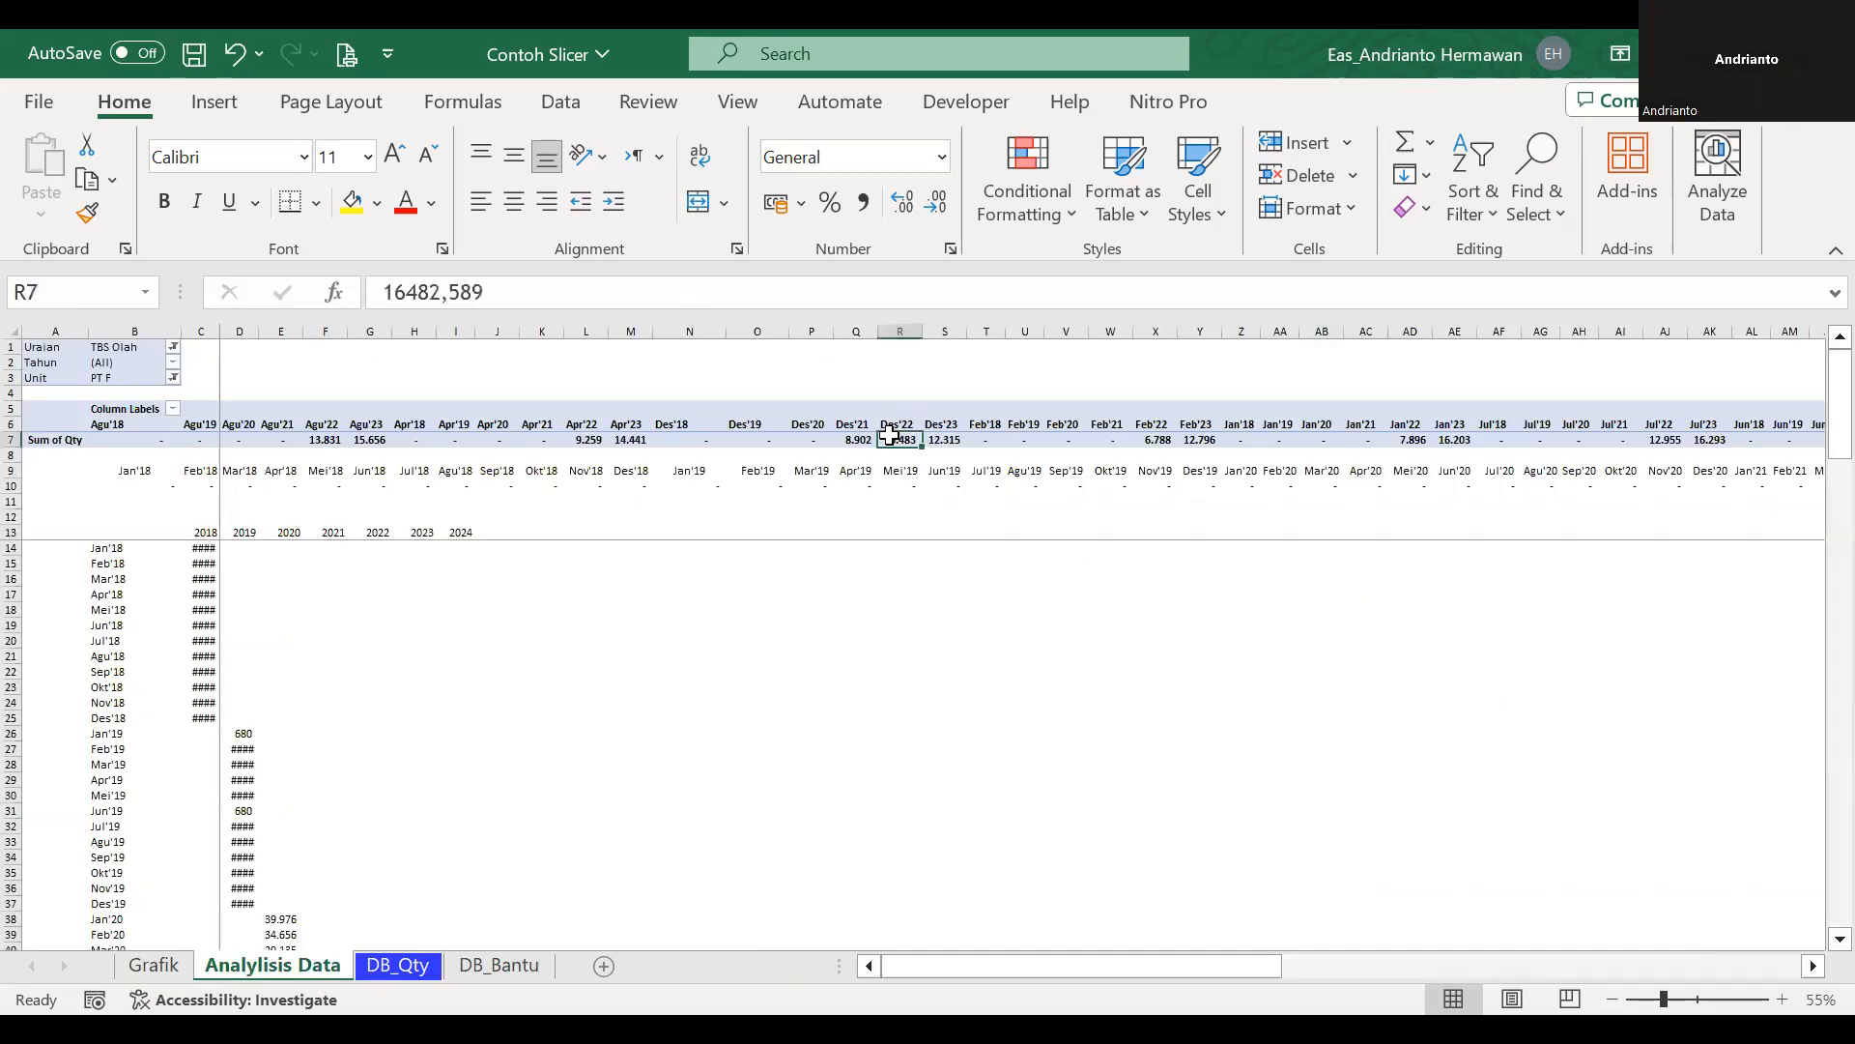
Return to the Grafik sheet and filter the production chart to Produksi TBS with all units included.
{"action": "left_click", "coordinate": [168, 964]}
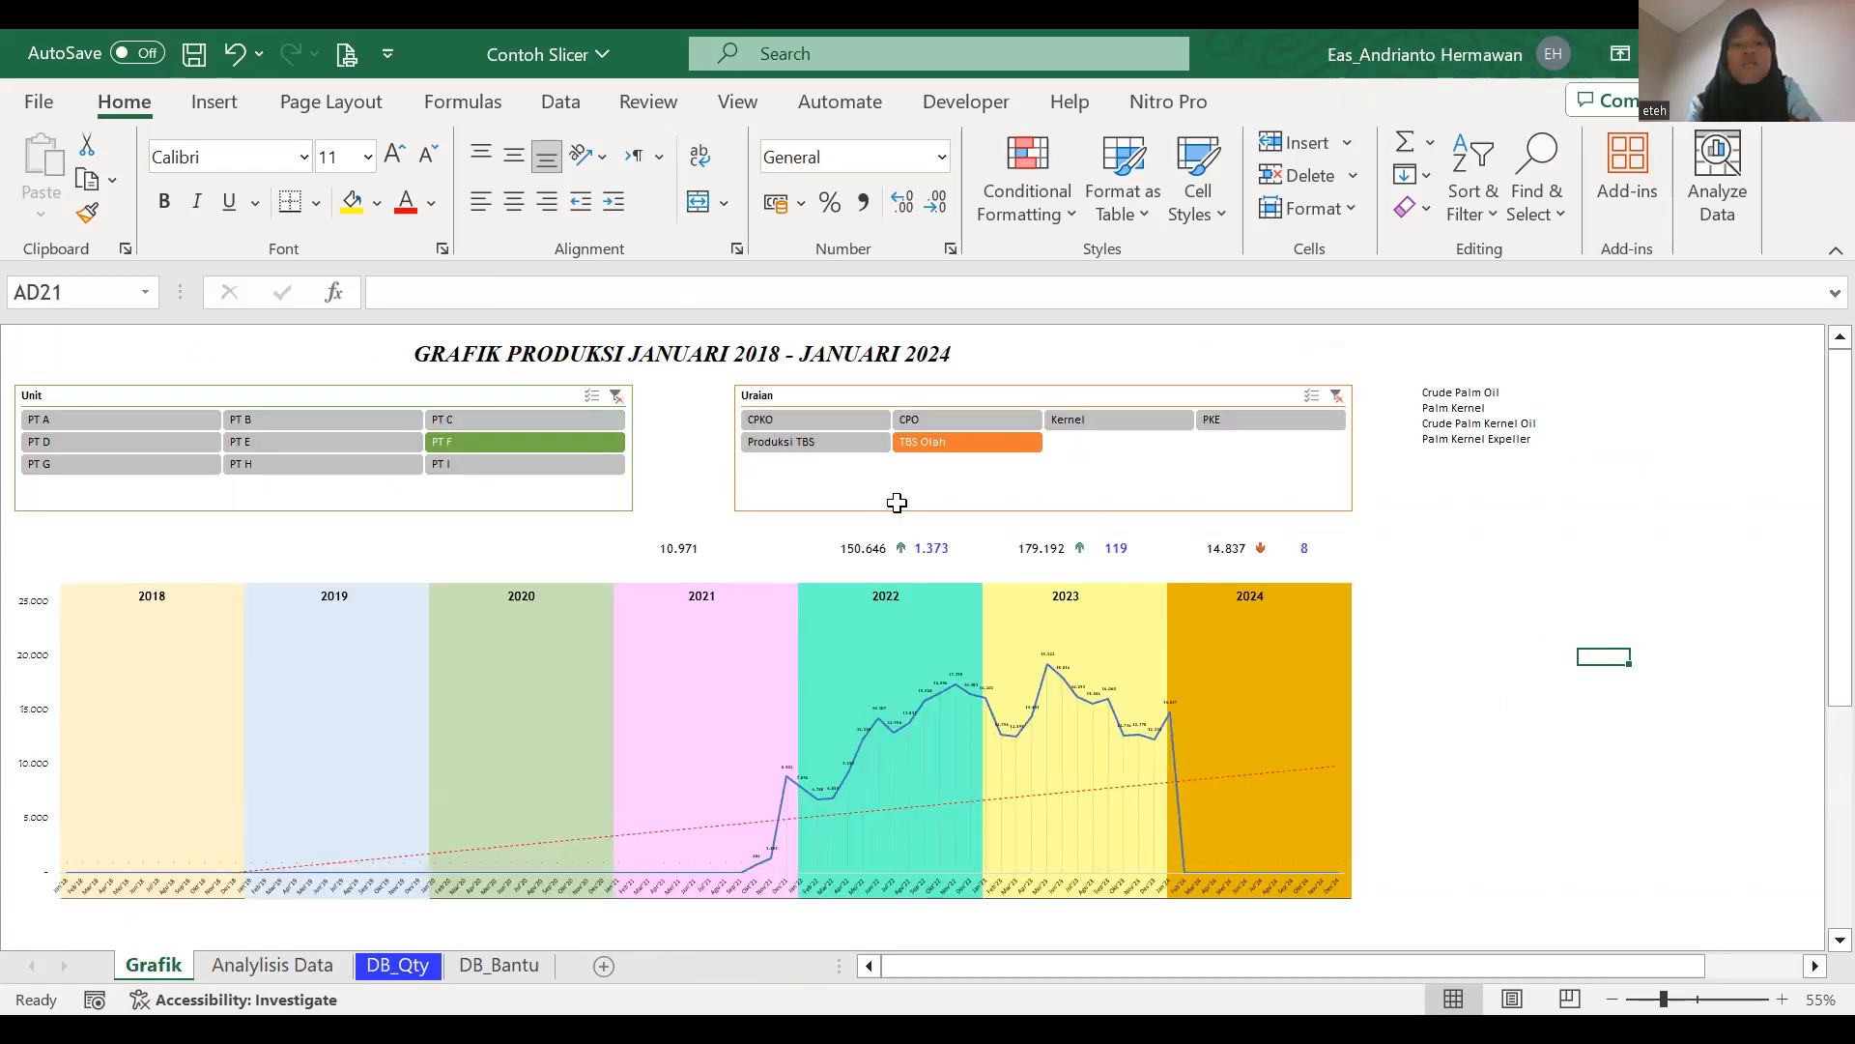
{"action": "left_click", "coordinate": [857, 444]}
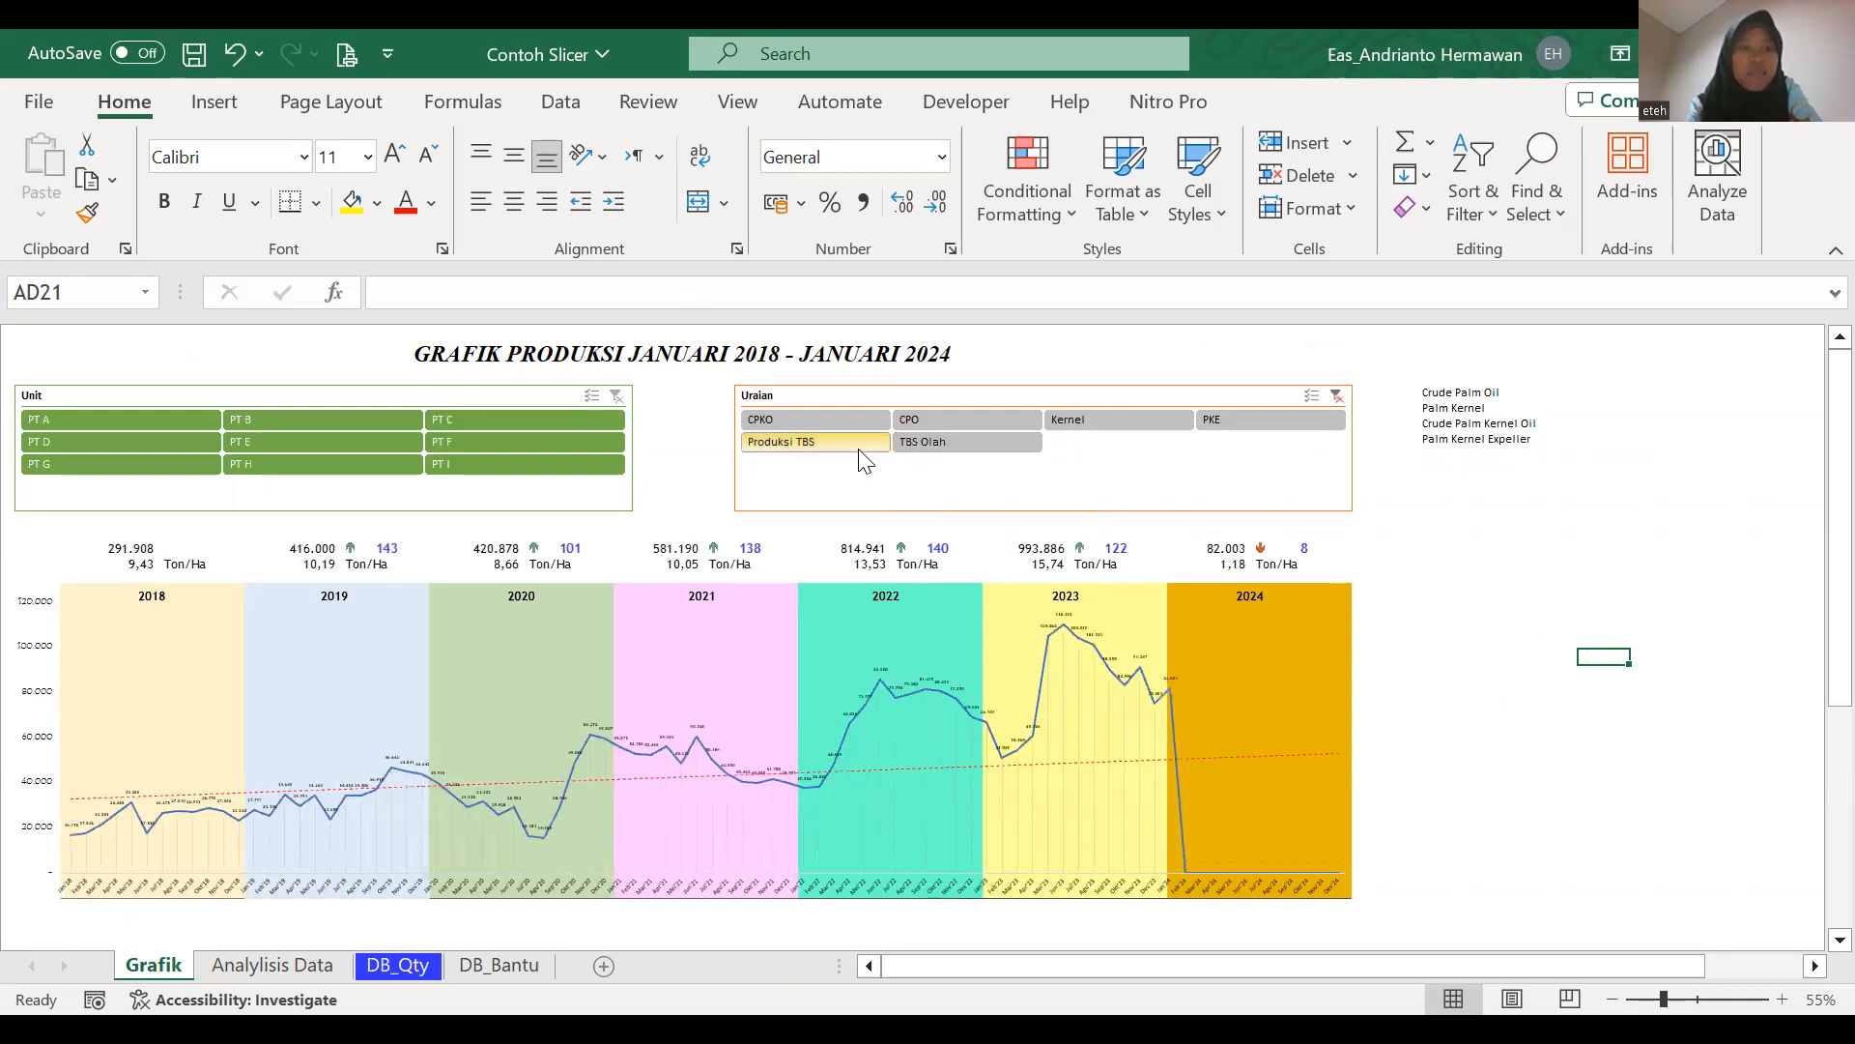
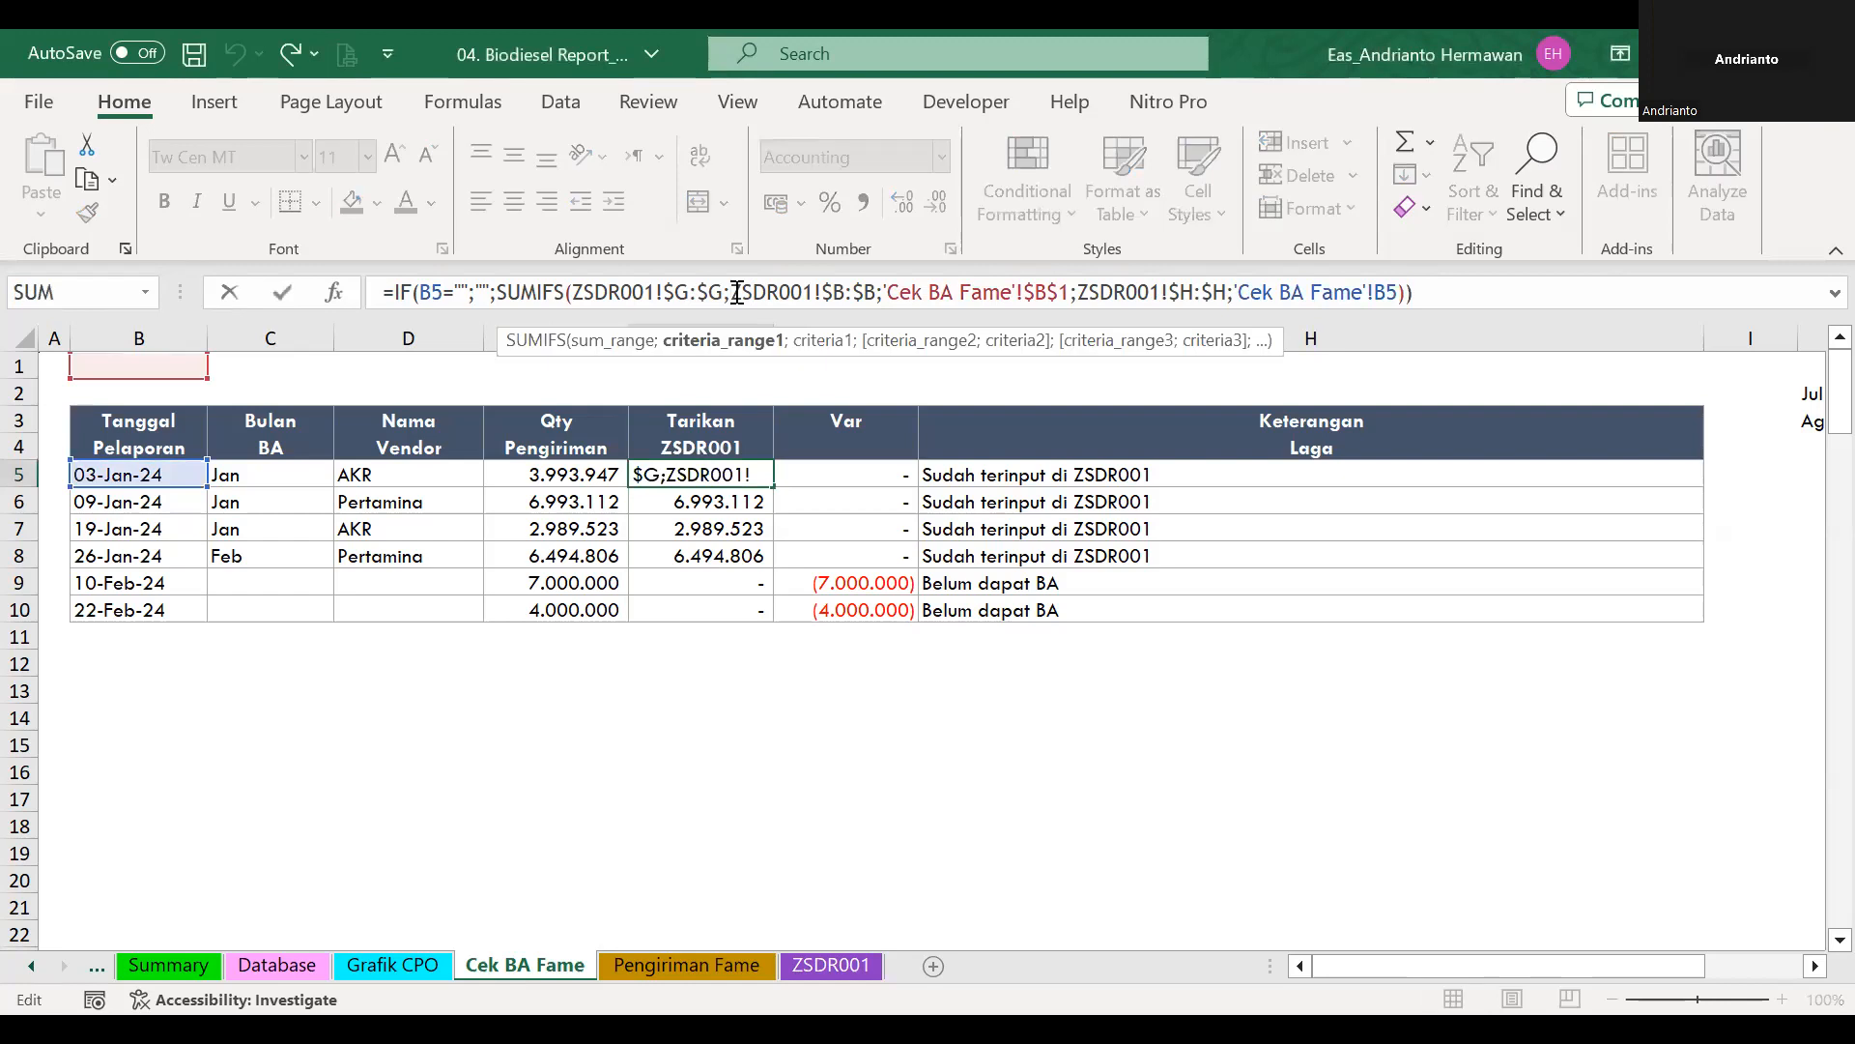
Examine the SUMIFS formula in the first Tarikan ZSDR001 cell, F5, on the Cek BA Fame sheet without changing it.
{"action": "key", "text": "Escape"}
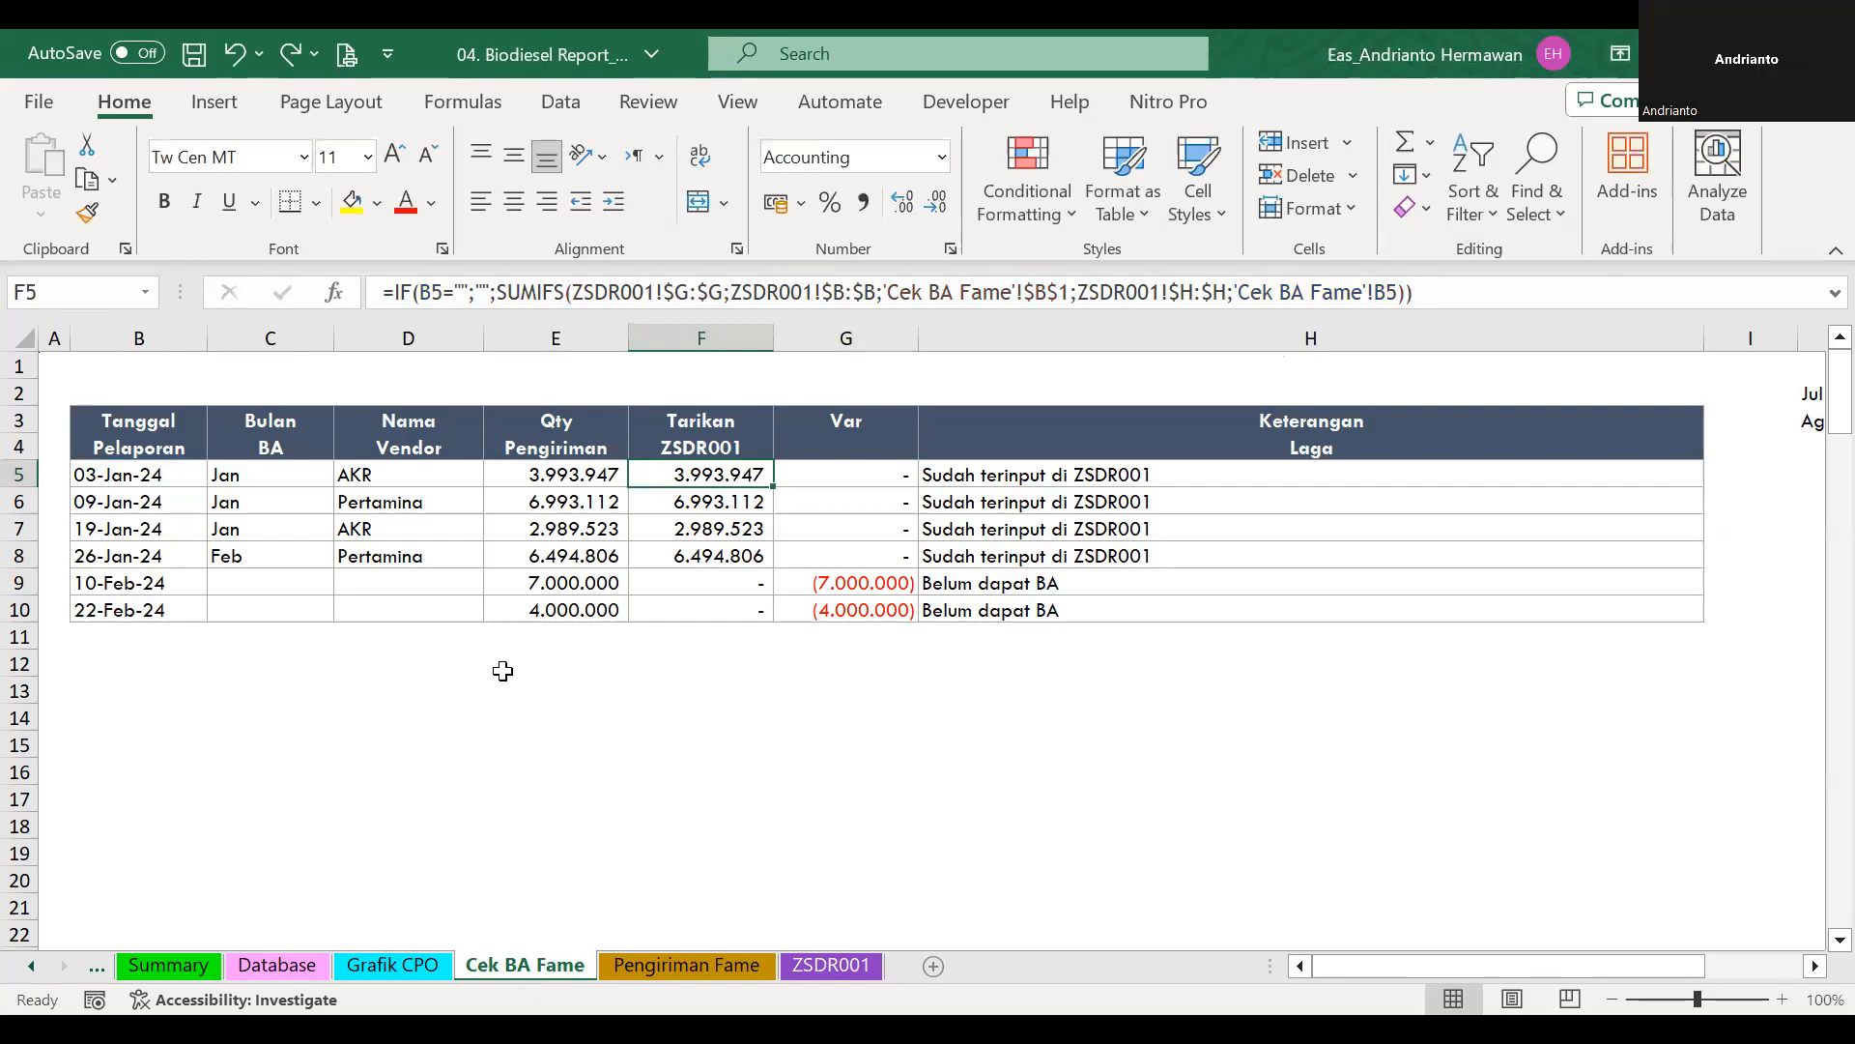
{"action": "key", "text": "alt+Tab"}
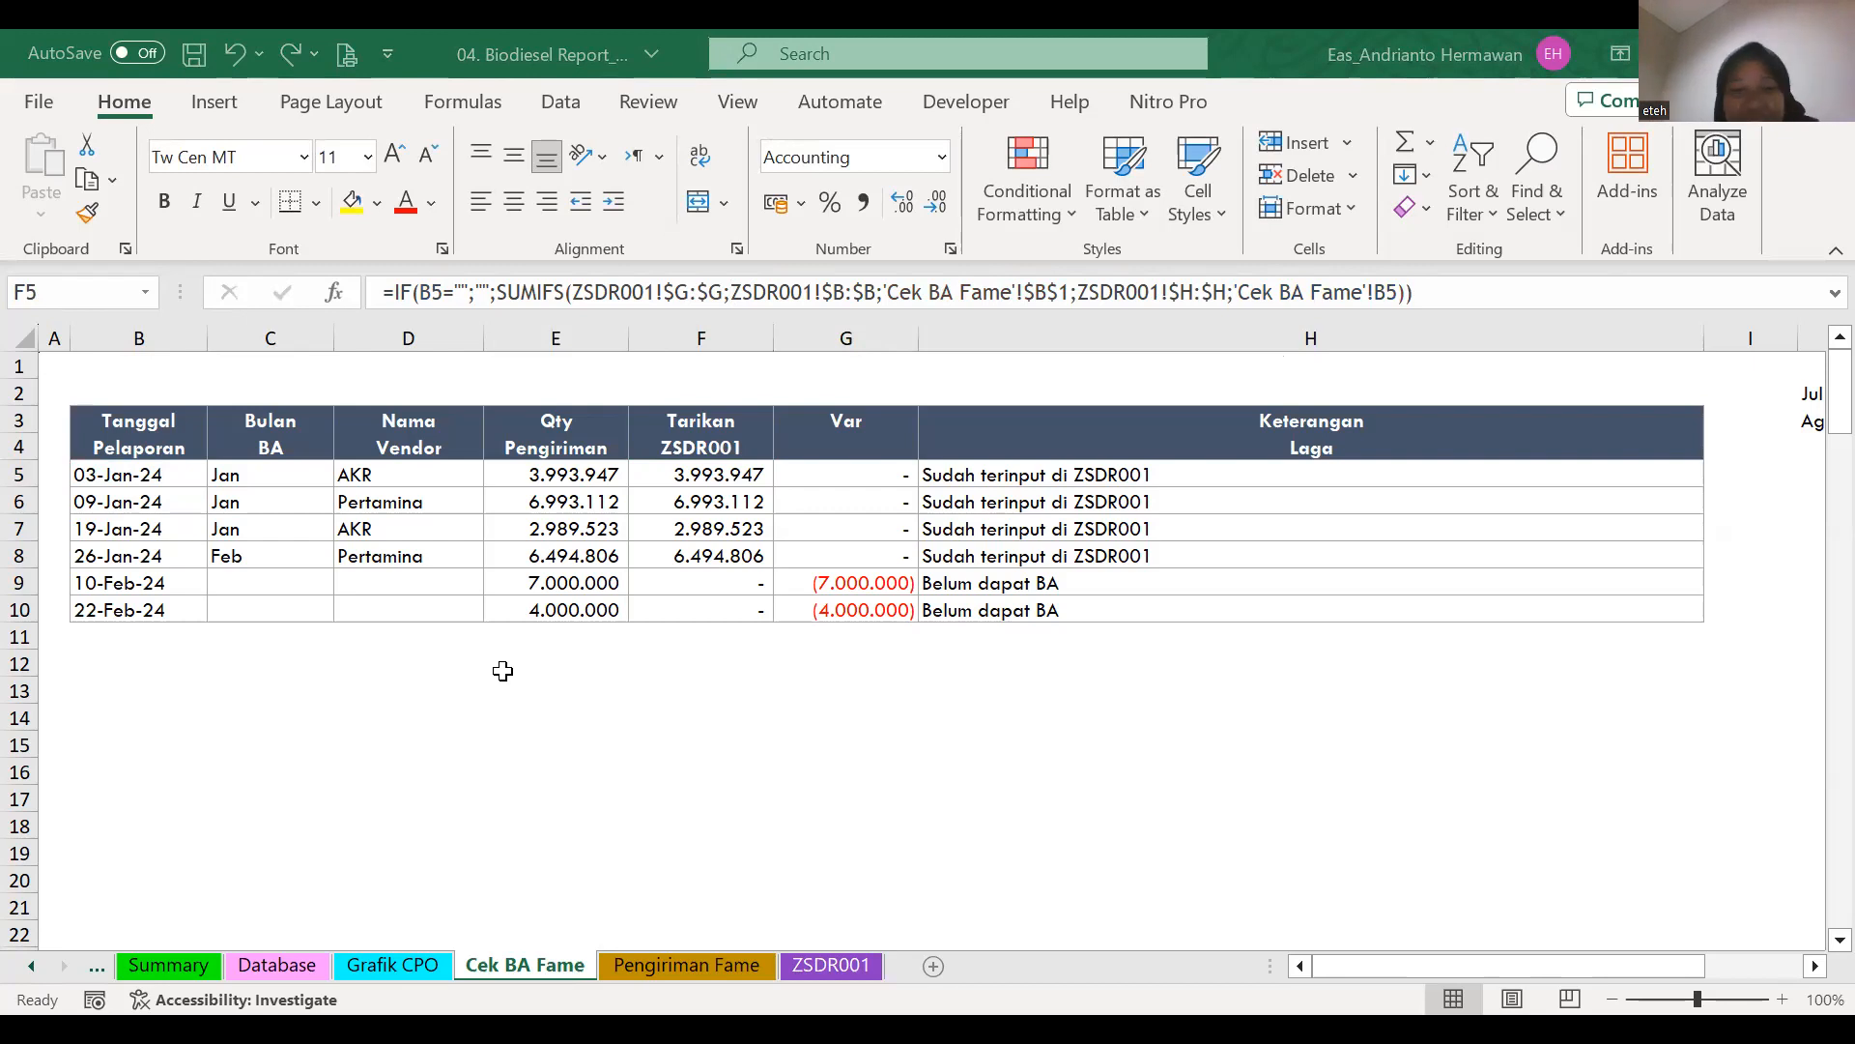
{"action": "key", "text": "F2"}
{"action": "key", "text": "Escape"}
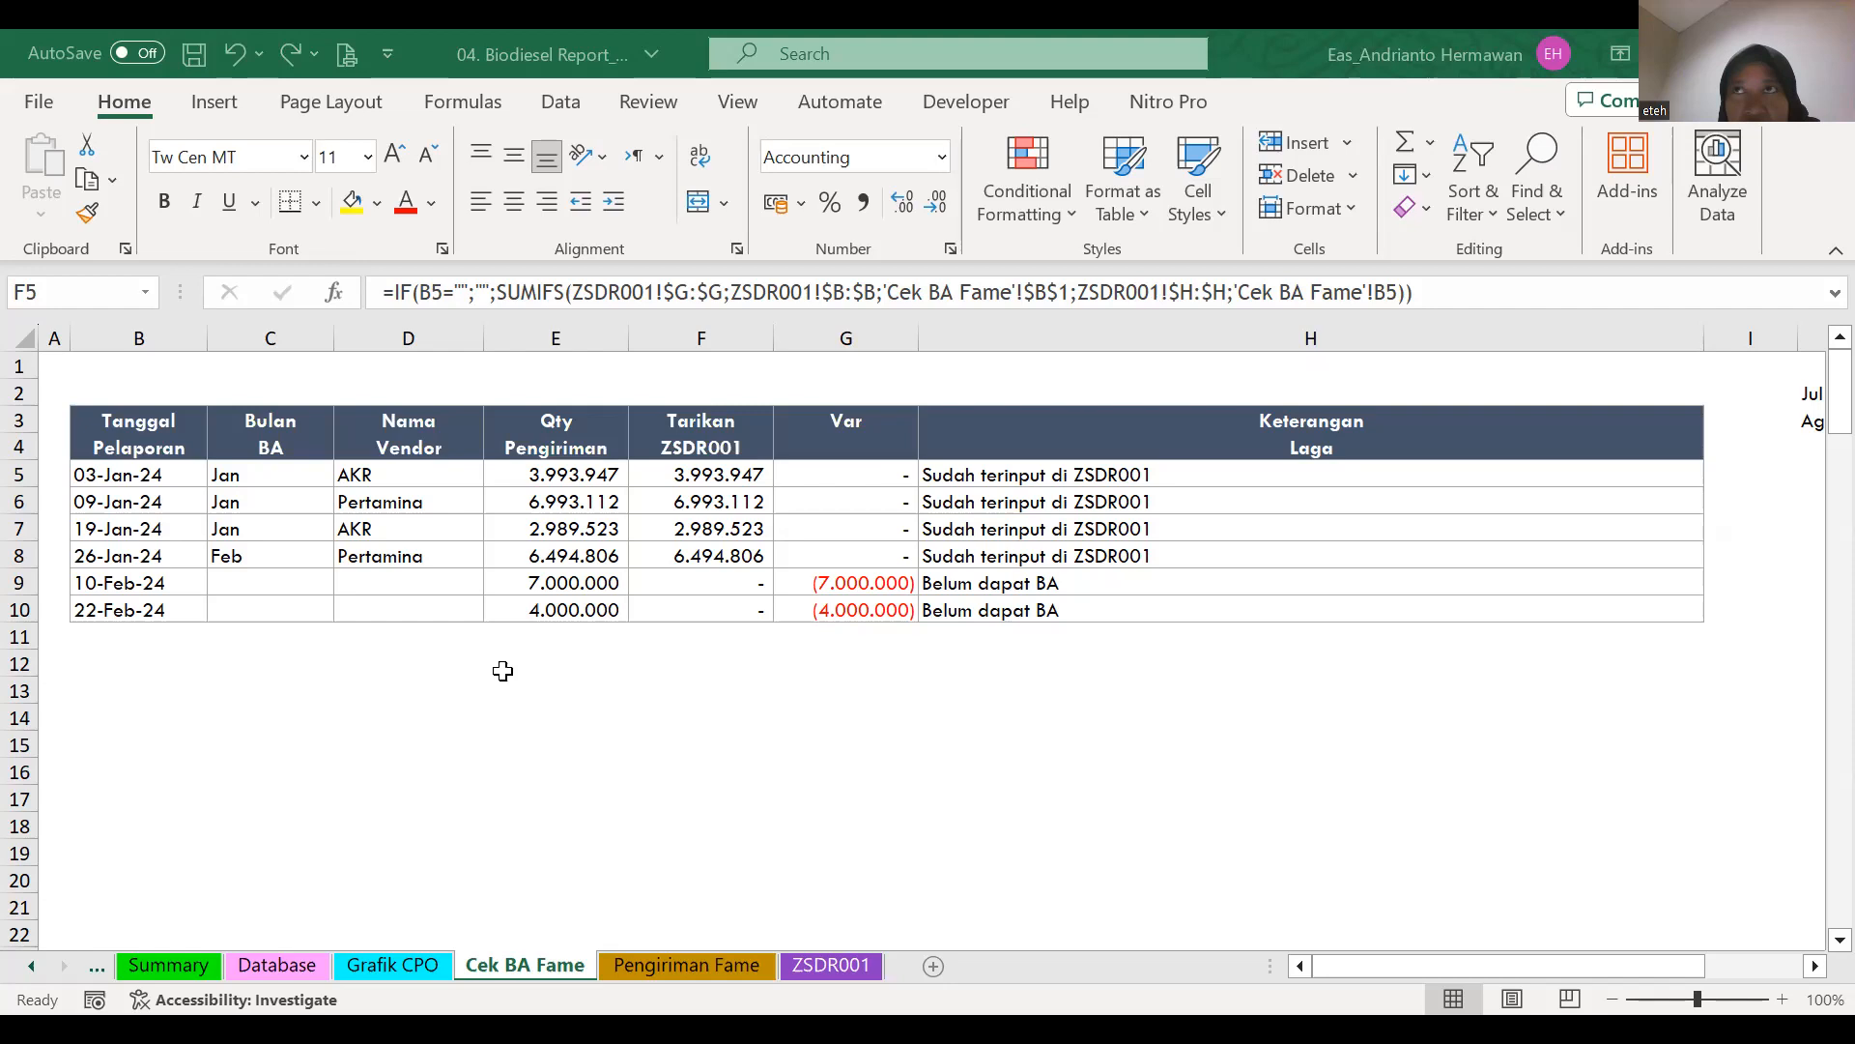
{"action": "key", "text": "F2"}
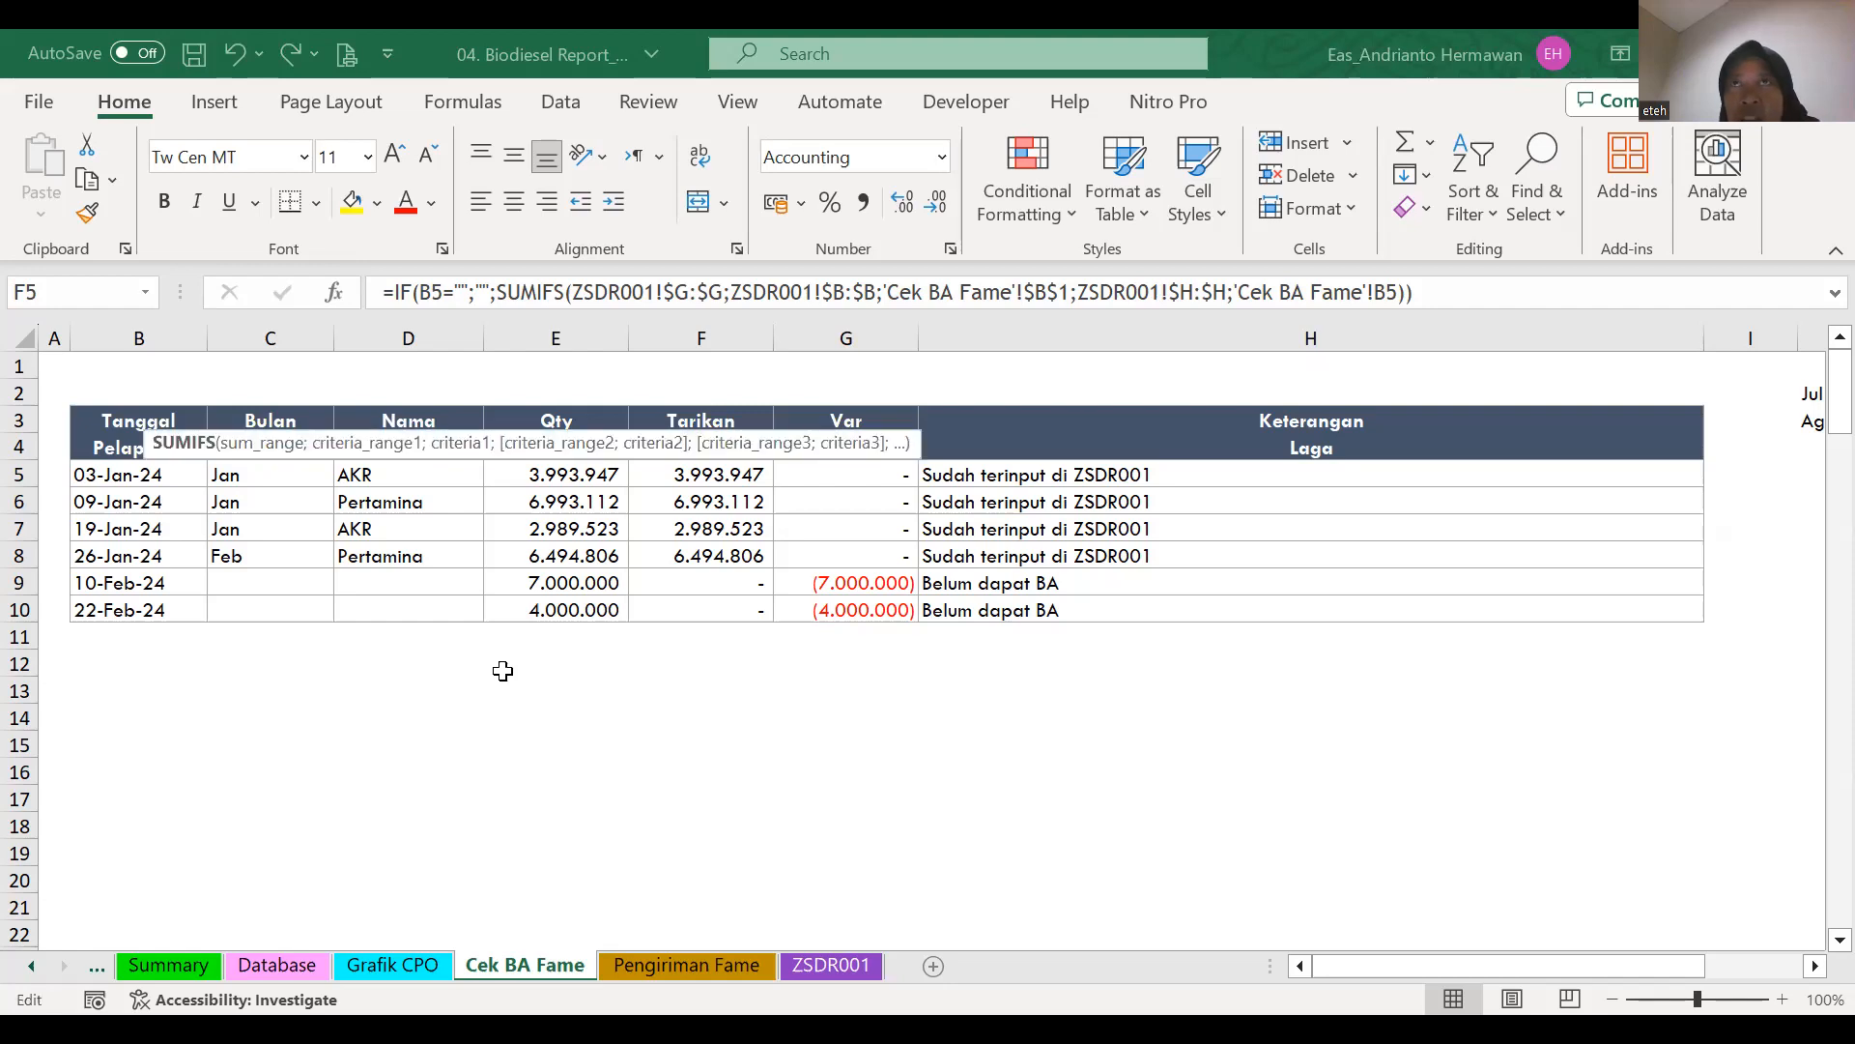
{"action": "left_click", "coordinate": [802, 293]}
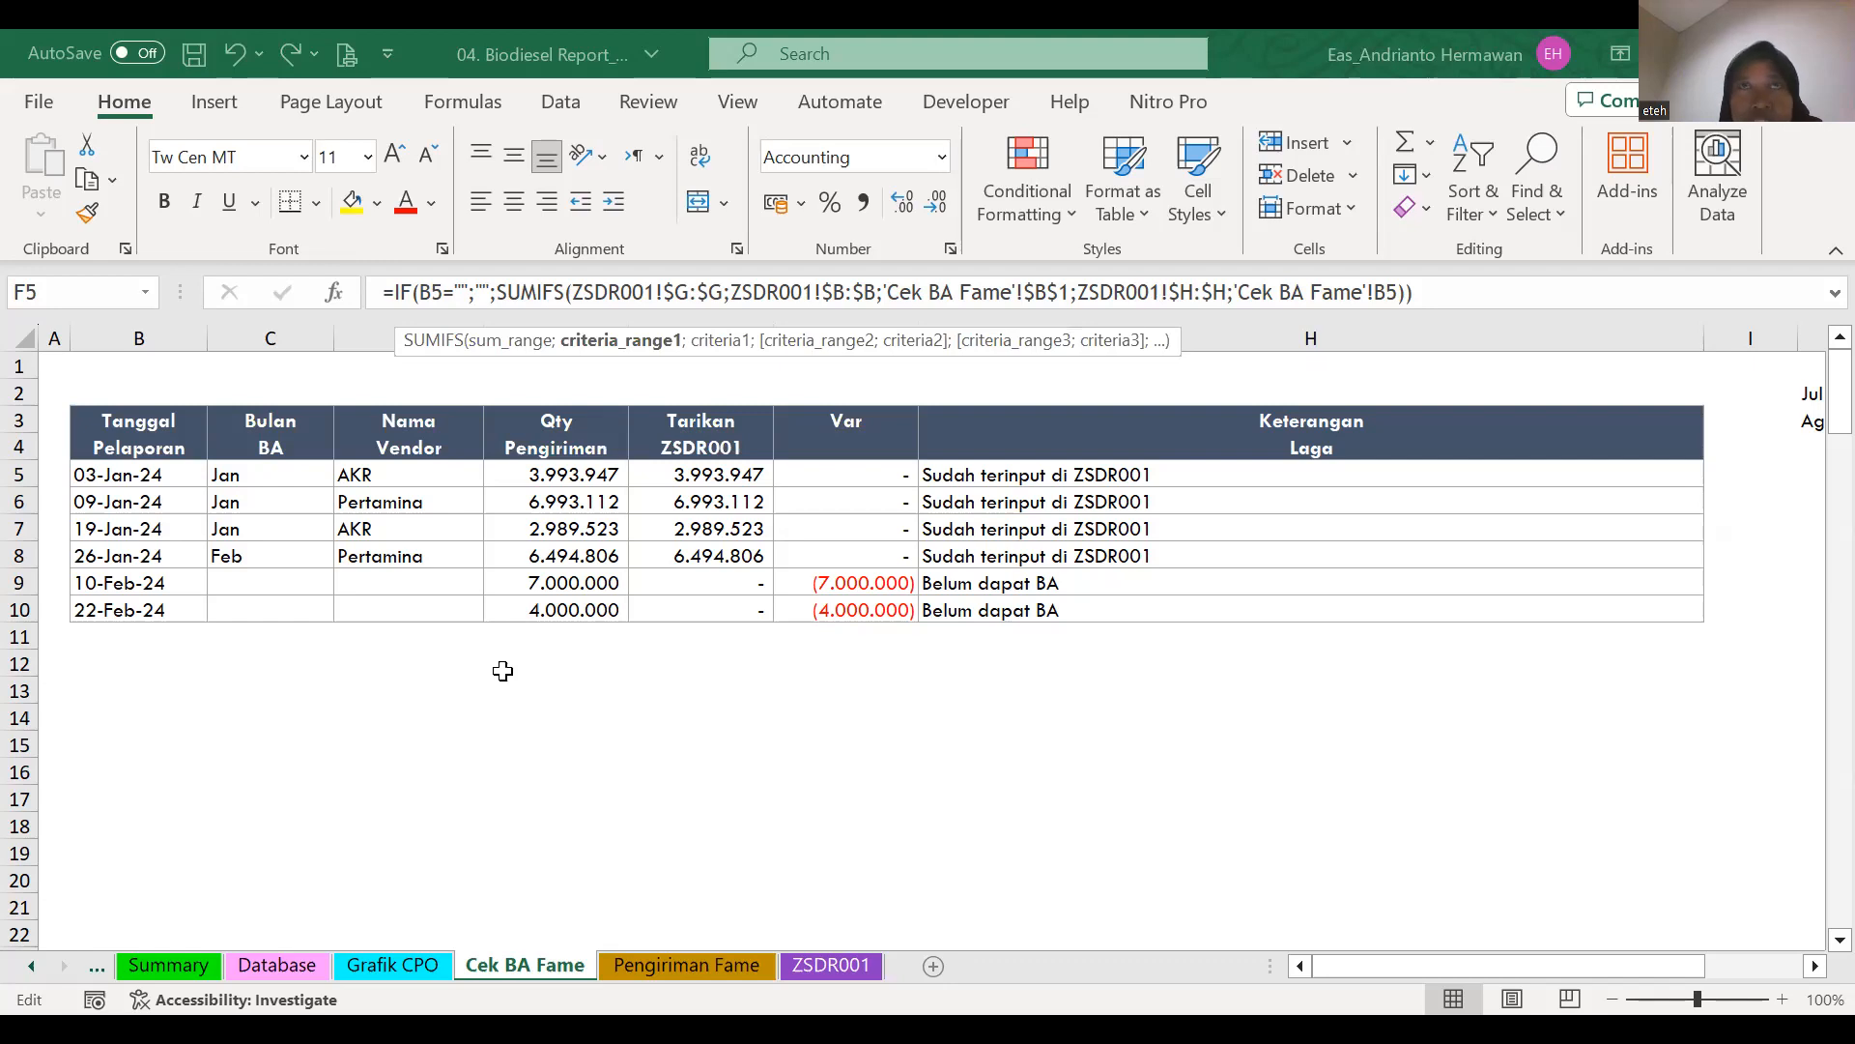
{"action": "key", "text": "Escape"}
{"action": "key", "text": "ctrl+c"}
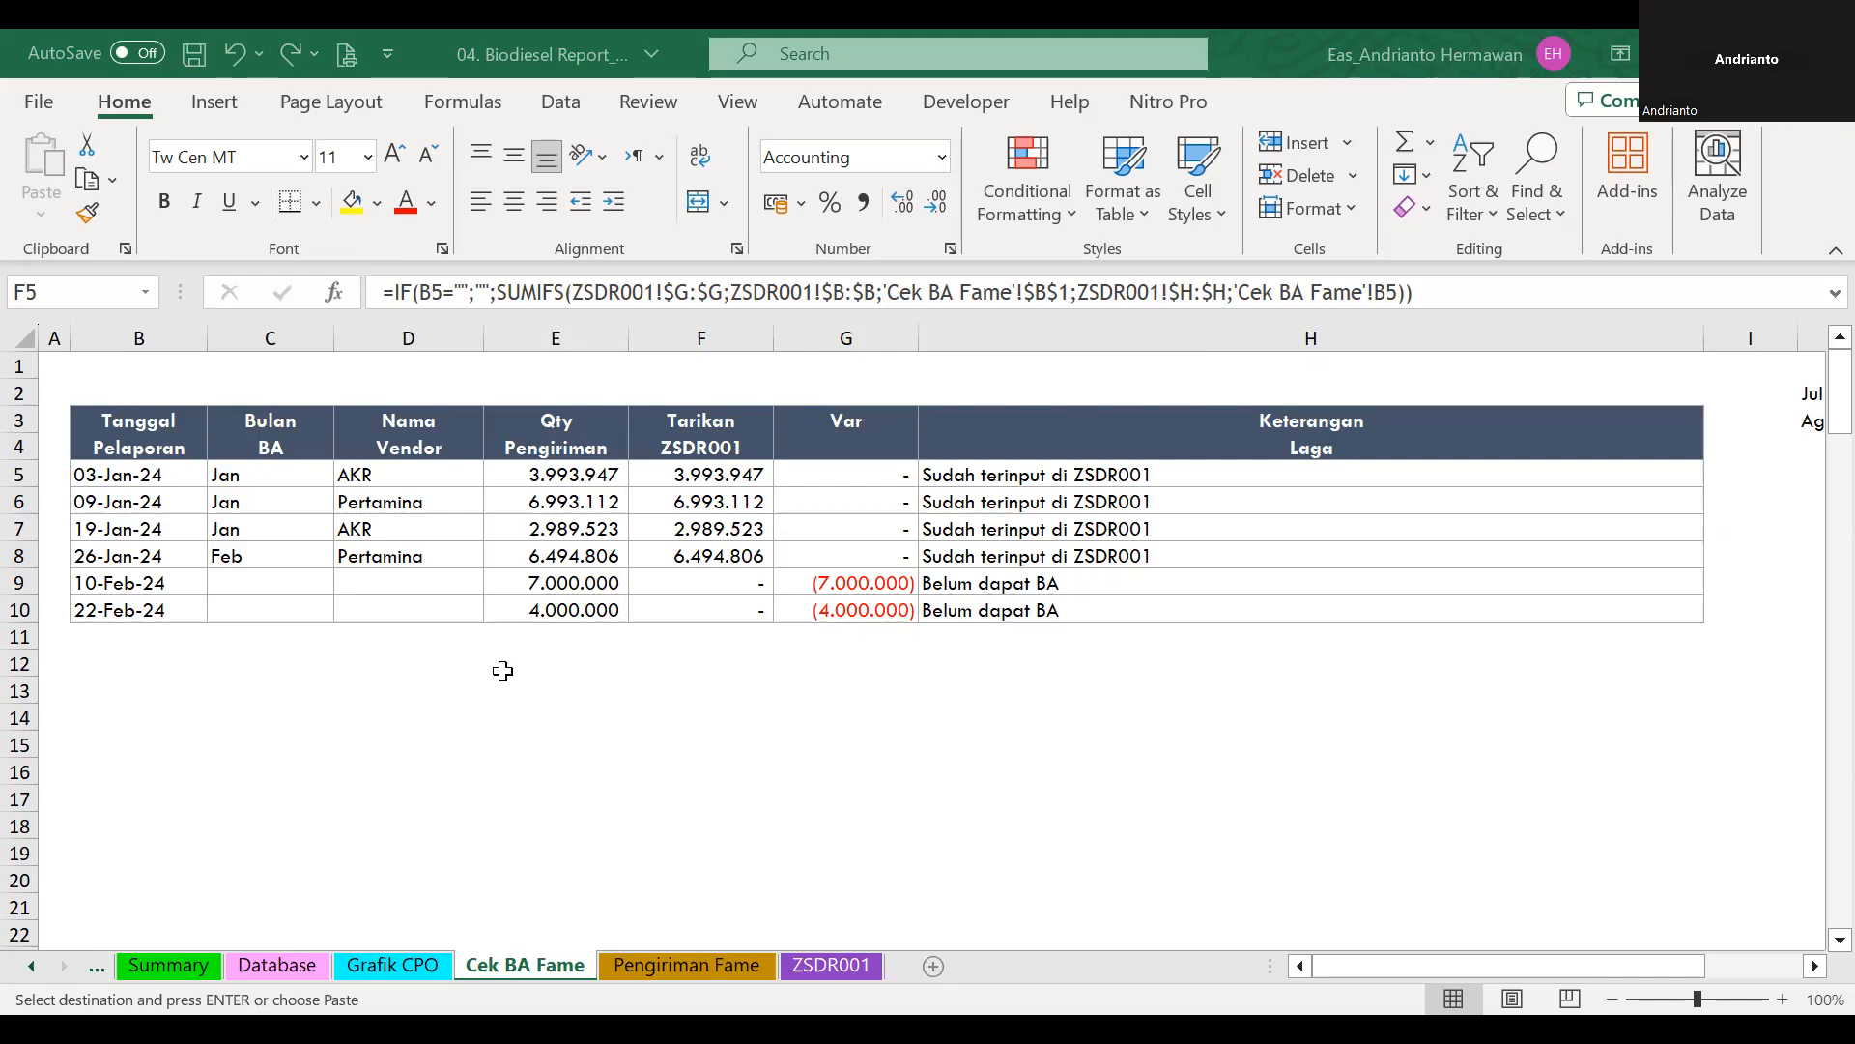
{"action": "key", "text": "Escape"}
{"action": "key", "text": "F2"}
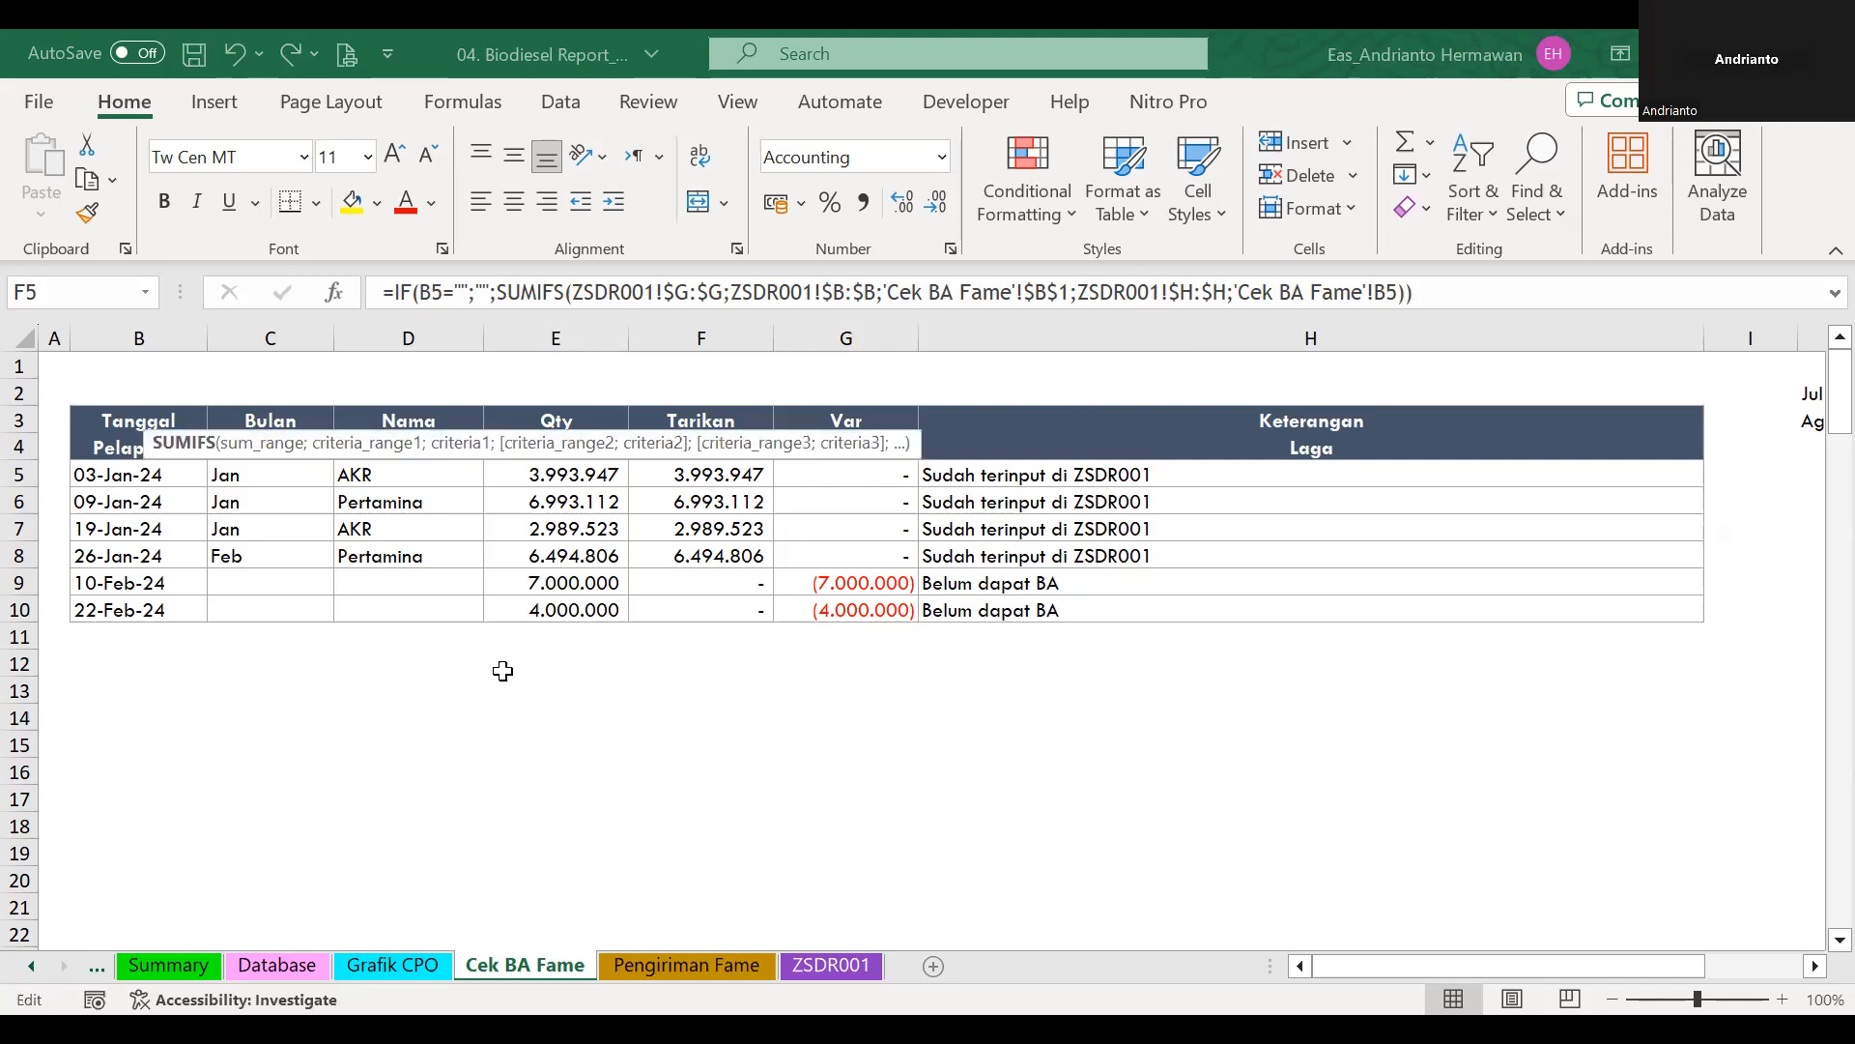
{"action": "key", "text": "Escape"}
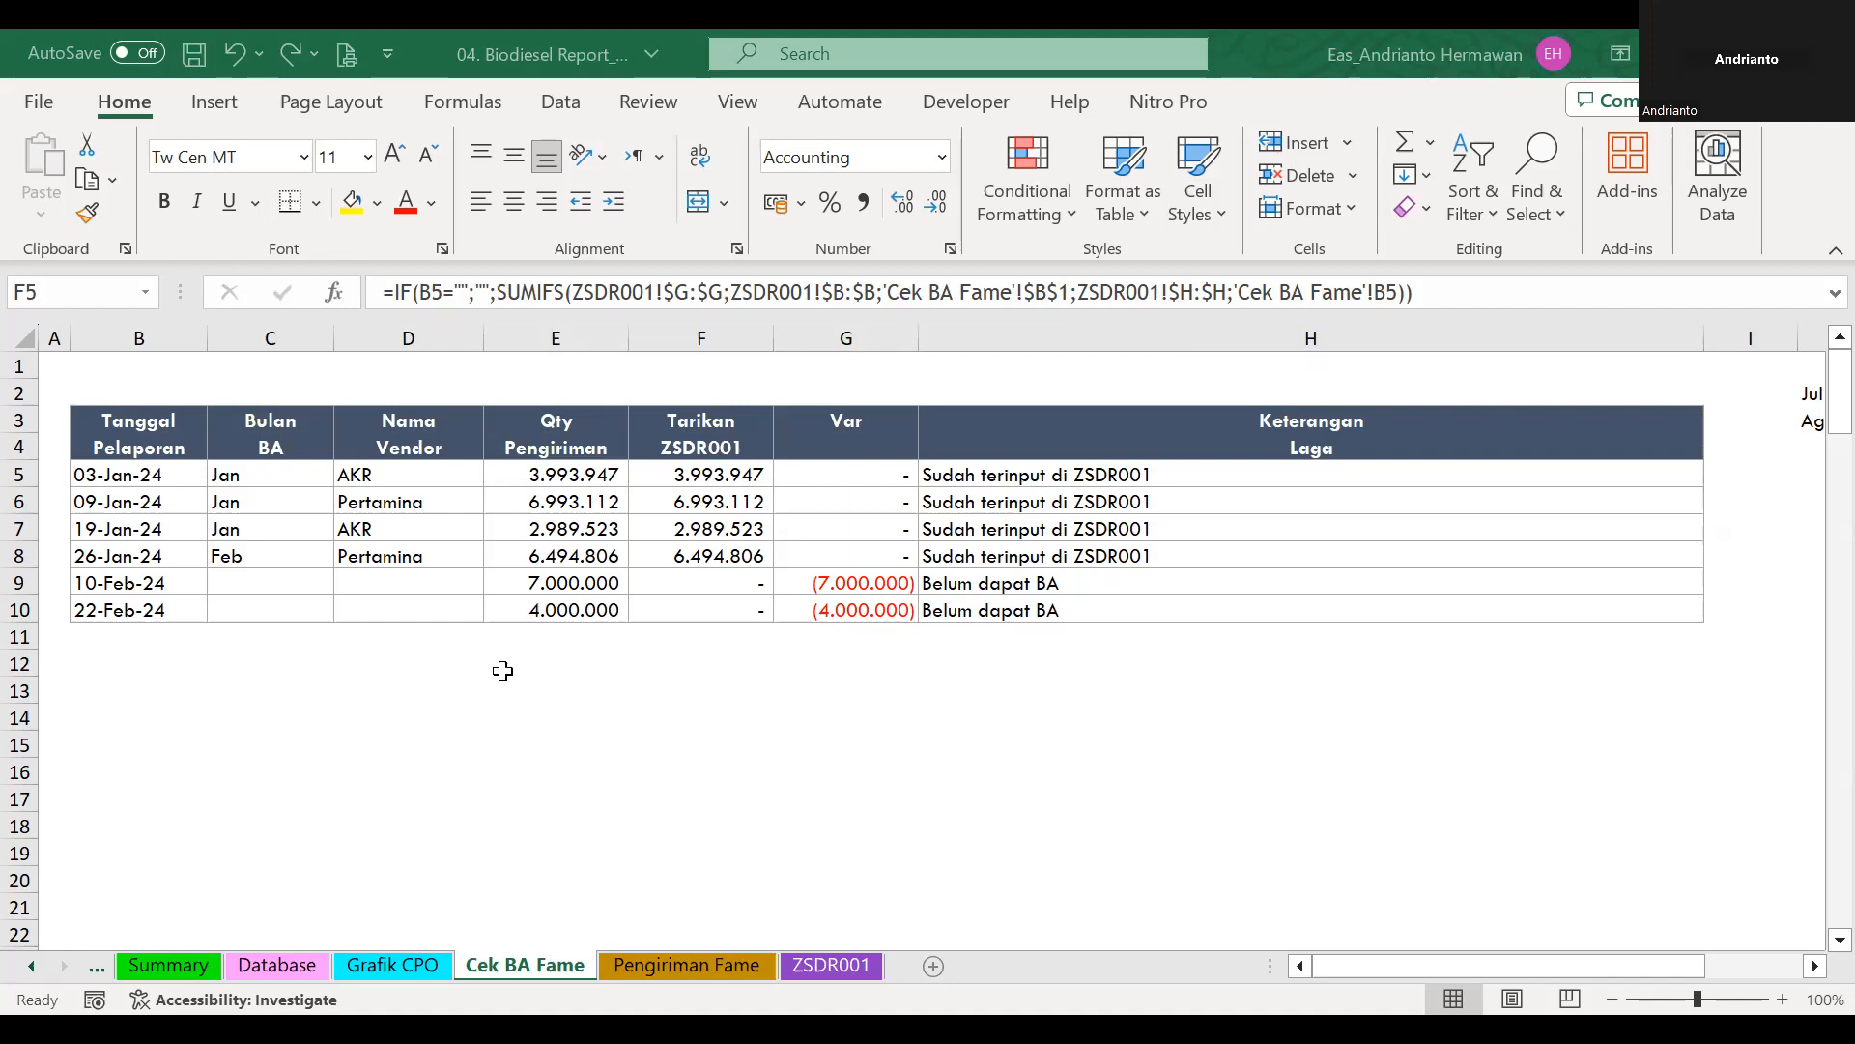
{"action": "key", "text": "F2"}
{"action": "key", "text": "Escape"}
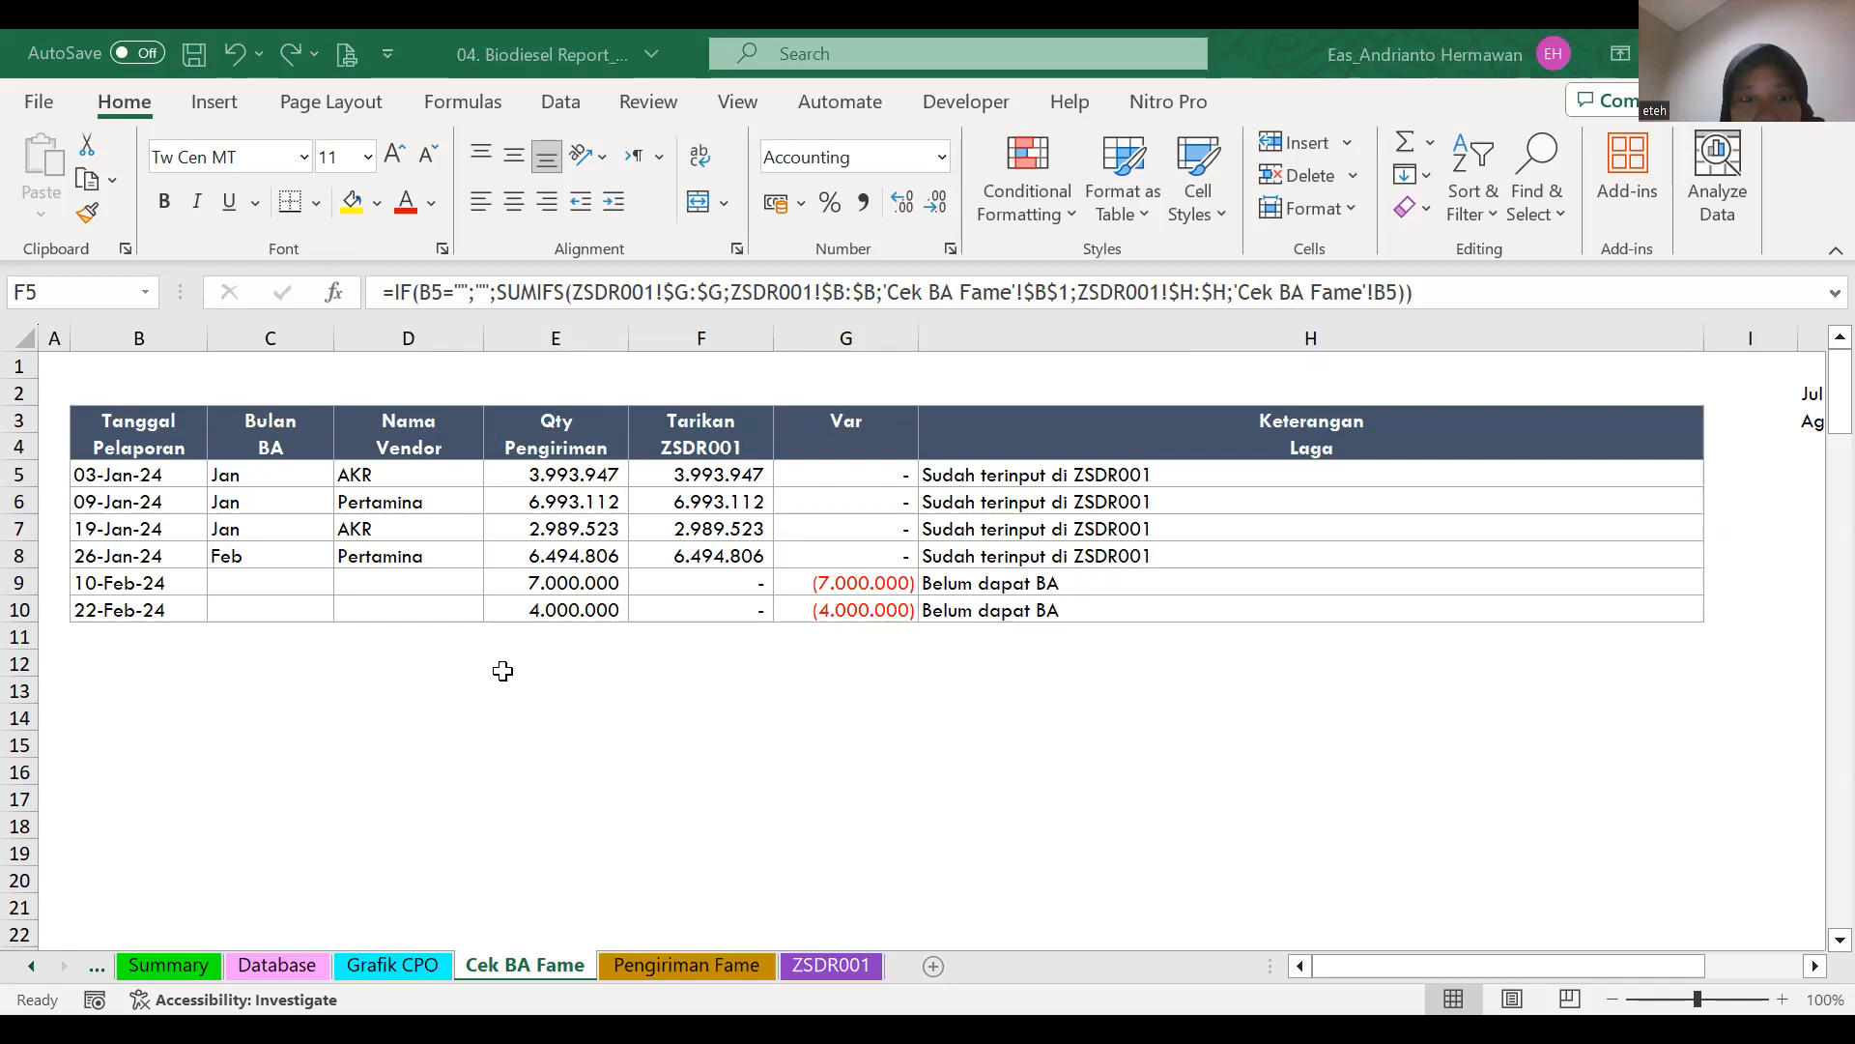
{"action": "key", "text": "ctrl+c"}
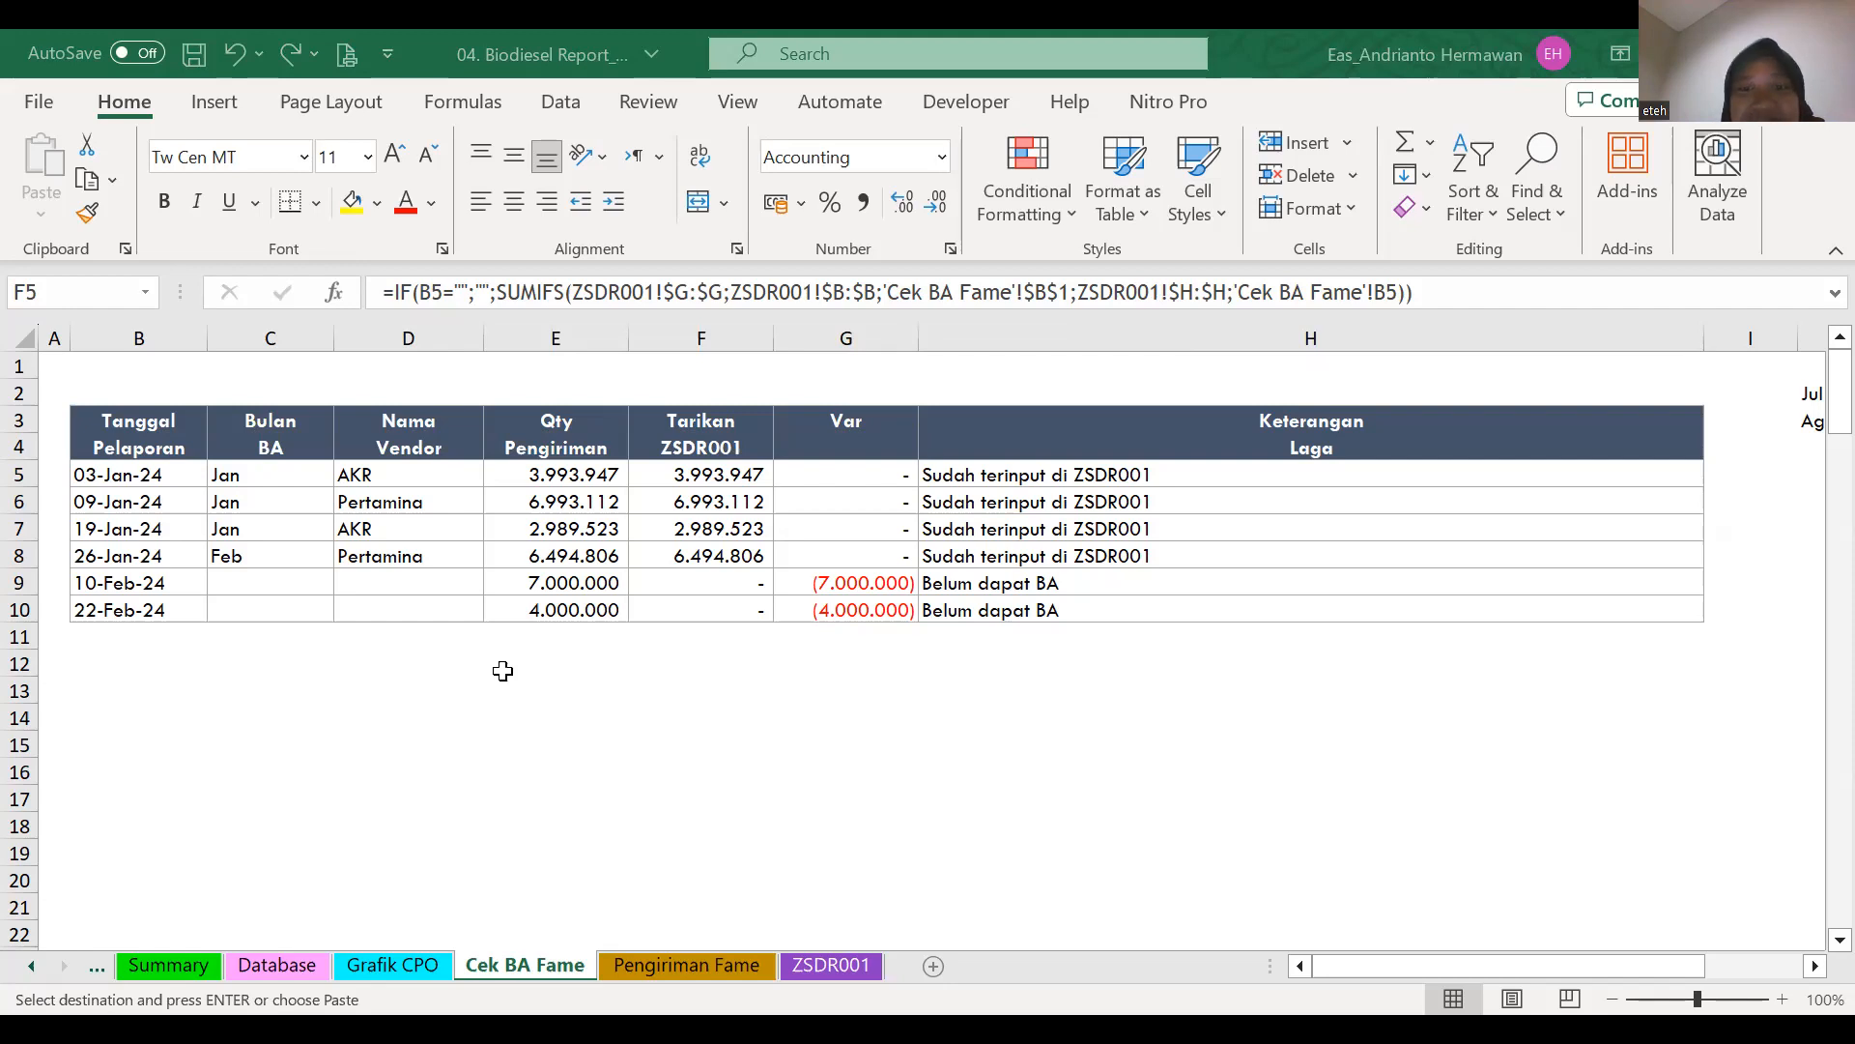
{"action": "key", "text": "Escape"}
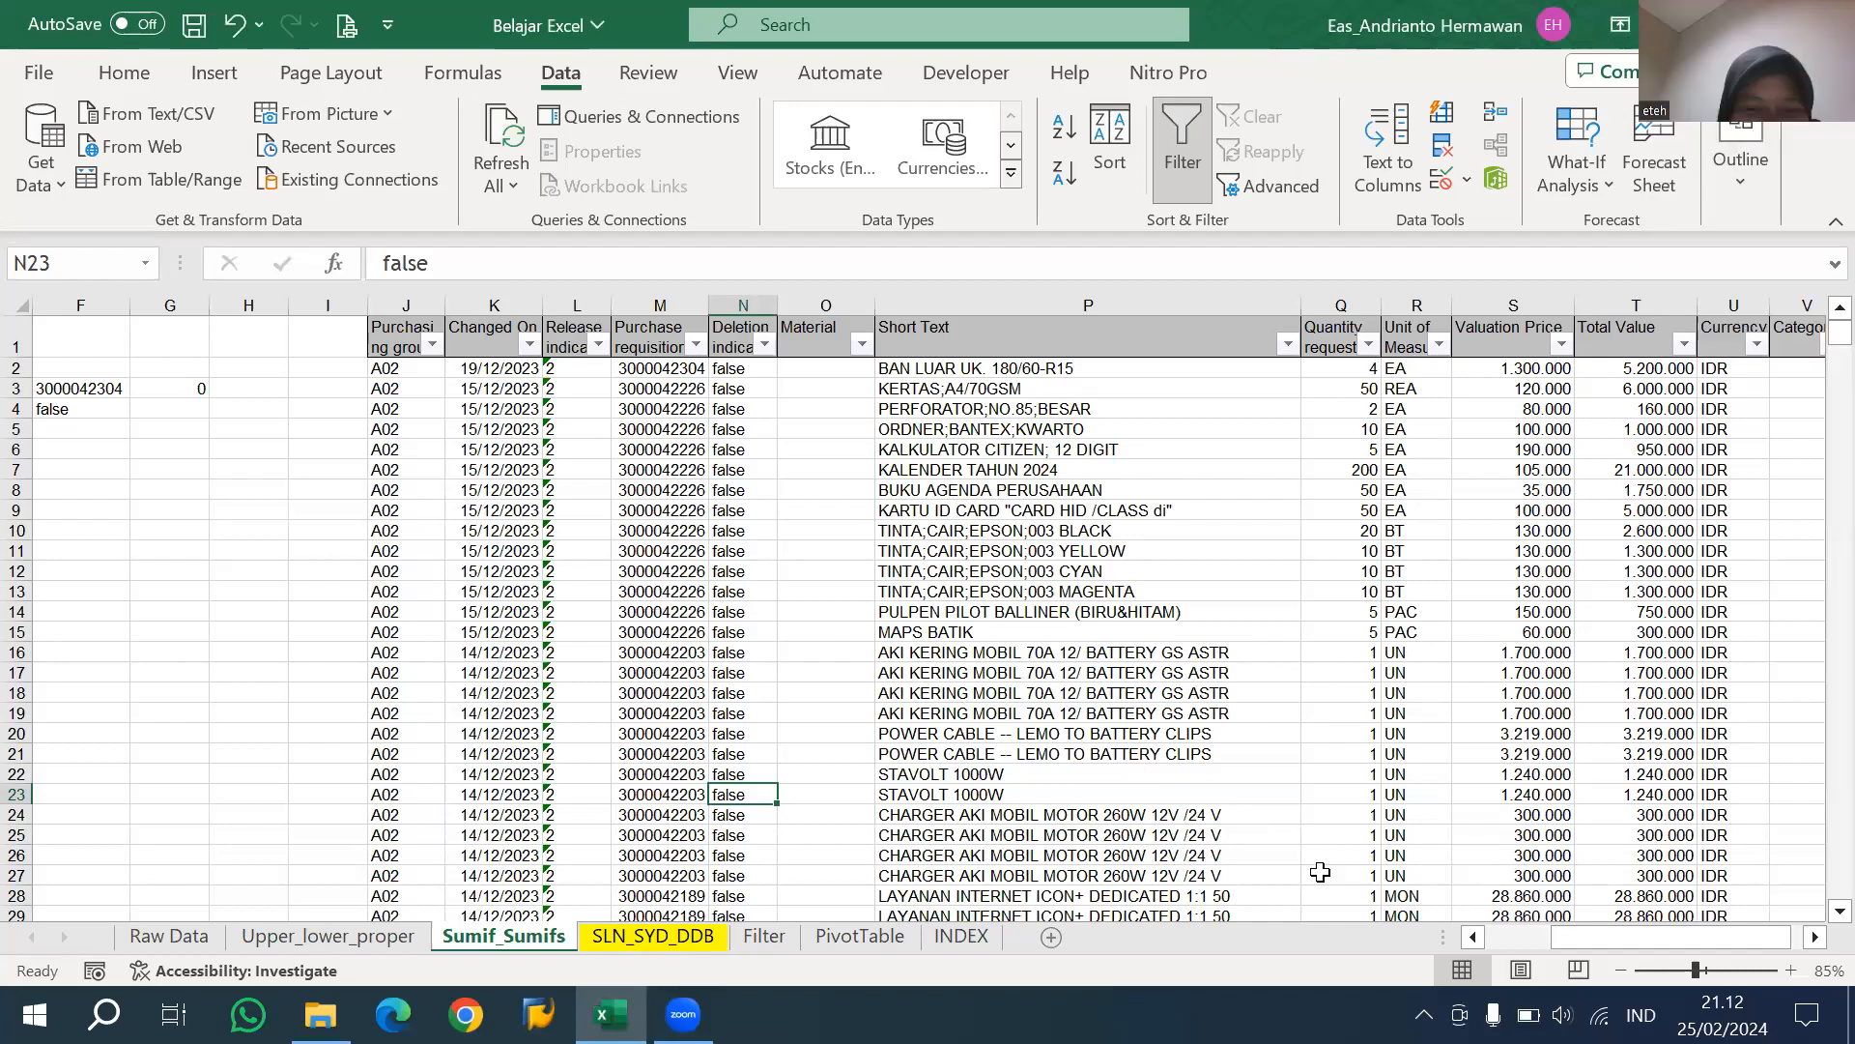
{"action": "left_click", "coordinate": [762, 426]}
{"action": "key", "text": "Left"}
{"action": "key", "text": "Left"}
{"action": "key", "text": "Up"}
{"action": "key", "text": "Up"}
{"action": "key", "text": "Up"}
{"action": "key", "text": "Left"}
{"action": "key", "text": "Up"}
{"action": "key", "text": "Left"}
{"action": "key", "text": "Down"}
{"action": "key", "text": "Down"}
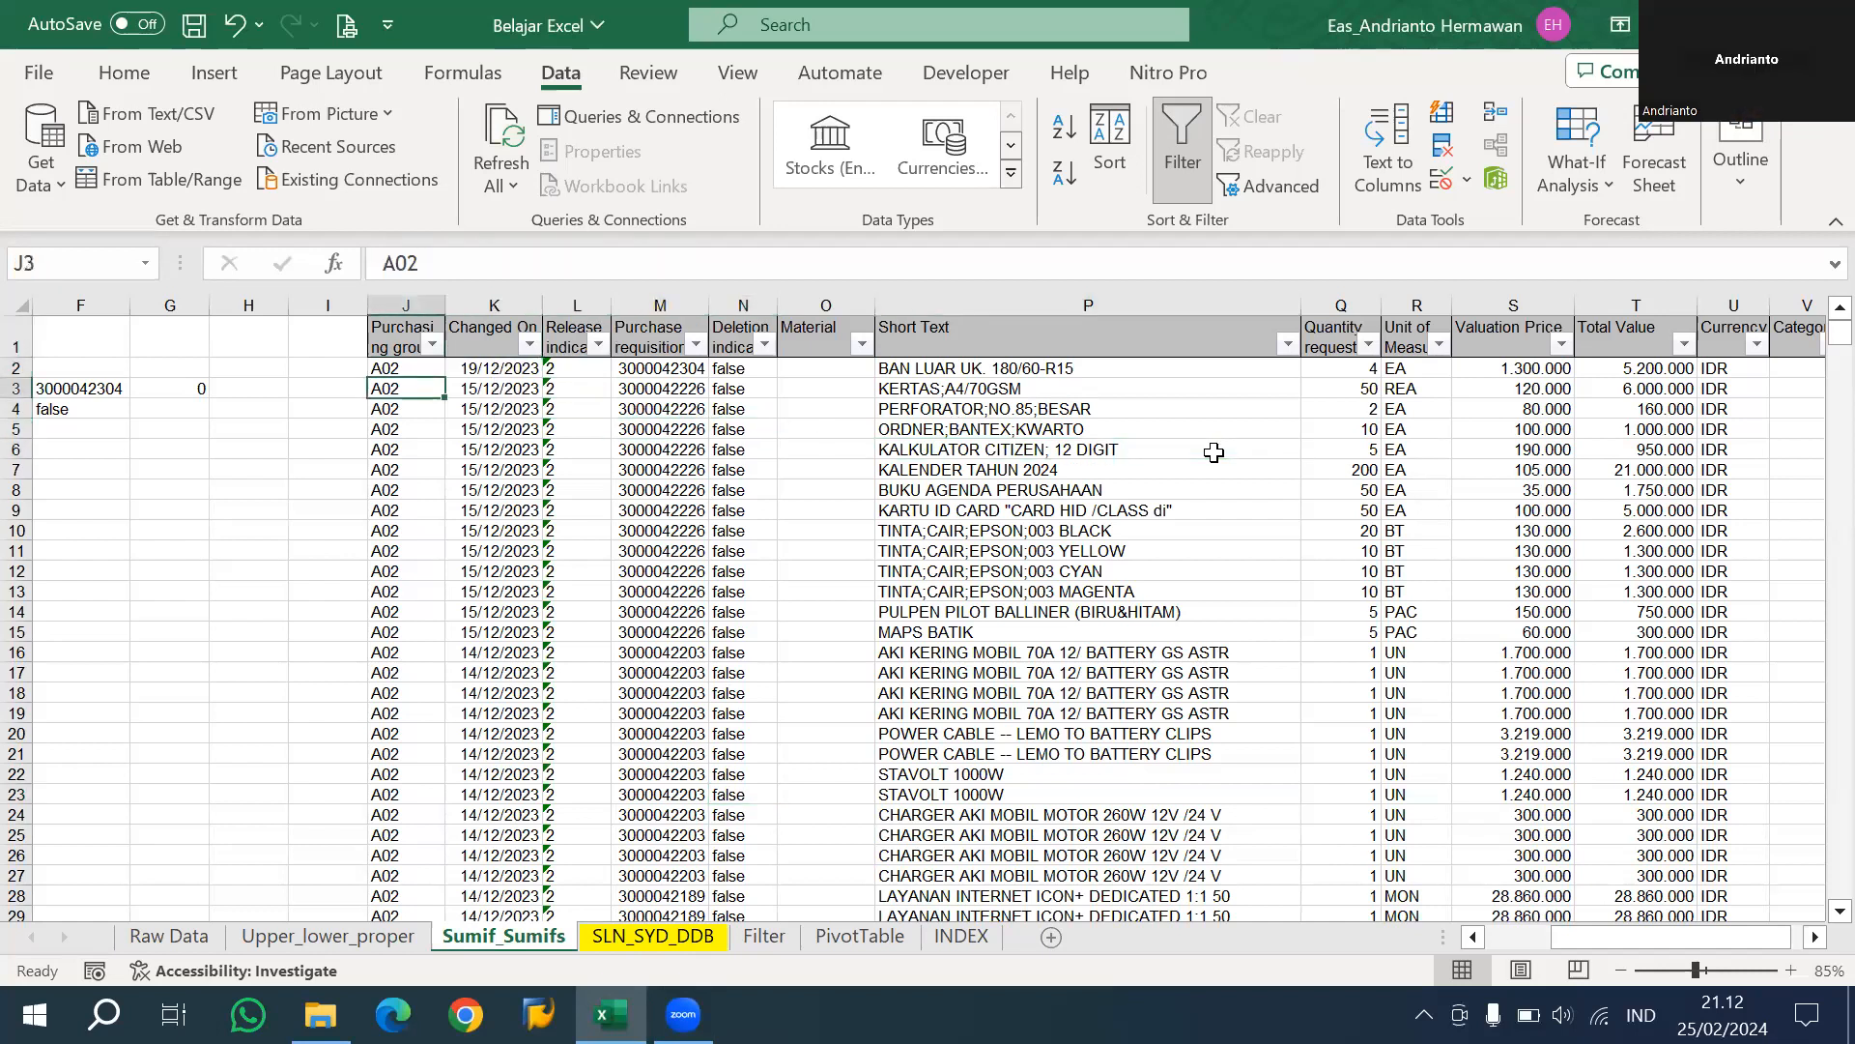
{"action": "key", "text": "Right"}
{"action": "key", "text": "Right"}
{"action": "key", "text": "Right"}
{"action": "key", "text": "Up"}
{"action": "key", "text": "Left"}
{"action": "key", "text": "Left"}
{"action": "key", "text": "Right"}
{"action": "key", "text": "Right"}
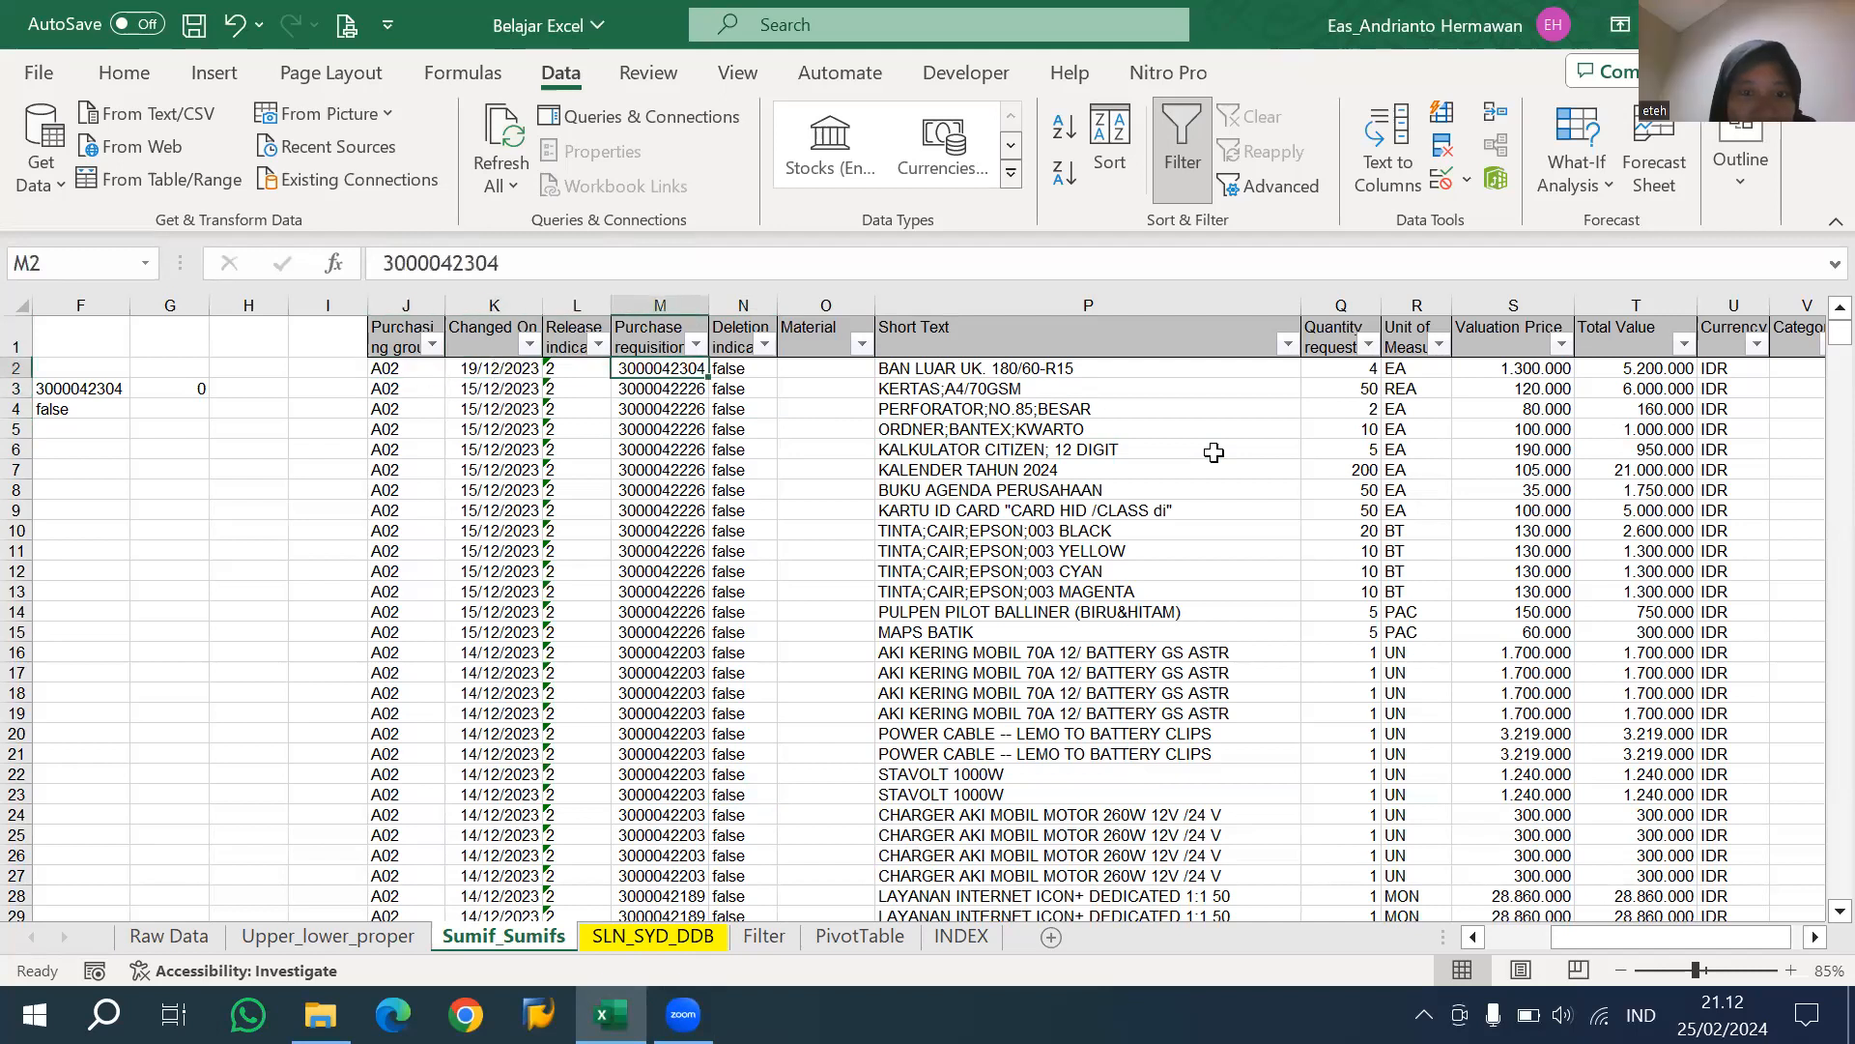
{"action": "key", "text": "Left"}
{"action": "key", "text": "Left"}
{"action": "key", "text": "Left"}
{"action": "key", "text": "Left"}
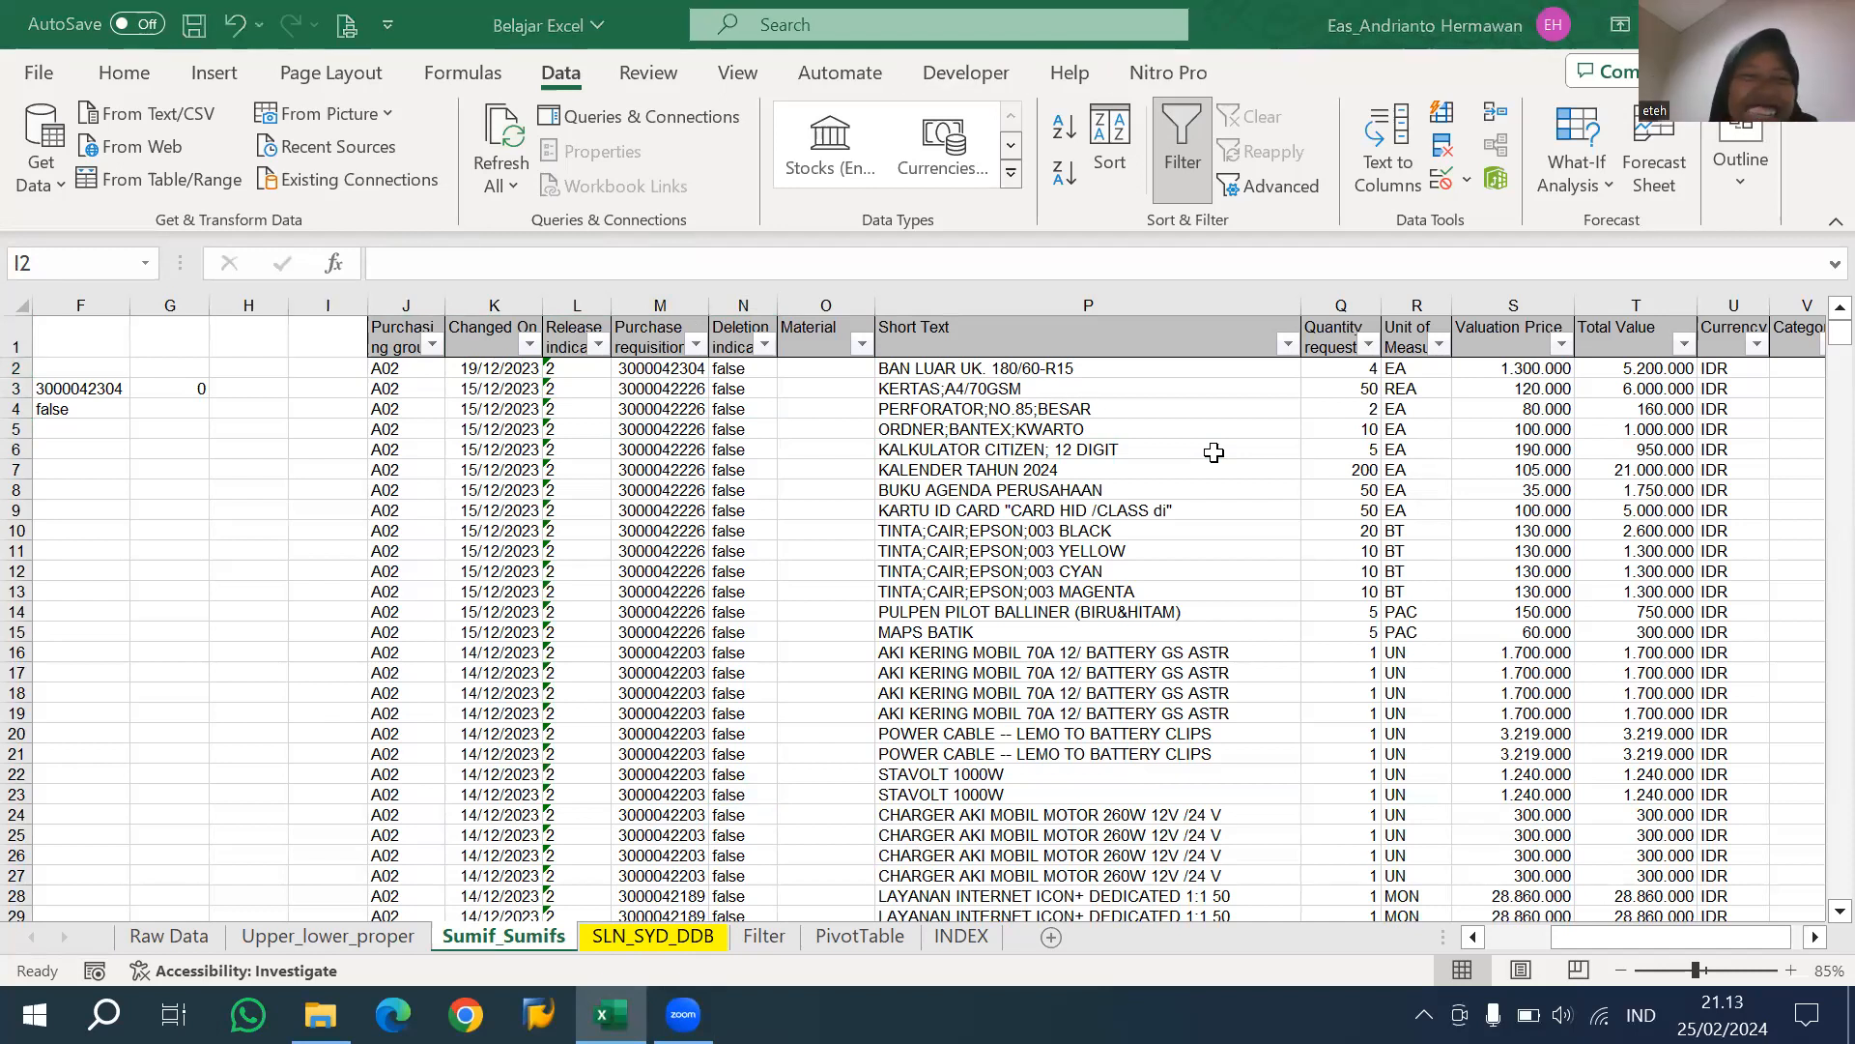
Examine the SUMIFS formula in G3 of the Sumif_Sumifs sheet and the ranges it refers to.
{"action": "left_click", "coordinate": [758, 550]}
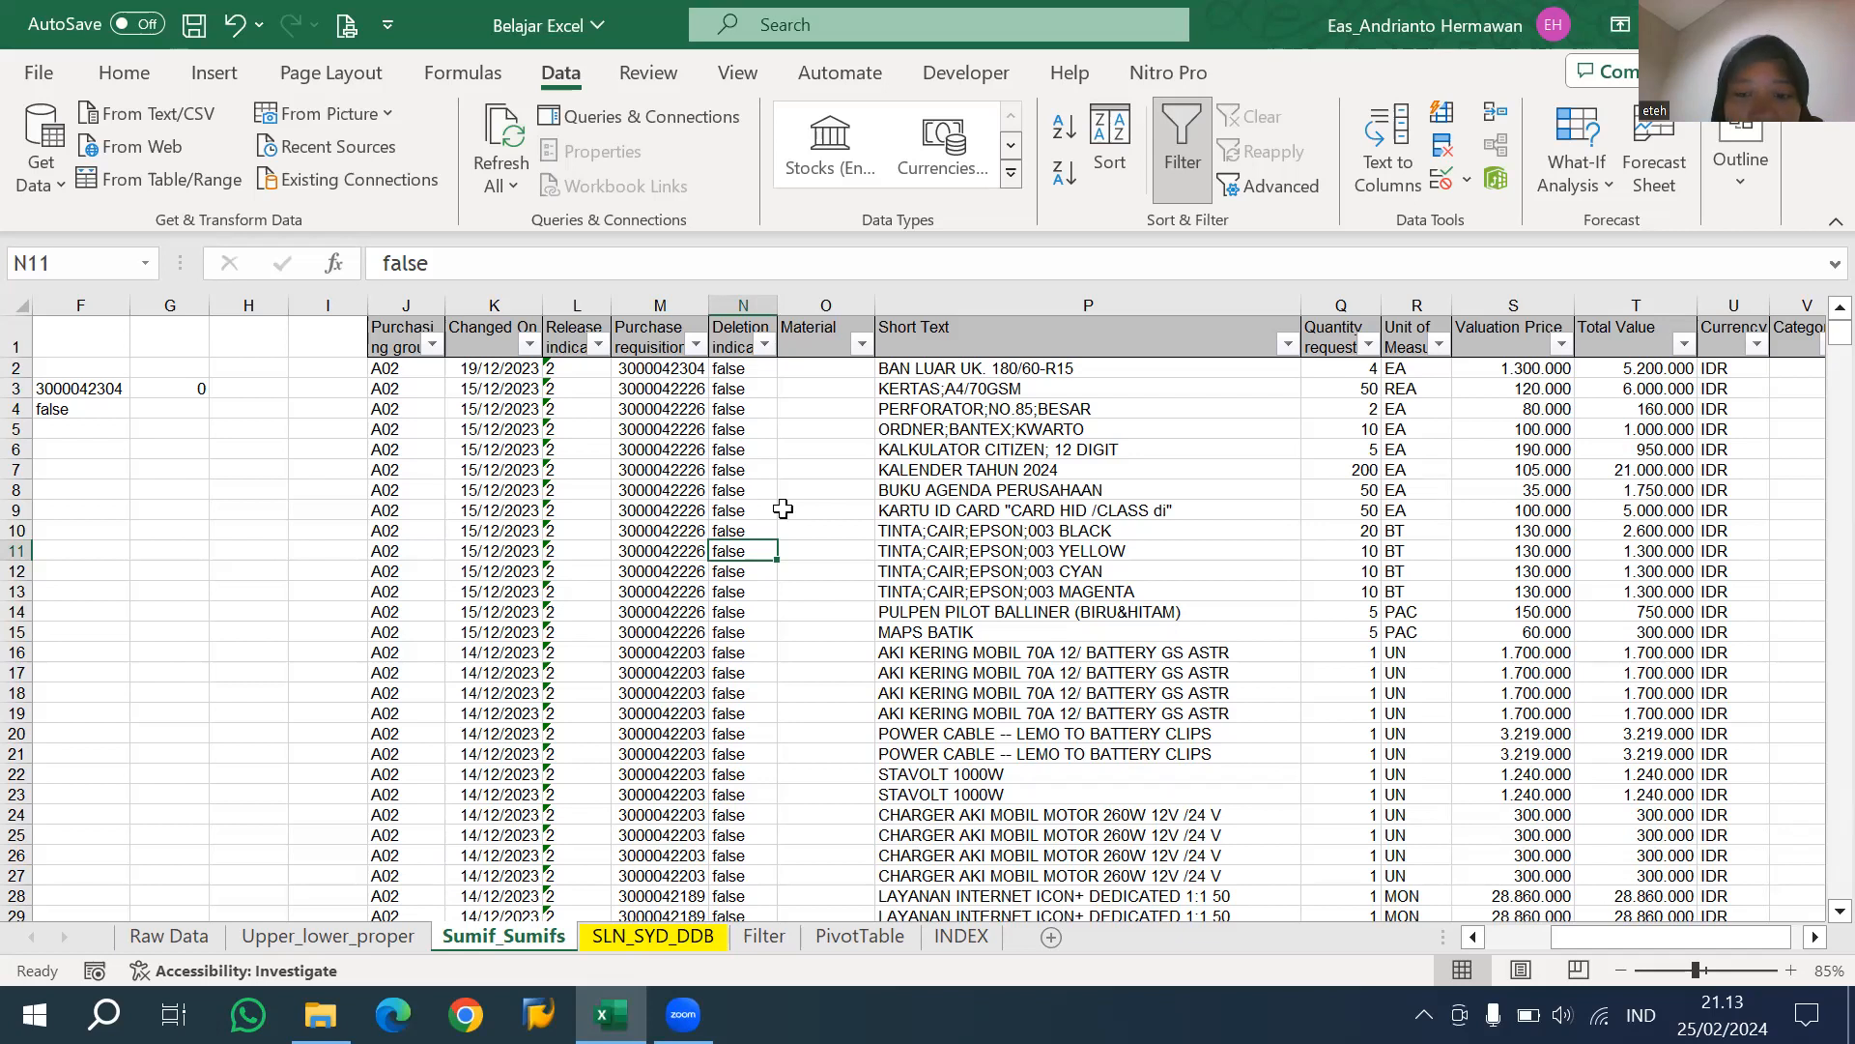
{"action": "left_click", "coordinate": [468, 583]}
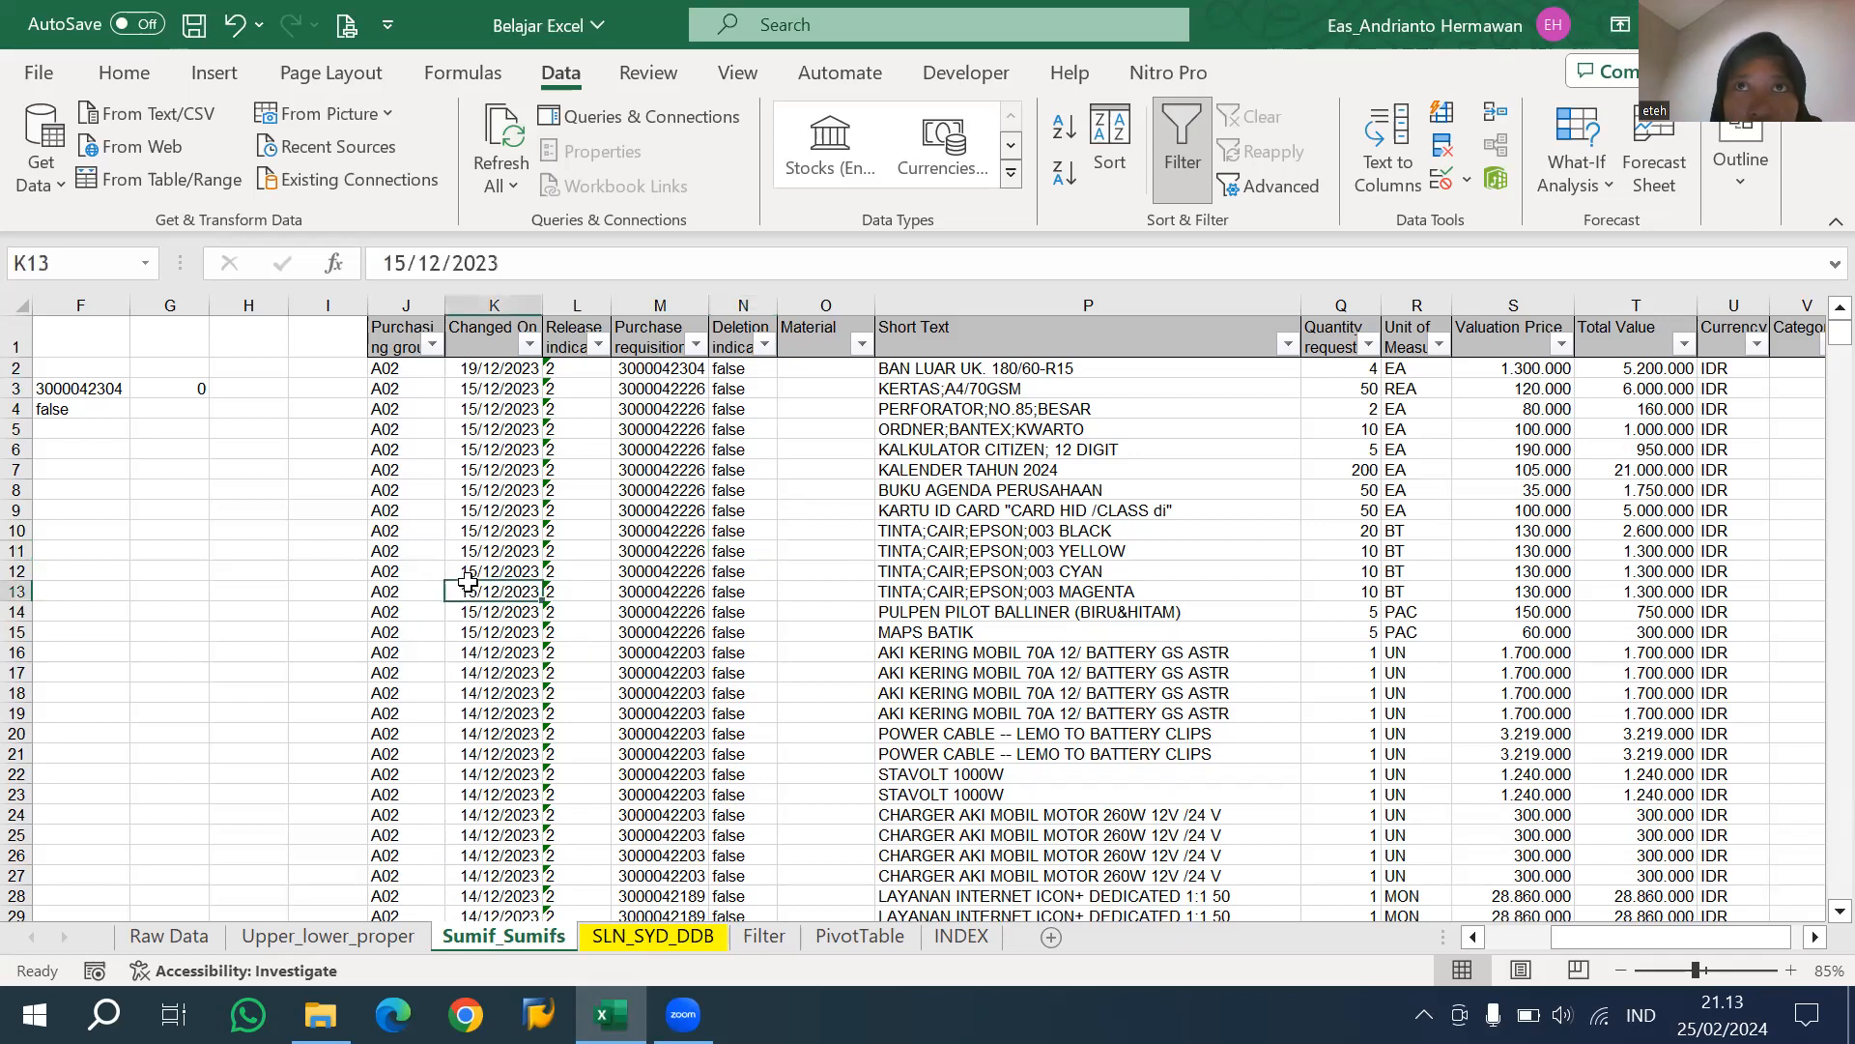
{"action": "left_click", "coordinate": [164, 394]}
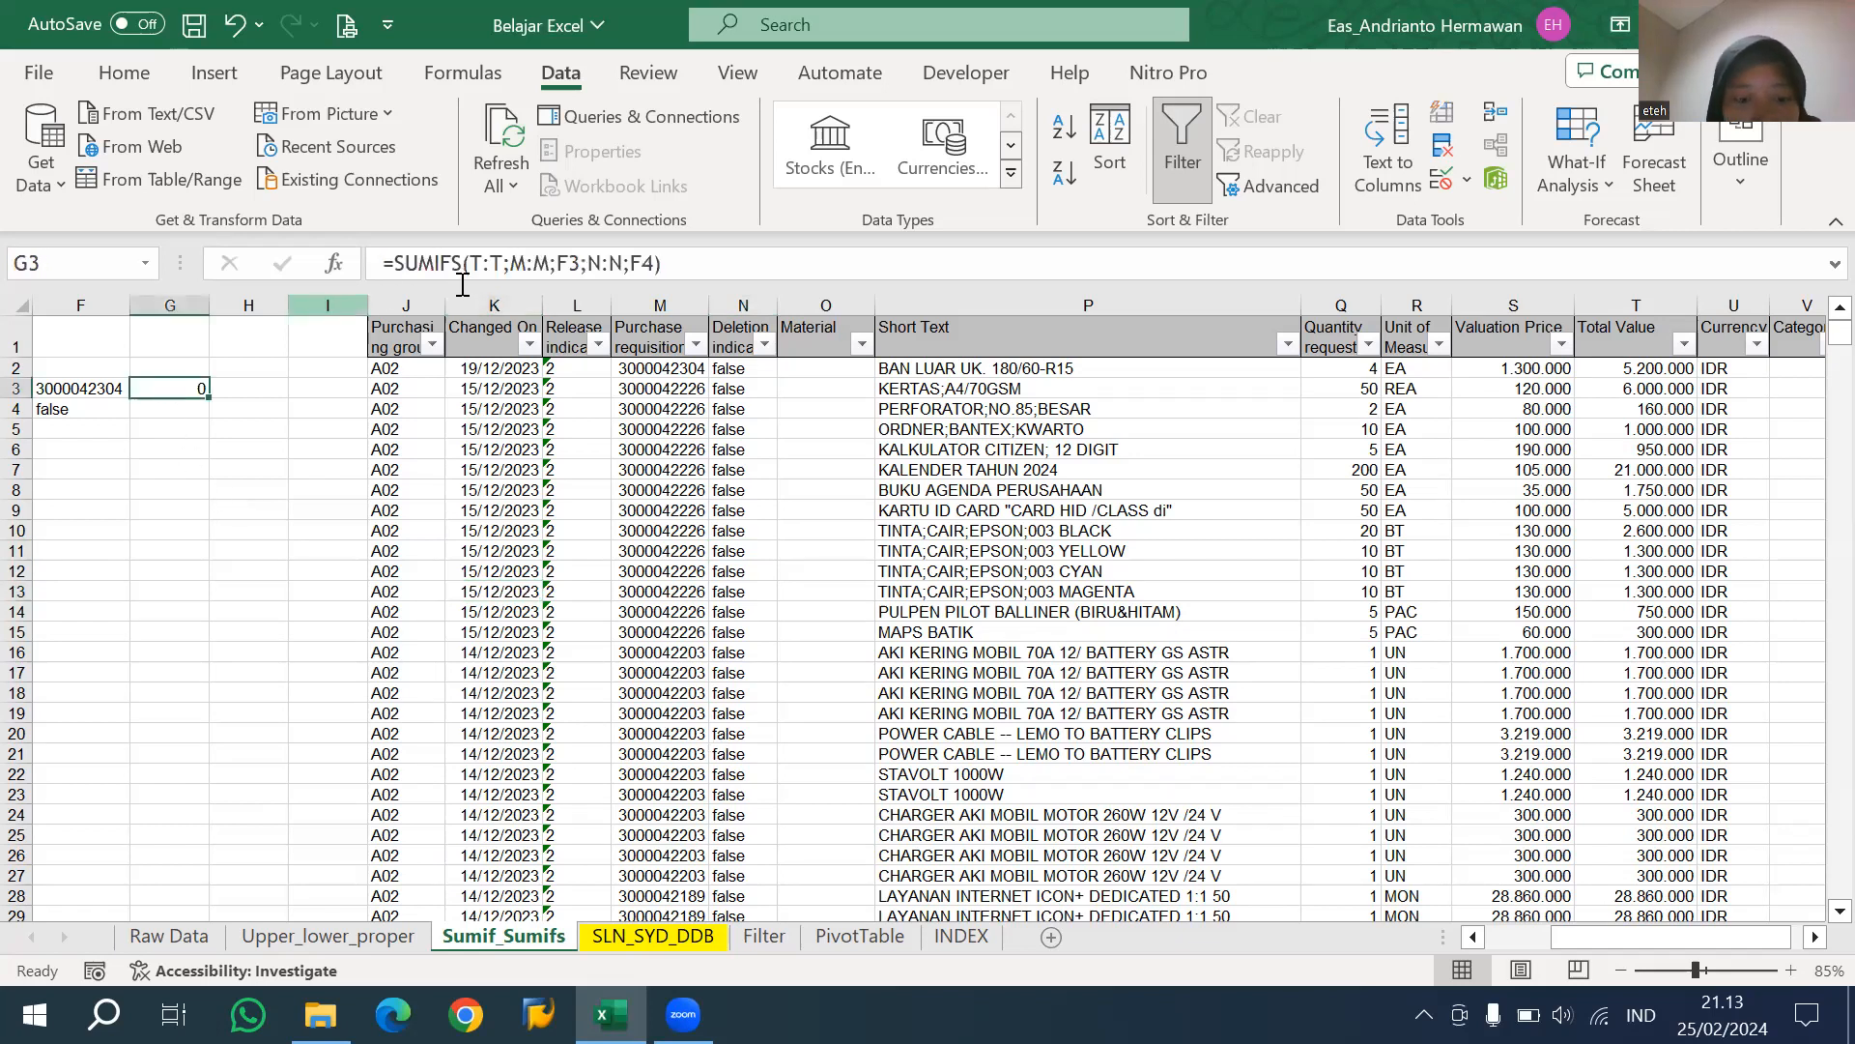
{"action": "left_click", "coordinate": [501, 263]}
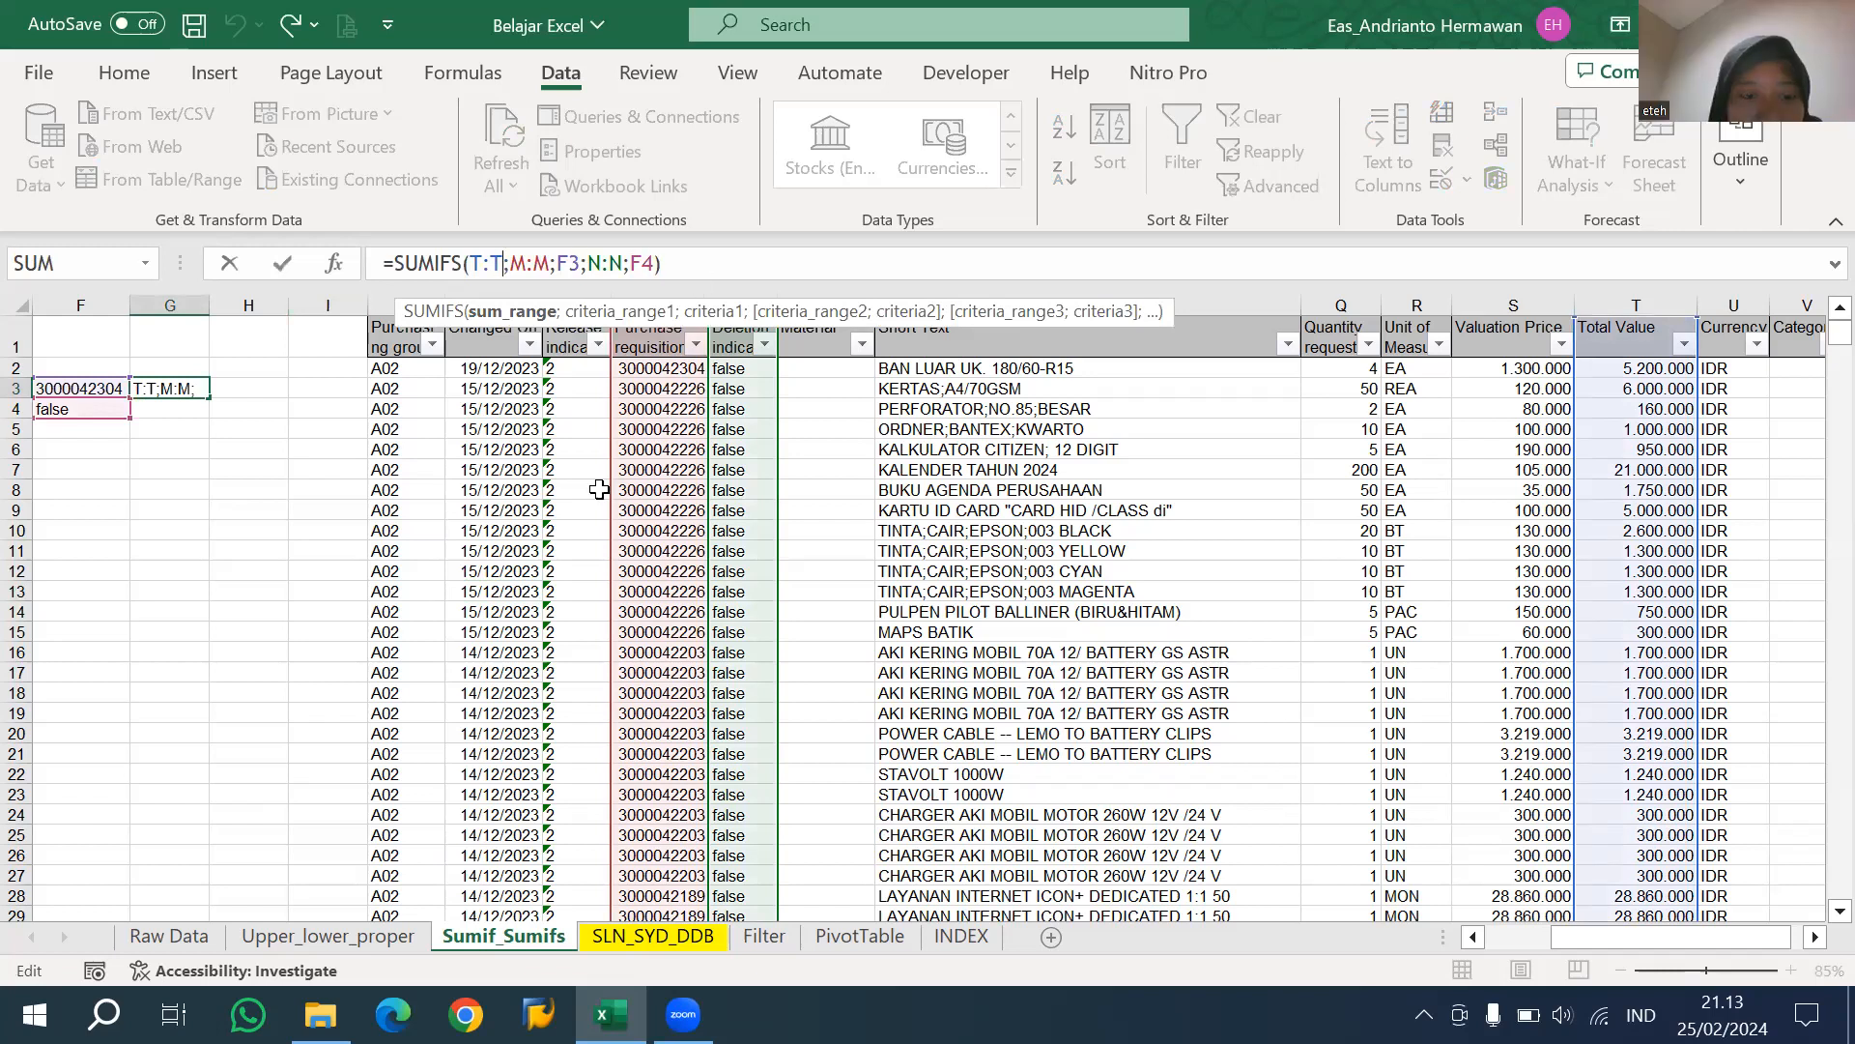
{"action": "key", "text": "Escape"}
Copy the entire requisition table from the Purchasing group to the Category column and create a new blank workbook.
{"action": "left_click", "coordinate": [408, 352]}
{"action": "key", "text": "shift+Right"}
{"action": "key", "text": "shift+Right"}
{"action": "key", "text": "shift+Right"}
{"action": "key", "text": "shift+Right"}
{"action": "key", "text": "shift+Right"}
{"action": "key", "text": "shift+Right"}
{"action": "key", "text": "shift+Right"}
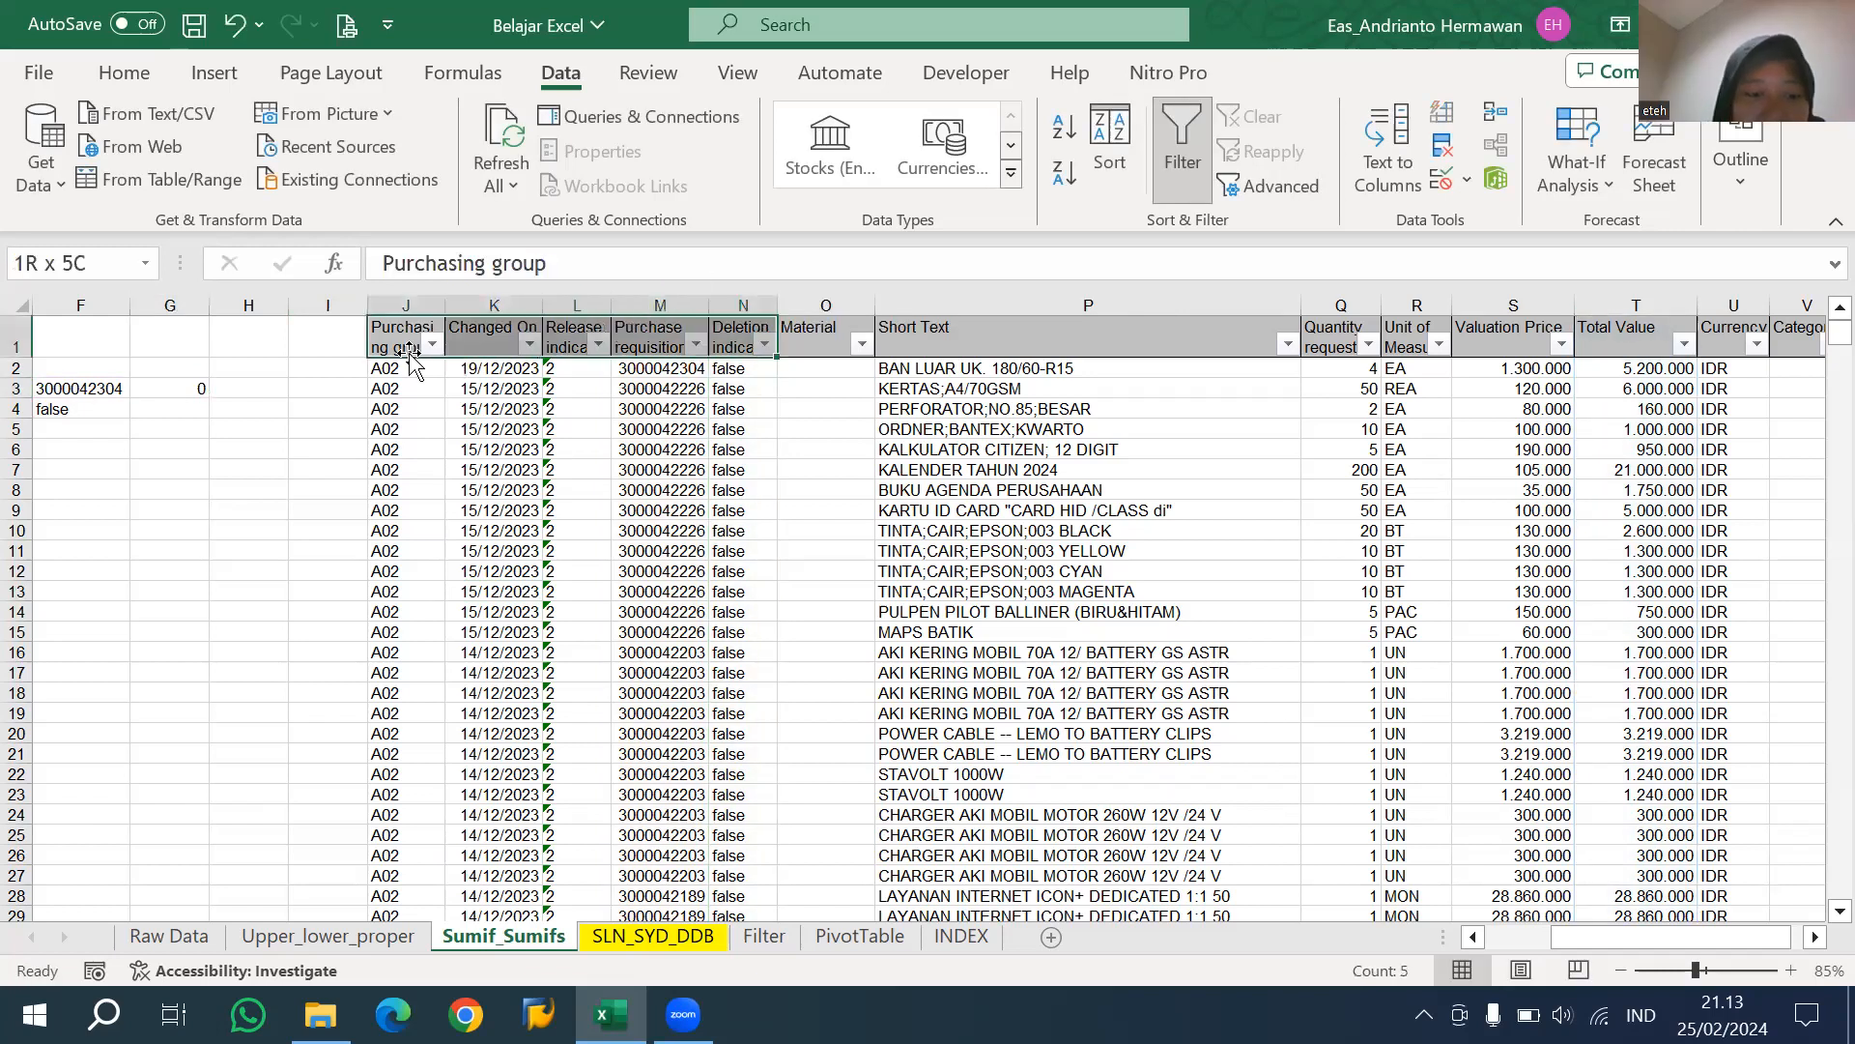
{"action": "key", "text": "shift+Right"}
{"action": "key", "text": "shift+Right"}
{"action": "key", "text": "shift+Right"}
{"action": "key", "text": "shift+Right"}
{"action": "key", "text": "shift+Right"}
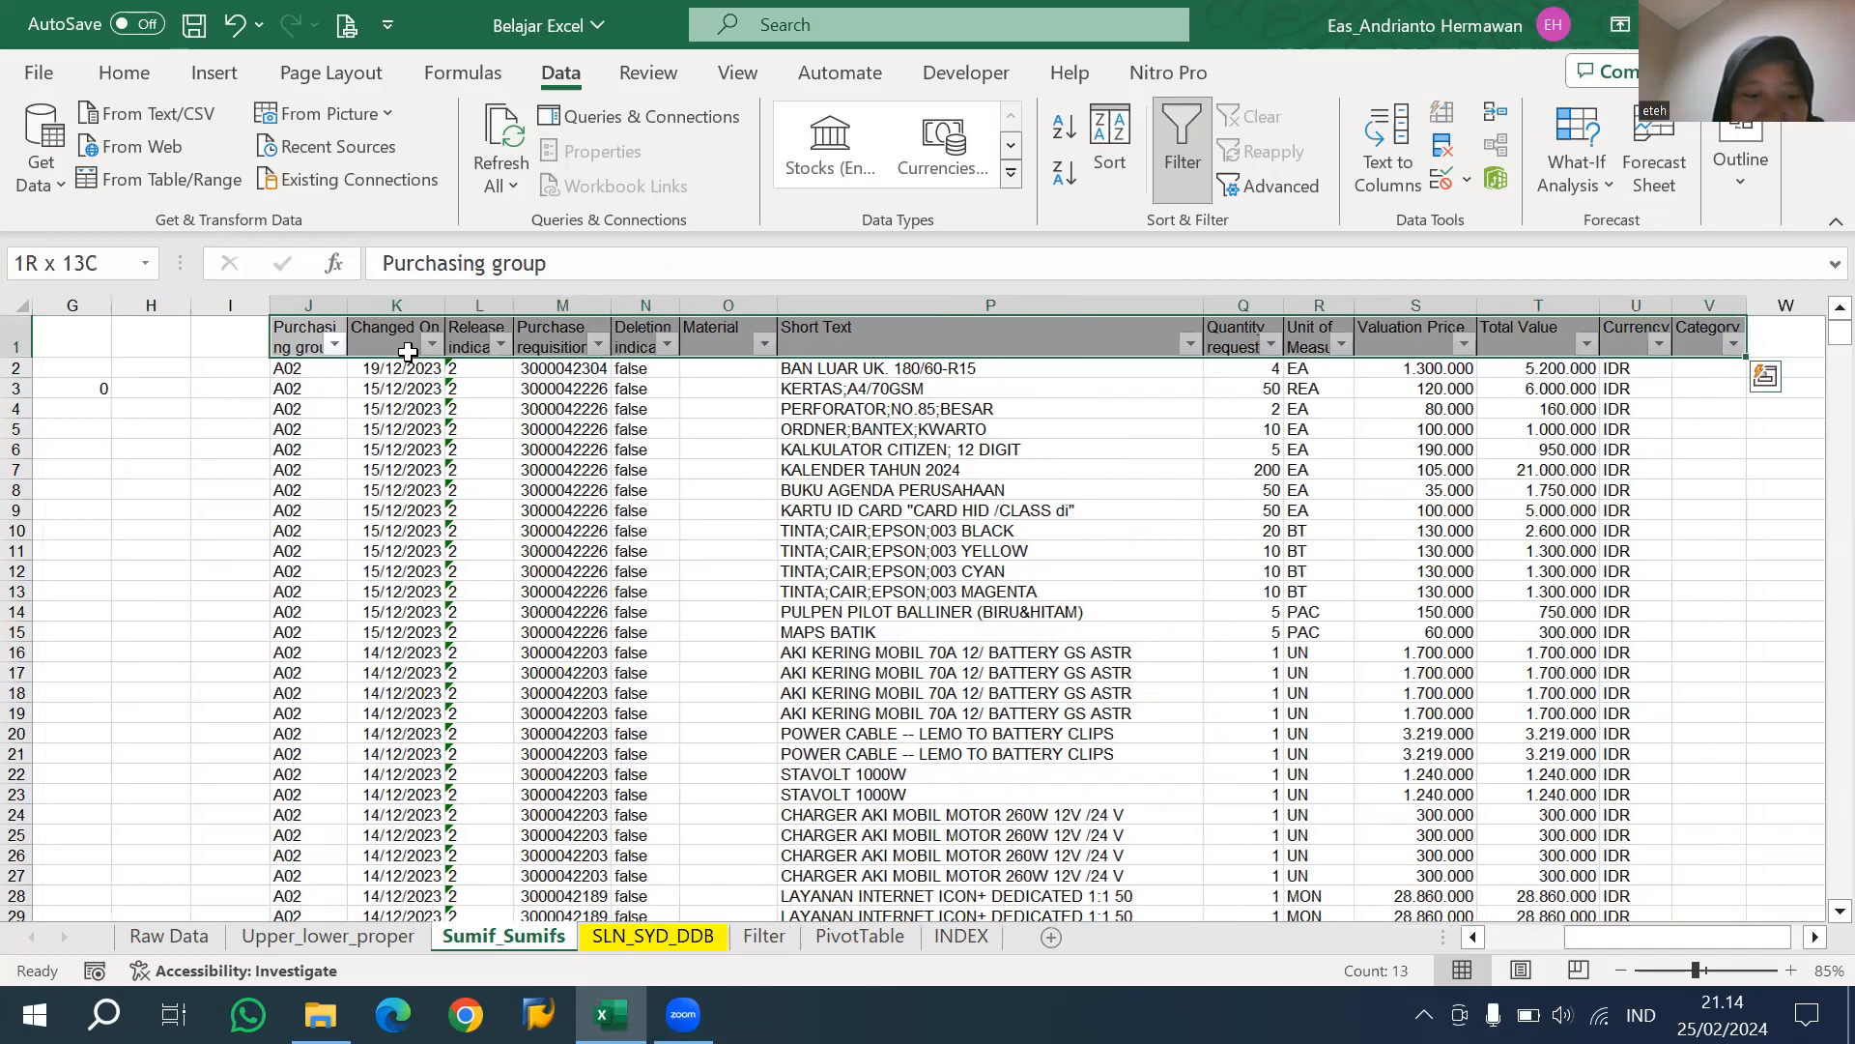
{"action": "key", "text": "ctrl+shift+Down"}
{"action": "key", "text": "ctrl+c"}
{"action": "key", "text": "ctrl+n"}
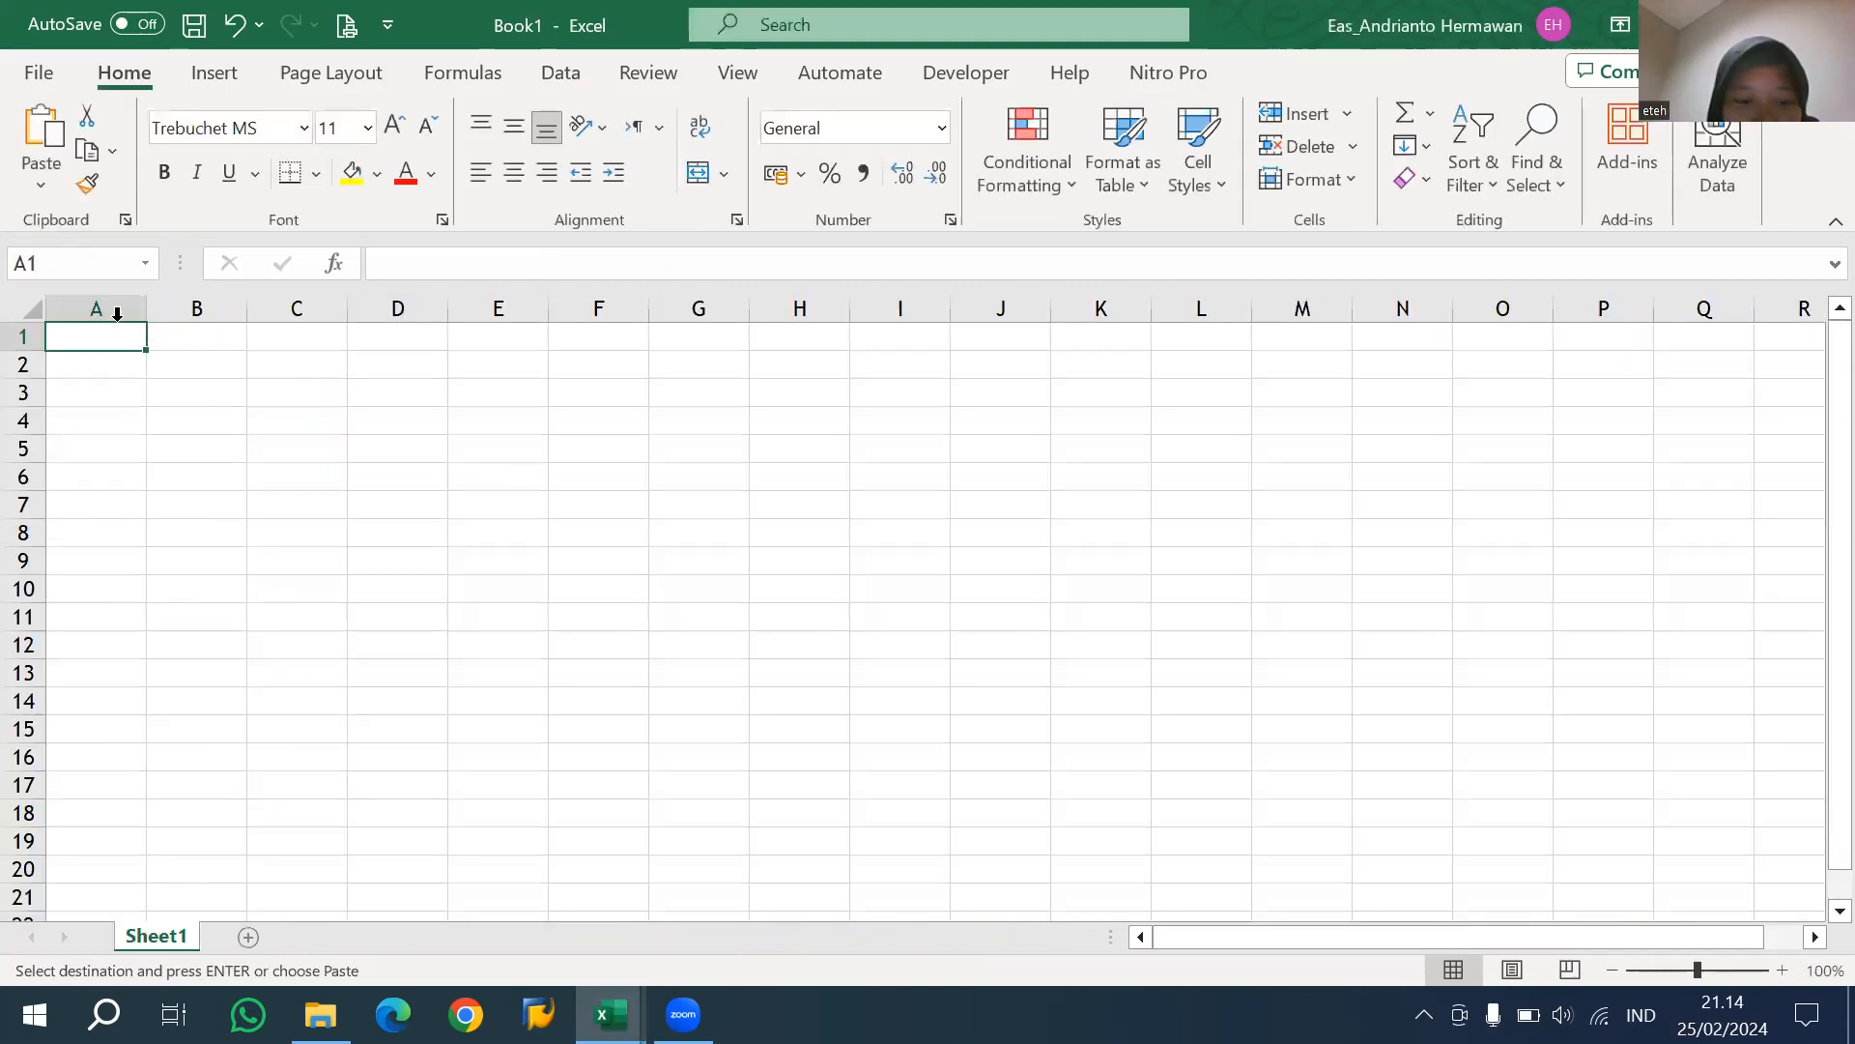
Paste the copied table as values starting at A1 and fit all column widths to their contents.
{"action": "right_click", "coordinate": [34, 307]}
{"action": "left_click", "coordinate": [148, 316]}
{"action": "double_click", "coordinate": [148, 316]}
{"action": "left_click", "coordinate": [552, 580]}
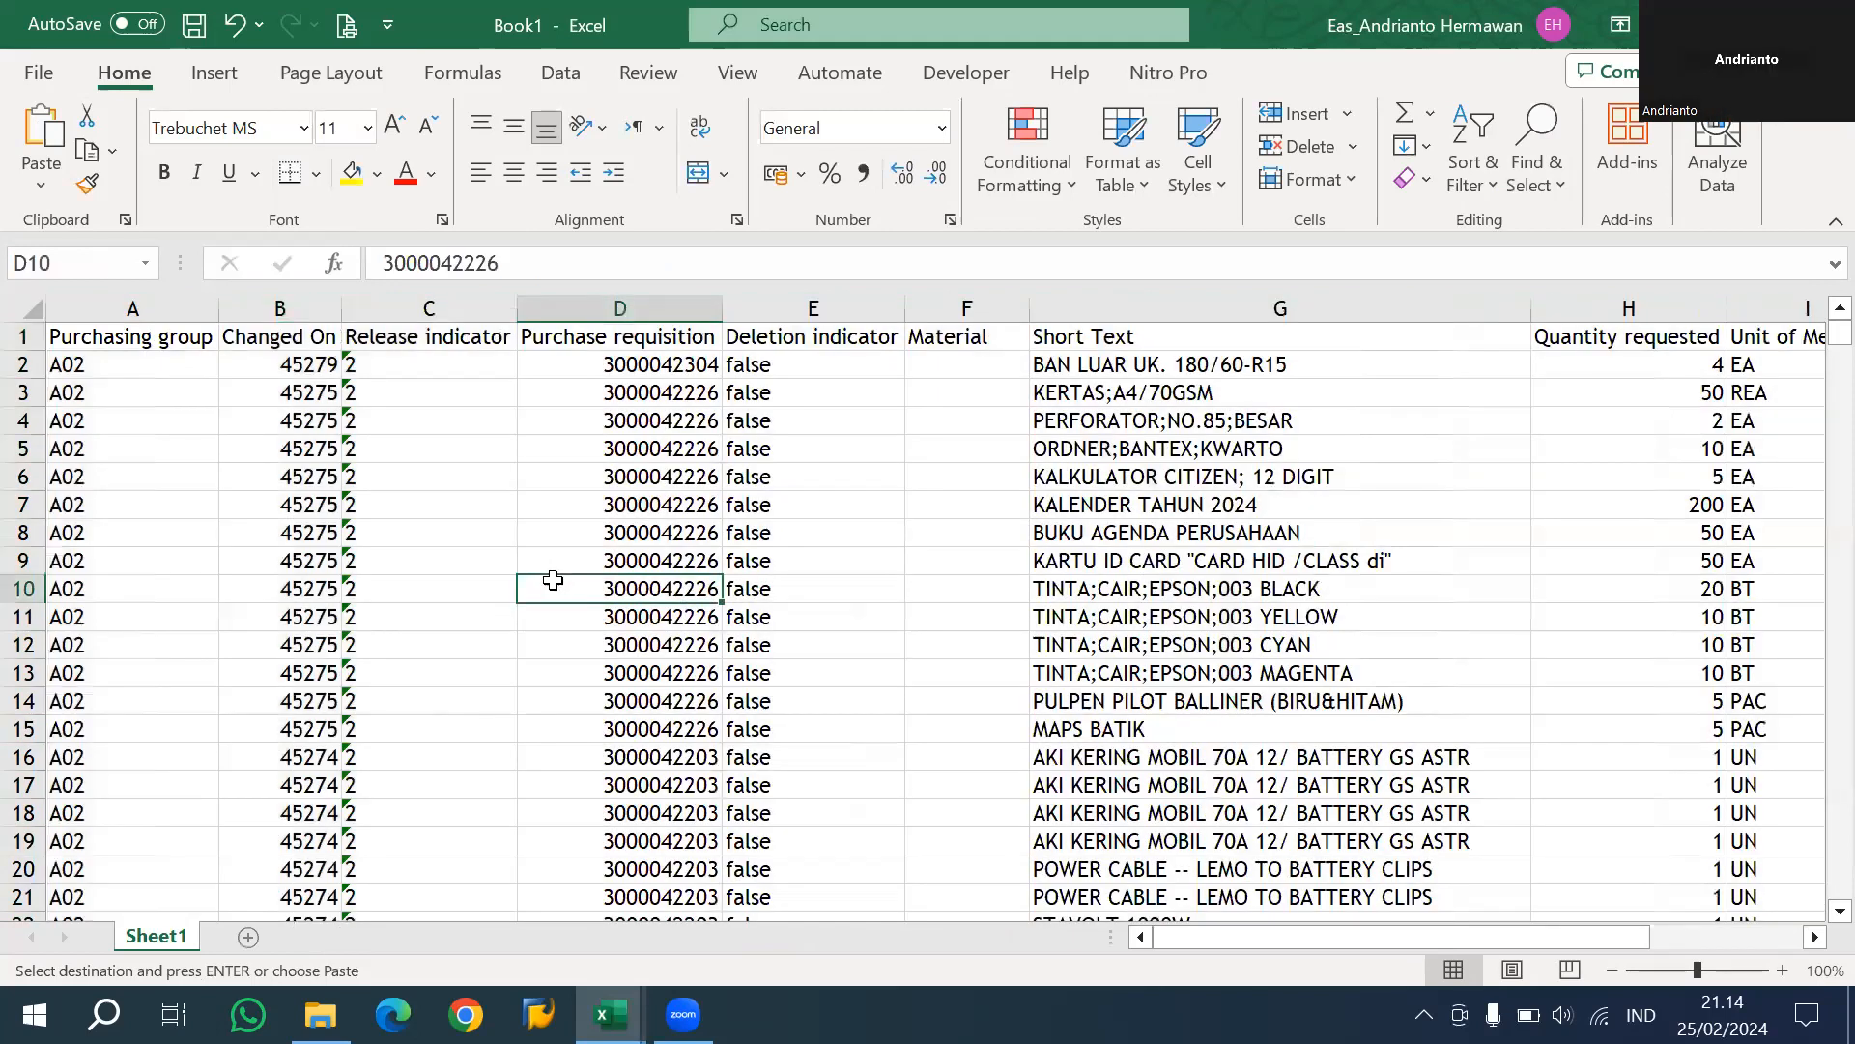
Copy the first record's purchase requisition and deletion indicator, D2:E2, and paste them as values at B2 of a new sheet.
{"action": "left_click", "coordinate": [513, 373]}
{"action": "left_click_drag", "start_coordinate": [676, 364], "coordinate": [773, 365]}
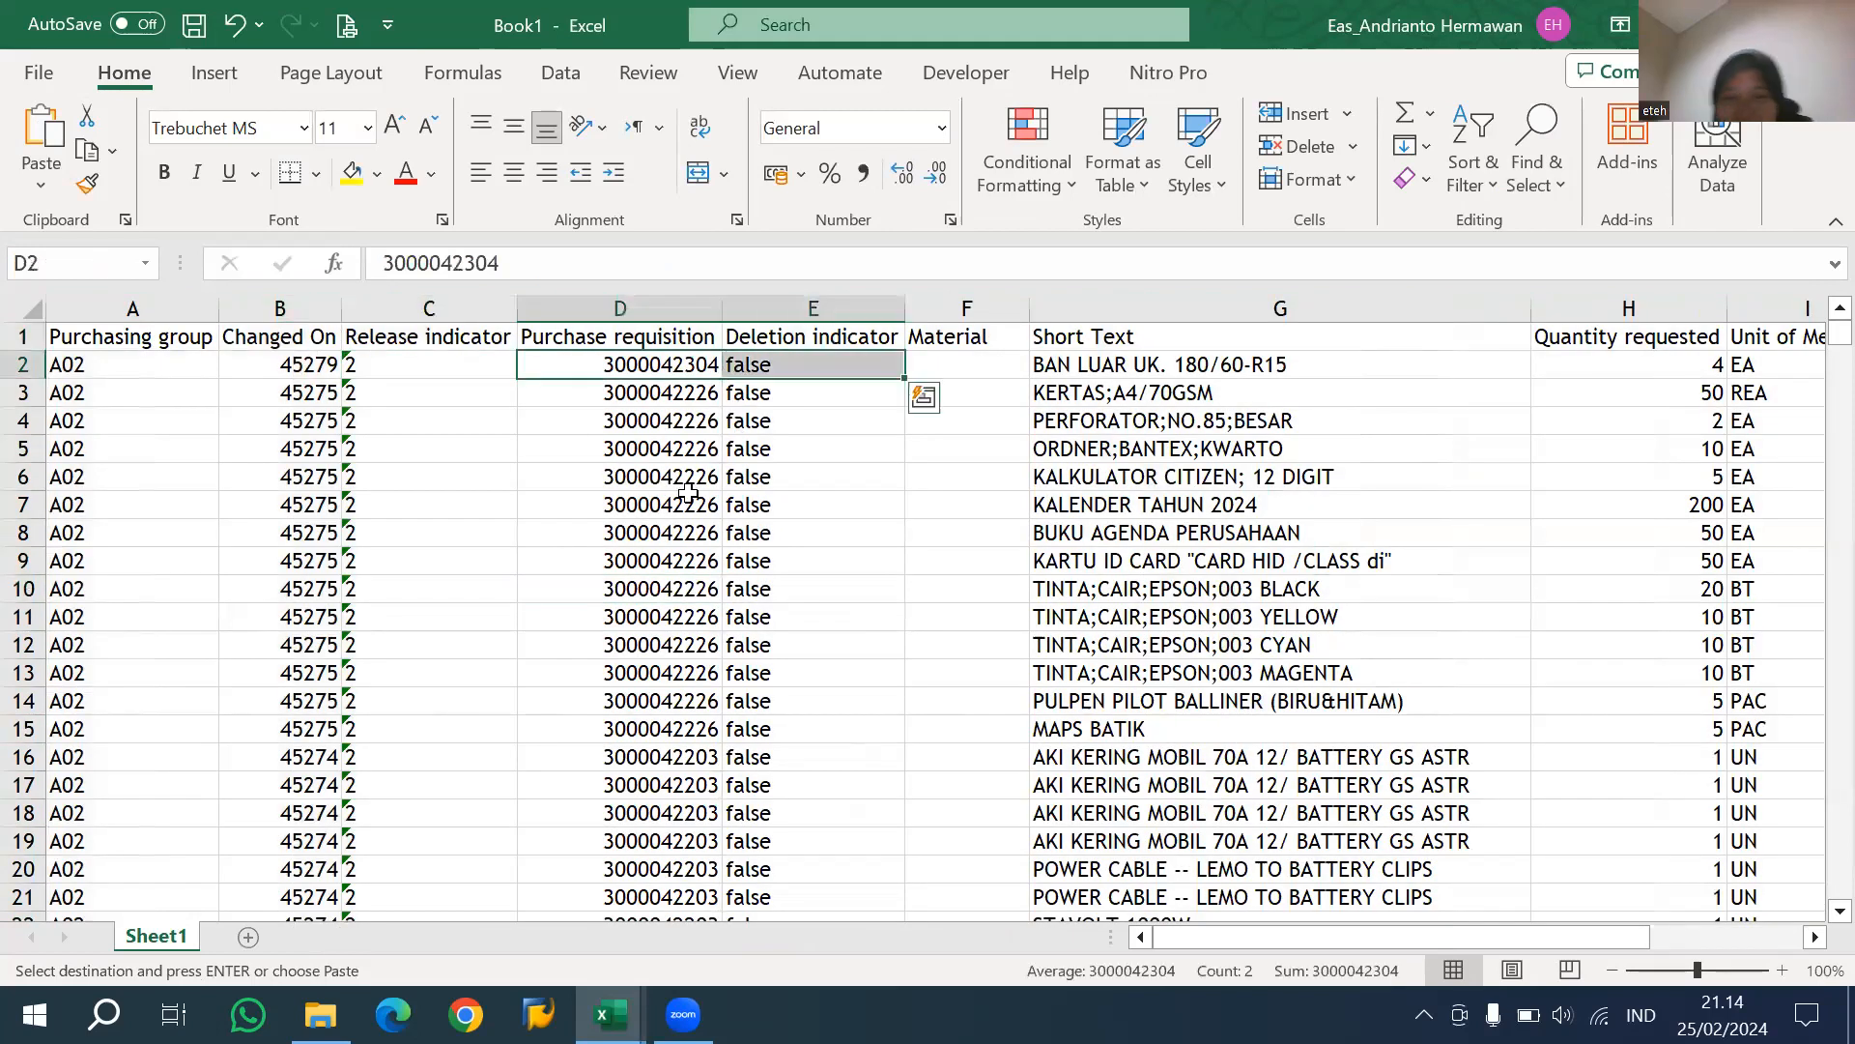
{"action": "left_click", "coordinate": [249, 937]}
{"action": "left_click", "coordinate": [212, 365]}
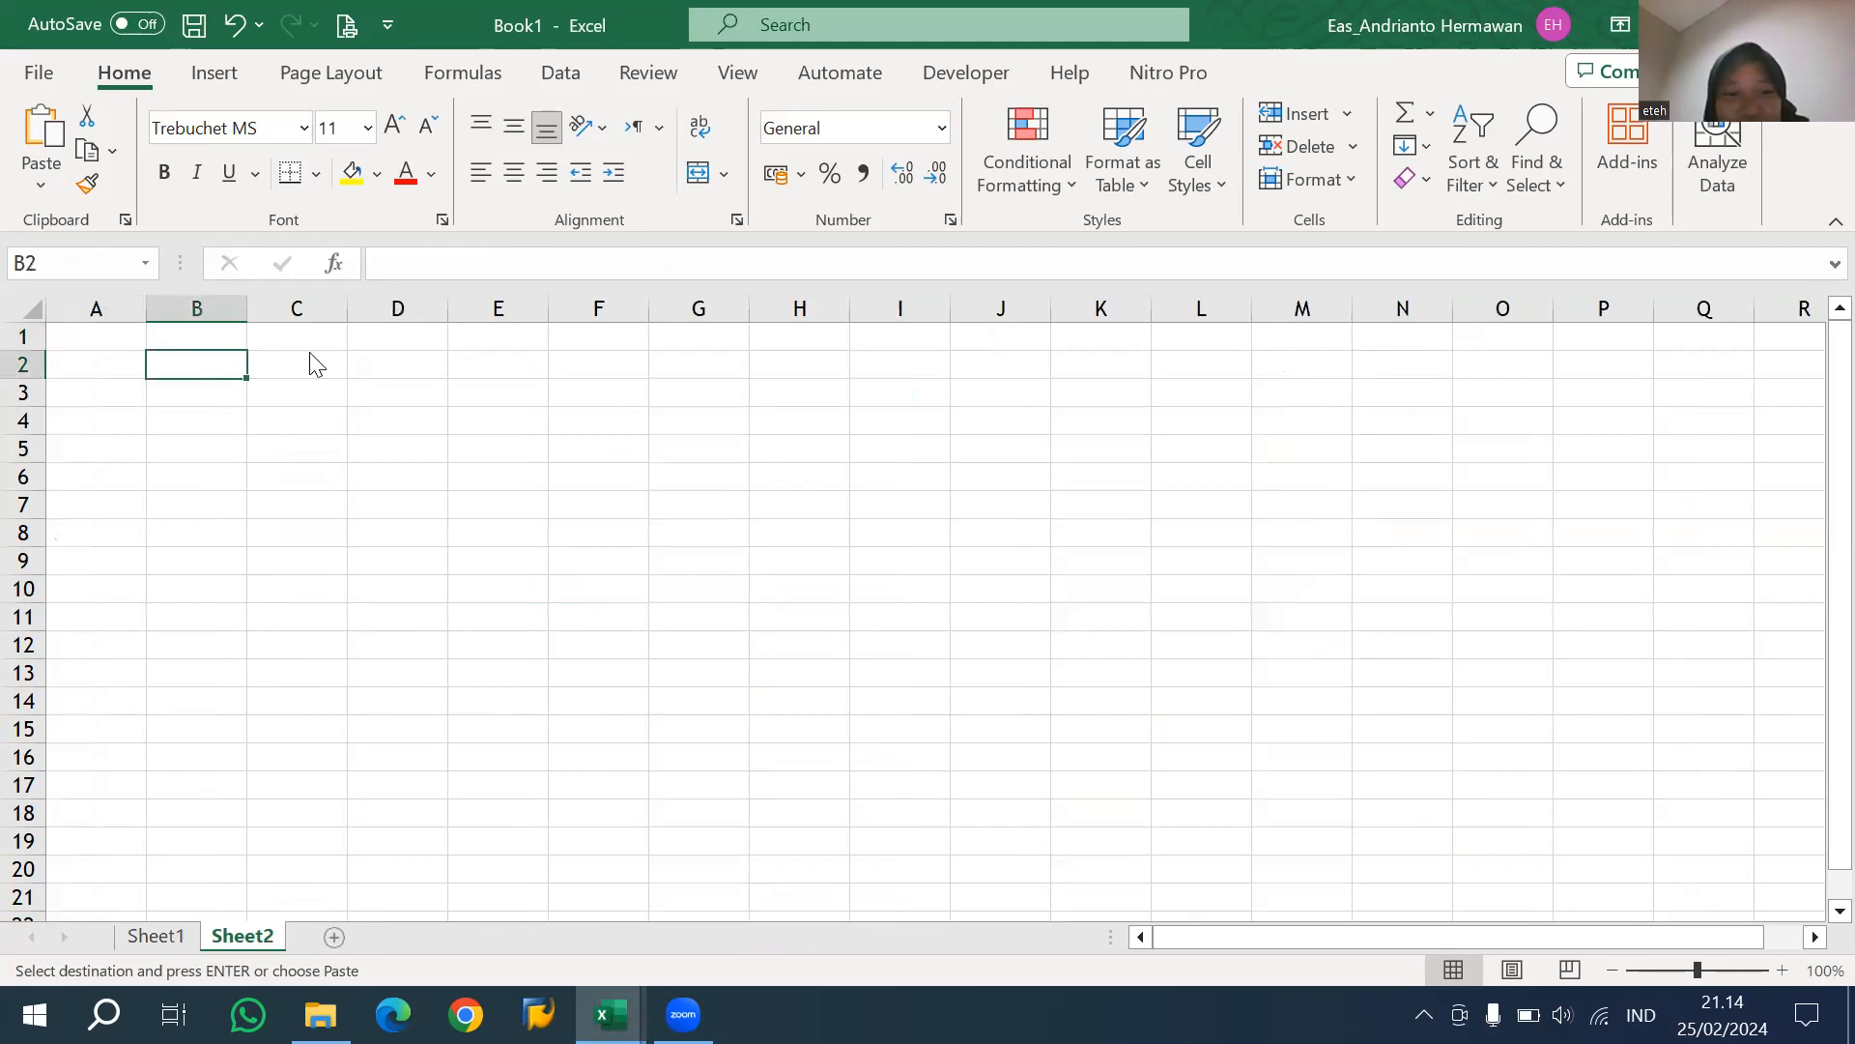
{"action": "key", "text": "ctrl+alt+v"}
{"action": "key", "text": "v"}
{"action": "key", "text": "Return"}
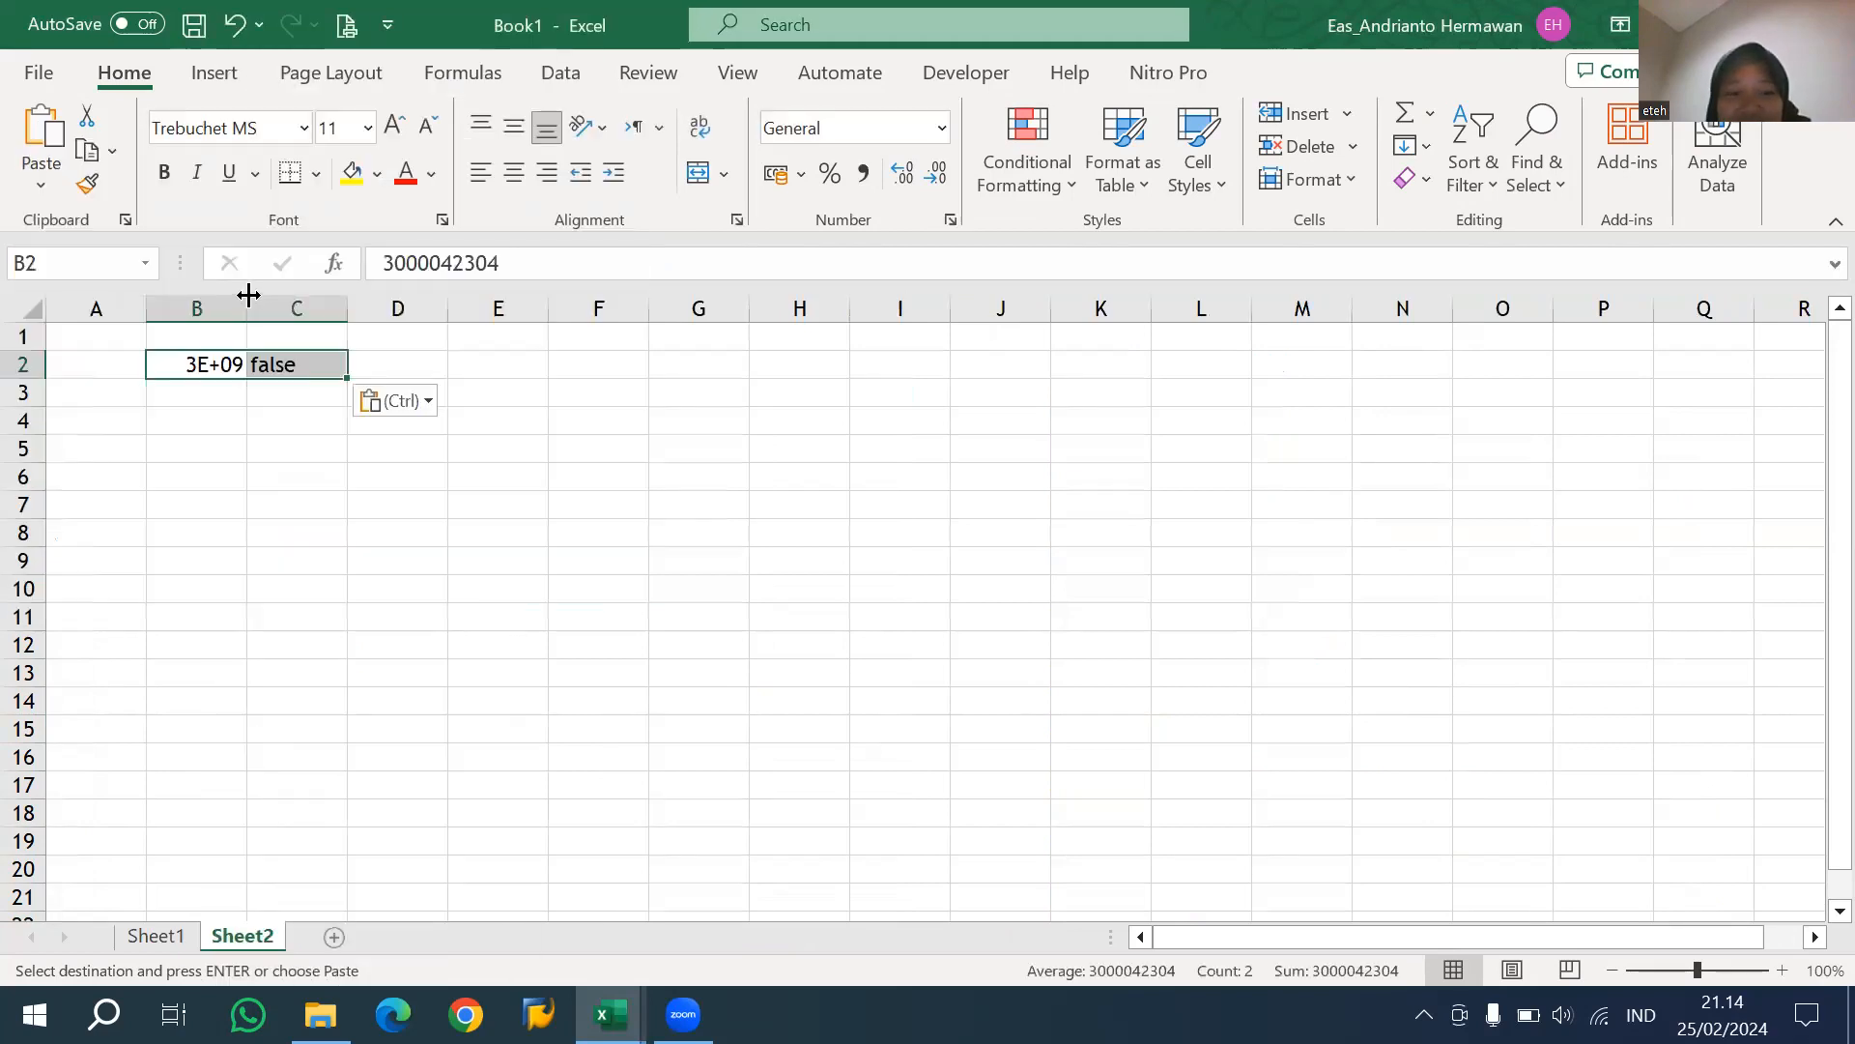
Fit column B to its contents and move the false value from C2 to B3.
{"action": "double_click", "coordinate": [248, 303]}
{"action": "key", "text": "Right"}
{"action": "key", "text": "ctrl+c"}
{"action": "key", "text": "Down"}
{"action": "key", "text": "Left"}
{"action": "key", "text": "Return"}
{"action": "key", "text": "Right"}
{"action": "key", "text": "Up"}
{"action": "key", "text": "Delete"}
{"action": "key", "text": "Down"}
{"action": "key", "text": "Down"}
{"action": "type", "text": "=sum"}
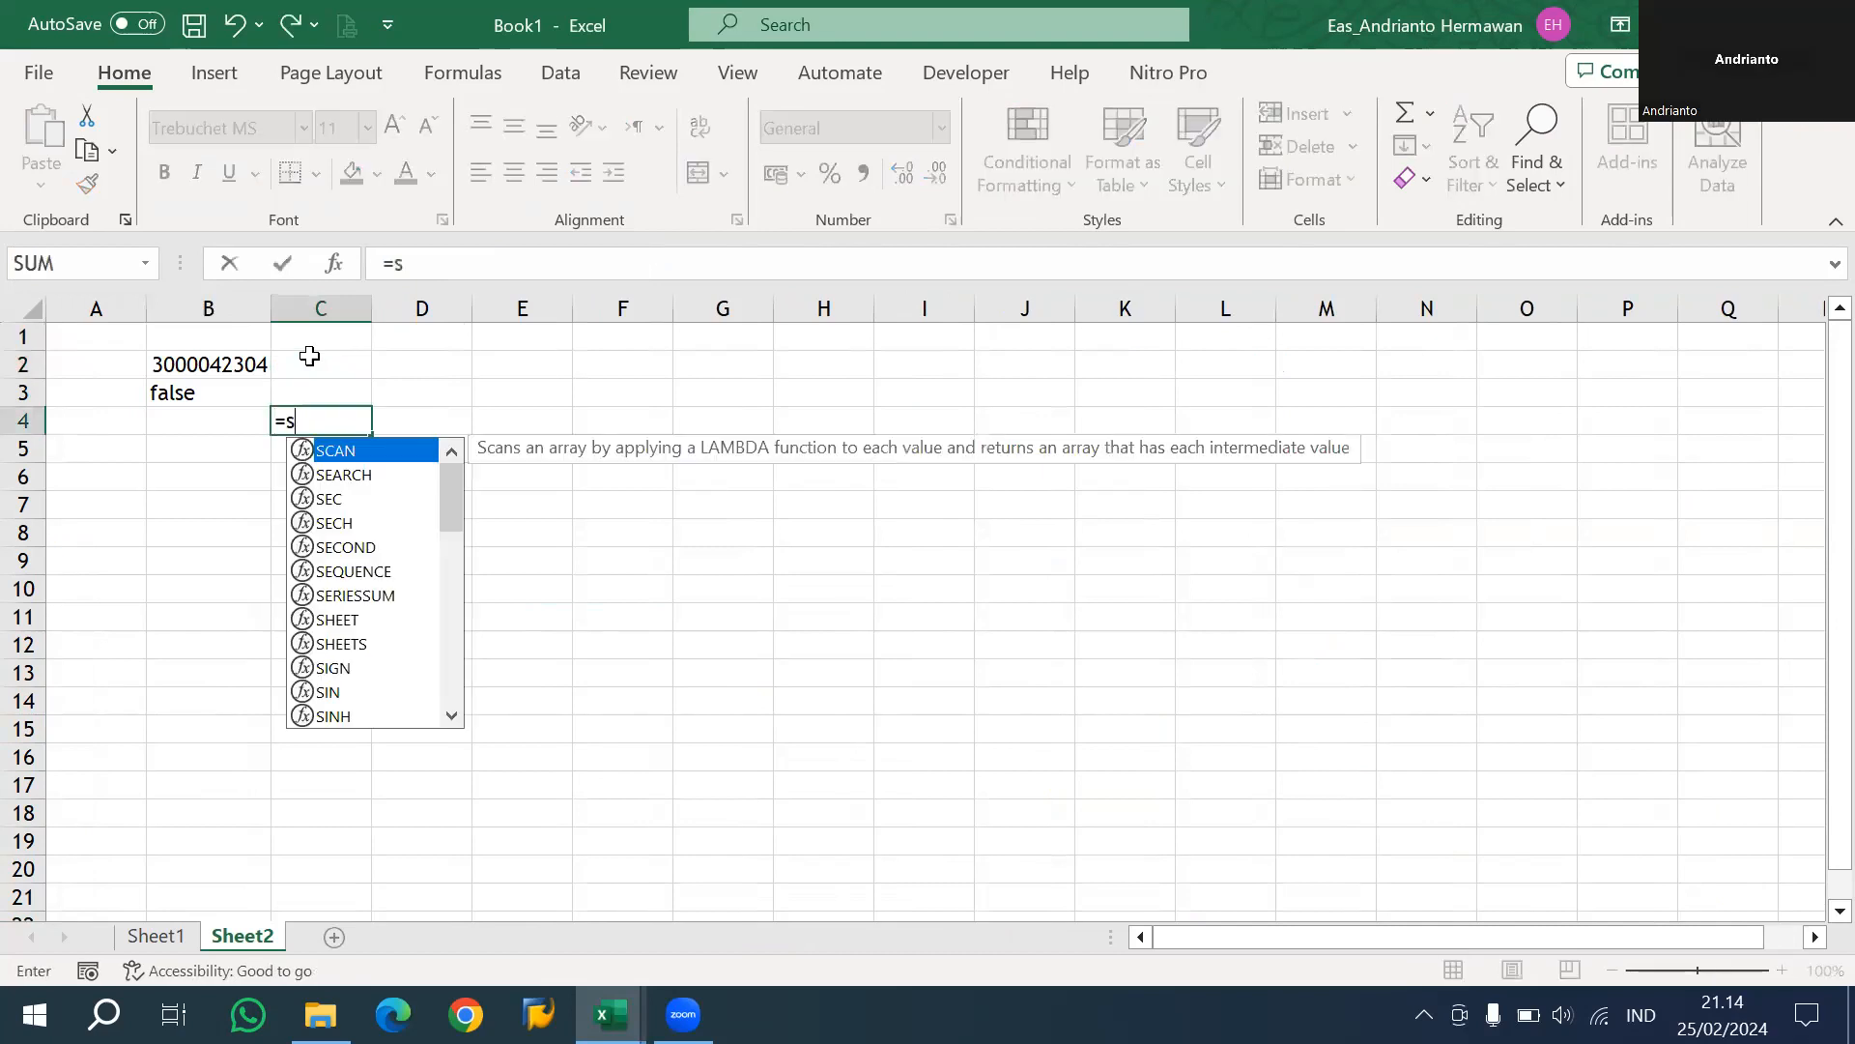
{"action": "key", "text": "Escape"}
{"action": "key", "text": "Left"}
Start a SUMIFS formula in B4 of Sheet2 with the Total Value column, Sheet1!K:K, as the sum range.
{"action": "type", "text": "=sumifs("}
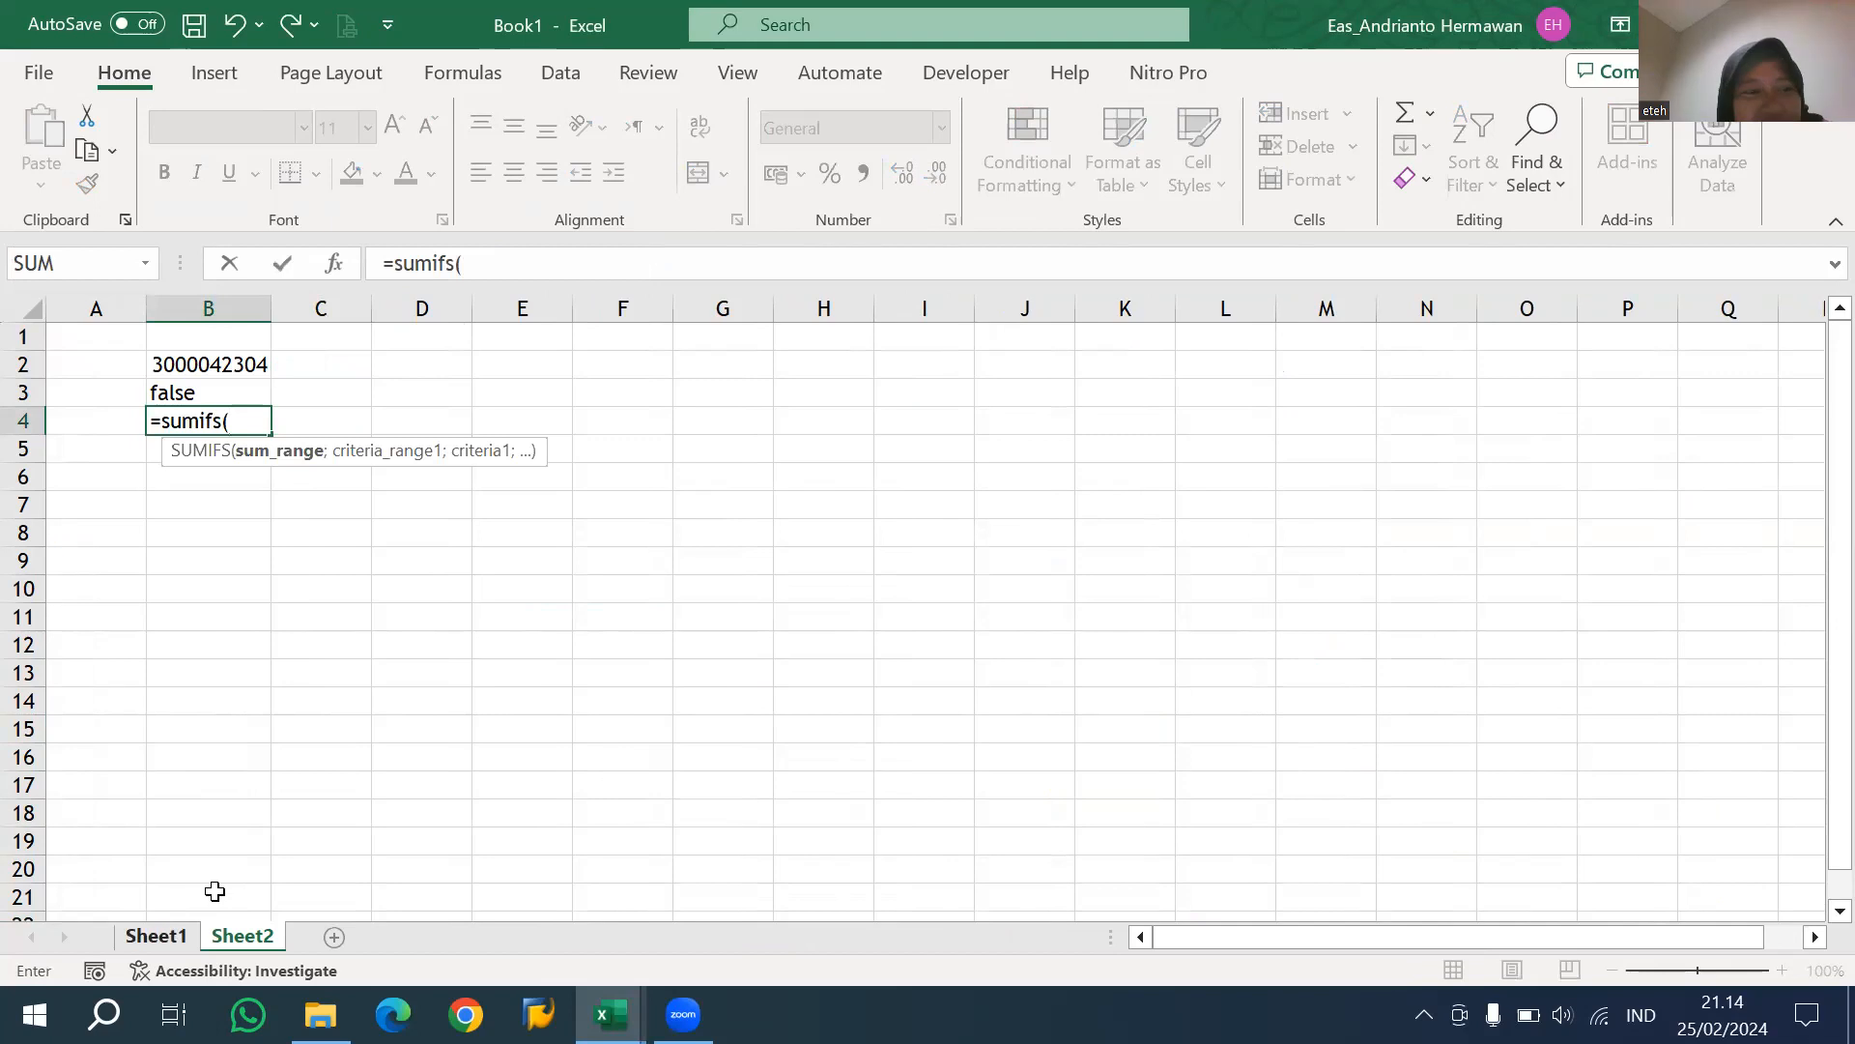
{"action": "left_click", "coordinate": [155, 936]}
{"action": "left_click_drag", "start_coordinate": [1372, 937], "coordinate": [1535, 937]}
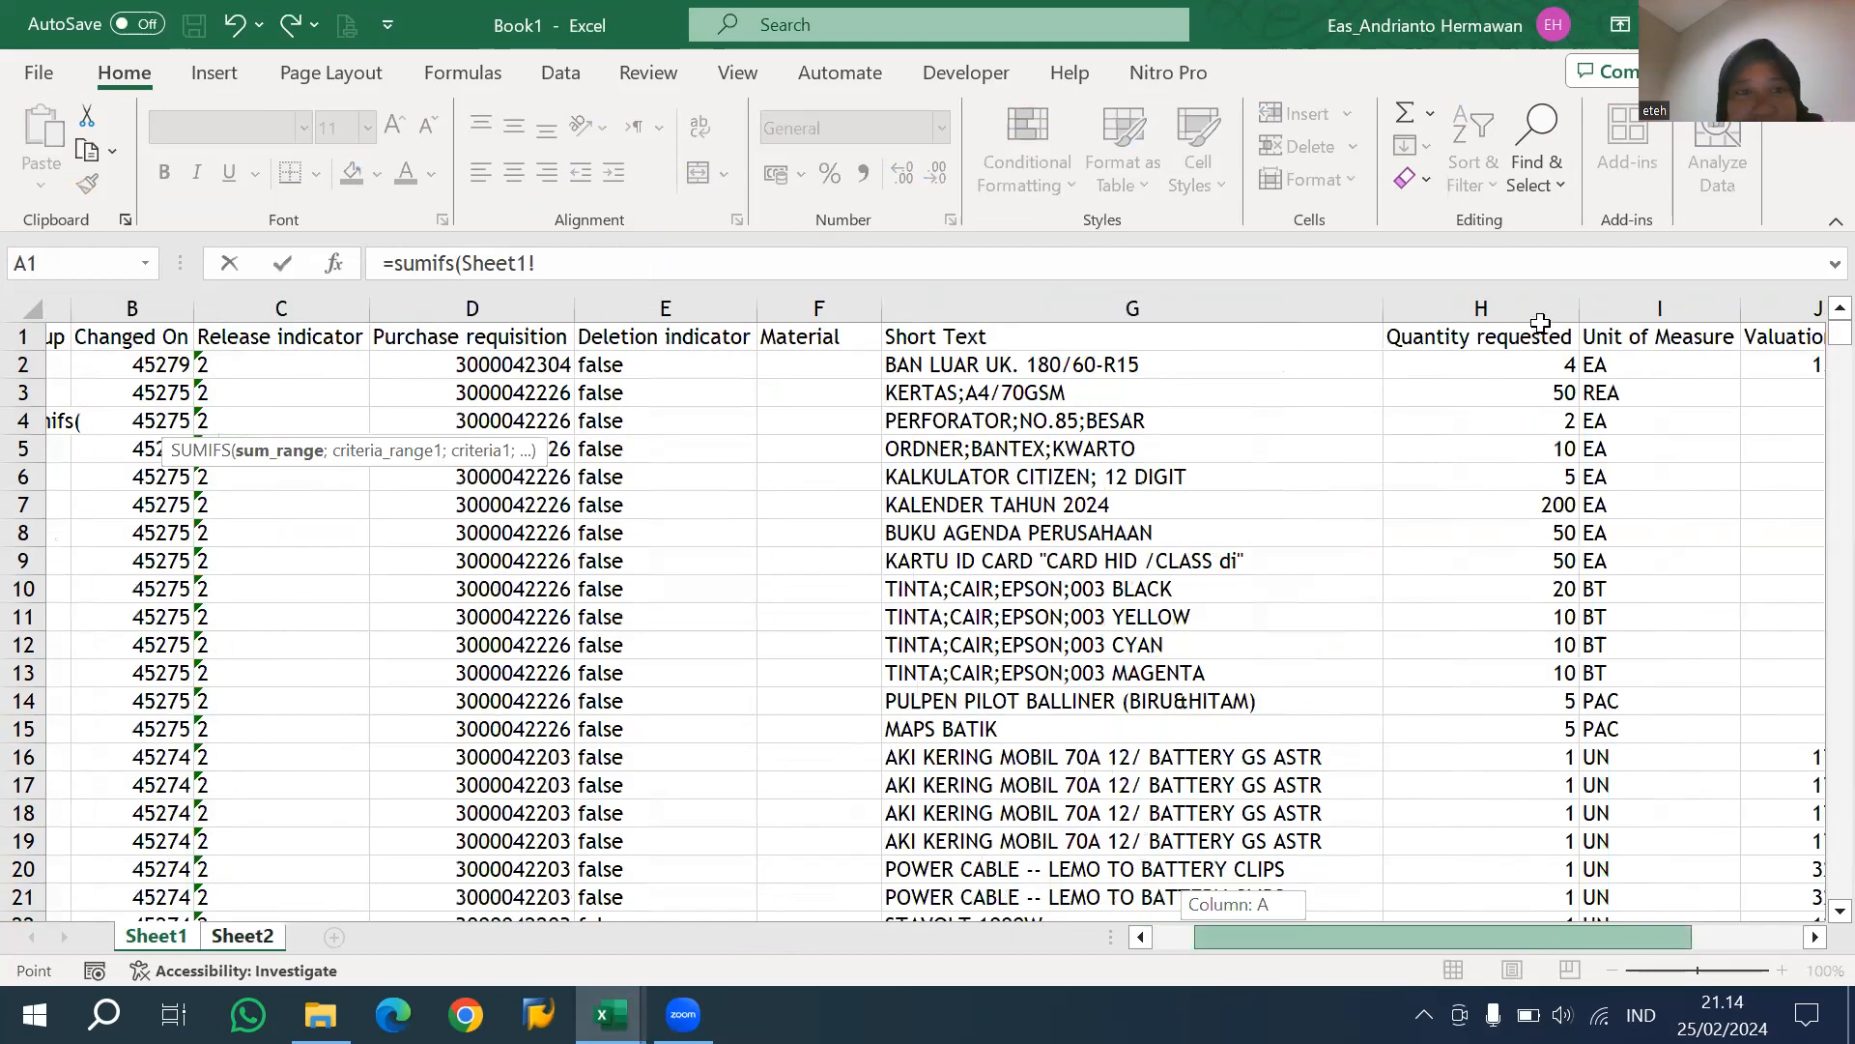
{"action": "left_click", "coordinate": [1543, 311]}
{"action": "type", "text": ";"}
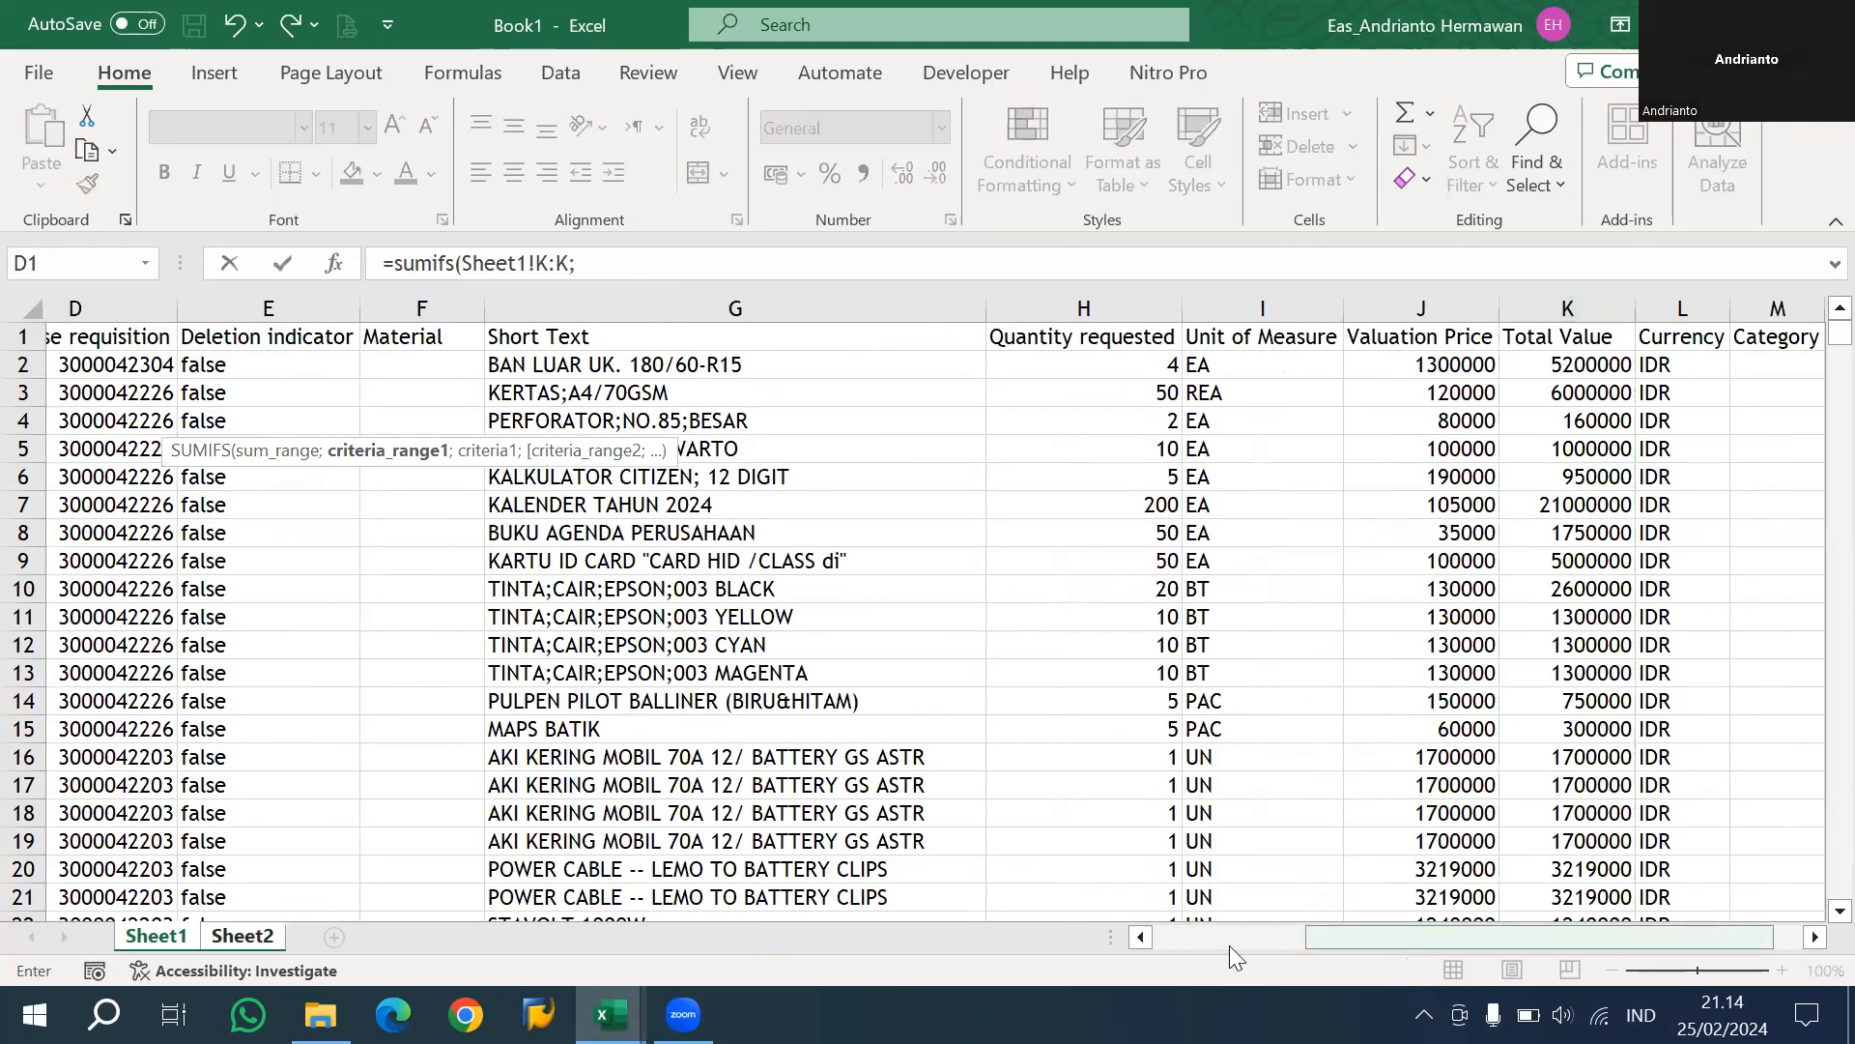
Add the first condition to the SUMIFS formula, matching the Purchase requisition column Sheet1!D:D against Sheet2!B2.
{"action": "left_click", "coordinate": [1229, 937]}
{"action": "left_click", "coordinate": [679, 307]}
{"action": "type", "text": ";"}
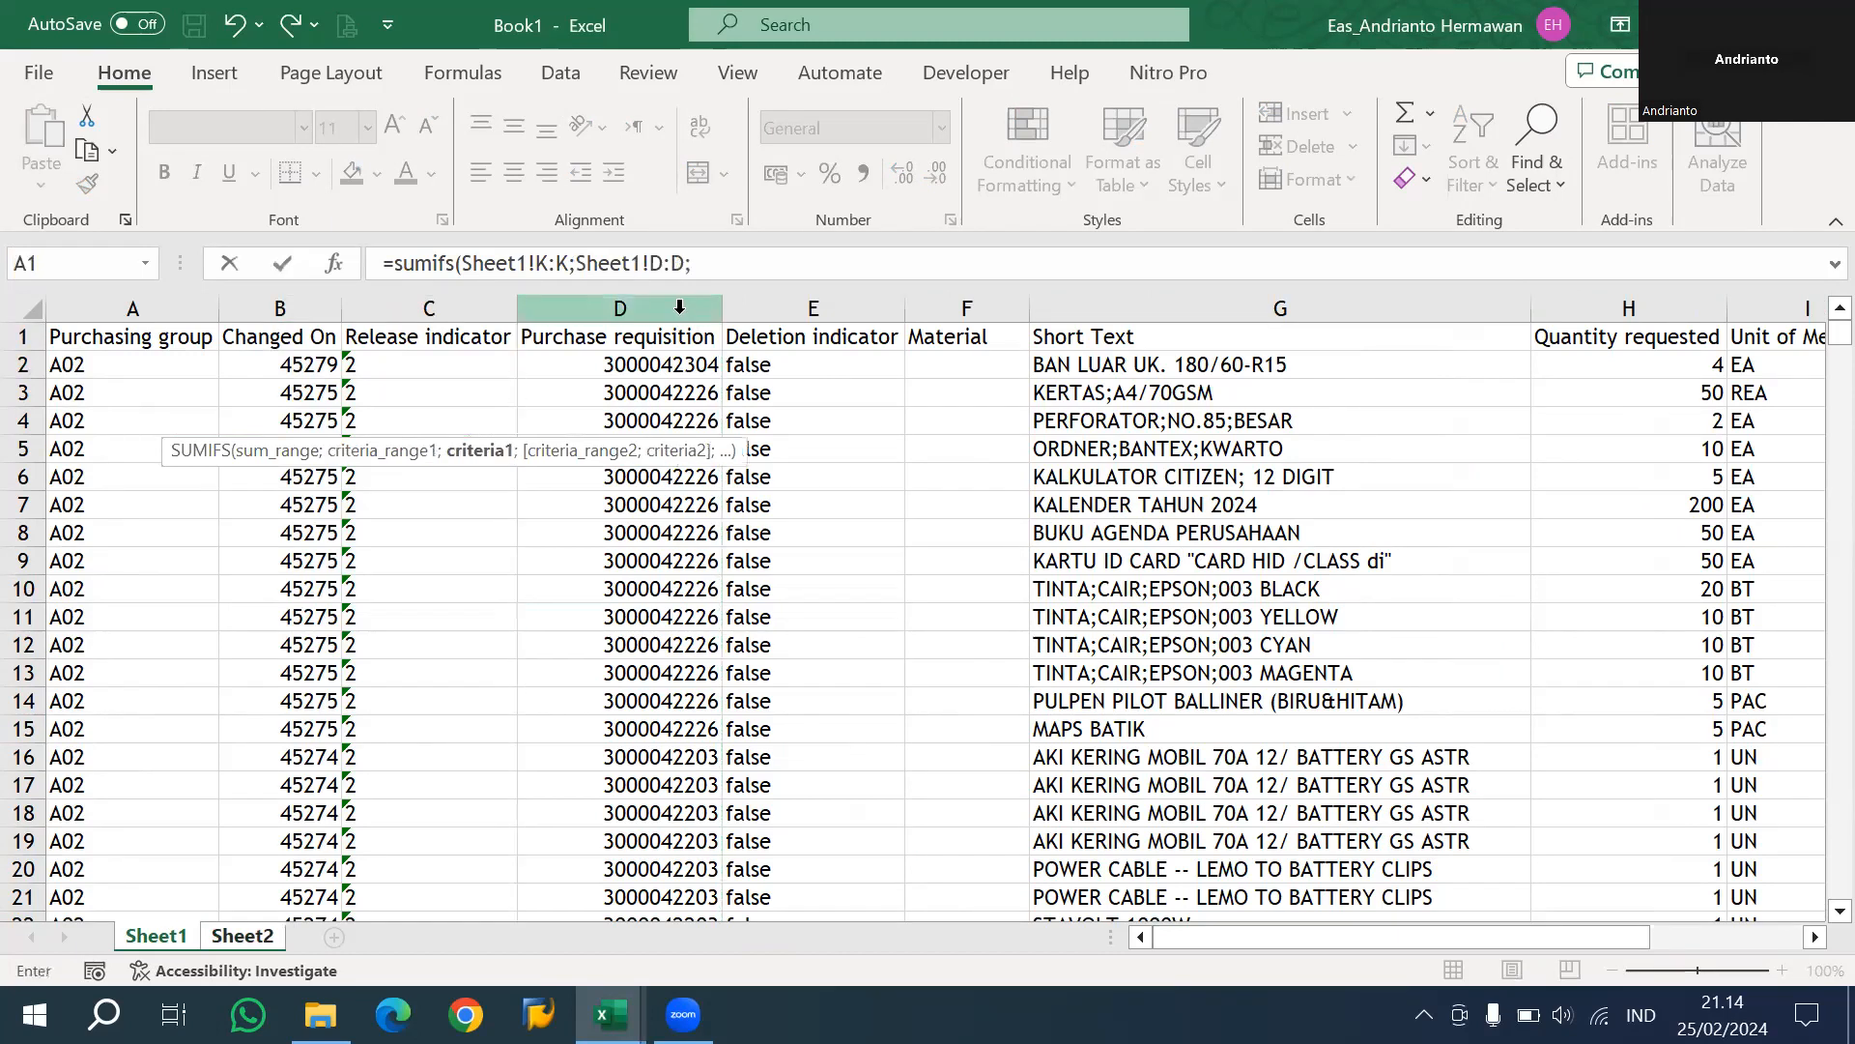
{"action": "left_click", "coordinate": [242, 935]}
{"action": "left_click", "coordinate": [224, 365]}
{"action": "type", "text": ";"}
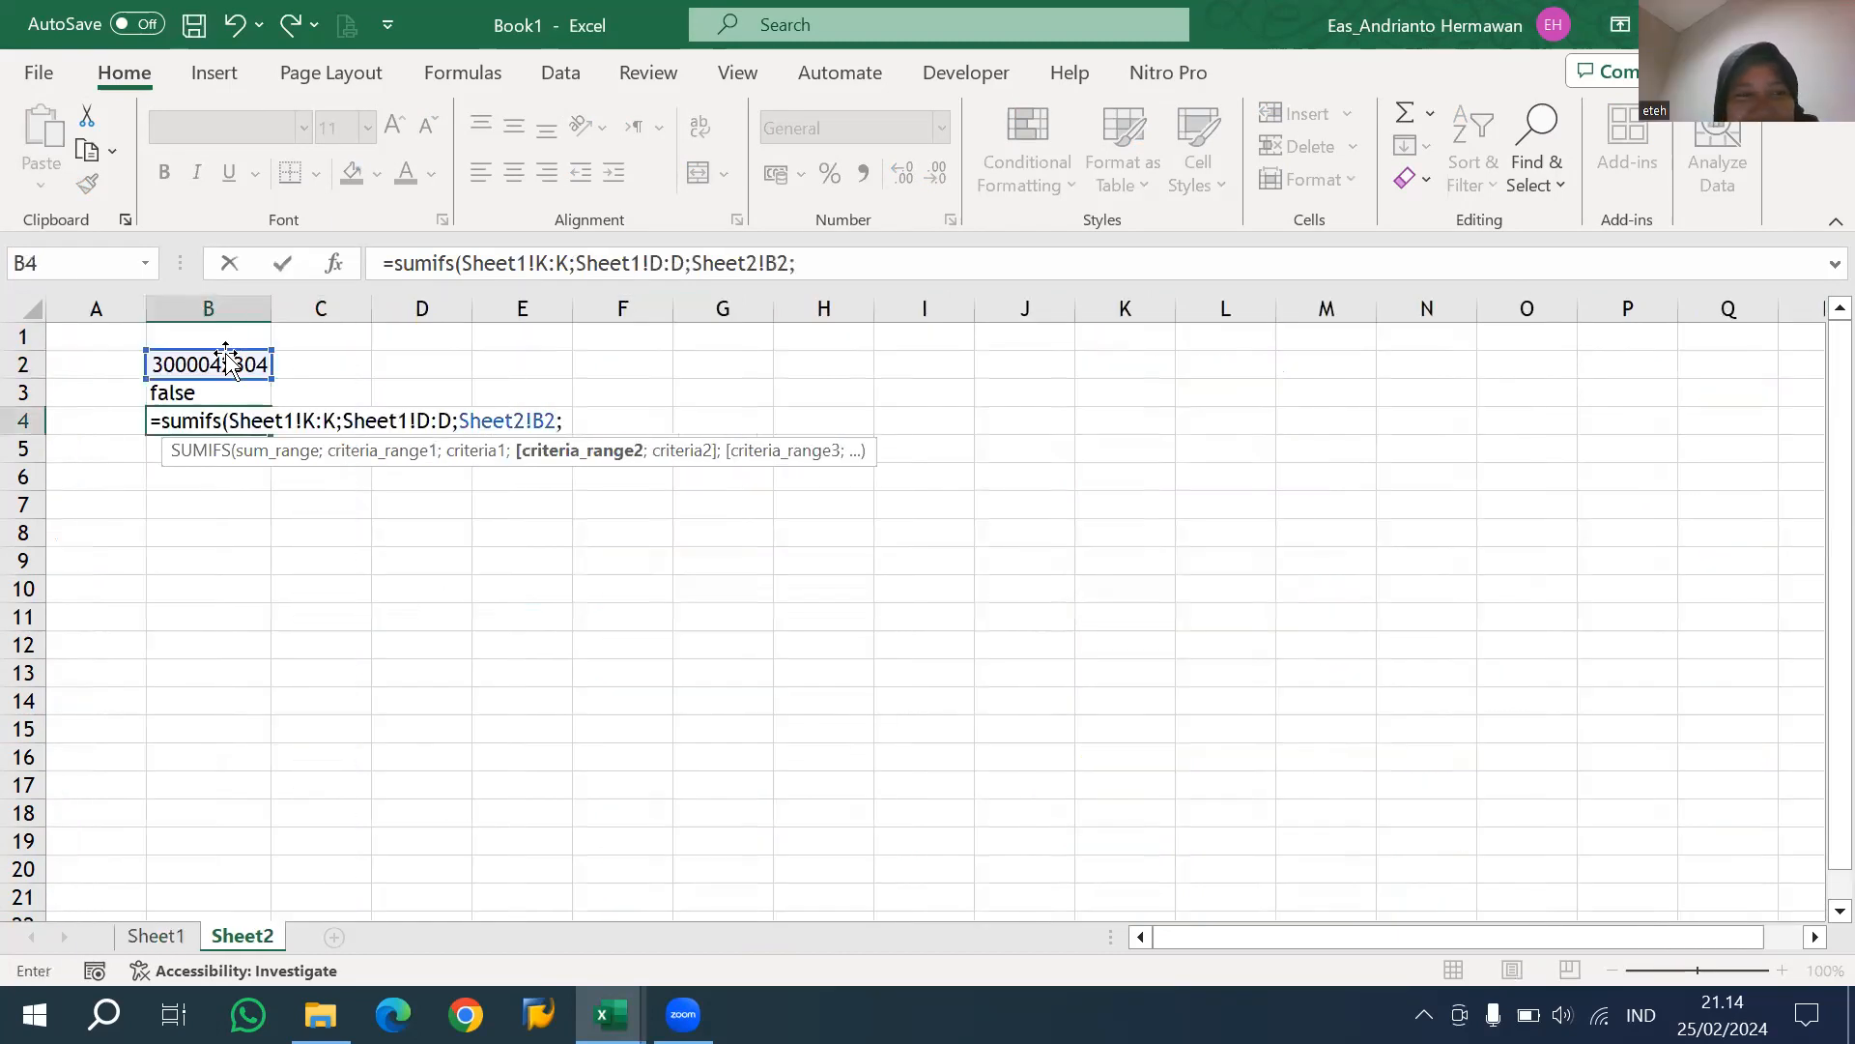
Add the second condition, matching the Deletion indicator column Sheet1!E:E against Sheet2!B3, and complete the SUMIFS formula.
{"action": "left_click", "coordinate": [155, 936]}
{"action": "left_click", "coordinate": [812, 307]}
{"action": "type", "text": ";"}
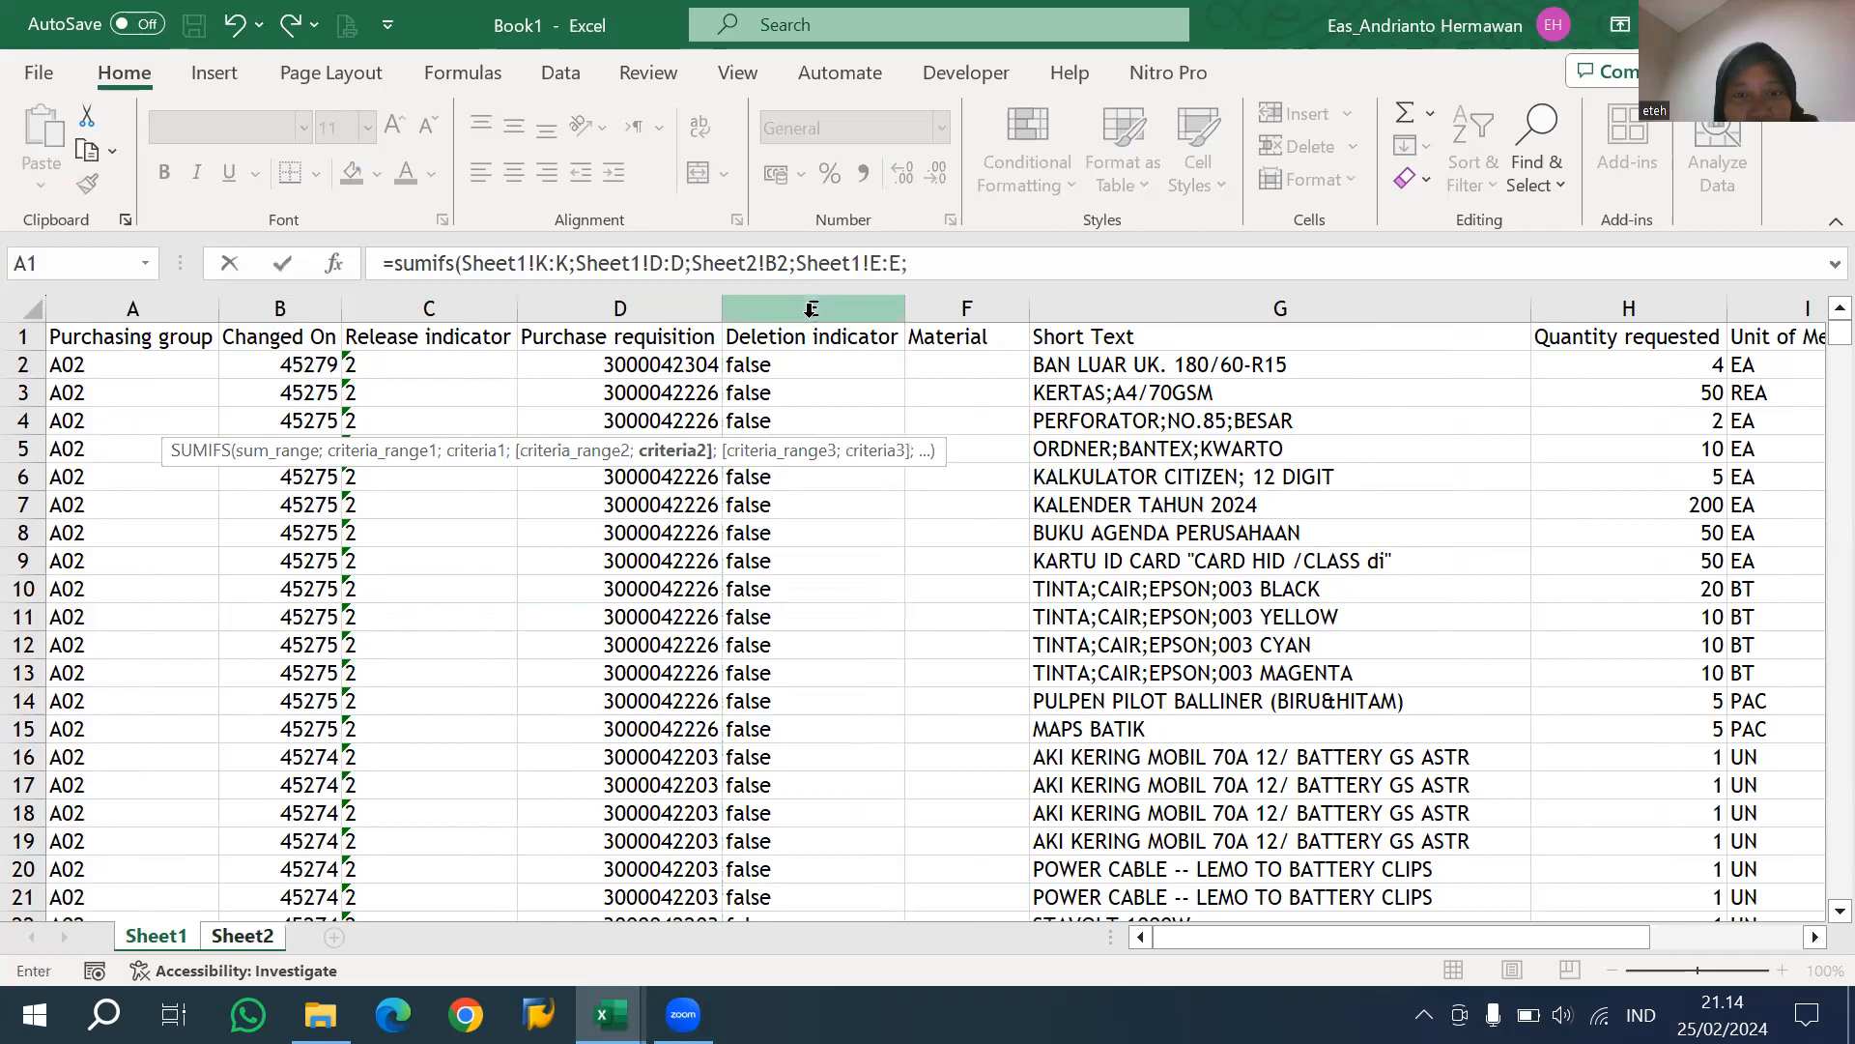
{"action": "left_click", "coordinate": [242, 936]}
{"action": "left_click", "coordinate": [252, 389]}
{"action": "key", "text": "Return"}
{"action": "key", "text": "Up"}
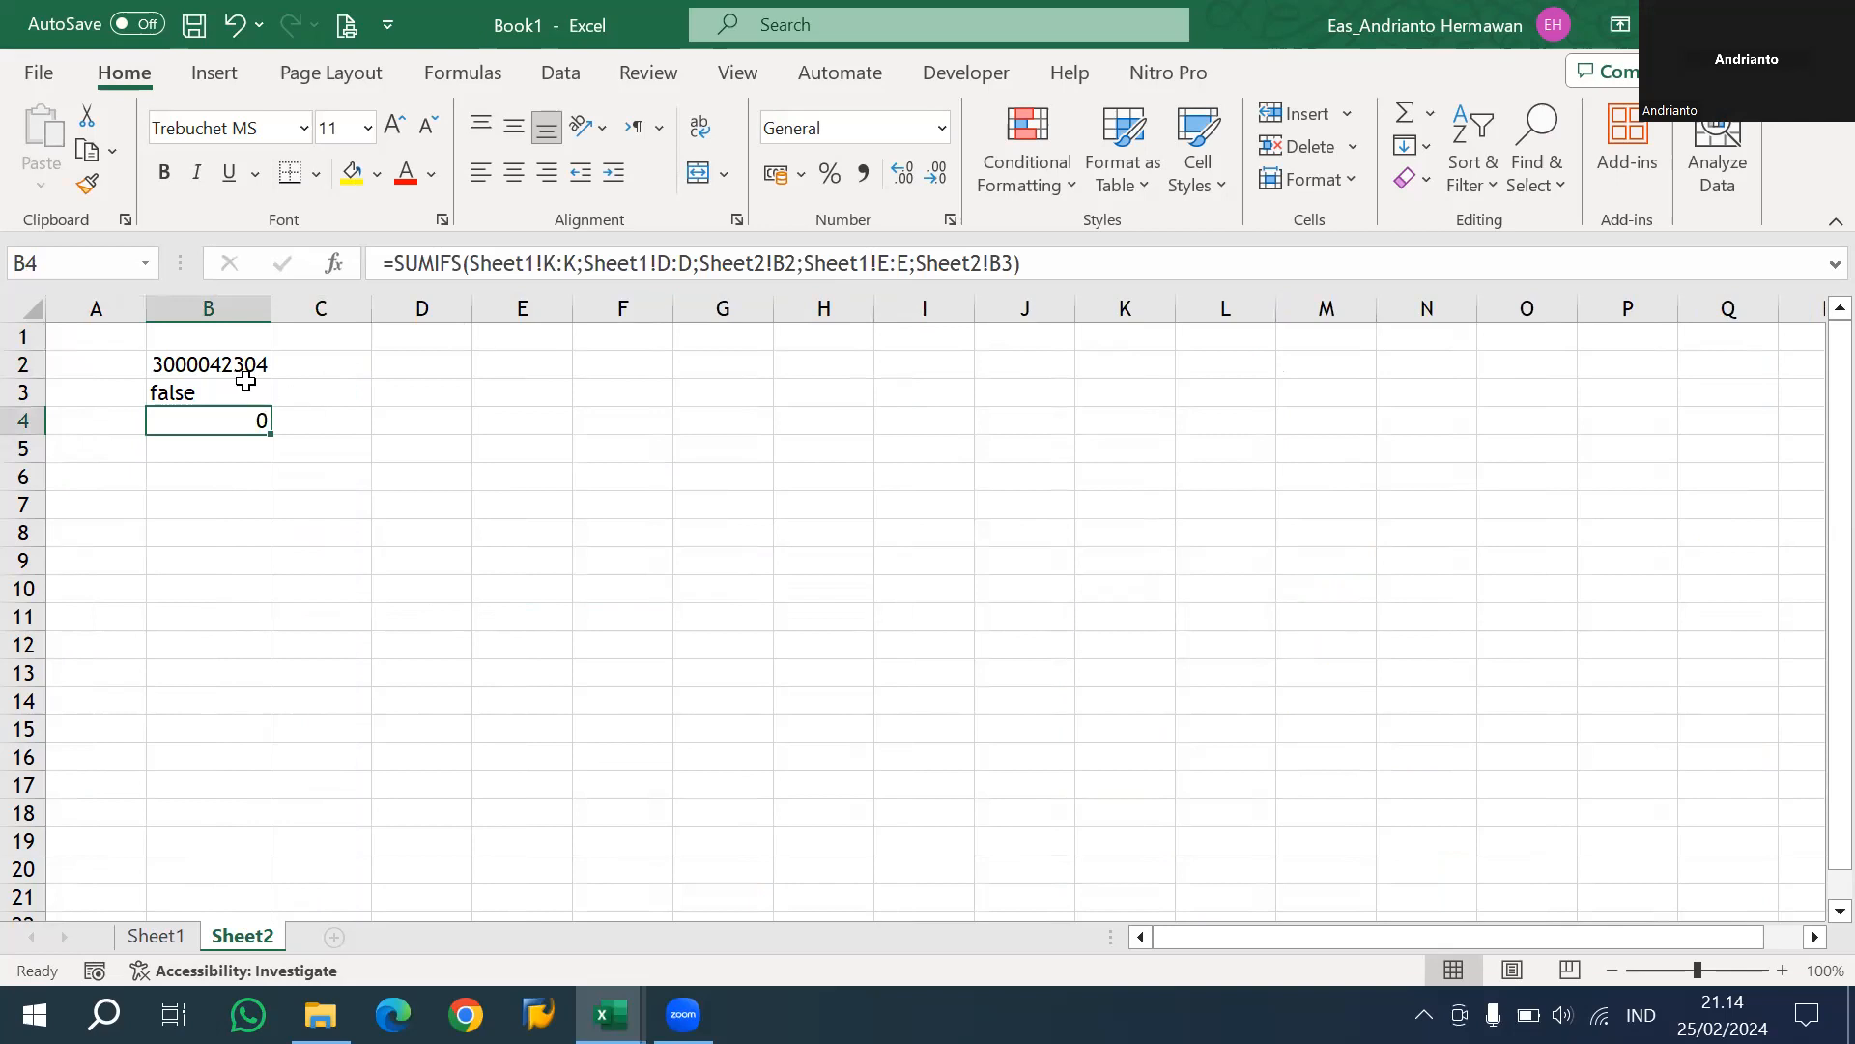
Copy the Deletion indicator values of Sheet1 from E2 downward and paste them into Sheet2 starting at J2.
{"action": "left_click", "coordinate": [244, 372]}
{"action": "double_click", "coordinate": [252, 392]}
{"action": "key", "text": "Escape"}
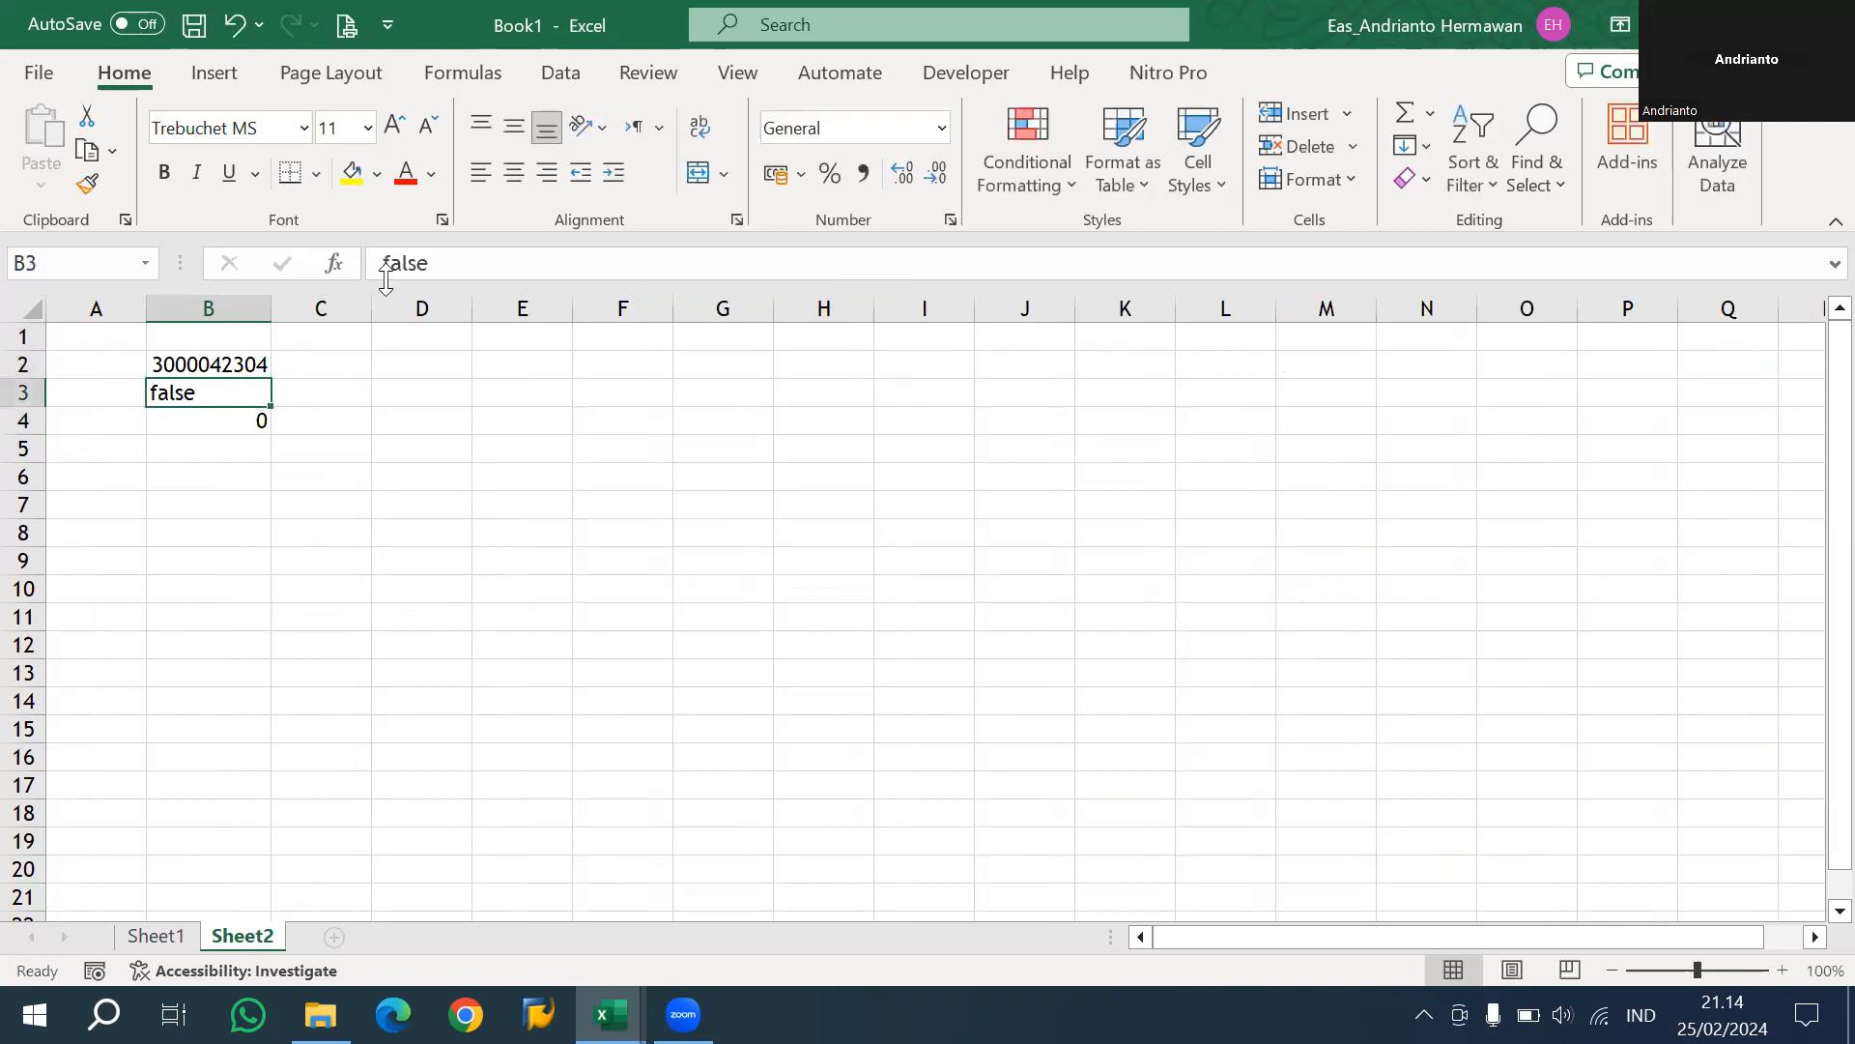
{"action": "left_click", "coordinate": [564, 72]}
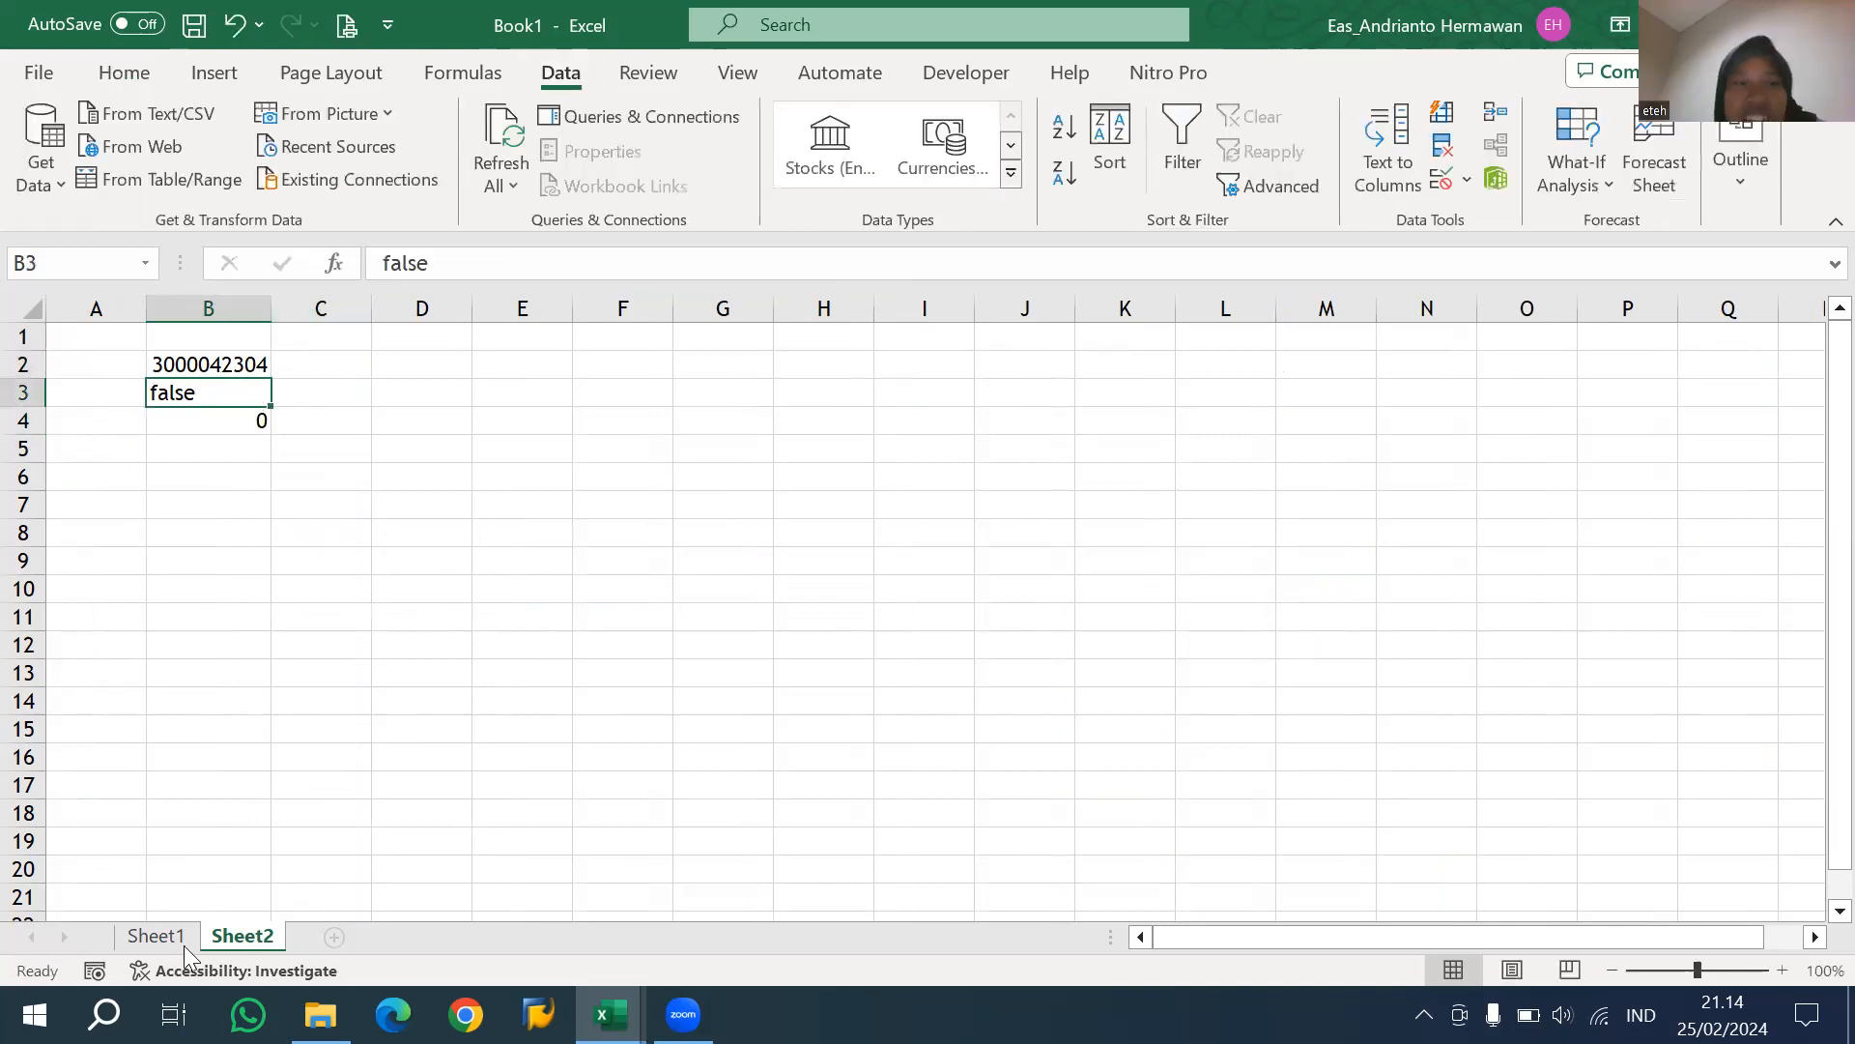
{"action": "left_click", "coordinate": [154, 935]}
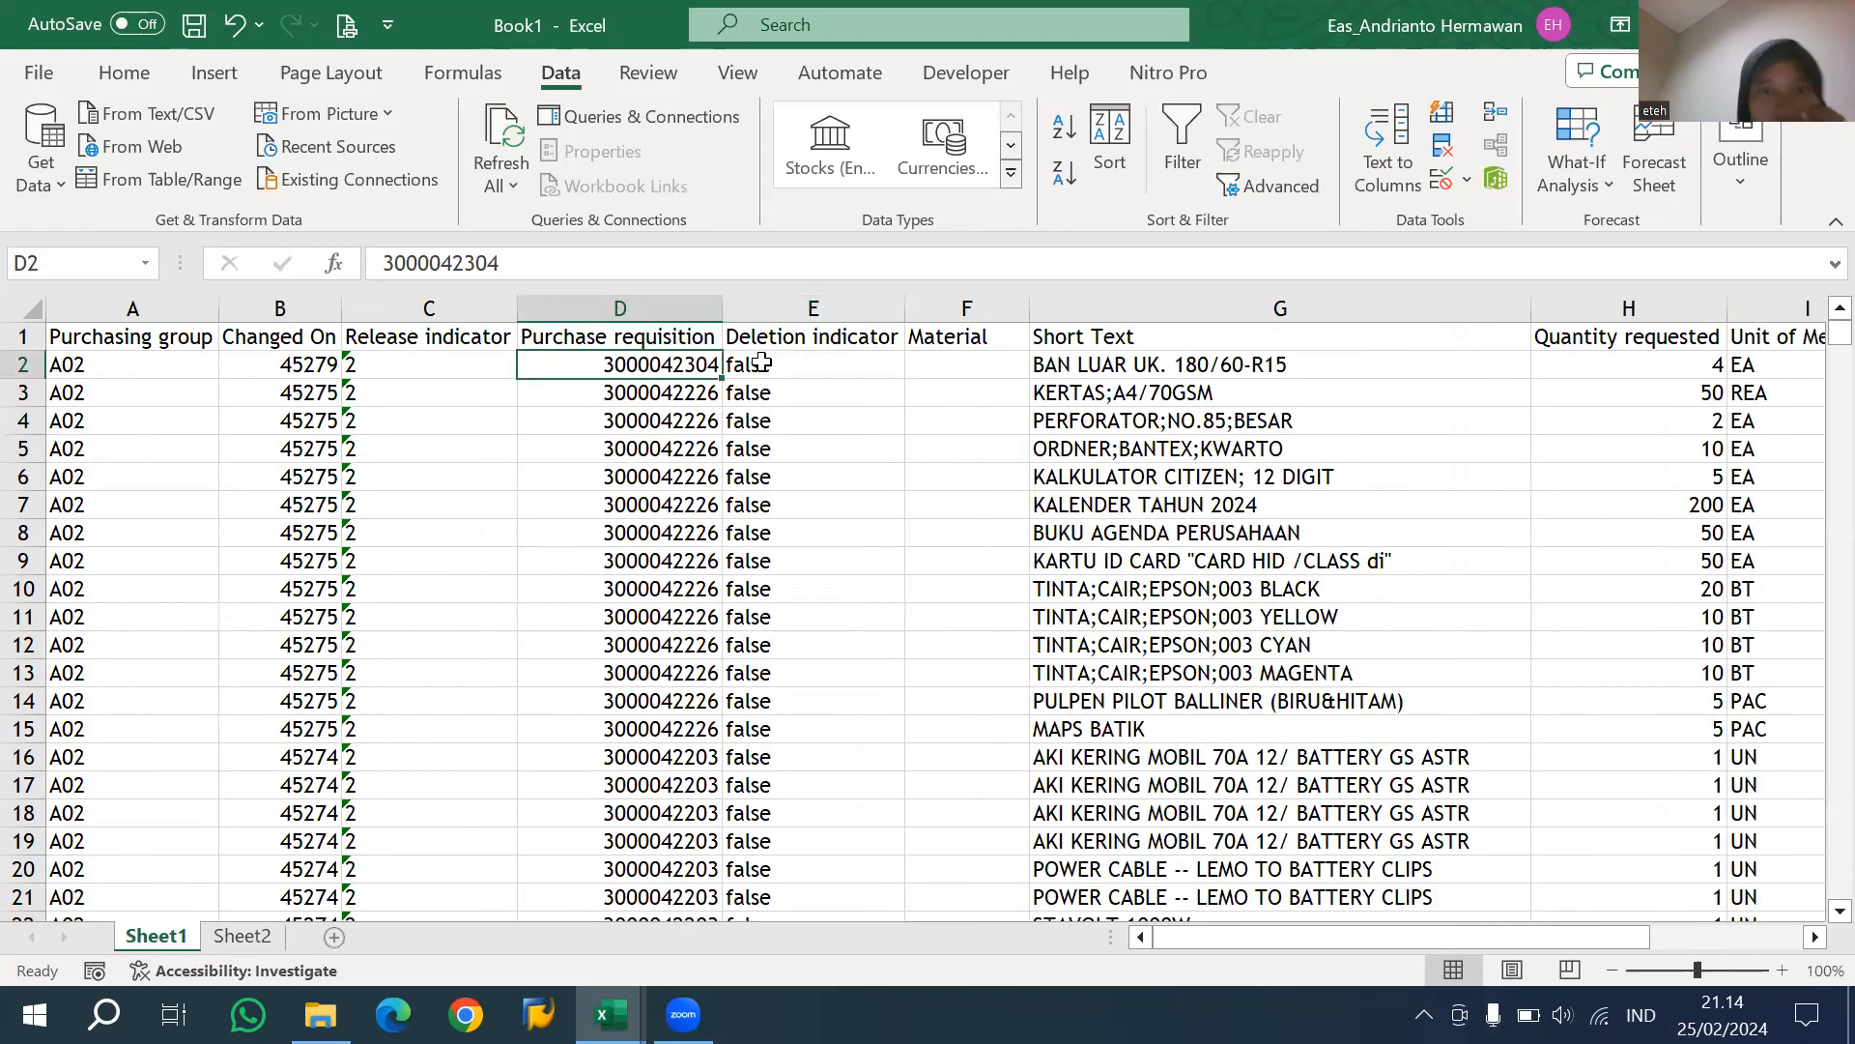
{"action": "left_click", "coordinate": [760, 362]}
{"action": "key", "text": "ctrl+c"}
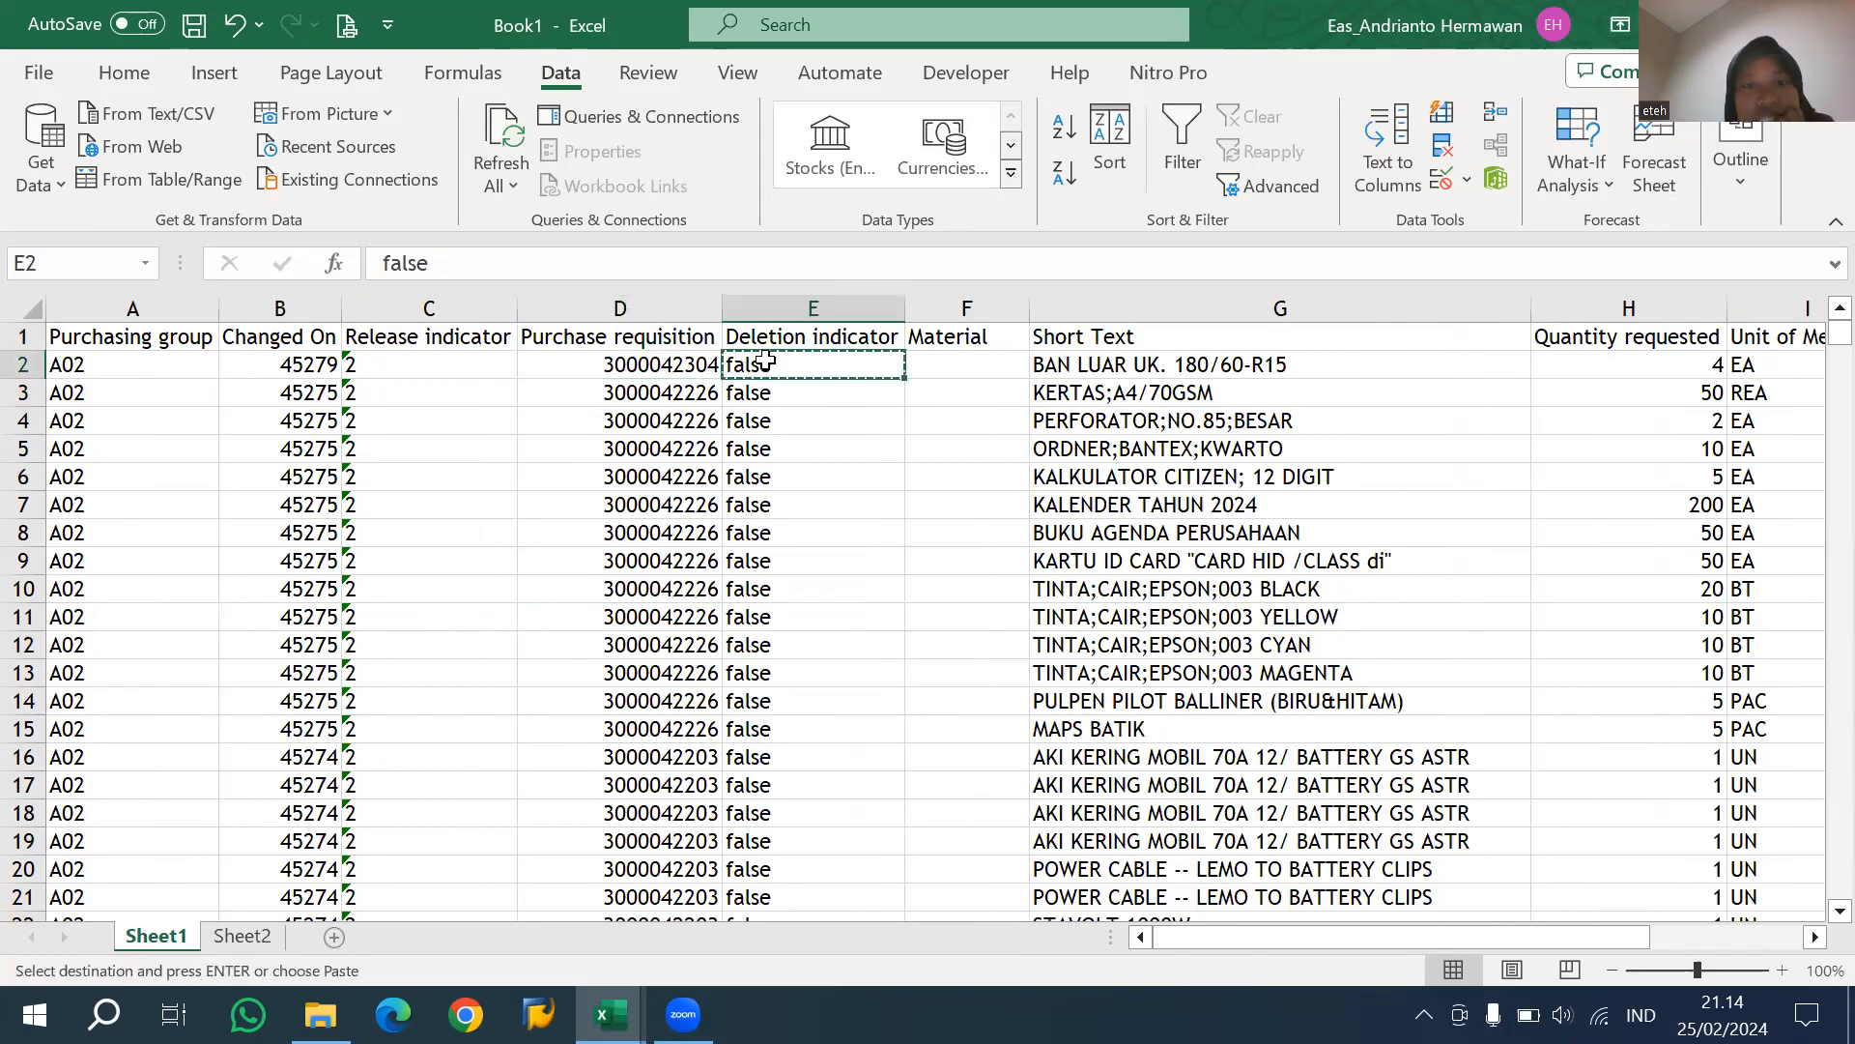
{"action": "key", "text": "ctrl+shift+Down"}
{"action": "key", "text": "ctrl+v"}
{"action": "key", "text": "ctrl+c"}
{"action": "left_click", "coordinate": [269, 935]}
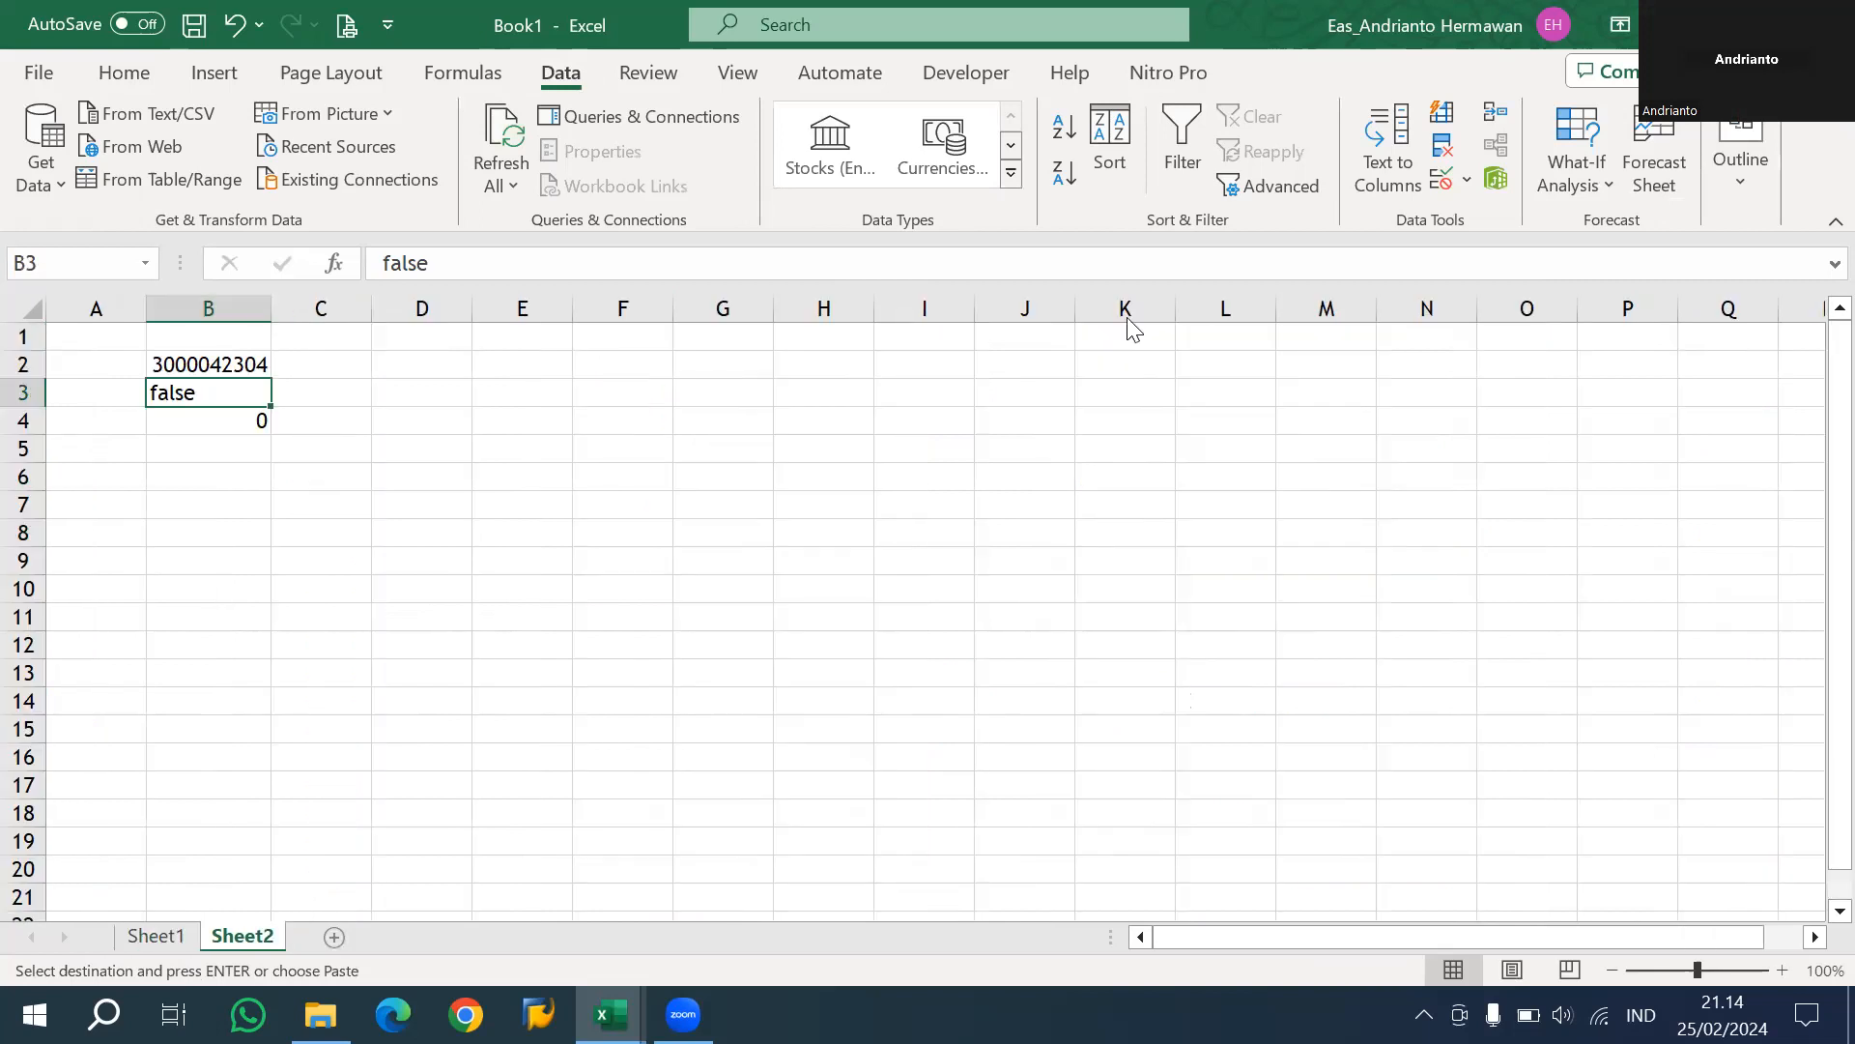
{"action": "left_click", "coordinate": [1025, 365]}
{"action": "key", "text": "ctrl+v"}
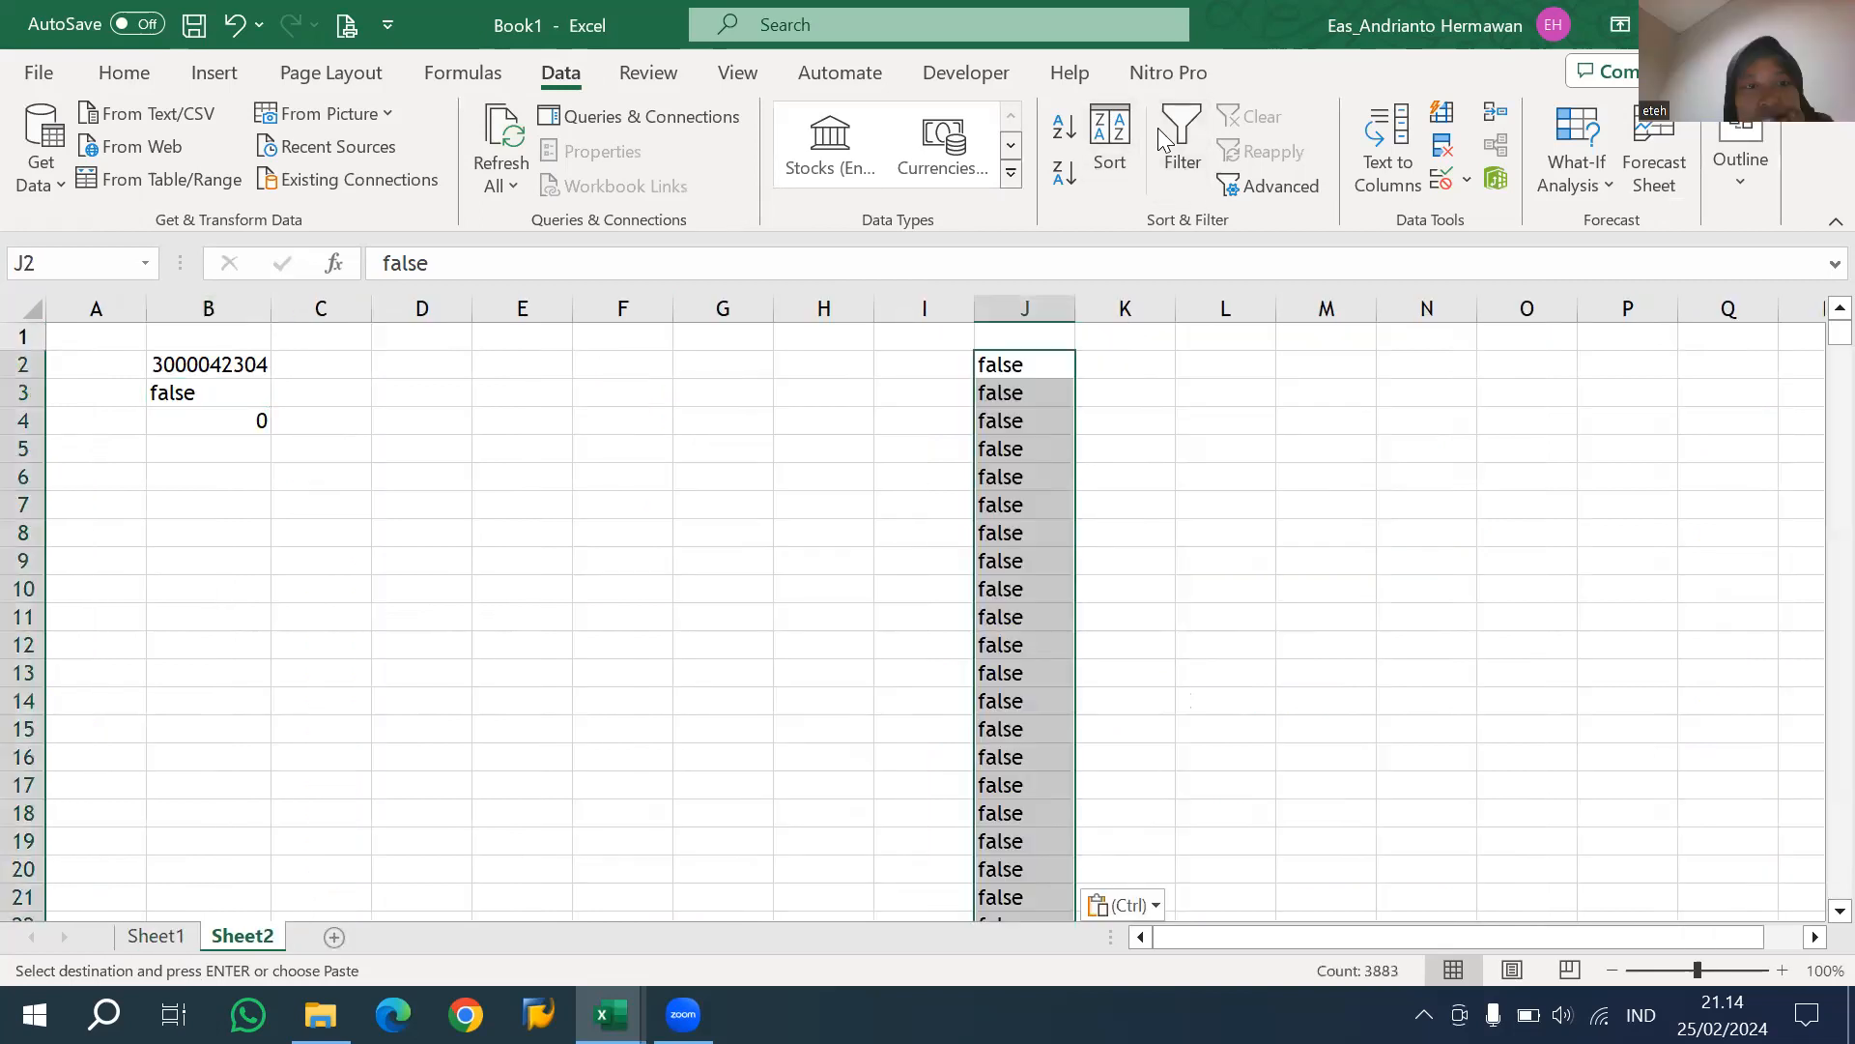
Remove the duplicate values from the pasted deletion indicator list in column J.
{"action": "left_click", "coordinate": [1441, 179]}
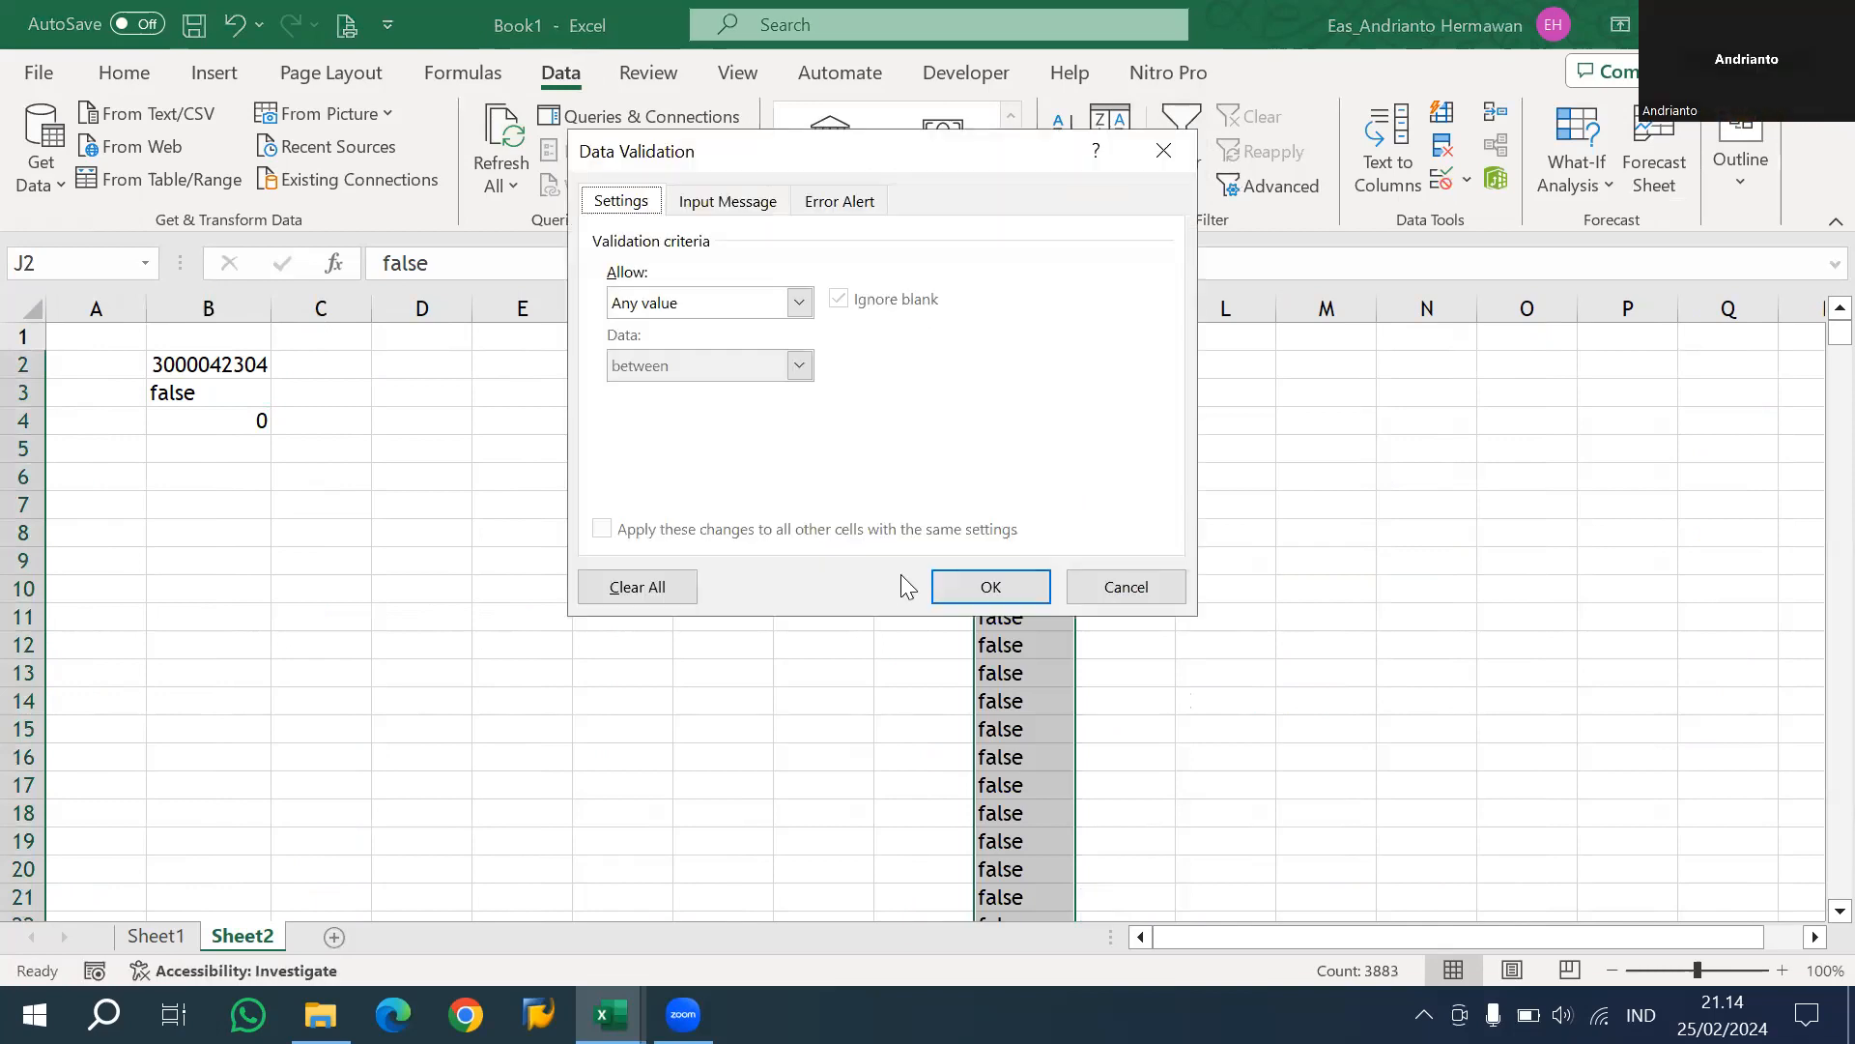
{"action": "left_click", "coordinate": [943, 585]}
{"action": "left_click", "coordinate": [942, 585]}
Add list data validation to cell B3 using J2:J3 as the source.
{"action": "left_click", "coordinate": [259, 404]}
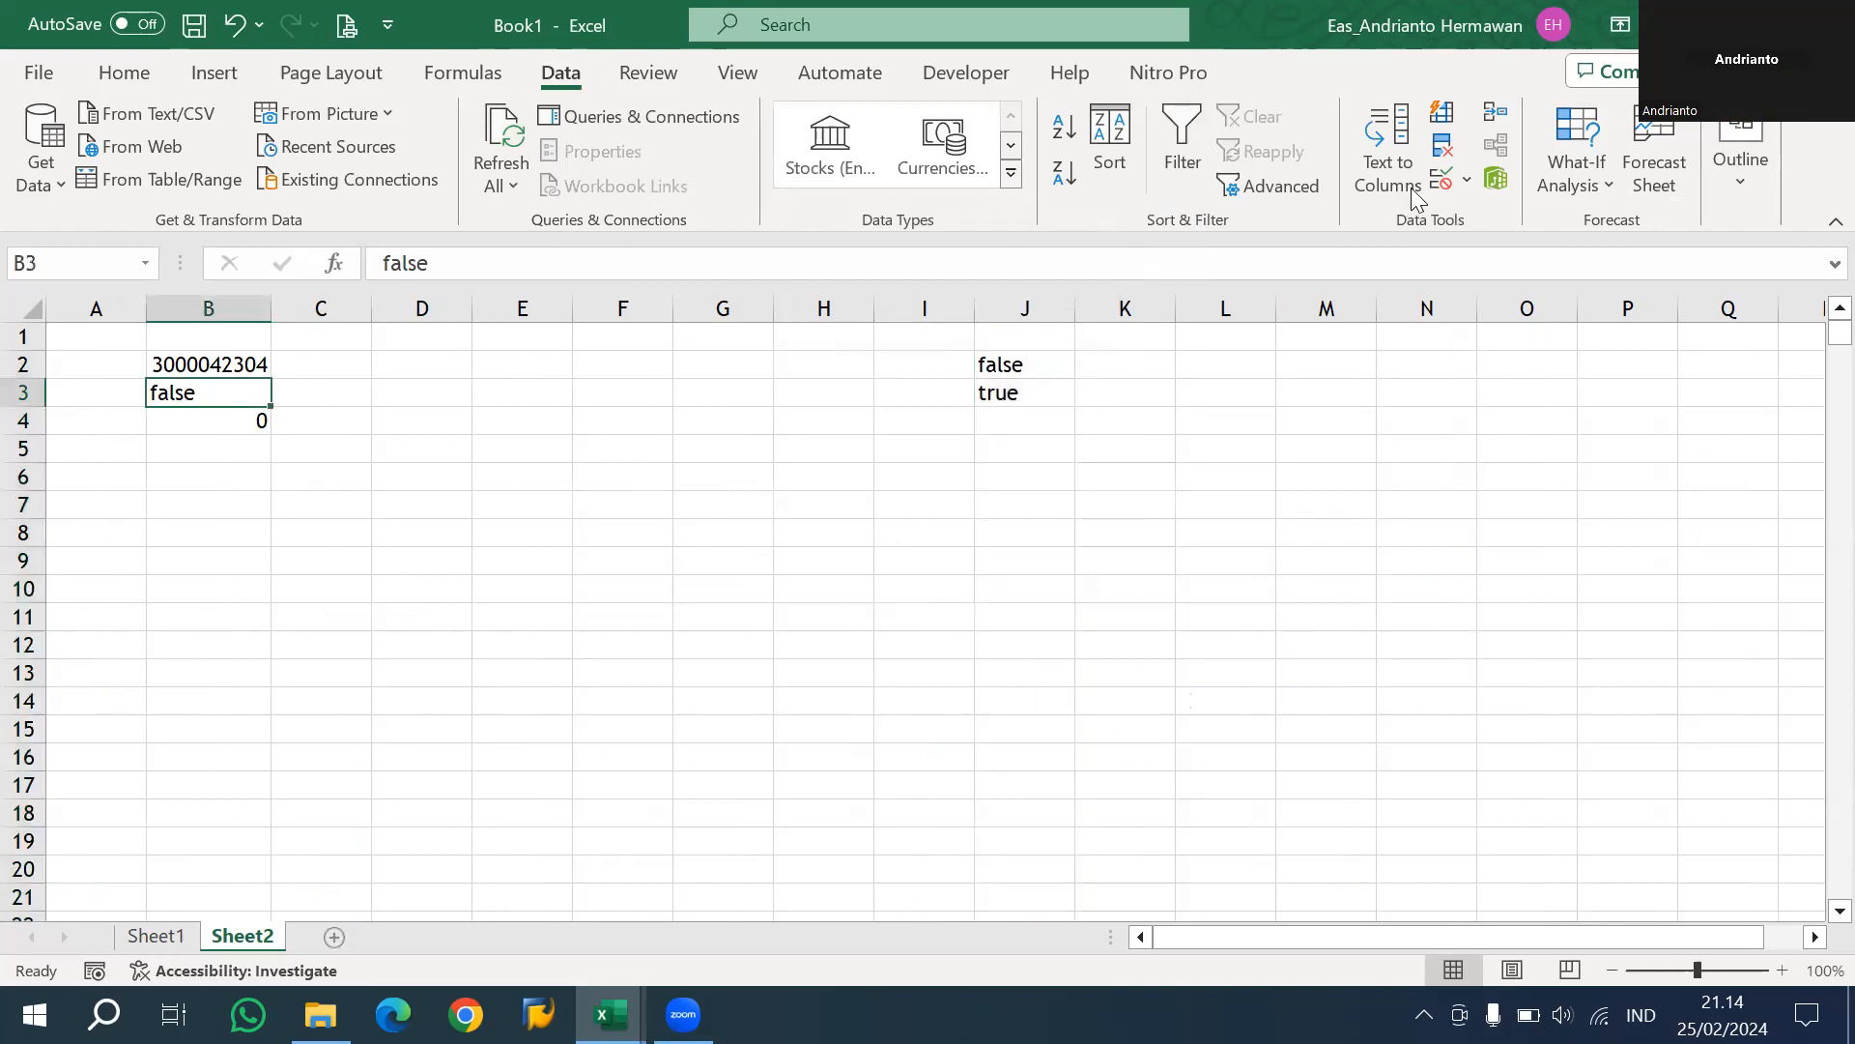
{"action": "left_click", "coordinate": [1468, 178]}
{"action": "left_click", "coordinate": [802, 303]}
{"action": "left_click", "coordinate": [751, 392]}
{"action": "left_click", "coordinate": [990, 428]}
{"action": "mouse_move", "coordinate": [1010, 367]}
{"action": "left_mouse_down"}
{"action": "mouse_move", "coordinate": [1006, 422]}
{"action": "mouse_move", "coordinate": [1007, 400]}
{"action": "left_mouse_up"}
{"action": "left_click", "coordinate": [986, 586]}
Choose true from the dropdown list in B3.
{"action": "left_click", "coordinate": [282, 395]}
{"action": "left_click", "coordinate": [253, 415]}
{"action": "left_click", "coordinate": [282, 393]}
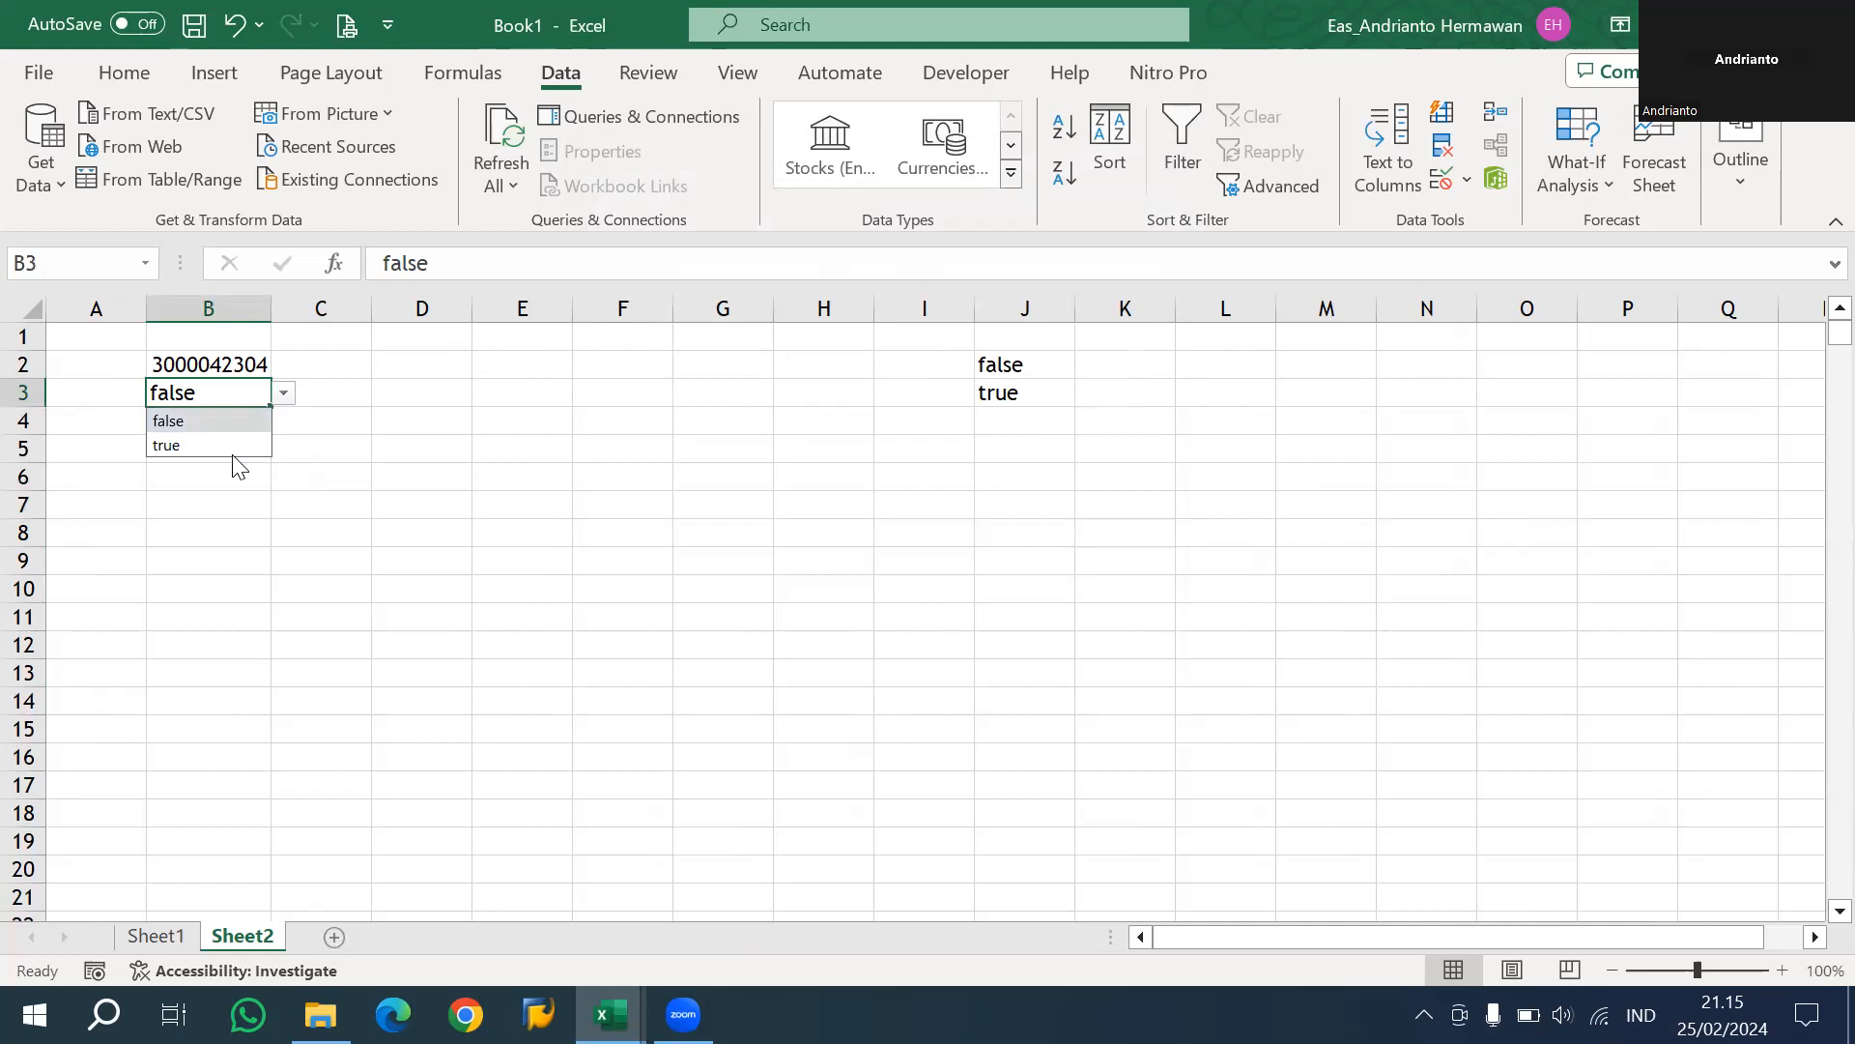
{"action": "left_click", "coordinate": [241, 445]}
{"action": "left_click", "coordinate": [421, 447]}
{"action": "double_click", "coordinate": [245, 364]}
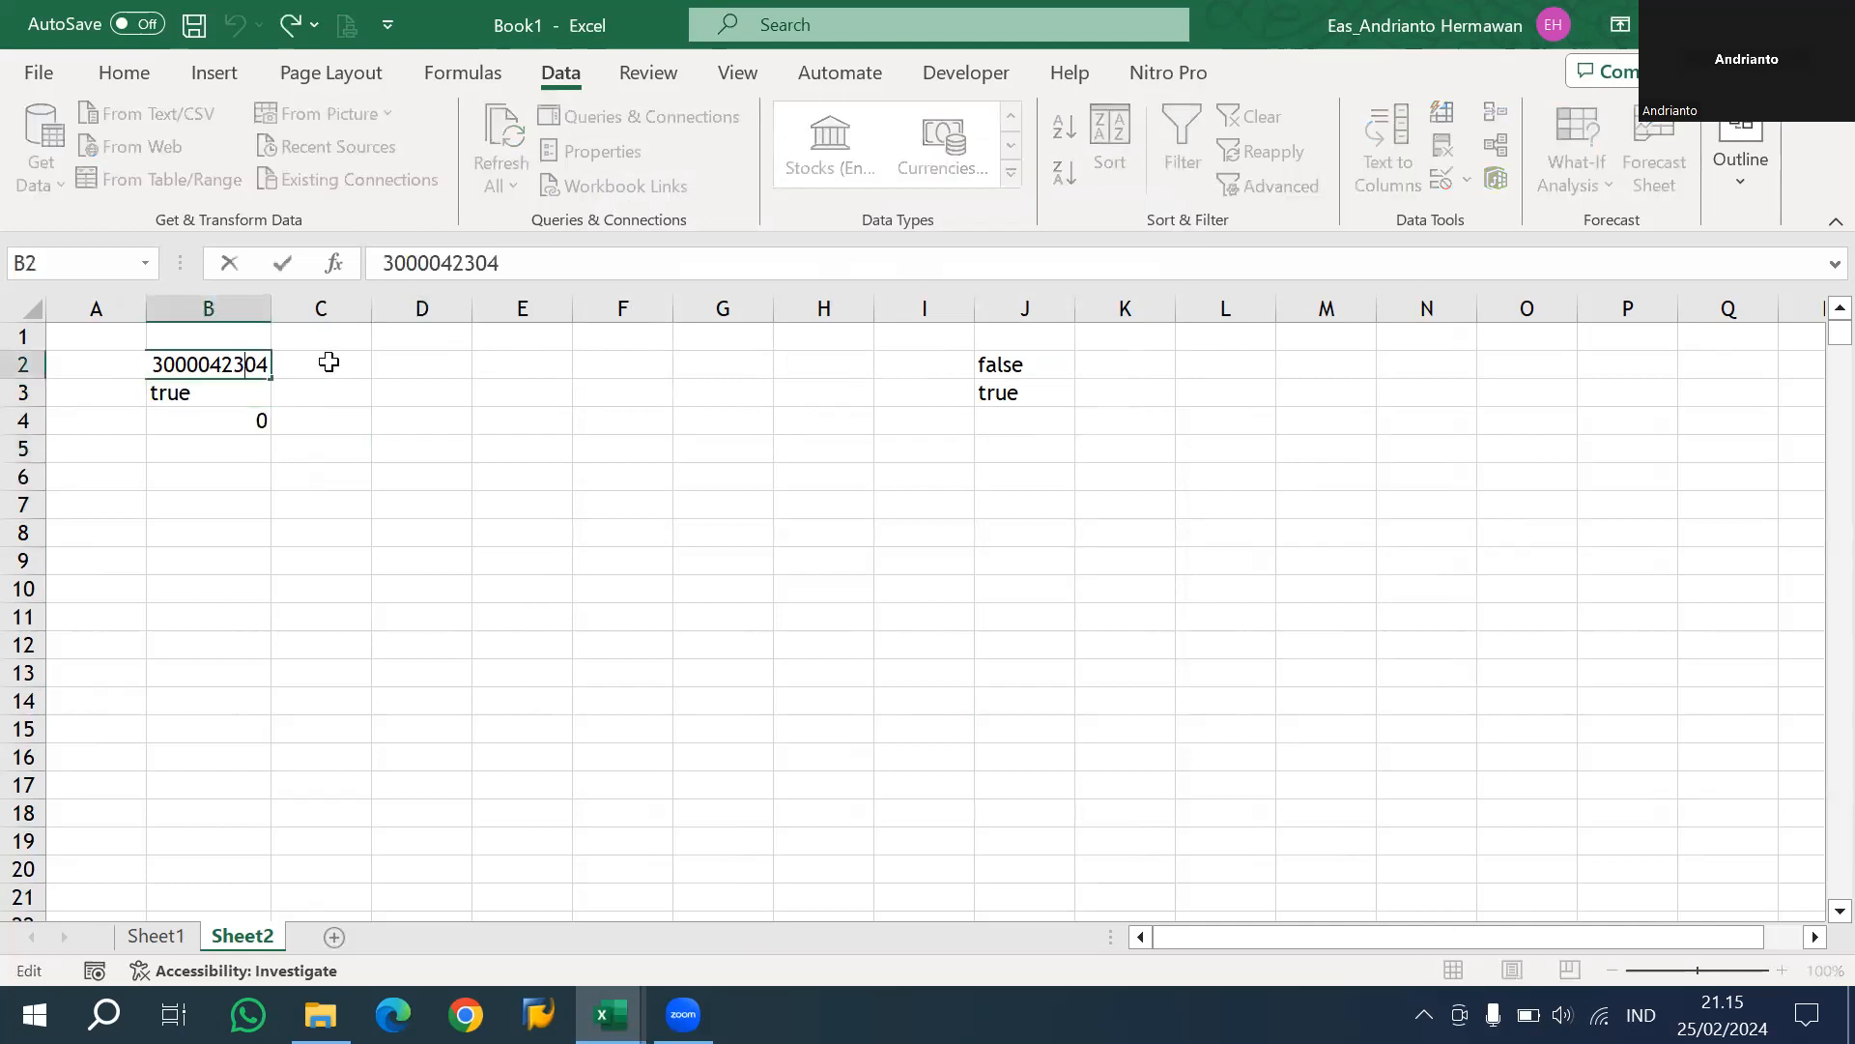
{"action": "key", "text": "Escape"}
{"action": "key", "text": "ctrl+Page_Up"}
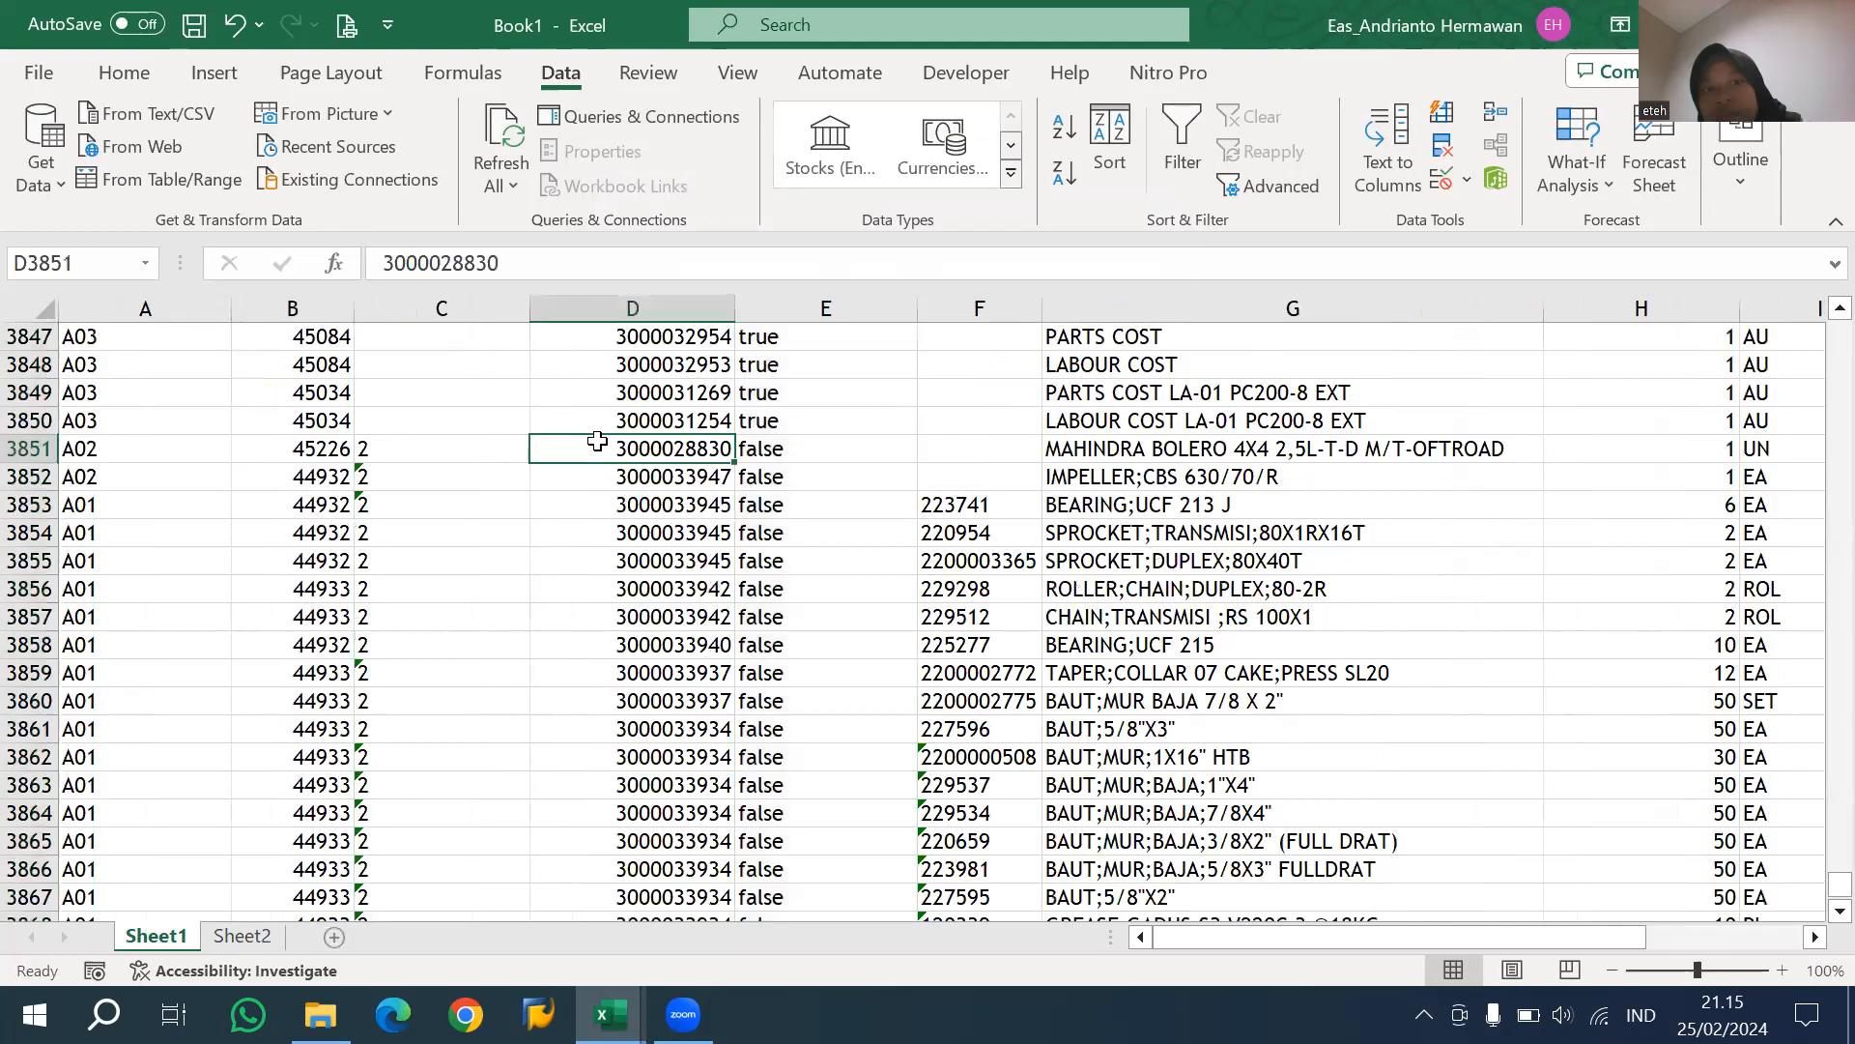
{"action": "key", "text": "Down"}
{"action": "key", "text": "ctrl+shift+Down"}
{"action": "key", "text": "ctrl+c"}
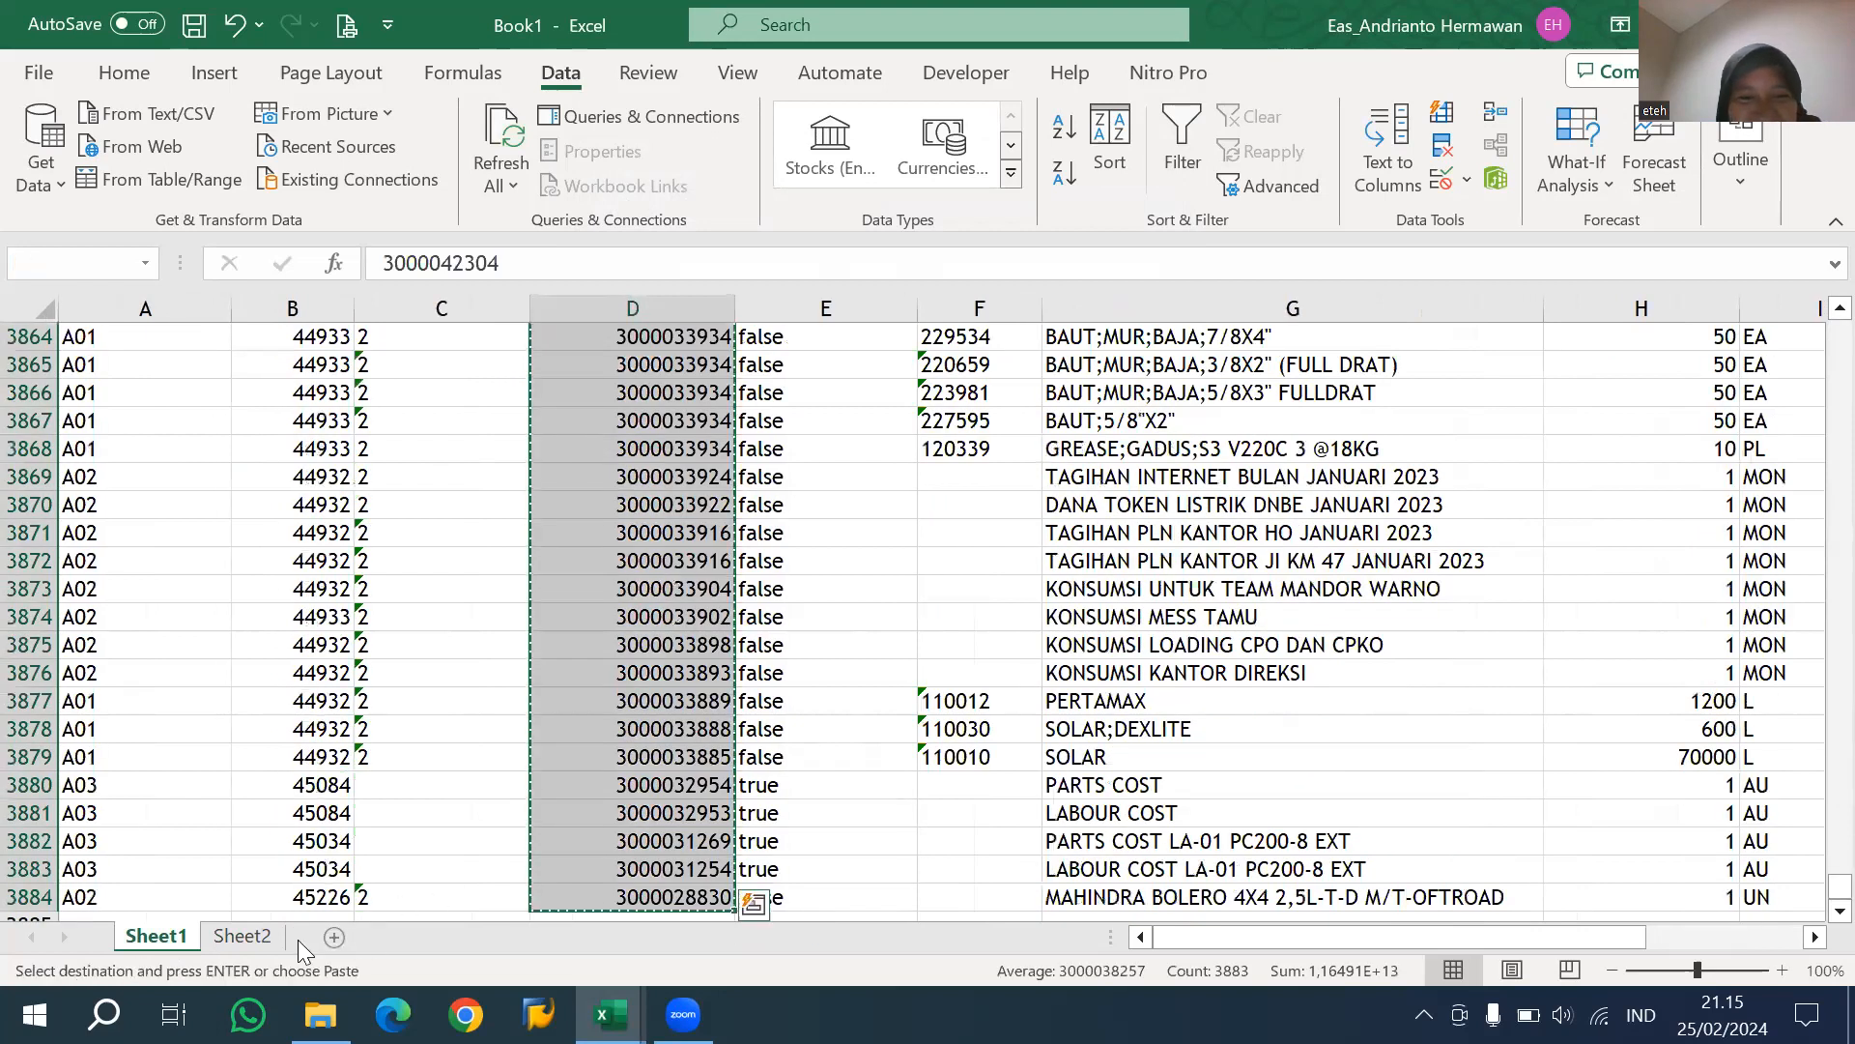
{"action": "key", "text": "ctrl+Page_Down"}
{"action": "key", "text": "Down"}
{"action": "key", "text": "Down"}
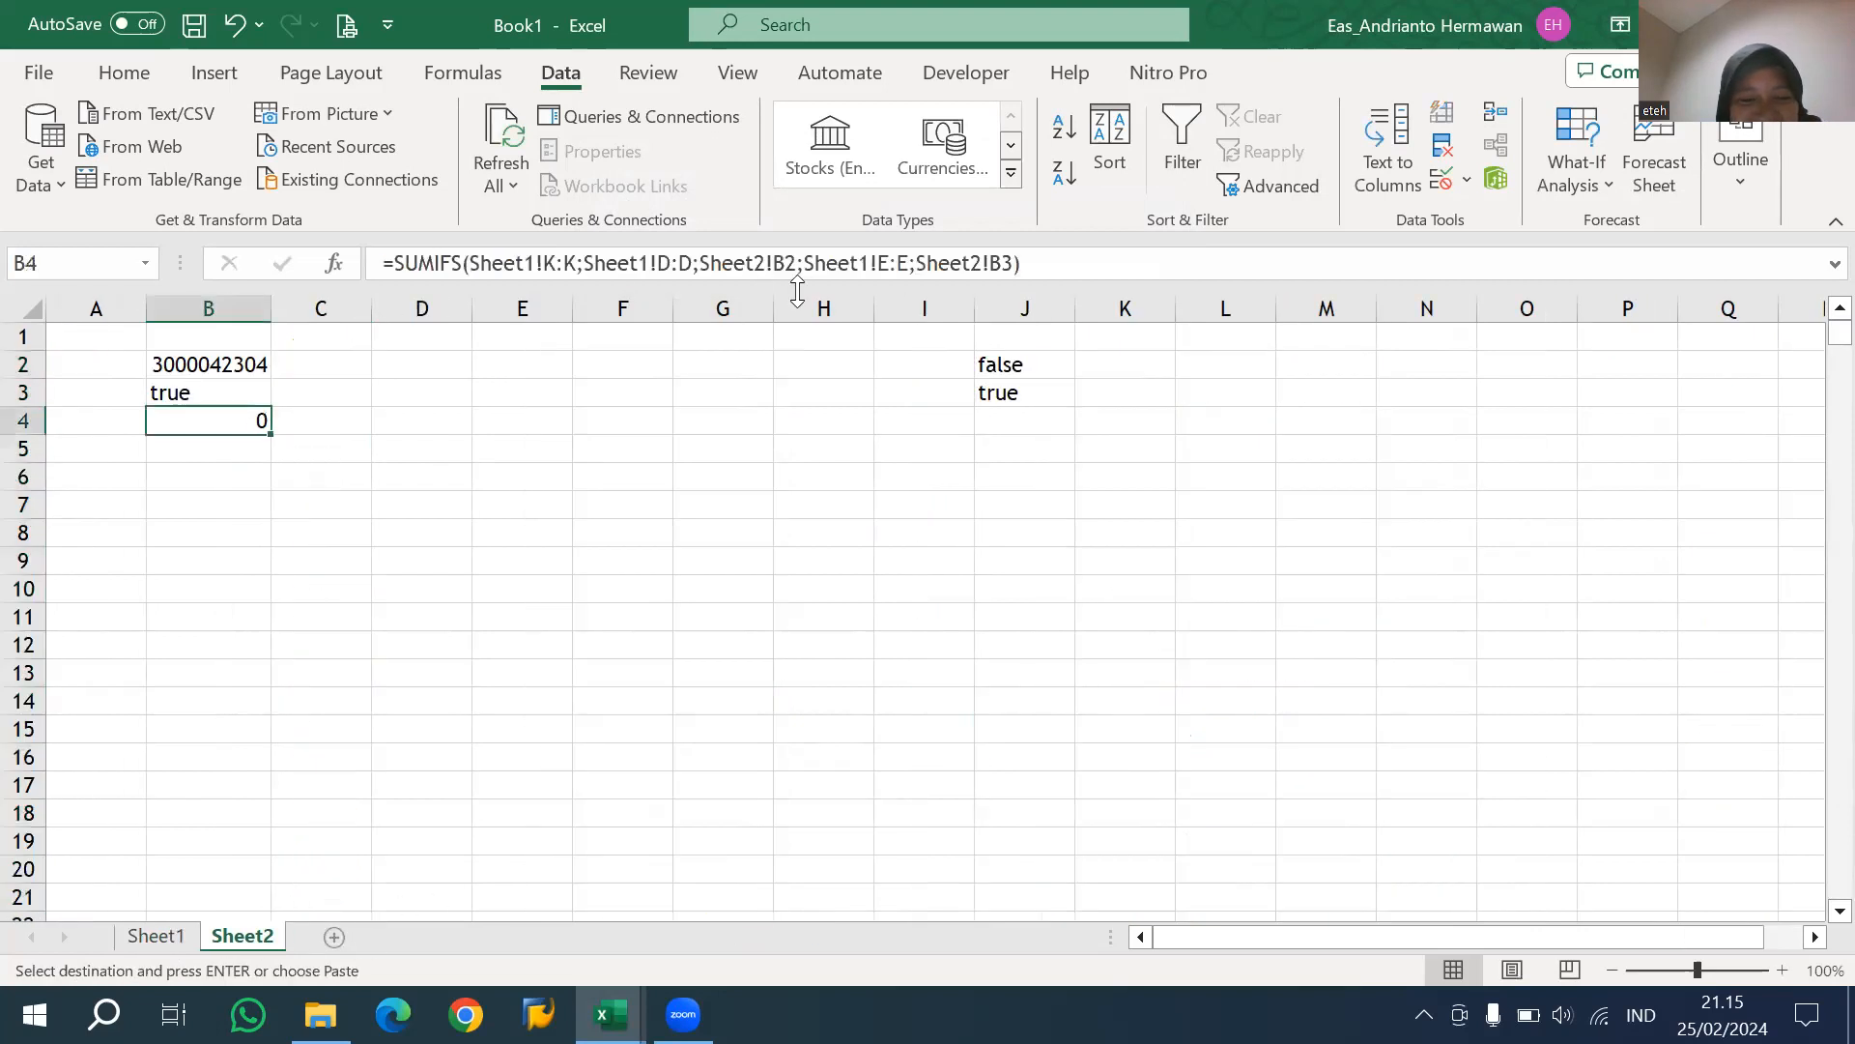
{"action": "left_click", "coordinate": [768, 264]}
{"action": "right_click", "coordinate": [1110, 365]}
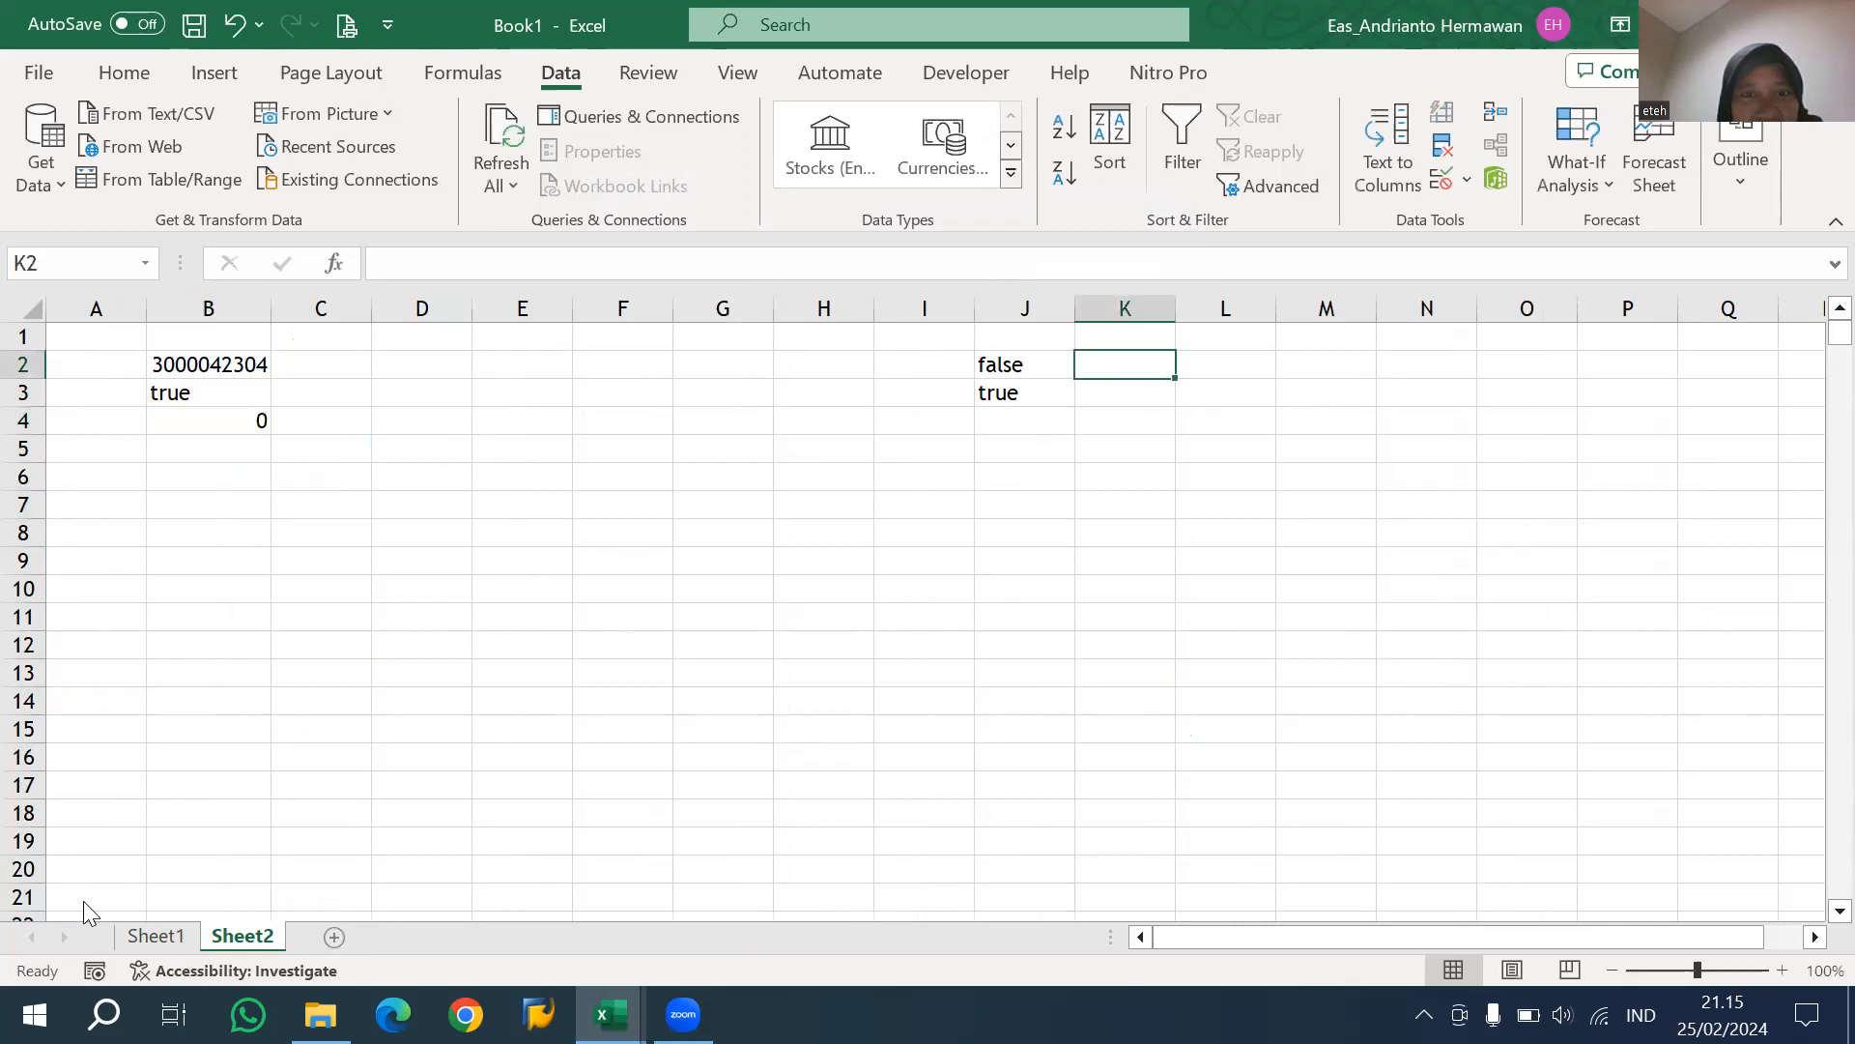
{"action": "key", "text": "Escape"}
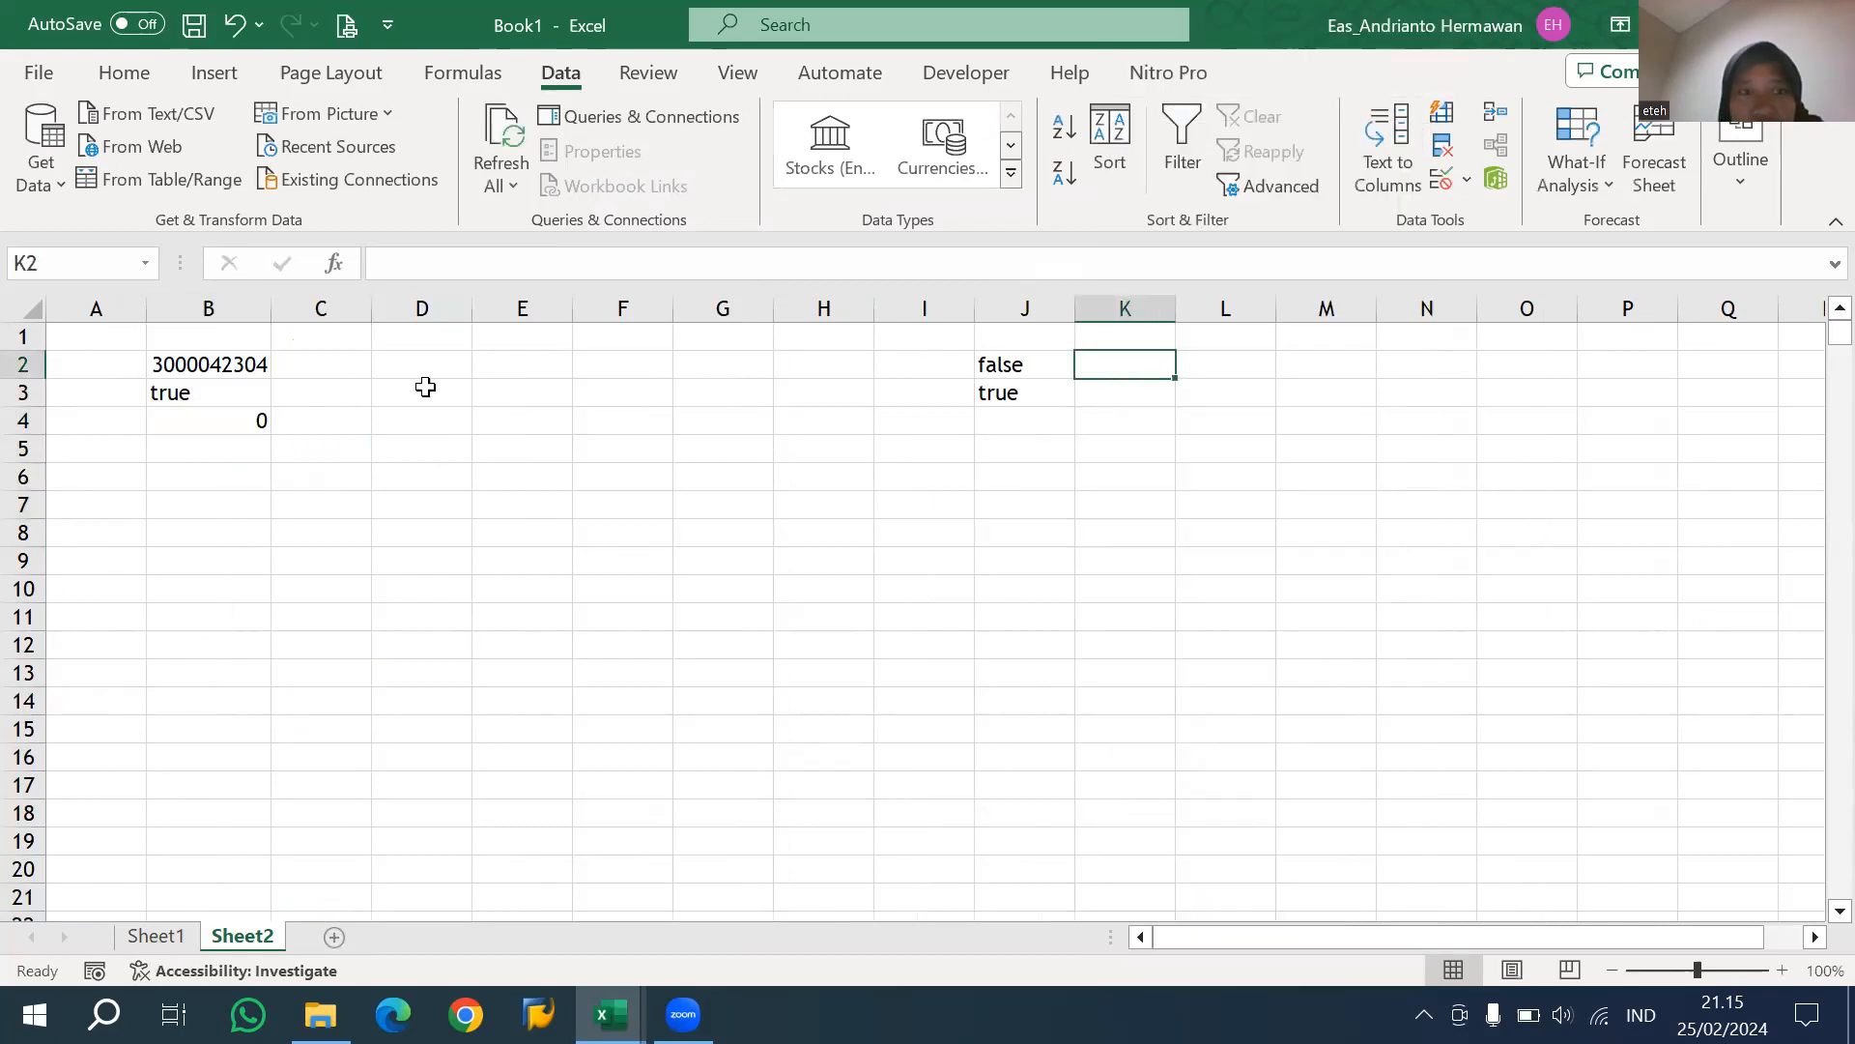
Copy the Purchase requisition numbers of Sheet1 from D2 downward and paste them as values into Sheet2 starting at K2.
{"action": "key", "text": "ctrl+Page_Up"}
{"action": "key", "text": "ctrl+Up"}
{"action": "key", "text": "Down"}
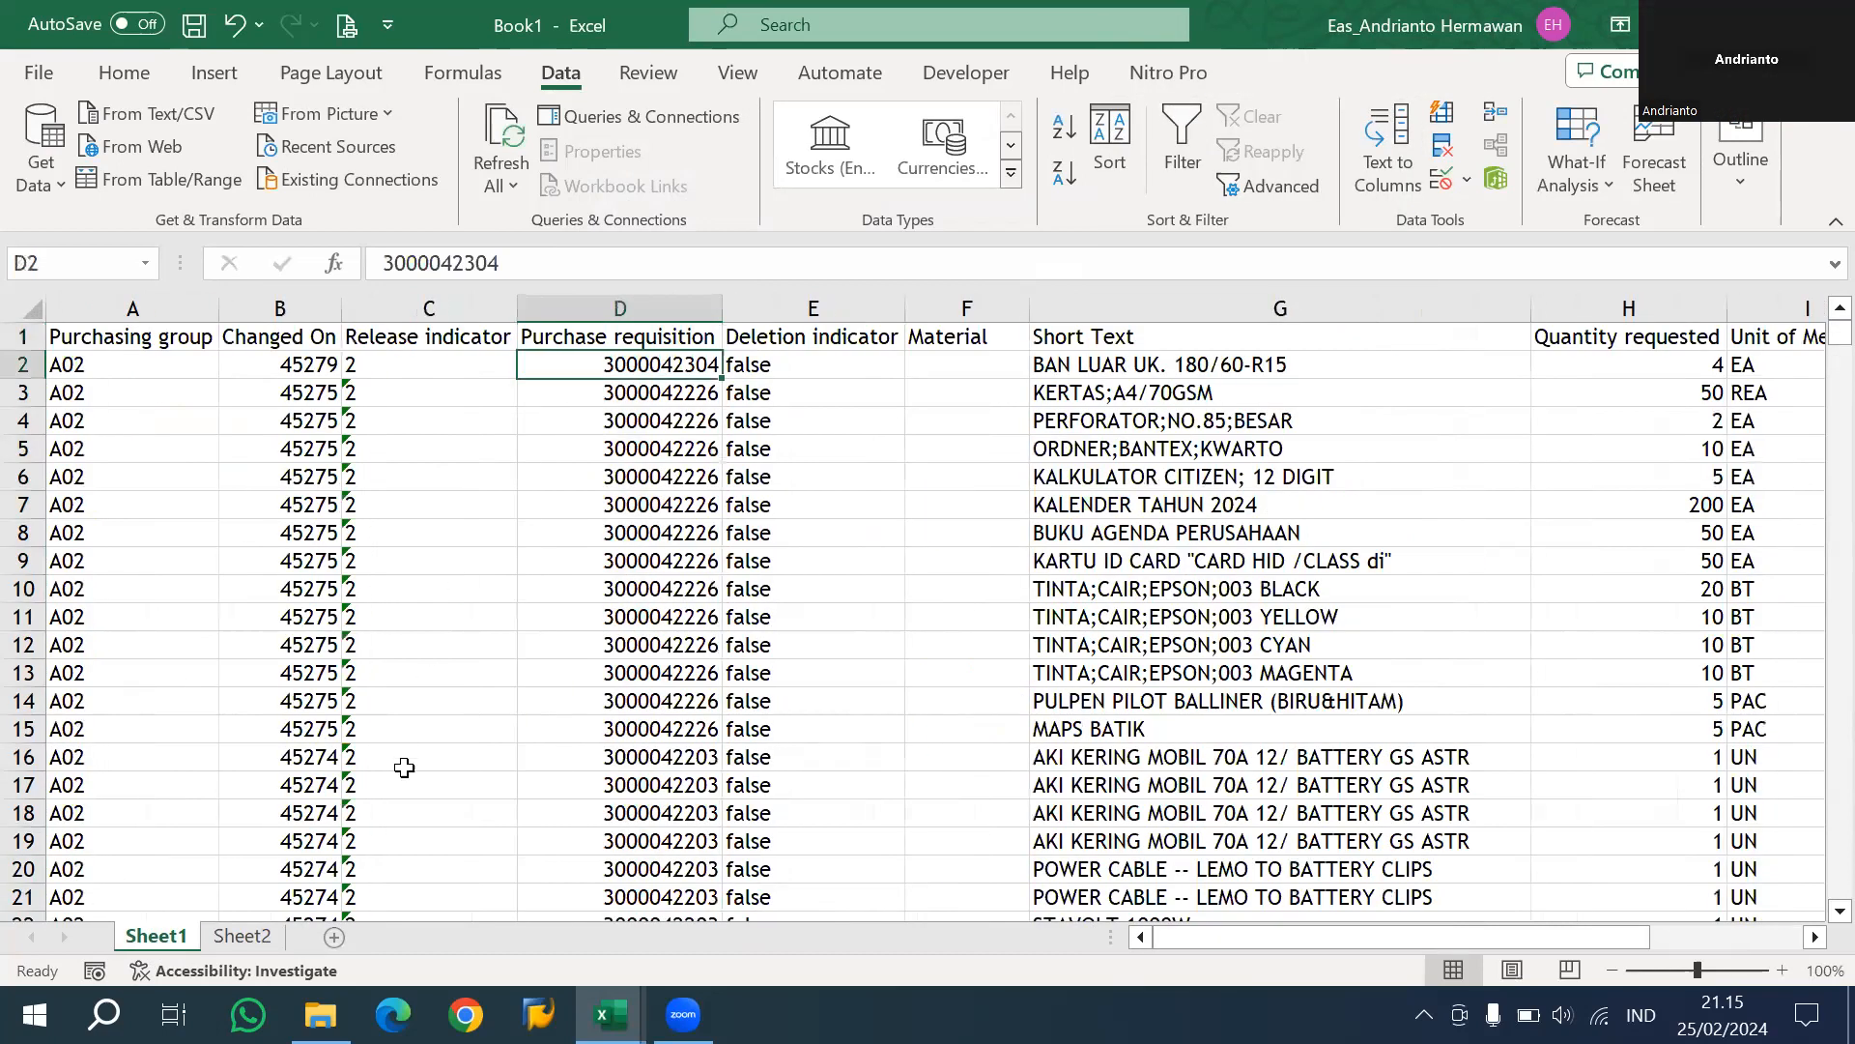
{"action": "key", "text": "ctrl+shift+Down"}
{"action": "key", "text": "ctrl+c"}
{"action": "key", "text": "ctrl+Page_Down"}
{"action": "key", "text": "Menu"}
{"action": "key", "text": "v"}
Remove the duplicates from the requisition list in column K only and fit the column to its contents.
{"action": "left_click", "coordinate": [1442, 146]}
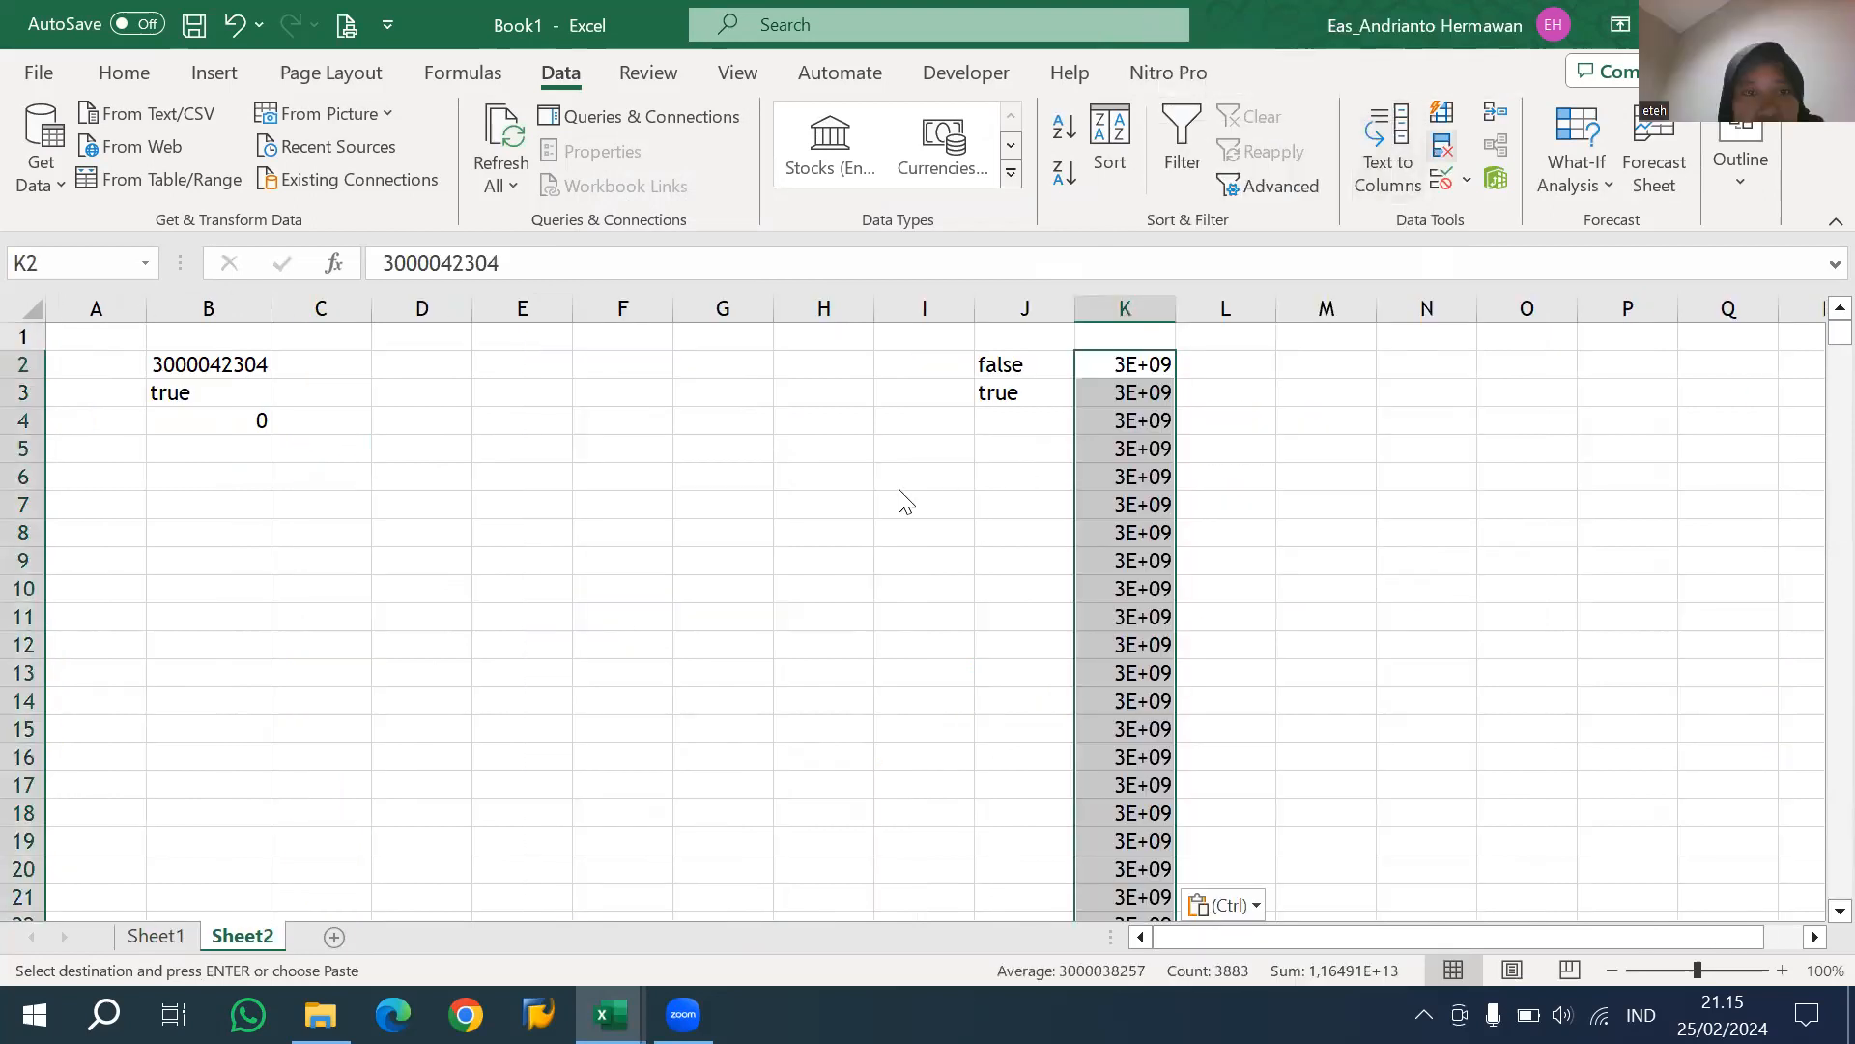
{"action": "left_click", "coordinate": [724, 420]}
{"action": "left_click", "coordinate": [961, 484]}
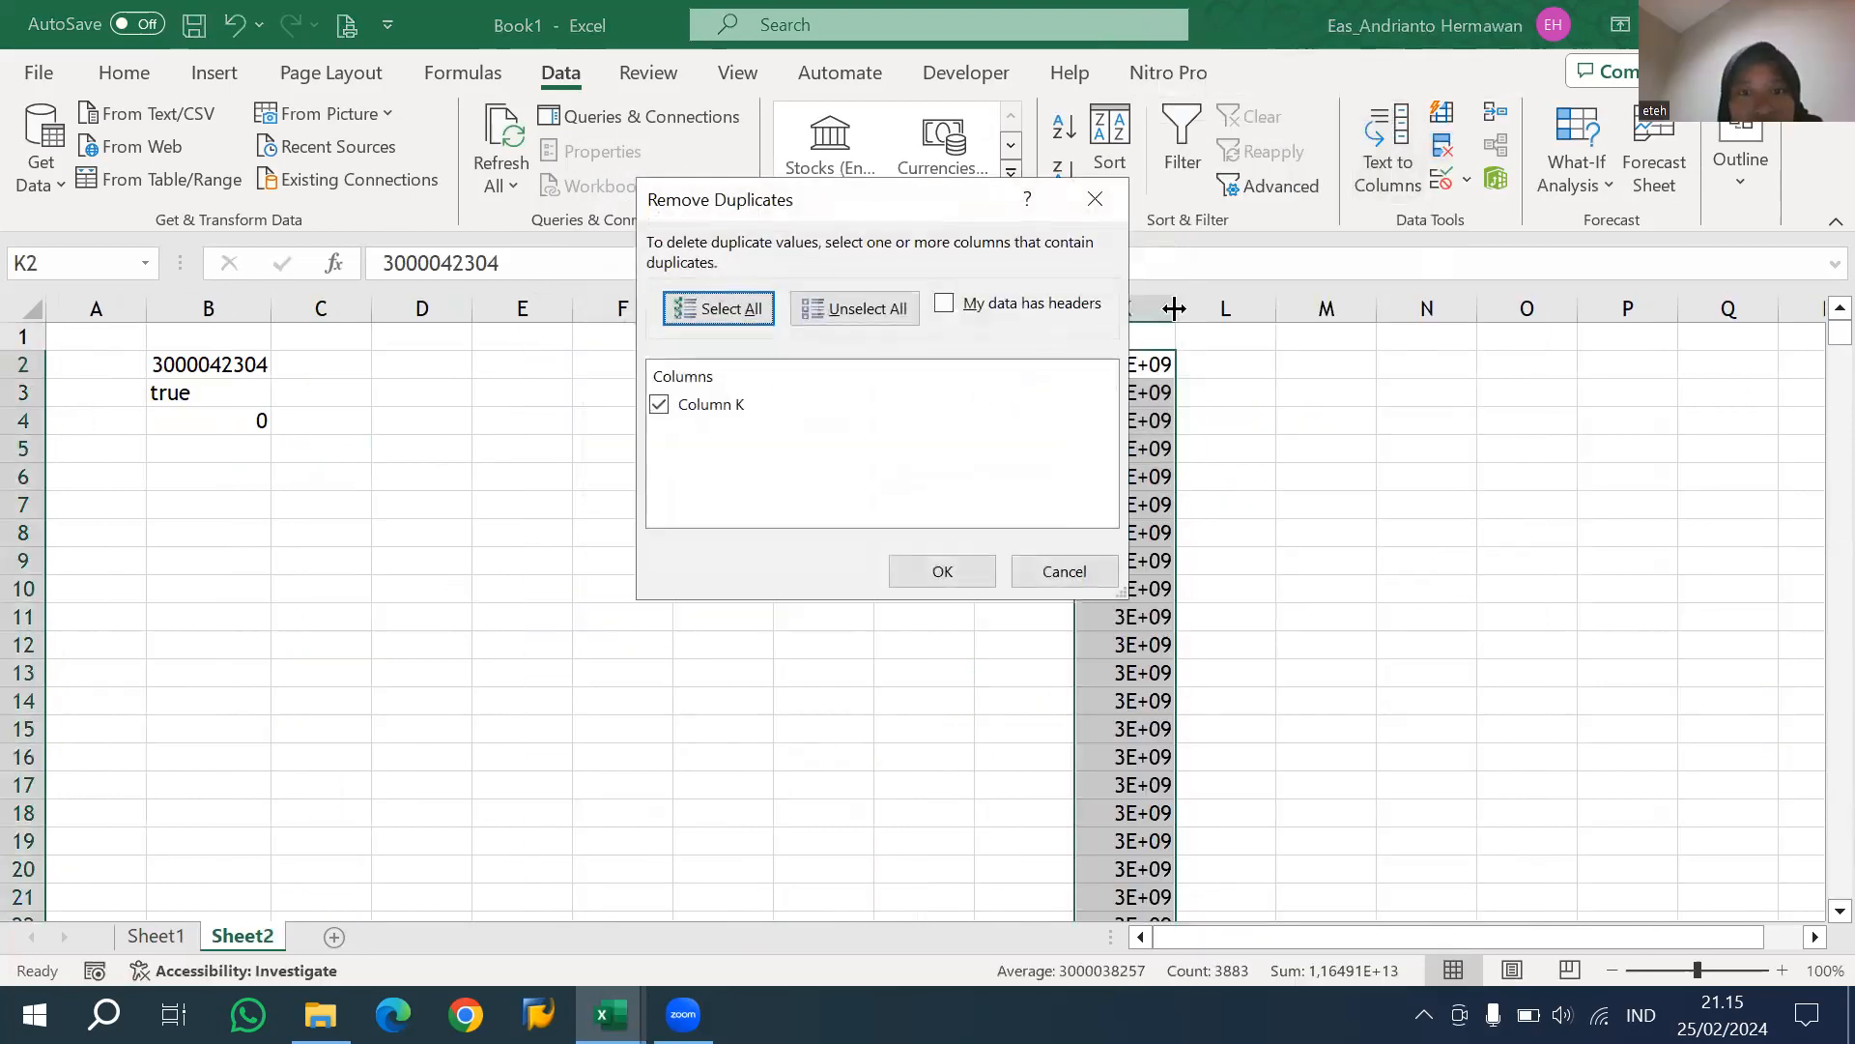
{"action": "left_click", "coordinate": [940, 565]}
{"action": "key", "text": "Return"}
{"action": "double_click", "coordinate": [1176, 309]}
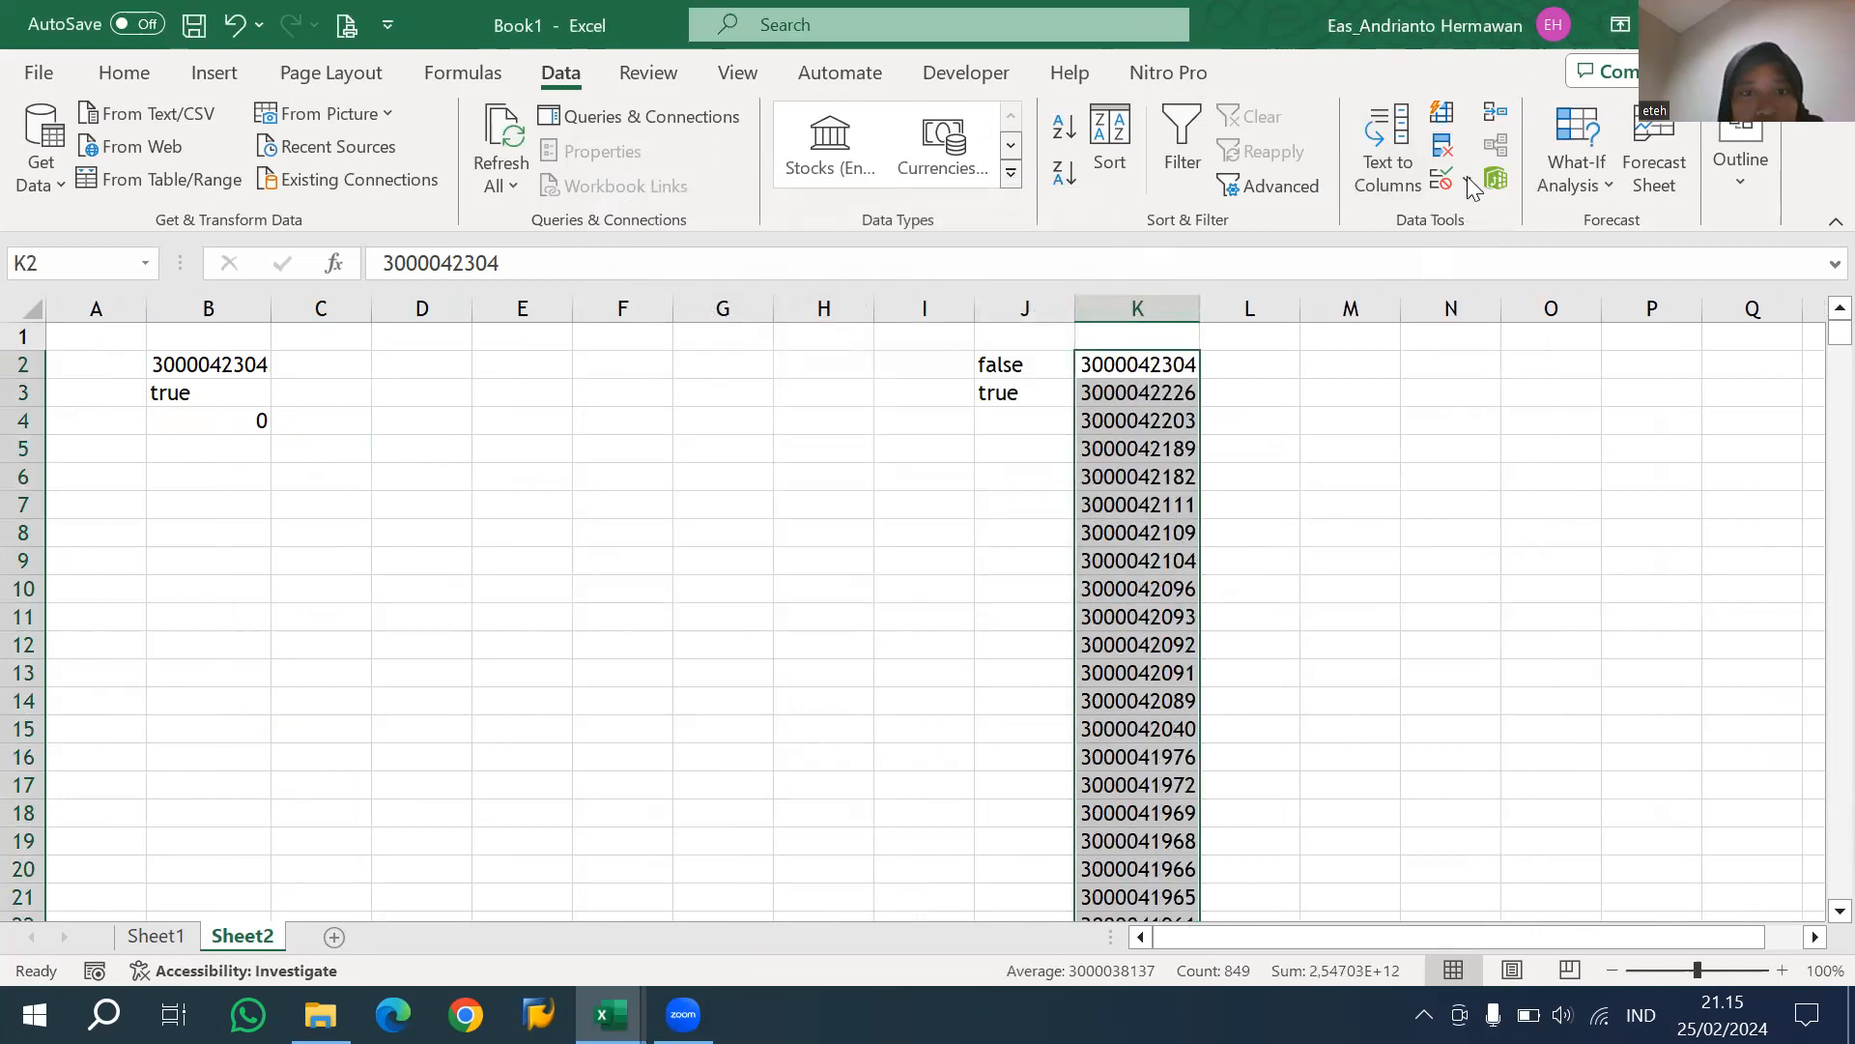
Add list data validation to cell B2 using K2:K850 as the source.
{"action": "left_click", "coordinate": [209, 364]}
{"action": "left_click", "coordinate": [1467, 180]}
{"action": "left_click", "coordinate": [1507, 217]}
{"action": "left_click", "coordinate": [799, 303]}
{"action": "left_click", "coordinate": [712, 391]}
{"action": "left_click", "coordinate": [994, 422]}
{"action": "left_click", "coordinate": [1141, 363]}
{"action": "key", "text": "ctrl+shift+Down"}
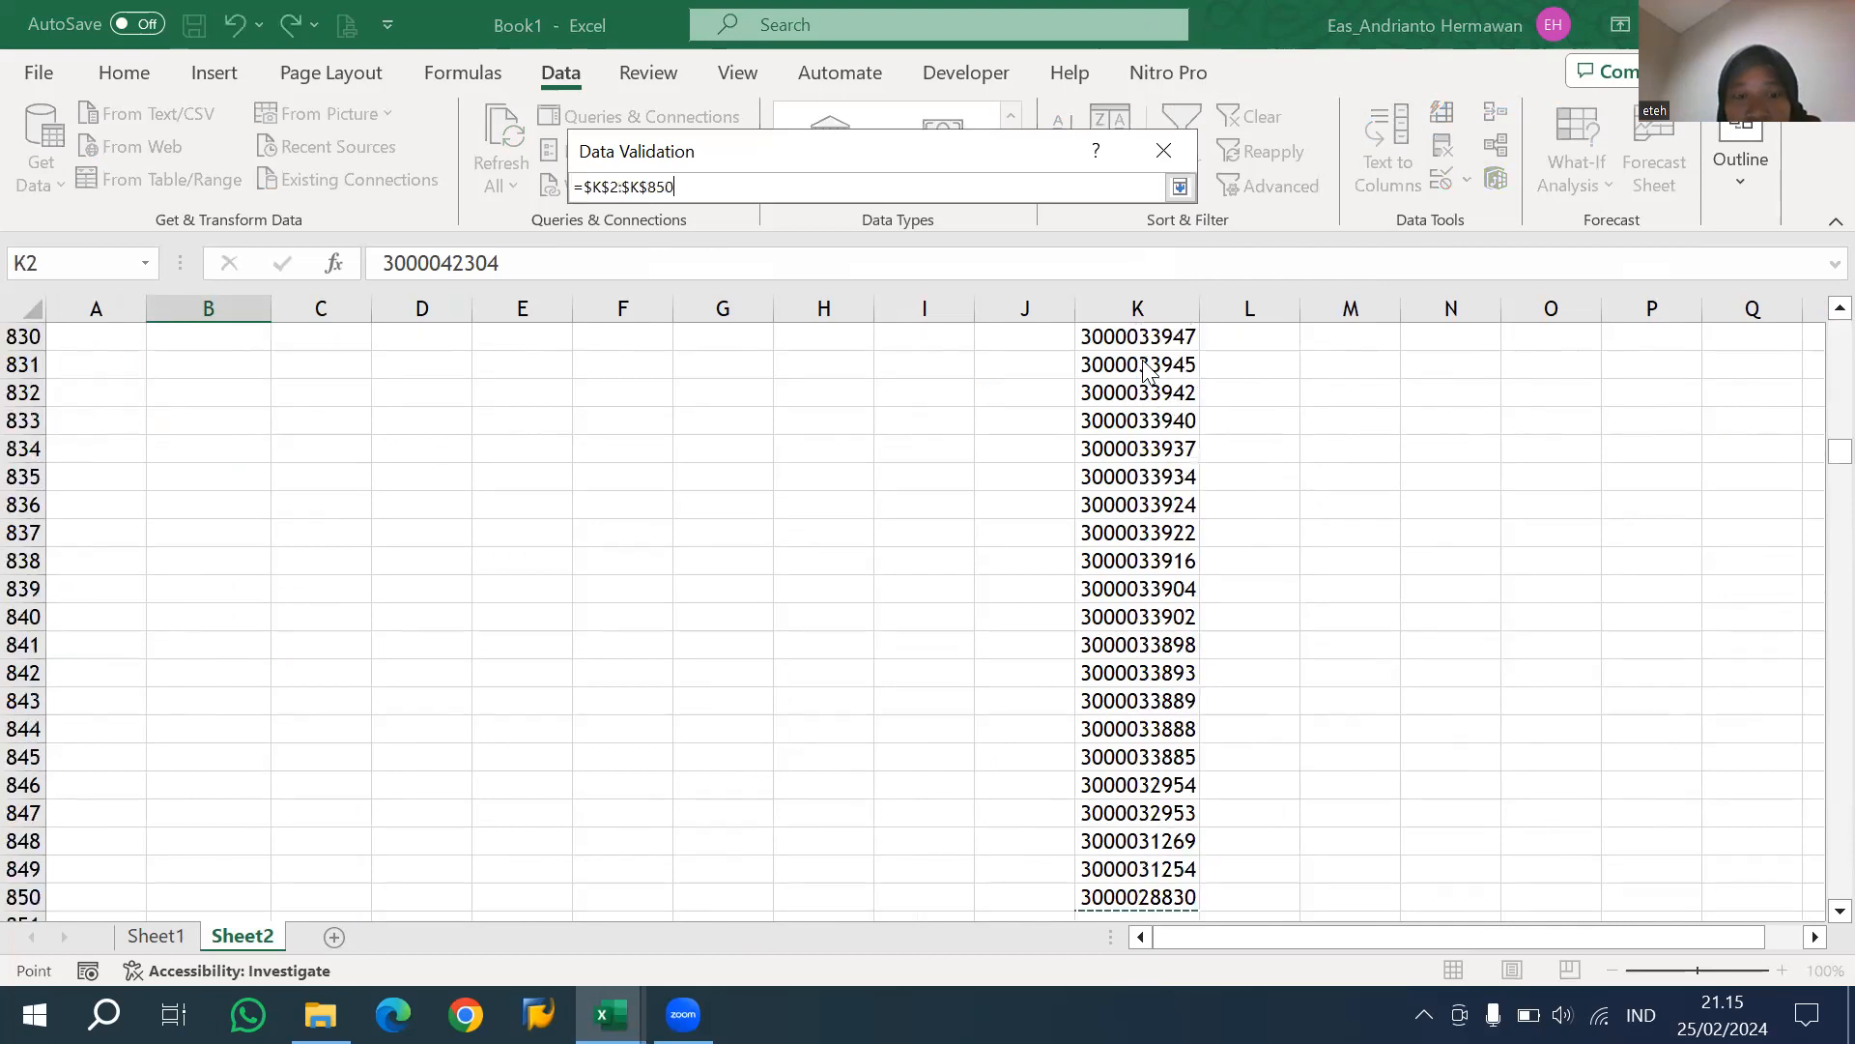
{"action": "key", "text": "Return"}
{"action": "key", "text": "Return"}
Return to cell B2 and open its dropdown list of requisition numbers.
{"action": "scroll", "coordinate": [319, 499], "scroll_direction": "up", "scroll_amount": 11}
{"action": "left_click", "coordinate": [315, 497]}
{"action": "key", "text": "ctrl+Up"}
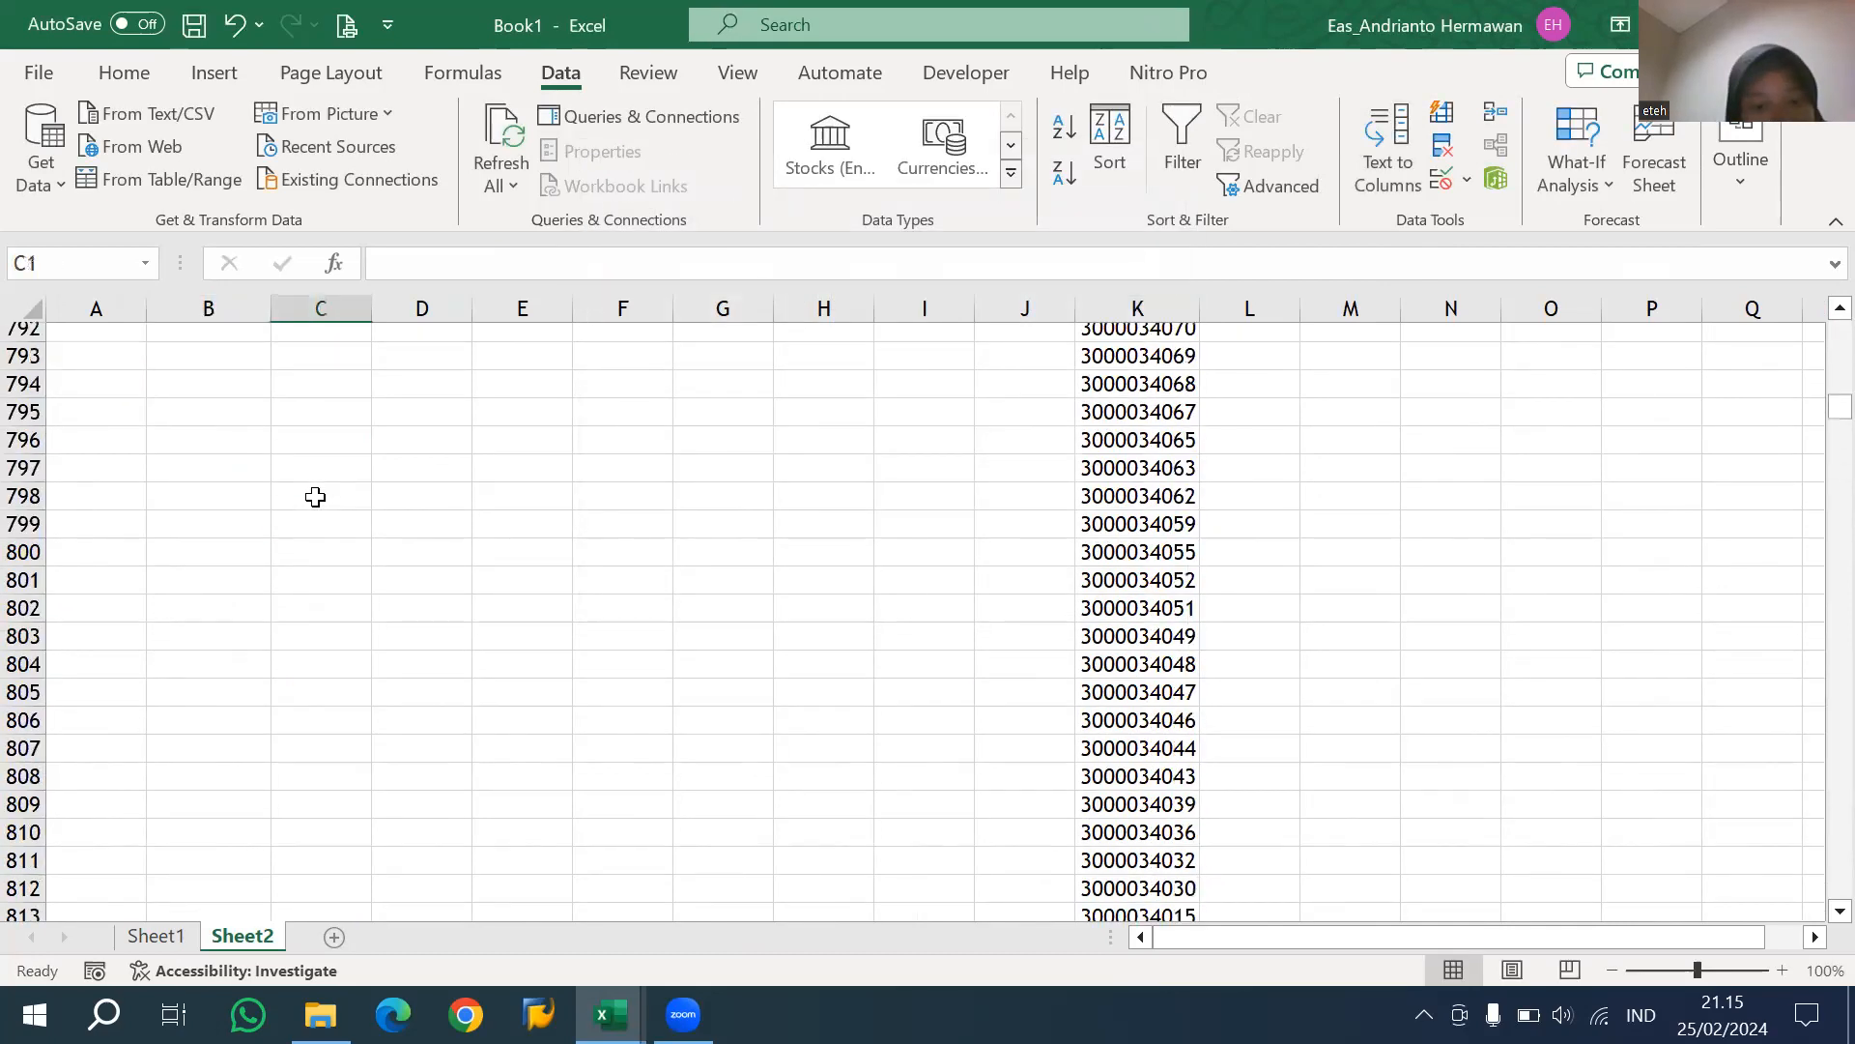
{"action": "key", "text": "Left"}
{"action": "key", "text": "Down"}
{"action": "left_click", "coordinate": [284, 365]}
Examine the SUMIFS formula in B4 and the Sheet1 requisition data that it references.
{"action": "left_click", "coordinate": [255, 392]}
{"action": "left_click", "coordinate": [250, 421]}
{"action": "double_click", "coordinate": [249, 421]}
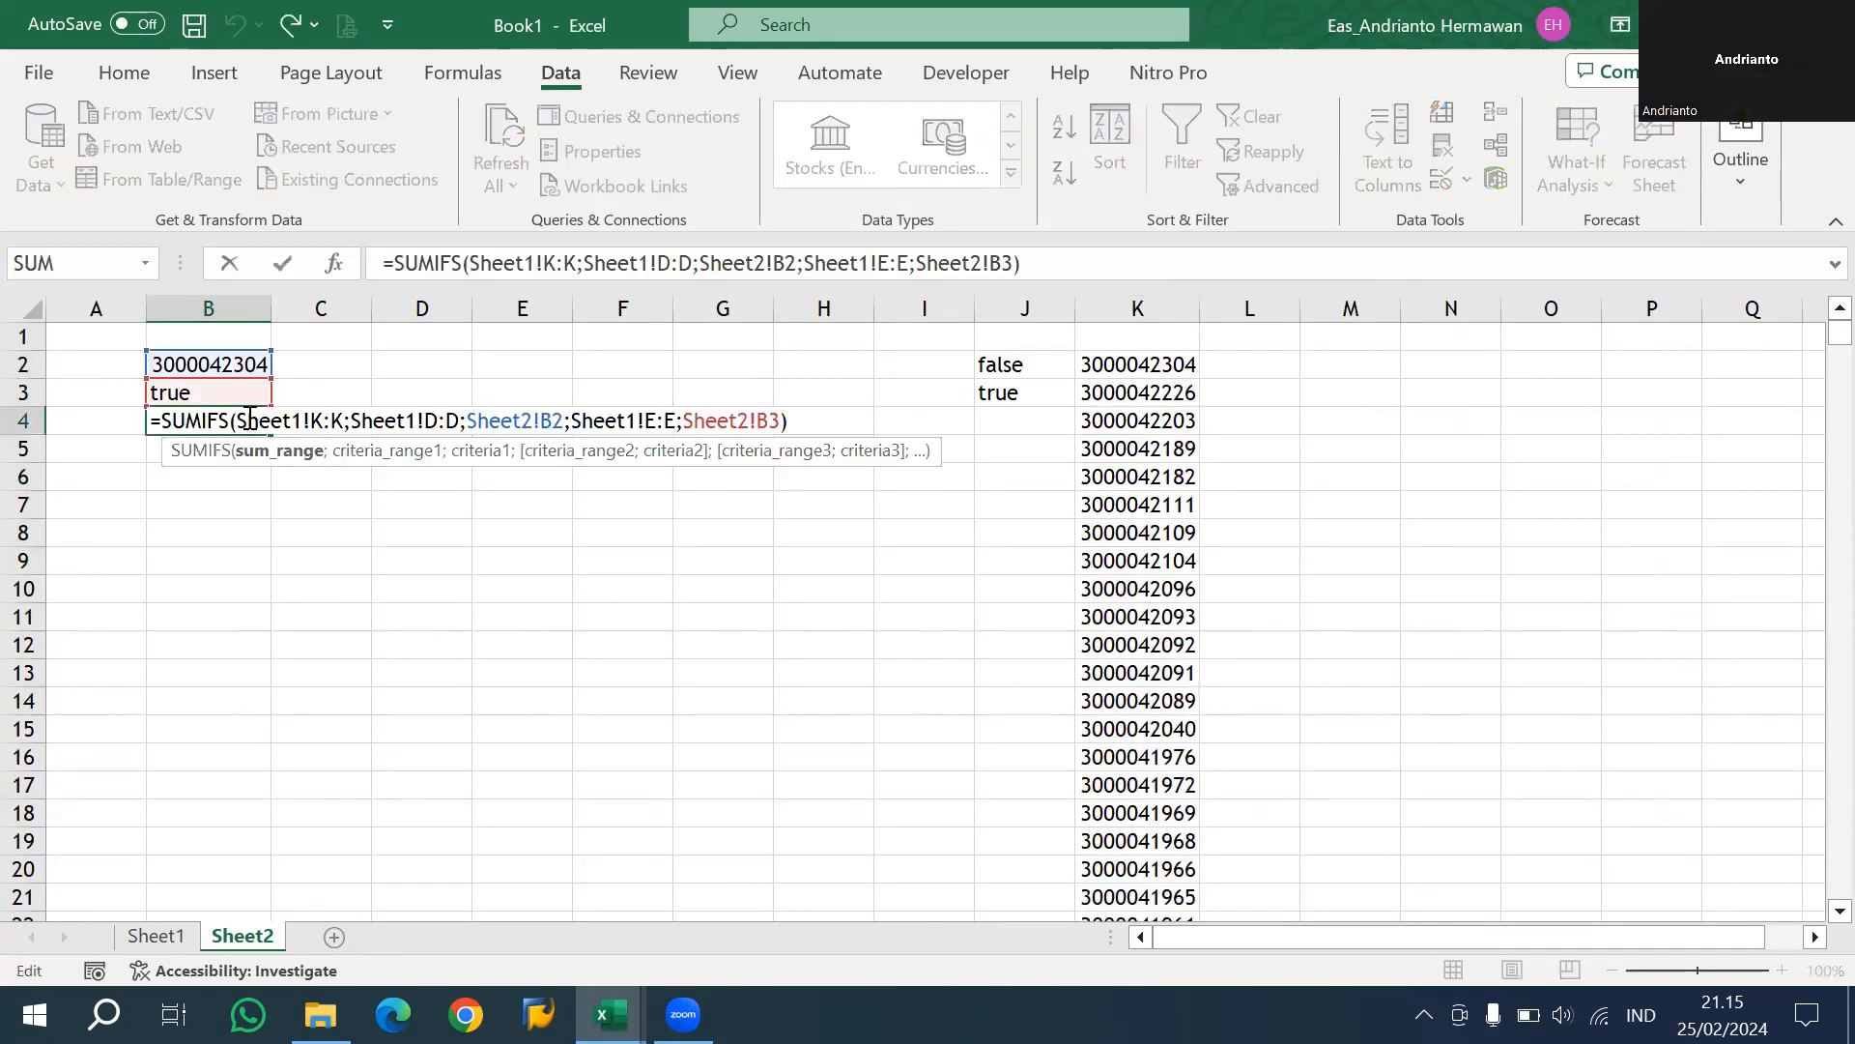
{"action": "key", "text": "Escape"}
{"action": "double_click", "coordinate": [248, 418]}
{"action": "key", "text": "Escape"}
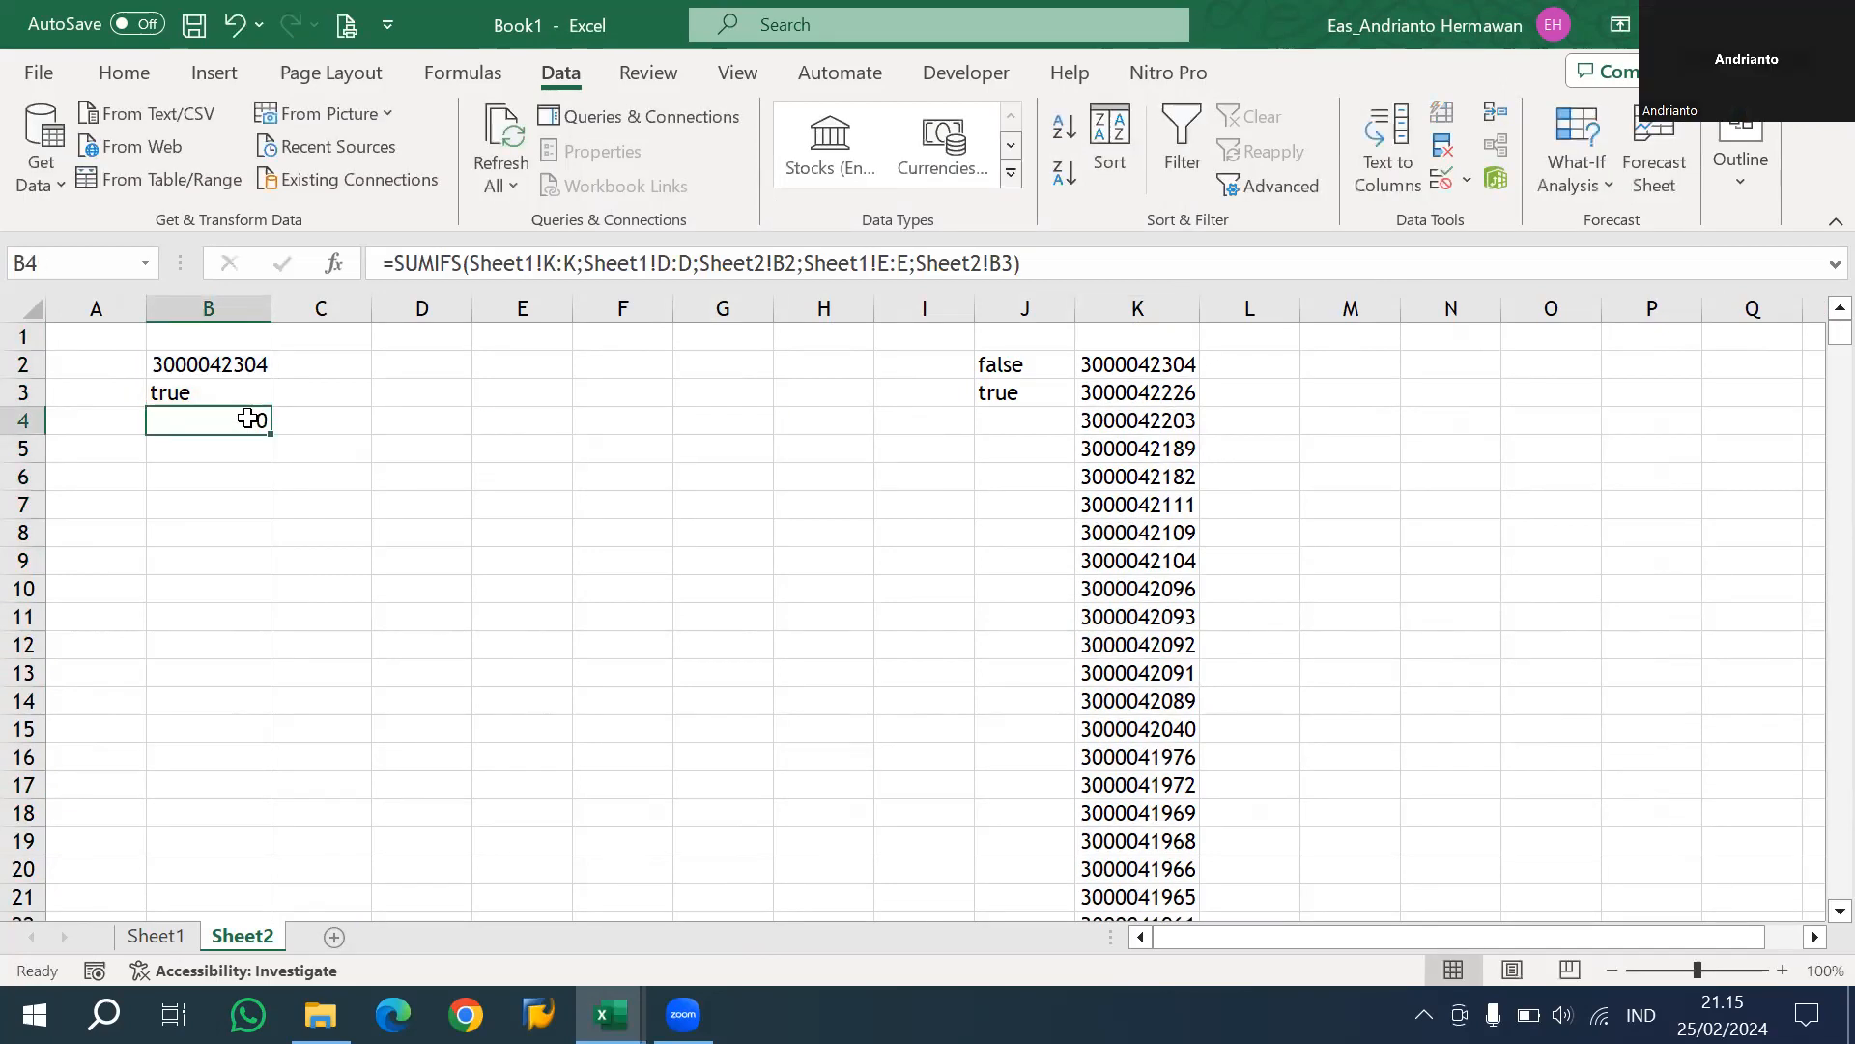
{"action": "left_click", "coordinate": [760, 263]}
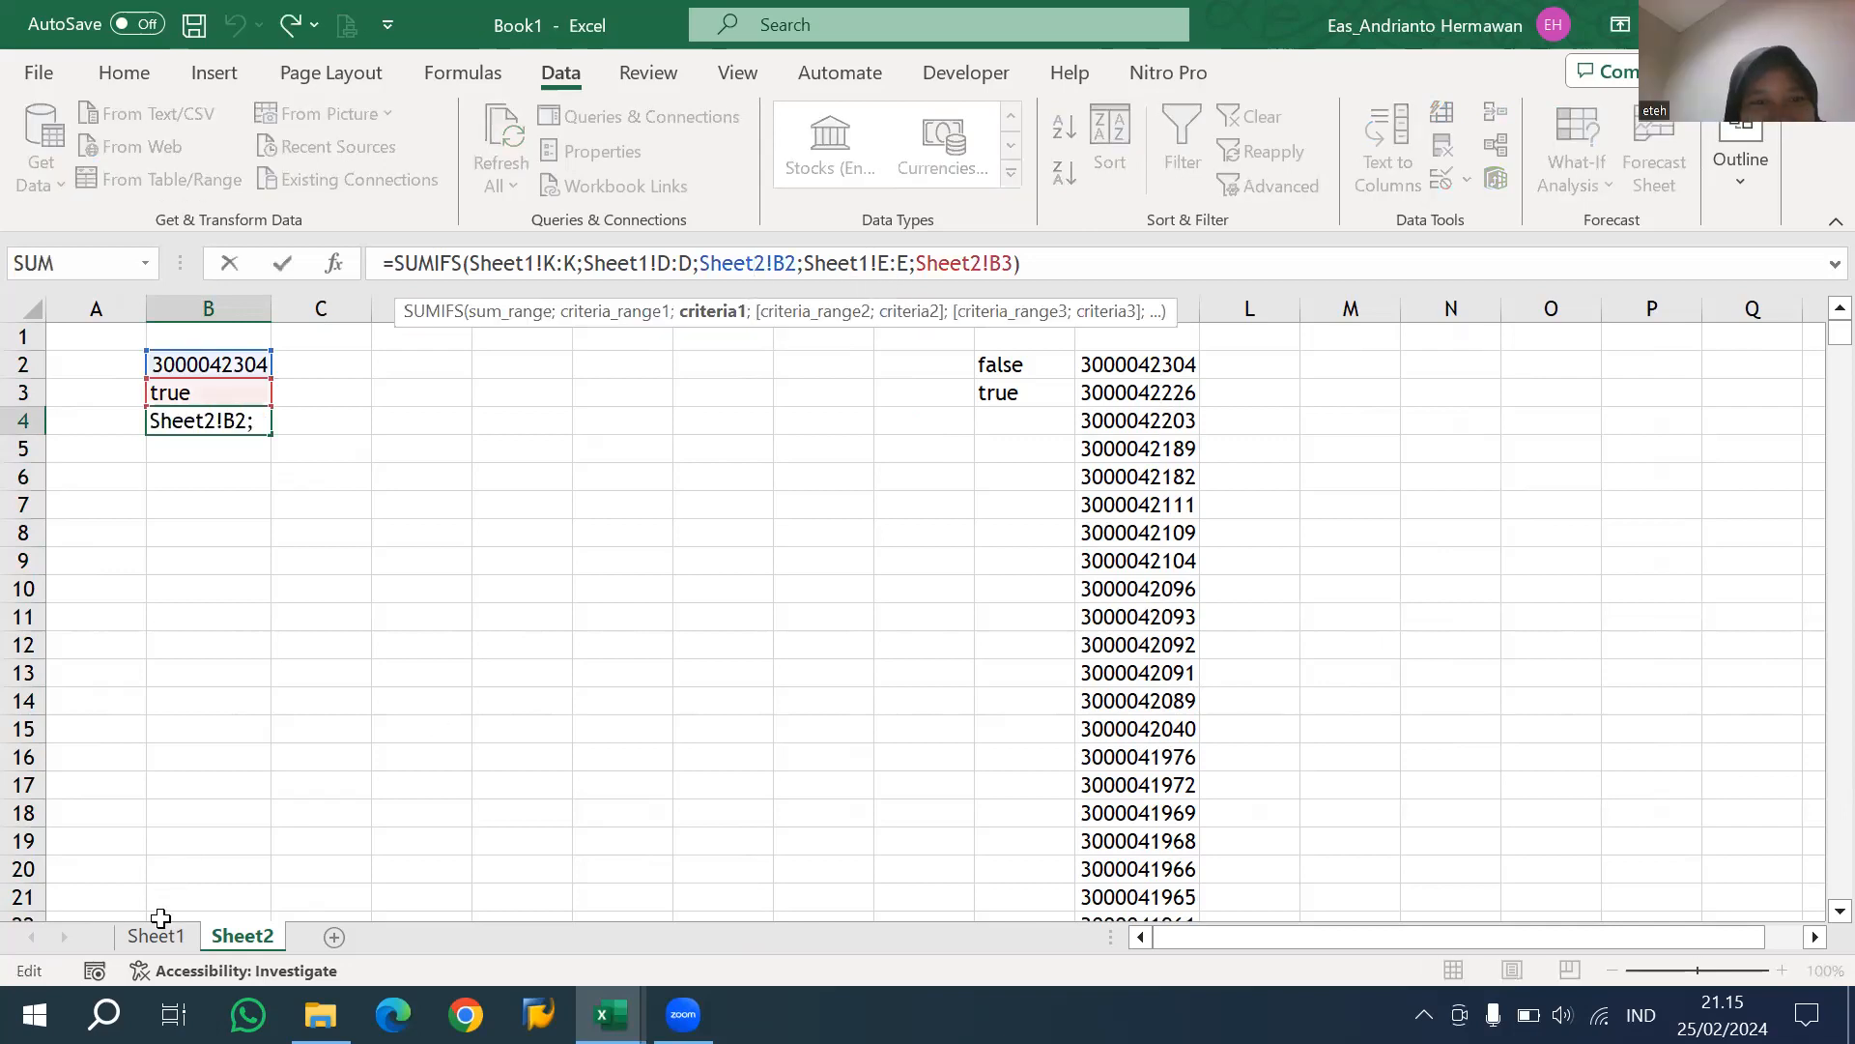
{"action": "key", "text": "Escape"}
{"action": "left_click", "coordinate": [193, 936]}
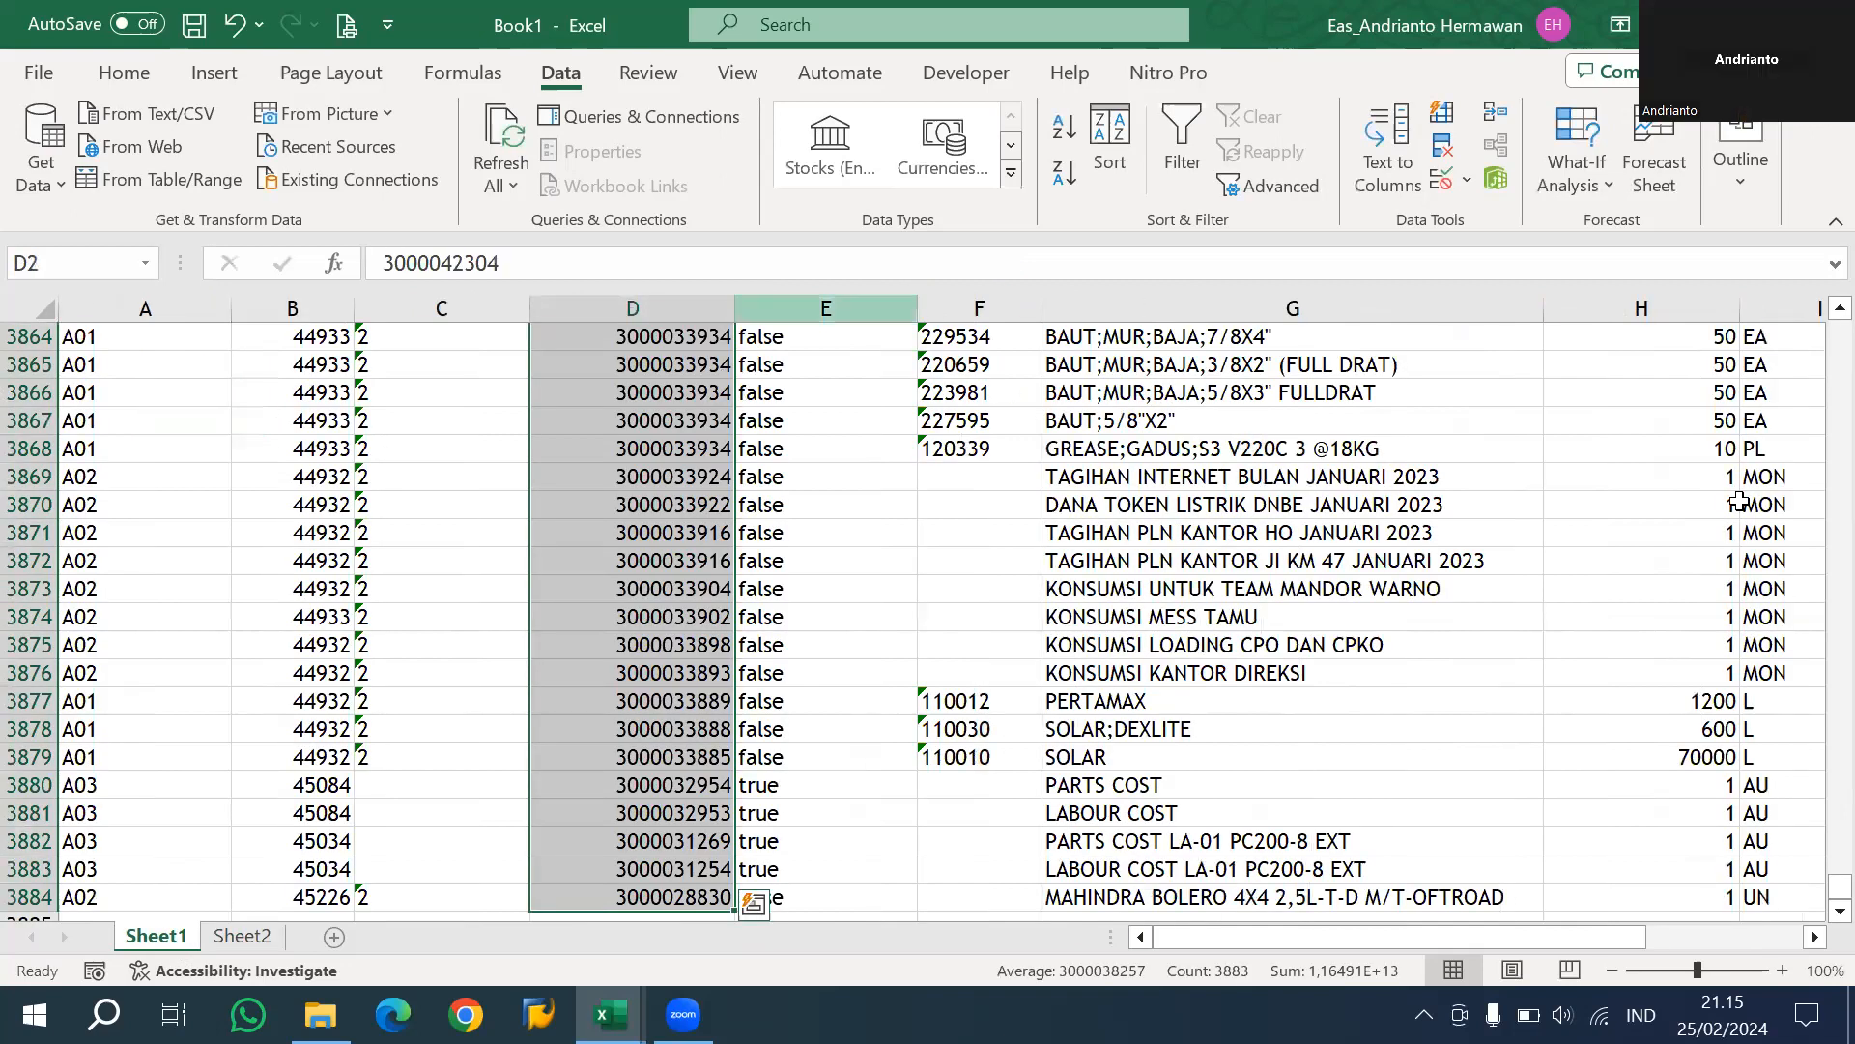
{"action": "scroll", "coordinate": [1814, 896], "scroll_direction": "up", "scroll_amount": 10}
{"action": "left_click_drag", "start_coordinate": [1810, 886], "coordinate": [1808, 259]}
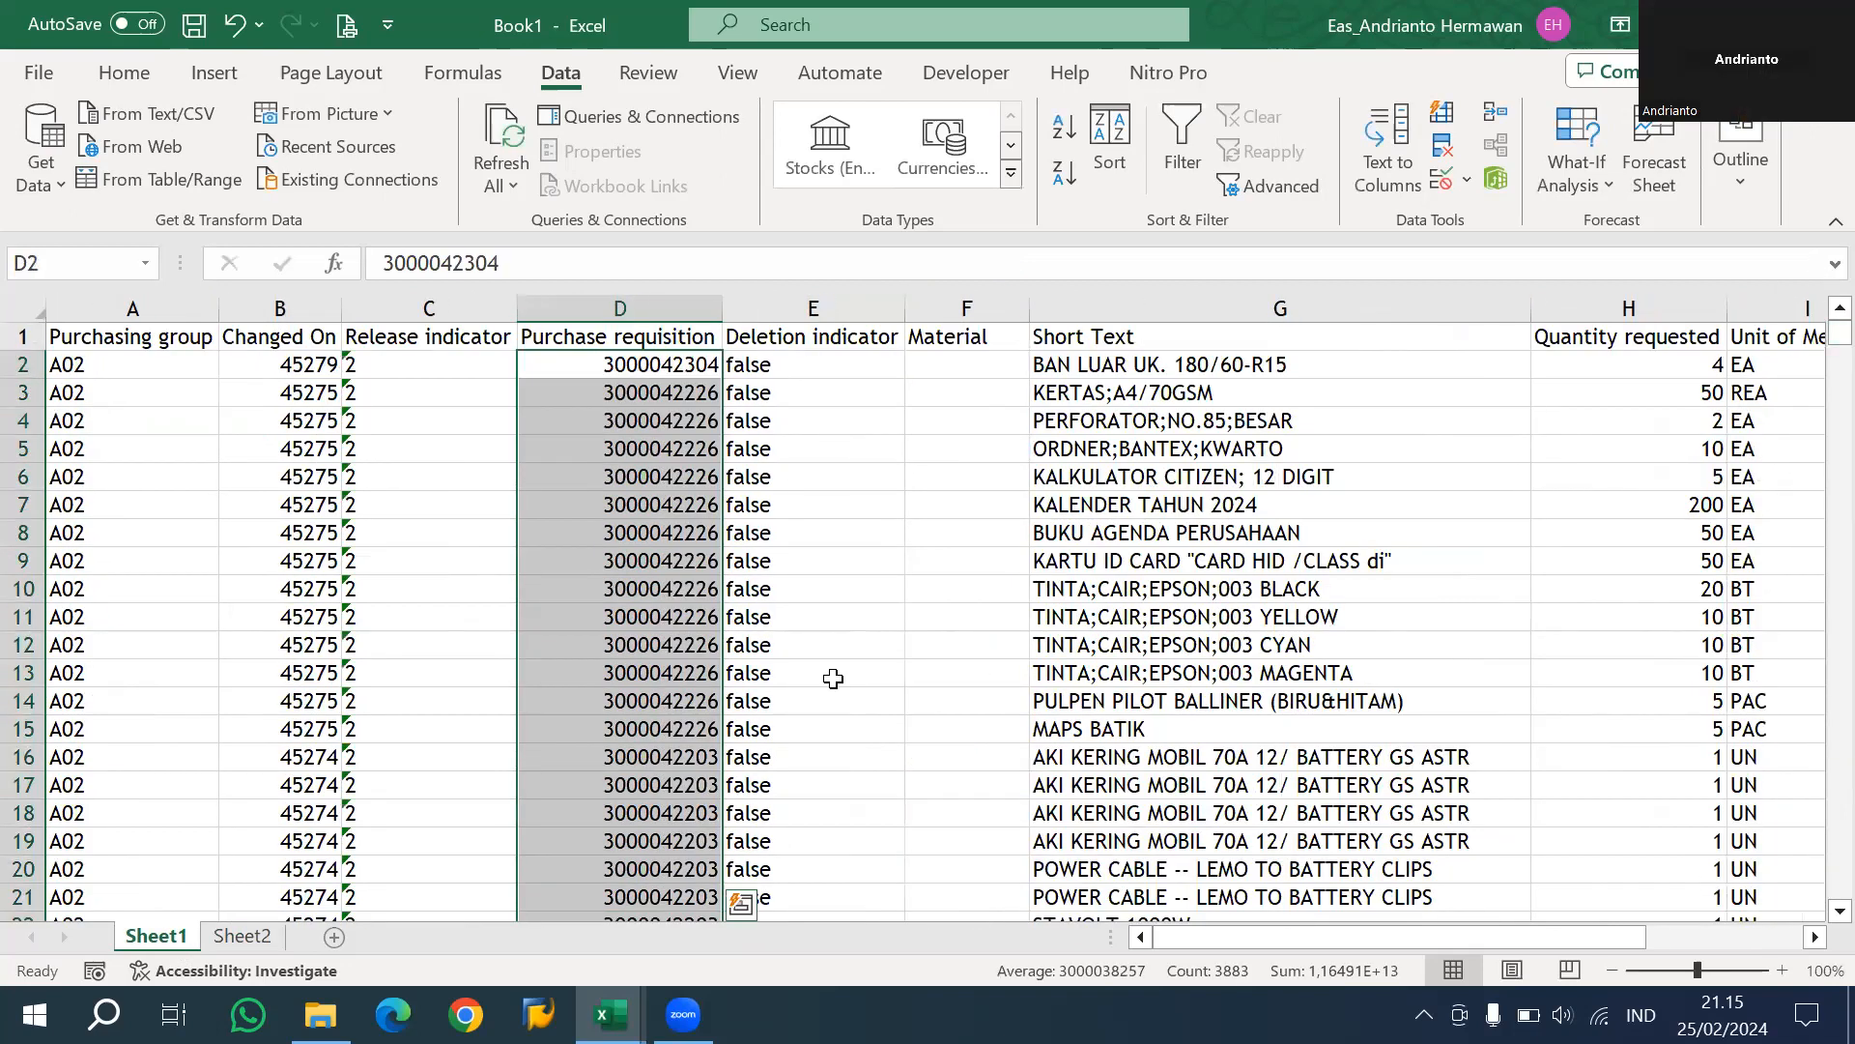
Choose false from the dropdown list in B3 of Sheet2 and review the SUMIFS formula in B4.
{"action": "key", "text": "ctrl+Page_Down"}
{"action": "left_click", "coordinate": [241, 365]}
{"action": "left_click", "coordinate": [238, 392]}
{"action": "left_click", "coordinate": [283, 392]}
{"action": "left_click", "coordinate": [244, 423]}
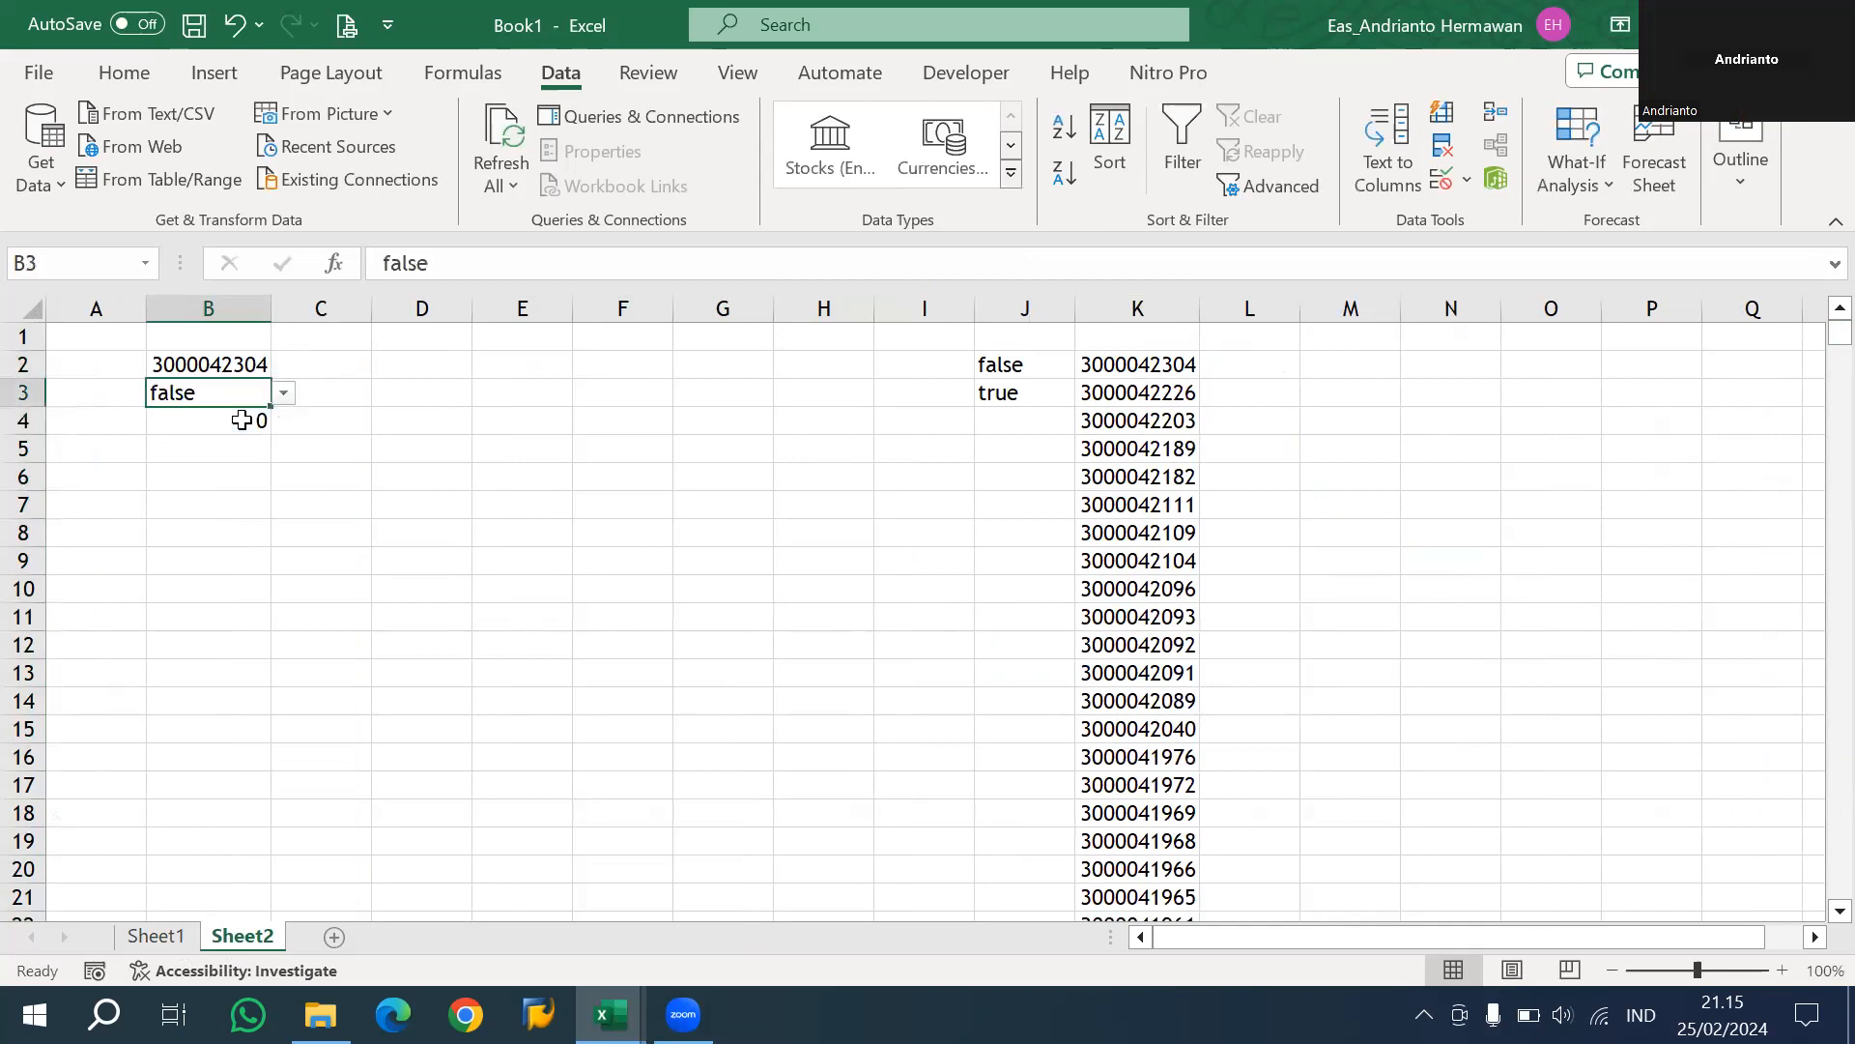
{"action": "double_click", "coordinate": [248, 421]}
{"action": "key", "text": "Escape"}
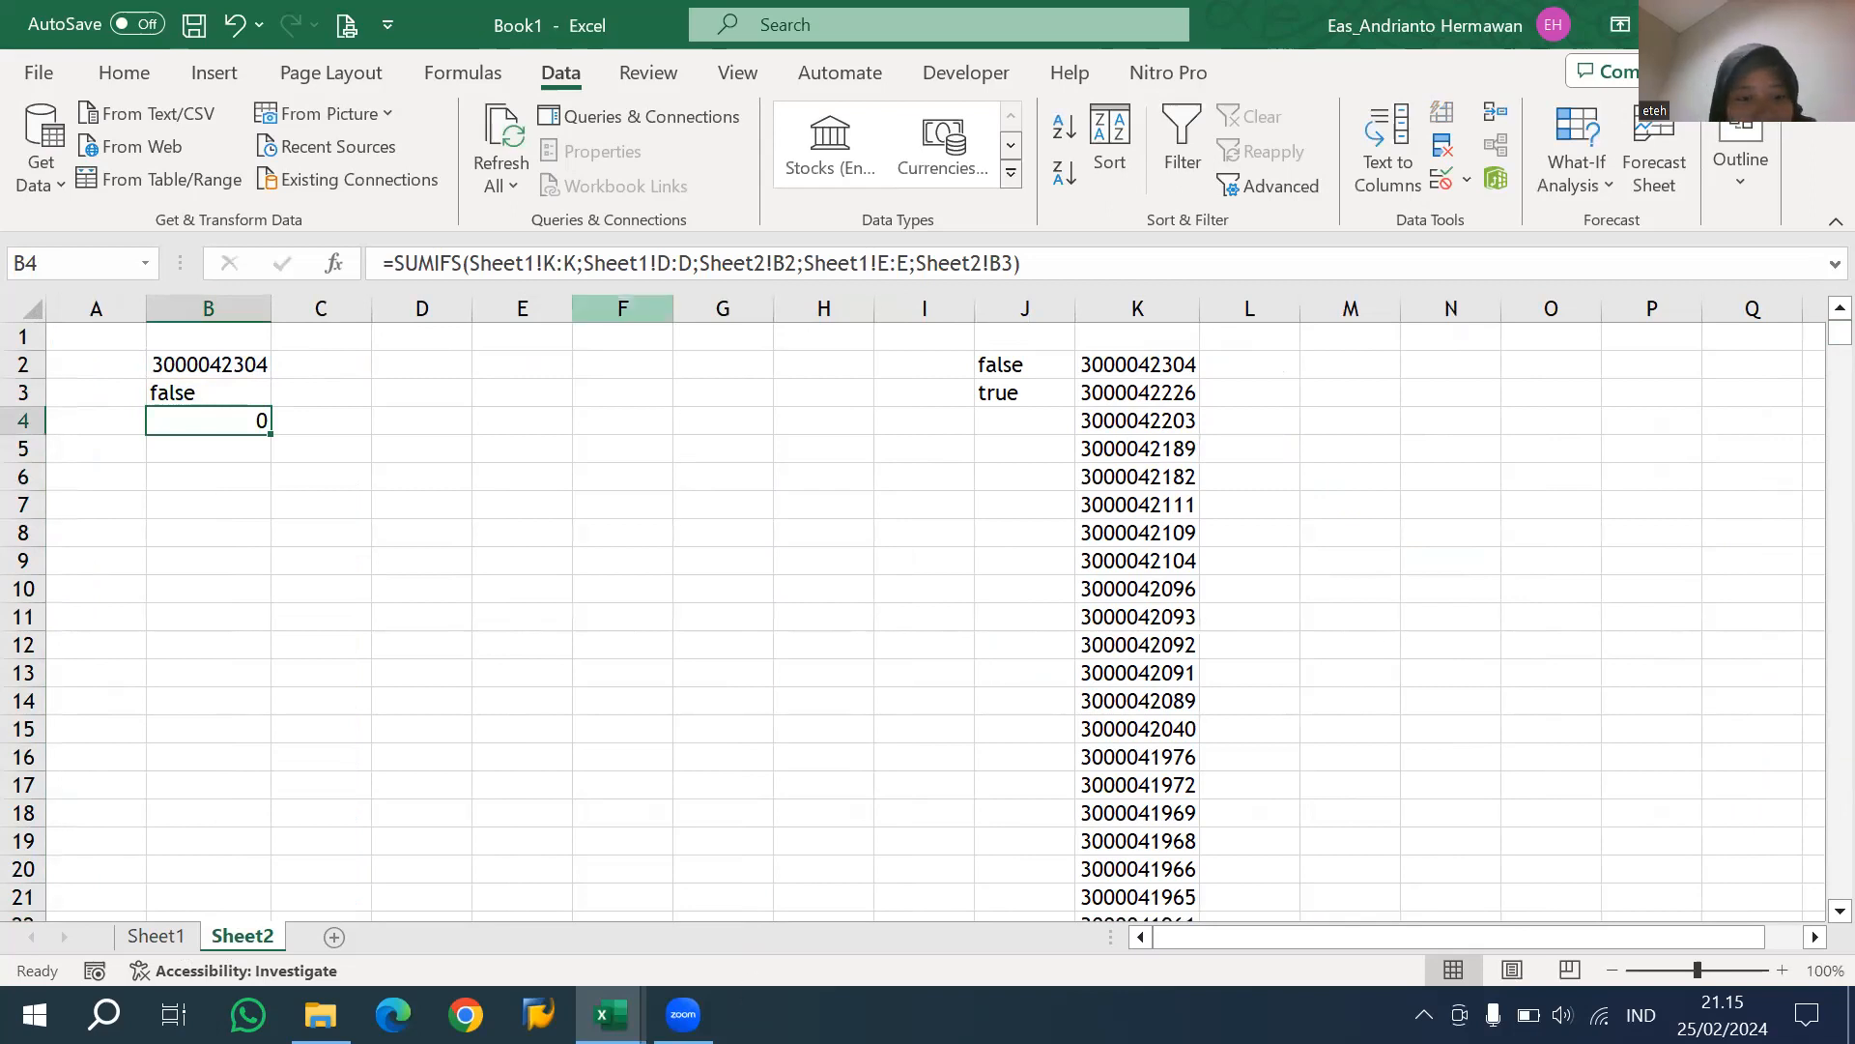
Close the Book1 and Belajar Excel workbooks and the Daily Report folder window.
{"action": "key", "text": "alt+Tab"}
{"action": "key", "text": "alt+Tab"}
{"action": "left_click", "coordinate": [692, 674]}
{"action": "key", "text": "alt+Tab"}
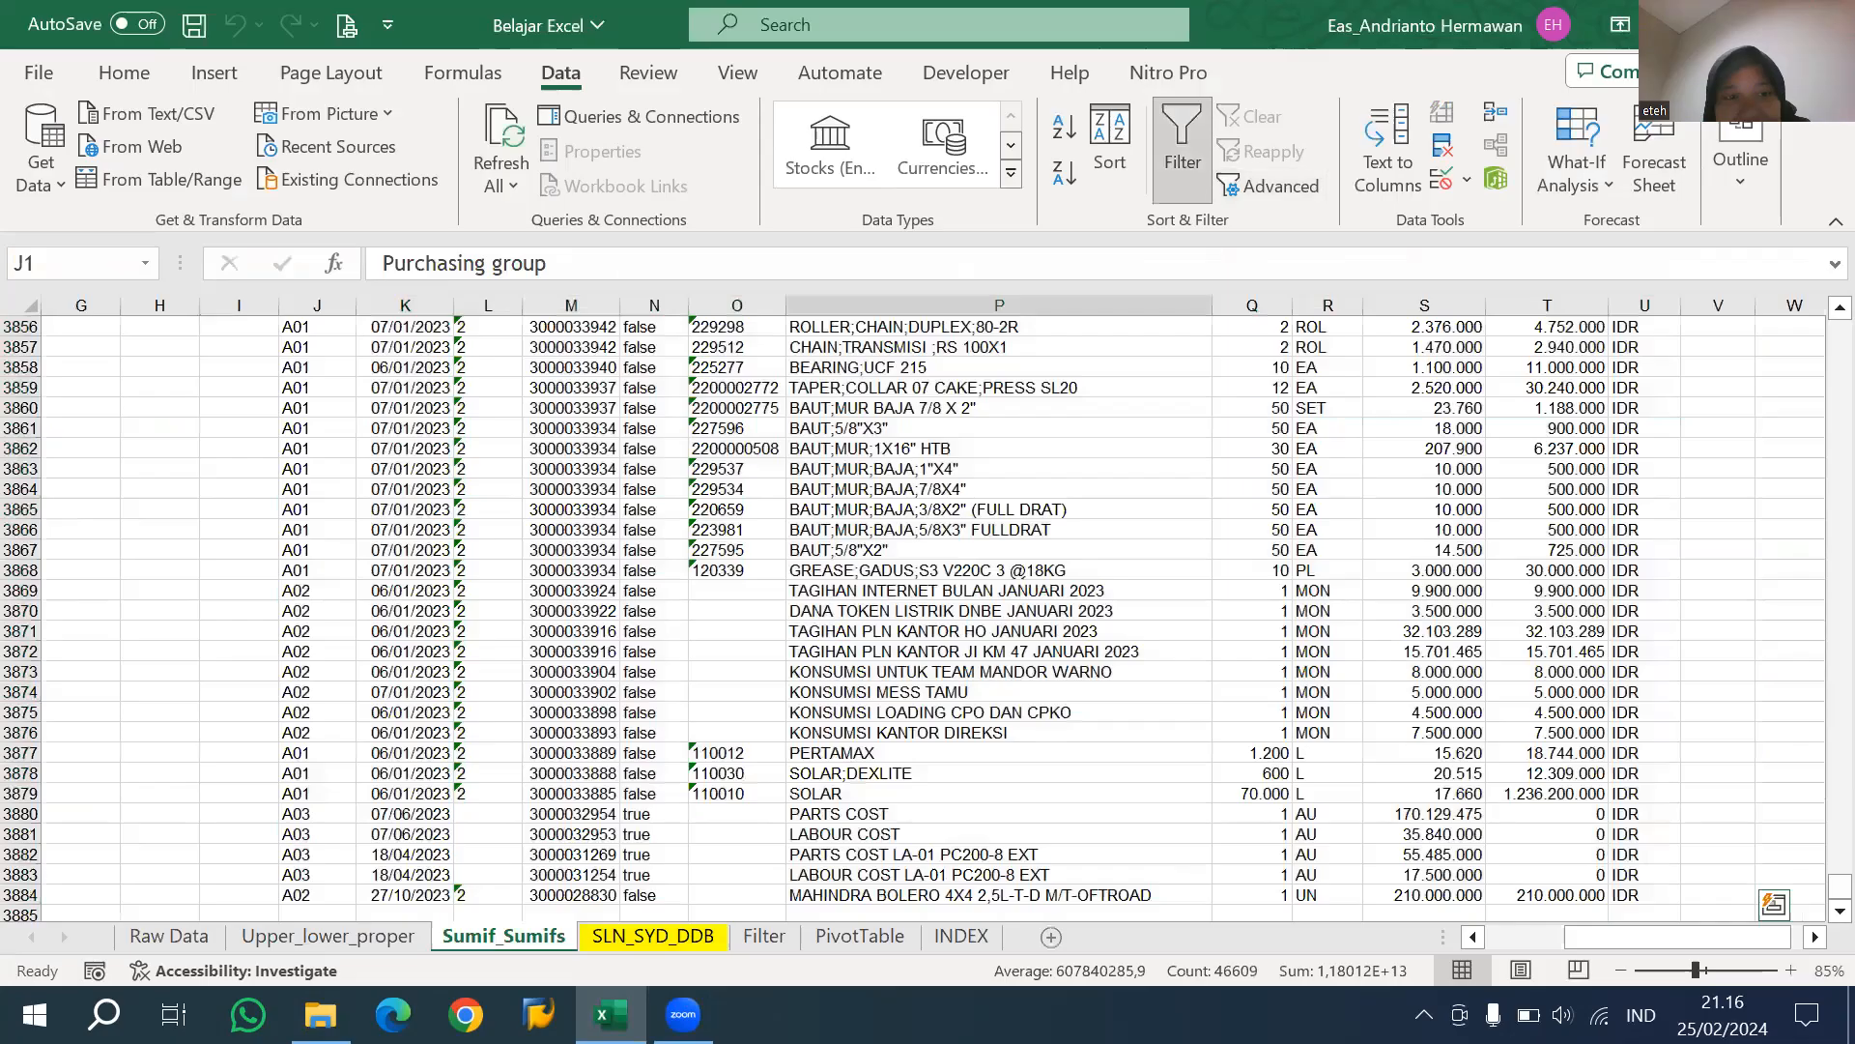
{"action": "key", "text": "alt+F4"}
{"action": "left_click", "coordinate": [978, 544]}
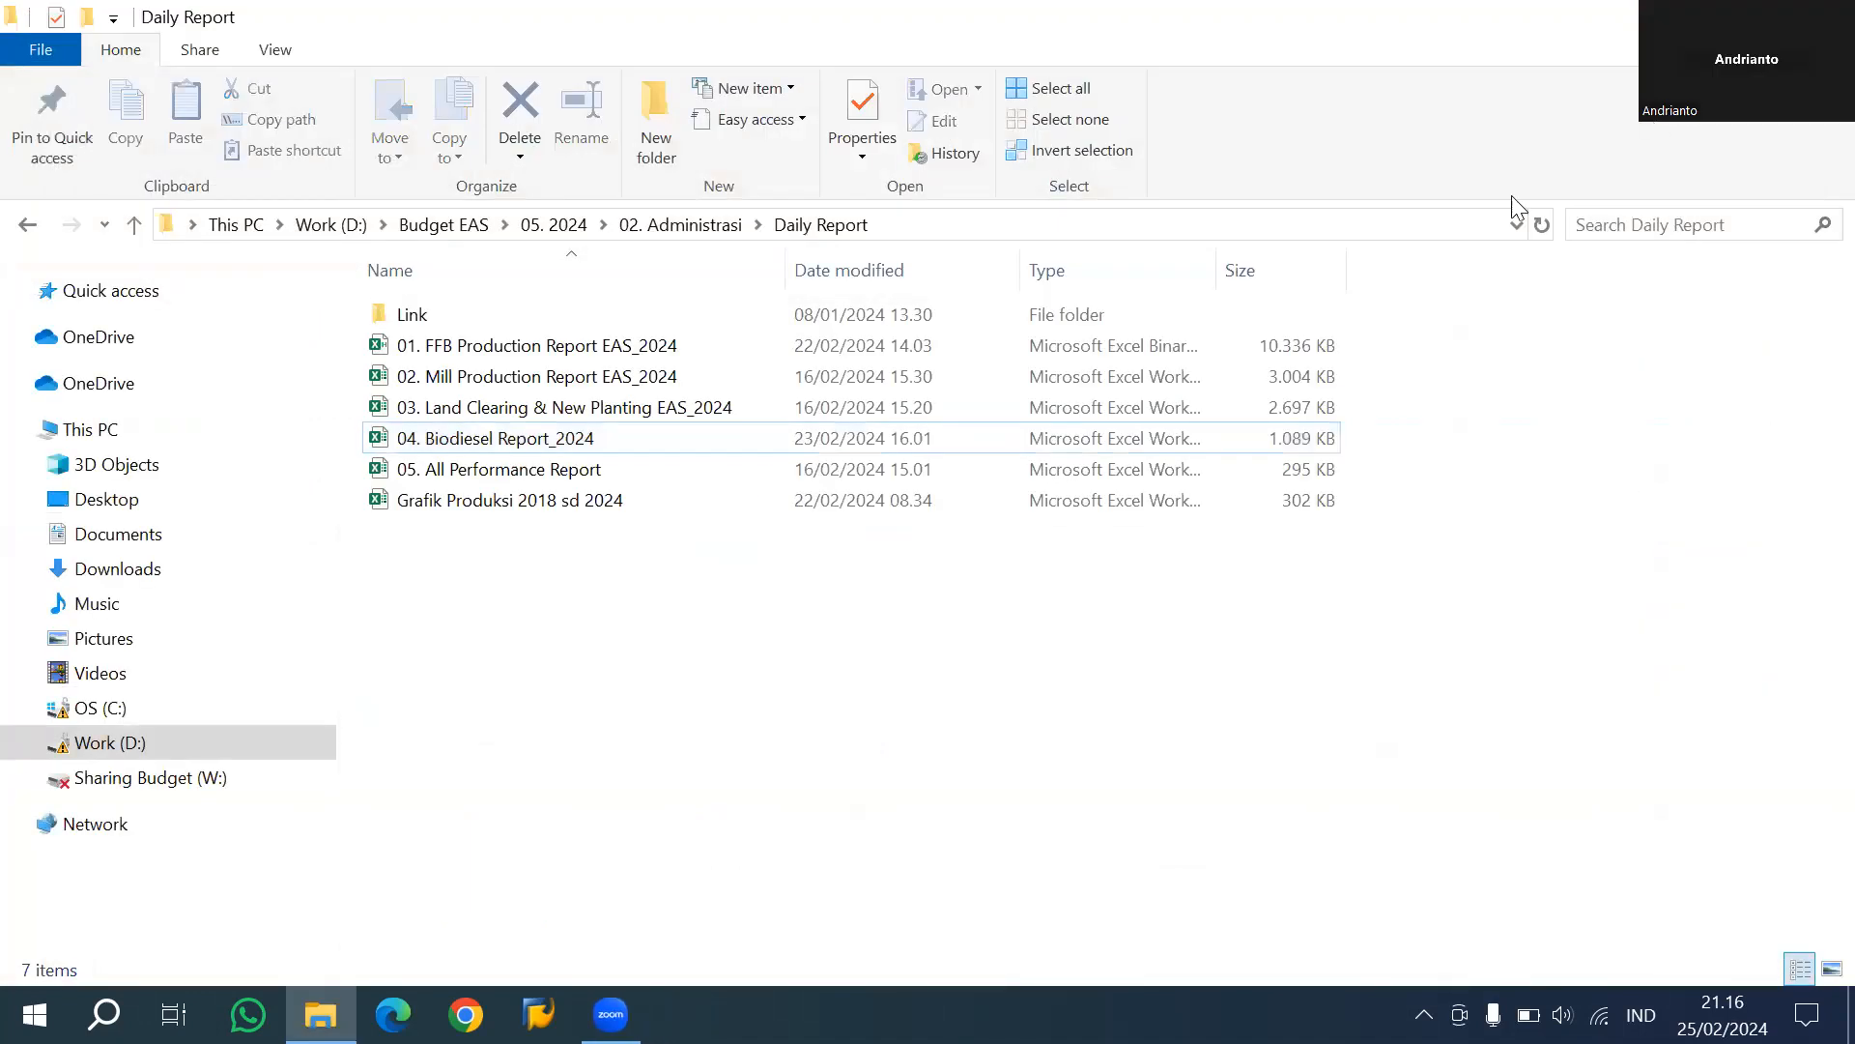
{"action": "key", "text": "alt+F4"}
{"action": "right_click", "coordinate": [1152, 407]}
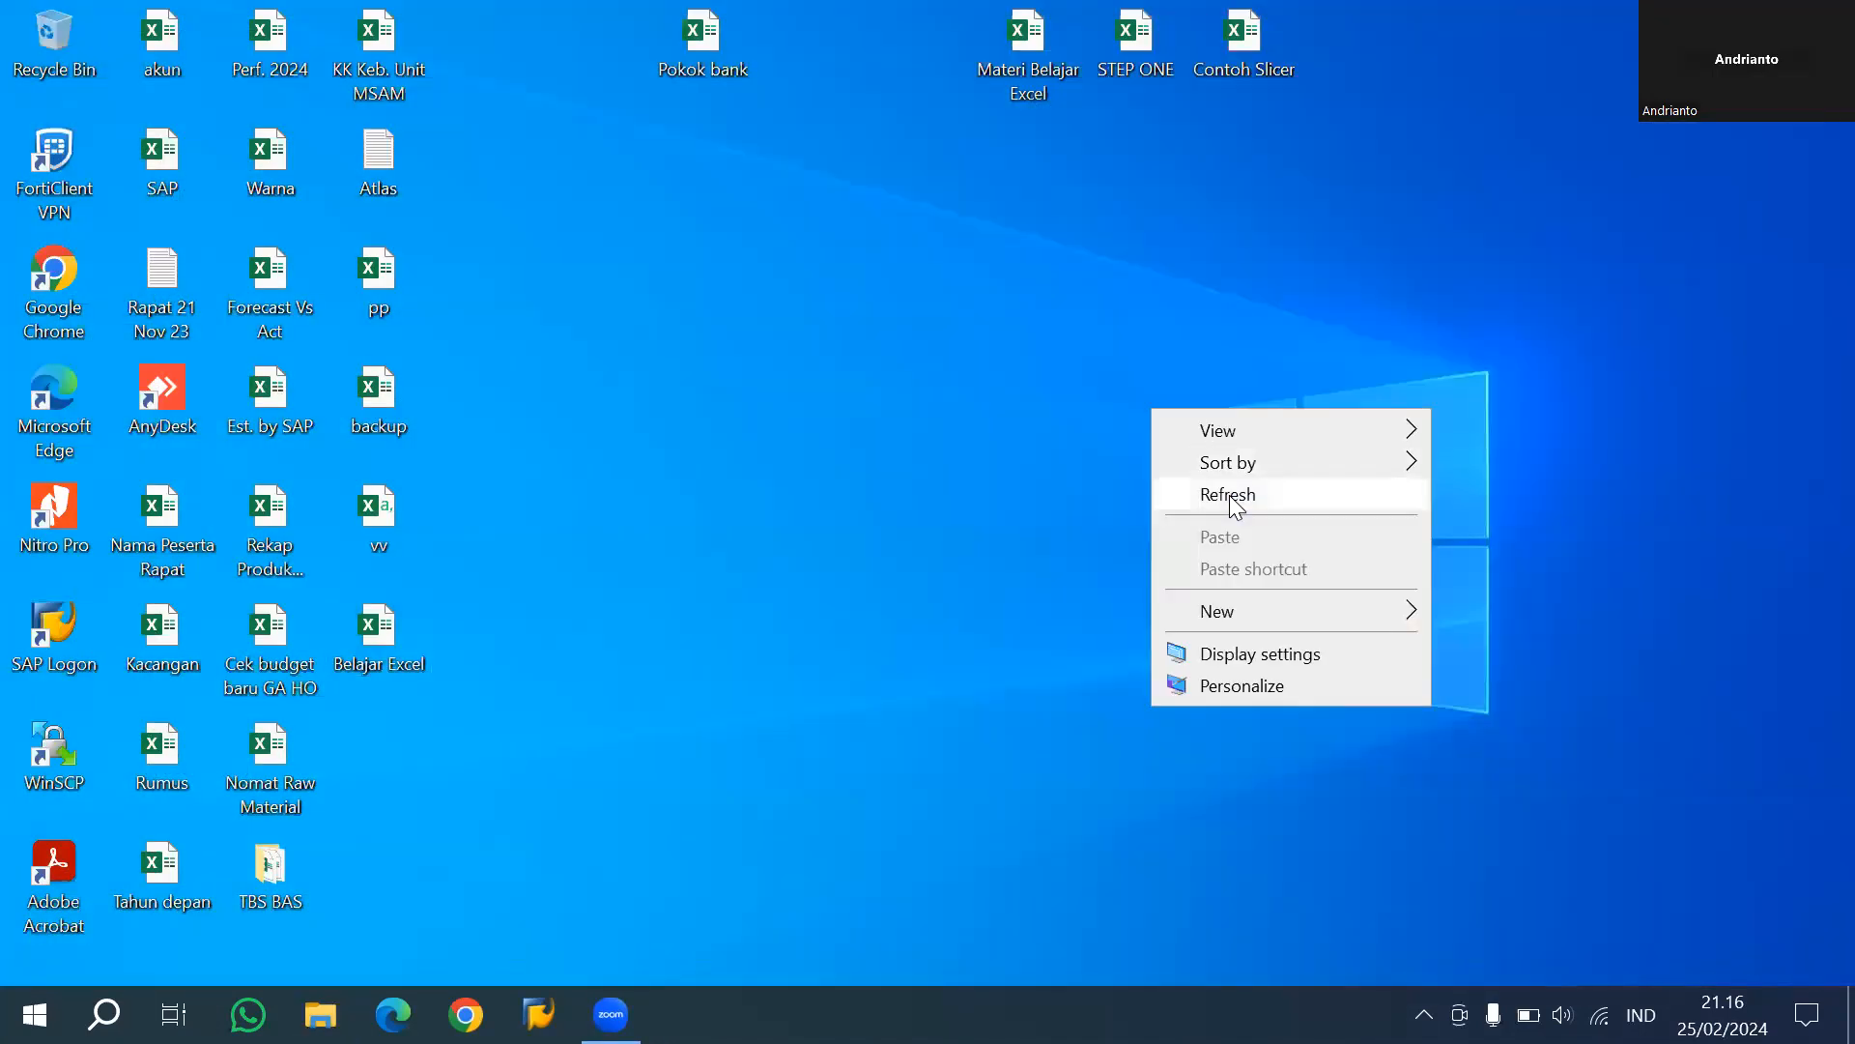
{"action": "left_click", "coordinate": [1230, 495]}
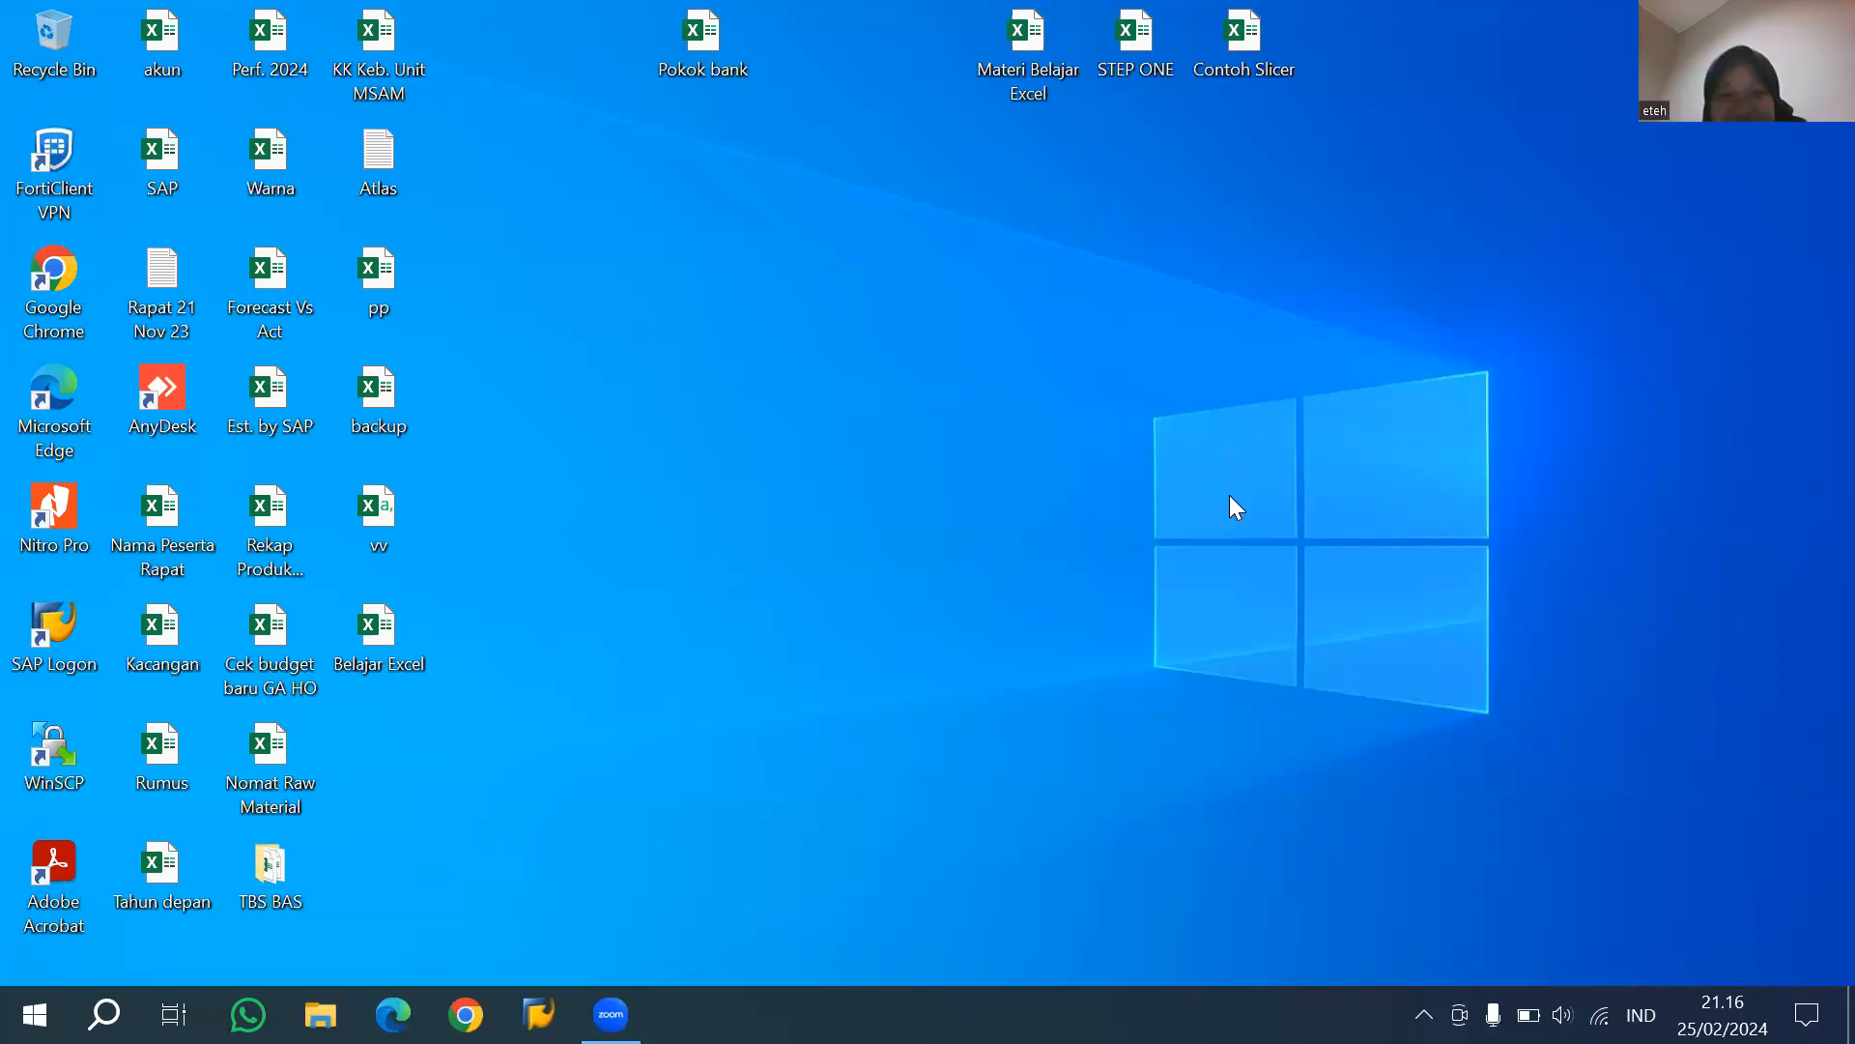
{"action": "right_click", "coordinate": [1054, 357]}
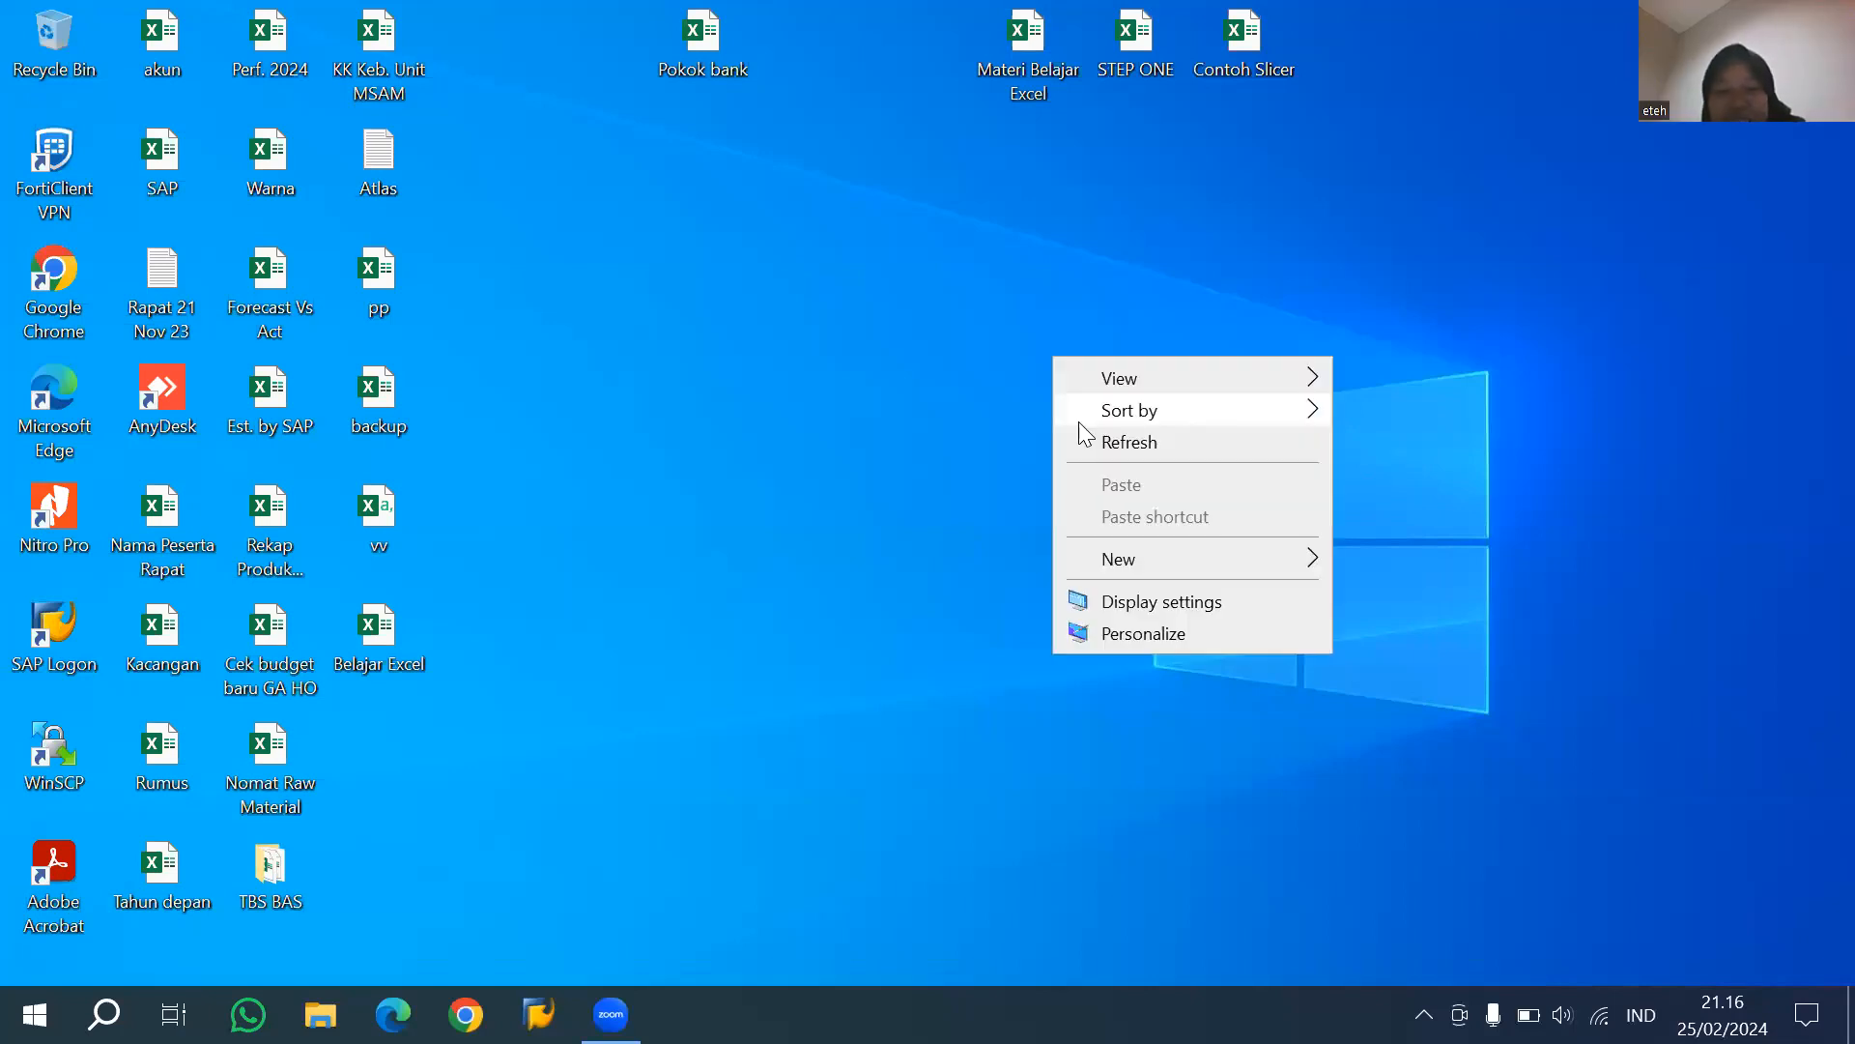
{"action": "left_click", "coordinate": [1113, 444]}
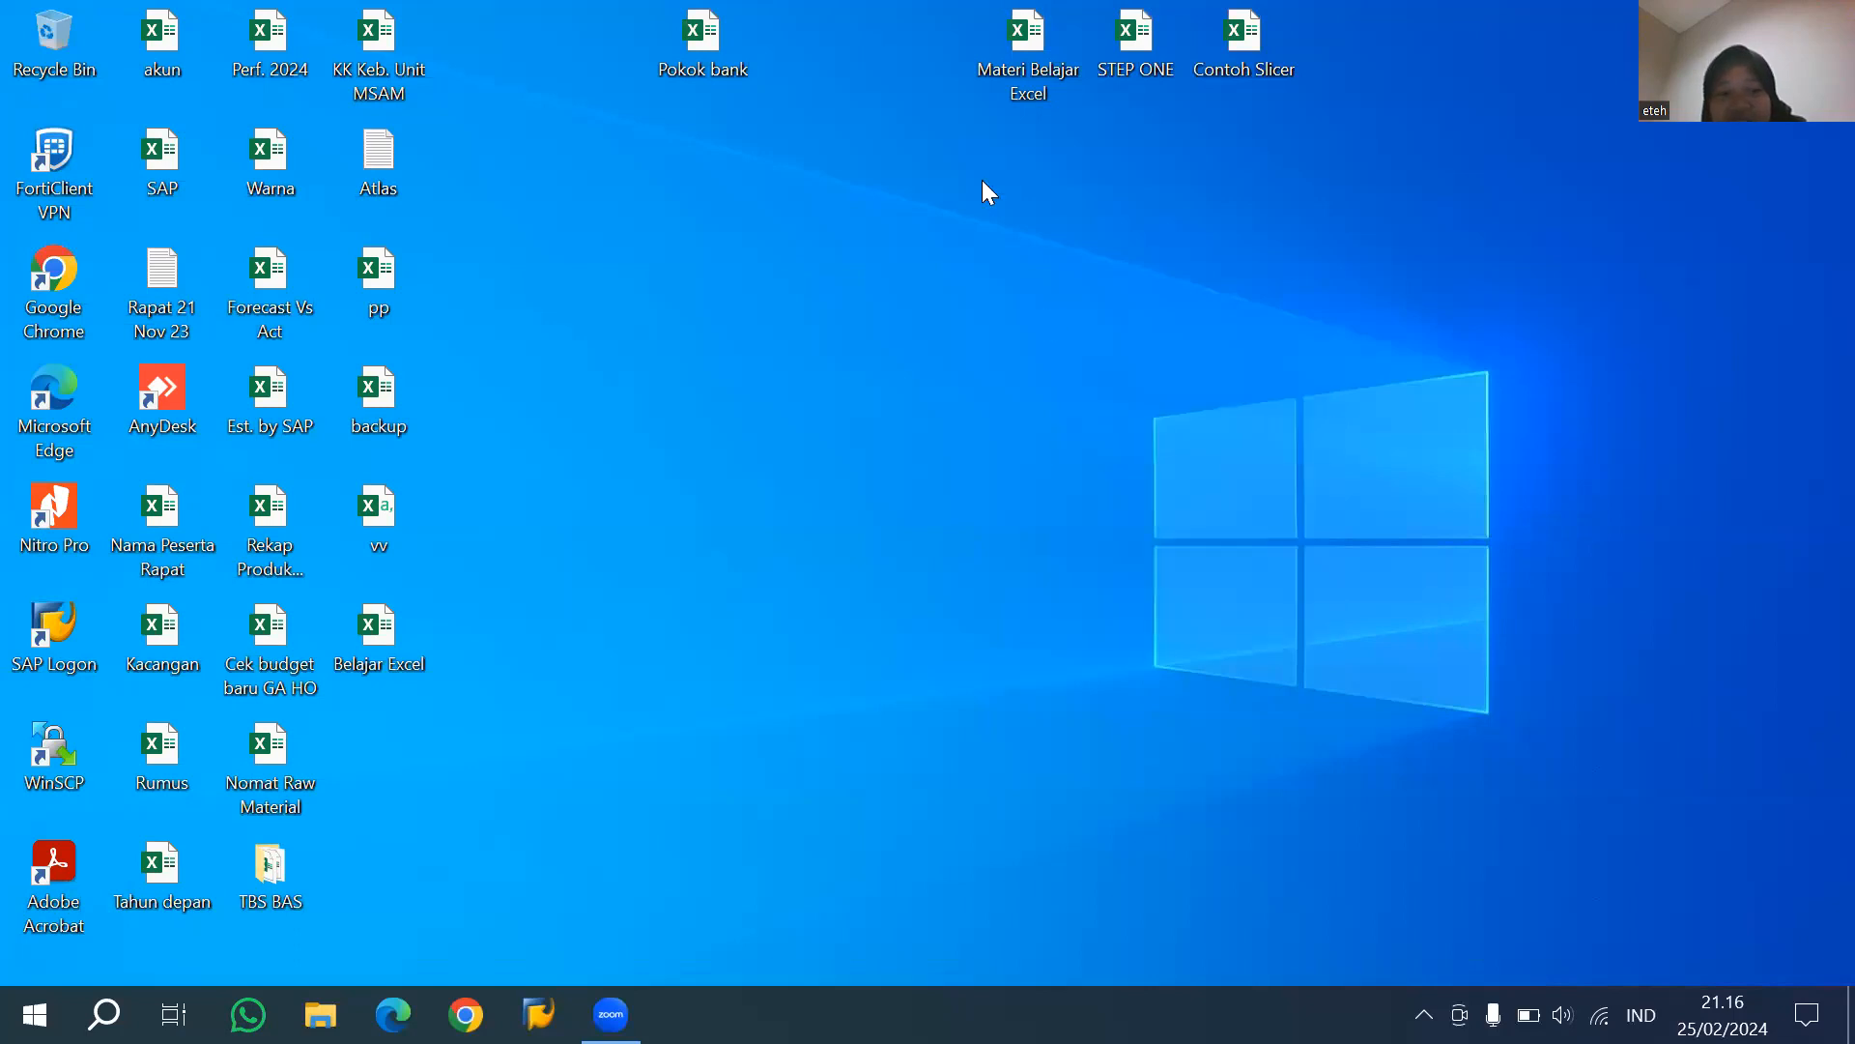